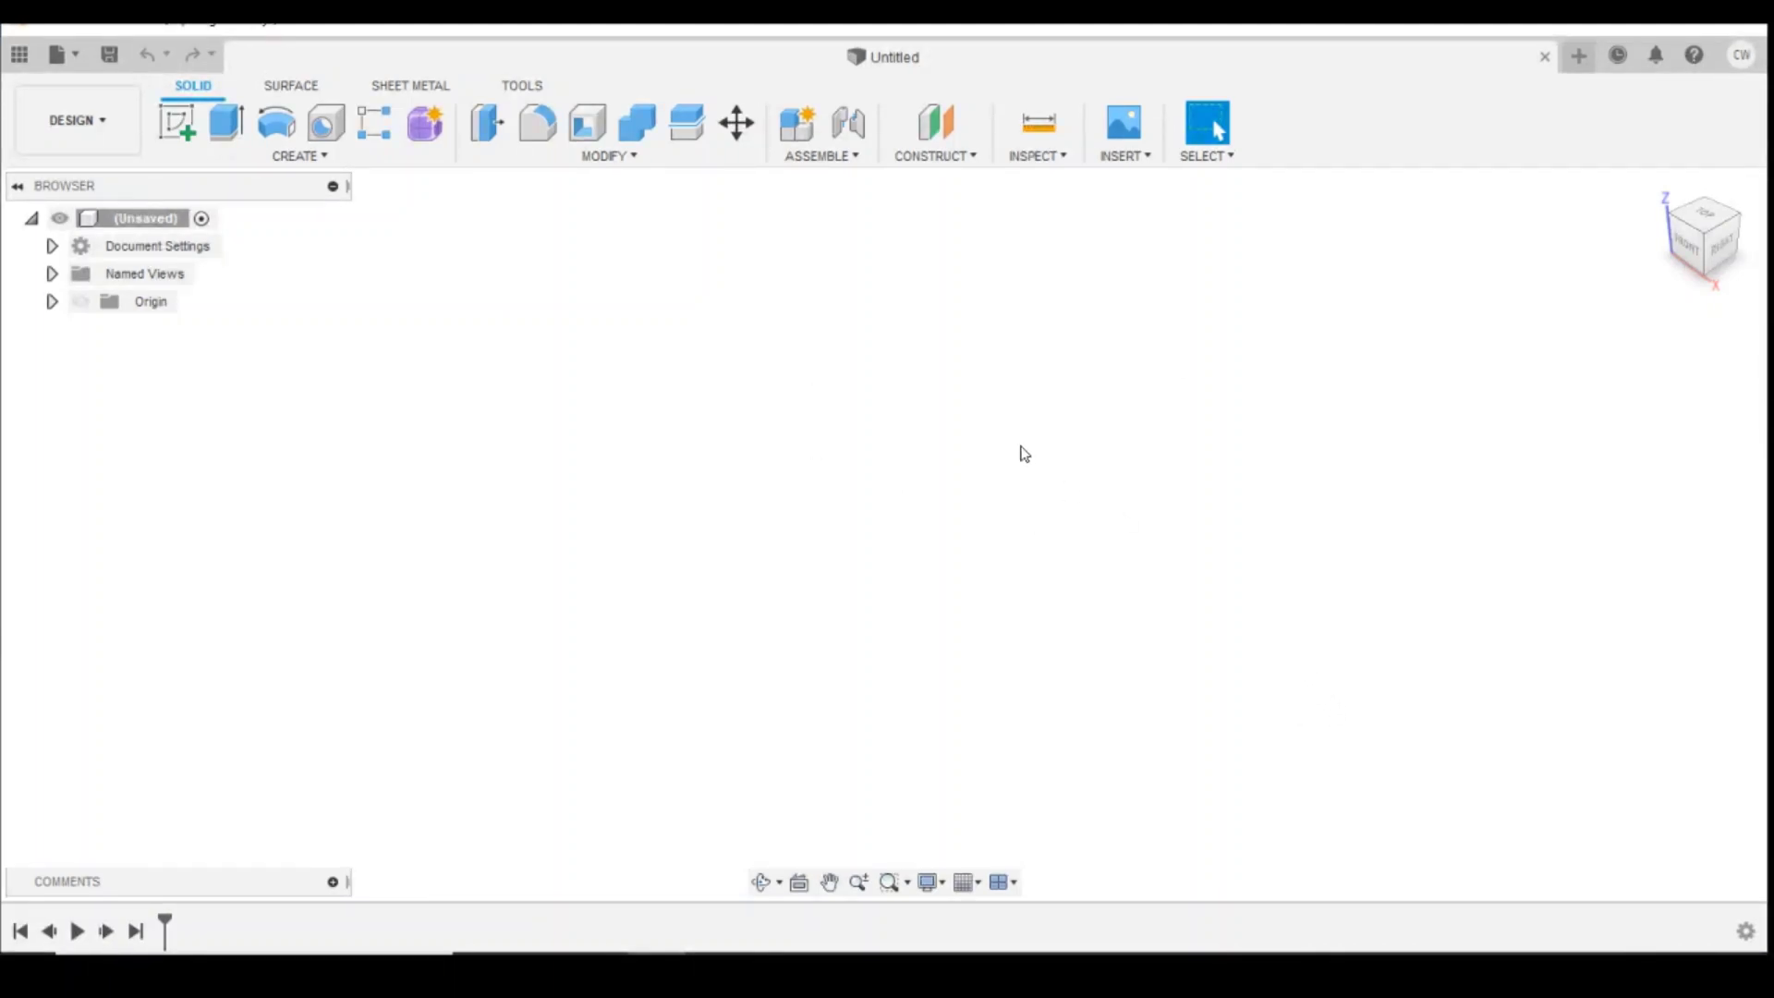
Step: Insert the Lowmac EO image from the computer's CAD Videos folder as a canvas
{"action": "left_click", "coordinate": [1143, 163]}
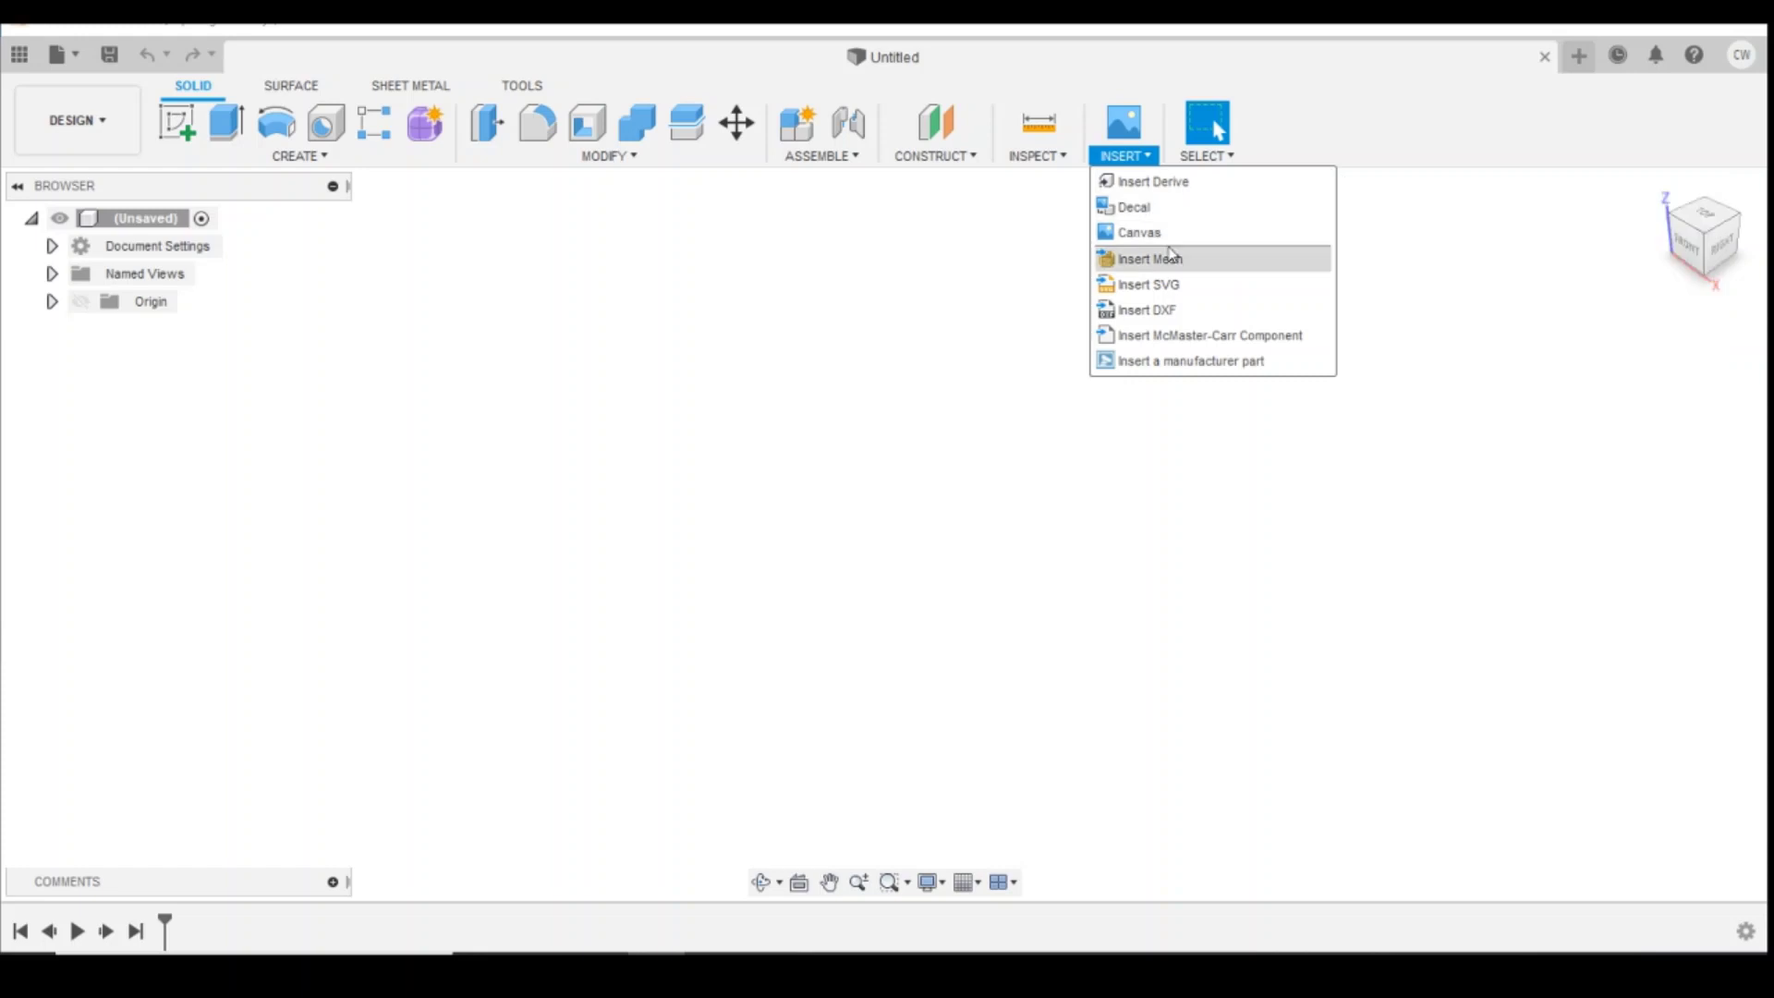
{"action": "left_click", "coordinate": [1144, 235]}
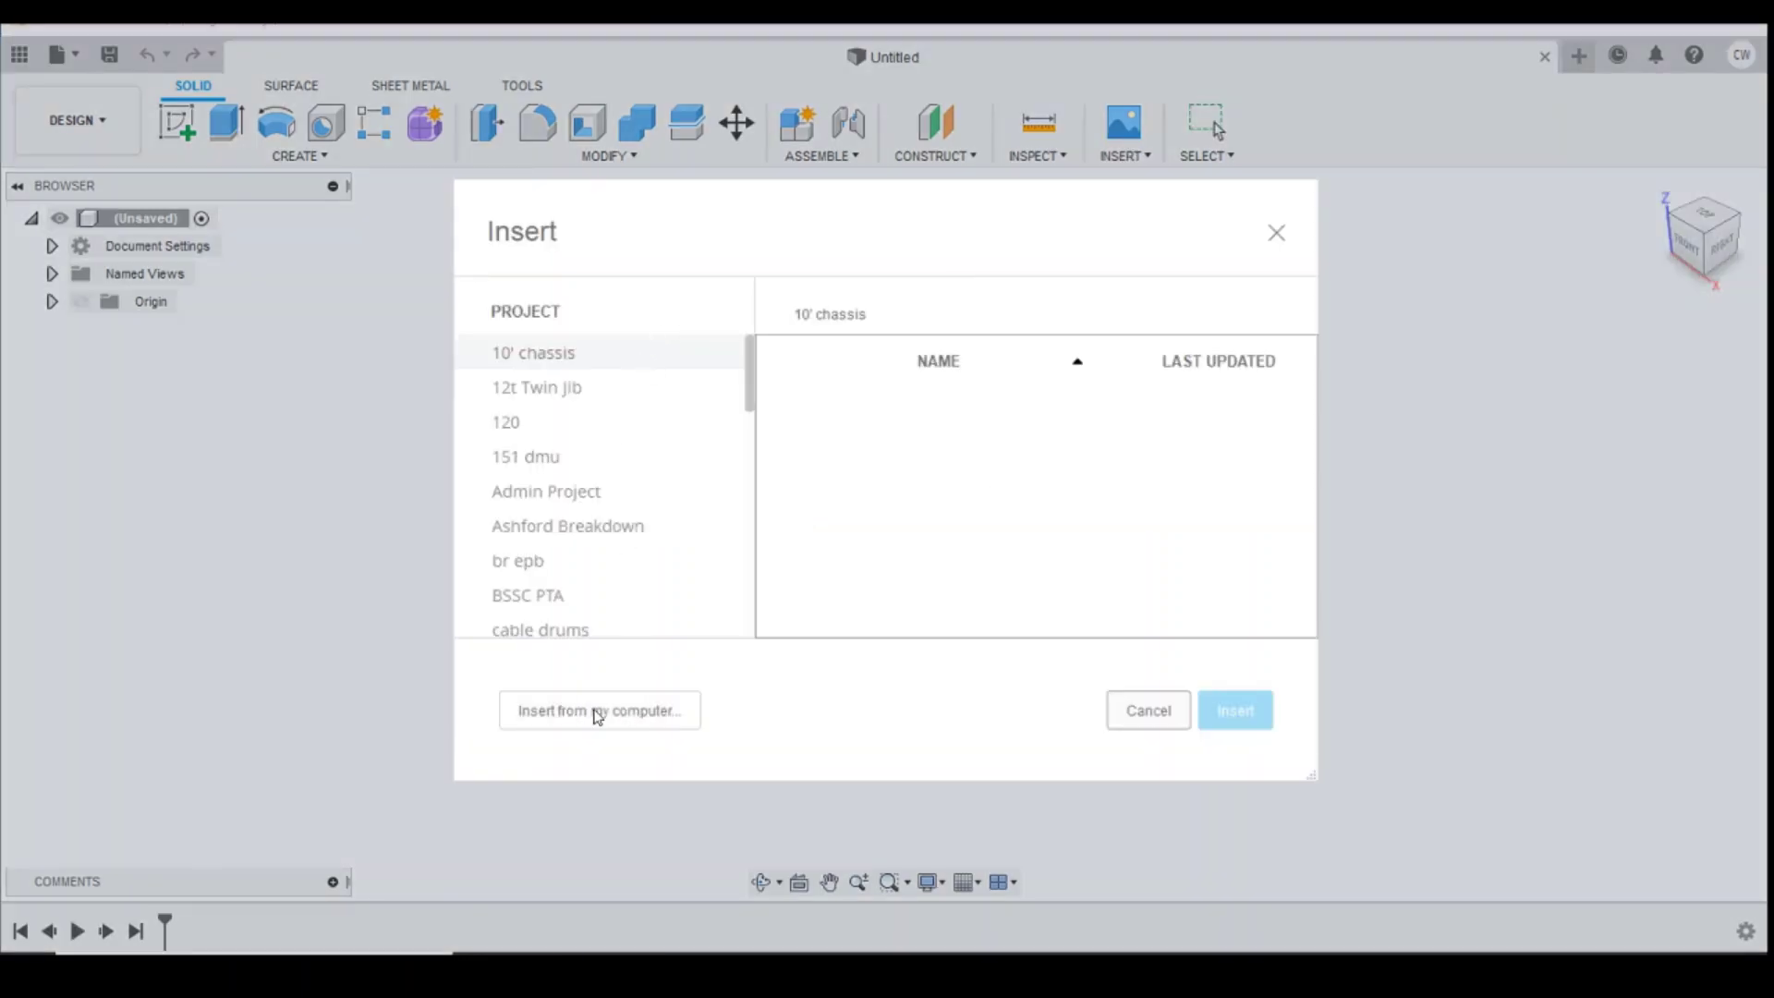
{"action": "left_click", "coordinate": [596, 712]}
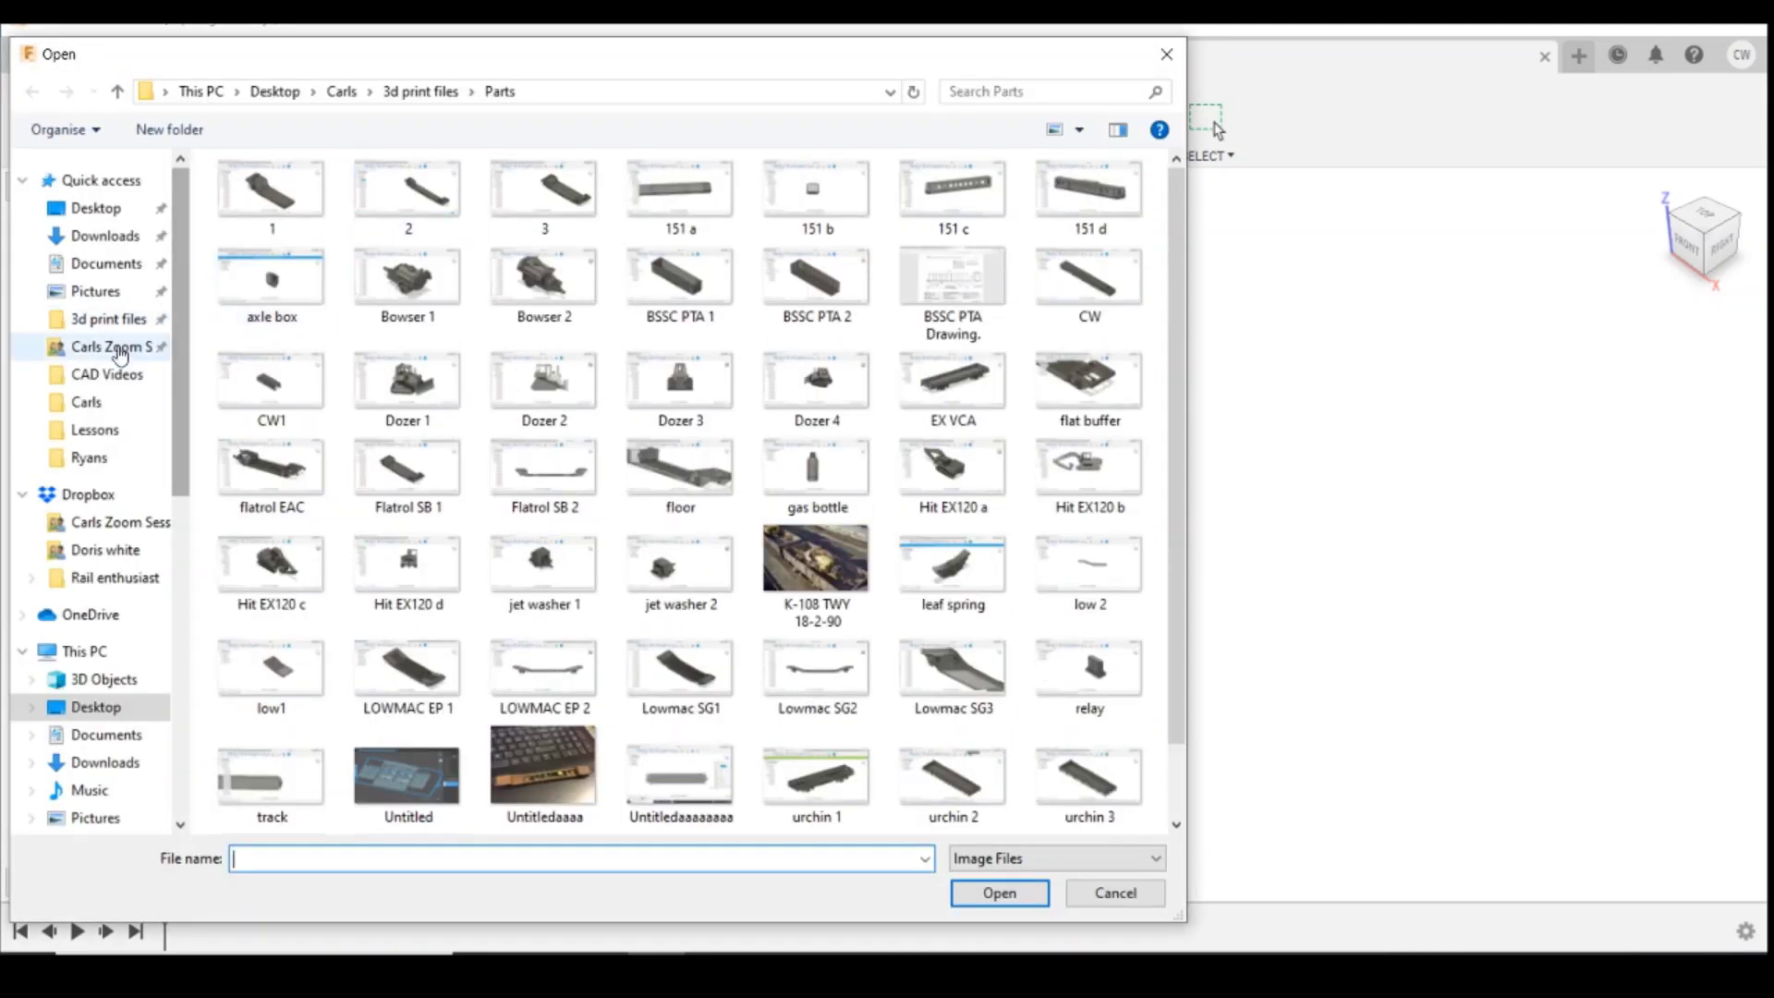
{"action": "left_click", "coordinate": [125, 413]}
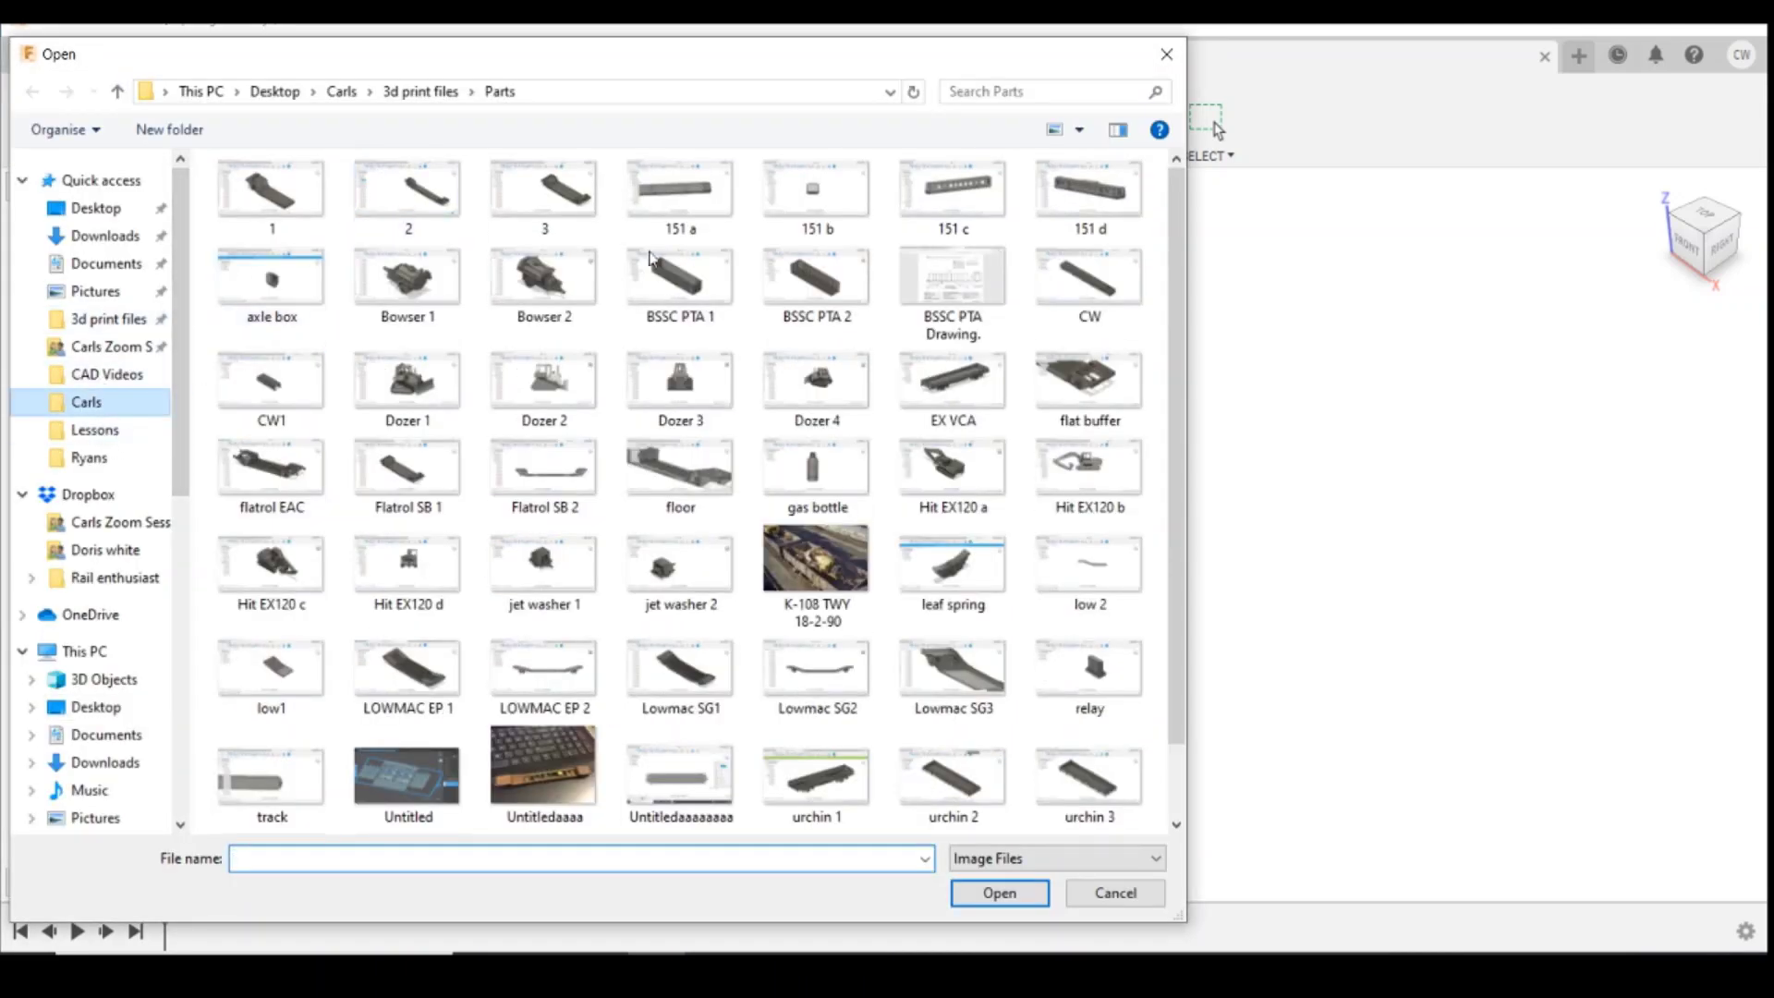
{"action": "double_click", "coordinate": [1024, 334]}
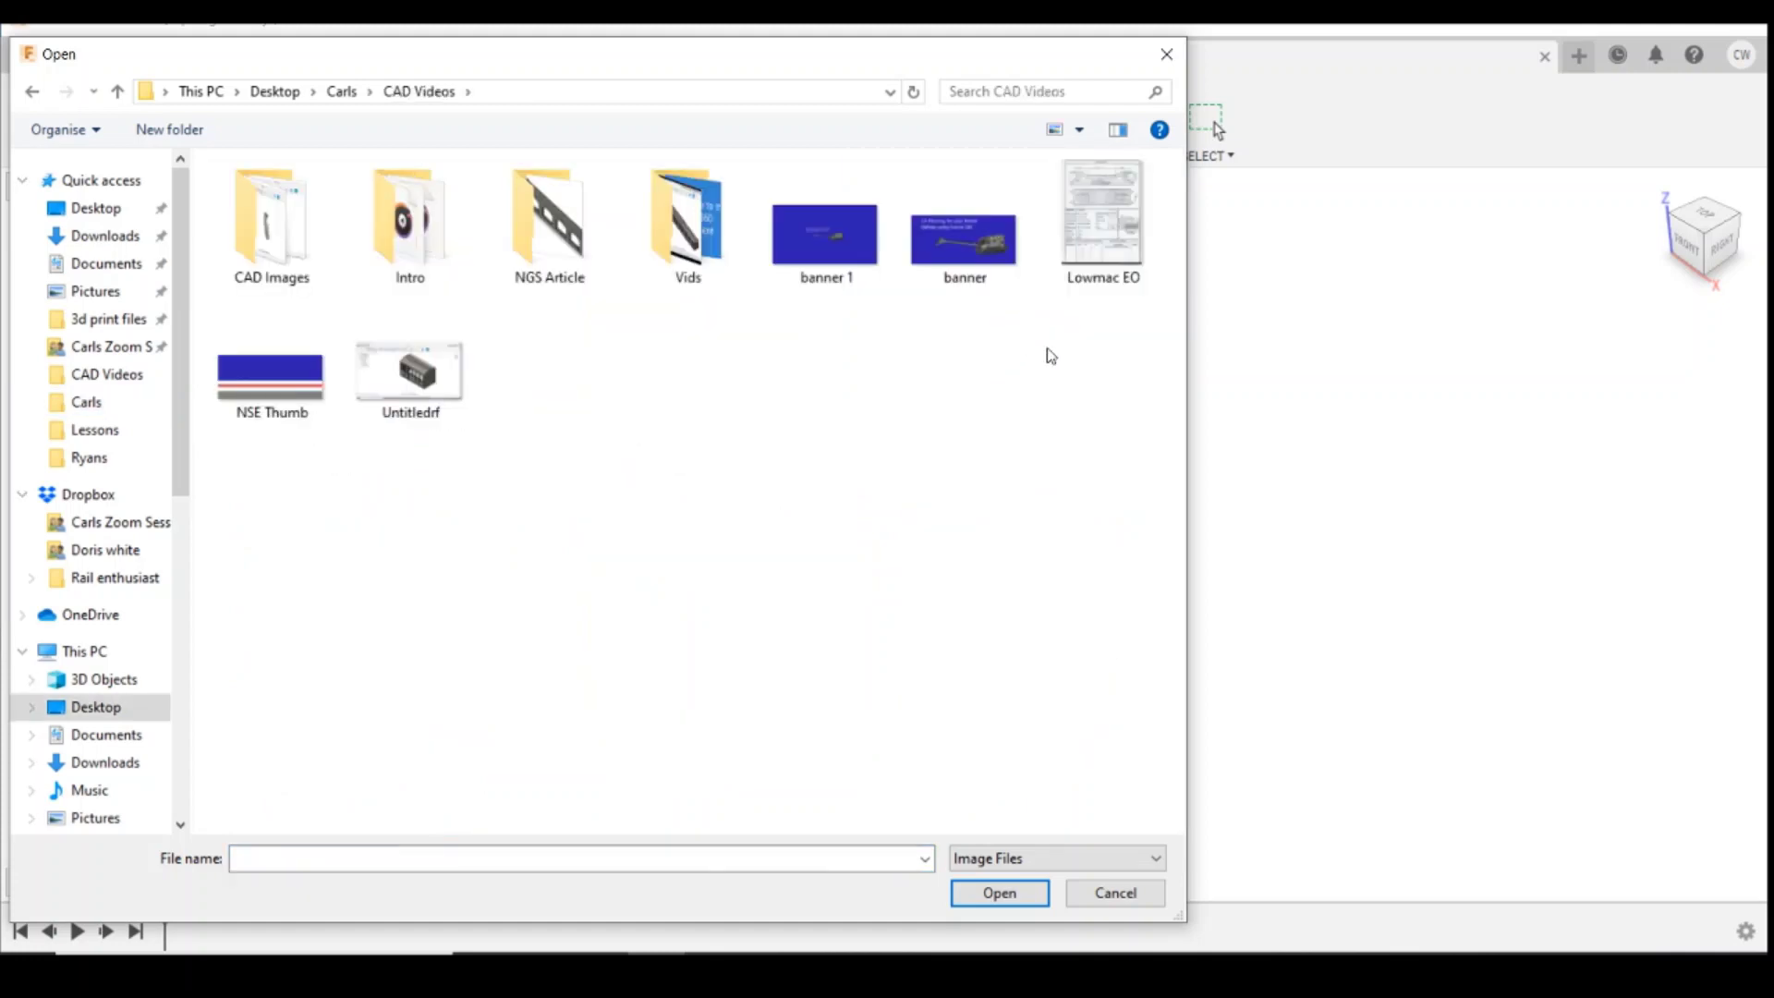
{"action": "left_click", "coordinate": [1118, 239]}
{"action": "left_click", "coordinate": [999, 894]}
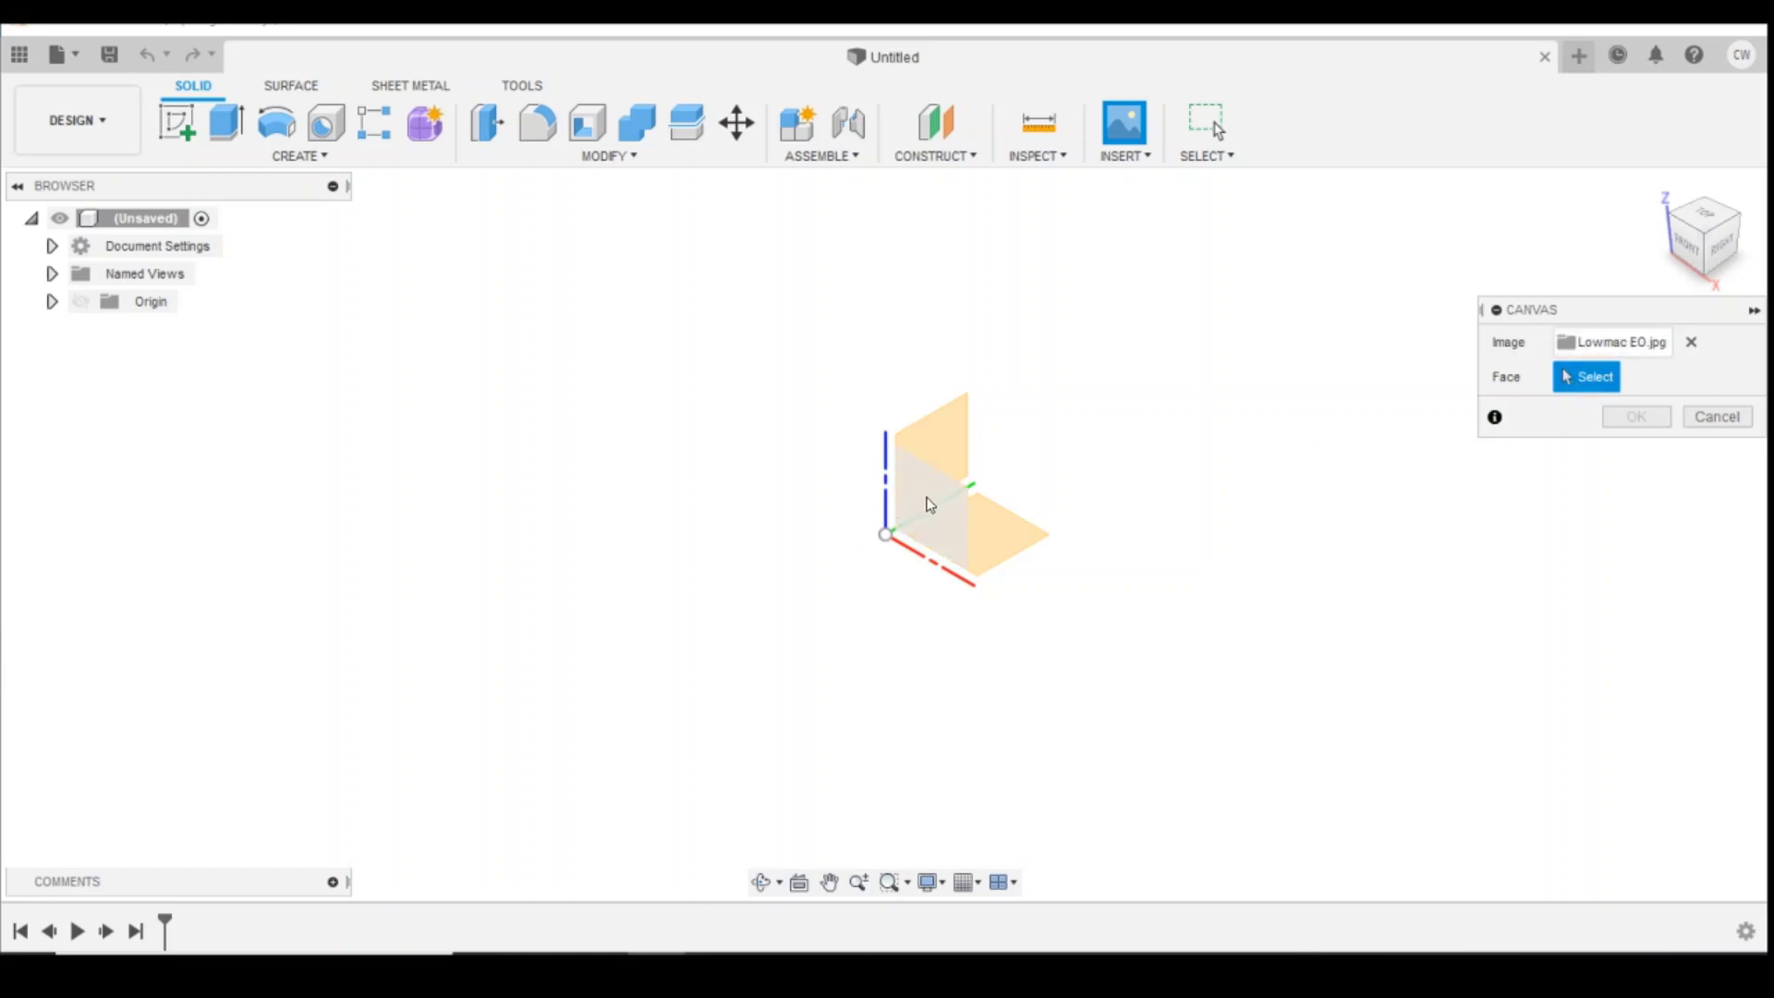
Step: Place the canvas on the XZ plane and flip it horizontally so the drawing reads correctly from the front
{"action": "left_click", "coordinate": [1028, 619]}
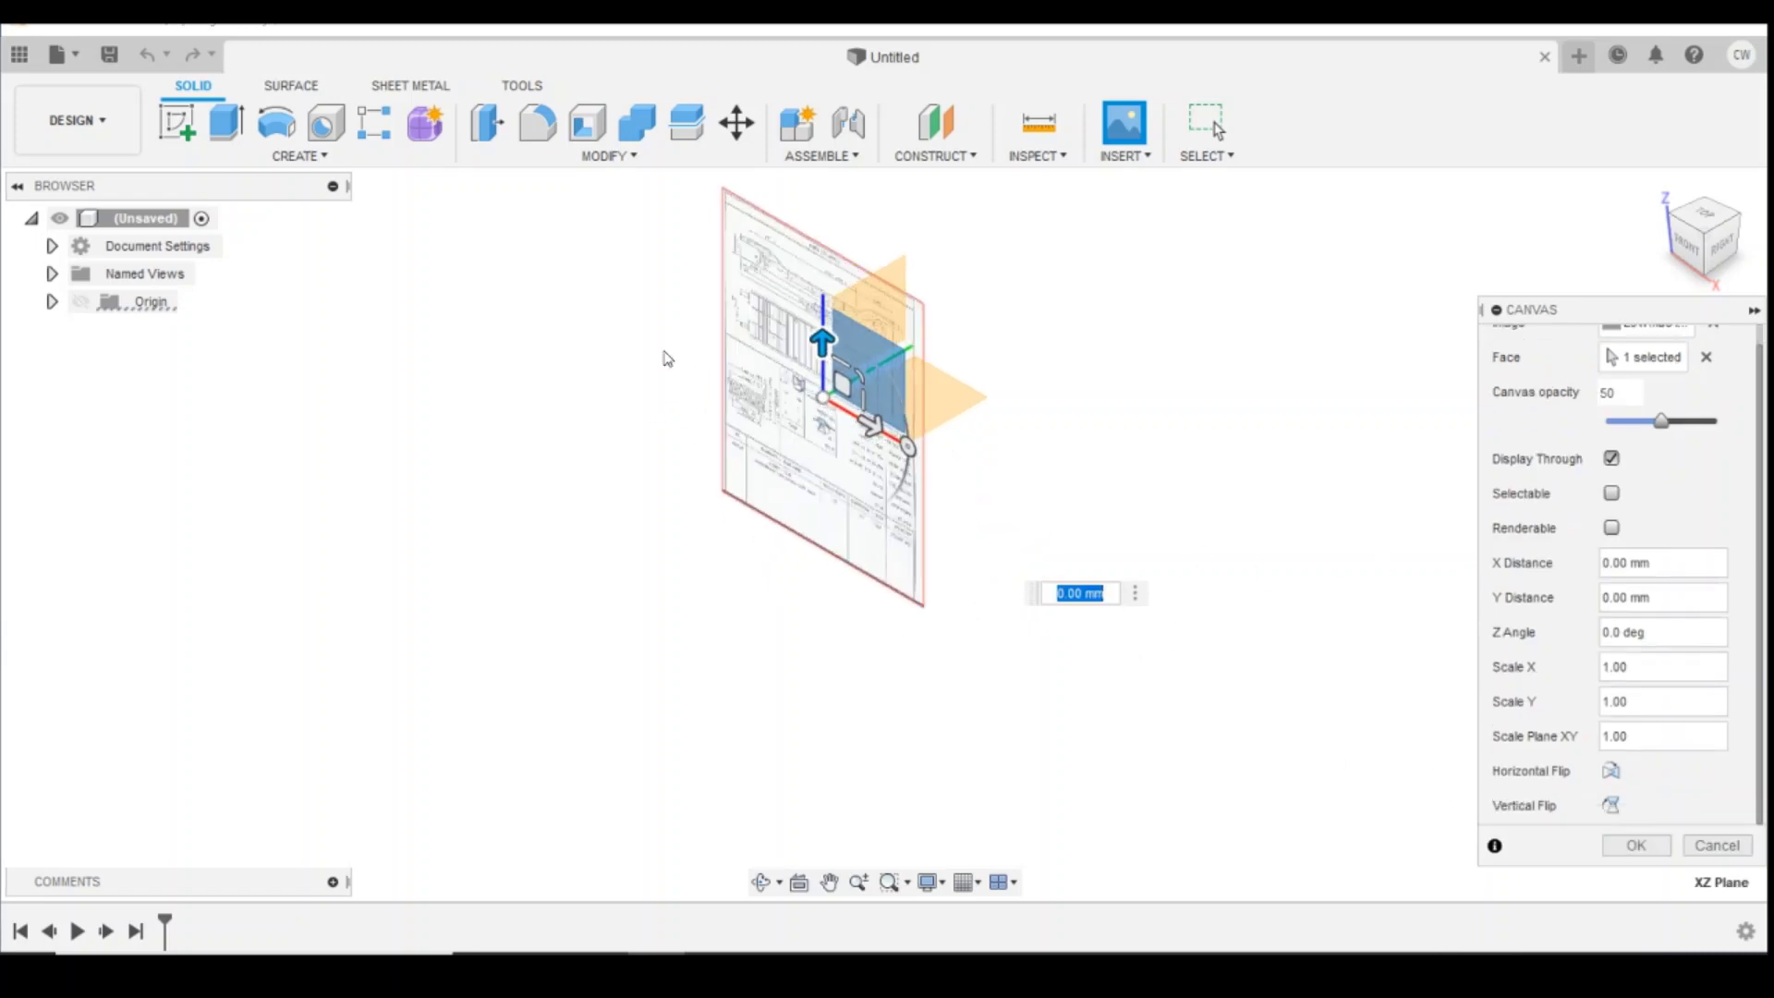
{"action": "left_click", "coordinate": [1687, 239]}
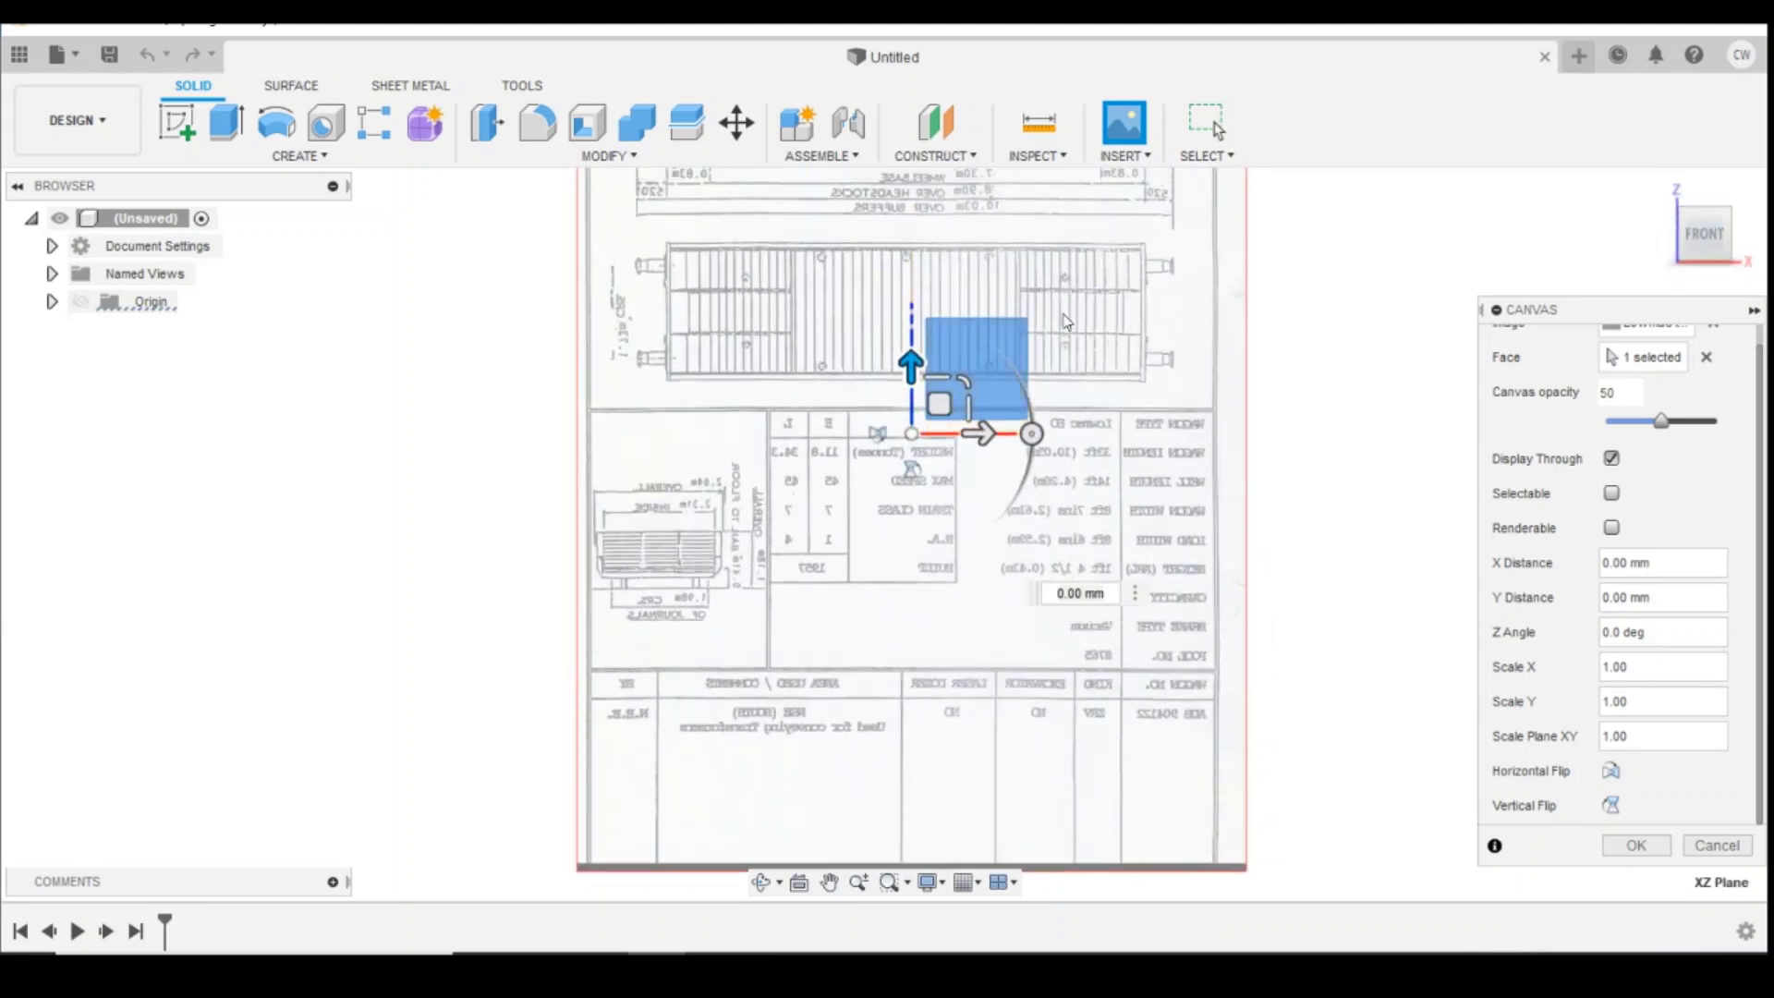
{"action": "scroll", "coordinate": [1163, 450], "scroll_direction": "up", "scroll_amount": 4}
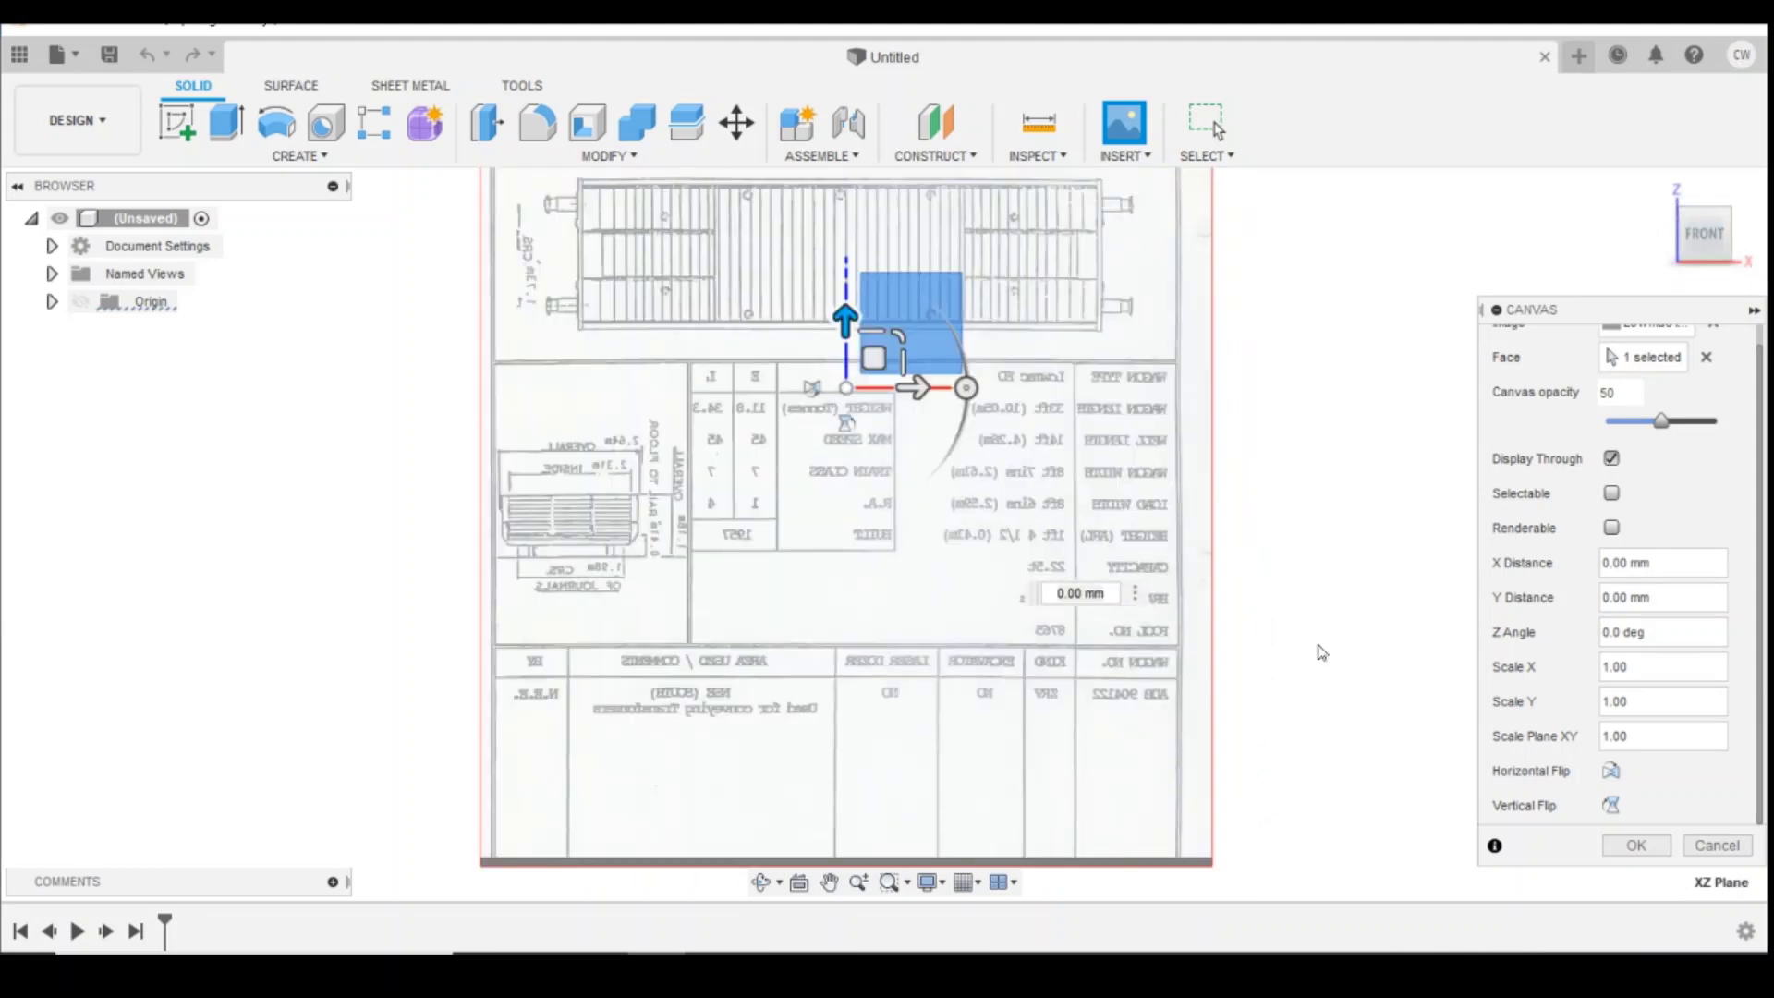
{"action": "left_click", "coordinate": [1612, 775]}
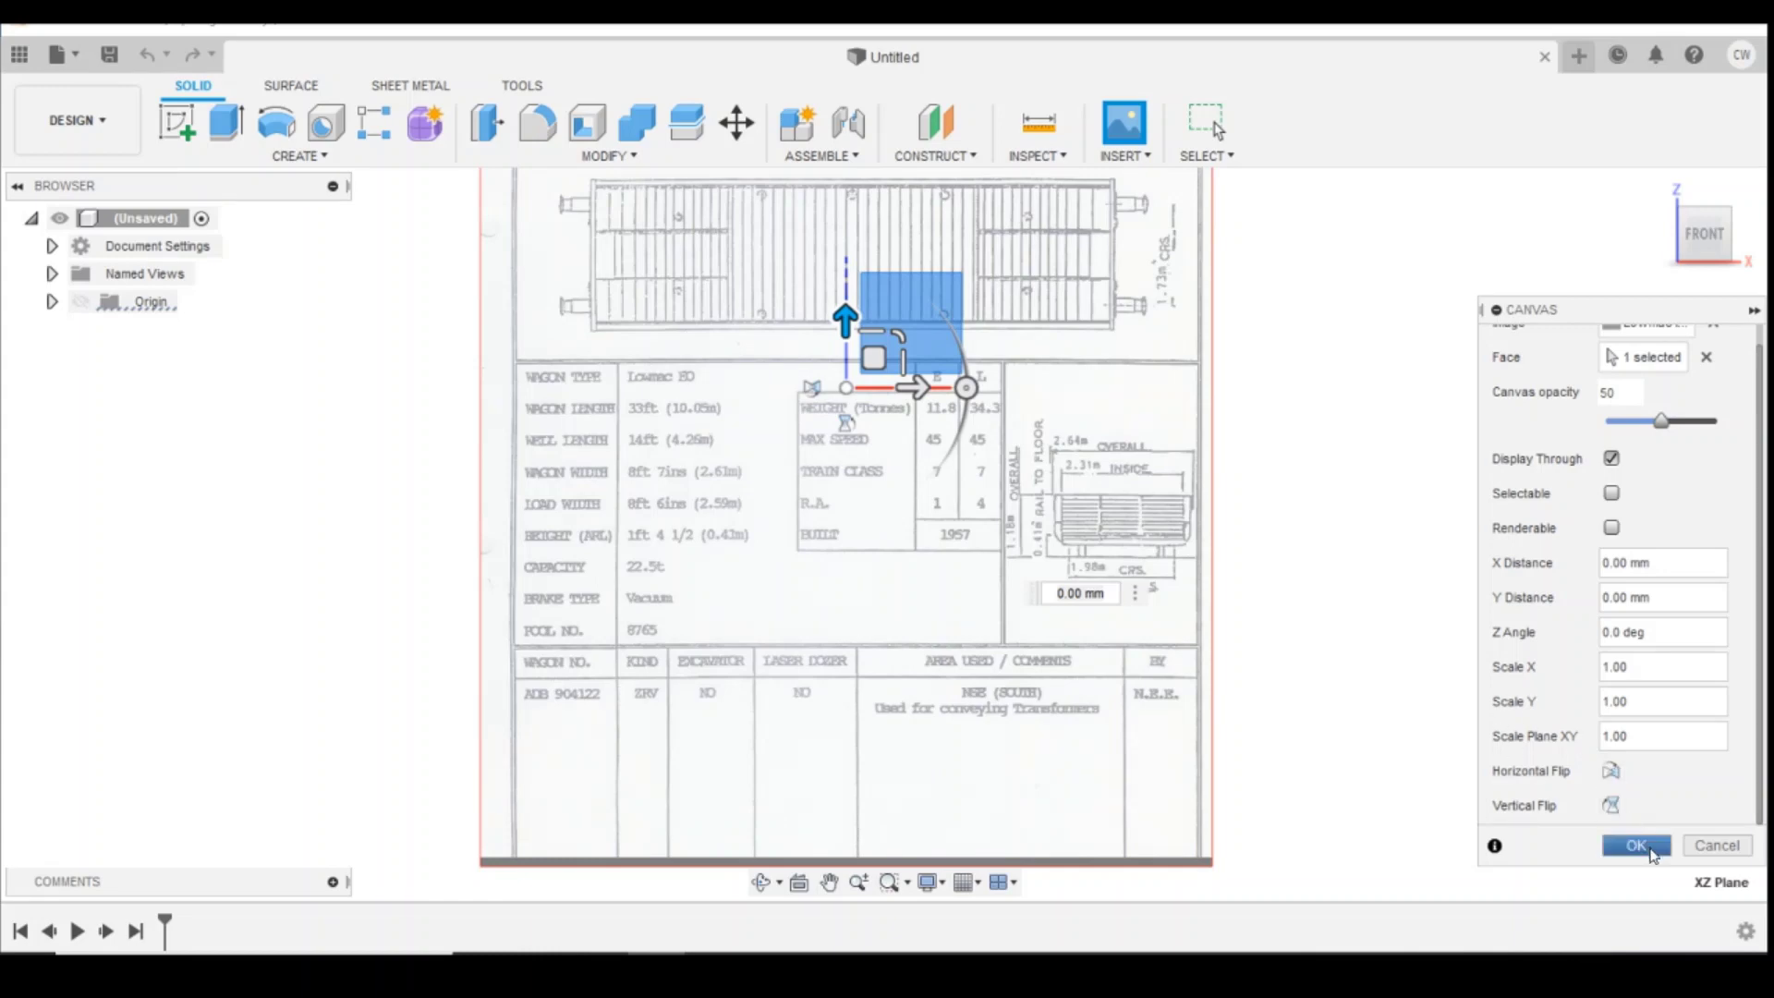
{"action": "left_click", "coordinate": [1636, 846]}
Step: Calibrate the Lowmac EO canvas by picking both ends of the 10.03 m over-buffers dimension line
{"action": "scroll", "coordinate": [1187, 546], "scroll_direction": "down", "scroll_amount": 3}
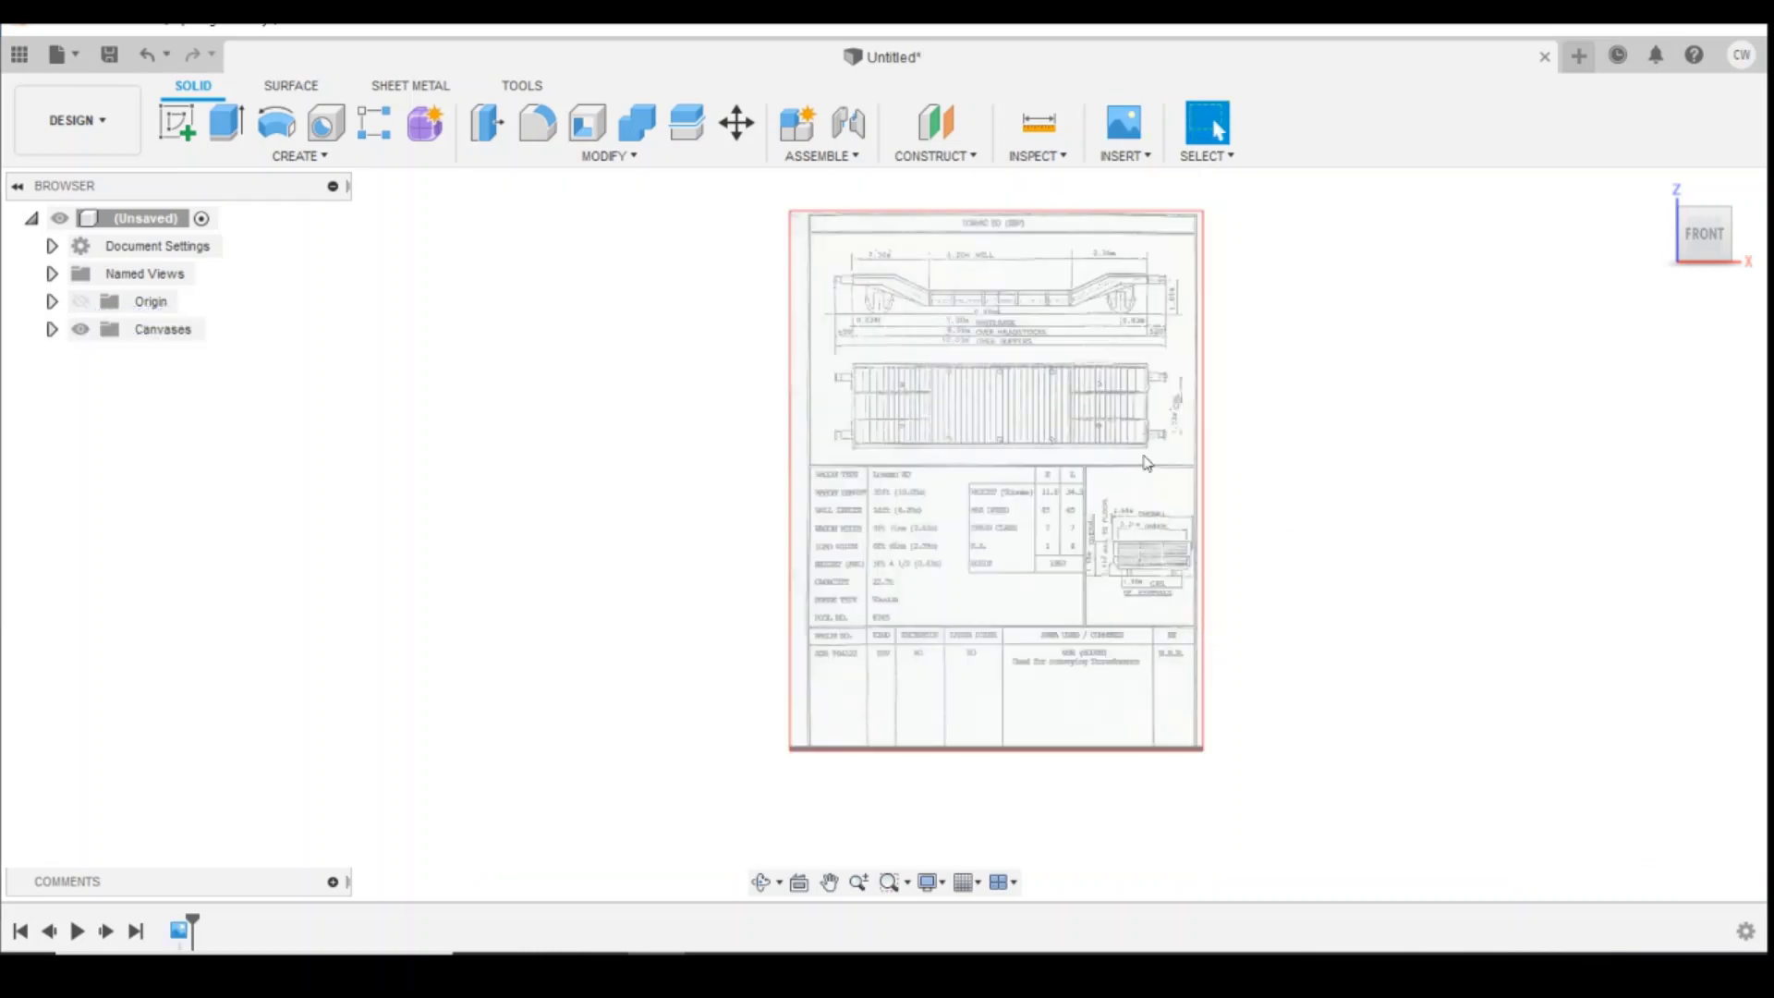
{"action": "scroll", "coordinate": [996, 285], "scroll_direction": "up", "scroll_amount": 3}
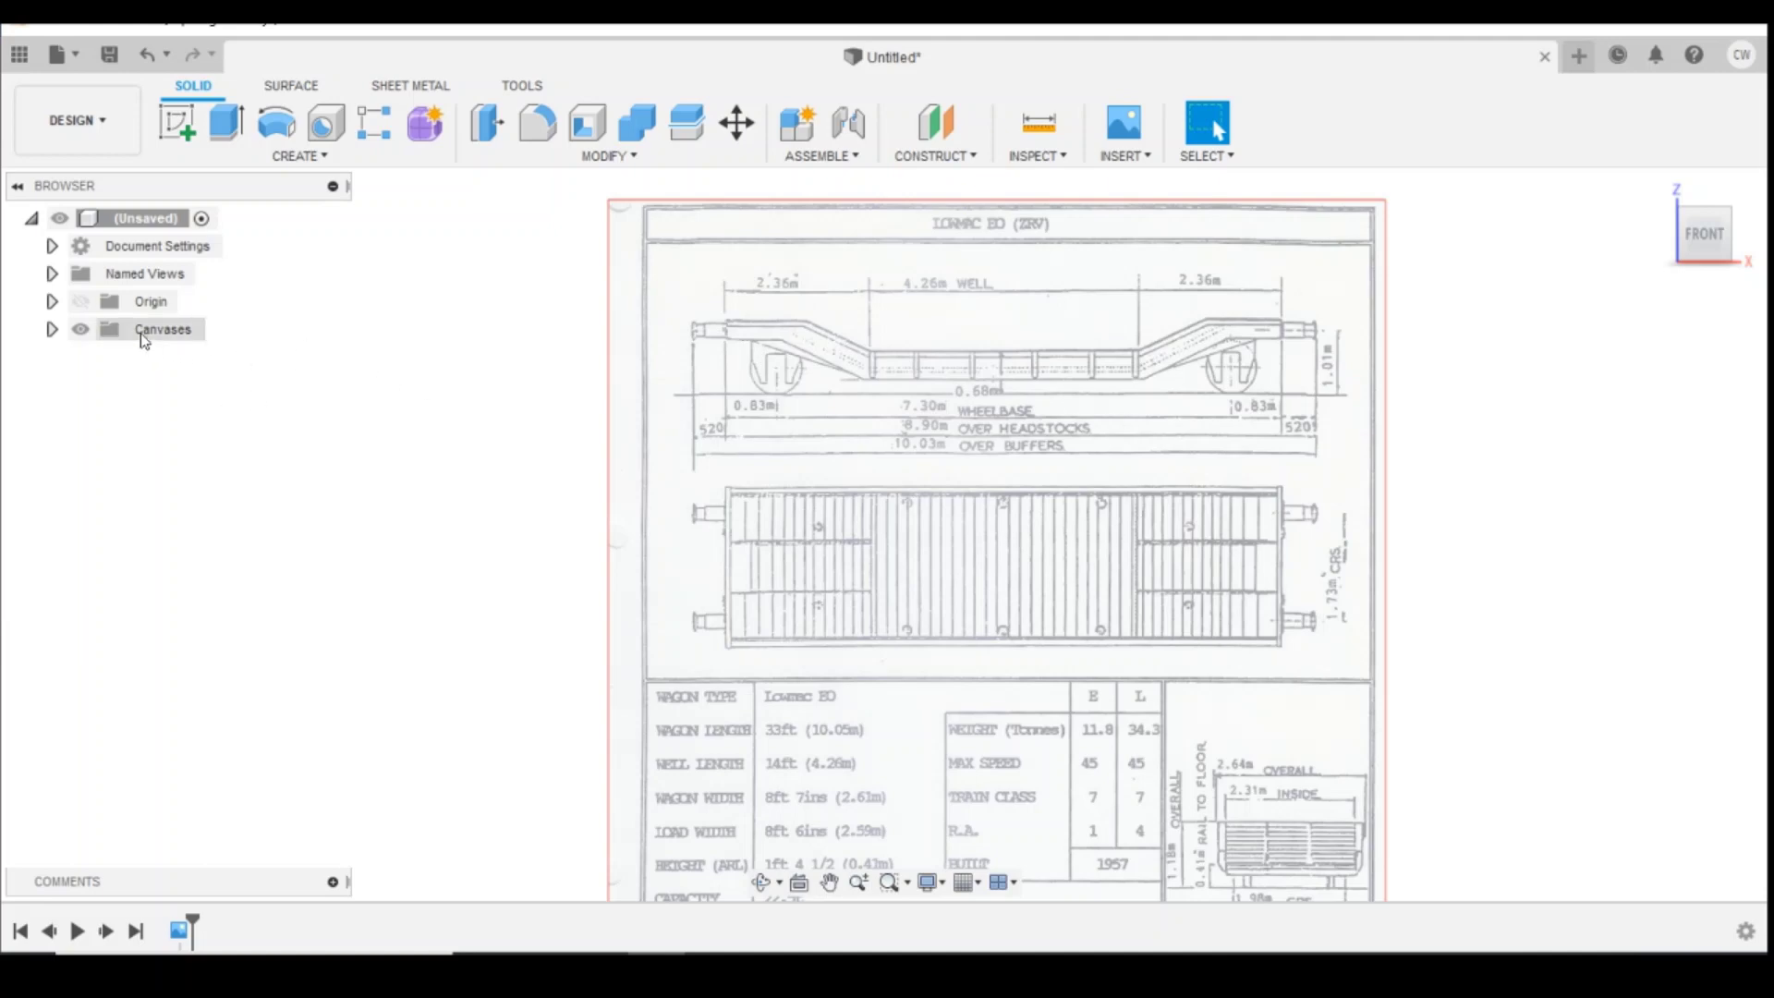
{"action": "scroll", "coordinate": [360, 392], "scroll_direction": "down", "scroll_amount": 2}
{"action": "left_click", "coordinate": [52, 329]}
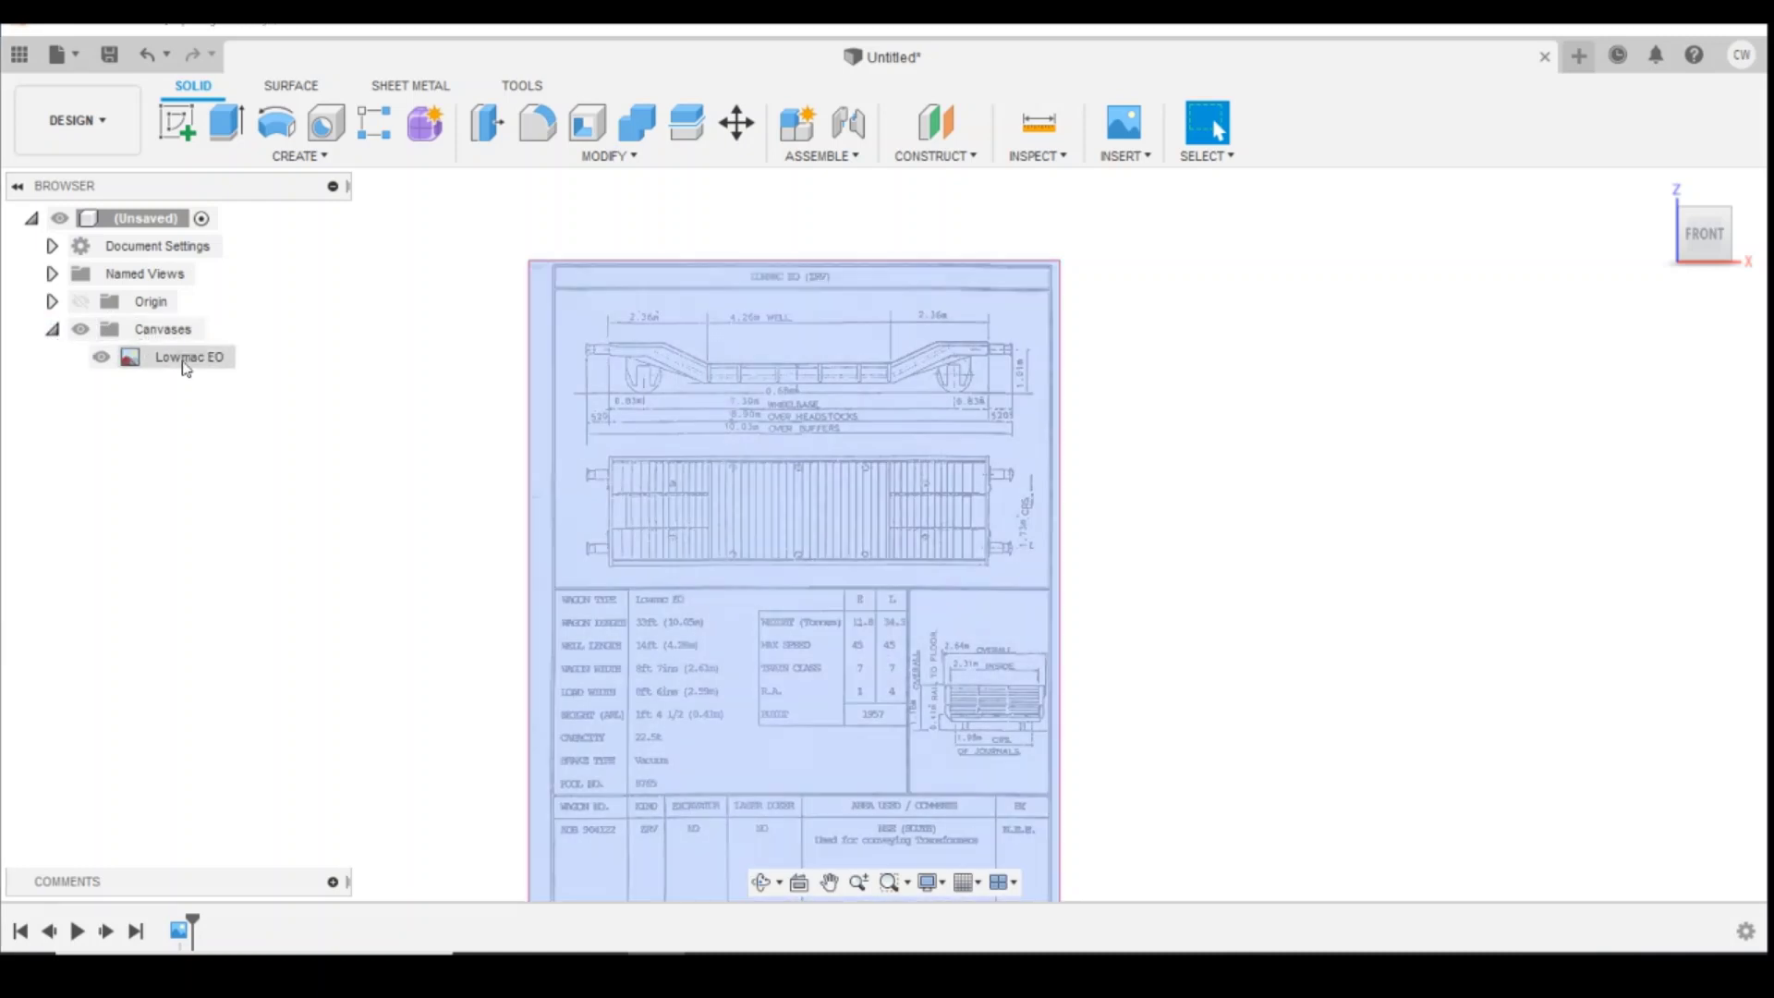
{"action": "right_click", "coordinate": [178, 360]}
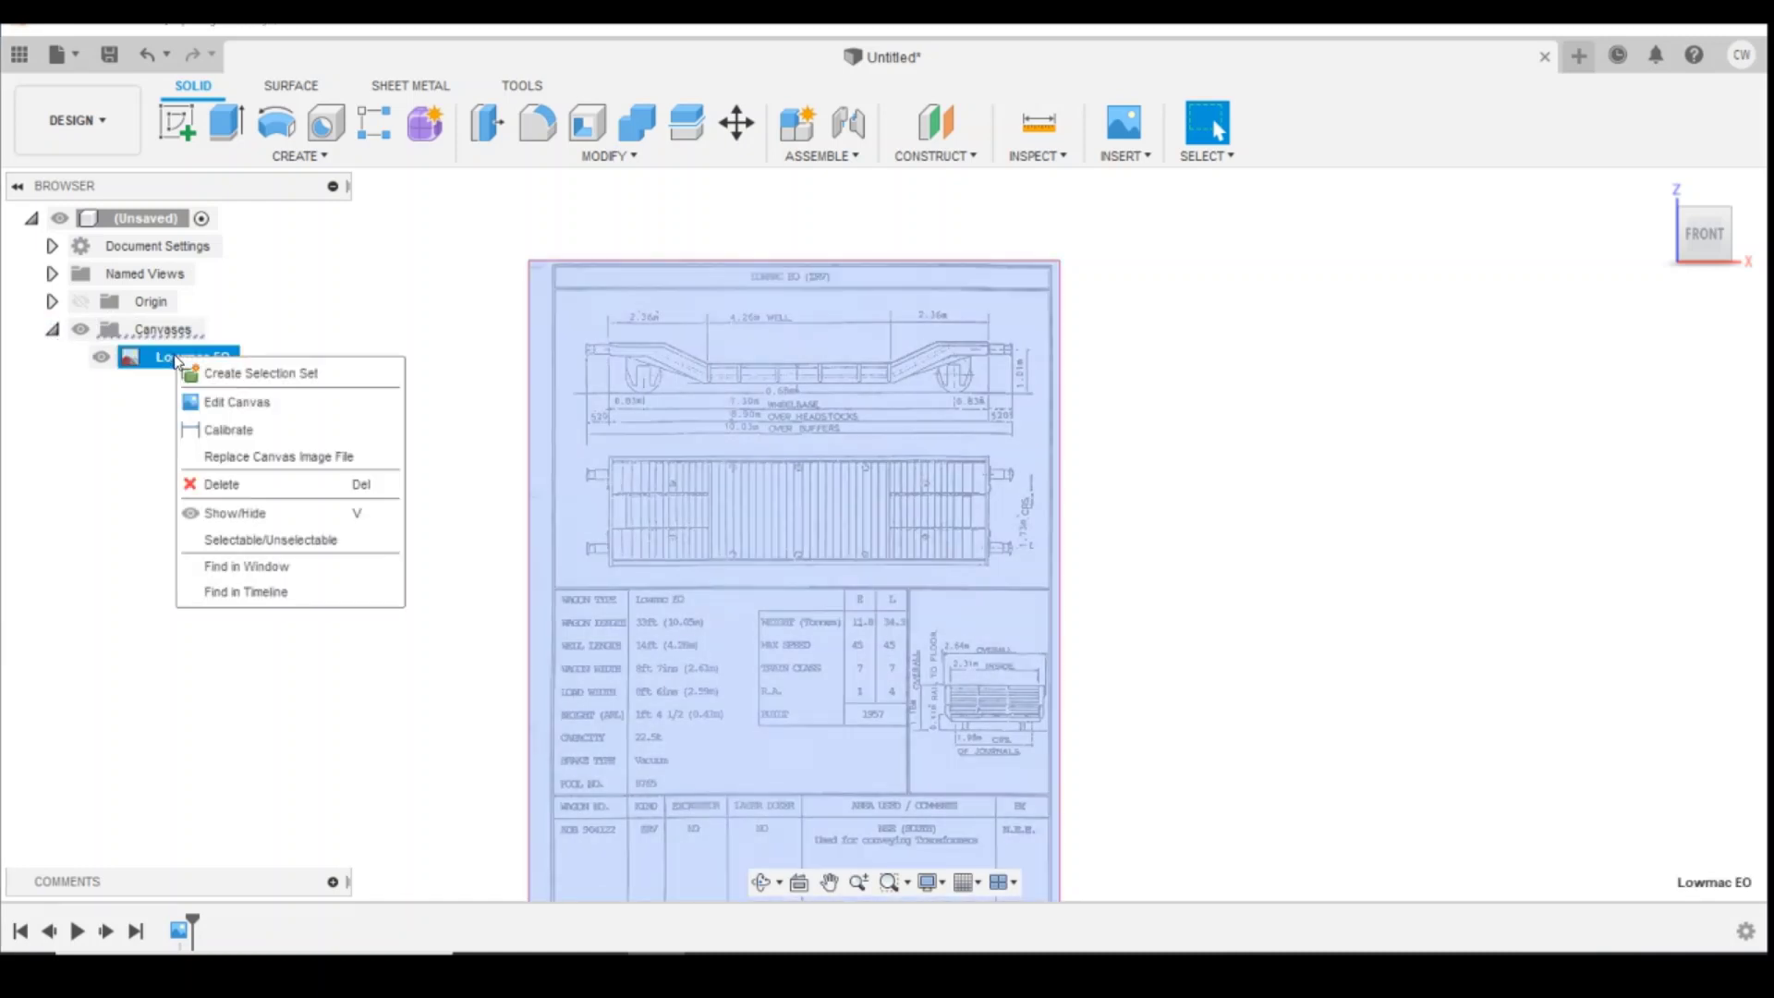
{"action": "left_click", "coordinate": [245, 432]}
{"action": "scroll", "coordinate": [596, 399], "scroll_direction": "up", "scroll_amount": 5}
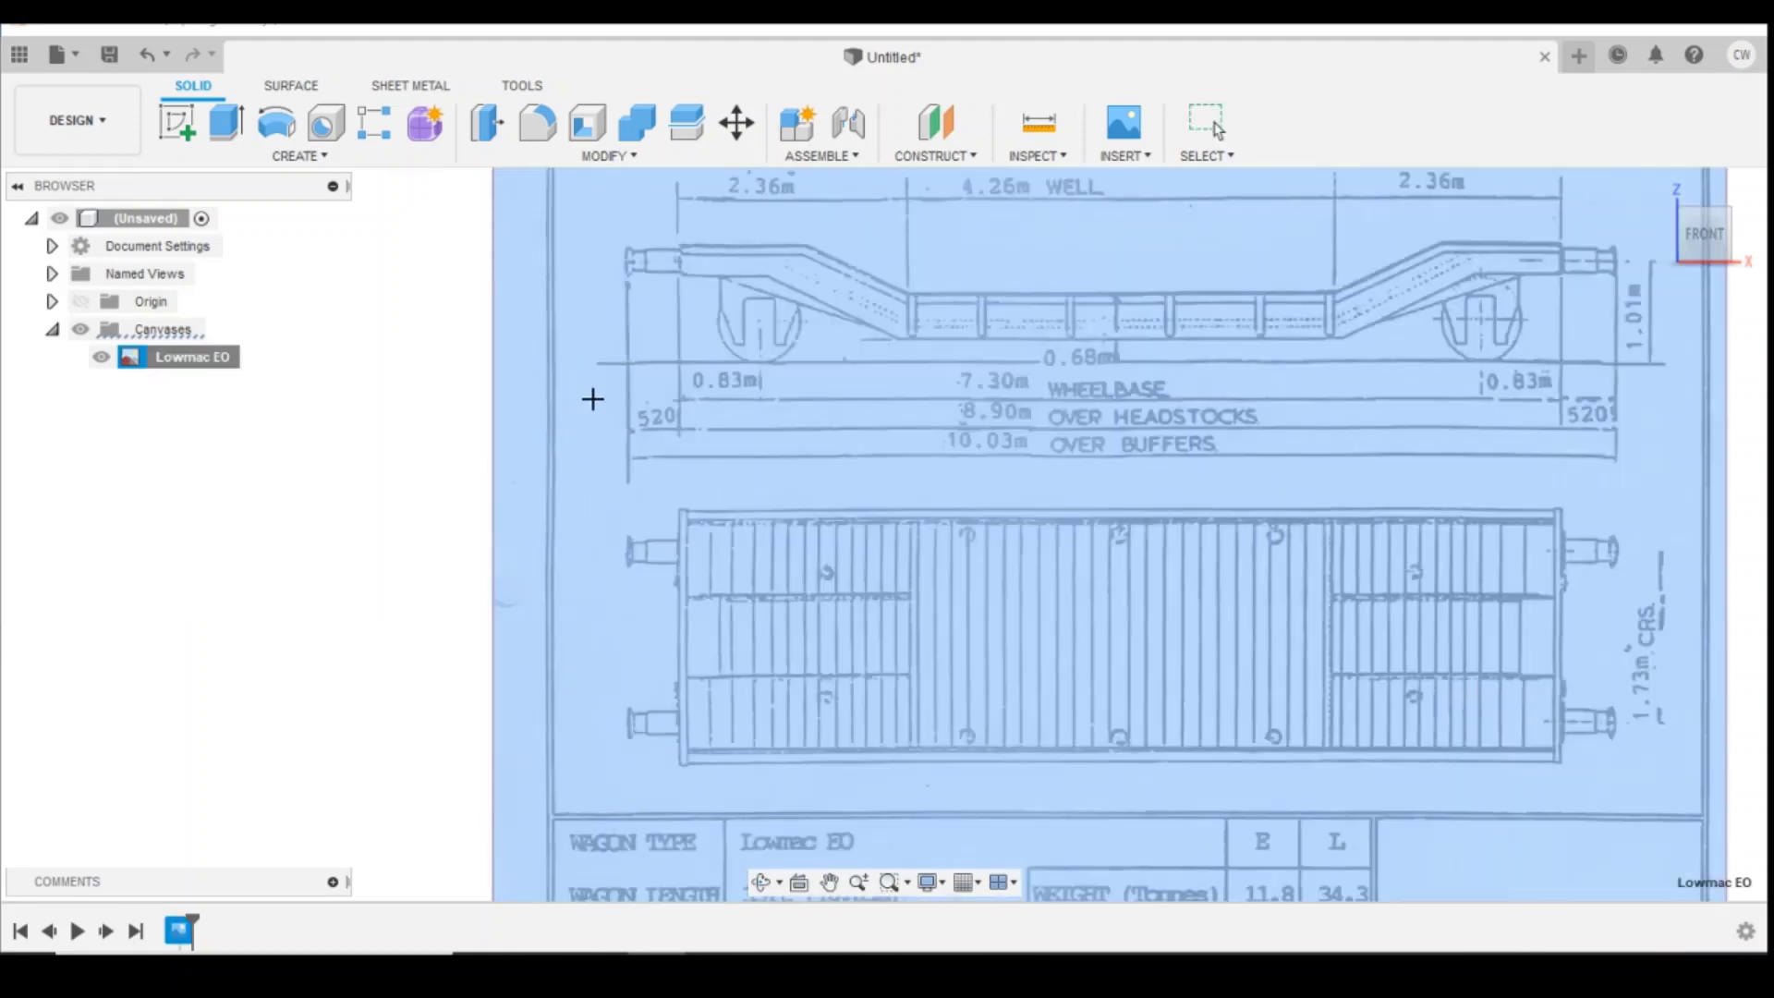
{"action": "scroll", "coordinate": [627, 440], "scroll_direction": "down", "scroll_amount": 1}
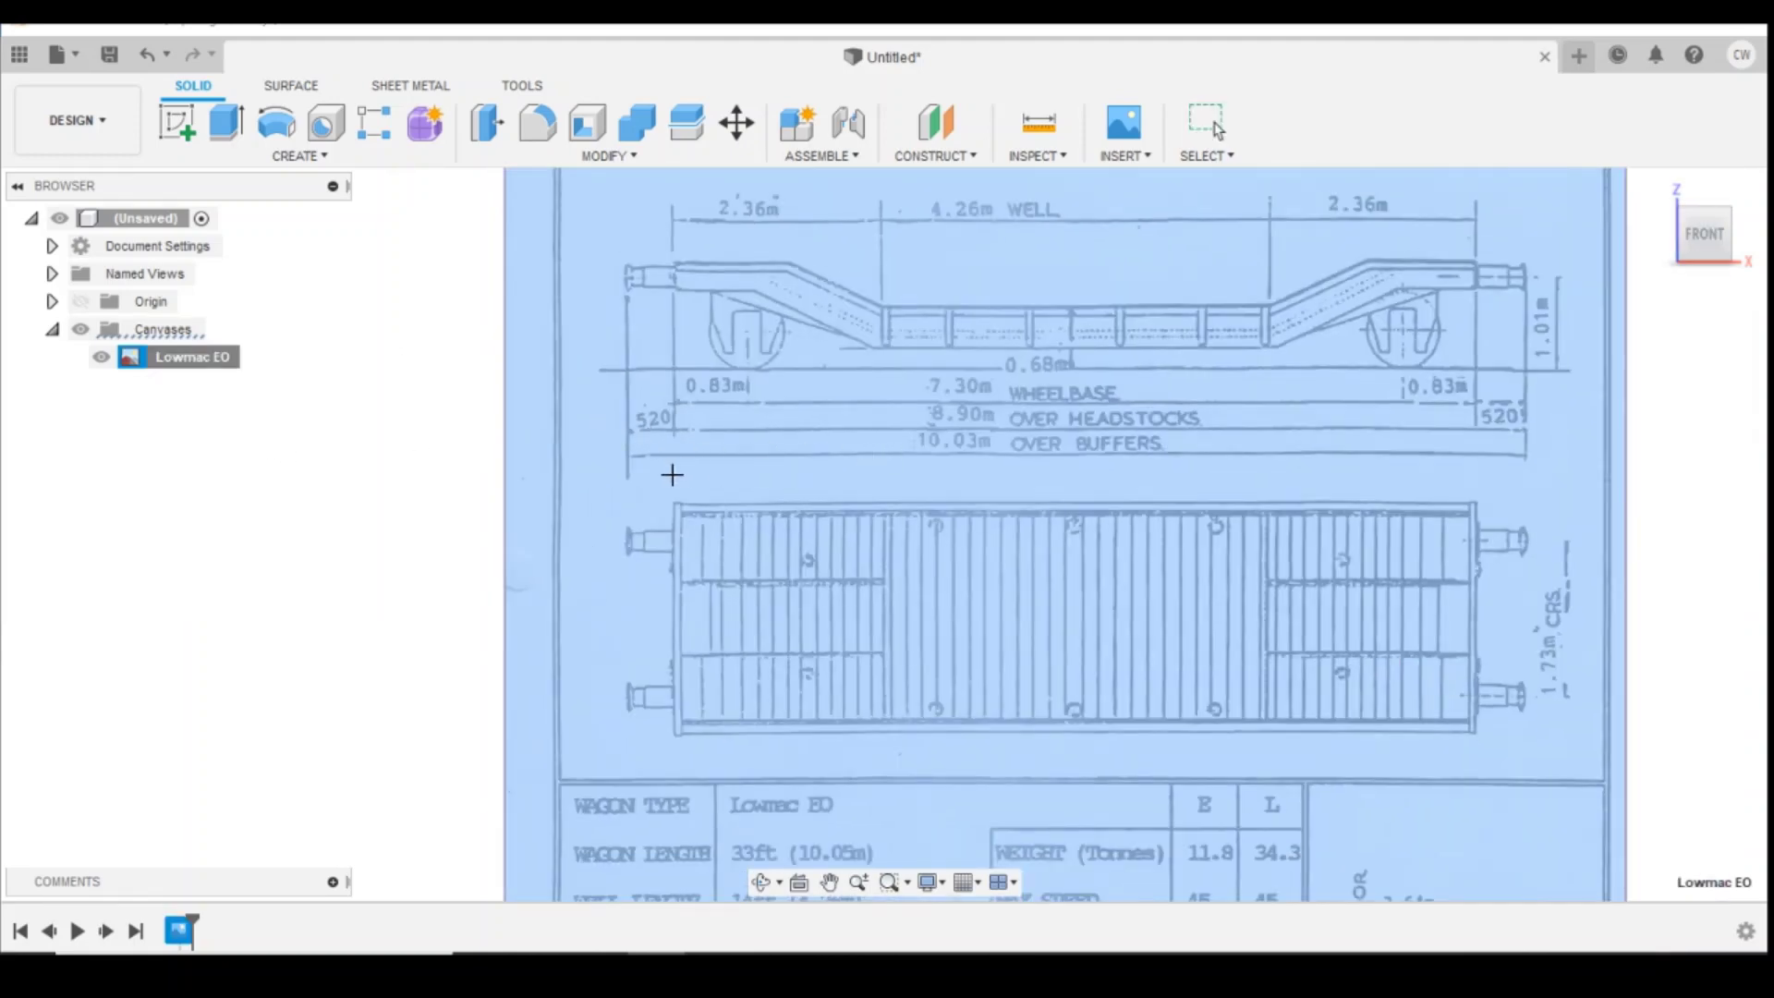
{"action": "scroll", "coordinate": [634, 459], "scroll_direction": "up", "scroll_amount": 5}
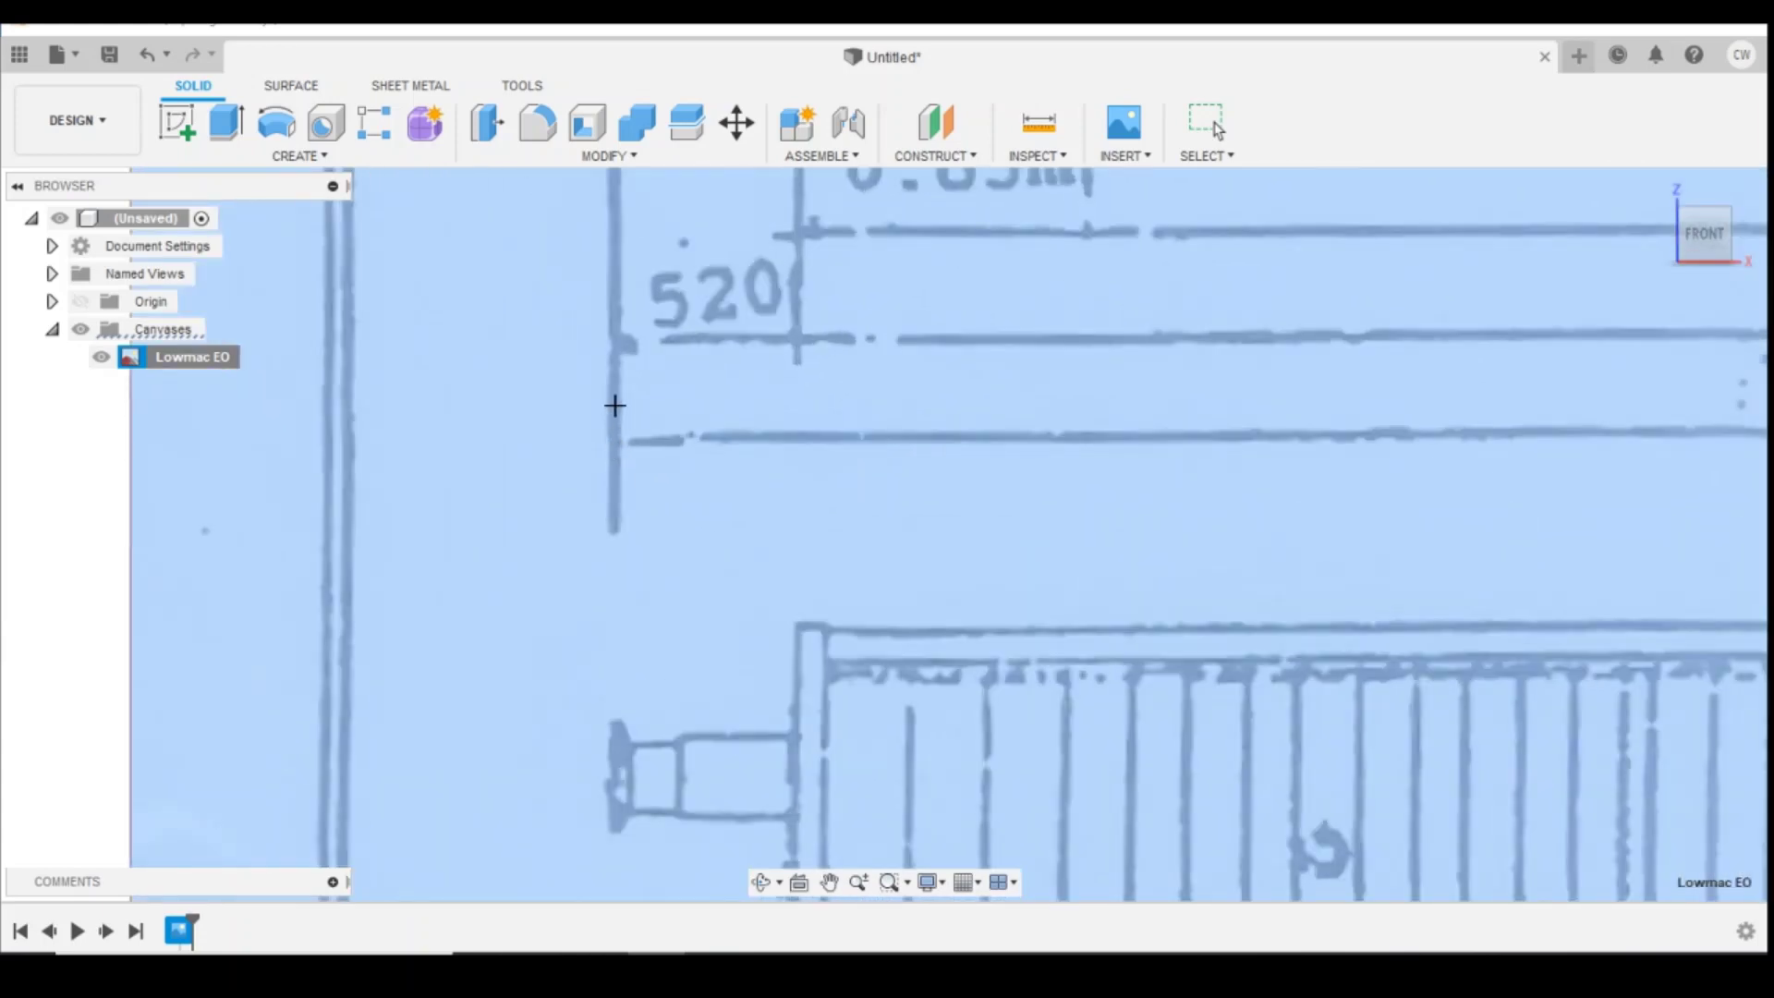
{"action": "scroll", "coordinate": [614, 405], "scroll_direction": "down", "scroll_amount": 4}
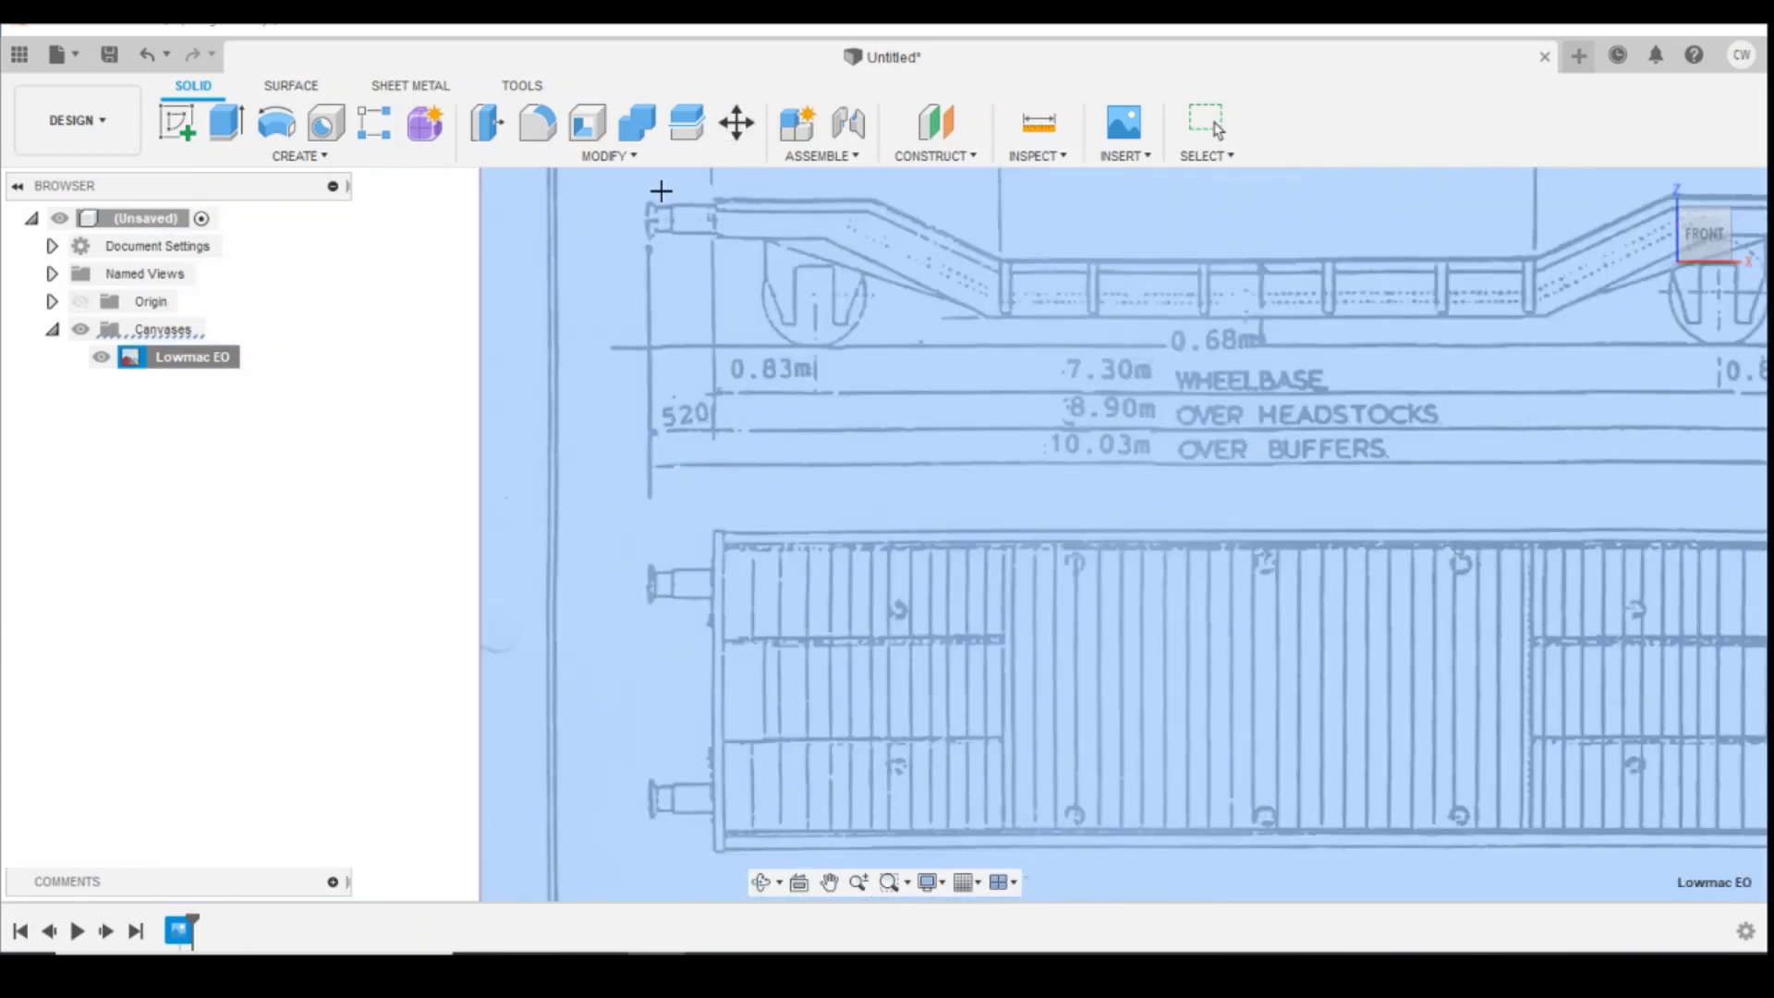
{"action": "scroll", "coordinate": [656, 462], "scroll_direction": "up", "scroll_amount": 5}
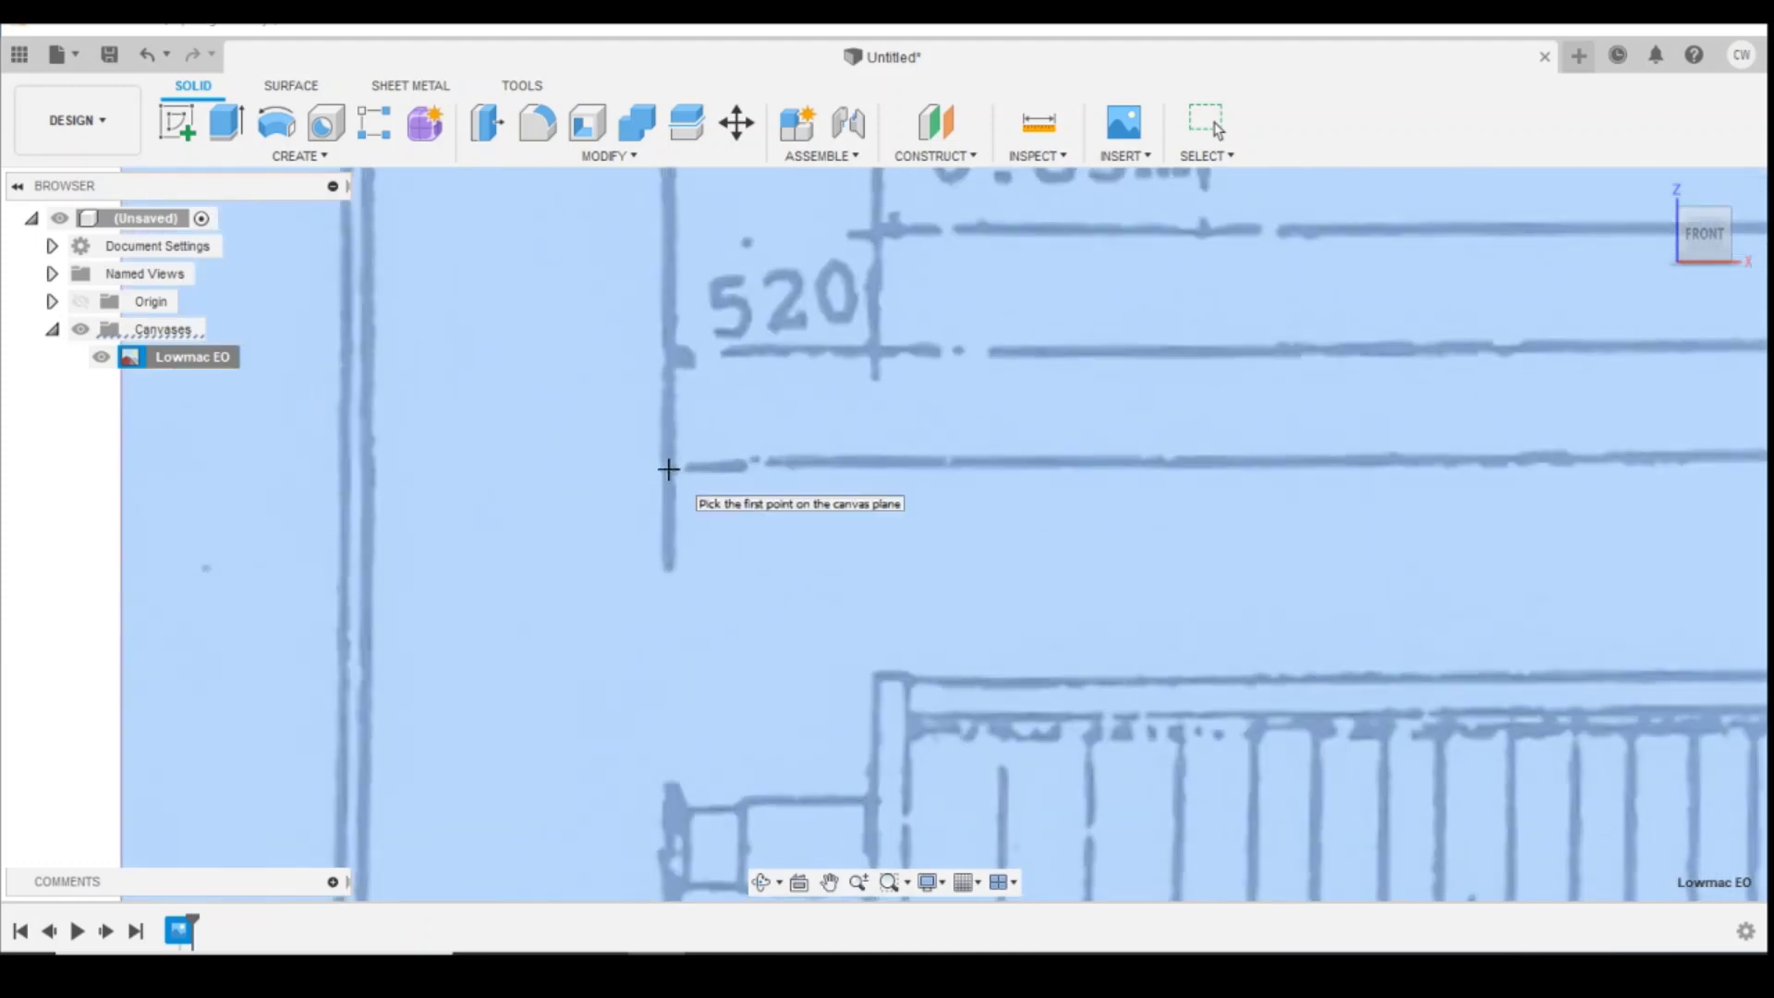
{"action": "scroll", "coordinate": [670, 467], "scroll_direction": "down", "scroll_amount": 6}
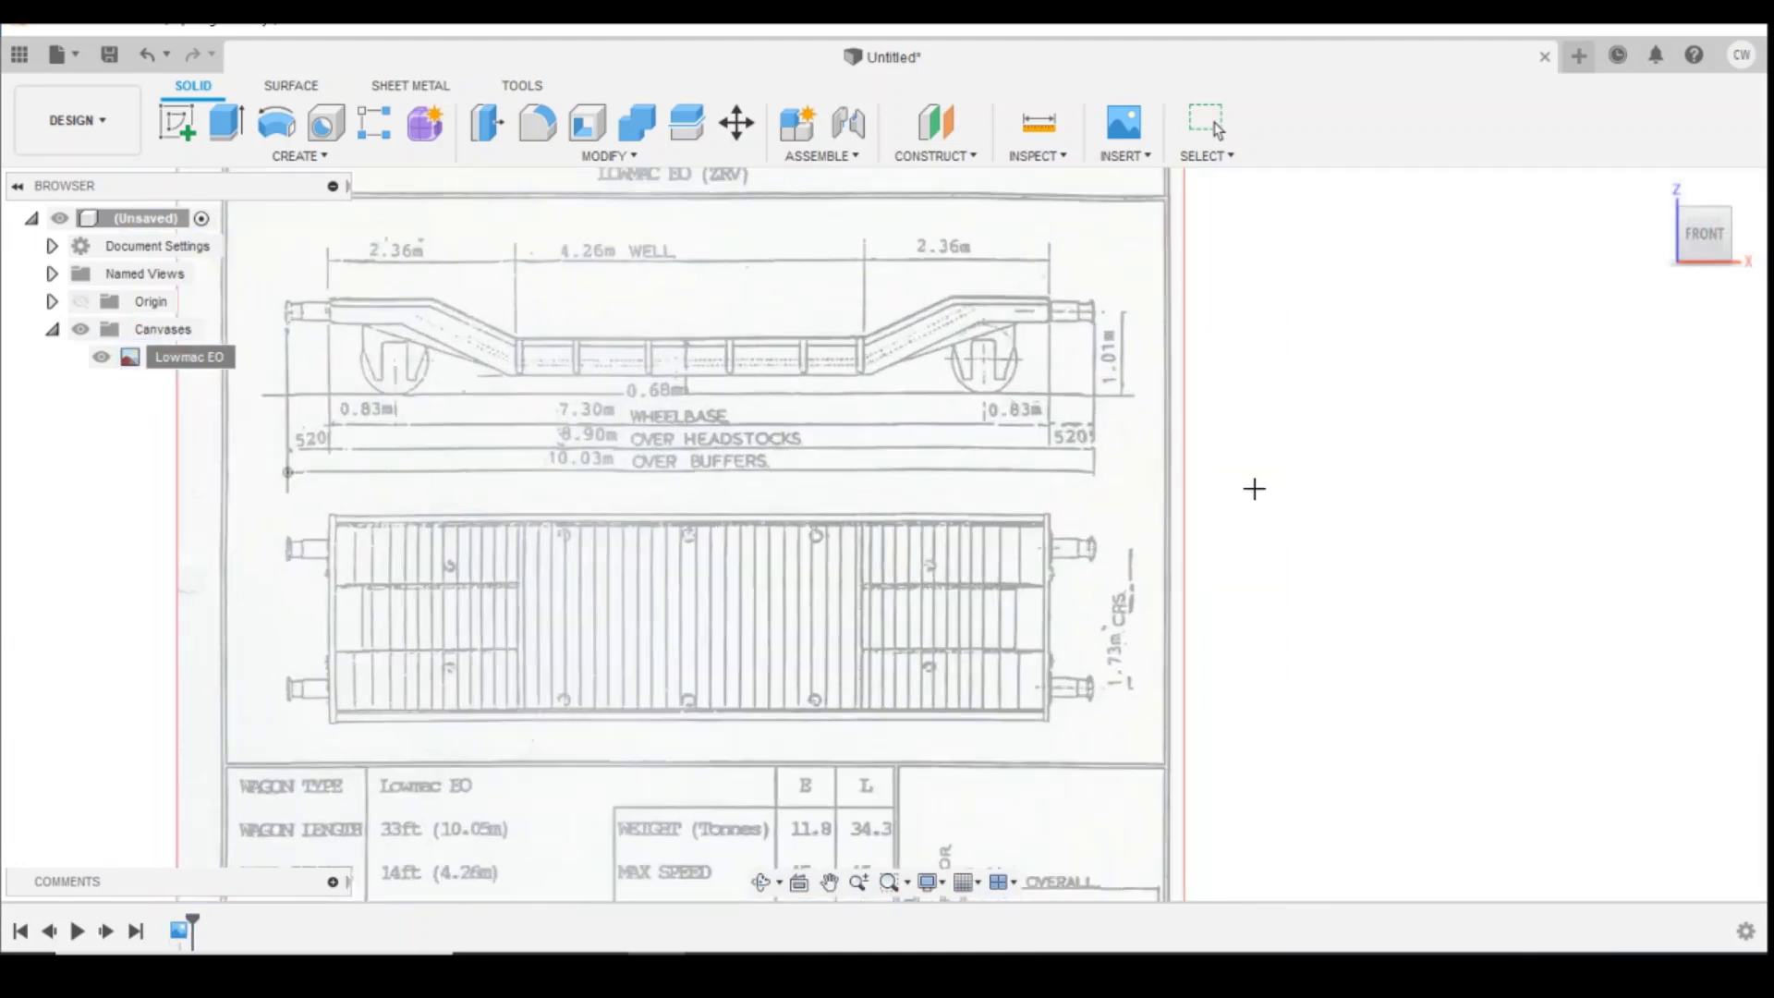
{"action": "scroll", "coordinate": [1054, 464], "scroll_direction": "up", "scroll_amount": 6}
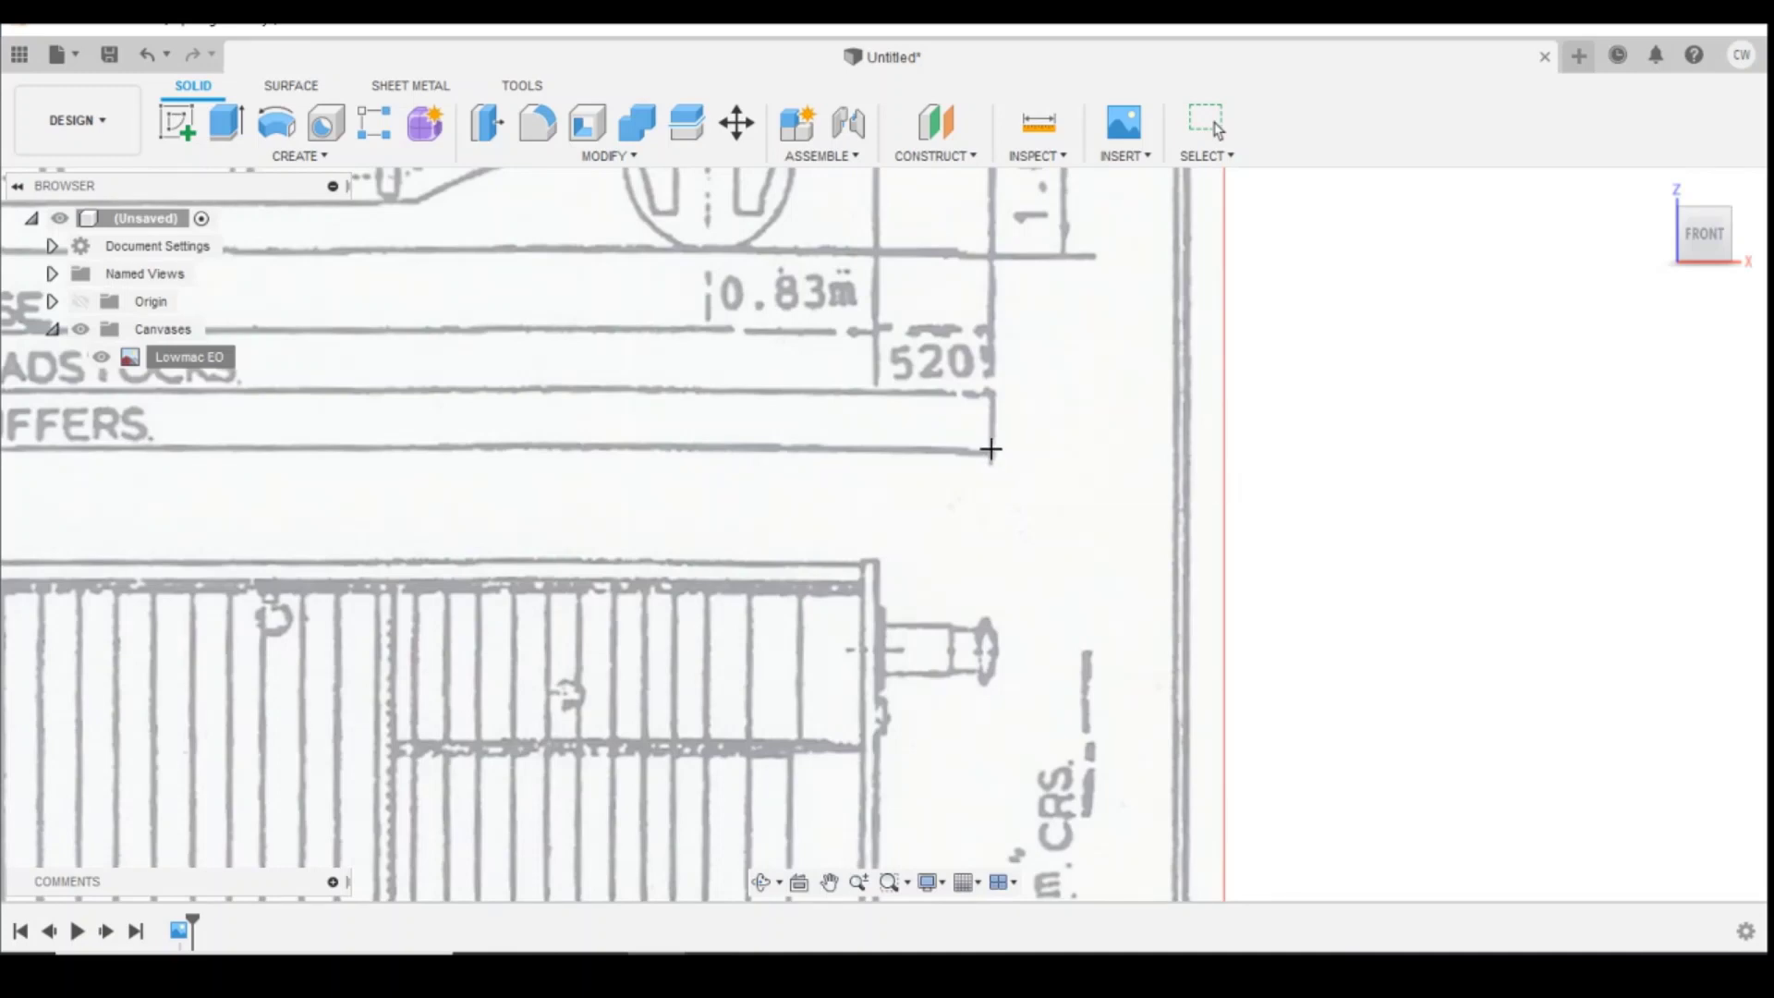
{"action": "left_click", "coordinate": [991, 450]}
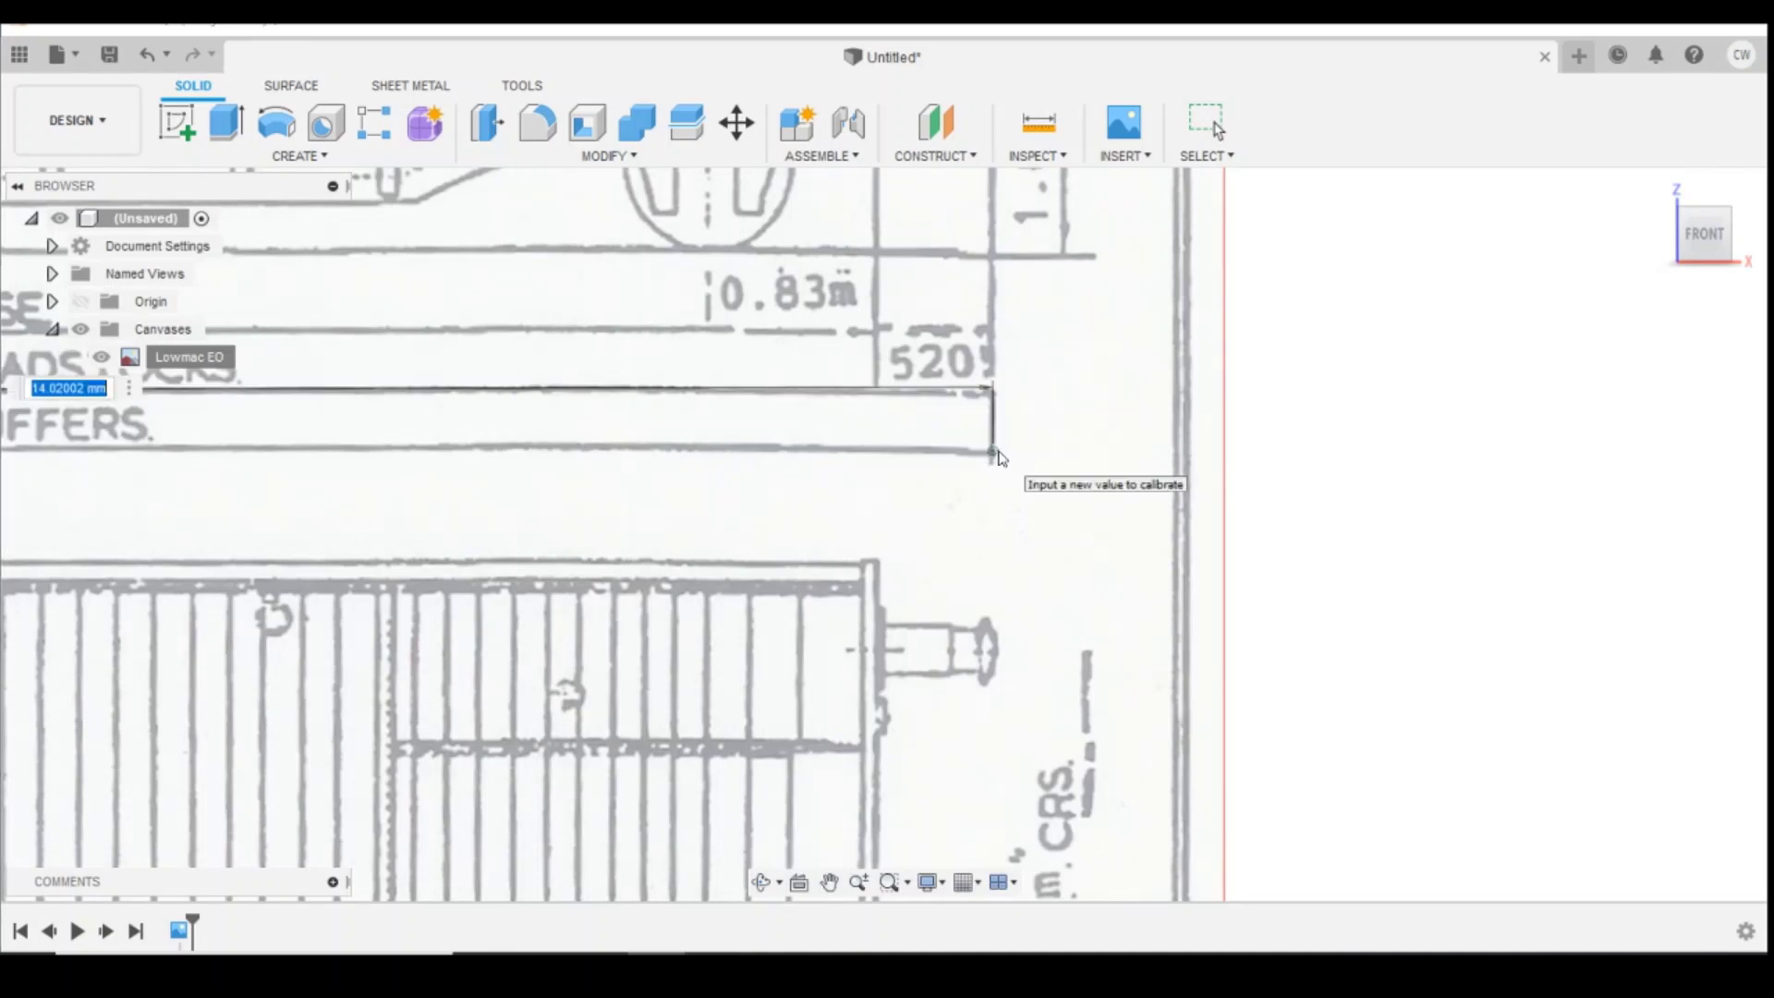
Step: Set the canvas calibration distance to 66 mm
{"action": "type", "text": "2"}
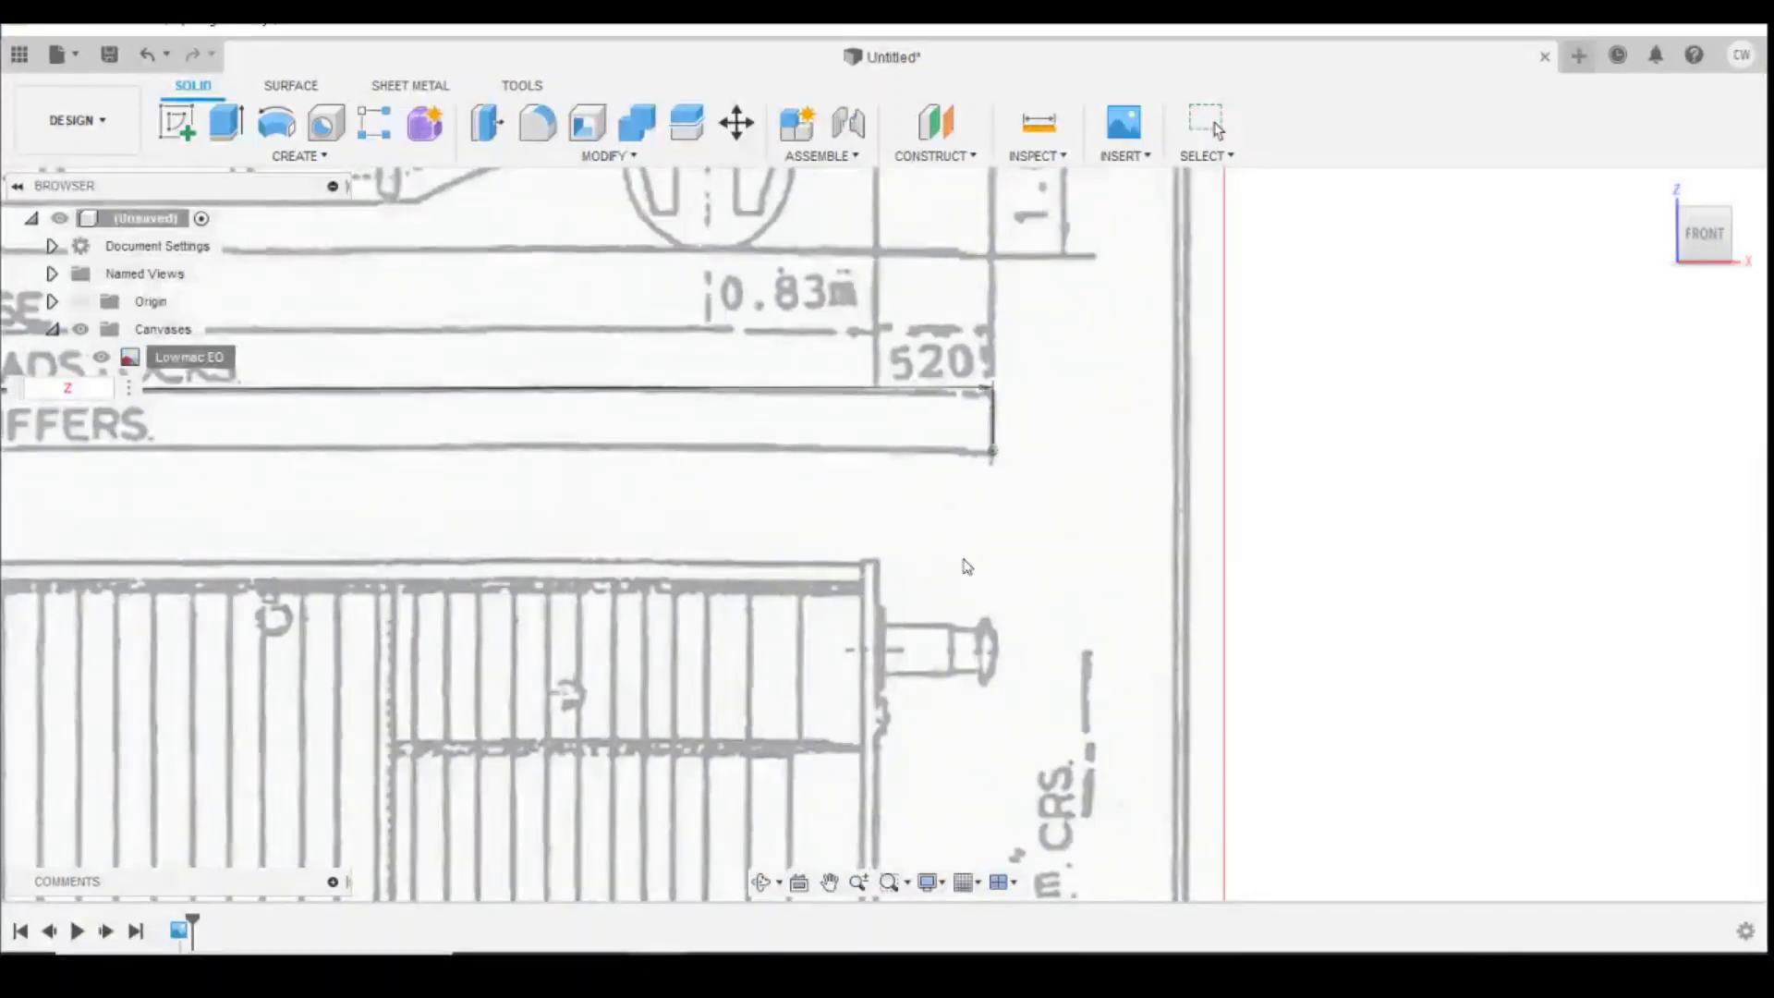
{"action": "scroll", "coordinate": [967, 557], "scroll_direction": "down", "scroll_amount": 3}
{"action": "scroll", "coordinate": [1044, 554], "scroll_direction": "down", "scroll_amount": 4}
{"action": "scroll", "coordinate": [569, 542], "scroll_direction": "up", "scroll_amount": 3}
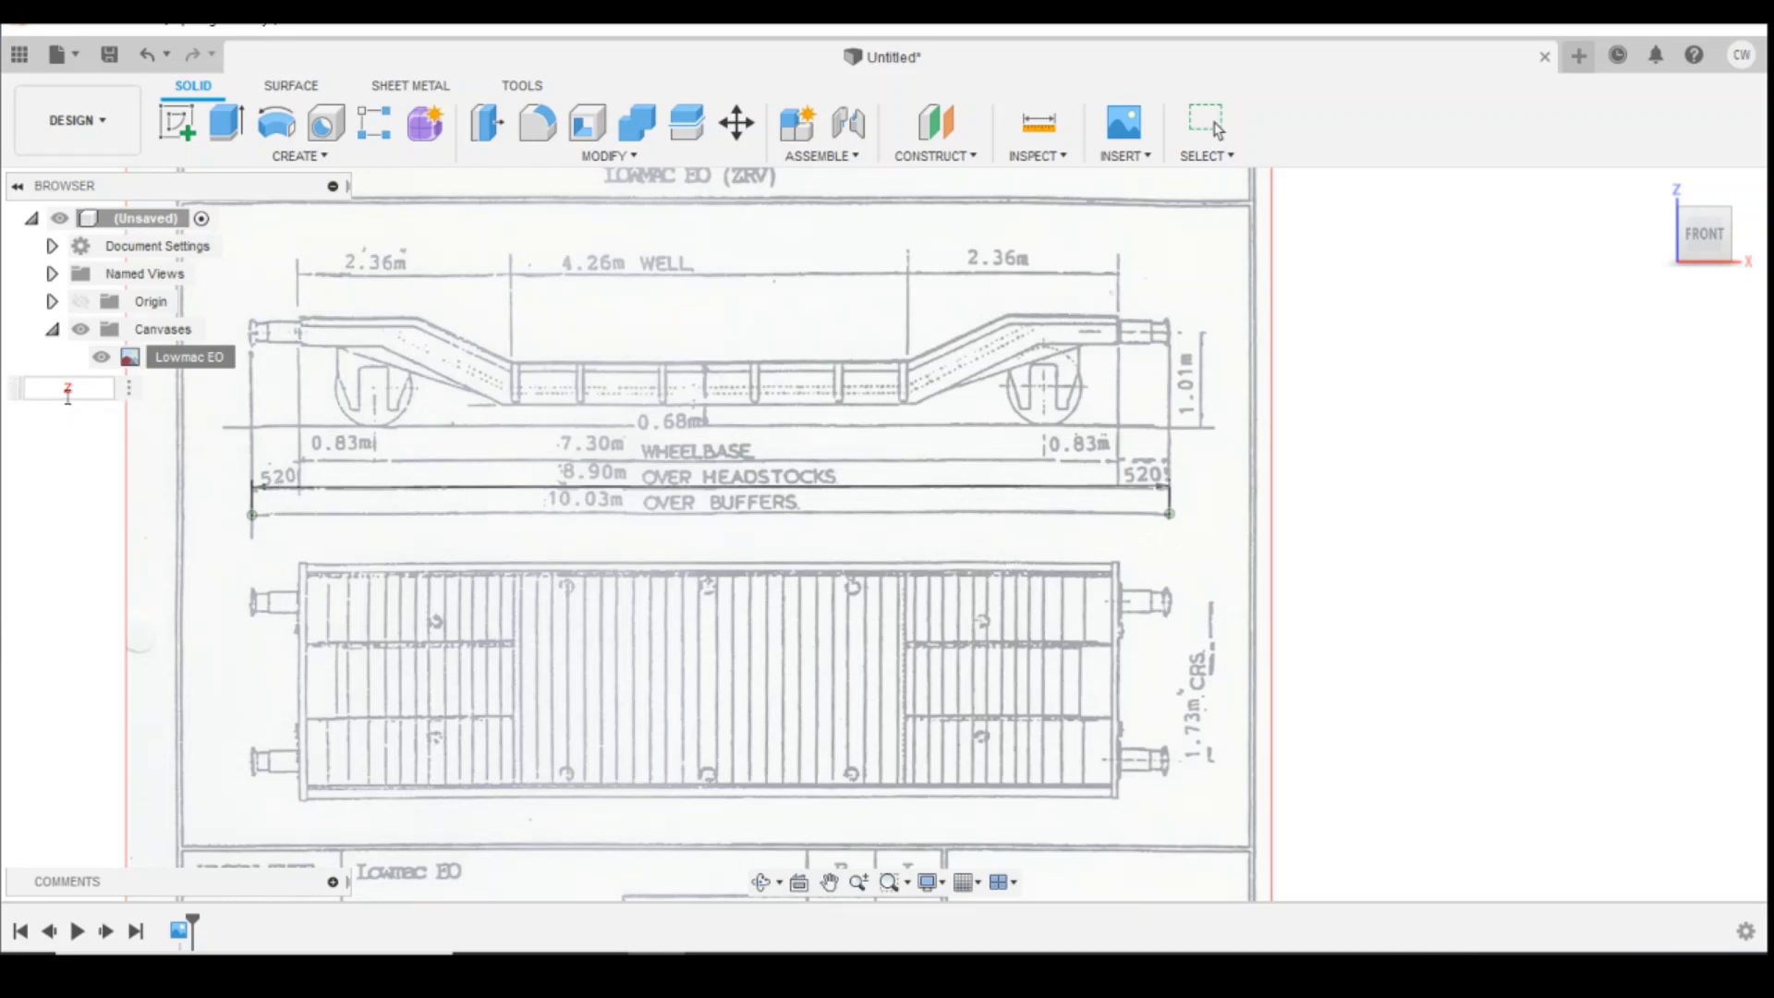
{"action": "left_click_drag", "start_coordinate": [48, 391], "coordinate": [148, 390]}
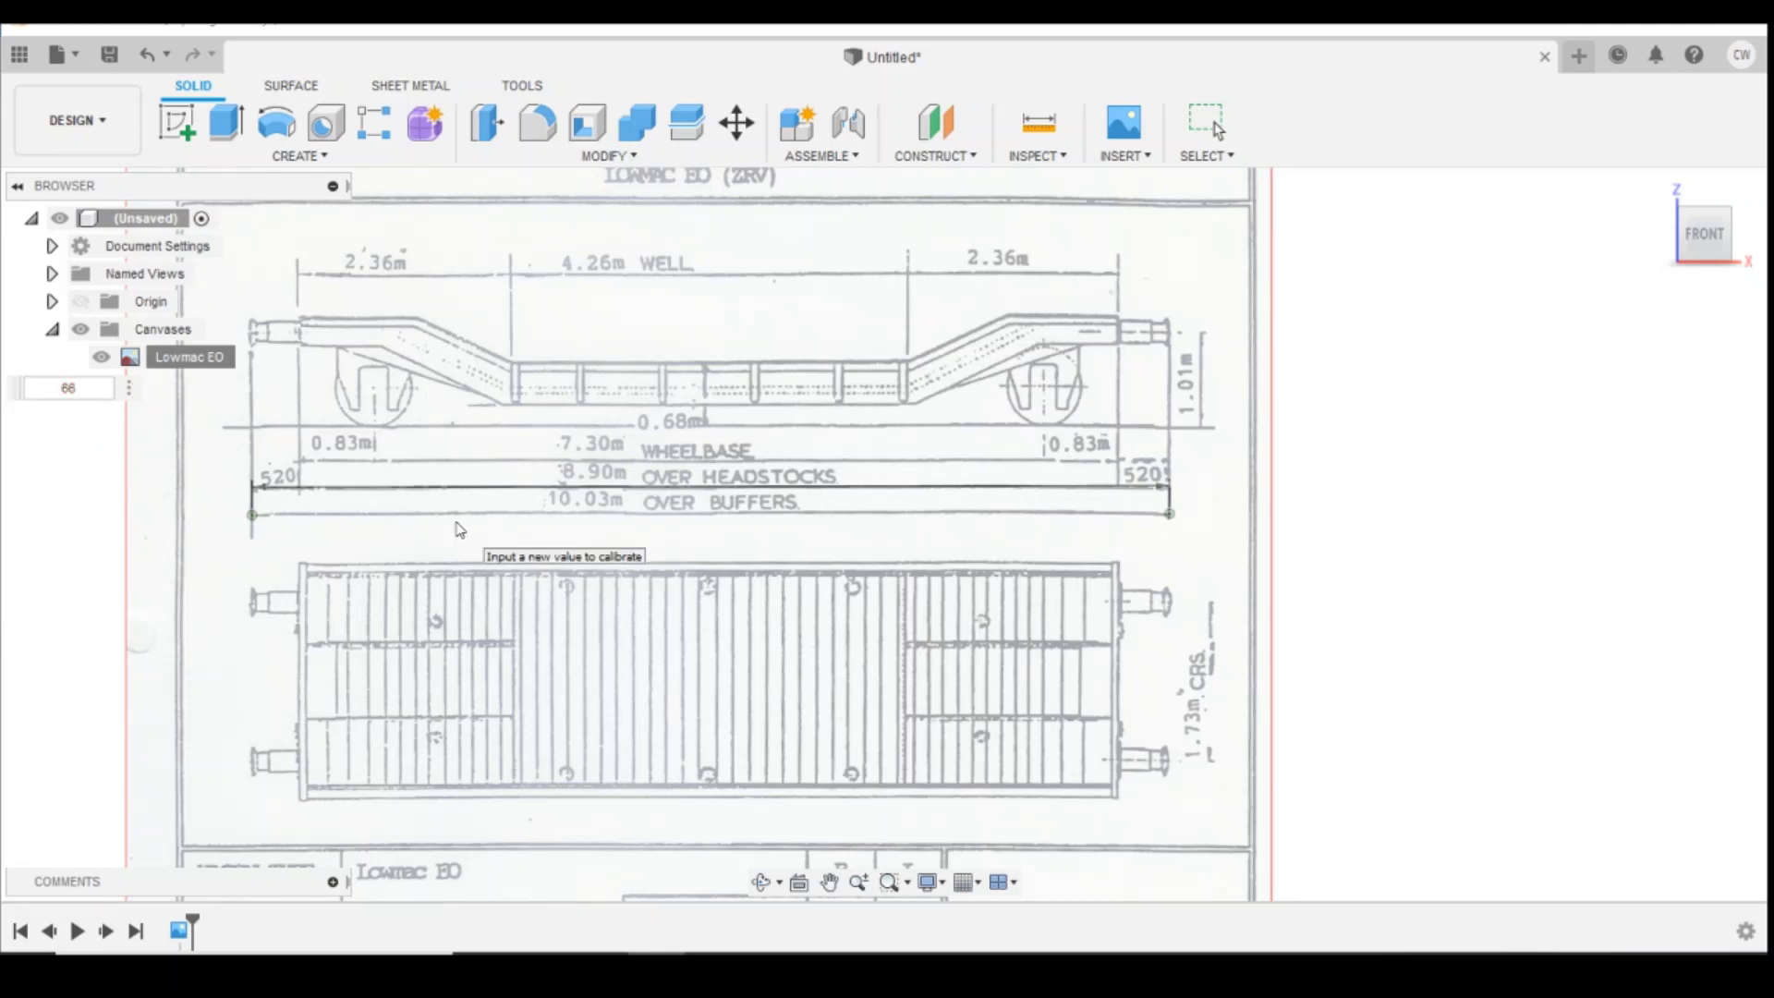
{"action": "type", "text": "66"}
{"action": "key", "text": "Return"}
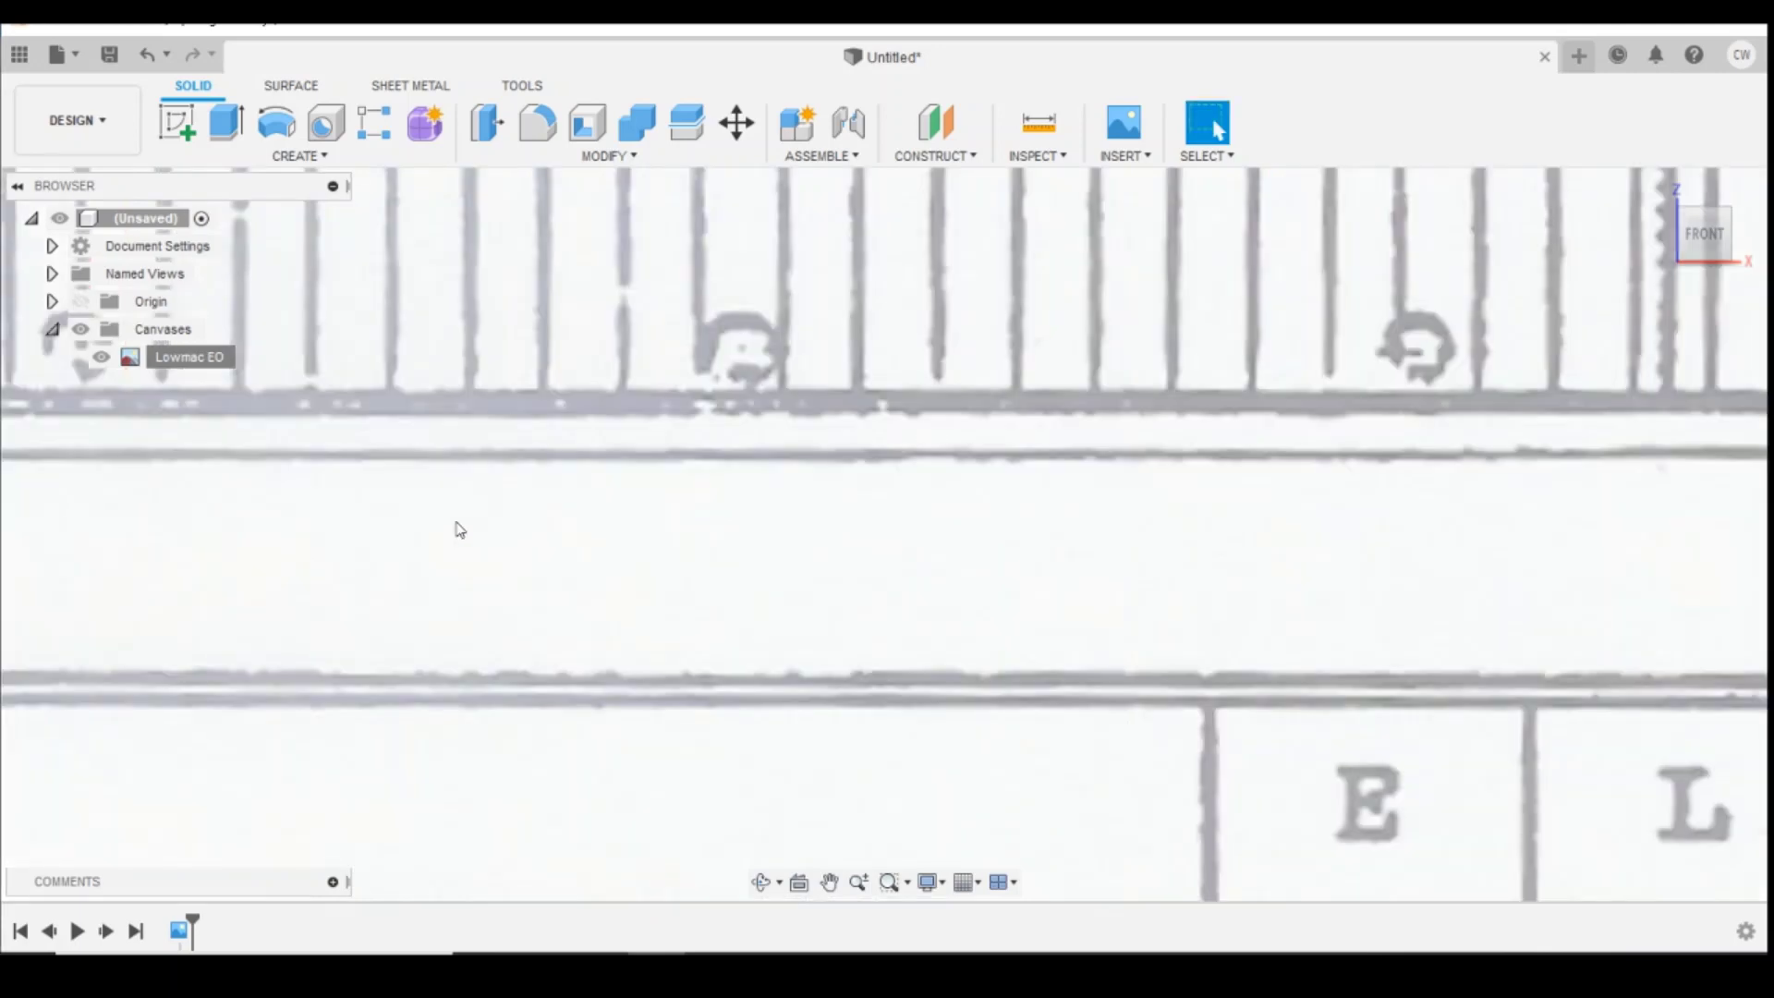
Step: Show the origin planes and axes over the canvas in the front view
{"action": "scroll", "coordinate": [1003, 485], "scroll_direction": "down", "scroll_amount": 10}
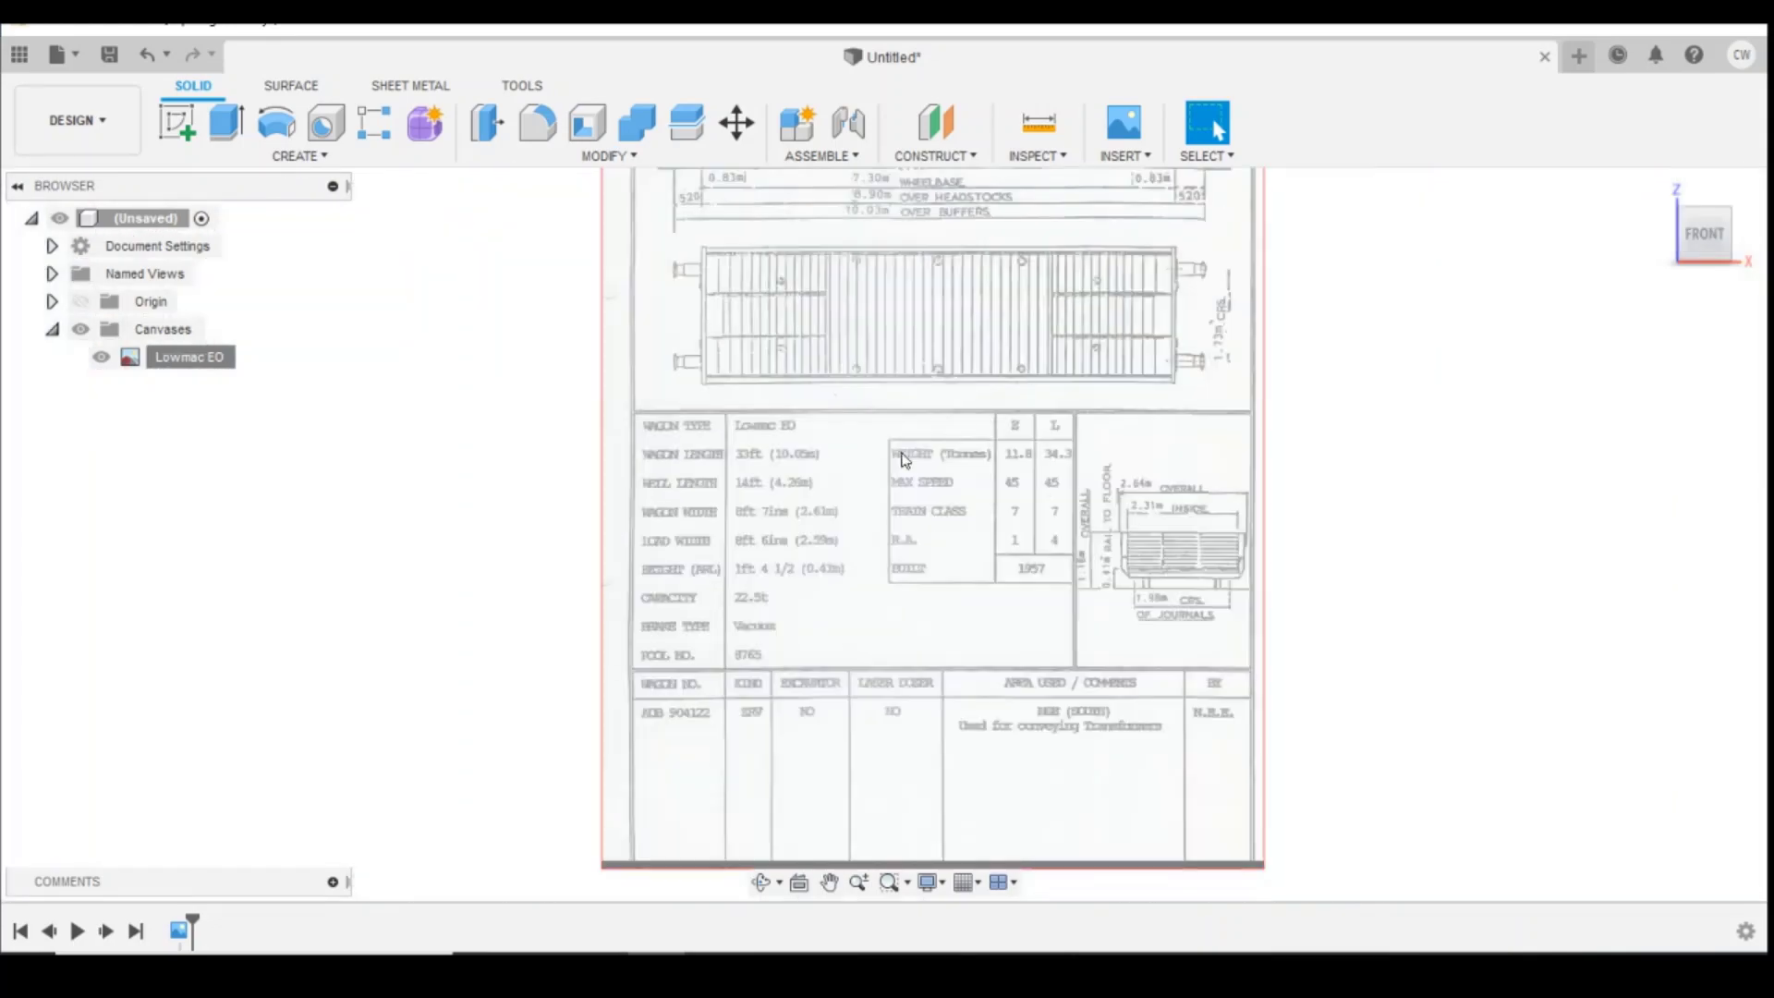
{"action": "scroll", "coordinate": [952, 338], "scroll_direction": "down", "scroll_amount": 1}
{"action": "scroll", "coordinate": [896, 342], "scroll_direction": "up", "scroll_amount": 6}
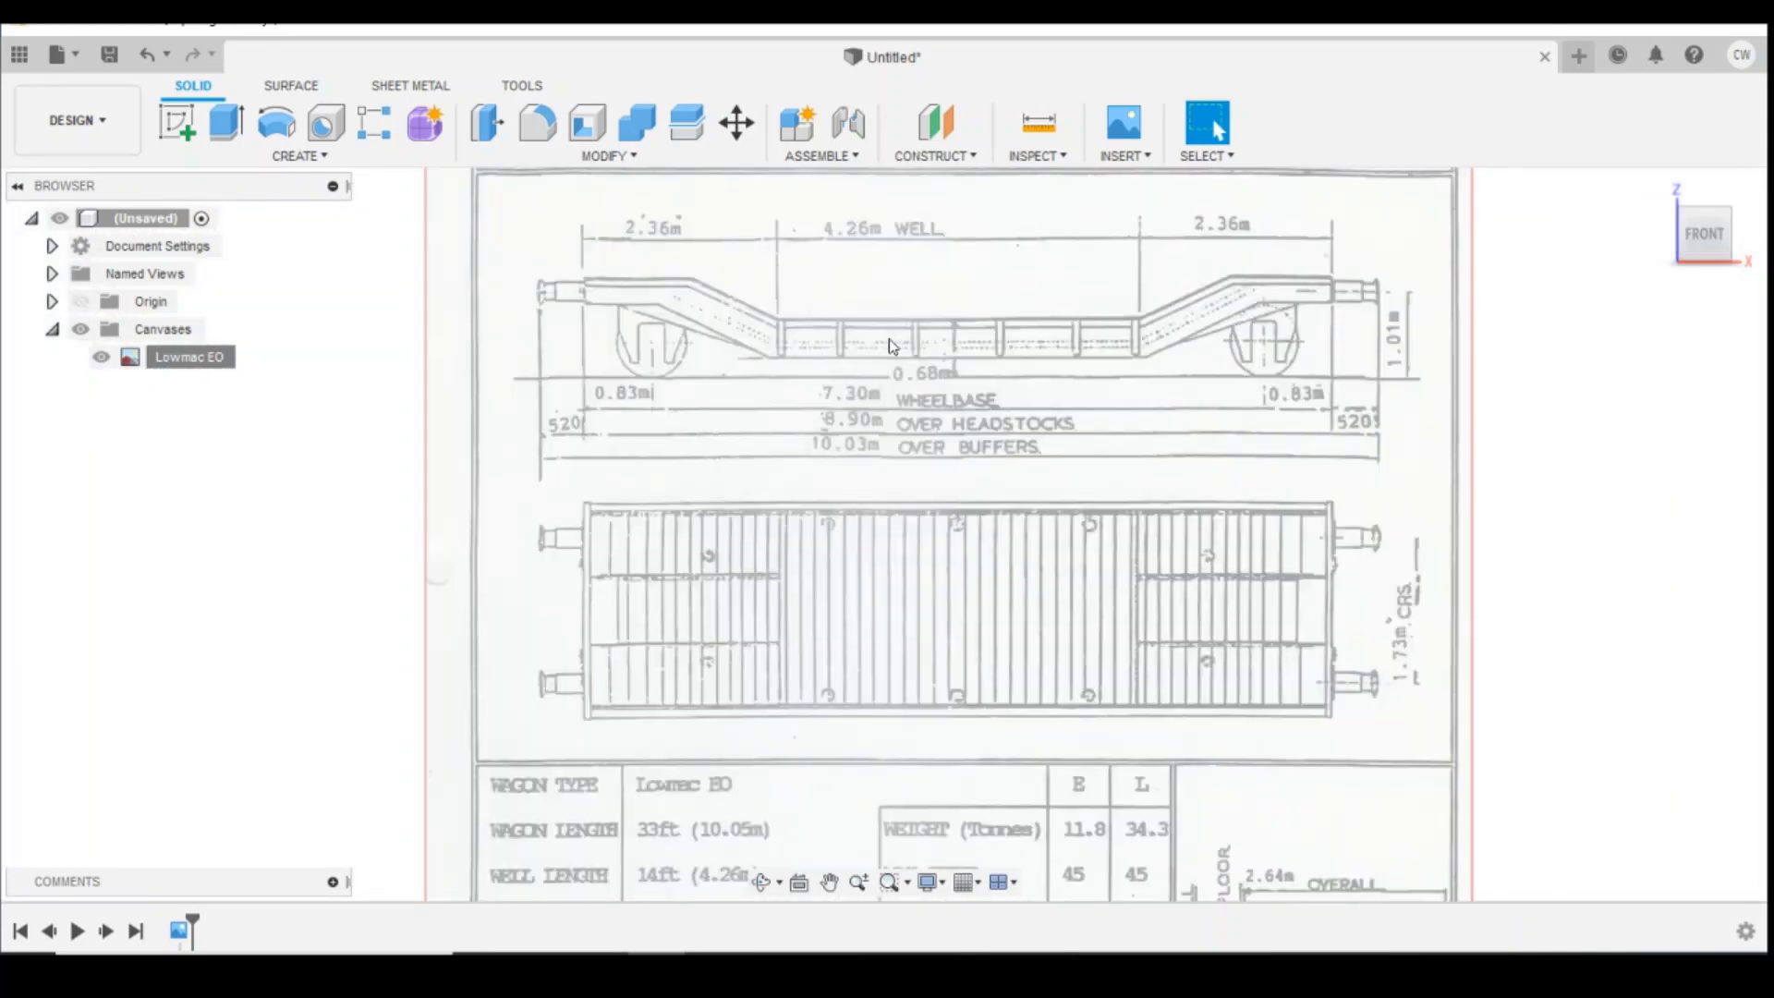
{"action": "scroll", "coordinate": [1033, 430], "scroll_direction": "down", "scroll_amount": 3}
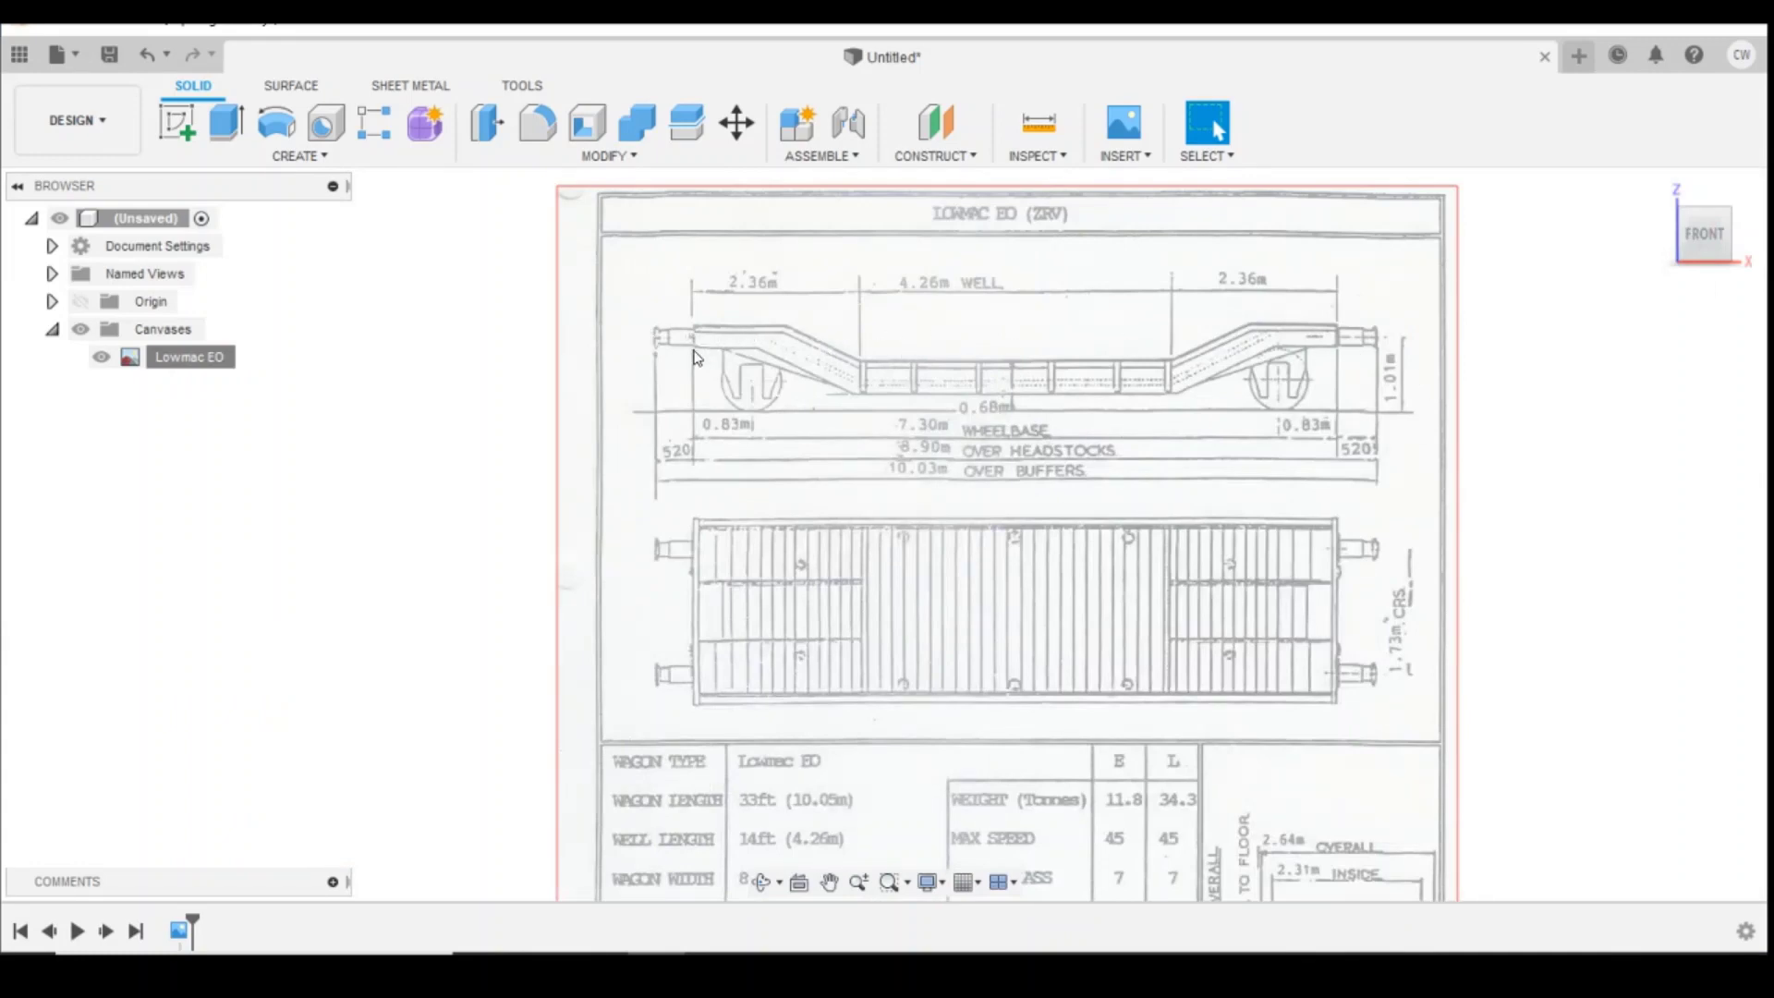
{"action": "scroll", "coordinate": [923, 405], "scroll_direction": "down", "scroll_amount": 2}
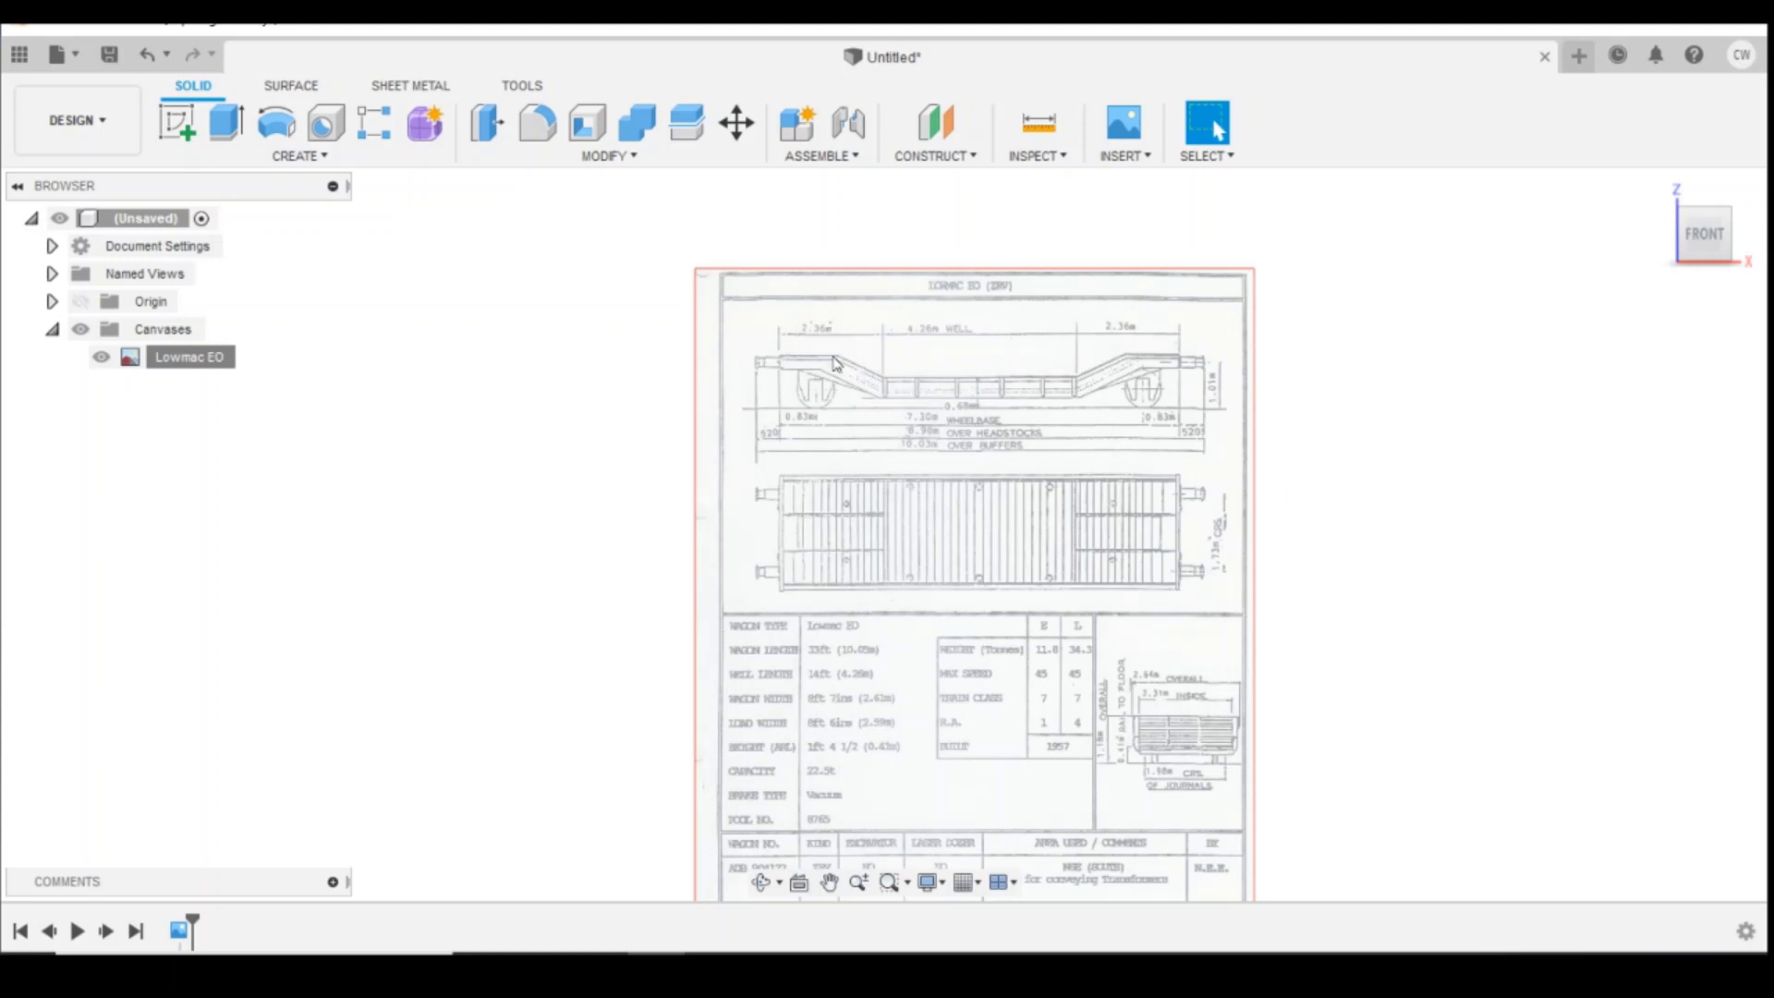
{"action": "left_click", "coordinate": [1703, 234]}
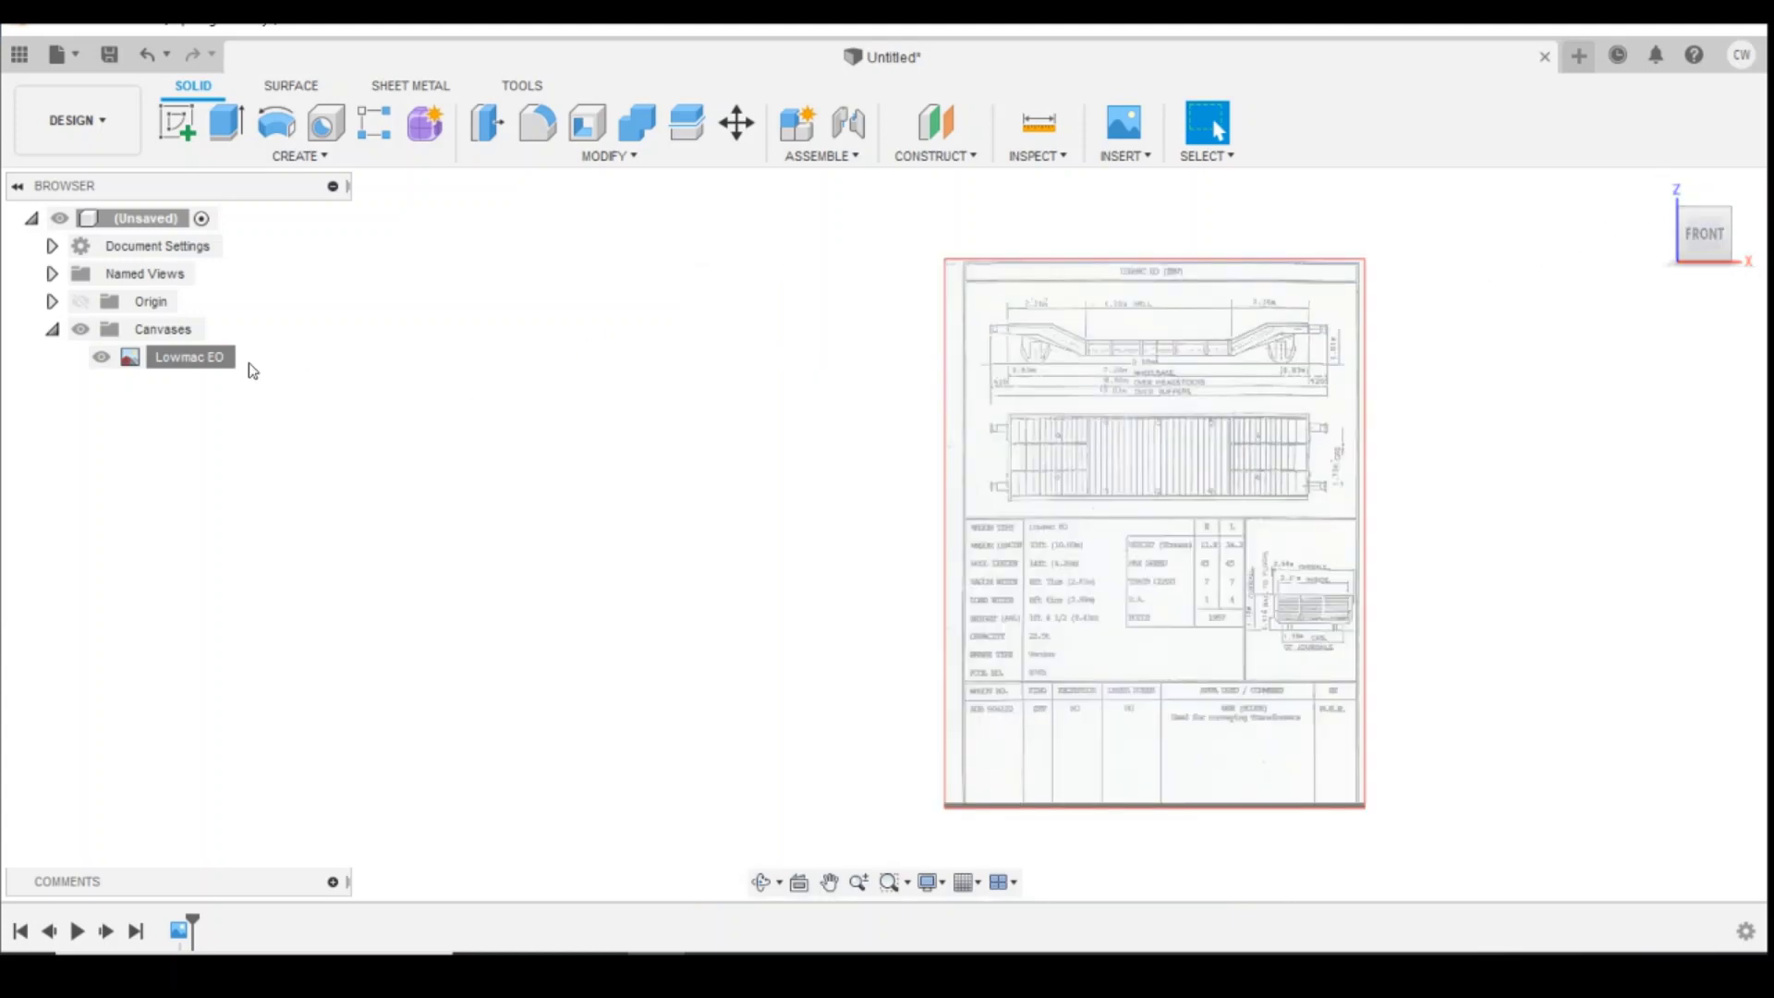
{"action": "left_click", "coordinate": [80, 302]}
Step: Edit the Lowmac EO canvas and set its X Distance to -35 mm, bringing the well's underside onto the origin
{"action": "scroll", "coordinate": [1303, 490], "scroll_direction": "down", "scroll_amount": 1}
{"action": "scroll", "coordinate": [1188, 386], "scroll_direction": "up", "scroll_amount": 3}
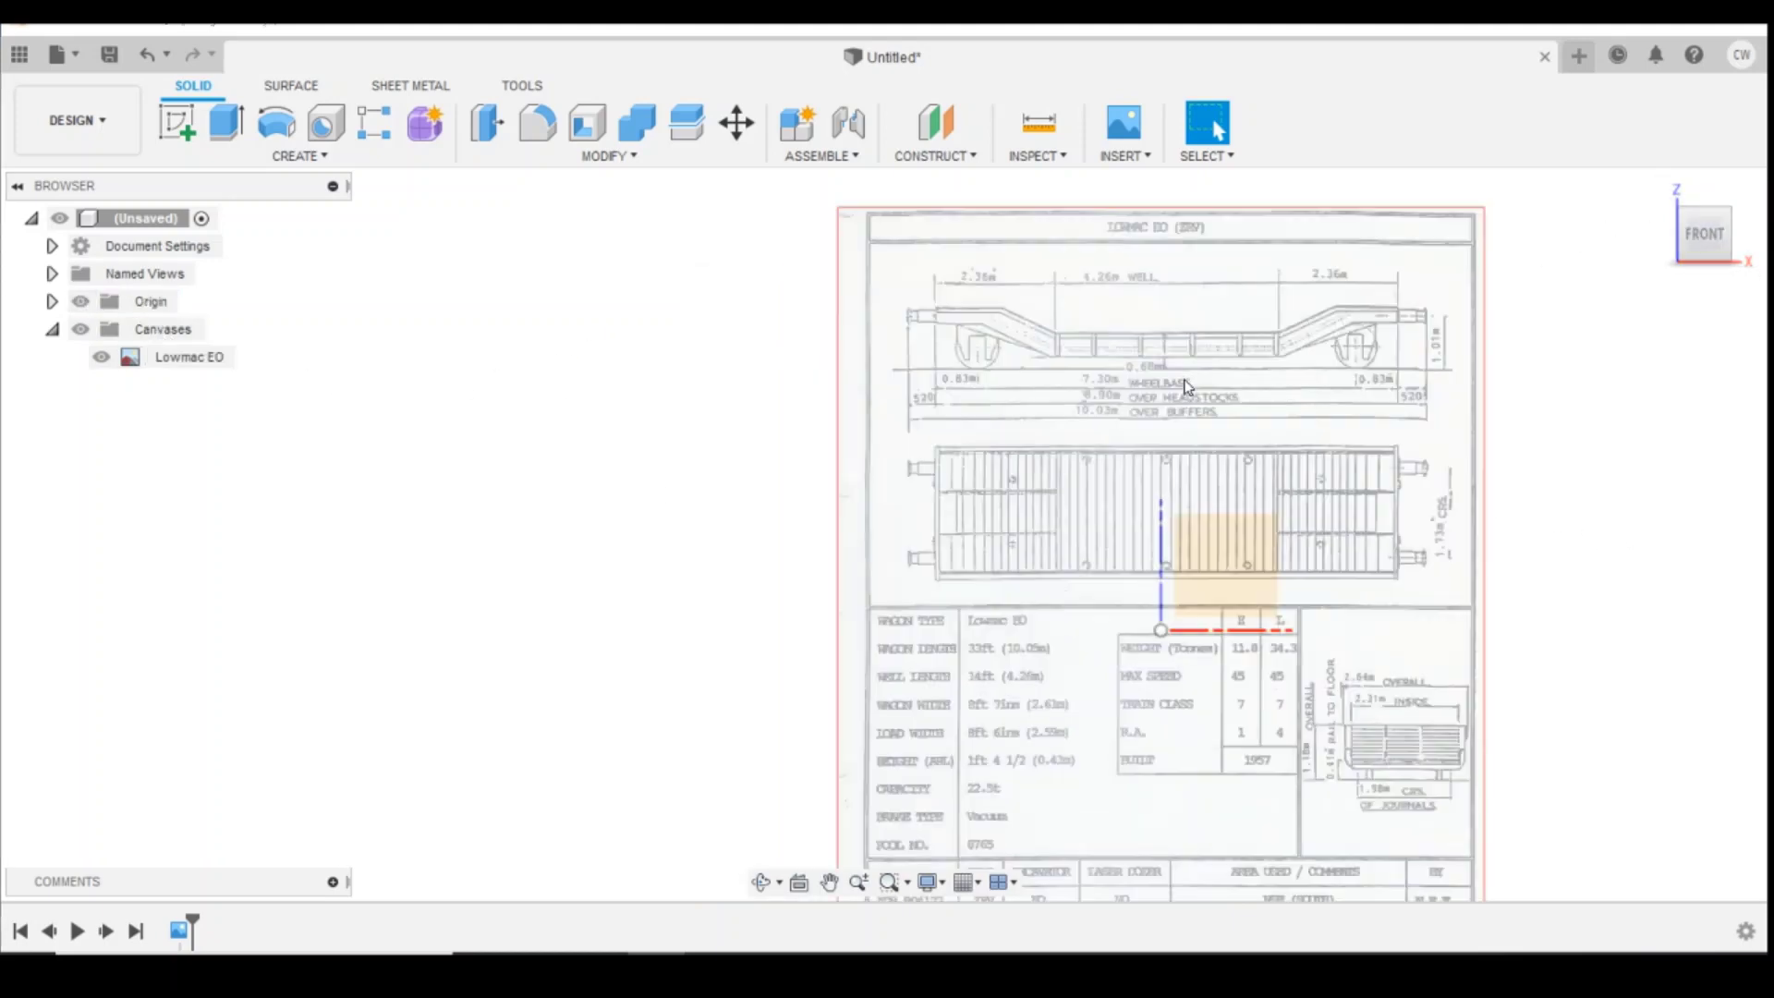
{"action": "right_click", "coordinate": [190, 357]}
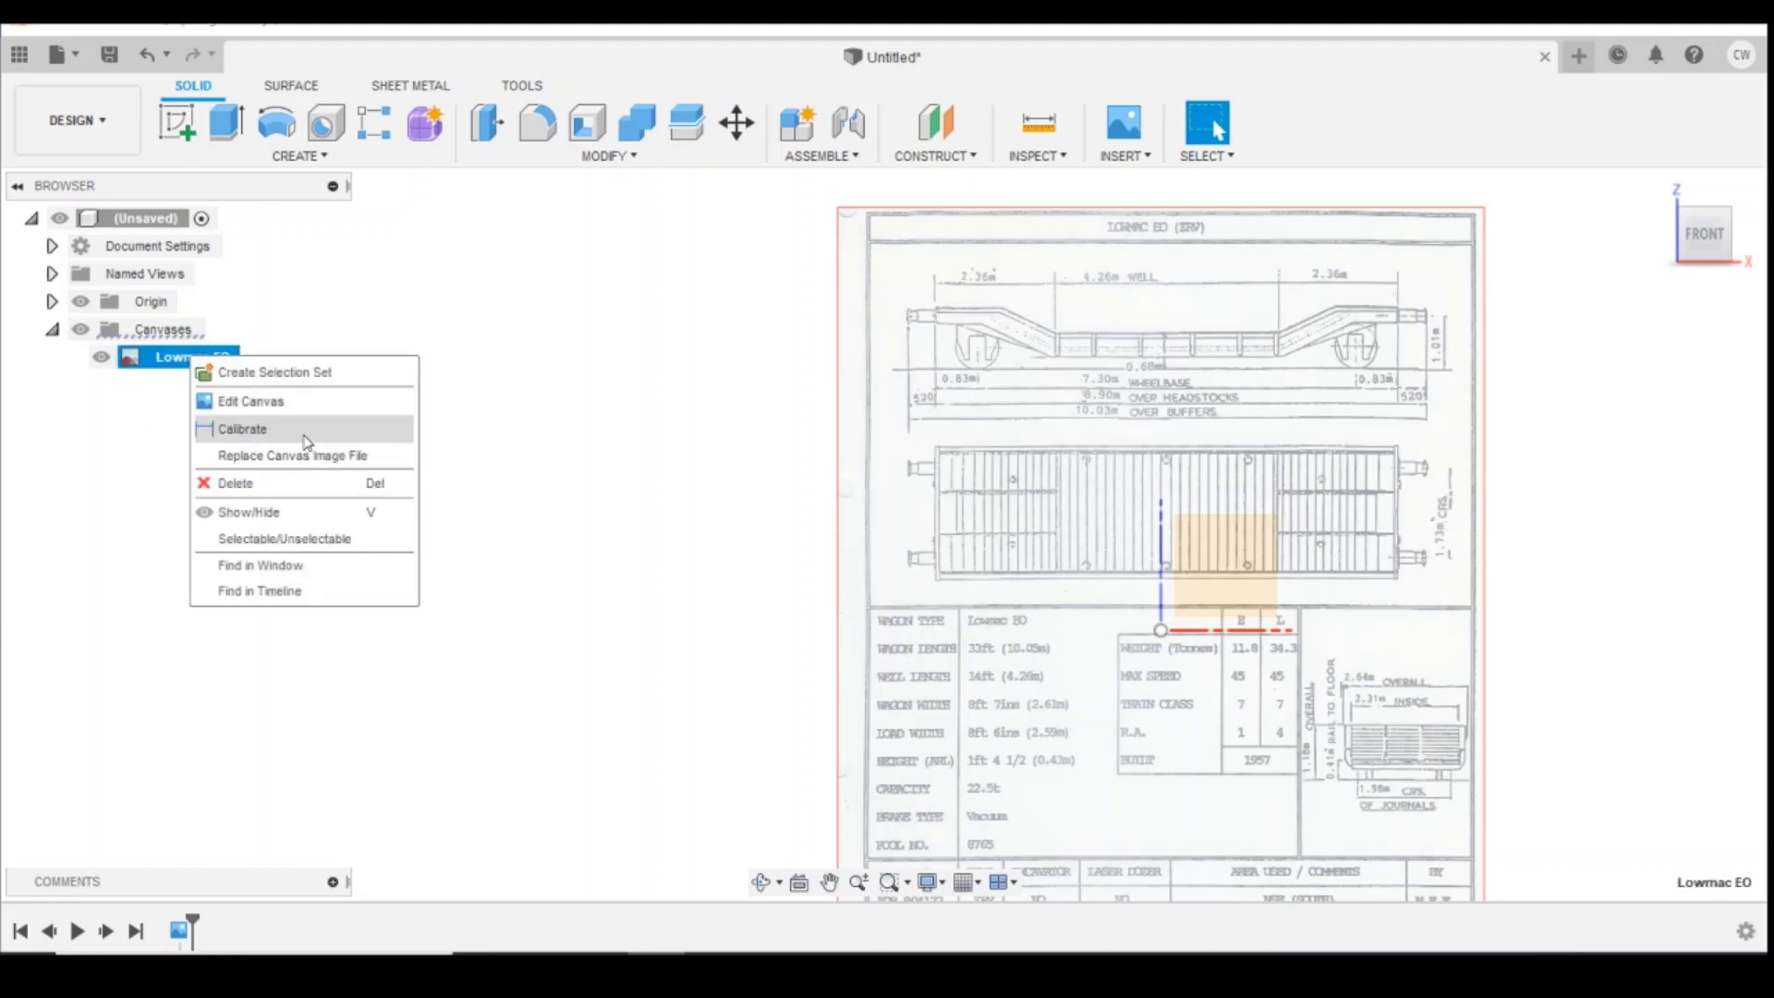
{"action": "left_click", "coordinate": [259, 400]}
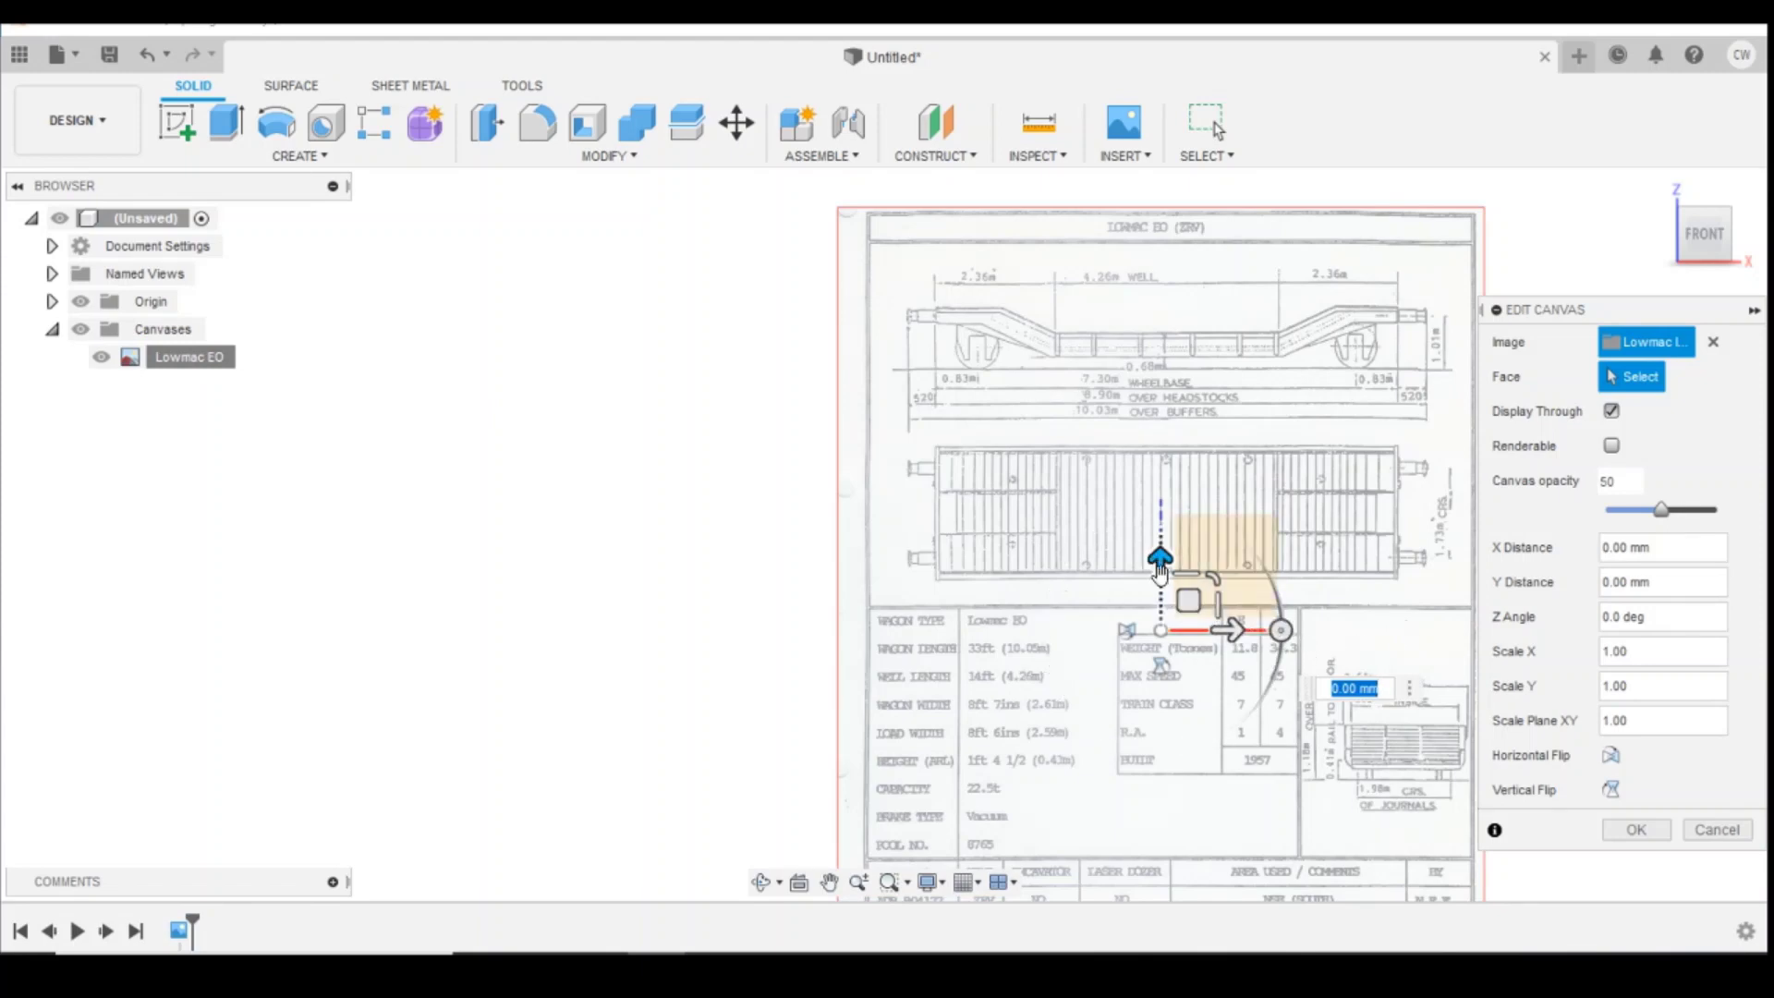
{"action": "left_click_drag", "start_coordinate": [1161, 562], "coordinate": [1187, 836]}
{"action": "scroll", "coordinate": [1142, 622], "scroll_direction": "up", "scroll_amount": 3}
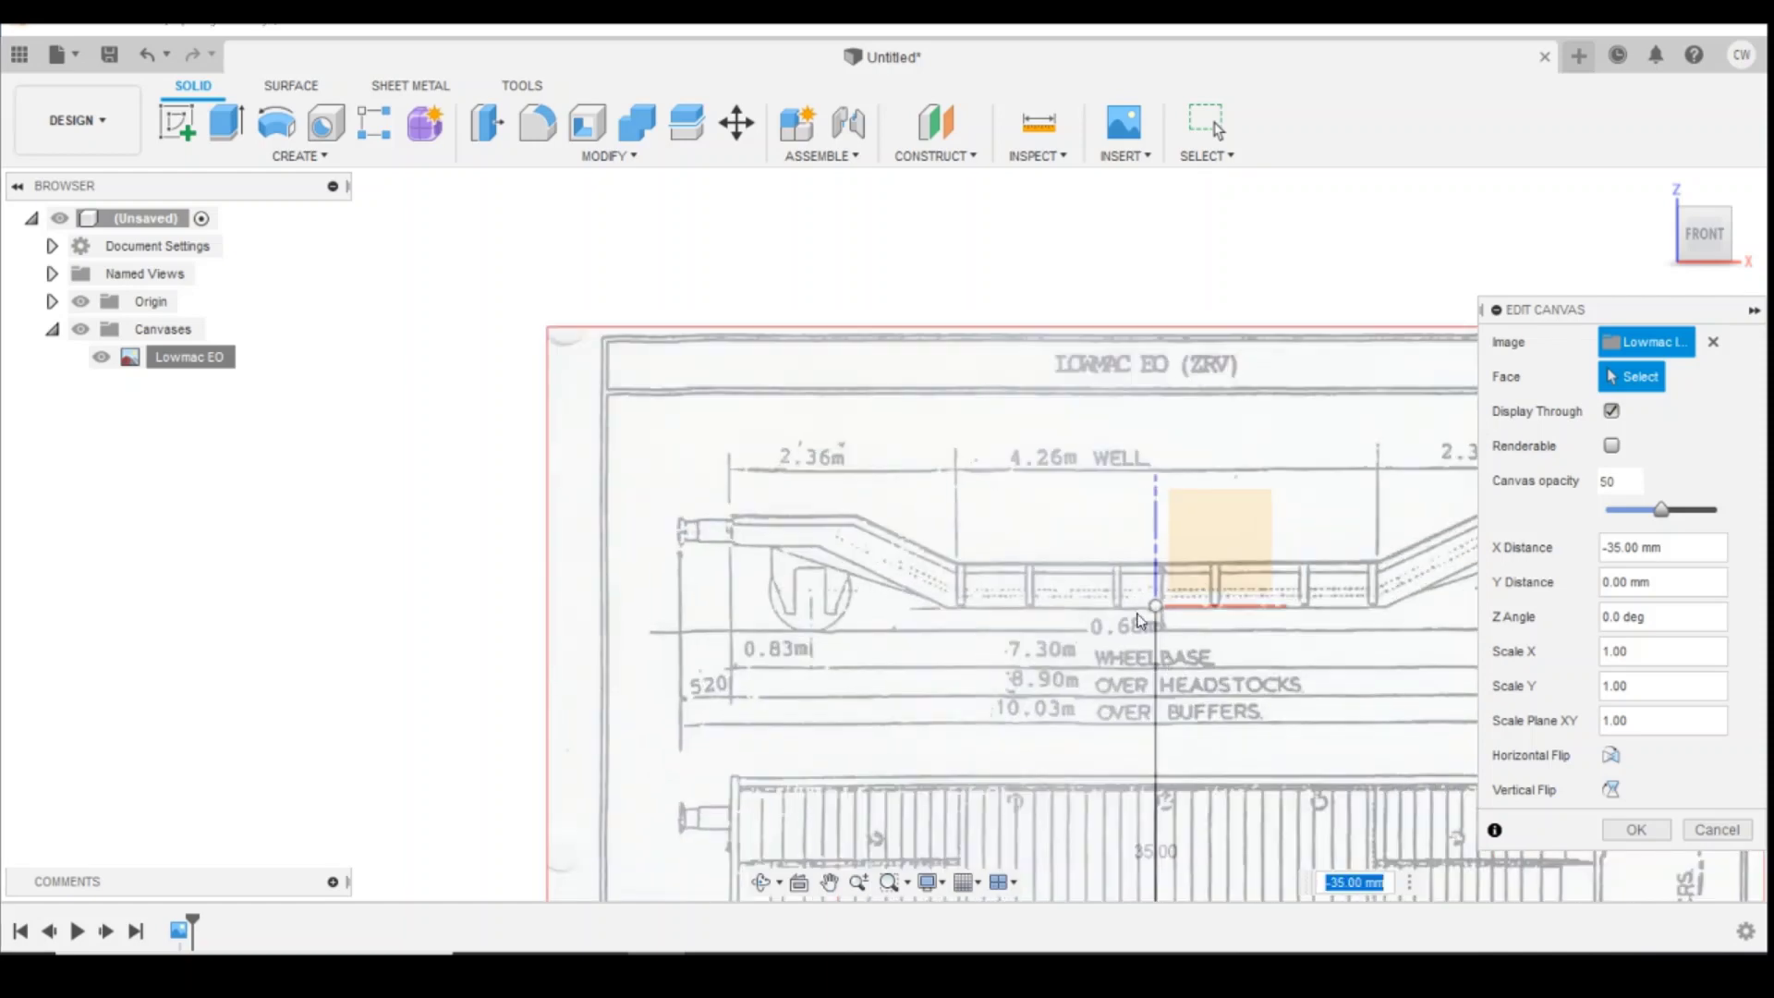
{"action": "scroll", "coordinate": [1054, 661], "scroll_direction": "down", "scroll_amount": 2}
{"action": "scroll", "coordinate": [1069, 504], "scroll_direction": "up", "scroll_amount": 4}
{"action": "scroll", "coordinate": [1069, 503], "scroll_direction": "up", "scroll_amount": 3}
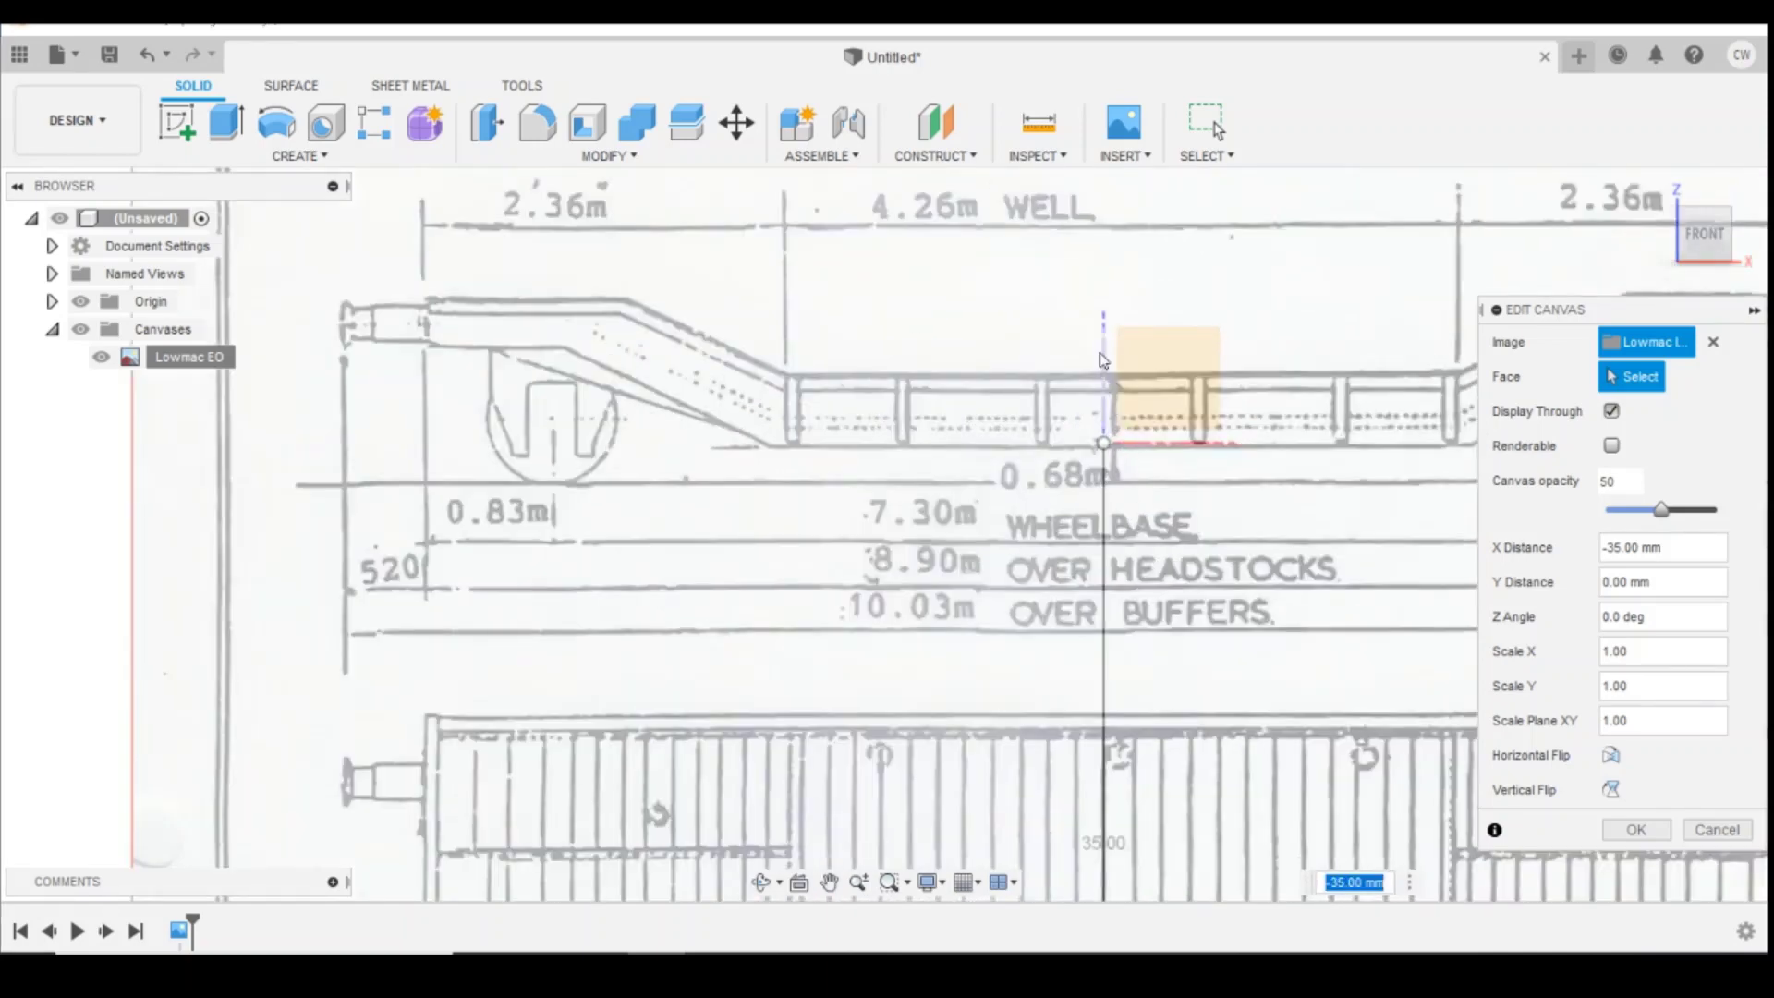
{"action": "scroll", "coordinate": [1126, 432], "scroll_direction": "down", "scroll_amount": 4}
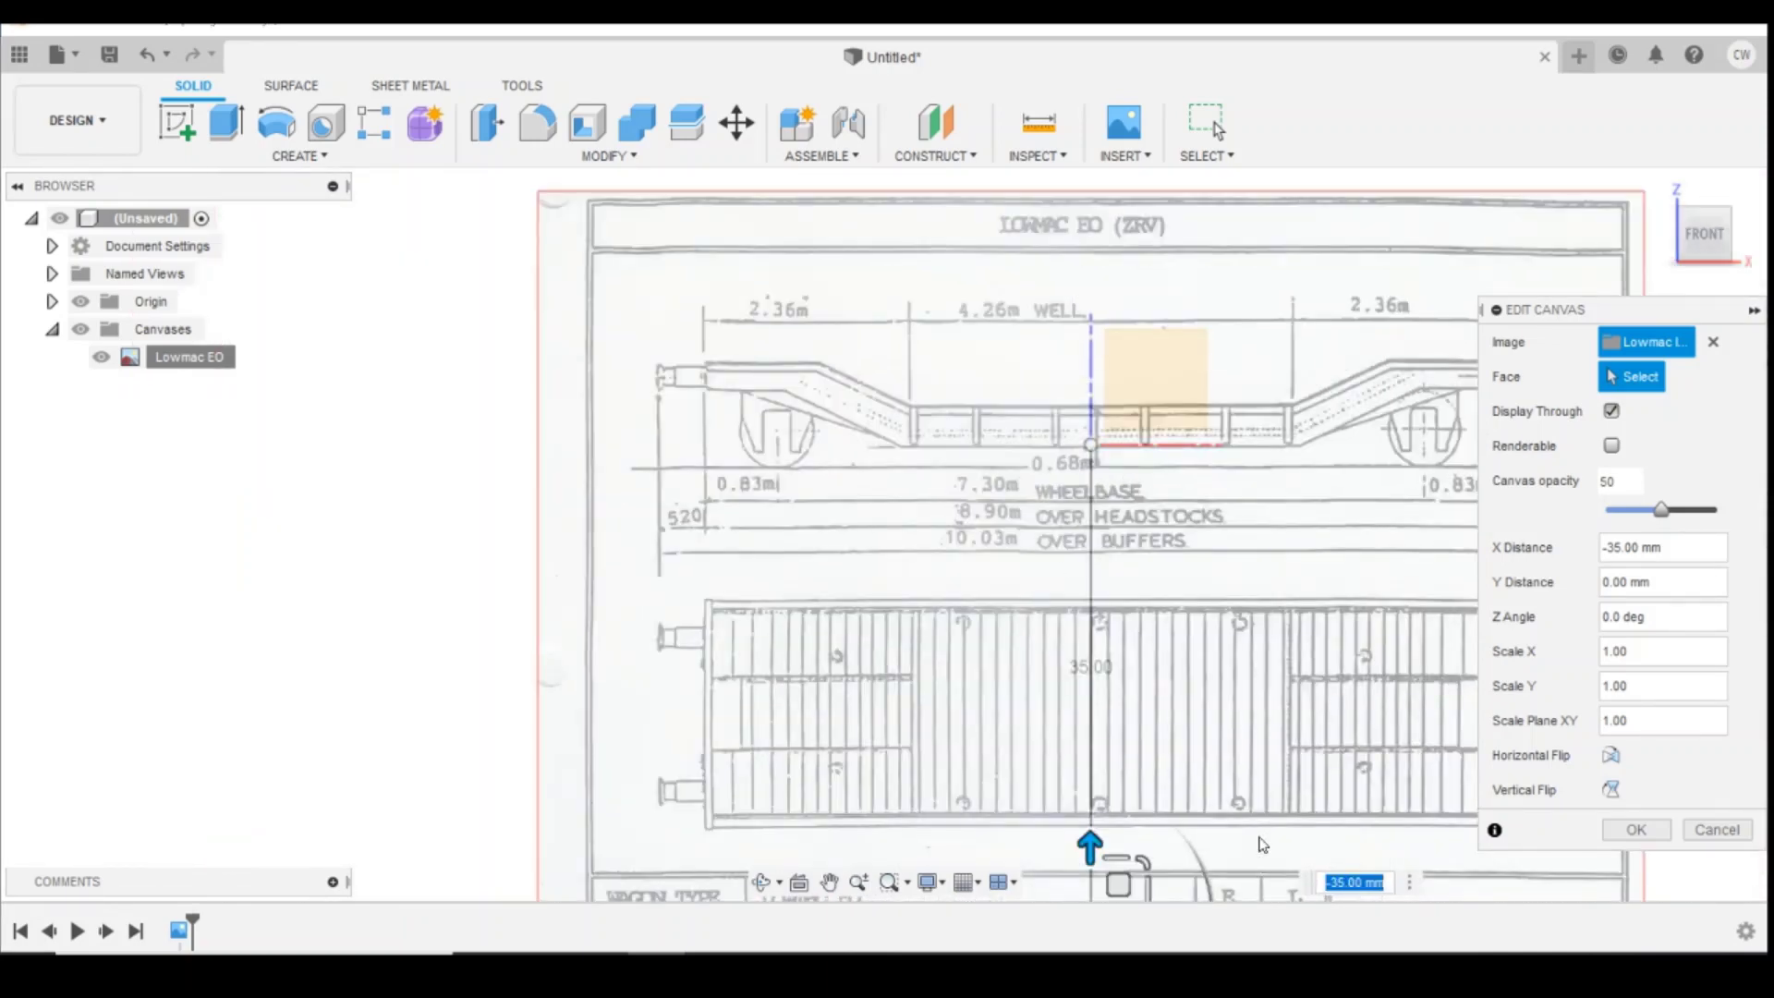
Step: Set the canvas Y Distance to -0.5 mm to centre the wagon's side view on the vertical axis
{"action": "scroll", "coordinate": [1169, 852], "scroll_direction": "up", "scroll_amount": 3}
{"action": "mouse_move", "coordinate": [1170, 852]}
{"action": "left_mouse_down"}
{"action": "mouse_move", "coordinate": [1118, 849]}
{"action": "mouse_move", "coordinate": [1152, 849]}
{"action": "left_mouse_up"}
{"action": "type", "text": "-0.5"}
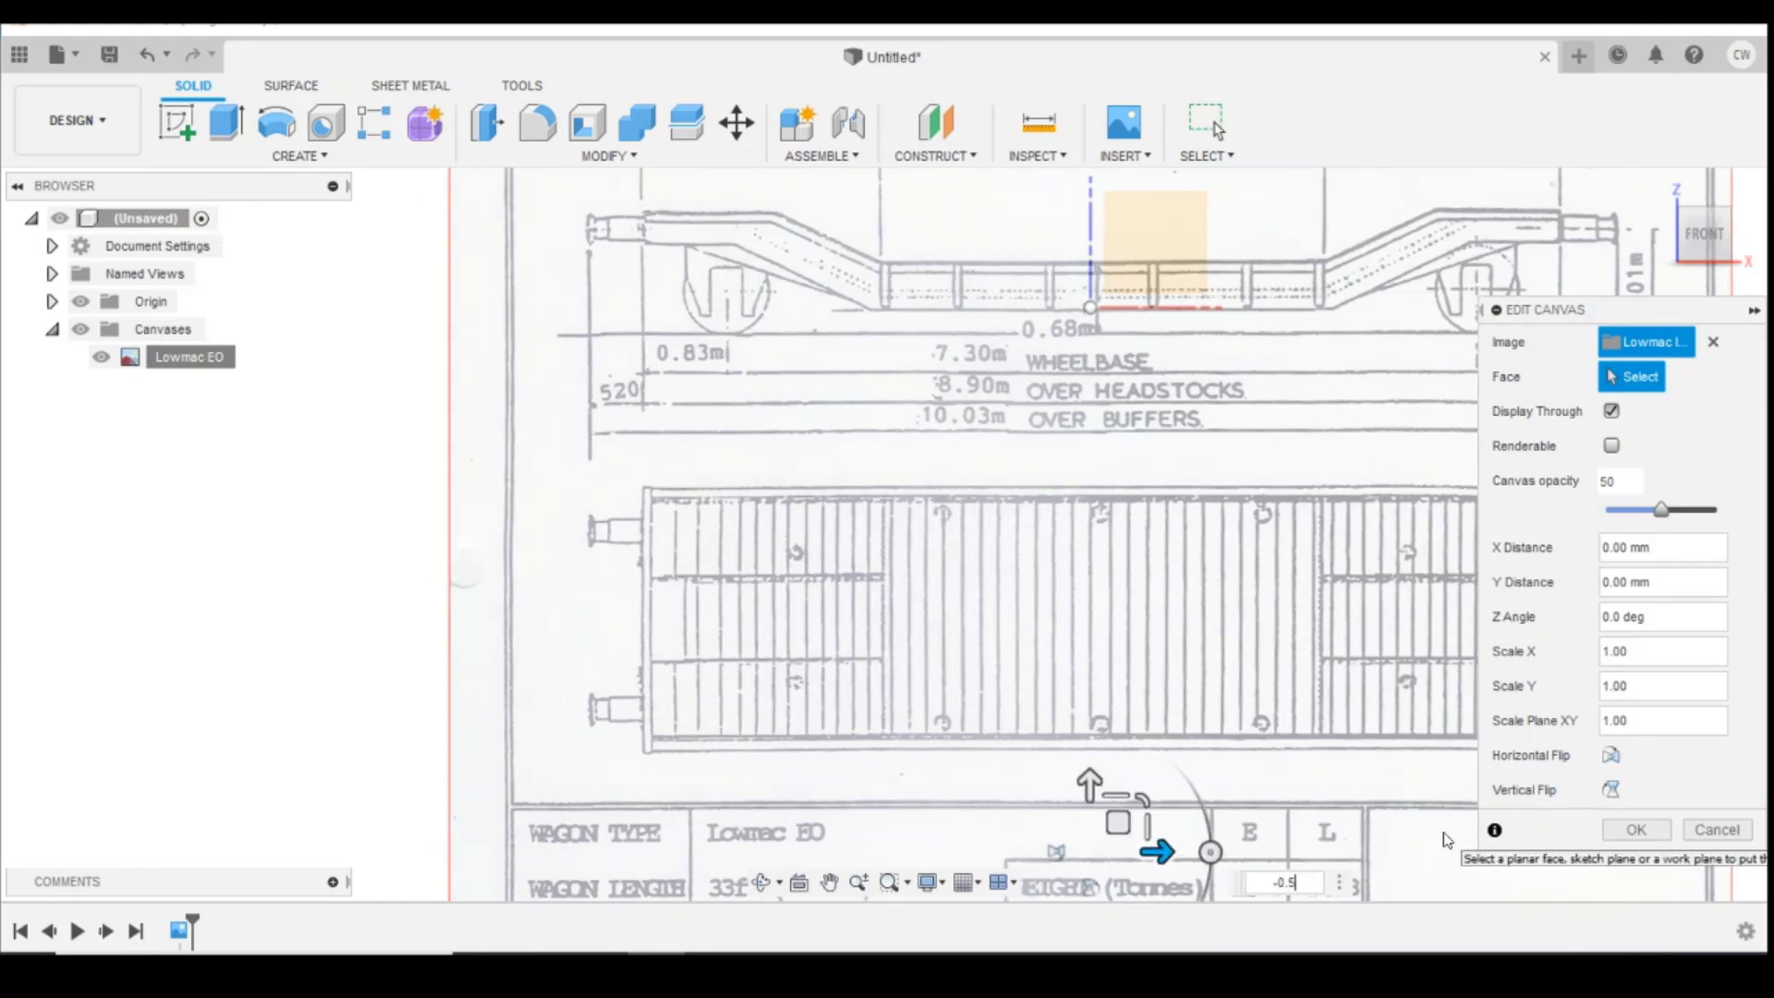
{"action": "key", "text": "Return"}
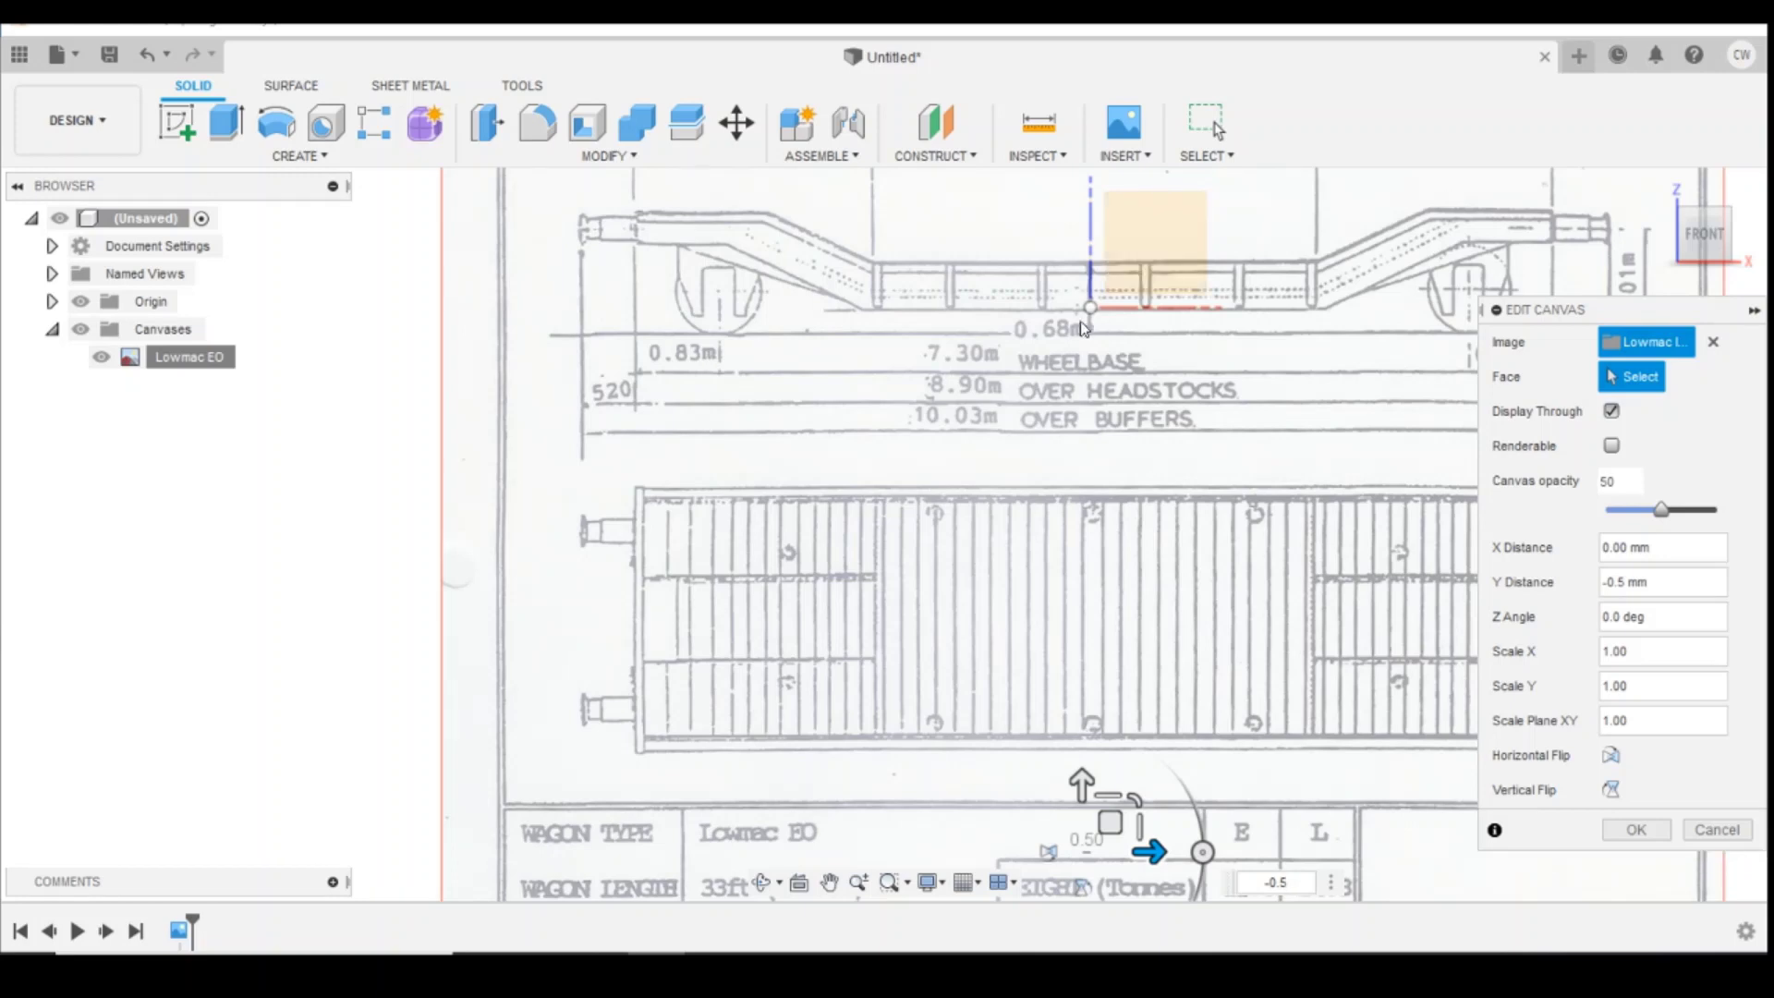
Step: Nudge the canvas vertically with an X Distance of 0.1 mm and apply the canvas edits
{"action": "scroll", "coordinate": [1100, 332], "scroll_direction": "up", "scroll_amount": 4}
{"action": "scroll", "coordinate": [1101, 347], "scroll_direction": "down", "scroll_amount": 4}
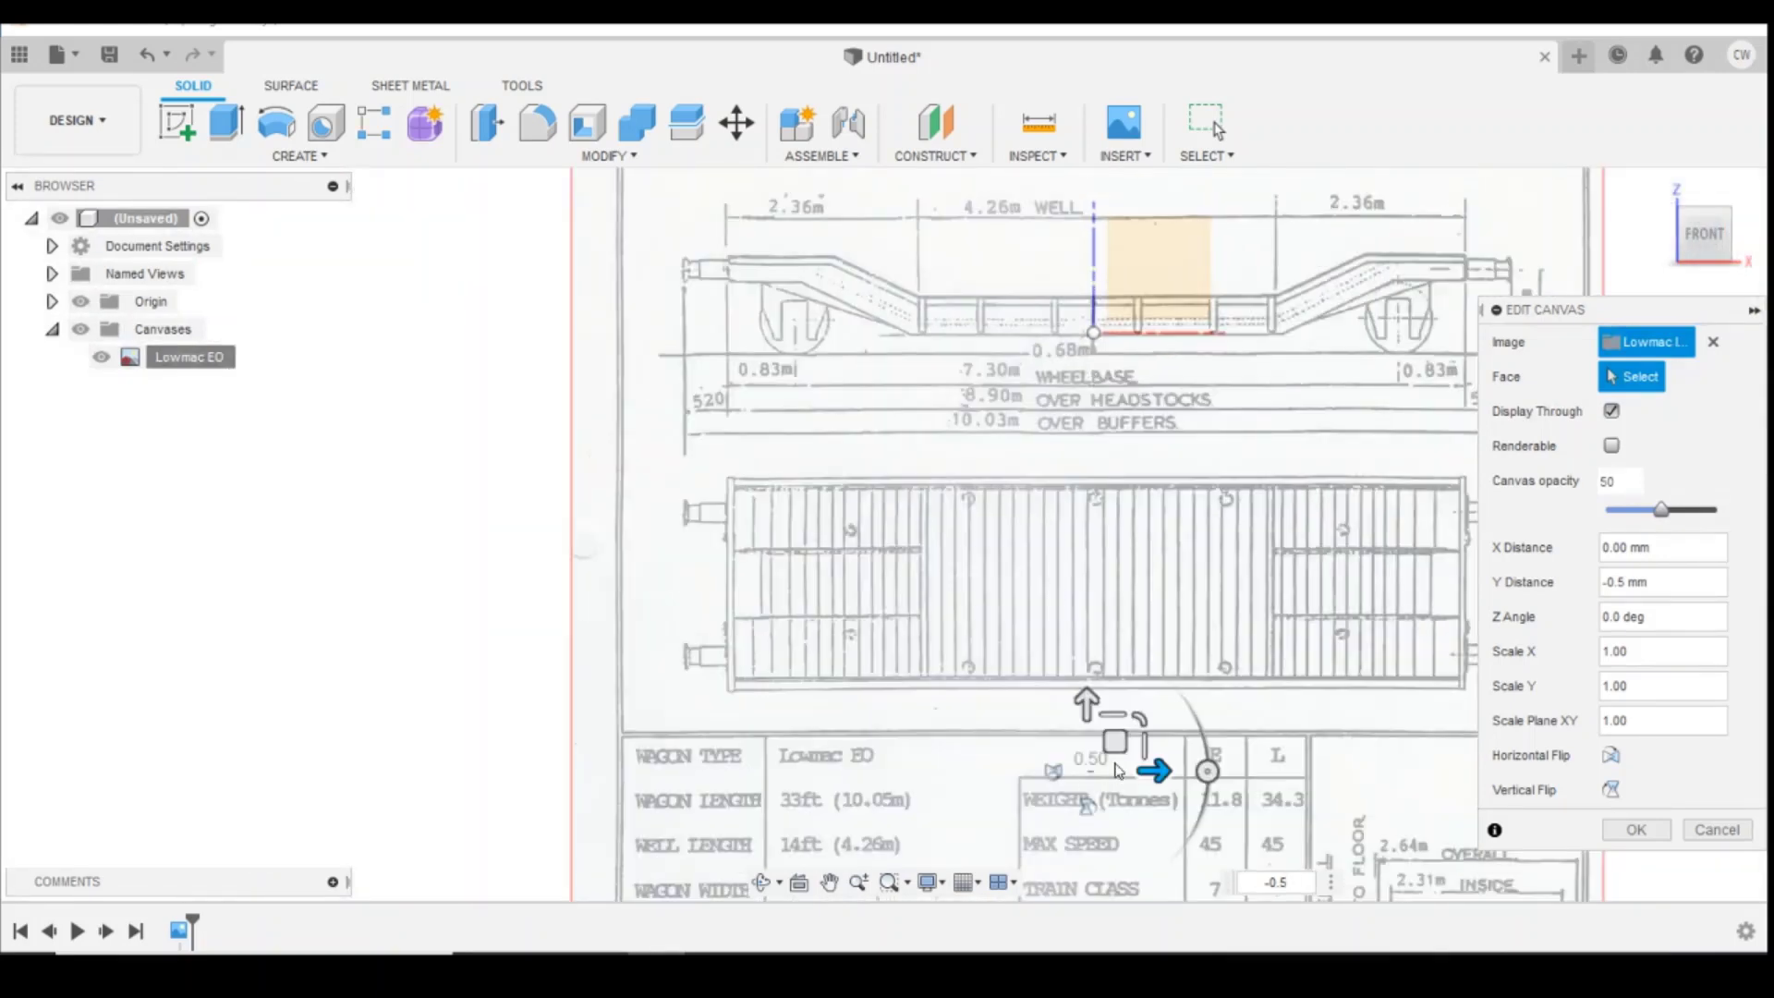
{"action": "left_click_drag", "start_coordinate": [1087, 708], "coordinate": [1090, 711]}
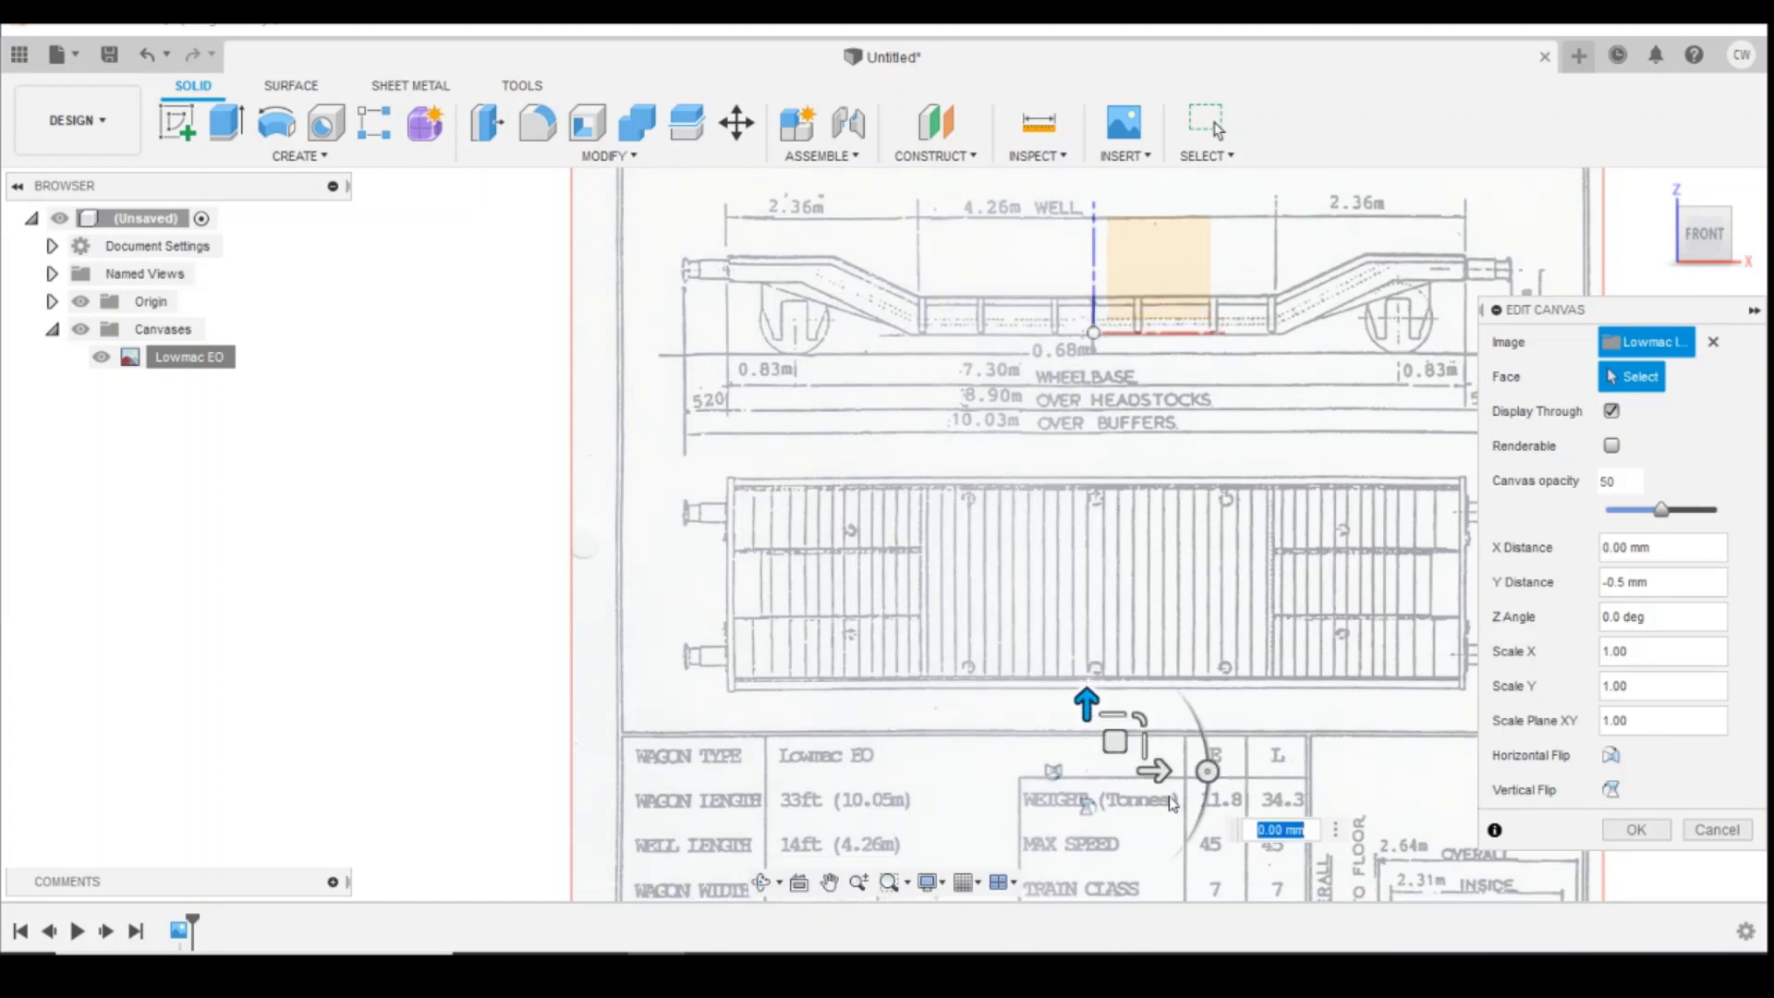
{"action": "type", "text": "0.1"}
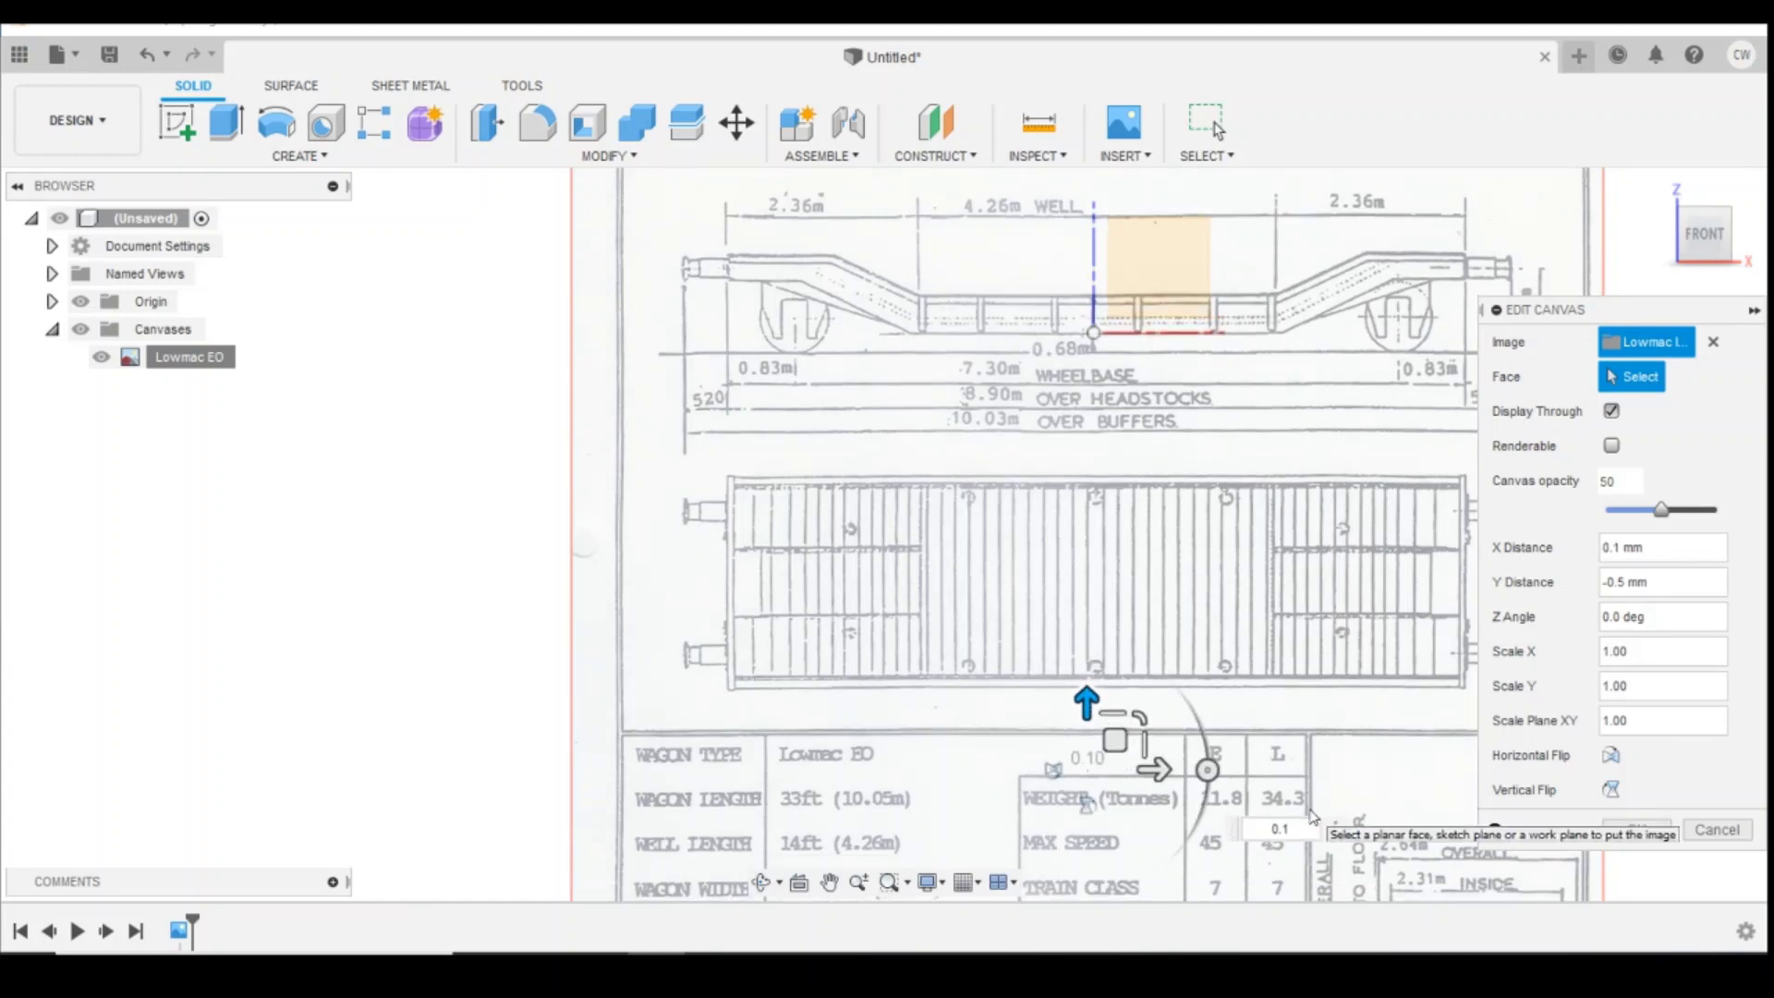
{"action": "key", "text": "Return"}
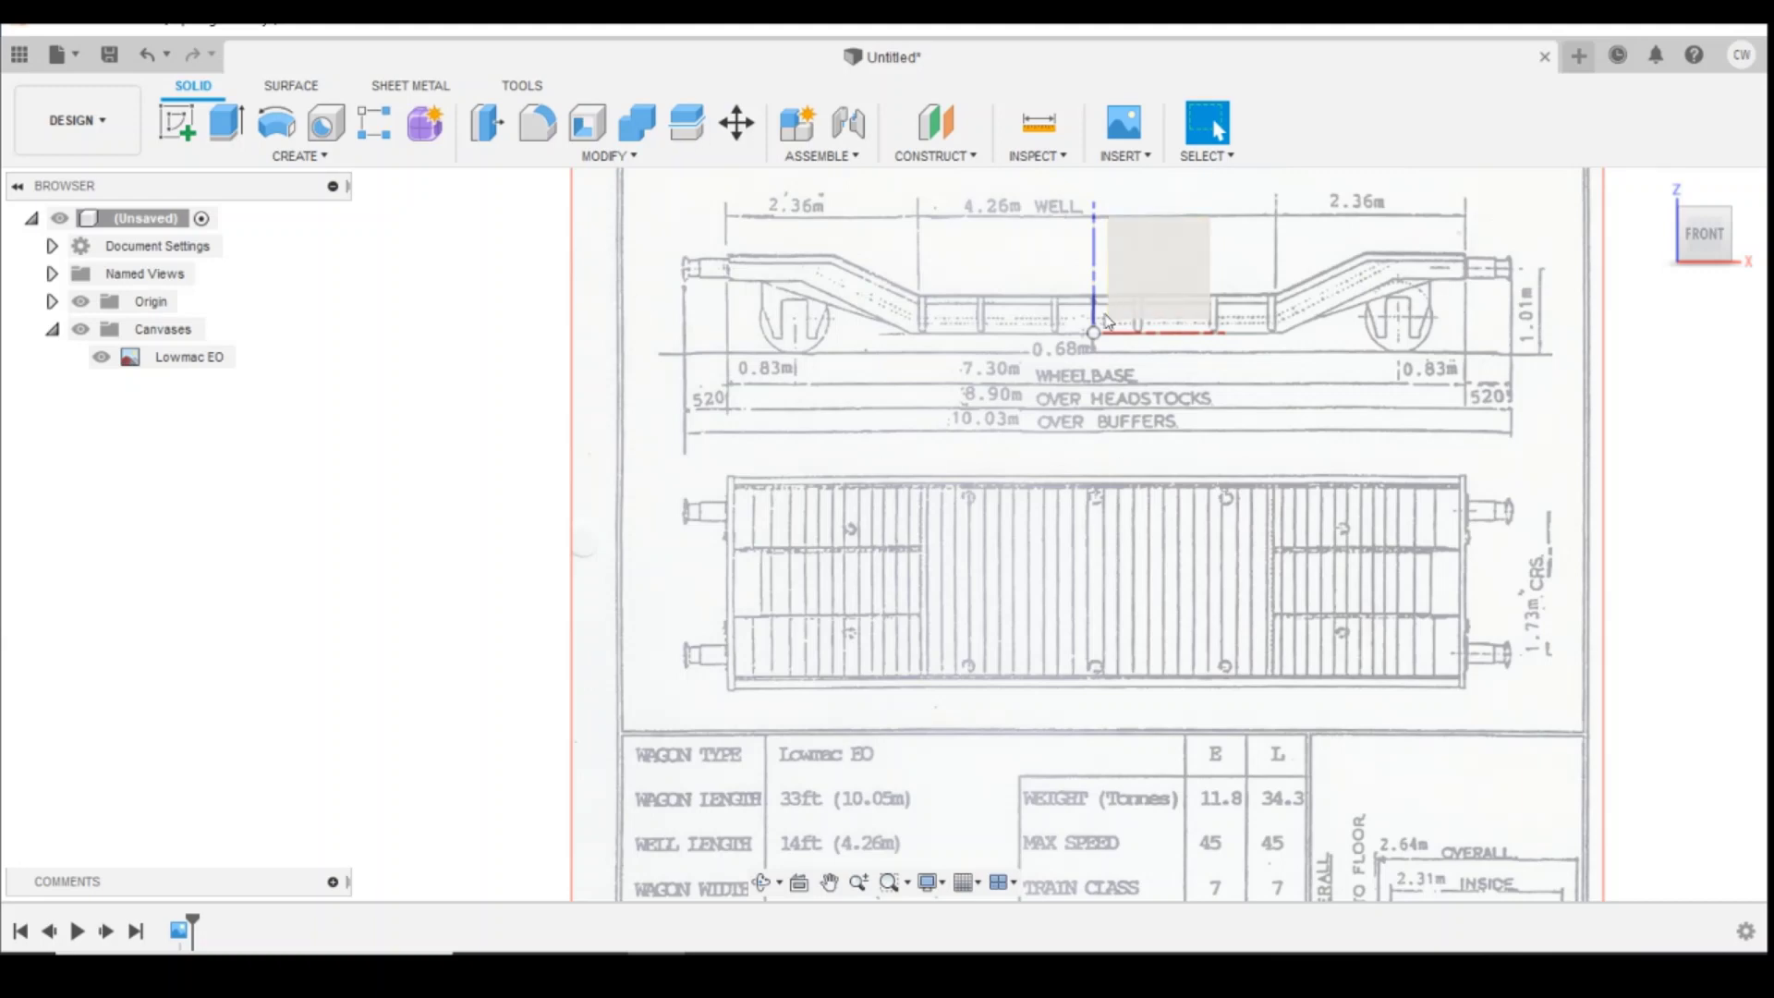
Step: Start a sketch on the front origin plane and draw a vertical line about 3 mm long from the origin to the well's top edge
{"action": "scroll", "coordinate": [1042, 467], "scroll_direction": "up", "scroll_amount": 1}
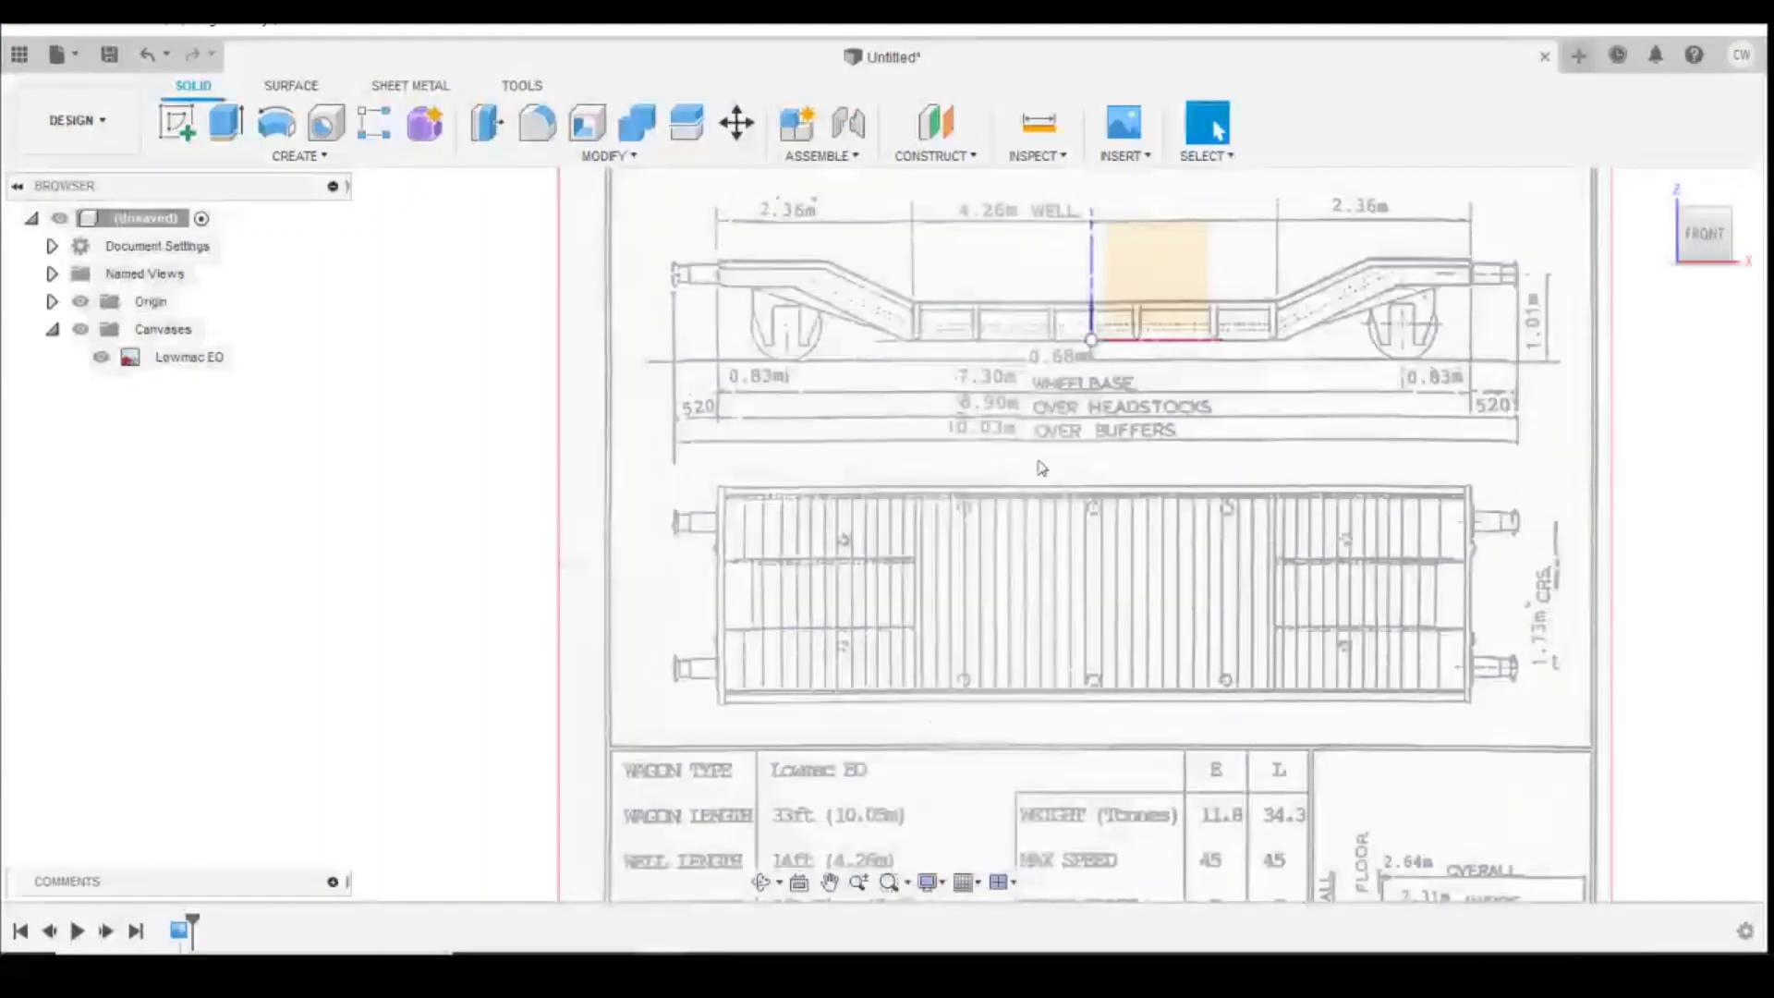
{"action": "scroll", "coordinate": [1014, 463], "scroll_direction": "up", "scroll_amount": 1}
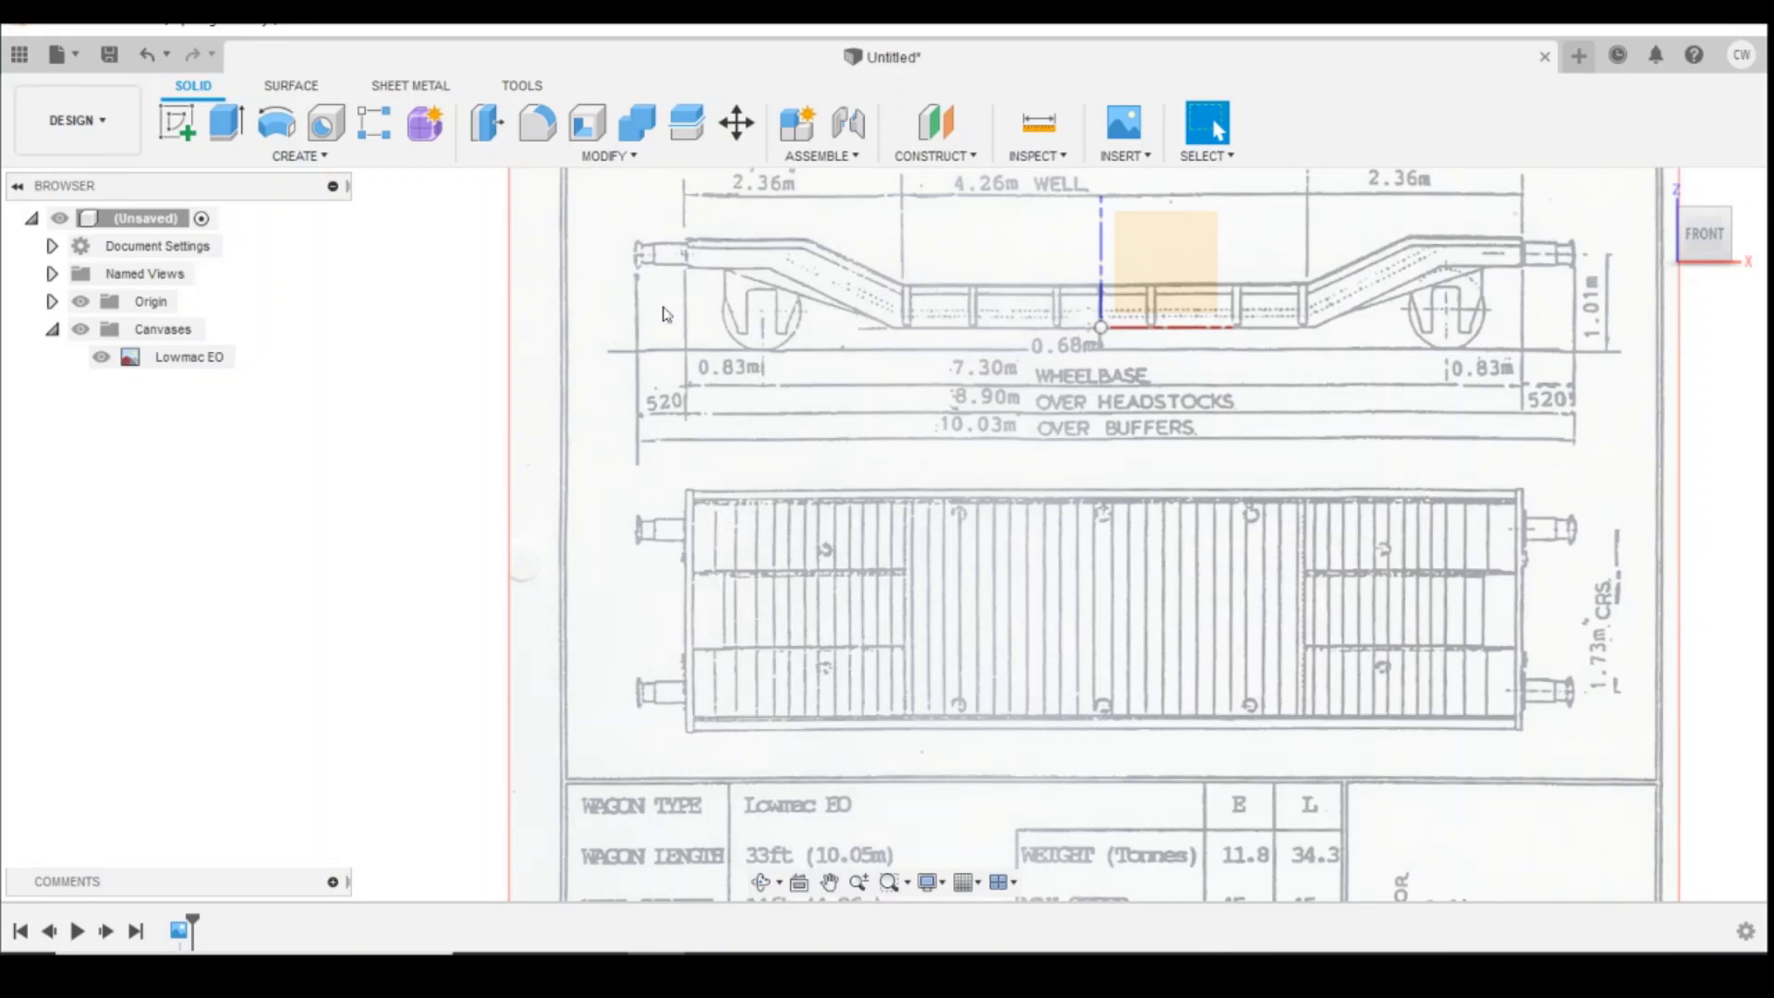
{"action": "left_click", "coordinate": [176, 122]}
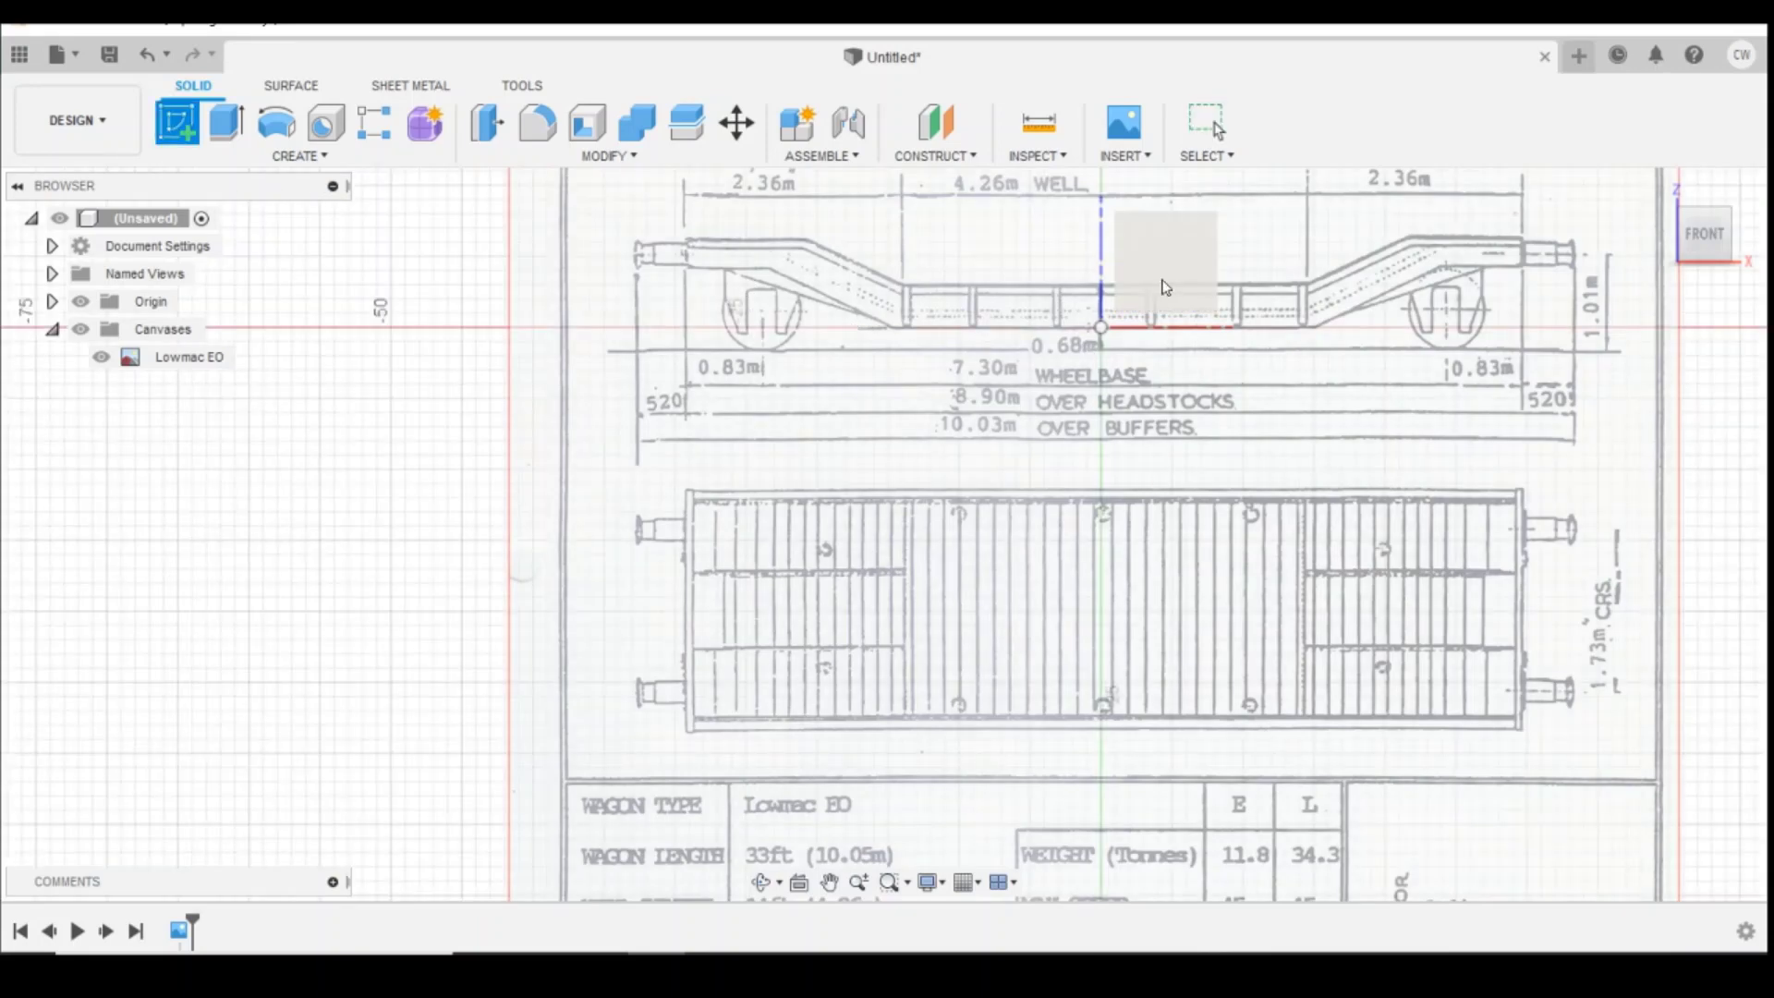
{"action": "left_click", "coordinate": [1125, 306]}
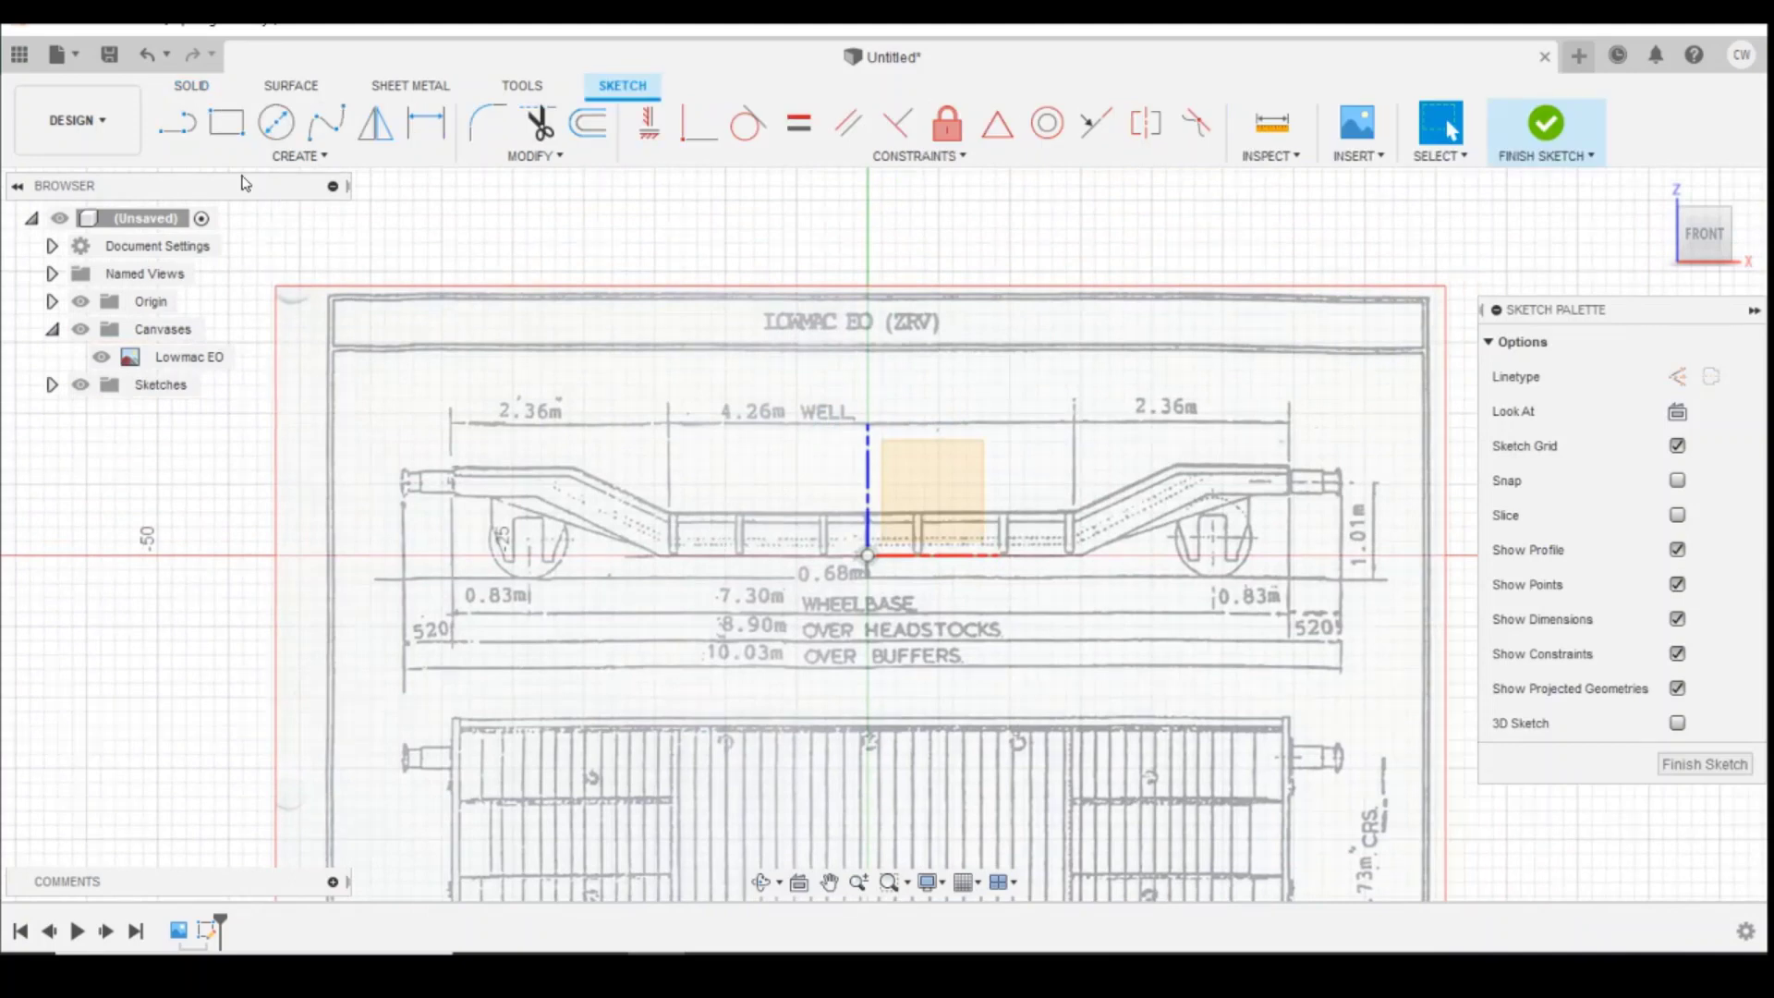
{"action": "left_click", "coordinate": [185, 137]}
{"action": "scroll", "coordinate": [1013, 503], "scroll_direction": "up", "scroll_amount": 2}
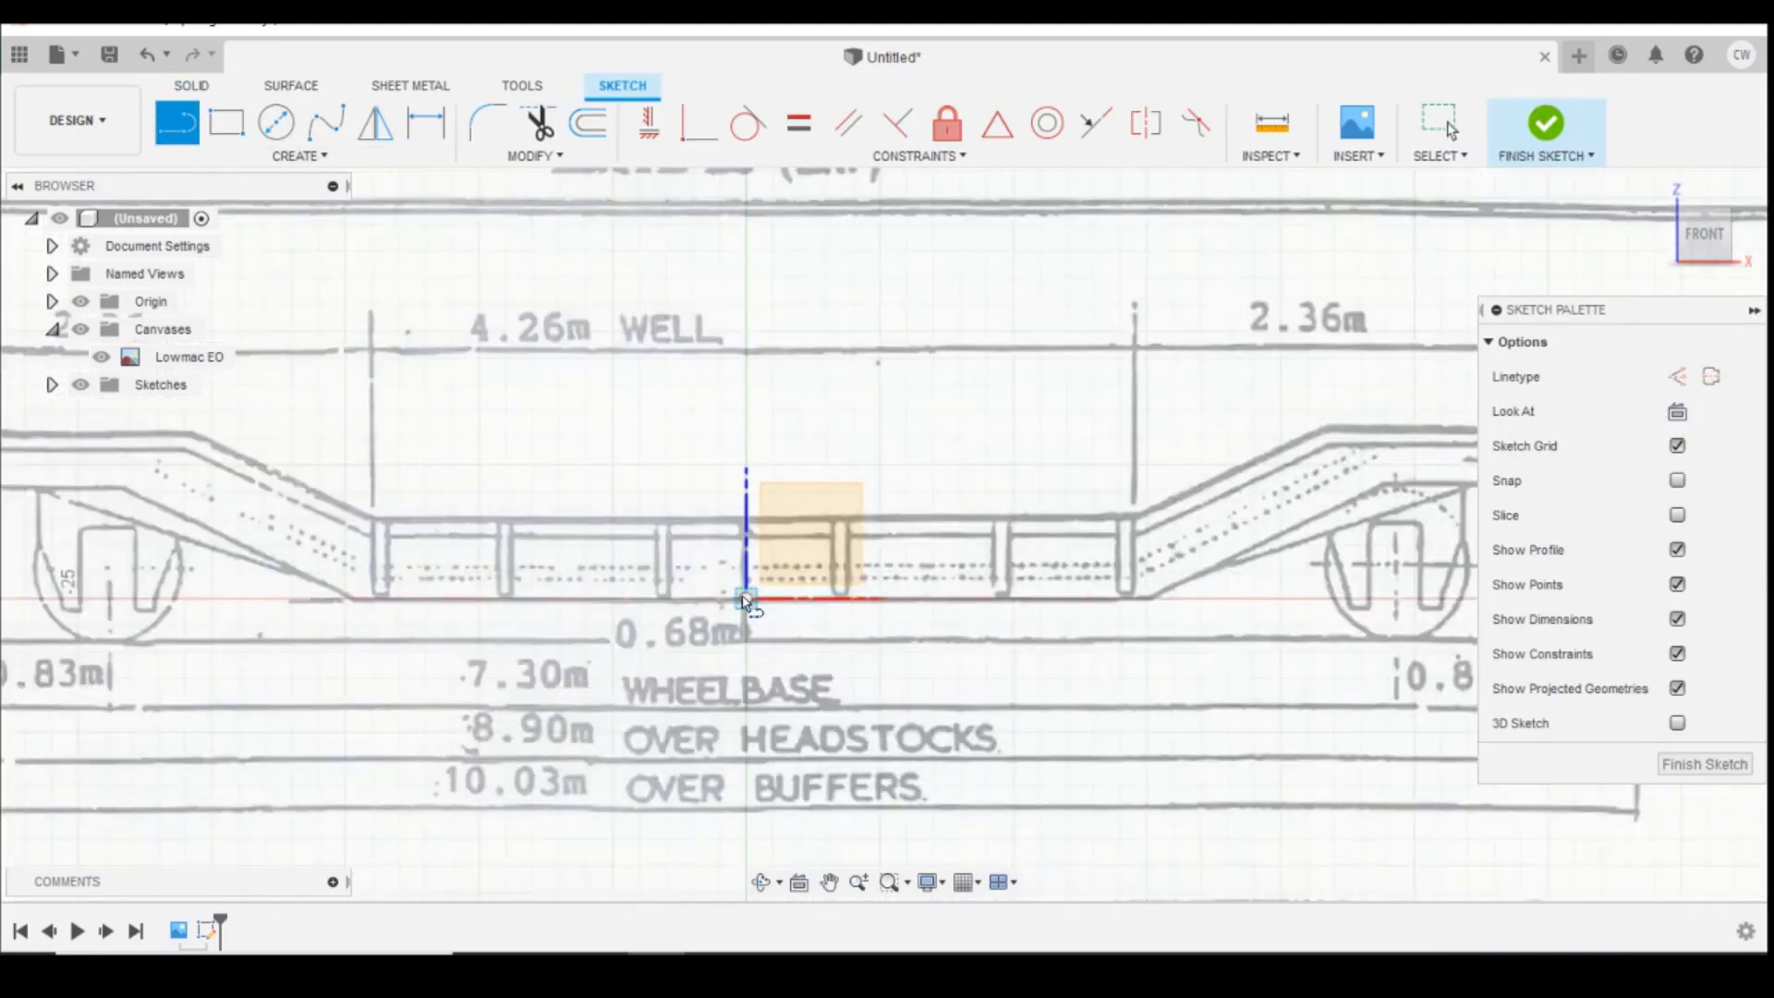
{"action": "left_click", "coordinate": [746, 599]}
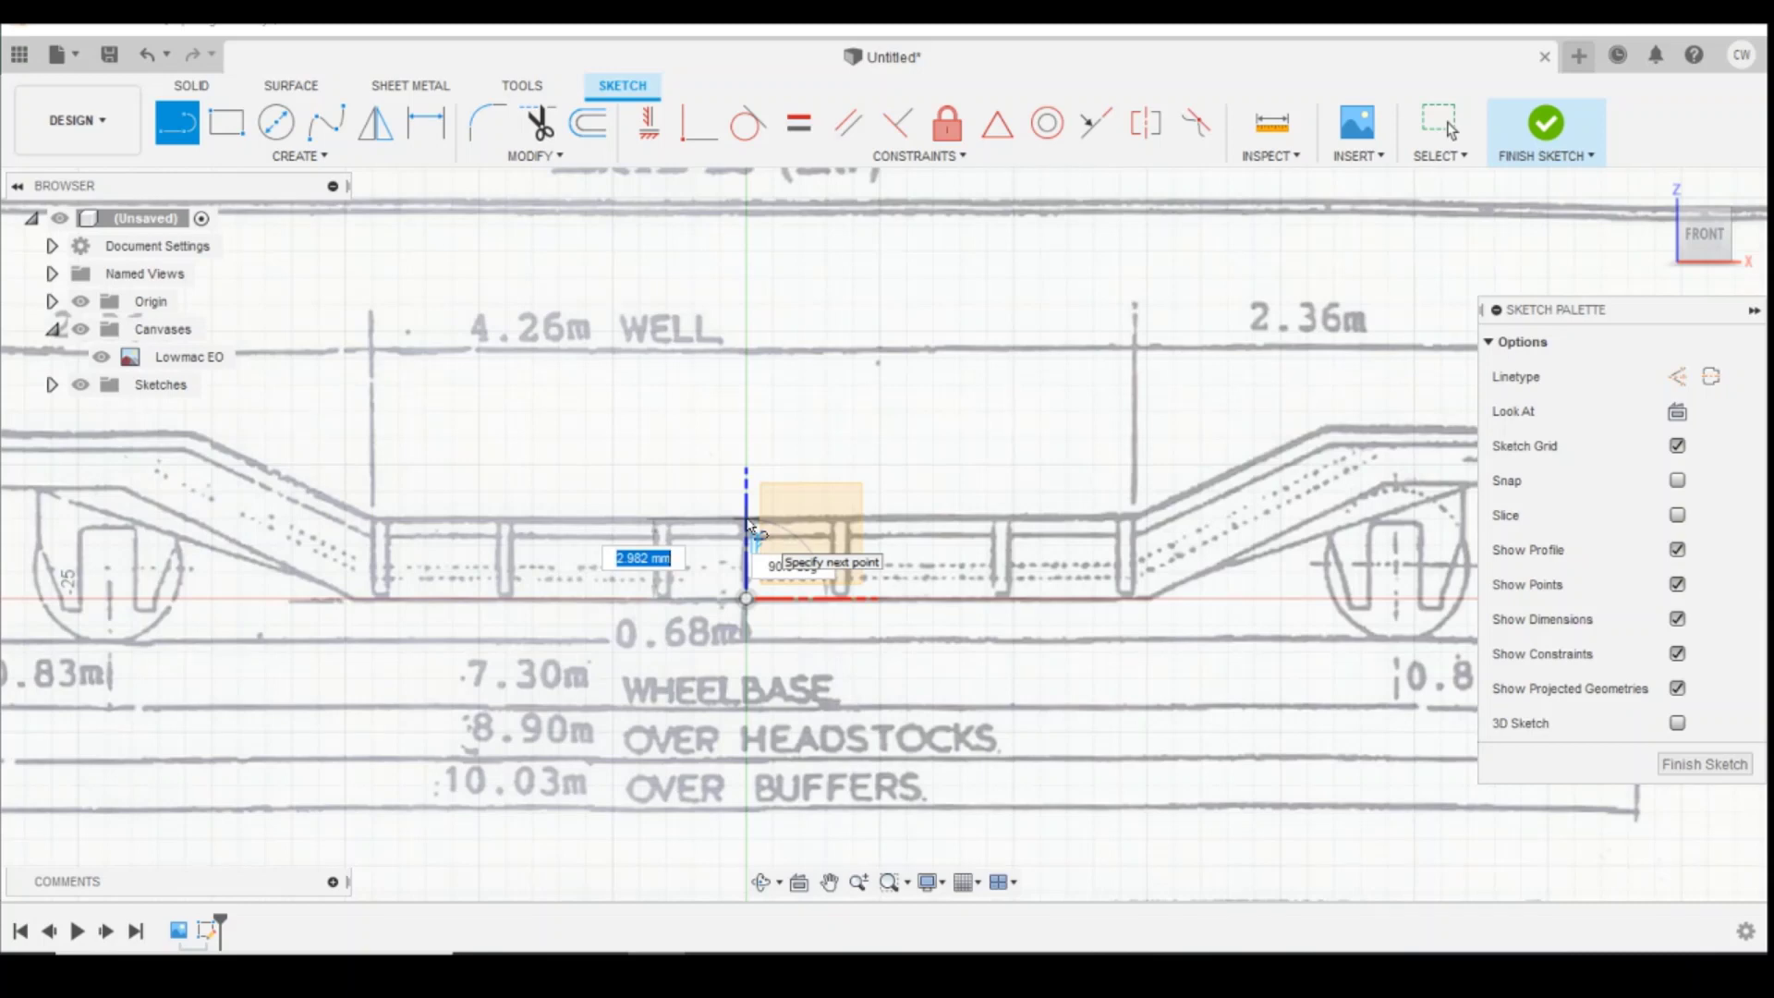
{"action": "left_click", "coordinate": [747, 522]}
Step: Trace the frame's upper edge about 14 mm along the well, up the left slope and across the raised deck to the headstock
{"action": "scroll", "coordinate": [744, 523], "scroll_direction": "down", "scroll_amount": 3}
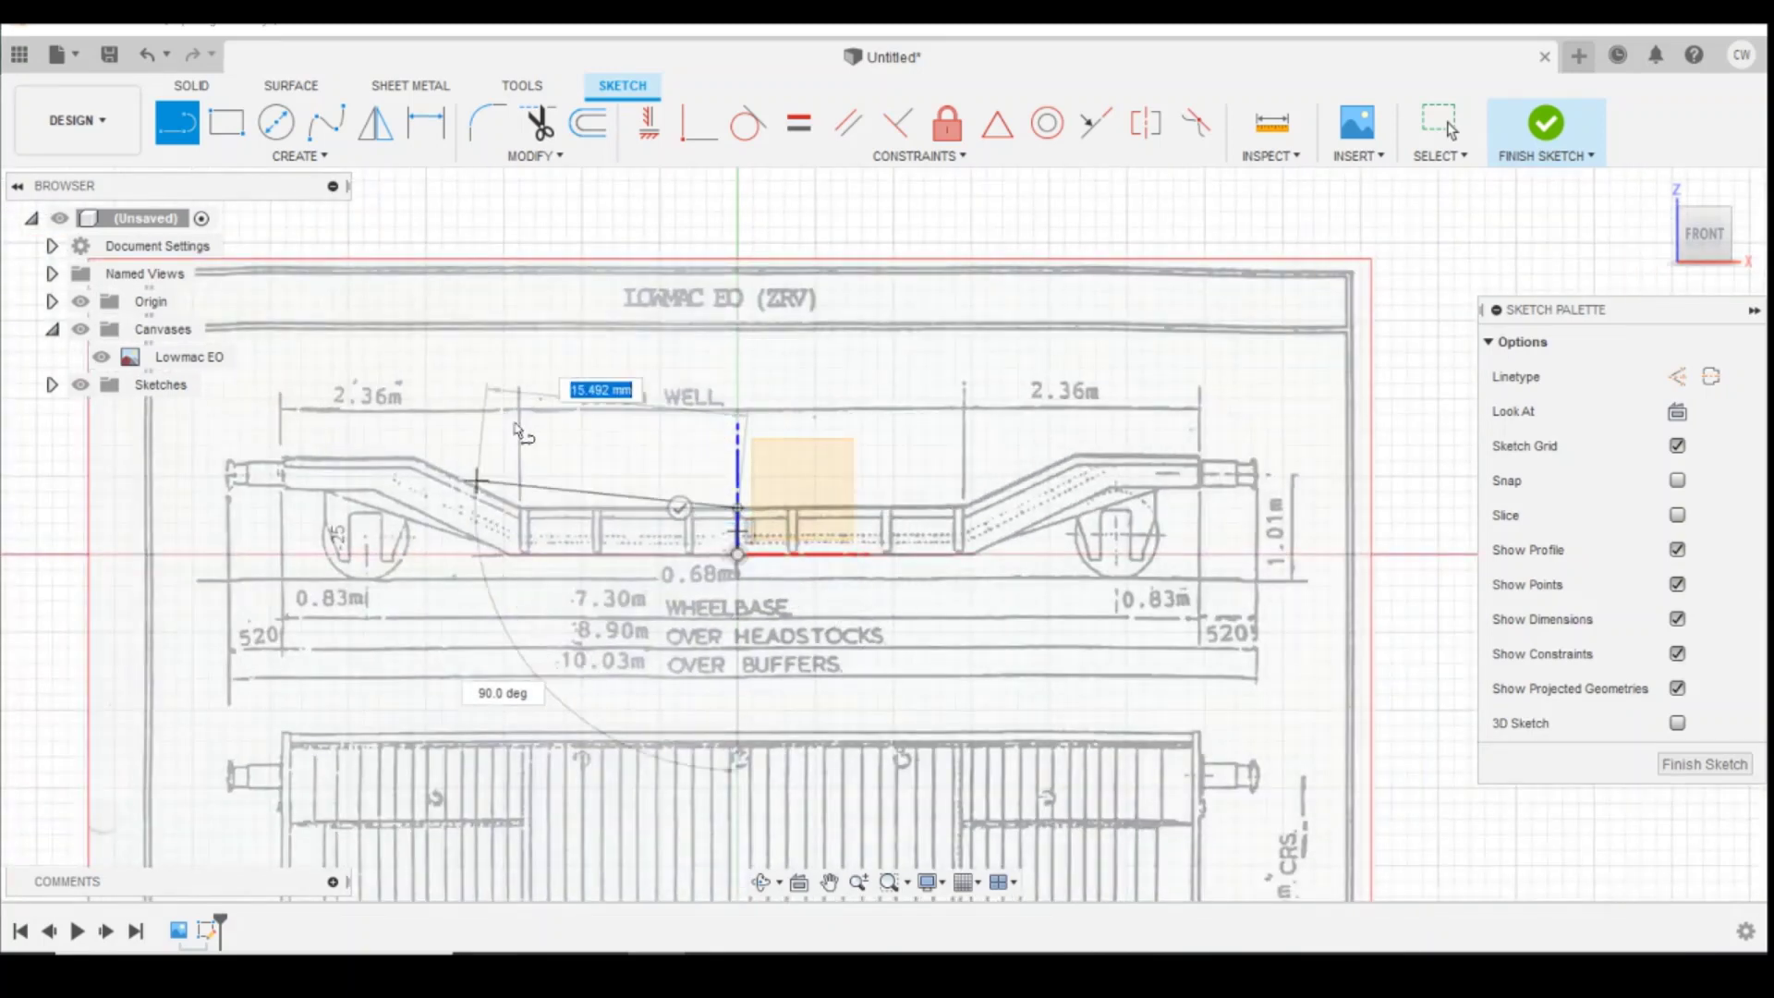
{"action": "scroll", "coordinate": [518, 432], "scroll_direction": "up", "scroll_amount": 3}
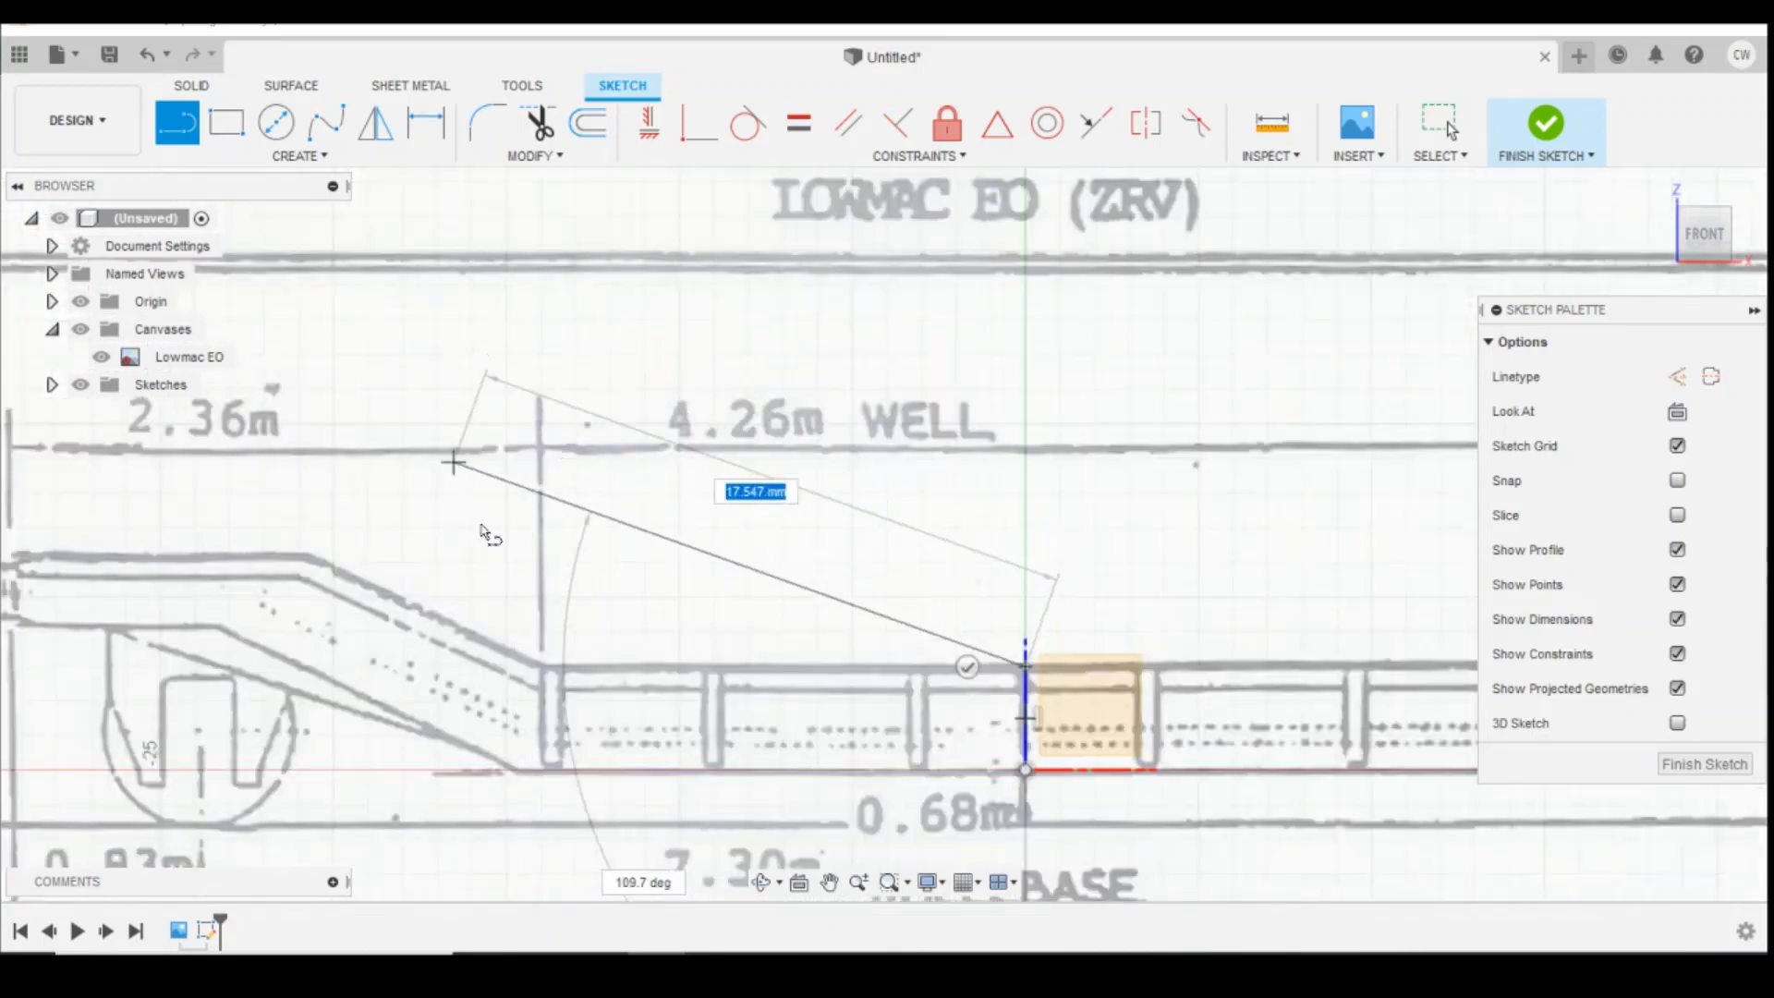
{"action": "left_click", "coordinate": [543, 672]}
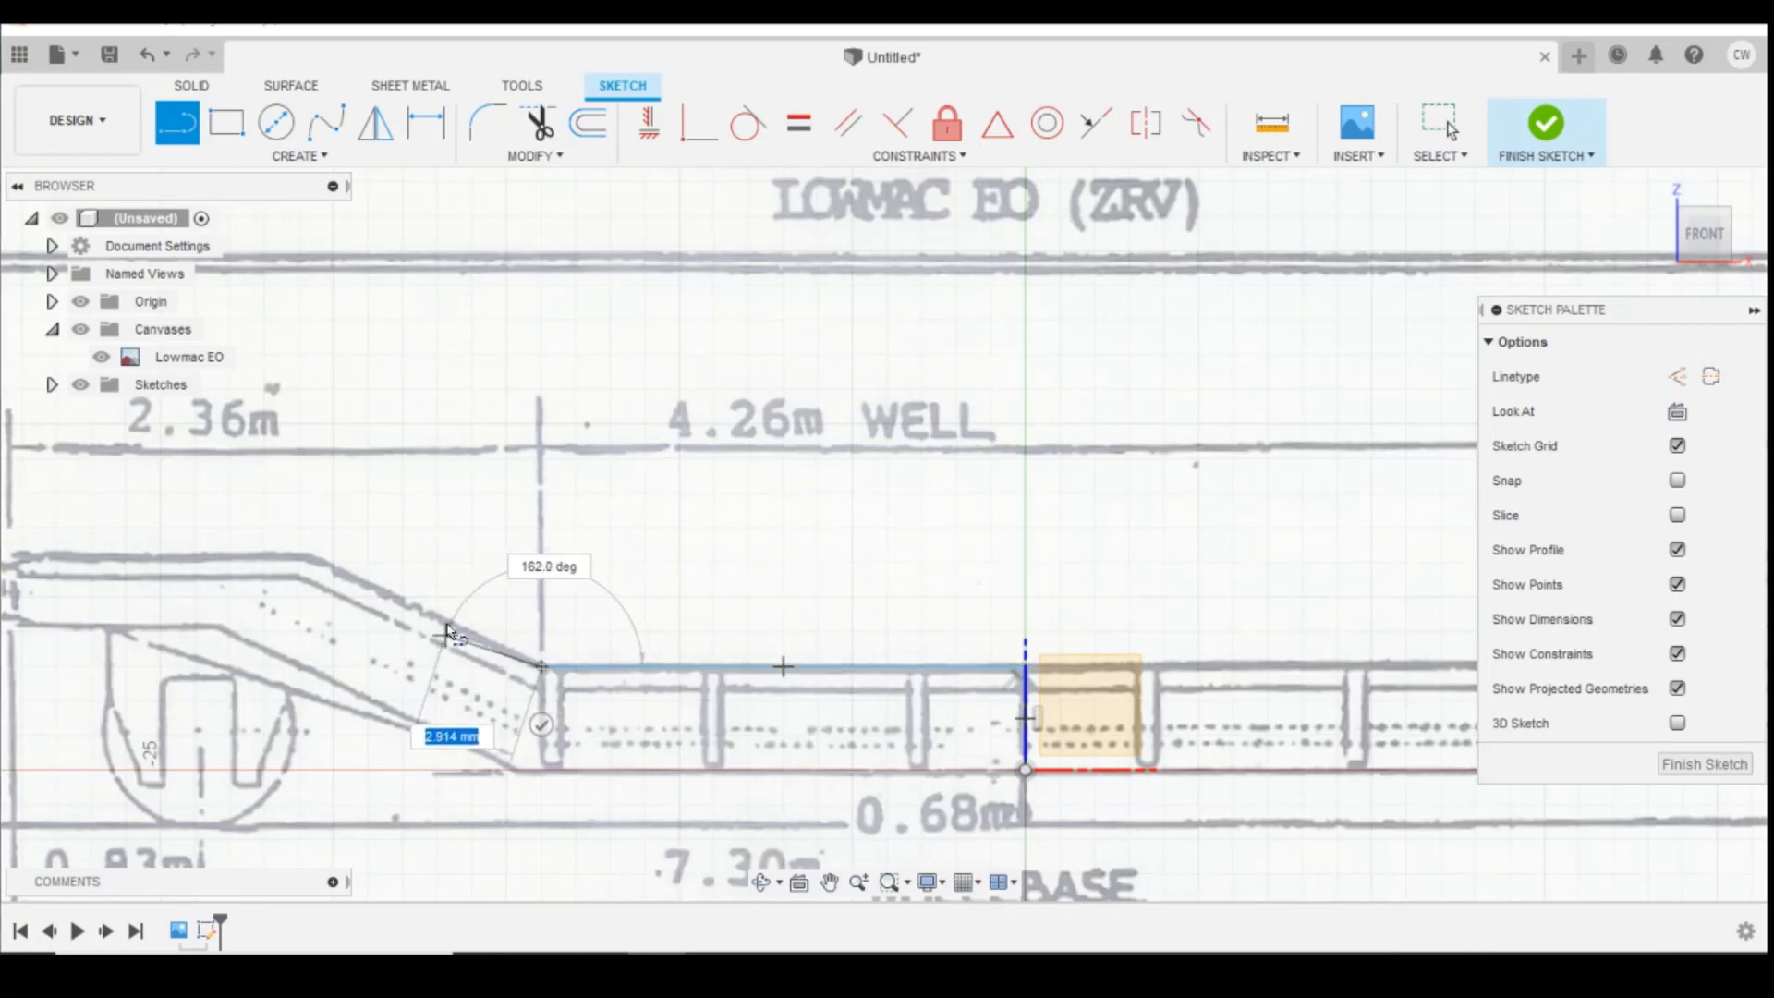
{"action": "scroll", "coordinate": [518, 568], "scroll_direction": "down", "scroll_amount": 2}
{"action": "scroll", "coordinate": [517, 569], "scroll_direction": "up", "scroll_amount": 2}
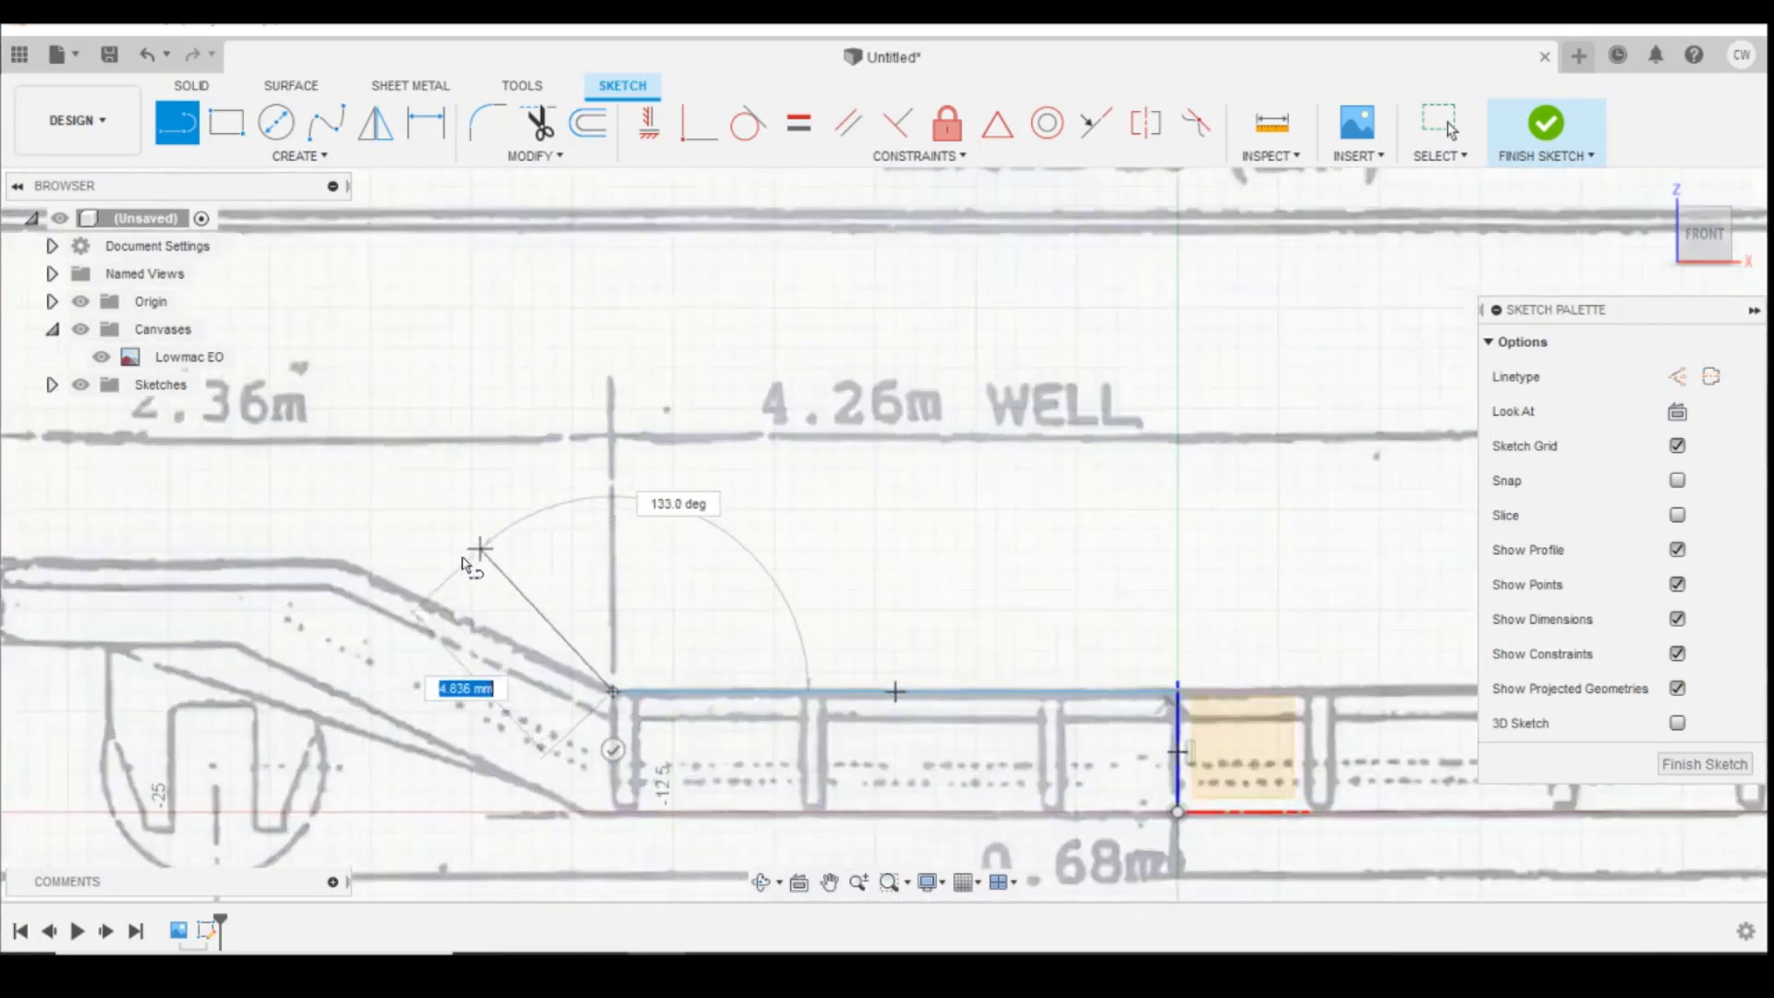
{"action": "left_click", "coordinate": [339, 568]}
{"action": "scroll", "coordinate": [277, 517], "scroll_direction": "down", "scroll_amount": 2}
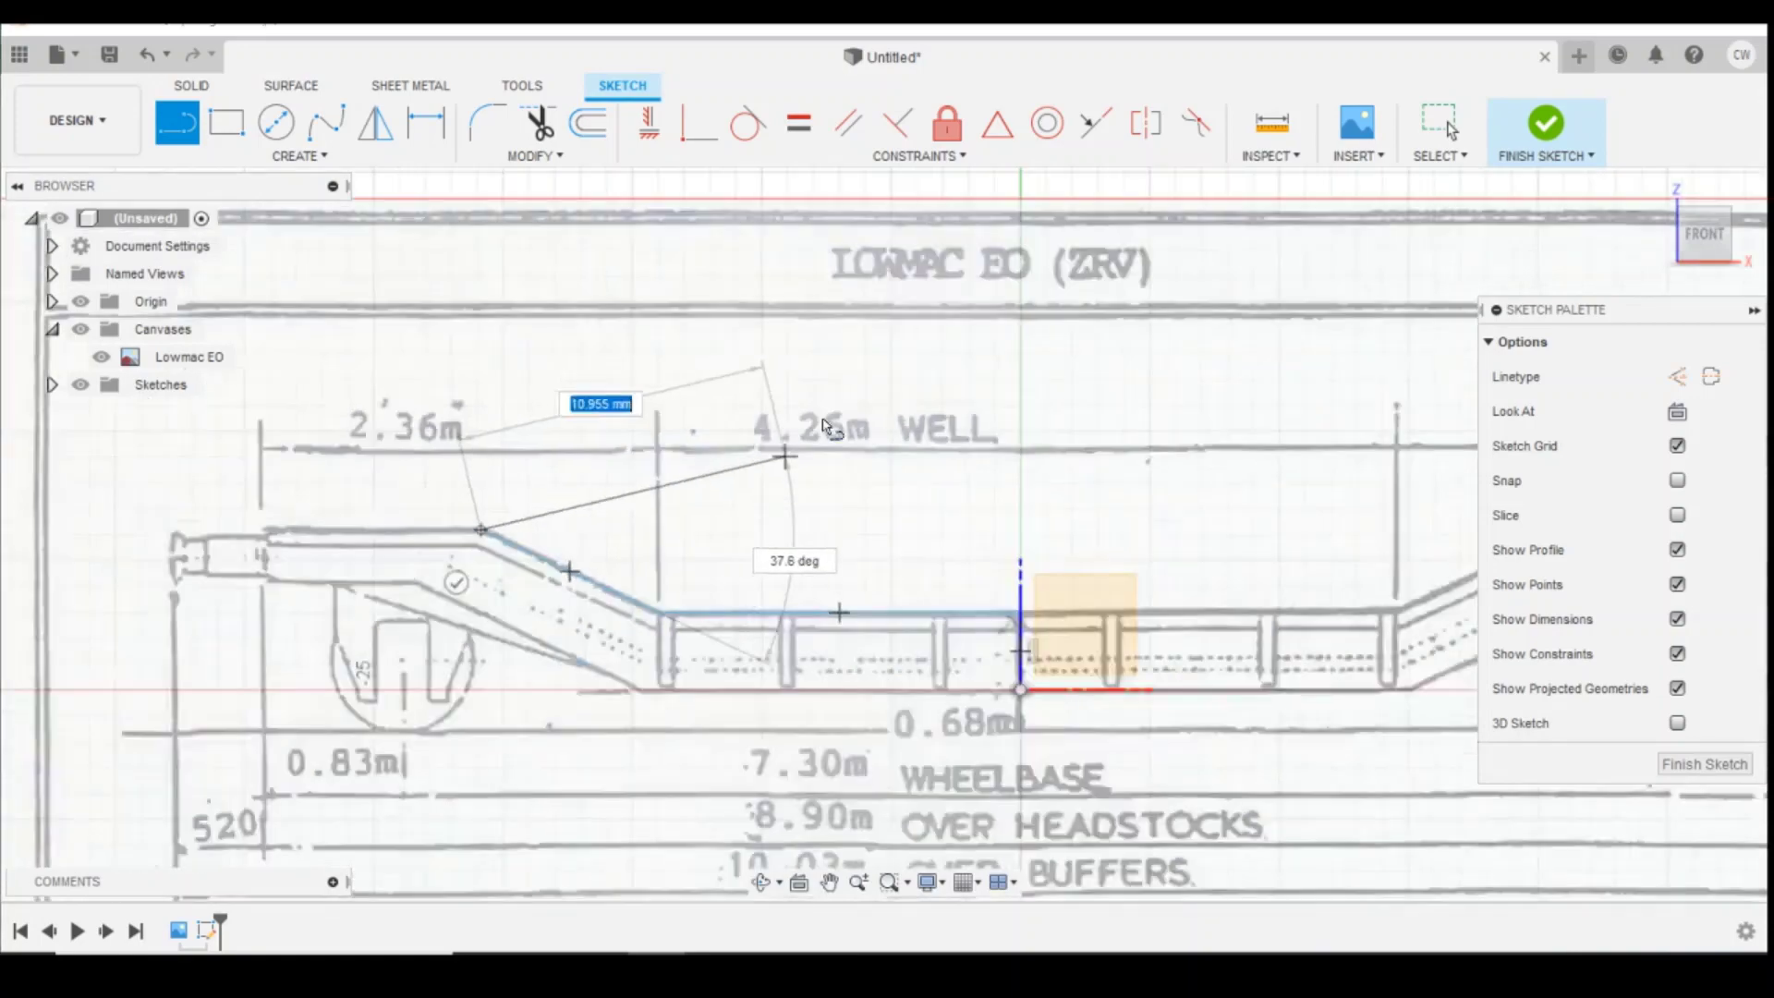
{"action": "scroll", "coordinate": [434, 536], "scroll_direction": "up", "scroll_amount": 3}
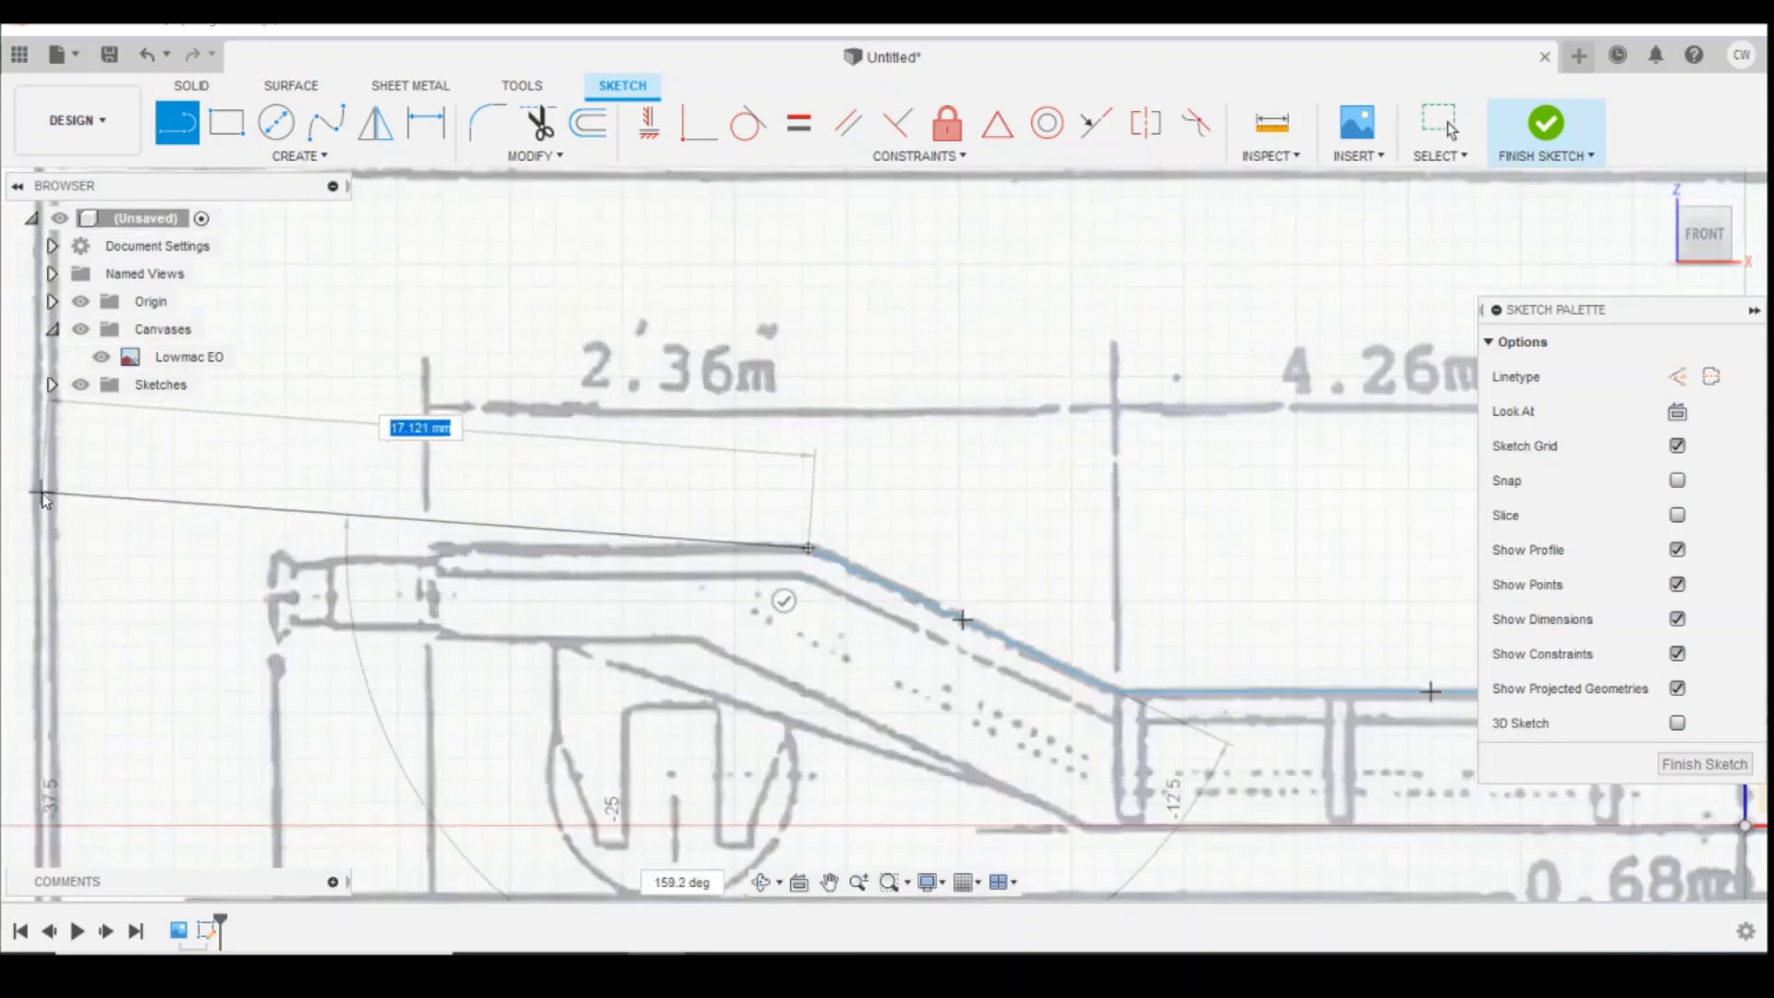
{"action": "left_click", "coordinate": [436, 549]}
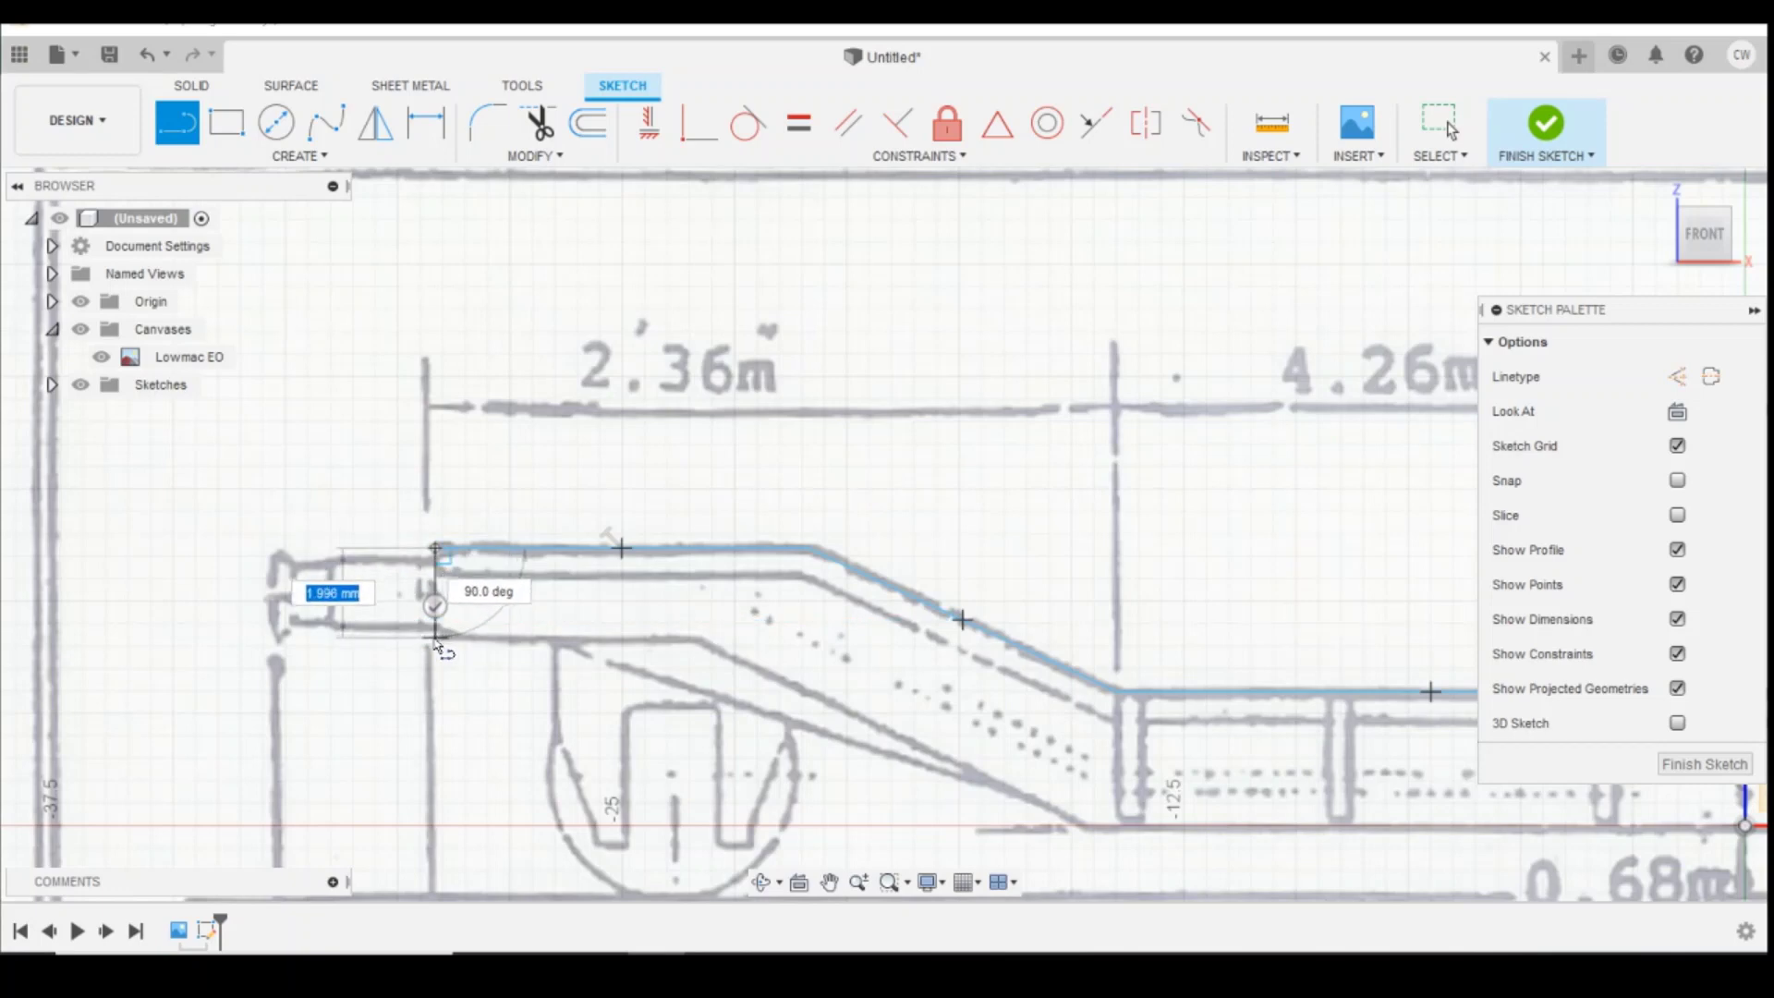
Step: Close the half profile with a 2 mm headstock edge, the deck underside, a lower slope about 9.7 mm and a well underside about 14.6 mm
{"action": "left_click", "coordinate": [435, 637]}
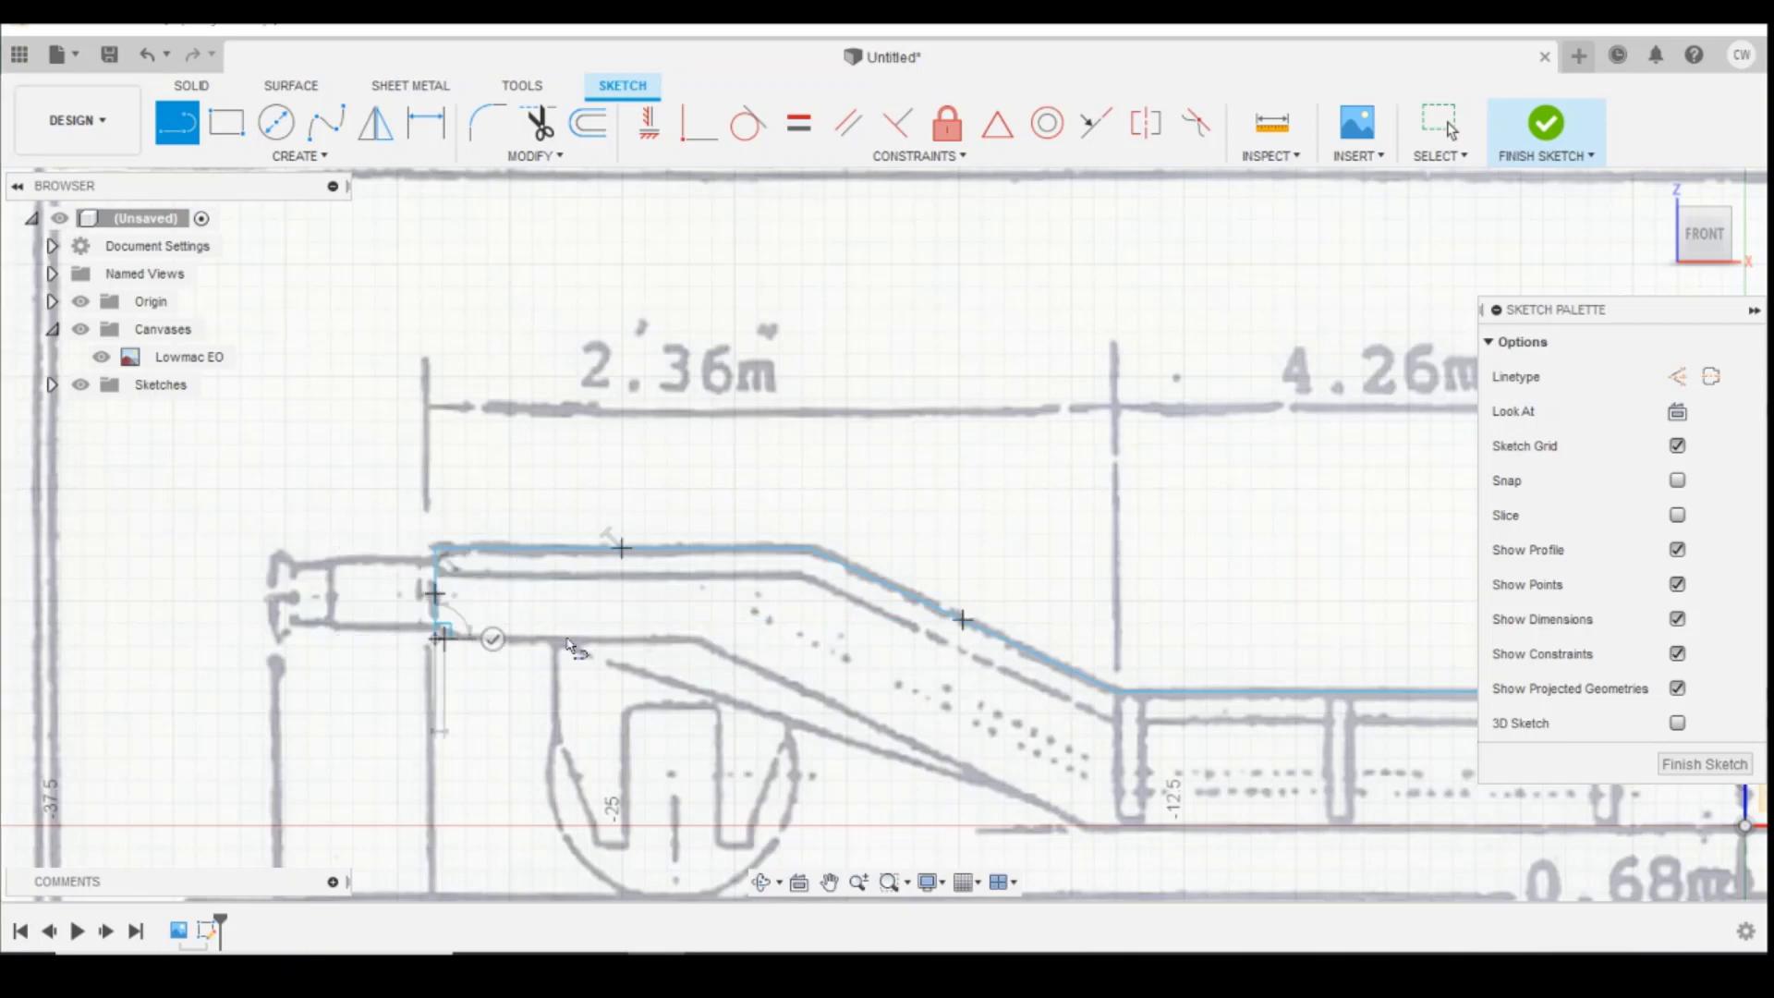
{"action": "left_click", "coordinate": [698, 638]}
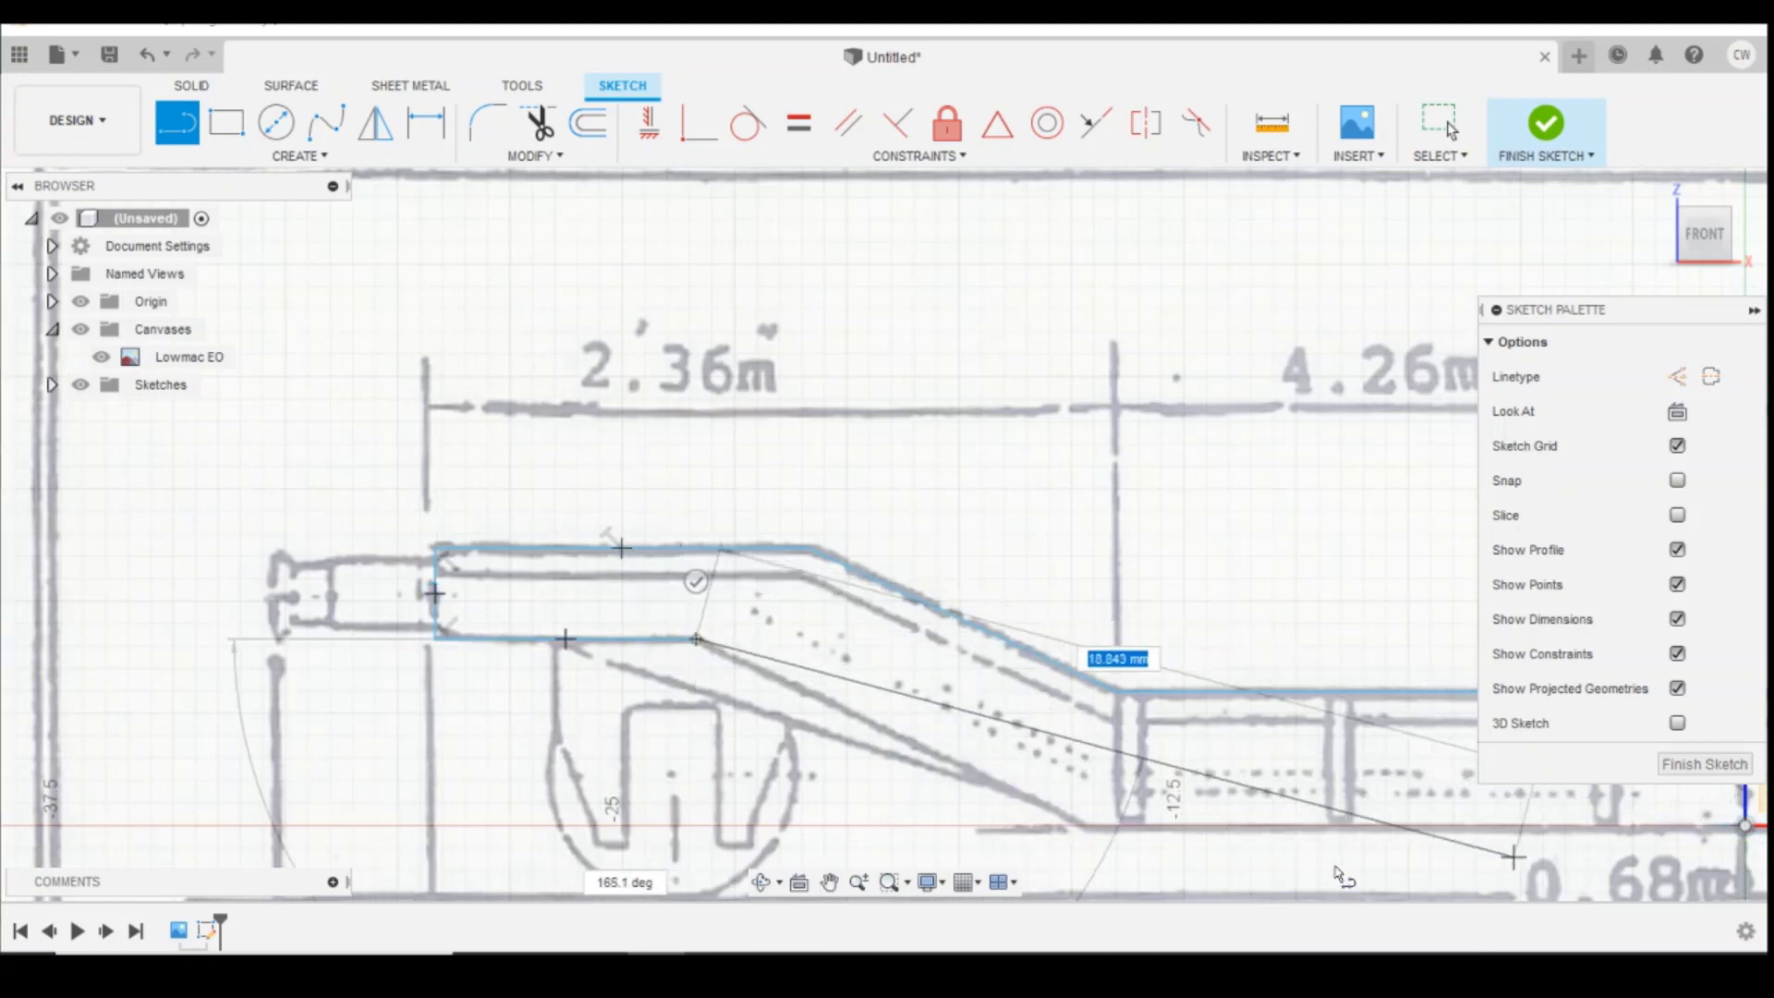
{"action": "left_click", "coordinate": [1091, 827]}
{"action": "scroll", "coordinate": [1016, 758], "scroll_direction": "down", "scroll_amount": 3}
{"action": "scroll", "coordinate": [818, 707], "scroll_direction": "up", "scroll_amount": 2}
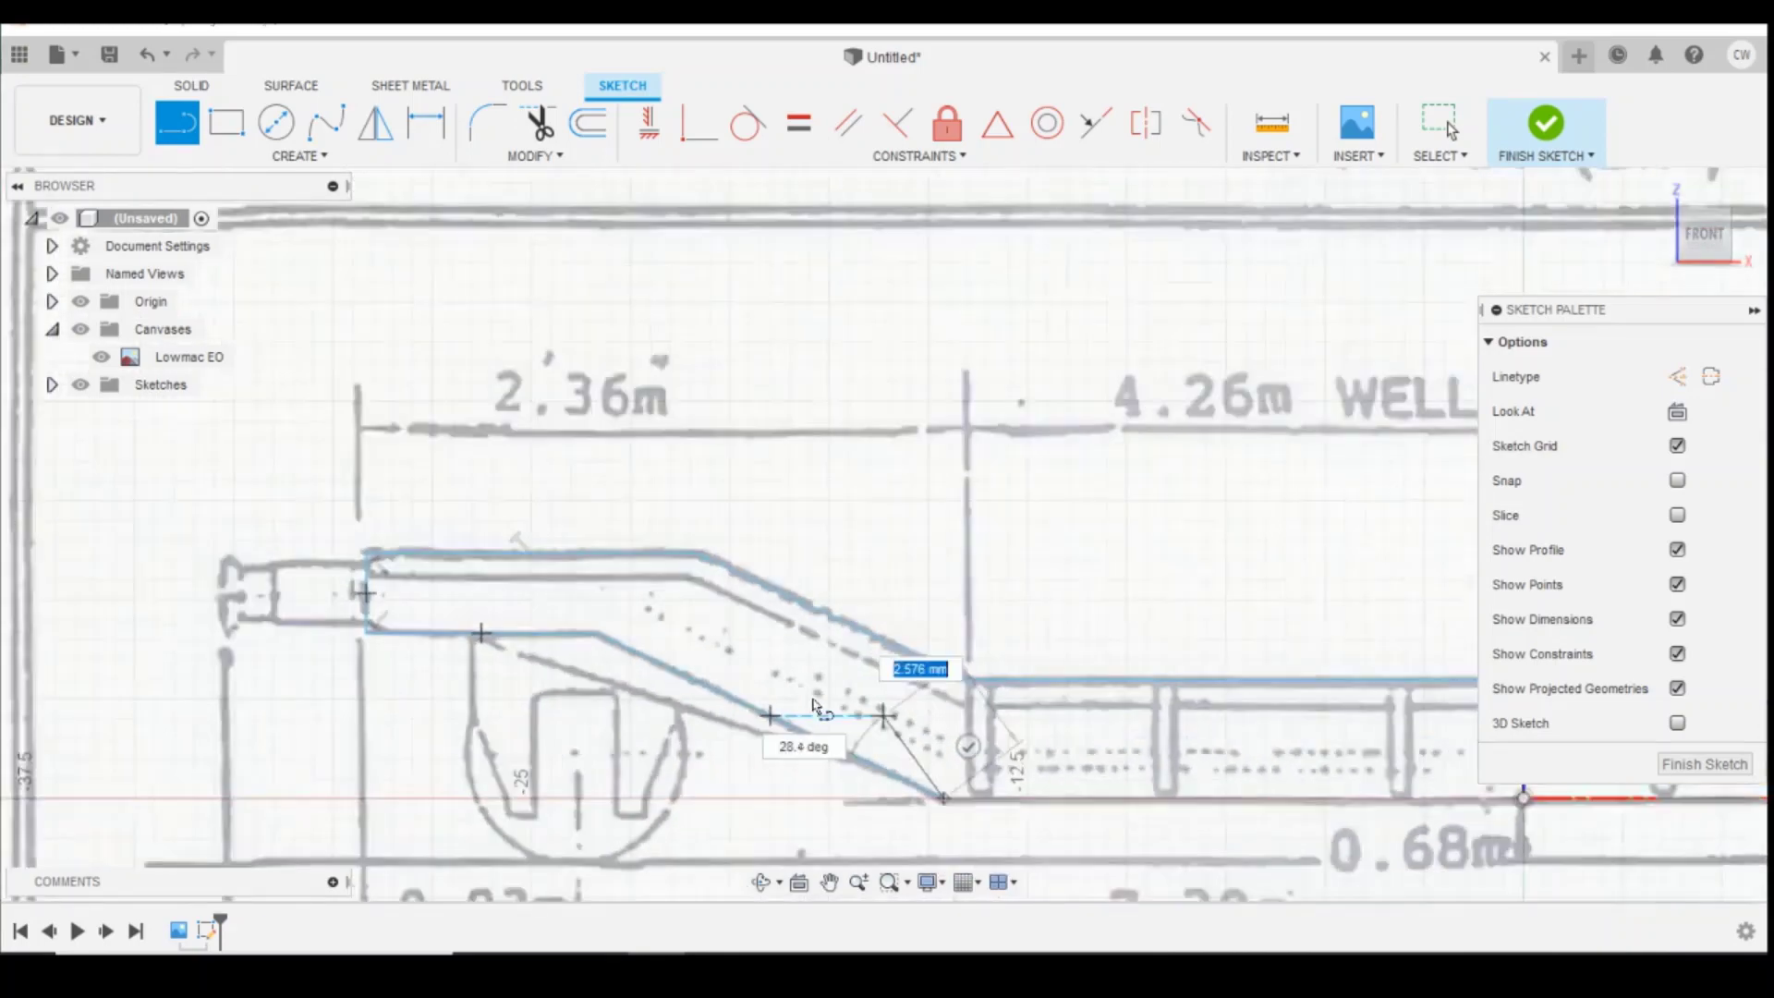
{"action": "scroll", "coordinate": [816, 705], "scroll_direction": "down", "scroll_amount": 3}
{"action": "scroll", "coordinate": [1340, 795], "scroll_direction": "up", "scroll_amount": 4}
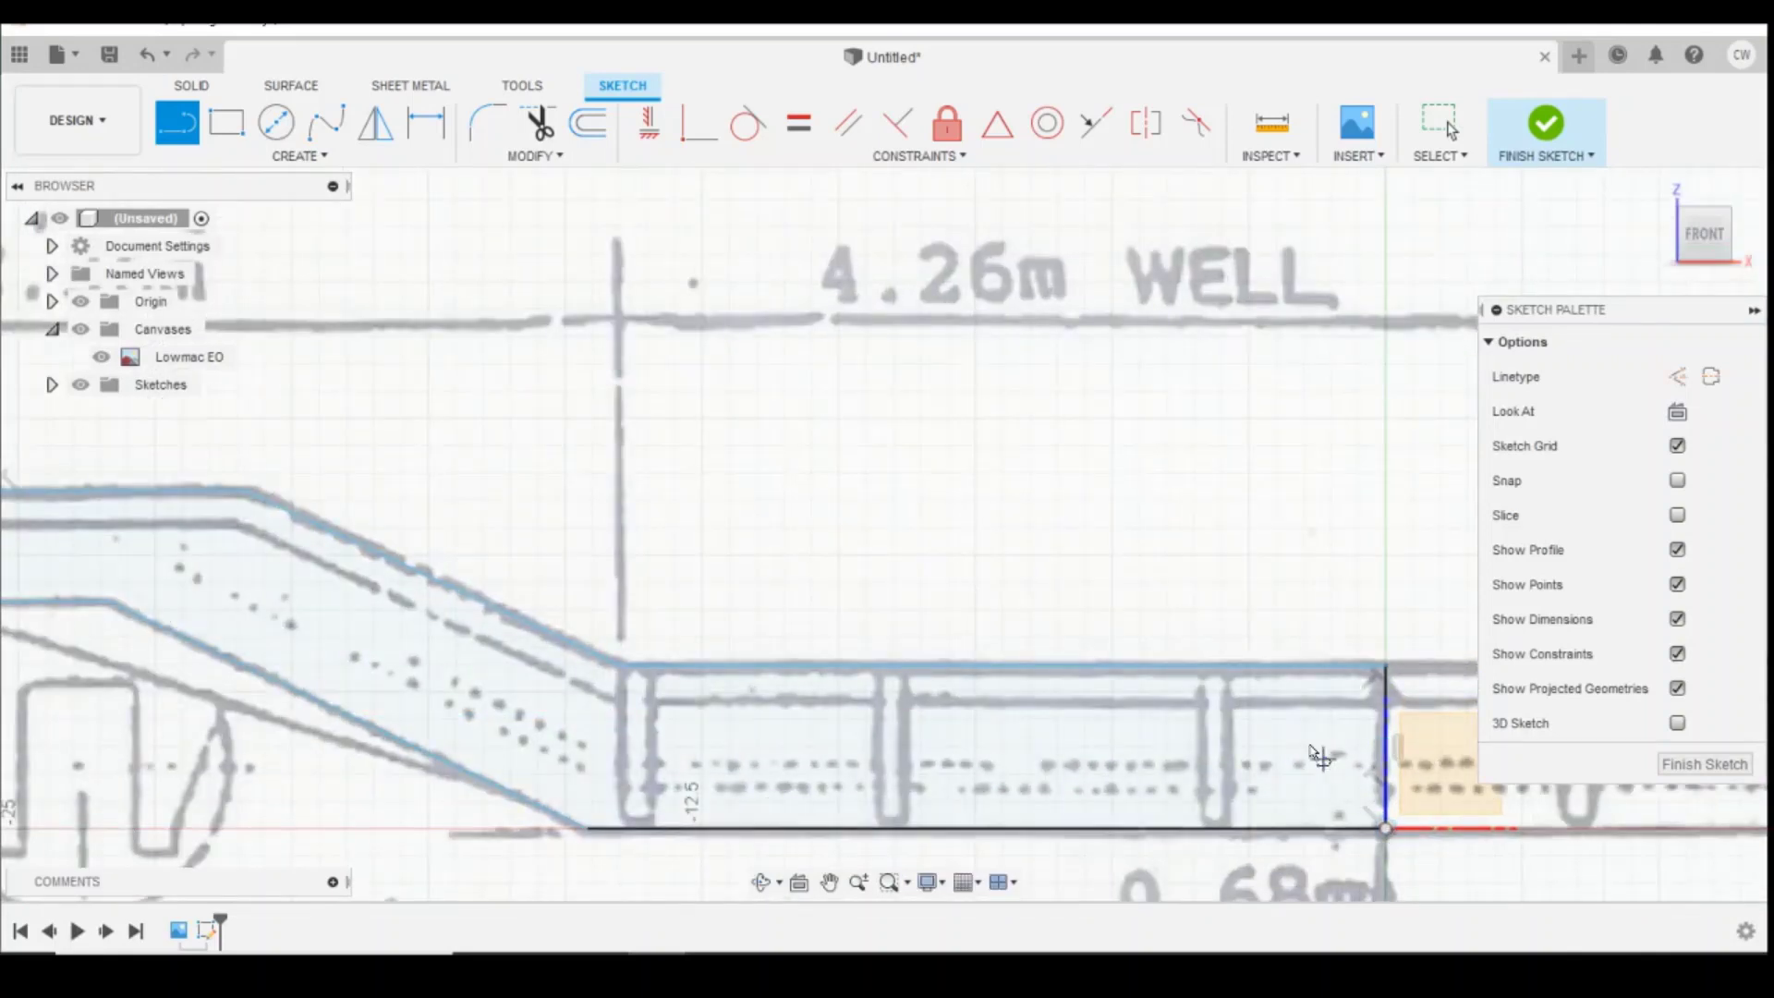
{"action": "scroll", "coordinate": [1322, 758], "scroll_direction": "down", "scroll_amount": 2}
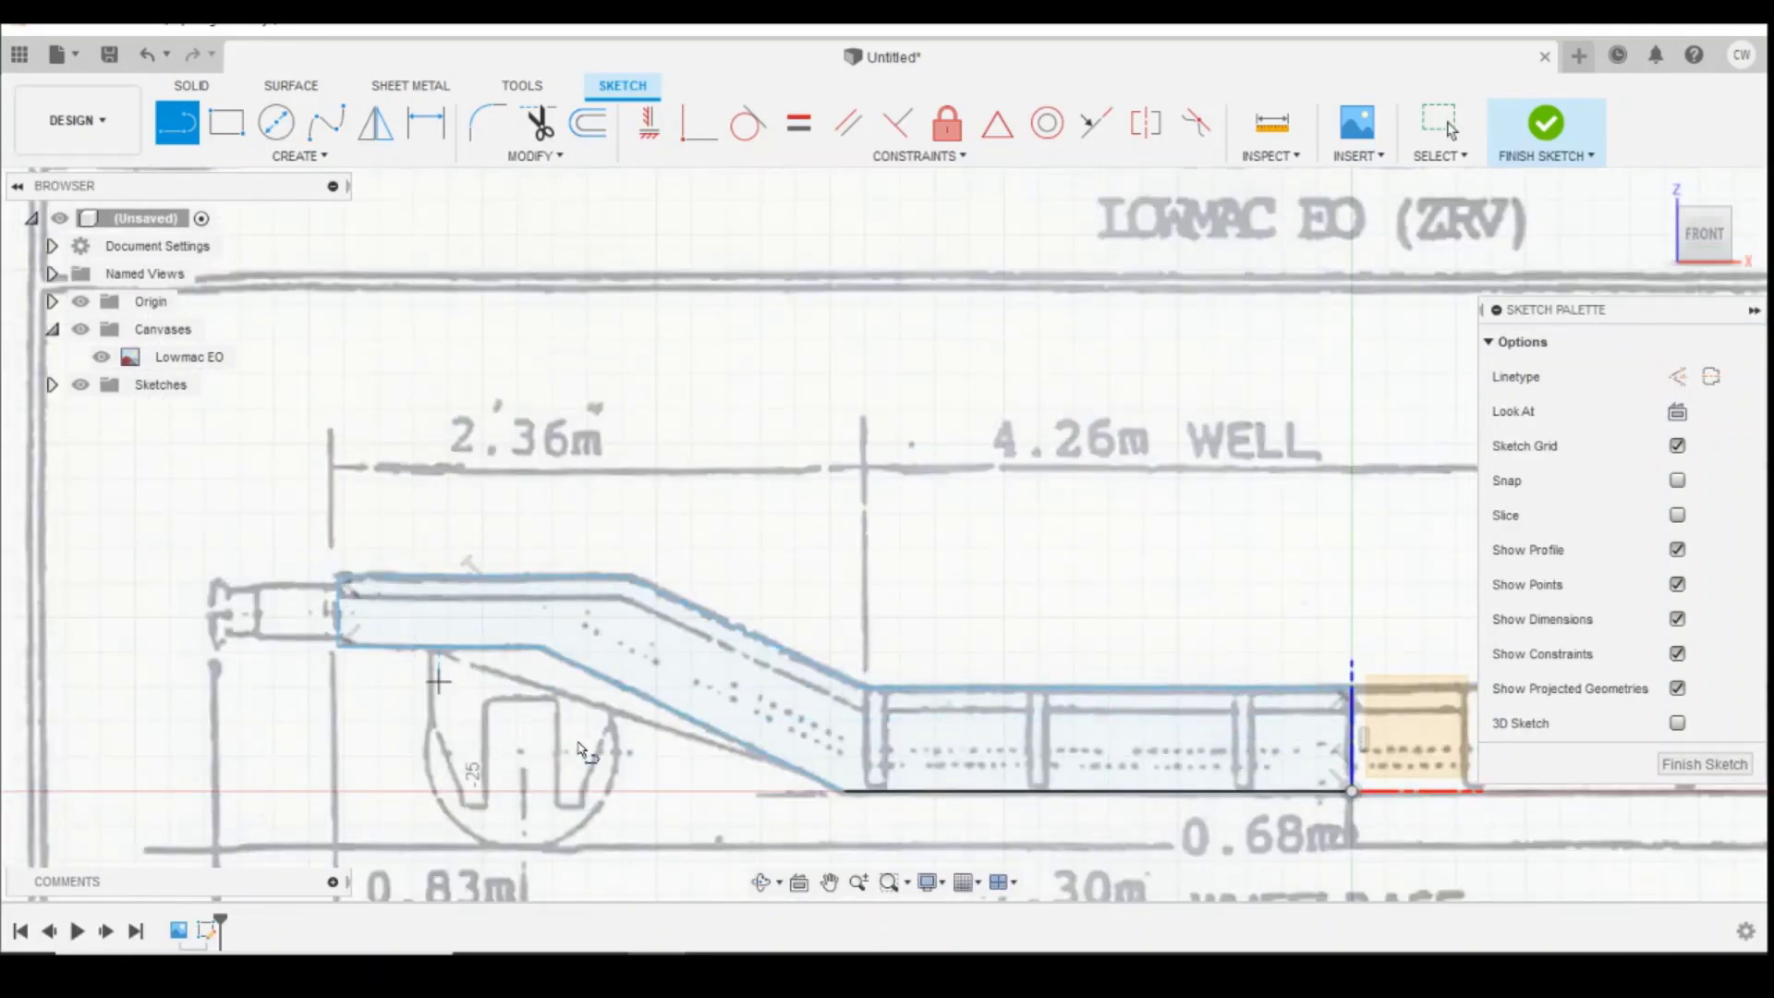
{"action": "key", "text": "Escape"}
Step: Dimension the length of the well's upper edge and the vertical line at the origin, keeping their drawn sizes
{"action": "key", "text": "d"}
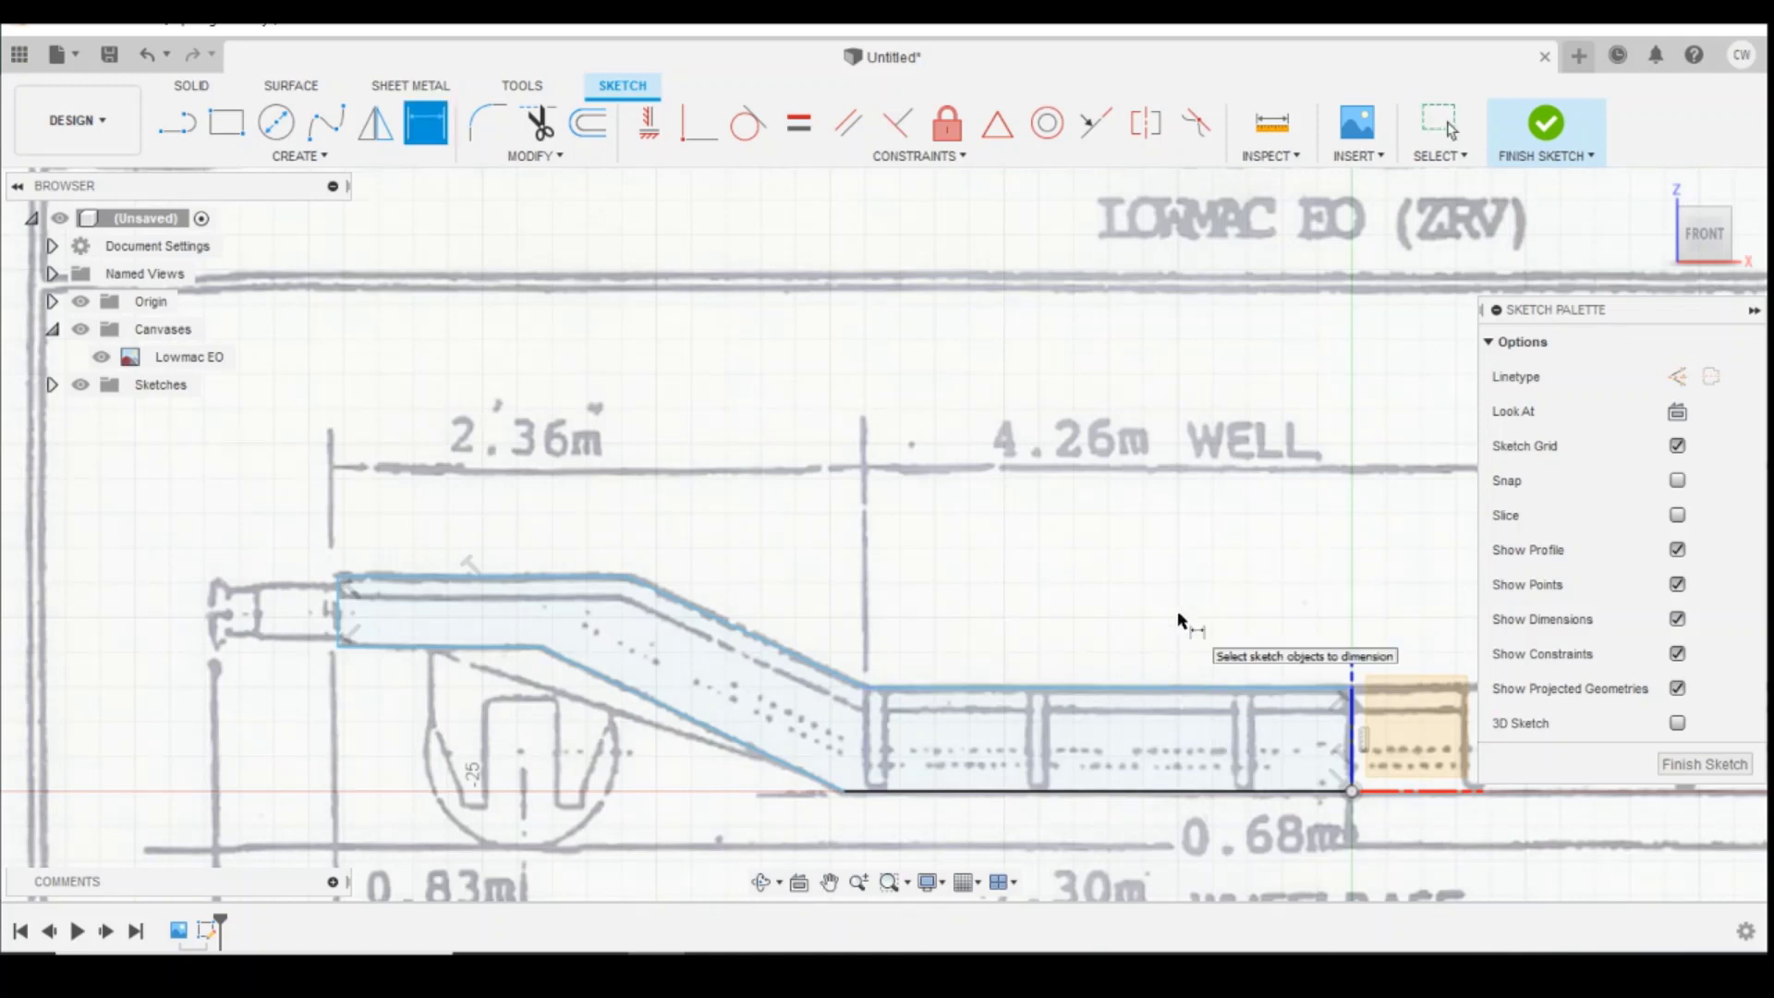
{"action": "left_click", "coordinate": [1174, 688]}
{"action": "left_click", "coordinate": [1179, 634]}
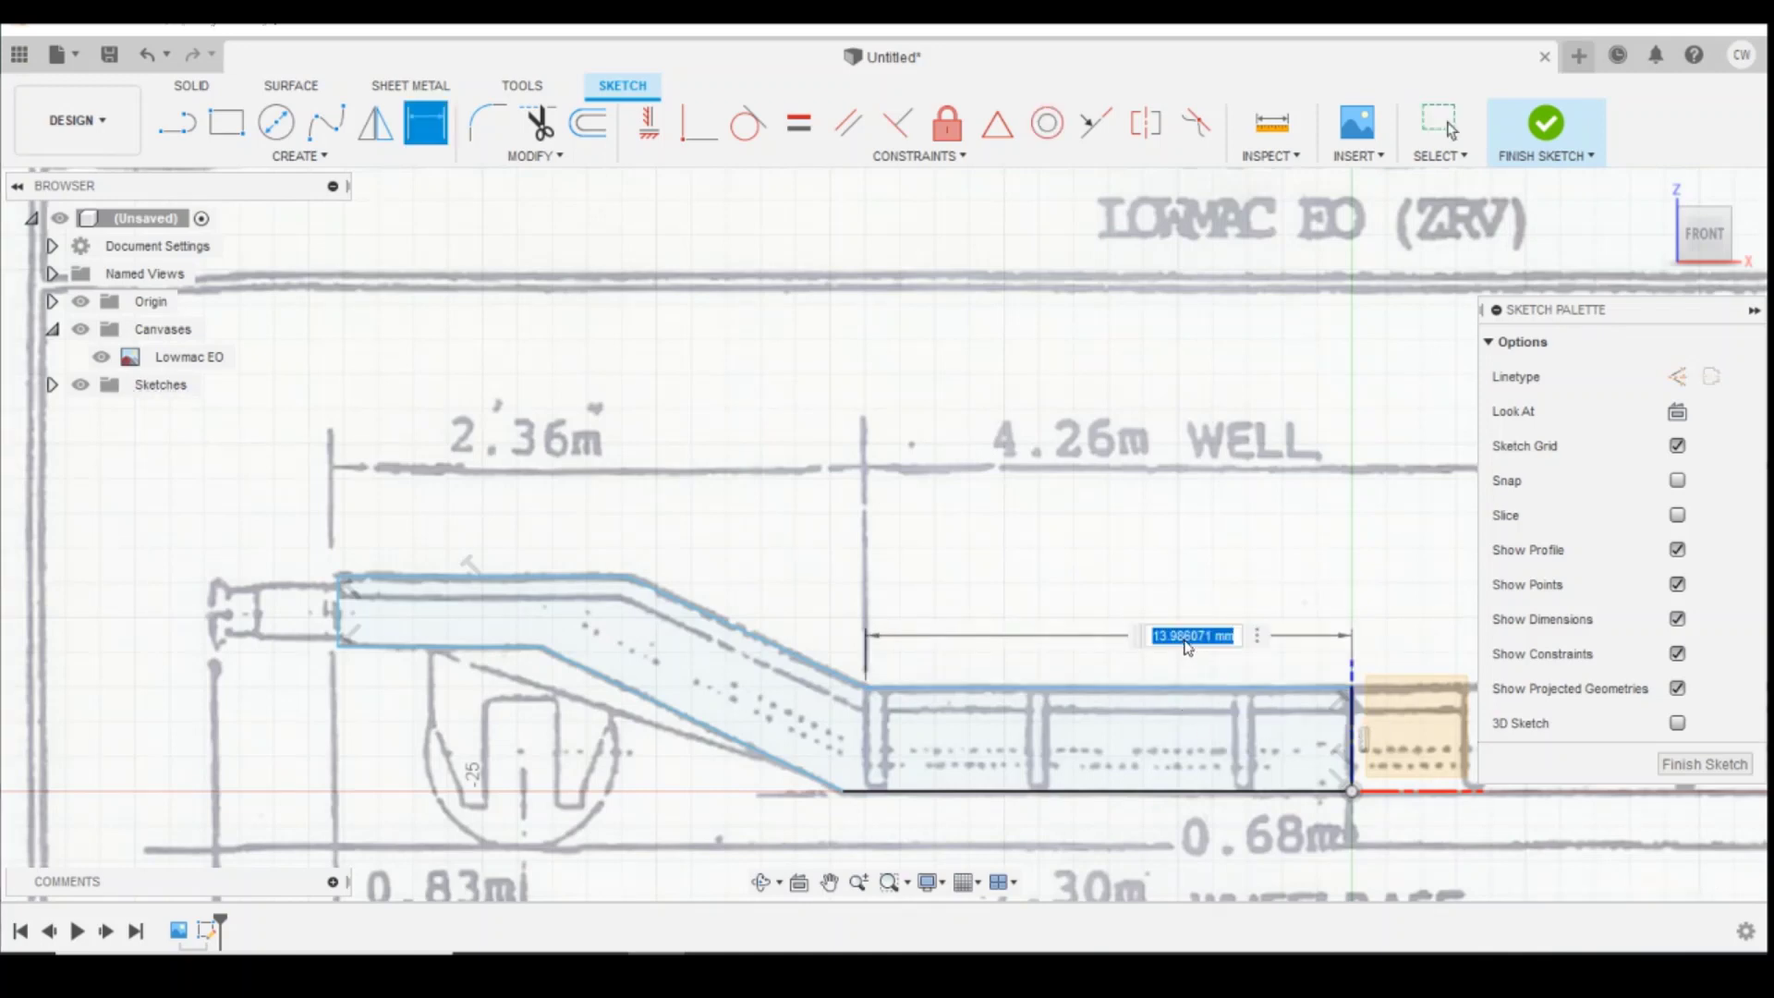
{"action": "key", "text": "Return"}
{"action": "left_click", "coordinate": [1353, 739]}
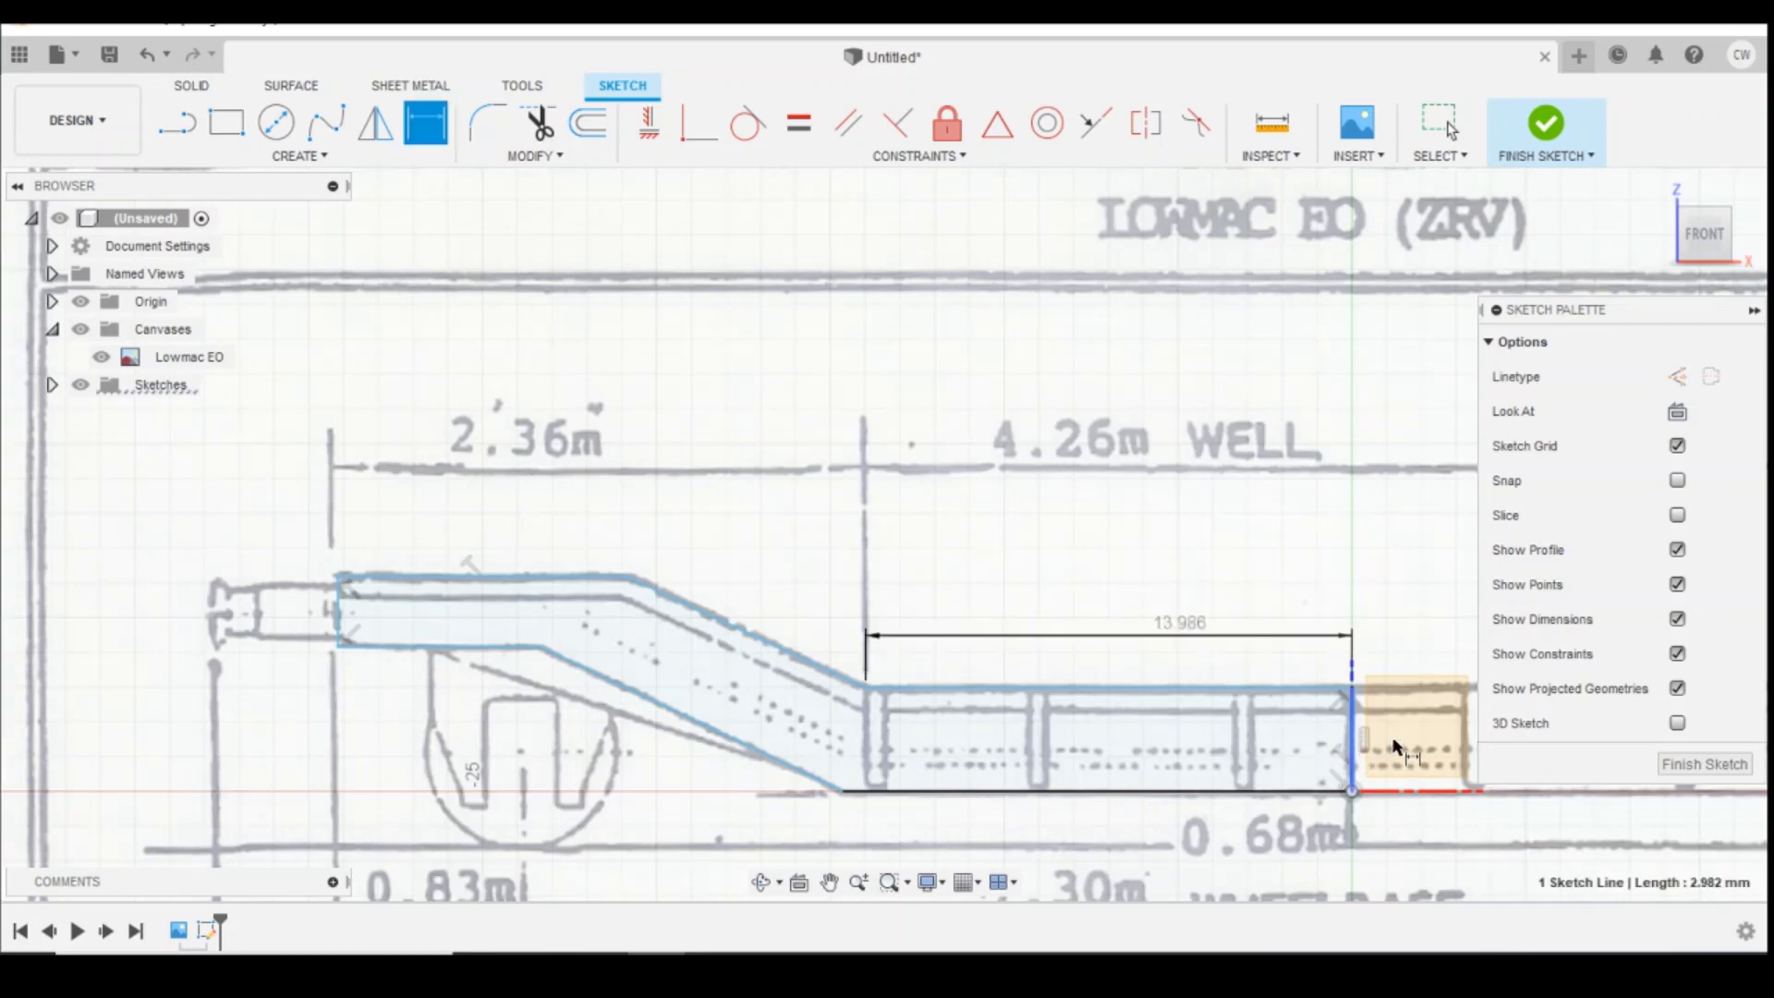
{"action": "left_click", "coordinate": [1427, 739]}
{"action": "key", "text": "Return"}
Step: Dimension the well's underside line and the lower slope line, keeping their drawn lengths
{"action": "left_click", "coordinate": [1163, 795]}
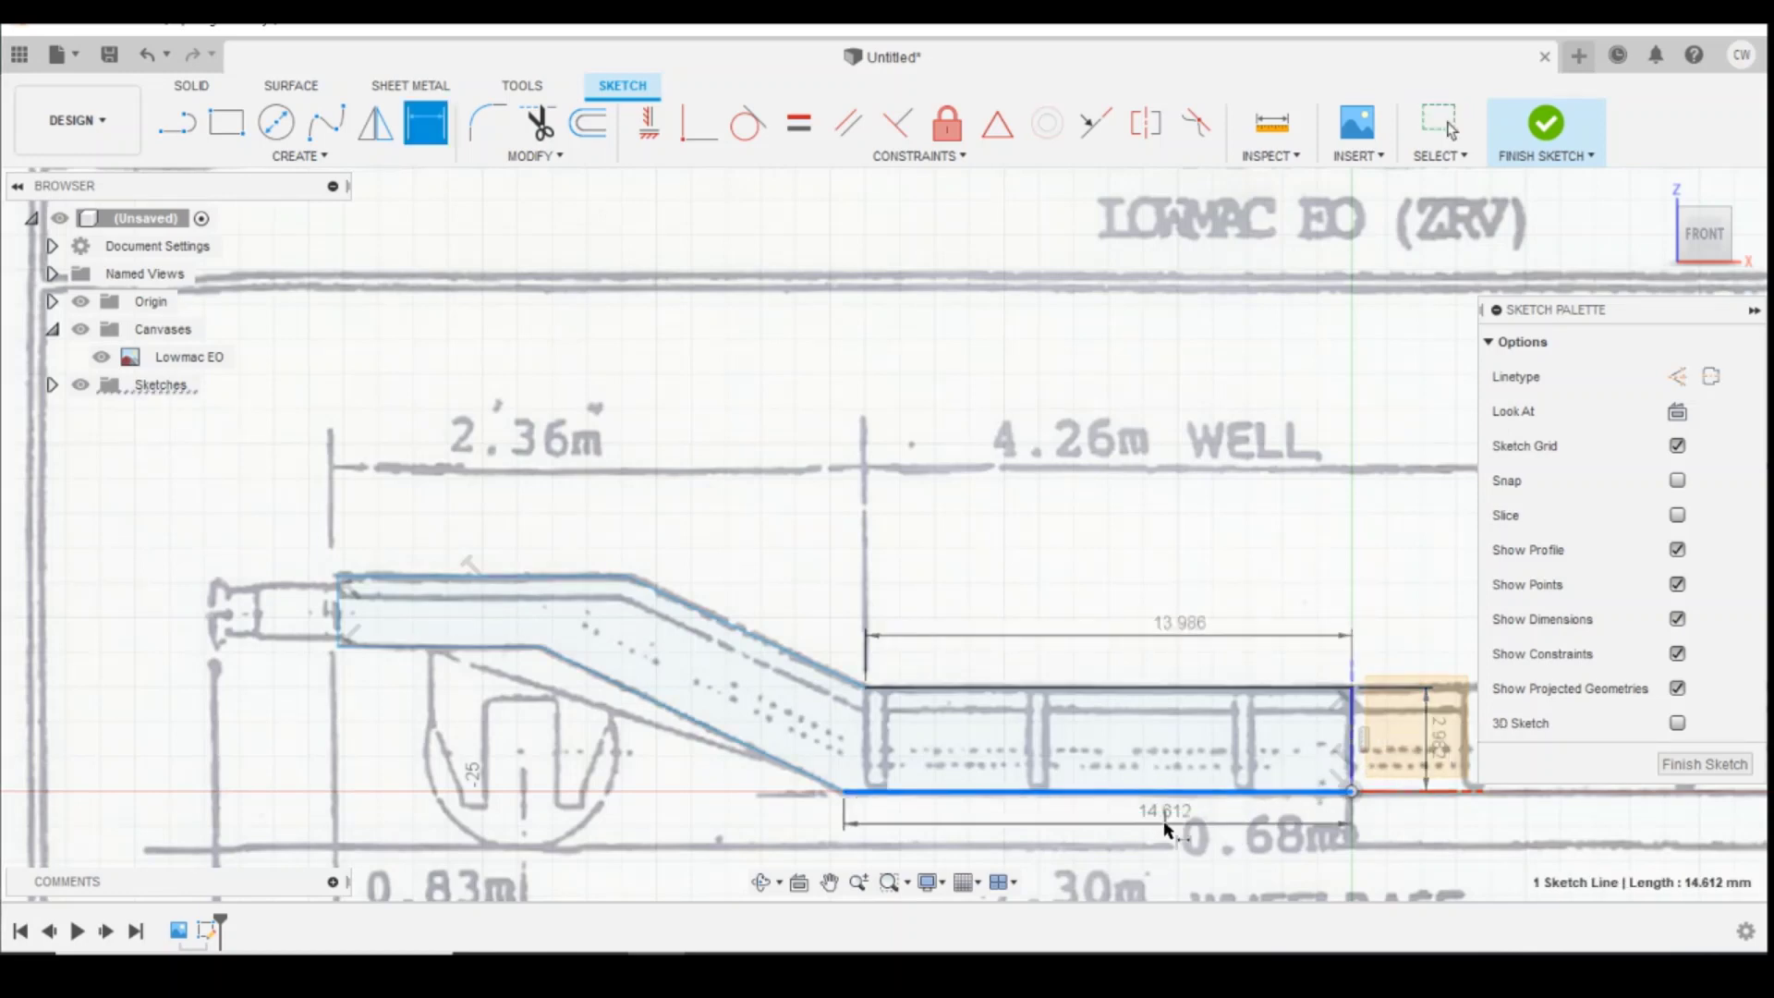
{"action": "left_click", "coordinate": [1163, 819]}
{"action": "key", "text": "Return"}
{"action": "left_click", "coordinate": [802, 774]}
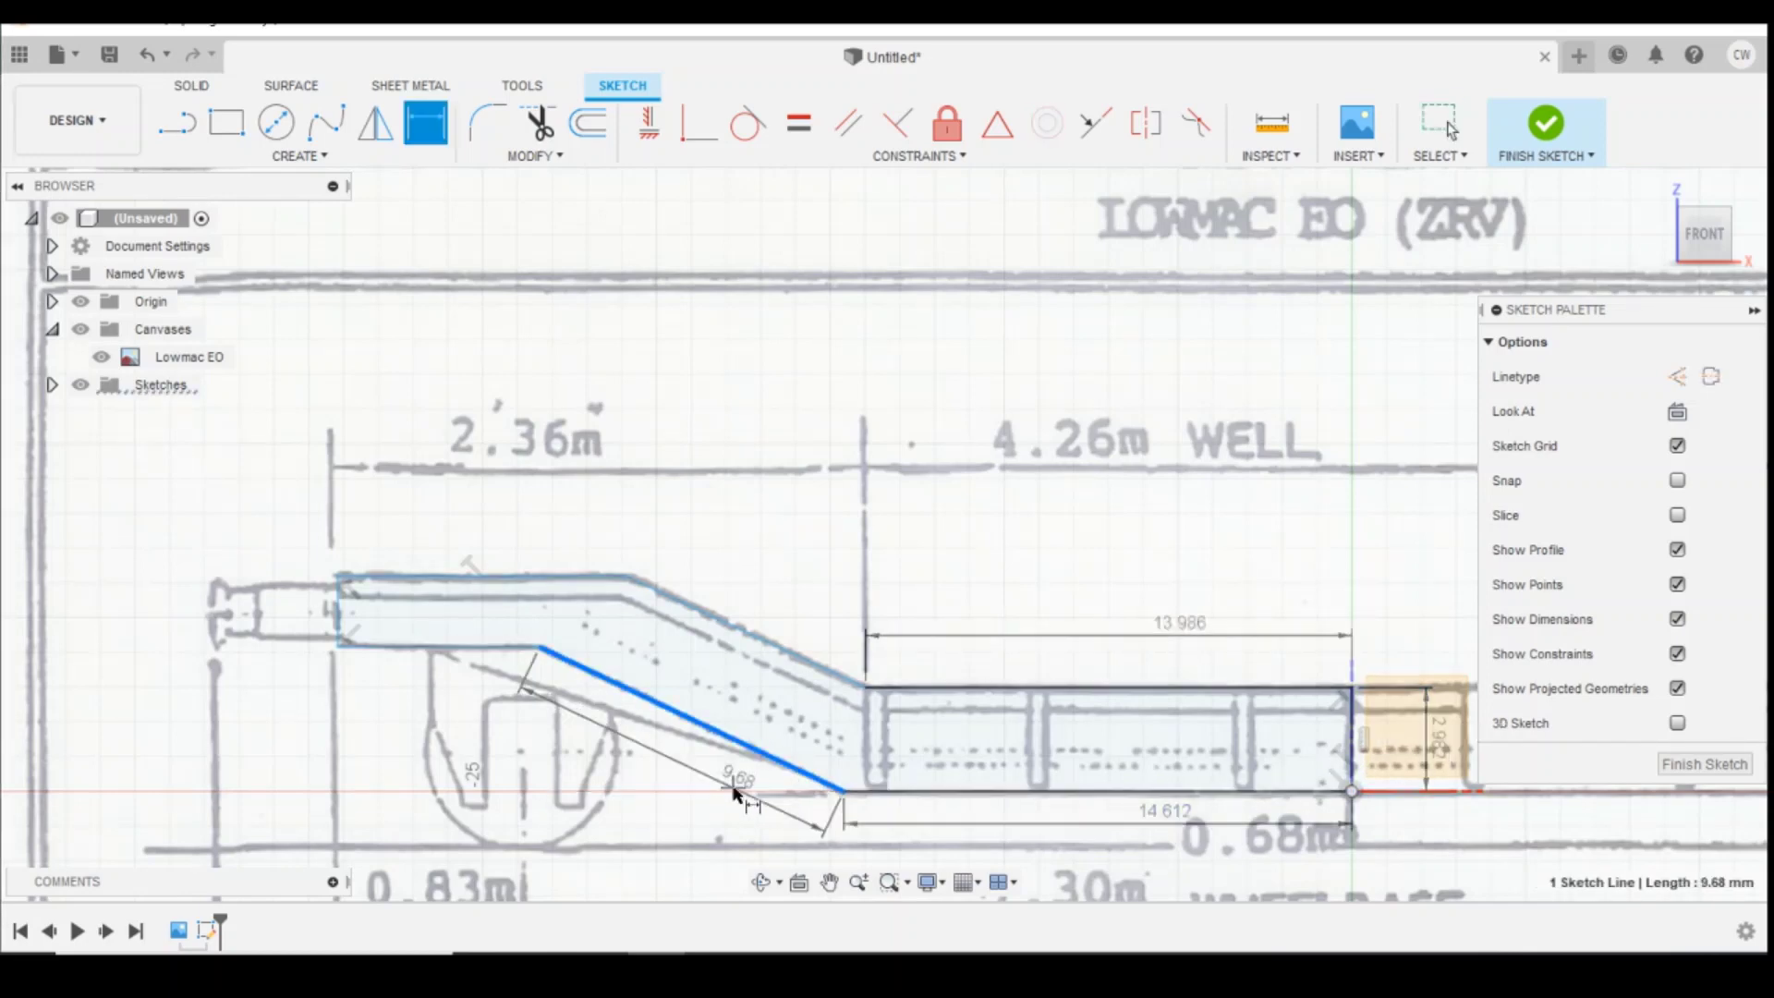
{"action": "left_click", "coordinate": [740, 760]}
{"action": "key", "text": "Return"}
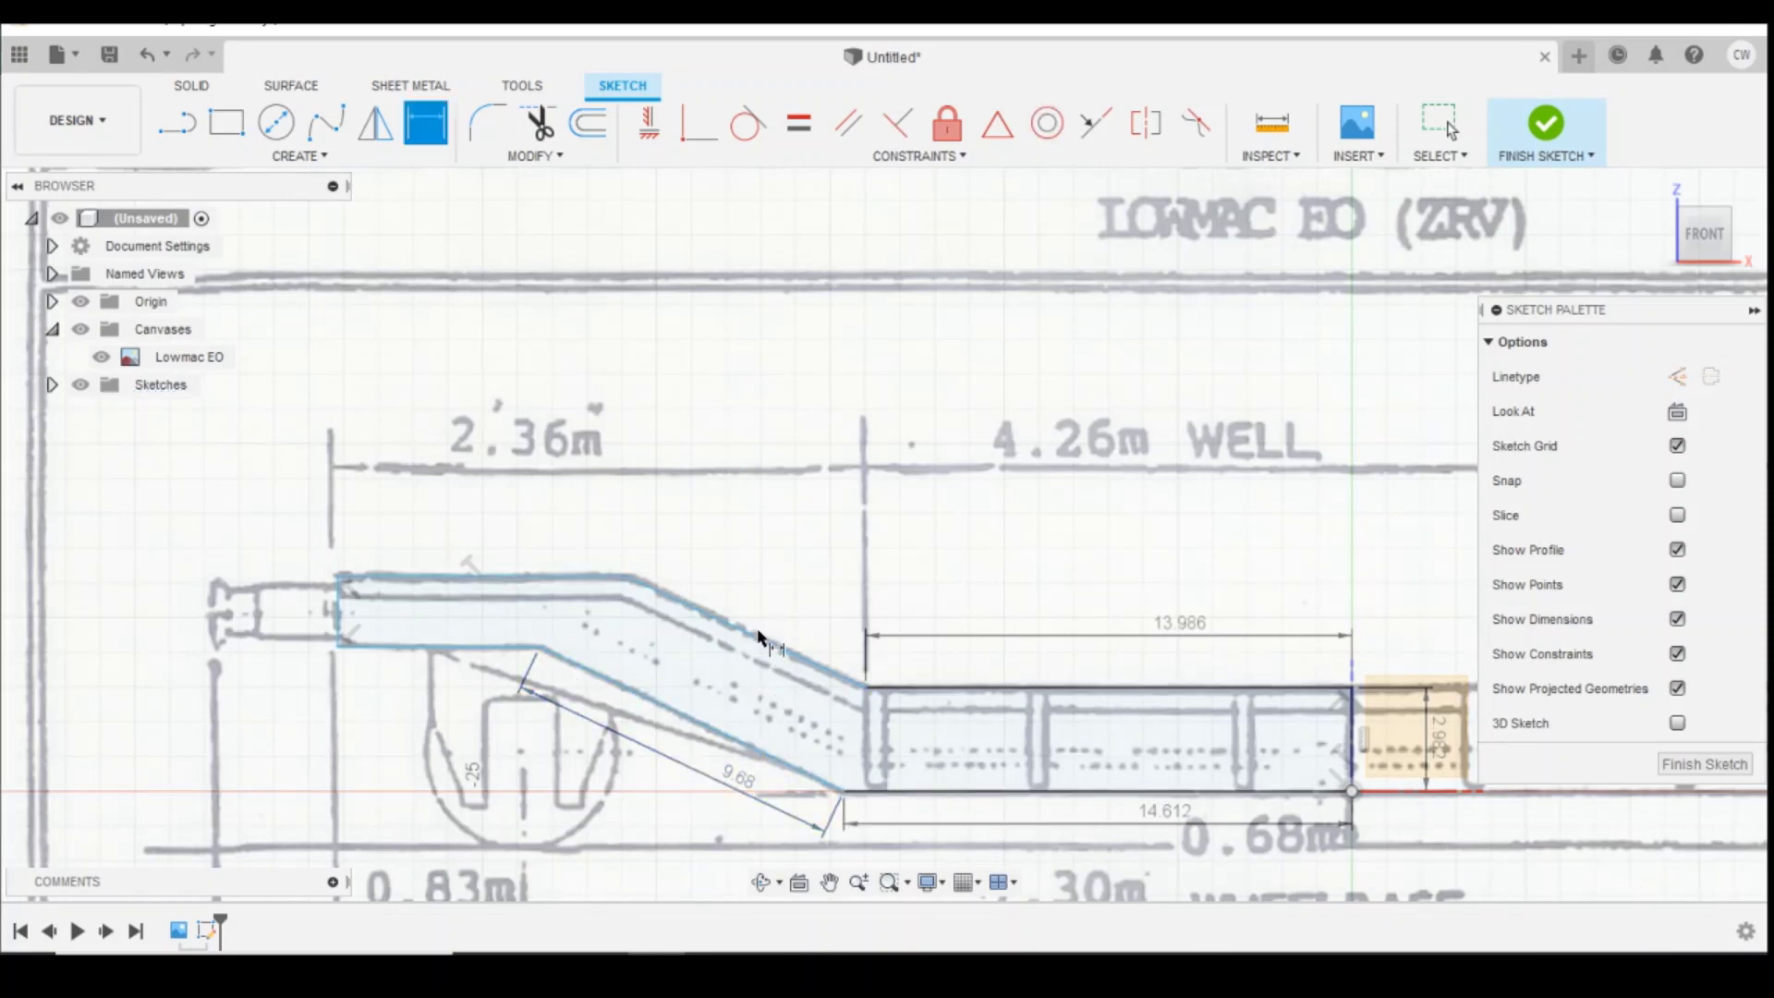
Step: Dimension the upper slope line and the raised deck's upper edge, keeping their drawn lengths
{"action": "left_click", "coordinate": [784, 639]}
{"action": "left_click", "coordinate": [773, 610]}
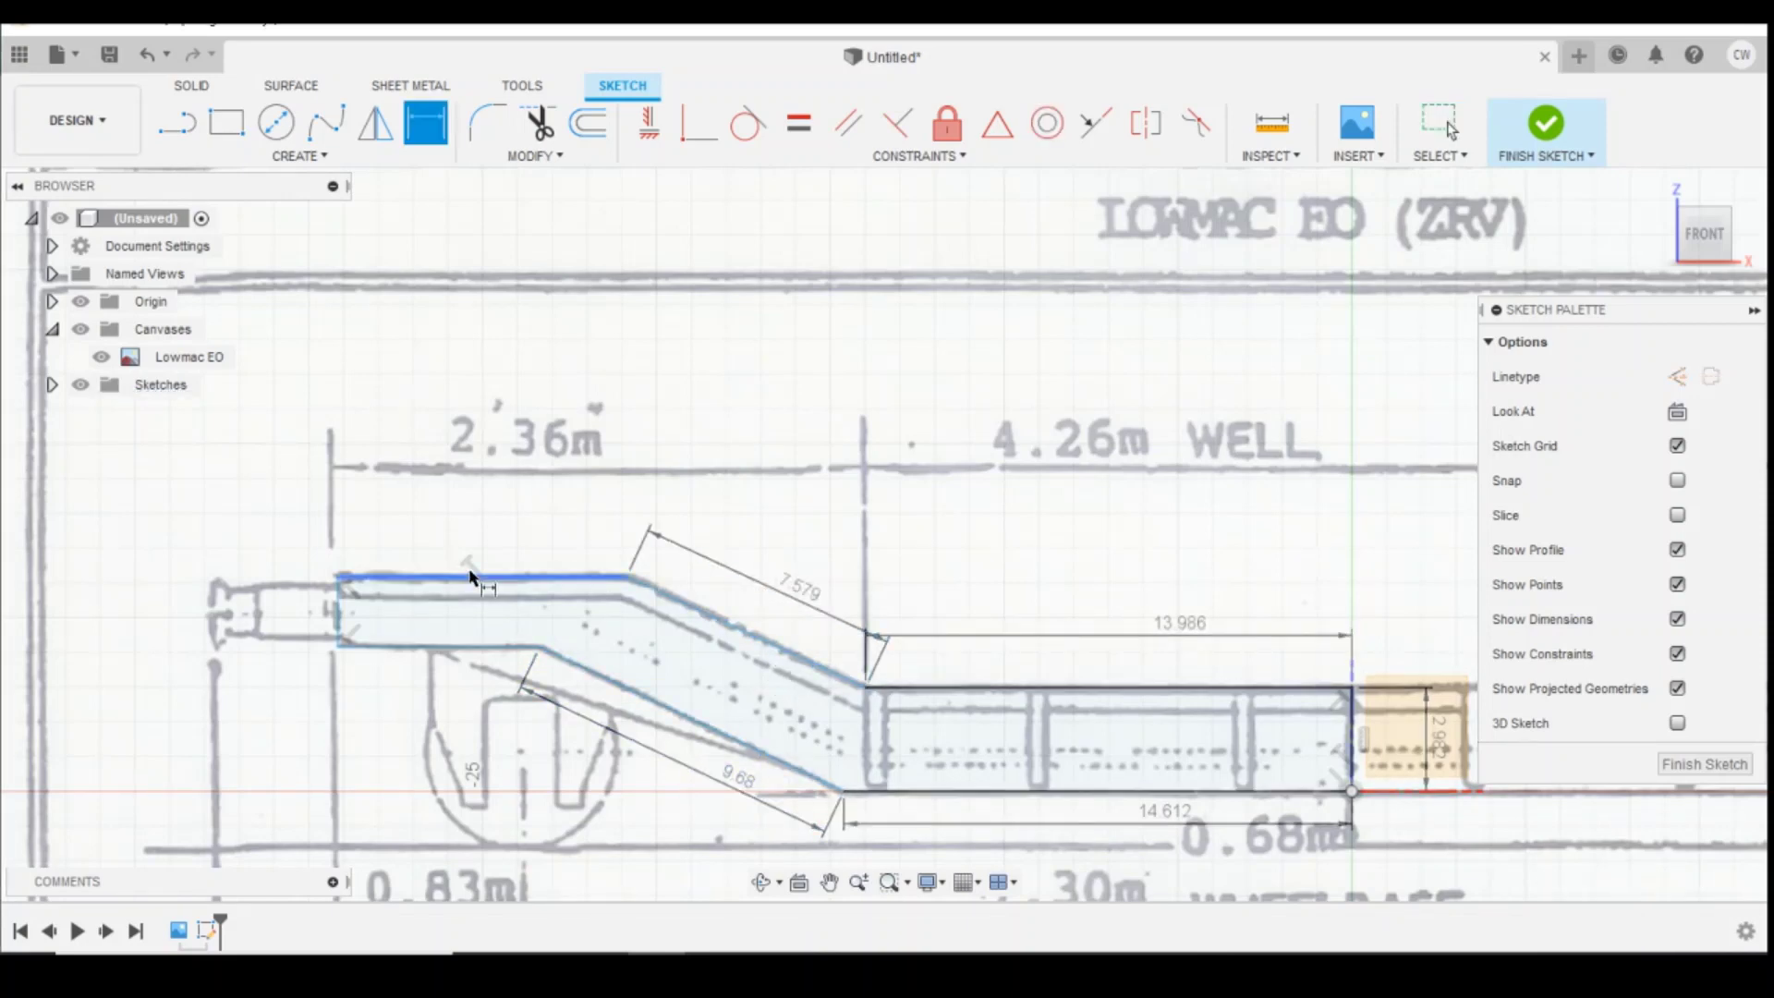
{"action": "key", "text": "Return"}
{"action": "left_click", "coordinate": [475, 575]}
{"action": "left_click", "coordinate": [468, 549]}
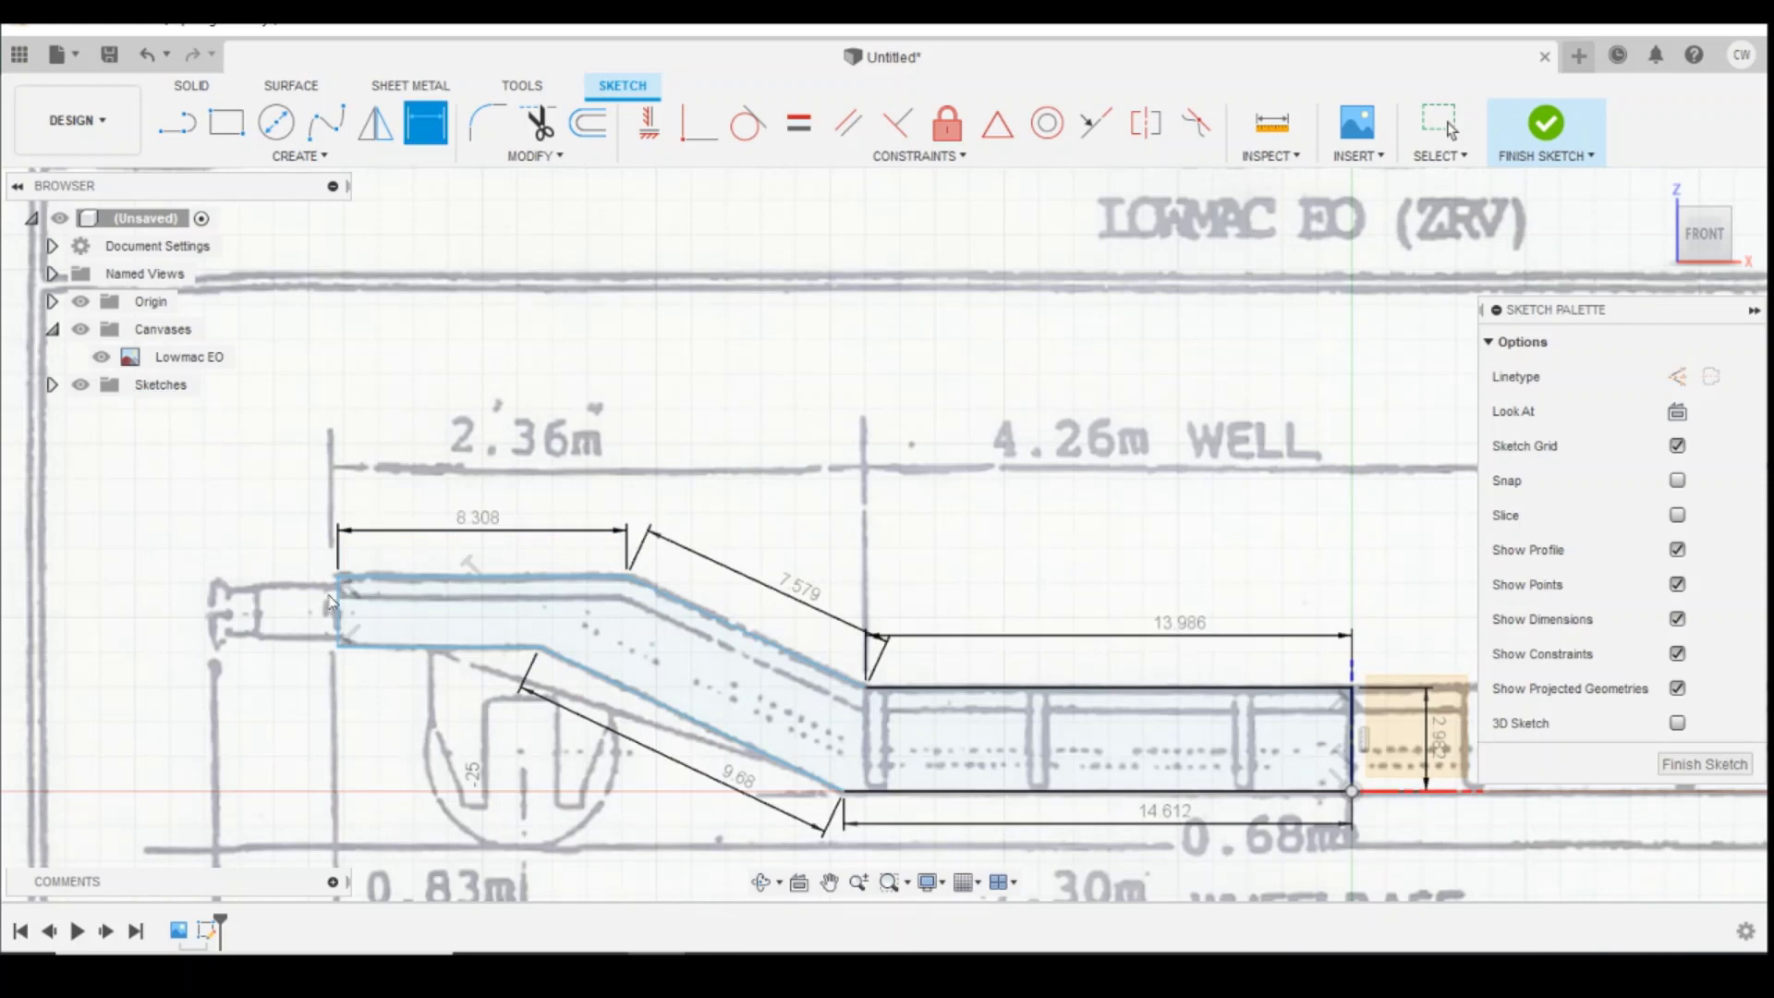
Step: Dimension the short vertical headstock edge and the raised deck's underside line, keeping their drawn lengths
{"action": "left_click", "coordinate": [334, 595]}
{"action": "left_click", "coordinate": [298, 617]}
{"action": "key", "text": "Return"}
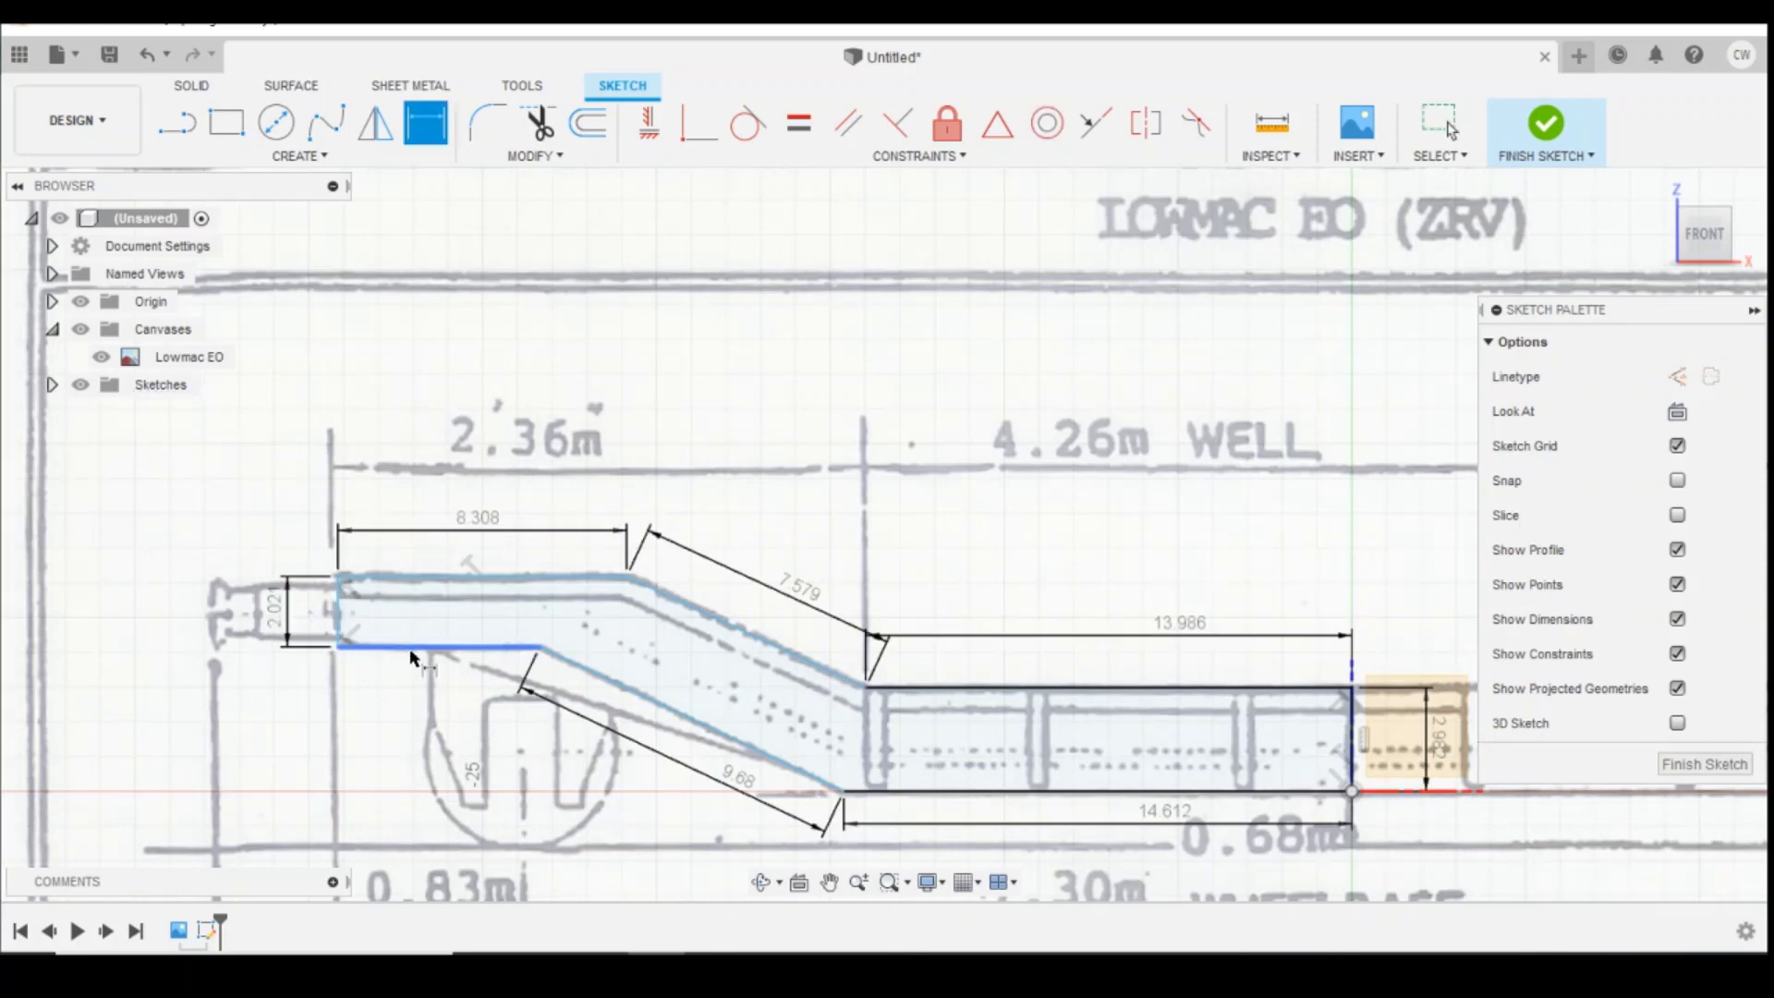
{"action": "left_click", "coordinate": [434, 646]}
{"action": "left_click", "coordinate": [496, 718]}
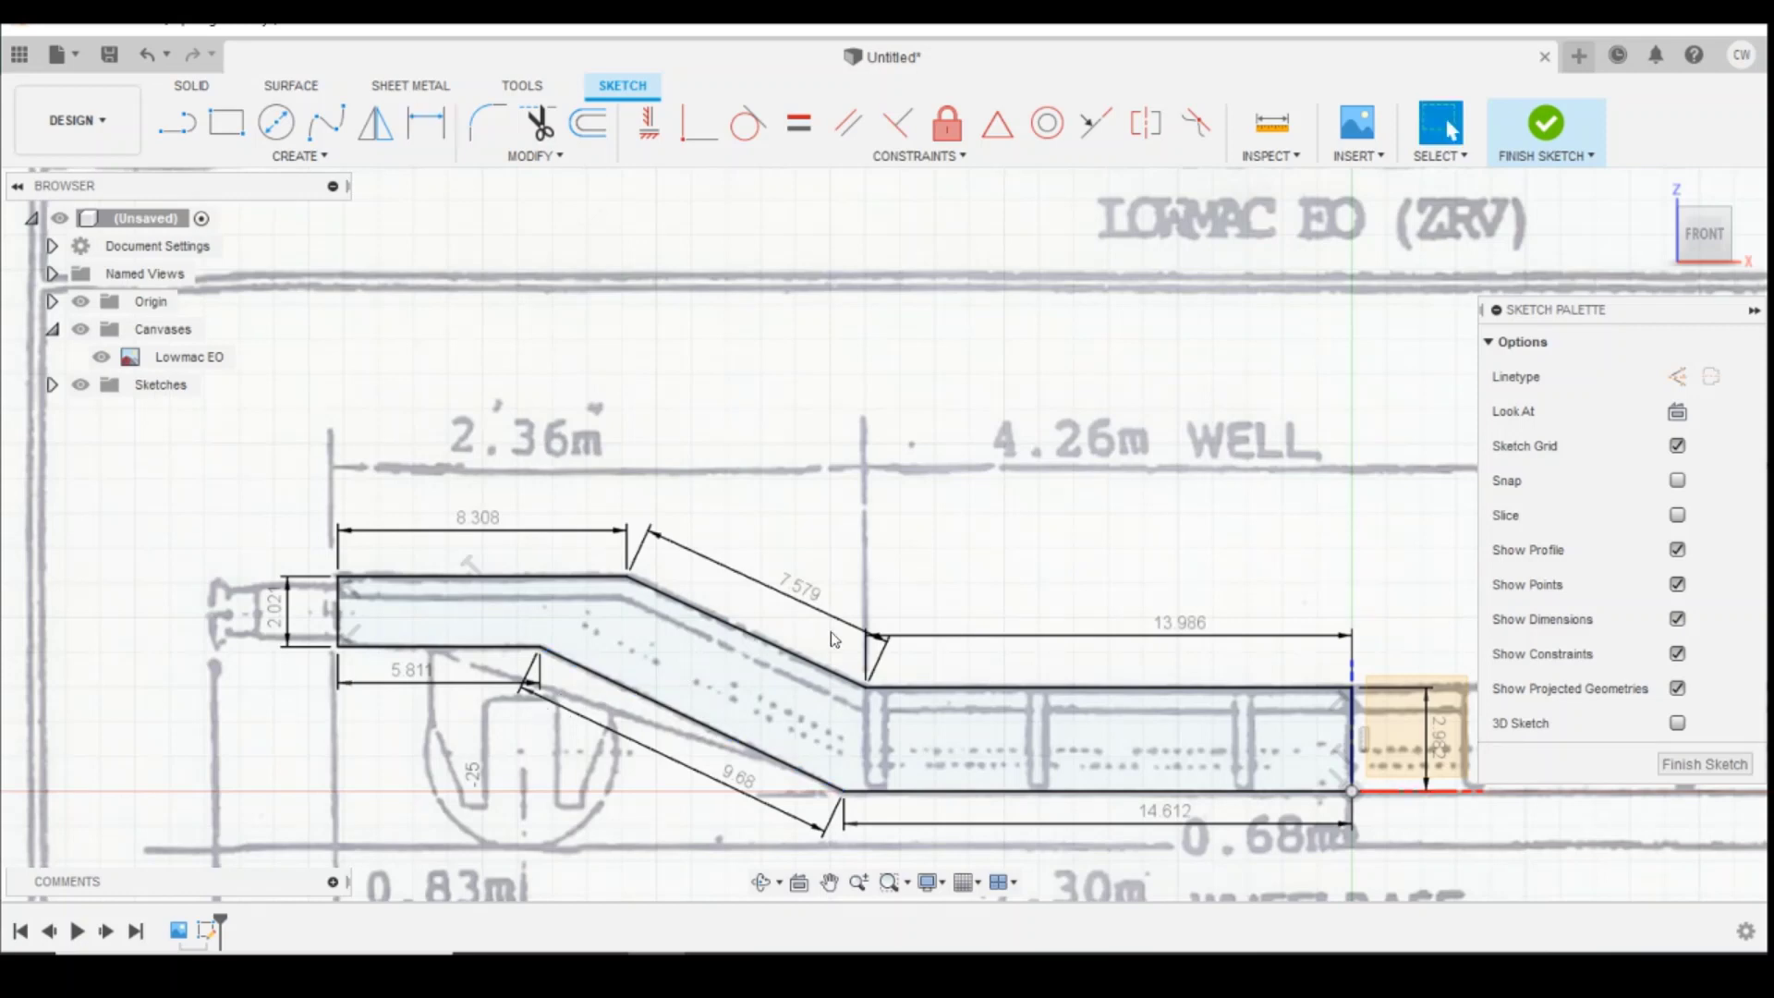
Step: Extrude the closed half profile 8.7 mm to one side as a new body
{"action": "left_click", "coordinate": [1062, 763]}
{"action": "right_click", "coordinate": [1063, 763]}
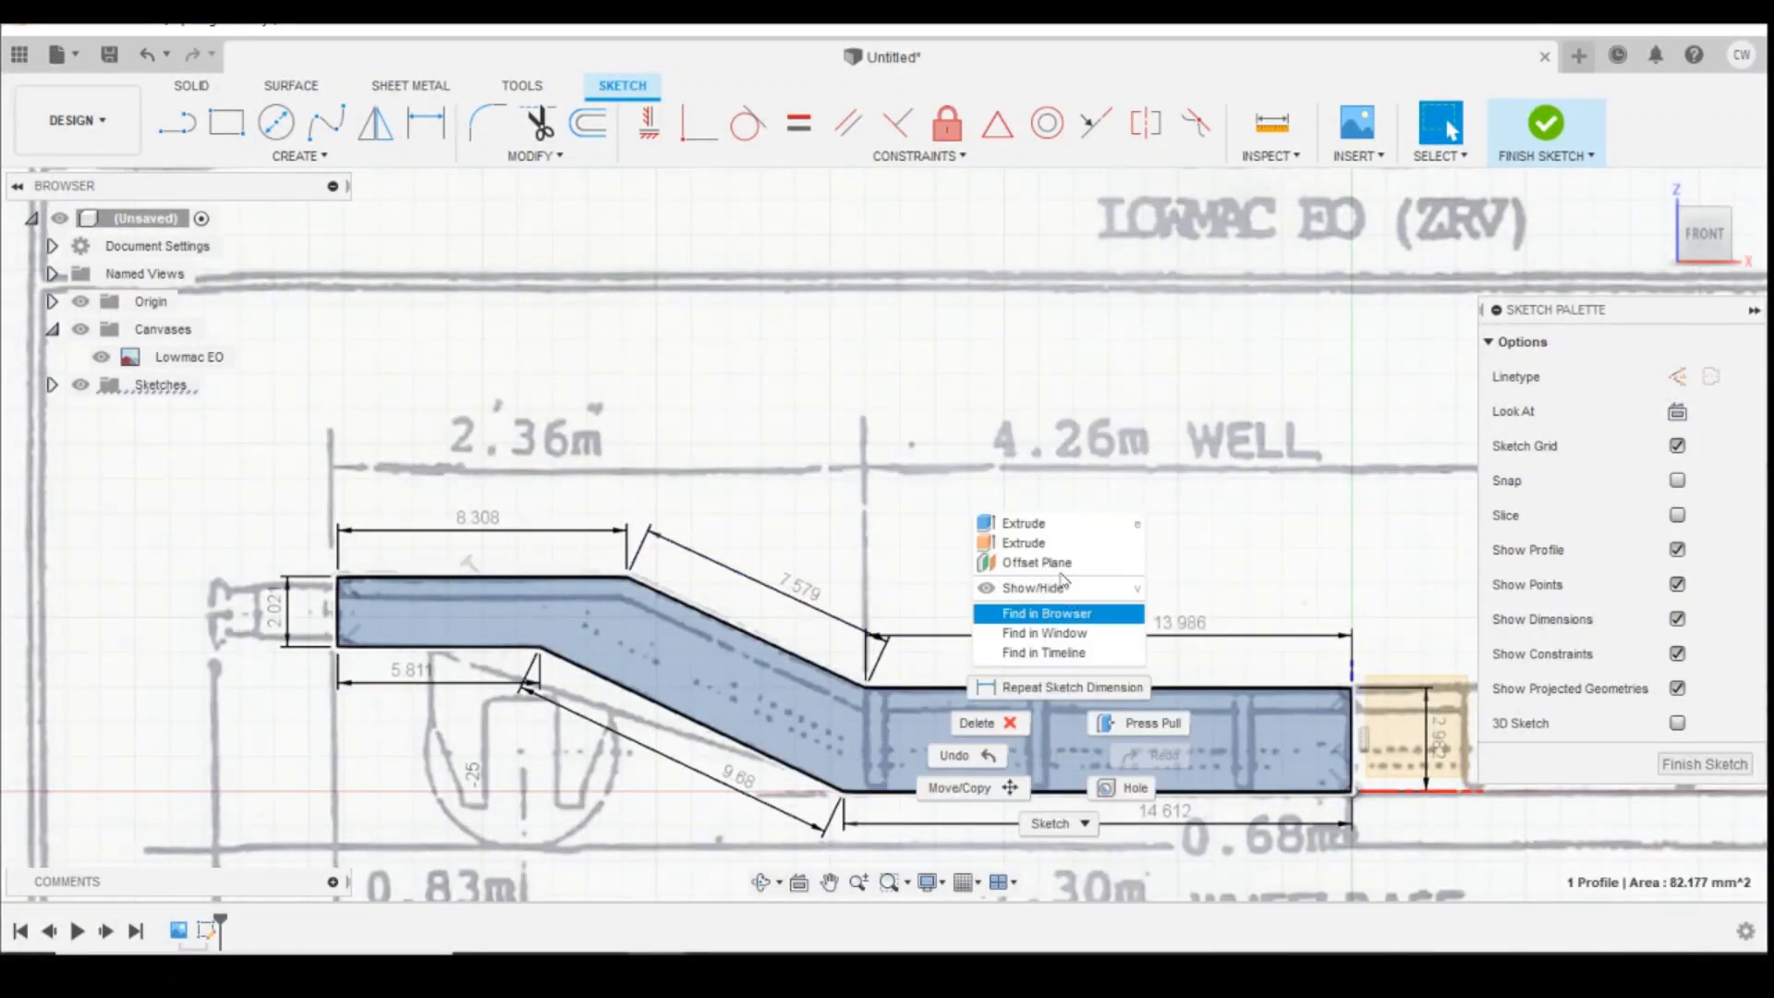
{"action": "left_click", "coordinate": [1024, 522]}
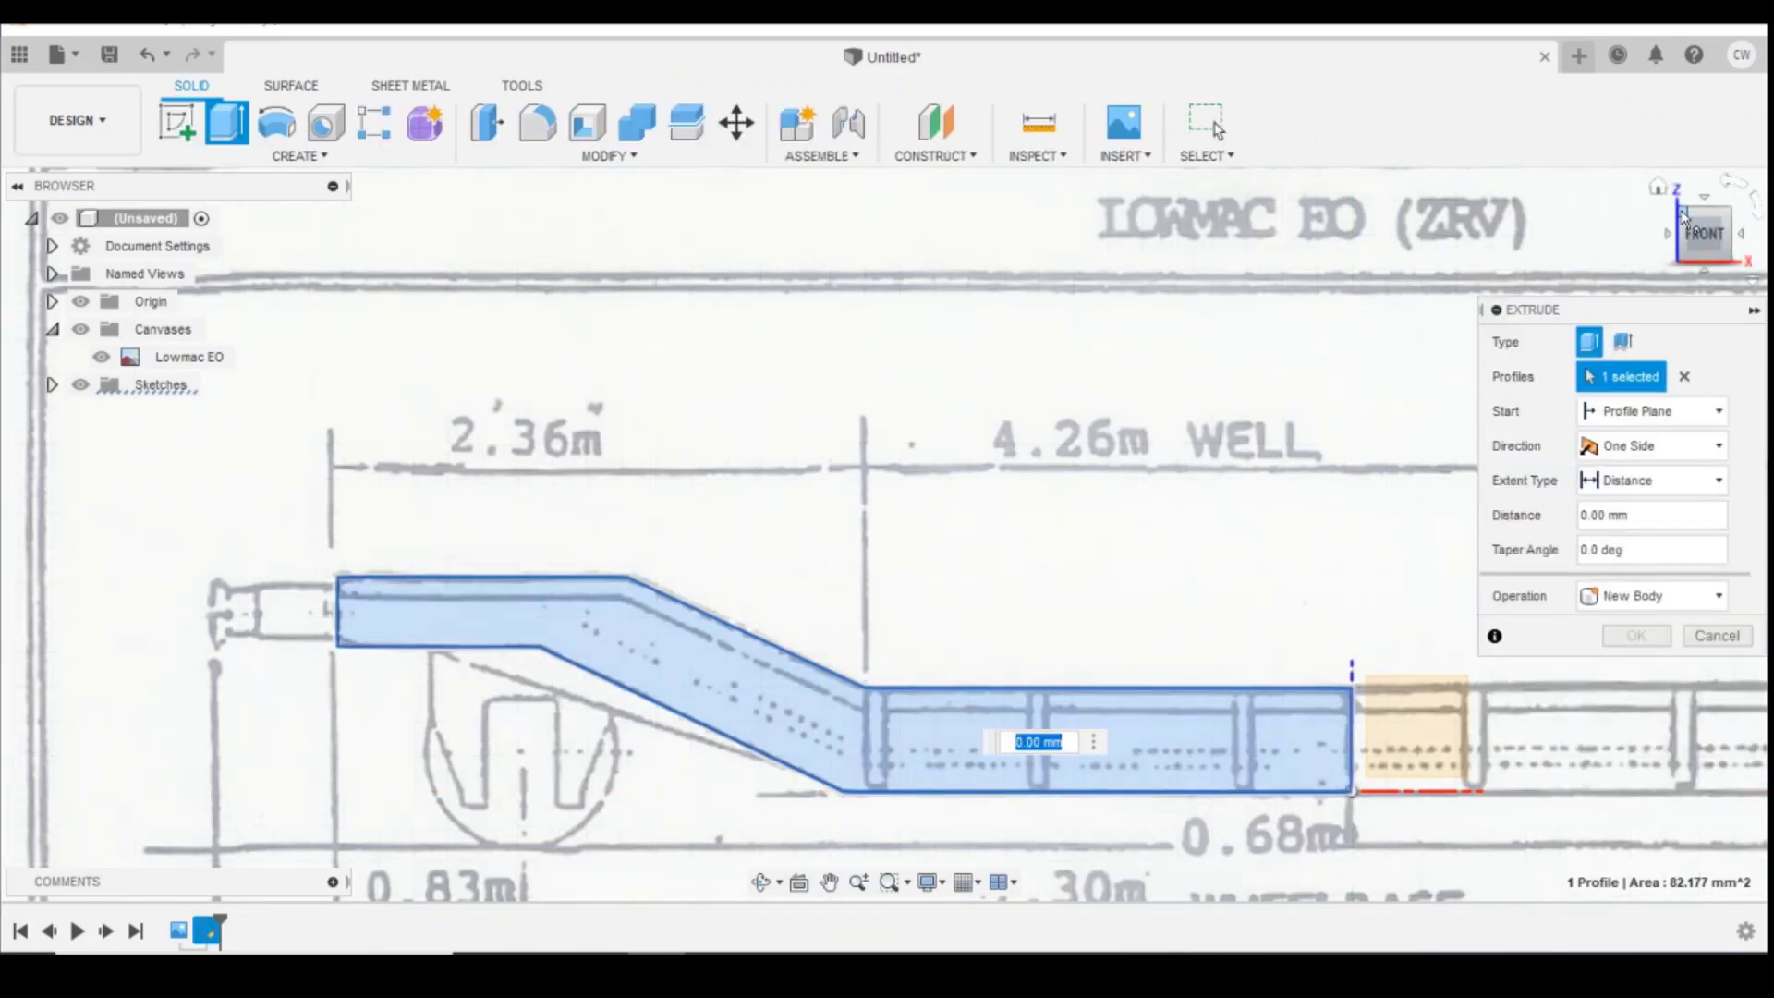
{"action": "middle_click_drag", "start_coordinate": [885, 534], "coordinate": [1051, 420], "text": "shift"}
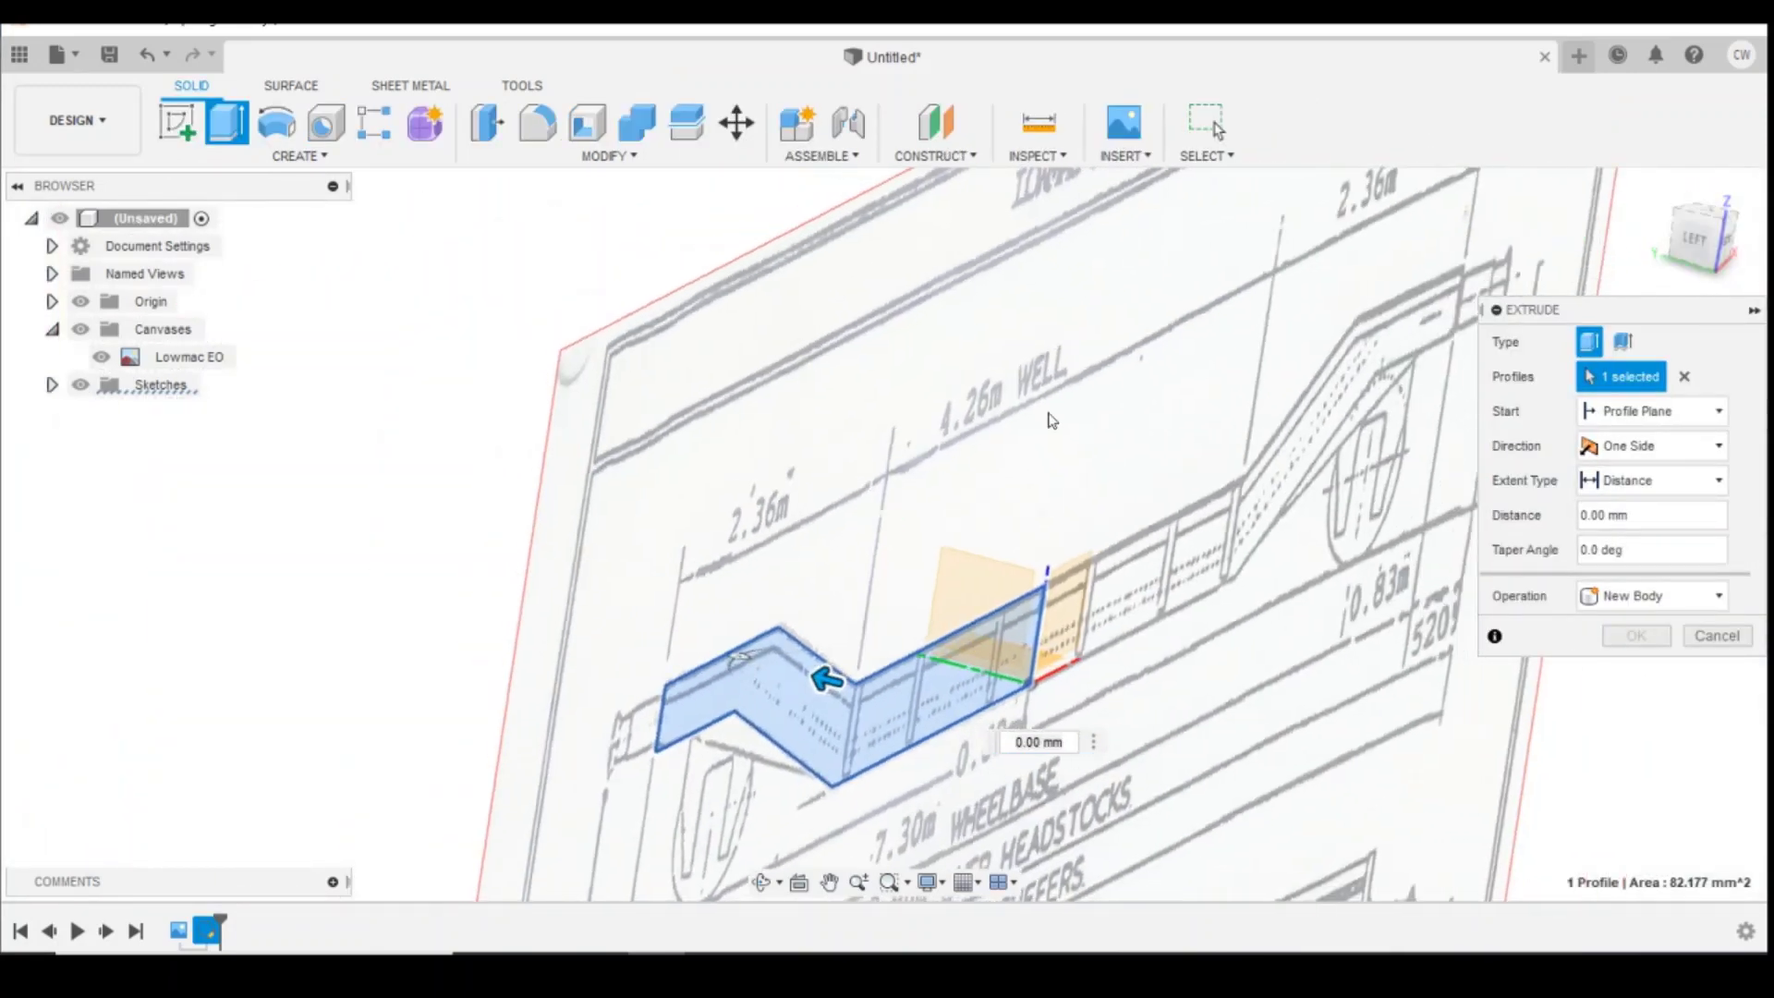
{"action": "left_click_drag", "start_coordinate": [825, 680], "coordinate": [703, 650]}
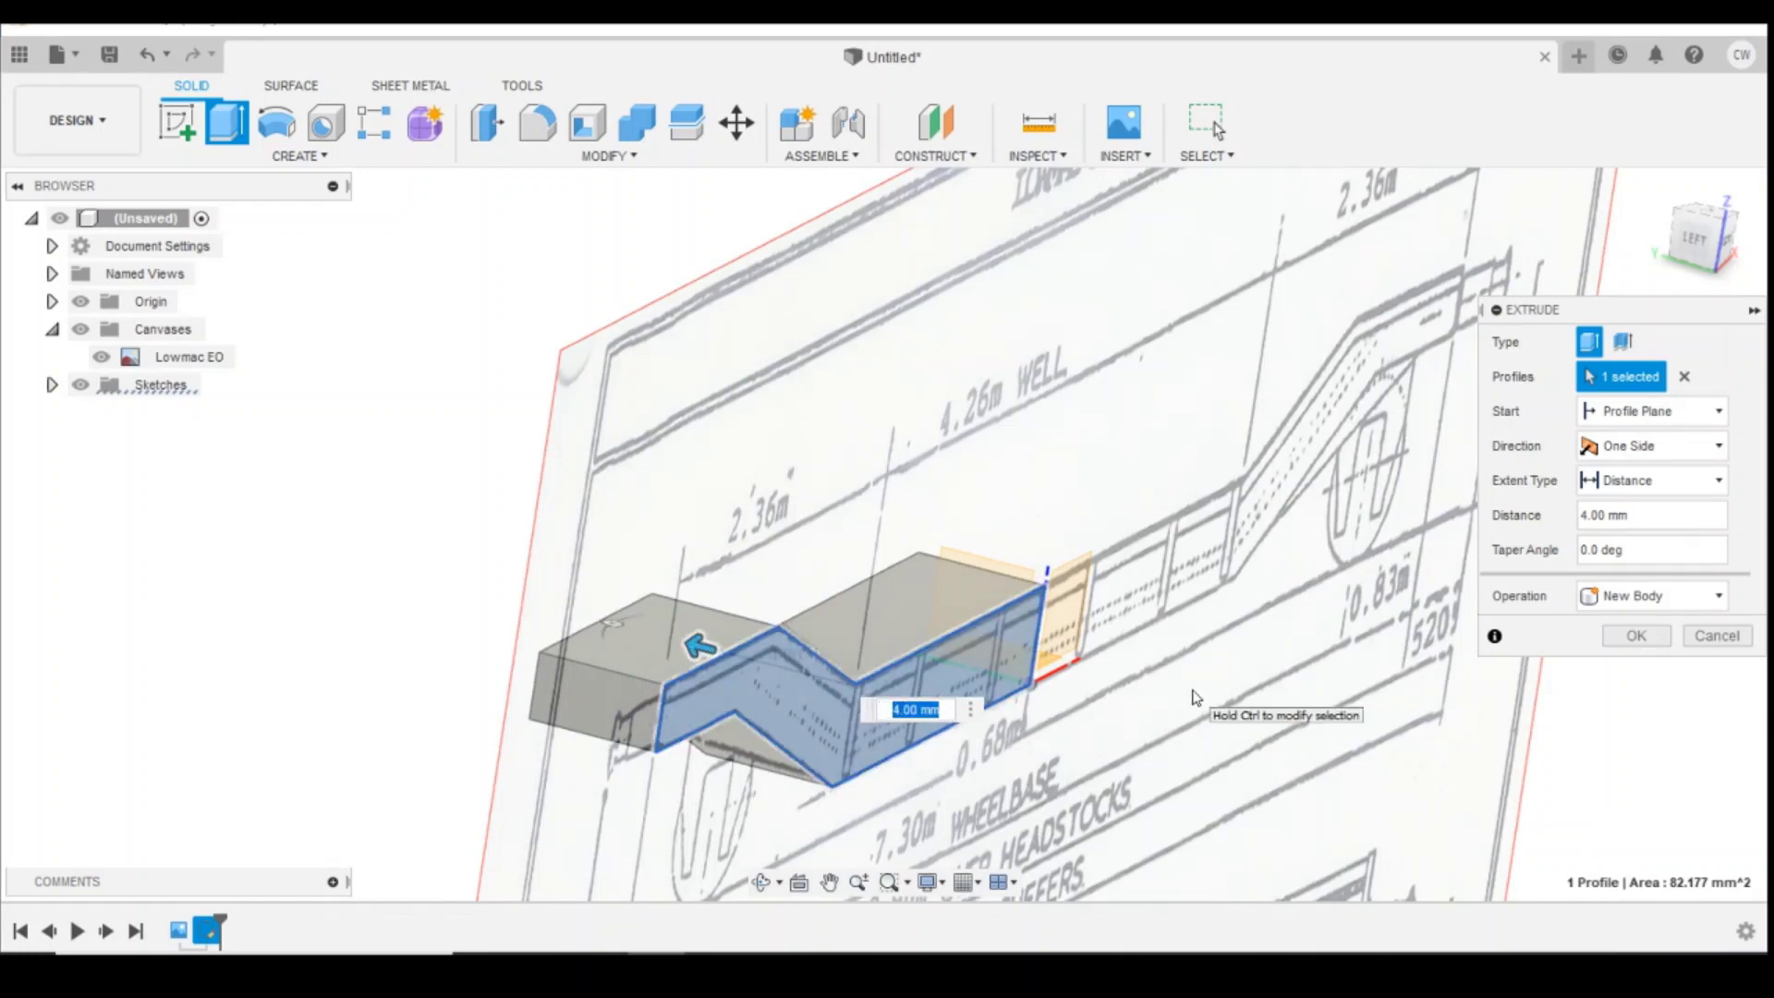
{"action": "type", "text": "8"}
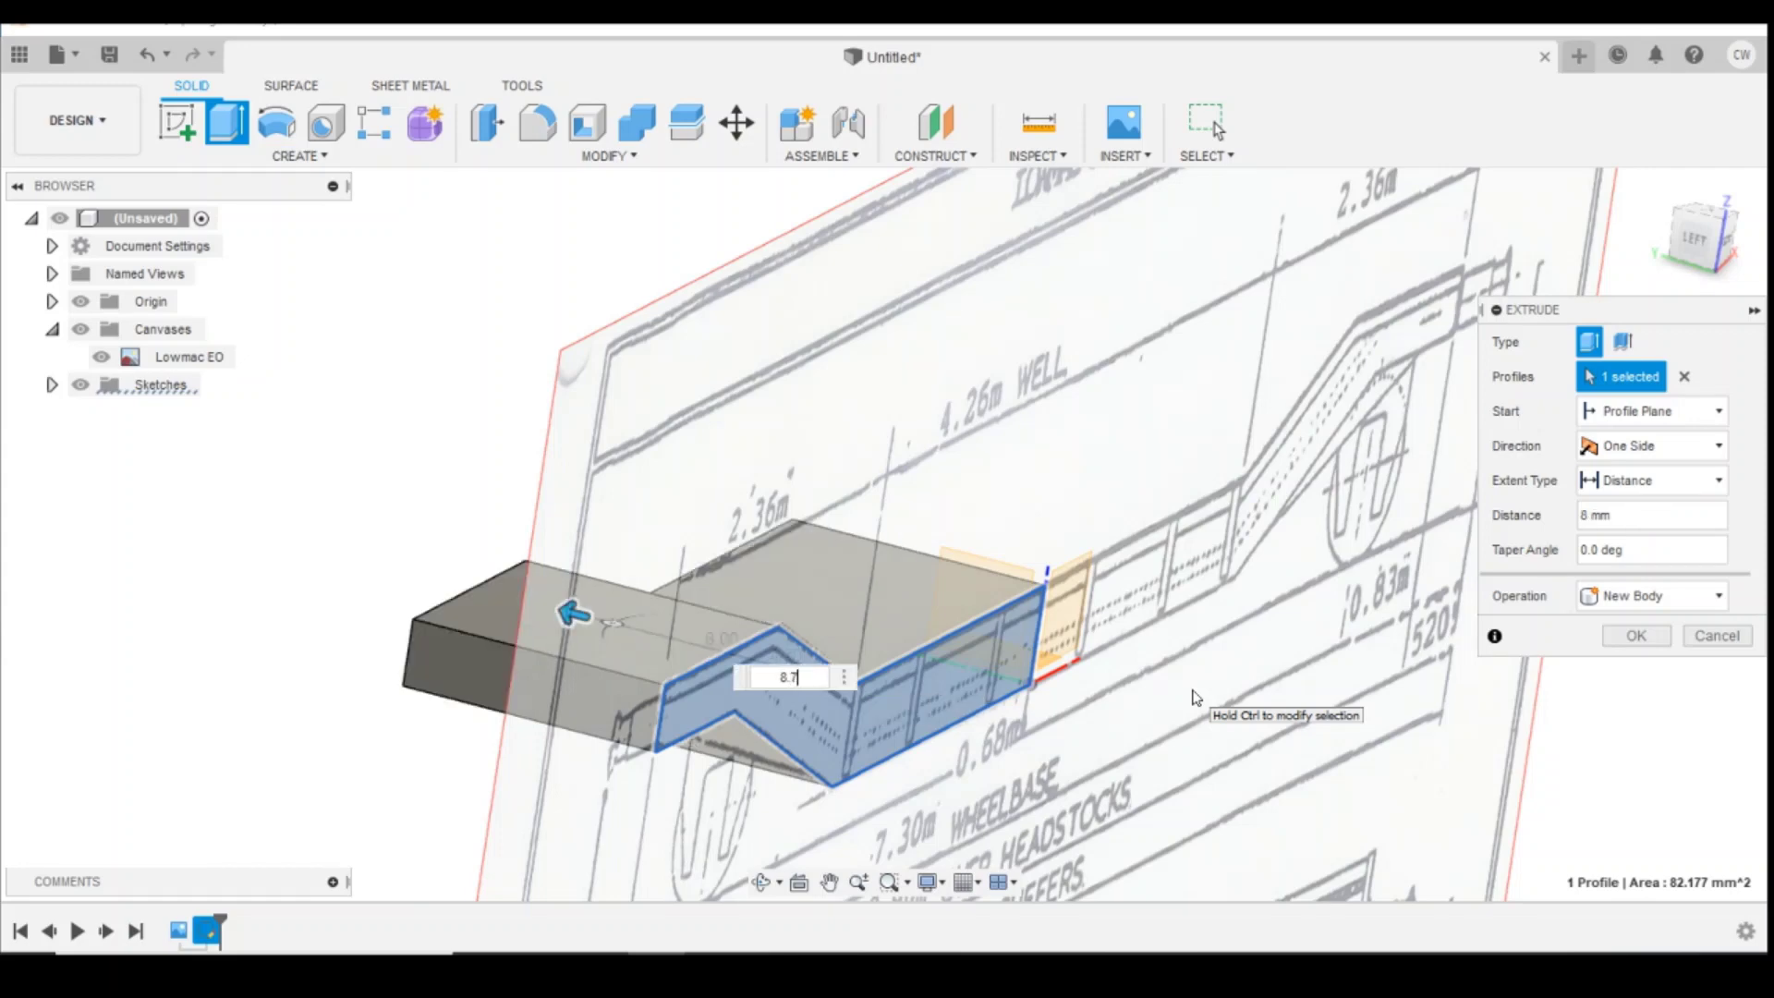
{"action": "type", "text": ".7"}
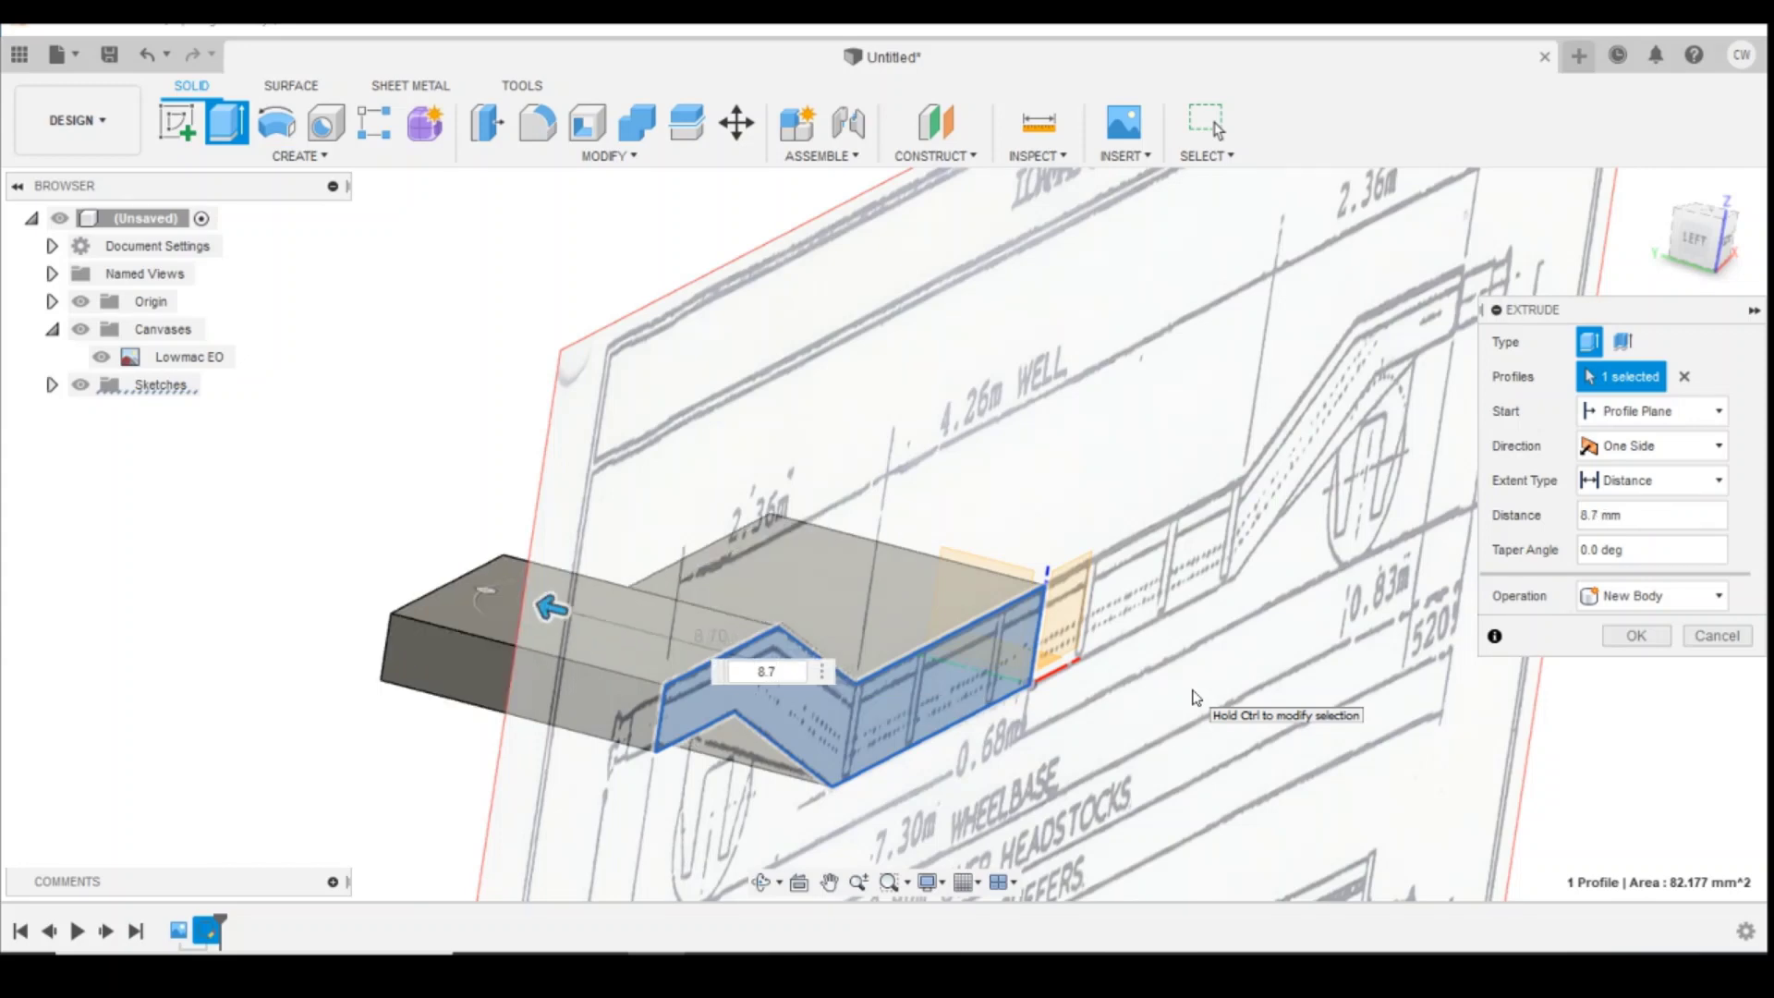
{"action": "key", "text": "Return"}
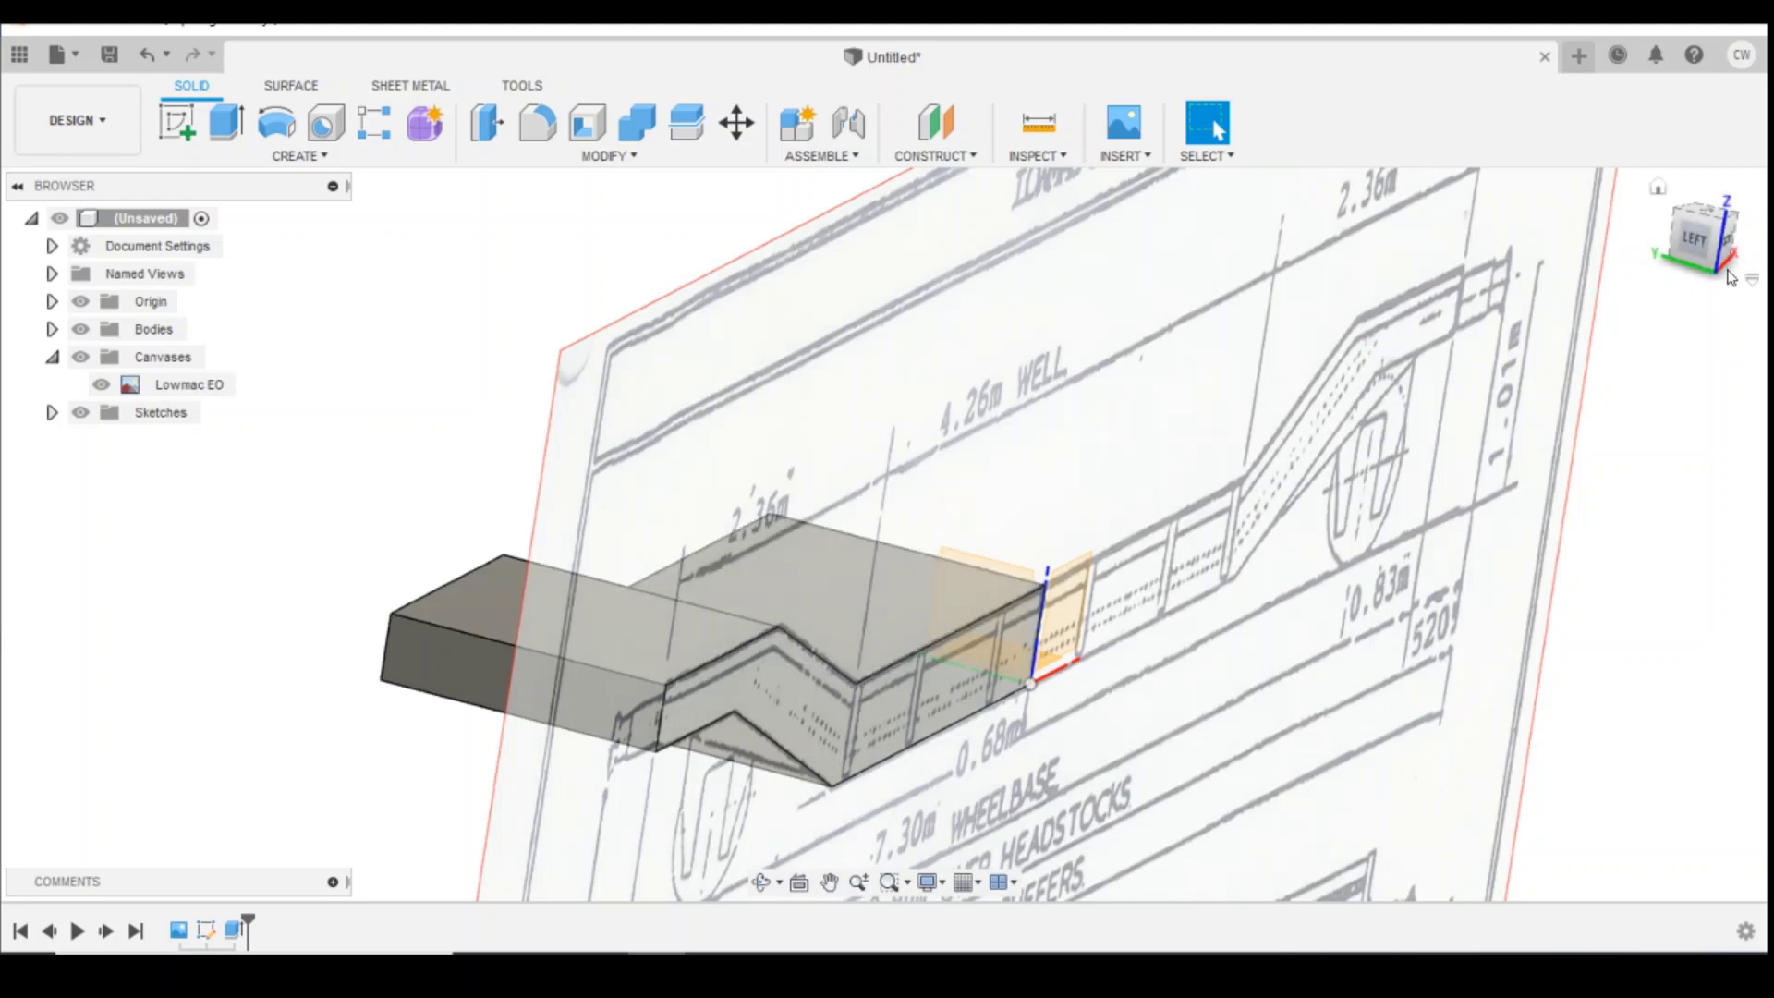
Step: Hide the Lowmac EO canvas so that only the extruded wagon body remains in view
{"action": "left_click", "coordinate": [1701, 222]}
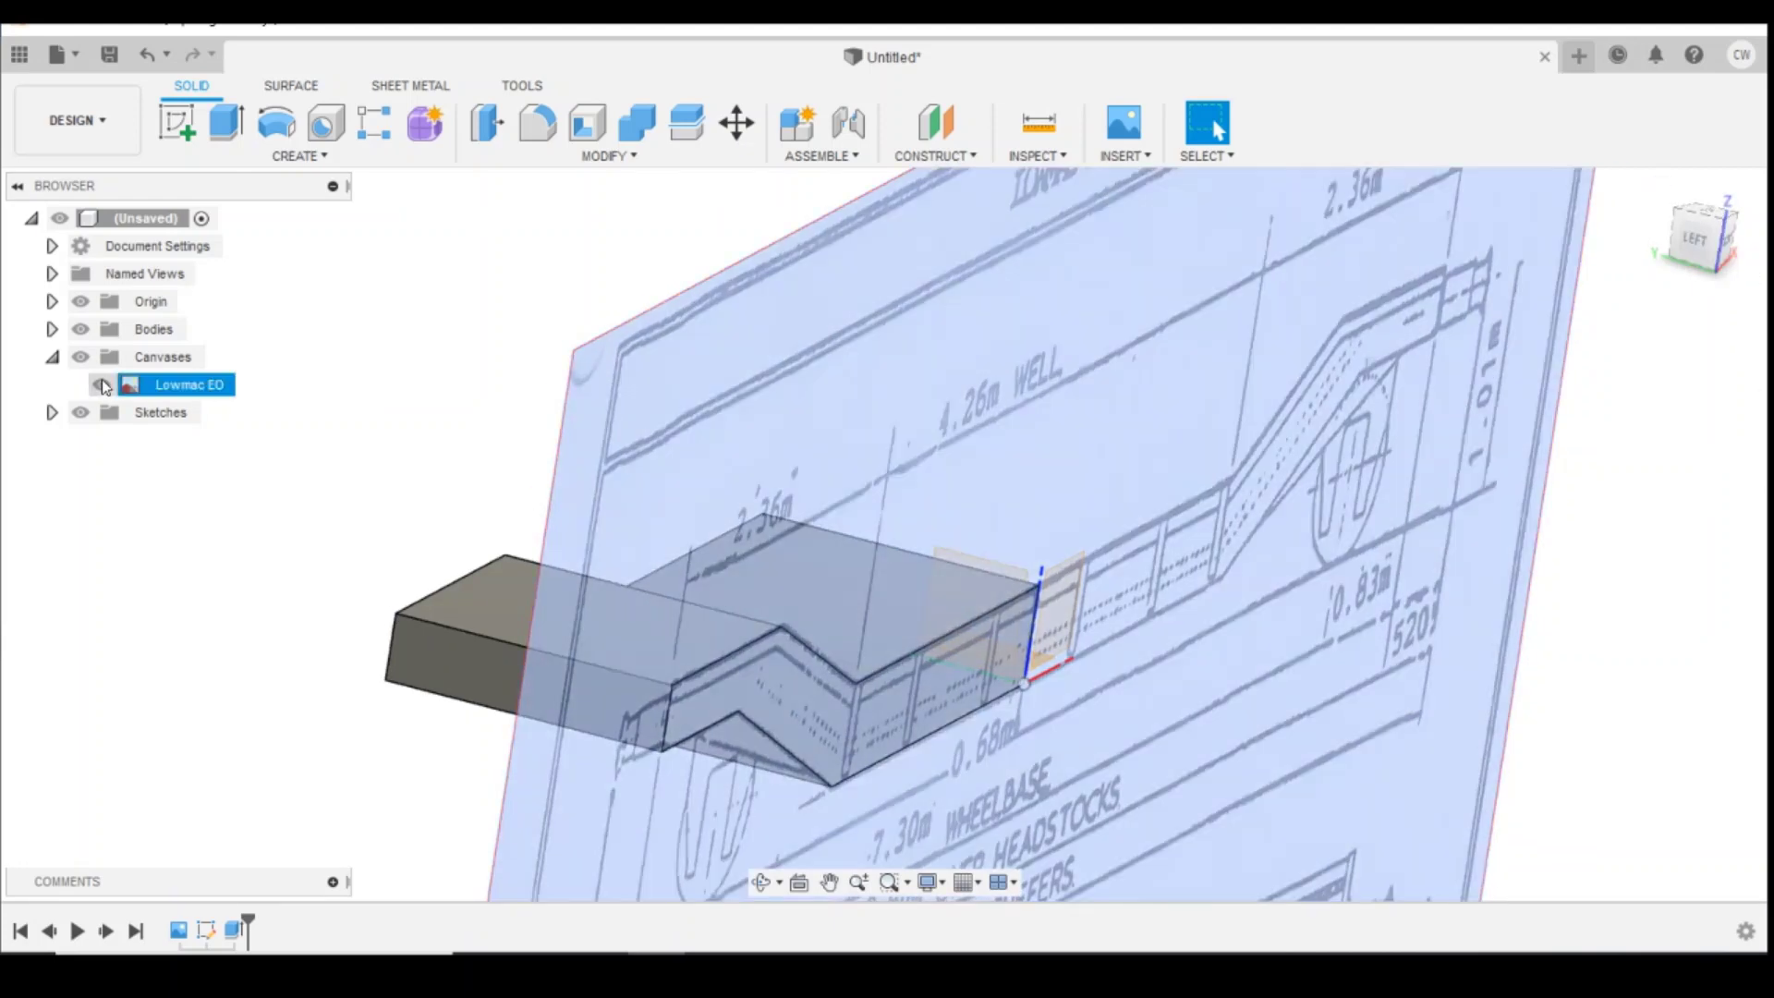
{"action": "left_click", "coordinate": [101, 385]}
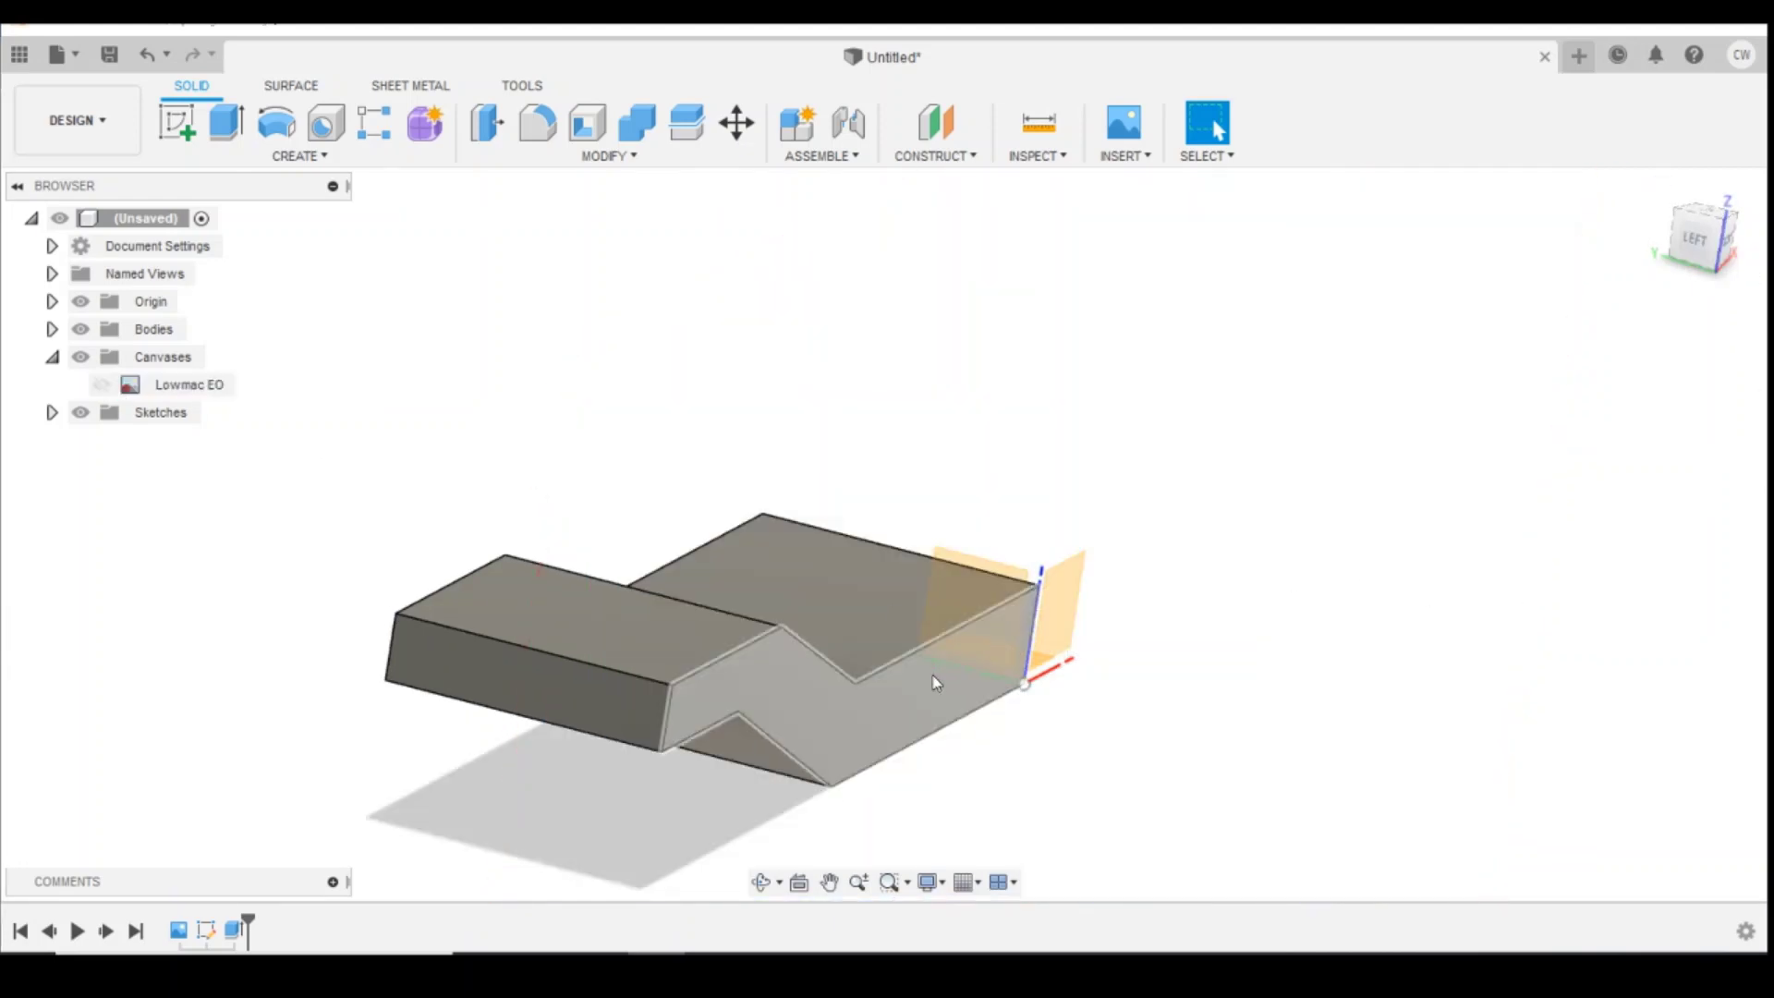
{"action": "mouse_move", "coordinate": [1715, 244]}
{"action": "left_mouse_down"}
{"action": "mouse_move", "coordinate": [1697, 227]}
{"action": "mouse_move", "coordinate": [1684, 246]}
{"action": "mouse_move", "coordinate": [1698, 242]}
{"action": "left_mouse_up"}
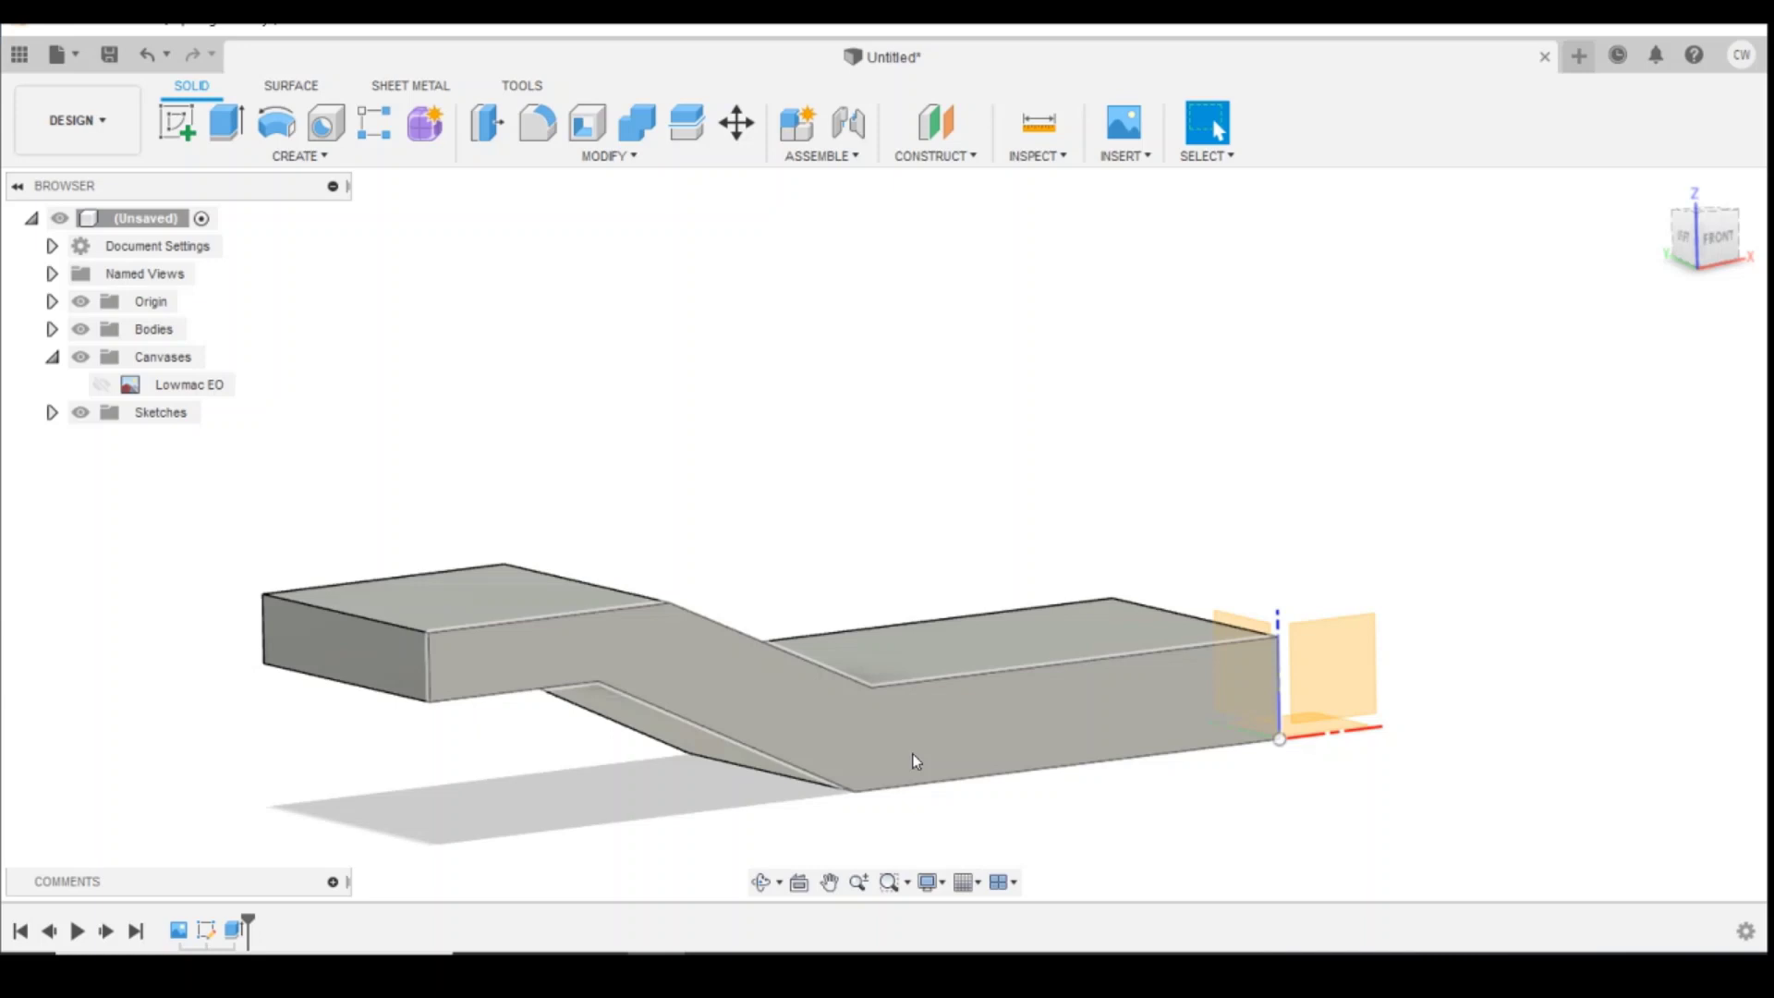
Step: Start a sketch on the body's back face and draw a horizontal line from the origin-side edge to below the well's upper corner
{"action": "left_click_drag", "start_coordinate": [1720, 242], "coordinate": [1686, 243]}
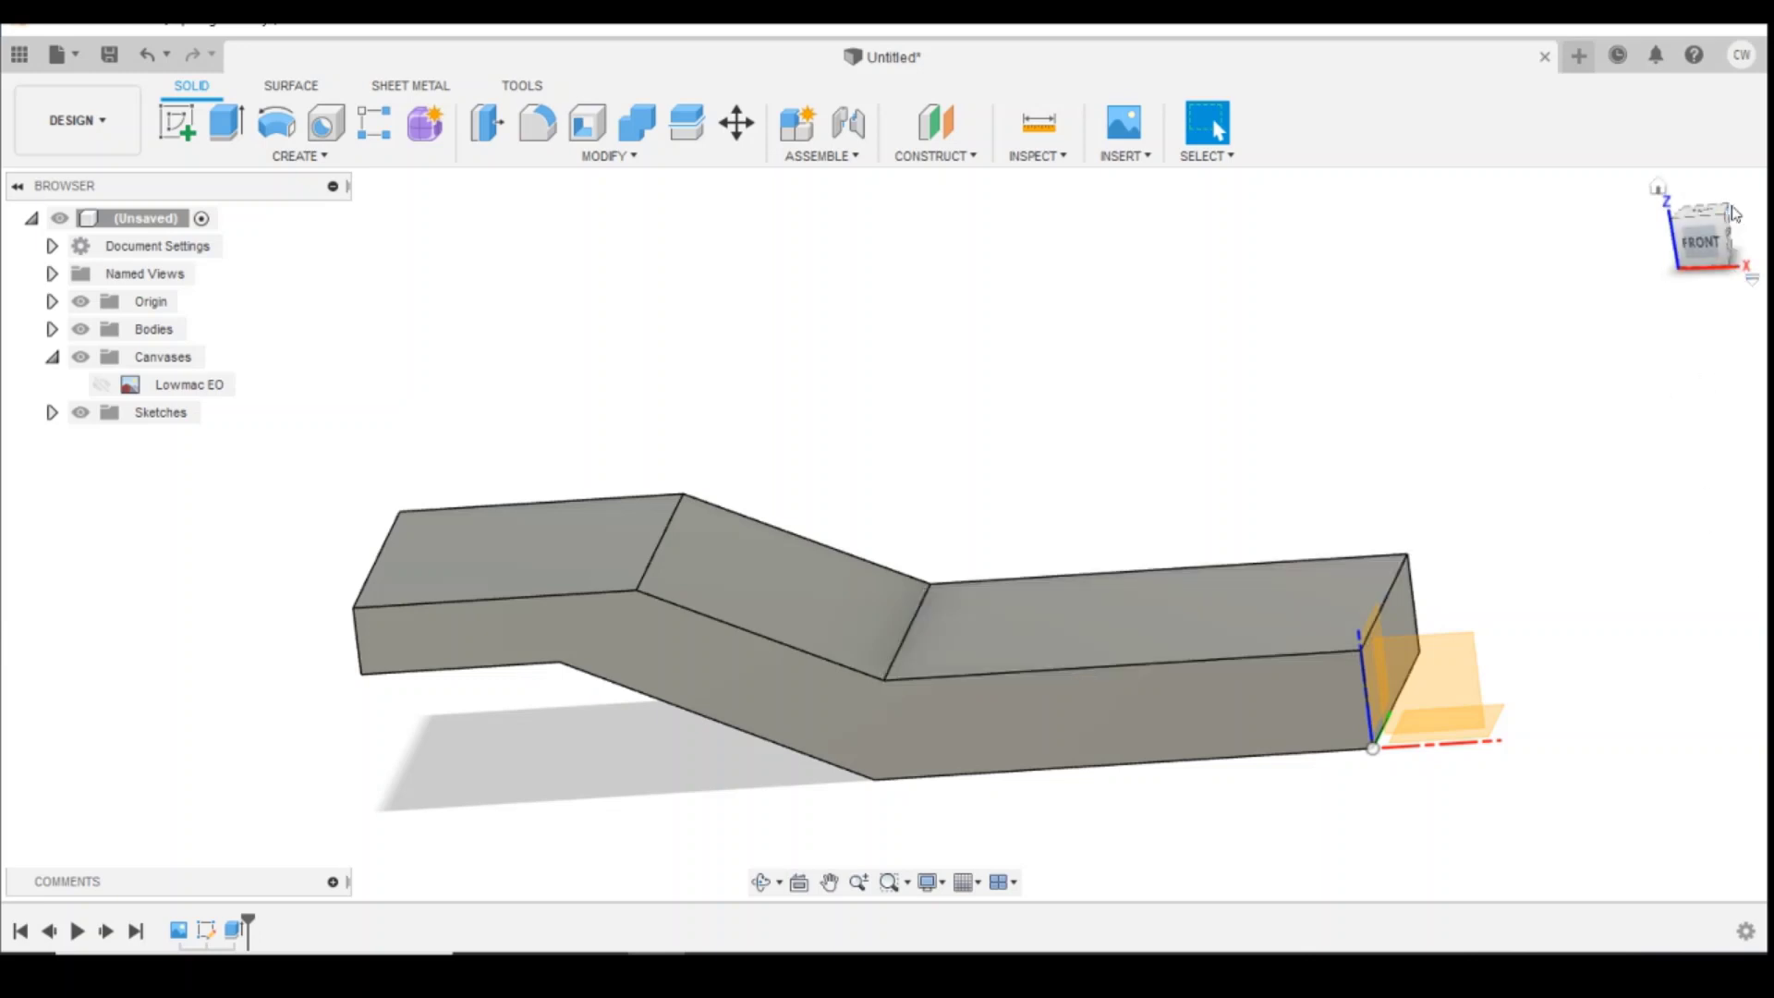
{"action": "left_click_drag", "start_coordinate": [1723, 212], "coordinate": [1716, 239]}
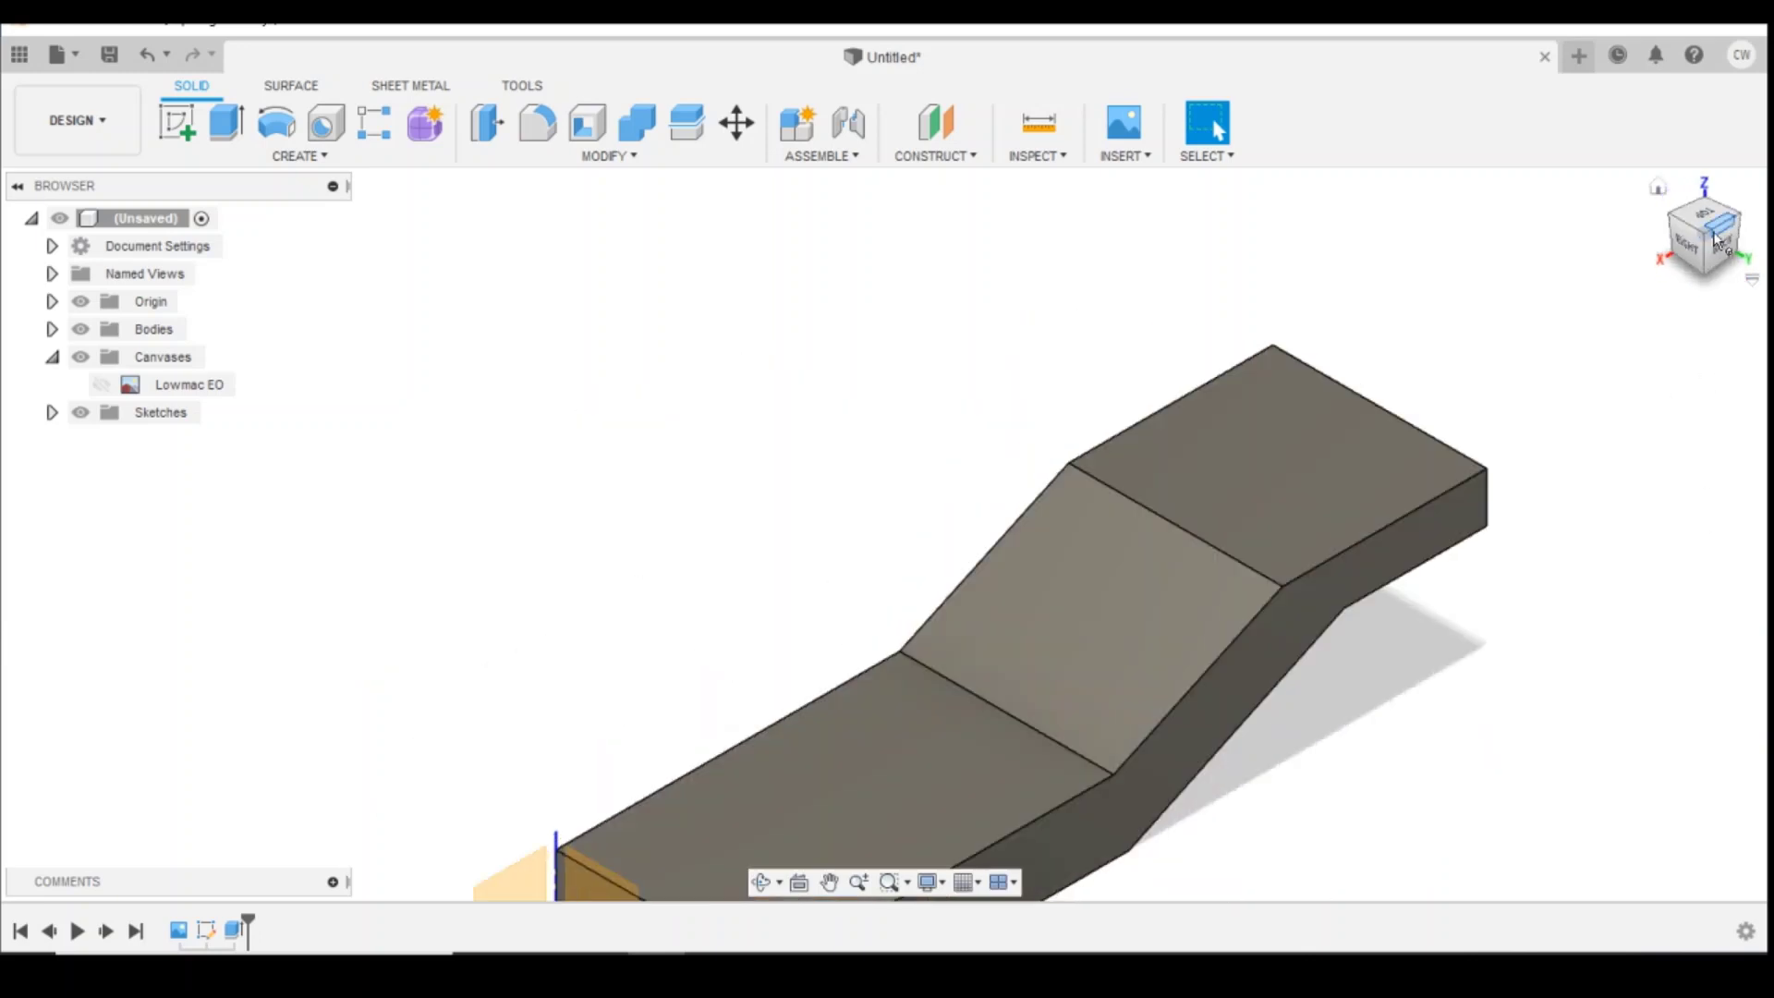
{"action": "left_click", "coordinate": [1719, 245]}
{"action": "scroll", "coordinate": [748, 677], "scroll_direction": "up", "scroll_amount": 4}
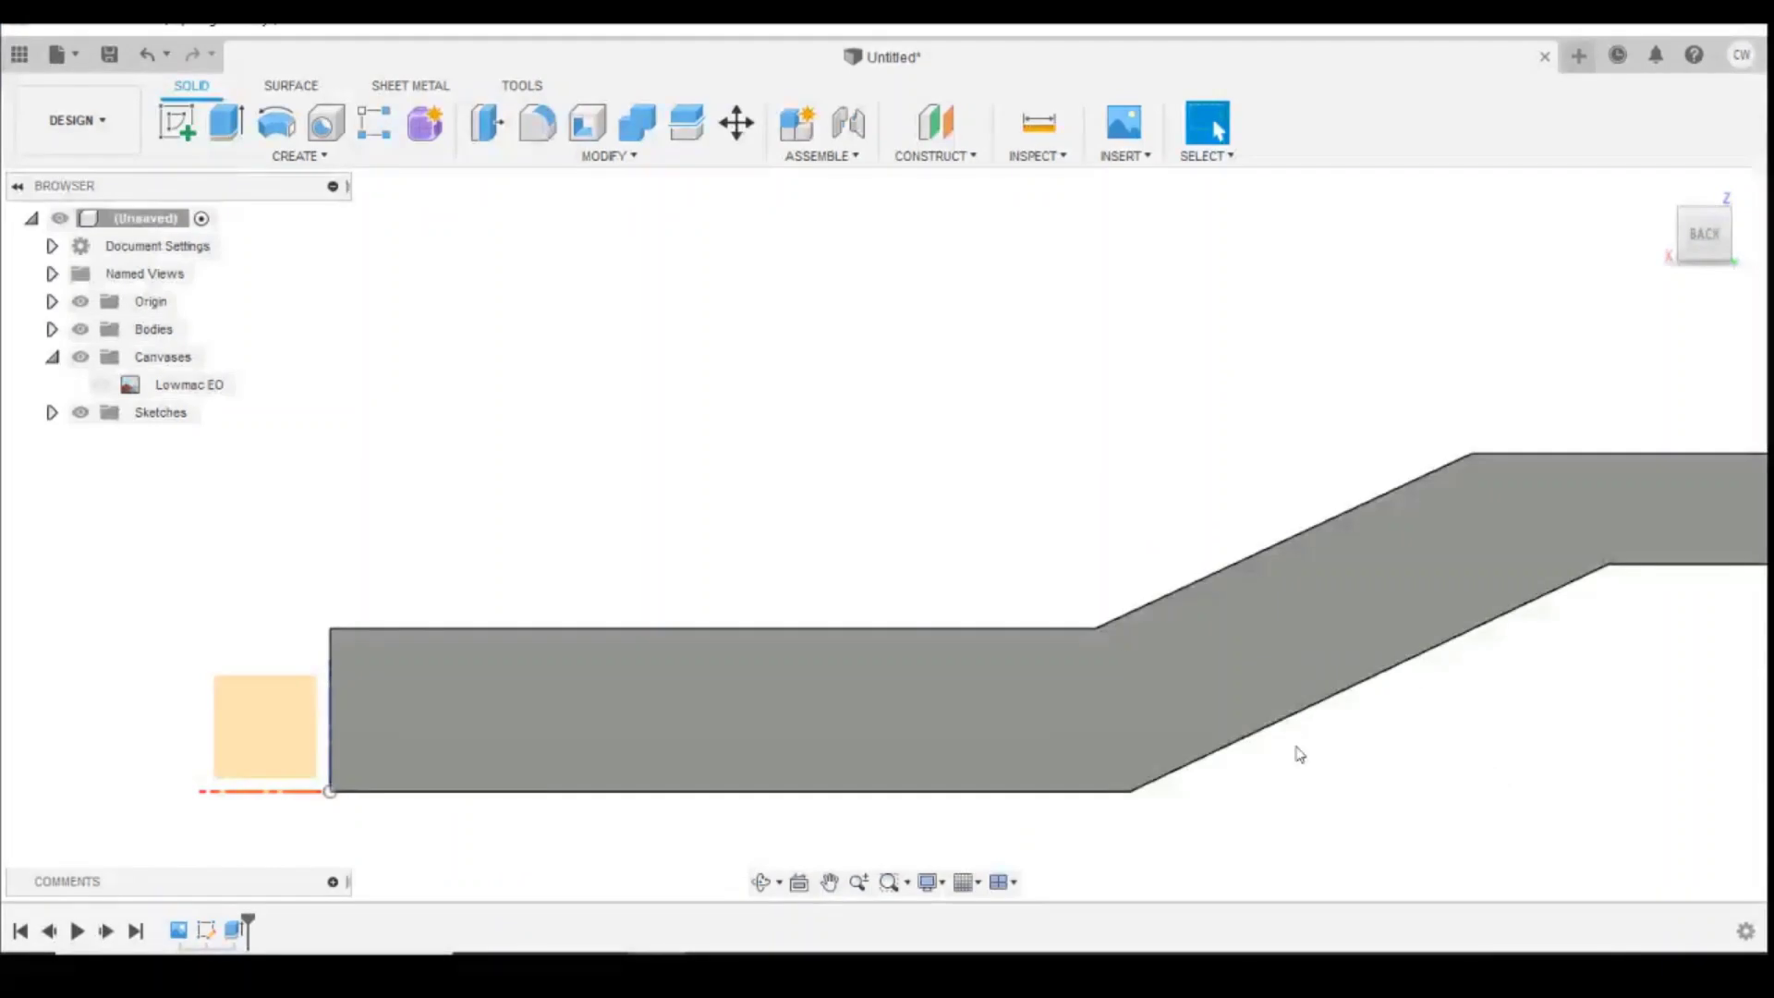
{"action": "left_click", "coordinate": [176, 122]}
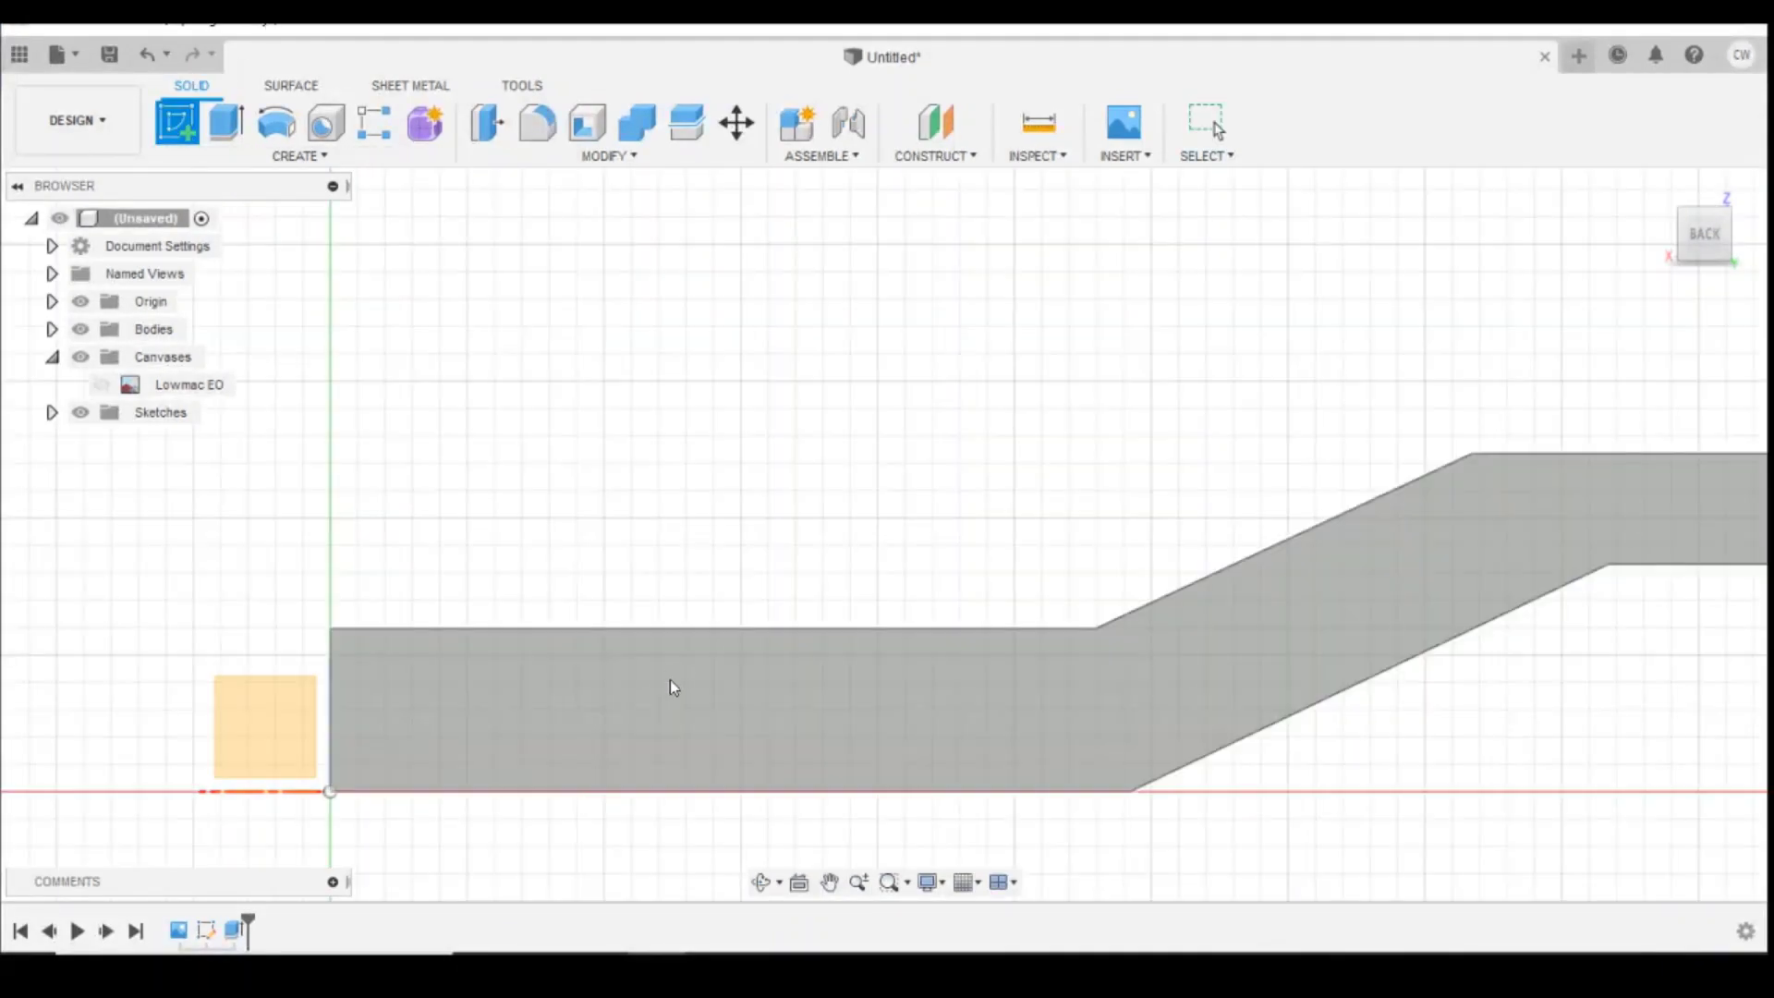
{"action": "left_click", "coordinate": [663, 686]}
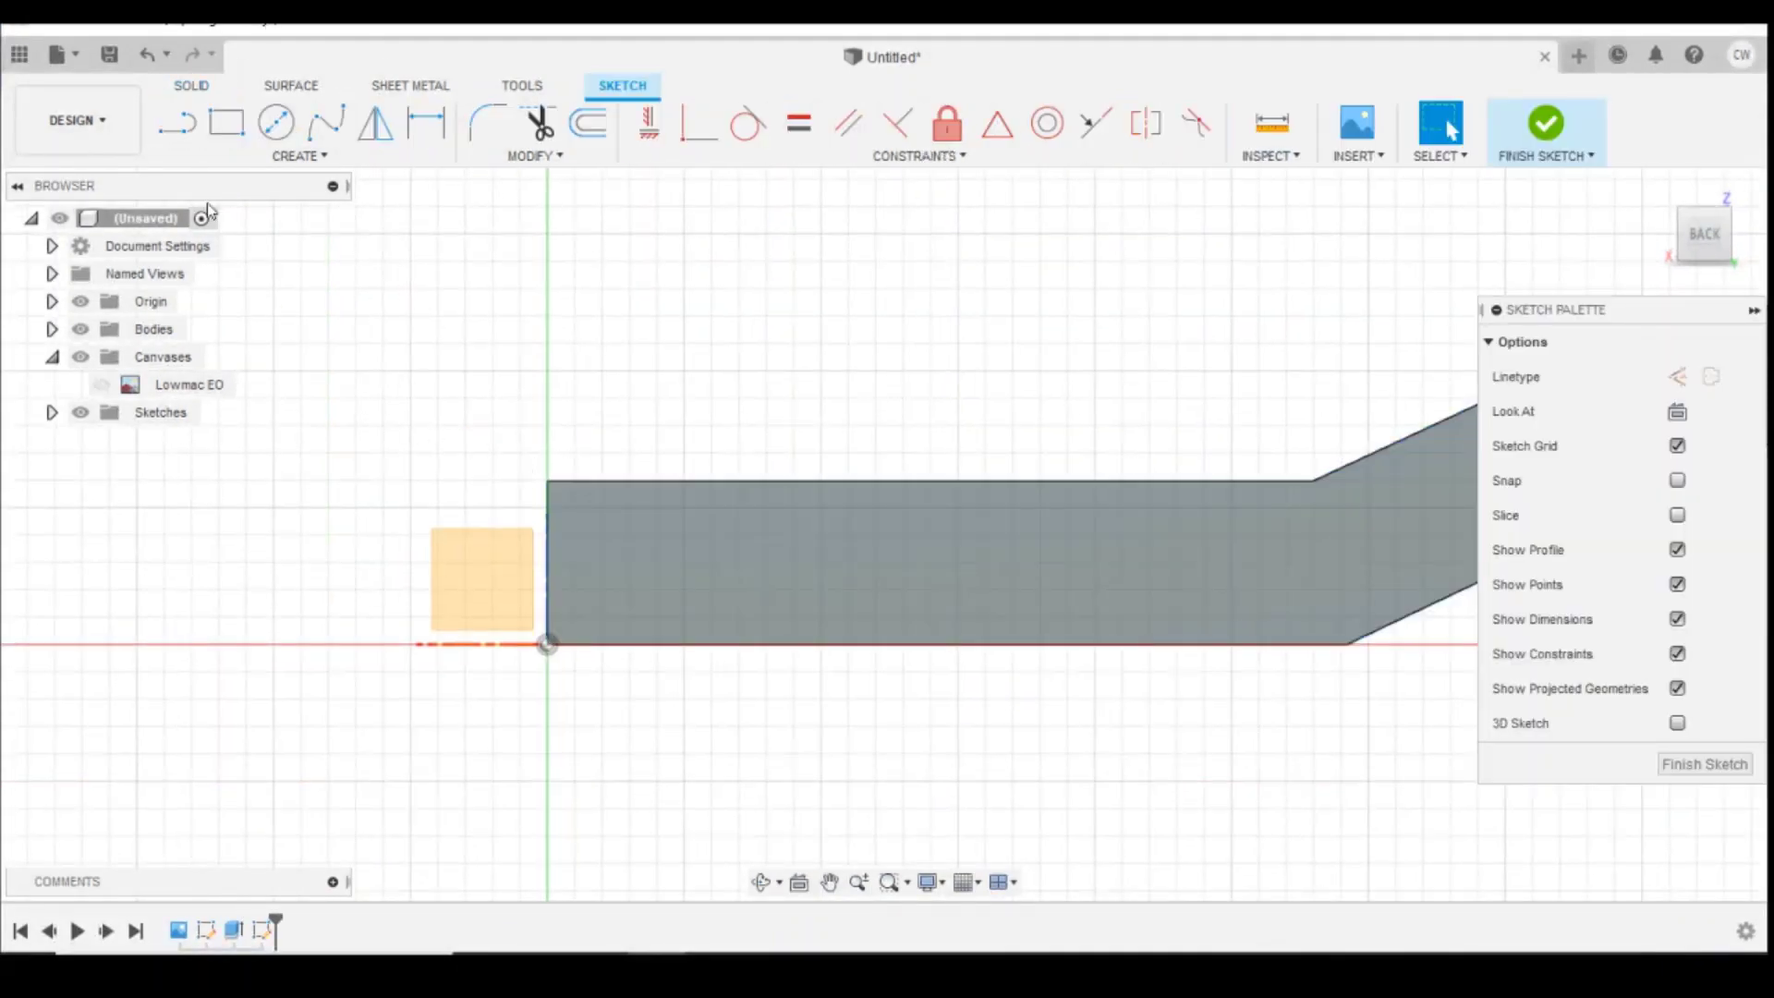
{"action": "key", "text": "l"}
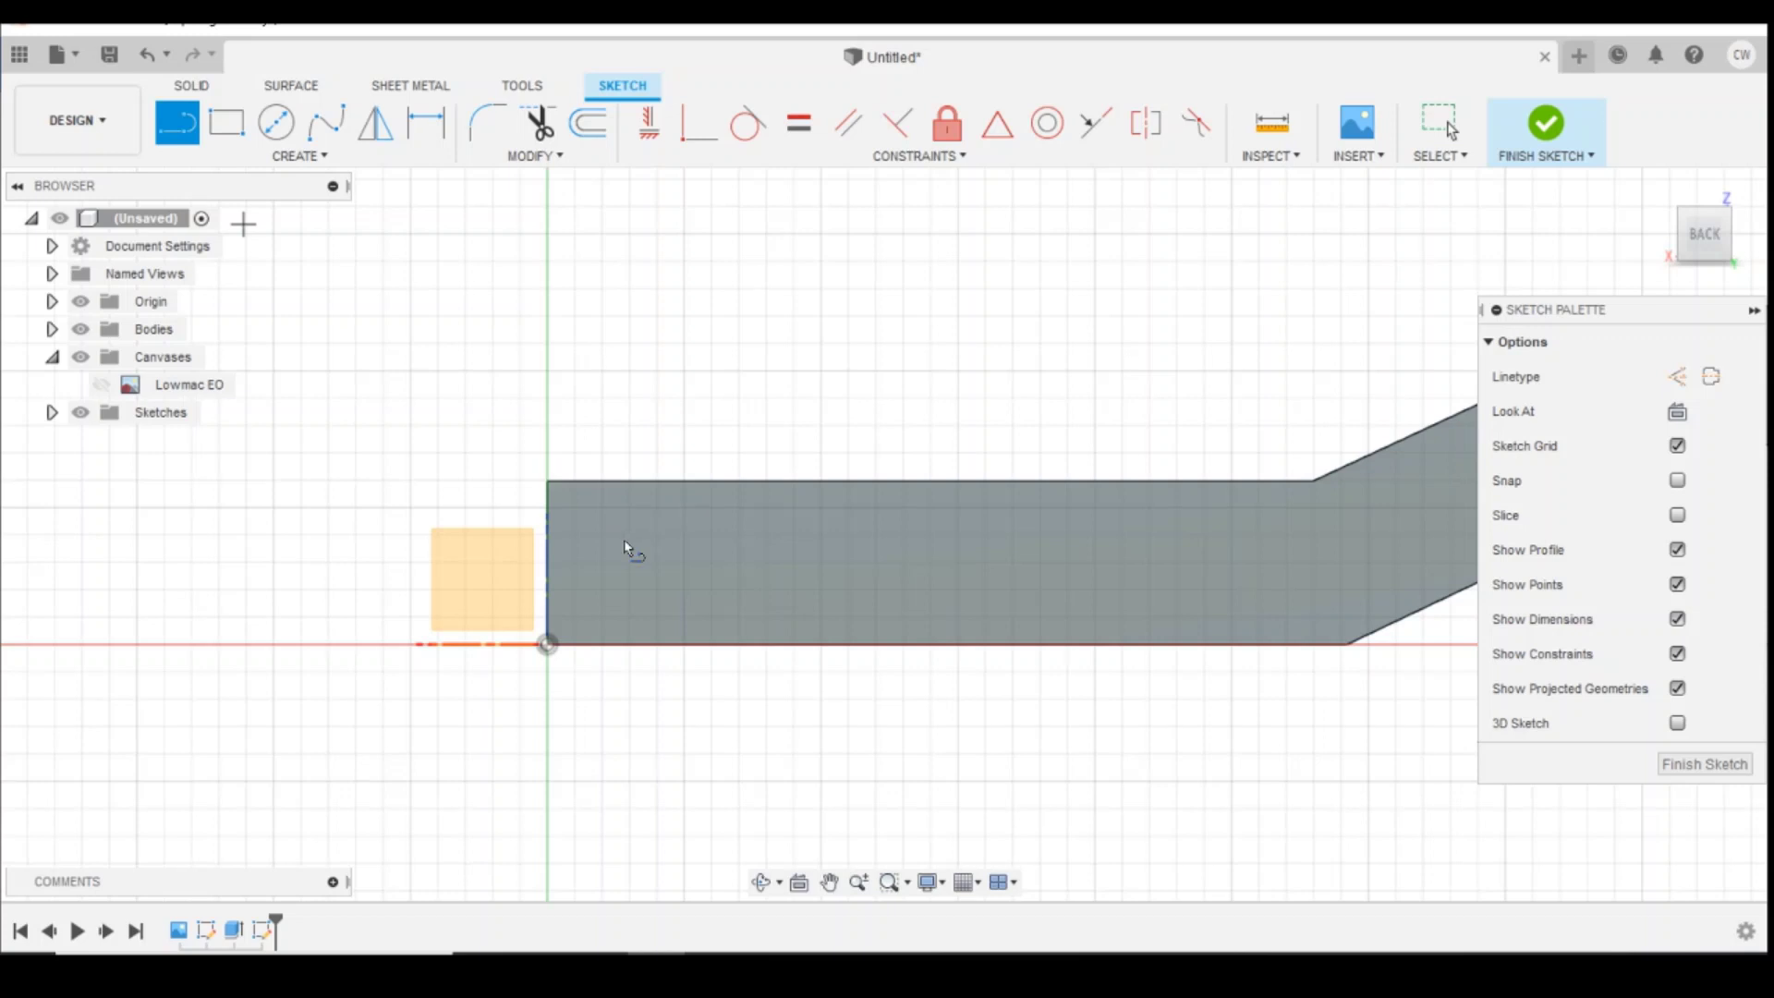
{"action": "left_click", "coordinate": [547, 583]}
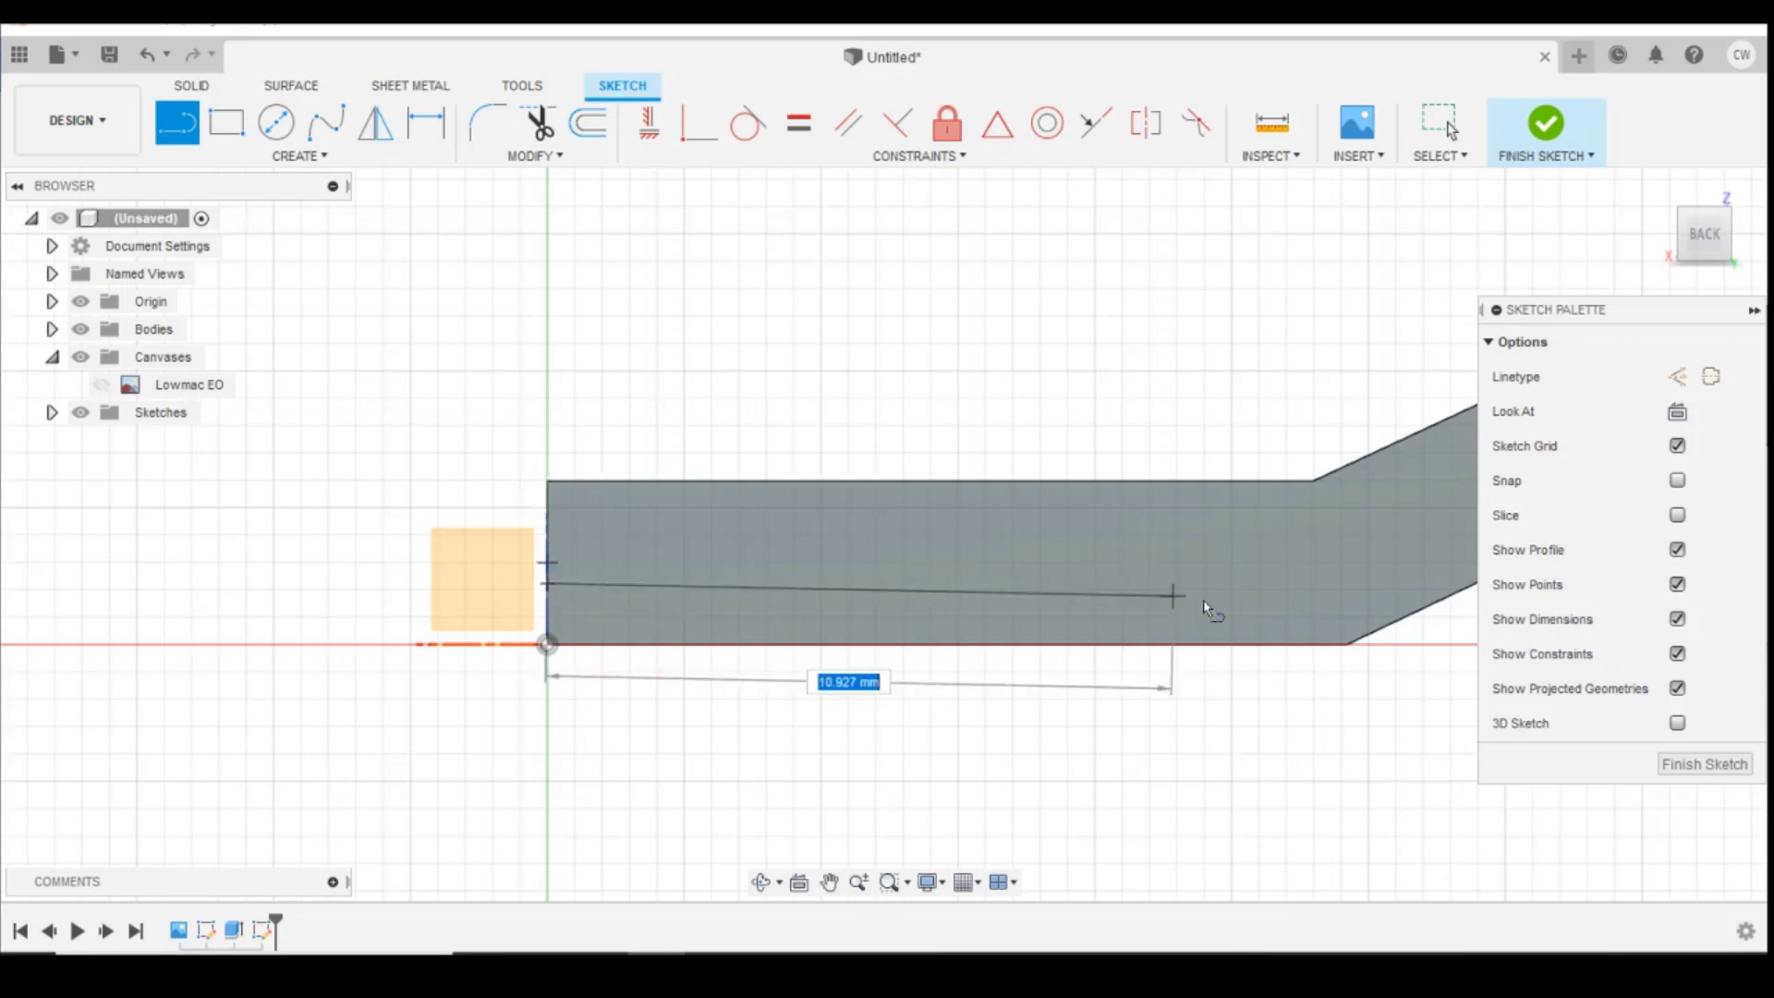
{"action": "left_click", "coordinate": [1313, 583]}
Step: Continue from the horizontal line's end with a sloped line about 10.9 mm long up to the raised deck's upper edge
{"action": "scroll", "coordinate": [1016, 563], "scroll_direction": "down", "scroll_amount": 5}
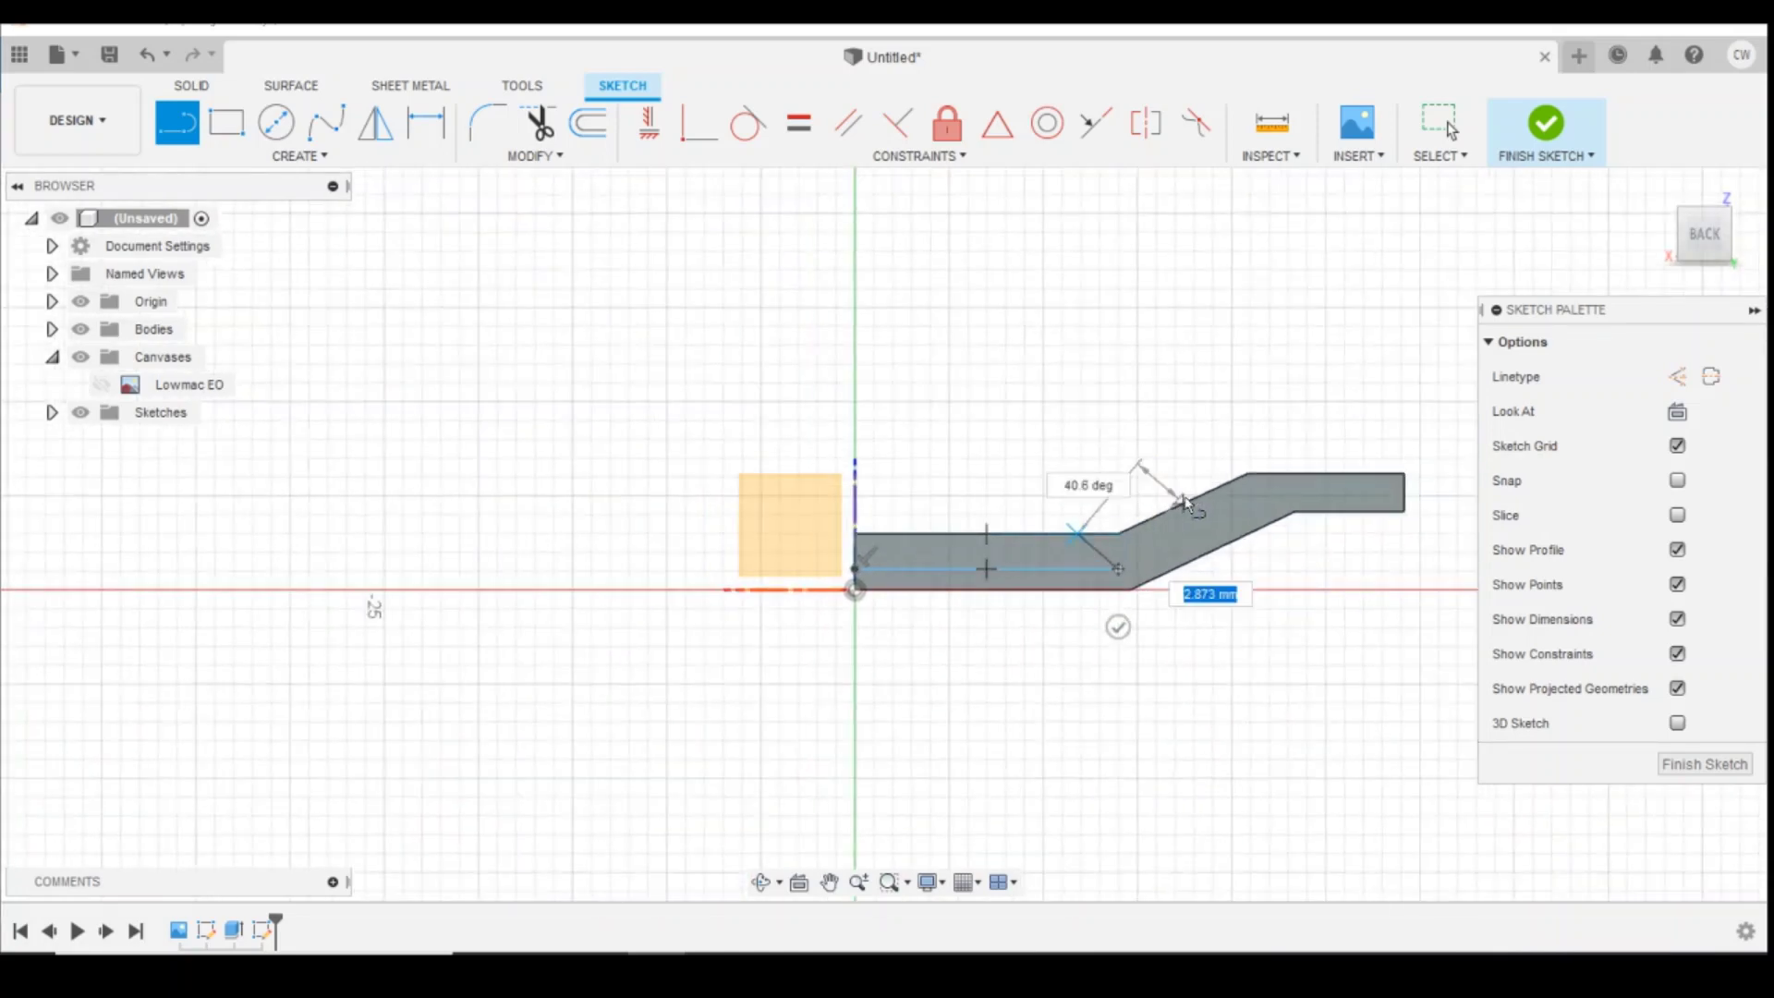
{"action": "scroll", "coordinate": [1202, 499], "scroll_direction": "up", "scroll_amount": 3}
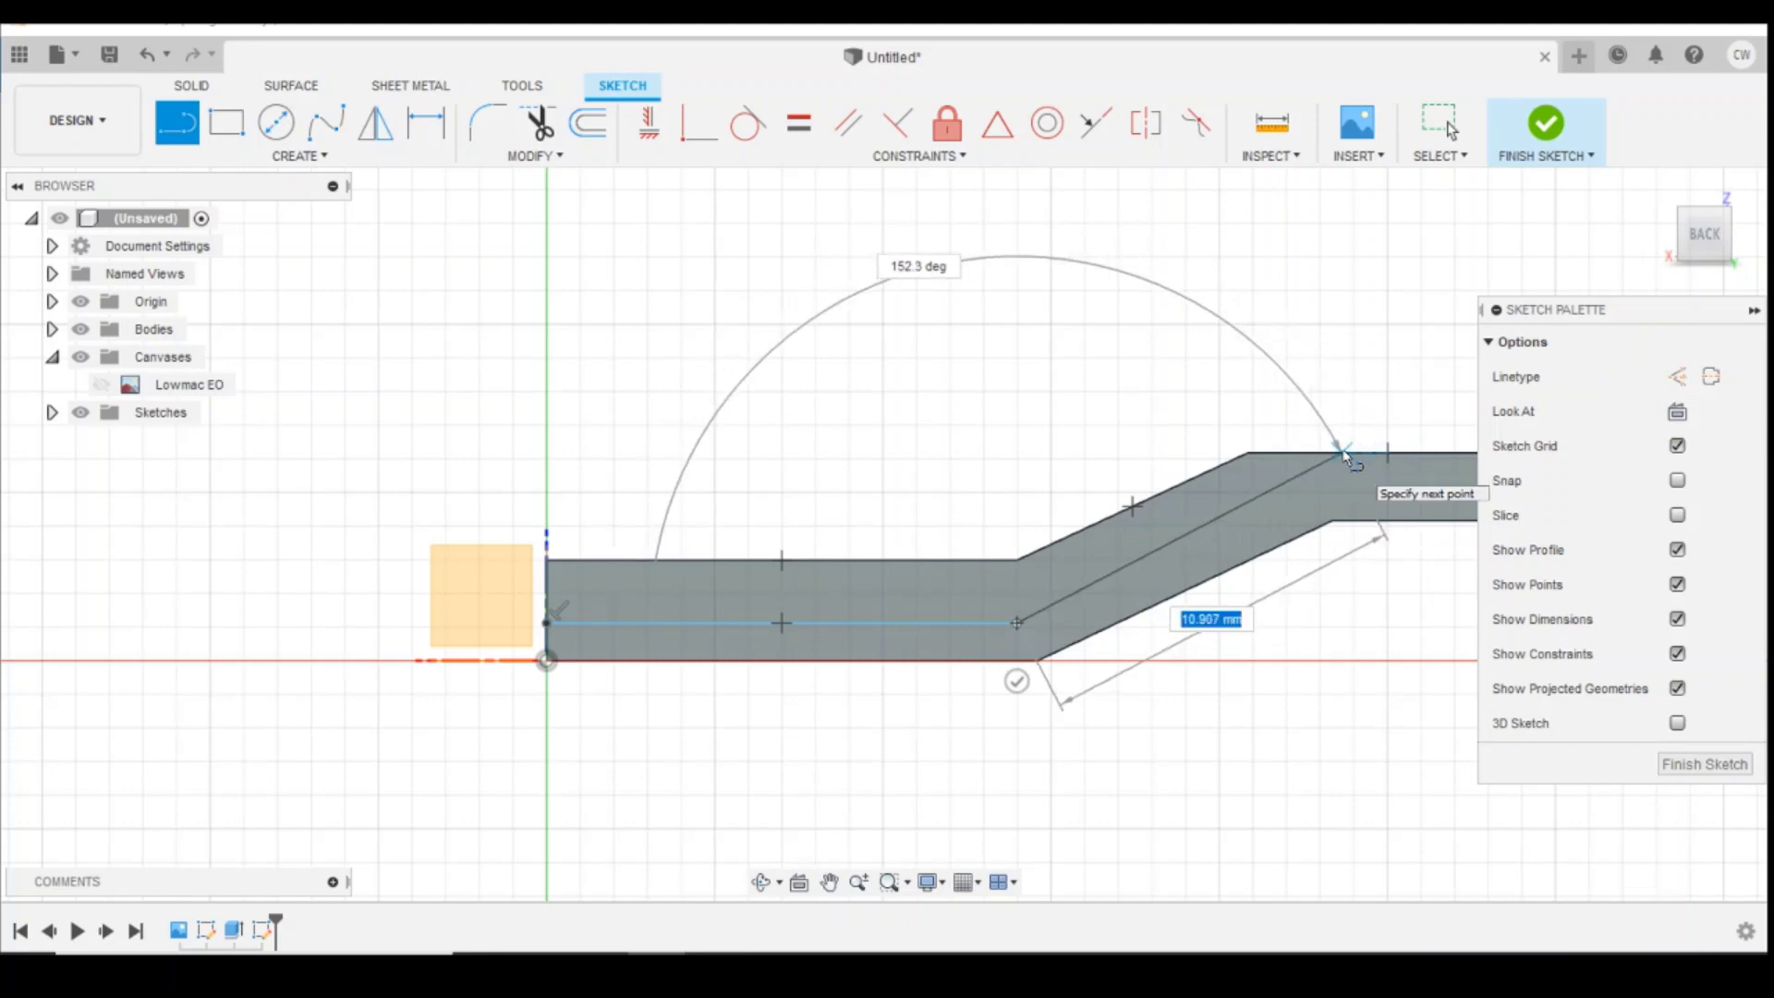
{"action": "left_click", "coordinate": [1345, 453]}
{"action": "key", "text": "Escape"}
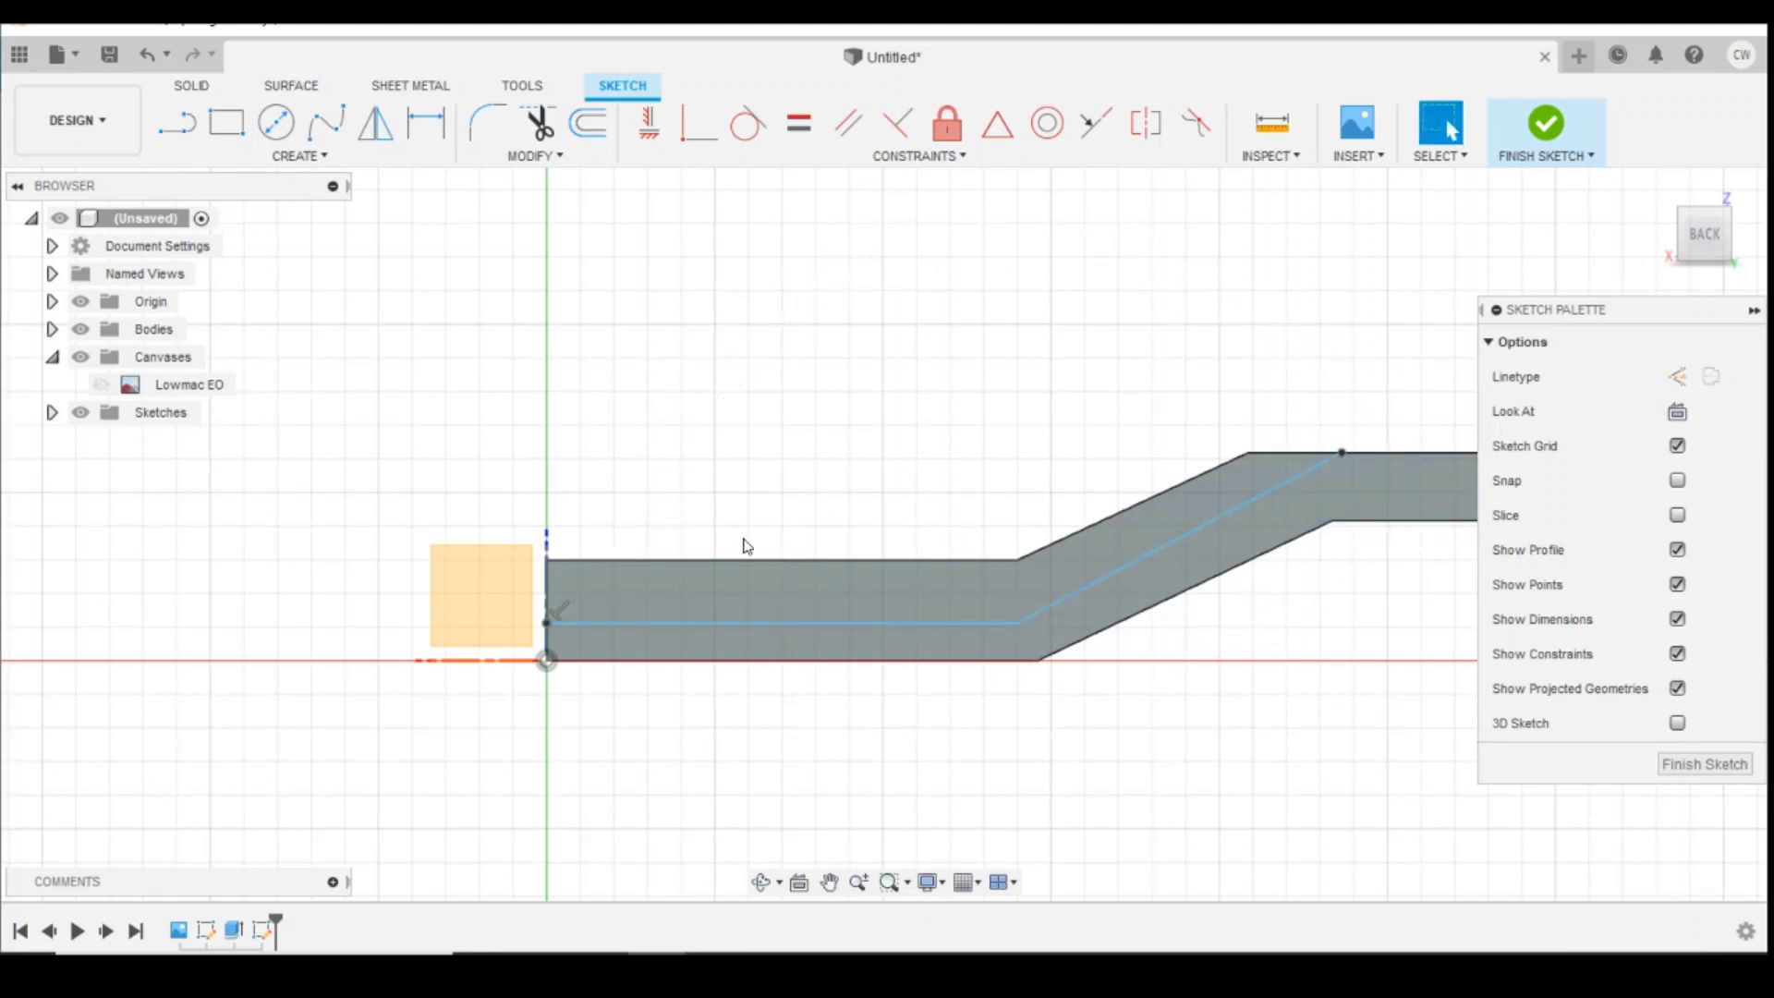
Step: Dimension the horizontal line 1.7 mm below the well's upper corner at the origin end
{"action": "key", "text": "d"}
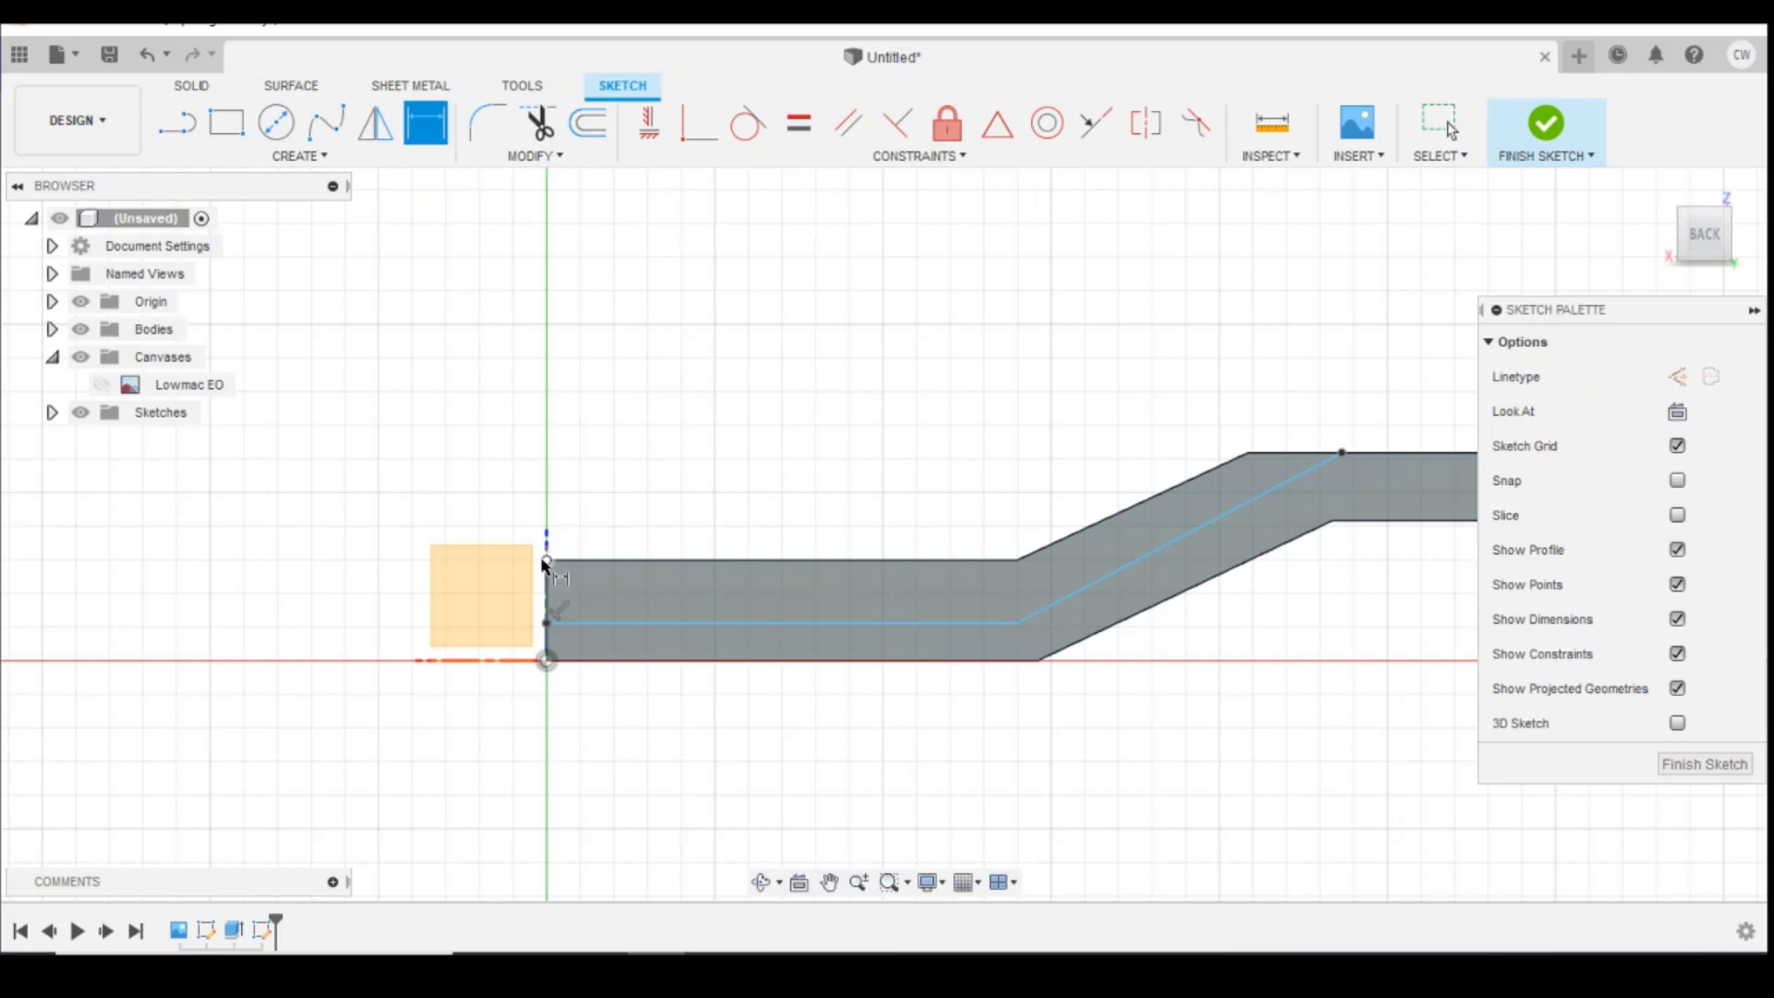
{"action": "left_click", "coordinate": [544, 561]}
{"action": "left_click", "coordinate": [545, 623]}
{"action": "left_click", "coordinate": [534, 606]}
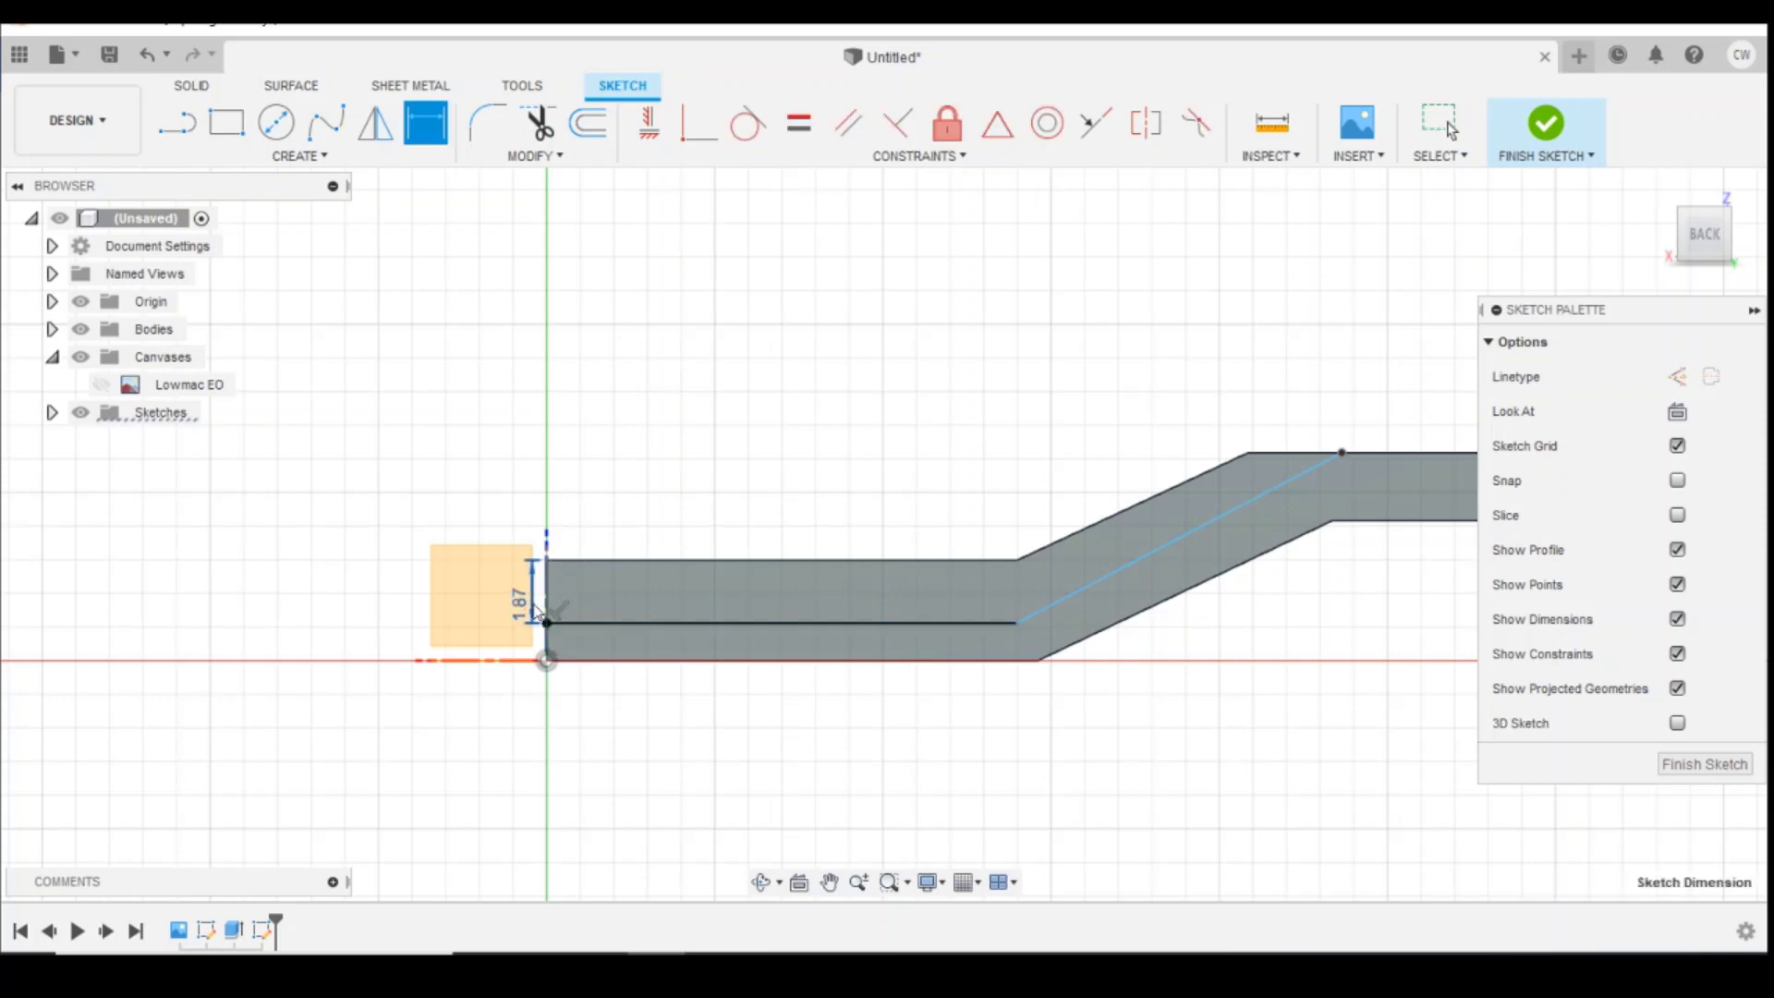
{"action": "type", "text": "1"}
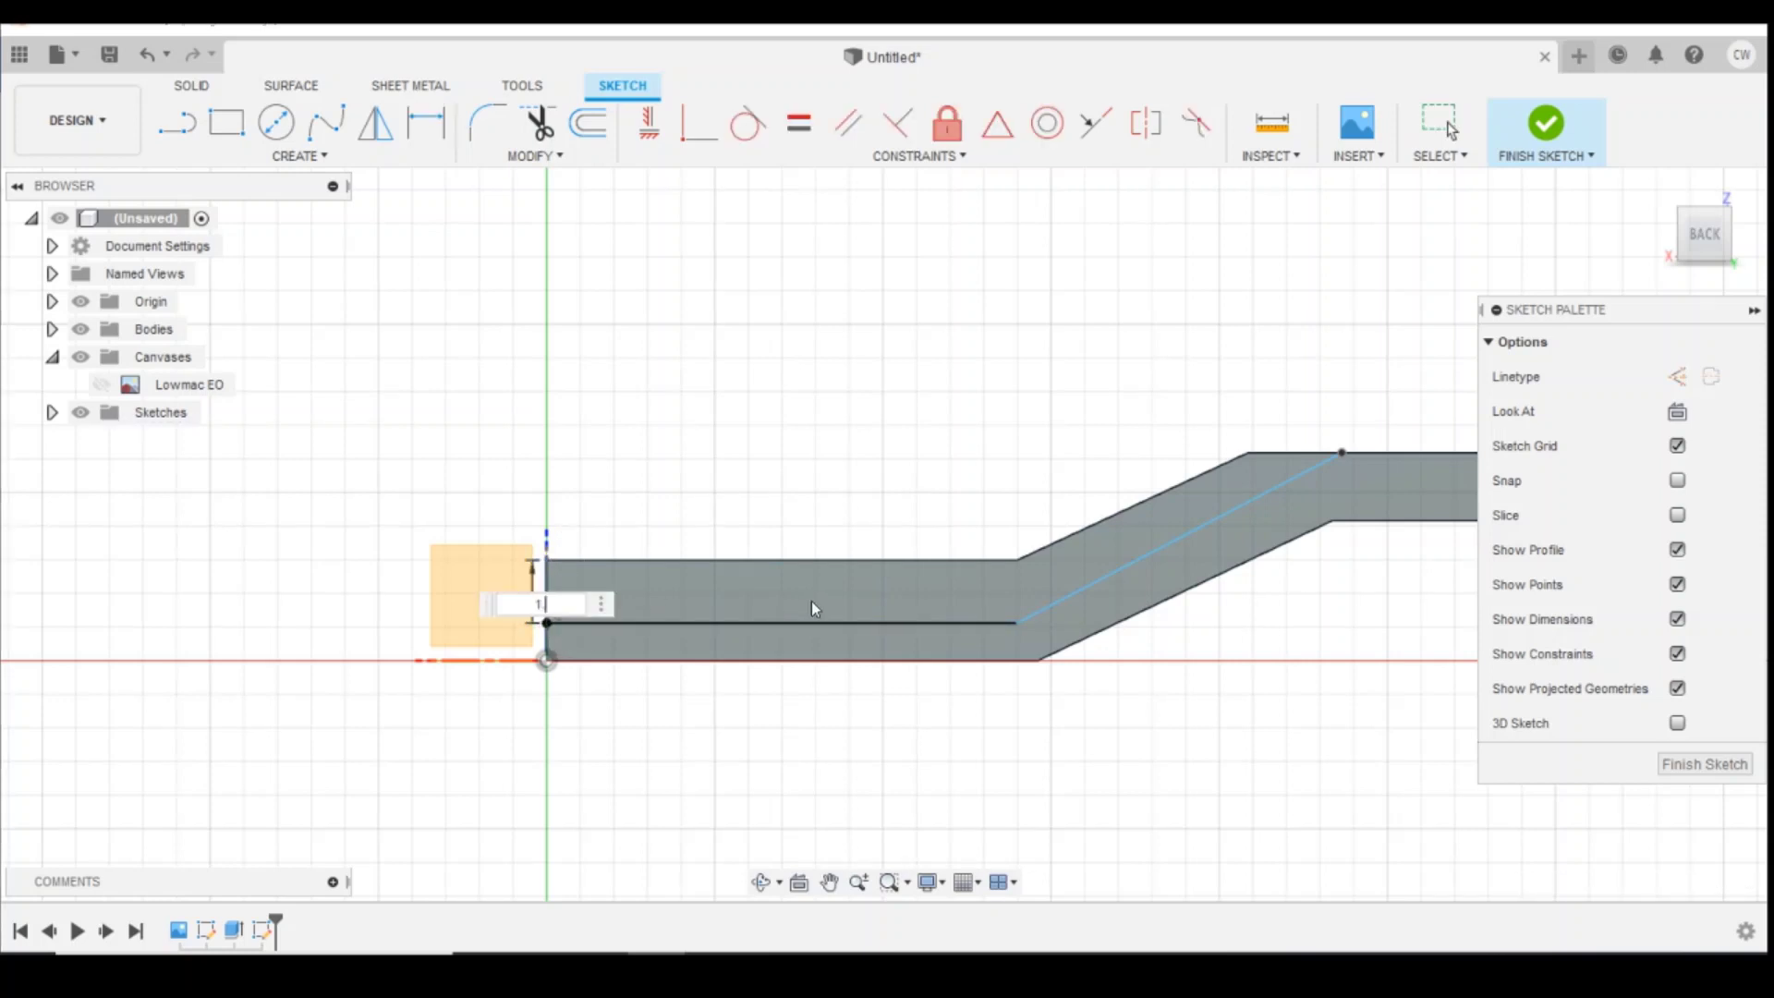
{"action": "type", "text": ".7"}
{"action": "key", "text": "Return"}
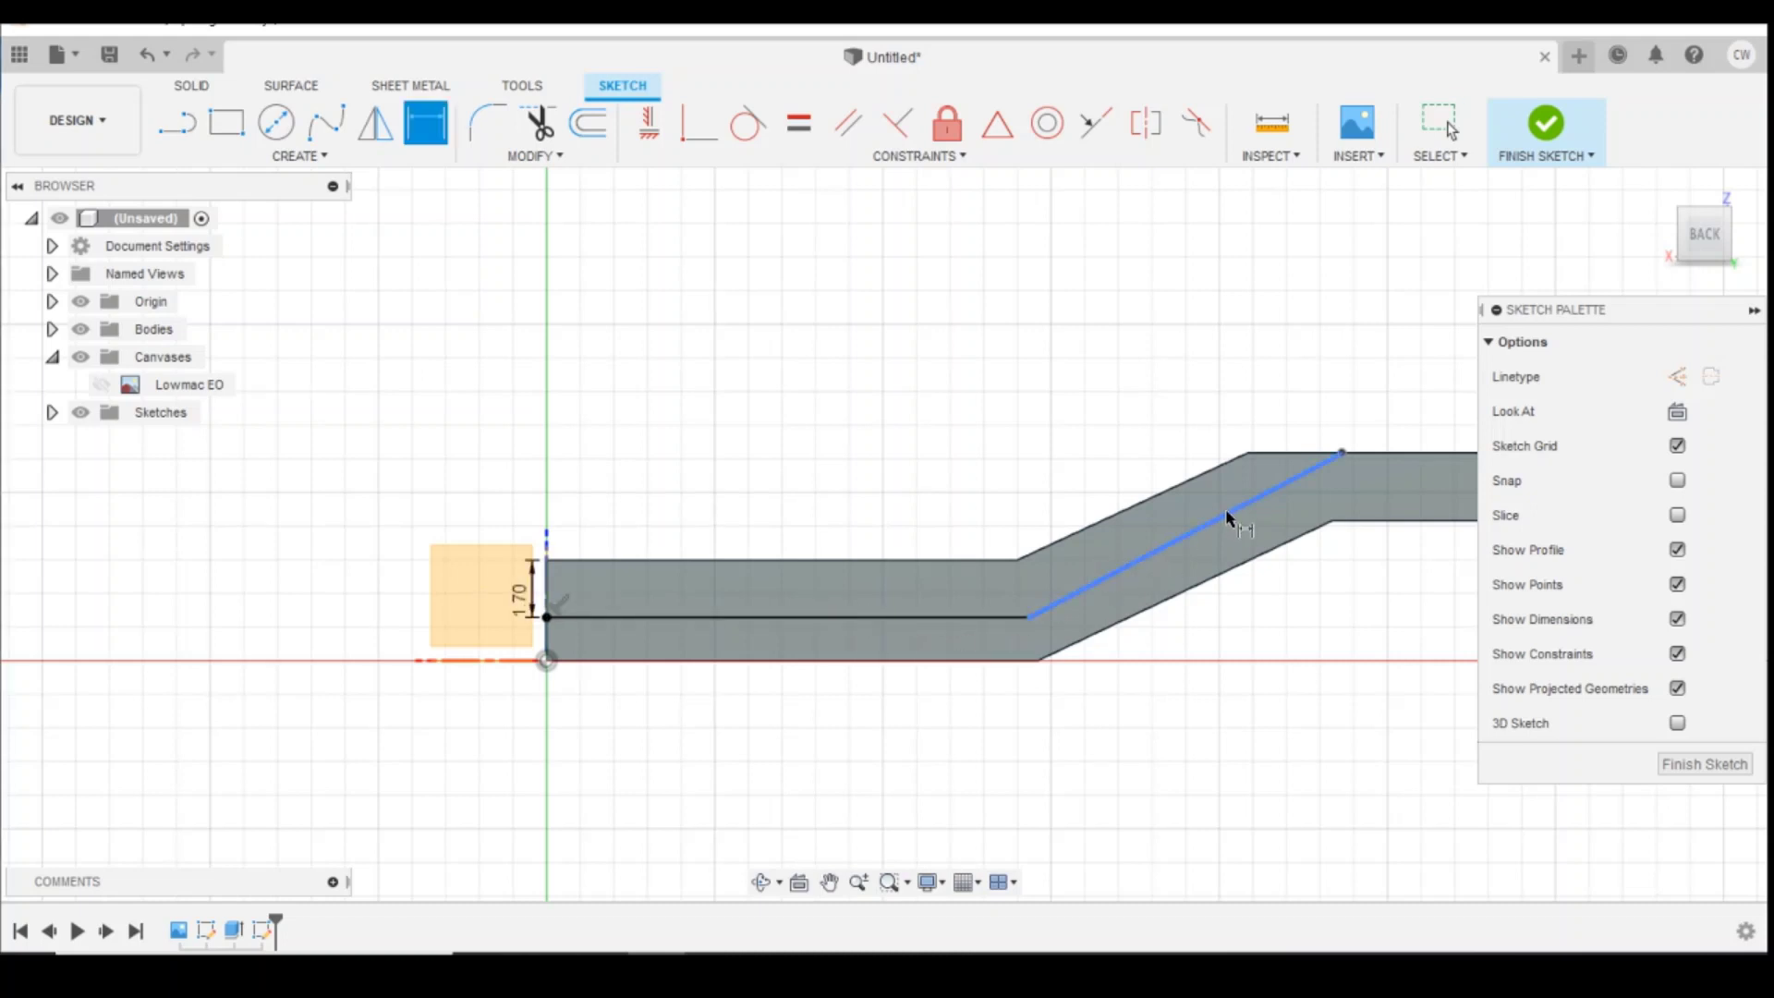
{"action": "key", "text": "Escape"}
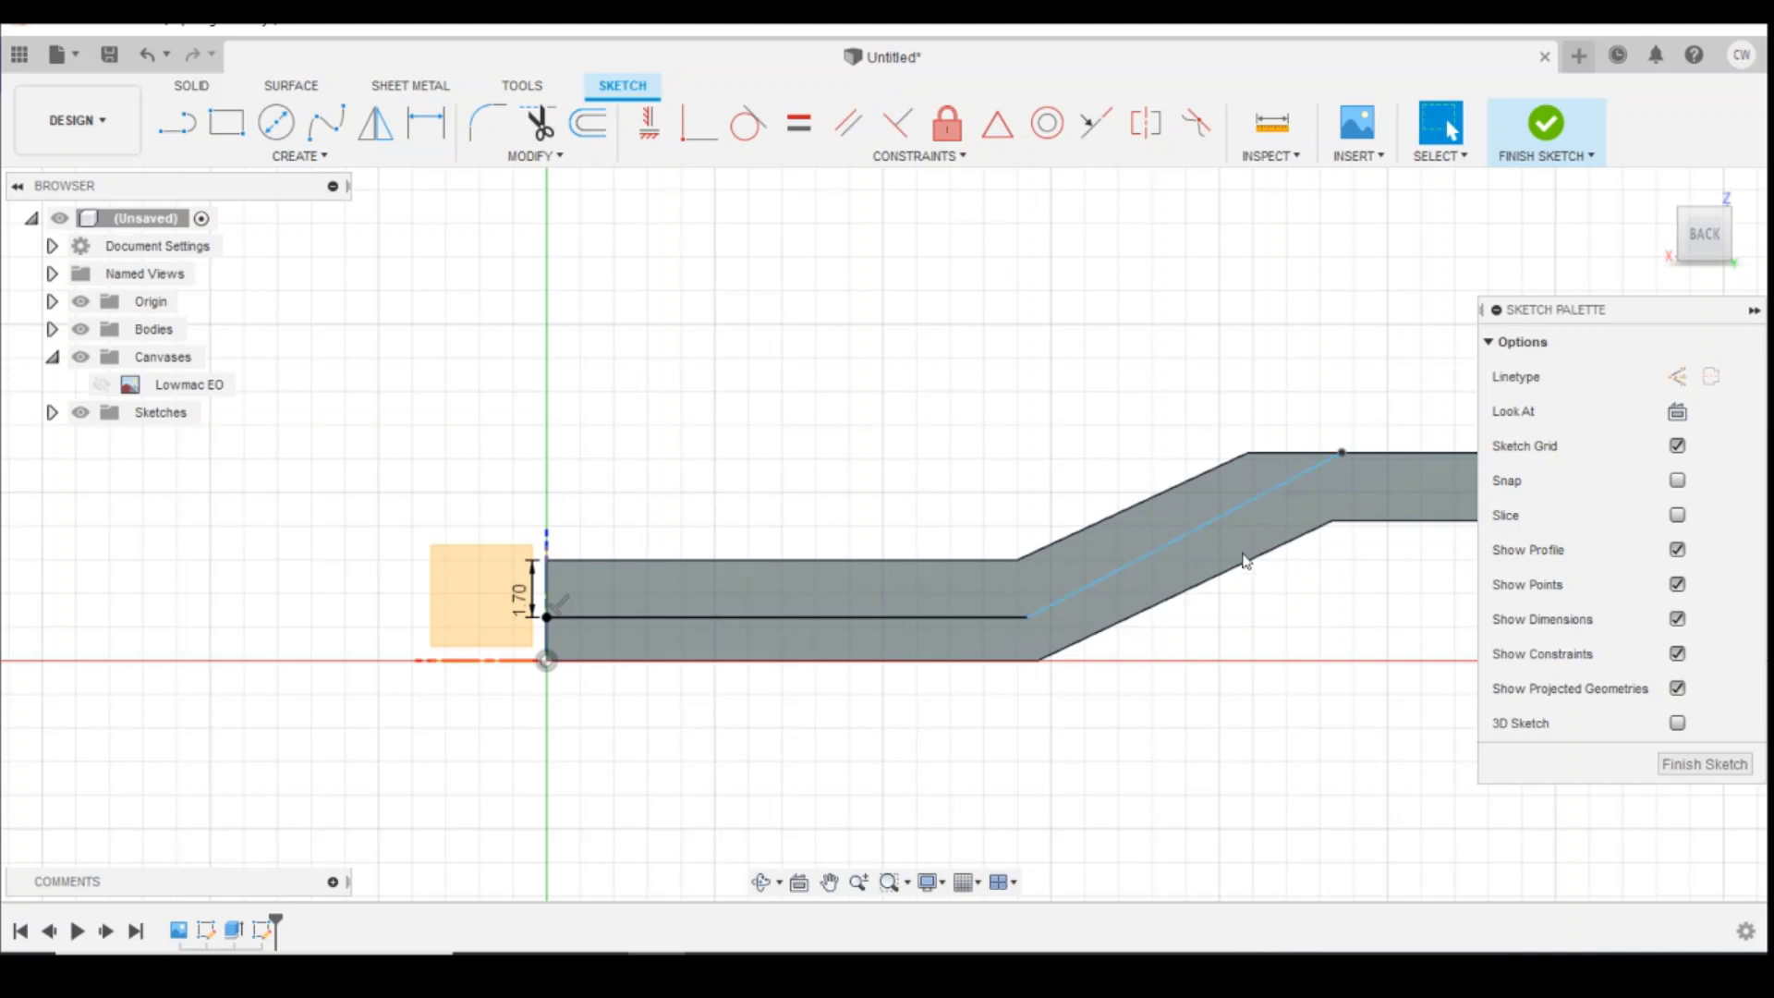
Step: Constrain the new sloped line parallel to the body's upper slope edge
{"action": "left_click", "coordinate": [1181, 539]}
{"action": "left_click", "coordinate": [841, 135]}
{"action": "left_click", "coordinate": [1172, 541]}
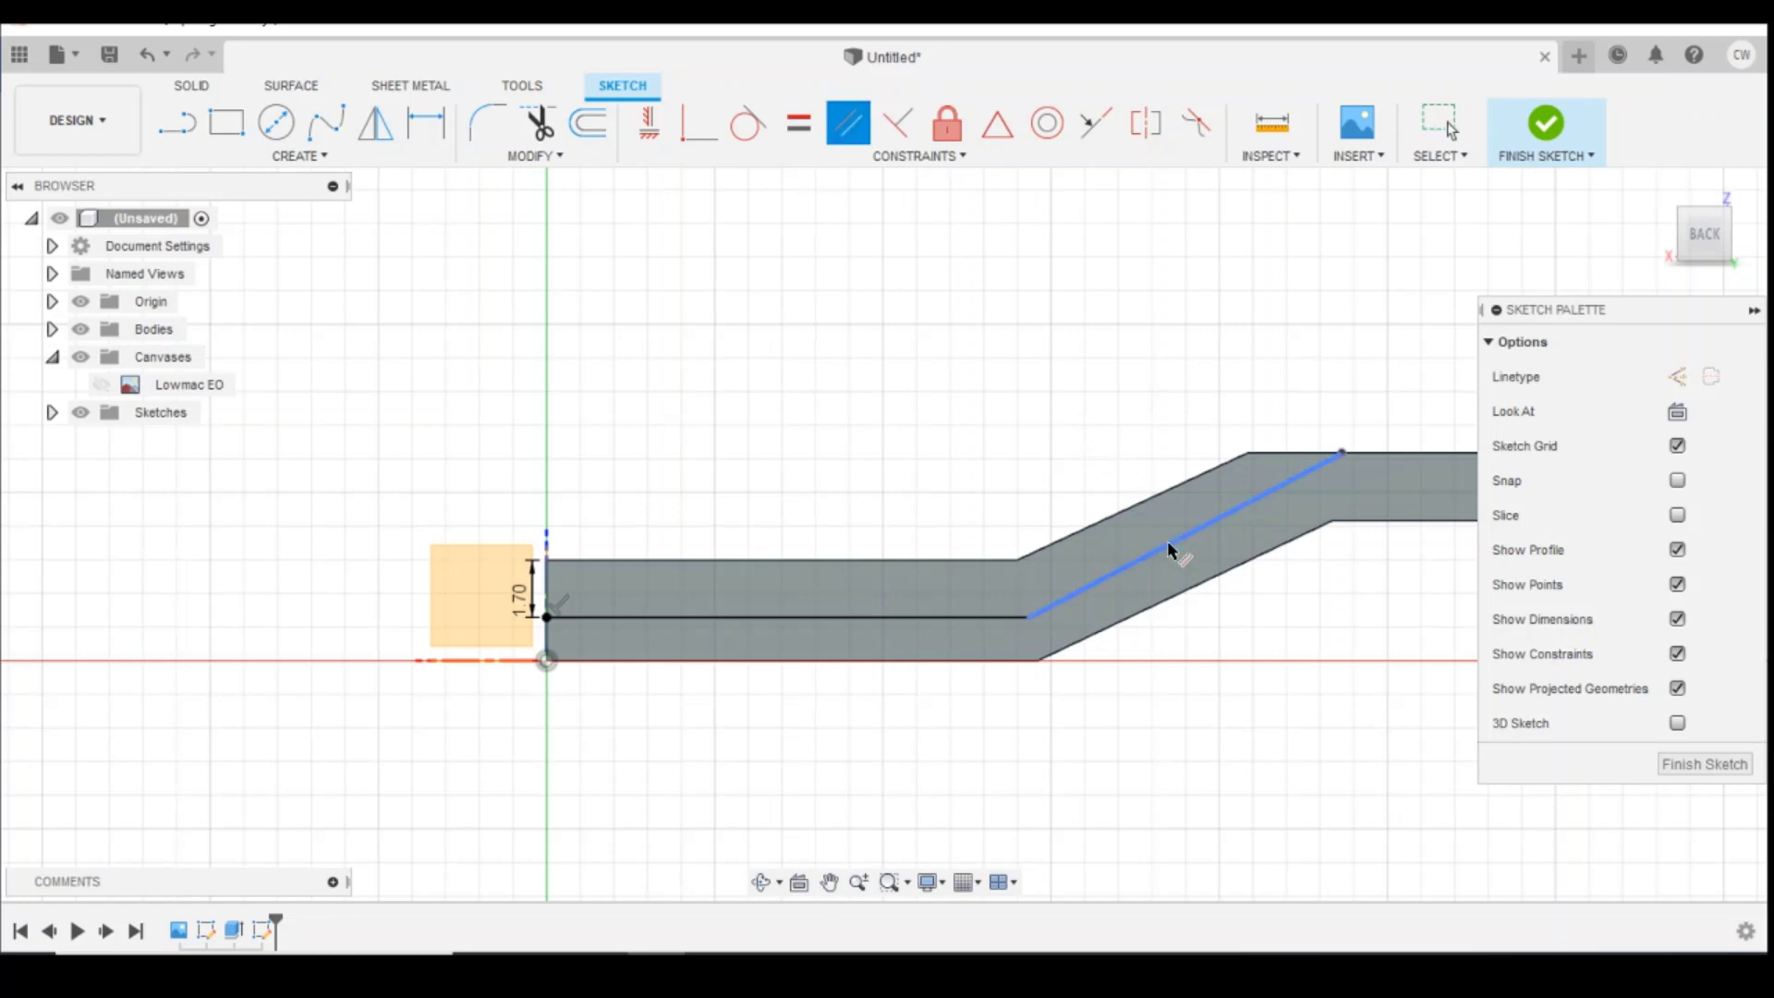
{"action": "left_click", "coordinate": [1135, 508]}
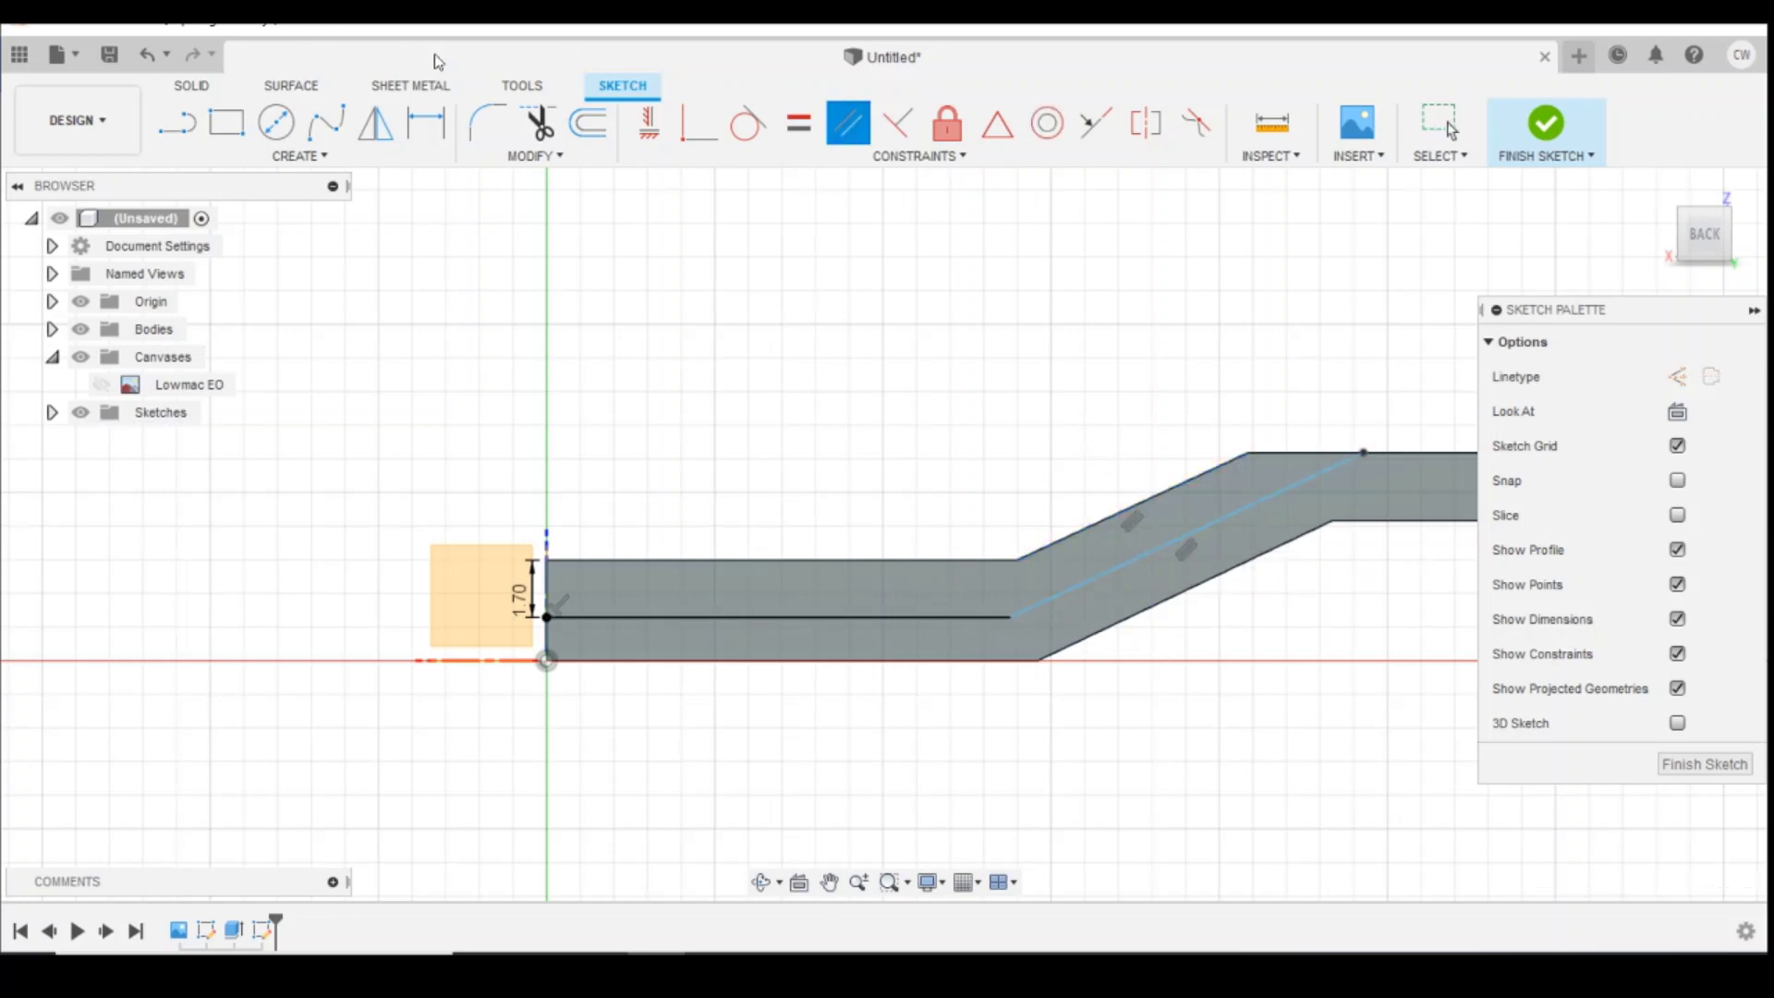
Step: Constrain the bend point of the inner lines vertically in line with the body's upper corner at the foot of the slope
{"action": "left_click", "coordinate": [656, 133]}
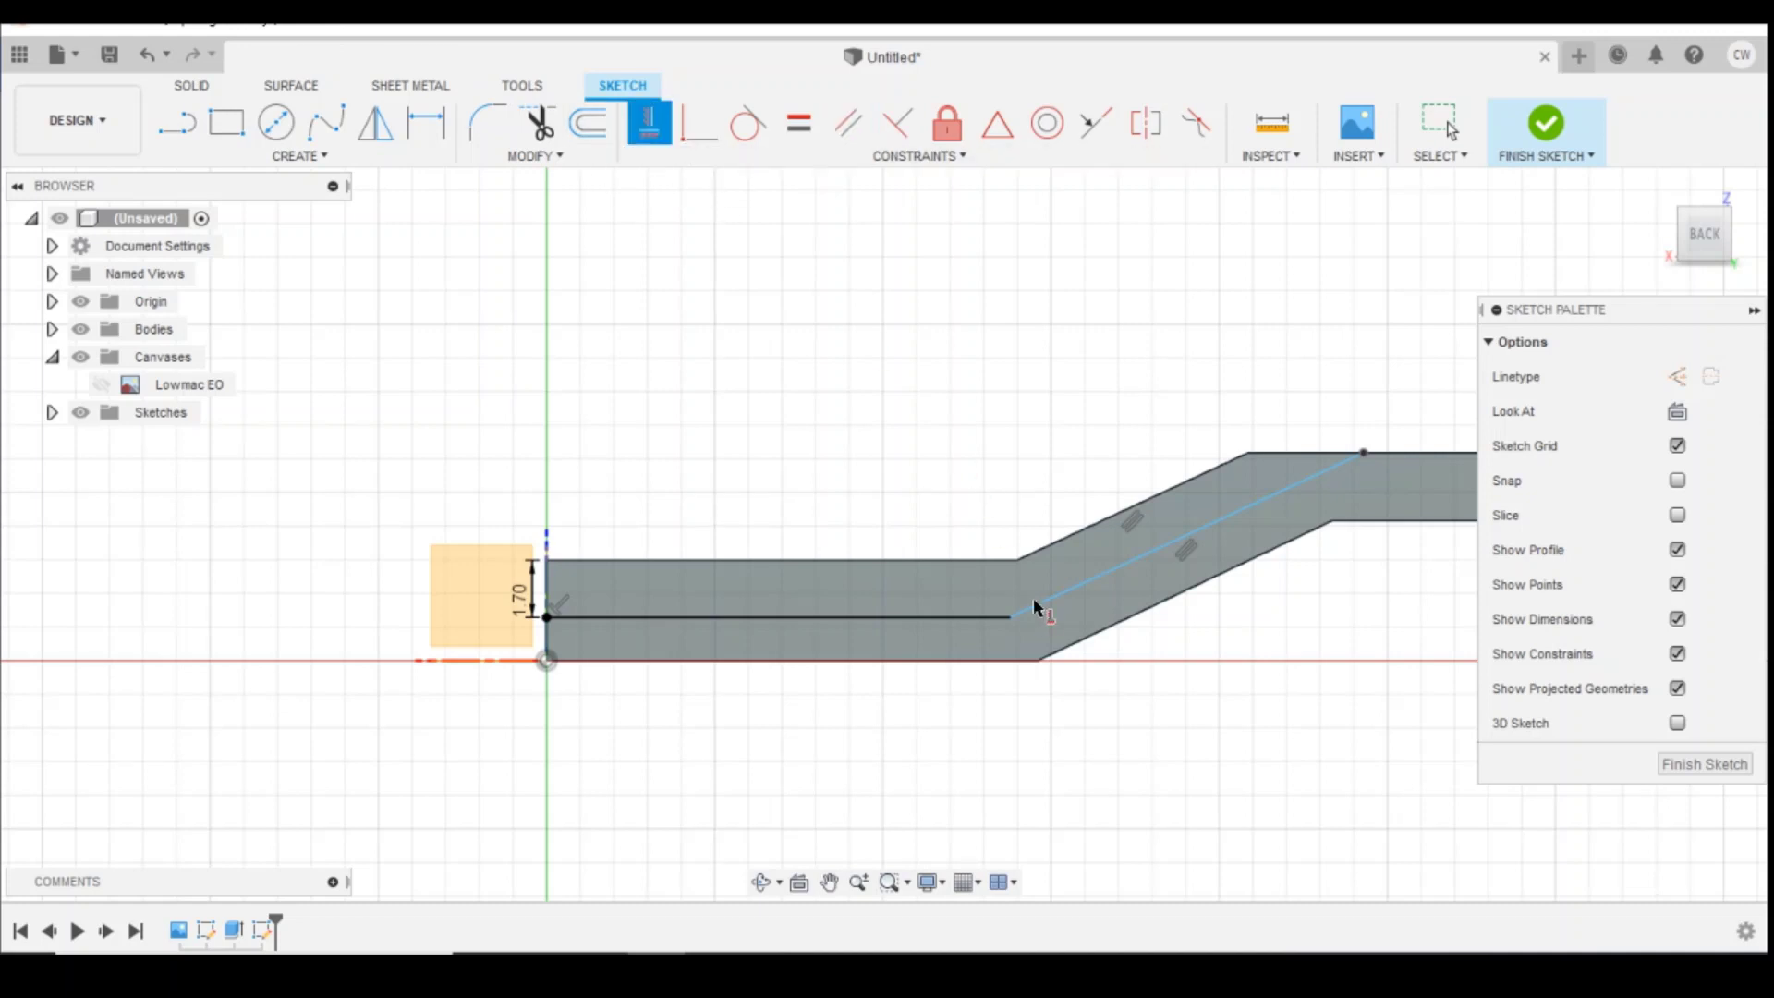
{"action": "left_click", "coordinate": [1017, 562]}
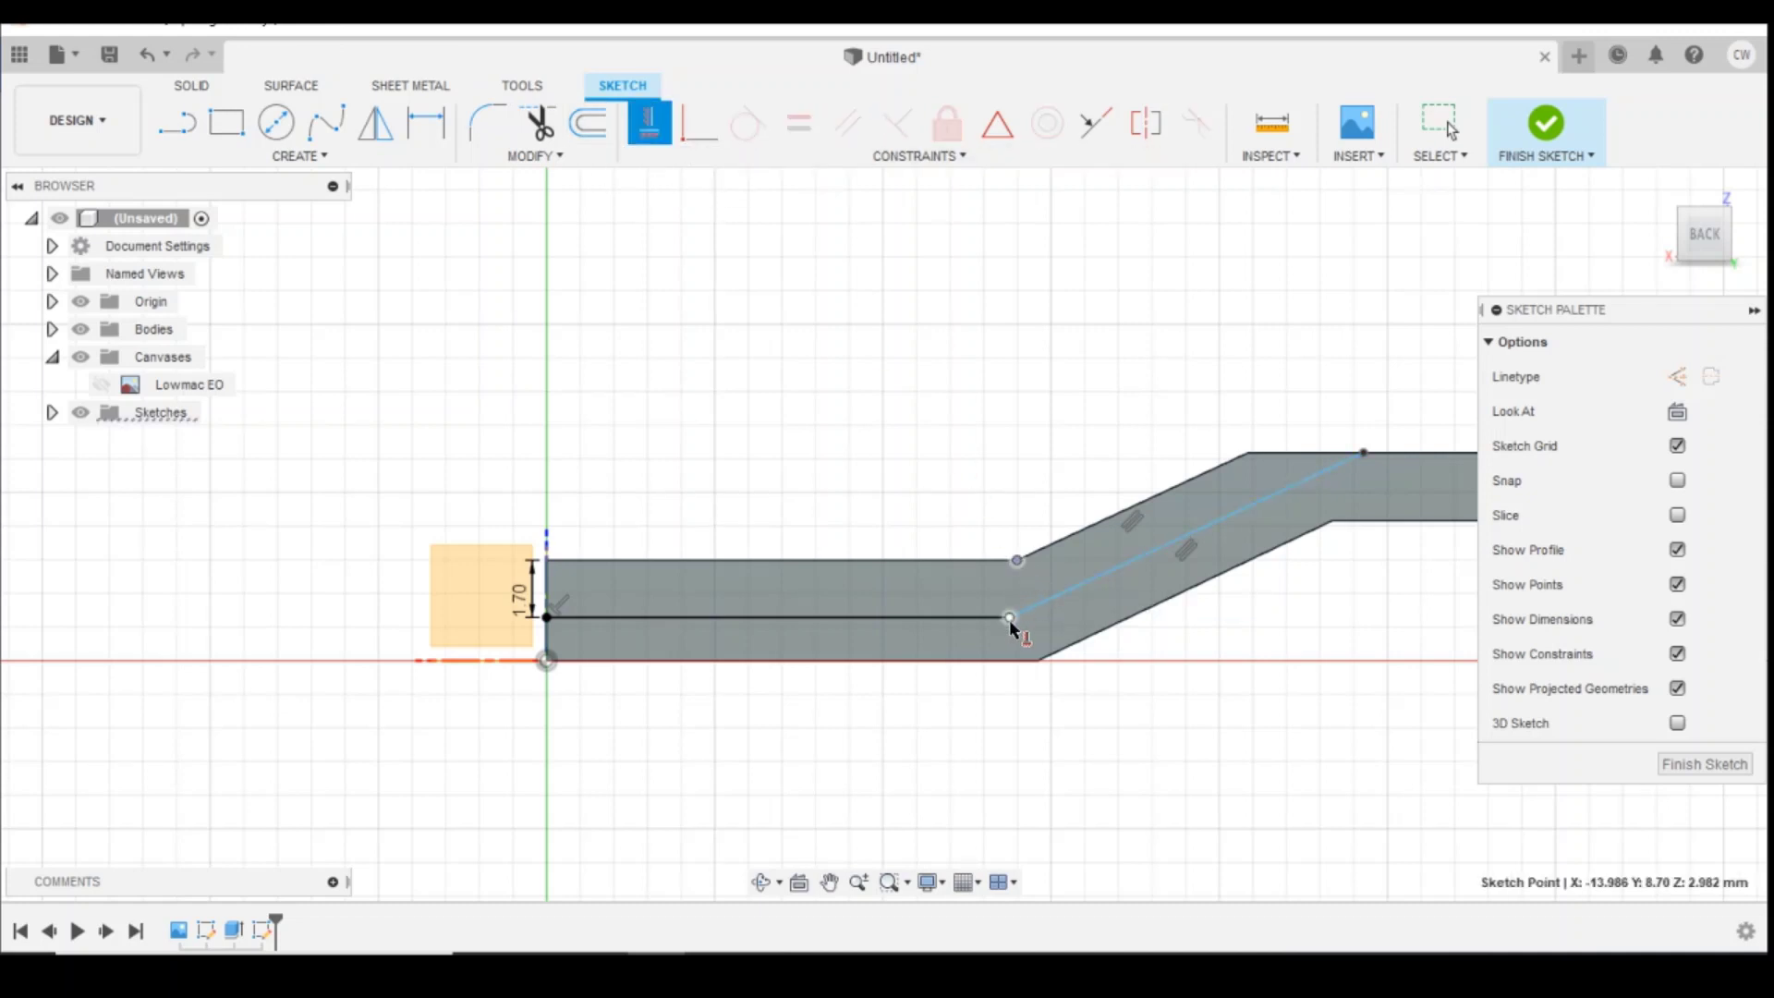
{"action": "left_click", "coordinate": [1009, 617]}
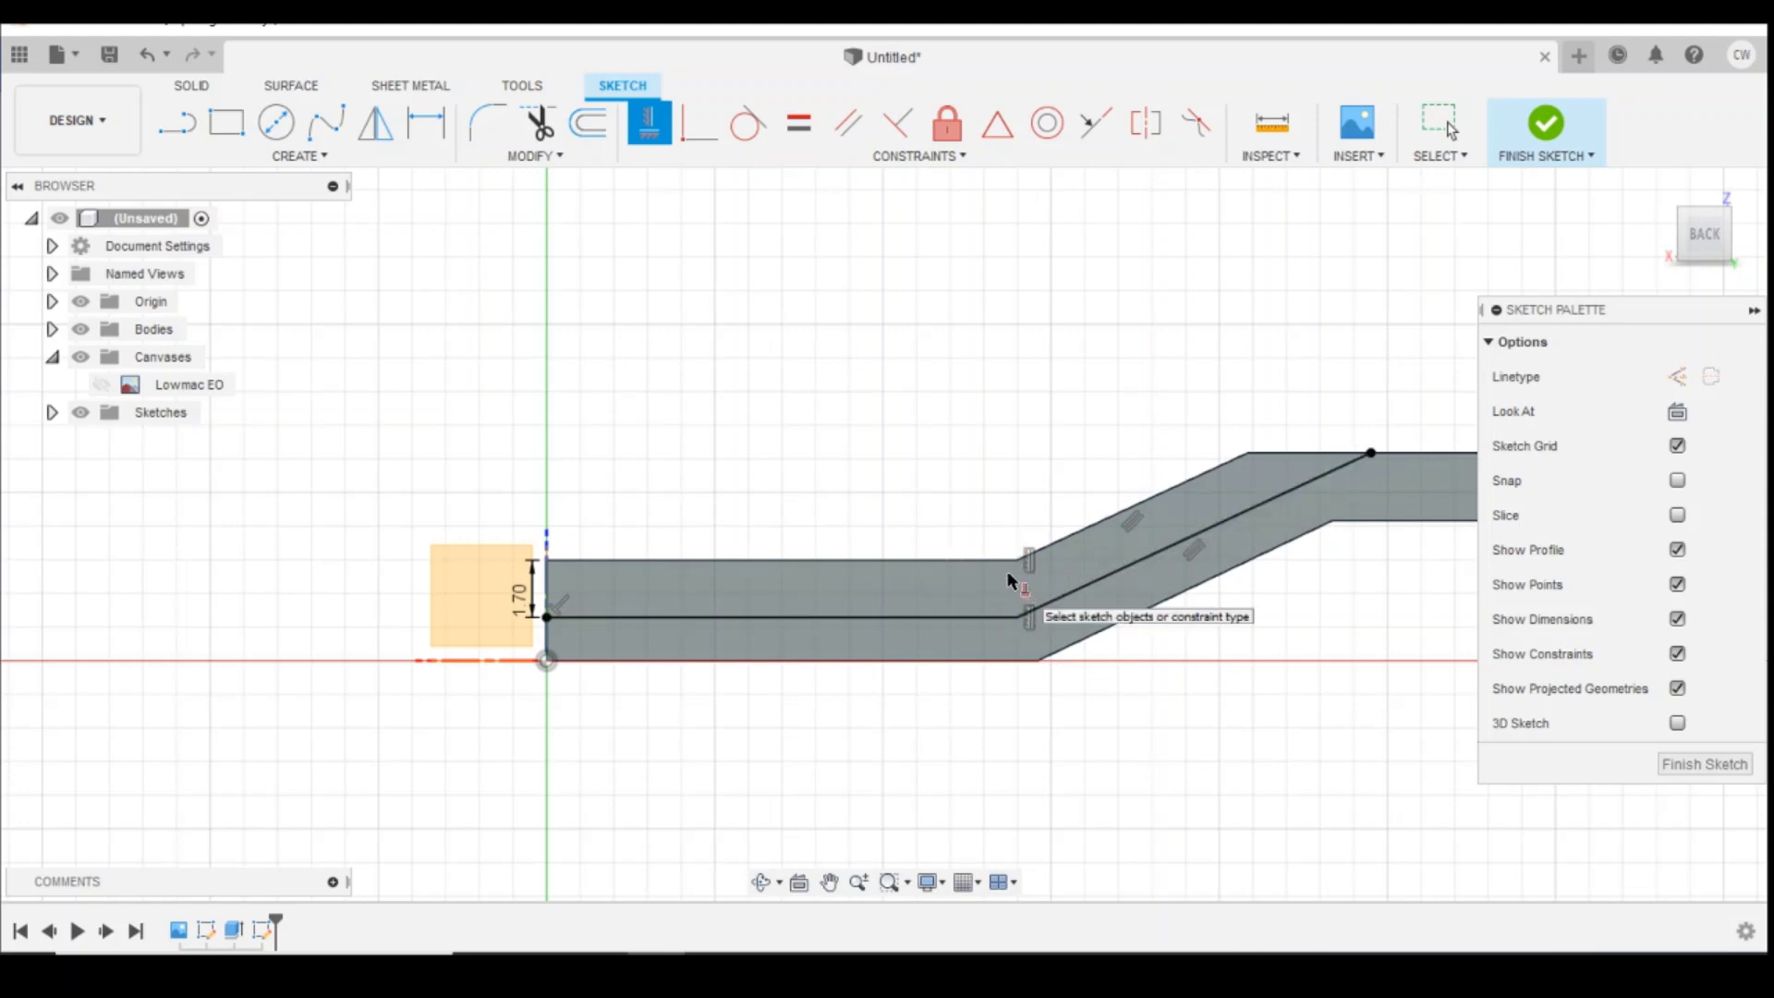
{"action": "key", "text": "Escape"}
Step: Extrude the profile above the inner lines by -7 mm as a cut into the body
{"action": "right_click", "coordinate": [780, 599]}
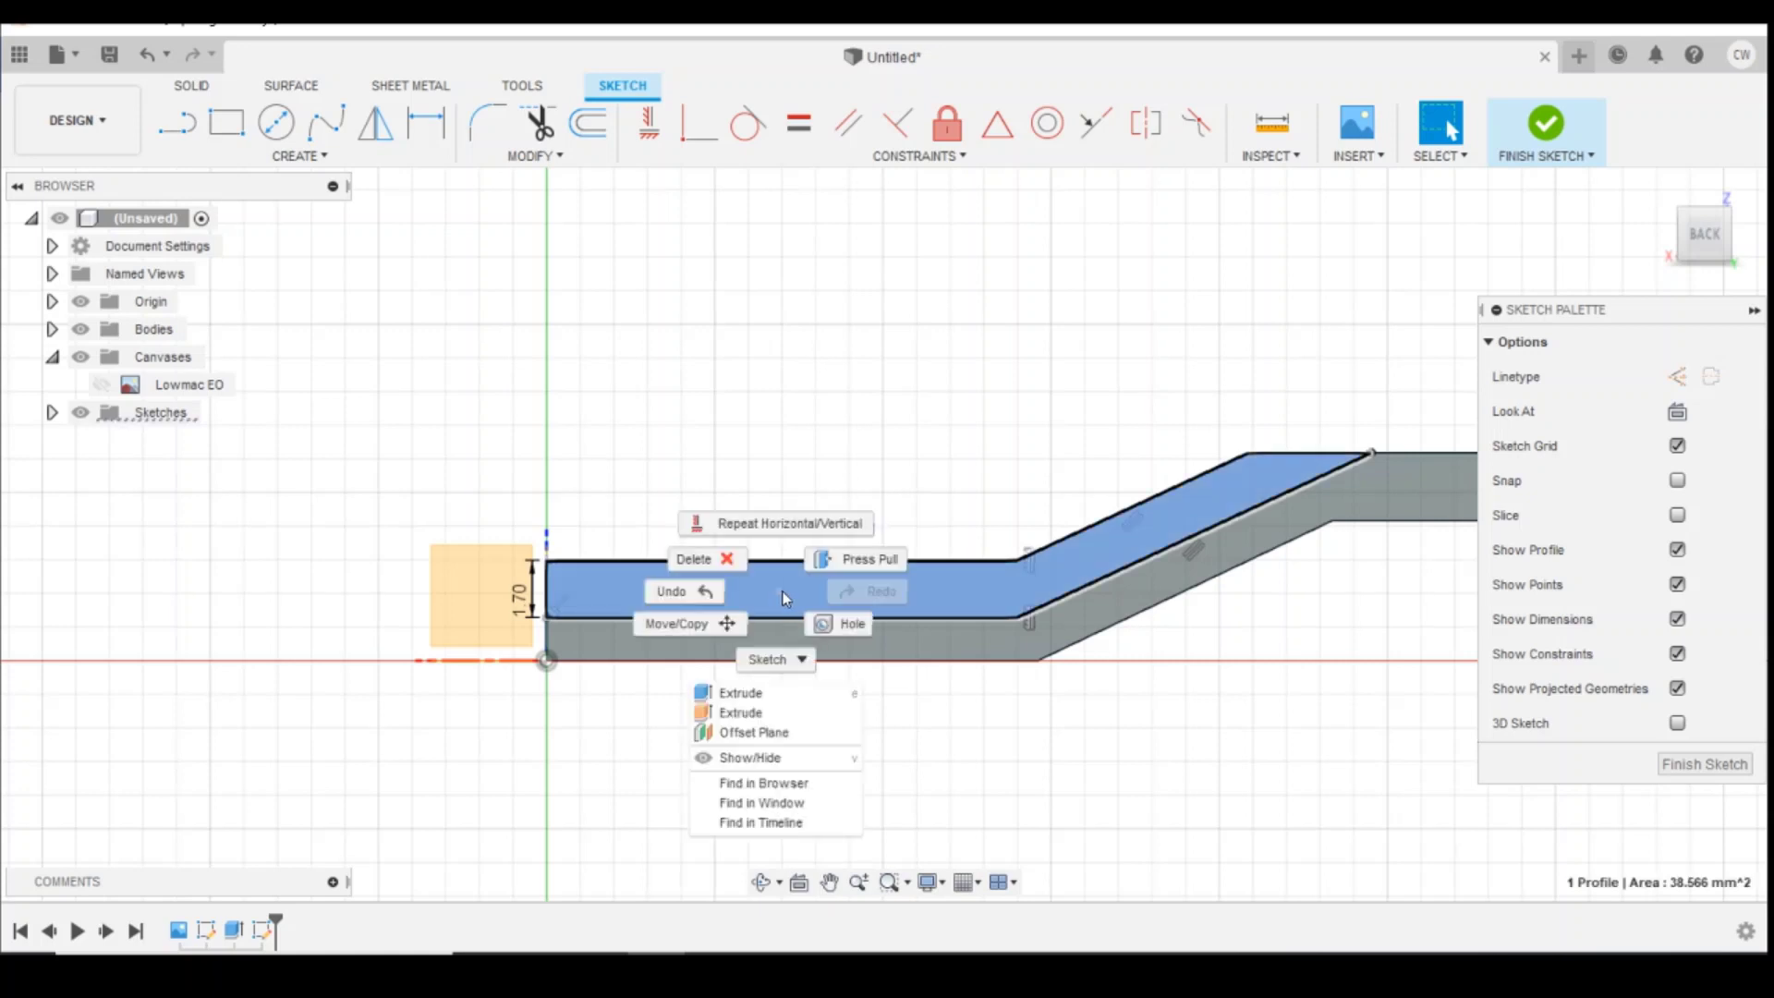
{"action": "left_click", "coordinate": [770, 693]}
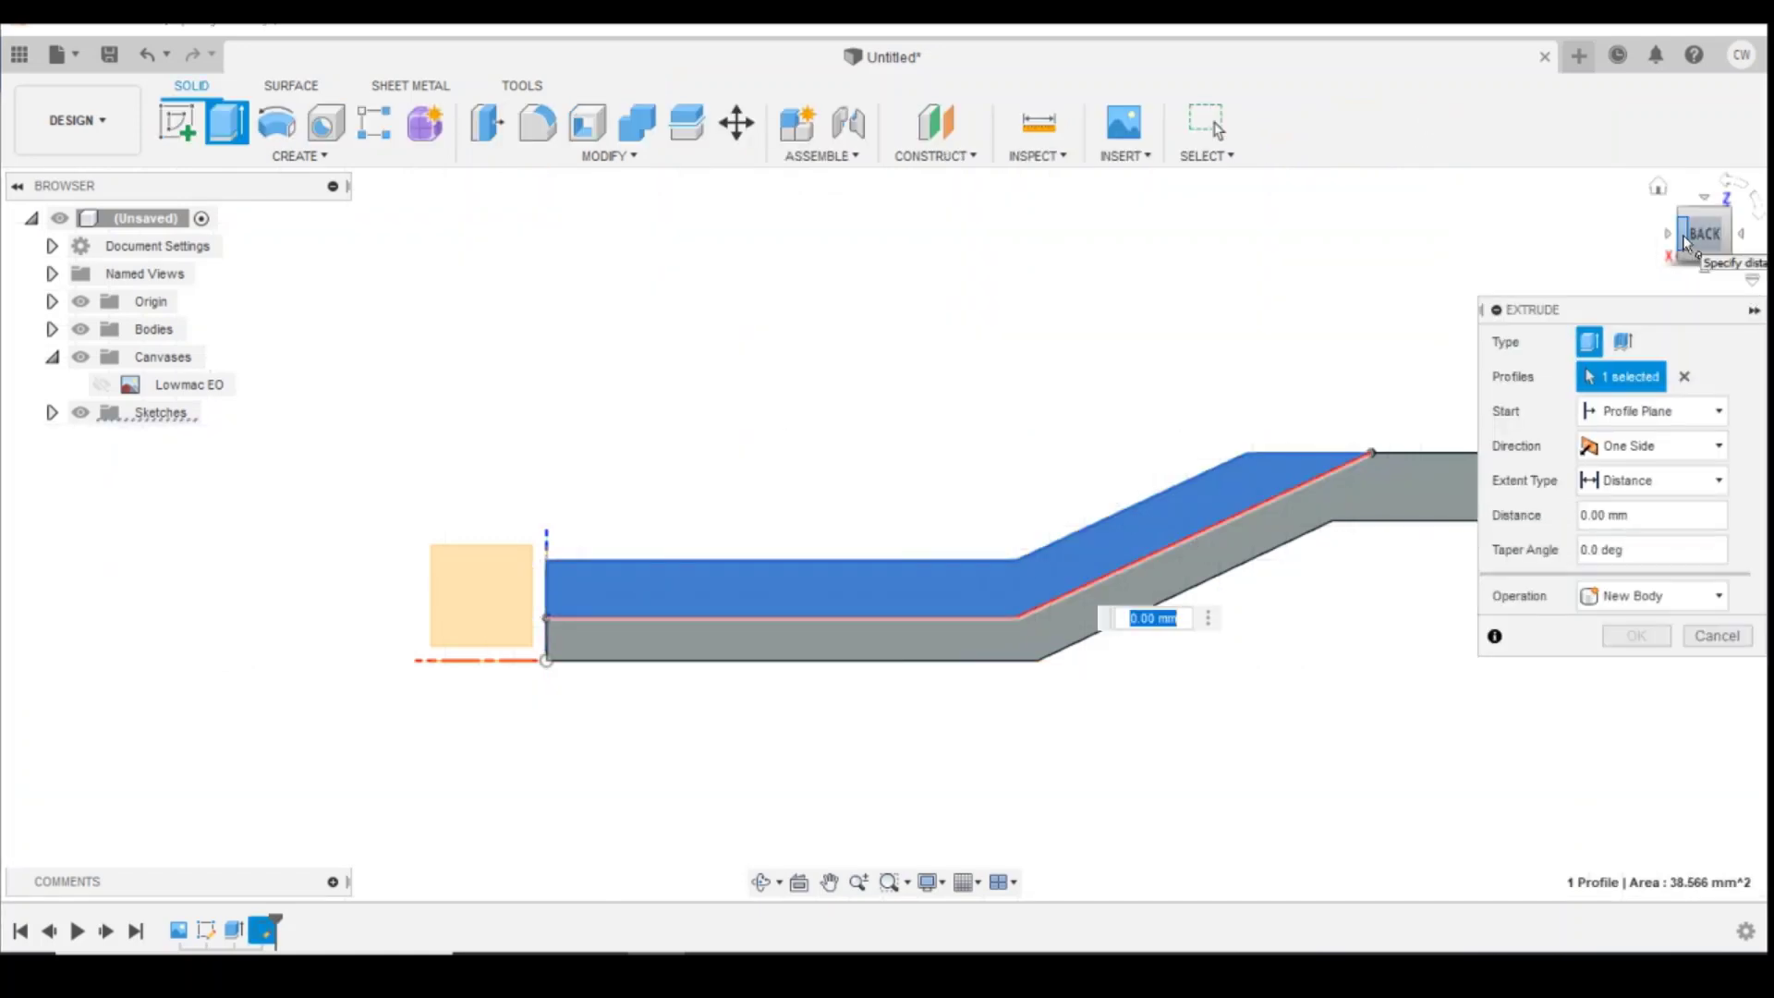
{"action": "left_click_drag", "start_coordinate": [1692, 242], "coordinate": [1715, 235]}
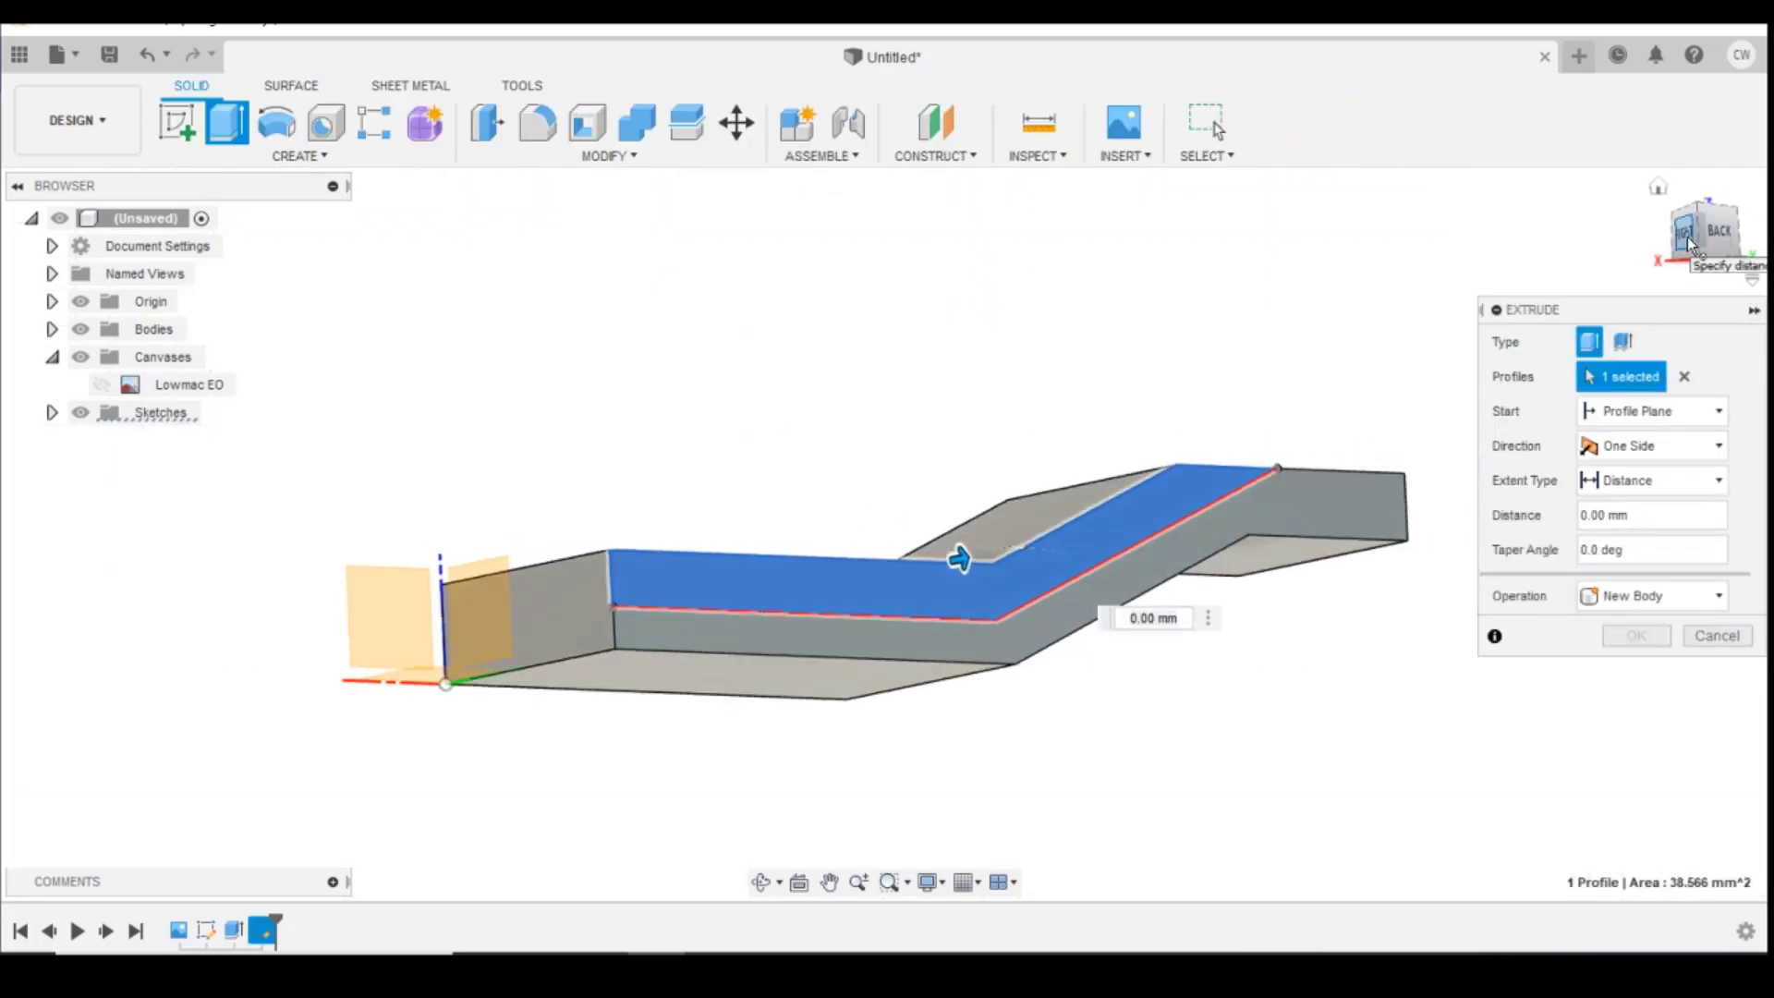
{"action": "left_click", "coordinate": [1686, 240]}
{"action": "left_click_drag", "start_coordinate": [915, 561], "coordinate": [682, 558]}
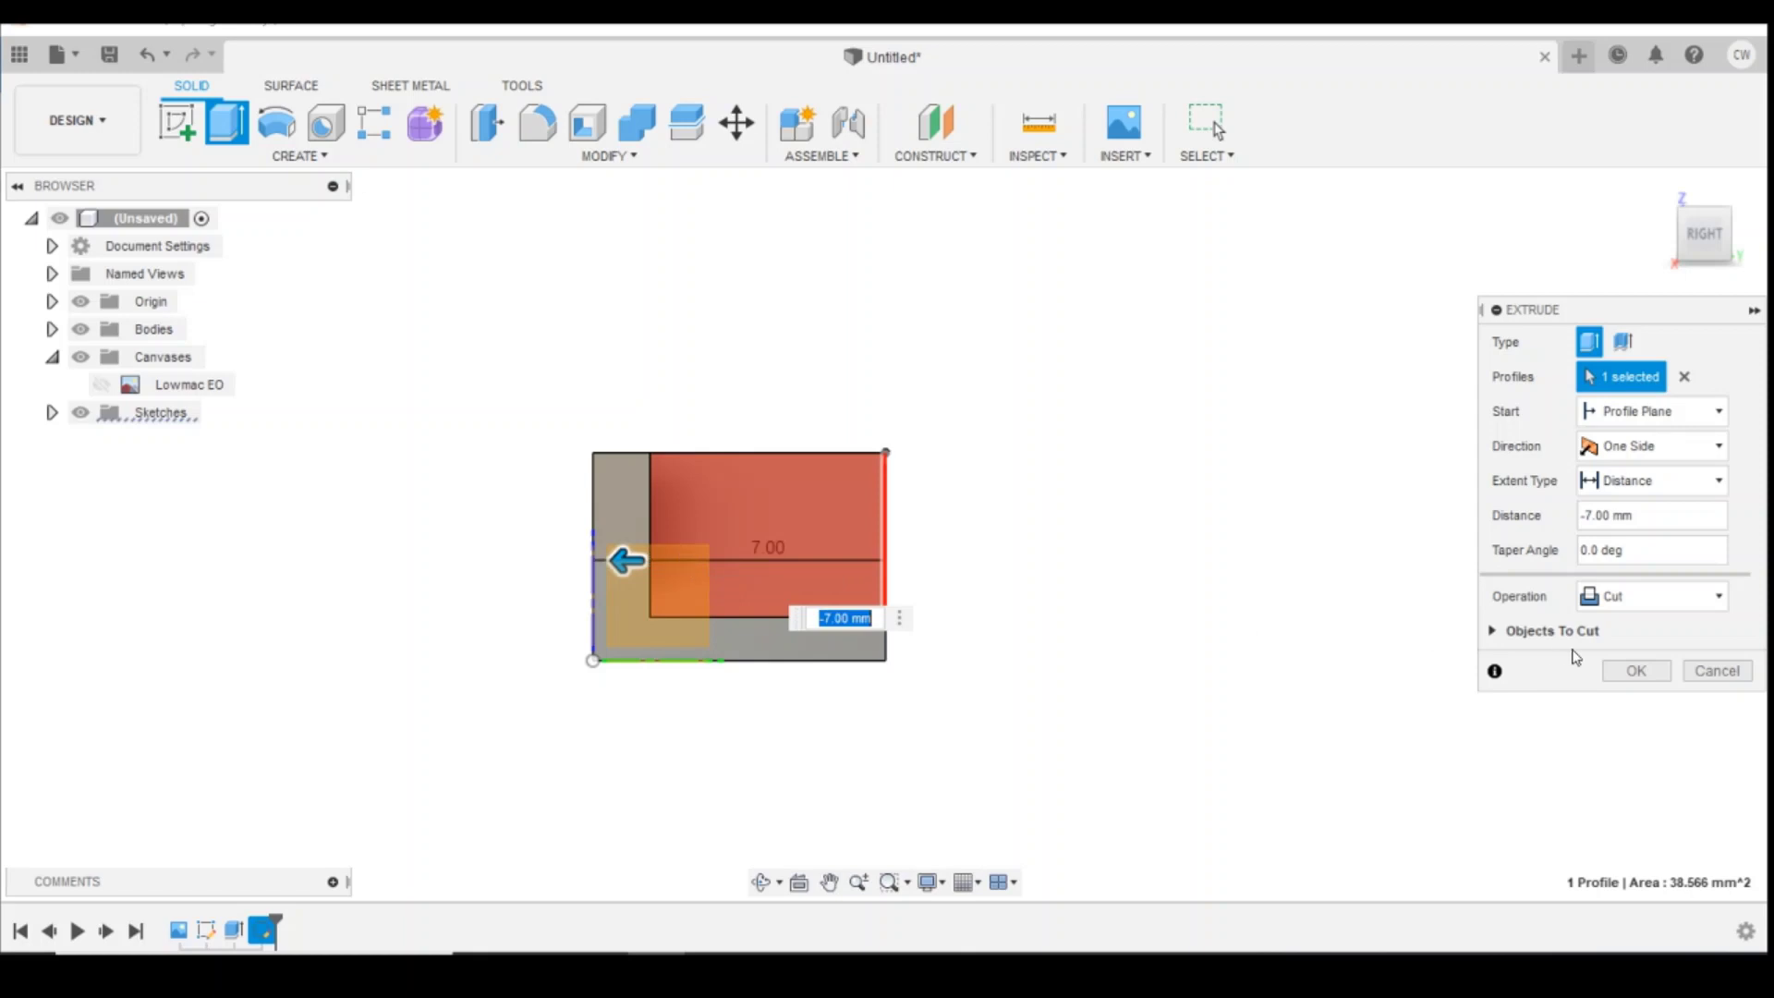
{"action": "left_click", "coordinate": [1638, 674]}
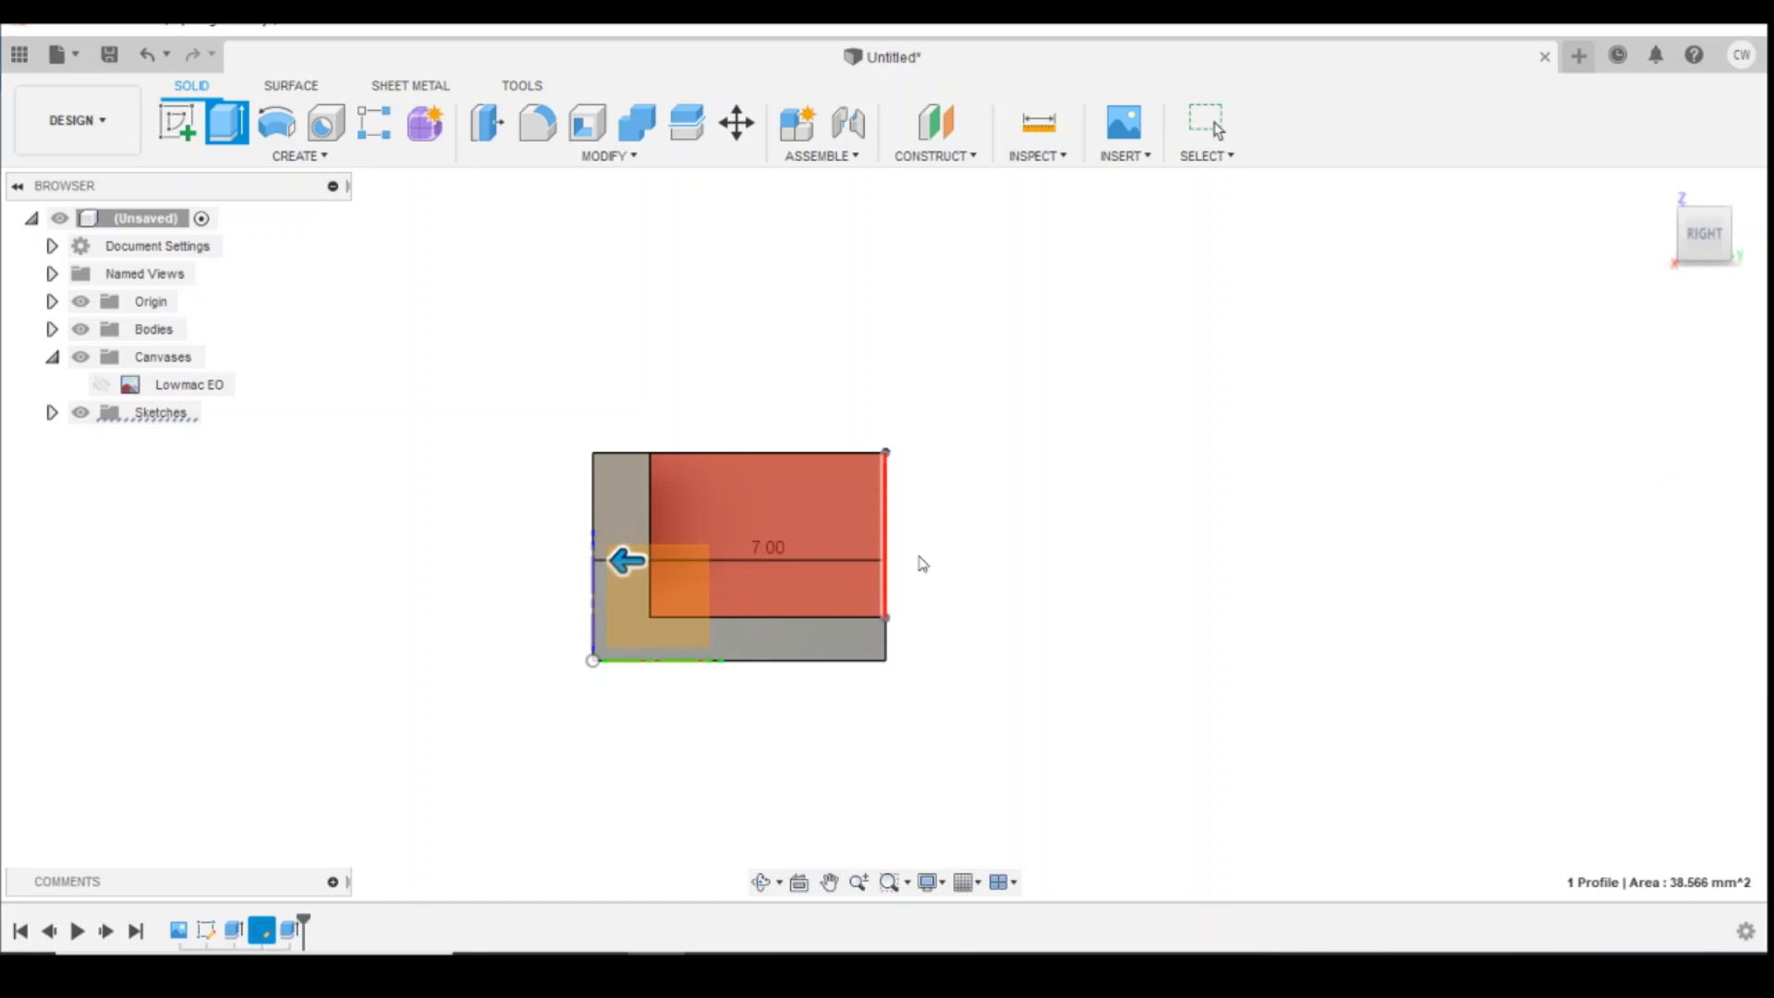
{"action": "key", "text": "Escape"}
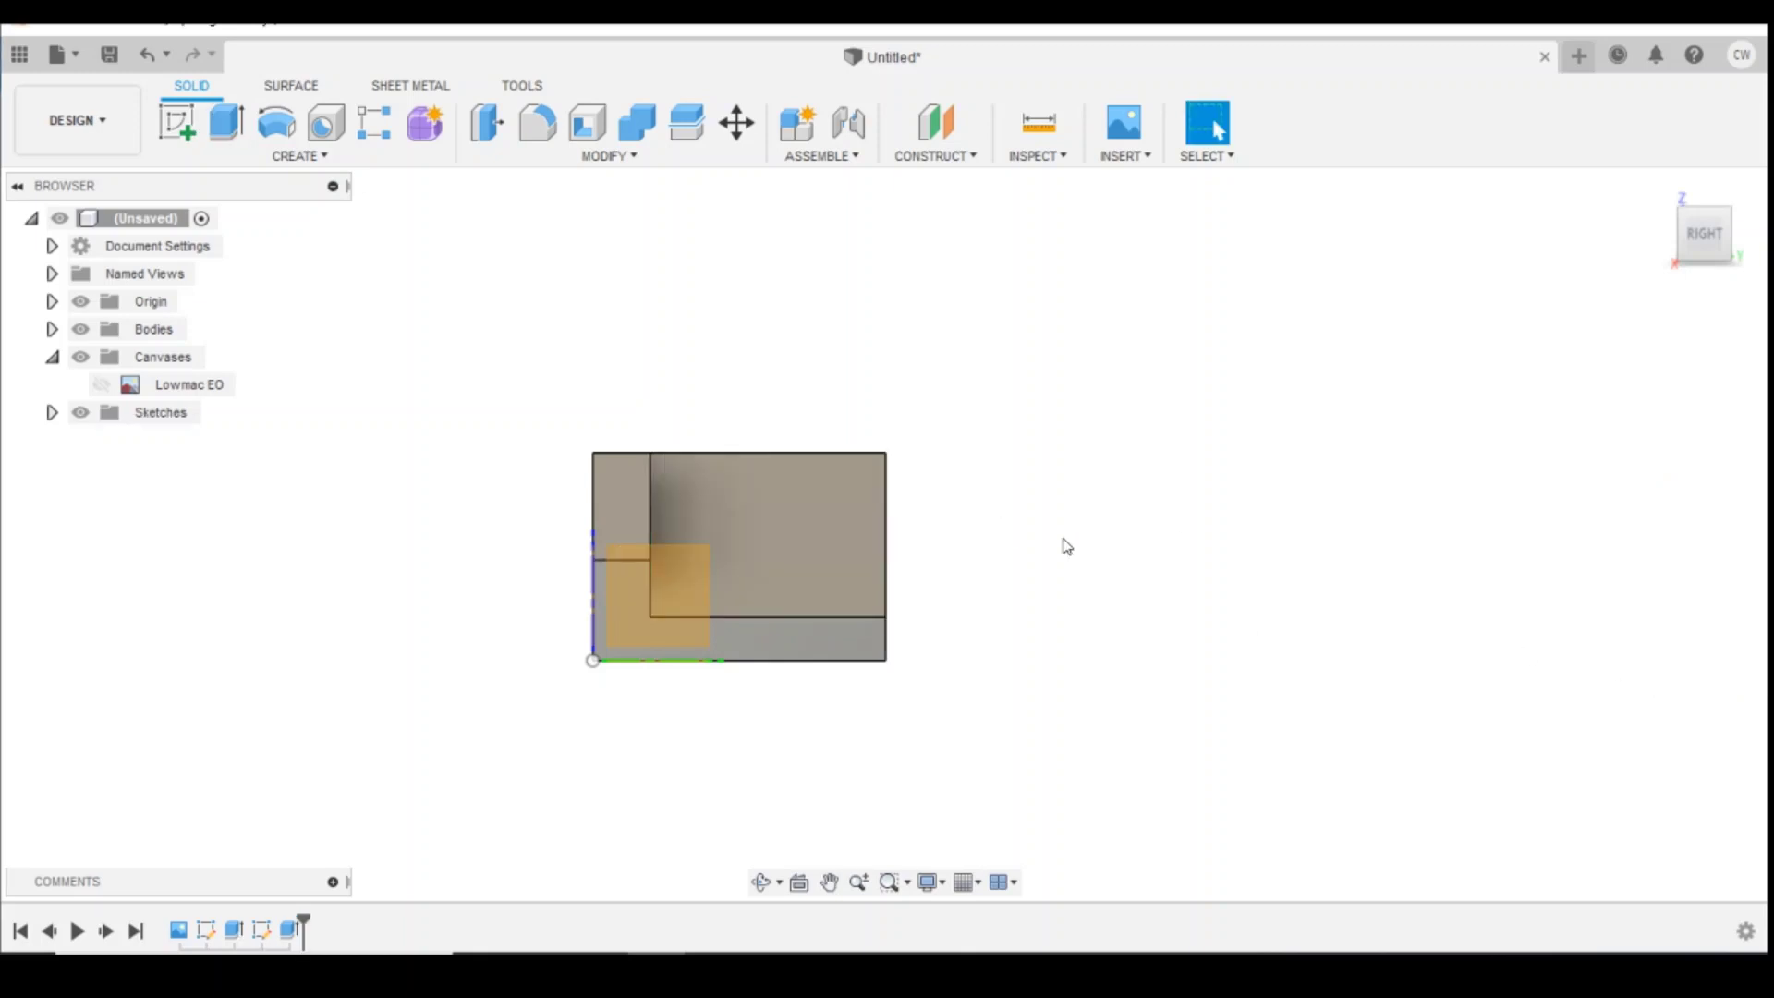
Step: Start a sketch on the body's front side face and prepare an Offset with chain selection turned off
{"action": "left_click_drag", "start_coordinate": [1695, 231], "coordinate": [1355, 348]}
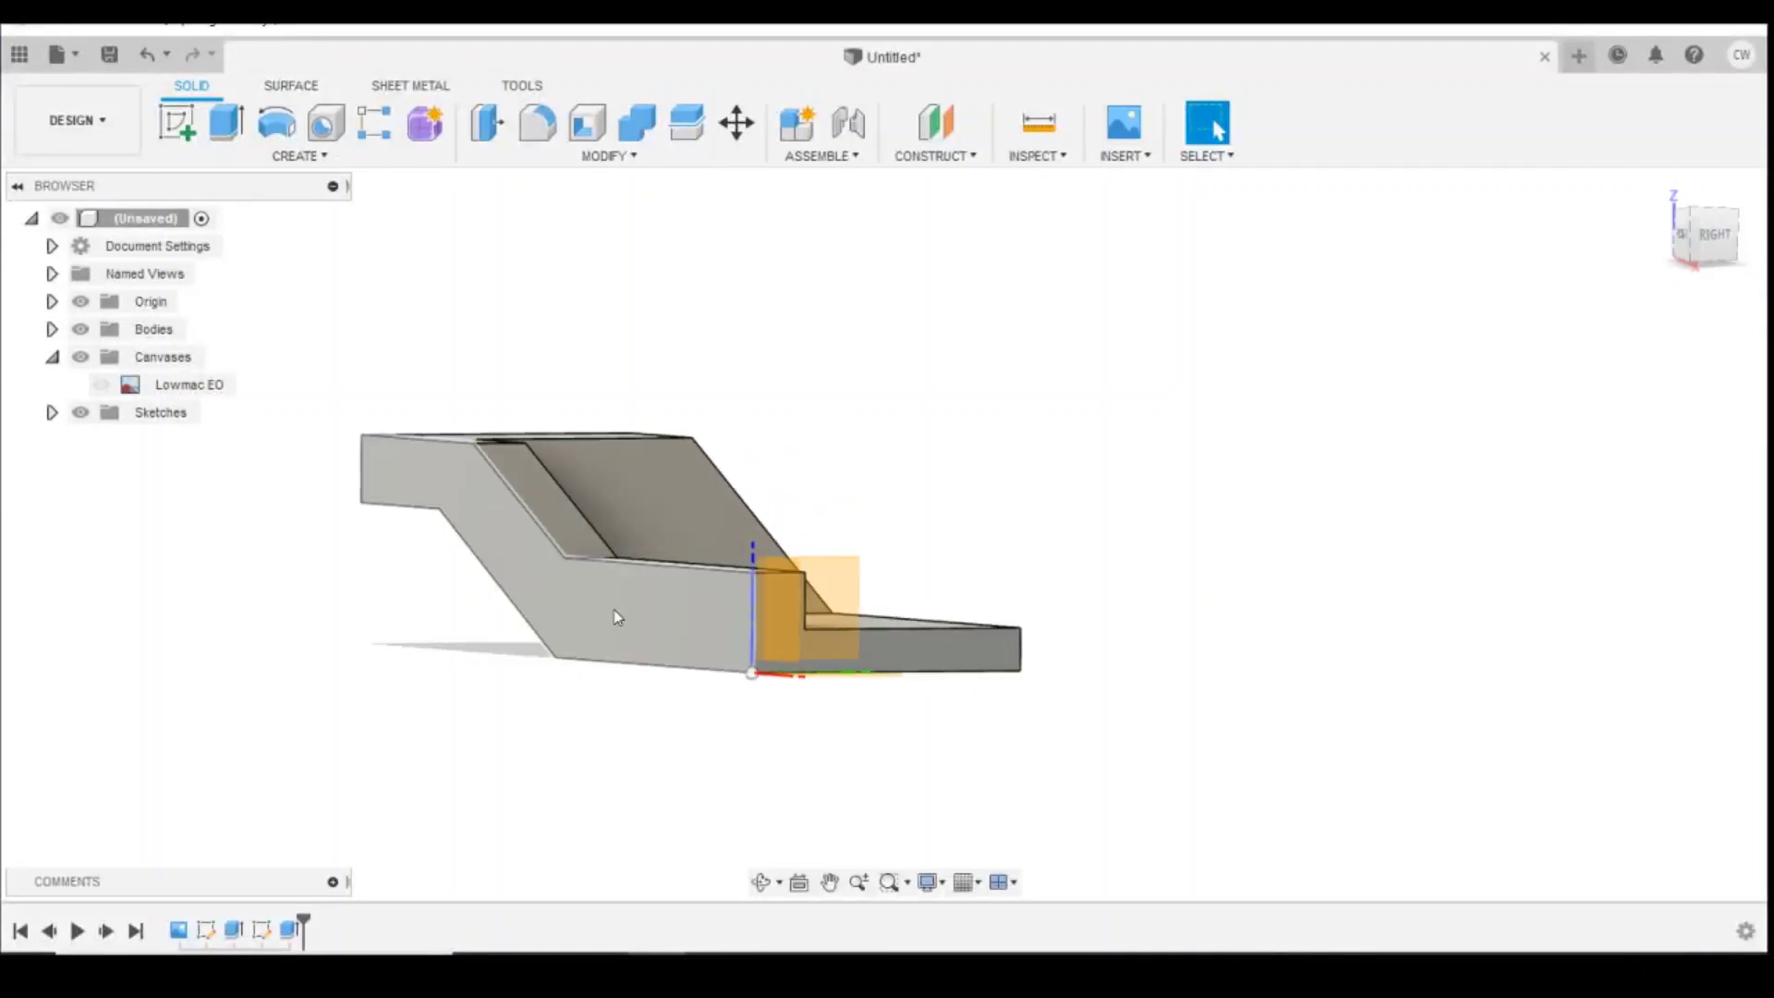
{"action": "left_click", "coordinate": [185, 128]}
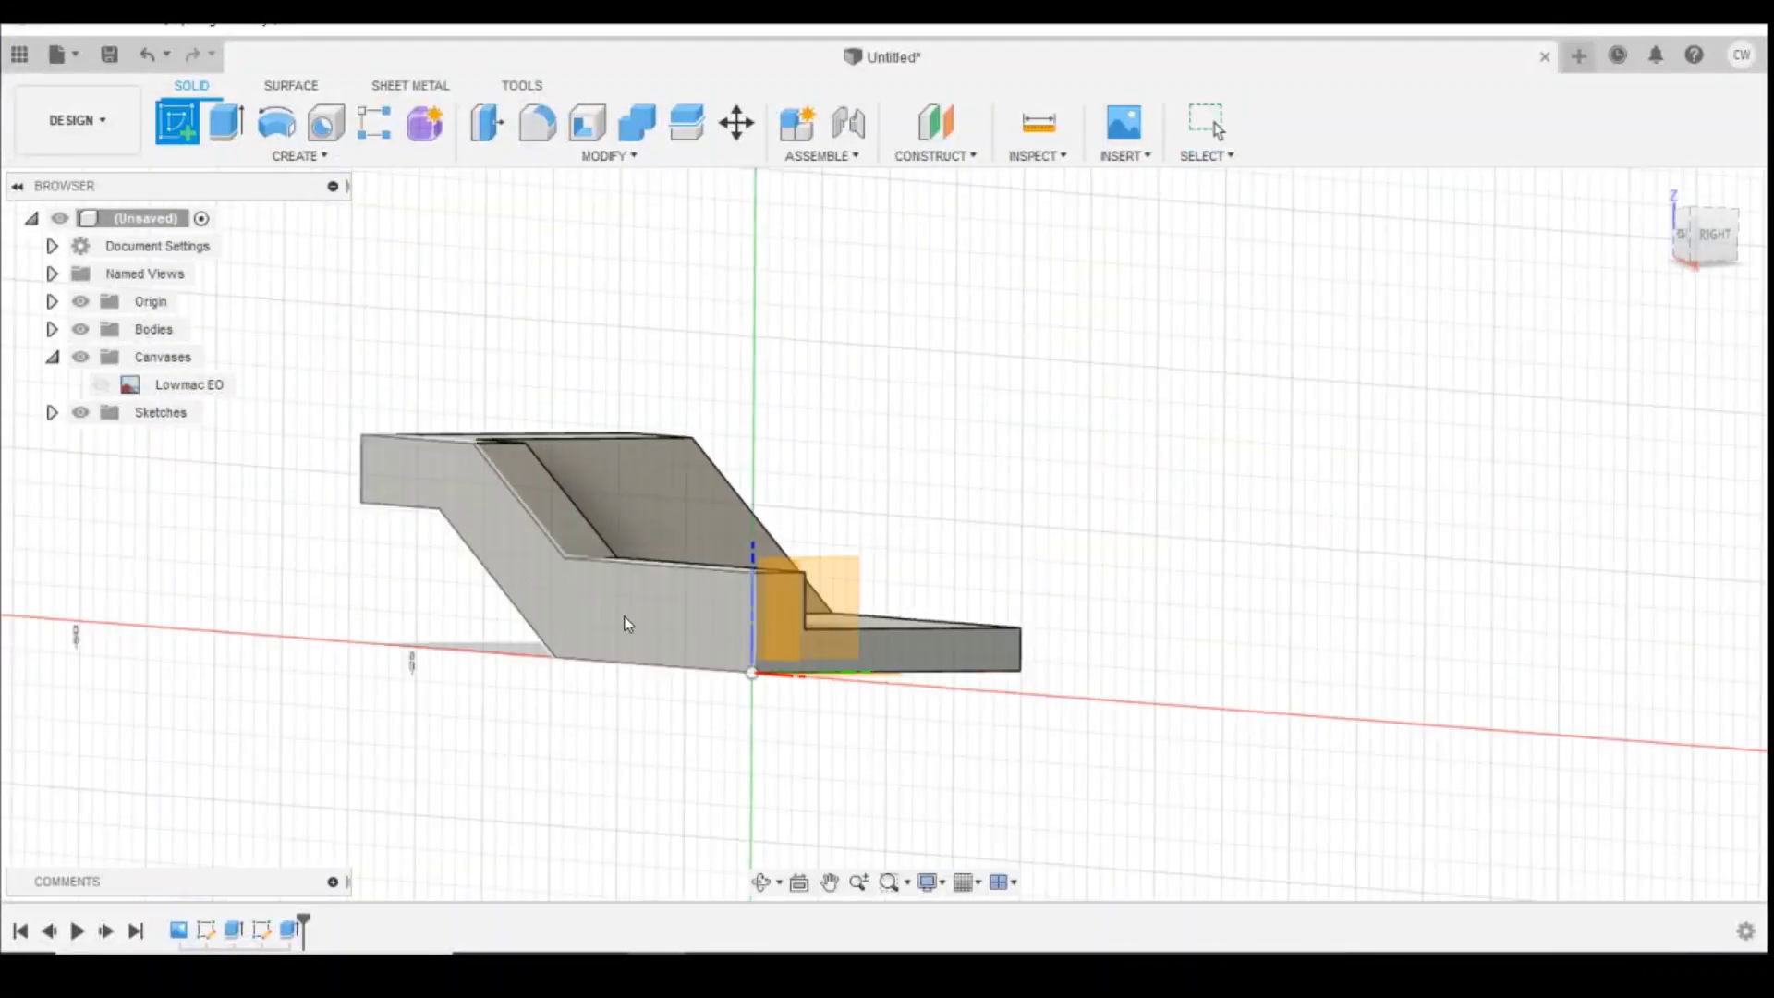
{"action": "left_click", "coordinate": [659, 645]}
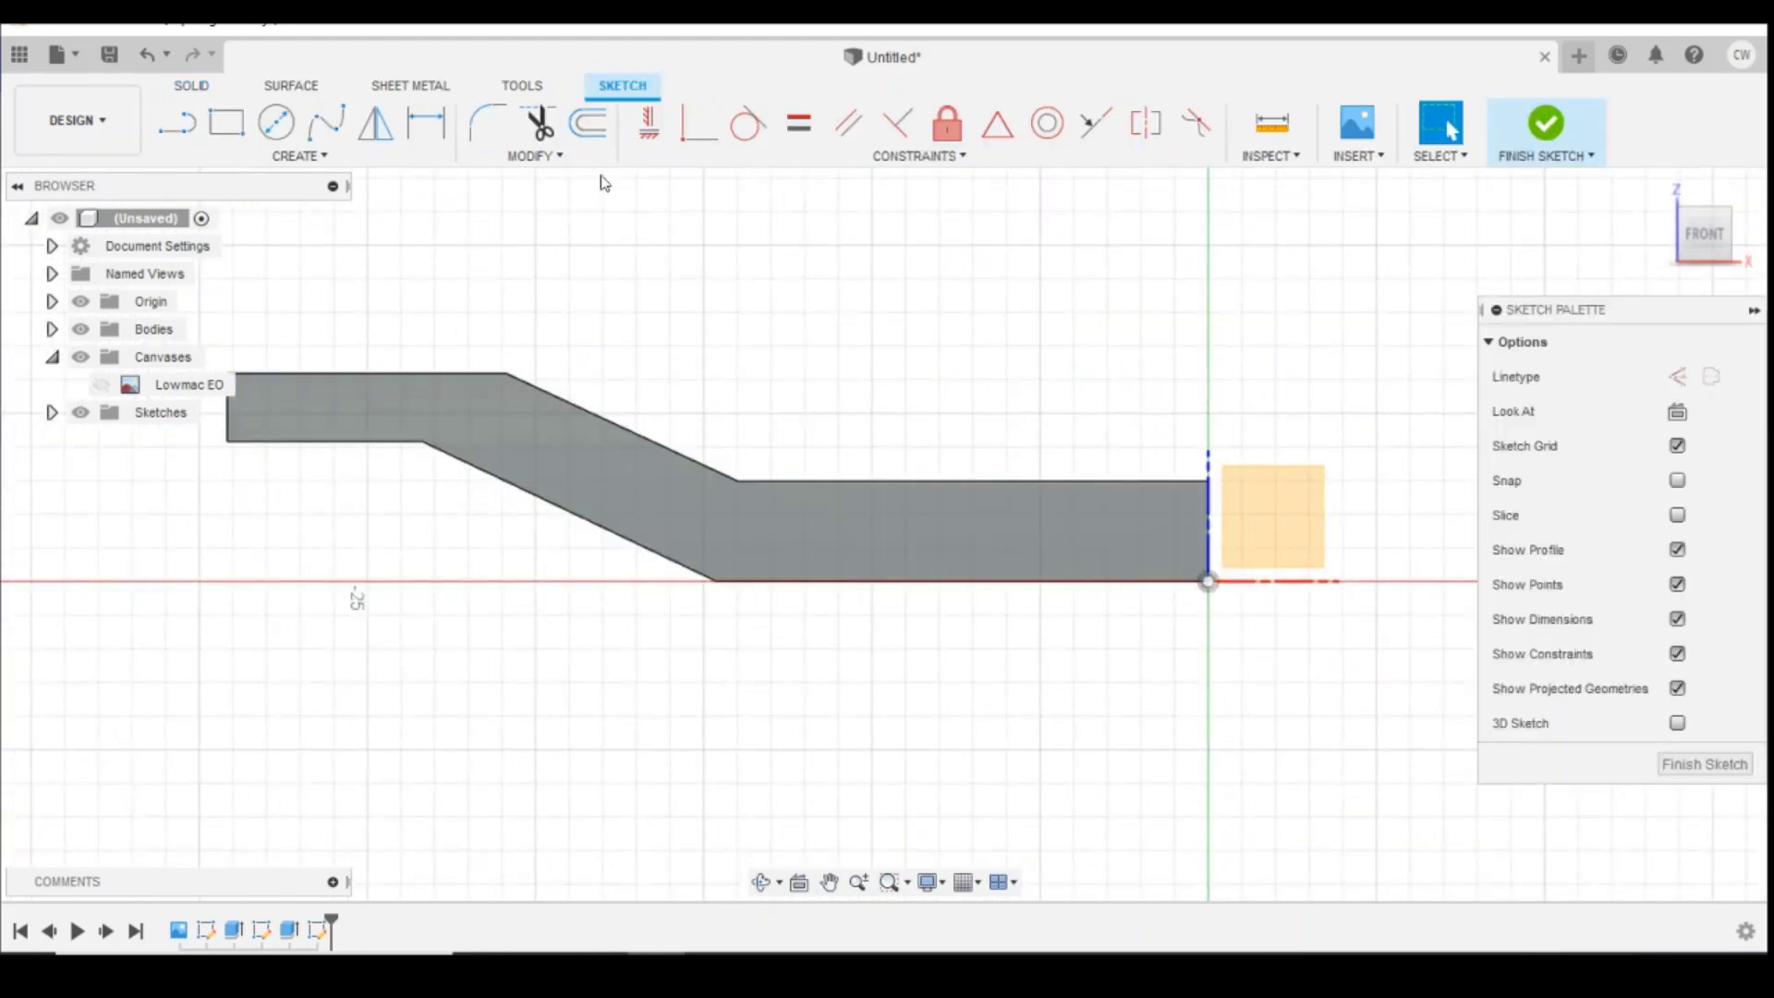
{"action": "left_click", "coordinate": [589, 123]}
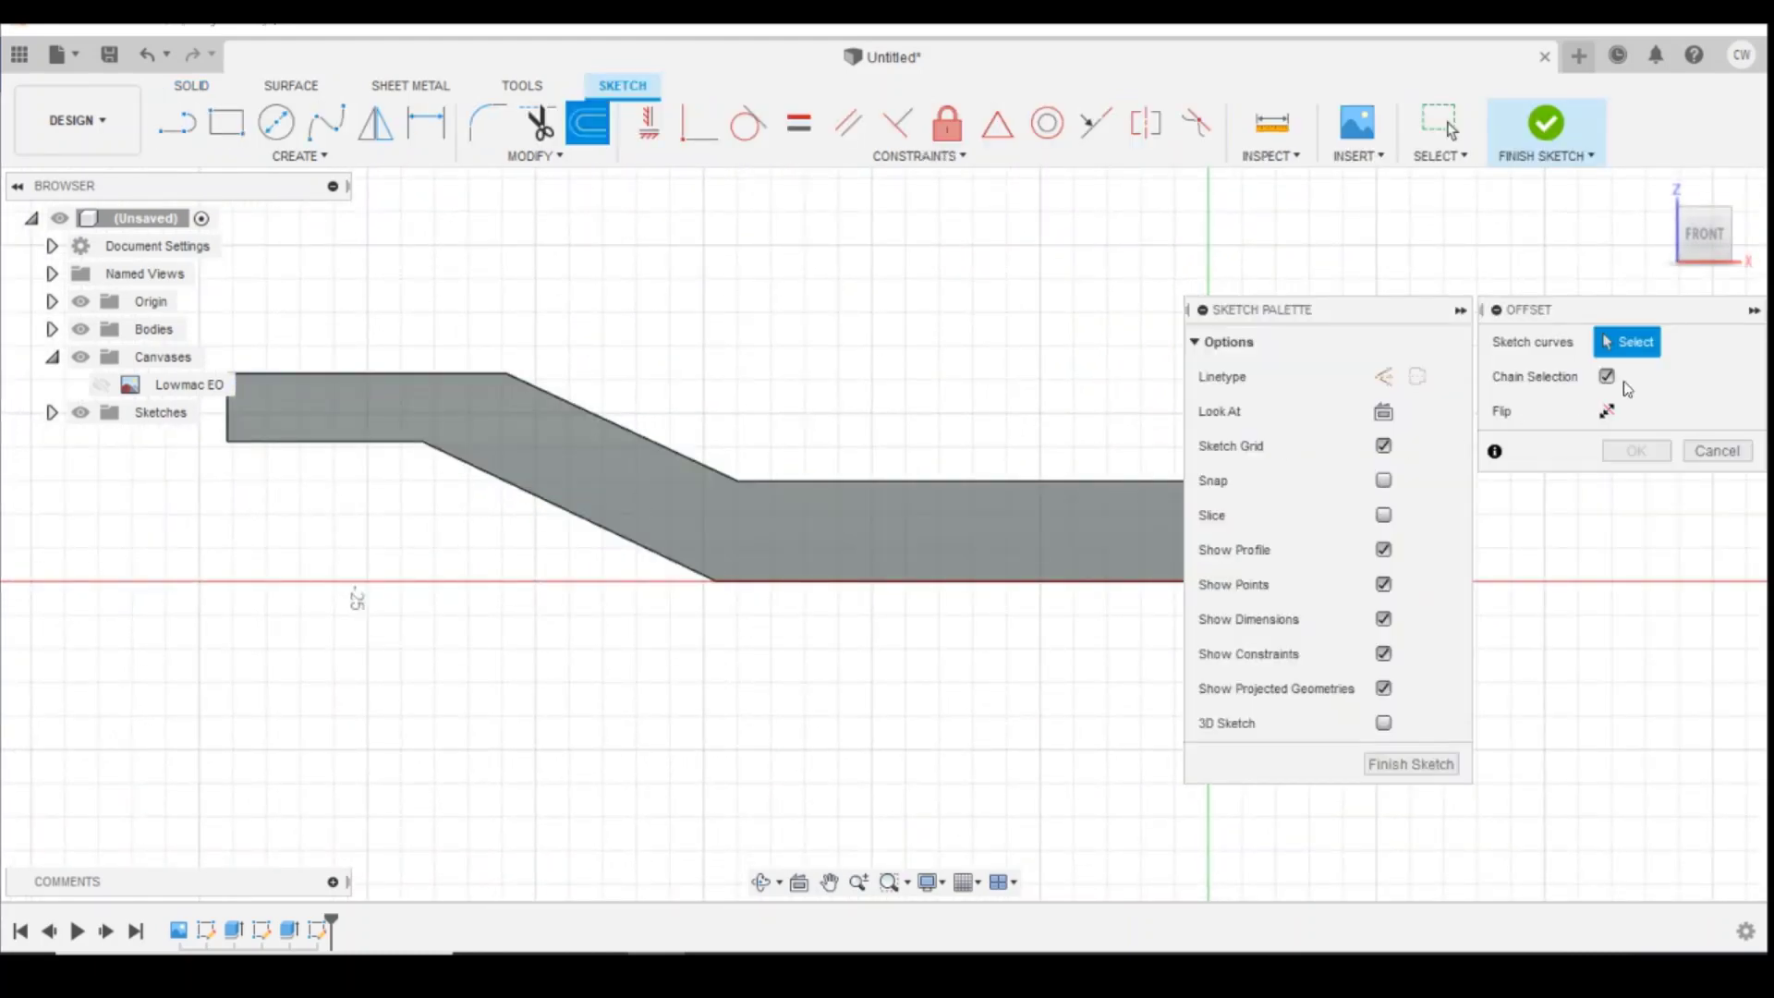
{"action": "scroll", "coordinate": [740, 499], "scroll_direction": "down", "scroll_amount": 3}
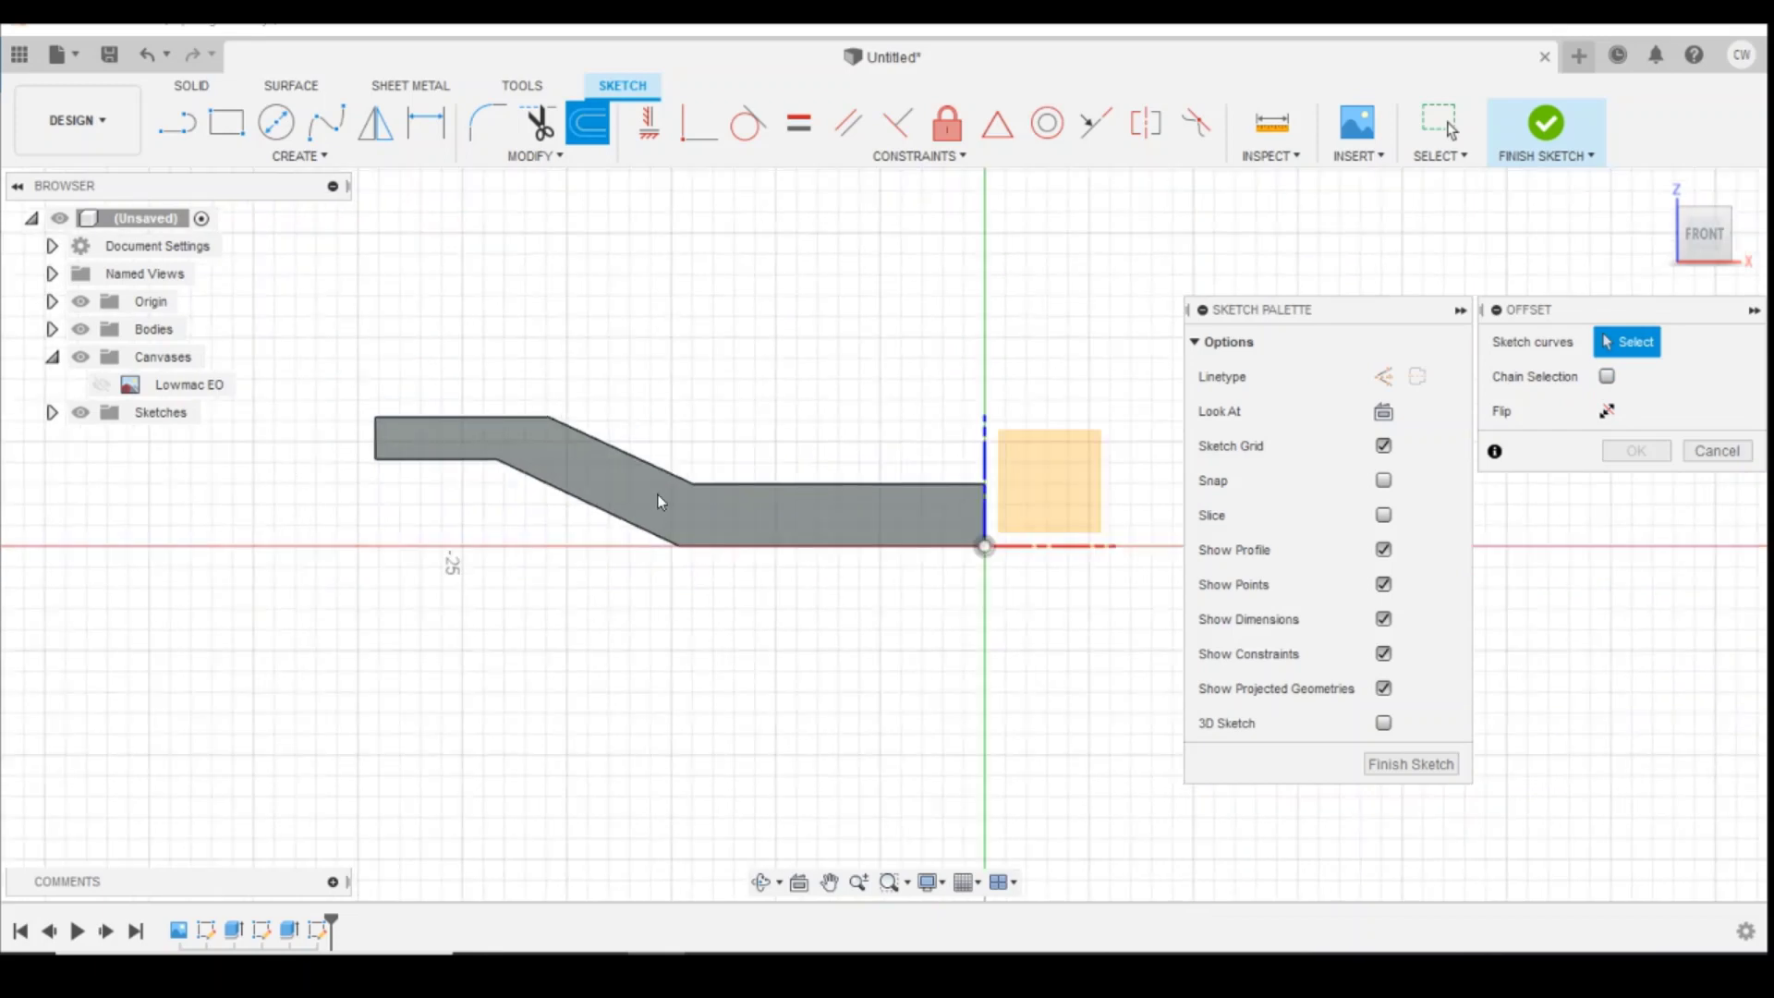
{"action": "scroll", "coordinate": [841, 512], "scroll_direction": "up", "scroll_amount": 2}
{"action": "scroll", "coordinate": [555, 573], "scroll_direction": "down", "scroll_amount": 2}
{"action": "scroll", "coordinate": [495, 567], "scroll_direction": "up", "scroll_amount": 2}
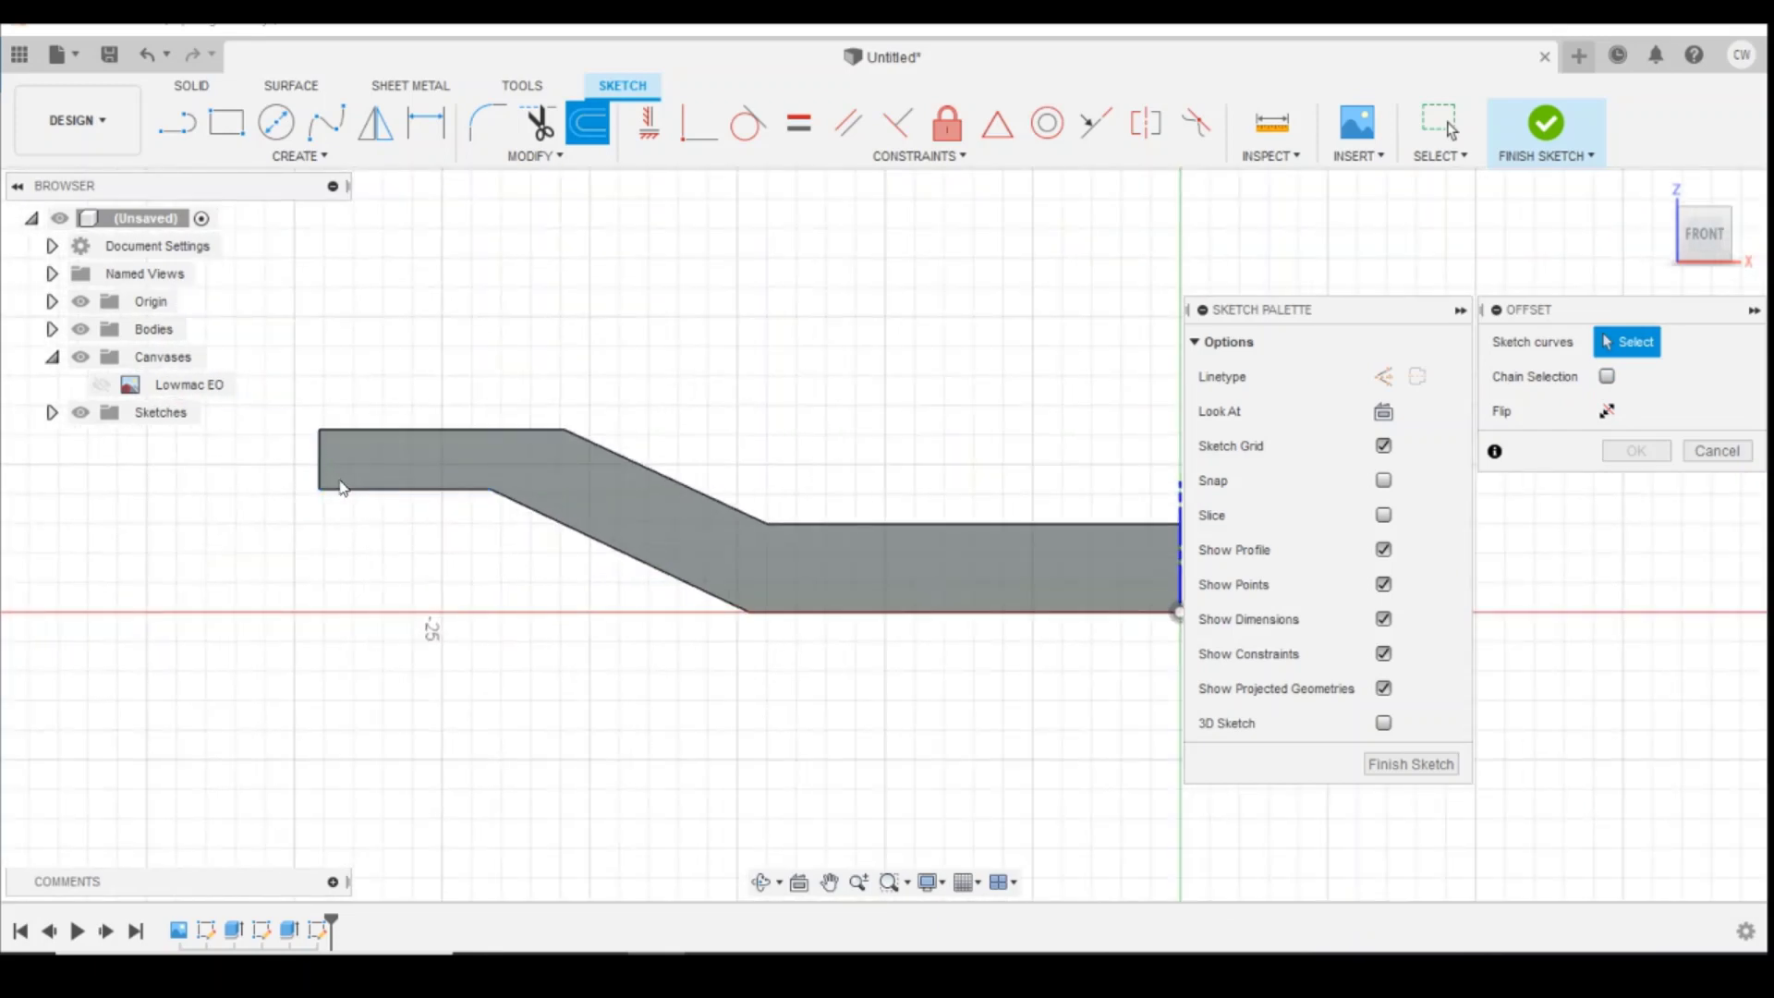
Step: Offset the front face's outer end edge and its three upper edges inward by -0.6 mm
{"action": "left_click", "coordinate": [379, 430]}
{"action": "left_click", "coordinate": [667, 478]}
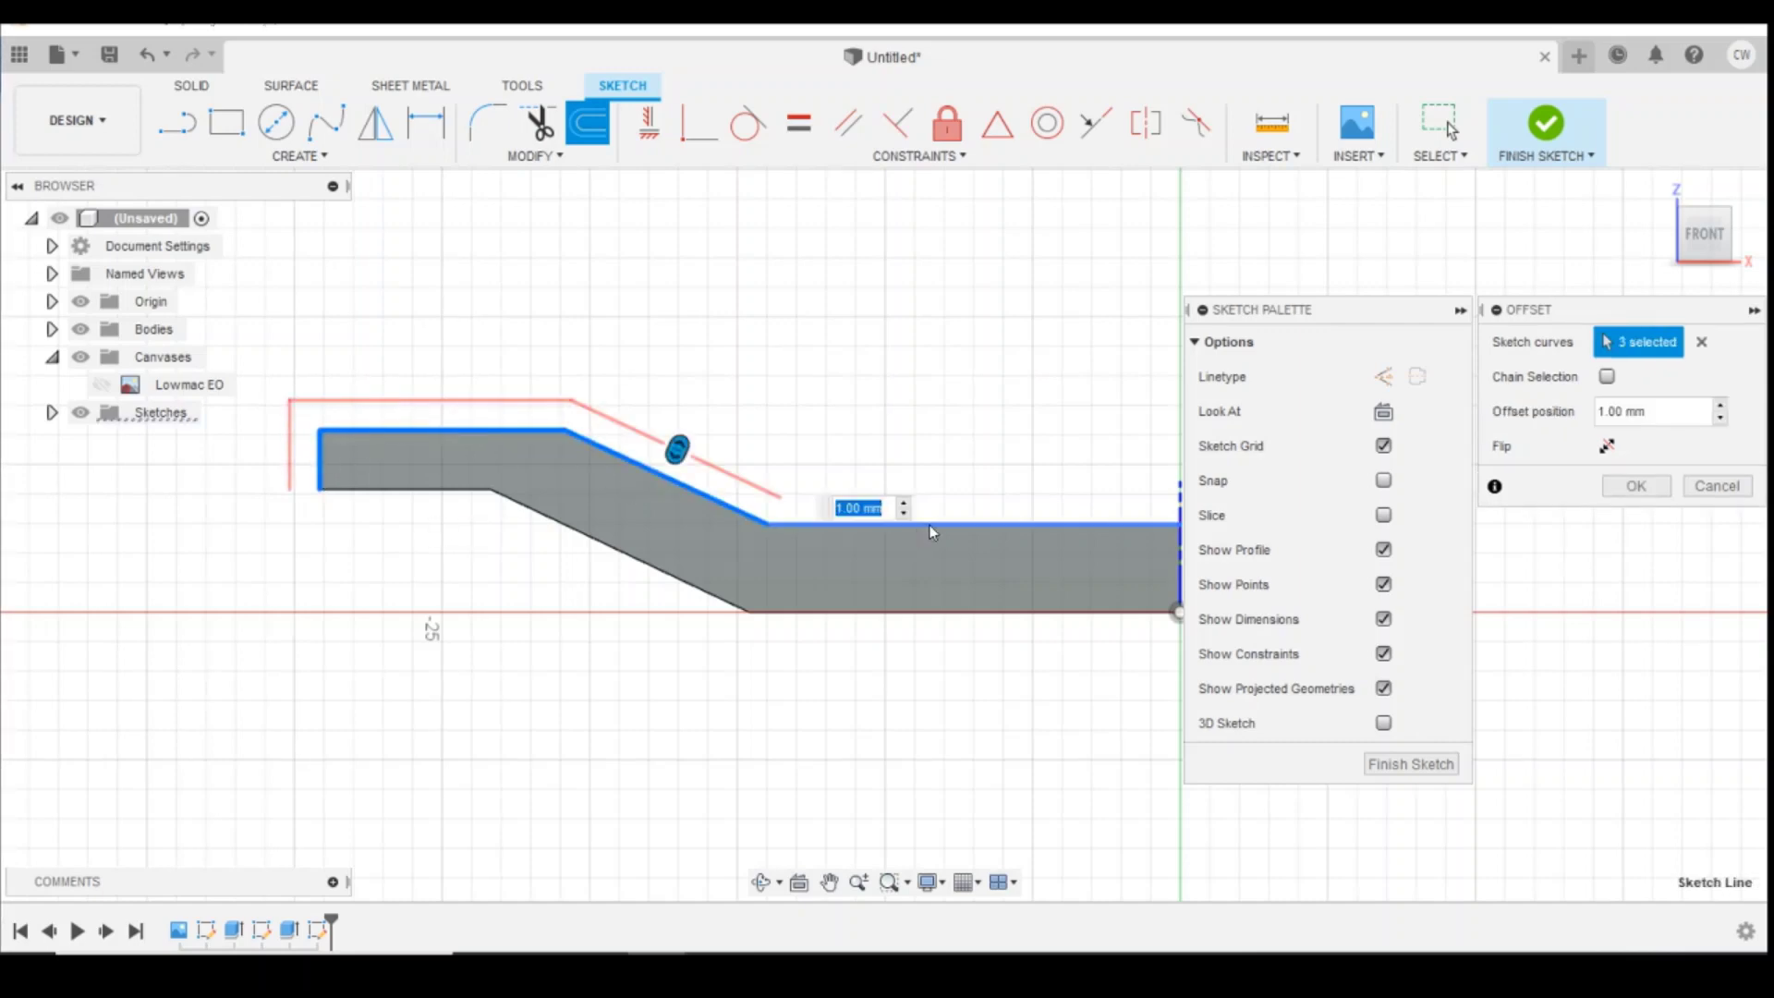
{"action": "left_click", "coordinate": [929, 524]}
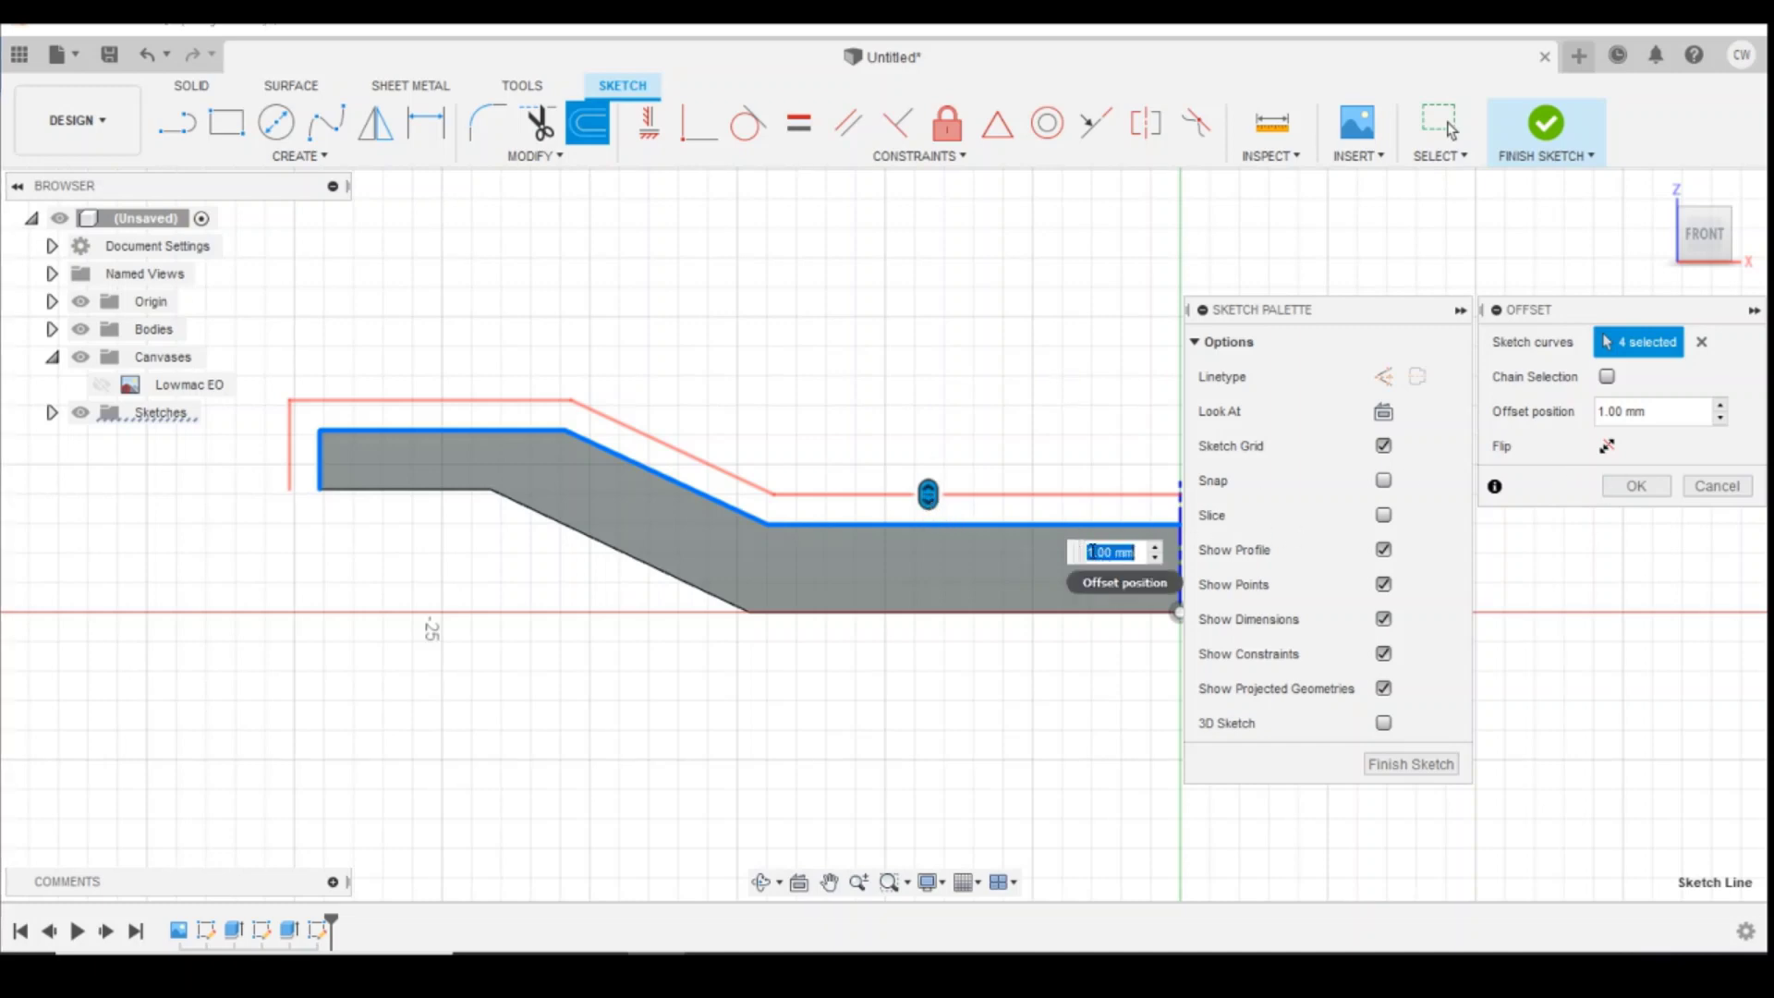
{"action": "type", "text": "-"}
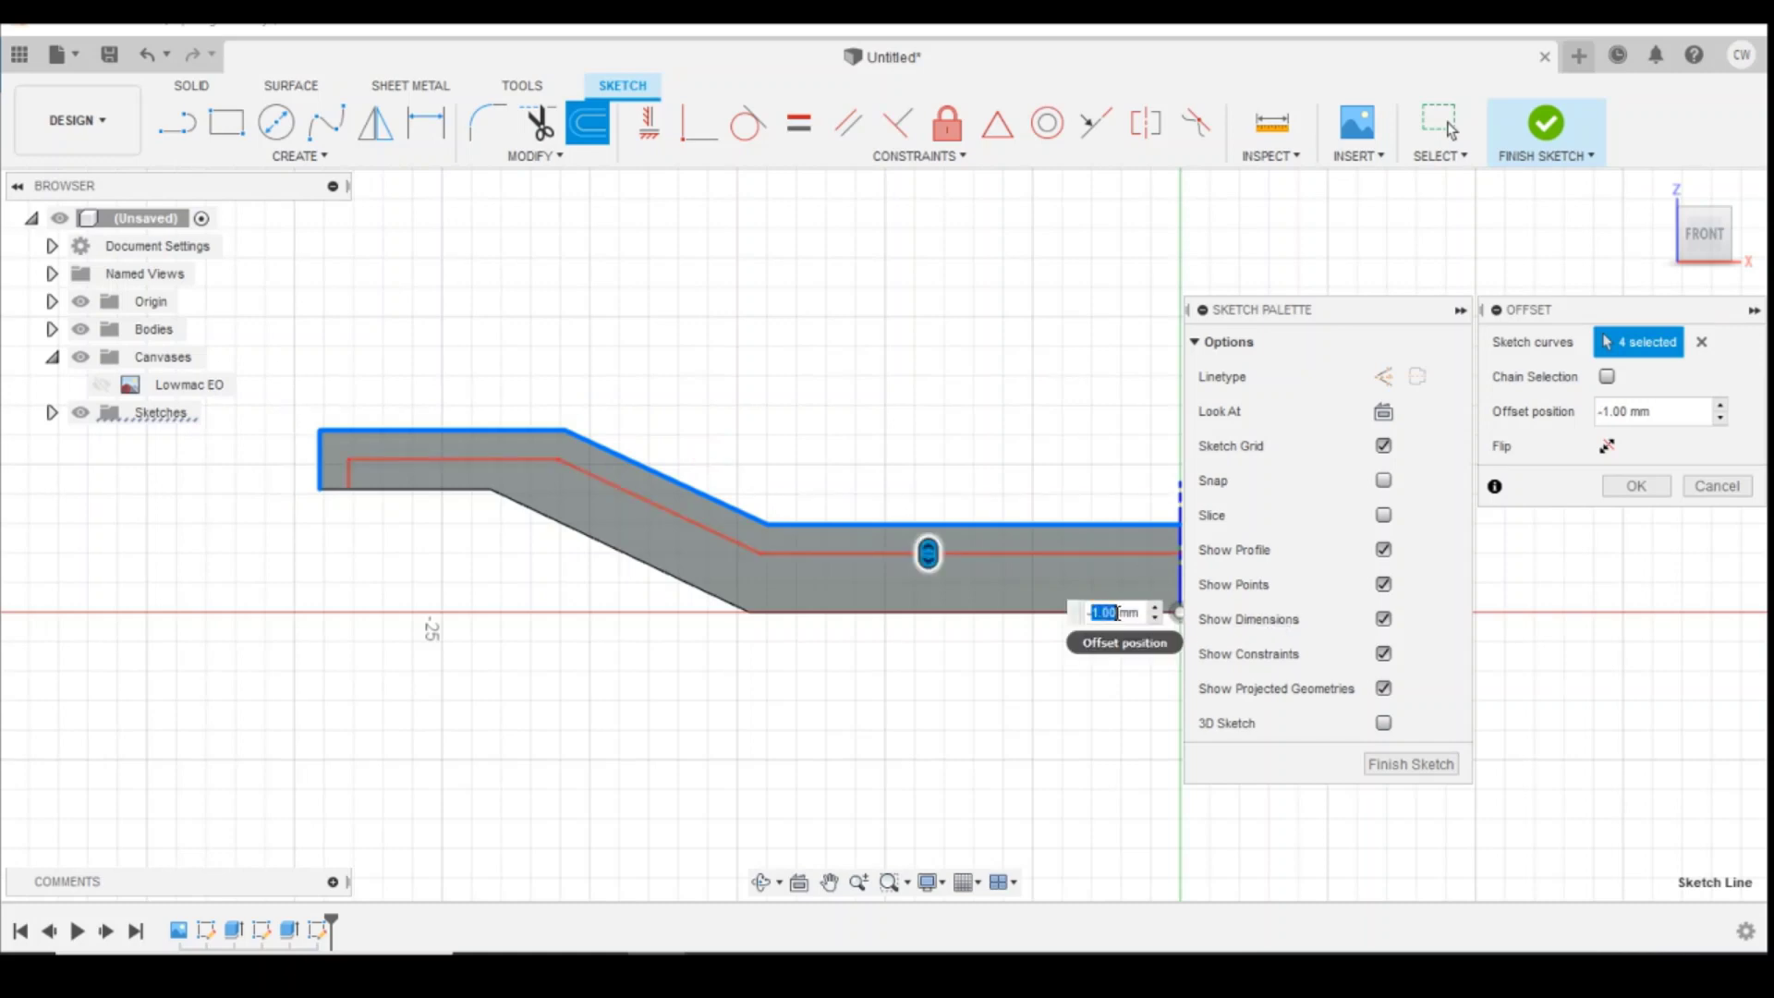
{"action": "left_click_drag", "start_coordinate": [1118, 613], "coordinate": [1245, 612]}
{"action": "type", "text": "-0"}
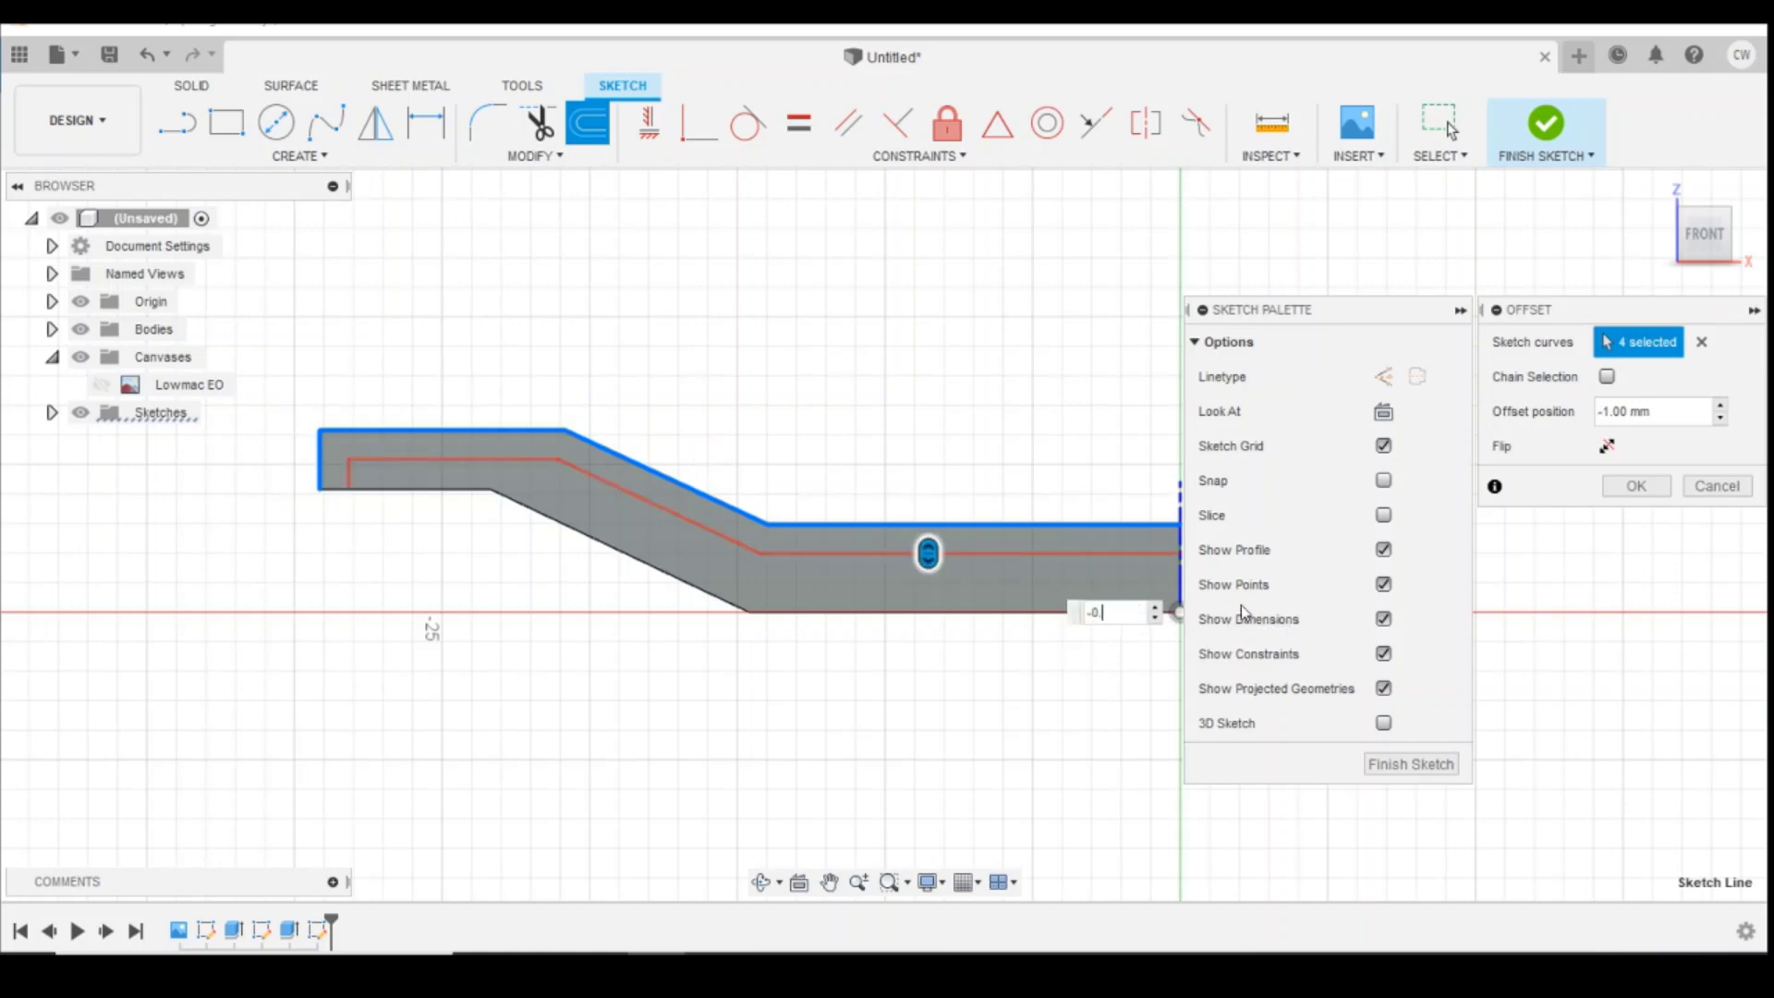
{"action": "type", "text": ".8"}
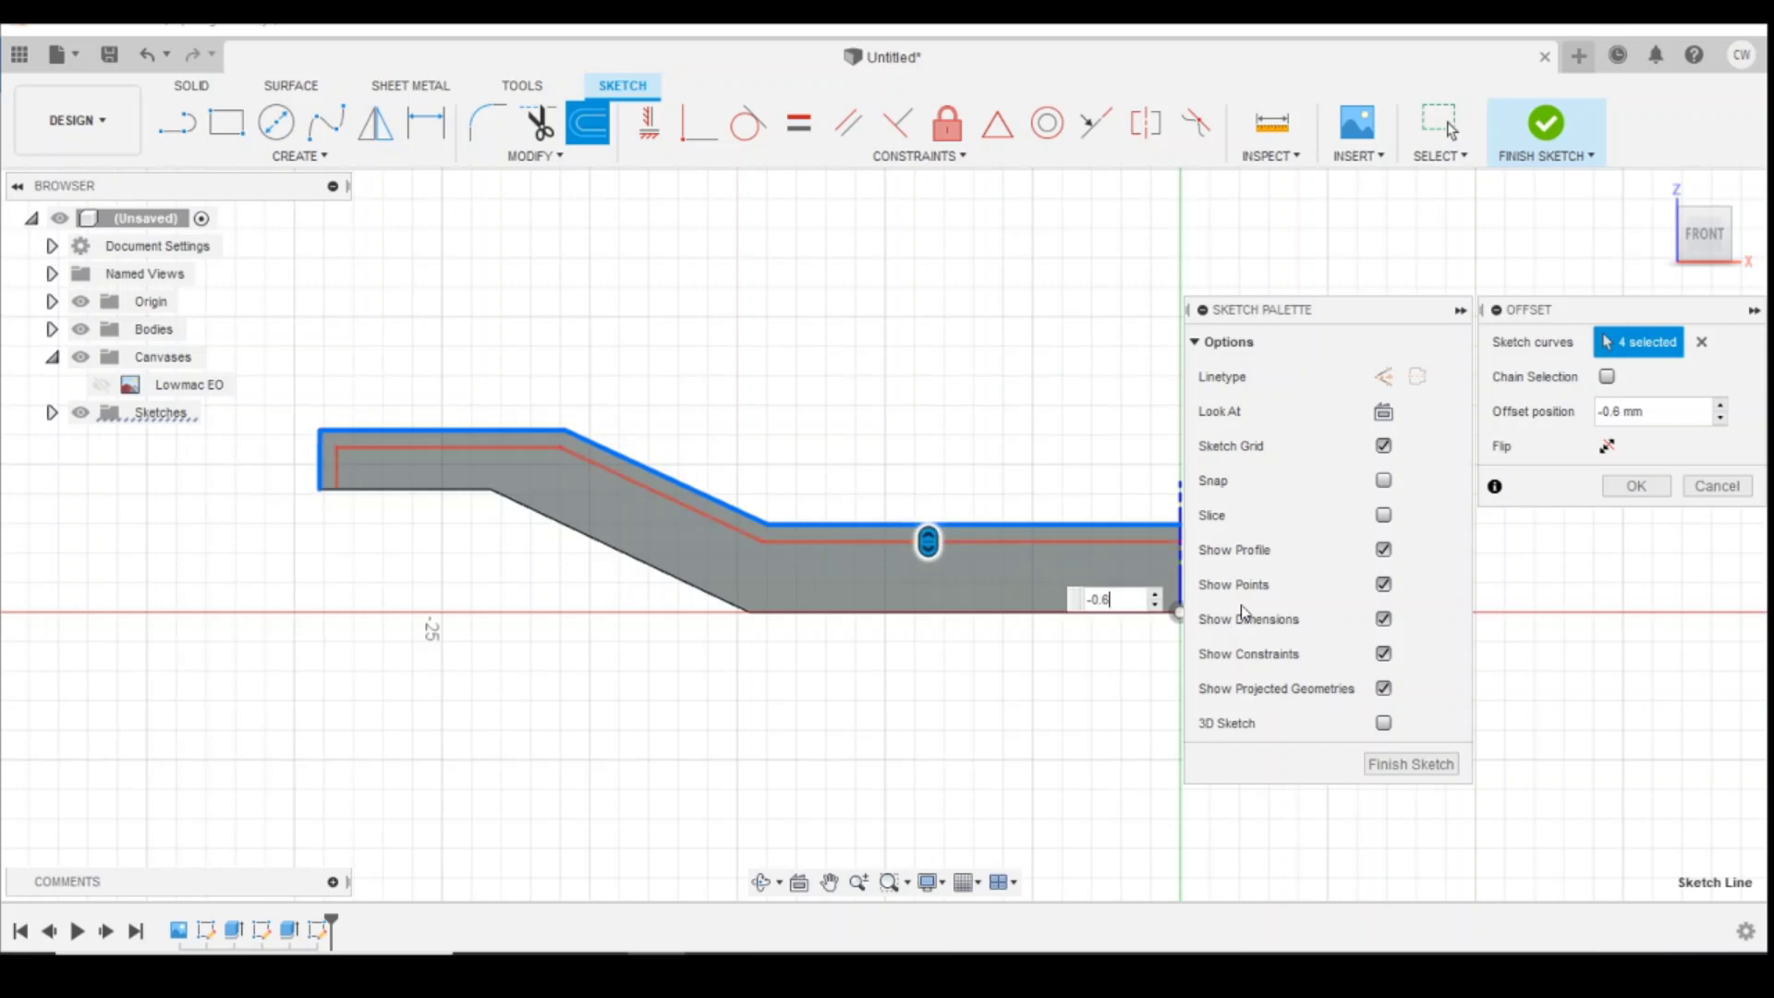
{"action": "key", "text": "Return"}
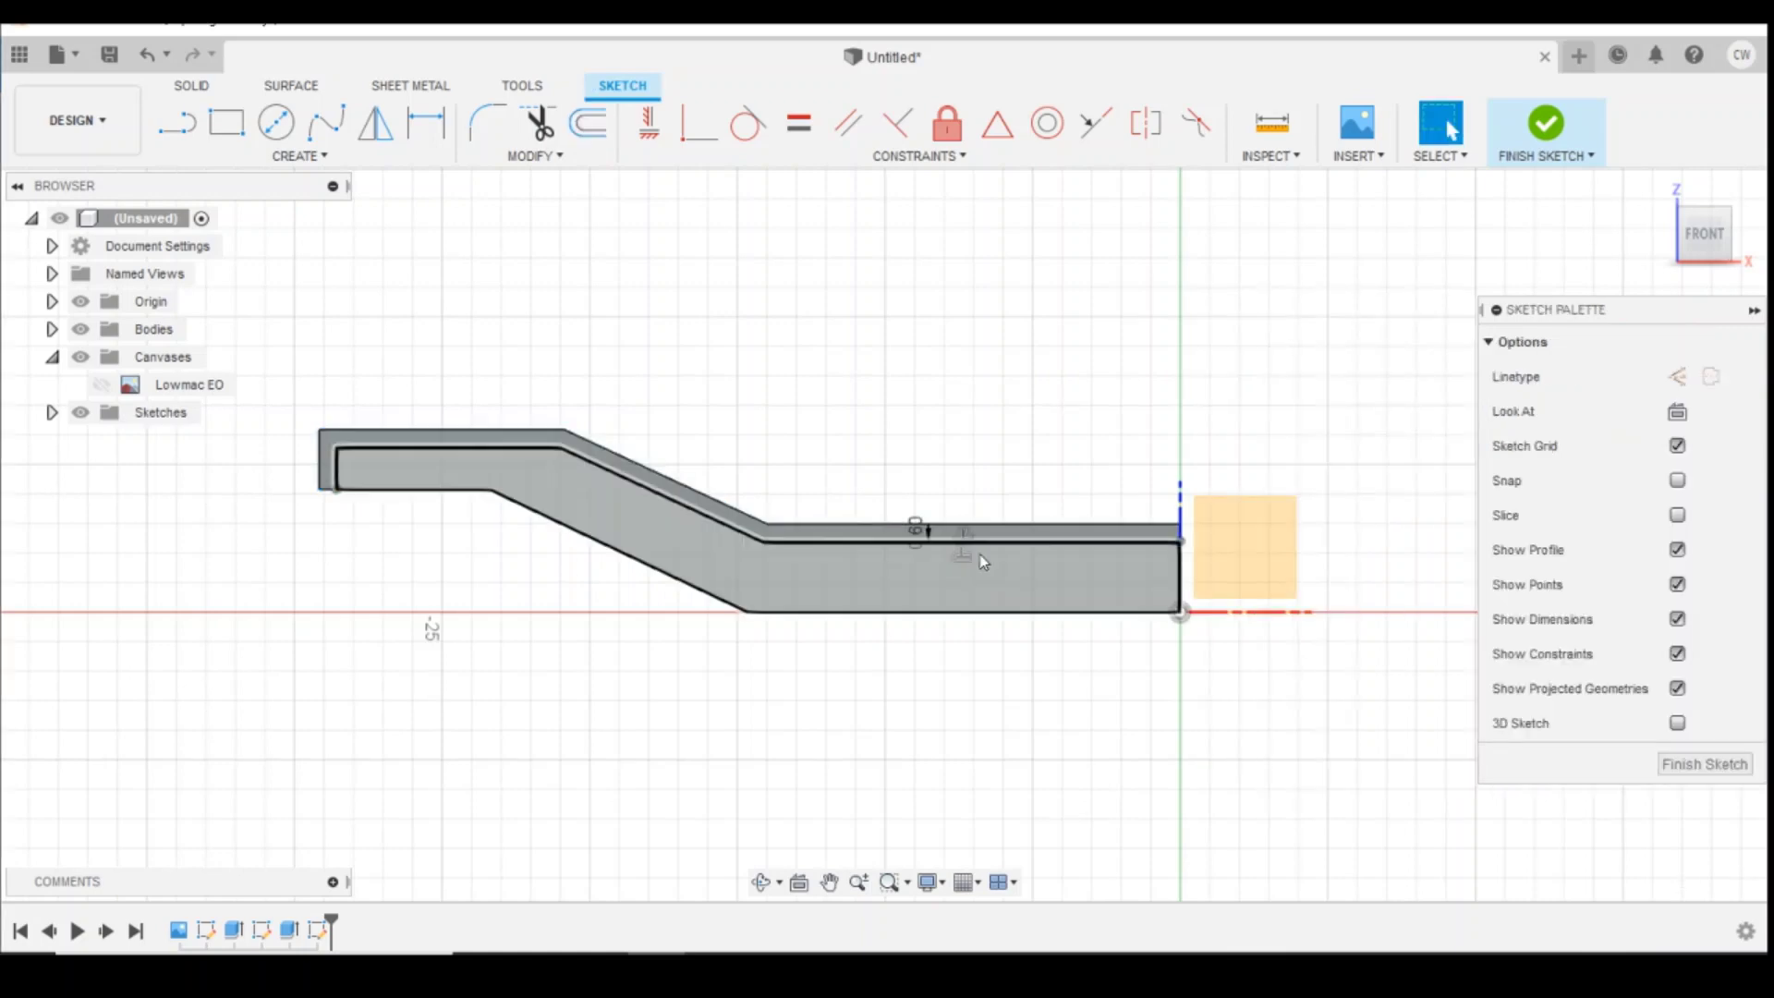
Step: Extrude the profile enclosed by the offset lines as a shallow cut into the body's front side
{"action": "left_click", "coordinate": [889, 582]}
{"action": "right_click", "coordinate": [890, 582]}
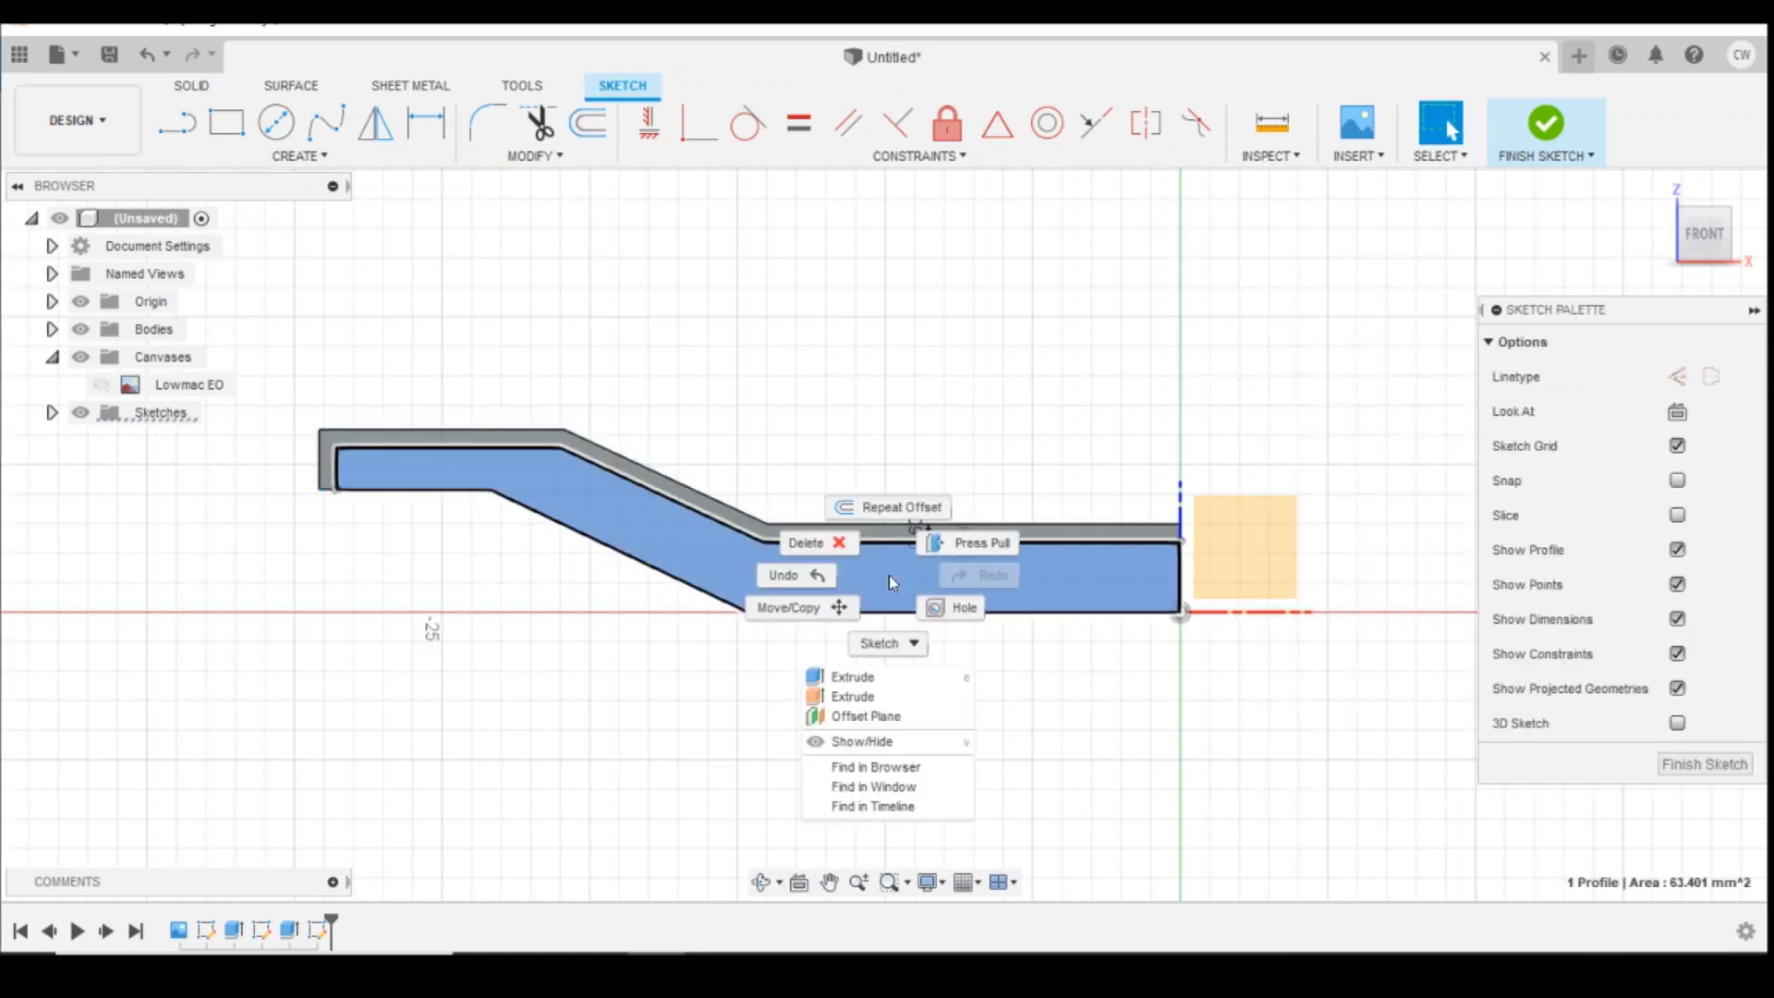
{"action": "left_click", "coordinate": [961, 672]}
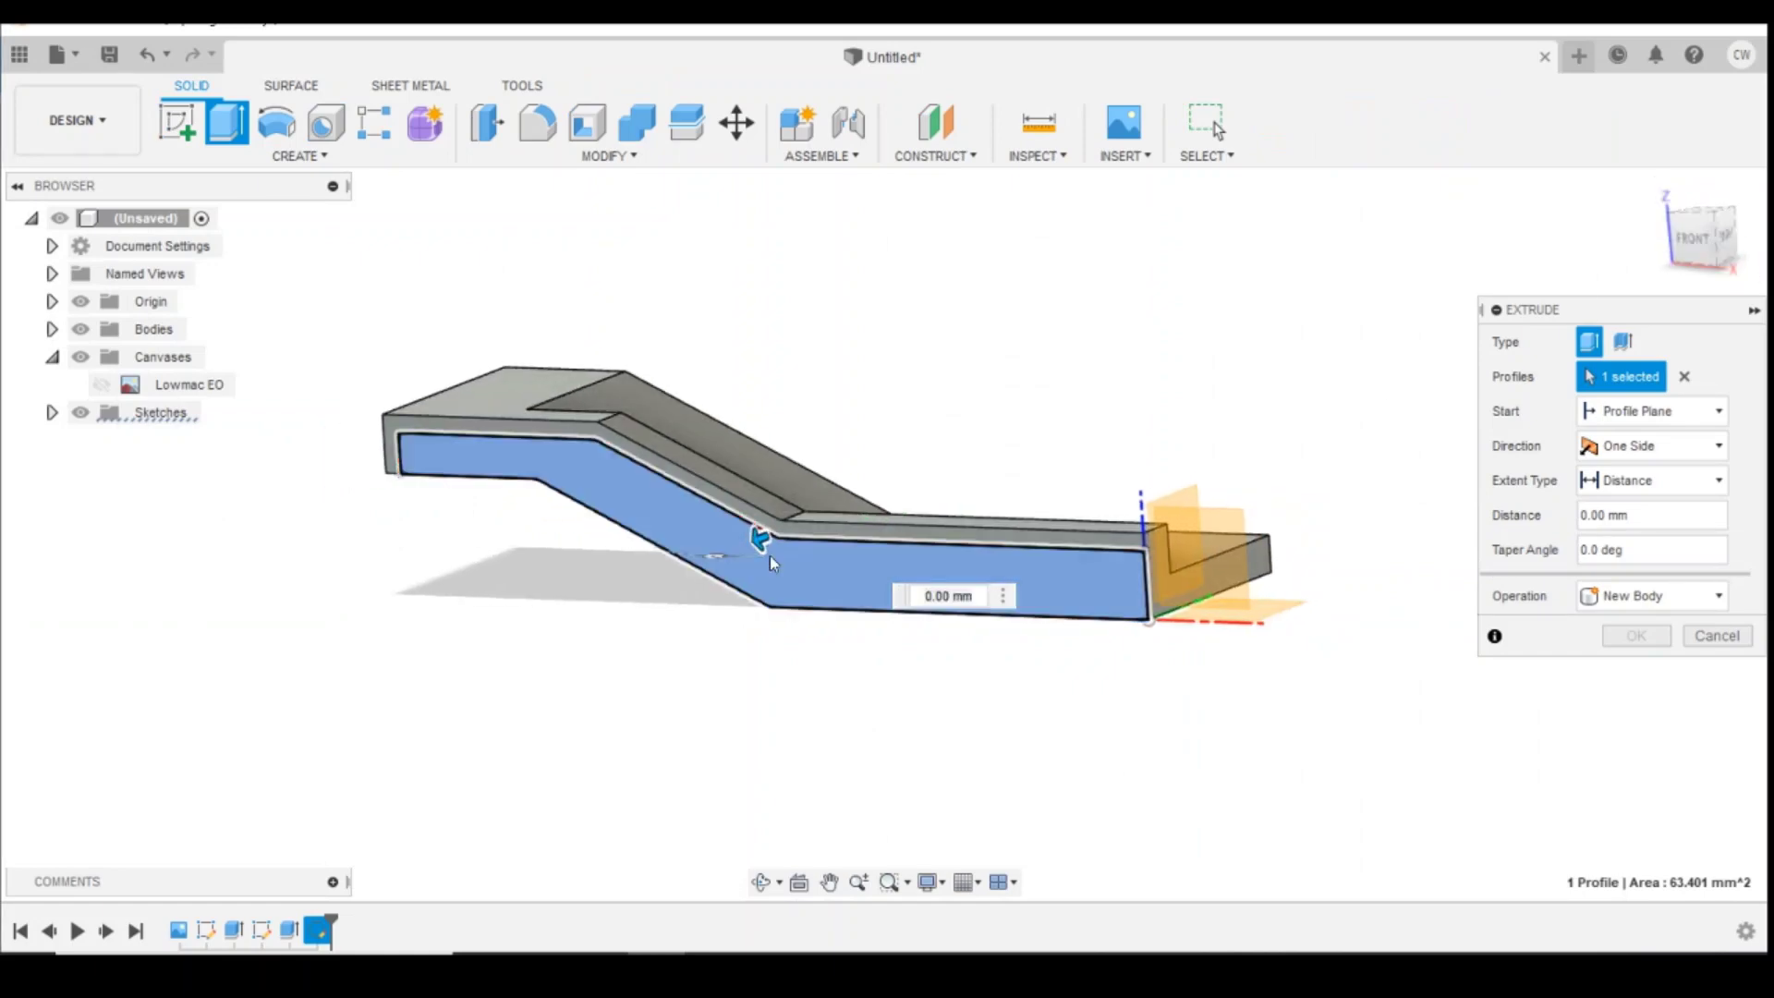
{"action": "left_click", "coordinate": [1726, 248]}
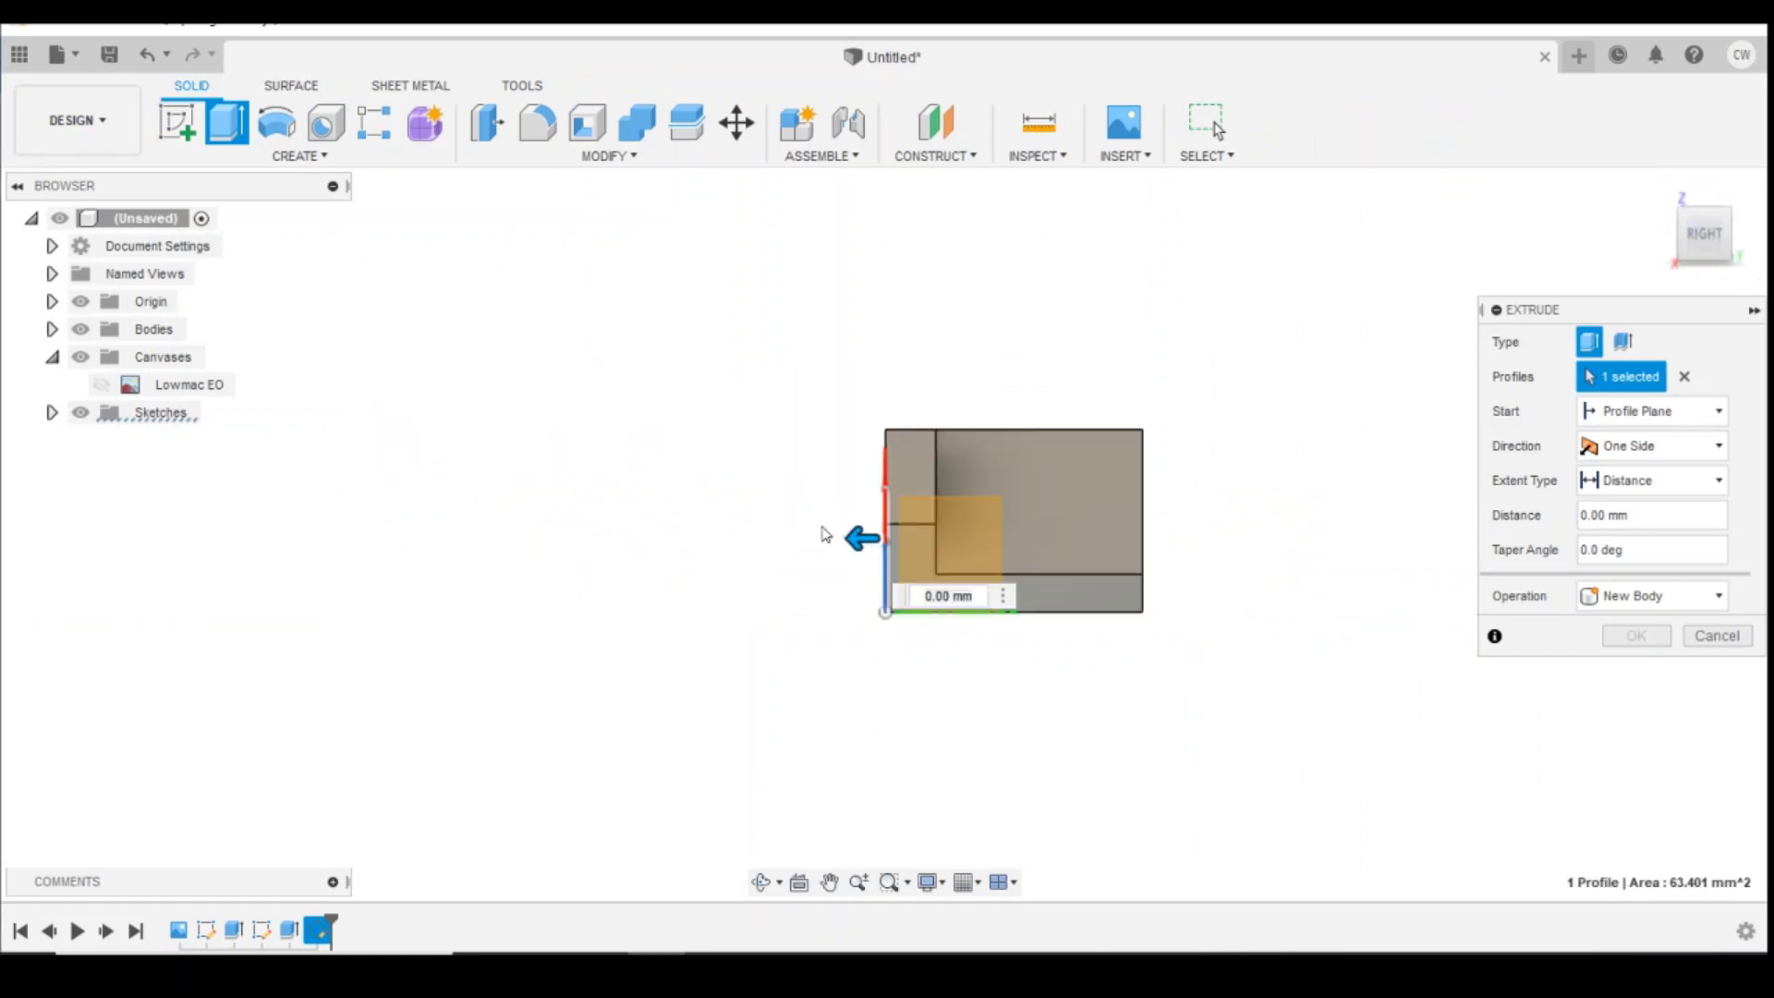
{"action": "left_click_drag", "start_coordinate": [865, 546], "coordinate": [869, 552]}
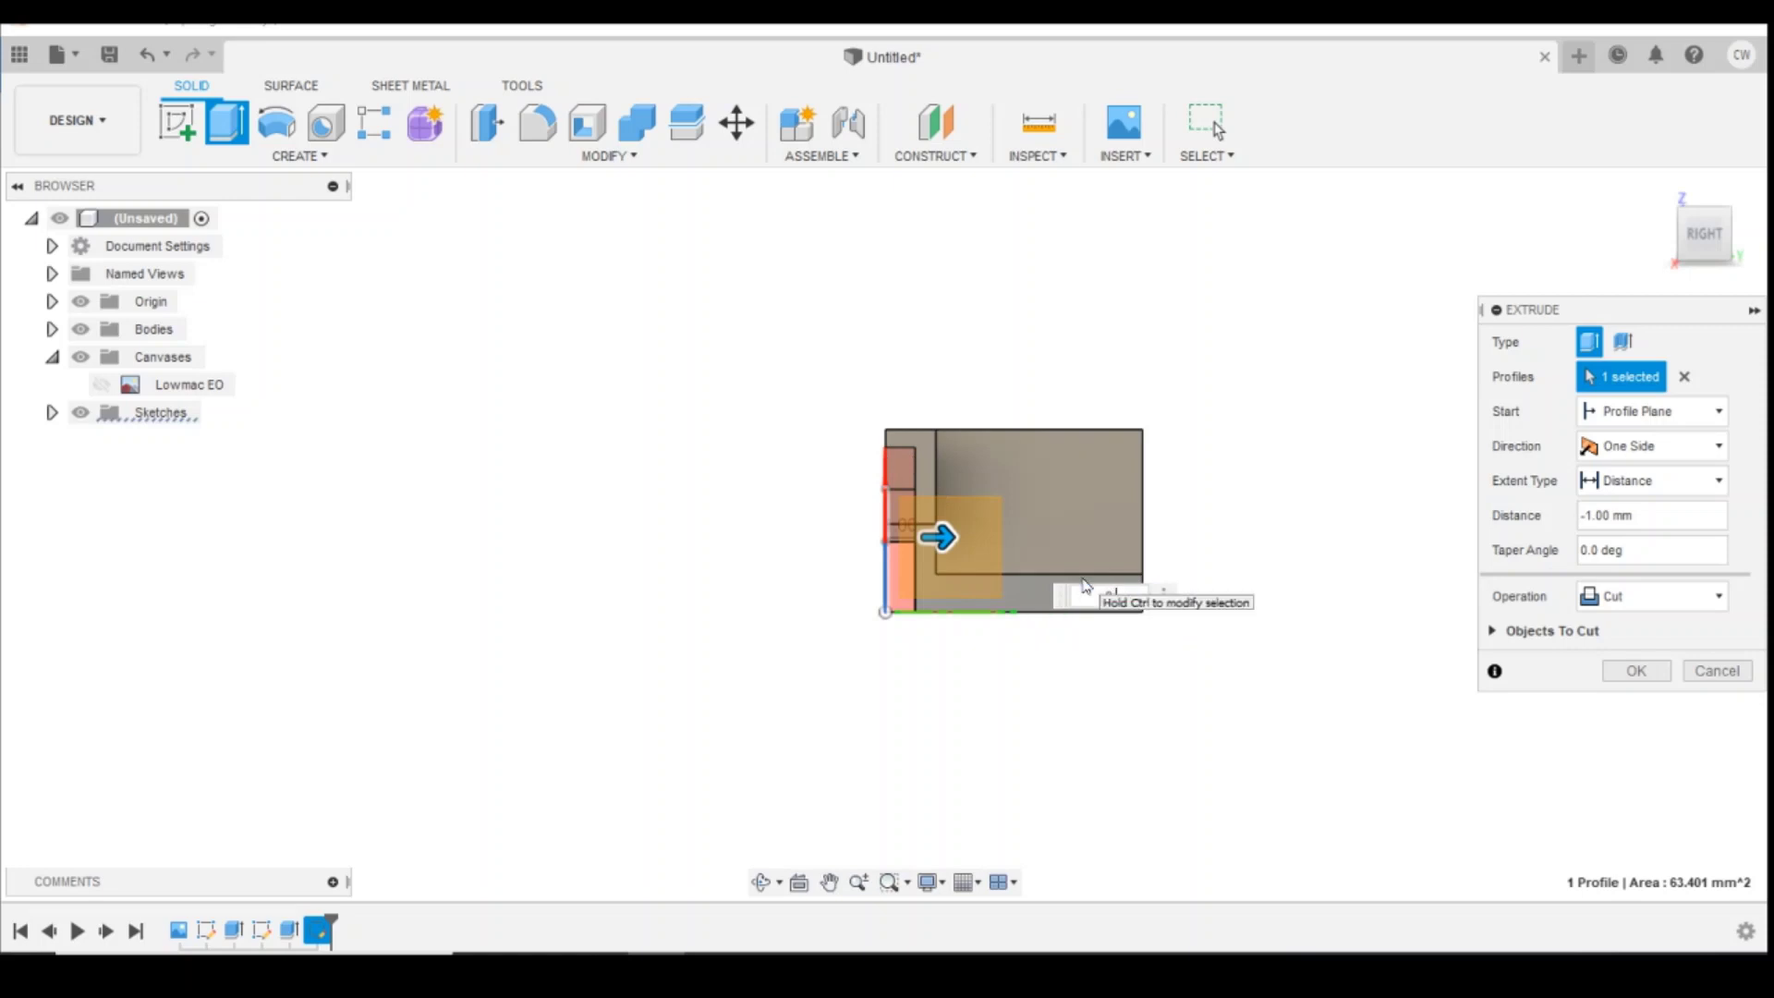
{"action": "key", "text": "Return"}
Step: Check the width of the side wall's top edge at the origin end and examine the recess from several angles
{"action": "scroll", "coordinate": [982, 607], "scroll_direction": "up", "scroll_amount": 3}
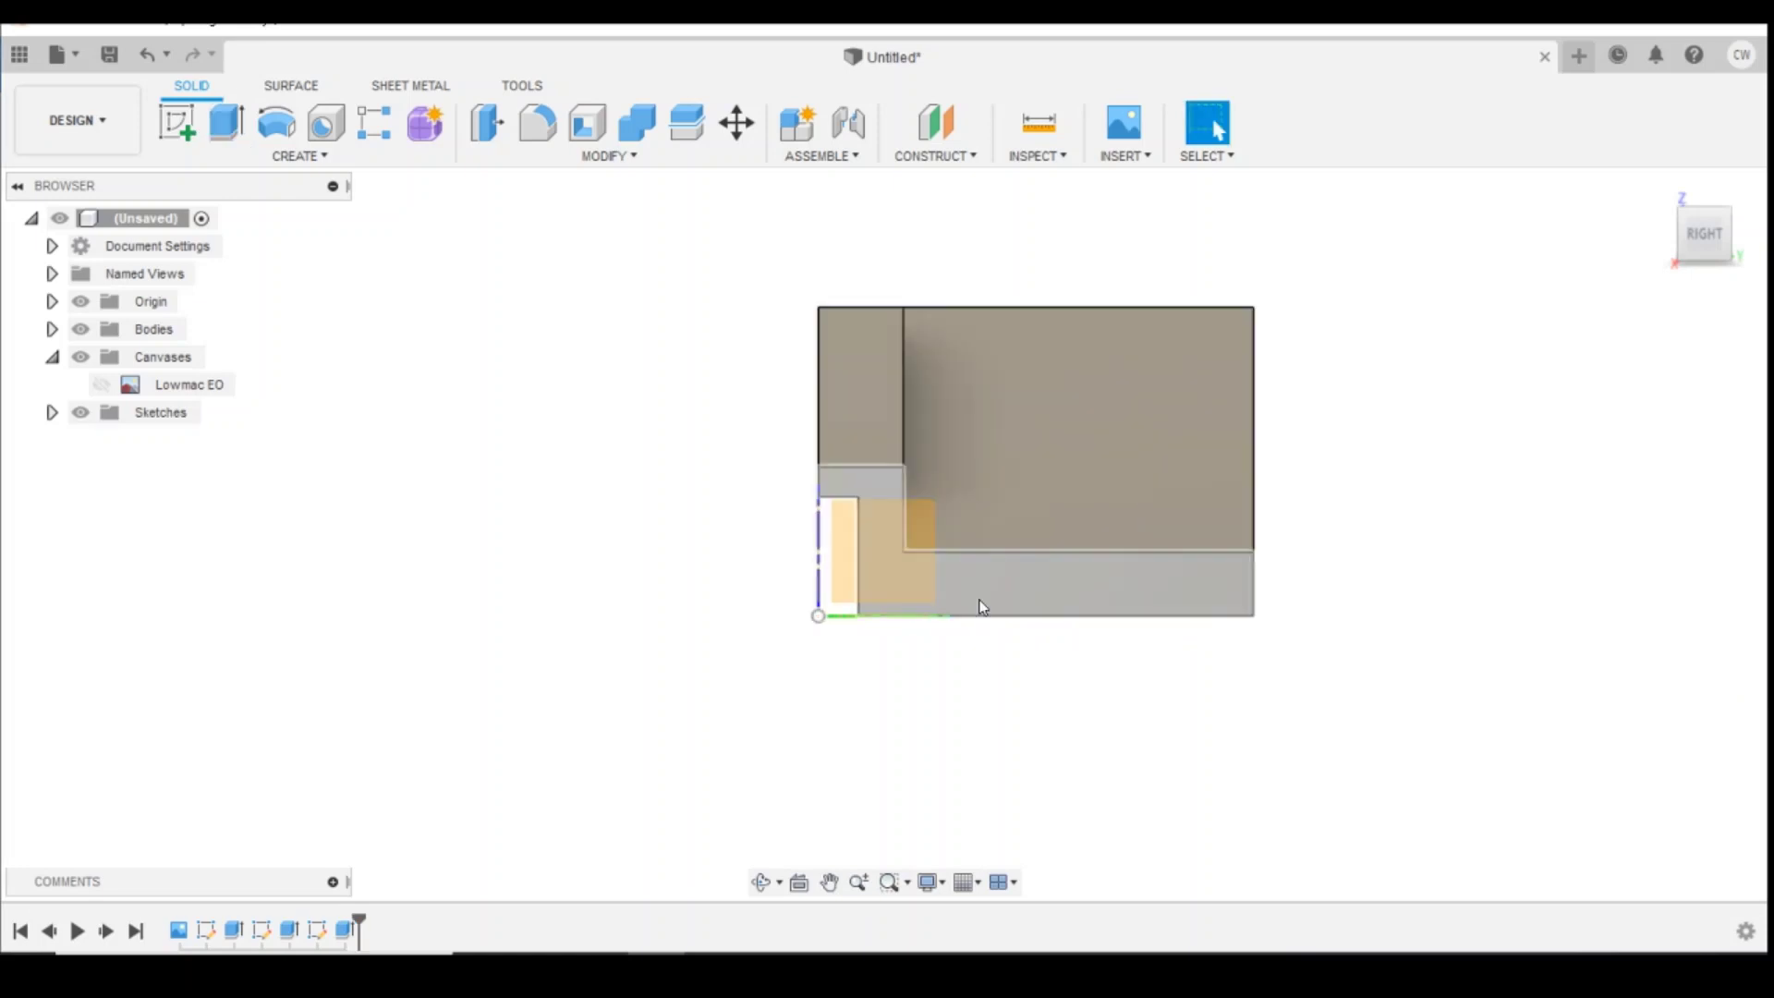
{"action": "scroll", "coordinate": [983, 607], "scroll_direction": "up", "scroll_amount": 1}
{"action": "left_click", "coordinate": [851, 451]}
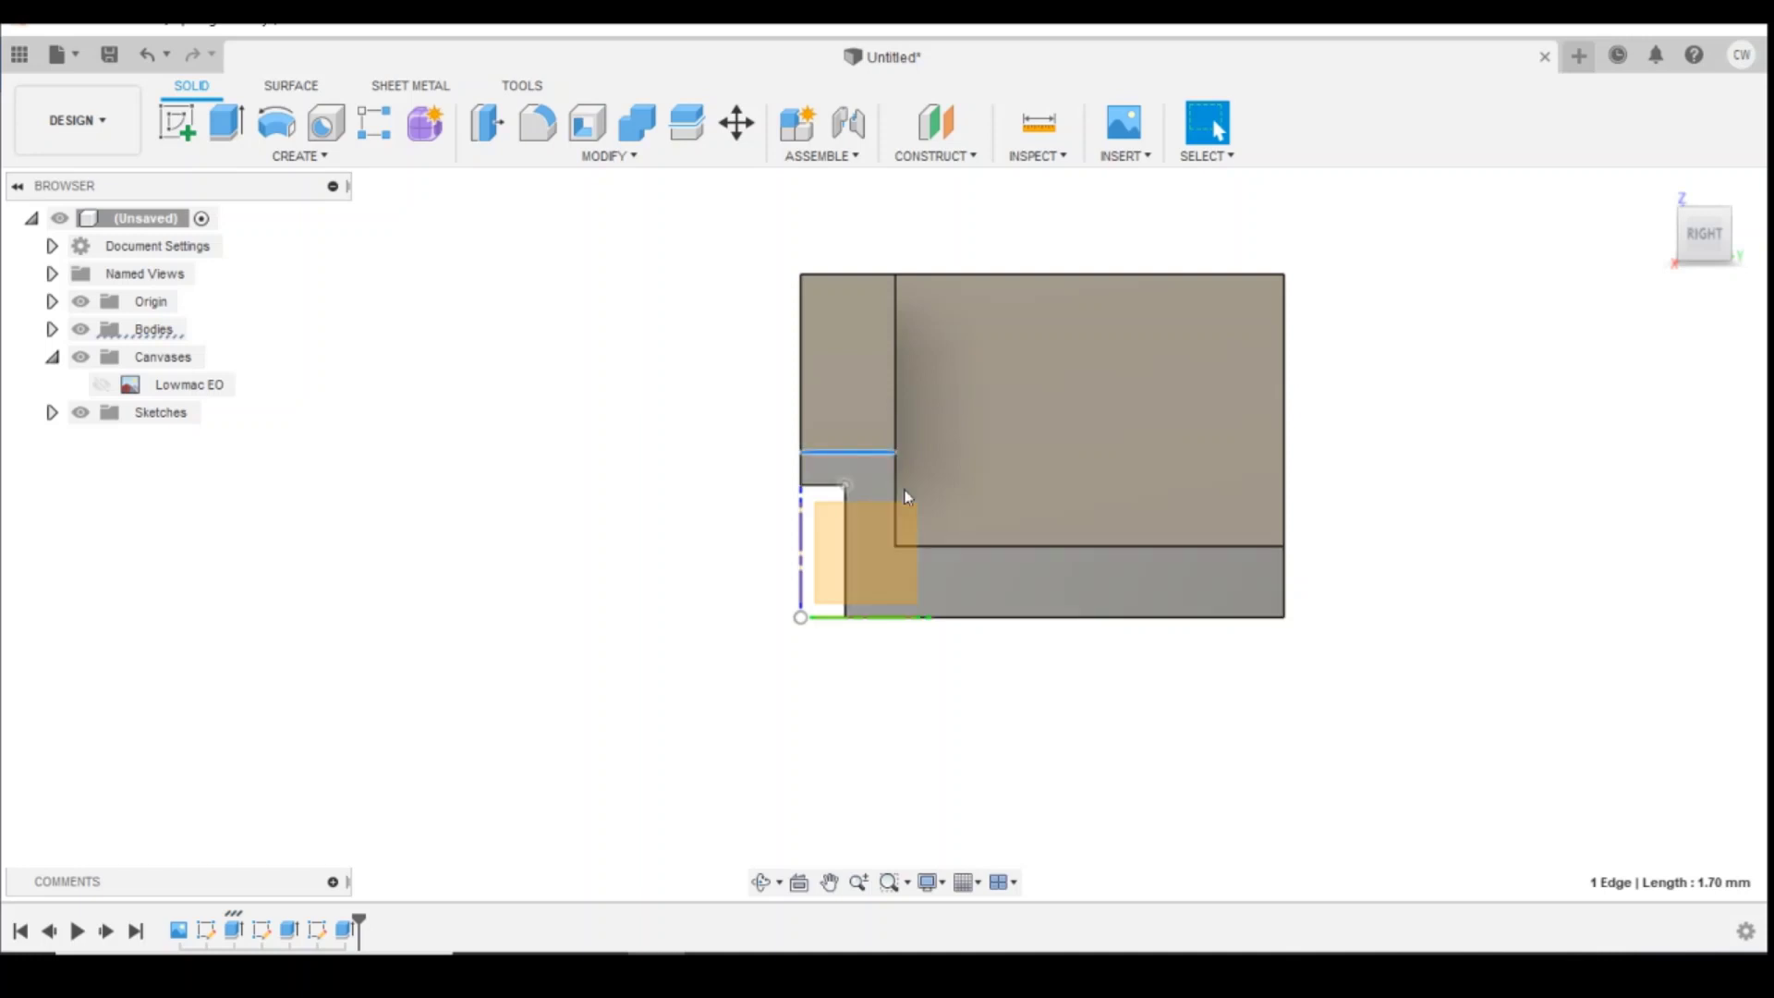
{"action": "left_click_drag", "start_coordinate": [1724, 243], "coordinate": [1732, 240]}
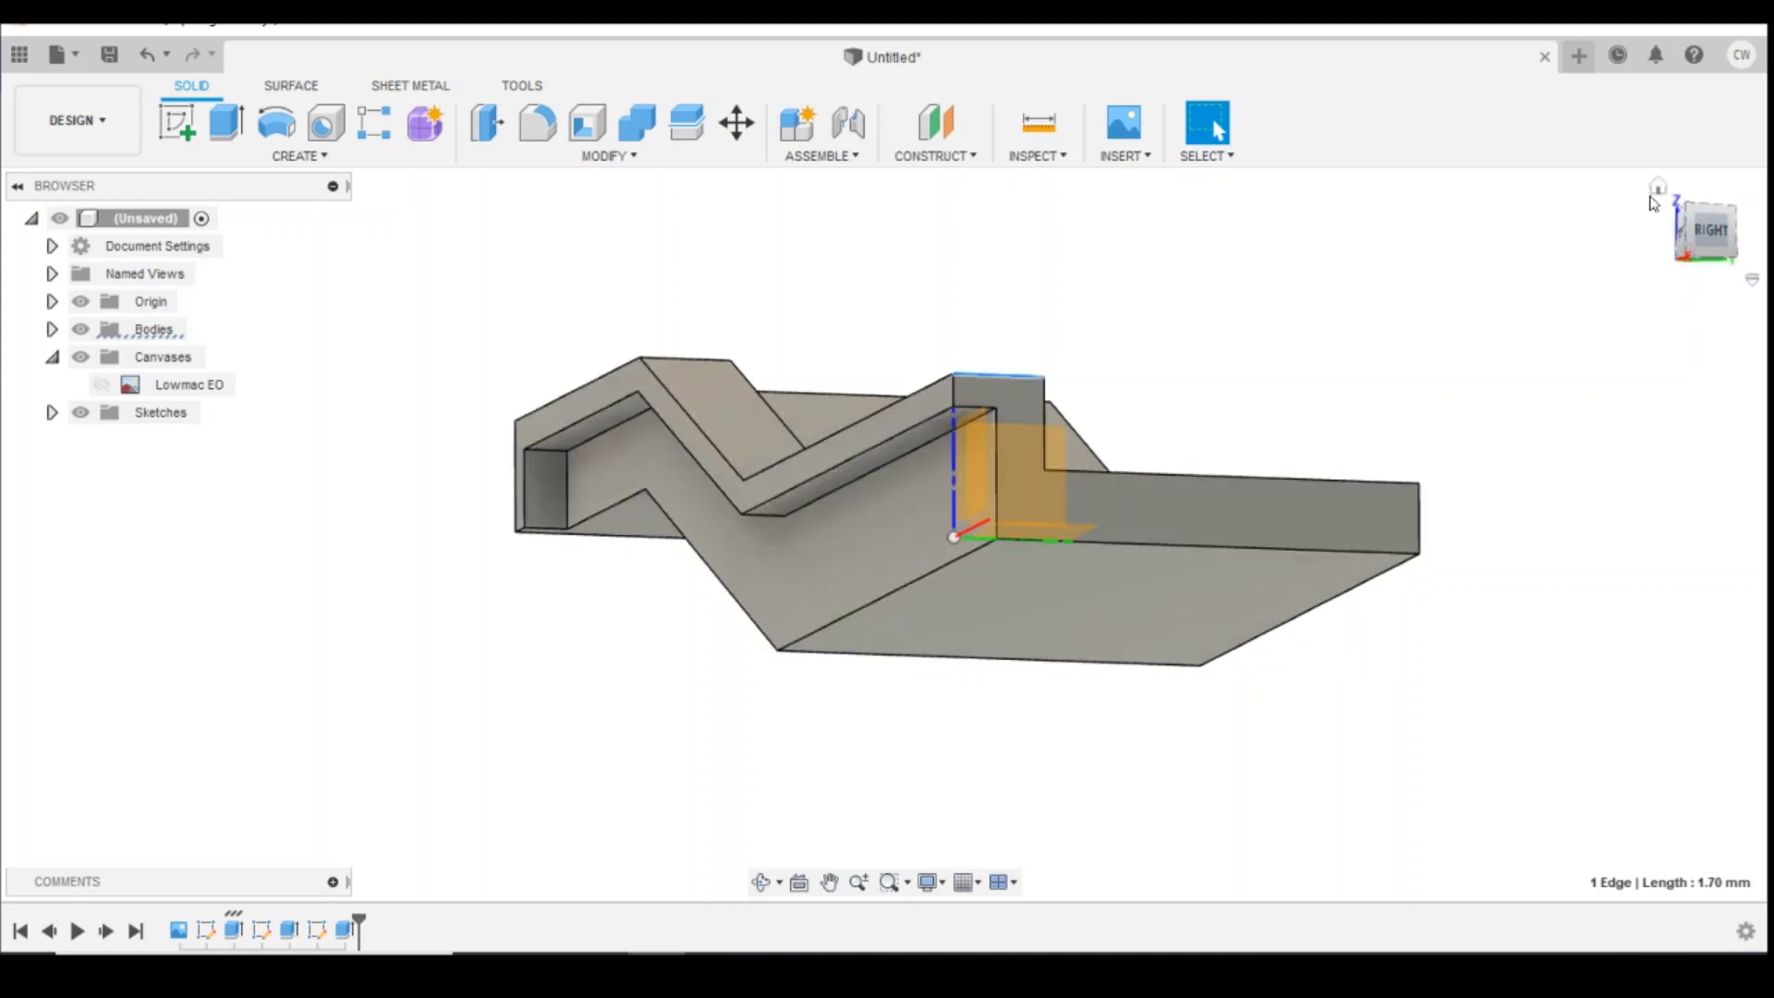
{"action": "left_click", "coordinate": [1658, 187]}
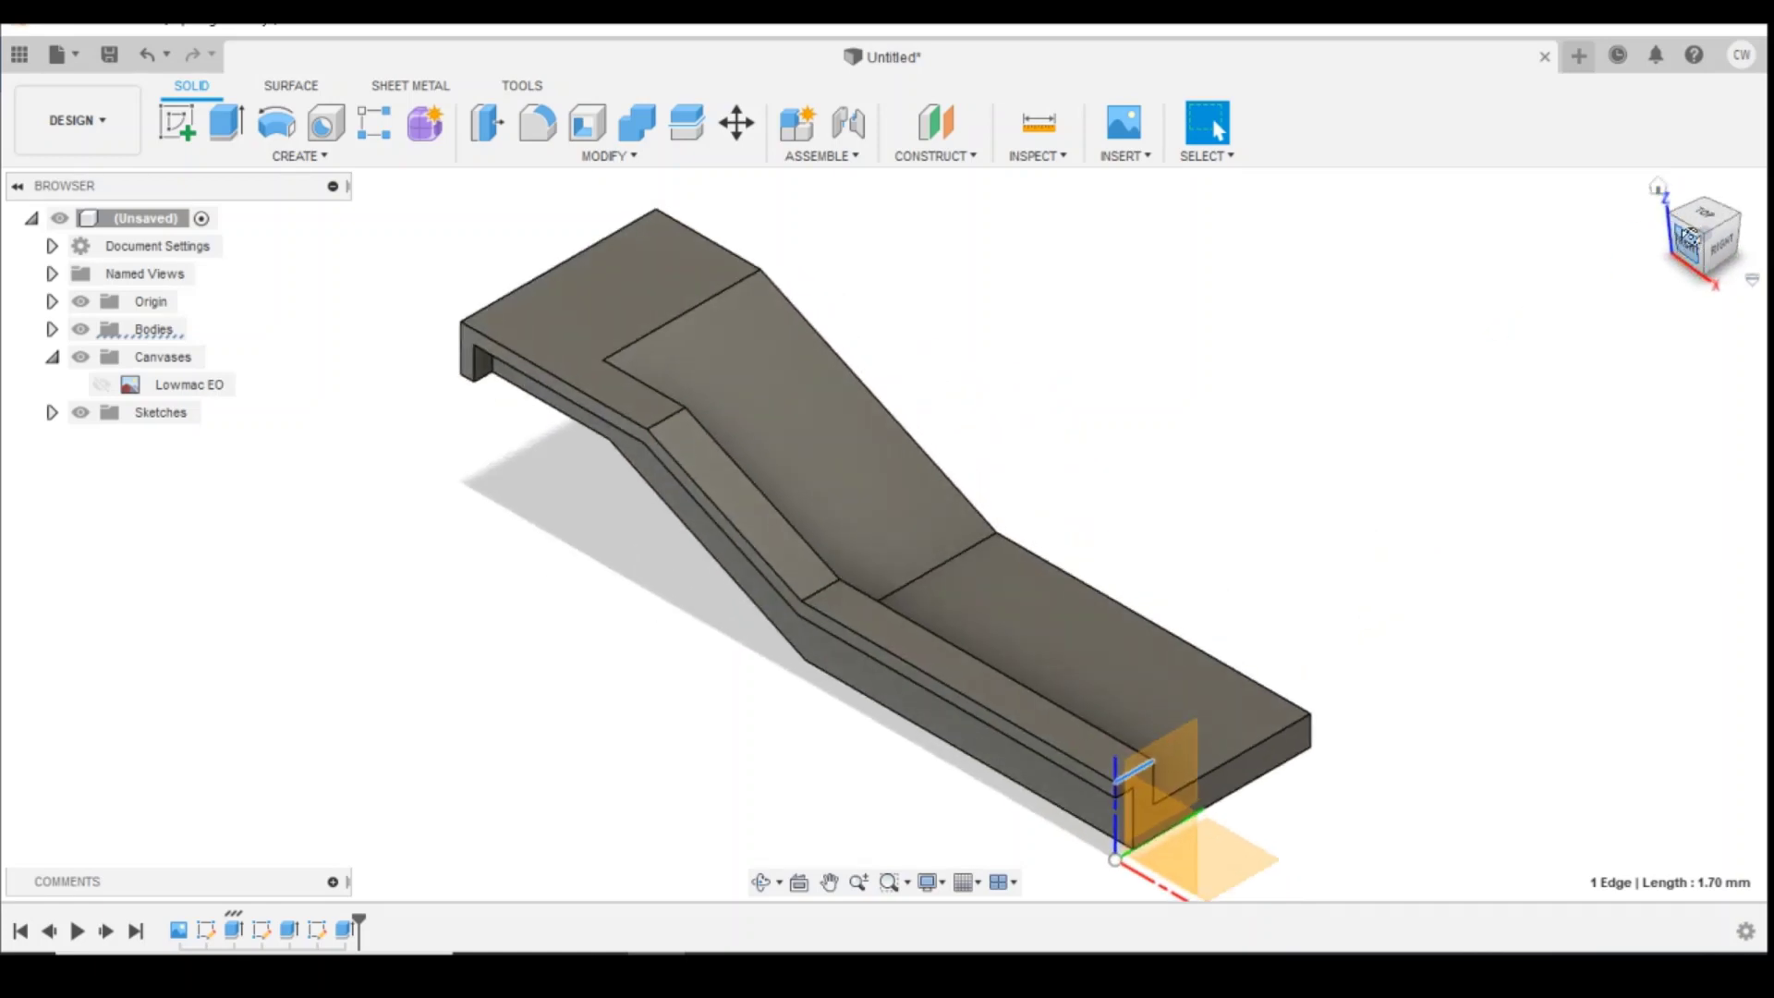
{"action": "left_click_drag", "start_coordinate": [1691, 237], "coordinate": [1741, 188]}
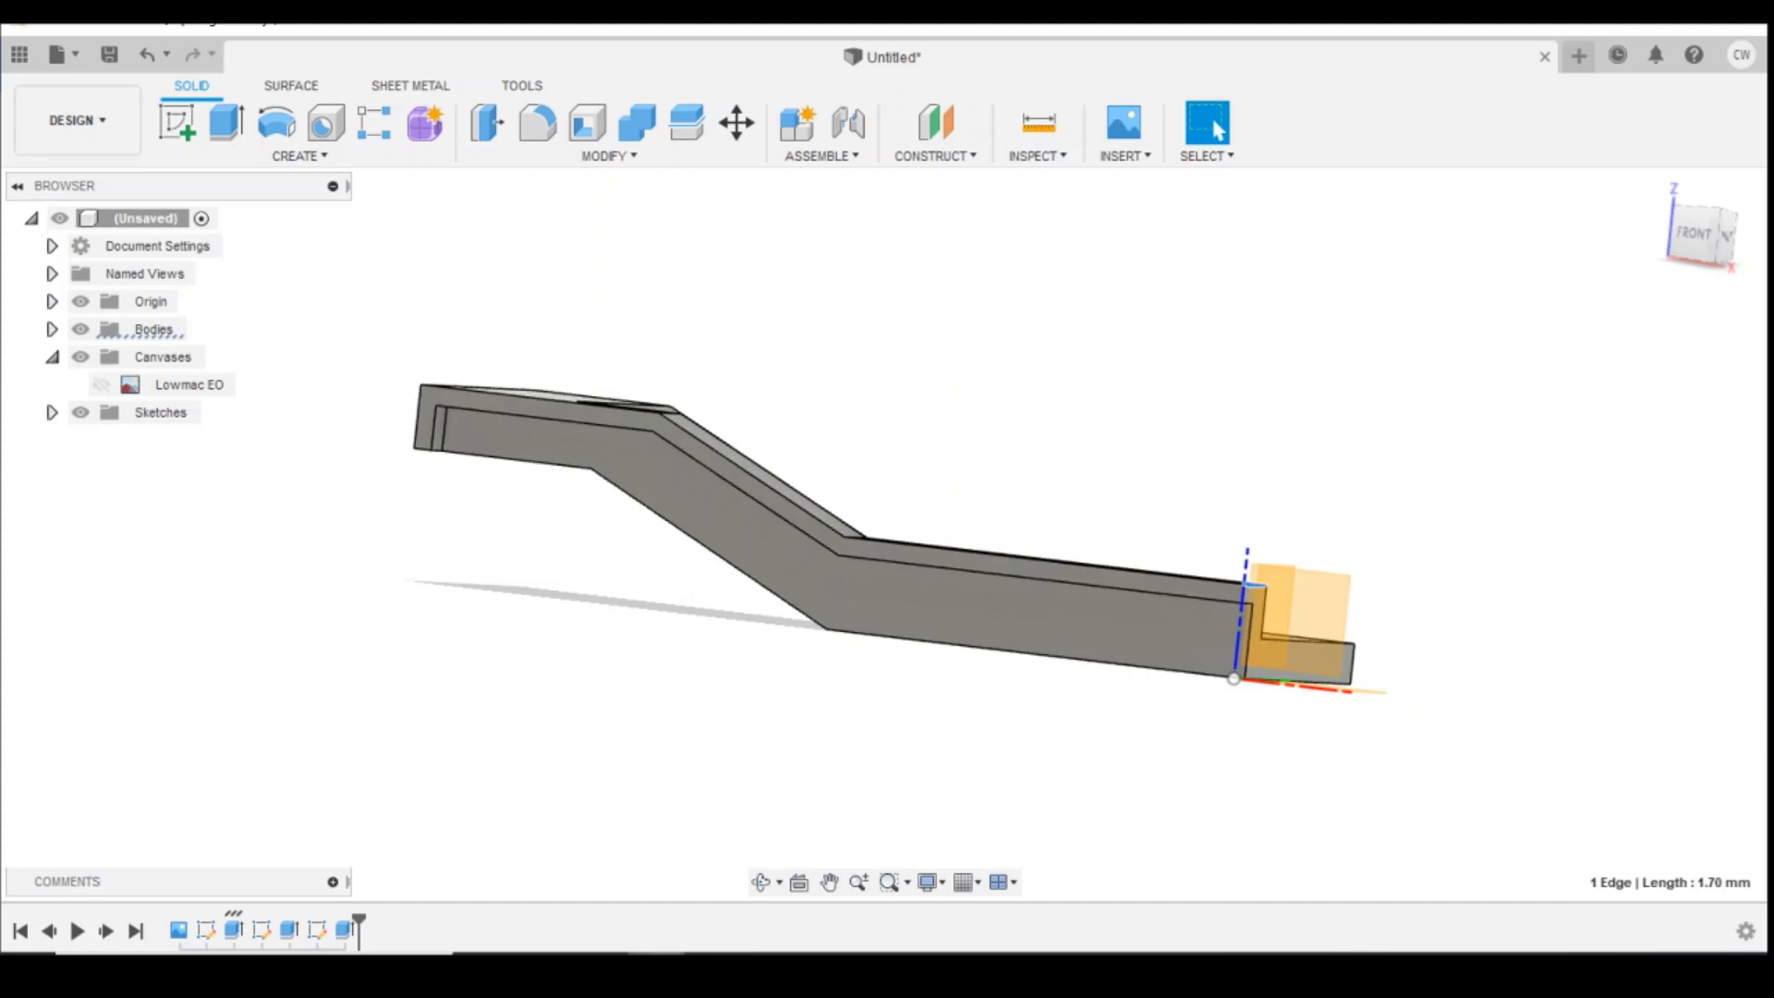
Step: Reopen the front-face sketch for editing, and undo back past the recess cut and the 0.6 mm offset
{"action": "right_click", "coordinate": [317, 930]}
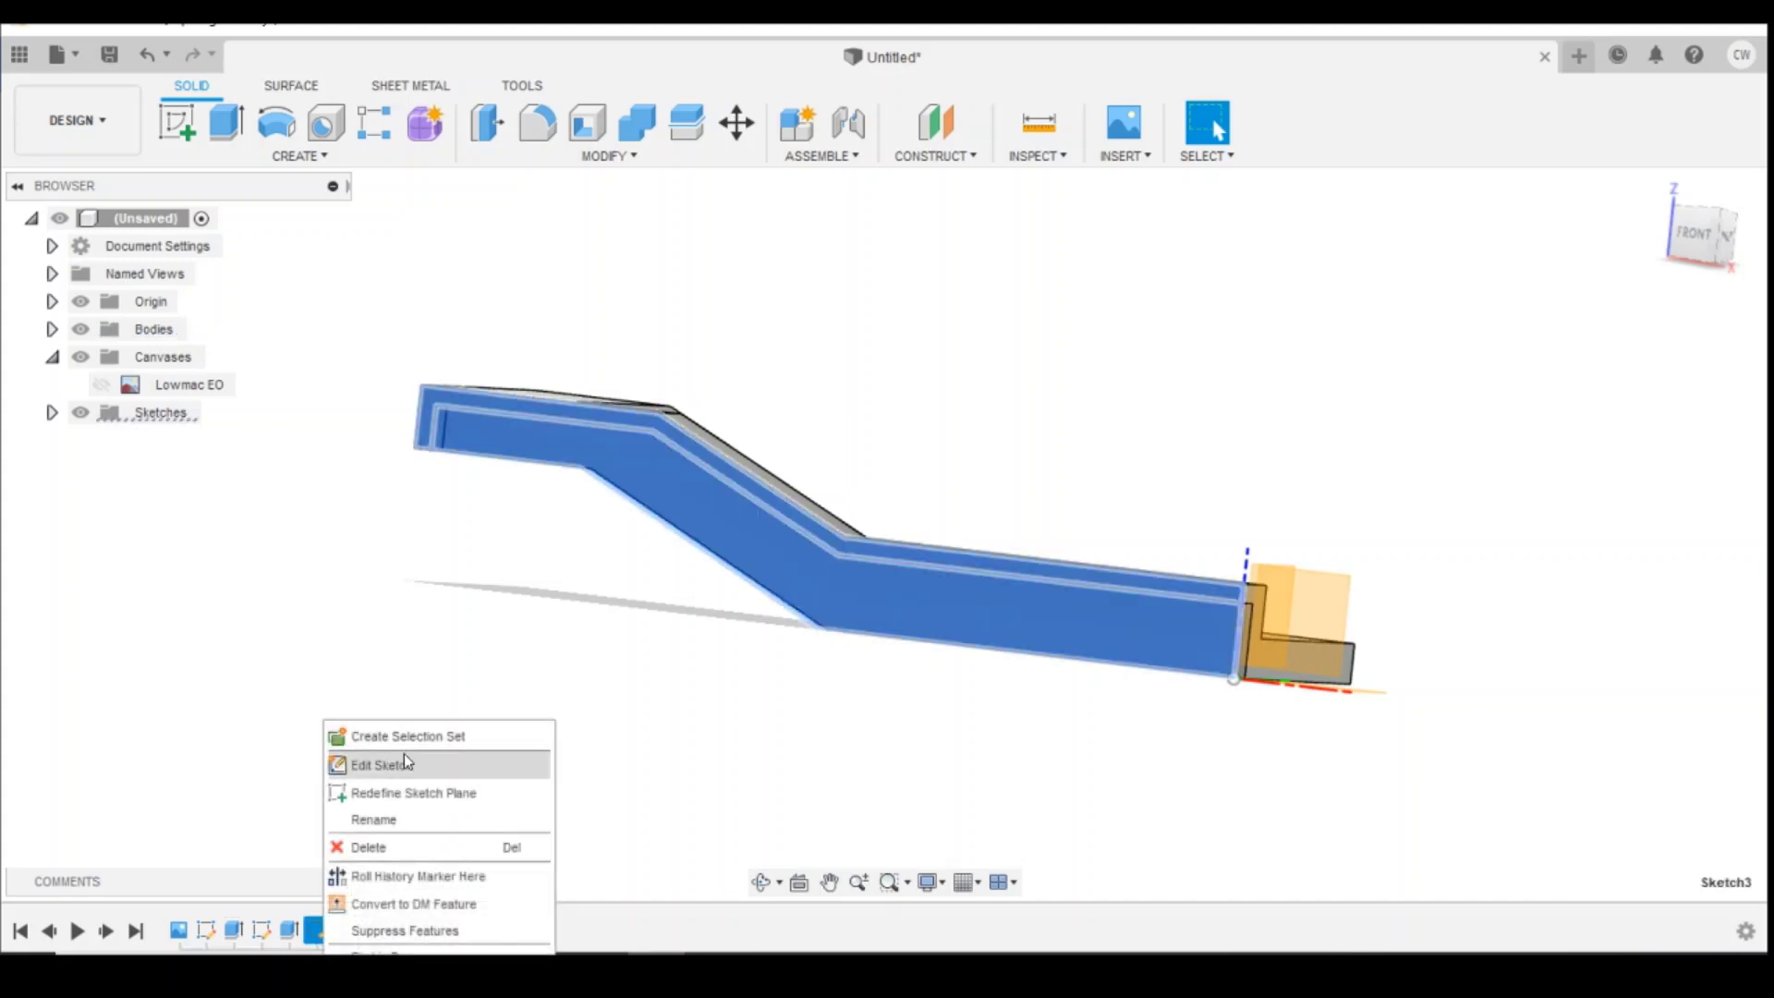
{"action": "left_click", "coordinate": [405, 764]}
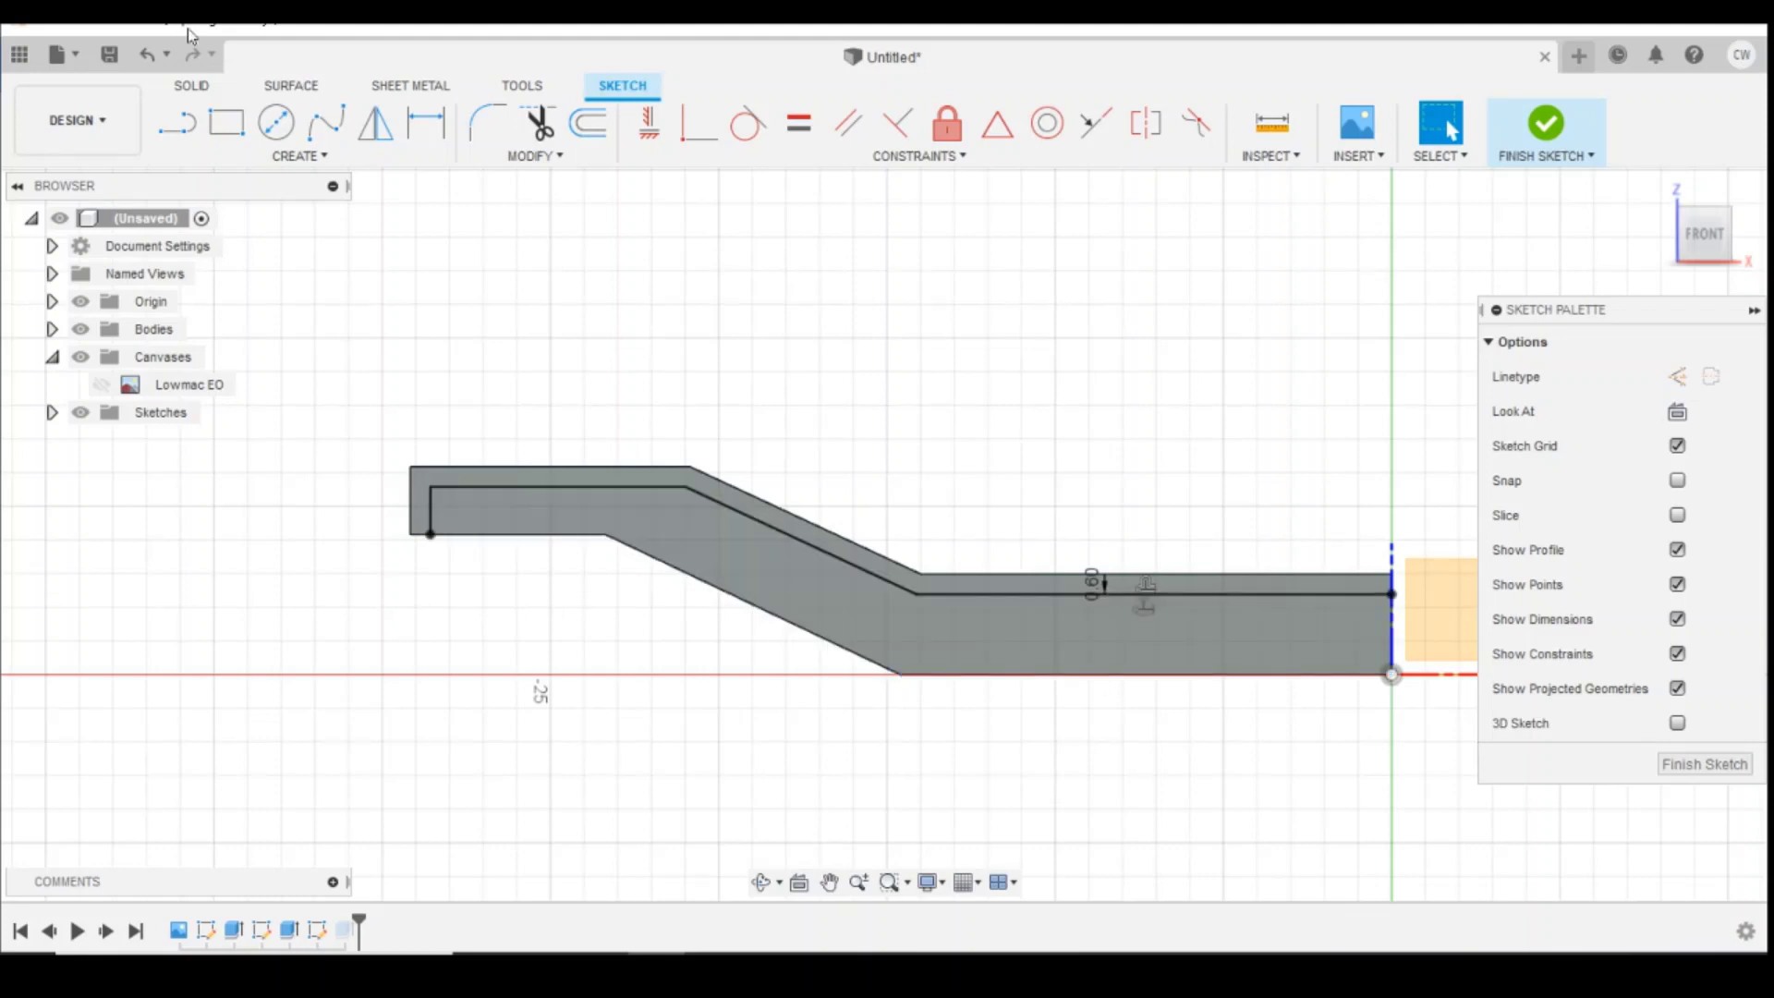
{"action": "left_click", "coordinate": [152, 72]}
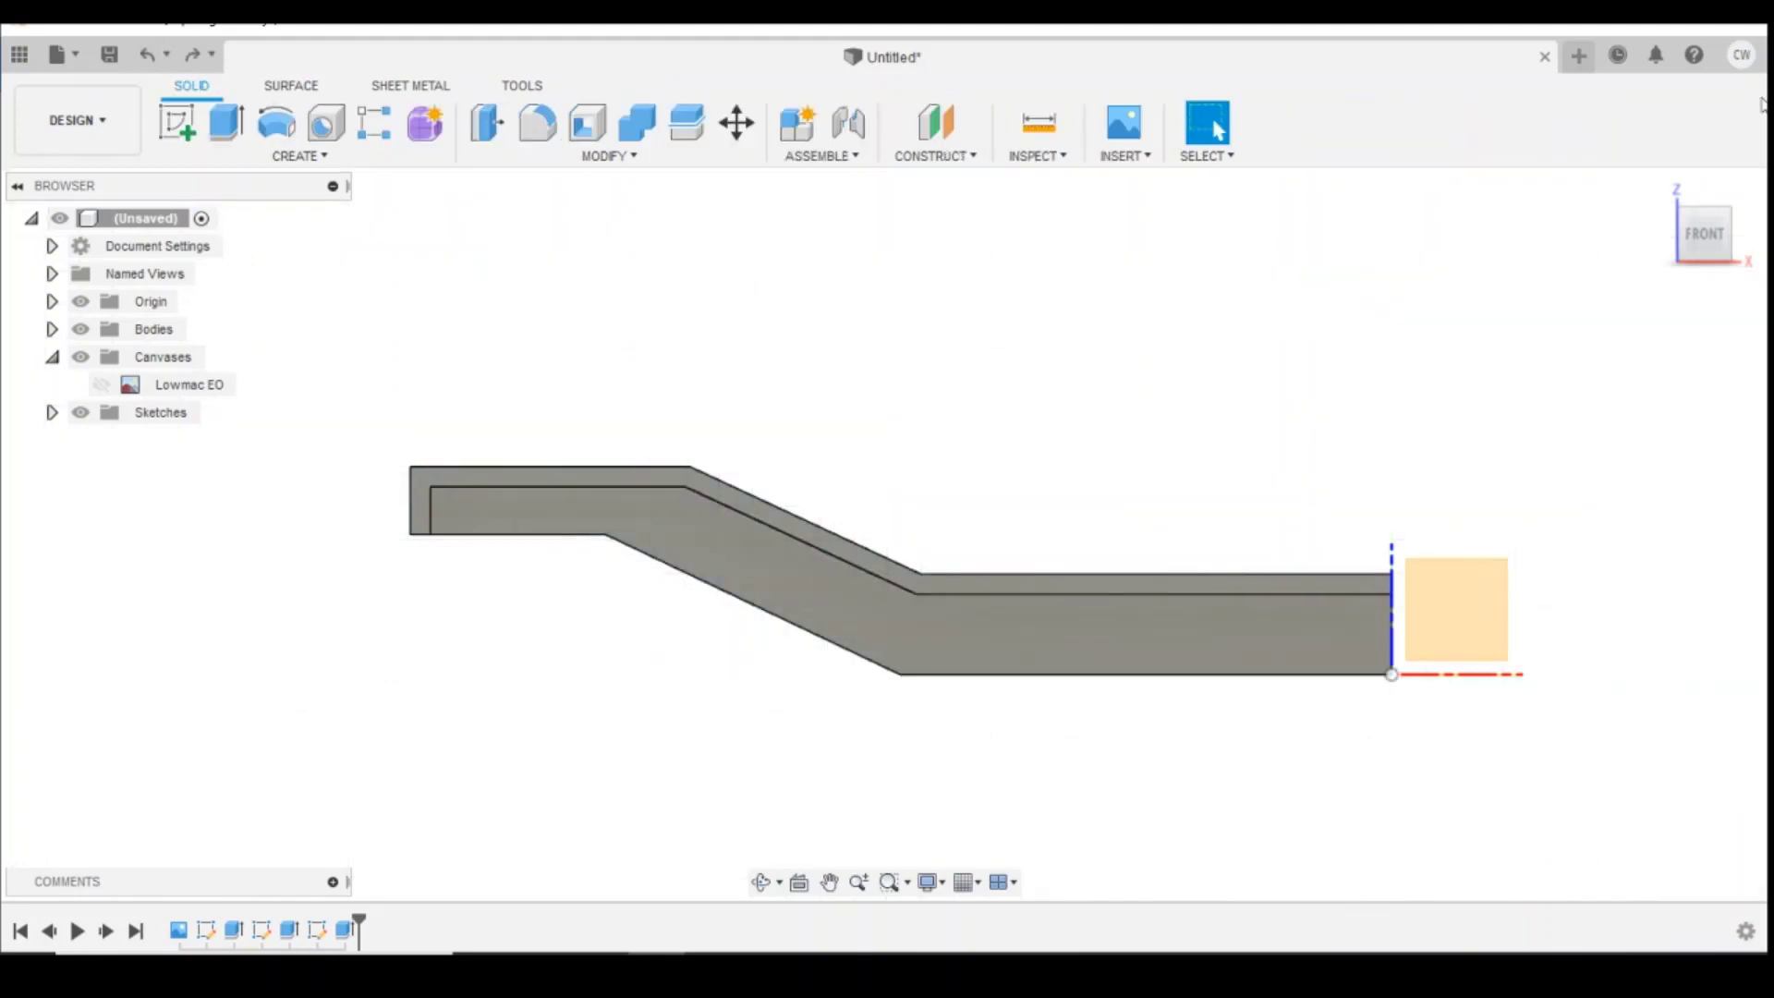
{"action": "left_click", "coordinate": [145, 57]}
{"action": "left_click", "coordinate": [145, 59]}
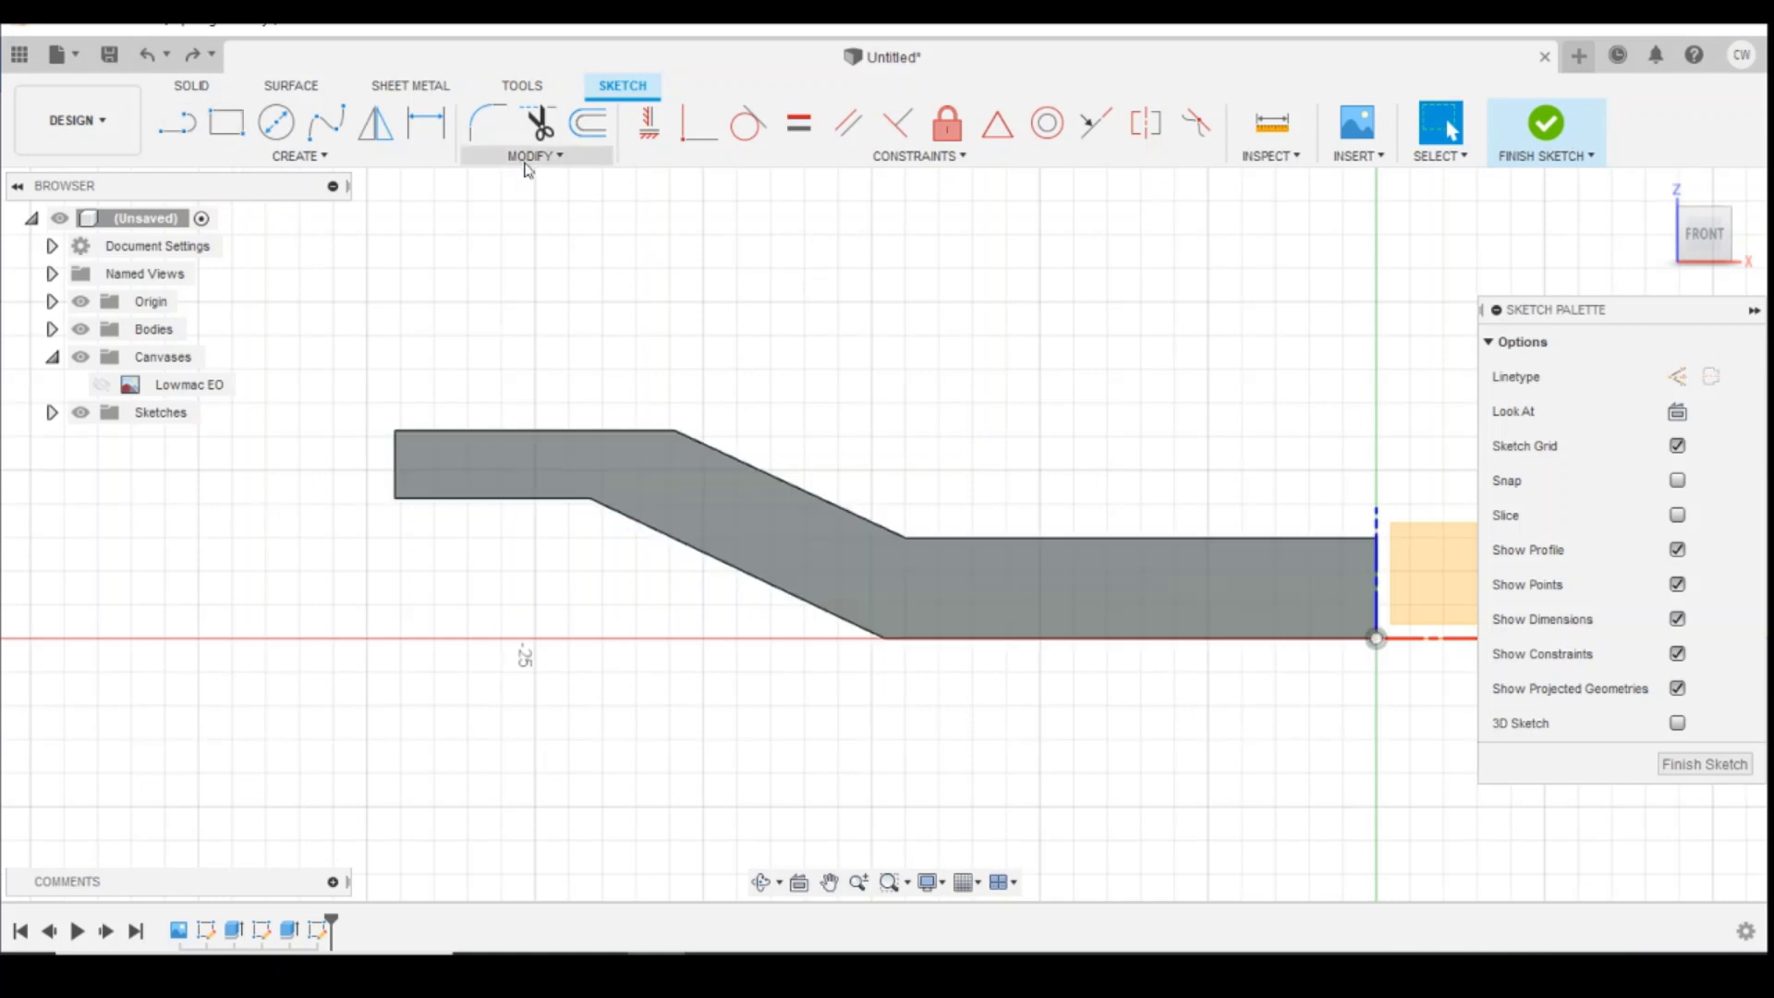
Step: Offset the front face's outer end edge and its three upper edges inward by -0.5 mm
{"action": "left_click", "coordinate": [582, 129]}
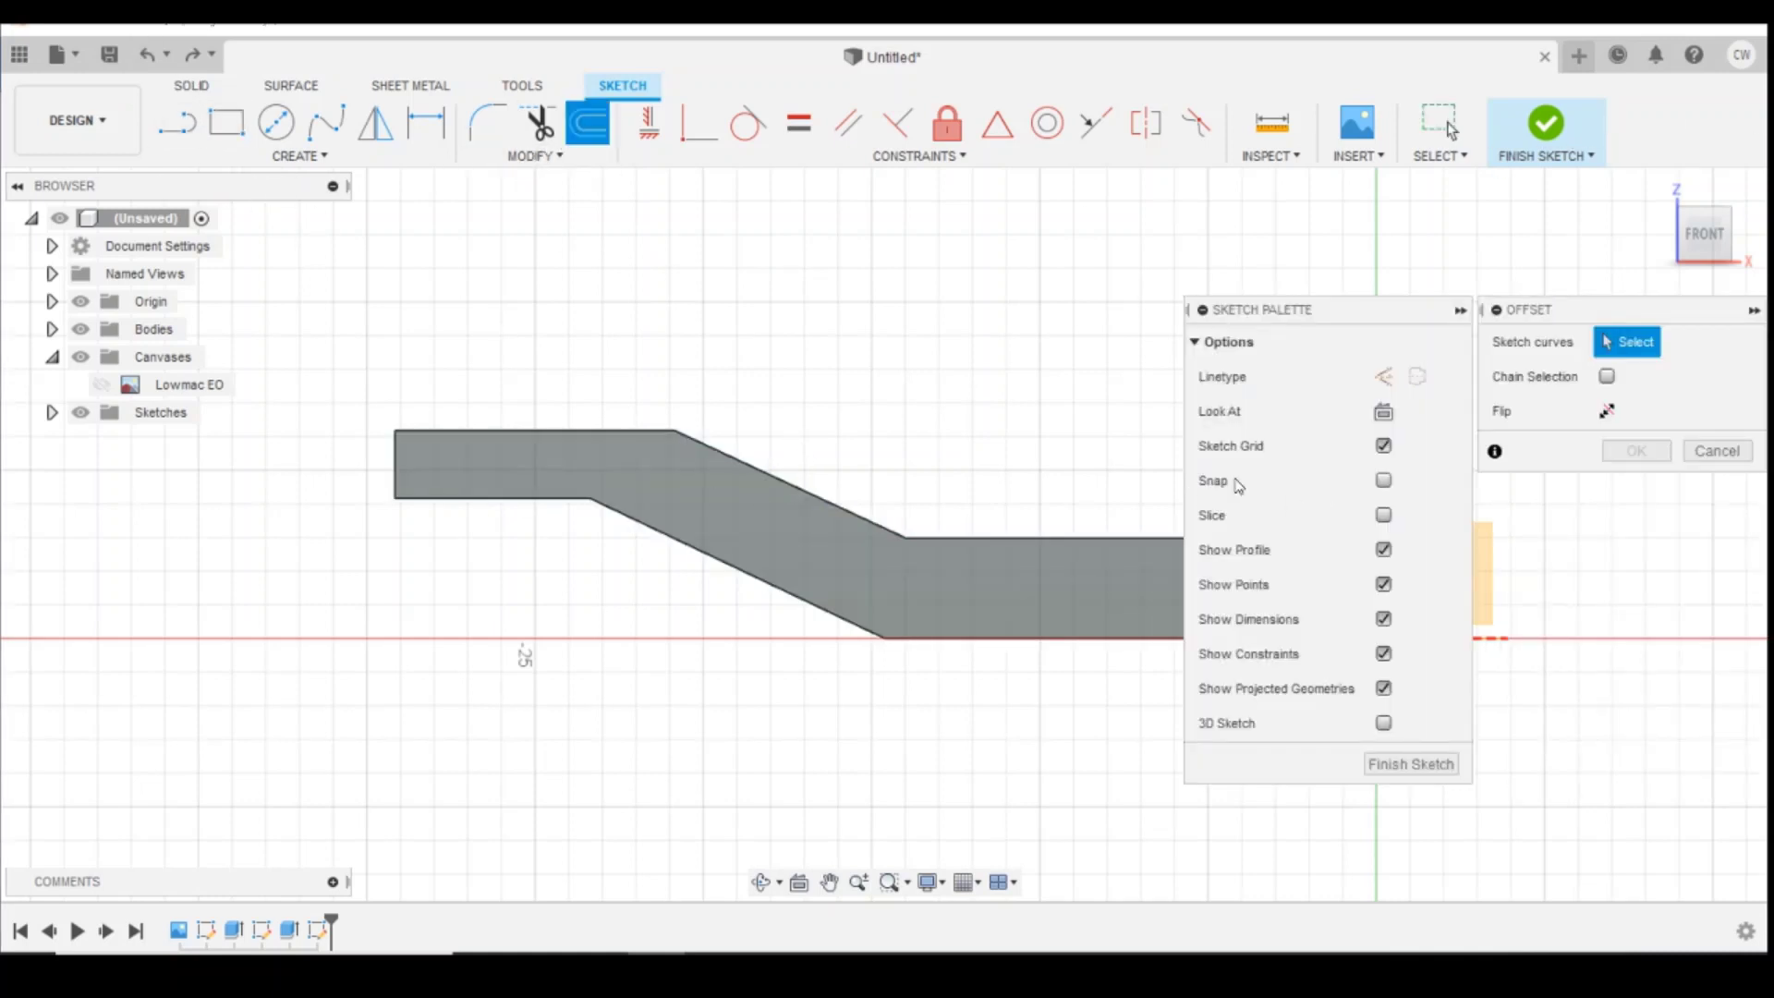
{"action": "left_click", "coordinate": [390, 467]}
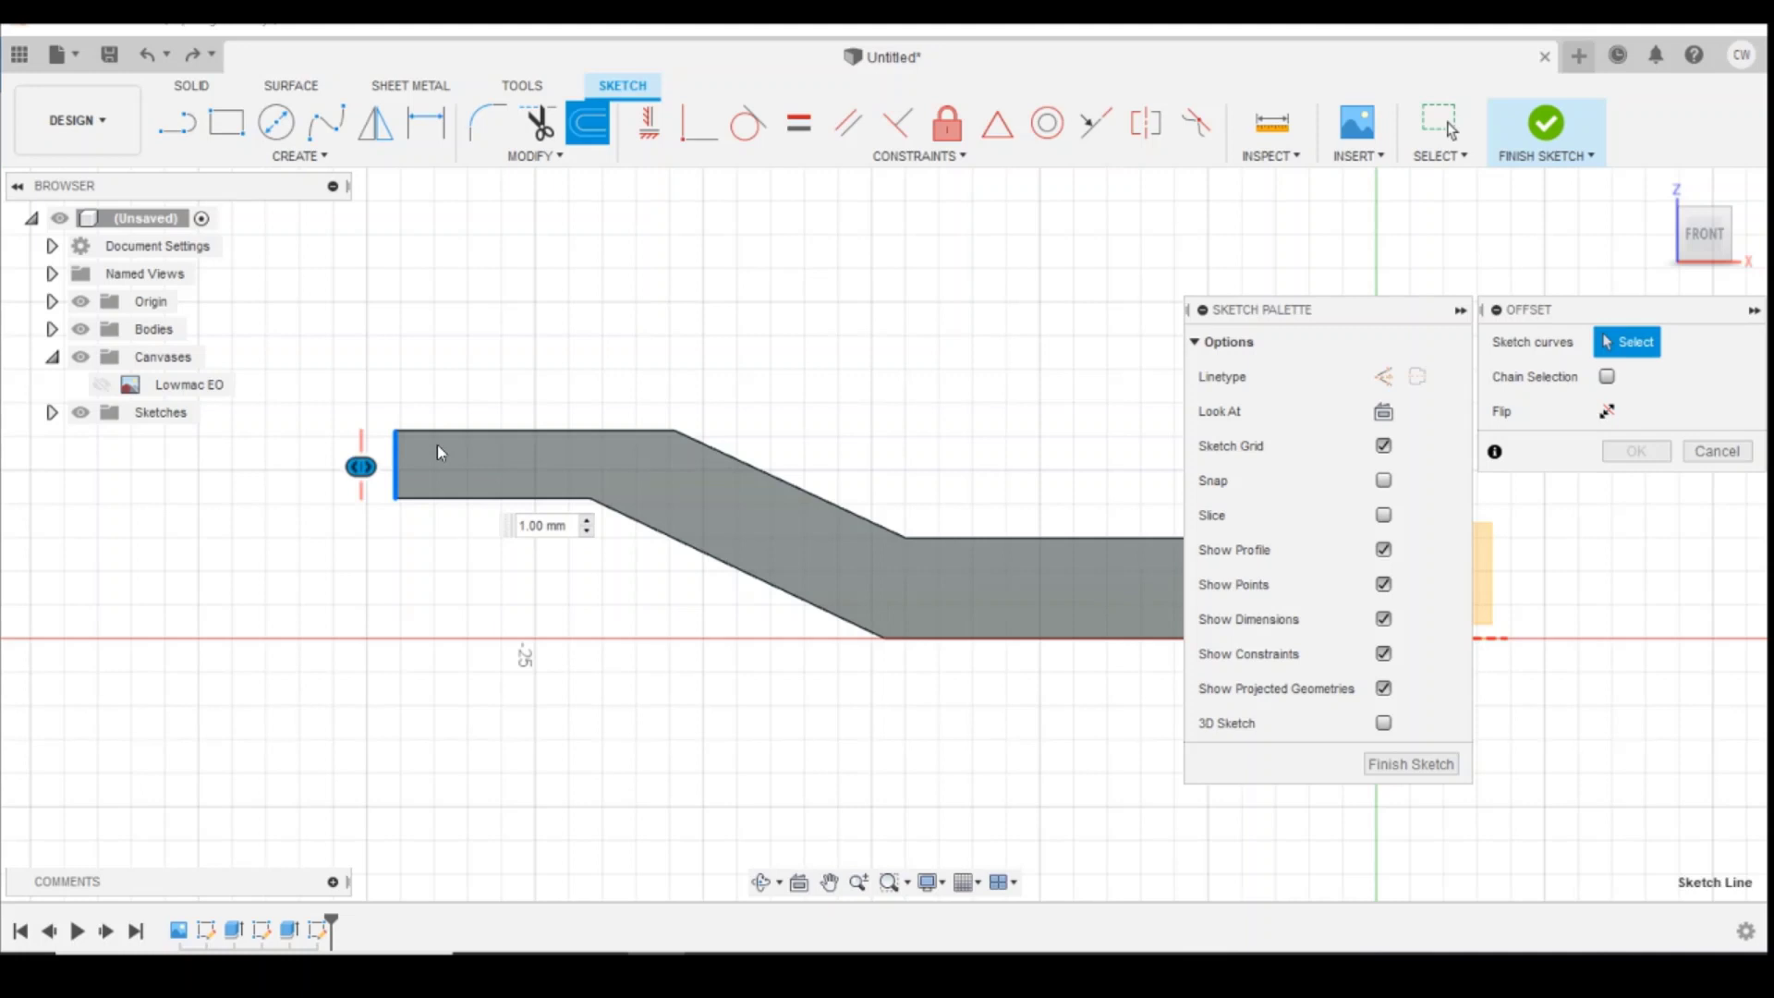
{"action": "left_click", "coordinate": [490, 429]}
{"action": "left_click", "coordinate": [749, 462]}
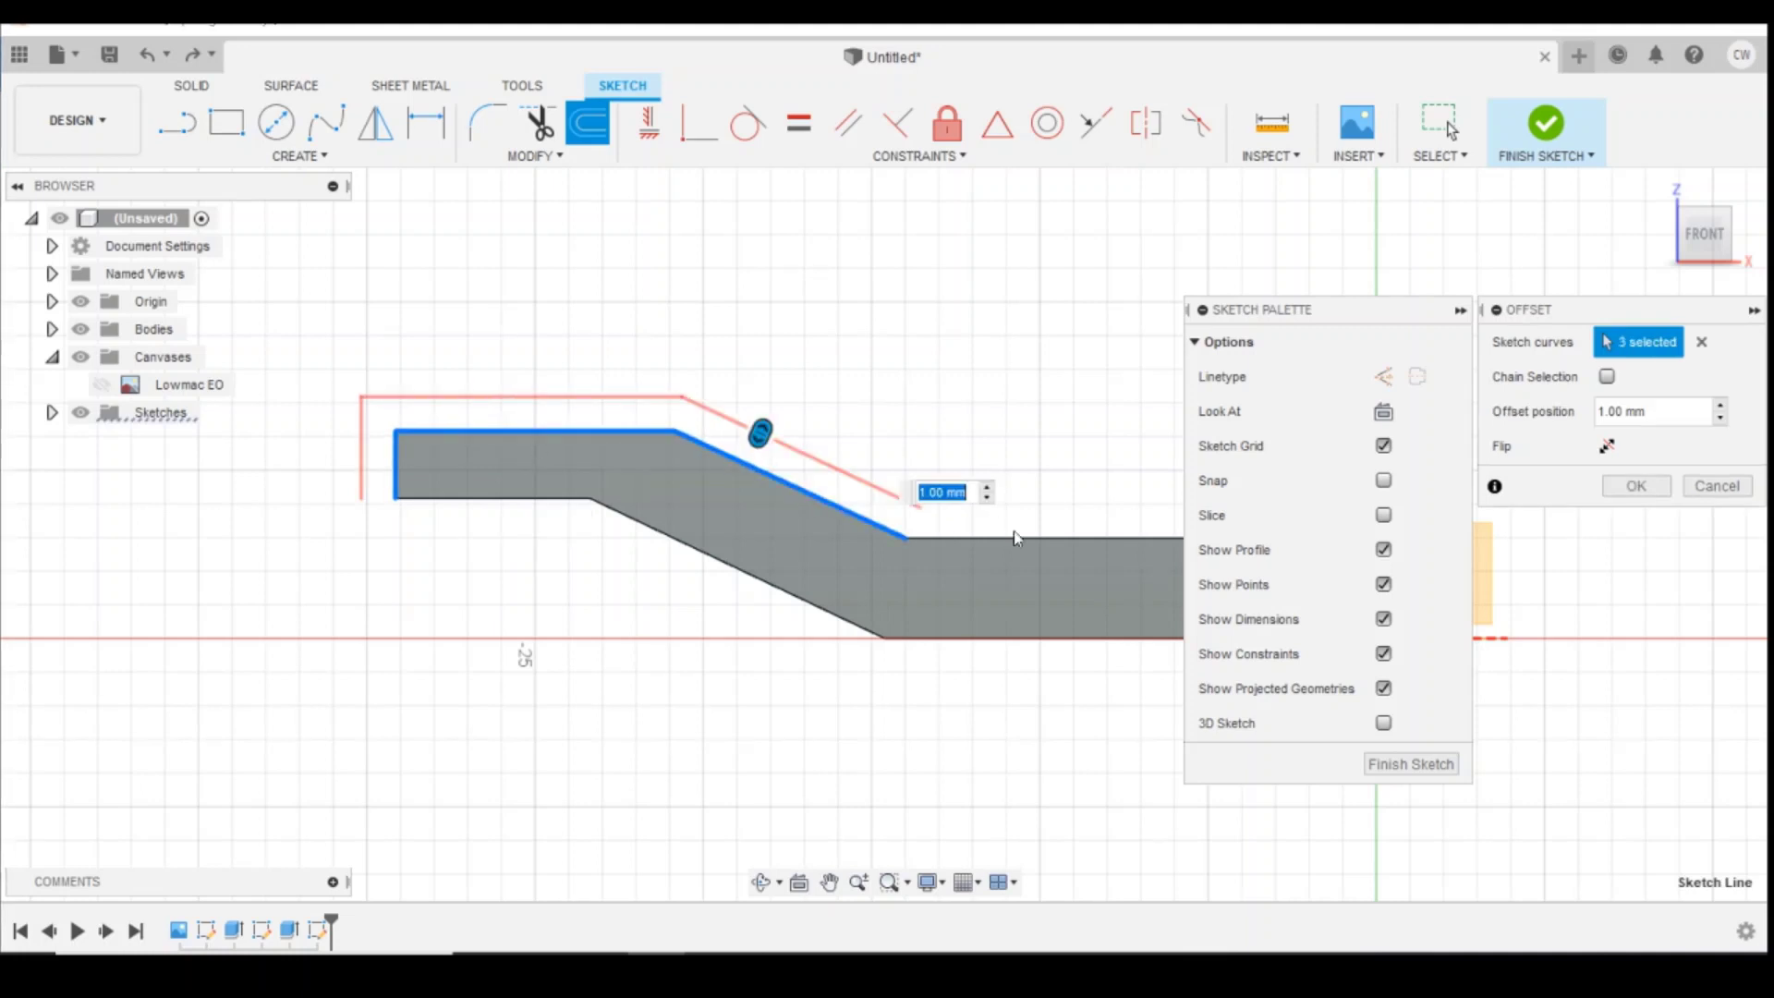
{"action": "left_click", "coordinate": [1022, 540]}
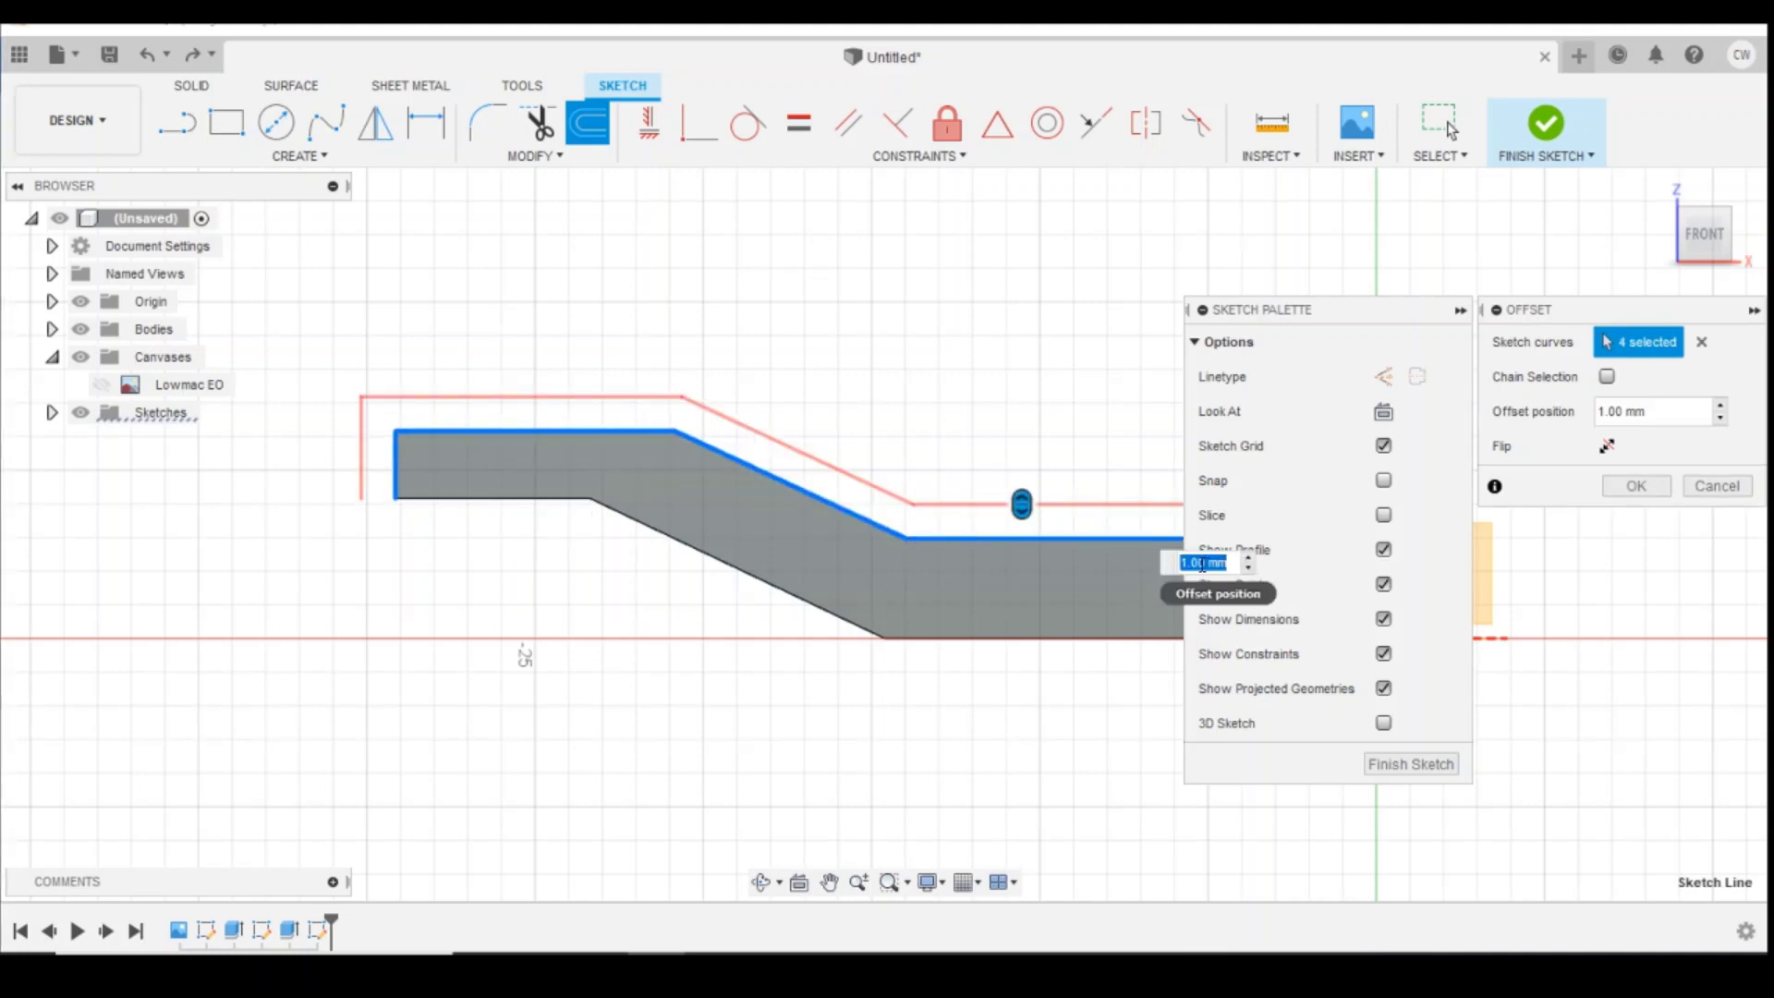
{"action": "type", "text": "-0.5"}
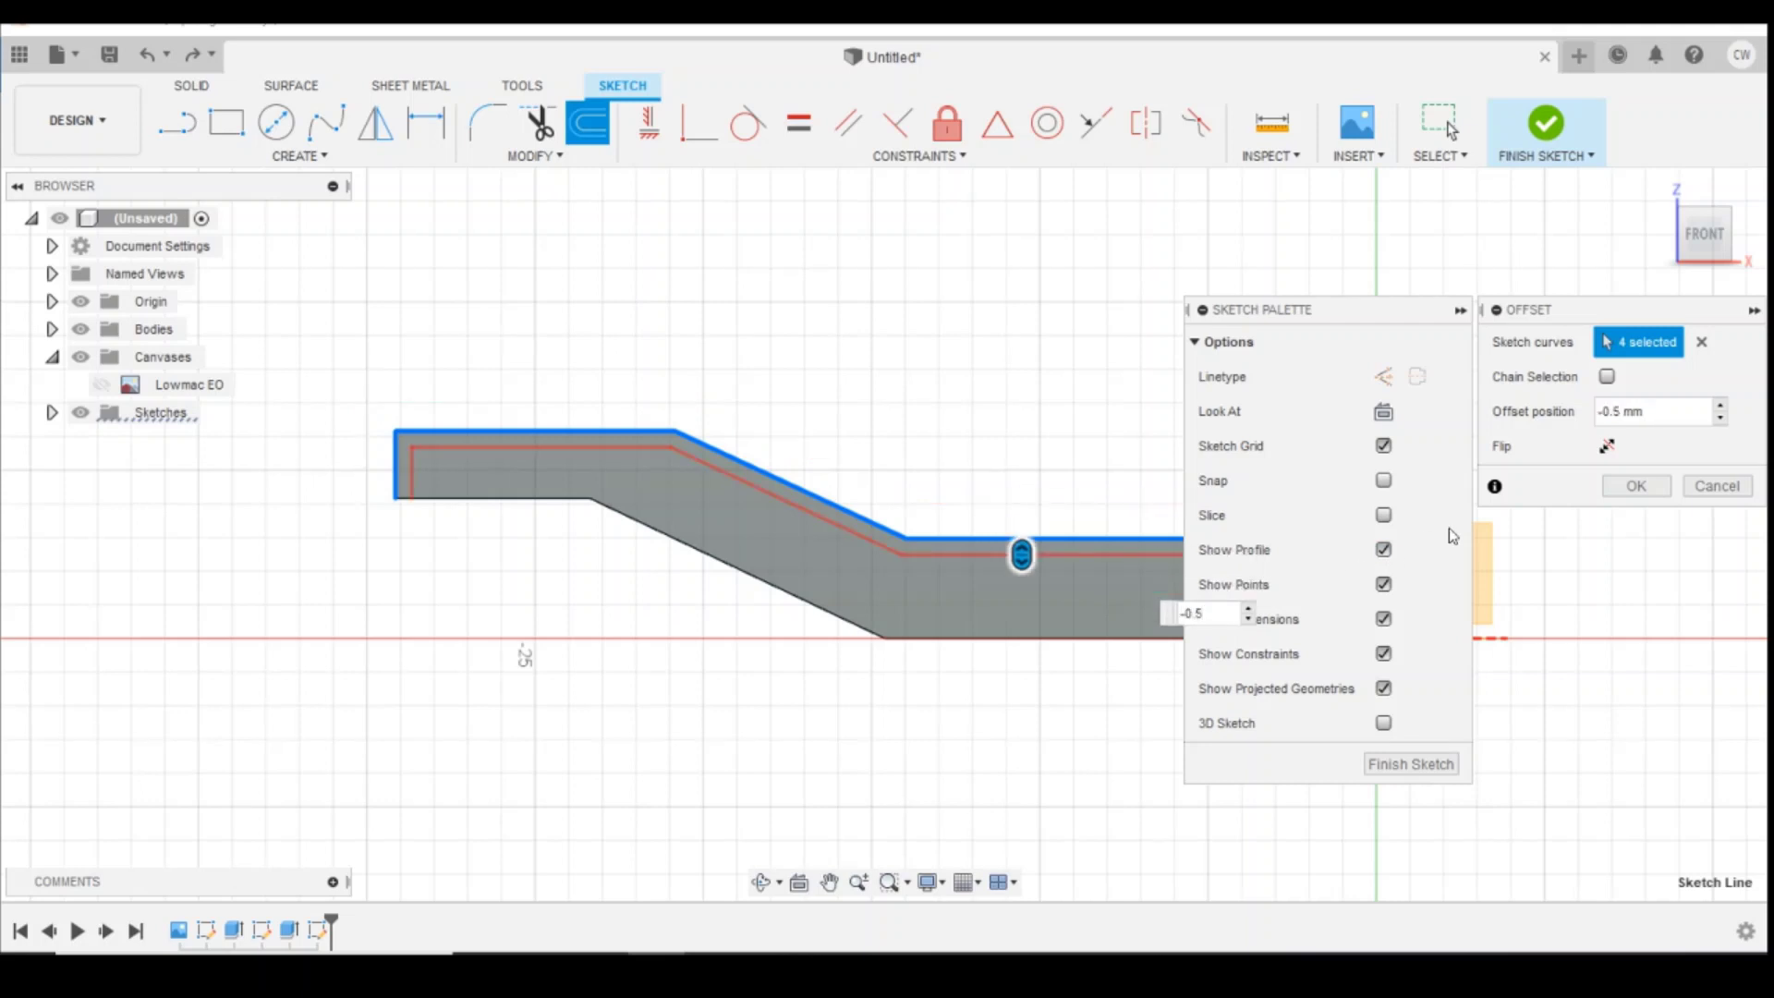
{"action": "key", "text": "Return"}
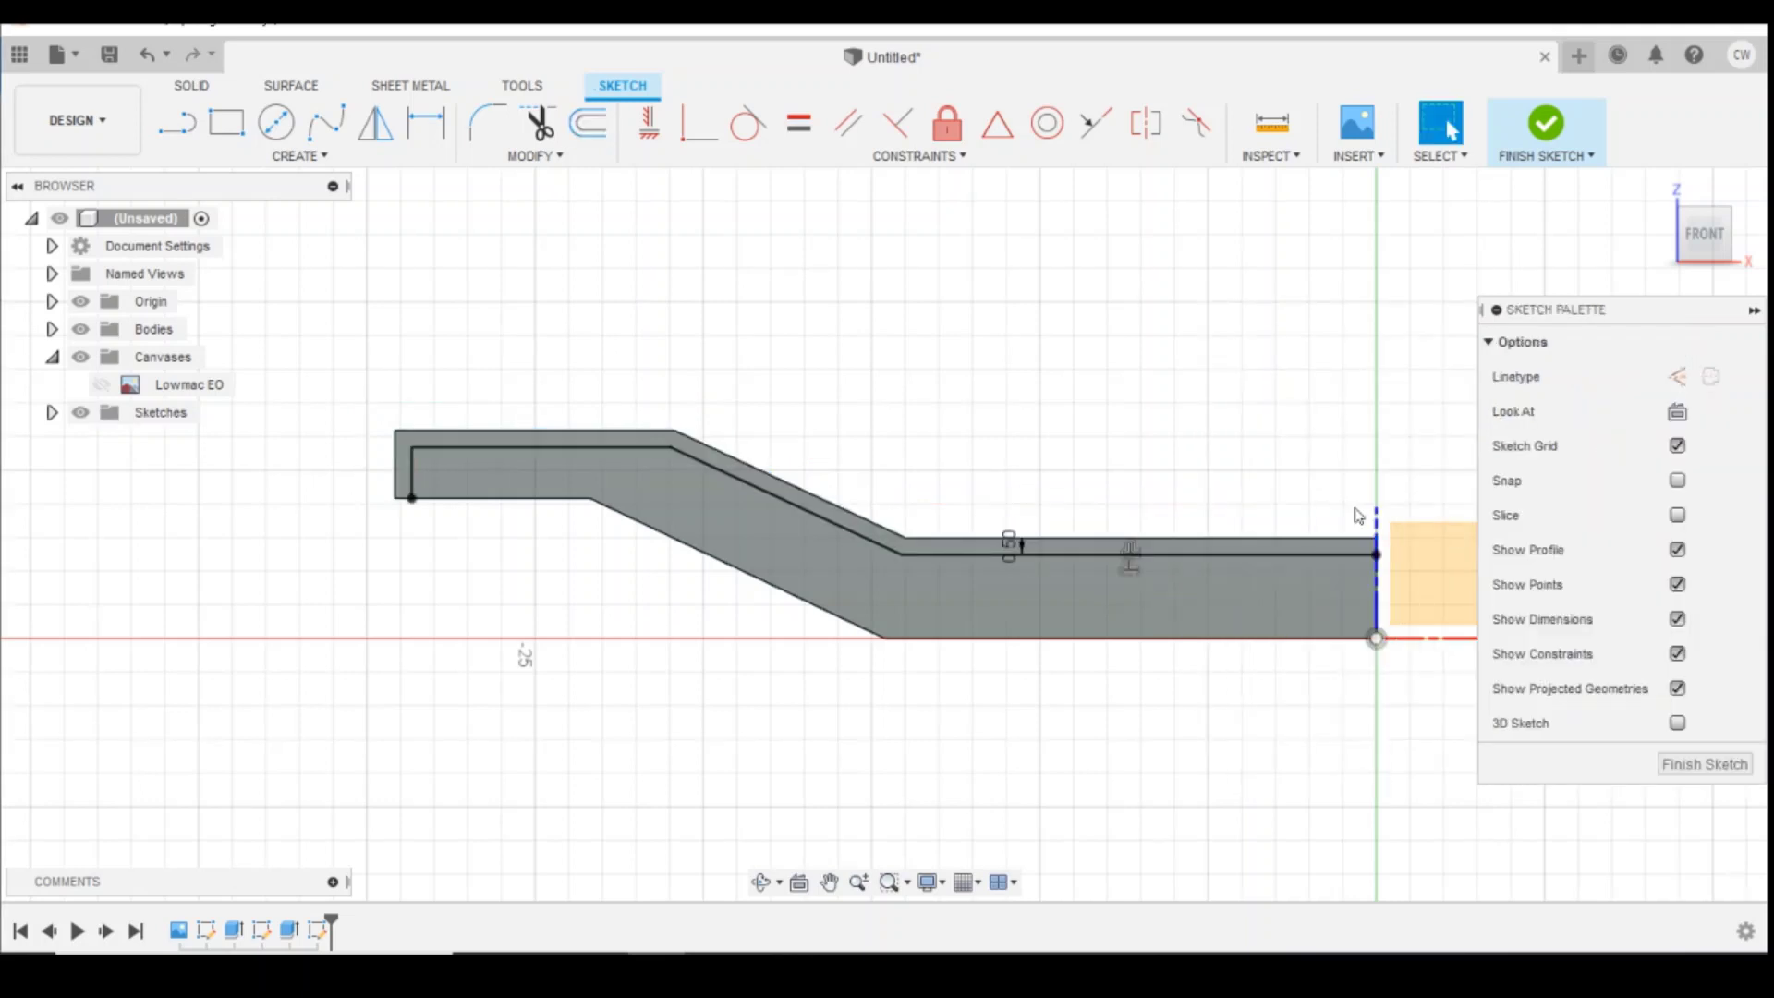
Step: Extrude the profile enclosed by the offset lines -0.8 mm as a cut into the body's front side
{"action": "right_click", "coordinate": [1260, 624]}
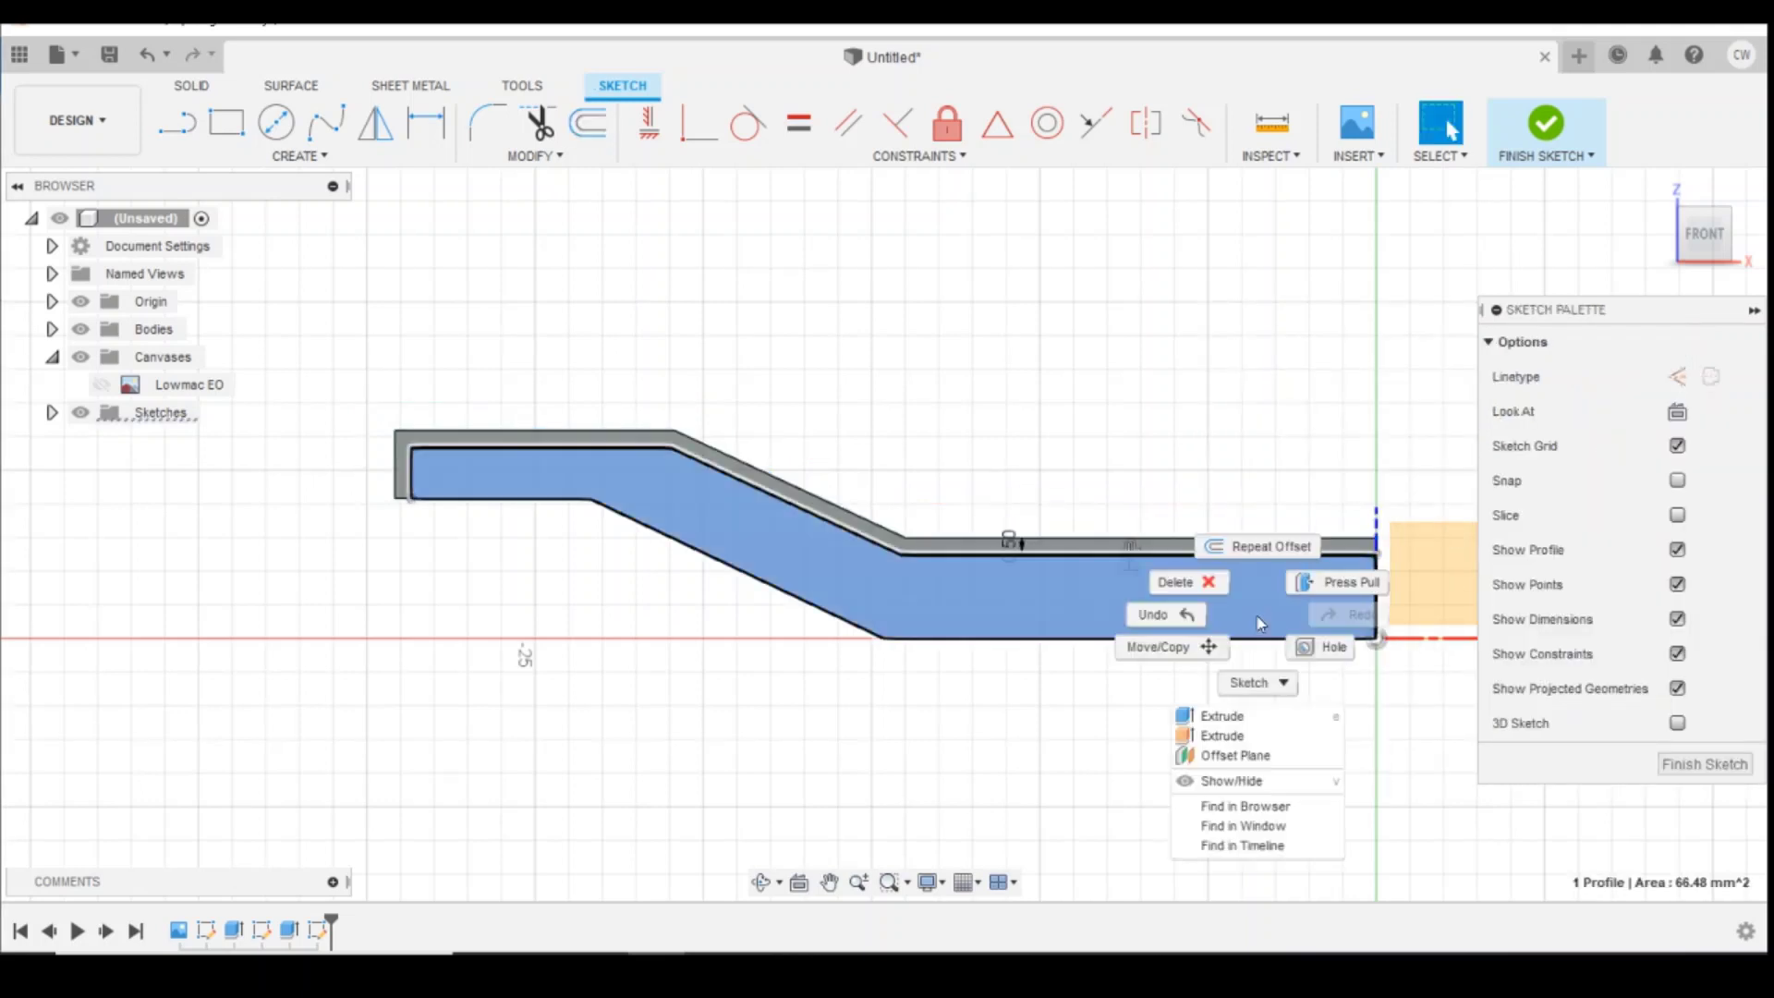
{"action": "left_click", "coordinate": [1222, 718]}
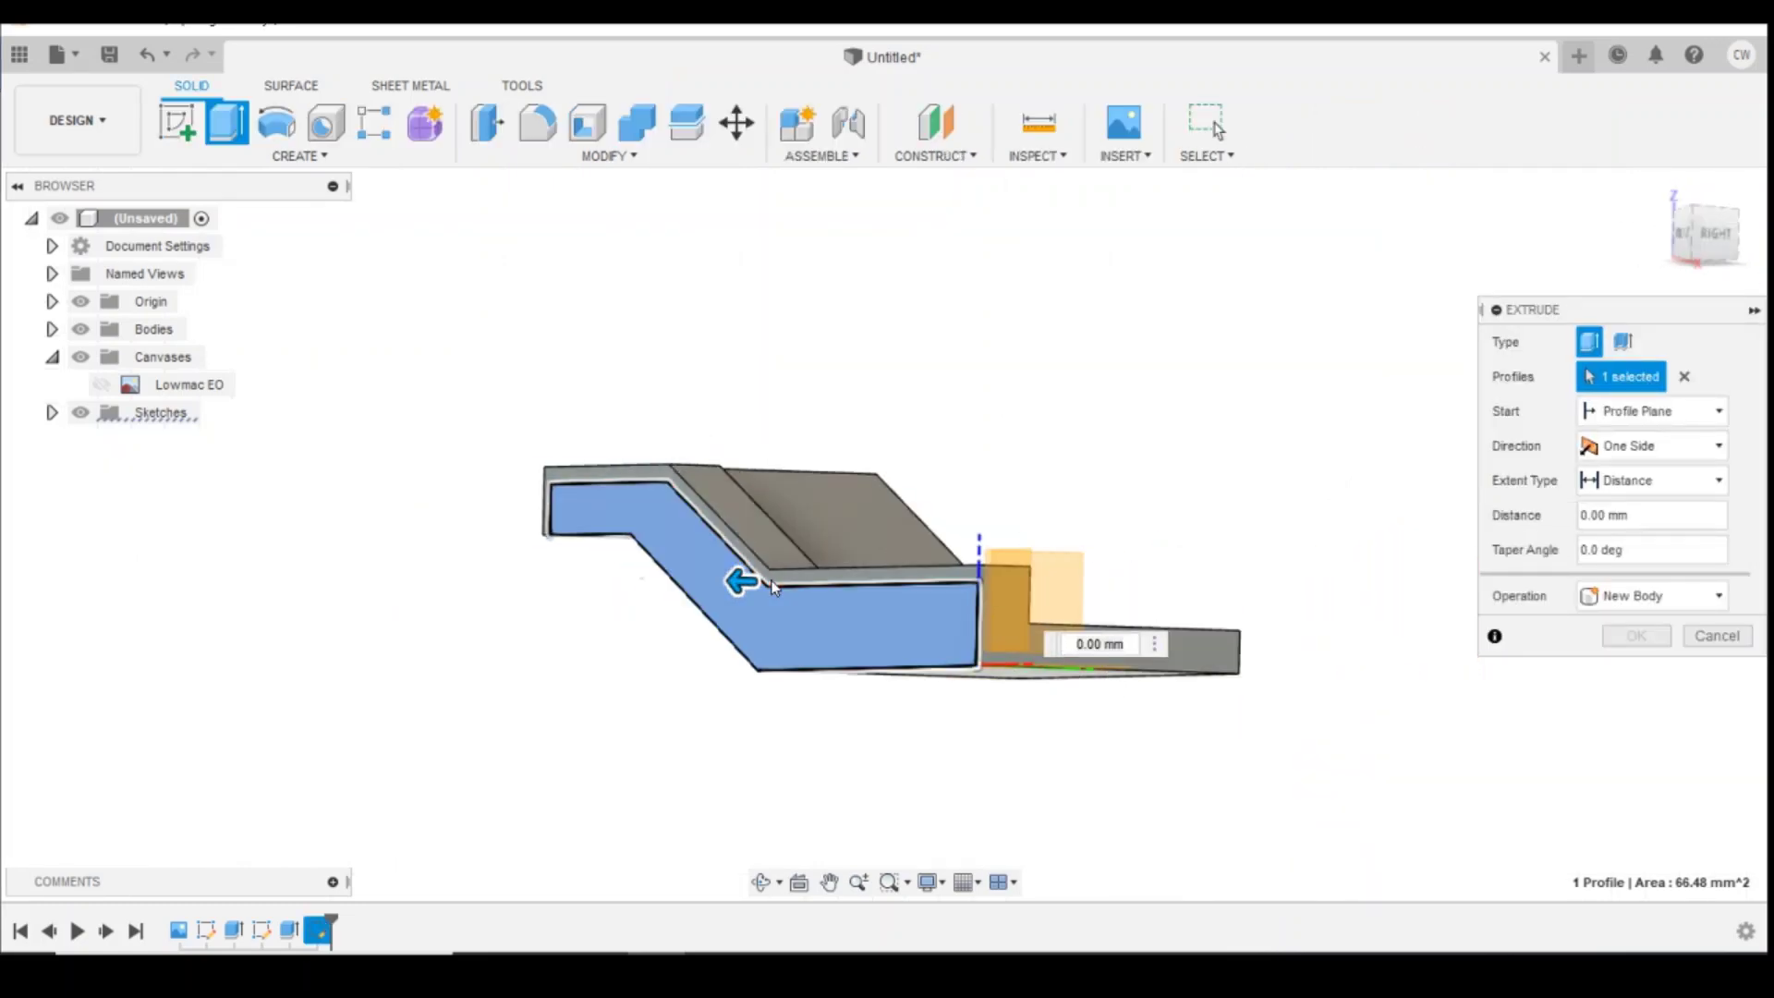
{"action": "left_click_drag", "start_coordinate": [741, 581], "coordinate": [765, 593]}
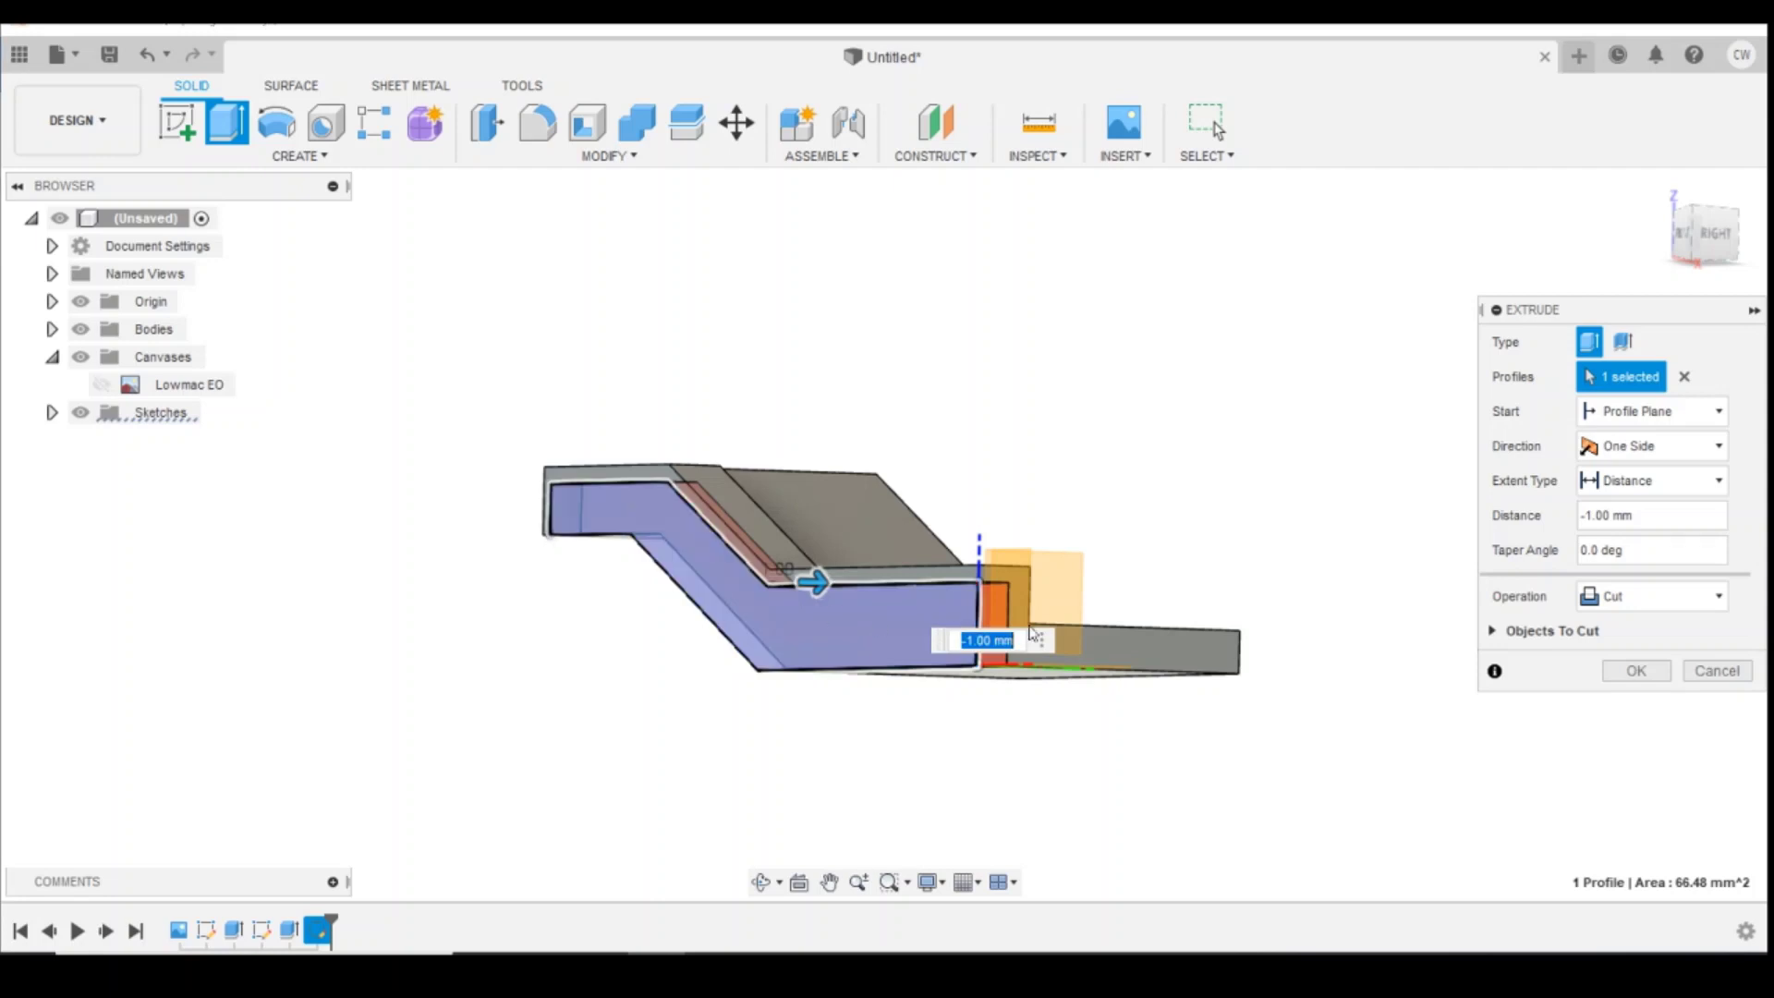
{"action": "type", "text": "-0.8"}
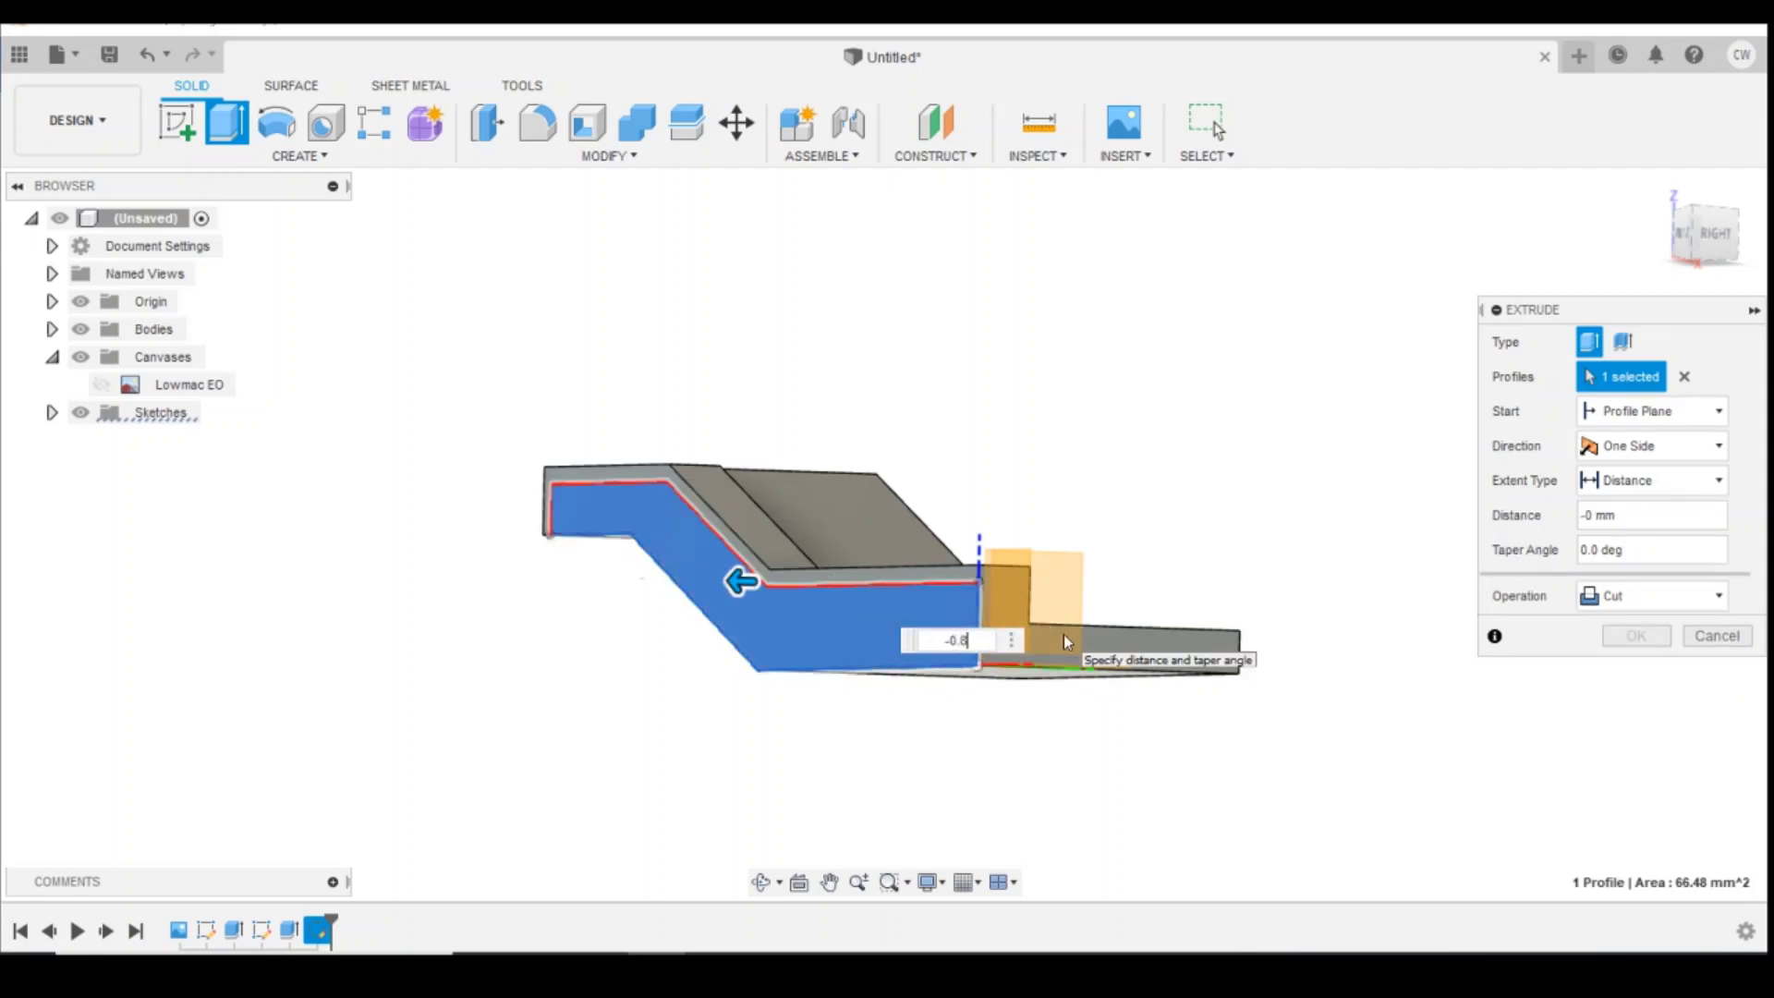
{"action": "key", "text": "Return"}
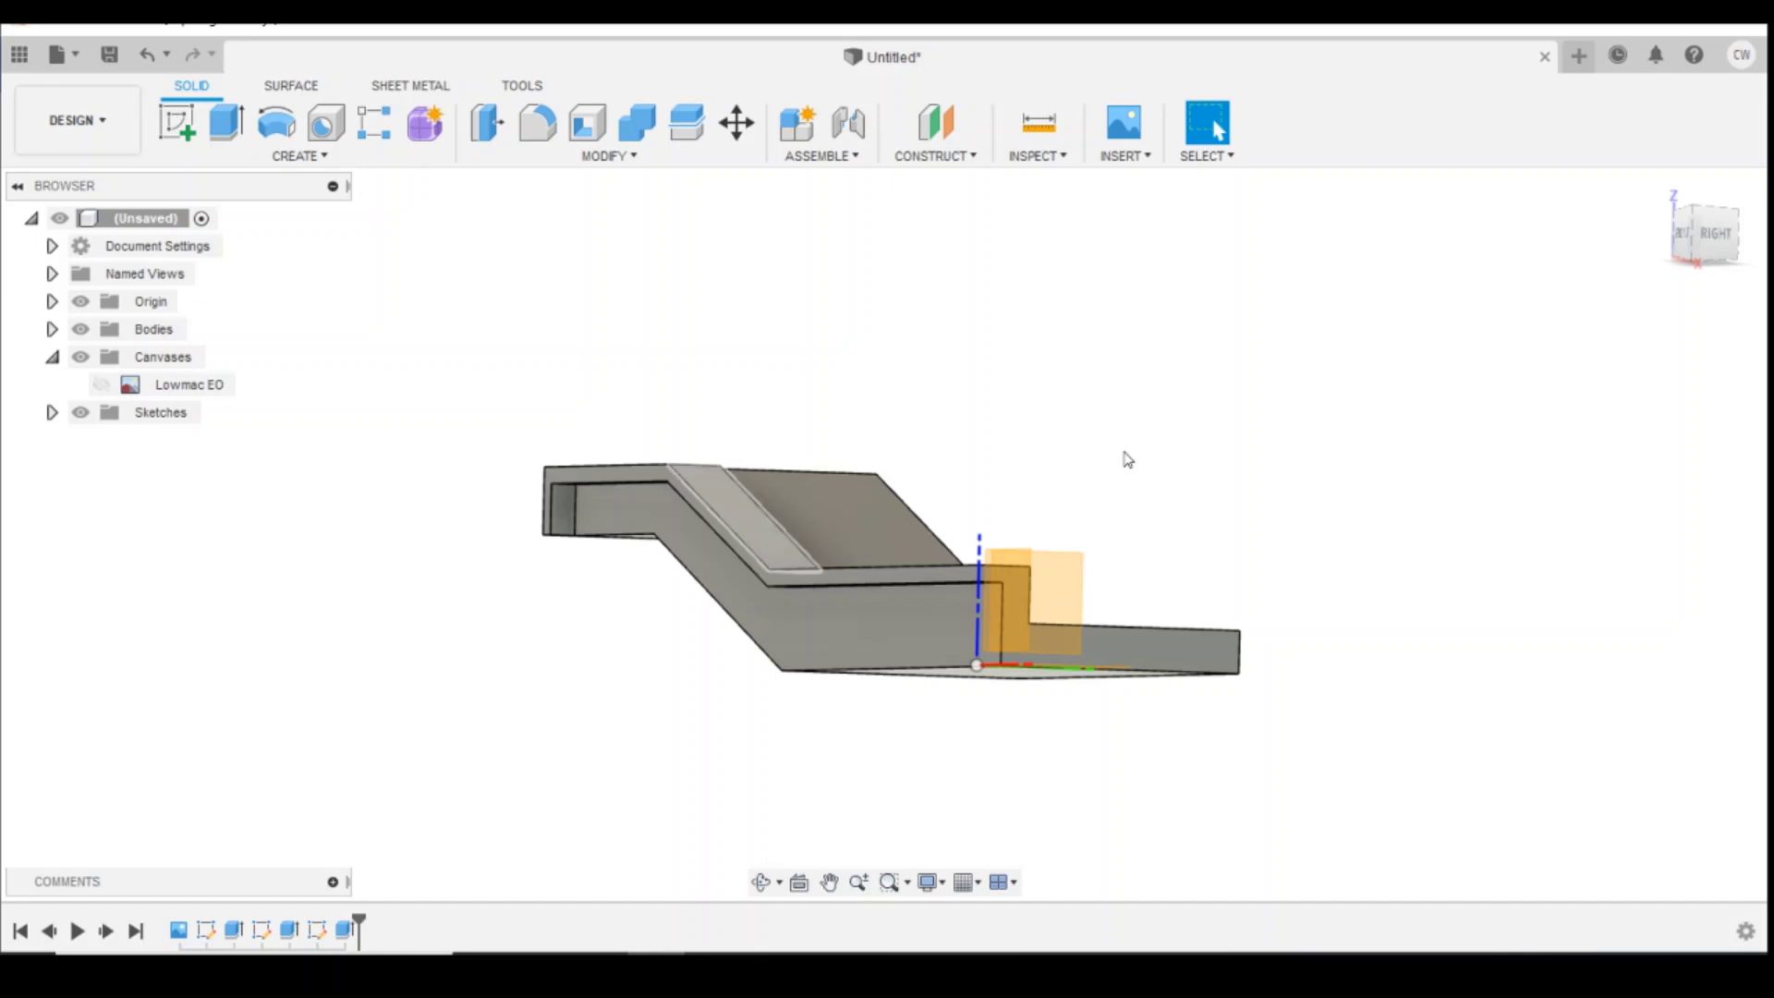
Step: Start a sketch on the recessed front face and offset its outer end edge and three upper edges inward by -0.6 mm
{"action": "left_click", "coordinate": [1661, 191]}
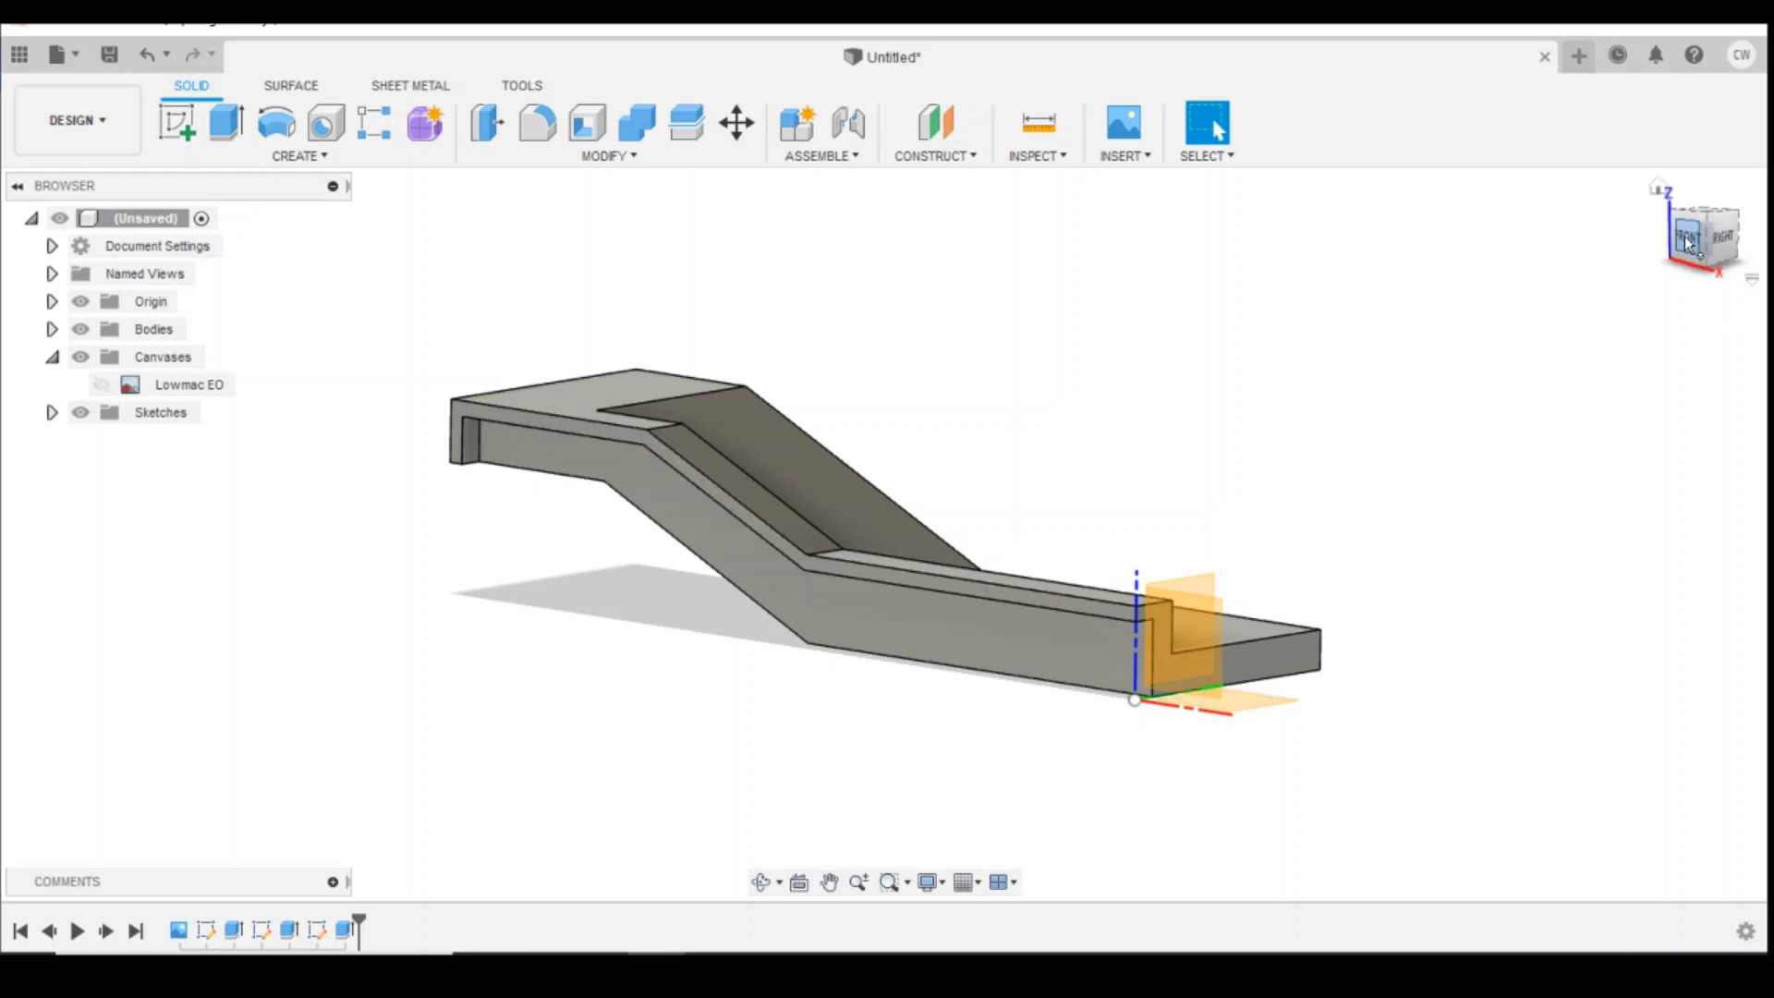
{"action": "mouse_move", "coordinate": [1700, 239]}
{"action": "left_mouse_down"}
{"action": "mouse_move", "coordinate": [1616, 215]}
{"action": "mouse_move", "coordinate": [1734, 191]}
{"action": "mouse_move", "coordinate": [1632, 224]}
{"action": "mouse_move", "coordinate": [1721, 214]}
{"action": "mouse_move", "coordinate": [1705, 230]}
{"action": "left_mouse_up"}
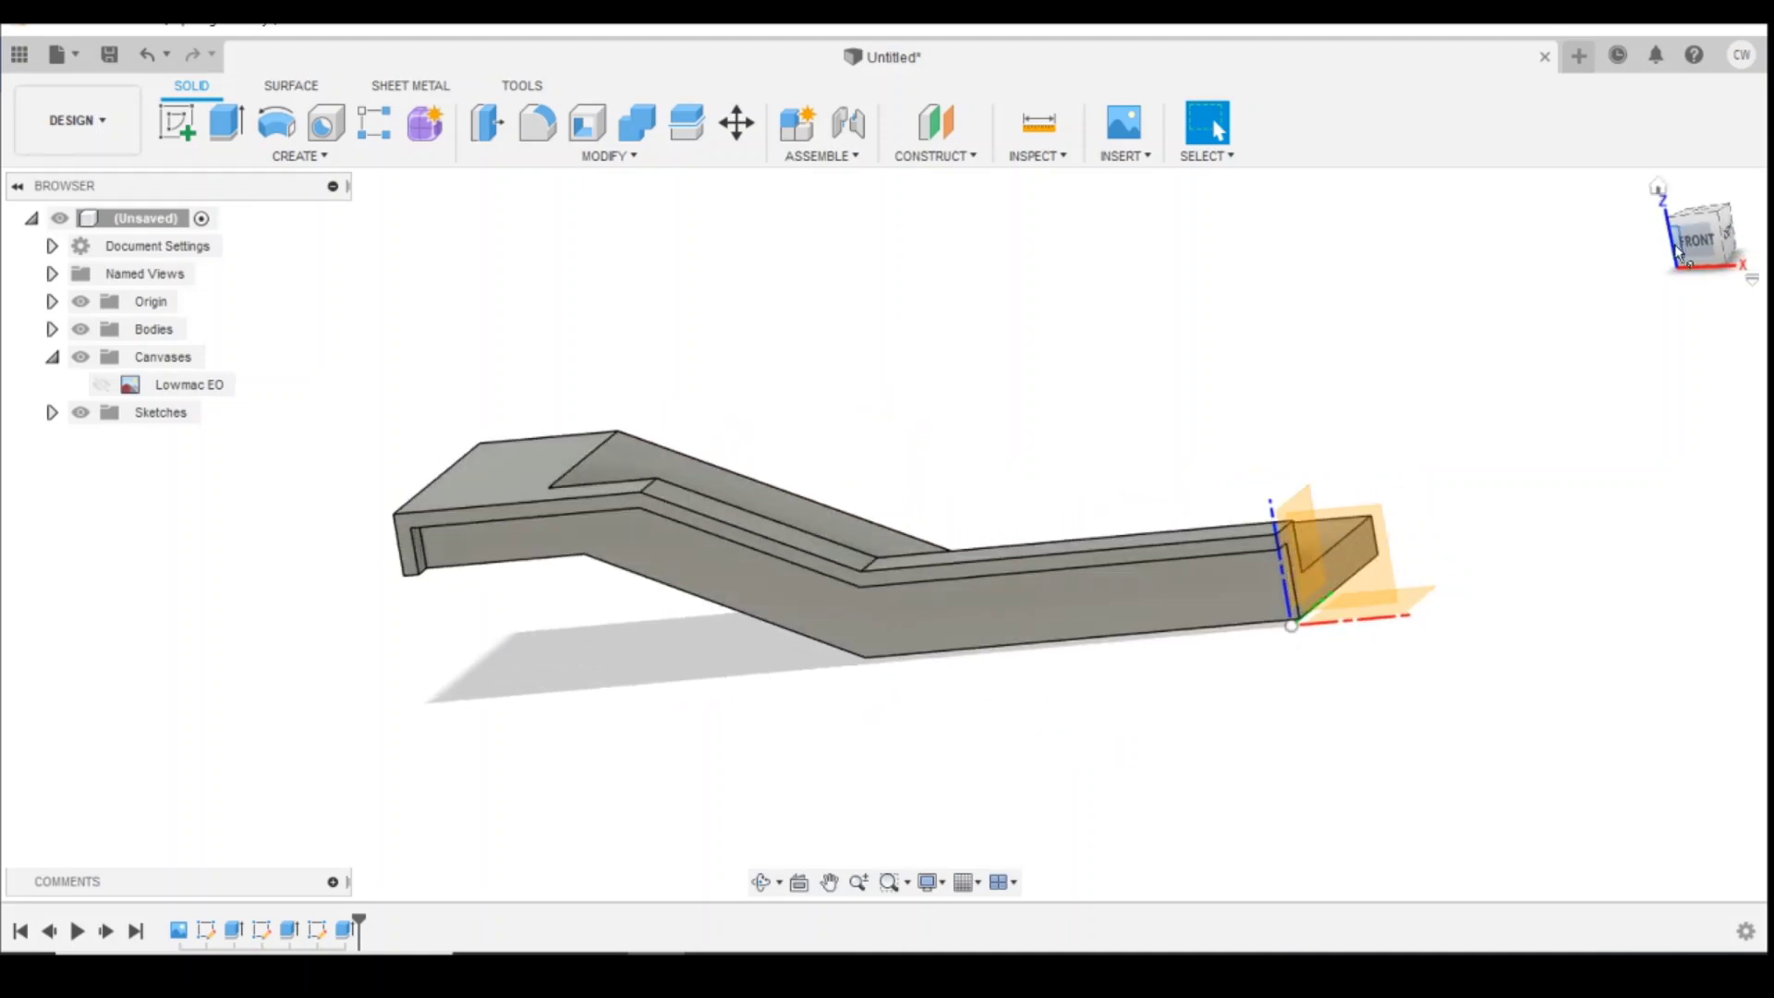
{"action": "left_click", "coordinate": [185, 134]}
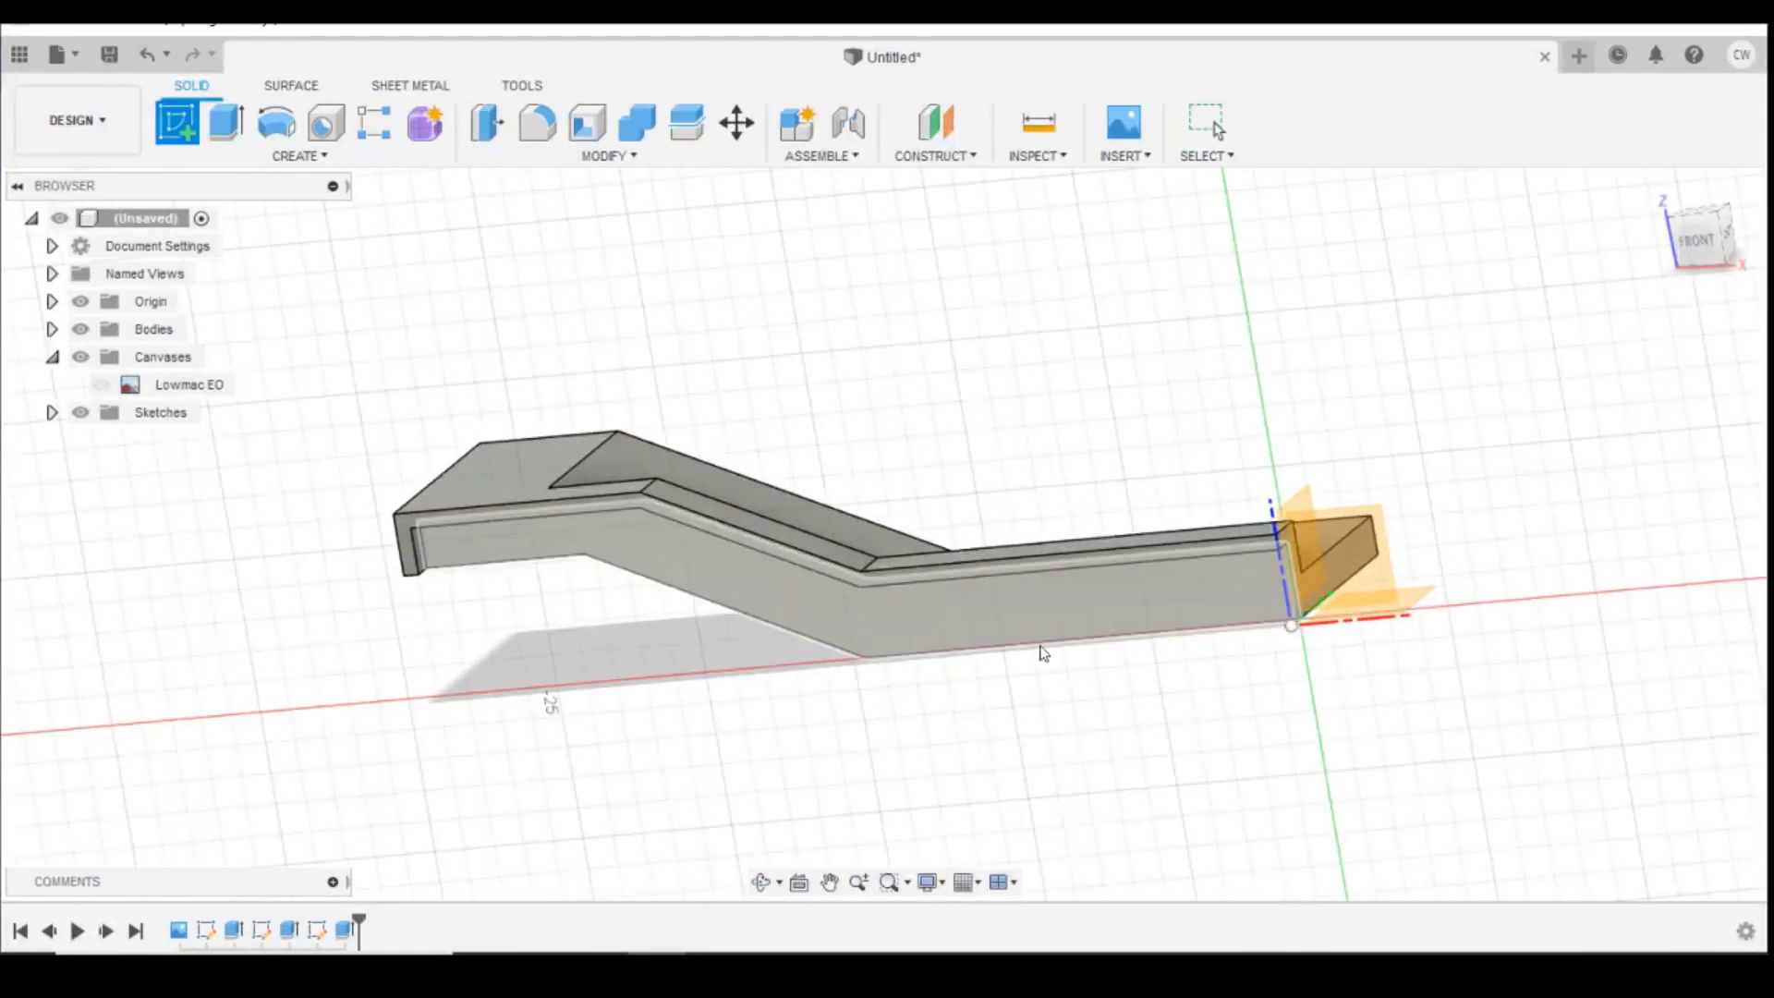
{"action": "left_click", "coordinate": [1011, 602]}
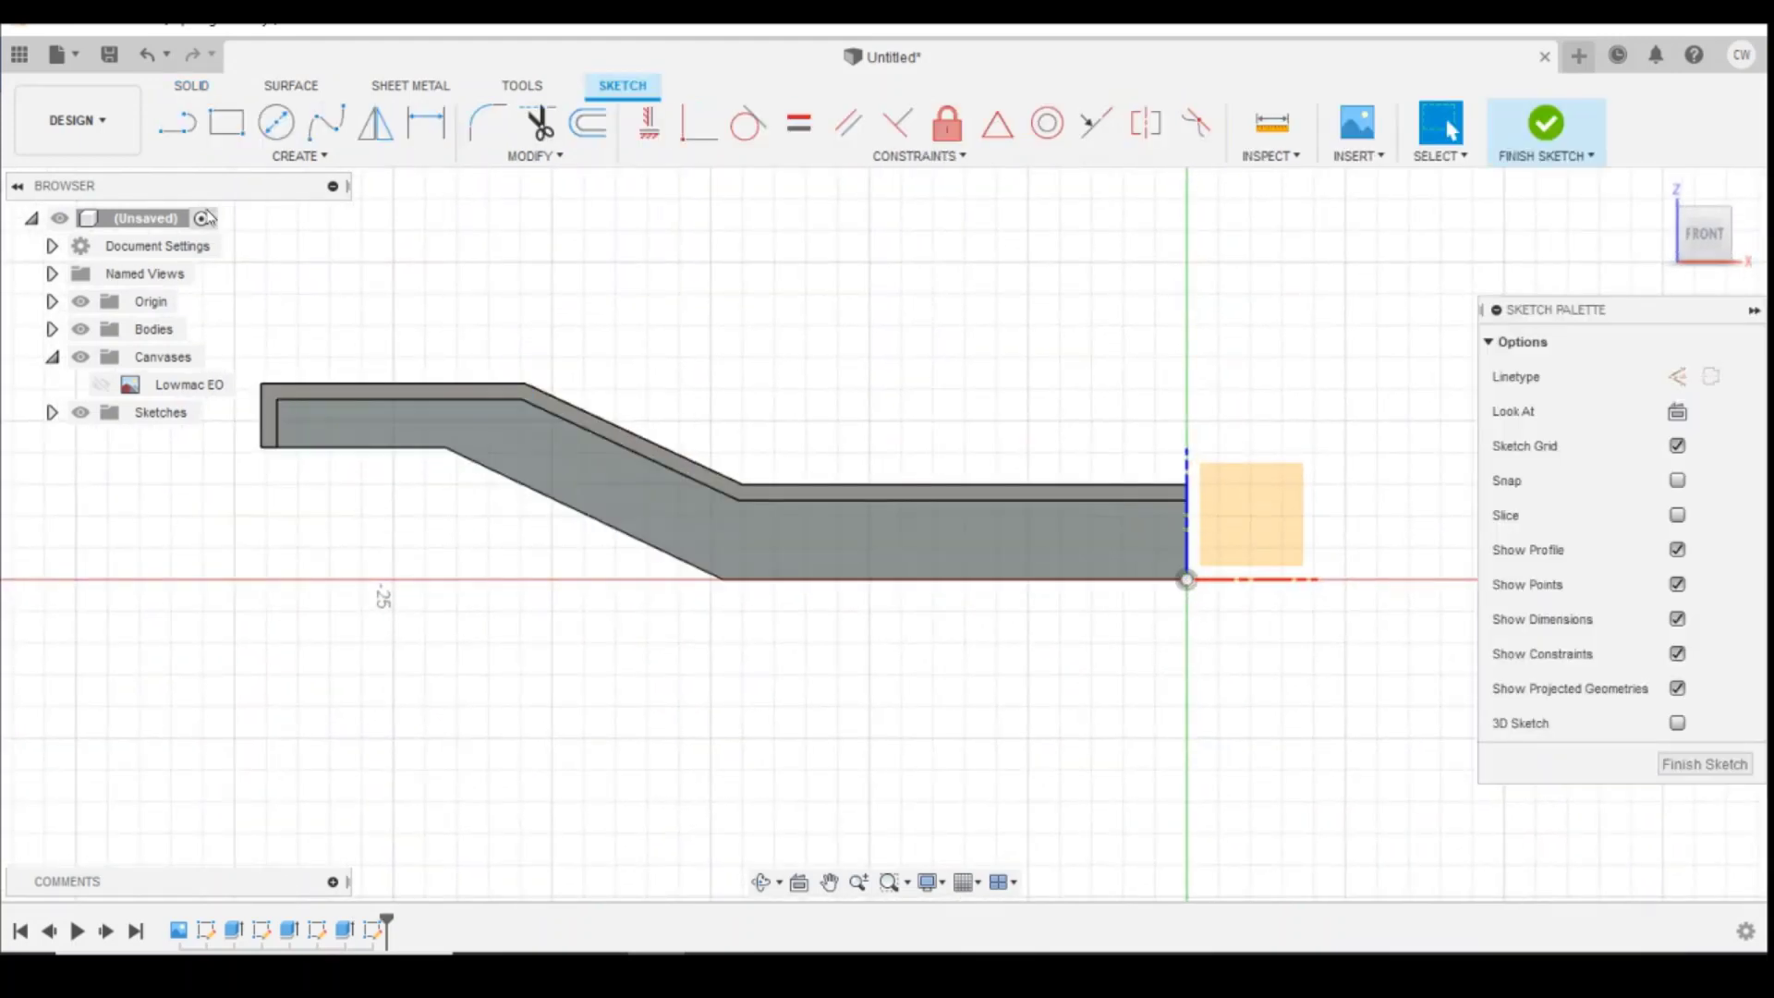
{"action": "left_click", "coordinate": [588, 122]}
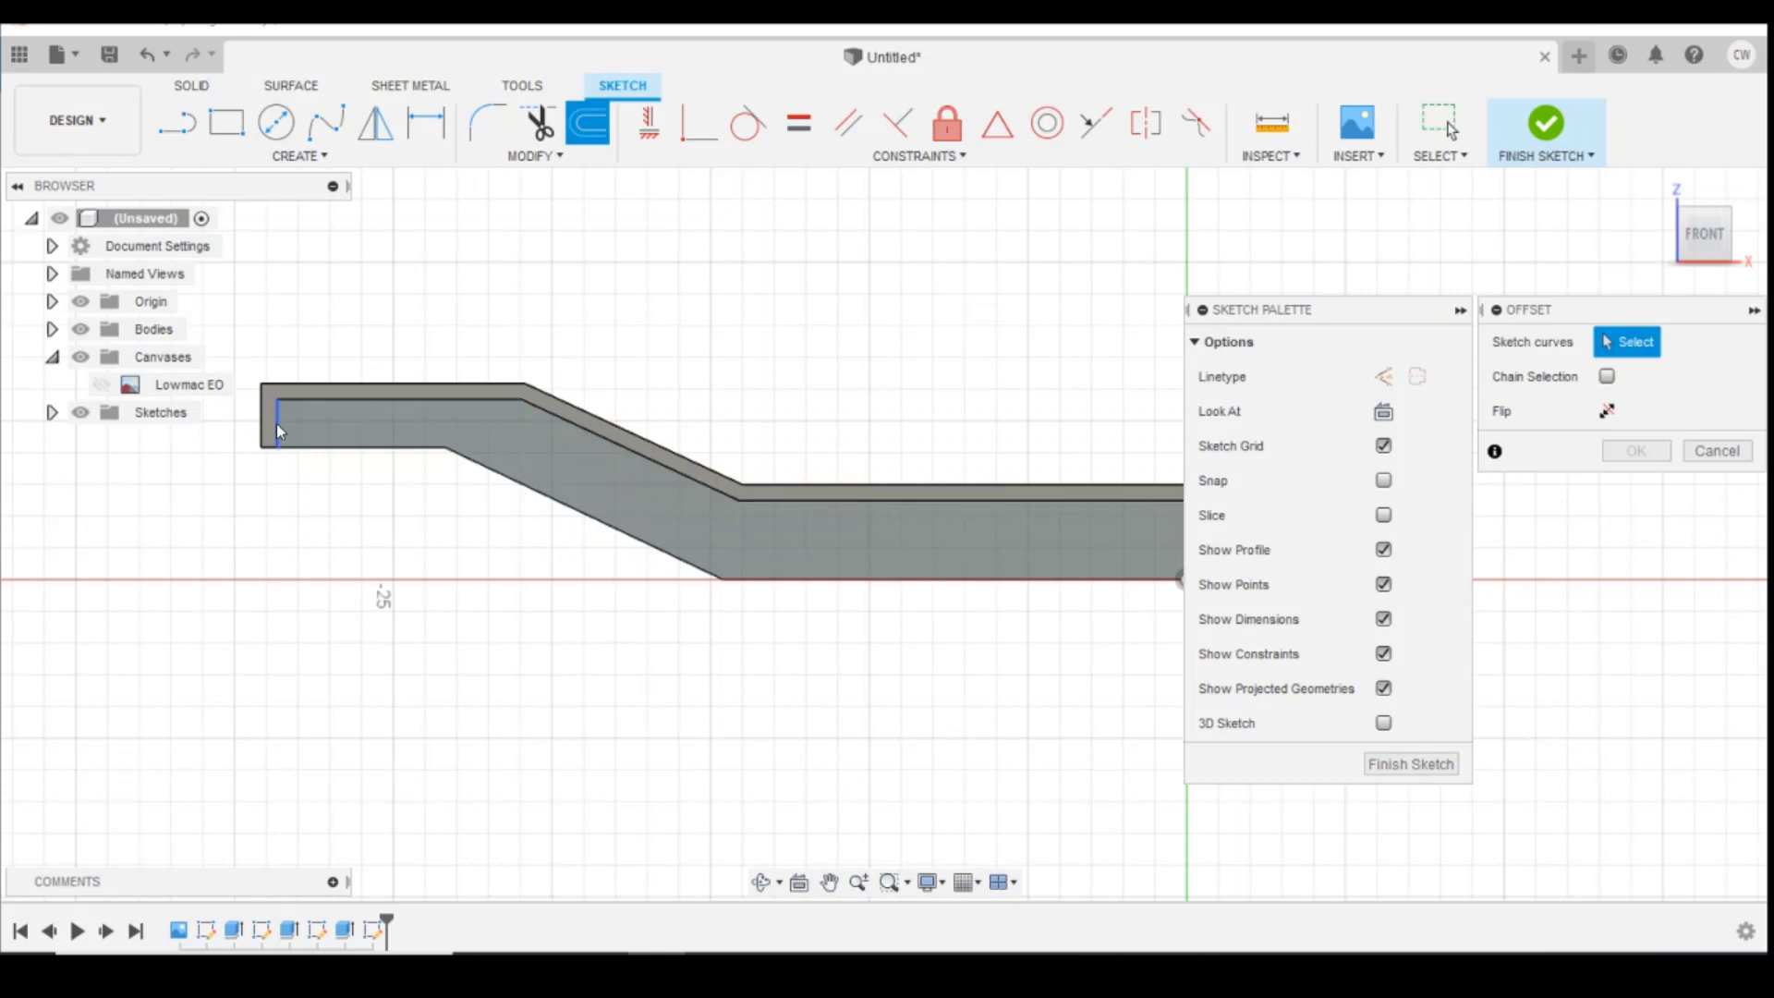
{"action": "left_click", "coordinate": [275, 423]}
{"action": "left_click", "coordinate": [335, 398]}
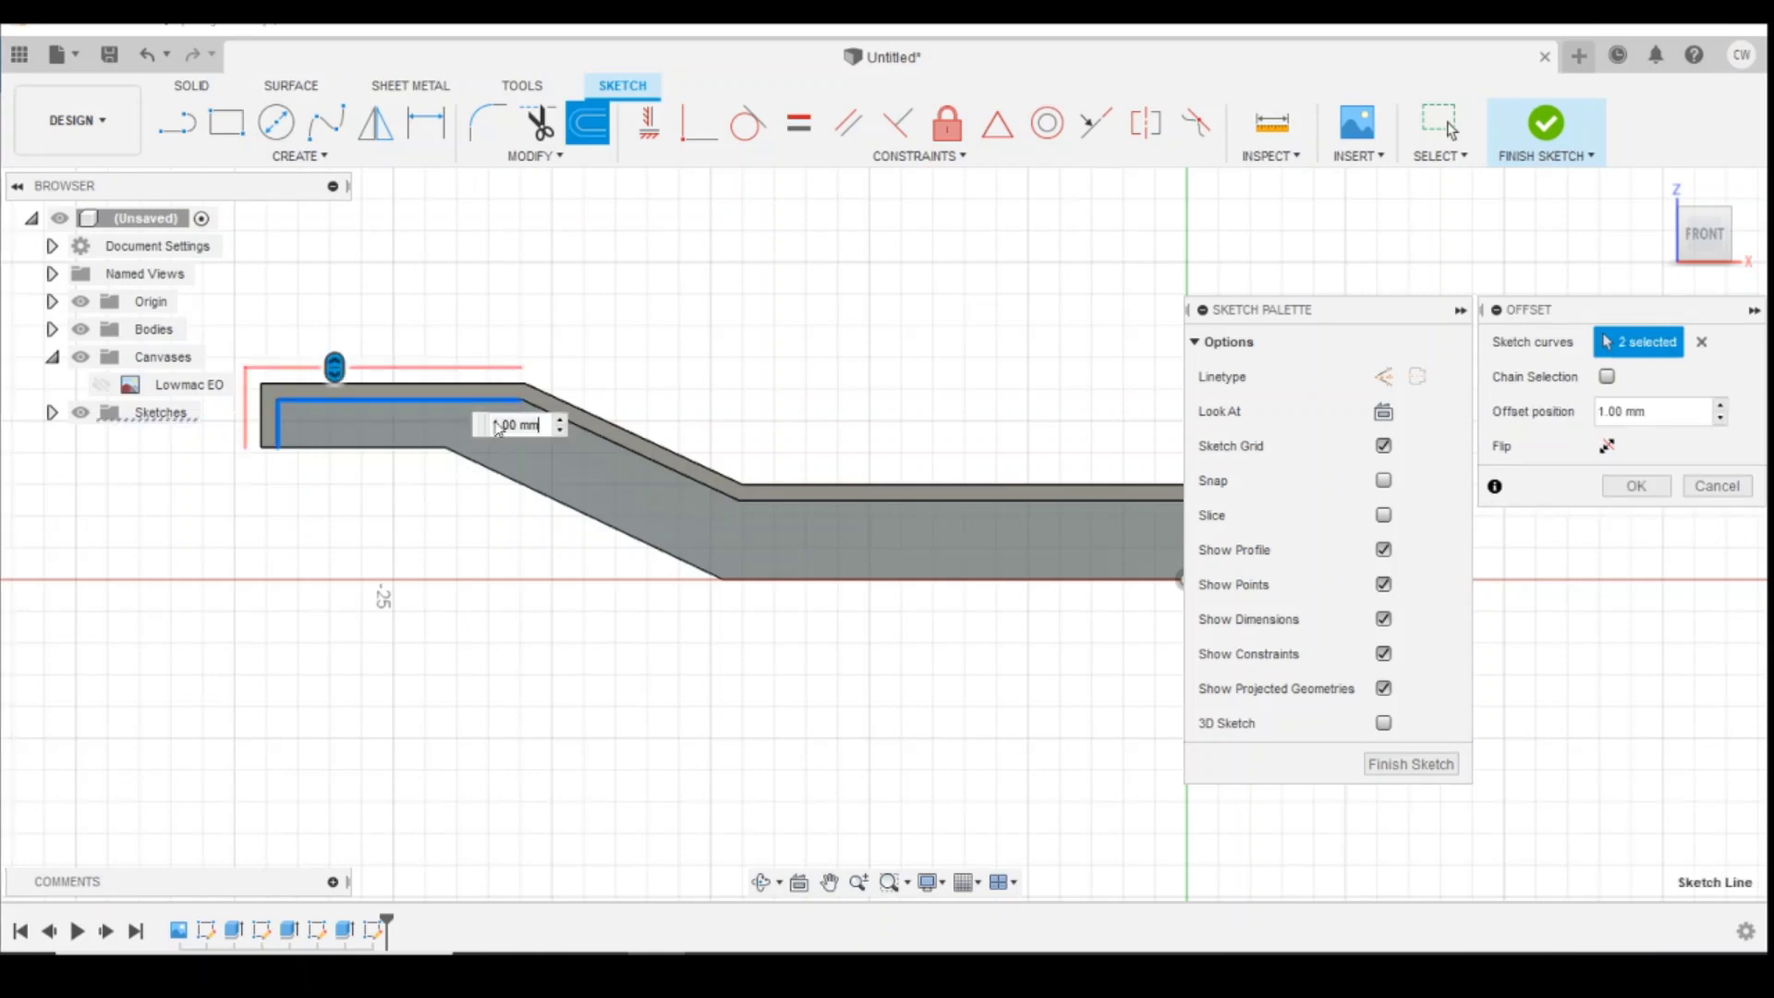
{"action": "left_click", "coordinate": [630, 448]}
{"action": "left_click", "coordinate": [813, 502]}
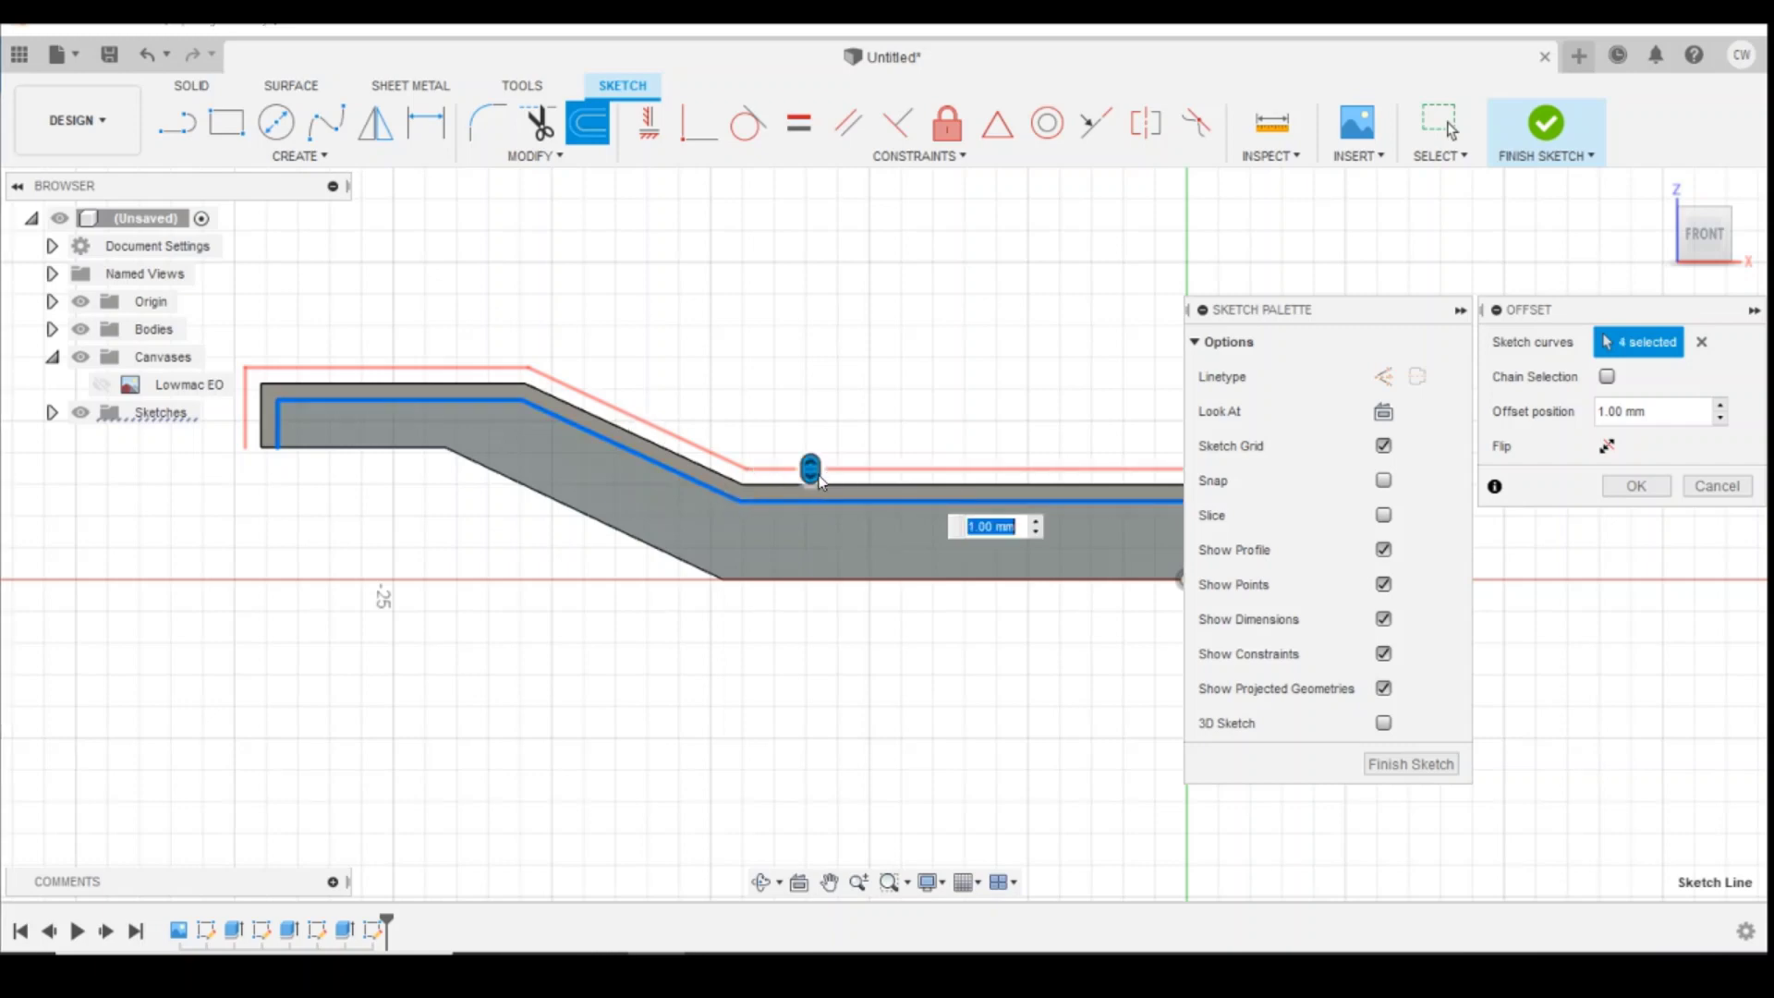
{"action": "left_click", "coordinate": [975, 527]}
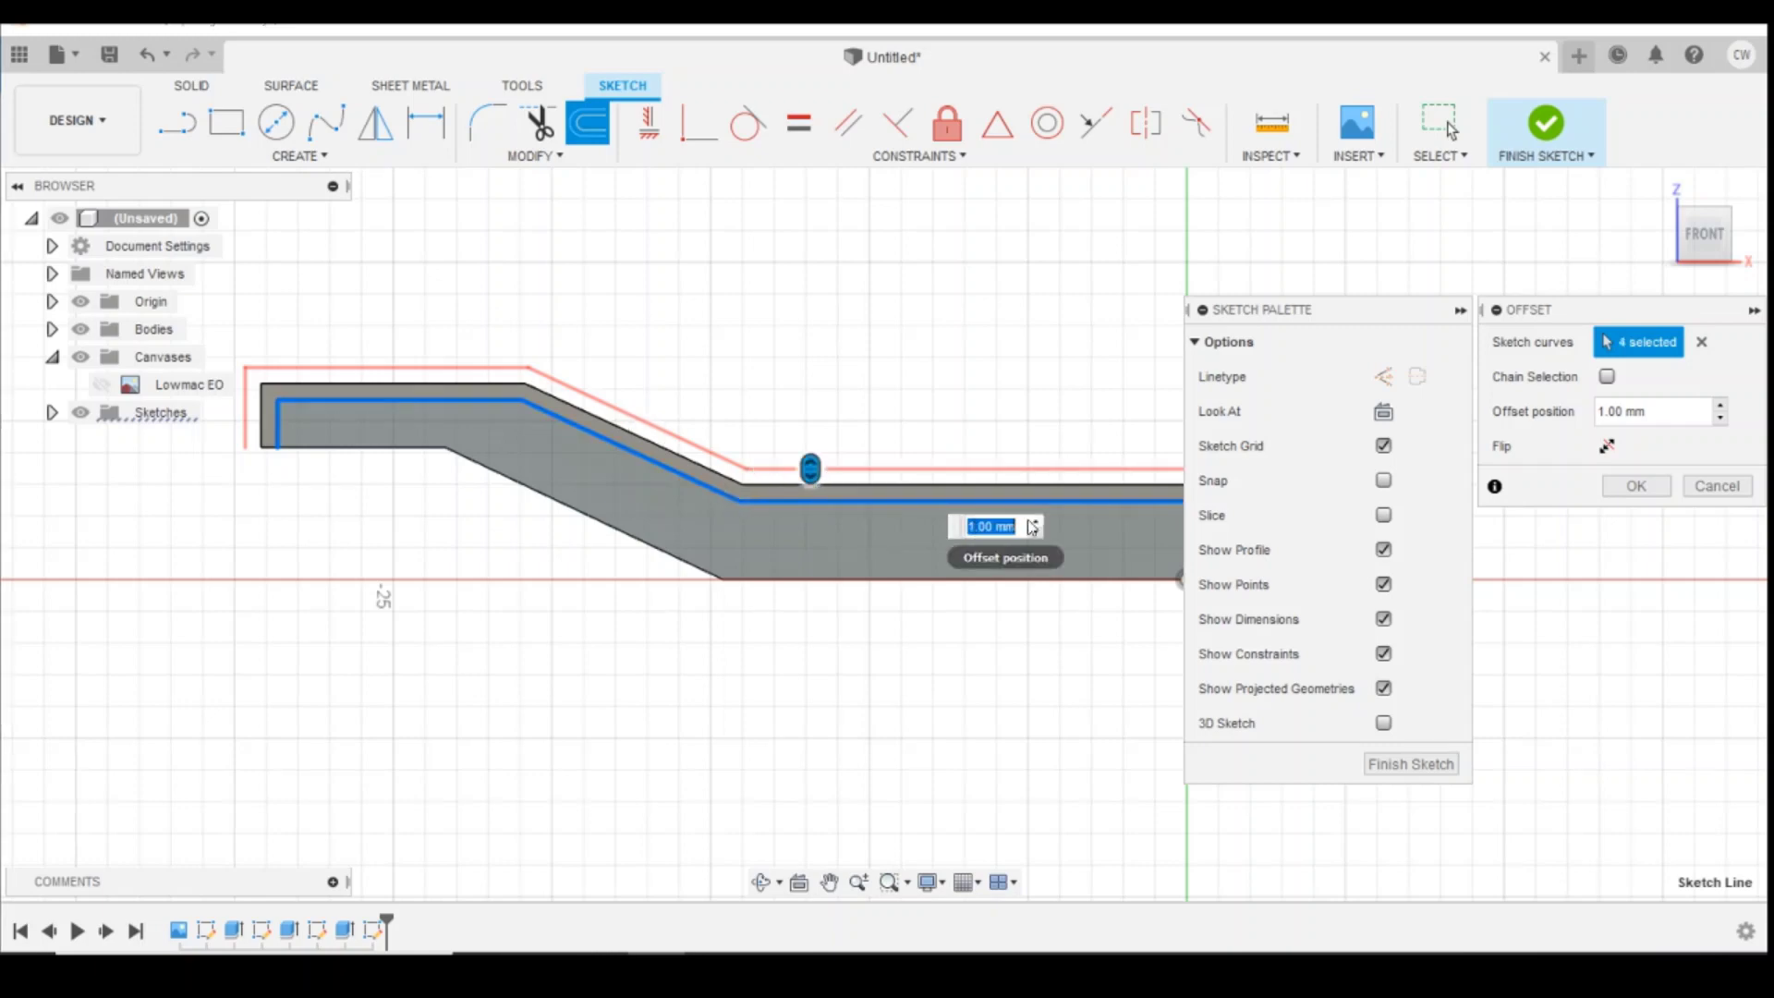
{"action": "type", "text": "-0.6"}
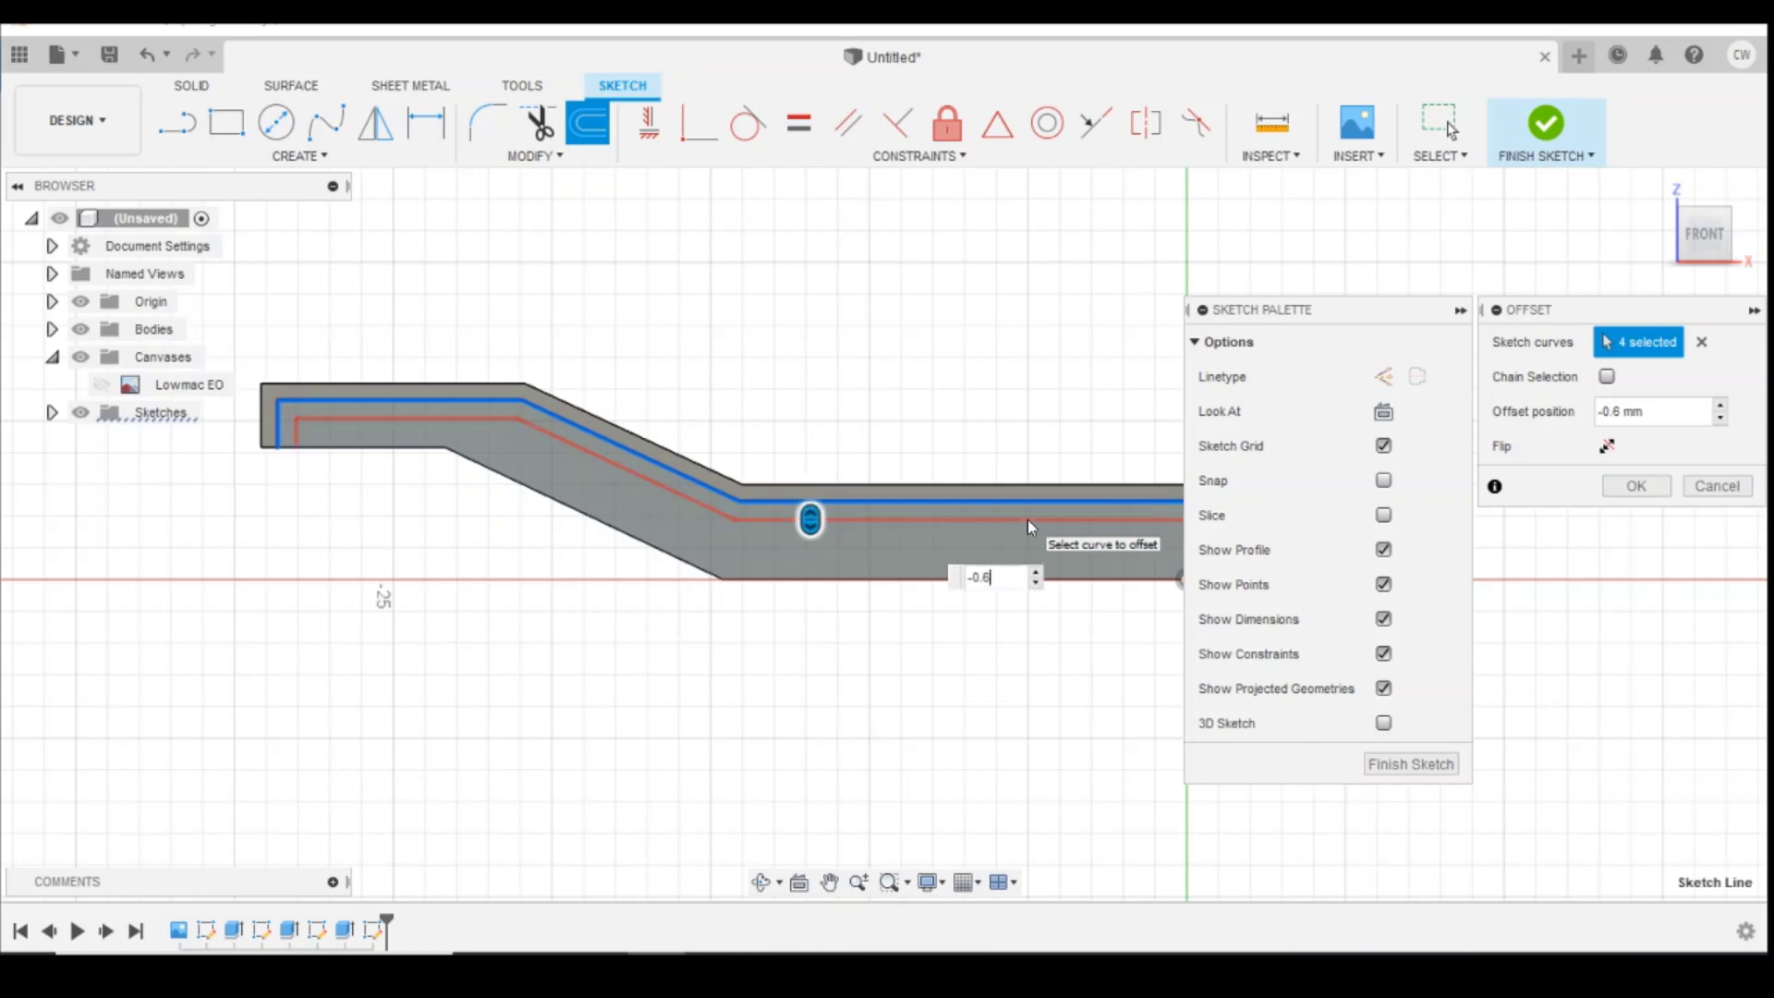
{"action": "key", "text": "Return"}
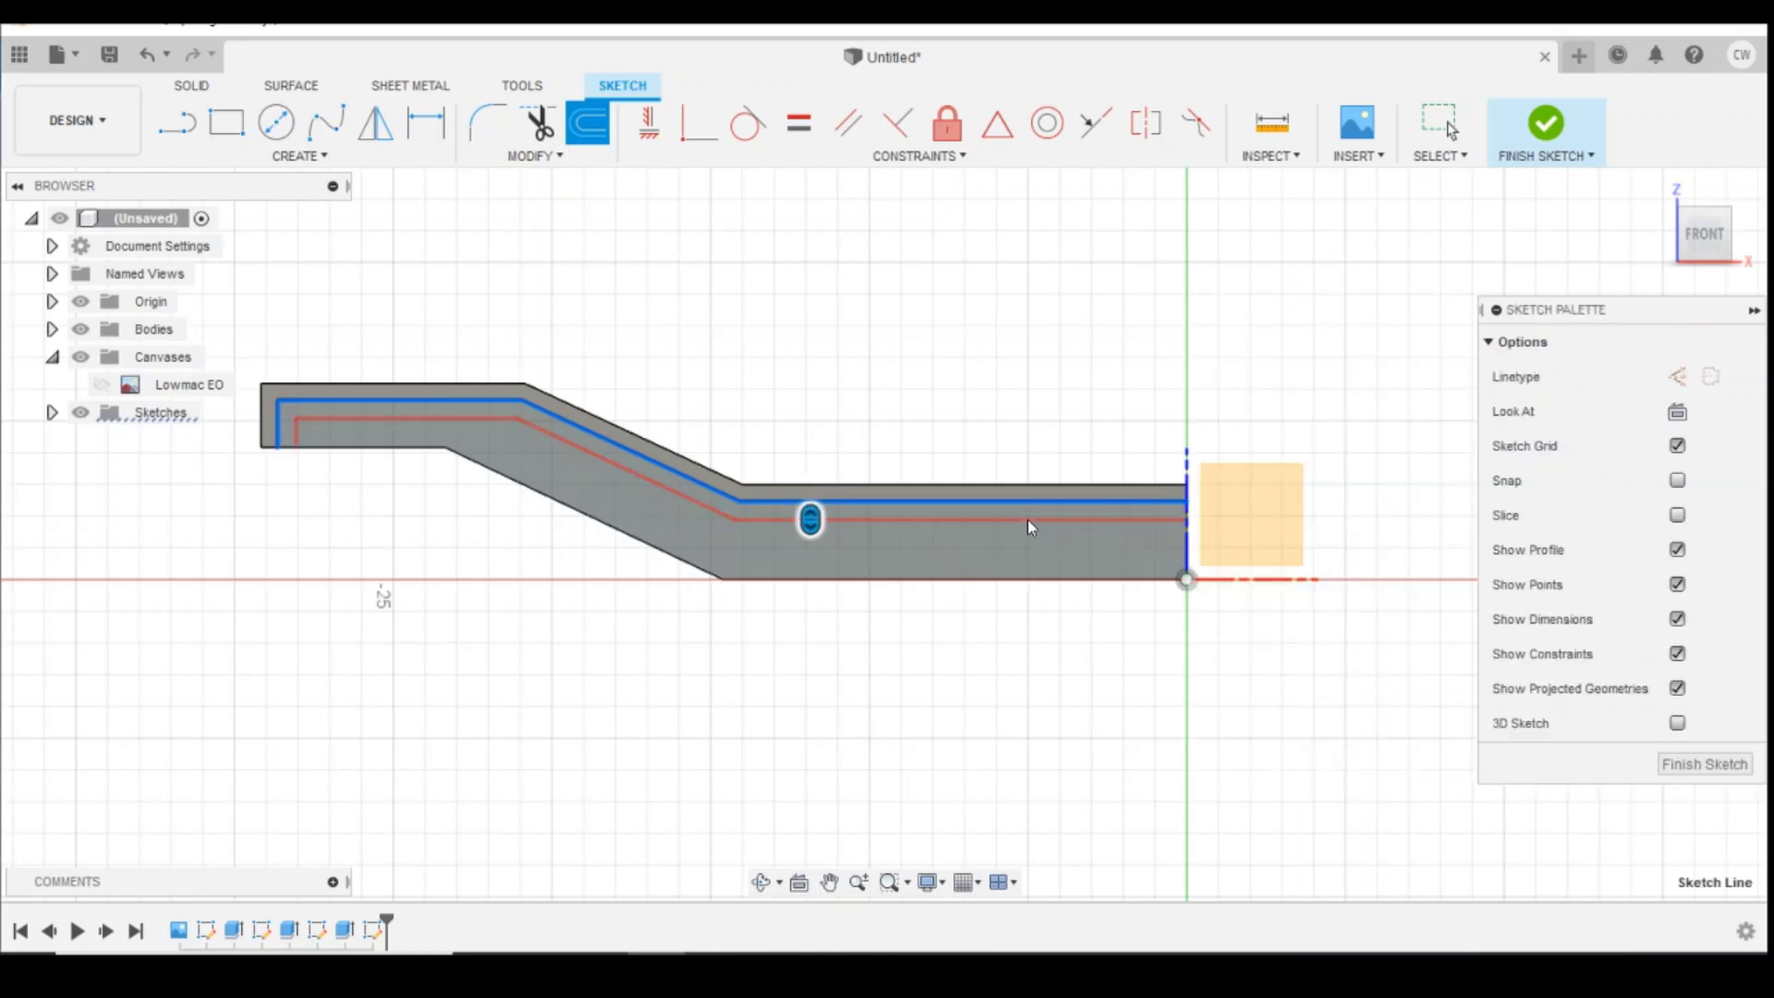
{"action": "key", "text": "Escape"}
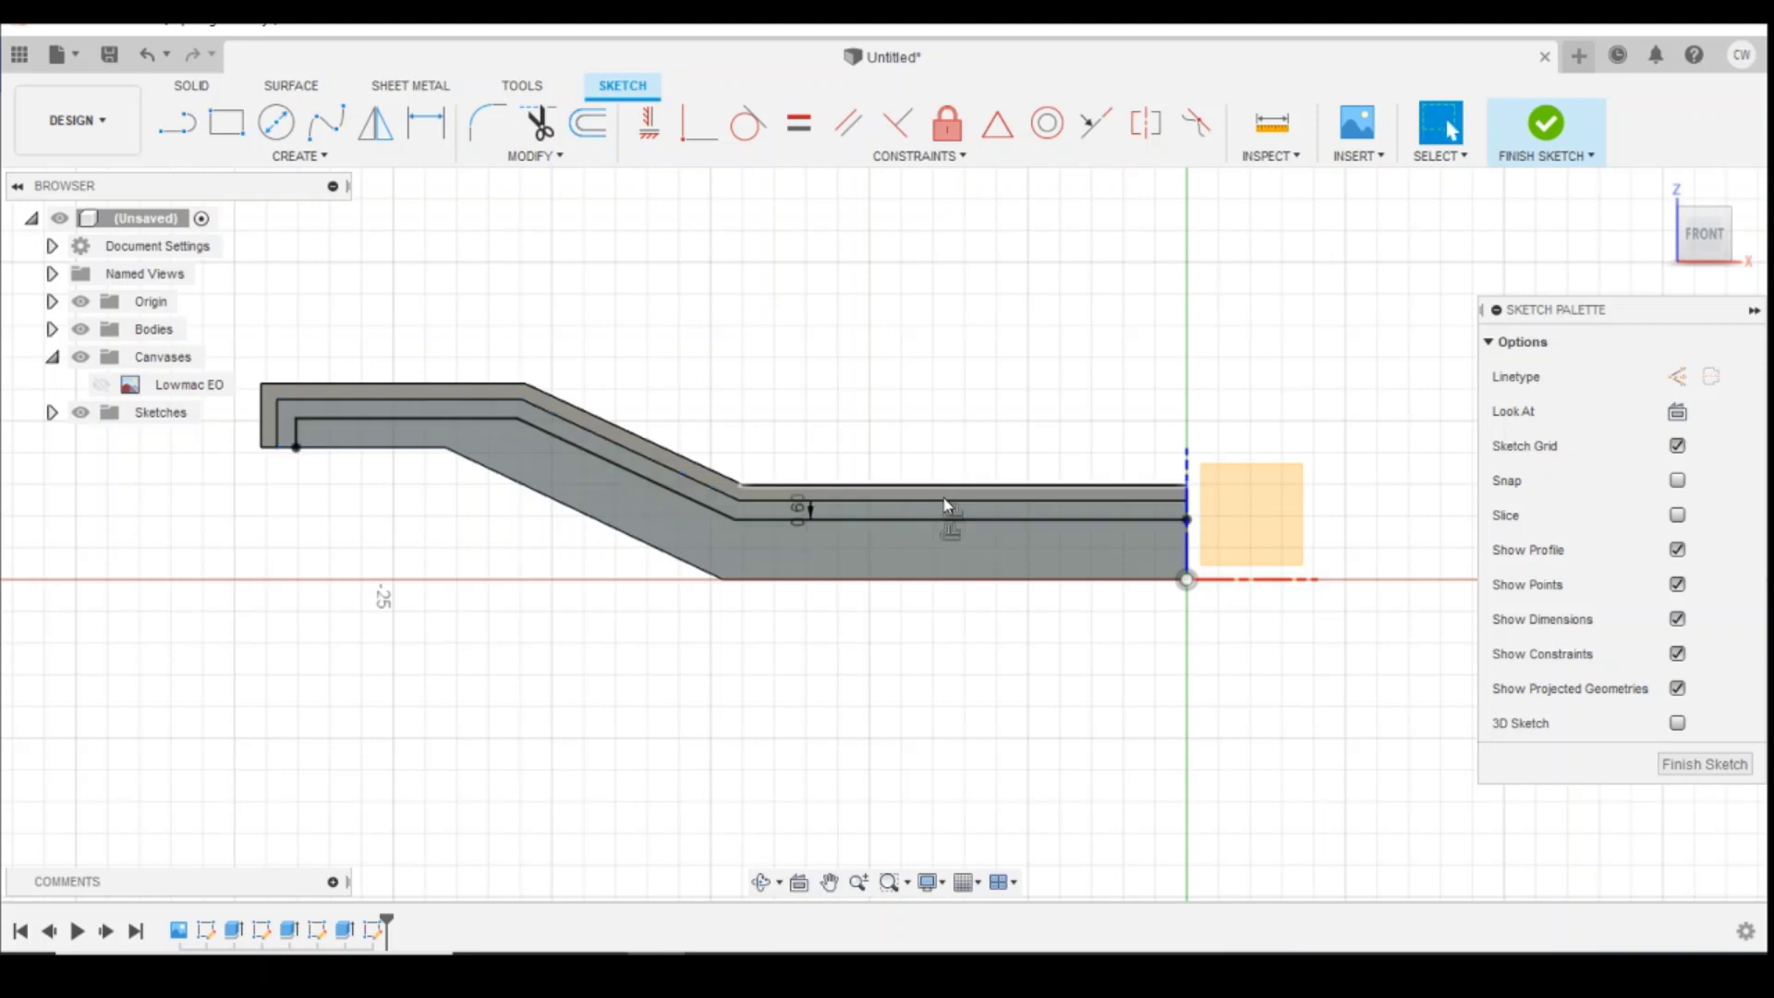
Step: Extrude the narrow strip between the recess edge and the offset lines outward by 0.2 mm, joined to the body
{"action": "scroll", "coordinate": [883, 508], "scroll_direction": "up", "scroll_amount": 3}
{"action": "left_click", "coordinate": [874, 529]}
{"action": "right_click", "coordinate": [873, 529]}
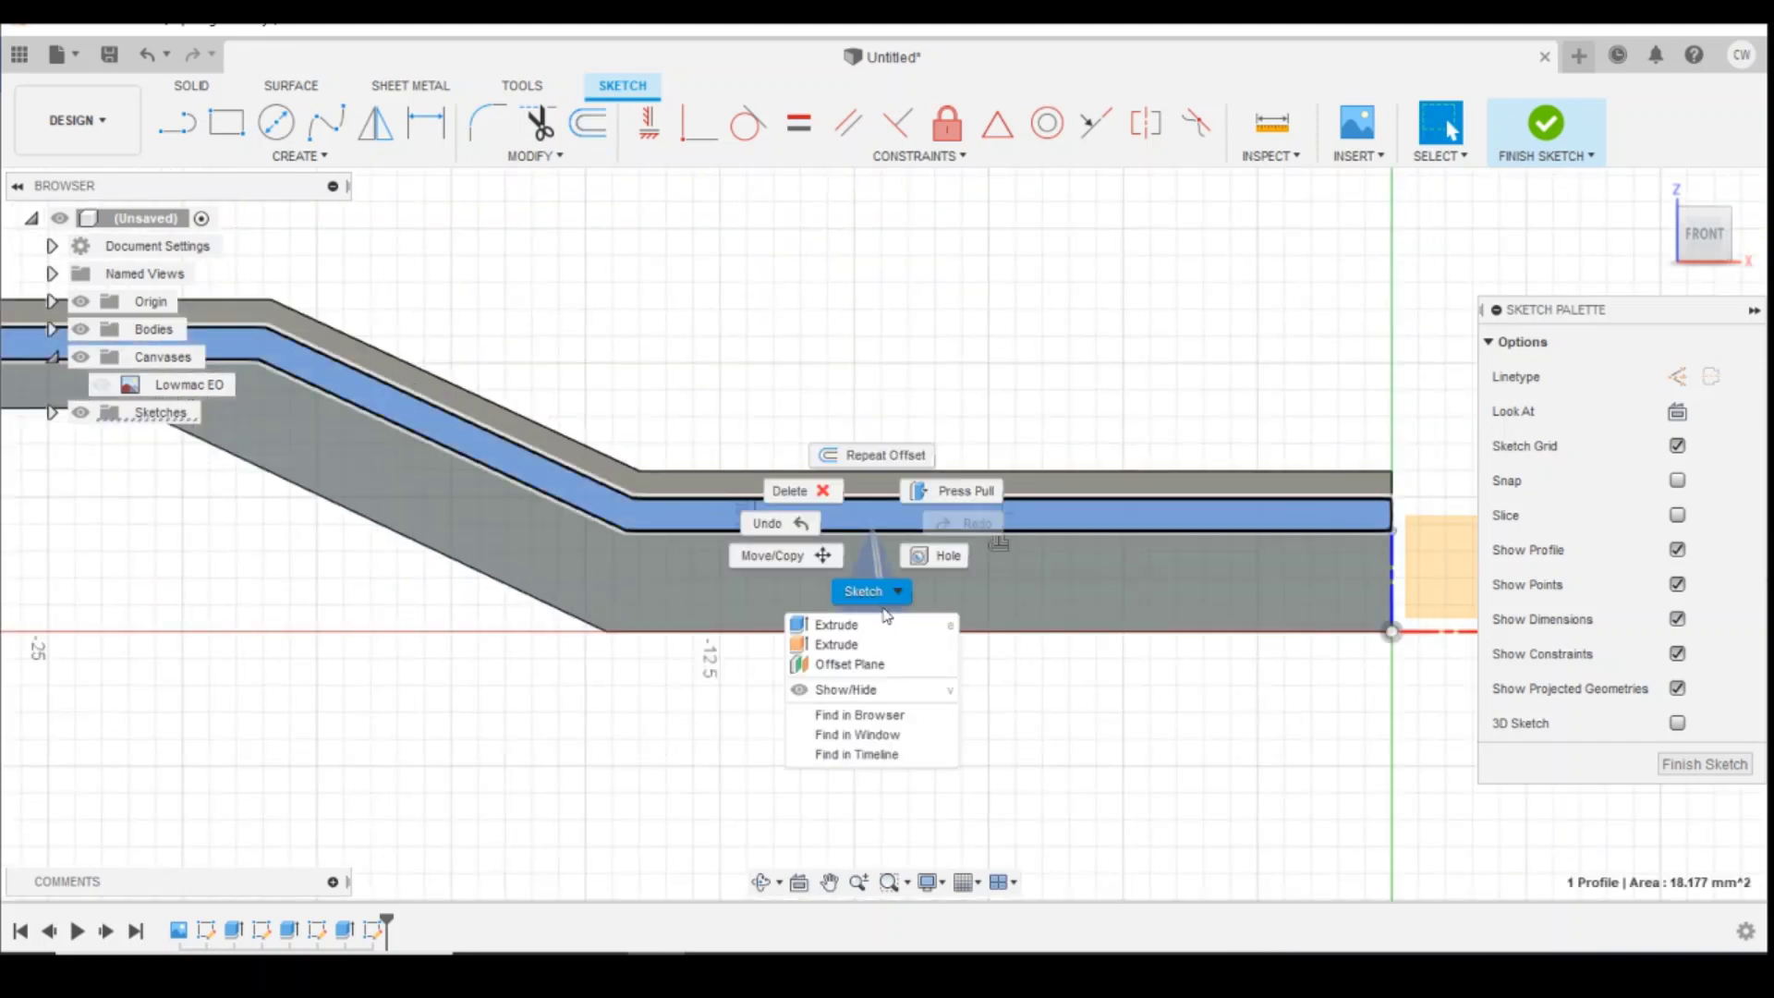
{"action": "left_click", "coordinate": [880, 614]}
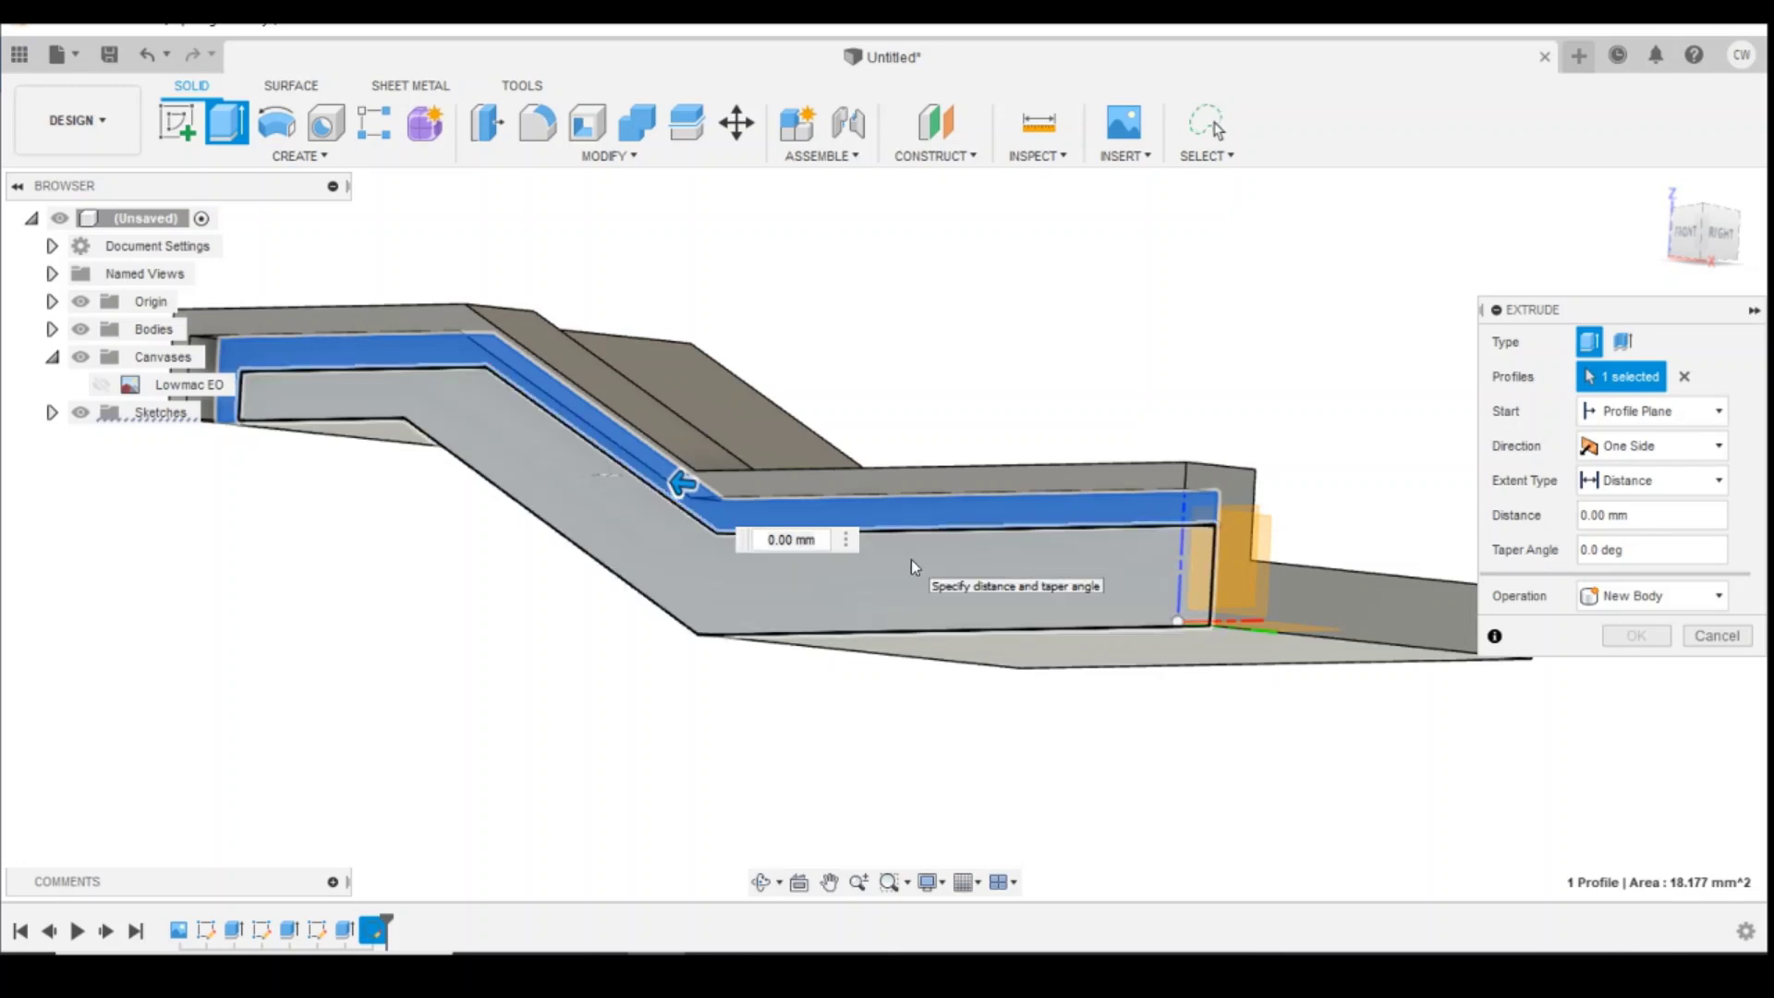
{"action": "left_click_drag", "start_coordinate": [767, 540], "coordinate": [817, 543]}
{"action": "type", "text": "0.2"}
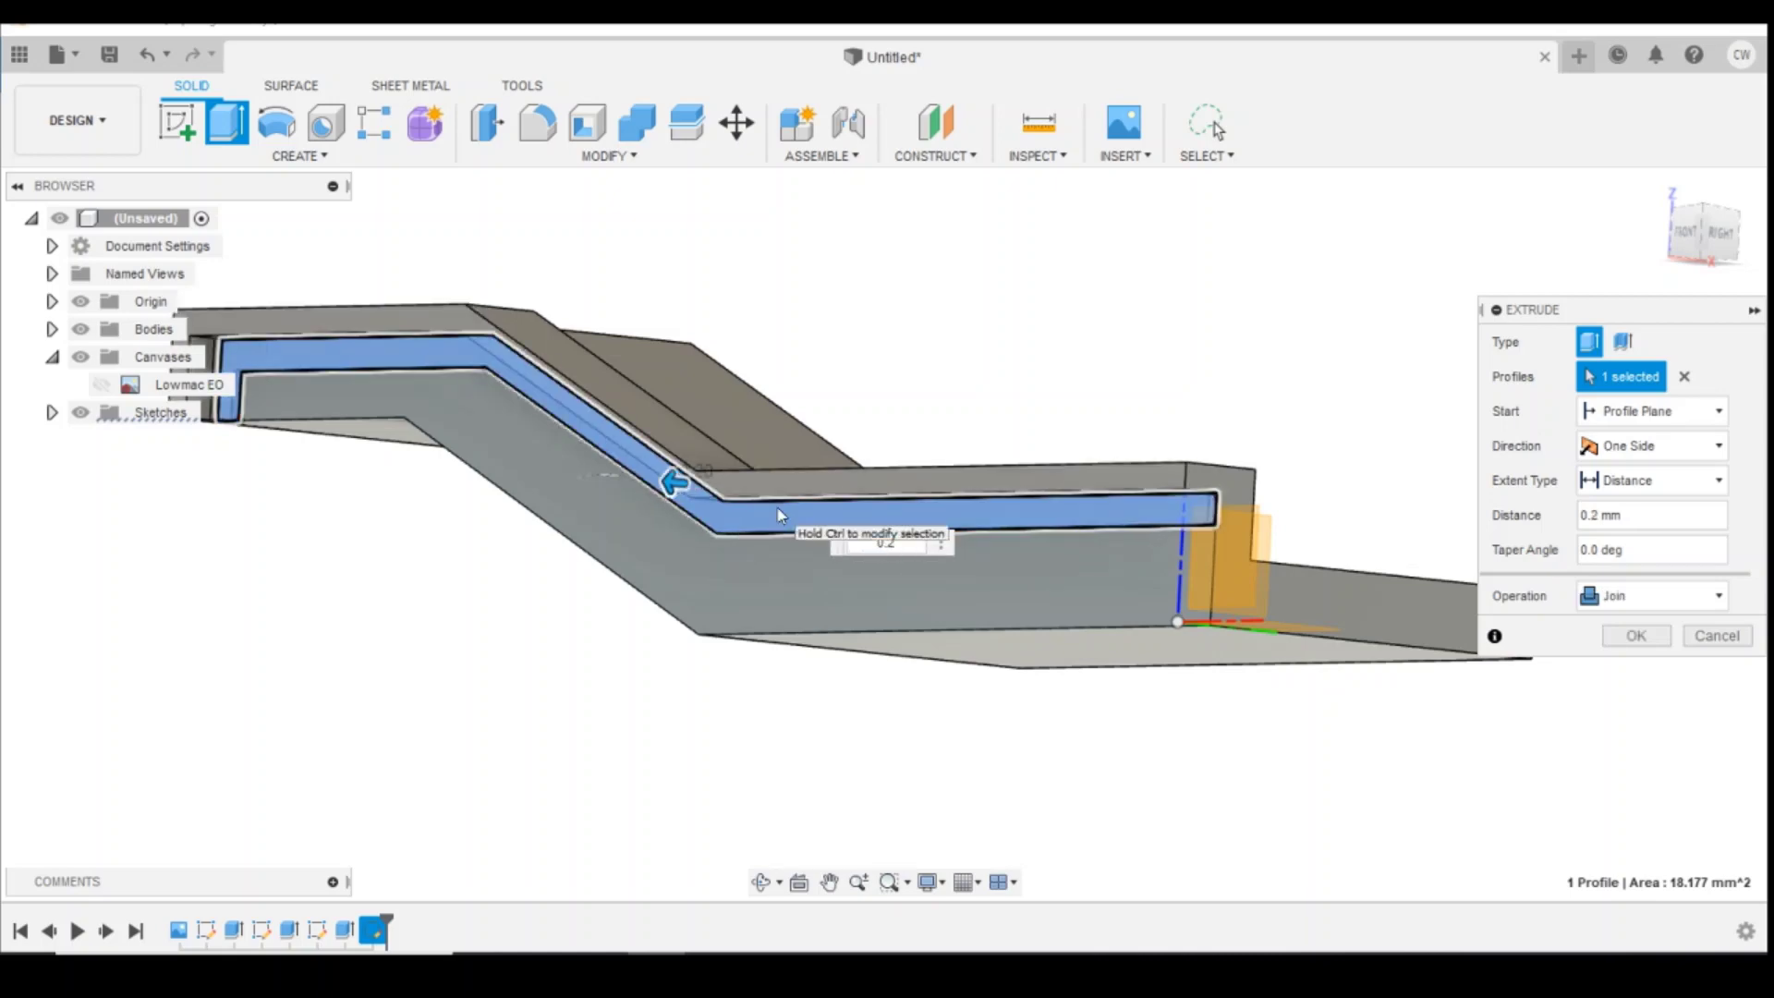
{"action": "key", "text": "Return"}
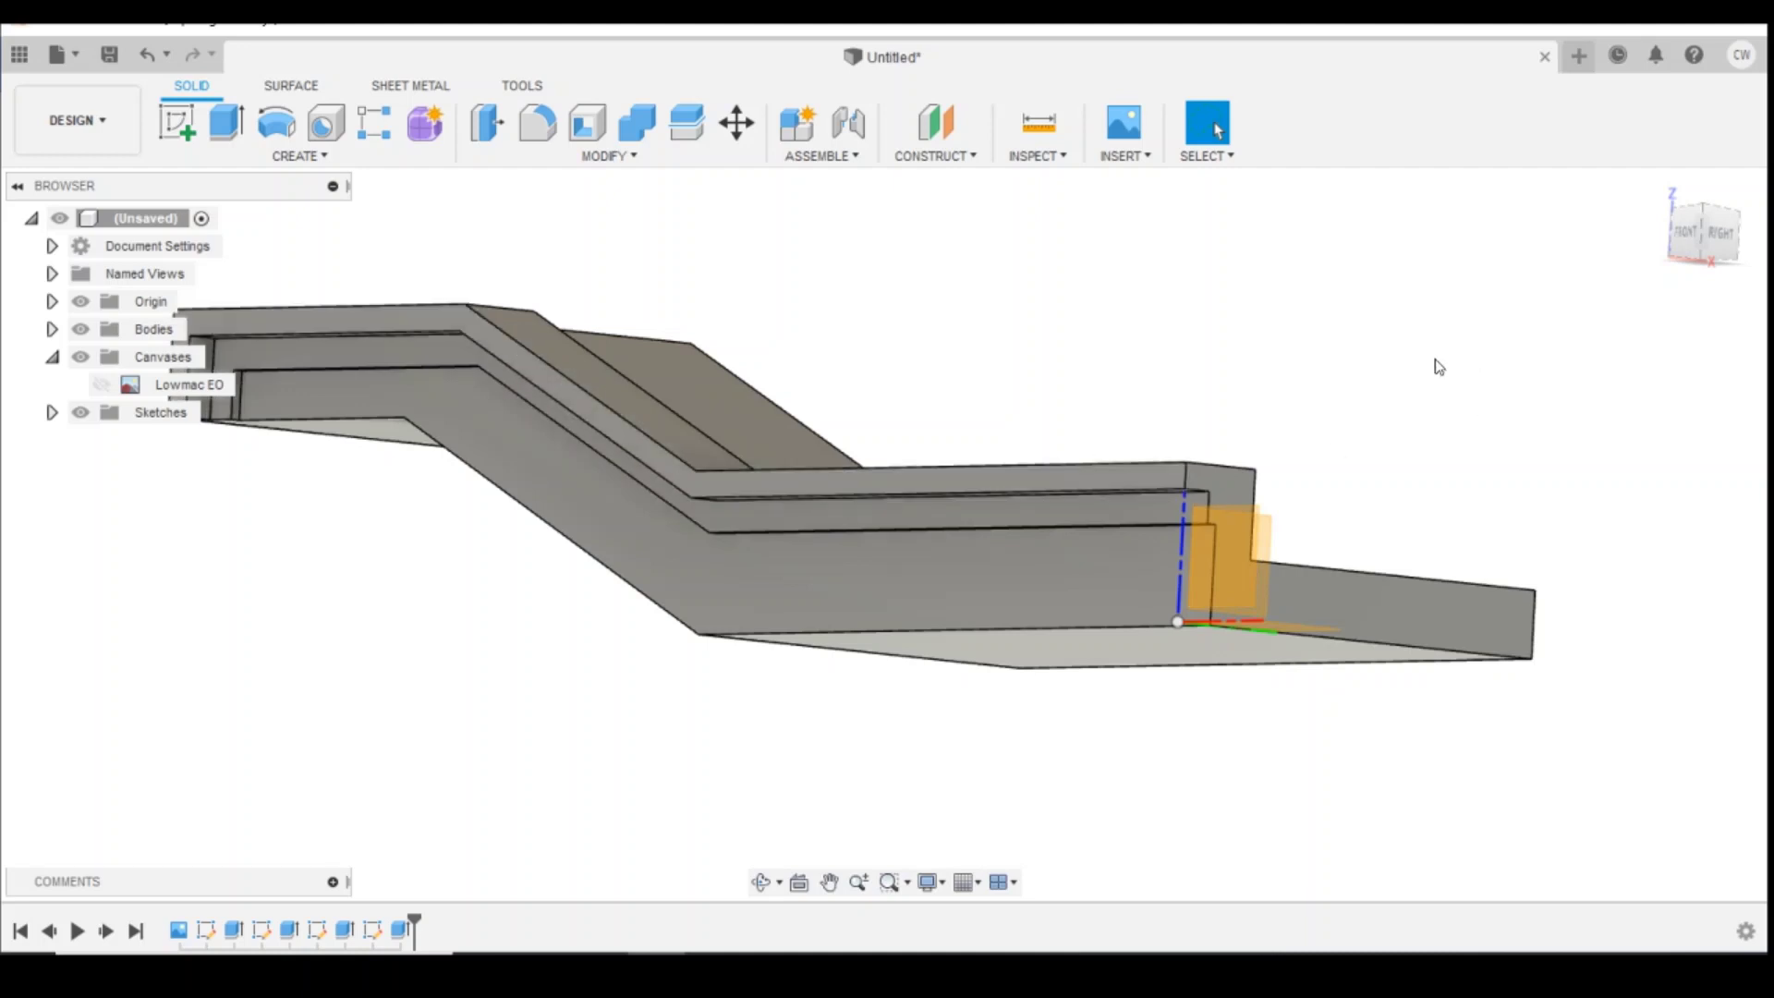
Step: Create an offset plane -14 mm from the body's end face at the origin, at the foot of the slope
{"action": "left_click_drag", "start_coordinate": [1707, 232], "coordinate": [1743, 230]}
{"action": "scroll", "coordinate": [1584, 515], "scroll_direction": "down", "scroll_amount": 3}
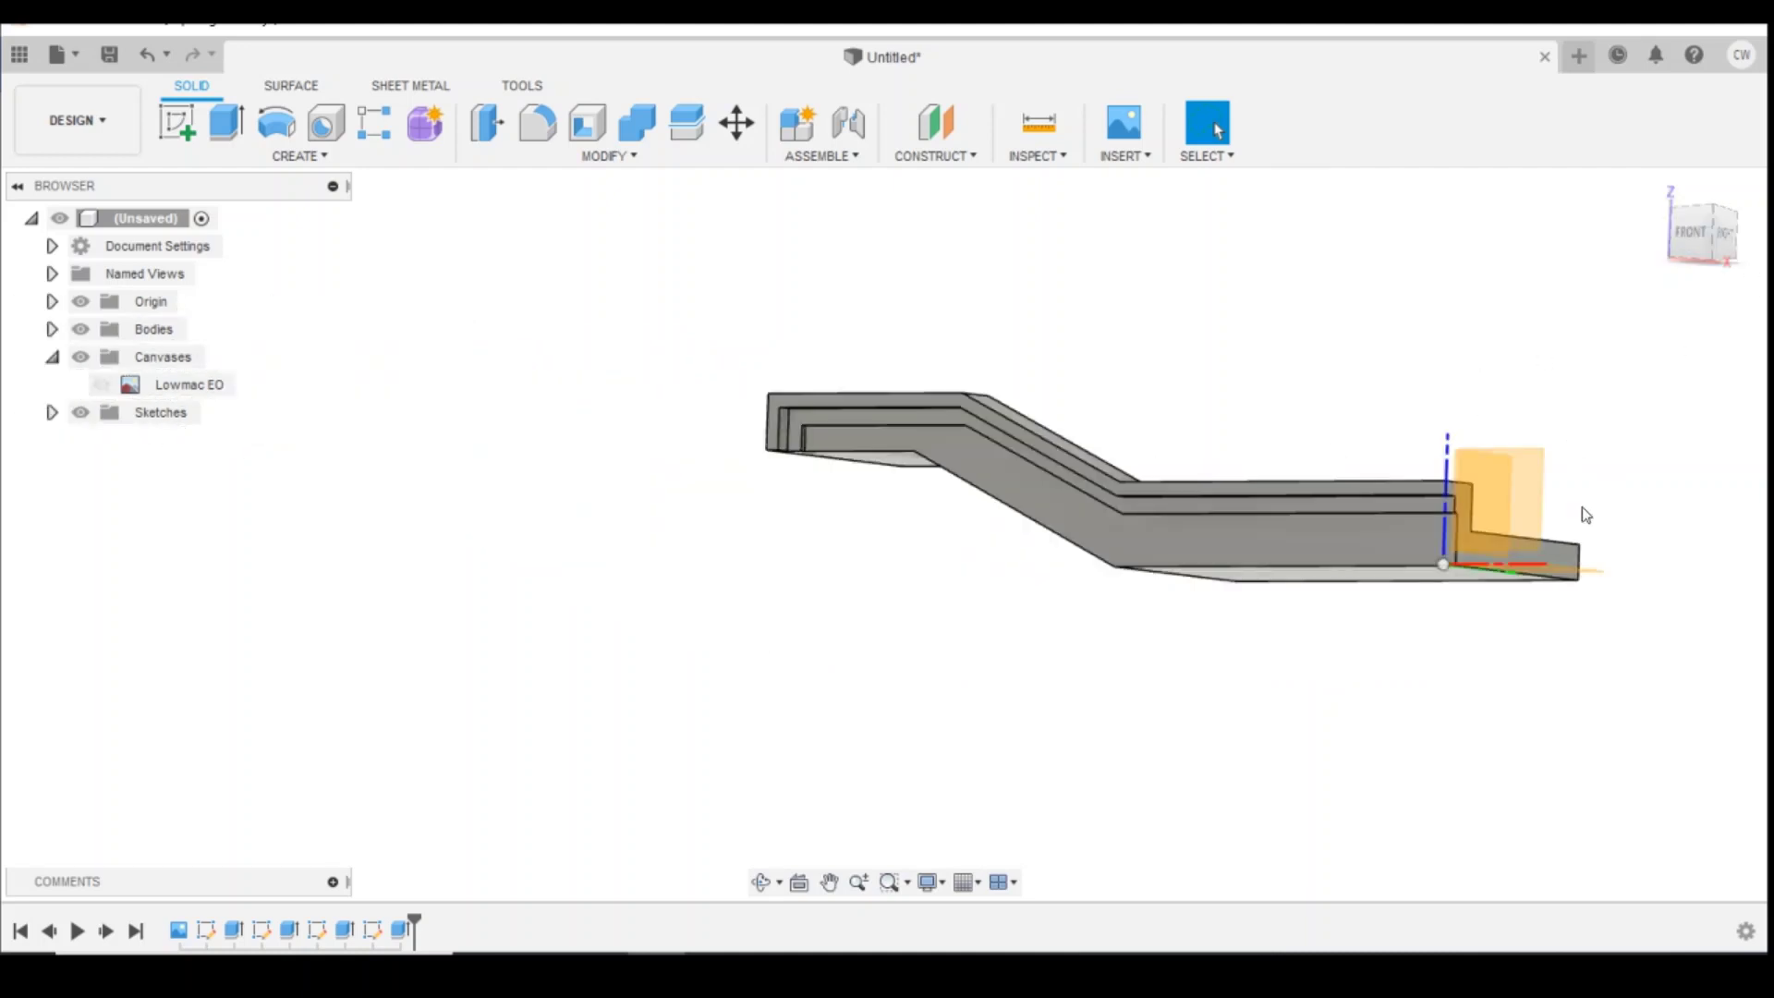
{"action": "scroll", "coordinate": [764, 503], "scroll_direction": "up", "scroll_amount": 5}
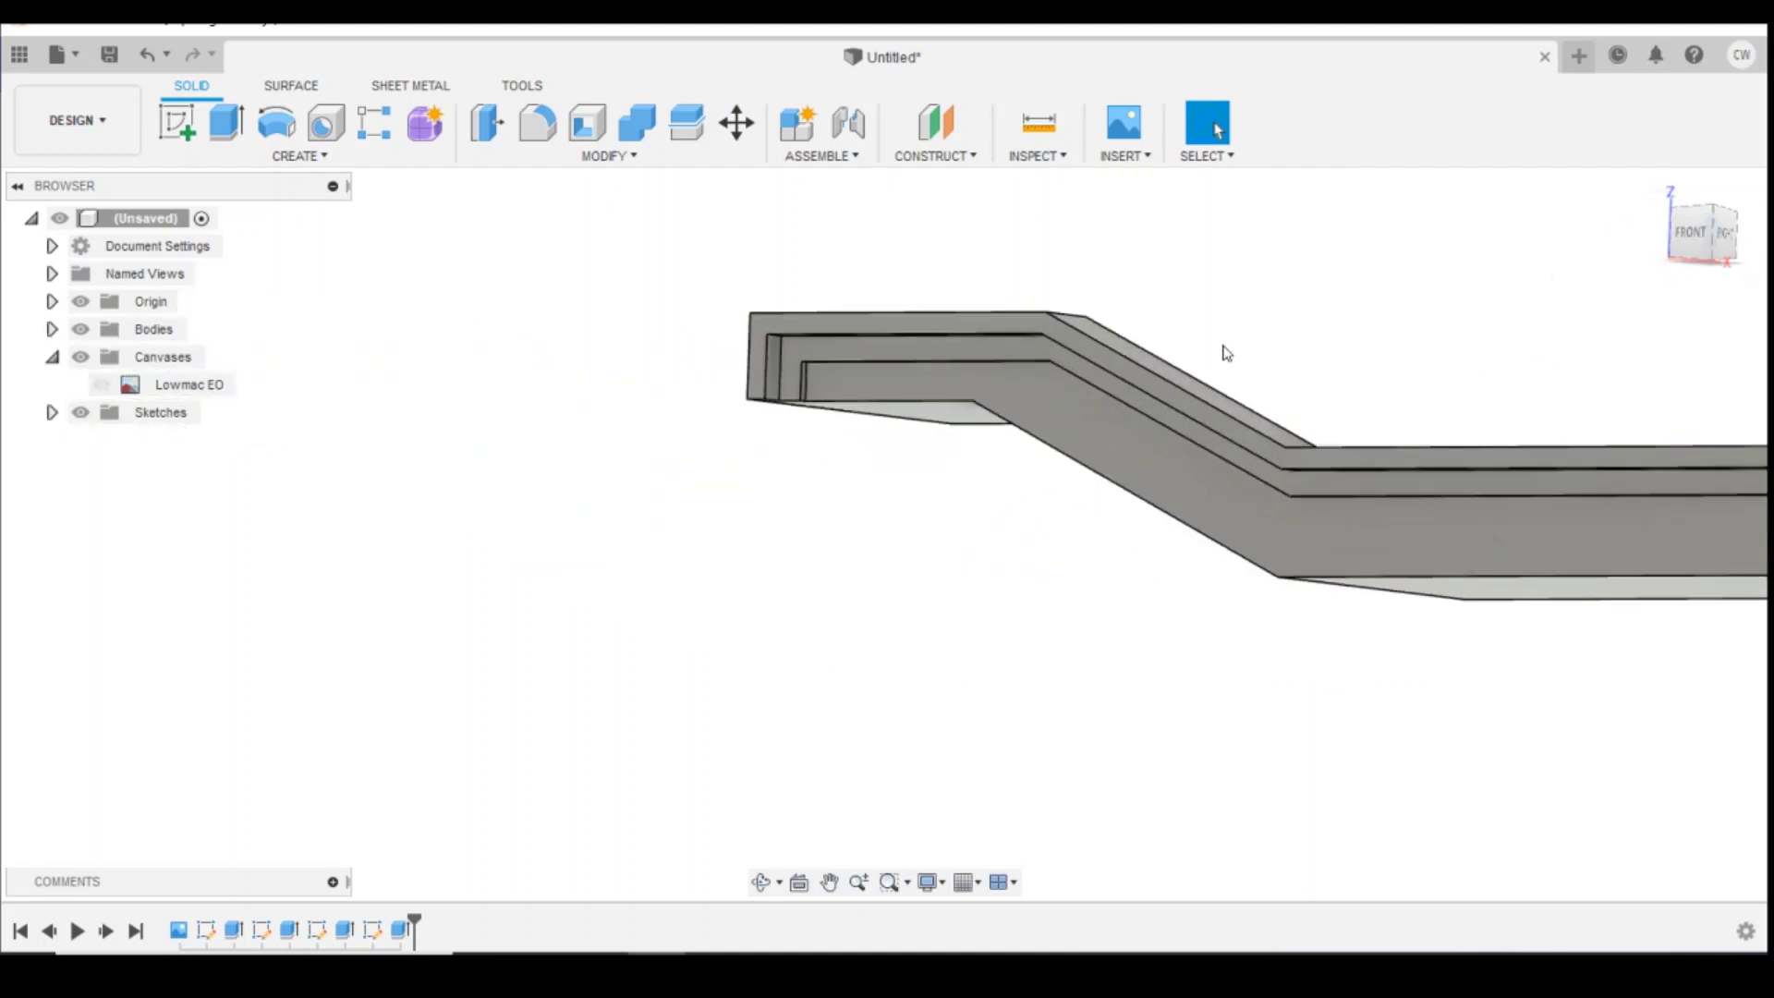
{"action": "scroll", "coordinate": [1296, 697], "scroll_direction": "down", "scroll_amount": 2}
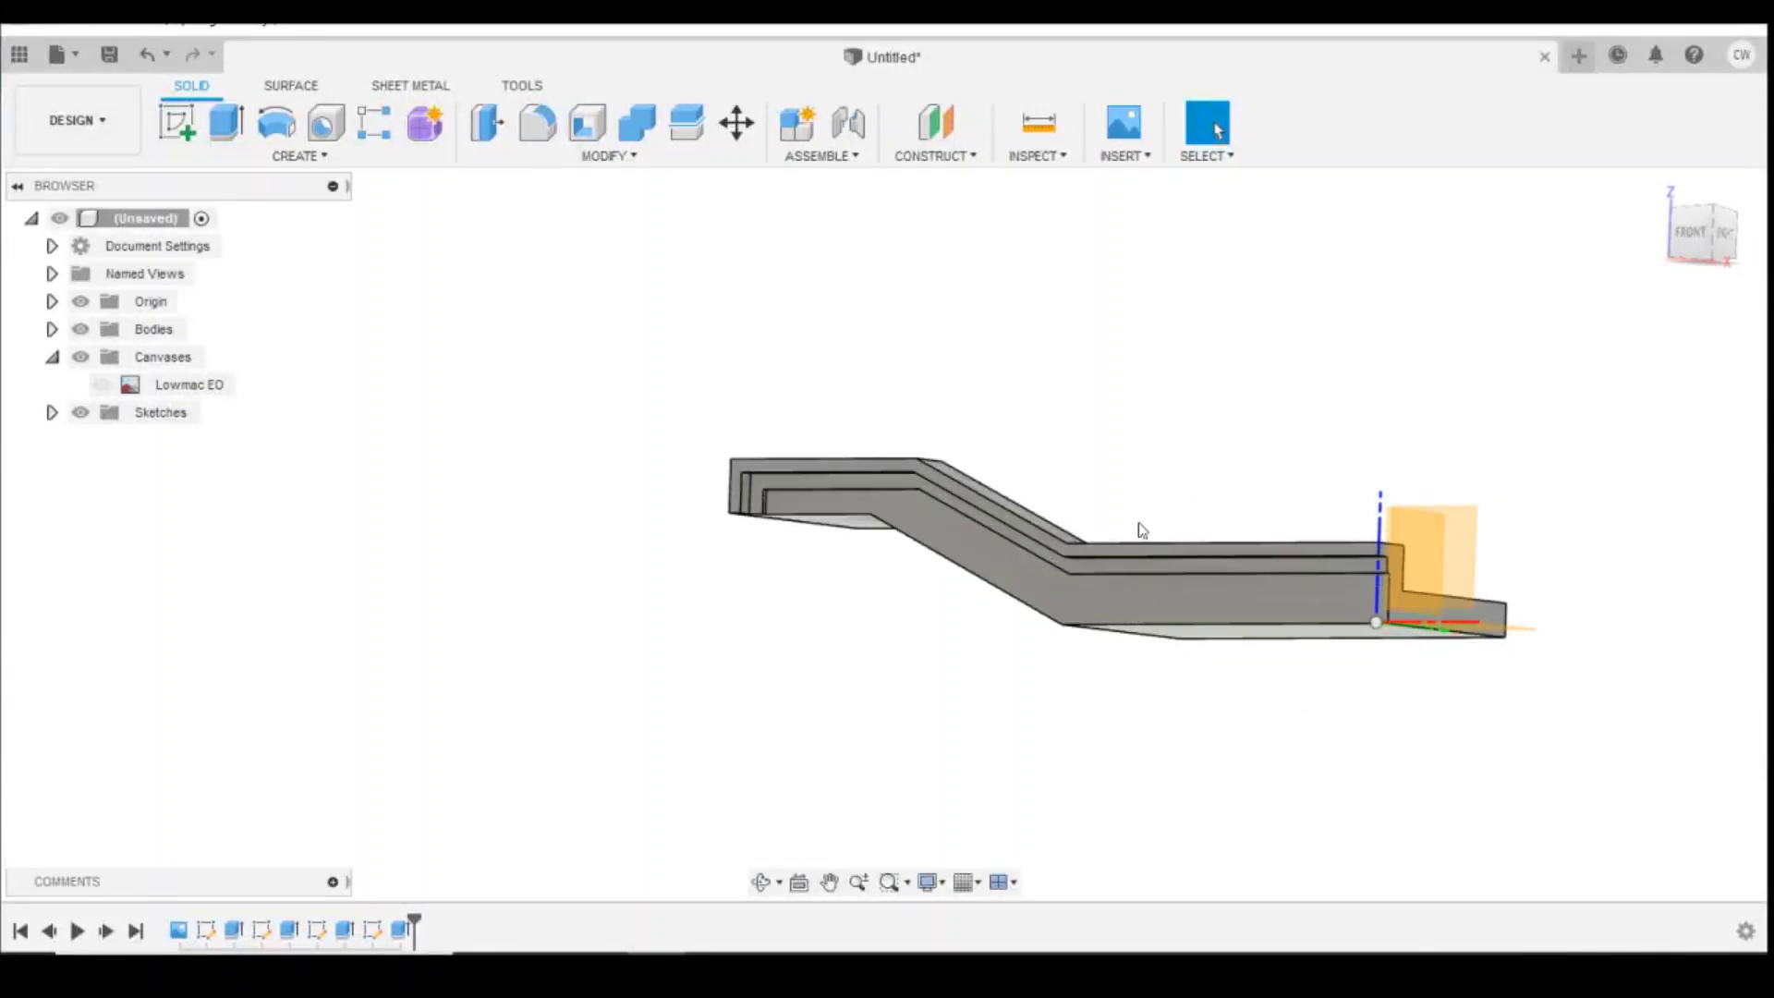
{"action": "left_click", "coordinate": [952, 136]}
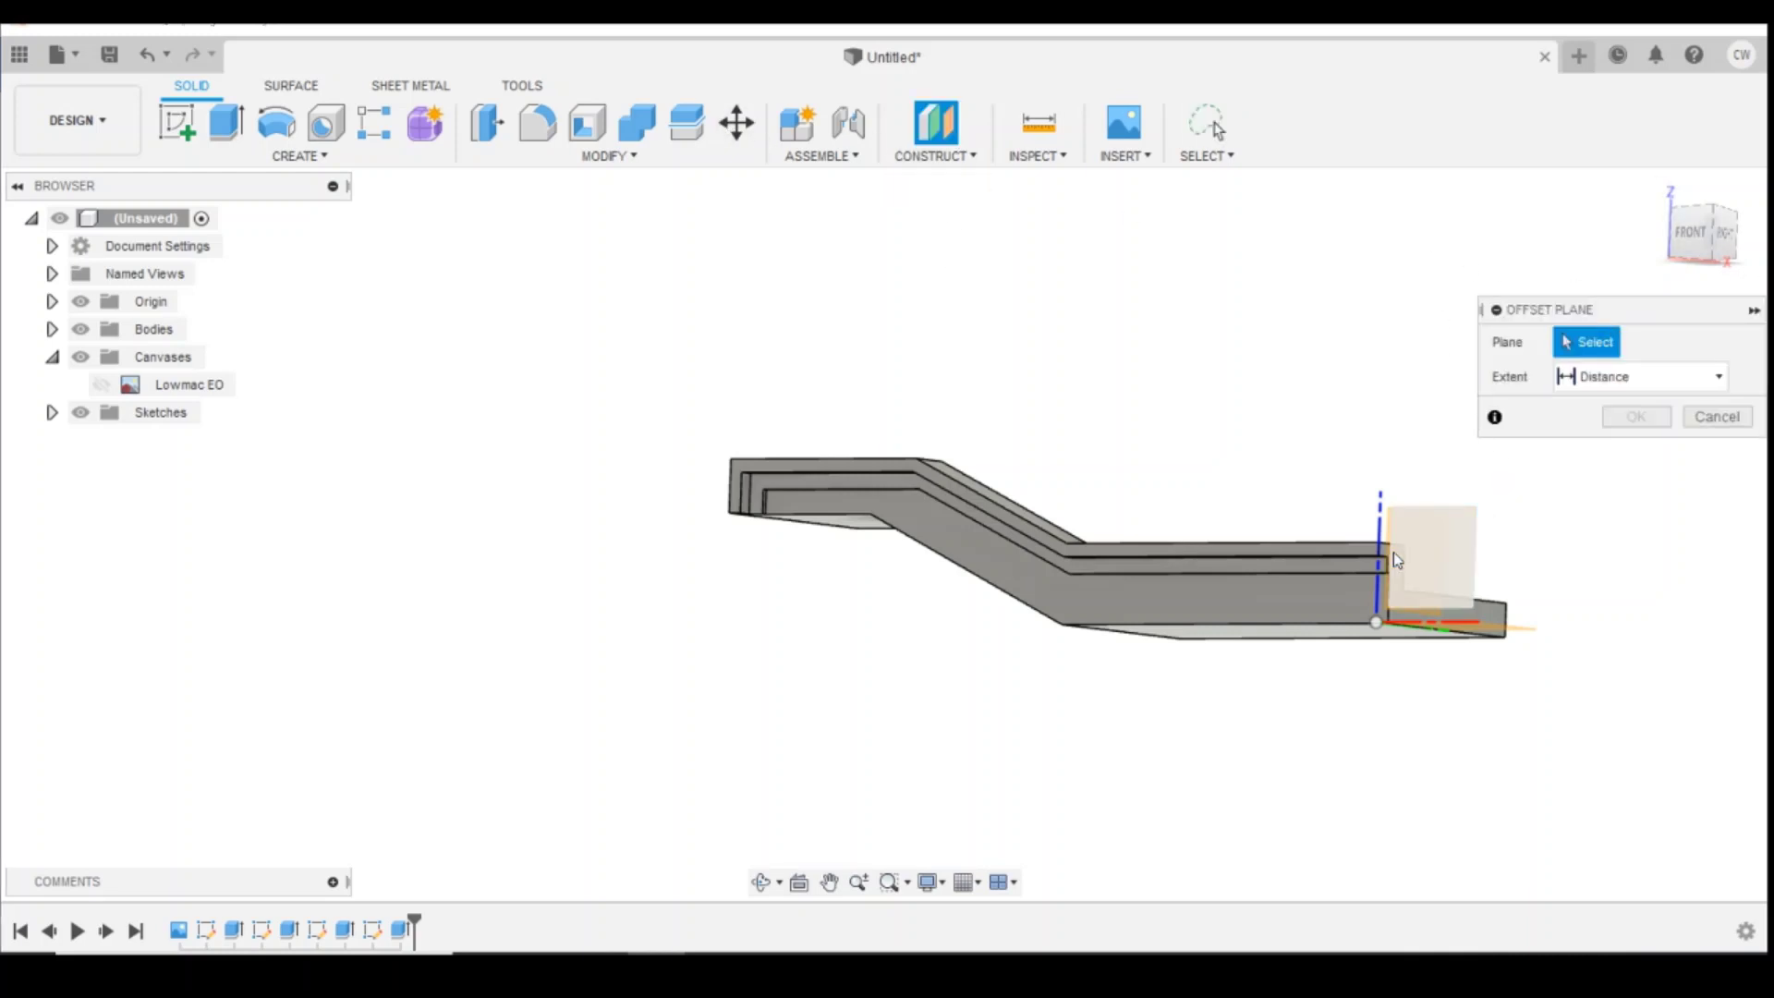
{"action": "left_click", "coordinate": [1499, 621]}
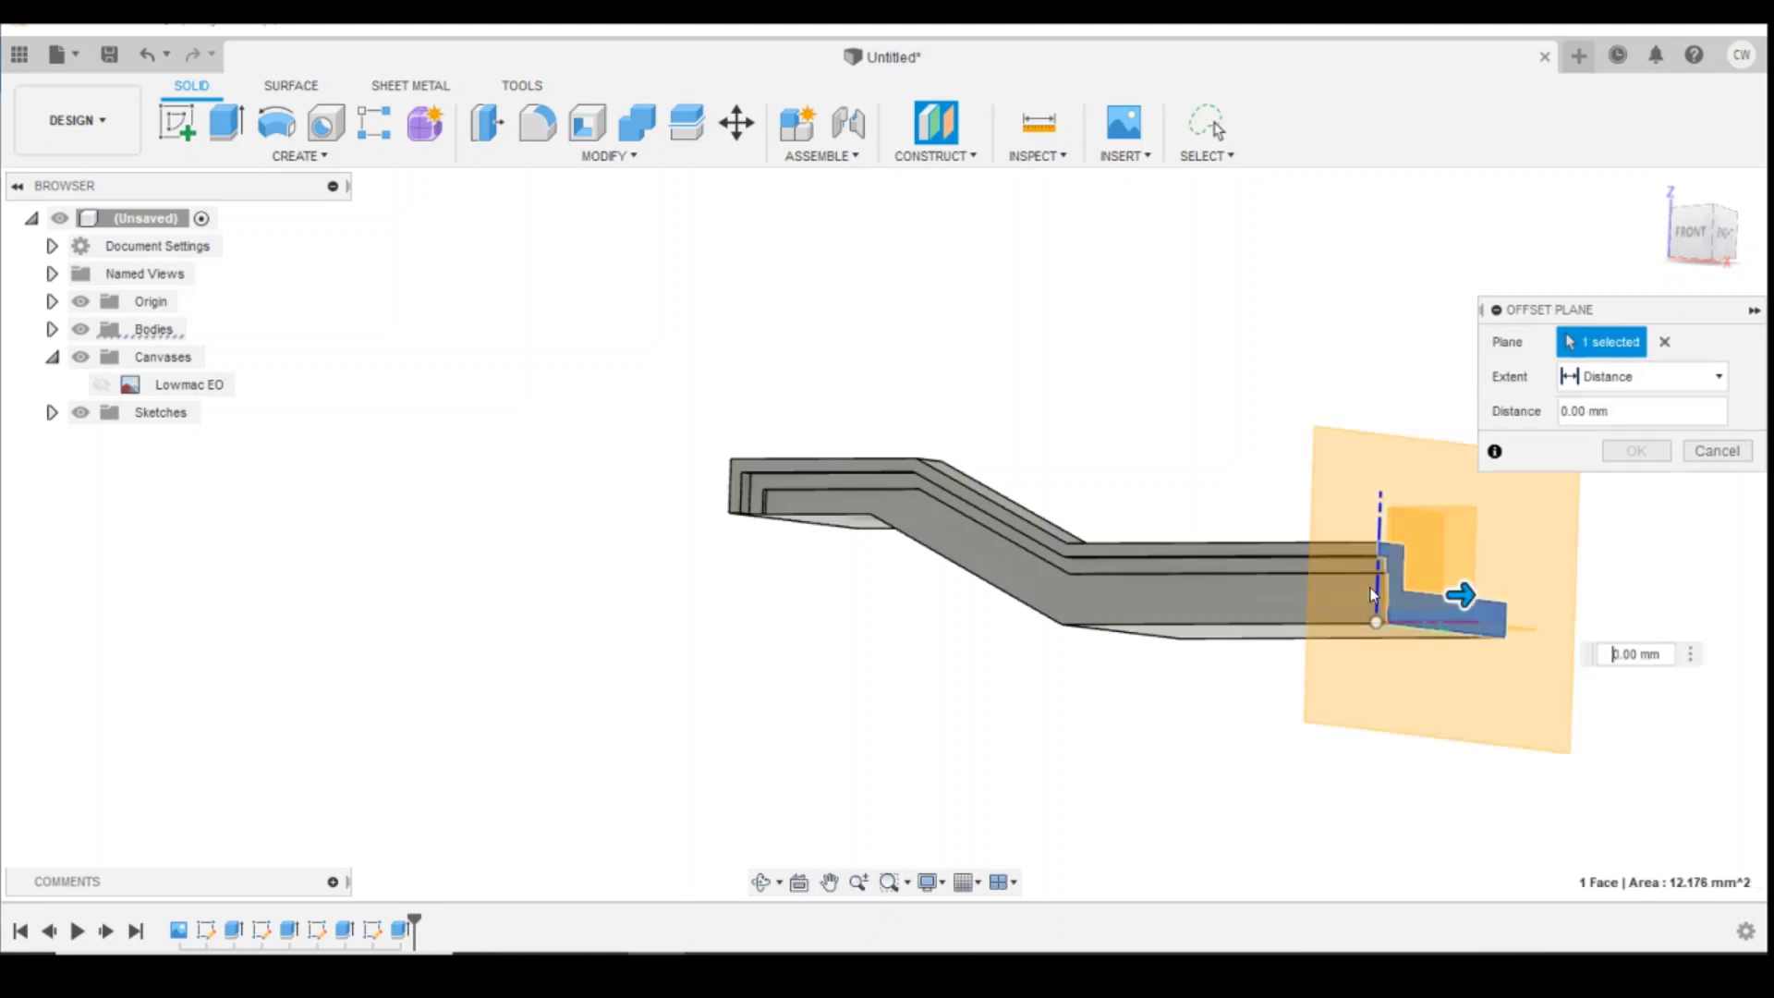
{"action": "left_click", "coordinate": [1706, 238]}
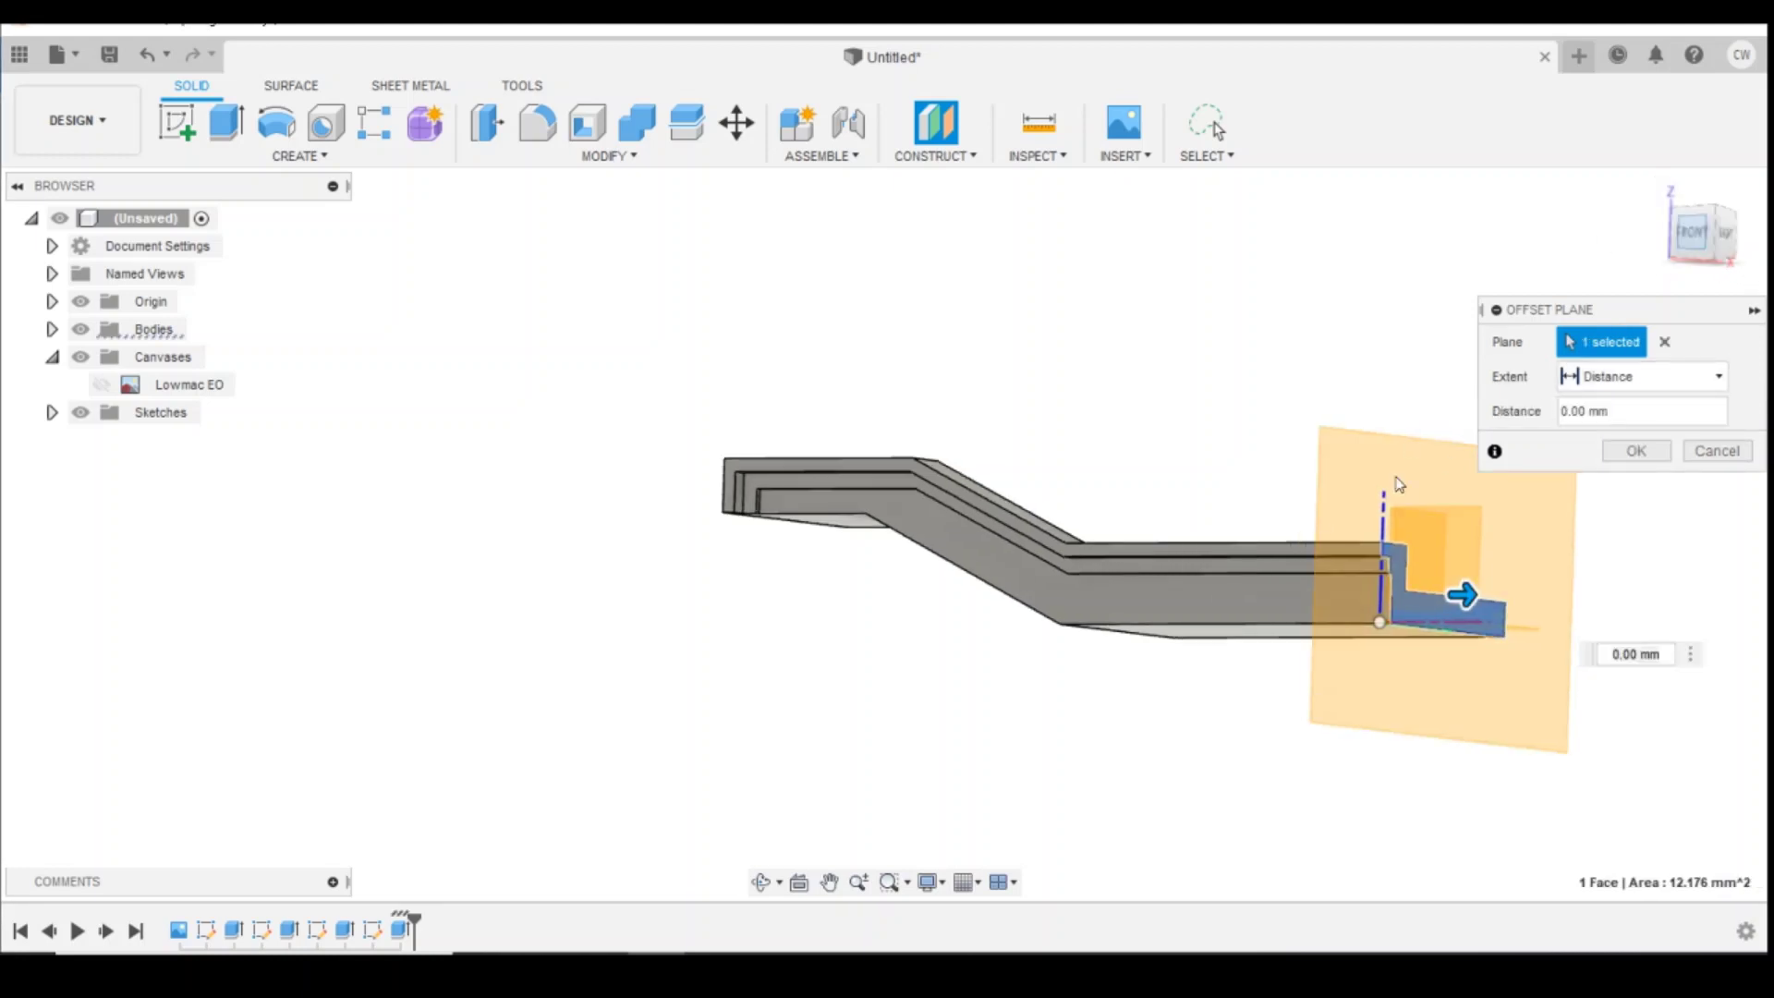
{"action": "left_click_drag", "start_coordinate": [1414, 580], "coordinate": [971, 596]}
{"action": "scroll", "coordinate": [1080, 572], "scroll_direction": "up", "scroll_amount": 3}
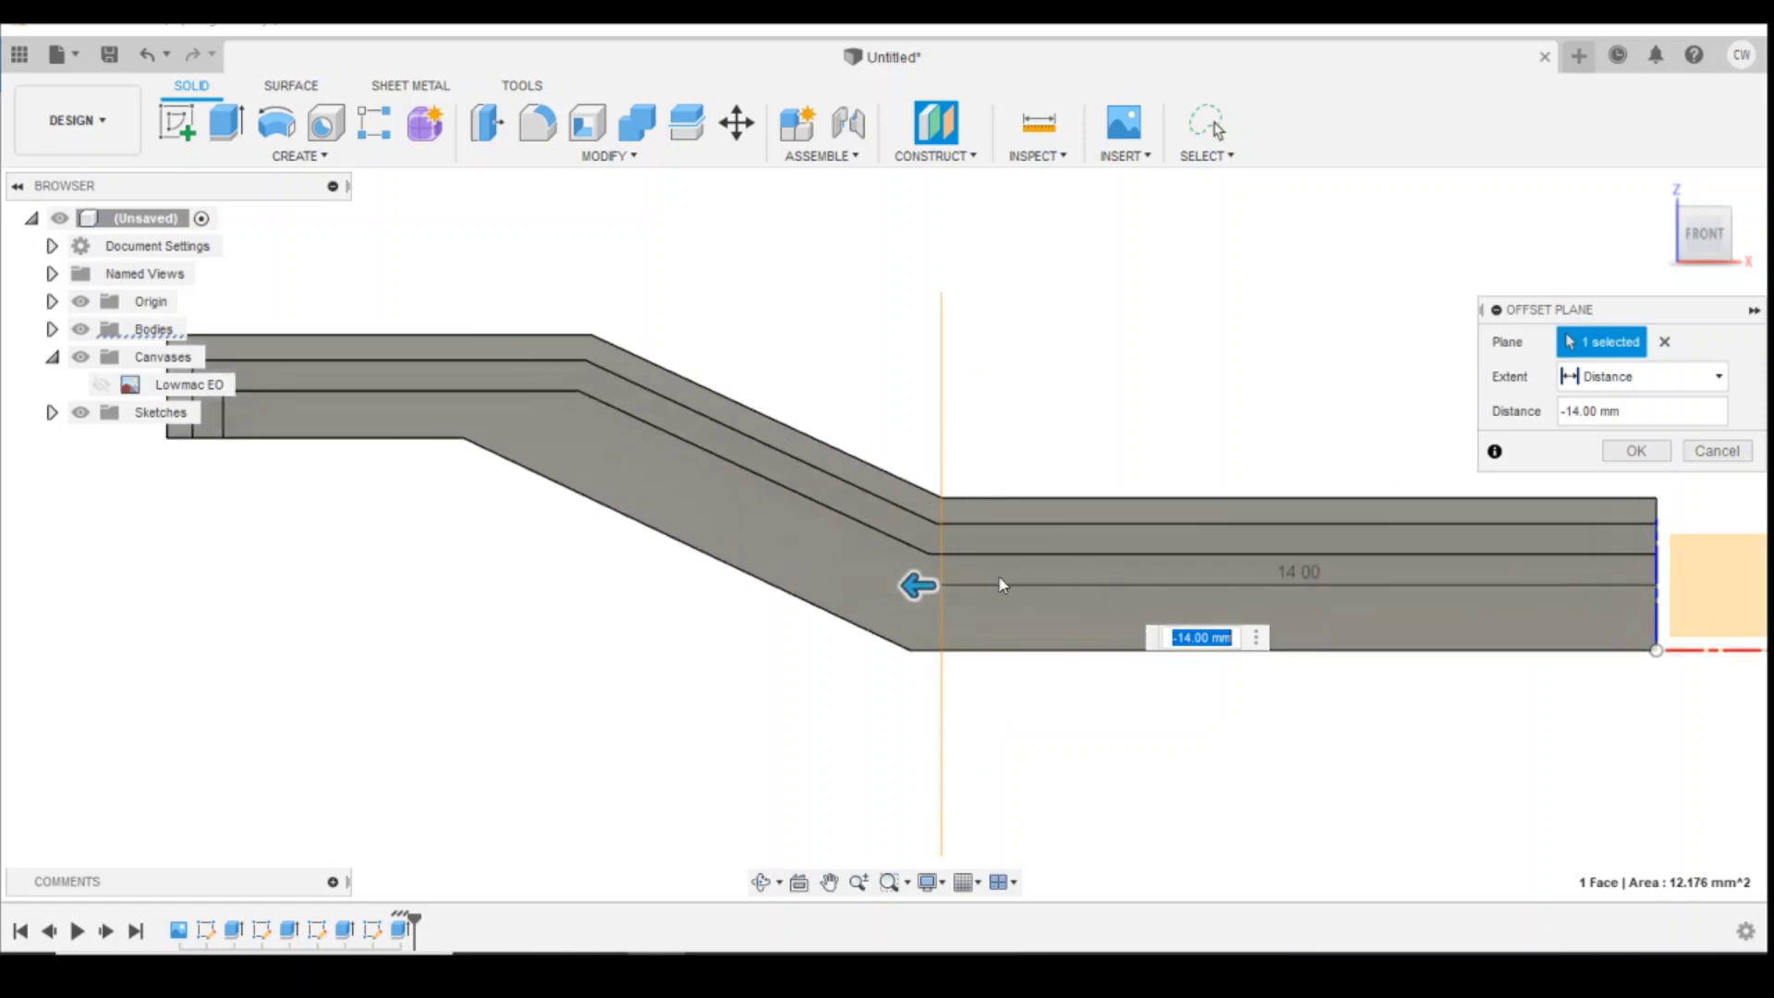
{"action": "left_click", "coordinate": [1634, 451]}
Step: Start a sketch on the offset plane and draw a short vertical line just below the outer lower corner of the body's overhanging edge
{"action": "left_click", "coordinate": [185, 131]}
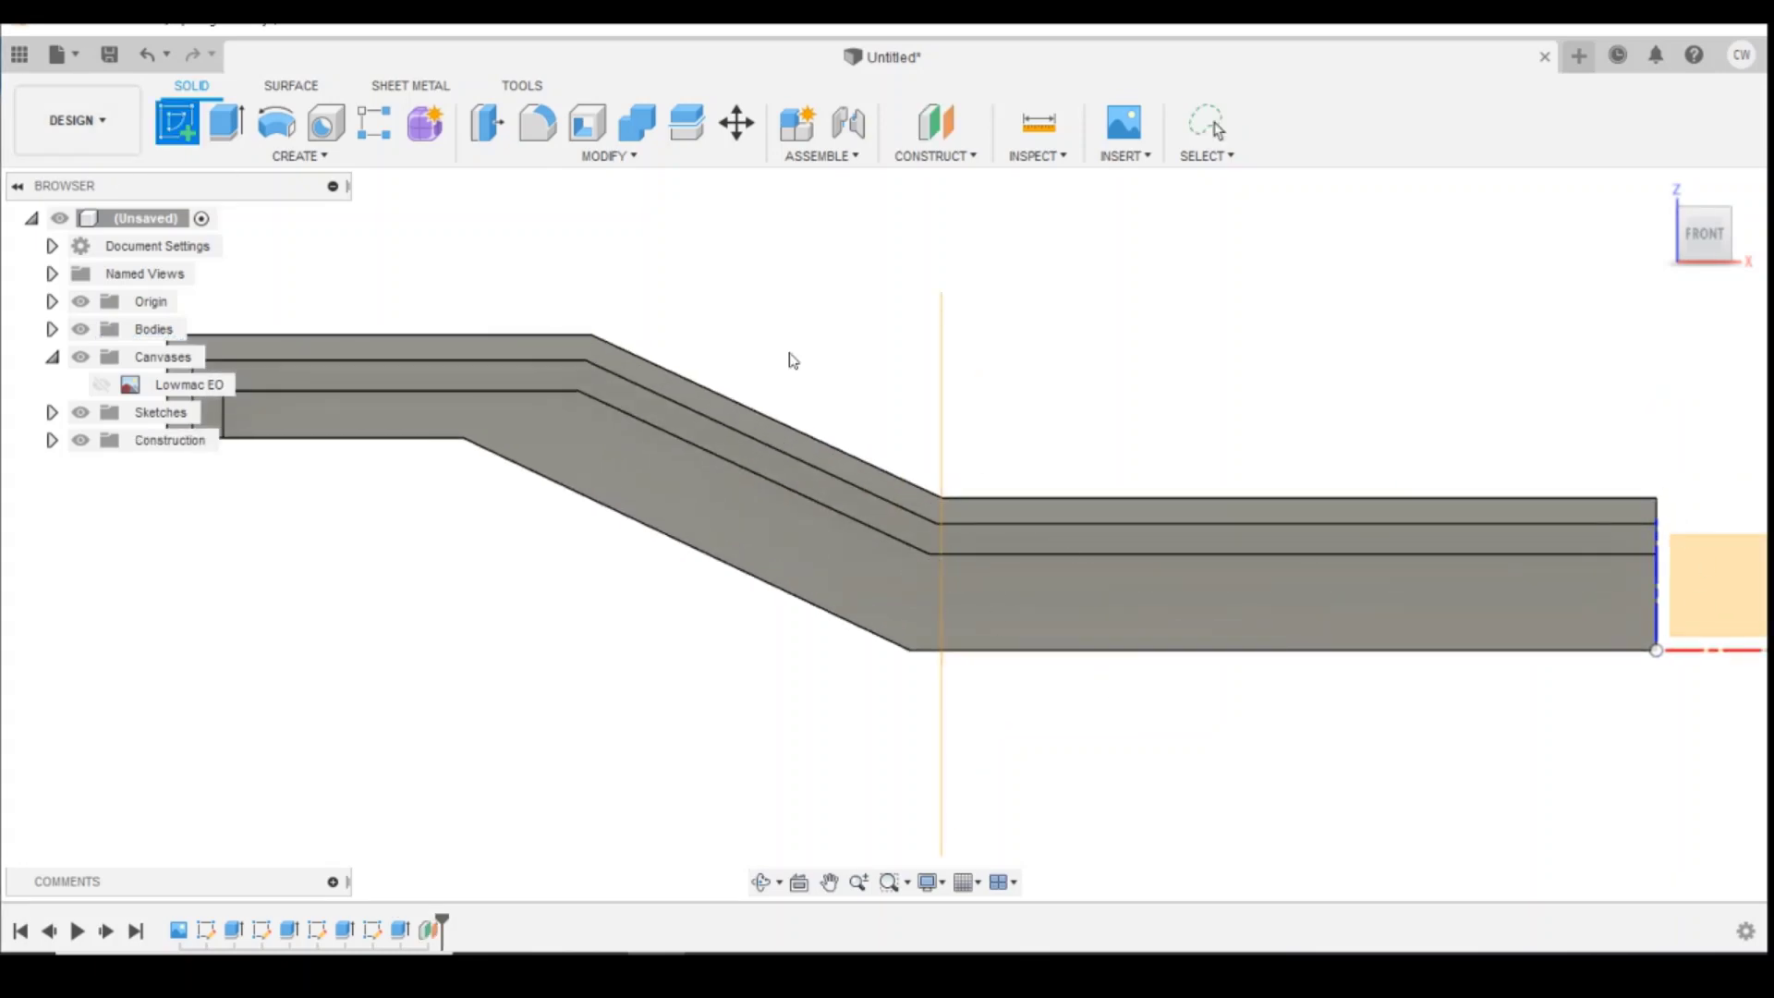
{"action": "left_click", "coordinate": [941, 428]}
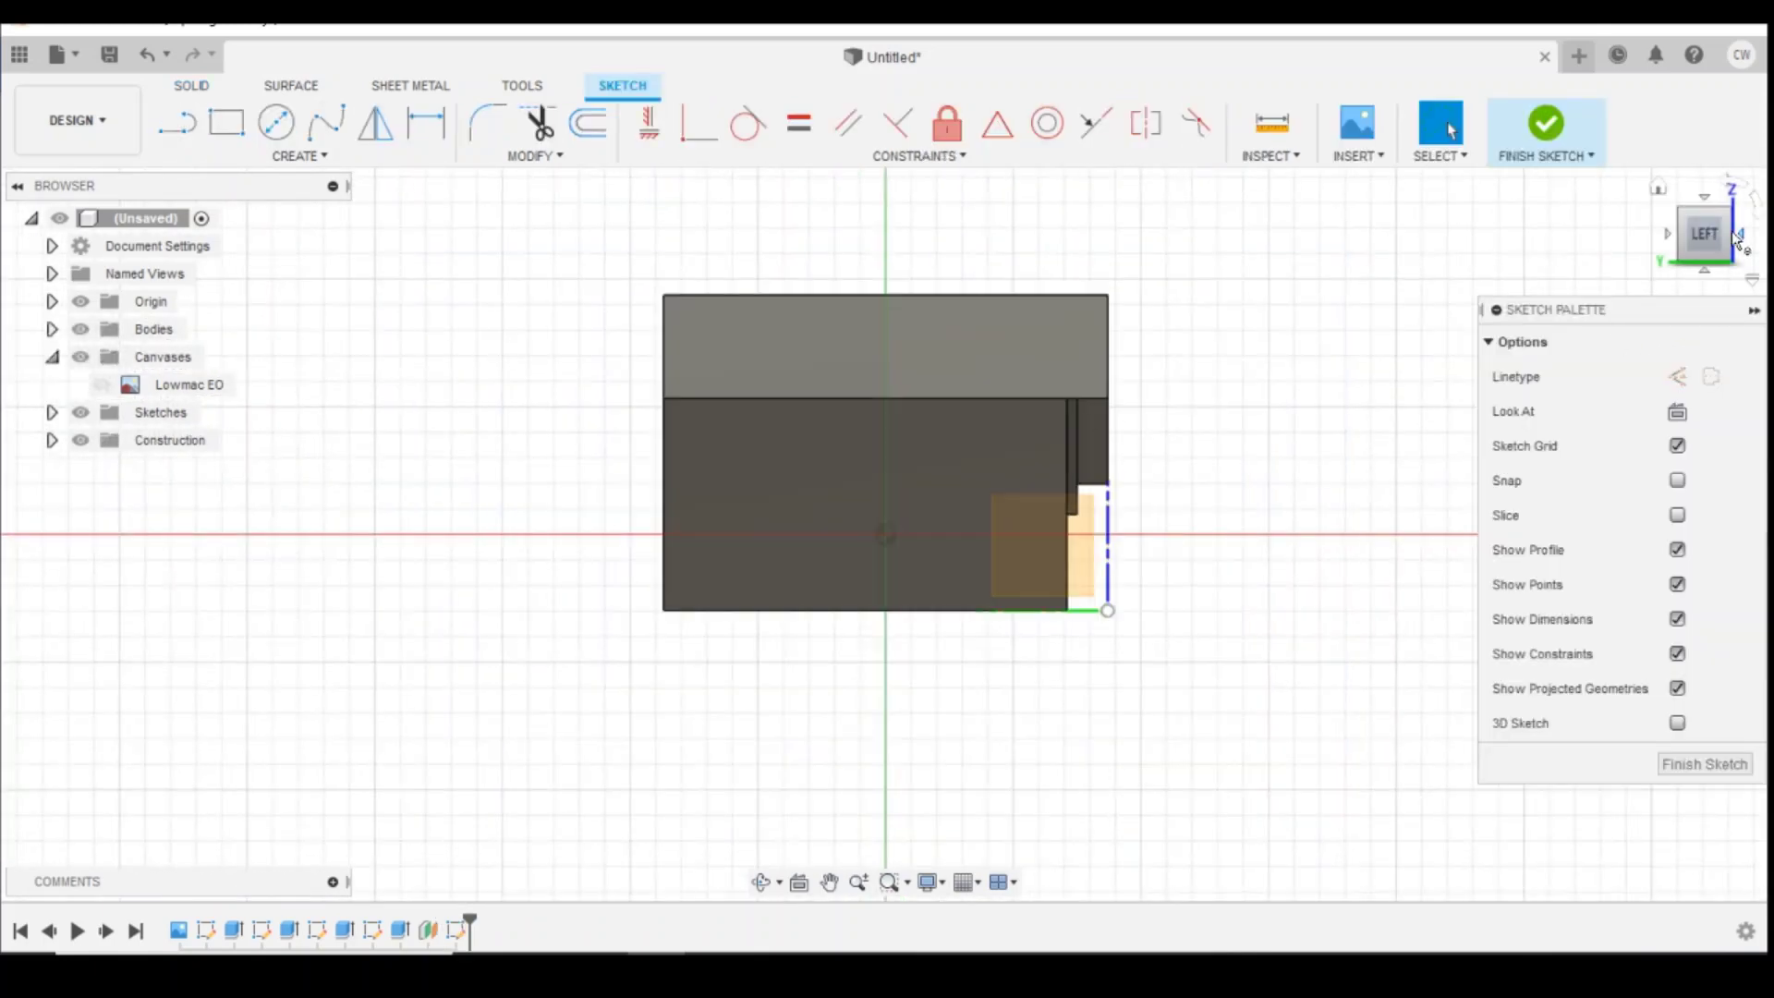
{"action": "left_click", "coordinate": [1738, 238]}
{"action": "left_click", "coordinate": [1739, 237]}
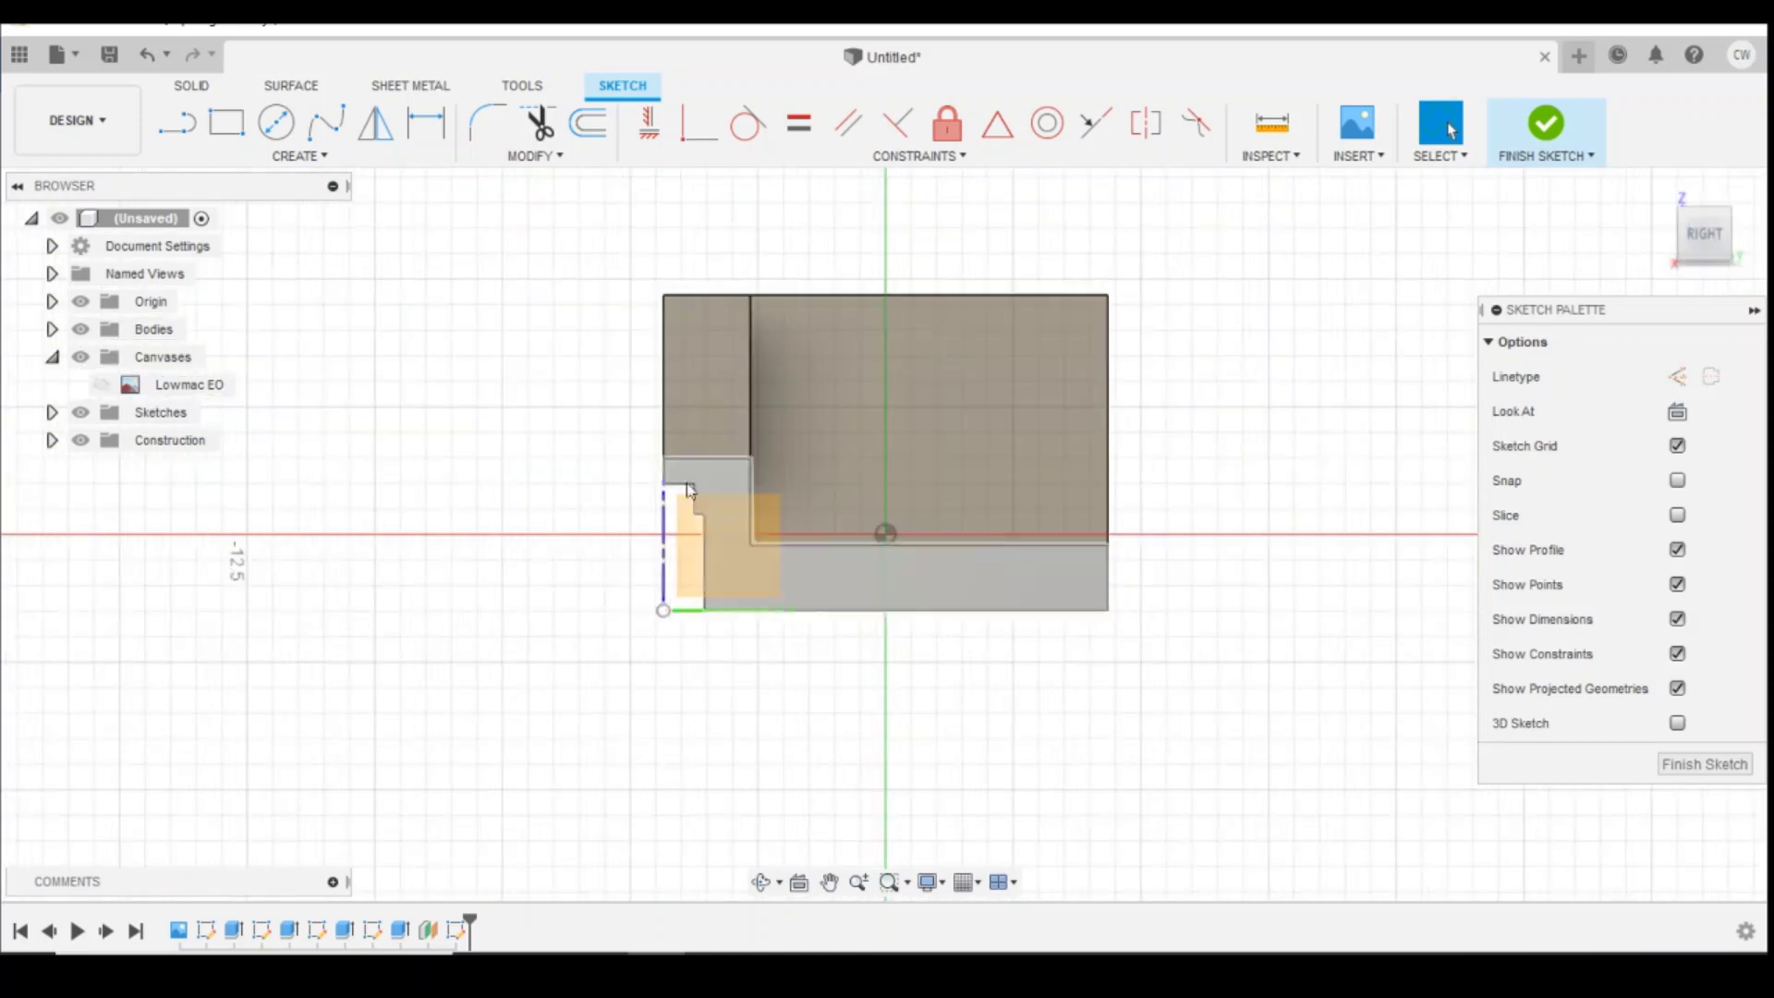
{"action": "scroll", "coordinate": [667, 511], "scroll_direction": "up", "scroll_amount": 4}
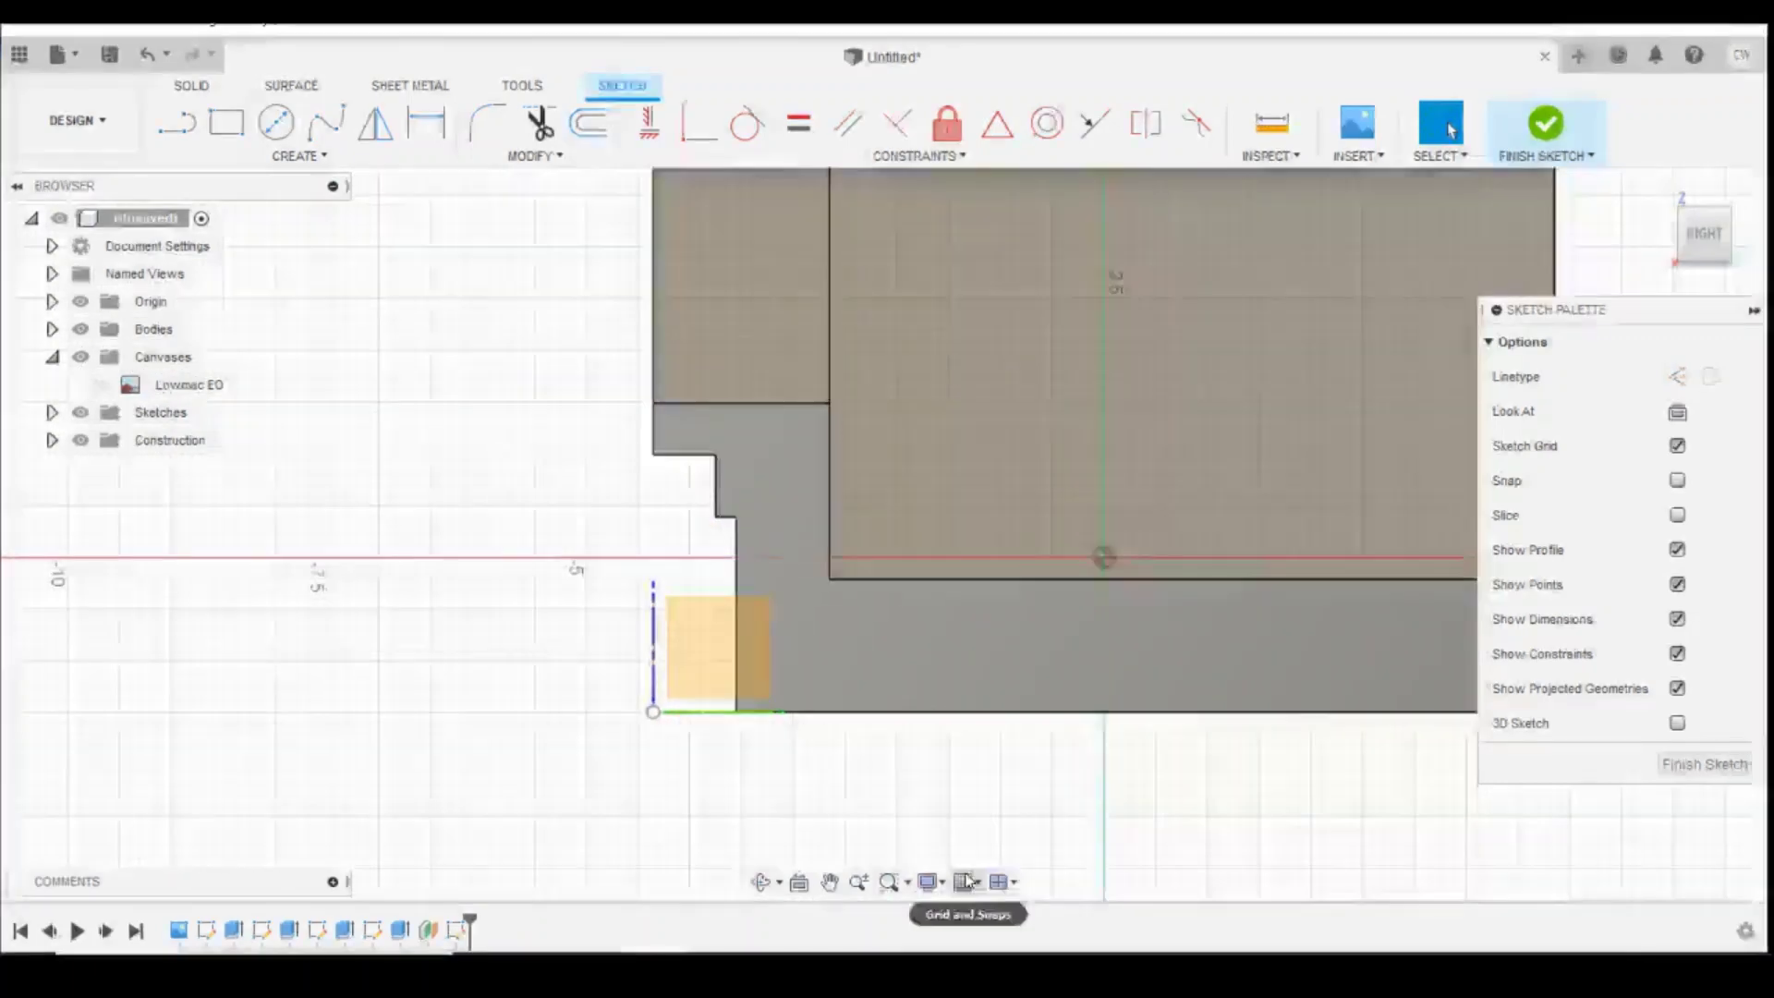
{"action": "left_click", "coordinate": [176, 139]}
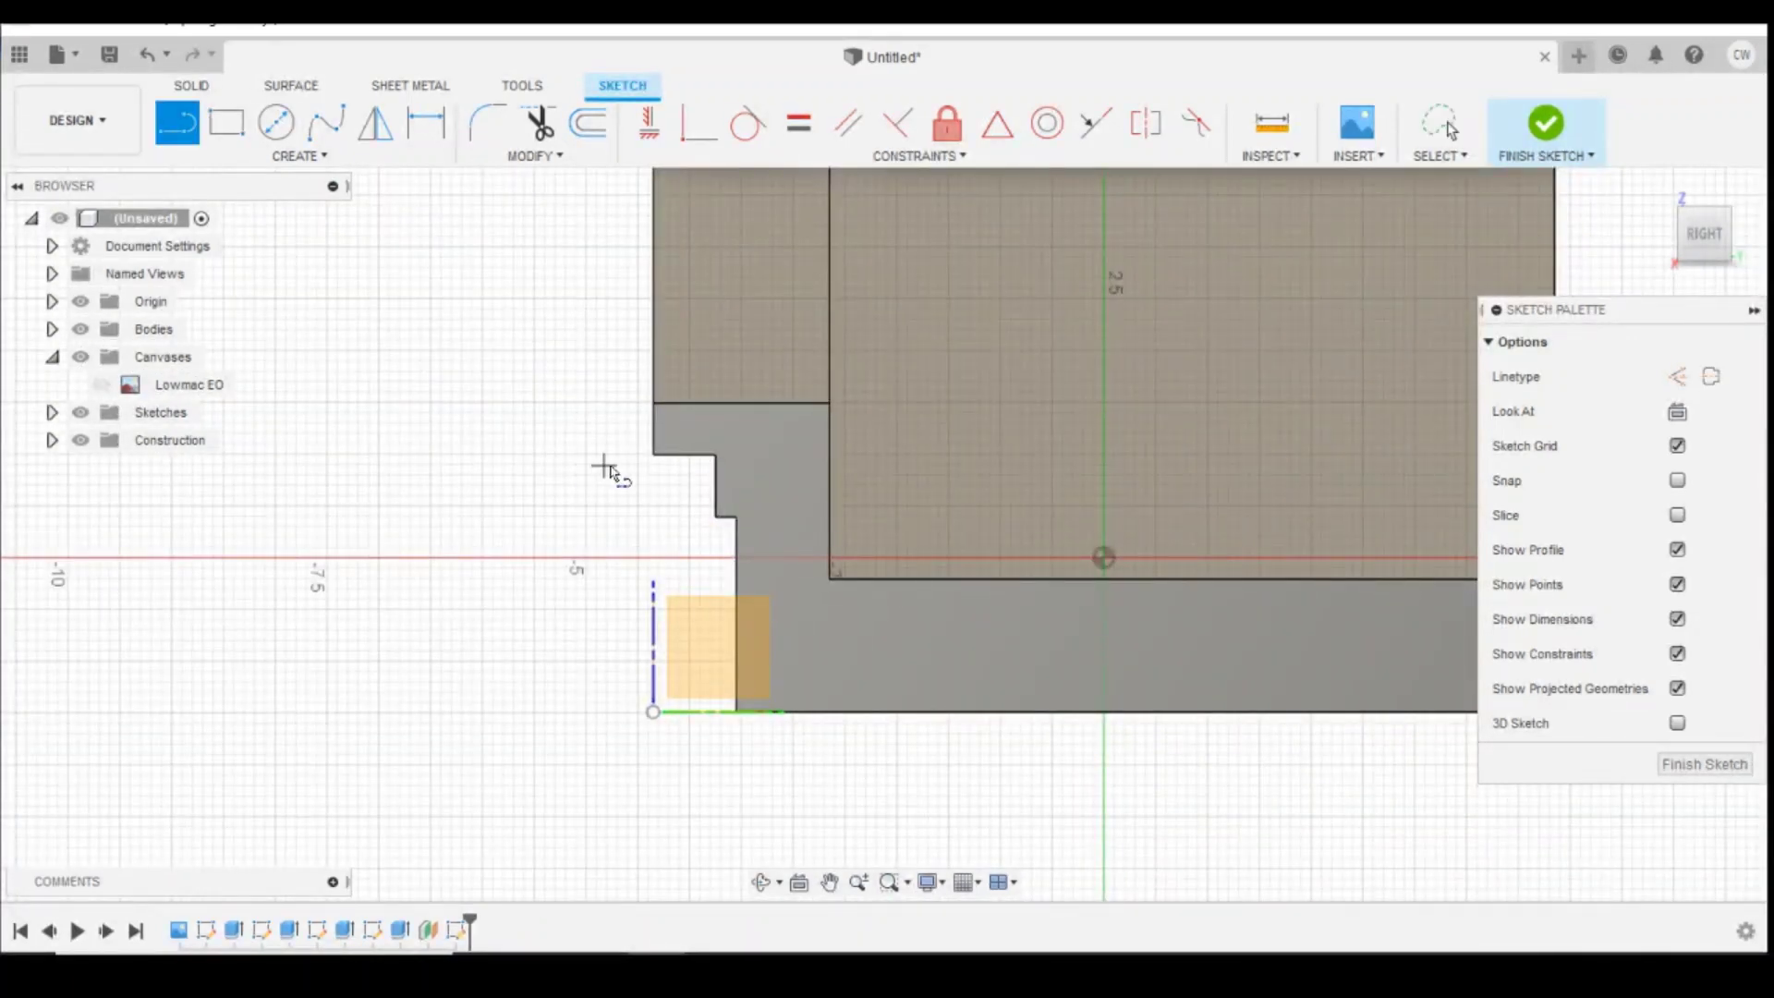
{"action": "left_click", "coordinate": [657, 466]}
{"action": "left_click", "coordinate": [657, 529]}
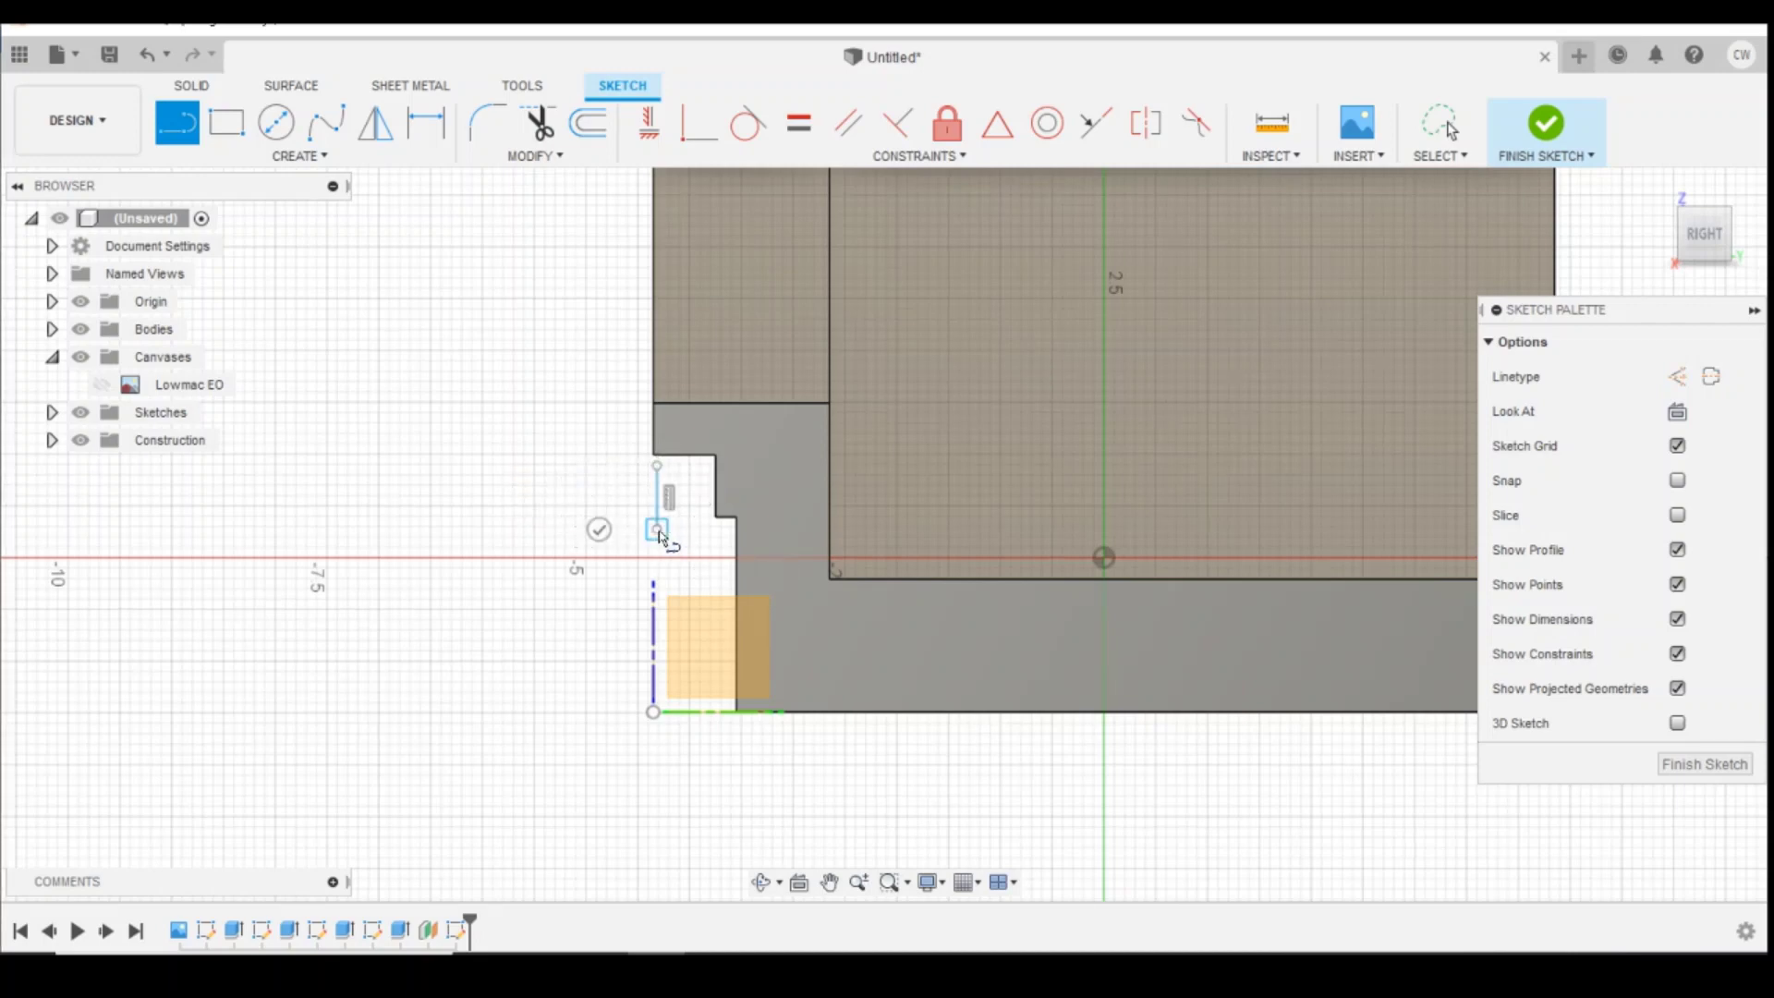
{"action": "key", "text": "Escape"}
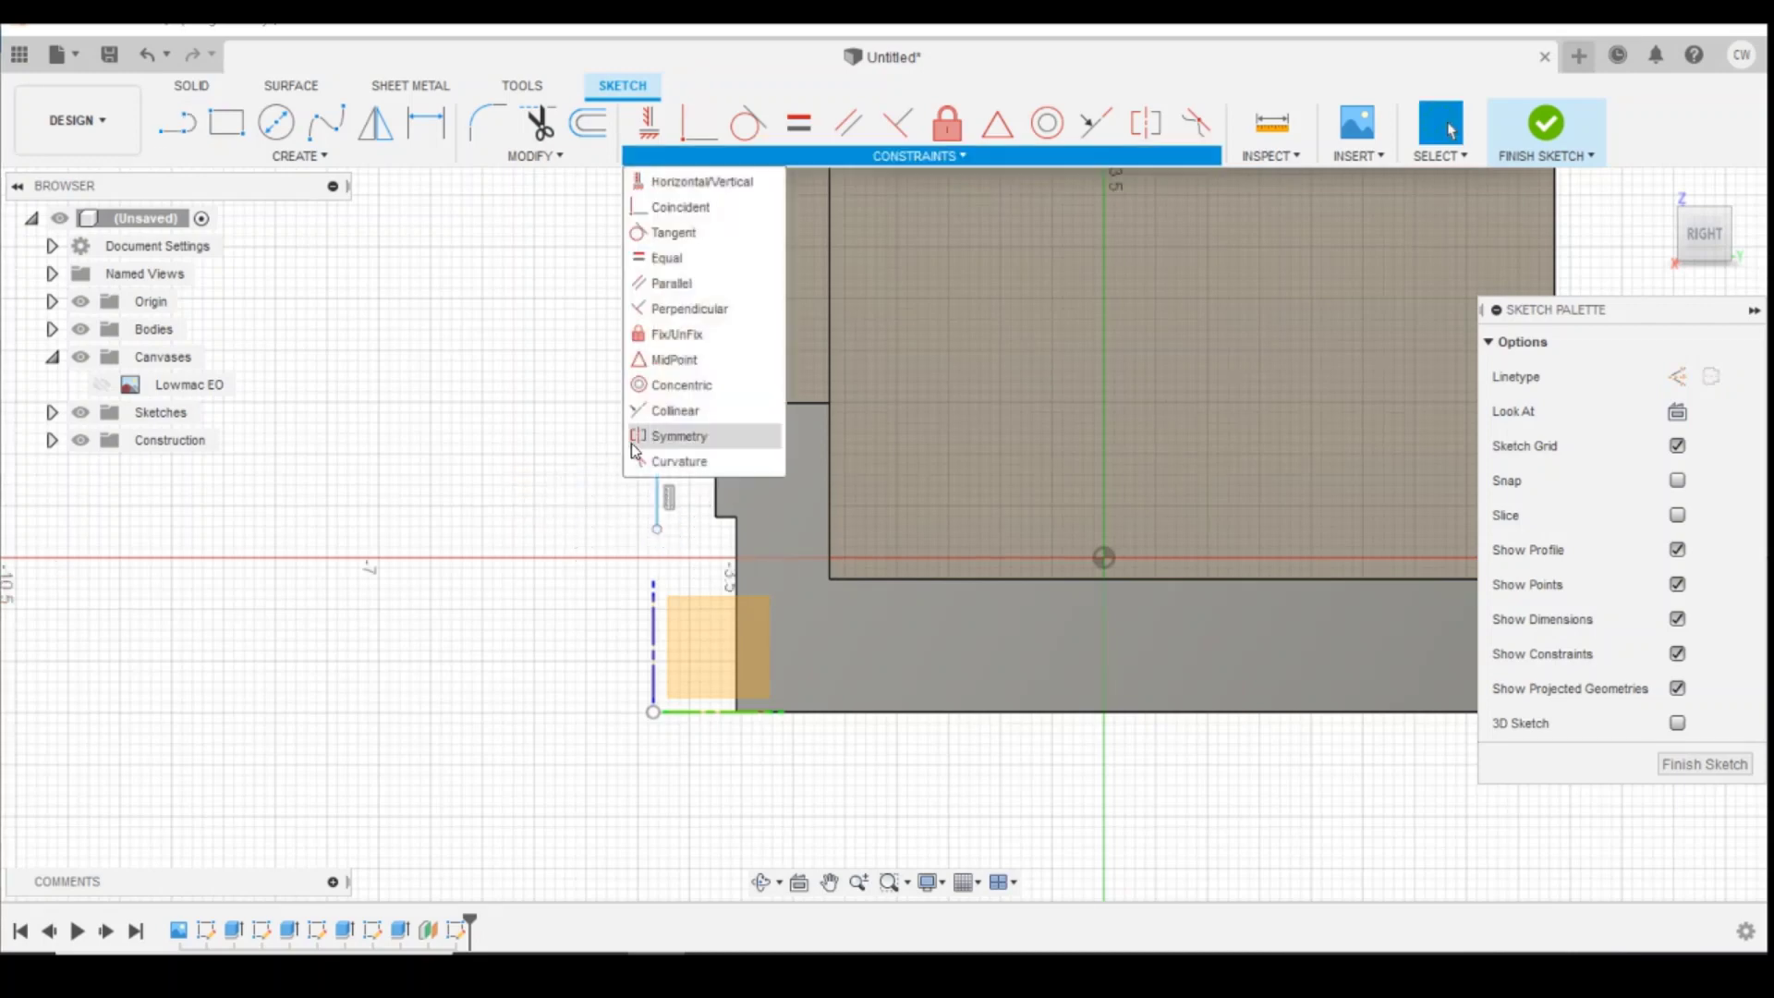
Step: Make the vertical line's upper end coincident with the overhang's outer corner and align its lower end horizontally with the raised strip's lower corner
{"action": "left_click", "coordinate": [695, 130]}
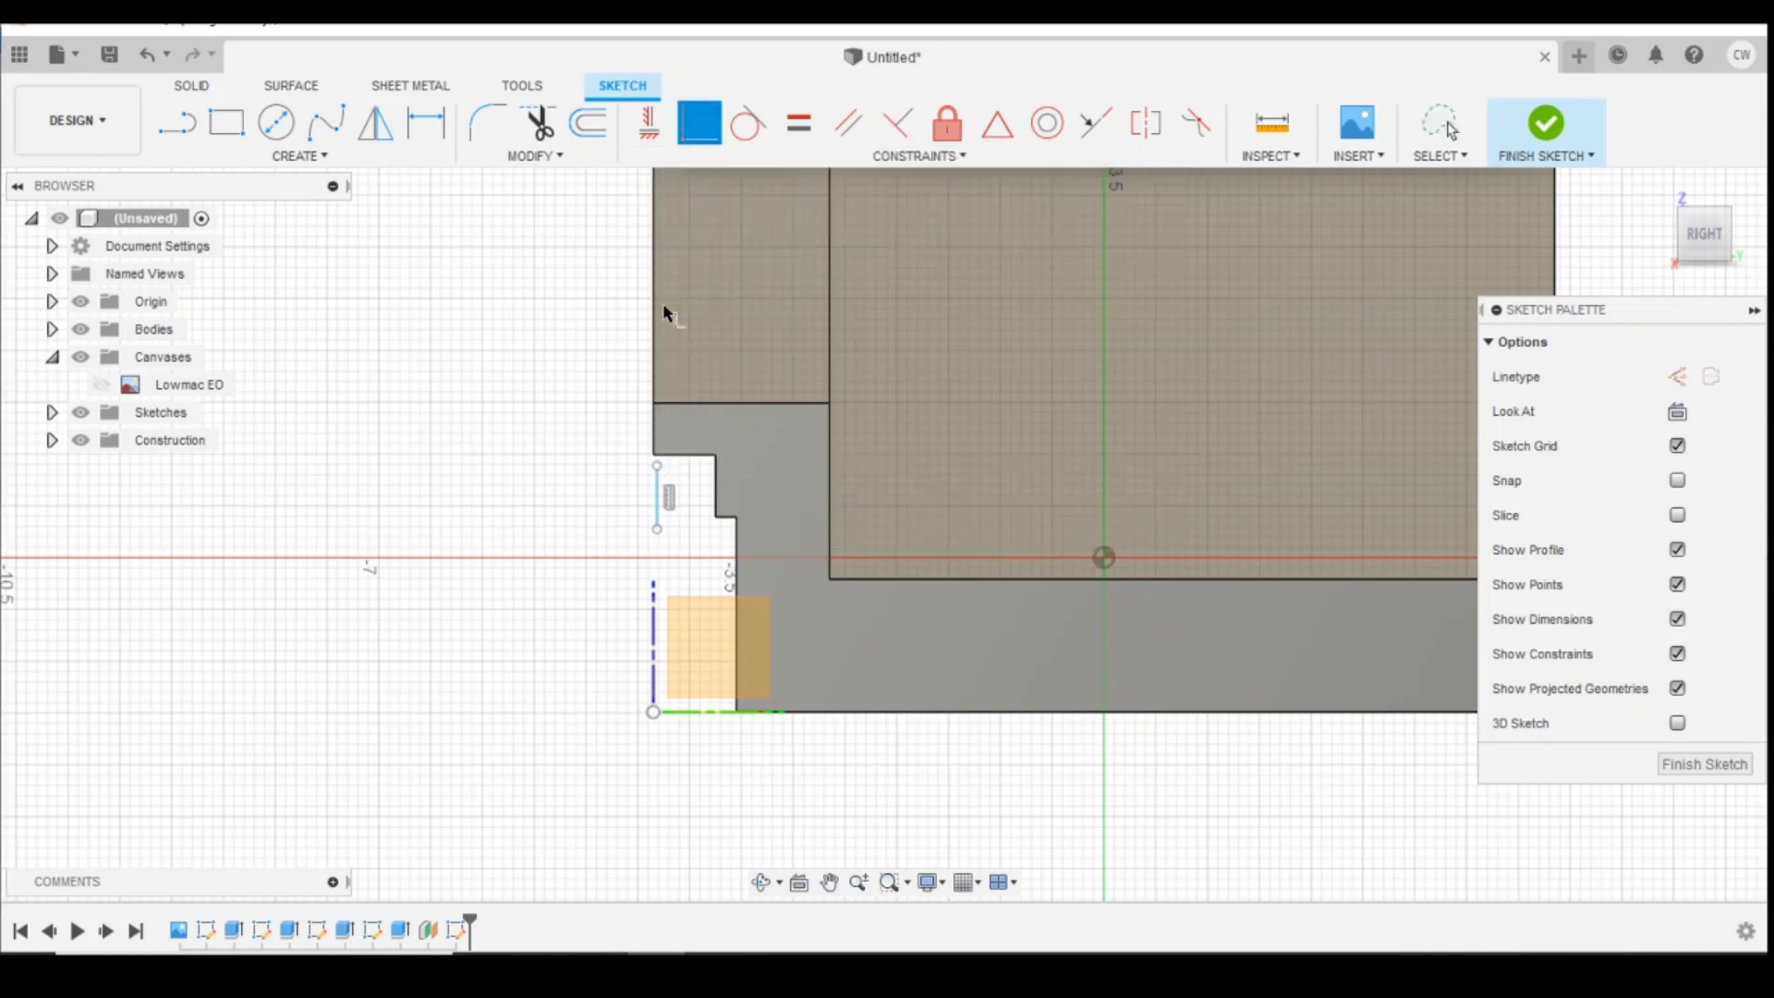
{"action": "left_click", "coordinate": [657, 466]}
{"action": "left_click", "coordinate": [653, 455]}
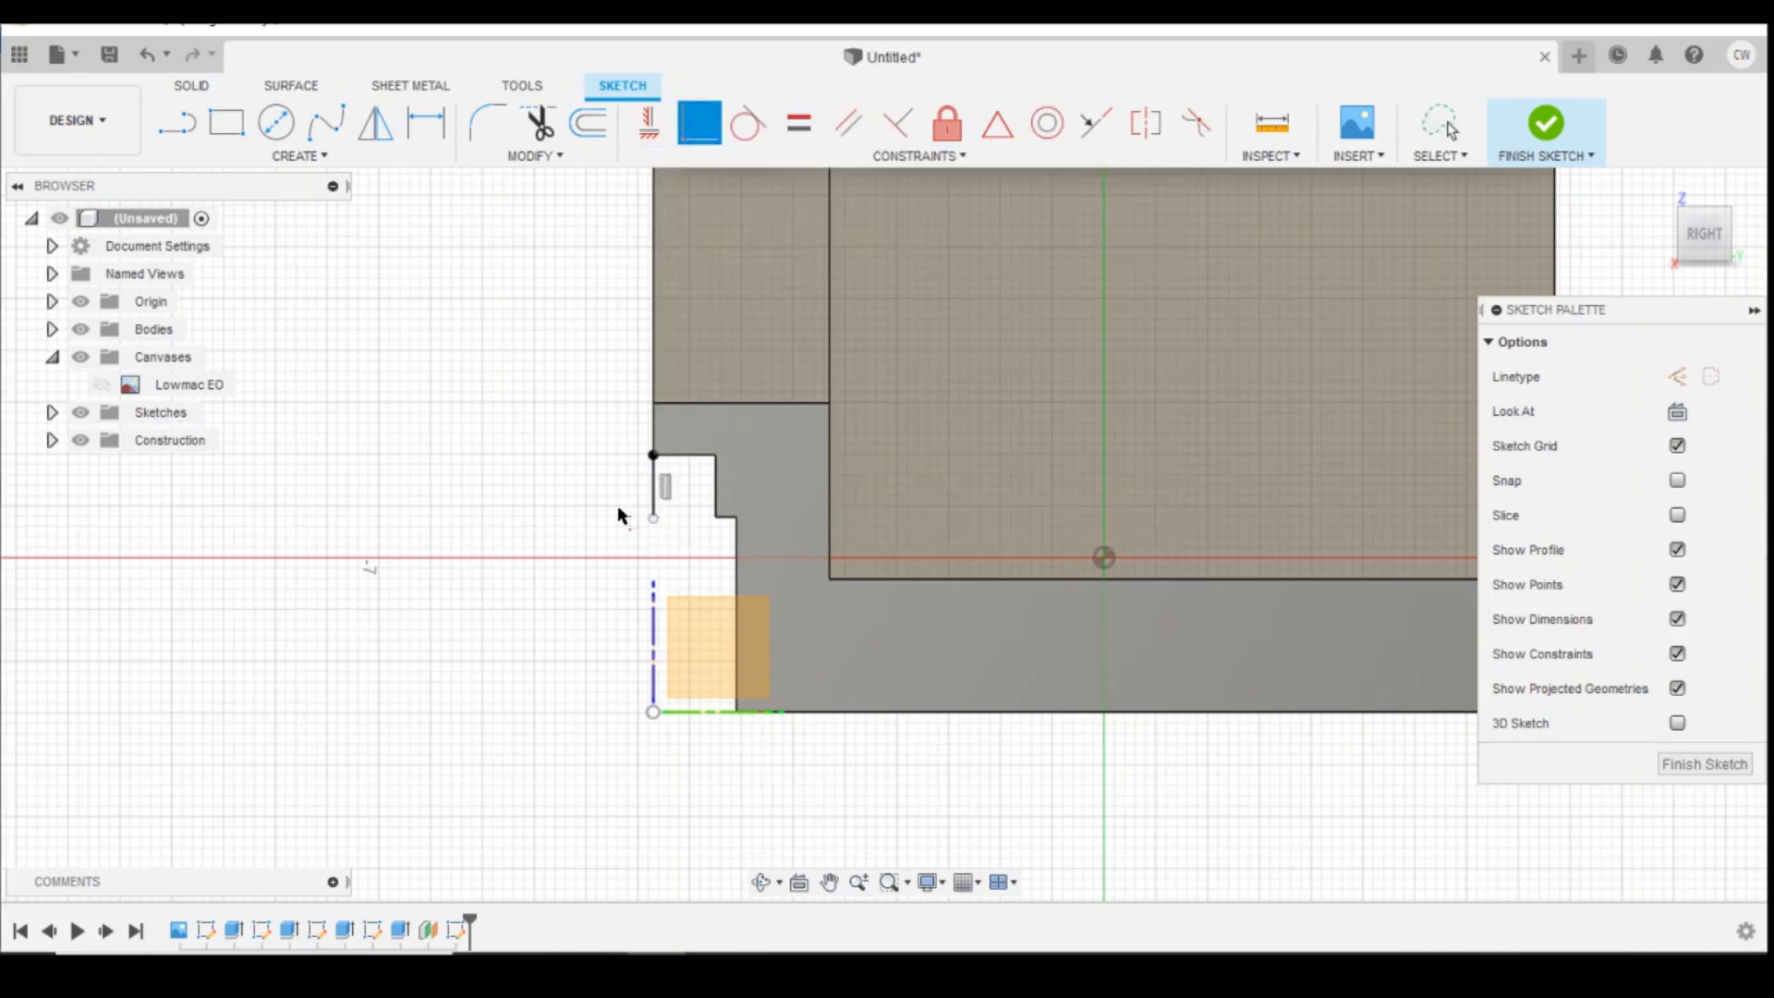
{"action": "left_click", "coordinate": [650, 124]}
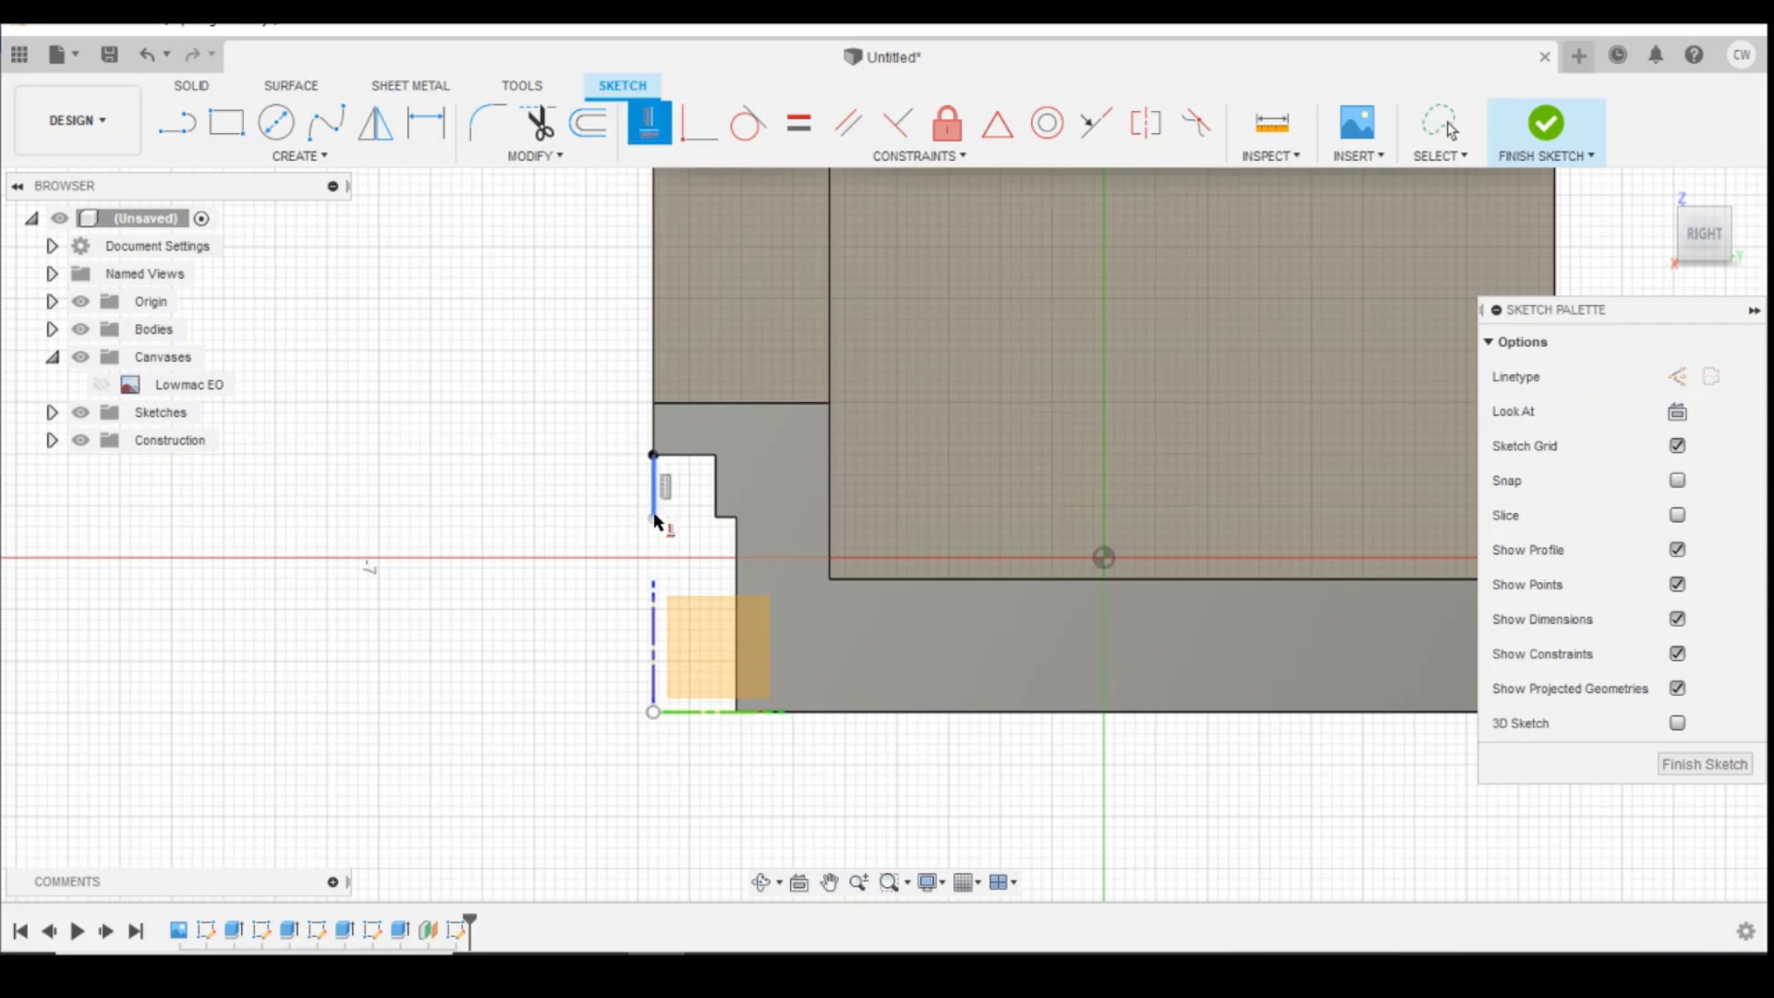
{"action": "left_click", "coordinate": [718, 519]}
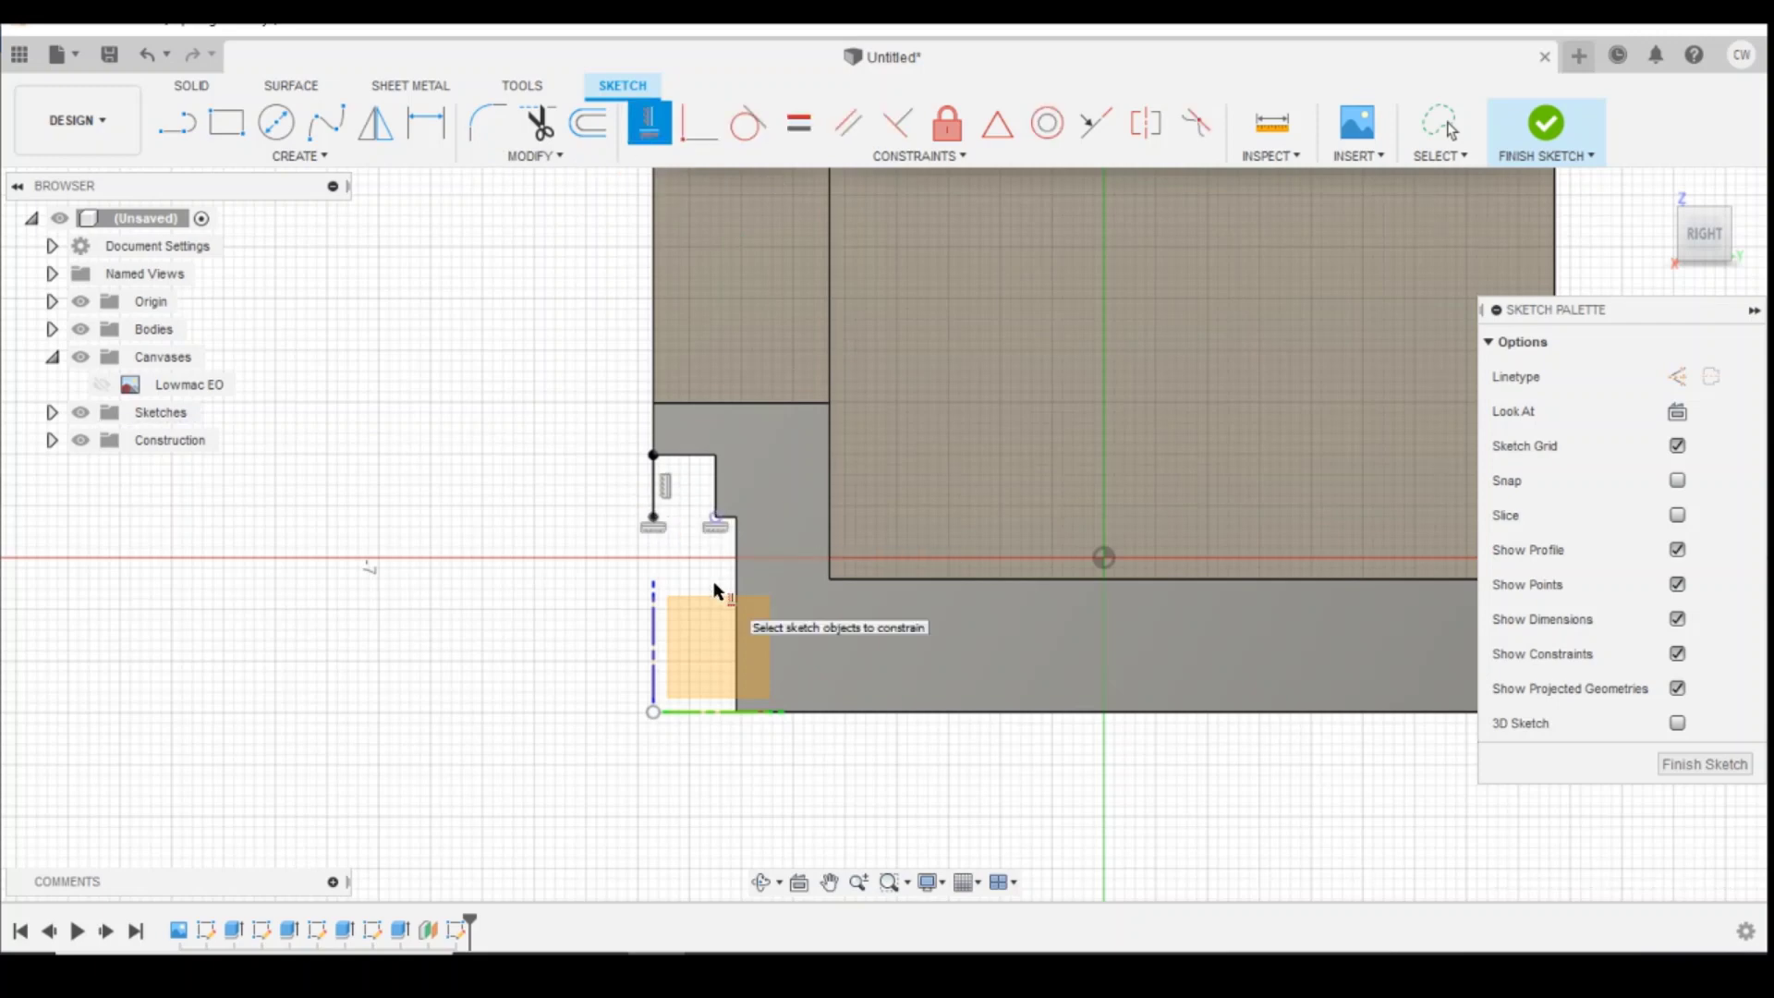
Step: Draw a 0.3 mm line at 50° from the lower end of the vertical line, sloping down towards the body
{"action": "left_click", "coordinate": [176, 122]}
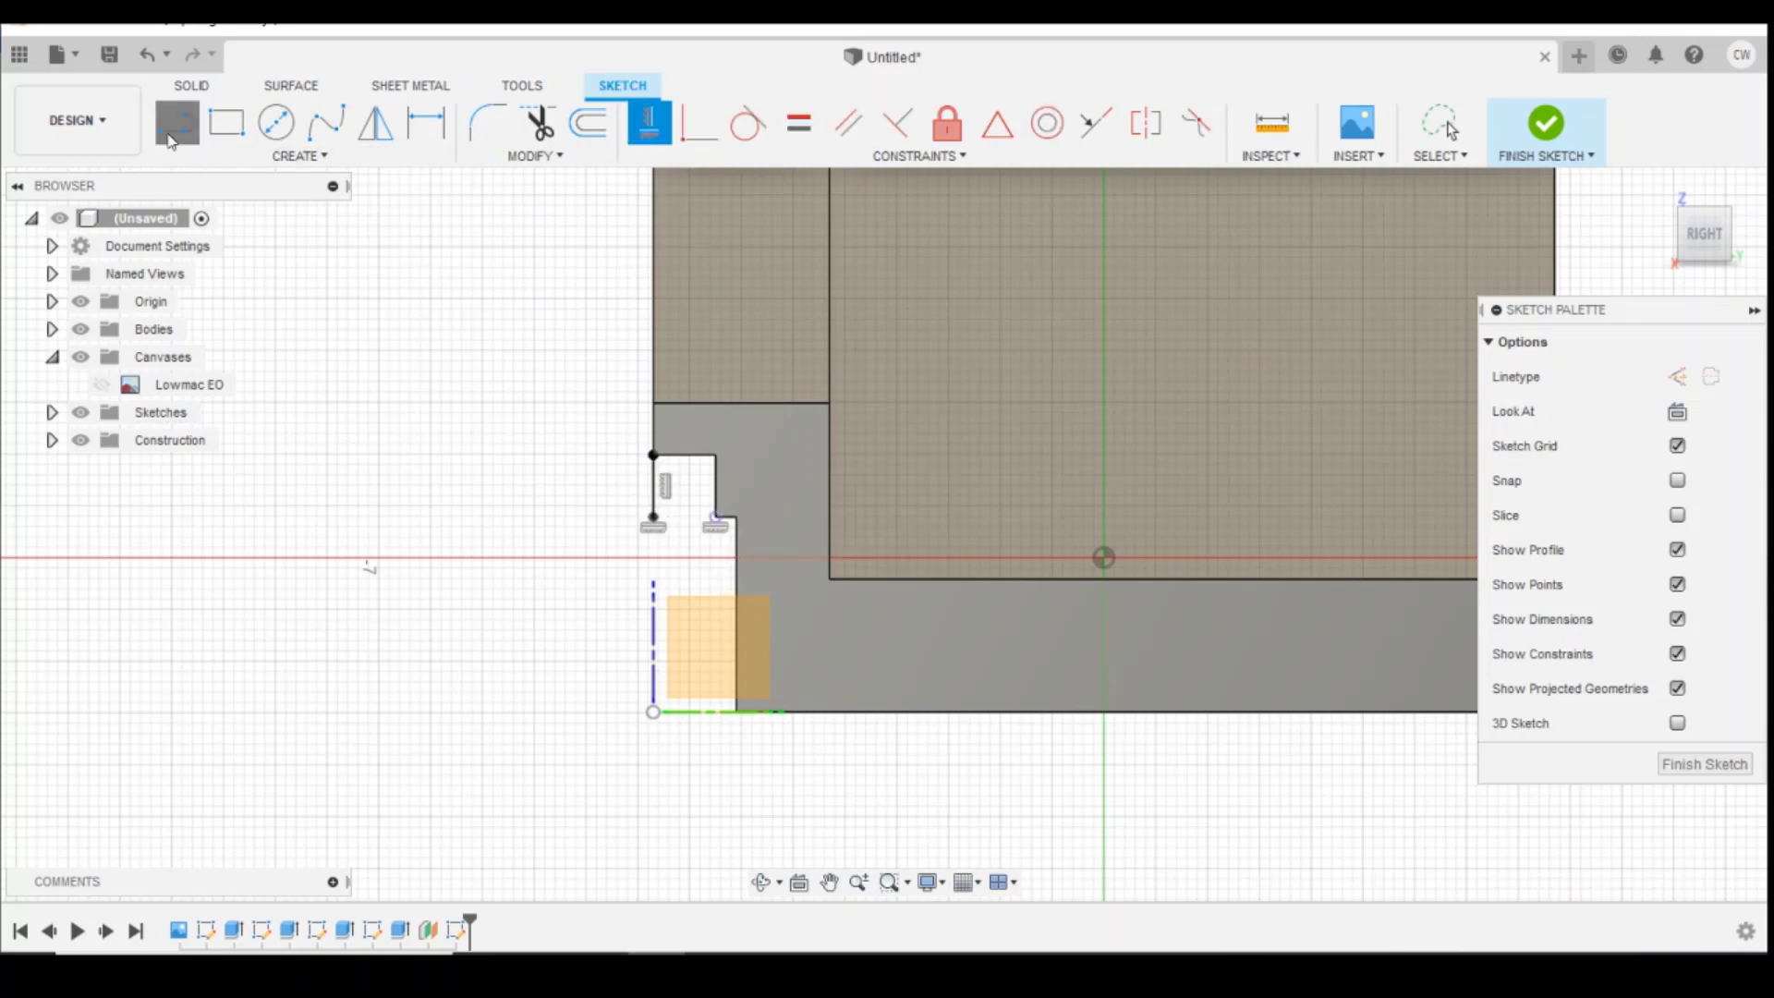
{"action": "left_click", "coordinate": [654, 518]}
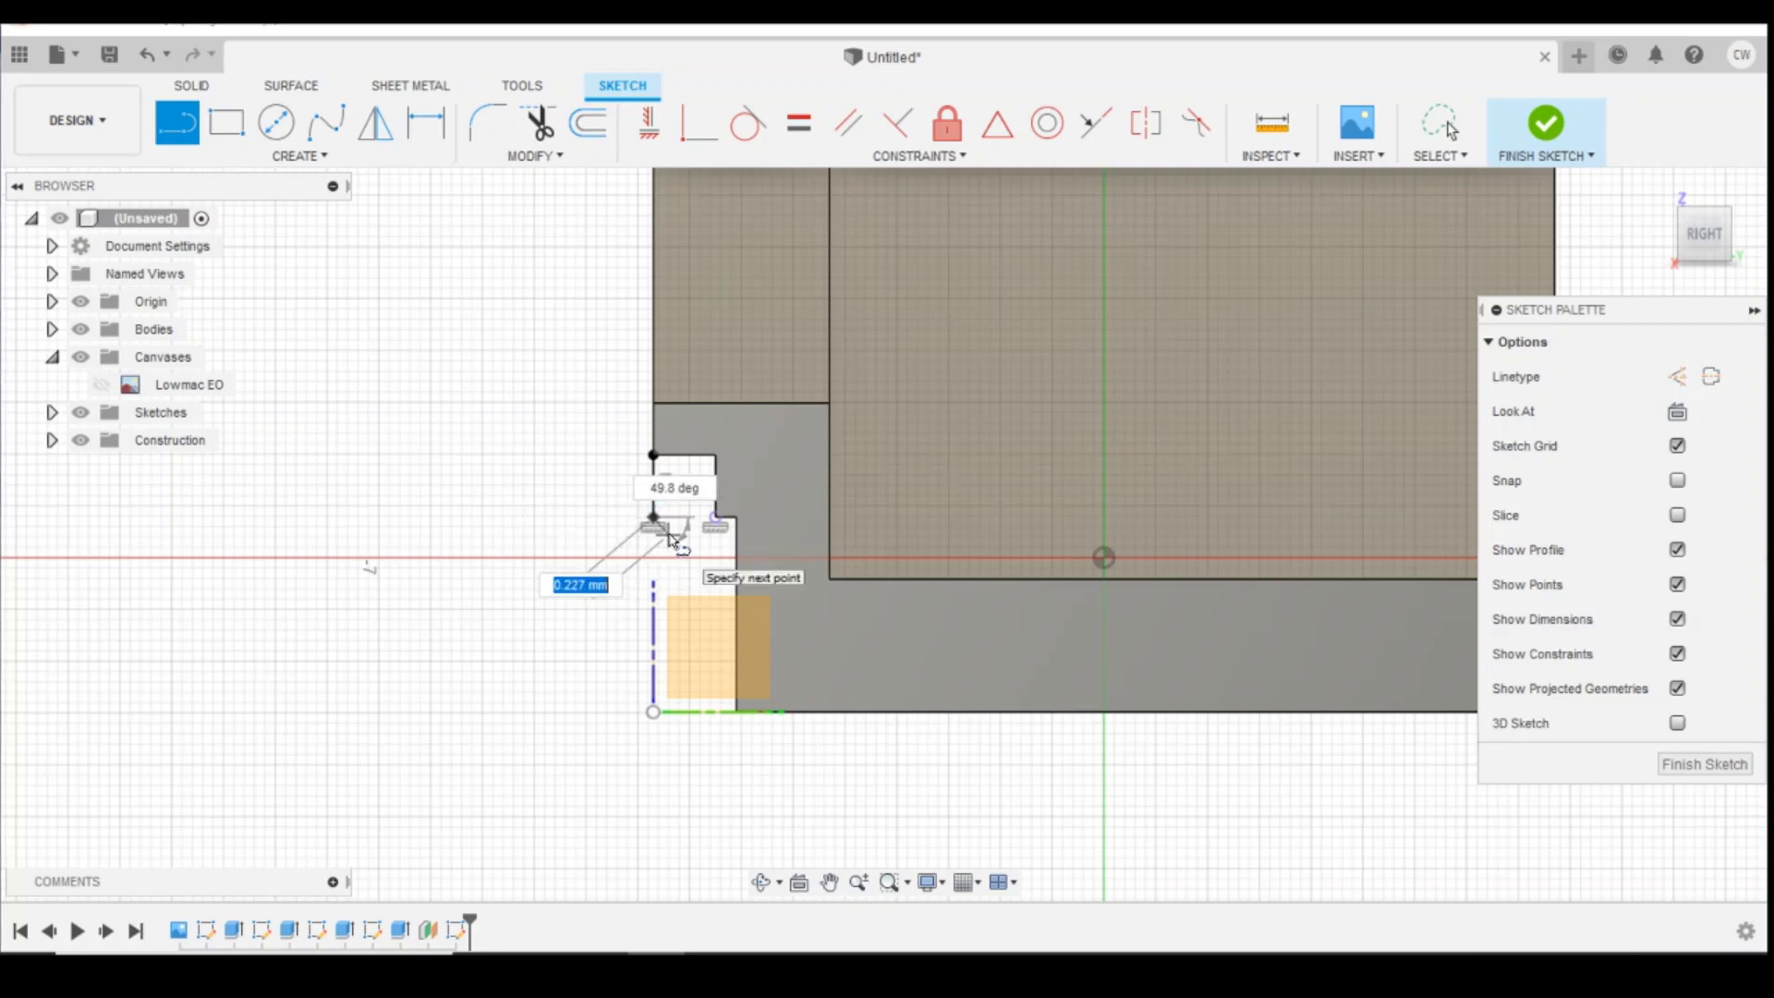
{"action": "type", "text": "0.3"}
{"action": "key", "text": "Tab"}
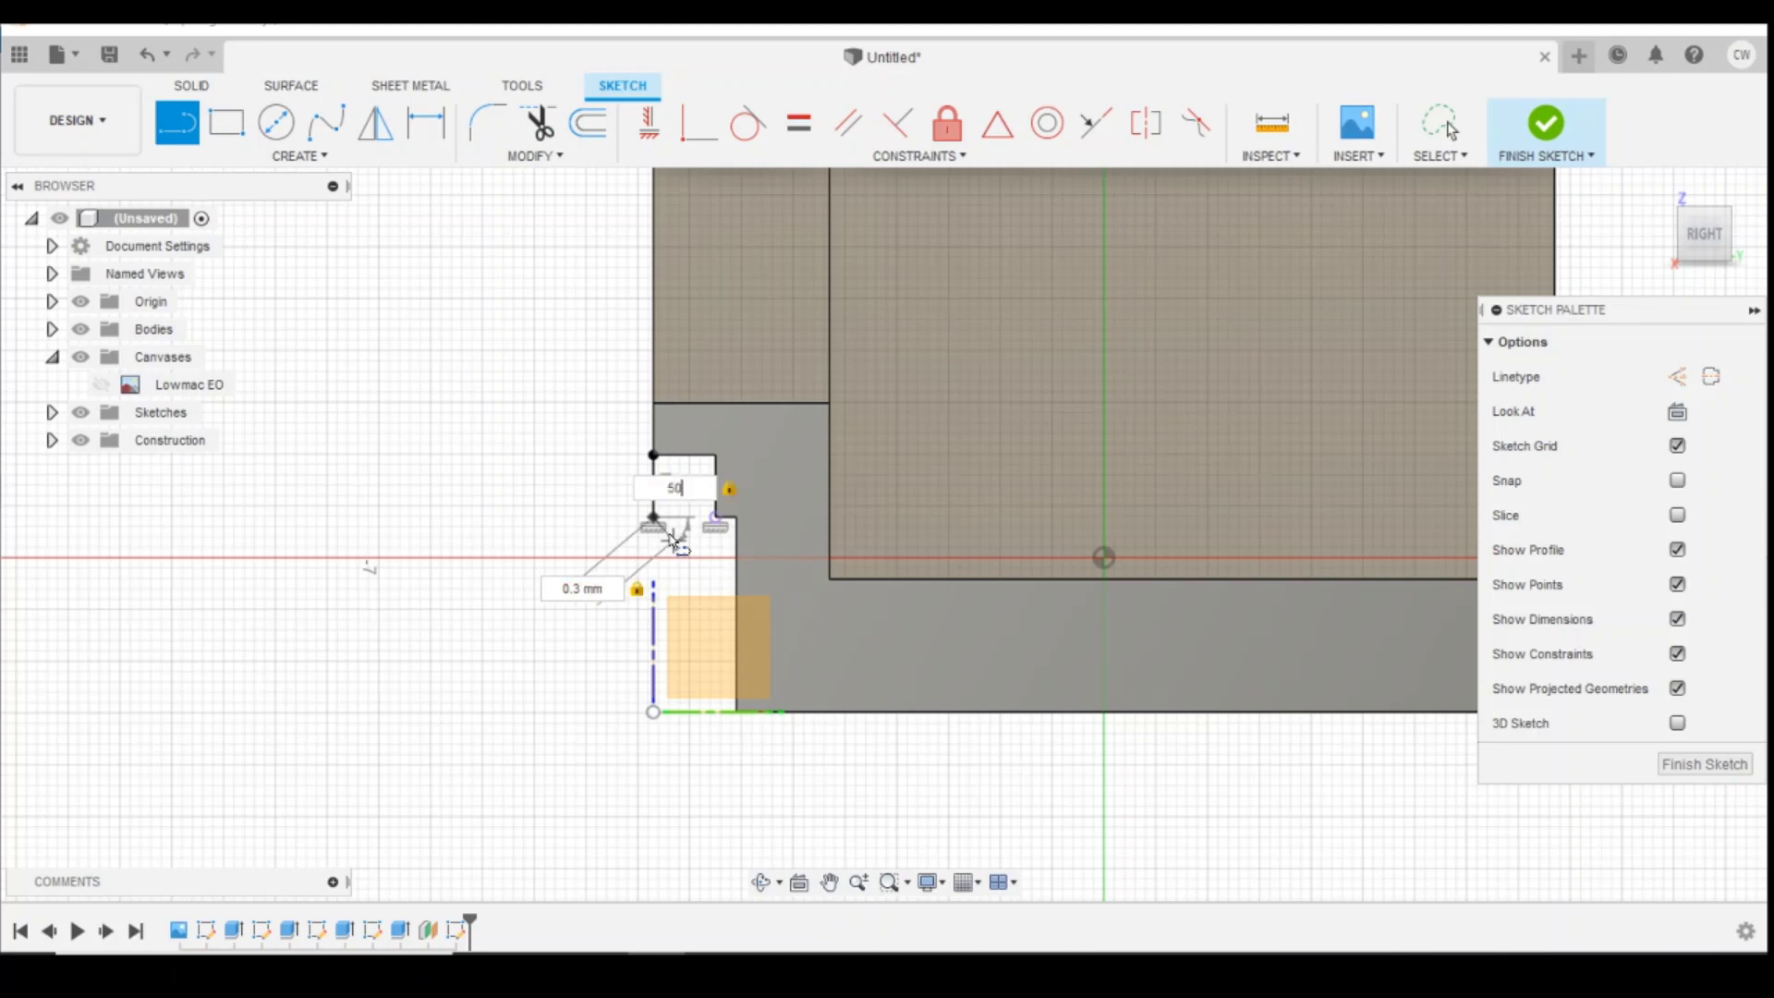
{"action": "key", "text": "Return"}
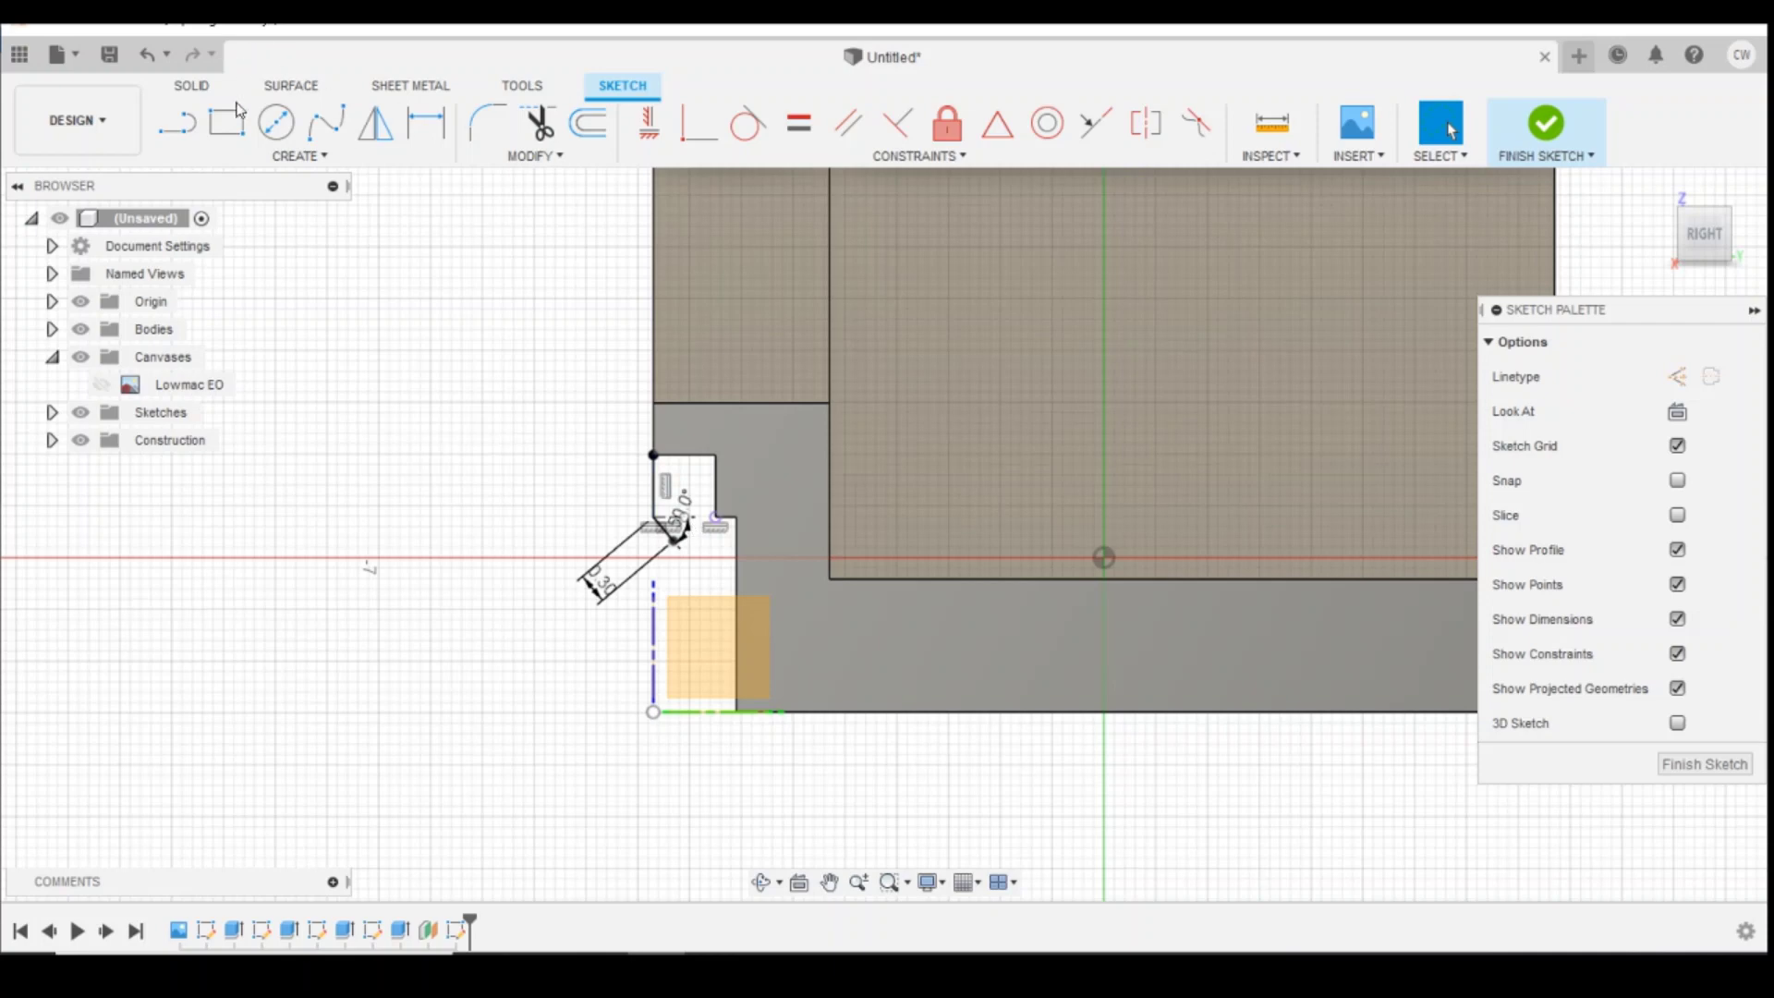
Step: Draw a 0.5 mm vertical line downward from the end of the 50° line
{"action": "key", "text": "l"}
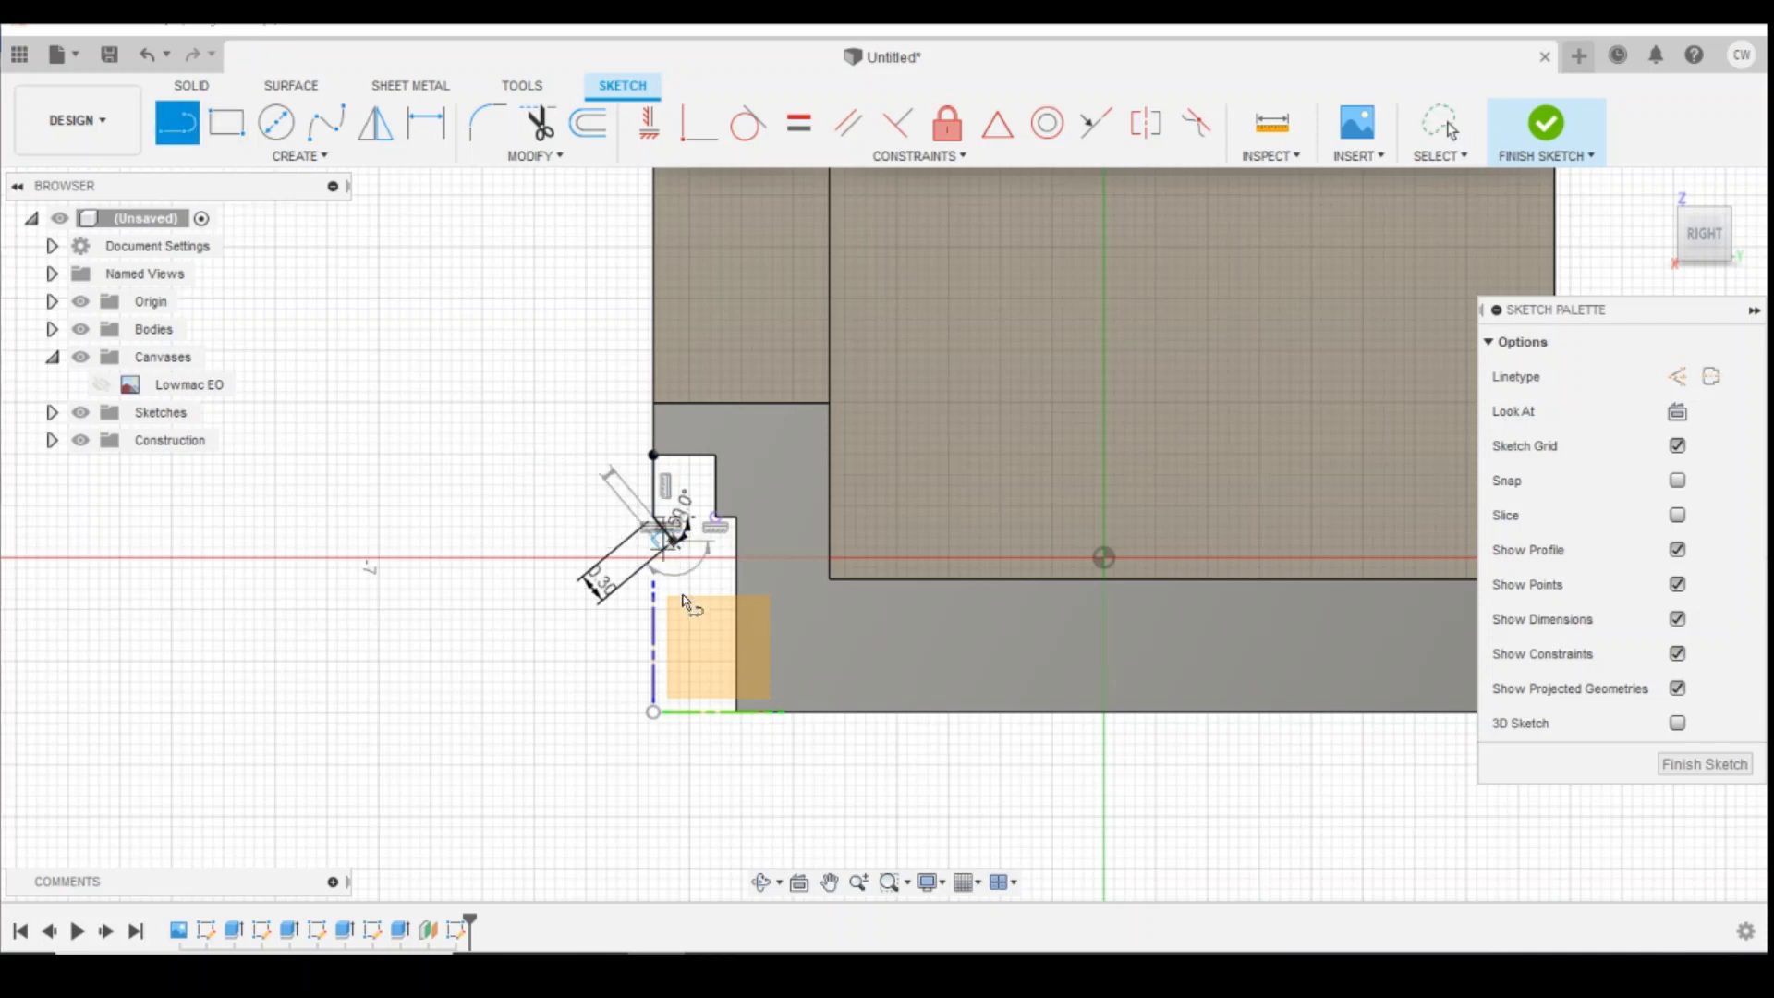
{"action": "left_click", "coordinate": [678, 538]}
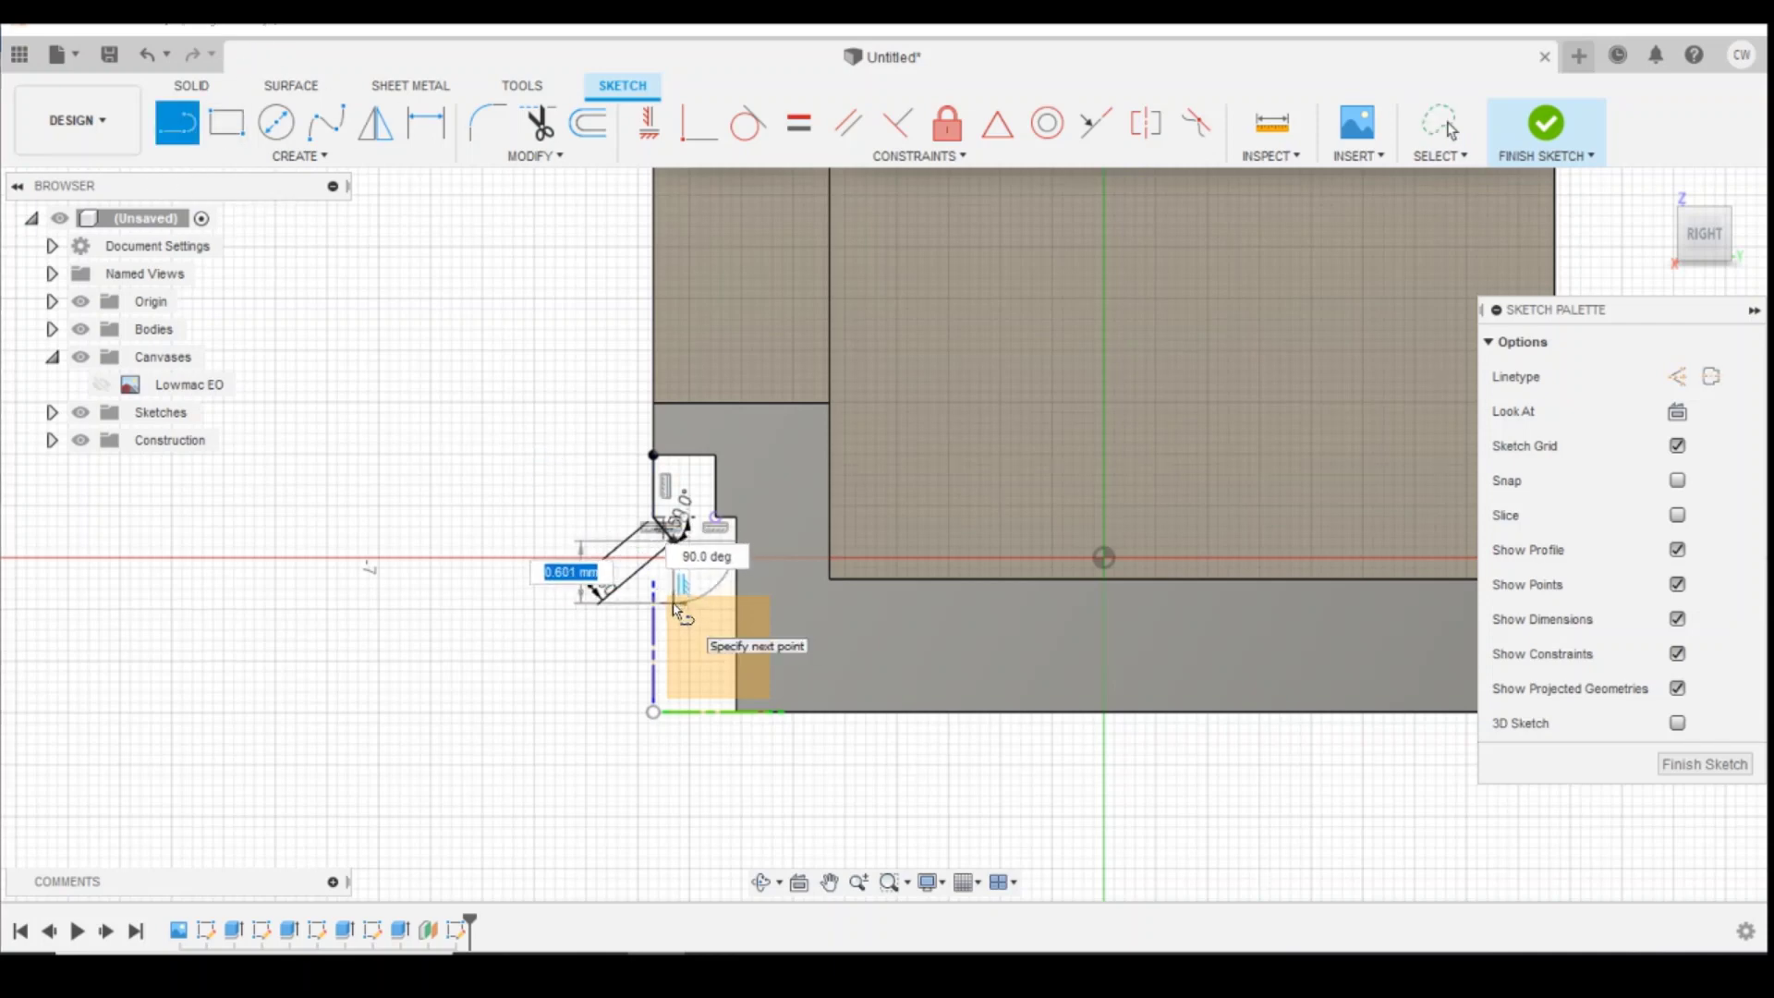
{"action": "type", "text": "0.5"}
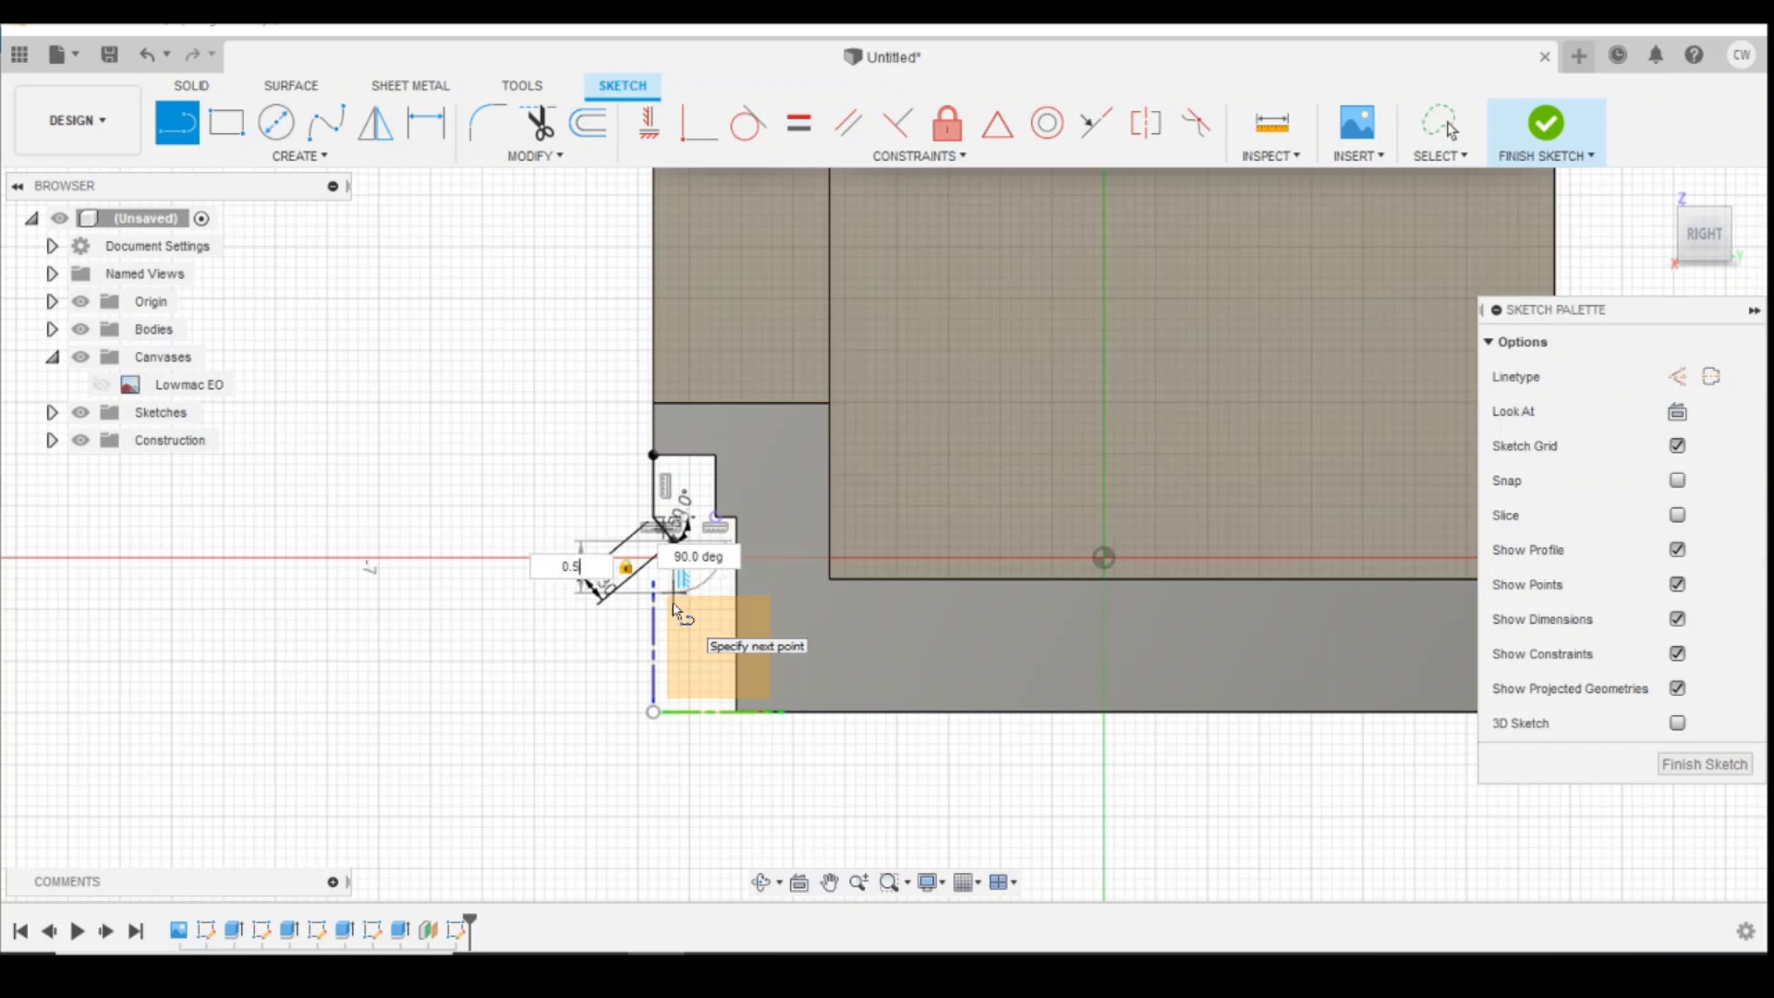
{"action": "key", "text": "Return"}
Step: Draw a sloping line from the lower end of the 0.5 mm line and make its free end coincident with the recessed face's edge
{"action": "key", "text": "l"}
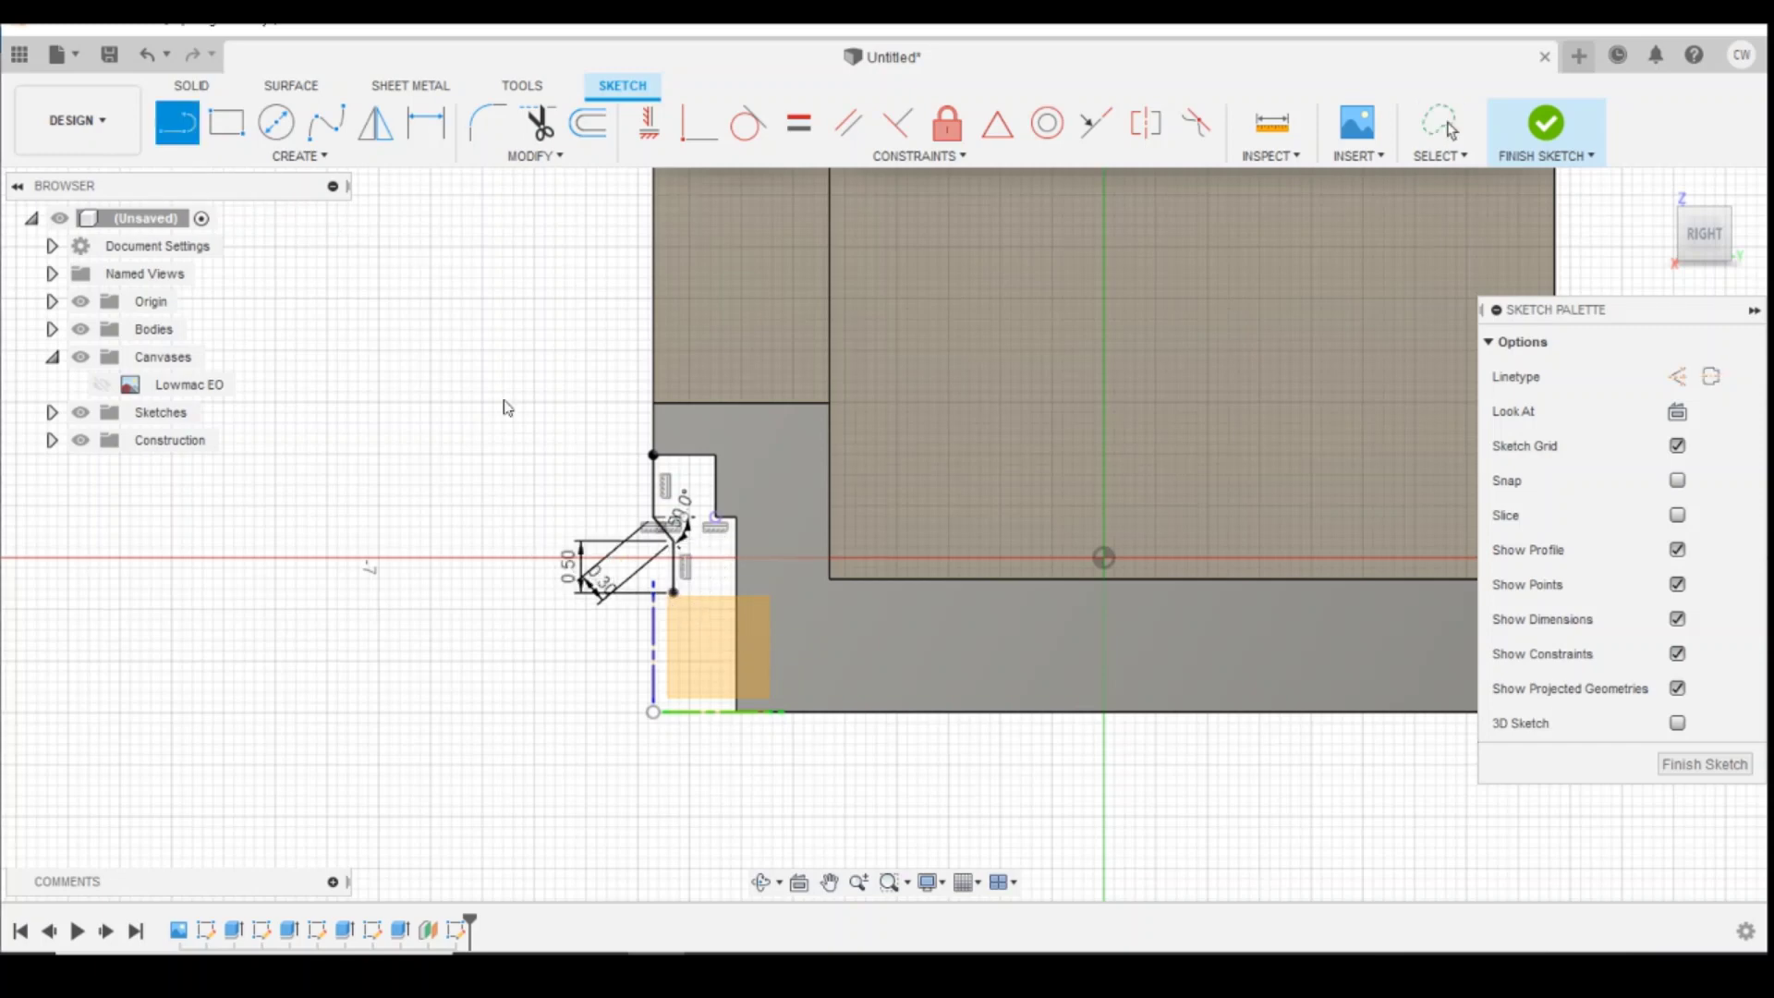
{"action": "left_click", "coordinate": [674, 593]}
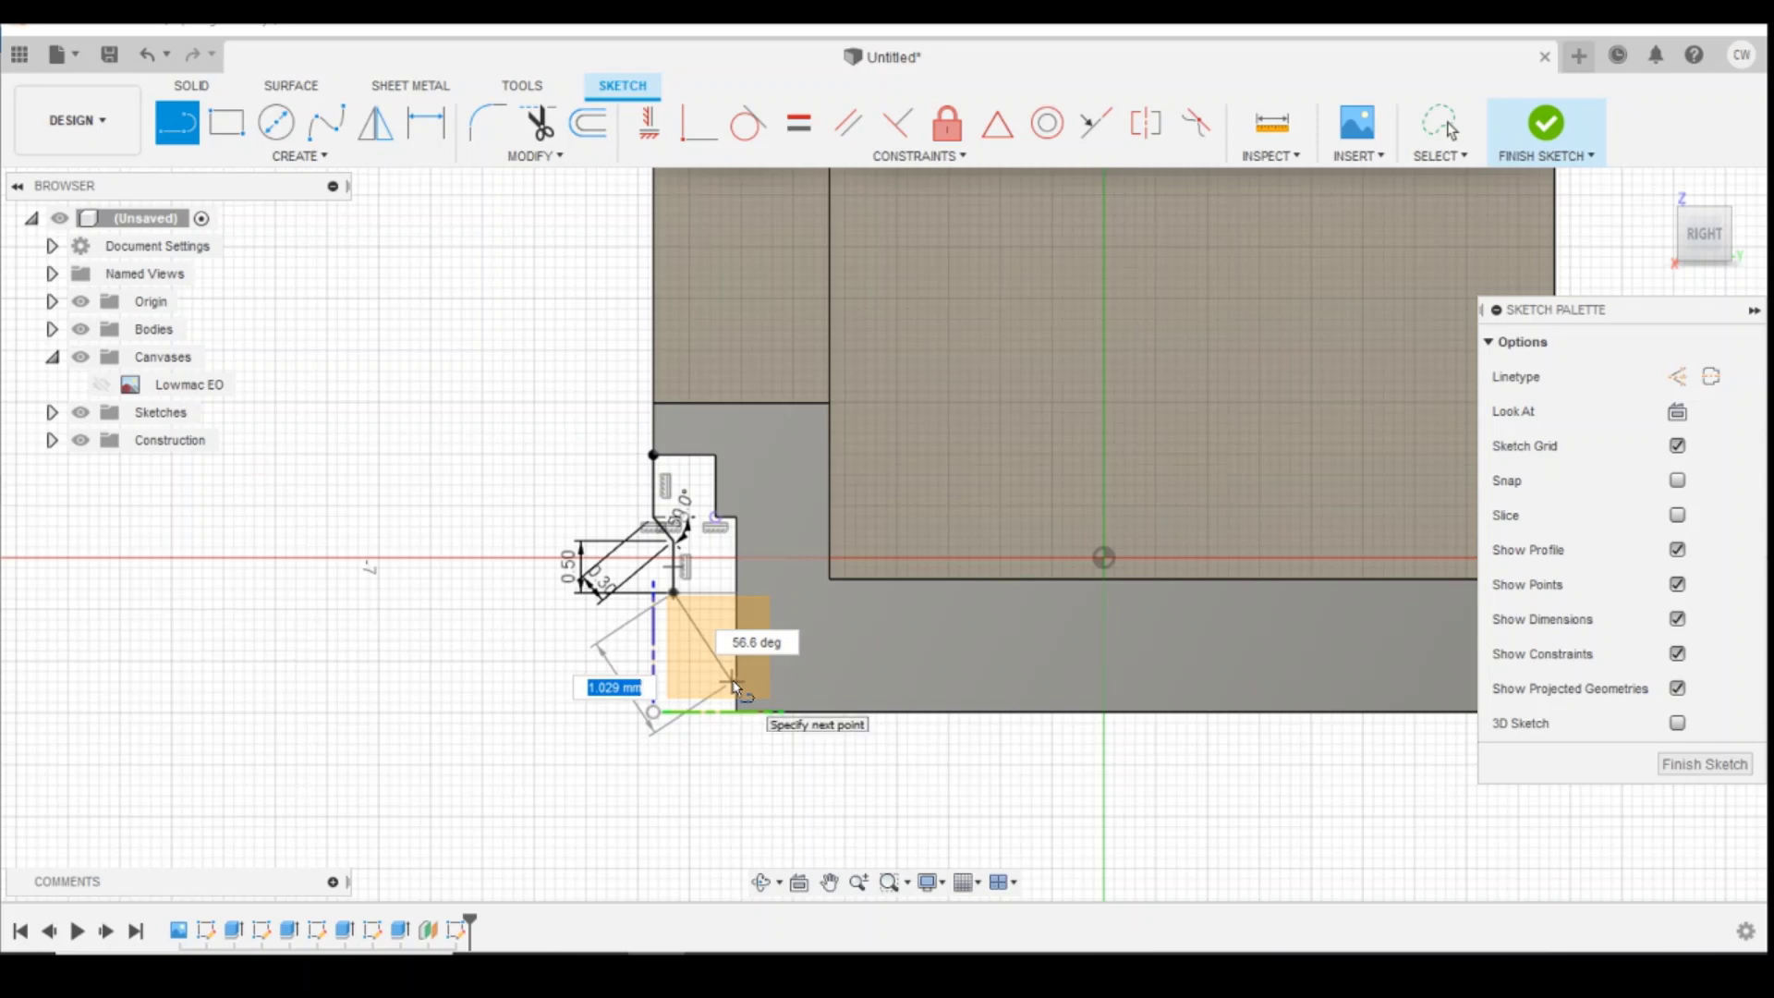
{"action": "left_click", "coordinate": [727, 682]}
{"action": "key", "text": "Escape"}
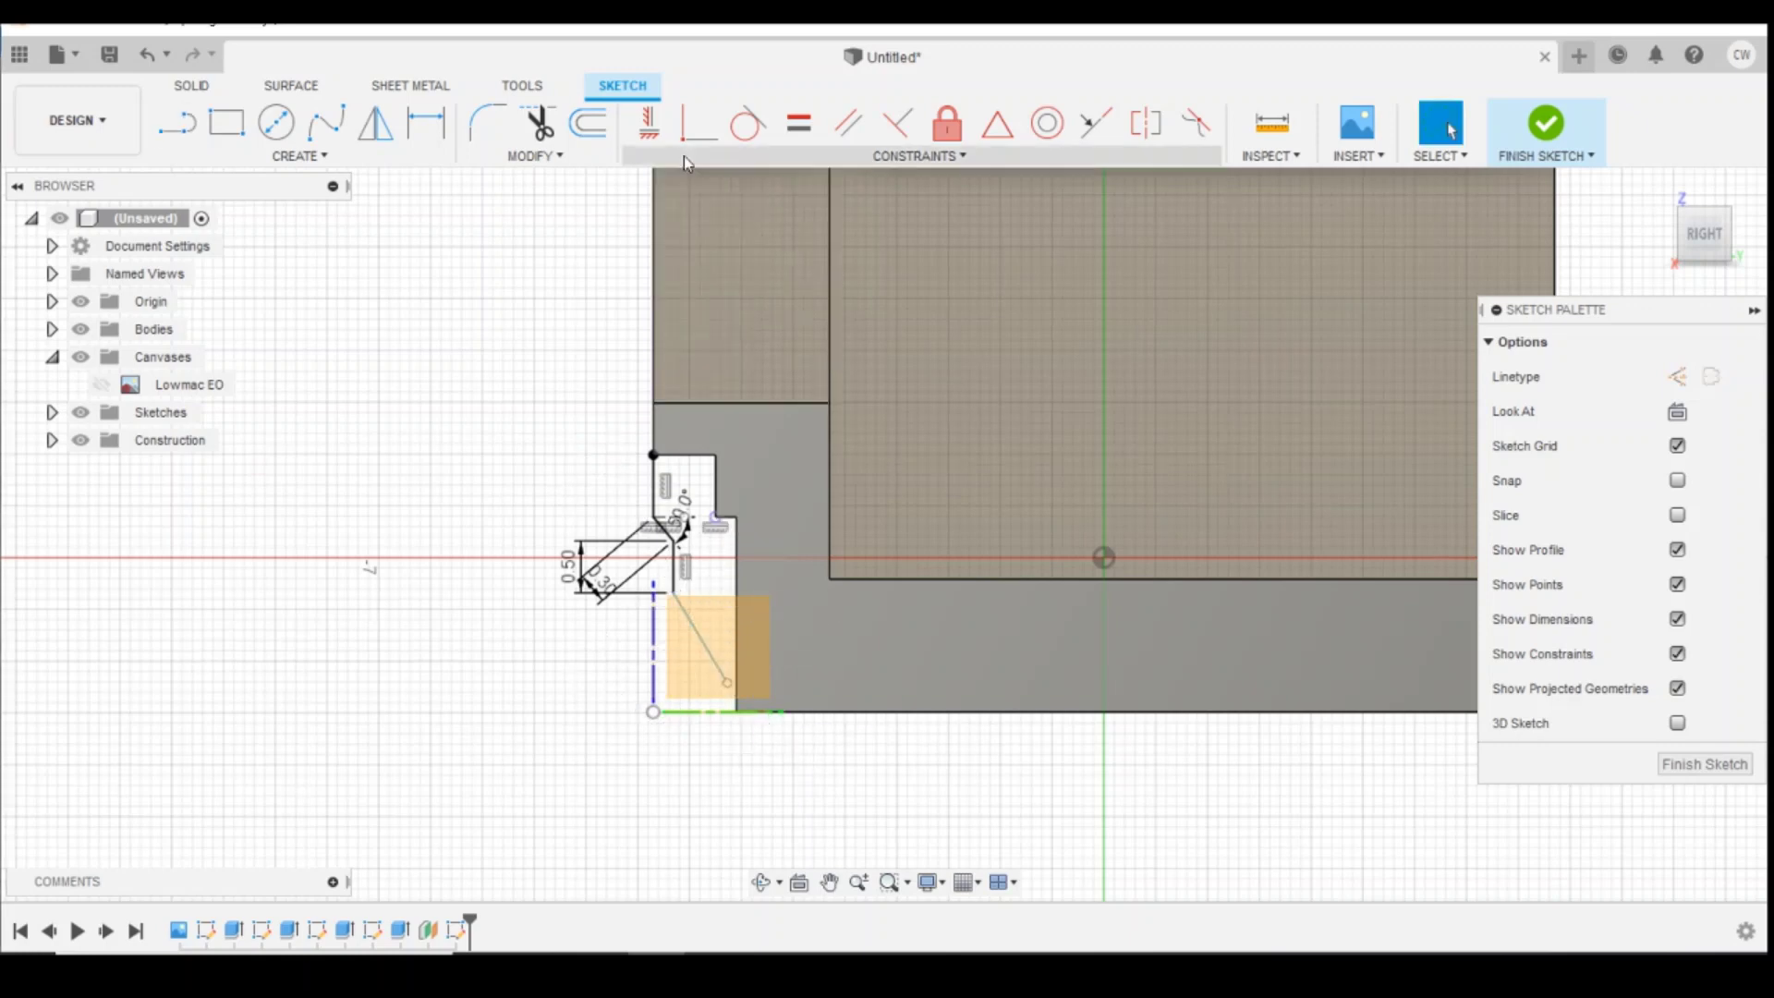
{"action": "left_click", "coordinate": [700, 122]}
{"action": "left_click", "coordinate": [727, 682]}
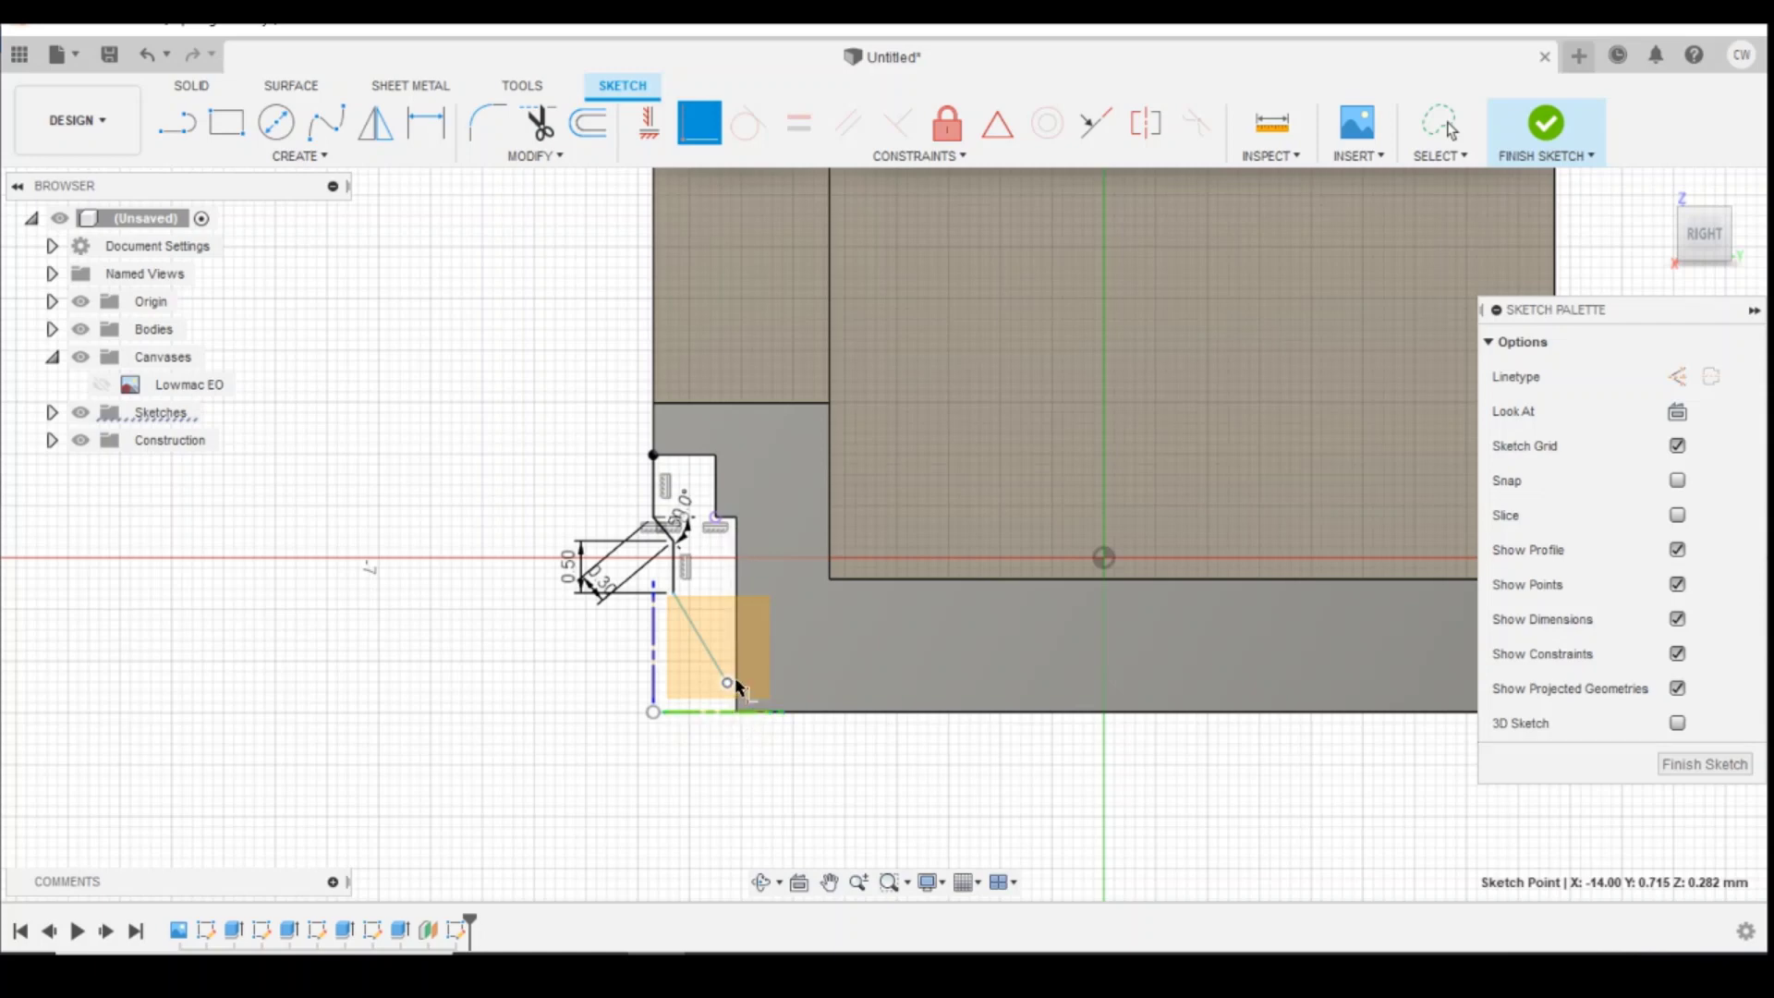
{"action": "left_click", "coordinate": [738, 684]}
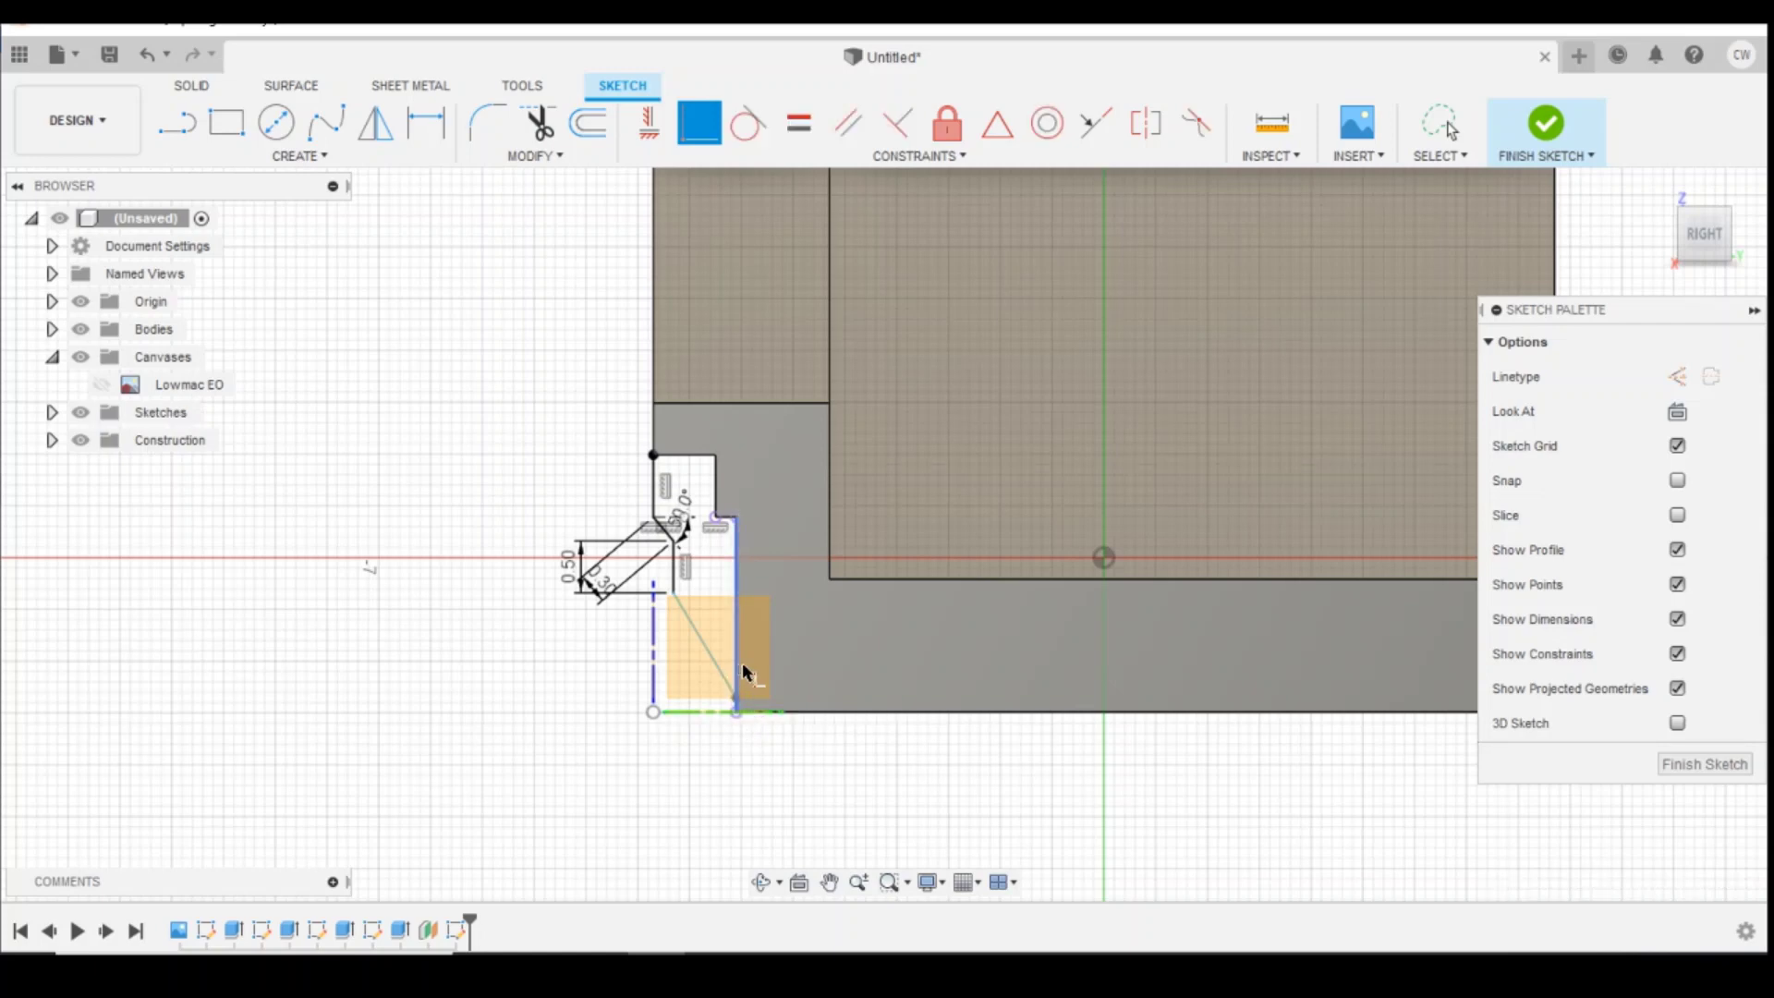
Step: Dimension the angle between the 0.5 mm vertical line and the lower sloping line and set it to 135°
{"action": "scroll", "coordinate": [741, 662], "scroll_direction": "up", "scroll_amount": 2}
{"action": "key", "text": "d"}
{"action": "left_click", "coordinate": [639, 487]}
{"action": "left_click", "coordinate": [660, 592]}
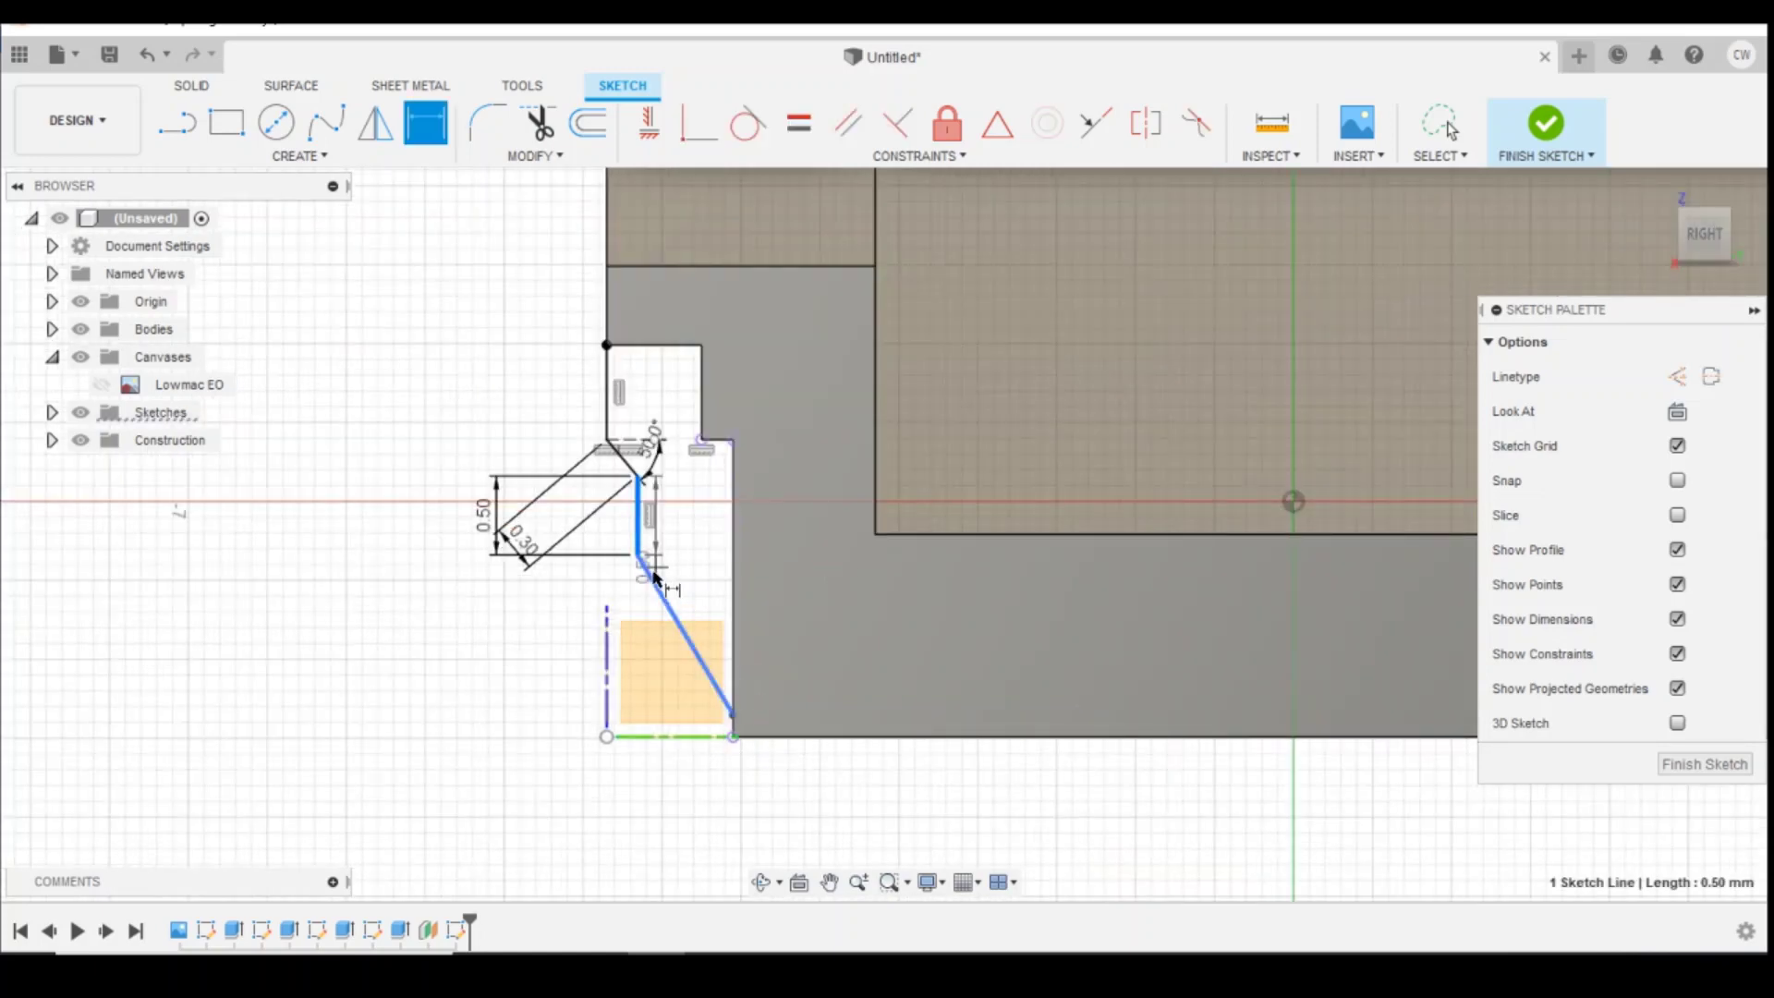
{"action": "left_click", "coordinate": [675, 568]}
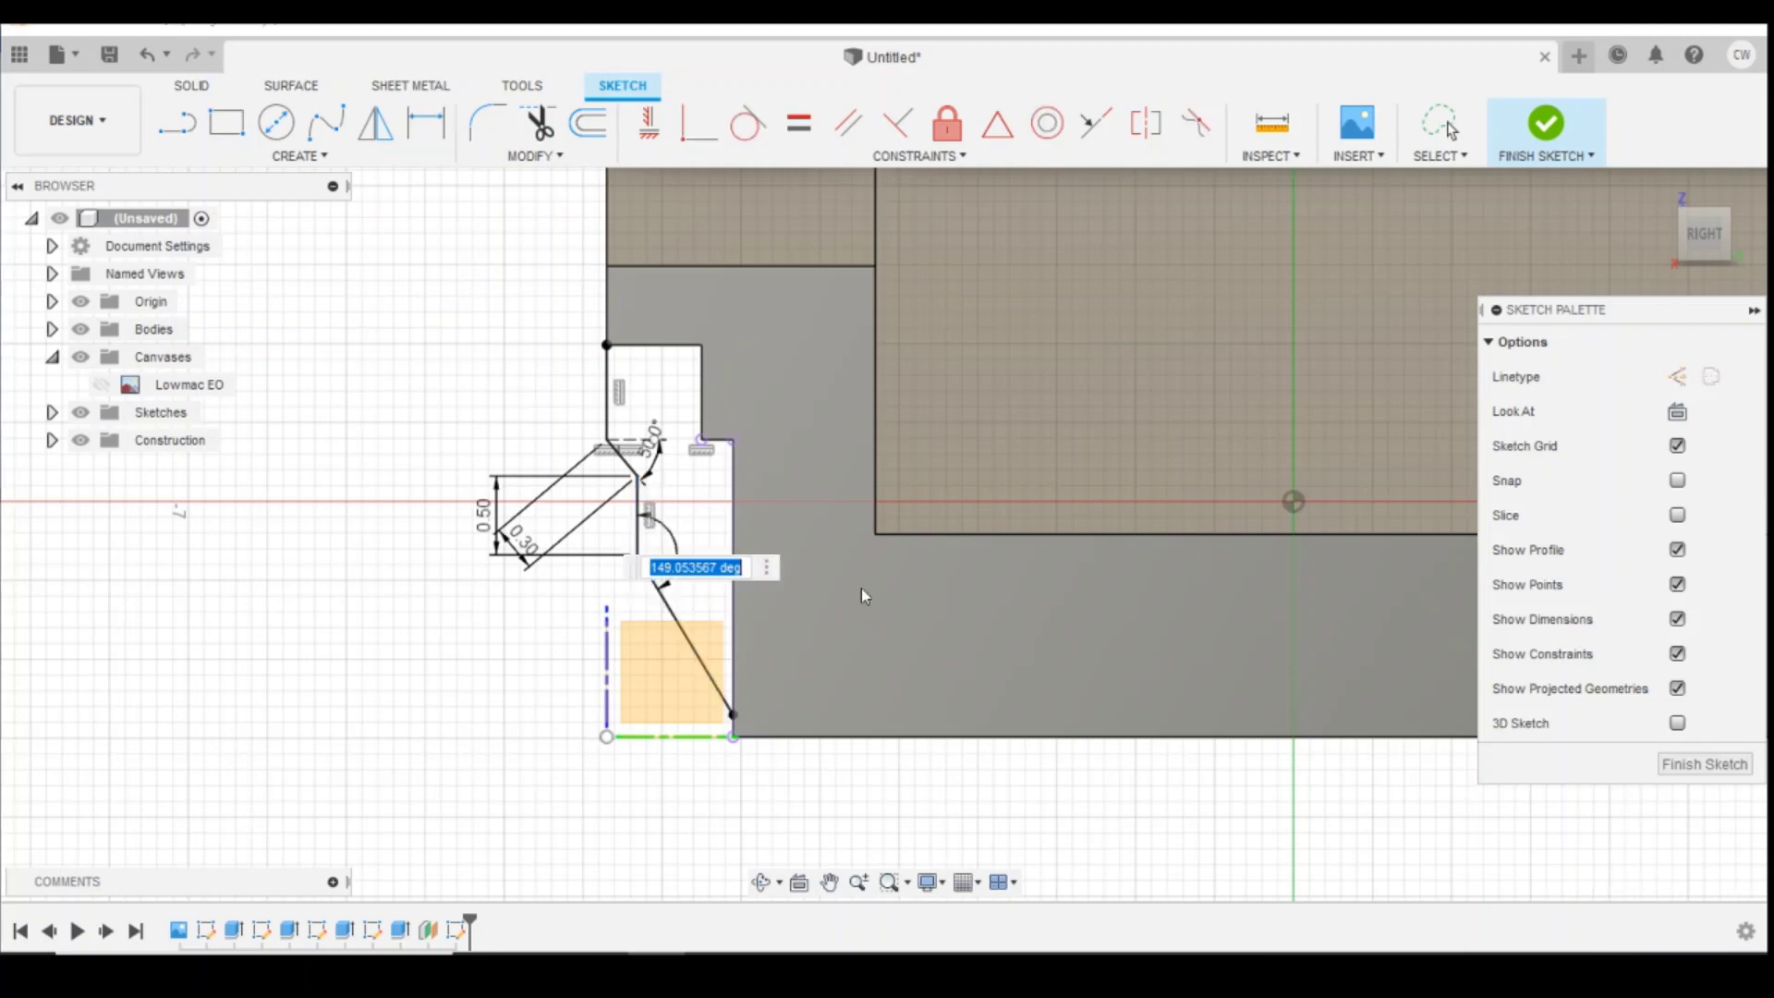
{"action": "type", "text": "150"}
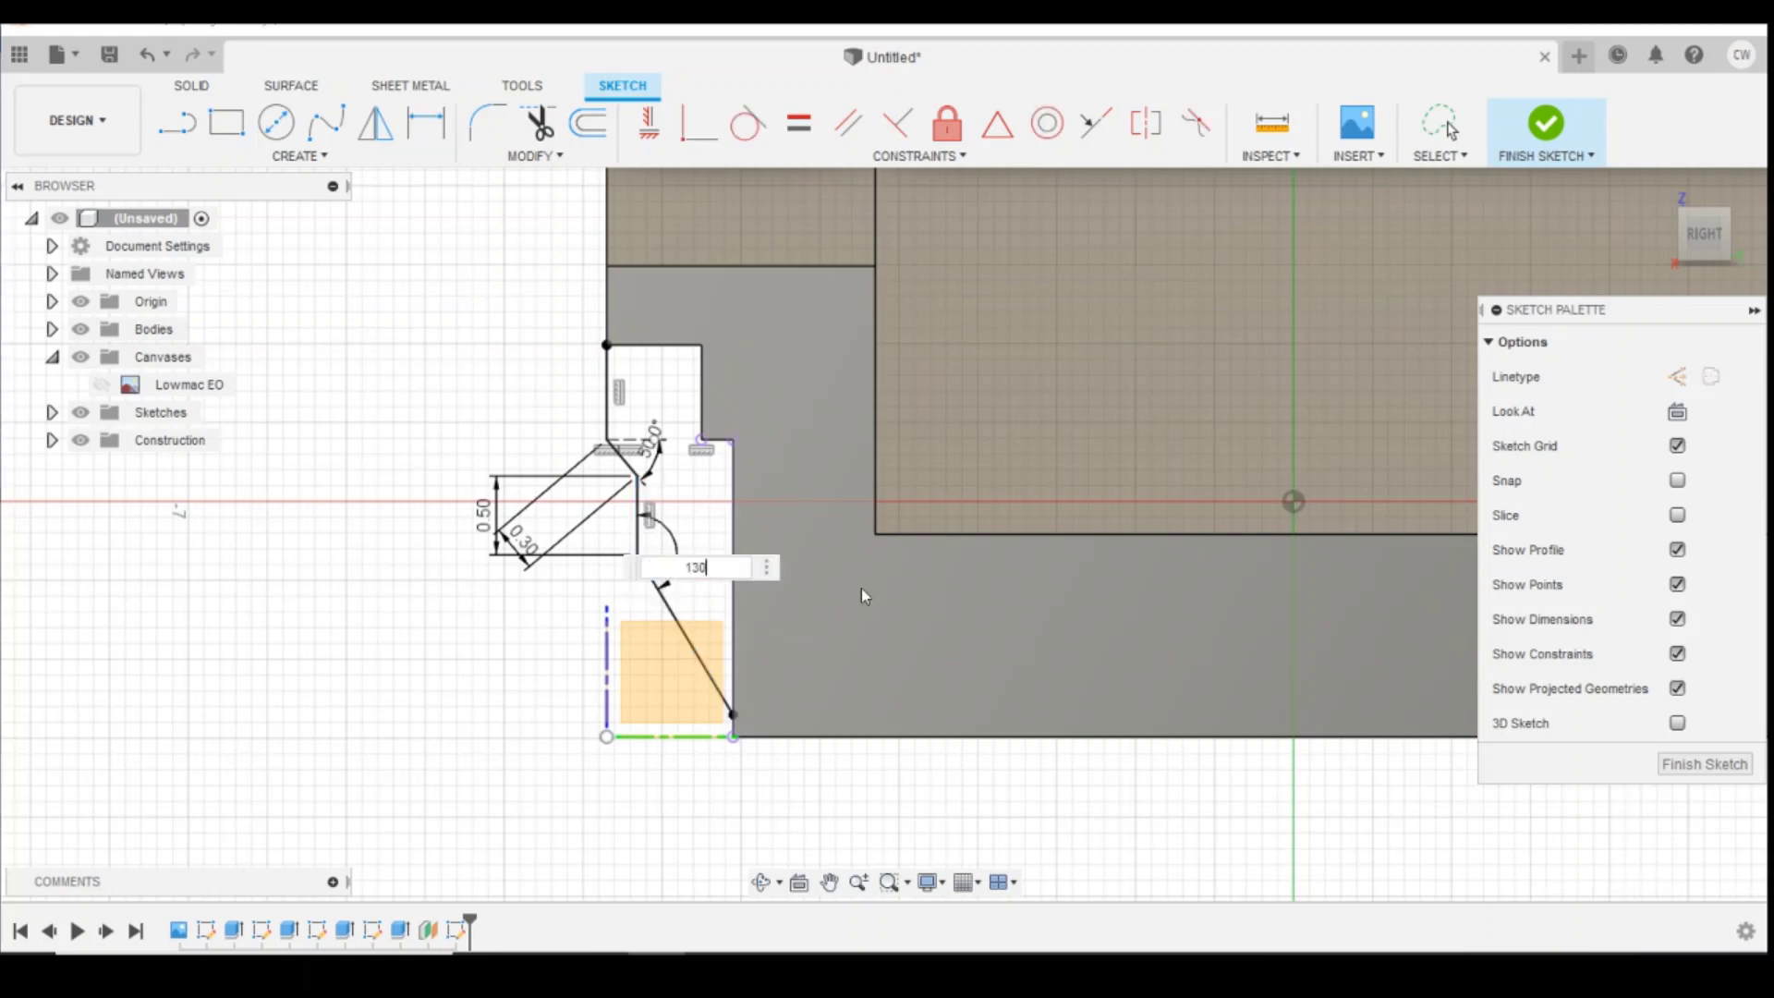
{"action": "key", "text": "Return"}
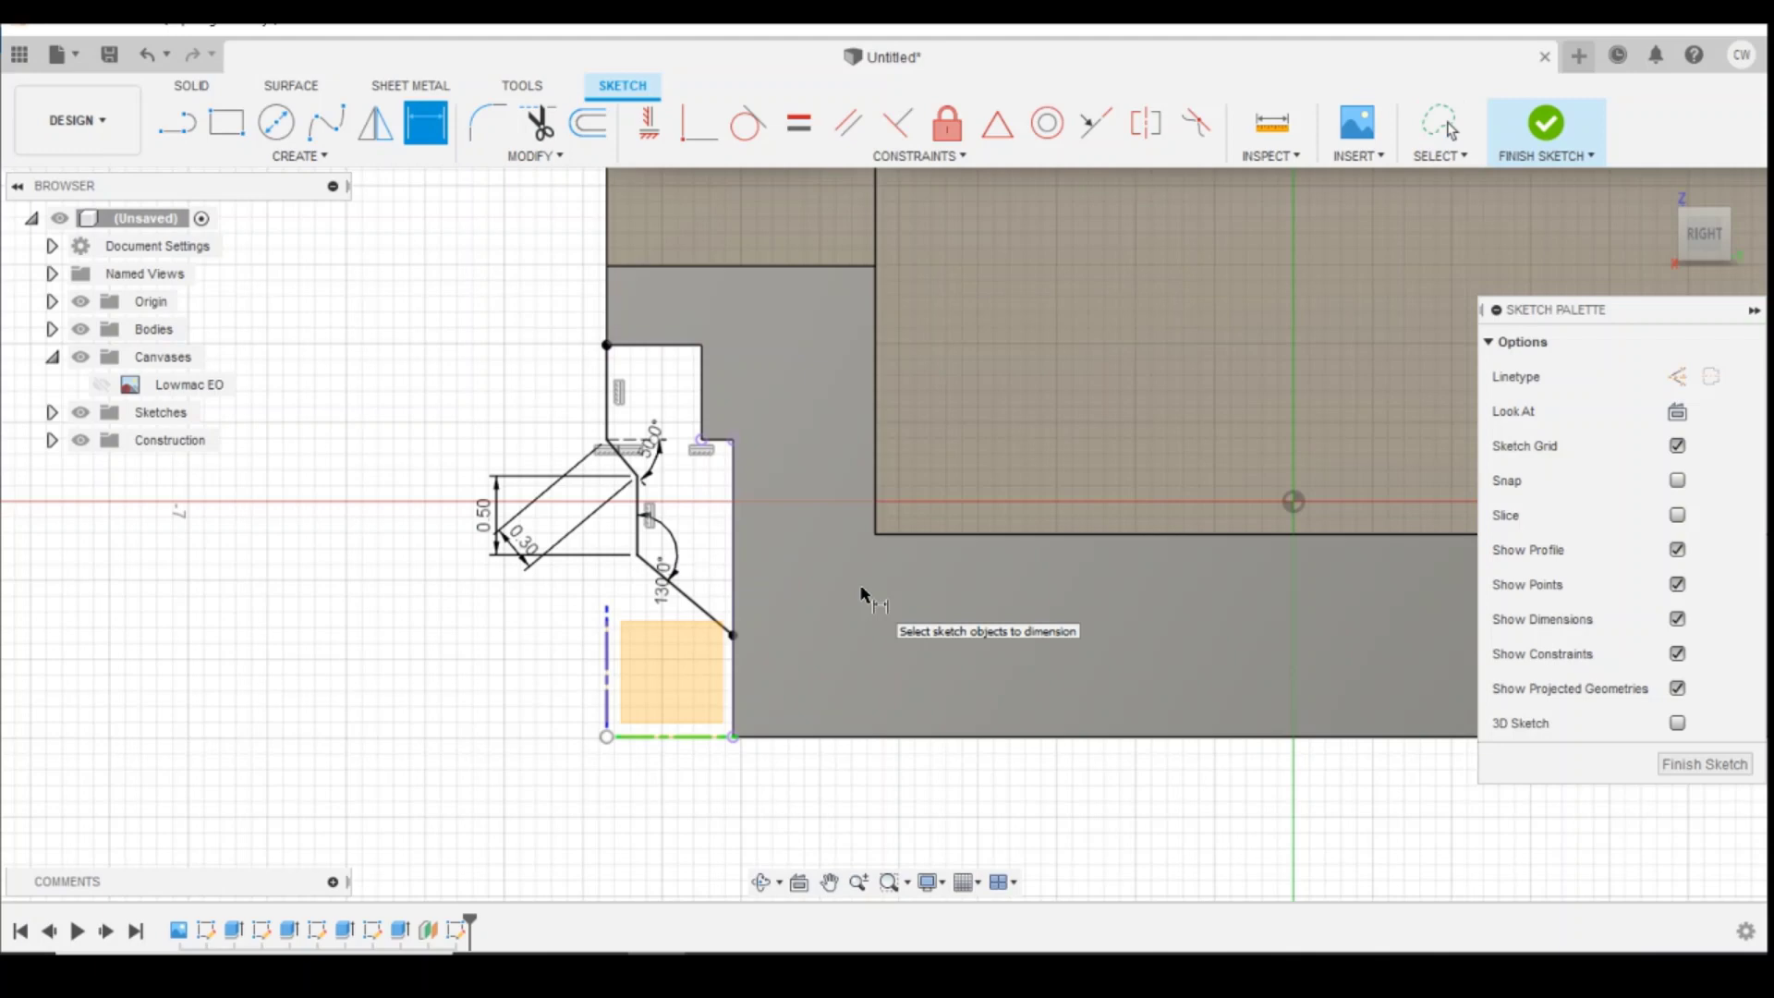
{"action": "double_click", "coordinate": [662, 588]}
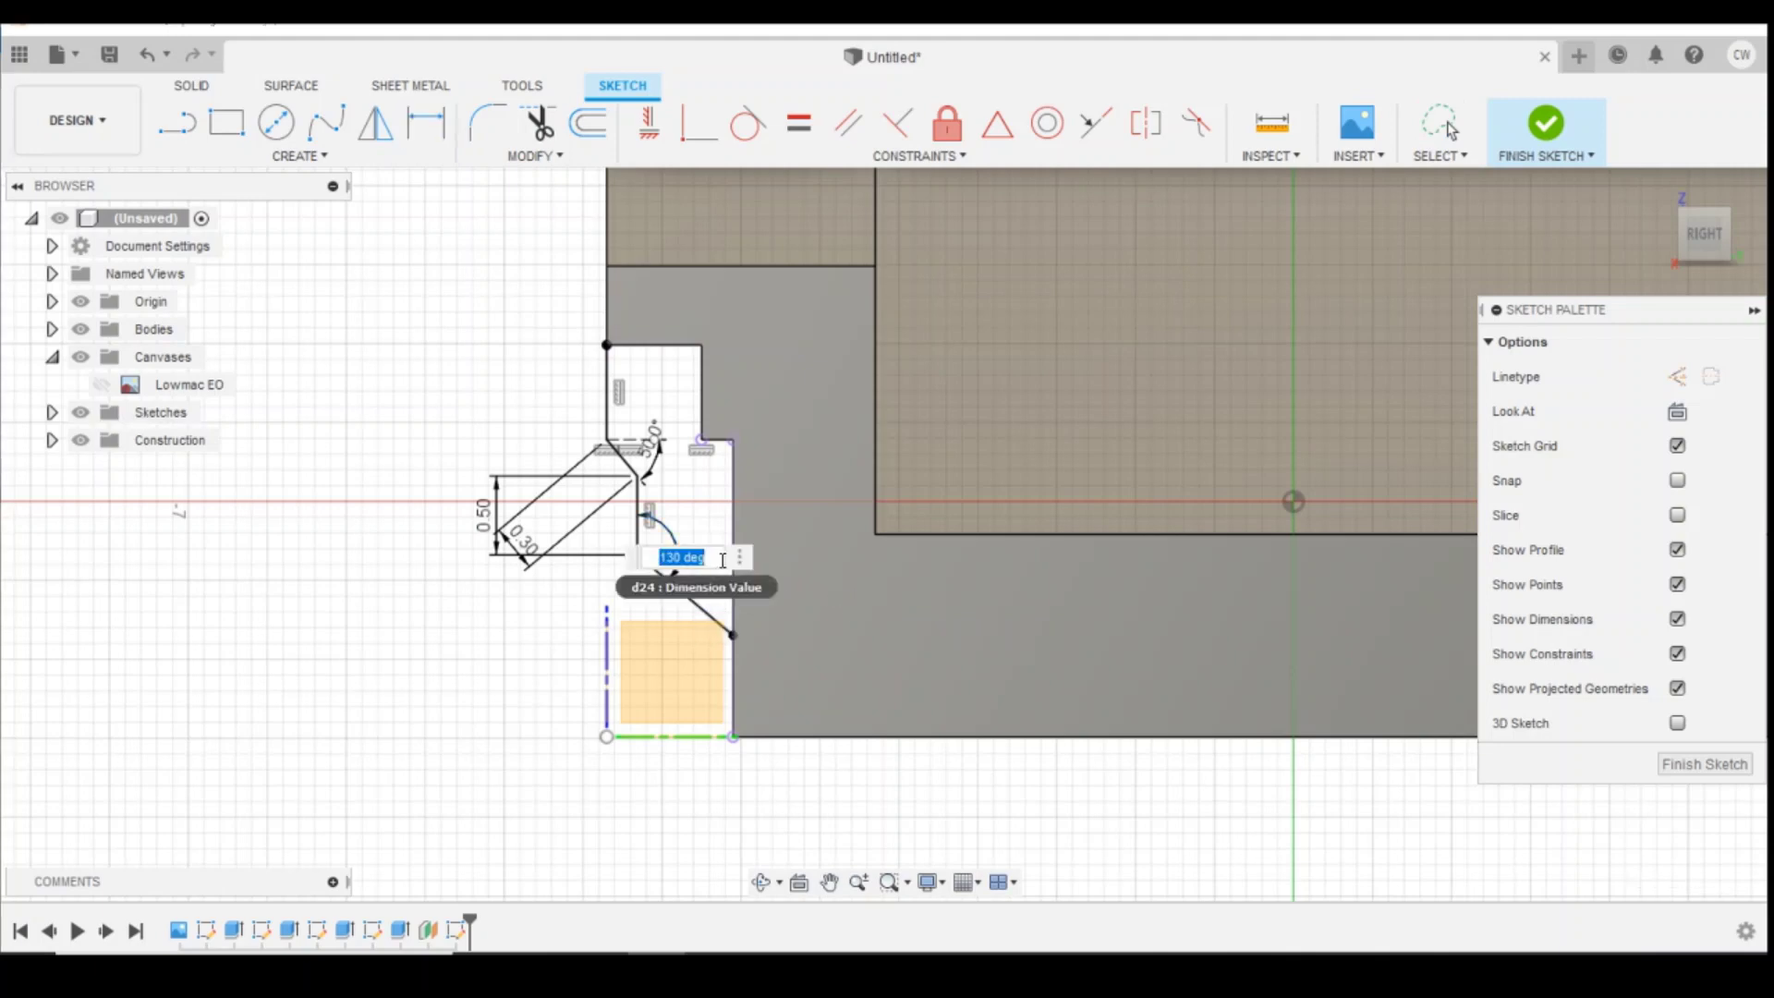
{"action": "type", "text": "135"}
{"action": "key", "text": "Return"}
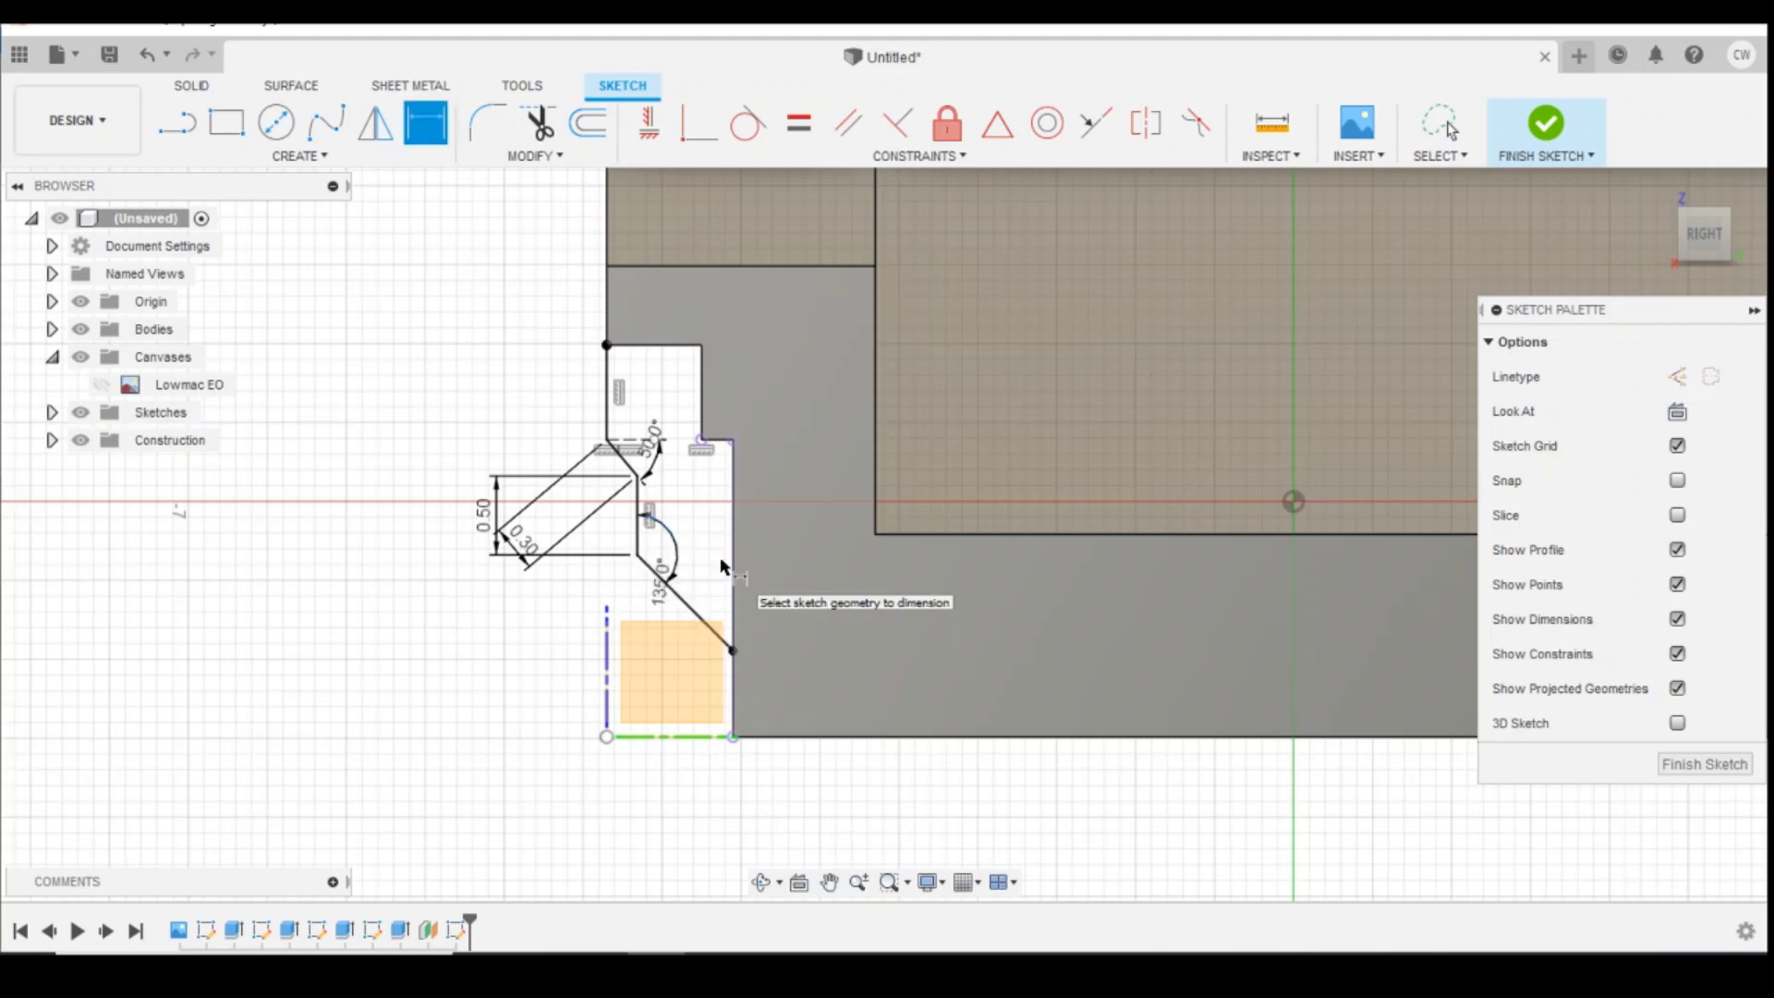
{"action": "key", "text": "Escape"}
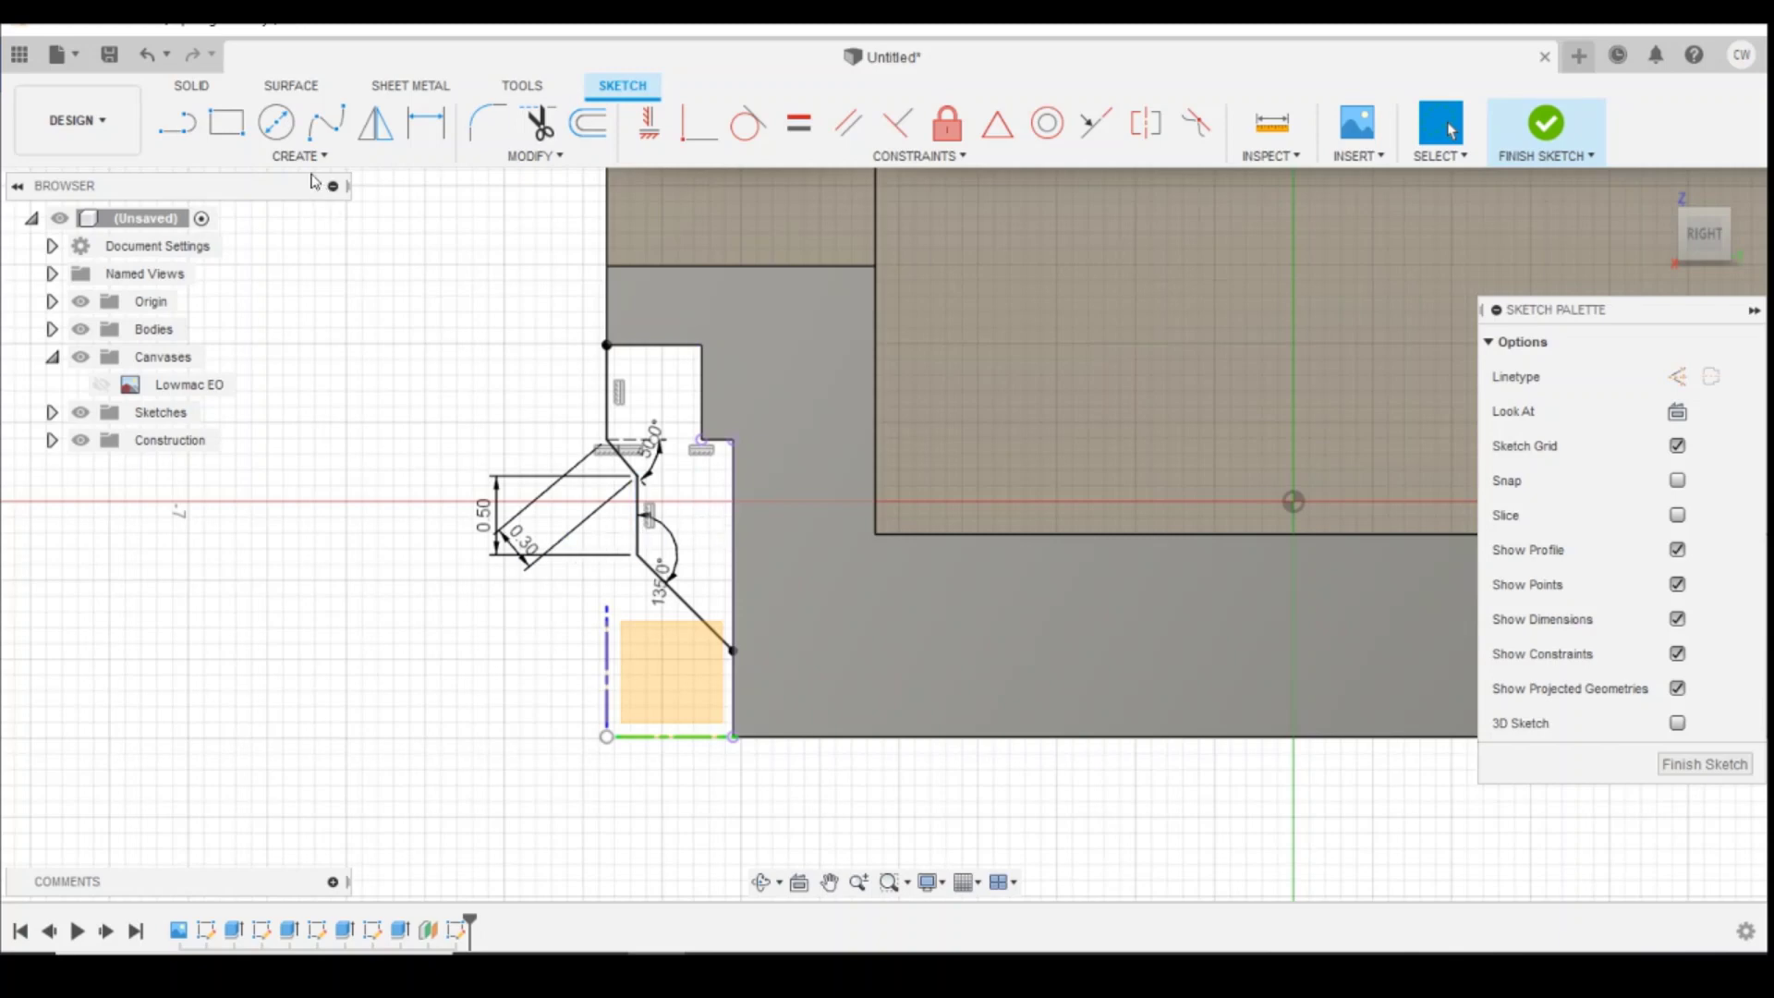
Step: Draw a vertical line up from the sloping line's lower end along the recessed face, with its upper end aligned horizontally to the overhang's outer corner
{"action": "left_click", "coordinate": [177, 122]}
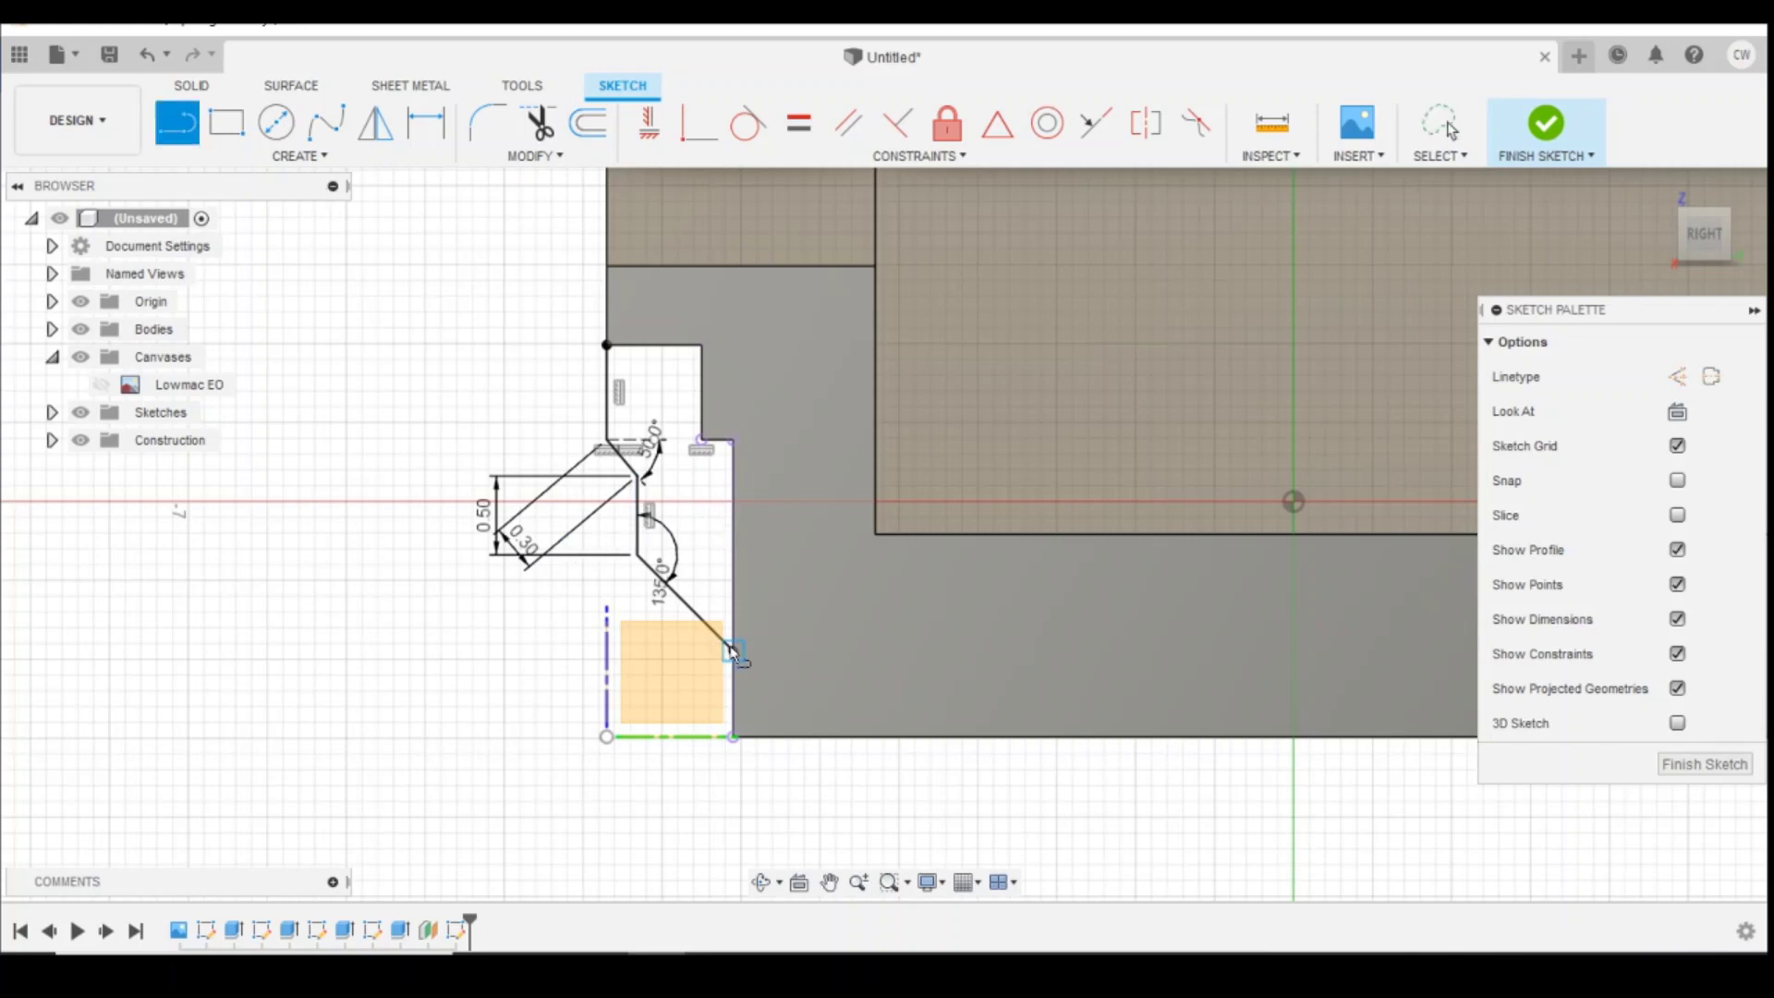
{"action": "left_click", "coordinate": [732, 651]}
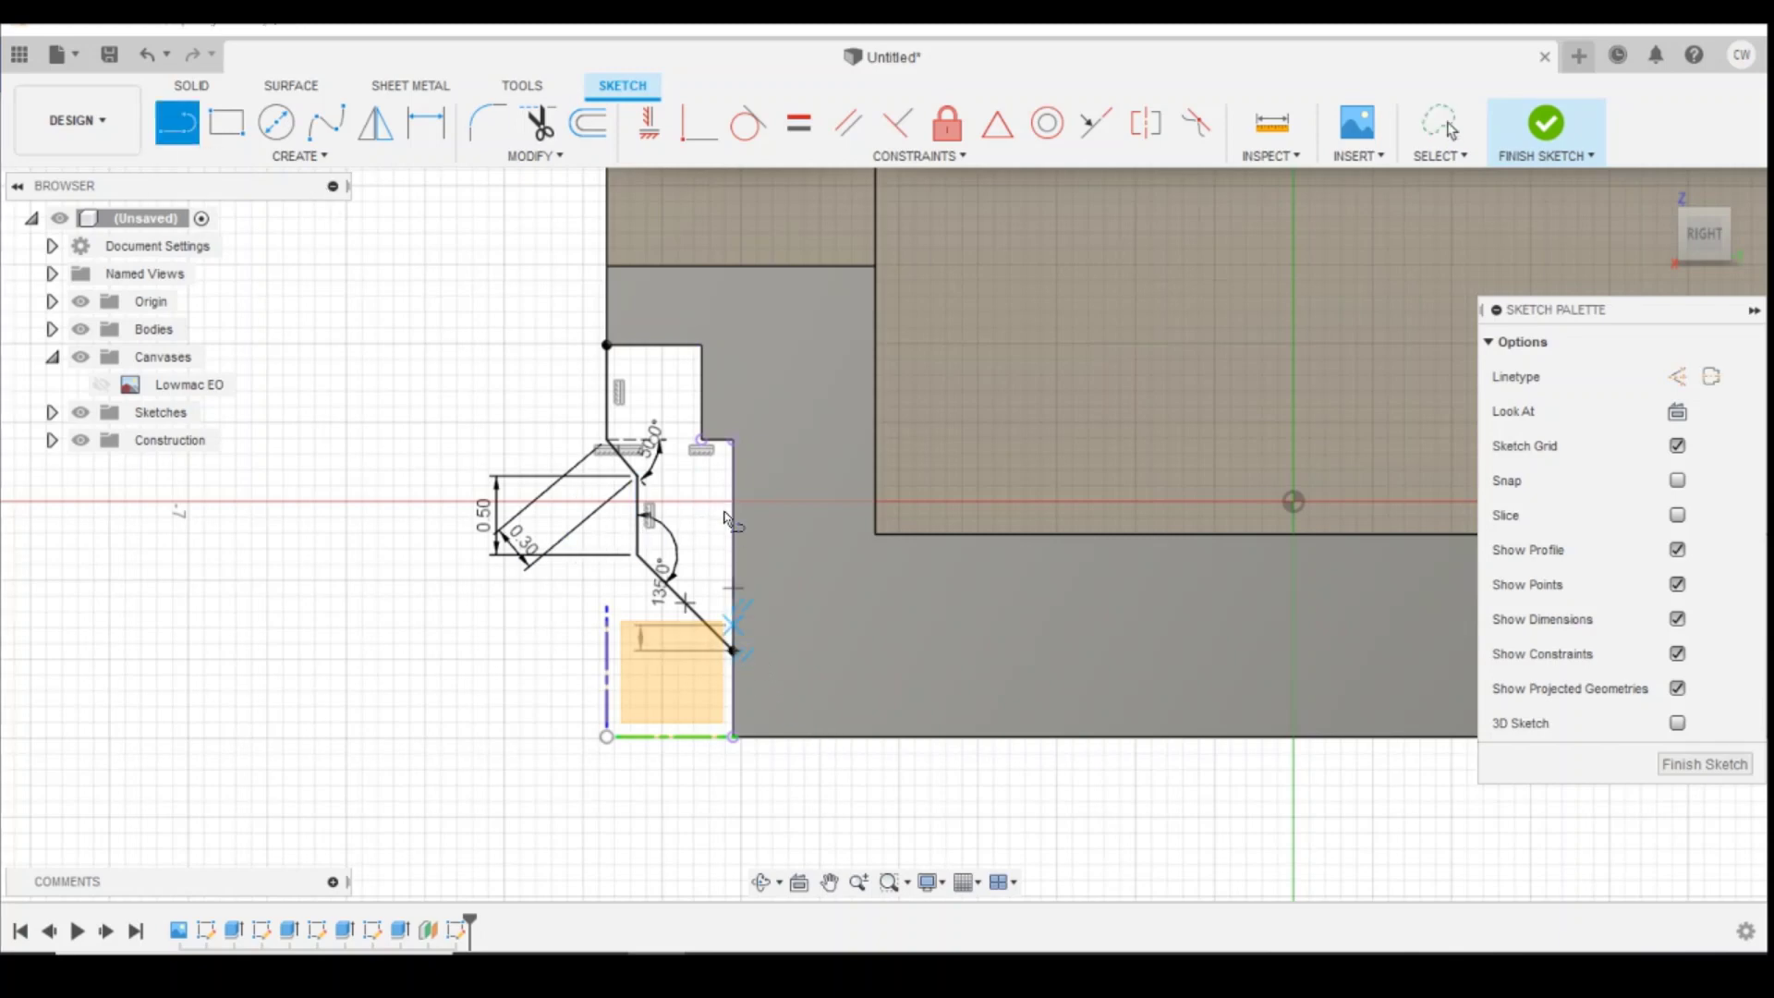
{"action": "left_click", "coordinate": [734, 344]}
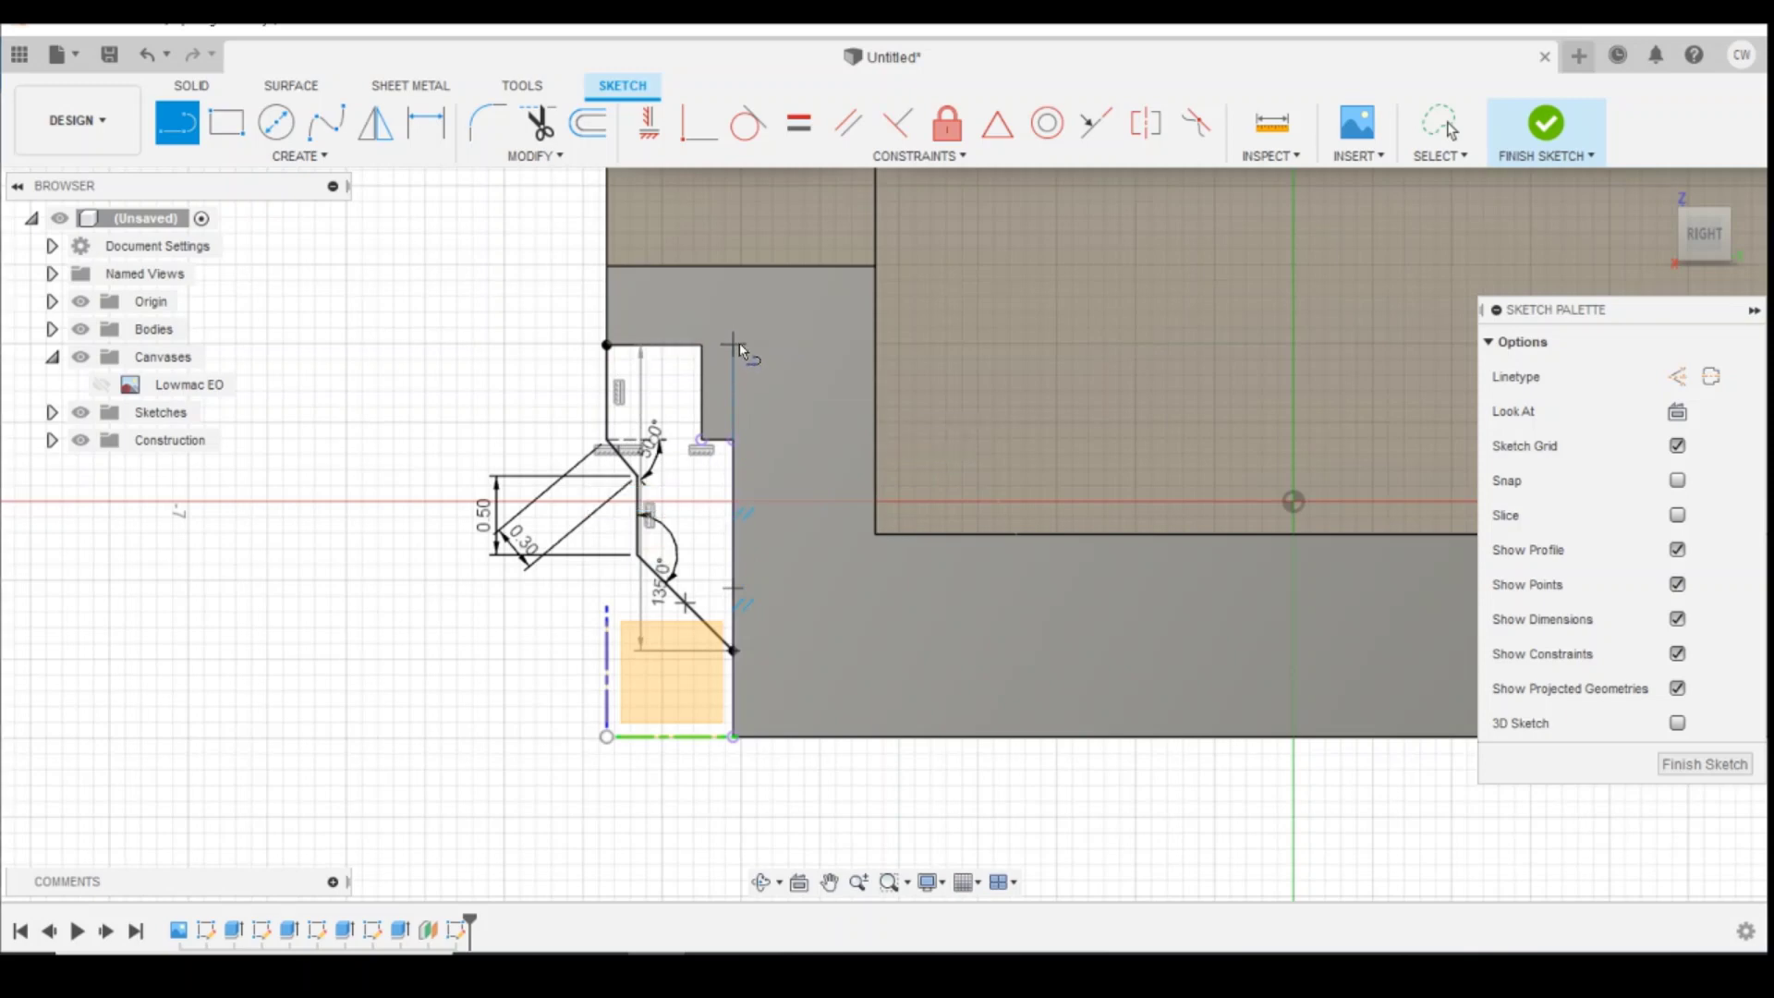
{"action": "left_click", "coordinate": [650, 122]}
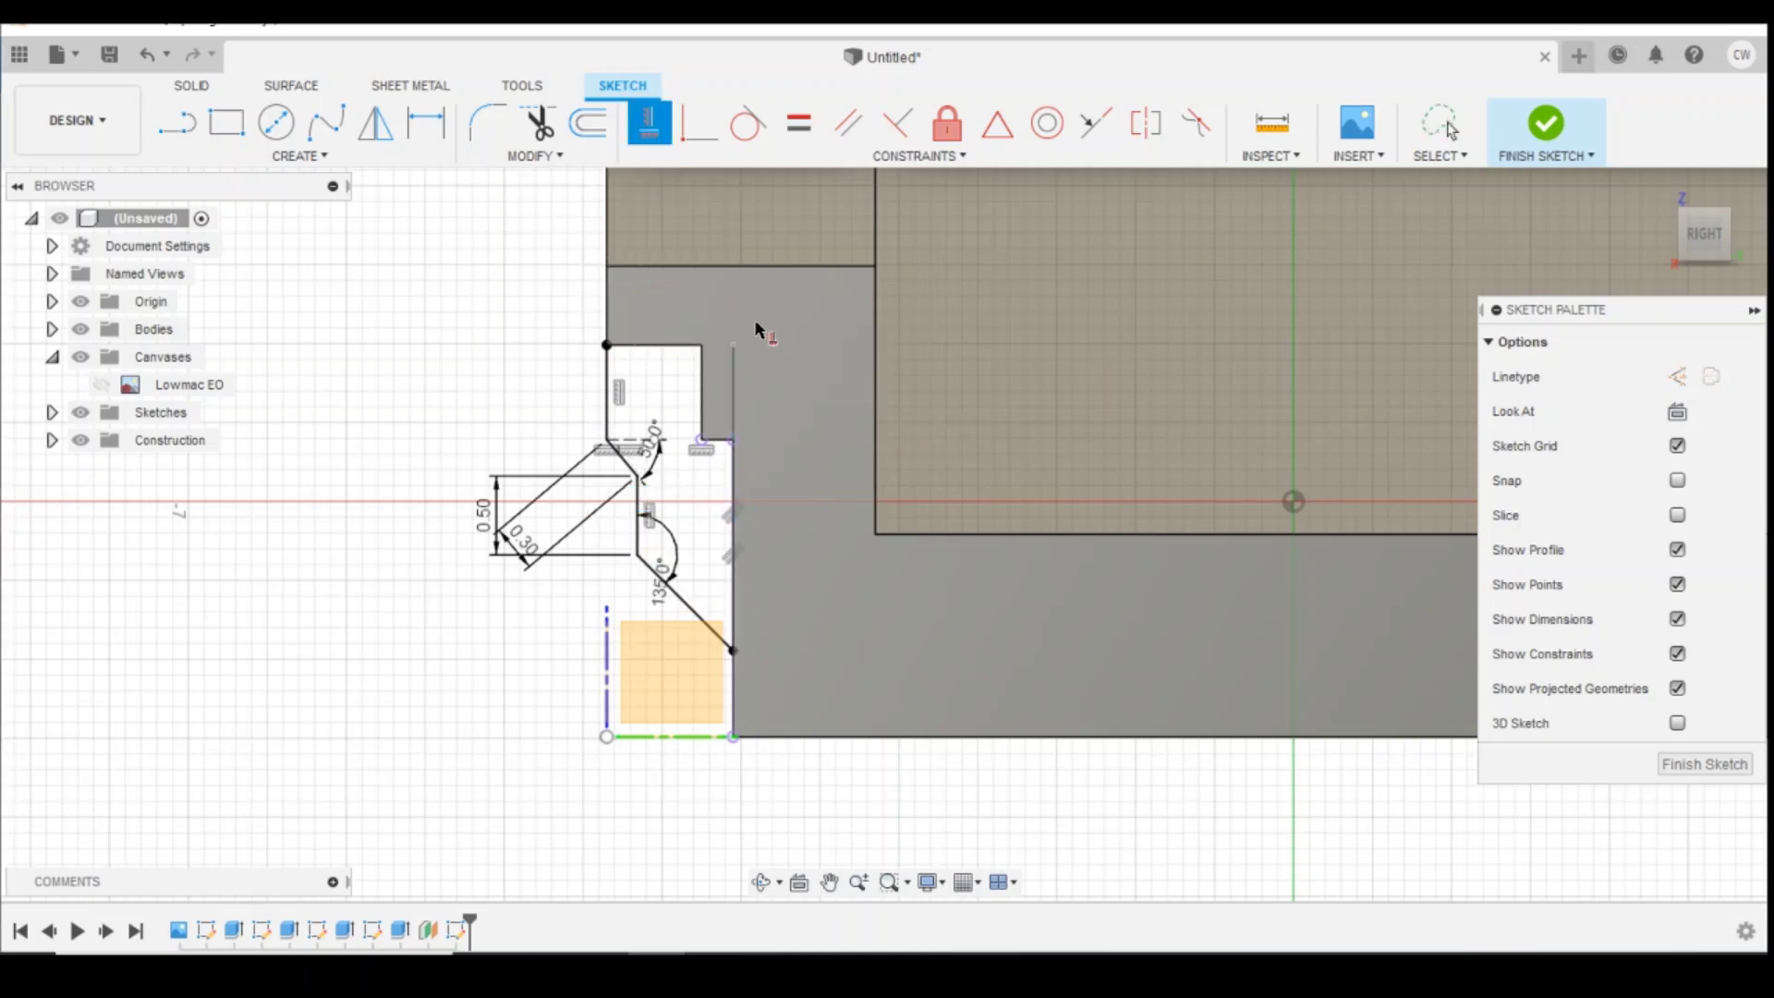
{"action": "left_click", "coordinate": [607, 345]}
{"action": "left_click", "coordinate": [733, 344]}
Step: Close the bracket profile with a horizontal line from the vertical line's upper end to the overhang's outer corner
{"action": "key", "text": "l"}
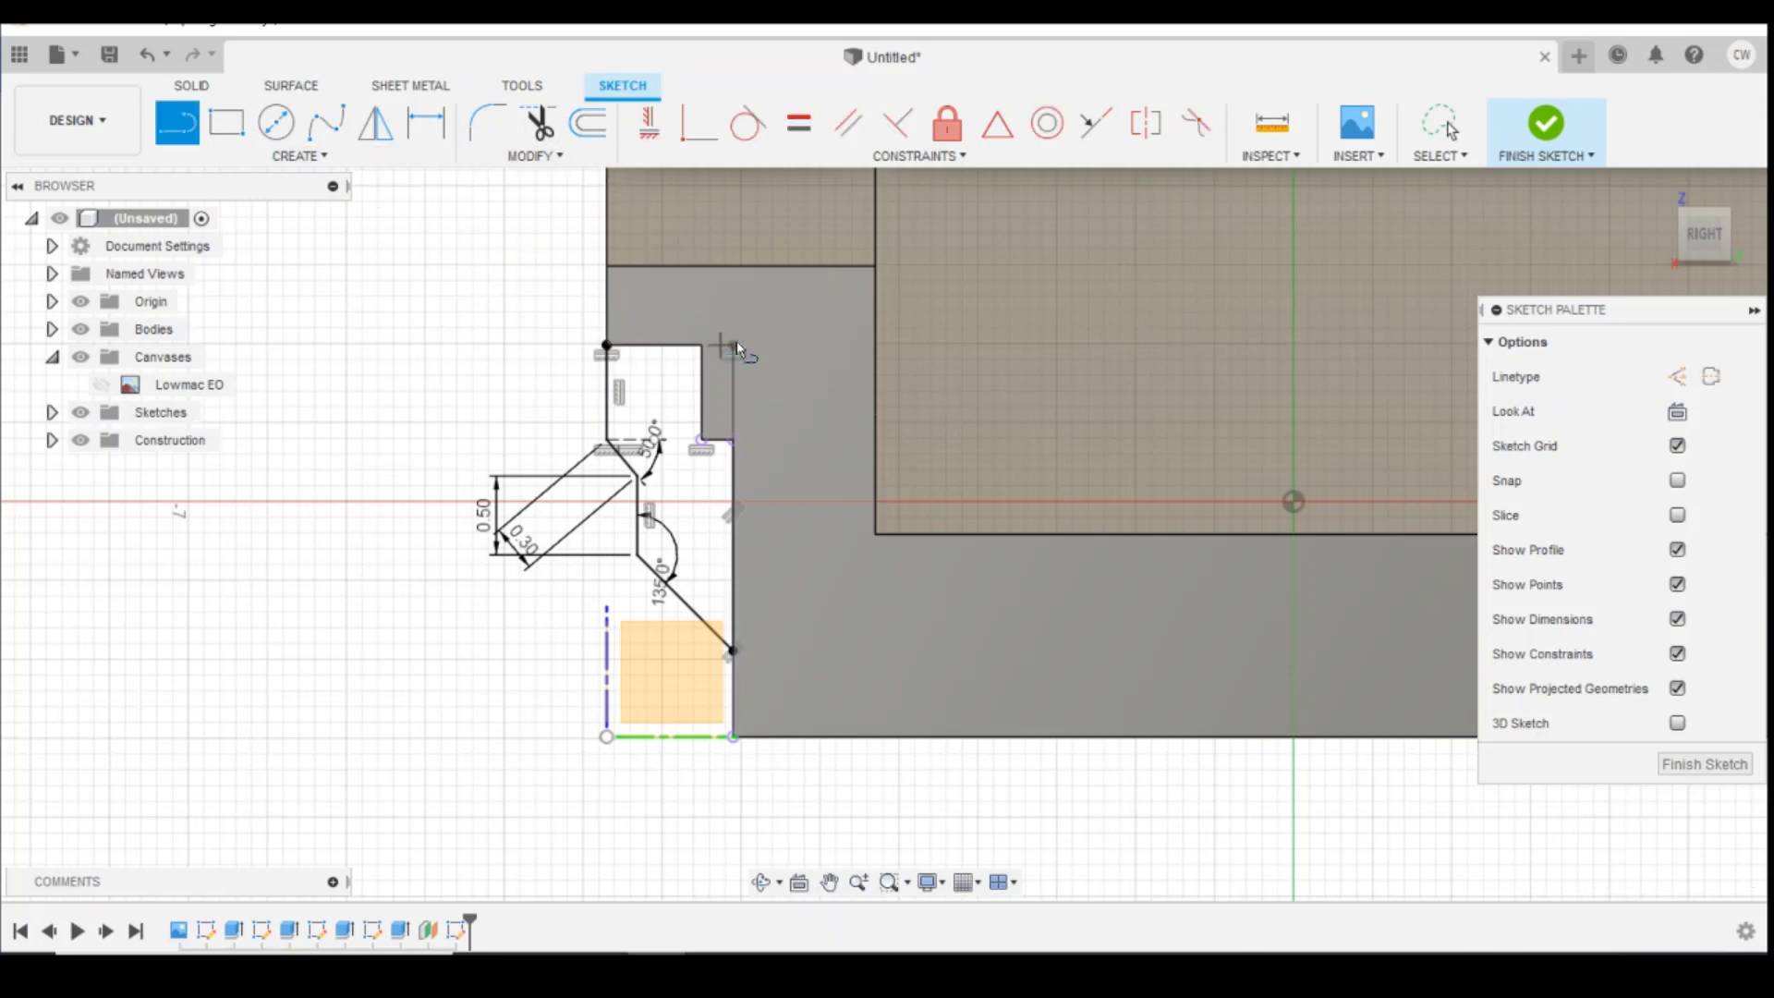
{"action": "left_click", "coordinate": [735, 343]}
{"action": "left_click", "coordinate": [607, 346]}
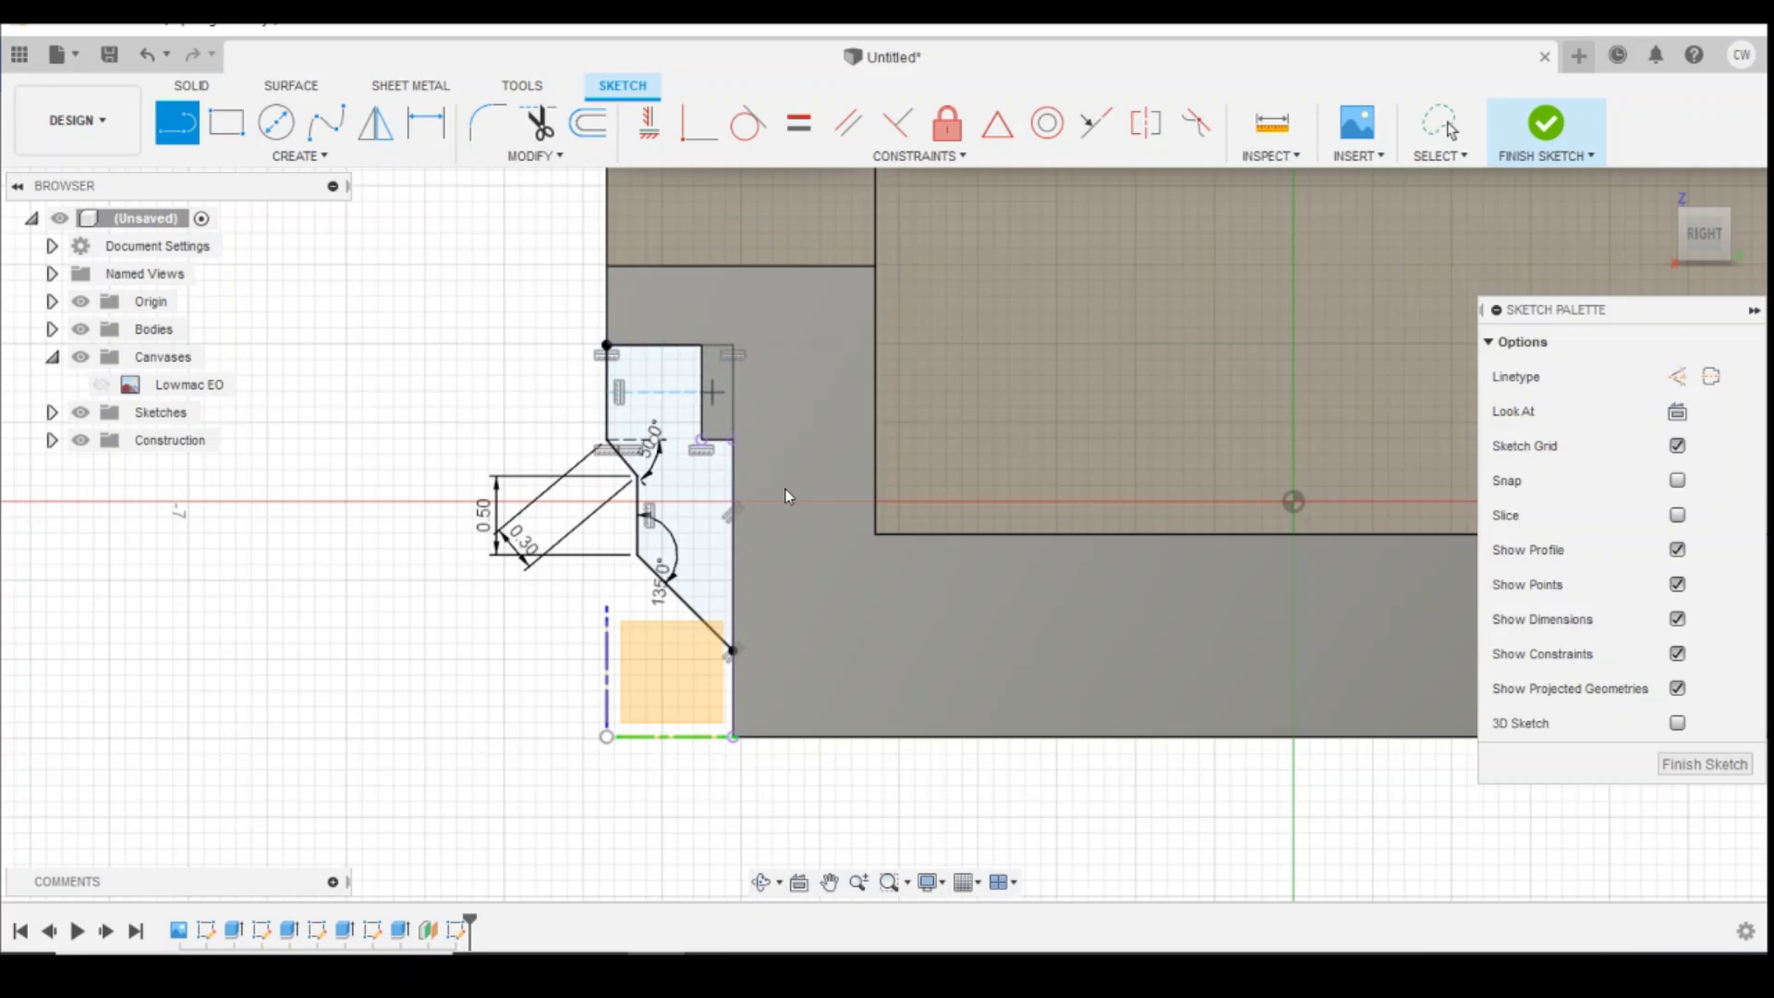
{"action": "key", "text": "Escape"}
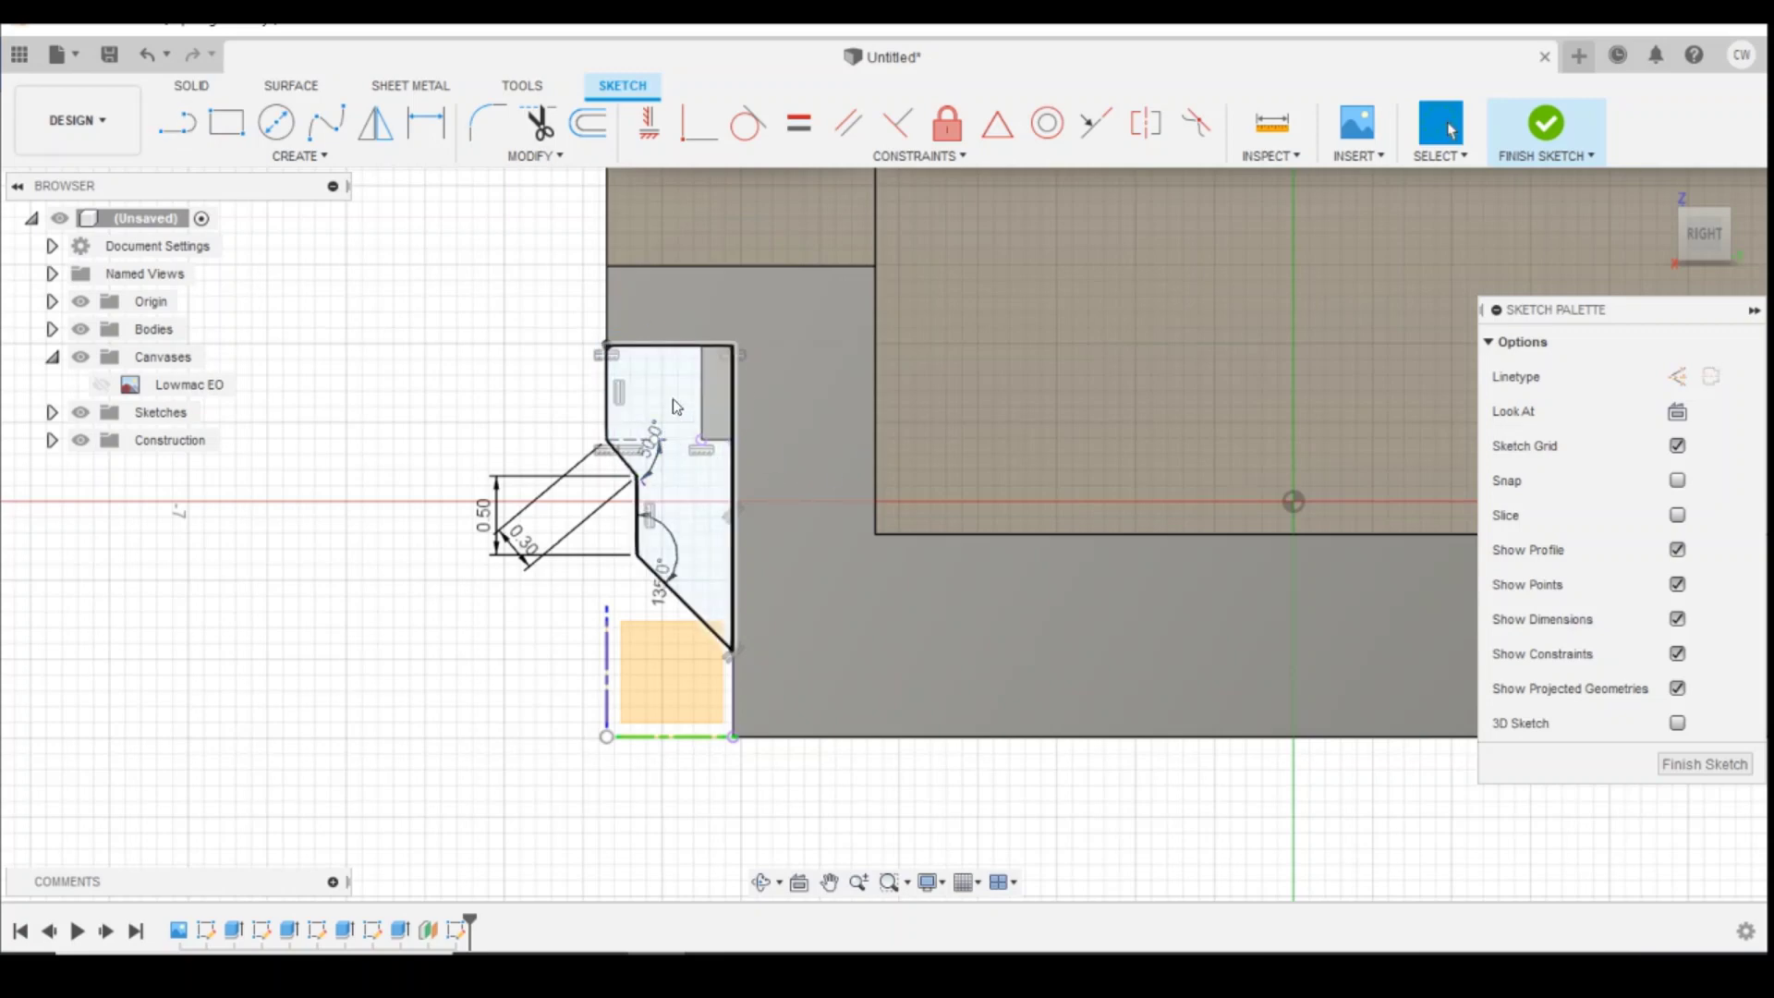
Step: Extrude the closed bracket profile 0.50 mm along the wagon side as a new body
{"action": "left_click", "coordinate": [674, 400]}
{"action": "right_click", "coordinate": [674, 400]}
{"action": "left_click", "coordinate": [727, 508]}
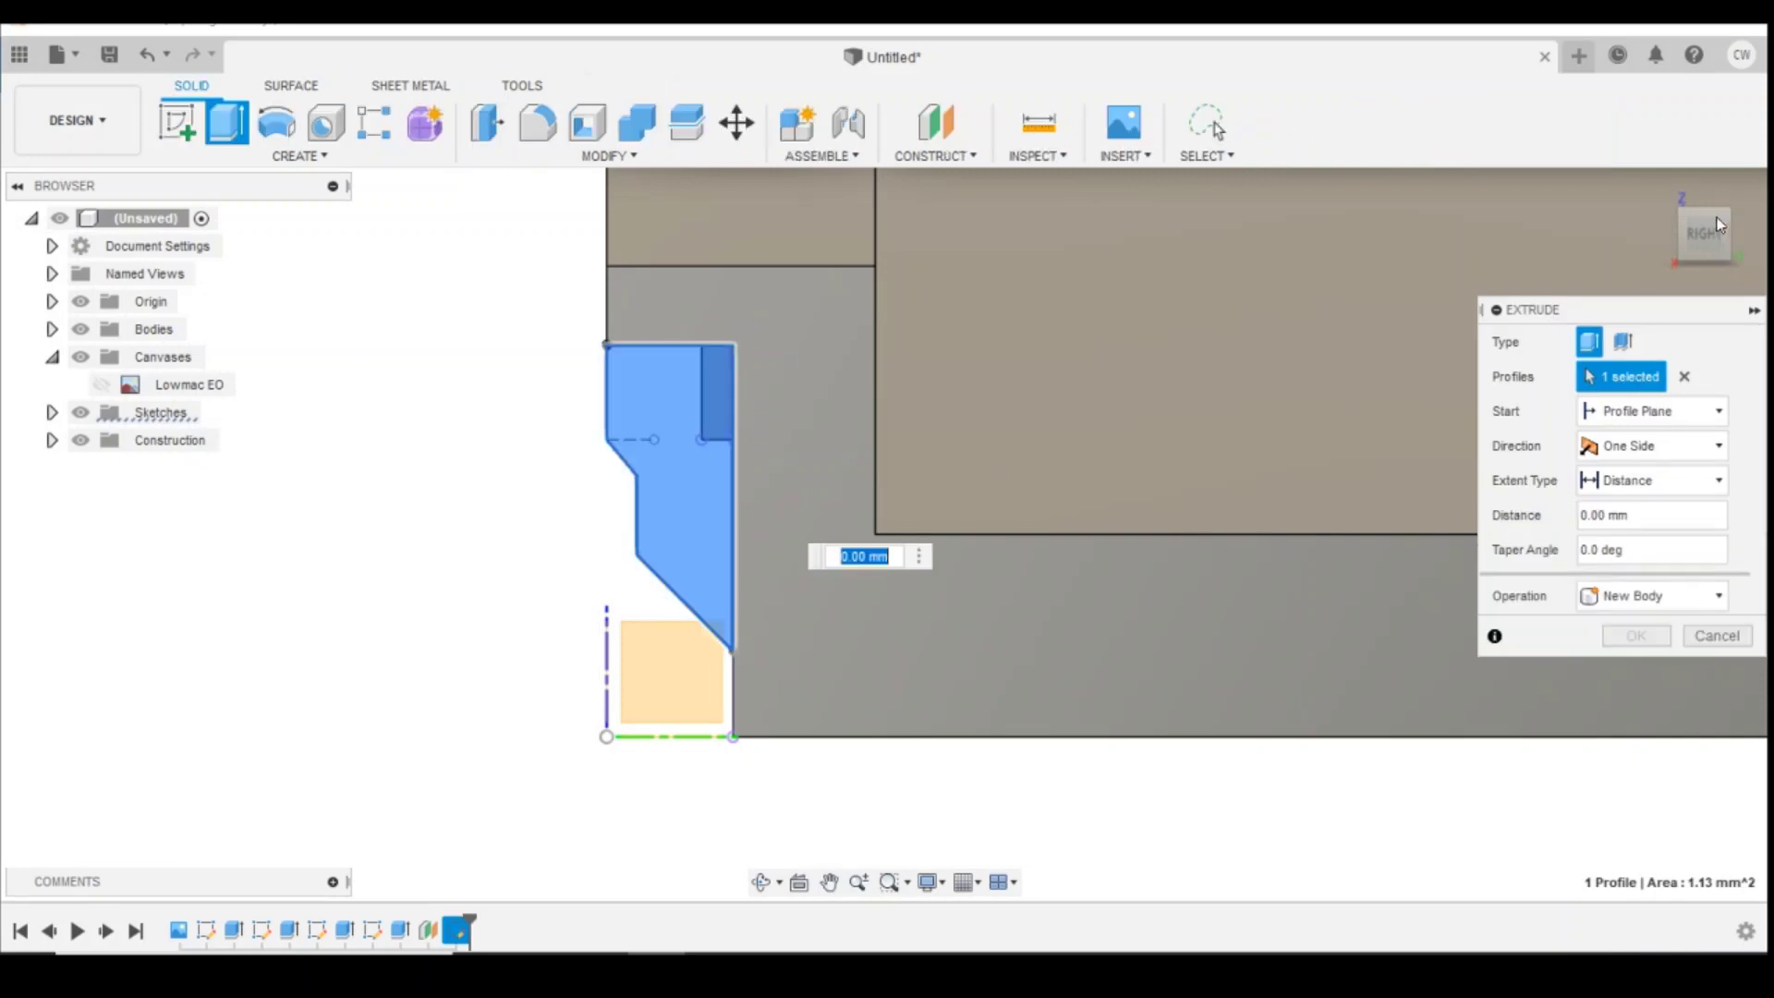
{"action": "left_click", "coordinate": [1685, 219]}
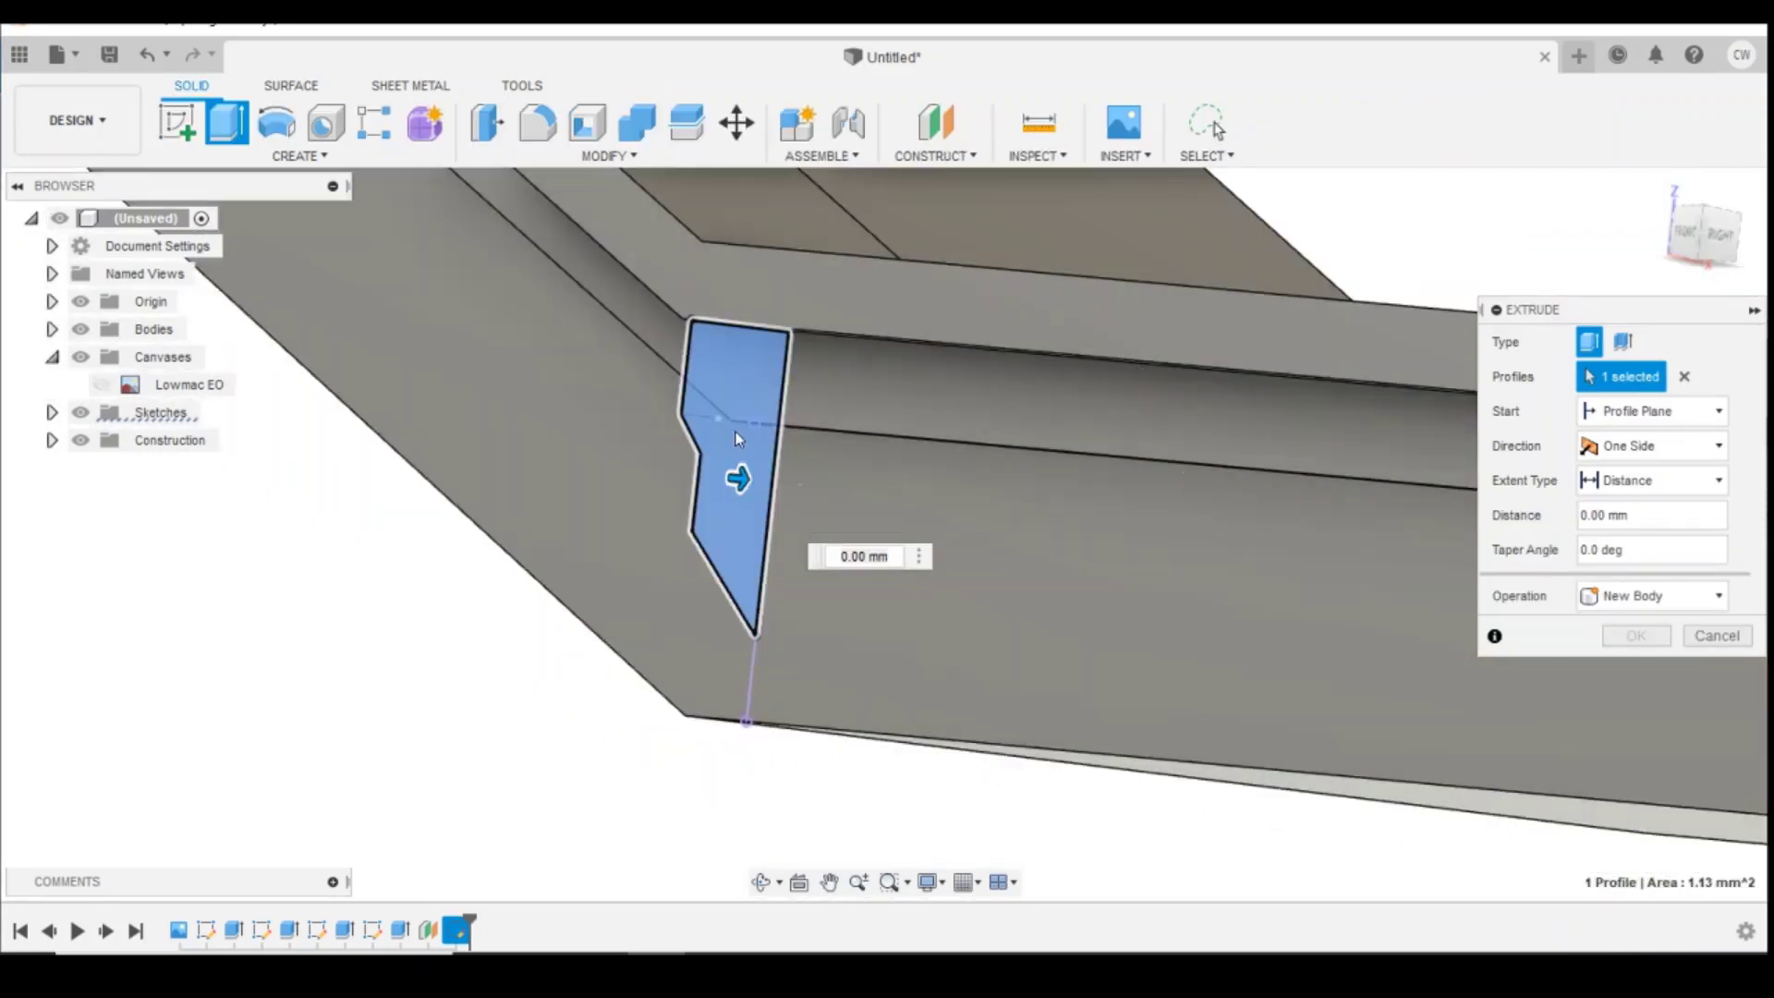
{"action": "left_click", "coordinate": [1687, 231]}
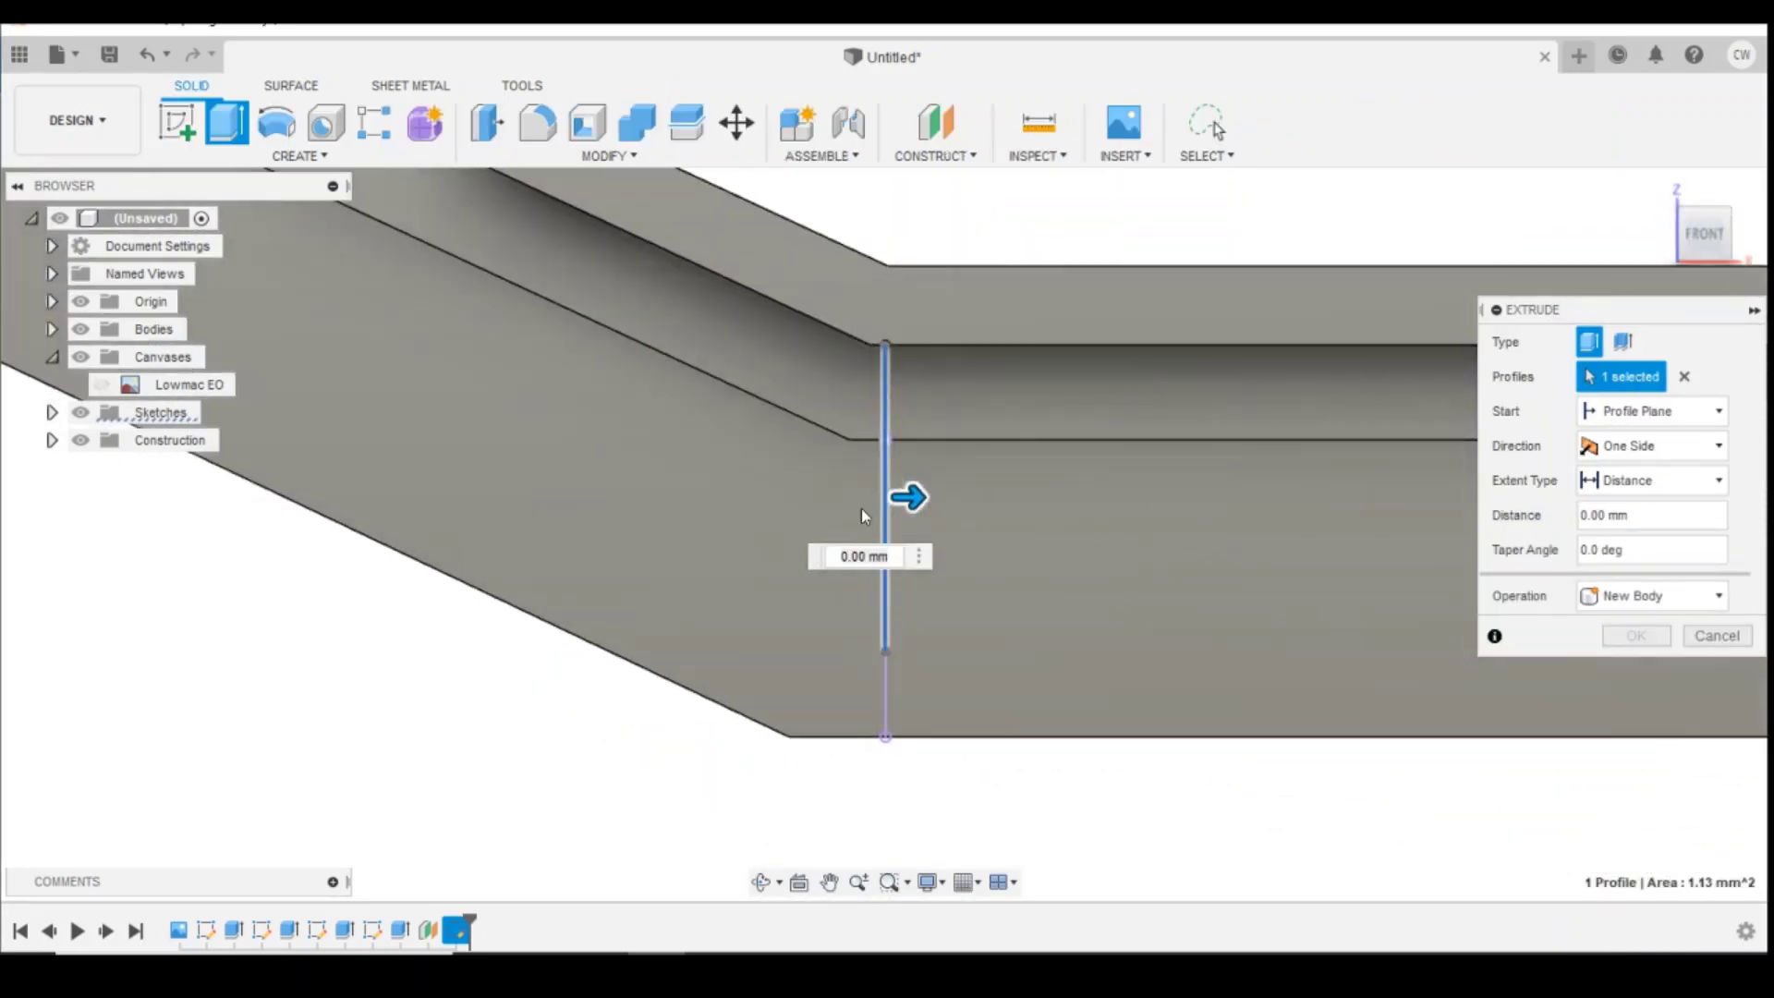
{"action": "left_click_drag", "start_coordinate": [923, 500], "coordinate": [982, 499]}
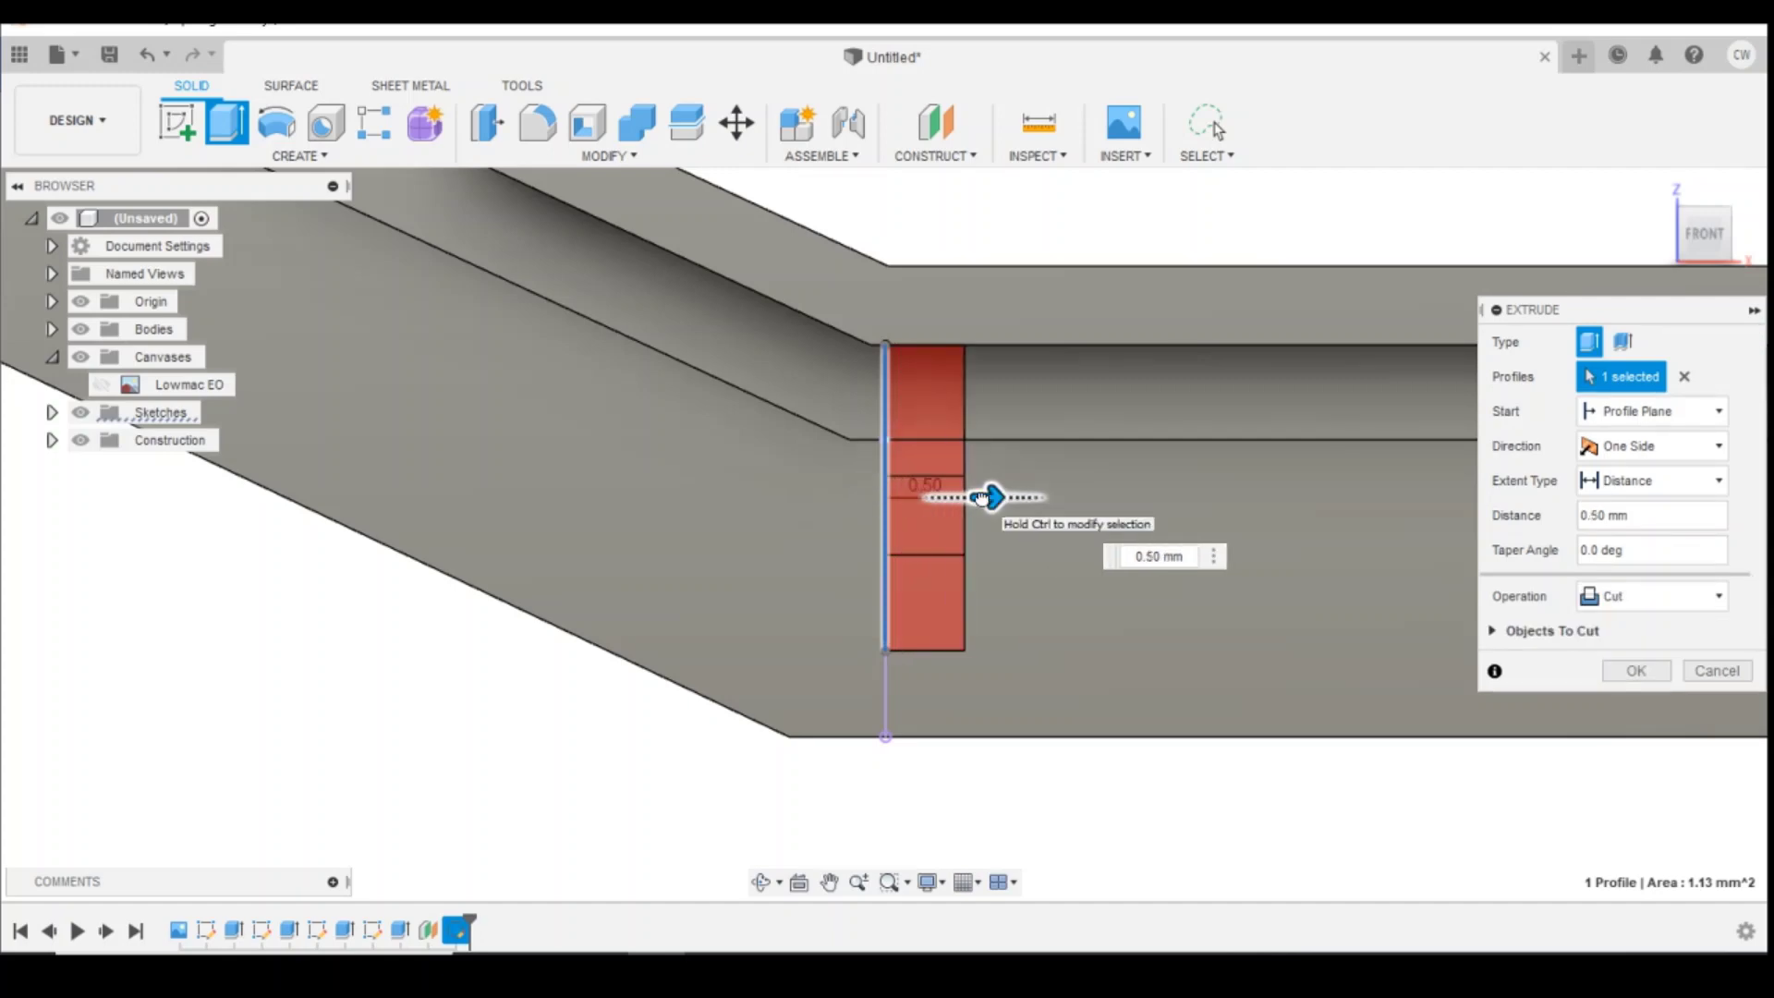
{"action": "left_click", "coordinate": [1654, 596]}
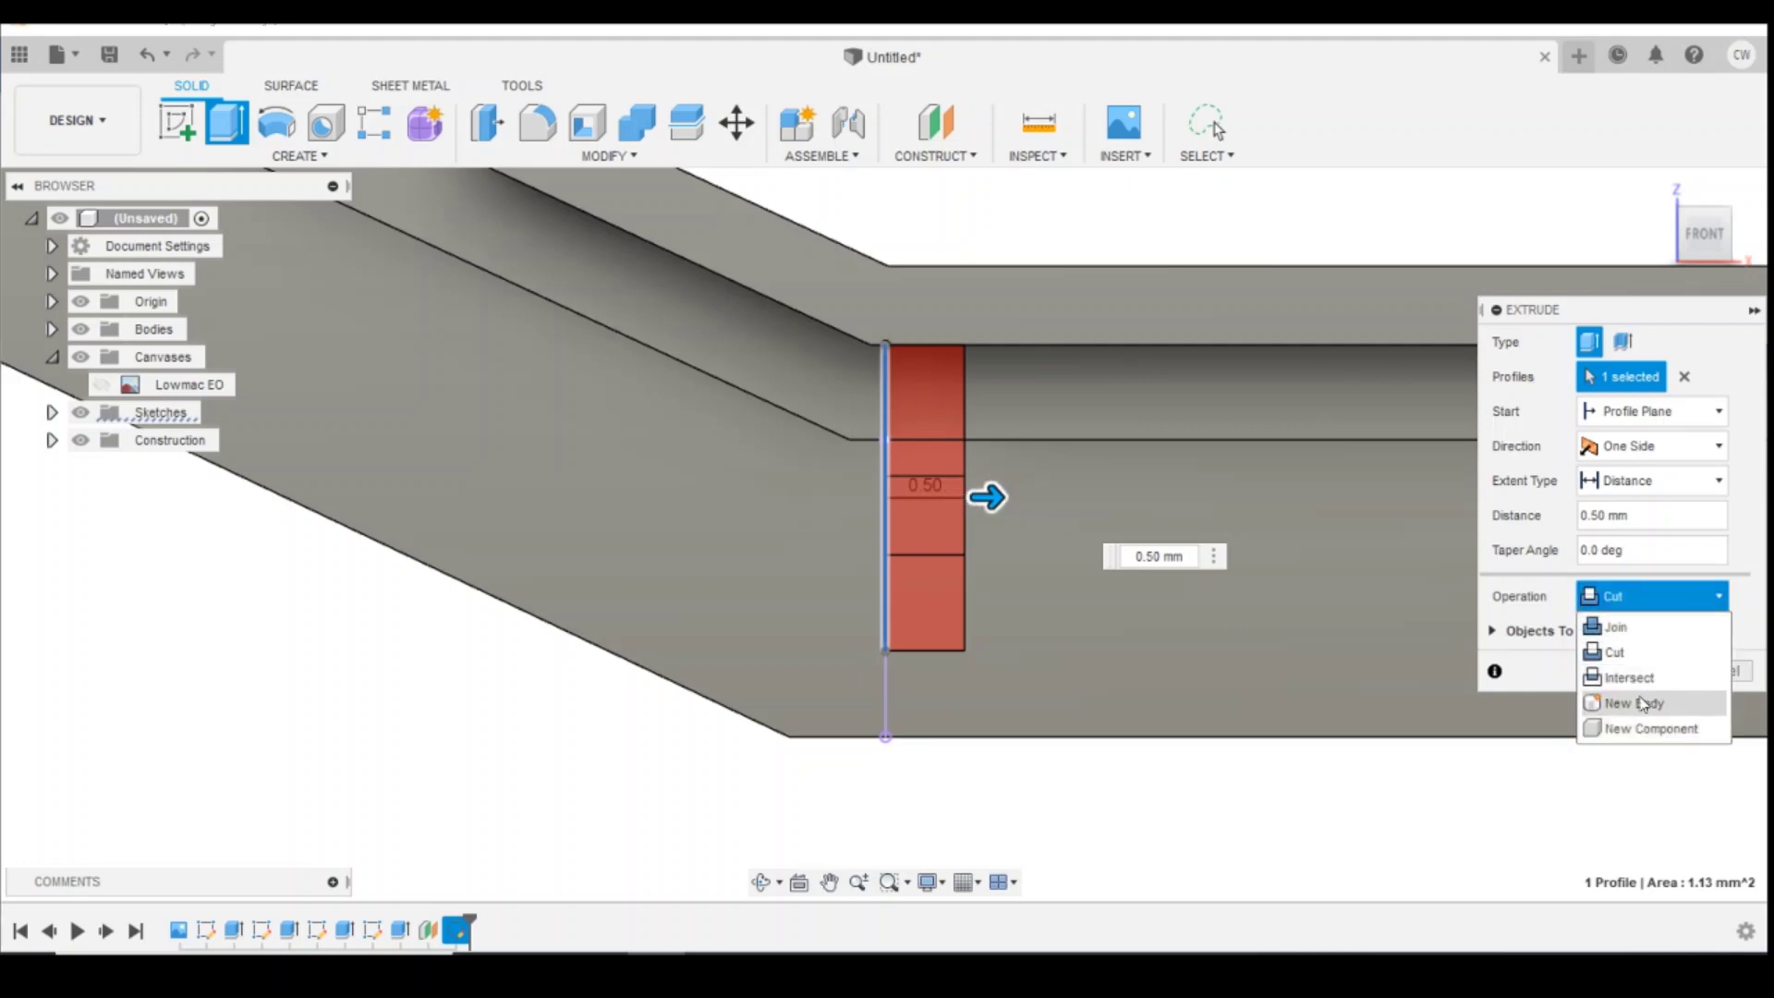
{"action": "left_click", "coordinate": [1637, 702]}
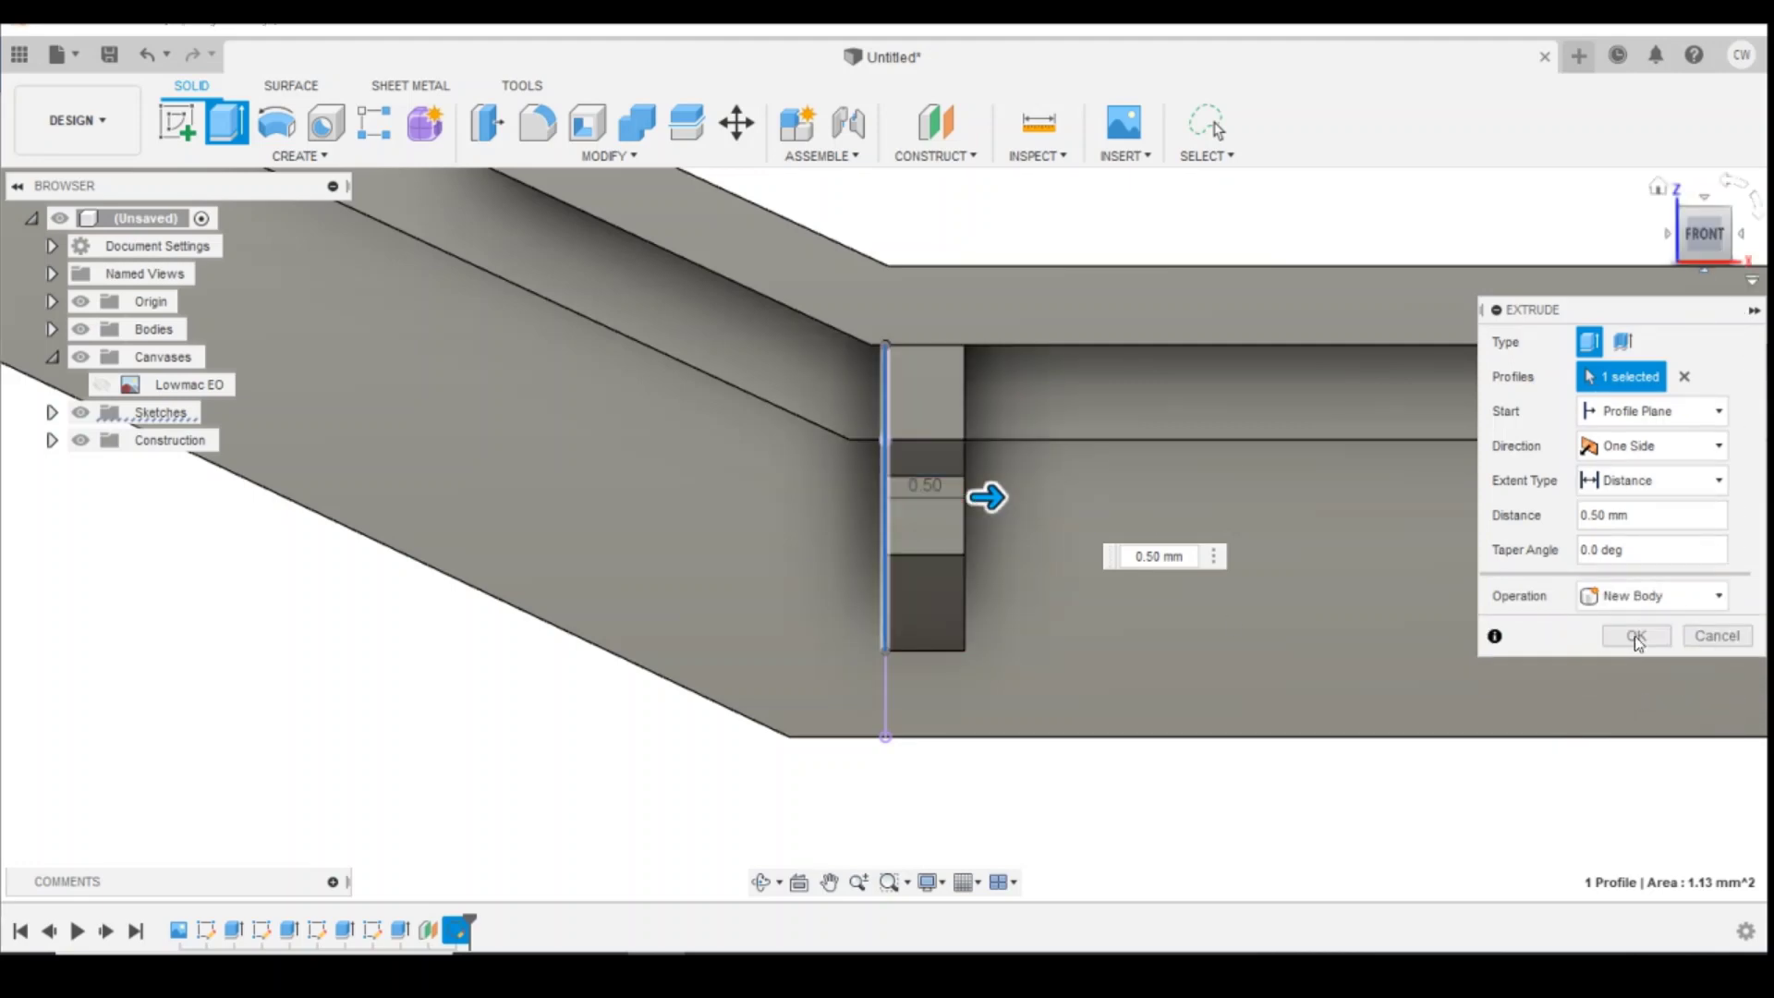
{"action": "left_click", "coordinate": [1636, 636]}
{"action": "scroll", "coordinate": [1295, 424], "scroll_direction": "down", "scroll_amount": 2}
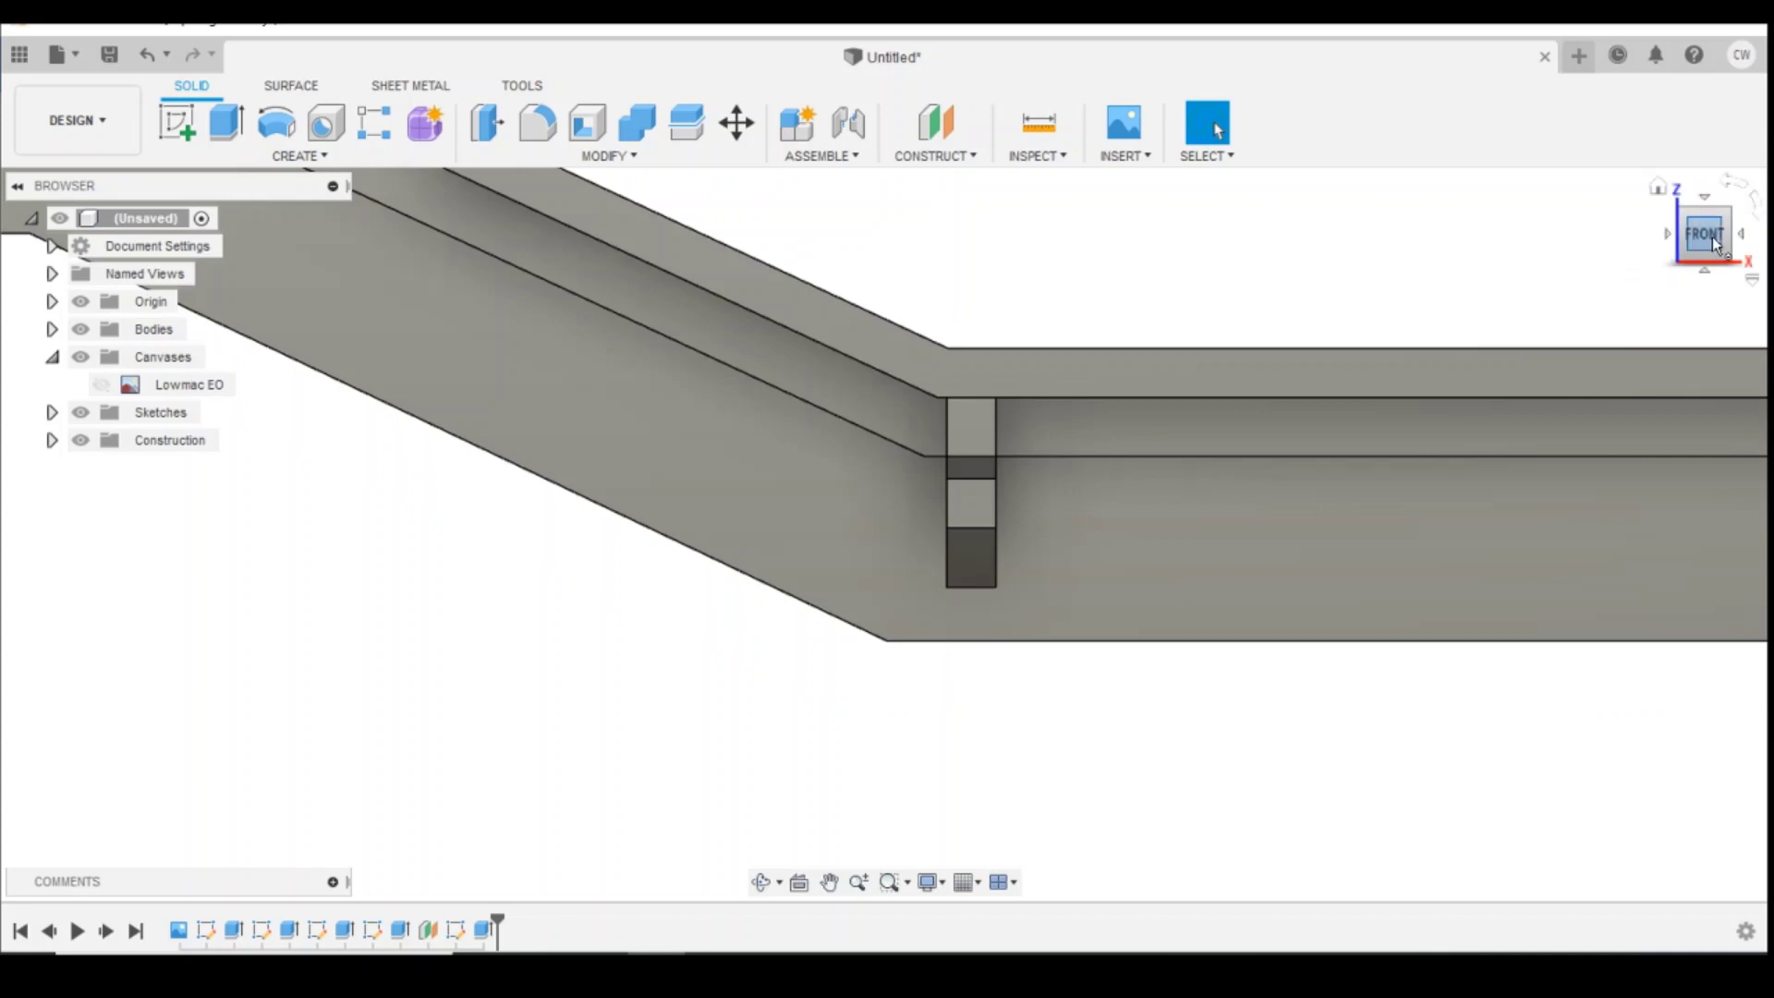
Step: Start a rectangular pattern of the bracket extrusion as a feature, using the well section's straight lower edge as direction
{"action": "left_click", "coordinate": [1709, 239]}
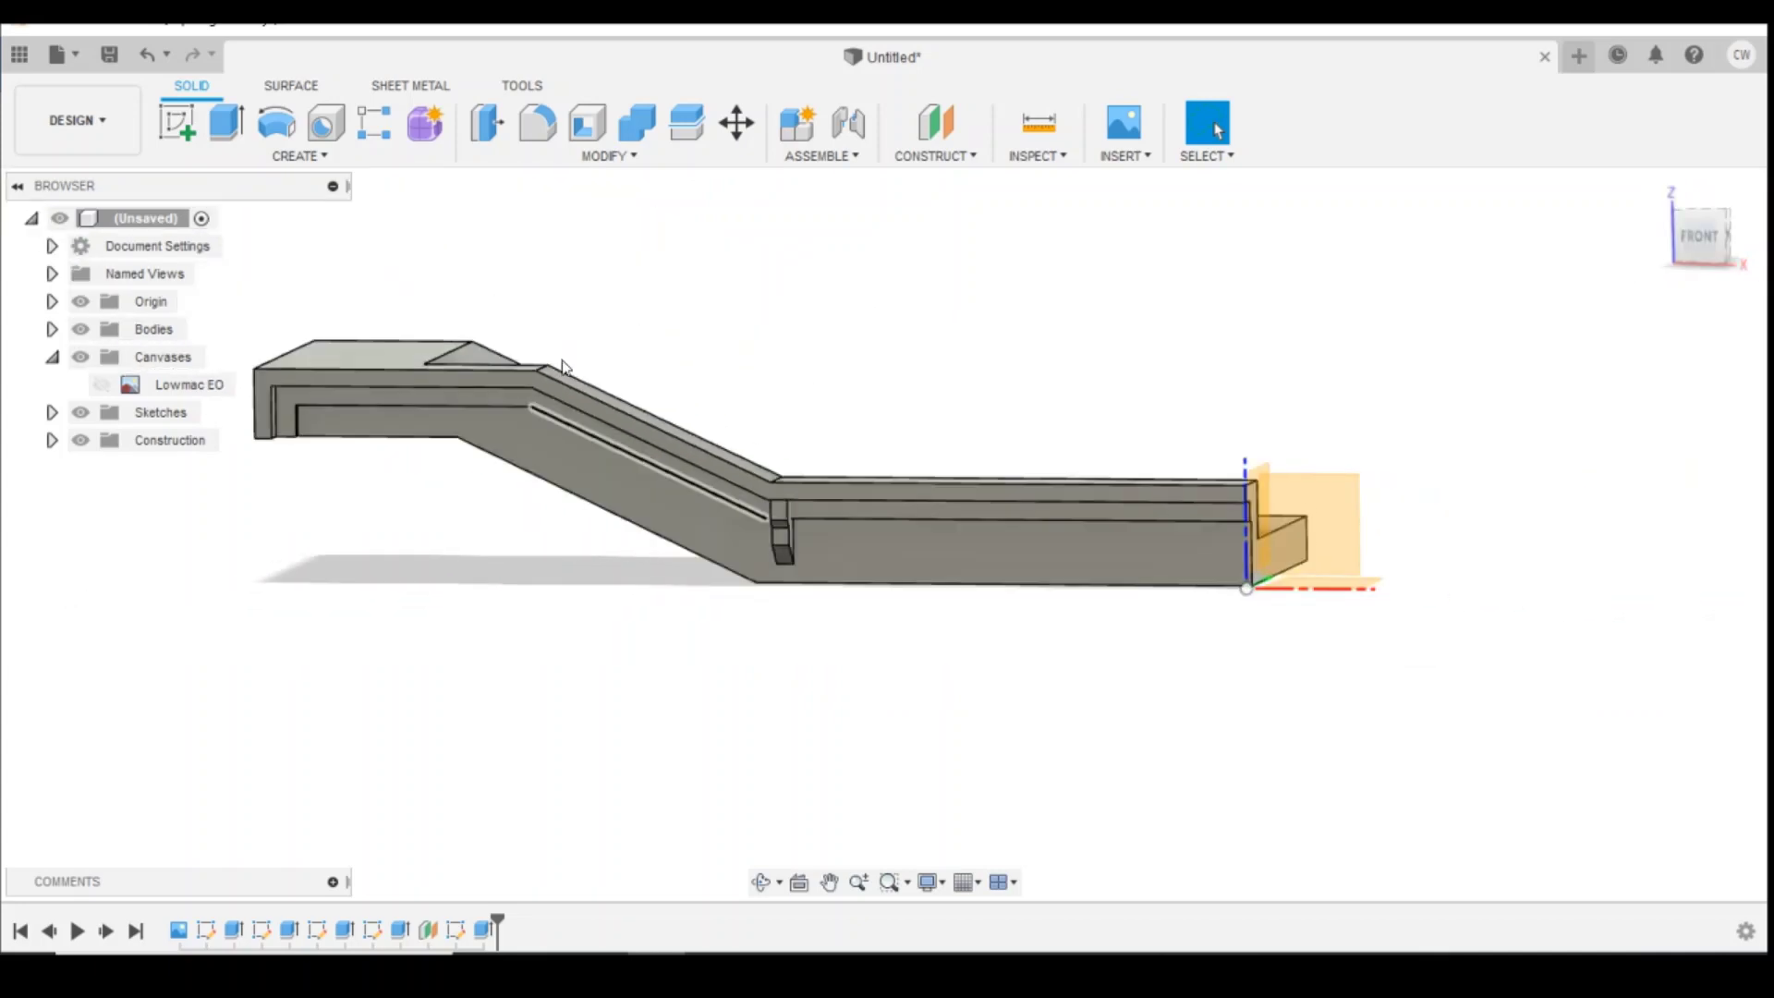
{"action": "left_click", "coordinate": [385, 136]}
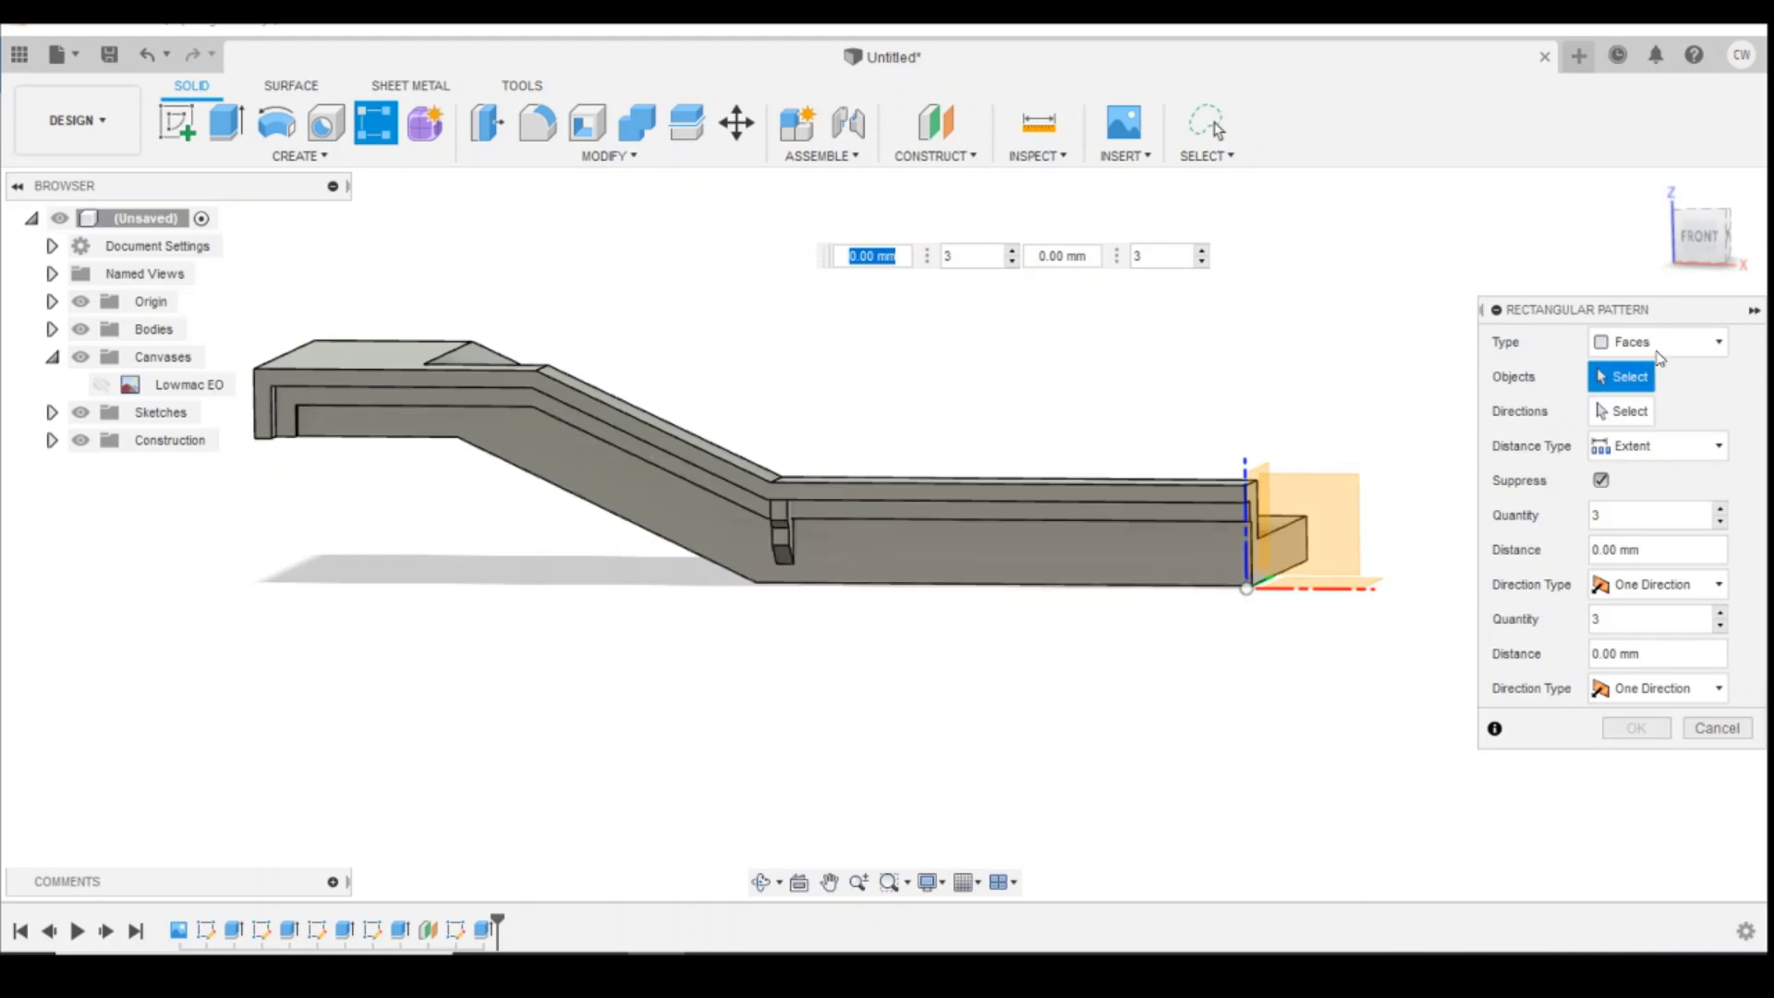
{"action": "left_click", "coordinate": [1659, 343]}
{"action": "left_click", "coordinate": [1627, 420]}
{"action": "left_click", "coordinate": [486, 931]}
{"action": "left_click", "coordinate": [1629, 411]}
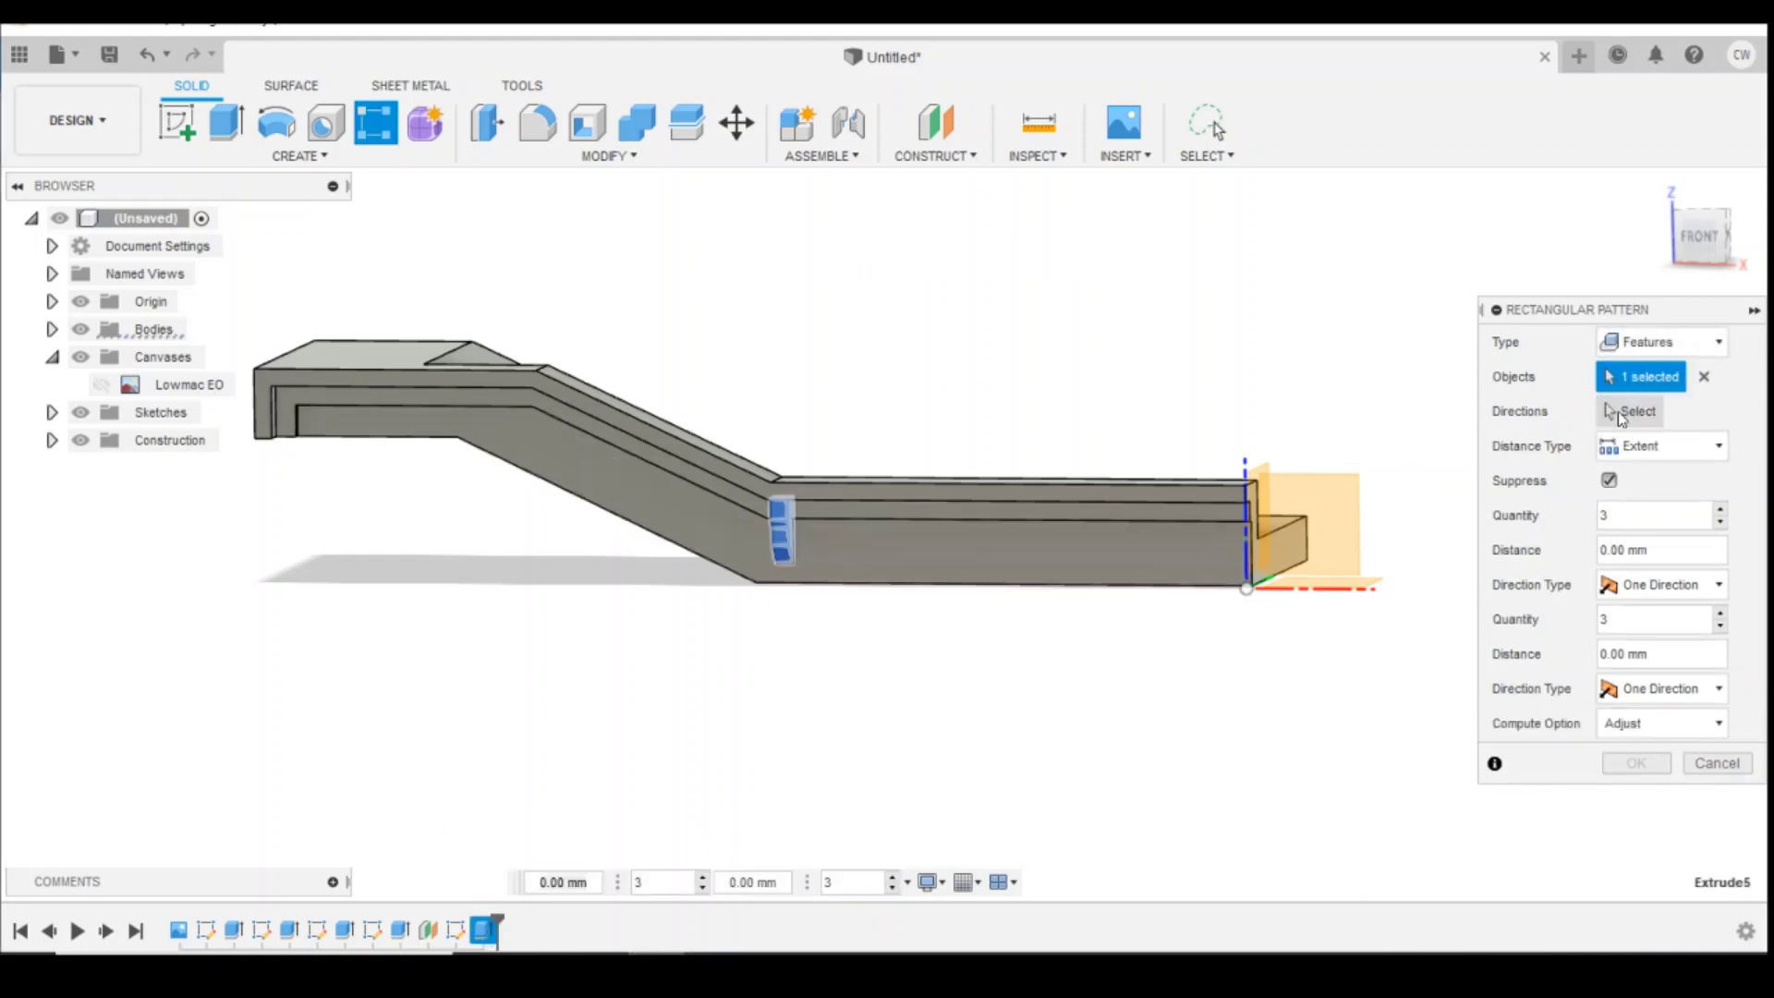
{"action": "left_click", "coordinate": [962, 585]}
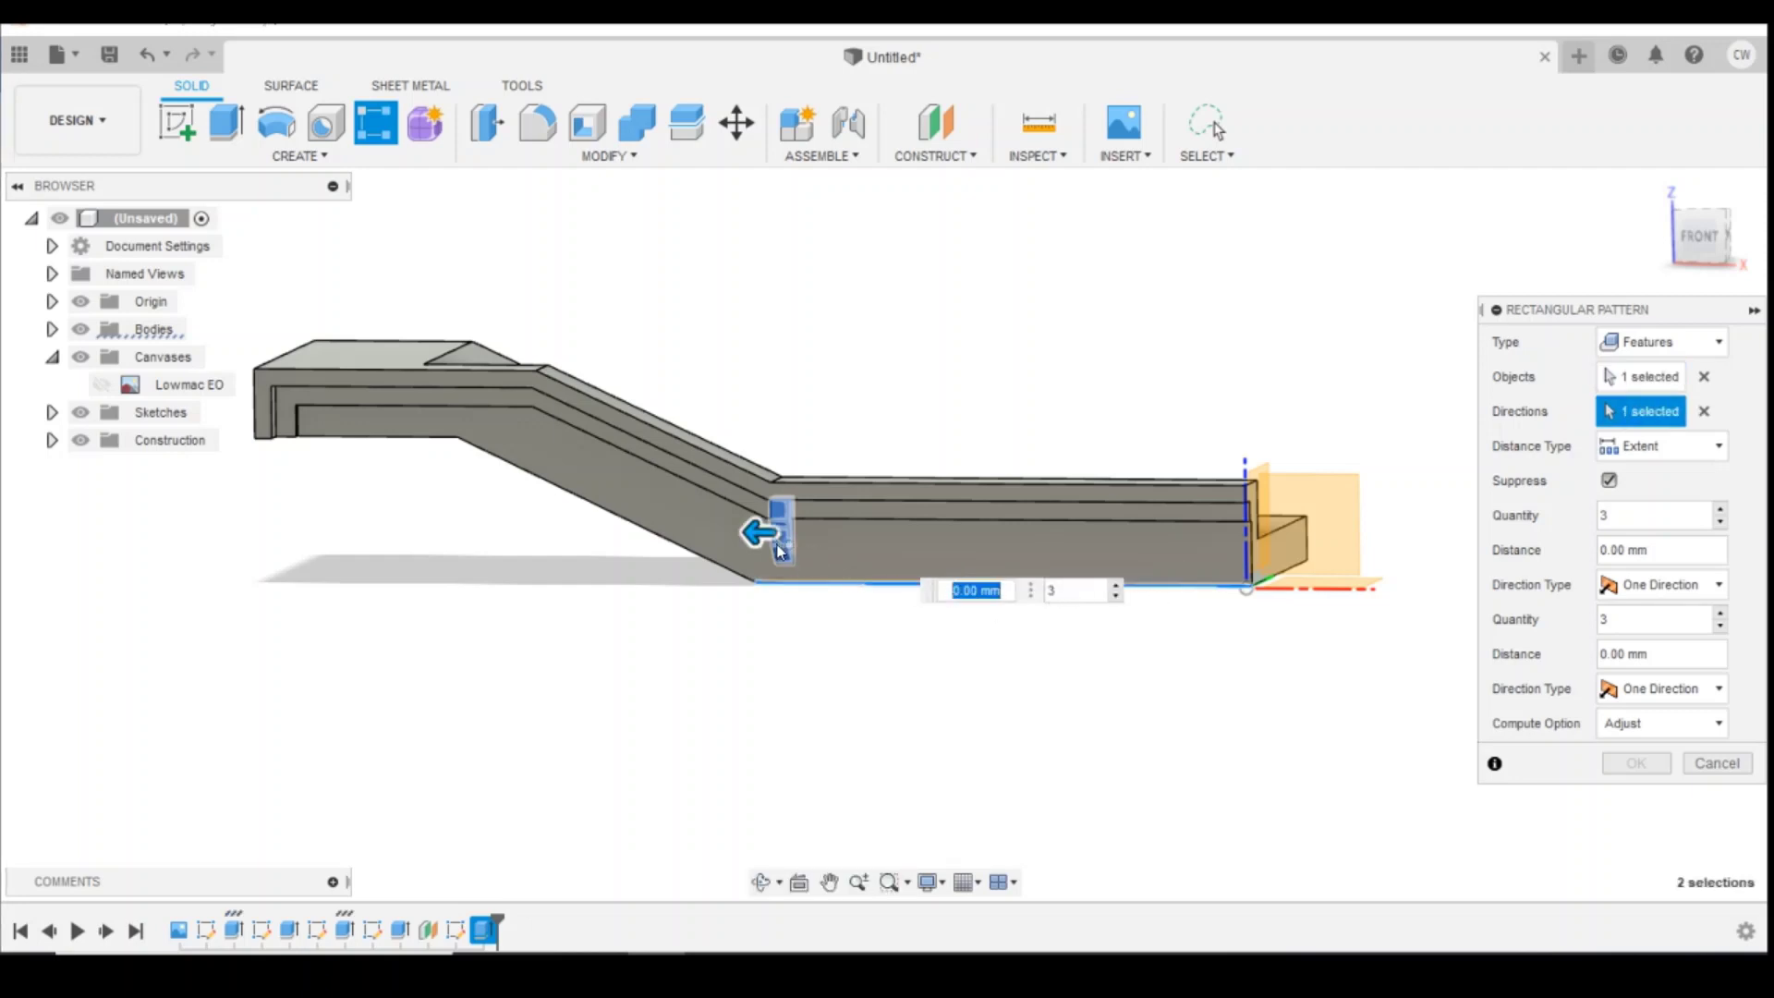
Step: Show the Lowmac EO canvas and pattern three brackets over an extent of -10.60 mm, aligning the last with the drawing
{"action": "left_click_drag", "start_coordinate": [779, 552], "coordinate": [1046, 543]}
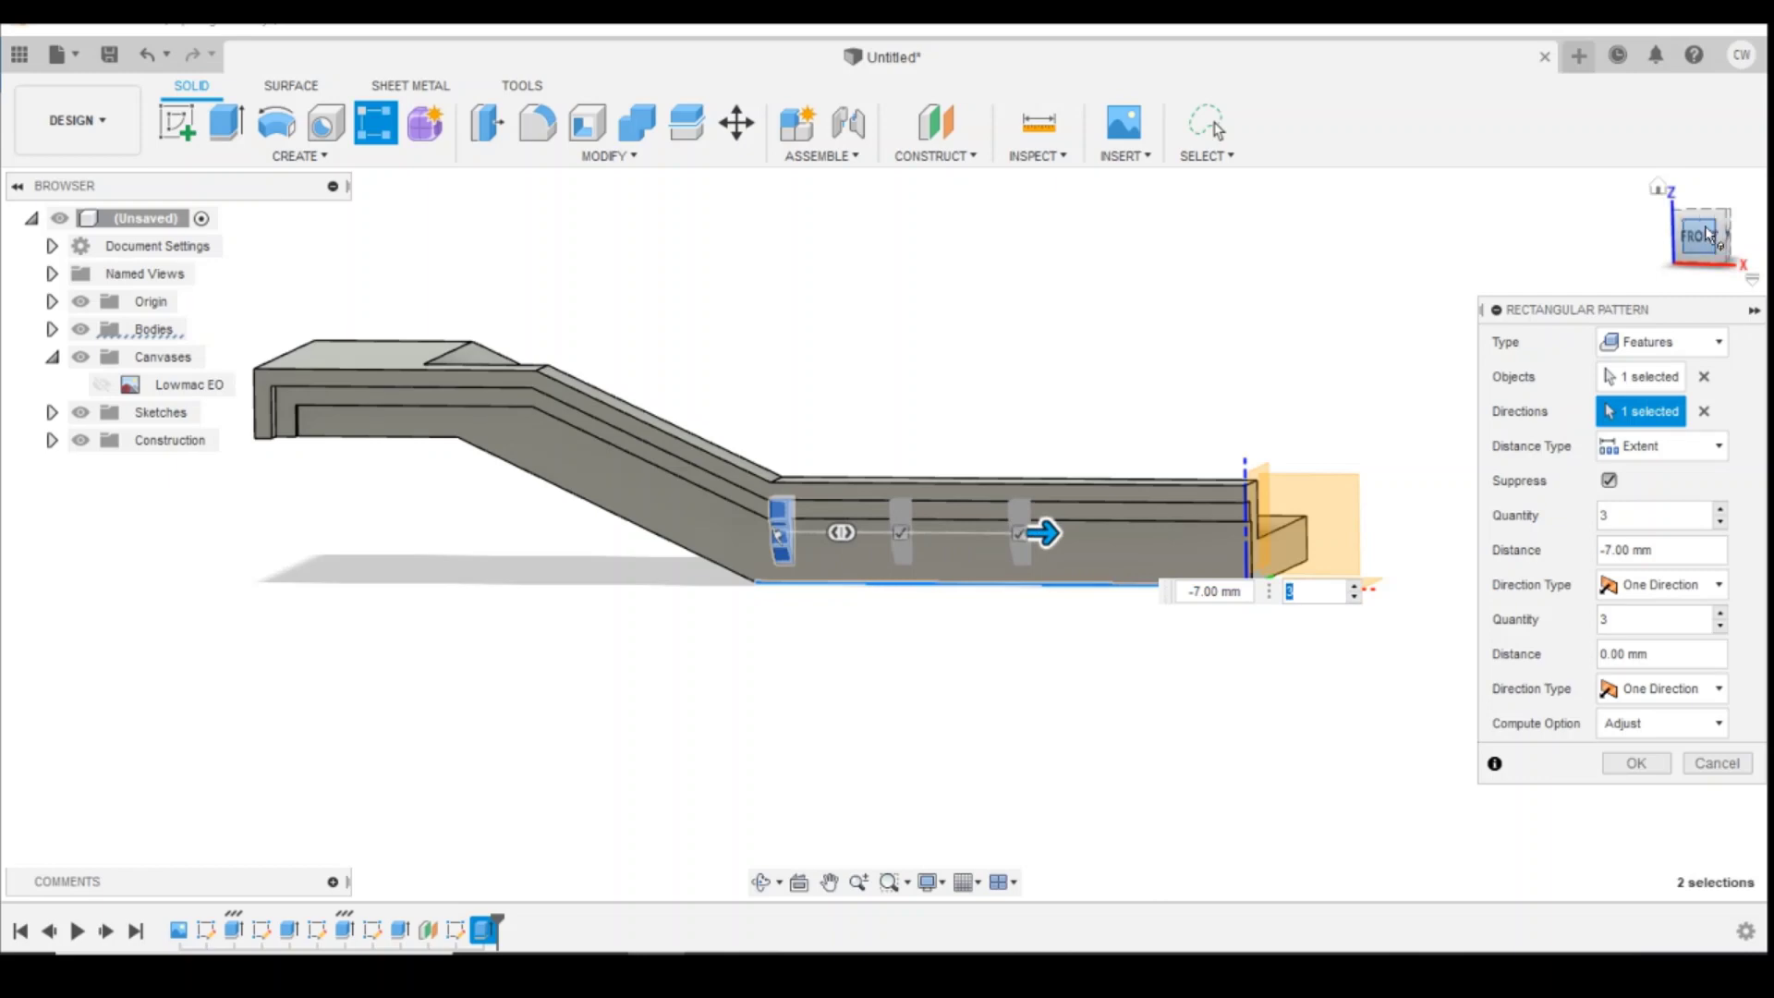
{"action": "left_click", "coordinate": [1706, 235]}
{"action": "left_click", "coordinate": [101, 384]}
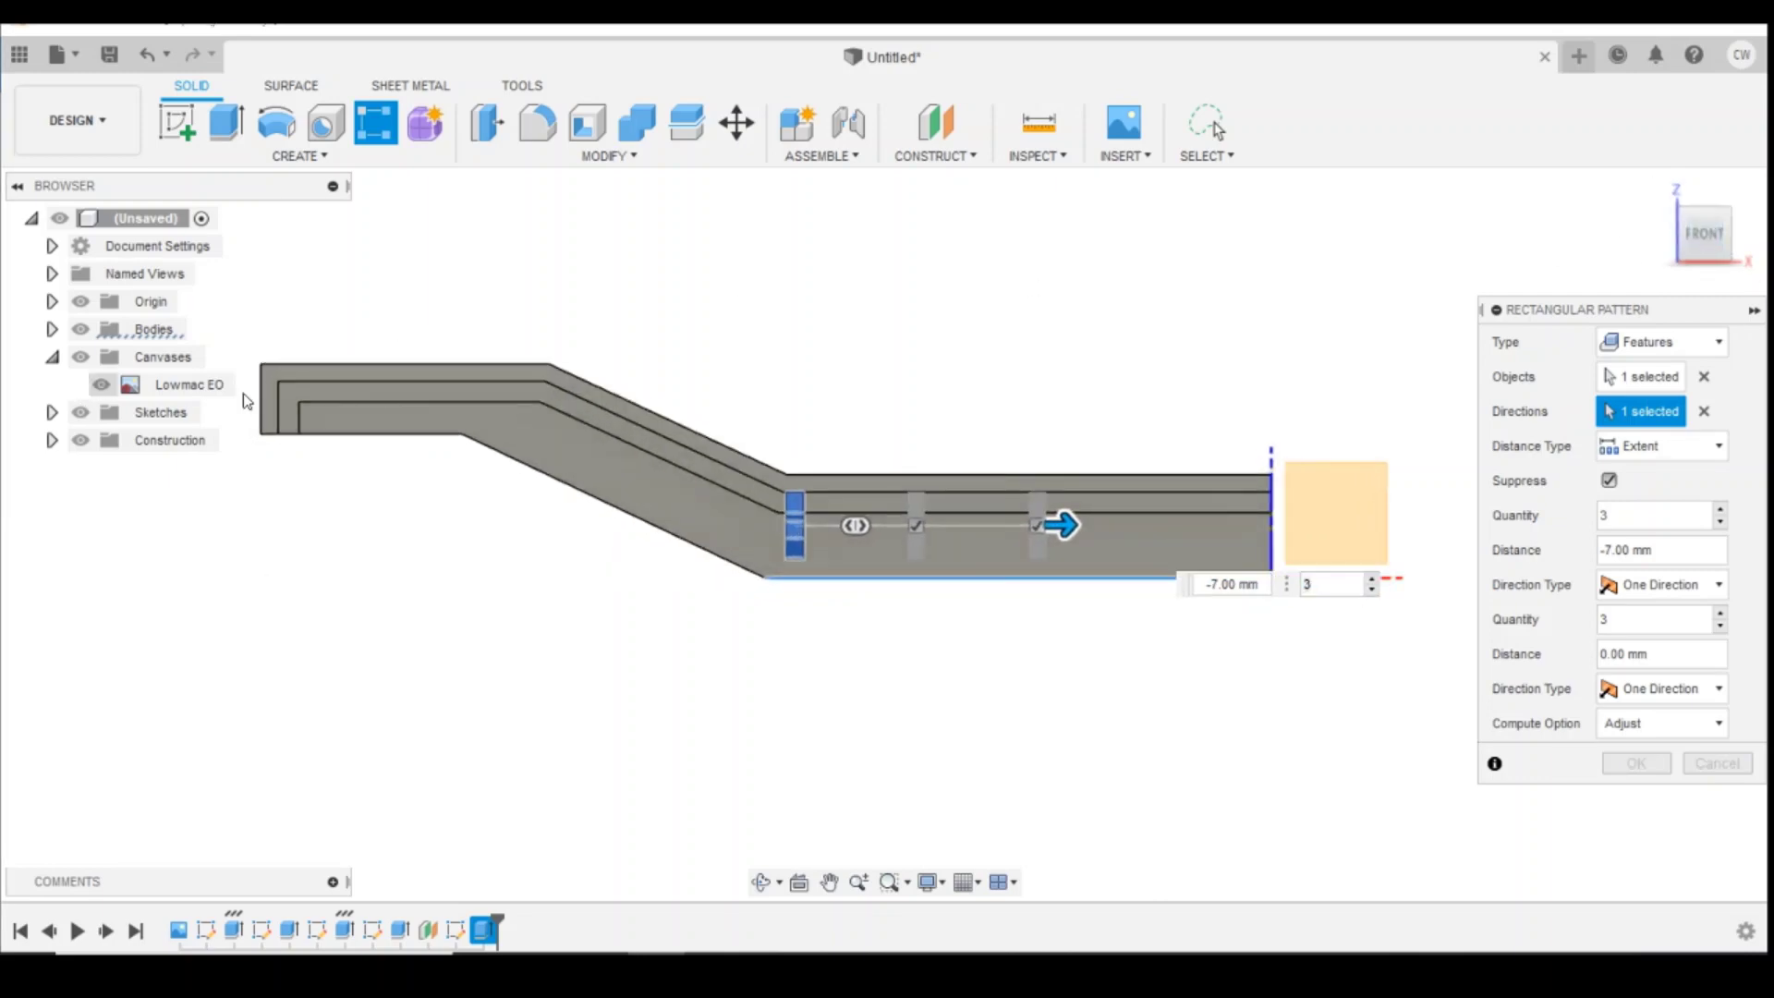
{"action": "left_click_drag", "start_coordinate": [1055, 543], "coordinate": [1160, 532]}
{"action": "scroll", "coordinate": [1161, 536], "scroll_direction": "up", "scroll_amount": 1}
{"action": "scroll", "coordinate": [1160, 536], "scroll_direction": "up", "scroll_amount": 1}
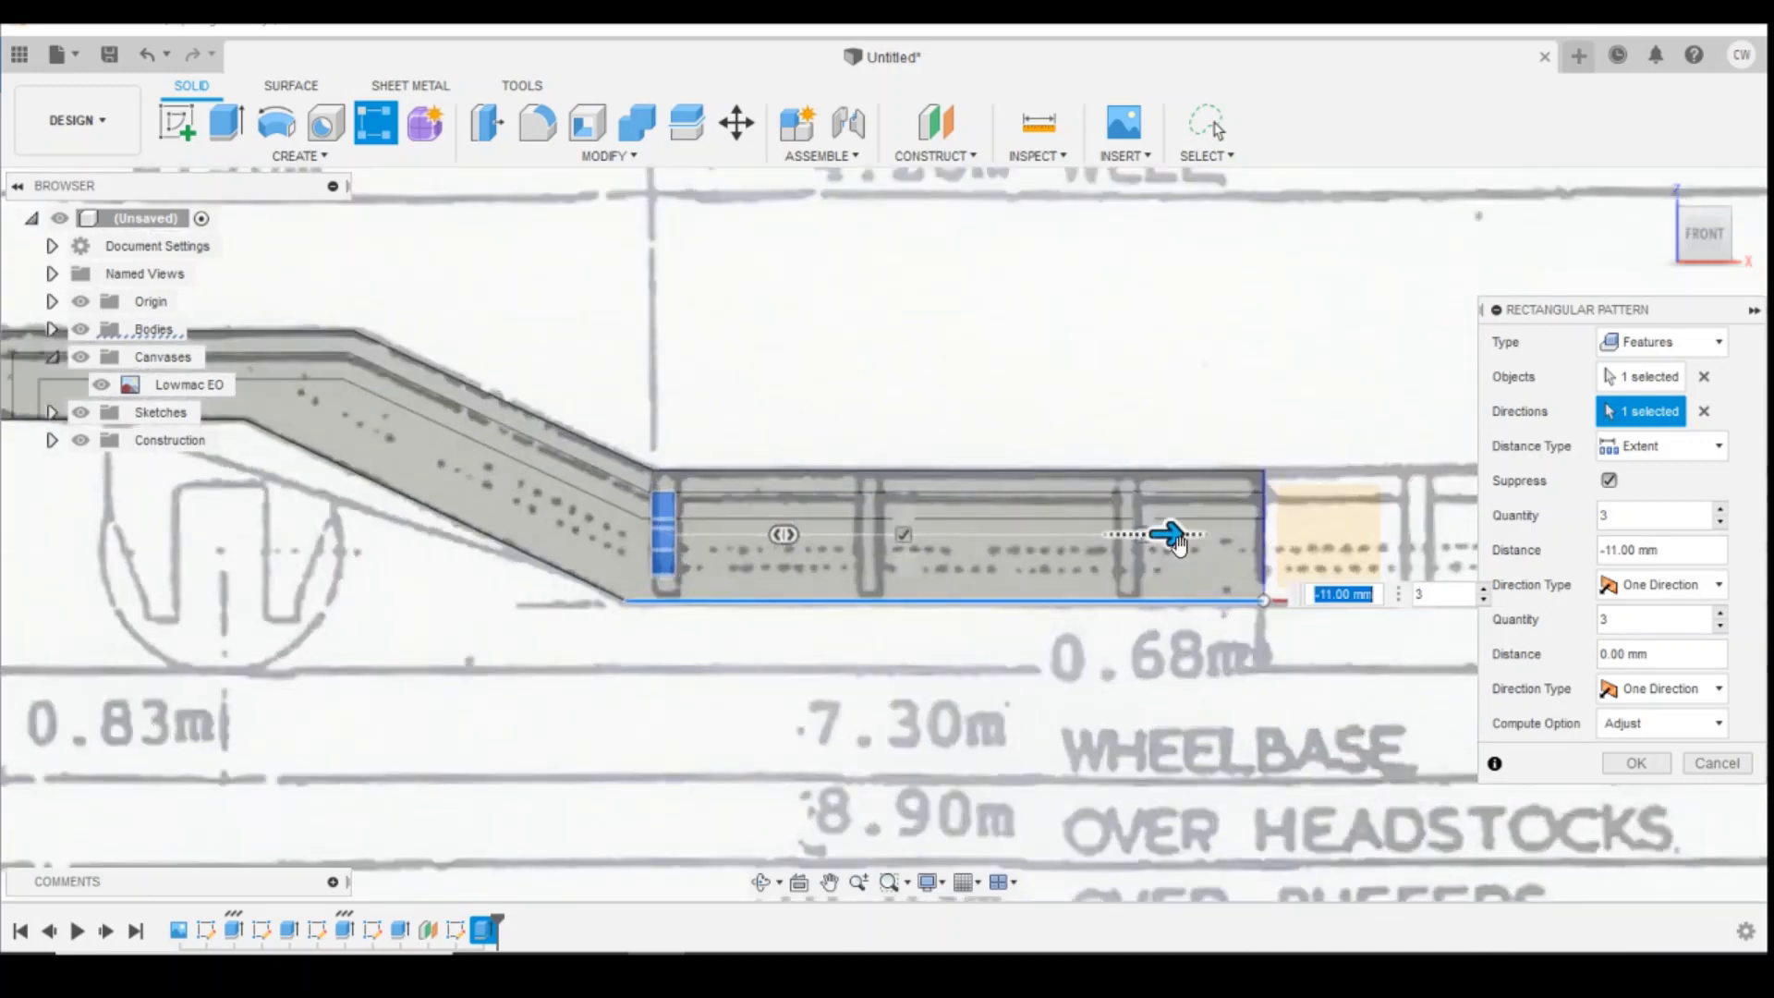
{"action": "left_click_drag", "start_coordinate": [1177, 538], "coordinate": [1164, 537]}
{"action": "scroll", "coordinate": [1165, 537], "scroll_direction": "up", "scroll_amount": 2}
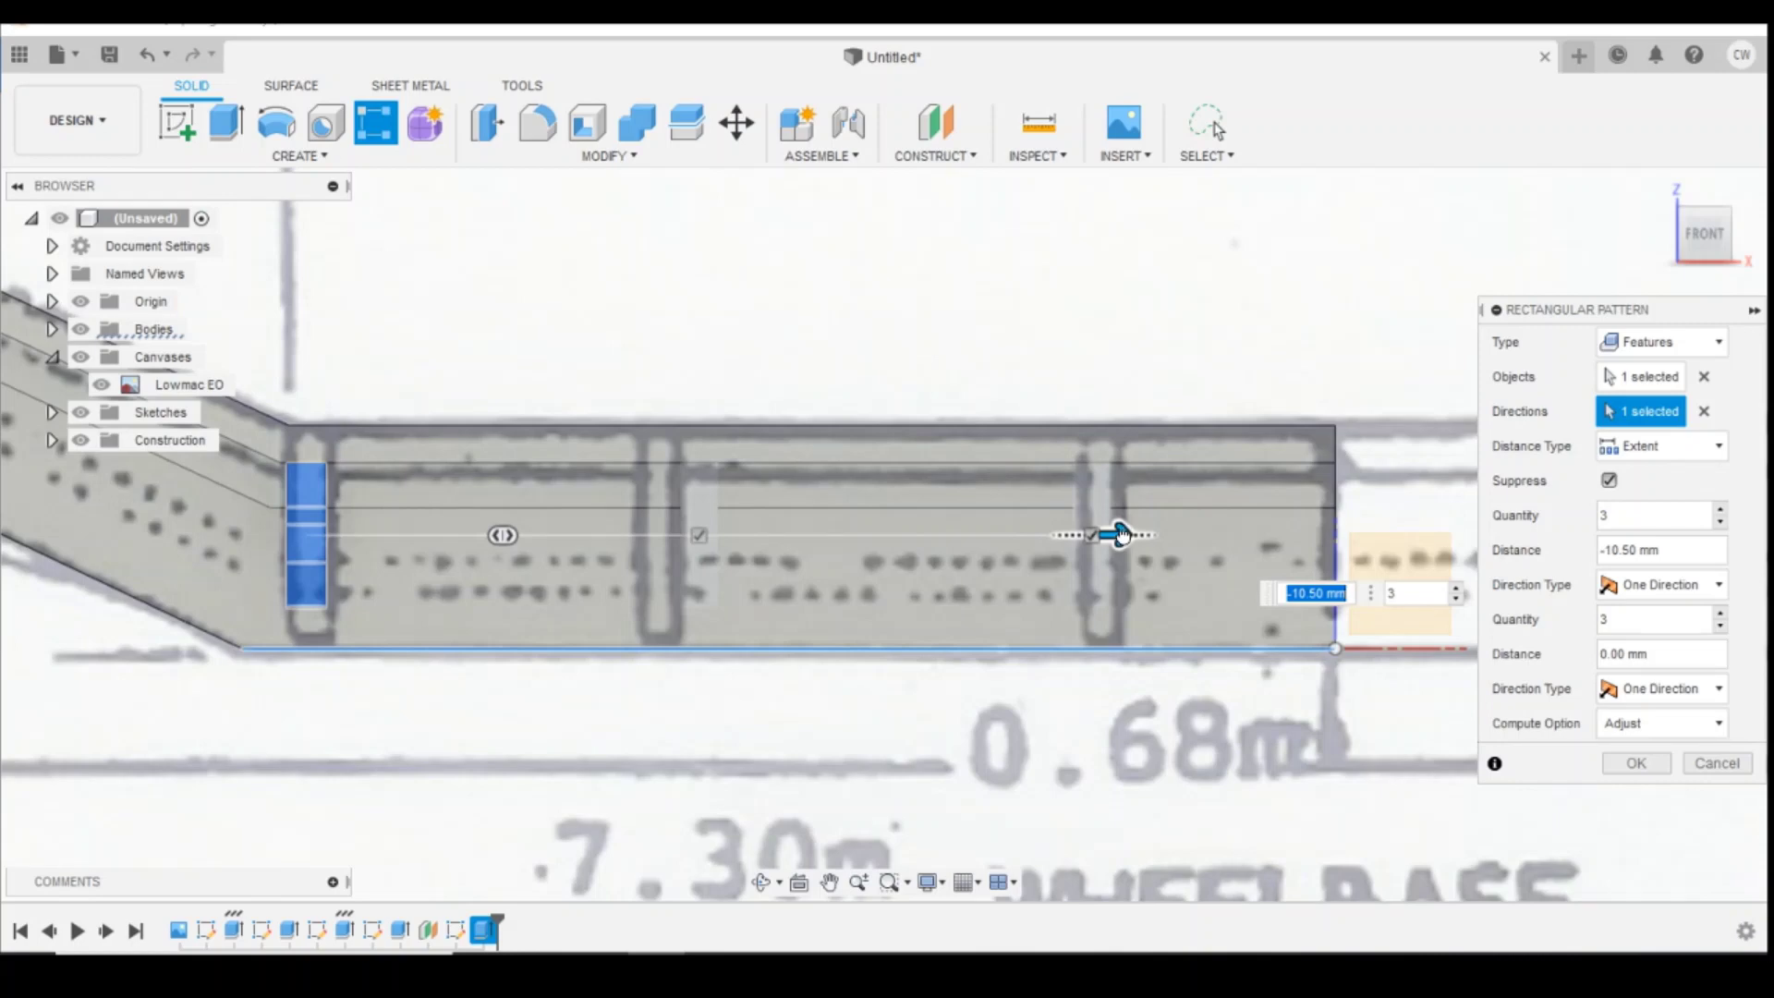
{"action": "scroll", "coordinate": [1138, 538], "scroll_direction": "up", "scroll_amount": 2}
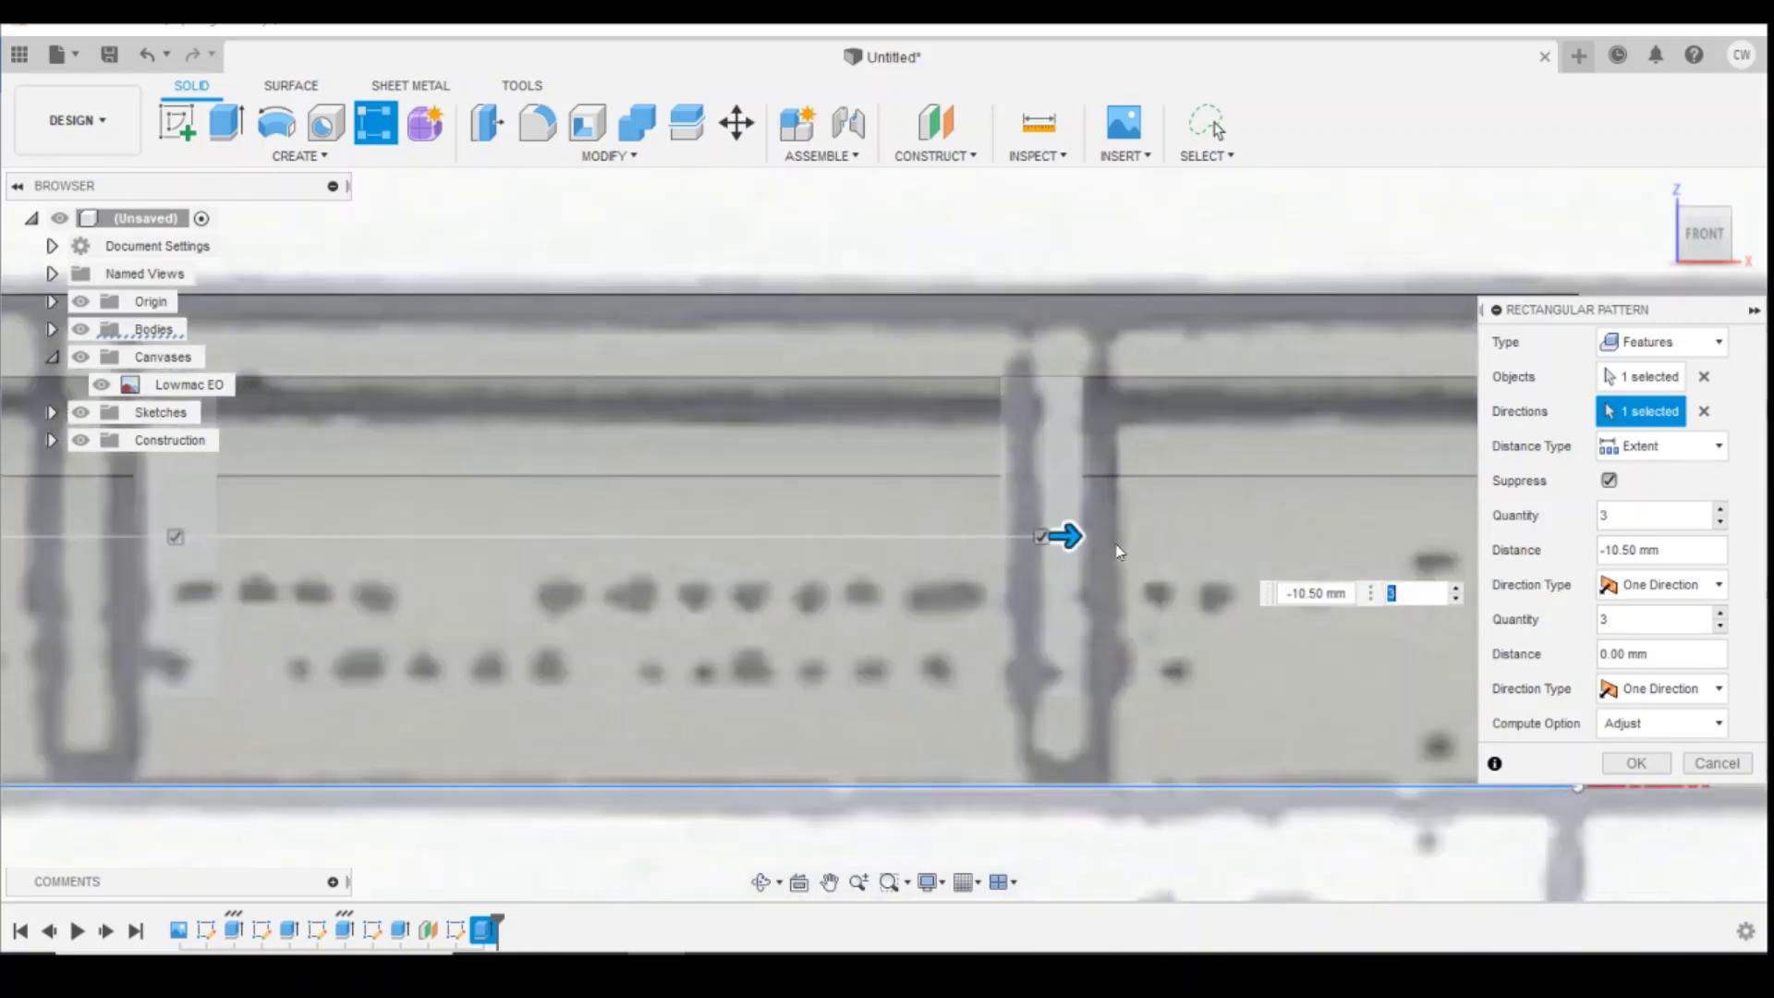
{"action": "left_click_drag", "start_coordinate": [1070, 535], "coordinate": [1077, 534]}
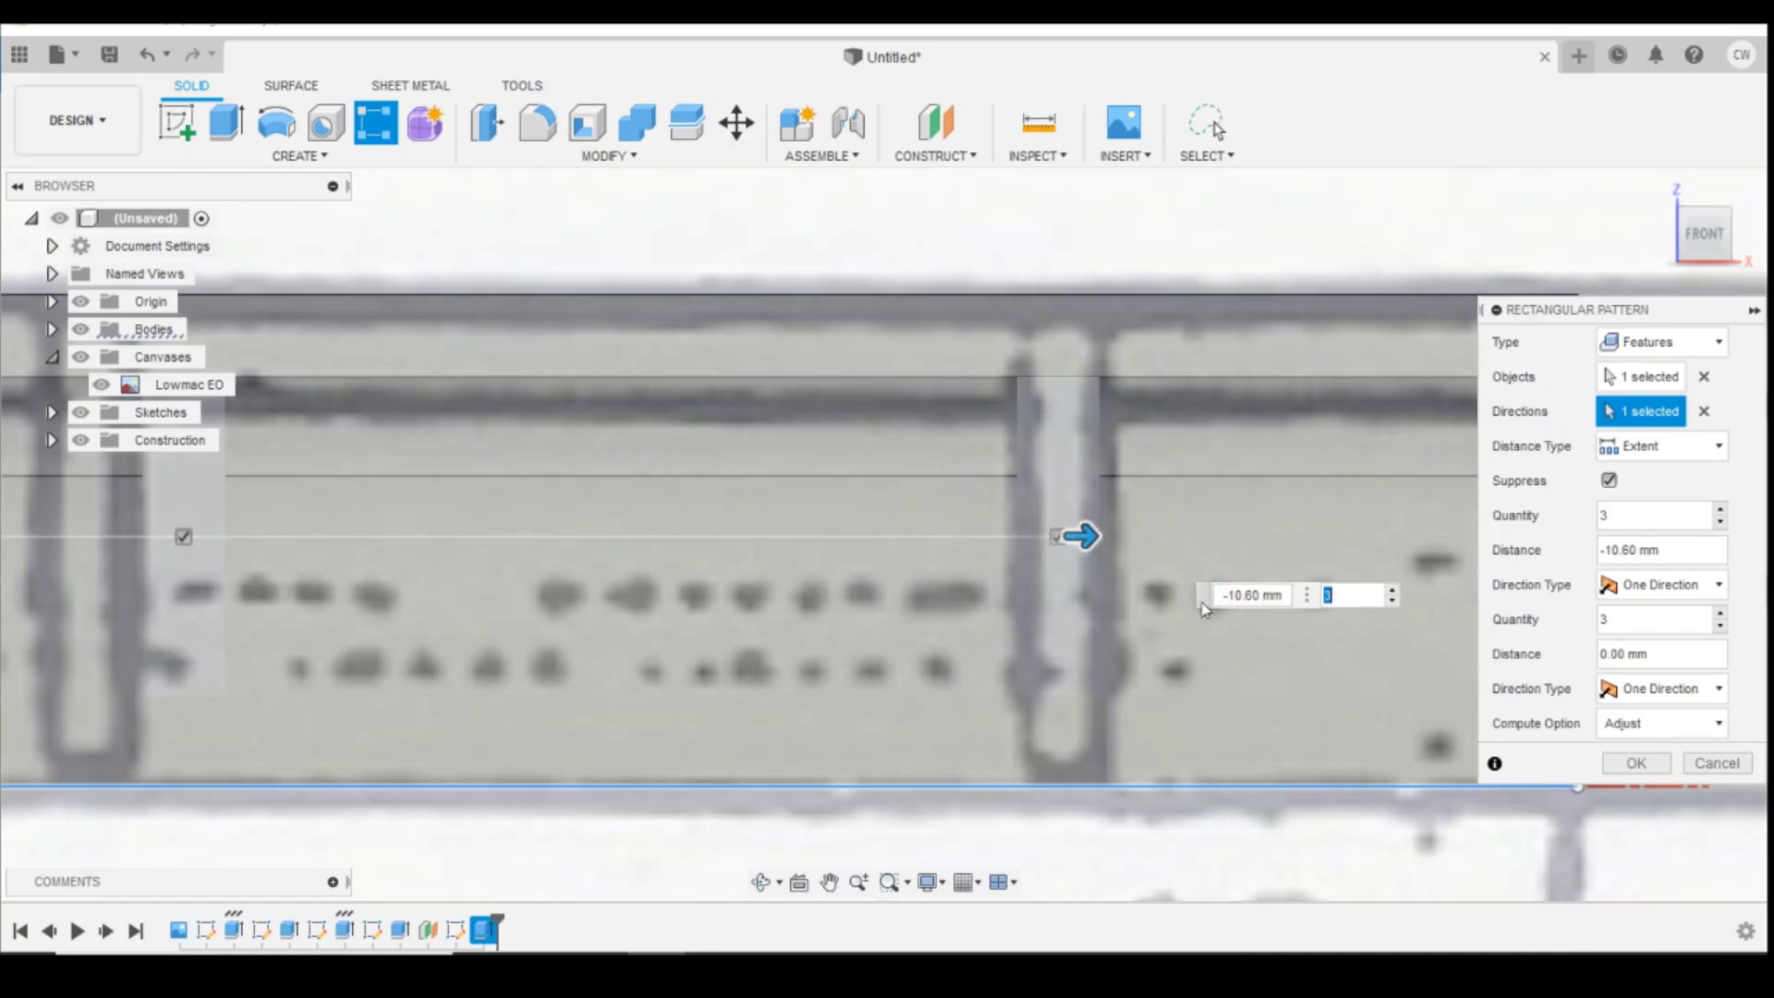
{"action": "left_click", "coordinate": [1637, 763]}
{"action": "scroll", "coordinate": [1124, 652], "scroll_direction": "down", "scroll_amount": 3}
{"action": "scroll", "coordinate": [1124, 653], "scroll_direction": "down", "scroll_amount": 2}
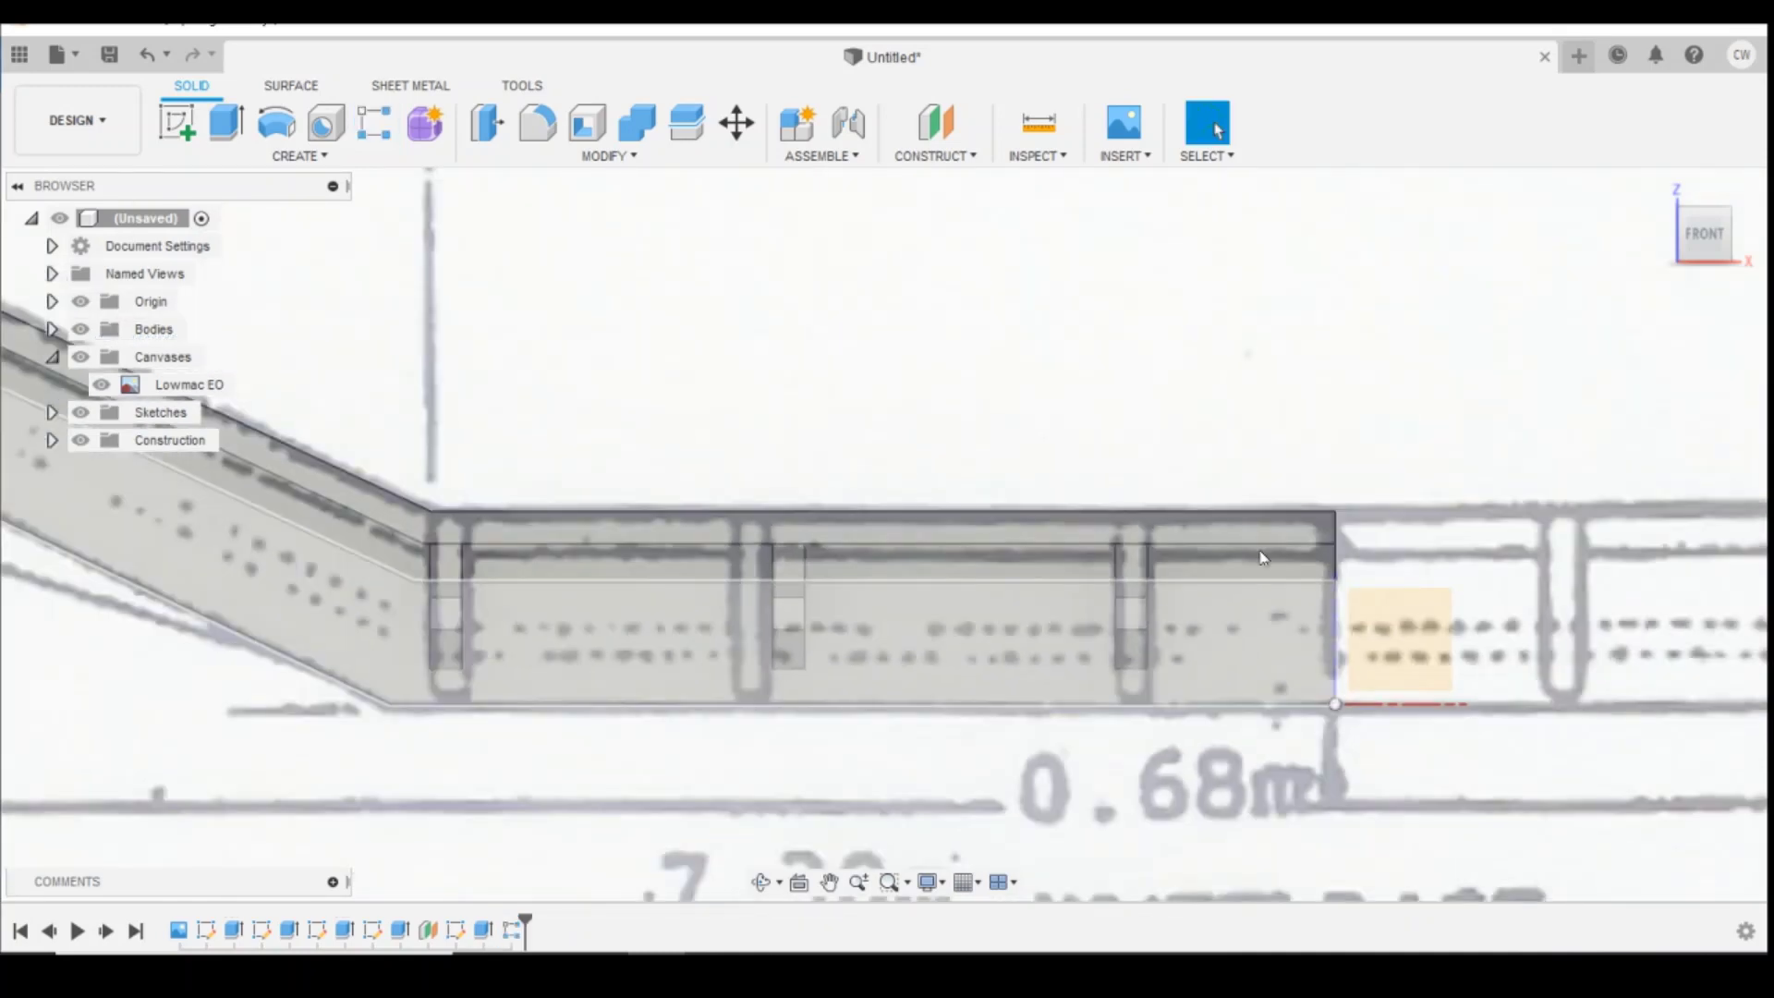
Step: Hide the Lowmac EO canvas and change the bracket pattern's quantity to 2
{"action": "left_click", "coordinate": [101, 385]}
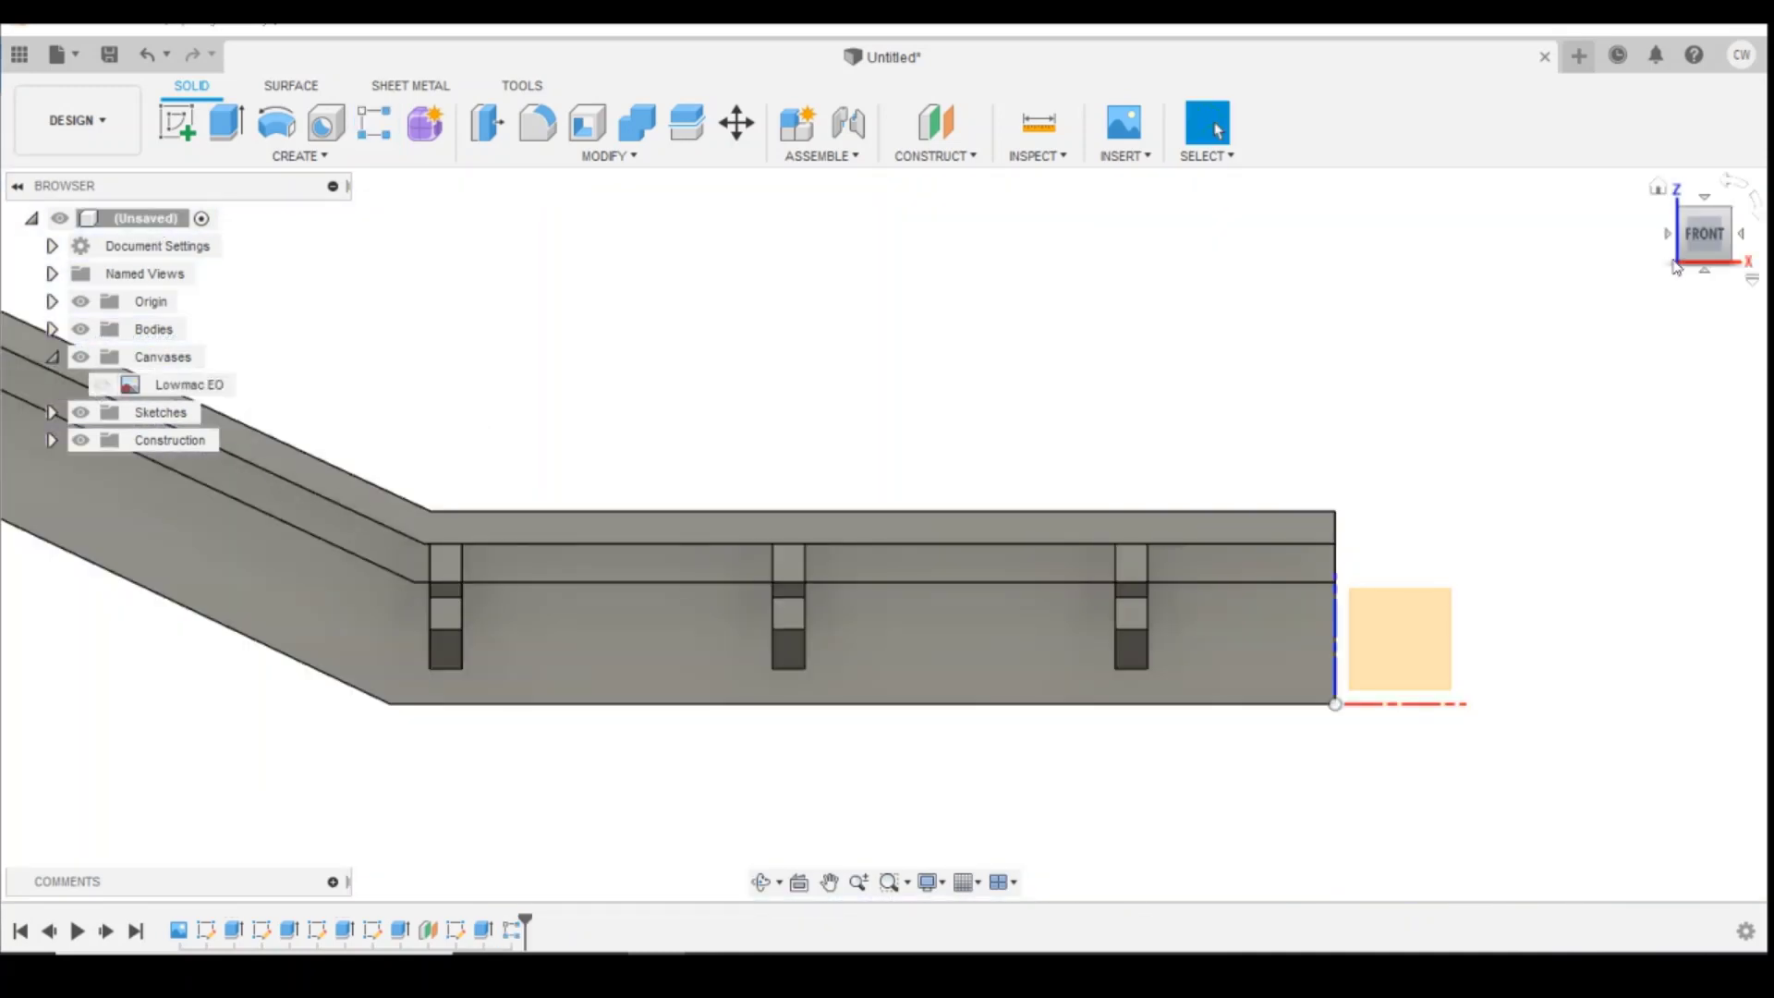
{"action": "middle_click_drag", "start_coordinate": [883, 527], "coordinate": [776, 707], "text": "shift"}
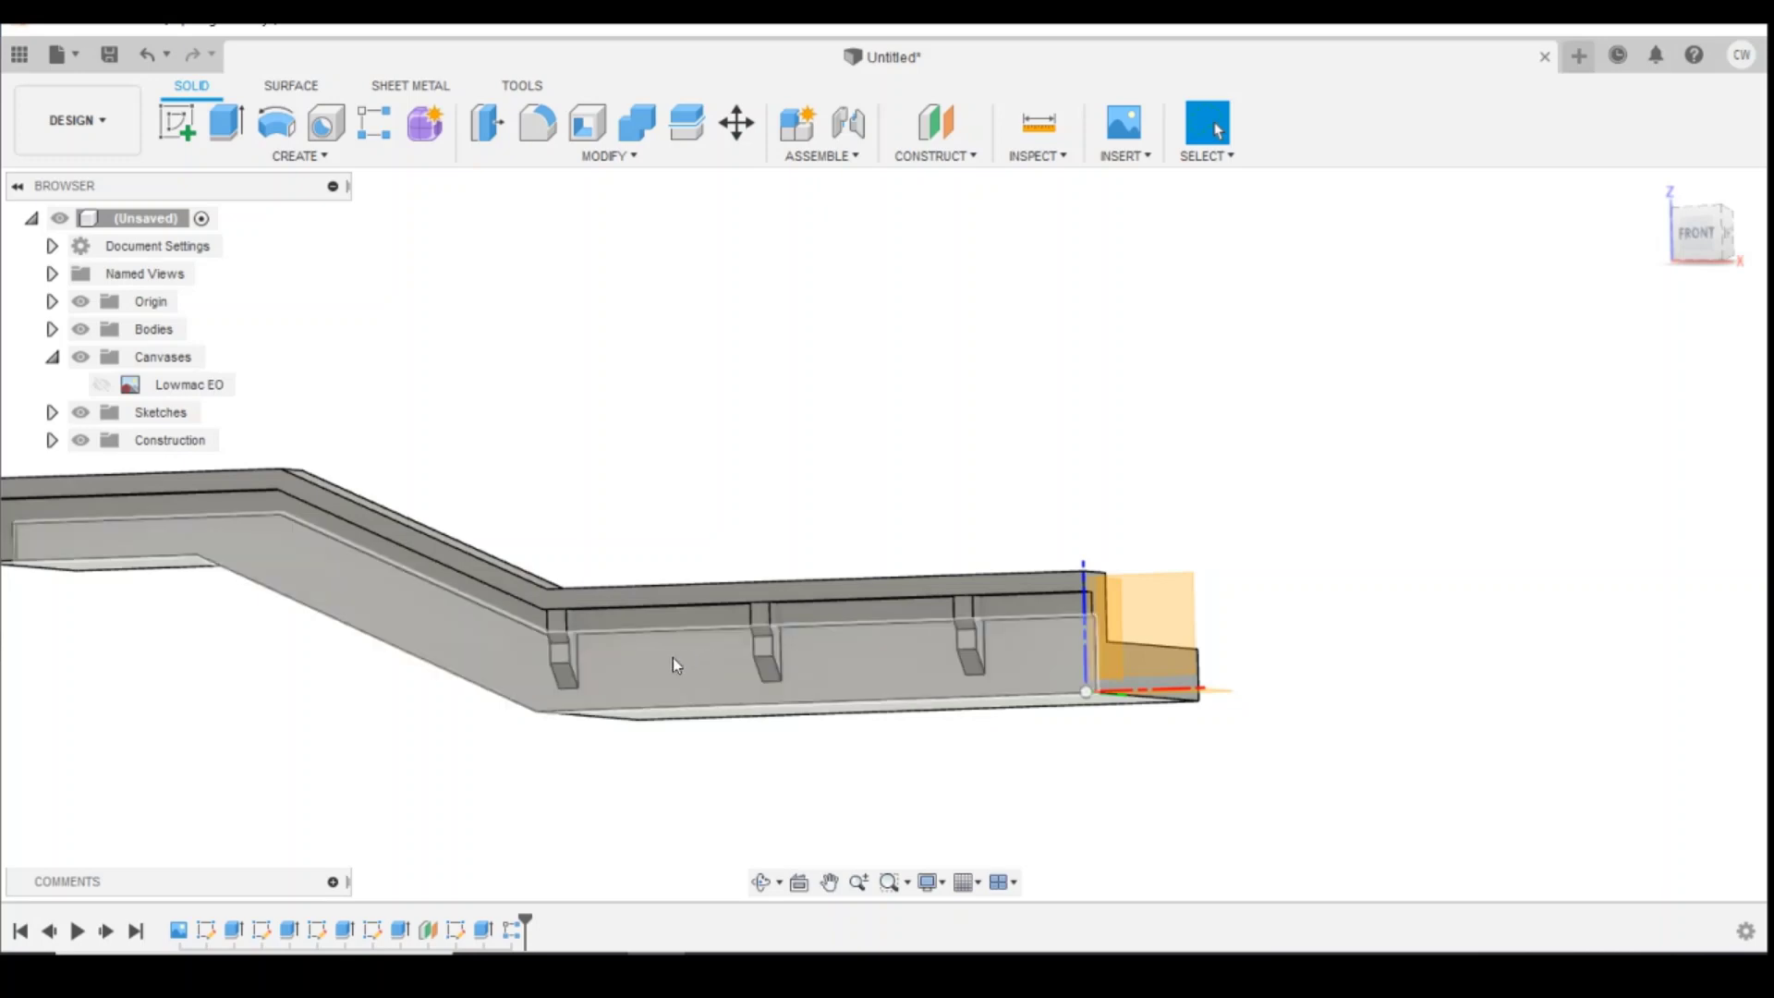
{"action": "left_click", "coordinate": [511, 929]}
{"action": "right_click", "coordinate": [511, 930]}
{"action": "left_click", "coordinate": [573, 725]}
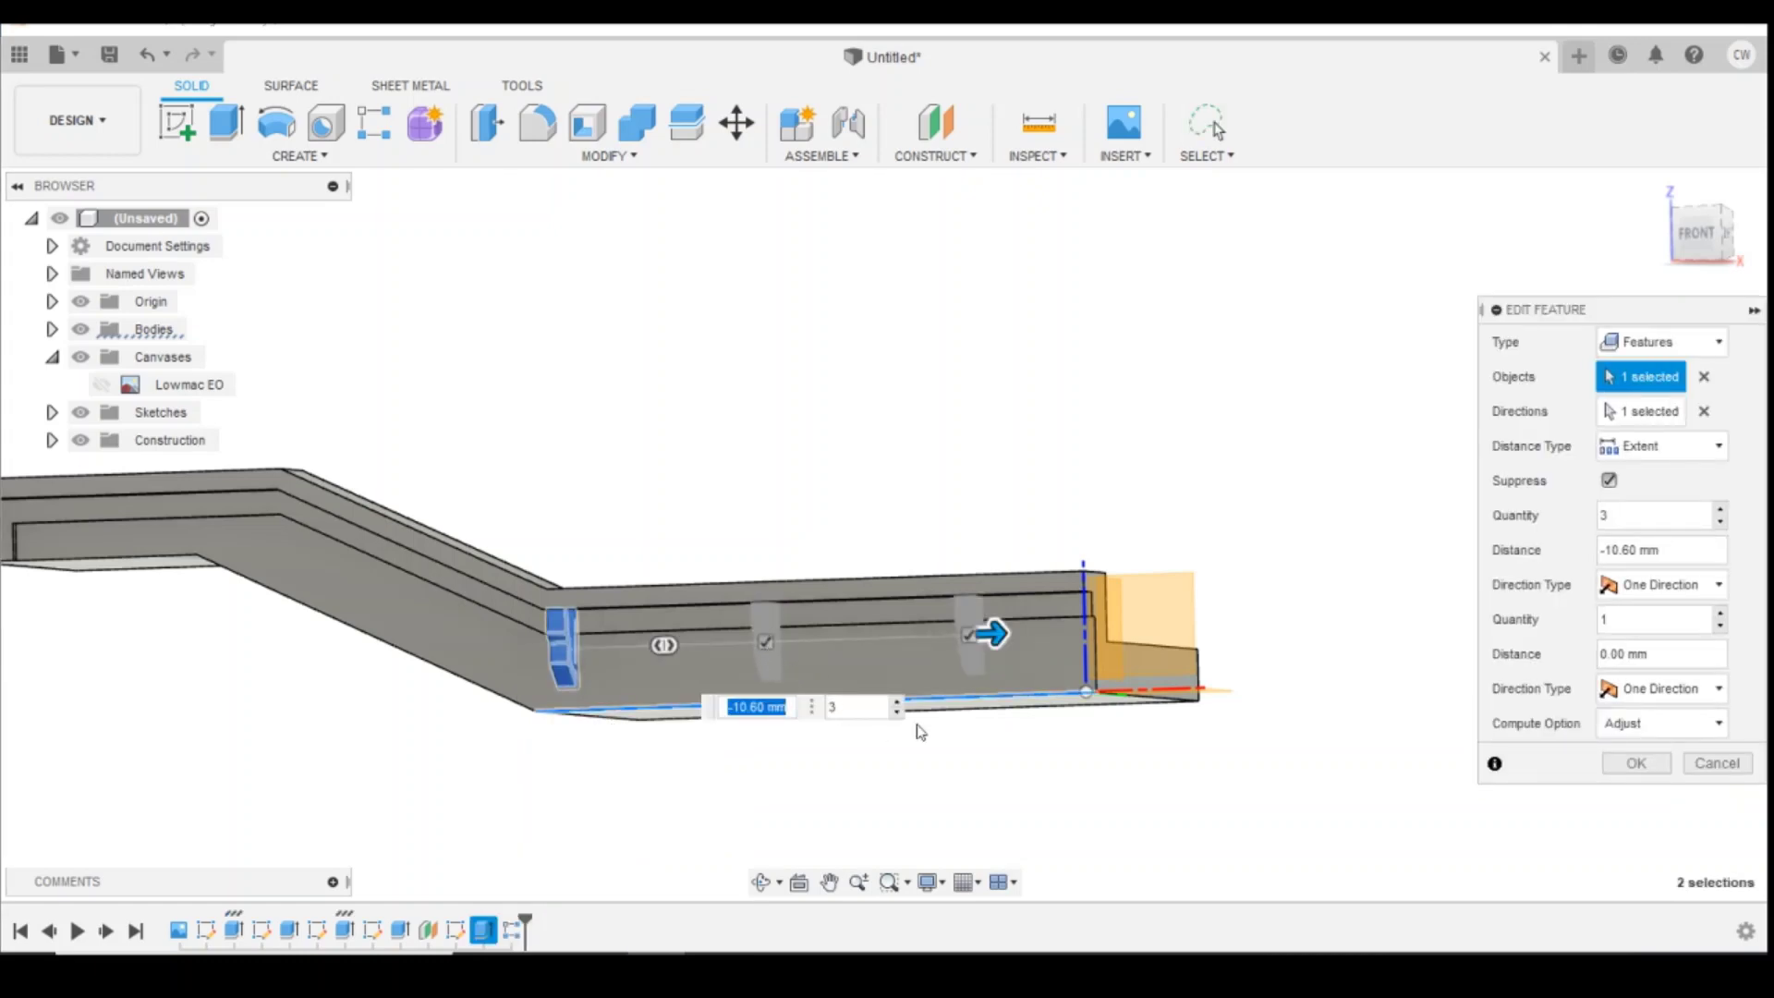
{"action": "left_click", "coordinate": [897, 711]}
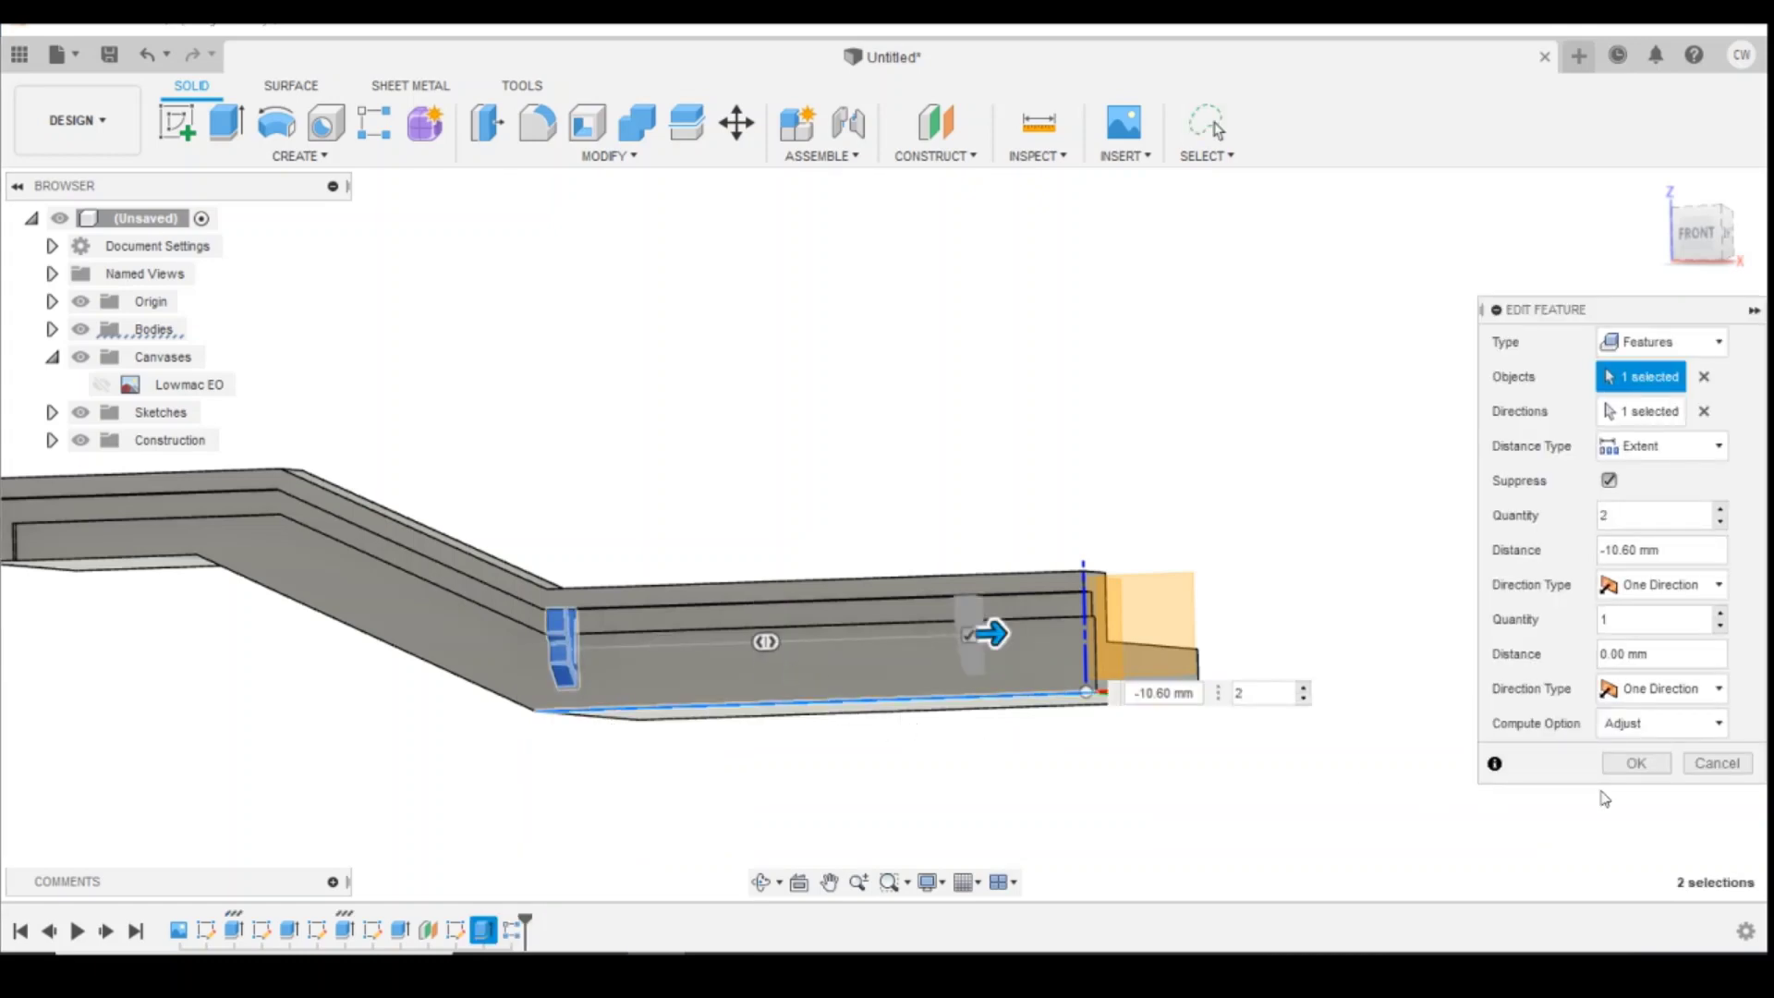
{"action": "left_click", "coordinate": [1627, 765]}
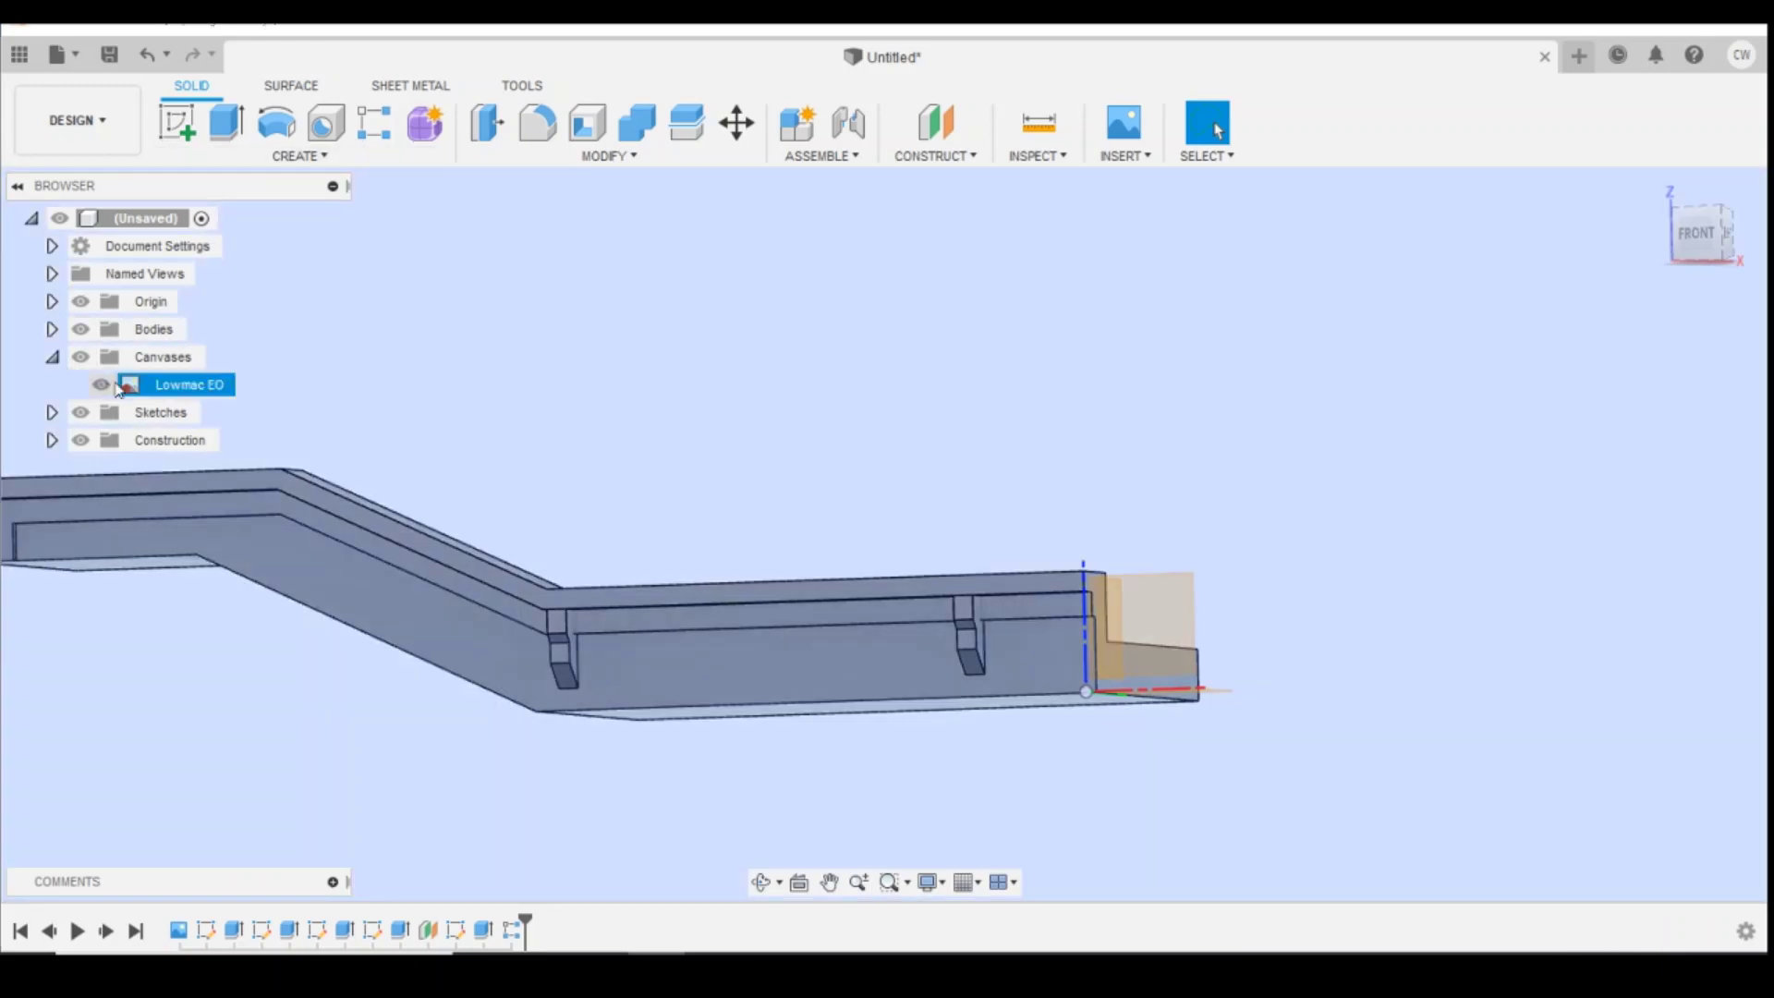
Step: Show the Lowmac EO canvas and start another rectangular pattern of the original bracket extrusion along the straight lower edge
{"action": "left_click", "coordinate": [101, 384]}
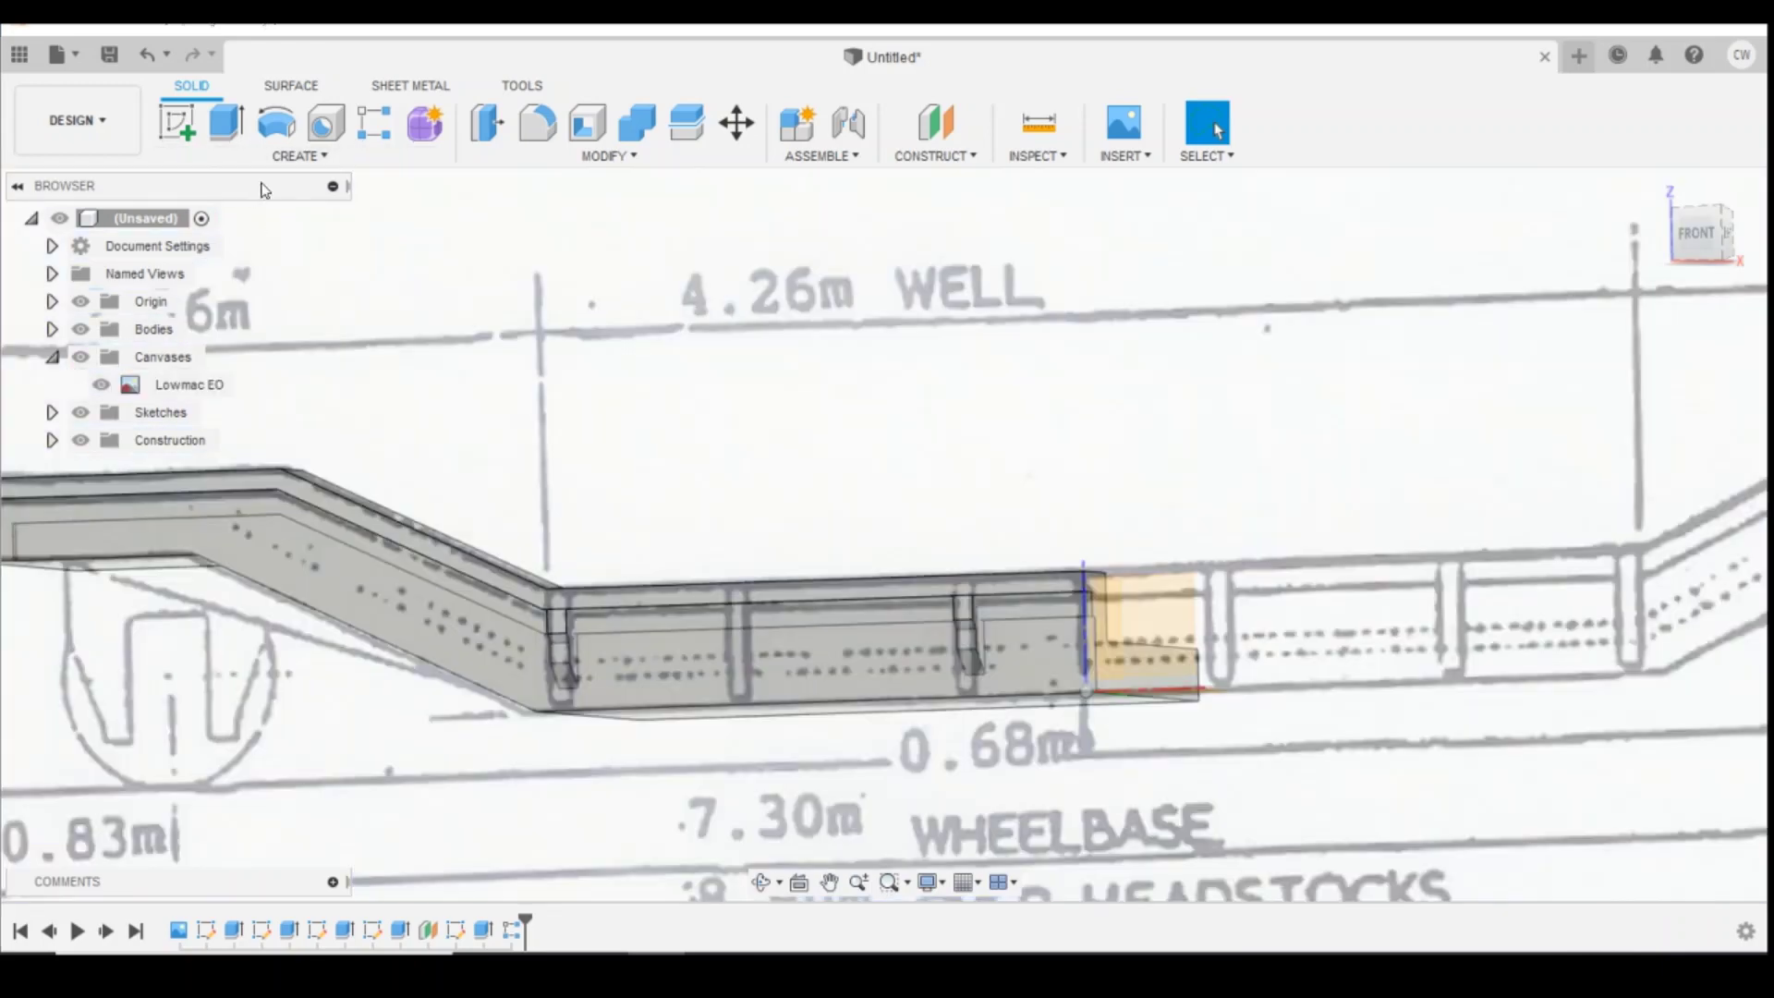
{"action": "left_click", "coordinate": [370, 131]}
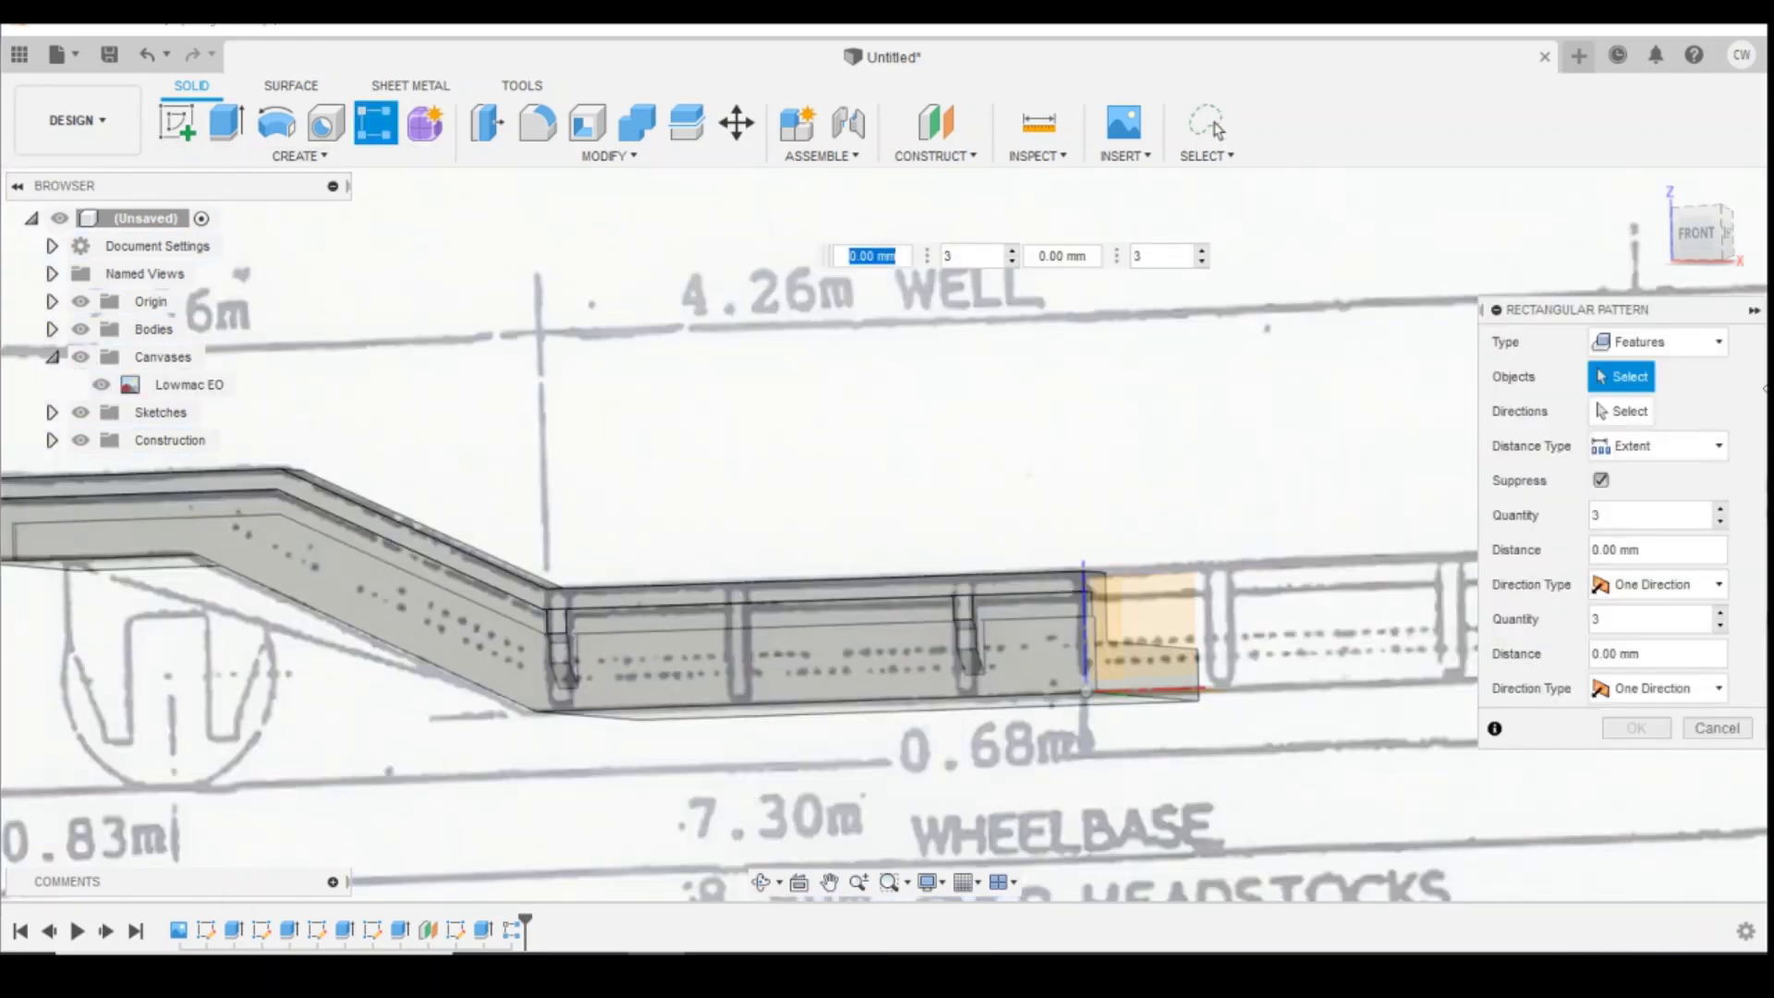
{"action": "left_click", "coordinate": [484, 931]}
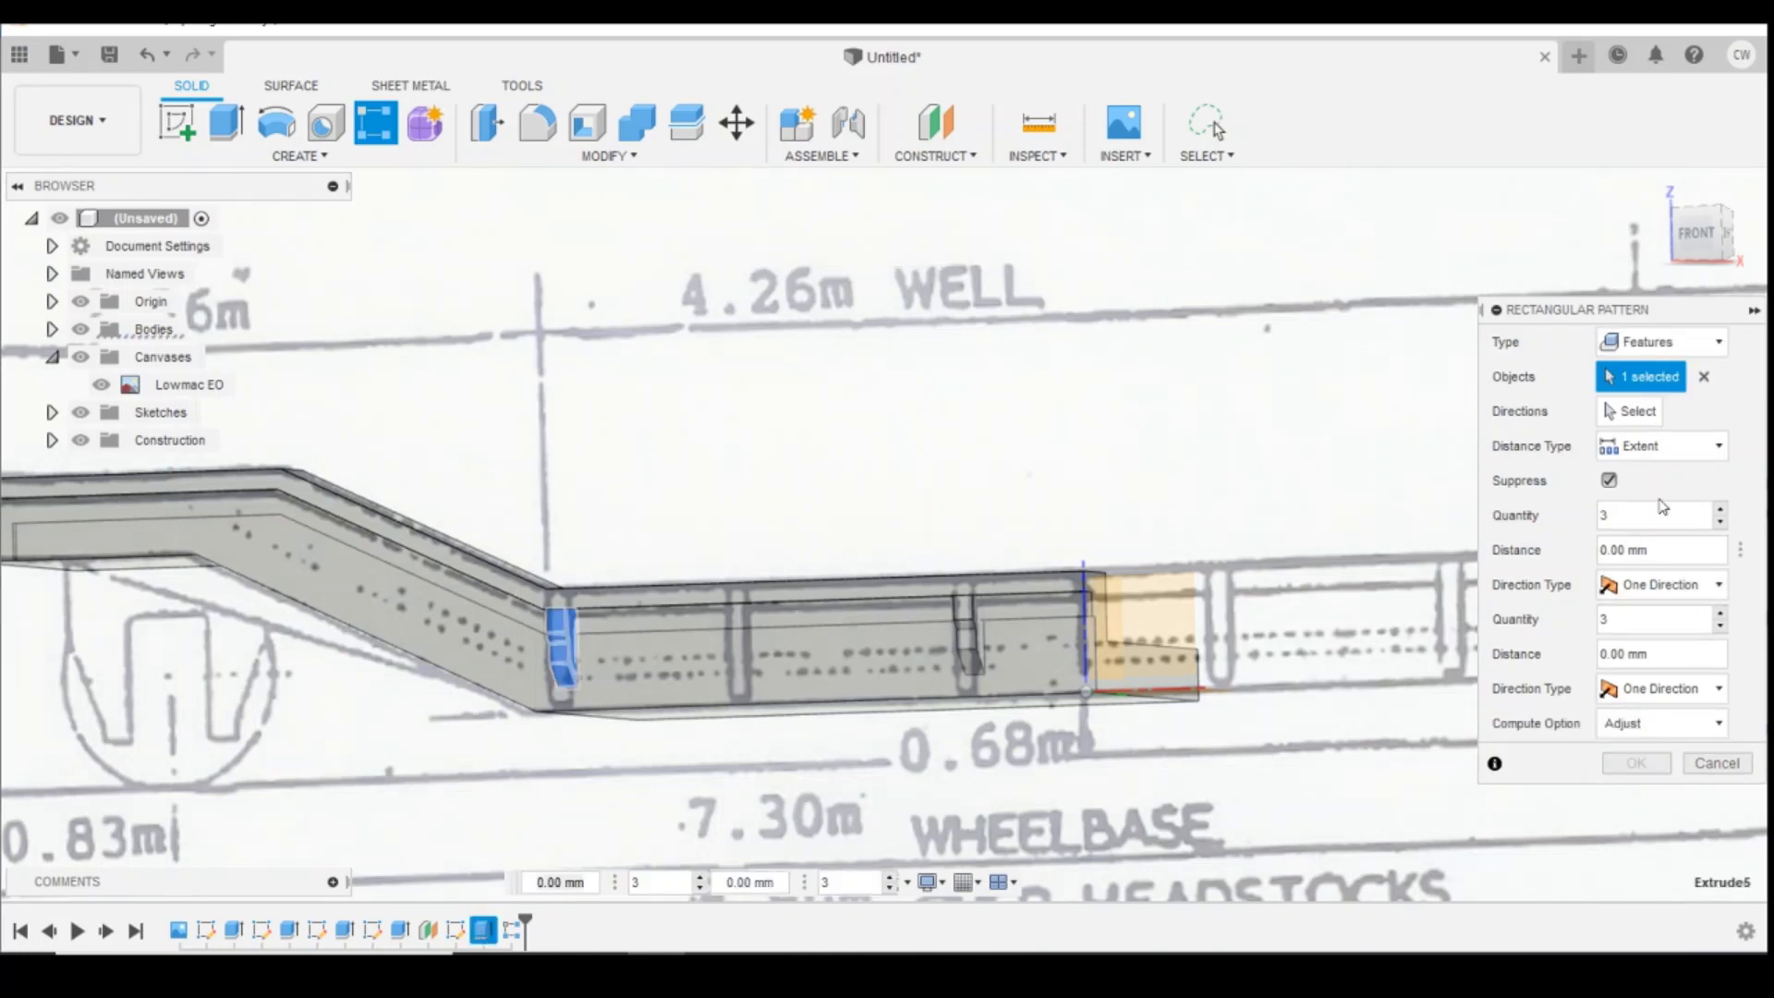
{"action": "left_click", "coordinate": [1638, 413]}
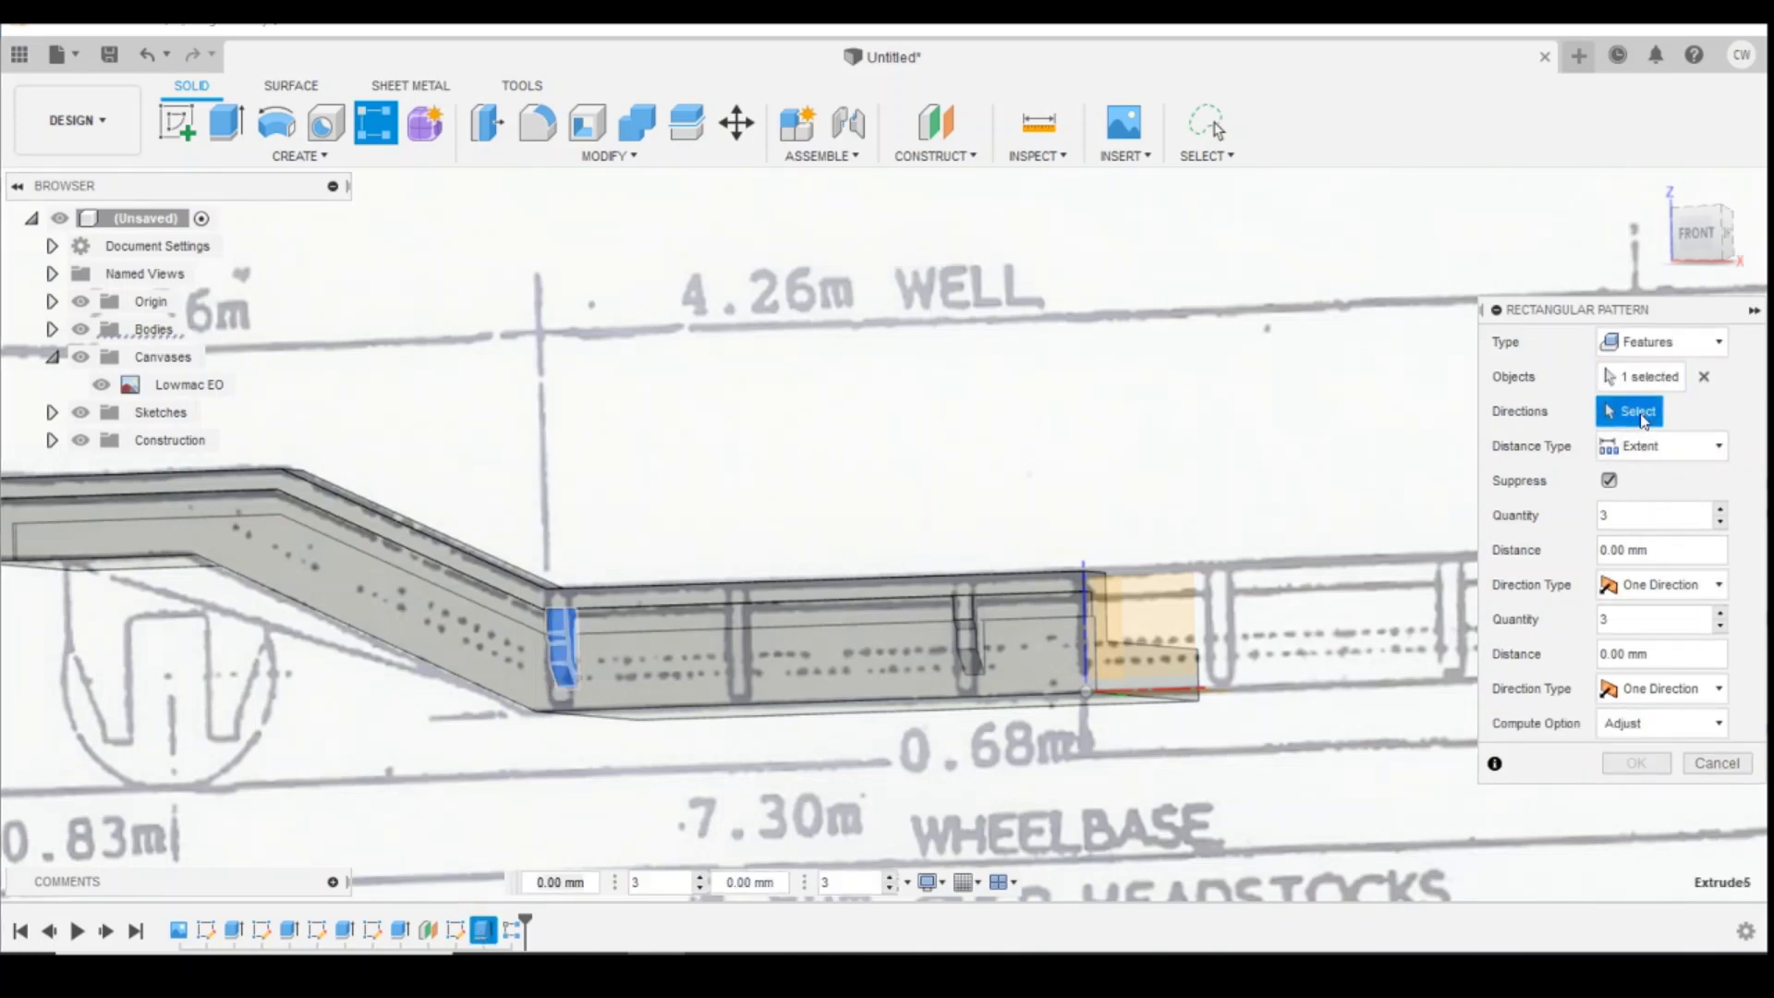
{"action": "left_click", "coordinate": [817, 700]}
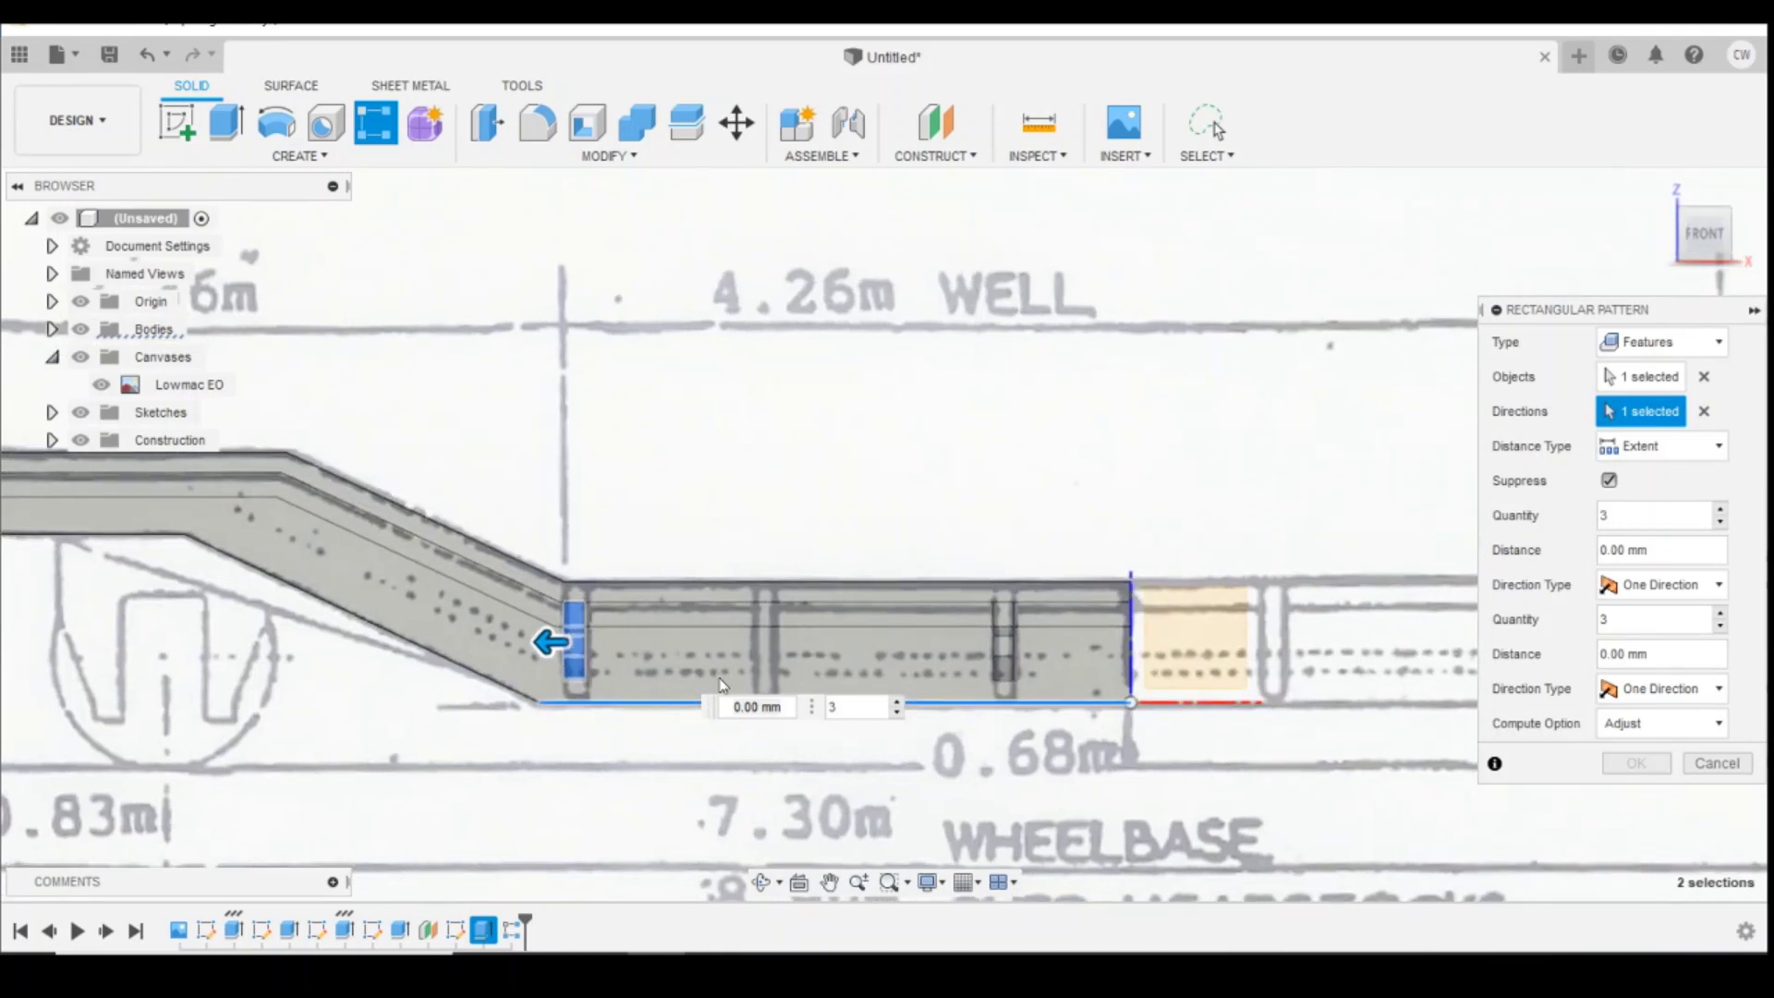
Step: Set the new pattern's quantity to 2 and its distance to -4.70 mm, matching the drawing's middle bracket
{"action": "left_click_drag", "start_coordinate": [541, 649], "coordinate": [789, 647]}
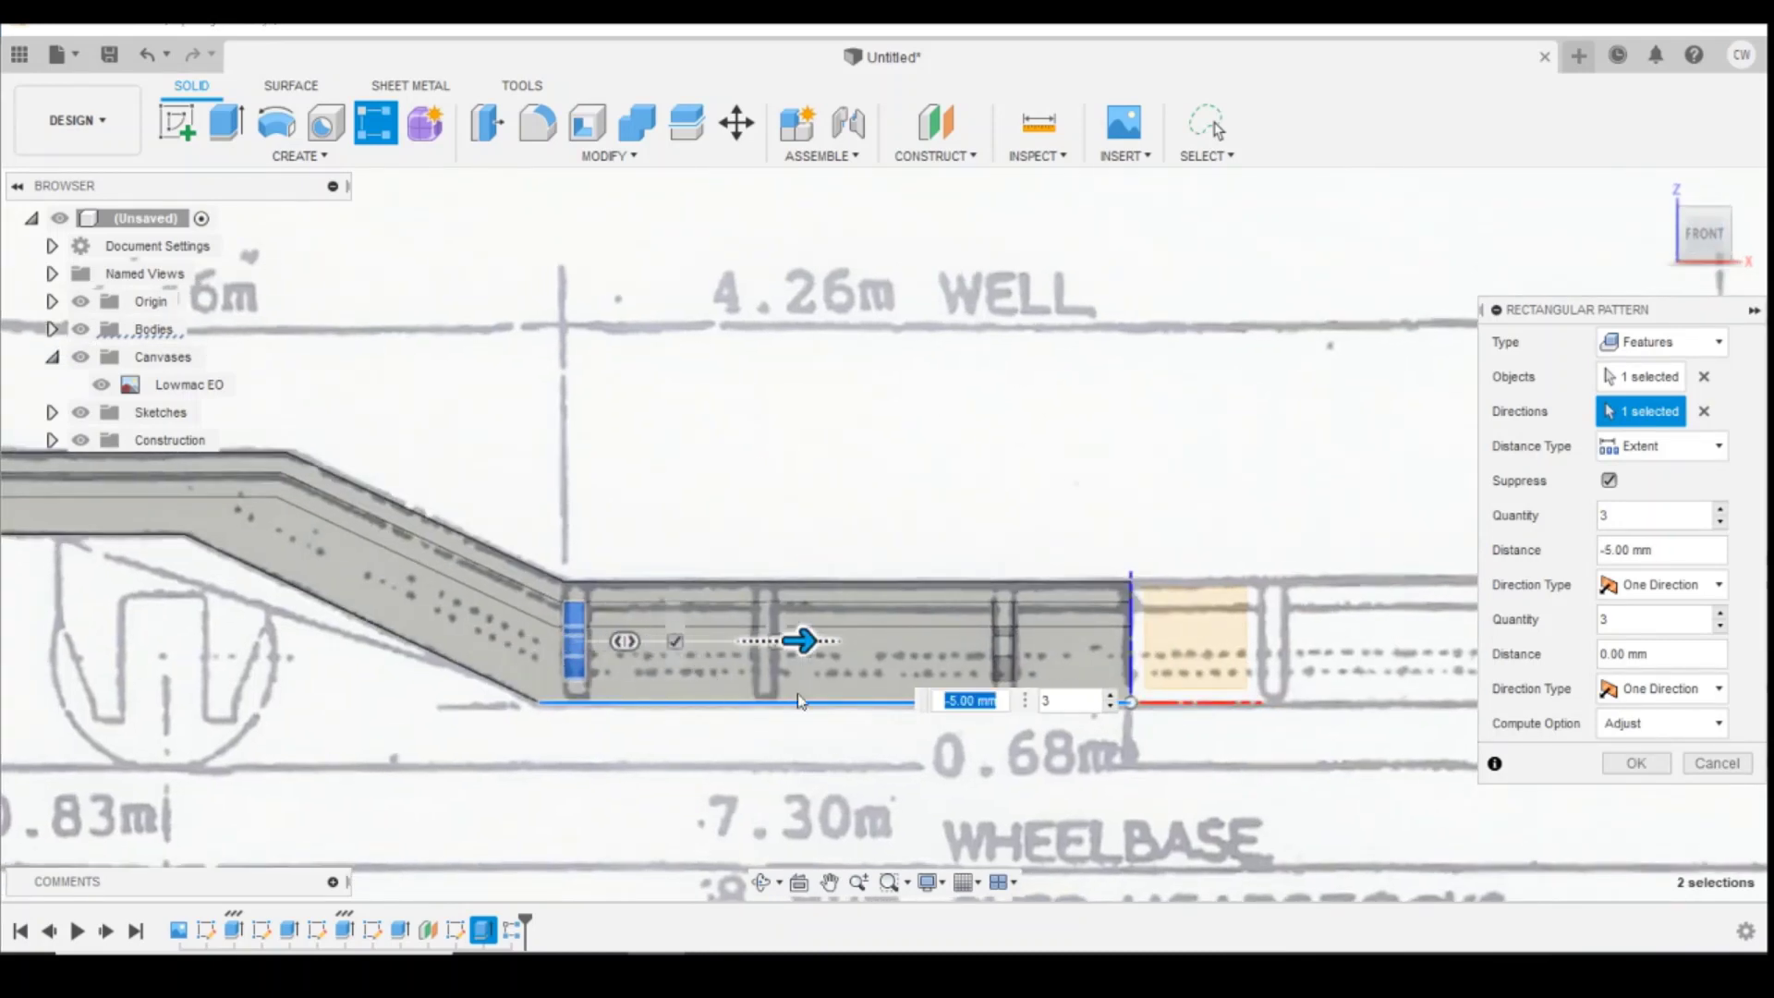
{"action": "left_click", "coordinate": [1111, 710]}
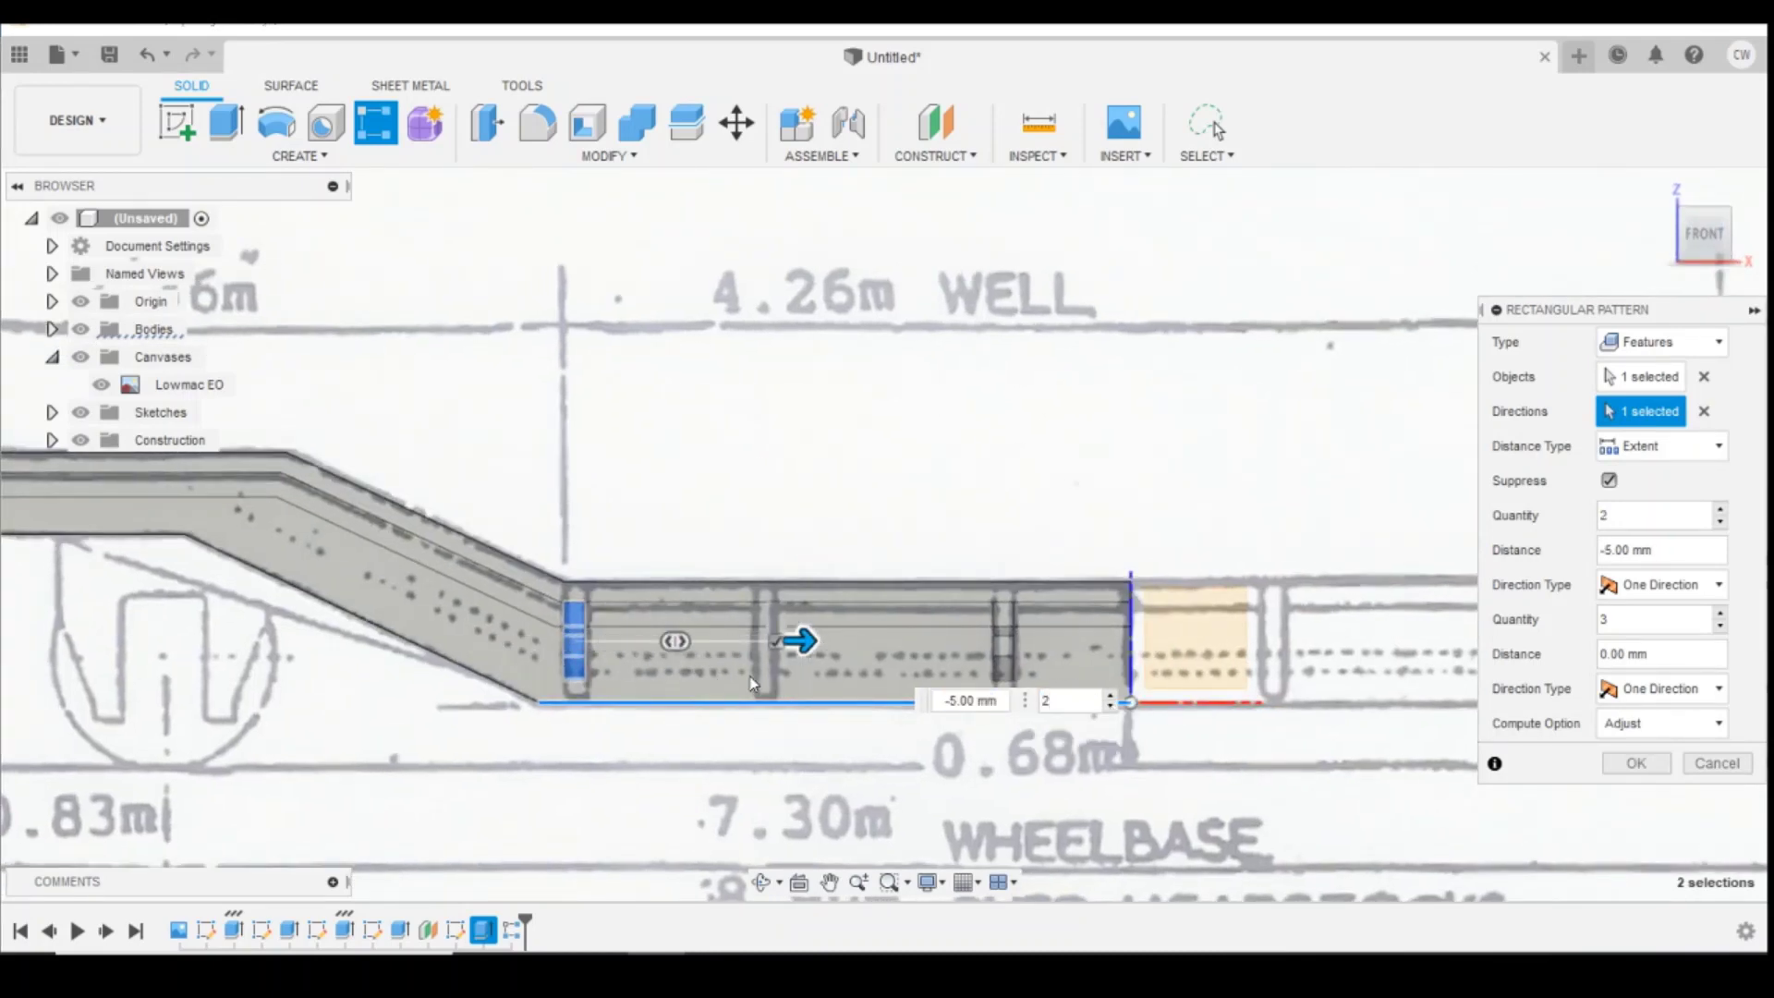
{"action": "scroll", "coordinate": [785, 647], "scroll_direction": "up", "scroll_amount": 3}
{"action": "left_click_drag", "start_coordinate": [804, 625], "coordinate": [725, 605]}
{"action": "scroll", "coordinate": [783, 634], "scroll_direction": "up", "scroll_amount": 5}
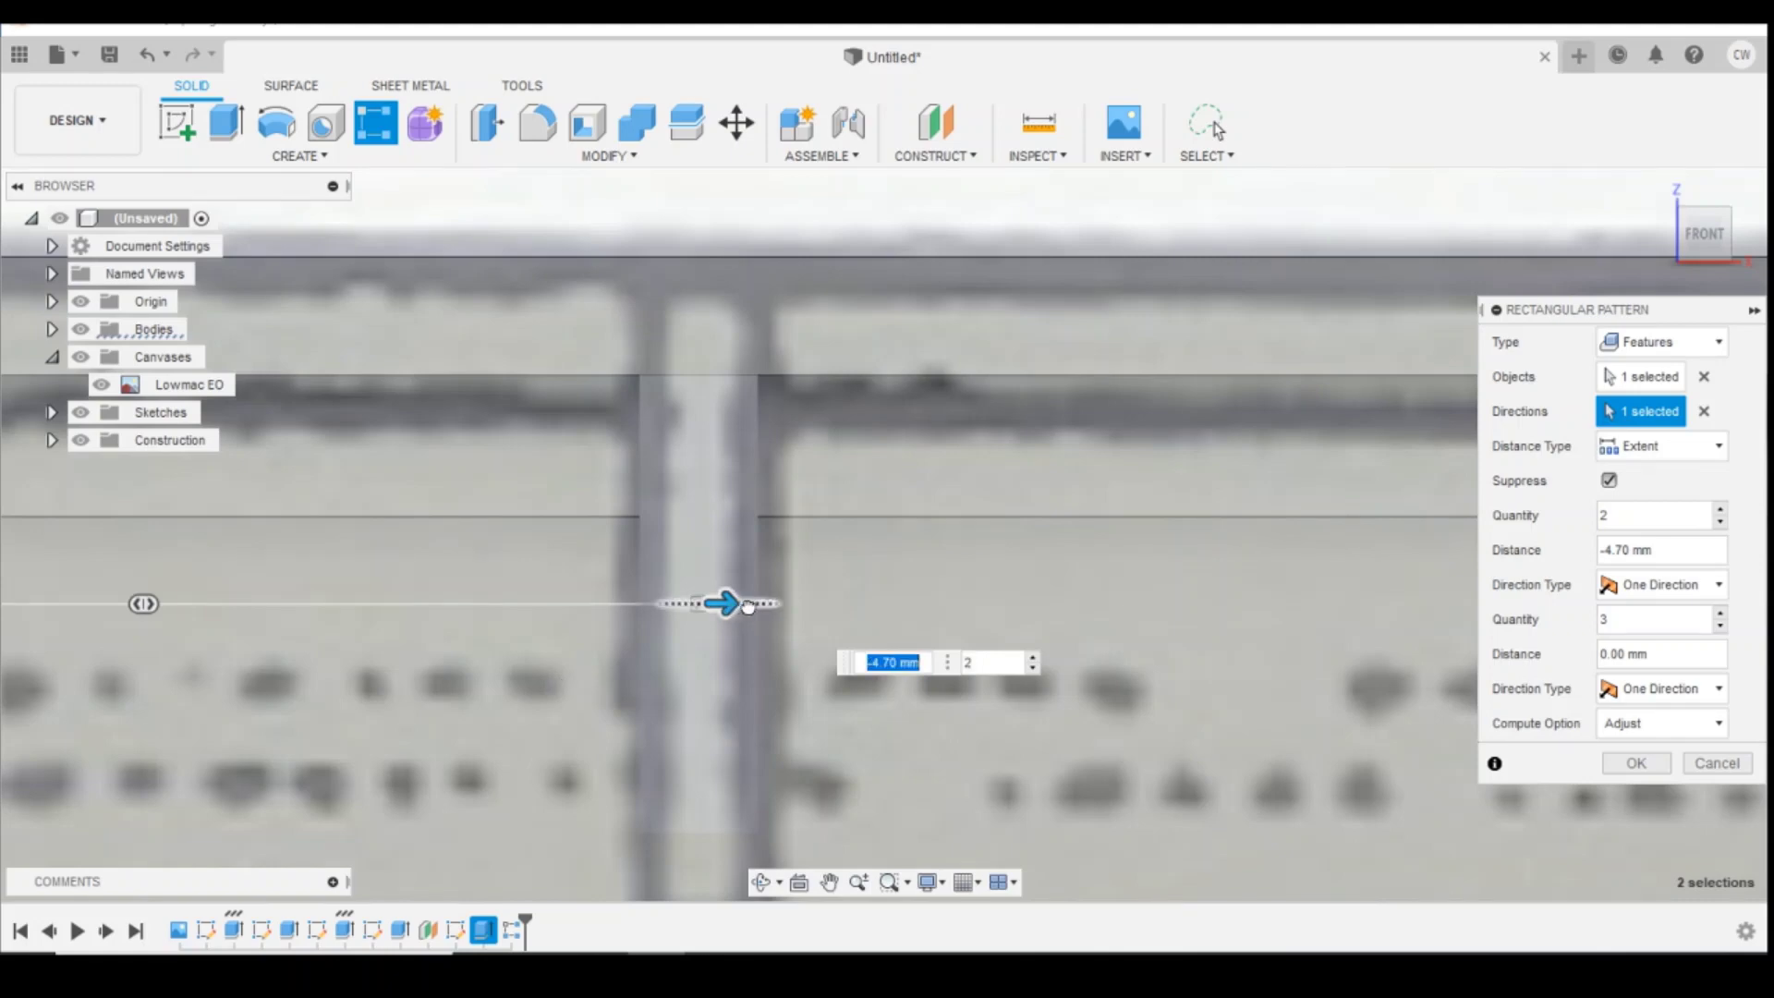
{"action": "left_click", "coordinate": [1637, 763]}
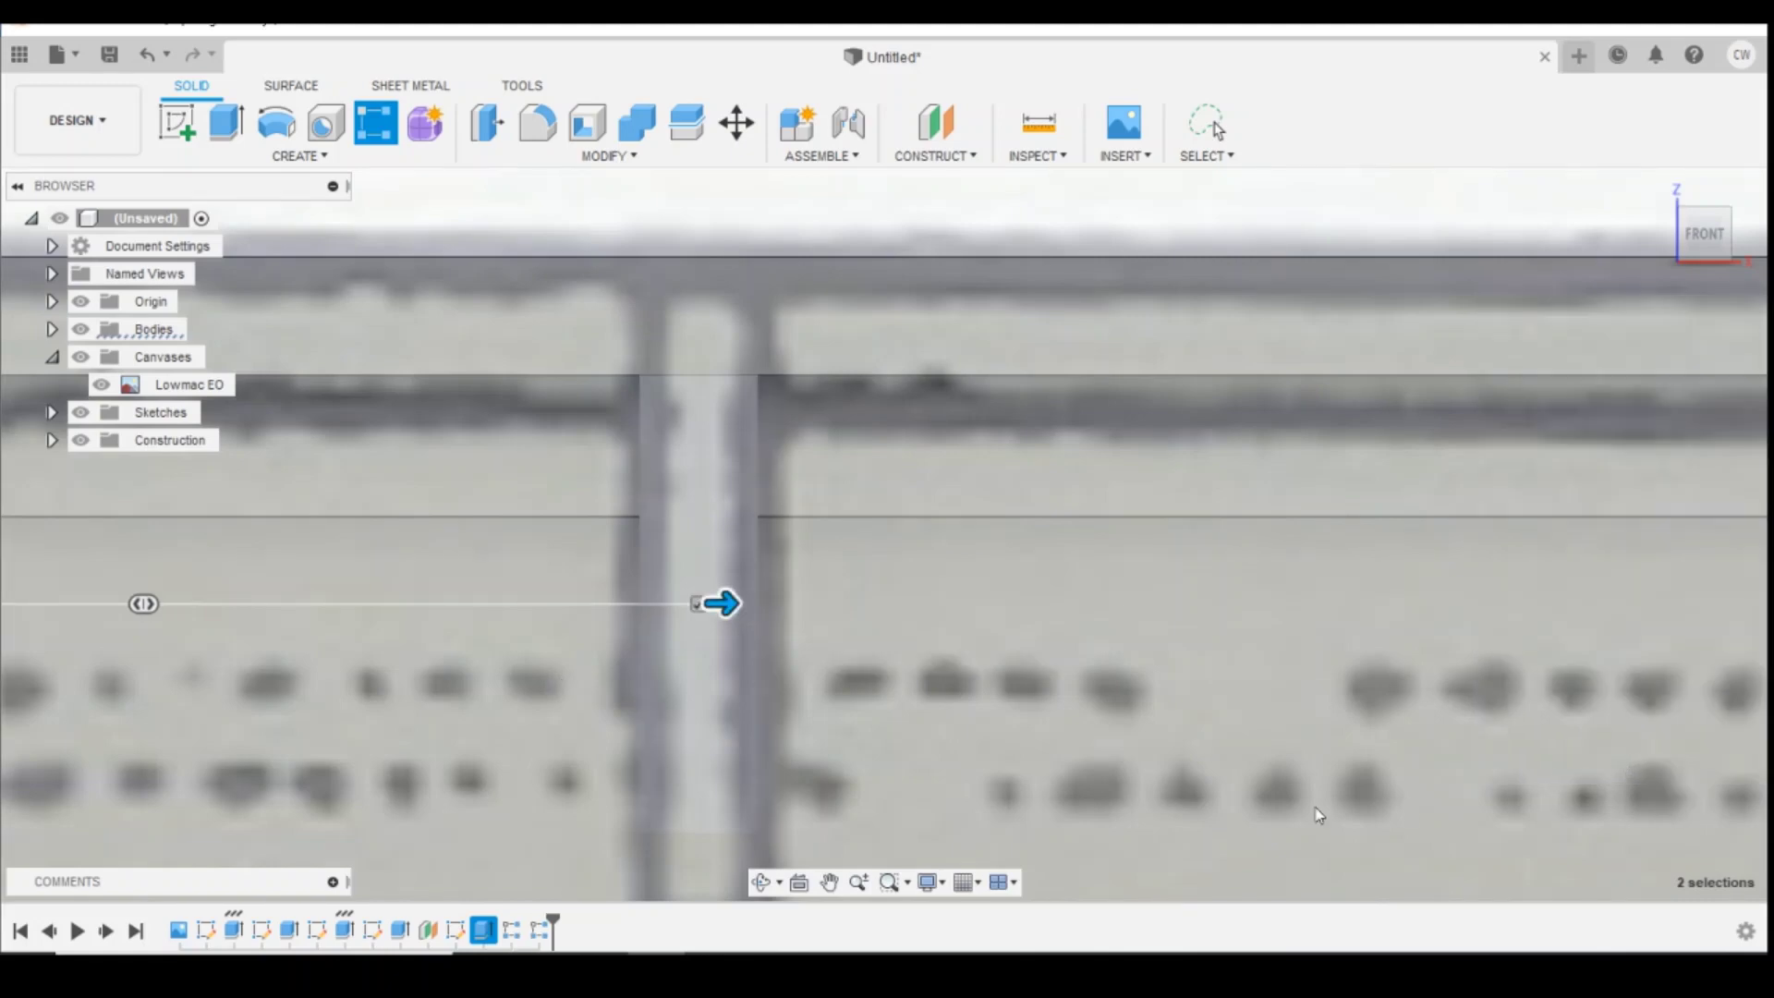
Step: Finish the middle bracket's pattern and hide the Lowmac EO canvas
{"action": "scroll", "coordinate": [1201, 819], "scroll_direction": "down", "scroll_amount": 5}
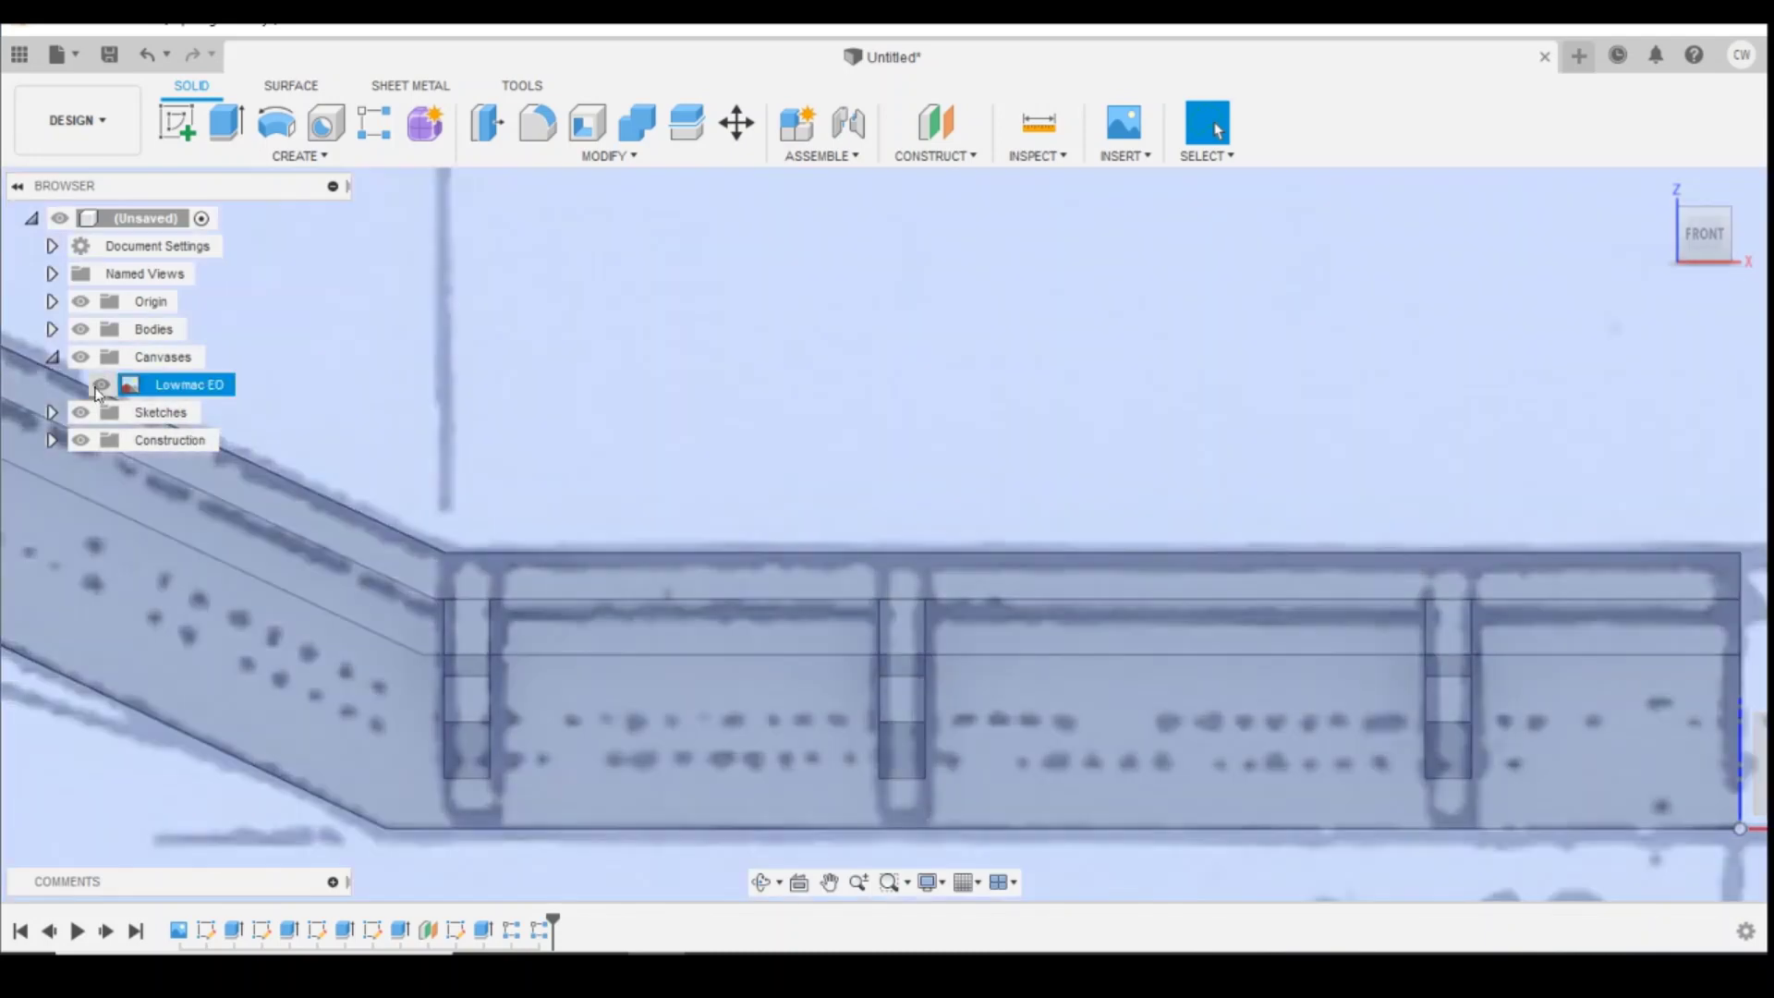
{"action": "left_click", "coordinate": [102, 385]}
{"action": "scroll", "coordinate": [1244, 705], "scroll_direction": "down", "scroll_amount": 5}
{"action": "middle_click_drag", "start_coordinate": [1659, 242], "coordinate": [1641, 251], "text": "shift"}
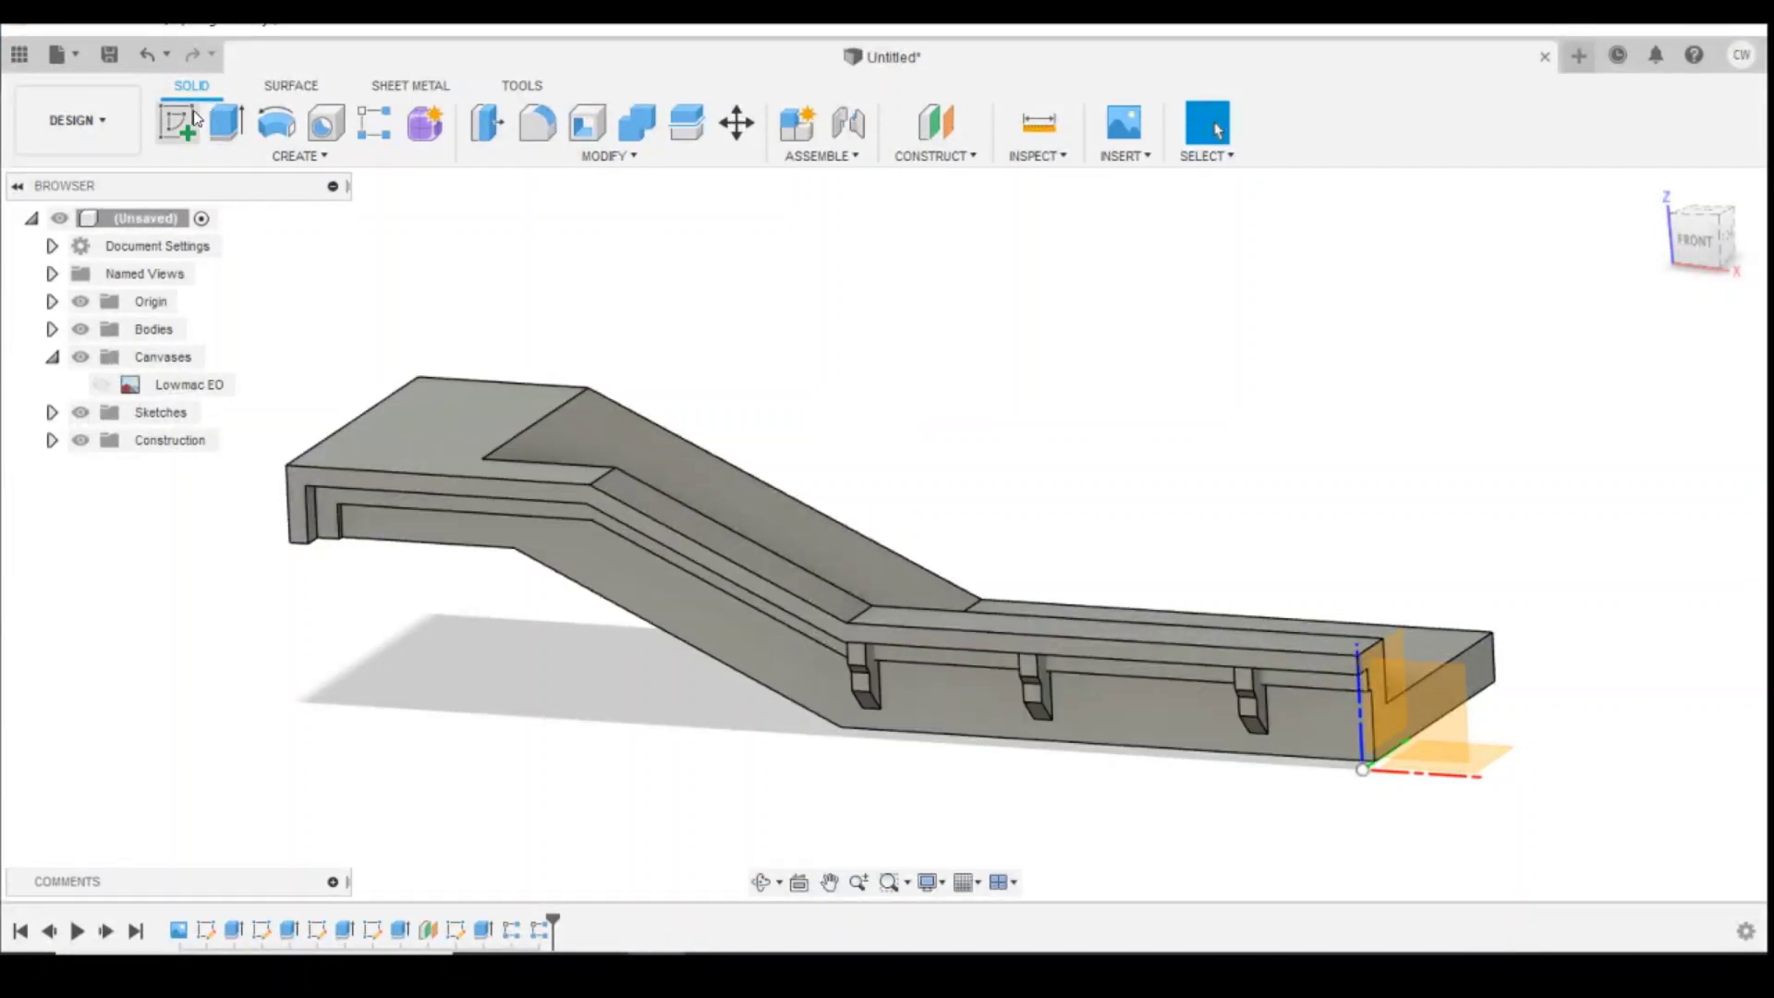
Step: Start a sketch on the recessed outer side face and draw a 0.3 mm centre-diameter circle near the lower corner at the origin
{"action": "scroll", "coordinate": [518, 425], "scroll_direction": "down", "scroll_amount": 3}
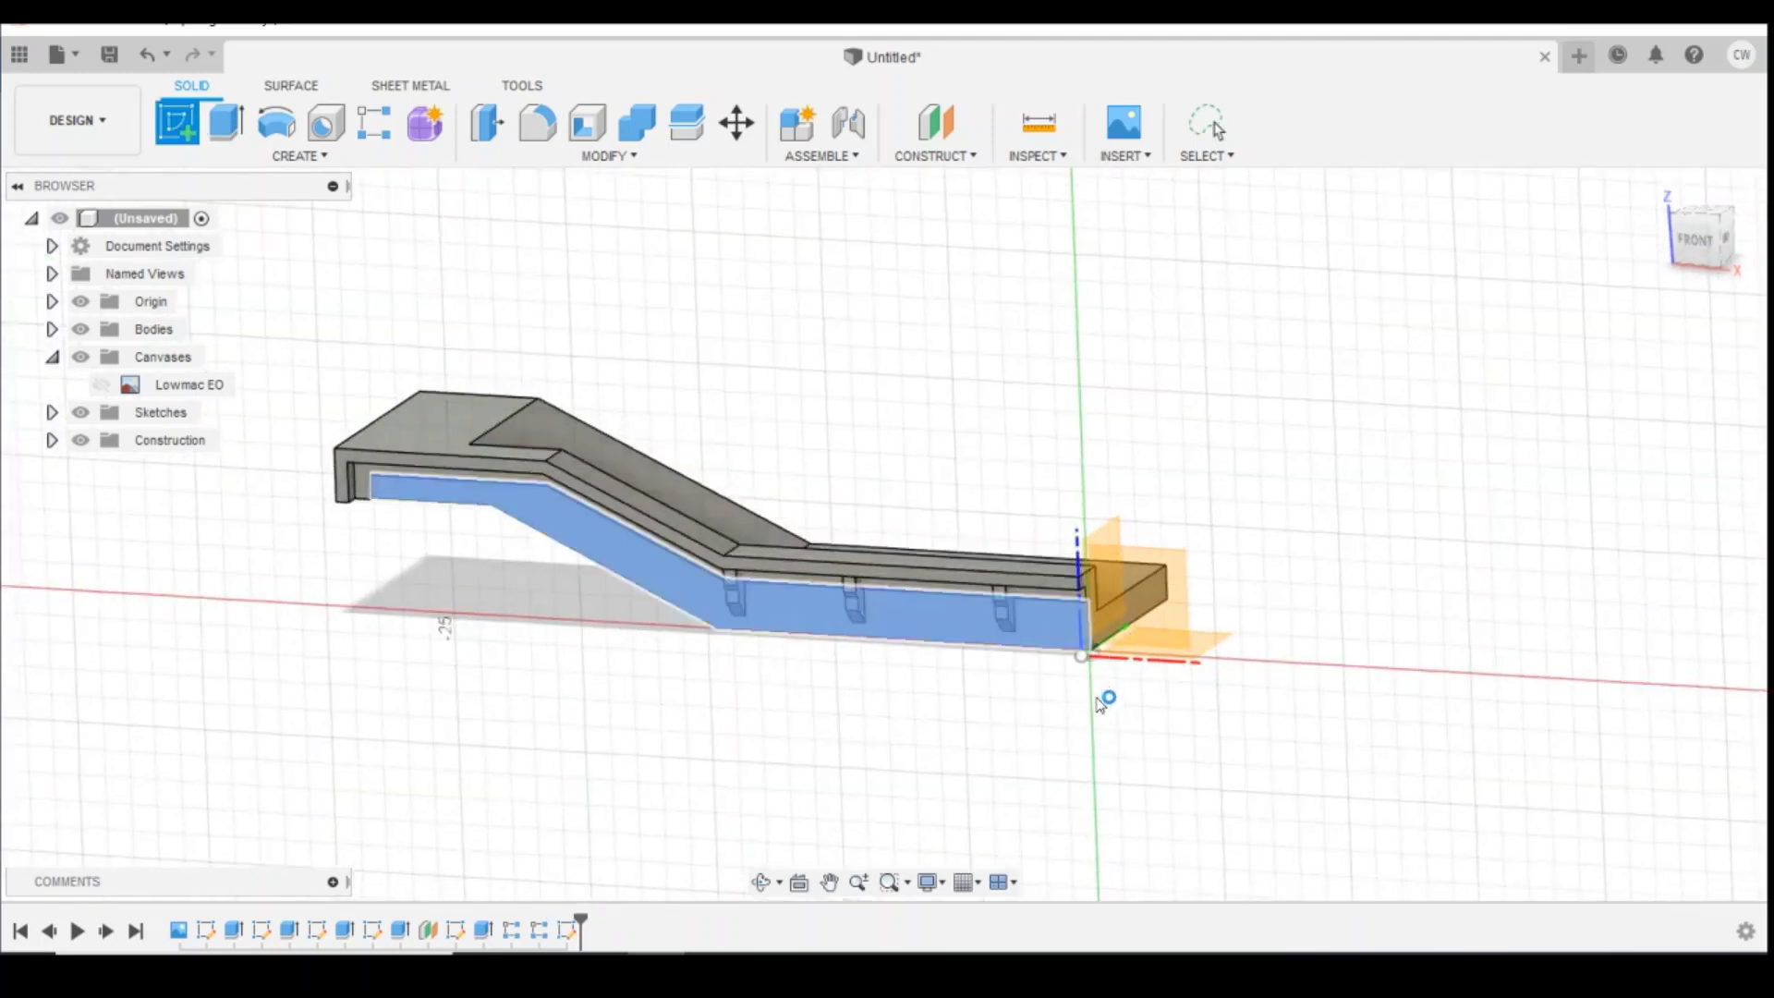
{"action": "left_click", "coordinate": [1102, 697]}
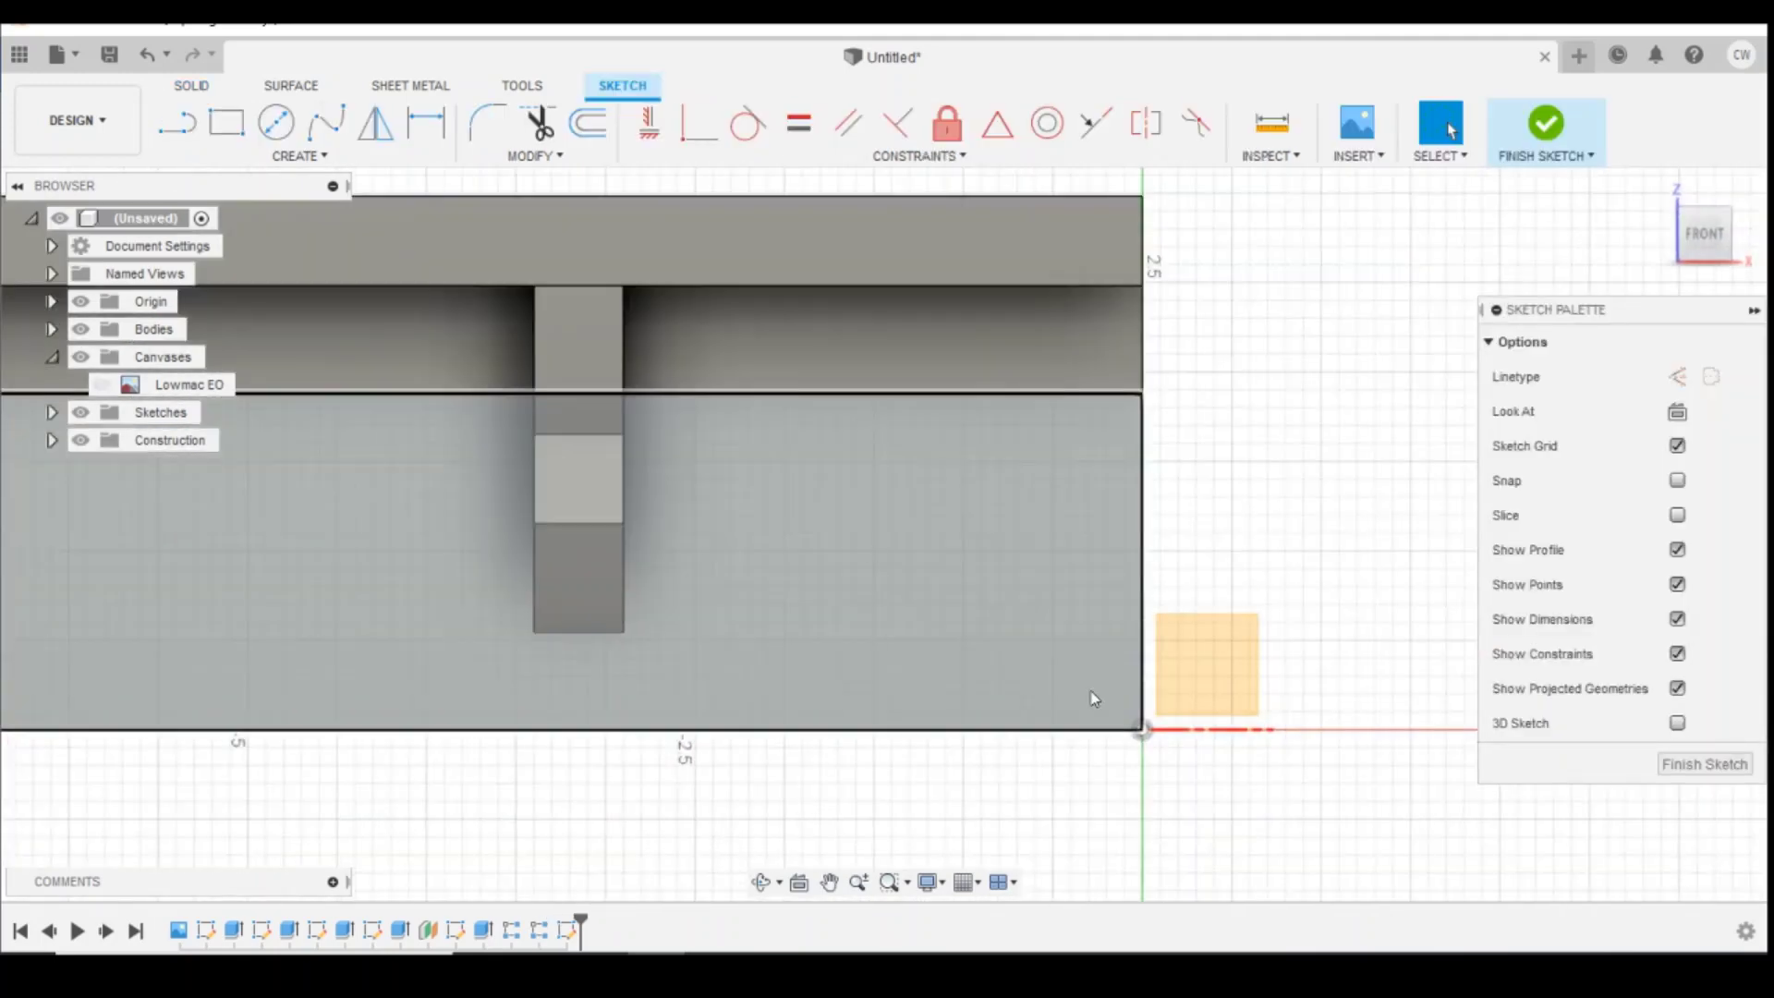
{"action": "left_click", "coordinate": [276, 123]}
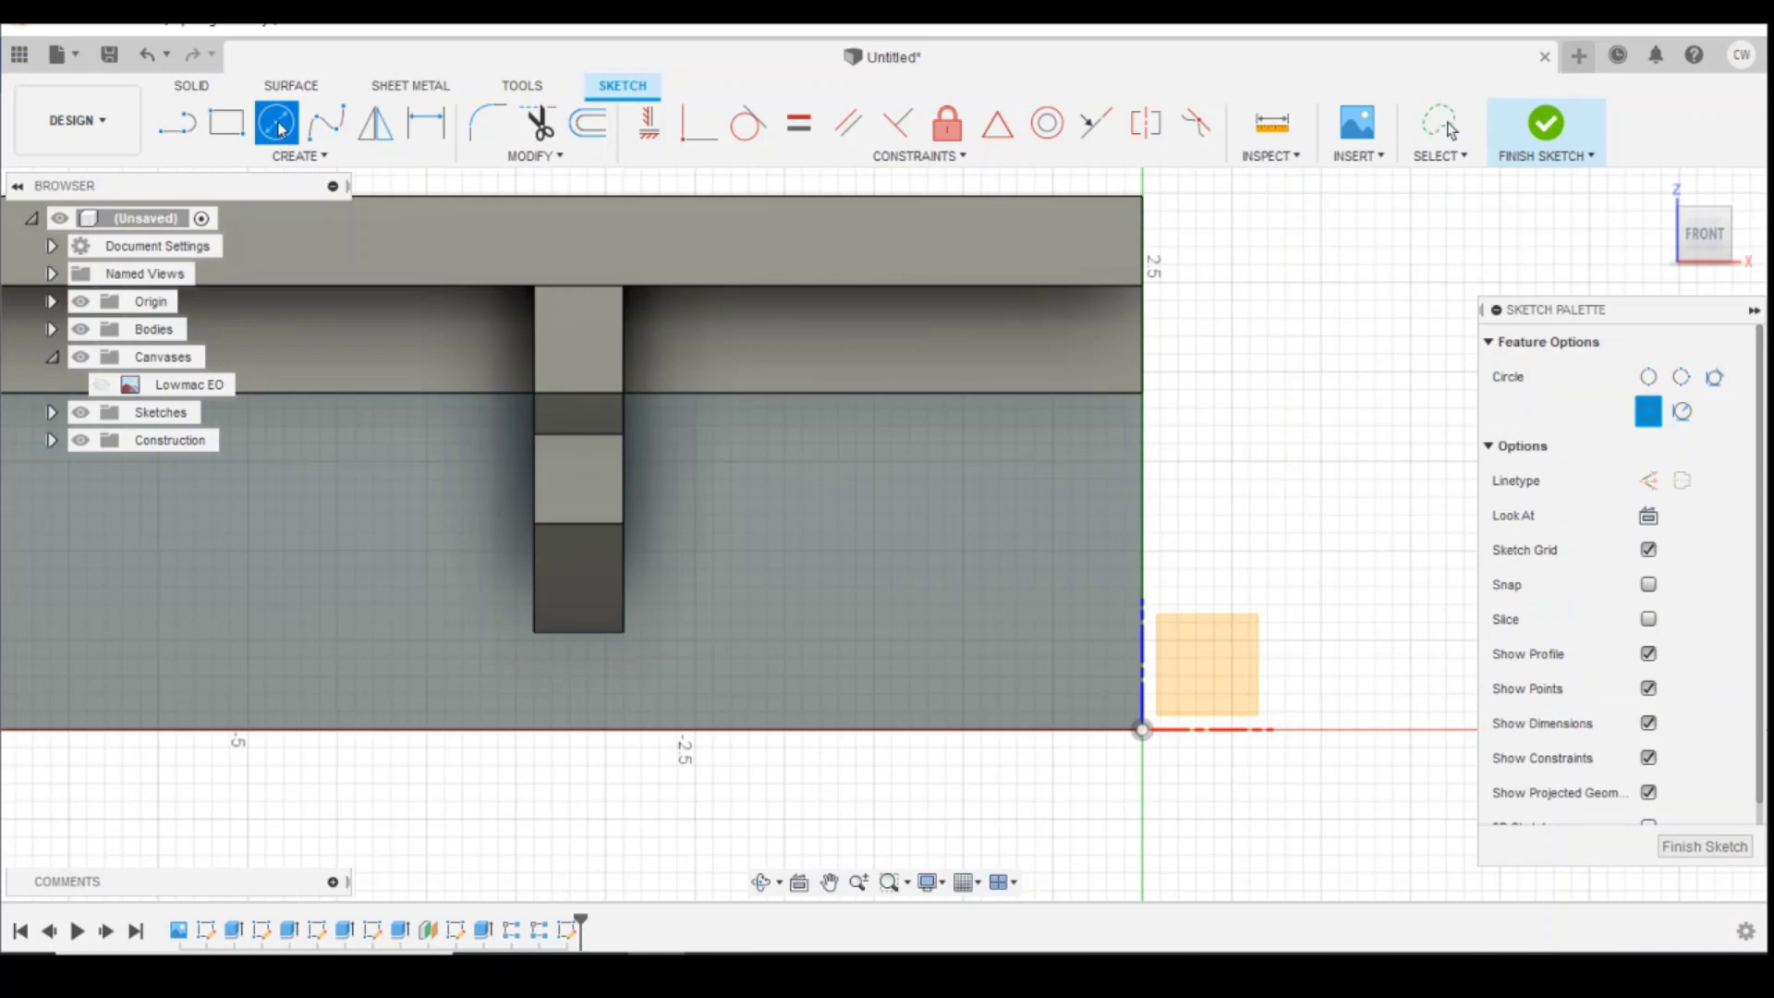
{"action": "left_click", "coordinate": [282, 154]}
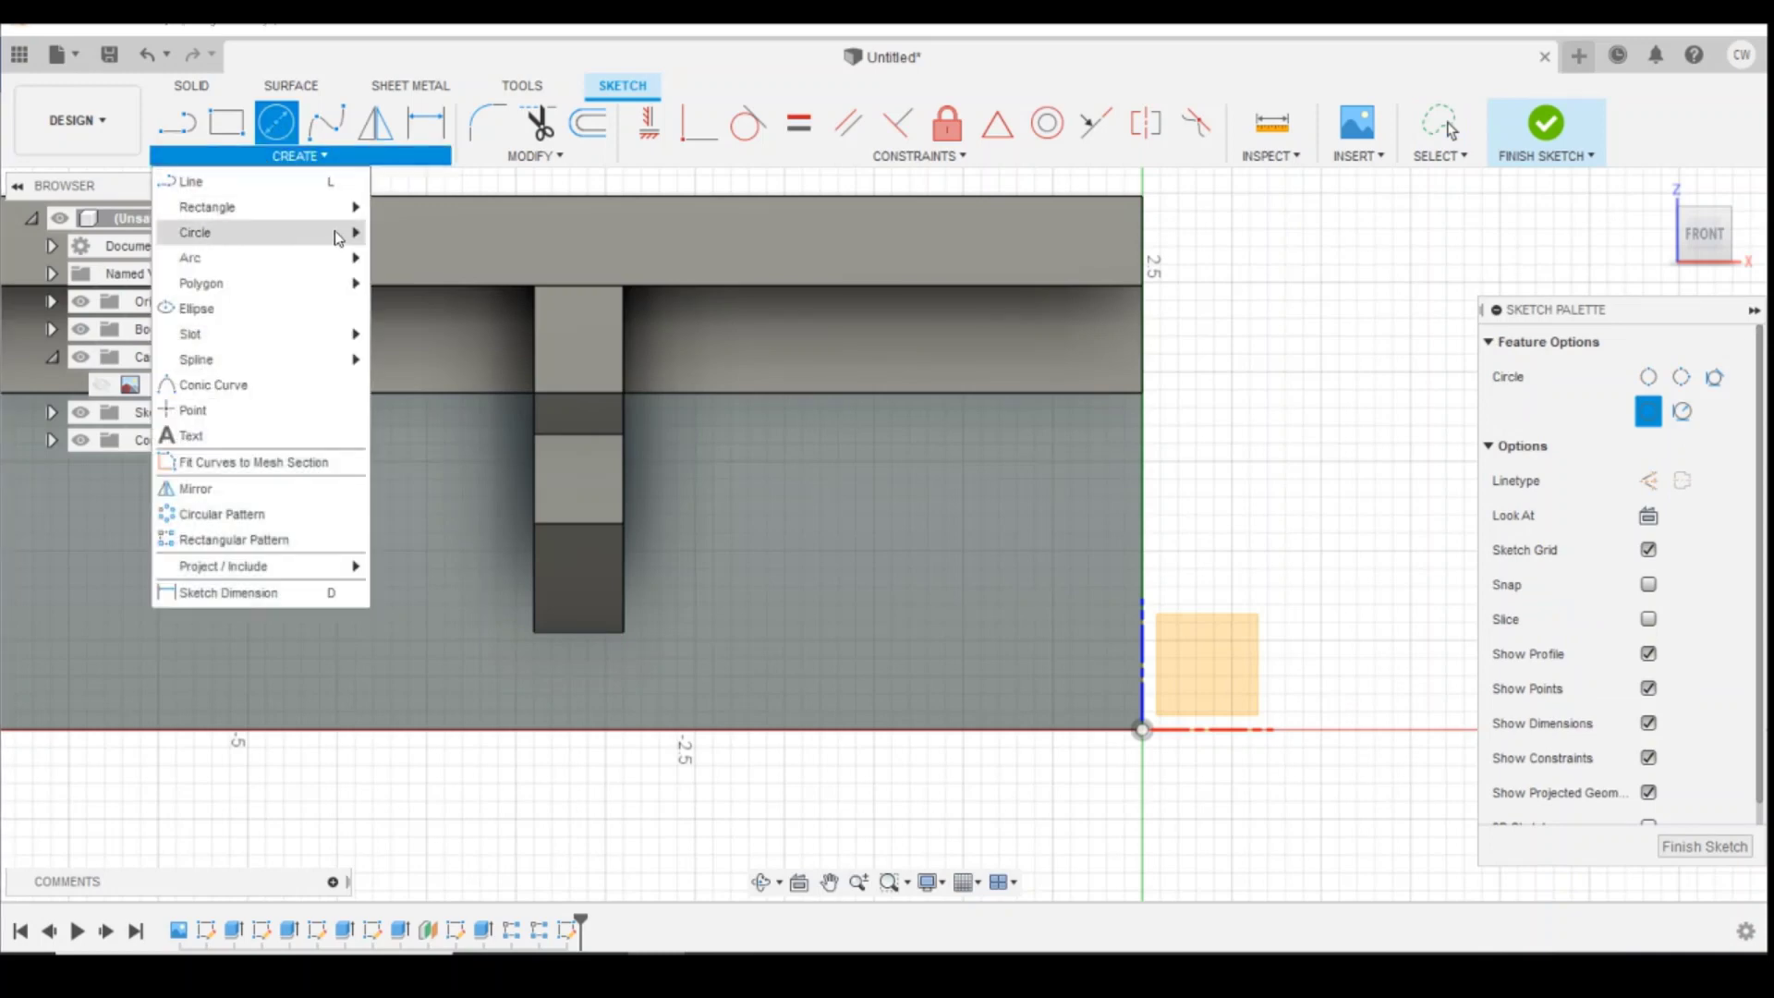
{"action": "mouse_move", "coordinate": [340, 238]}
{"action": "left_click", "coordinate": [423, 236]}
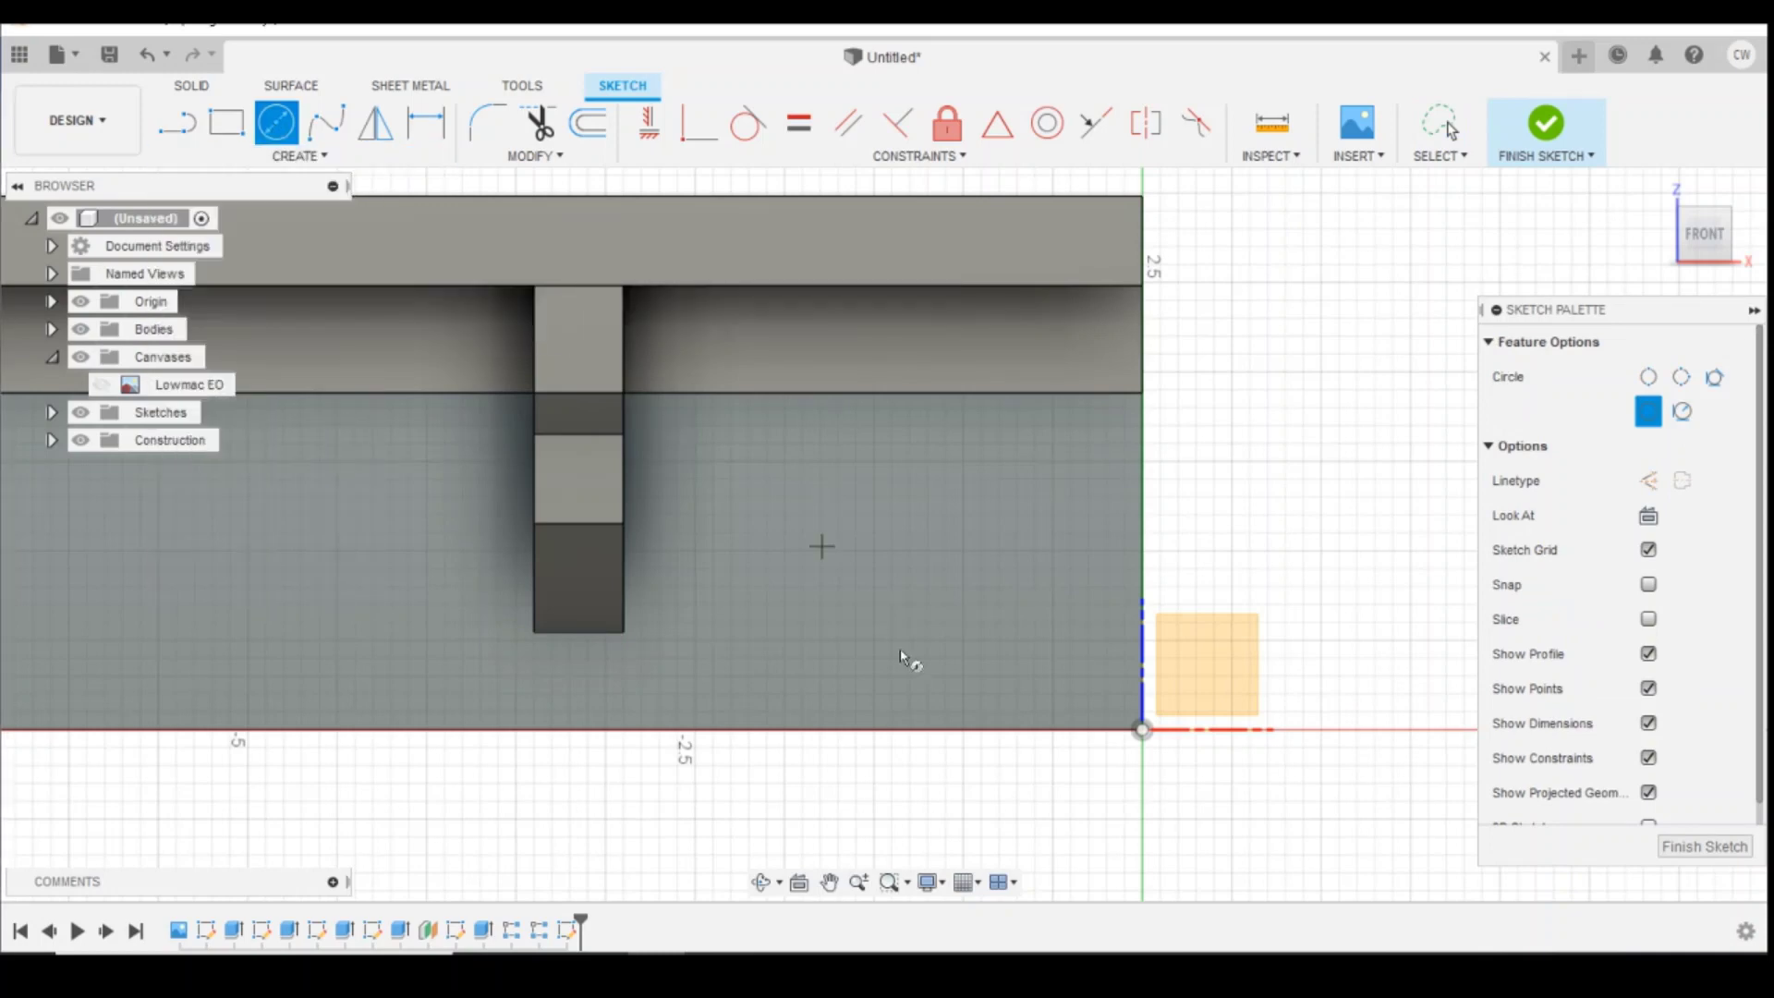
{"action": "left_click", "coordinate": [1096, 695]}
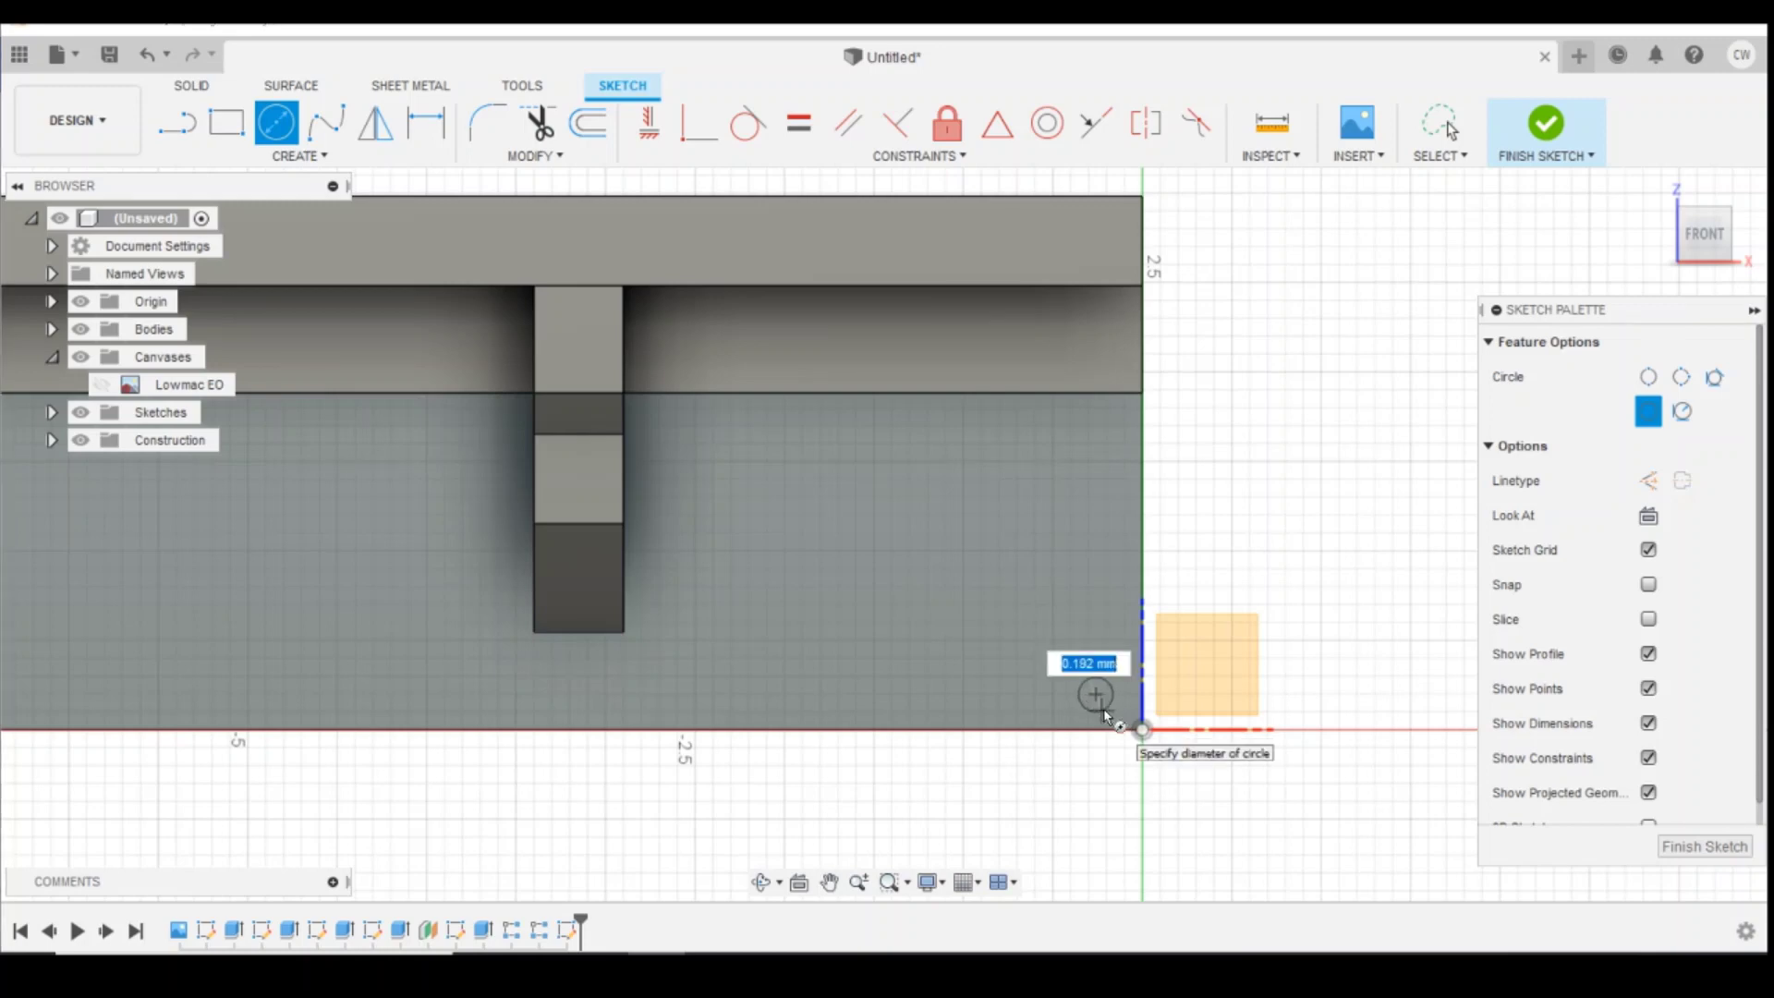
{"action": "type", "text": "0.4"}
{"action": "key", "text": "Tab"}
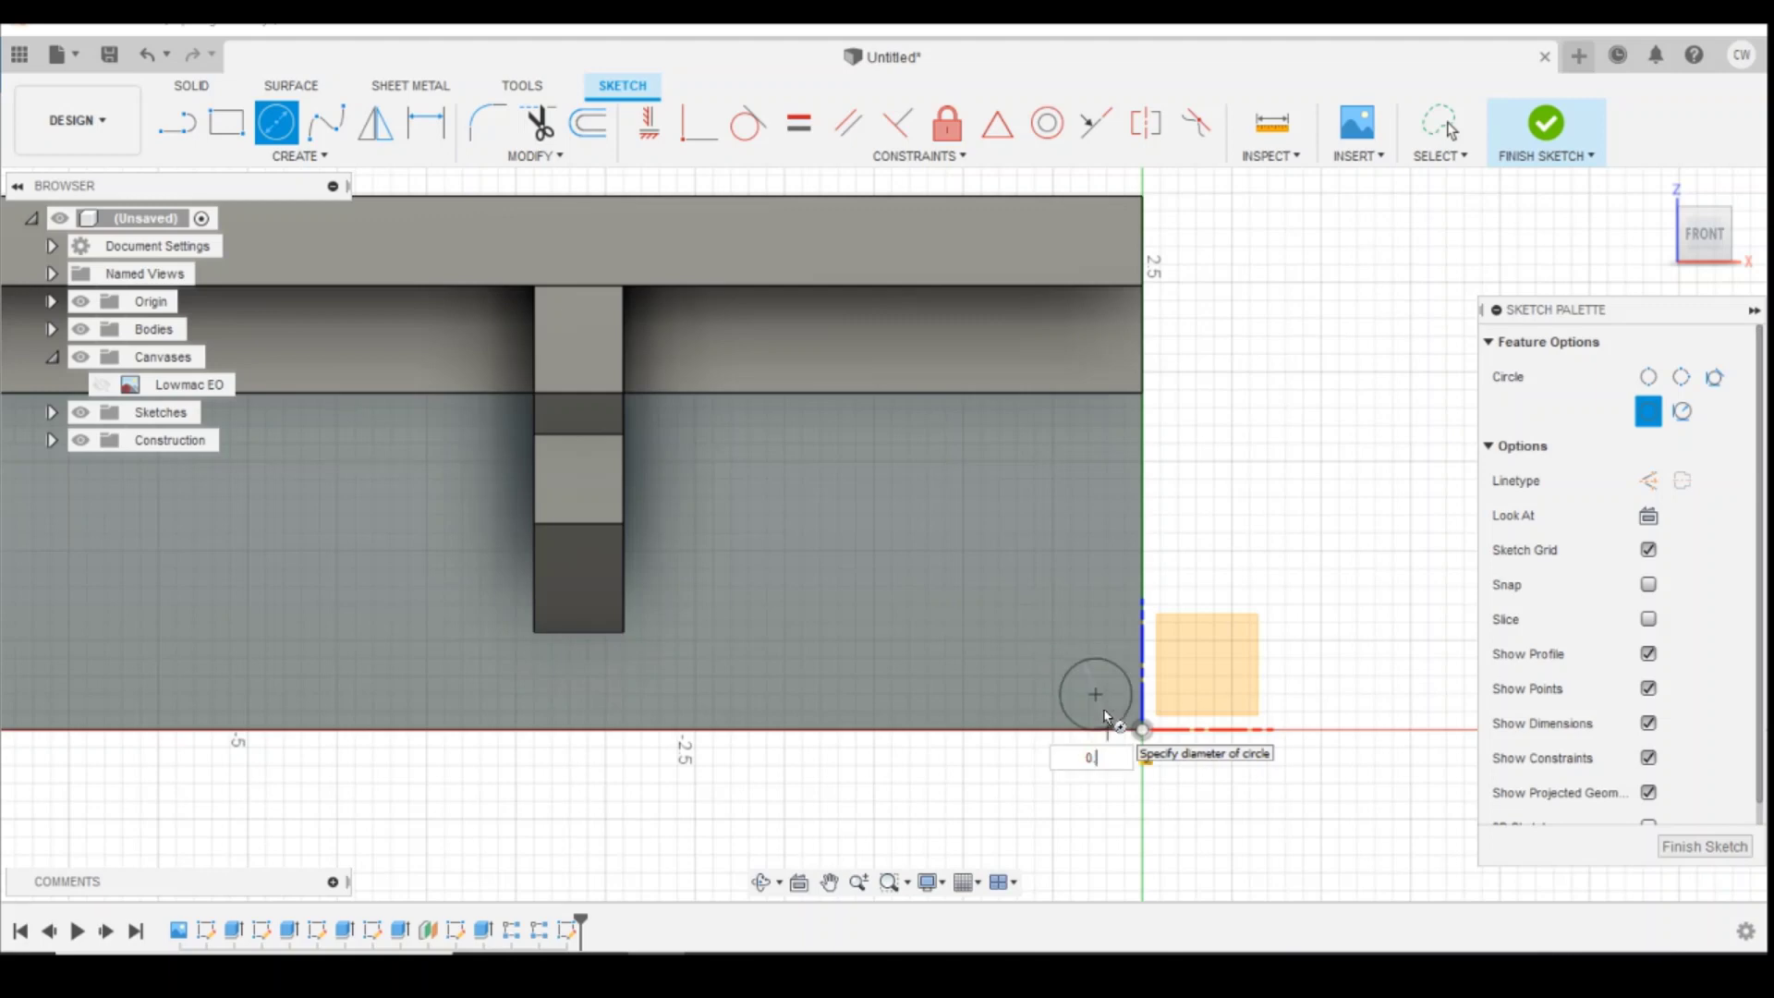
{"action": "type", "text": ".4"}
{"action": "key", "text": "Return"}
{"action": "key", "text": "Escape"}
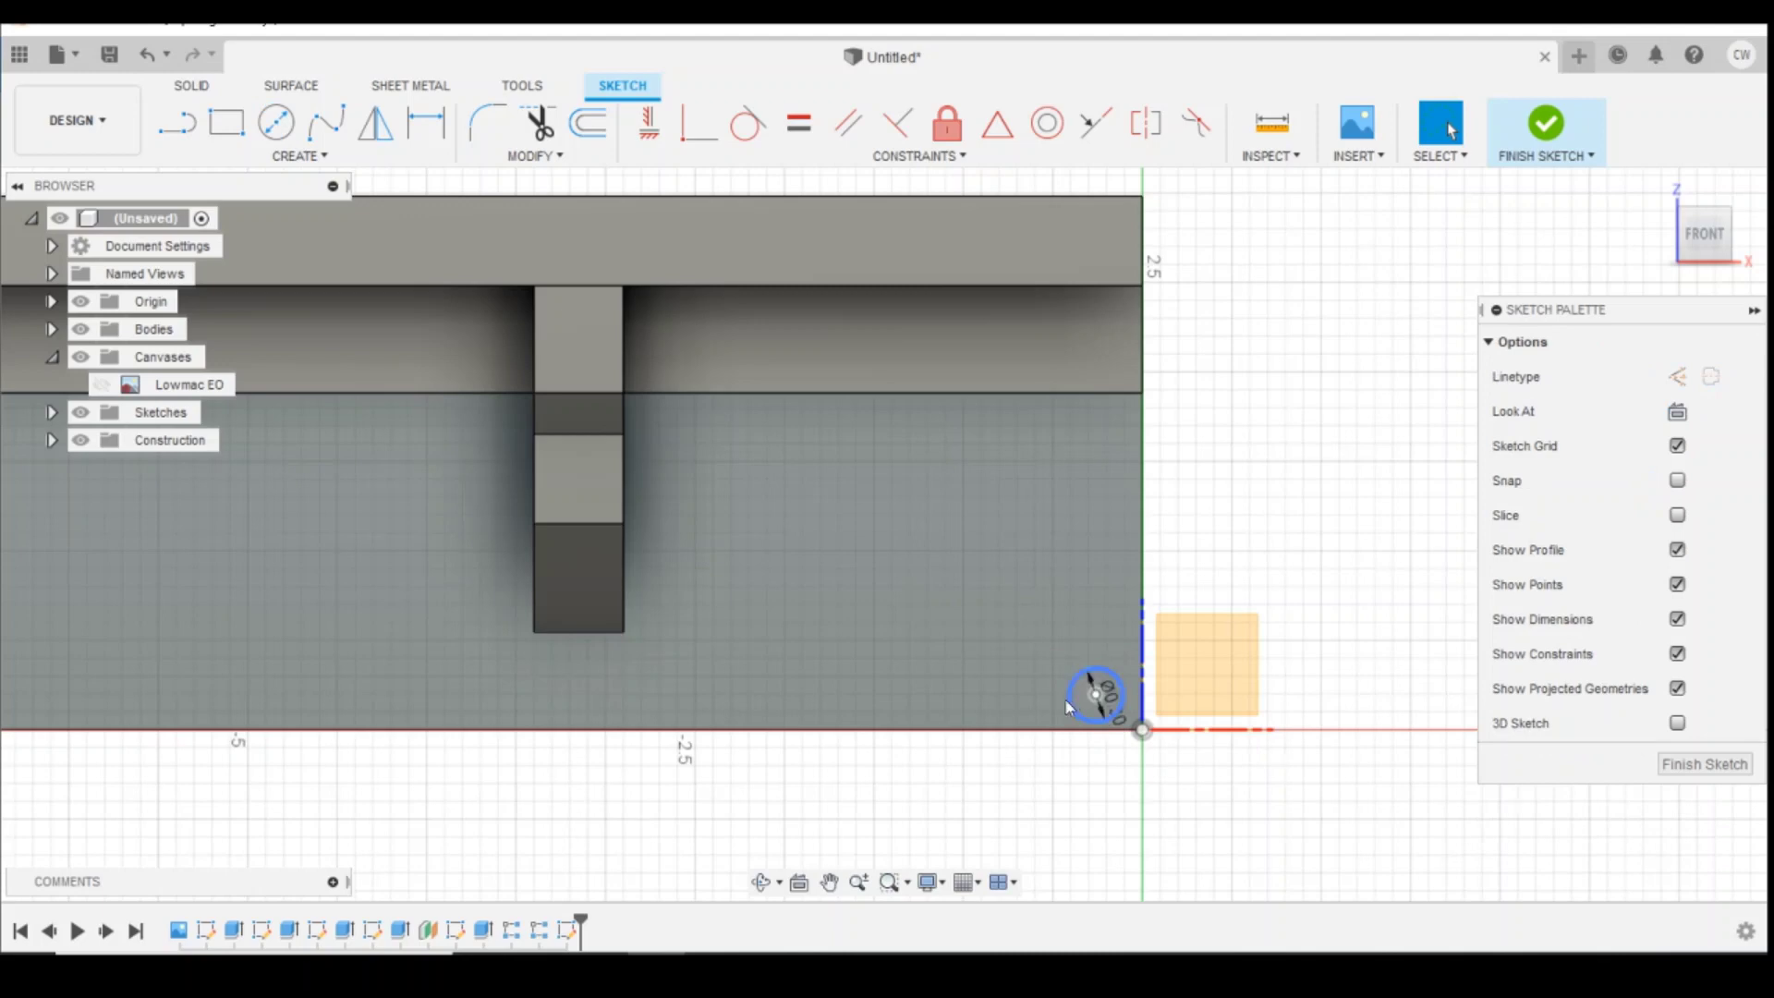
Step: Dimension the circle's centre 0.3 mm from the vertical end edge and 0.2 mm from the bottom edge
{"action": "key", "text": "d"}
{"action": "left_click", "coordinate": [1094, 694]}
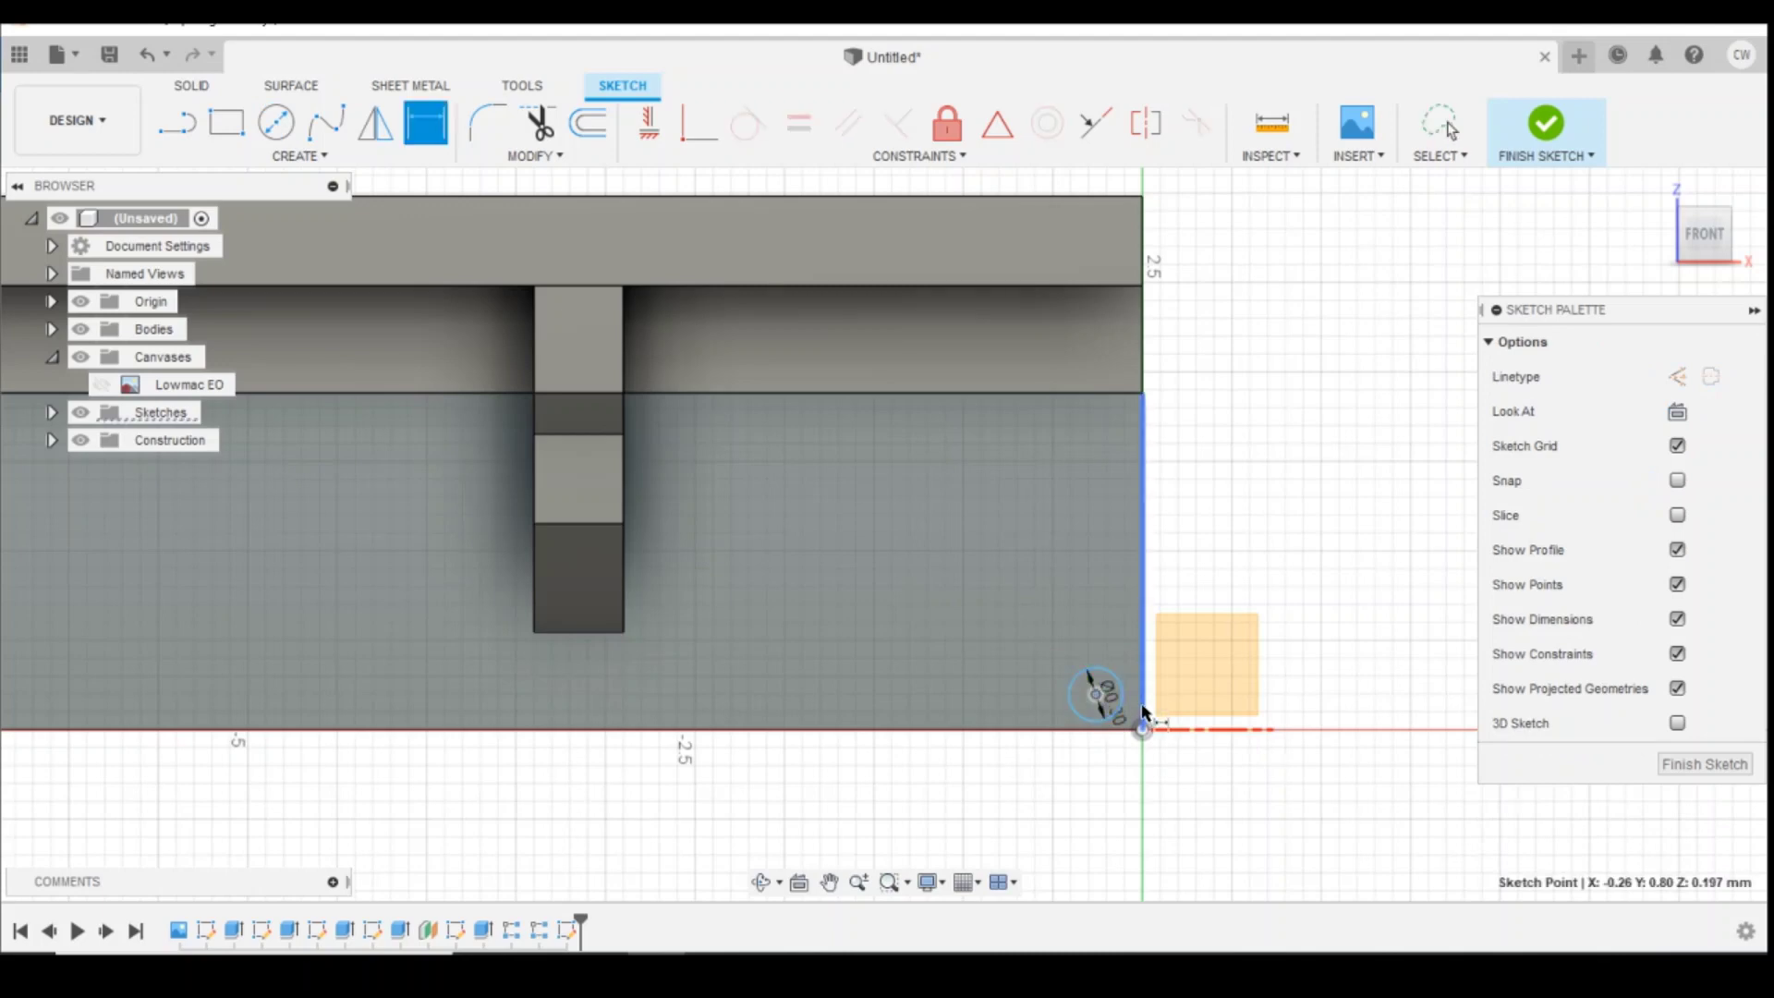
{"action": "left_click", "coordinate": [1142, 801]}
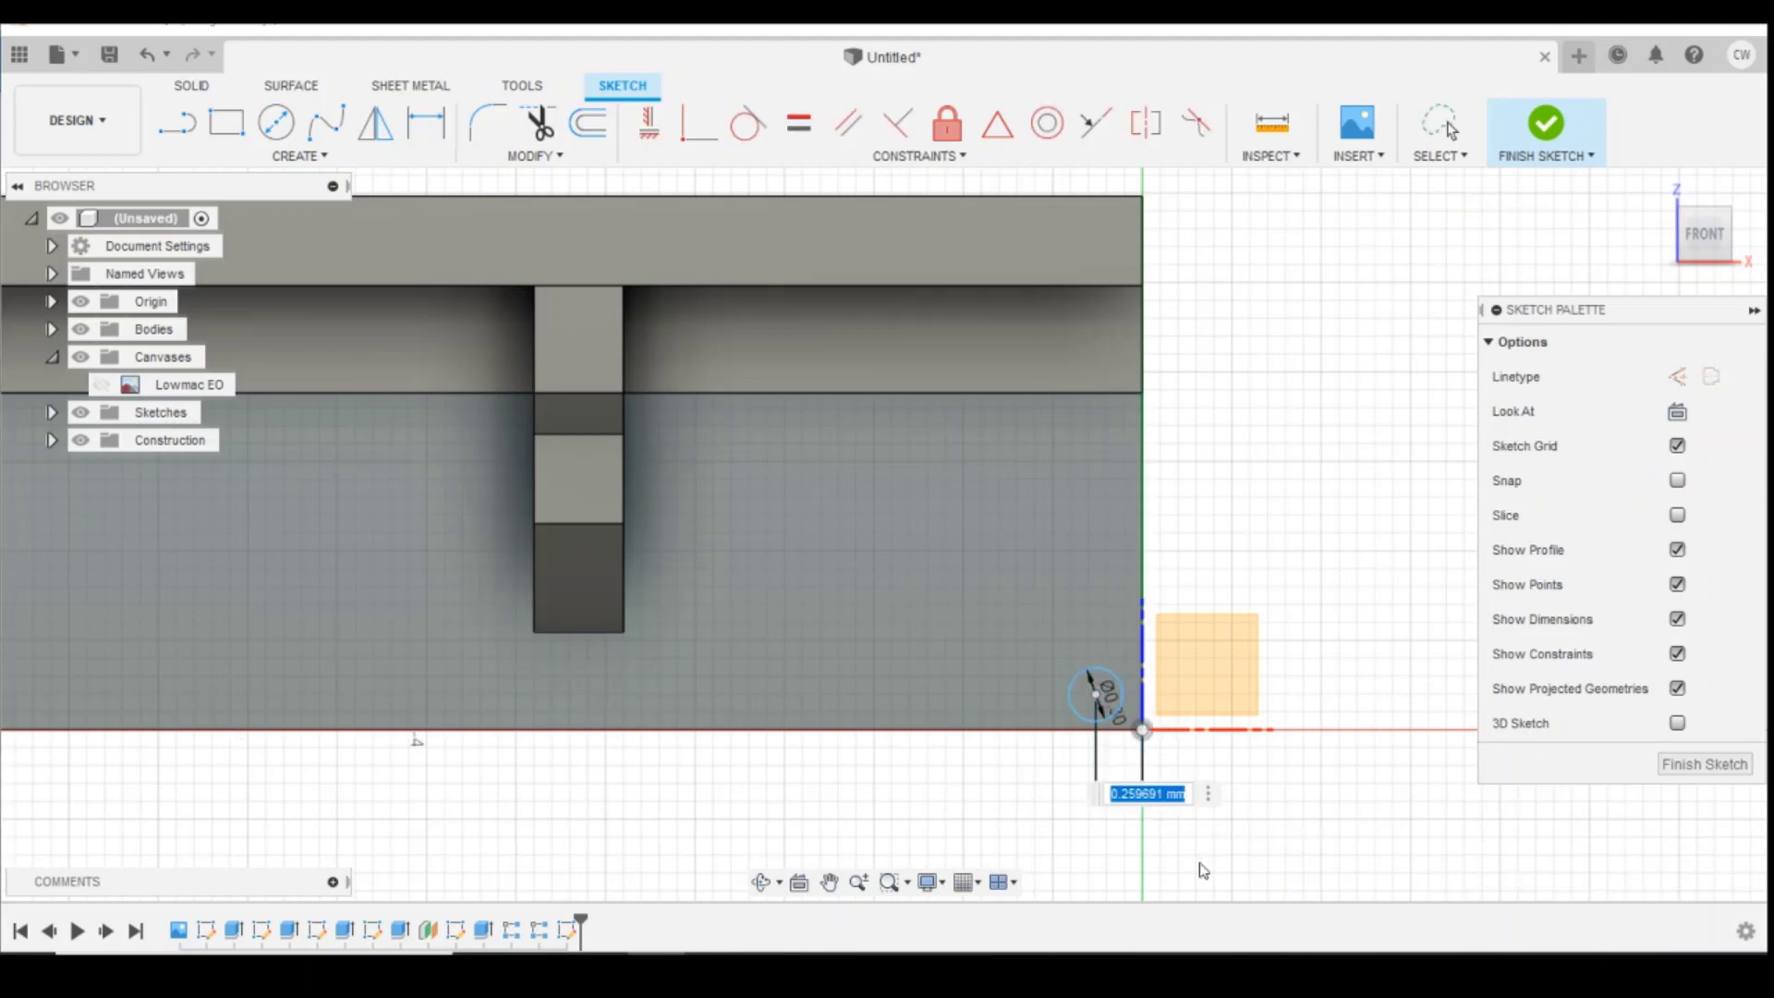
{"action": "key", "text": "Return"}
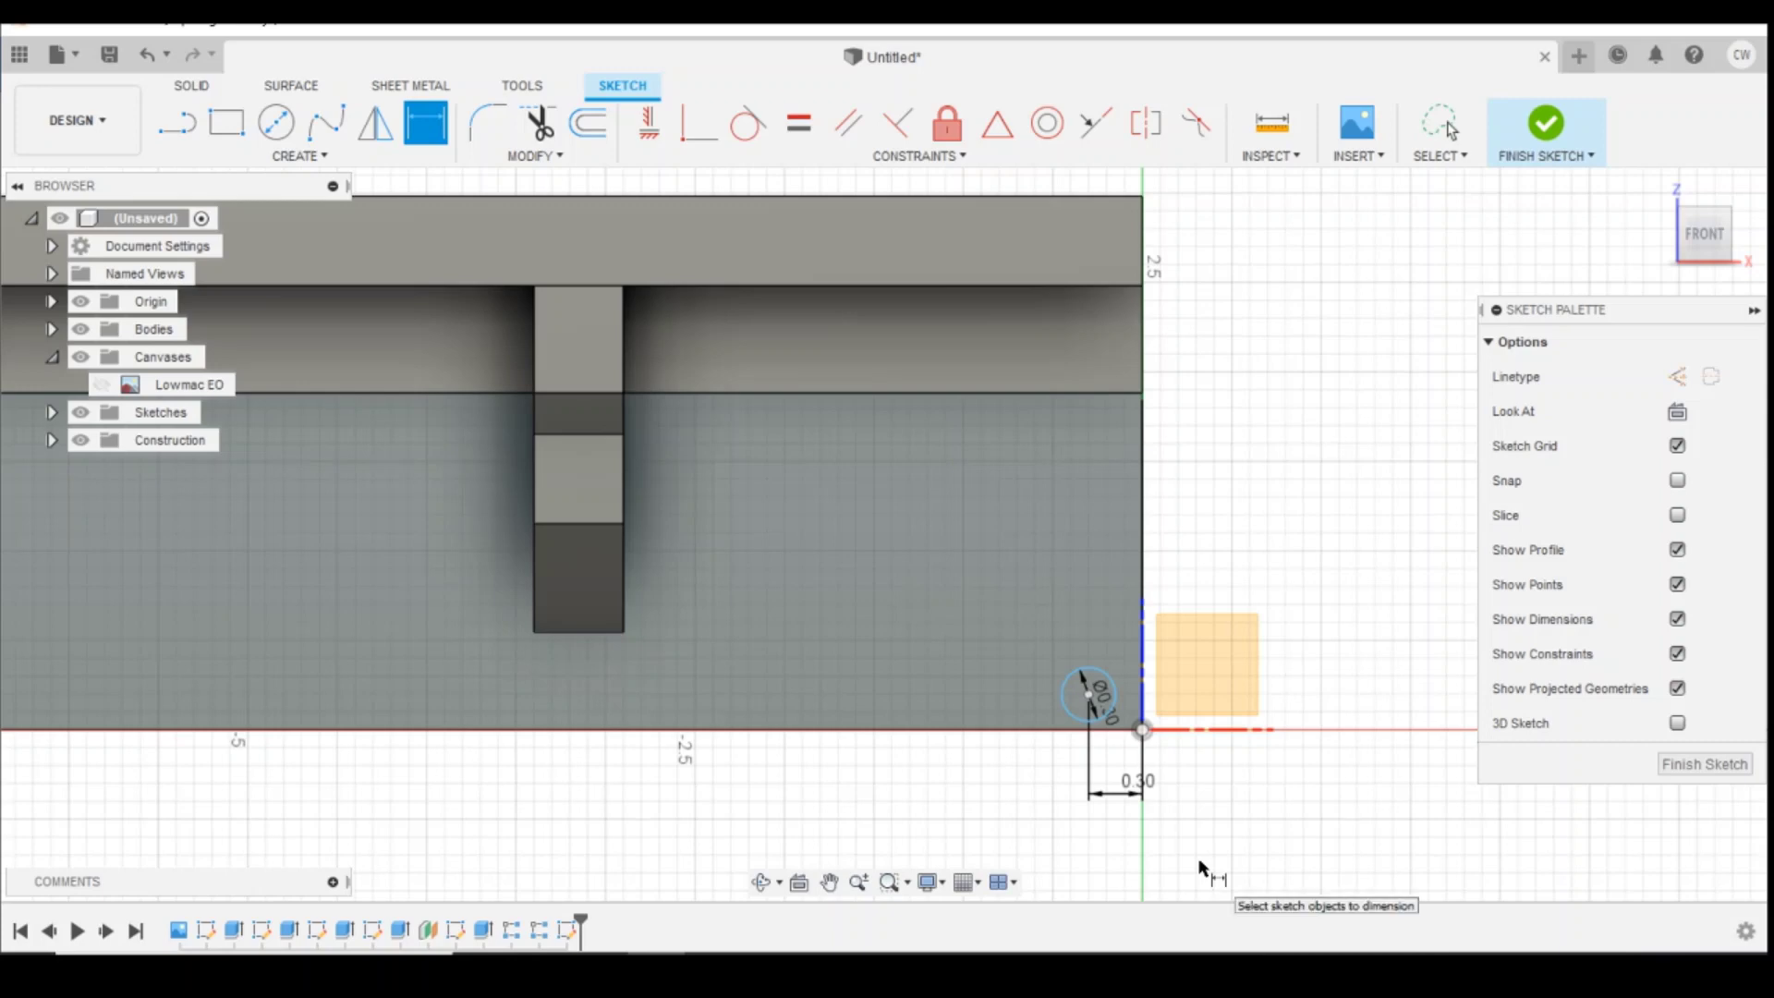
{"action": "left_click", "coordinate": [1090, 695]}
{"action": "left_click", "coordinate": [1096, 730]}
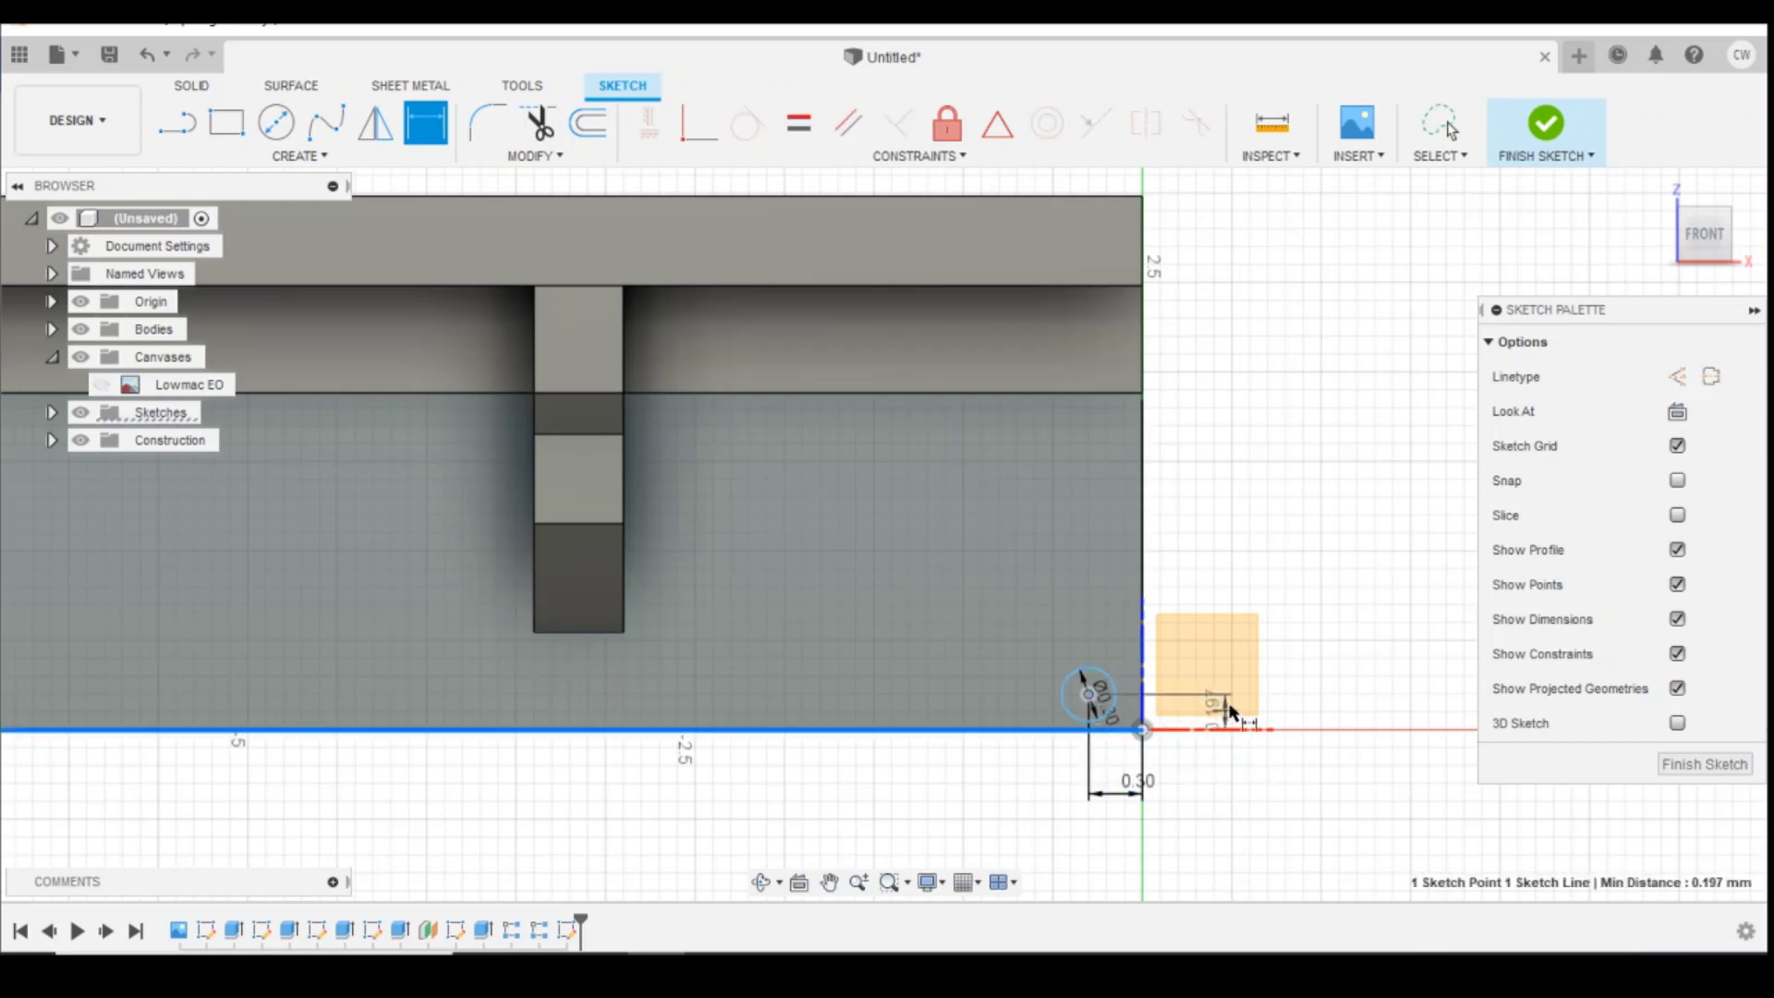
{"action": "left_click", "coordinate": [1302, 699]}
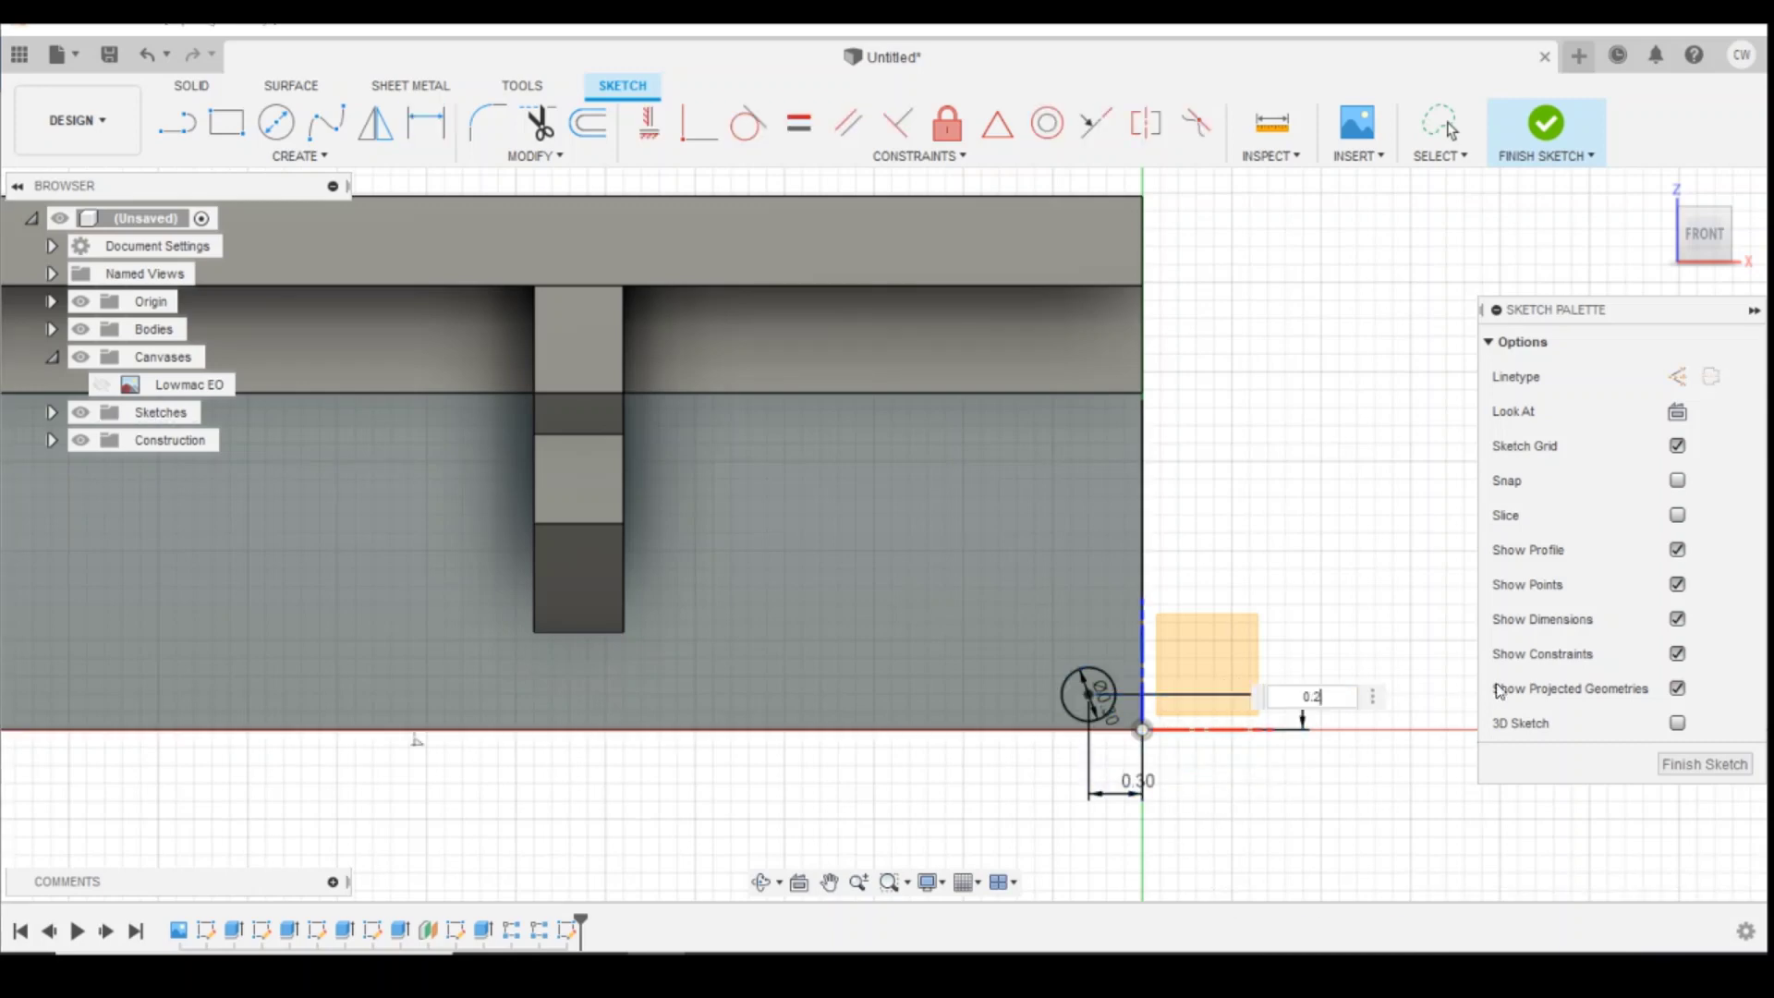
{"action": "type", "text": "0.2"}
{"action": "key", "text": "Return"}
{"action": "key", "text": "Escape"}
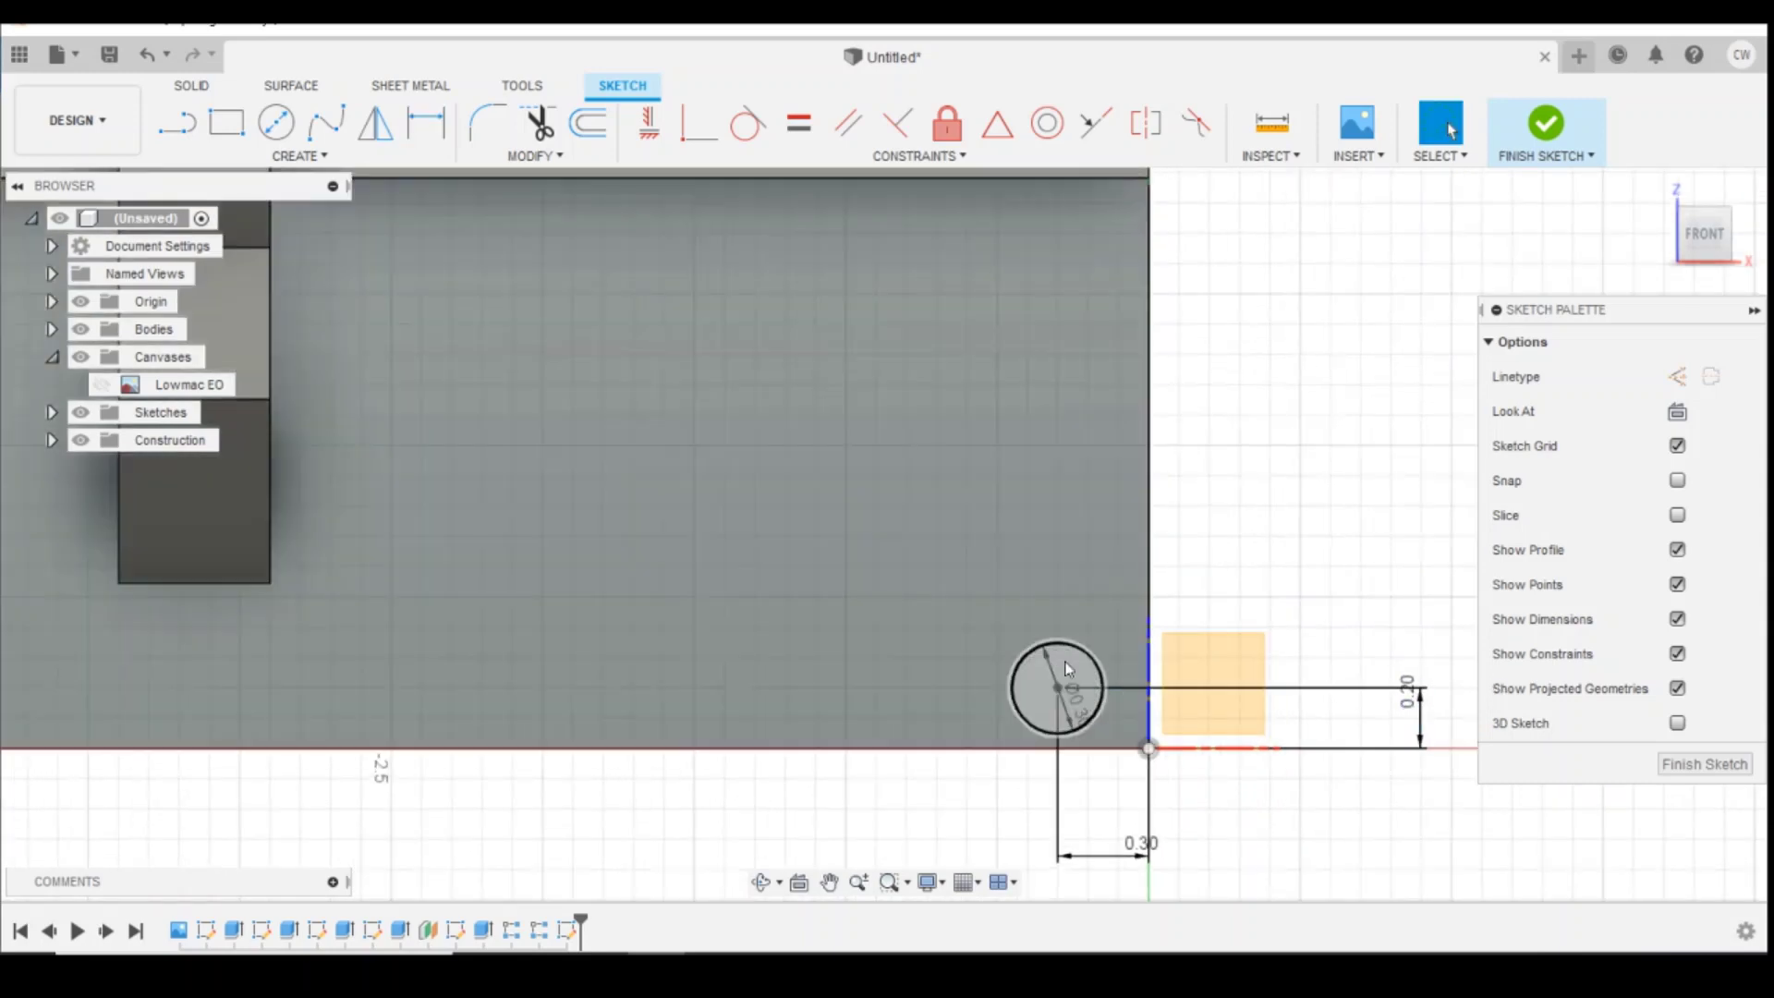
Step: Extrude the small circle 0.15 mm from the side face to form a rivet
{"action": "right_click", "coordinate": [1067, 669]}
{"action": "left_click", "coordinate": [1028, 761]}
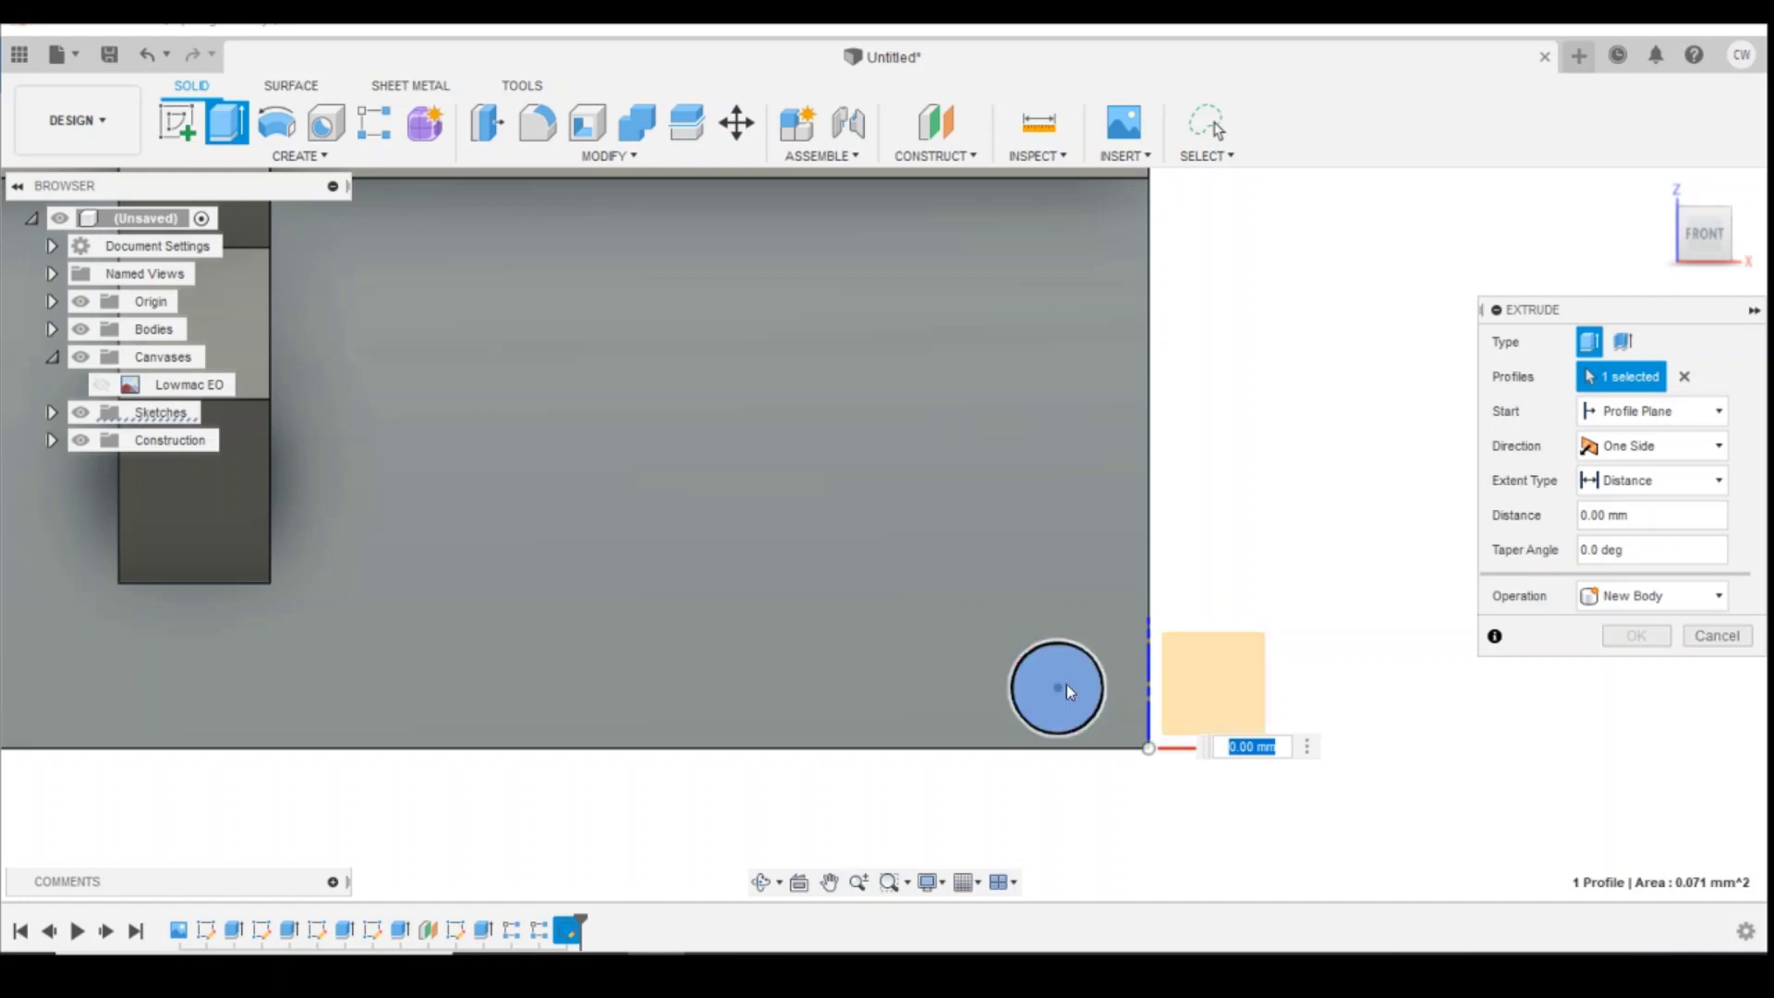
{"action": "type", "text": "0.15"}
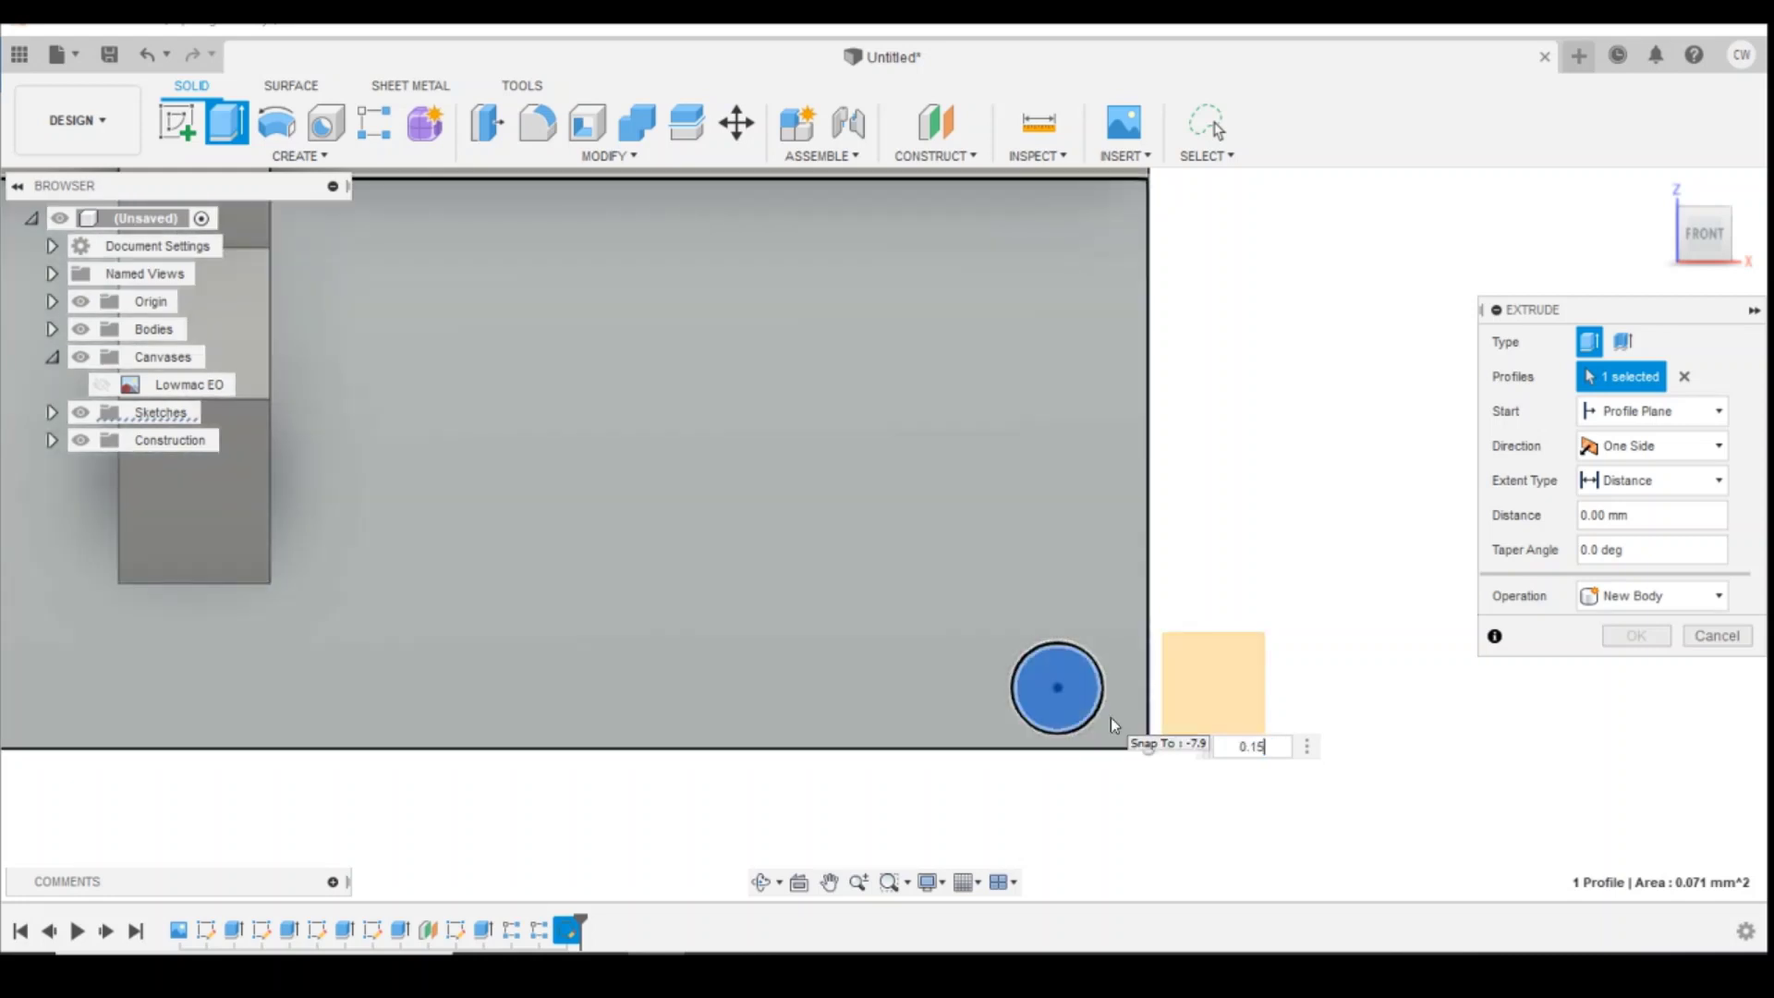
{"action": "key", "text": "Return"}
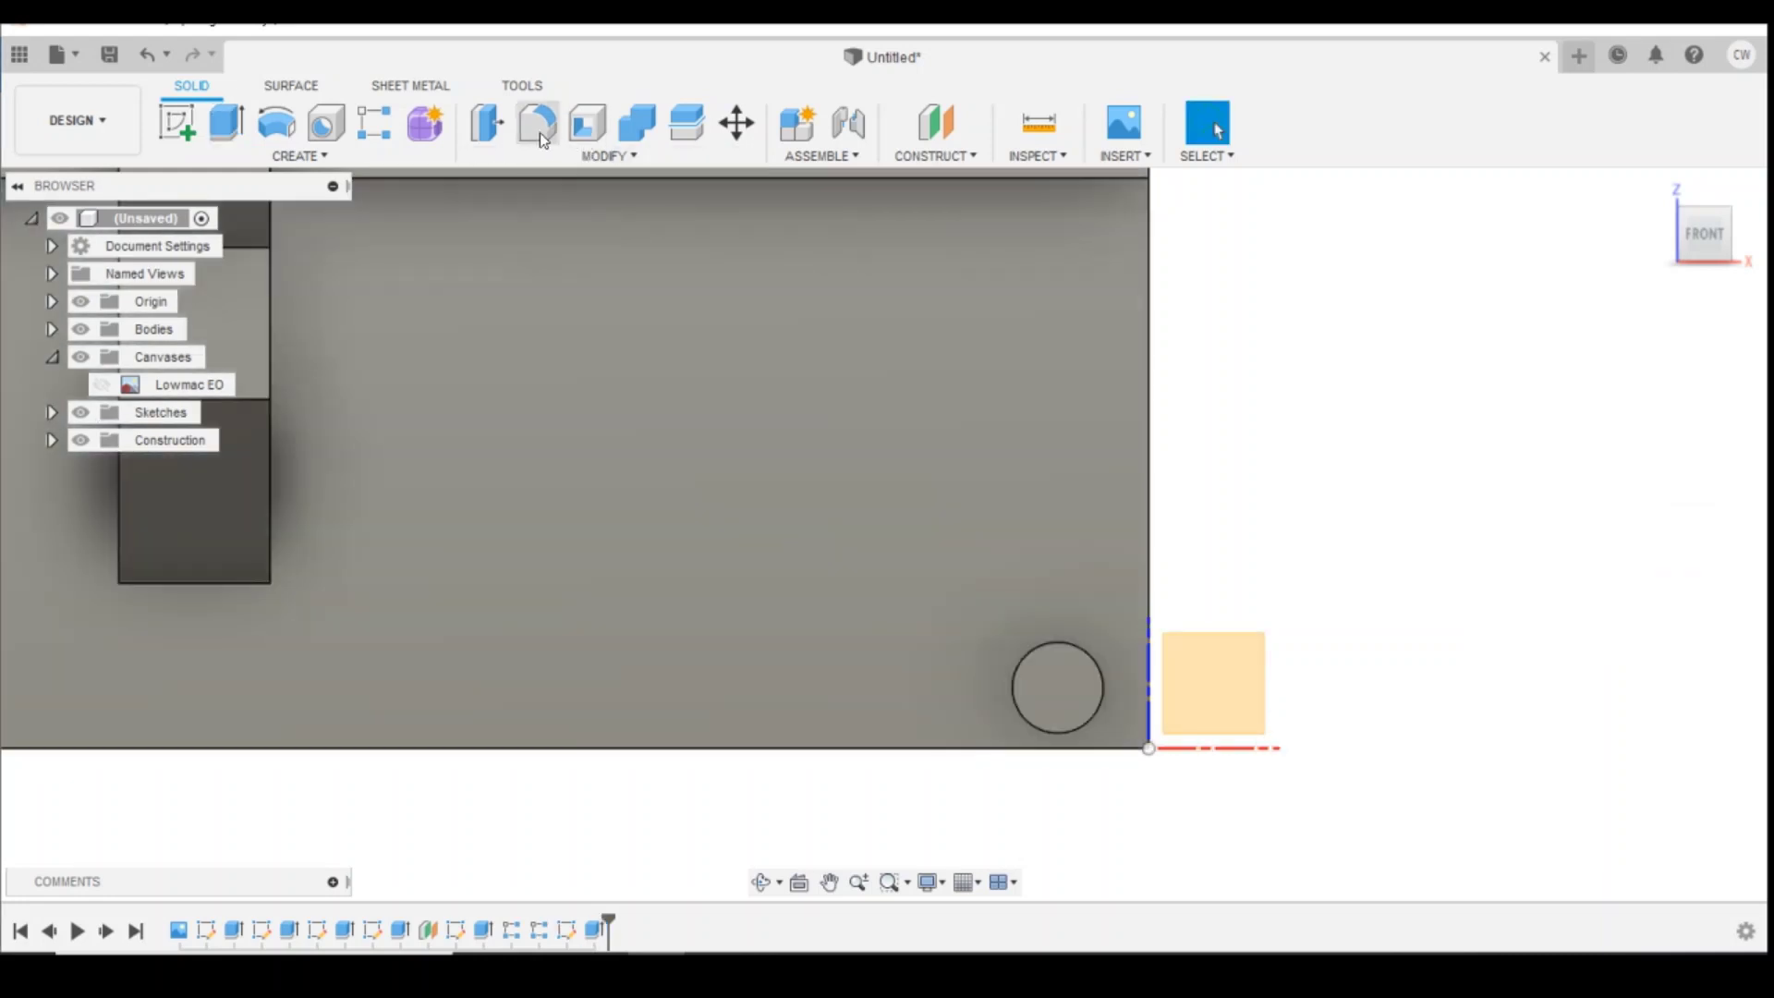
Step: Fillet the rivet's outer circular edge with a 0.15 mm radius to dome it
{"action": "key", "text": "f"}
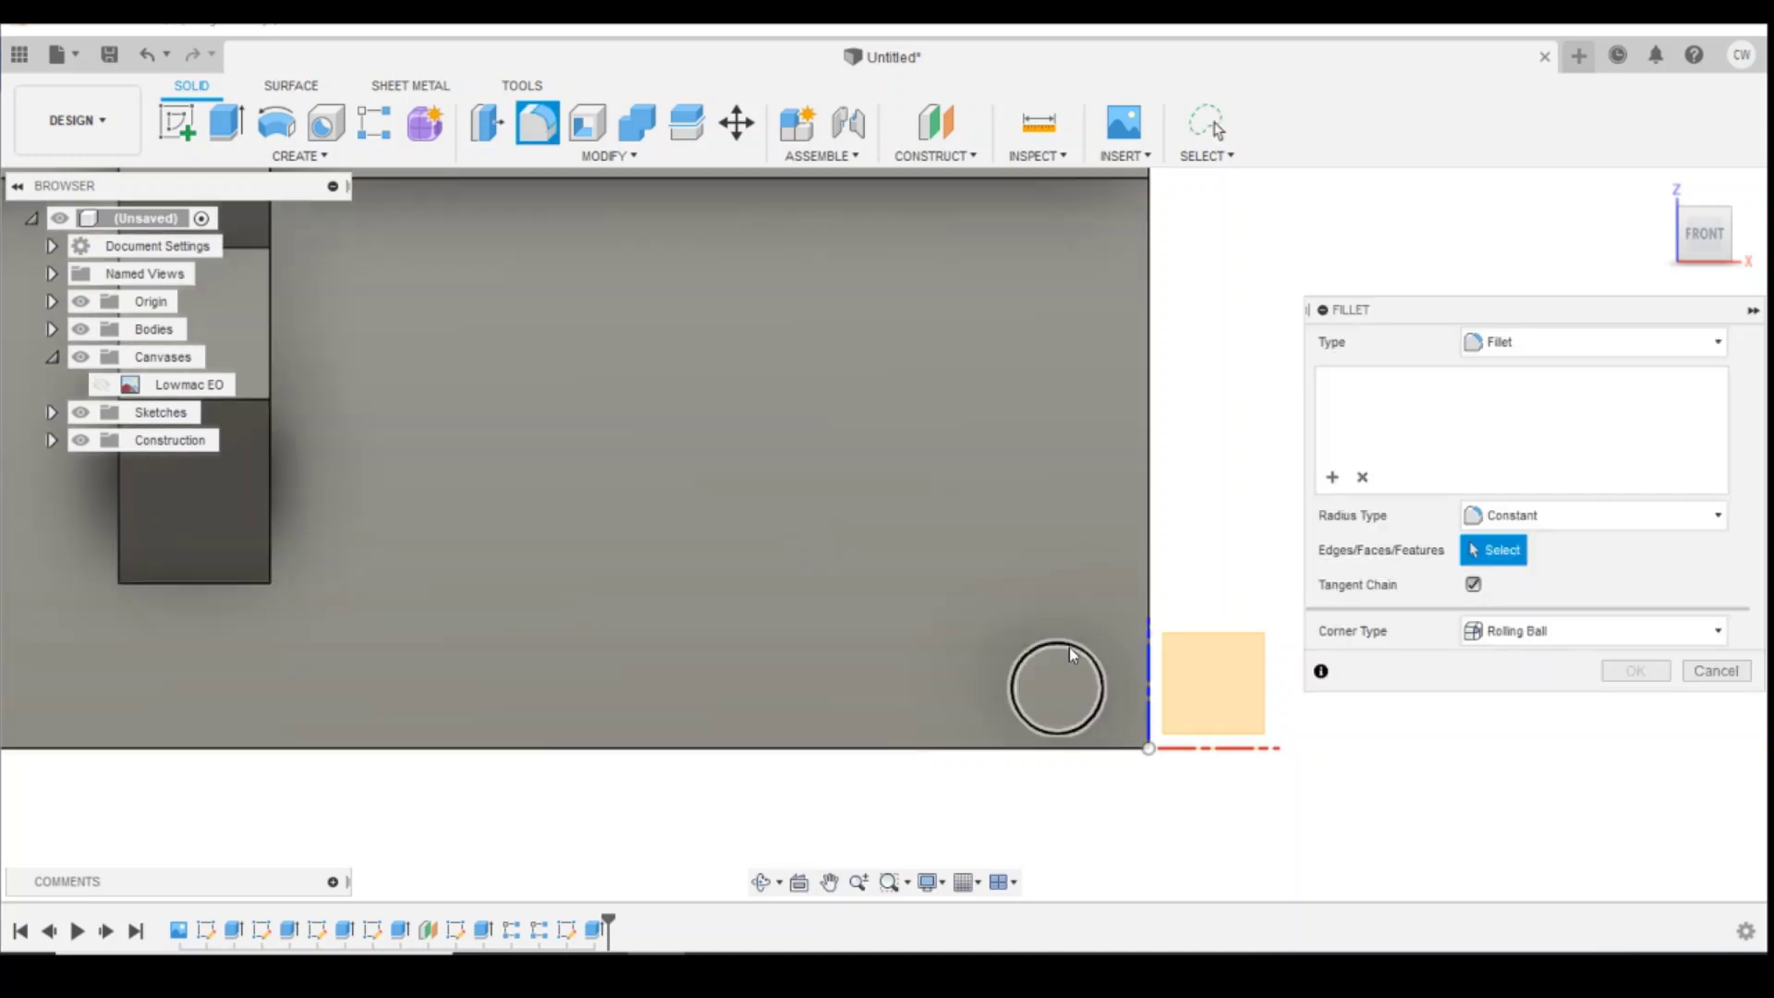
{"action": "left_click", "coordinate": [1068, 645]}
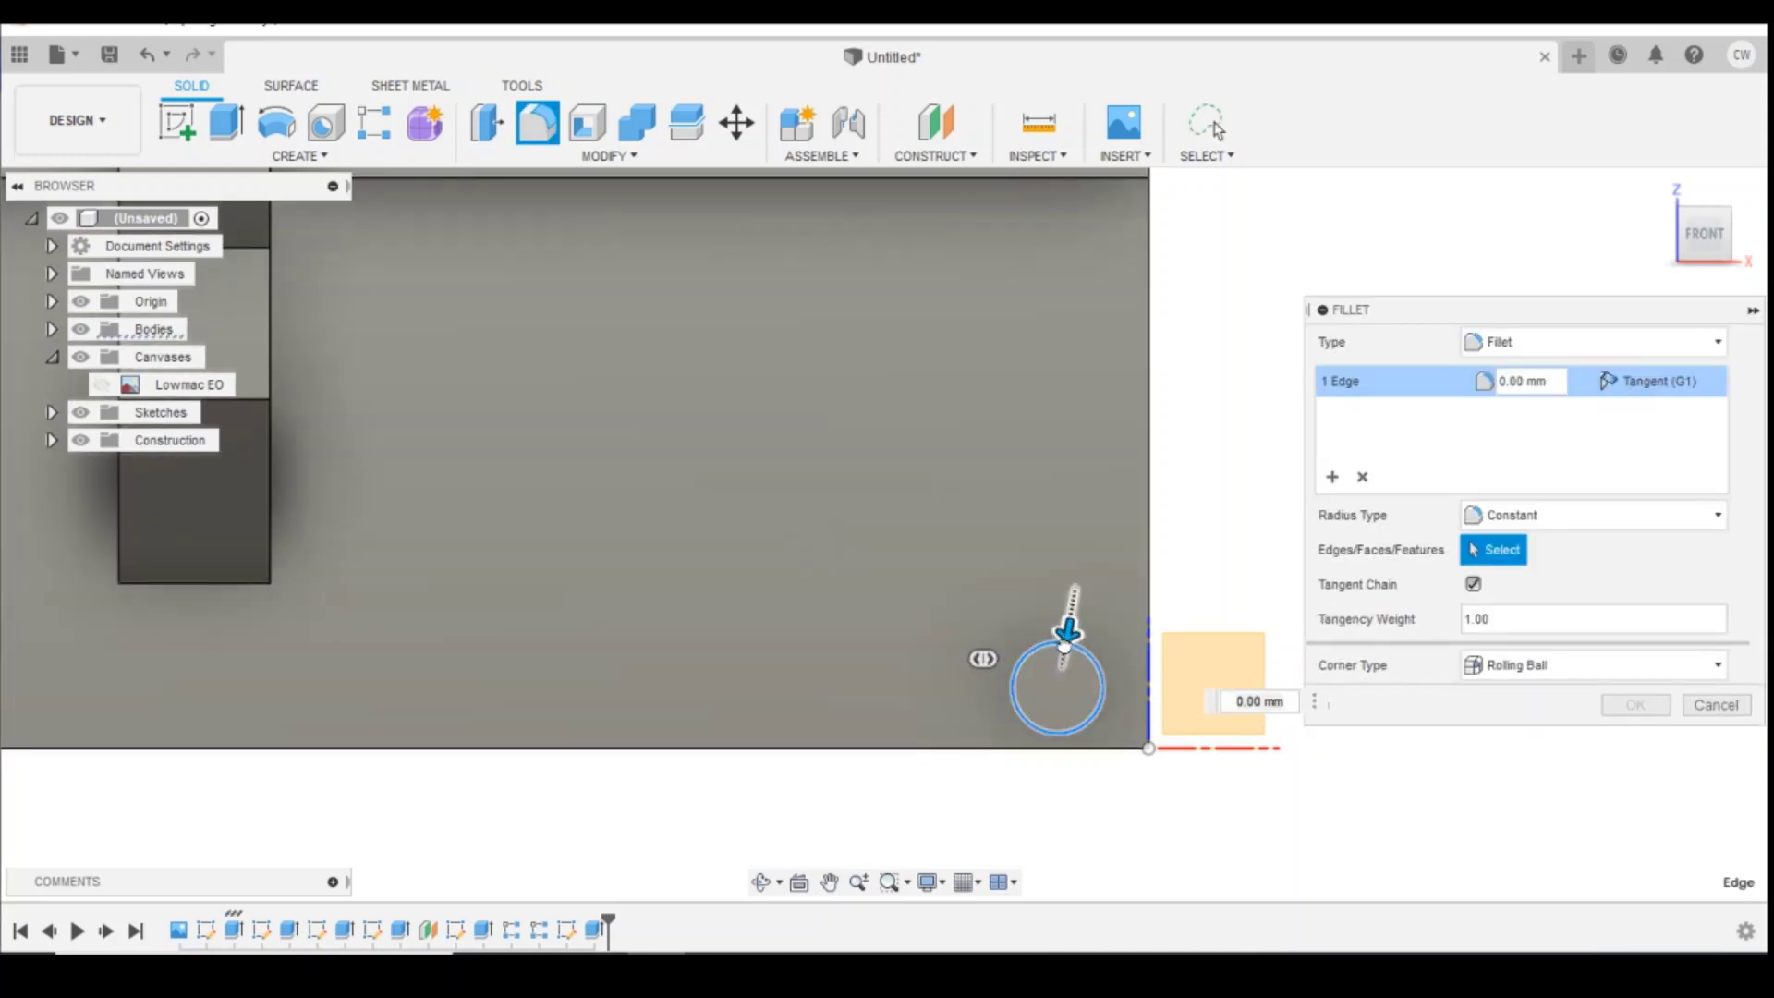
{"action": "left_click_drag", "start_coordinate": [1069, 631], "coordinate": [1064, 644]}
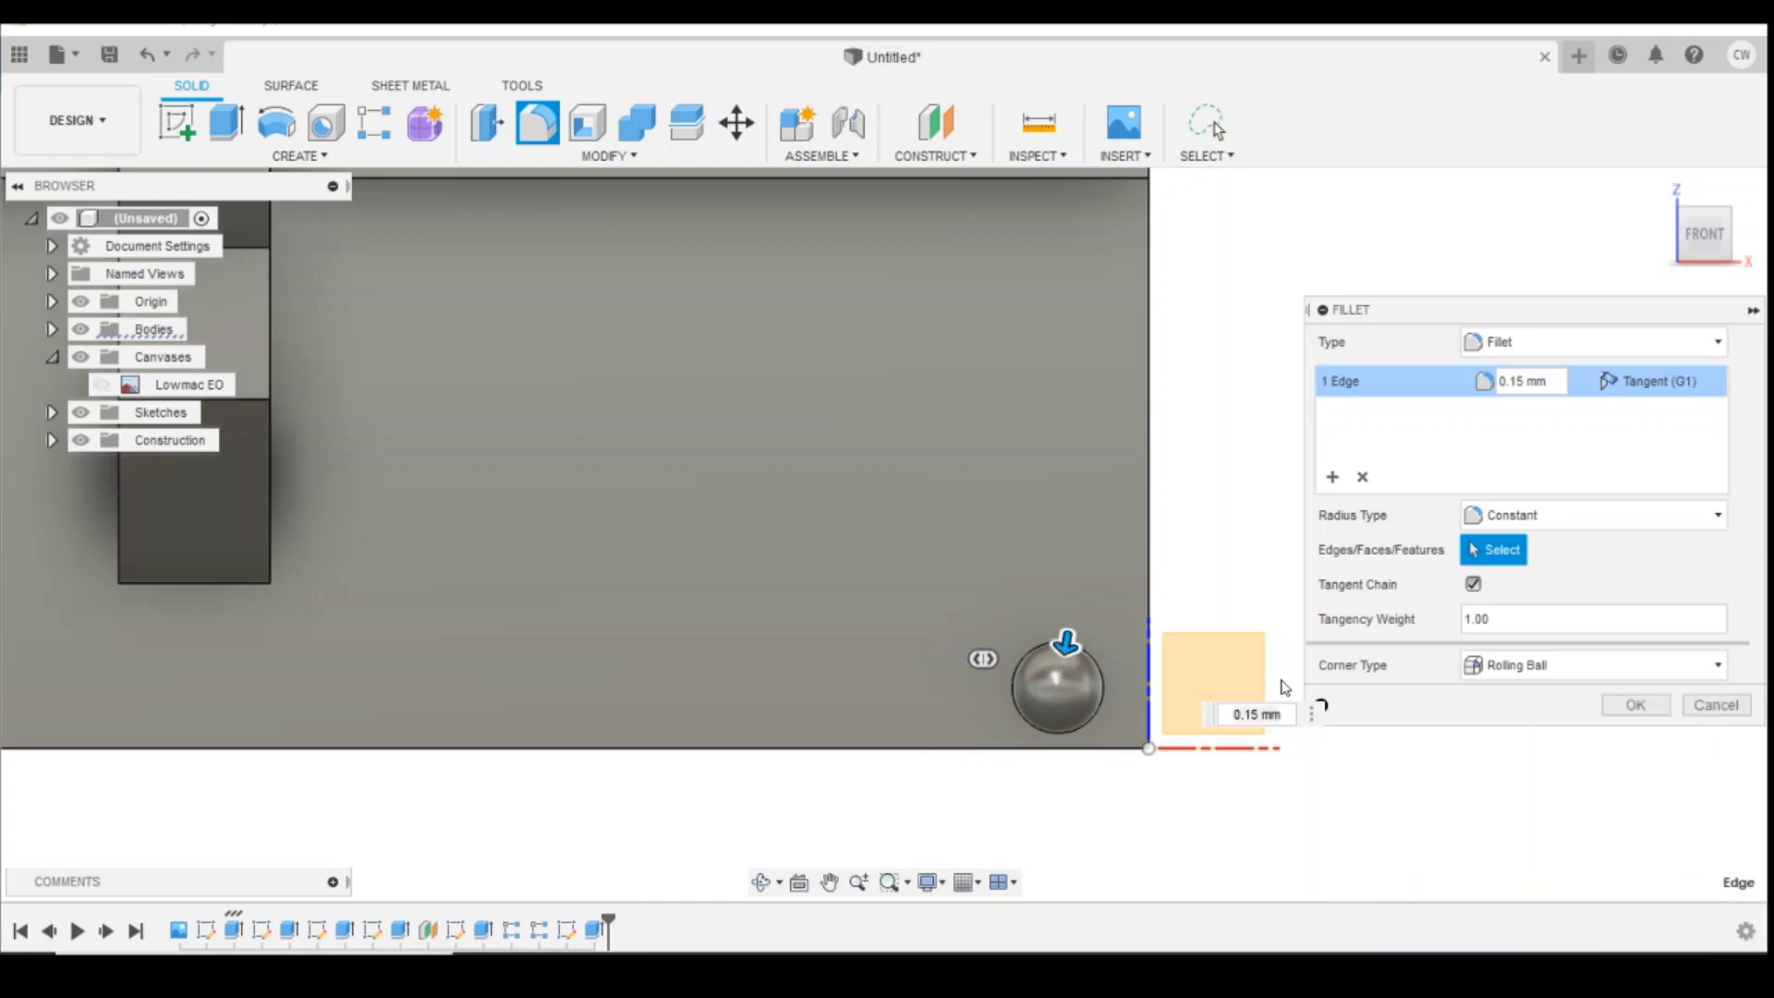
{"action": "left_click", "coordinate": [1636, 704]}
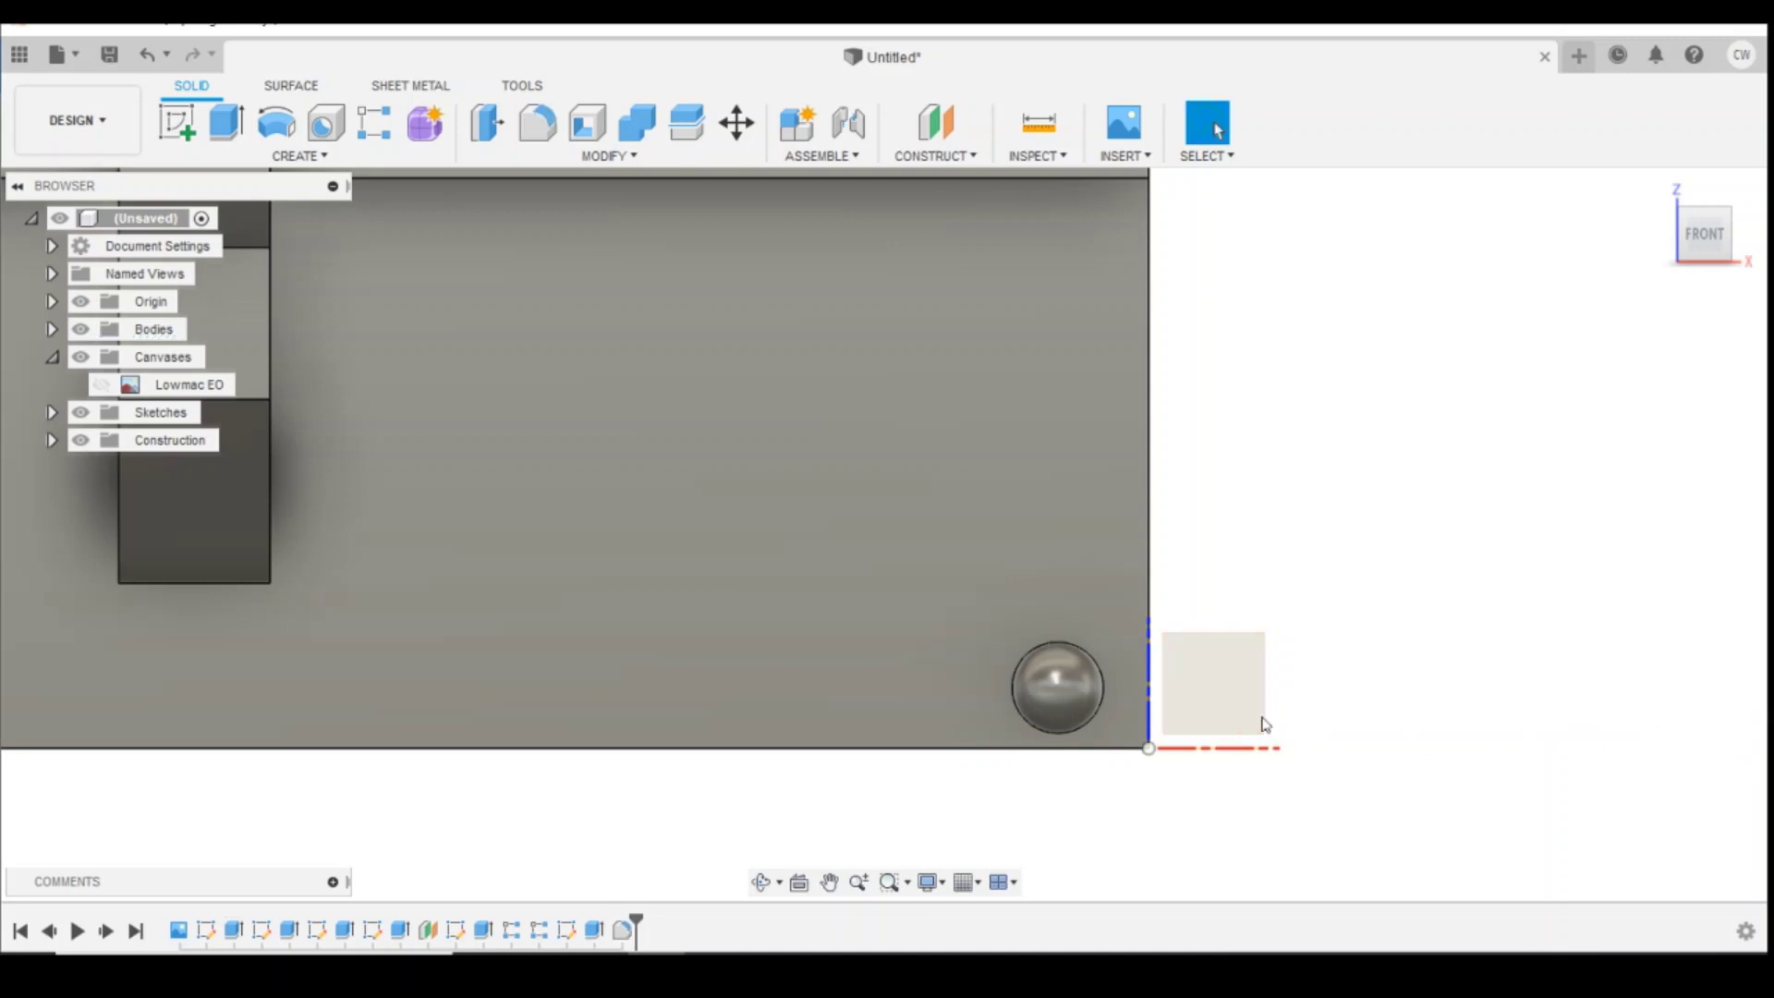
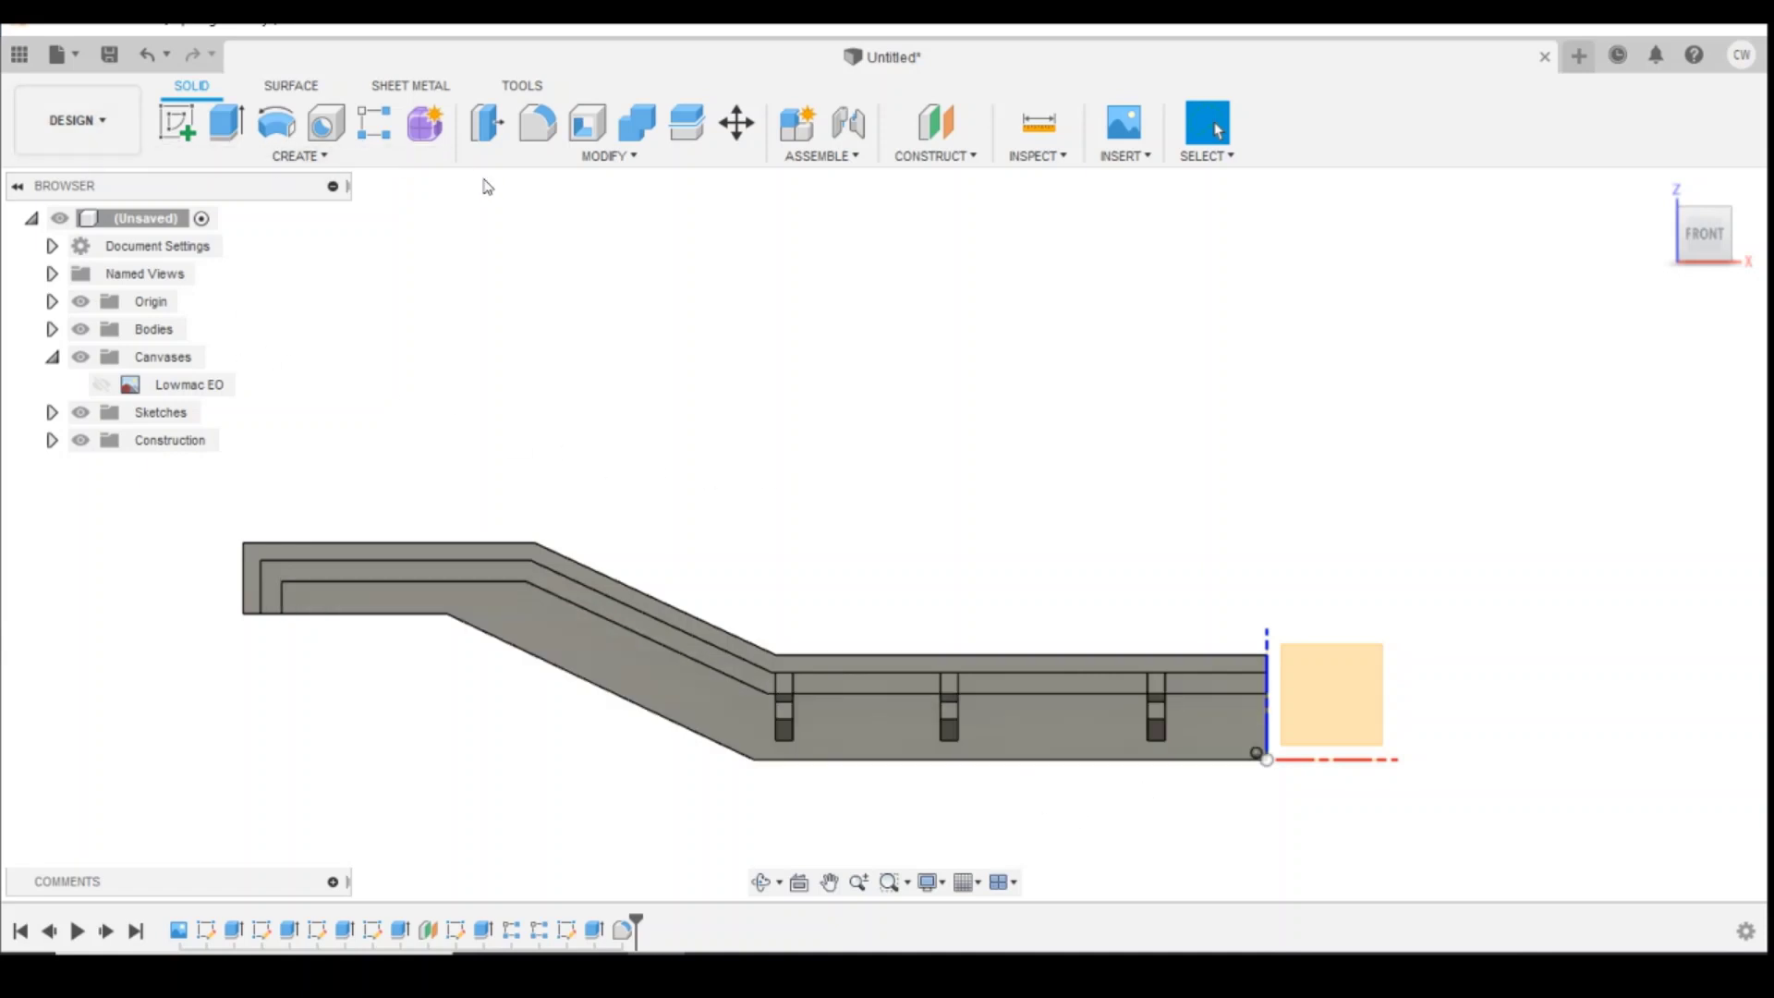
Step: Start a Pattern on Path of type Features with the rivet's extrusion and fillet as the objects
{"action": "left_click", "coordinate": [318, 159]}
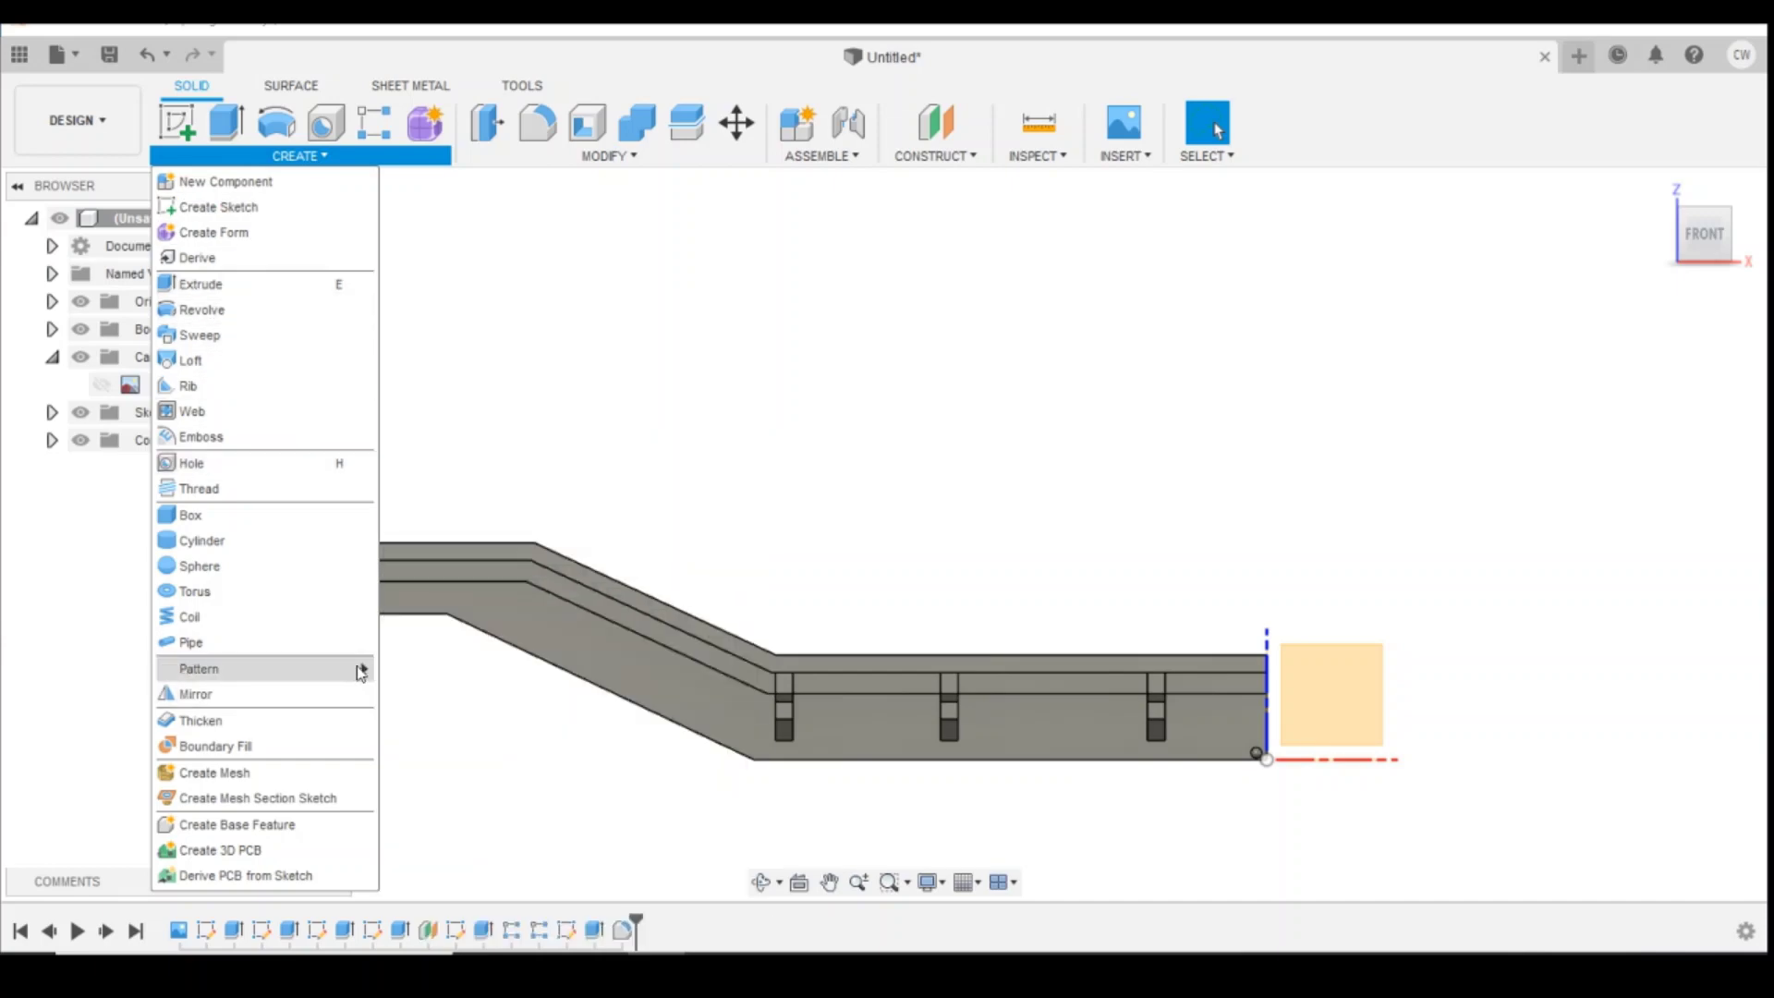
{"action": "mouse_move", "coordinate": [356, 668]}
{"action": "left_click", "coordinate": [422, 717]}
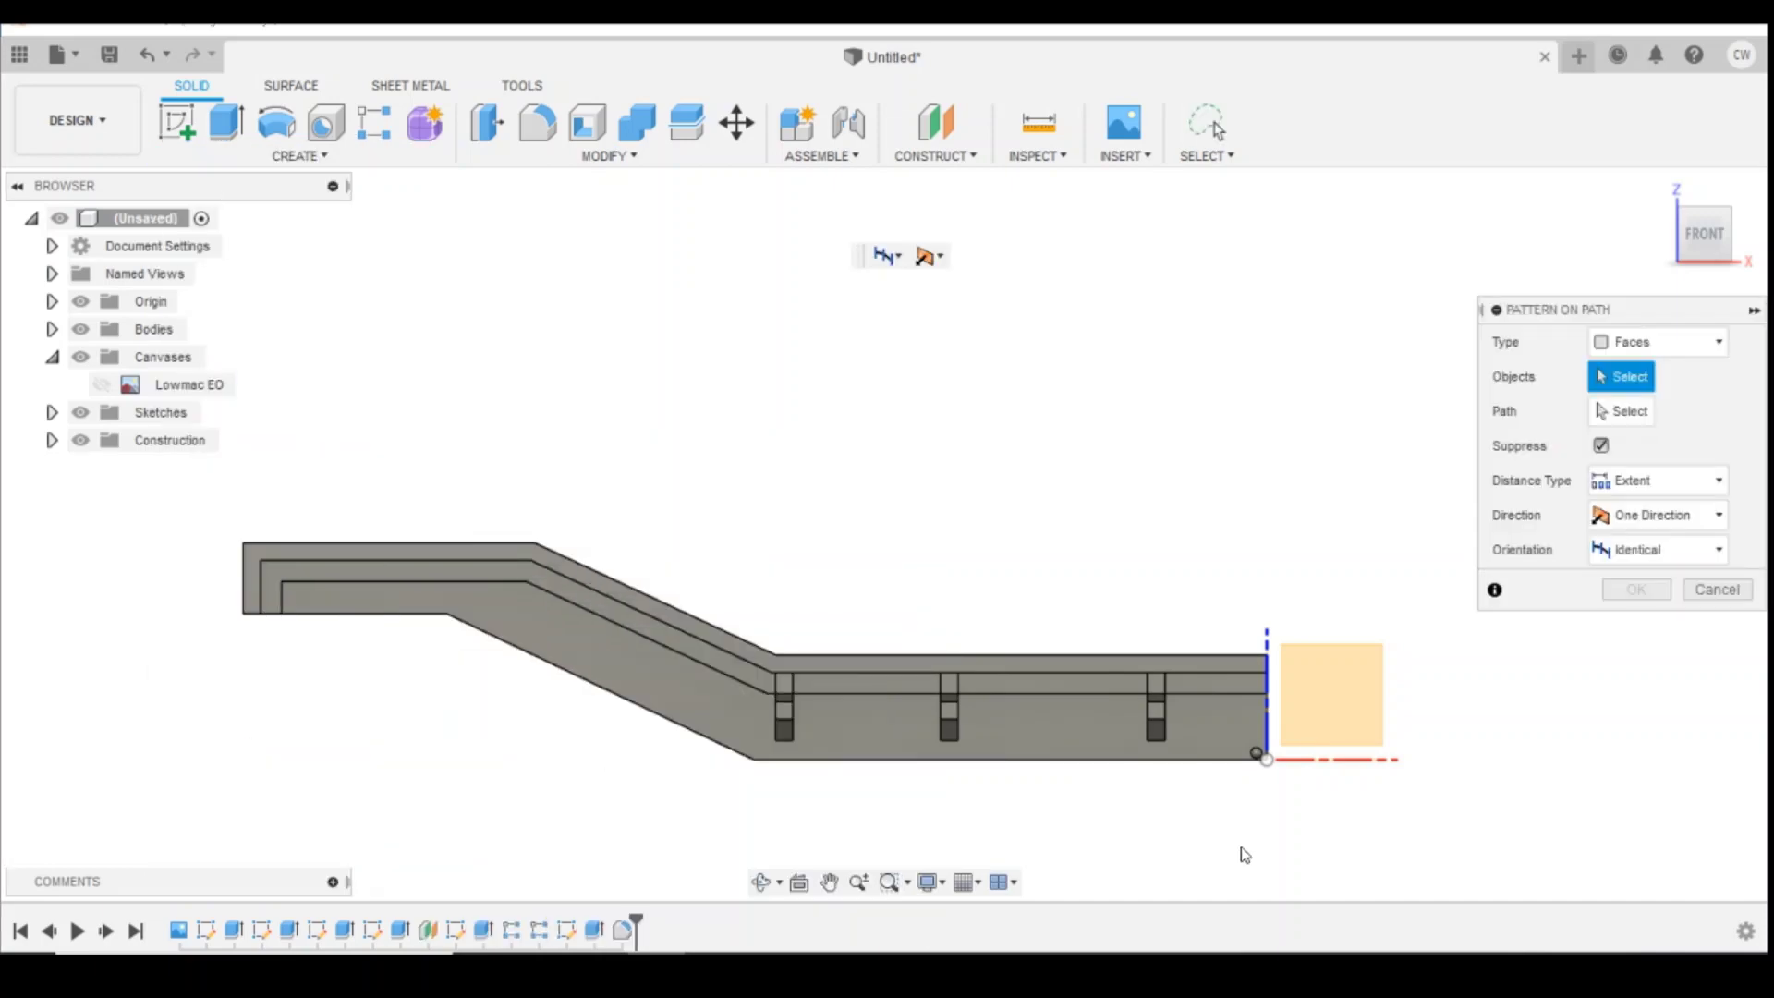
{"action": "left_click", "coordinate": [1640, 344]}
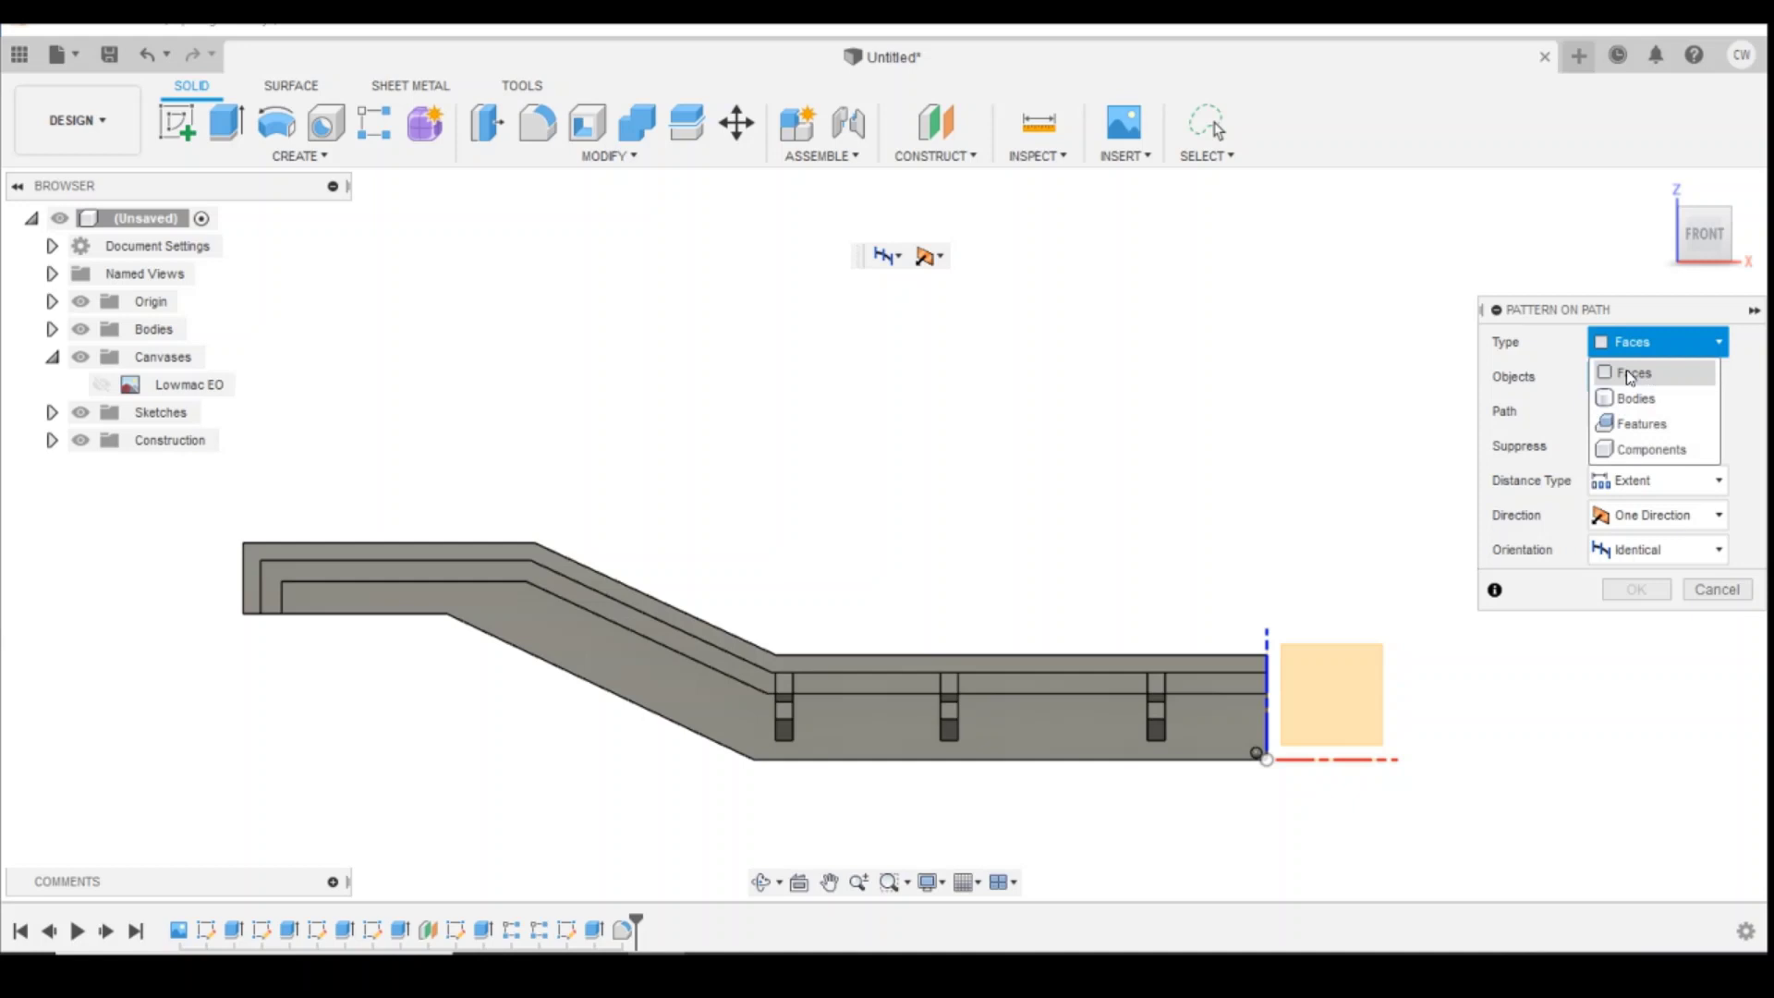
{"action": "left_click", "coordinate": [1629, 419]}
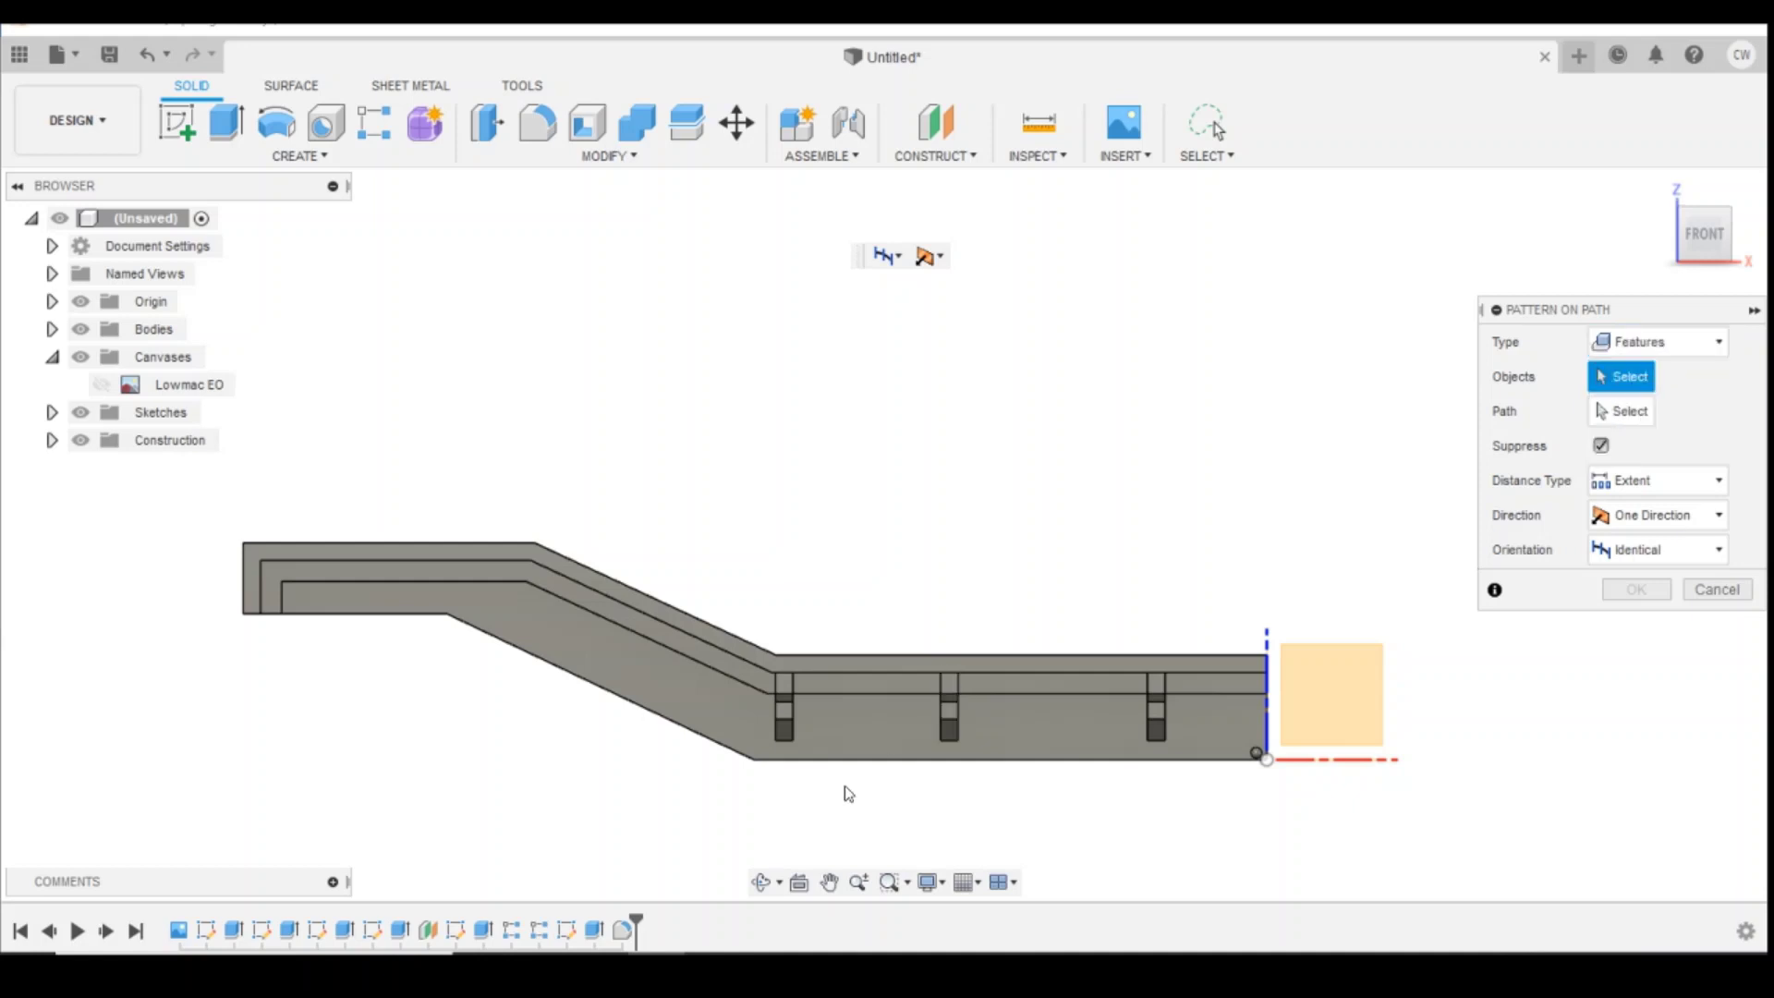
{"action": "left_click", "coordinate": [594, 930]}
{"action": "left_click", "coordinate": [622, 932]}
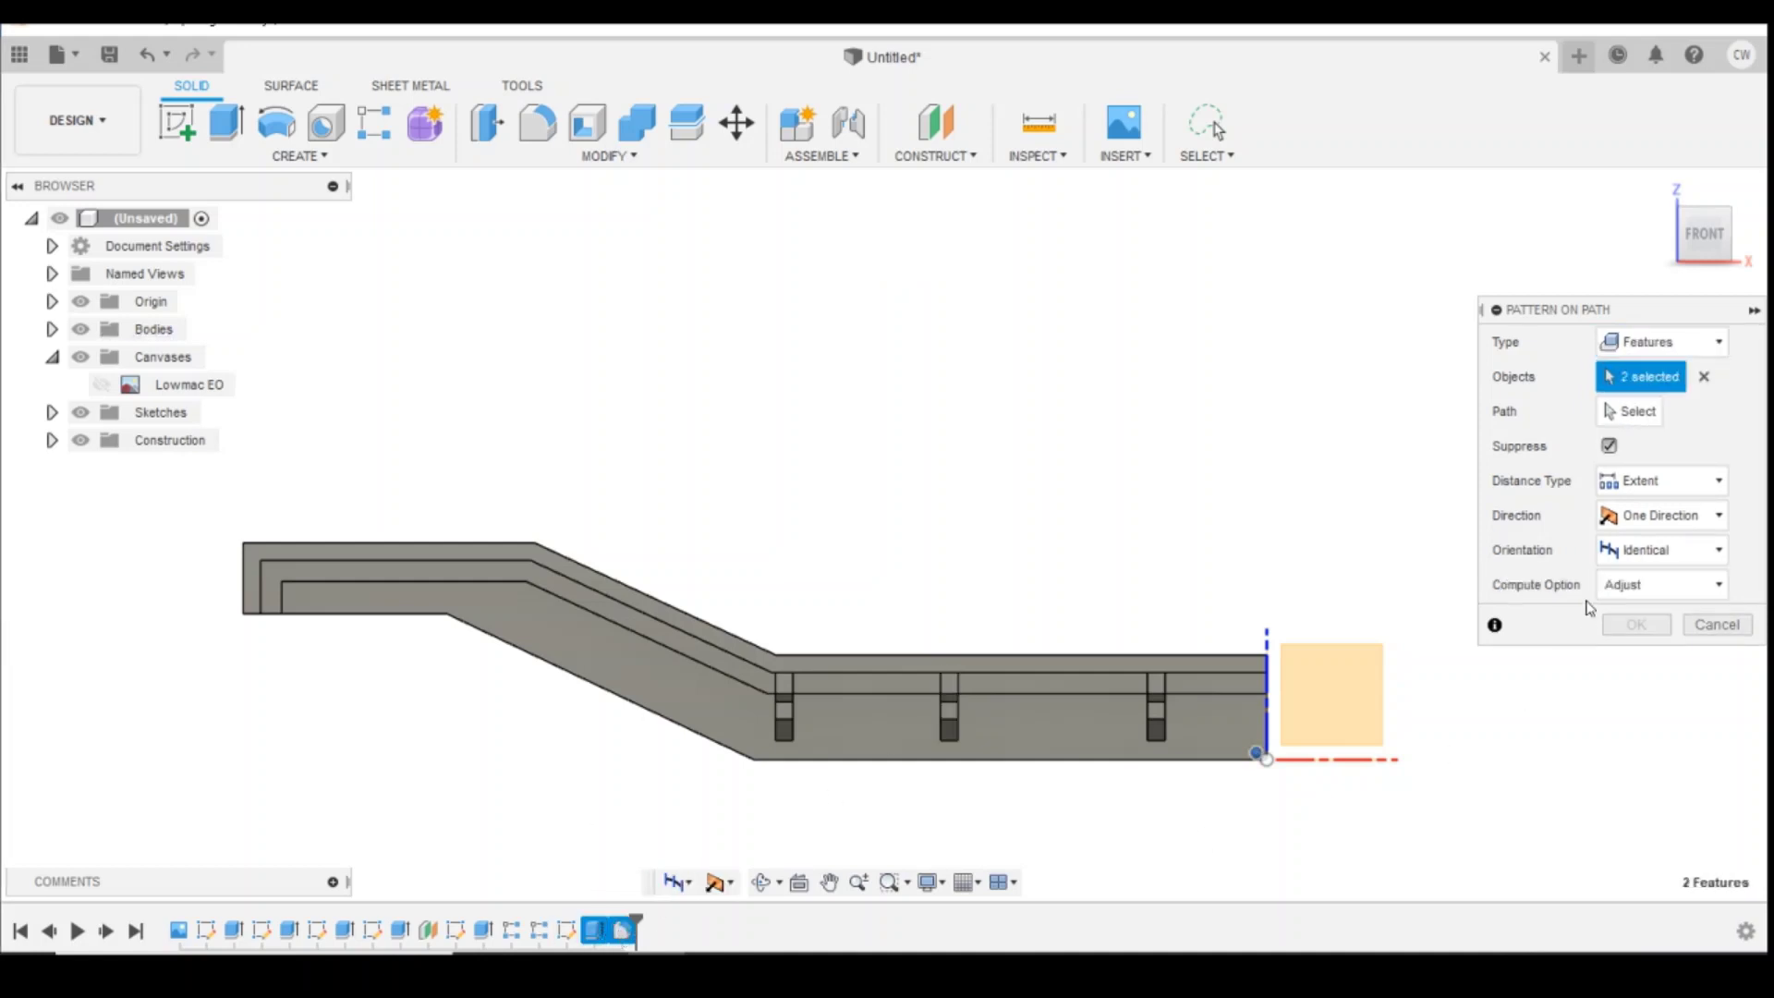
Step: Use the side face's connected lower edges as the path and stretch the pattern extent to about 28.38 mm, reaching the raised end
{"action": "left_click", "coordinate": [1631, 411]}
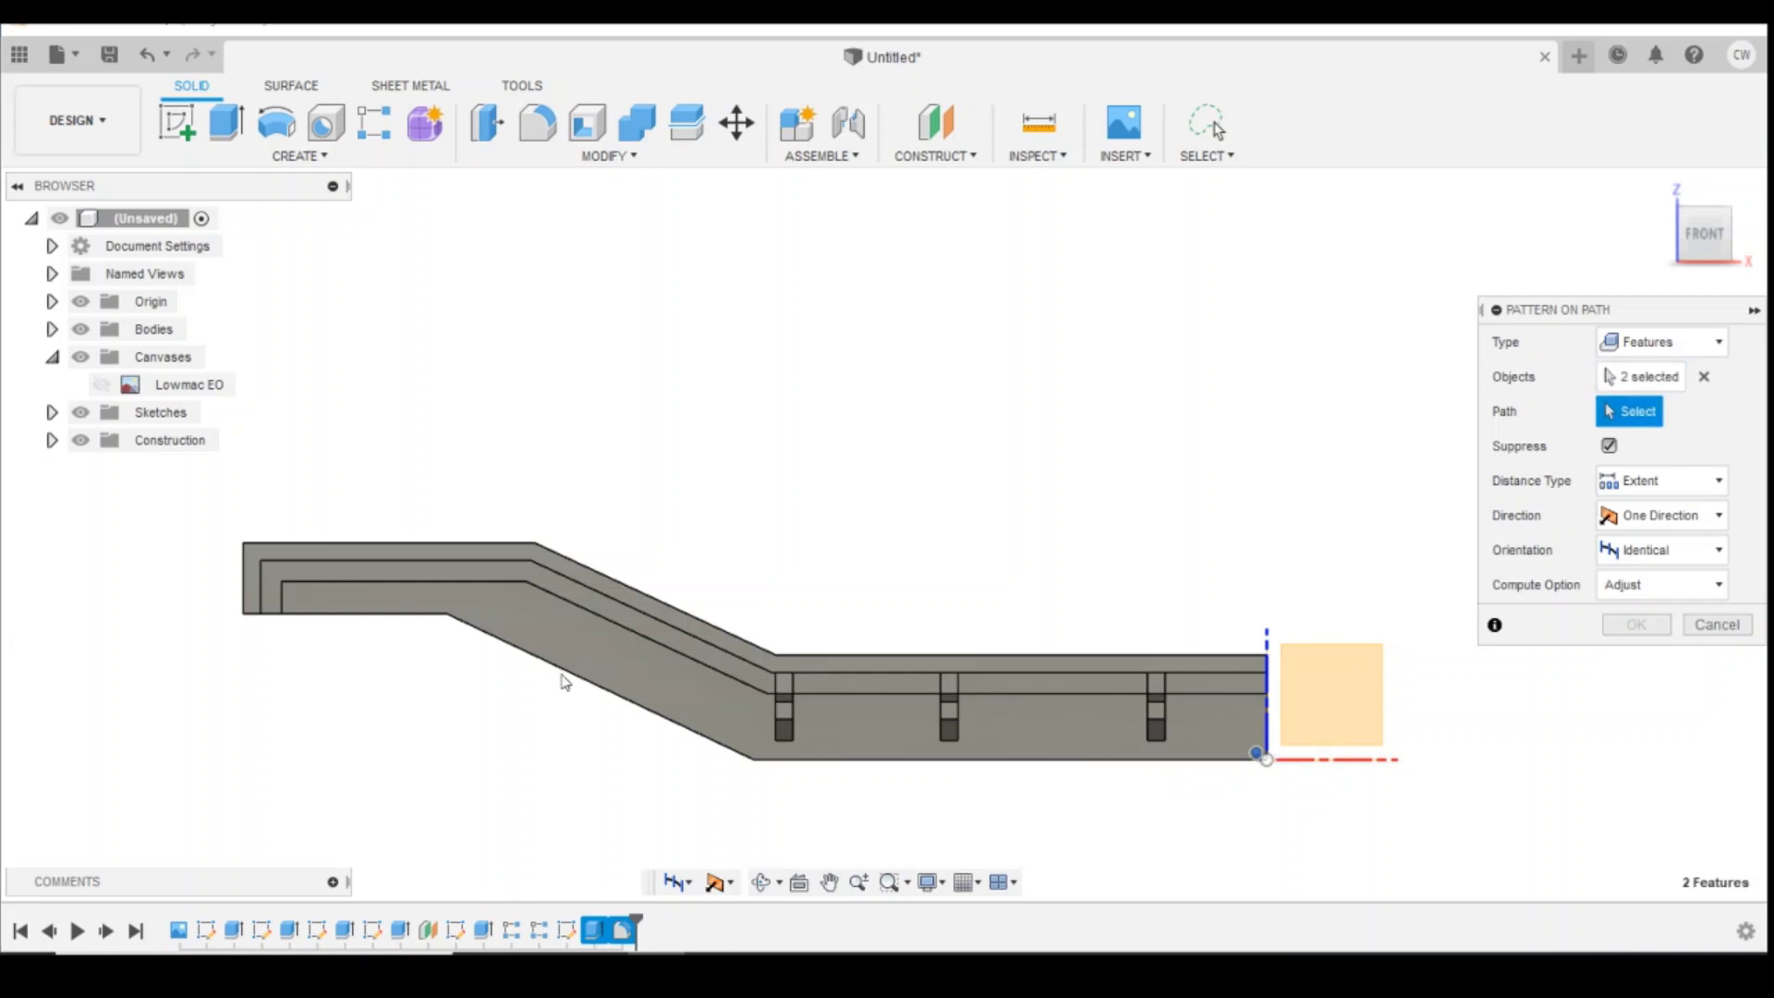
{"action": "left_click", "coordinate": [814, 761]}
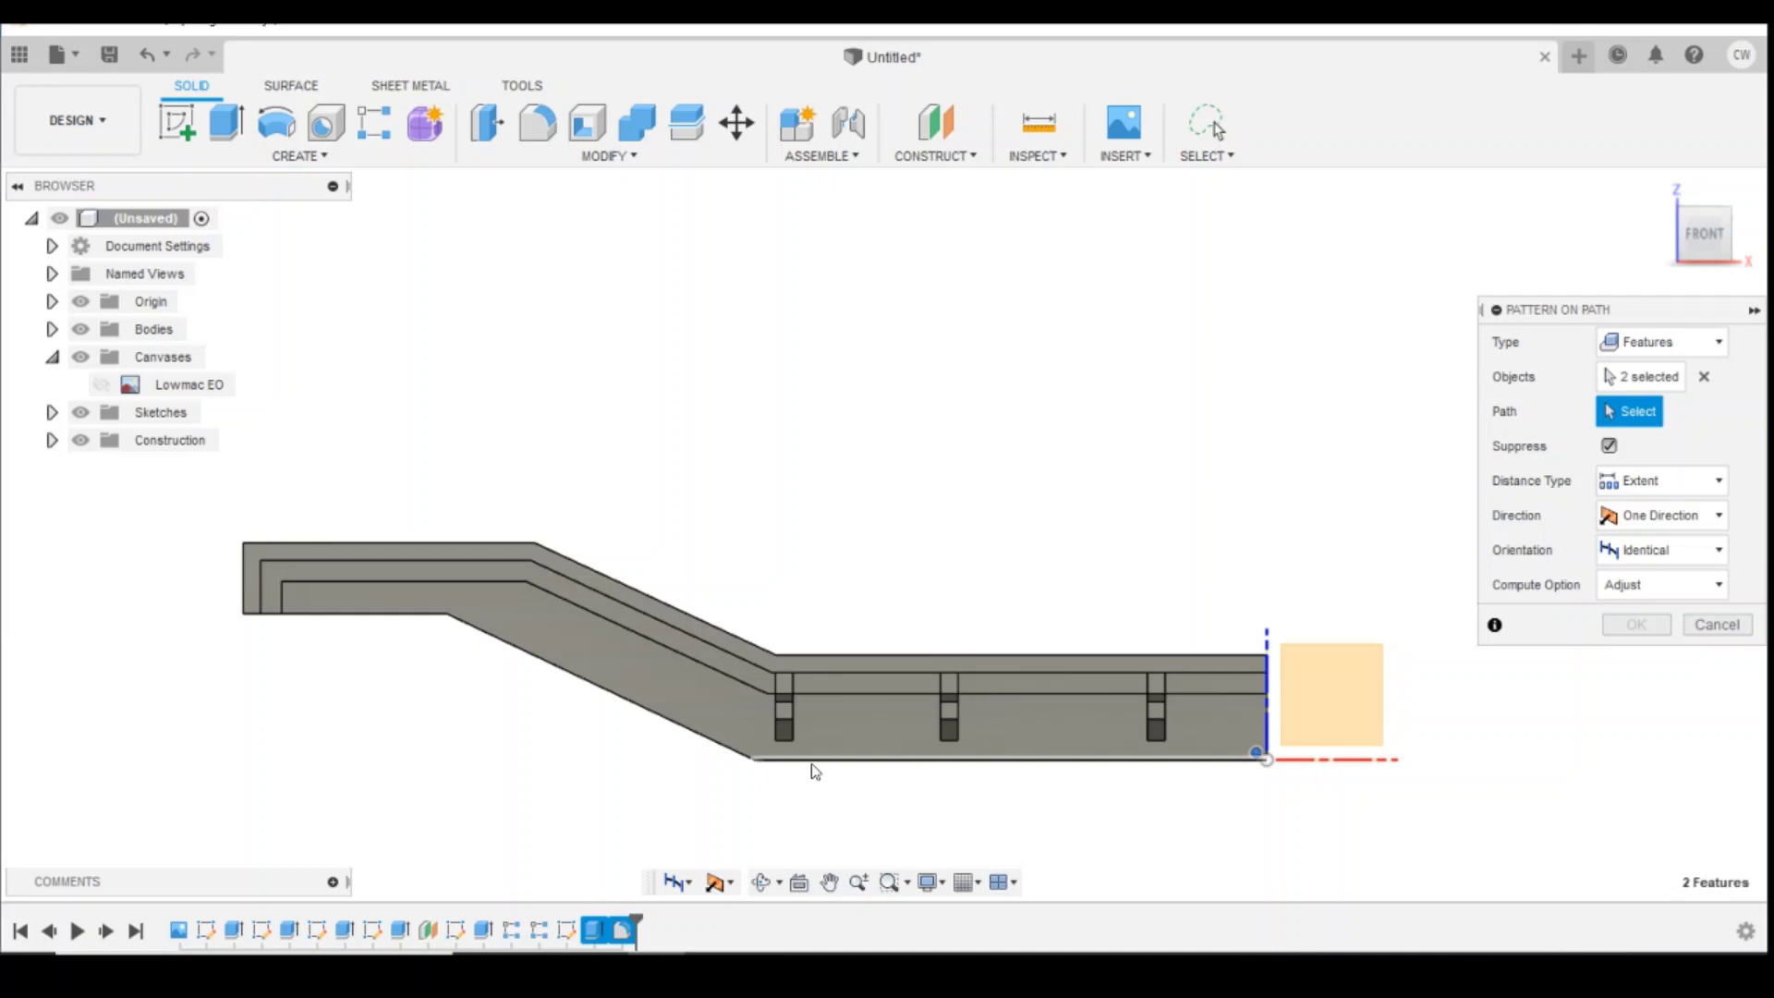
{"action": "left_click", "coordinate": [682, 725]}
{"action": "left_click", "coordinate": [375, 614]}
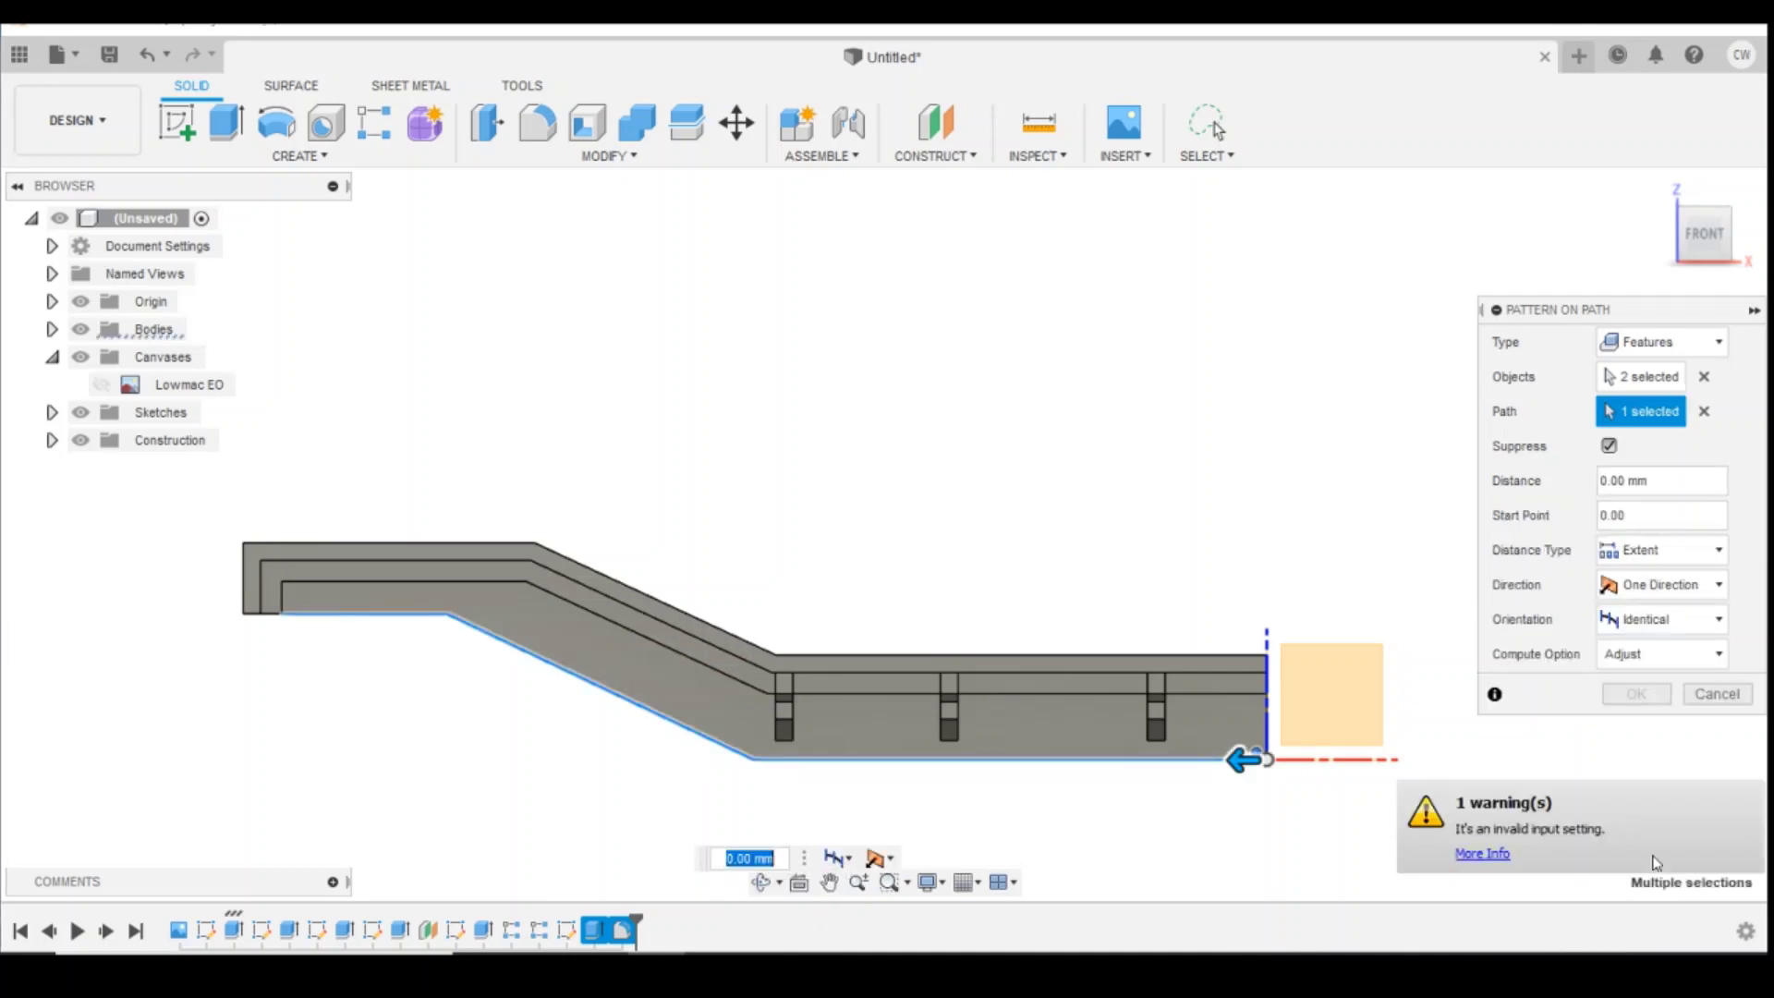
{"action": "left_click_drag", "start_coordinate": [1239, 760], "coordinate": [270, 646]}
{"action": "scroll", "coordinate": [270, 646], "scroll_direction": "up", "scroll_amount": 5}
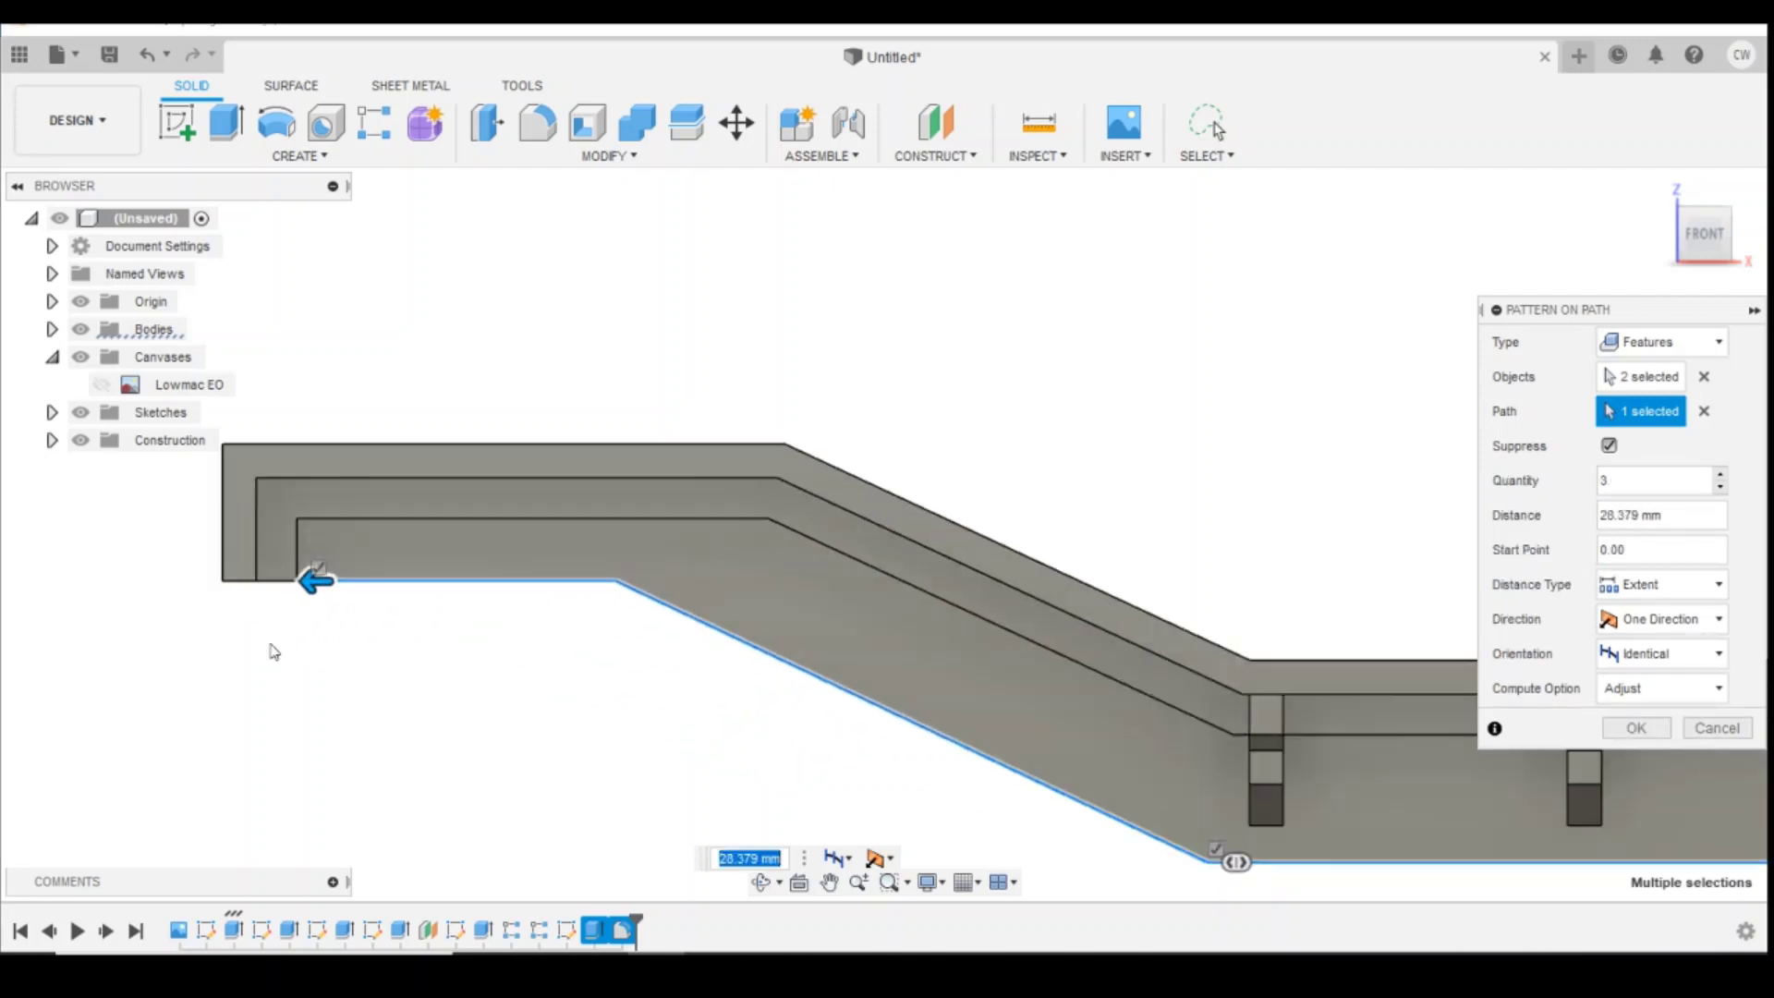
Step: Set the rivet path pattern's quantity to 34 and create the pattern
{"action": "scroll", "coordinate": [942, 795], "scroll_direction": "down", "scroll_amount": 3}
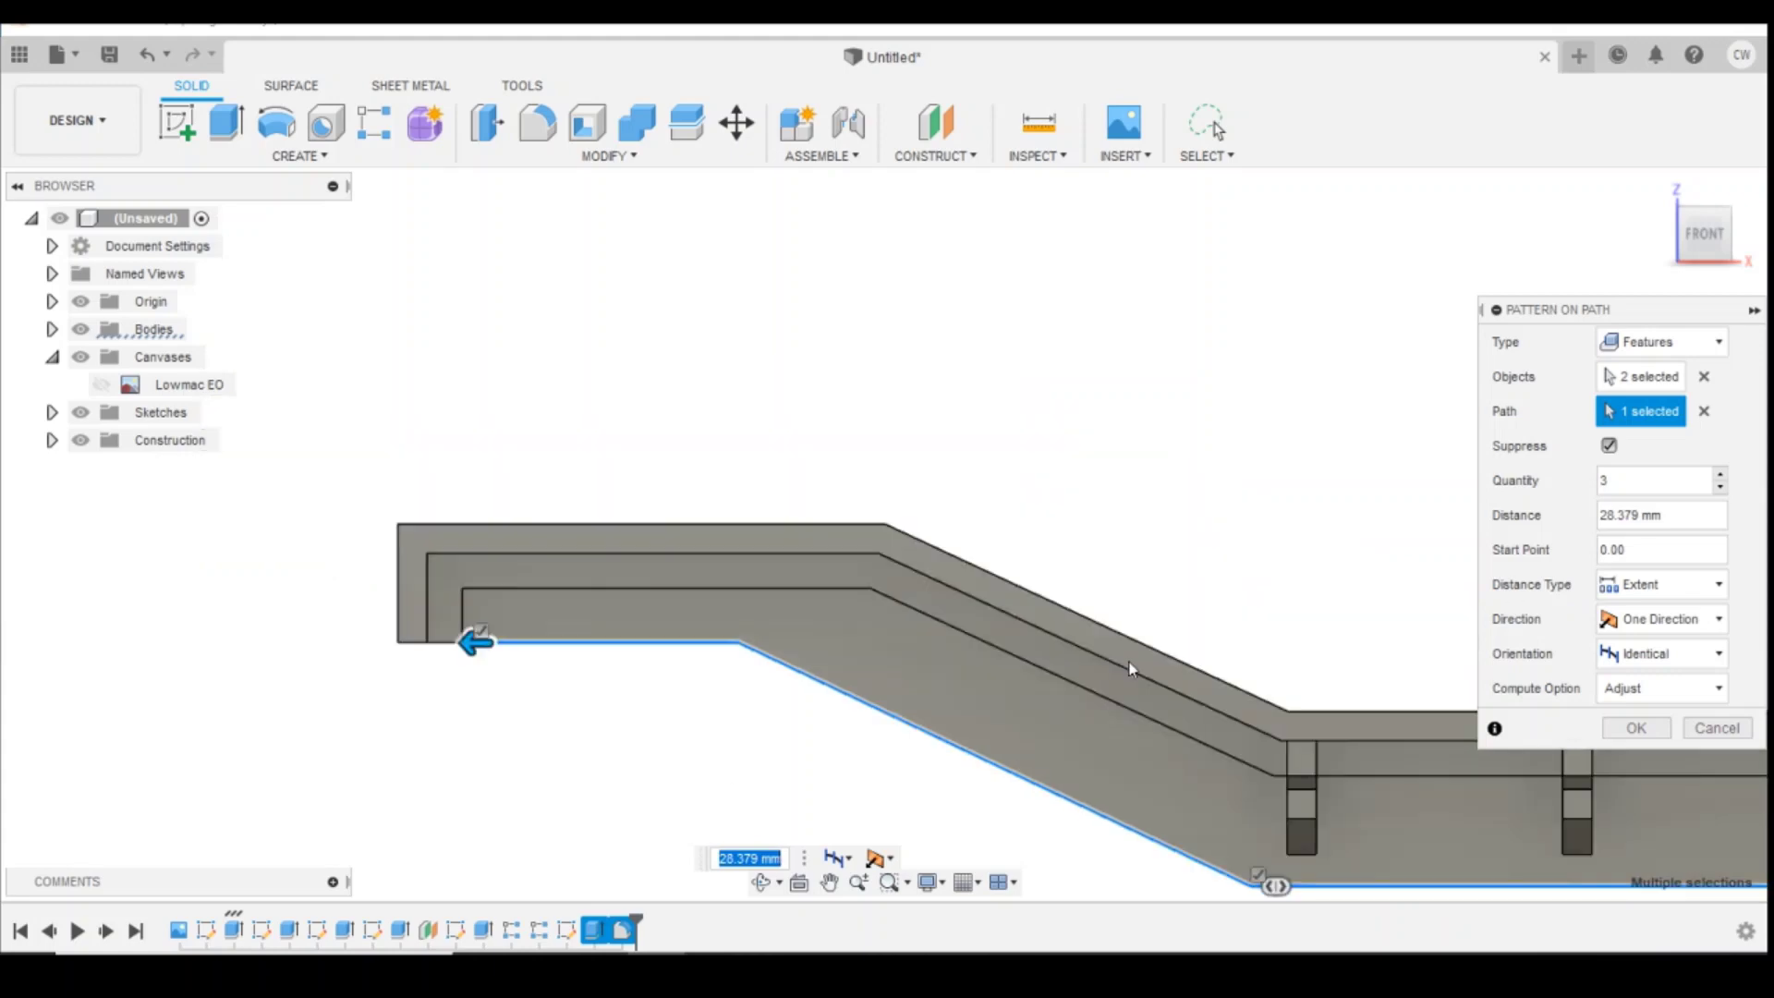
{"action": "left_click", "coordinate": [1722, 476]}
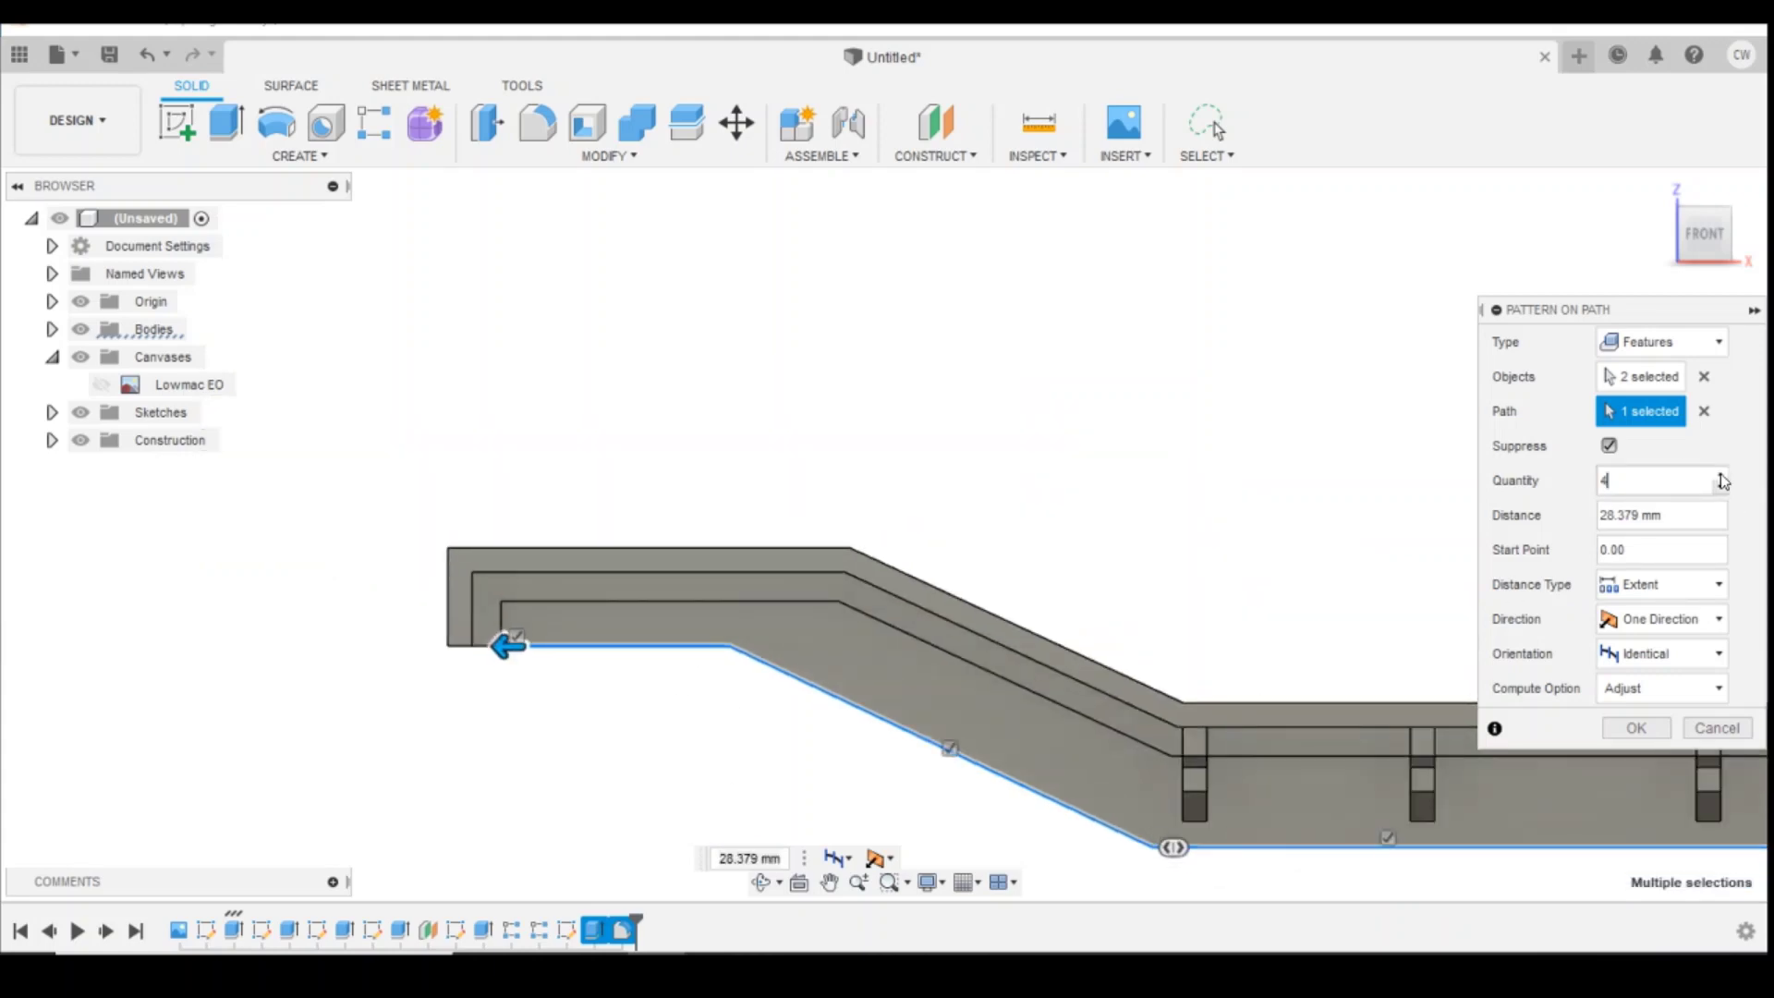
{"action": "left_click", "coordinate": [1722, 476]}
{"action": "left_click", "coordinate": [1722, 476]}
{"action": "left_click", "coordinate": [1722, 476]}
{"action": "left_click", "coordinate": [1722, 476]}
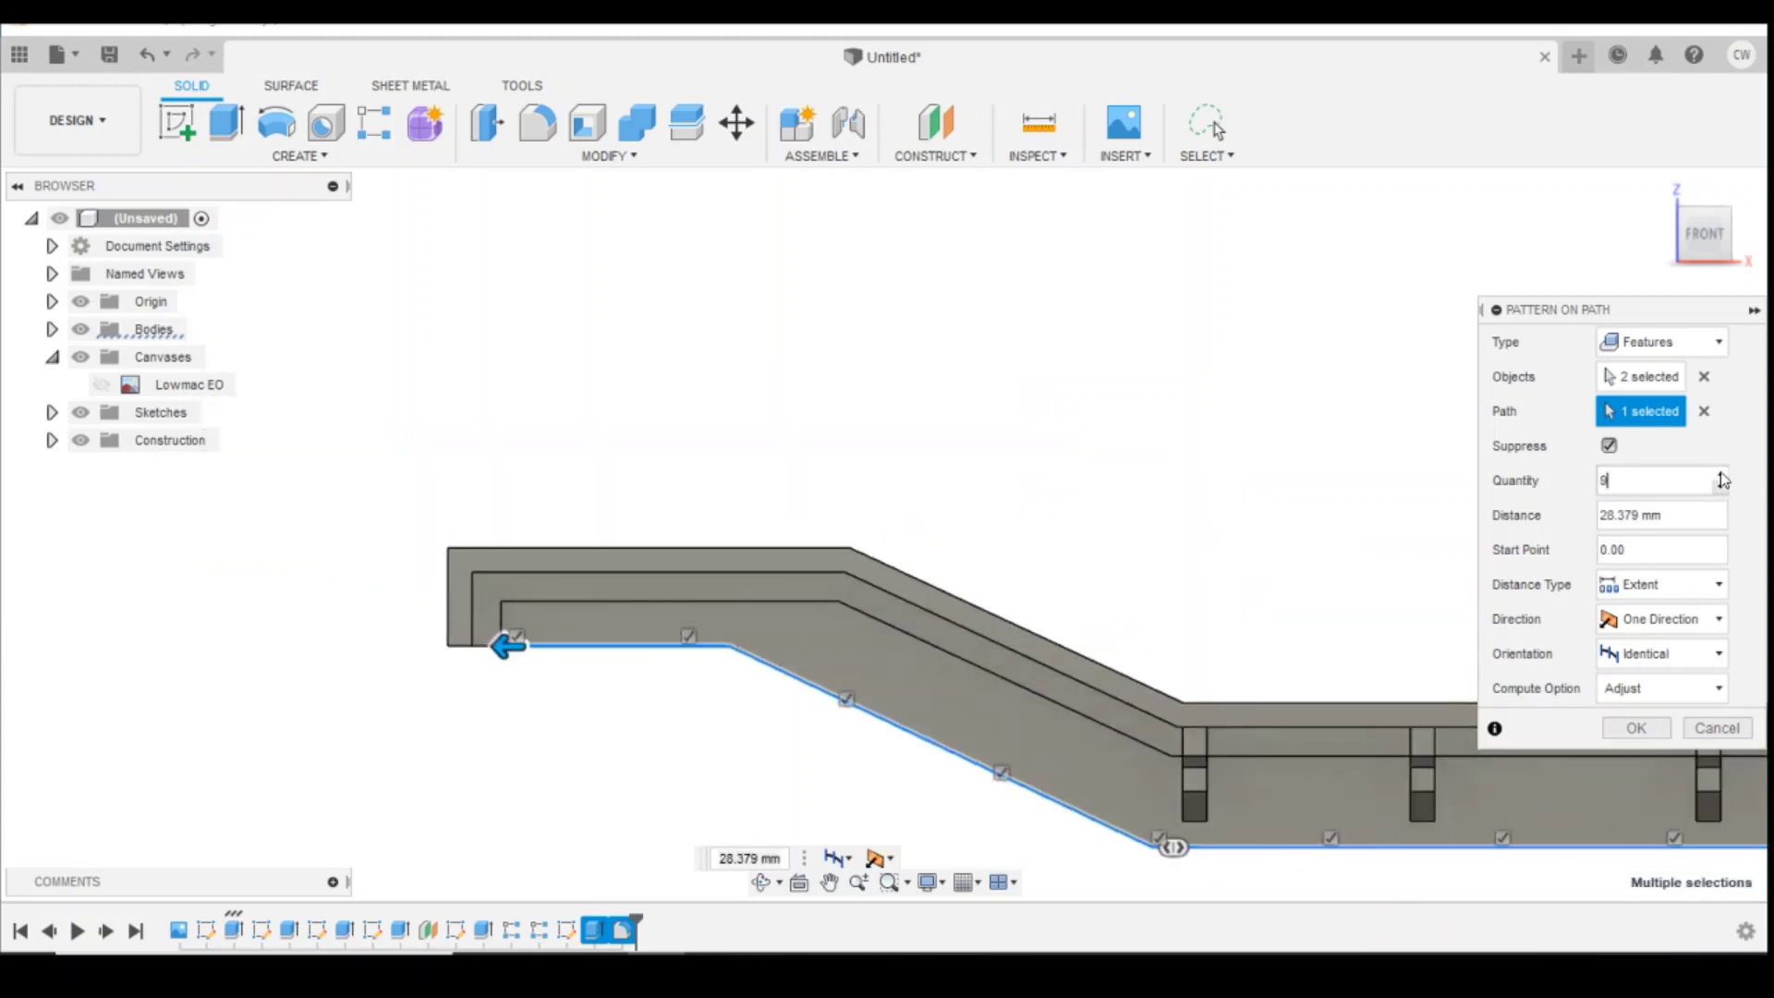
{"action": "left_click", "coordinate": [1722, 476]}
{"action": "left_click", "coordinate": [1722, 476]}
{"action": "left_click", "coordinate": [1721, 476]}
{"action": "left_click", "coordinate": [1722, 476]}
{"action": "left_click", "coordinate": [1722, 476]}
{"action": "left_click", "coordinate": [1721, 476]}
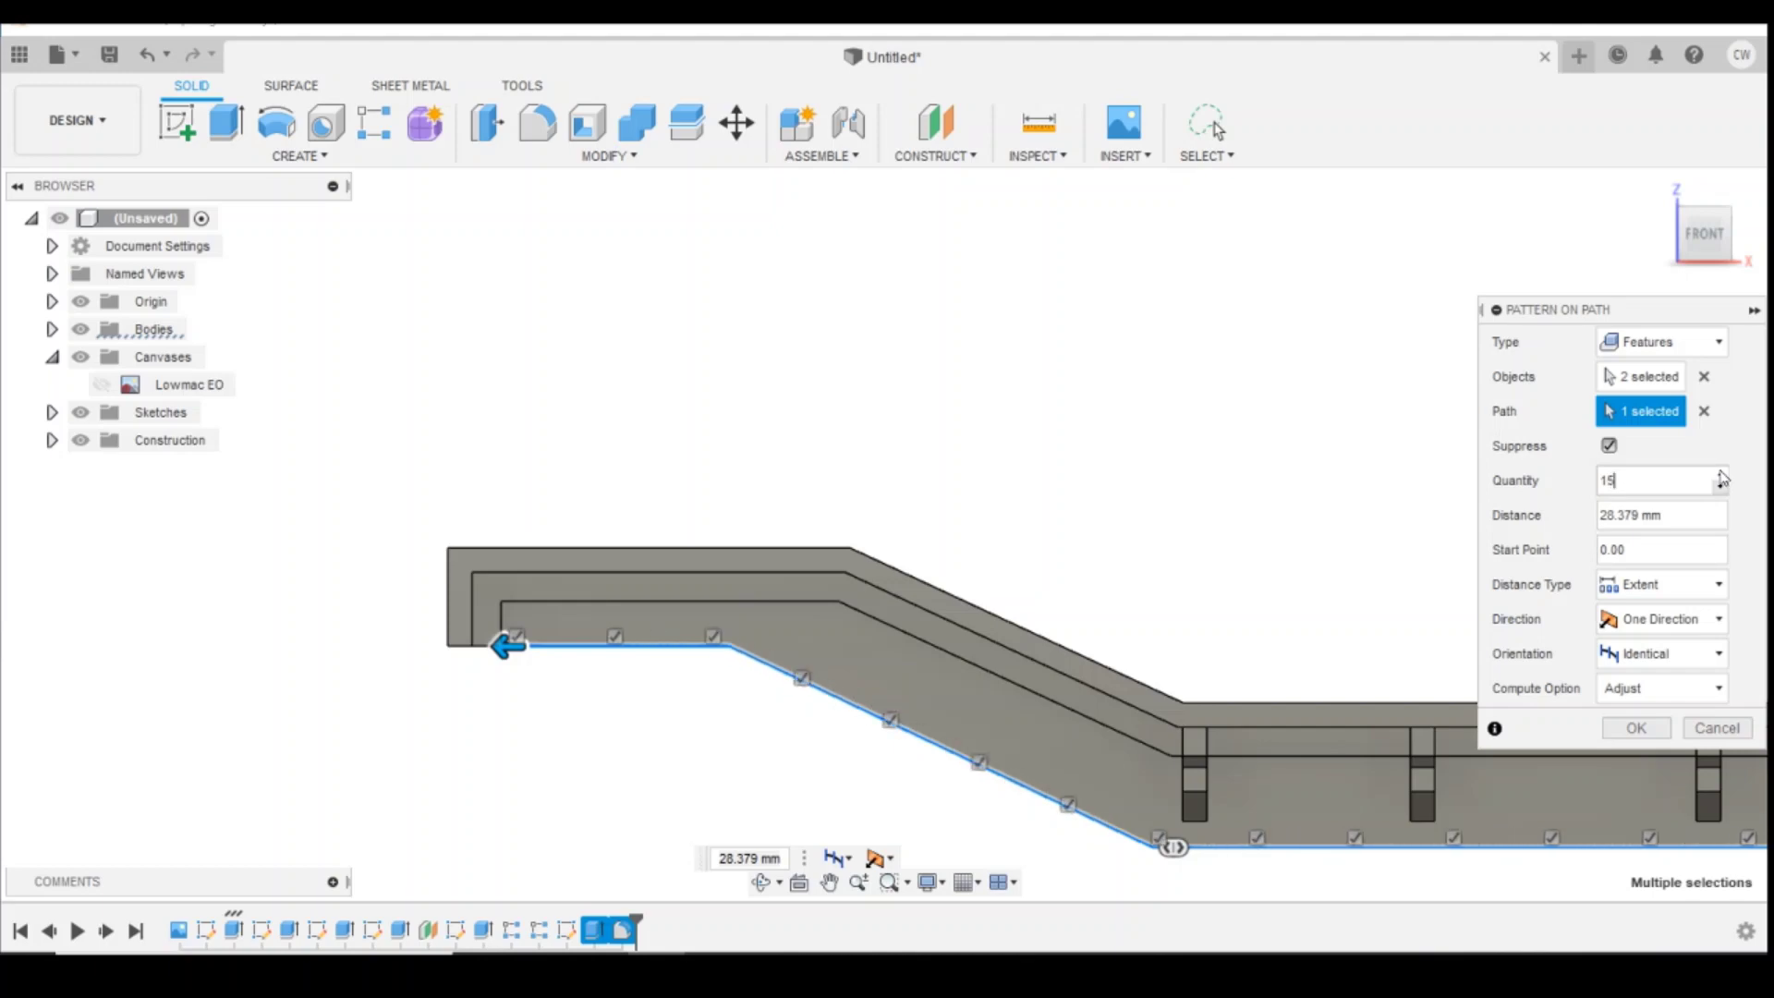
{"action": "left_click", "coordinate": [1722, 476]}
{"action": "left_click", "coordinate": [1721, 476]}
{"action": "left_click", "coordinate": [1722, 476]}
{"action": "left_click", "coordinate": [1722, 476]}
{"action": "left_click", "coordinate": [1722, 476]}
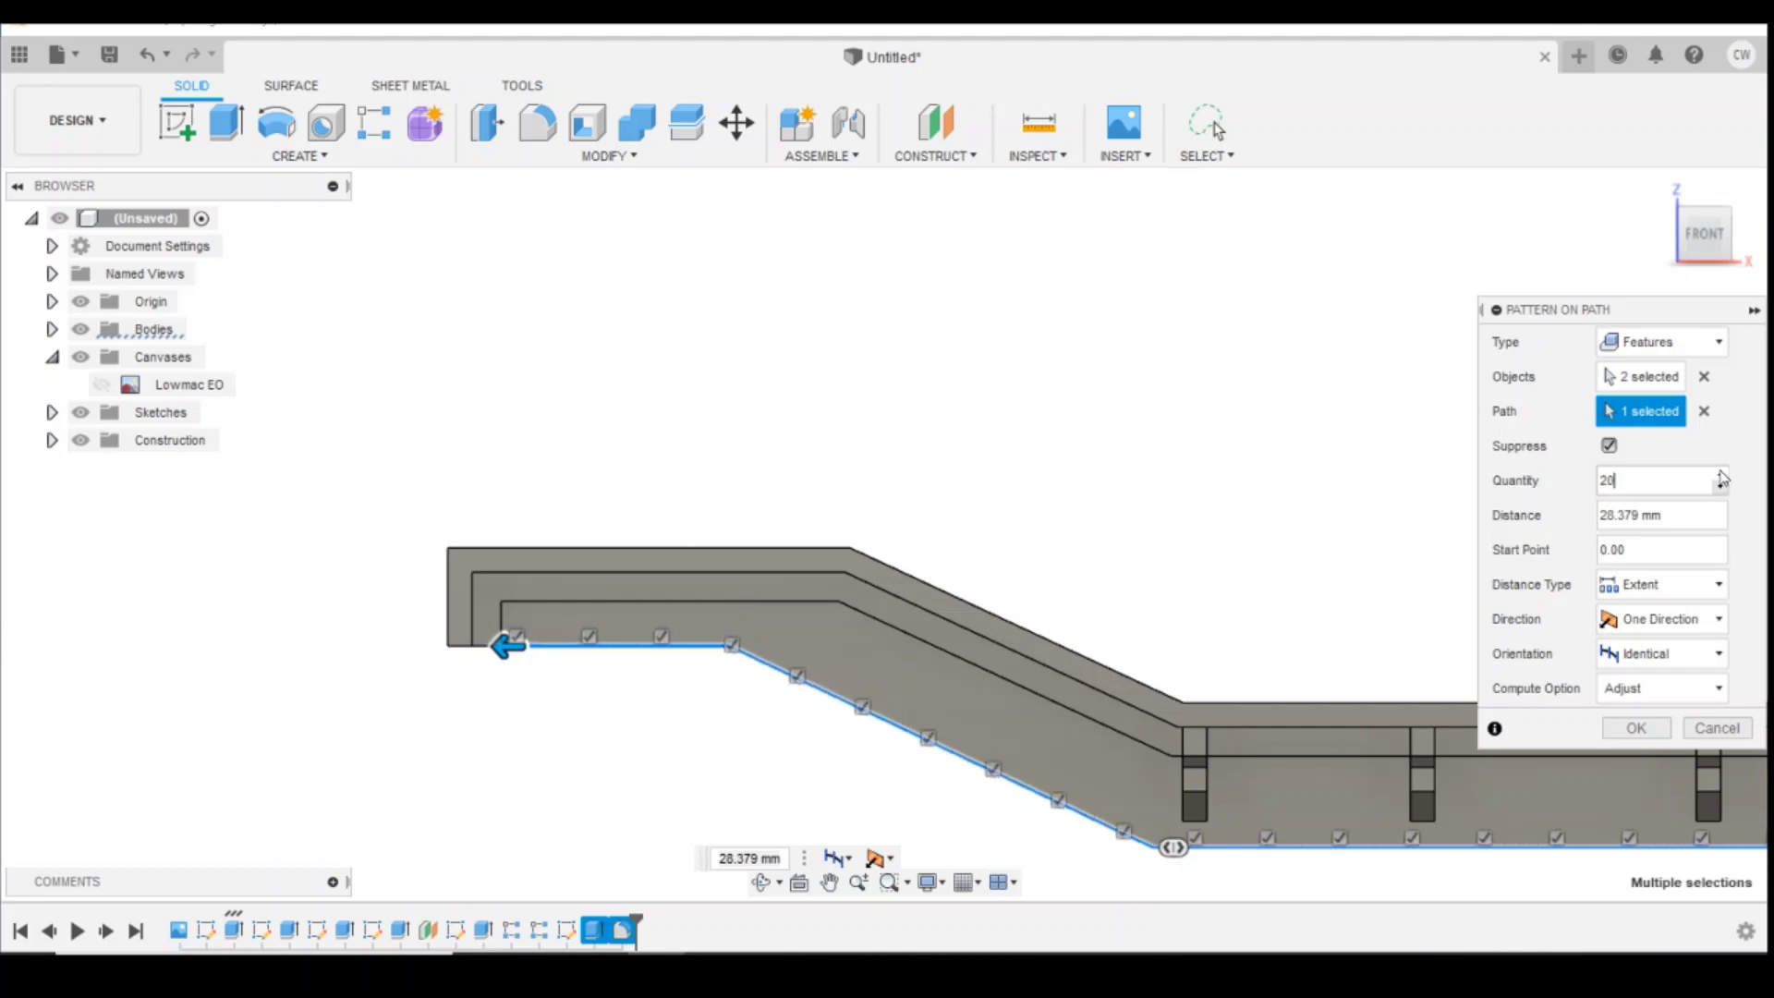
{"action": "left_click", "coordinate": [1722, 476]}
{"action": "left_click", "coordinate": [1721, 476]}
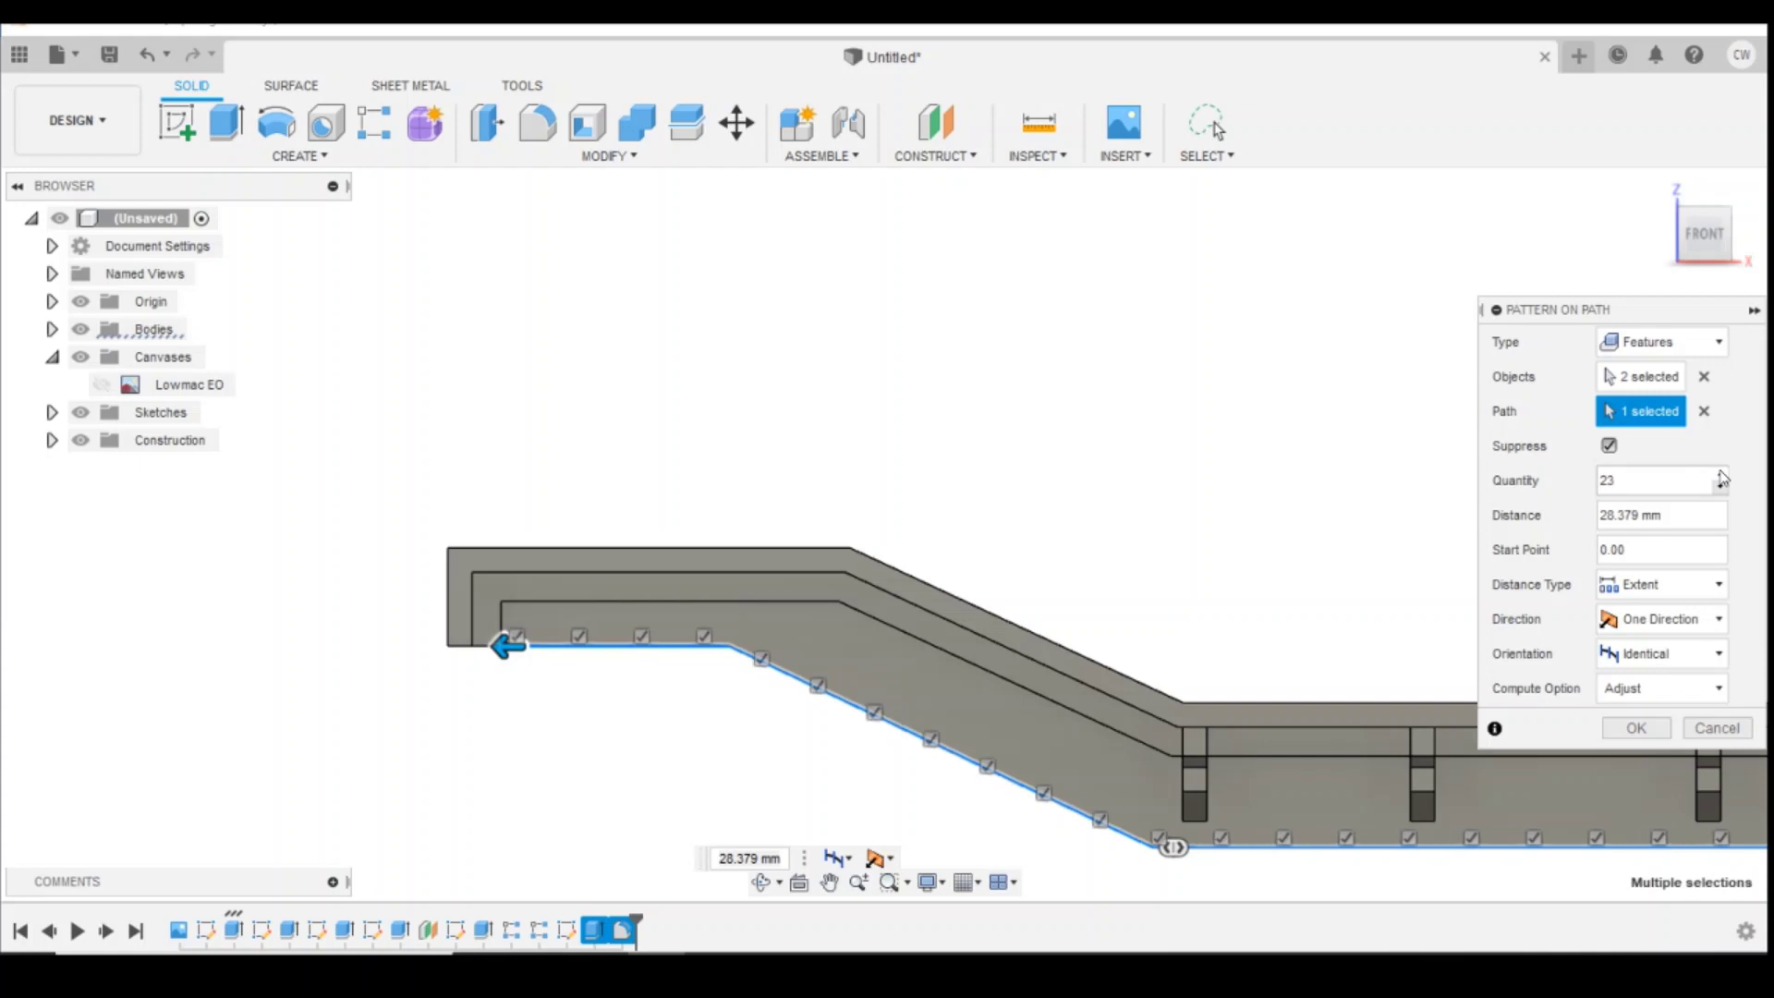
{"action": "left_click", "coordinate": [1721, 476]}
{"action": "left_click", "coordinate": [1722, 476]}
{"action": "left_click", "coordinate": [1722, 476]}
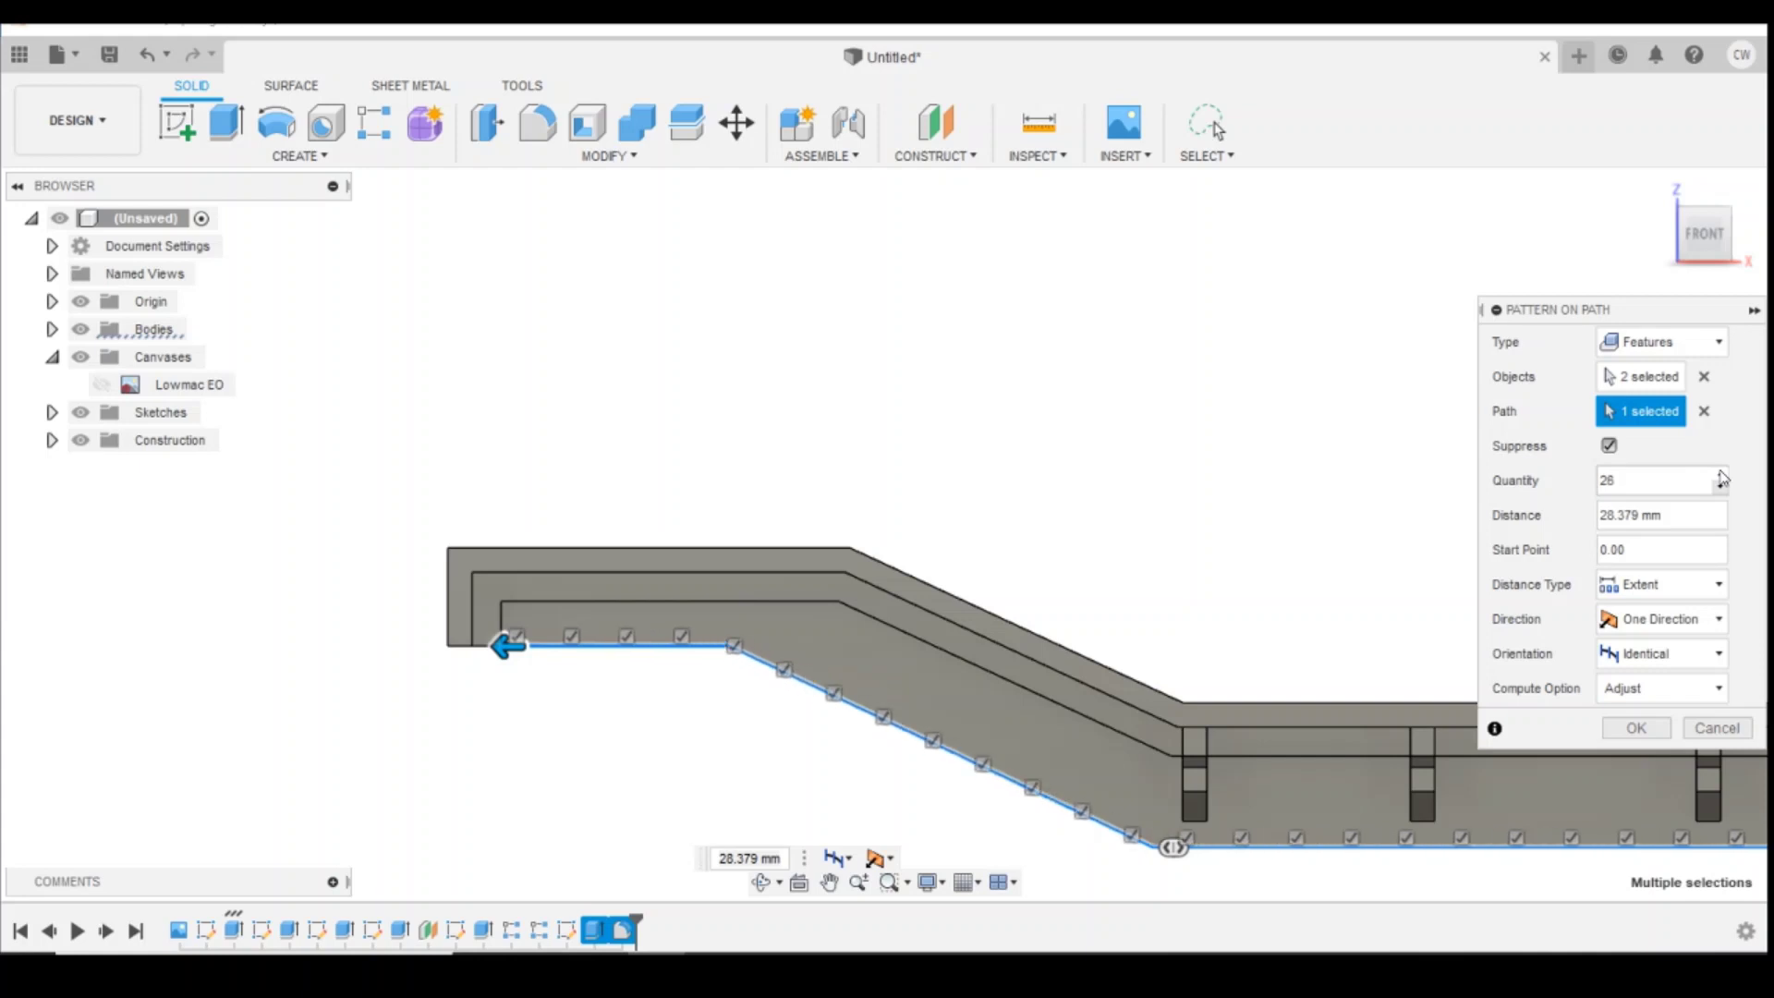
{"action": "left_click", "coordinate": [1722, 476]}
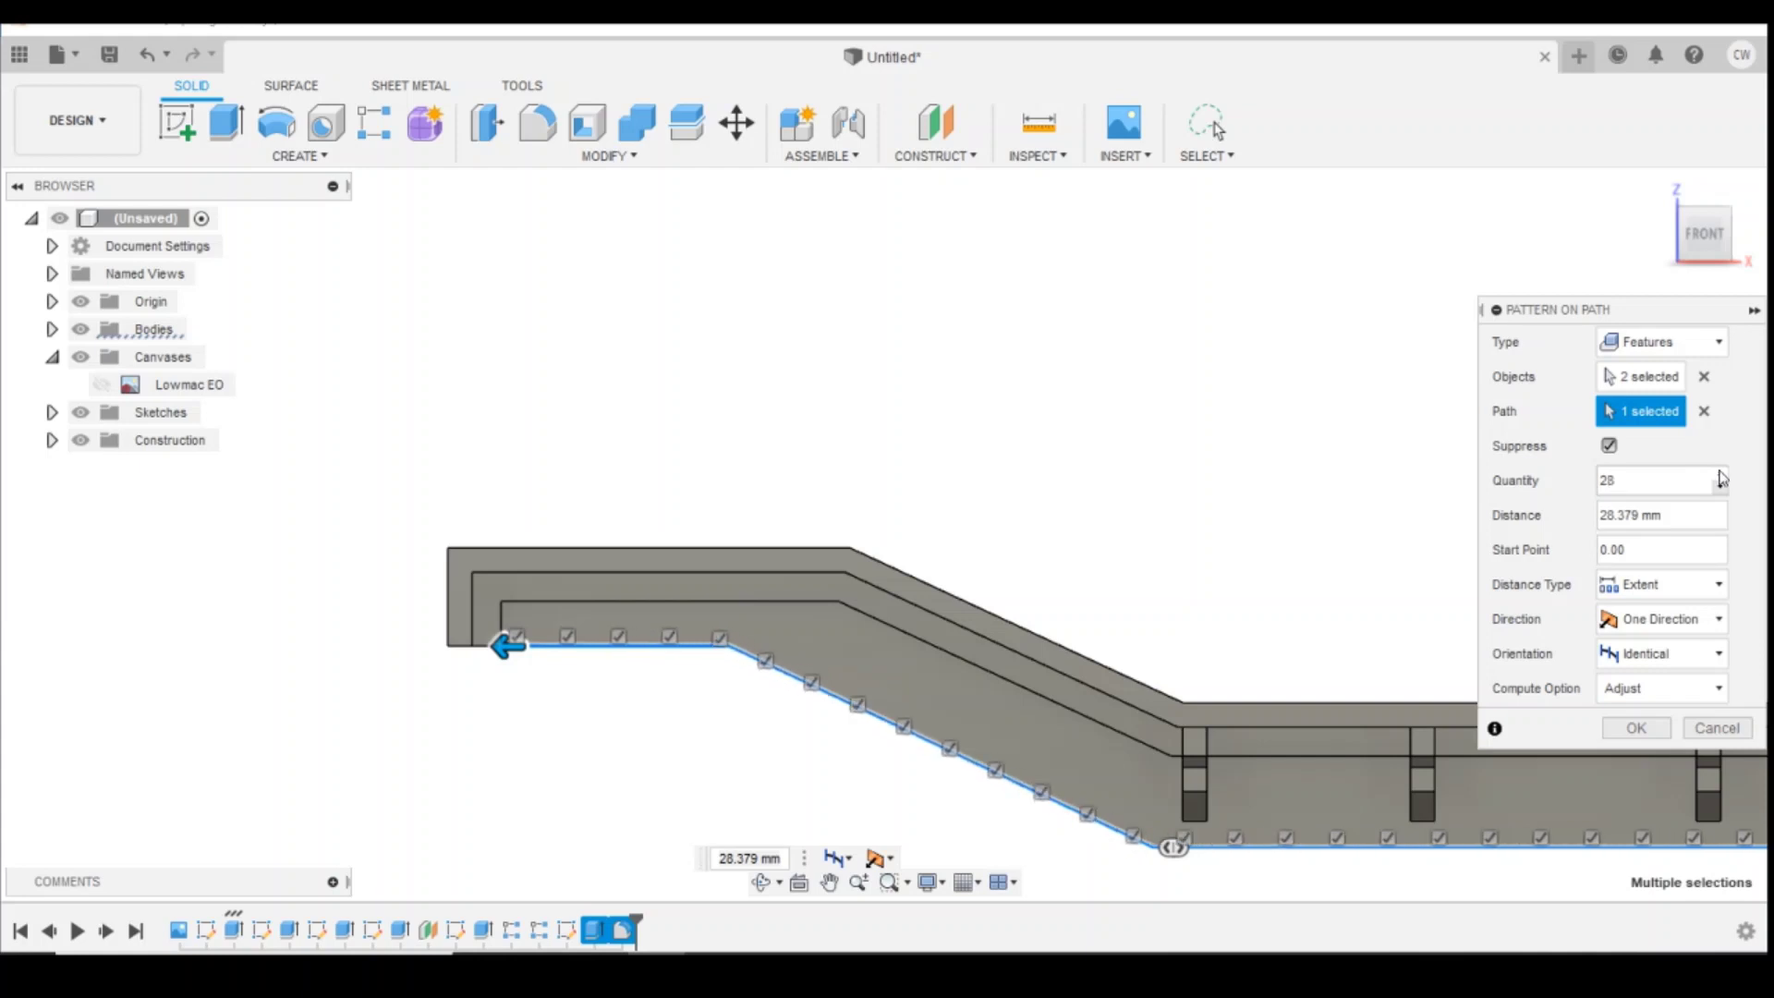
{"action": "left_click", "coordinate": [1722, 476]}
{"action": "left_click", "coordinate": [1721, 476]}
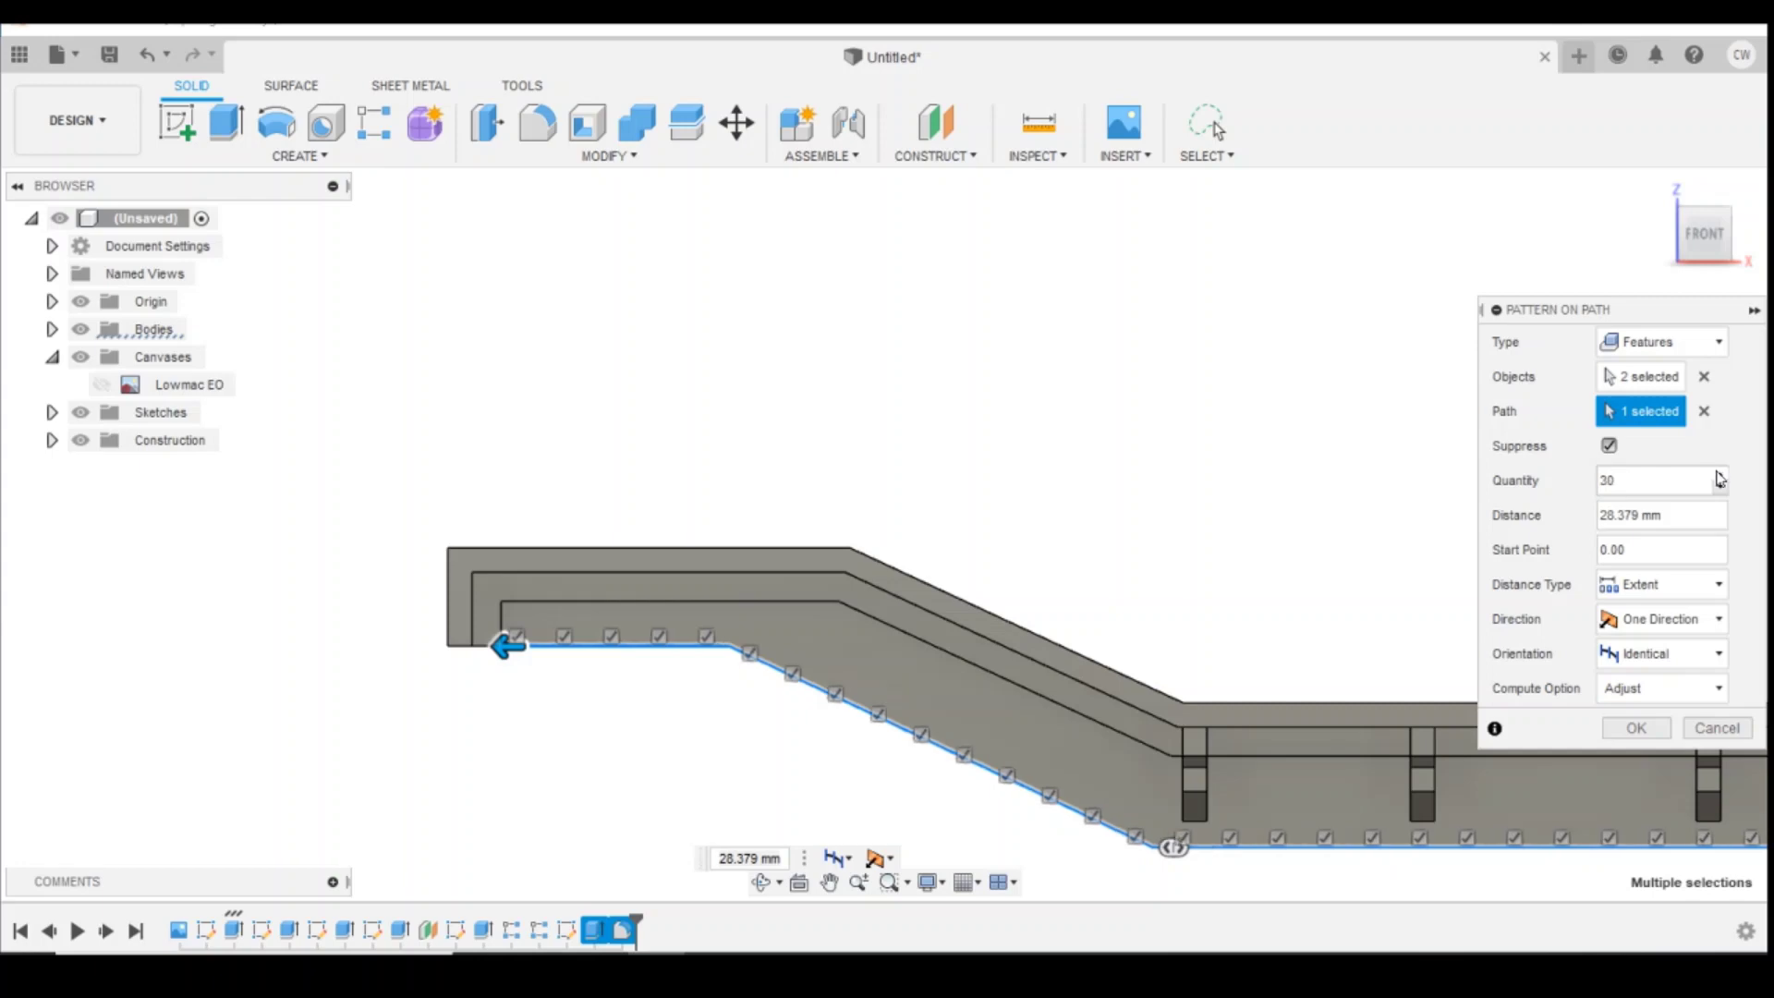
{"action": "left_click", "coordinate": [1721, 476]}
{"action": "left_click", "coordinate": [1721, 476]}
{"action": "left_click", "coordinate": [1721, 476]}
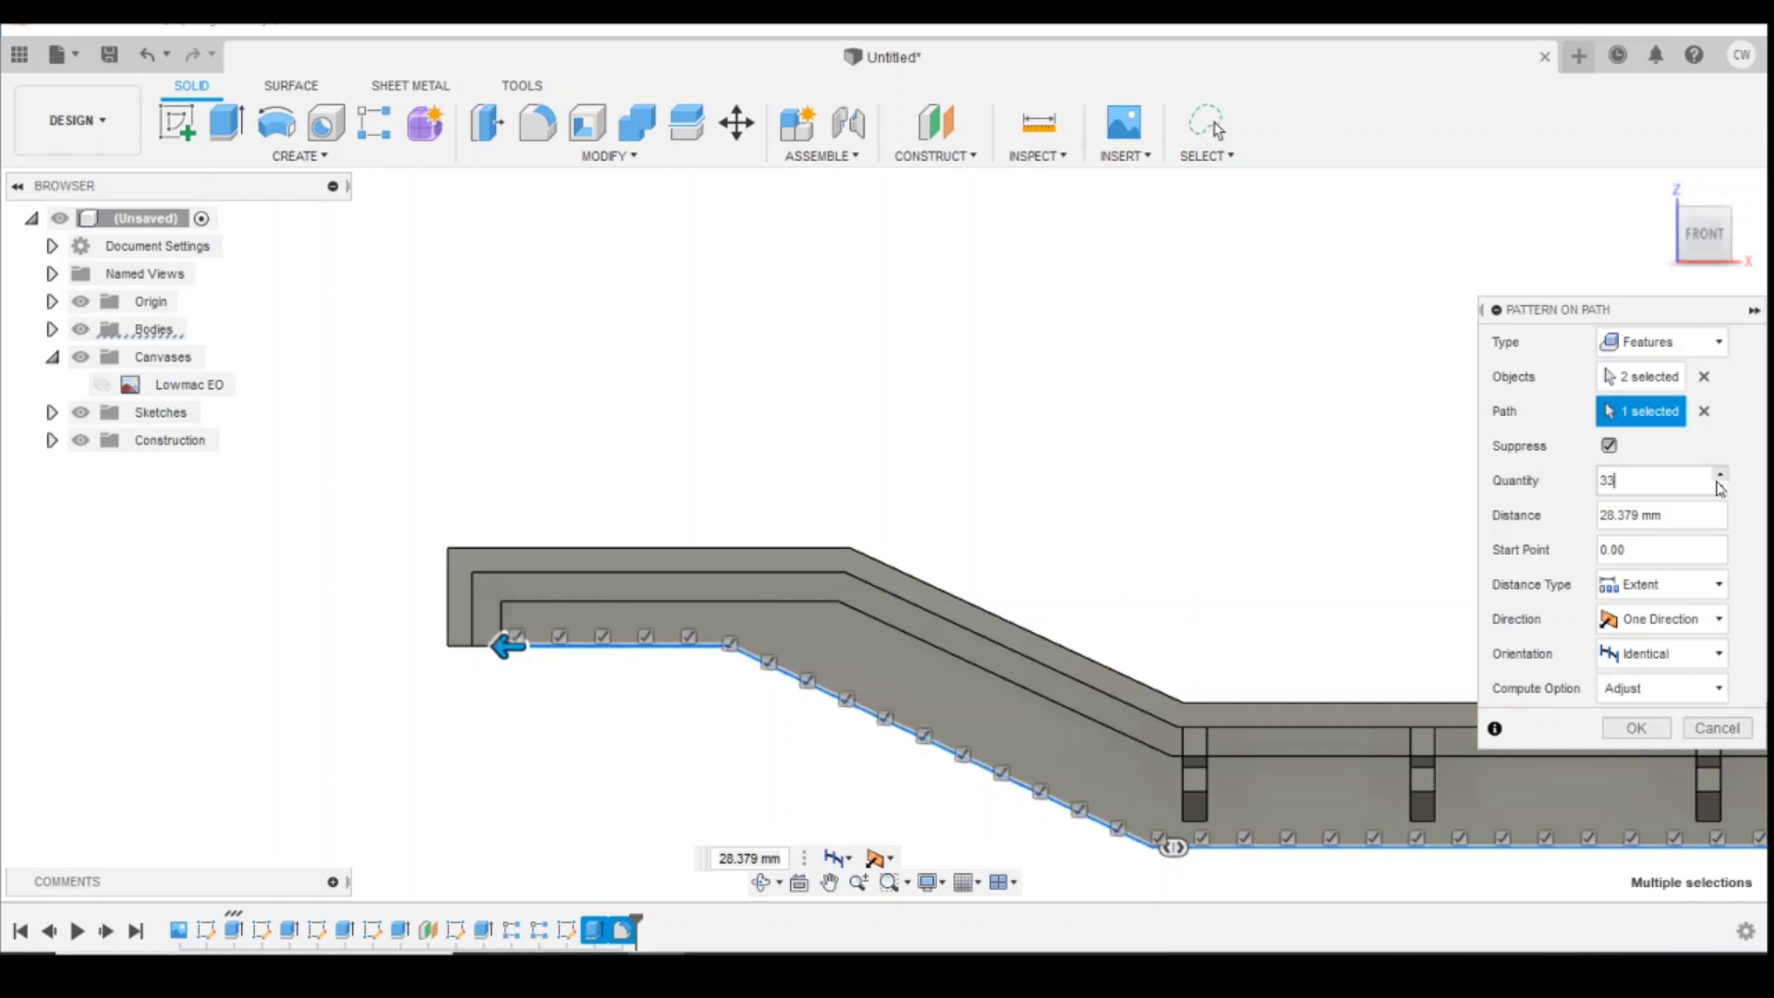
{"action": "left_click", "coordinate": [1634, 730]}
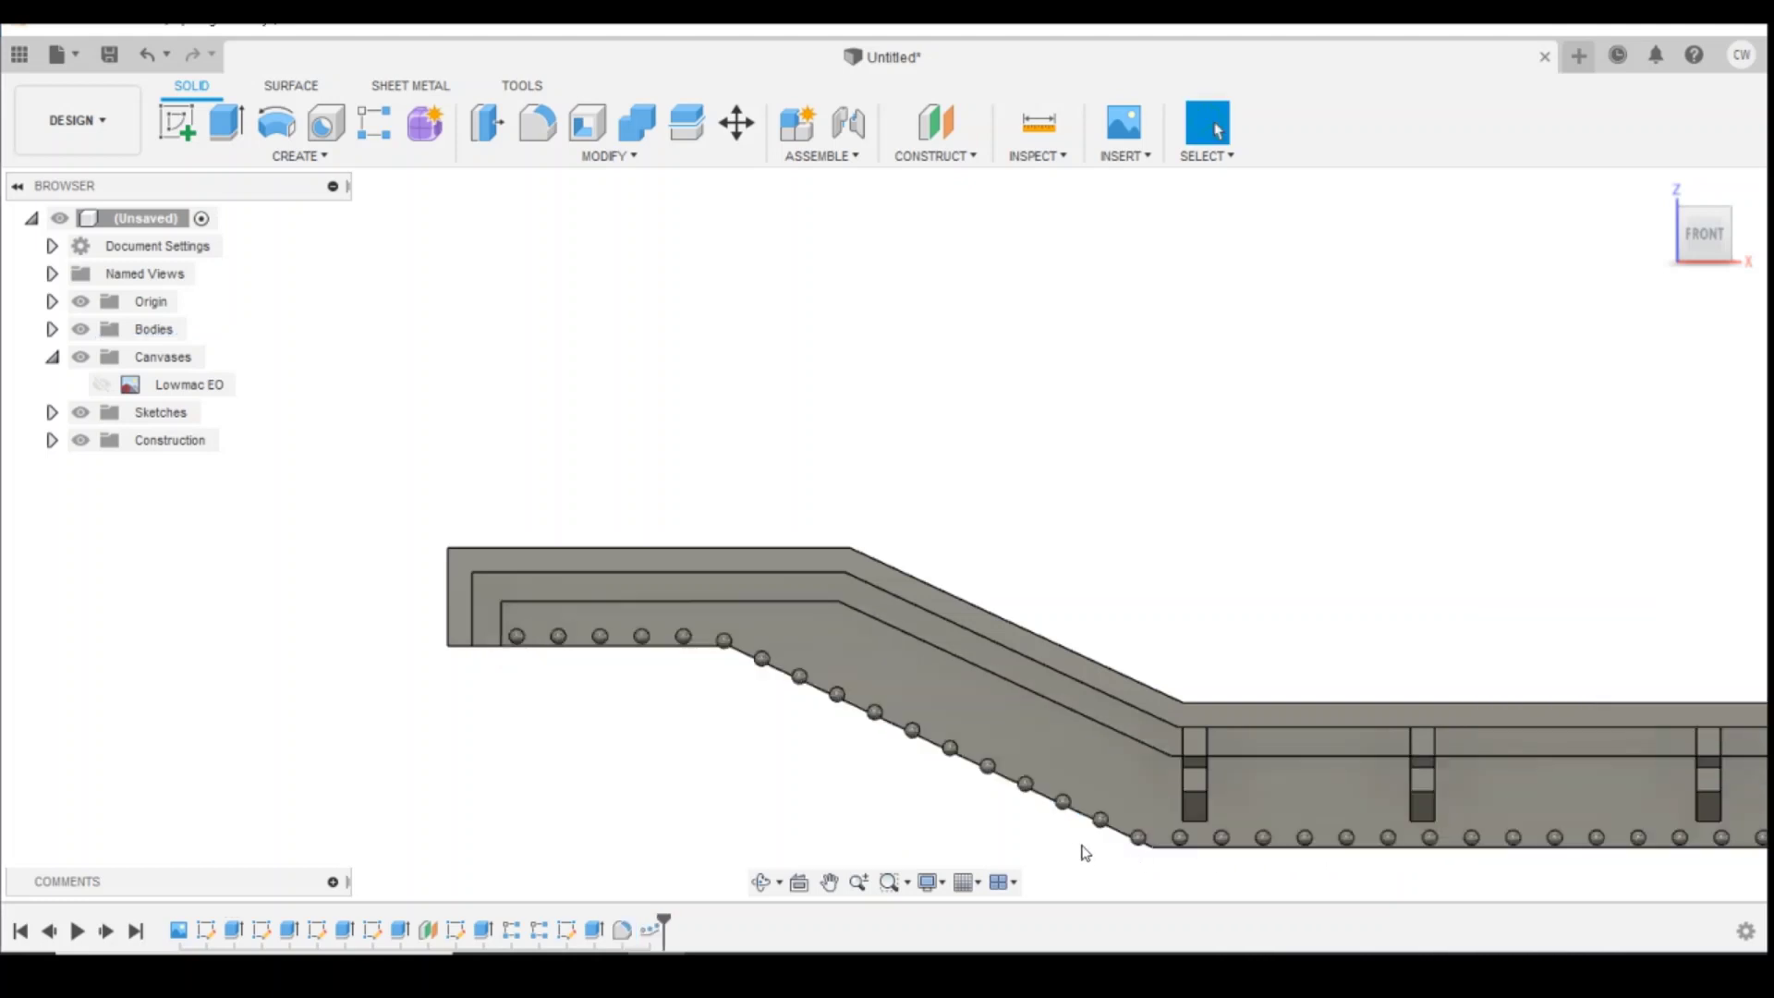
Step: Edit the lower-edge rivet path pattern so its orientation follows the Path Direction
{"action": "left_click", "coordinate": [650, 931]}
{"action": "right_click", "coordinate": [650, 930]}
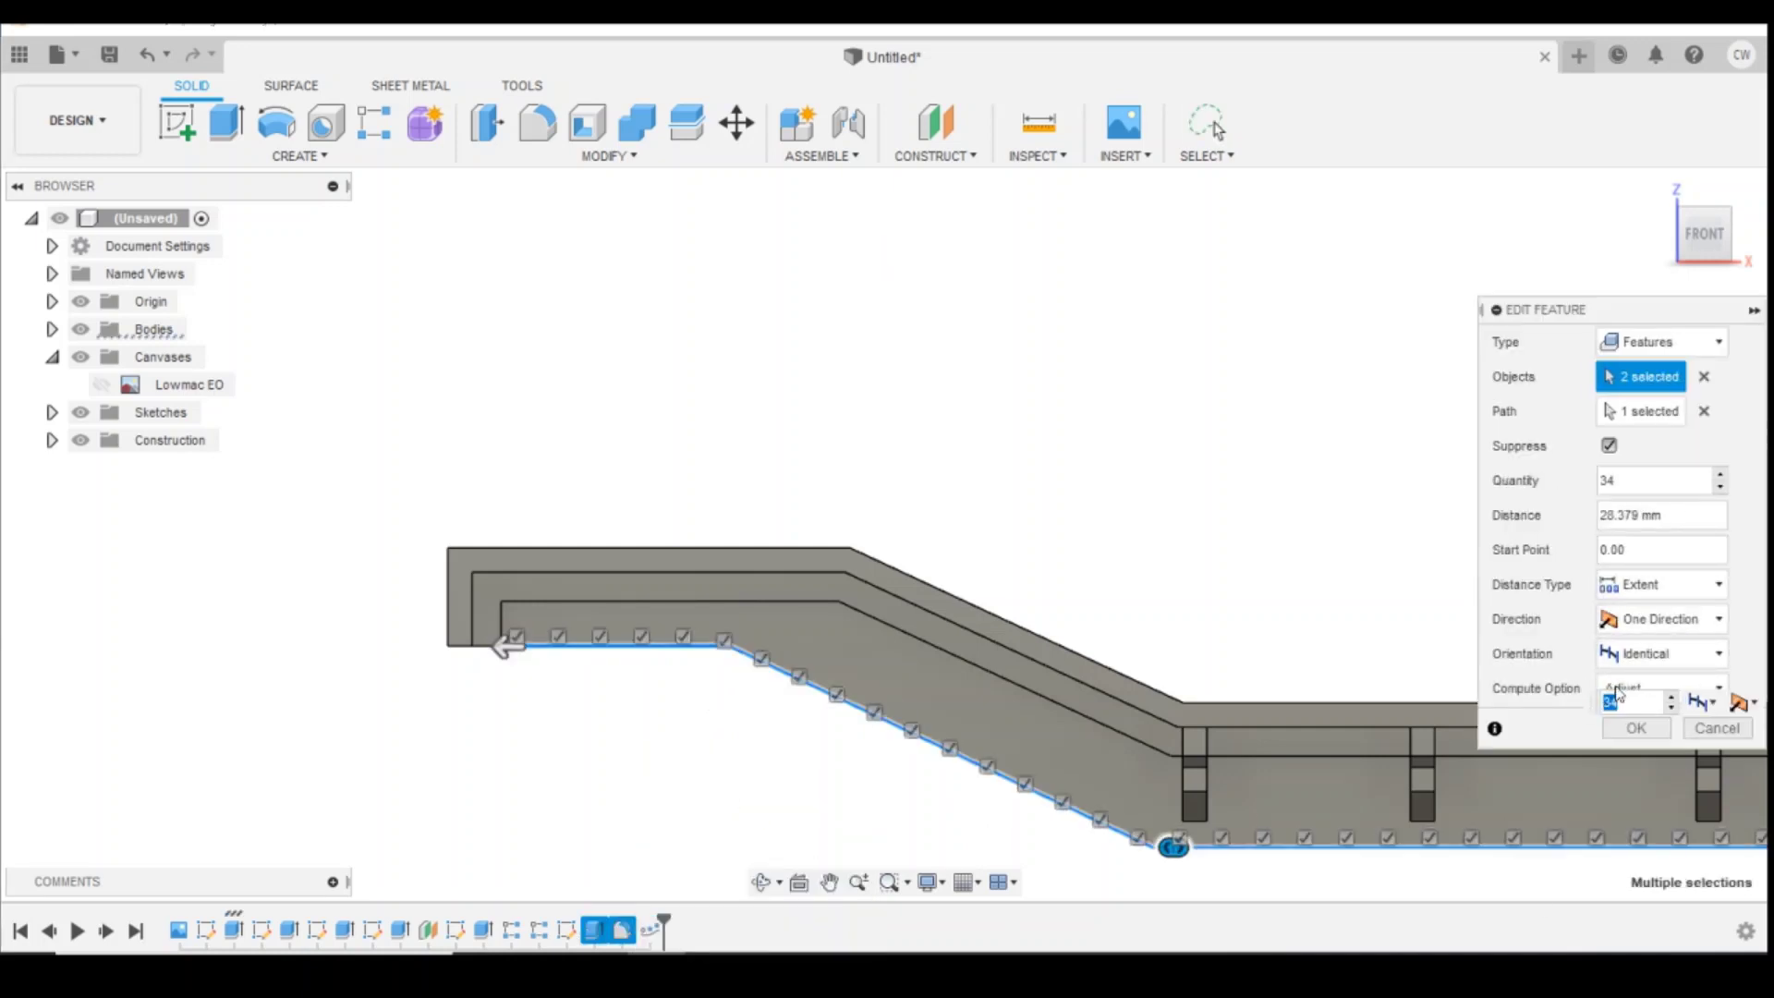
{"action": "left_click", "coordinate": [1654, 658]}
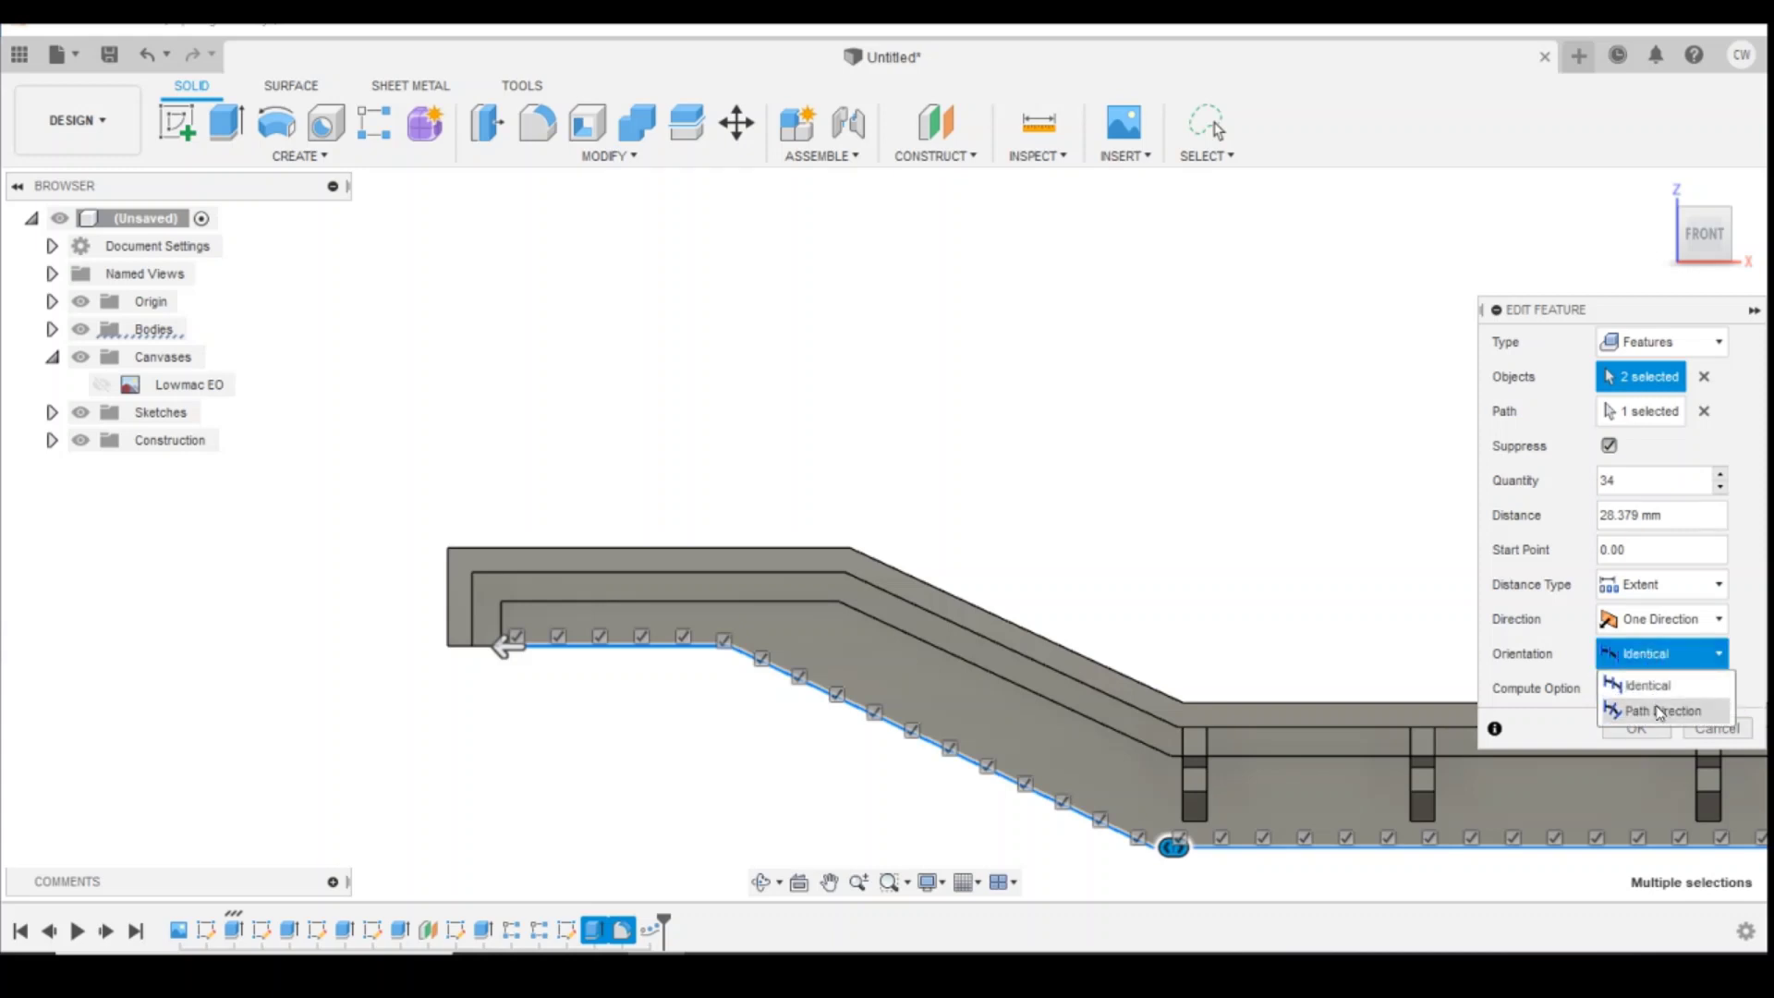
{"action": "left_click", "coordinate": [1661, 711]}
{"action": "left_click", "coordinate": [1636, 728]}
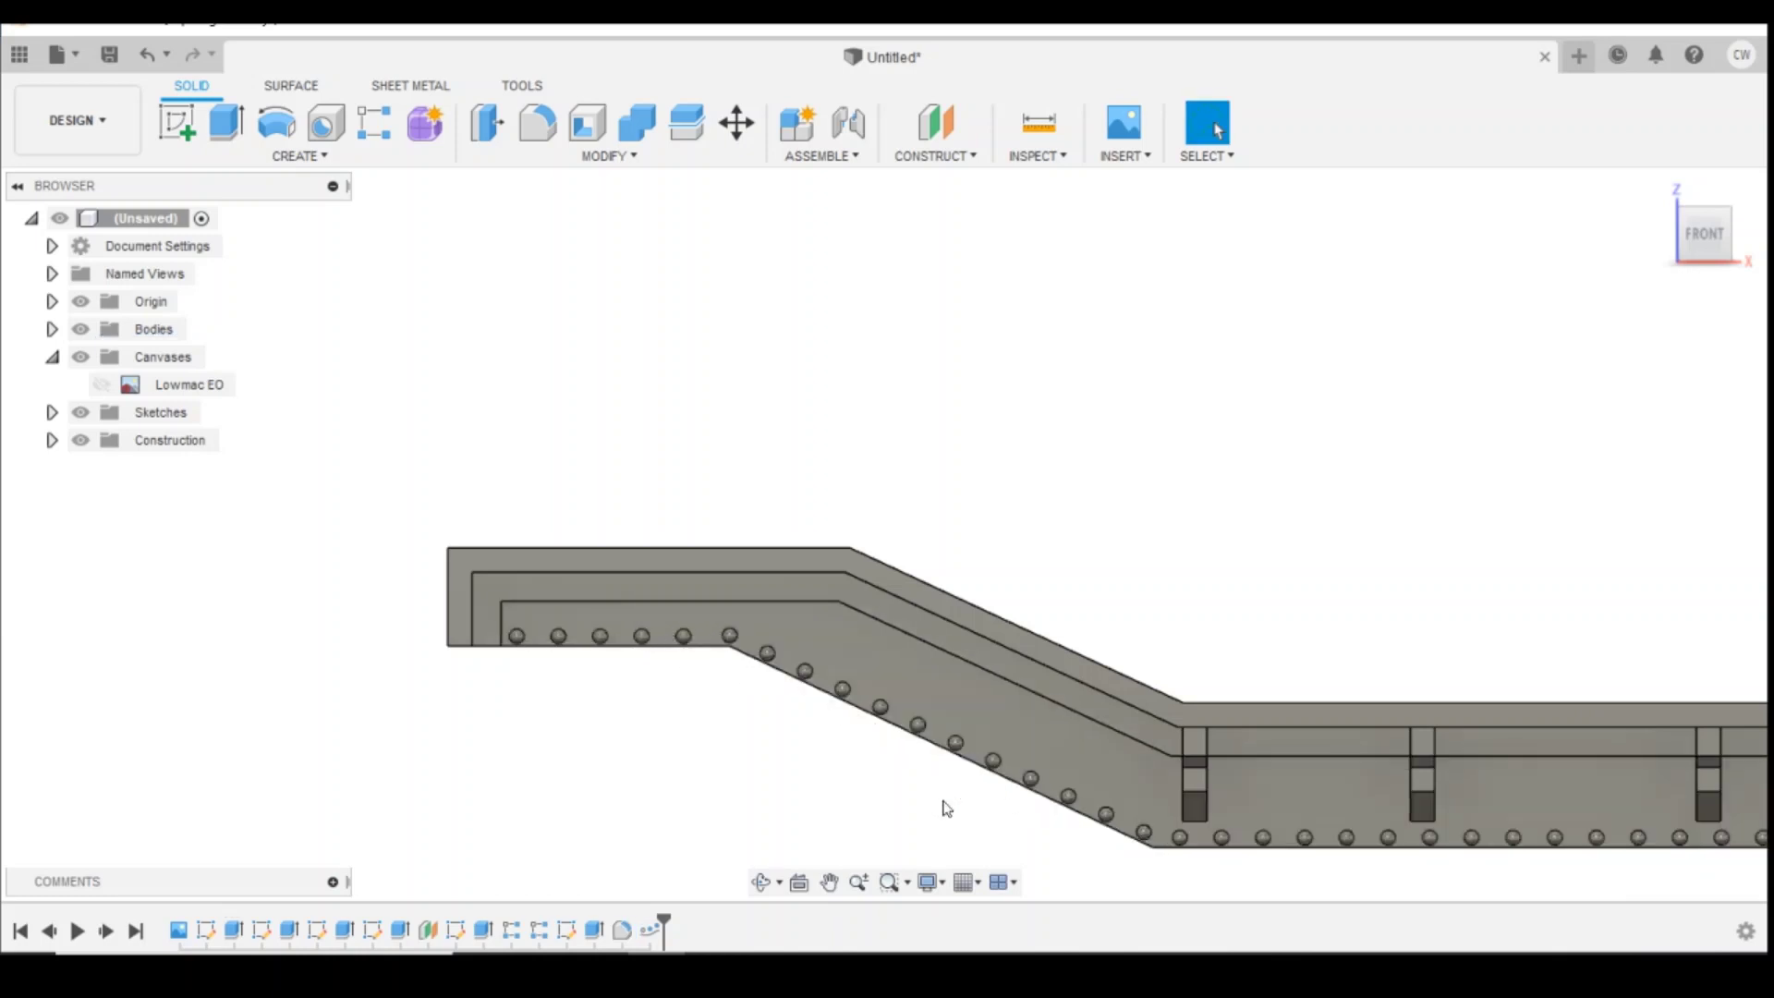
Step: Start a Rectangular Pattern of type Features with the original rivet's extrusion and fillet as the objects
{"action": "scroll", "coordinate": [360, 699], "scroll_direction": "down", "scroll_amount": 3}
{"action": "scroll", "coordinate": [1218, 769], "scroll_direction": "up", "scroll_amount": 3}
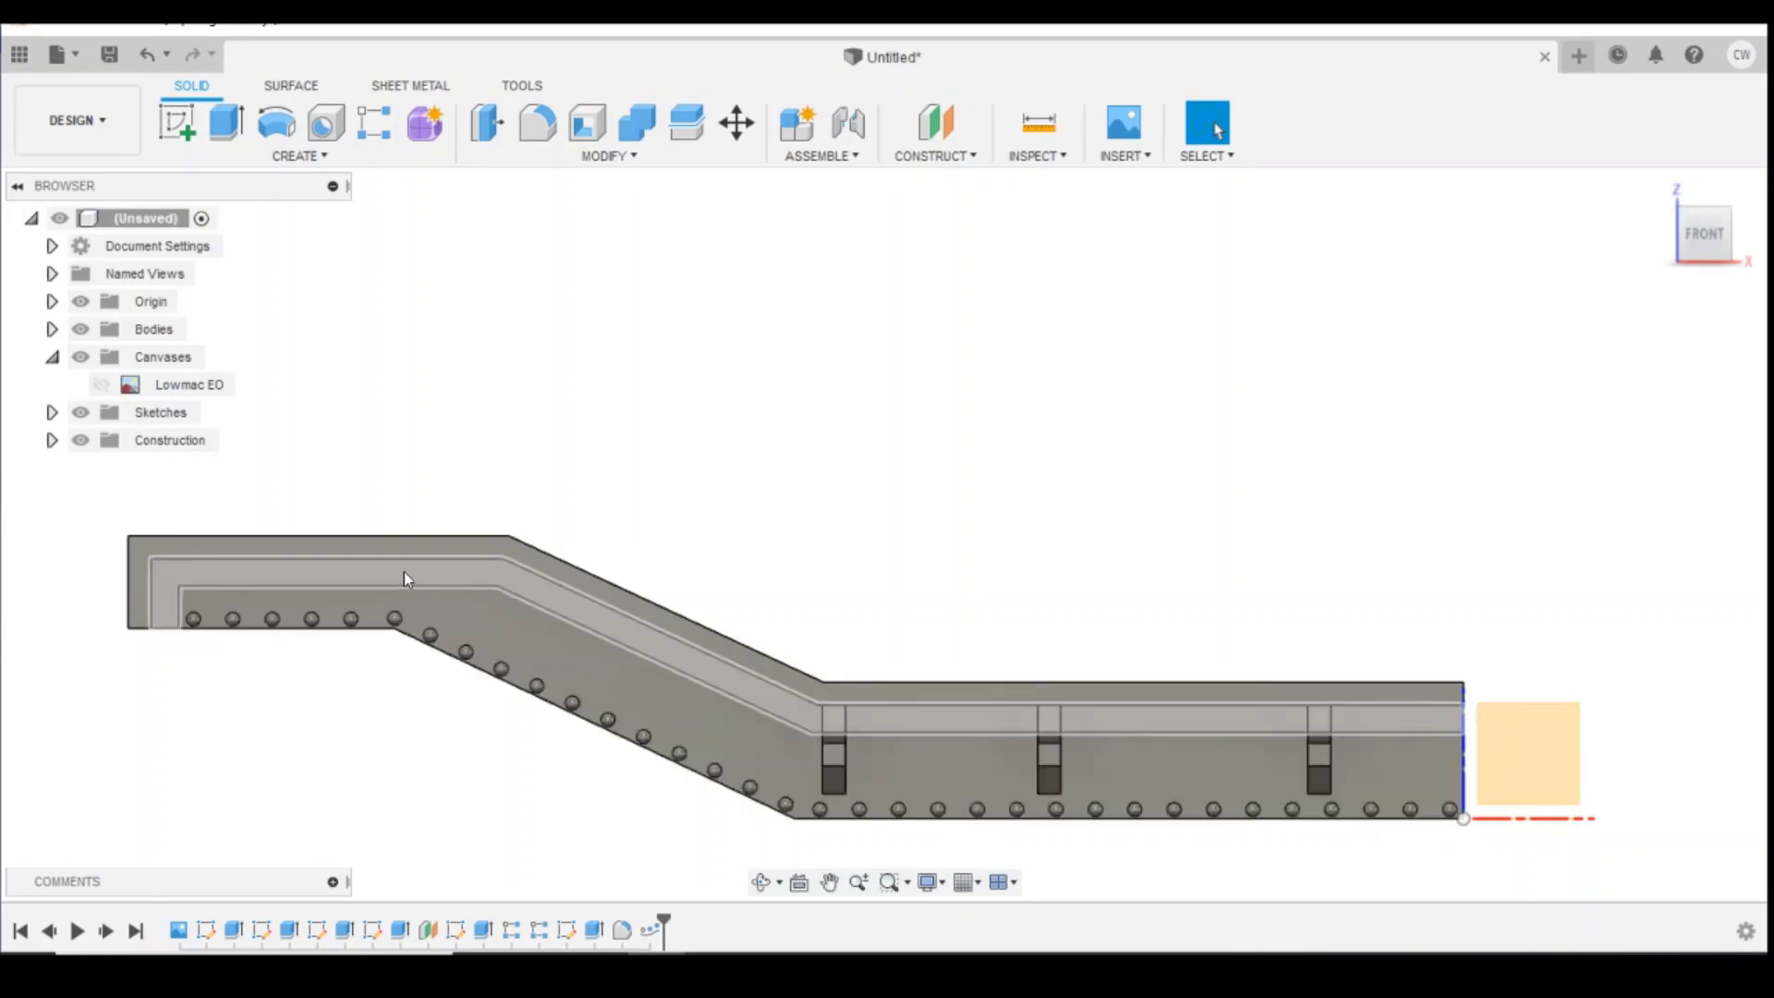
{"action": "left_click", "coordinate": [305, 157]}
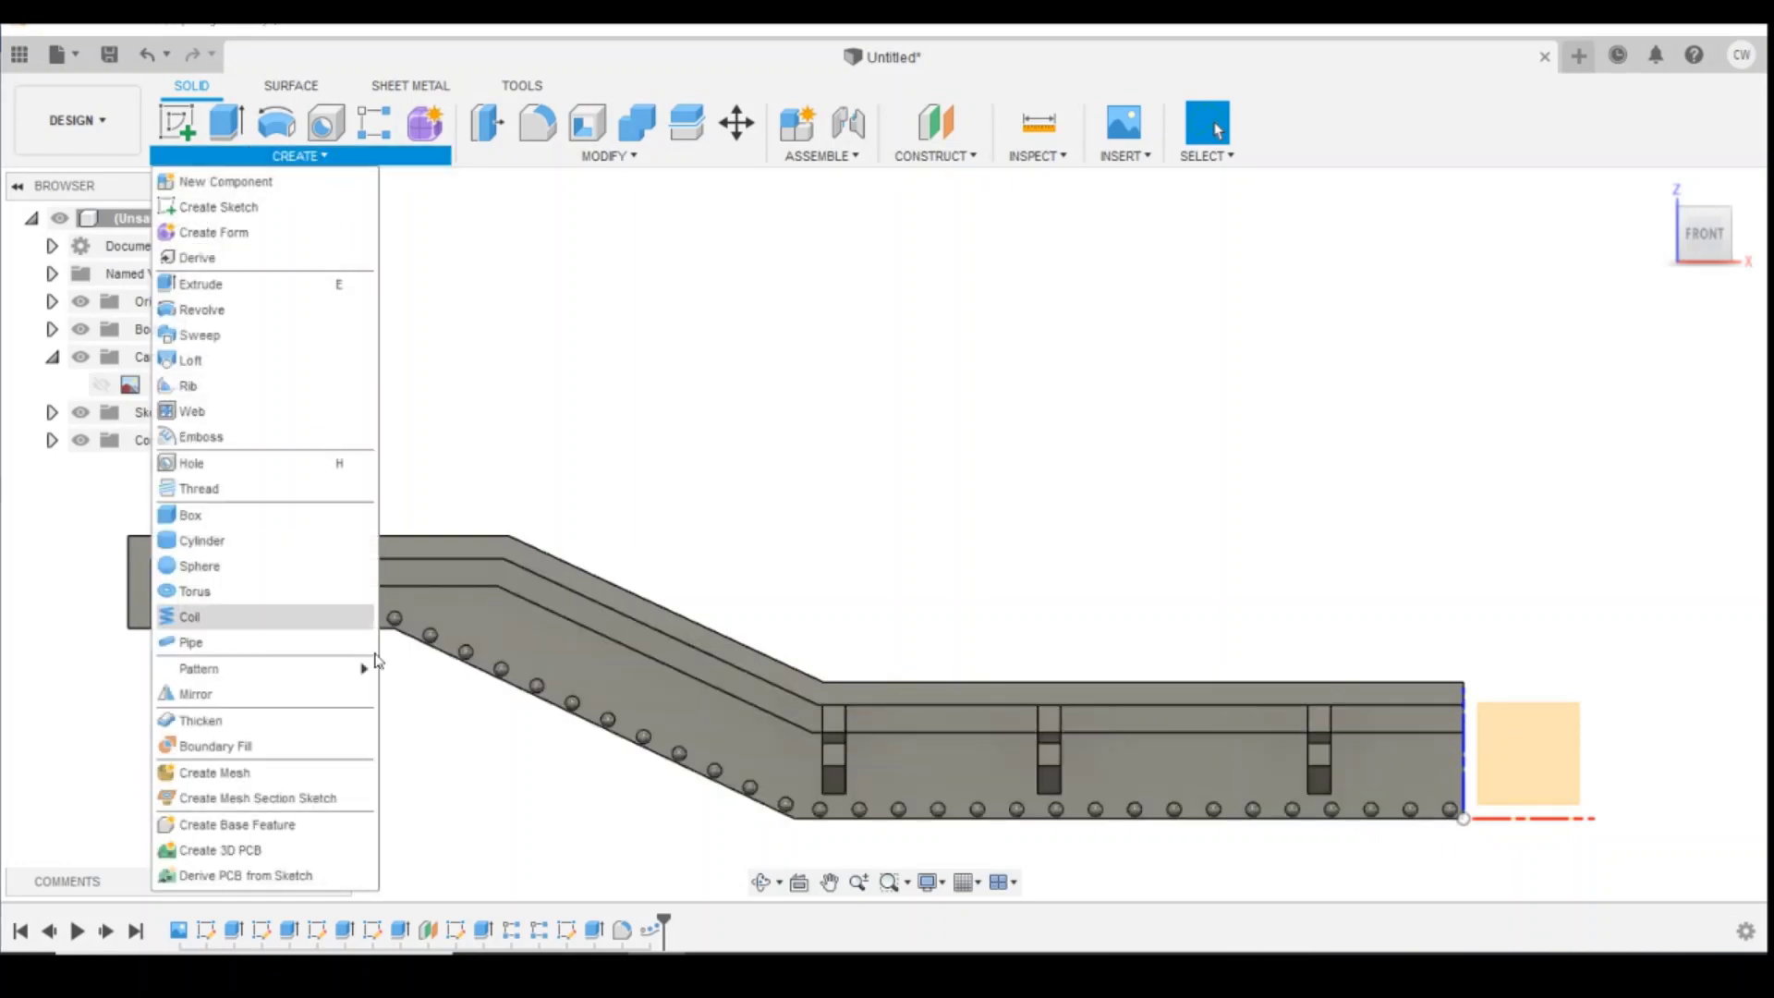
{"action": "mouse_move", "coordinate": [354, 671]}
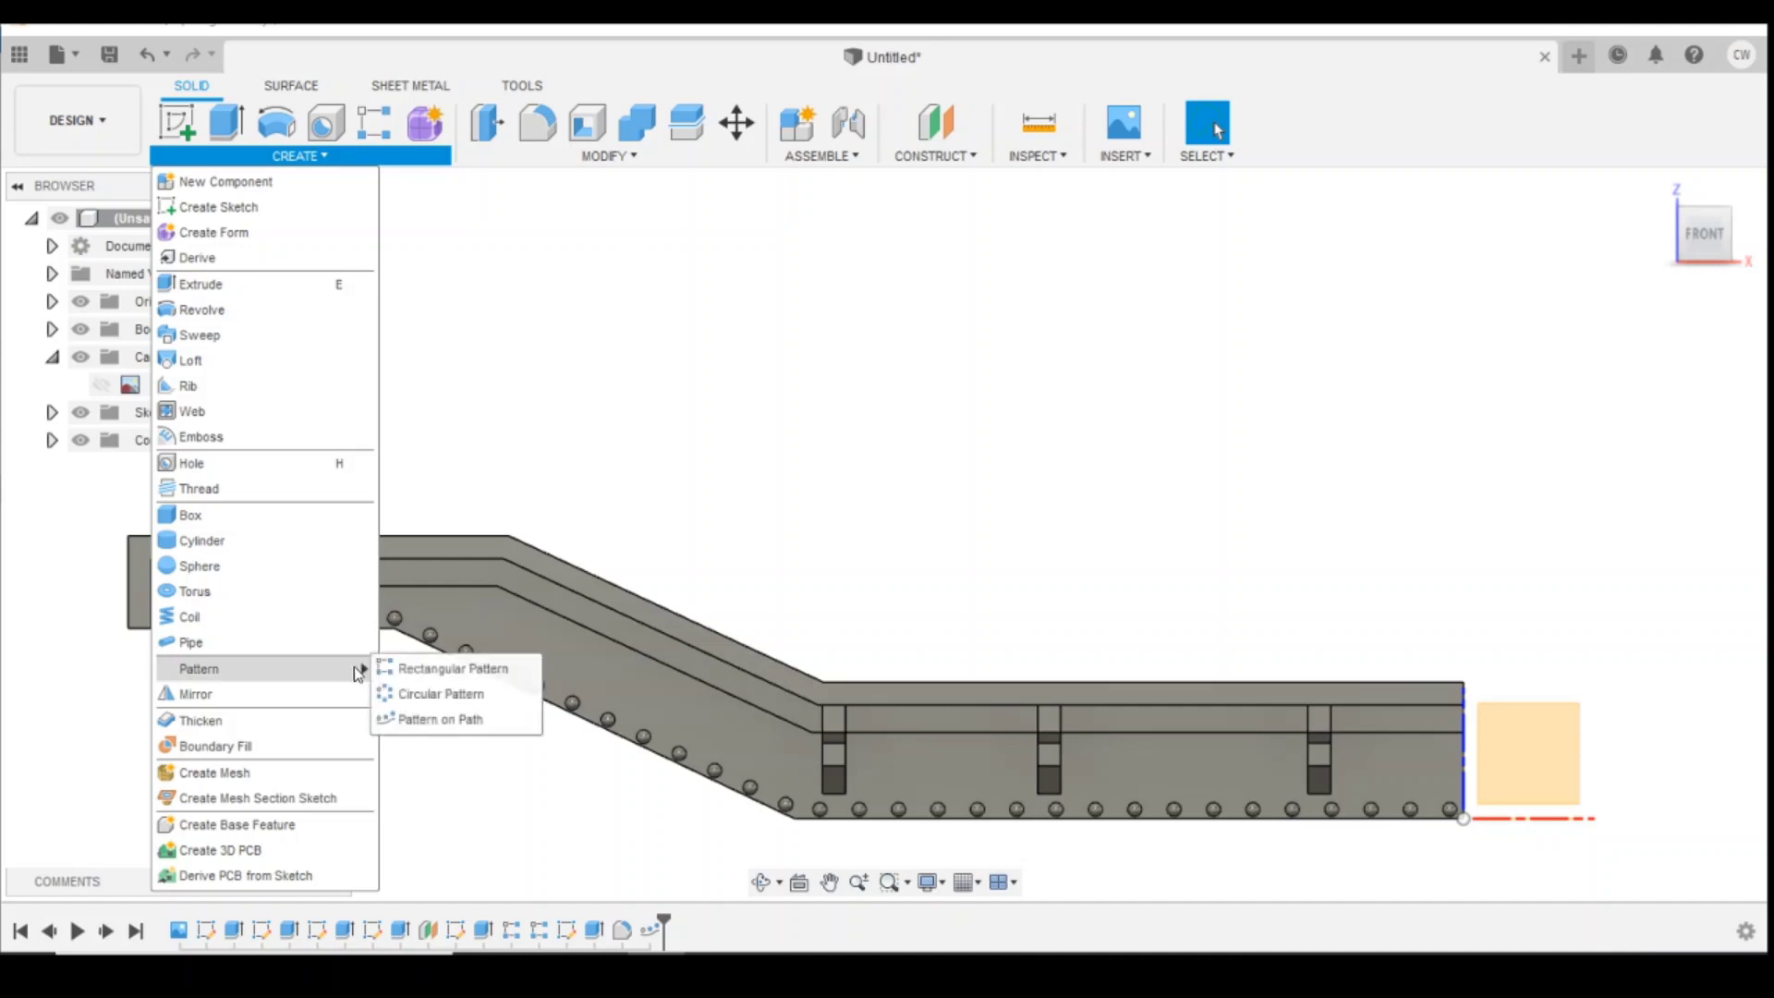
{"action": "left_click", "coordinate": [421, 669]}
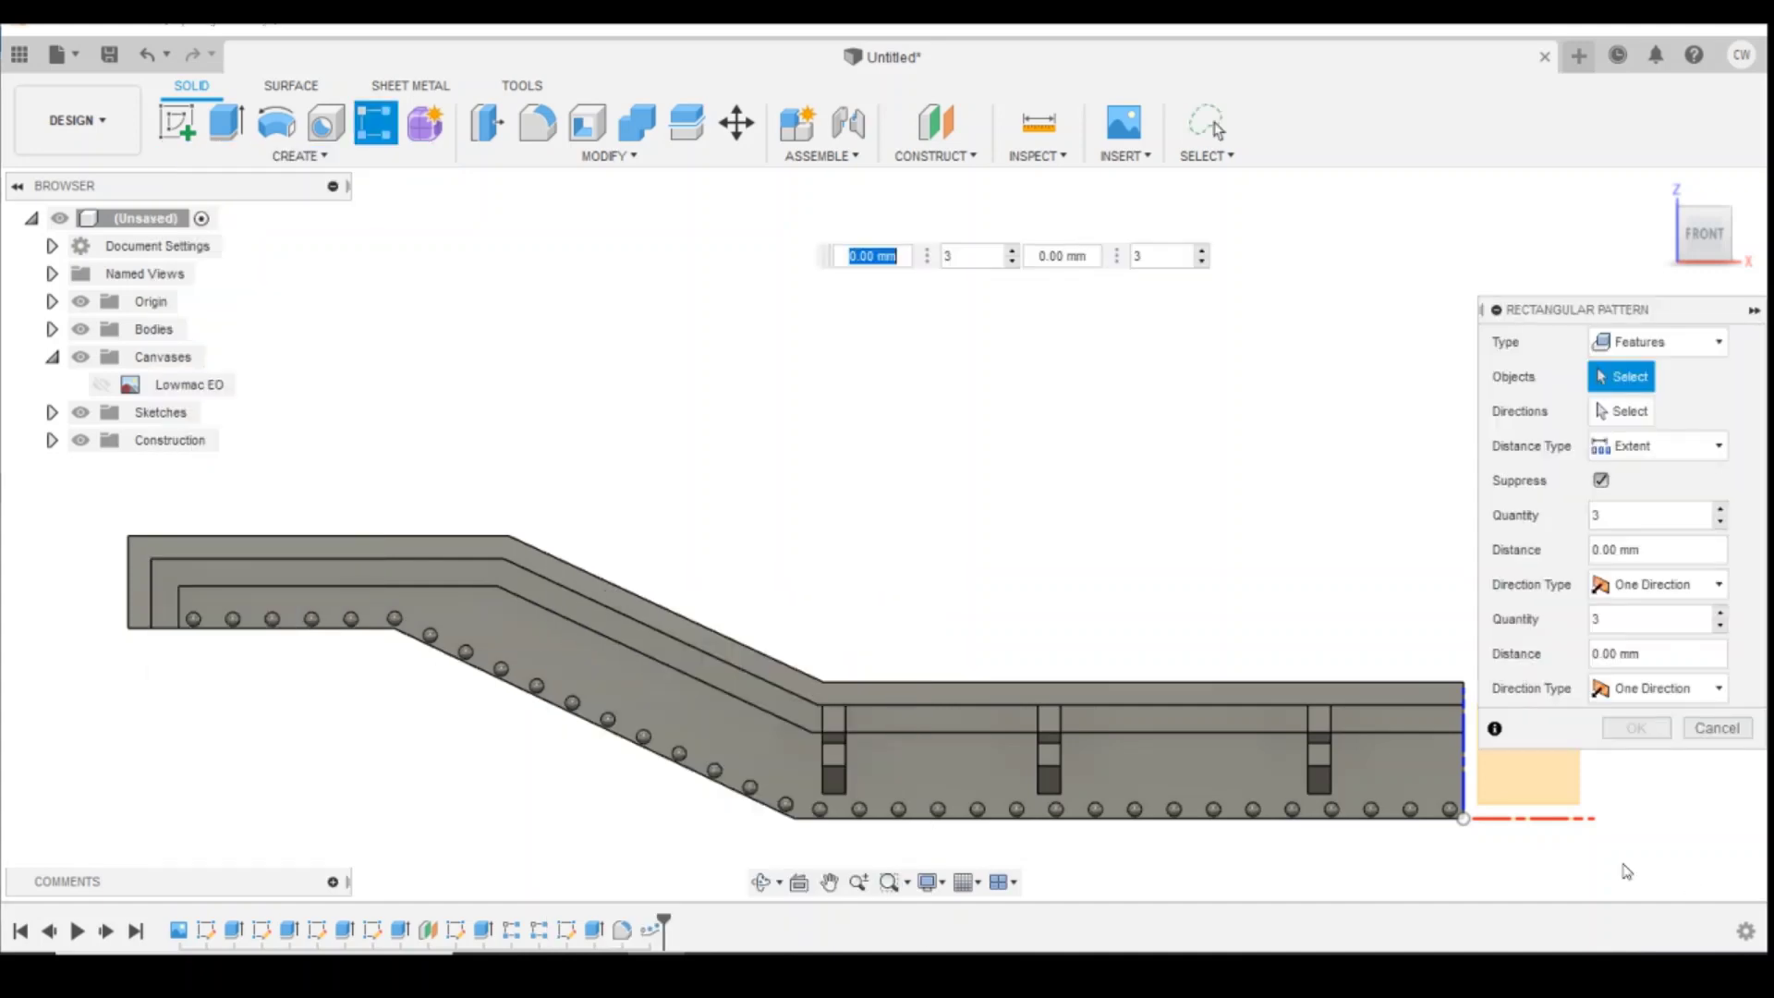
{"action": "left_click", "coordinate": [596, 932]}
{"action": "left_click", "coordinate": [622, 931], "text": "ctrl"}
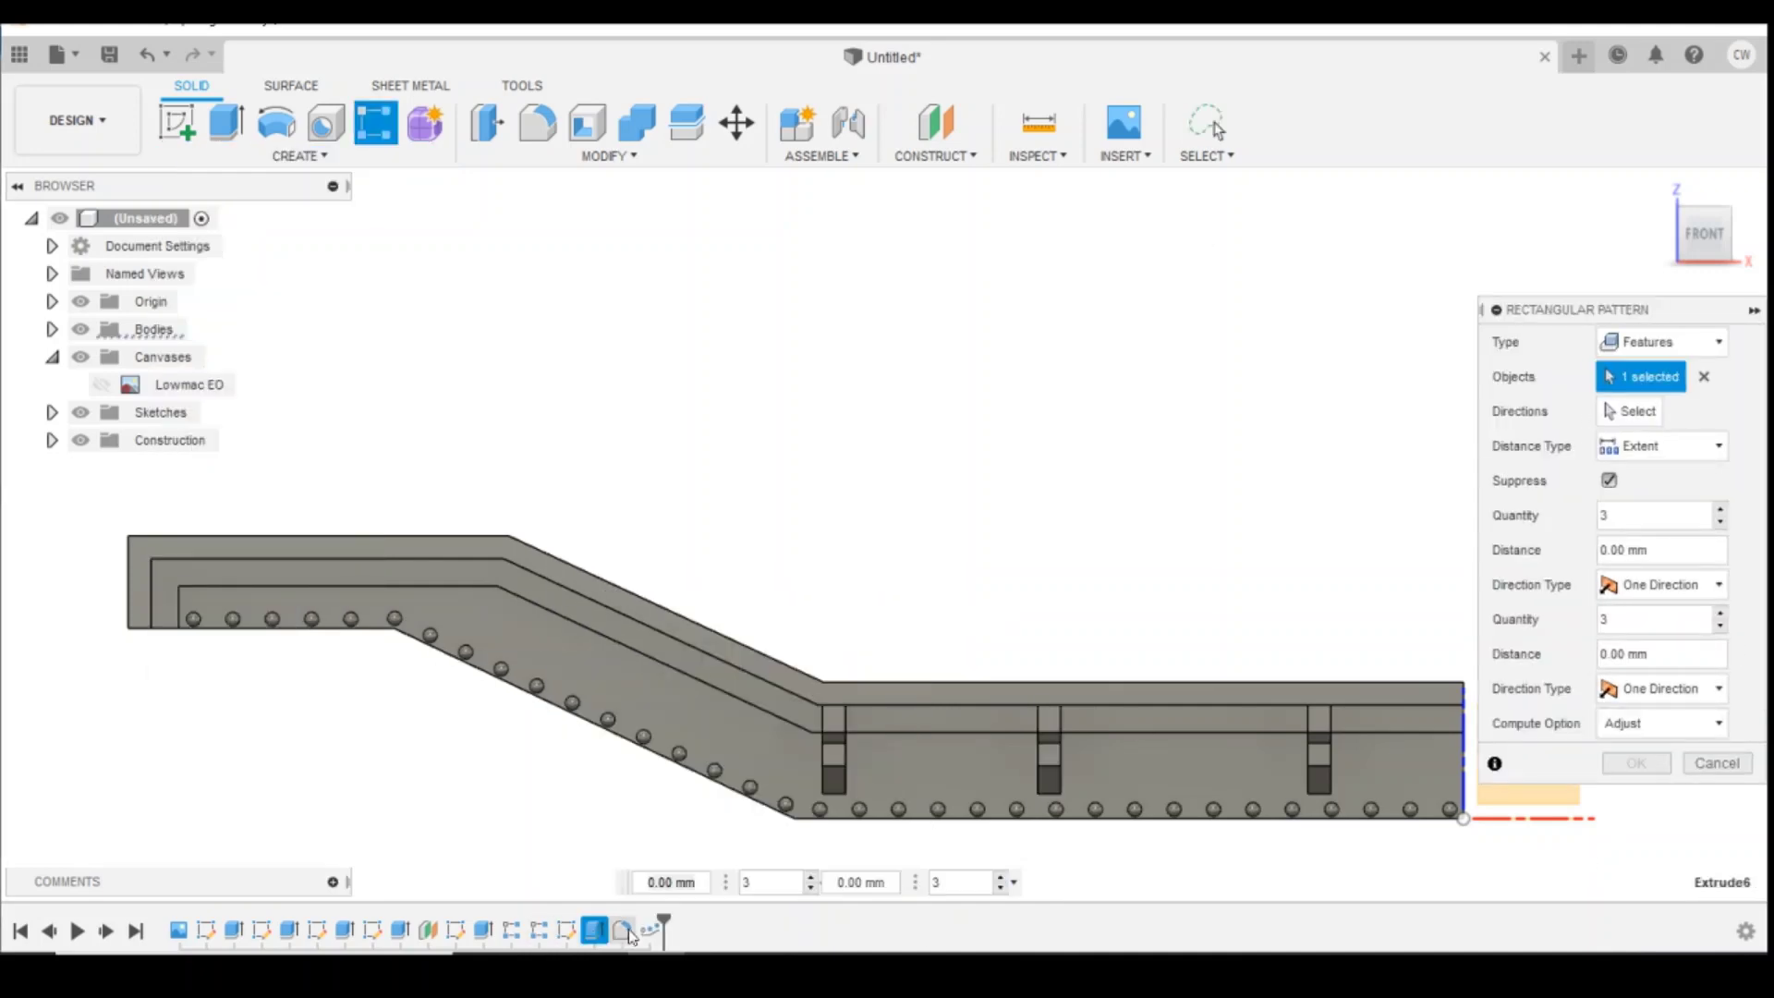
Step: Pattern the rivet upward along the vertical axis with a quantity of 2 and an extent of 0.60 mm
{"action": "scroll", "coordinate": [656, 635], "scroll_direction": "down", "scroll_amount": 3}
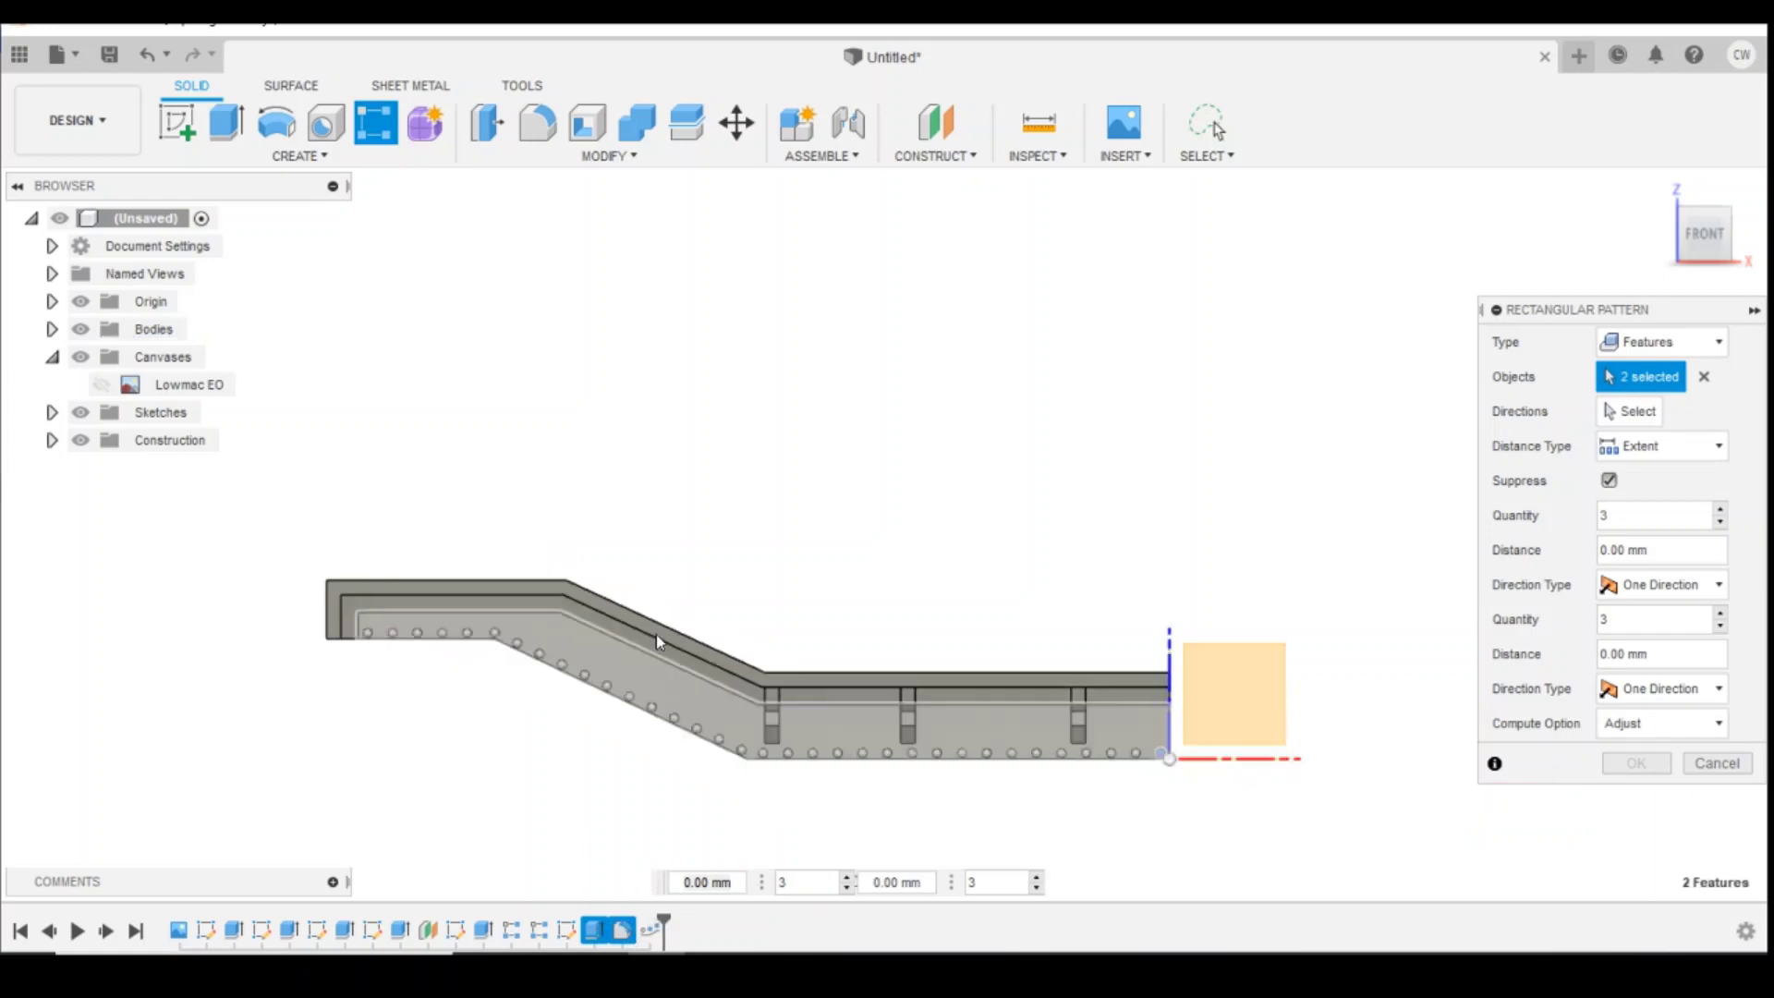
{"action": "scroll", "coordinate": [1219, 731], "scroll_direction": "up", "scroll_amount": 4}
{"action": "left_click", "coordinate": [1662, 410]}
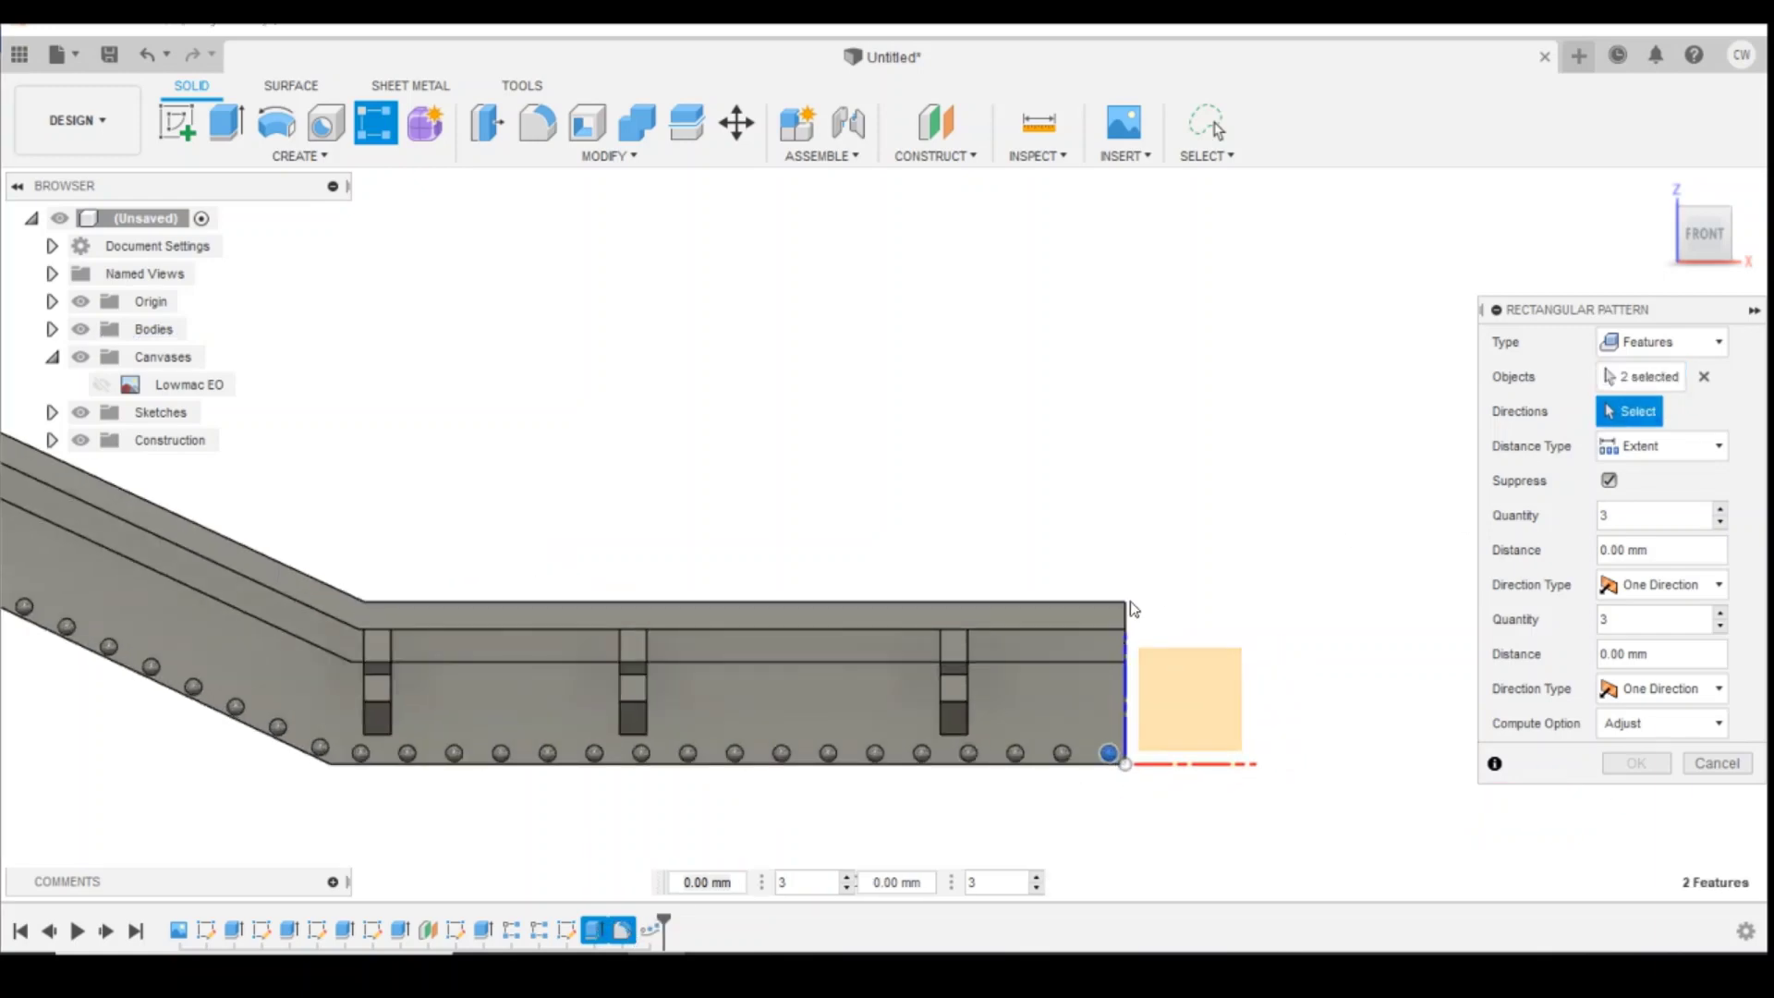
{"action": "left_click", "coordinate": [1127, 674]}
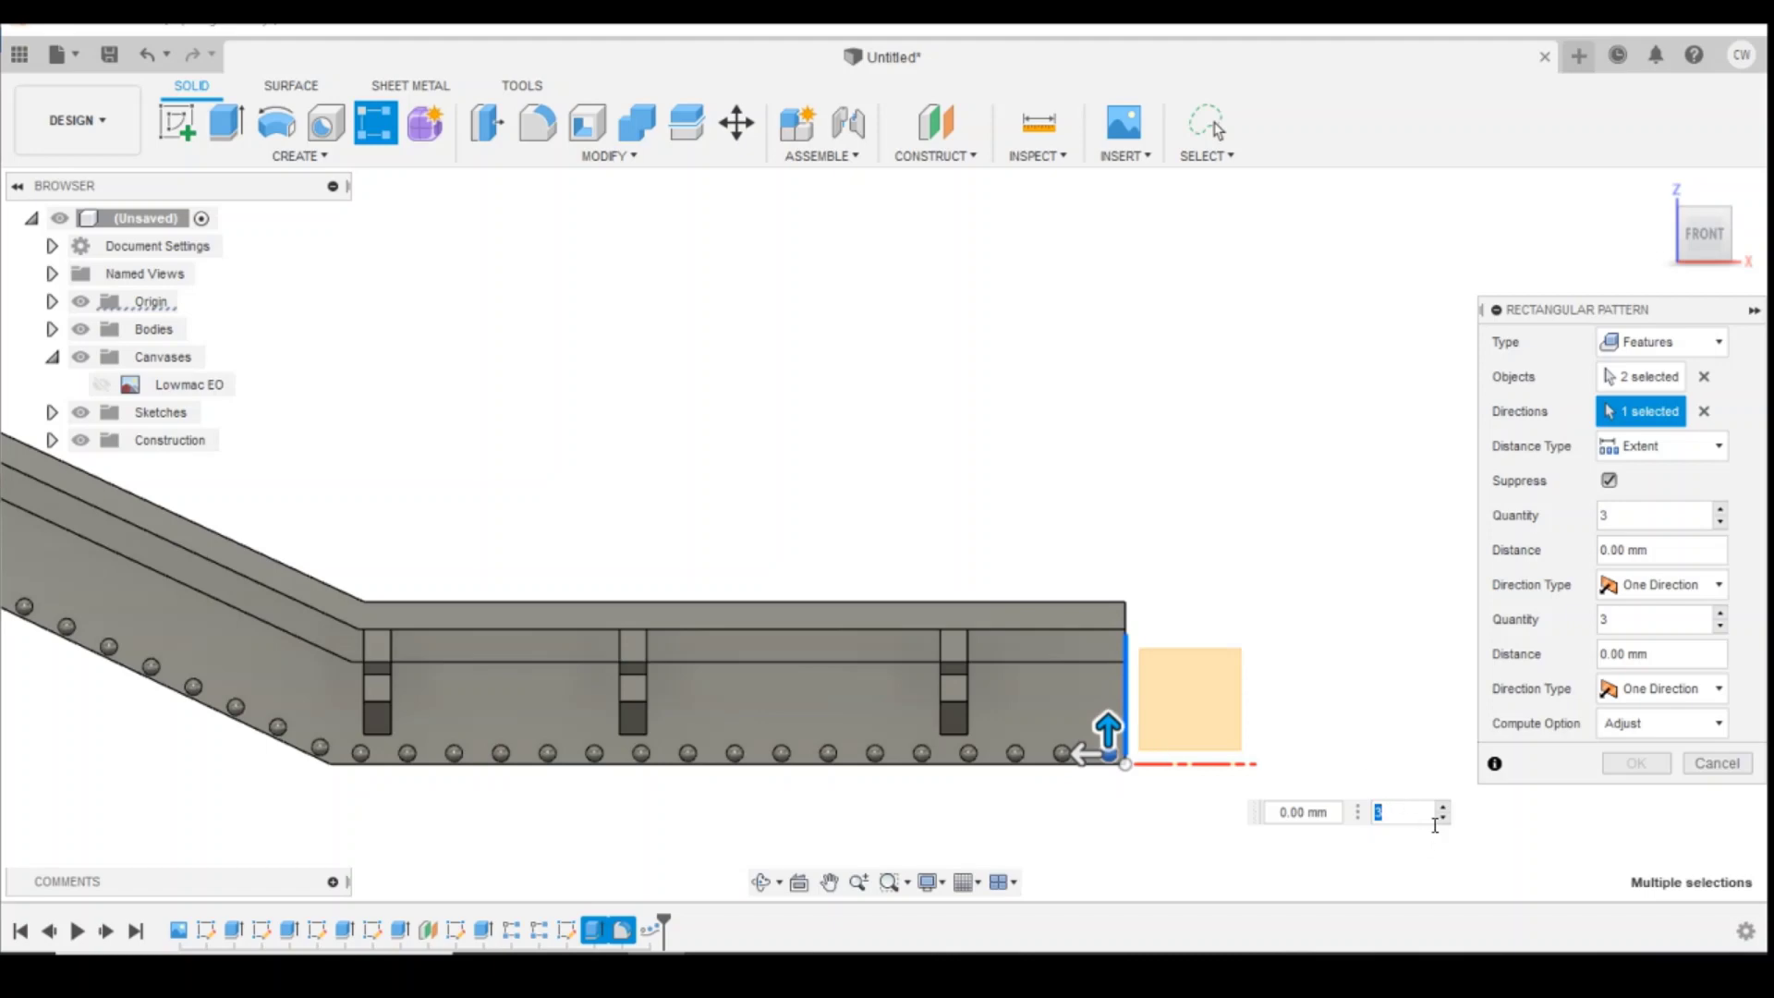
{"action": "type", "text": "2"}
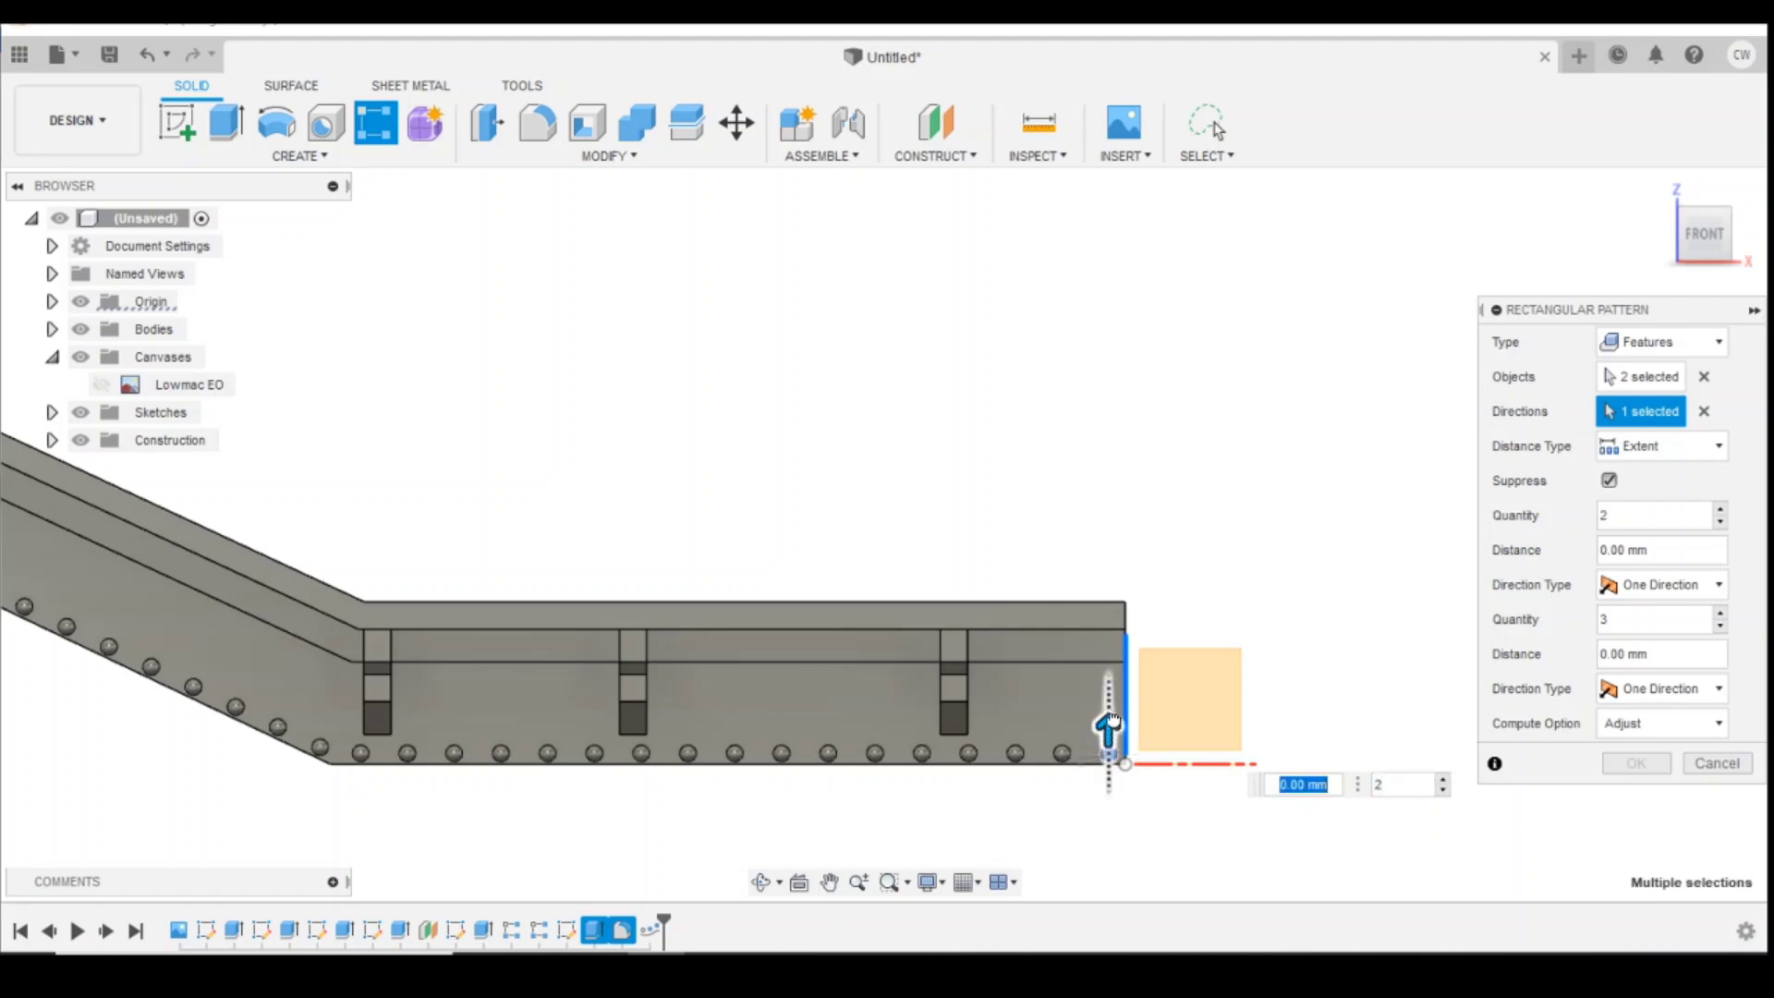
{"action": "left_click_drag", "start_coordinate": [1112, 721], "coordinate": [1111, 697]}
{"action": "scroll", "coordinate": [1115, 725], "scroll_direction": "up", "scroll_amount": 5}
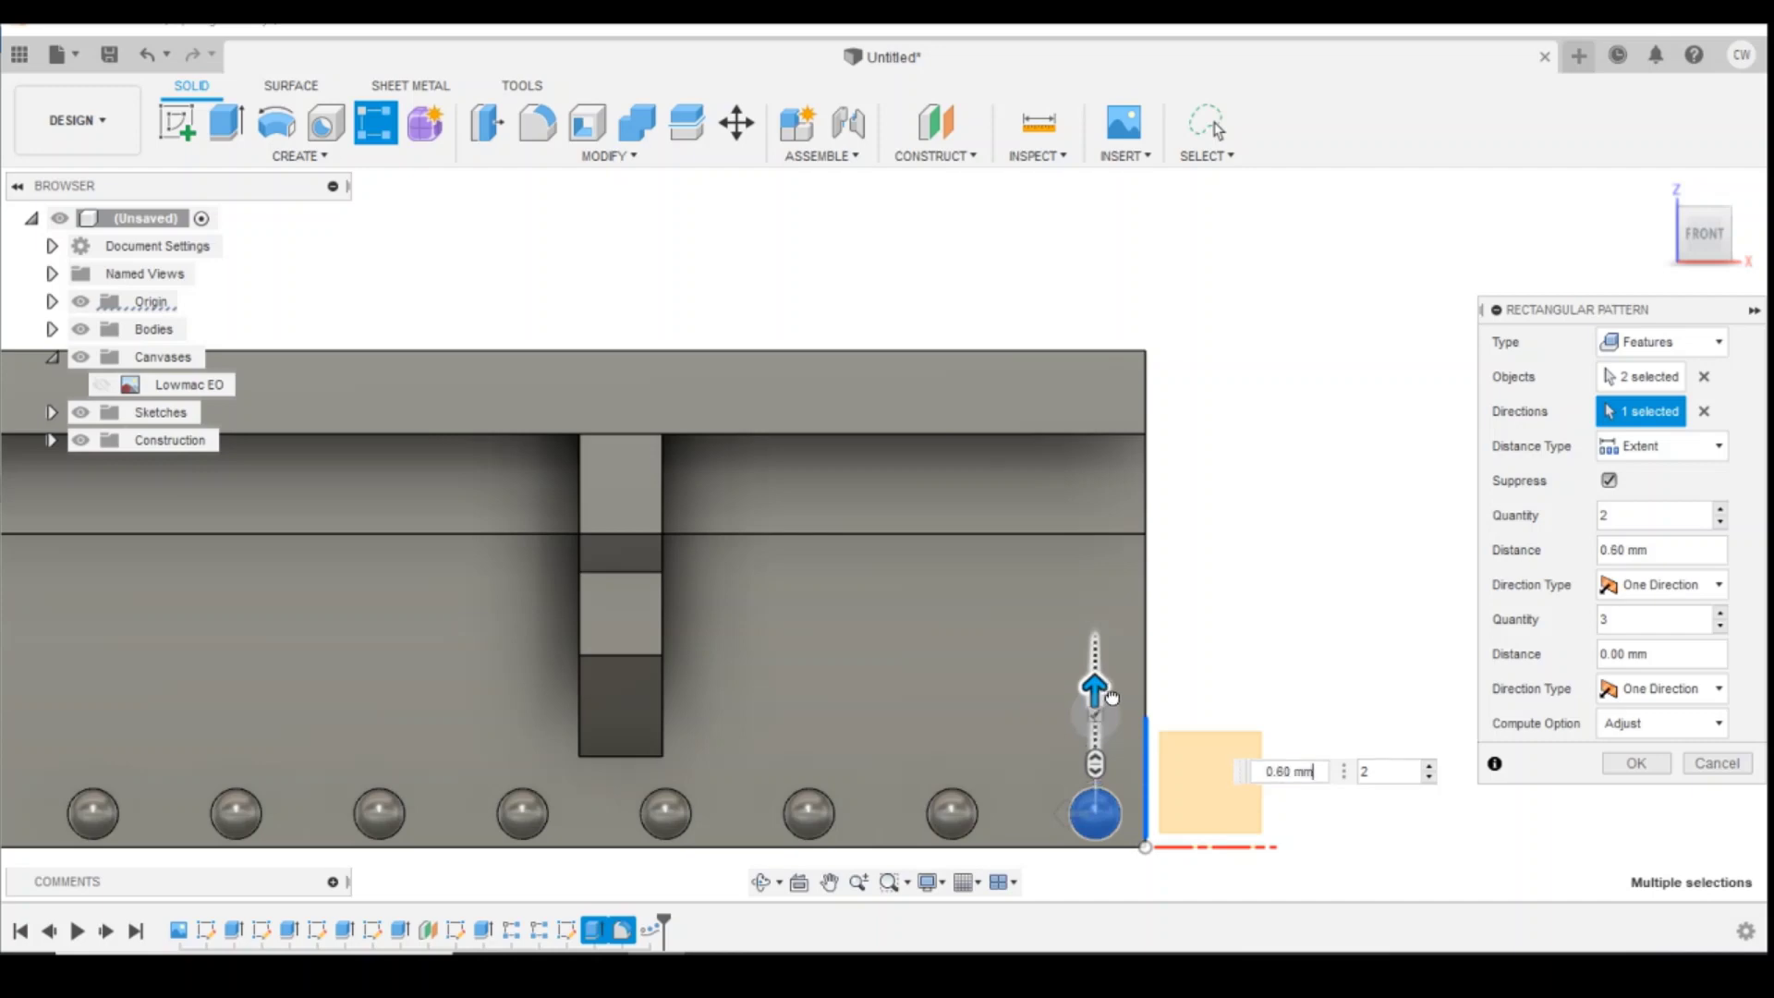
{"action": "left_click", "coordinate": [1636, 763]}
{"action": "scroll", "coordinate": [1322, 818], "scroll_direction": "down", "scroll_amount": 3}
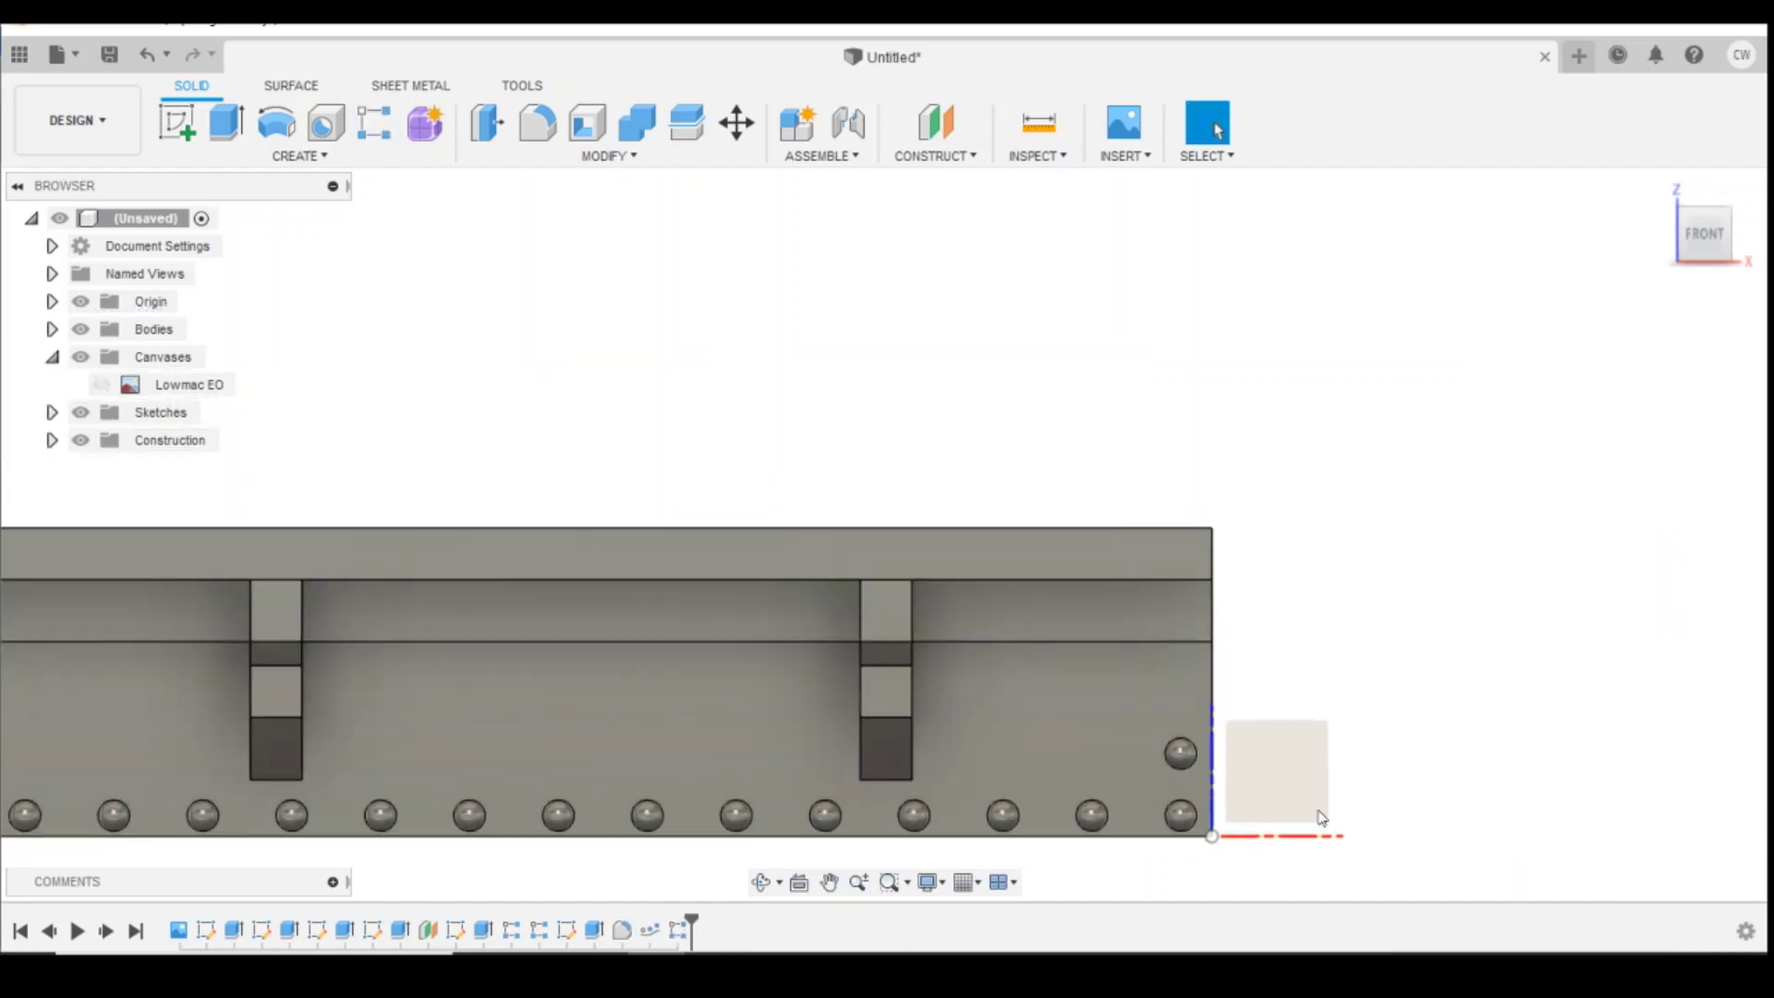
Step: Start a Pattern on Path for the two-rivet rectangular pattern feature, using the side face's lower edges as the path
{"action": "scroll", "coordinate": [1322, 818], "scroll_direction": "down", "scroll_amount": 3}
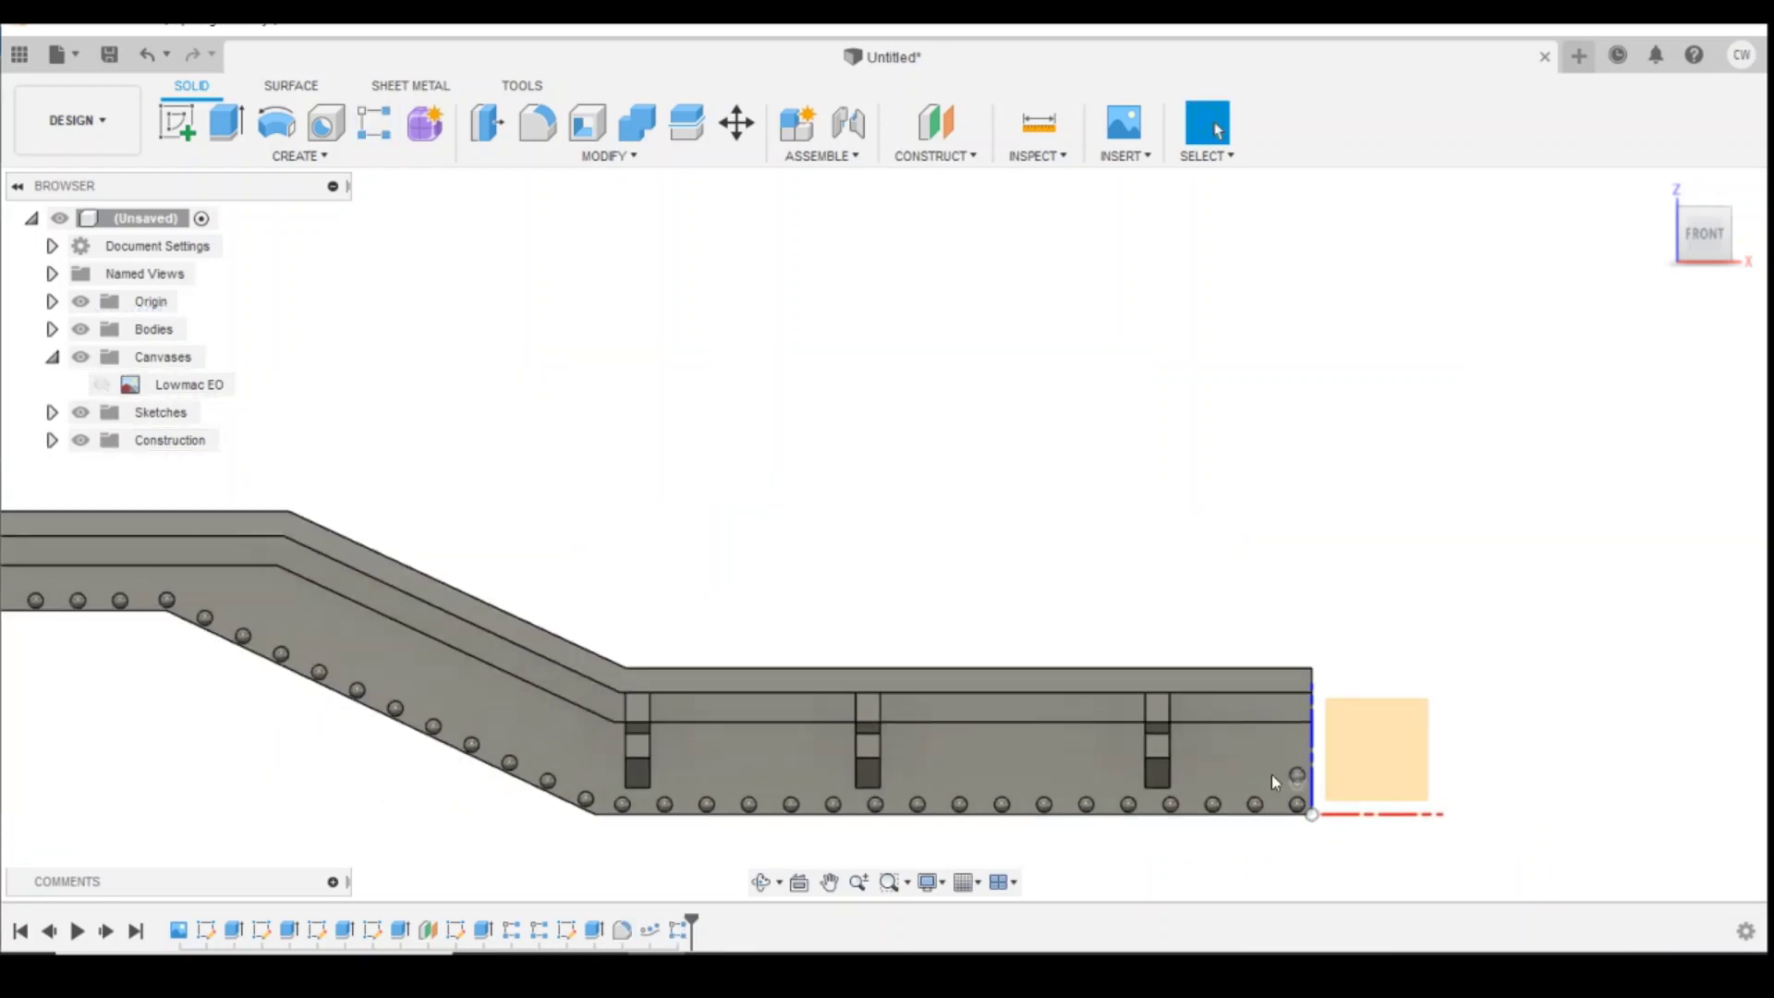
{"action": "left_click", "coordinate": [271, 157]}
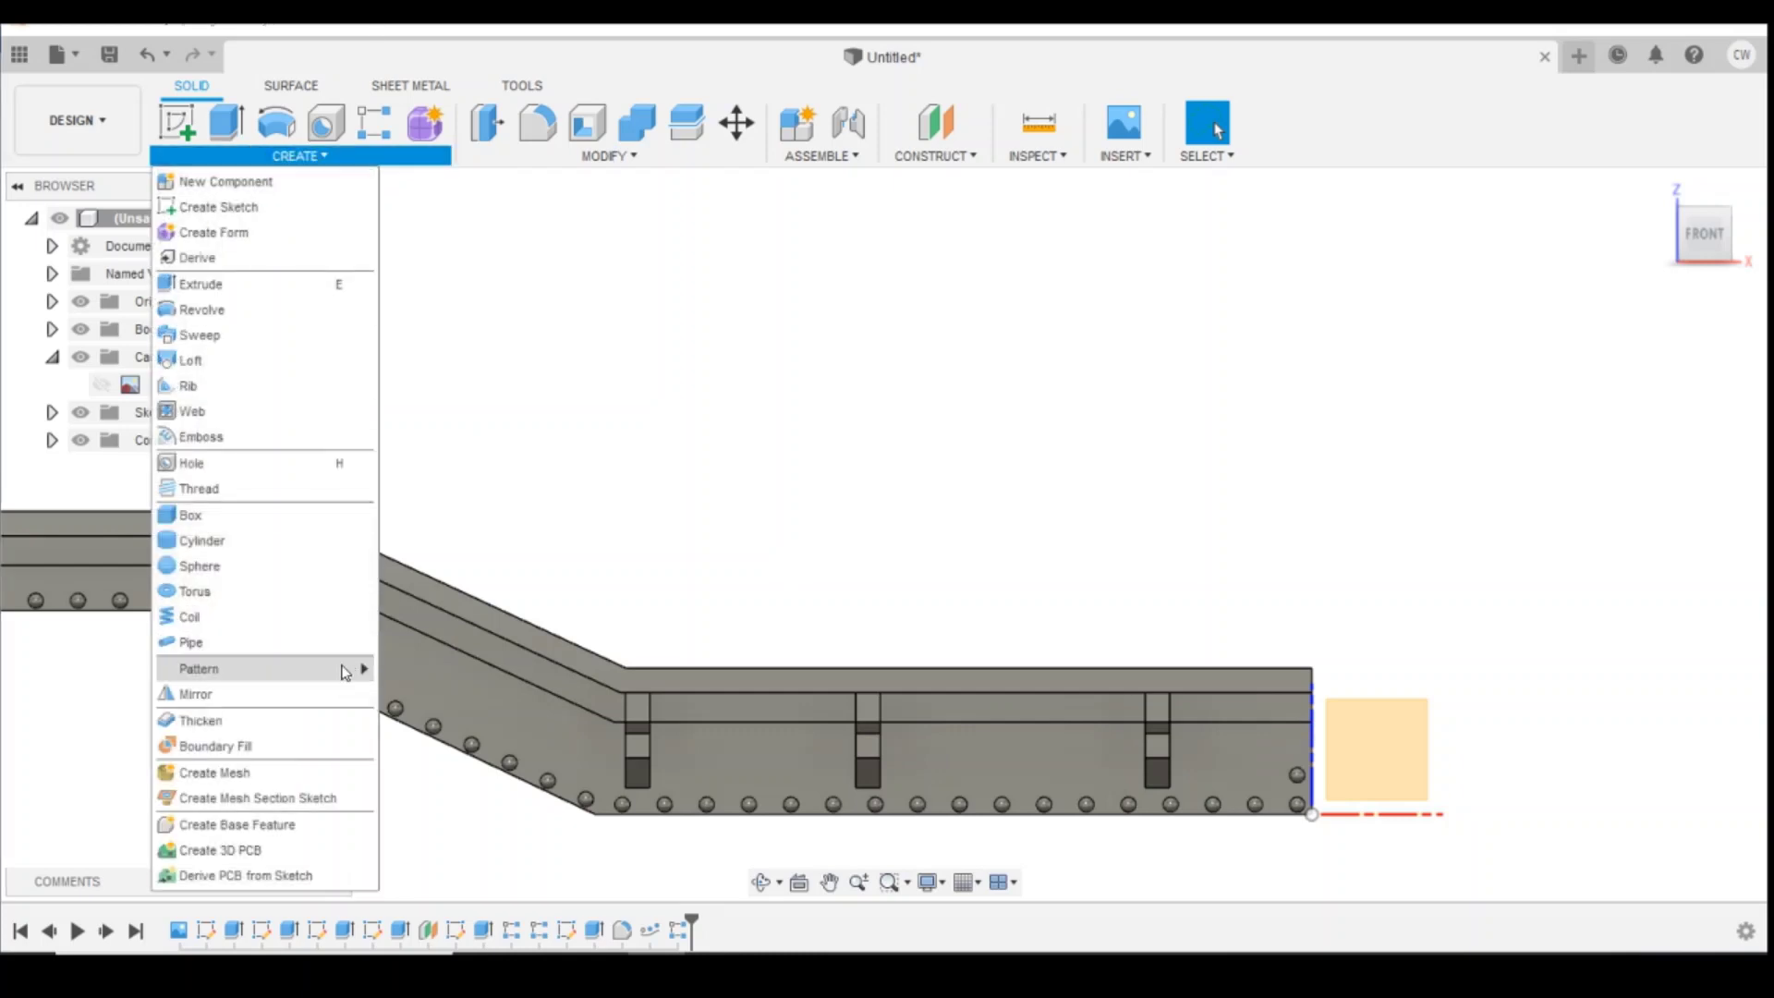
{"action": "mouse_move", "coordinate": [356, 668]}
{"action": "left_click", "coordinate": [441, 719]}
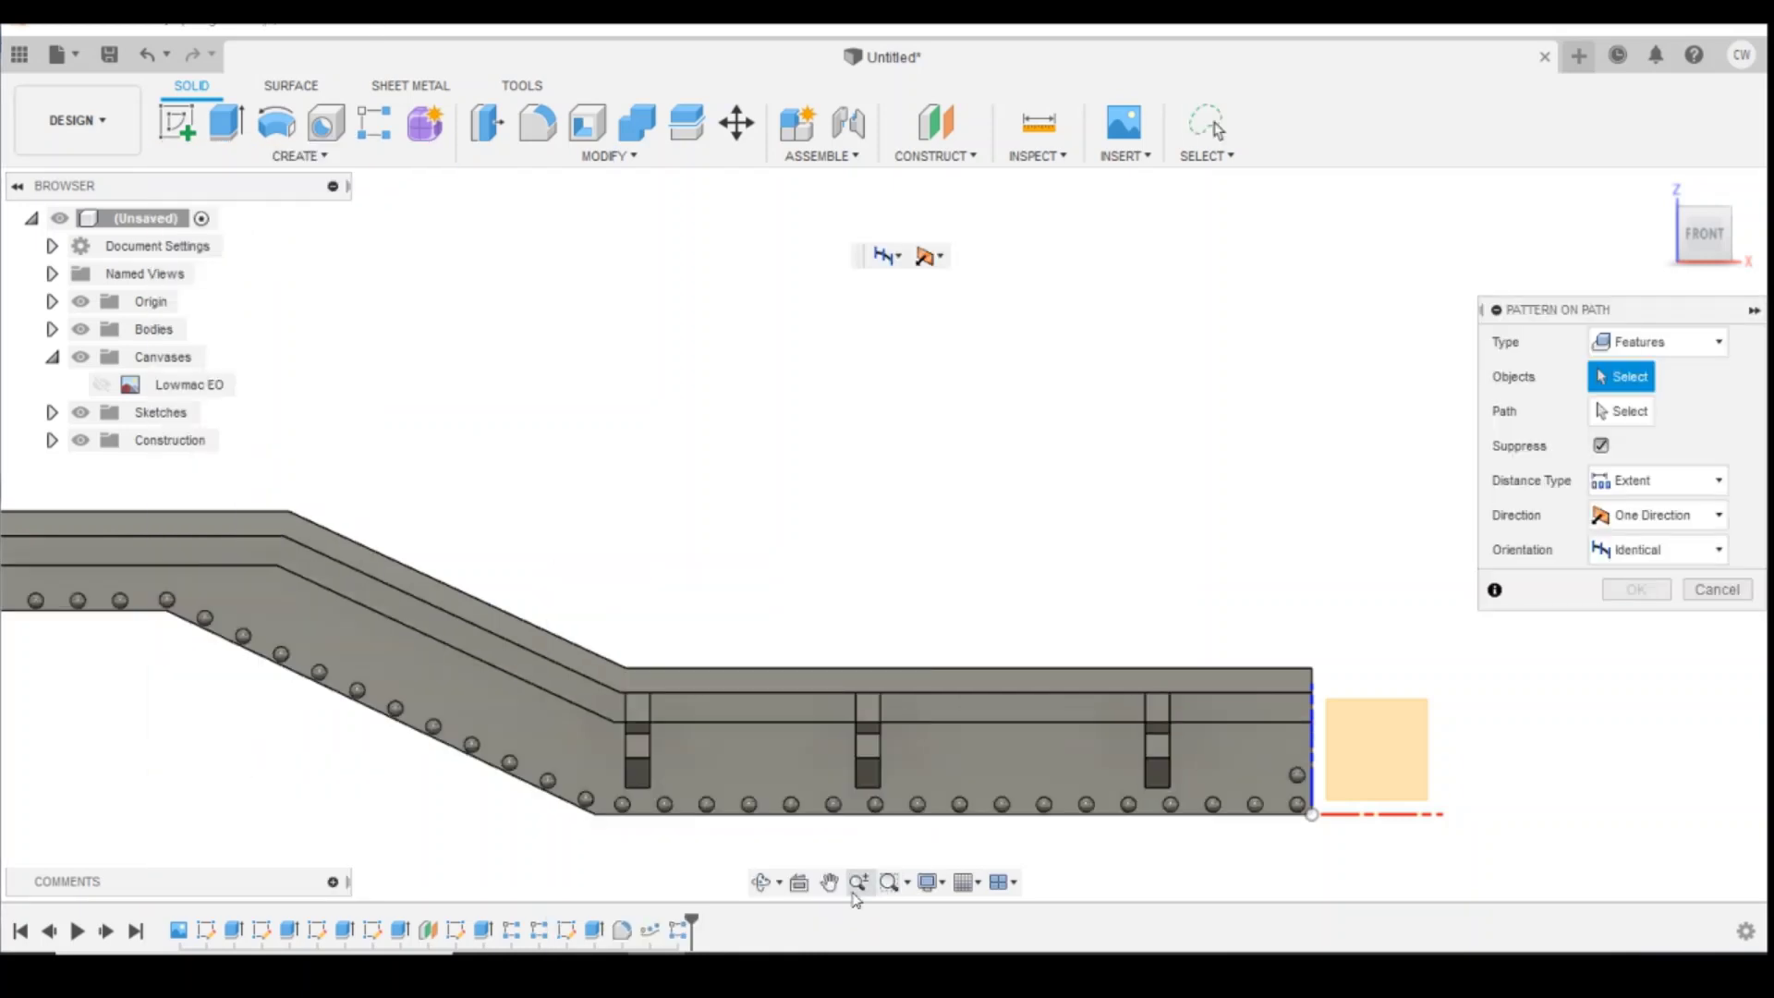
{"action": "left_click", "coordinate": [678, 931]}
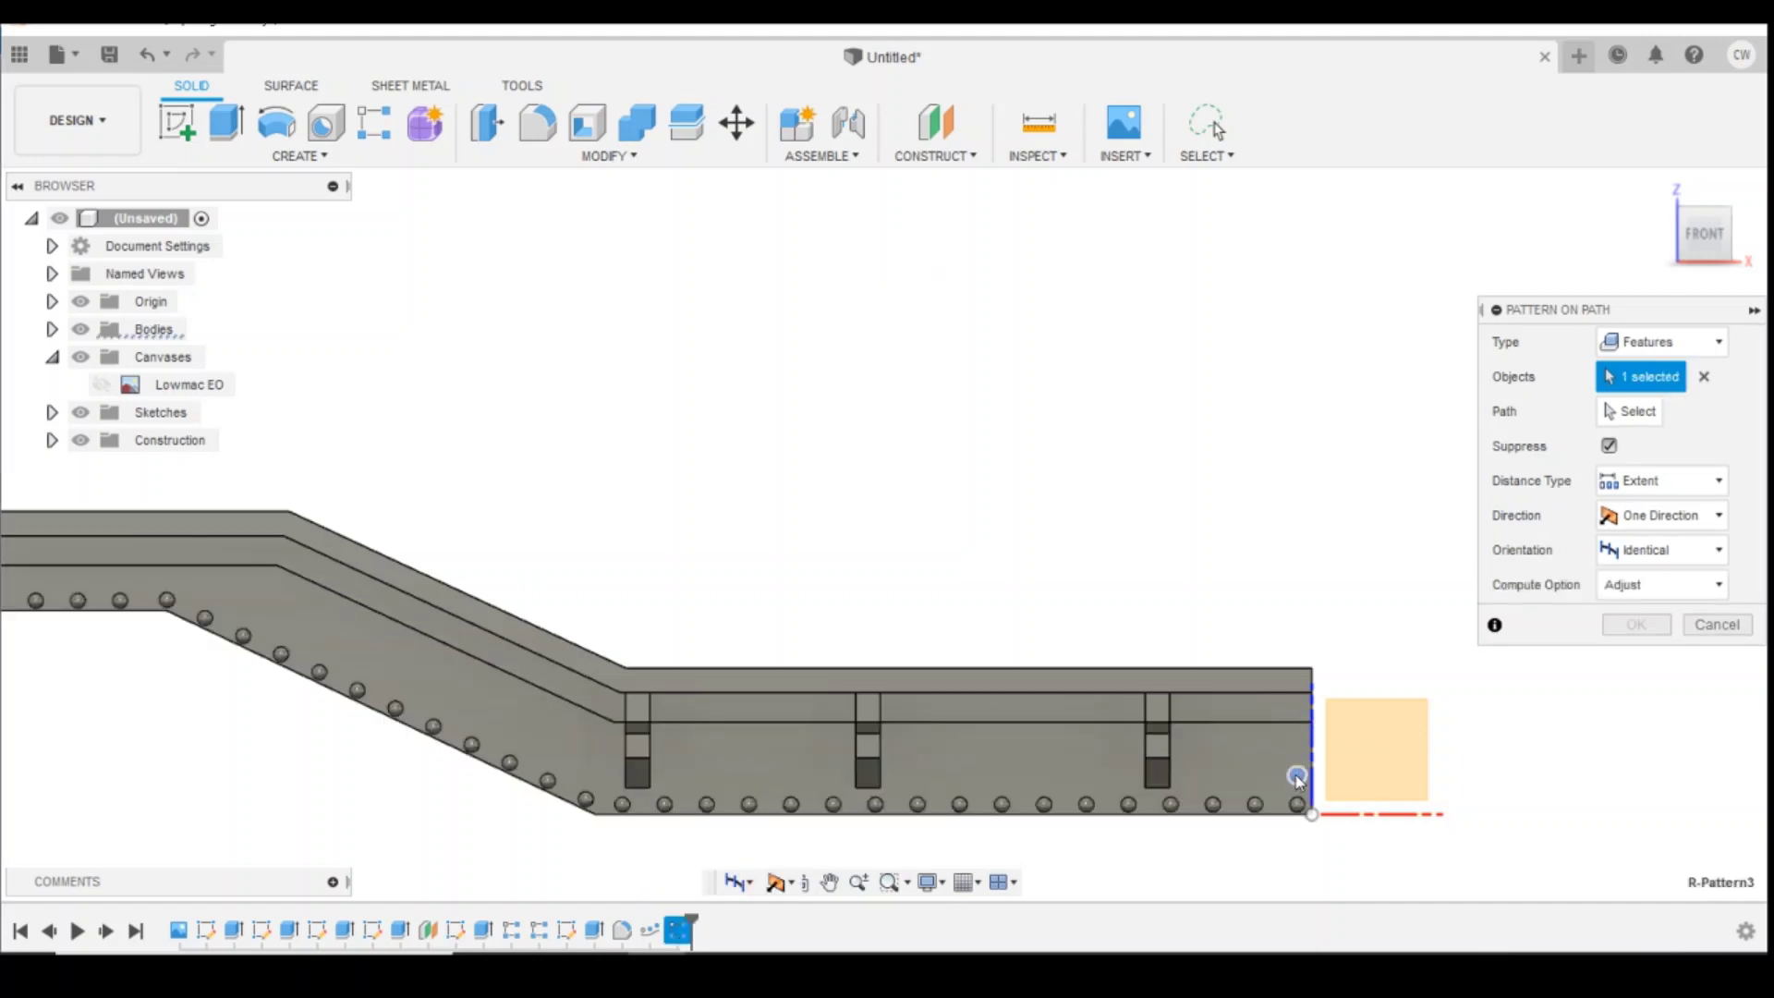
{"action": "left_click", "coordinate": [1632, 412]}
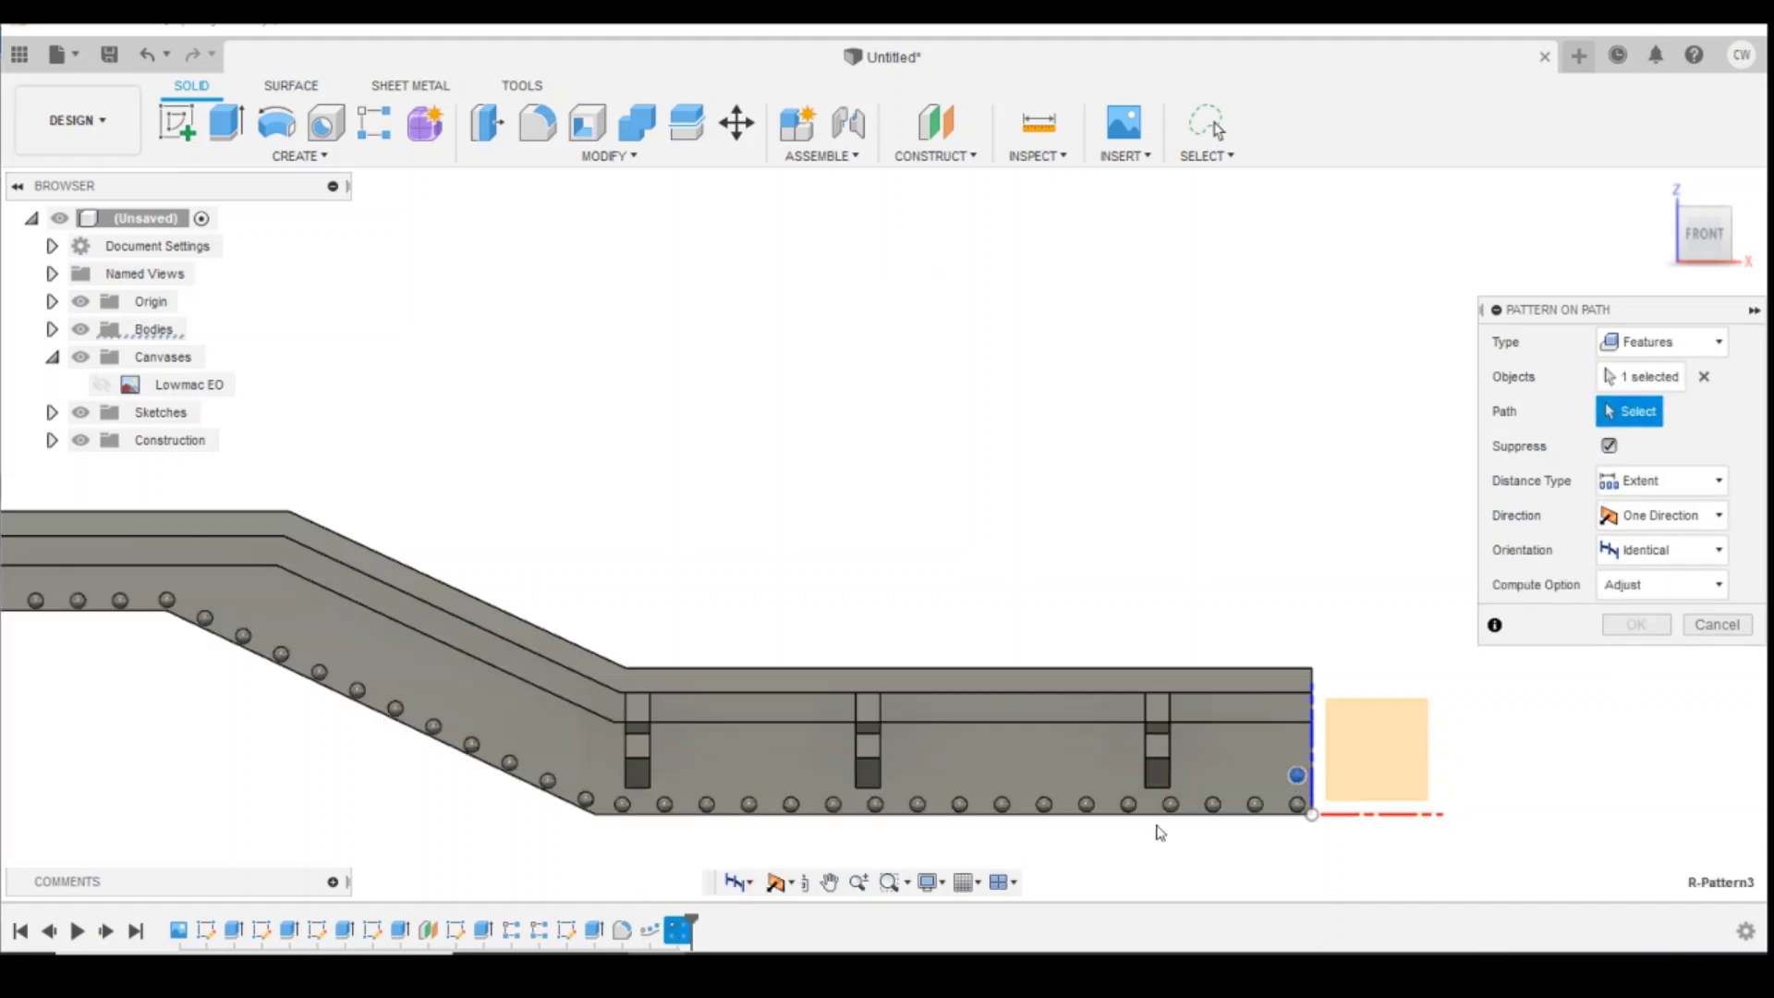
{"action": "left_click", "coordinate": [1167, 814]}
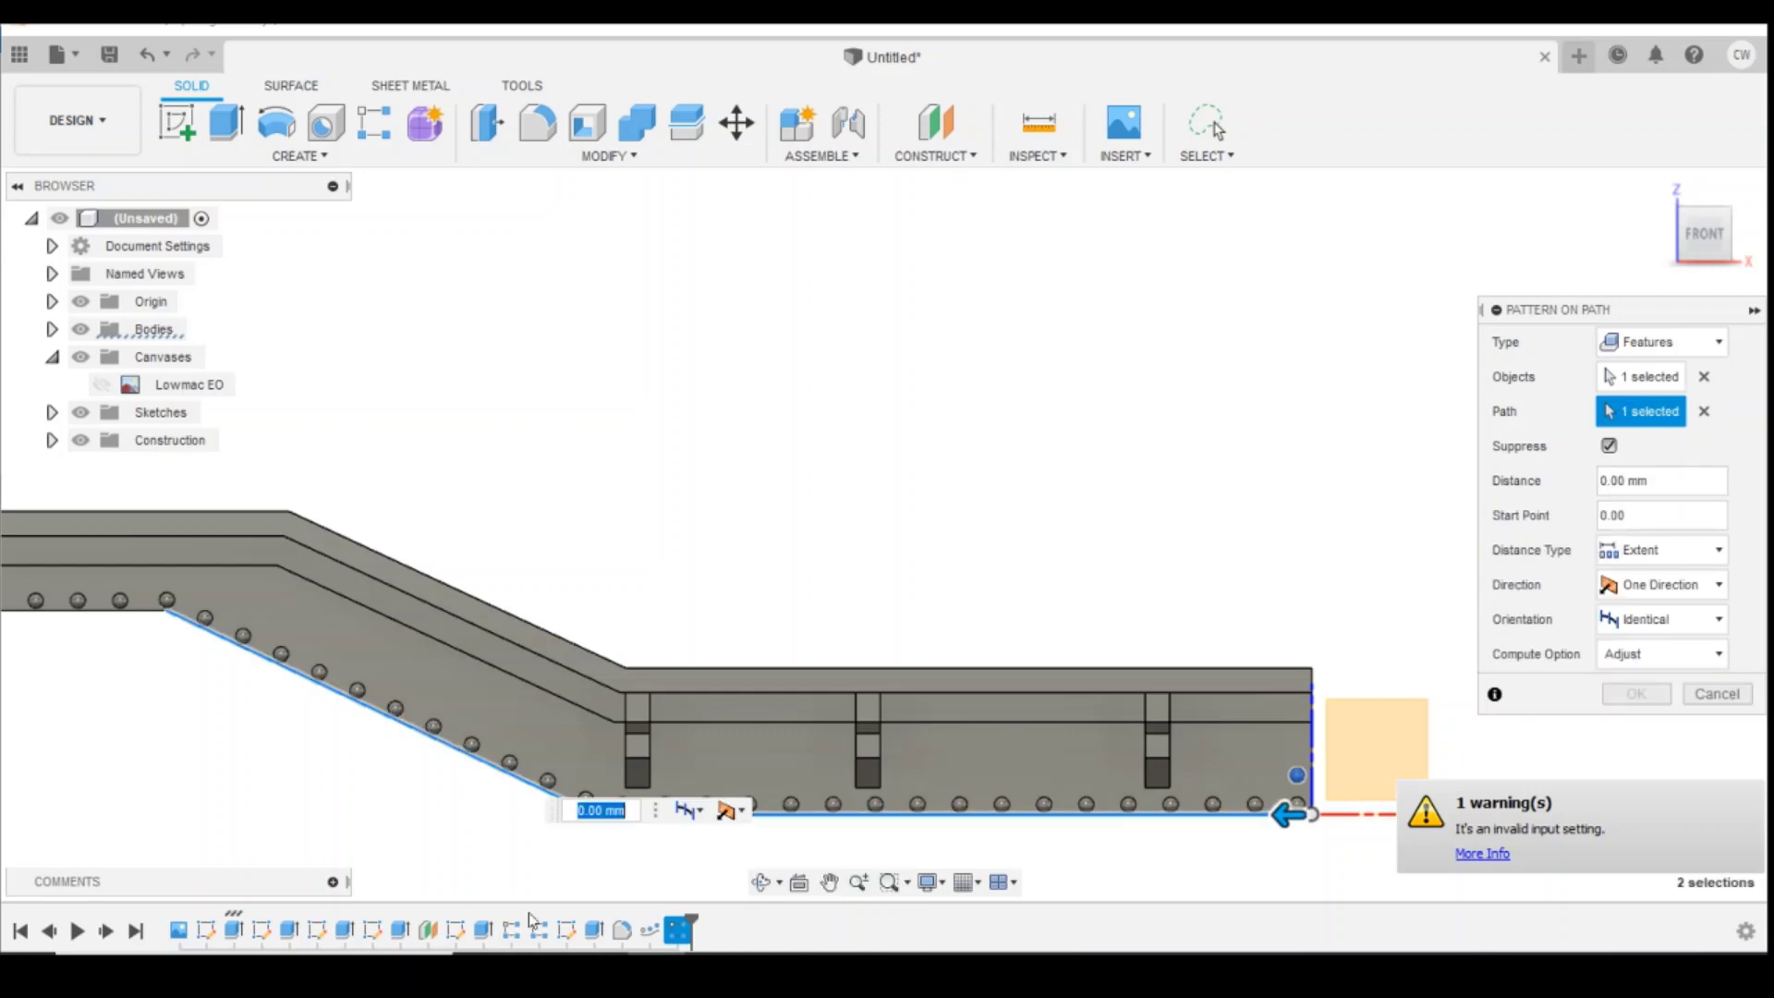
Step: Extend the rivet path pattern along the lower edges to about 23.94 mm and set its orientation to Path Direction
{"action": "left_click_drag", "start_coordinate": [1281, 815], "coordinate": [183, 617]}
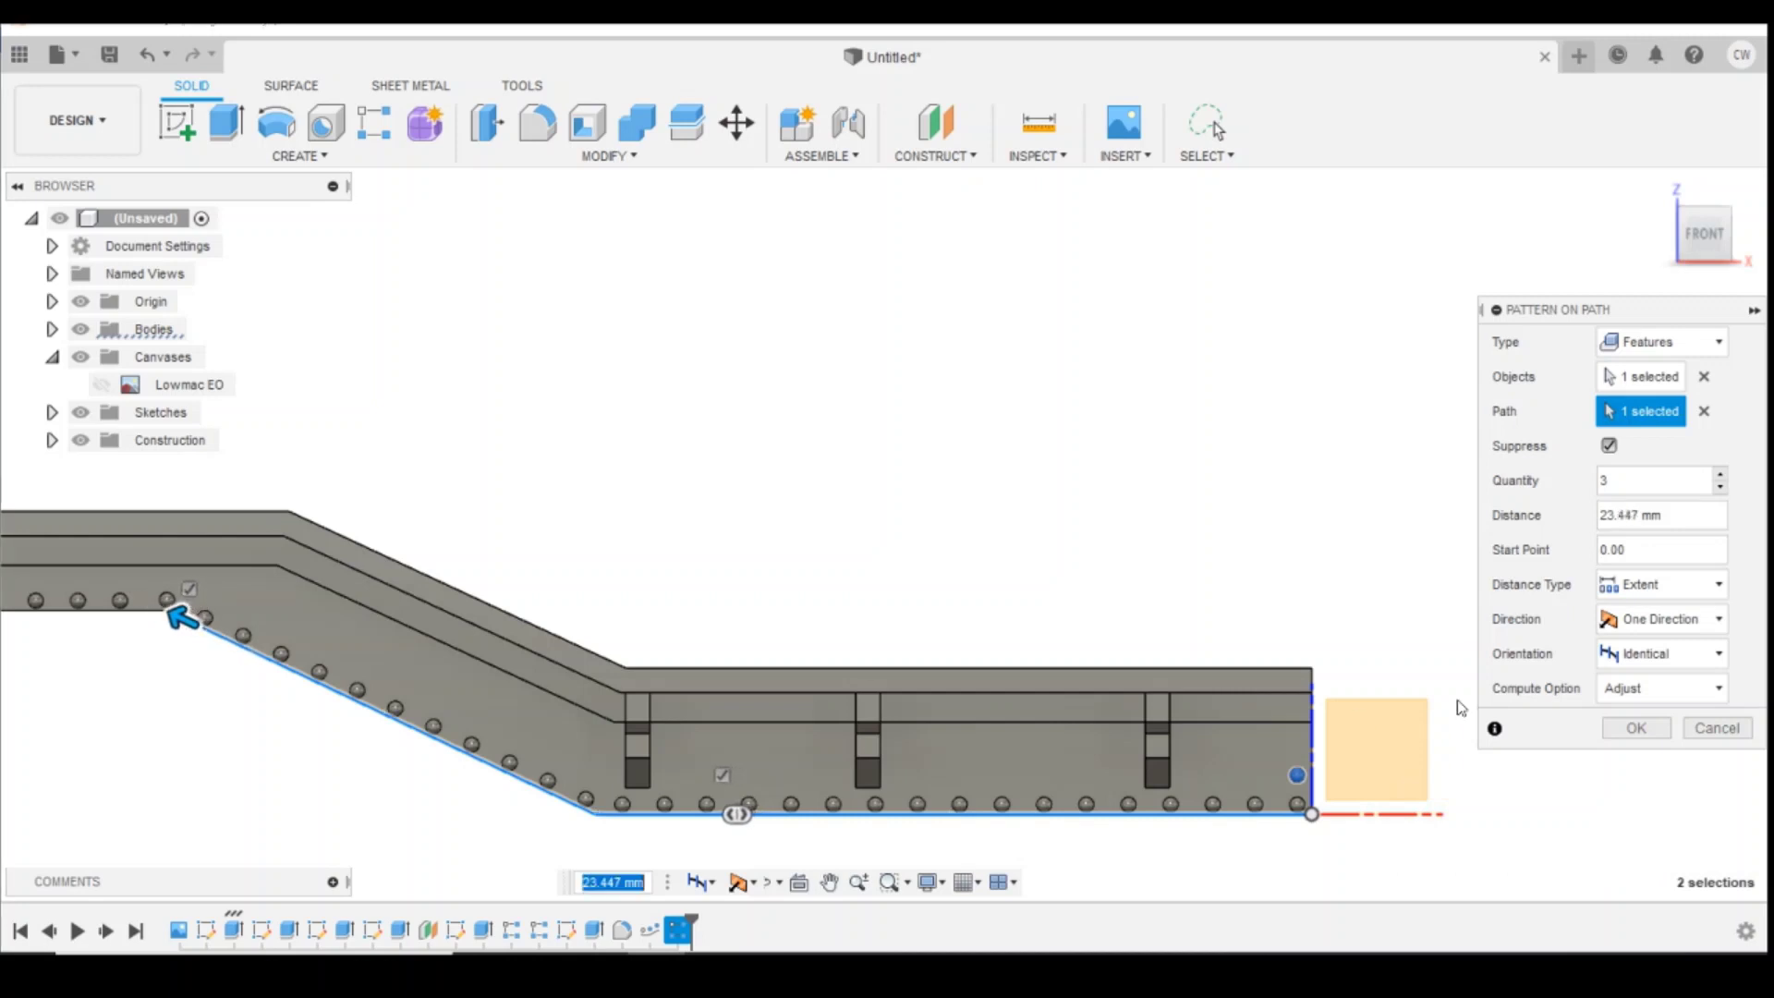
{"action": "left_click", "coordinate": [1710, 654]}
{"action": "left_click", "coordinate": [1663, 709]}
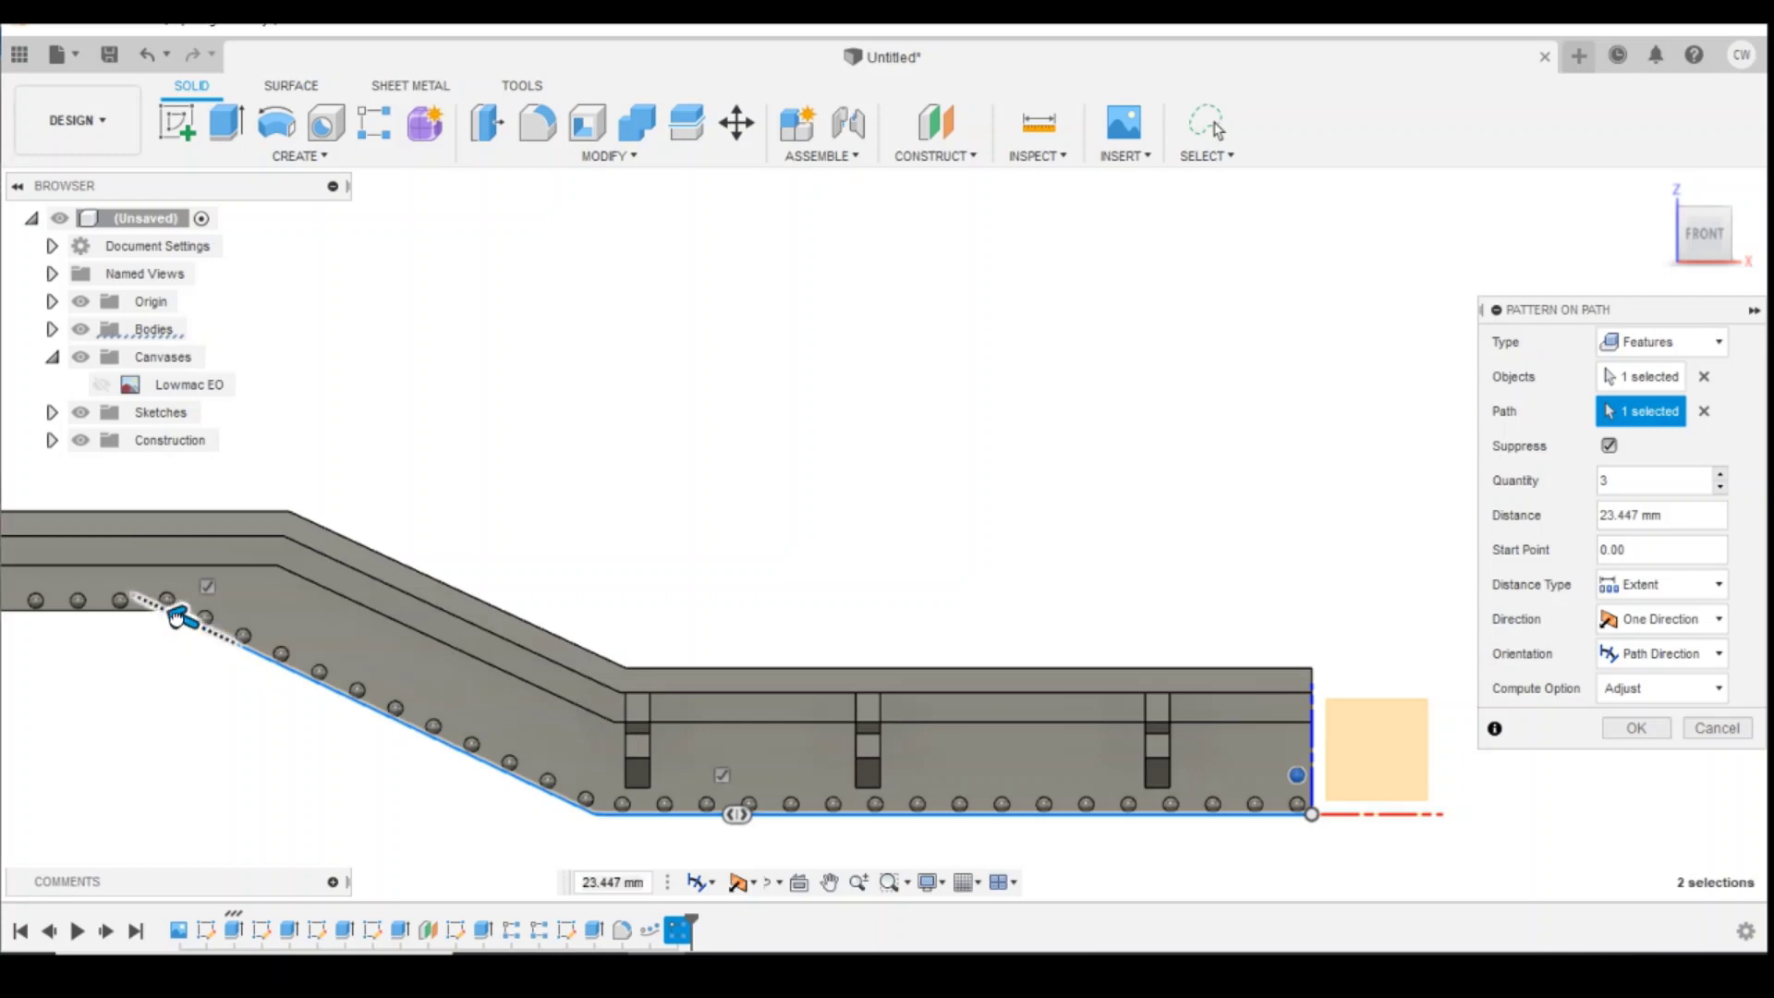
{"action": "left_click_drag", "start_coordinate": [175, 610], "coordinate": [161, 608]}
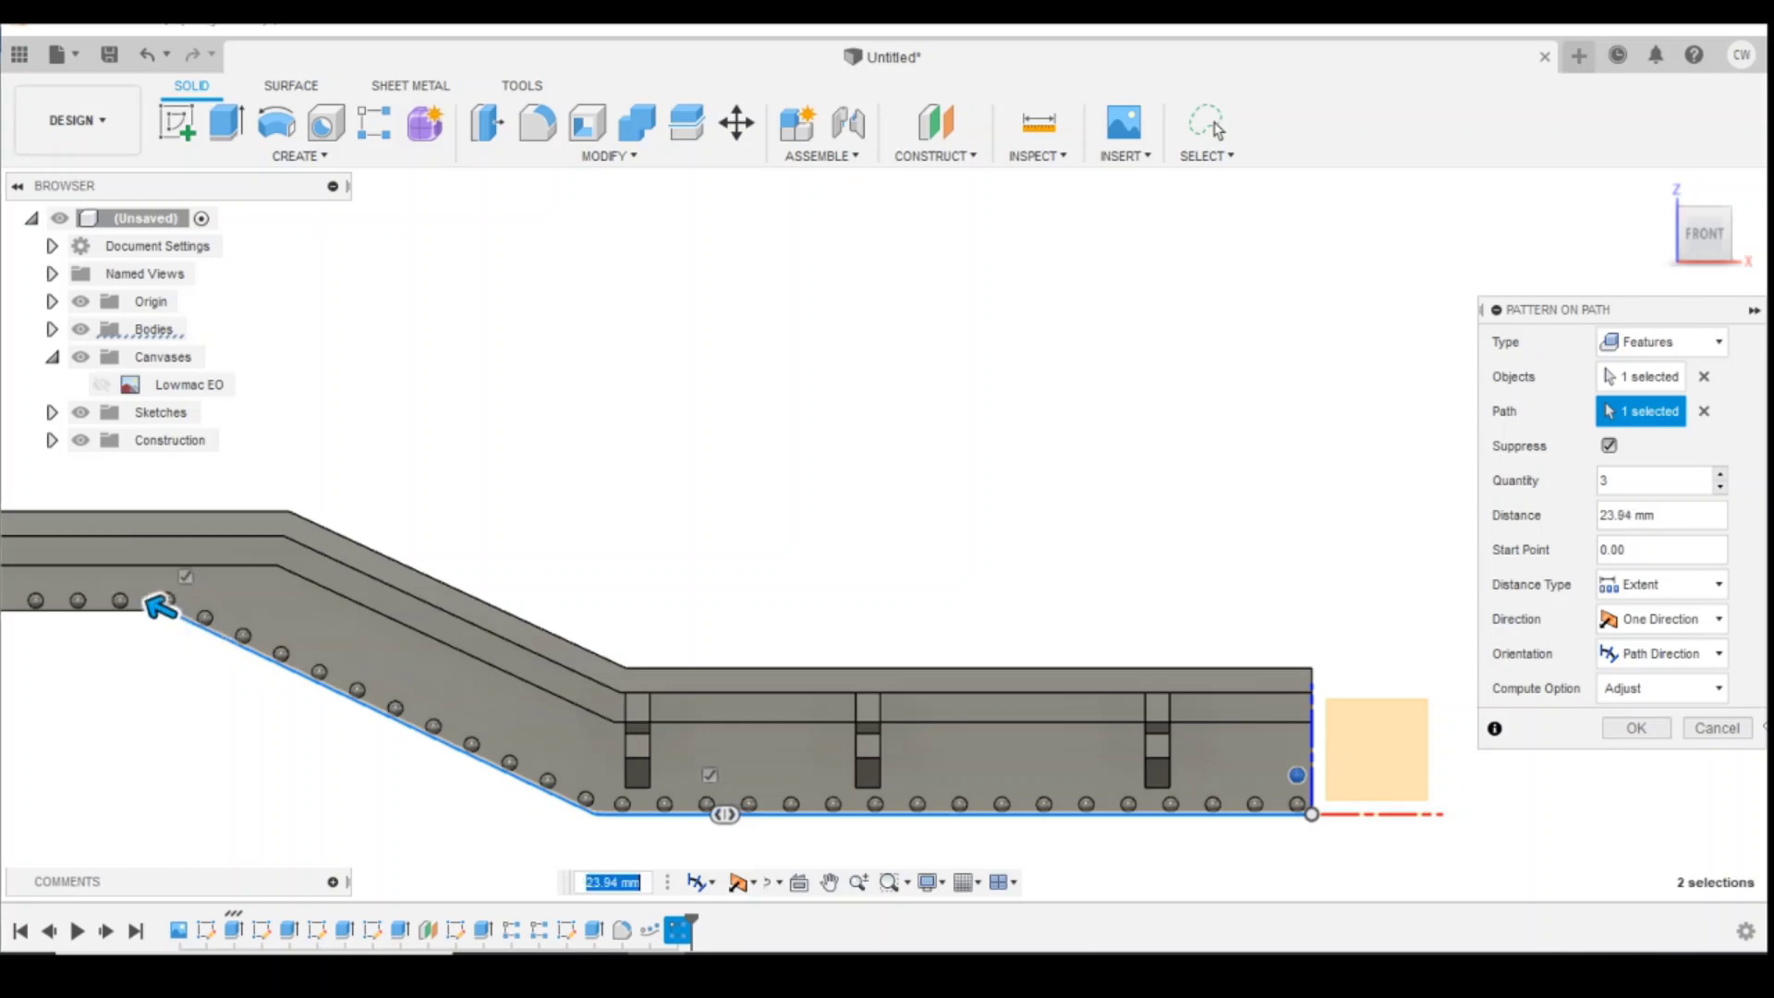
Step: Set the path pattern quantity to 29 and create the upper row of rivets
{"action": "left_click", "coordinate": [1721, 473]}
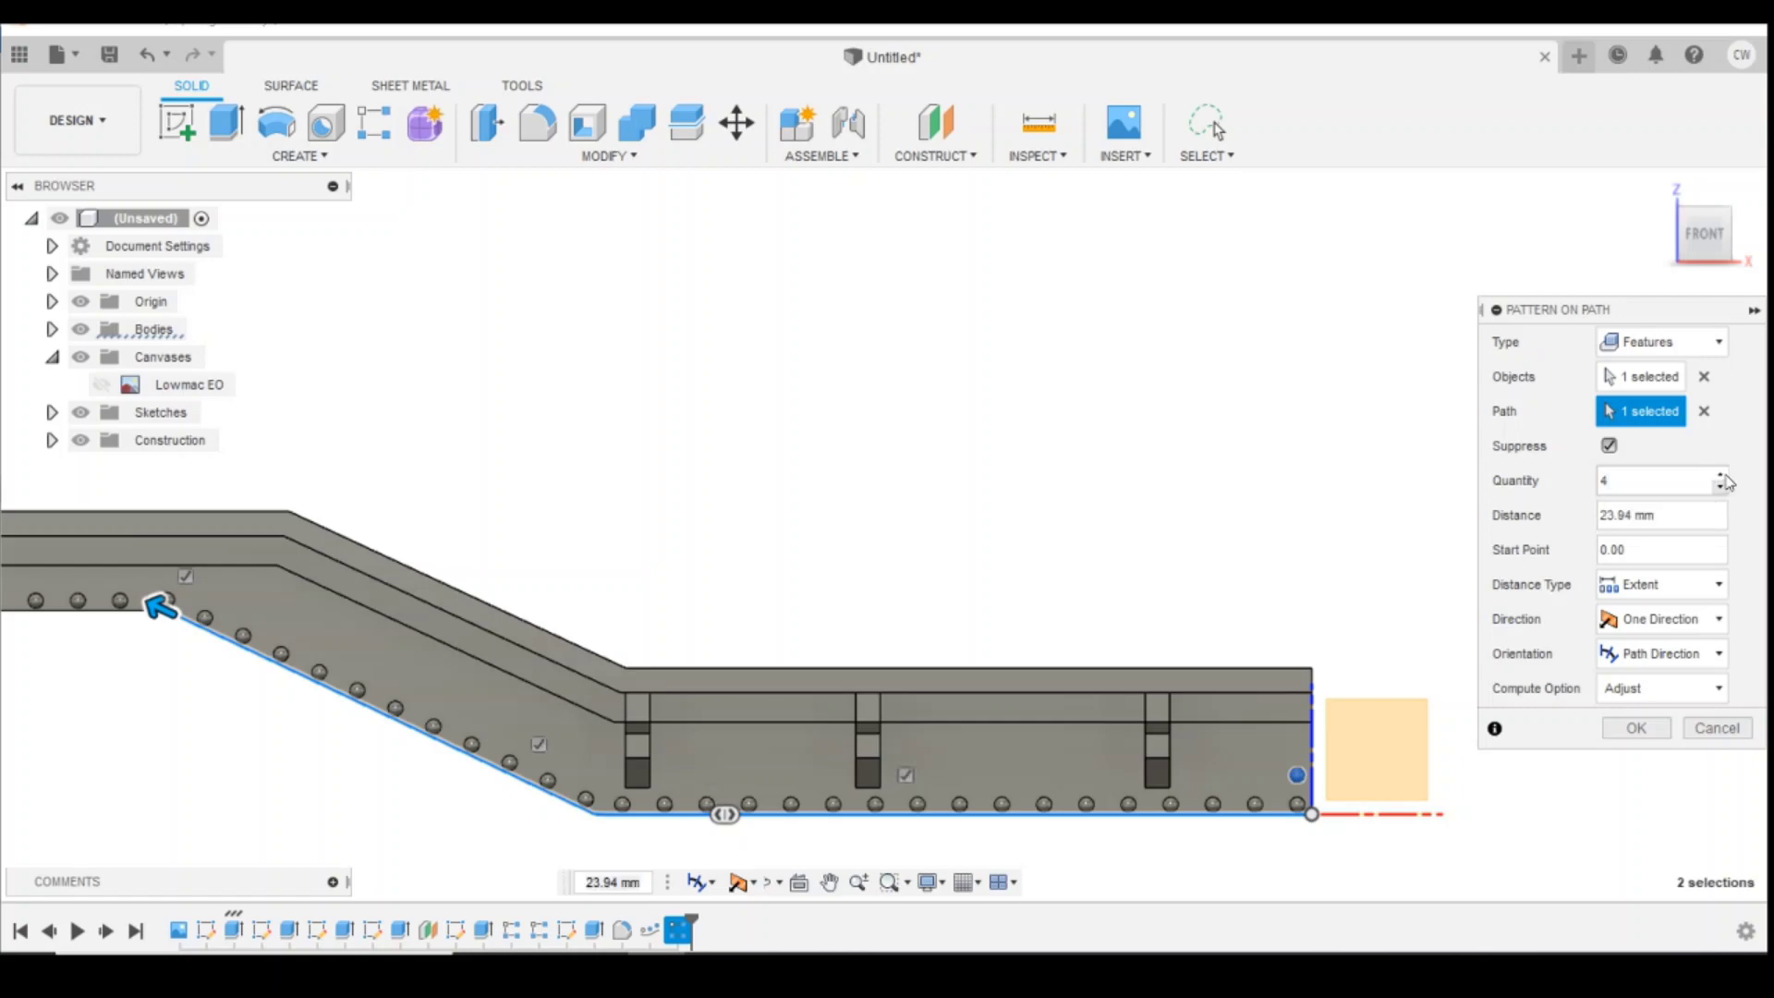
{"action": "left_click", "coordinate": [1723, 474]}
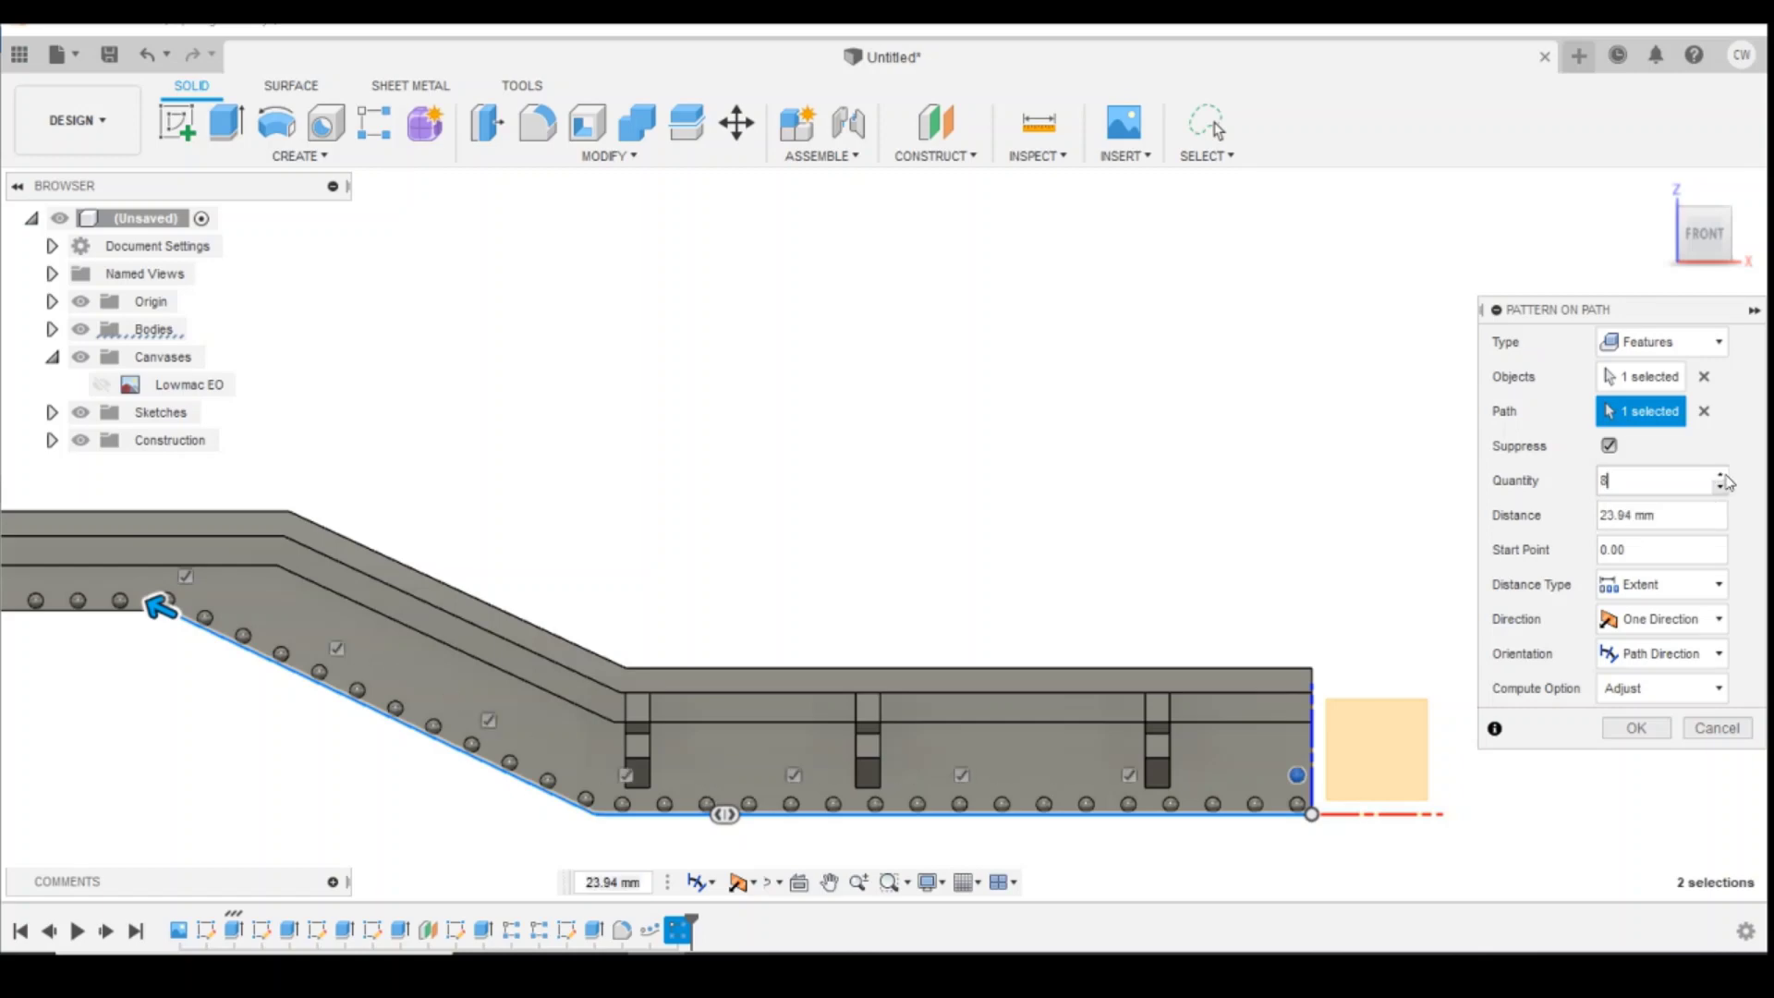
{"action": "left_click", "coordinate": [1723, 474]}
{"action": "left_click", "coordinate": [1723, 474]}
{"action": "left_click", "coordinate": [1722, 474]}
{"action": "left_click", "coordinate": [1722, 474]}
{"action": "left_click", "coordinate": [1723, 474]}
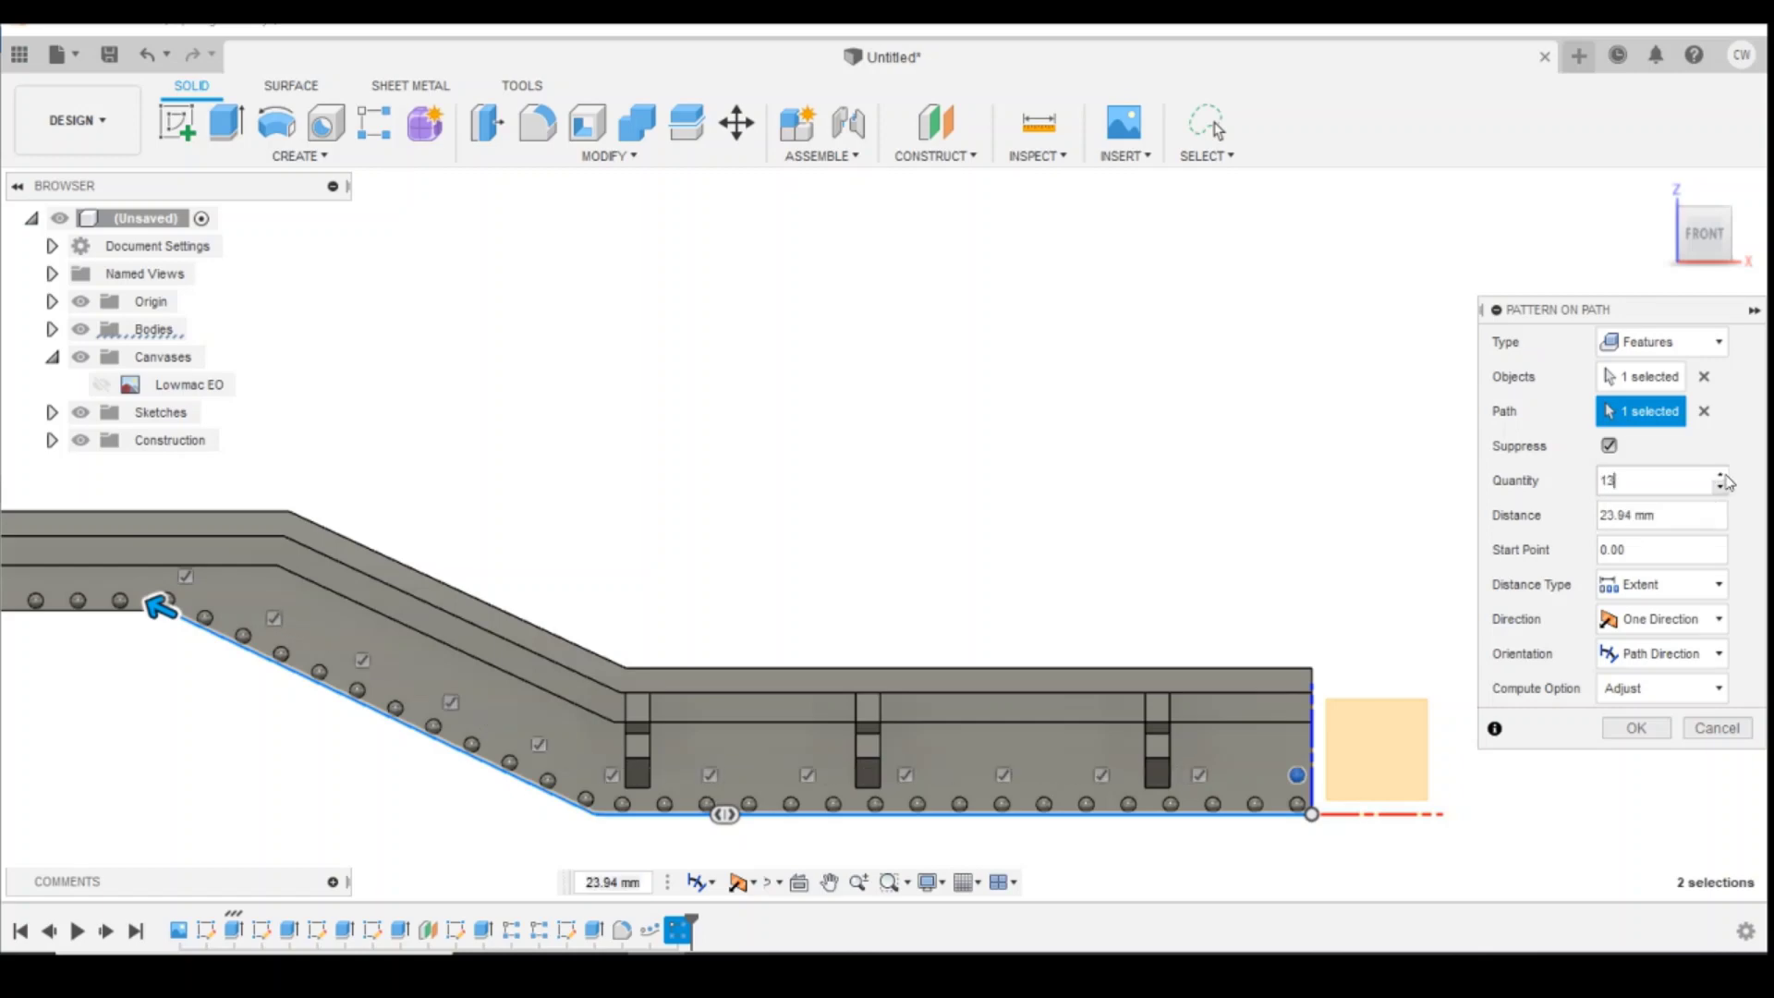
{"action": "left_click", "coordinate": [1723, 474]}
{"action": "left_click", "coordinate": [1722, 474]}
{"action": "left_click", "coordinate": [1722, 474]}
{"action": "left_click", "coordinate": [1722, 474]}
{"action": "left_click", "coordinate": [1723, 475]}
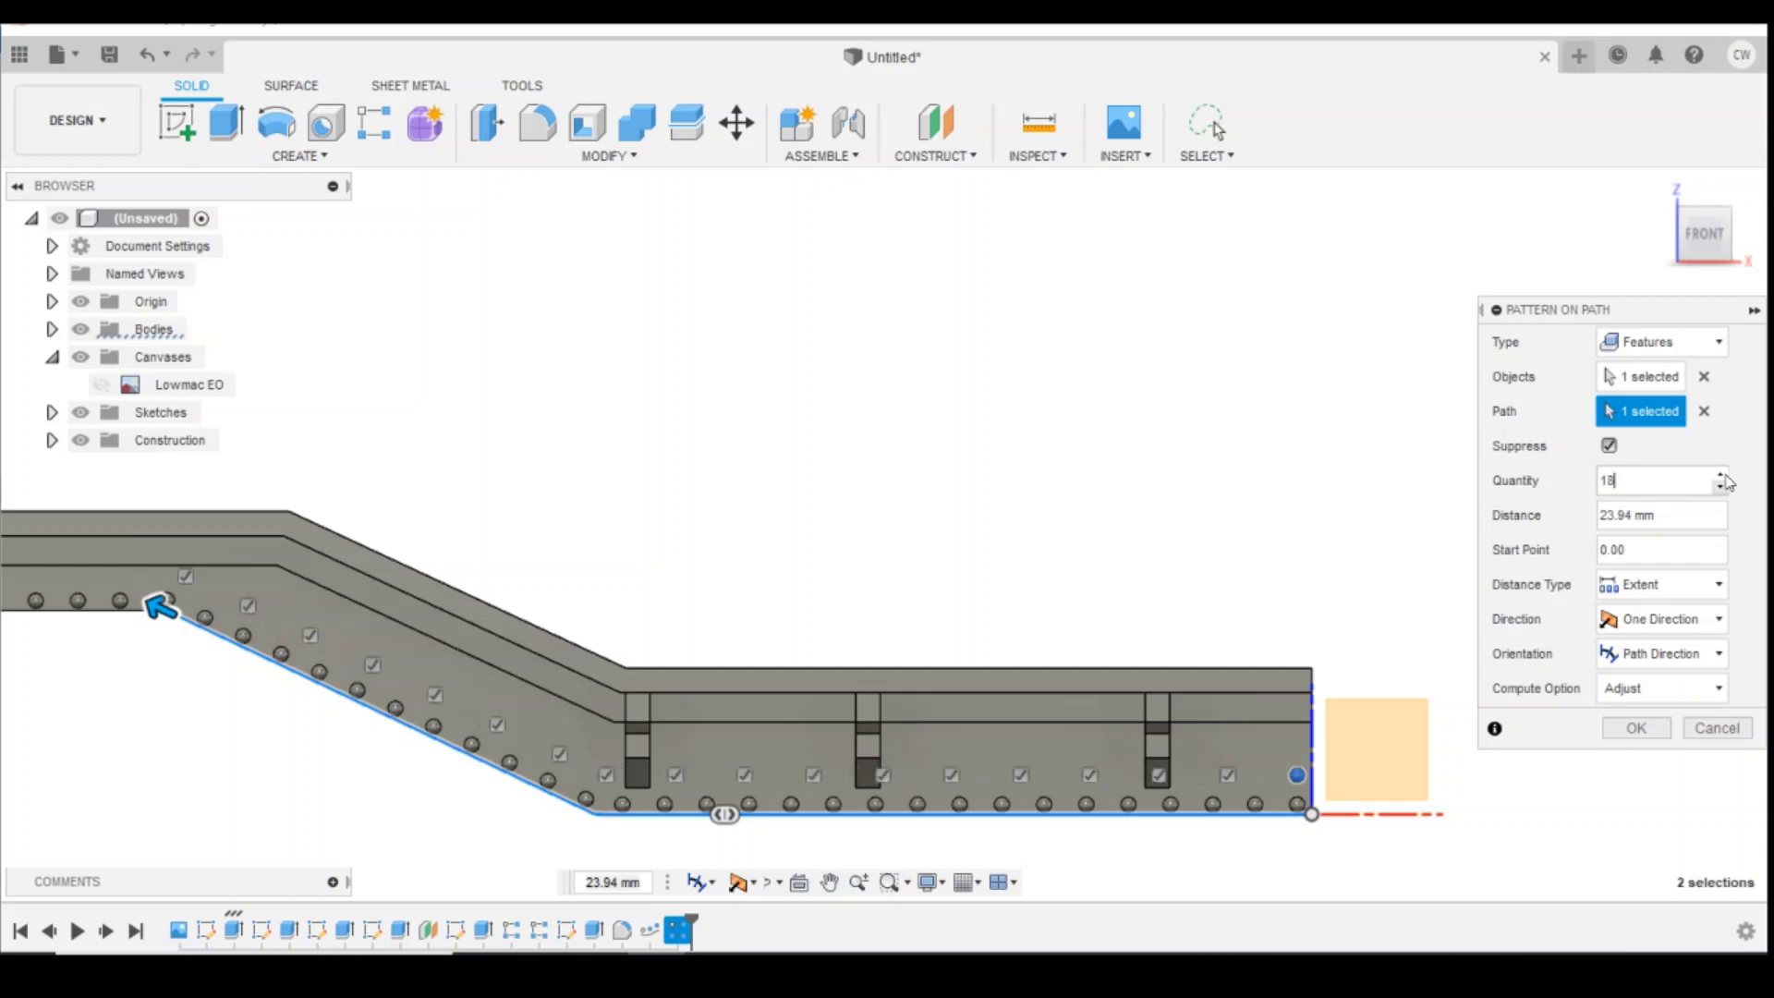
{"action": "left_click", "coordinate": [1723, 475]}
{"action": "left_click", "coordinate": [1722, 475]}
{"action": "left_click", "coordinate": [1723, 475]}
{"action": "left_click", "coordinate": [1723, 475]}
{"action": "left_click", "coordinate": [1722, 474]}
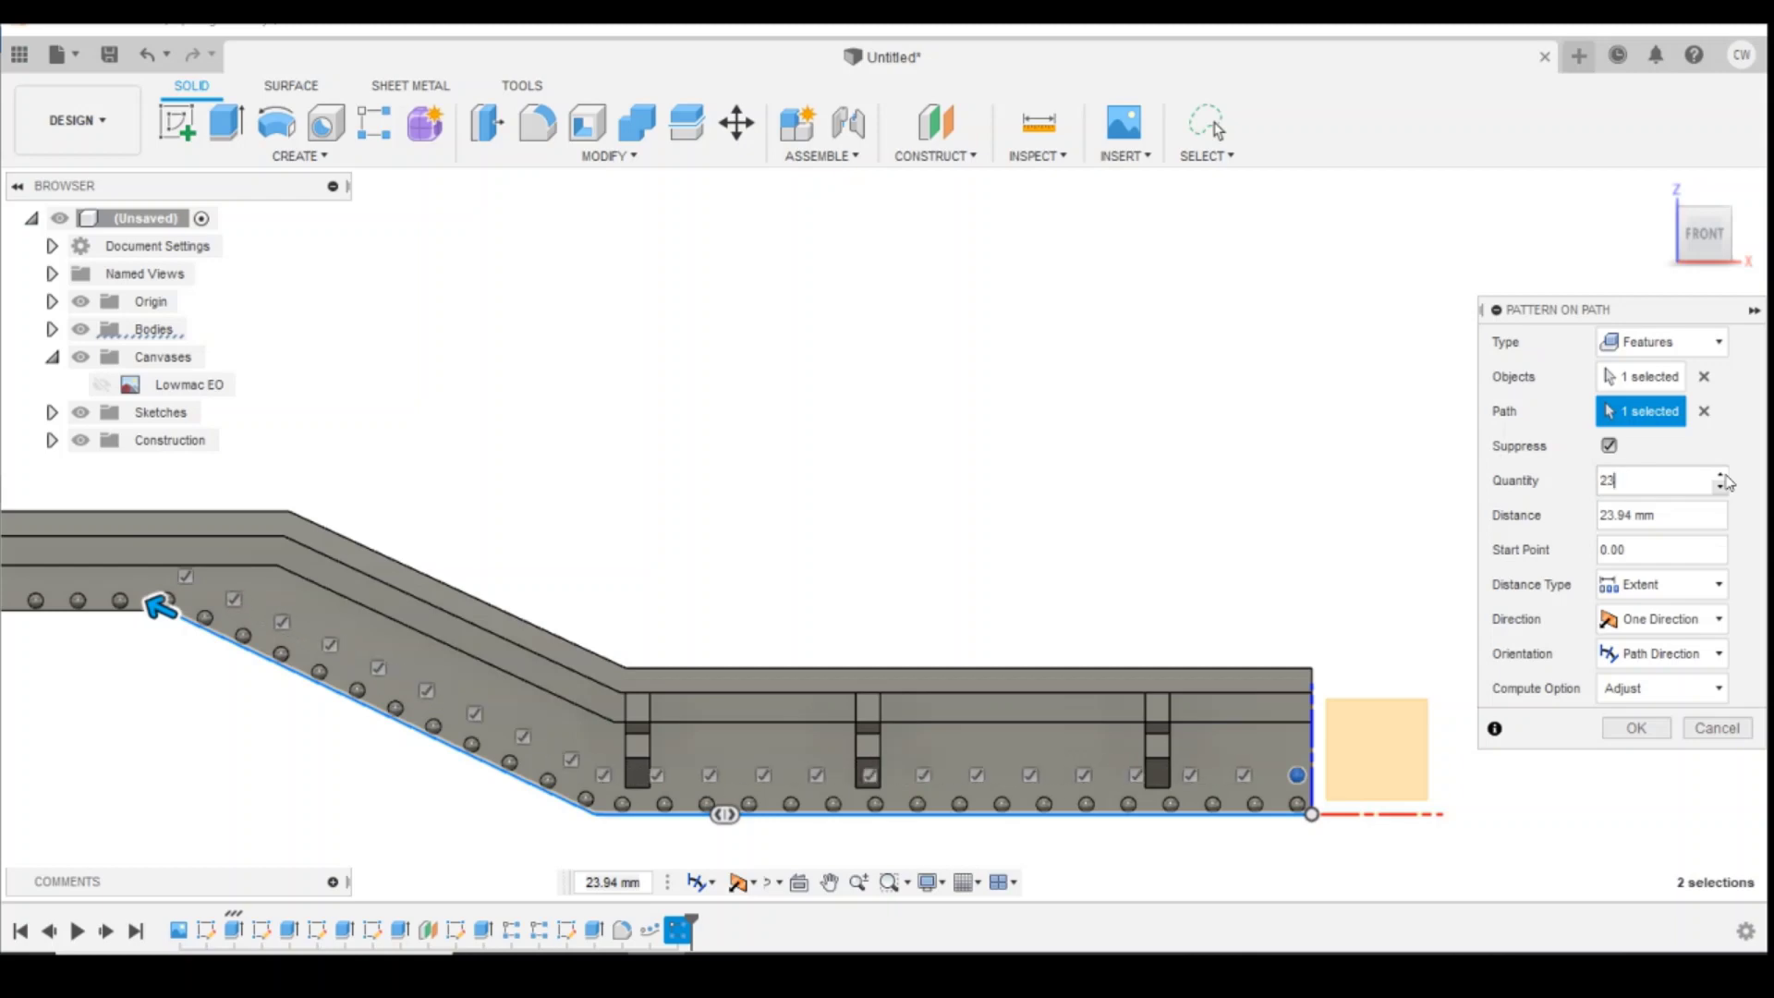
{"action": "left_click", "coordinate": [1723, 474]}
{"action": "left_click", "coordinate": [1723, 474]}
{"action": "left_click", "coordinate": [1723, 474]}
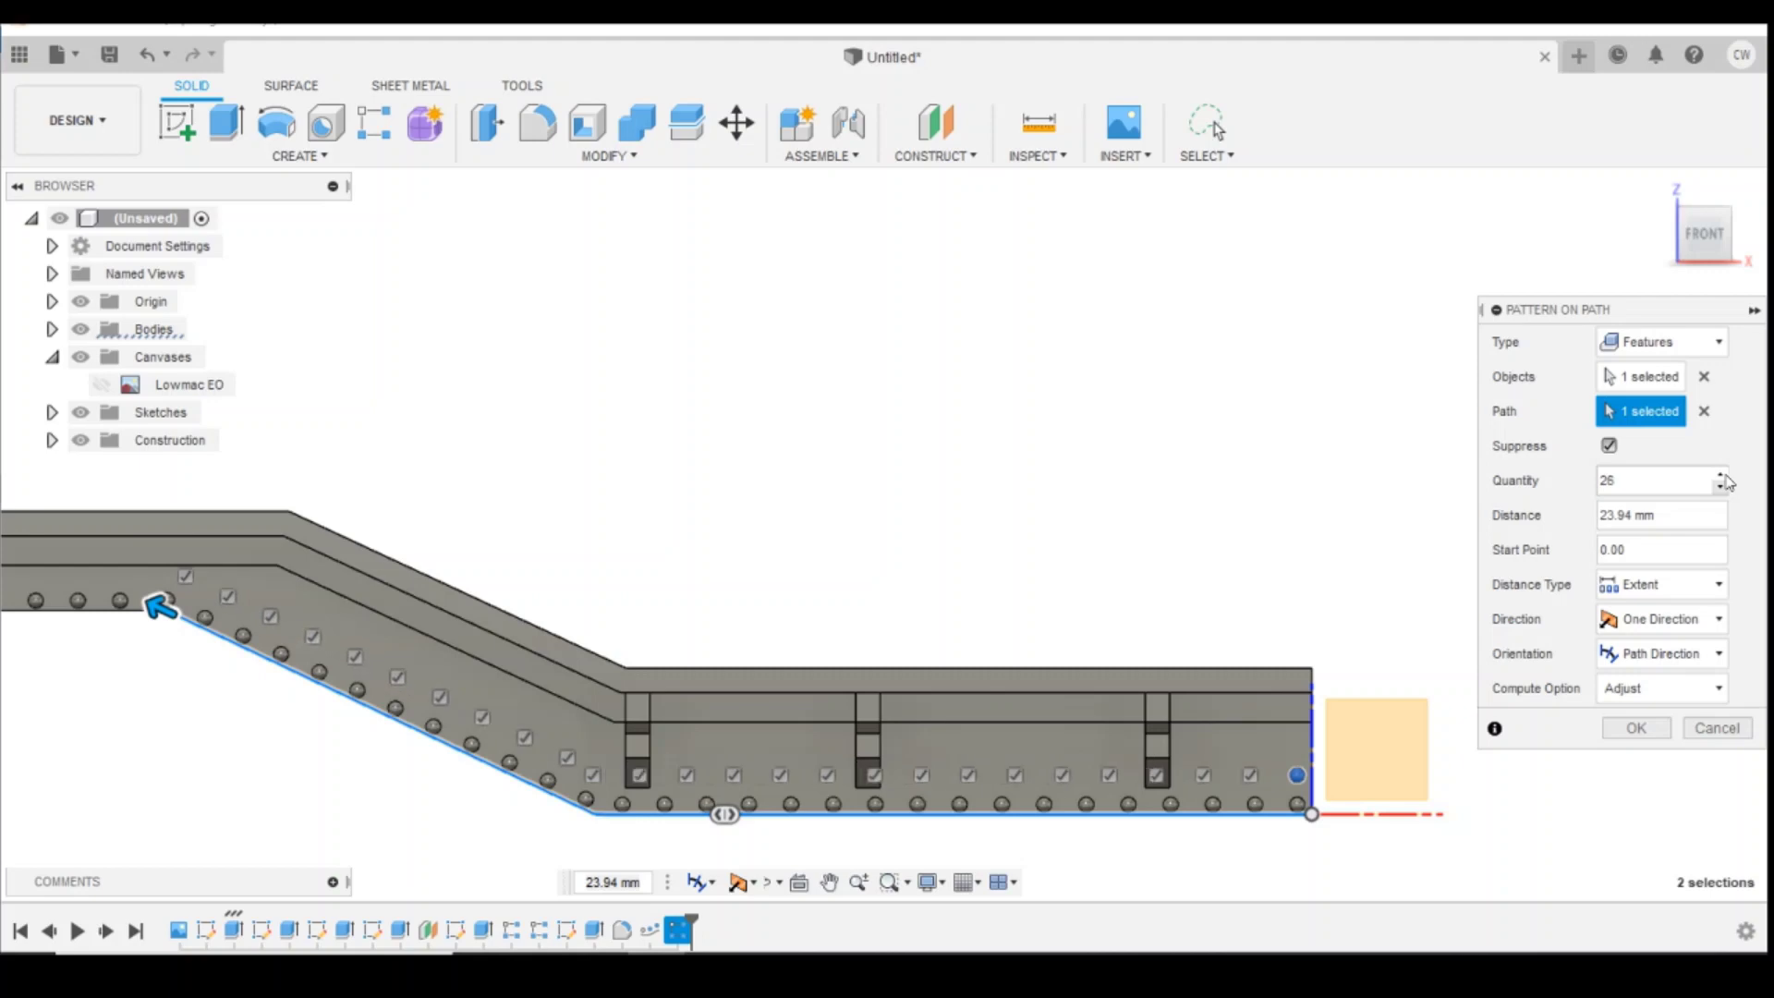
{"action": "left_click", "coordinate": [1722, 474]}
{"action": "left_click", "coordinate": [1723, 475]}
{"action": "left_click", "coordinate": [1722, 474]}
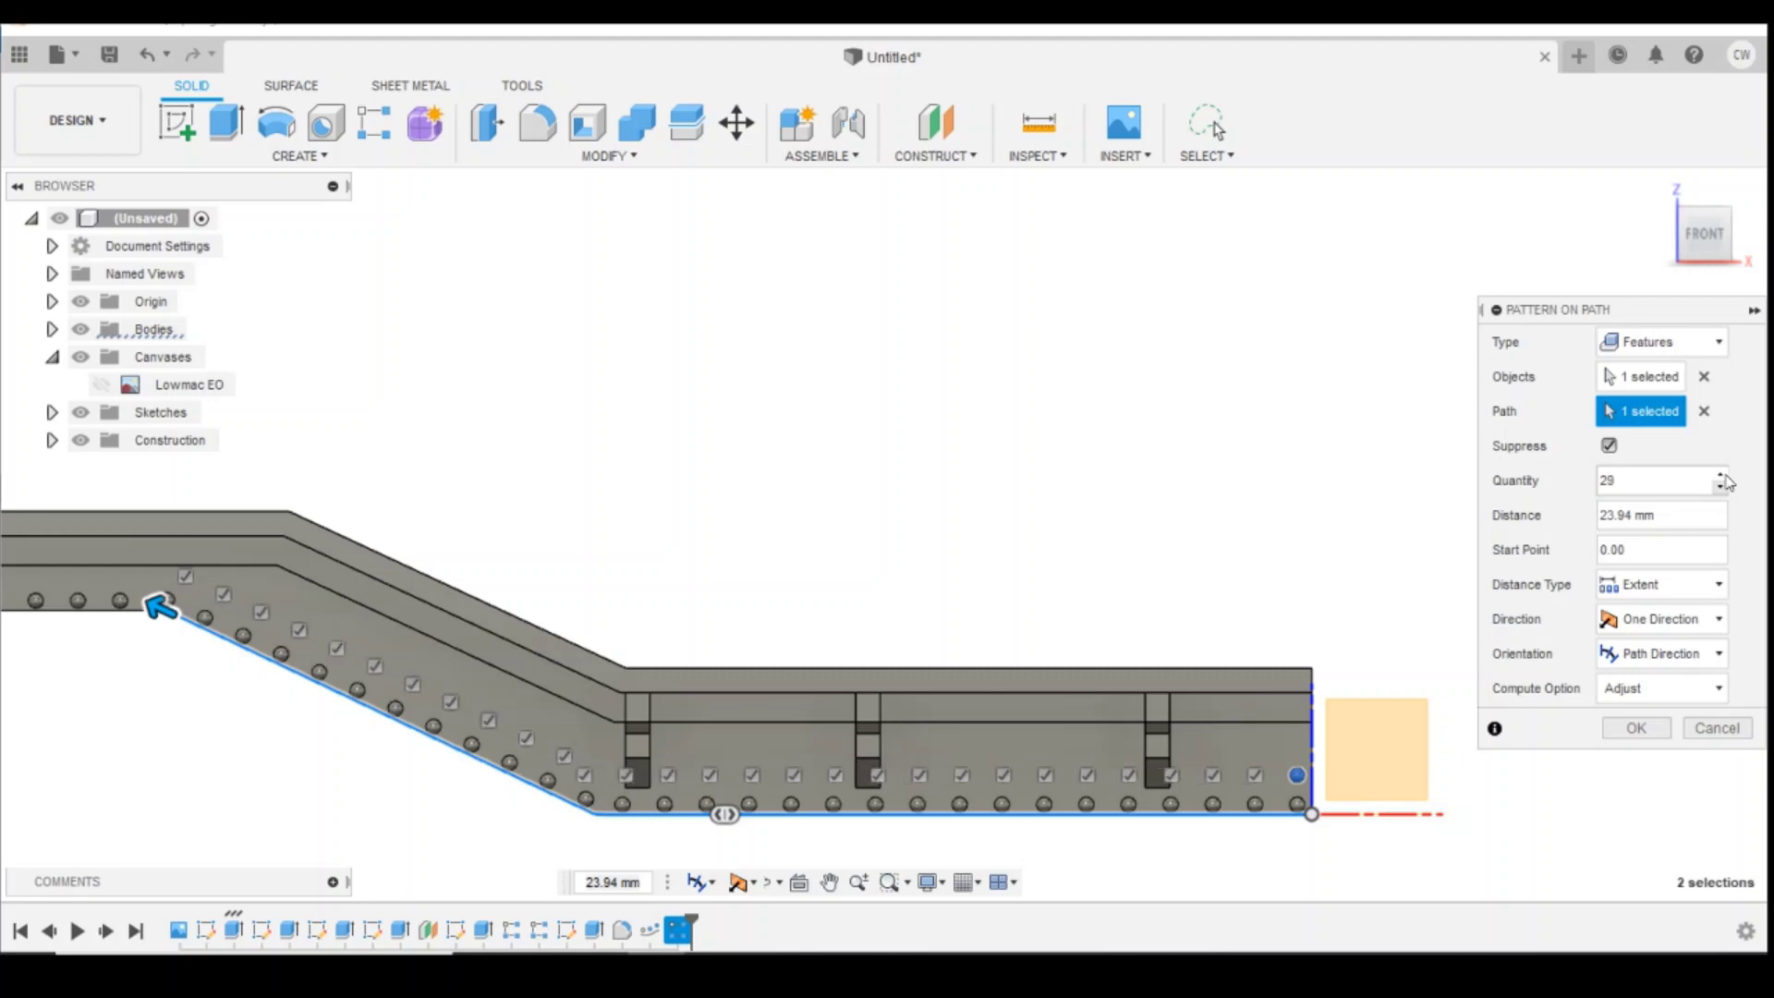
{"action": "left_click", "coordinate": [1638, 729]}
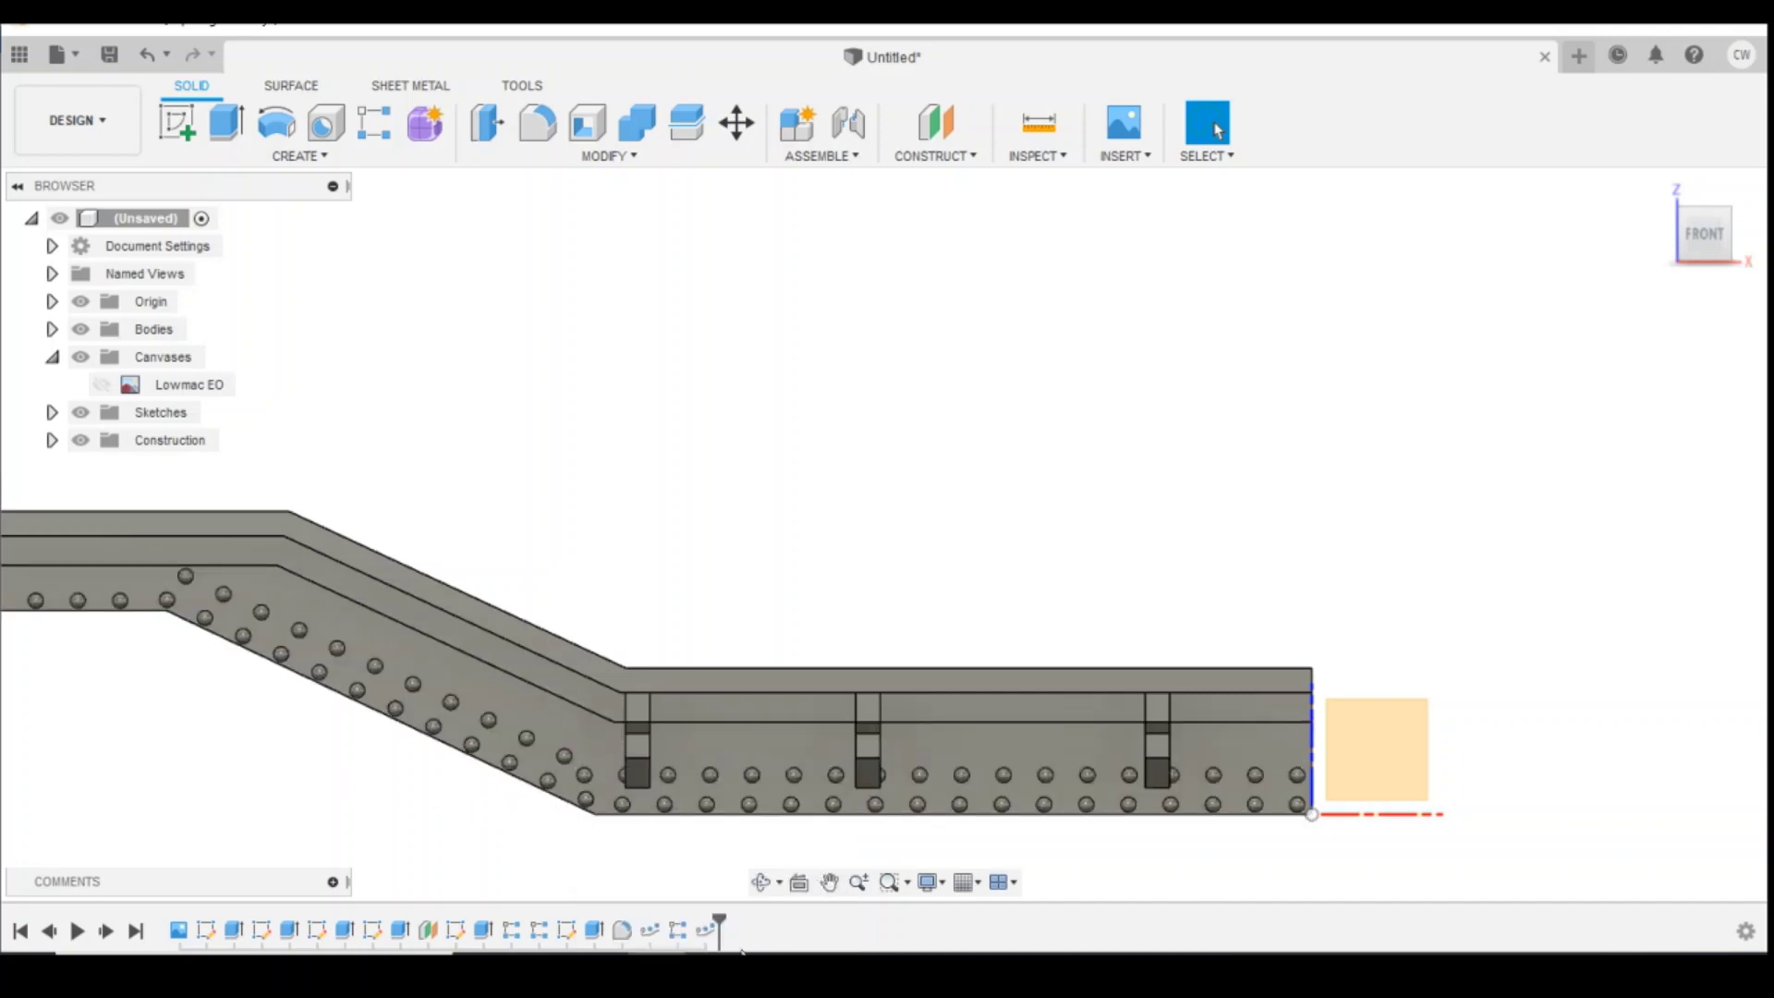
Step: Edit the upper rivet row's path pattern and suppress the instance at the lower bend, keeping the quantity at 29
{"action": "right_click", "coordinate": [707, 929]}
{"action": "left_click", "coordinate": [768, 729]}
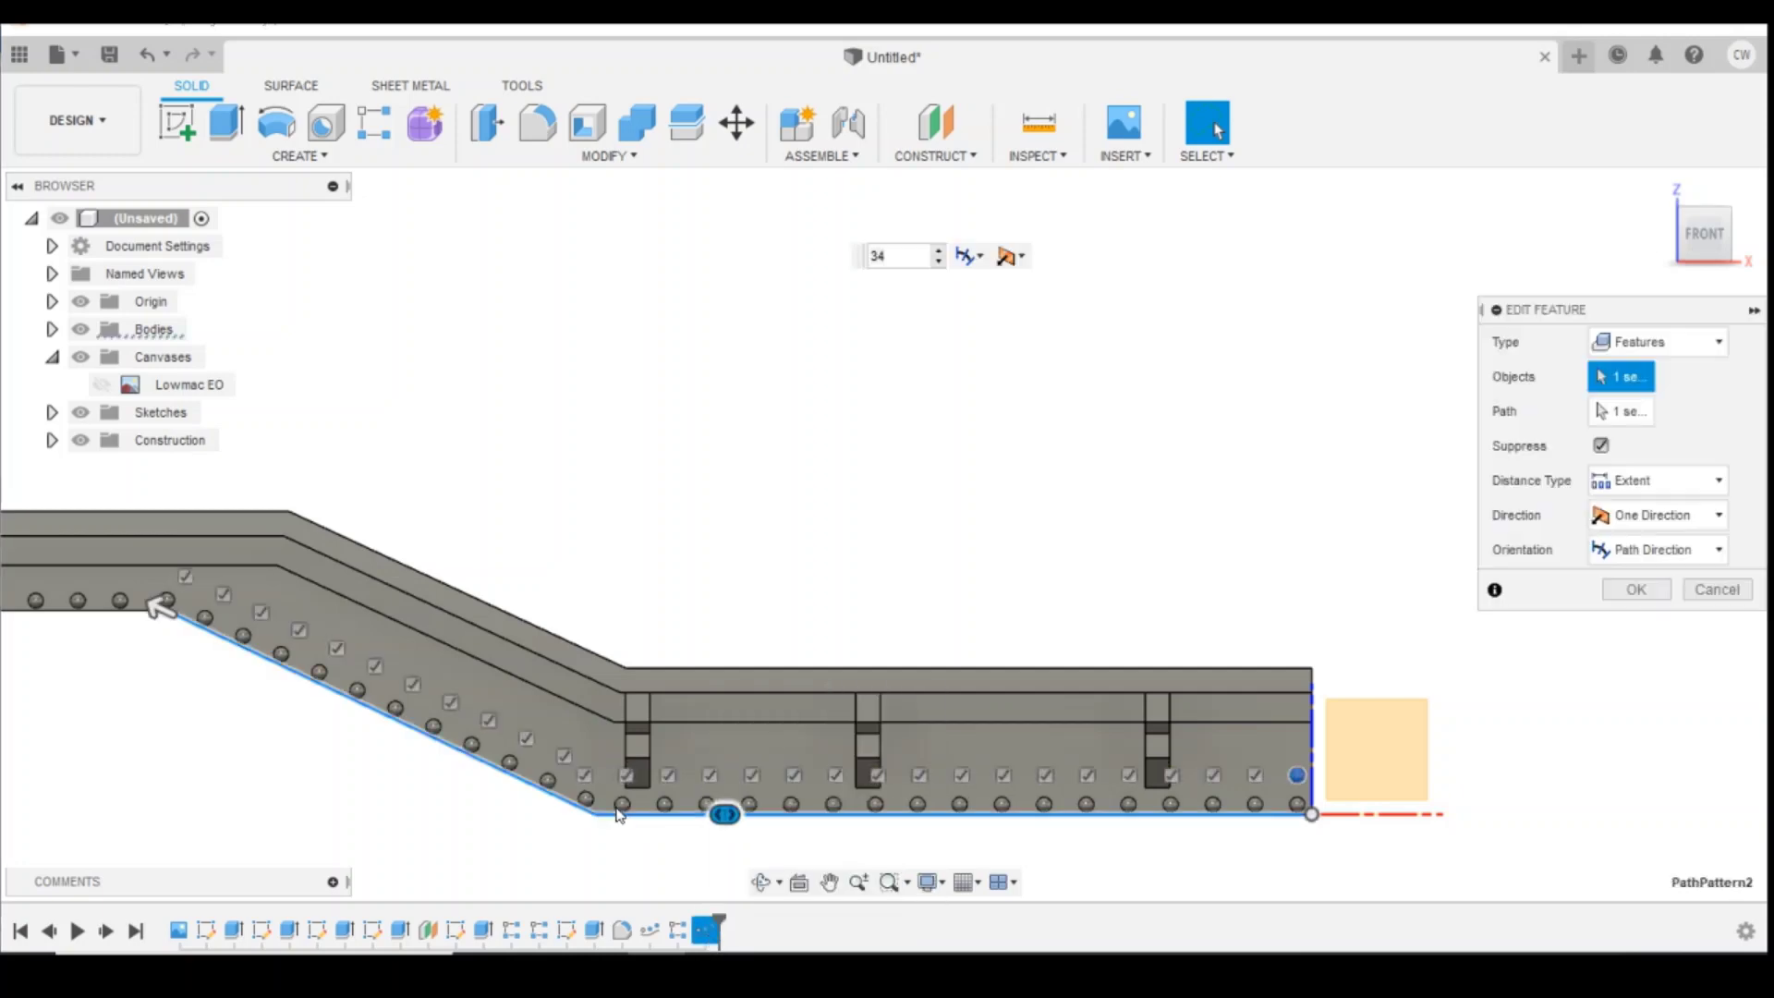
{"action": "left_click", "coordinate": [582, 776]}
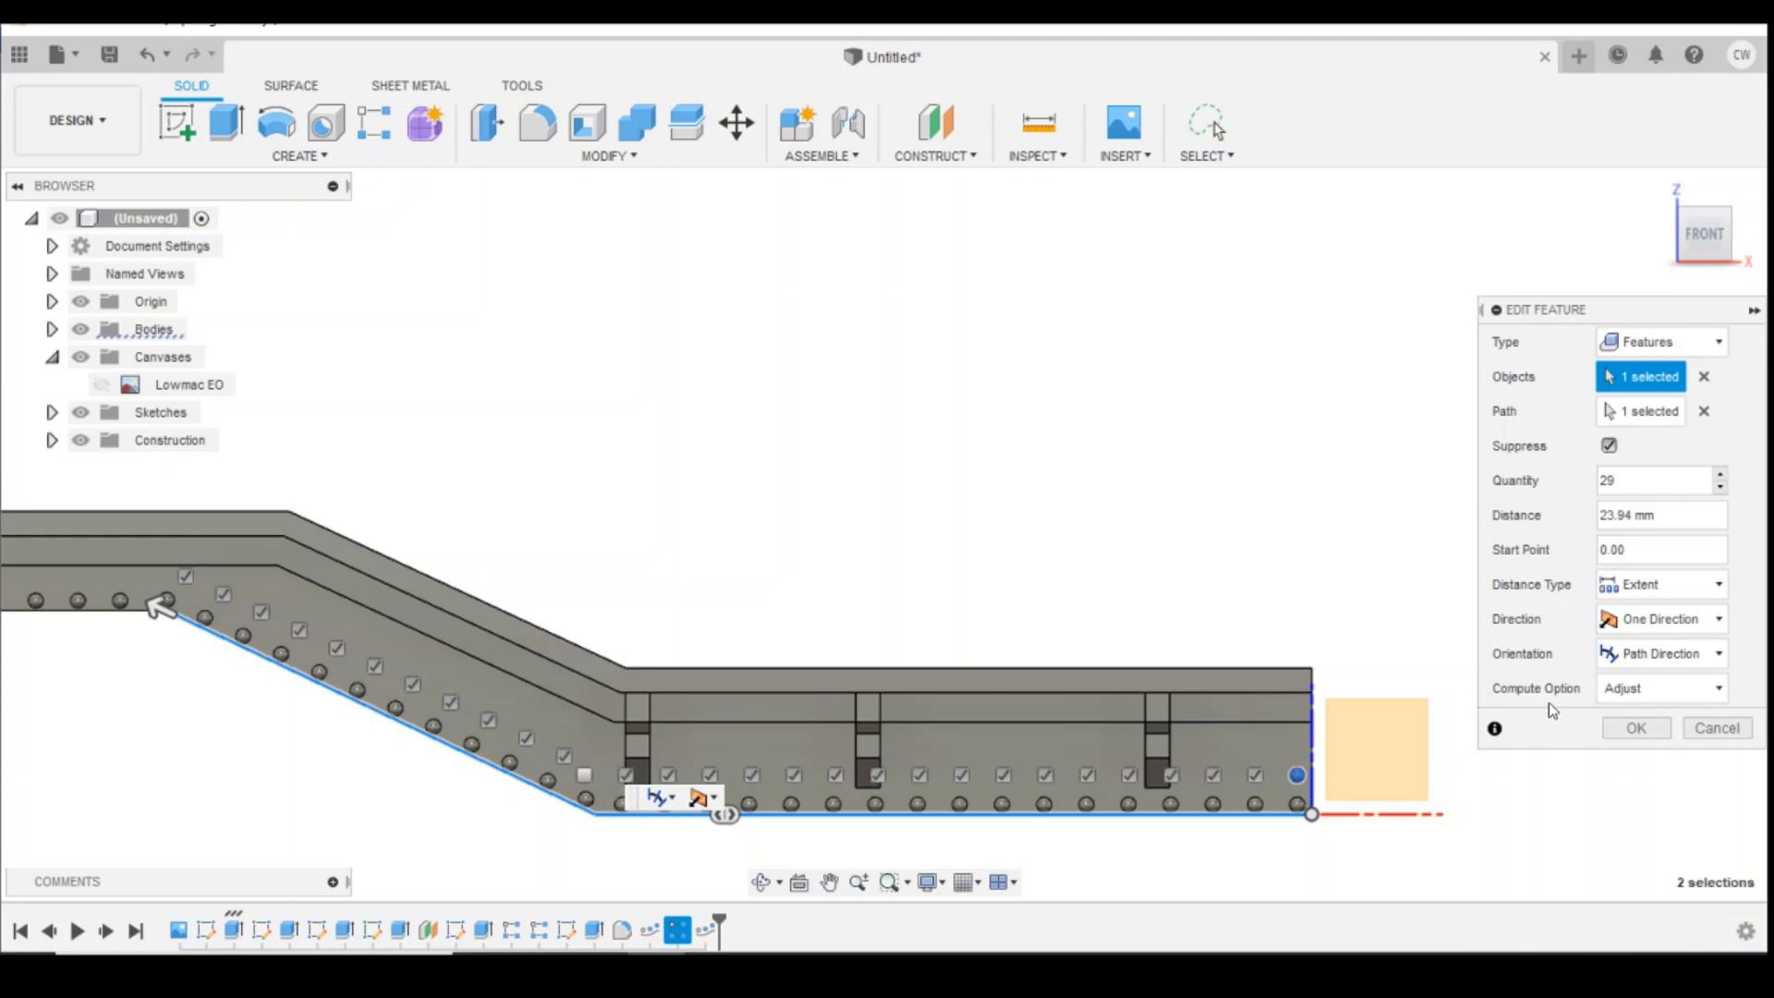
{"action": "left_click", "coordinate": [1721, 474]}
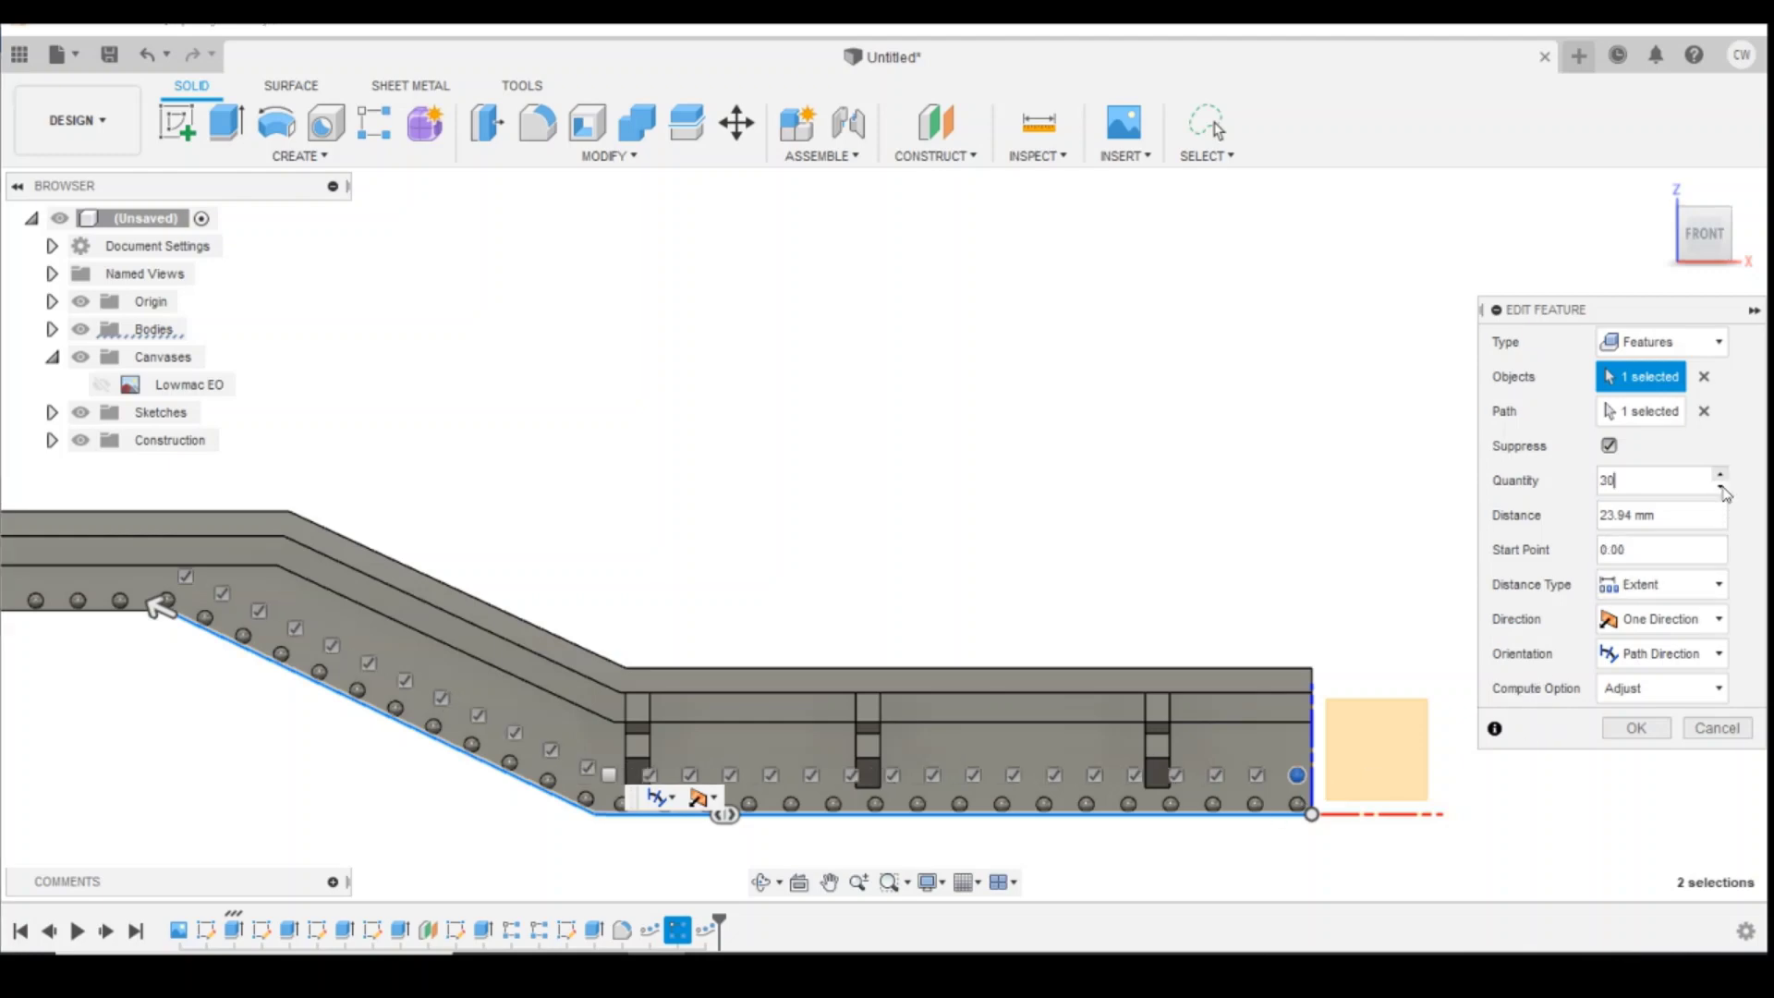
{"action": "left_click", "coordinate": [1722, 487]}
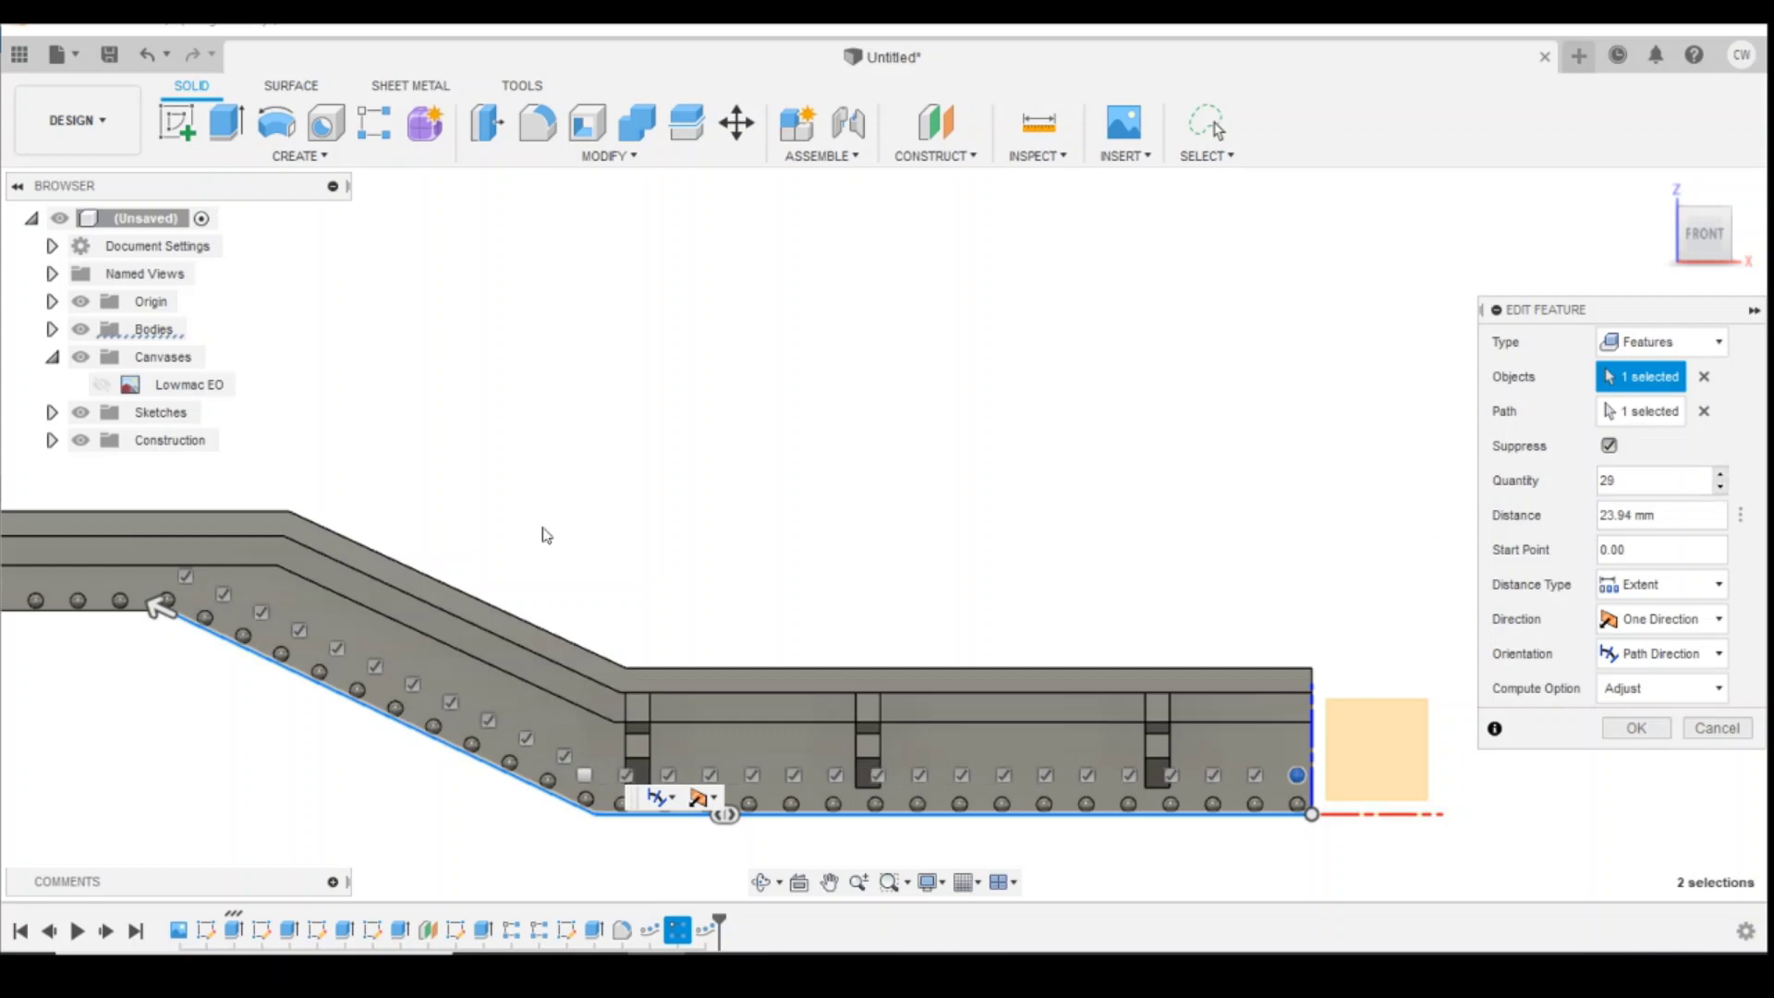
Step: Adjust the upper row's pattern distance to about 24.051 mm and suppress the rivet instances overlapping the three brackets
{"action": "left_click", "coordinate": [161, 607]}
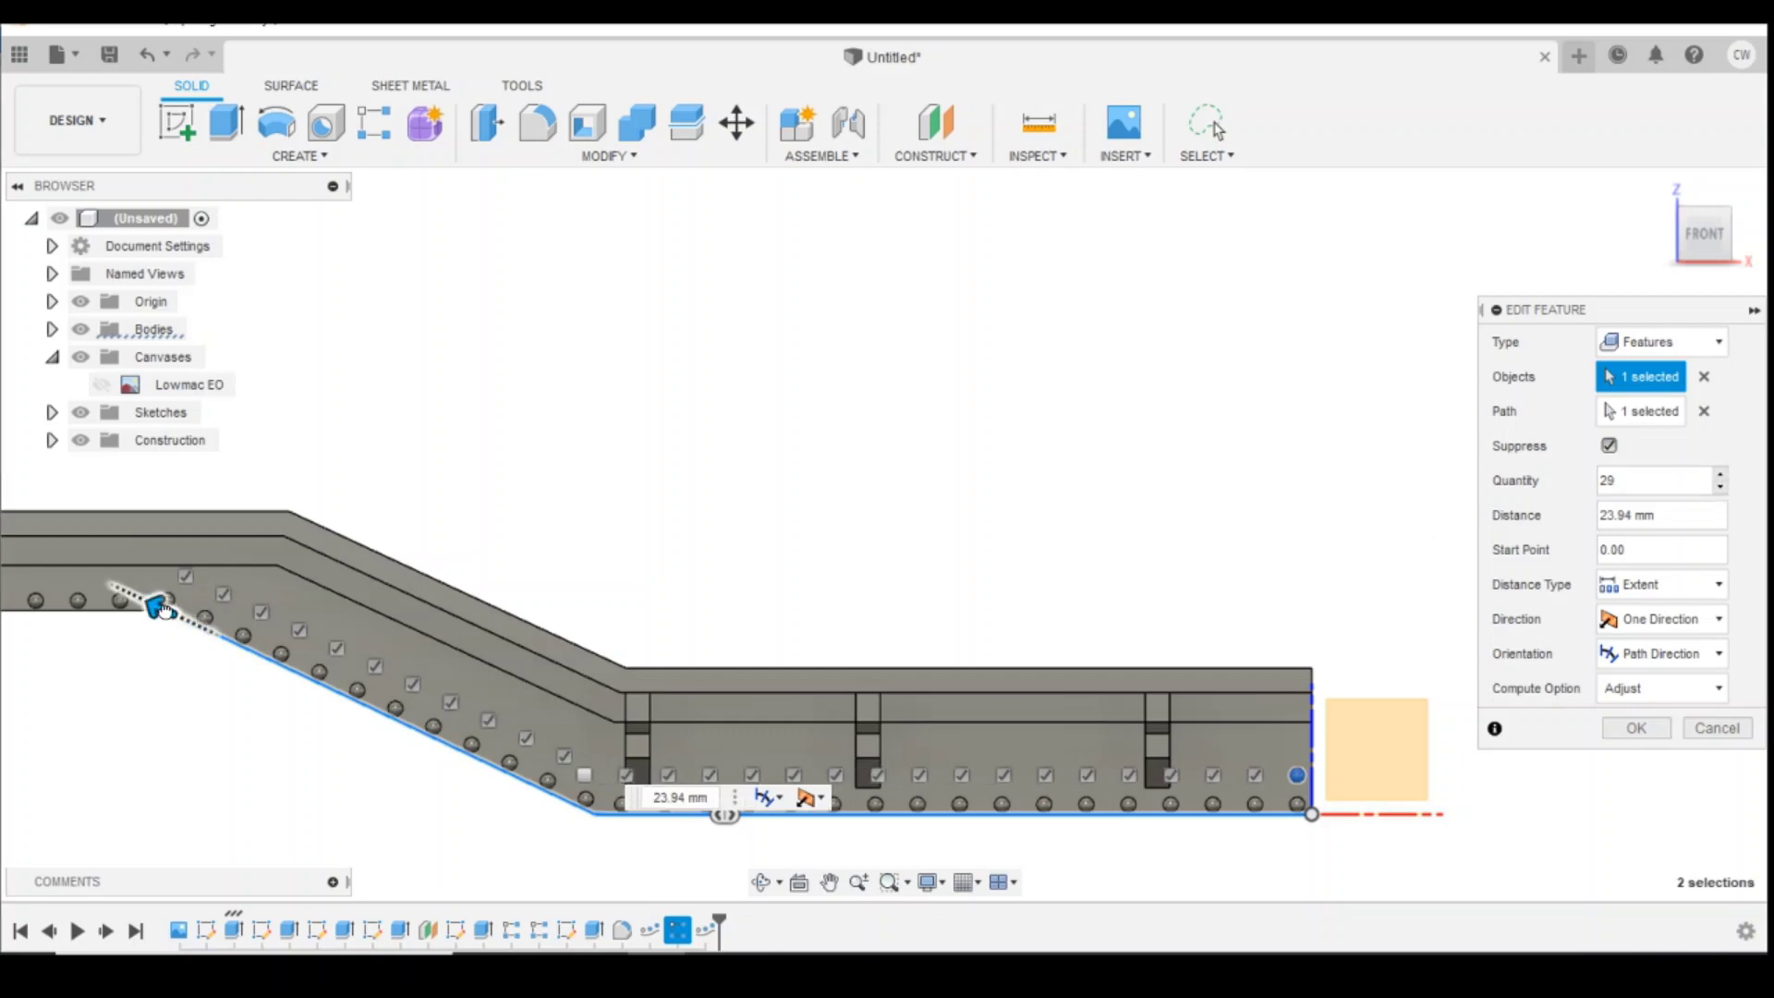
{"action": "left_click_drag", "start_coordinate": [164, 613], "coordinate": [158, 612]}
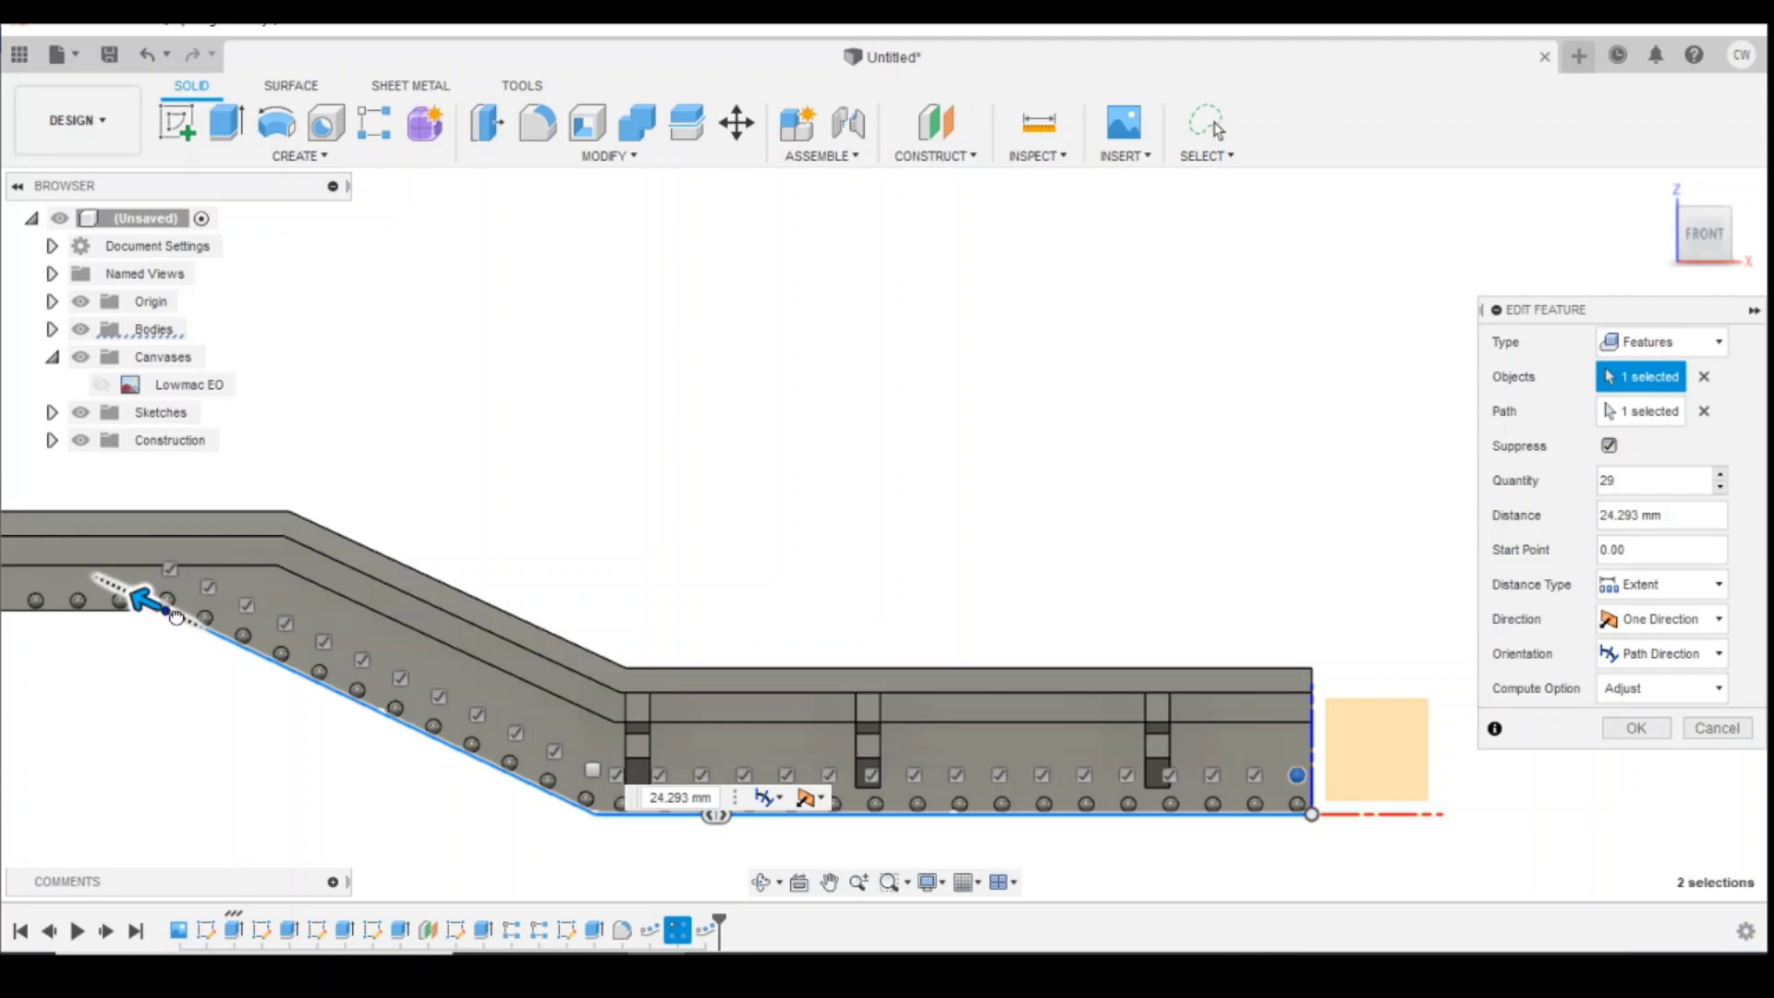
{"action": "left_click_drag", "start_coordinate": [176, 617], "coordinate": [166, 598]}
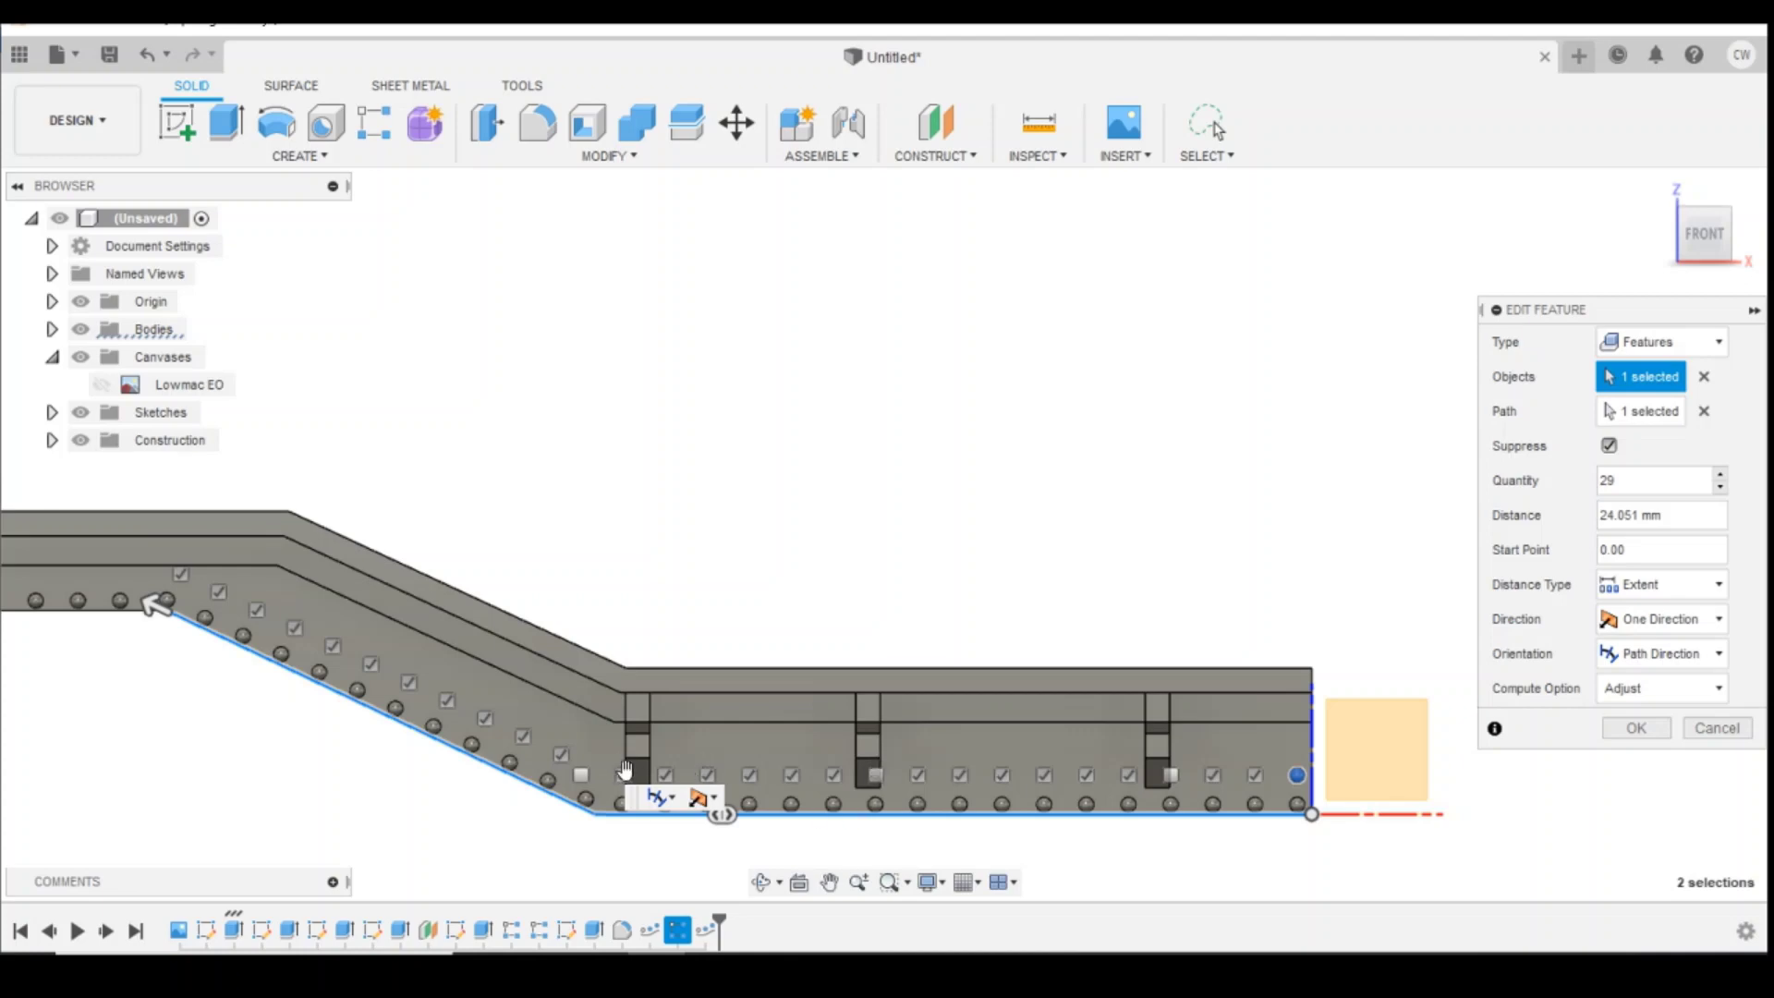
{"action": "left_click", "coordinate": [1630, 730]}
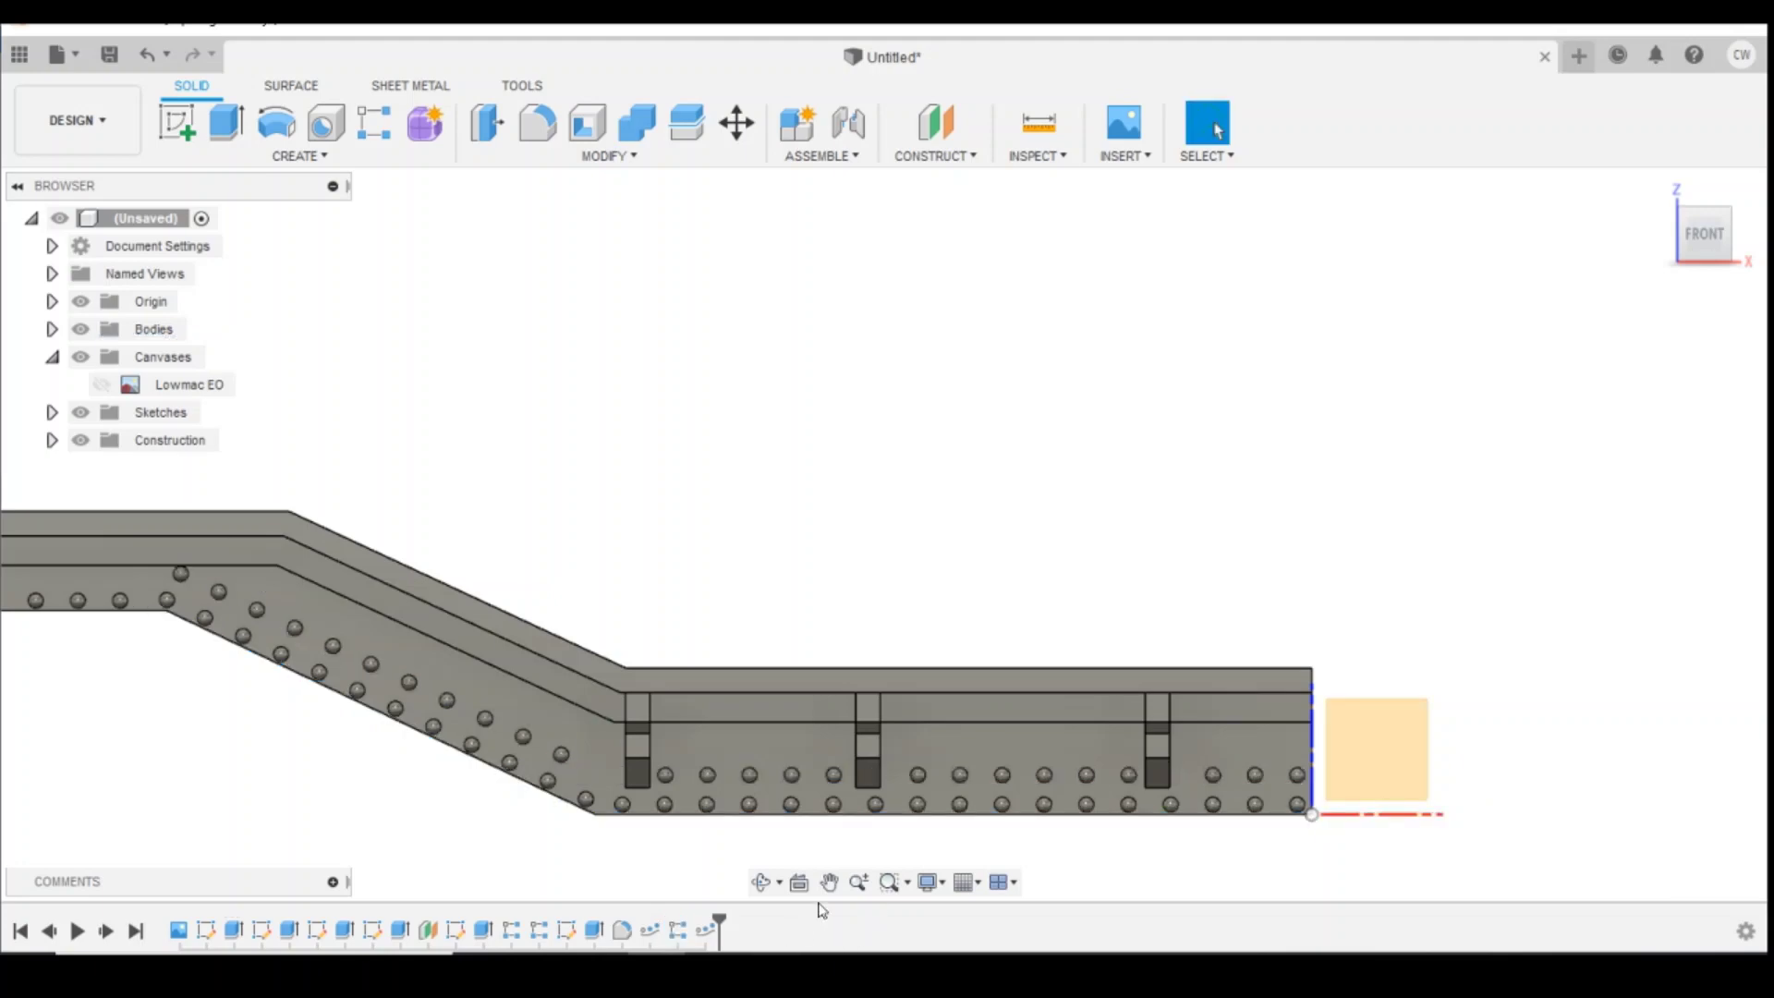
Step: Sketch a 0.3 mm diameter circle on the face of the band below the top flange, near its right end
{"action": "scroll", "coordinate": [1293, 732], "scroll_direction": "down", "scroll_amount": 2}
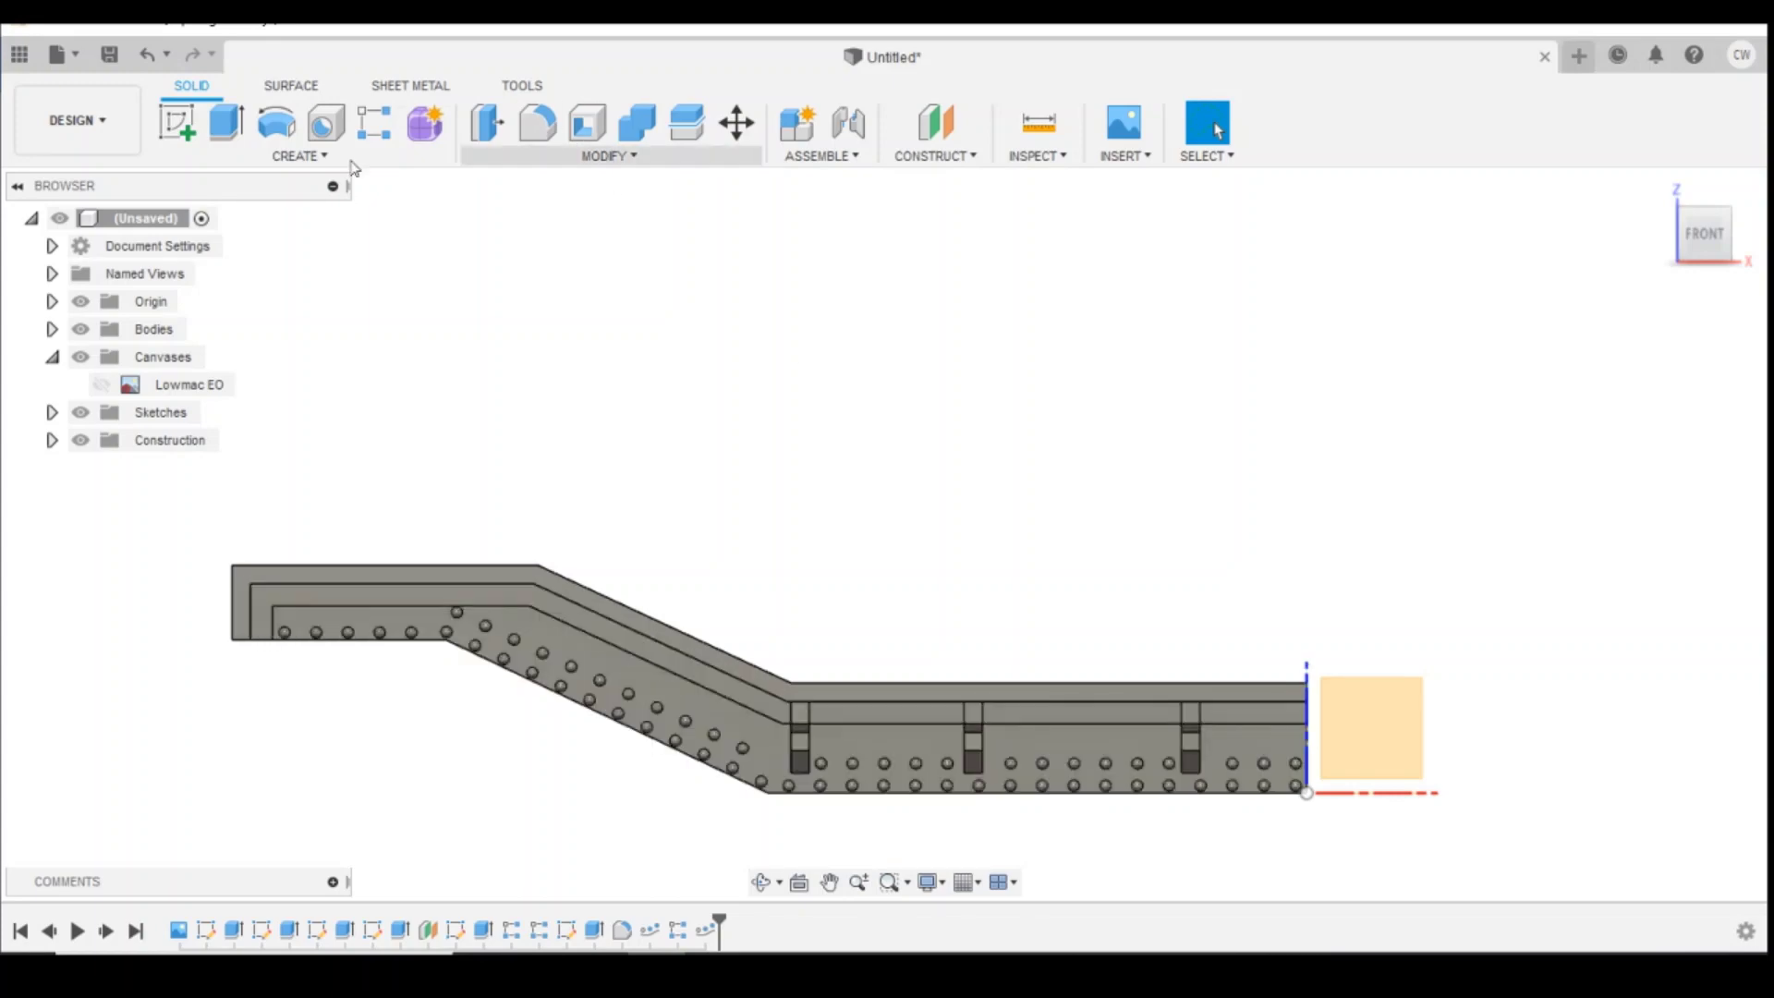
{"action": "left_click", "coordinate": [177, 121]}
{"action": "left_click", "coordinate": [1372, 730]}
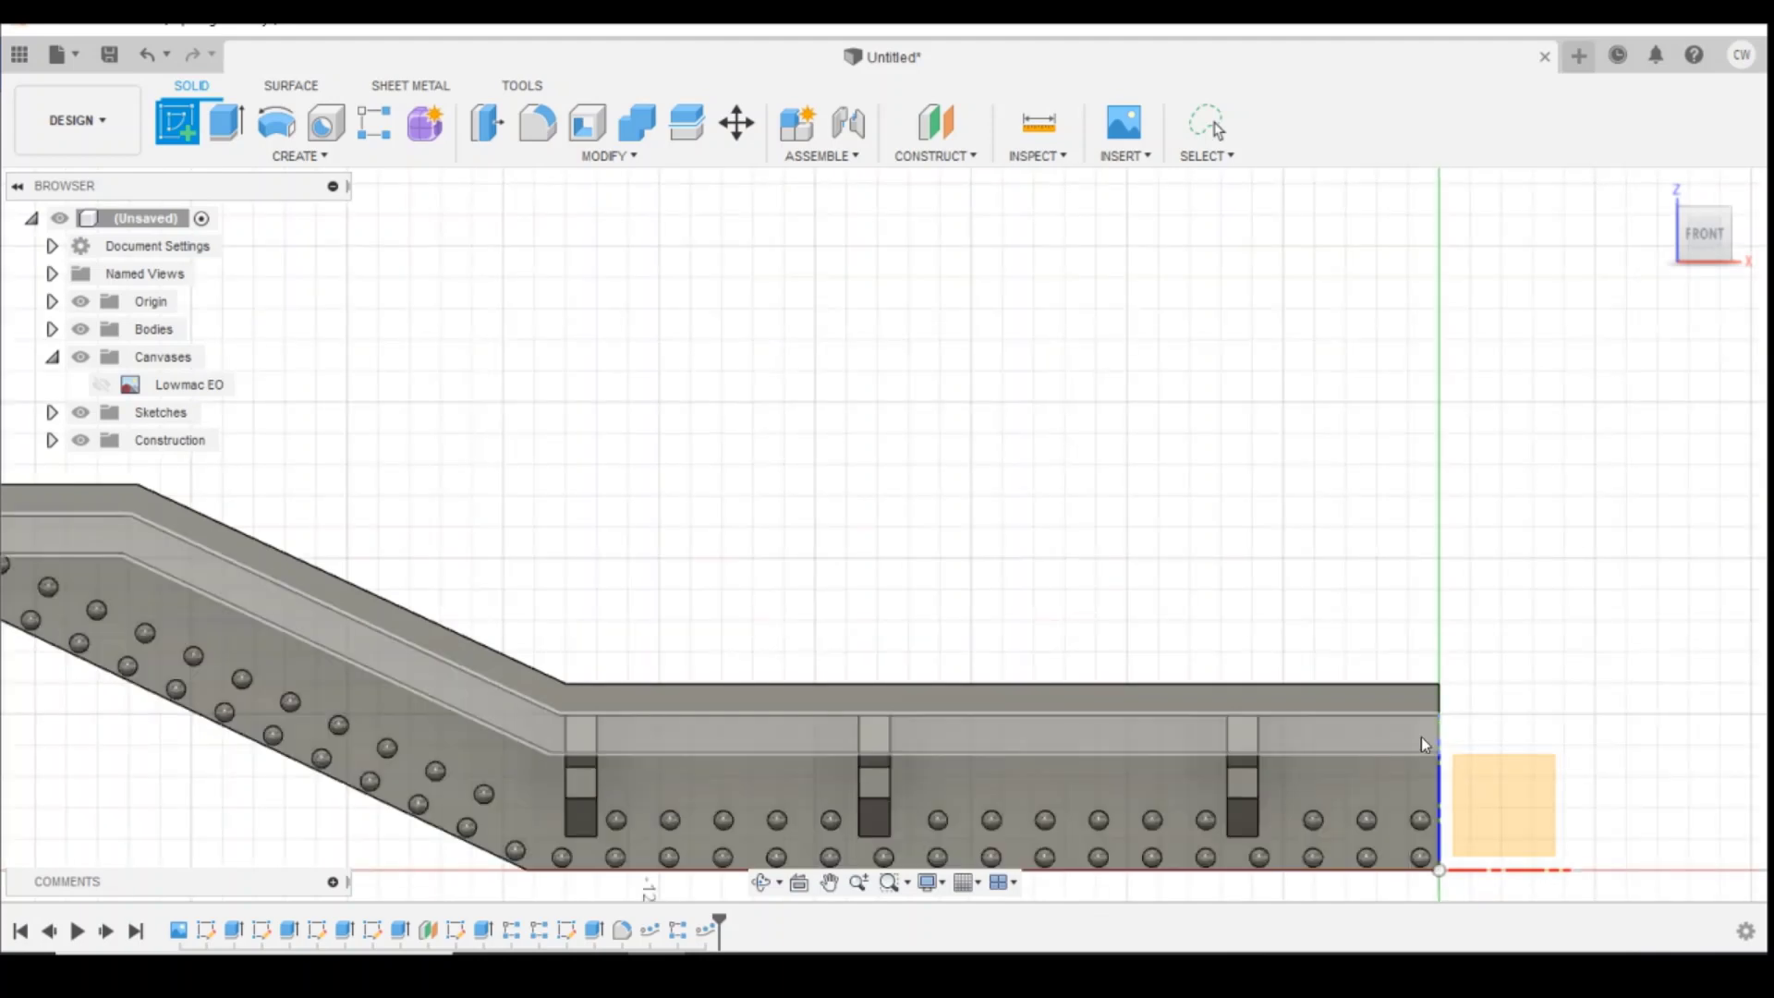
{"action": "left_click", "coordinate": [1421, 741]}
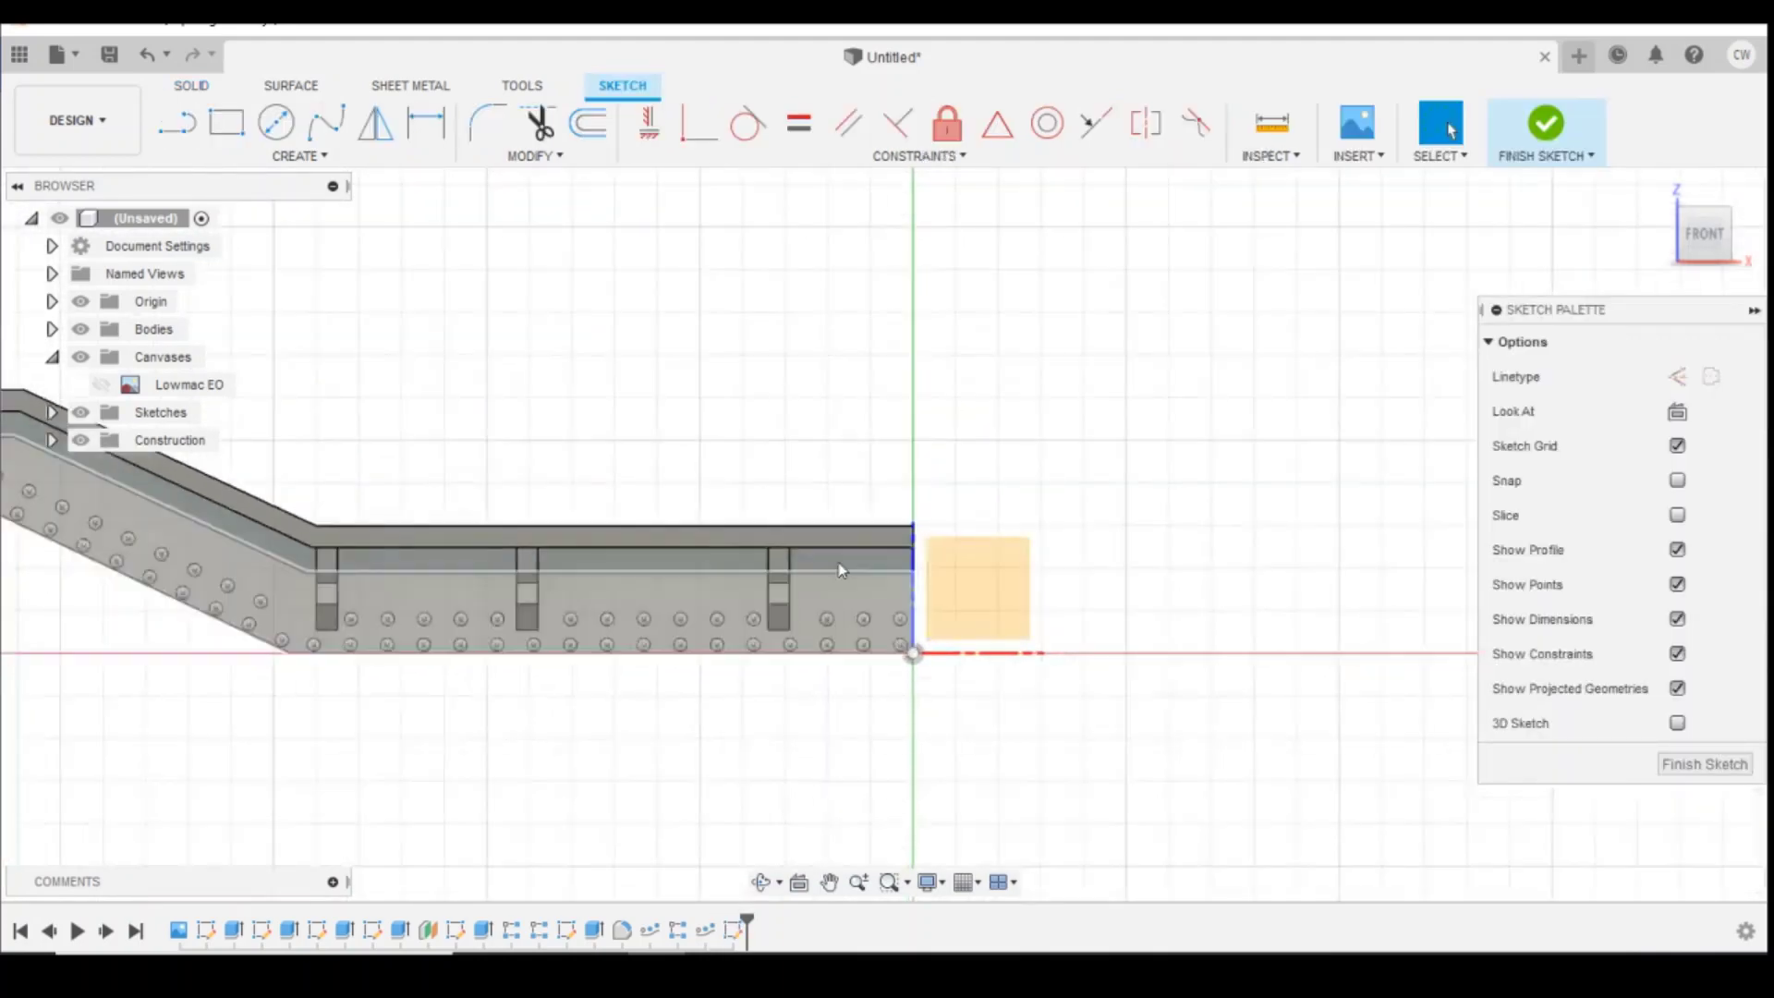
{"action": "left_click", "coordinate": [276, 121]}
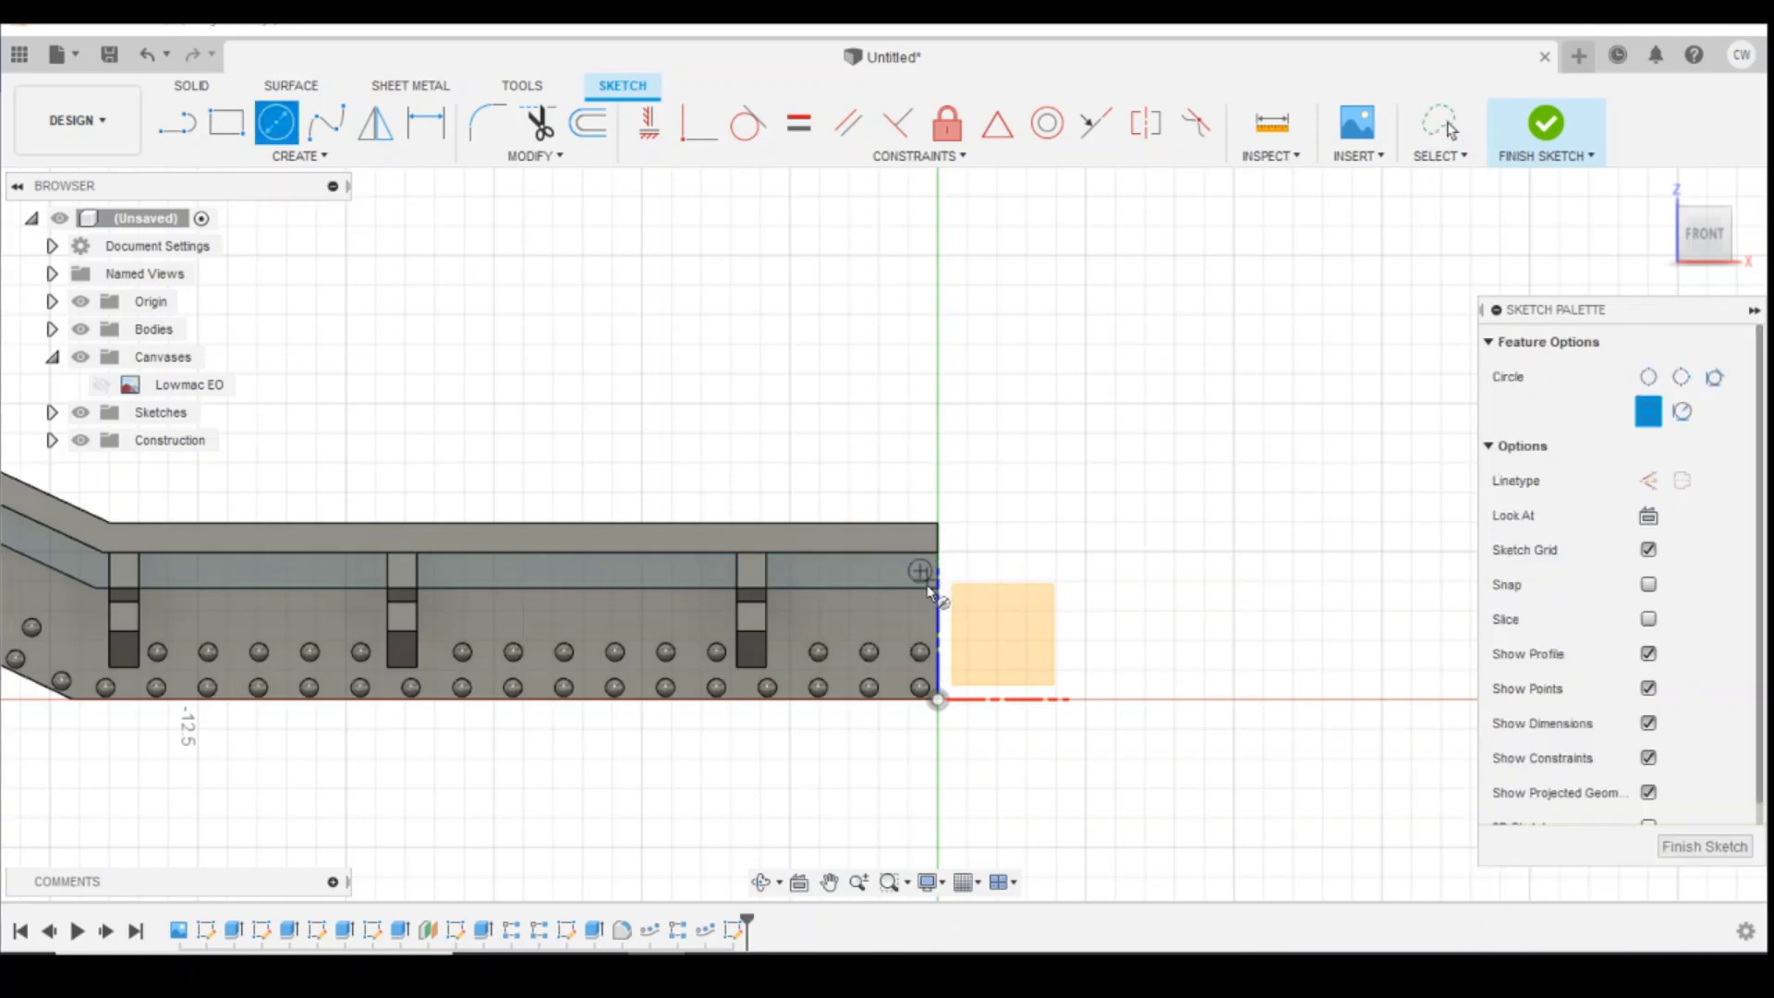
{"action": "left_click", "coordinate": [922, 572]}
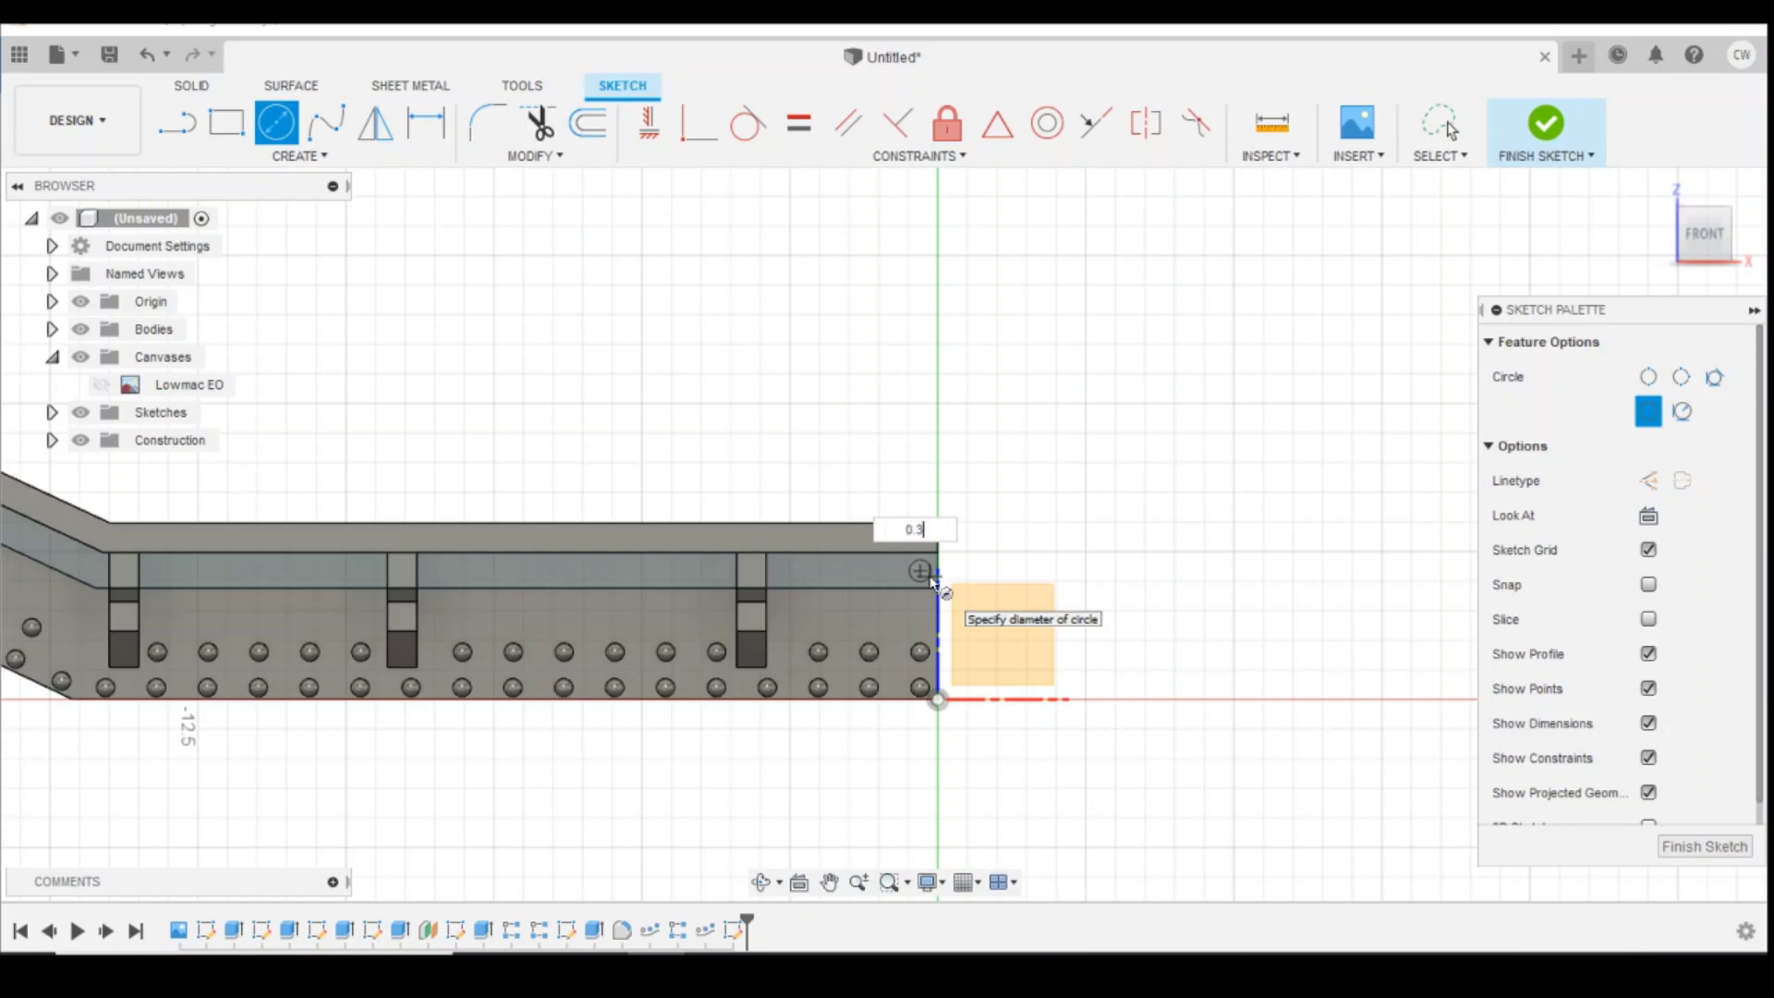
{"action": "type", "text": "0.3"}
{"action": "key", "text": "Return"}
{"action": "key", "text": "Escape"}
Step: Dimension the circle's centre 0.3 mm horizontally from the body's right end edge
{"action": "scroll", "coordinate": [928, 636], "scroll_direction": "up", "scroll_amount": 3}
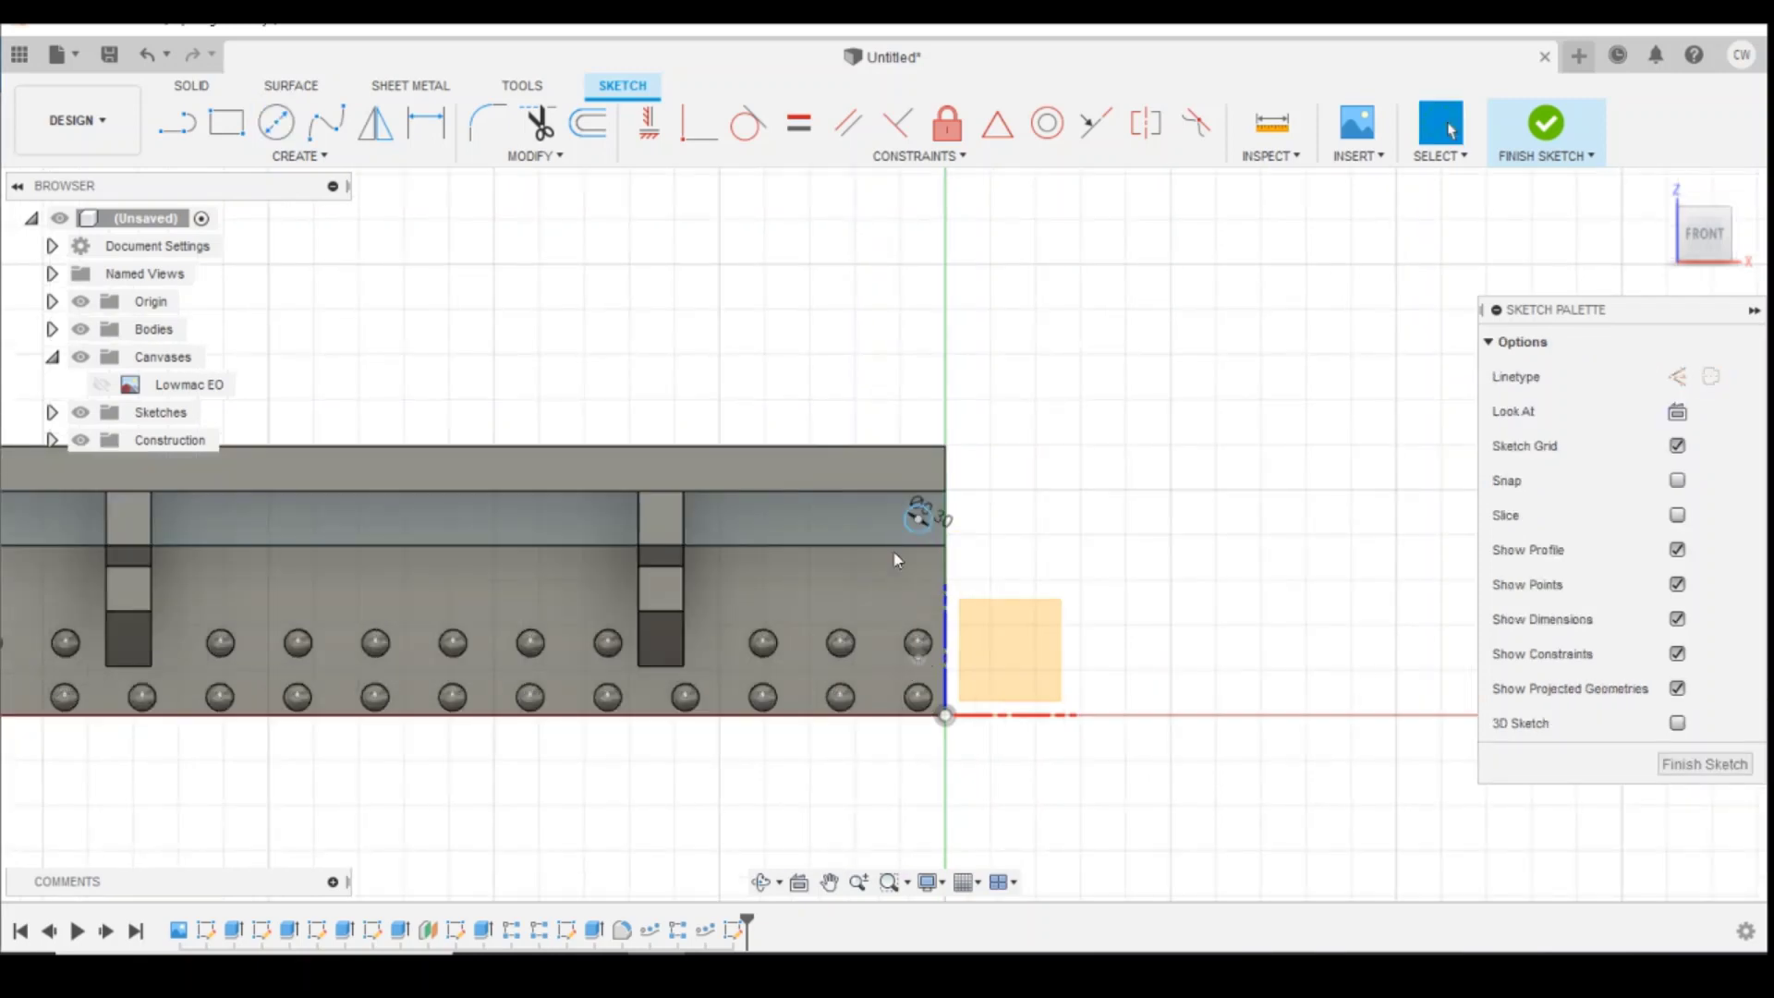
{"action": "key", "text": "d"}
{"action": "left_click", "coordinate": [919, 519]}
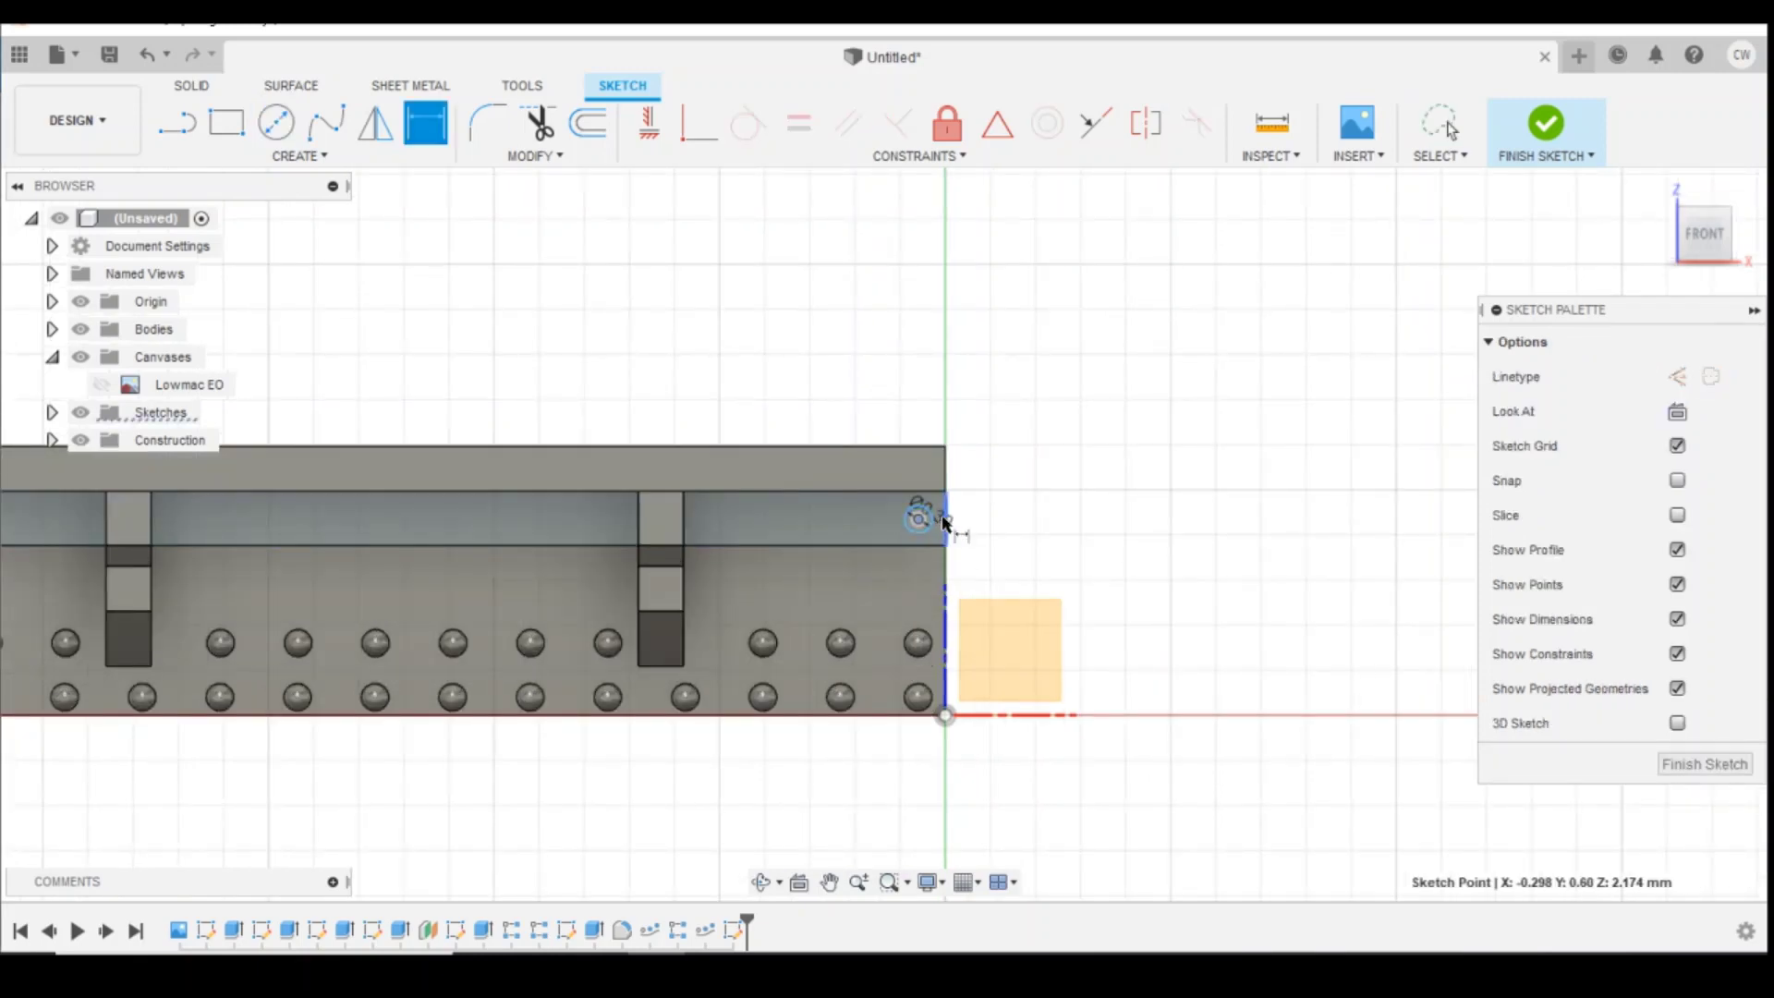
{"action": "left_click", "coordinate": [944, 518]}
{"action": "left_click", "coordinate": [975, 351]}
{"action": "type", "text": "0.3"}
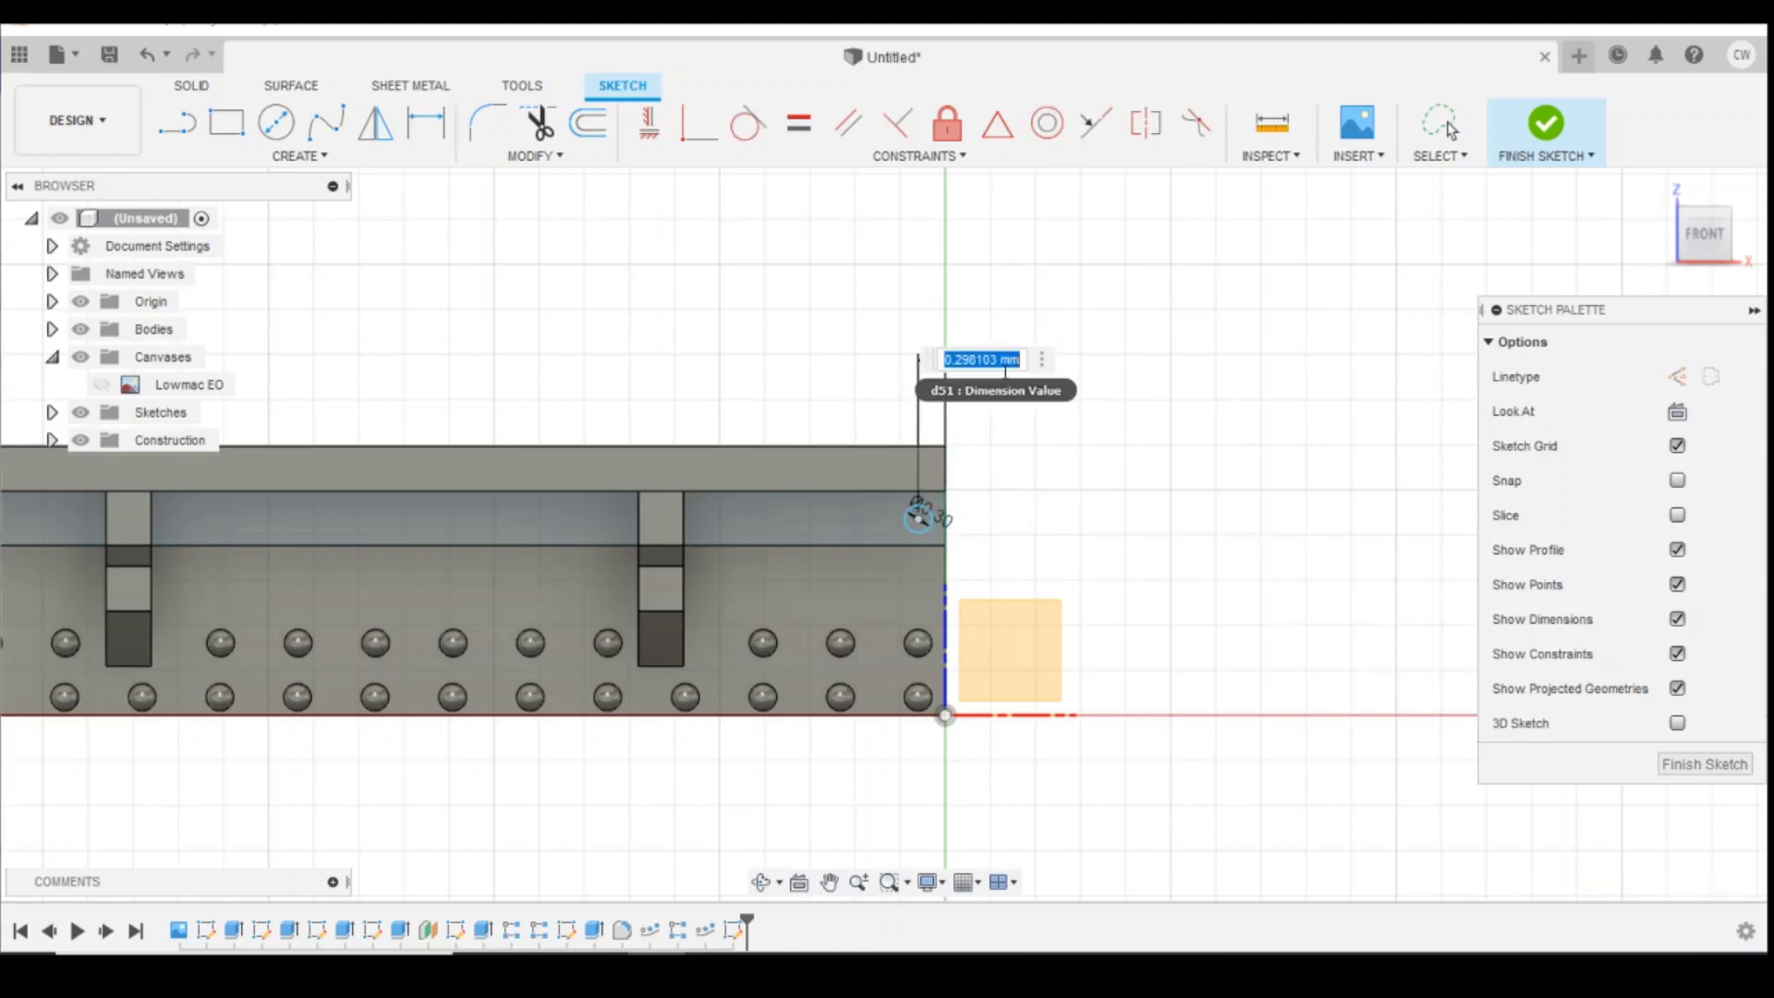
{"action": "key", "text": "Return"}
Step: Dimension the circle's centre 0.3 mm vertically from the band's lower edge
{"action": "scroll", "coordinate": [951, 575], "scroll_direction": "up", "scroll_amount": 3}
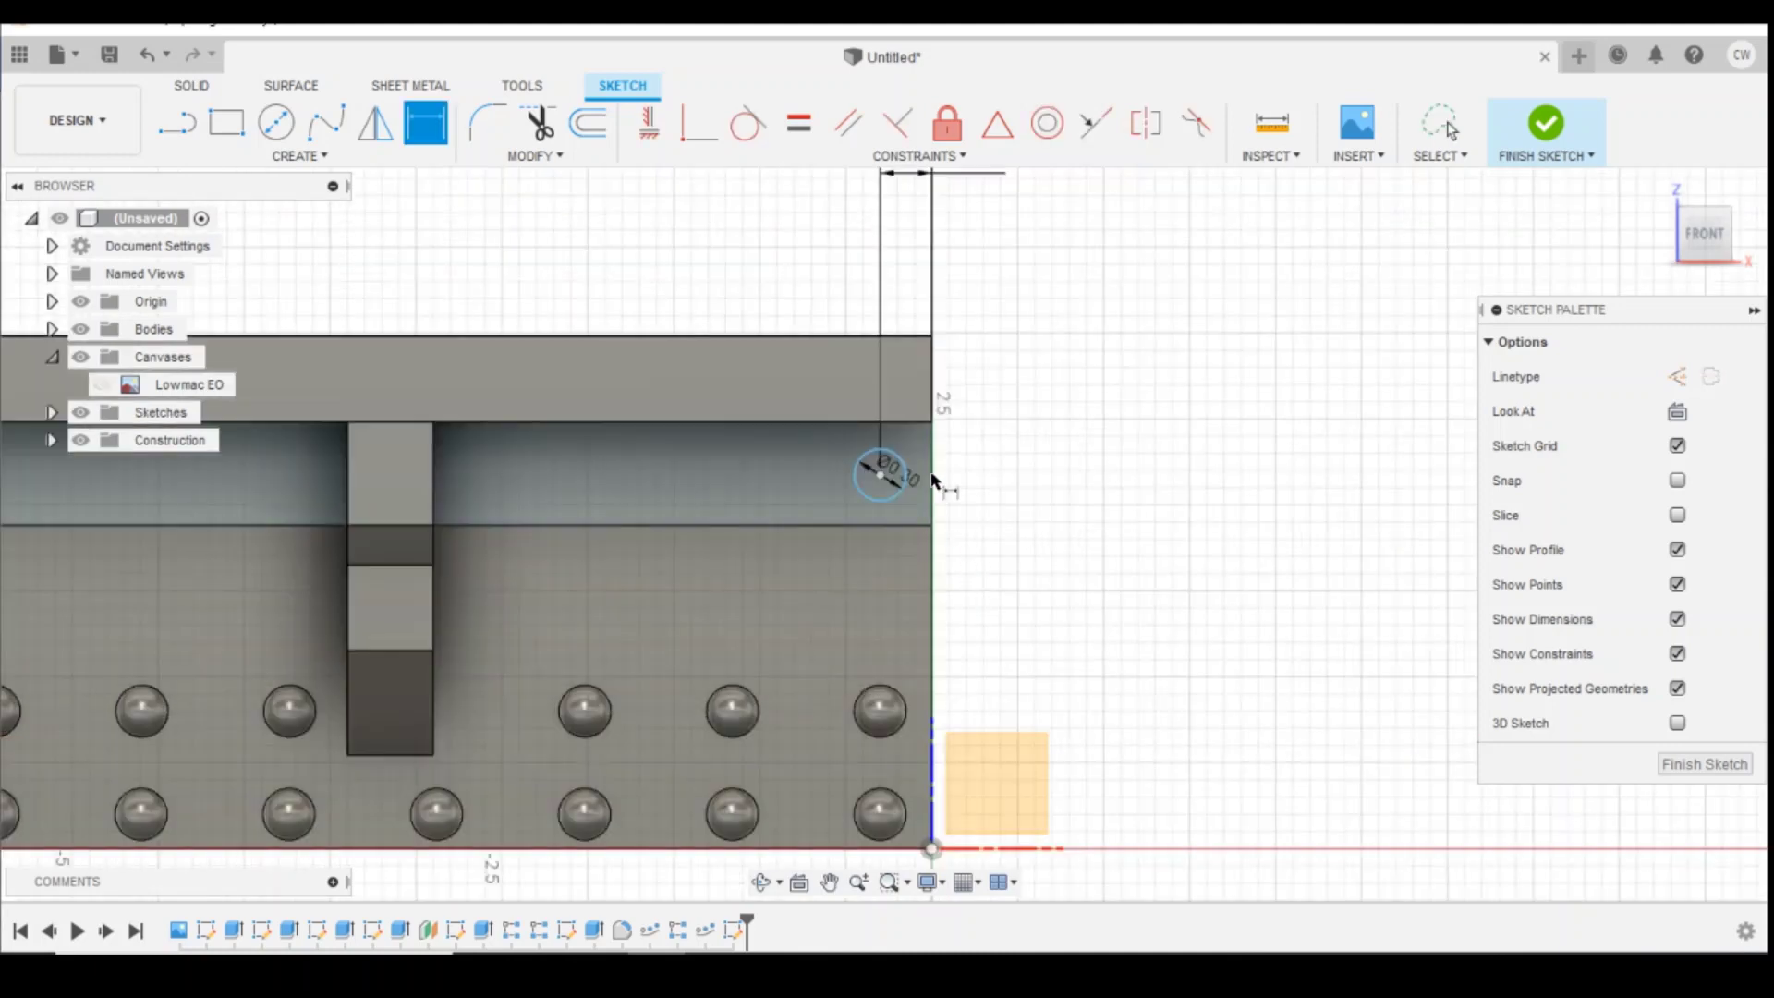
{"action": "left_click", "coordinate": [881, 474]}
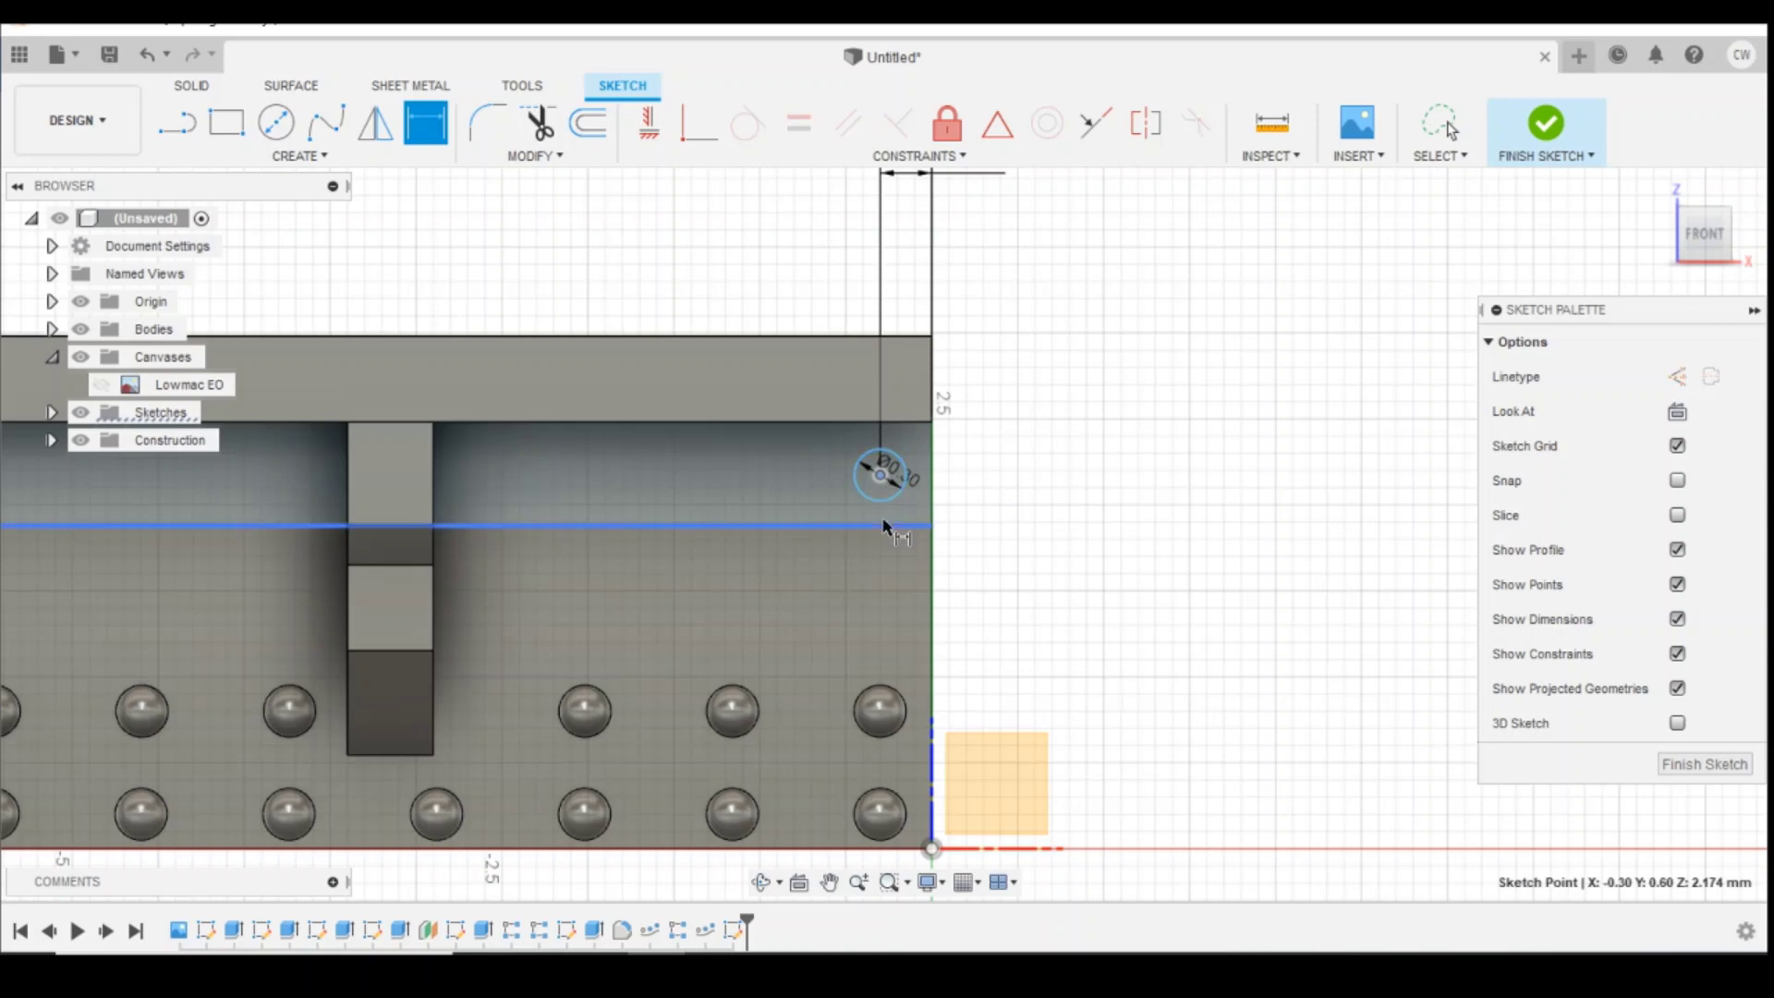
{"action": "left_click", "coordinate": [891, 524]}
{"action": "left_click", "coordinate": [1181, 499]}
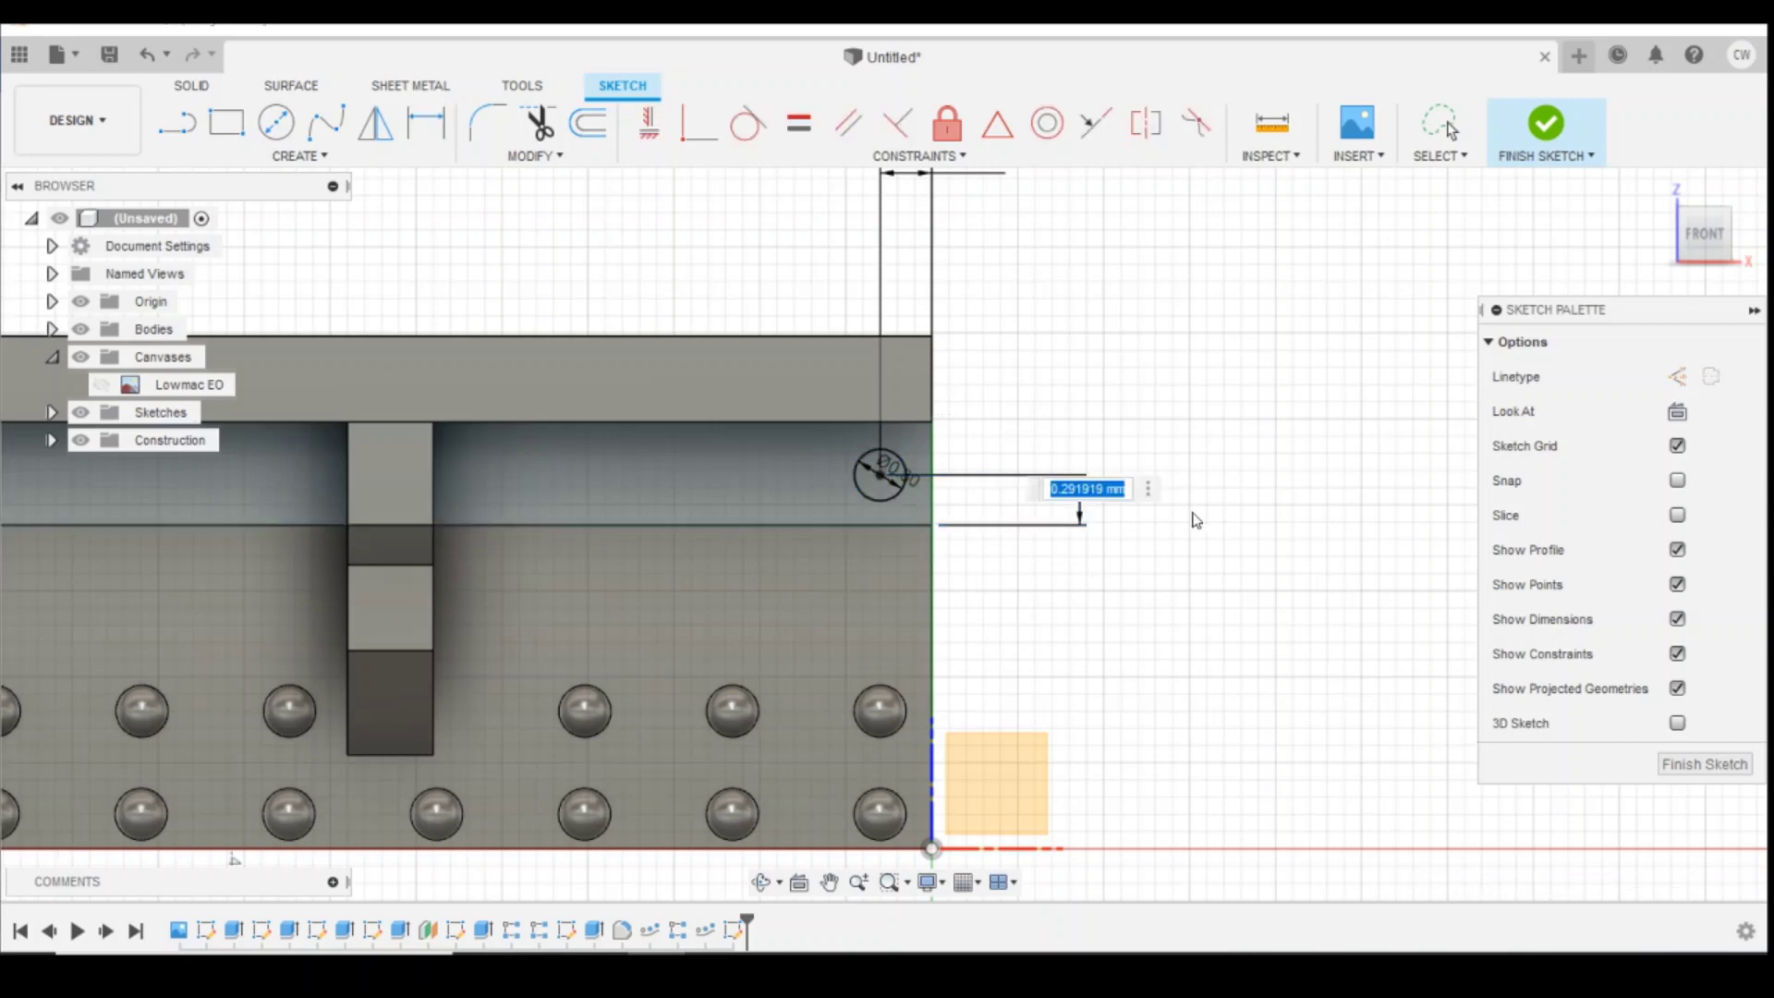
{"action": "type", "text": "0.3"}
{"action": "key", "text": "Return"}
{"action": "key", "text": "Escape"}
{"action": "scroll", "coordinate": [828, 418], "scroll_direction": "up", "scroll_amount": 2}
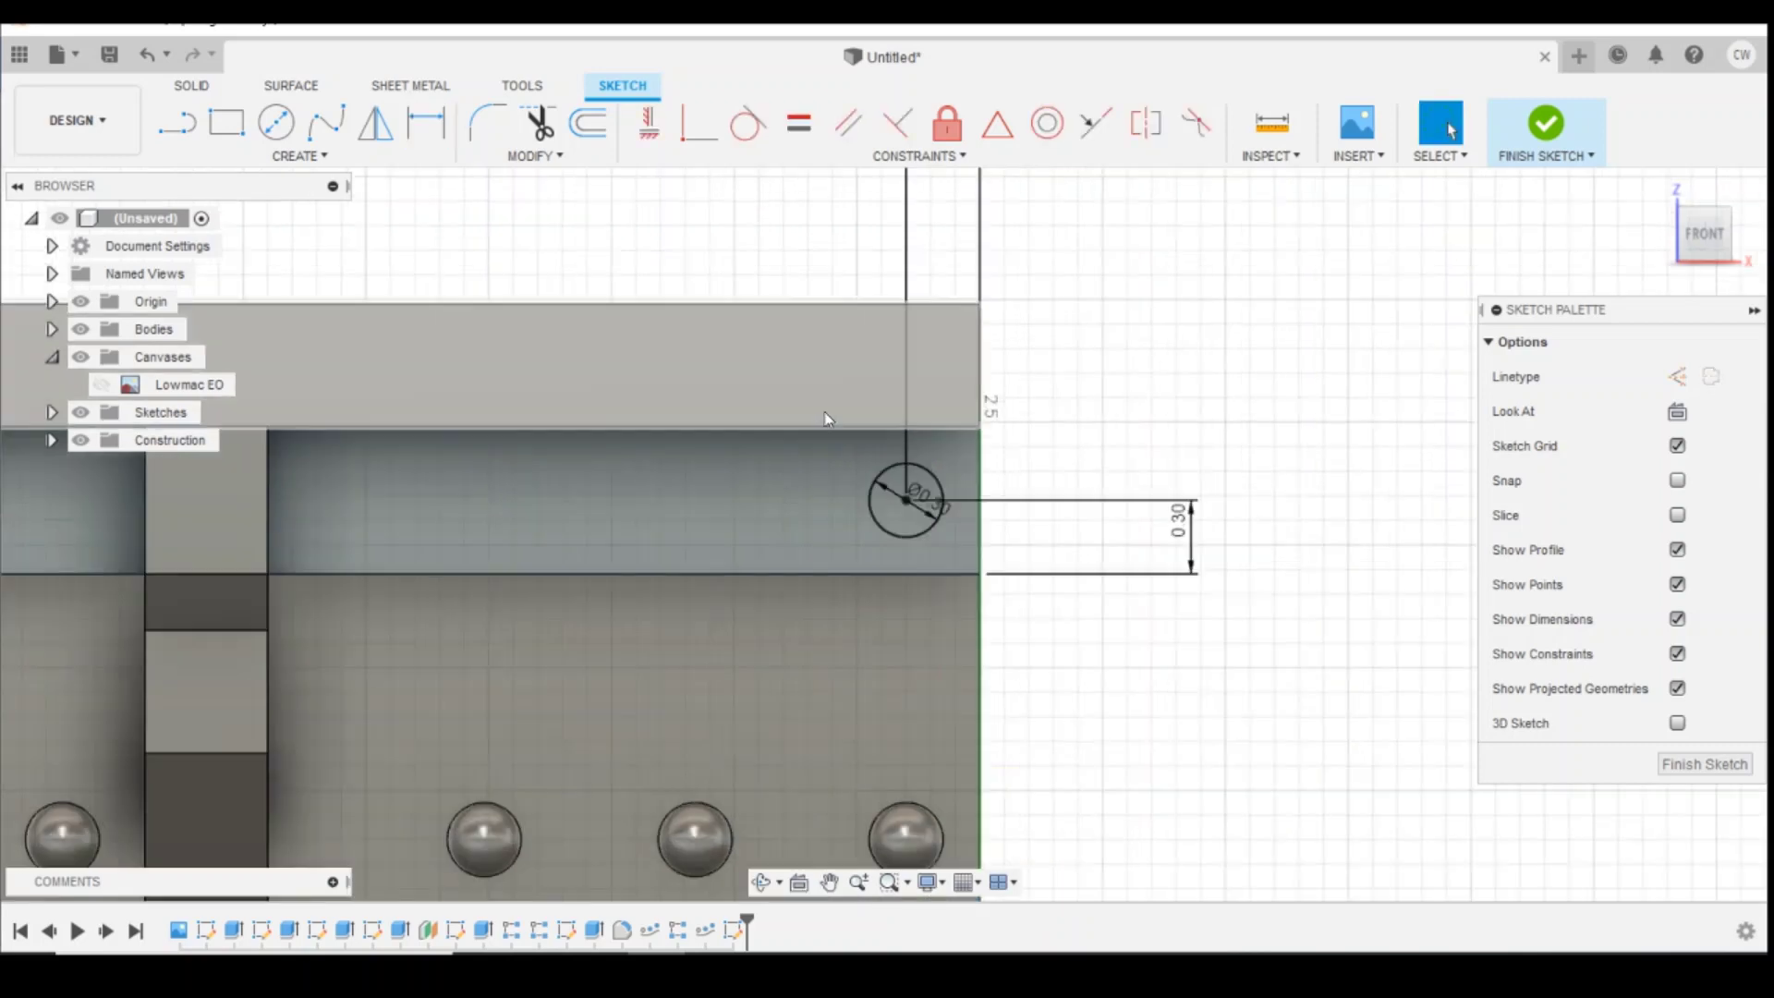
Step: Extrude the circle profile 0.15 mm to form a rivet on the band
{"action": "scroll", "coordinate": [823, 416], "scroll_direction": "up", "scroll_amount": 1}
{"action": "left_click", "coordinate": [921, 522]}
{"action": "right_click", "coordinate": [919, 525]}
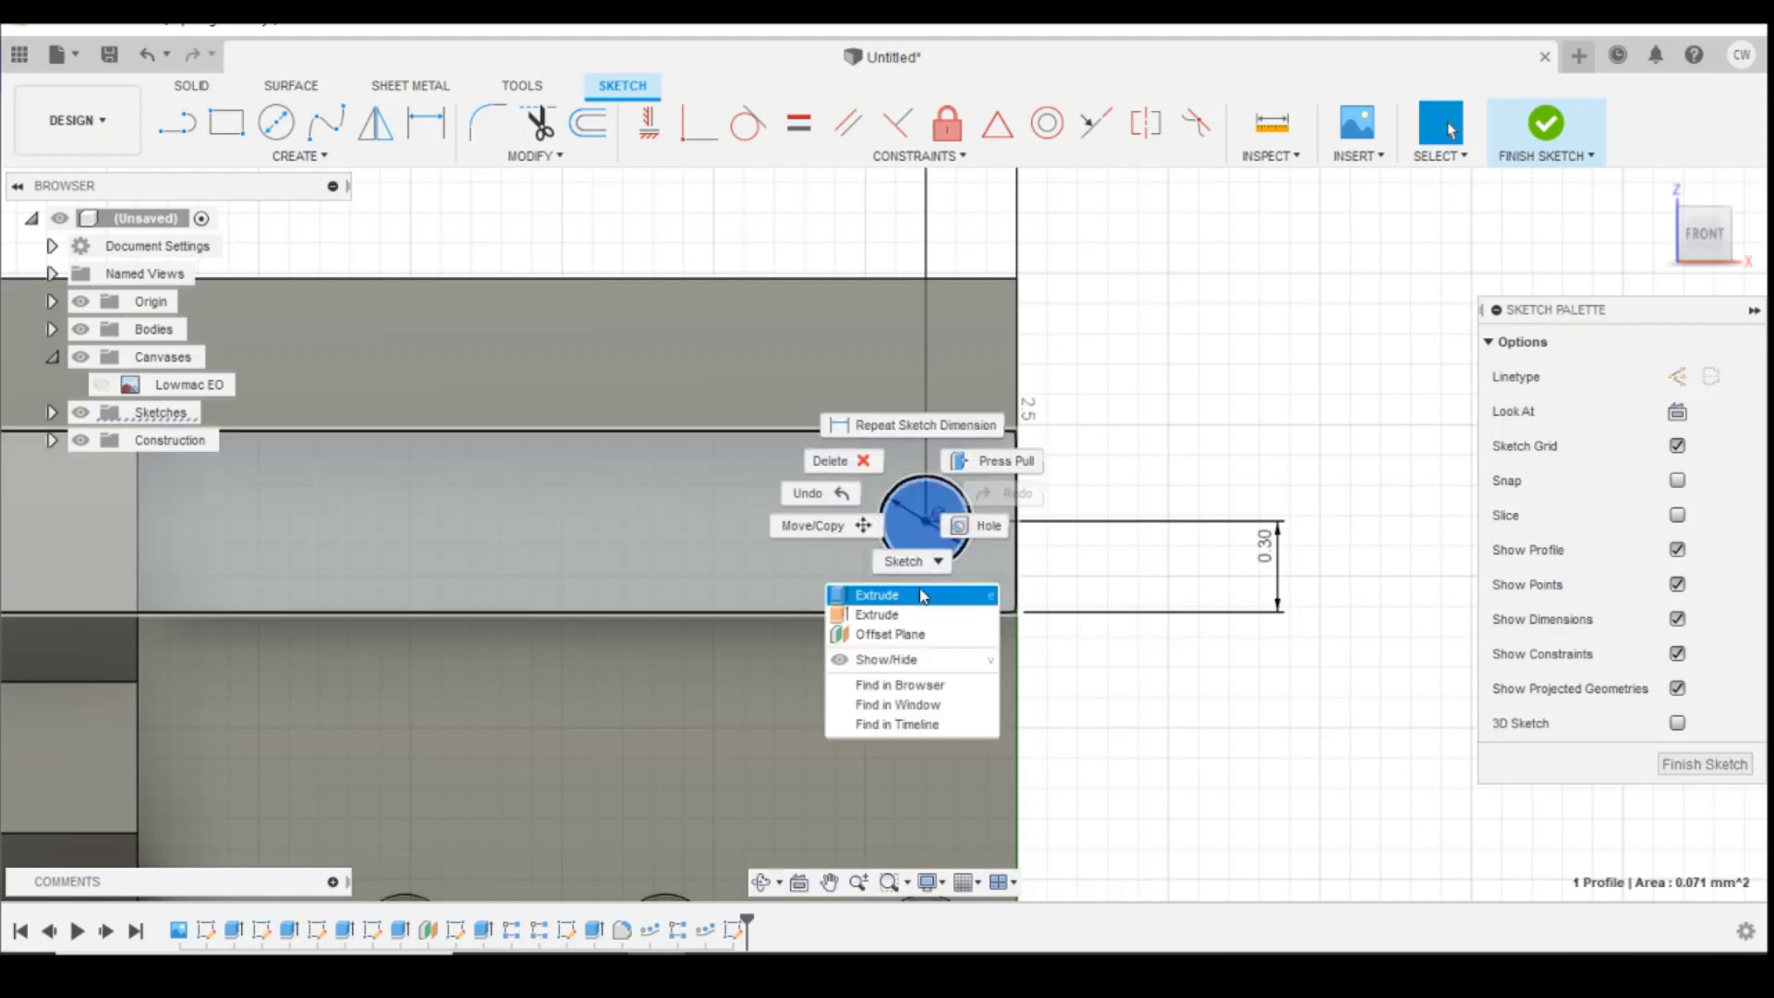
{"action": "left_click", "coordinate": [920, 596]}
{"action": "type", "text": "0"}
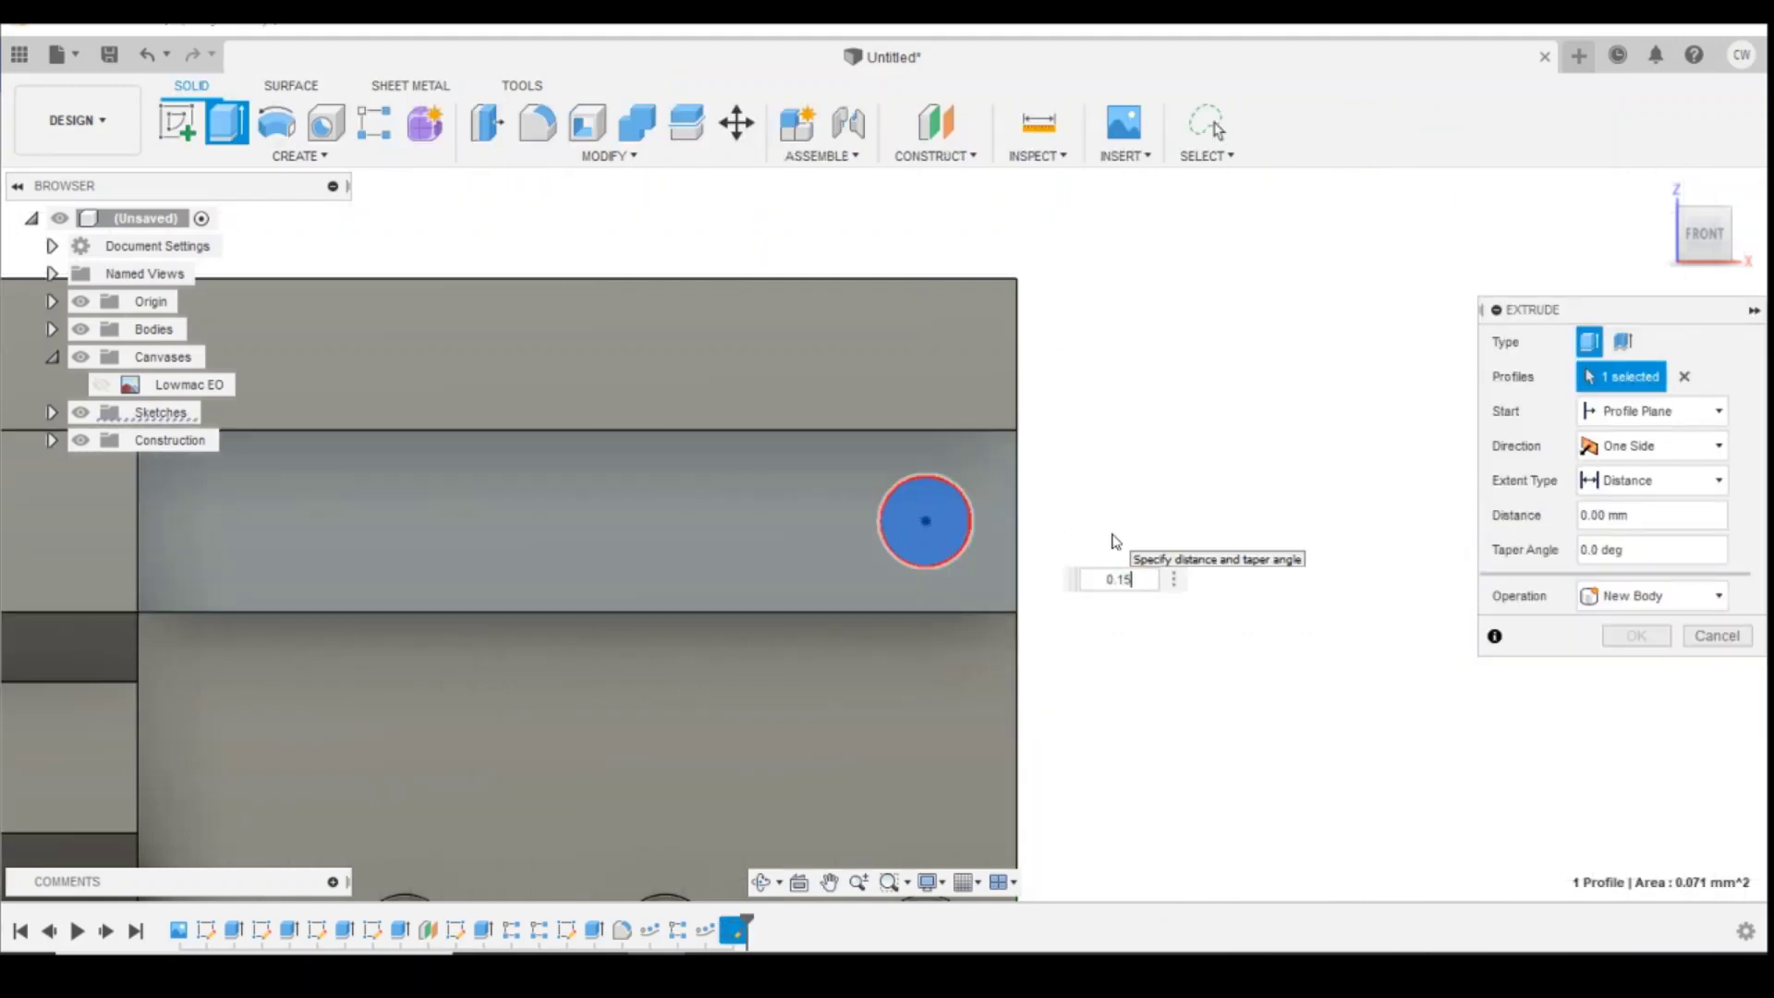
{"action": "type", "text": ".15"}
{"action": "key", "text": "Return"}
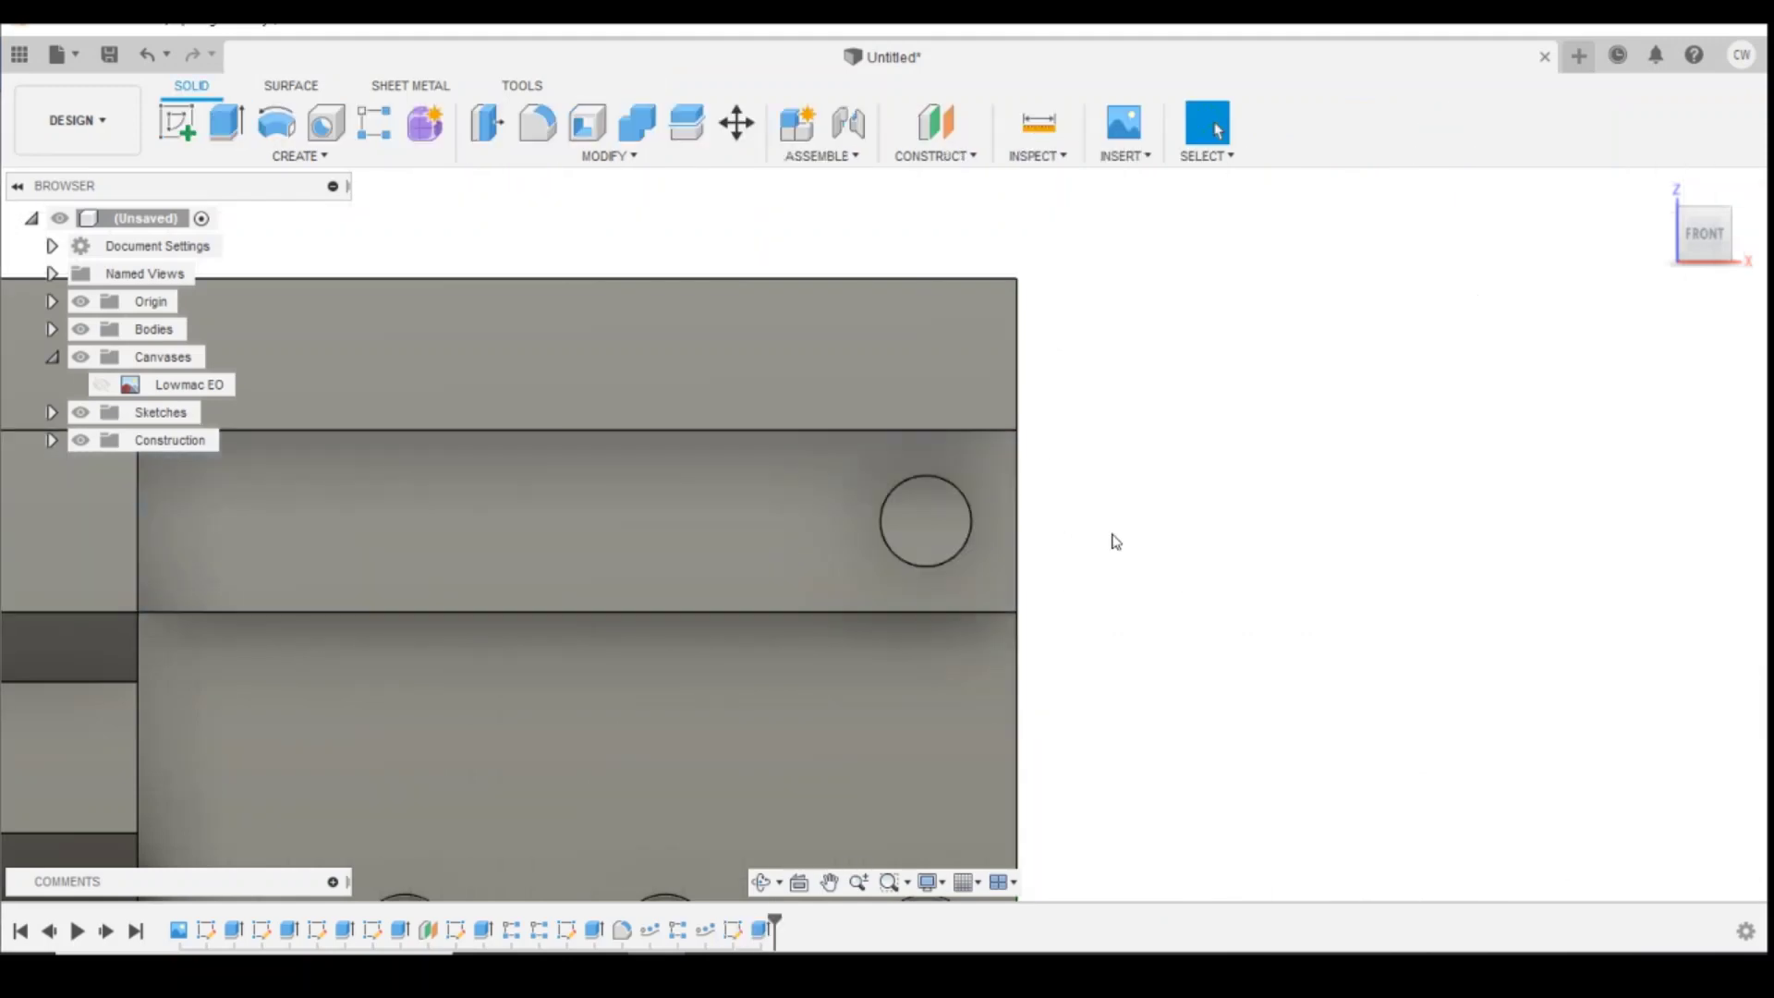
Step: Fillet the outer edge of the rivet on the upper band with a 0.15 mm radius to dome it
{"action": "left_click", "coordinate": [540, 128]}
{"action": "left_click", "coordinate": [957, 489]}
{"action": "type", "text": "0"}
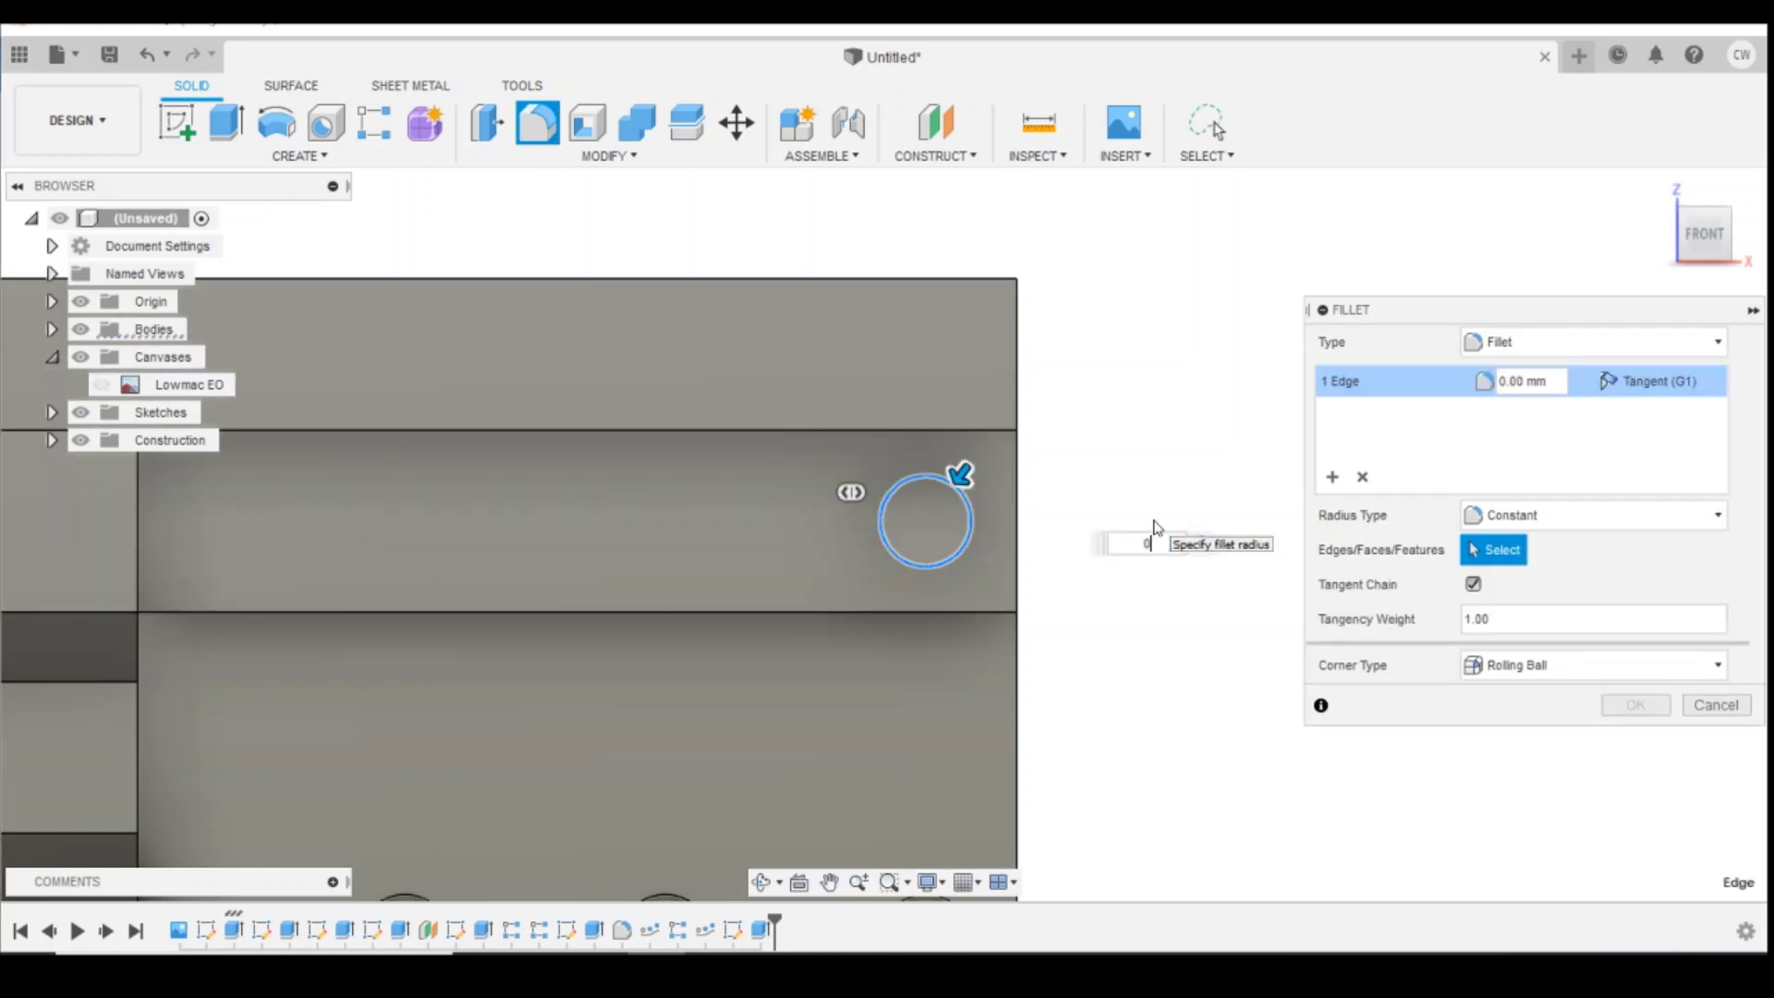
{"action": "type", "text": ".15"}
{"action": "key", "text": "Return"}
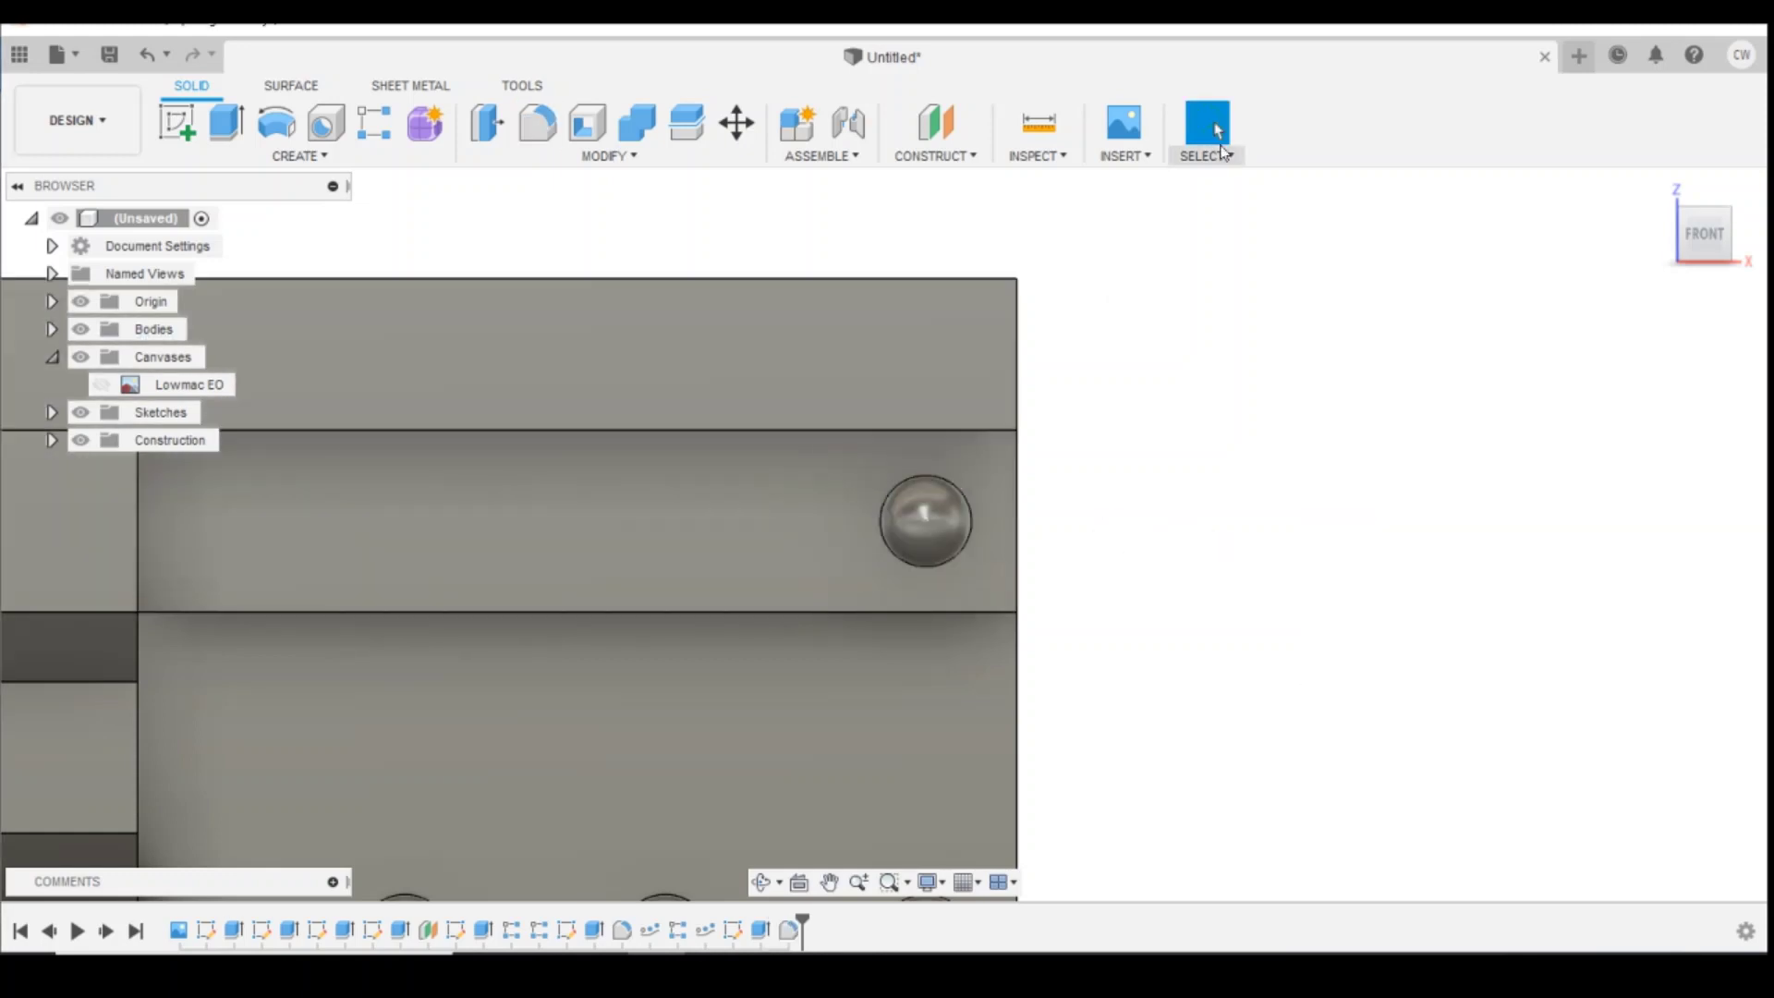
Step: Set up a path pattern of the rivet's extrude and fillet features along the band's lower edge, extending about 29.7 mm
{"action": "scroll", "coordinate": [1031, 201], "scroll_direction": "down", "scroll_amount": 8}
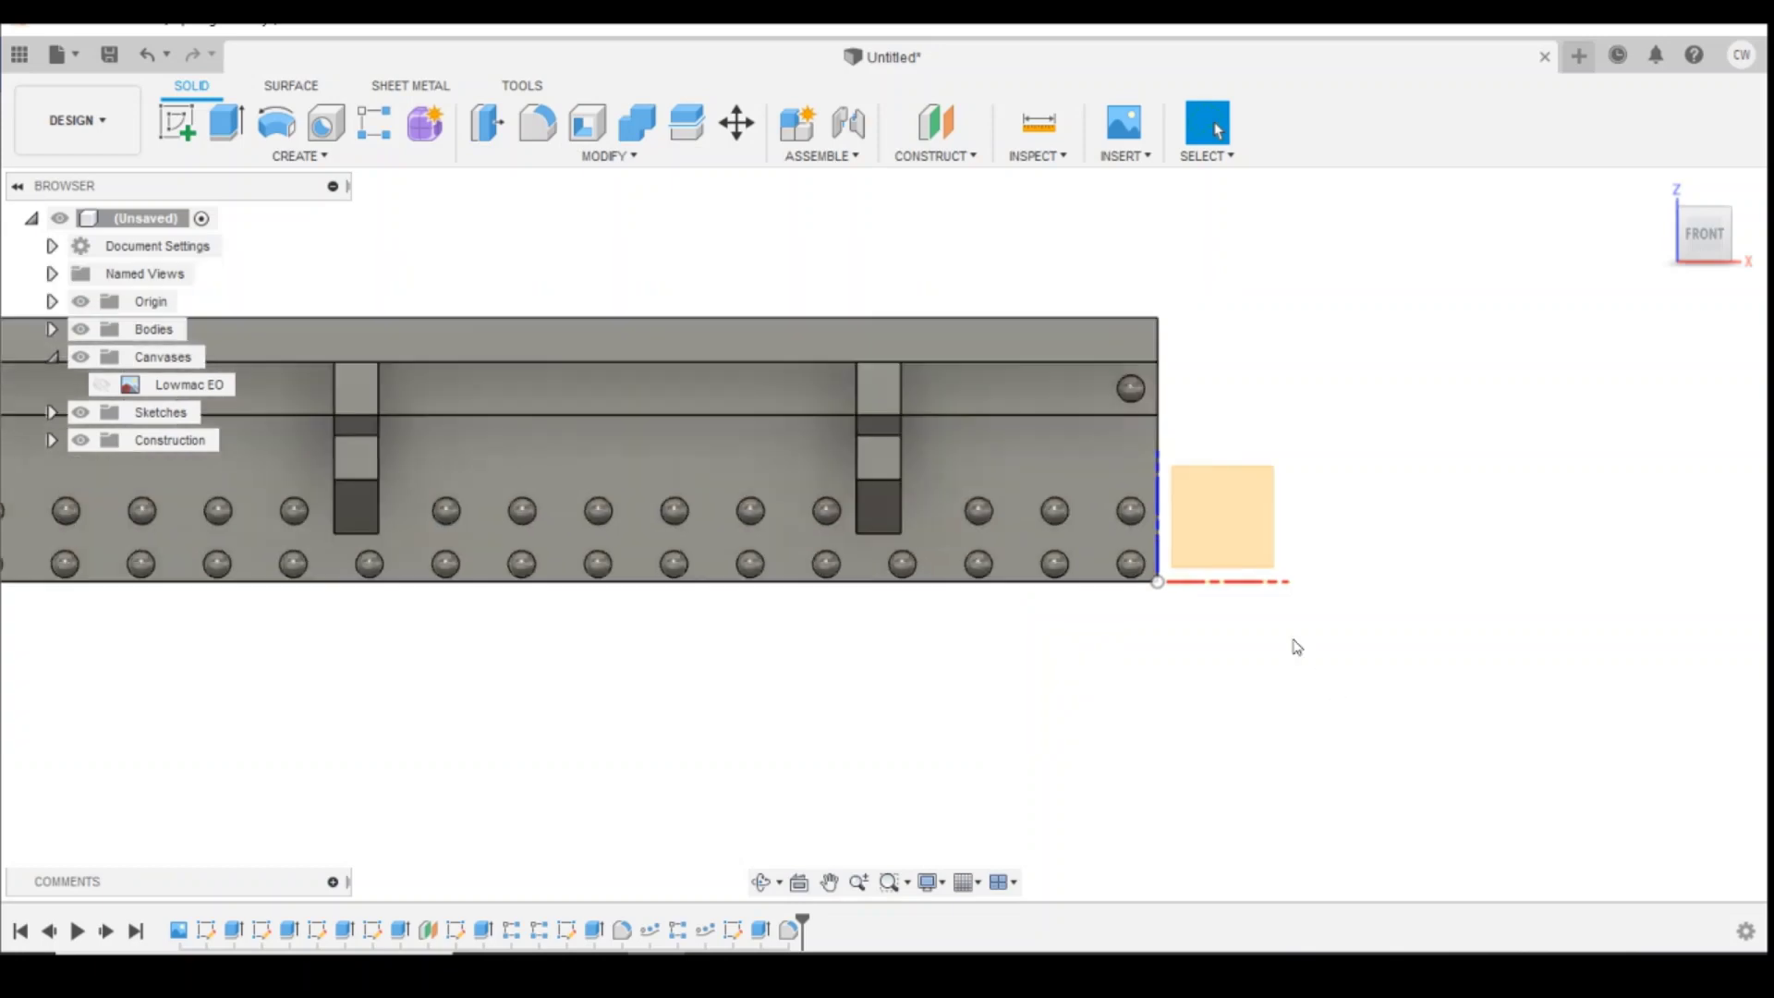
{"action": "left_click", "coordinate": [282, 157]}
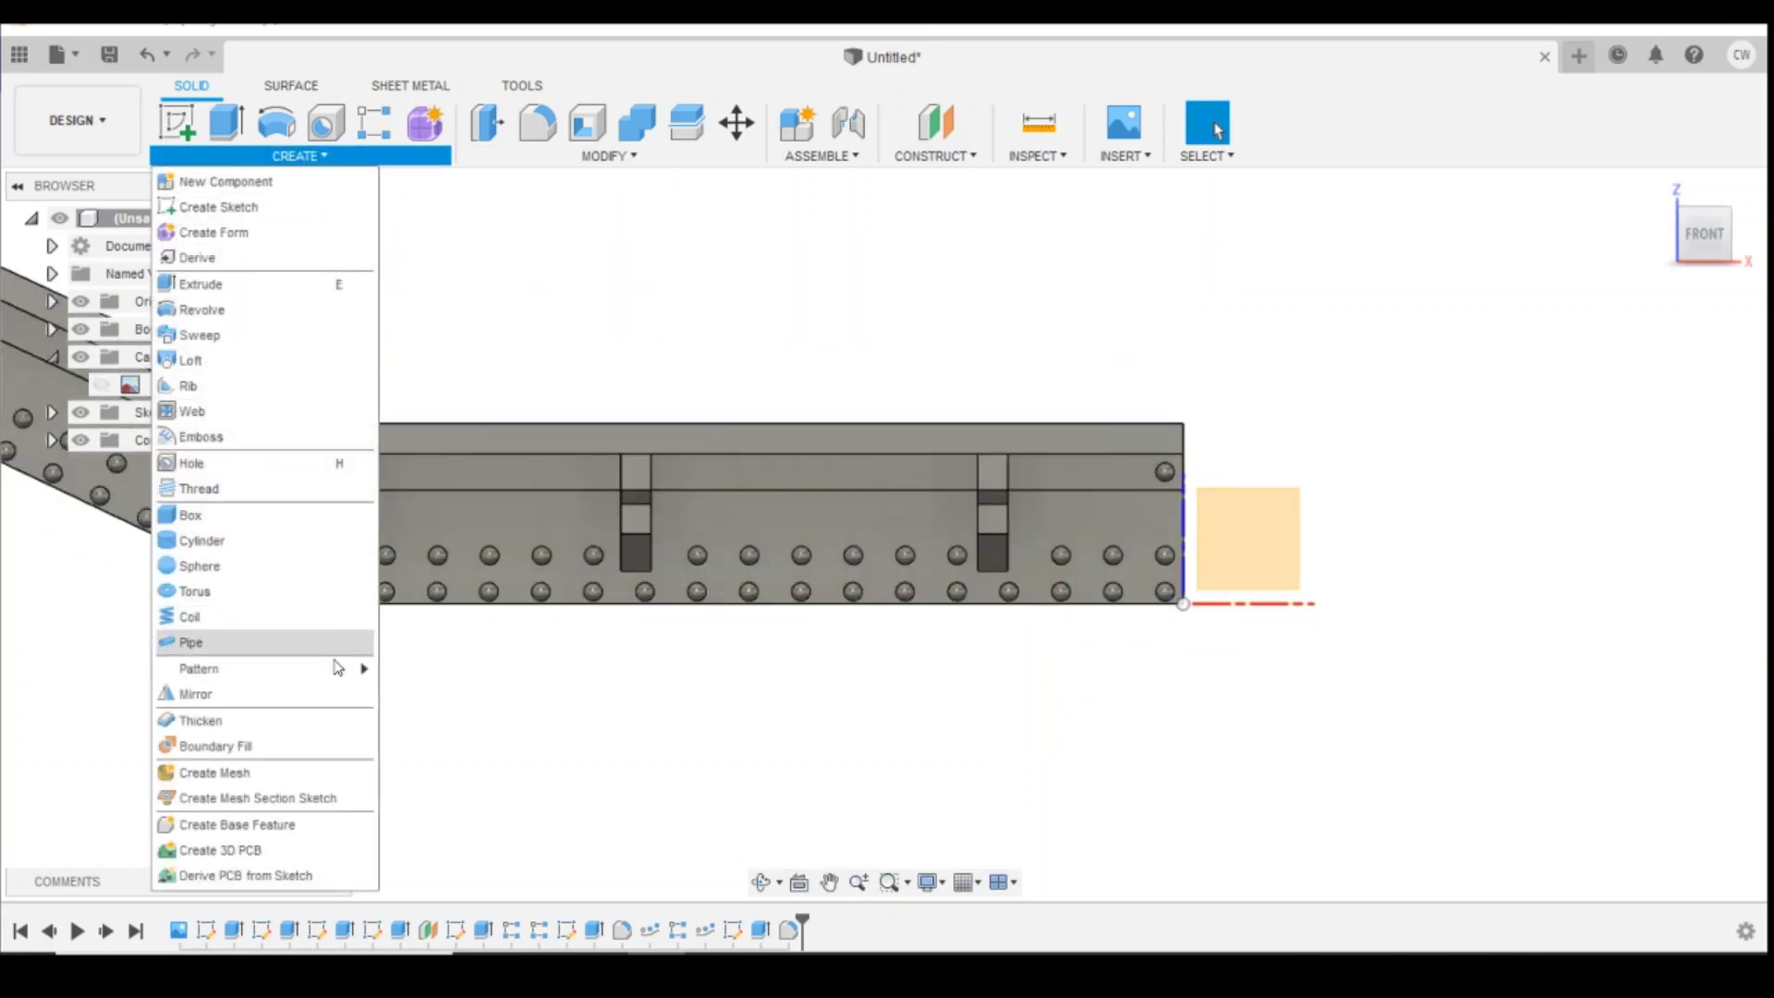
{"action": "mouse_move", "coordinate": [351, 668]}
{"action": "left_click", "coordinate": [434, 720]}
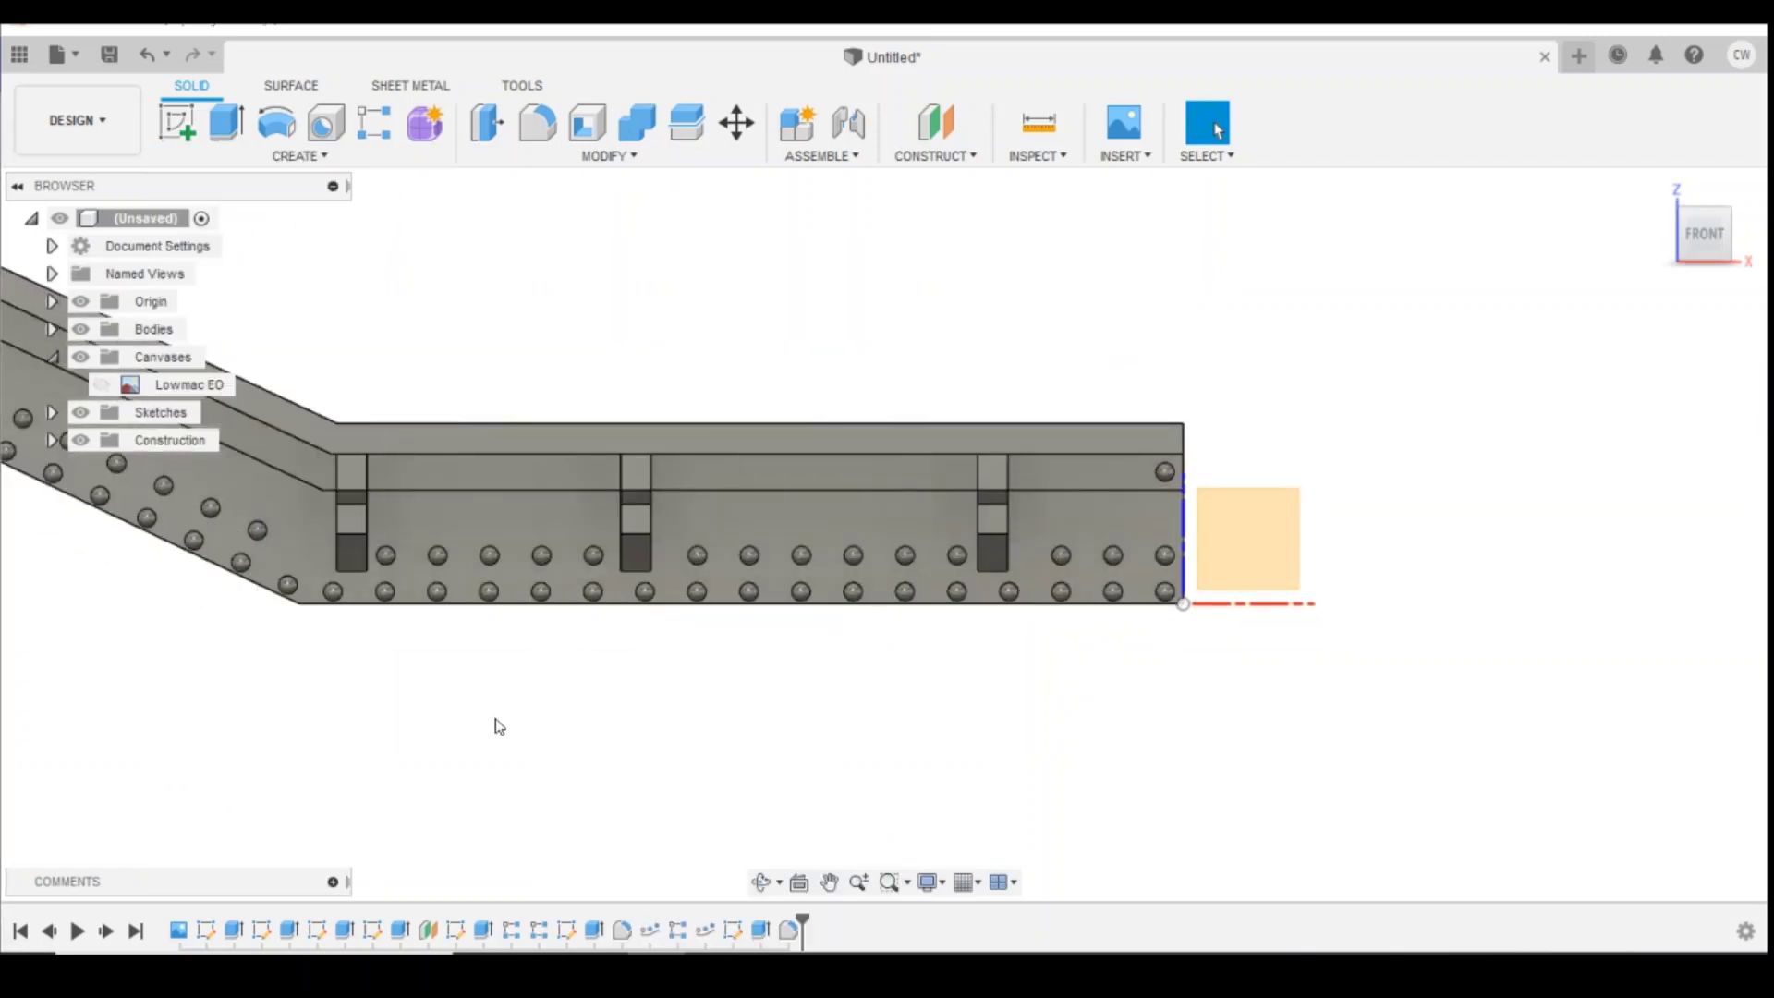
{"action": "left_click", "coordinate": [761, 929]}
{"action": "left_click", "coordinate": [789, 929]}
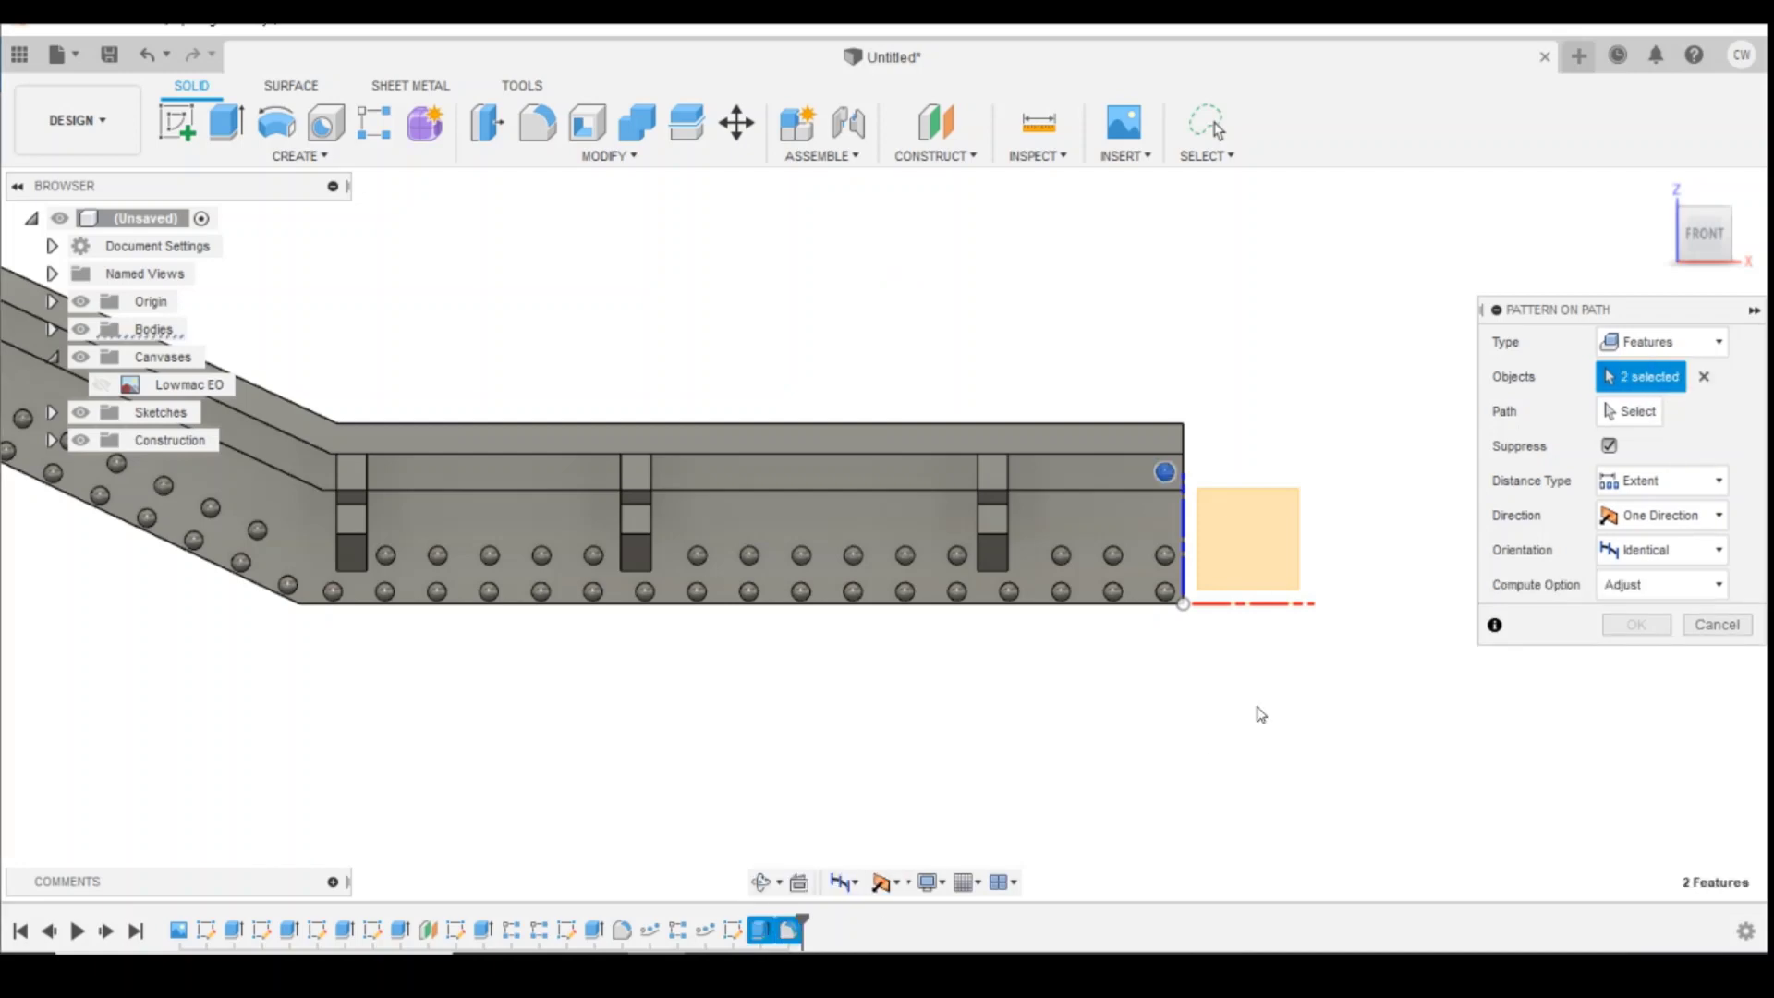
{"action": "scroll", "coordinate": [1355, 646], "scroll_direction": "down", "scroll_amount": 3}
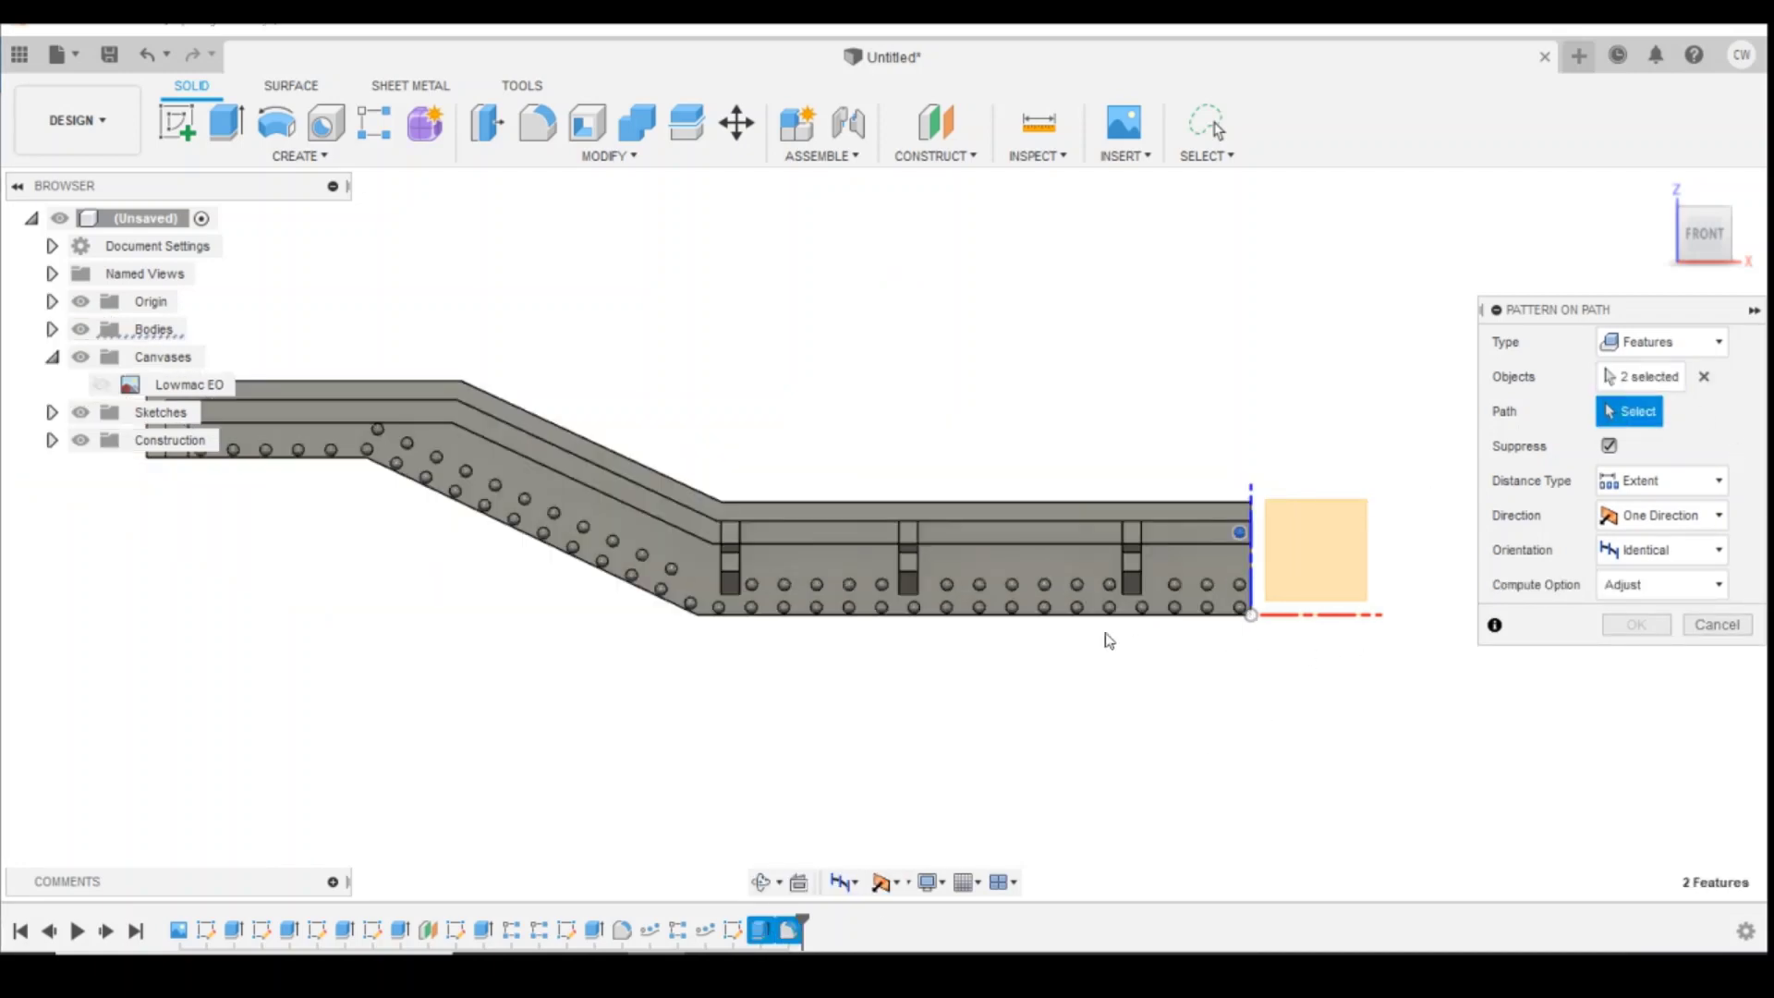
{"action": "left_click", "coordinate": [1063, 543]}
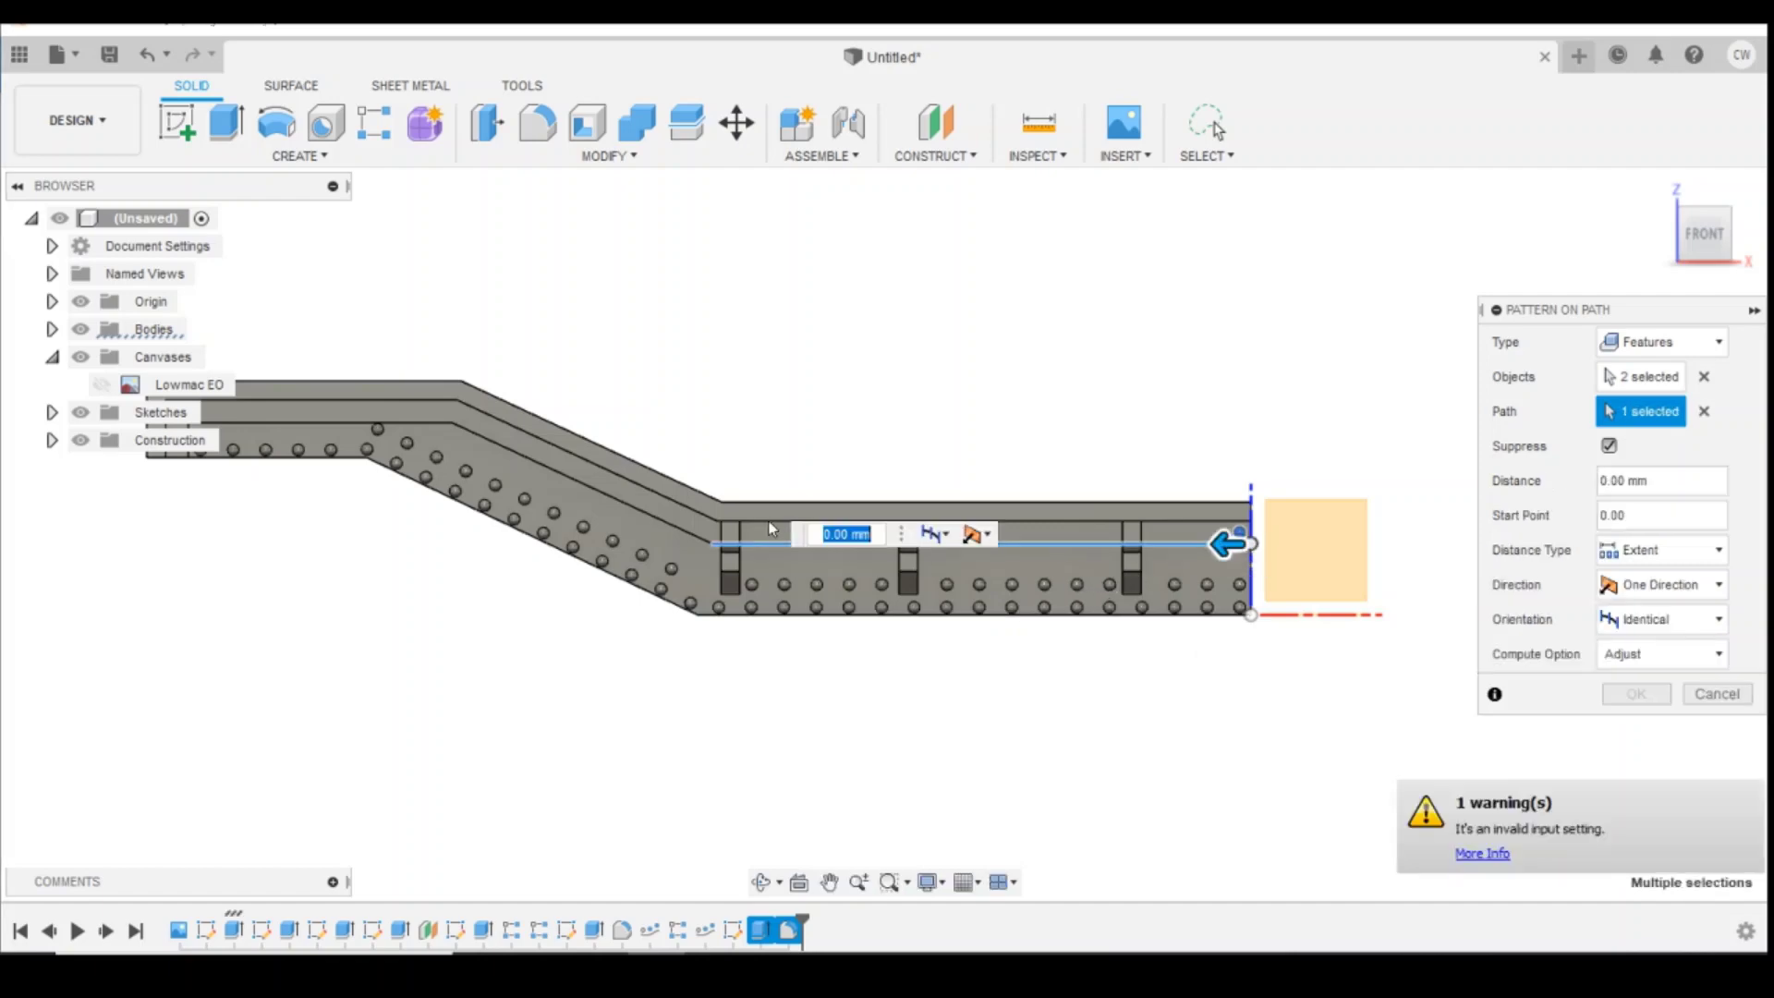
{"action": "scroll", "coordinate": [1052, 569], "scroll_direction": "down", "scroll_amount": 1}
{"action": "scroll", "coordinate": [426, 451], "scroll_direction": "up", "scroll_amount": 2}
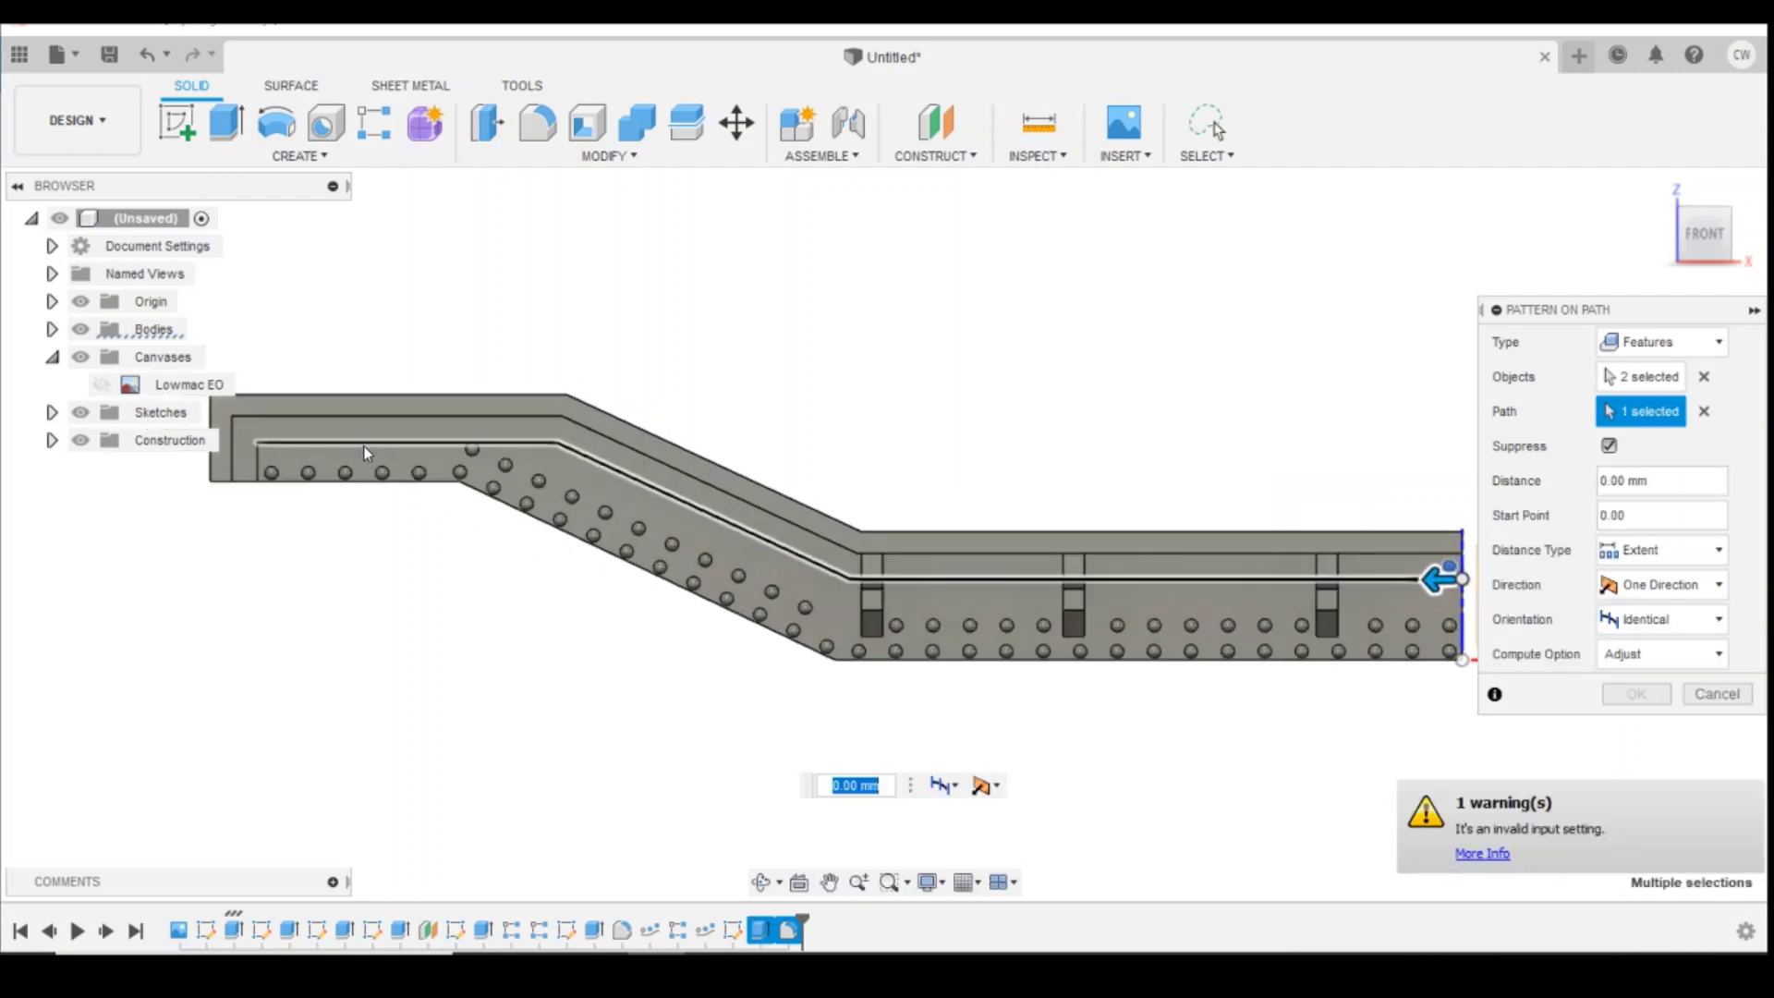
{"action": "left_click", "coordinate": [366, 449]}
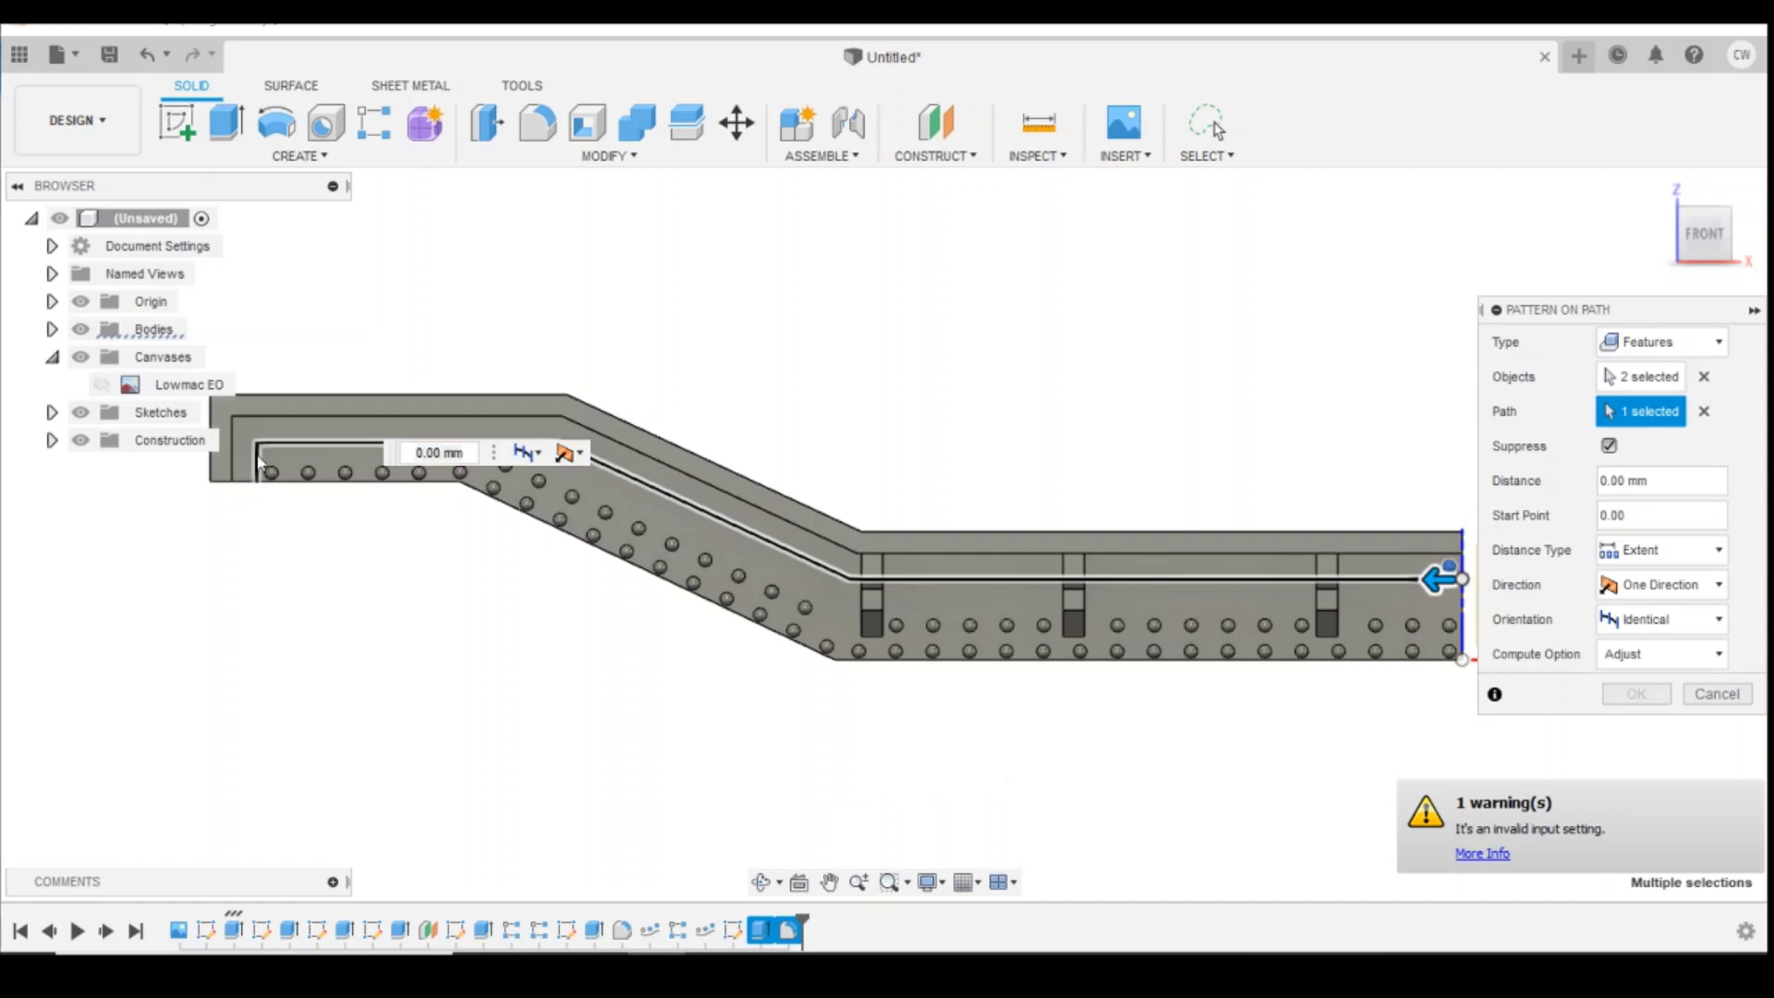
{"action": "left_click_drag", "start_coordinate": [1439, 579], "coordinate": [214, 562]}
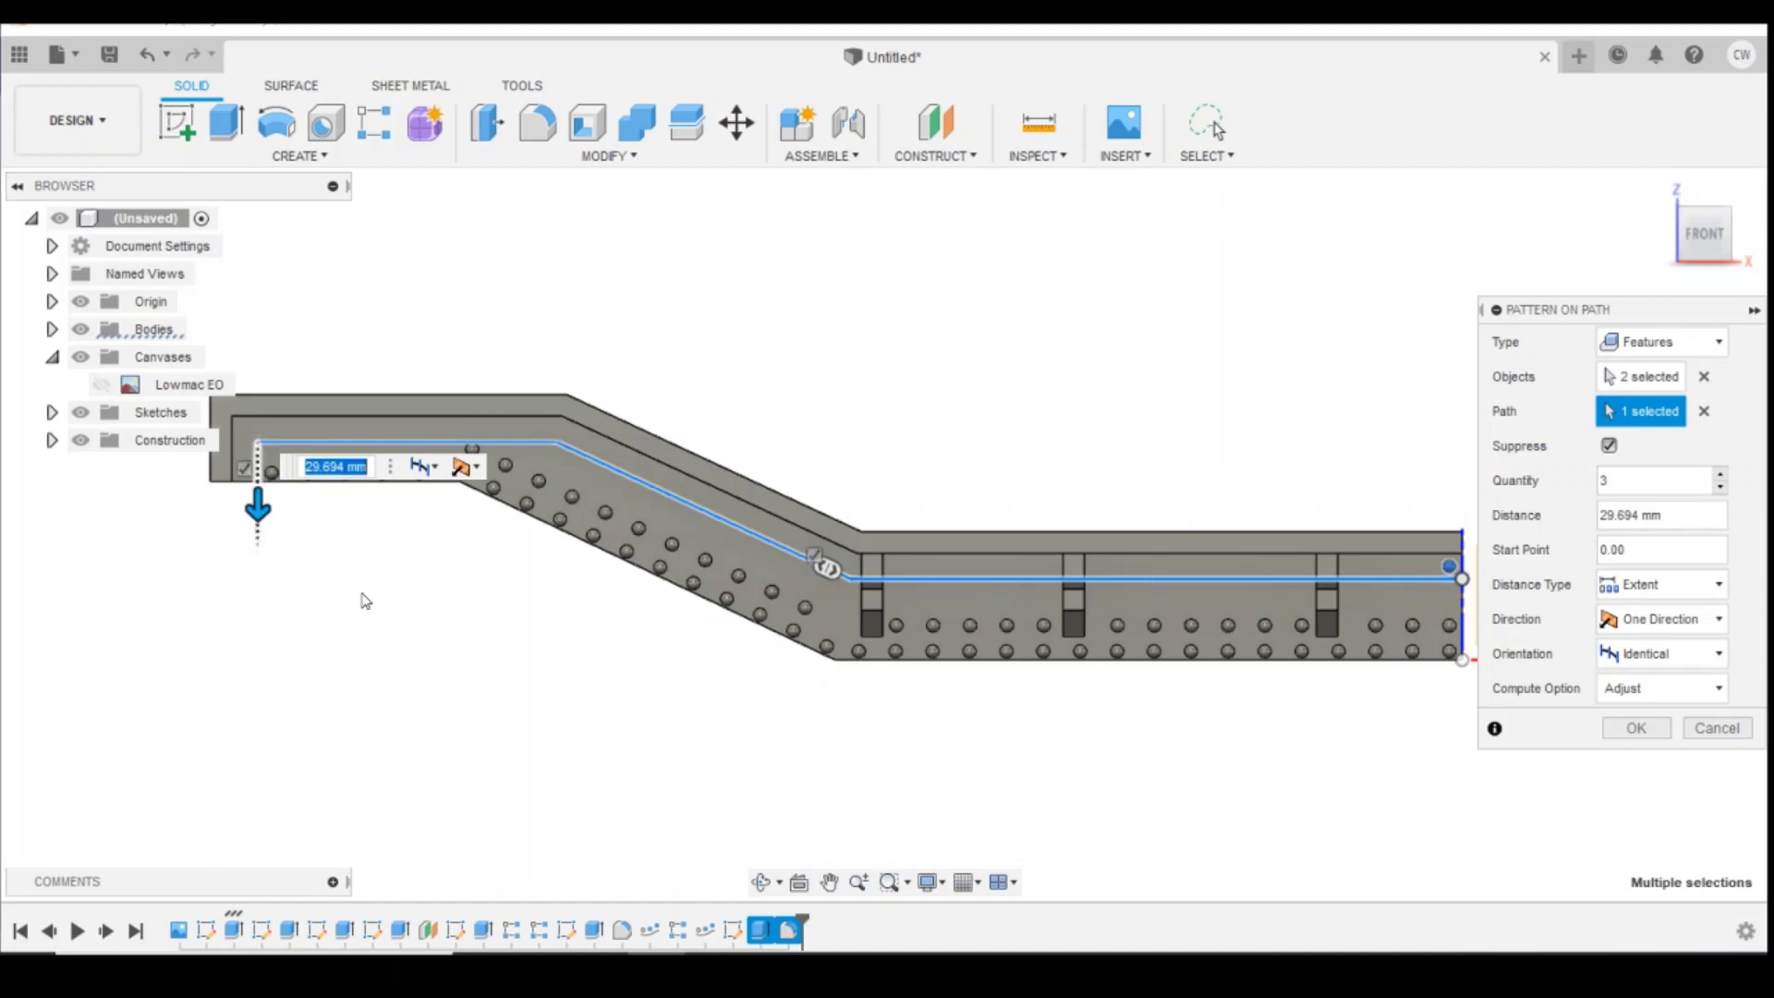
Step: Set the rivet pattern to Path Direction orientation with quantity 33, adjust its distance to about 29.02 mm and create it
{"action": "left_click", "coordinate": [1659, 654]}
{"action": "left_click", "coordinate": [1640, 713]}
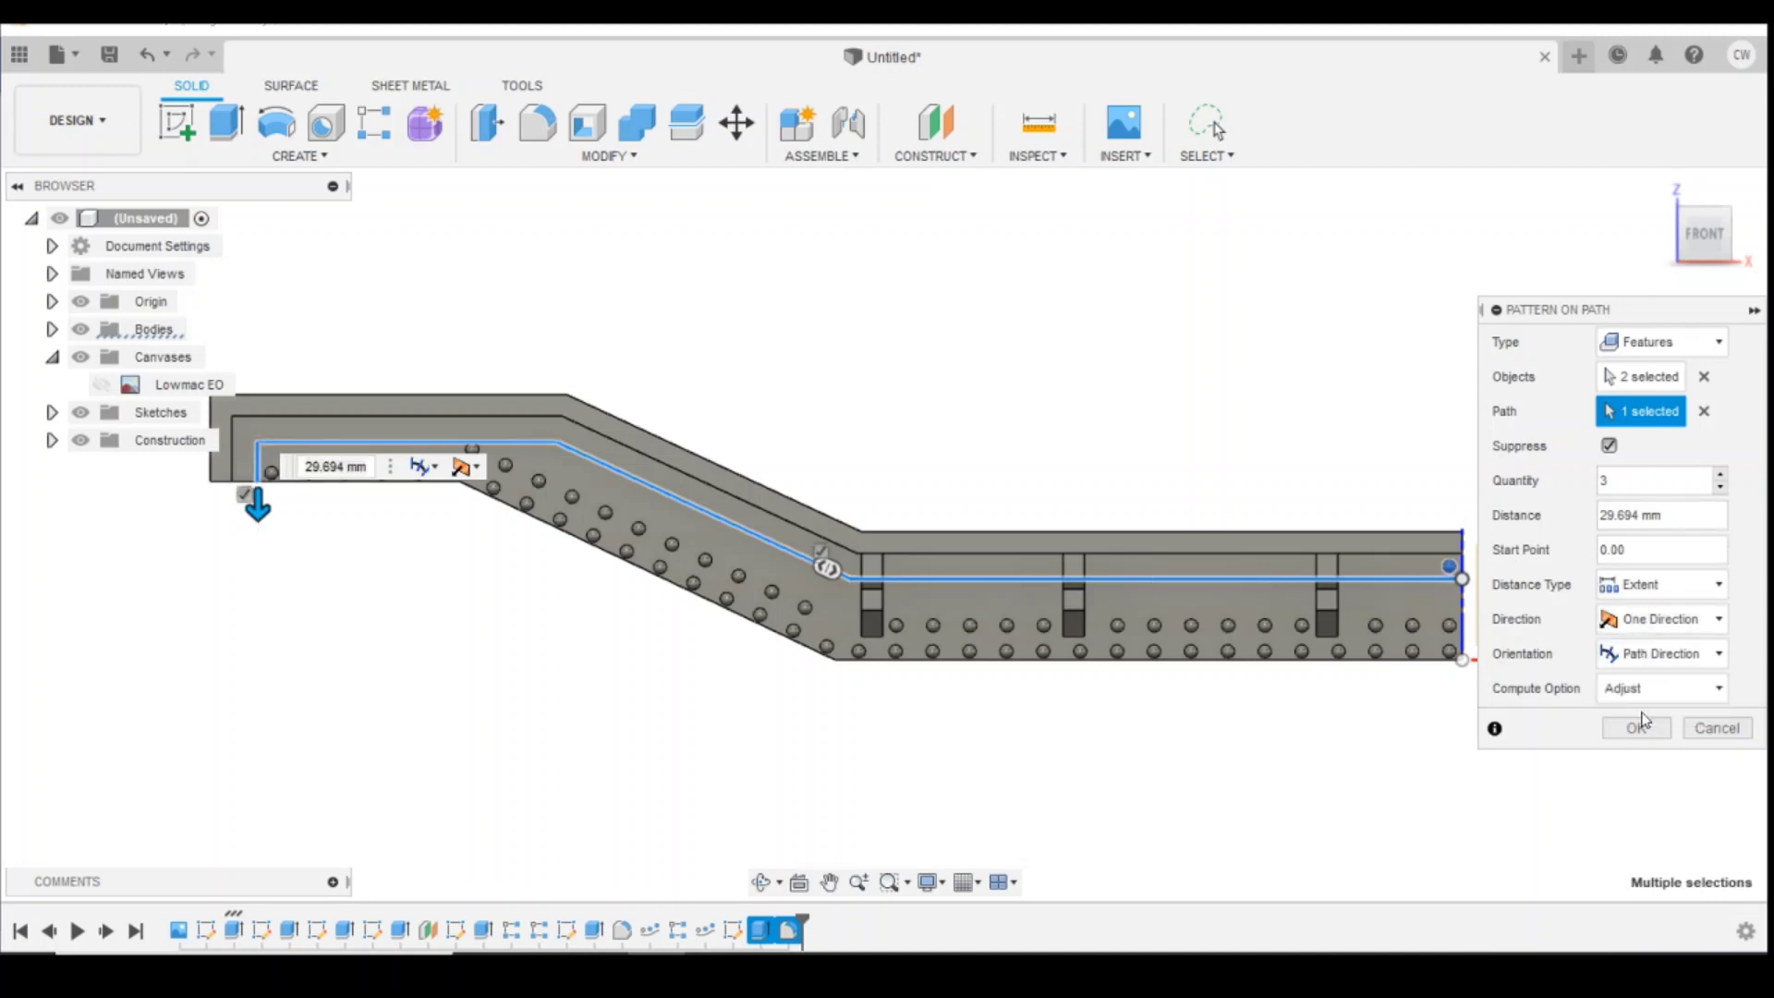
{"action": "left_click", "coordinate": [1720, 475]}
{"action": "left_click", "coordinate": [1722, 475]}
{"action": "left_click", "coordinate": [1721, 475]}
{"action": "left_click", "coordinate": [1722, 475]}
{"action": "left_click_drag", "start_coordinate": [1643, 482], "coordinate": [1580, 483]}
{"action": "type", "text": "30"}
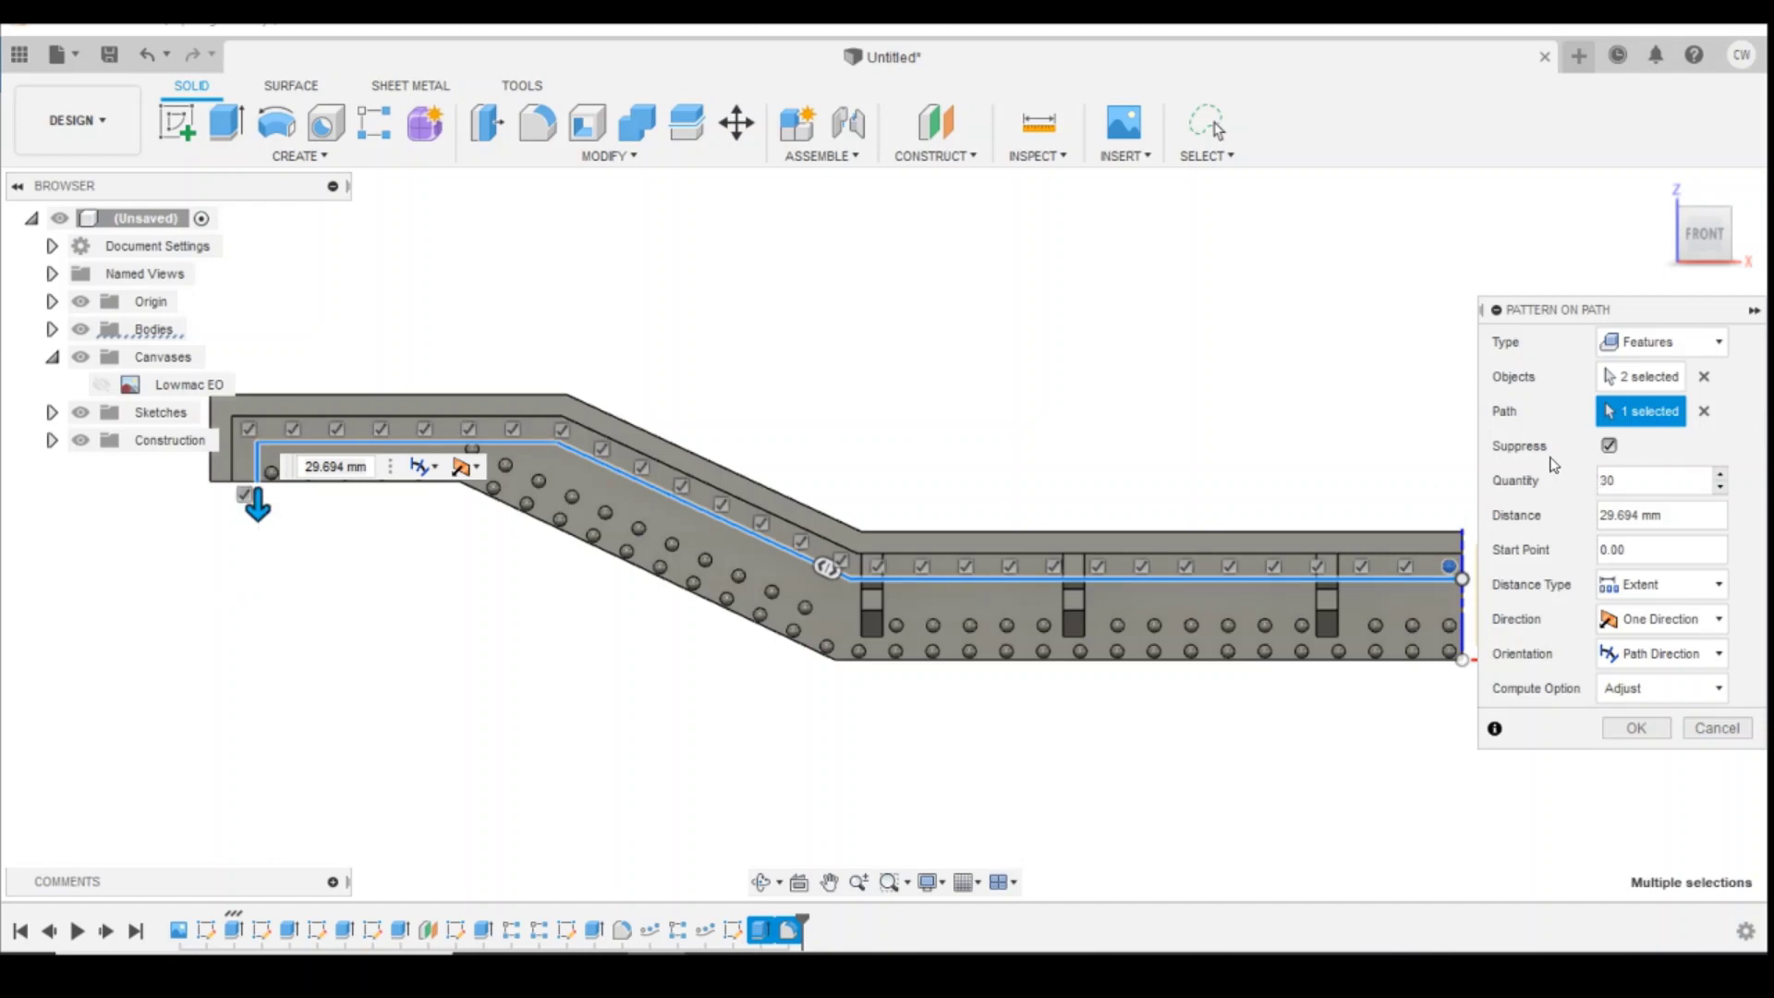
{"action": "left_click_drag", "start_coordinate": [1662, 478], "coordinate": [1579, 476]}
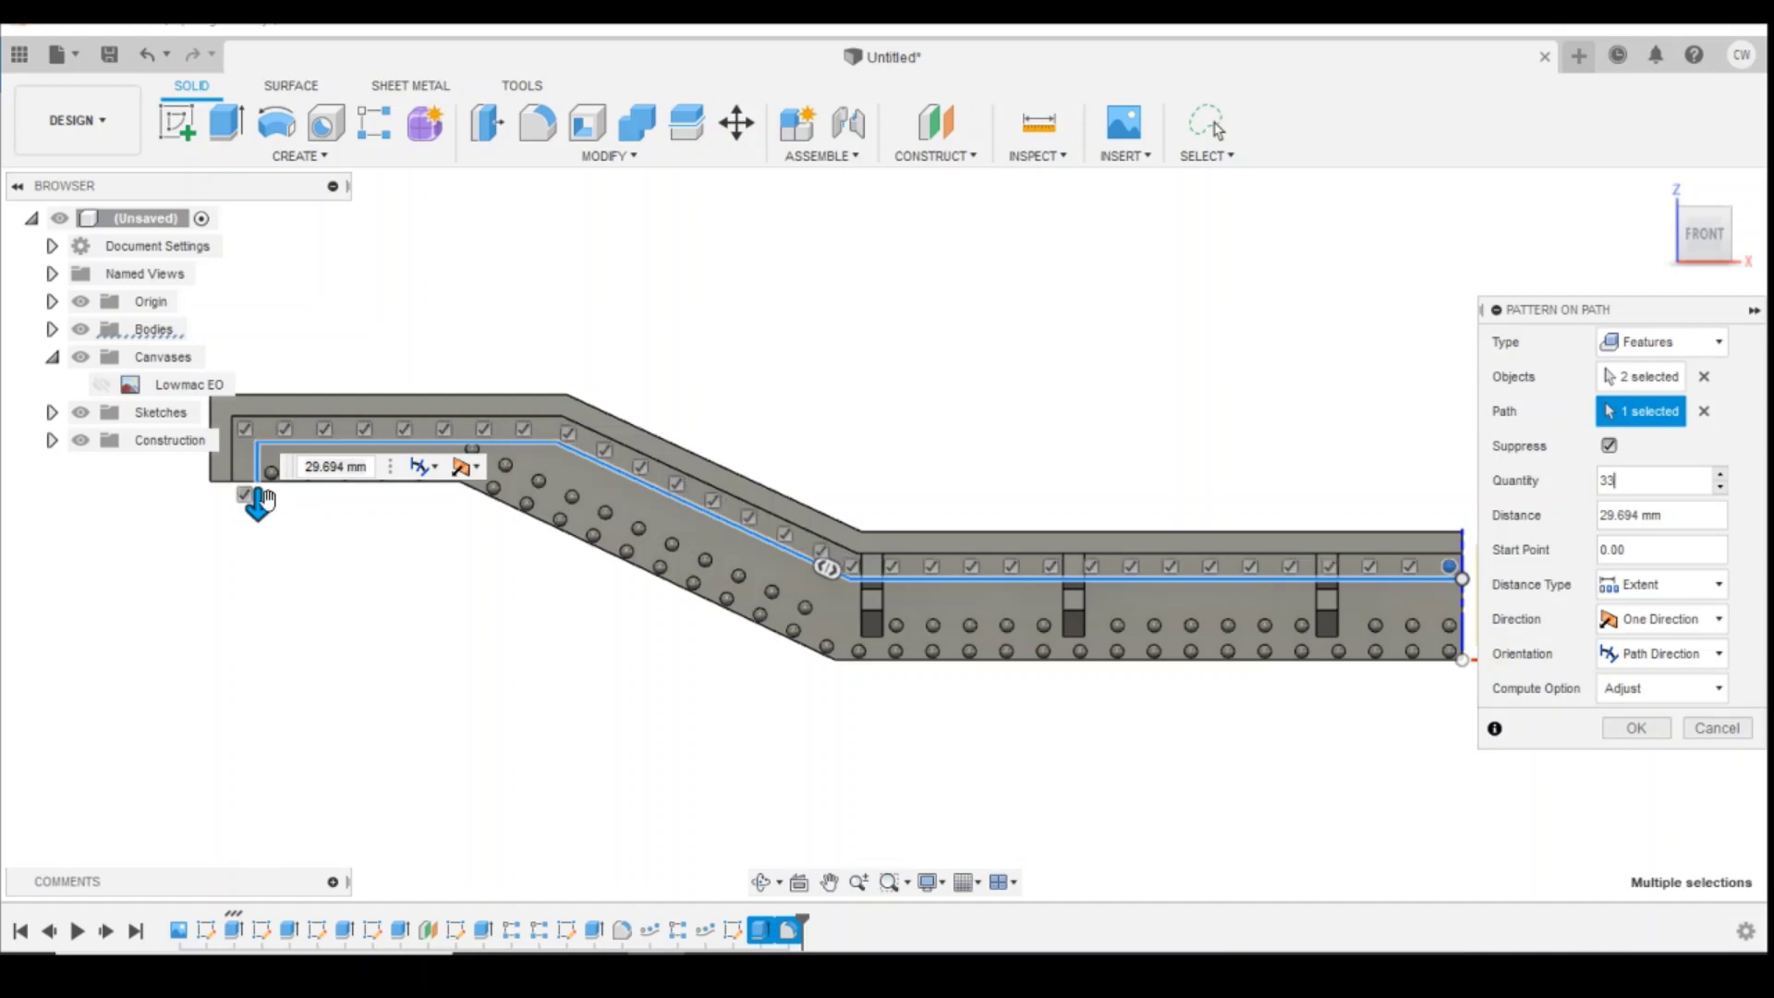
{"action": "left_click_drag", "start_coordinate": [265, 500], "coordinate": [251, 479]}
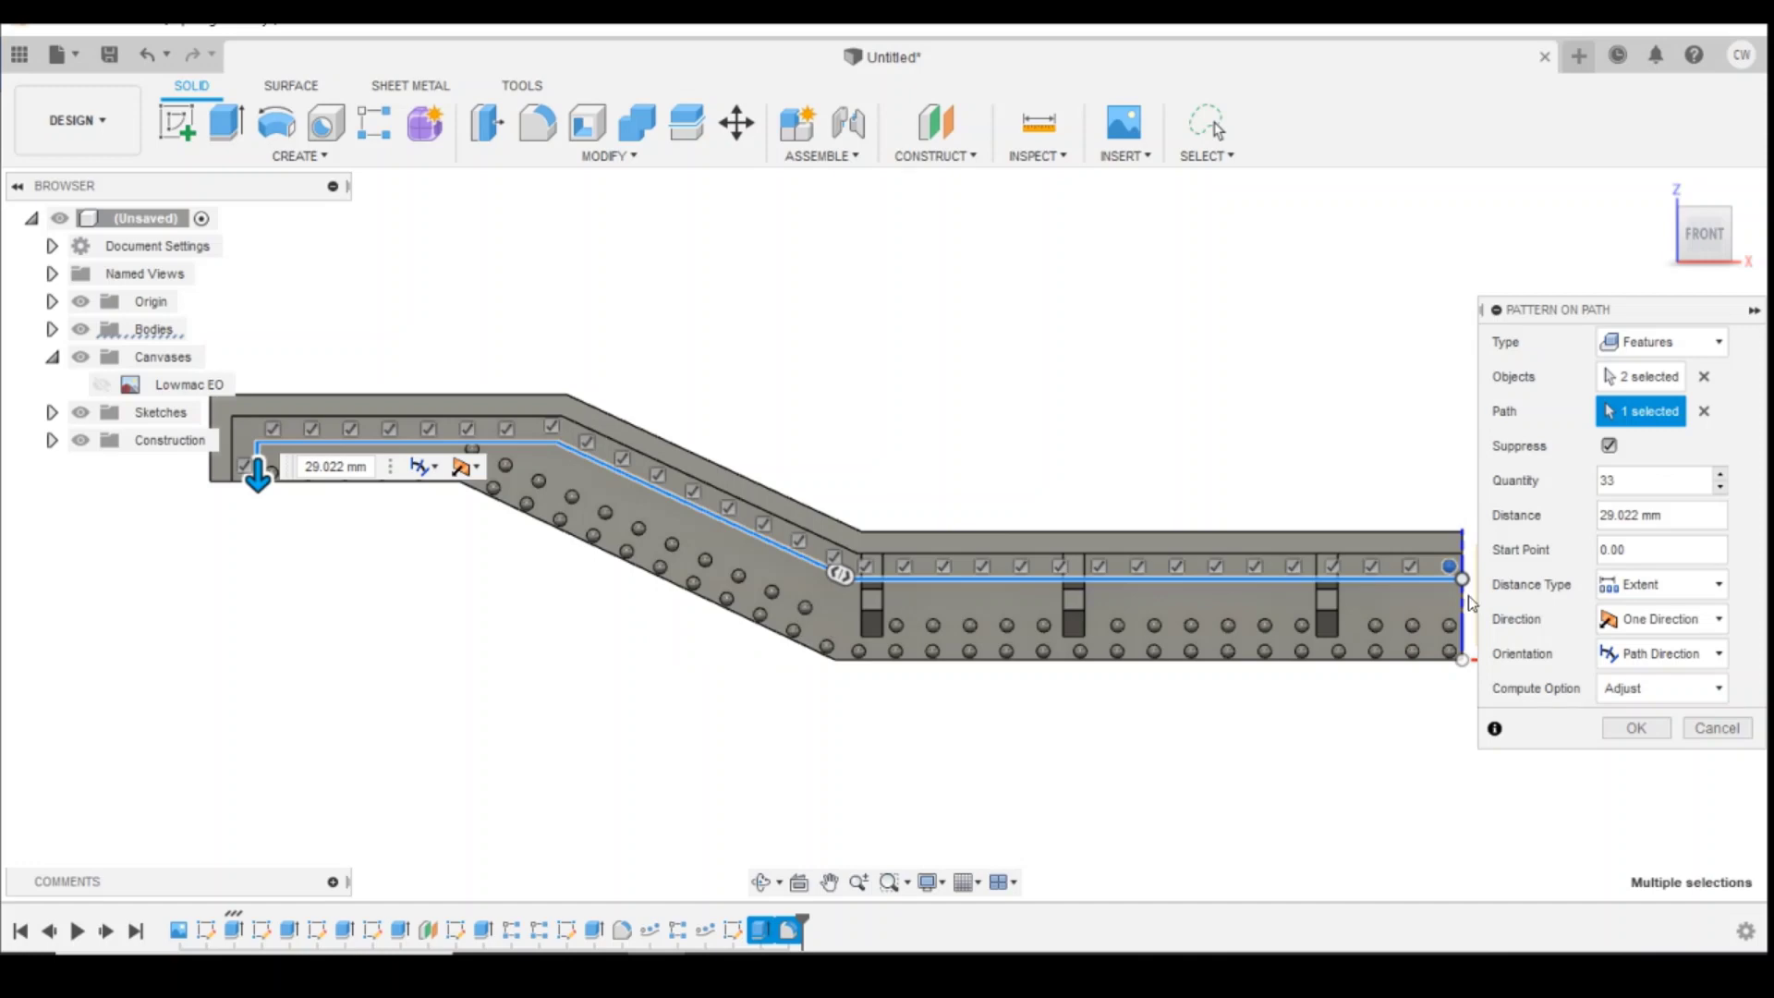
{"action": "left_click", "coordinate": [1609, 730]}
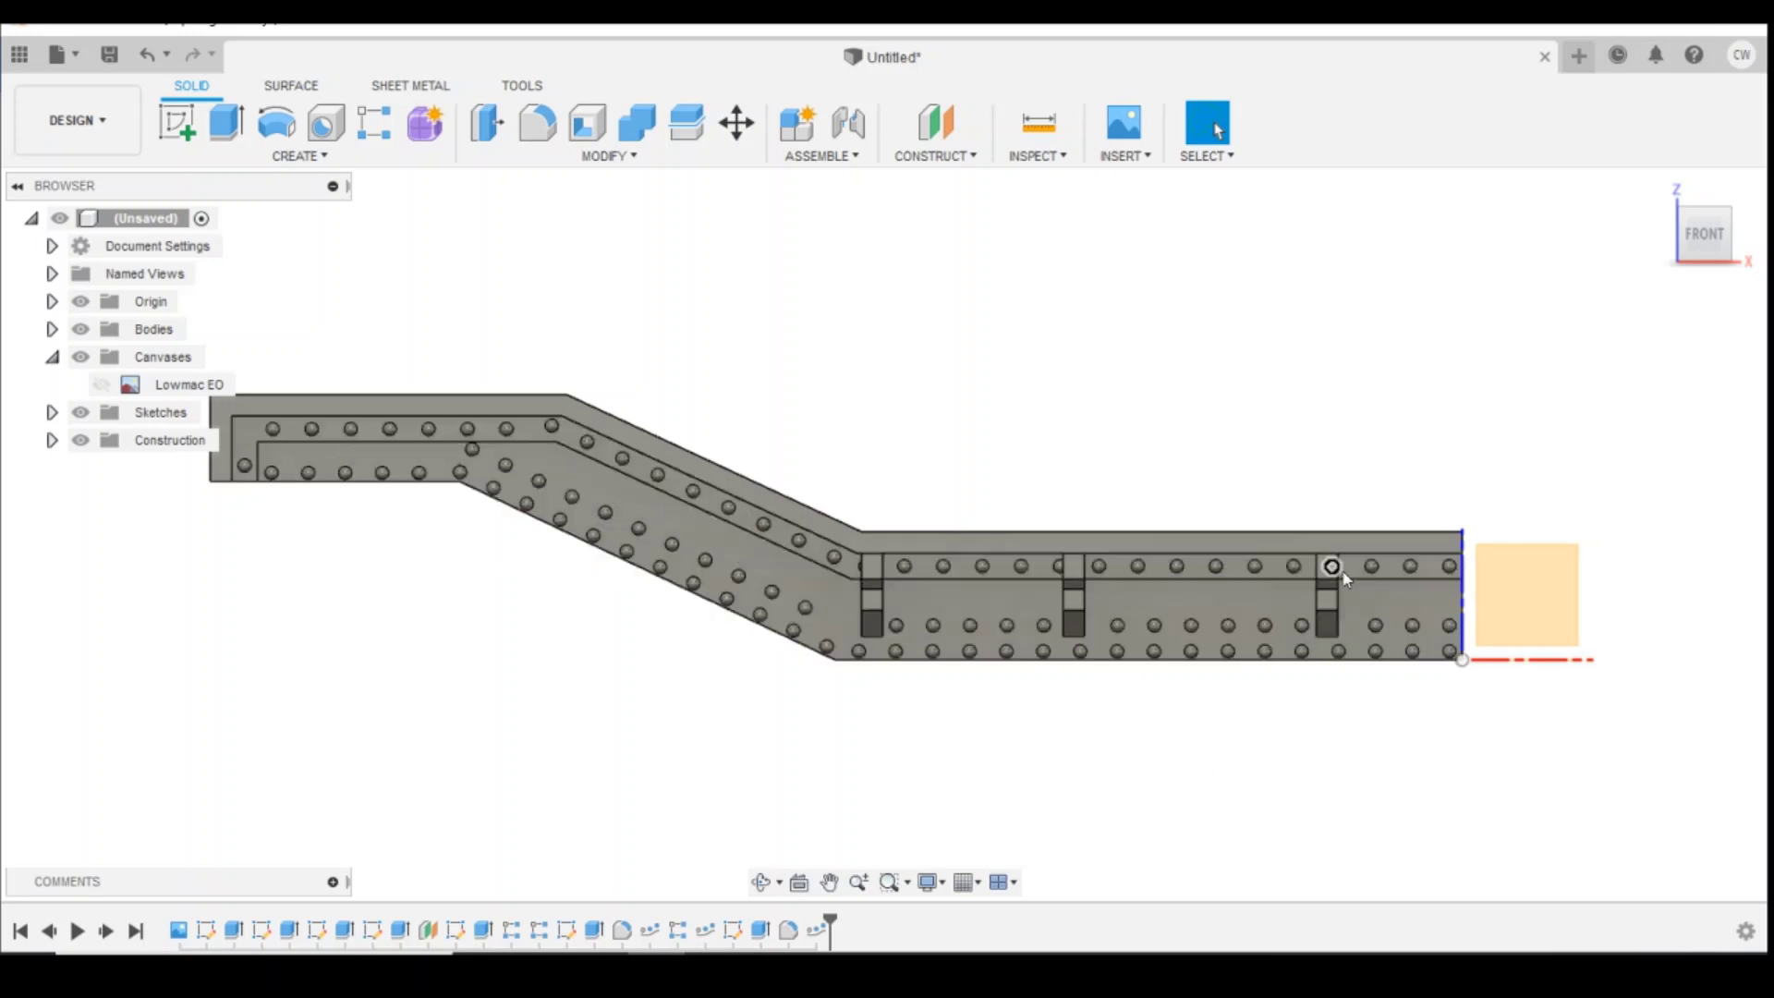
Step: Edit the band's rivet pattern to suppress the three instances that coincide with the brackets
{"action": "right_click", "coordinate": [818, 936]}
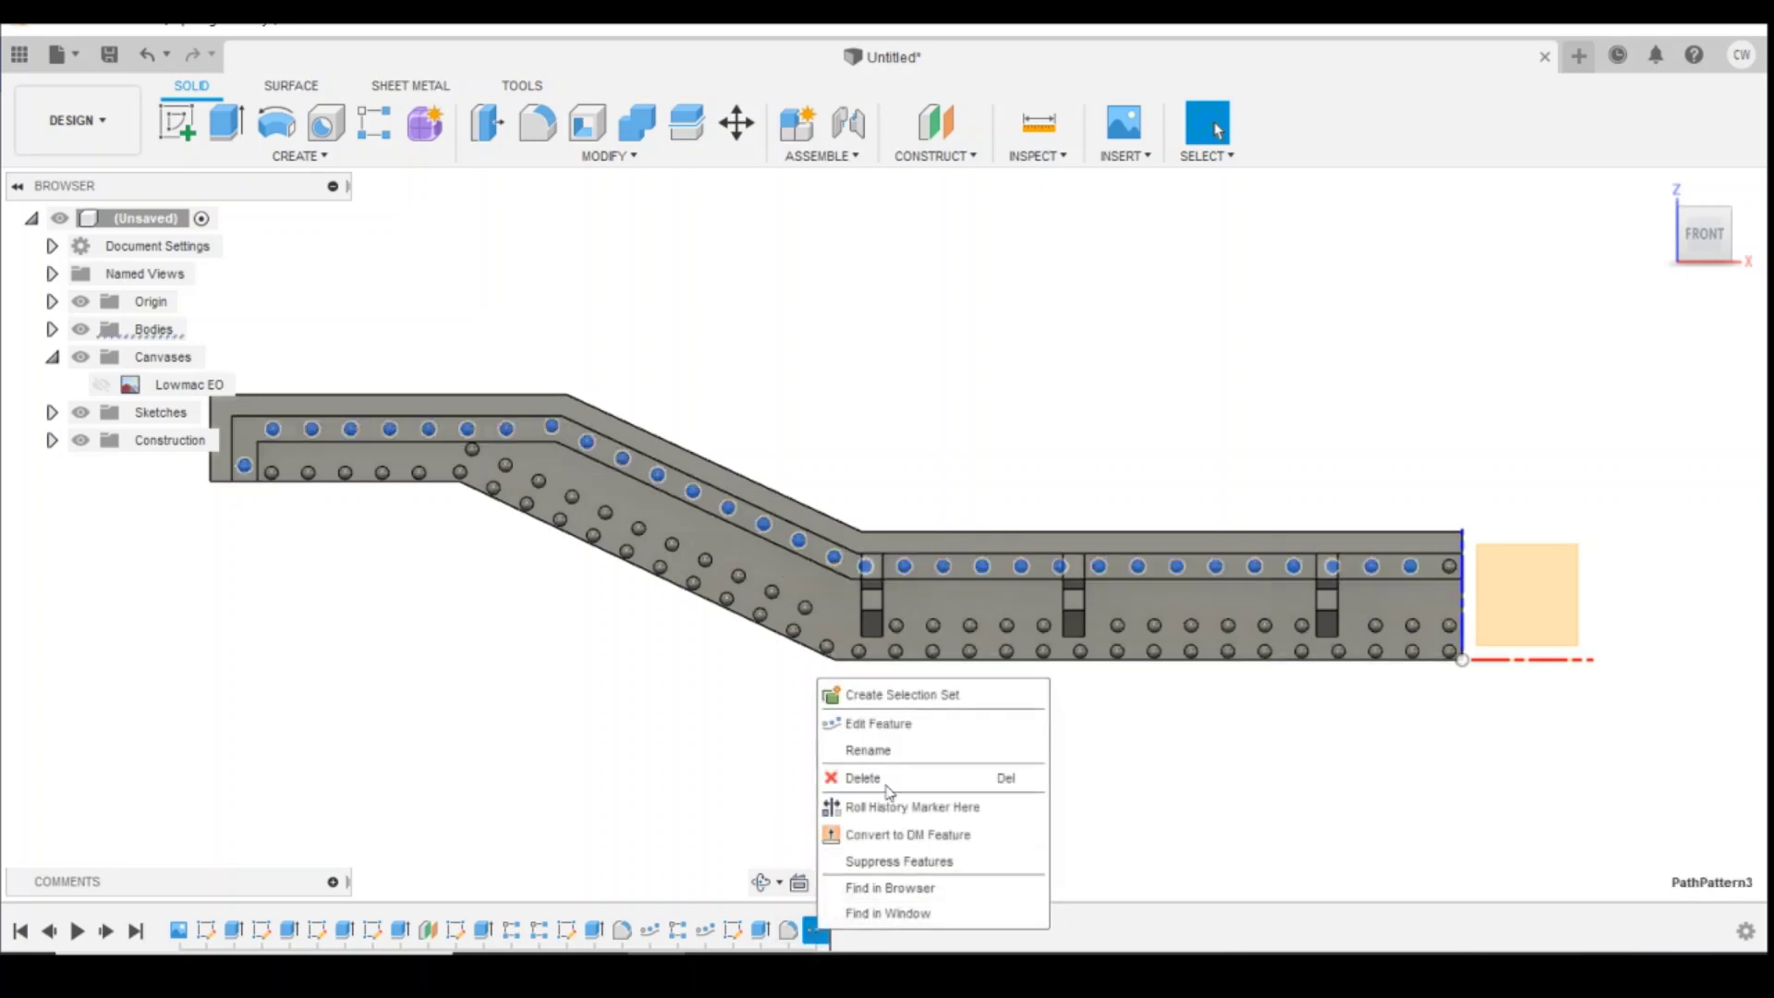
{"action": "left_click", "coordinate": [882, 723]}
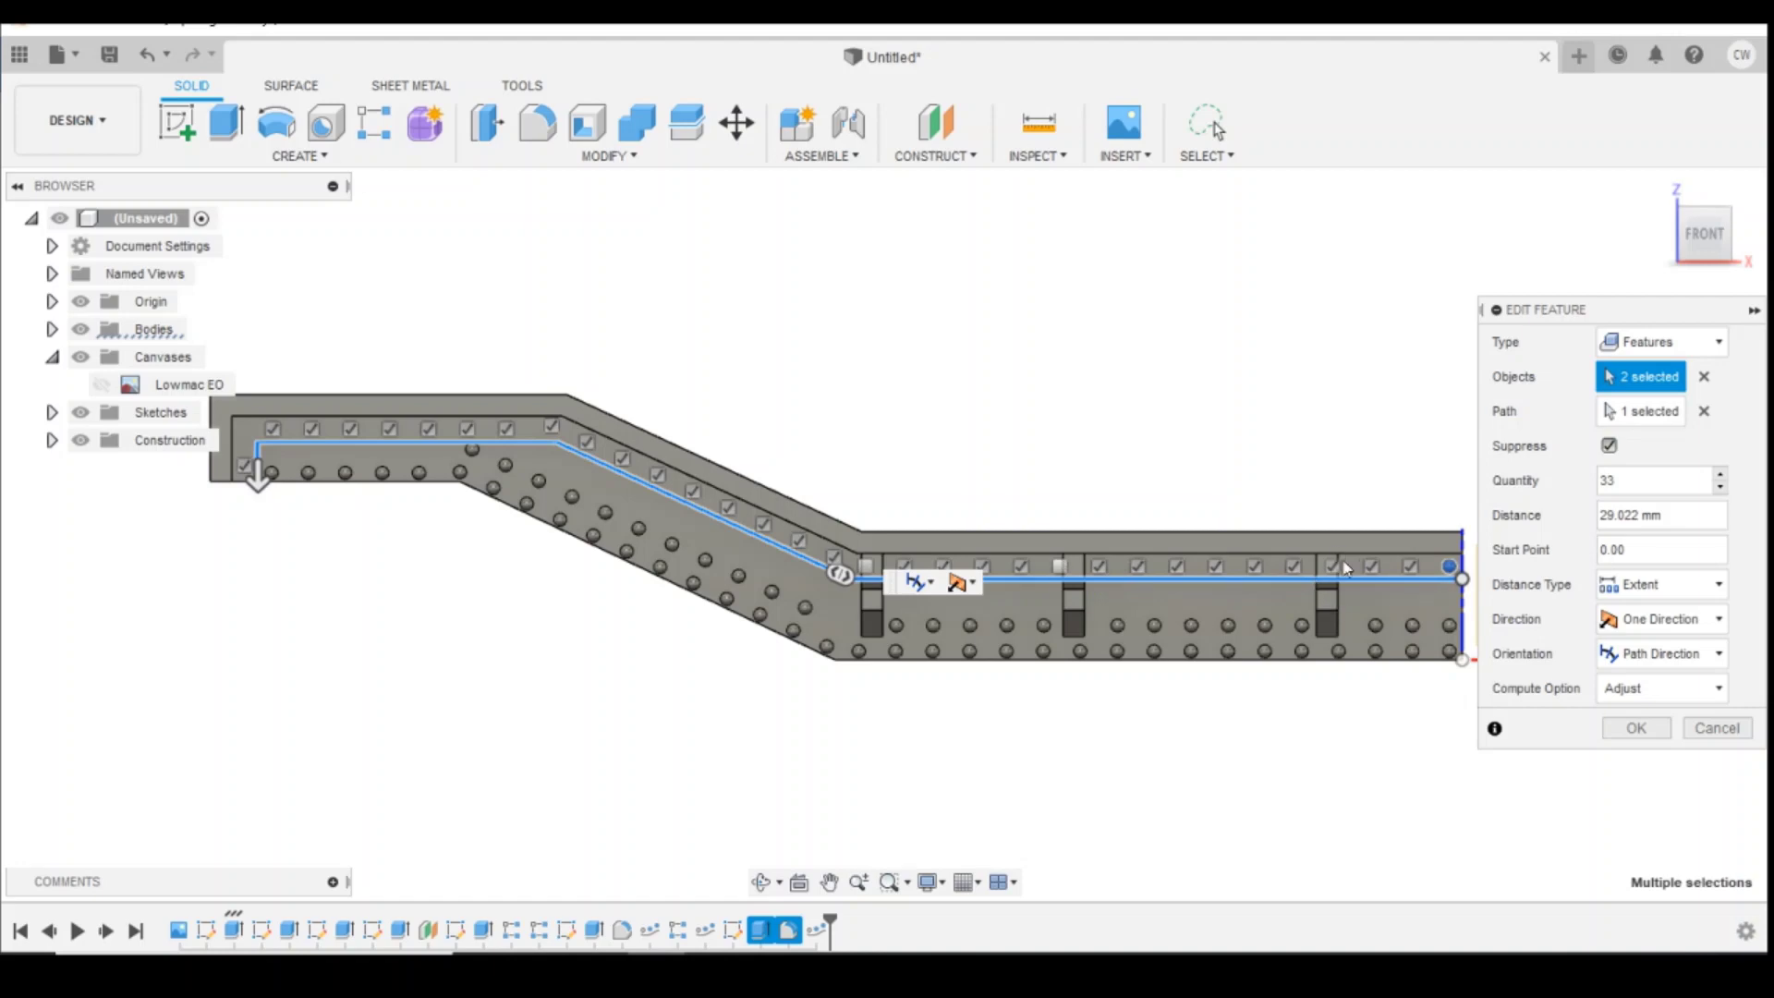
{"action": "left_click", "coordinate": [1637, 729]}
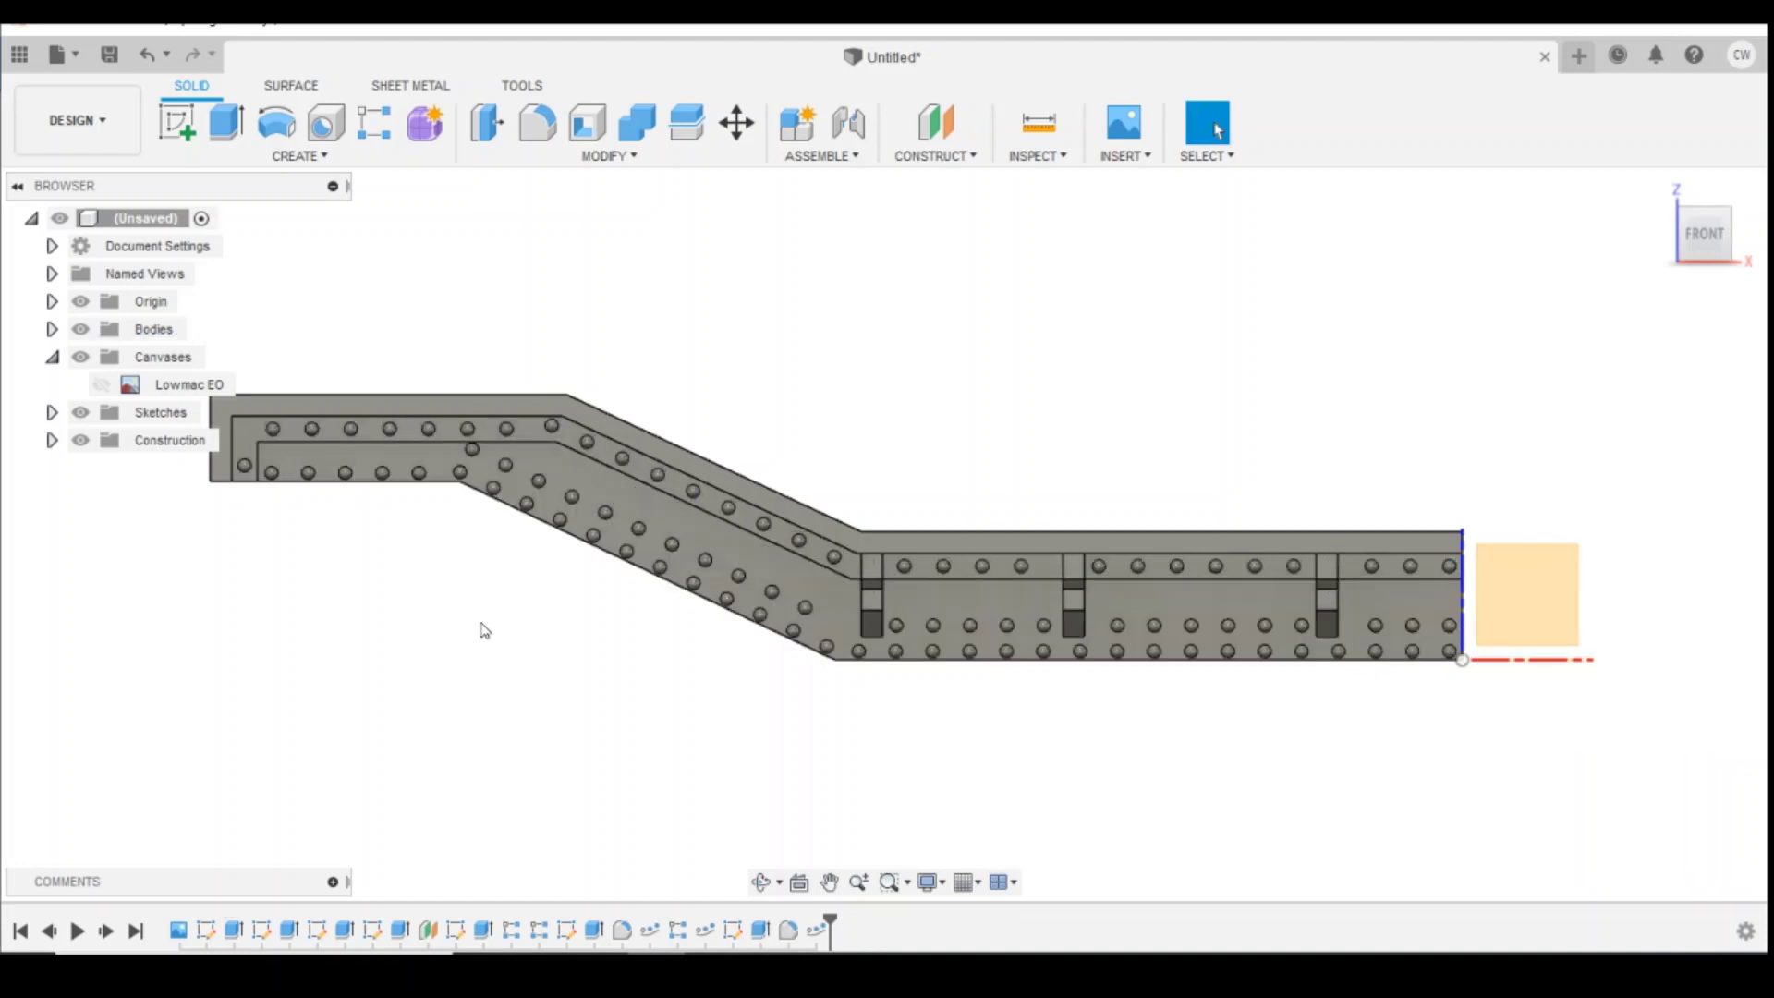
Step: Sketch a rectangle 1 mm wide and 4 mm long on the recessed deck floor, starting at the side beam's inner edge near the right end
{"action": "left_click", "coordinate": [1746, 256]}
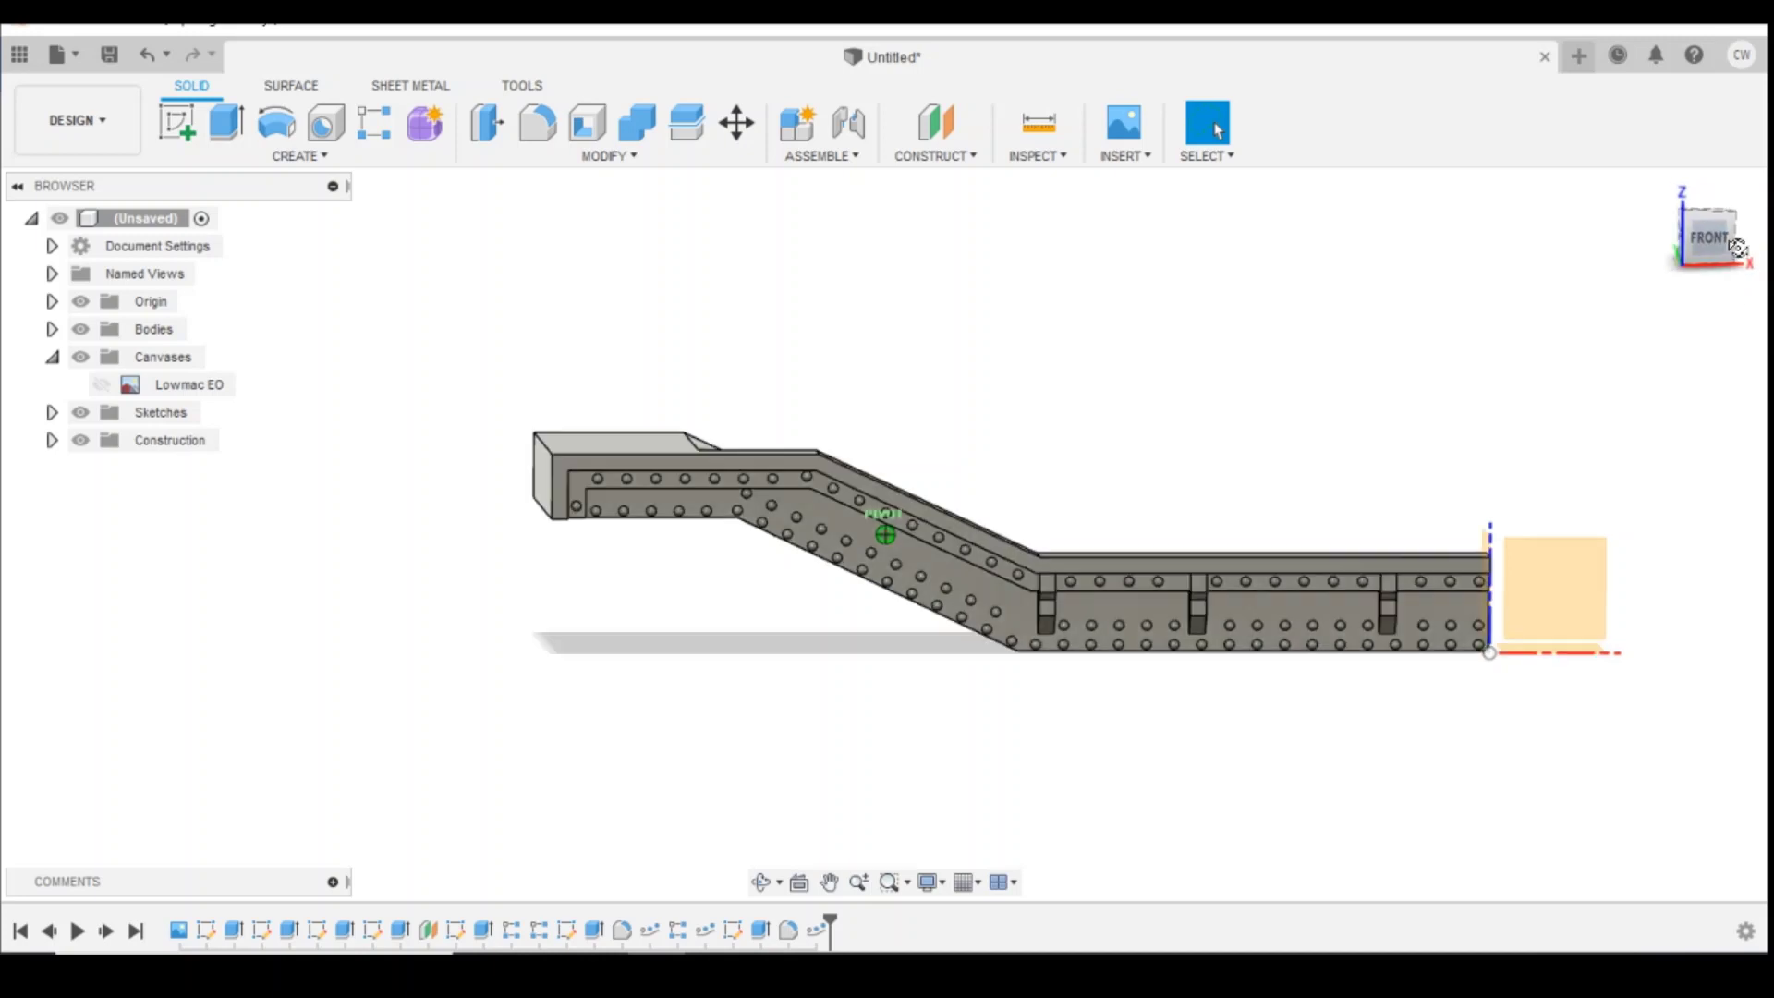
{"action": "left_click_drag", "start_coordinate": [1747, 256], "coordinate": [1656, 233]}
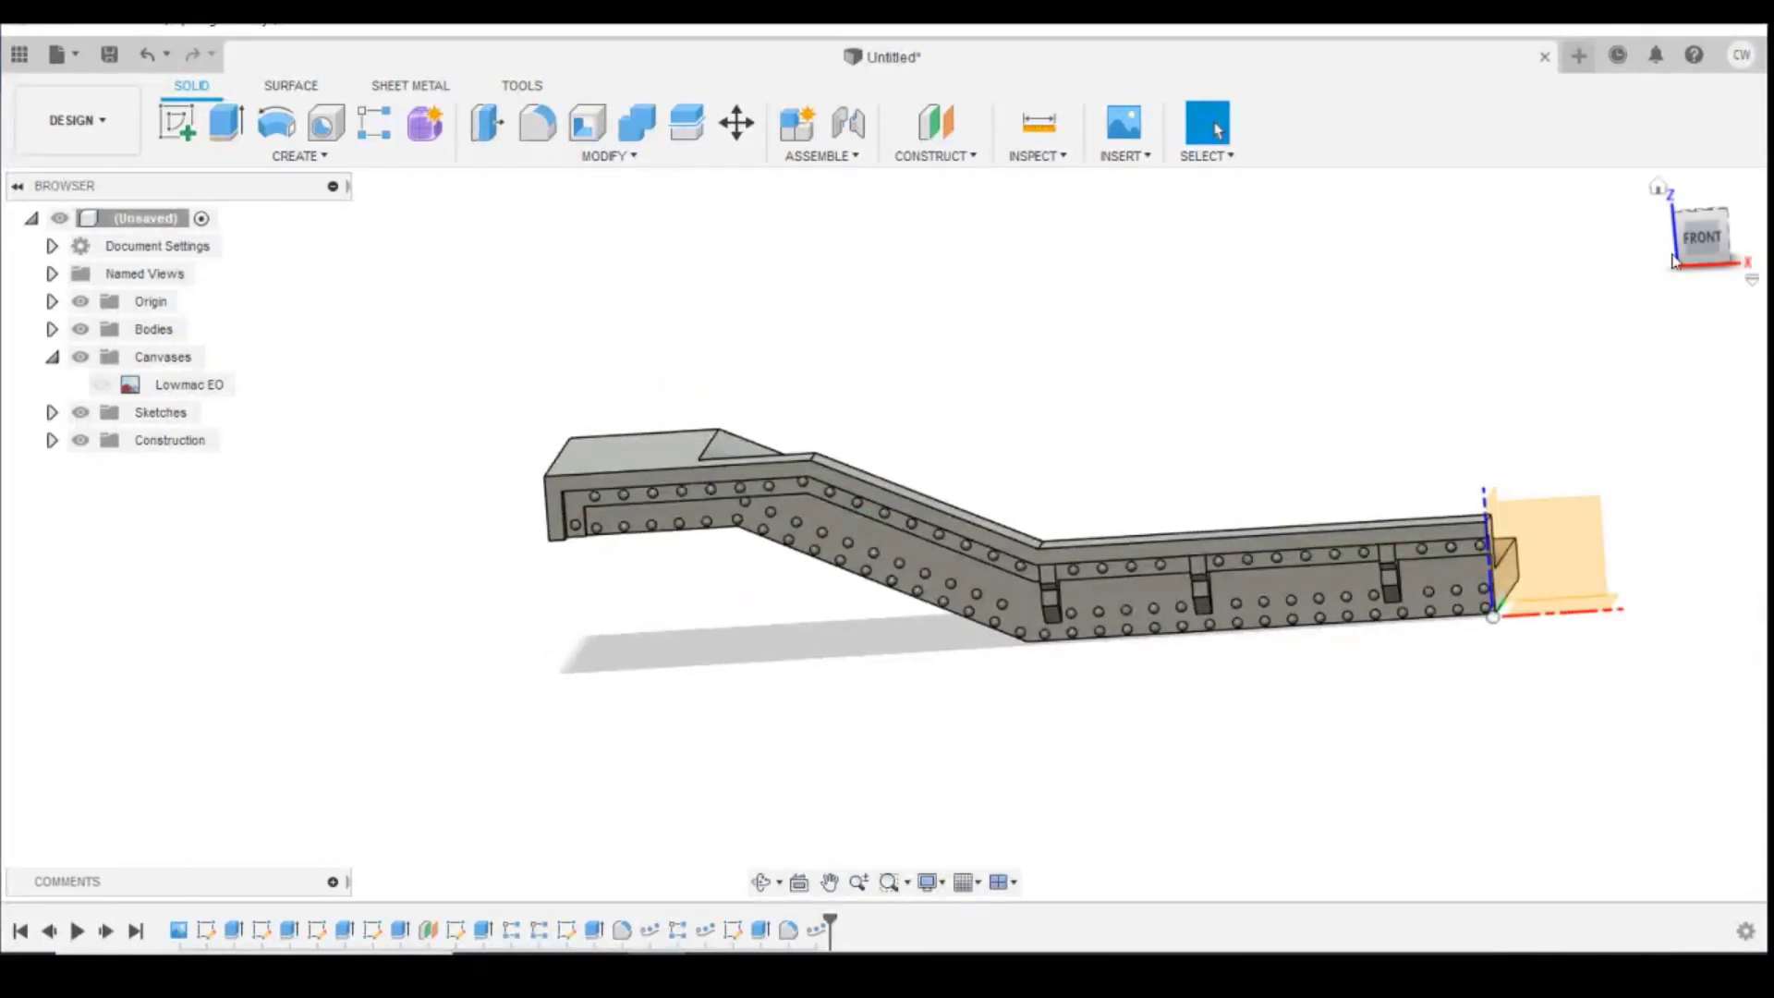
{"action": "mouse_move", "coordinate": [1701, 243]}
{"action": "left_mouse_down"}
{"action": "mouse_move", "coordinate": [1665, 272]}
{"action": "mouse_move", "coordinate": [1711, 242]}
{"action": "left_mouse_up"}
{"action": "left_click", "coordinate": [1708, 231]}
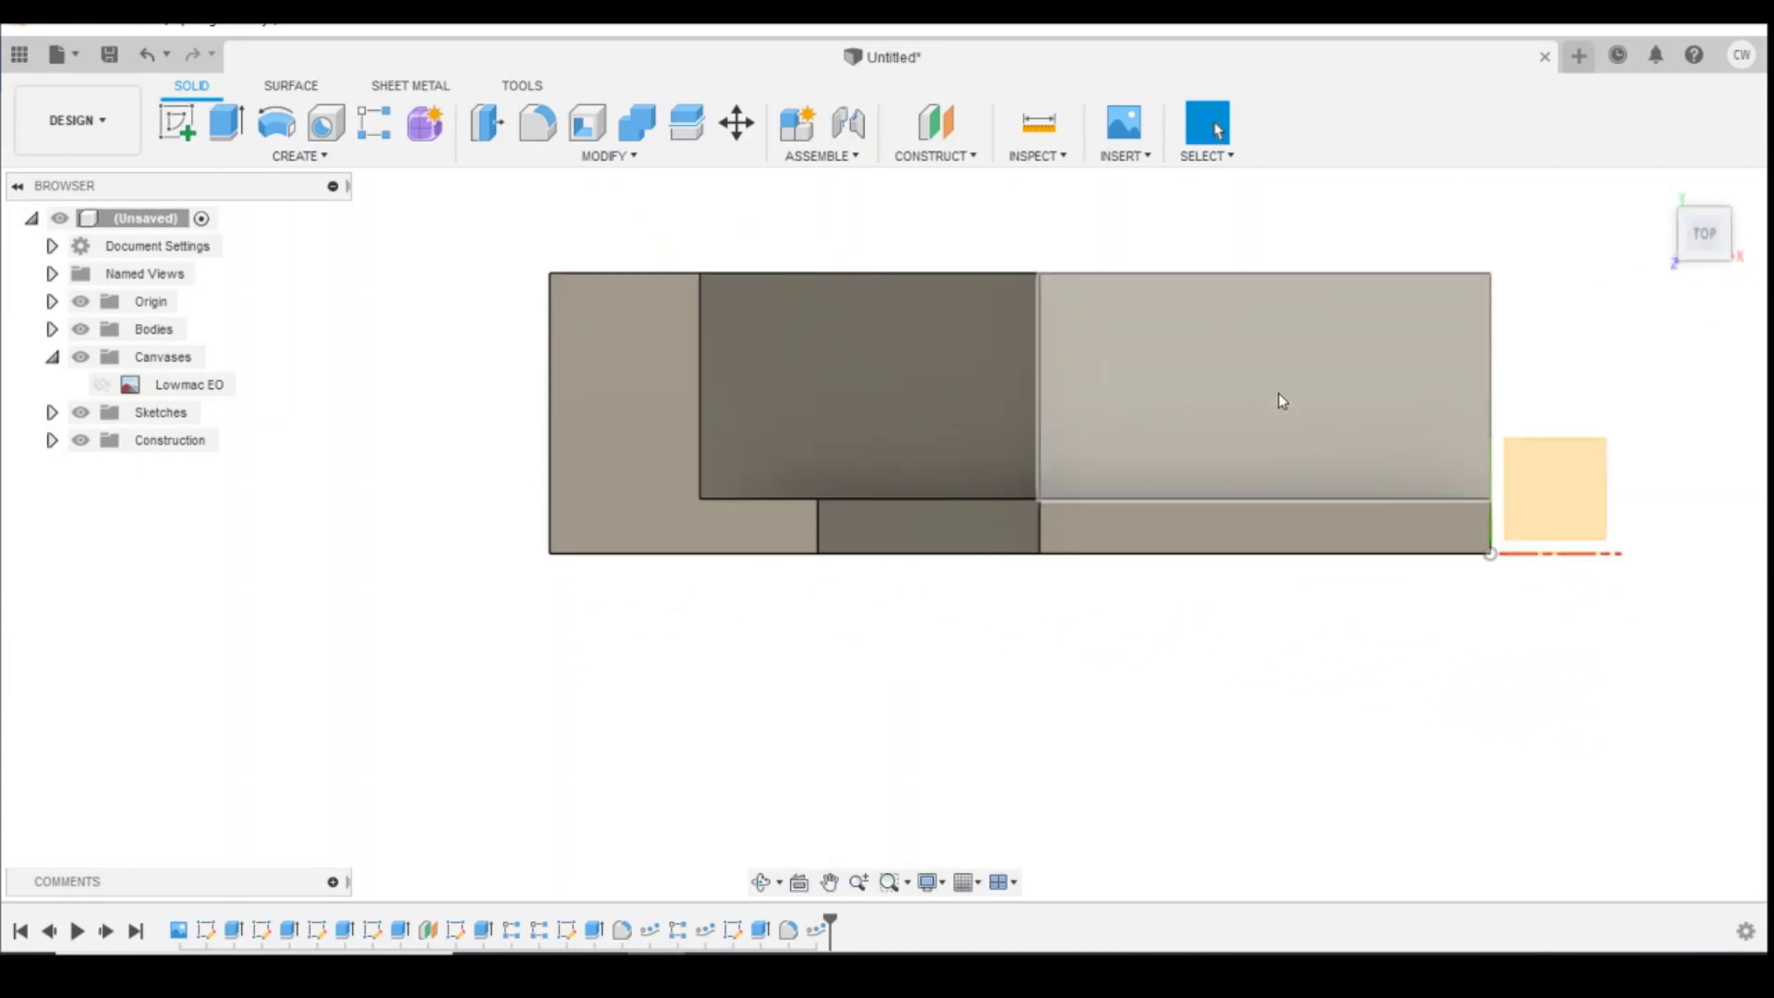
{"action": "left_click", "coordinate": [175, 120]}
{"action": "left_click", "coordinate": [1293, 347]}
{"action": "left_click", "coordinate": [1374, 451]}
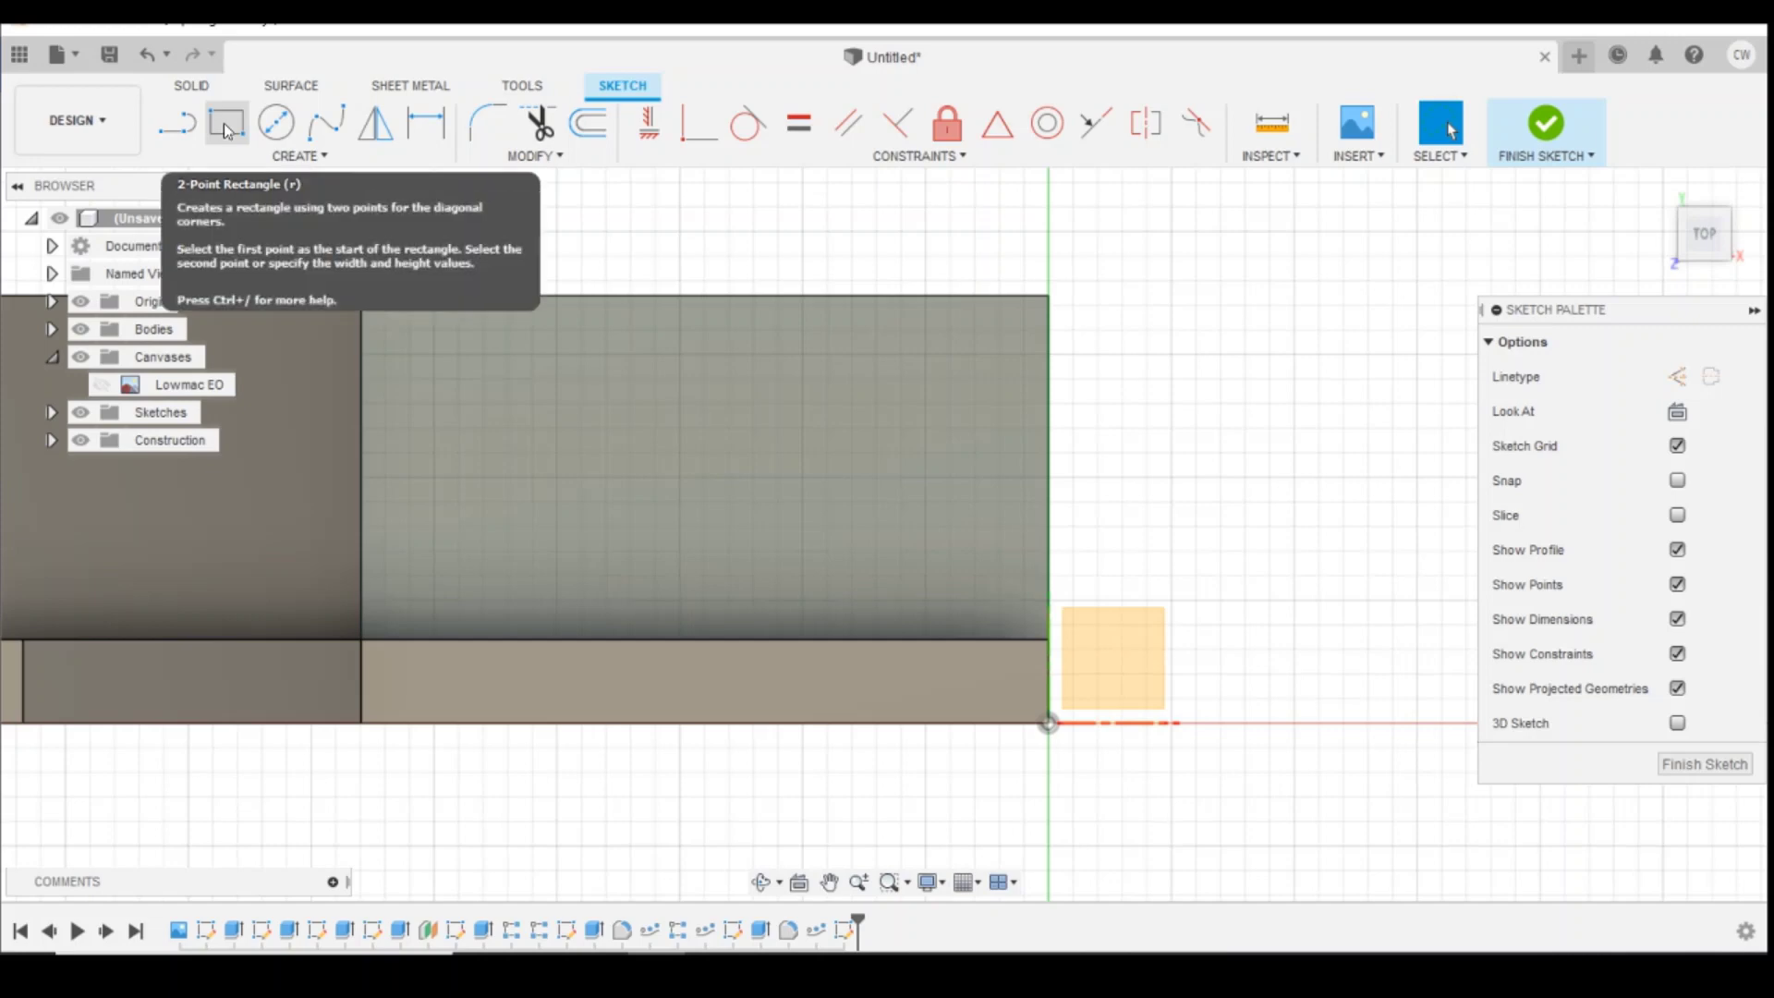
{"action": "left_click", "coordinate": [225, 126]}
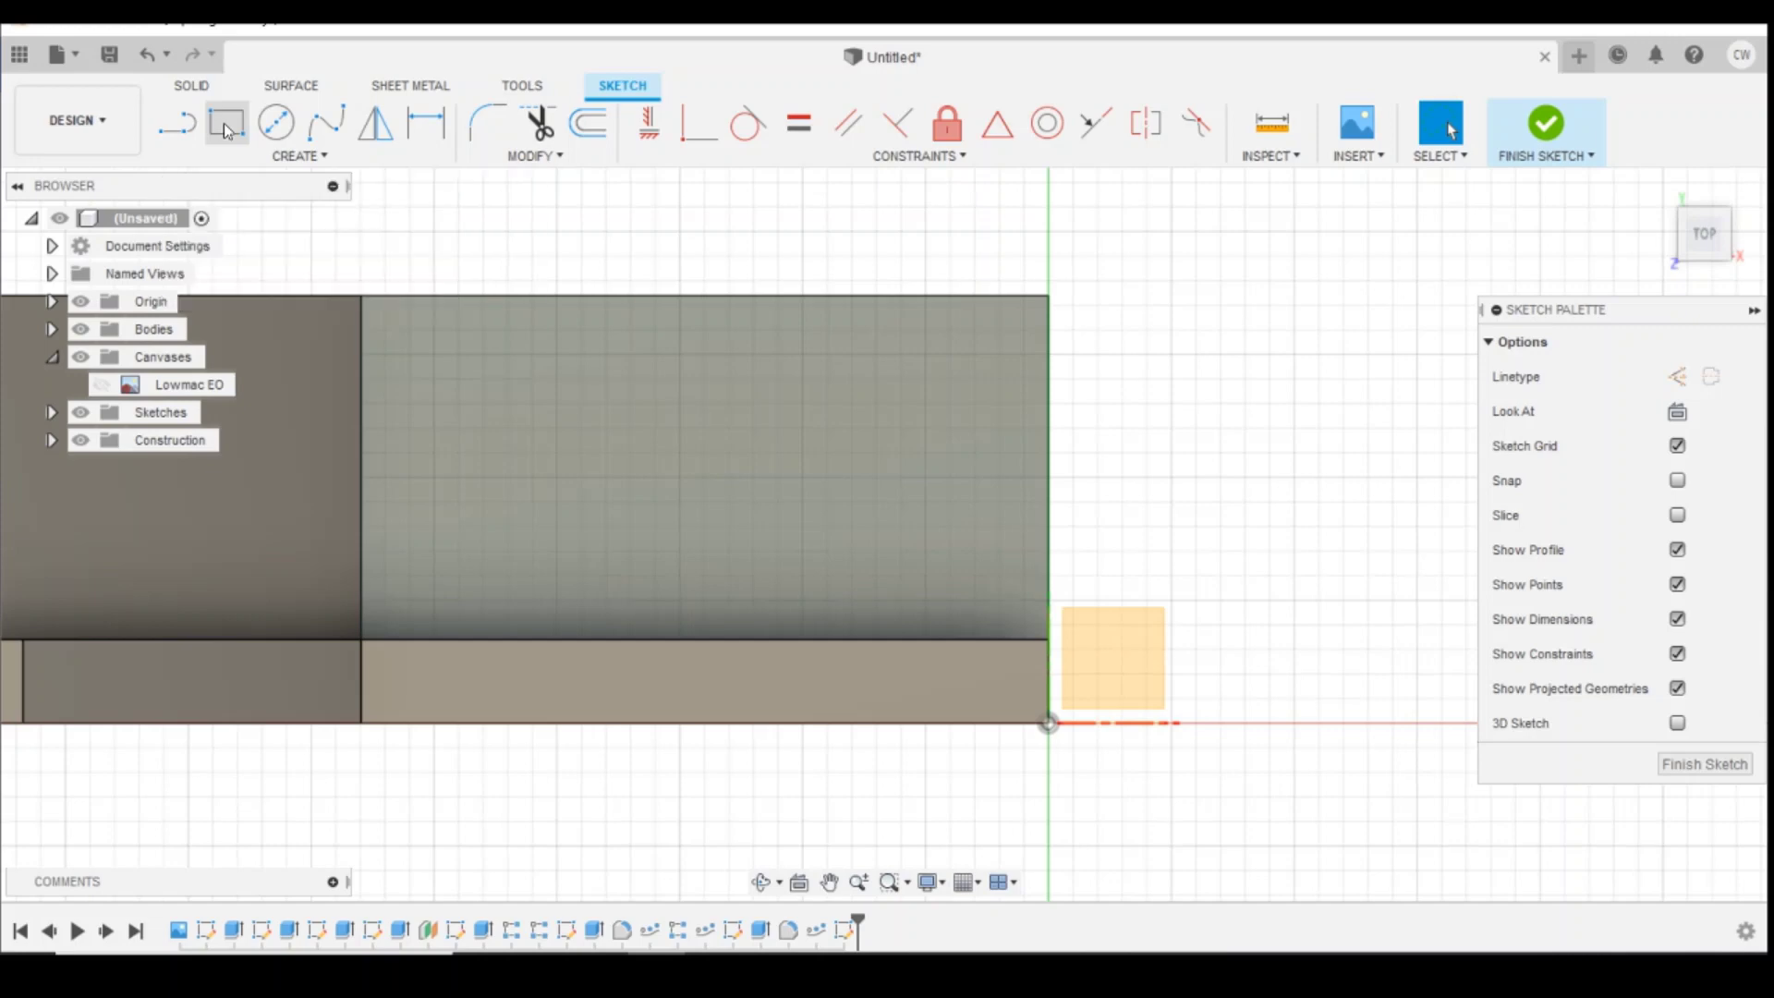
{"action": "left_click", "coordinate": [1036, 638]}
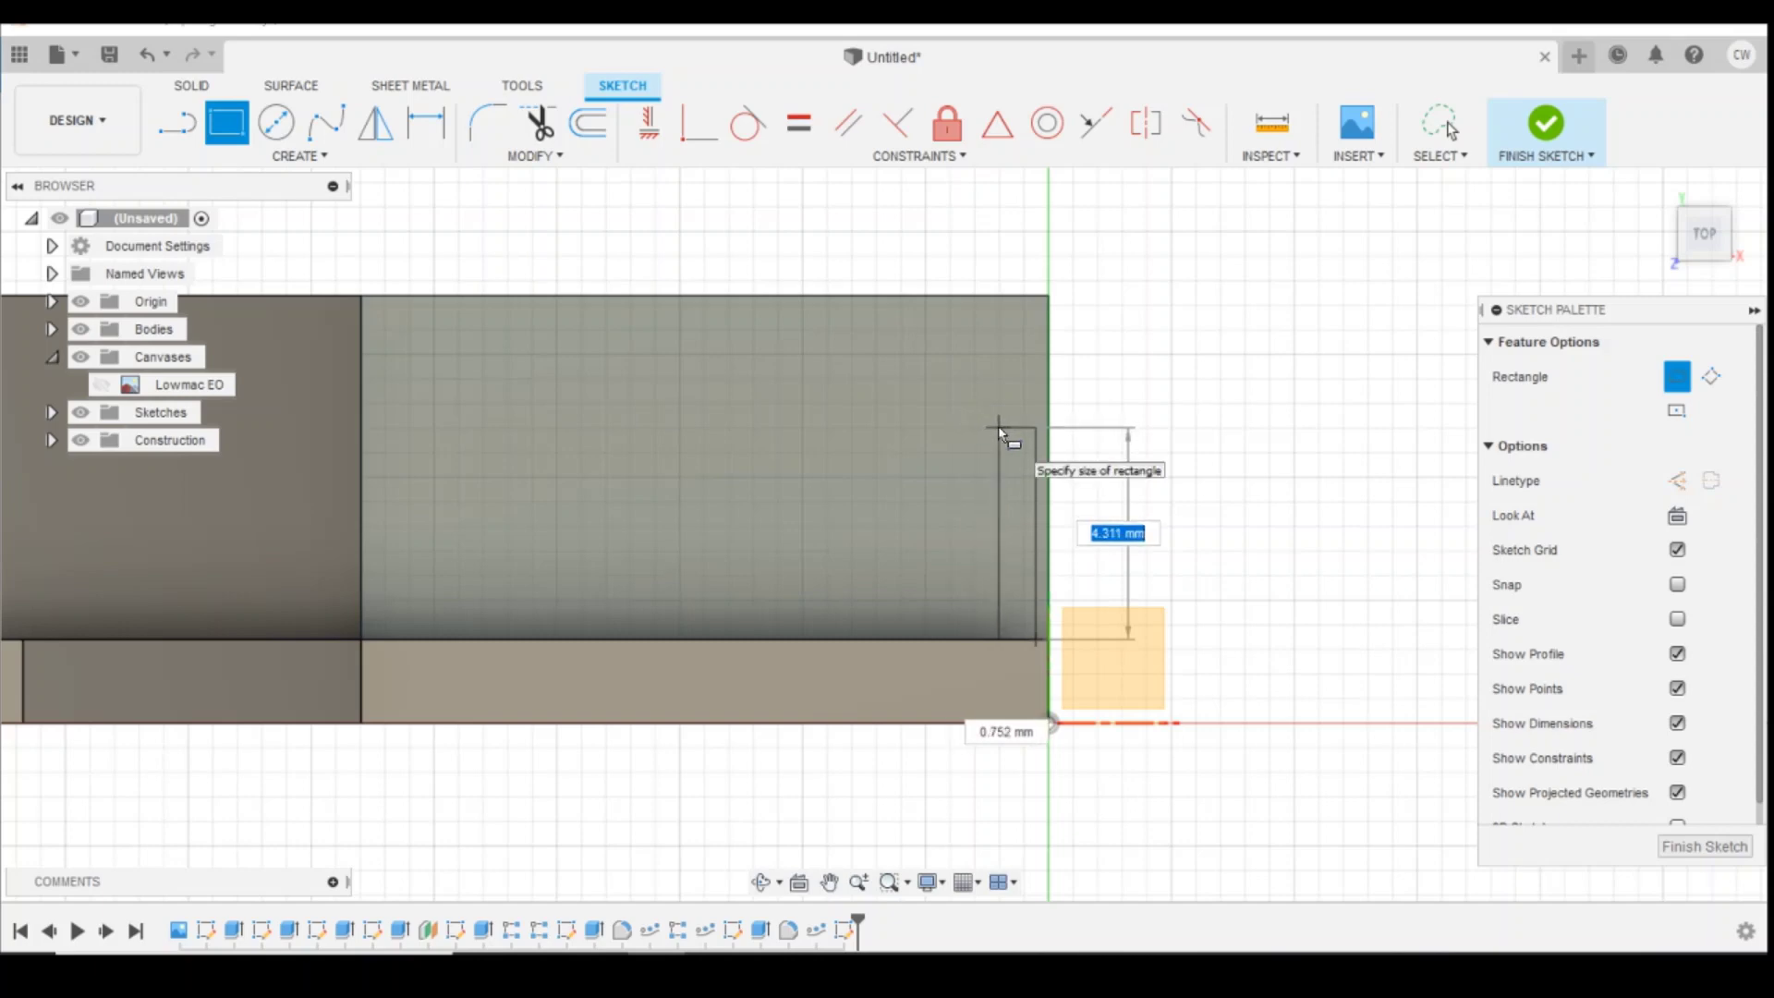
{"action": "type", "text": "4"}
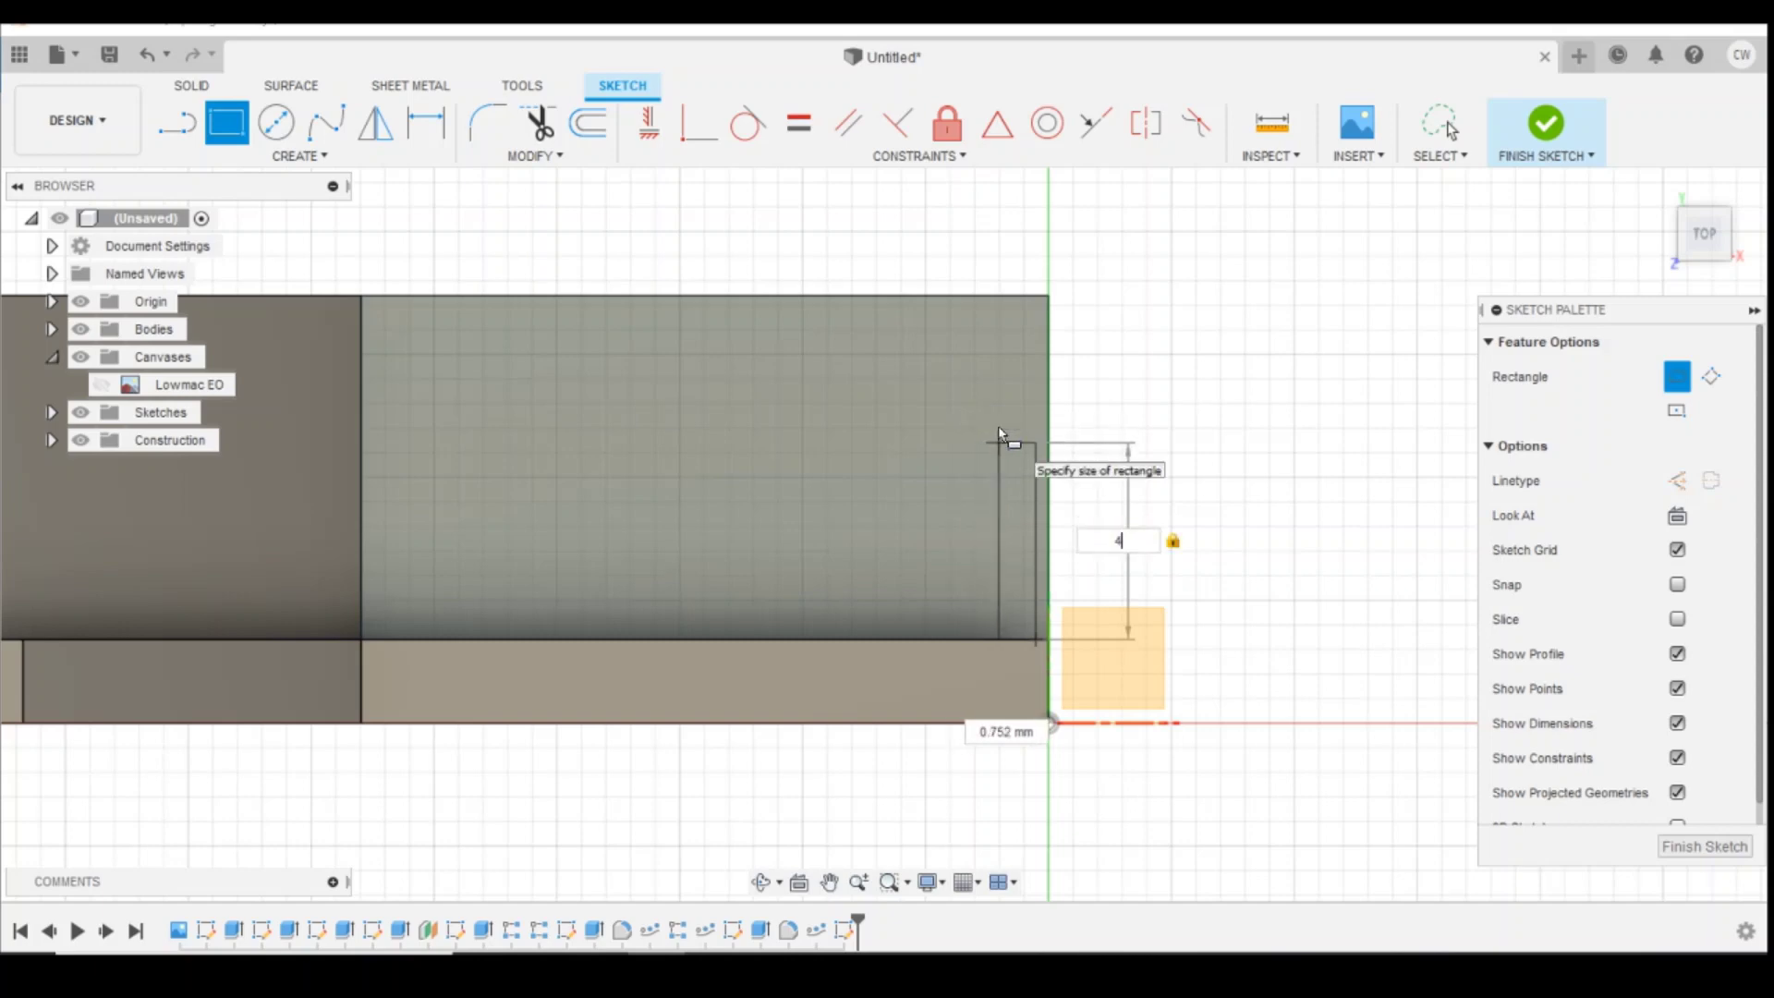
{"action": "key", "text": "Tab"}
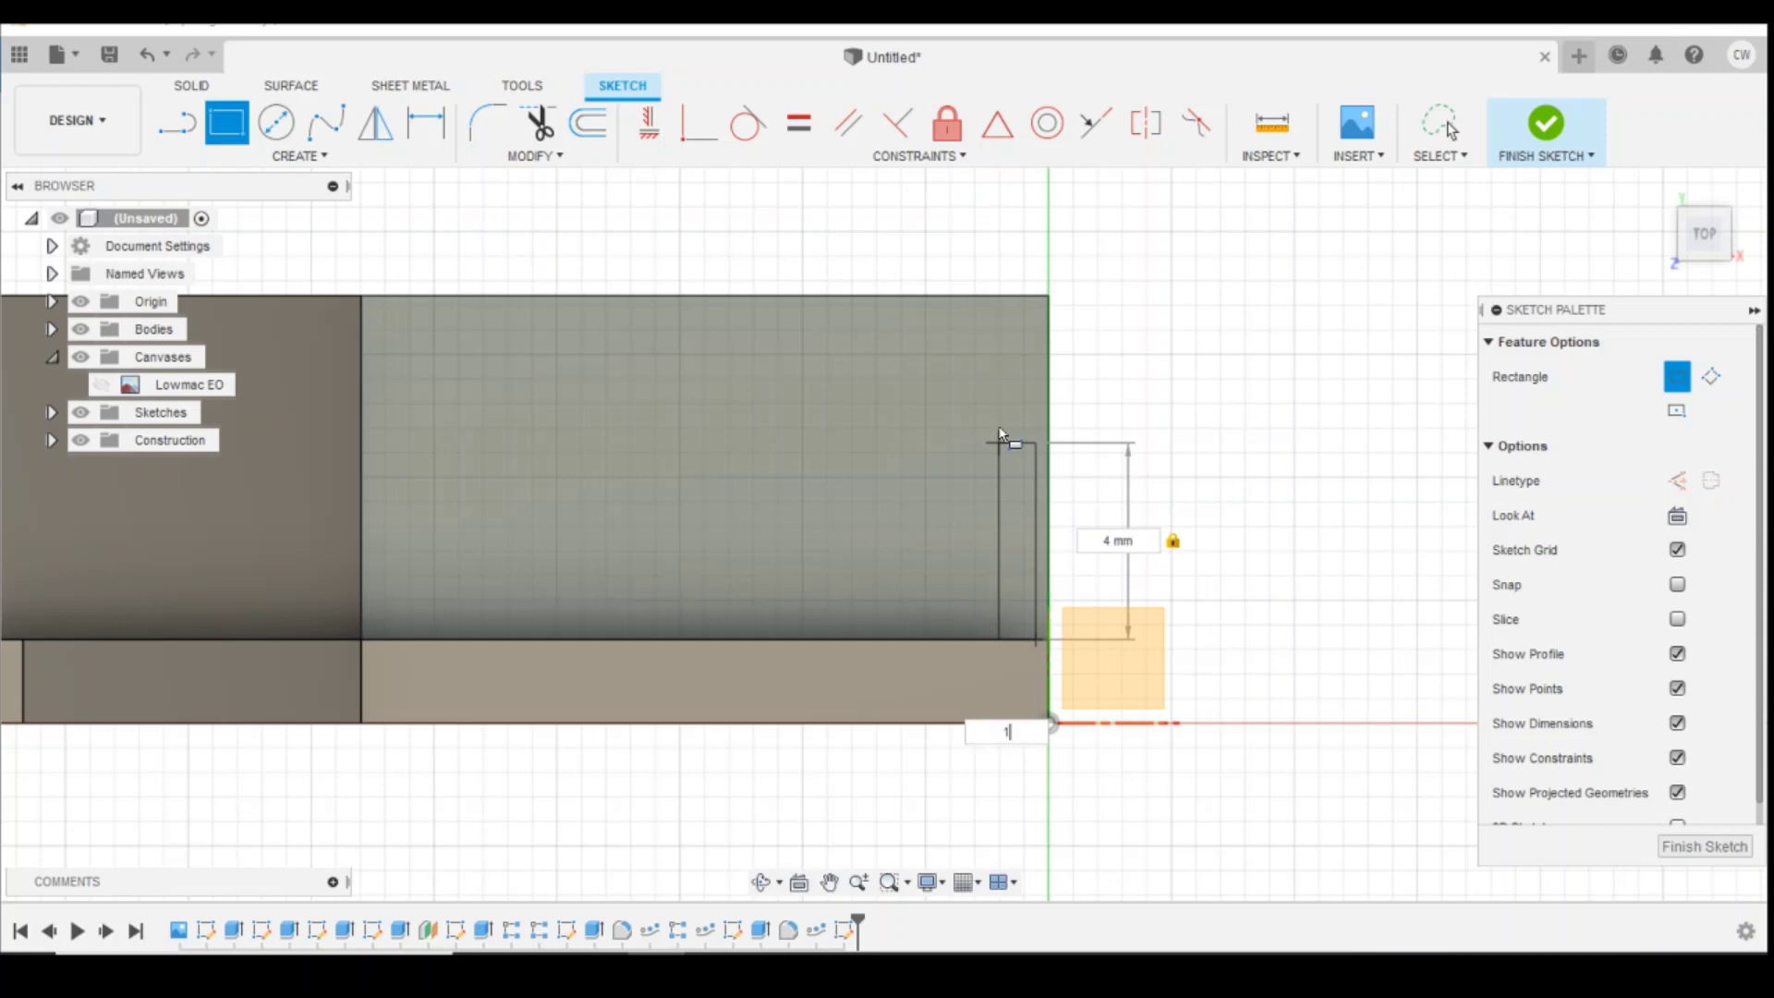
{"action": "key", "text": "Return"}
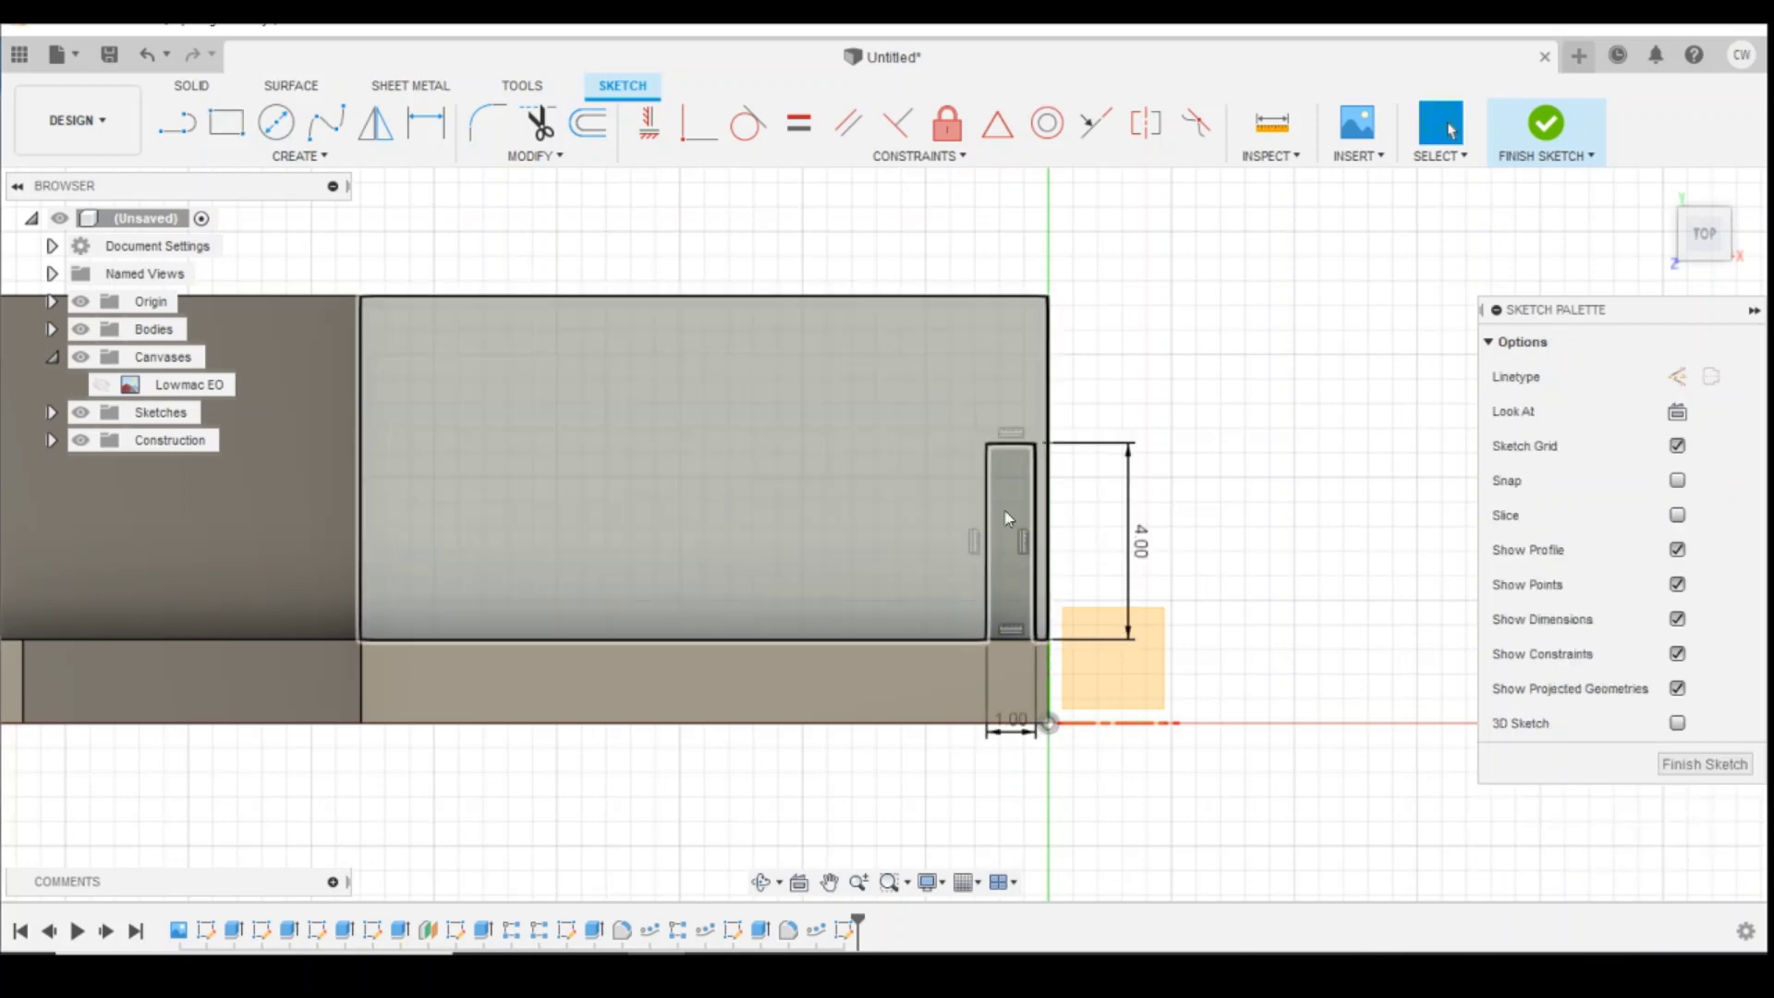
Step: Dimension the rectangle's right side 0.15 mm from the body's right end edge
{"action": "scroll", "coordinate": [1063, 511], "scroll_direction": "up", "scroll_amount": 2}
{"action": "key", "text": "d"}
{"action": "left_click", "coordinate": [1051, 501]}
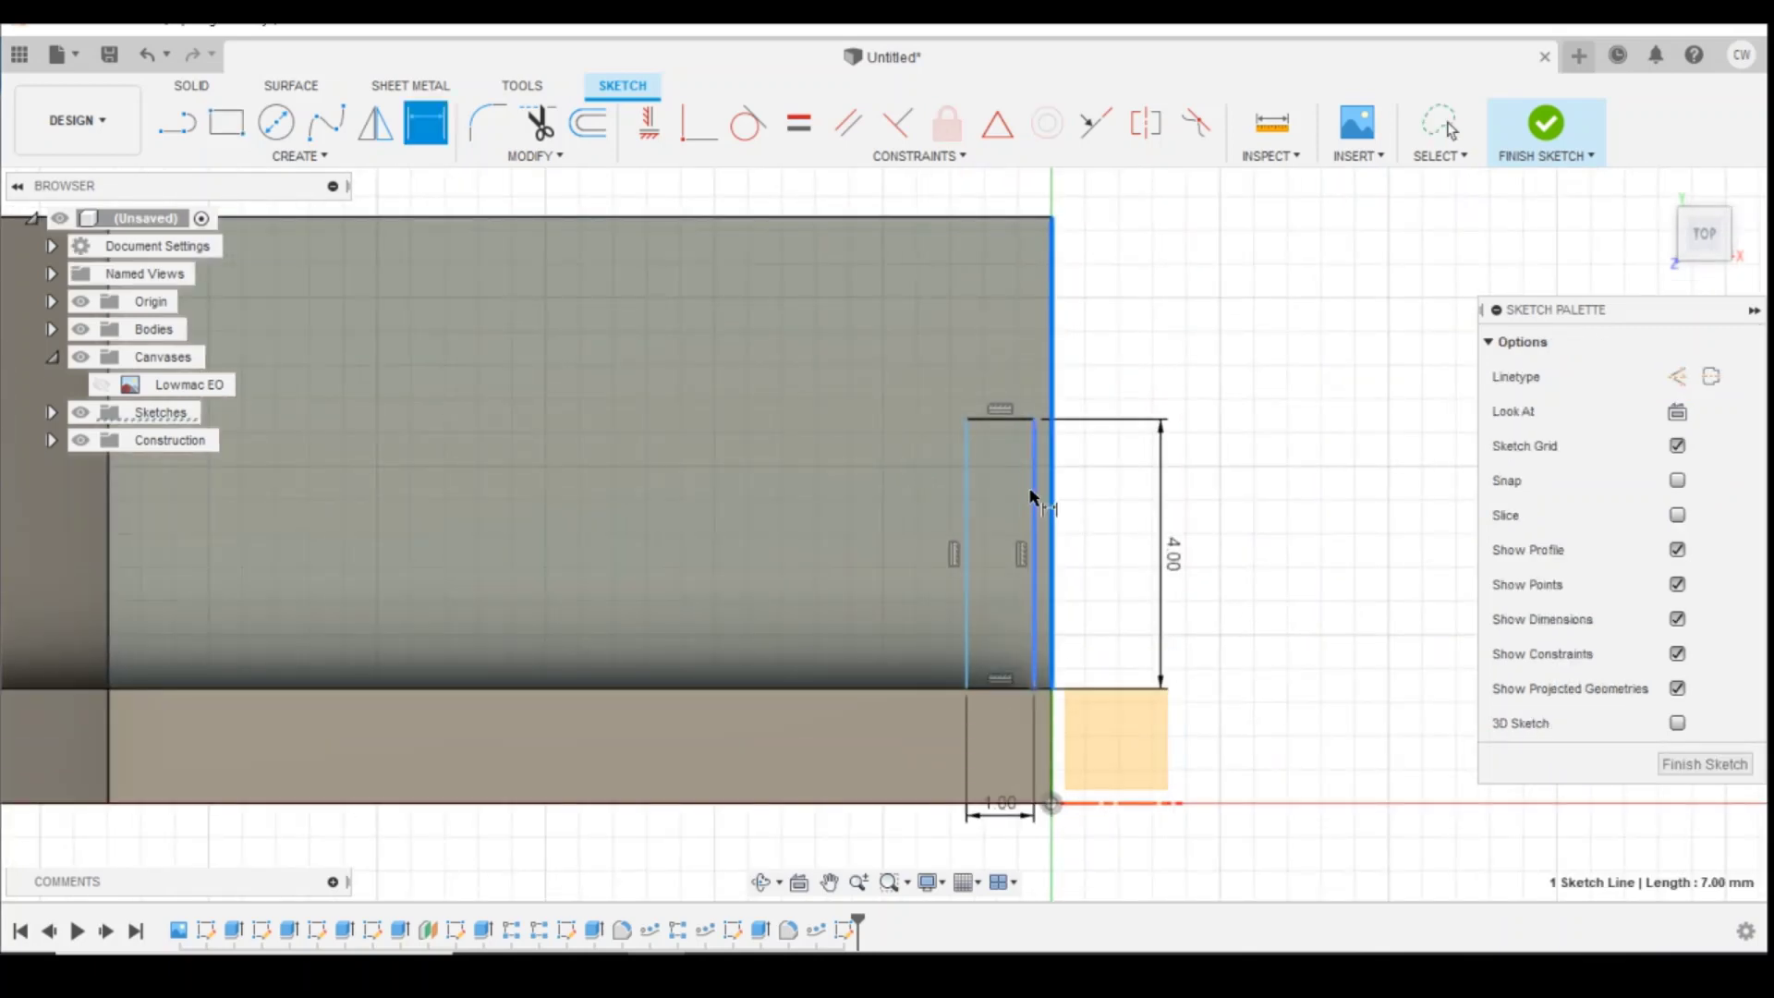
{"action": "left_click", "coordinate": [1034, 499]}
{"action": "left_click", "coordinate": [1037, 364]}
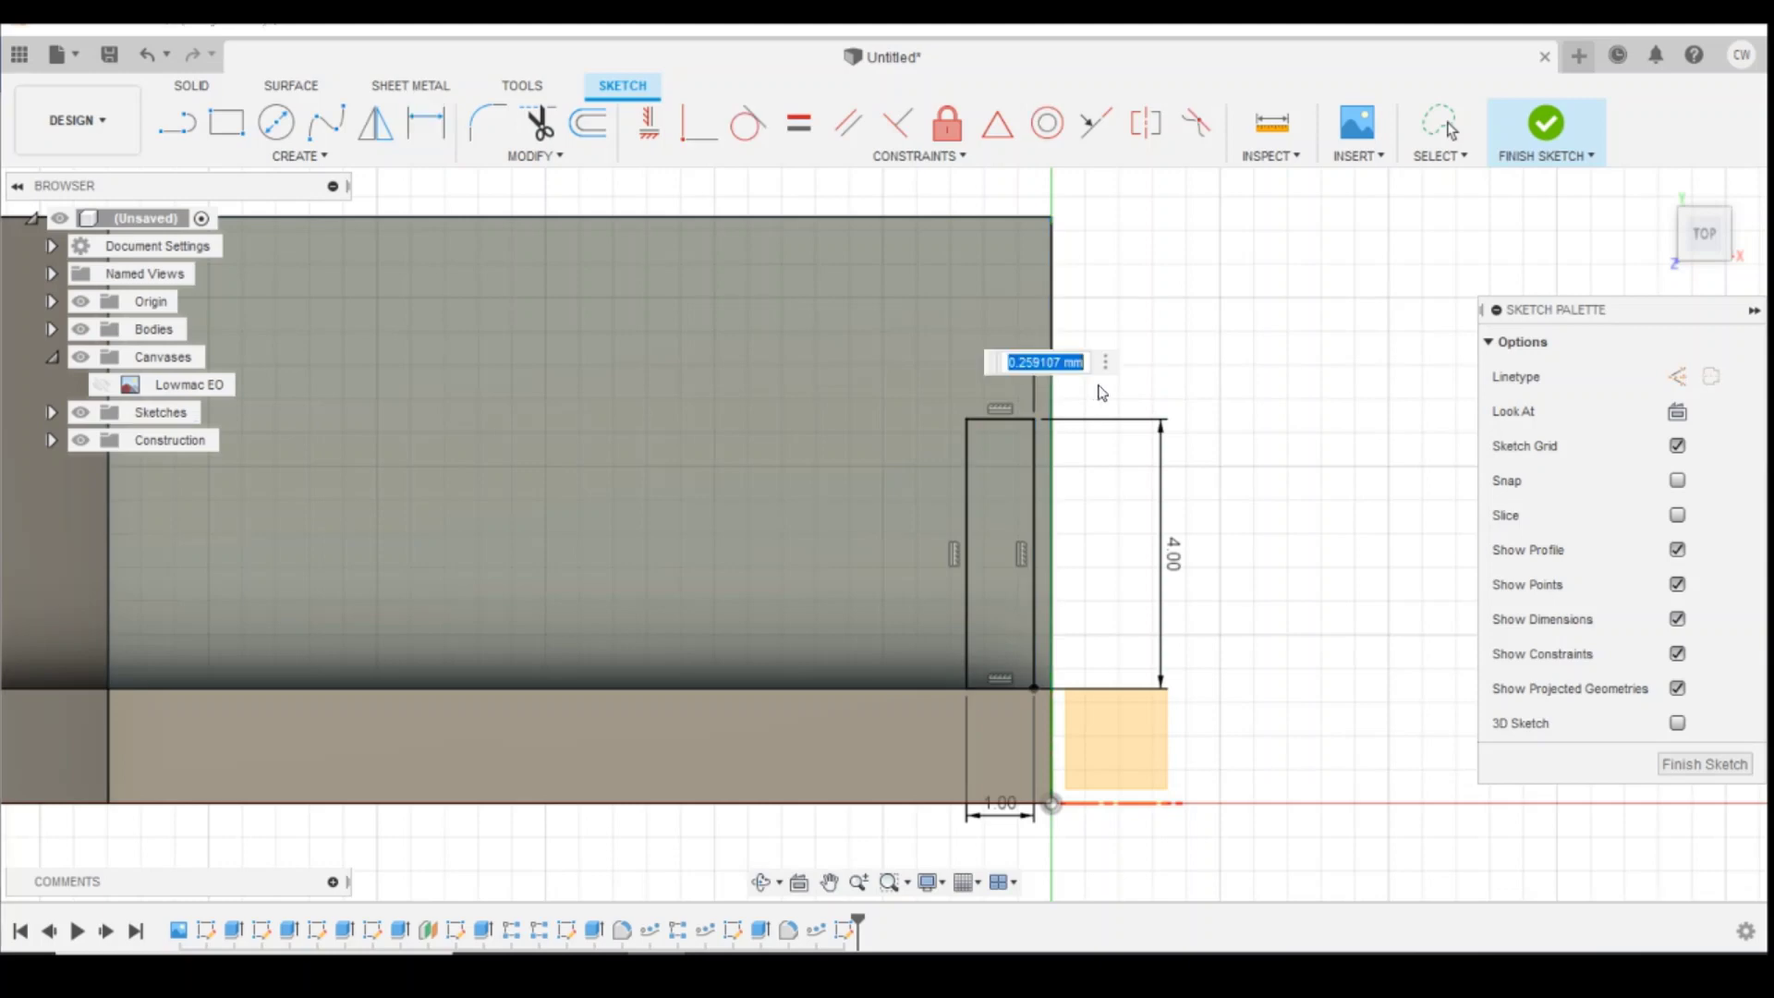
{"action": "type", "text": "0.15"}
{"action": "key", "text": "Return"}
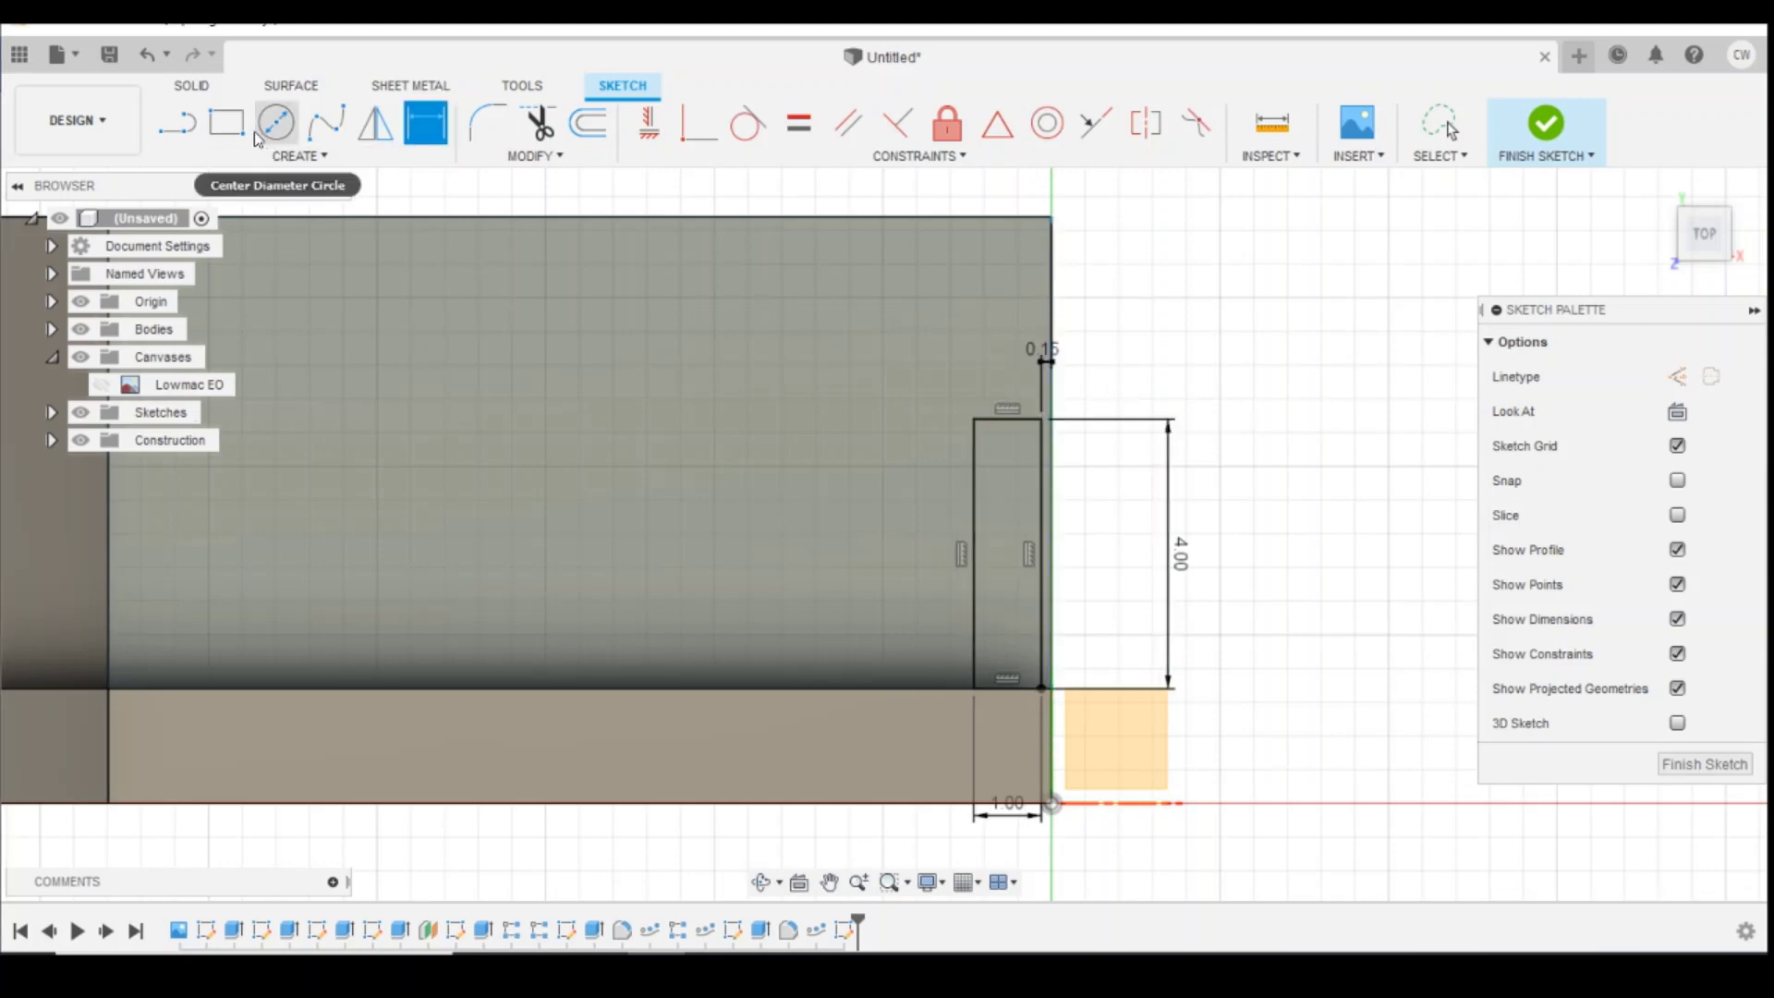
Step: Sketch a rectangle 0.3 mm wide and 4 mm long adjoining the left side of the 1 mm wide rectangle
{"action": "left_click", "coordinate": [227, 122]}
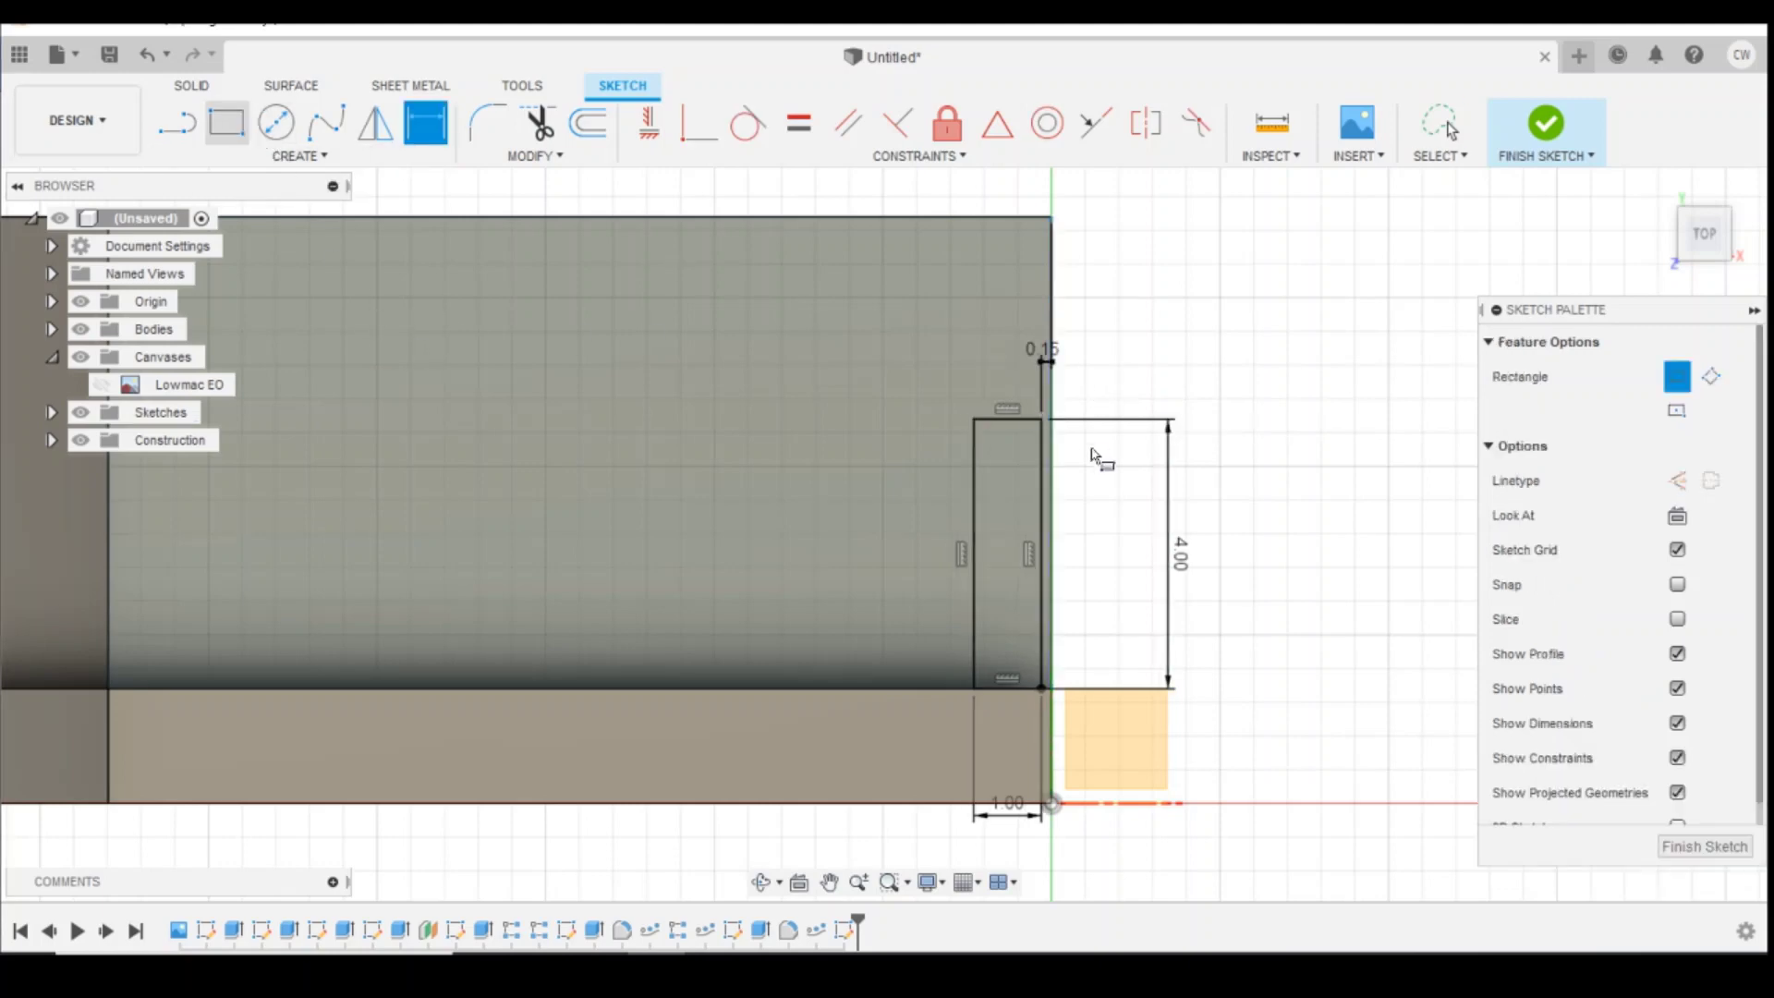
{"action": "left_click", "coordinate": [972, 422]}
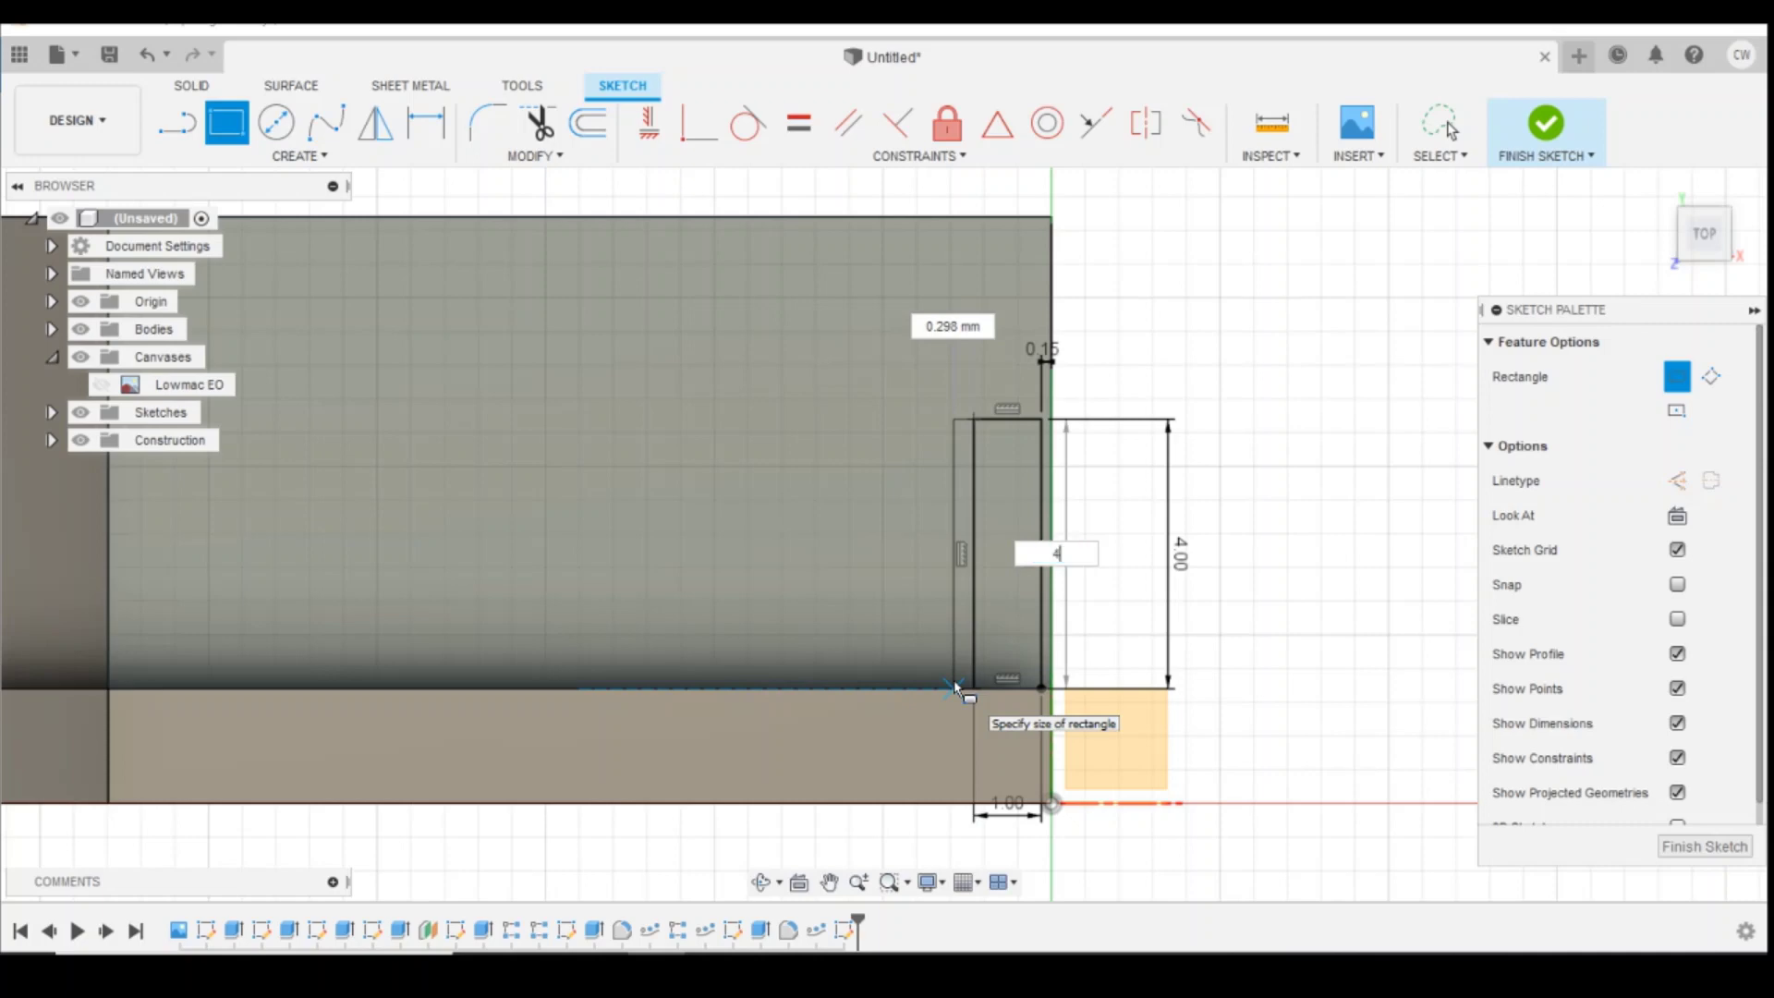
{"action": "type", "text": "4"}
{"action": "key", "text": "Tab"}
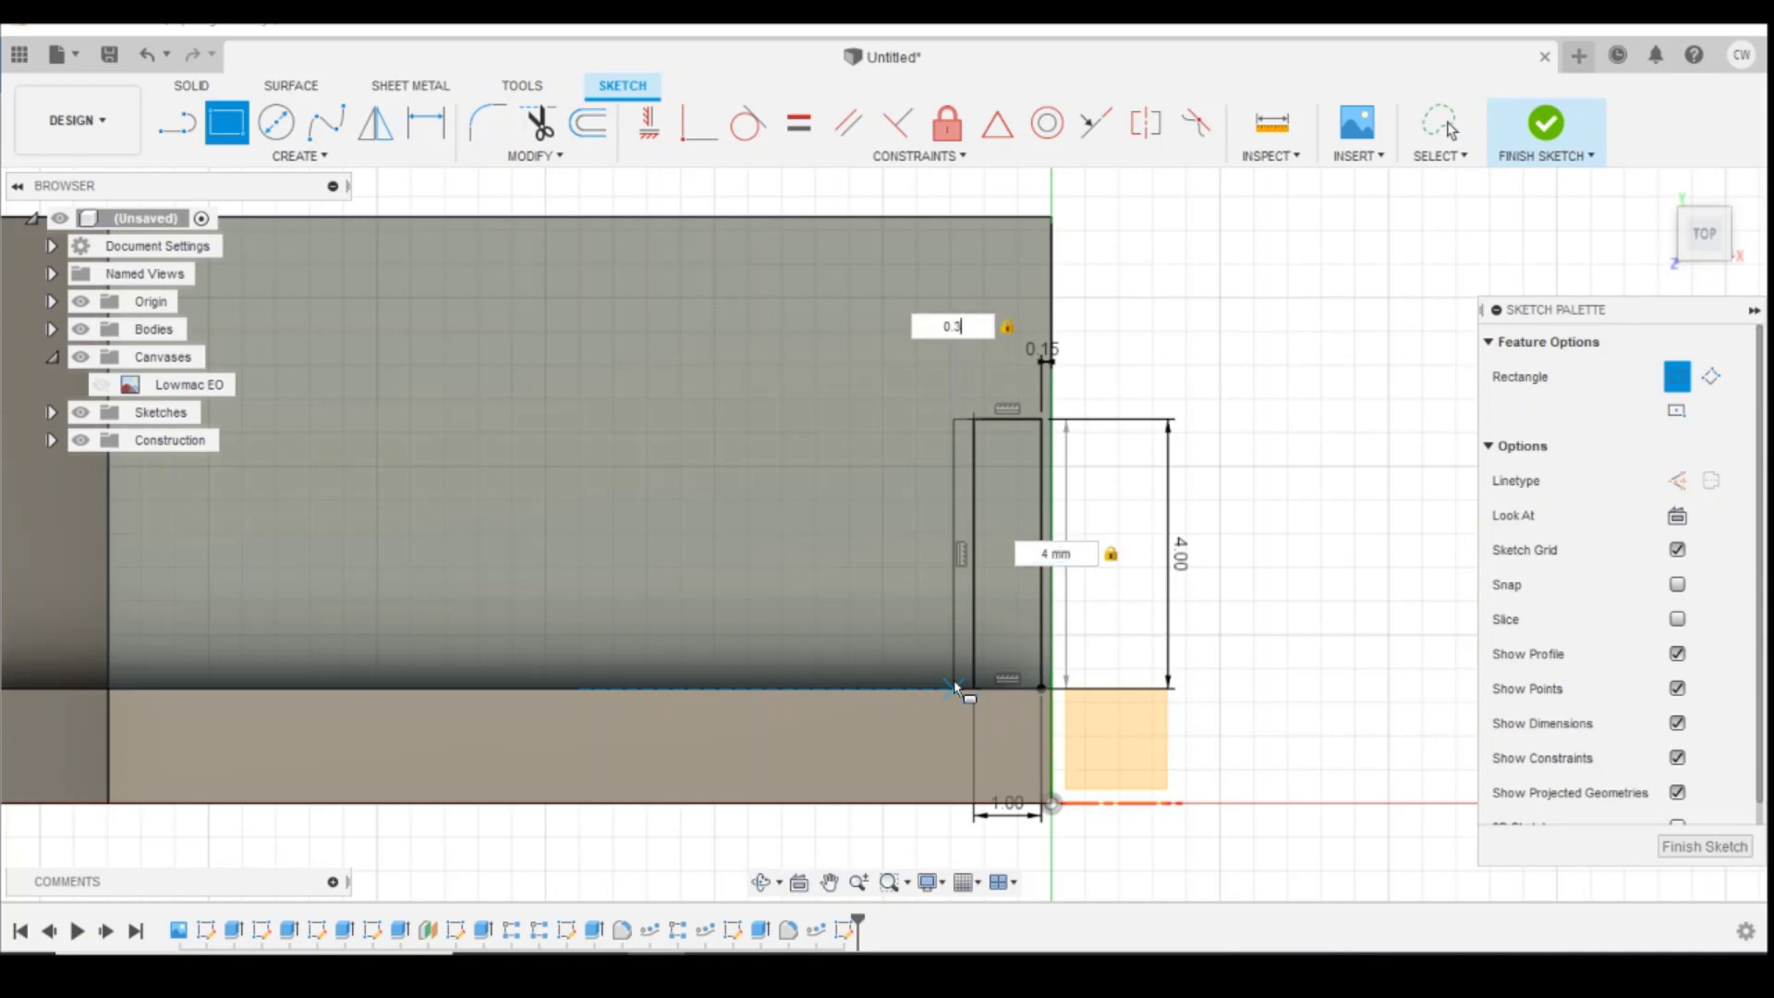
{"action": "type", "text": "0.3"}
{"action": "key", "text": "Return"}
Step: Begin extruding the narrow 0.3 mm wide rectangle profile on the deck floor
{"action": "scroll", "coordinate": [971, 599], "scroll_direction": "up", "scroll_amount": 3}
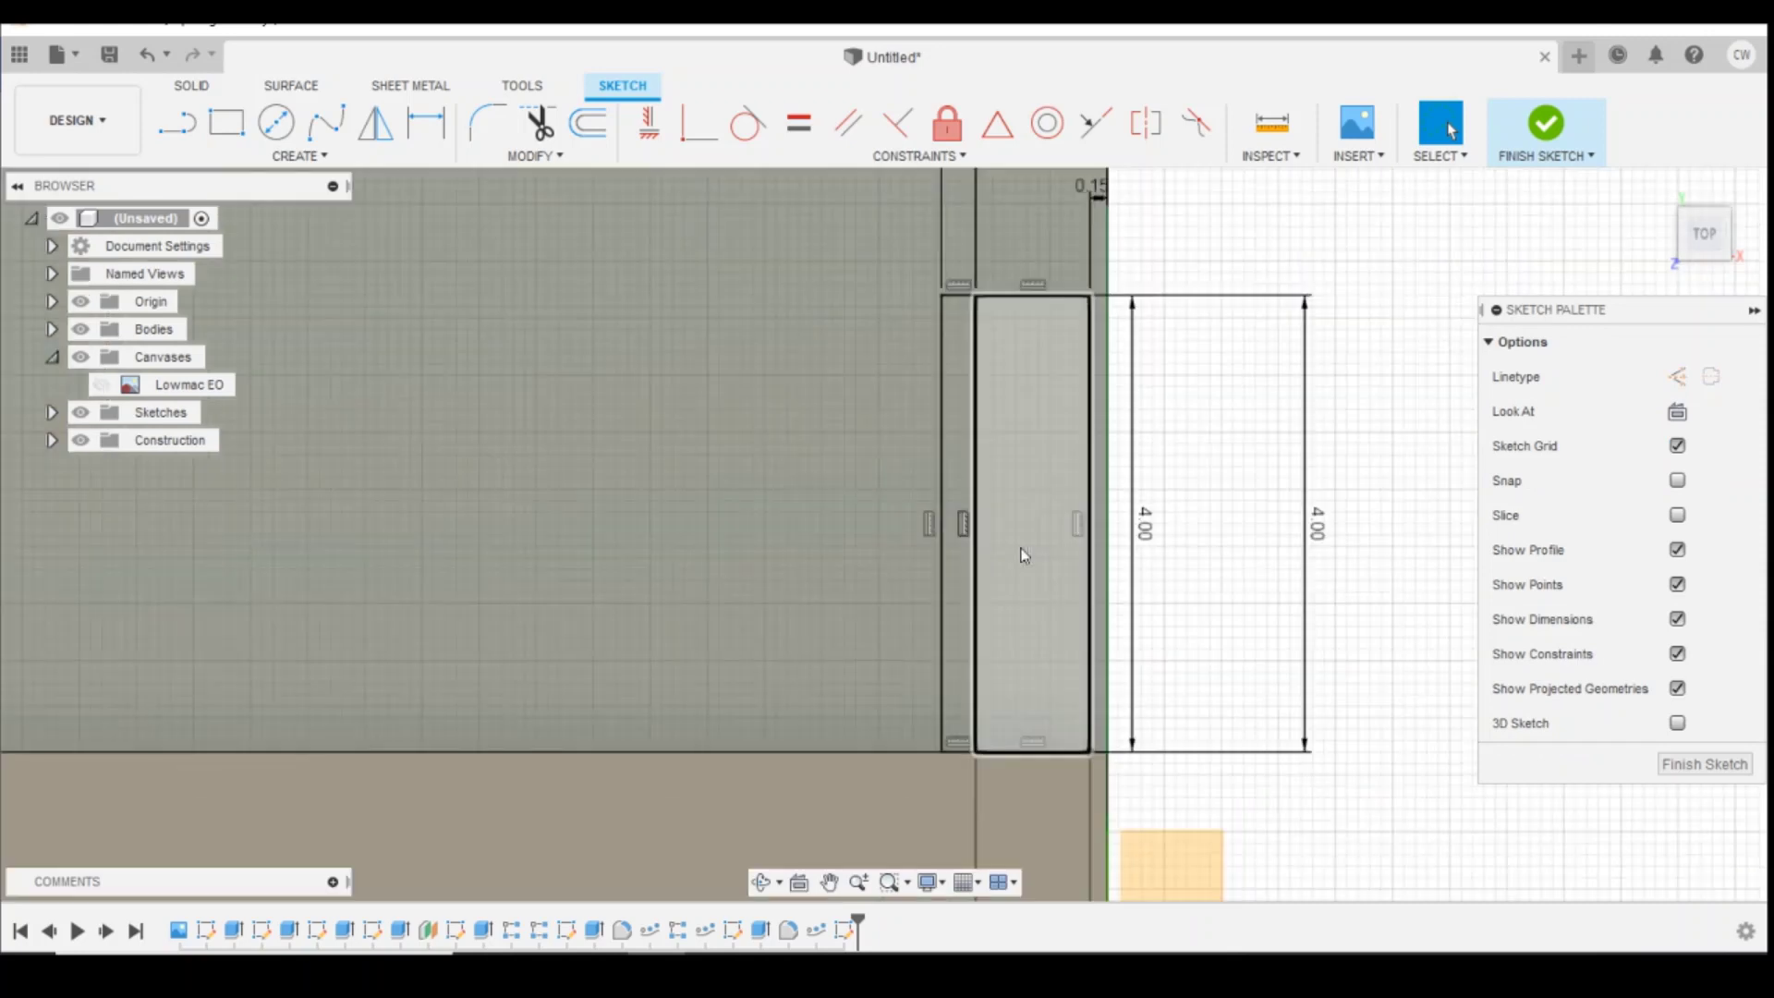
{"action": "left_click", "coordinate": [957, 451]}
{"action": "right_click", "coordinate": [958, 451]}
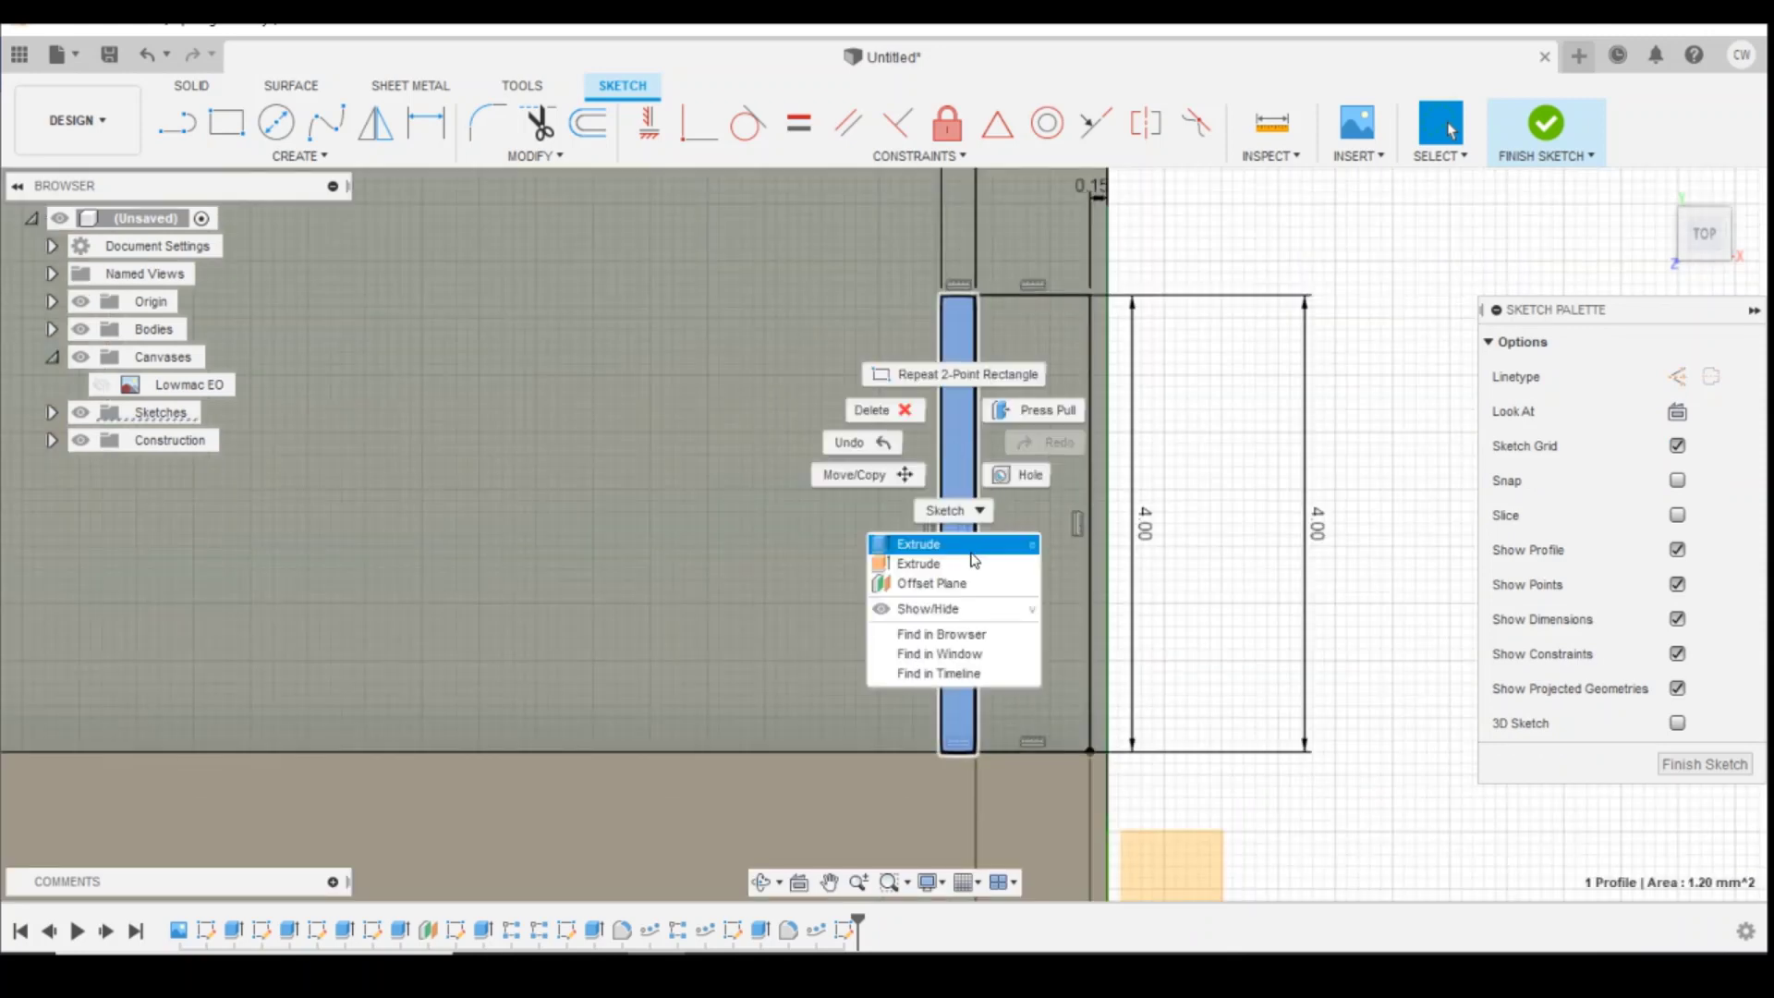
Step: Extrude the narrow rectangle profile down into the lower deck floor to cut a slot
{"action": "left_click", "coordinate": [929, 538]}
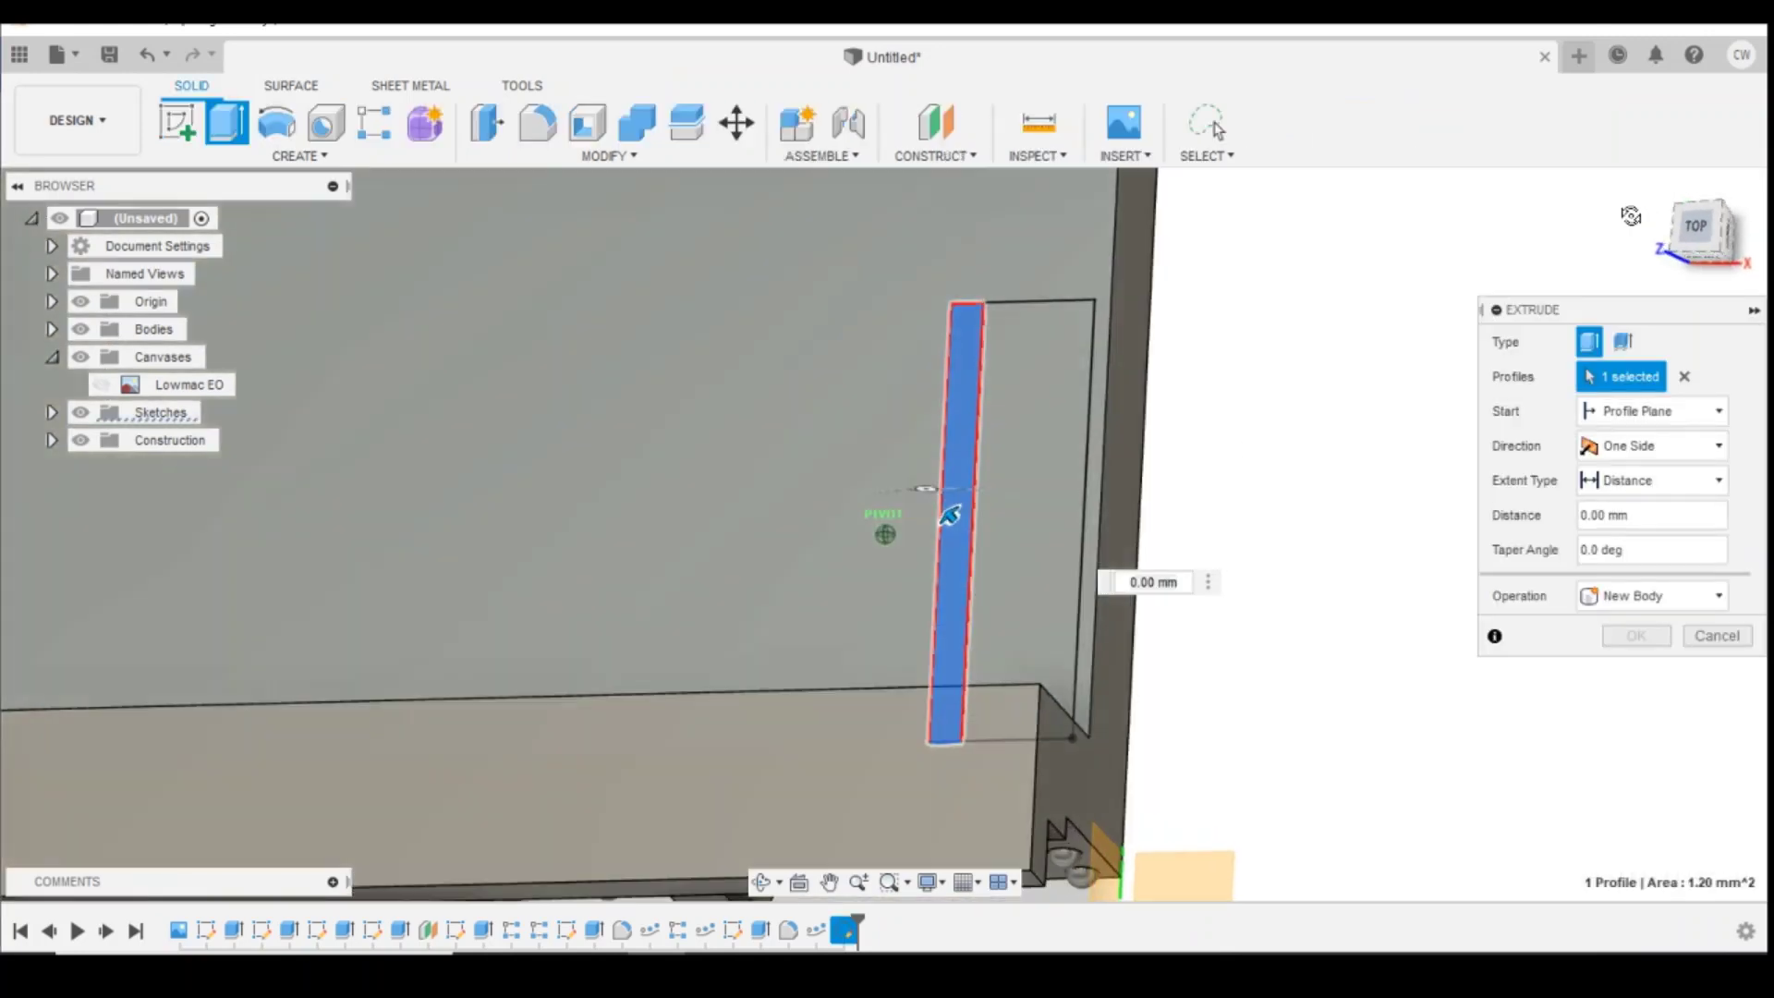
{"action": "left_click_drag", "start_coordinate": [941, 516], "coordinate": [972, 523]}
{"action": "left_click", "coordinate": [1636, 671]}
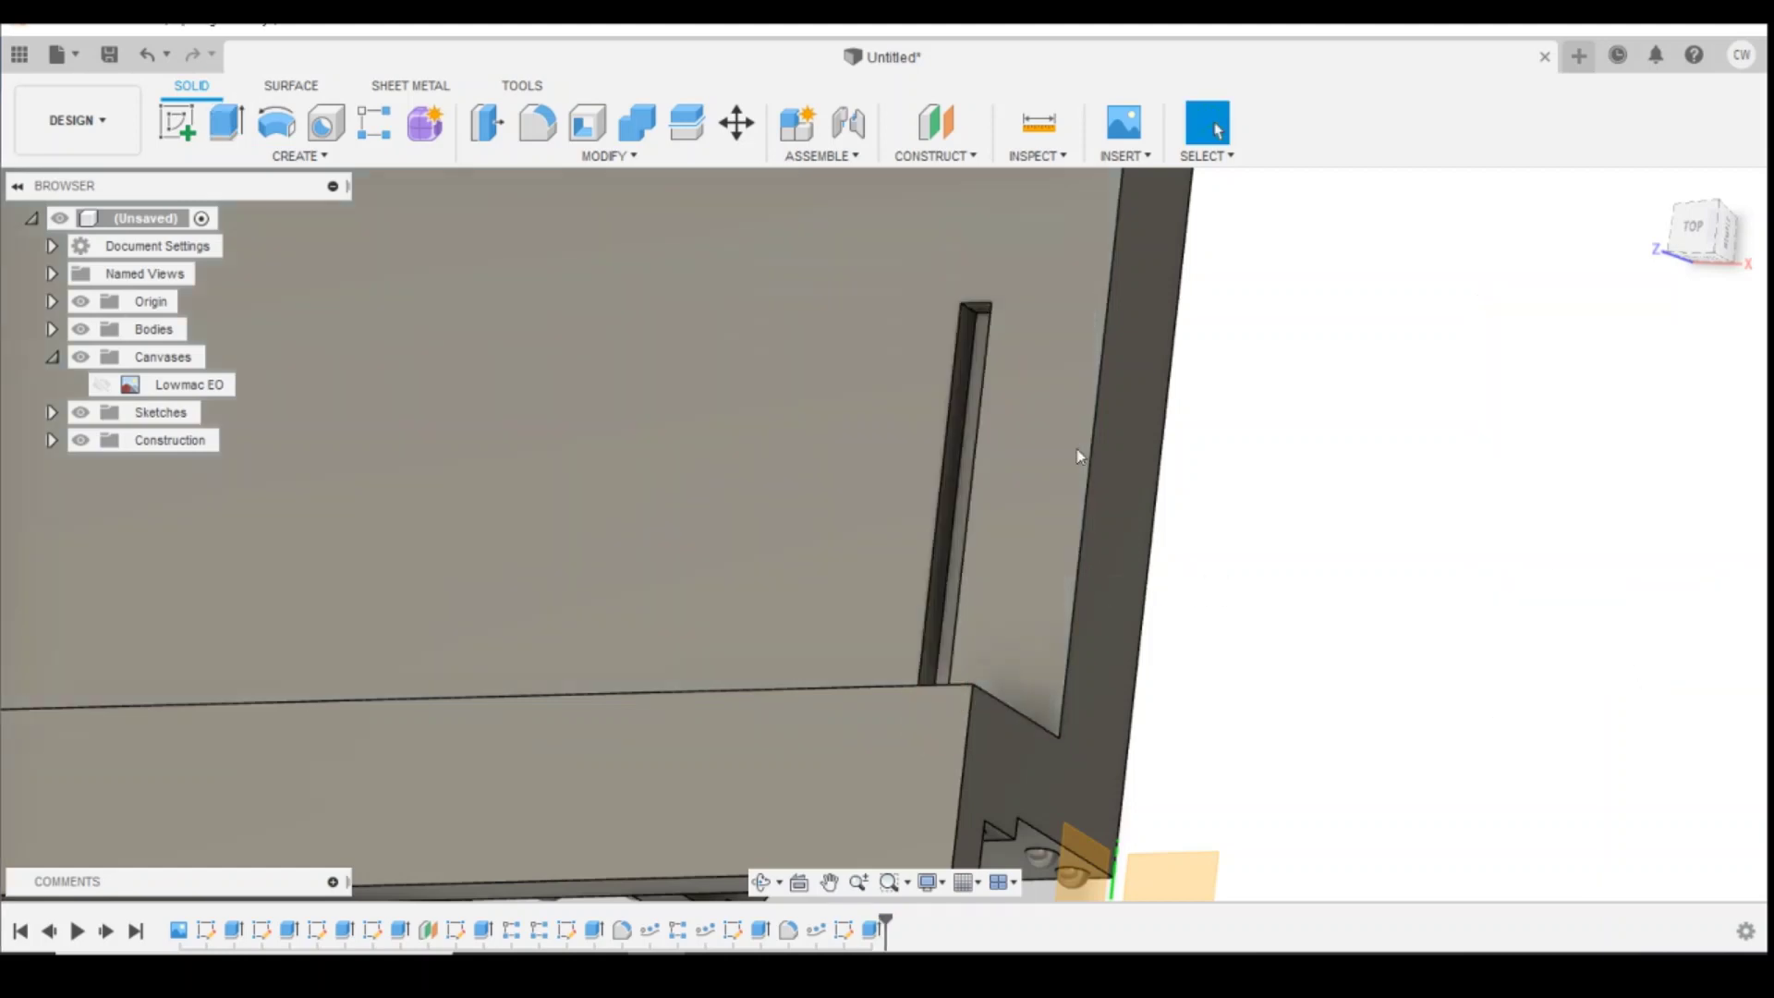
{"action": "scroll", "coordinate": [1027, 617], "scroll_direction": "down", "scroll_amount": 3}
{"action": "scroll", "coordinate": [658, 641], "scroll_direction": "down", "scroll_amount": 2}
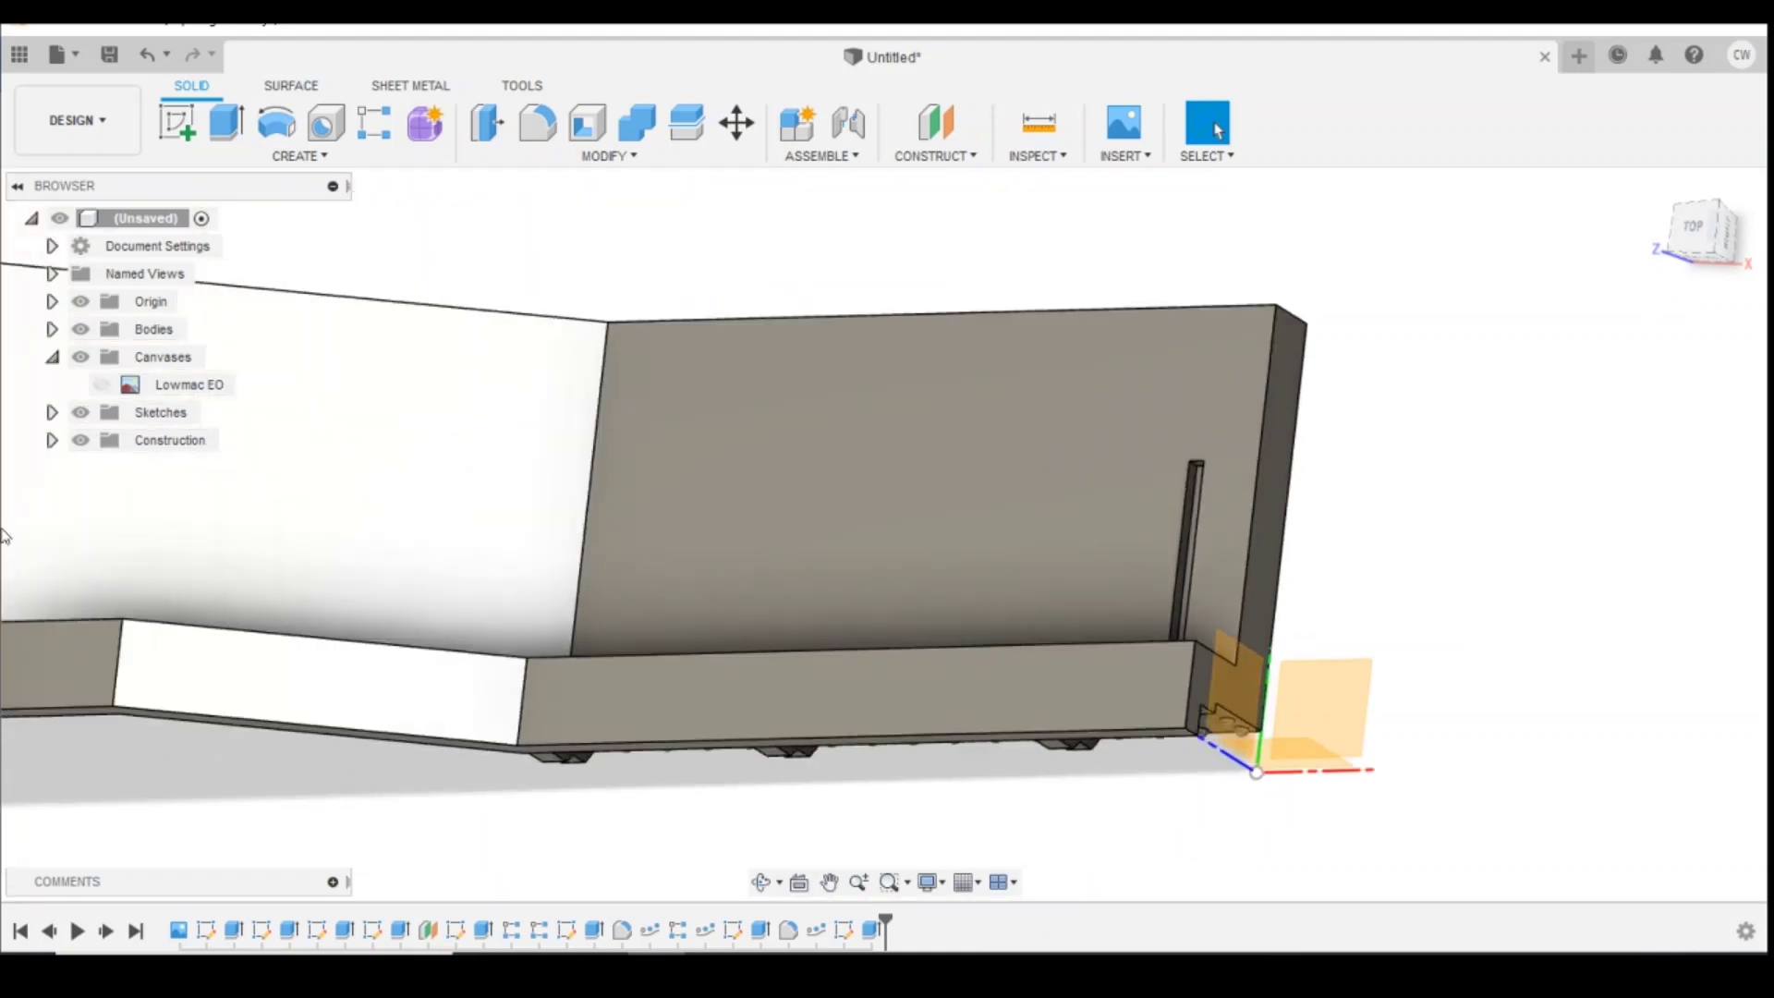
{"action": "left_click", "coordinate": [1720, 211]}
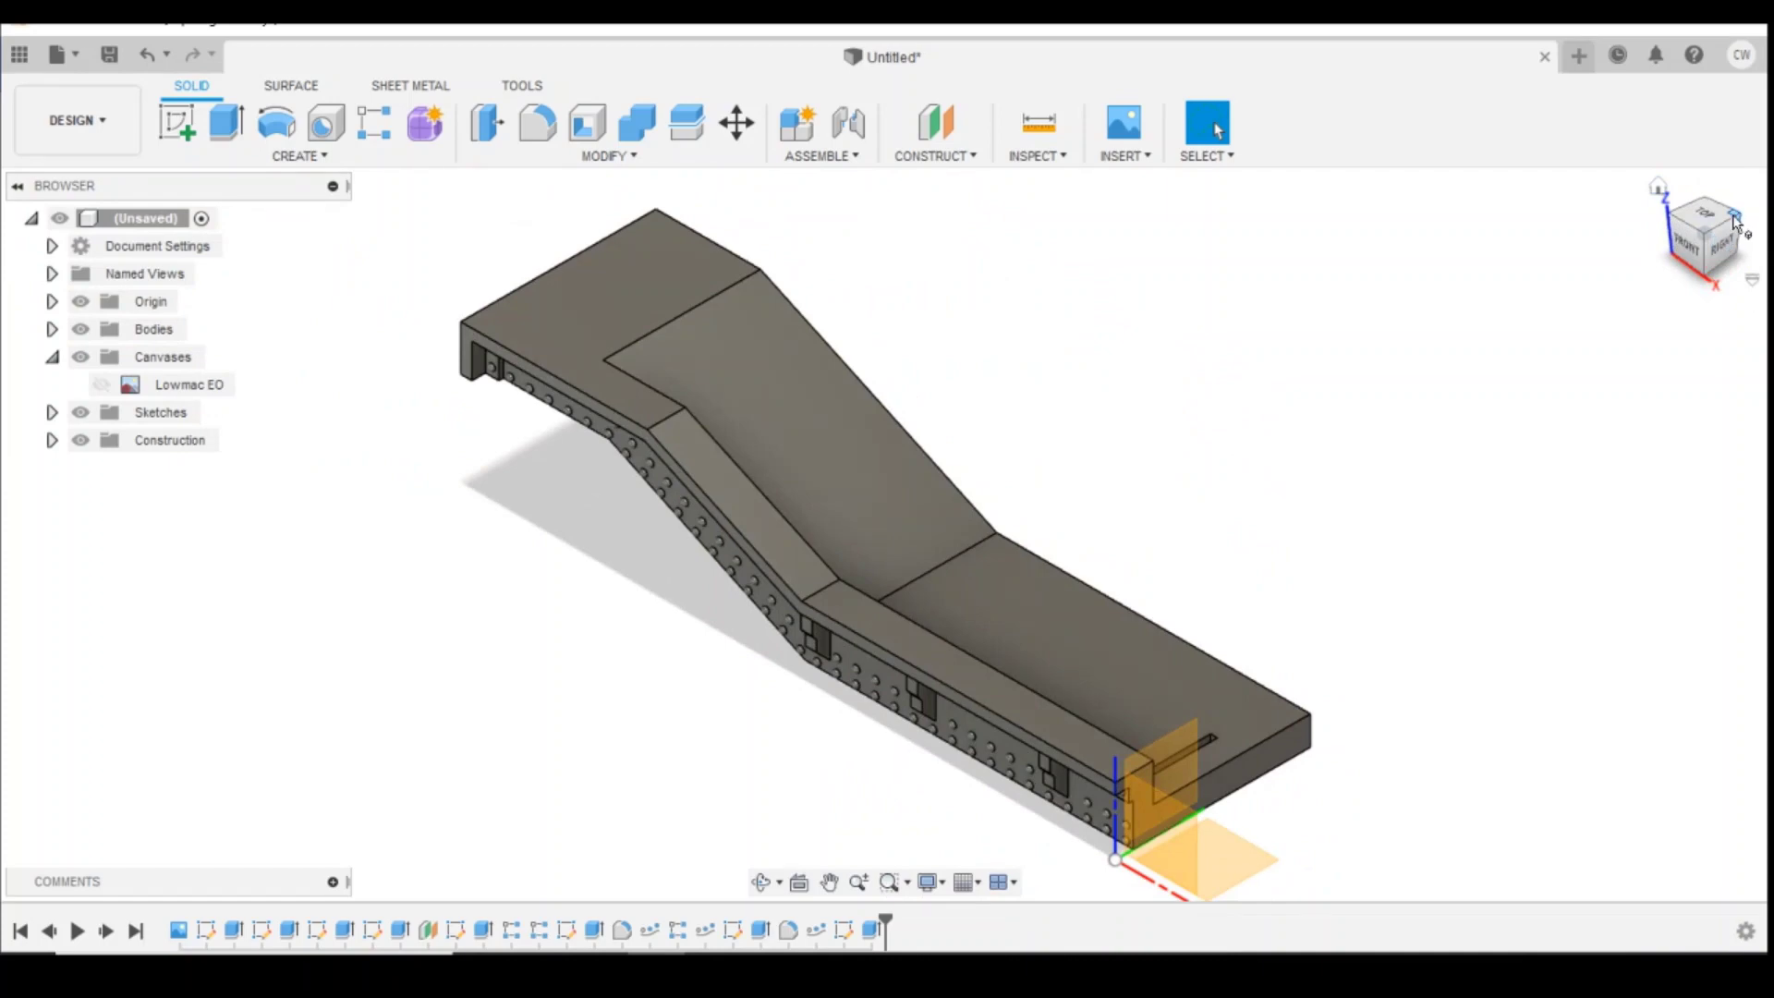
{"action": "left_click", "coordinate": [1736, 222]}
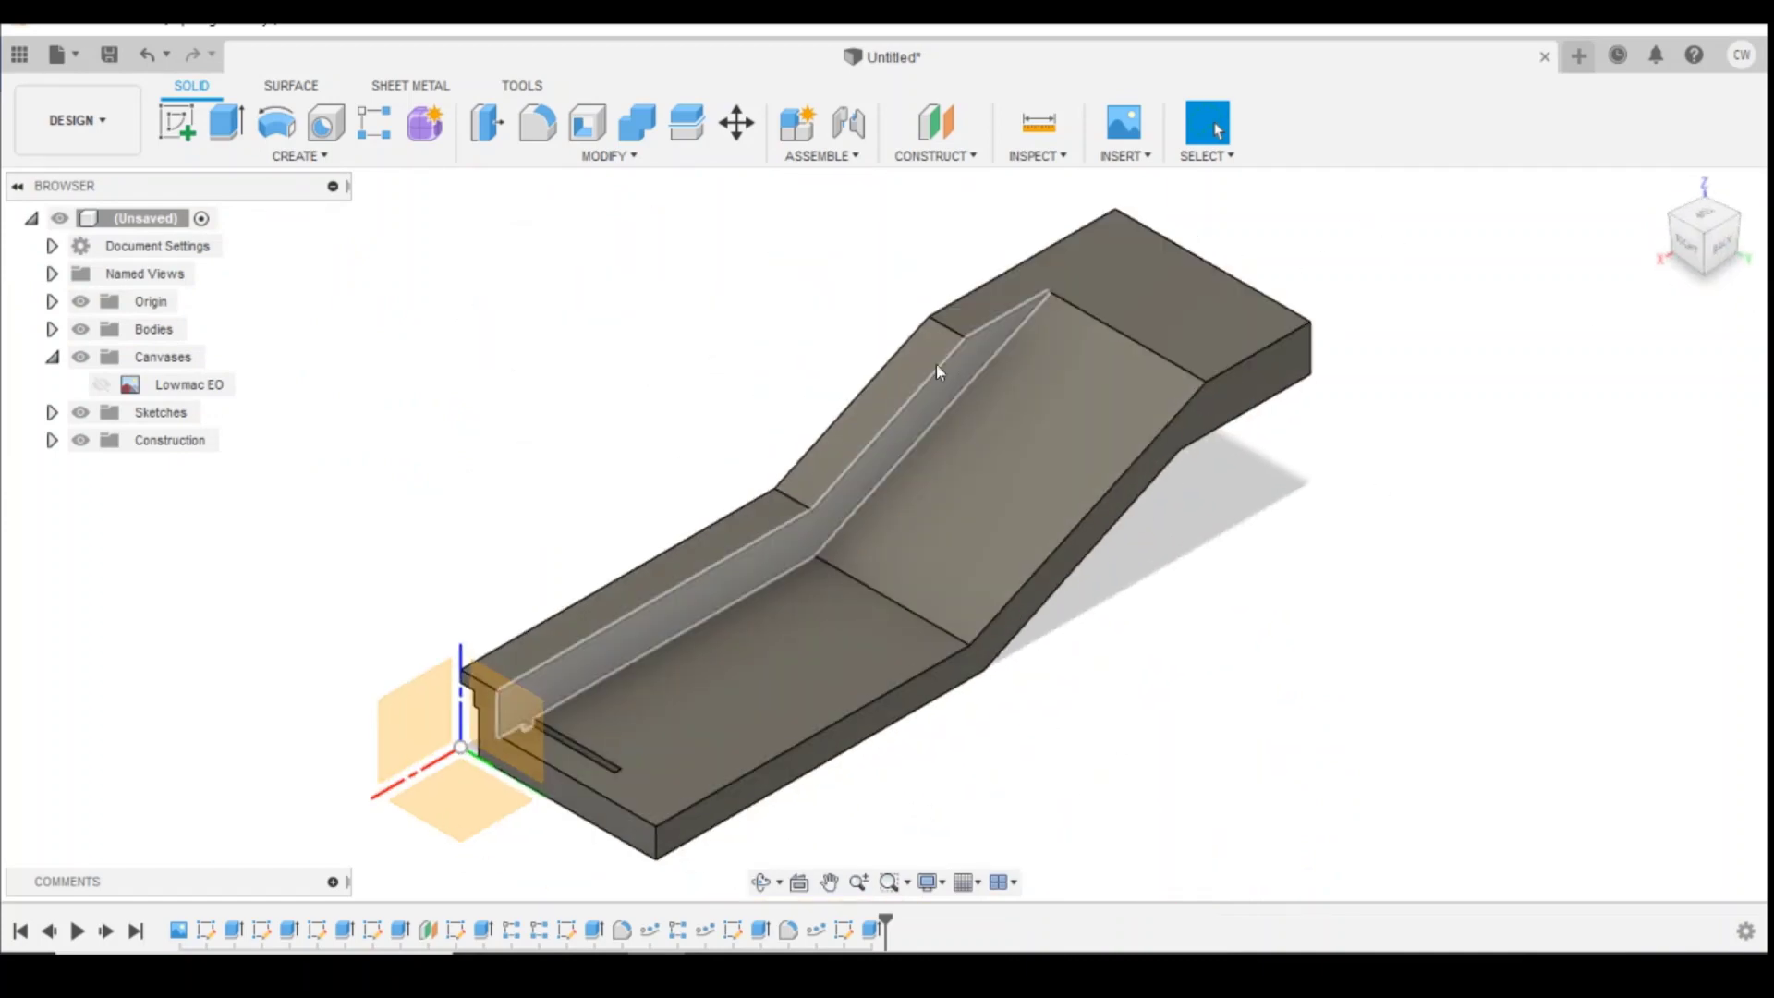
{"action": "left_click", "coordinate": [301, 155]}
{"action": "mouse_move", "coordinate": [344, 673]}
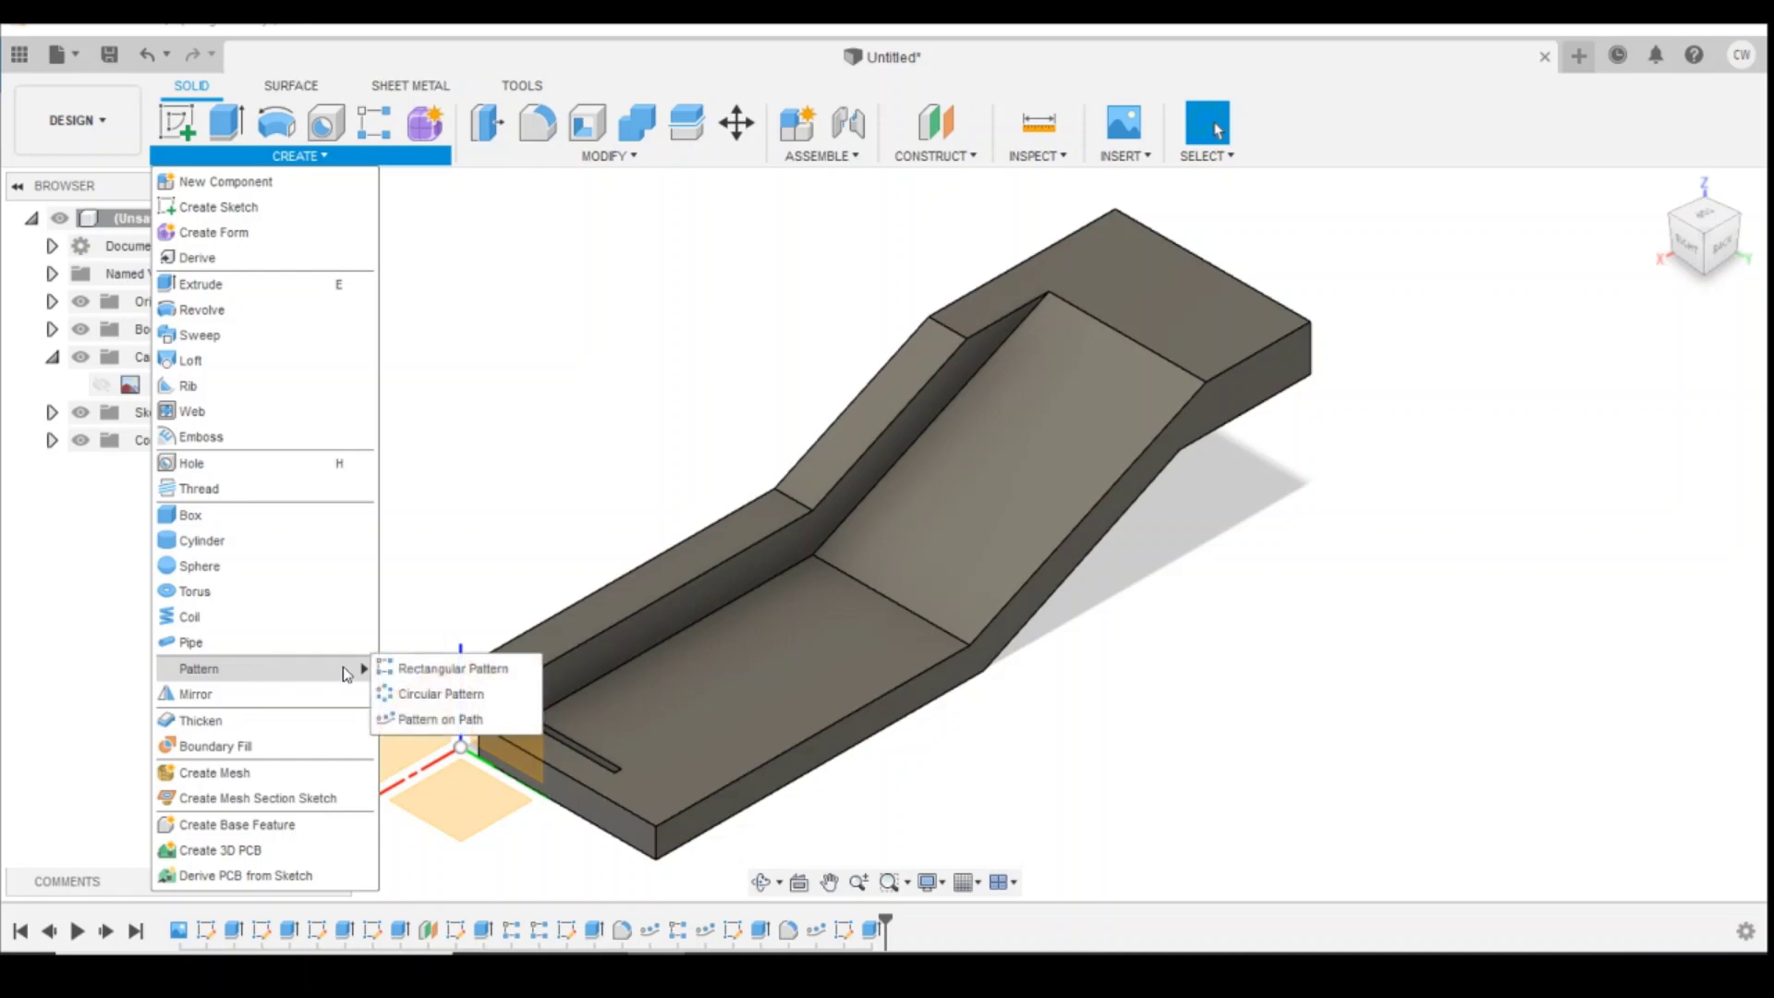
{"action": "left_click", "coordinate": [440, 719]}
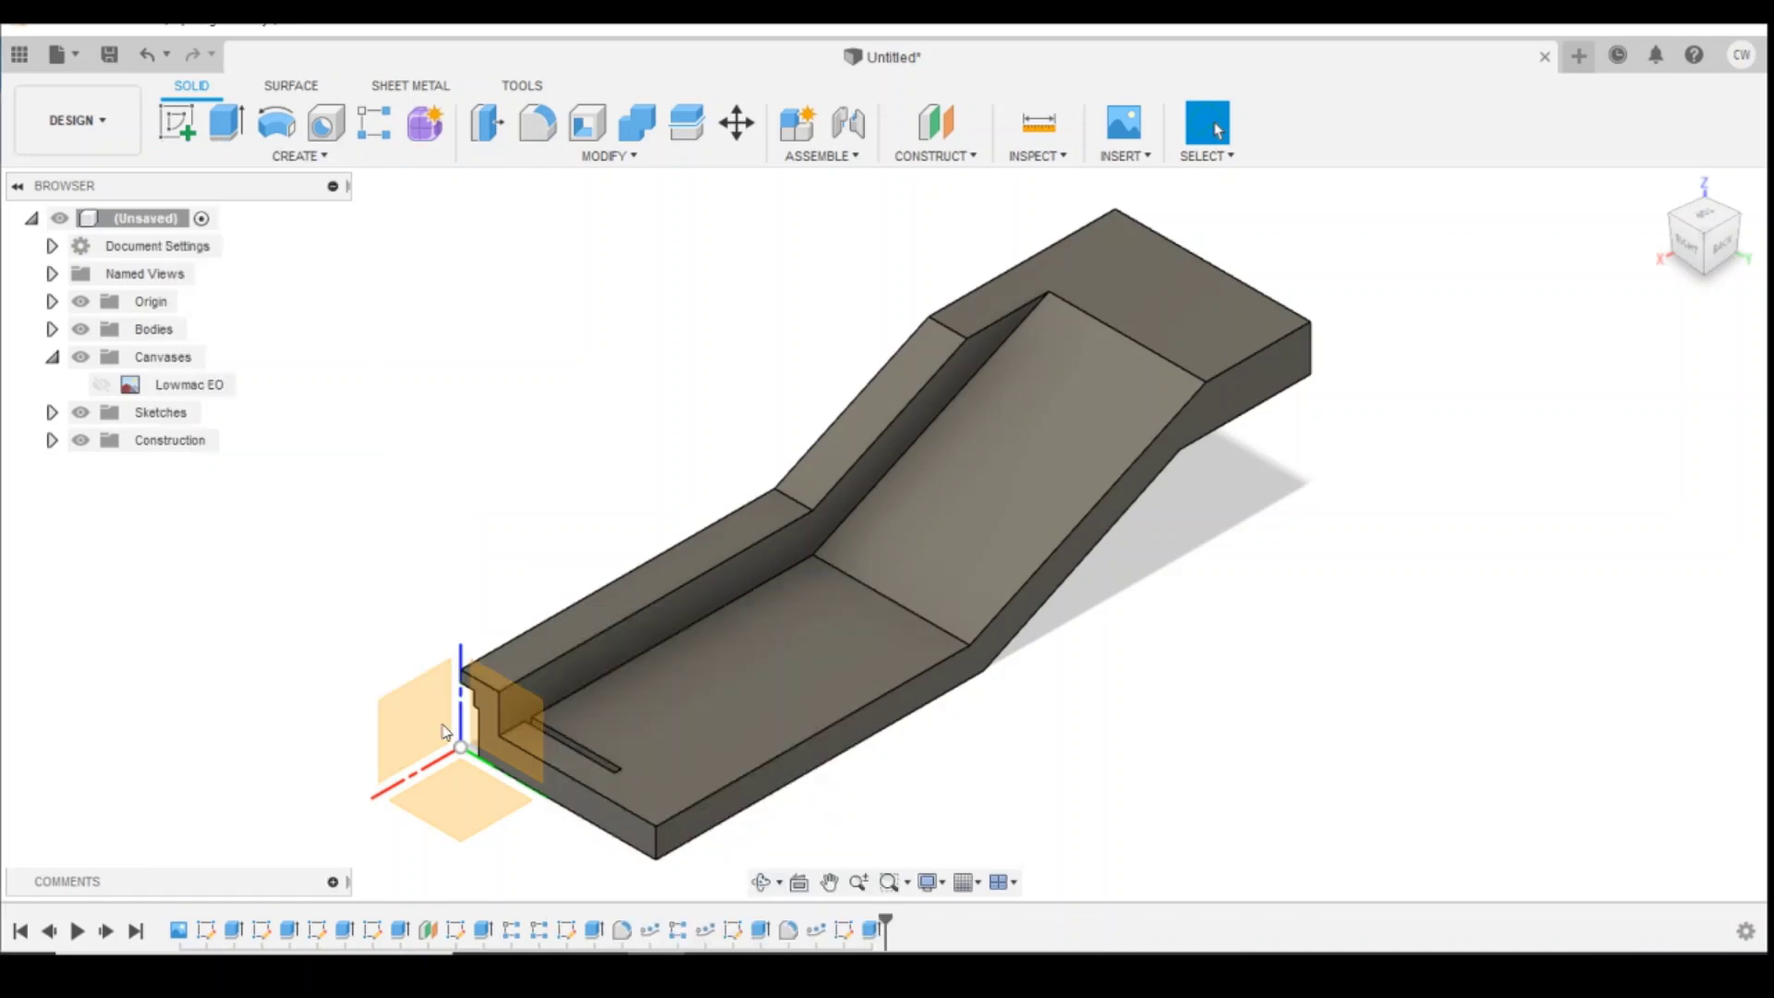
{"action": "left_click", "coordinate": [876, 930]}
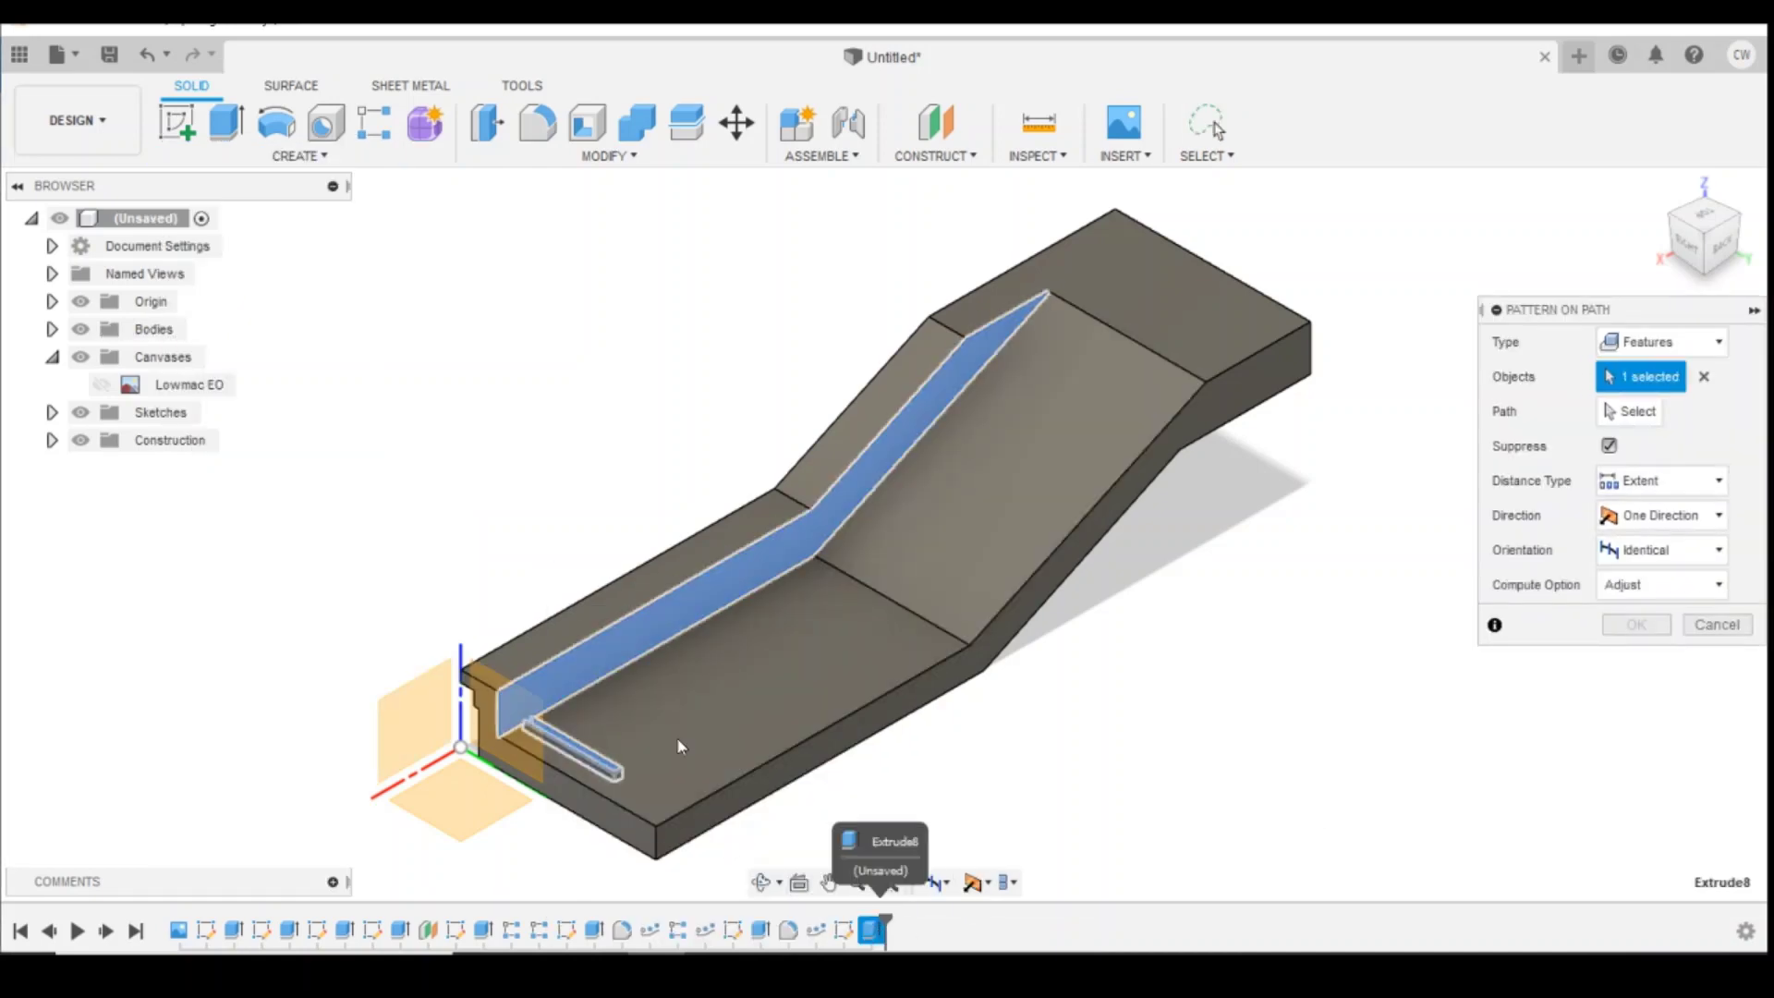
{"action": "scroll", "coordinate": [529, 703], "scroll_direction": "up", "scroll_amount": 10}
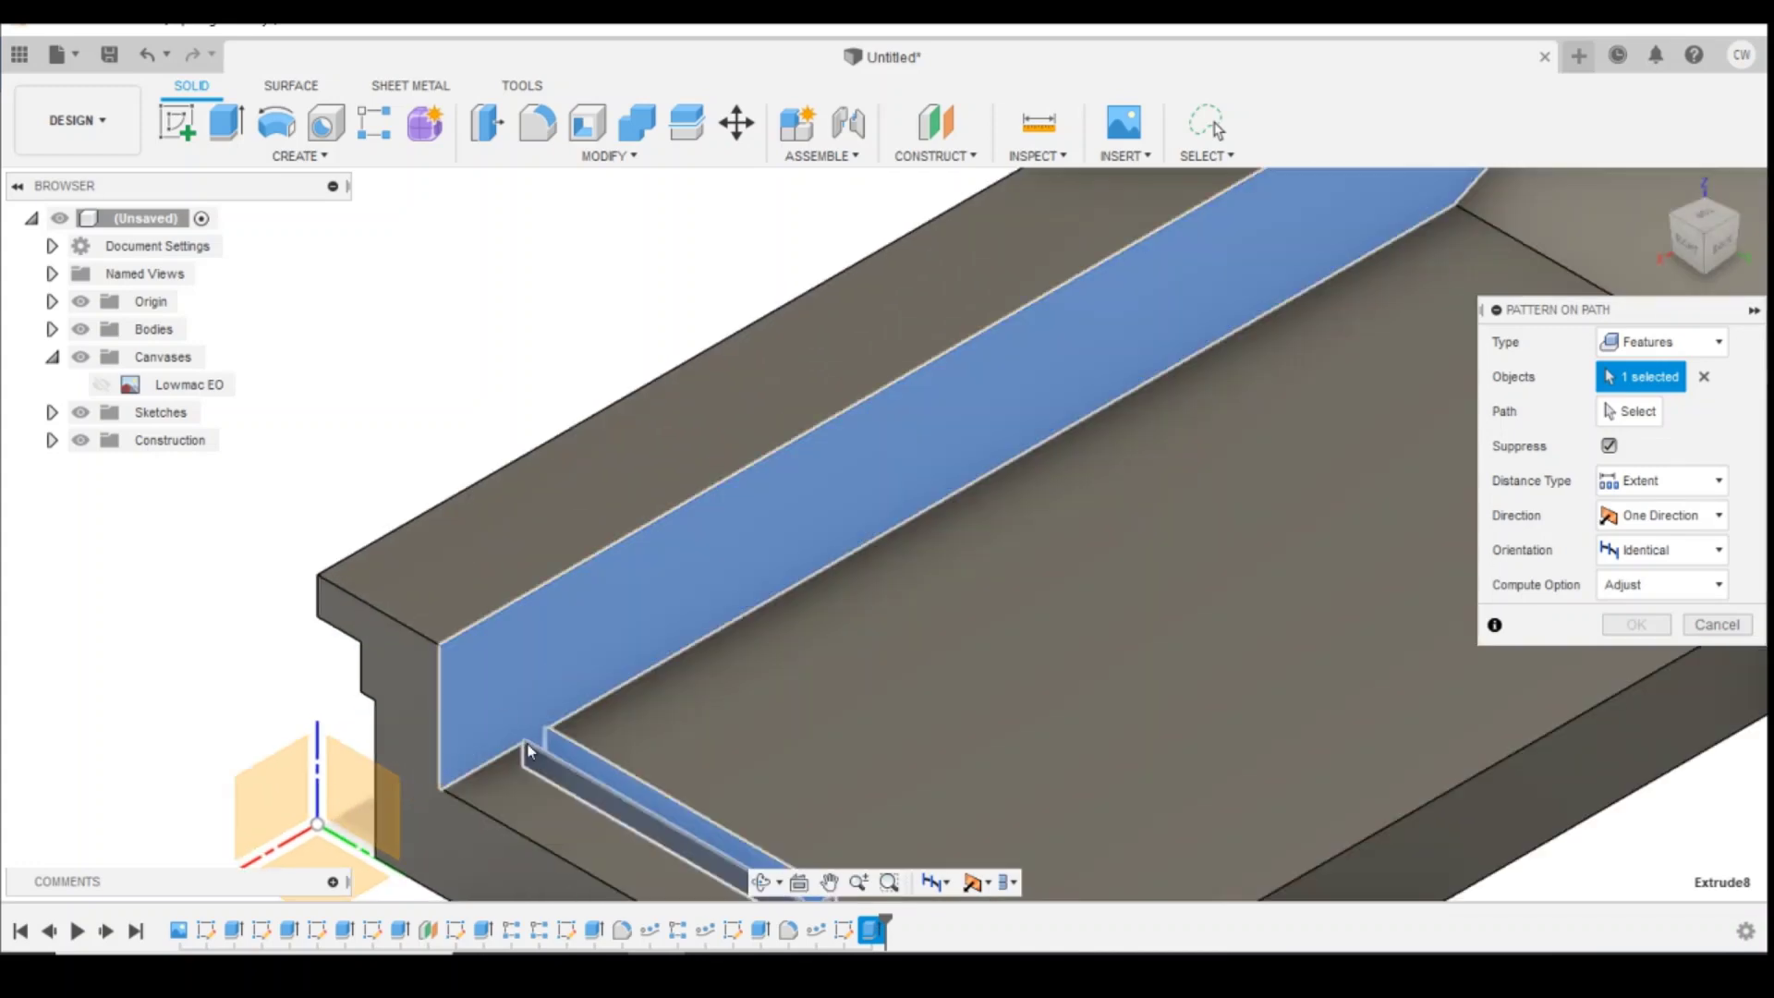
{"action": "scroll", "coordinate": [506, 702], "scroll_direction": "down", "scroll_amount": 5}
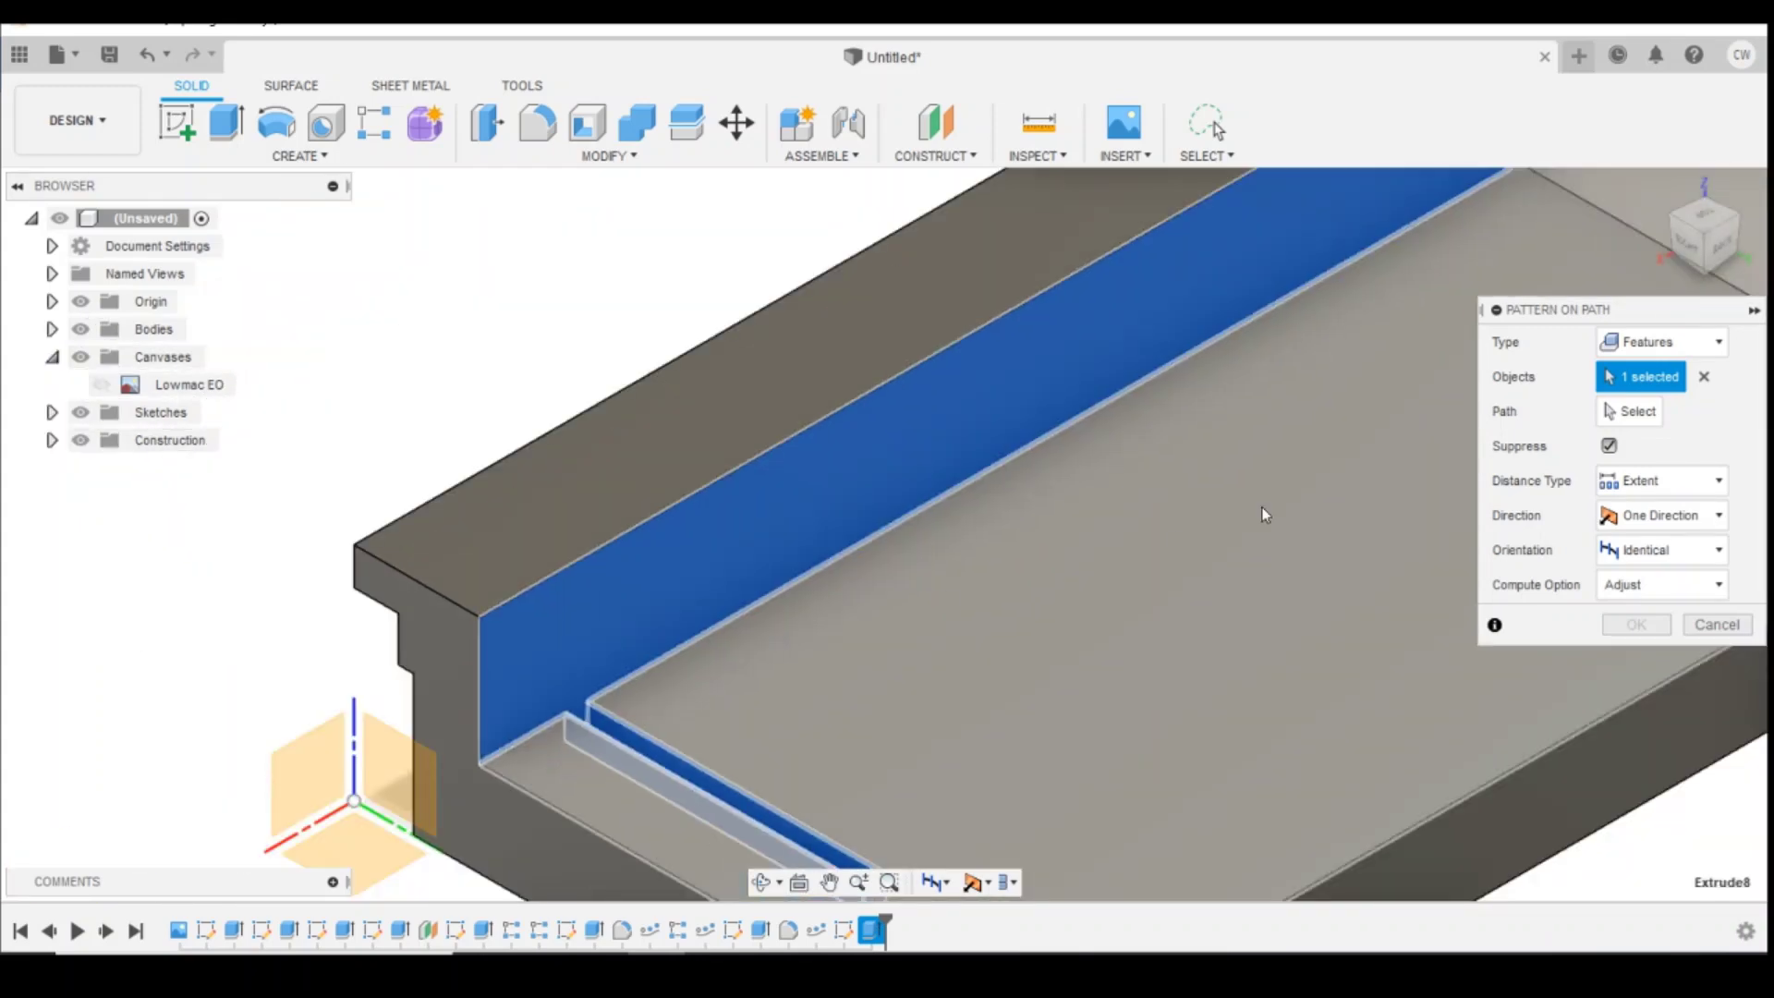
{"action": "left_click", "coordinate": [1678, 344]}
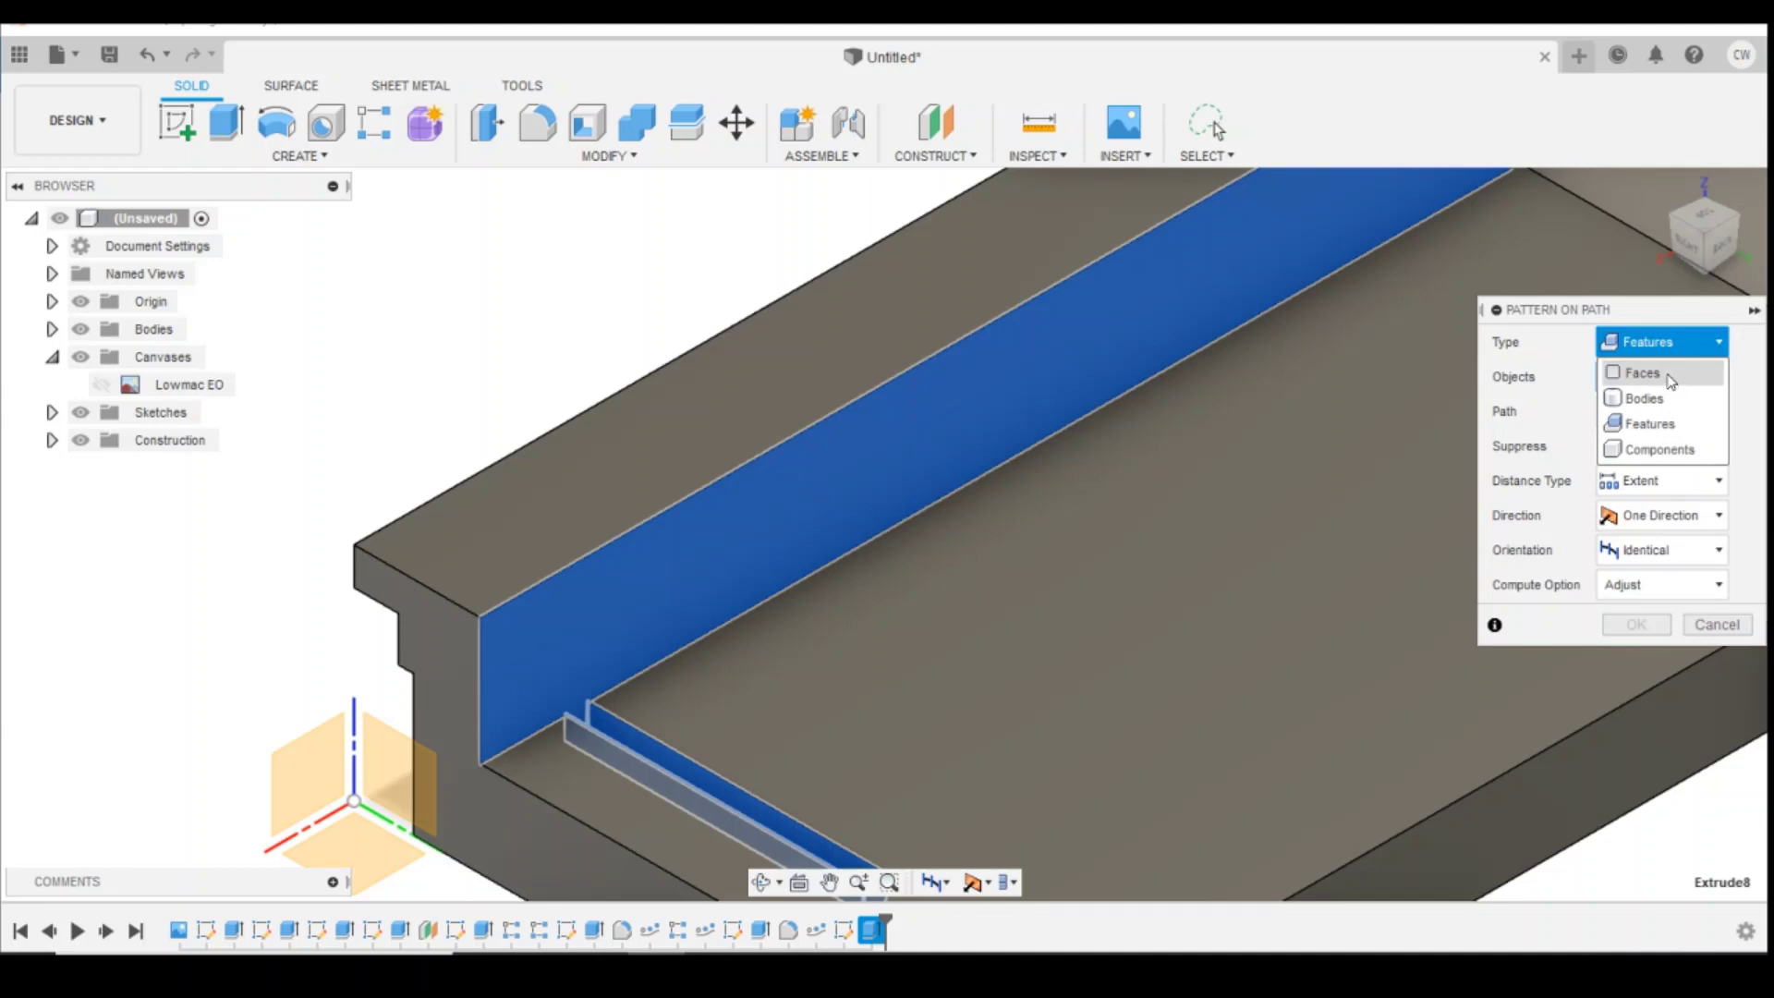
{"action": "left_click", "coordinate": [1644, 373]}
{"action": "scroll", "coordinate": [859, 646], "scroll_direction": "down", "scroll_amount": 3}
{"action": "scroll", "coordinate": [844, 703], "scroll_direction": "up", "scroll_amount": 2}
{"action": "left_click", "coordinate": [834, 703]}
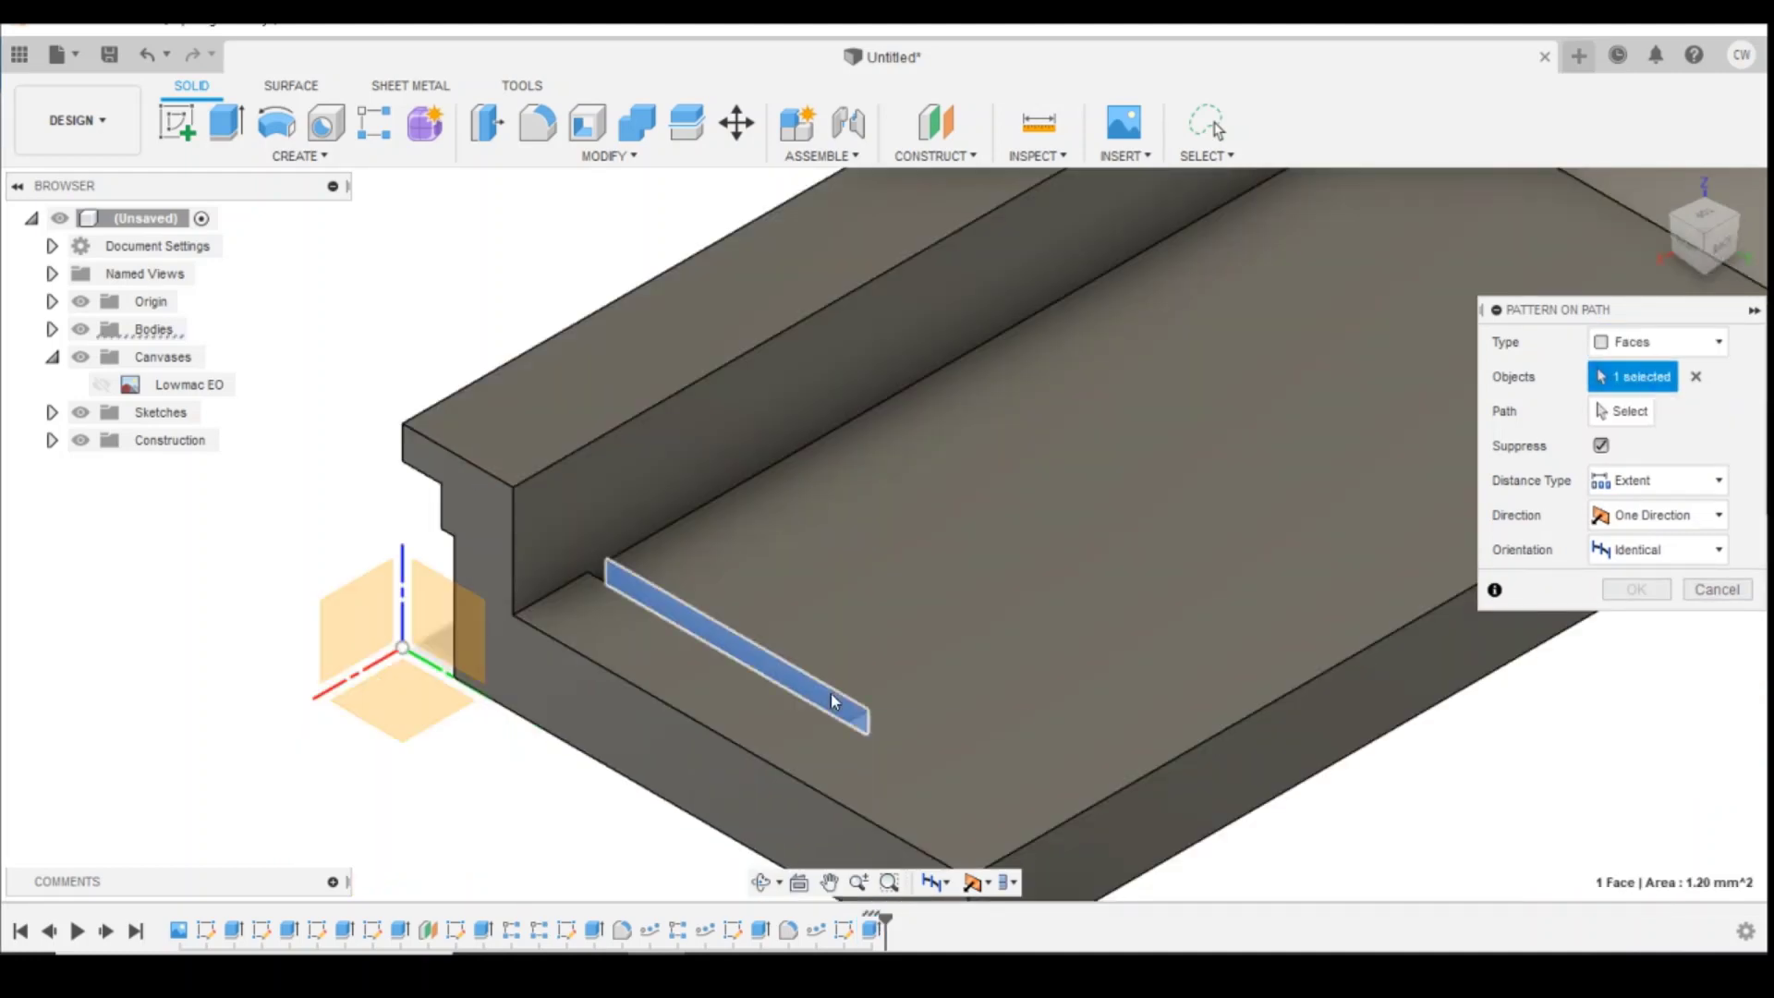
{"action": "middle_click_drag", "start_coordinate": [852, 705], "coordinate": [520, 467], "text": "shift"}
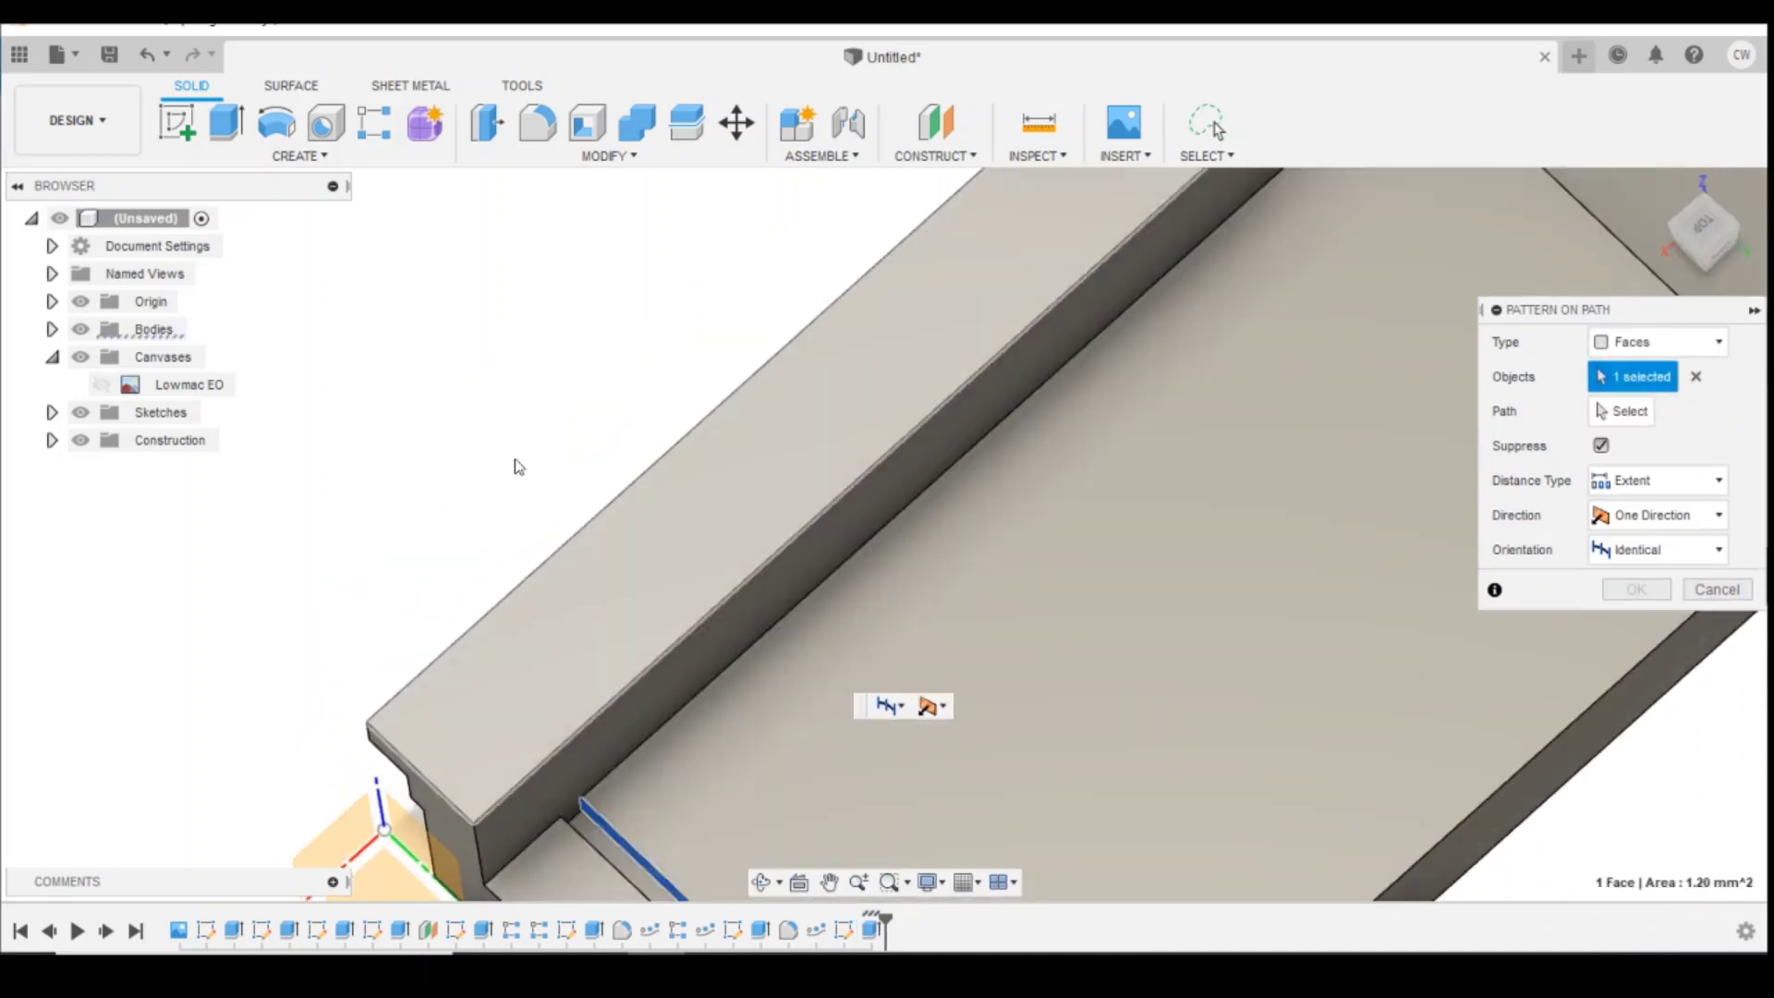
{"action": "scroll", "coordinate": [520, 466], "scroll_direction": "down", "scroll_amount": 3}
{"action": "middle_click_drag", "start_coordinate": [400, 281], "coordinate": [545, 646], "text": "shift"}
{"action": "left_click", "coordinate": [532, 540]}
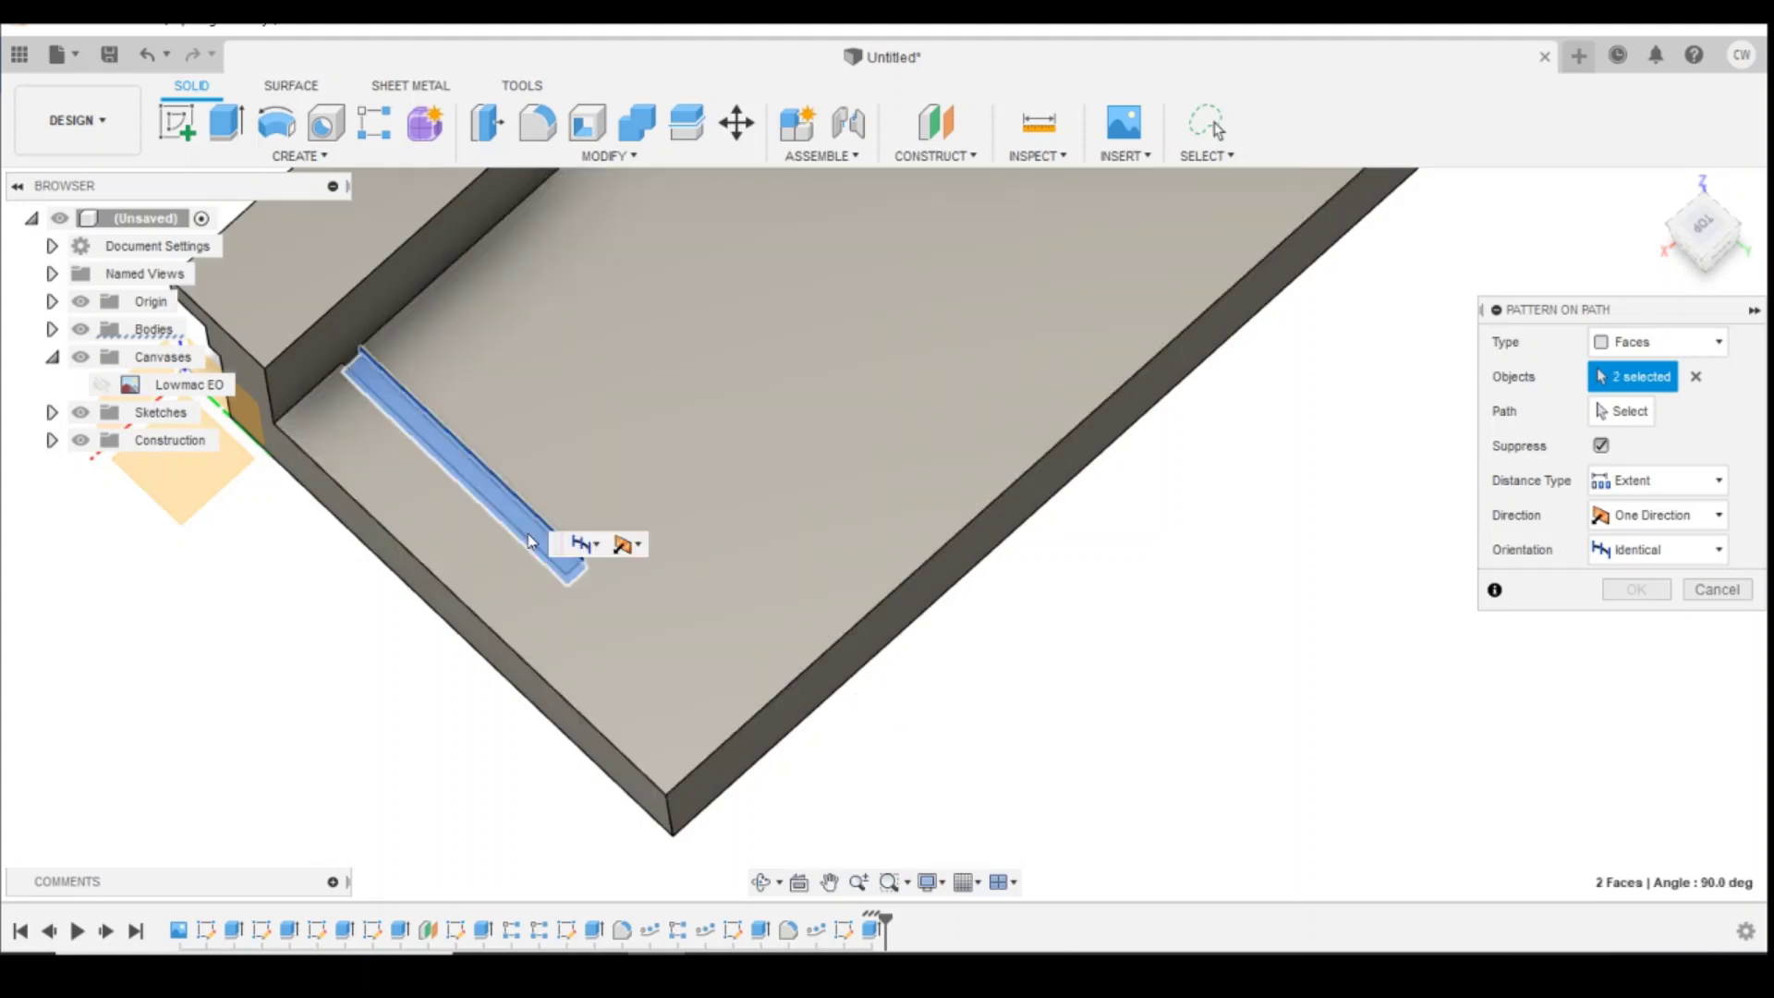
{"action": "mouse_move", "coordinate": [1705, 235]}
{"action": "left_mouse_down"}
{"action": "mouse_move", "coordinate": [1649, 294]}
{"action": "mouse_move", "coordinate": [1696, 215]}
{"action": "mouse_move", "coordinate": [1709, 288]}
{"action": "left_mouse_up"}
{"action": "left_click", "coordinate": [446, 813]}
{"action": "left_click", "coordinate": [646, 779]}
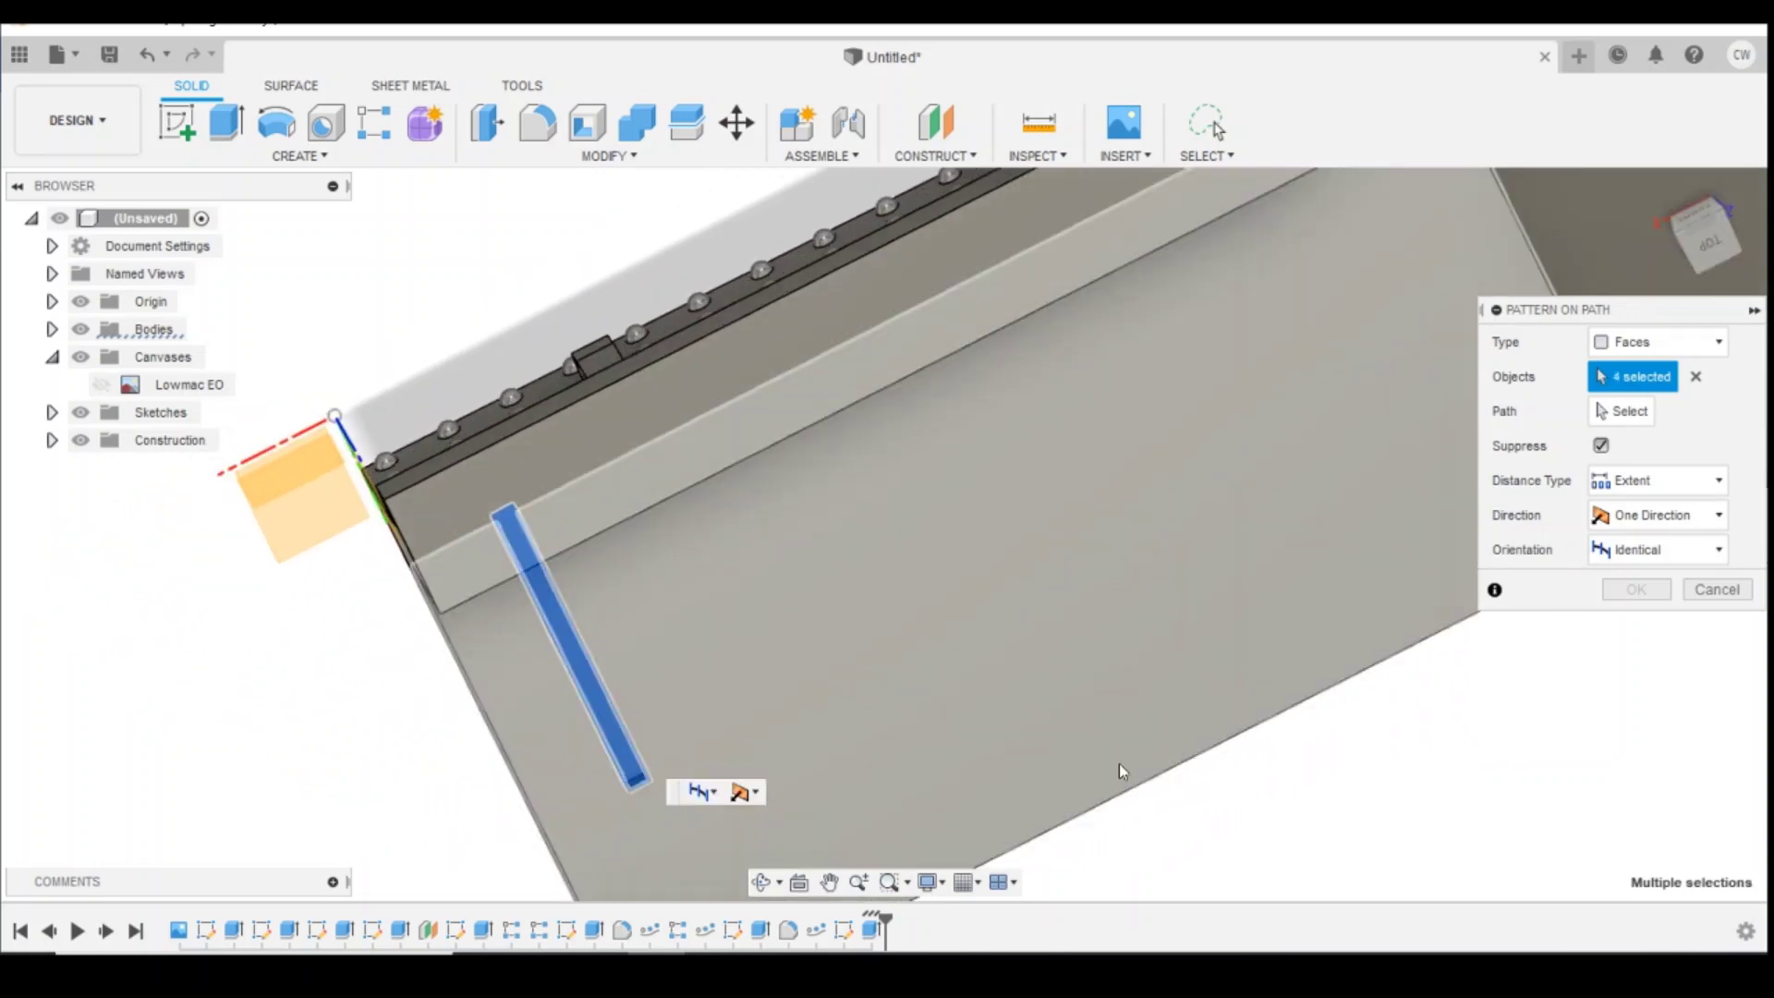
{"action": "left_click_drag", "start_coordinate": [1706, 224], "coordinate": [1714, 201]}
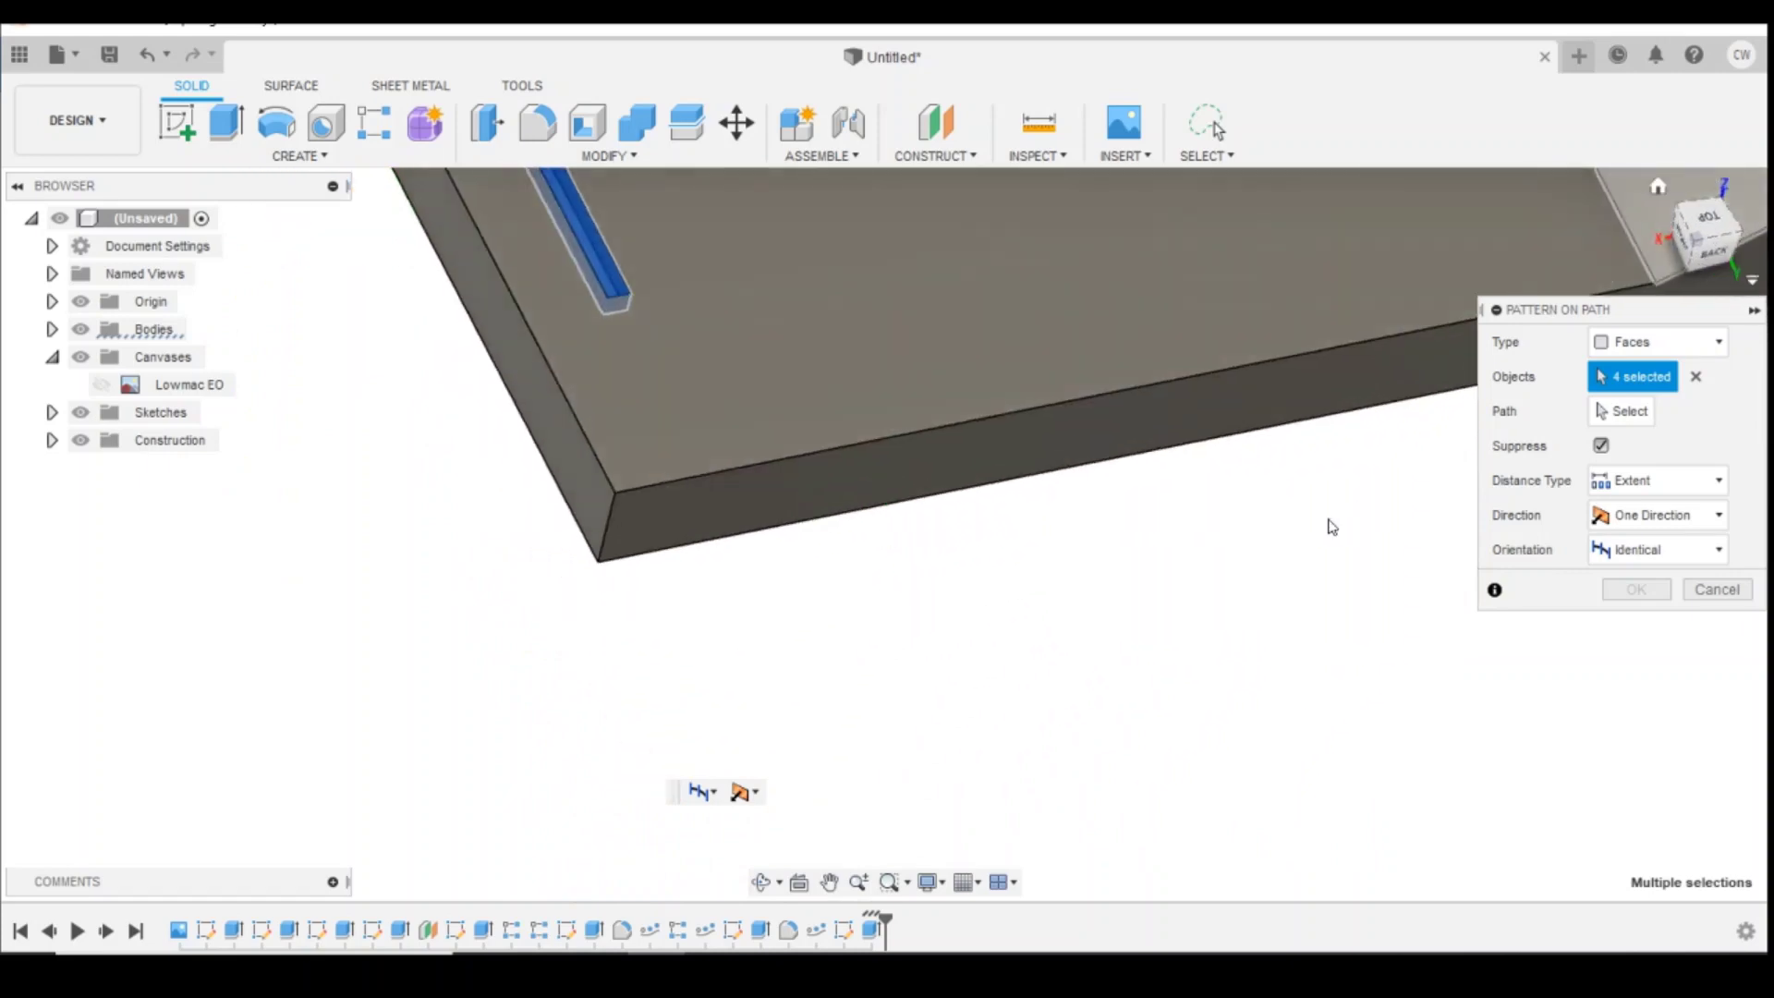
{"action": "scroll", "coordinate": [1239, 518], "scroll_direction": "down", "scroll_amount": 4}
{"action": "scroll", "coordinate": [1058, 507], "scroll_direction": "up", "scroll_amount": 3}
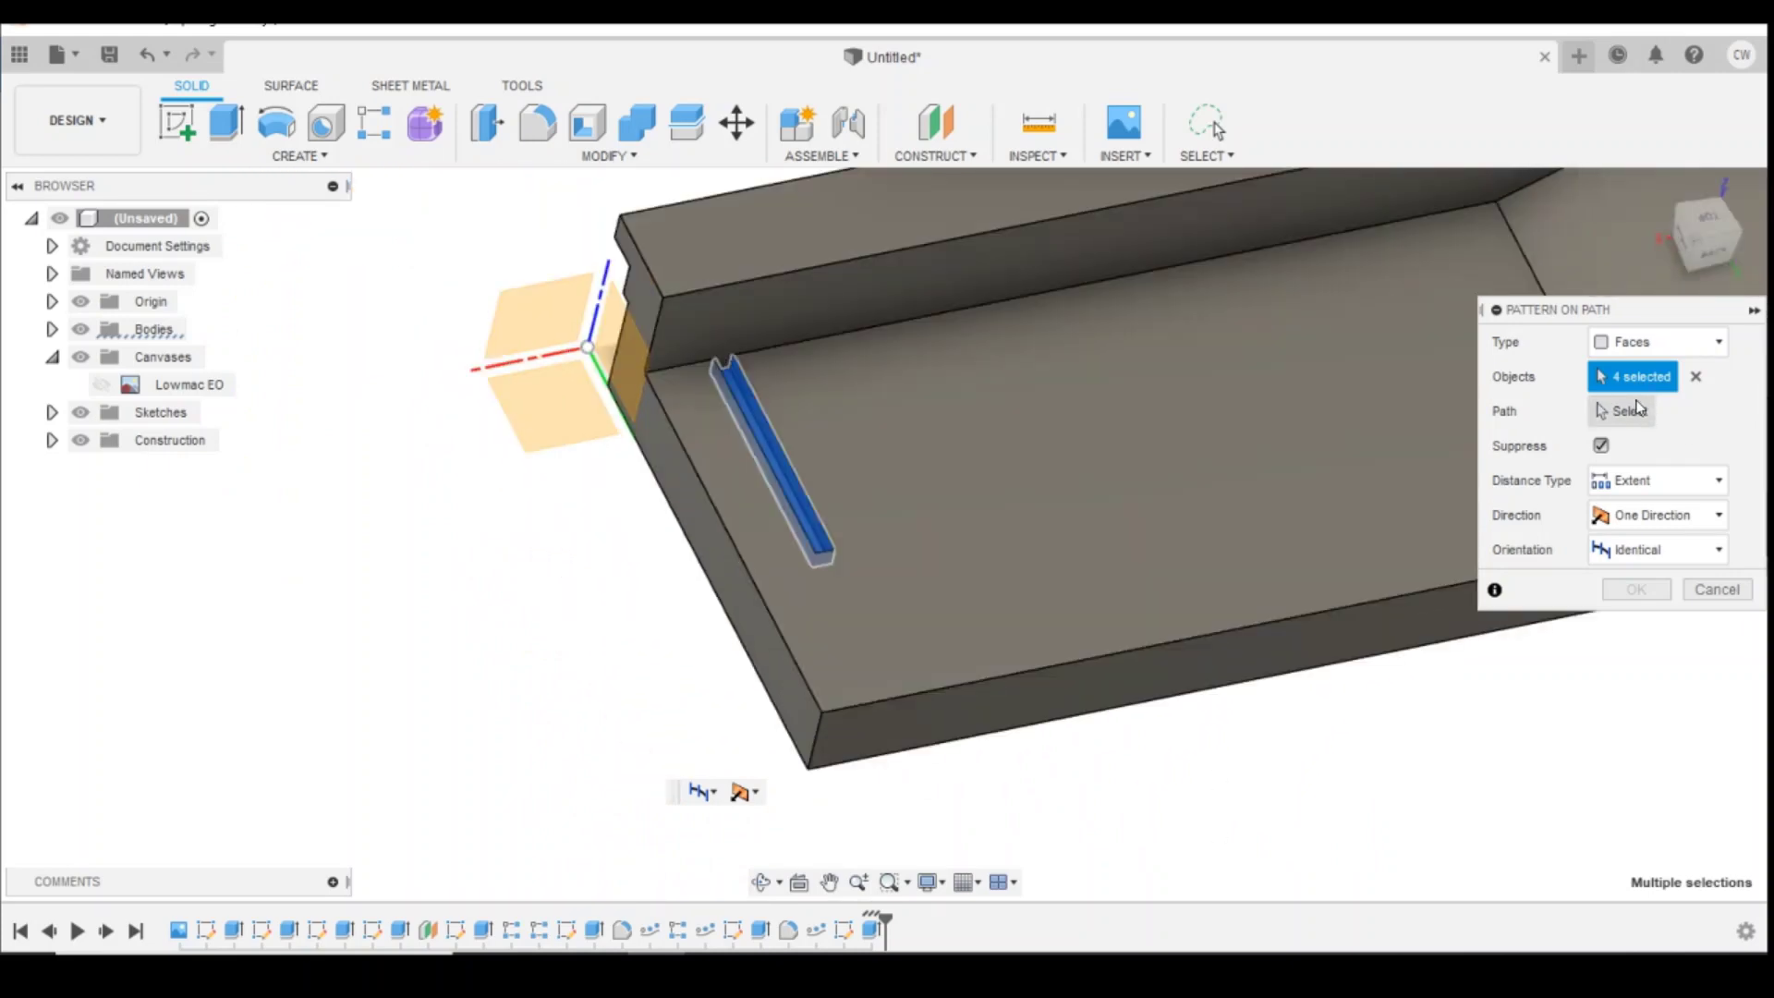
{"action": "left_click", "coordinate": [1637, 408]}
{"action": "left_click", "coordinate": [883, 324]}
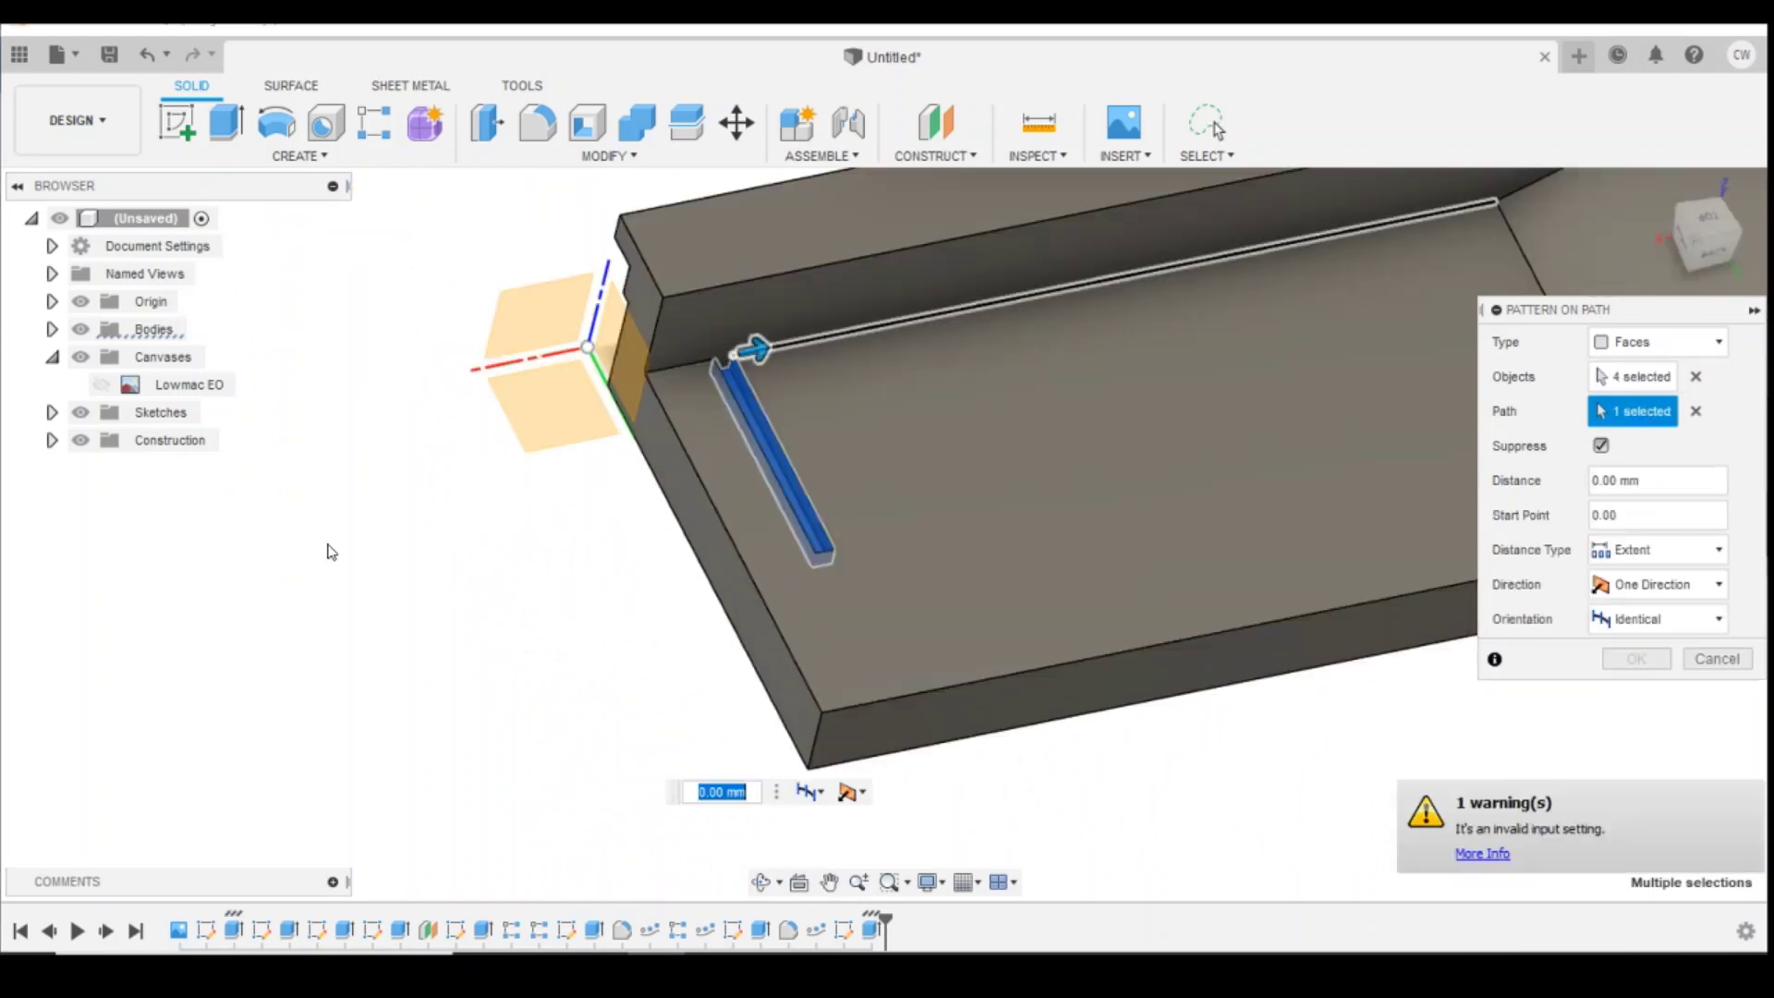
{"action": "scroll", "coordinate": [331, 552], "scroll_direction": "down", "scroll_amount": 3}
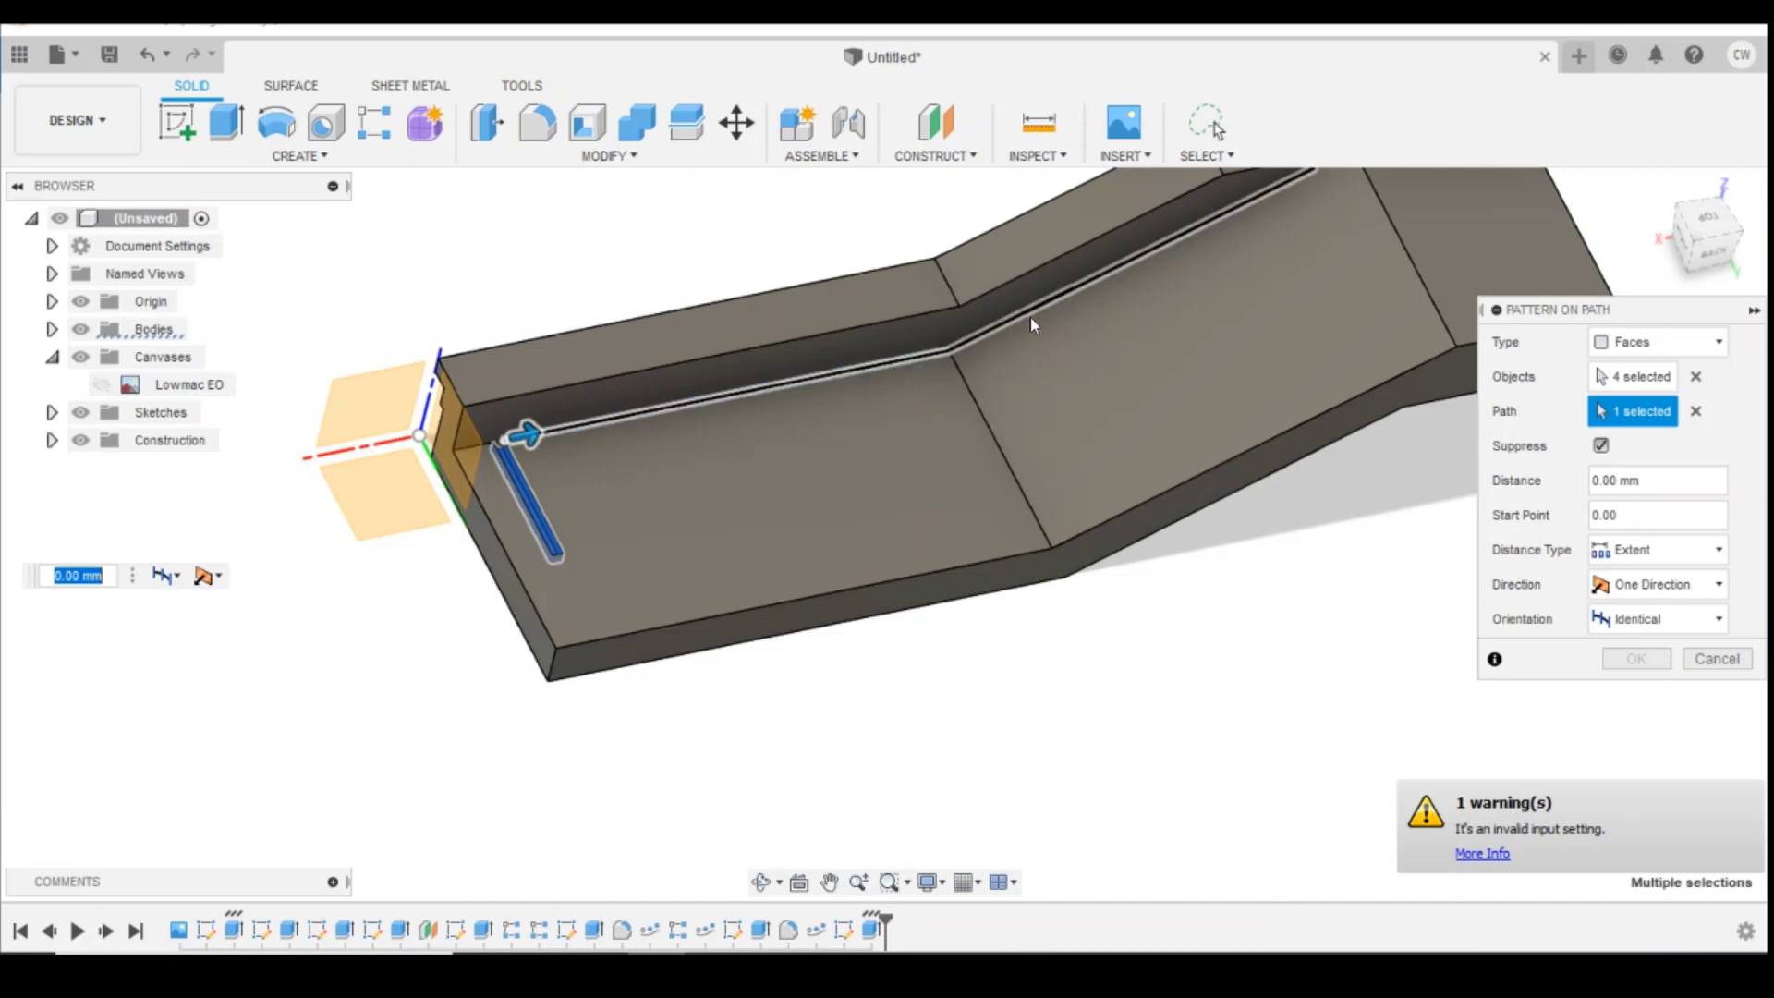
{"action": "scroll", "coordinate": [681, 501], "scroll_direction": "down", "scroll_amount": 3}
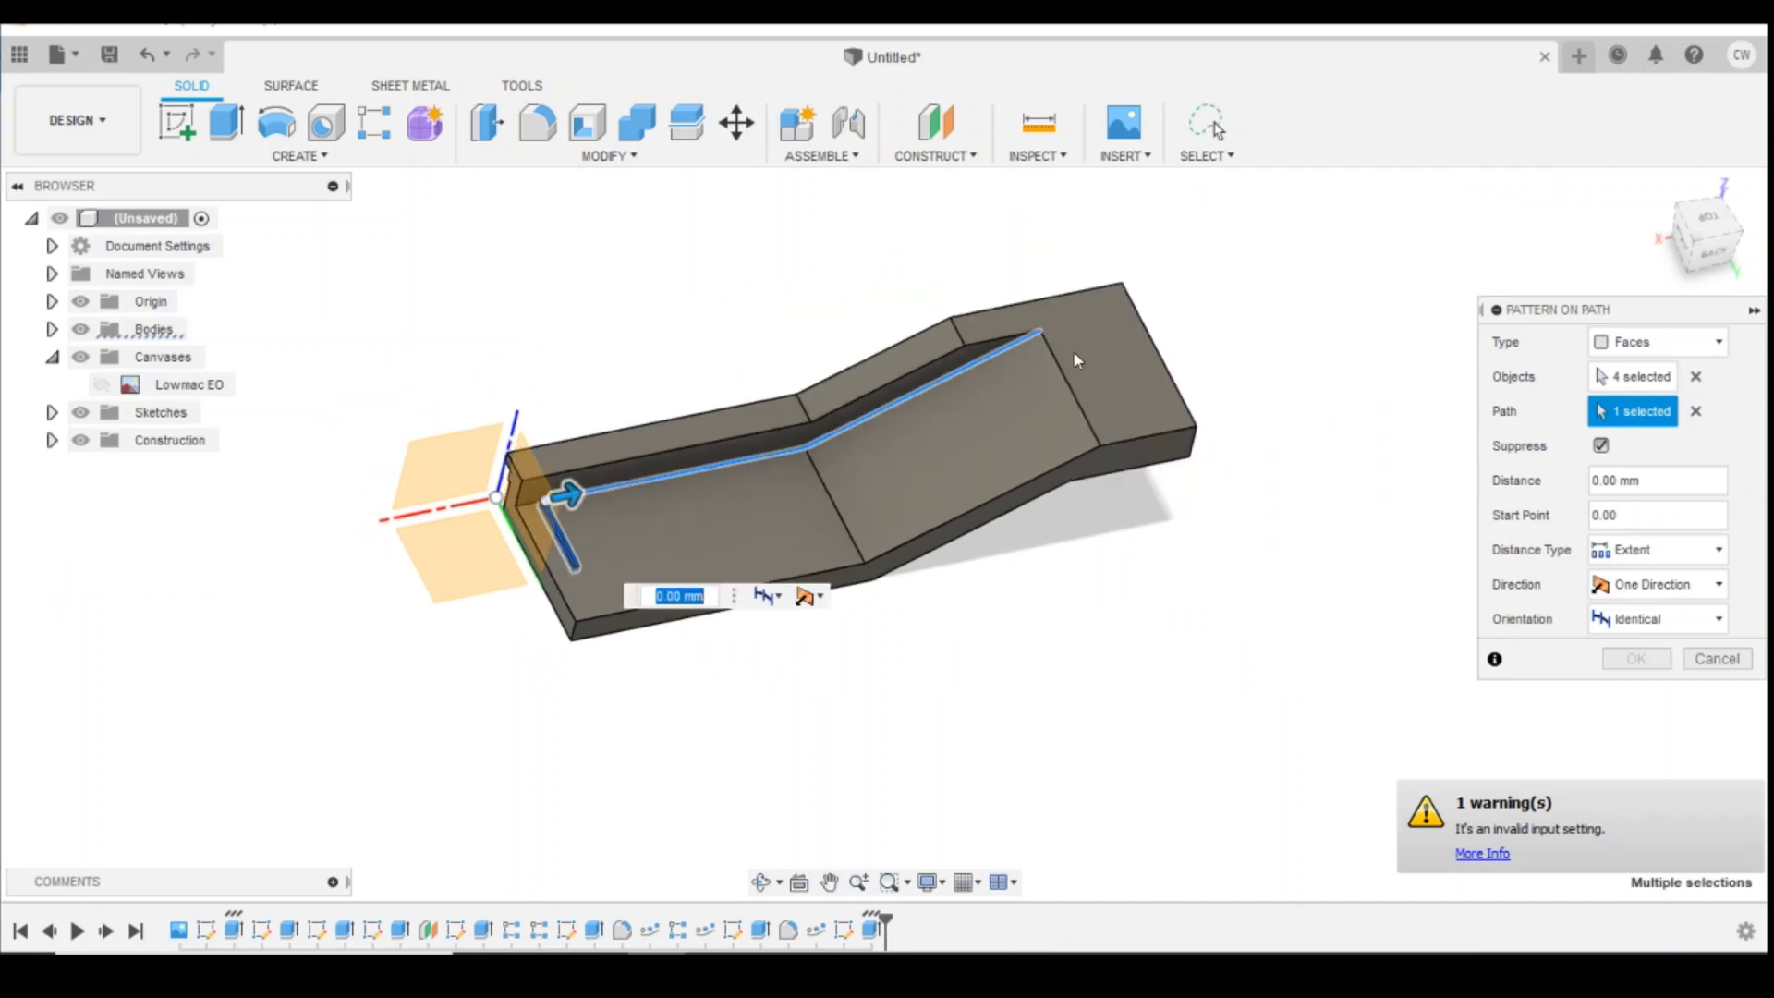
{"action": "scroll", "coordinate": [1075, 360], "scroll_direction": "up", "scroll_amount": 2}
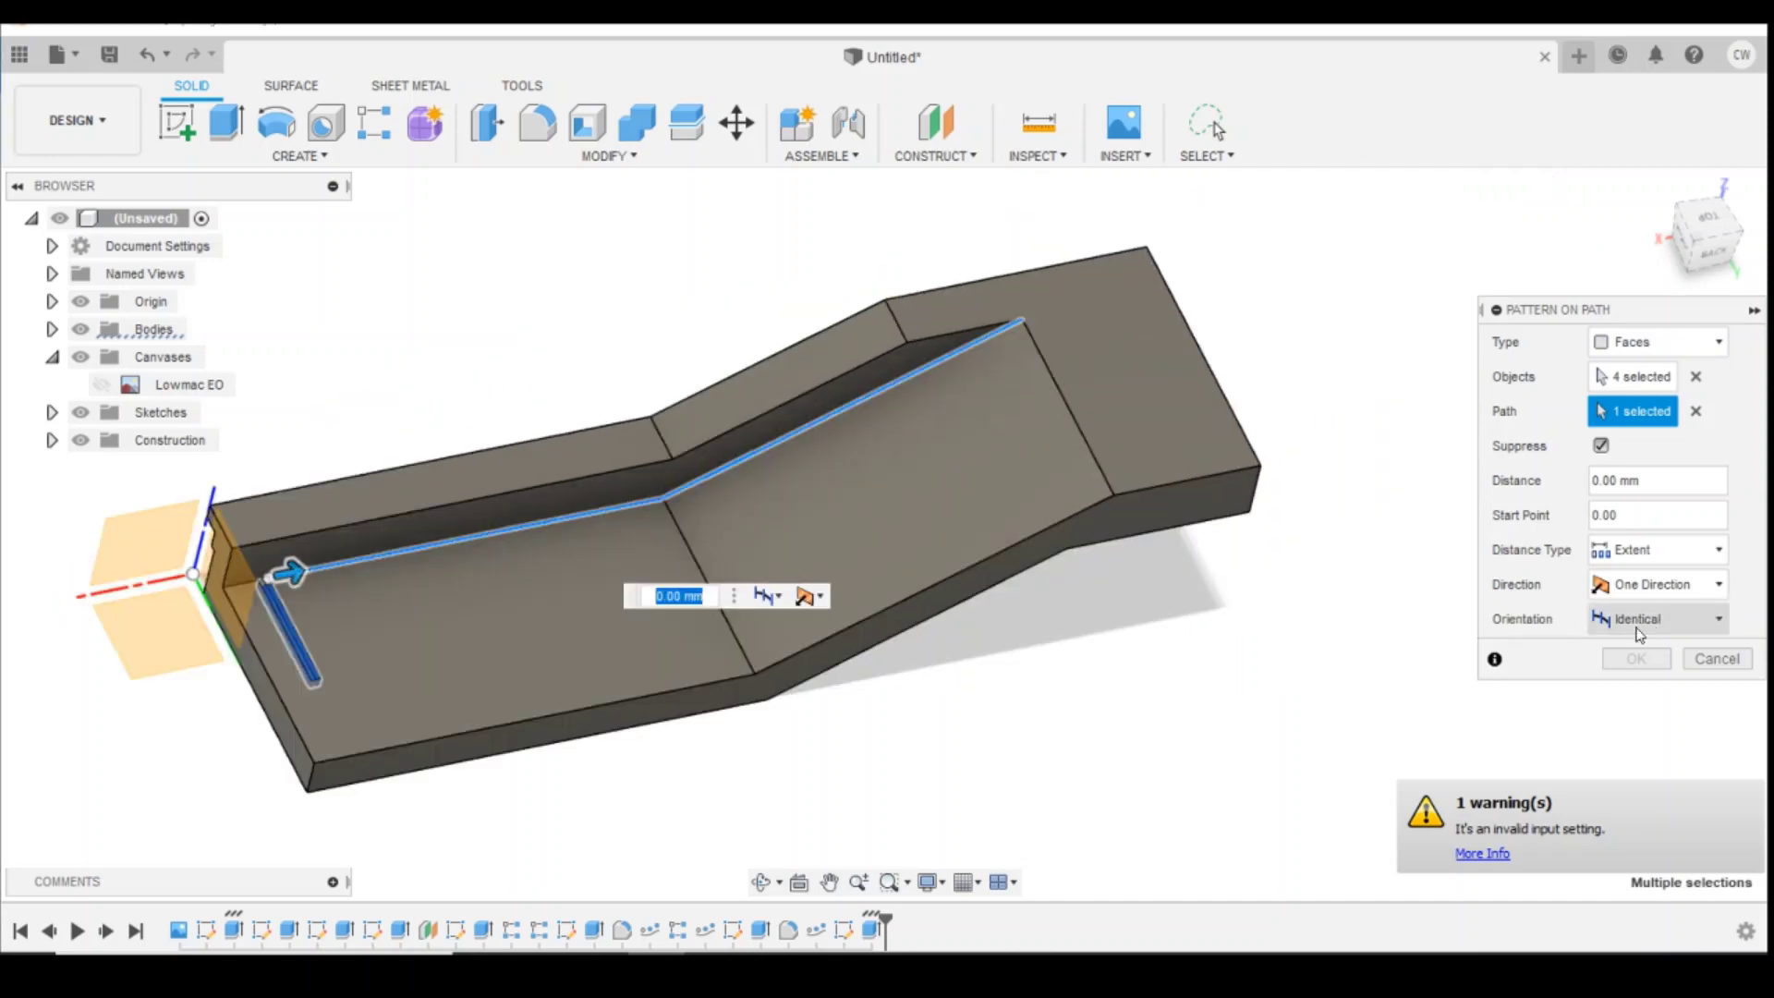
{"action": "left_click", "coordinate": [1717, 659]}
Step: Sketch a line about 4.65 mm long on the raised deck's top face, from the recess's inner corner to the outer end edge
{"action": "scroll", "coordinate": [721, 366], "scroll_direction": "up", "scroll_amount": 2}
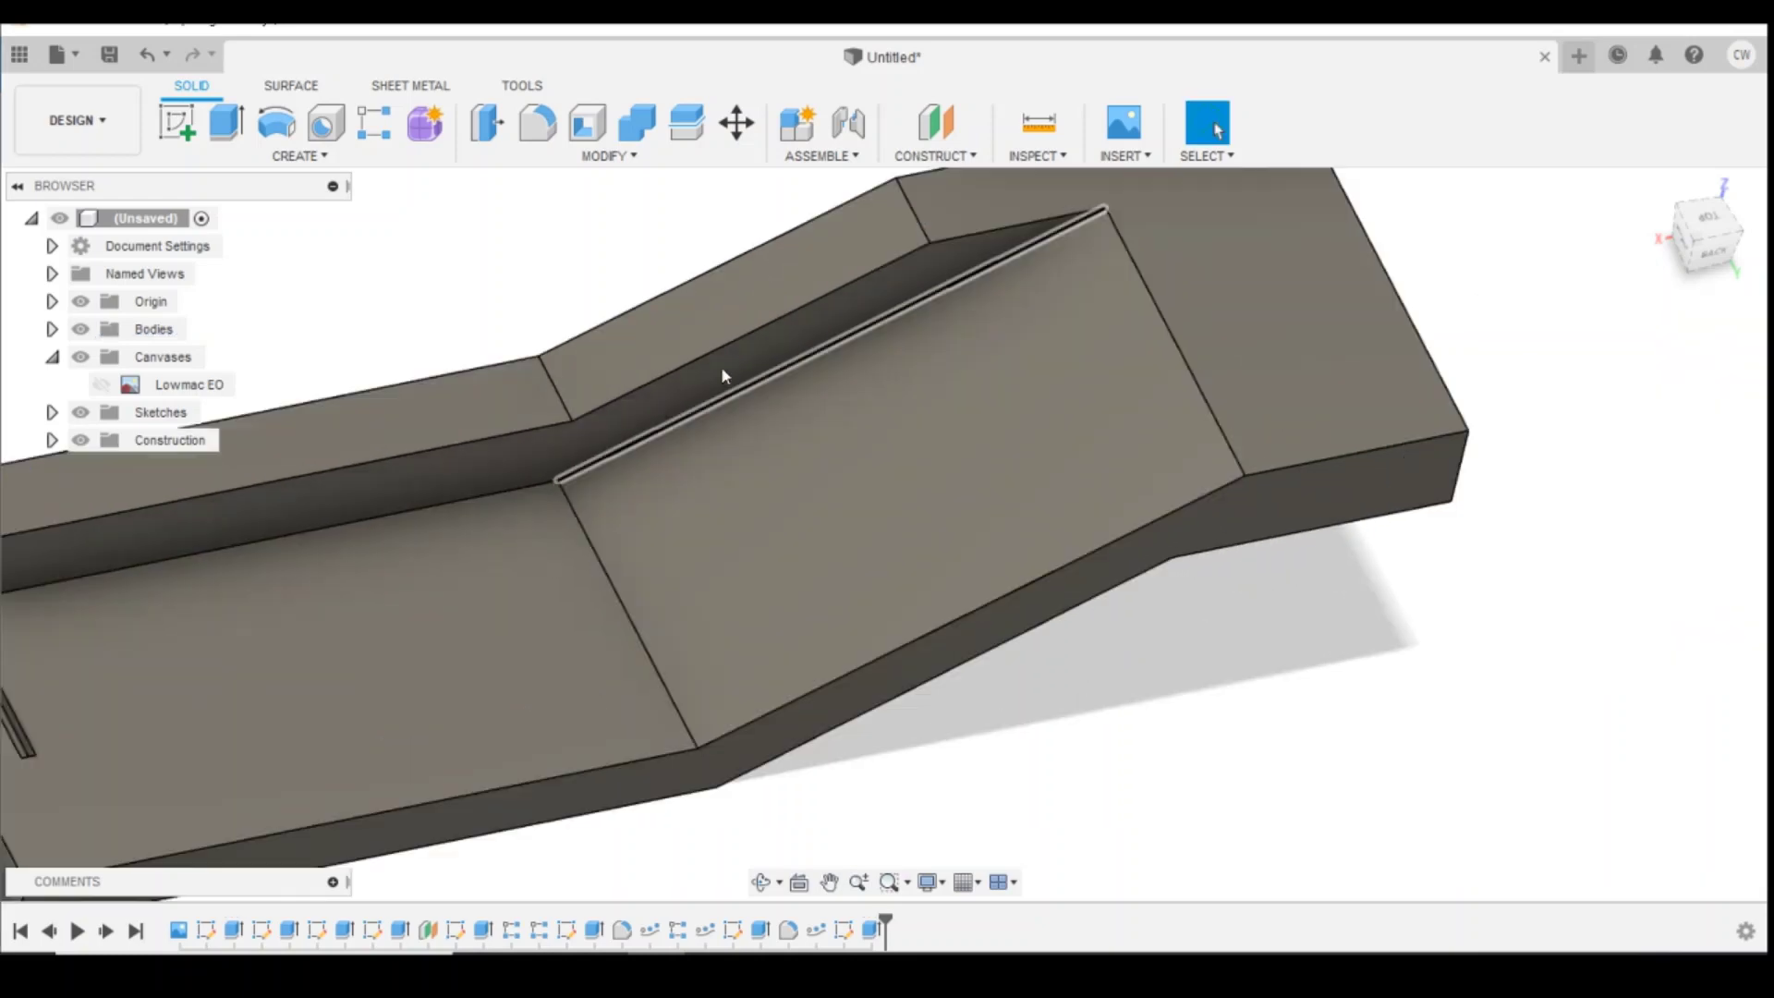
{"action": "scroll", "coordinate": [231, 324], "scroll_direction": "down", "scroll_amount": 2}
{"action": "left_click", "coordinate": [183, 128]}
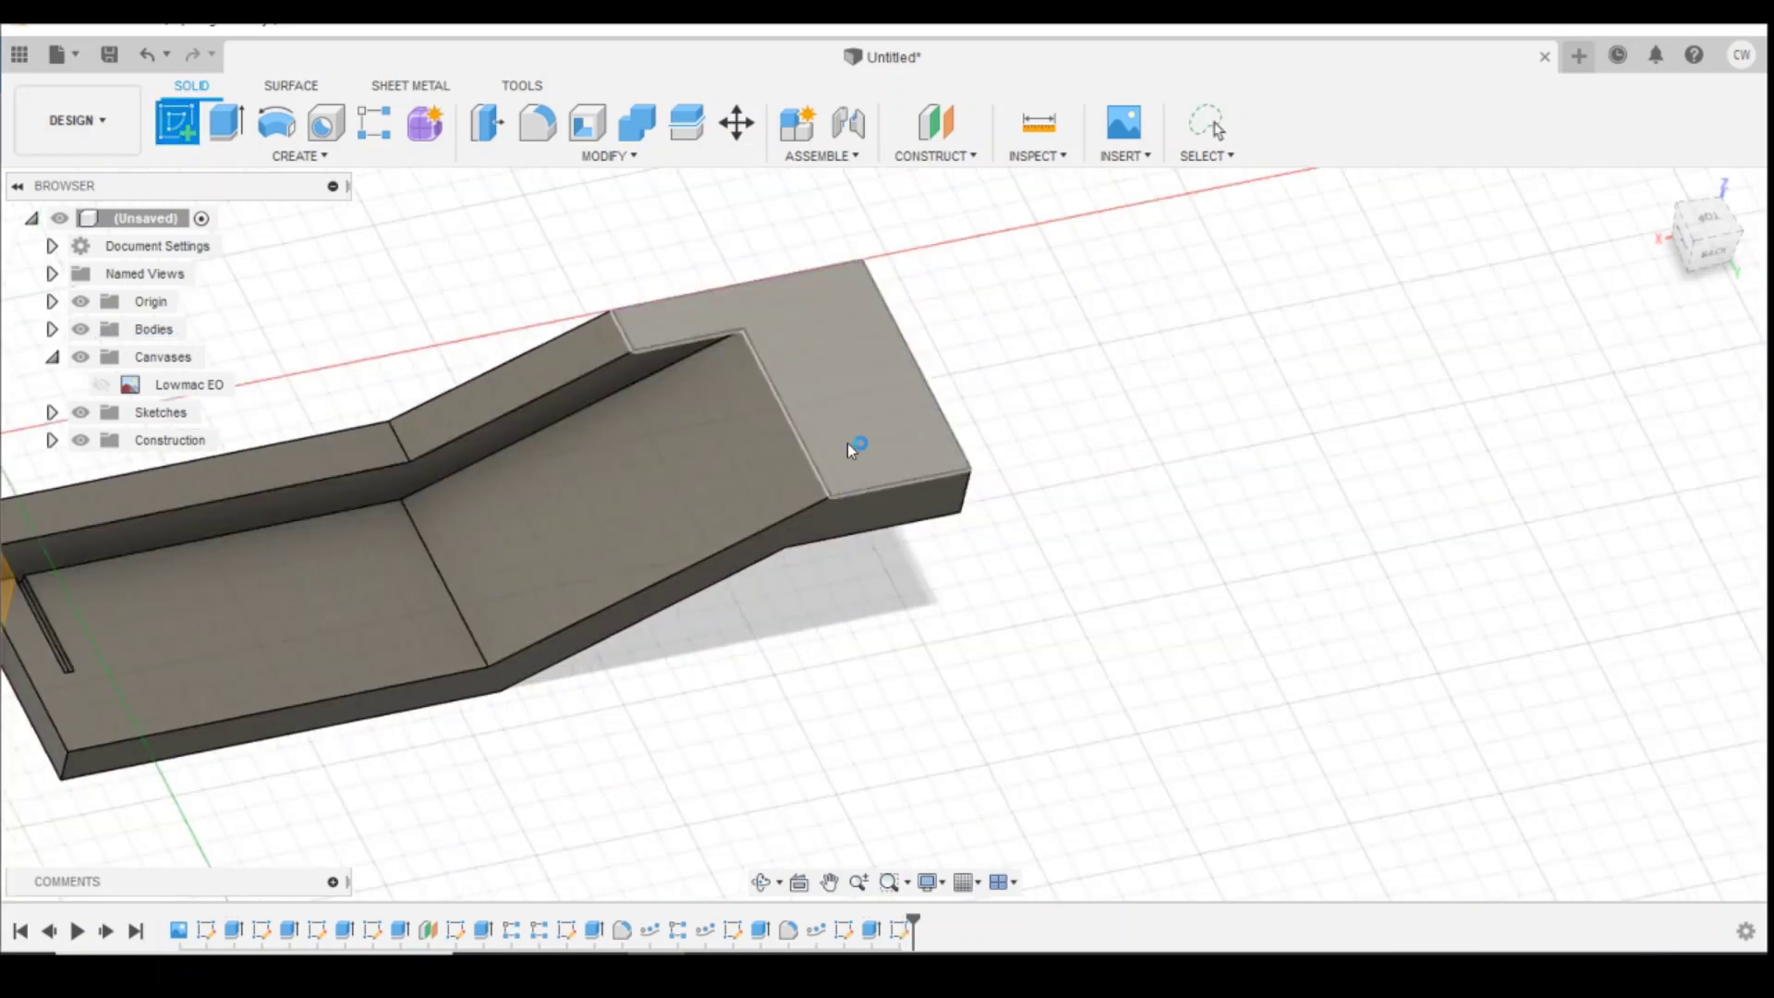
{"action": "left_click", "coordinate": [847, 443]}
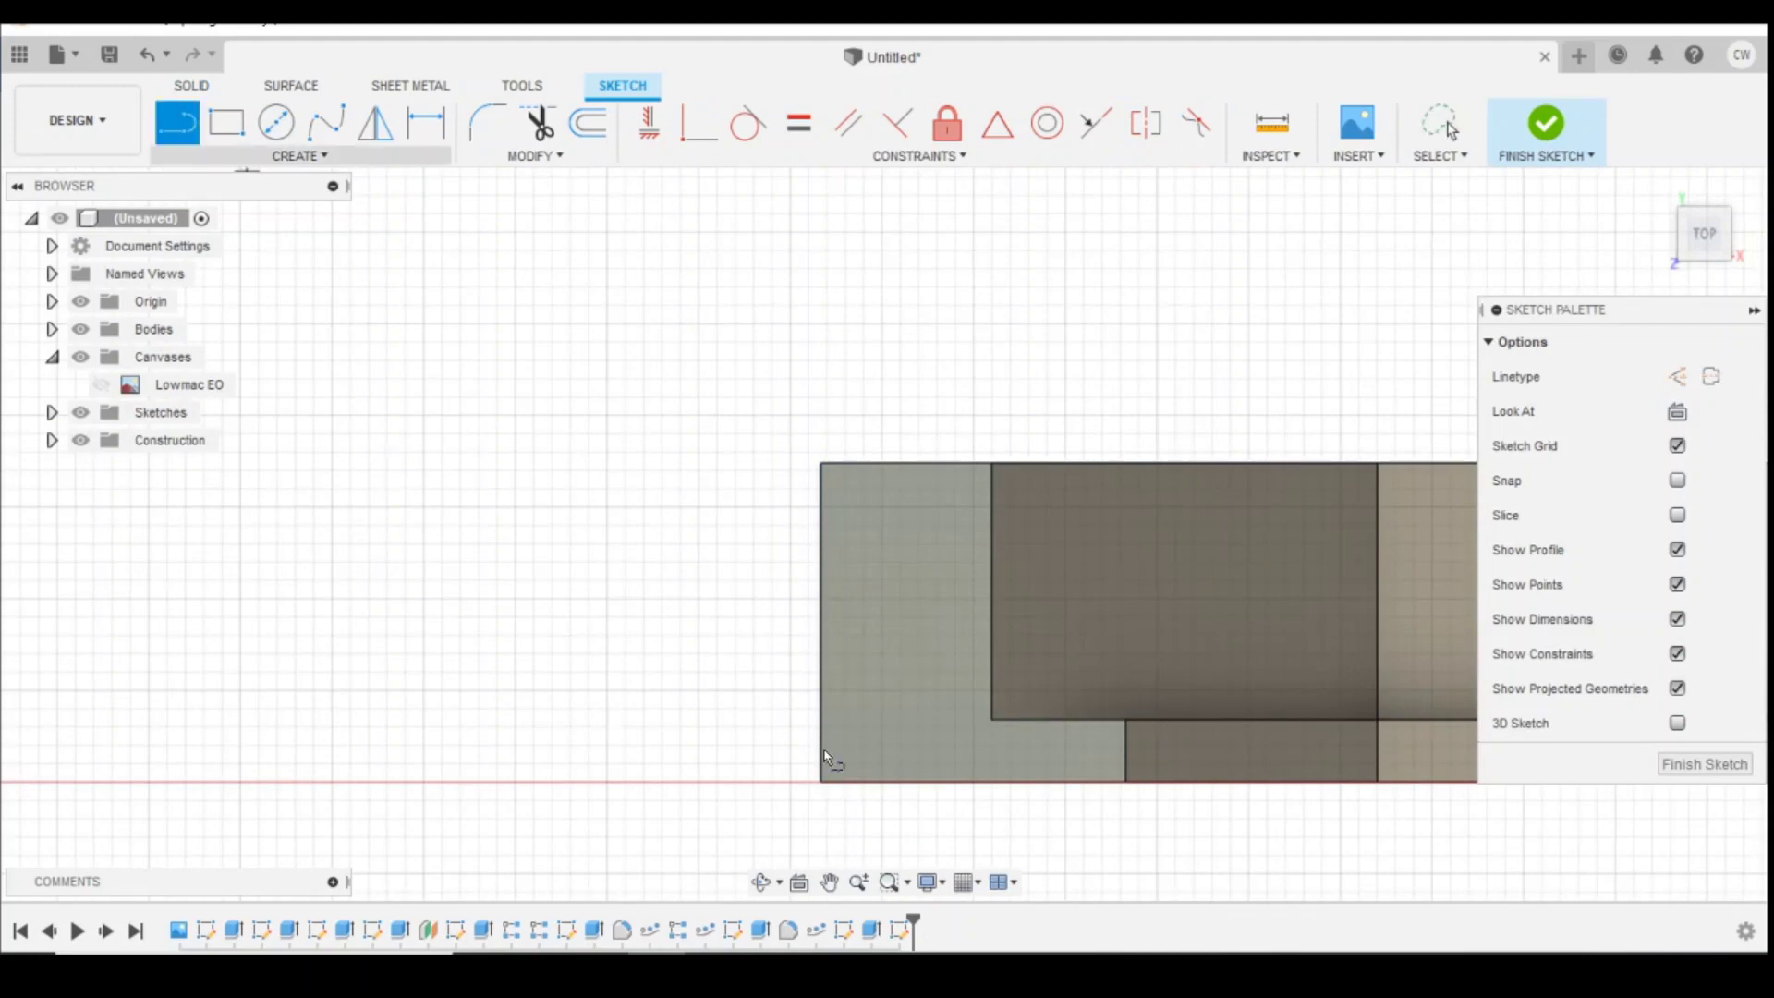
{"action": "left_click", "coordinate": [972, 725]}
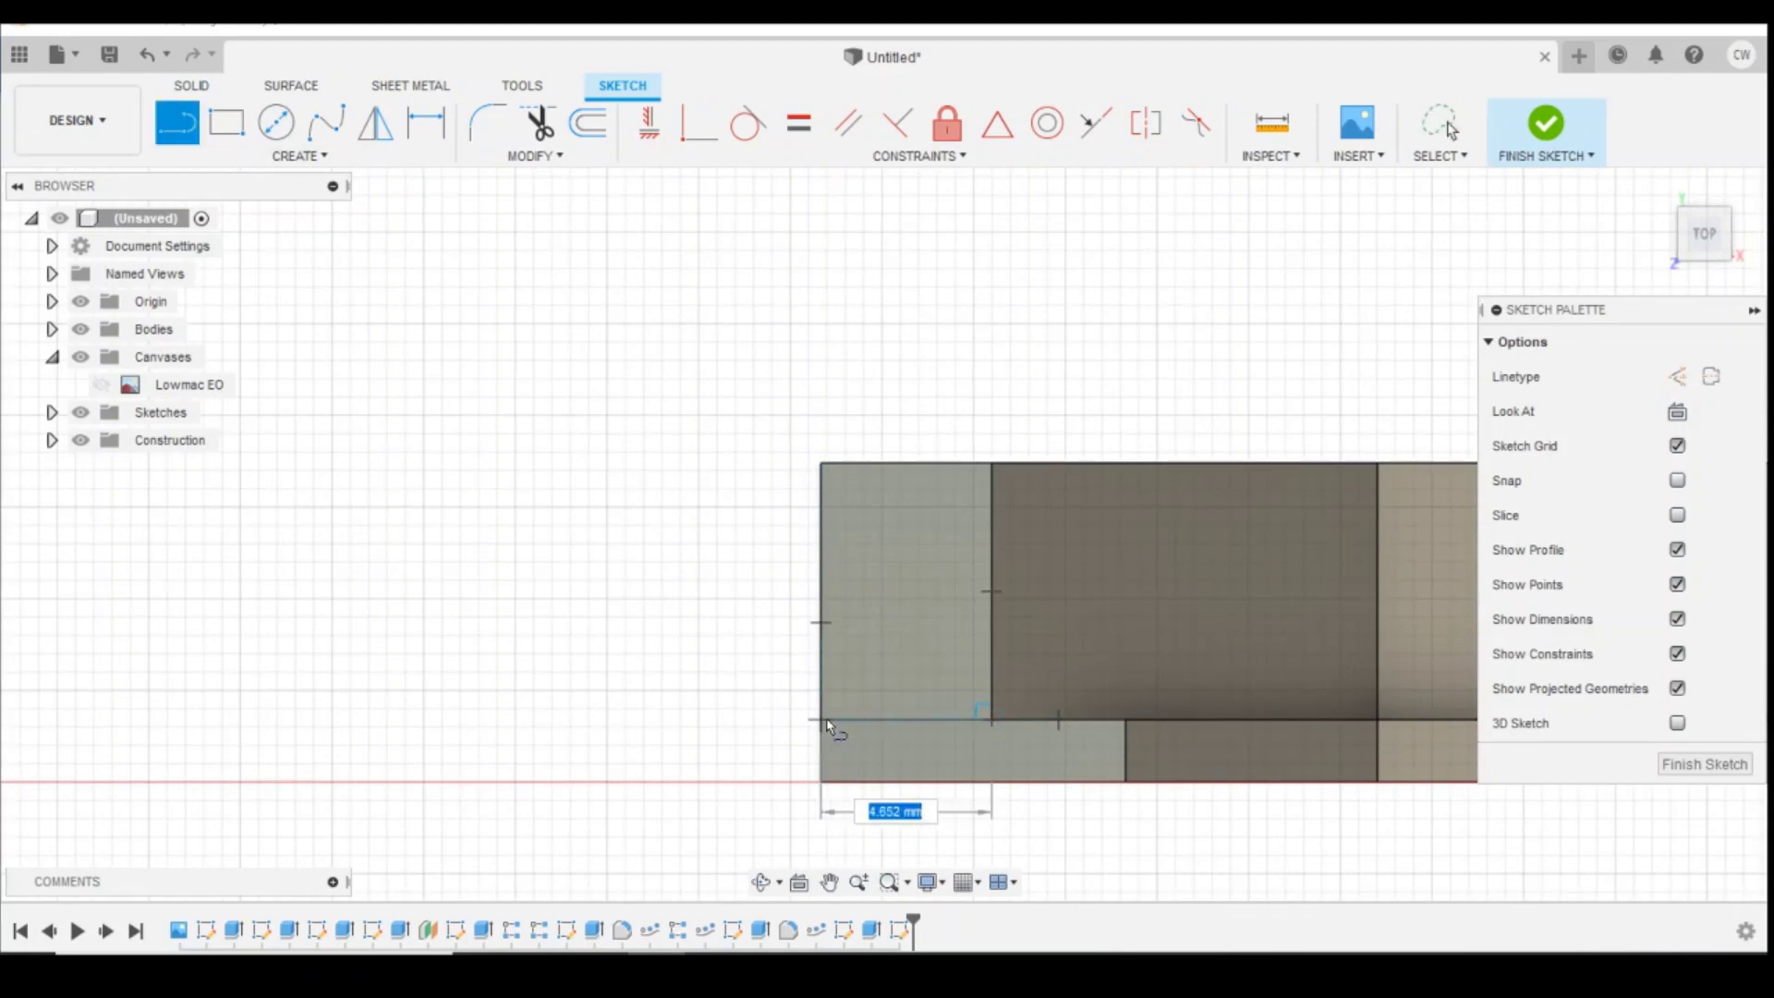
{"action": "left_click", "coordinate": [825, 721]}
{"action": "scroll", "coordinate": [466, 508], "scroll_direction": "down", "scroll_amount": 3}
{"action": "scroll", "coordinate": [1257, 582], "scroll_direction": "up", "scroll_amount": 5}
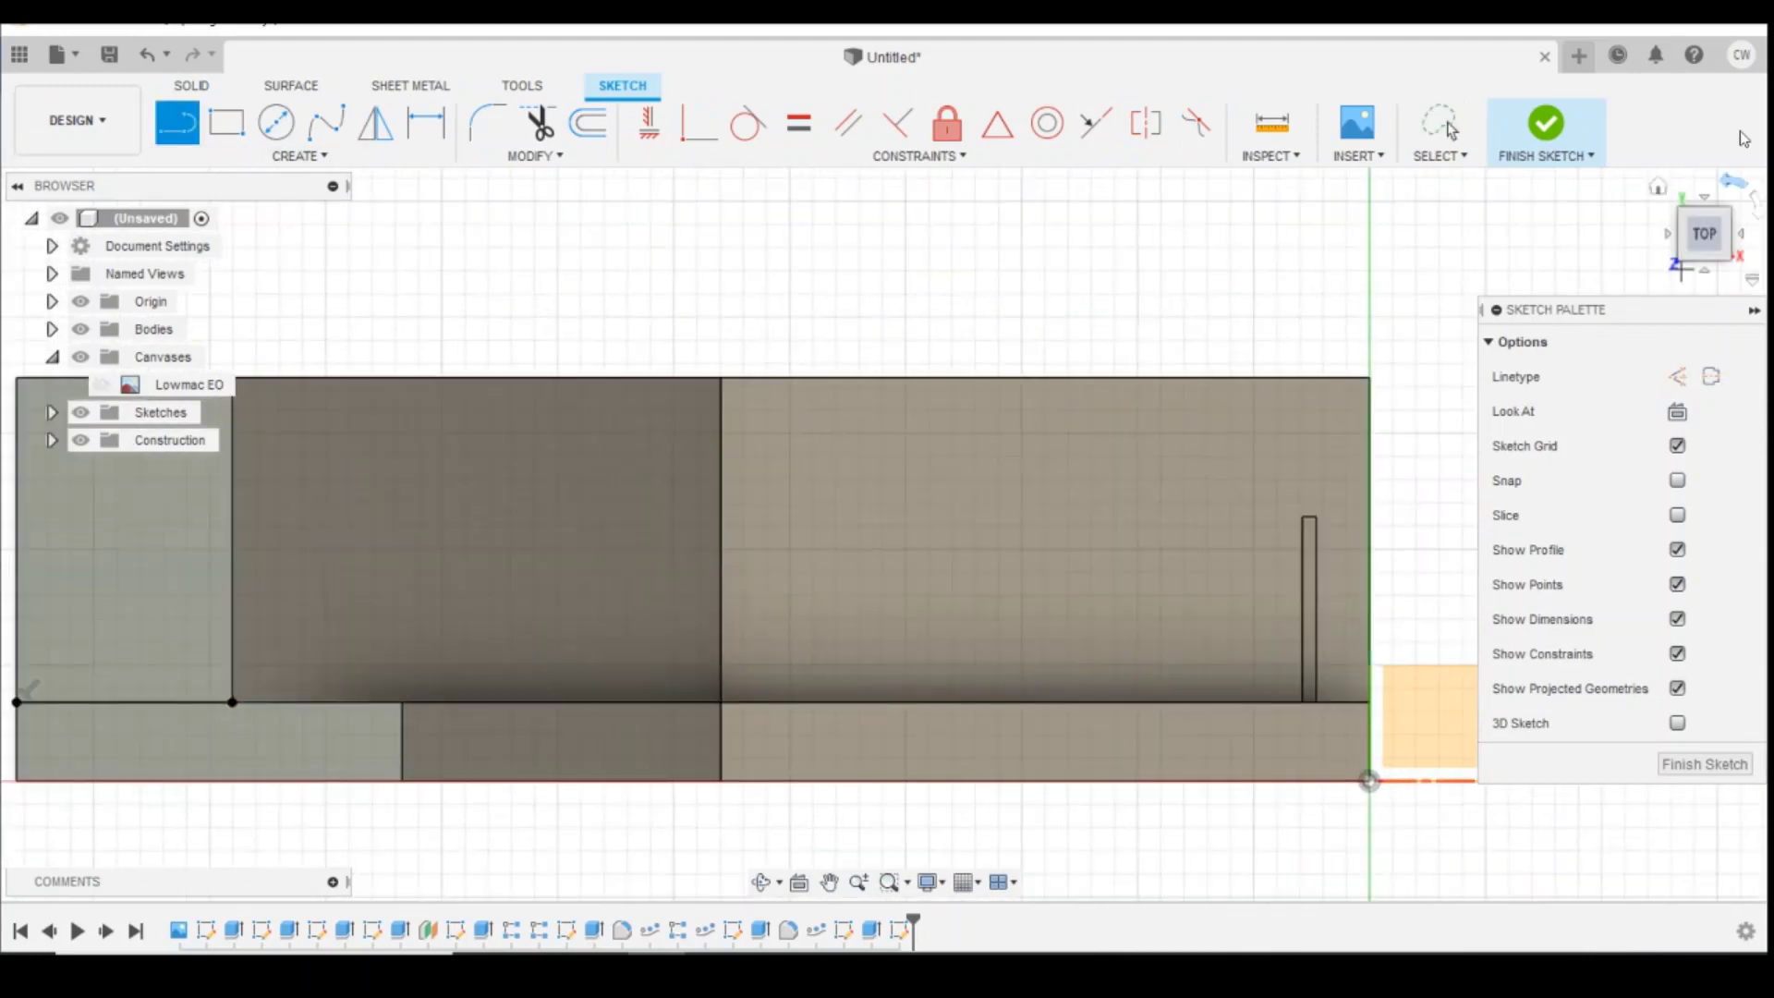
{"action": "left_click", "coordinate": [1548, 127]}
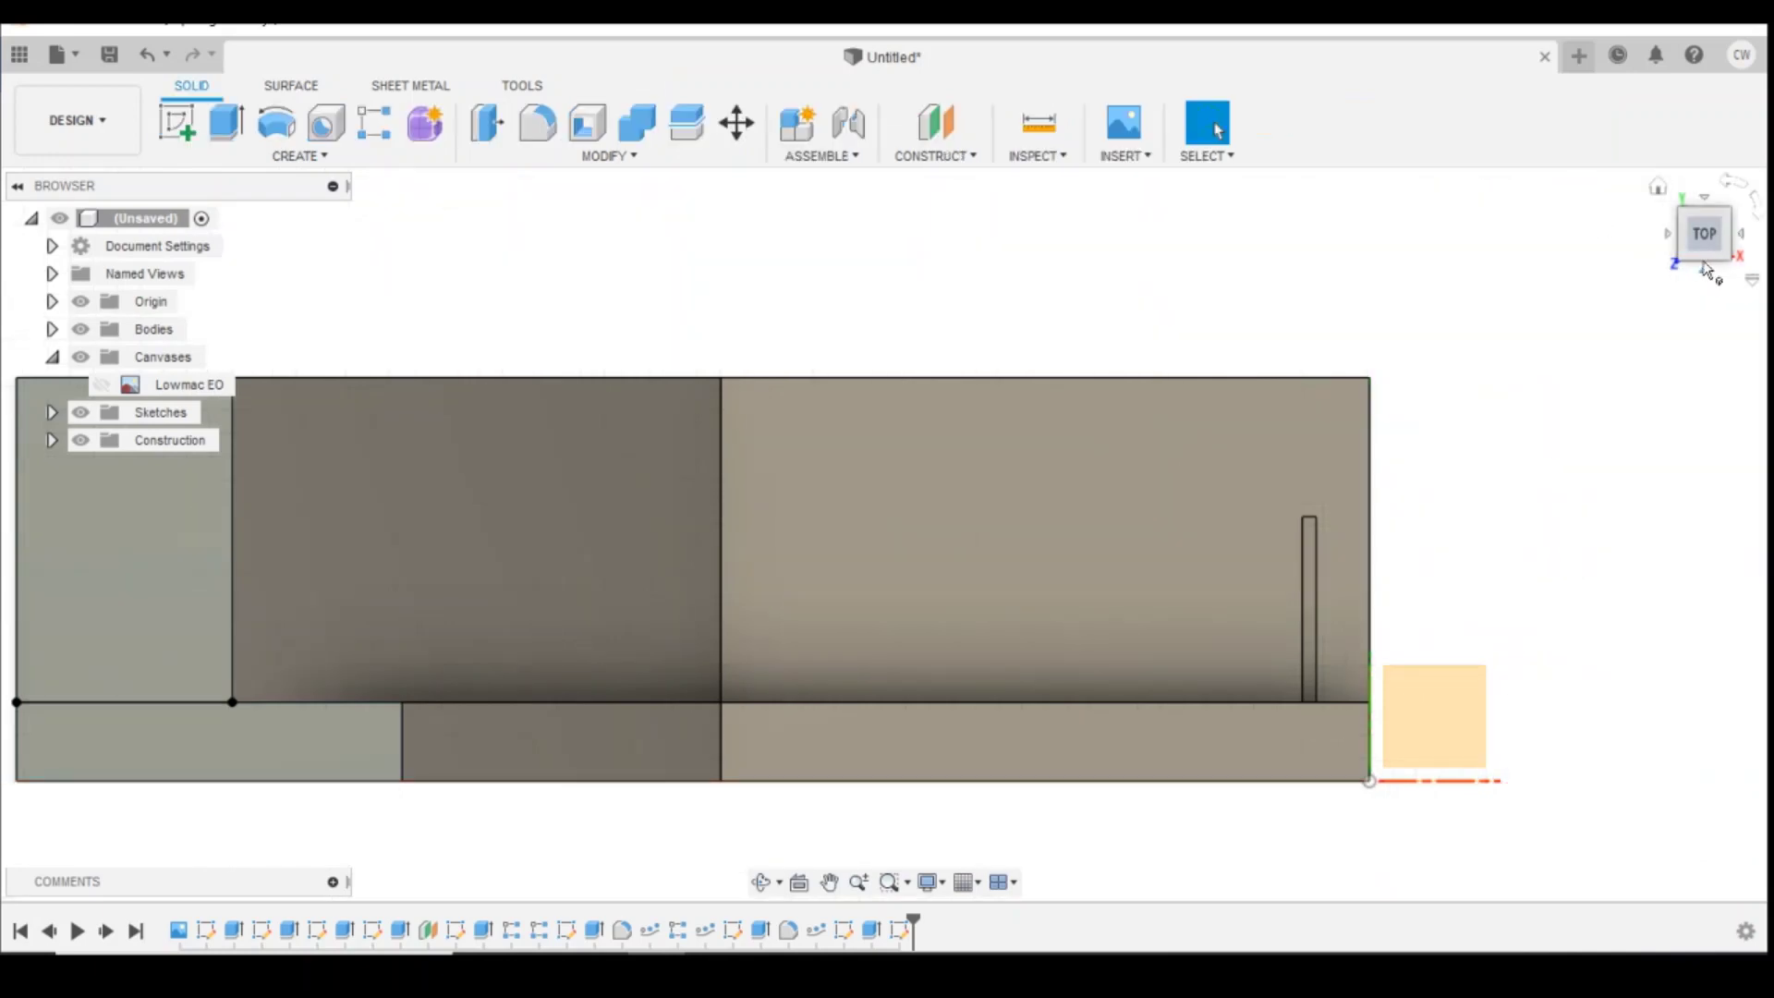
Step: Start a Pattern on Path with the type set to Faces and select the slot's long side wall
{"action": "mouse_move", "coordinate": [1657, 232]}
{"action": "left_mouse_down"}
{"action": "mouse_move", "coordinate": [1655, 199]}
{"action": "mouse_move", "coordinate": [1687, 198]}
{"action": "mouse_move", "coordinate": [1714, 233]}
{"action": "mouse_move", "coordinate": [1692, 259]}
{"action": "left_mouse_up"}
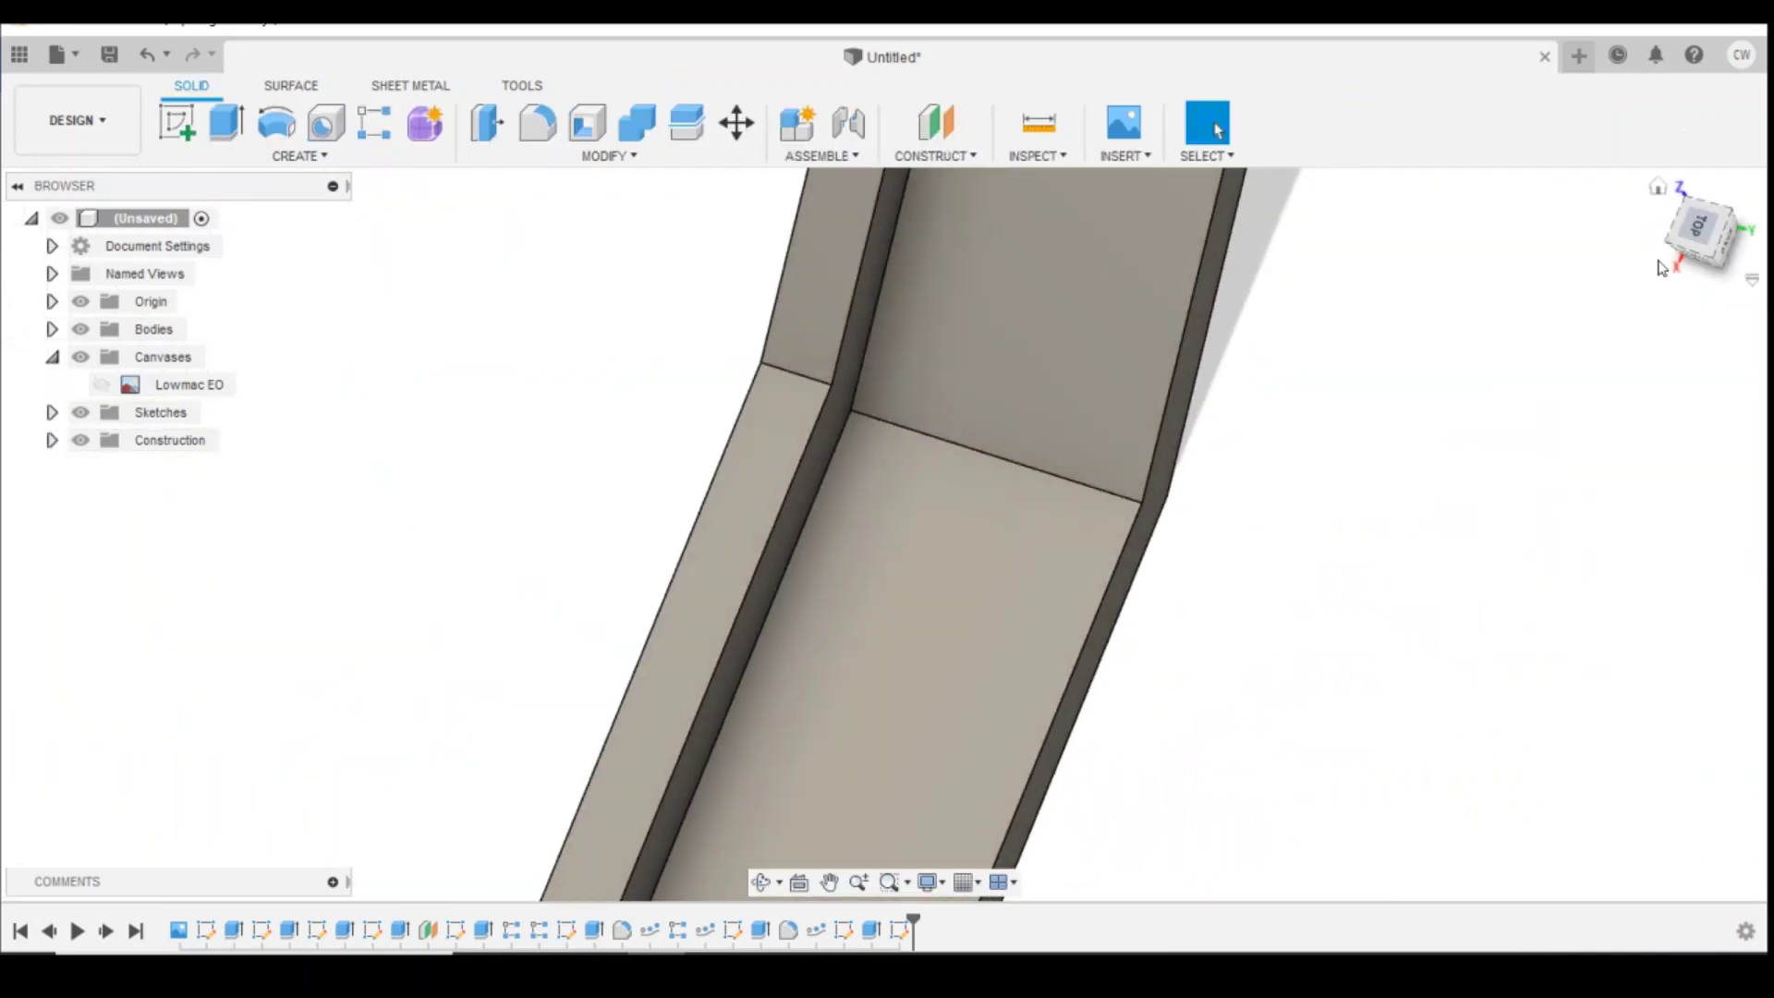
{"action": "left_click", "coordinate": [1661, 190]}
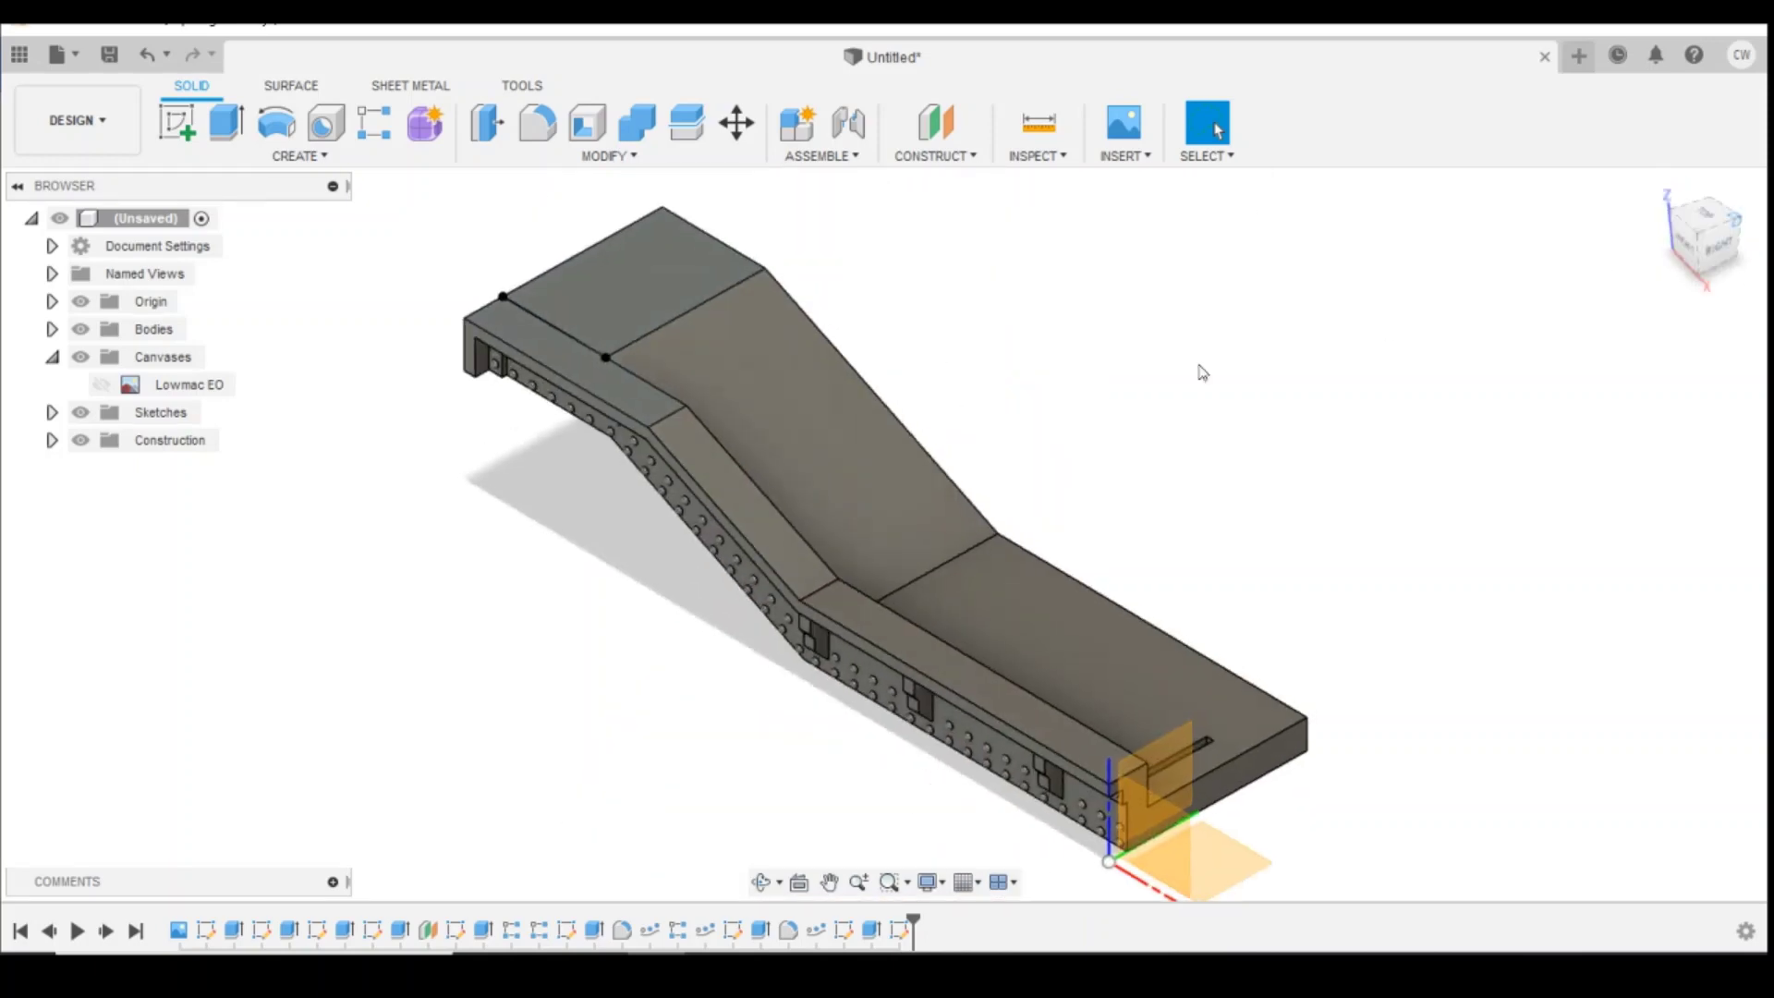
{"action": "left_click", "coordinate": [255, 157]}
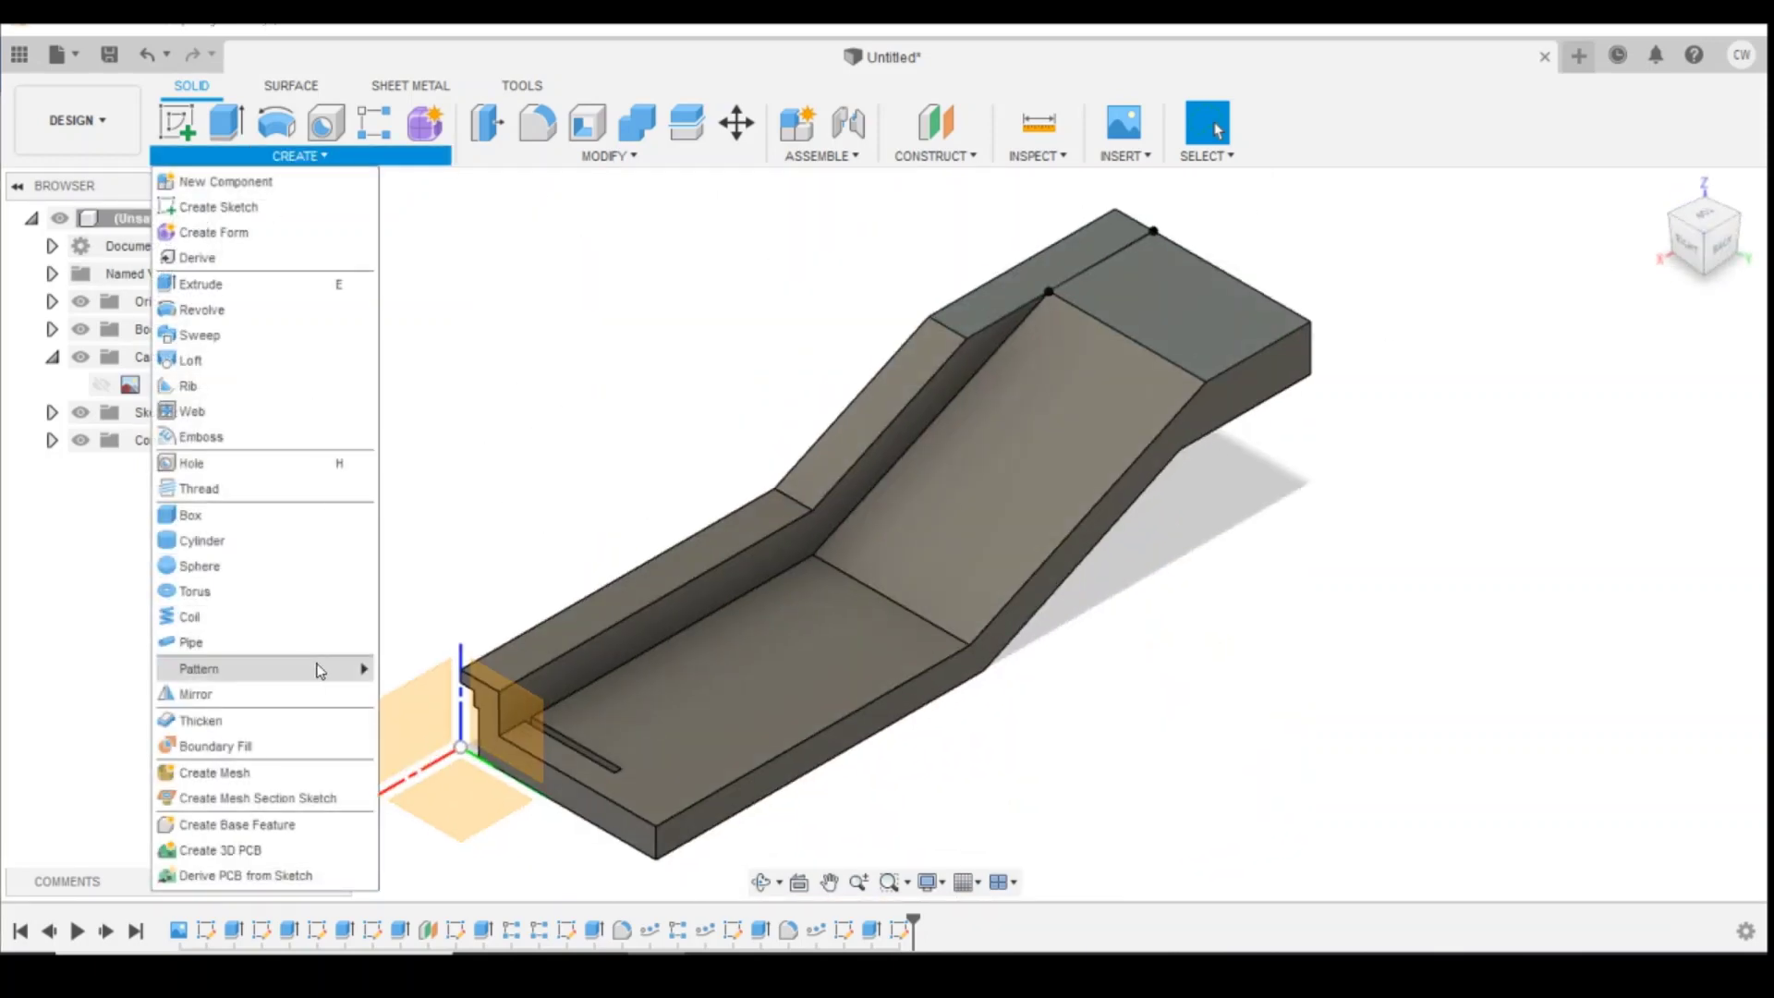
{"action": "mouse_move", "coordinate": [317, 669]}
{"action": "left_click", "coordinate": [421, 719]}
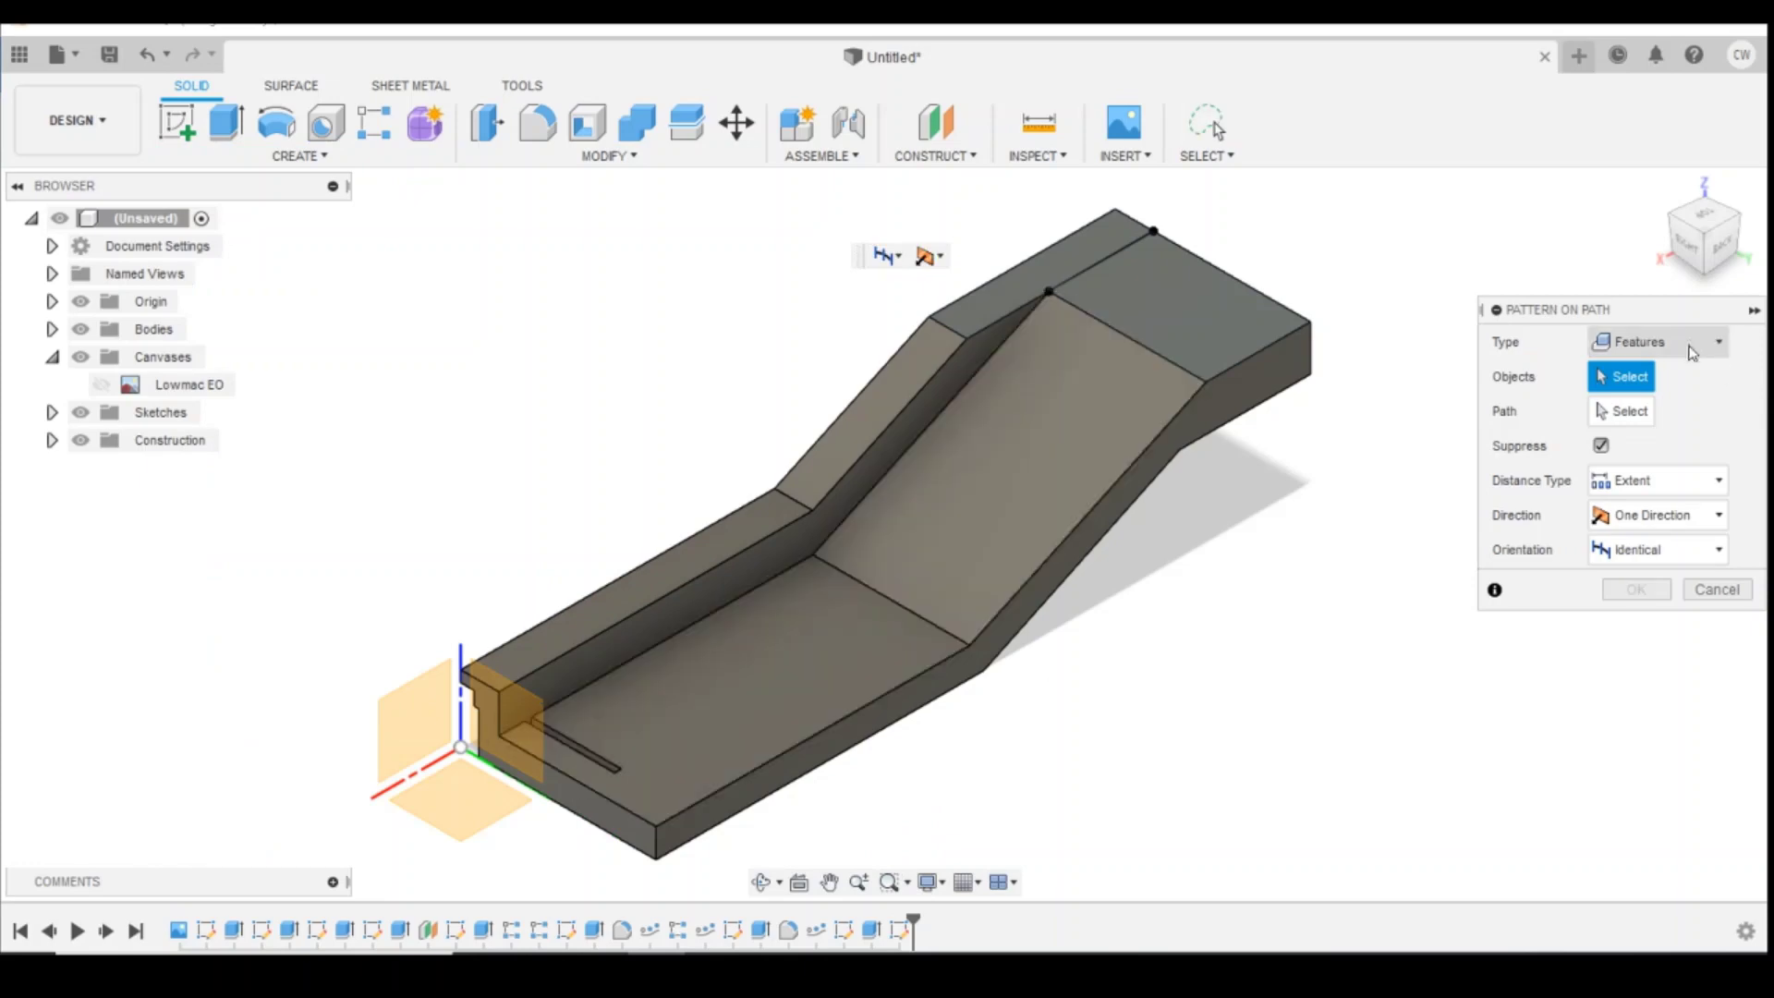
{"action": "left_click", "coordinate": [1663, 342]}
{"action": "left_click", "coordinate": [1634, 372]}
{"action": "scroll", "coordinate": [592, 799], "scroll_direction": "up", "scroll_amount": 6}
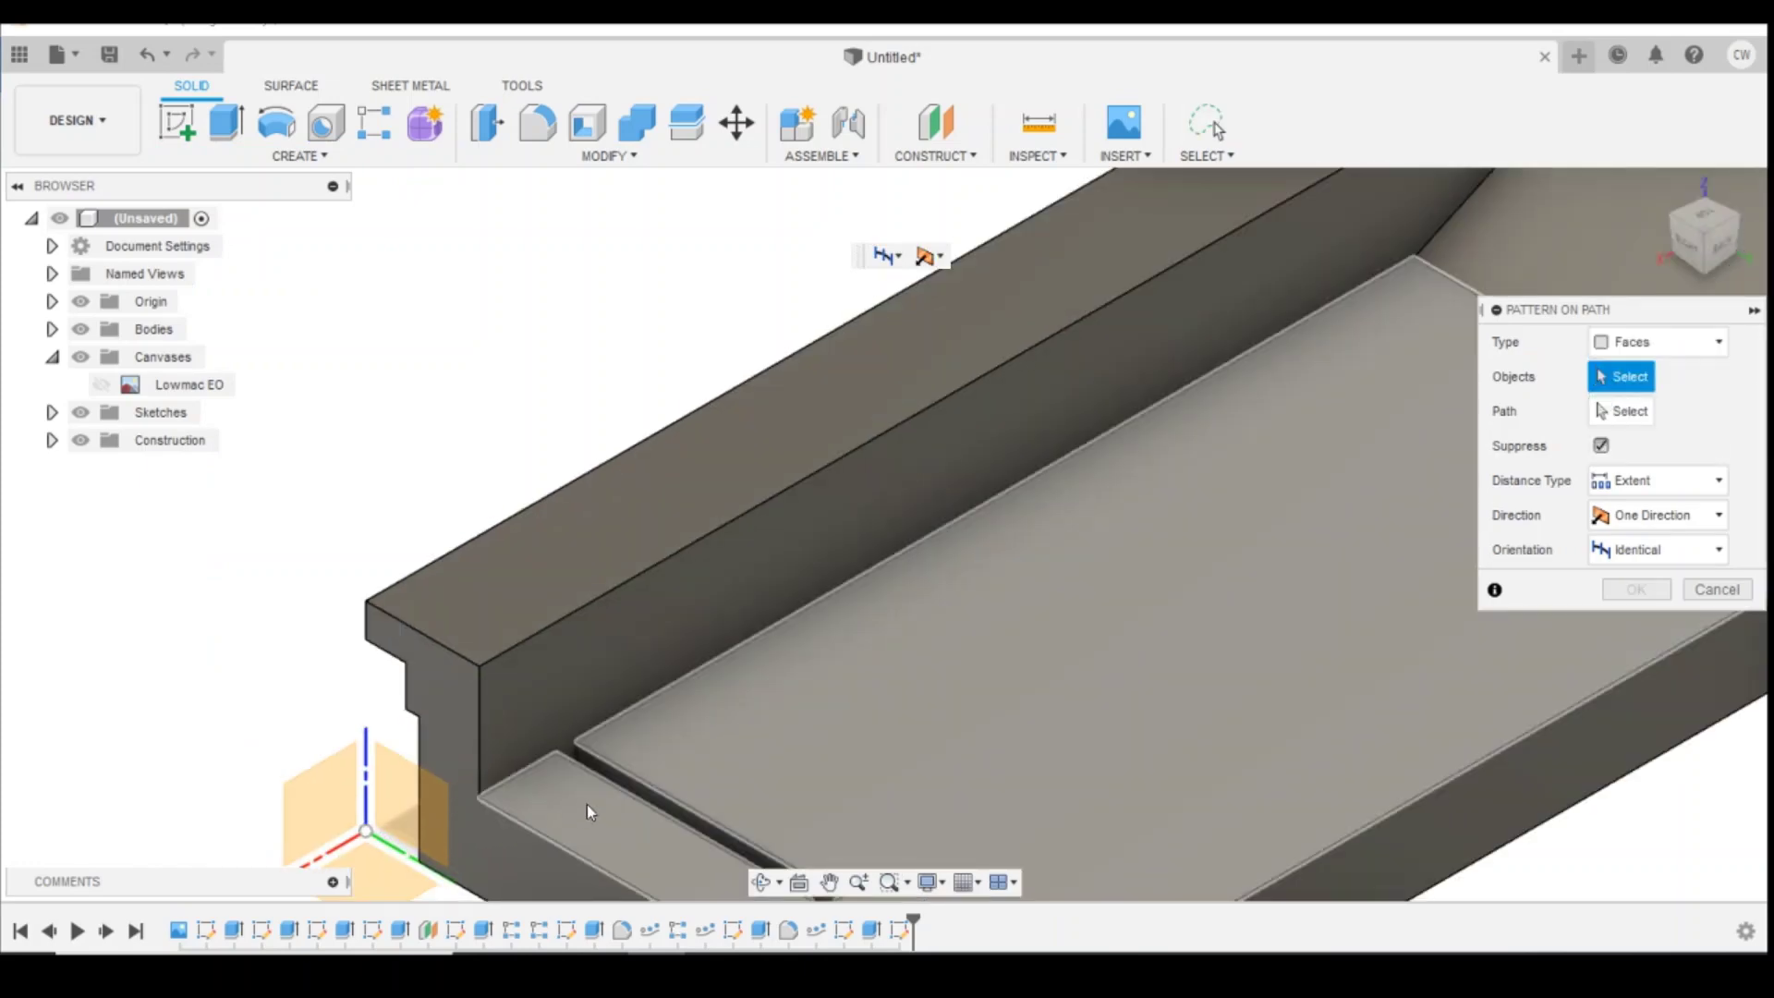
{"action": "left_click", "coordinate": [638, 791]}
Step: Add the slot's floor and remaining wall faces to the pattern objects, for four selected faces in total
{"action": "middle_click_drag", "start_coordinate": [884, 514], "coordinate": [508, 144], "text": "shift"}
{"action": "scroll", "coordinate": [566, 269], "scroll_direction": "down", "scroll_amount": 3}
{"action": "scroll", "coordinate": [625, 752], "scroll_direction": "up", "scroll_amount": 3}
{"action": "scroll", "coordinate": [297, 289], "scroll_direction": "down", "scroll_amount": 4}
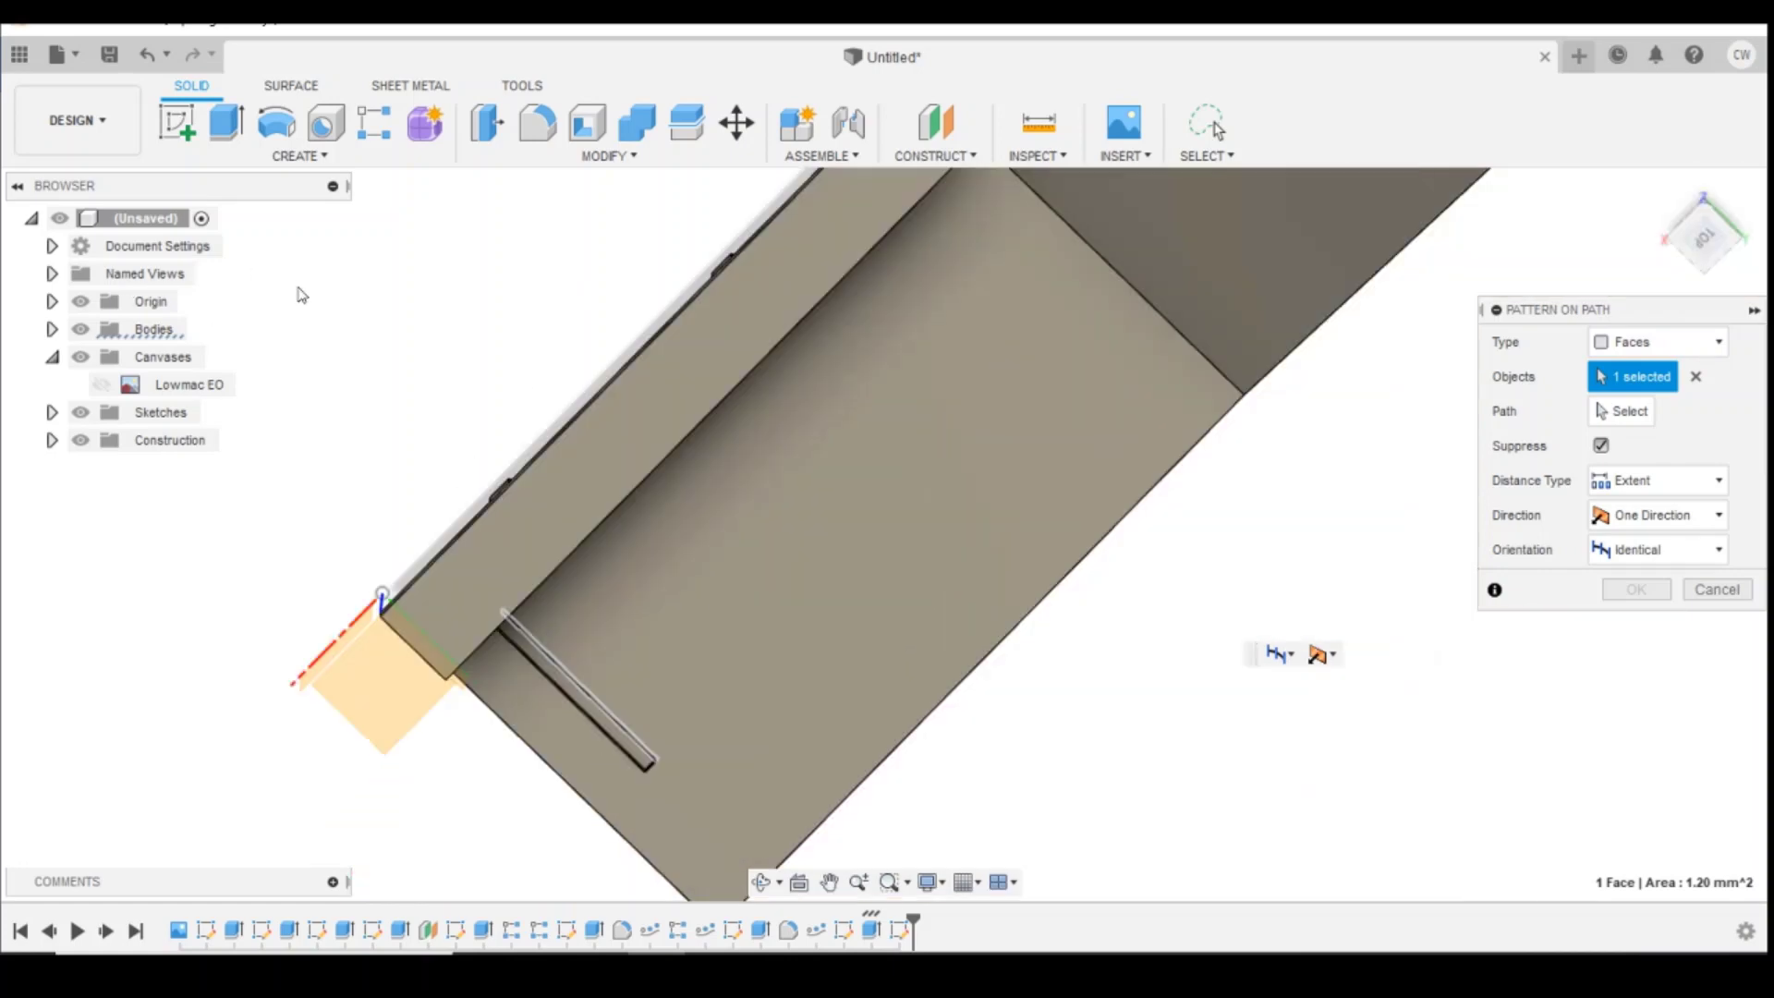
{"action": "scroll", "coordinate": [511, 665], "scroll_direction": "up", "scroll_amount": 5}
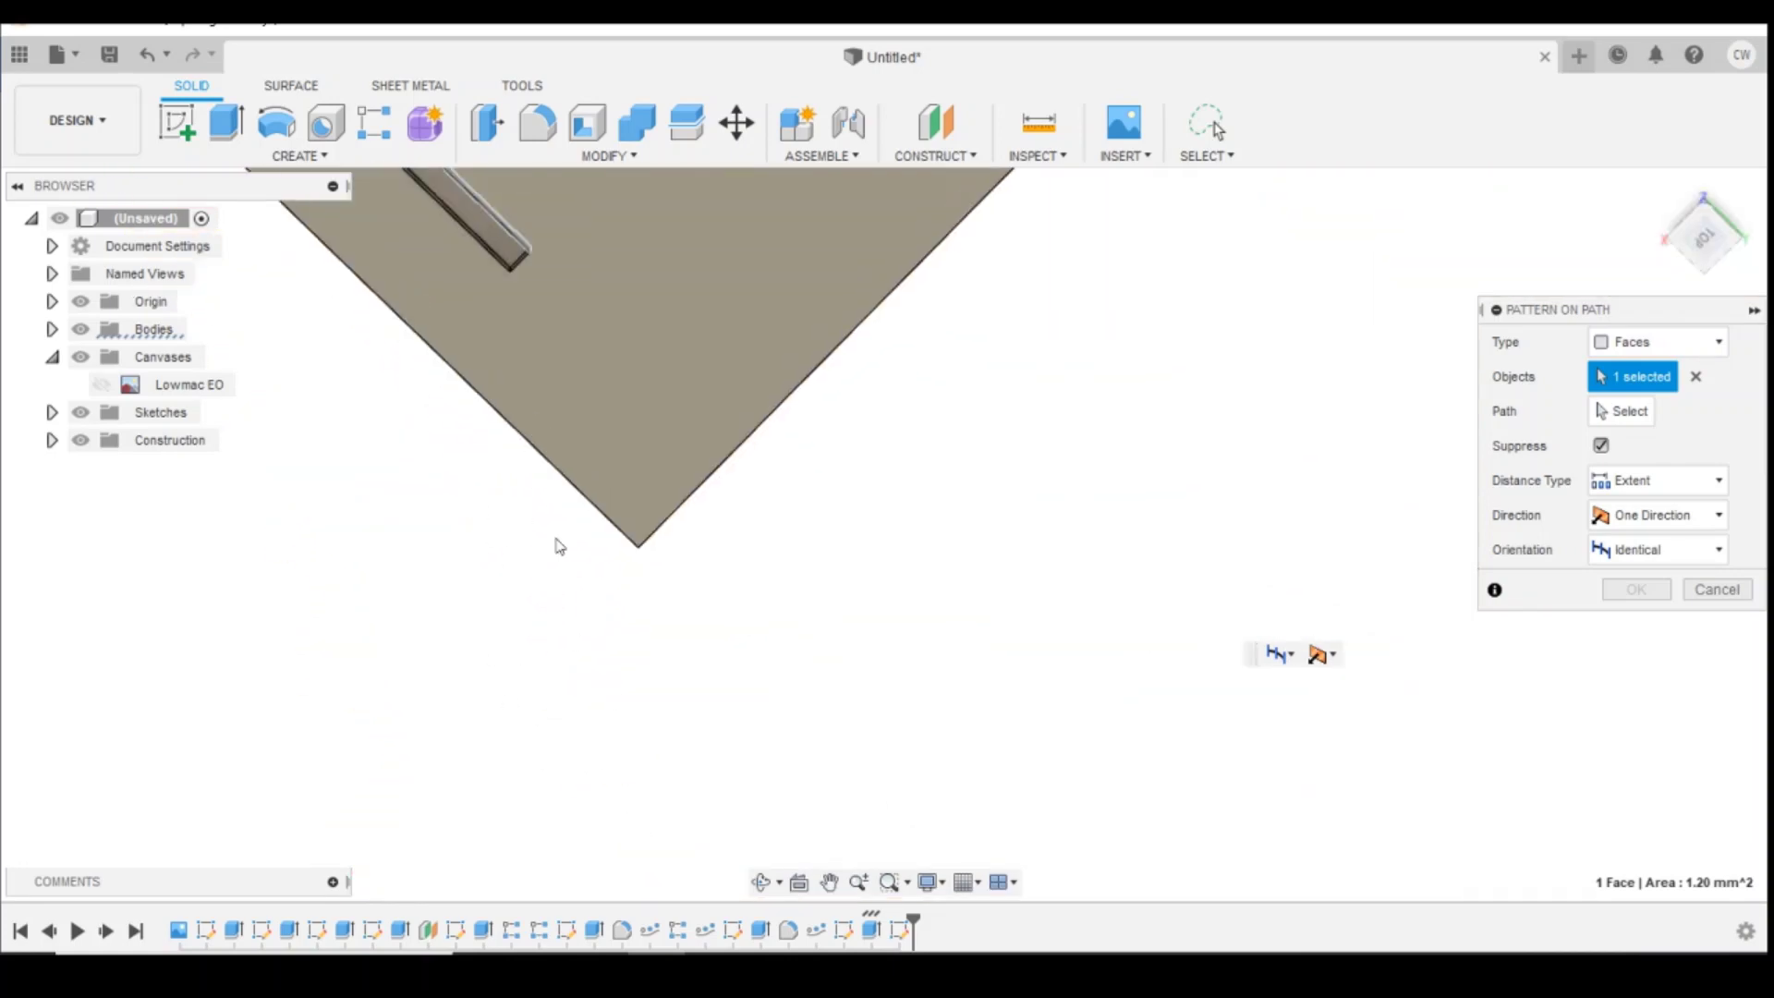
{"action": "scroll", "coordinate": [490, 404], "scroll_direction": "up", "scroll_amount": 2}
{"action": "left_click", "coordinate": [558, 288]}
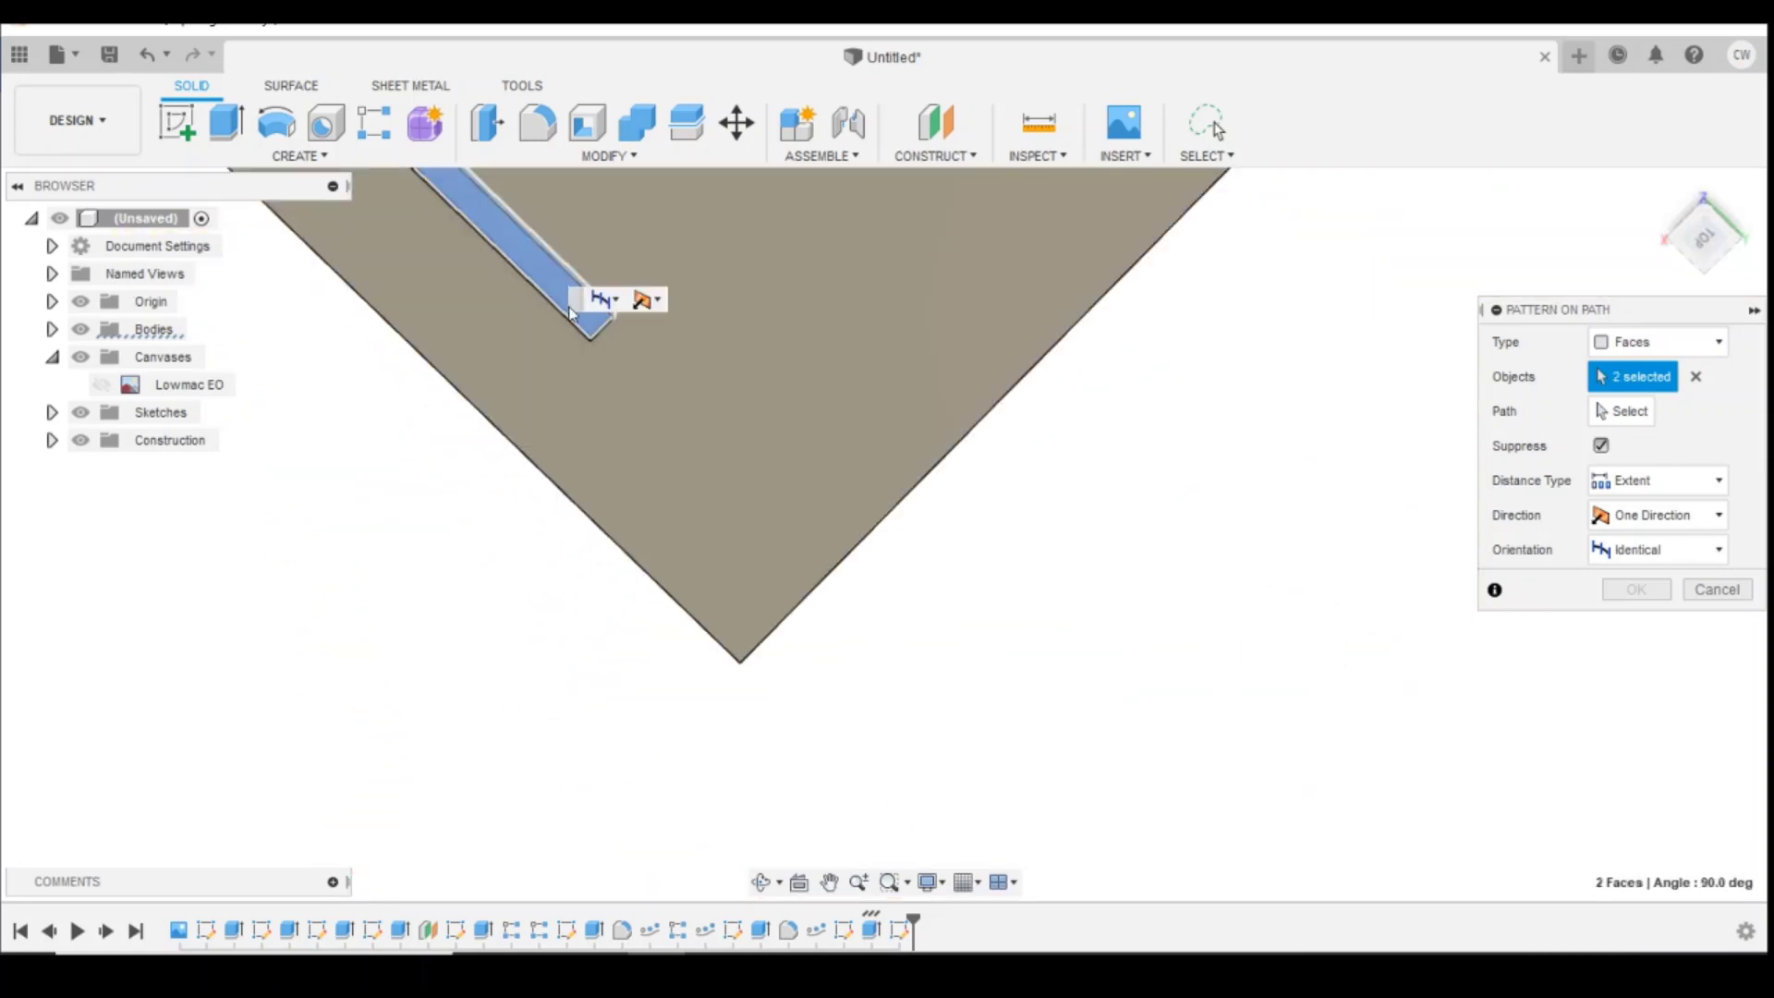
{"action": "left_click", "coordinate": [564, 319]}
{"action": "left_click", "coordinate": [564, 318]}
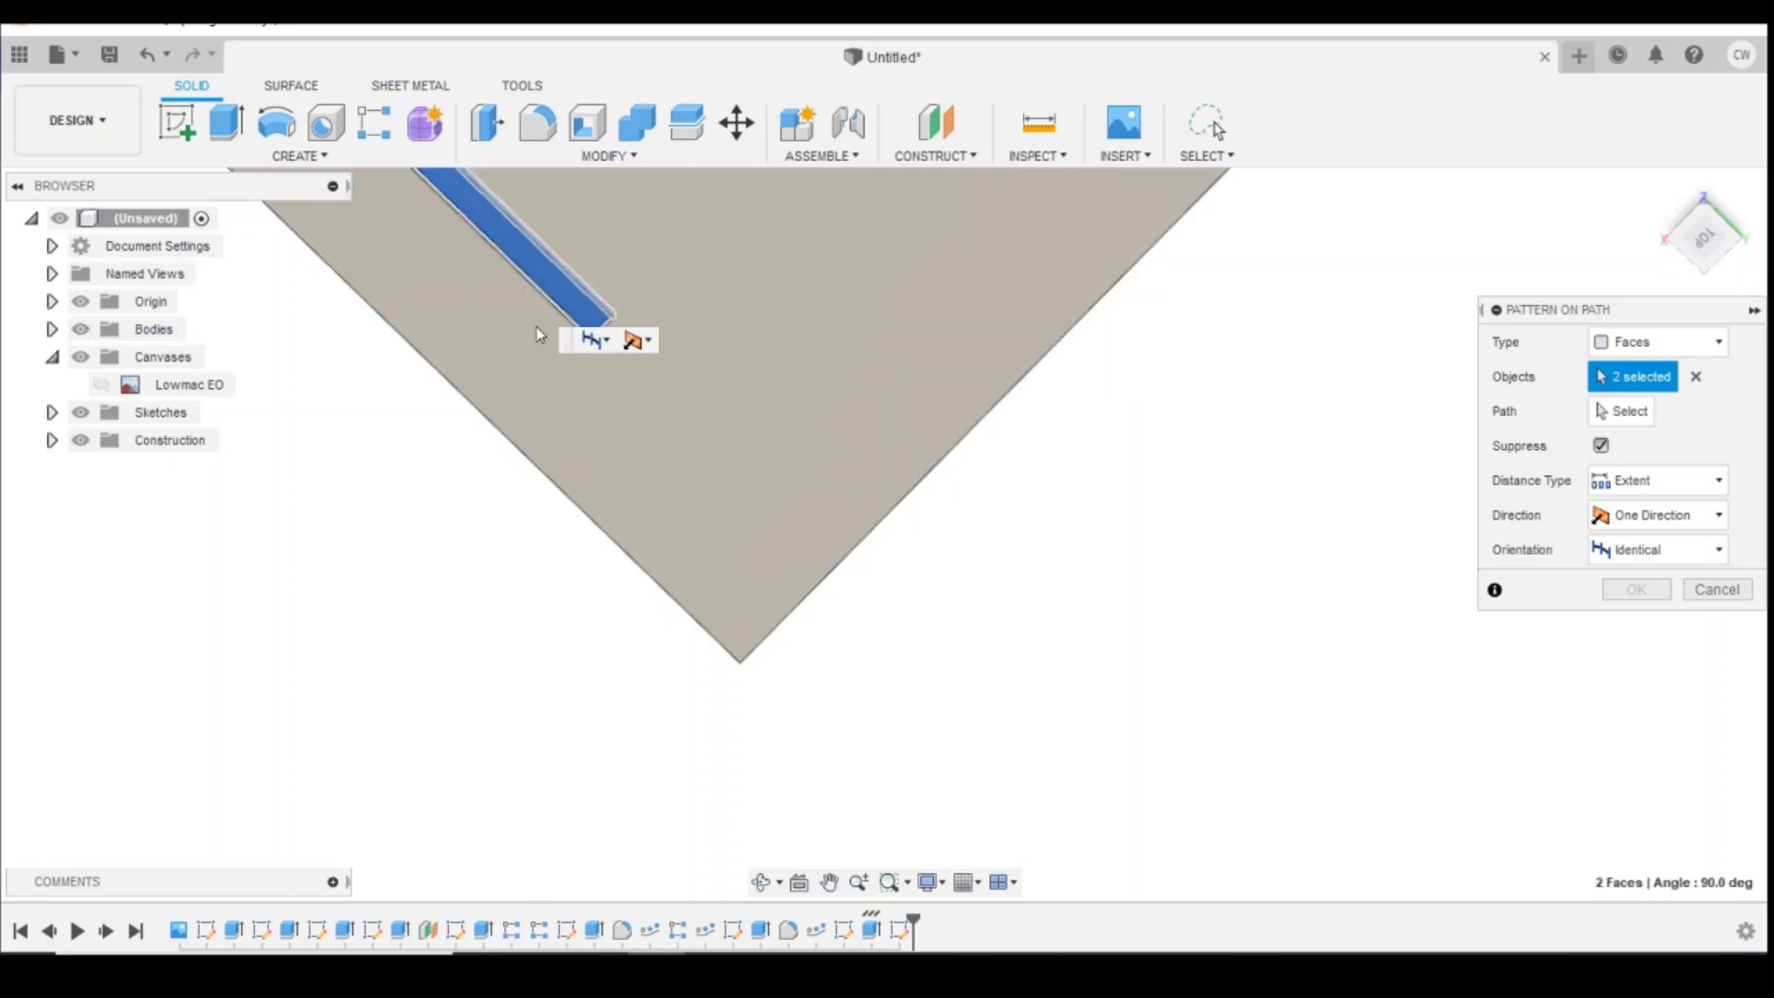
{"action": "scroll", "coordinate": [1268, 242], "scroll_direction": "up", "scroll_amount": 2}
{"action": "left_click_drag", "start_coordinate": [1706, 224], "coordinate": [1710, 257]}
{"action": "left_click", "coordinate": [481, 328]}
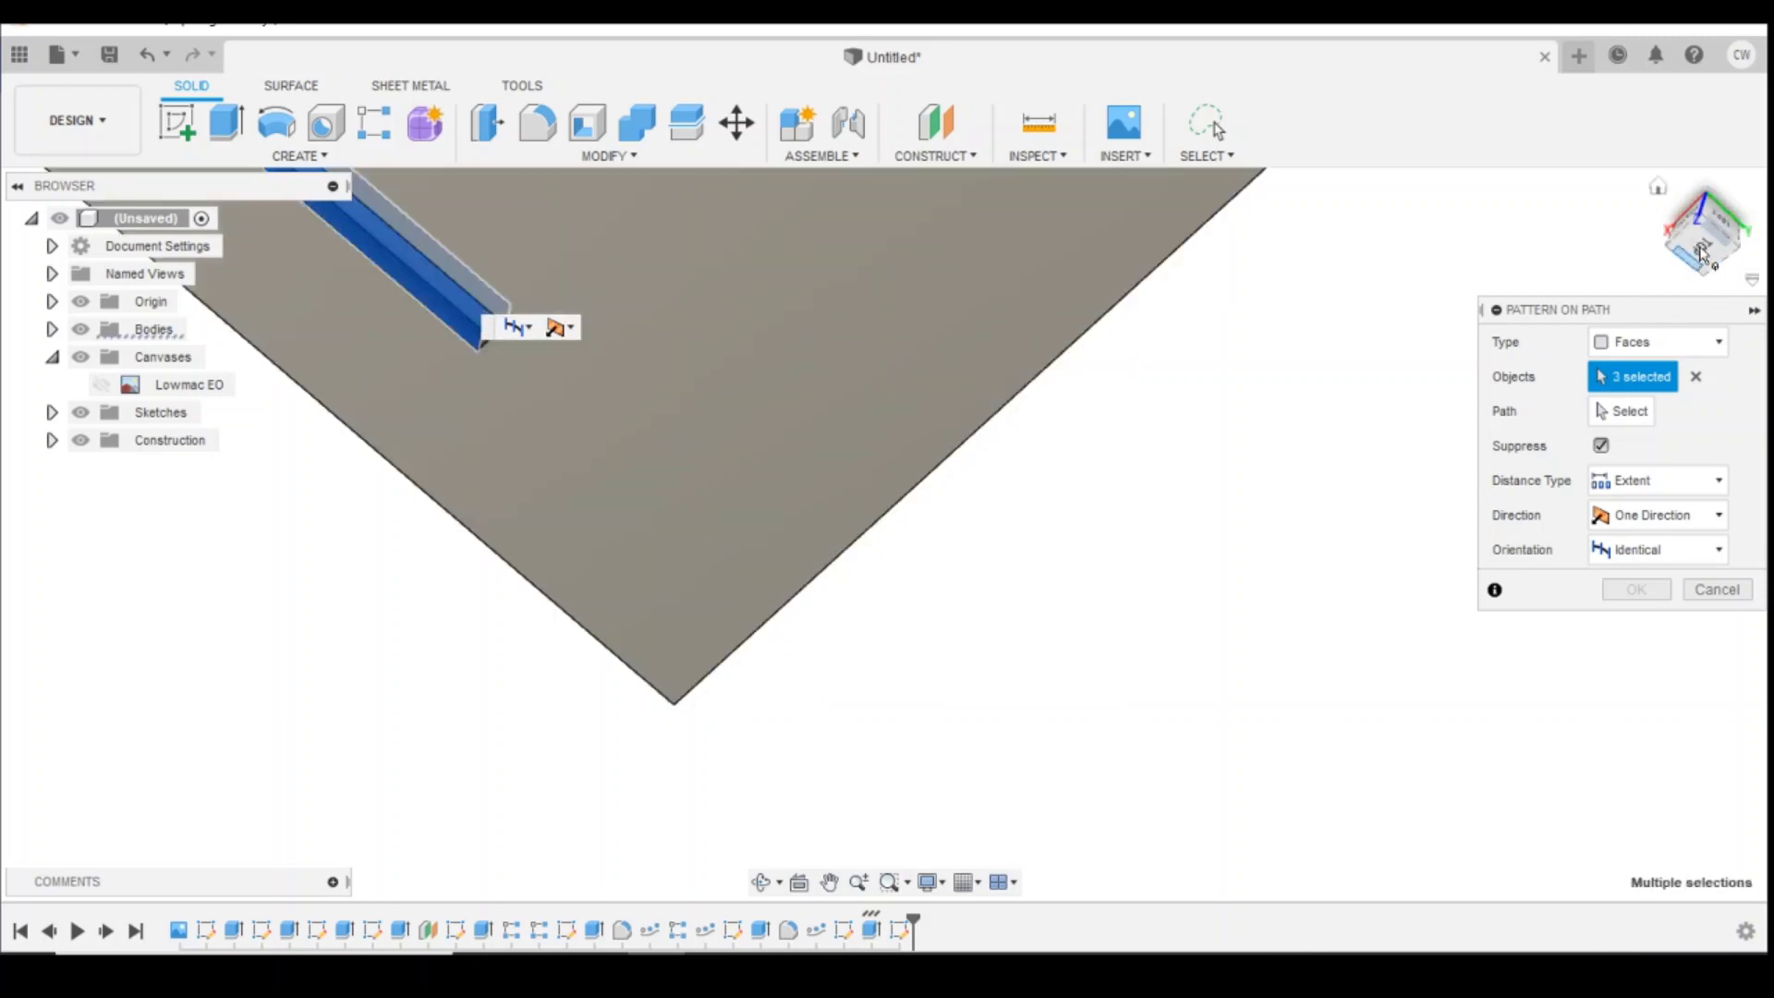
{"action": "mouse_move", "coordinate": [1708, 259]}
{"action": "left_mouse_down"}
{"action": "mouse_move", "coordinate": [1706, 312]}
{"action": "mouse_move", "coordinate": [1704, 282]}
{"action": "left_mouse_up"}
{"action": "left_click", "coordinate": [547, 403]}
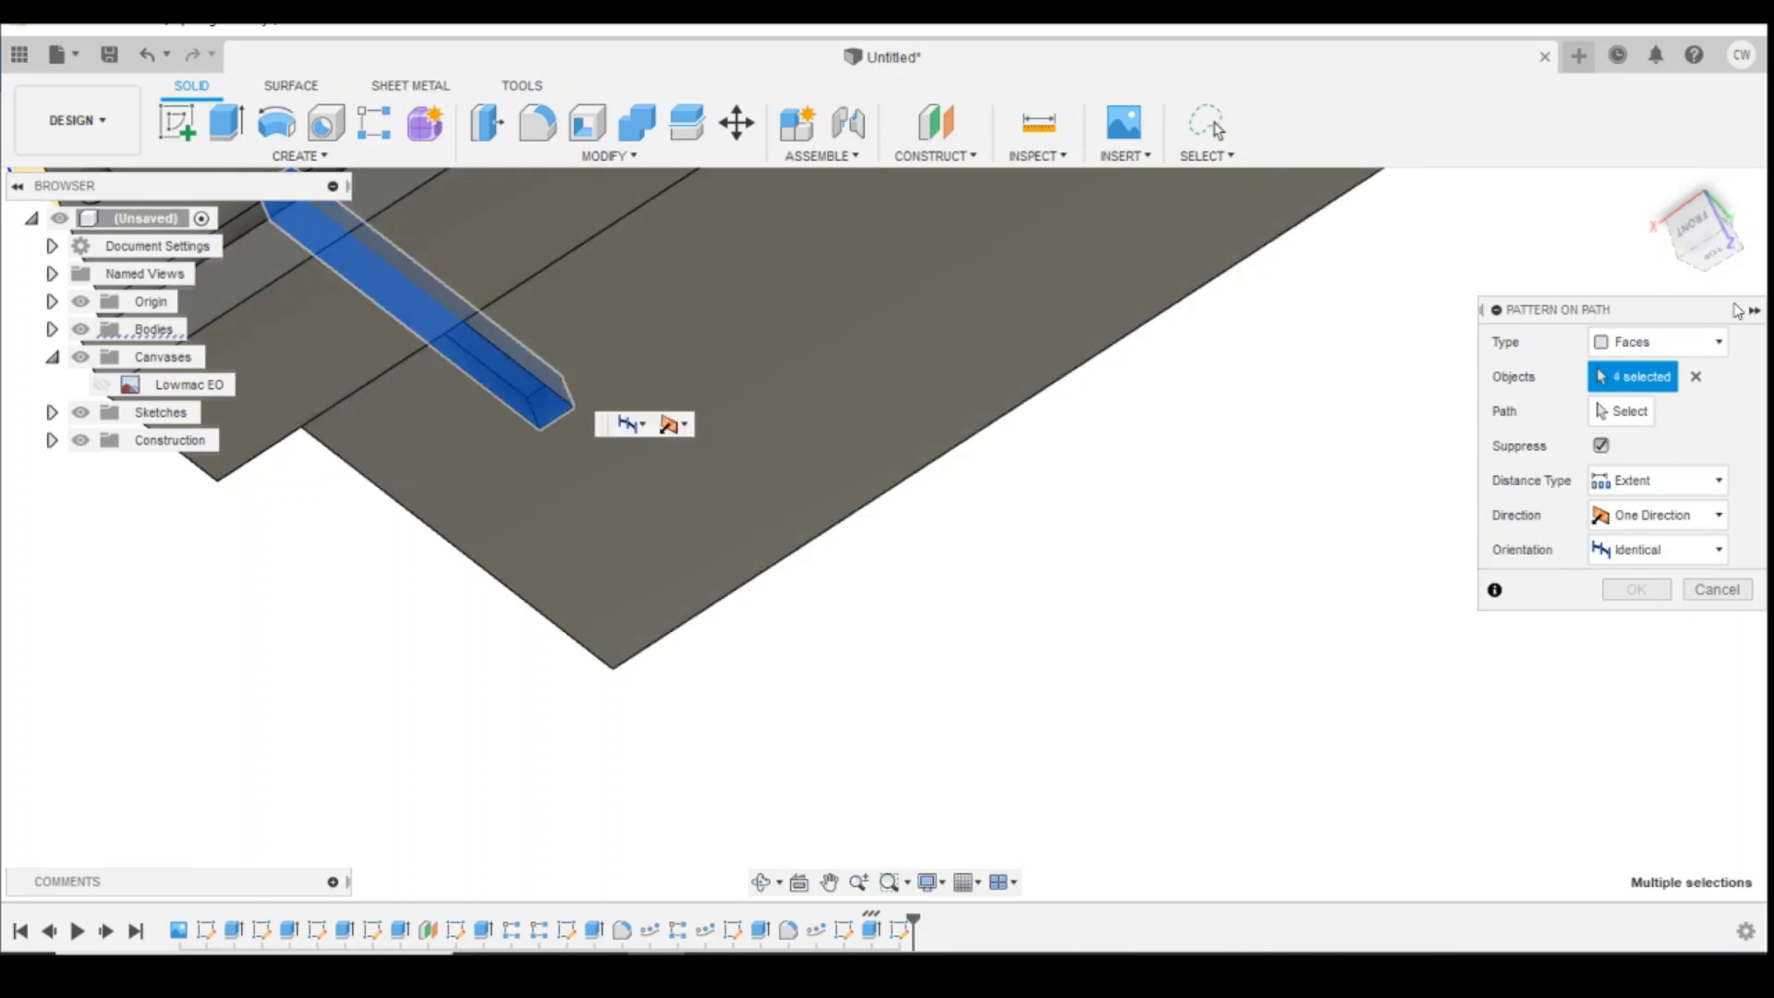
Step: Select the deck's inner edge along the side wall and the sketch line on the raised deck as the pattern path
{"action": "left_click", "coordinate": [1659, 191]}
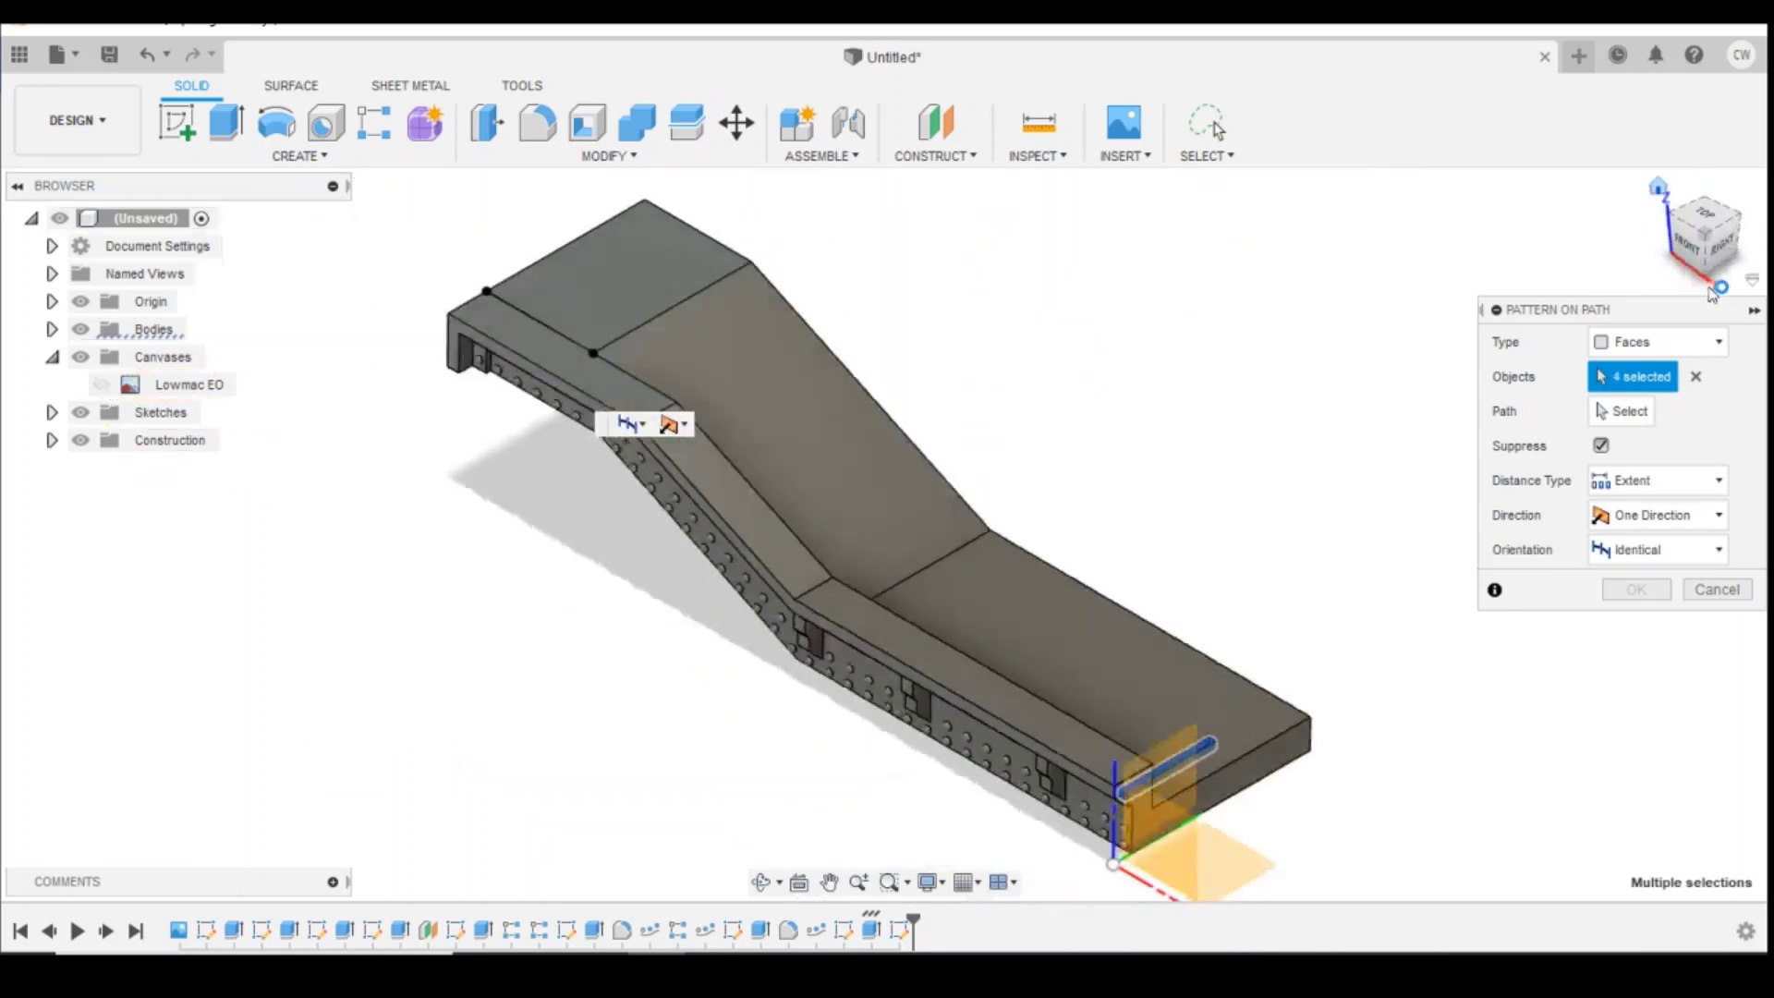
{"action": "left_click", "coordinate": [1737, 229]}
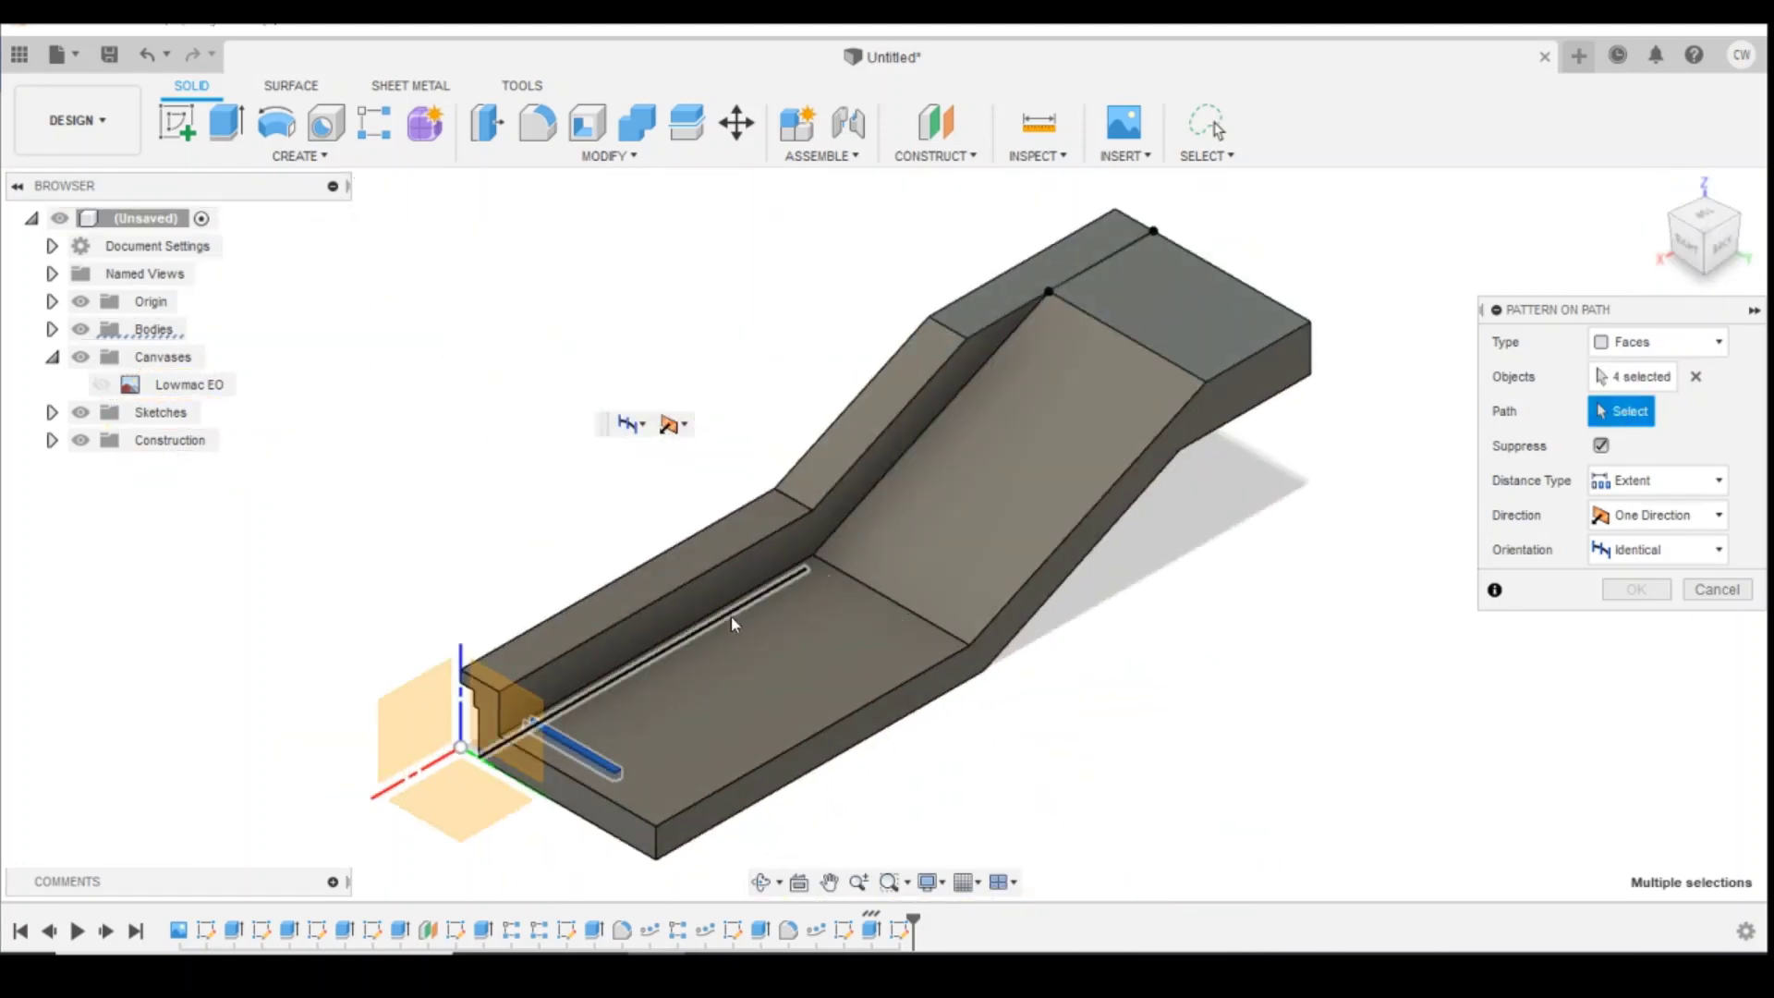
{"action": "left_click", "coordinate": [732, 620]}
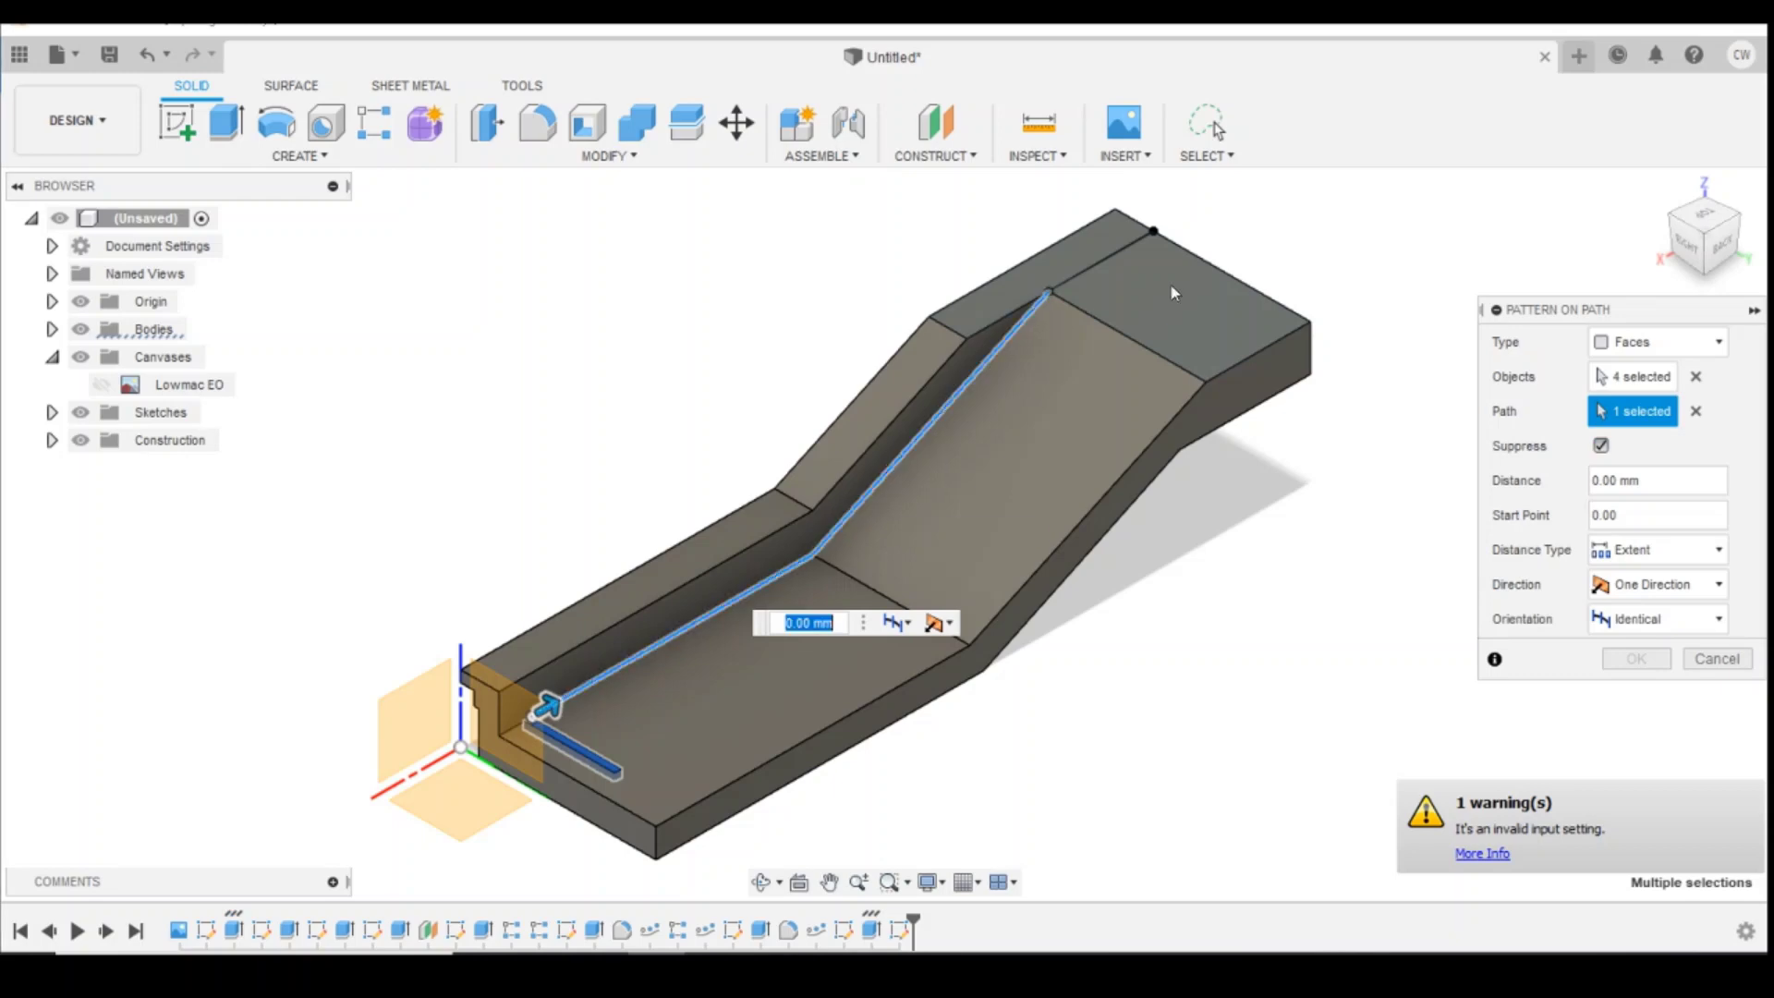
{"action": "left_click", "coordinate": [1109, 261]}
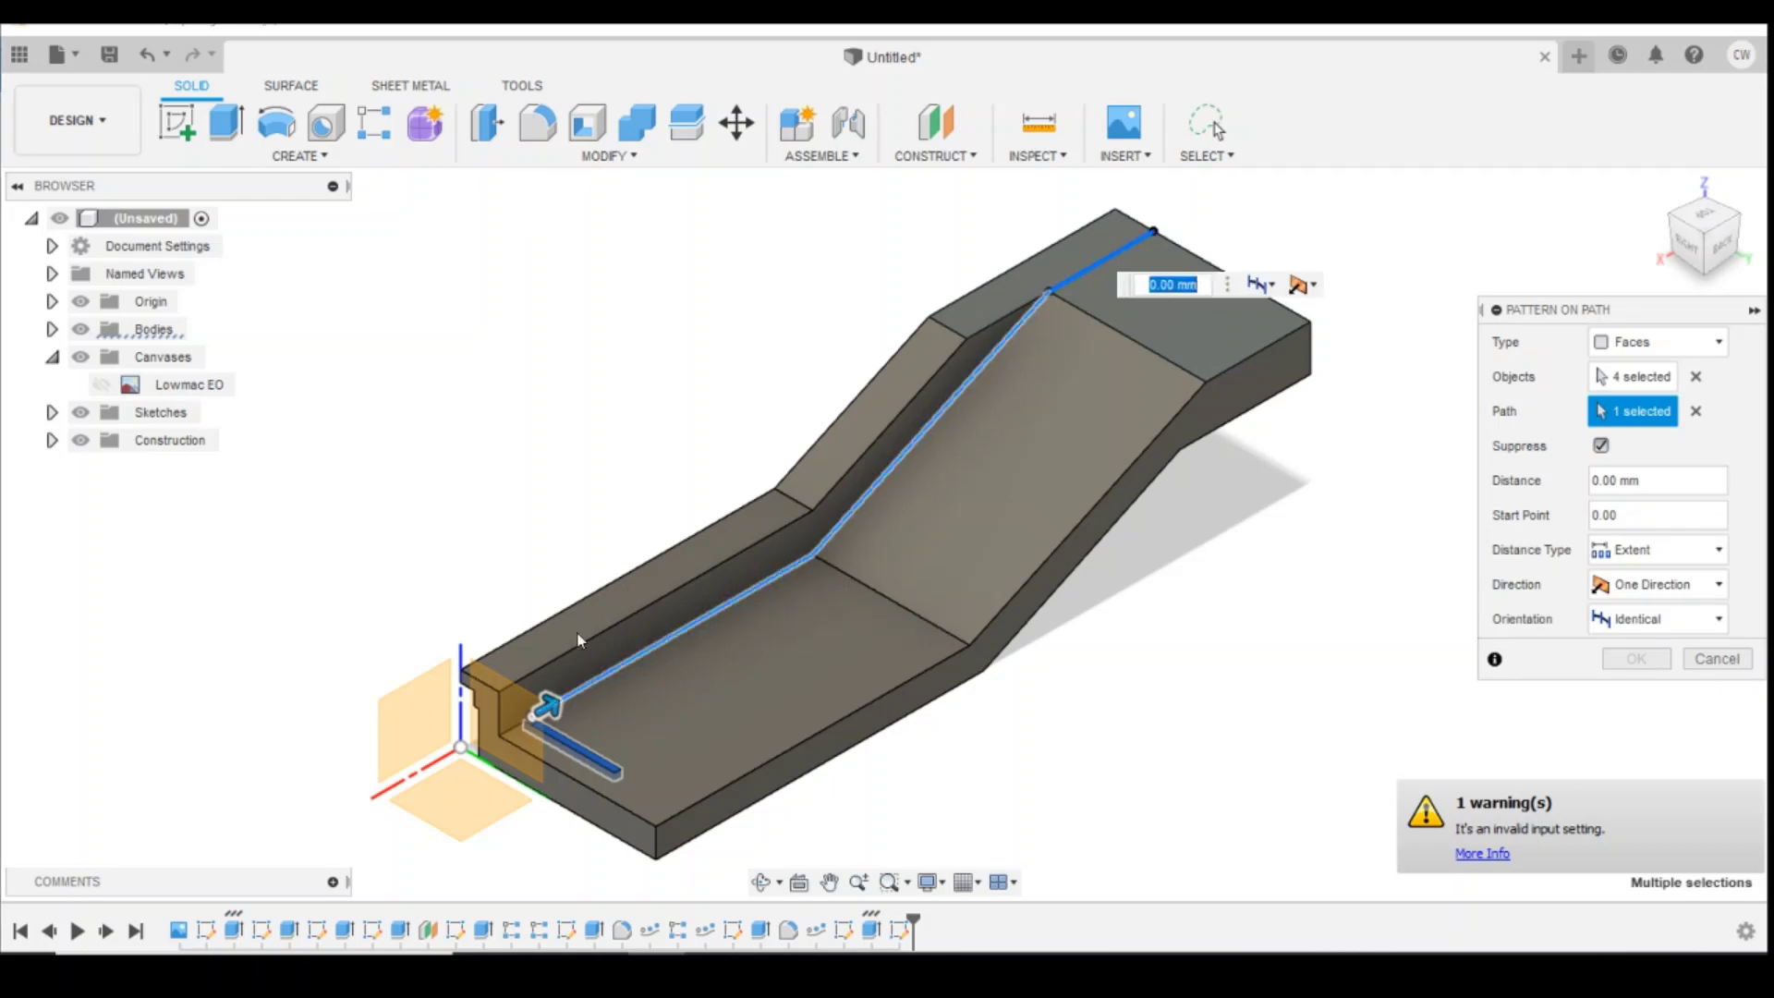
Step: Extend the pattern along the path to about 27.78 mm, placing the last slot just inside the raised deck's outer end
{"action": "left_click_drag", "start_coordinate": [547, 707], "coordinate": [1172, 251]}
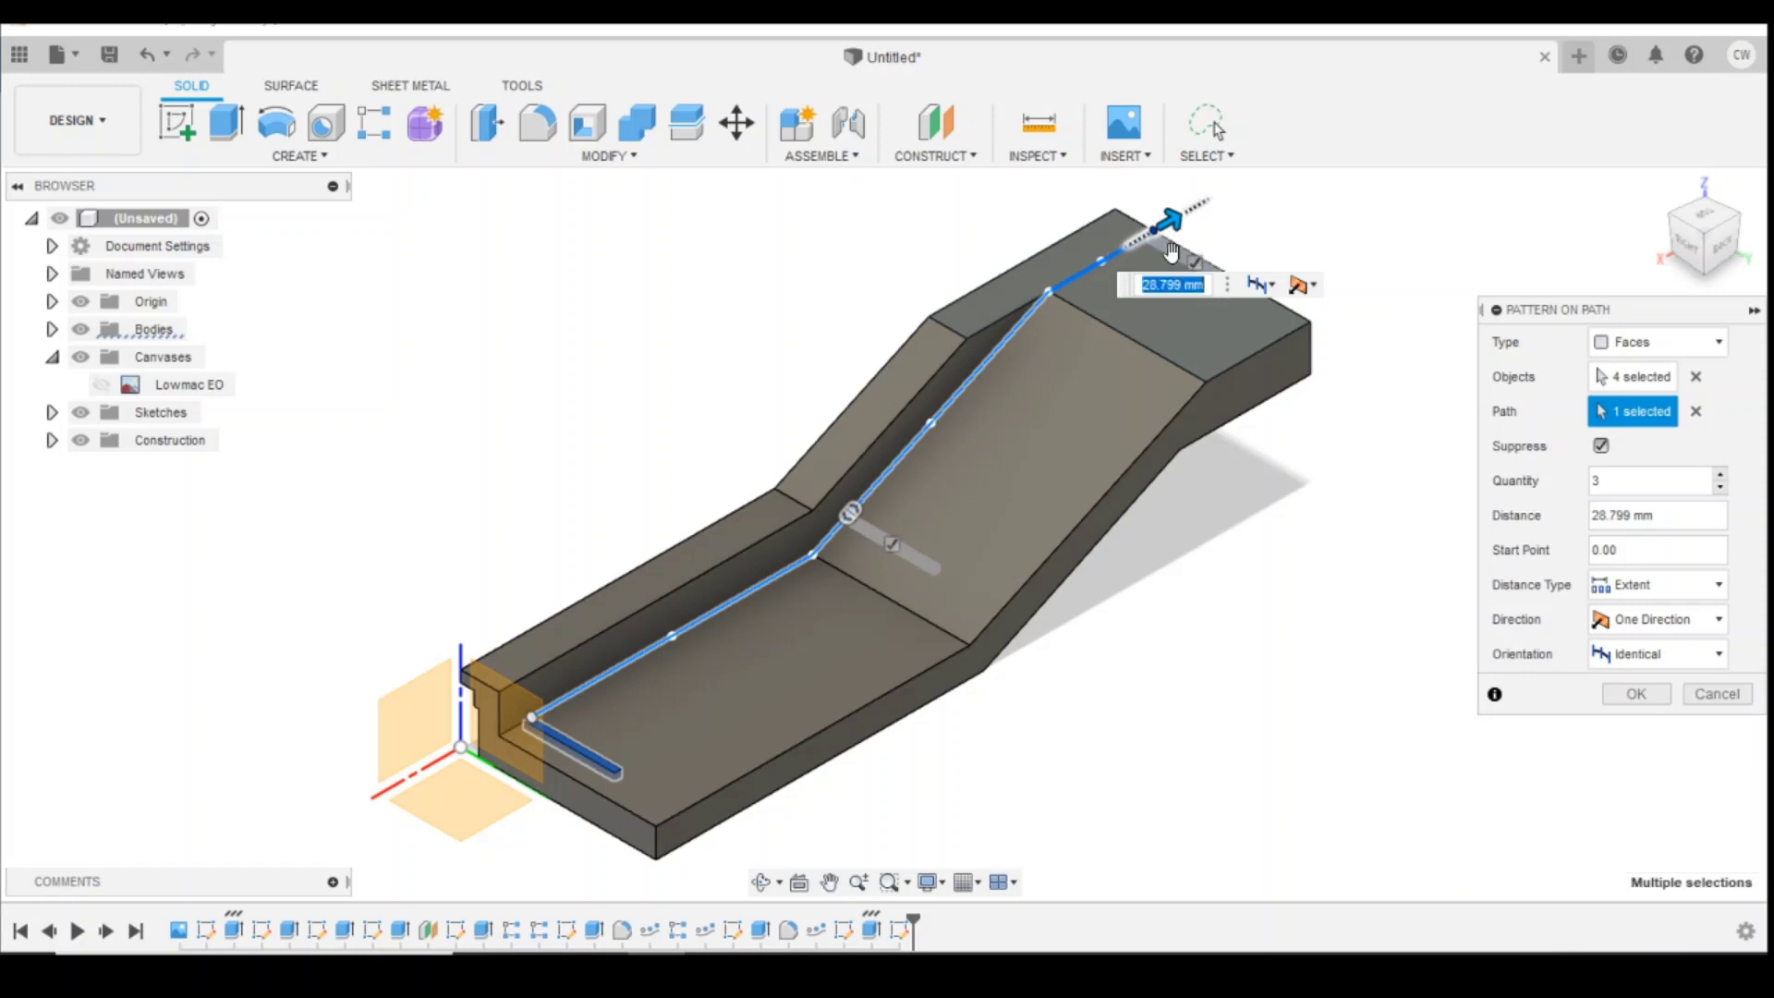
{"action": "scroll", "coordinate": [1668, 254], "scroll_direction": "up", "scroll_amount": 3}
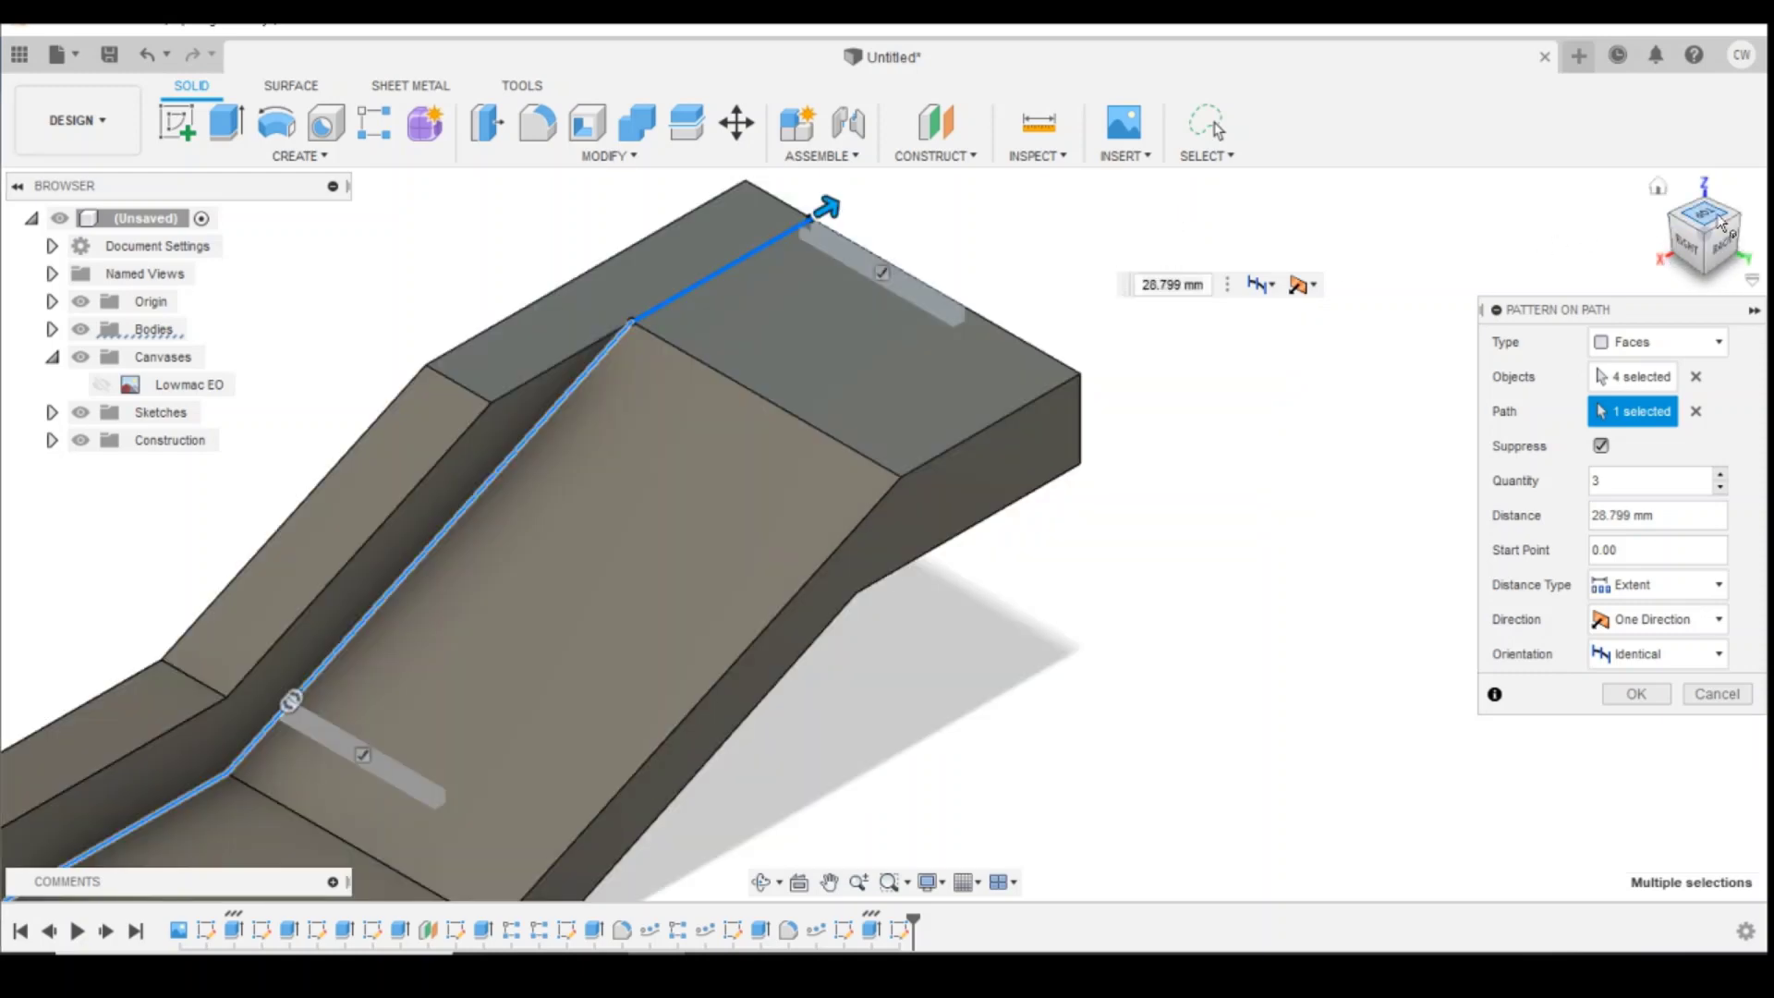
{"action": "left_click_drag", "start_coordinate": [1708, 215], "coordinate": [1706, 213]}
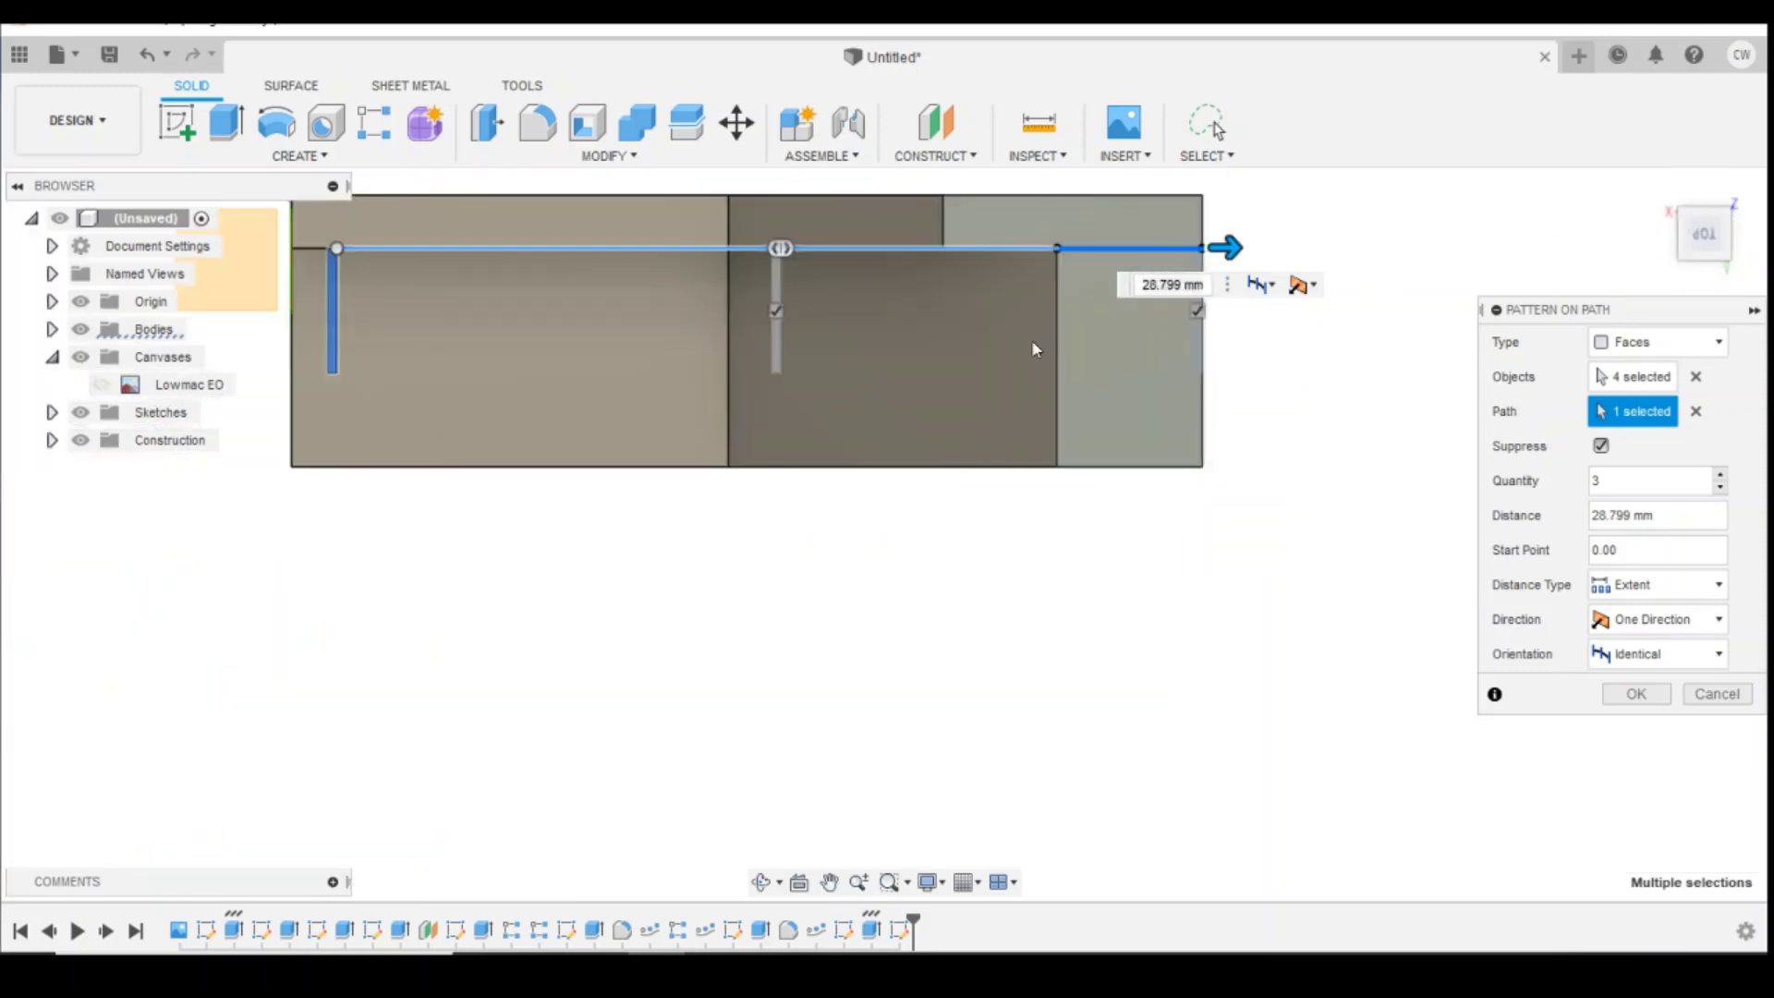
{"action": "scroll", "coordinate": [606, 479], "scroll_direction": "down", "scroll_amount": 2}
{"action": "scroll", "coordinate": [1077, 309], "scroll_direction": "up", "scroll_amount": 6}
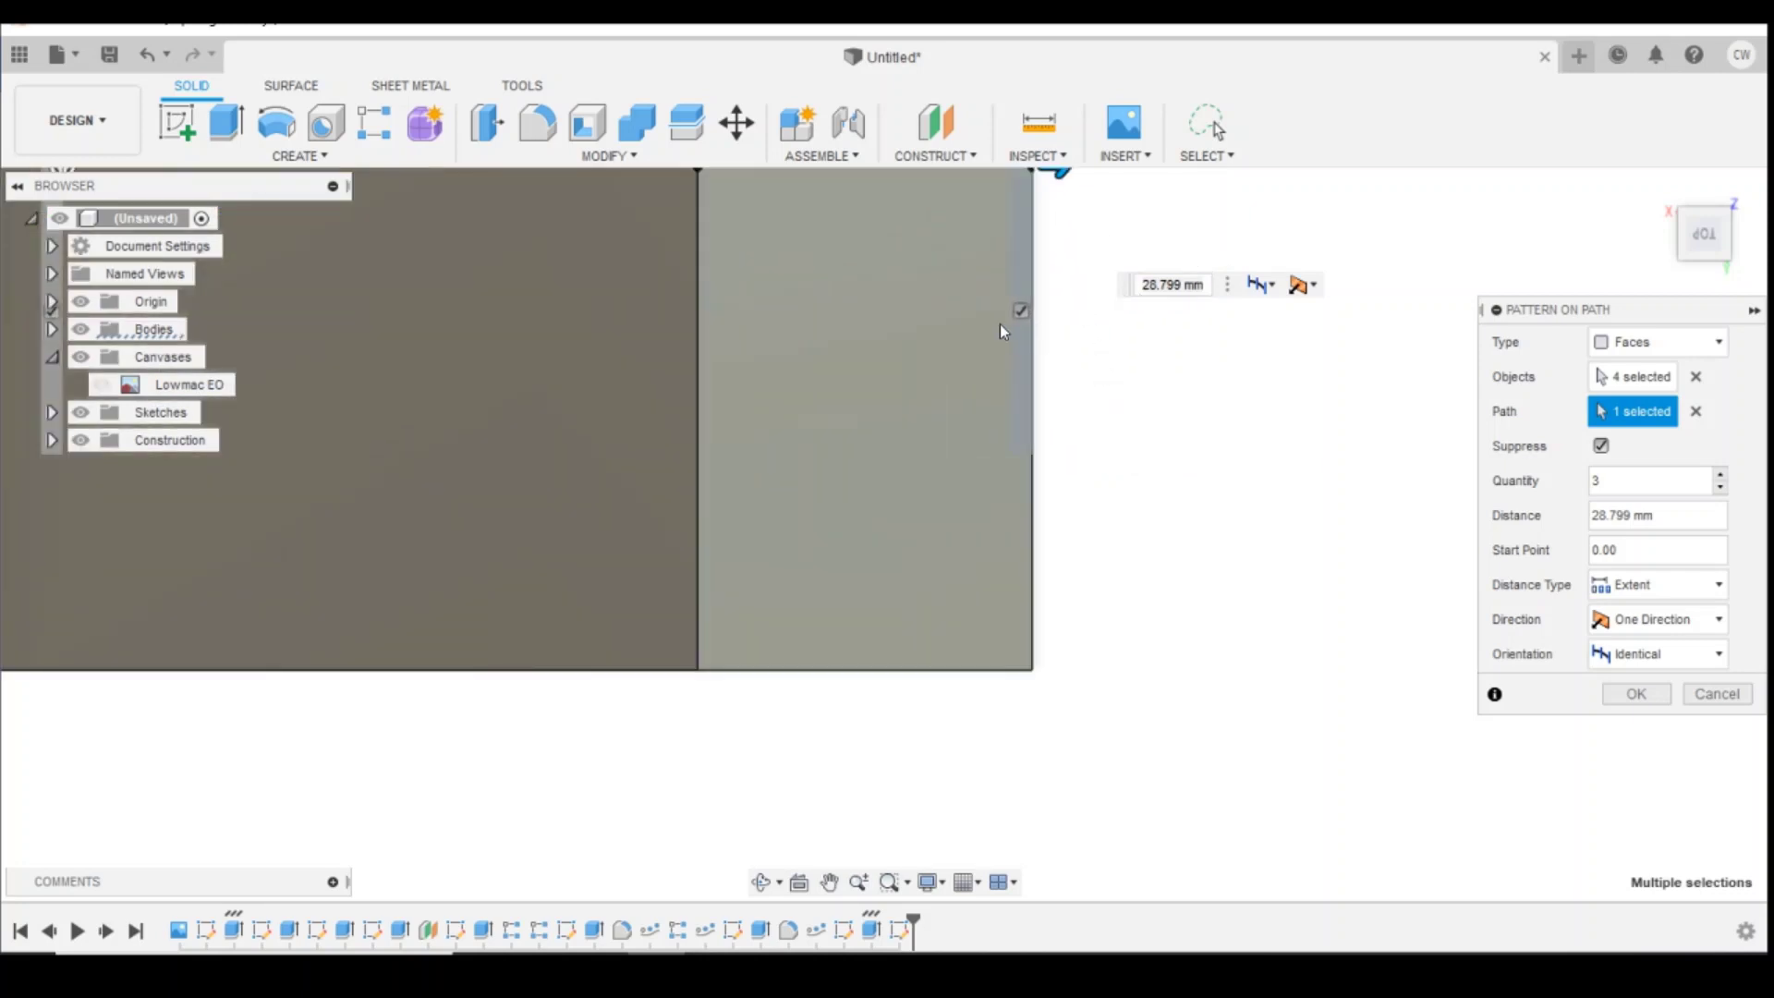
{"action": "scroll", "coordinate": [1055, 249], "scroll_direction": "down", "scroll_amount": 2}
{"action": "scroll", "coordinate": [1059, 285], "scroll_direction": "up", "scroll_amount": 4}
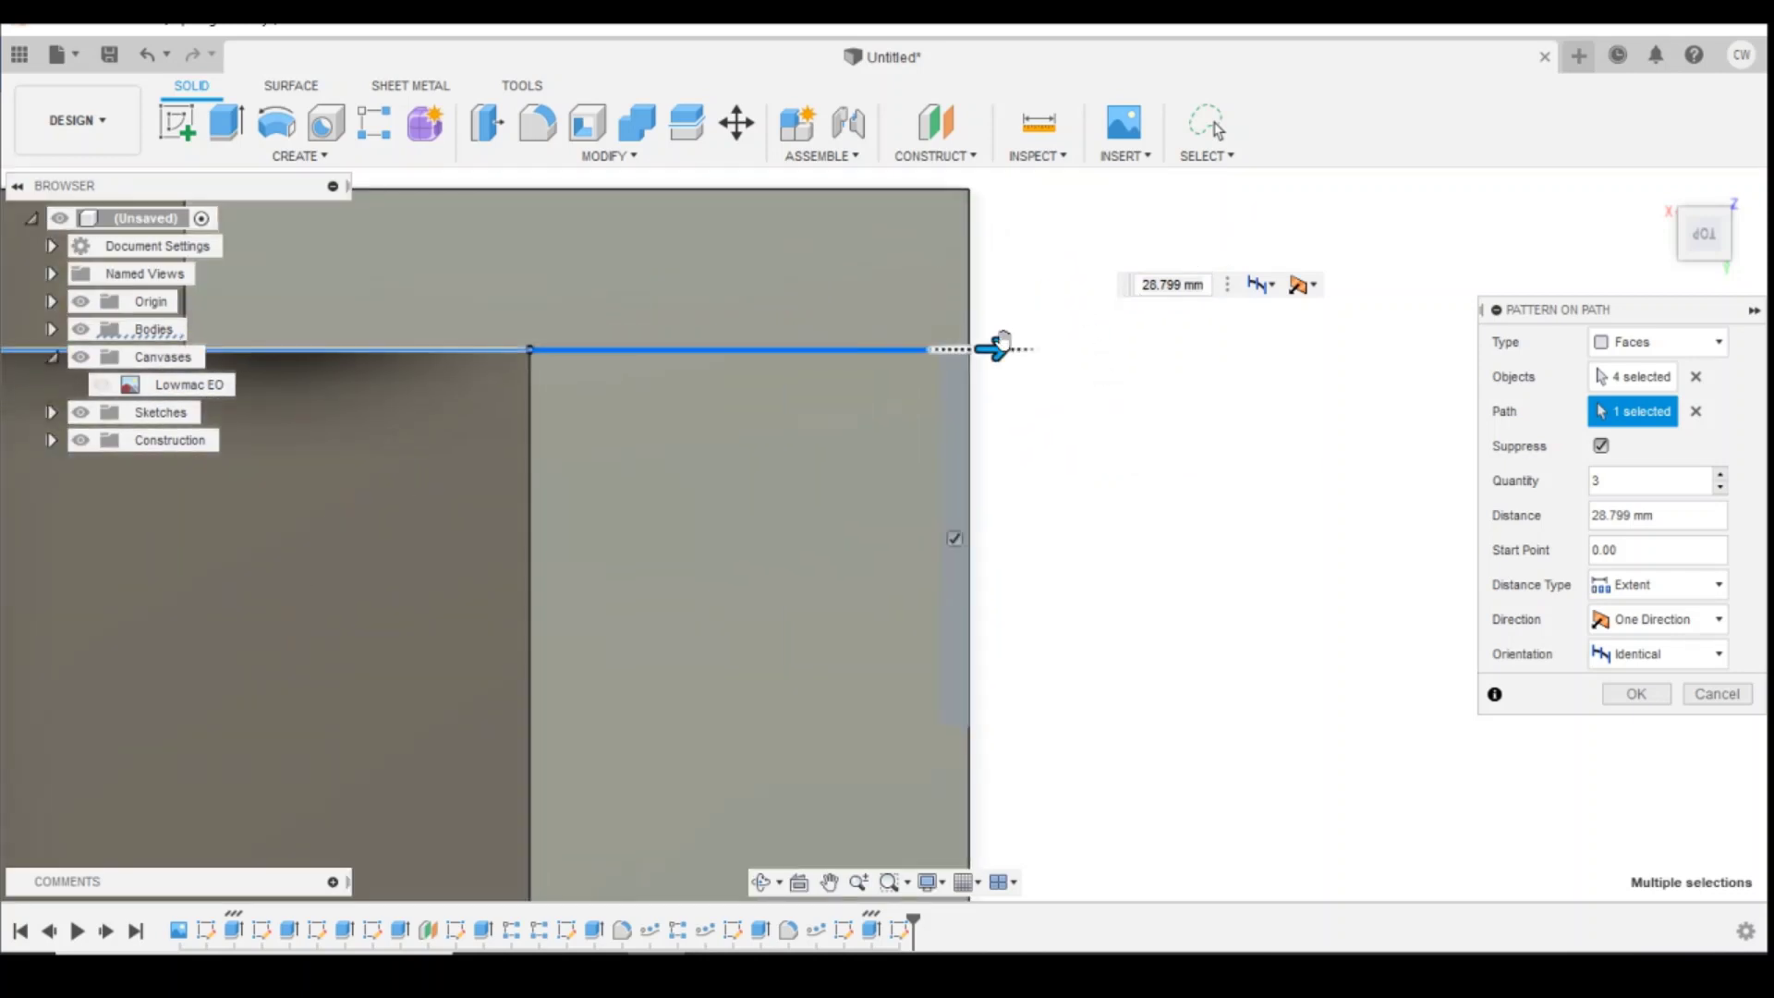
{"action": "left_click_drag", "start_coordinate": [998, 348], "coordinate": [962, 348]}
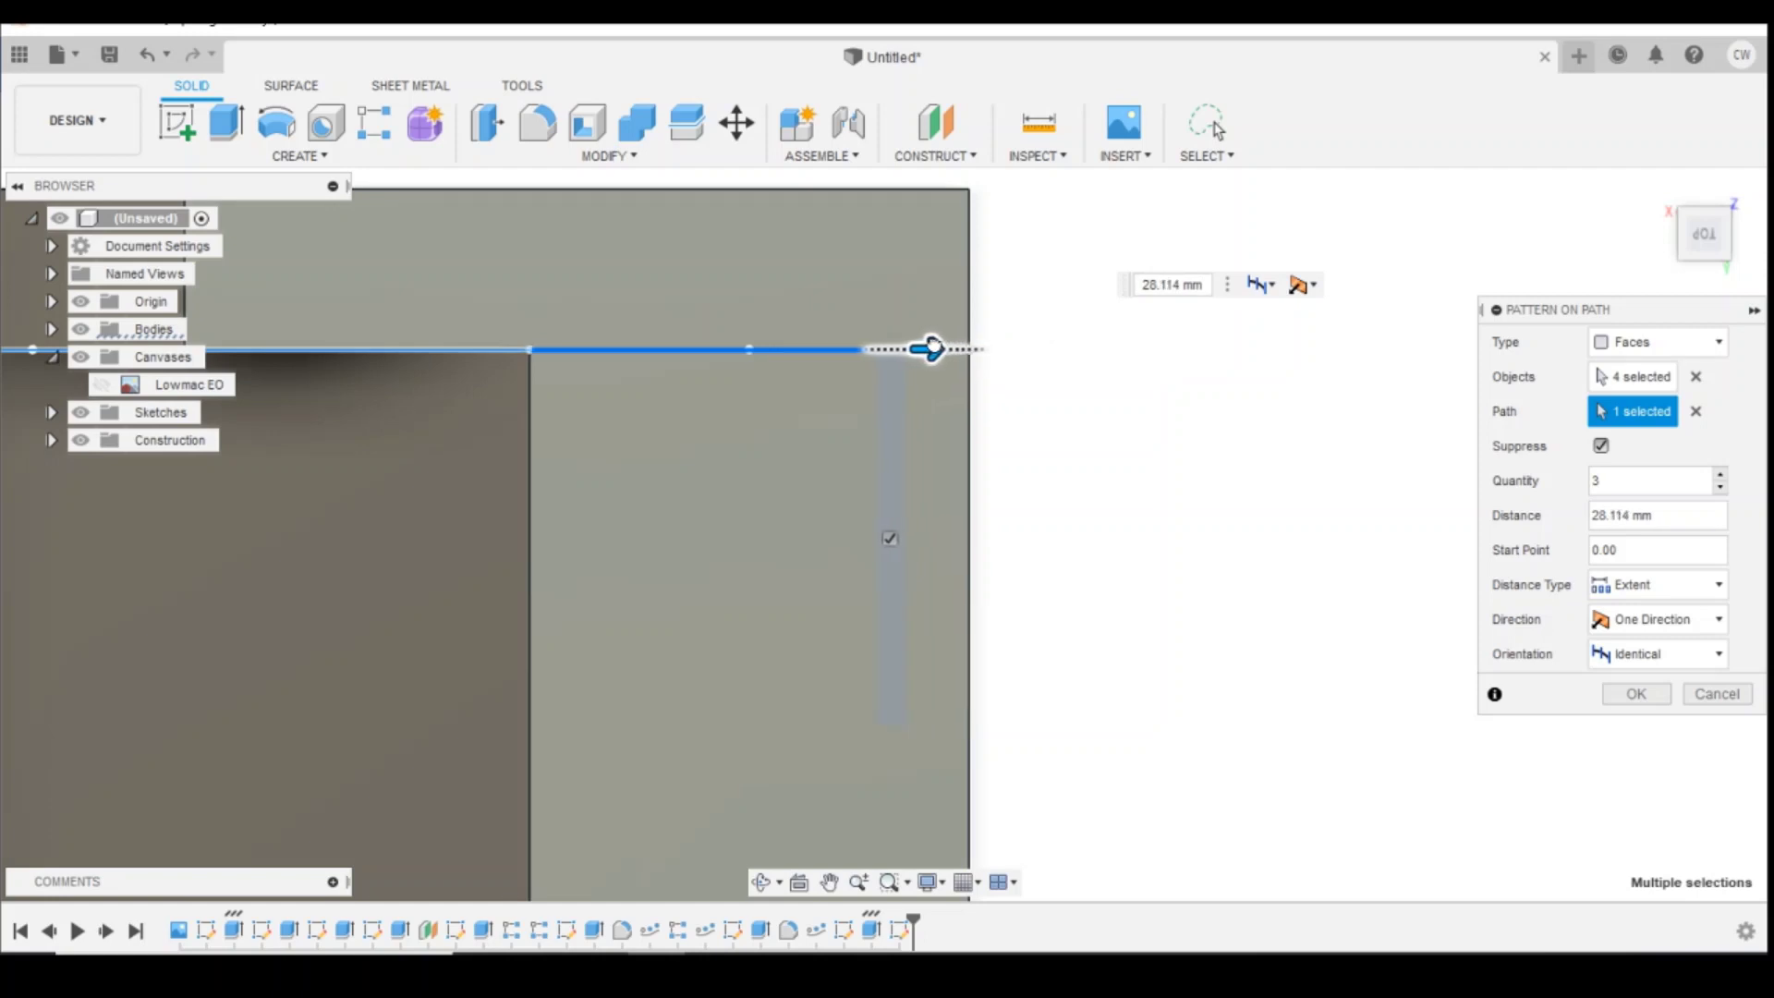
{"action": "left_click_drag", "start_coordinate": [931, 348], "coordinate": [915, 349]}
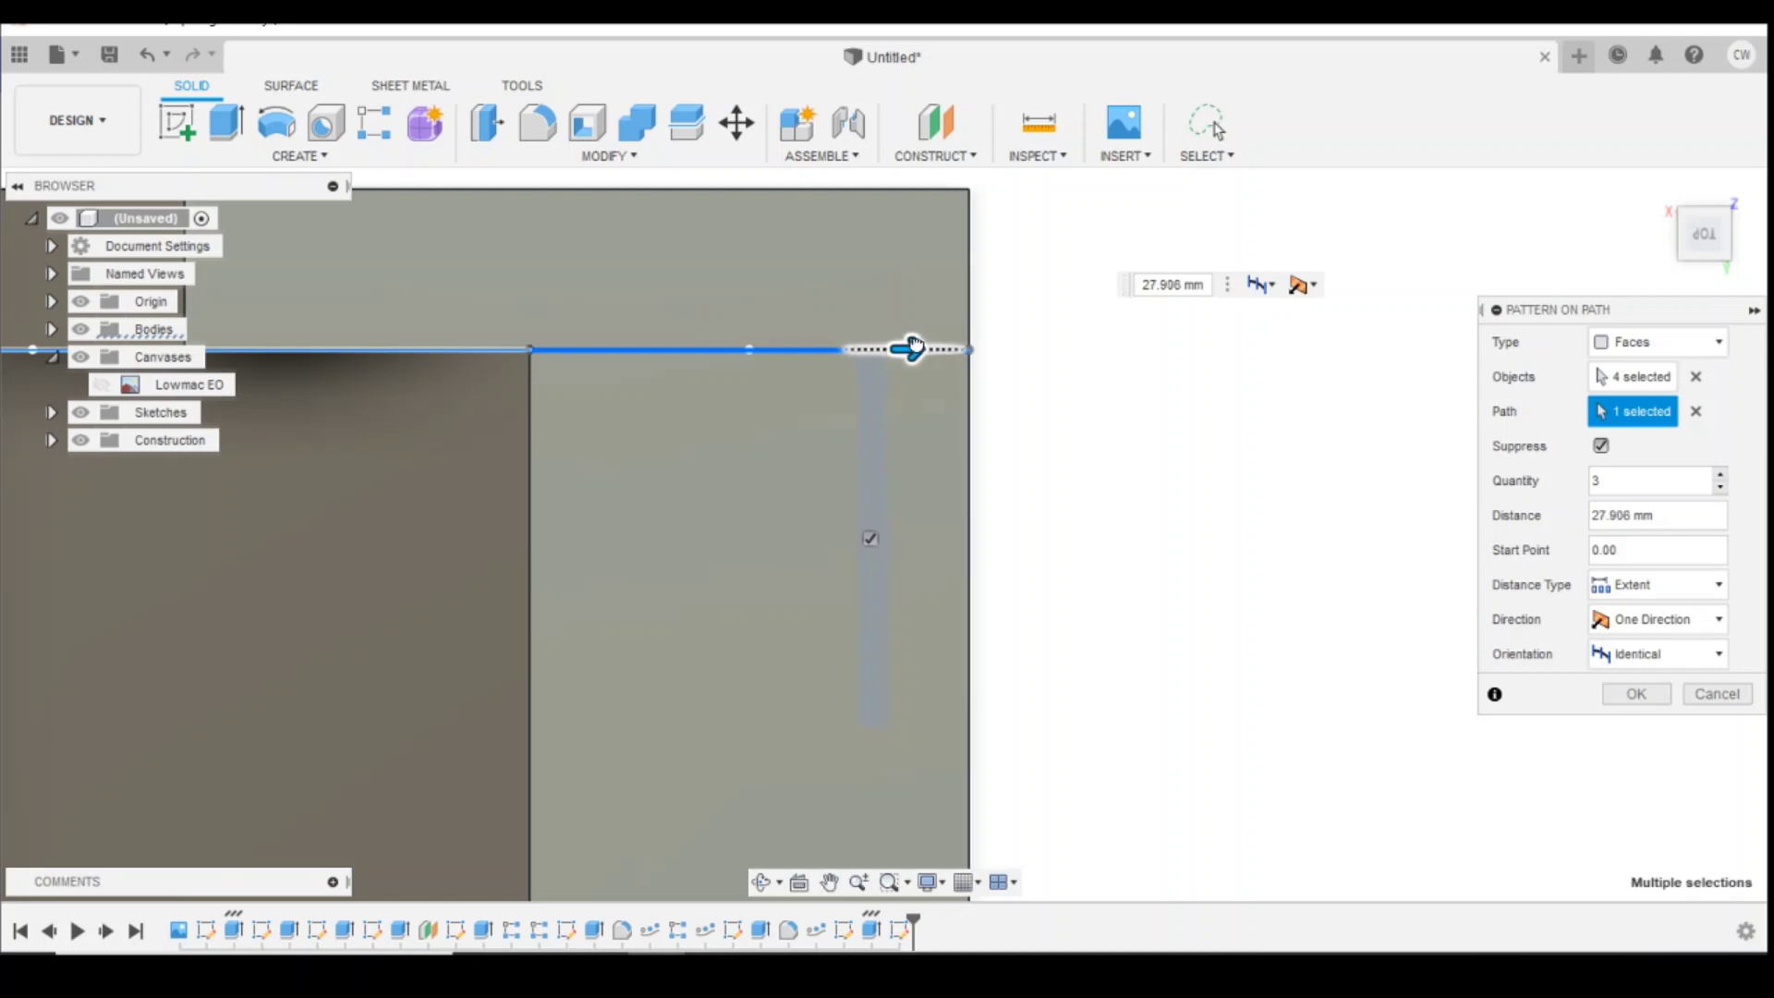
{"action": "left_click_drag", "start_coordinate": [904, 348], "coordinate": [901, 349]}
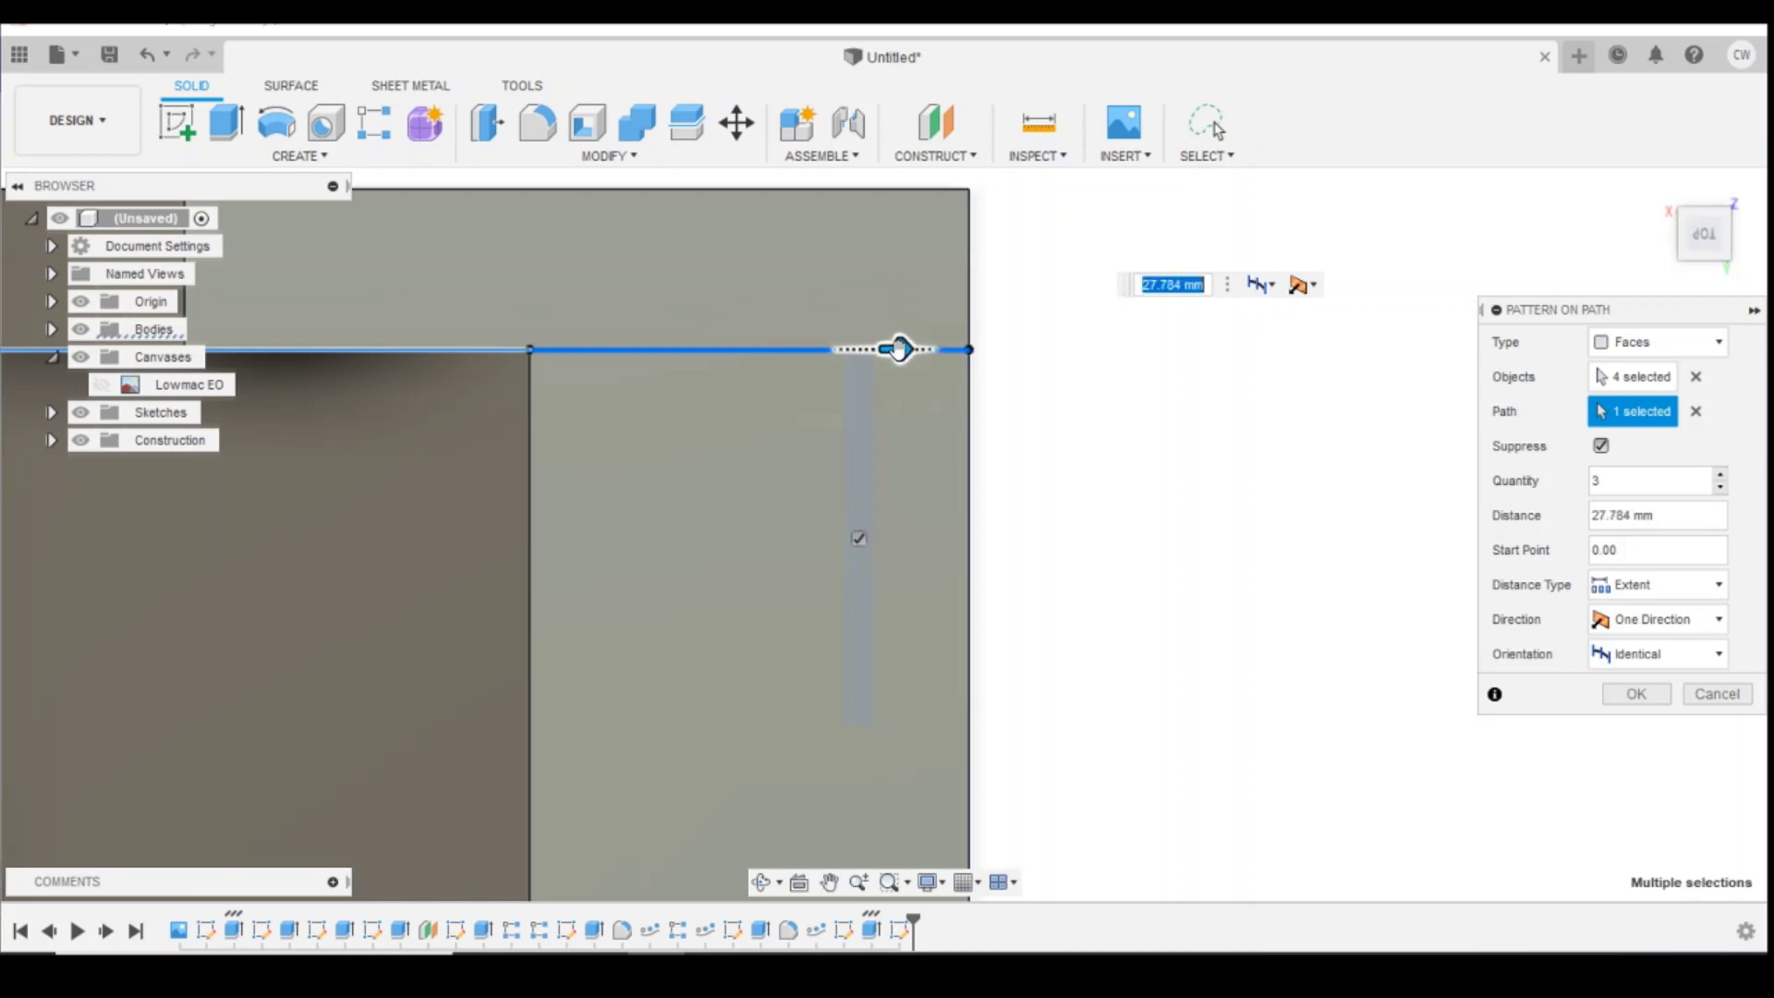
Step: Set the pattern quantity to 22 and extend the distance to about 28.16 mm, closer to the raised deck's outer end
{"action": "scroll", "coordinate": [1177, 576], "scroll_direction": "down", "scroll_amount": 2}
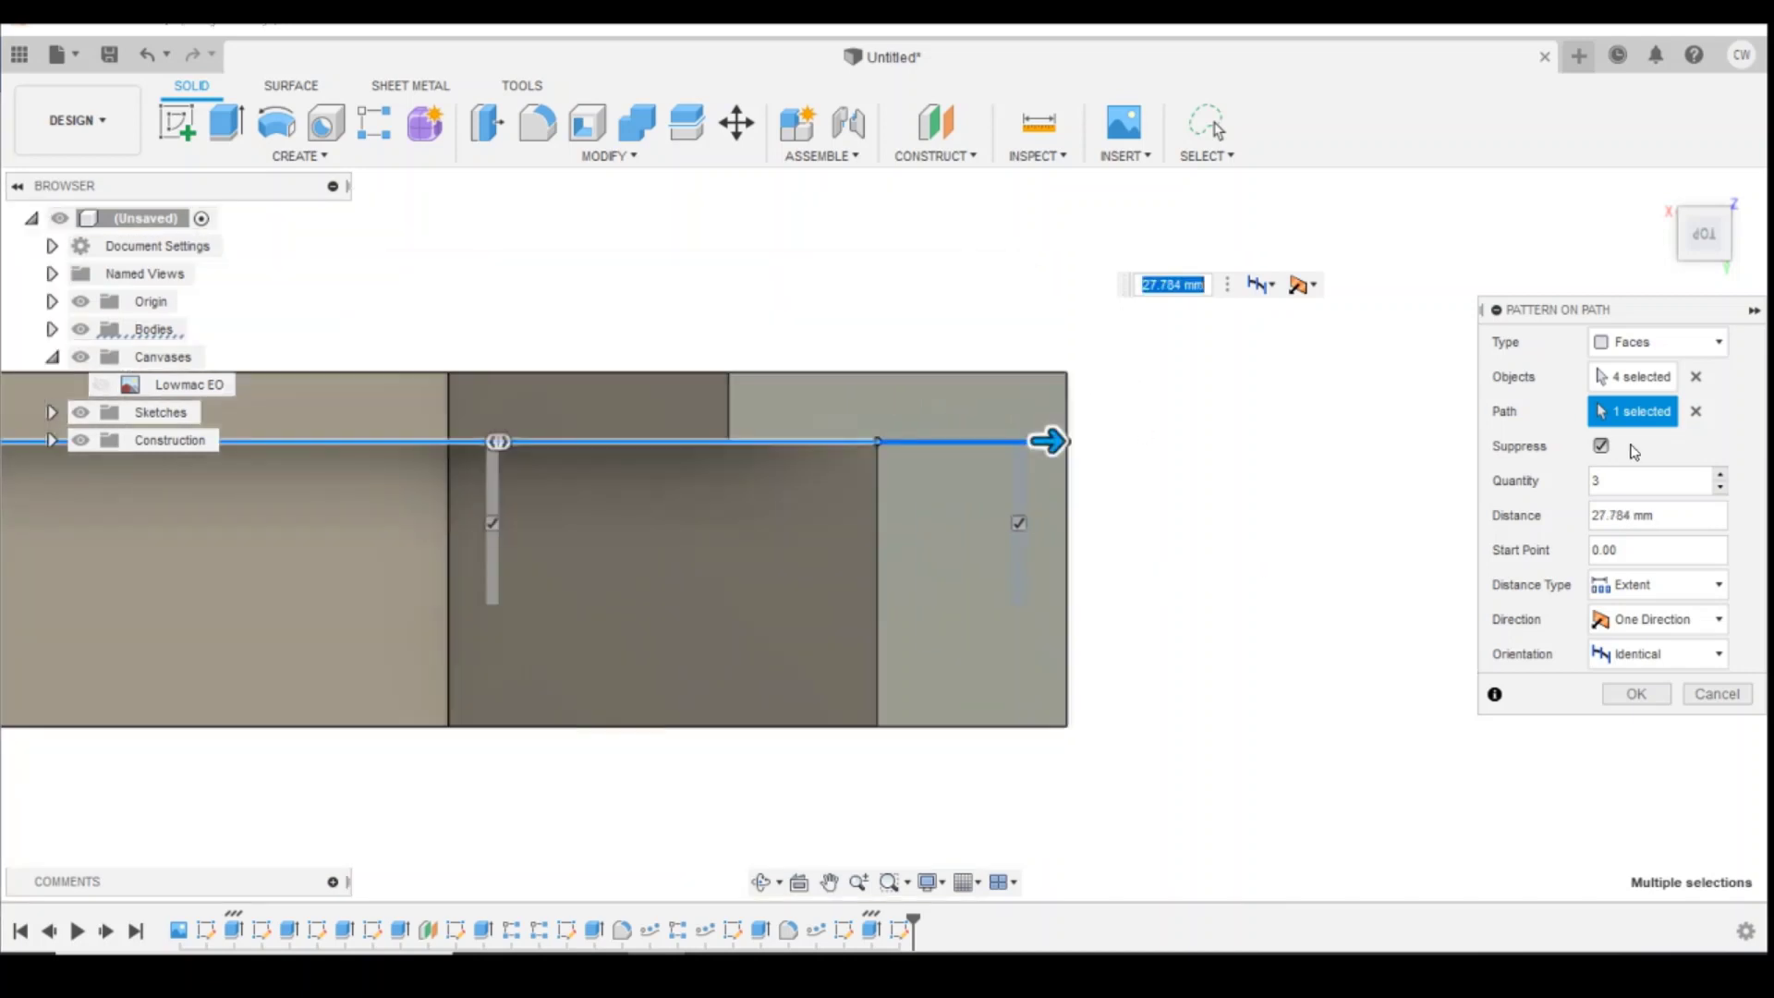
{"action": "scroll", "coordinate": [1288, 594], "scroll_direction": "down", "scroll_amount": 2}
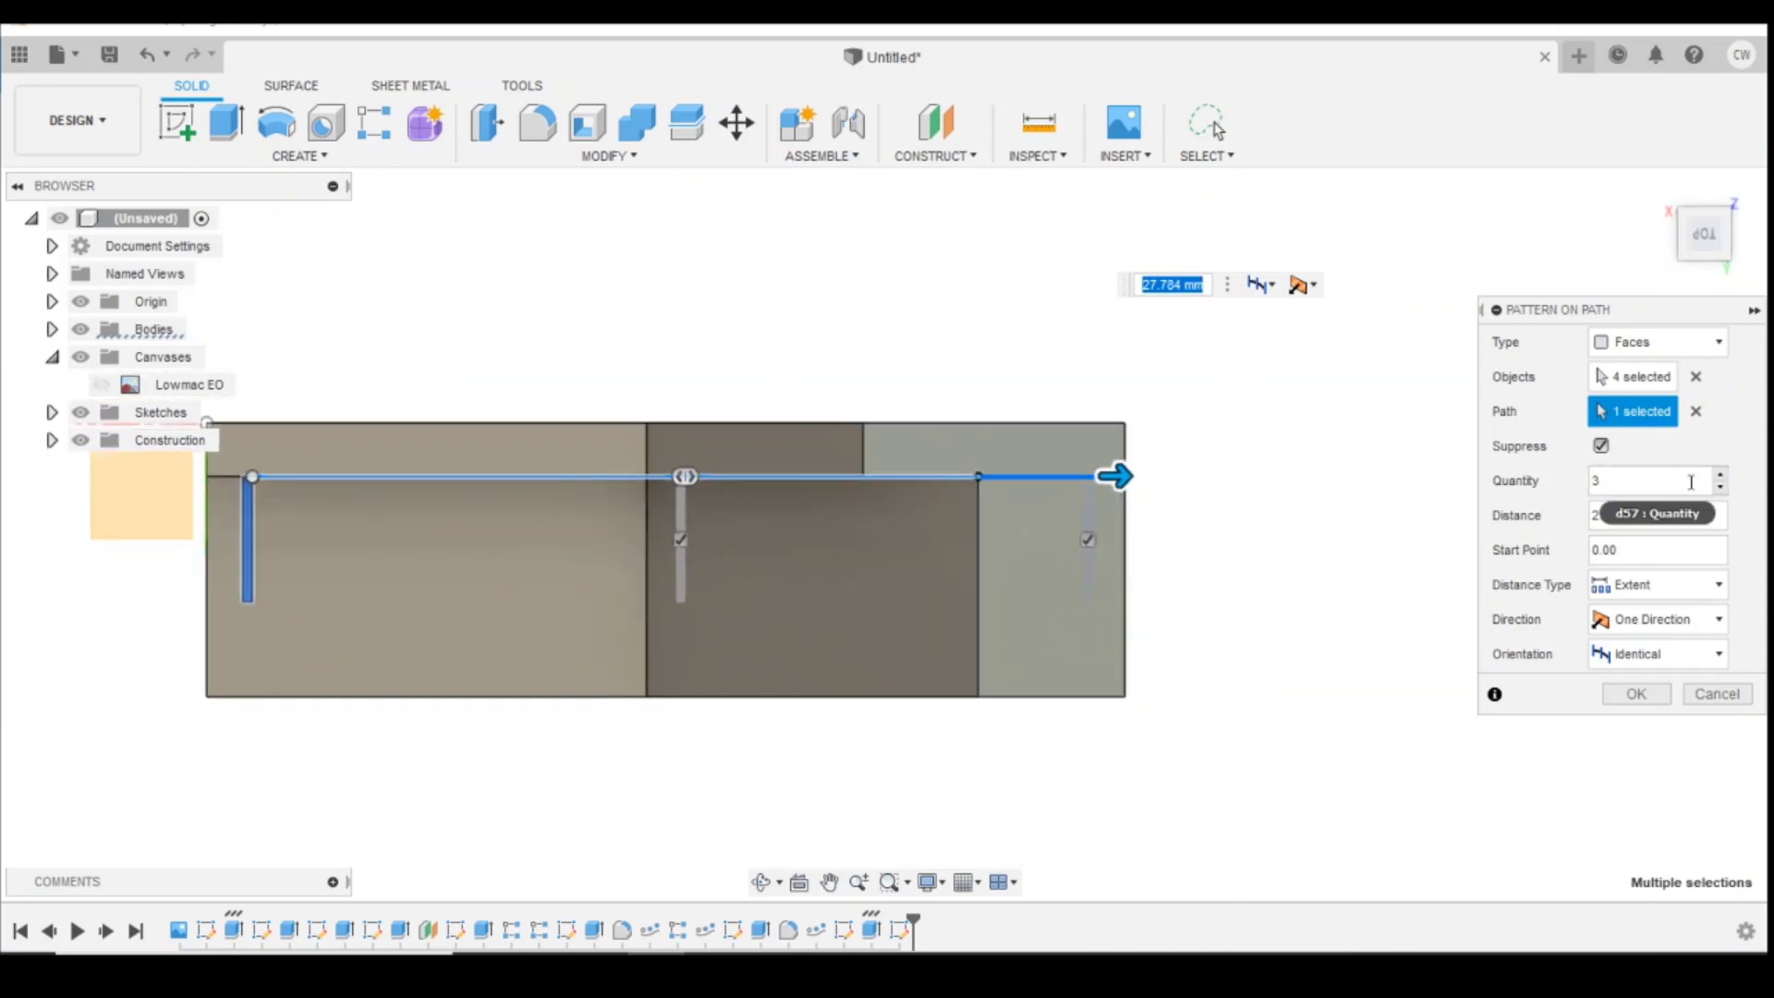
{"action": "left_click", "coordinate": [1720, 474]}
{"action": "left_click", "coordinate": [1721, 474]}
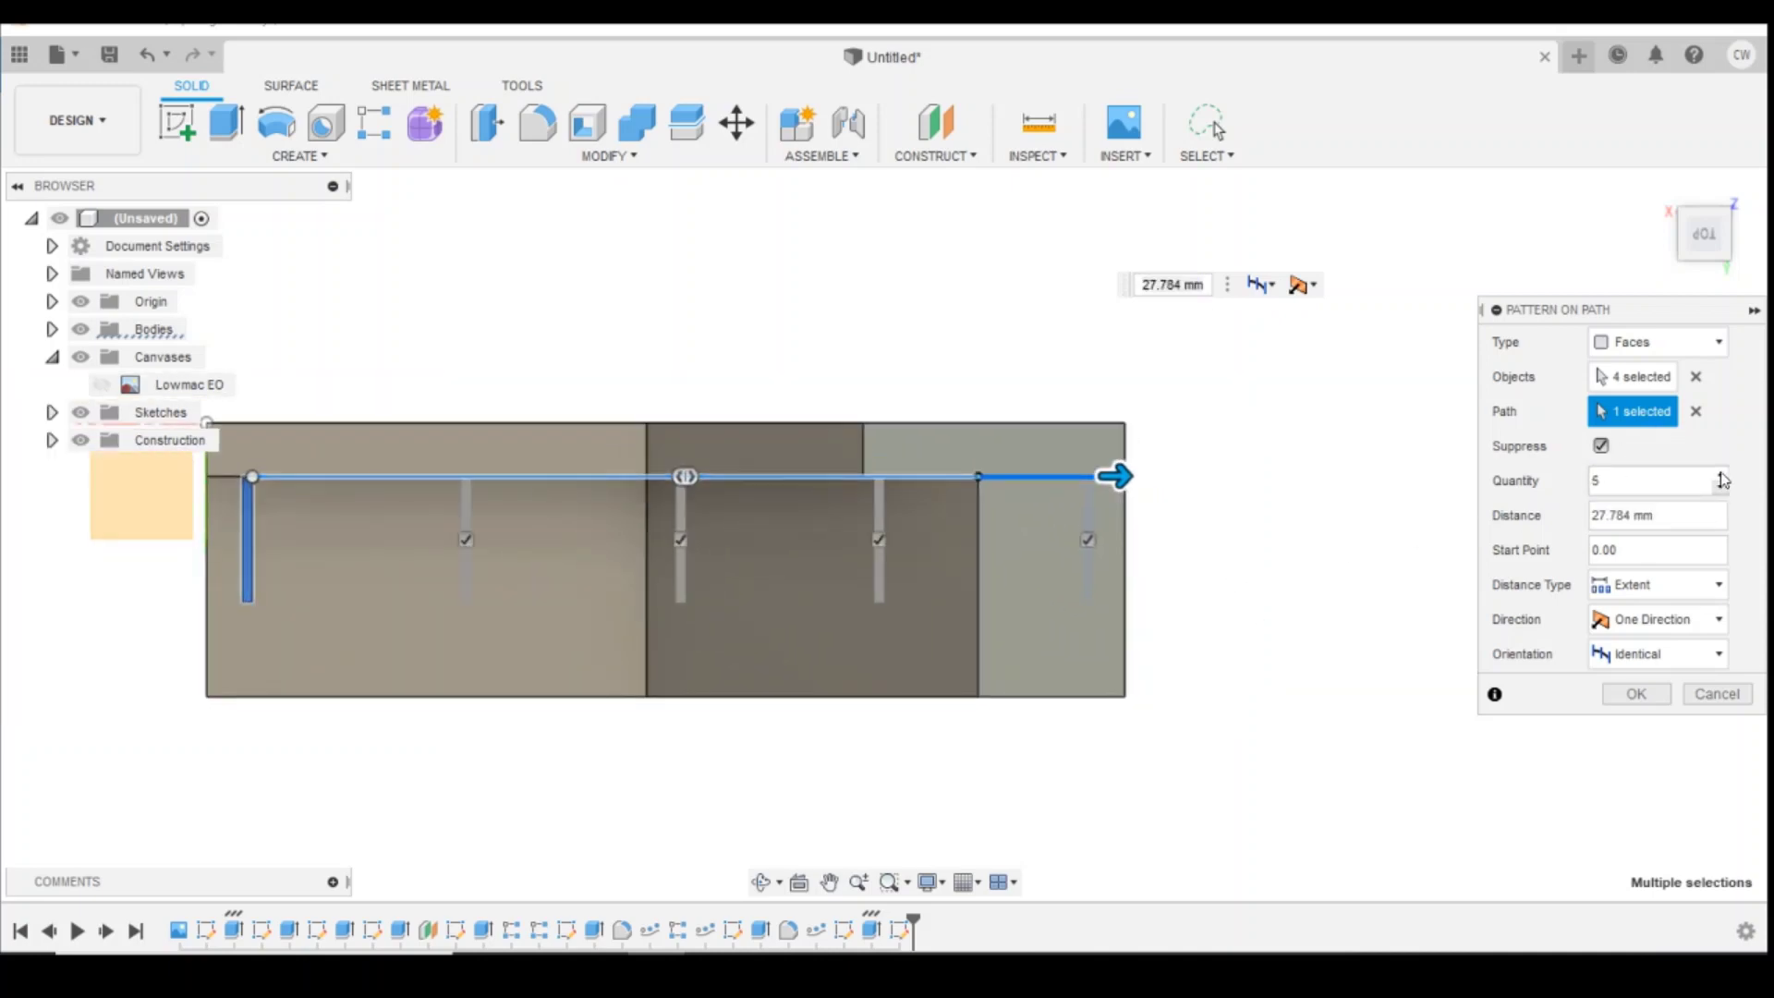
{"action": "left_click", "coordinate": [1721, 474]}
{"action": "left_click", "coordinate": [1721, 474]}
{"action": "left_click", "coordinate": [1721, 474]}
{"action": "left_click", "coordinate": [1721, 474]}
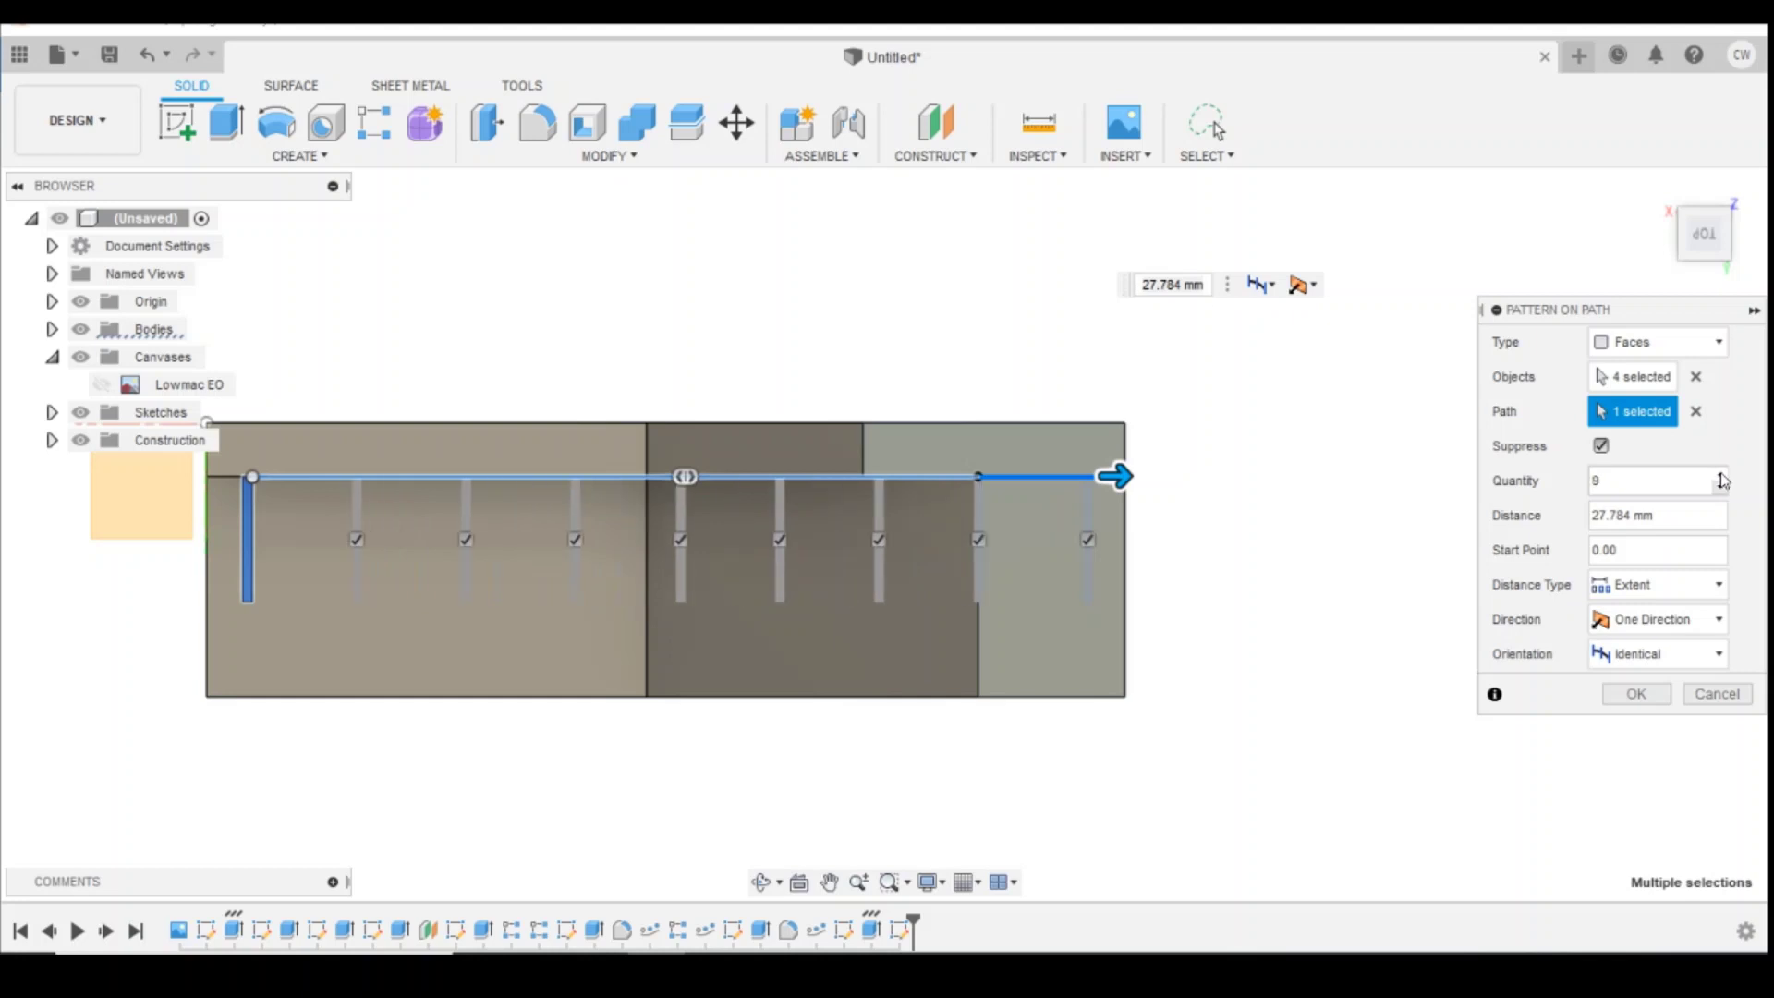
{"action": "left_click", "coordinate": [1721, 474]}
{"action": "left_click", "coordinate": [1721, 474]}
{"action": "left_click", "coordinate": [1721, 474]}
{"action": "left_click", "coordinate": [1721, 475]}
{"action": "left_click", "coordinate": [1721, 474]}
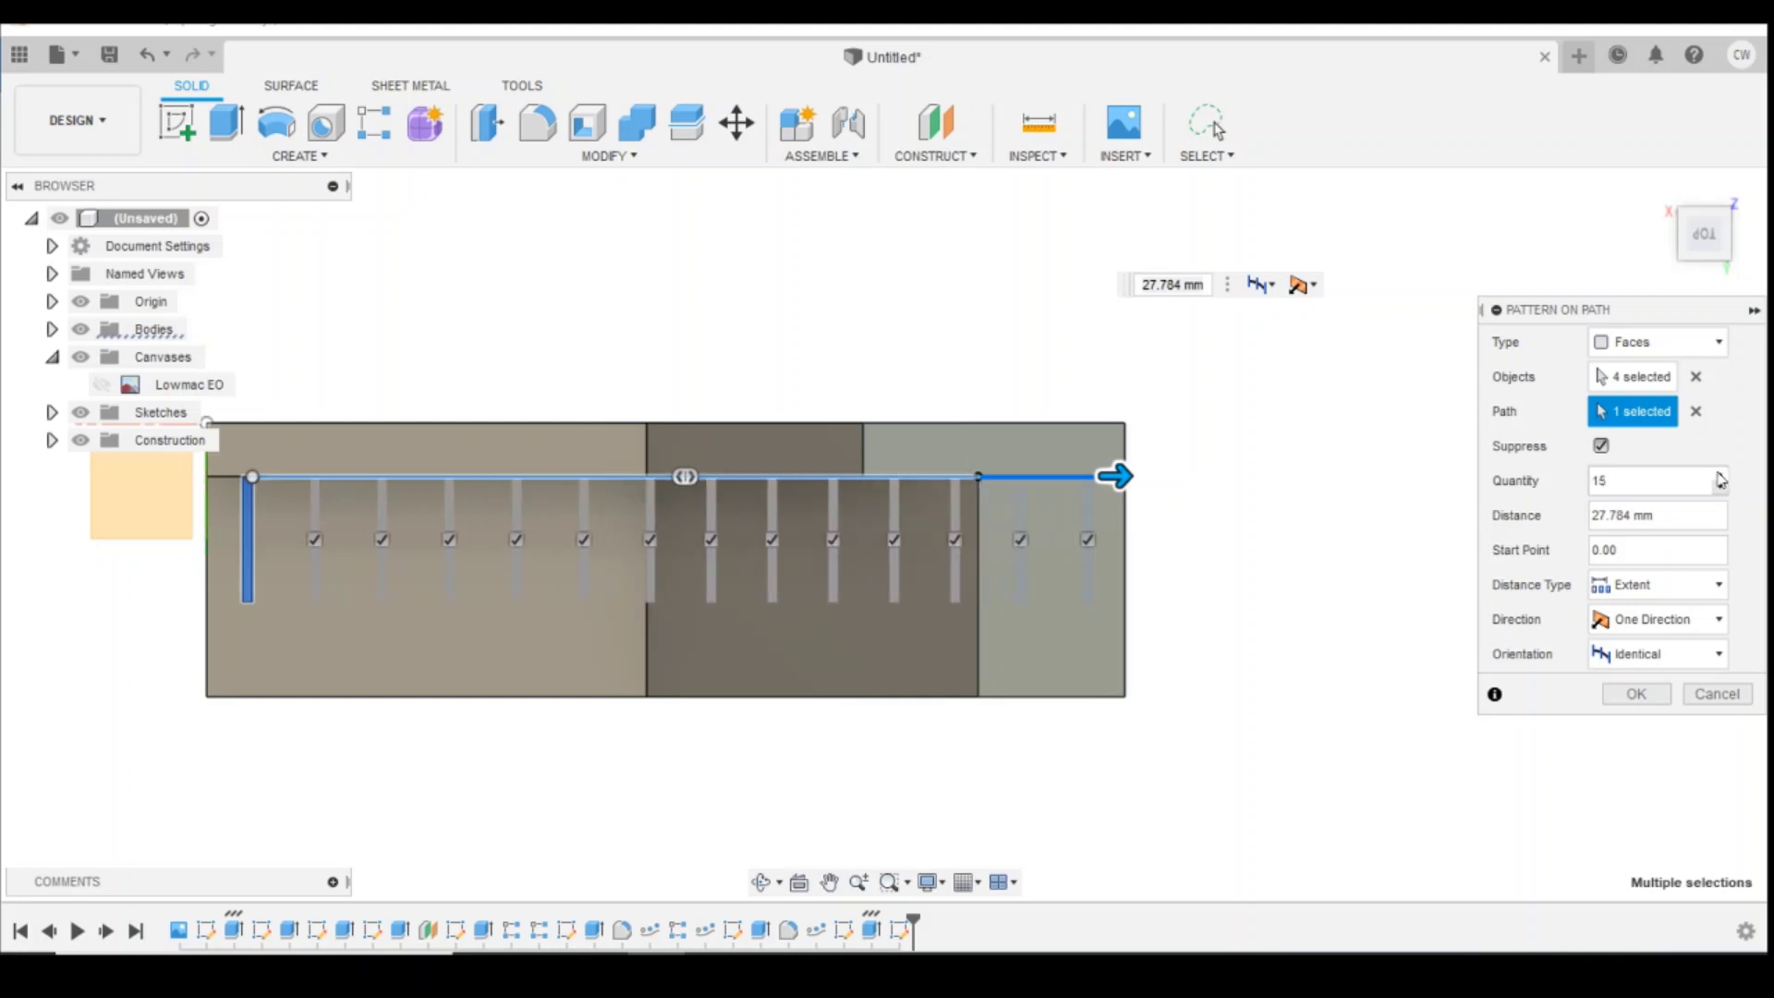
{"action": "left_click", "coordinate": [1721, 474]}
{"action": "left_click", "coordinate": [1720, 474]}
{"action": "left_click", "coordinate": [1721, 474]}
{"action": "left_click", "coordinate": [1721, 474]}
{"action": "left_click", "coordinate": [1721, 474]}
{"action": "left_click", "coordinate": [1721, 474]}
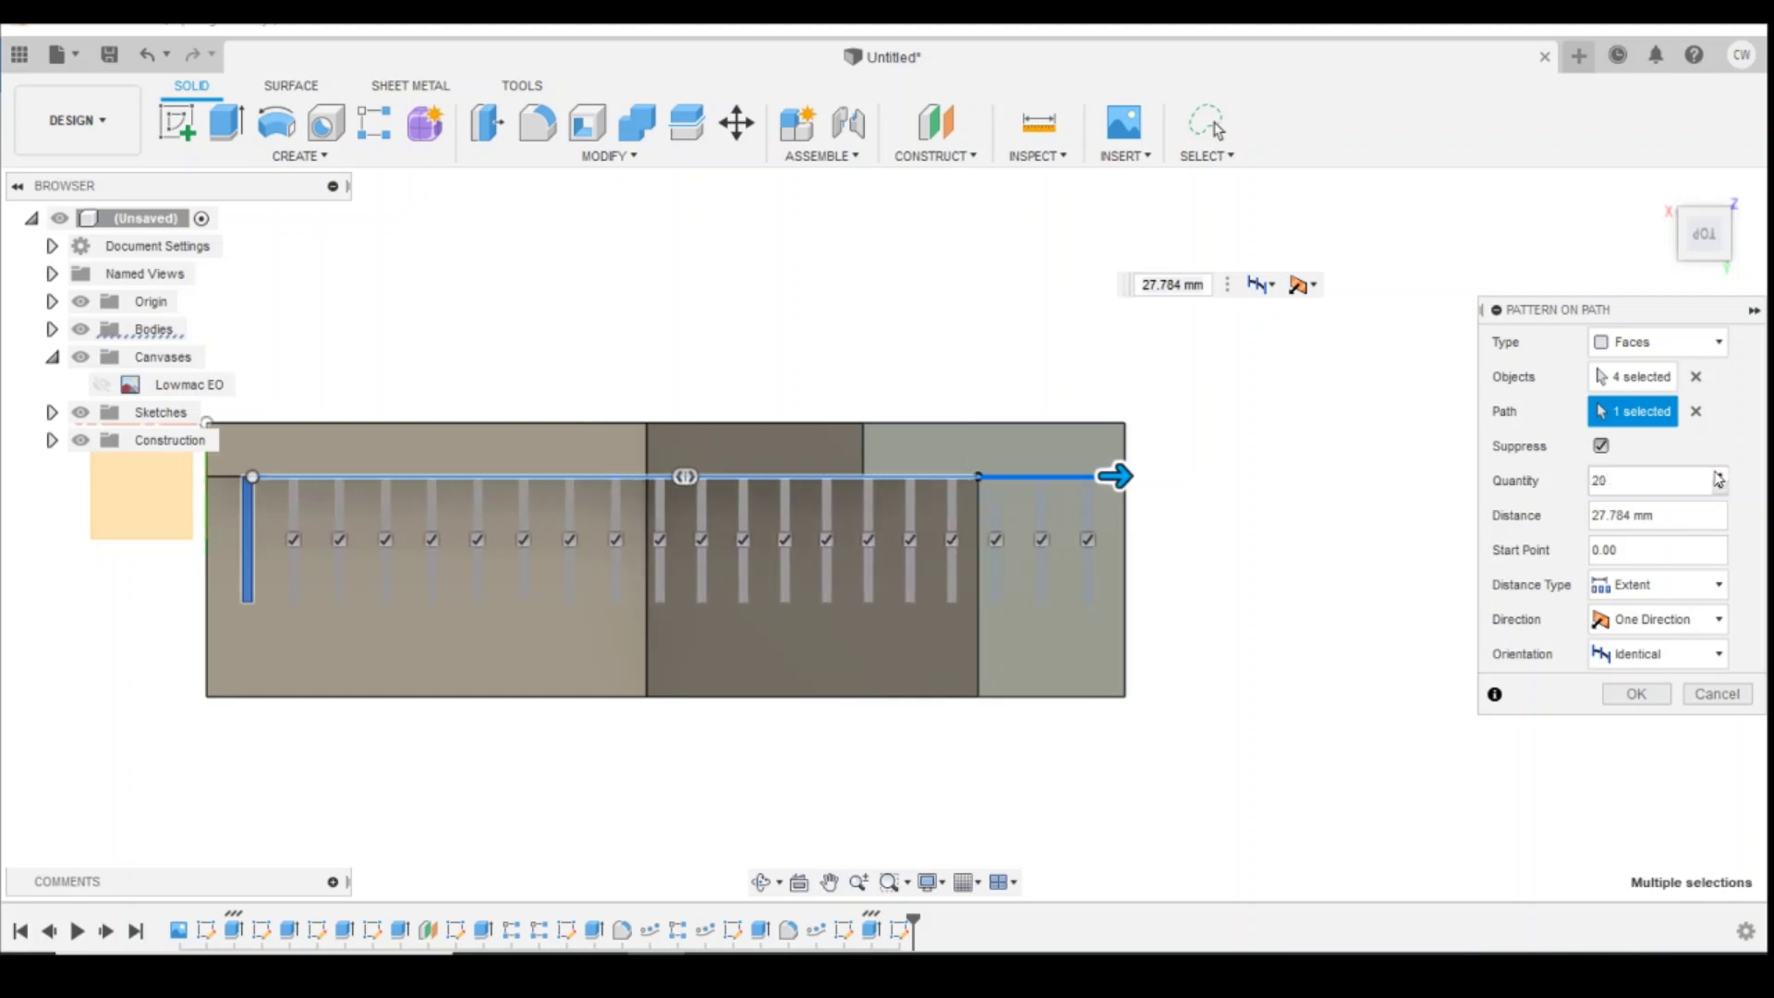
{"action": "left_click", "coordinate": [1720, 474]}
{"action": "left_click", "coordinate": [1721, 474]}
{"action": "scroll", "coordinate": [1150, 499], "scroll_direction": "up", "scroll_amount": 3}
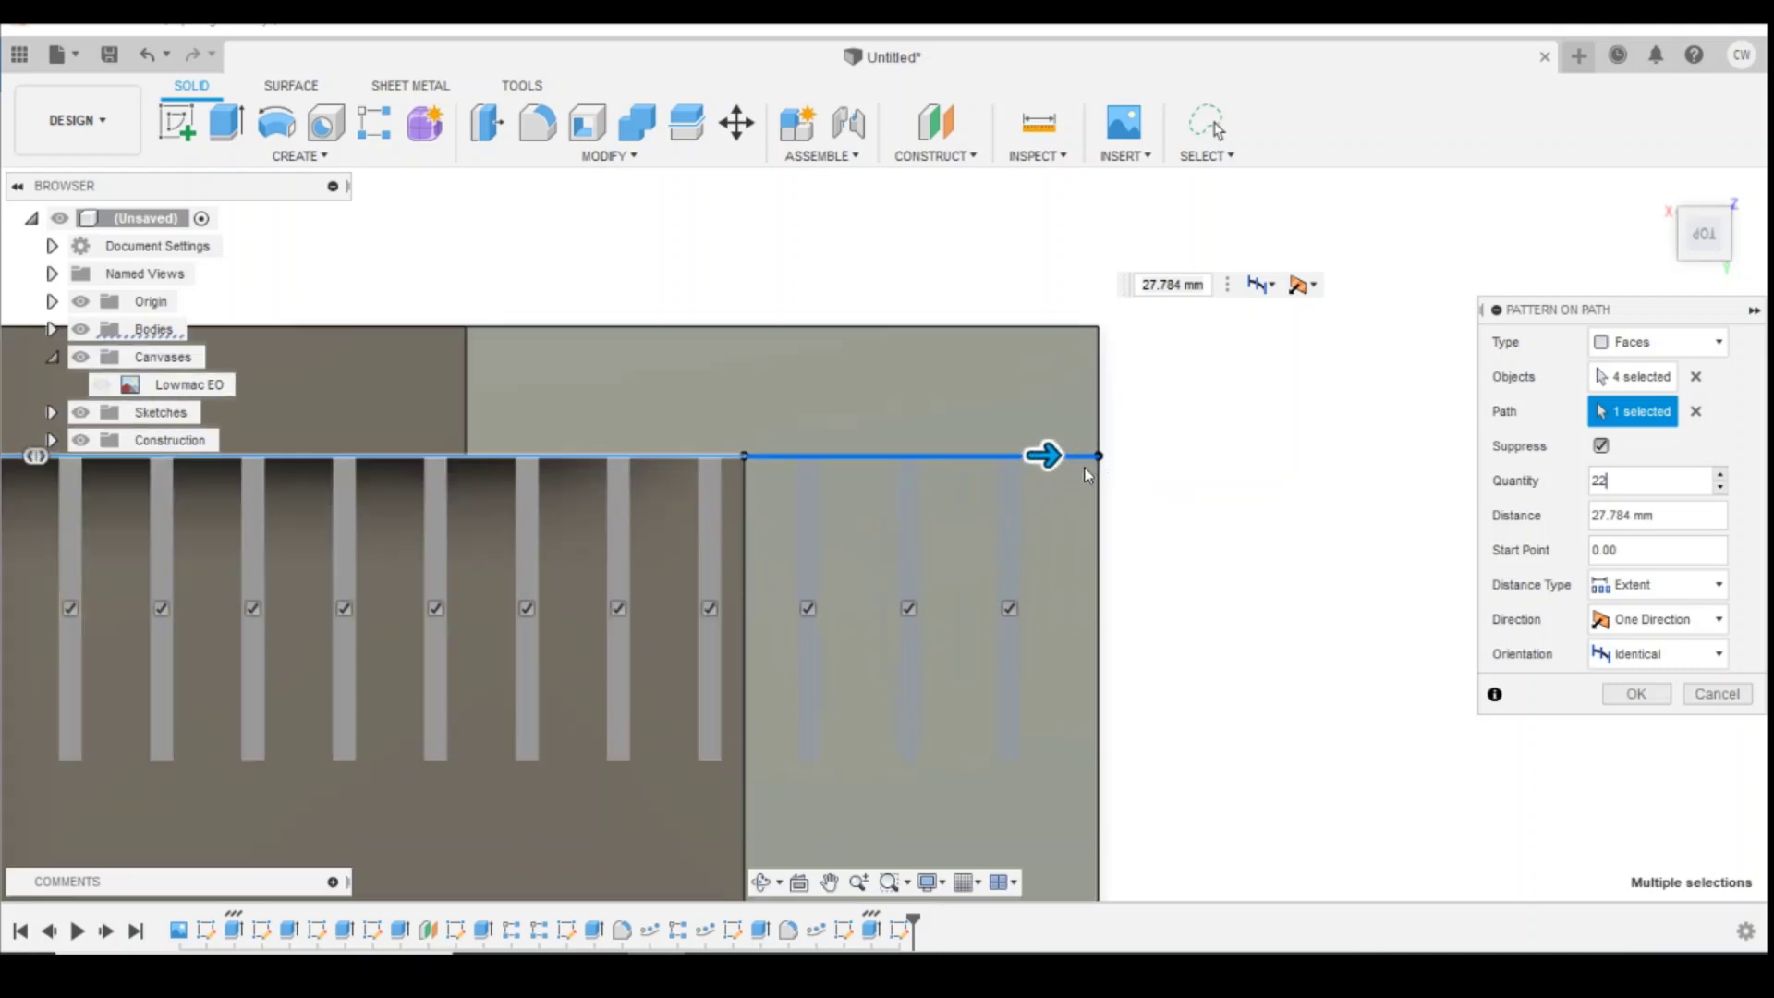
{"action": "left_click_drag", "start_coordinate": [1048, 454], "coordinate": [1077, 456]}
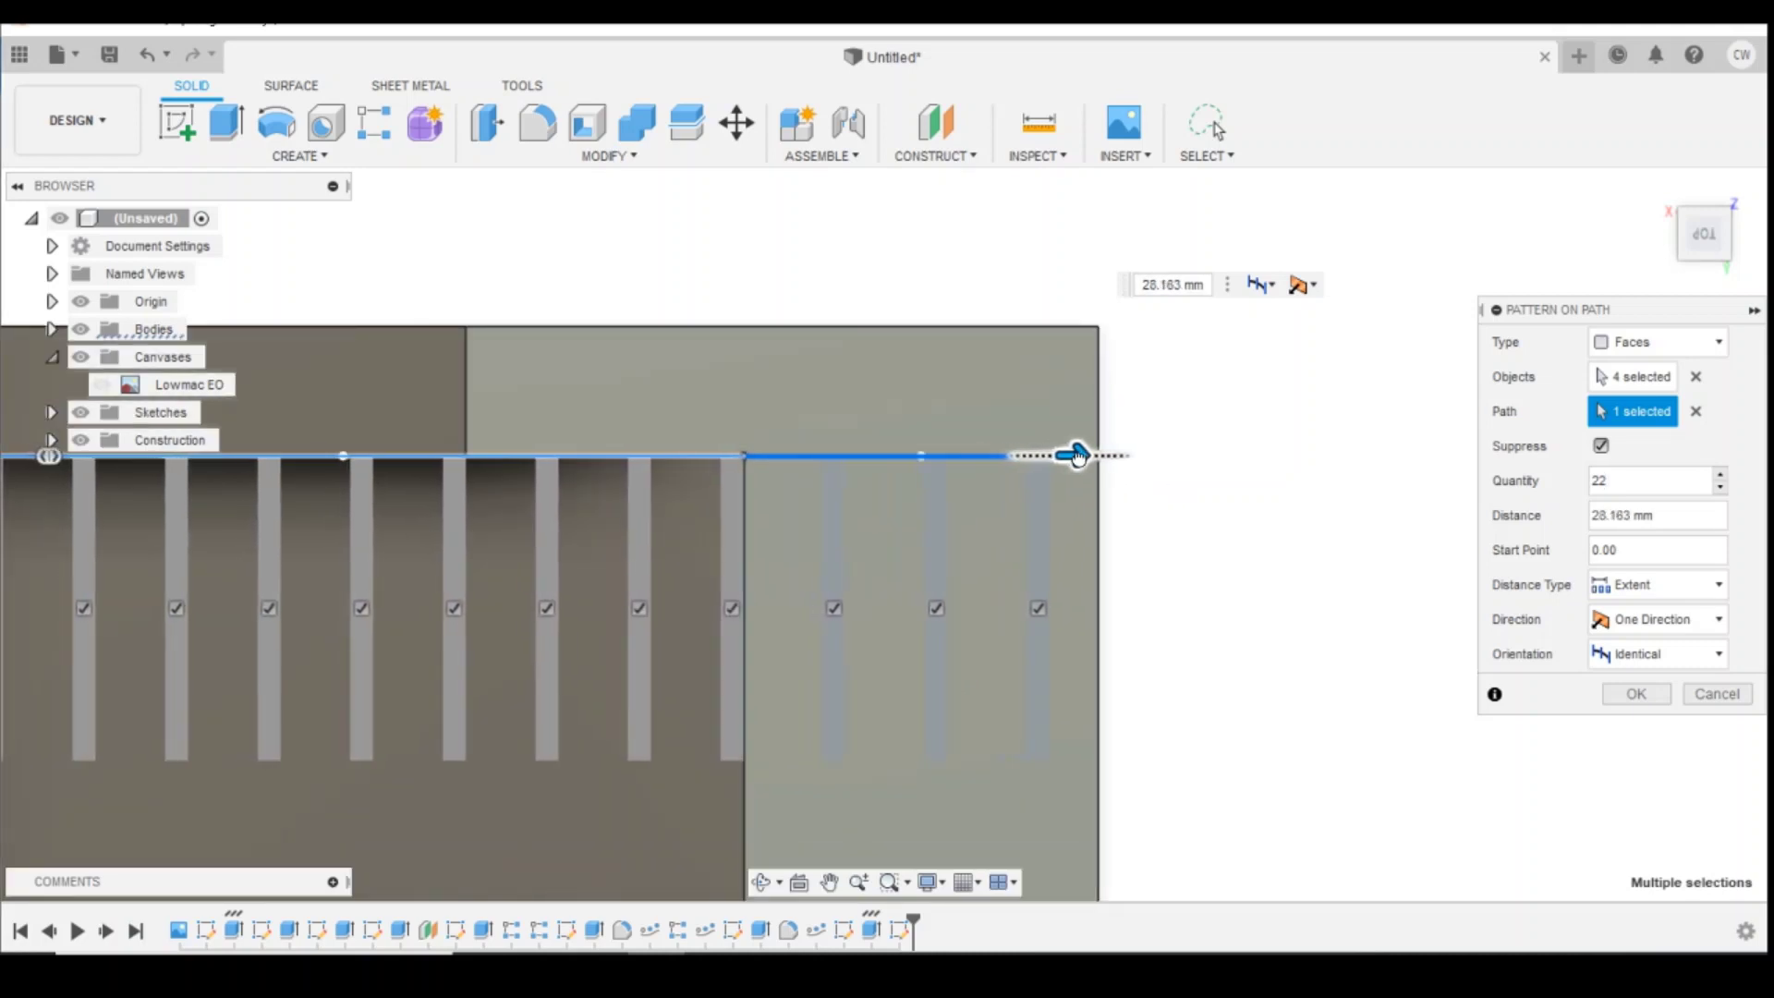
Step: Increase the slot pattern's quantity to 29 for closer spacing along the deck
{"action": "scroll", "coordinate": [1230, 589], "scroll_direction": "down", "scroll_amount": 1}
{"action": "scroll", "coordinate": [997, 723], "scroll_direction": "down", "scroll_amount": 4}
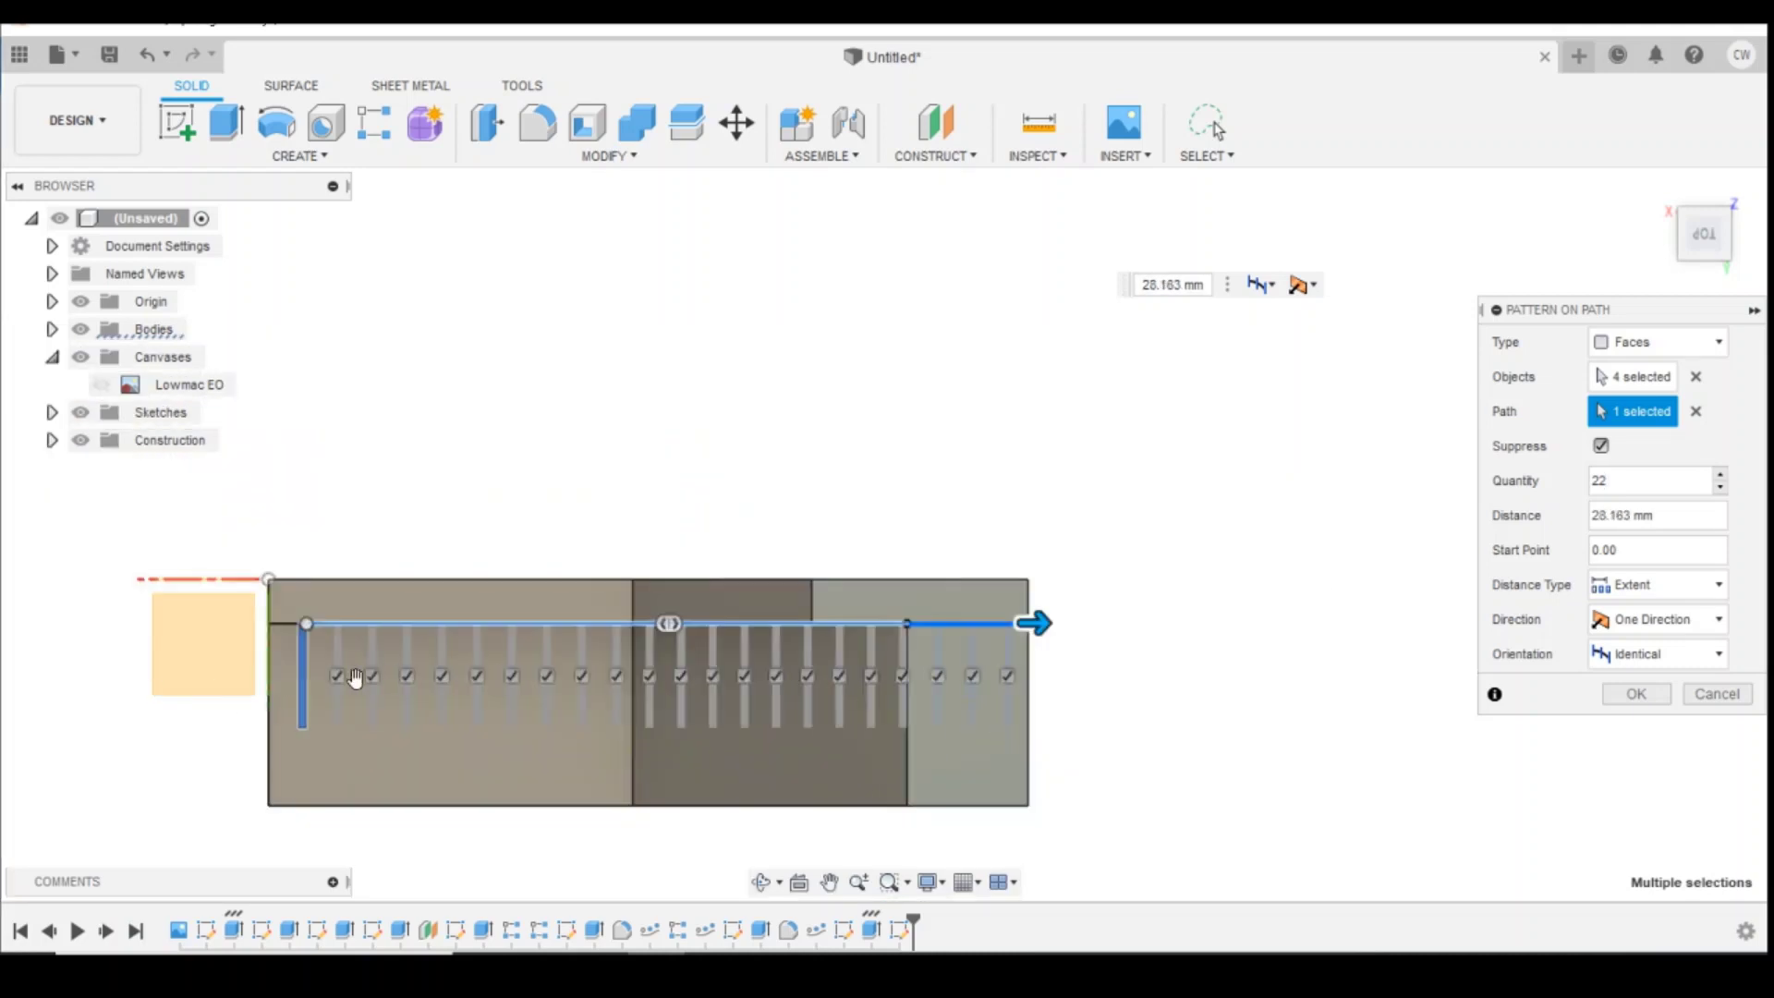
{"action": "scroll", "coordinate": [532, 647], "scroll_direction": "up", "scroll_amount": 2}
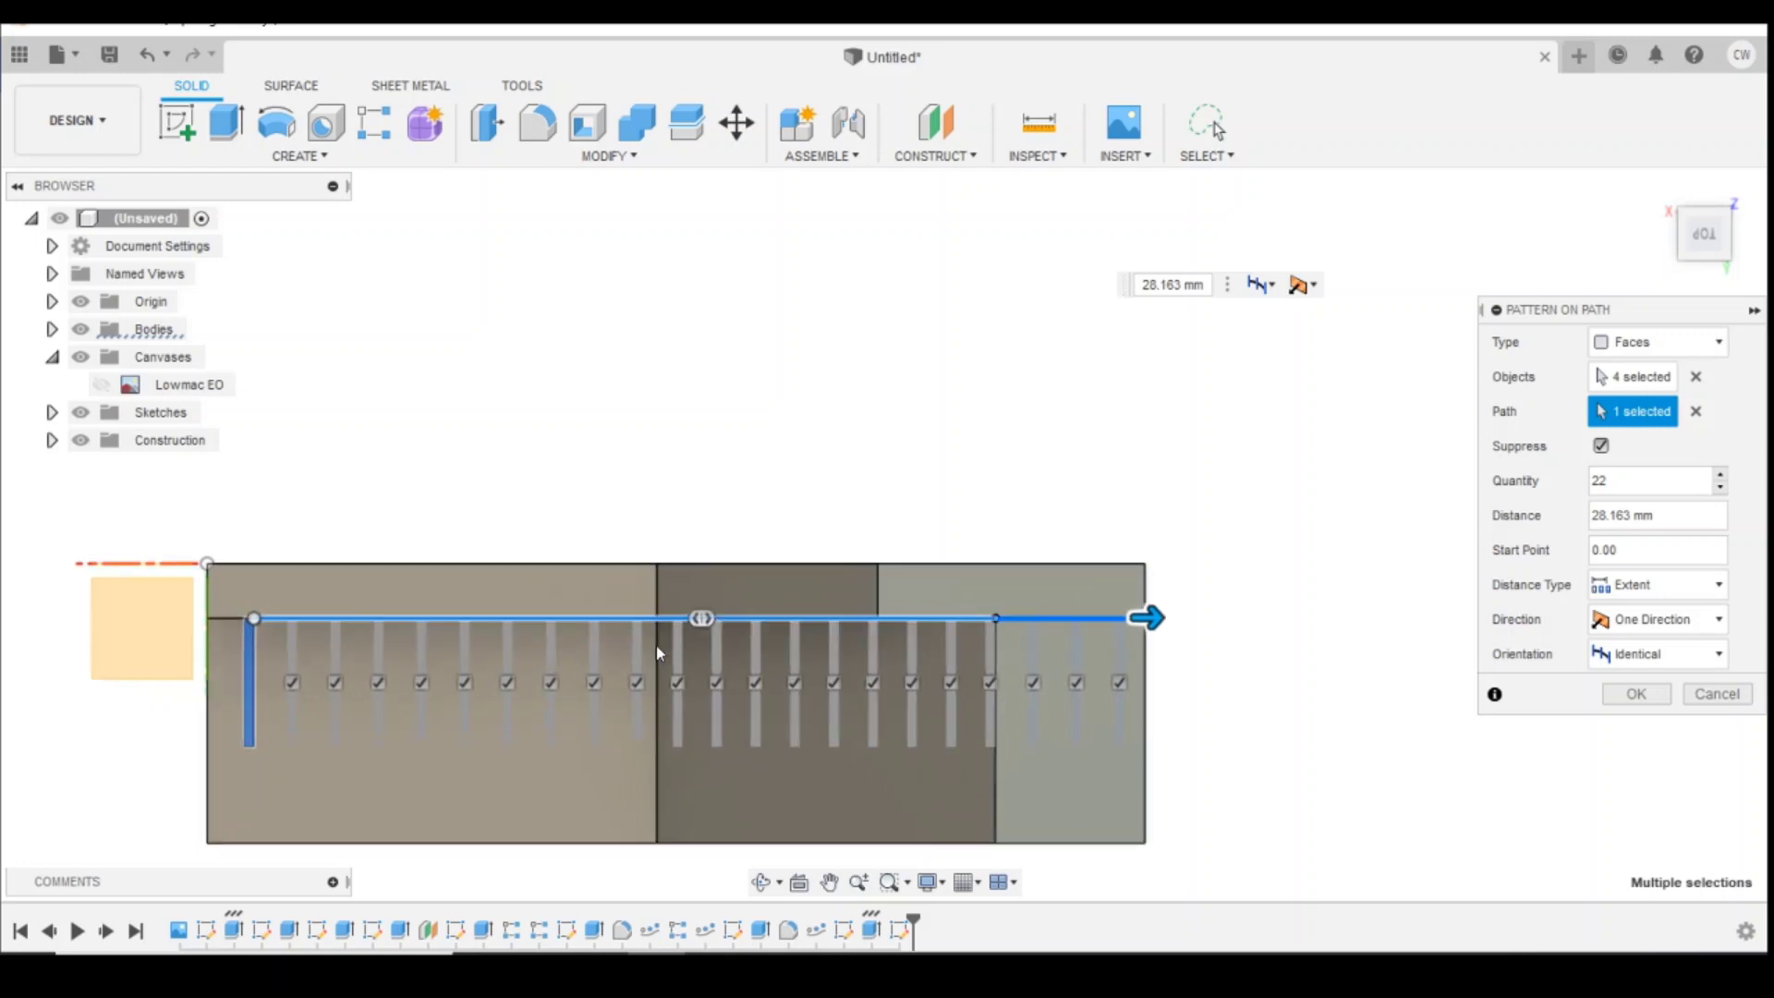
{"action": "left_click", "coordinate": [1720, 474]}
{"action": "left_click", "coordinate": [1720, 474]}
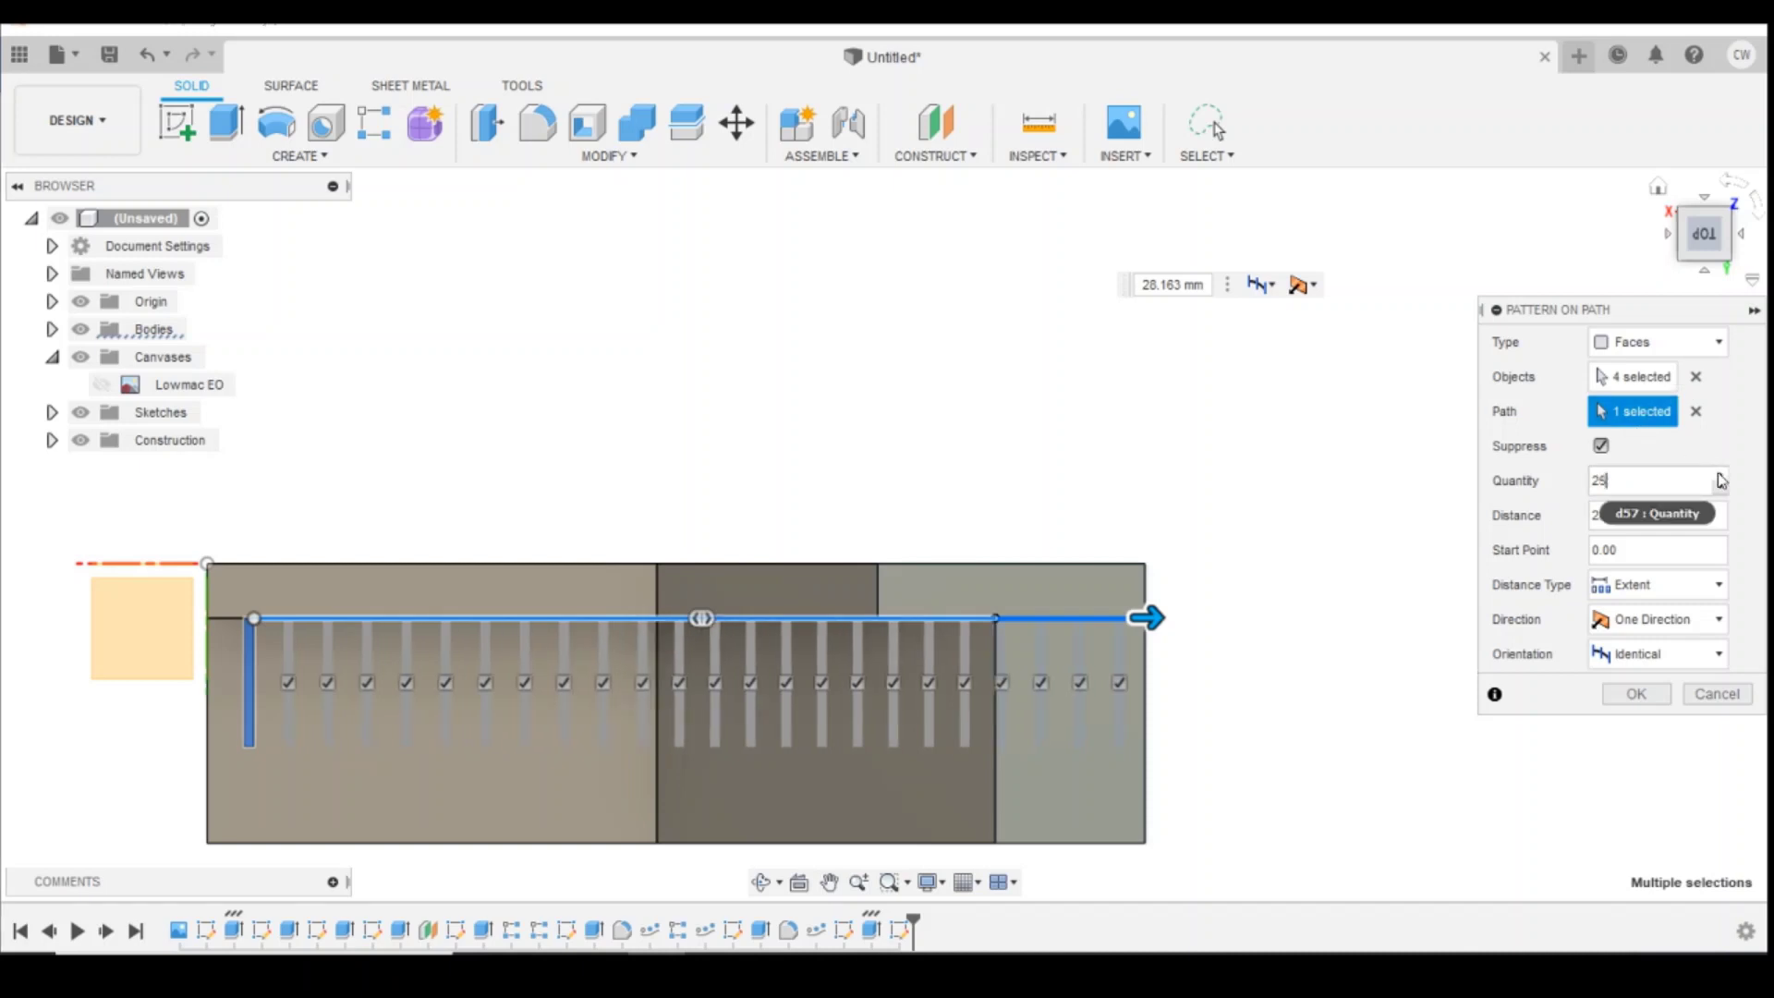
{"action": "left_click", "coordinate": [1721, 477]}
{"action": "left_click", "coordinate": [1723, 475]}
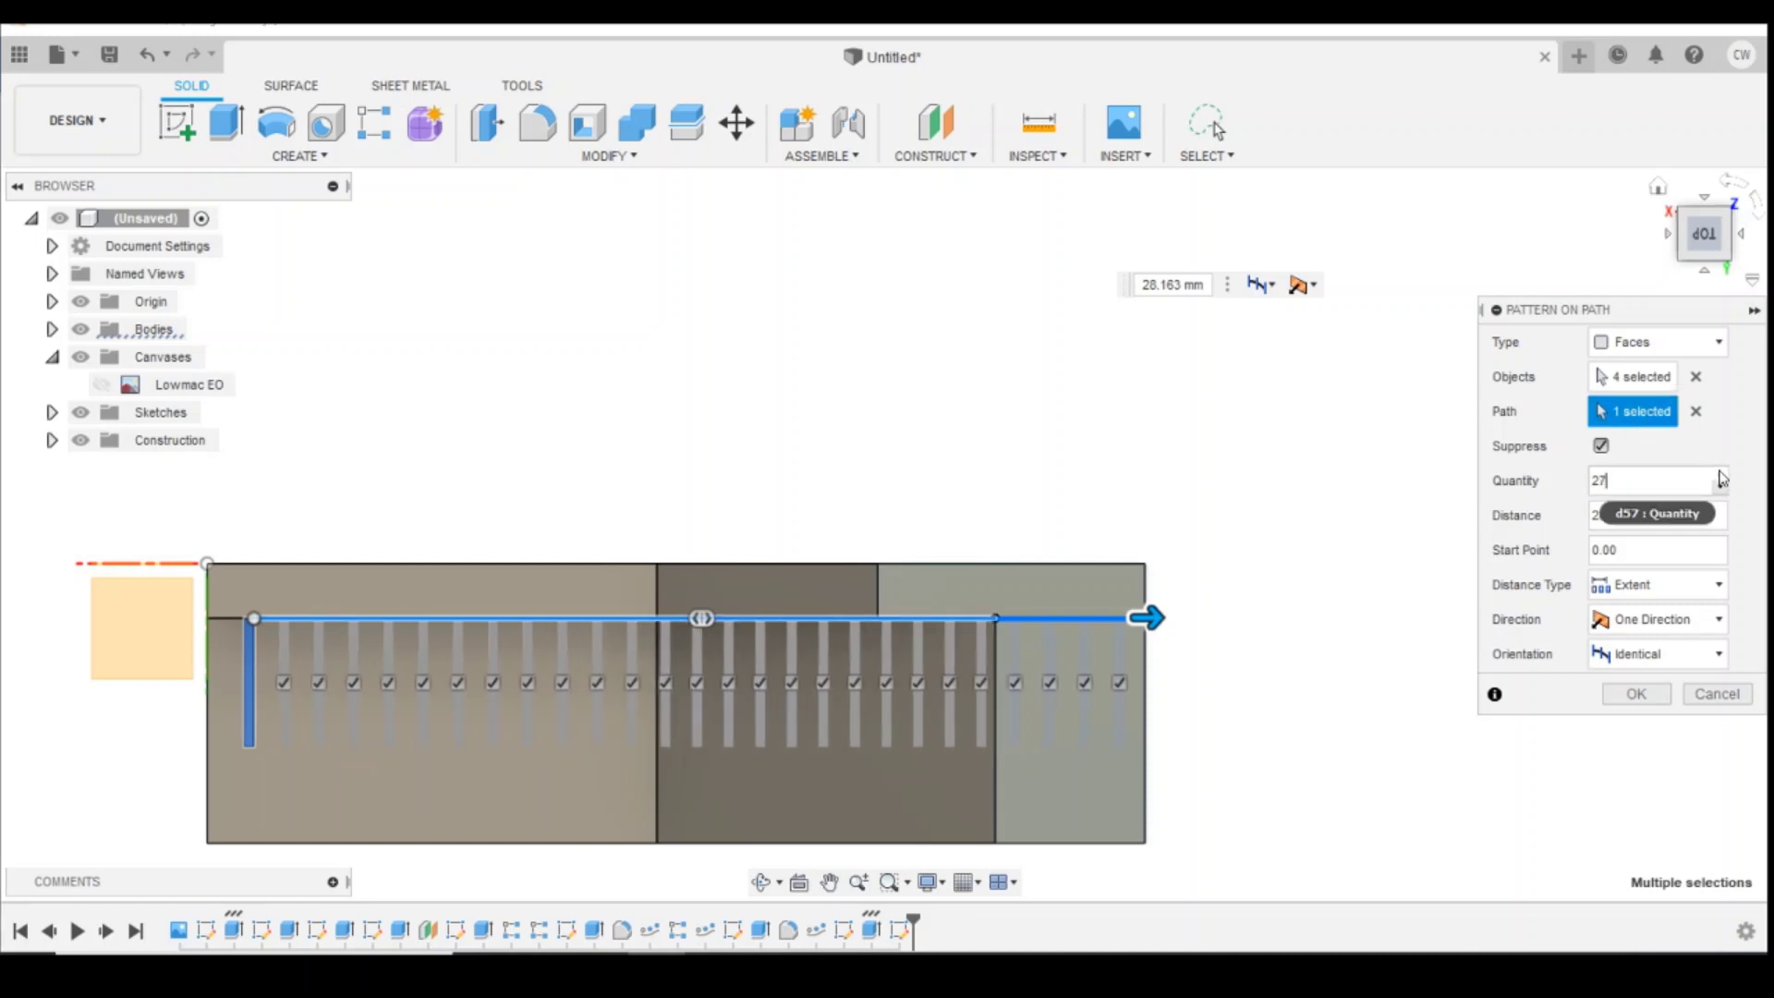
{"action": "left_click", "coordinate": [1722, 475]}
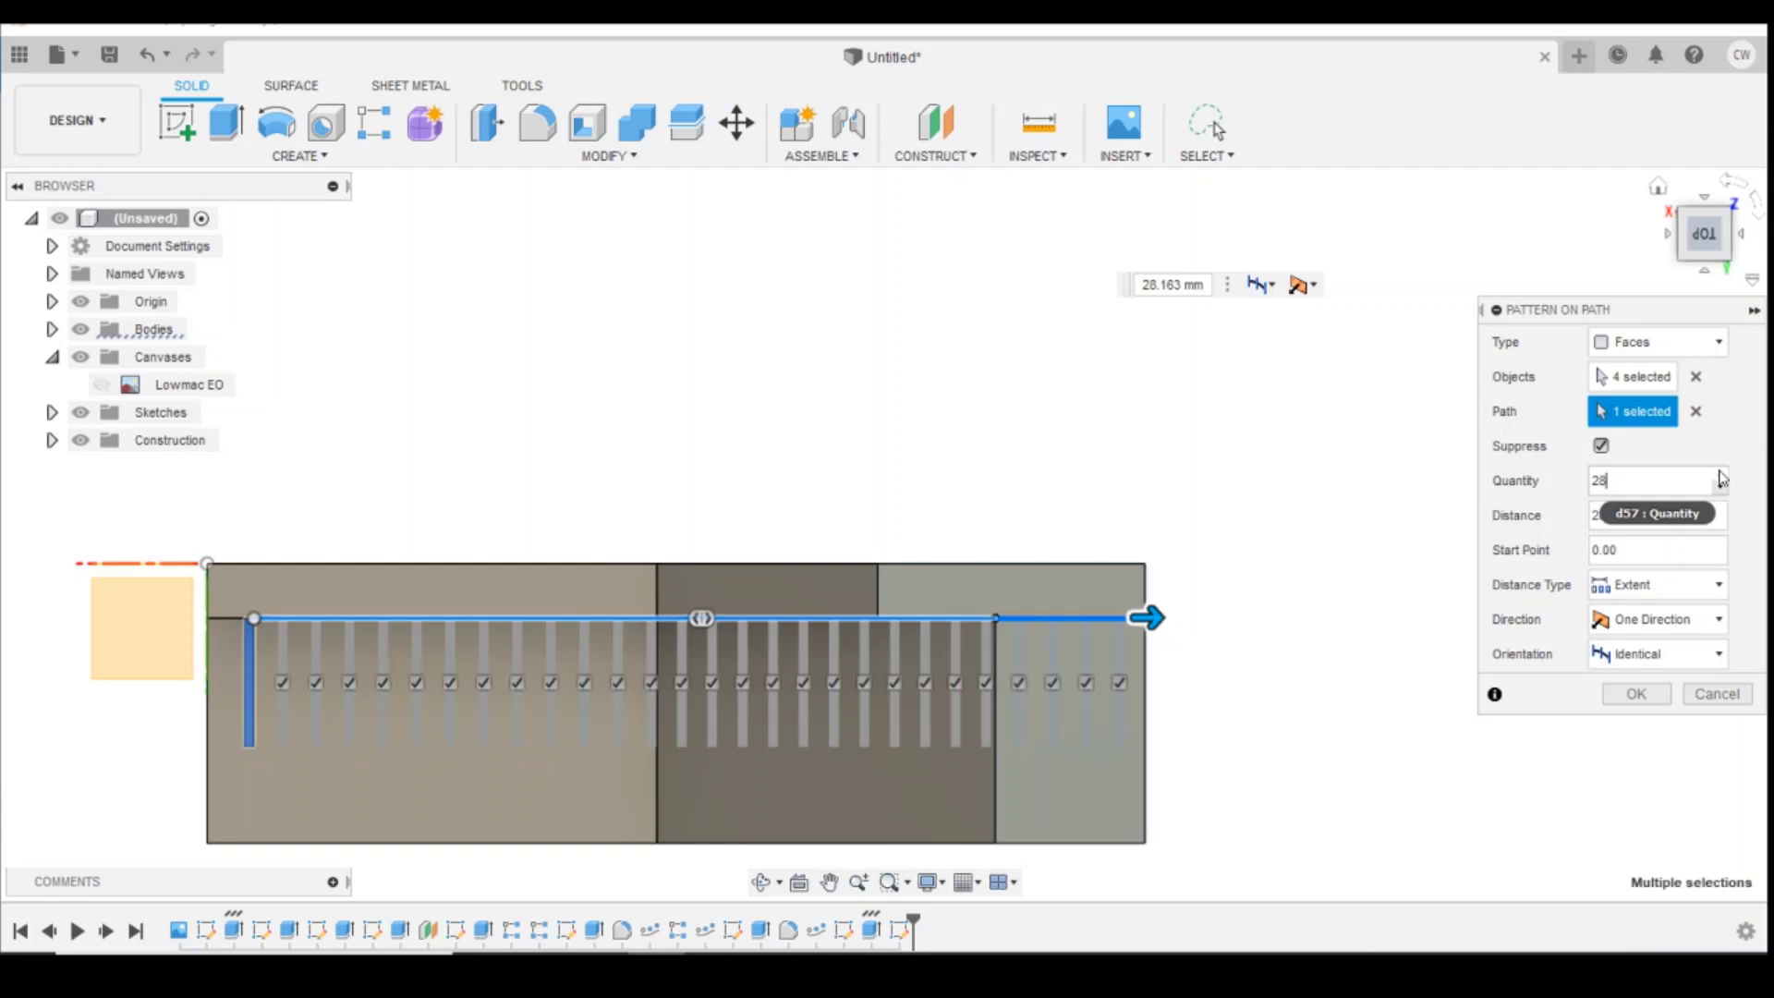
{"action": "left_click", "coordinate": [1722, 475]}
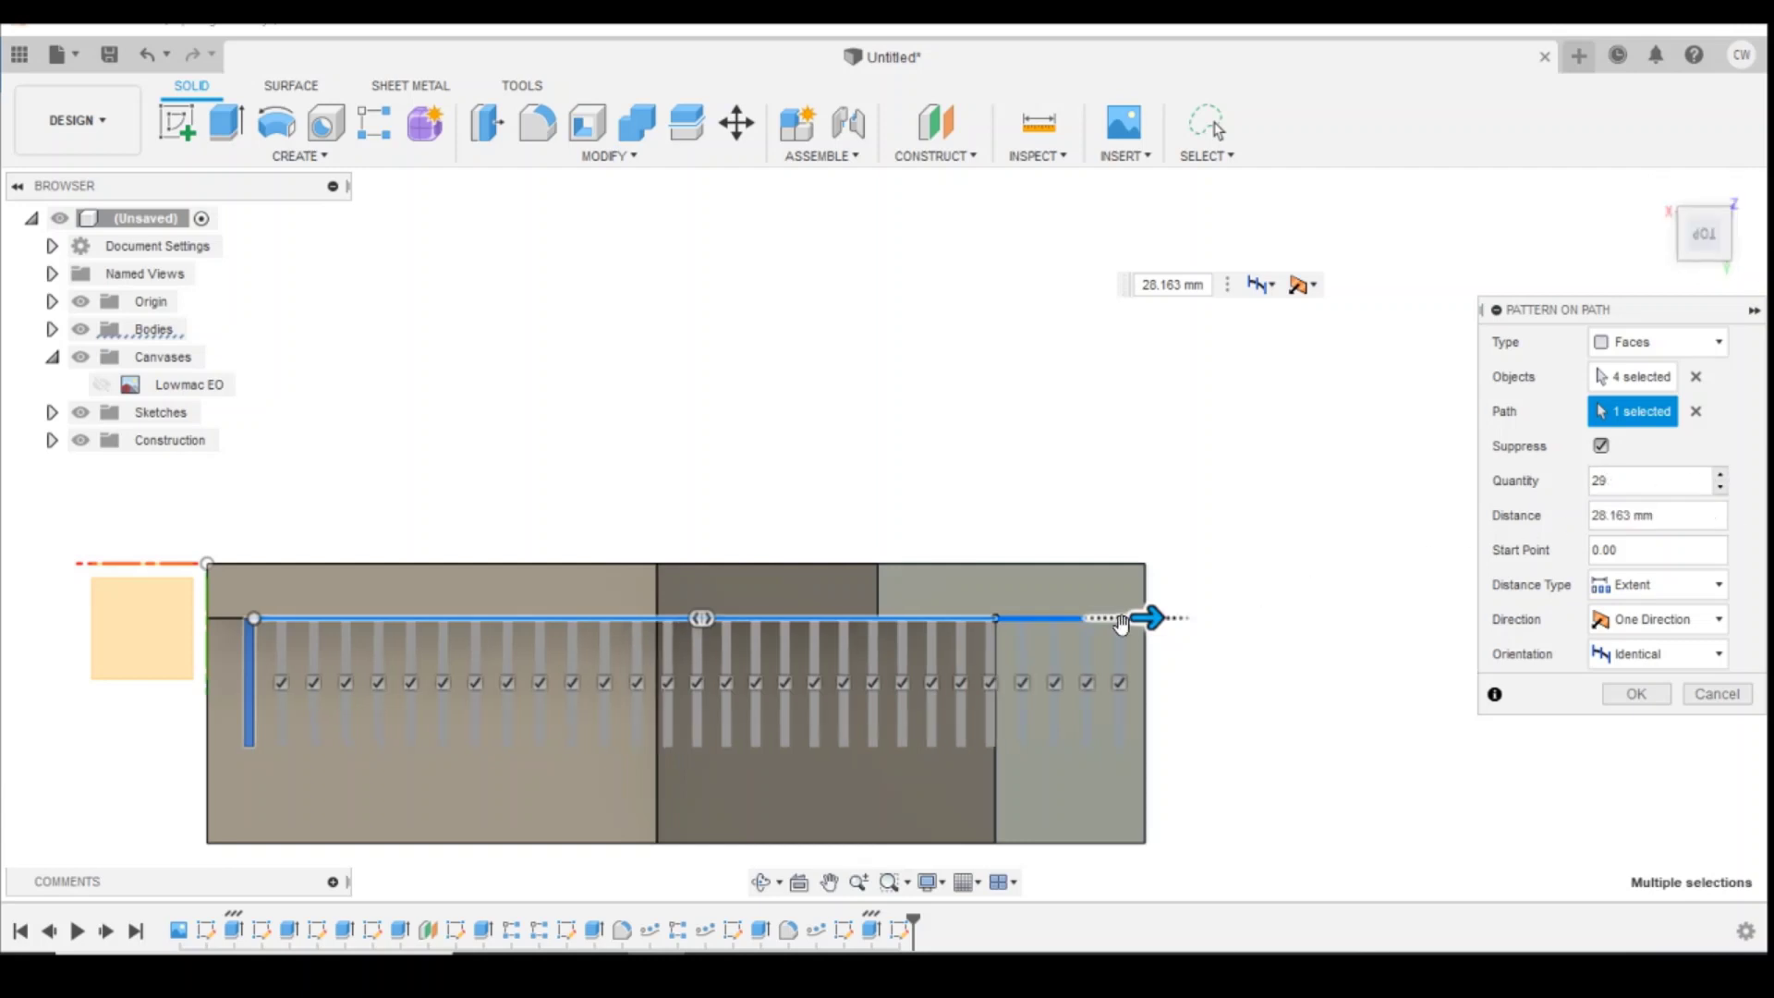
Step: Stretch the pattern distance to about 28.2 mm and create the slot pattern along the deck
{"action": "left_click_drag", "start_coordinate": [1151, 617], "coordinate": [1152, 615]}
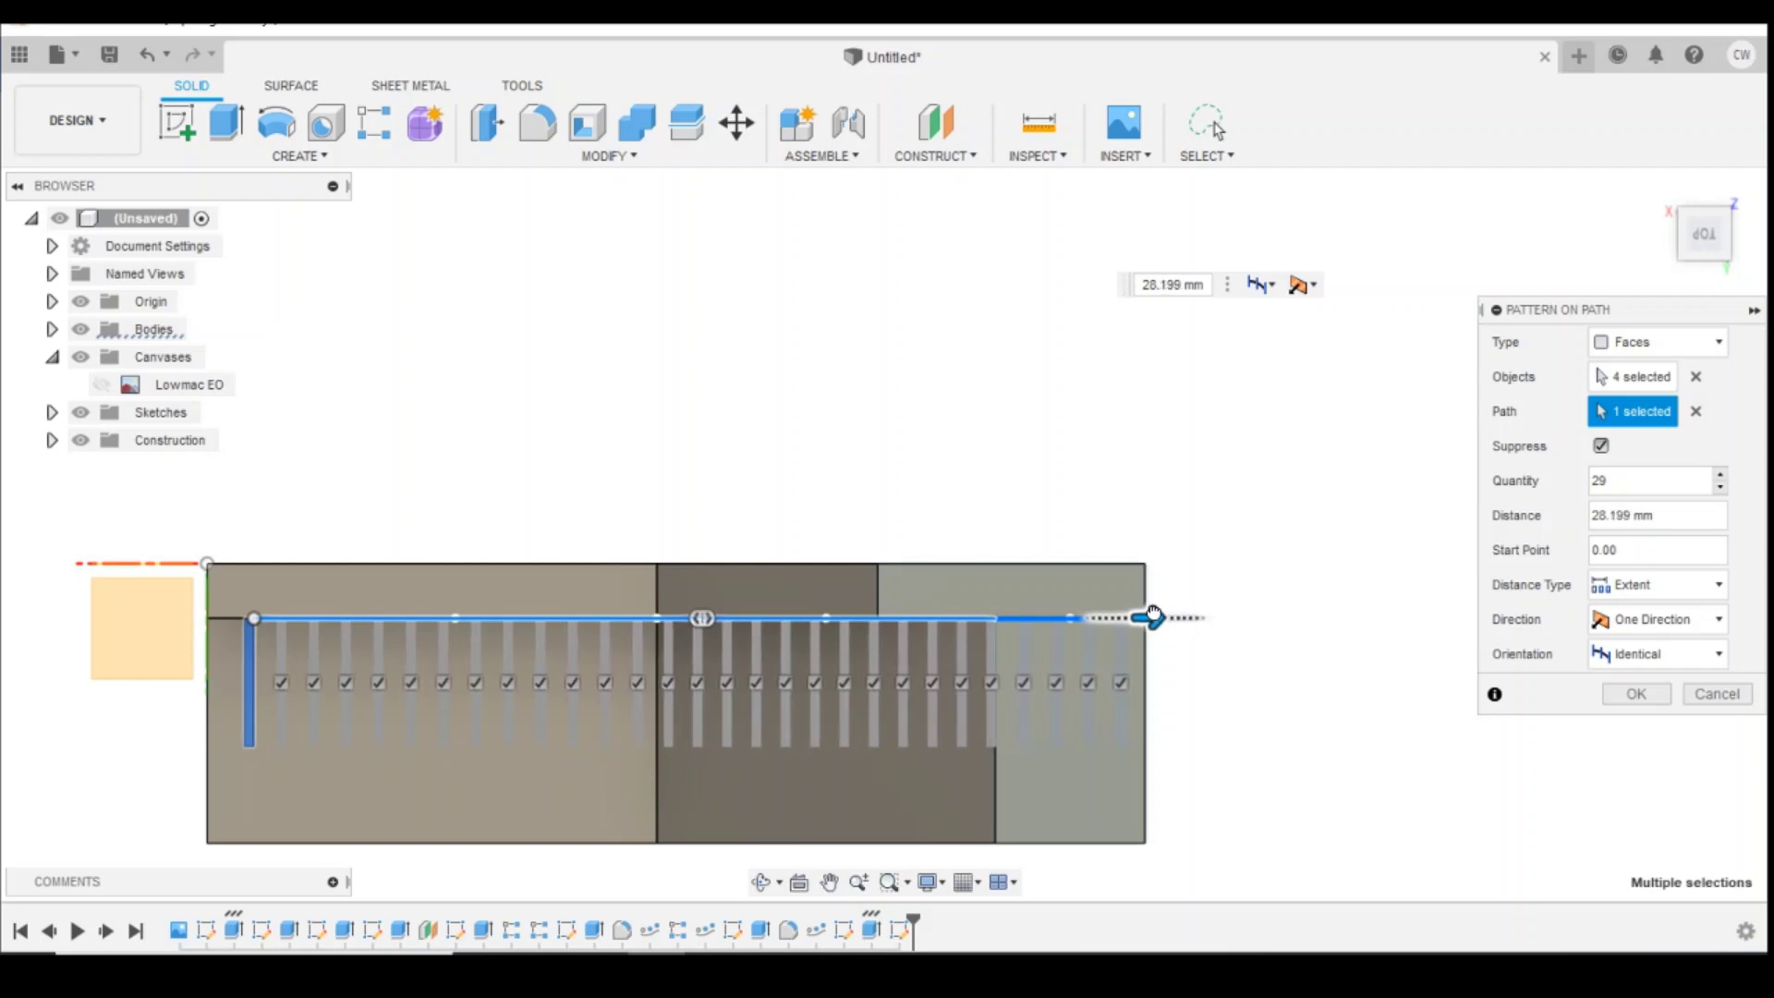
{"action": "left_click", "coordinate": [1638, 693]}
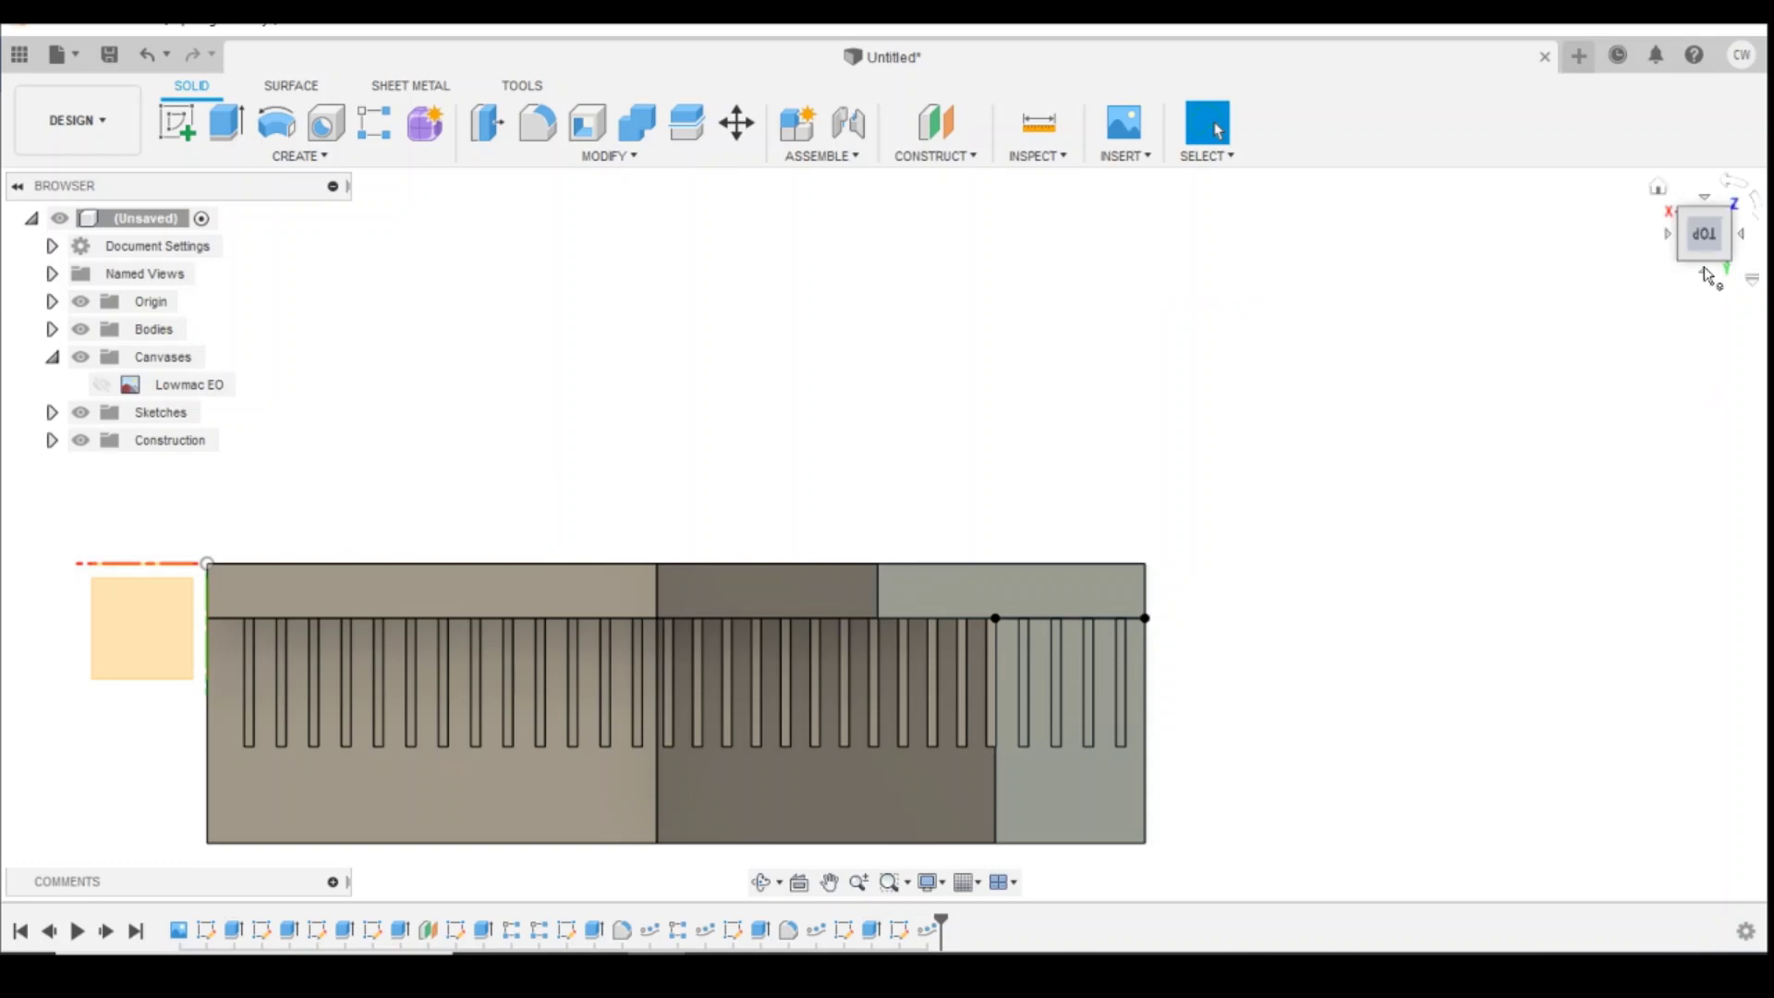
{"action": "left_click", "coordinate": [1659, 192]}
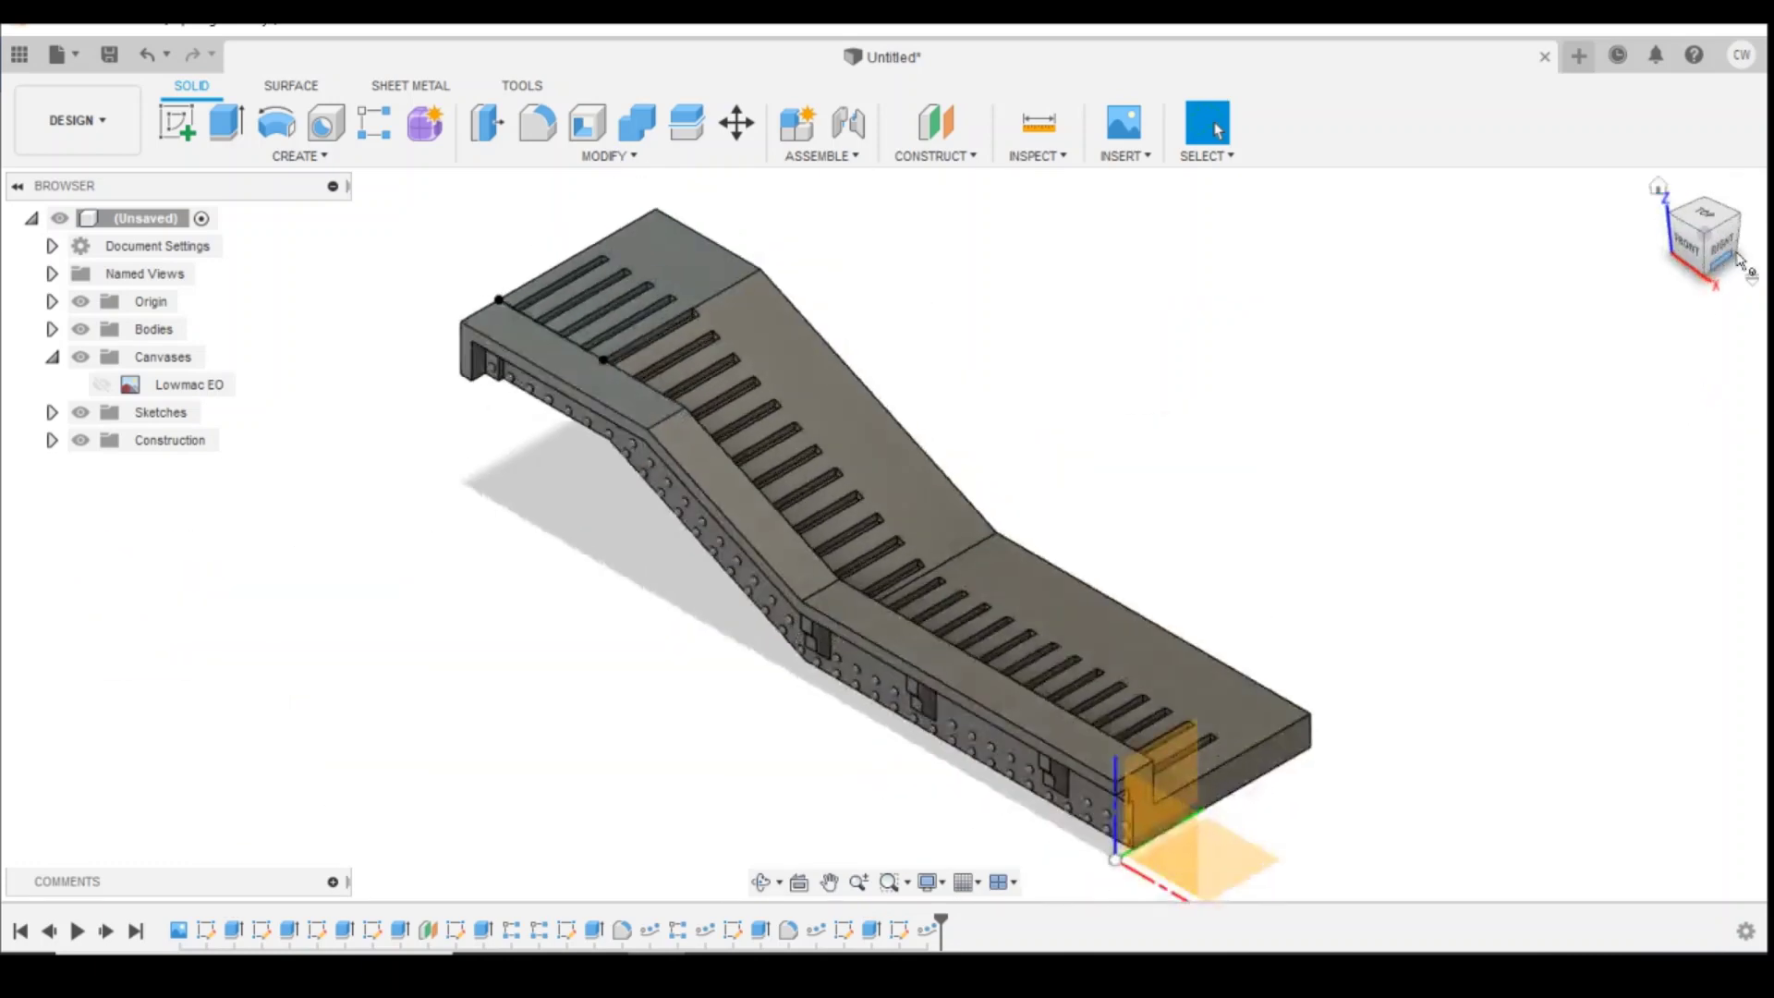
Step: Examine the slot pattern on the lower, sloped and raised deck from several angles, checking slot width and spacing
{"action": "left_click", "coordinate": [1738, 222]}
{"action": "scroll", "coordinate": [856, 610], "scroll_direction": "up", "scroll_amount": 5}
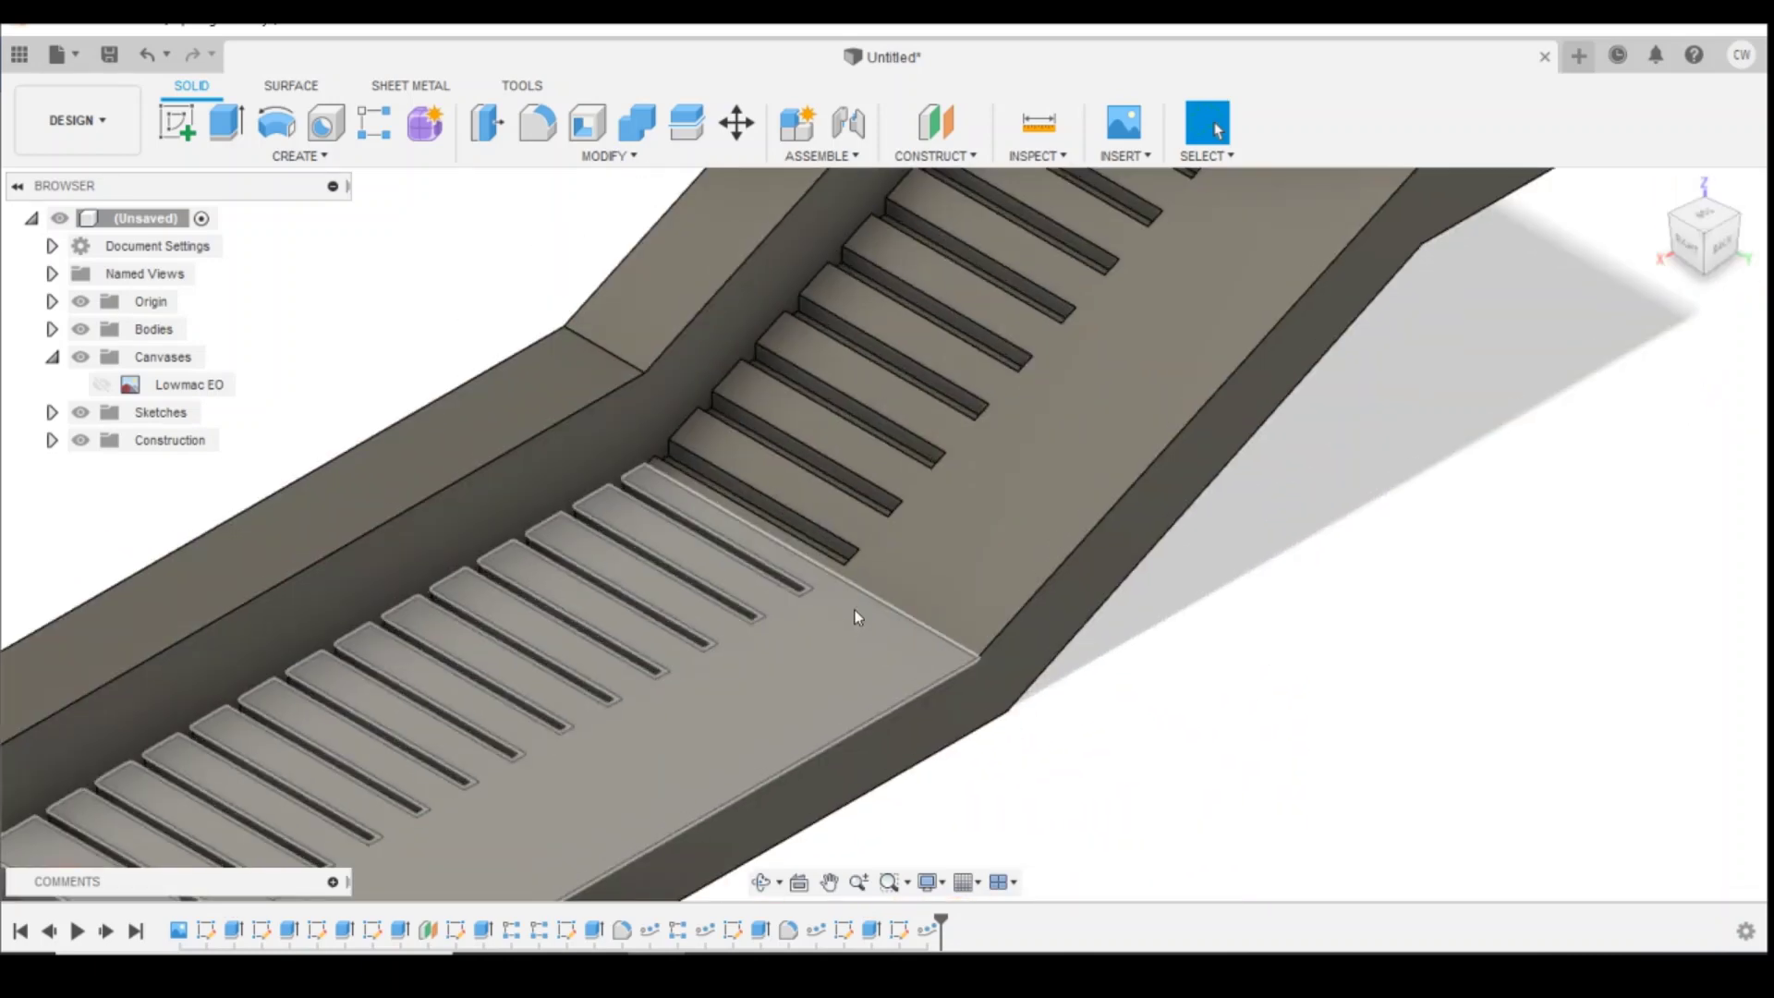
{"action": "scroll", "coordinate": [1037, 680], "scroll_direction": "down", "scroll_amount": 3}
{"action": "scroll", "coordinate": [1101, 479], "scroll_direction": "down", "scroll_amount": 2}
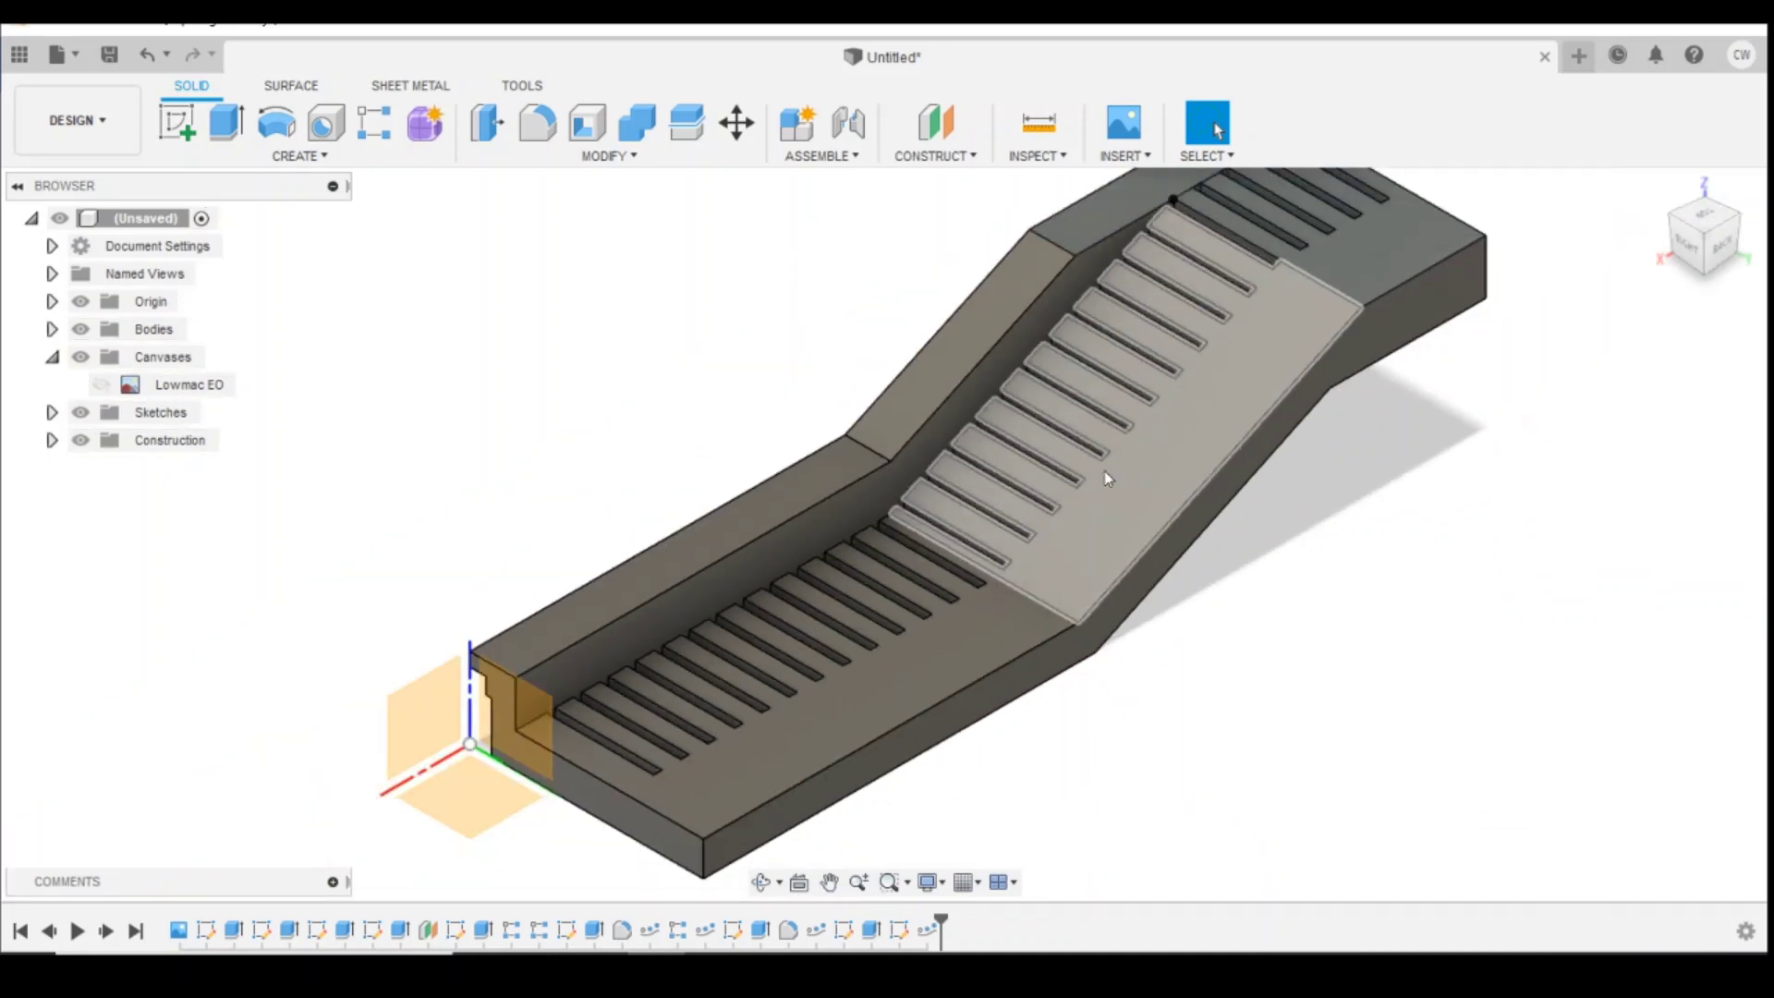
{"action": "scroll", "coordinate": [745, 710], "scroll_direction": "up", "scroll_amount": 4}
{"action": "scroll", "coordinate": [745, 710], "scroll_direction": "up", "scroll_amount": 1}
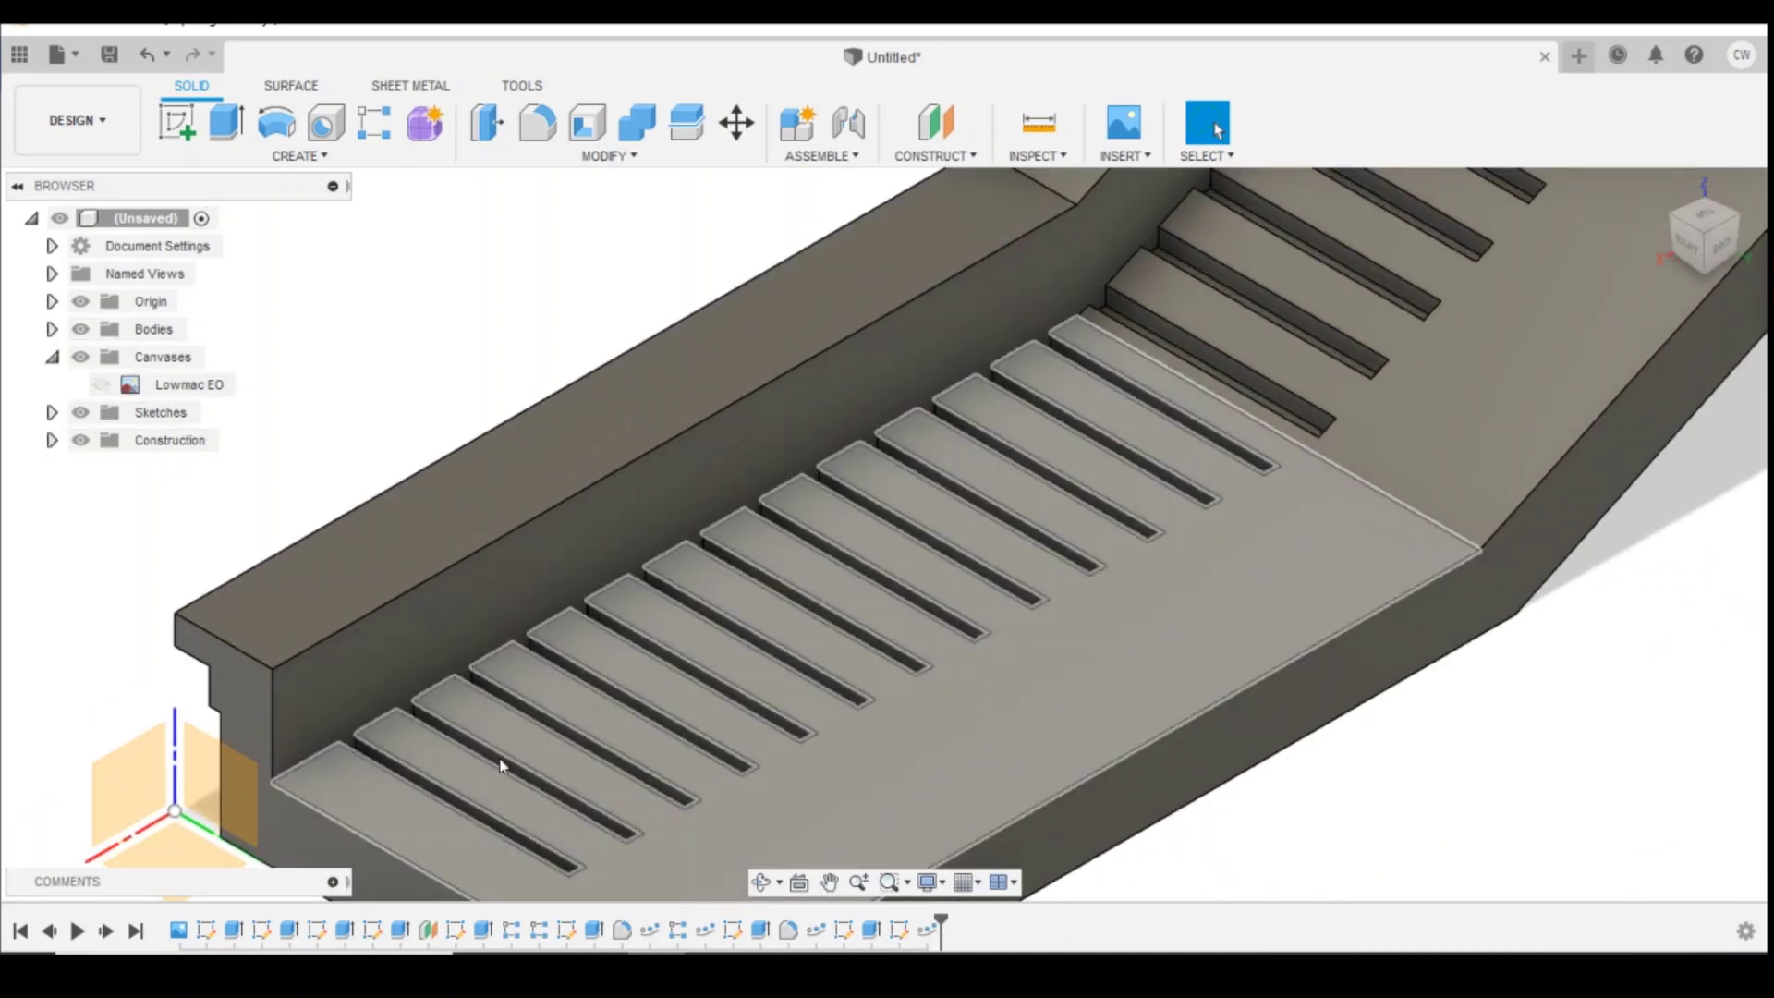
{"action": "scroll", "coordinate": [1340, 509], "scroll_direction": "down", "scroll_amount": 3}
{"action": "scroll", "coordinate": [1340, 509], "scroll_direction": "up", "scroll_amount": 2}
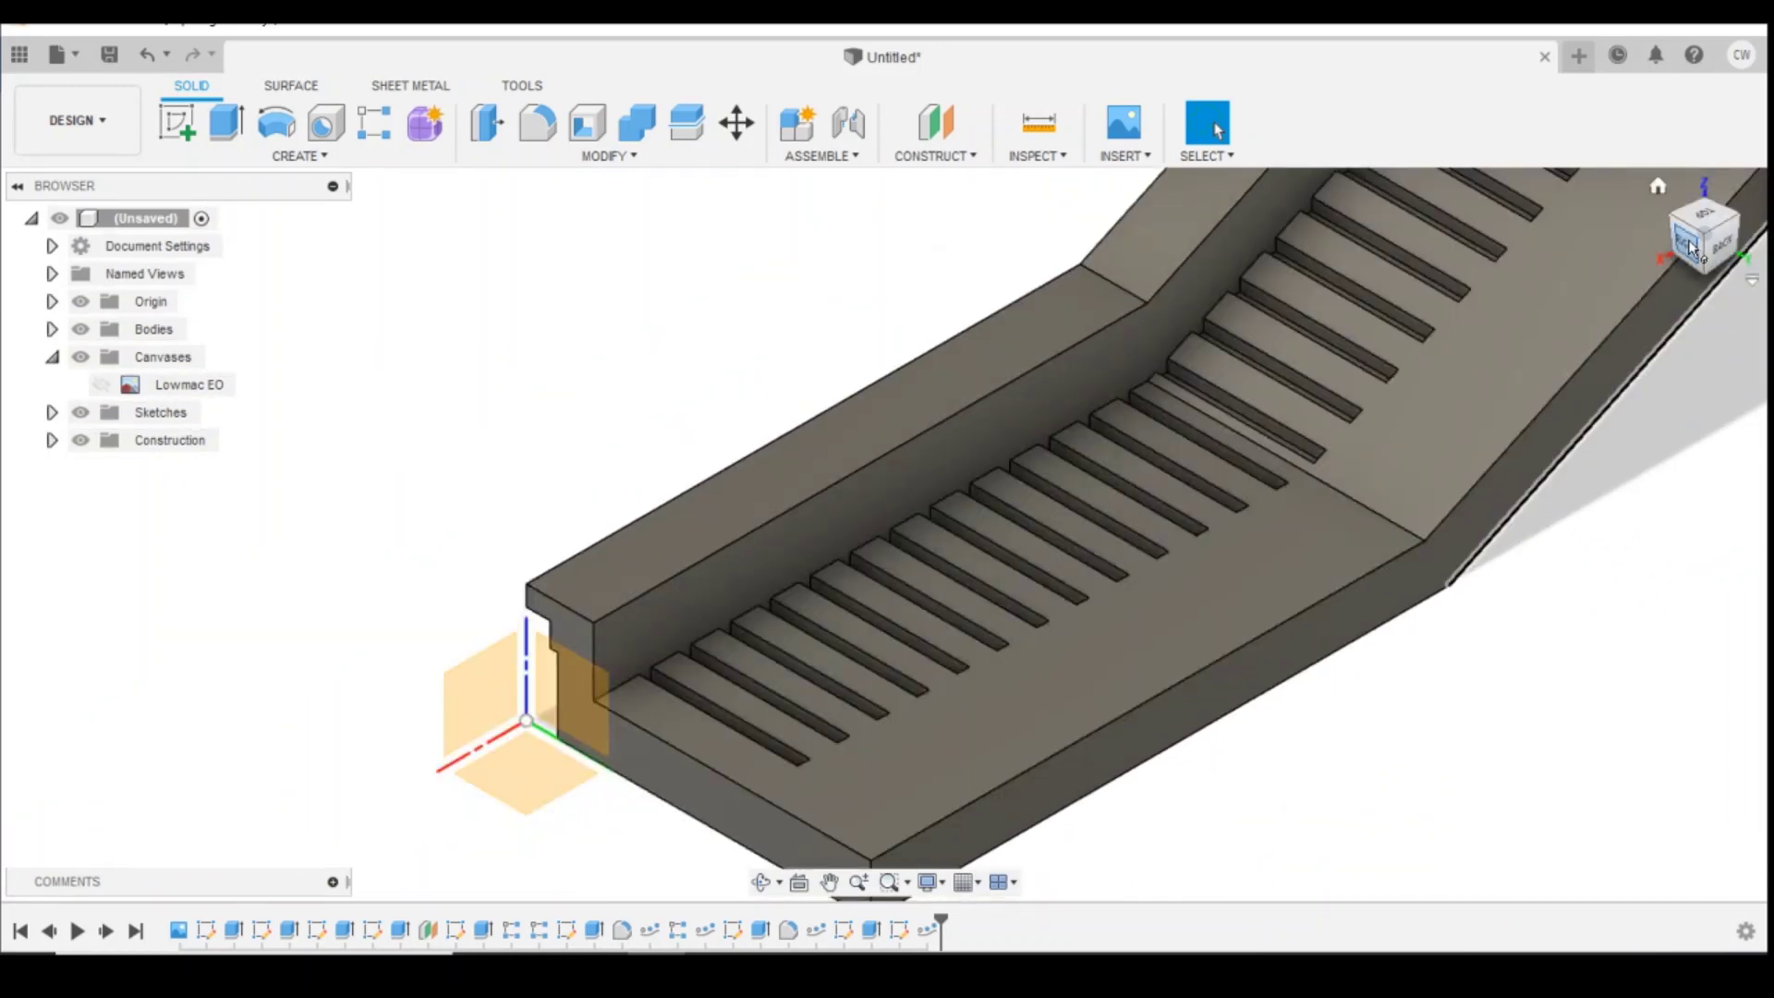
{"action": "mouse_move", "coordinate": [1675, 225]}
{"action": "middle_mouse_down", "text": "shift"}
{"action": "mouse_move", "coordinate": [1469, 305]}
{"action": "mouse_move", "coordinate": [1386, 297]}
{"action": "middle_mouse_up", "text": "shift"}
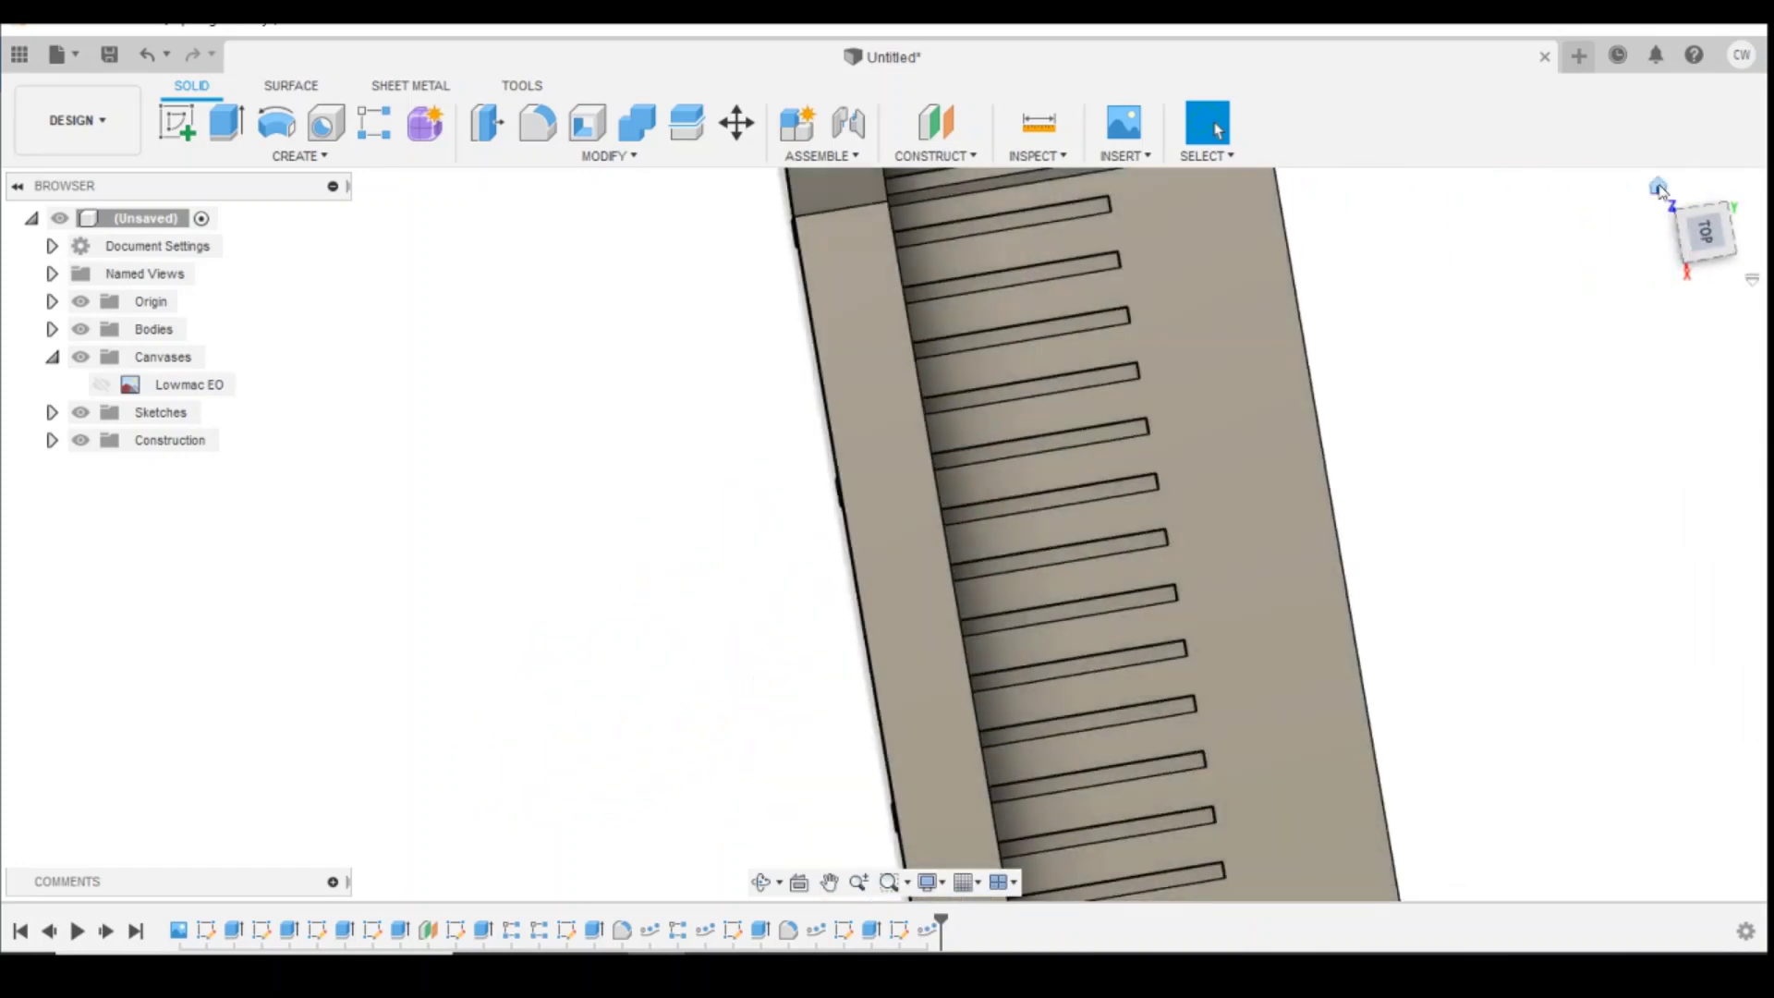
{"action": "left_click", "coordinate": [1661, 187]}
{"action": "scroll", "coordinate": [1046, 538], "scroll_direction": "up", "scroll_amount": 4}
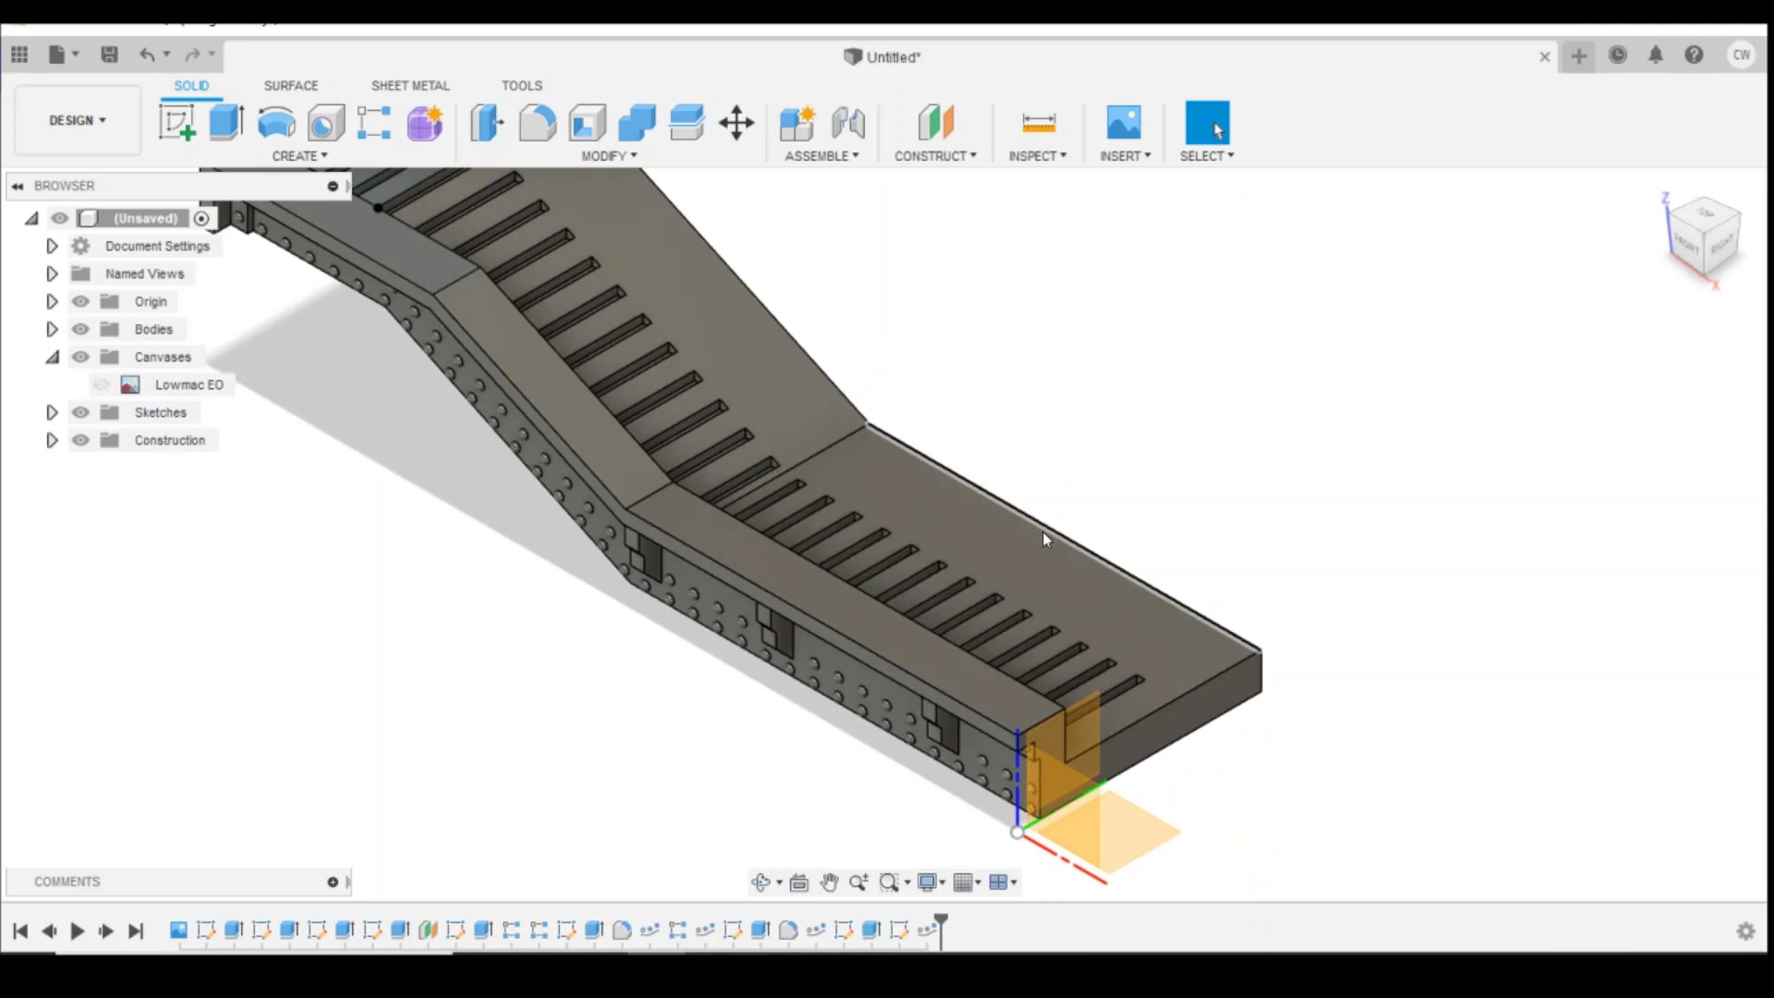
{"action": "scroll", "coordinate": [1064, 614], "scroll_direction": "up", "scroll_amount": 1}
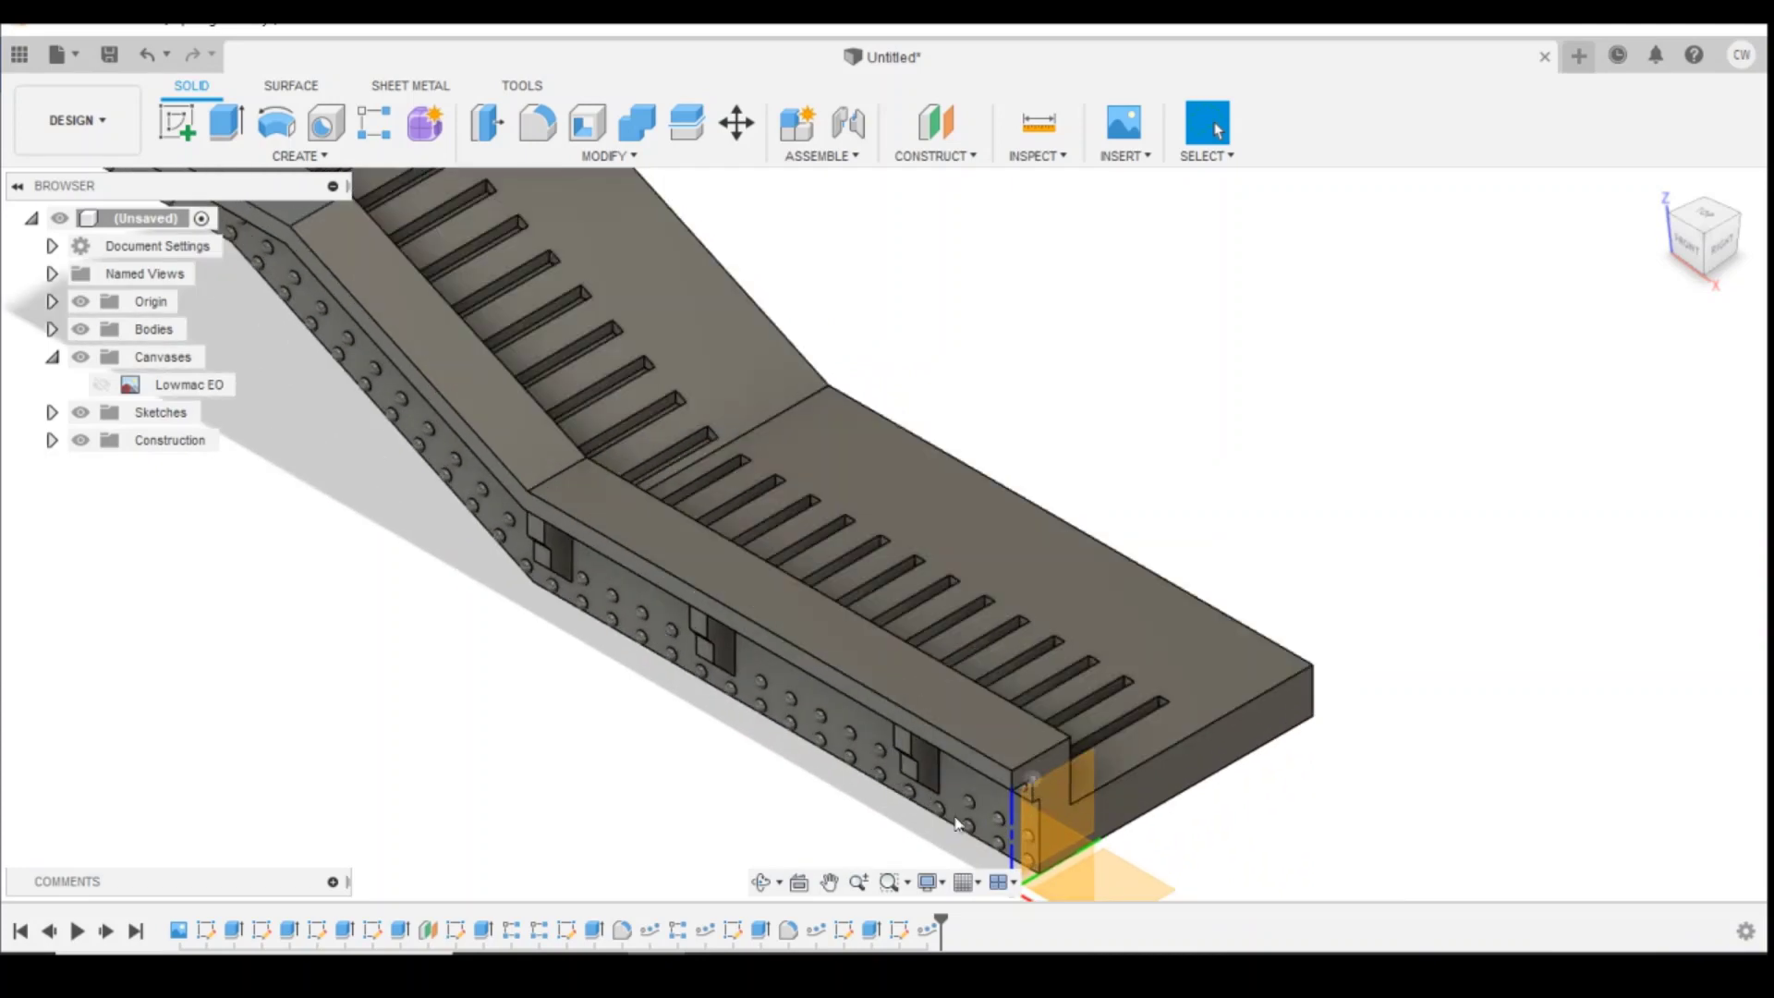
Step: Edit the deck slot's sketch and set the slot width to 0.2 mm
{"action": "right_click", "coordinate": [901, 931]}
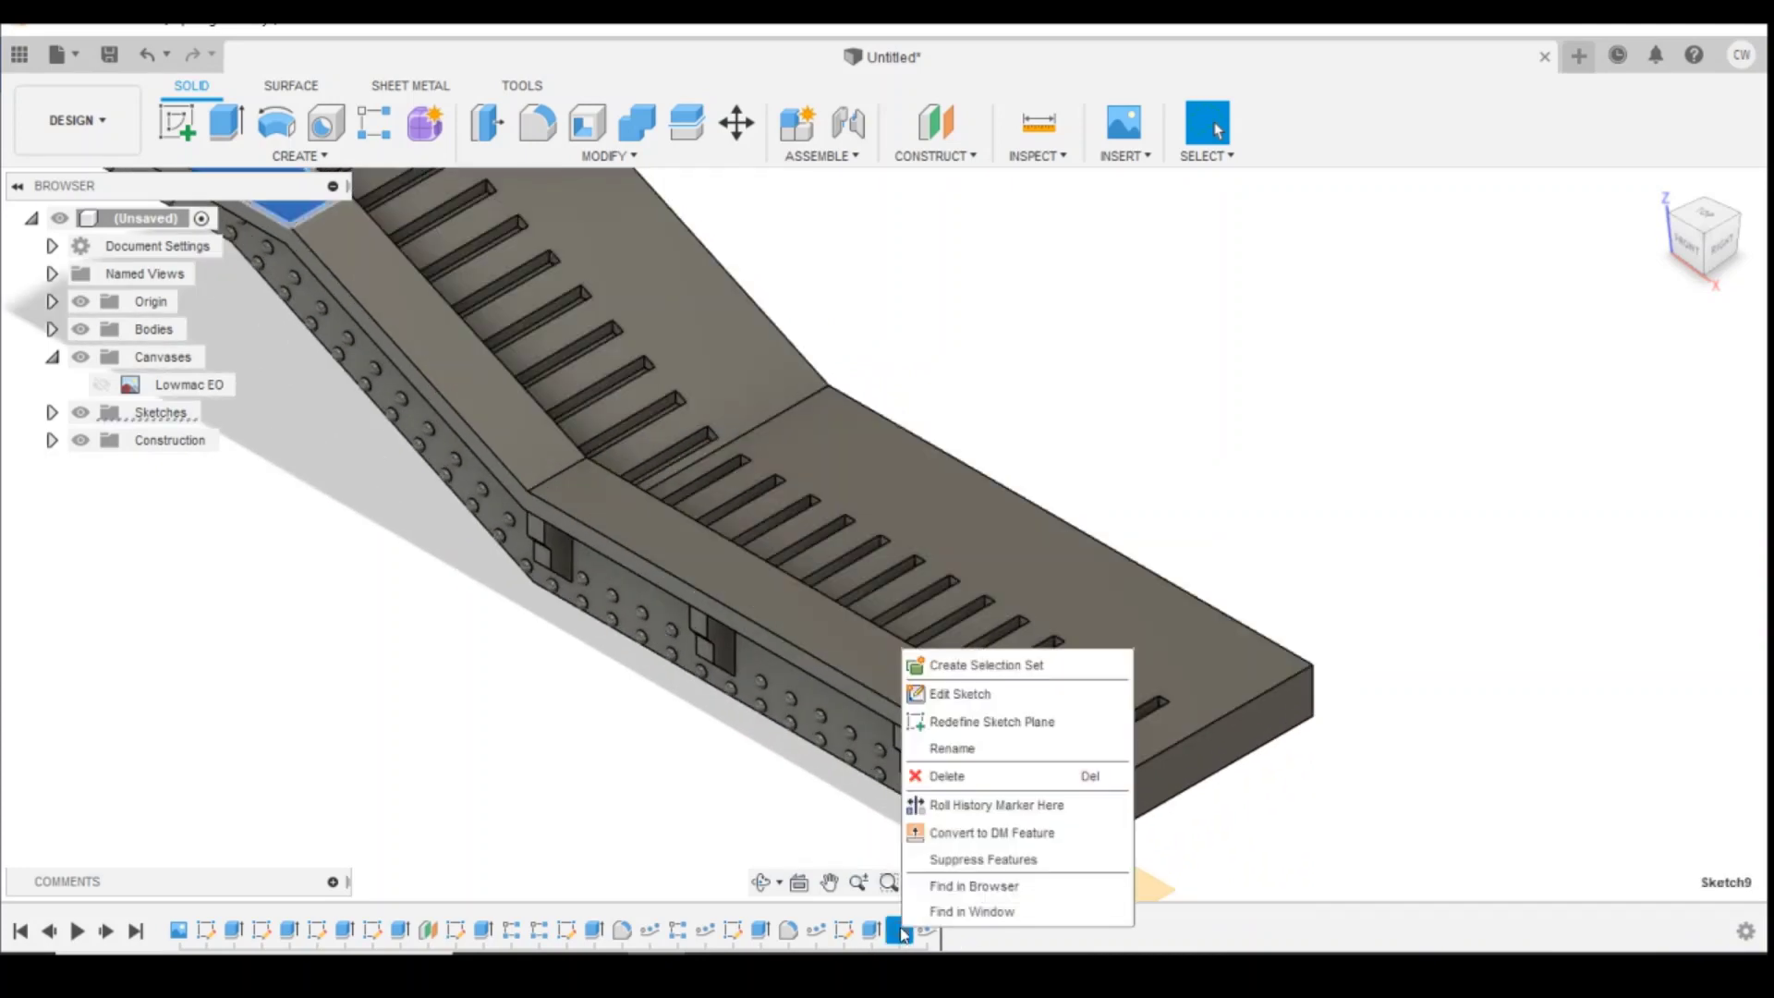
{"action": "left_click", "coordinate": [843, 931]}
{"action": "right_click", "coordinate": [841, 932]}
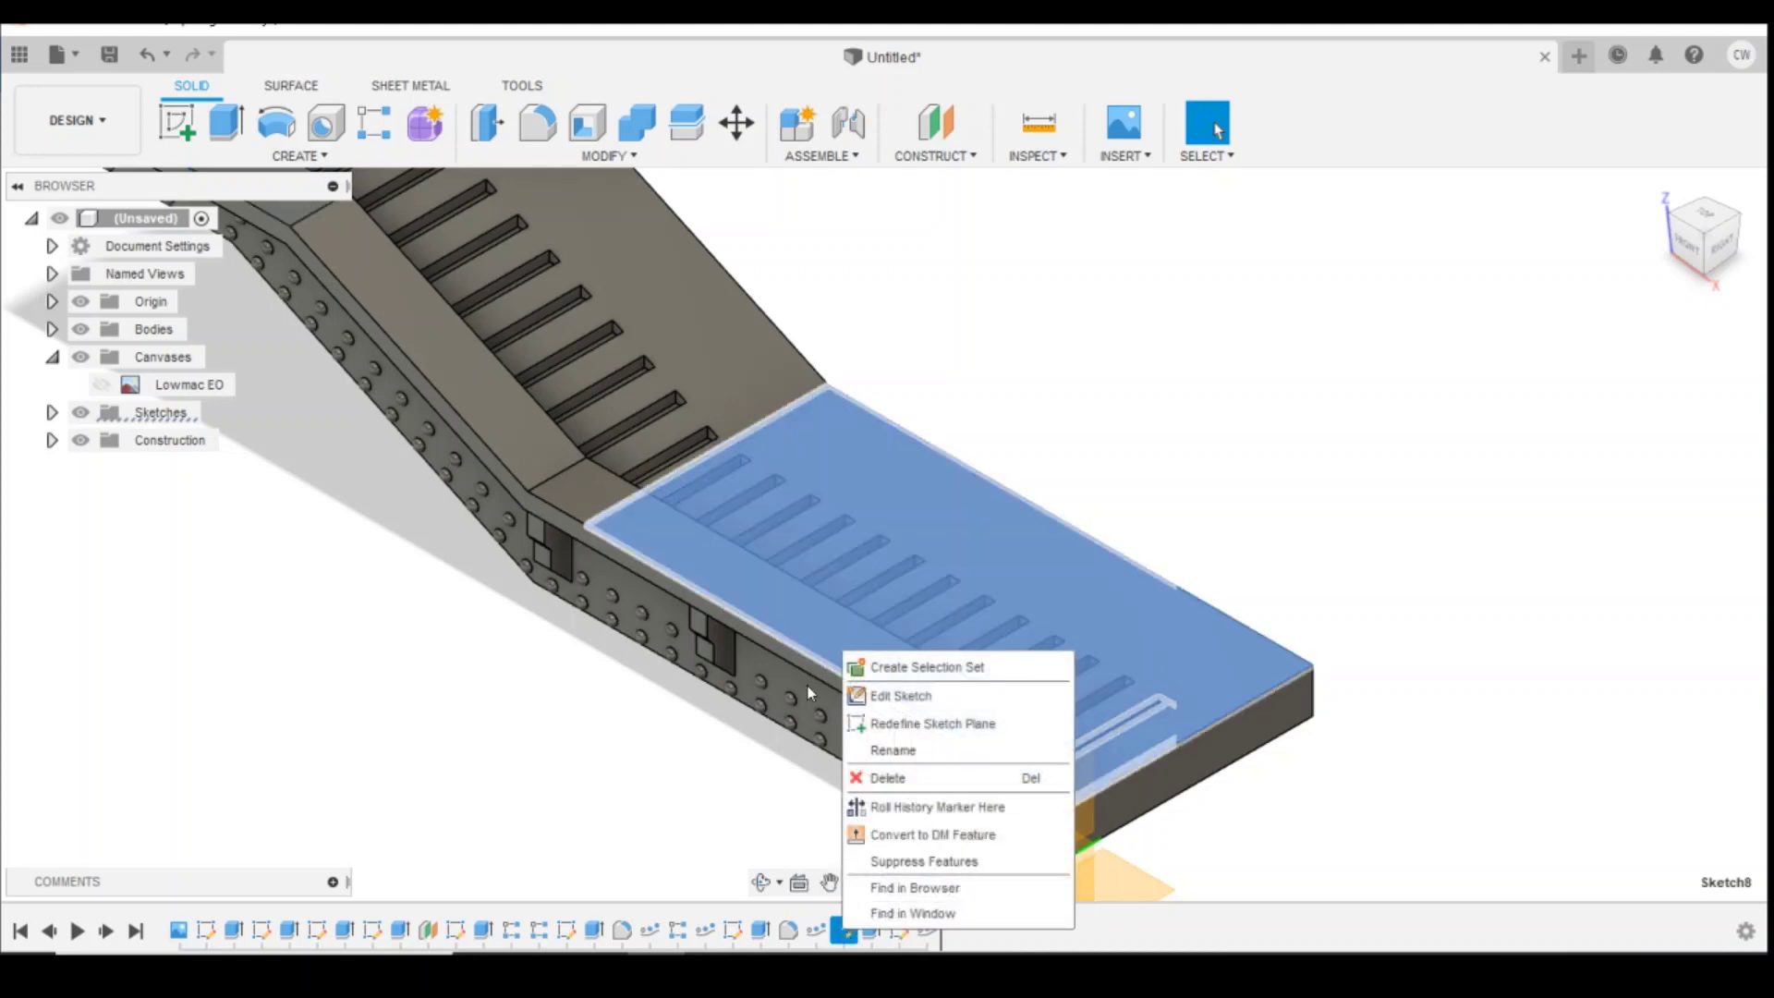
{"action": "left_click", "coordinate": [1105, 733]}
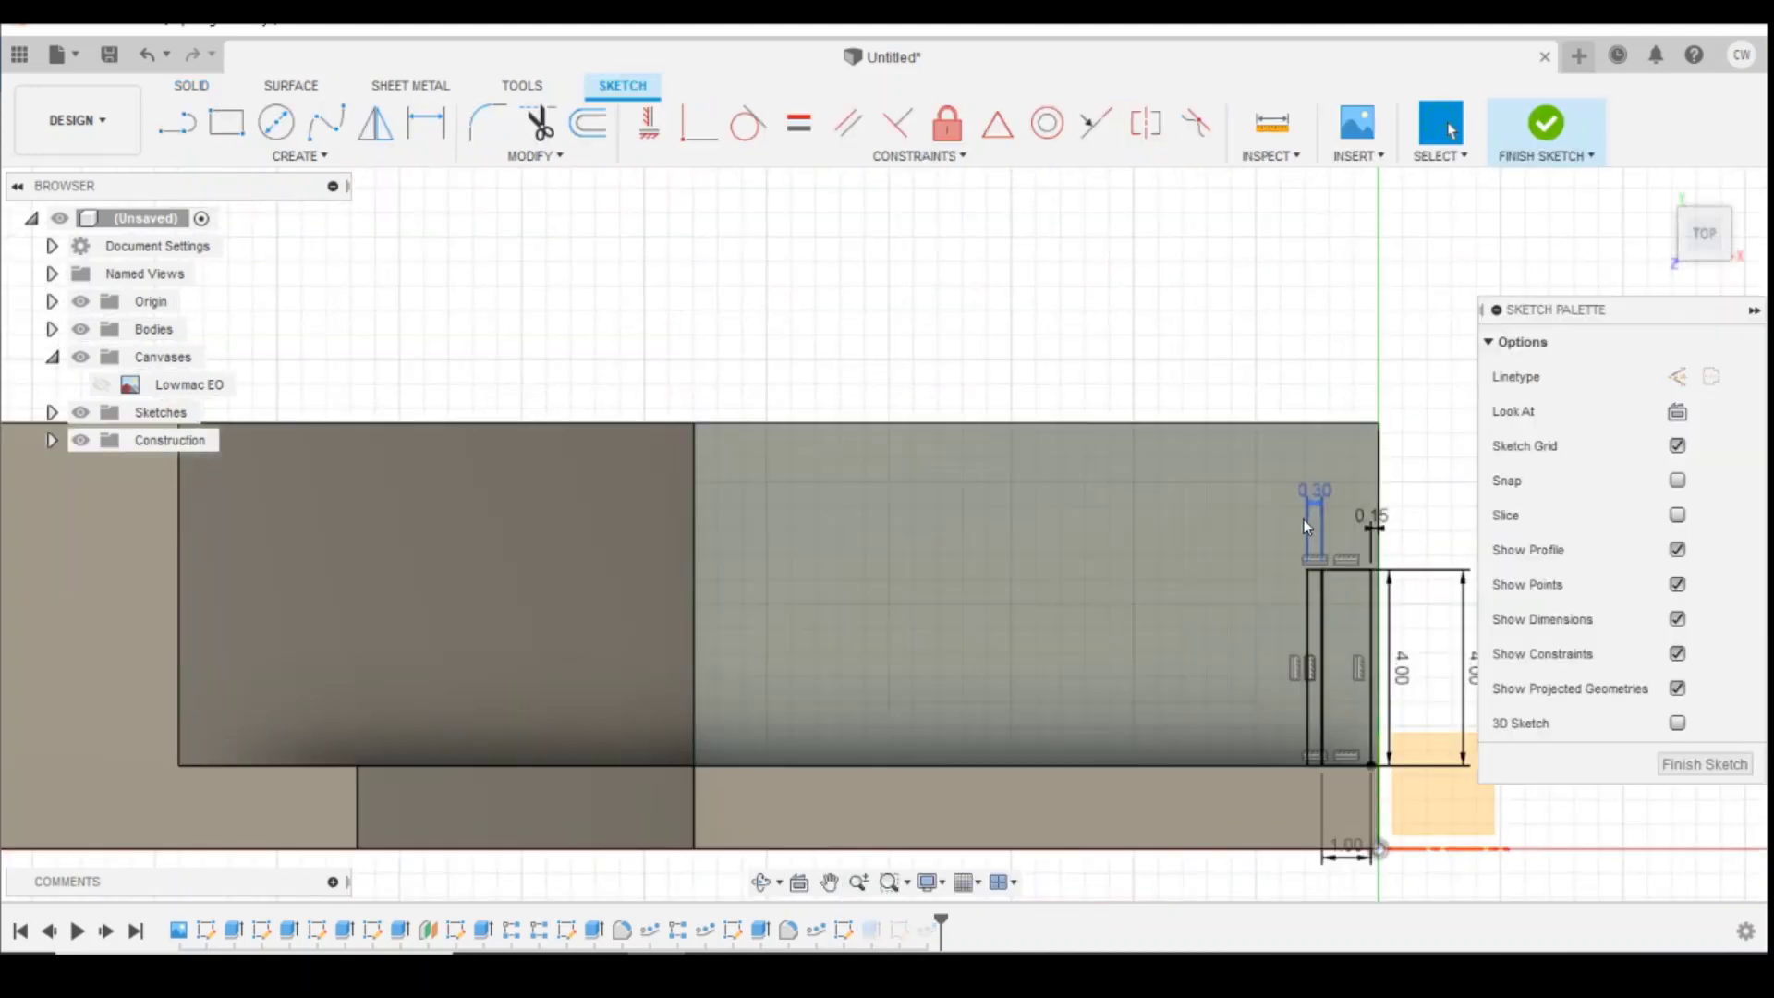
{"action": "double_click", "coordinate": [1317, 504]}
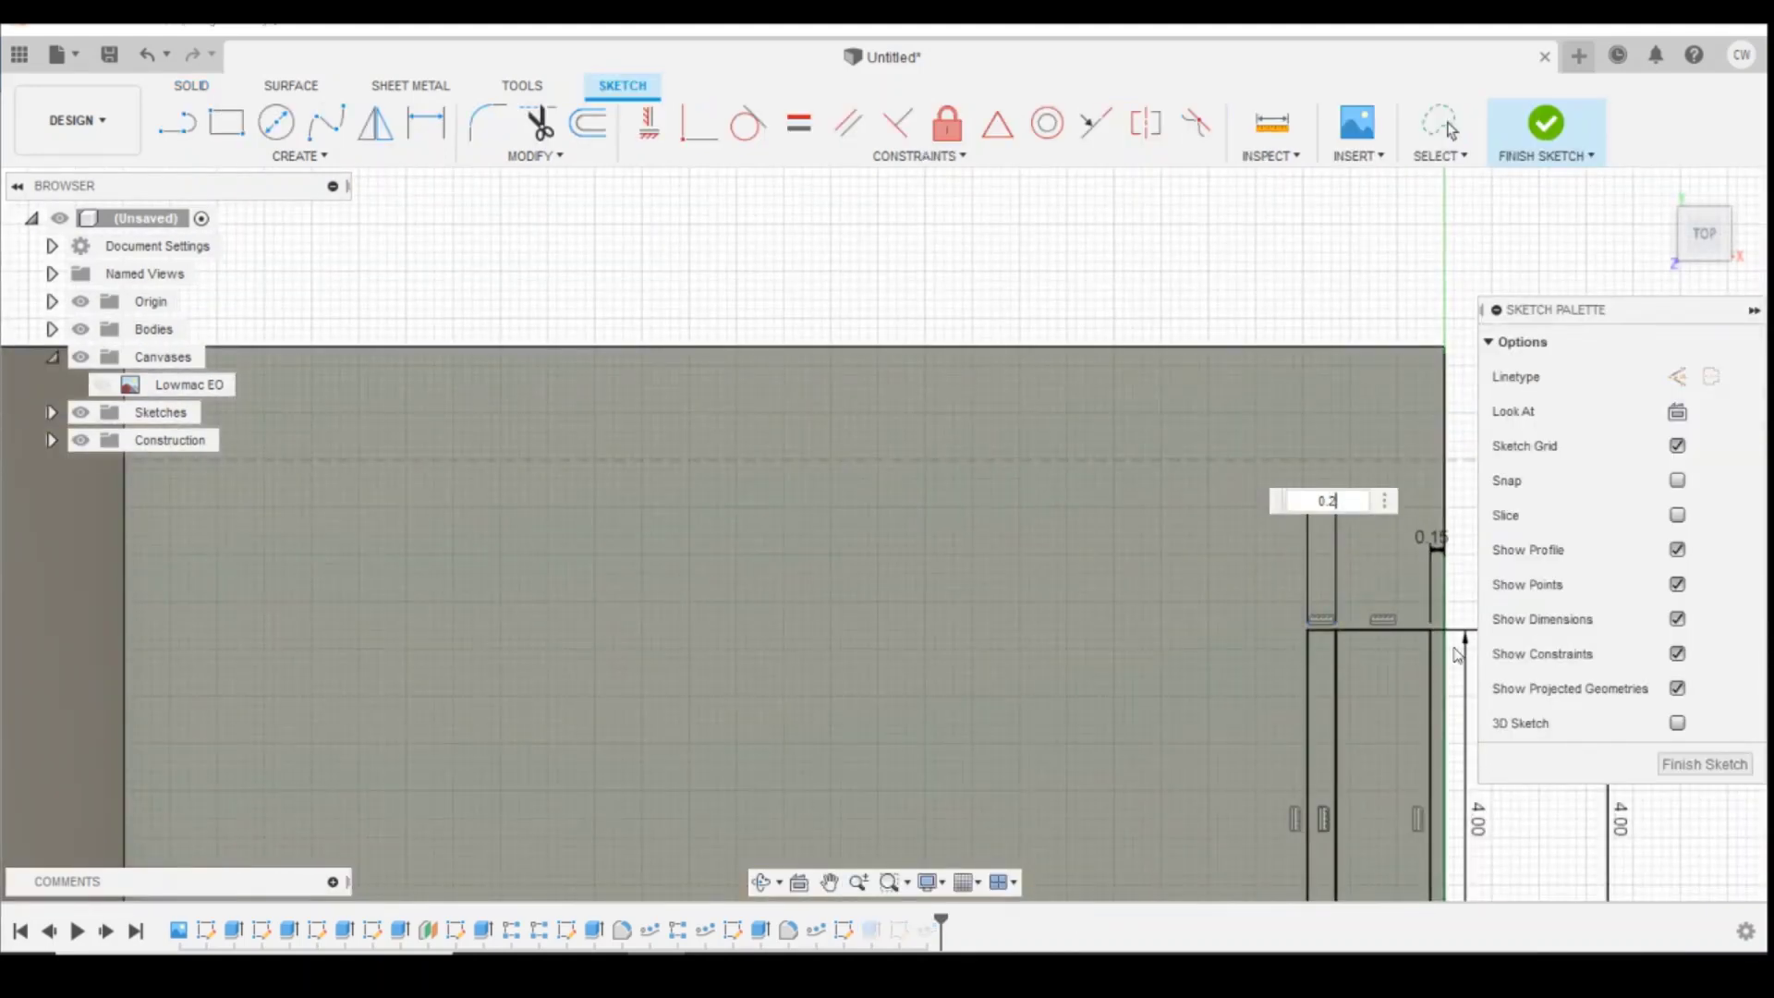
{"action": "type", "text": "0.2"}
{"action": "key", "text": "Return"}
{"action": "left_click", "coordinate": [1551, 134]}
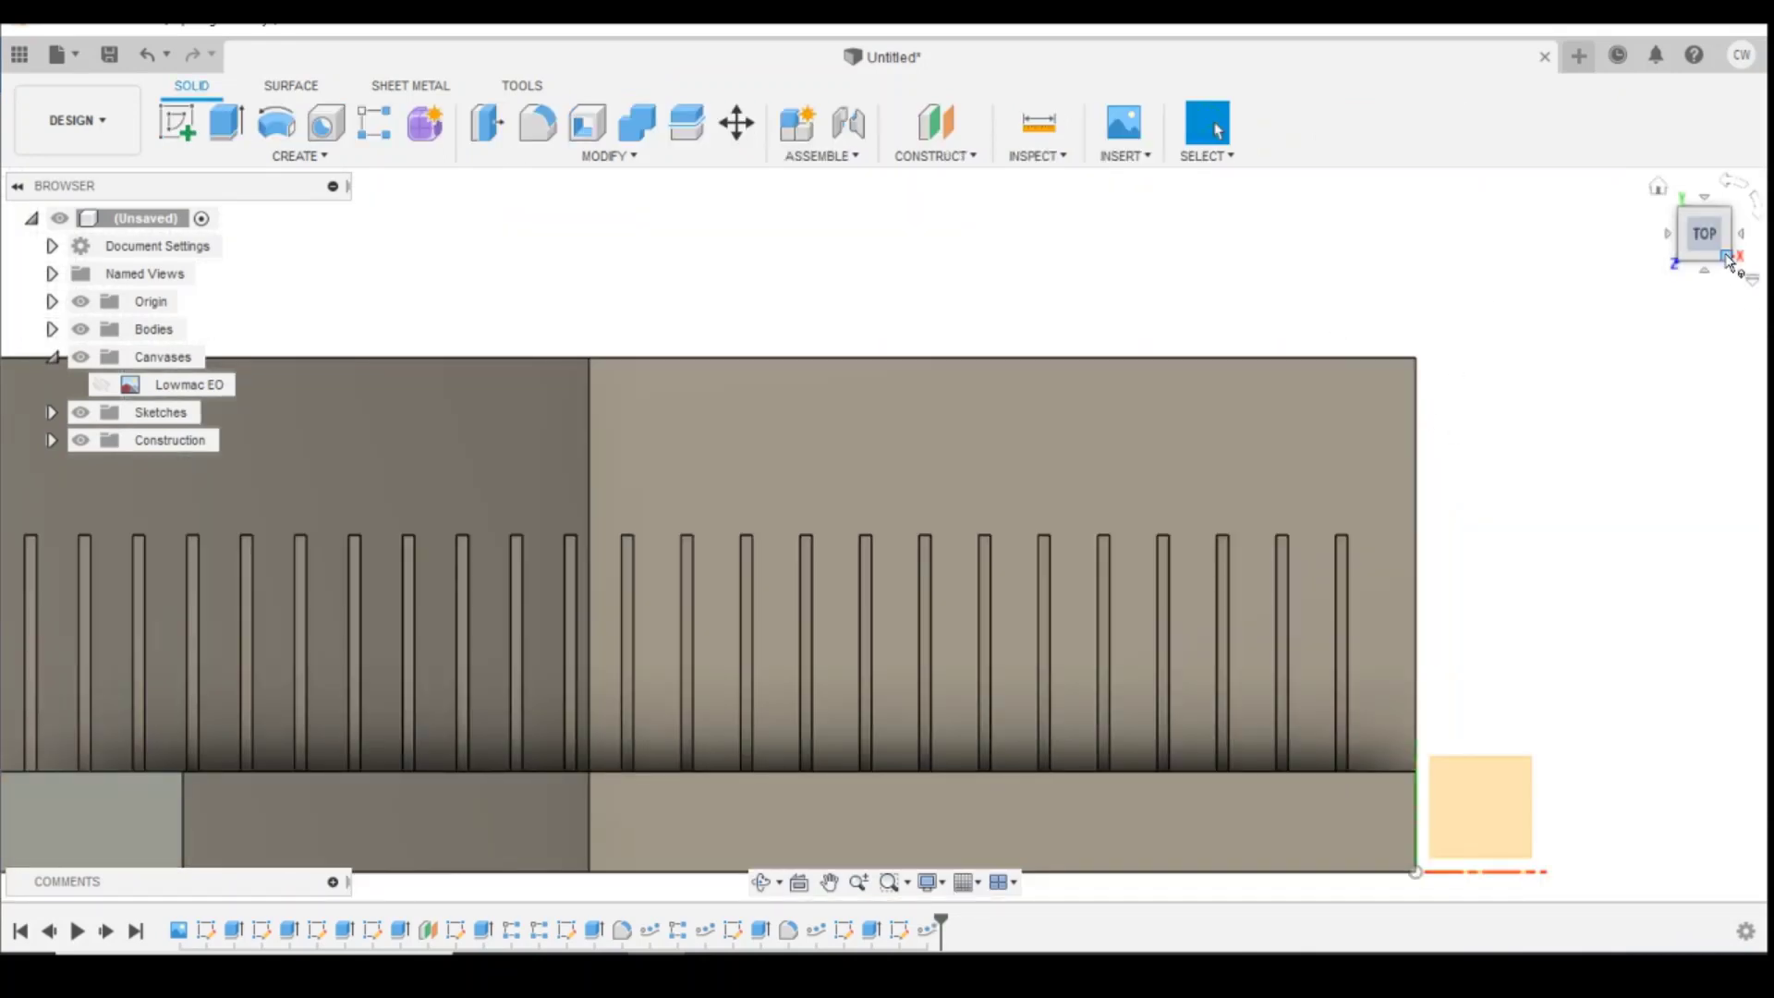
Step: Edit the deck slots' path pattern and raise its quantity to 30
{"action": "left_click", "coordinate": [1729, 261]}
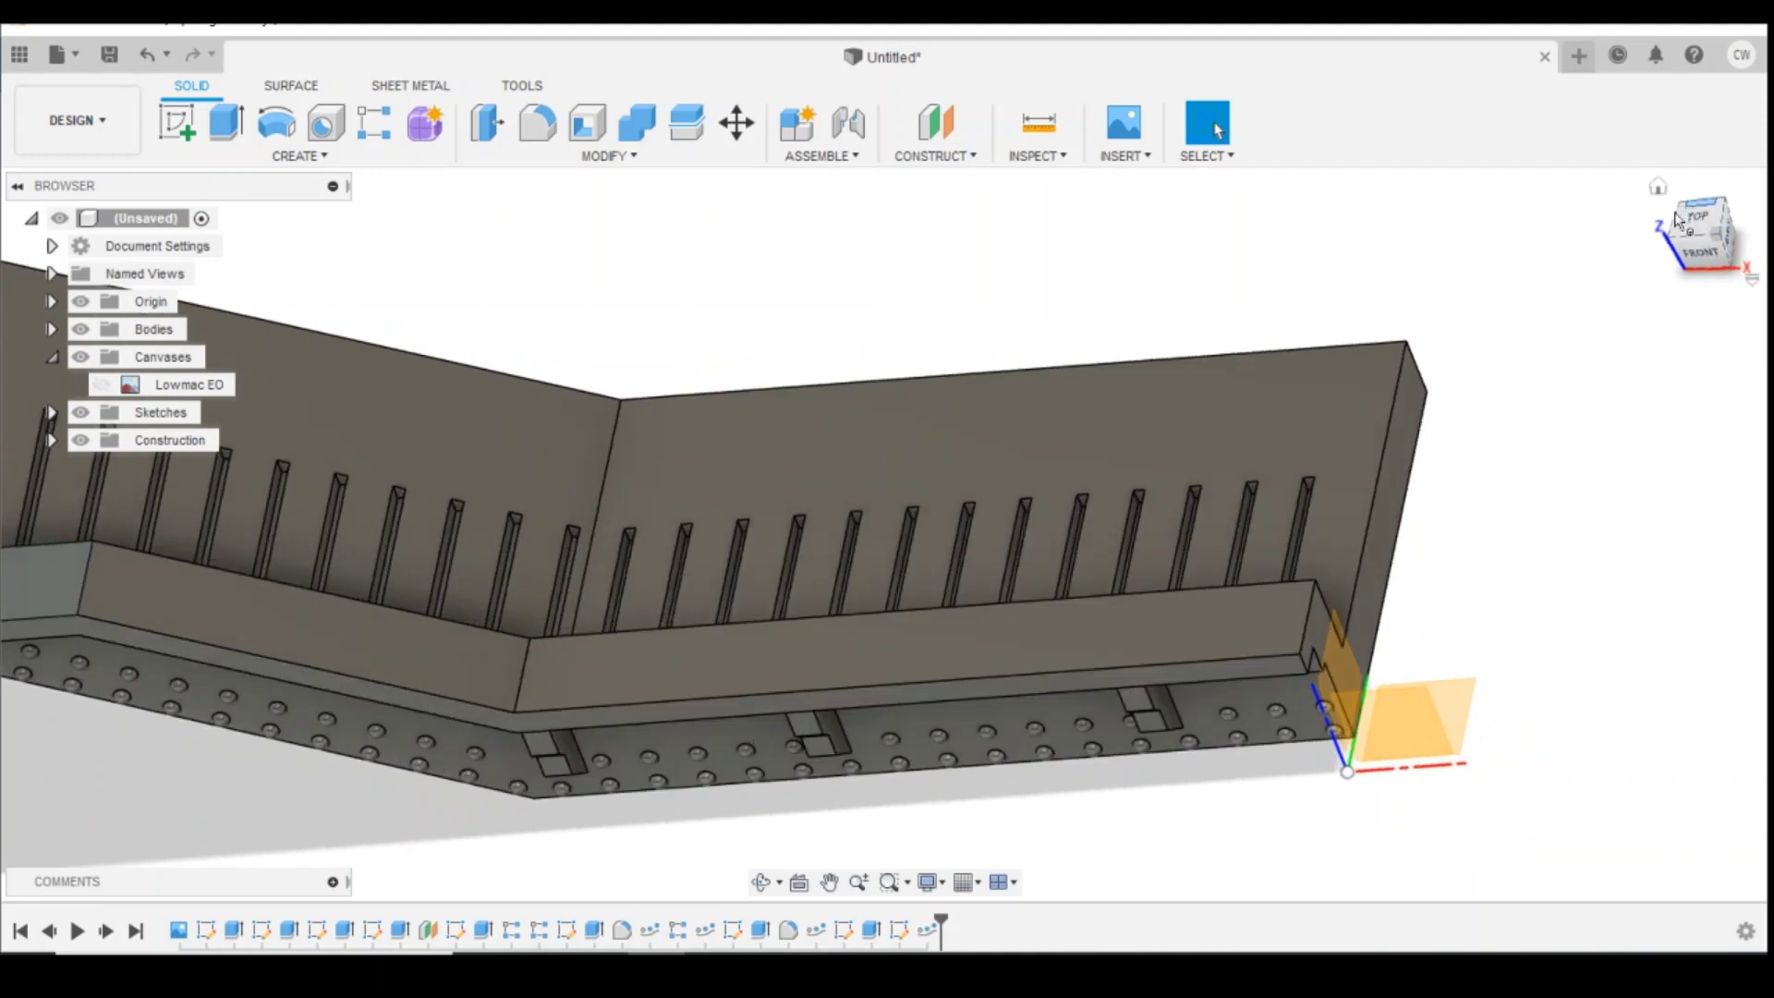
{"action": "scroll", "coordinate": [1517, 439], "scroll_direction": "down", "scroll_amount": 3}
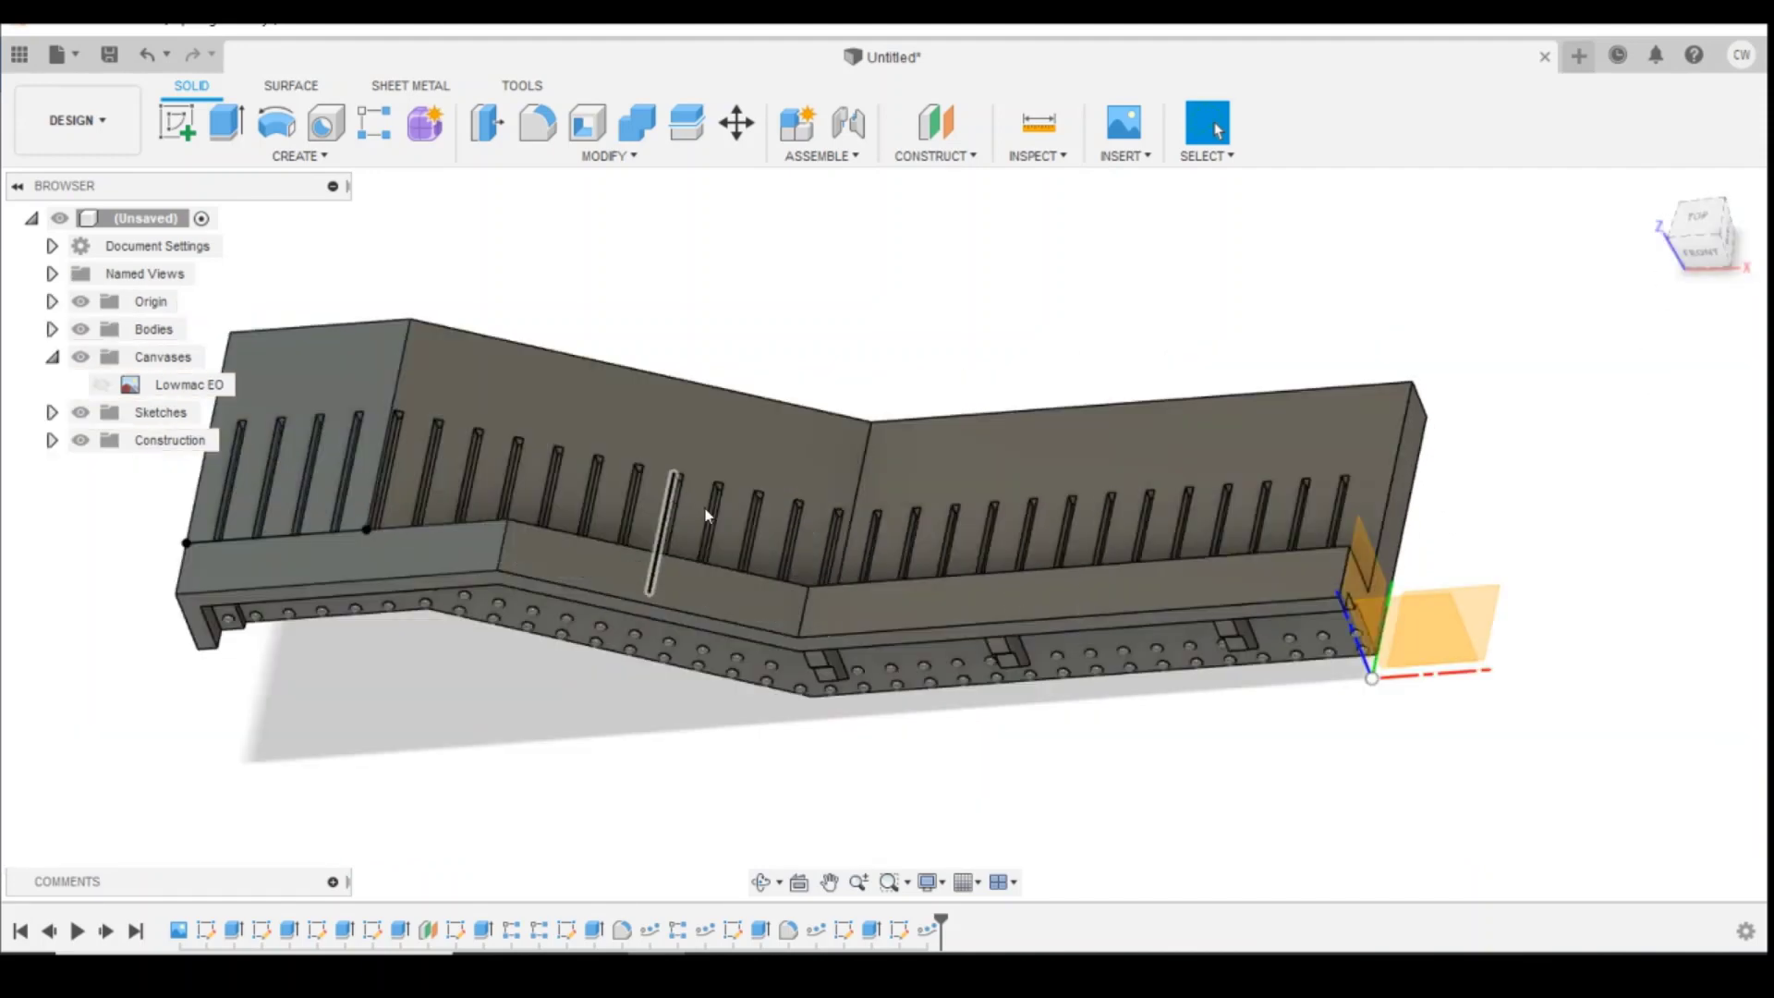
{"action": "right_click", "coordinate": [932, 932]}
{"action": "left_click", "coordinate": [979, 725]}
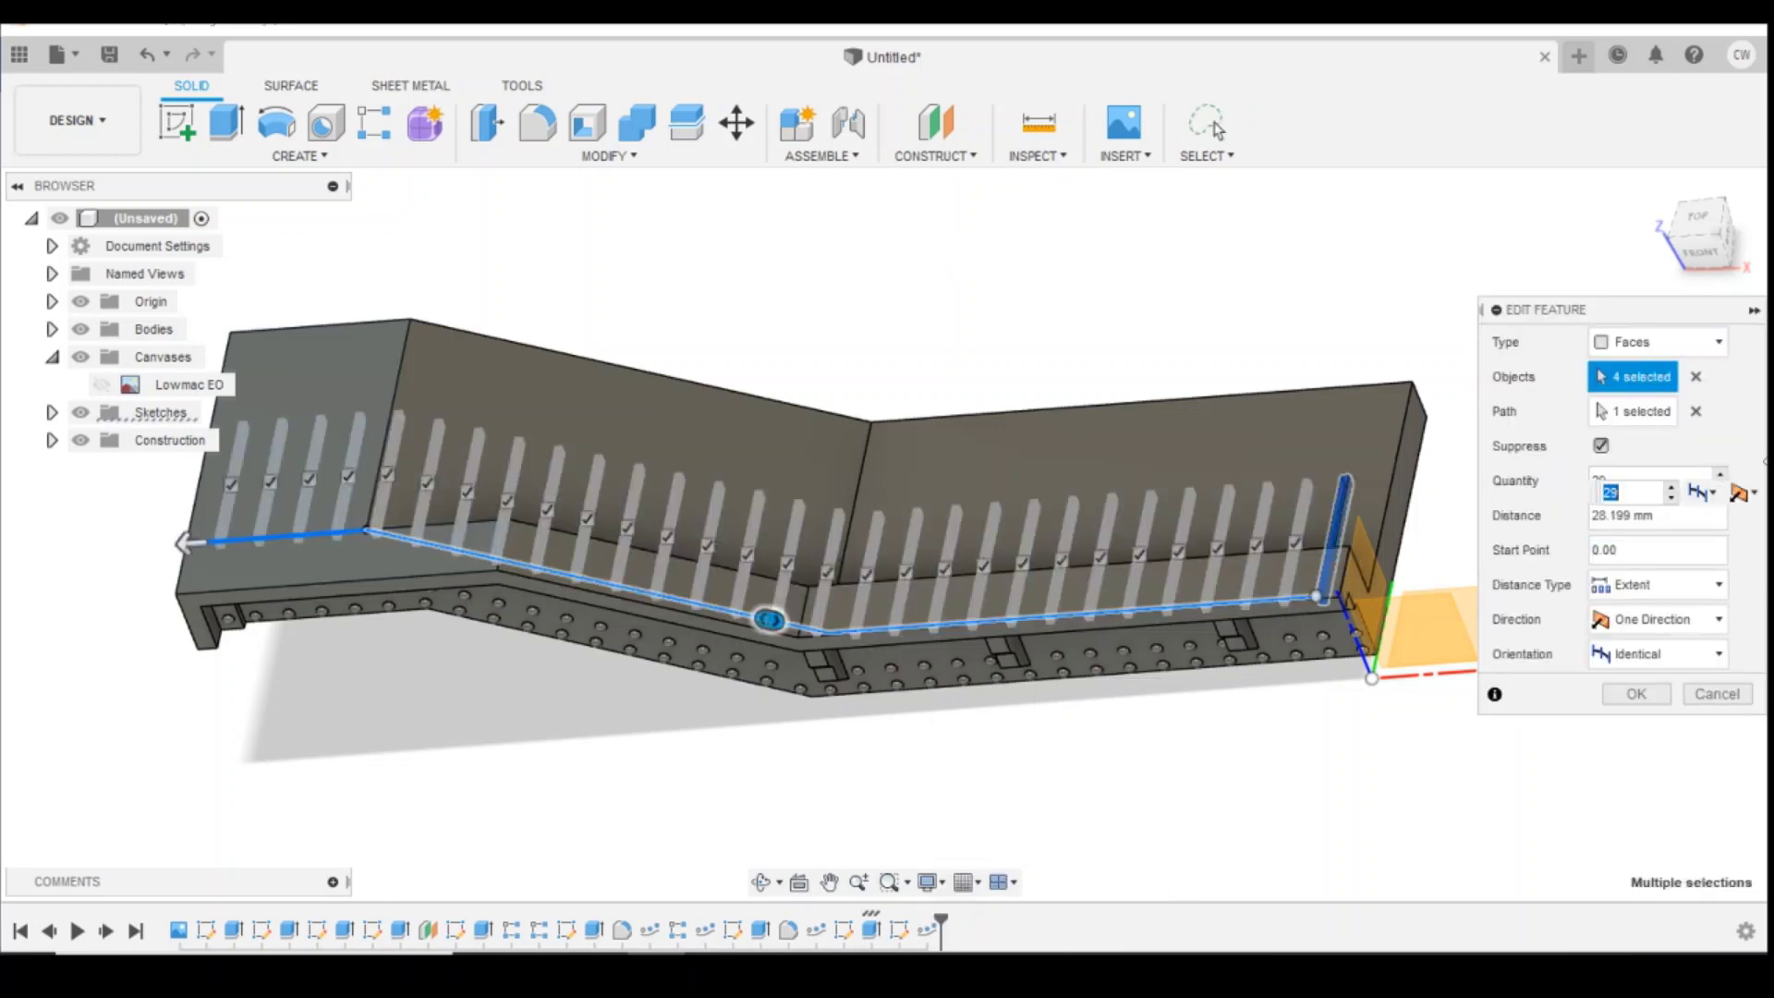
{"action": "left_click", "coordinate": [1723, 474]}
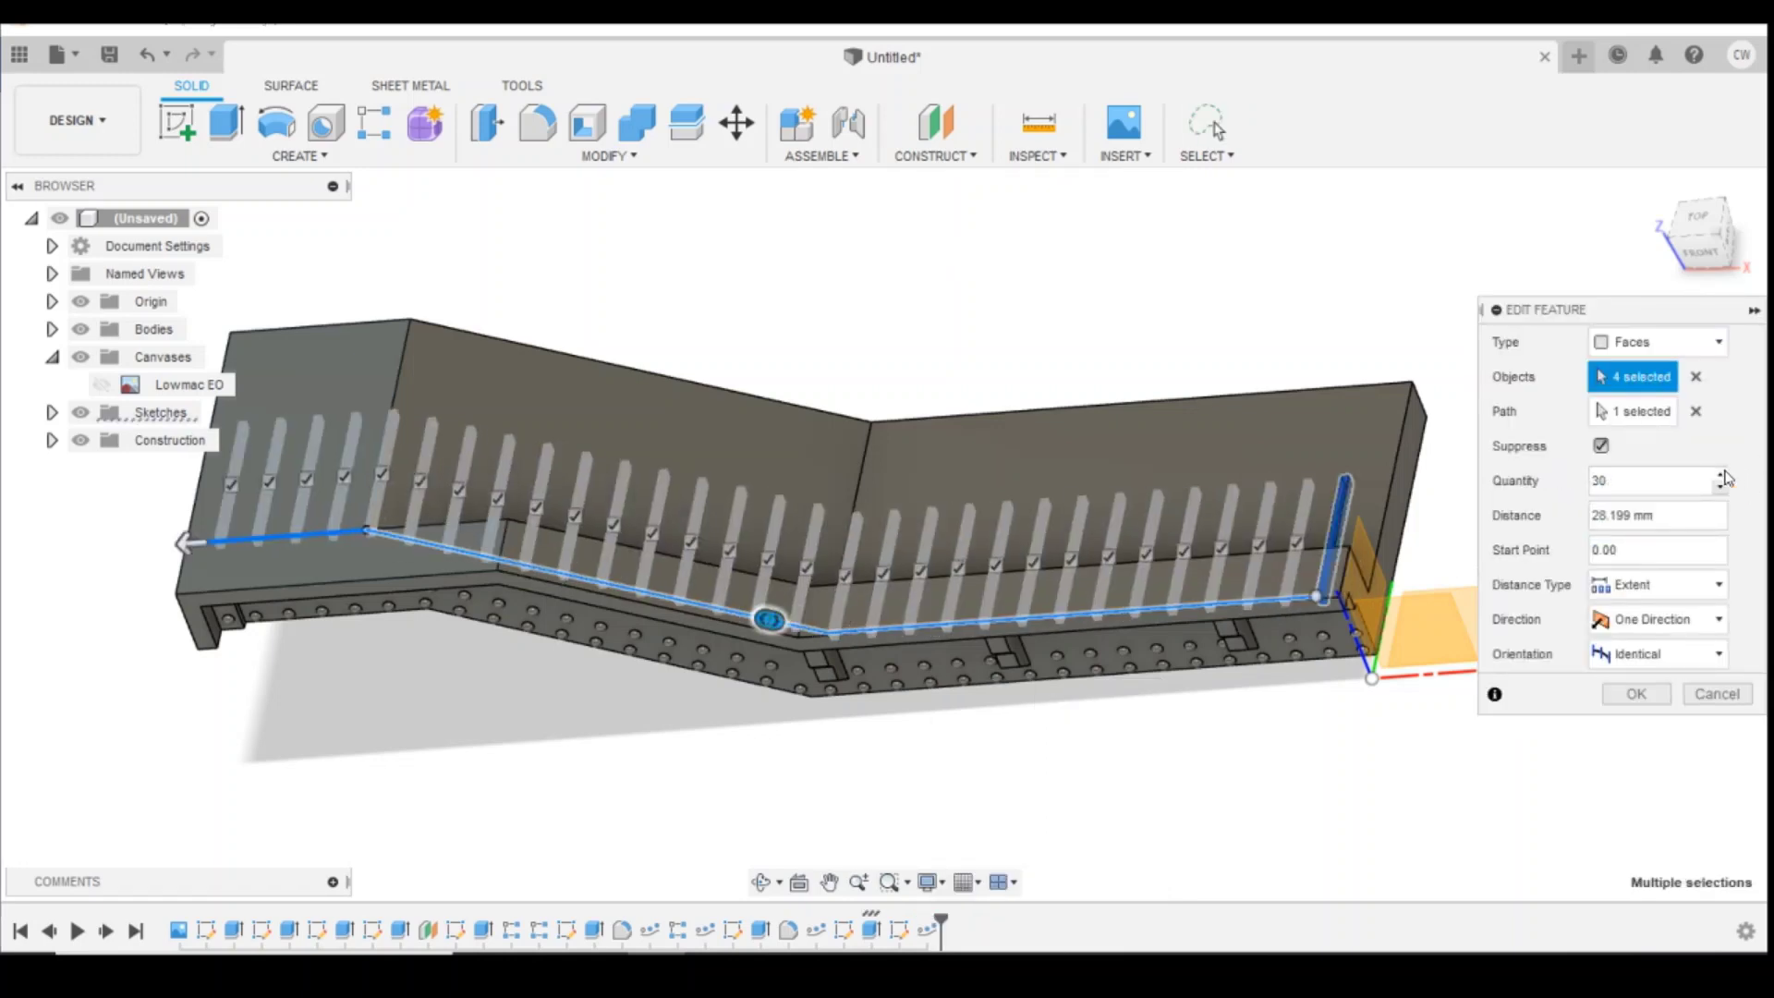
{"action": "left_click", "coordinate": [1646, 694]}
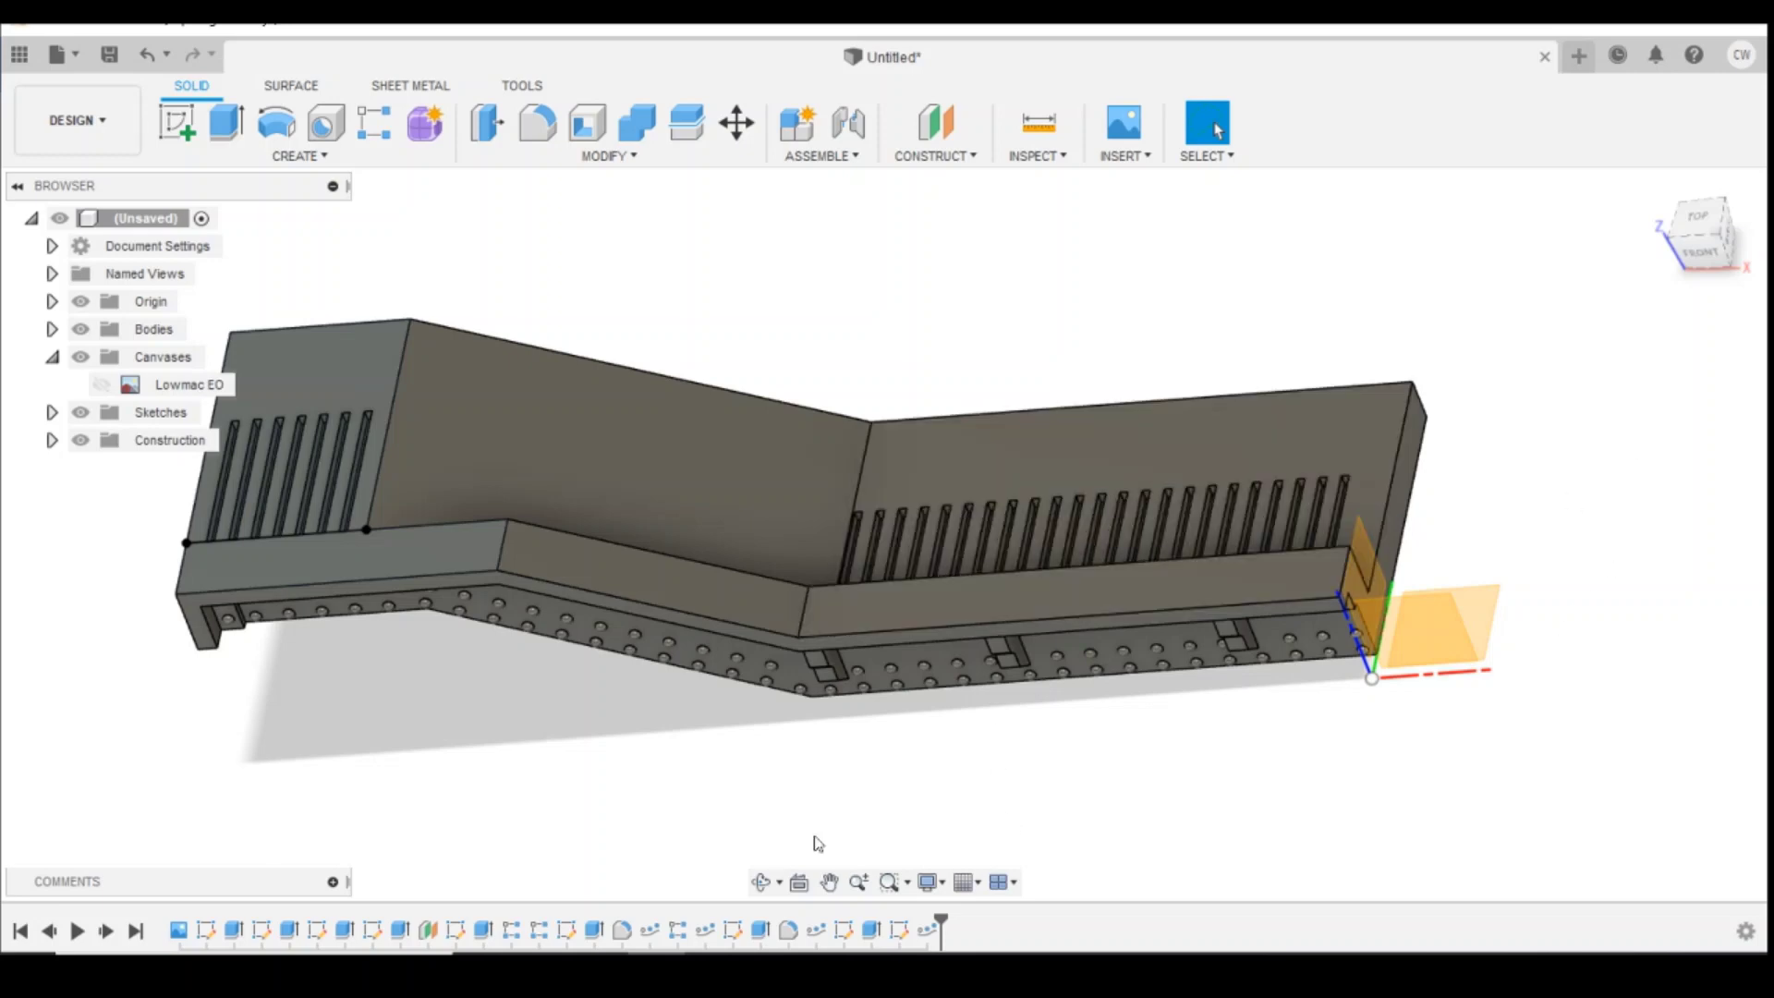
Step: Change the slot path pattern's orientation from Identical to Path Direction
{"action": "left_click", "coordinate": [51, 932]}
{"action": "left_click", "coordinate": [107, 931]}
{"action": "right_click", "coordinate": [929, 930]}
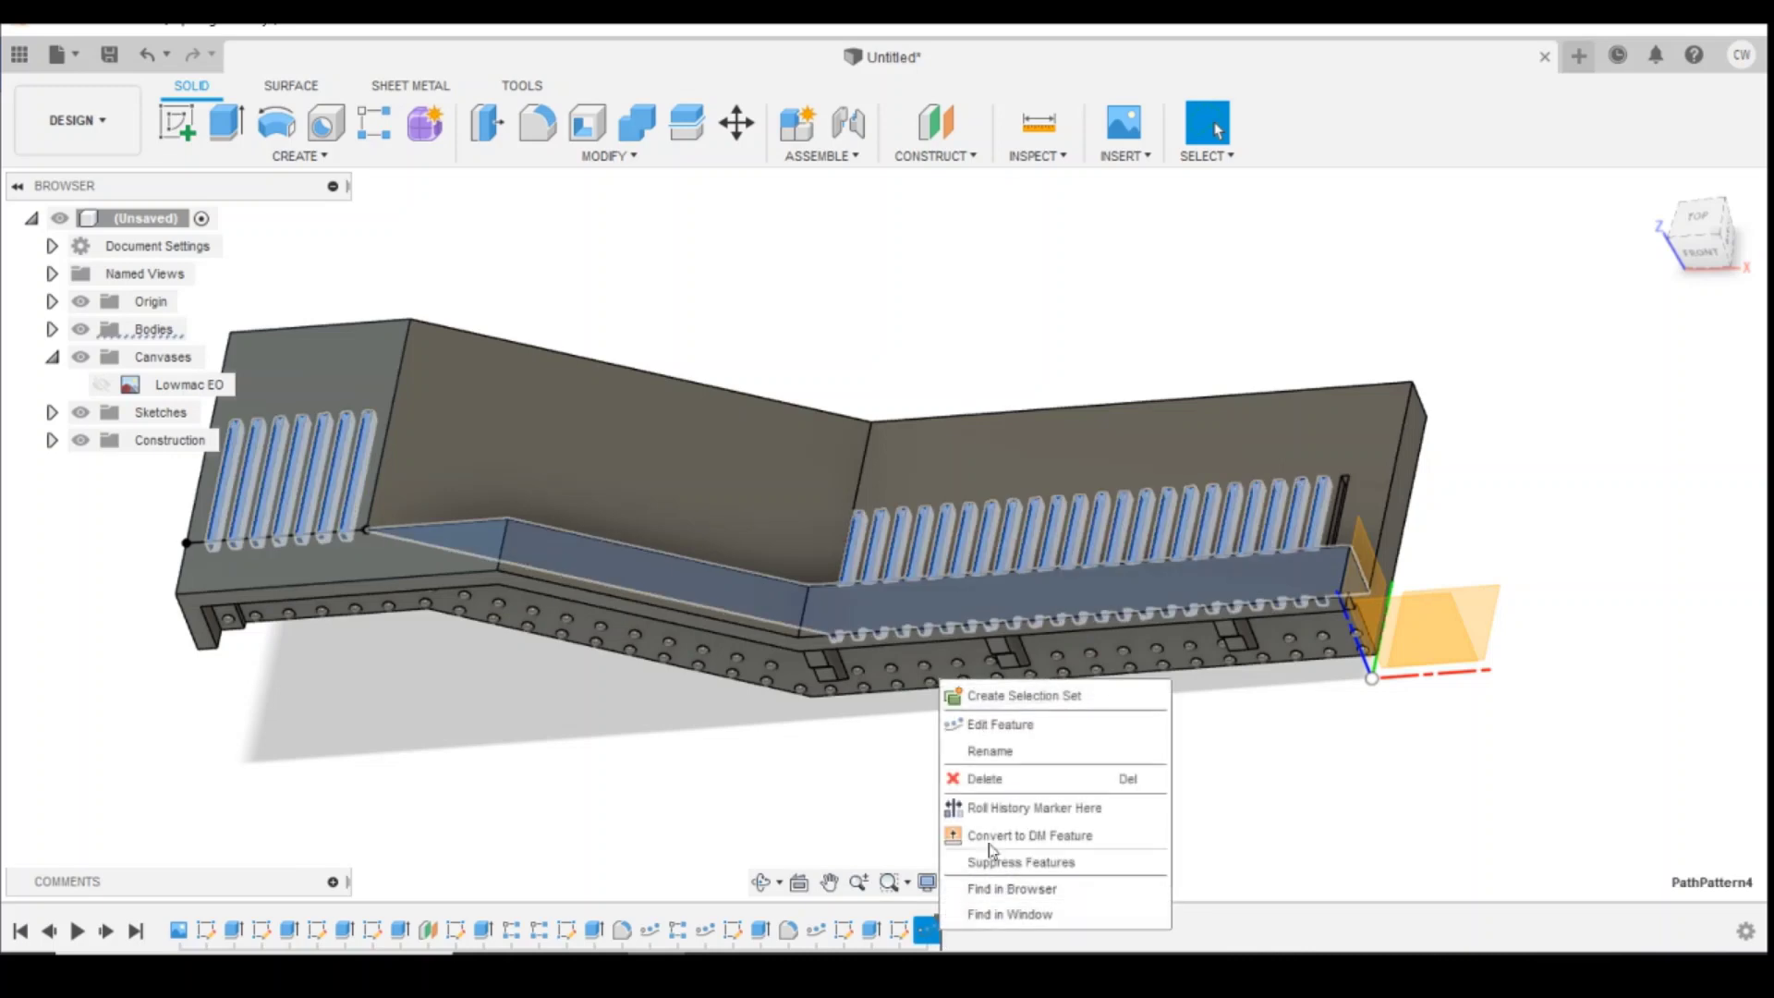
{"action": "left_click", "coordinate": [1020, 730]}
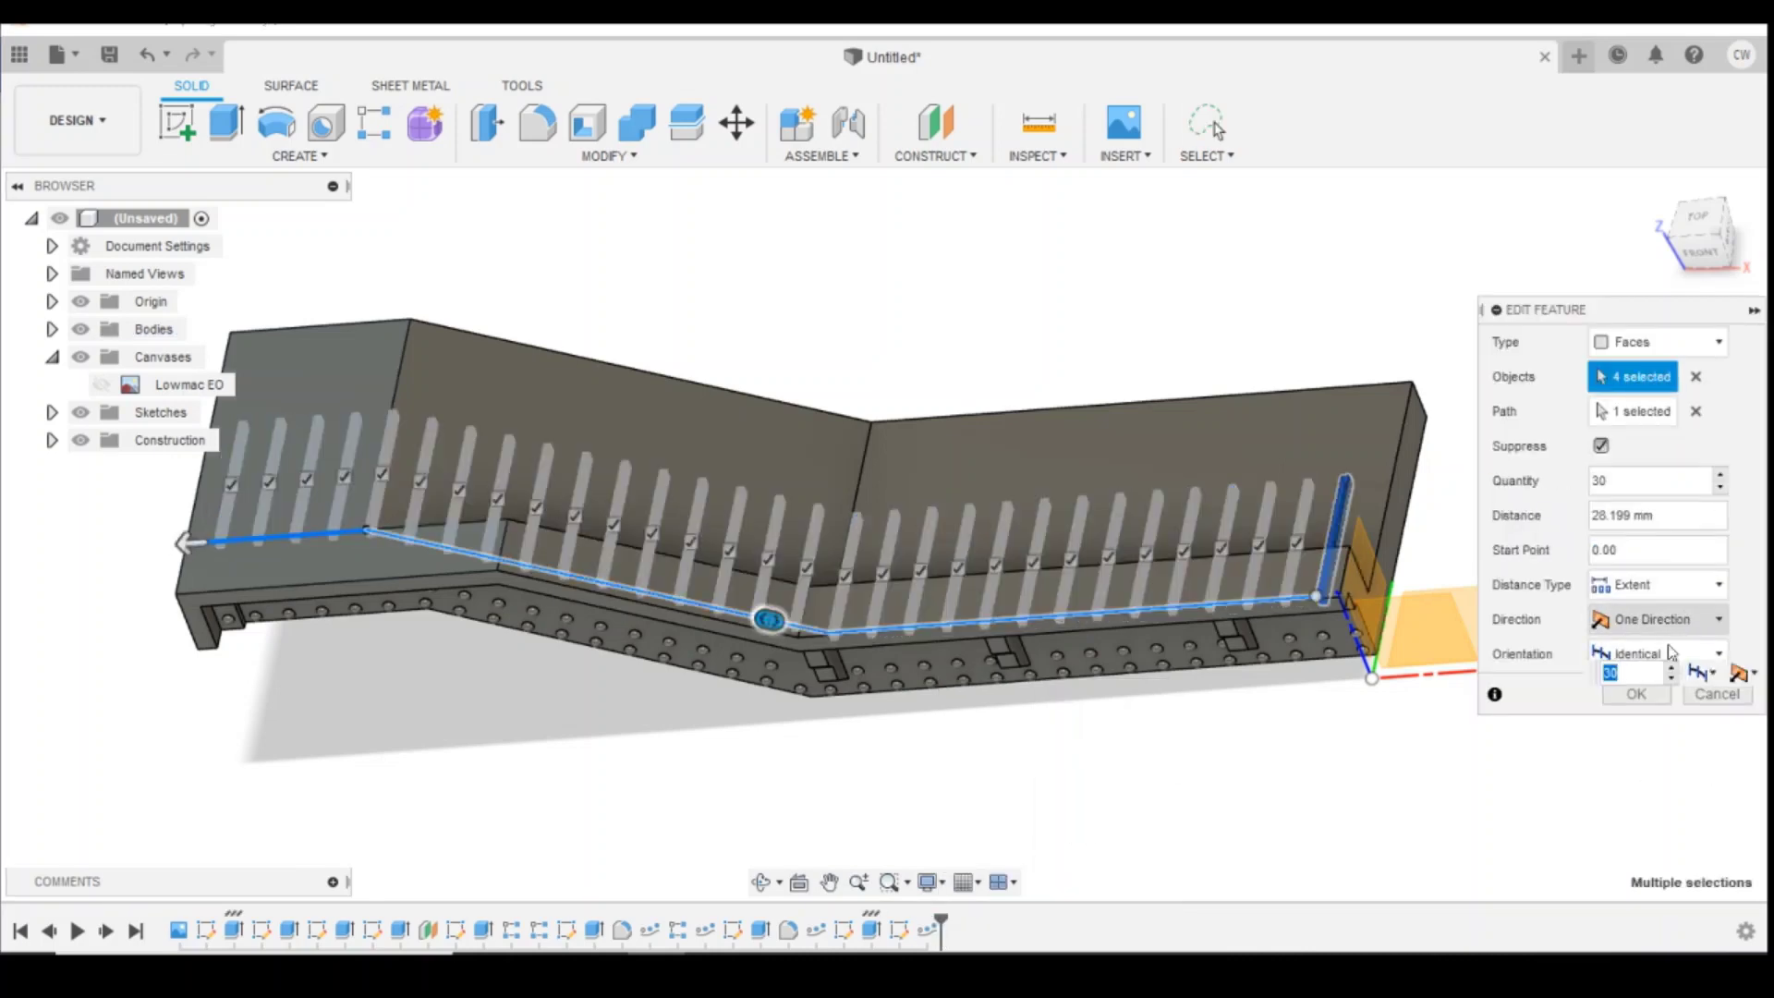
{"action": "left_click", "coordinate": [1669, 651]}
{"action": "left_click", "coordinate": [1634, 712]}
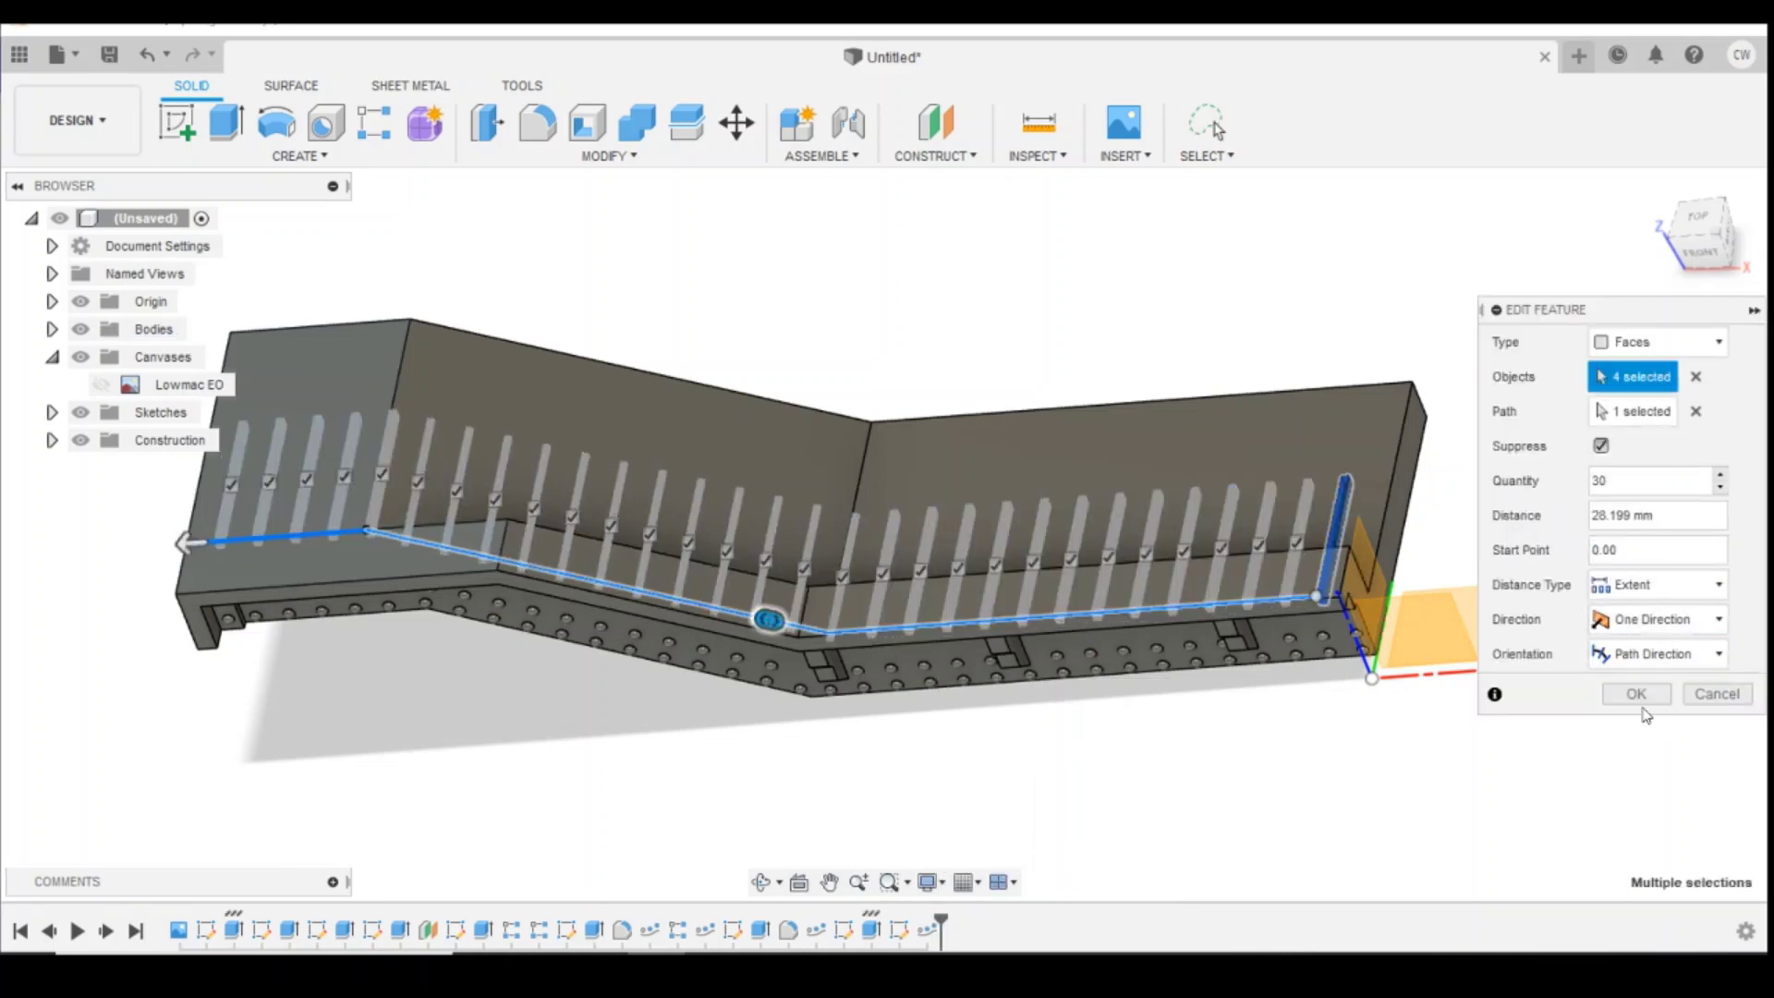
{"action": "left_click", "coordinate": [1640, 695]}
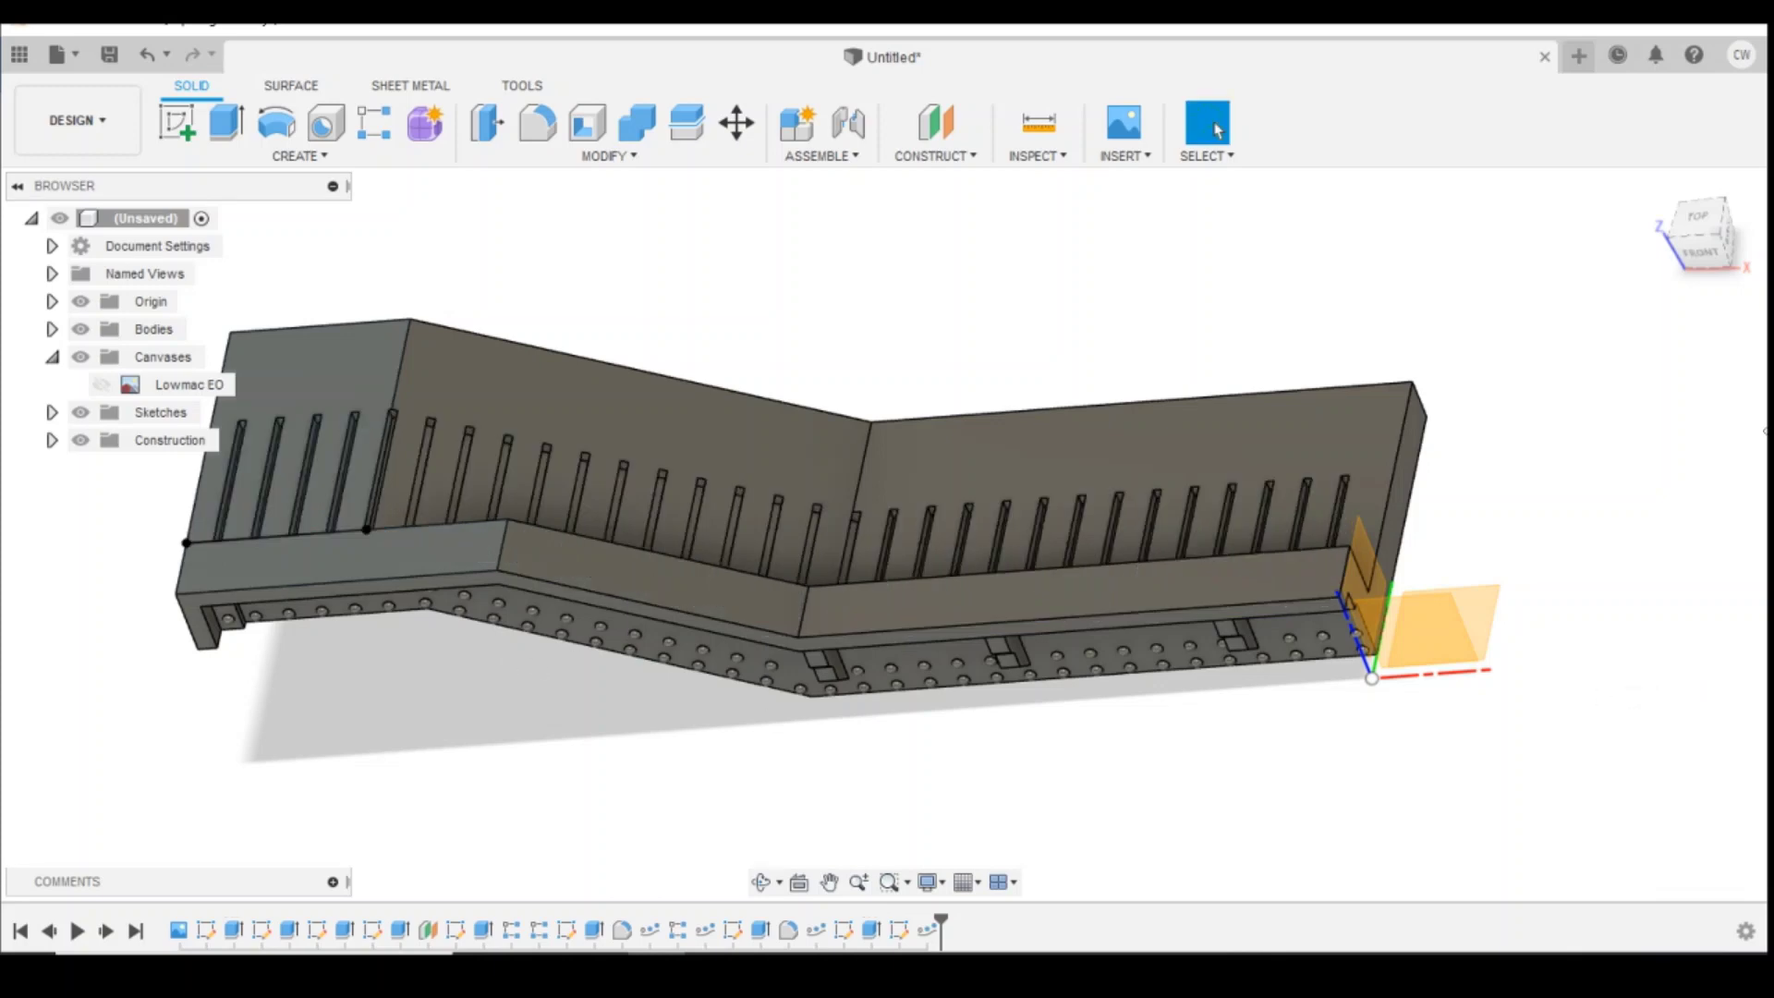
Step: On the raised deck's outer end face, sketch a 0.3 mm diameter circle near the lower corner beside the side rail
{"action": "mouse_move", "coordinate": [1716, 237]}
{"action": "left_mouse_down"}
{"action": "mouse_move", "coordinate": [1705, 283]}
{"action": "mouse_move", "coordinate": [987, 331]}
{"action": "left_mouse_up"}
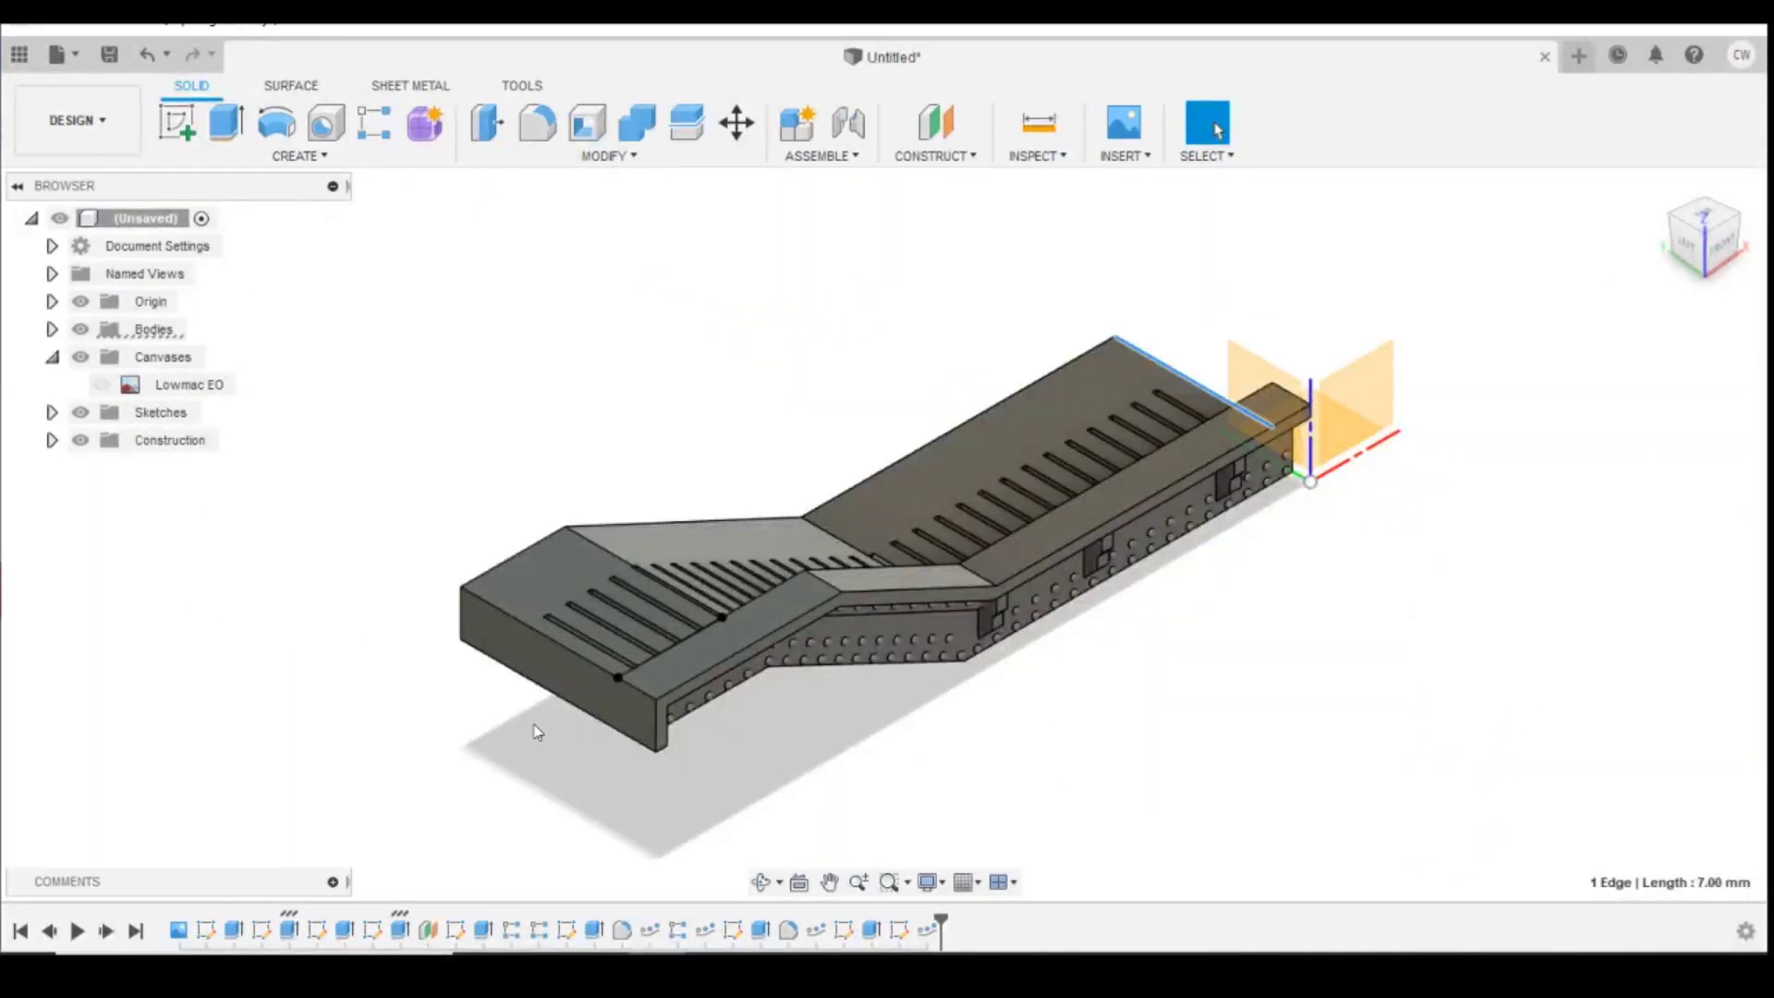
{"action": "left_click", "coordinate": [1694, 257]}
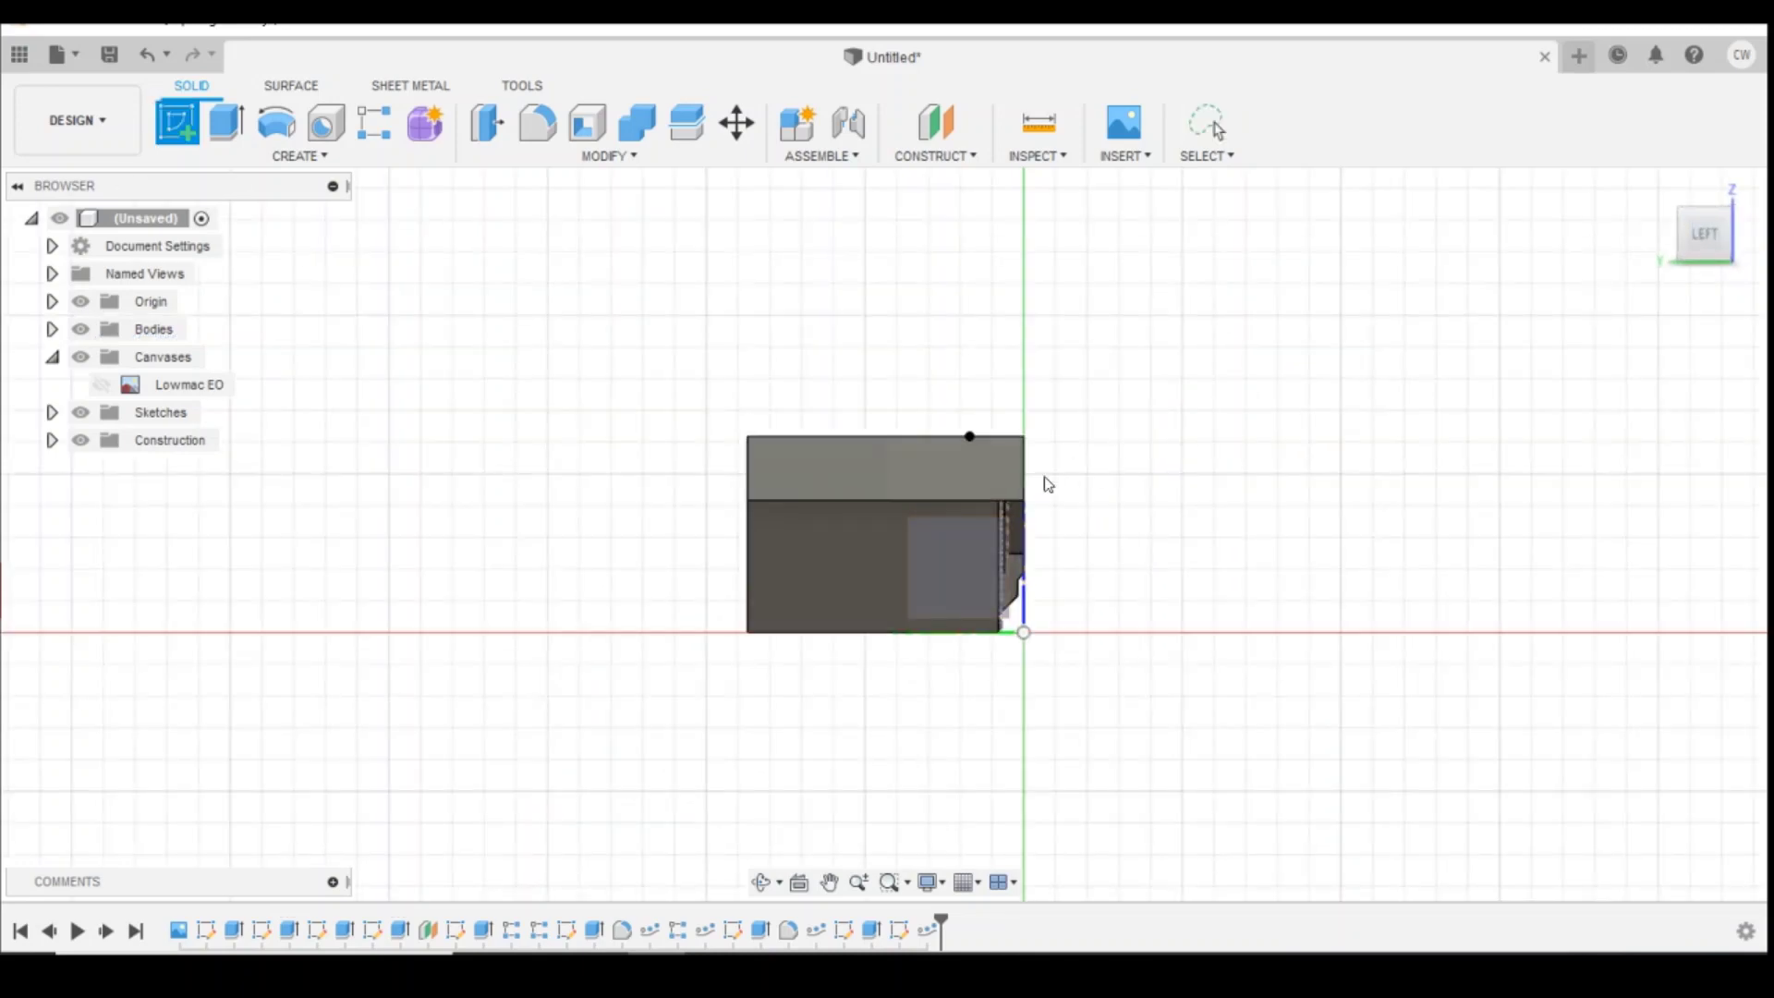
{"action": "left_click", "coordinate": [1006, 479]}
{"action": "left_click", "coordinate": [177, 122]}
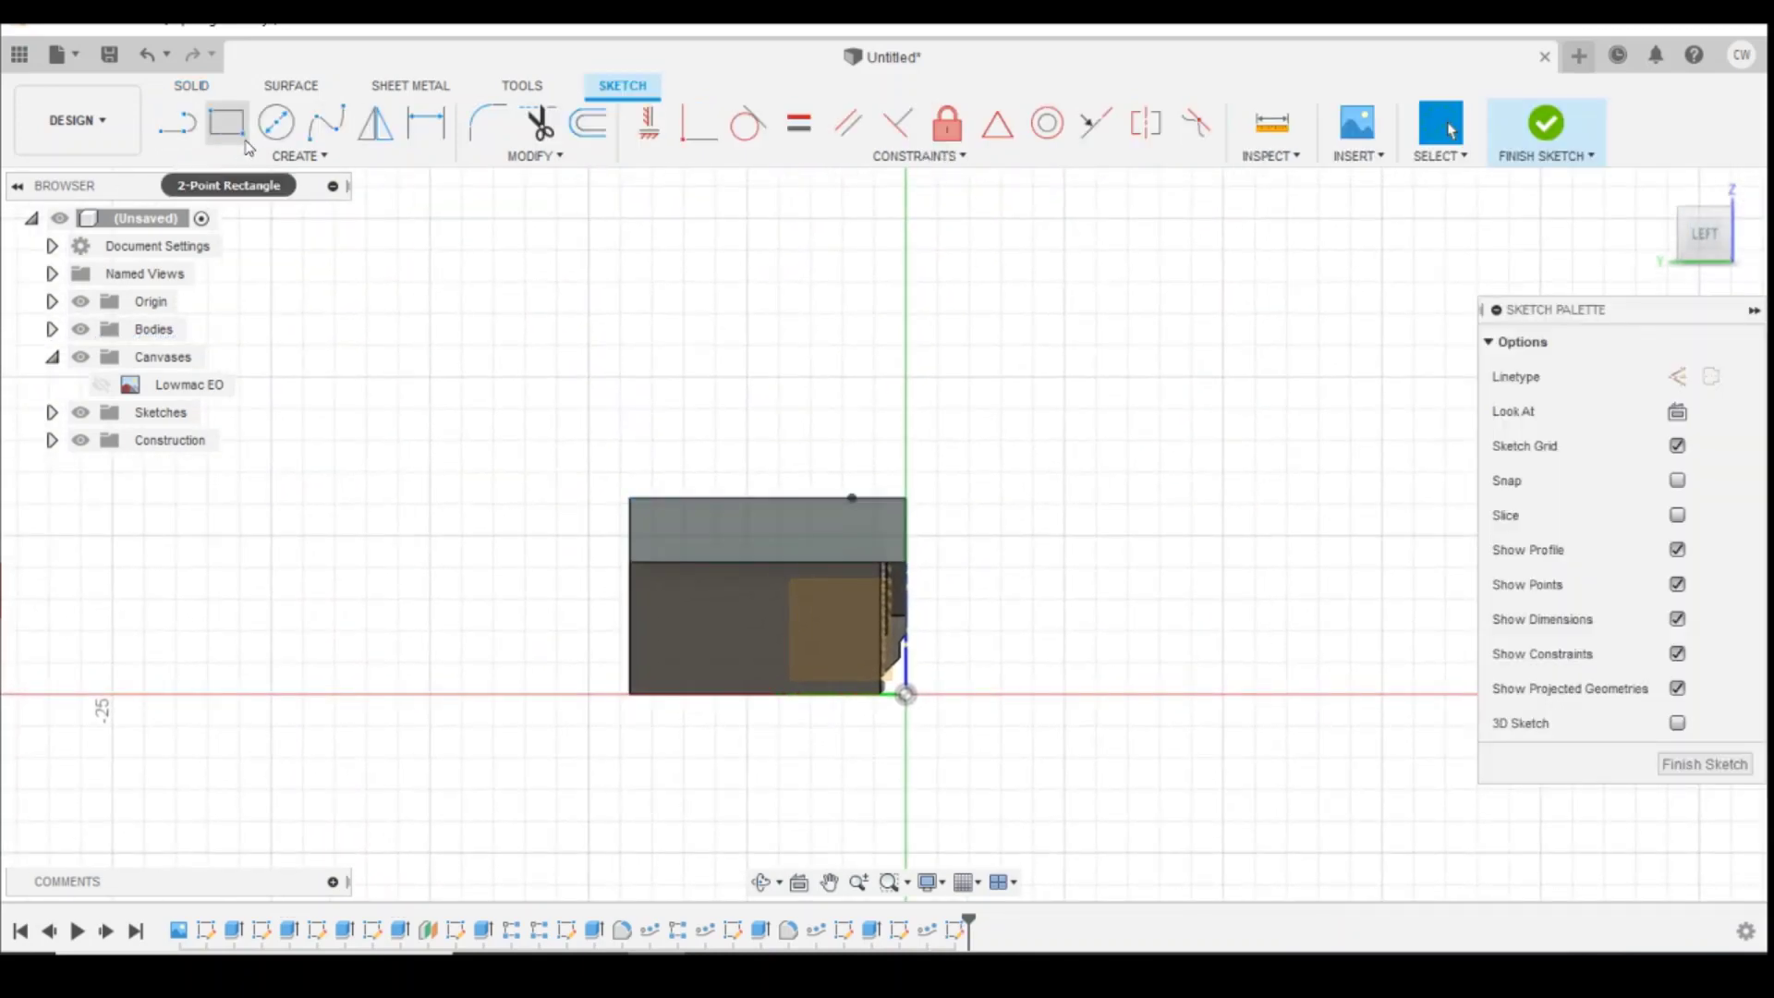
{"action": "left_click", "coordinate": [276, 122]}
{"action": "scroll", "coordinate": [927, 552], "scroll_direction": "up", "scroll_amount": 3}
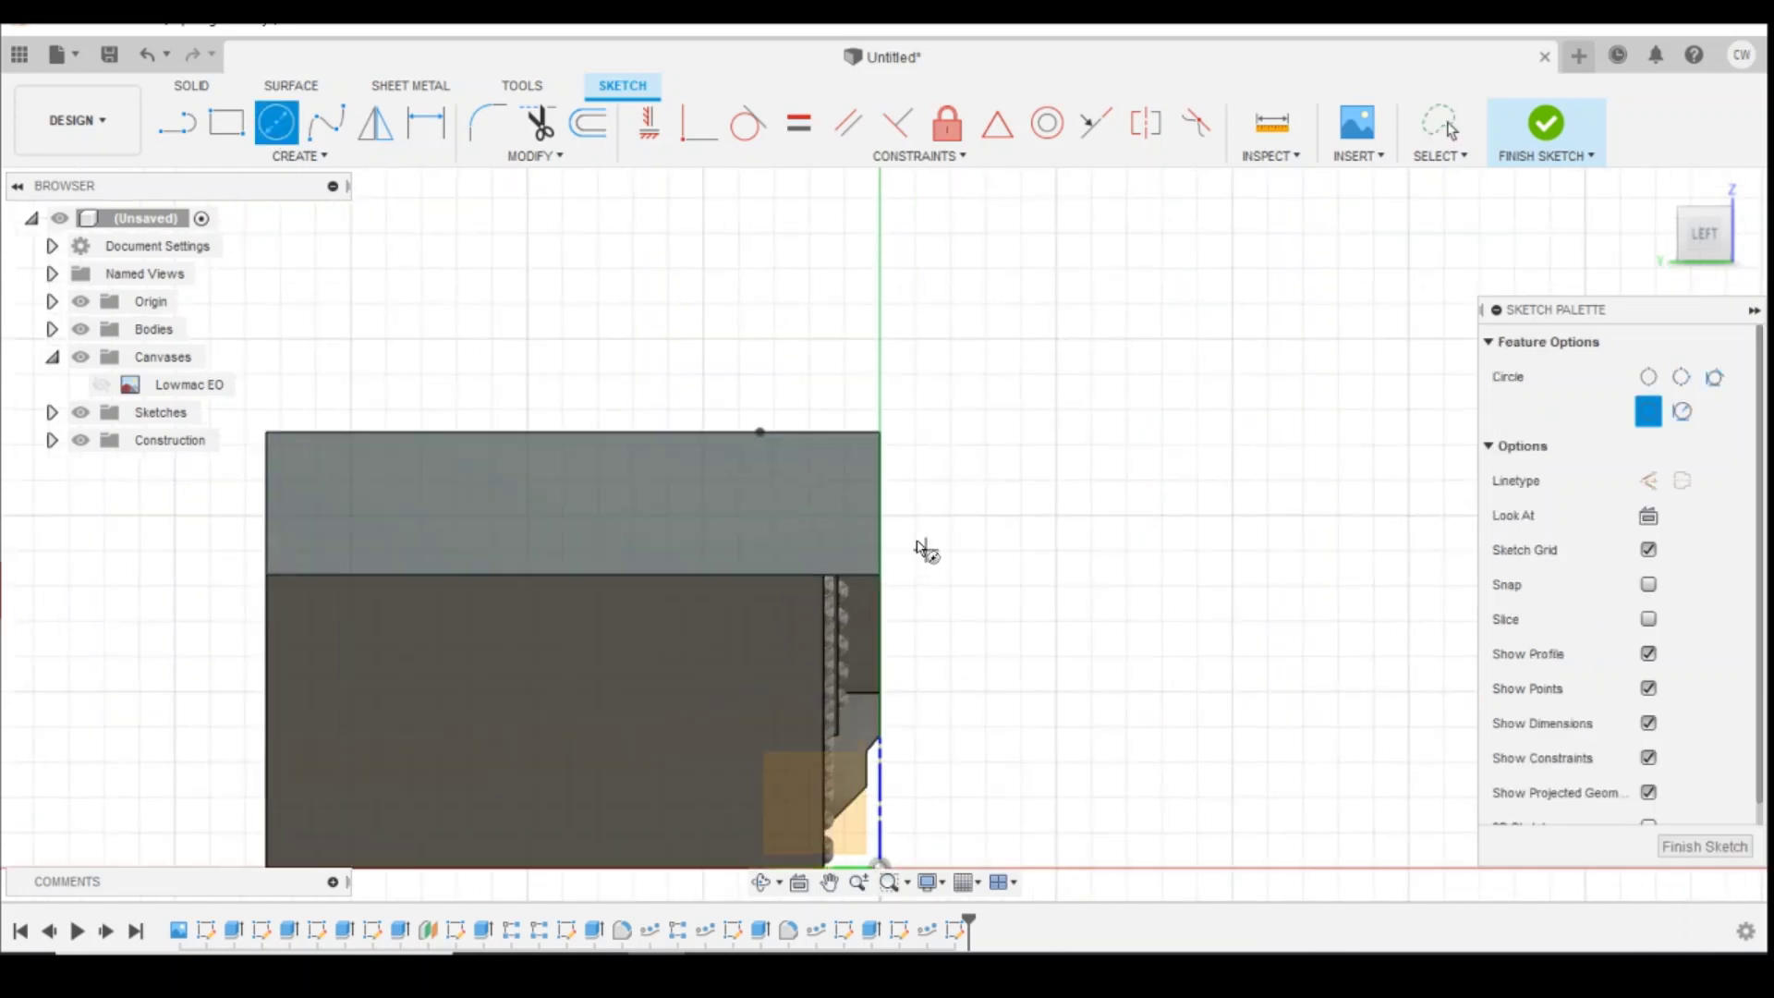
{"action": "left_click", "coordinate": [856, 543]}
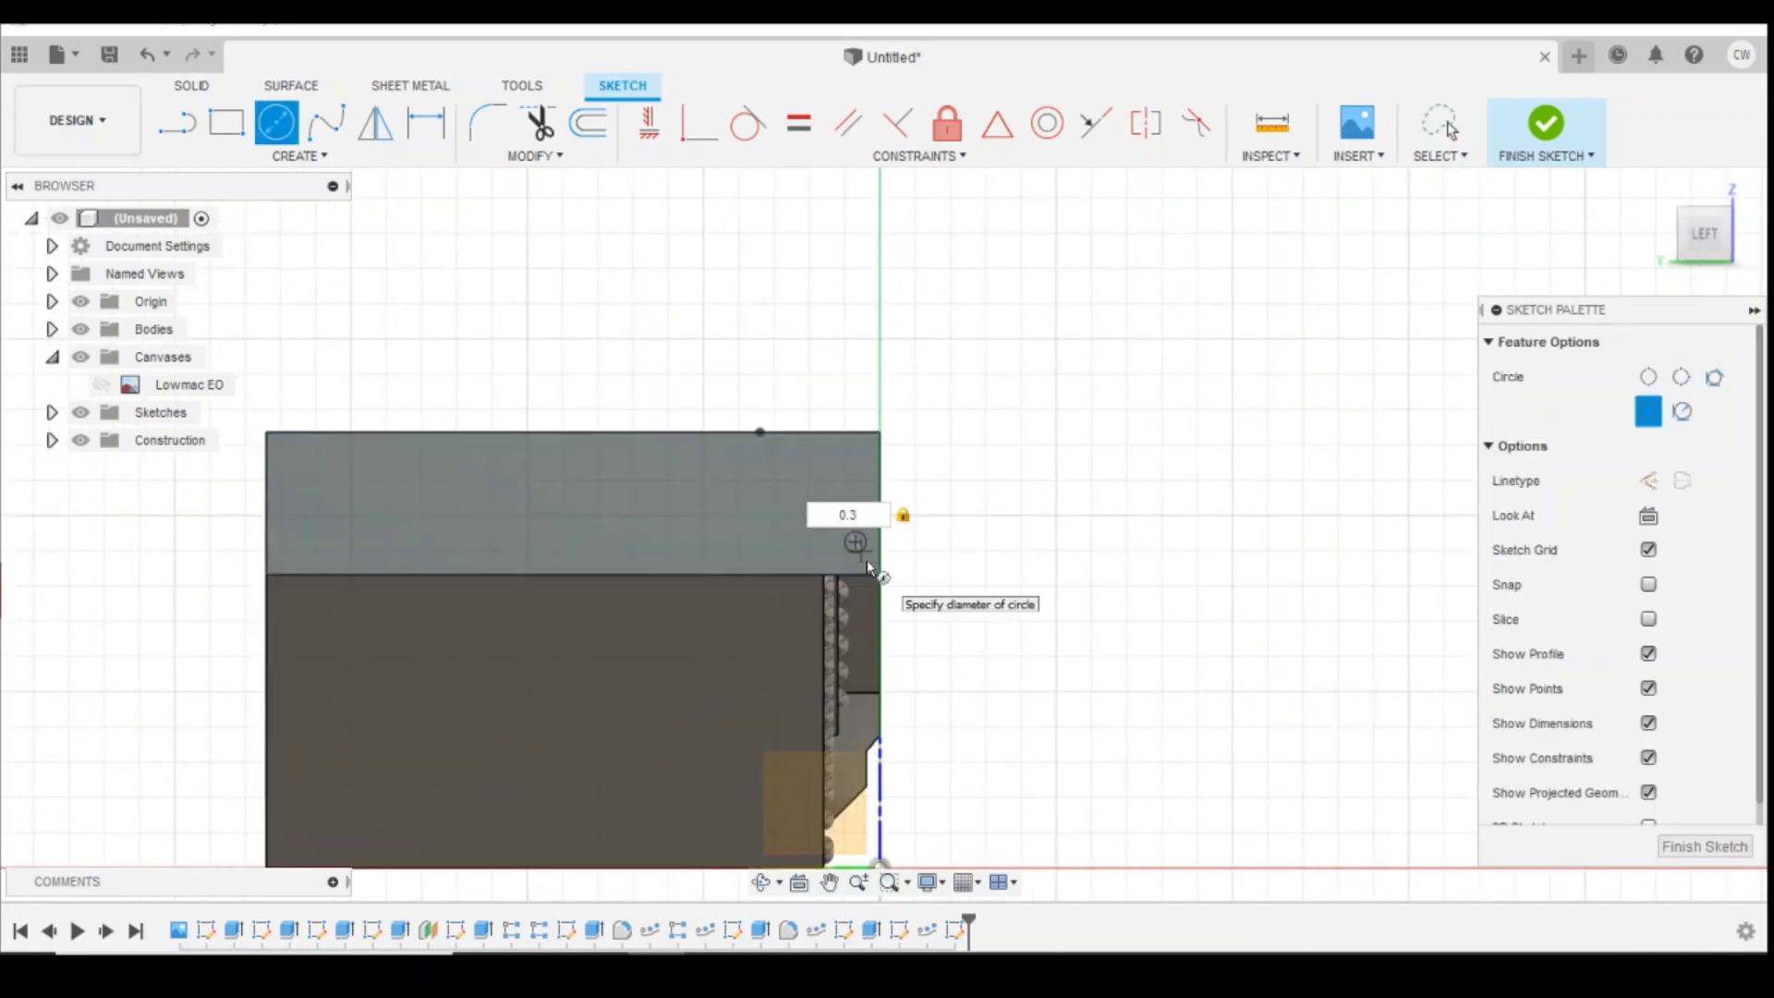
{"action": "key", "text": "Return"}
Step: Dimension the circle's centre 0.3 mm from the end face's lower edge and 0.3 mm from its side edge
{"action": "key", "text": "d"}
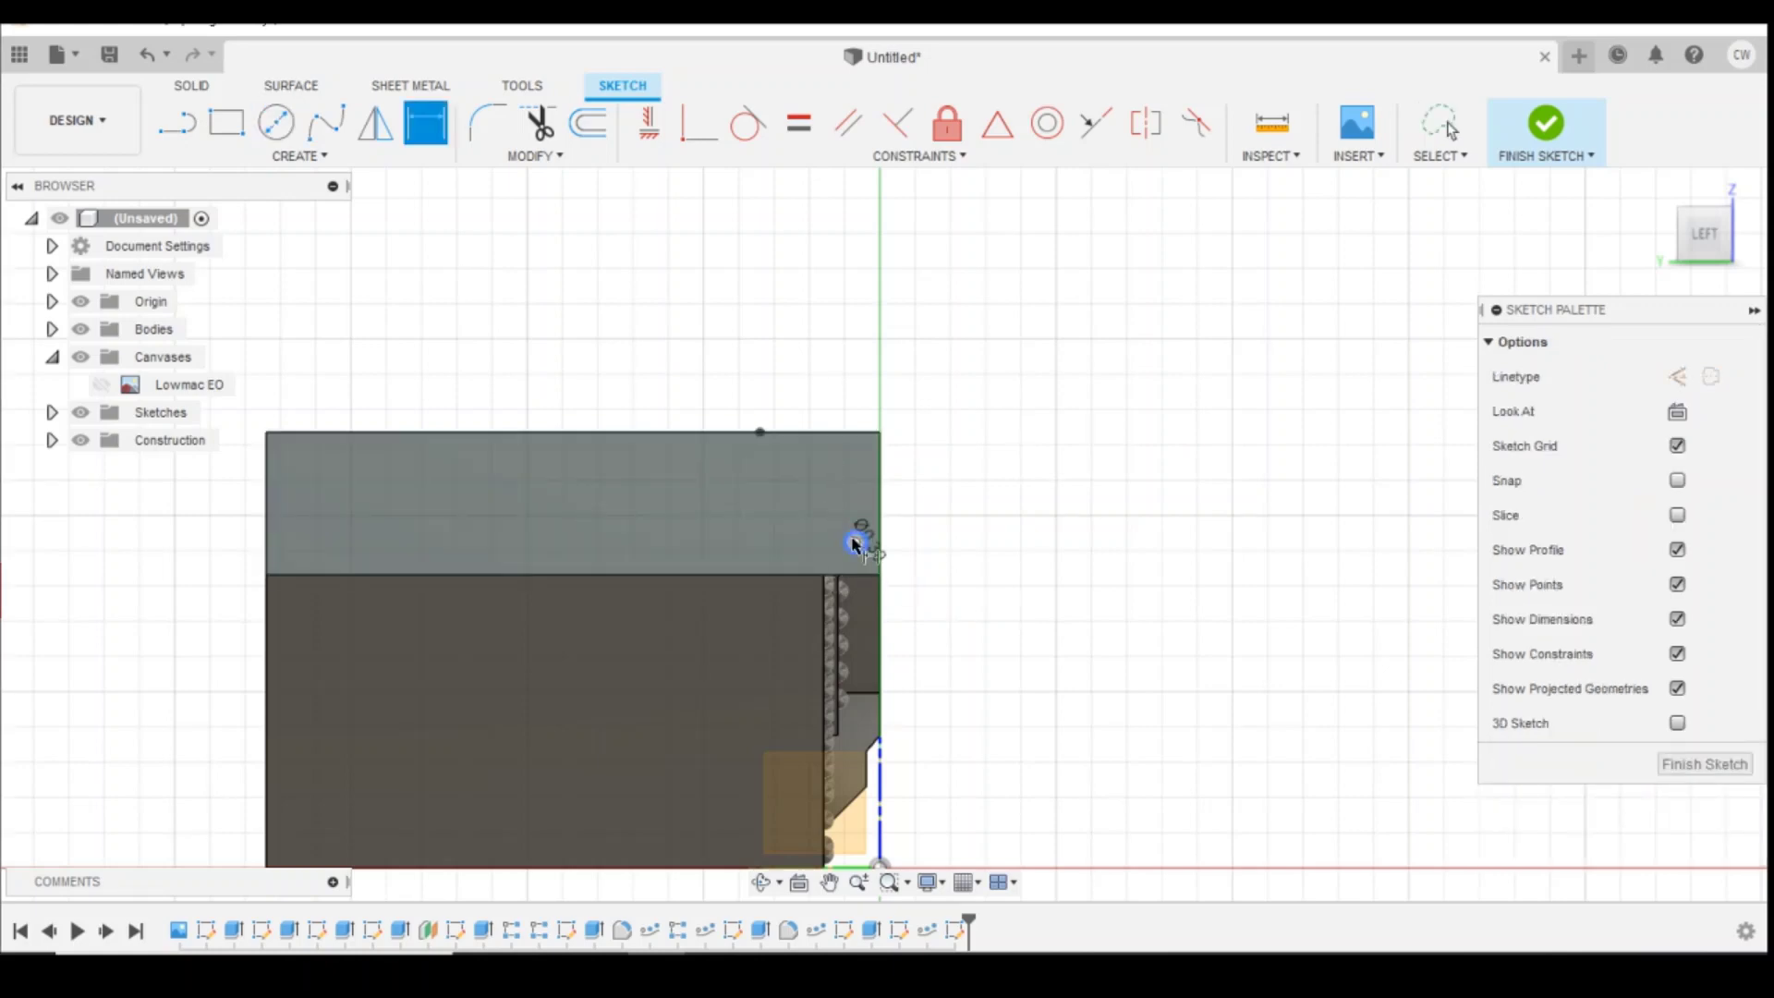
{"action": "left_click", "coordinate": [856, 542]}
{"action": "left_click", "coordinate": [874, 576]}
{"action": "left_click", "coordinate": [1021, 595]}
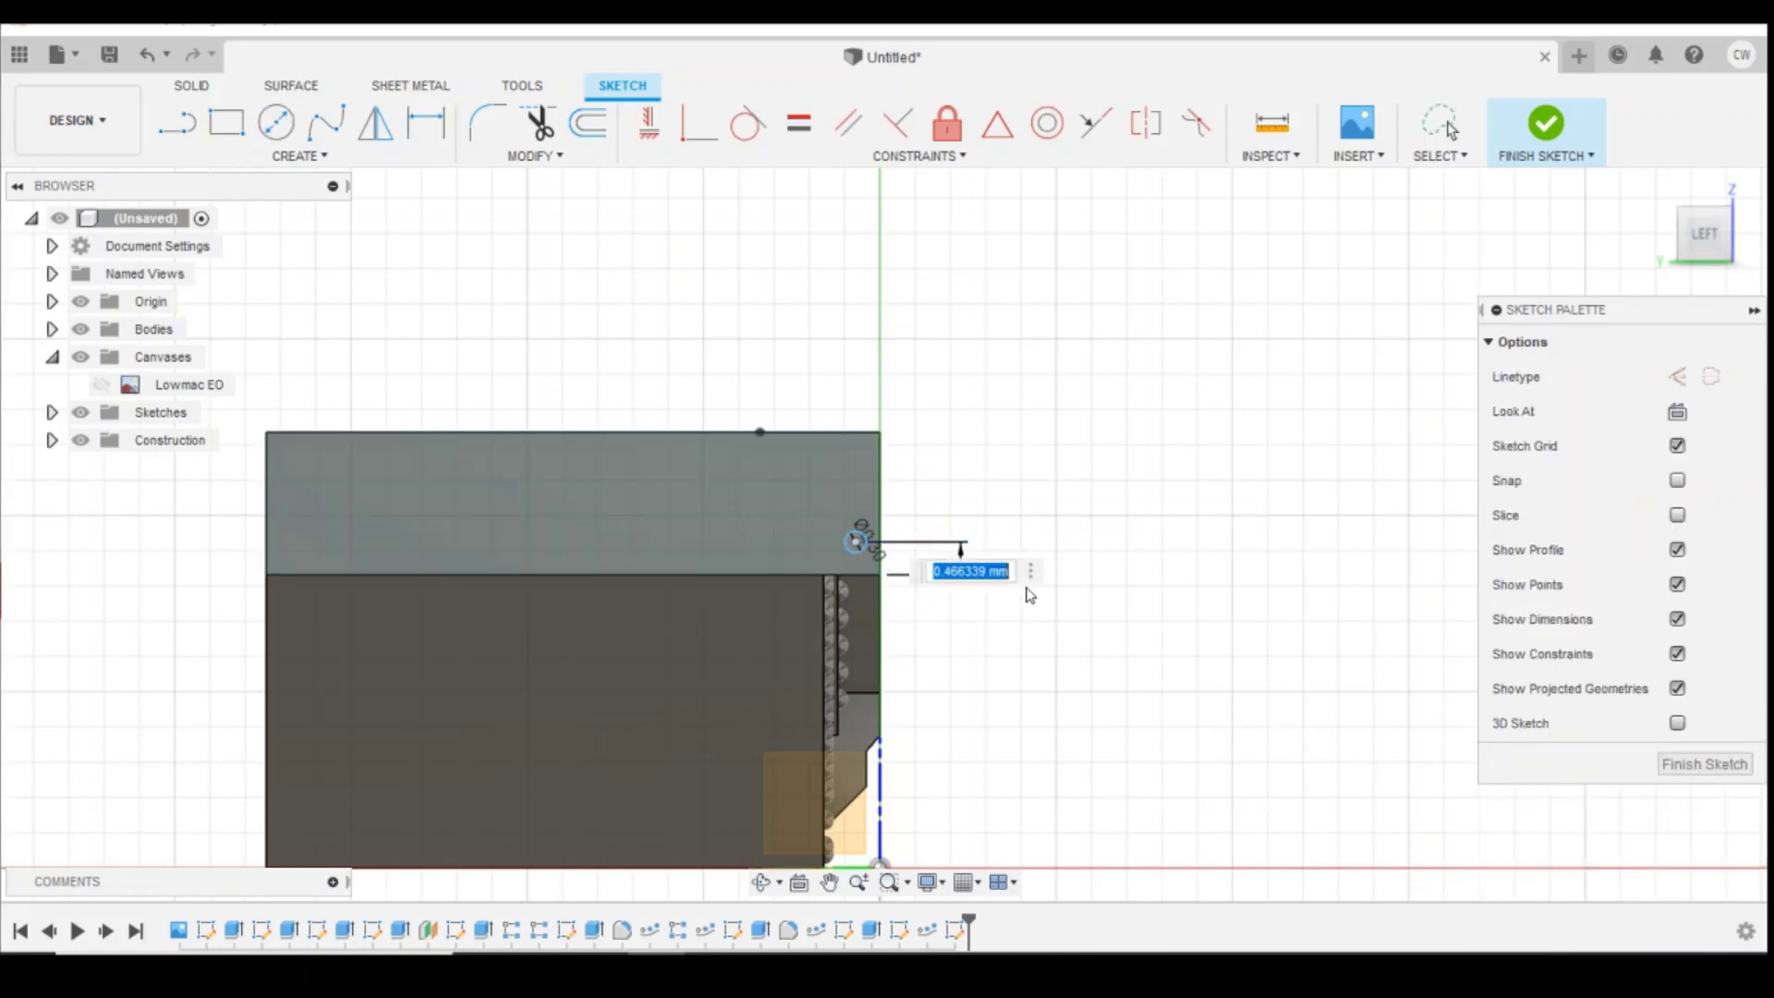
{"action": "key", "text": "Return"}
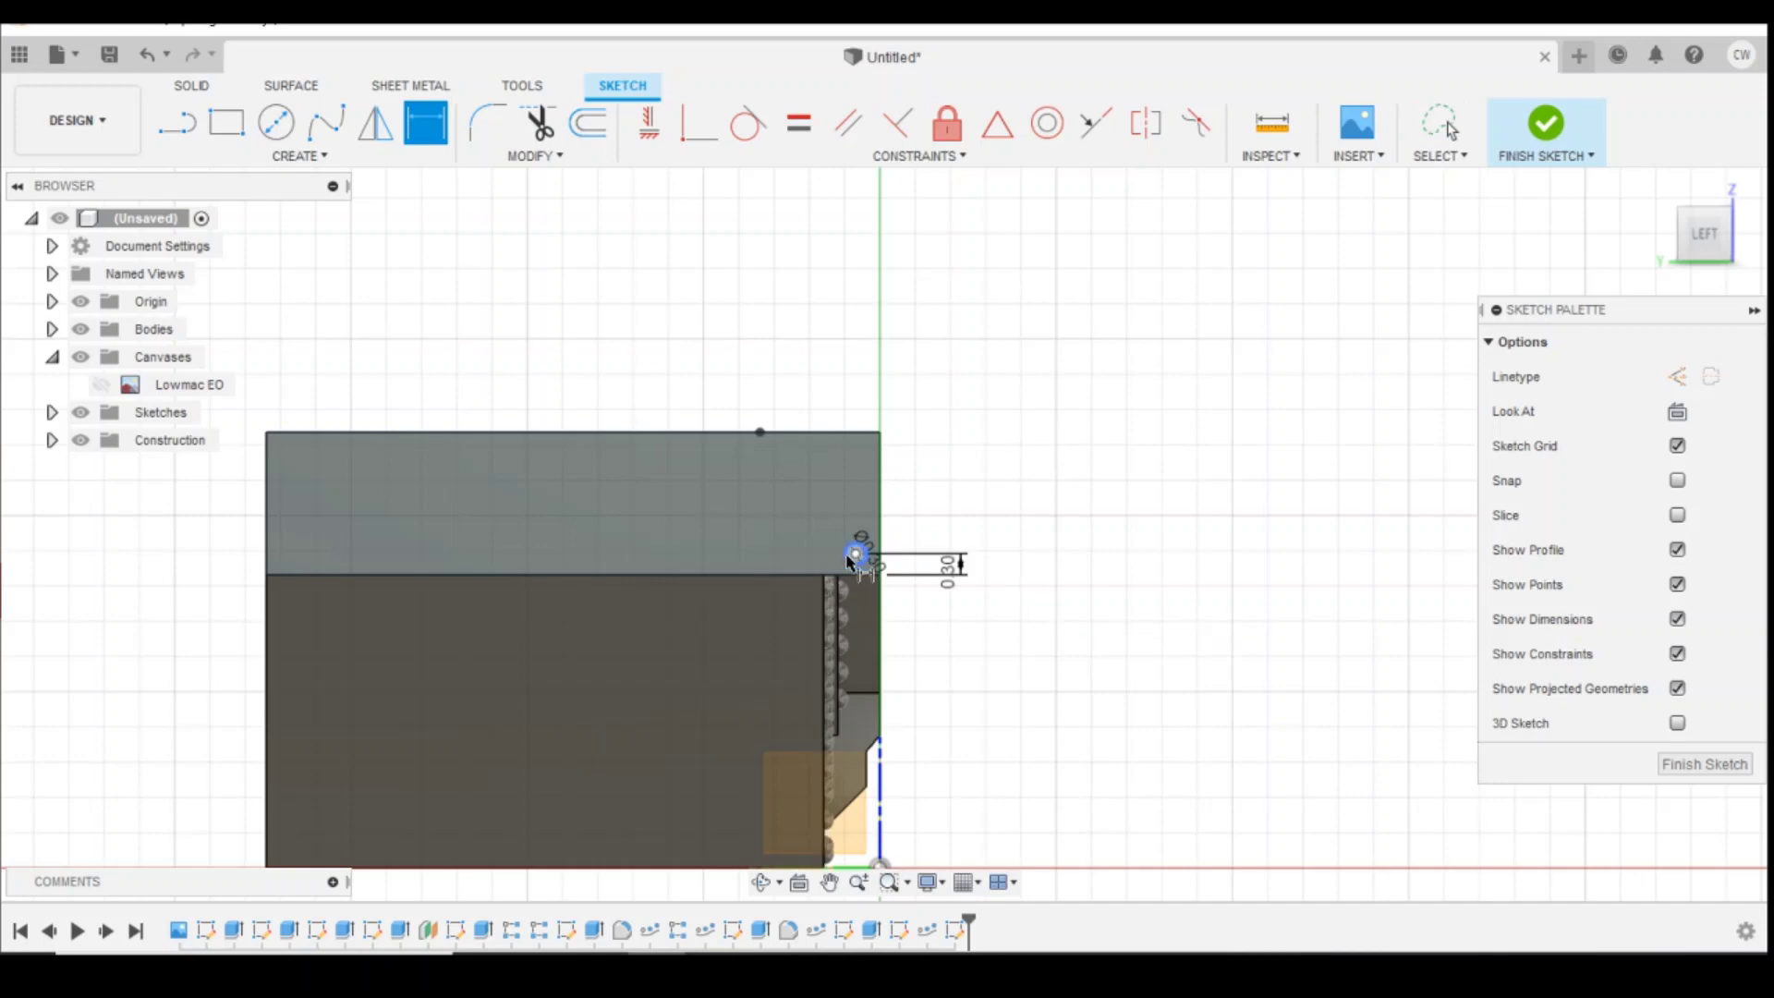
{"action": "left_click", "coordinate": [881, 558]}
{"action": "left_click", "coordinate": [1034, 667]}
{"action": "type", "text": "0.3"}
{"action": "key", "text": "Return"}
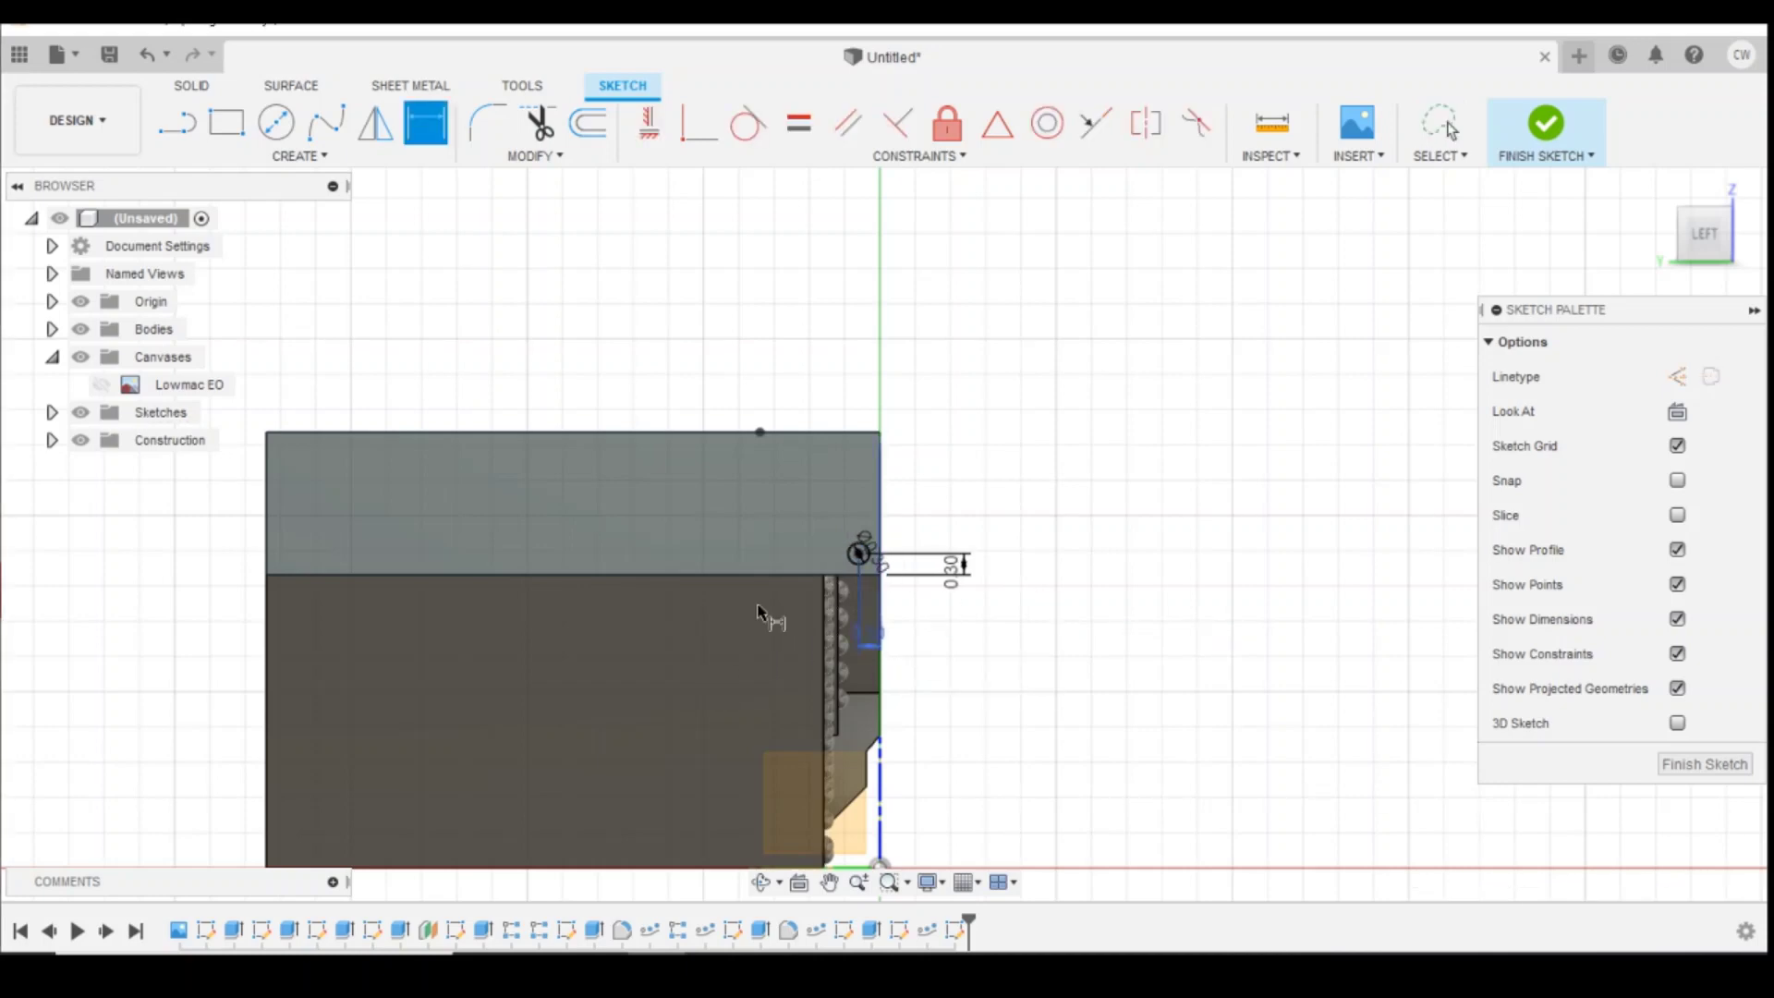
{"action": "scroll", "coordinate": [915, 532], "scroll_direction": "up", "scroll_amount": 3}
{"action": "key", "text": "Escape"}
Step: Extrude the small circle 0.1 mm outward from the end face to form a rivet
{"action": "scroll", "coordinate": [919, 522], "scroll_direction": "up", "scroll_amount": 2}
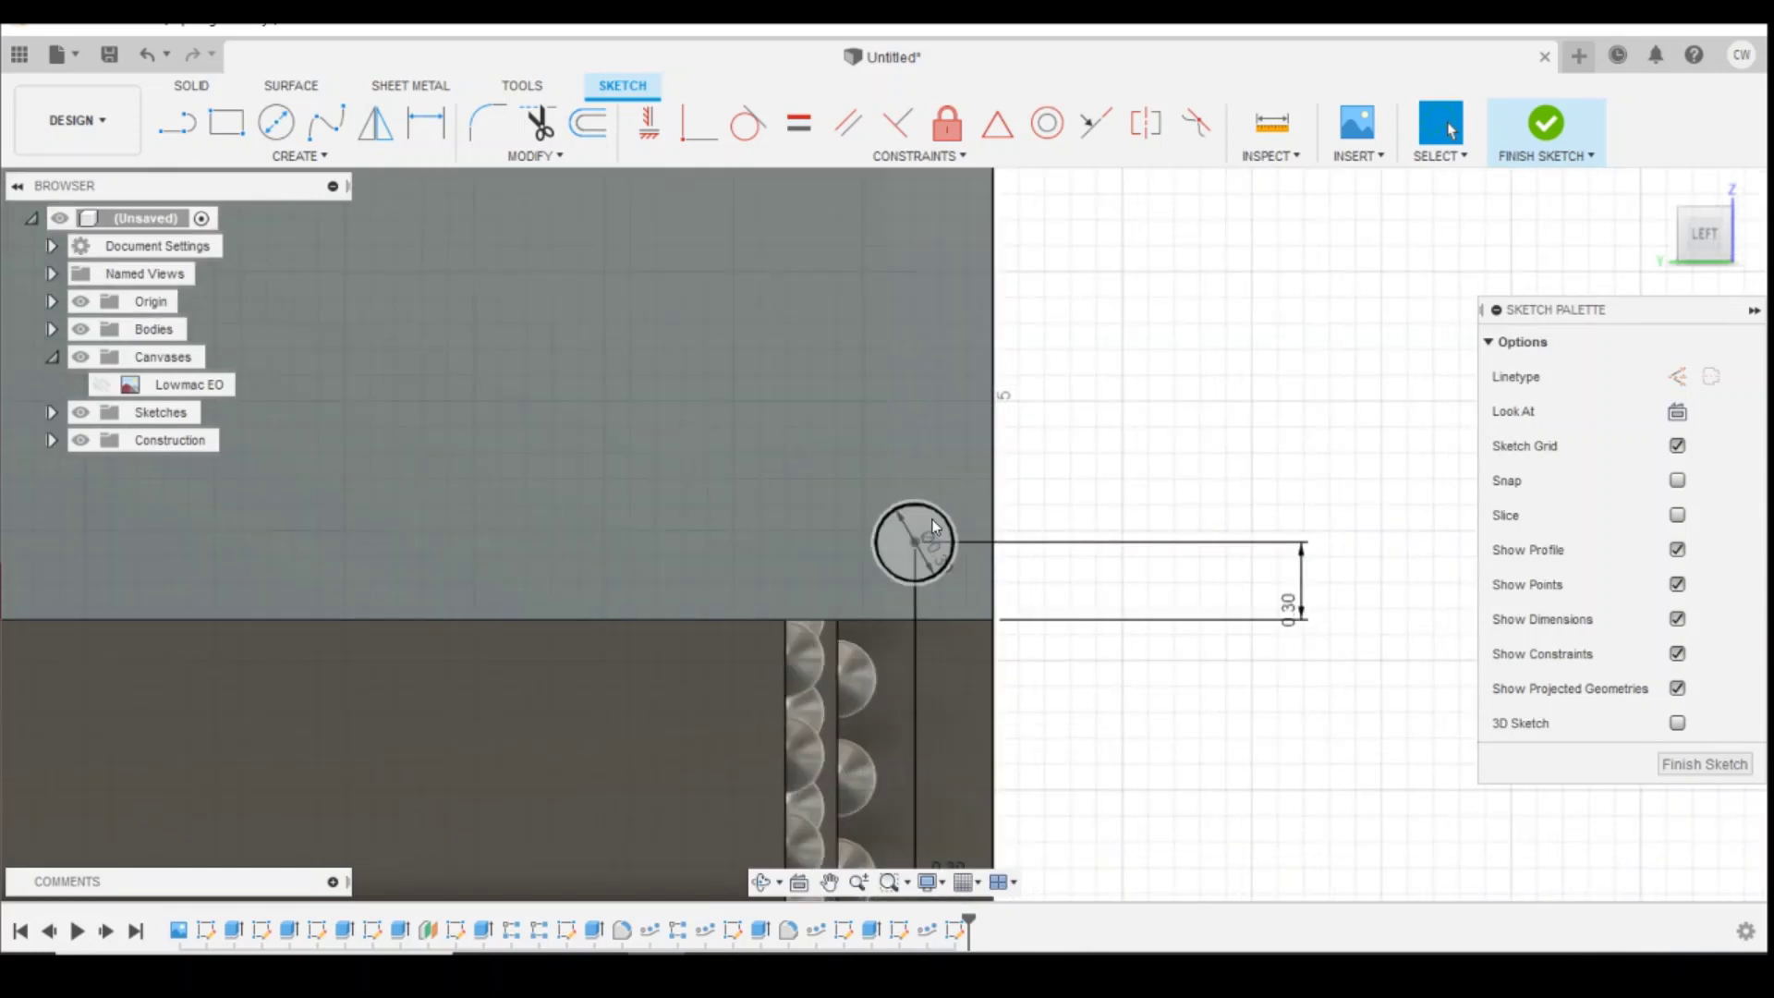
{"action": "left_click", "coordinate": [933, 527]}
{"action": "right_click", "coordinate": [929, 534]}
{"action": "left_click", "coordinate": [901, 621]}
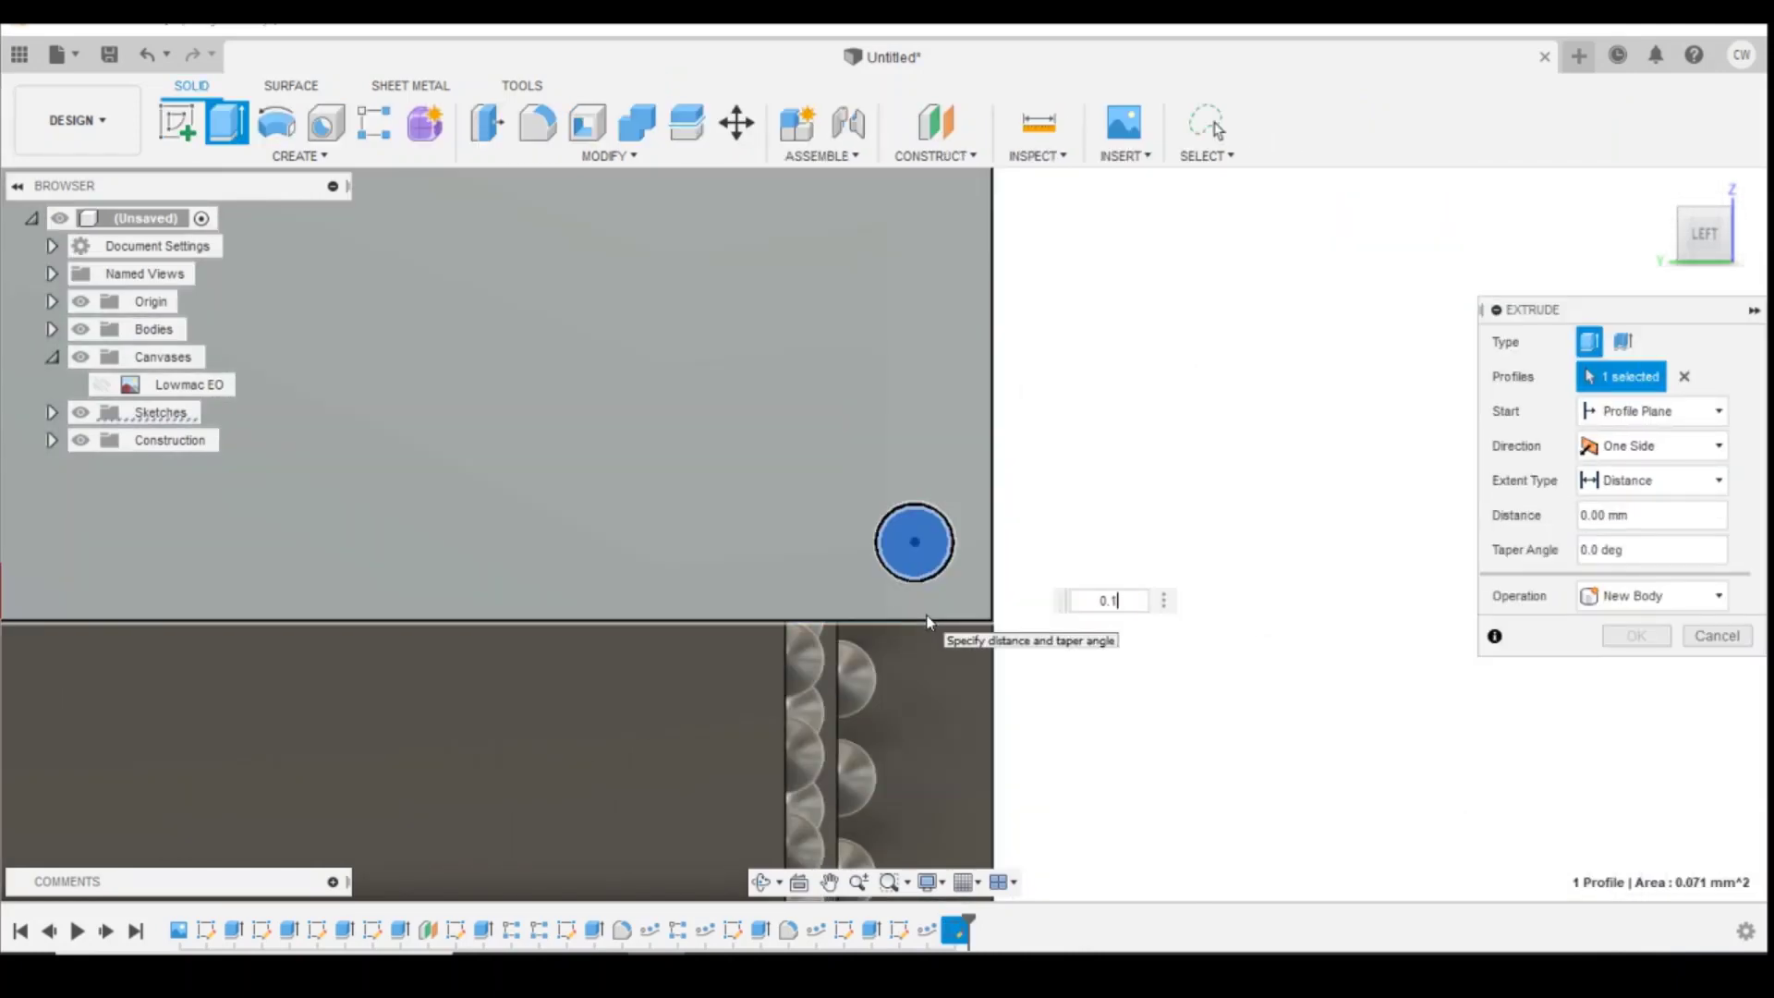
{"action": "type", "text": "0.1"}
{"action": "key", "text": "Return"}
Step: Fillet the rivet's outer circular edge with a 0.1 mm radius to round its head
{"action": "left_click", "coordinate": [550, 122]}
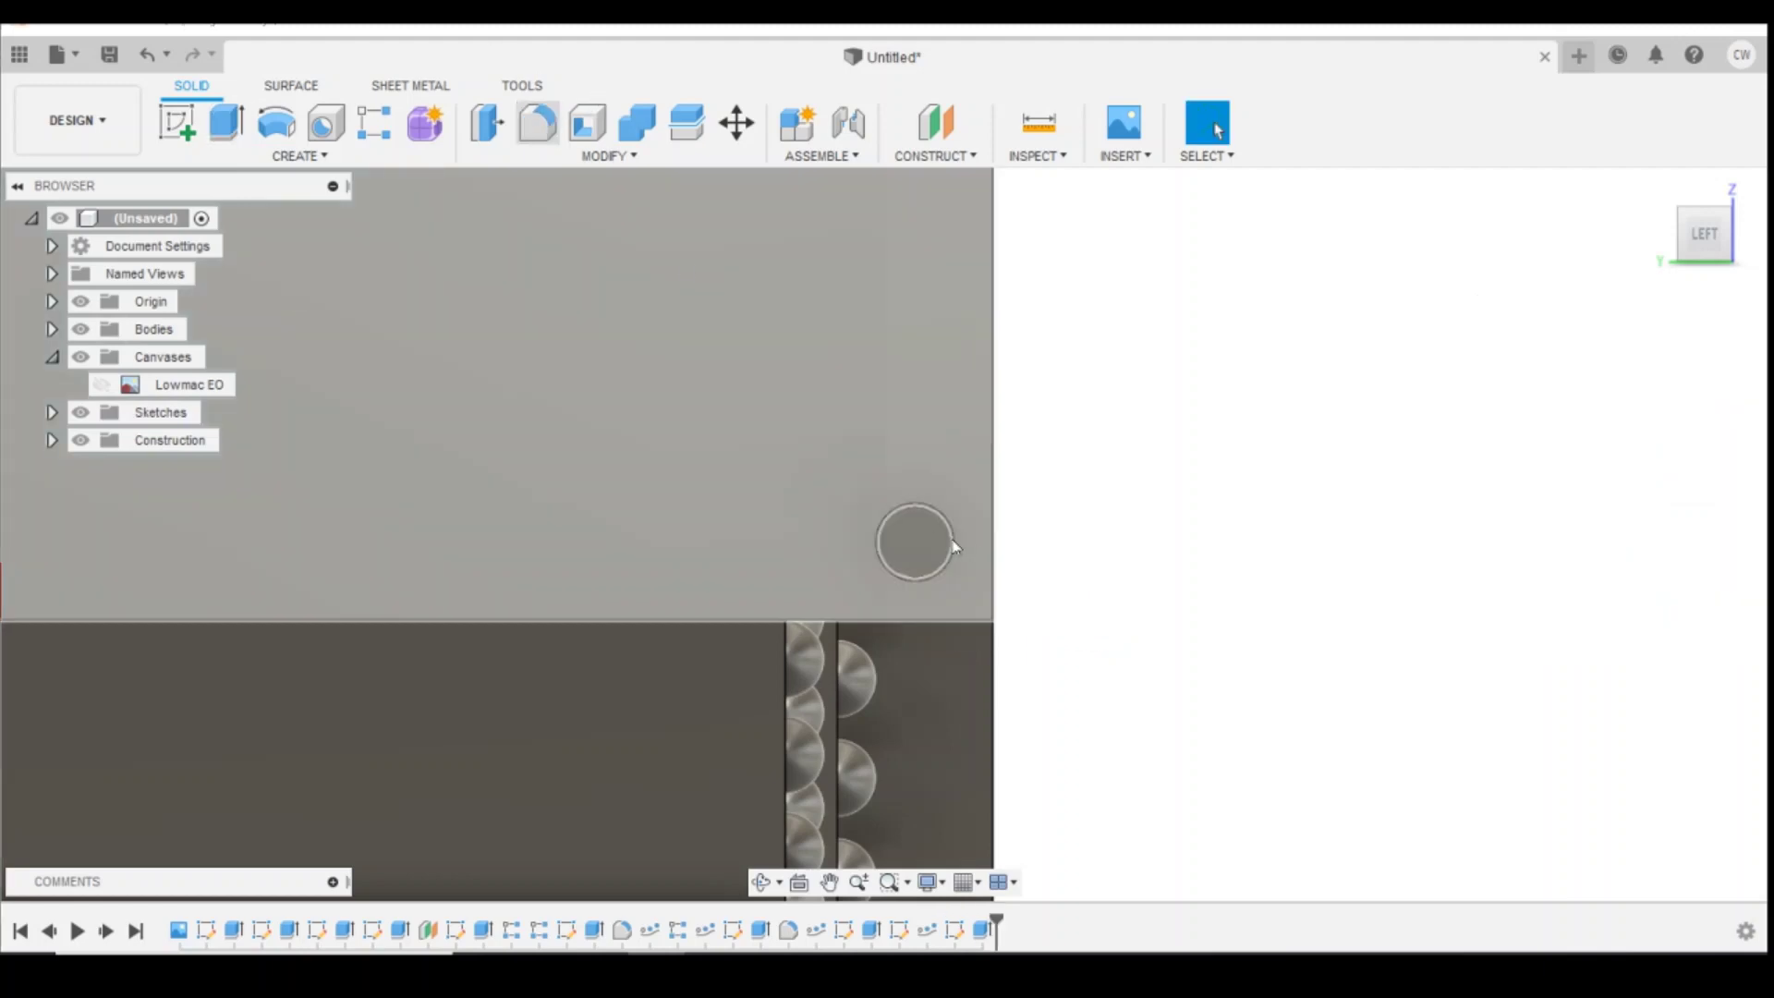
{"action": "left_click", "coordinate": [952, 534]}
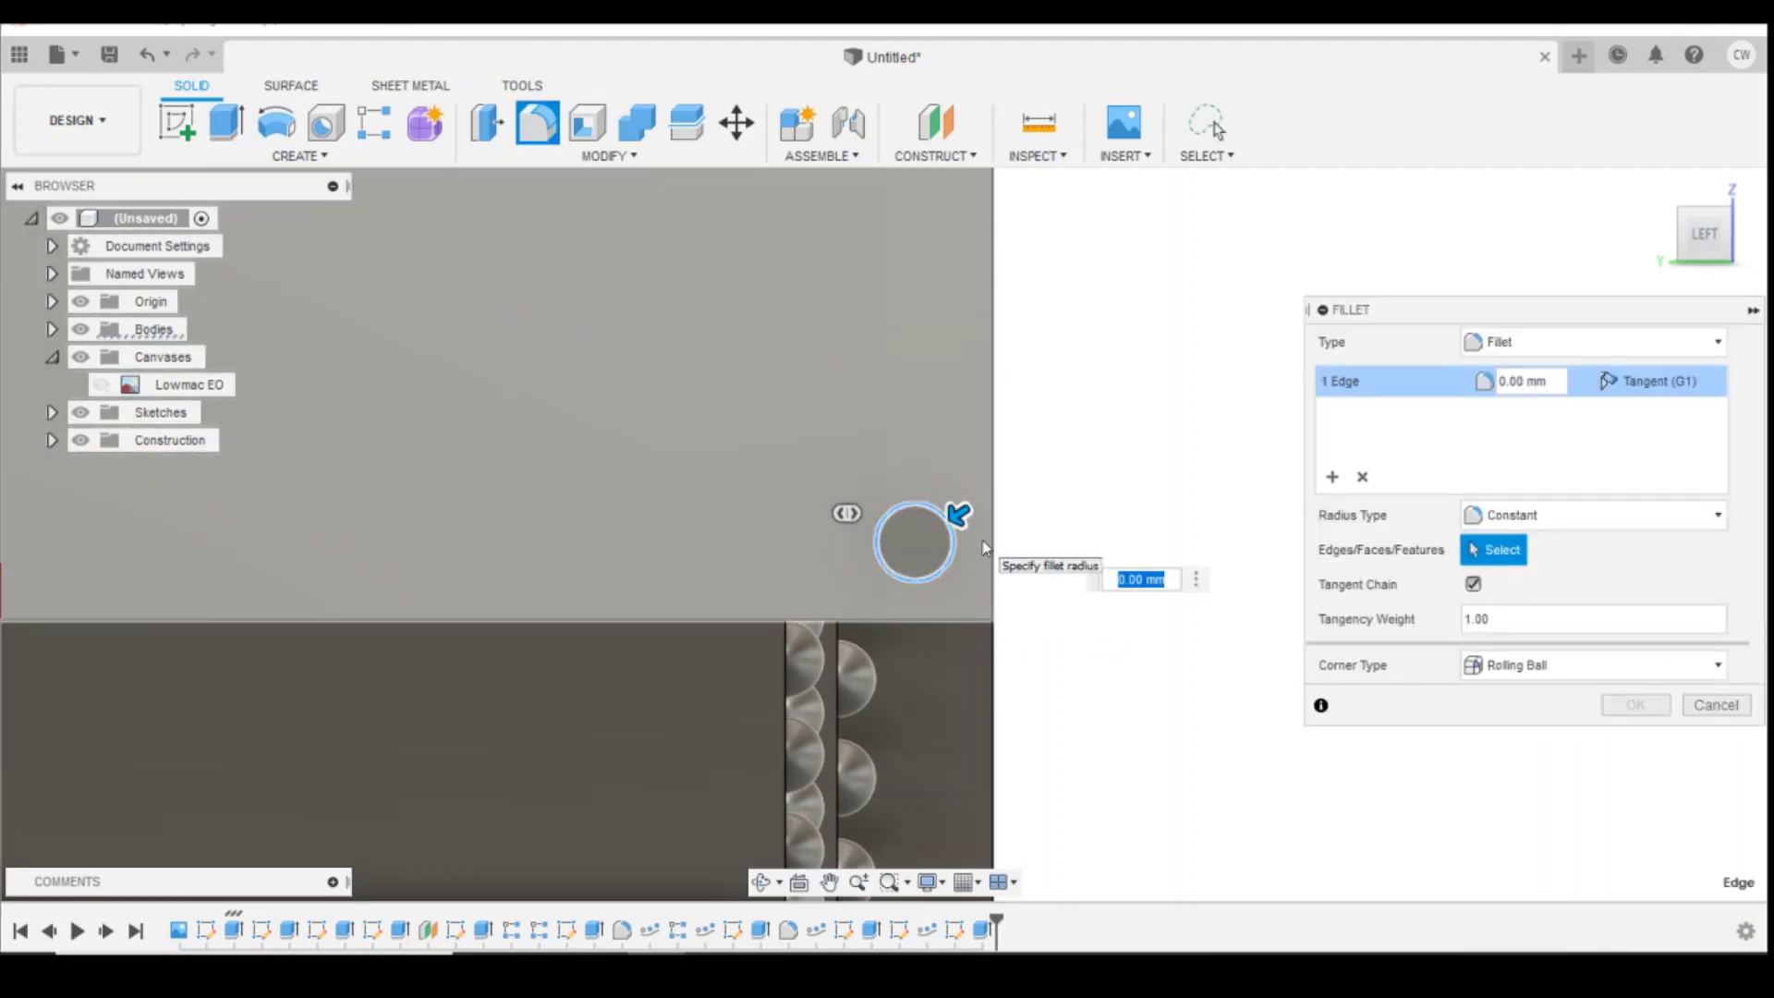
{"action": "type", "text": "0.1"}
{"action": "key", "text": "Return"}
{"action": "scroll", "coordinate": [707, 419], "scroll_direction": "down", "scroll_amount": 3}
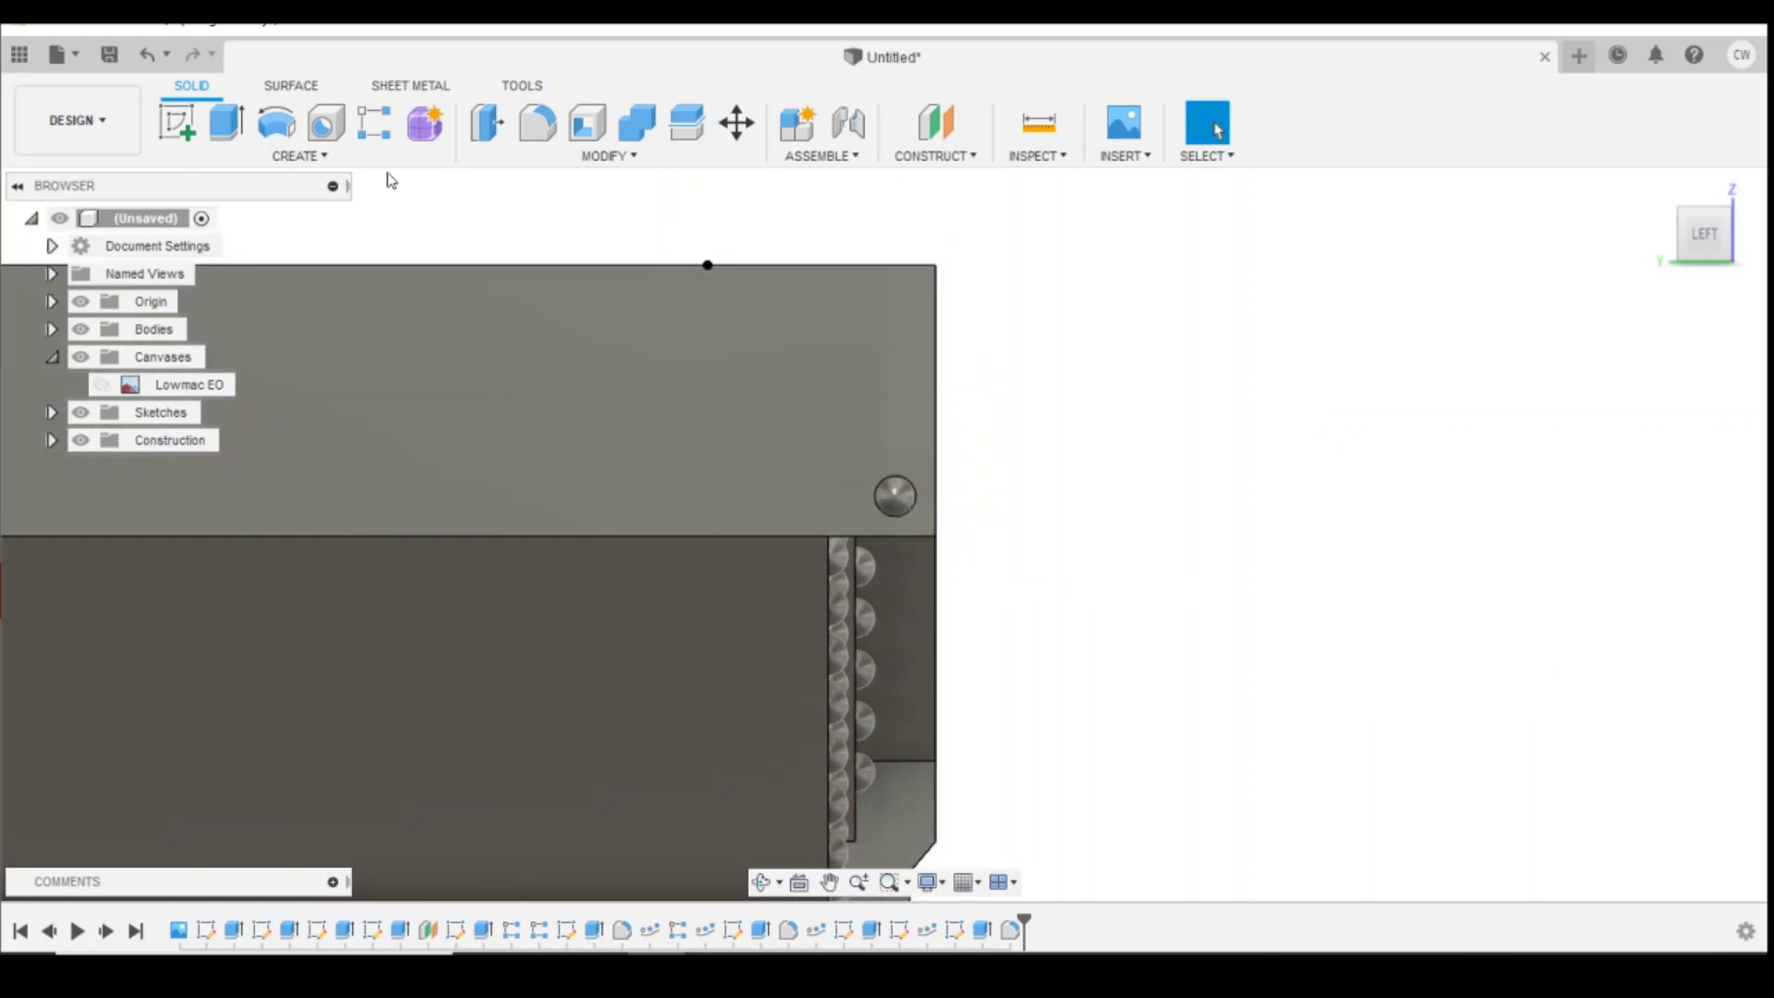
Step: Pattern the rivet's extrusion and fillet upward along the end face's side edge, with three instances over a 1.4 mm extent
{"action": "left_click", "coordinate": [375, 138]}
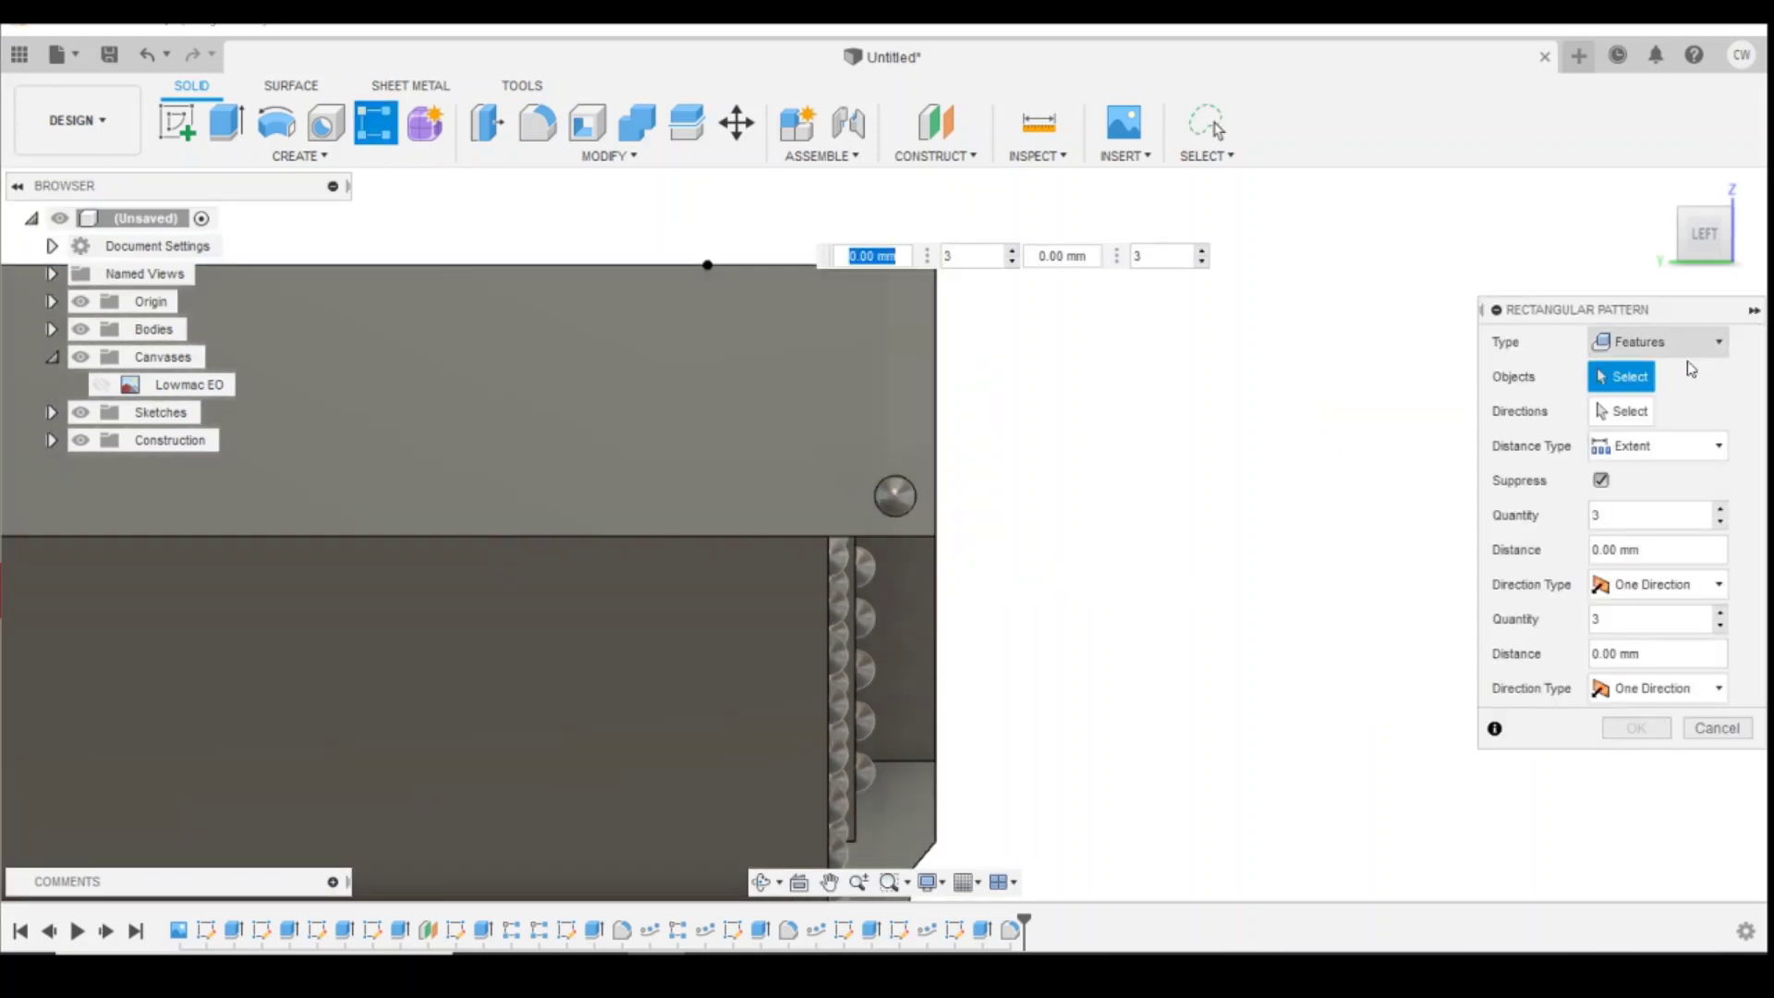
{"action": "left_click", "coordinate": [983, 930]}
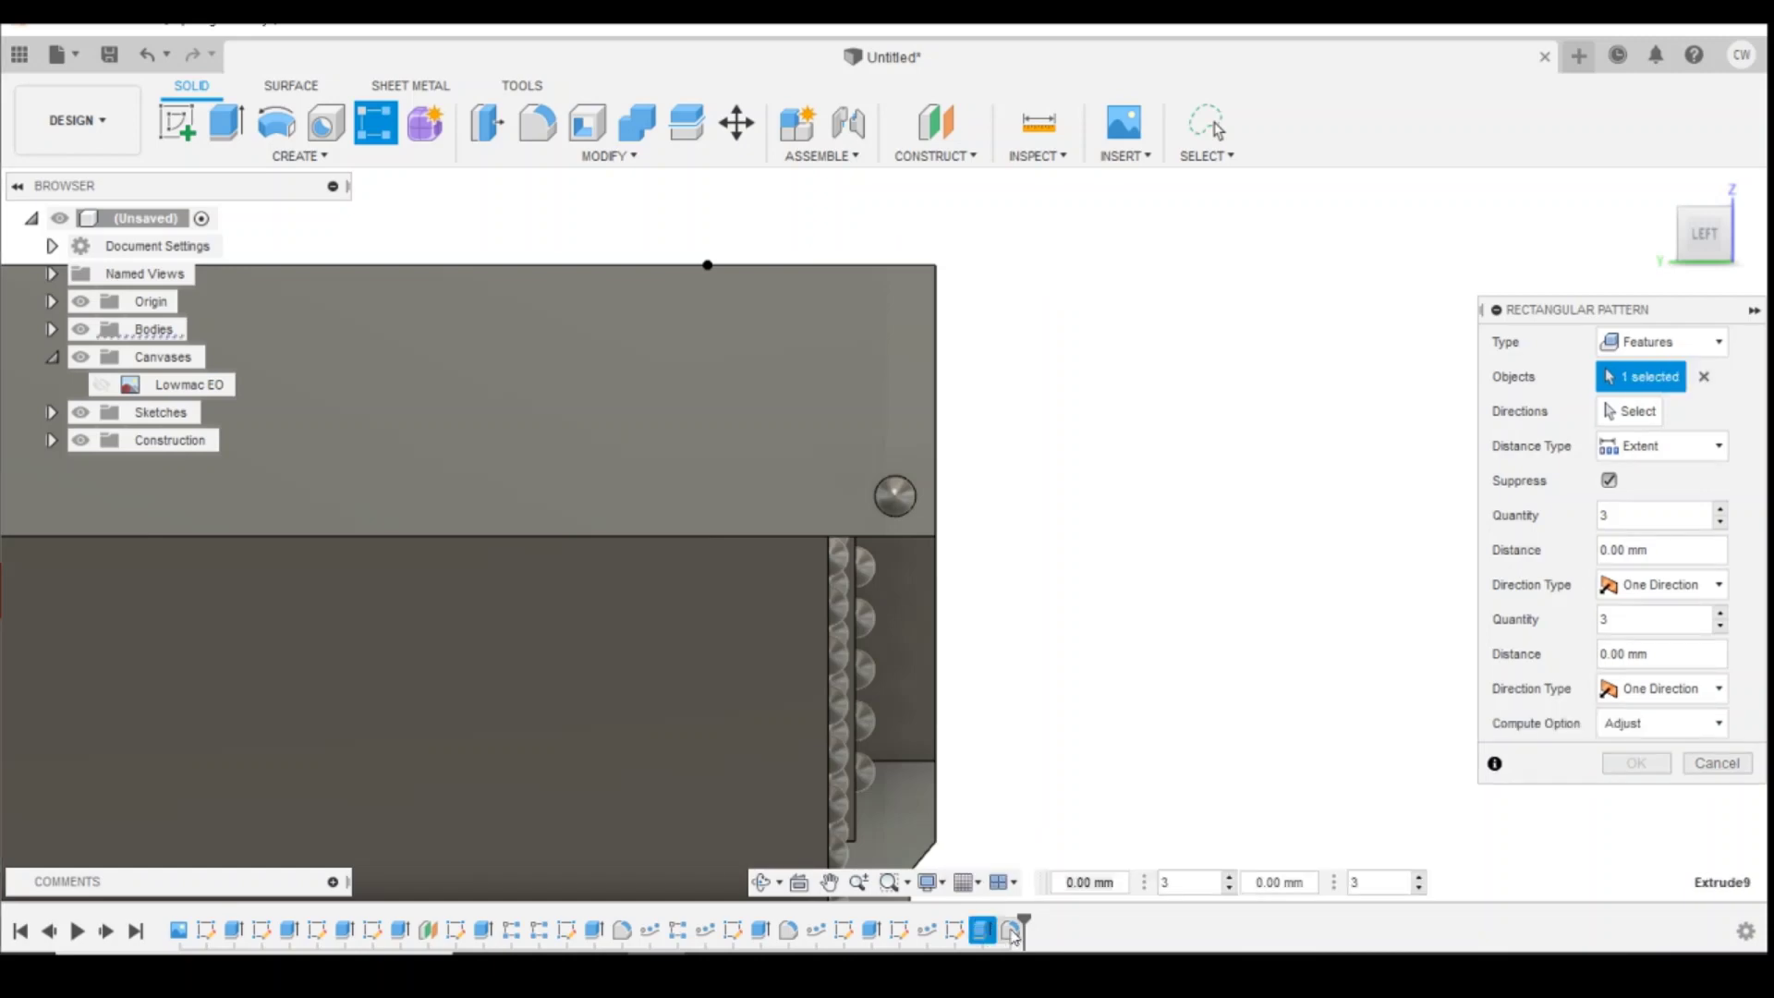
{"action": "left_click", "coordinate": [1011, 930], "text": "ctrl"}
{"action": "left_click", "coordinate": [1630, 411]}
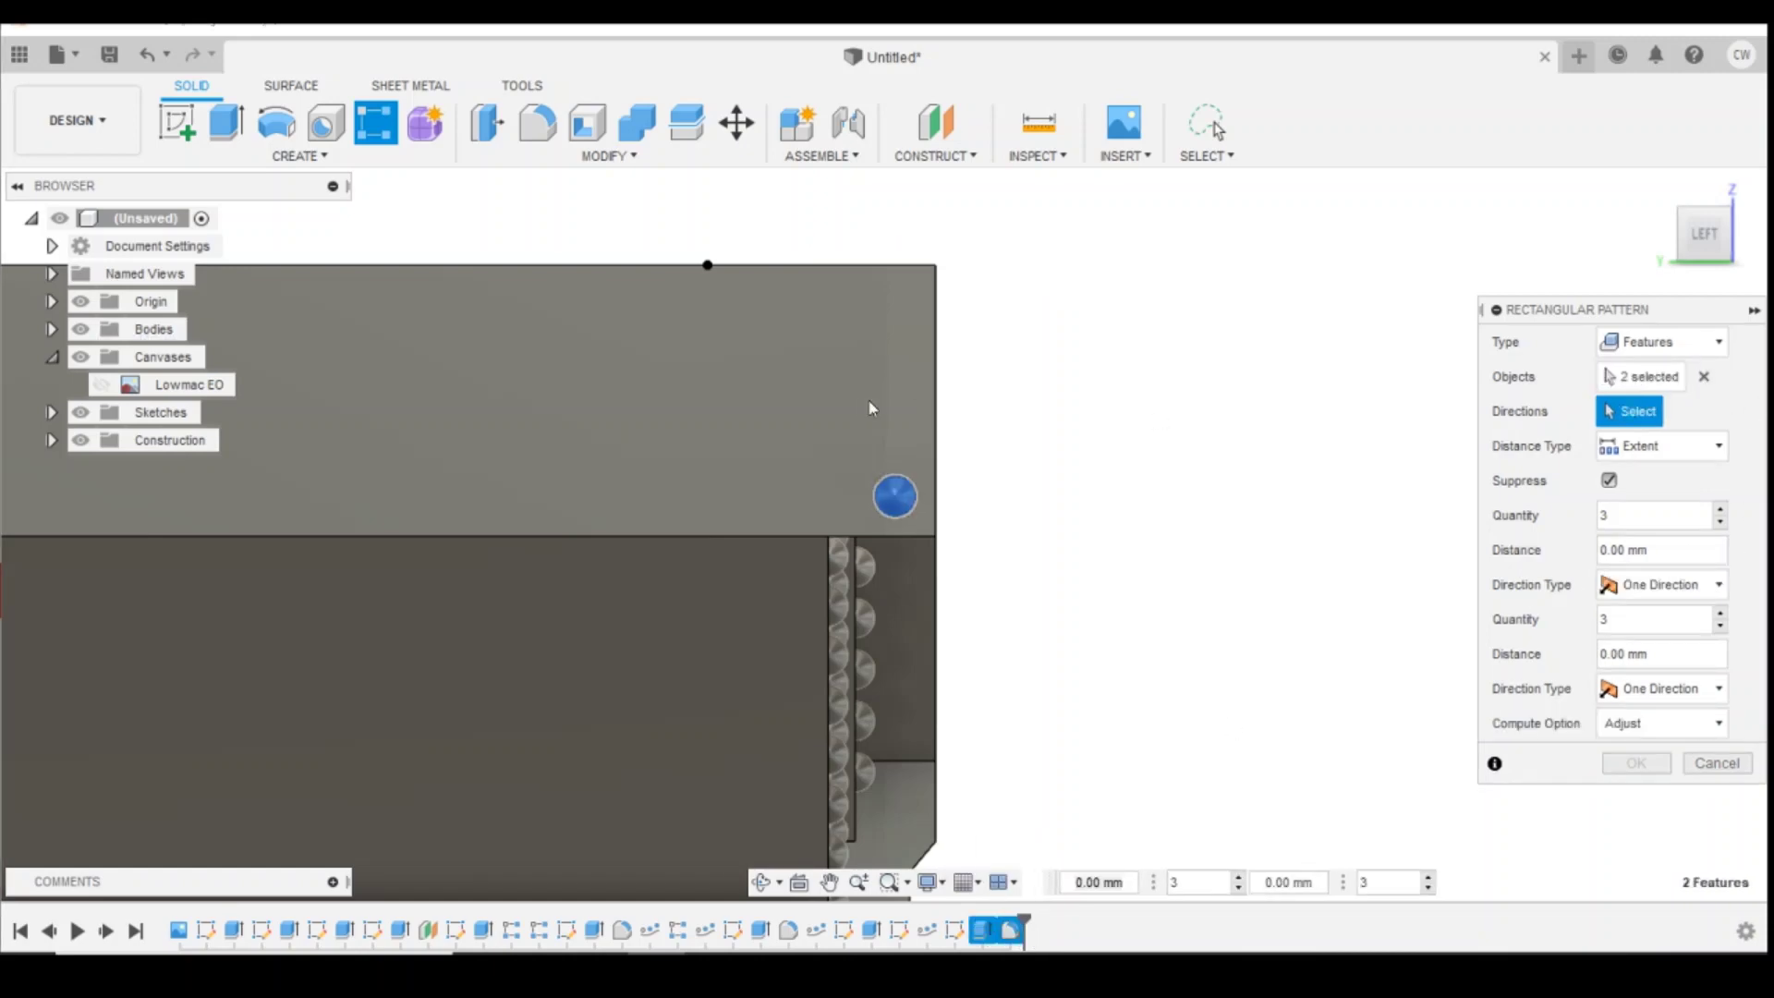
{"action": "left_click", "coordinate": [935, 403]}
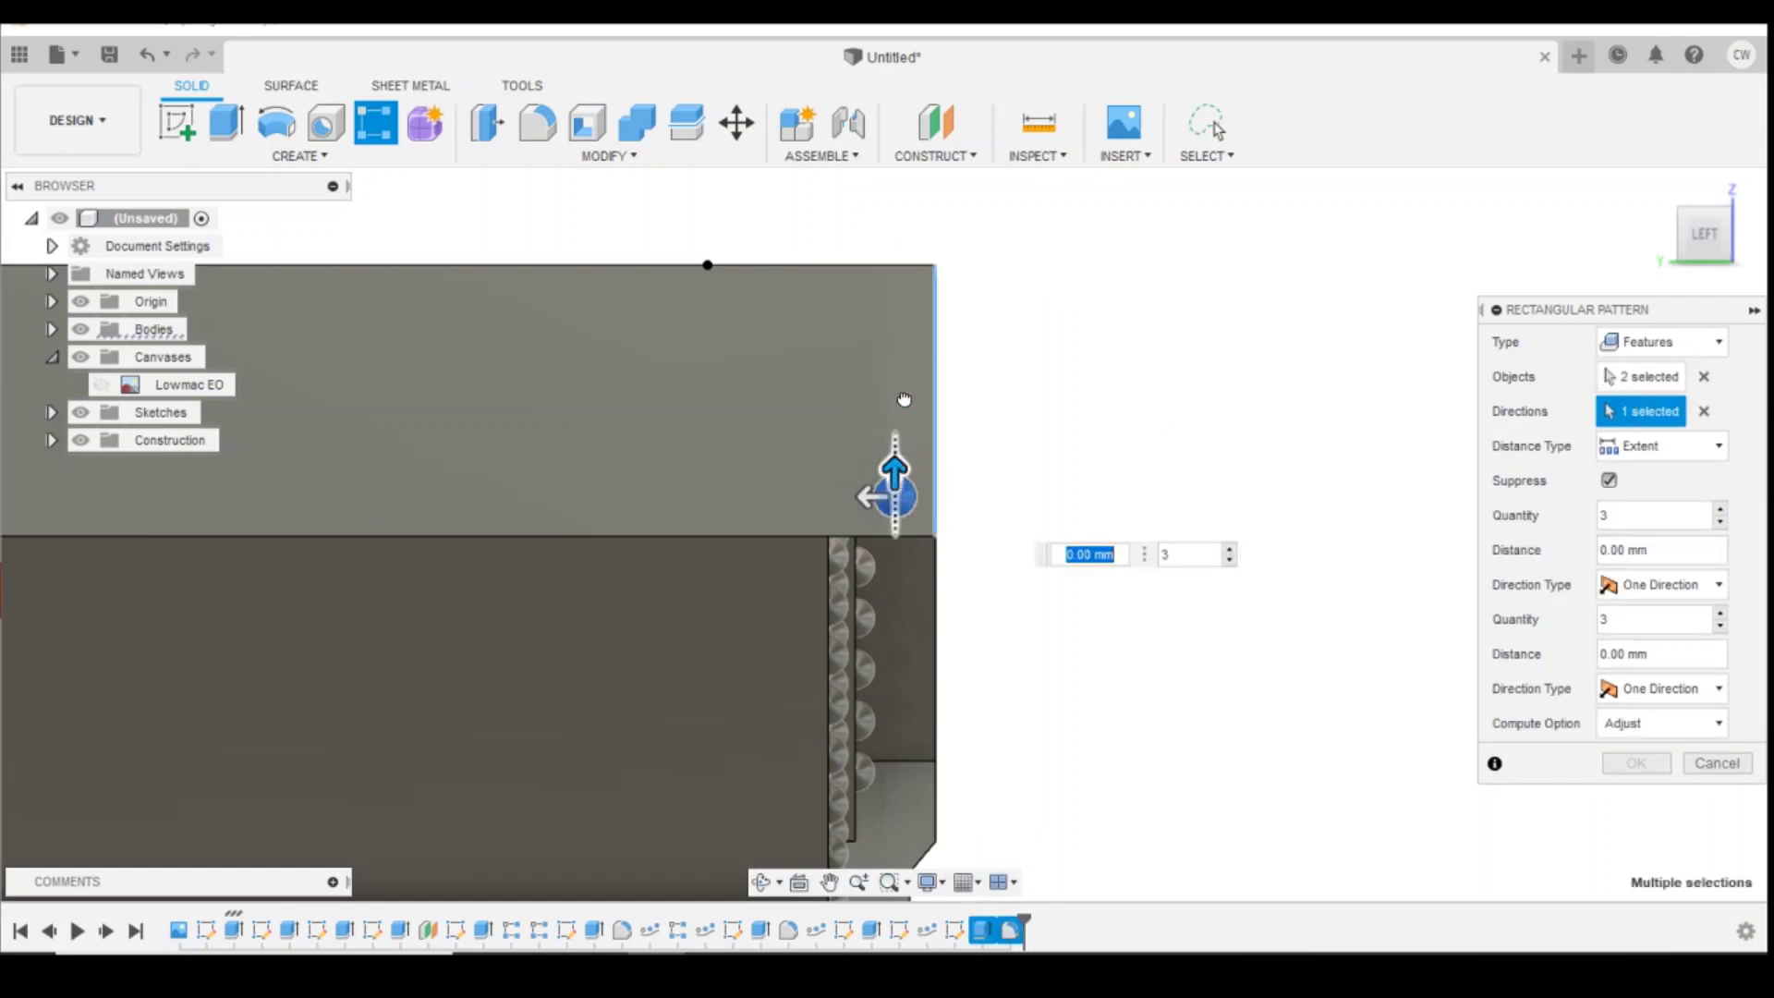
{"action": "left_click_drag", "start_coordinate": [895, 470], "coordinate": [893, 282]}
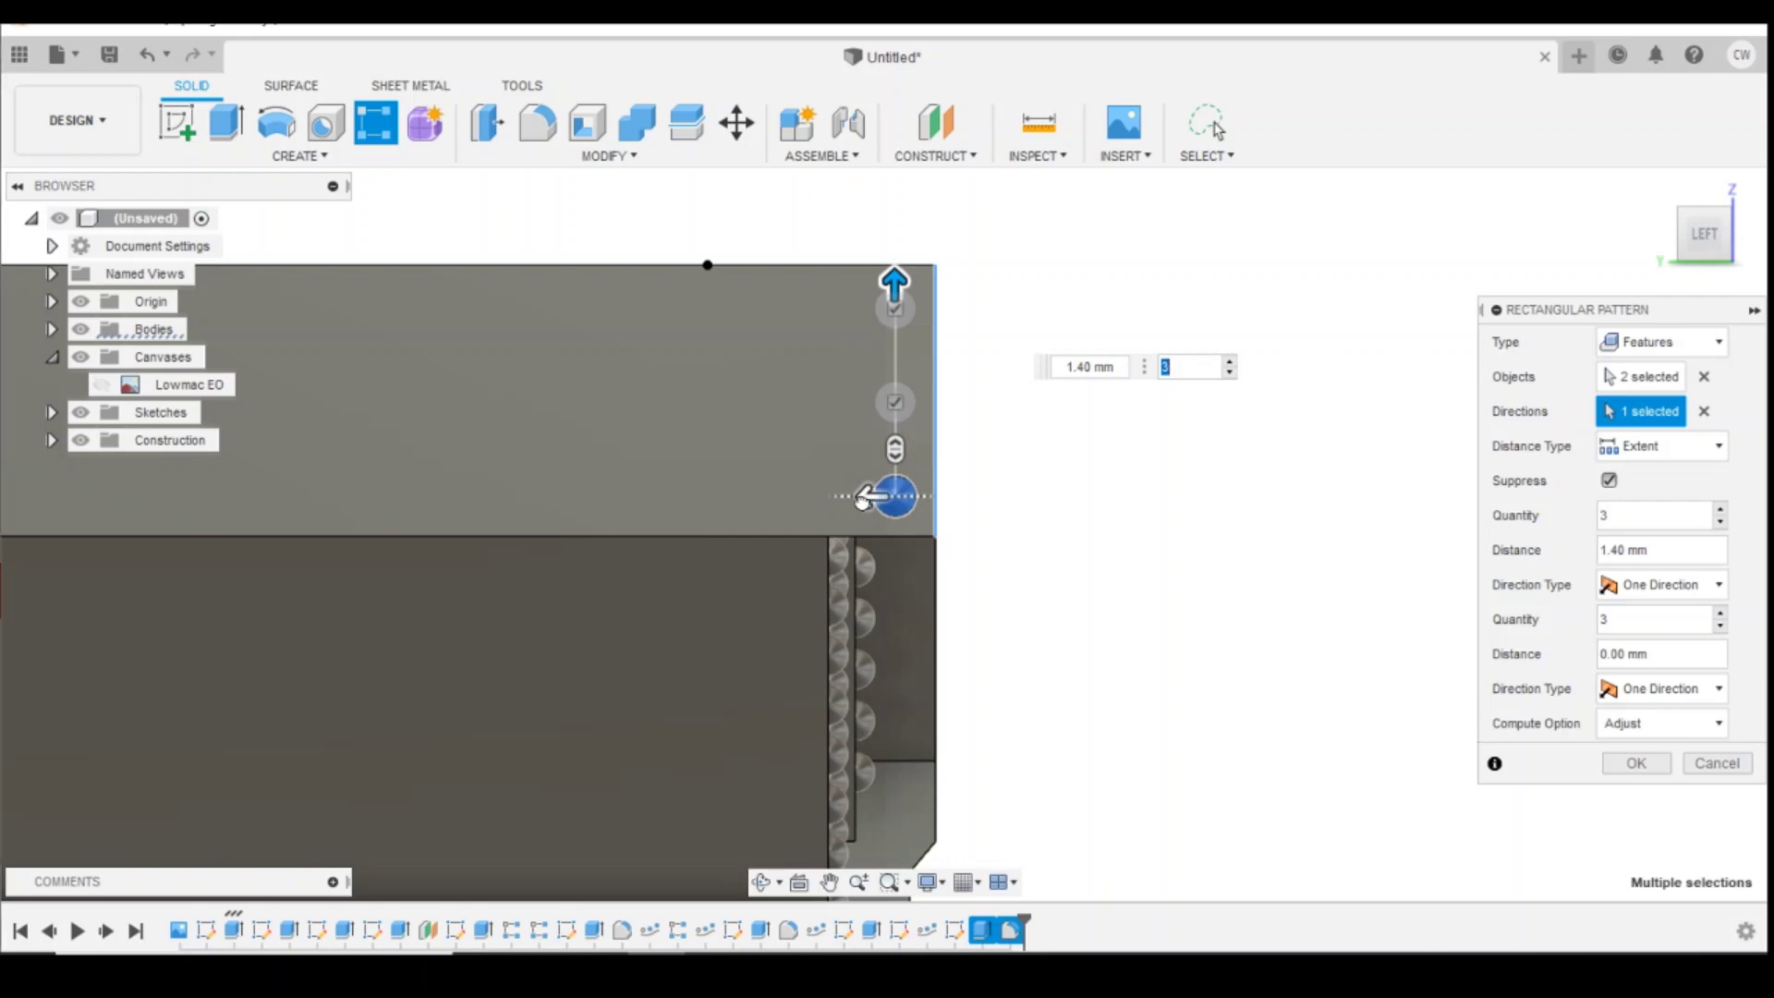
Step: Set the rivet pattern's second direction to two instances 0.7 mm apart, towards the middle of the end face, and complete the pattern
{"action": "left_click_drag", "start_coordinate": [865, 497], "coordinate": [804, 497]}
{"action": "key", "text": "Tab"}
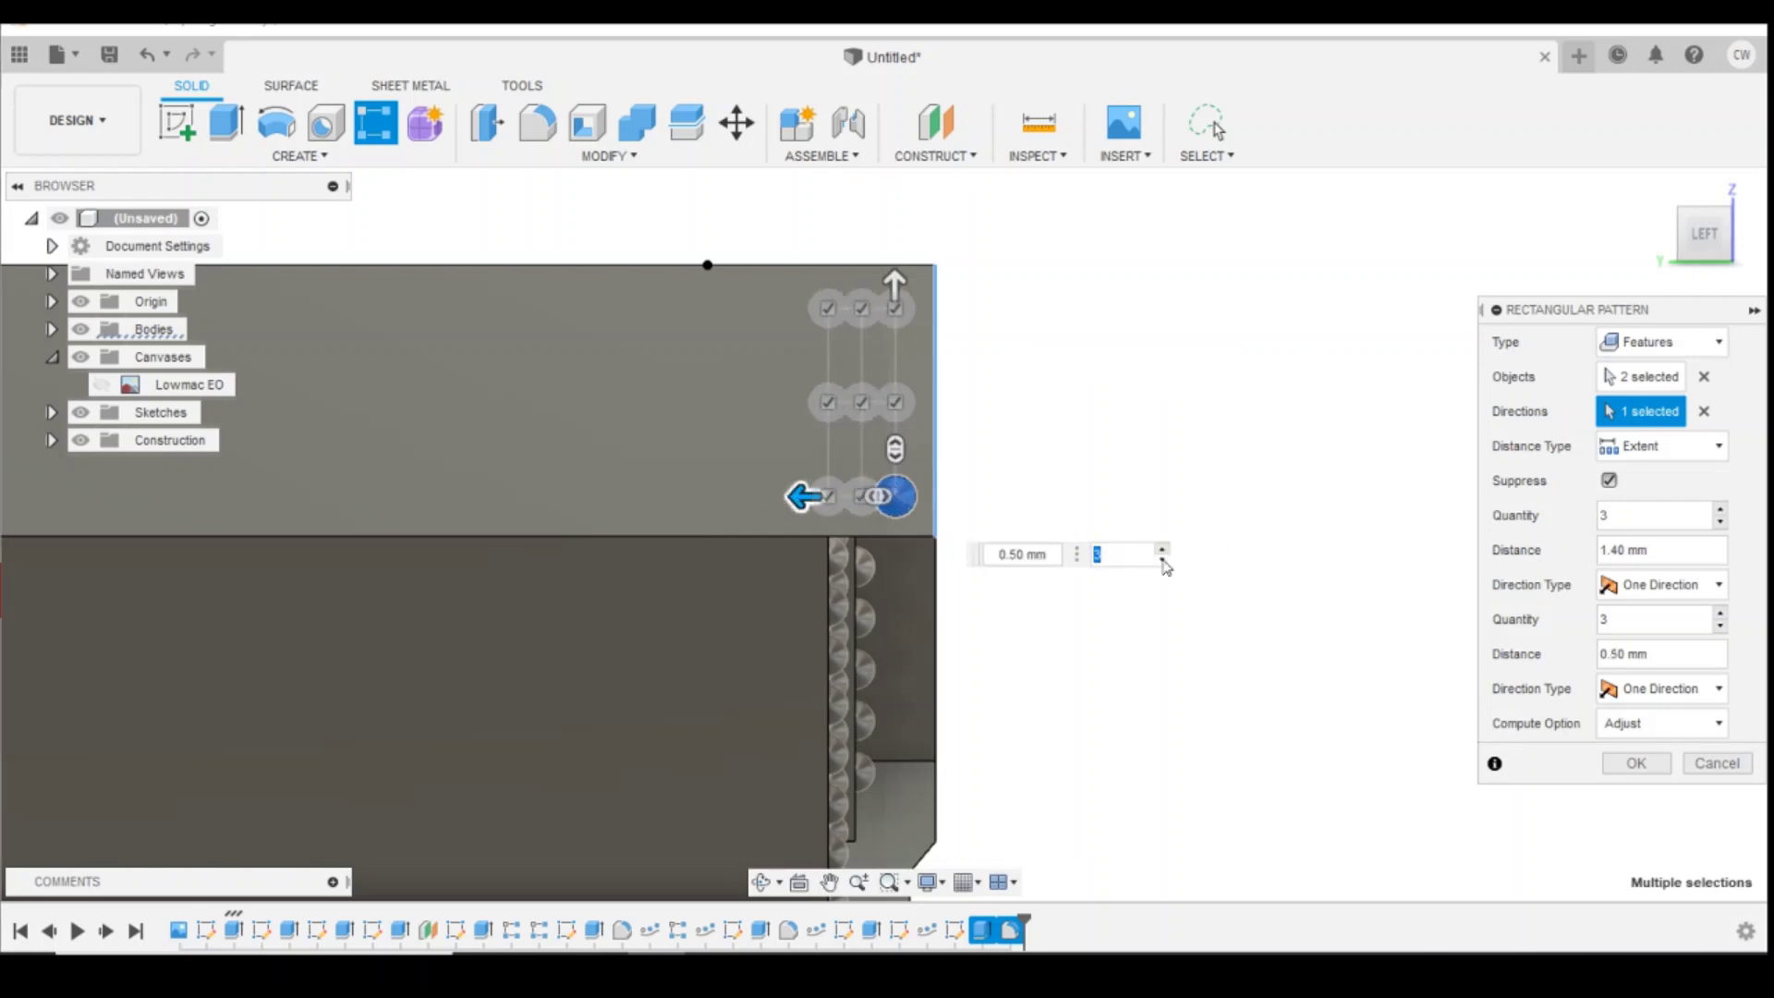
{"action": "left_click", "coordinate": [1162, 560]}
{"action": "left_click_drag", "start_coordinate": [800, 496], "coordinate": [778, 497]}
{"action": "key", "text": "Tab"}
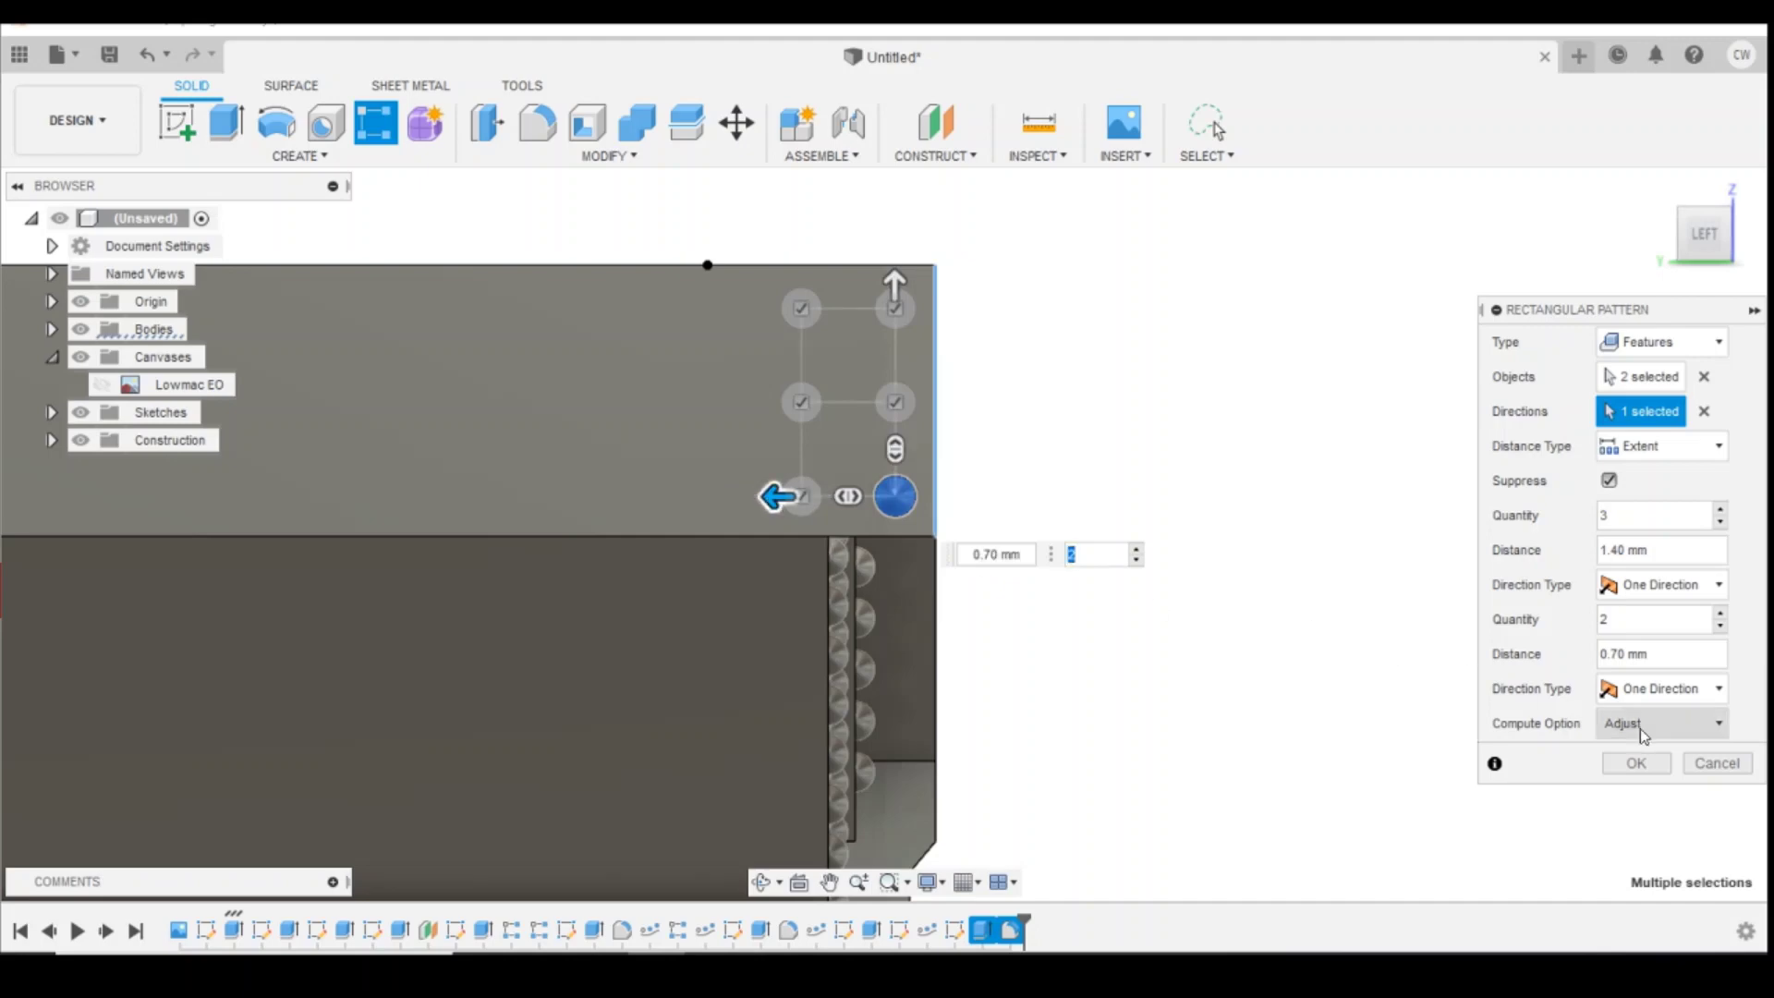
{"action": "left_click", "coordinate": [1636, 763]}
{"action": "scroll", "coordinate": [1377, 647], "scroll_direction": "down", "scroll_amount": 3}
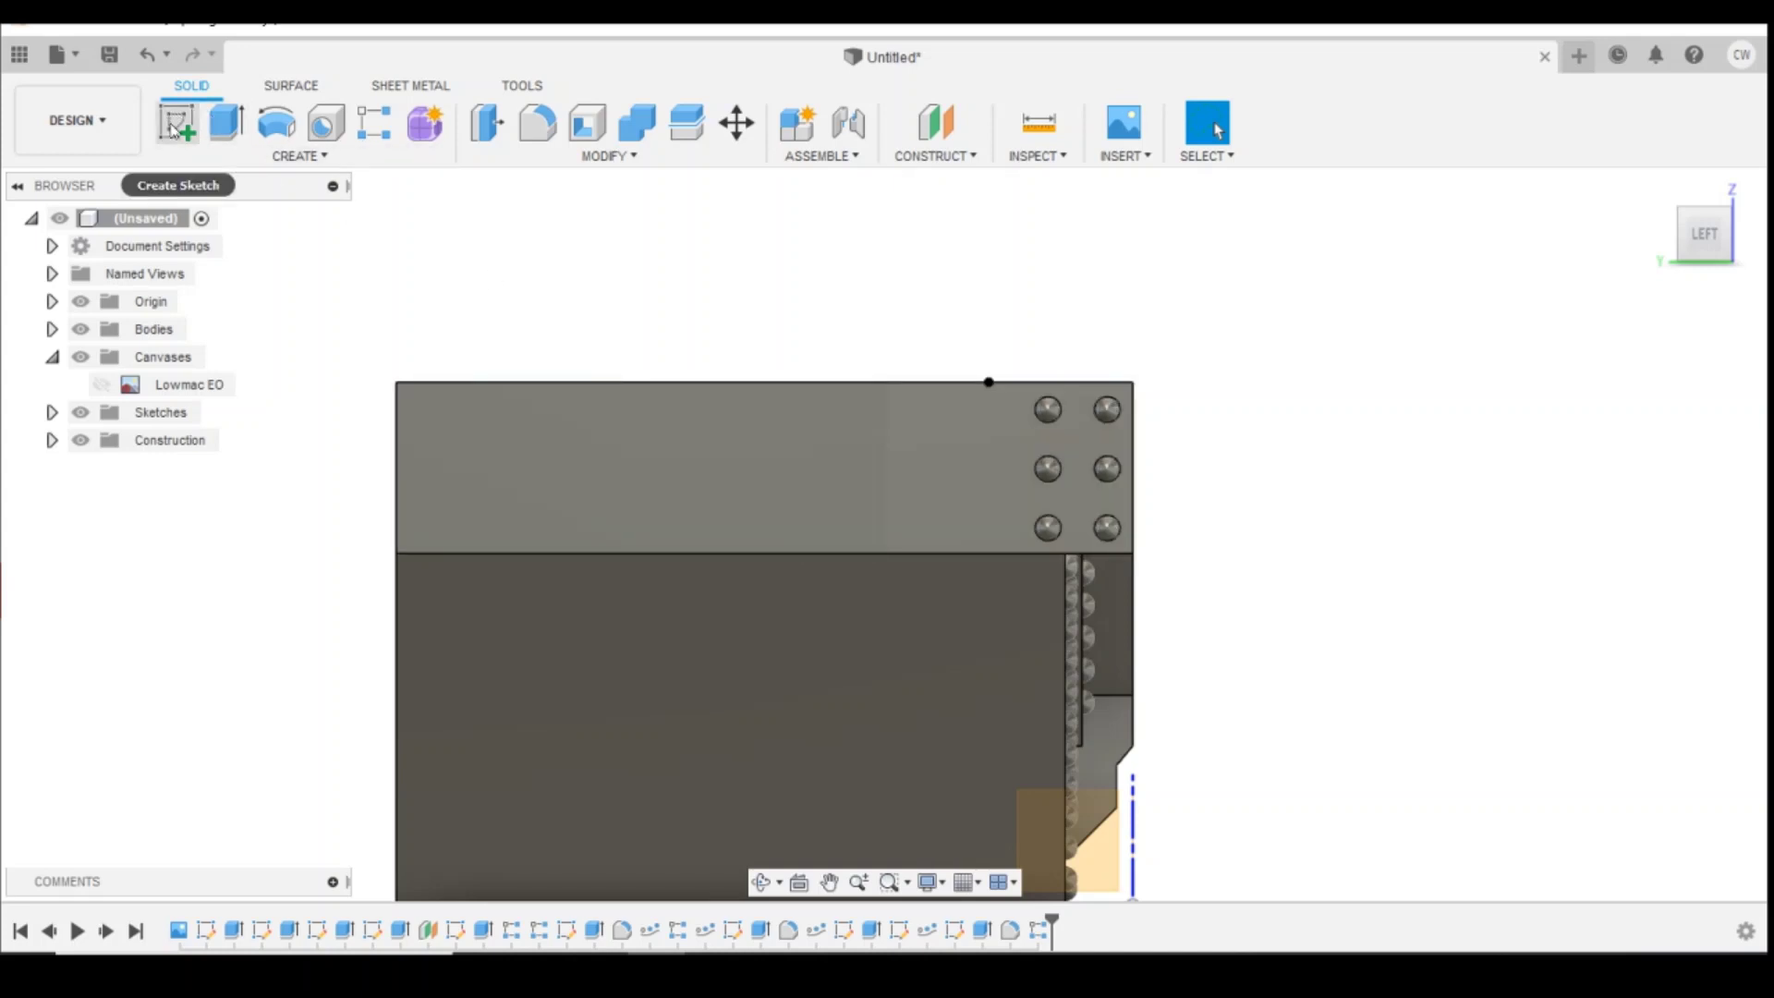
Step: On the raised deck's end face, sketch a centre rectangle 3 mm wide and 1.5 mm high, inboard of the rivets
{"action": "left_click", "coordinate": [195, 162]}
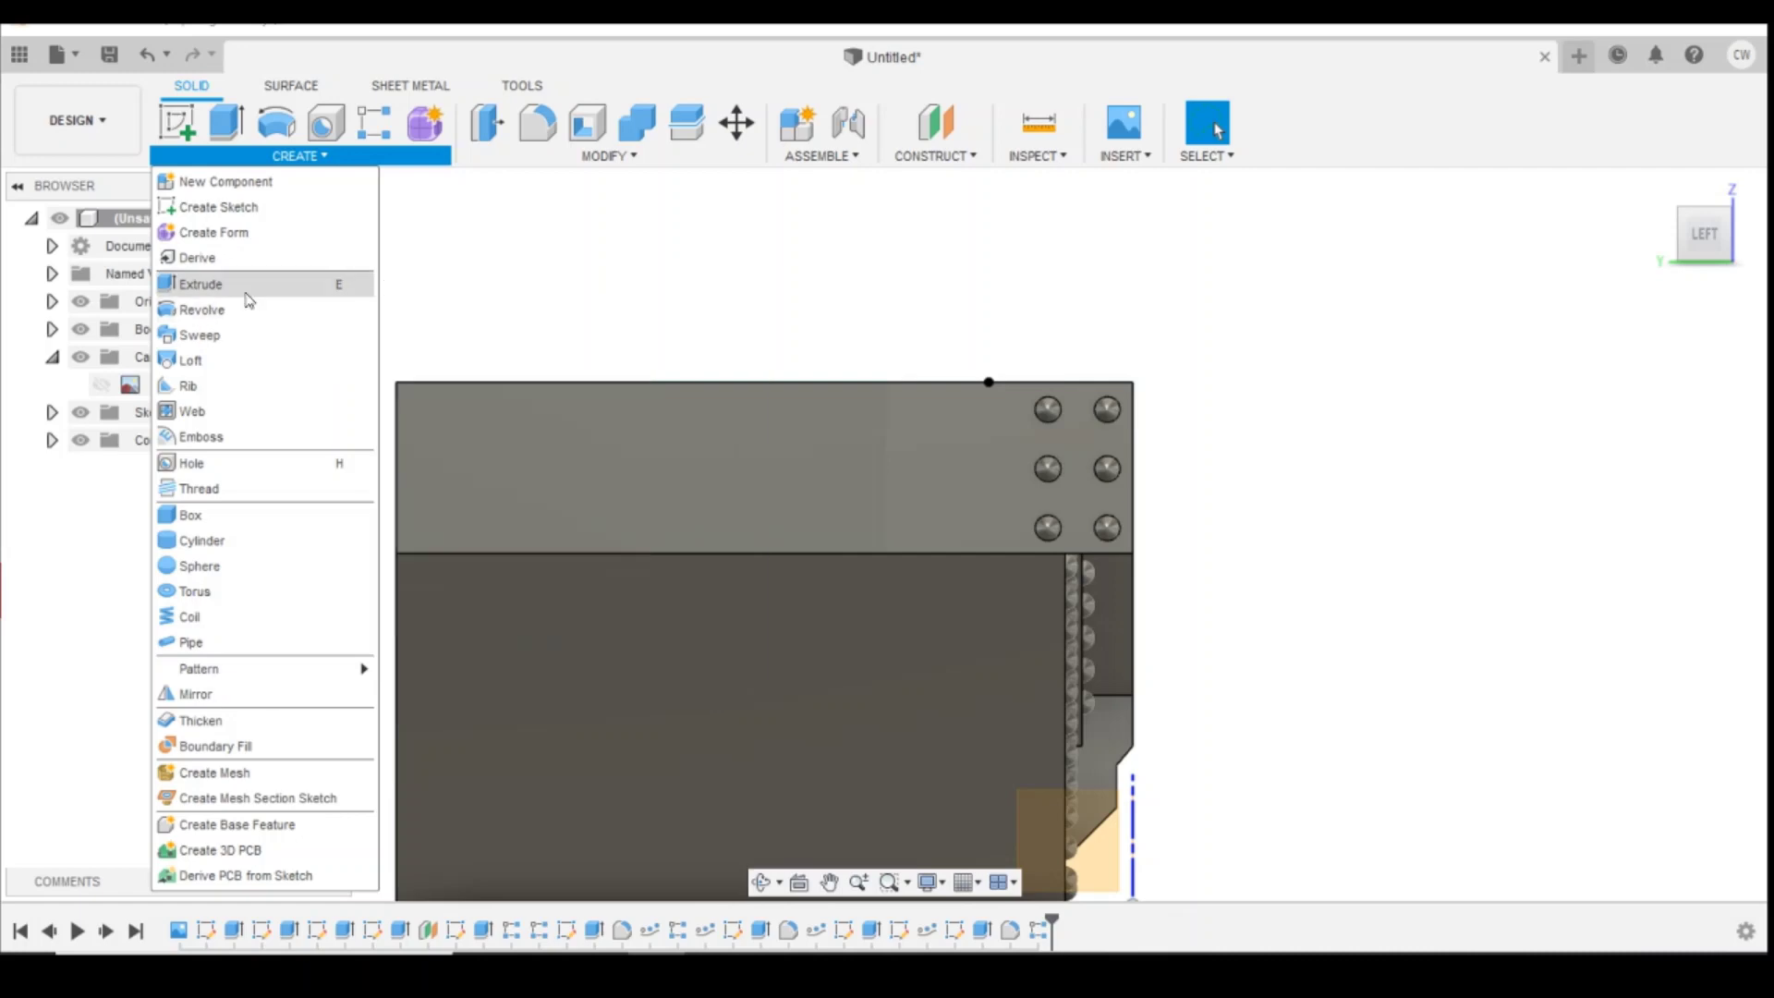
{"action": "left_click", "coordinate": [218, 207]}
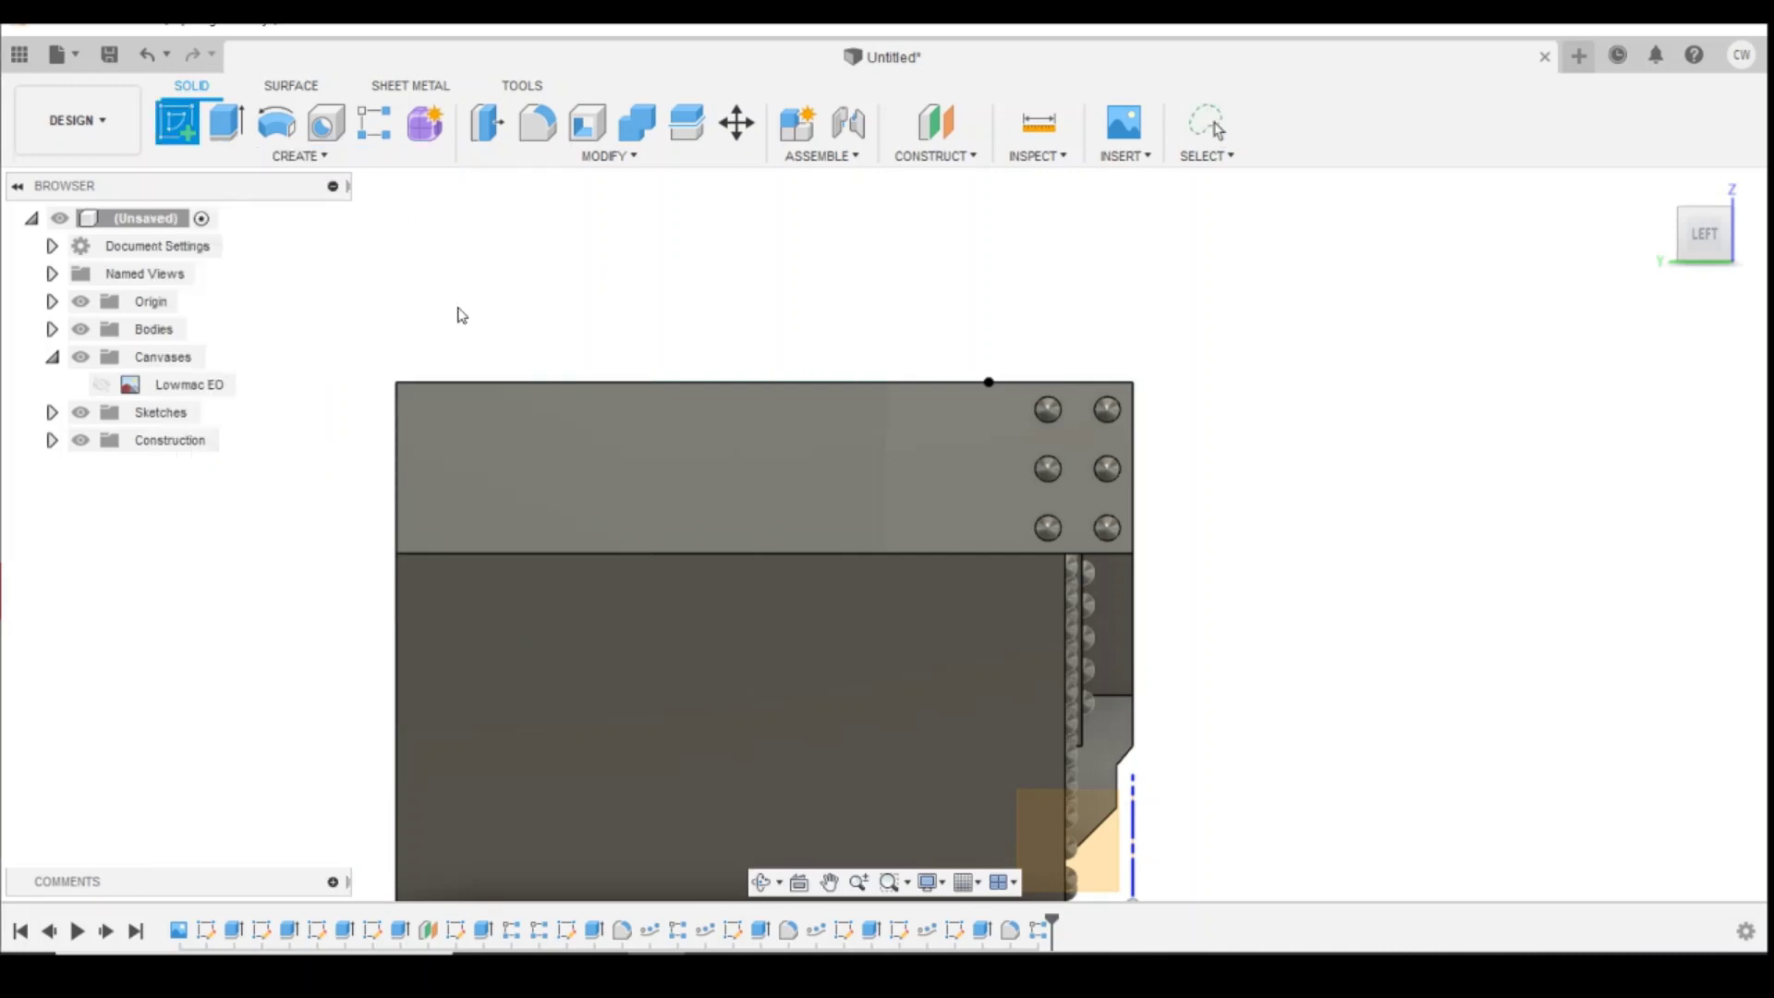
{"action": "left_click", "coordinate": [848, 468]}
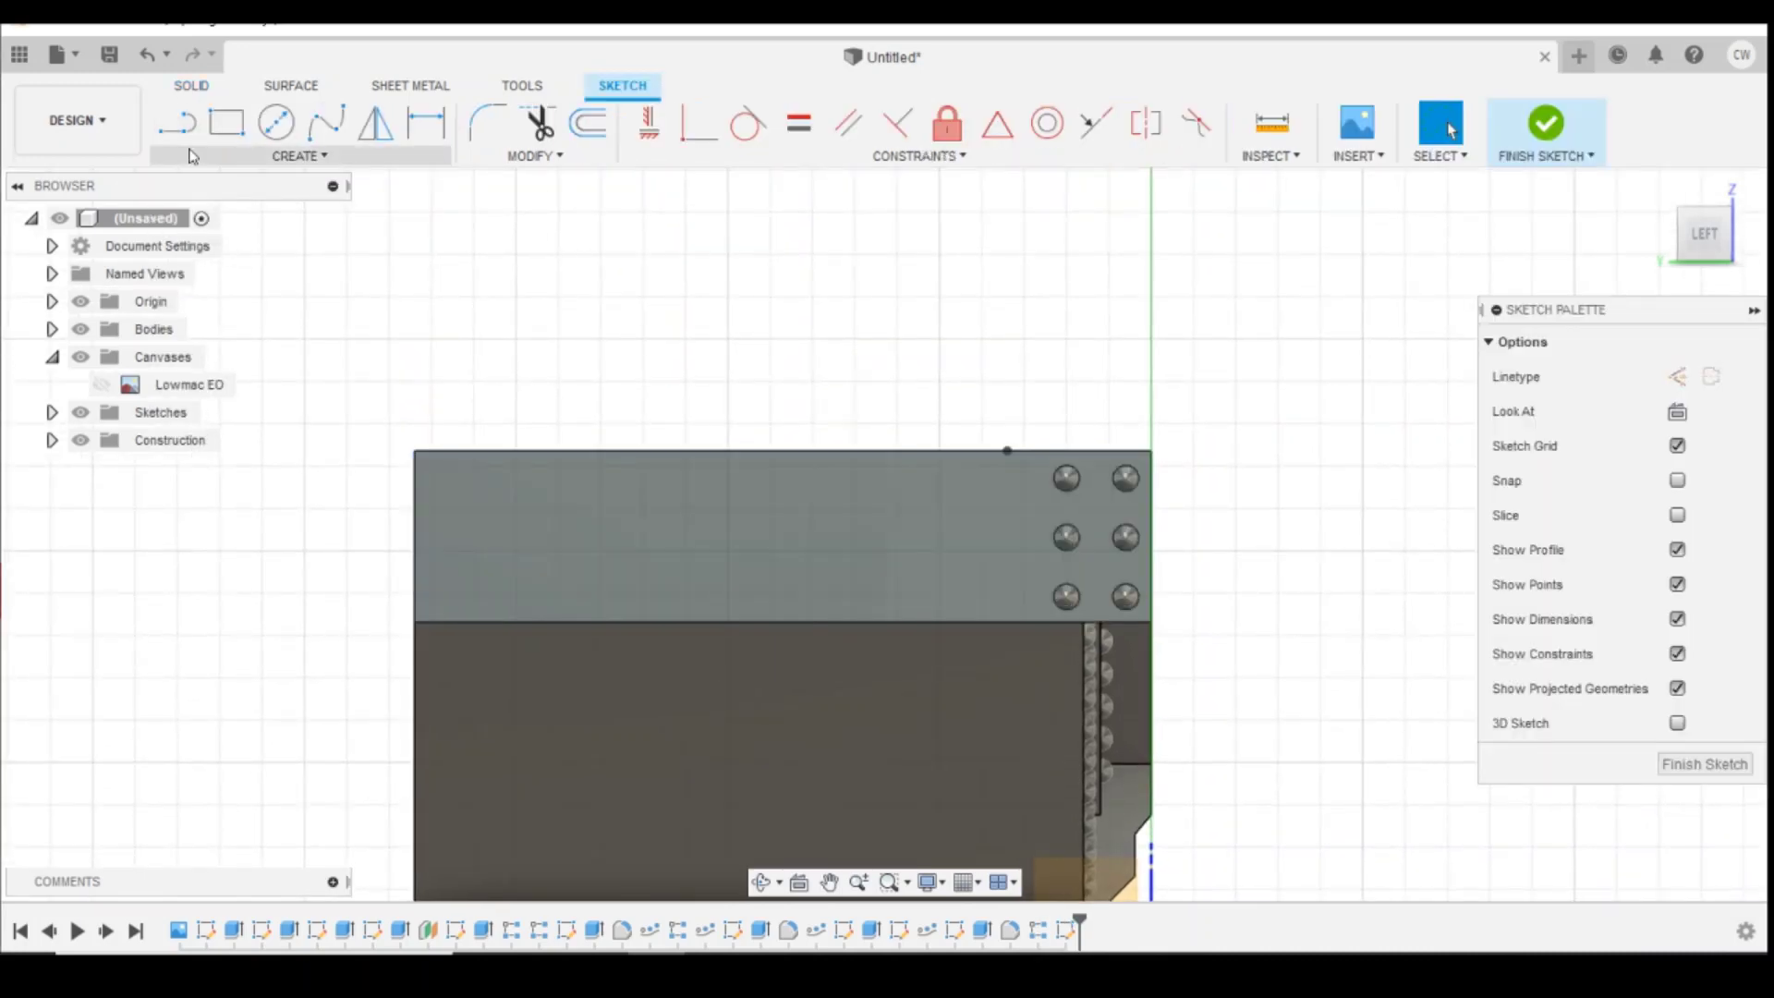
{"action": "left_click", "coordinate": [213, 159]}
{"action": "mouse_move", "coordinate": [208, 206]}
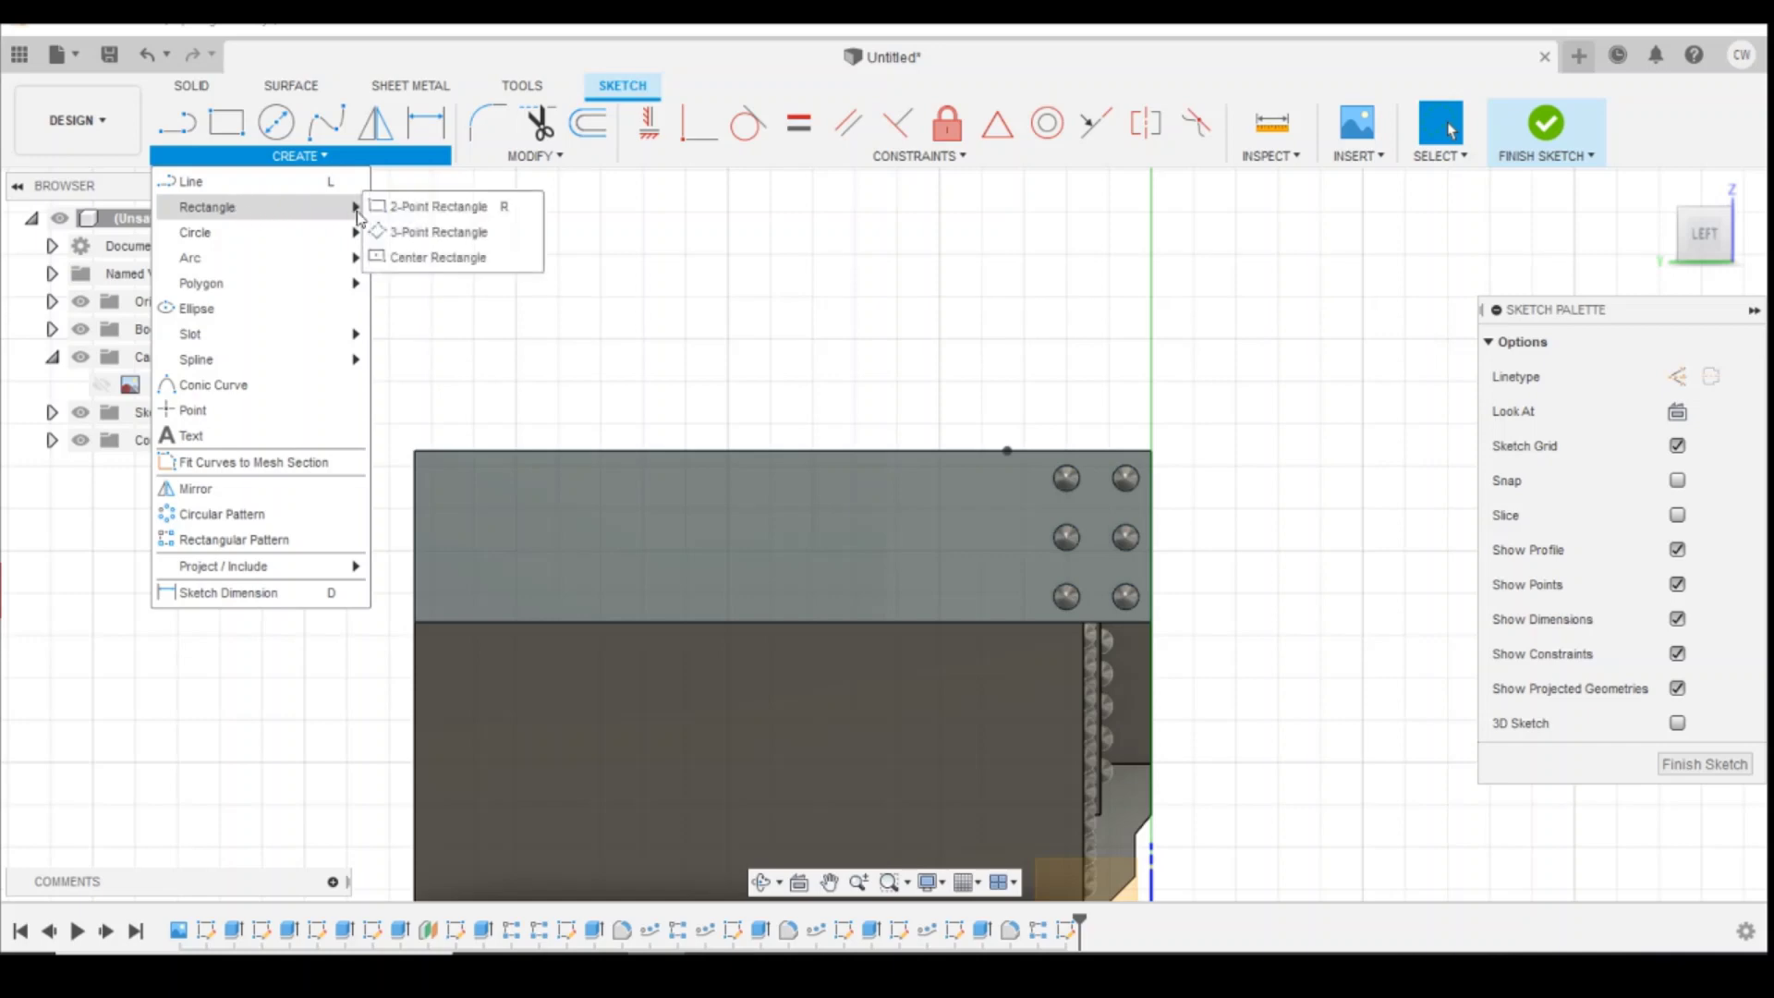
{"action": "left_click", "coordinate": [412, 258]}
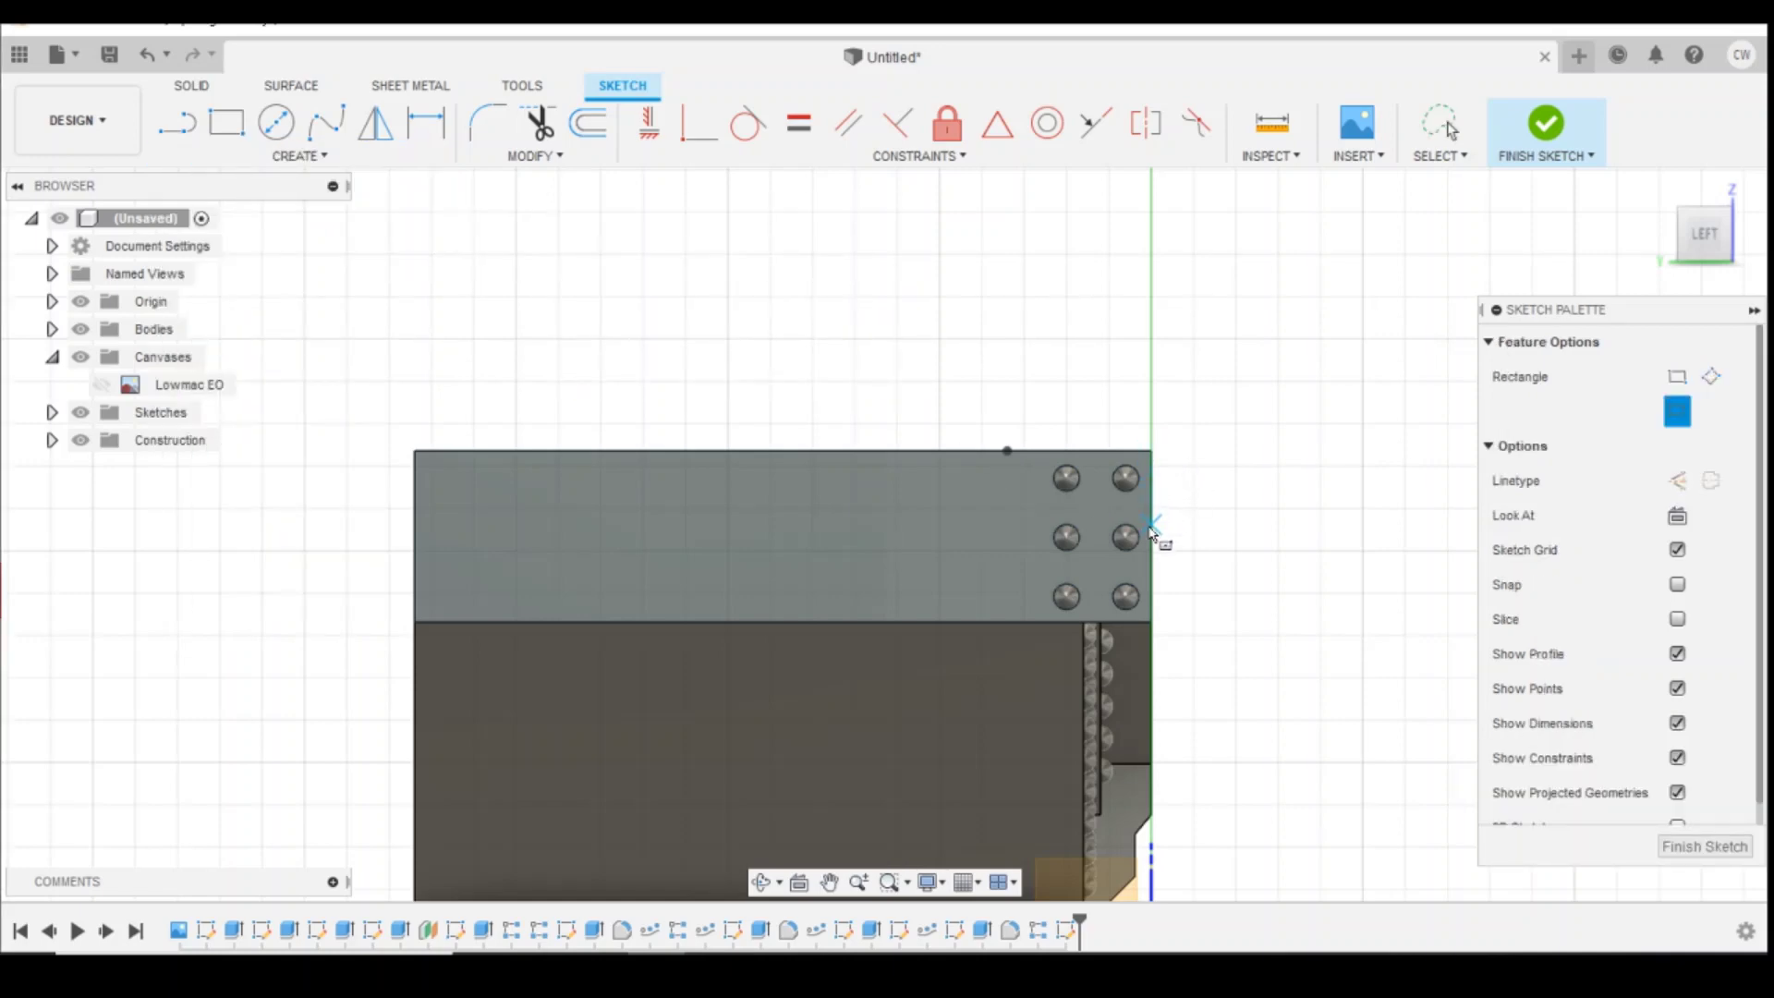
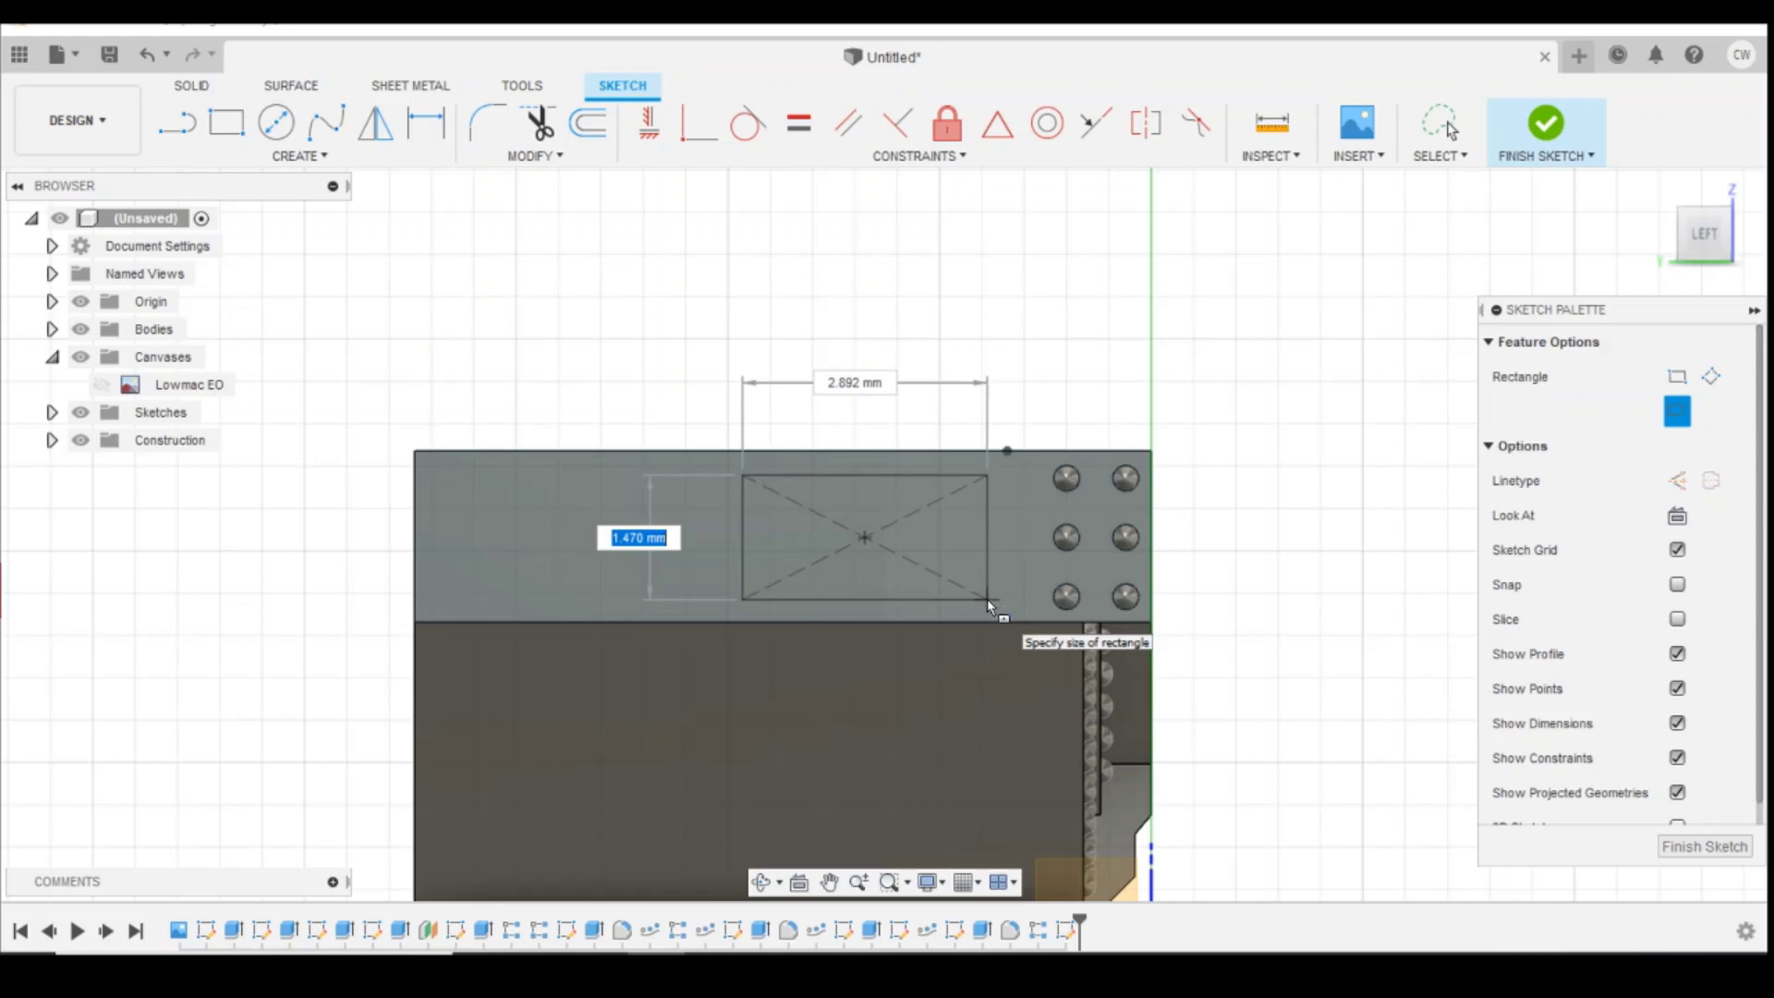
{"action": "key", "text": "Tab"}
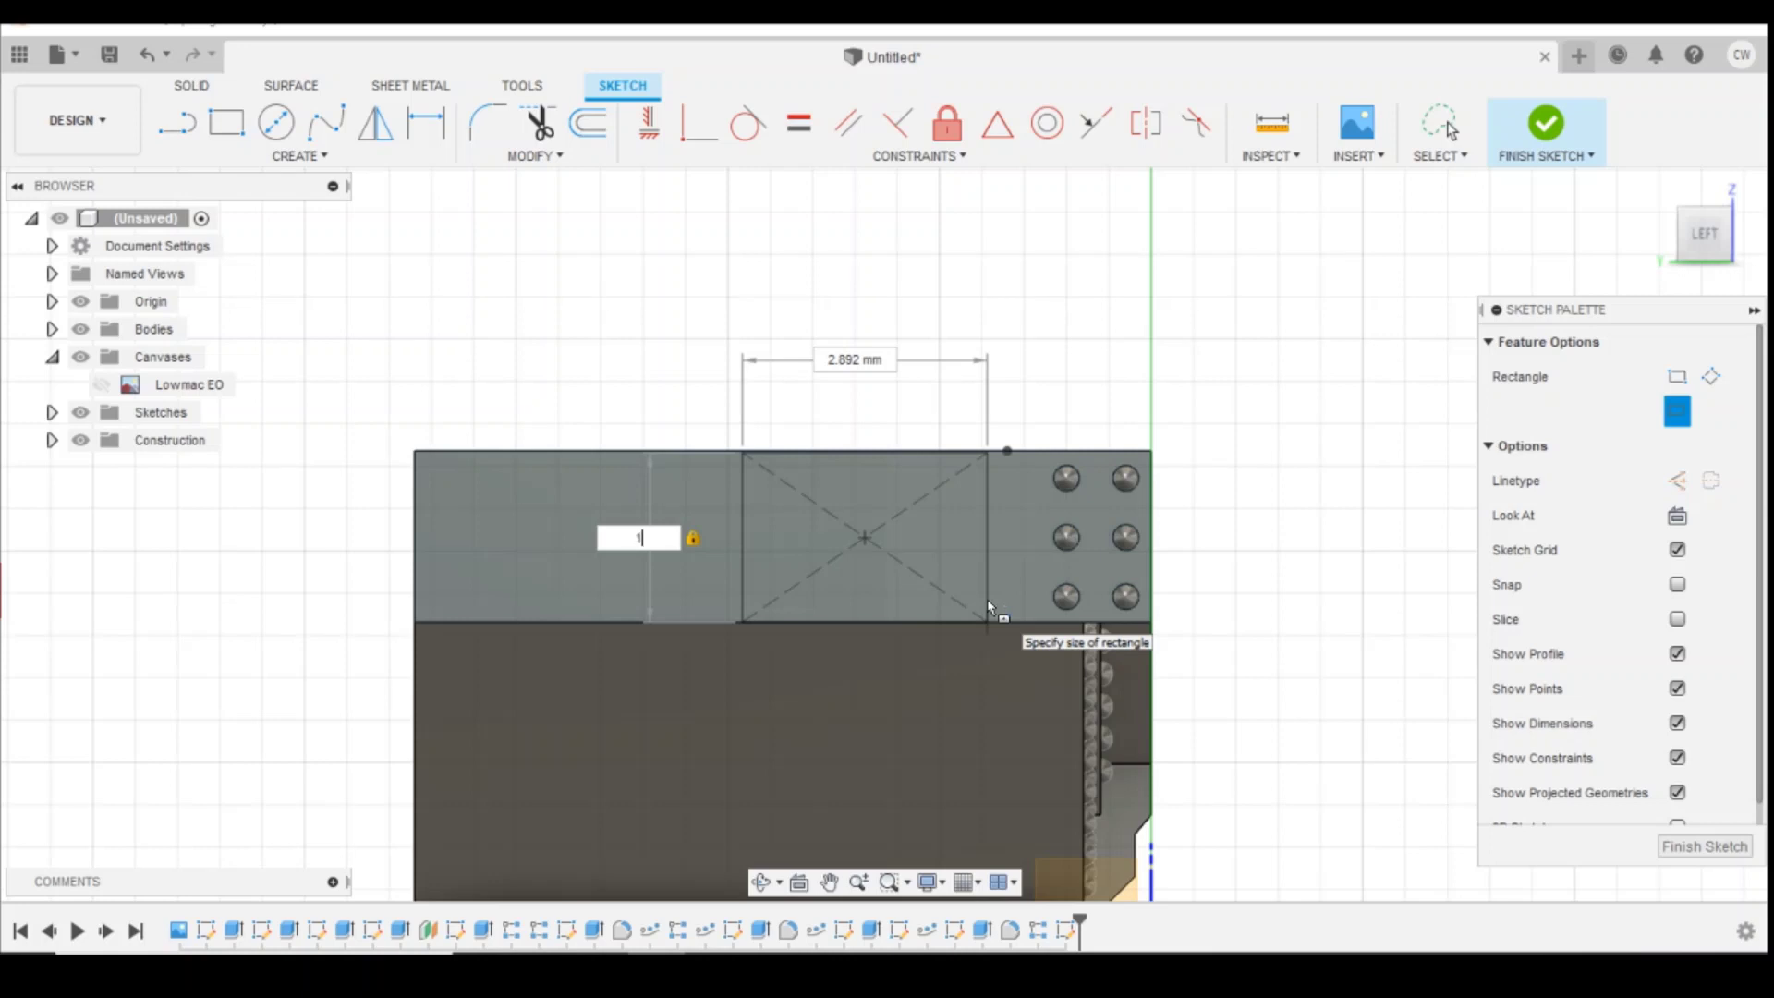
{"action": "type", "text": "1.5"}
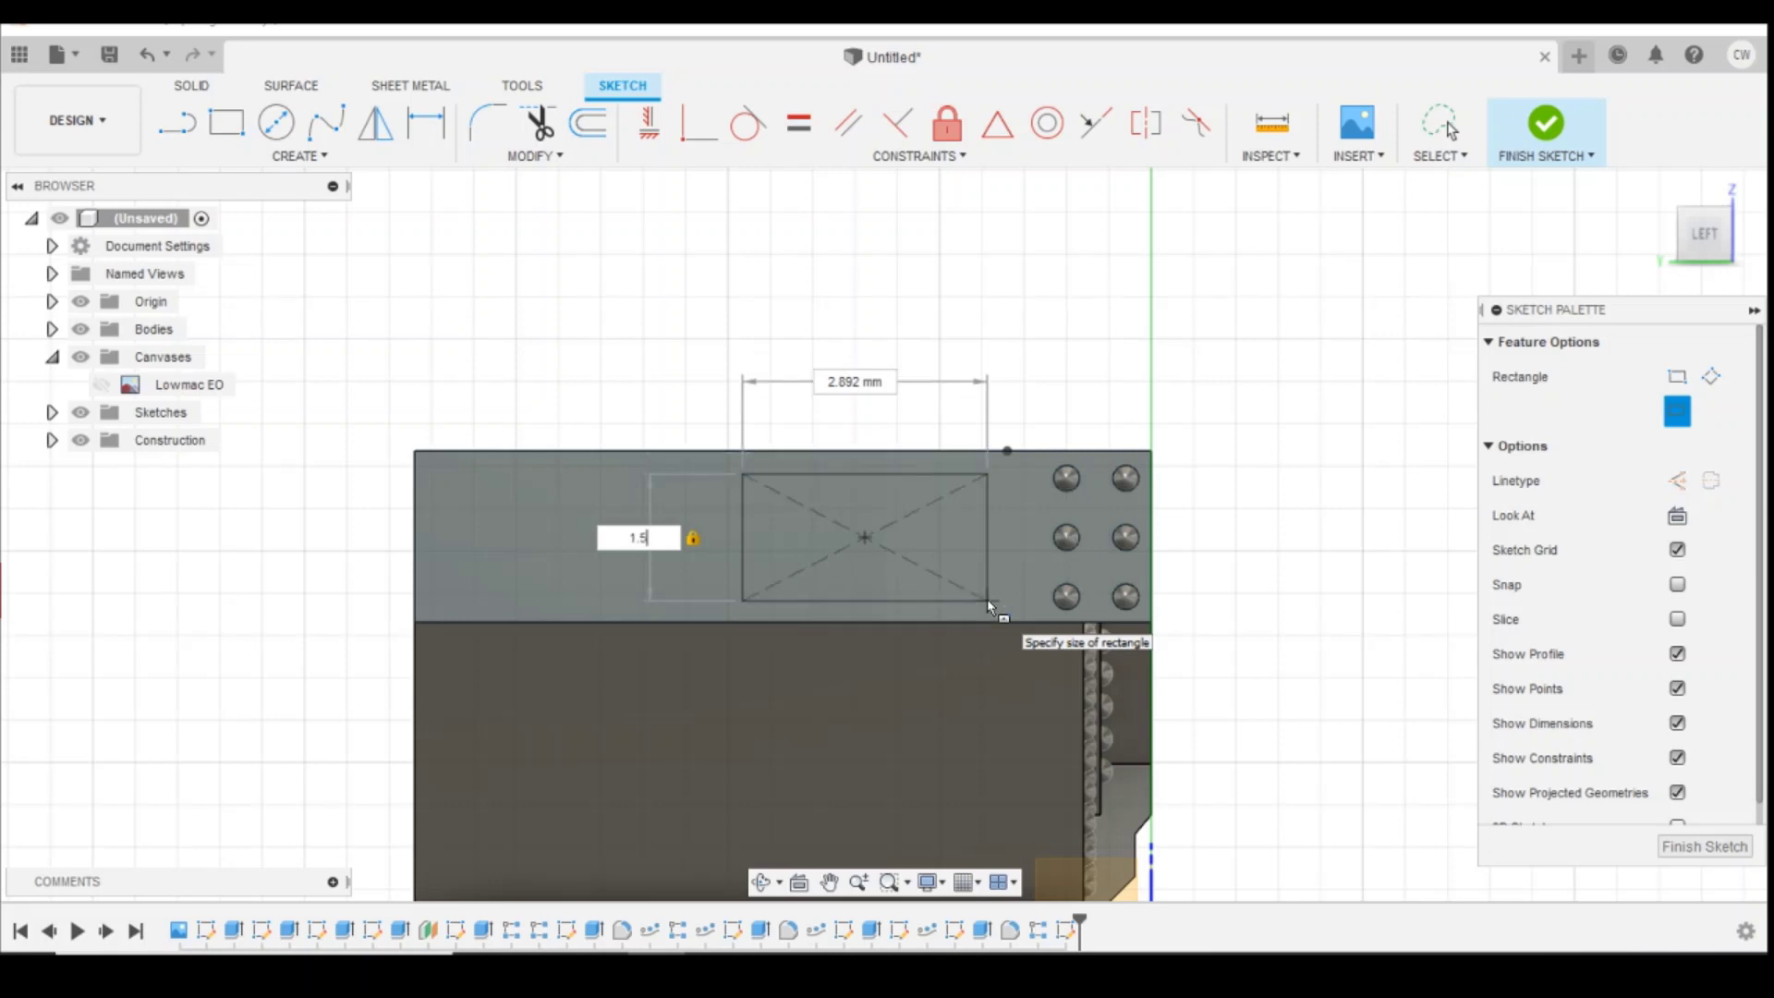
{"action": "key", "text": "Tab"}
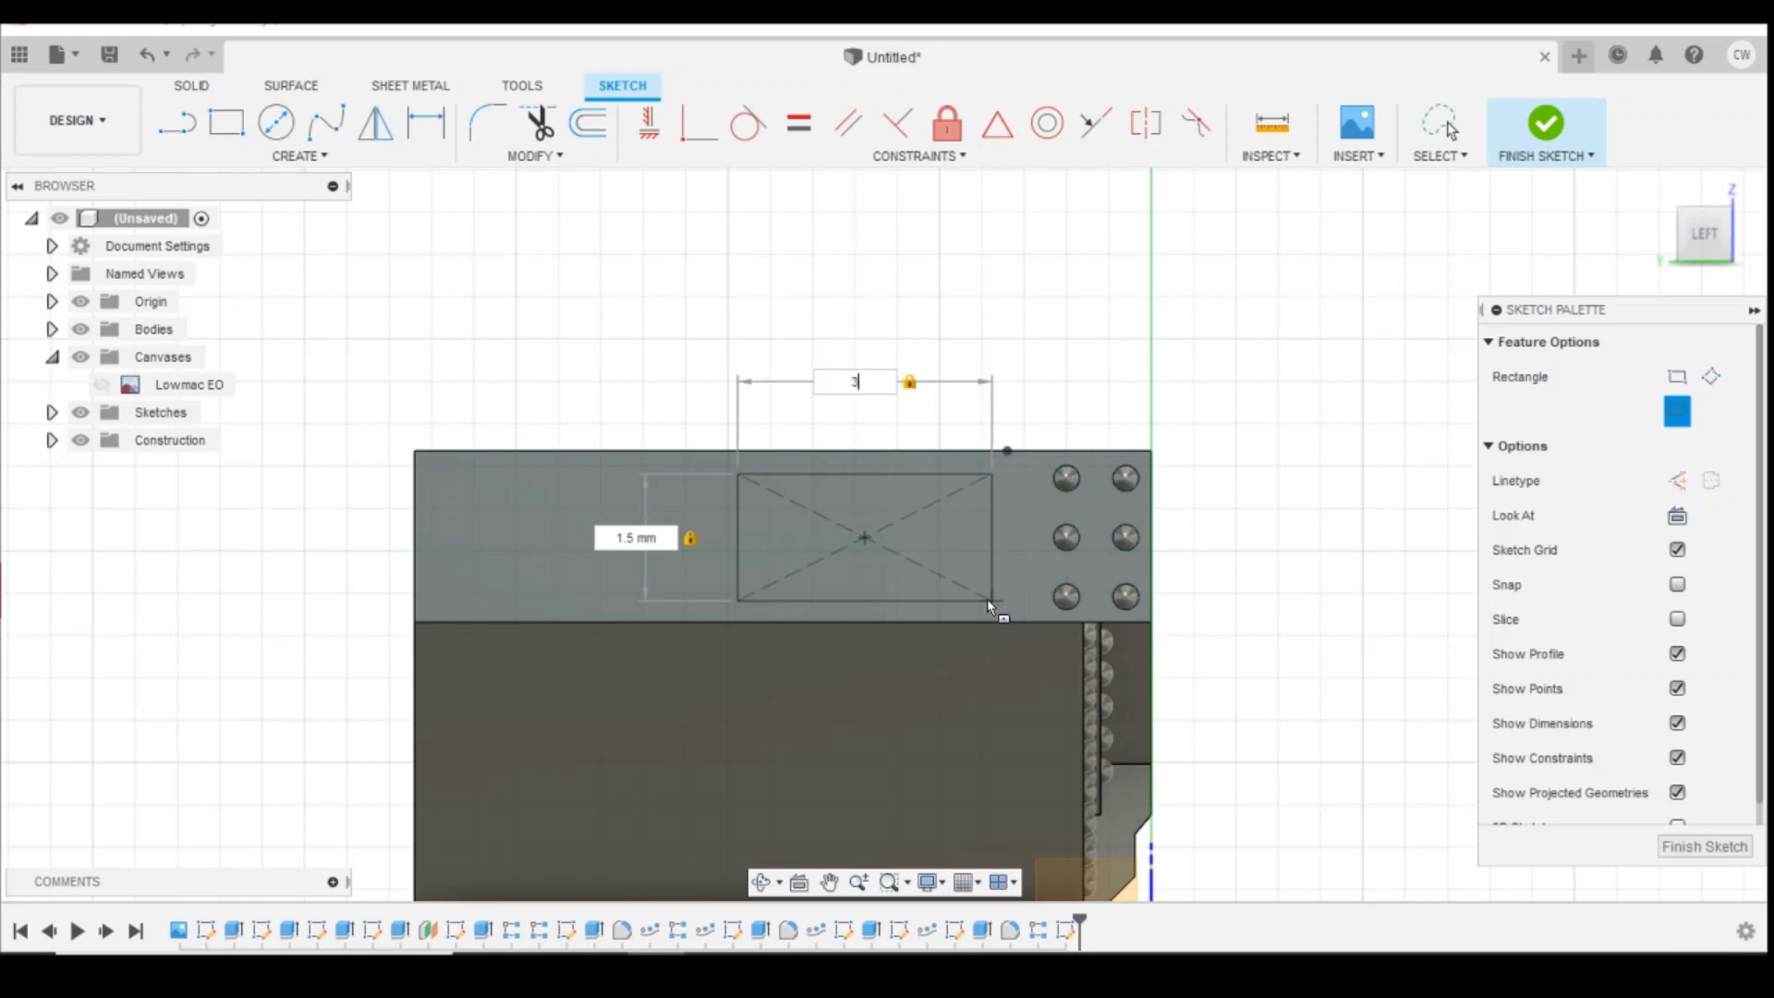
{"action": "key", "text": "Return"}
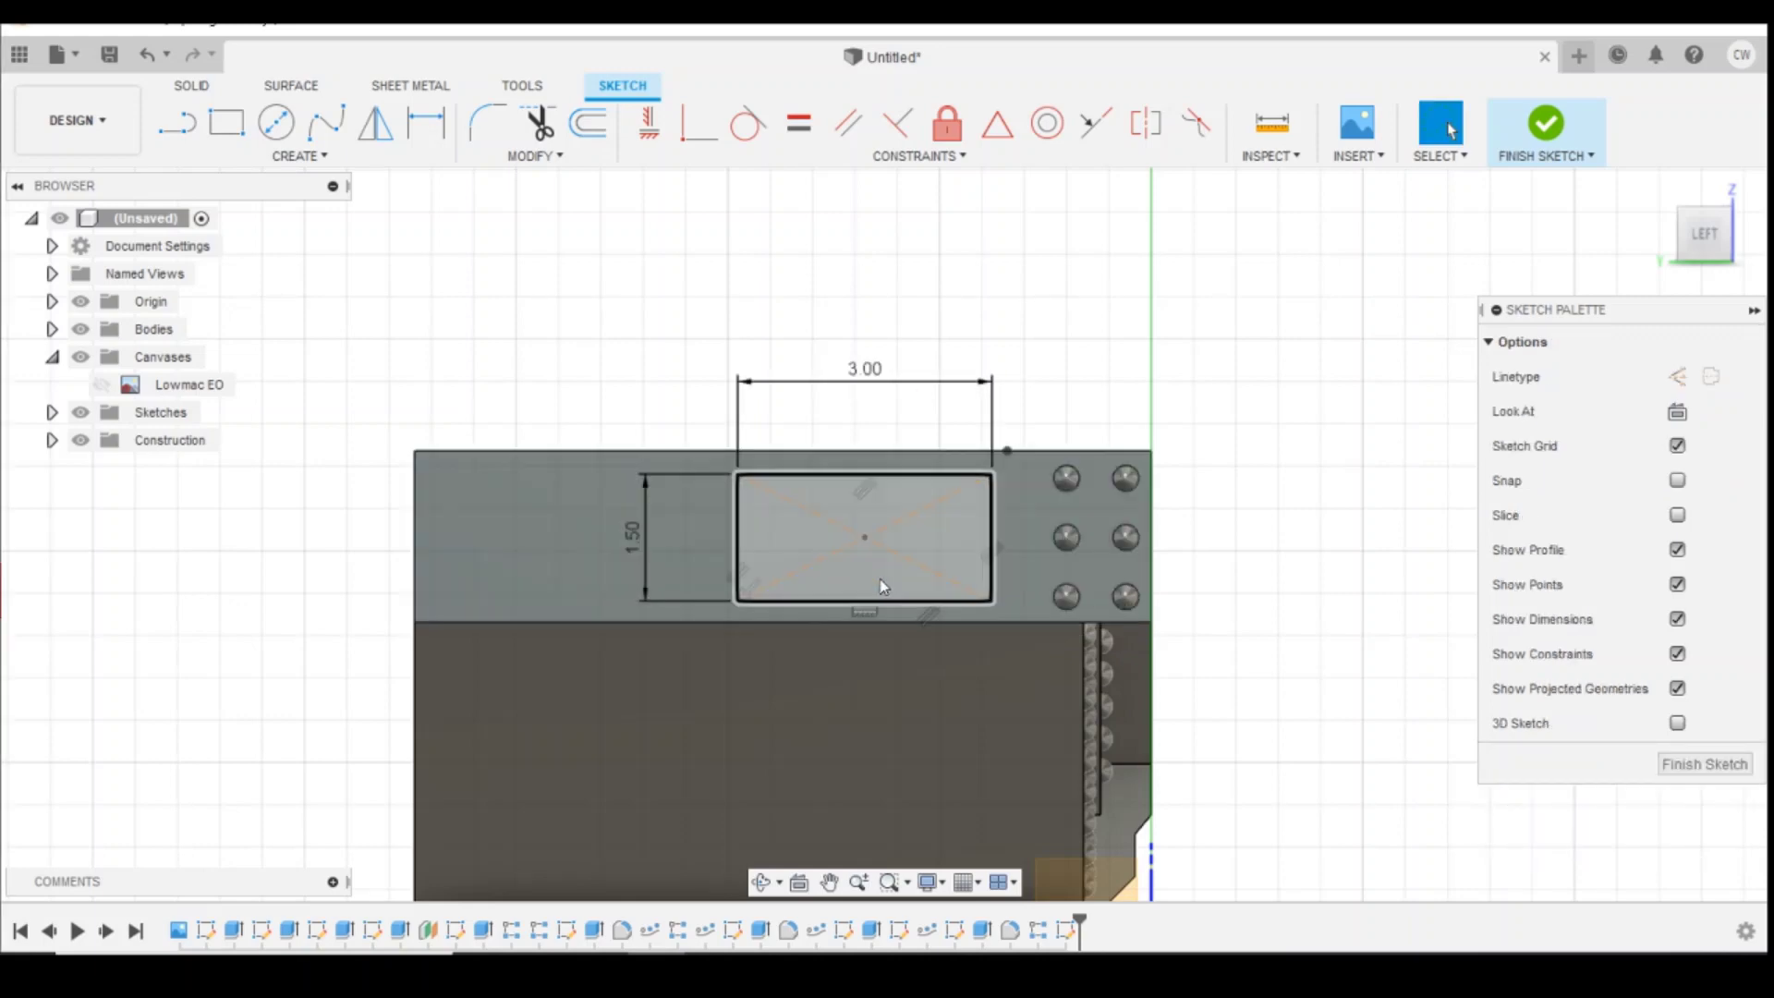
Step: Dimension the rectangle's centre from the end face's upper edge, and set it 3.4 mm from the side edge beside the rivets
{"action": "key", "text": "d"}
{"action": "left_click", "coordinate": [865, 538]}
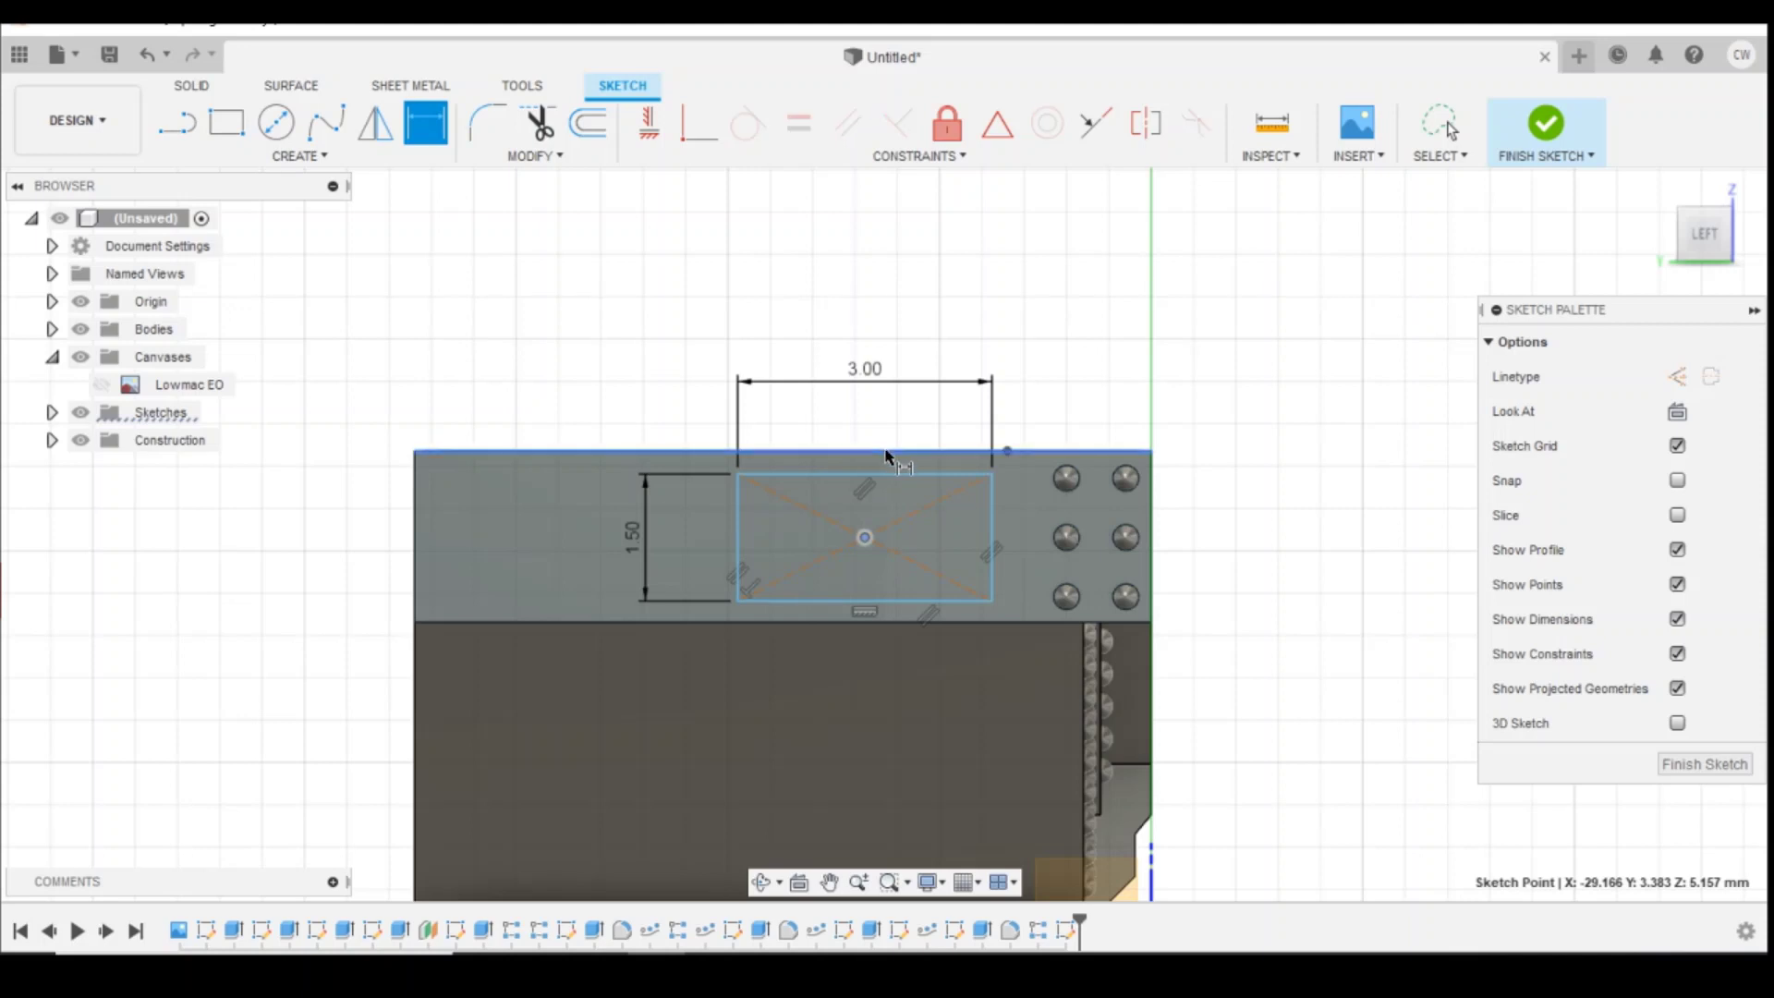
{"action": "left_click", "coordinate": [890, 451]}
{"action": "left_click", "coordinate": [1254, 528]}
{"action": "key", "text": "Return"}
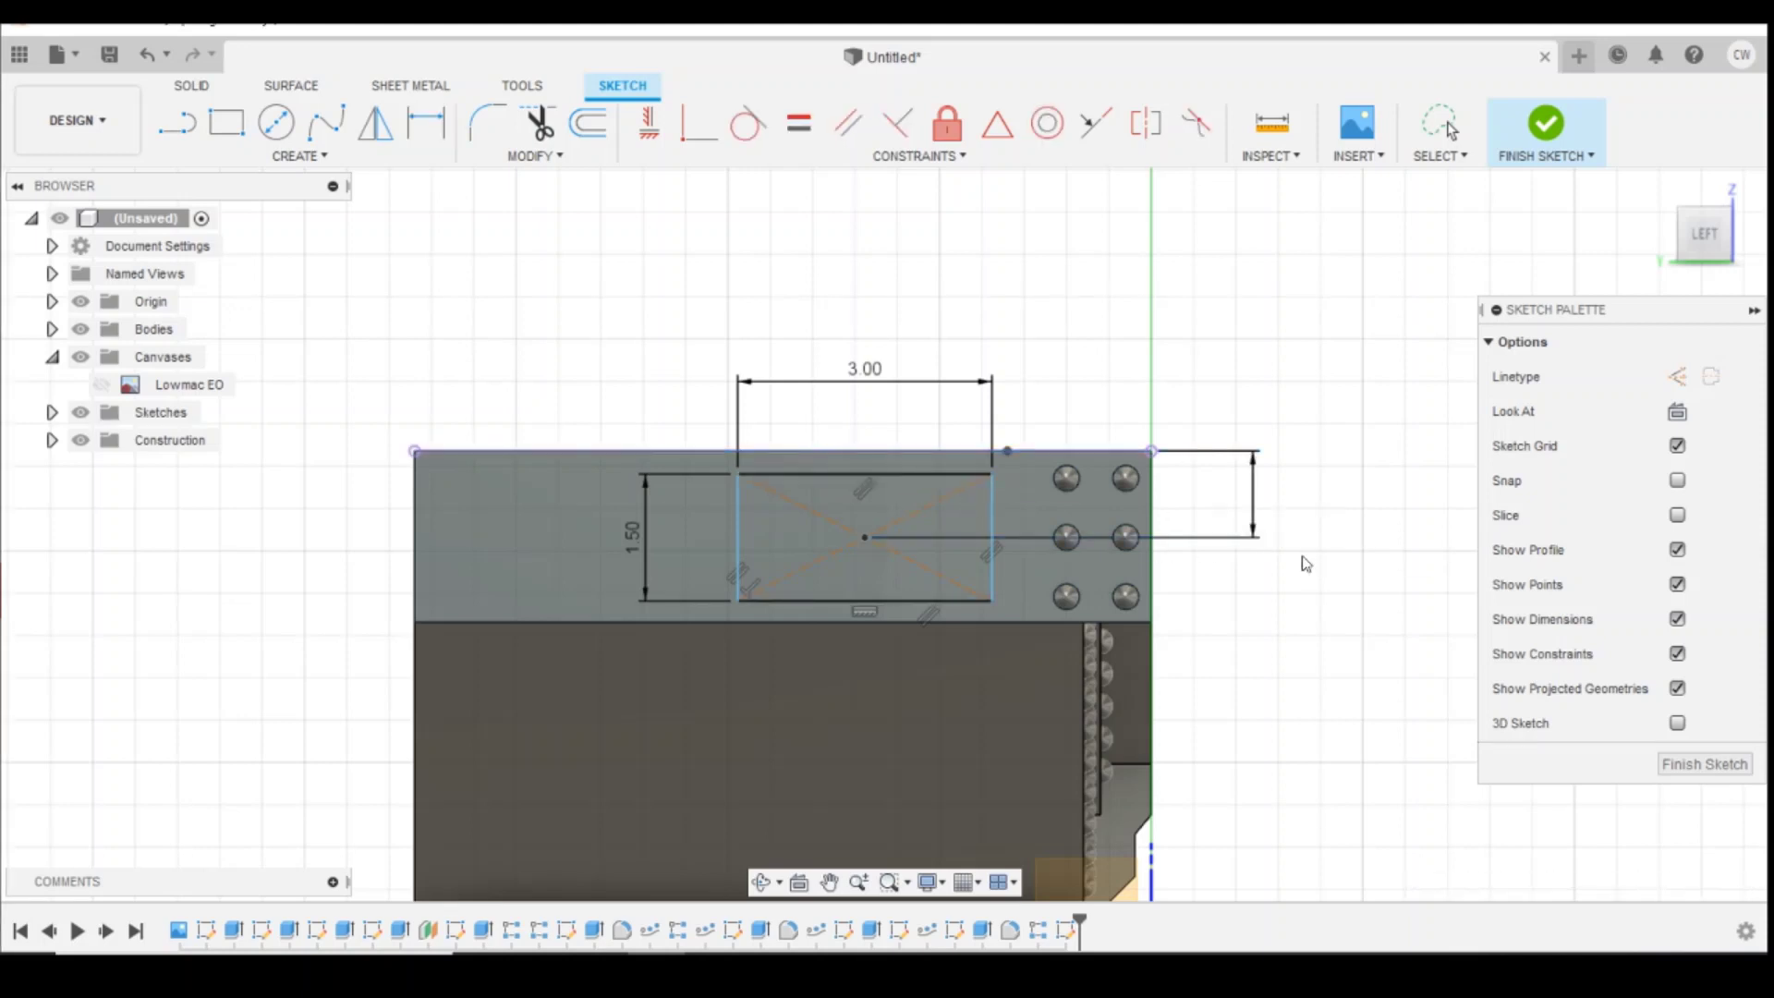
{"action": "left_click", "coordinate": [864, 538]}
{"action": "left_click", "coordinate": [1151, 624]}
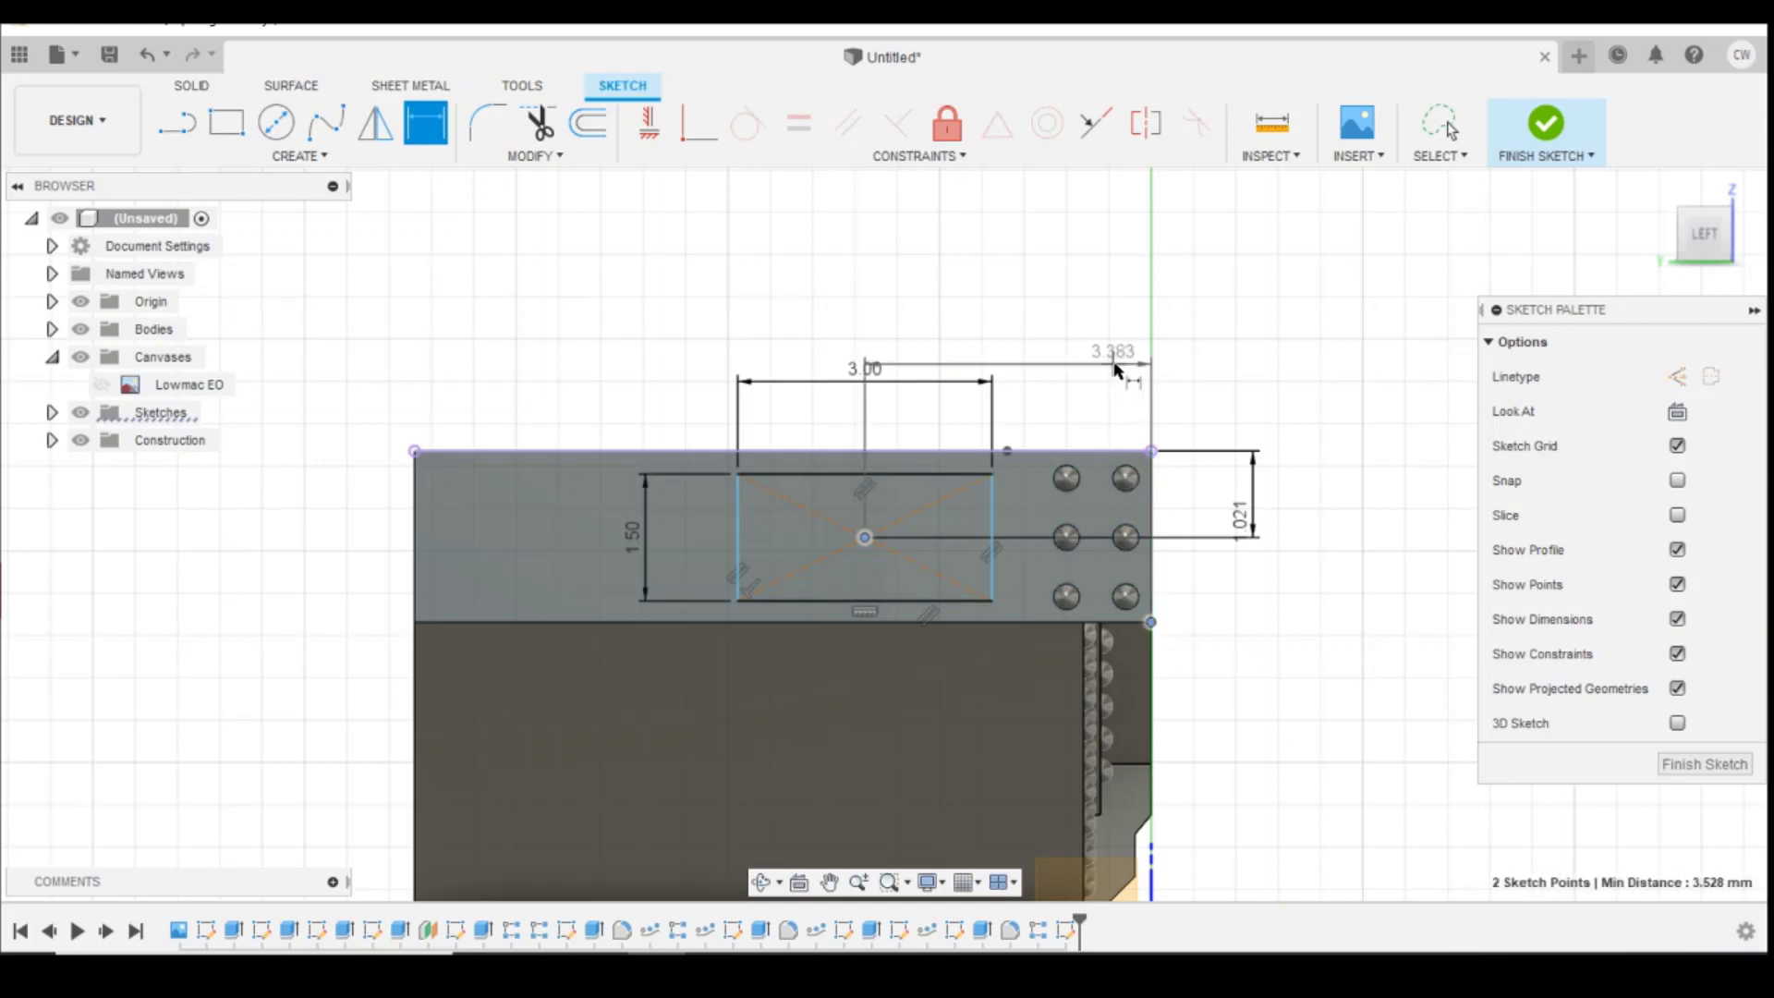
{"action": "left_click", "coordinate": [1117, 362]}
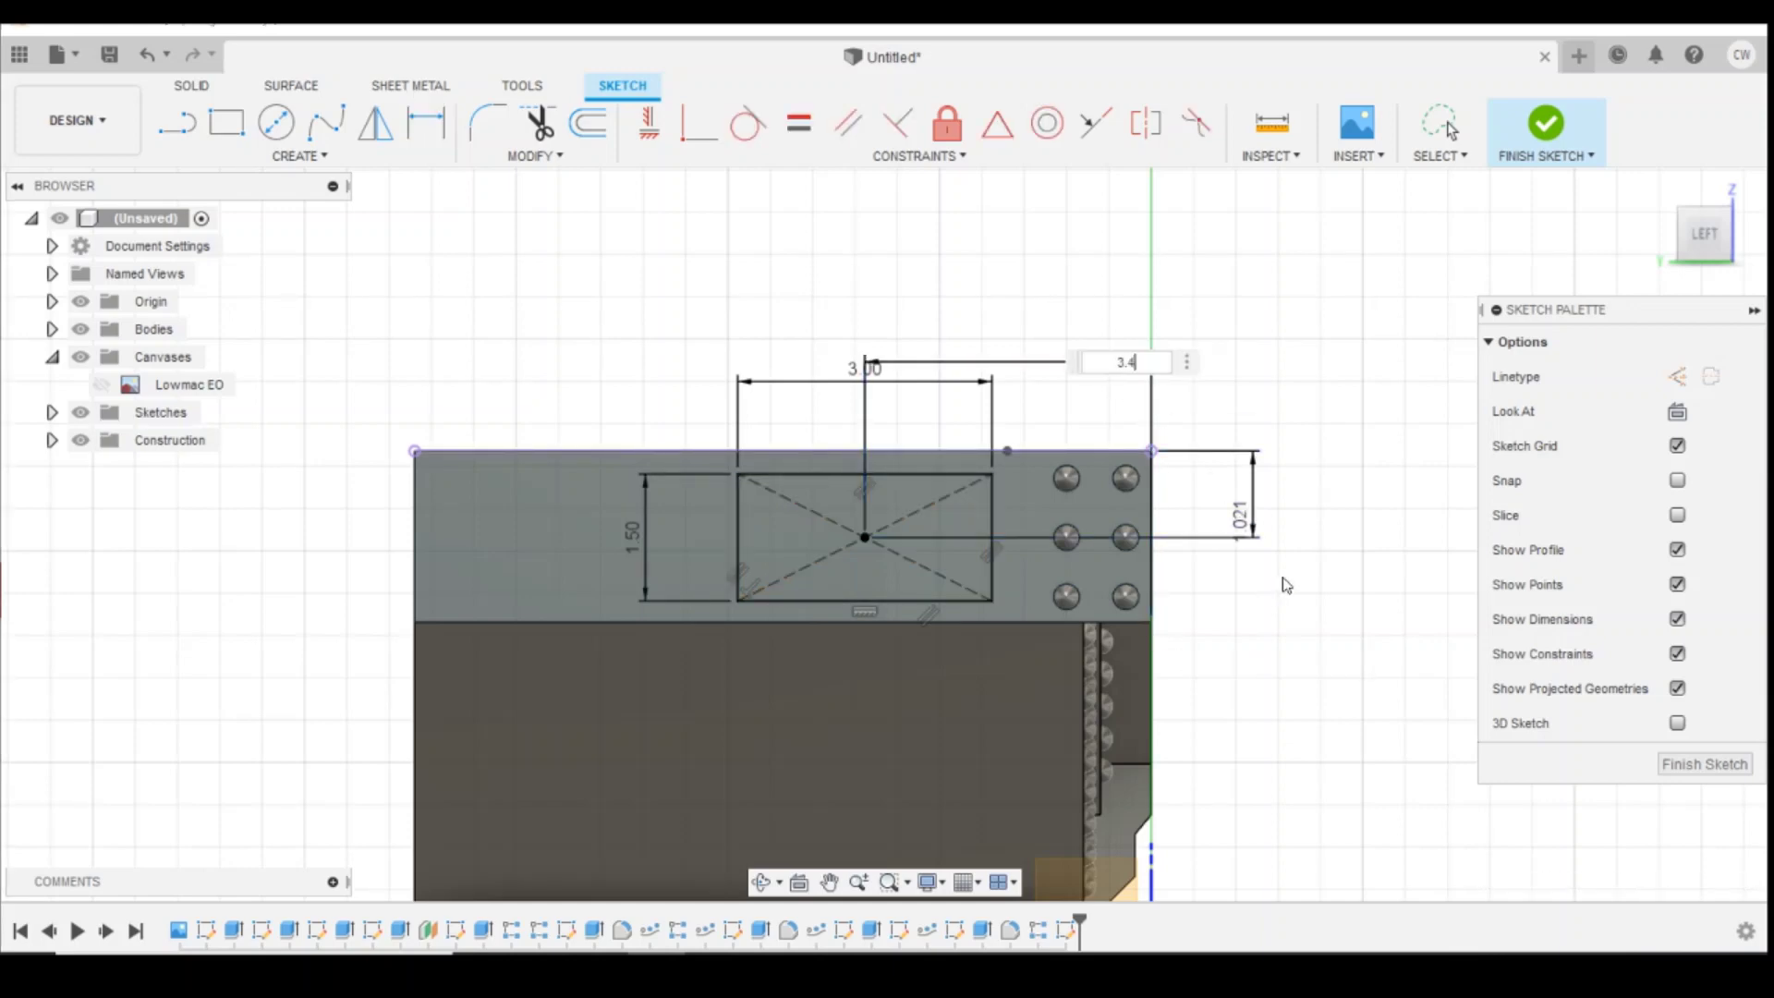
{"action": "type", "text": "3.4"}
{"action": "key", "text": "Return"}
Step: Extrude the rectangle 0.4 mm outward from the end face as a new body to form a raised pad
{"action": "scroll", "coordinate": [971, 515], "scroll_direction": "up", "scroll_amount": 2}
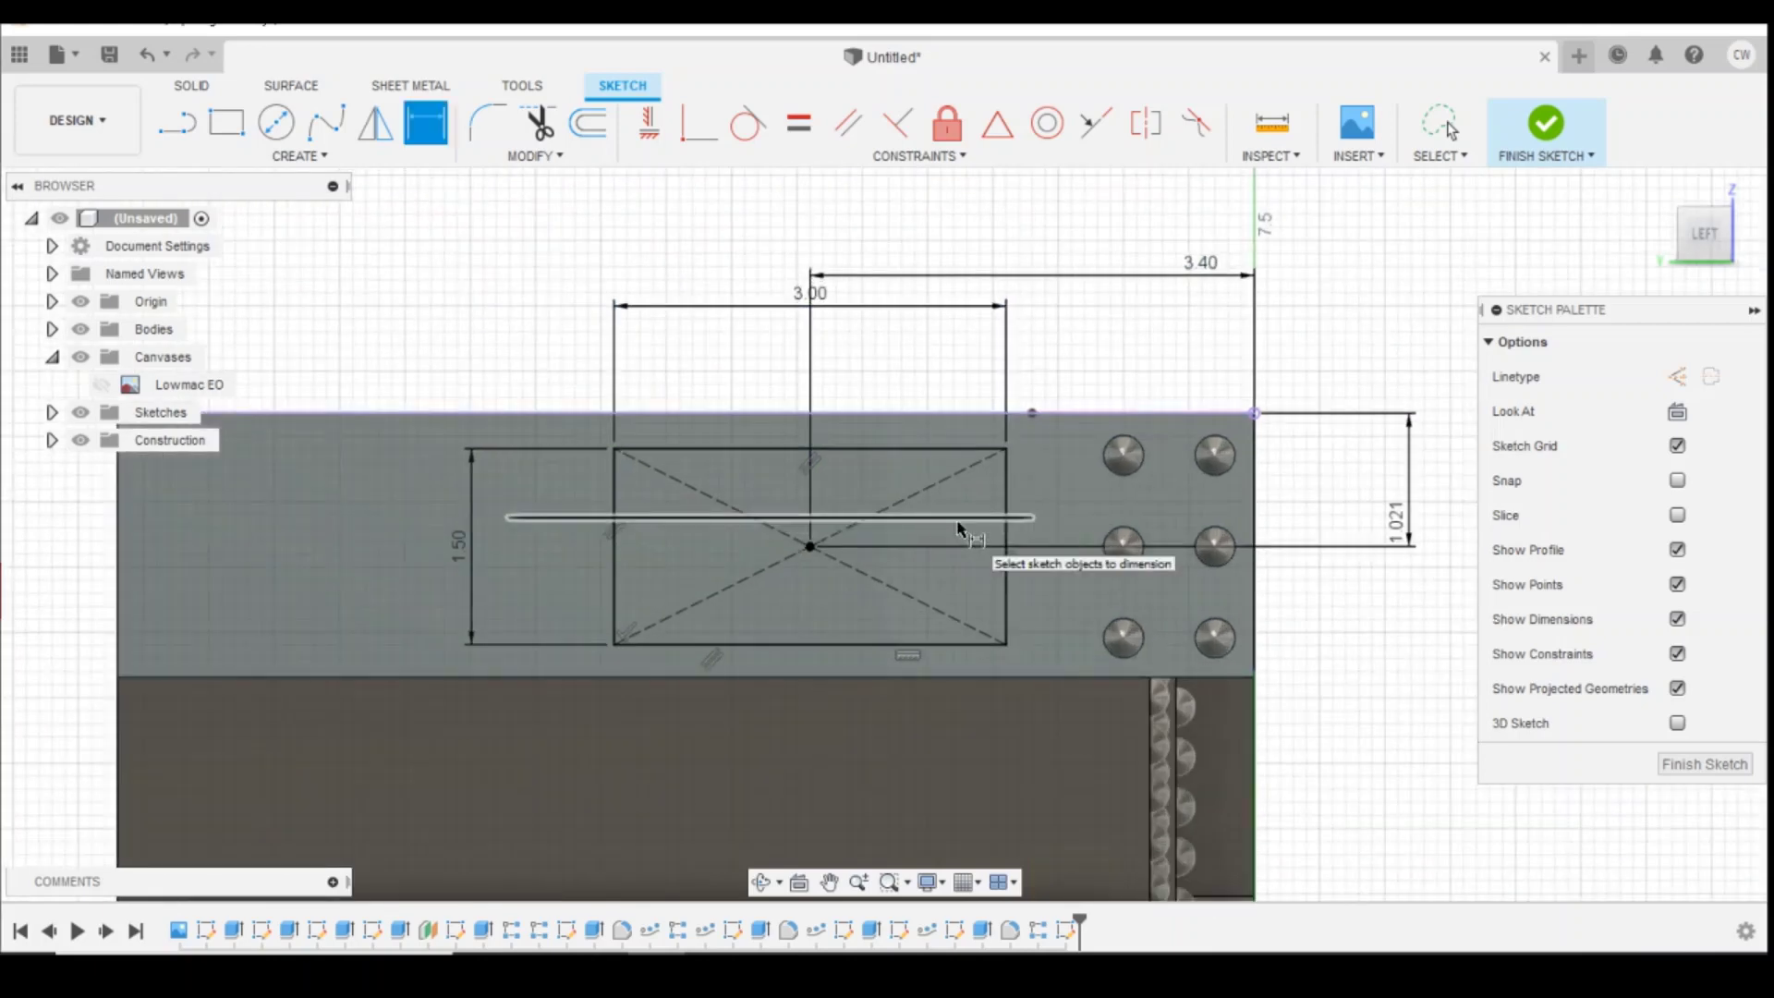
{"action": "left_click", "coordinate": [947, 523]}
{"action": "right_click", "coordinate": [947, 524]}
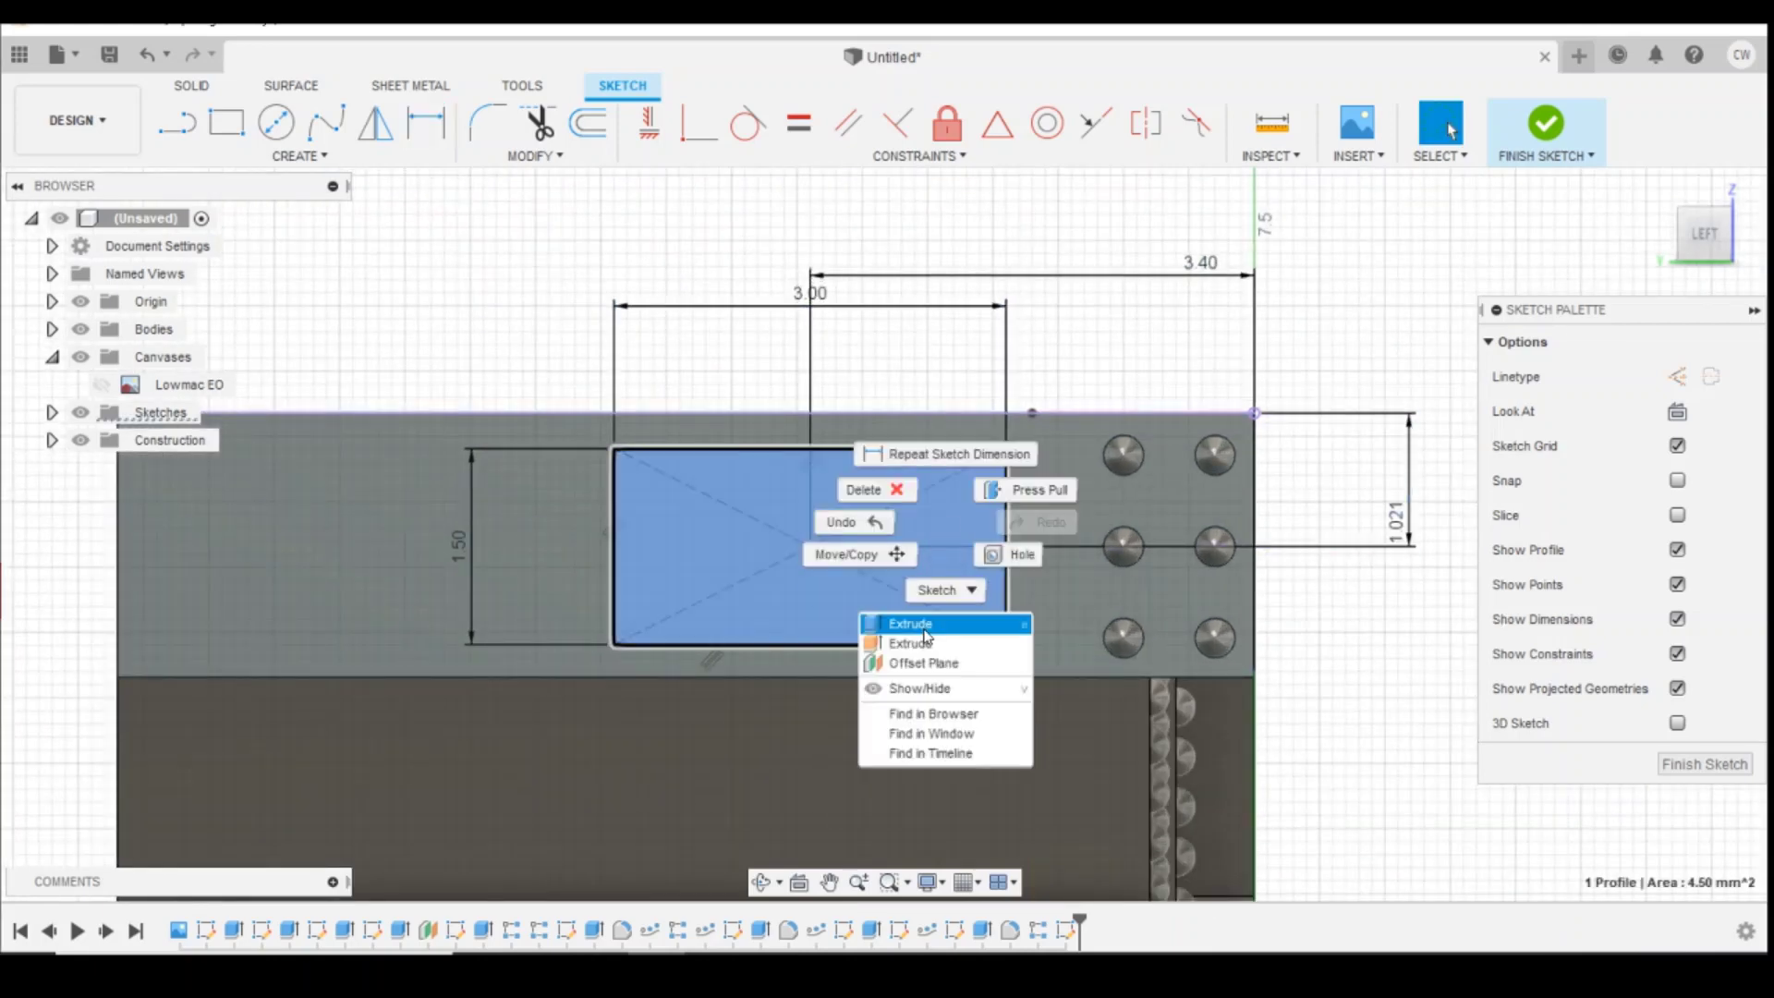
{"action": "left_click", "coordinate": [934, 627]}
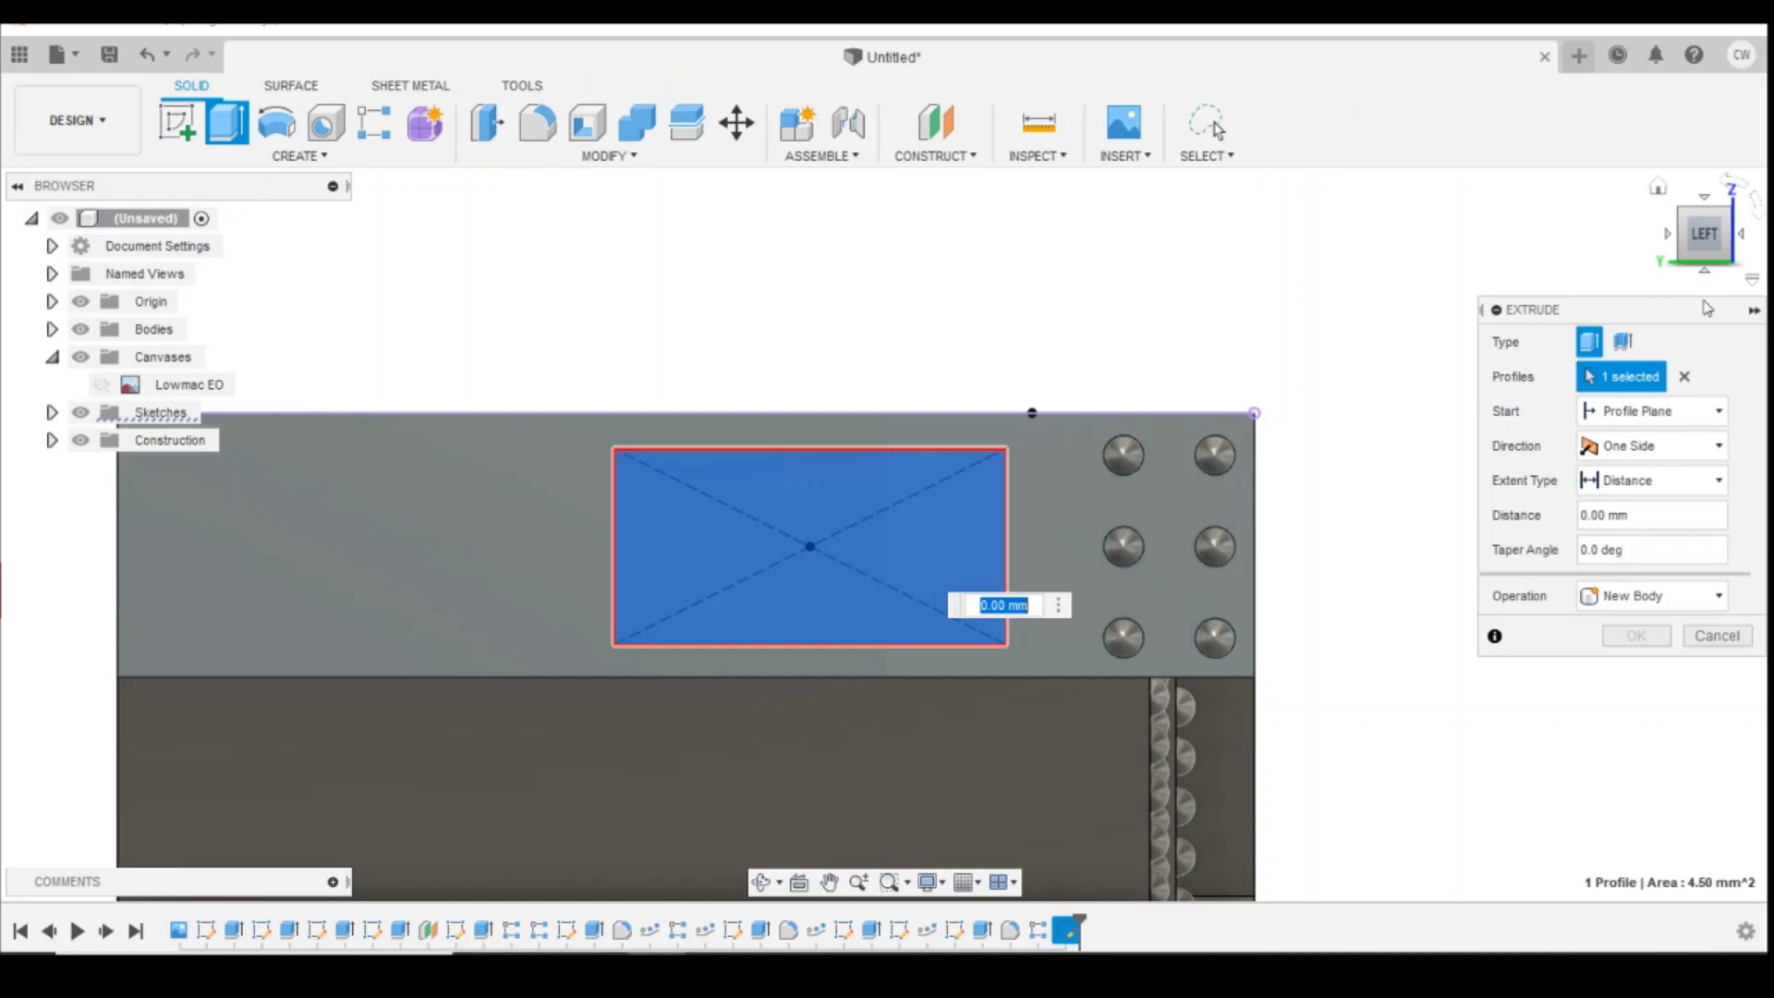
{"action": "left_click", "coordinate": [1744, 239]}
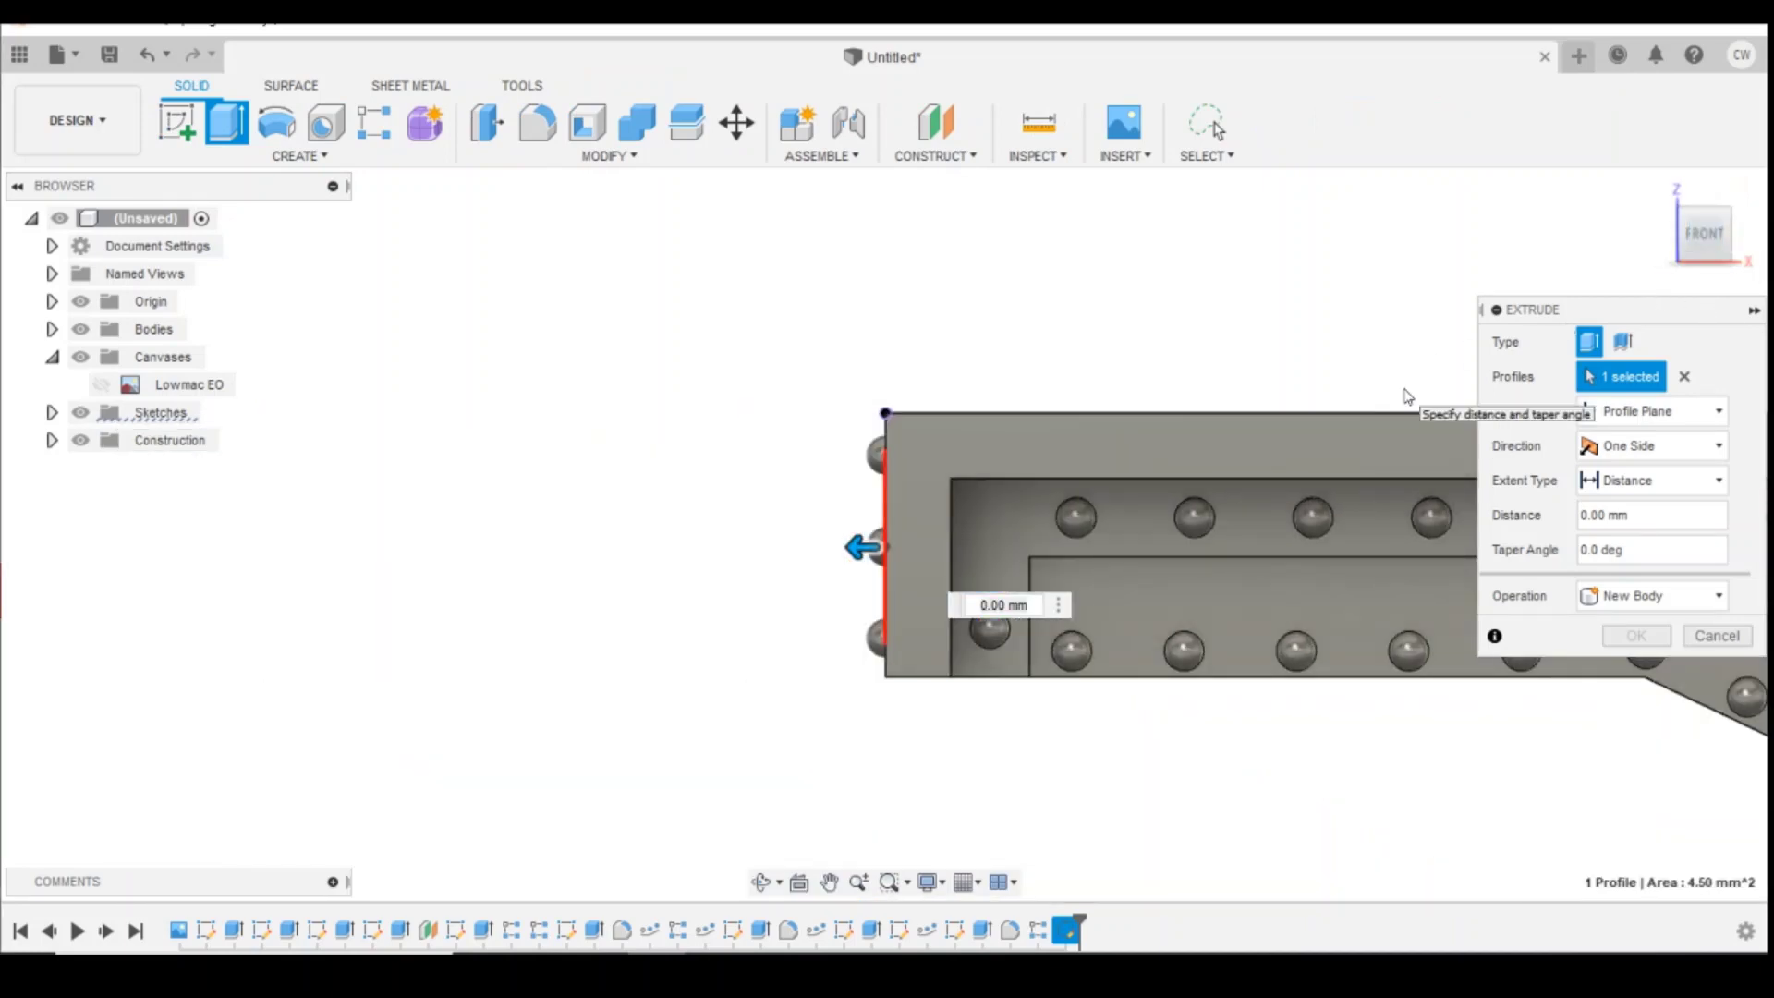
{"action": "double_click", "coordinate": [1003, 605]}
{"action": "type", "text": "0.4"}
{"action": "key", "text": "Return"}
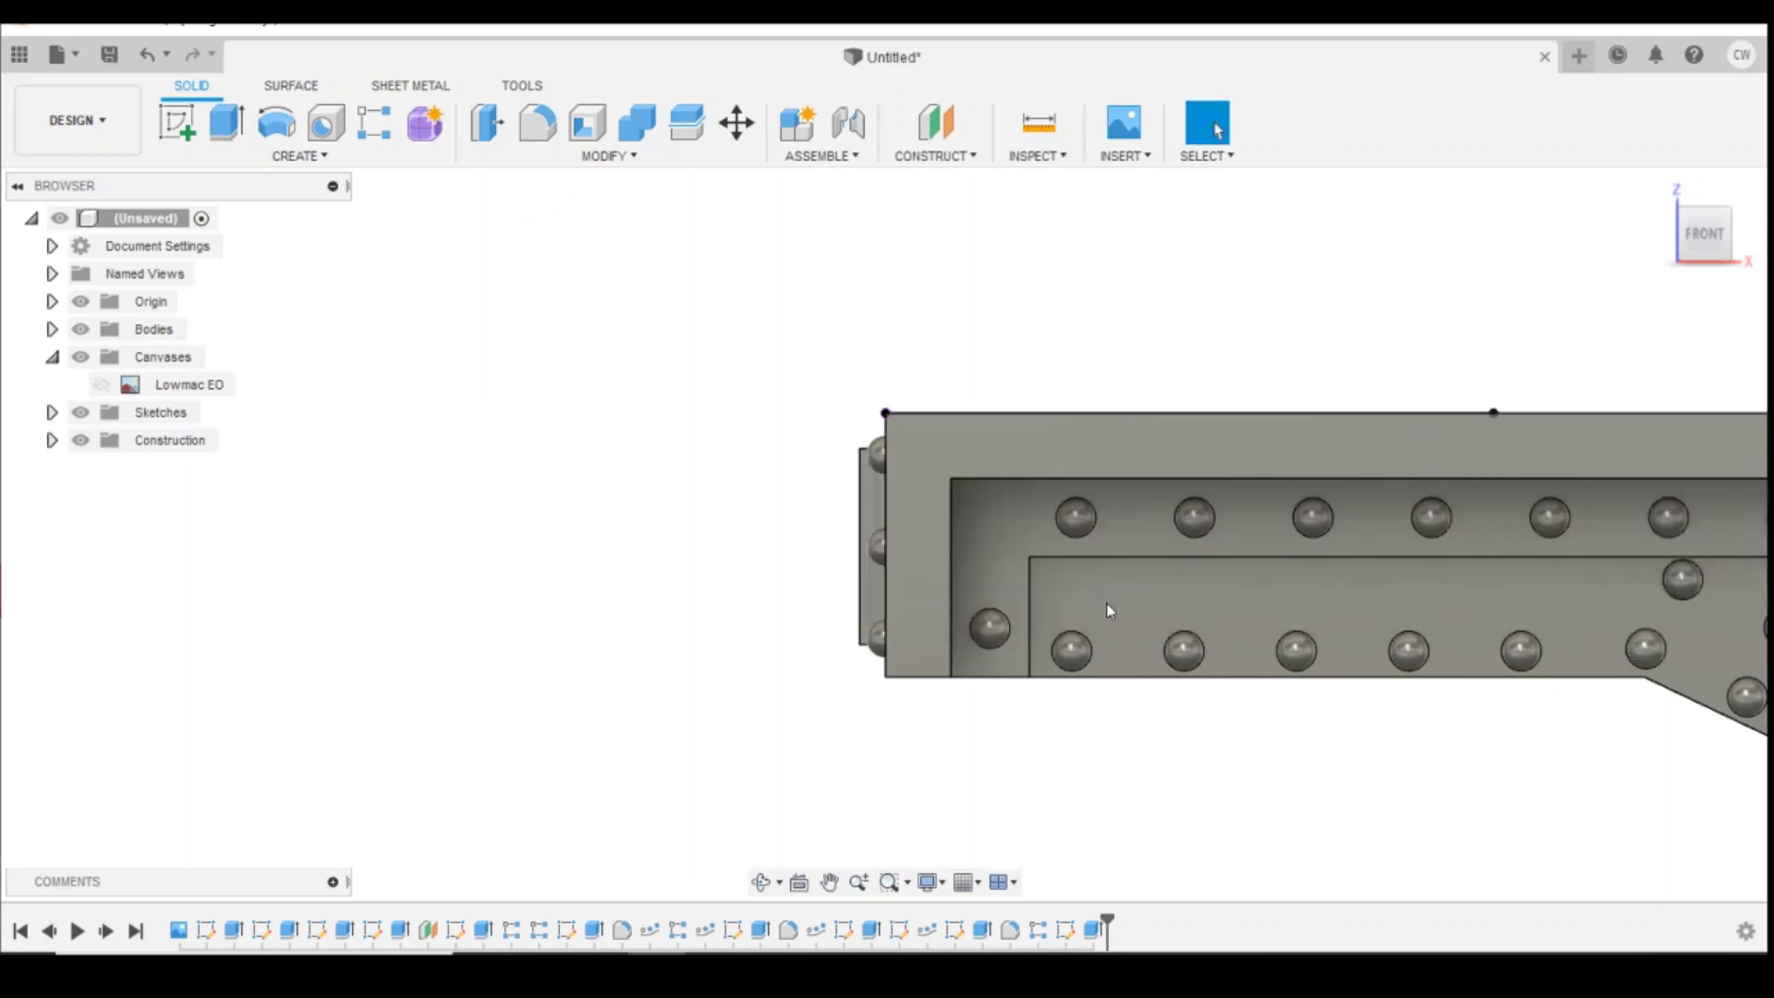
Step: Sketch a 1.4 mm diameter circle at the centre of the rectangular pad's outer face
{"action": "left_click_drag", "start_coordinate": [1699, 242], "coordinate": [1745, 253]}
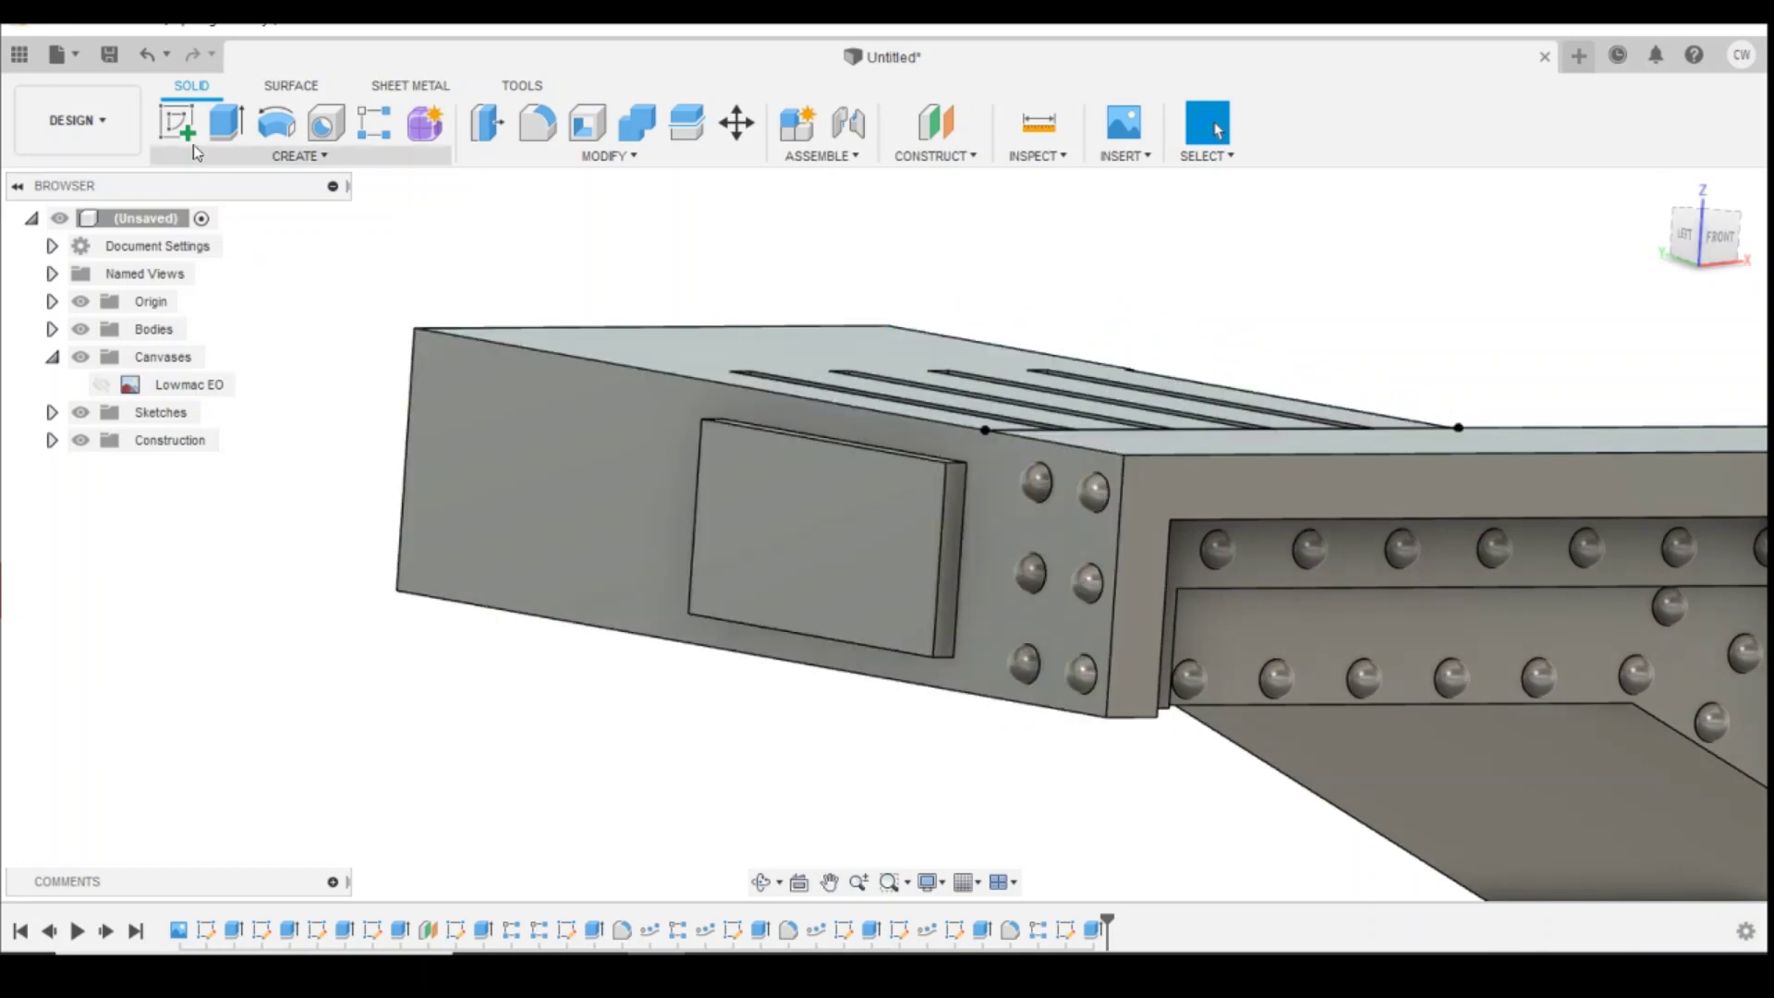
{"action": "left_click", "coordinate": [177, 126]}
{"action": "left_click", "coordinate": [853, 549]}
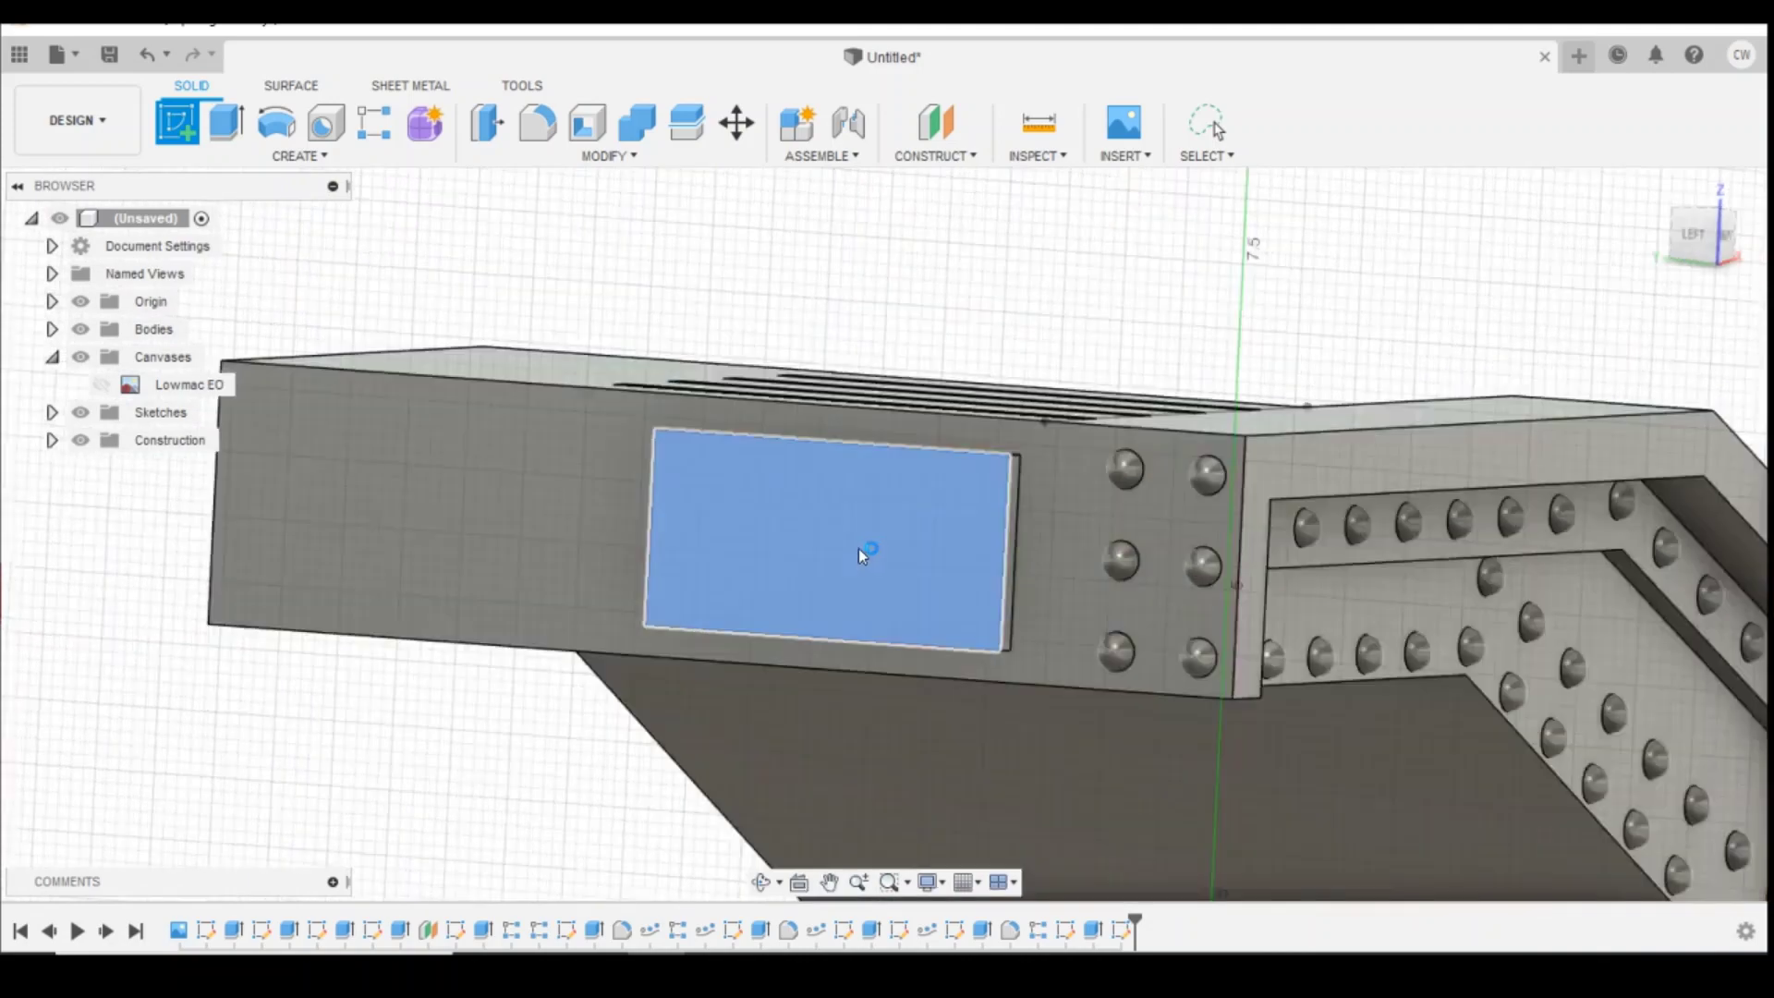
{"action": "left_click", "coordinate": [275, 126]}
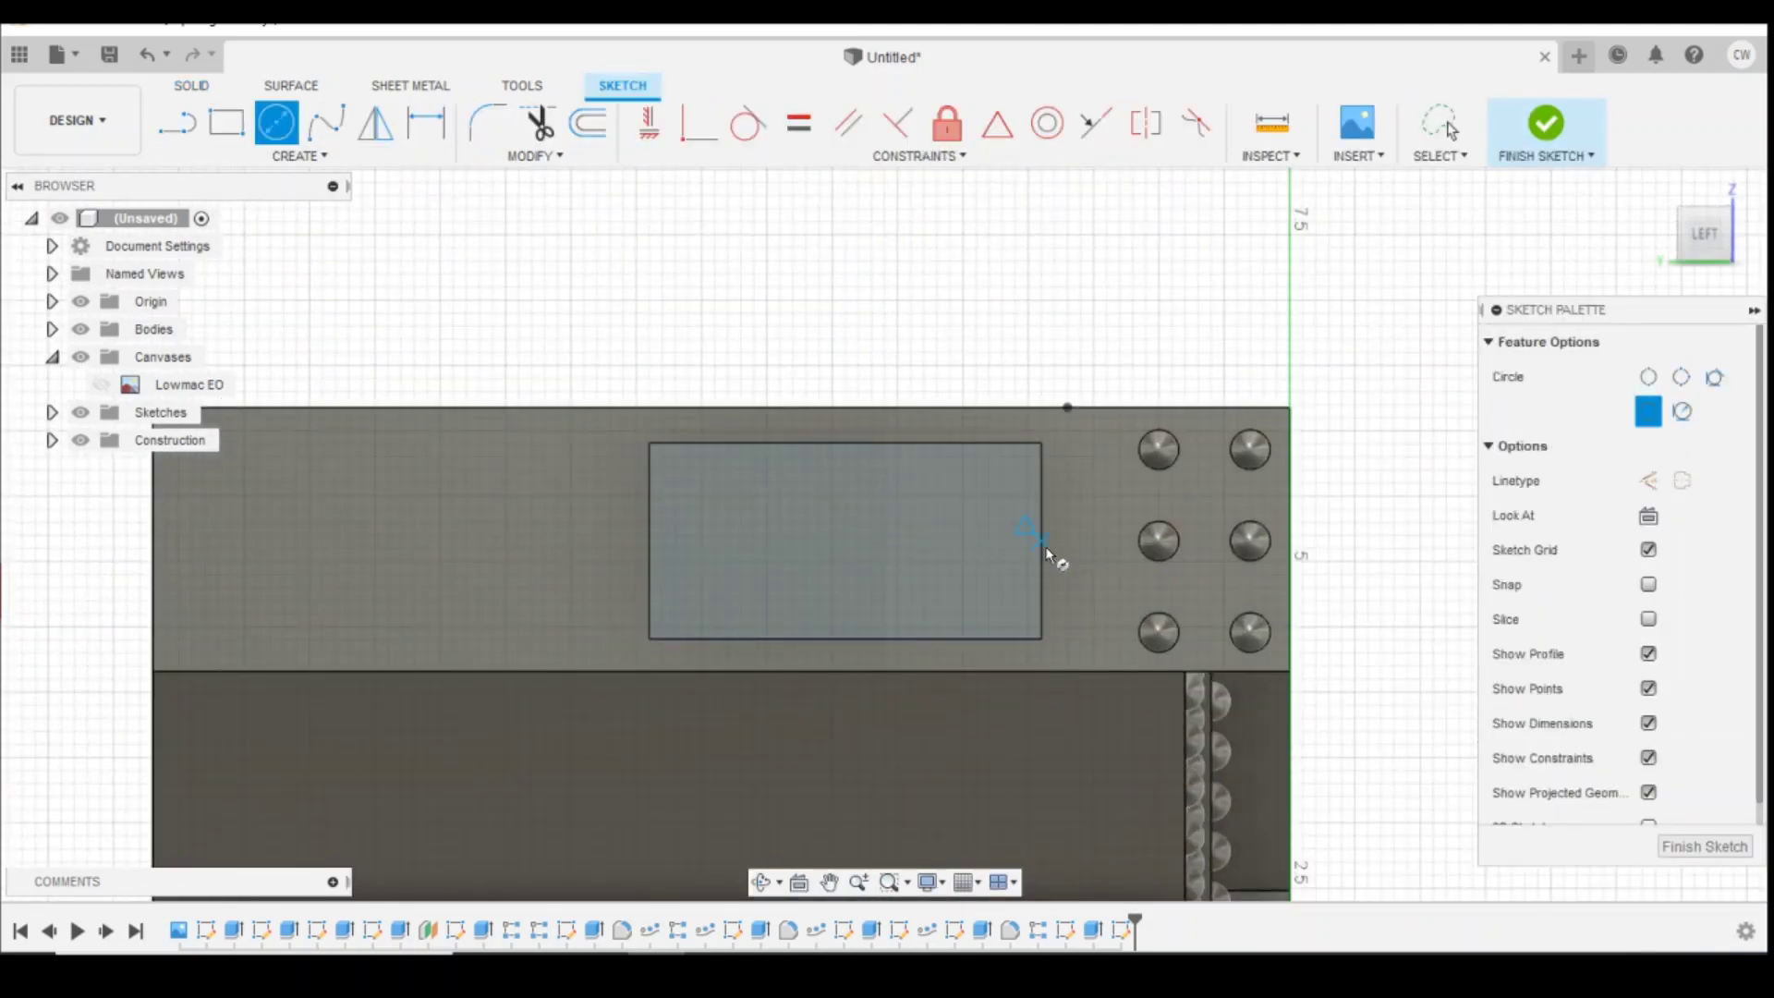
{"action": "left_click", "coordinate": [845, 541]}
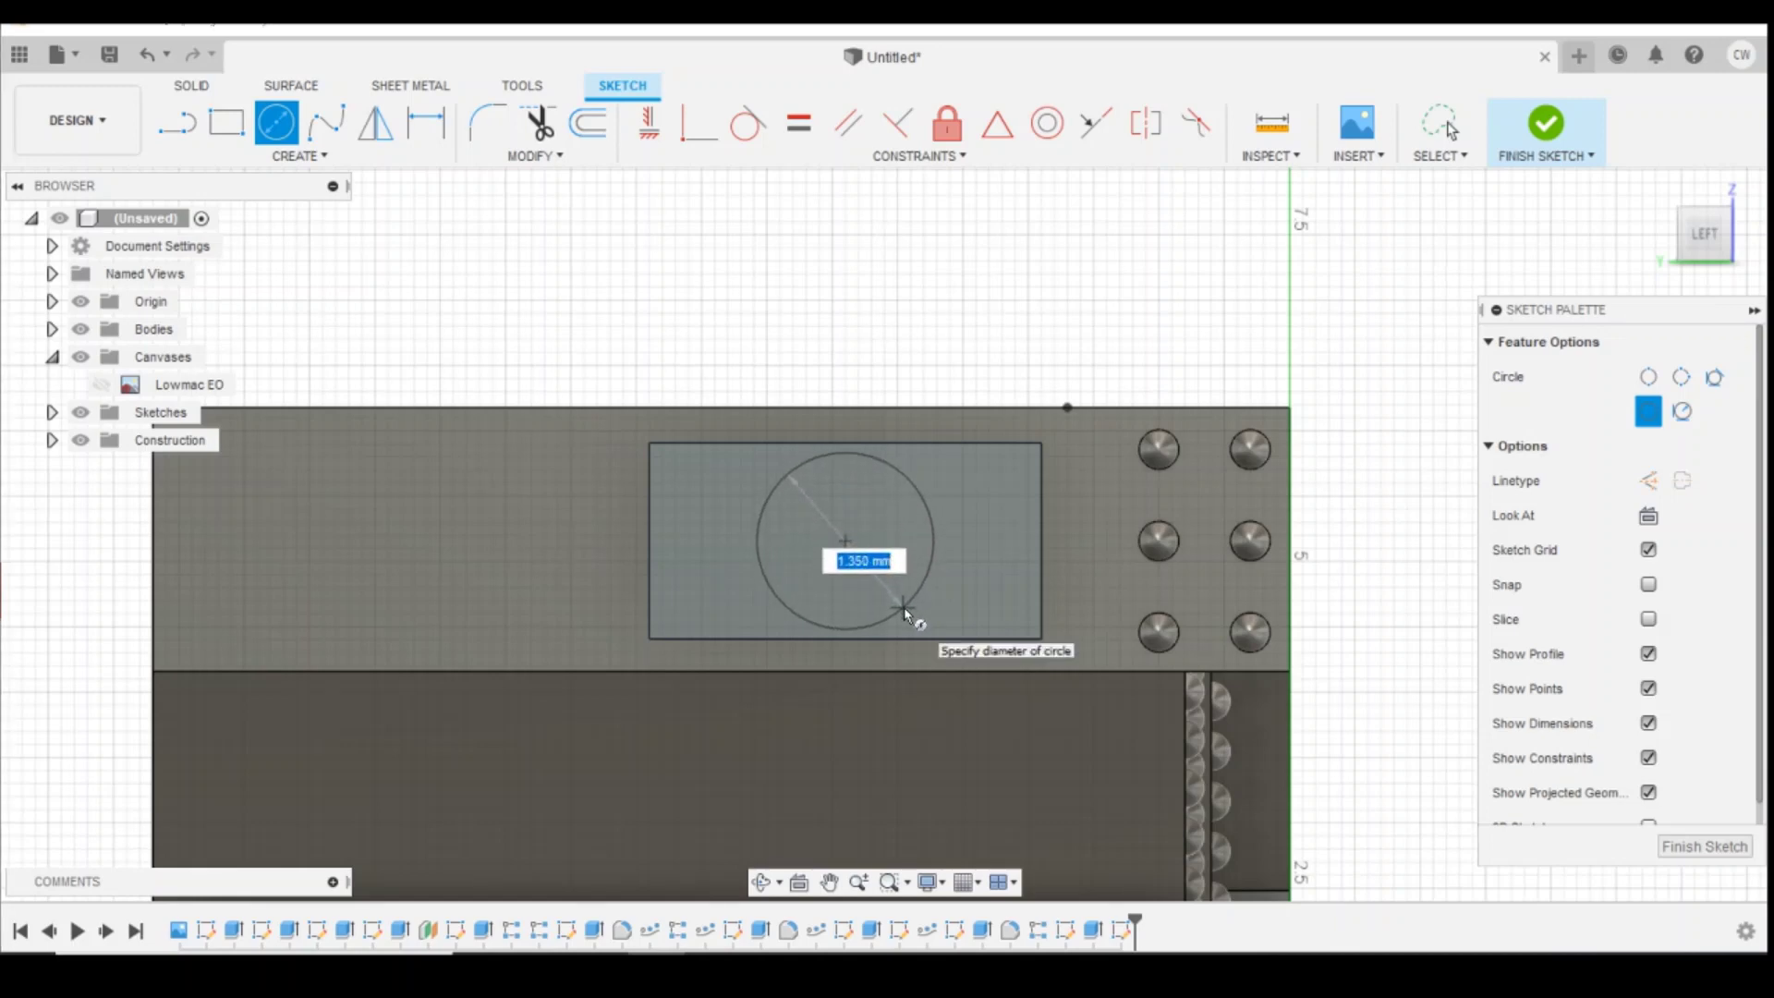
{"action": "type", "text": "1.4"}
{"action": "key", "text": "Return"}
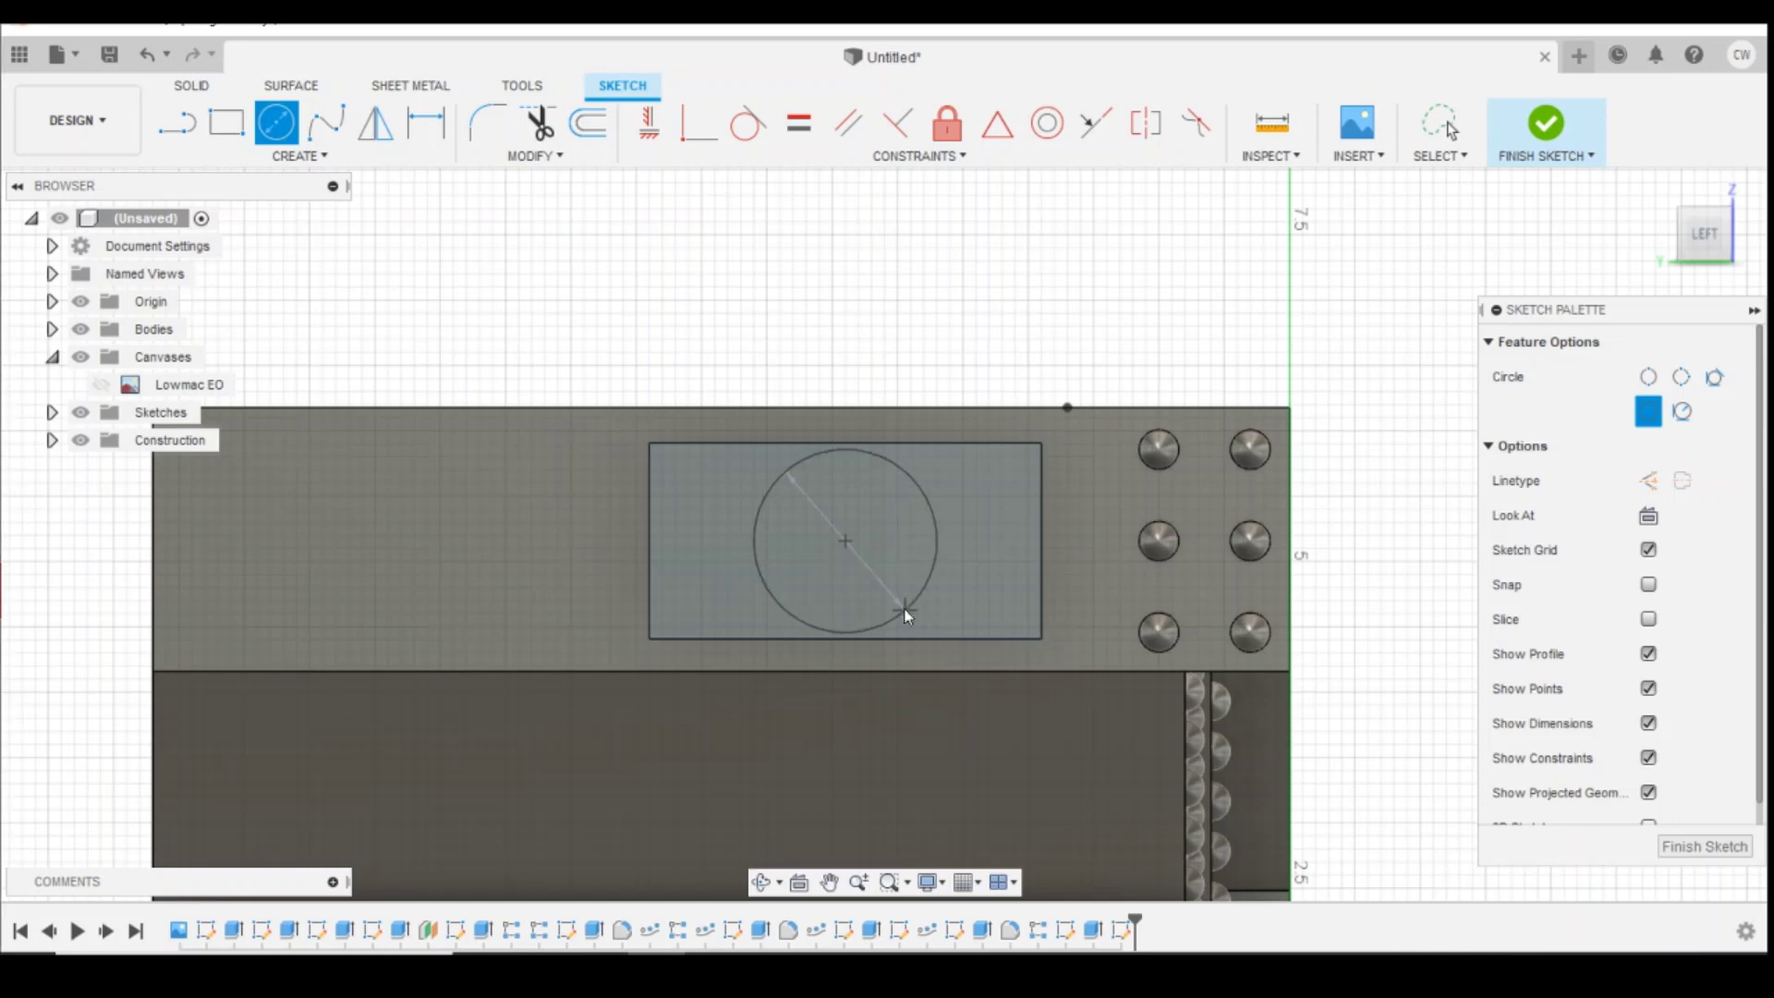
{"action": "key", "text": "Escape"}
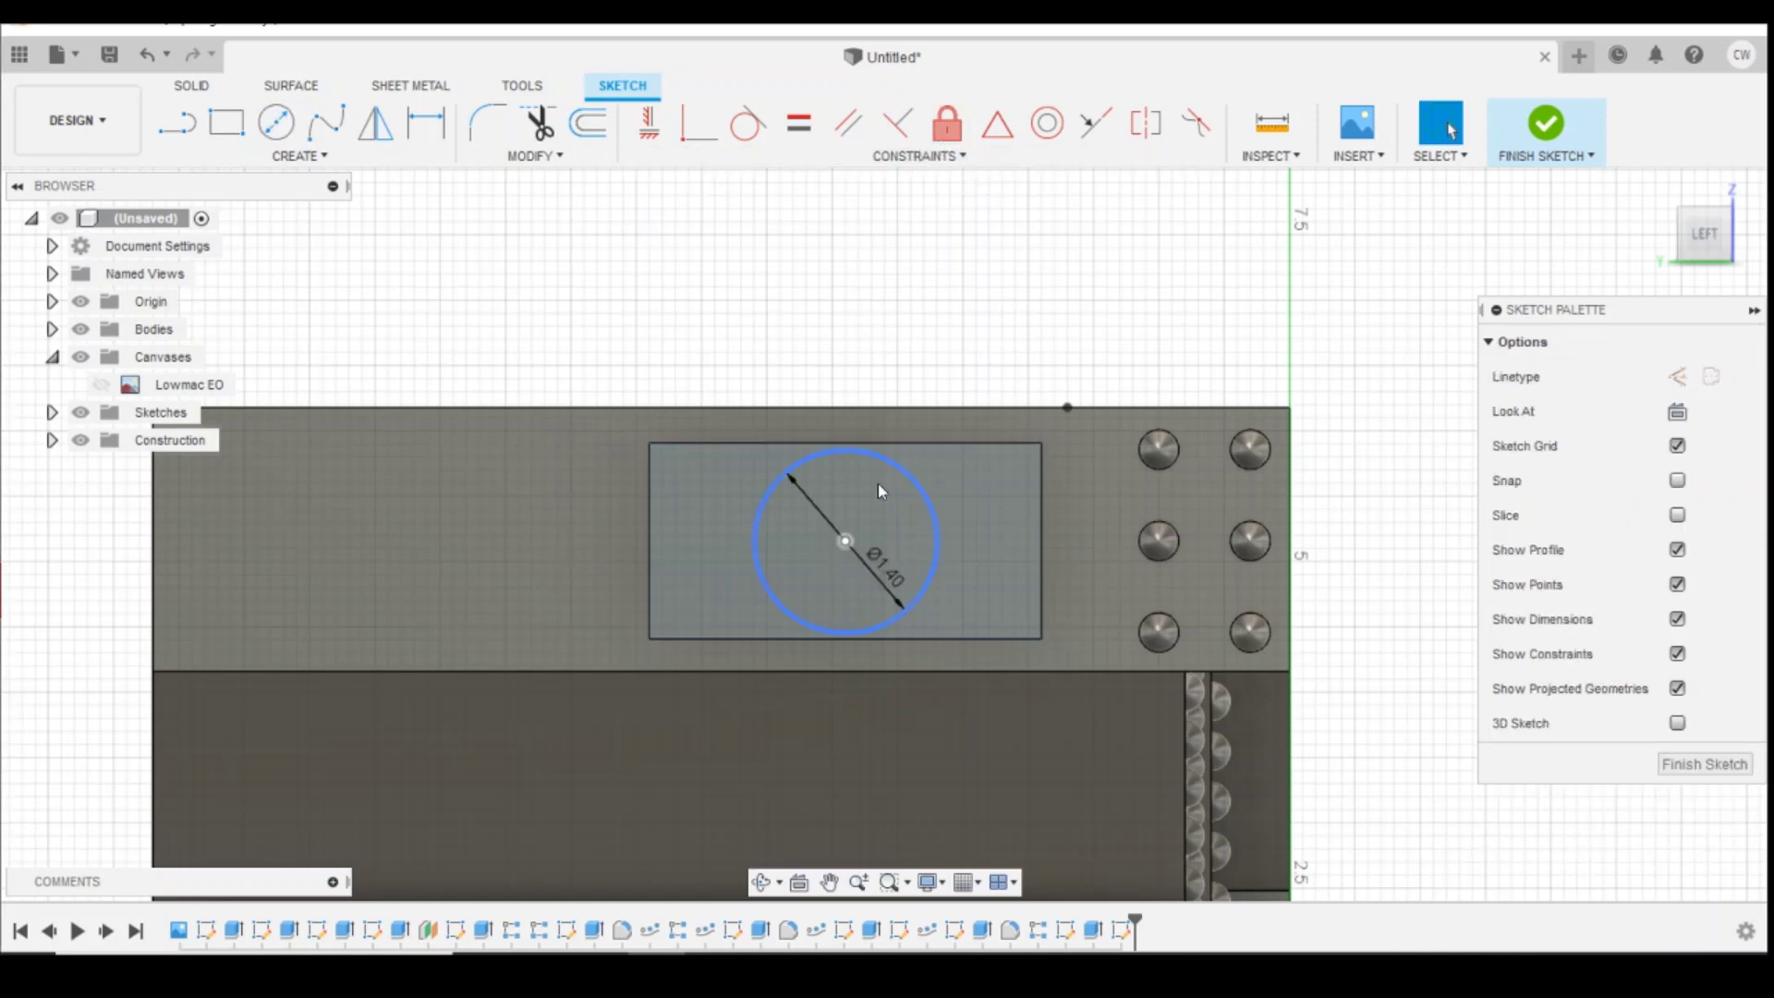
Step: Apply a Fix constraint to the circle's centre point
{"action": "left_click", "coordinate": [845, 540]}
{"action": "left_click", "coordinate": [948, 123]}
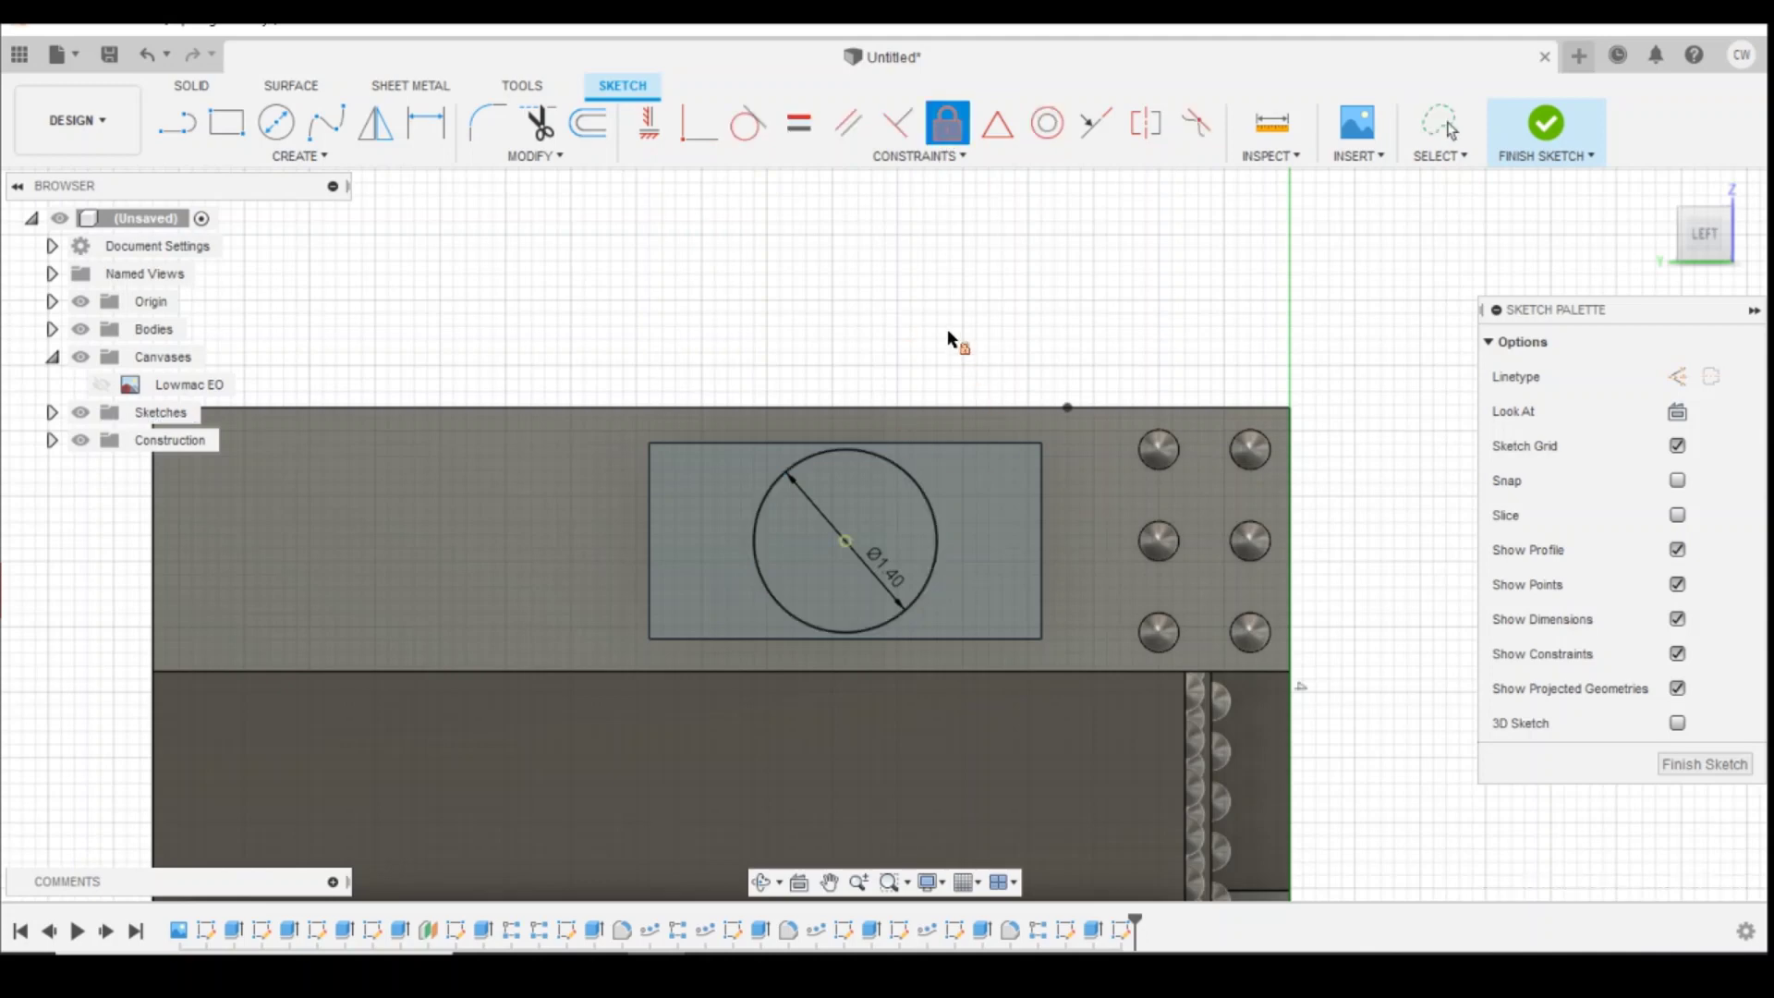
{"action": "key", "text": "Escape"}
Step: Show the Lowmac EO canvas and extrude the pad's circle 2 mm outward, joining it to the body as the buffer shank
{"action": "left_click", "coordinate": [878, 503]}
{"action": "right_click", "coordinate": [878, 502]}
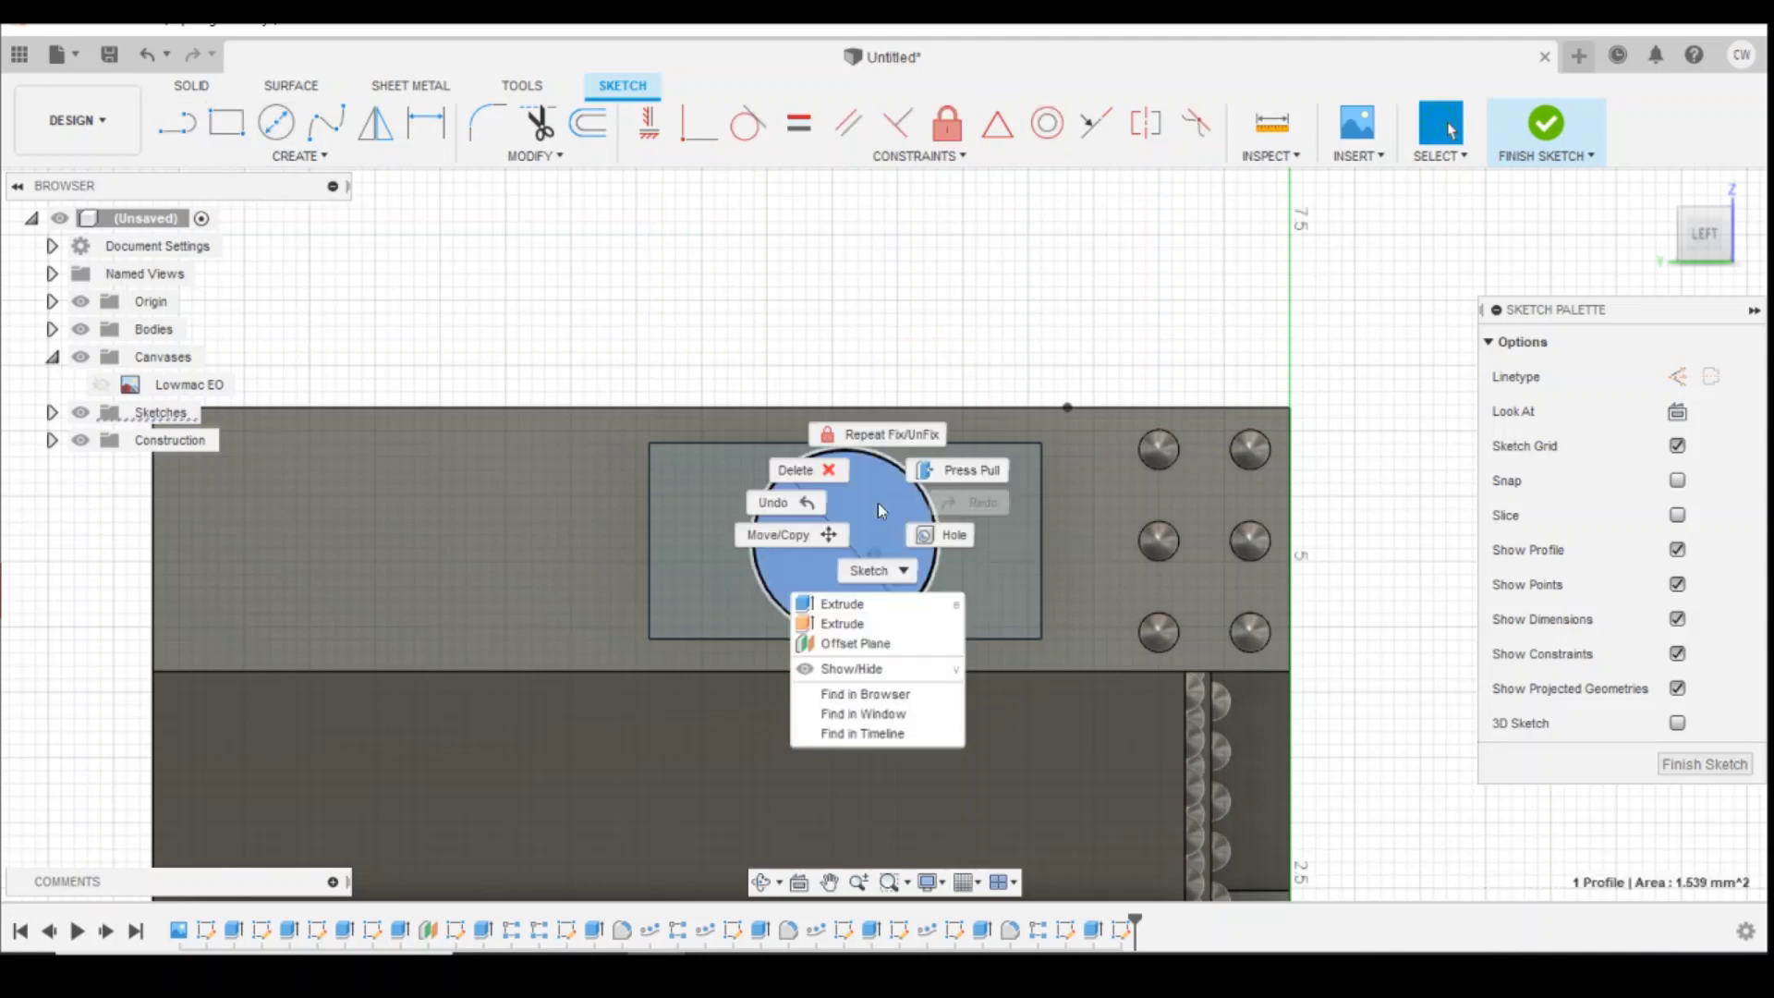
{"action": "left_click", "coordinate": [871, 624]}
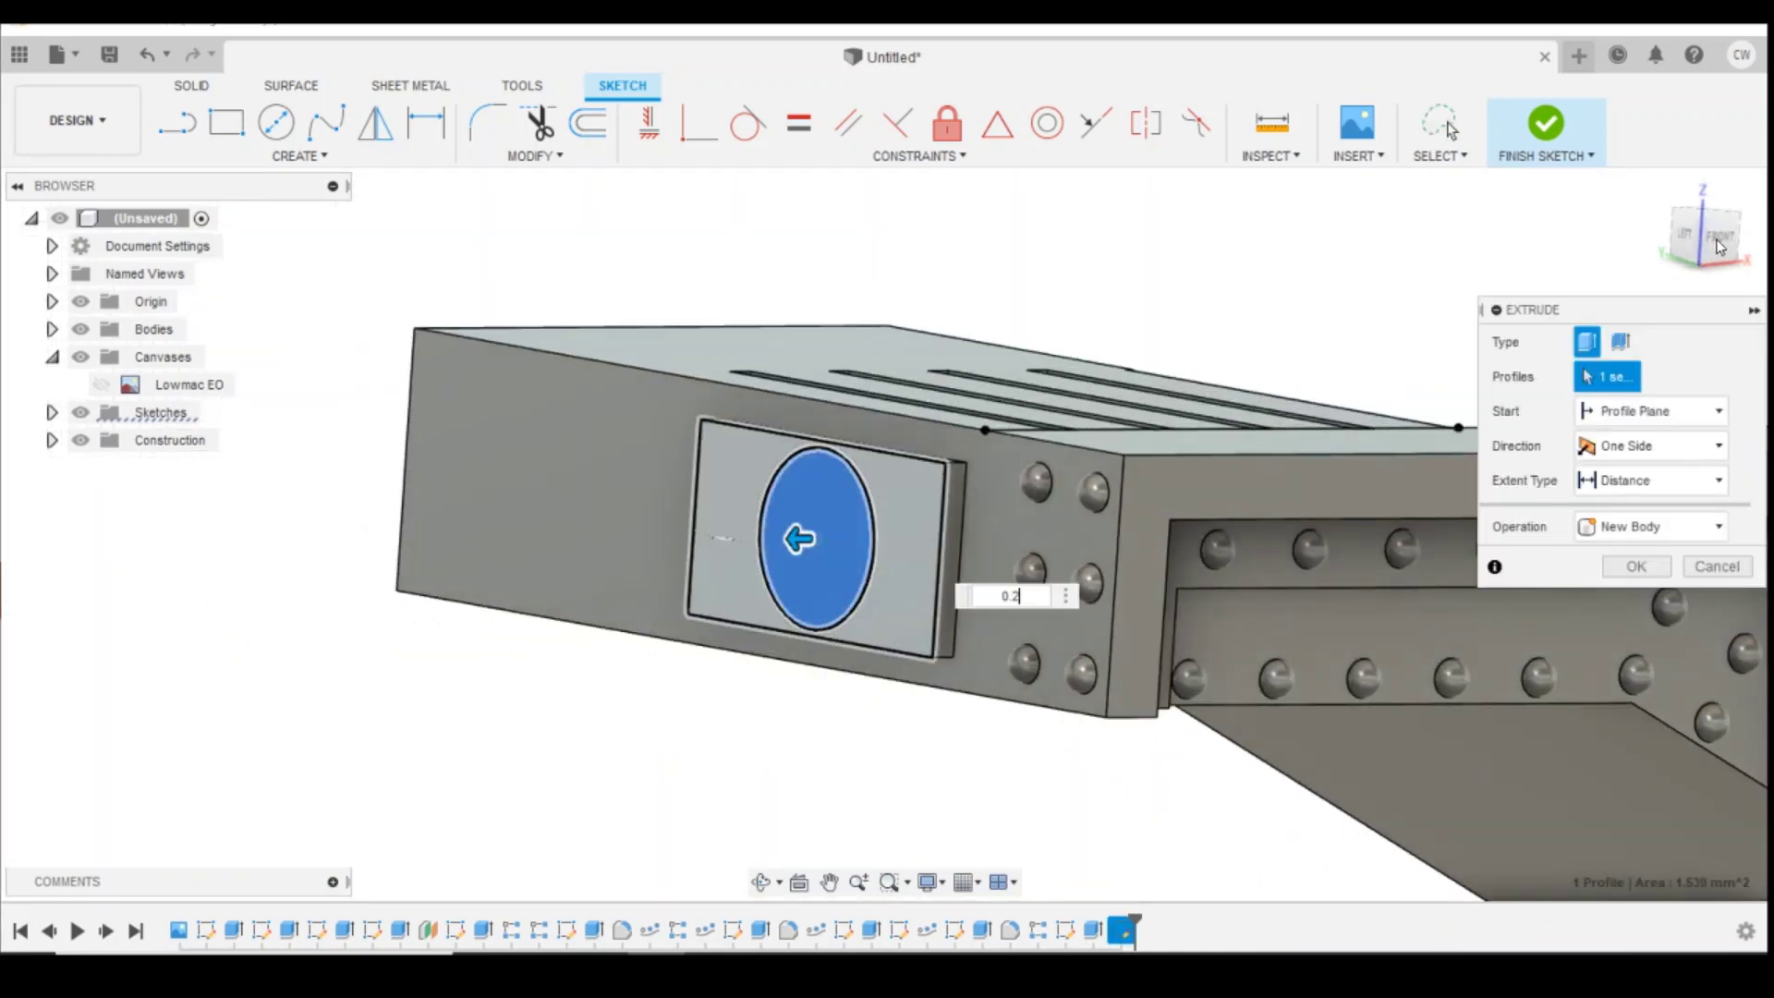
{"action": "left_click", "coordinate": [1724, 232]}
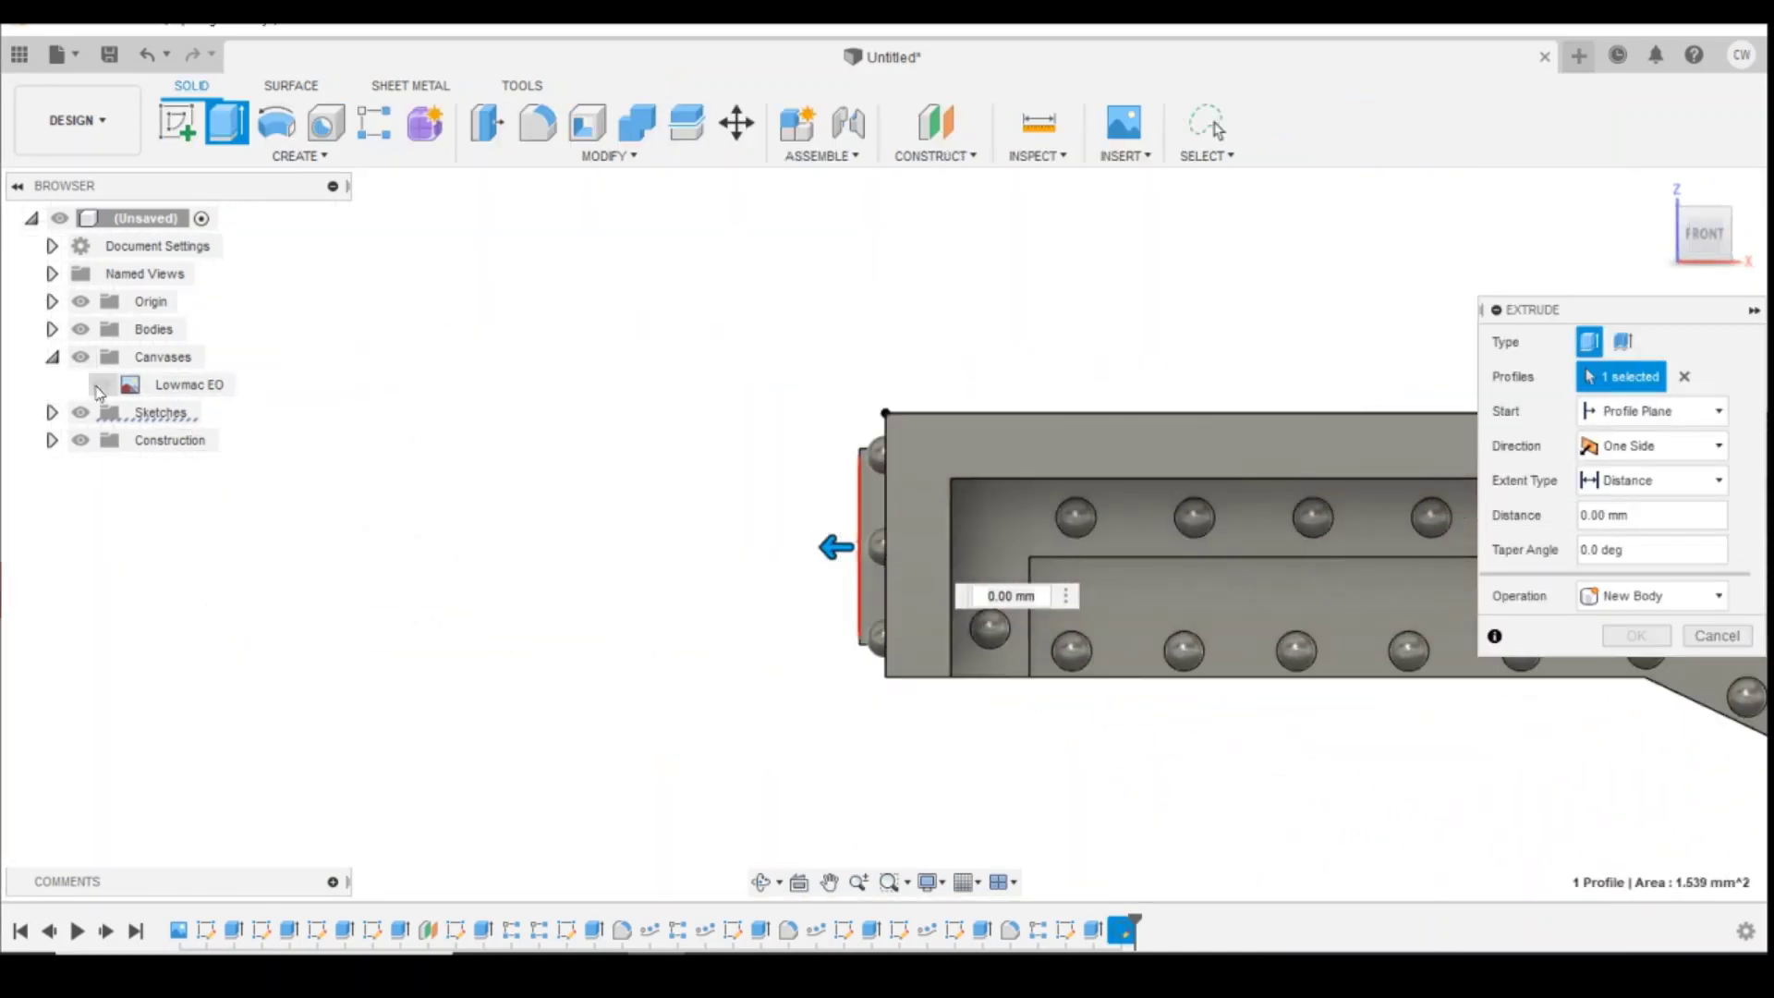
{"action": "left_click", "coordinate": [102, 384]}
{"action": "scroll", "coordinate": [719, 458], "scroll_direction": "down", "scroll_amount": 1}
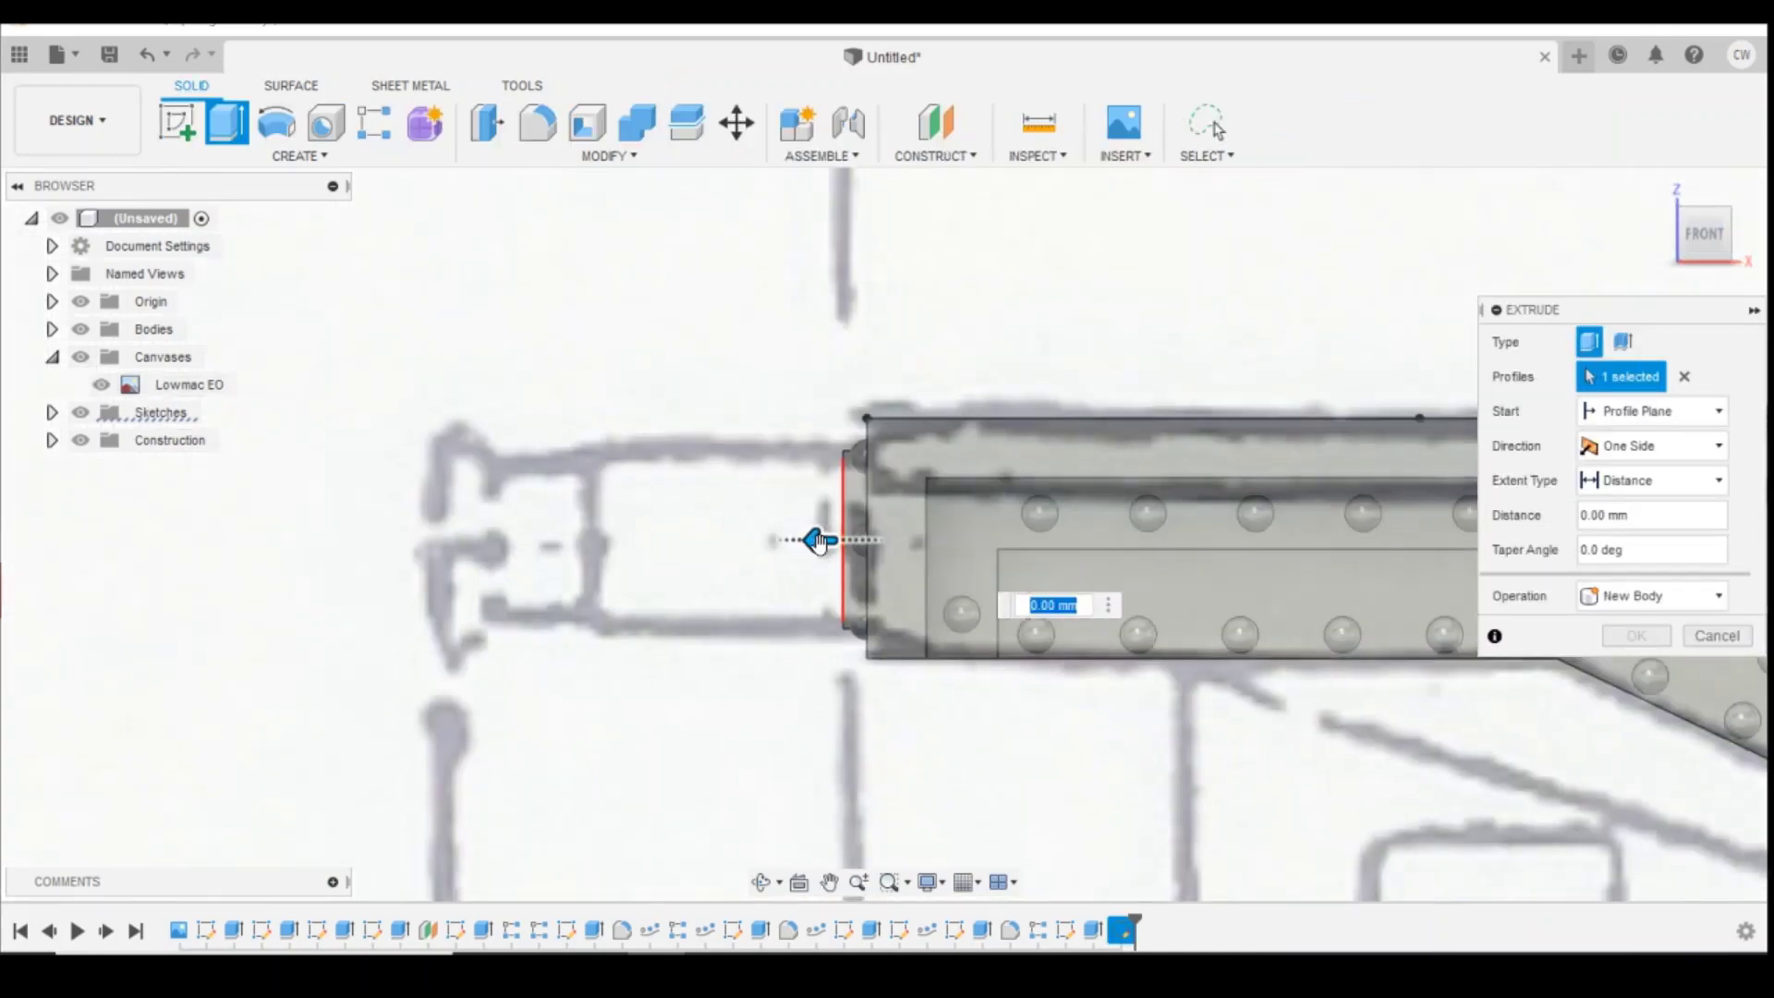
{"action": "left_click_drag", "start_coordinate": [818, 541], "coordinate": [583, 546]}
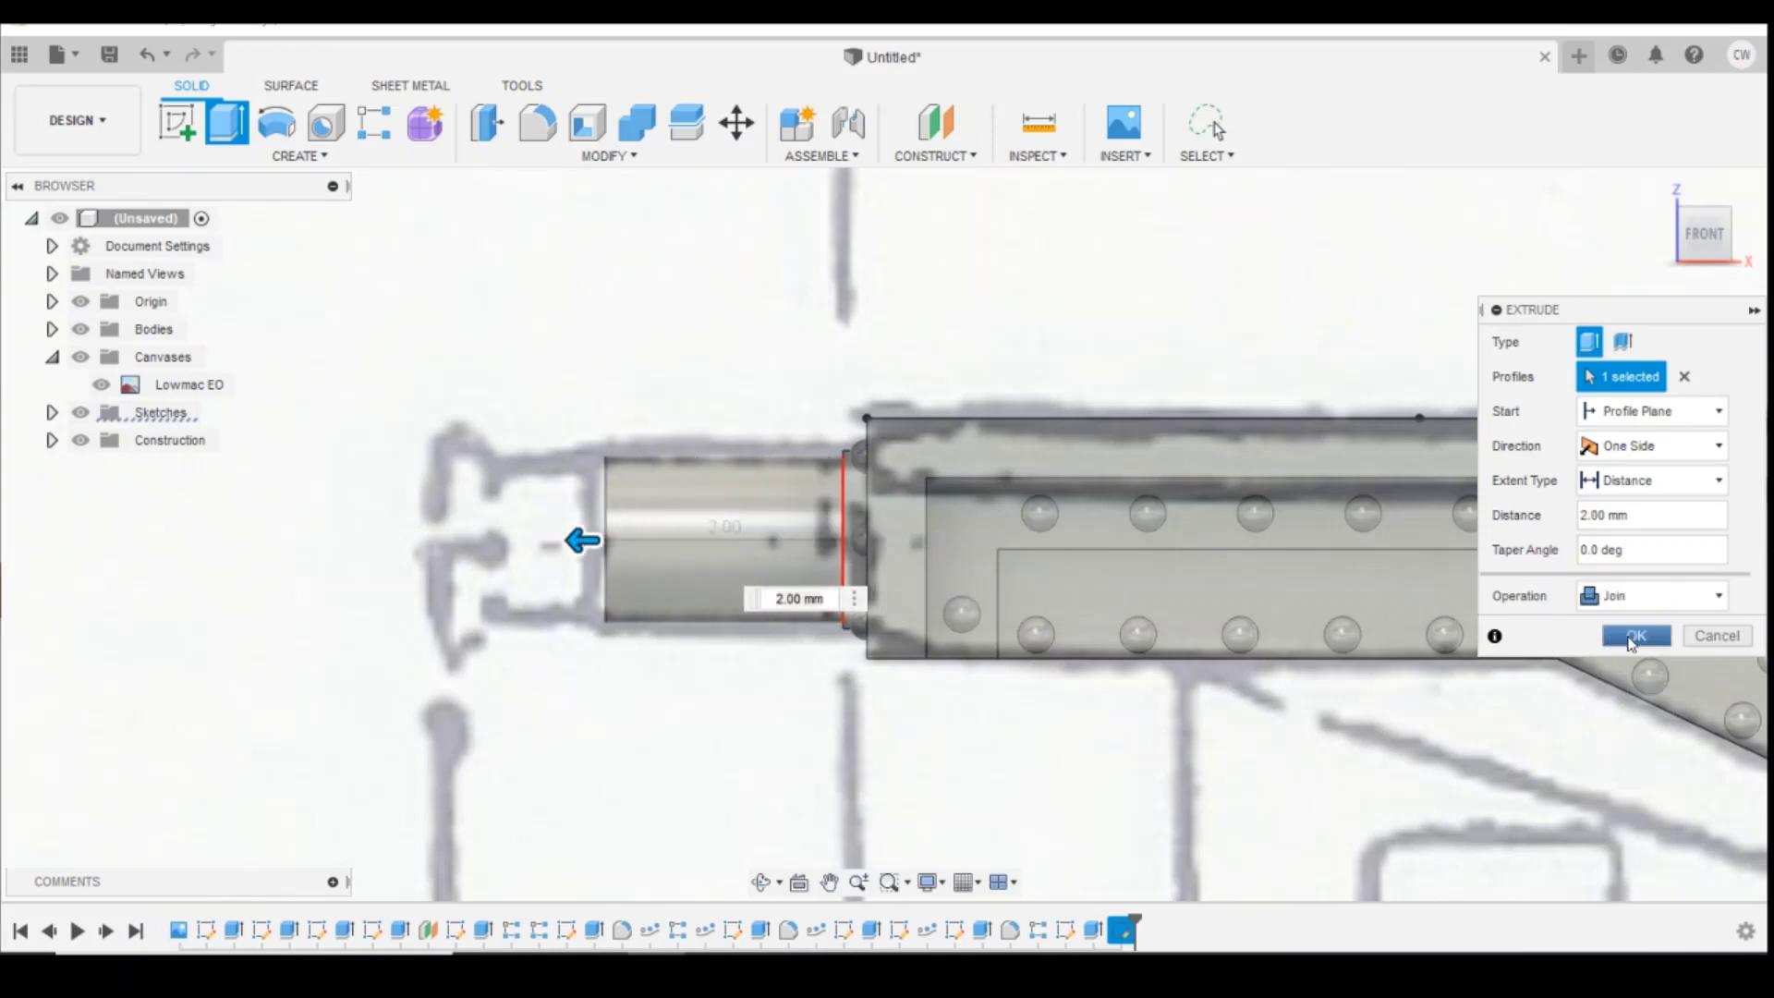
{"action": "left_click", "coordinate": [1637, 636]}
Step: Sketch a 1.1 mm diameter circle at the centre of the buffer cylinder's outer end face
{"action": "left_click_drag", "start_coordinate": [1749, 237], "coordinate": [1575, 245]}
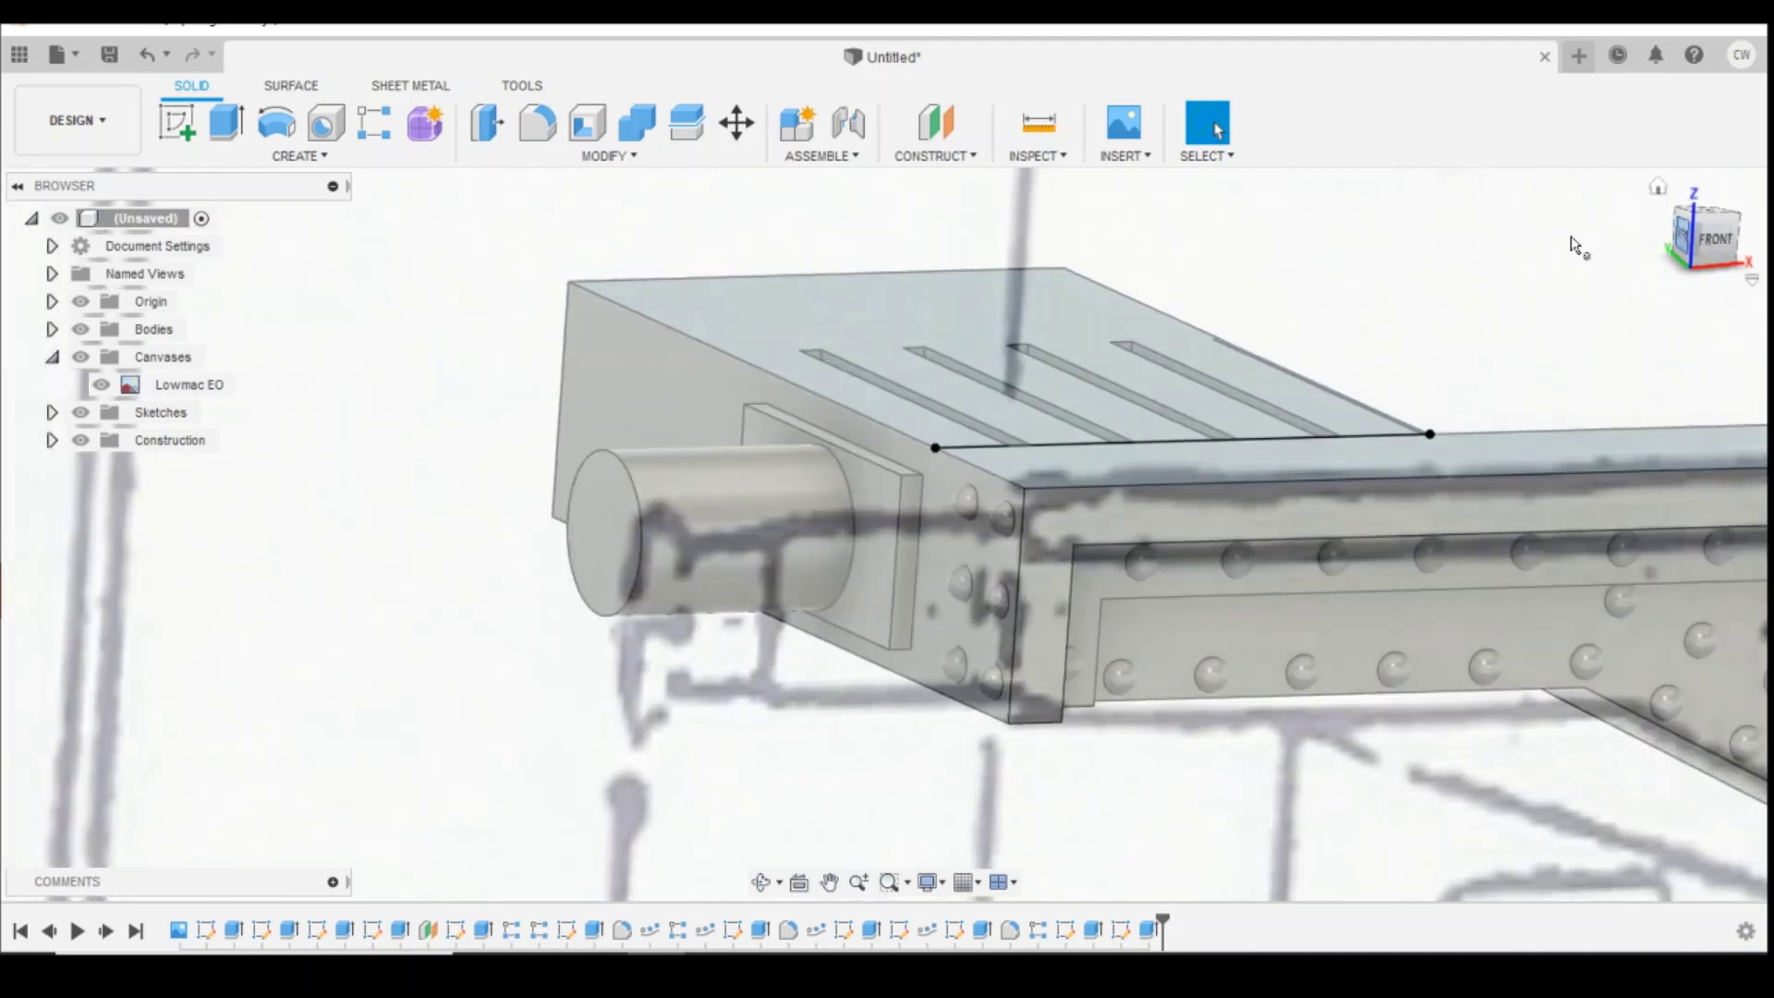
{"action": "left_click", "coordinate": [1687, 239]}
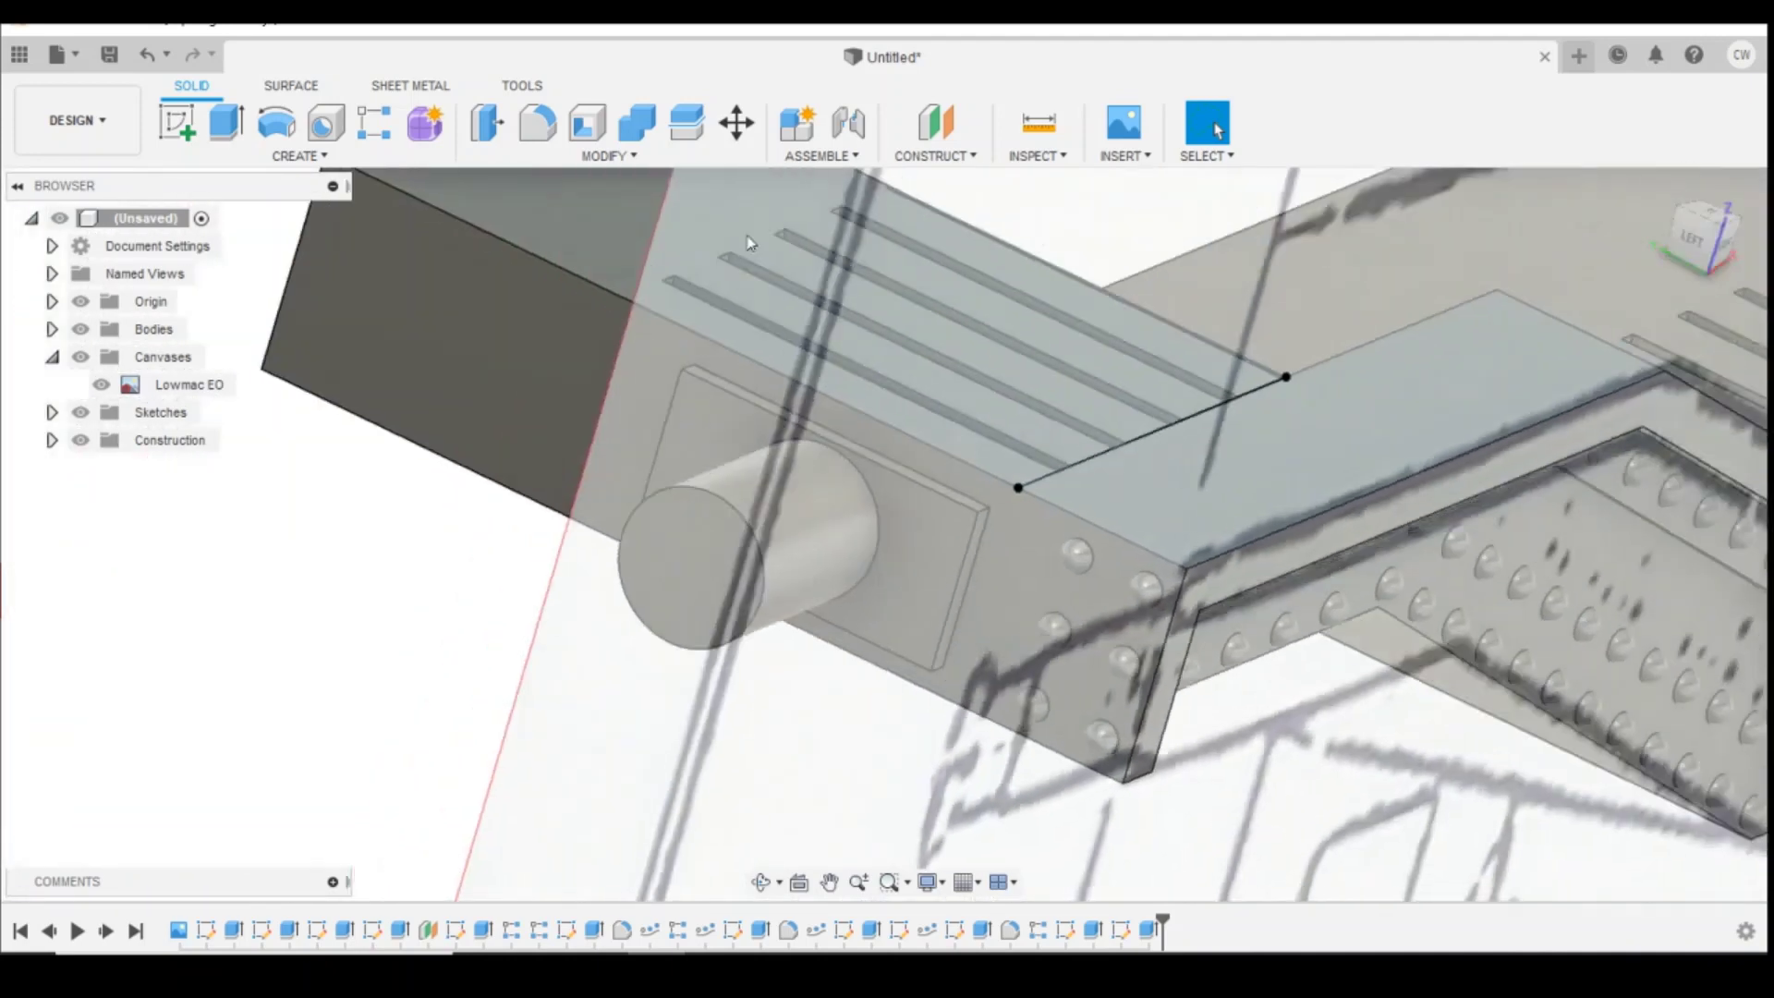
{"action": "left_click", "coordinate": [176, 123]}
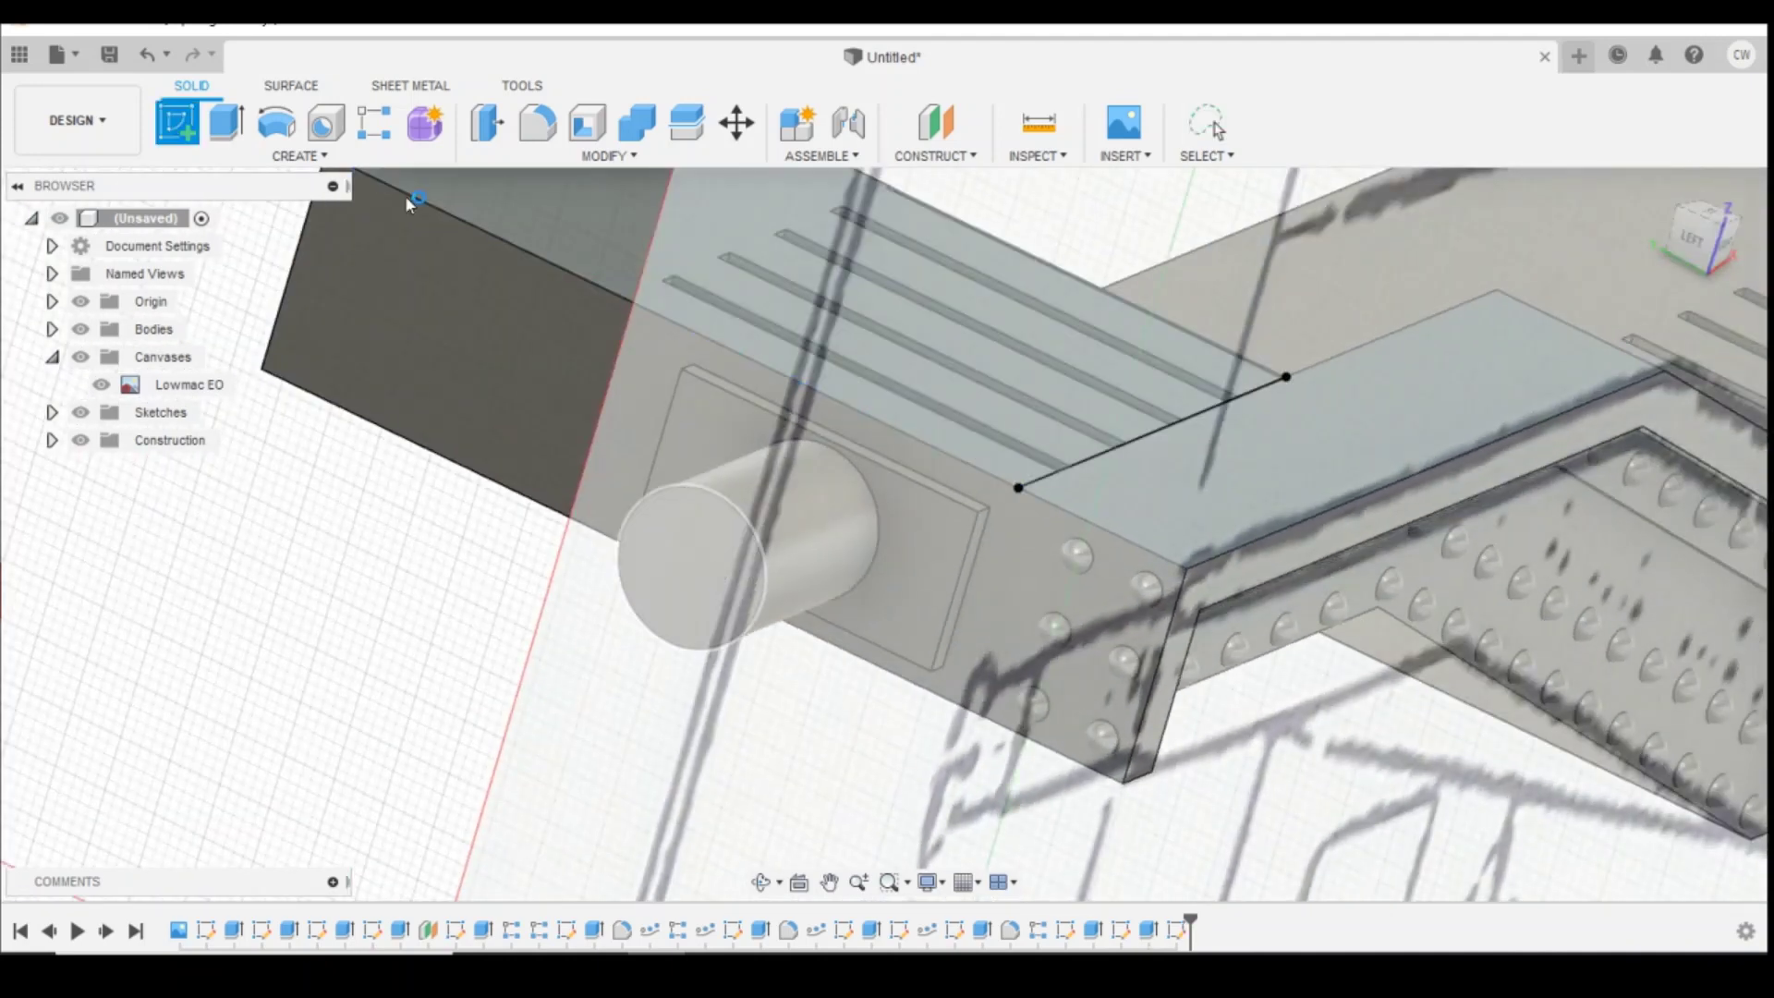
{"action": "left_click", "coordinate": [412, 203]}
{"action": "left_click", "coordinate": [276, 122]}
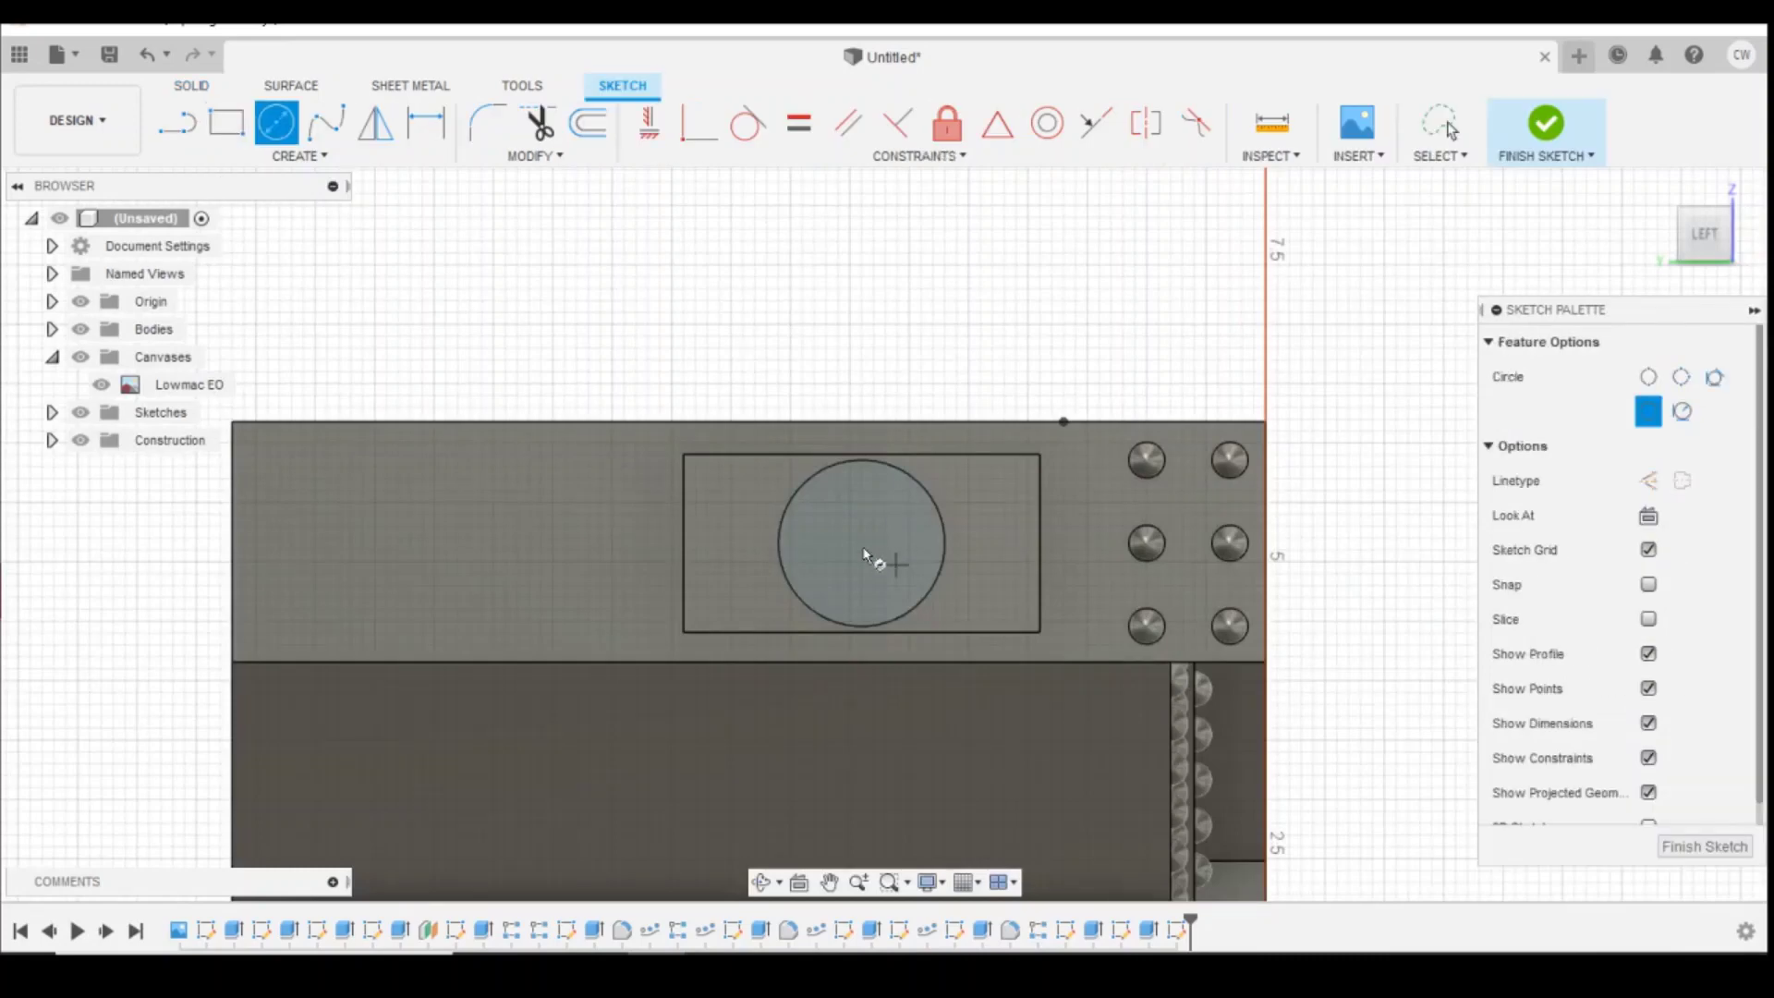
{"action": "left_click", "coordinate": [860, 549]}
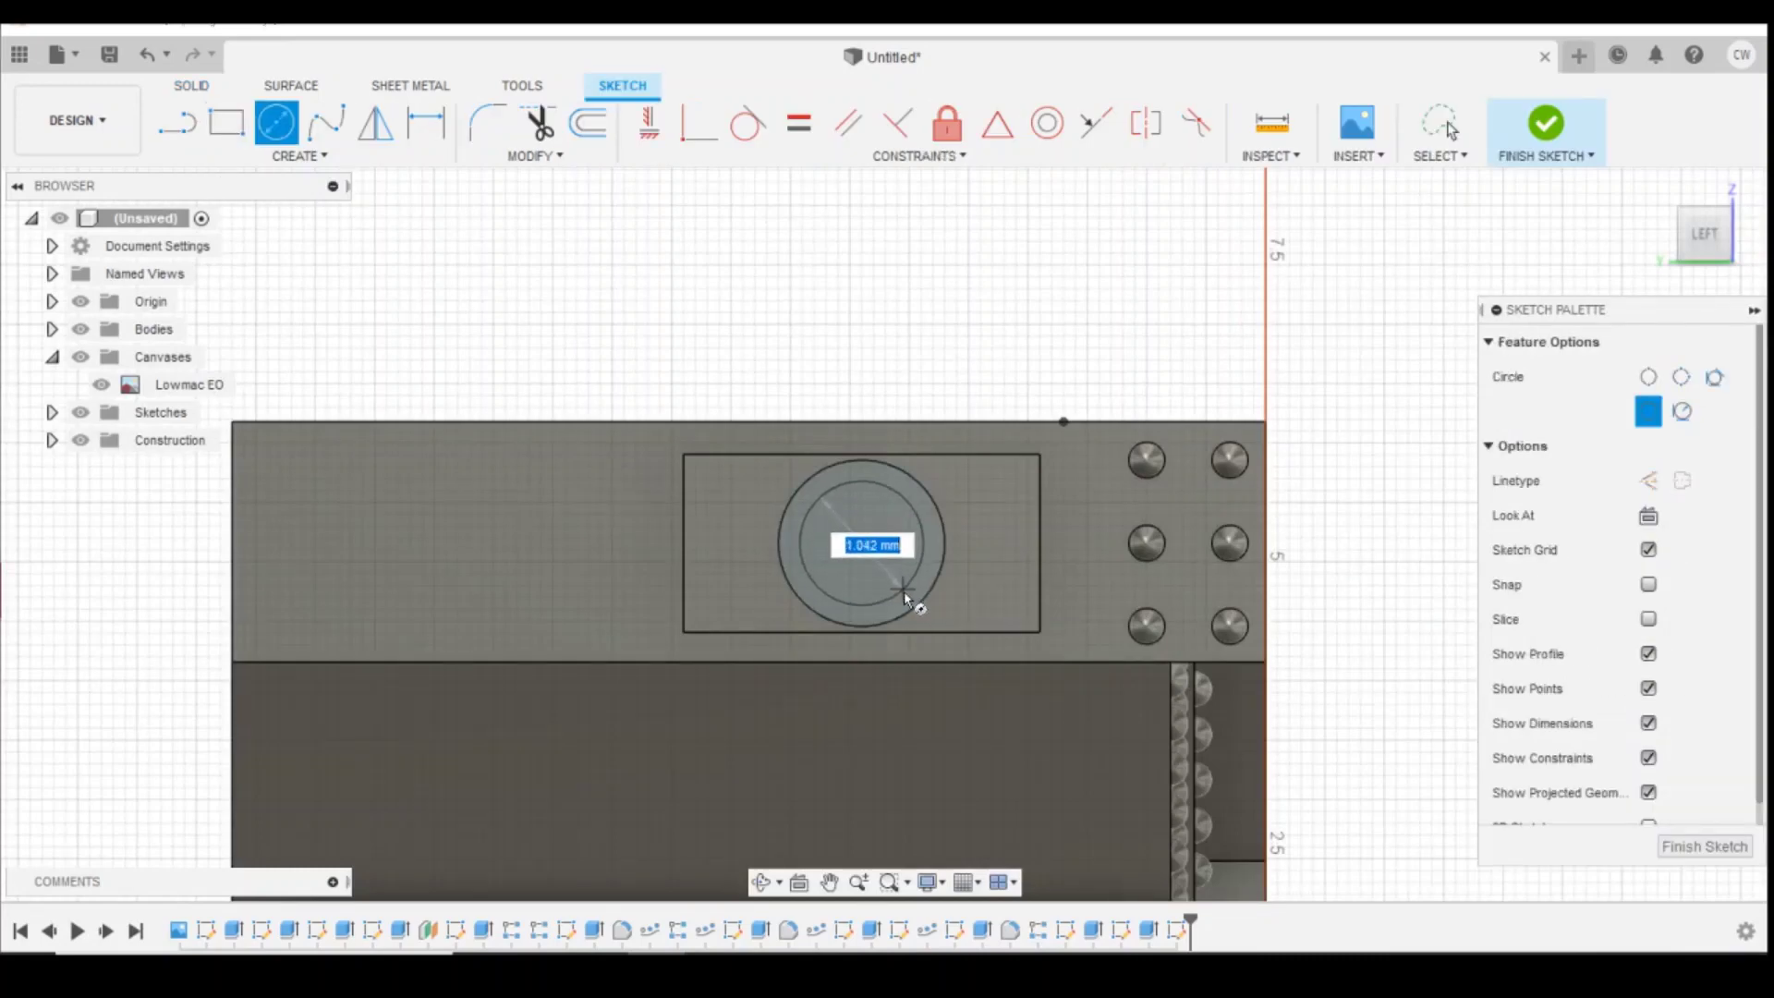
{"action": "type", "text": "1"}
{"action": "key", "text": "Tab"}
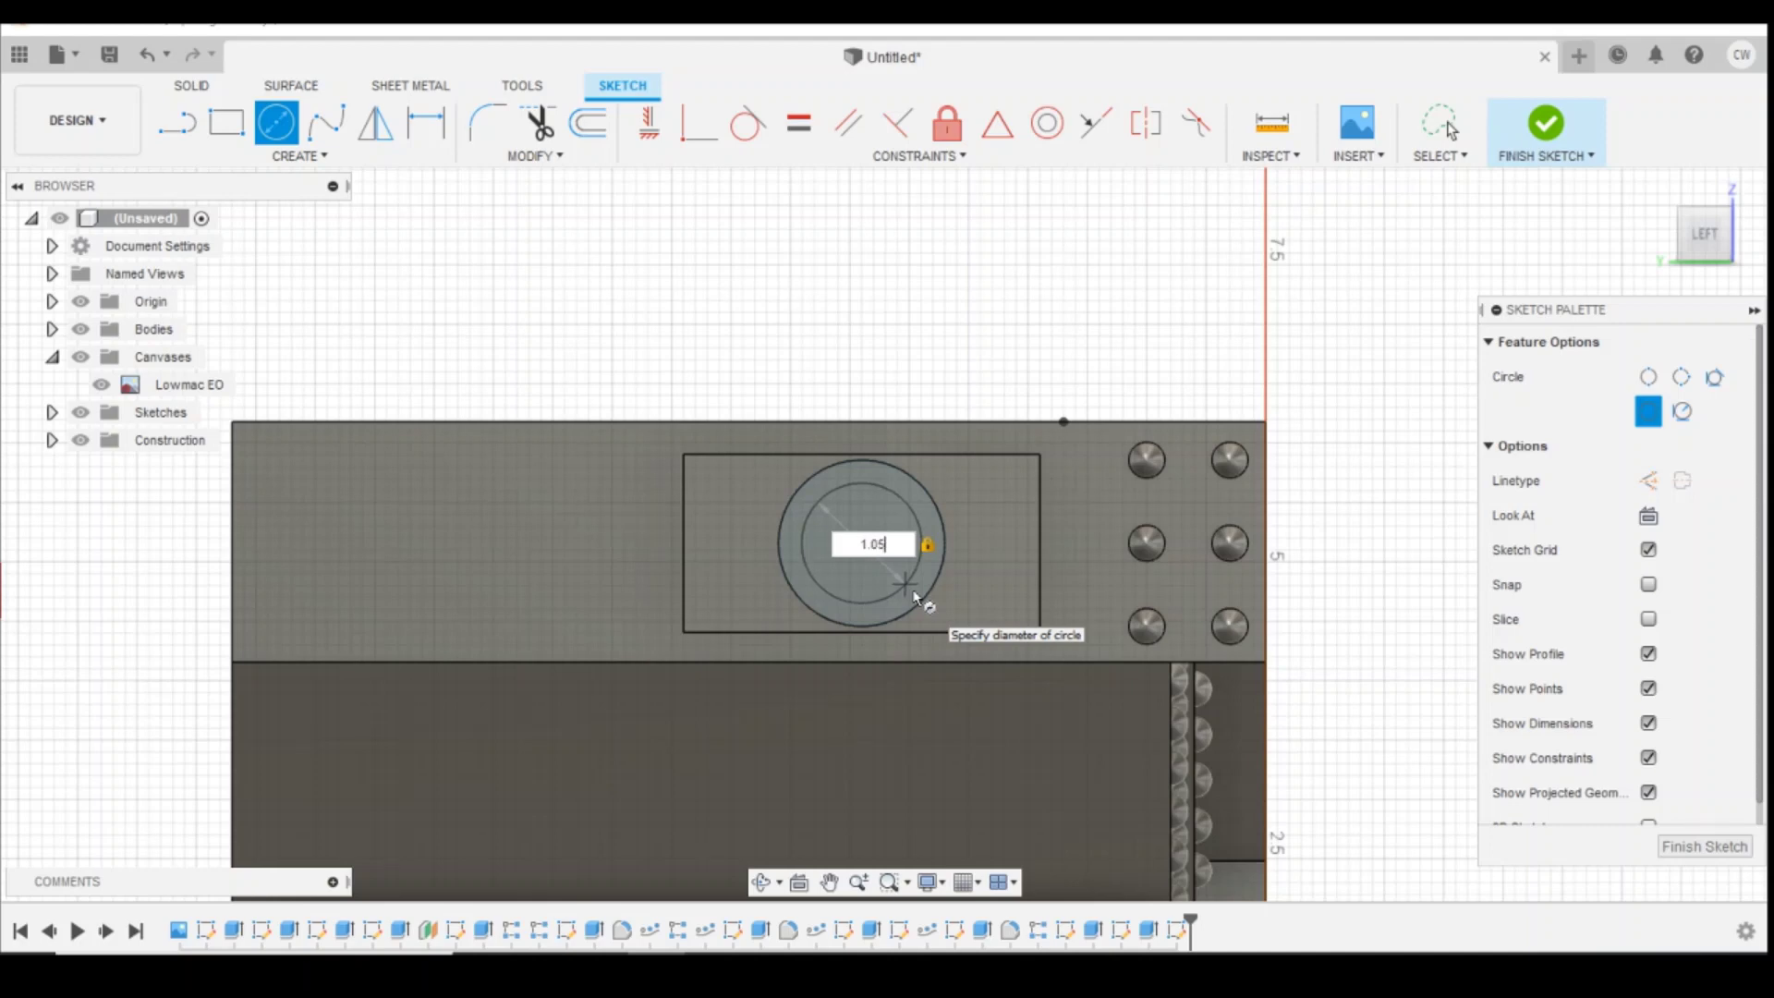
{"action": "key", "text": "Tab"}
{"action": "type", "text": "1.1"}
{"action": "key", "text": "Return"}
{"action": "key", "text": "Escape"}
{"action": "scroll", "coordinate": [913, 599], "scroll_direction": "down", "scroll_amount": 1}
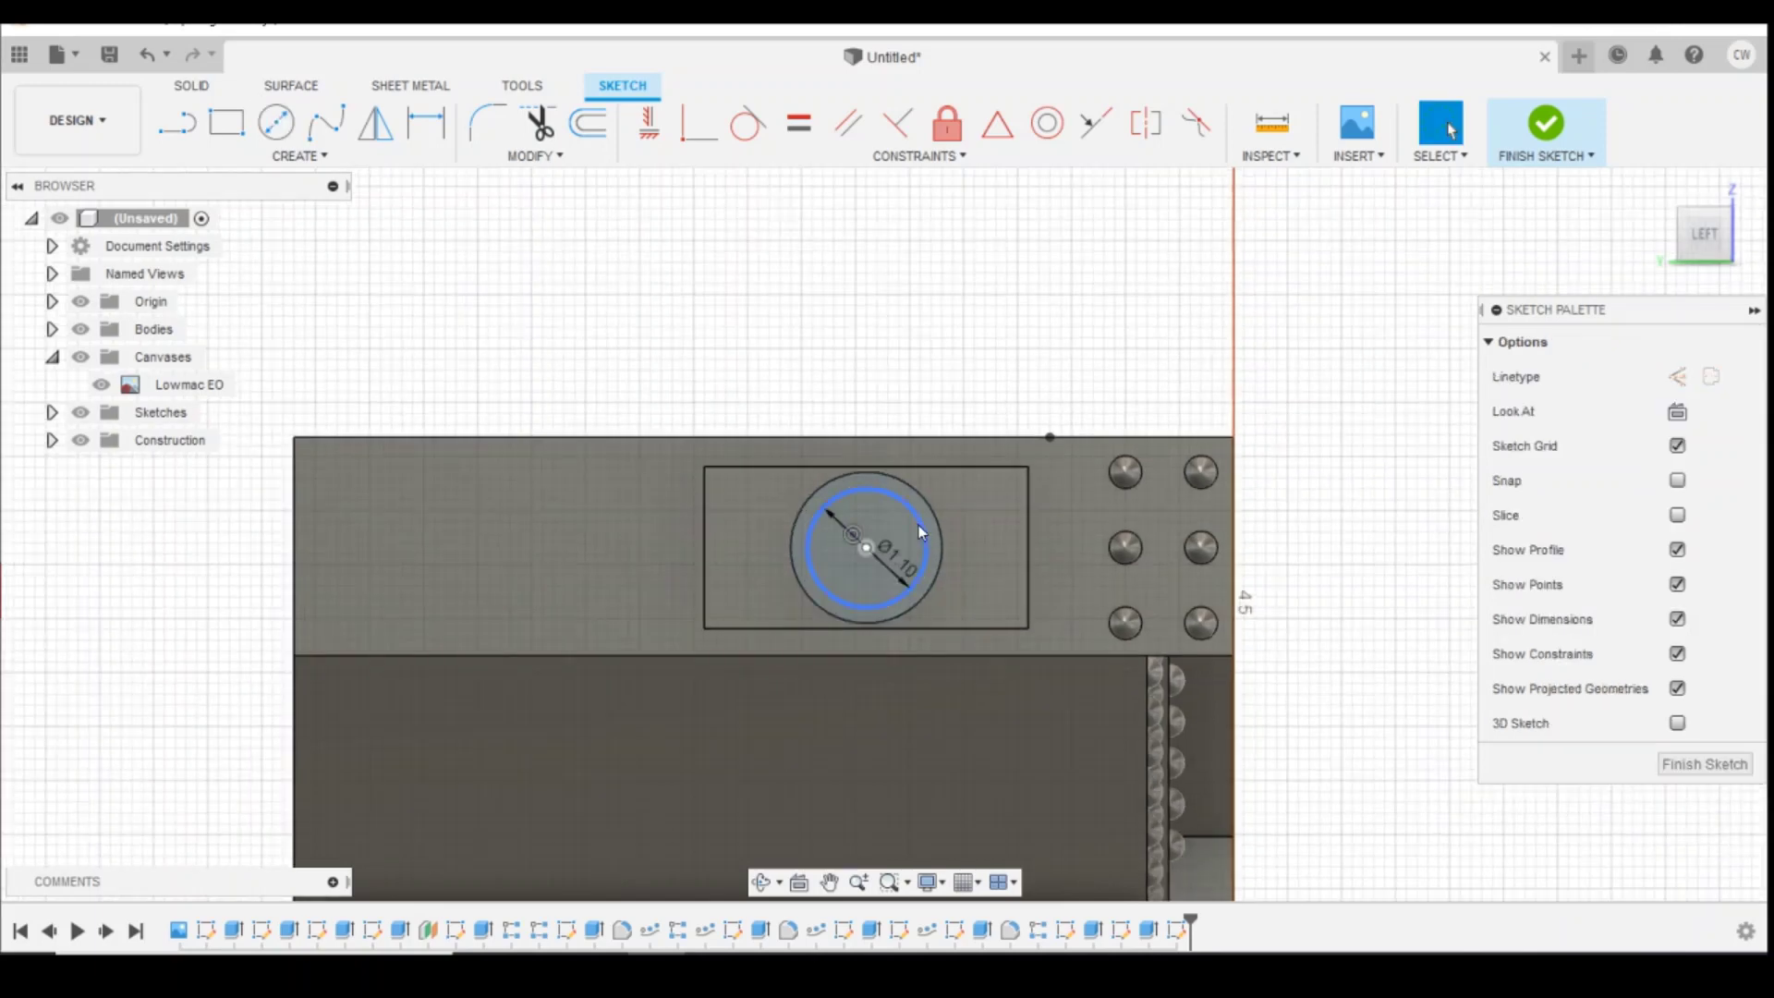
Step: Extrude the 1.1 mm circle outward up to the buffer head in the reference drawing to form a thinner rod
{"action": "right_click", "coordinate": [891, 515]}
{"action": "left_click", "coordinate": [887, 637]}
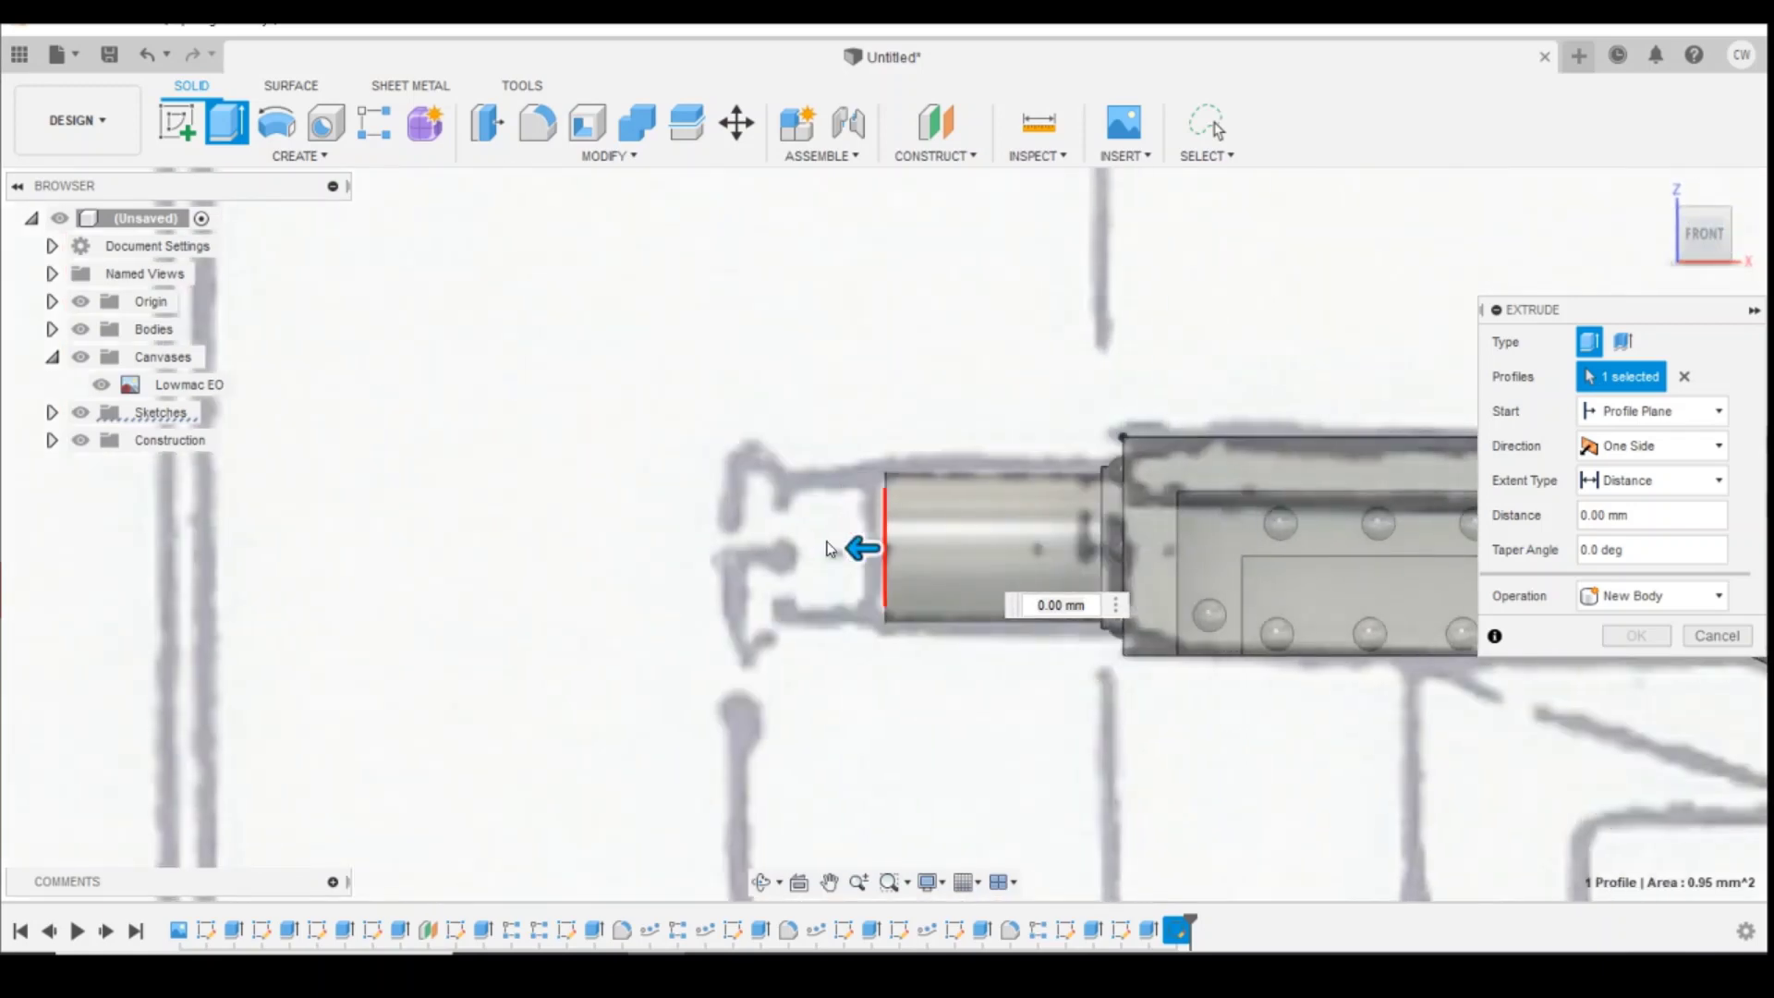
{"action": "left_click_drag", "start_coordinate": [869, 552], "coordinate": [753, 548]}
{"action": "left_click", "coordinate": [1636, 636]}
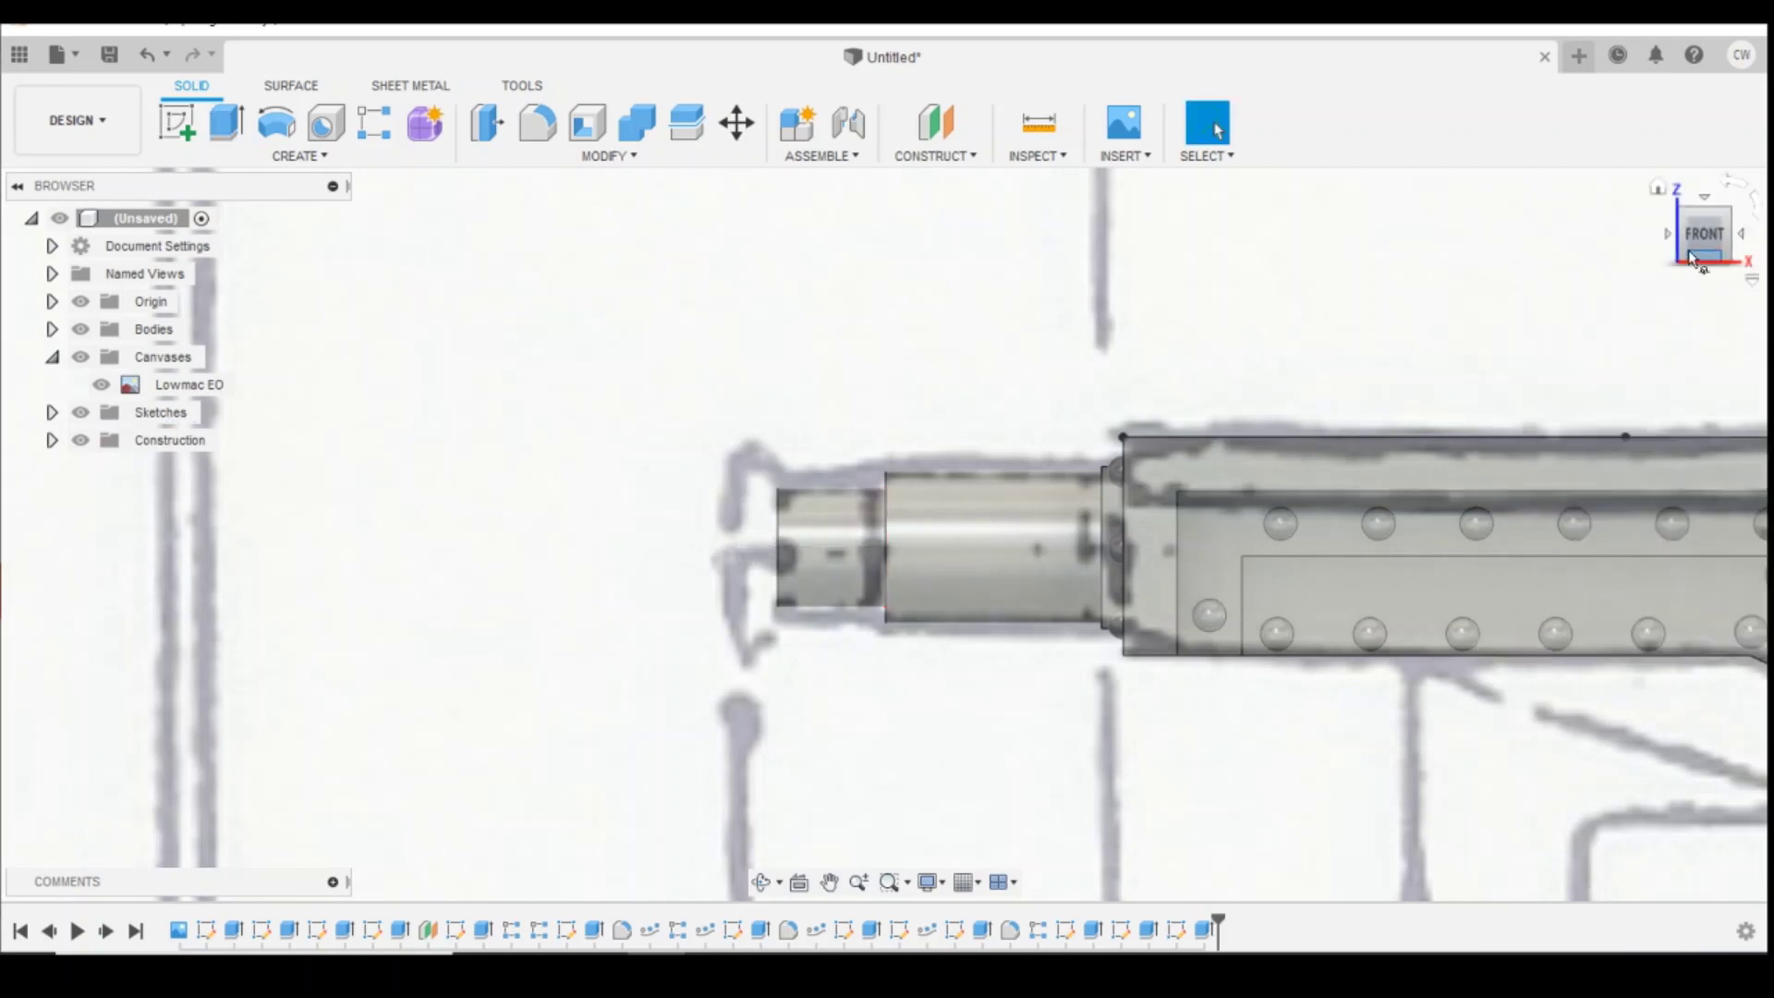
Step: Sketch a 2.2 mm diameter circle at the centre of the thinner rod's outer end face
{"action": "left_click", "coordinate": [1671, 256]}
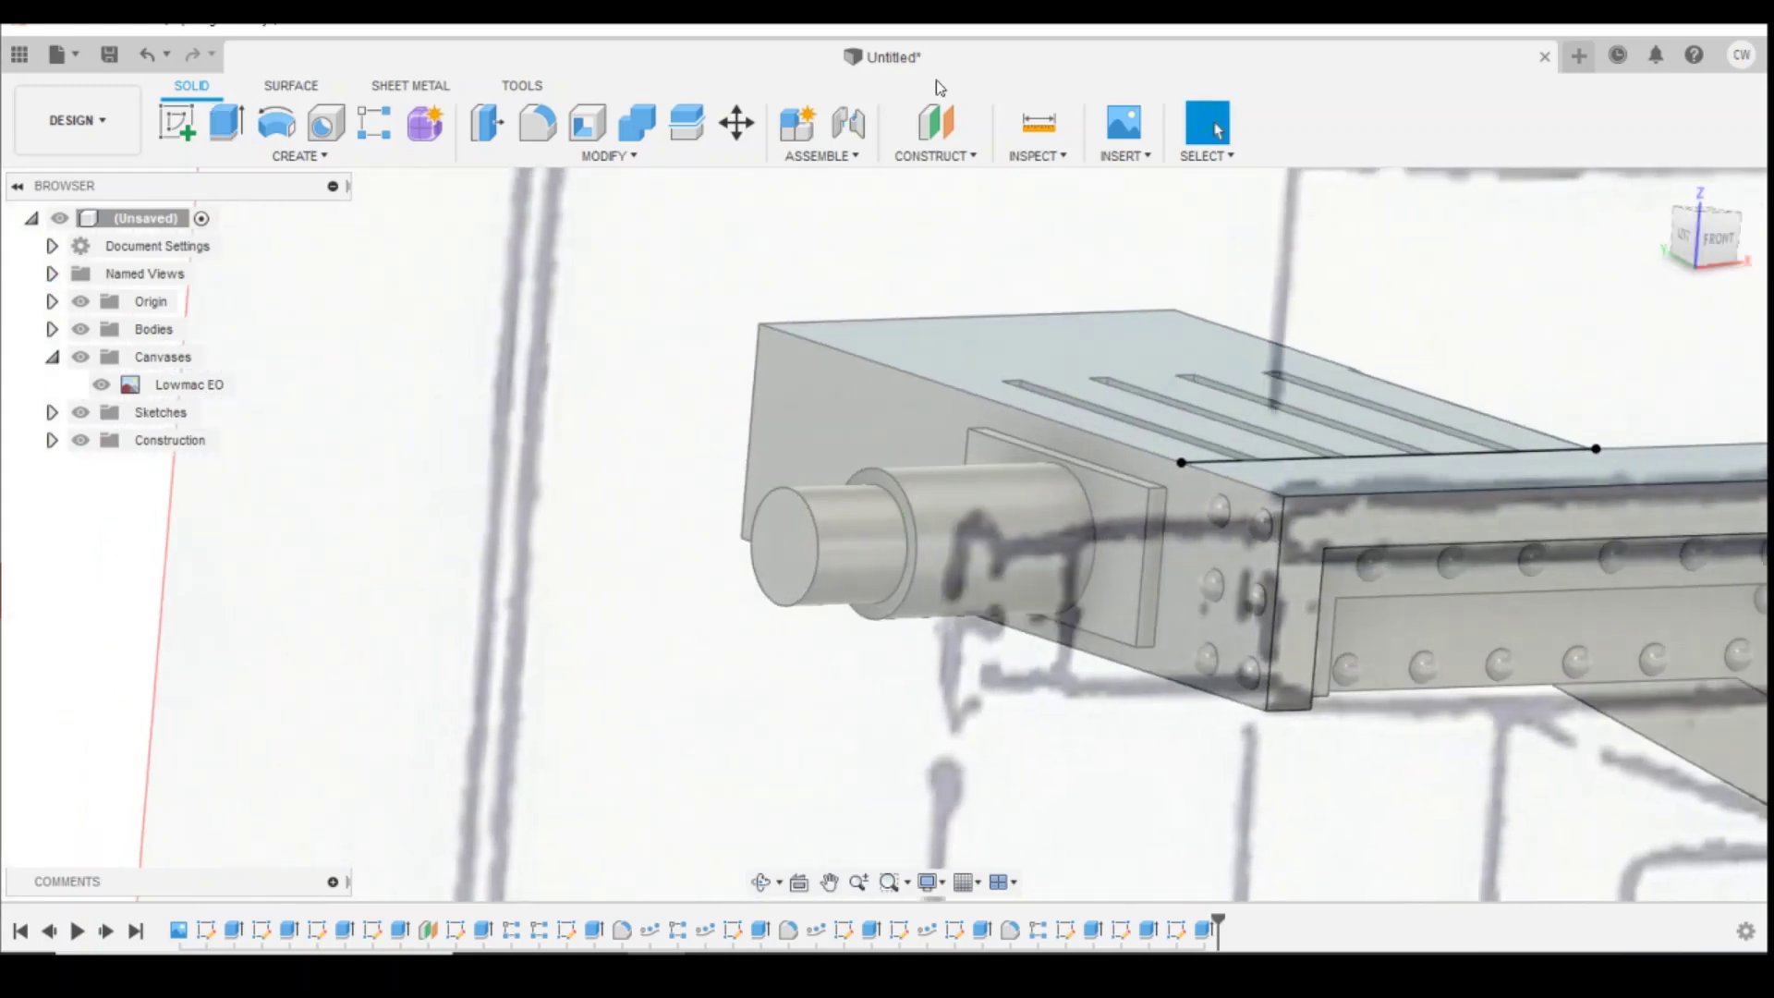
{"action": "left_click", "coordinate": [1687, 243]}
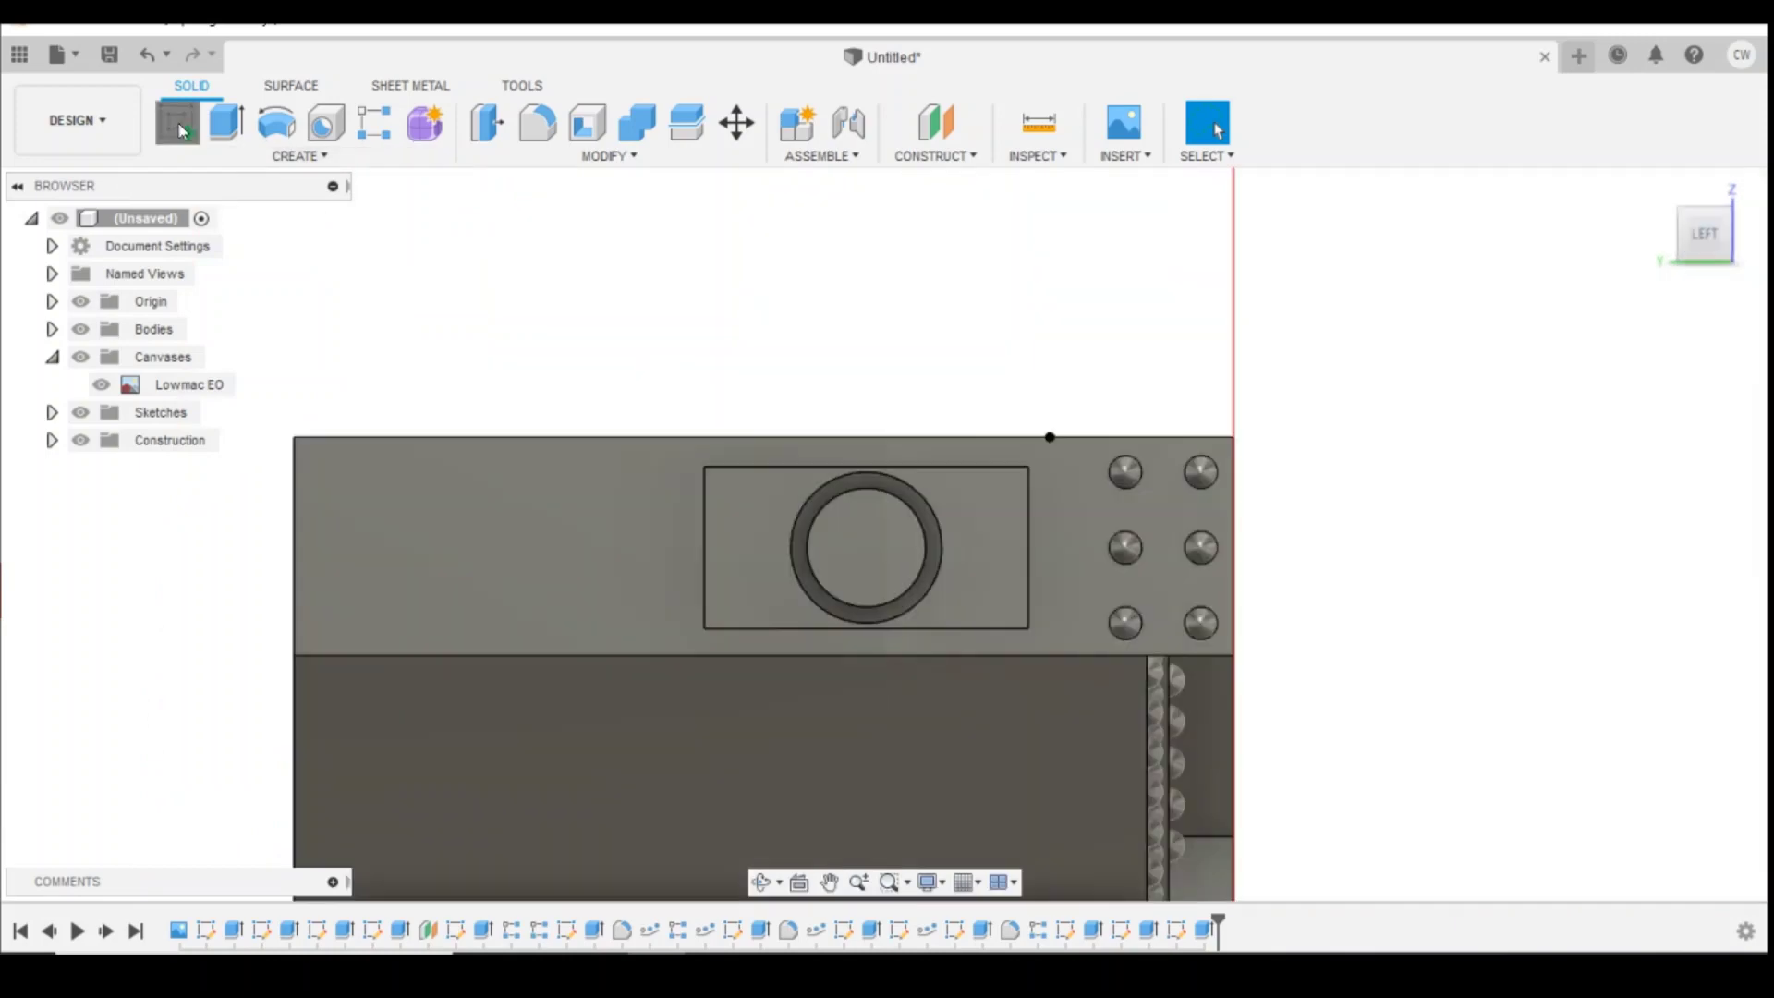
{"action": "left_click", "coordinate": [844, 536]}
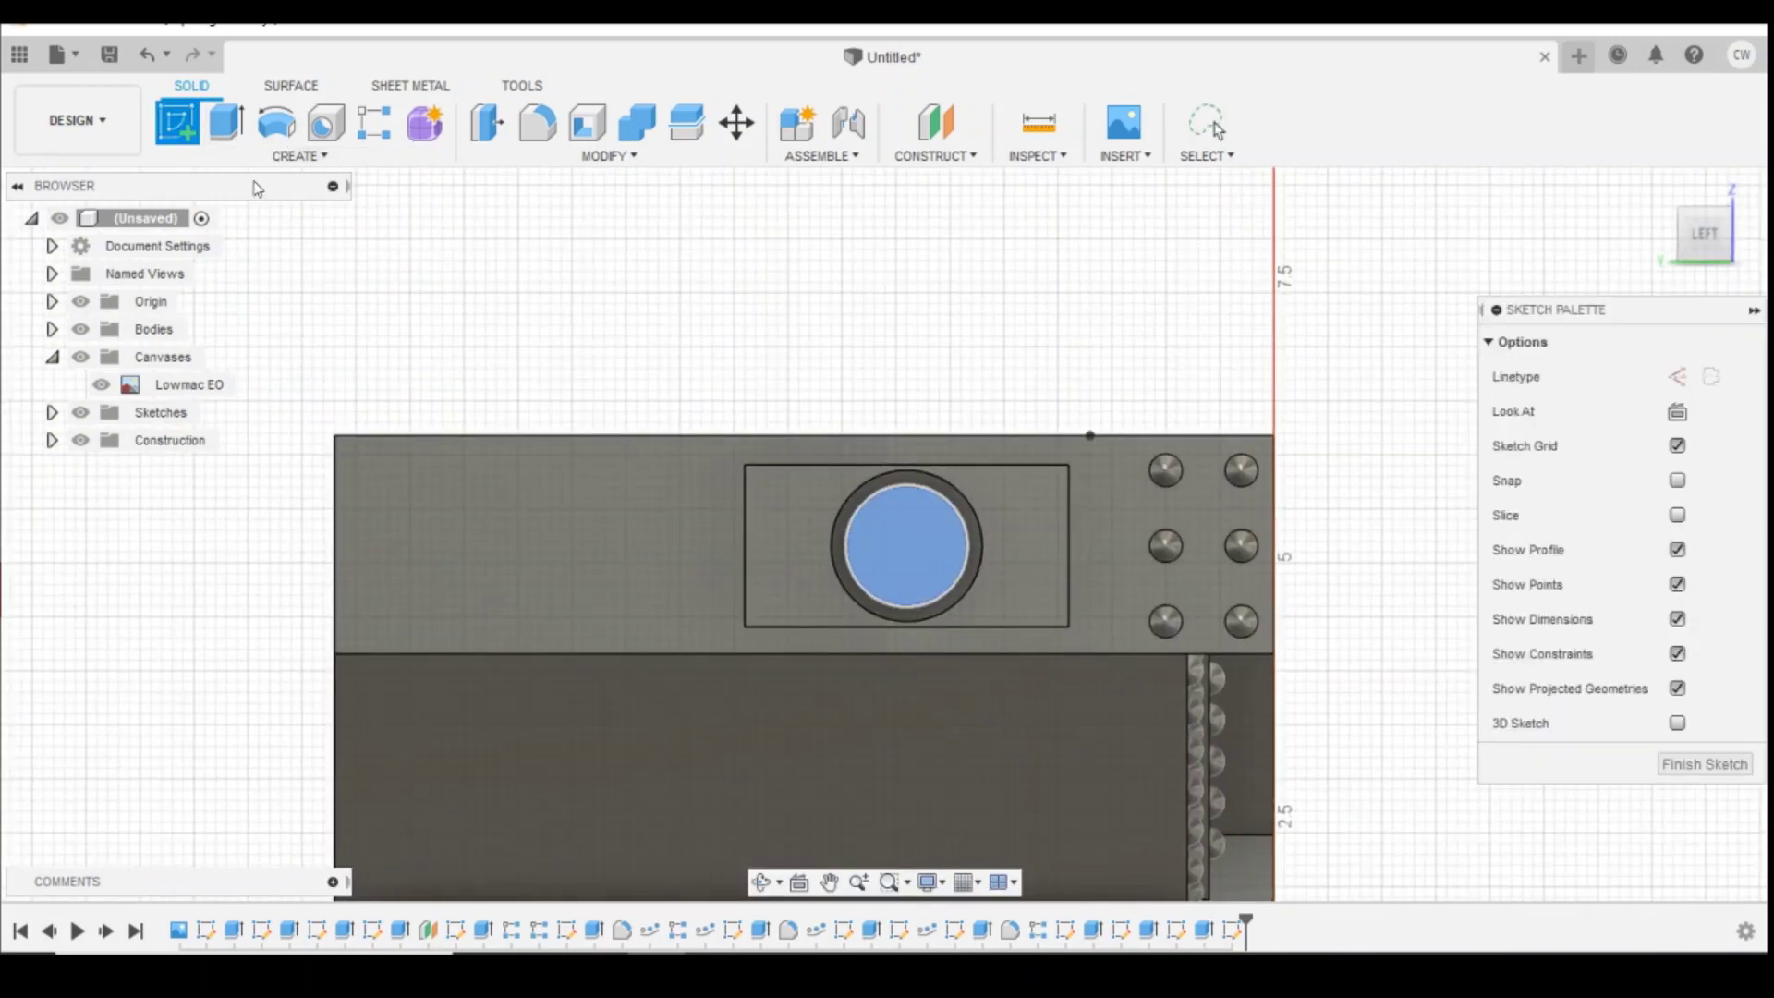
{"action": "left_click", "coordinate": [277, 123]}
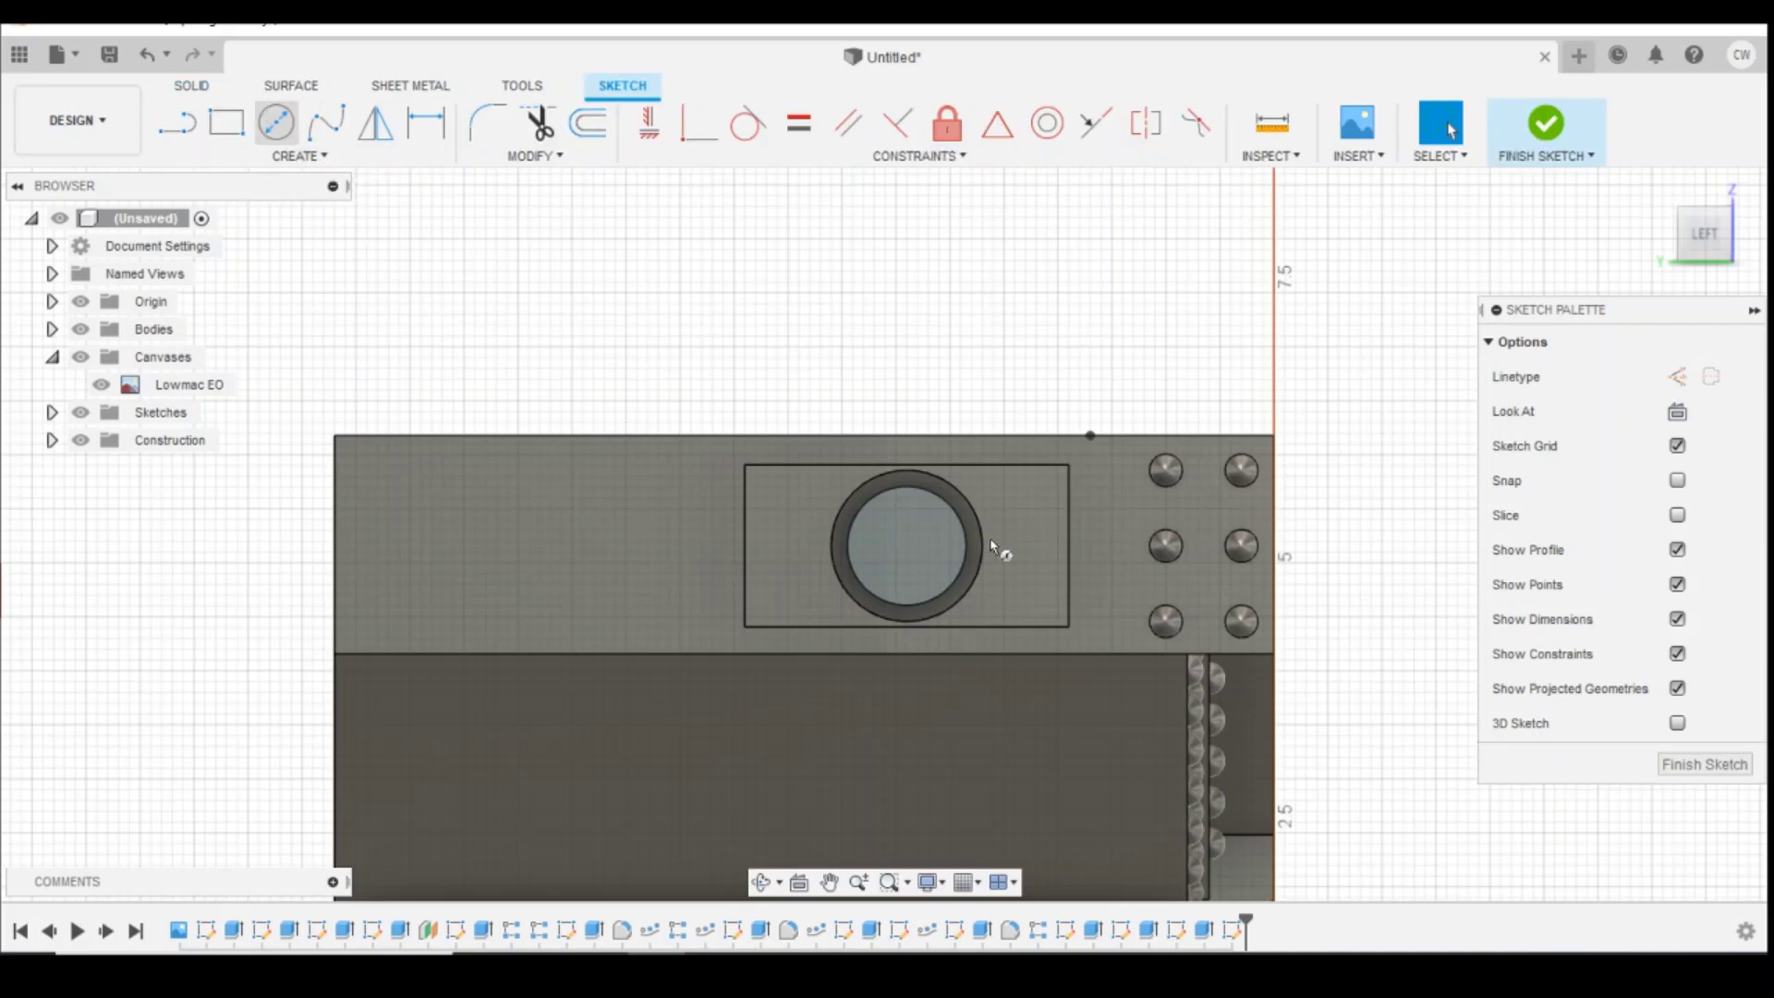
{"action": "left_click", "coordinate": [906, 547]}
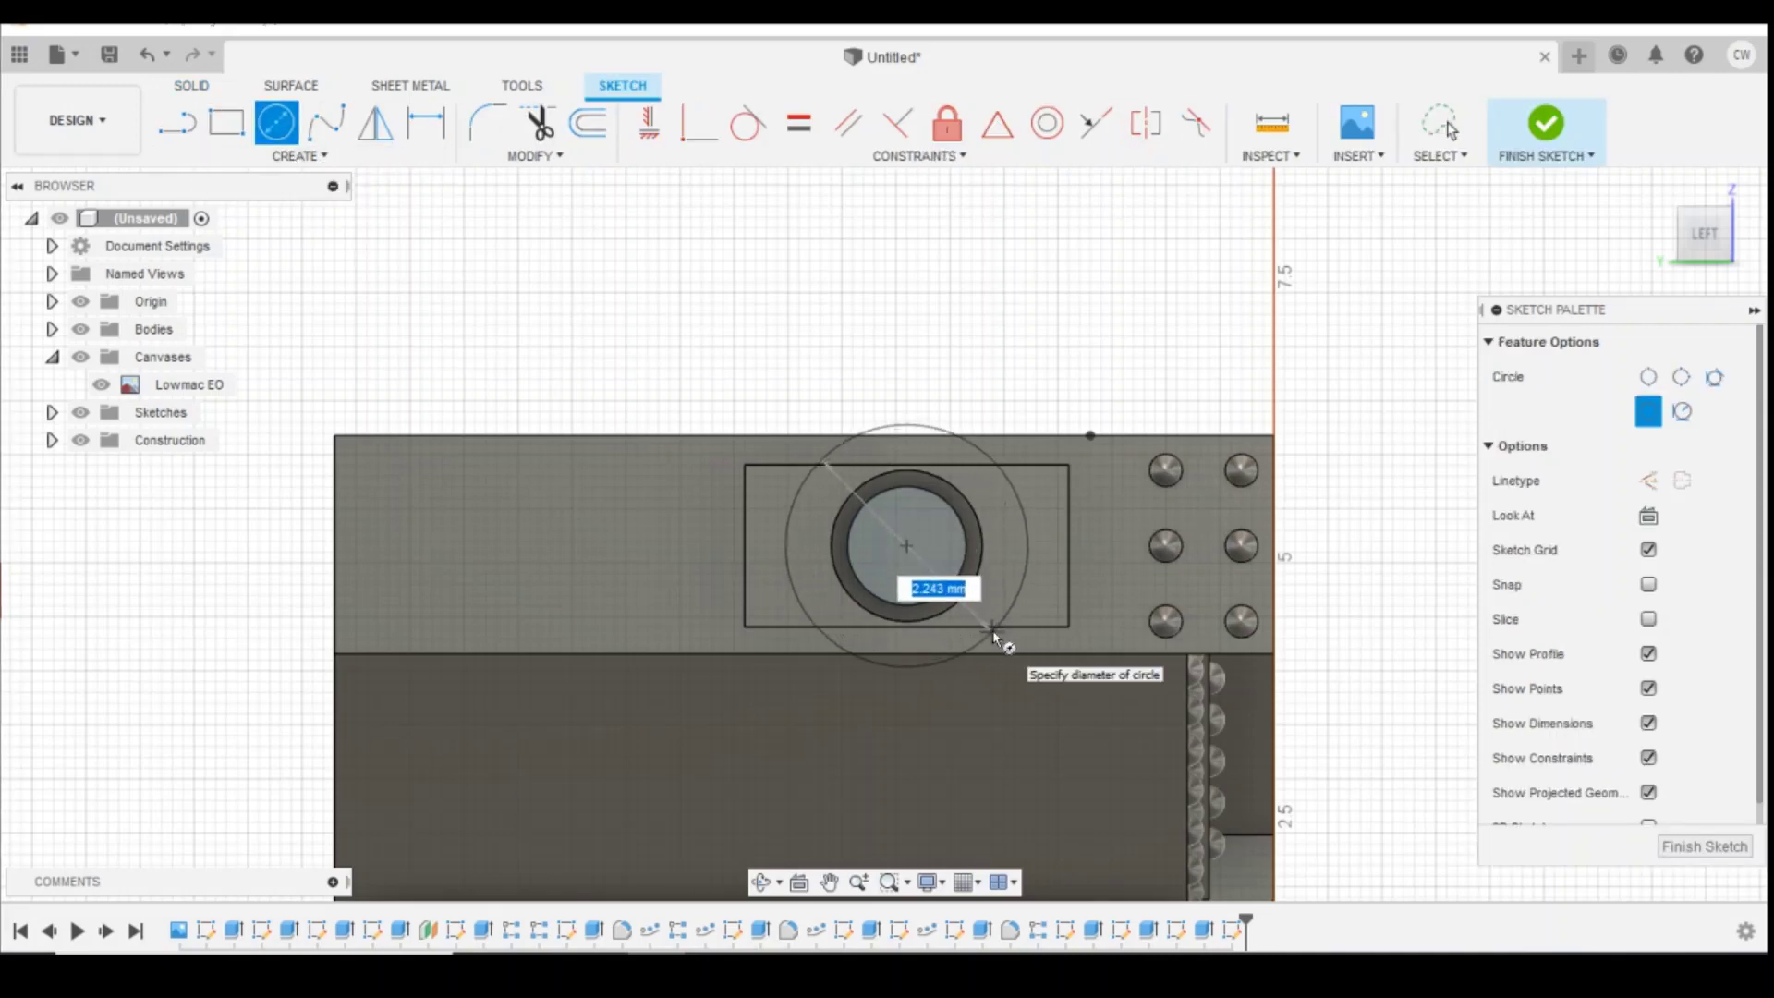
{"action": "type", "text": "2.2"}
{"action": "key", "text": "Tab"}
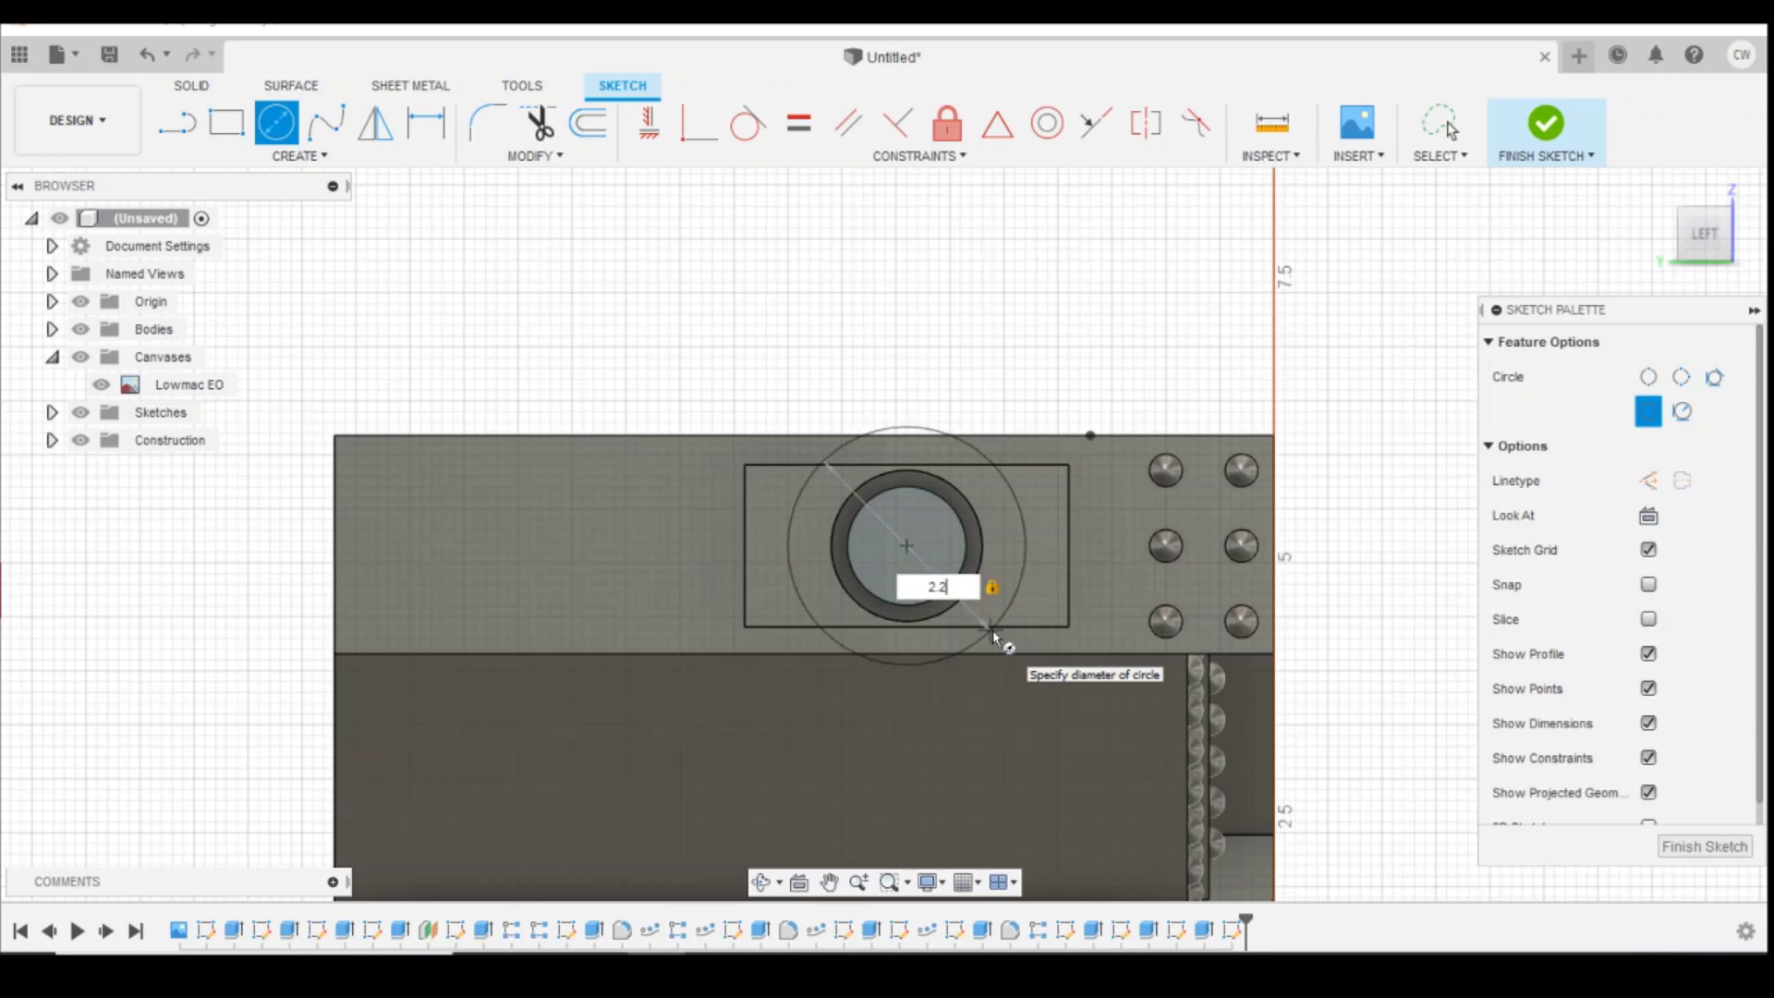
{"action": "key", "text": "Return"}
{"action": "key", "text": "Escape"}
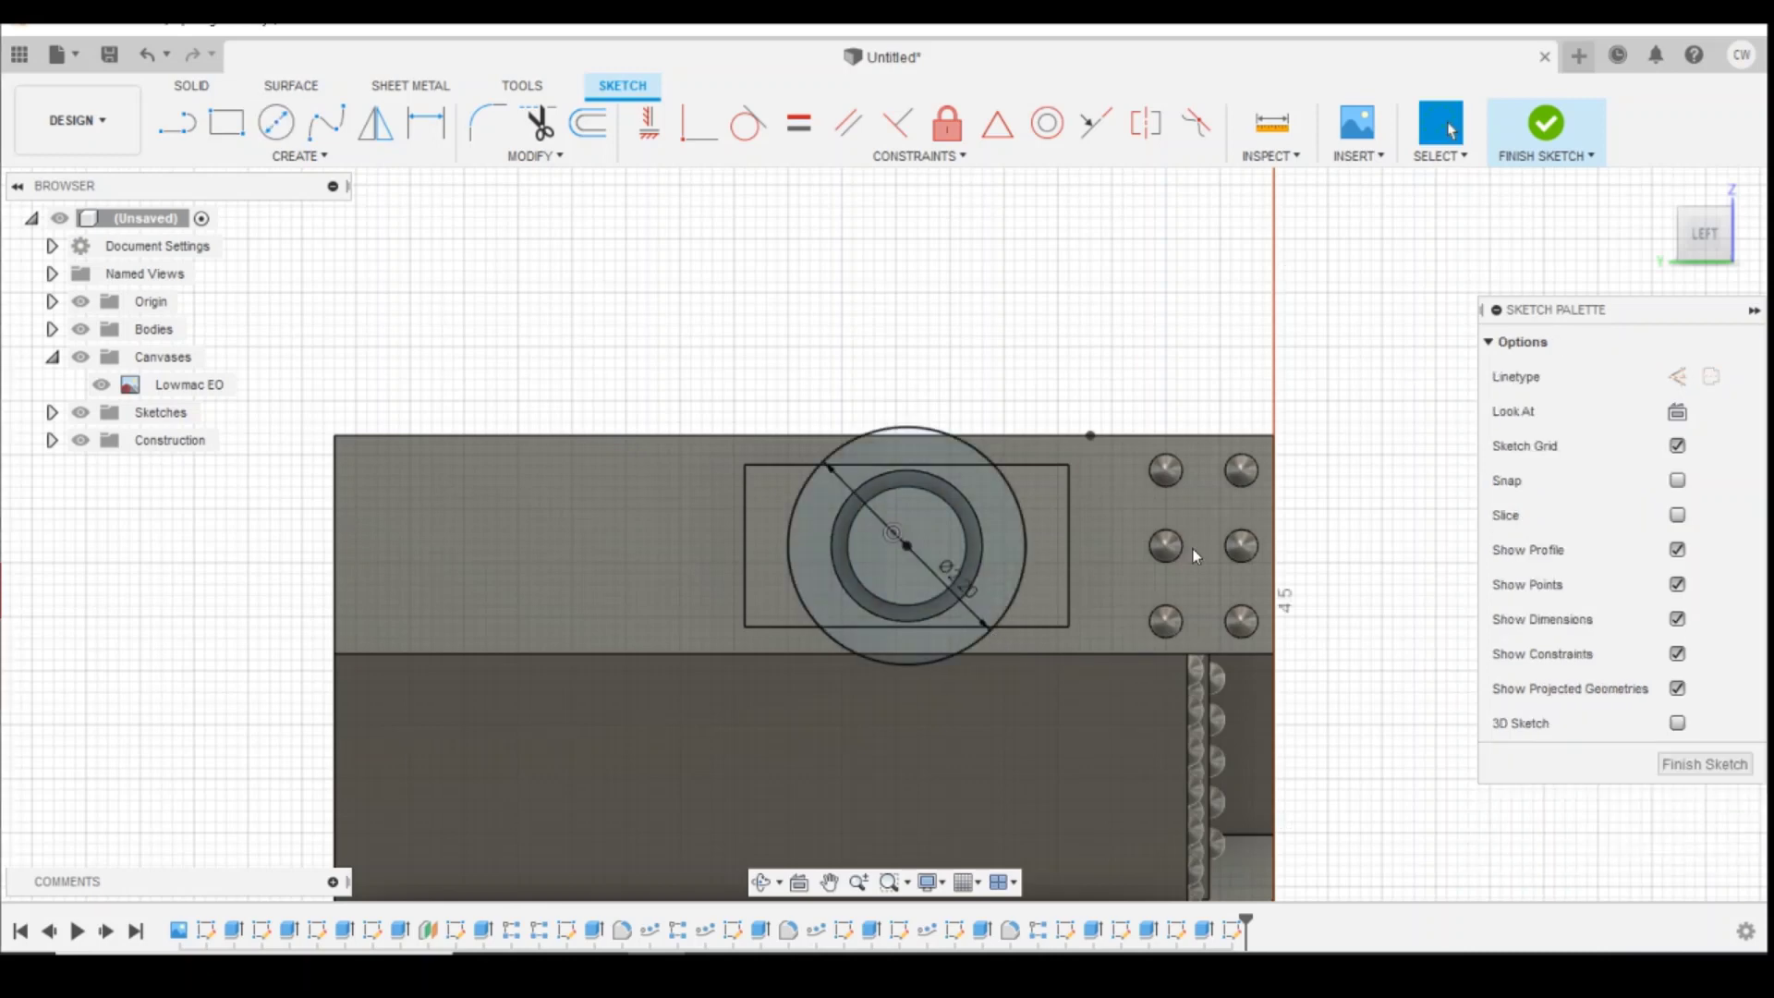
Step: Extrude the ring and inner circle together 0.4 mm outward, joined to the rod, to form the buffer head
{"action": "left_click", "coordinate": [936, 451]}
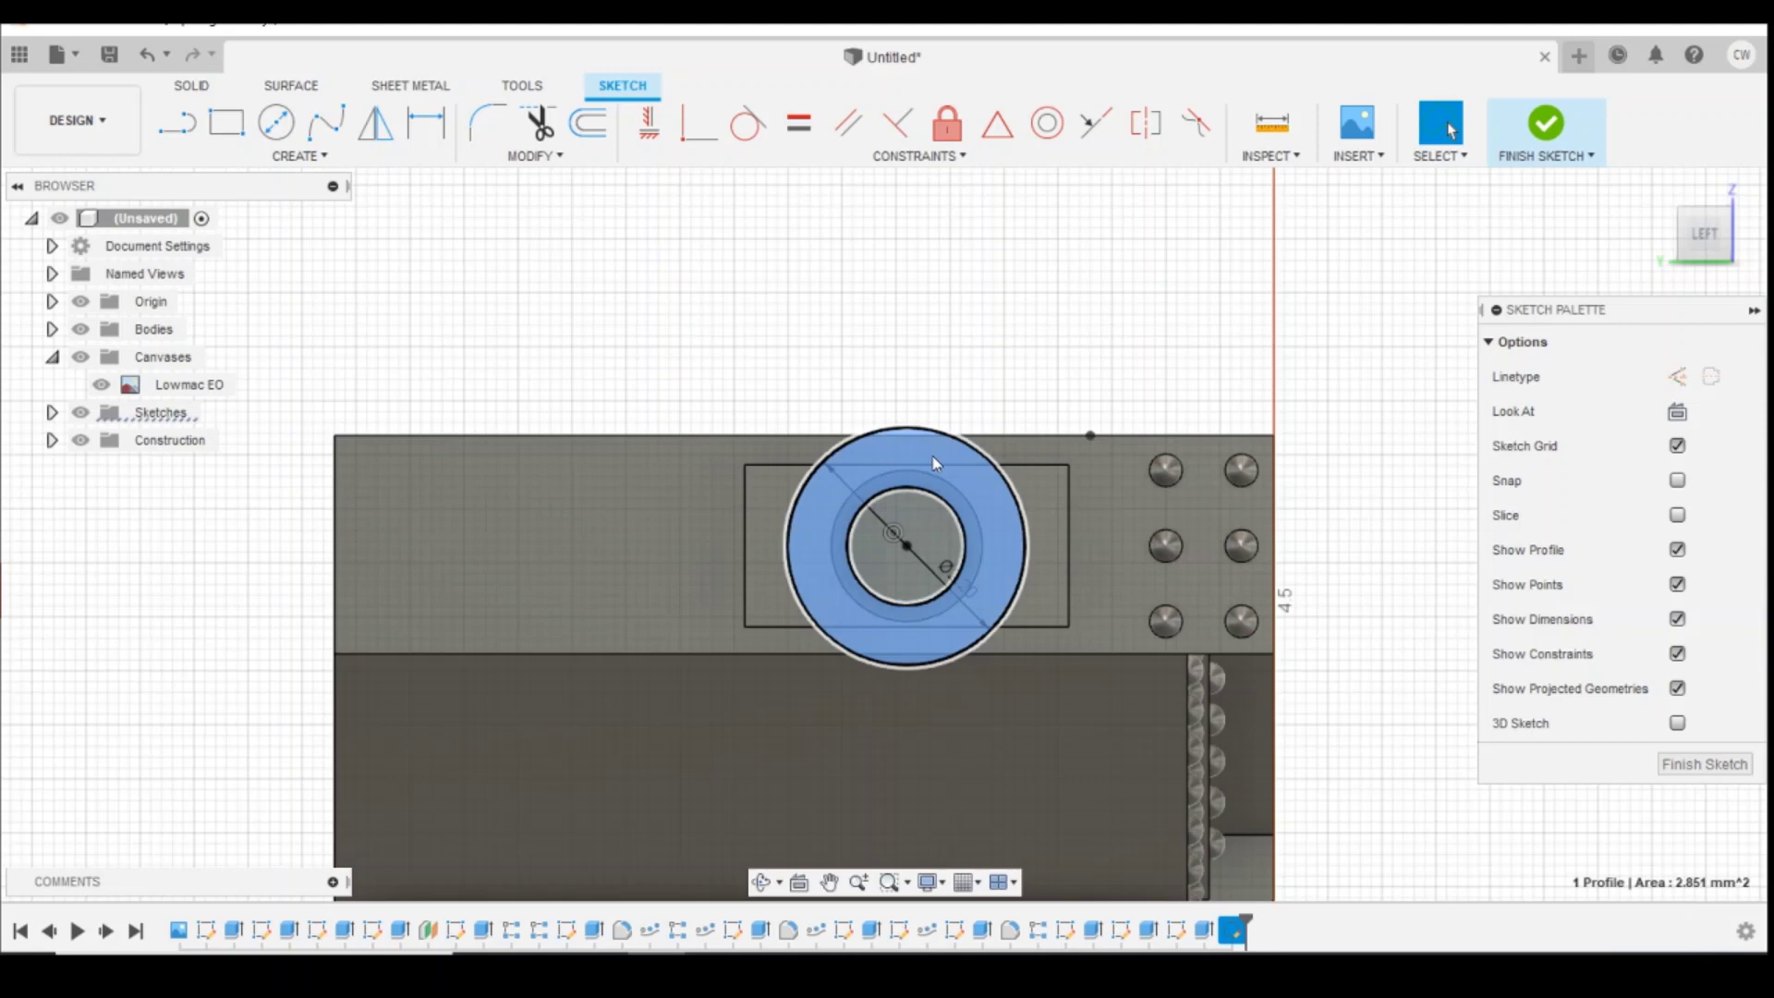
{"action": "left_click", "coordinate": [928, 514], "text": "shift"}
{"action": "right_click", "coordinate": [928, 514]}
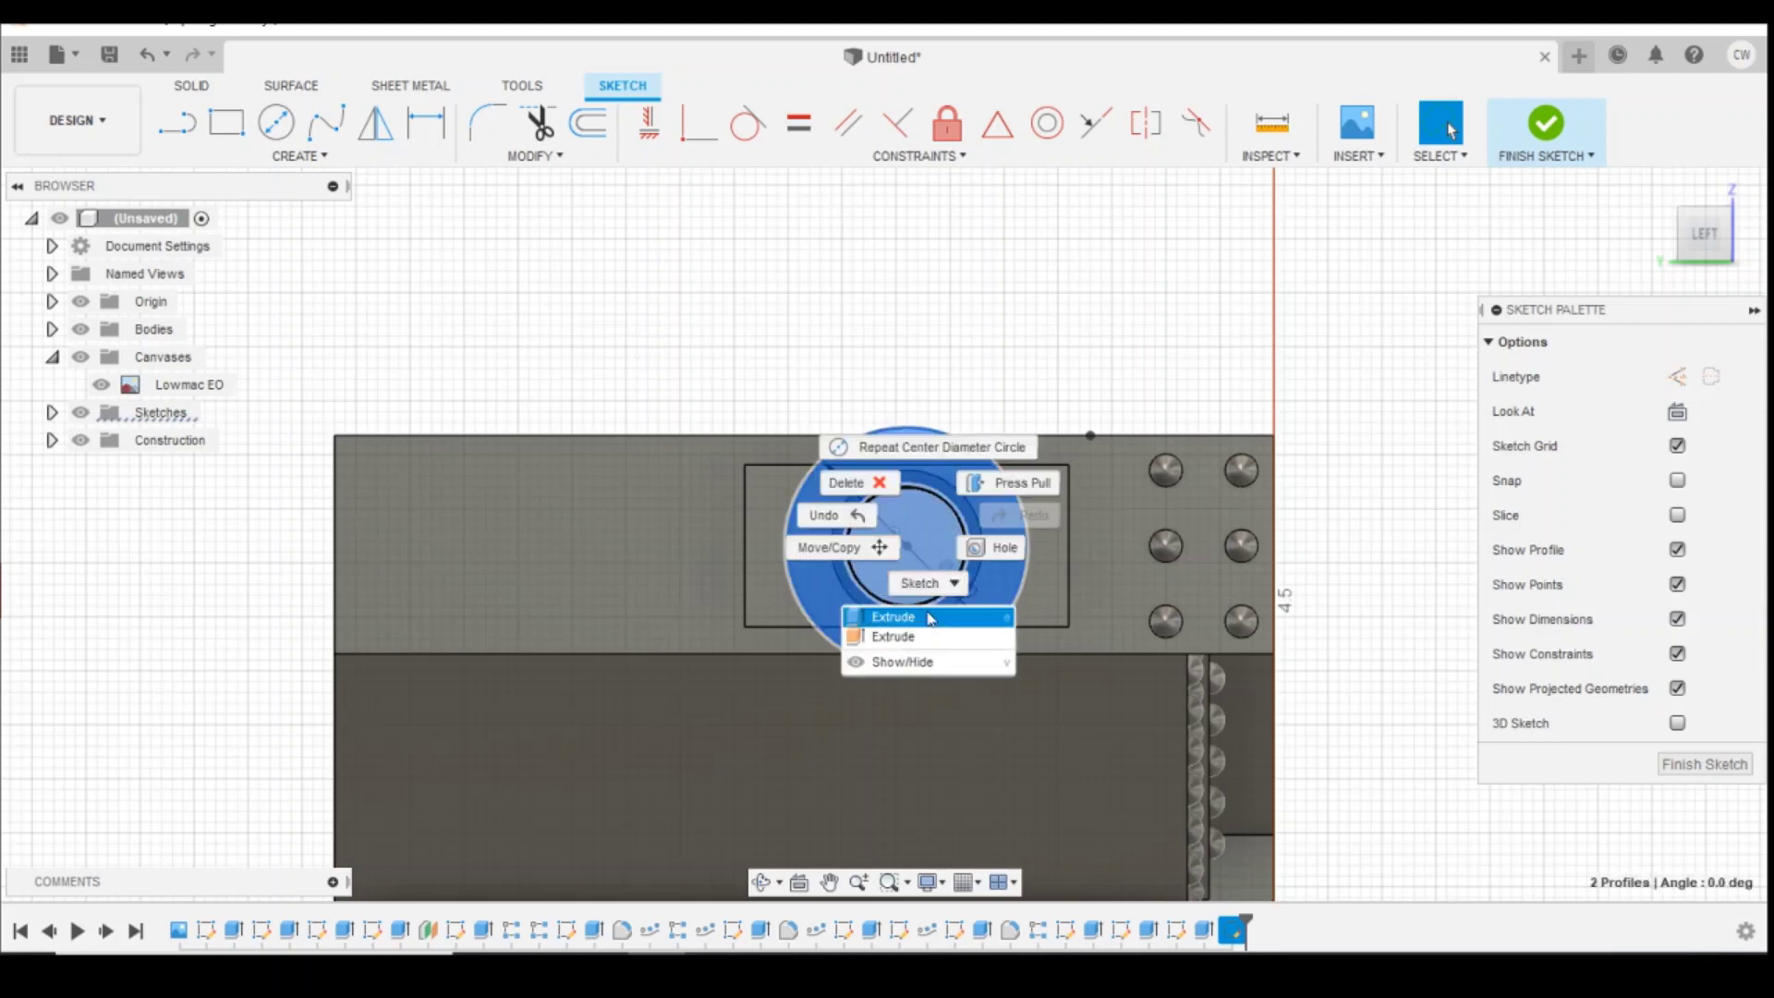
{"action": "left_click", "coordinate": [889, 614]}
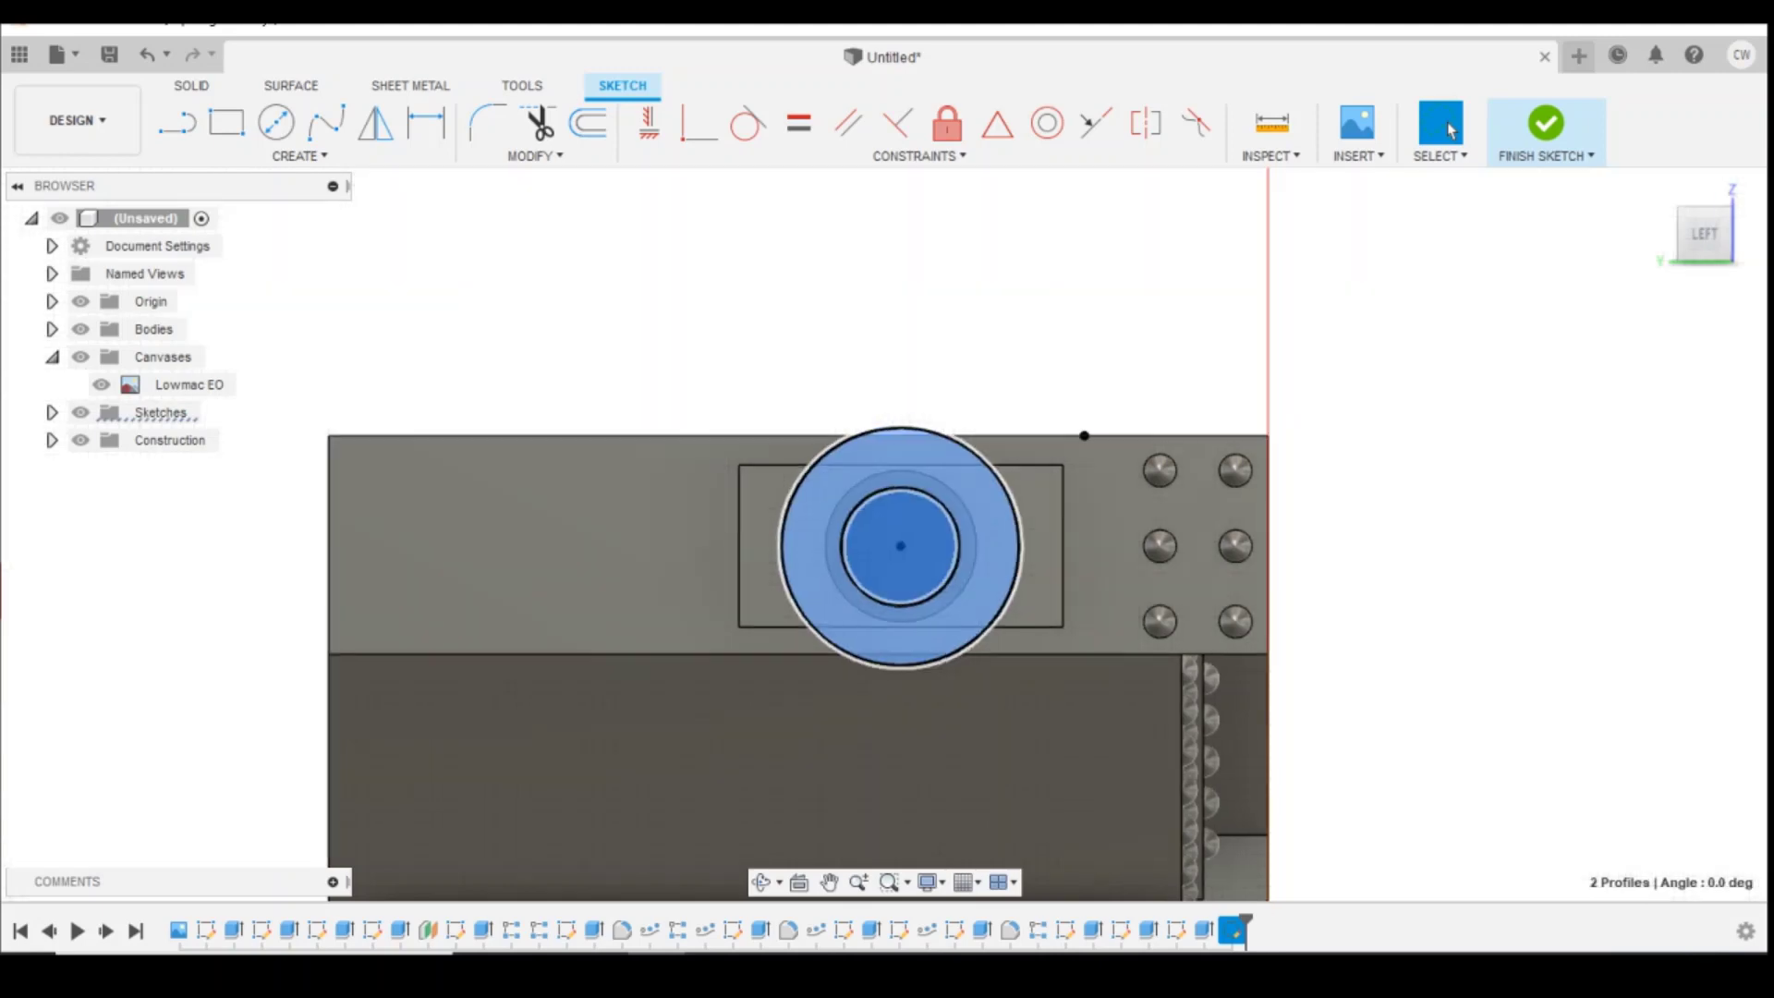
{"action": "left_click", "coordinate": [1744, 237]}
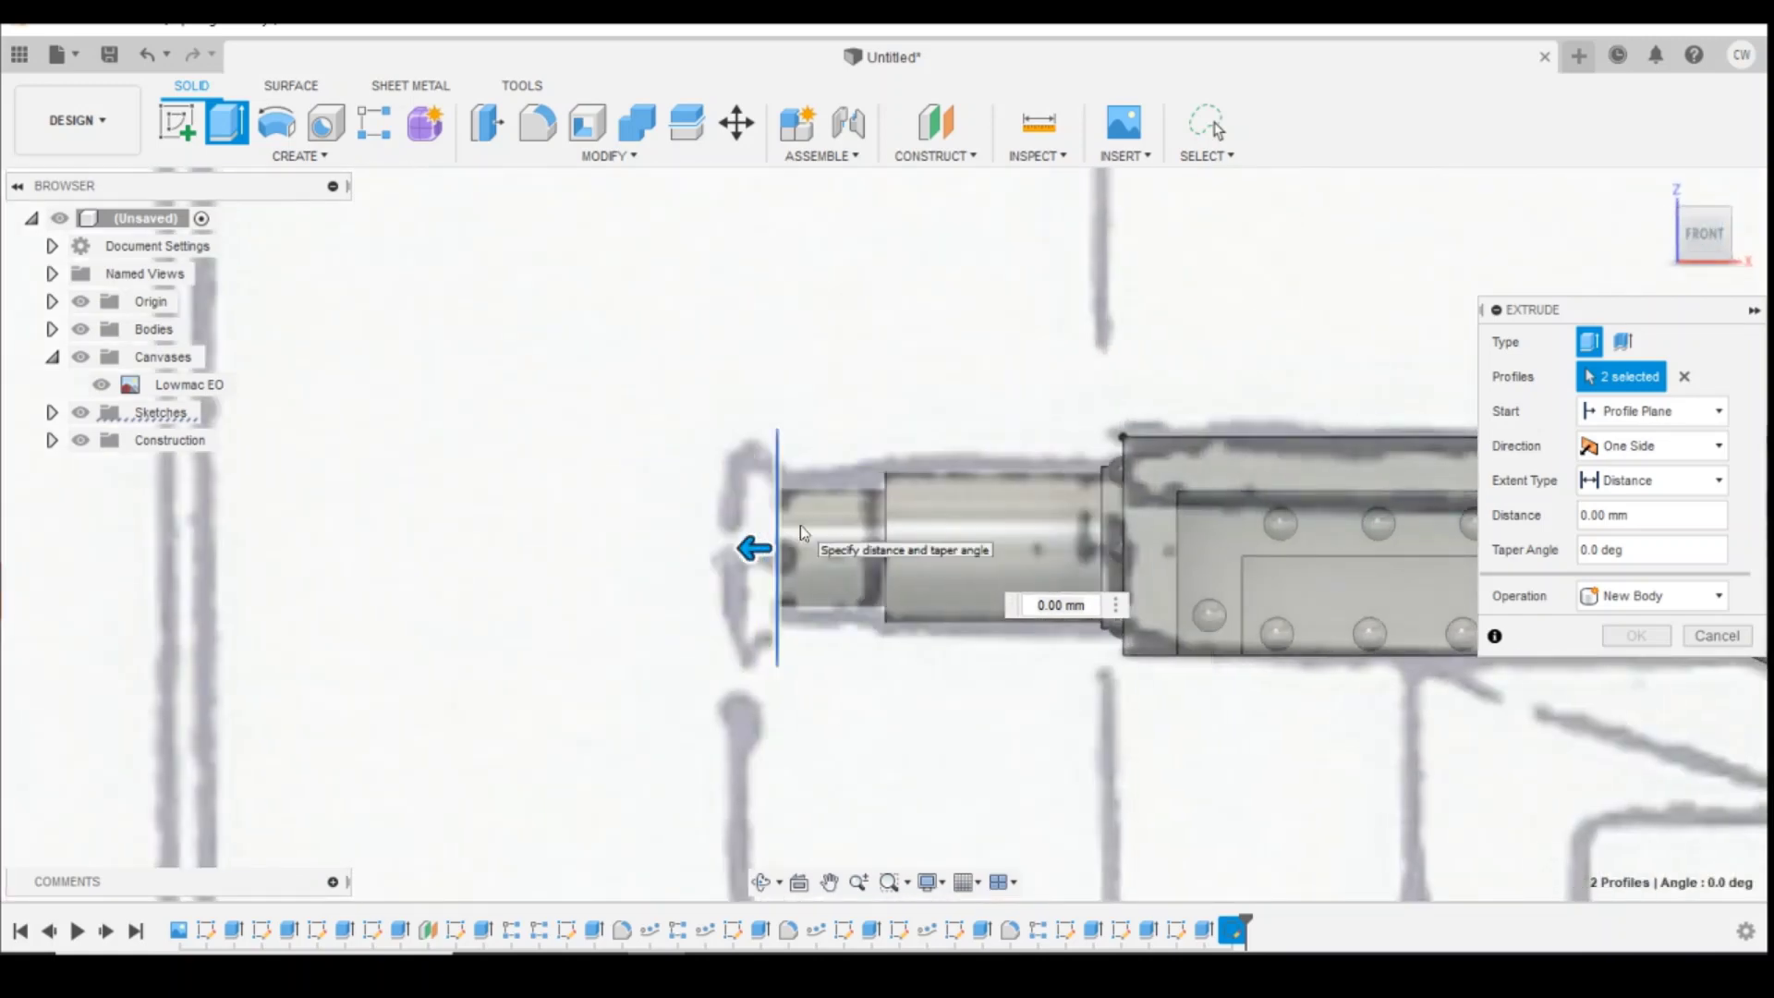
{"action": "left_click_drag", "start_coordinate": [748, 548], "coordinate": [710, 550]}
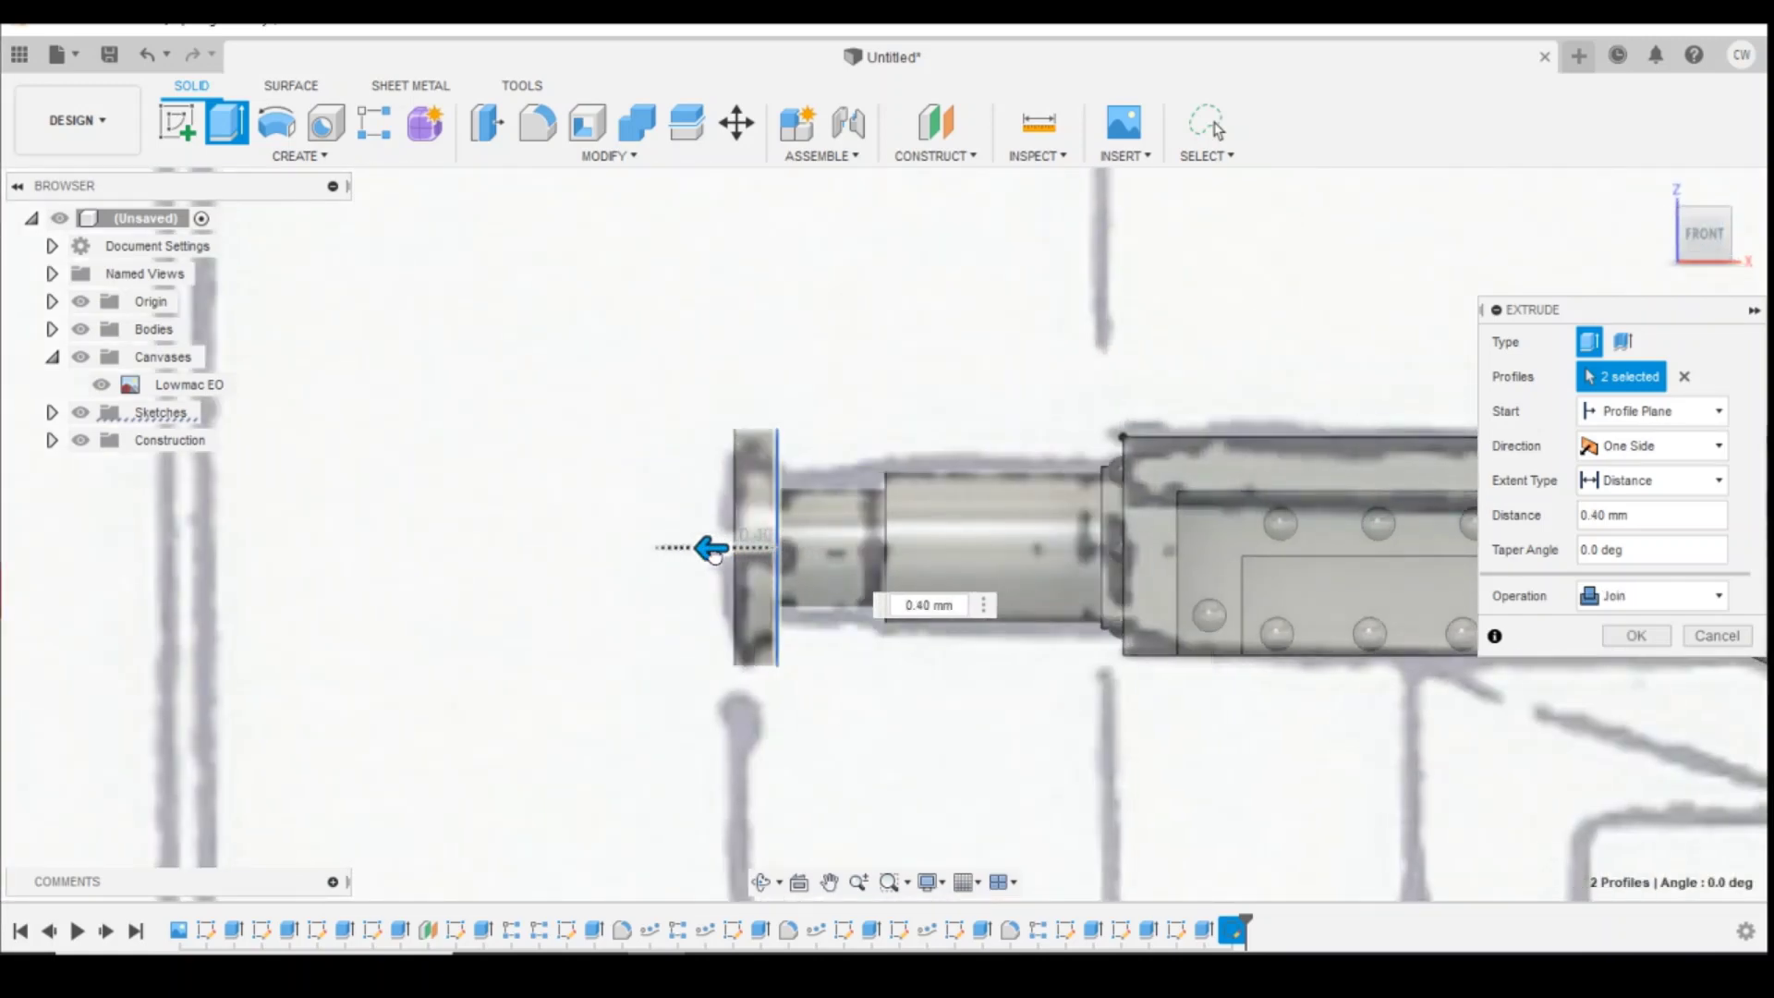
{"action": "left_click", "coordinate": [1635, 636]}
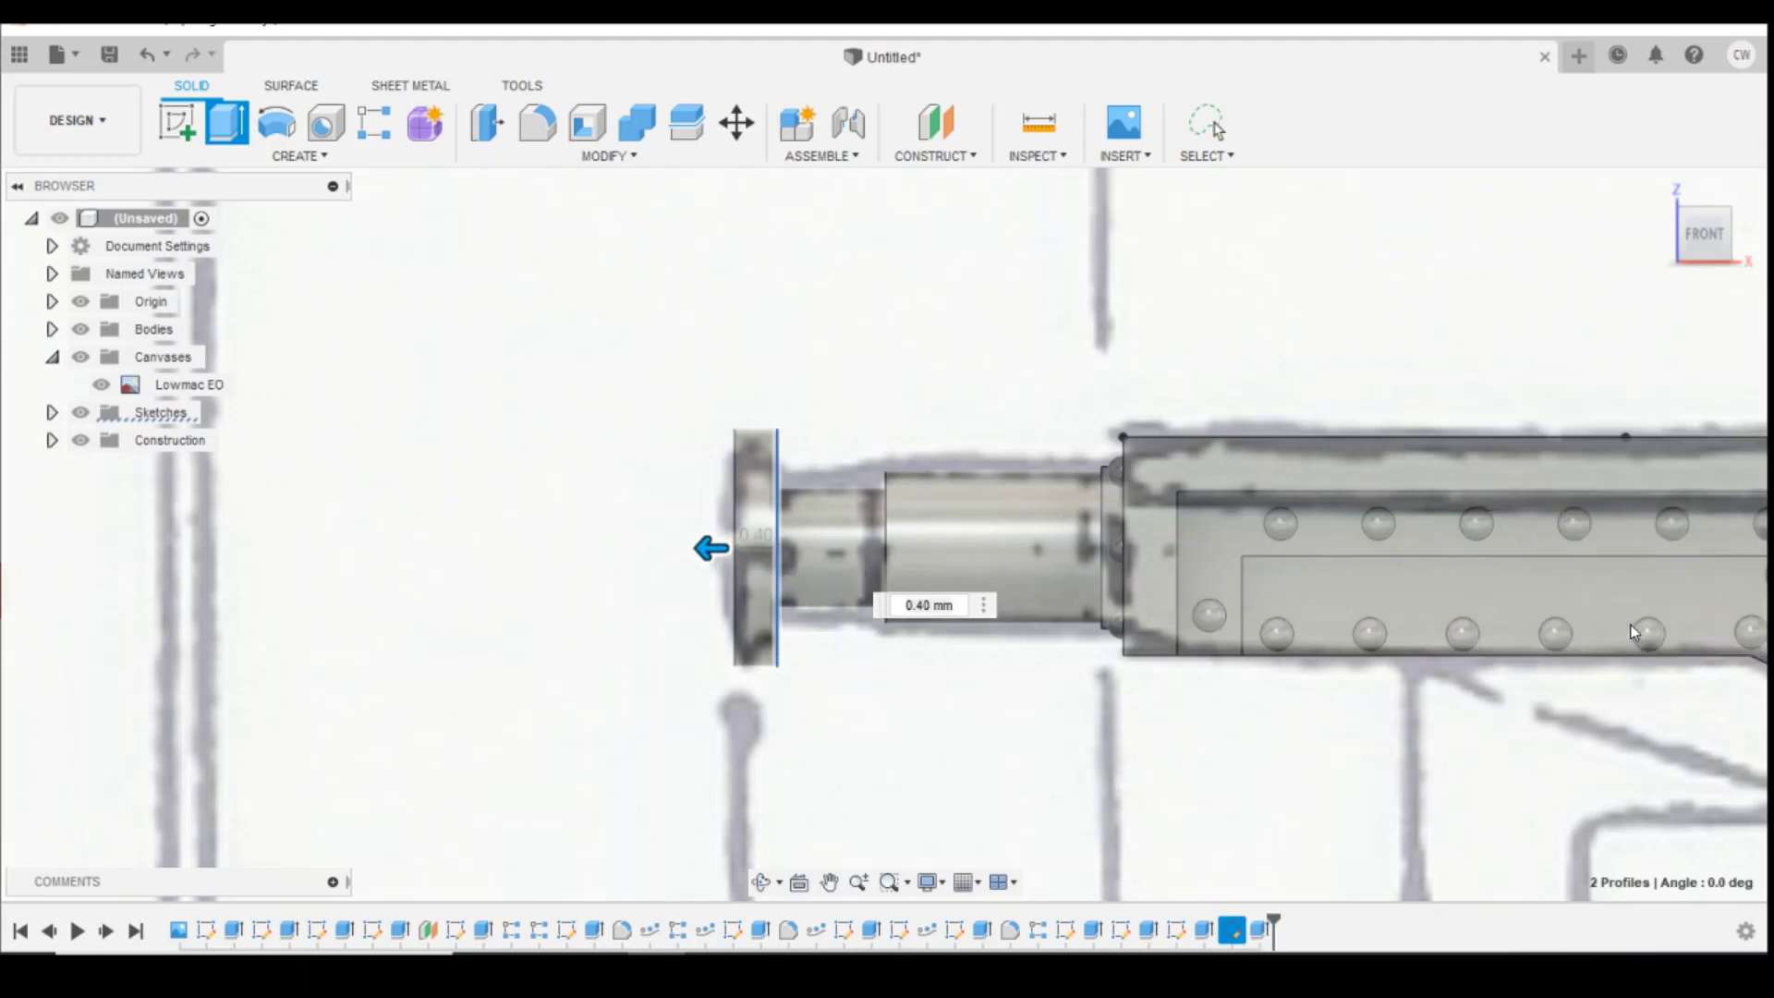
Step: Edit the buffer head's sketch and set the circle's diameter to 2 mm
{"action": "right_click", "coordinate": [1239, 931]}
{"action": "left_click", "coordinate": [1281, 699]}
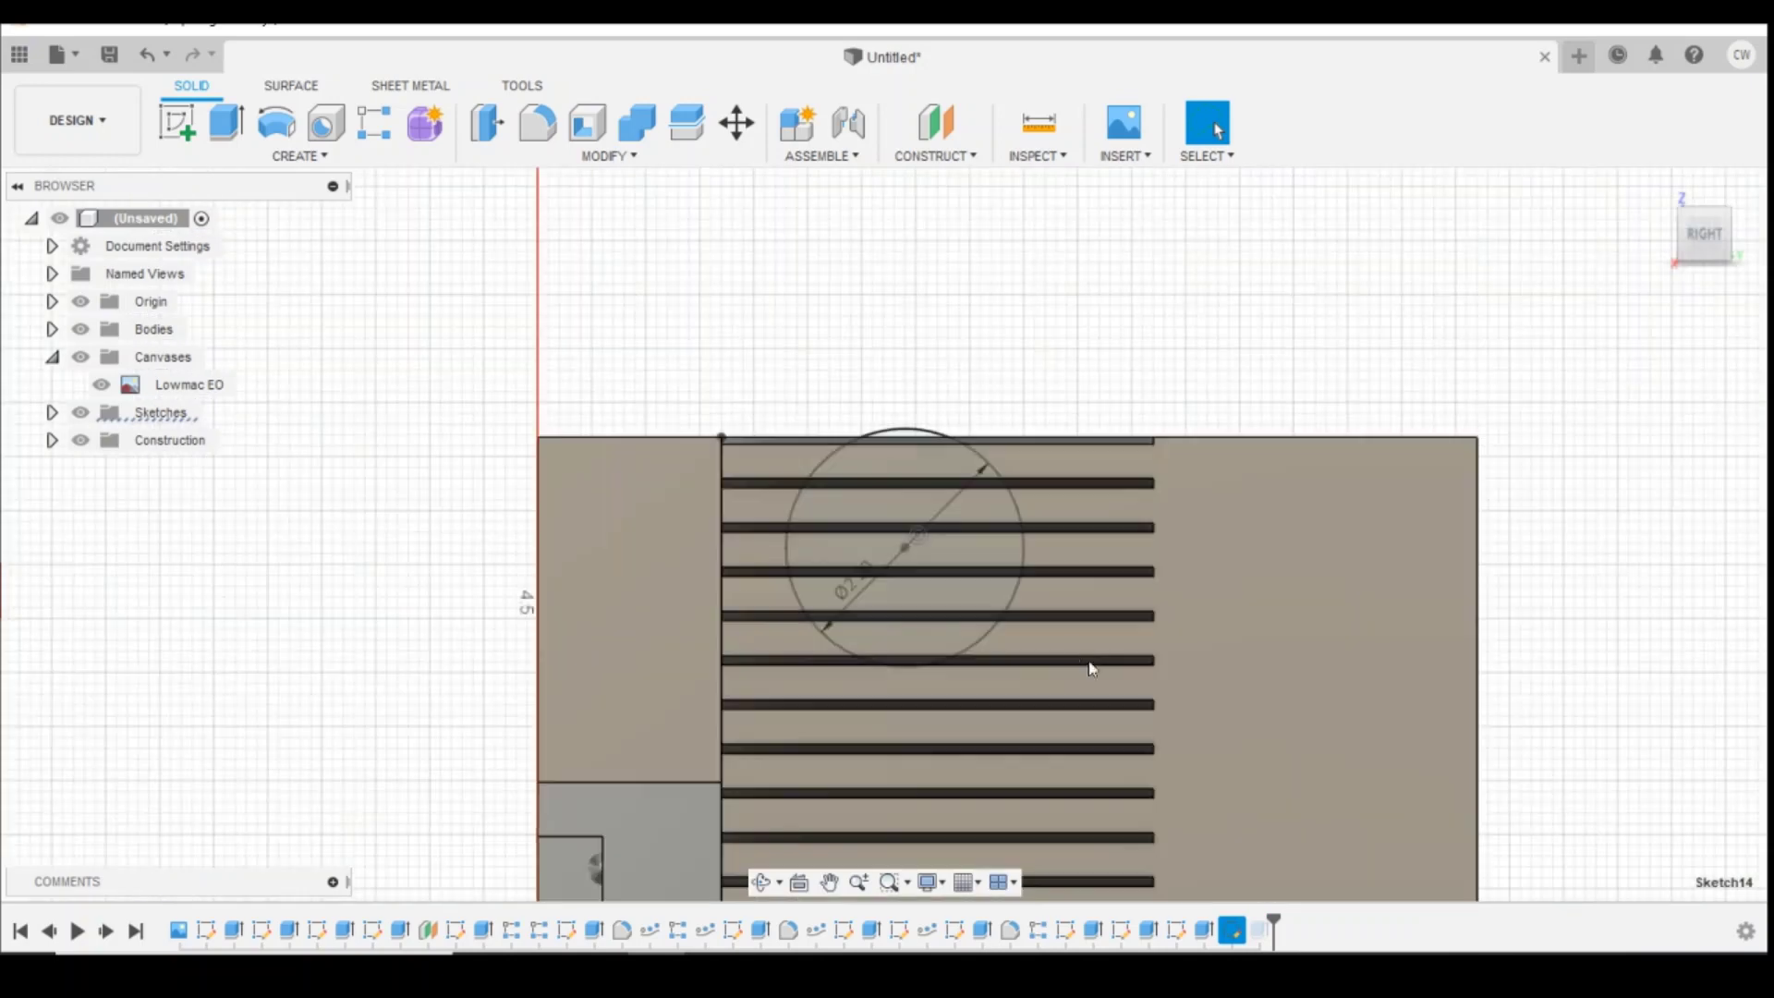
{"action": "double_click", "coordinate": [852, 584]}
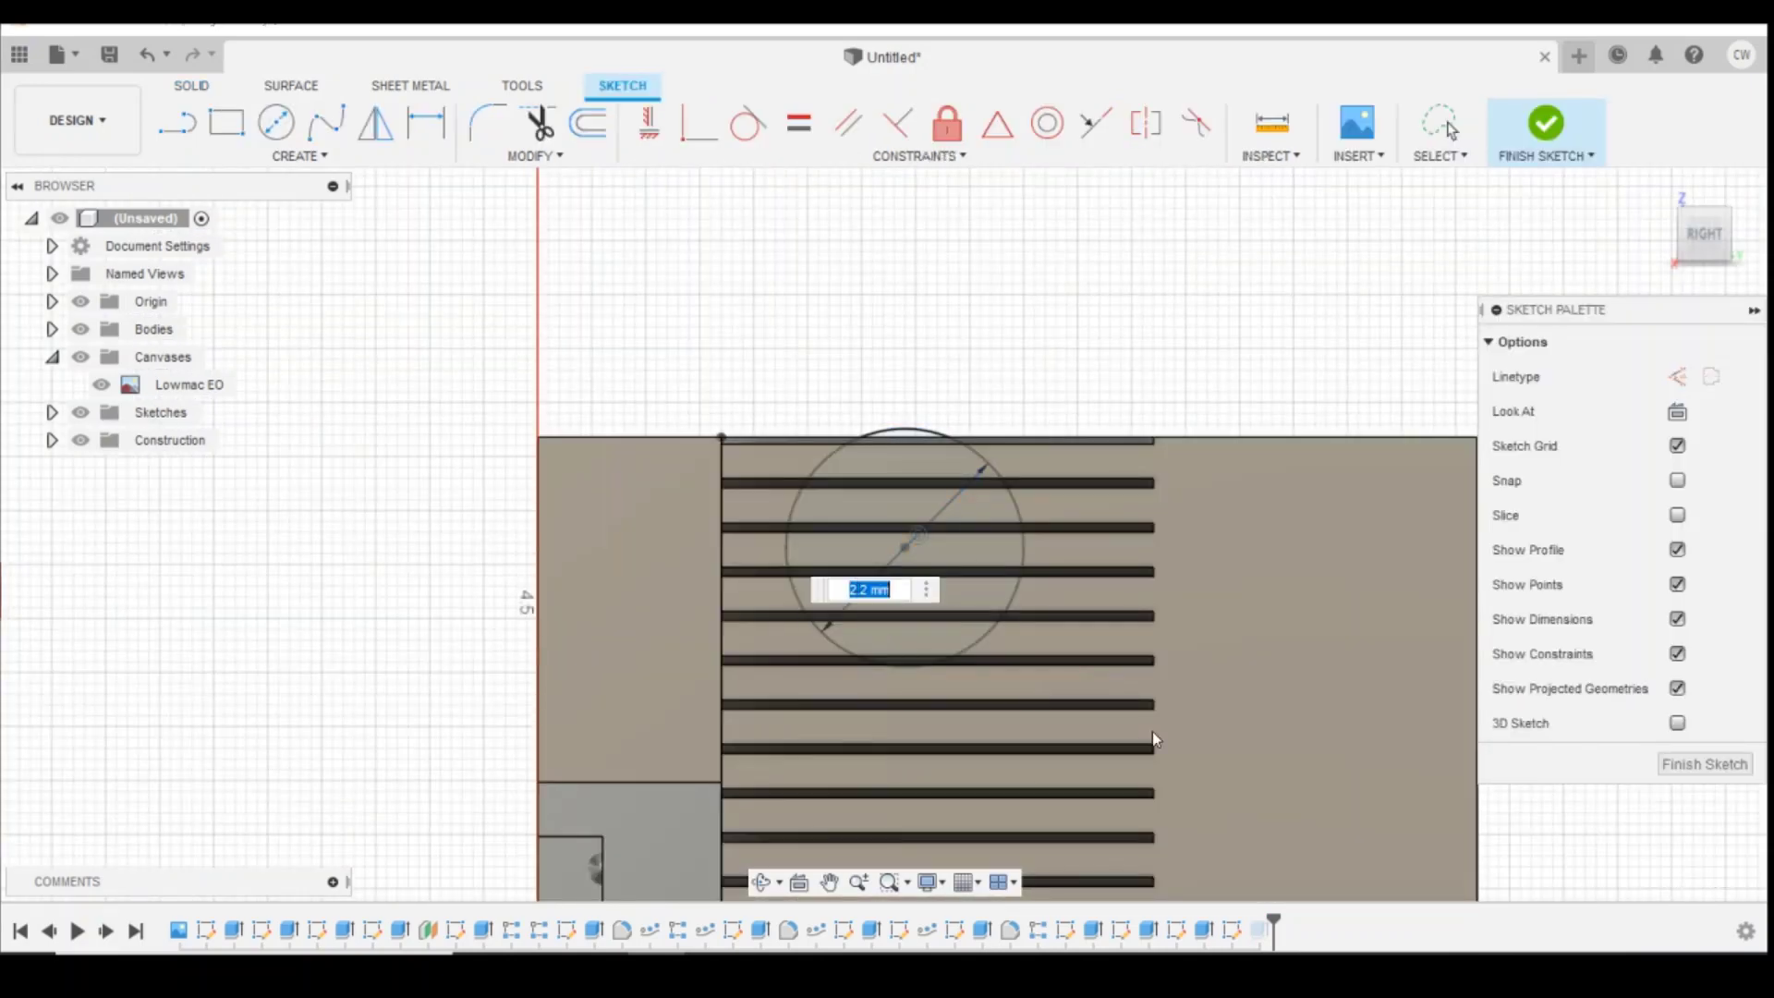
{"action": "type", "text": "2"}
{"action": "key", "text": "Return"}
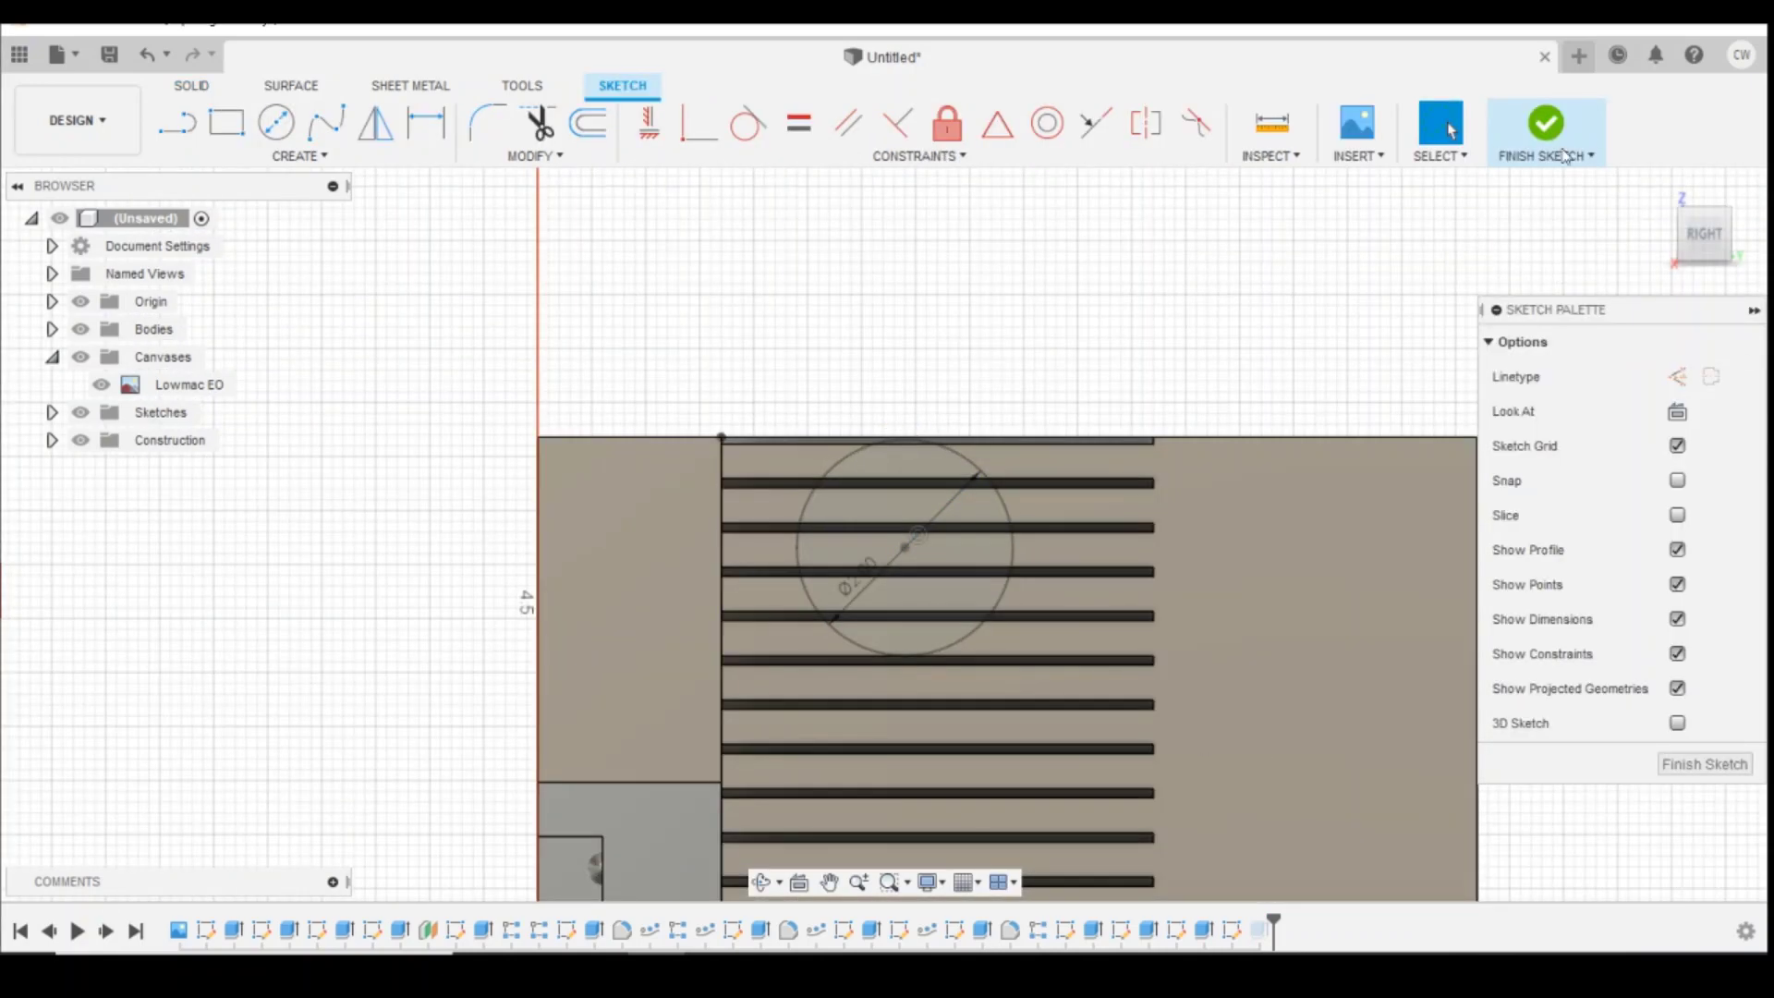
{"action": "left_click", "coordinate": [1564, 155]}
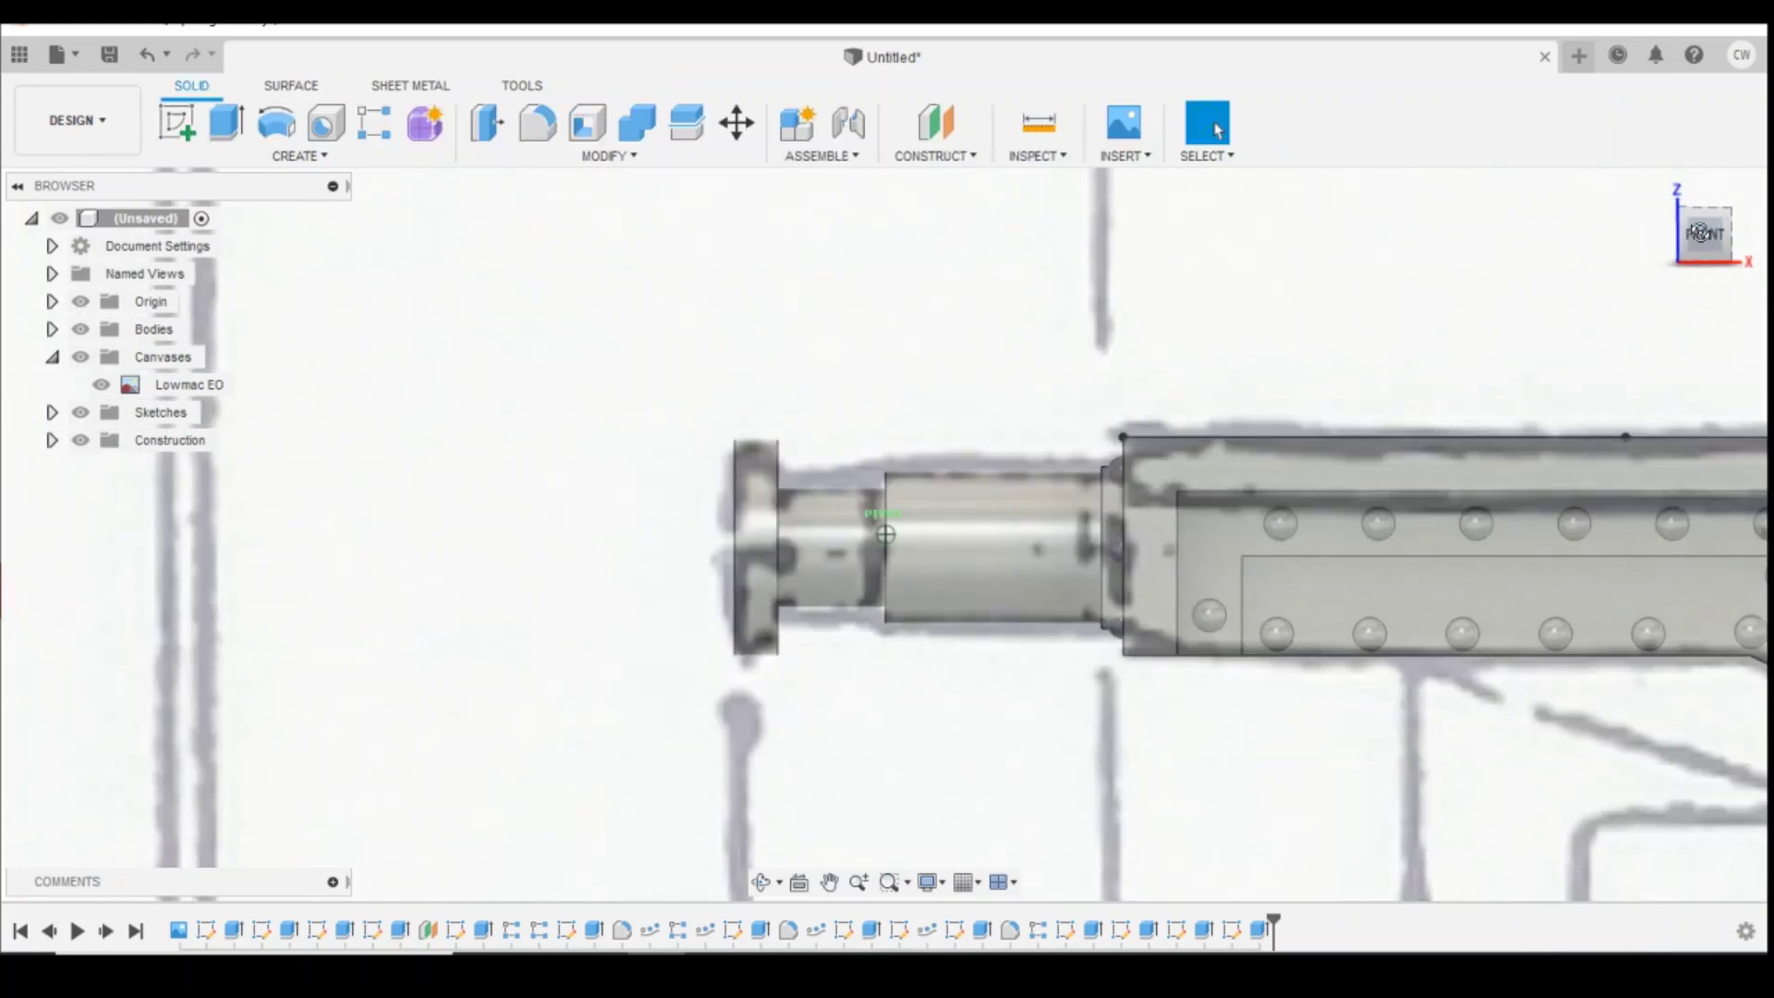
Step: Hide the Lowmac EO reference canvas and look straight at the wagon's buffer end
{"action": "left_click", "coordinate": [1700, 233]}
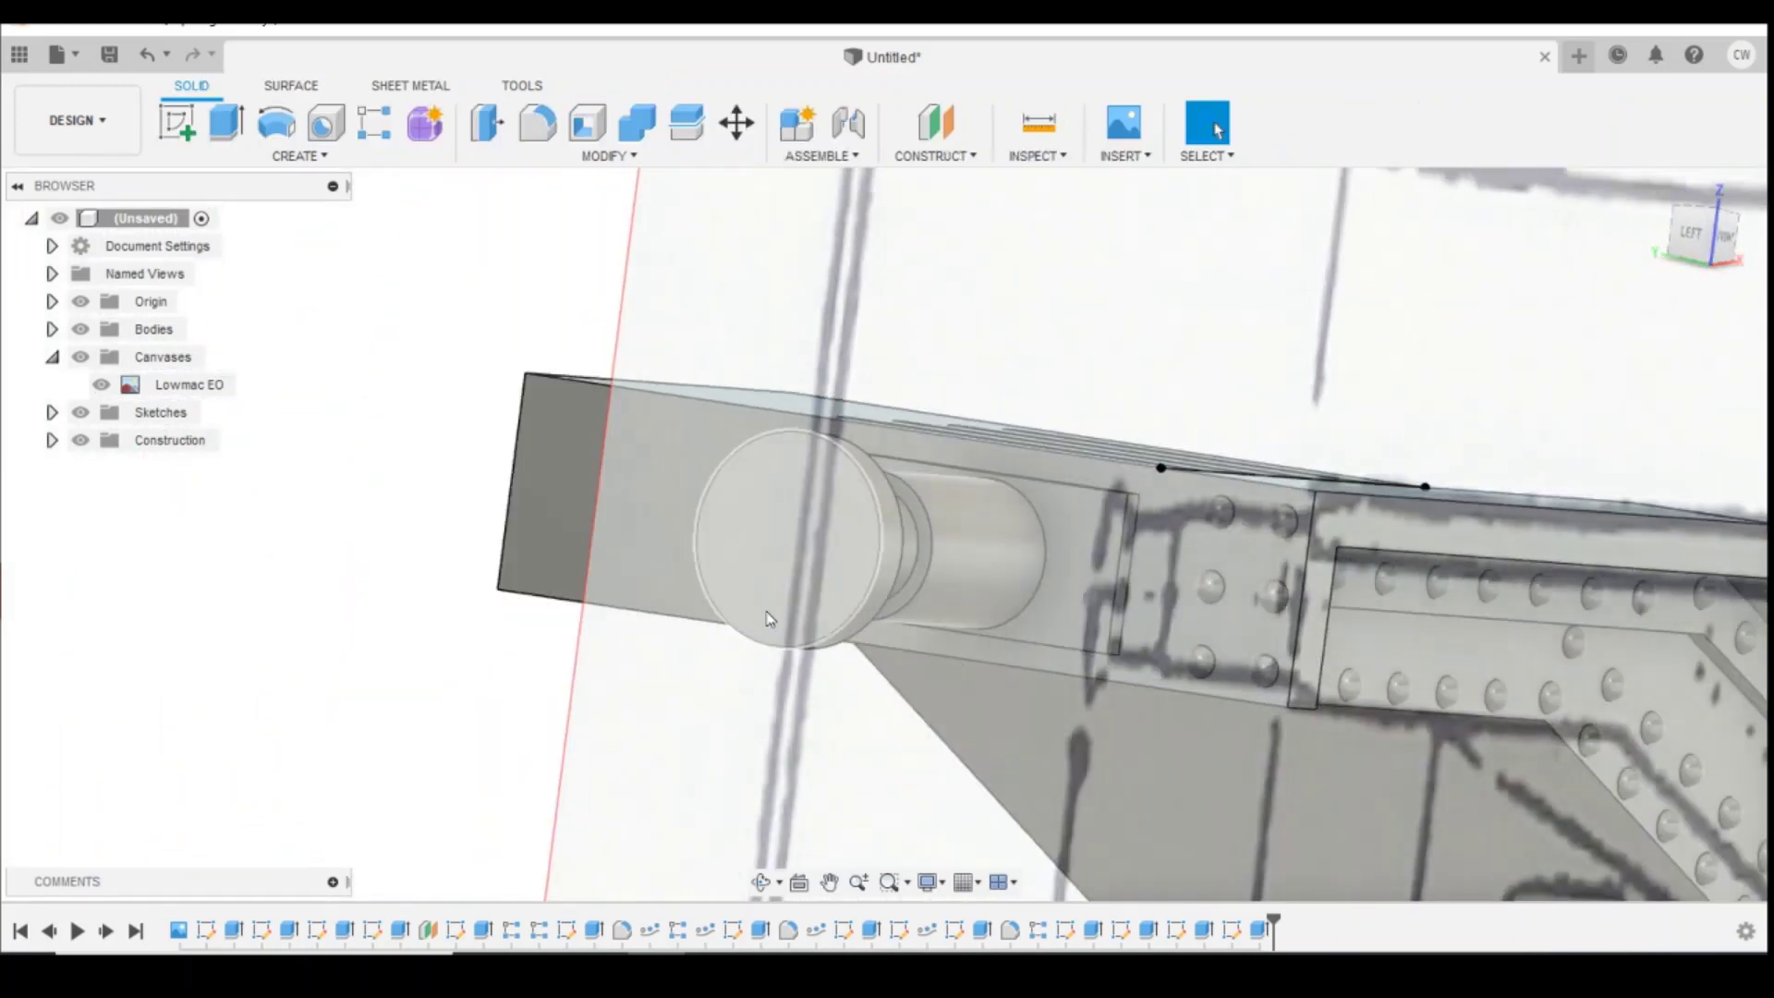
{"action": "left_click", "coordinate": [102, 384]}
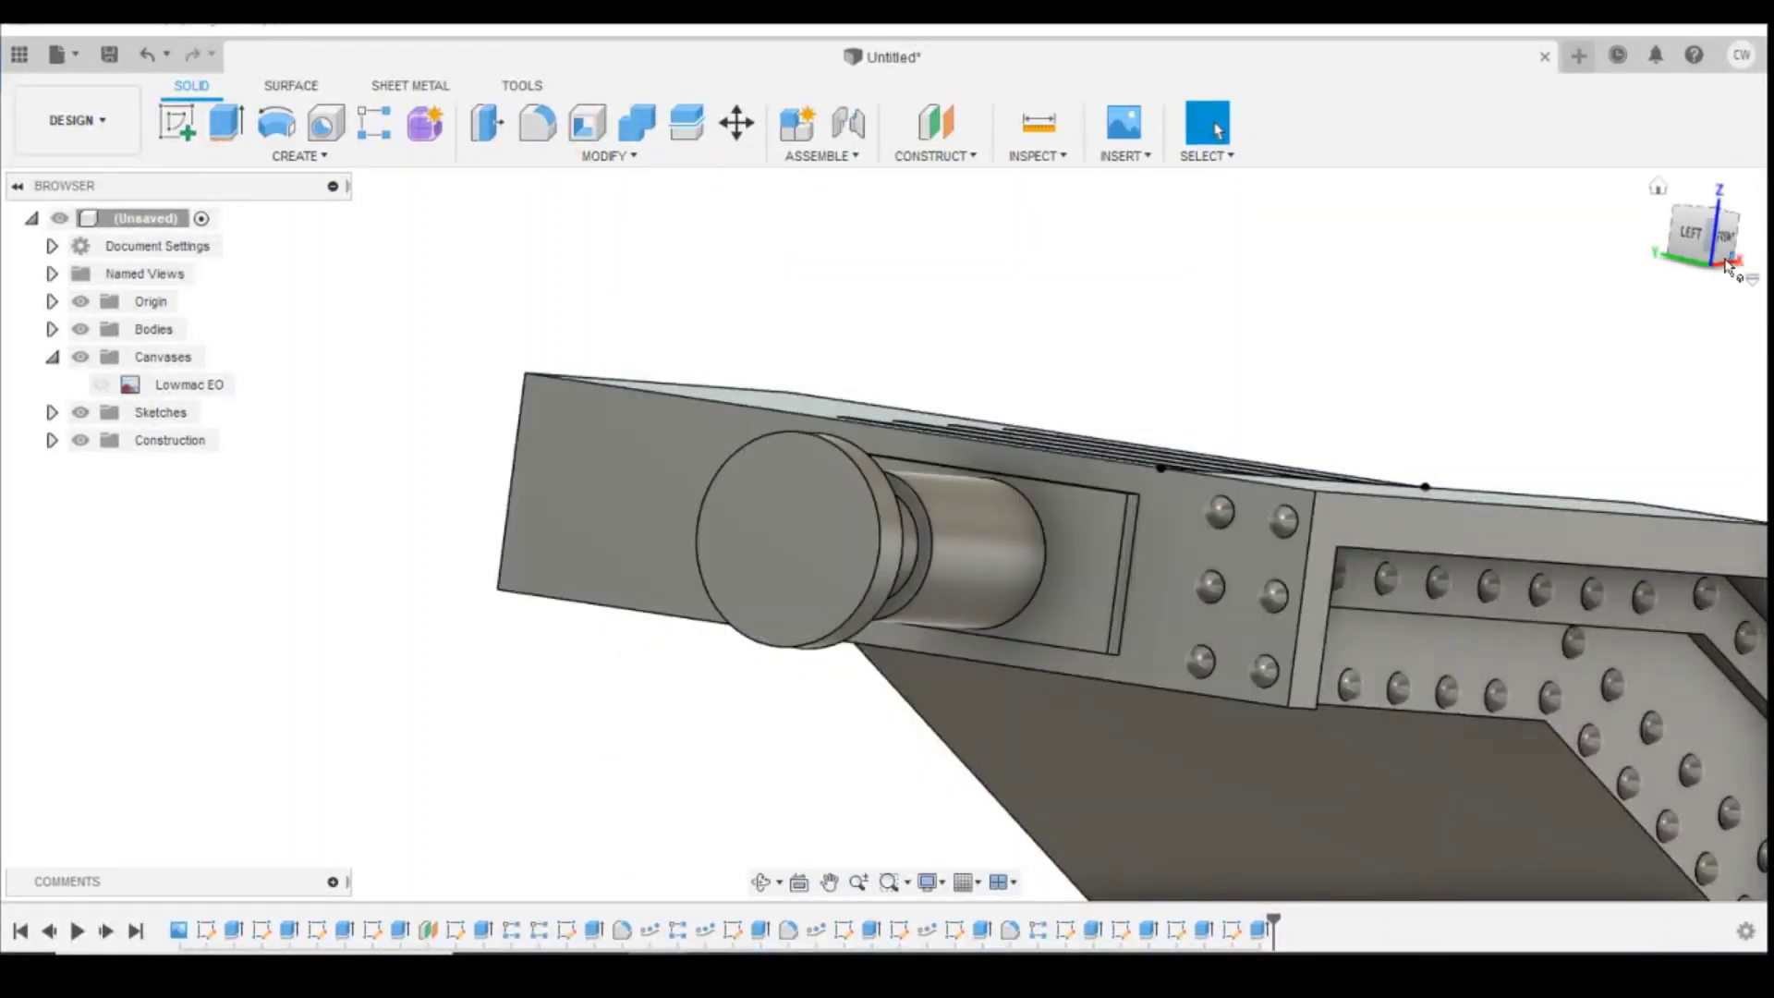
{"action": "left_click", "coordinate": [1693, 235]}
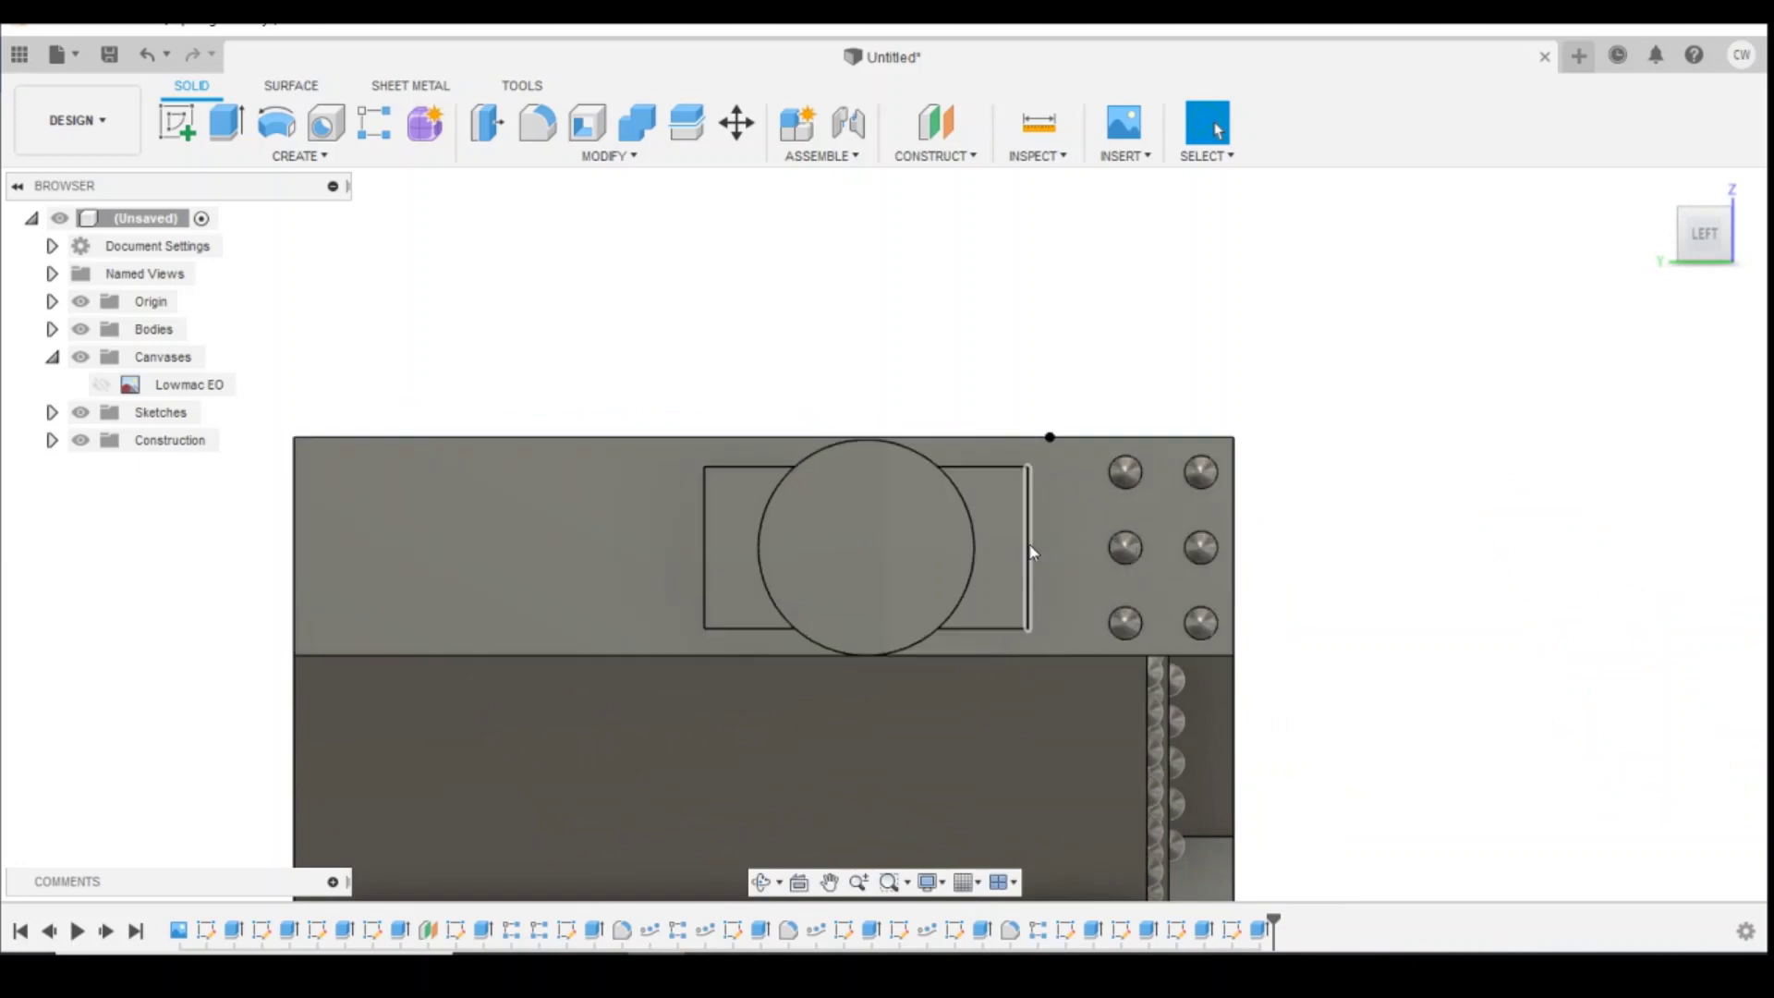
Step: Sketch a 0.3 mm diameter rivet circle on the buffer mounting pad's face, near its lower corner closest to the beam rivets
{"action": "left_click", "coordinate": [184, 136]}
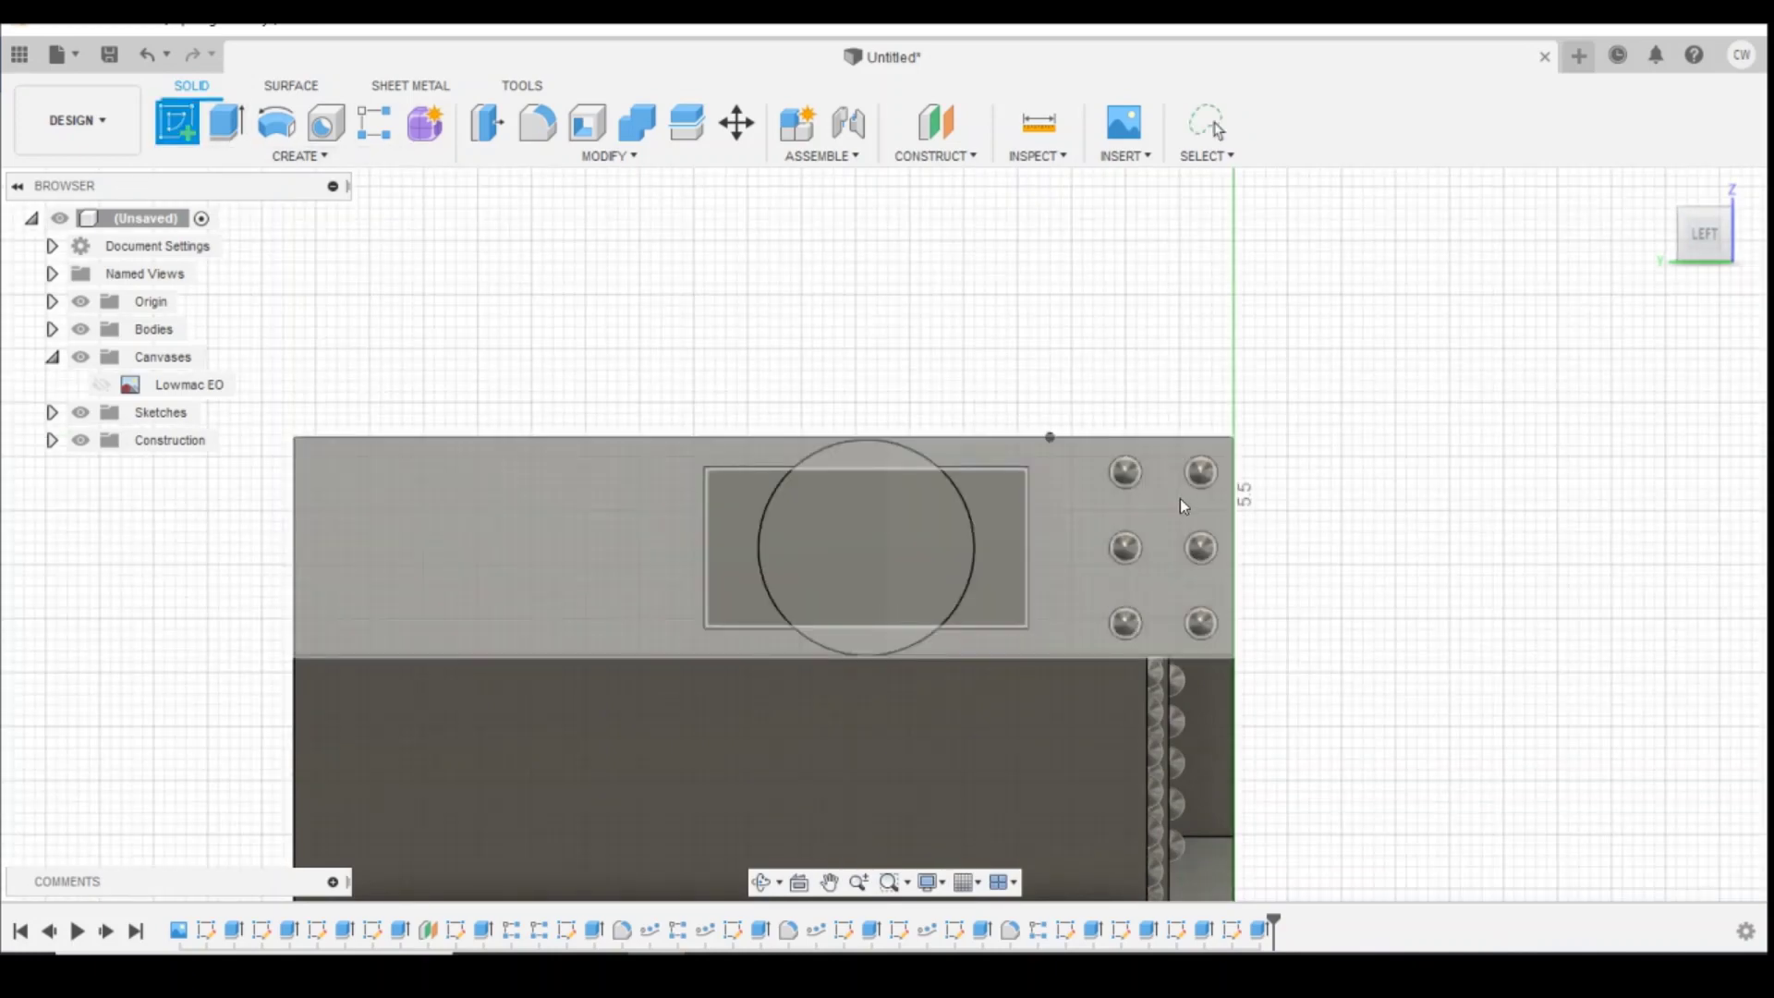
{"action": "left_click", "coordinate": [990, 506]}
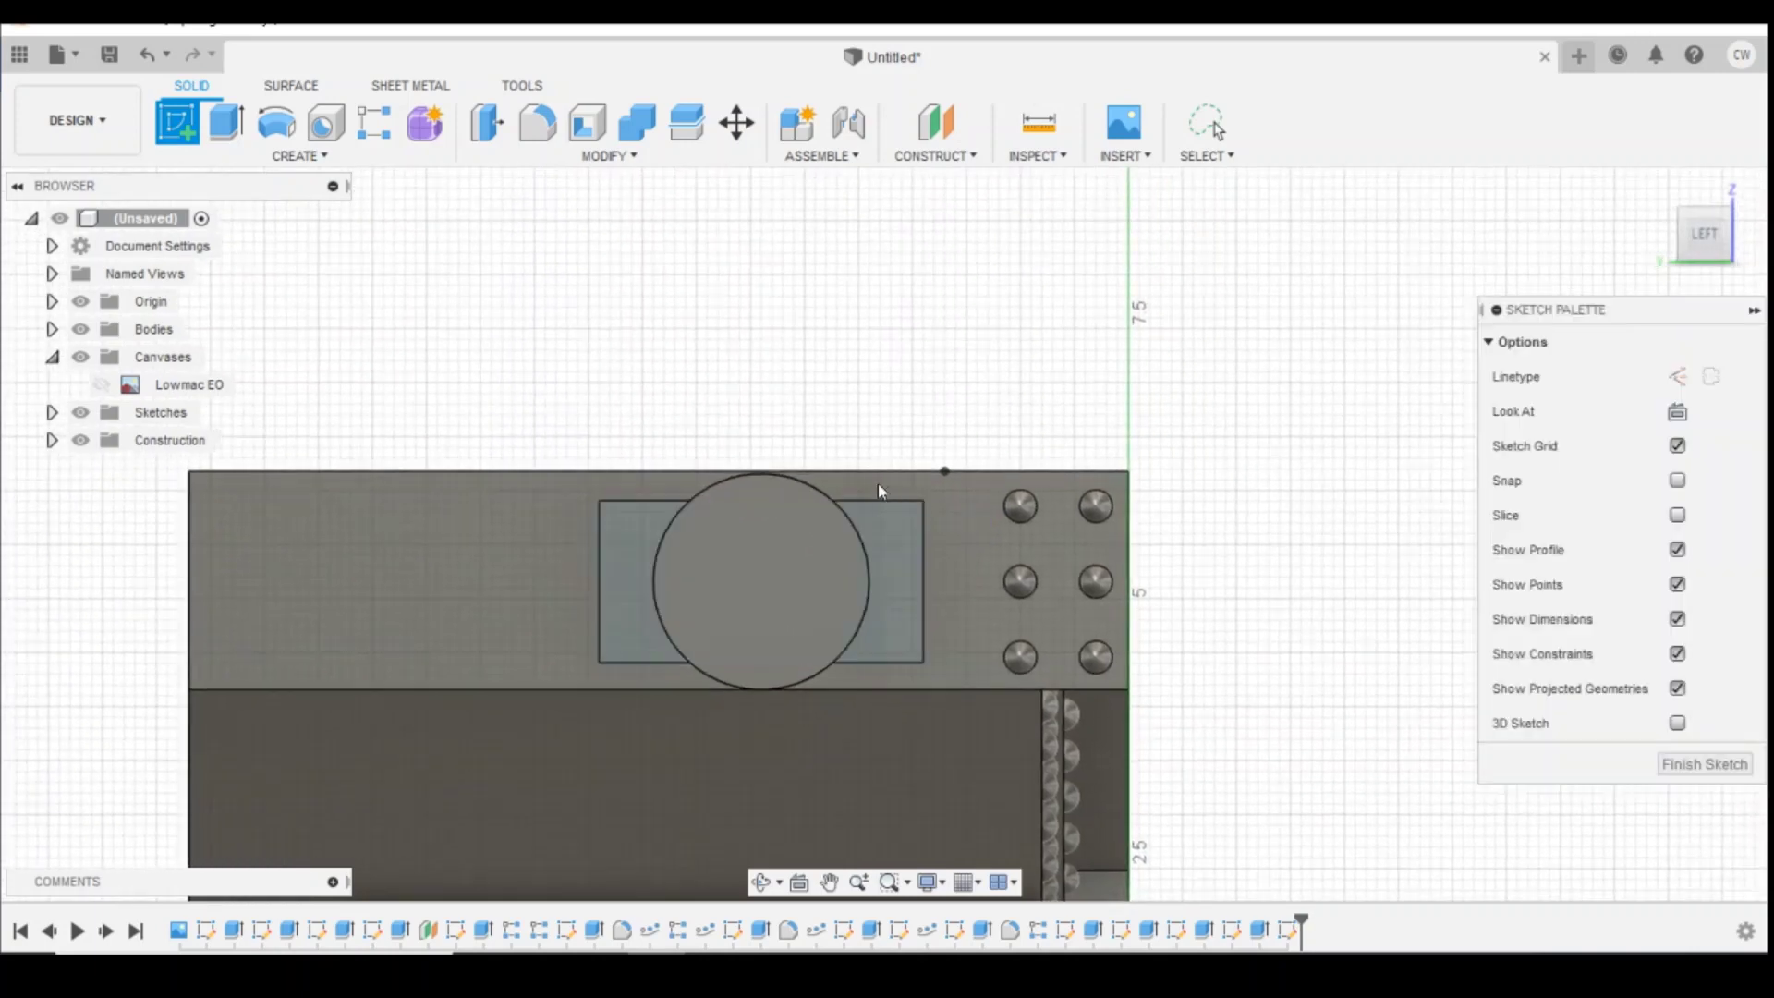
{"action": "left_click", "coordinate": [891, 634]}
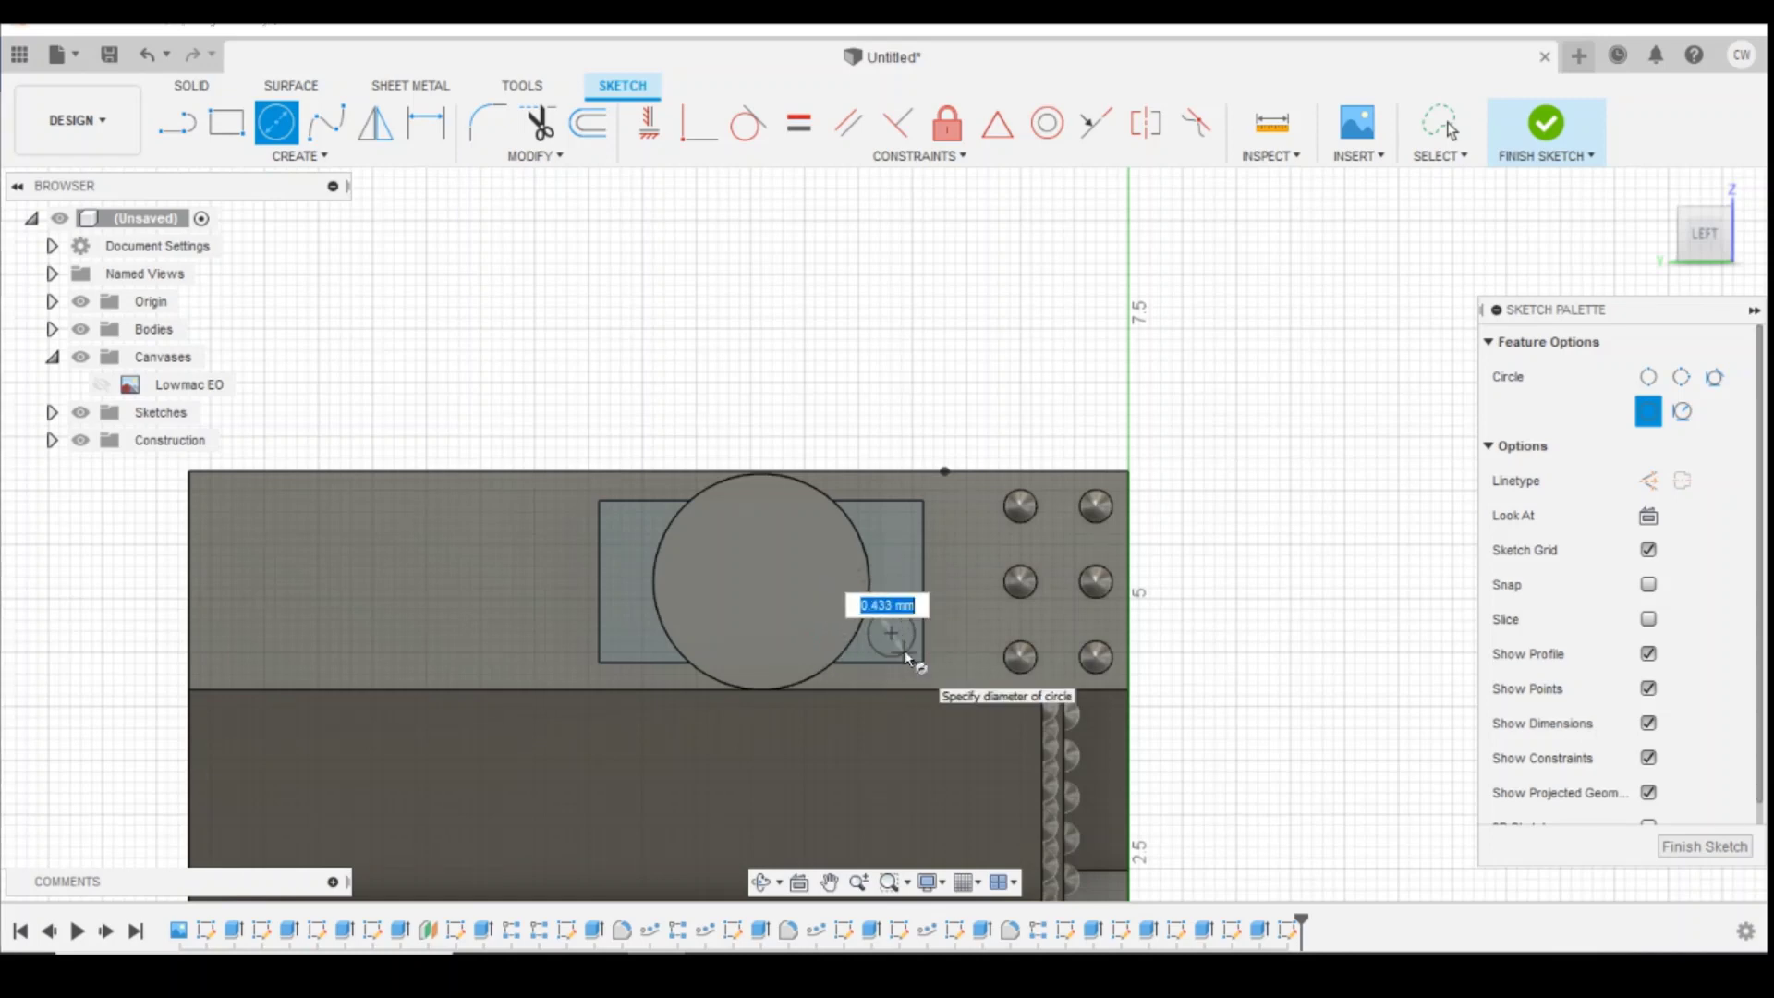
{"action": "type", "text": "0.3"}
{"action": "key", "text": "Return"}
Step: Dimension the rivet circle's centre 0.3 mm above the mounting pad's lower edge
{"action": "scroll", "coordinate": [924, 649], "scroll_direction": "up", "scroll_amount": 3}
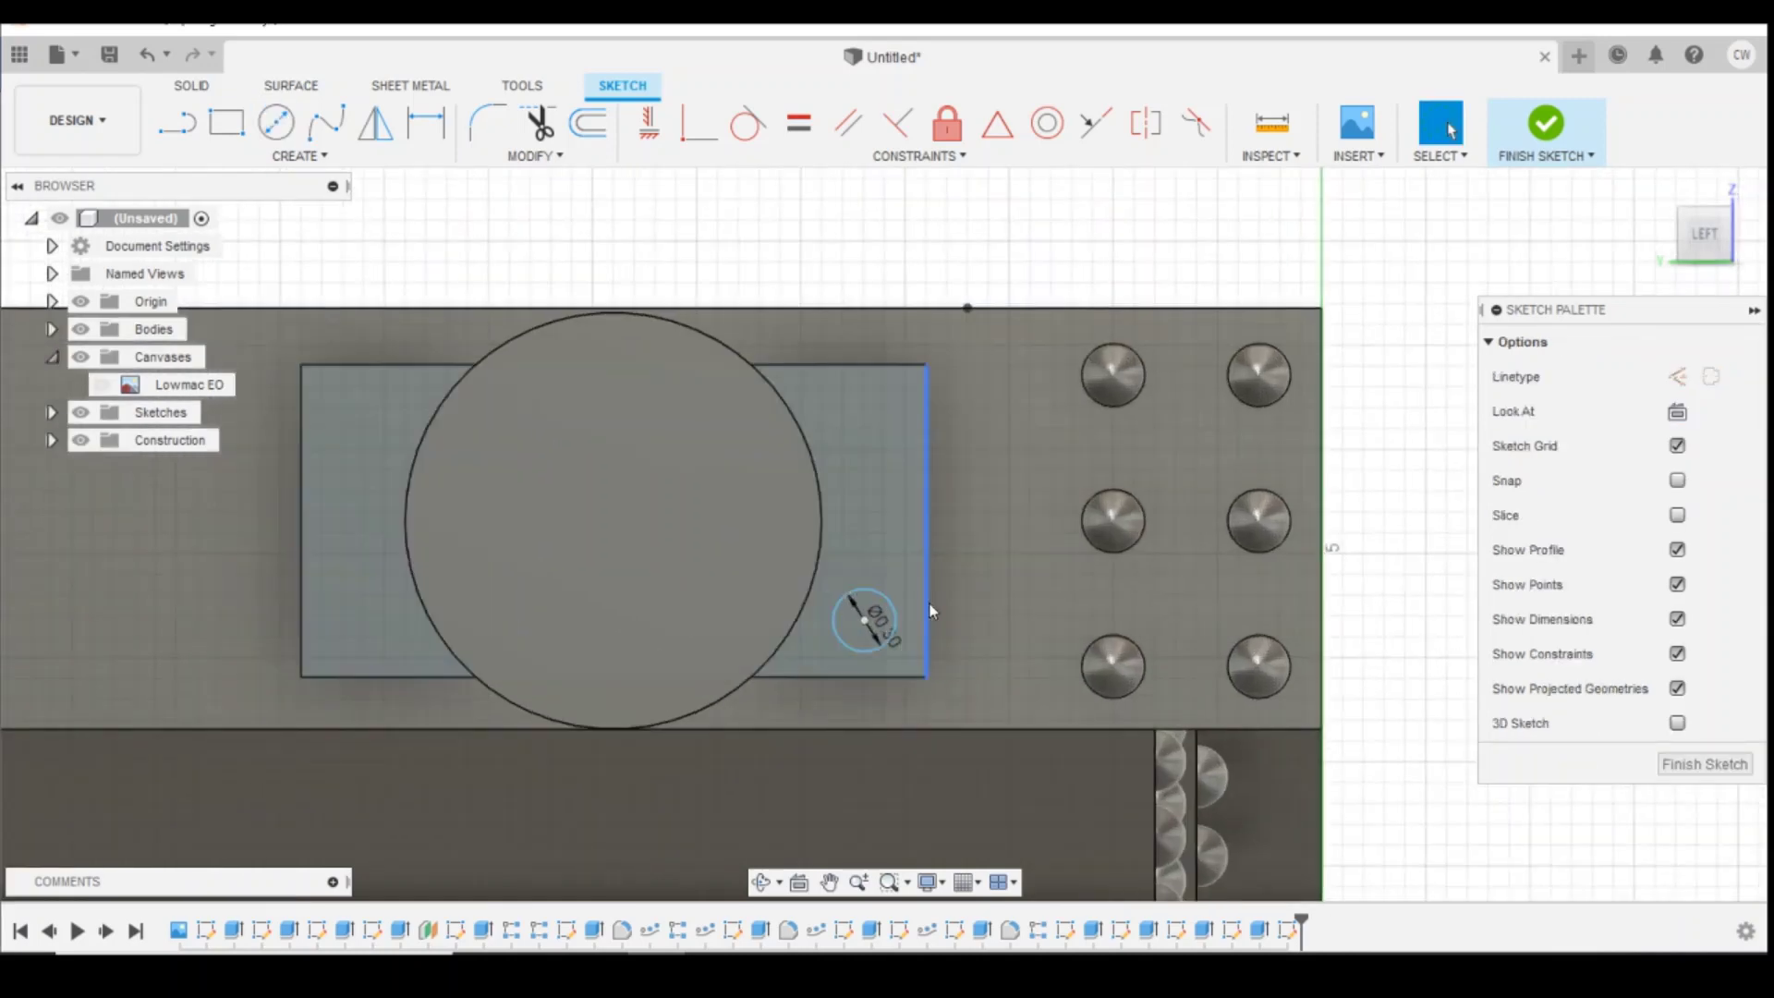
{"action": "left_click", "coordinate": [876, 610]}
{"action": "key", "text": "d"}
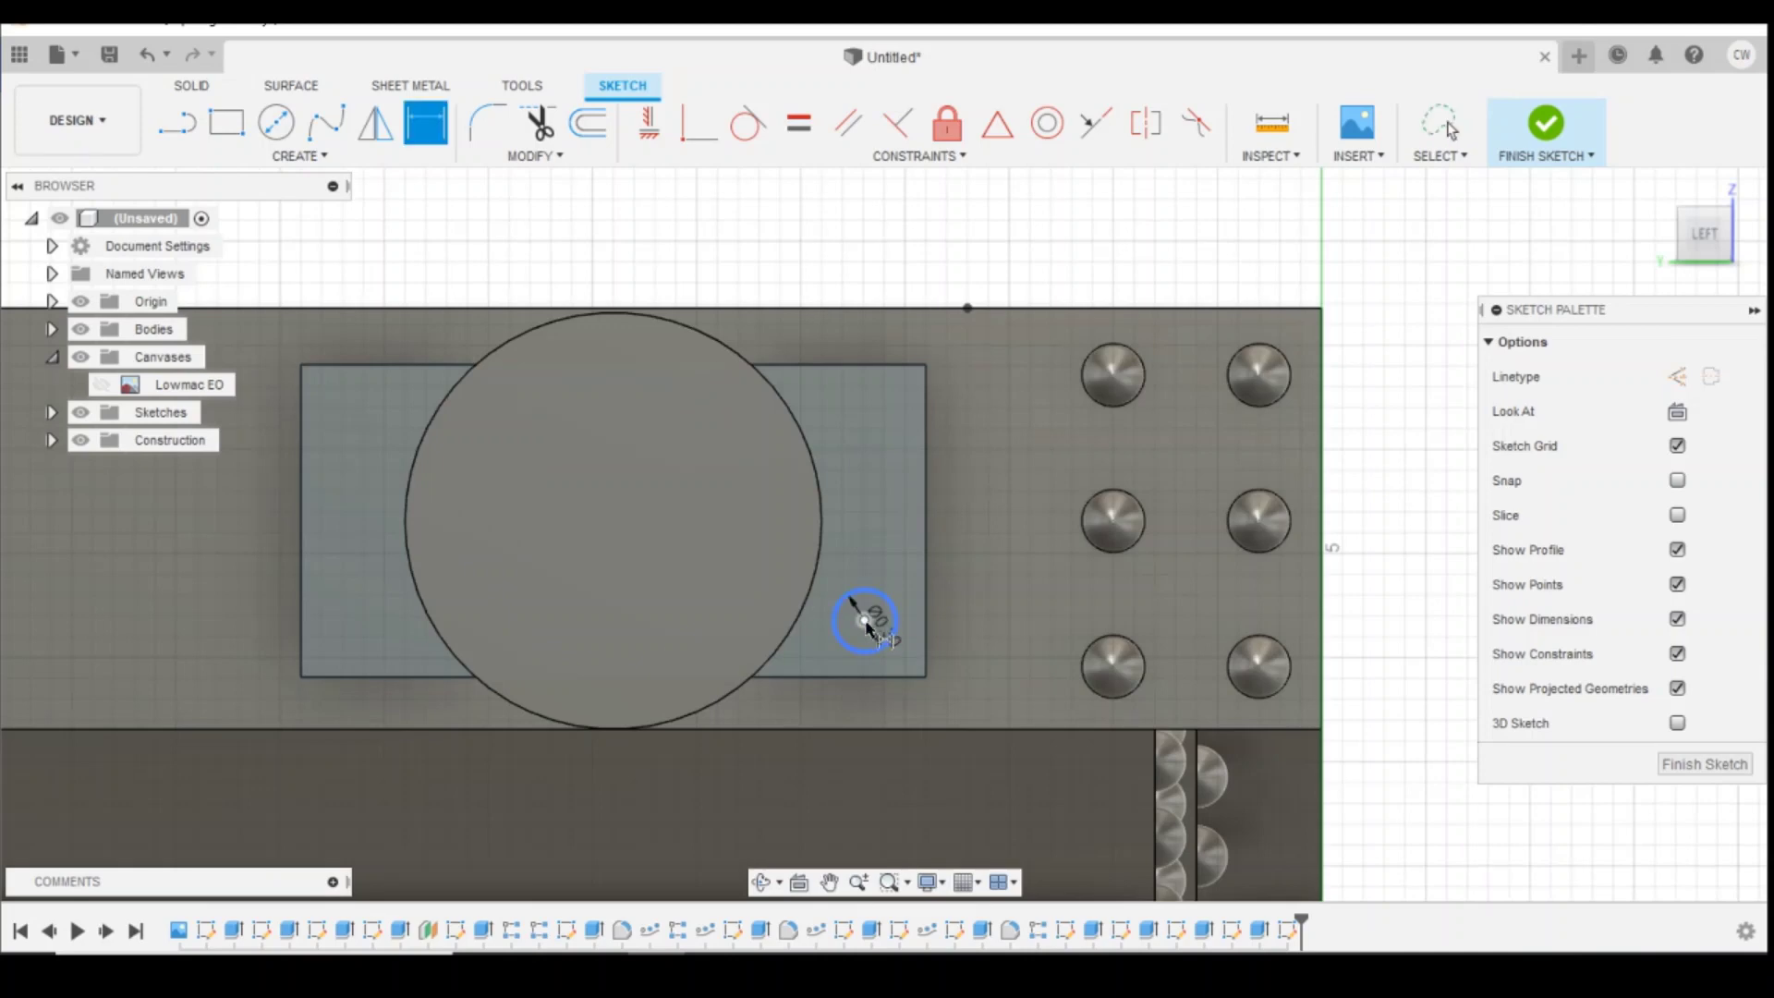
{"action": "left_click", "coordinate": [865, 620]}
{"action": "left_click", "coordinate": [915, 677]}
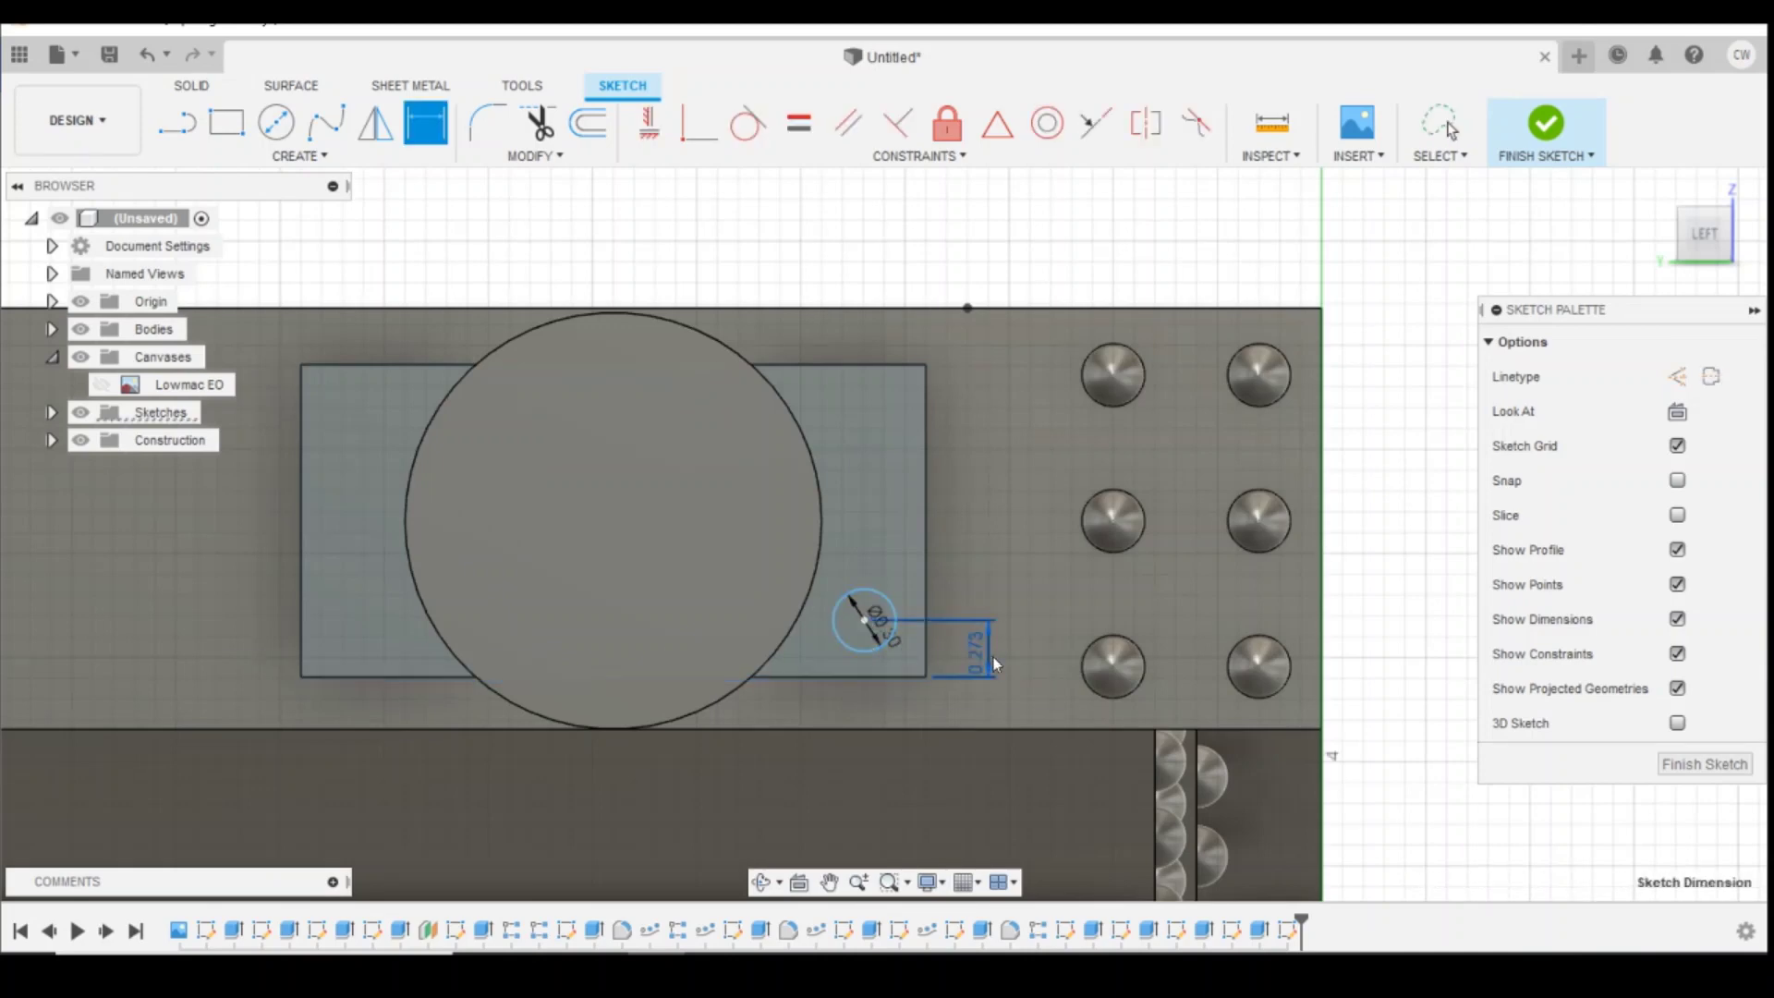
{"action": "left_click", "coordinate": [1010, 667]}
{"action": "key", "text": "BackSpace"}
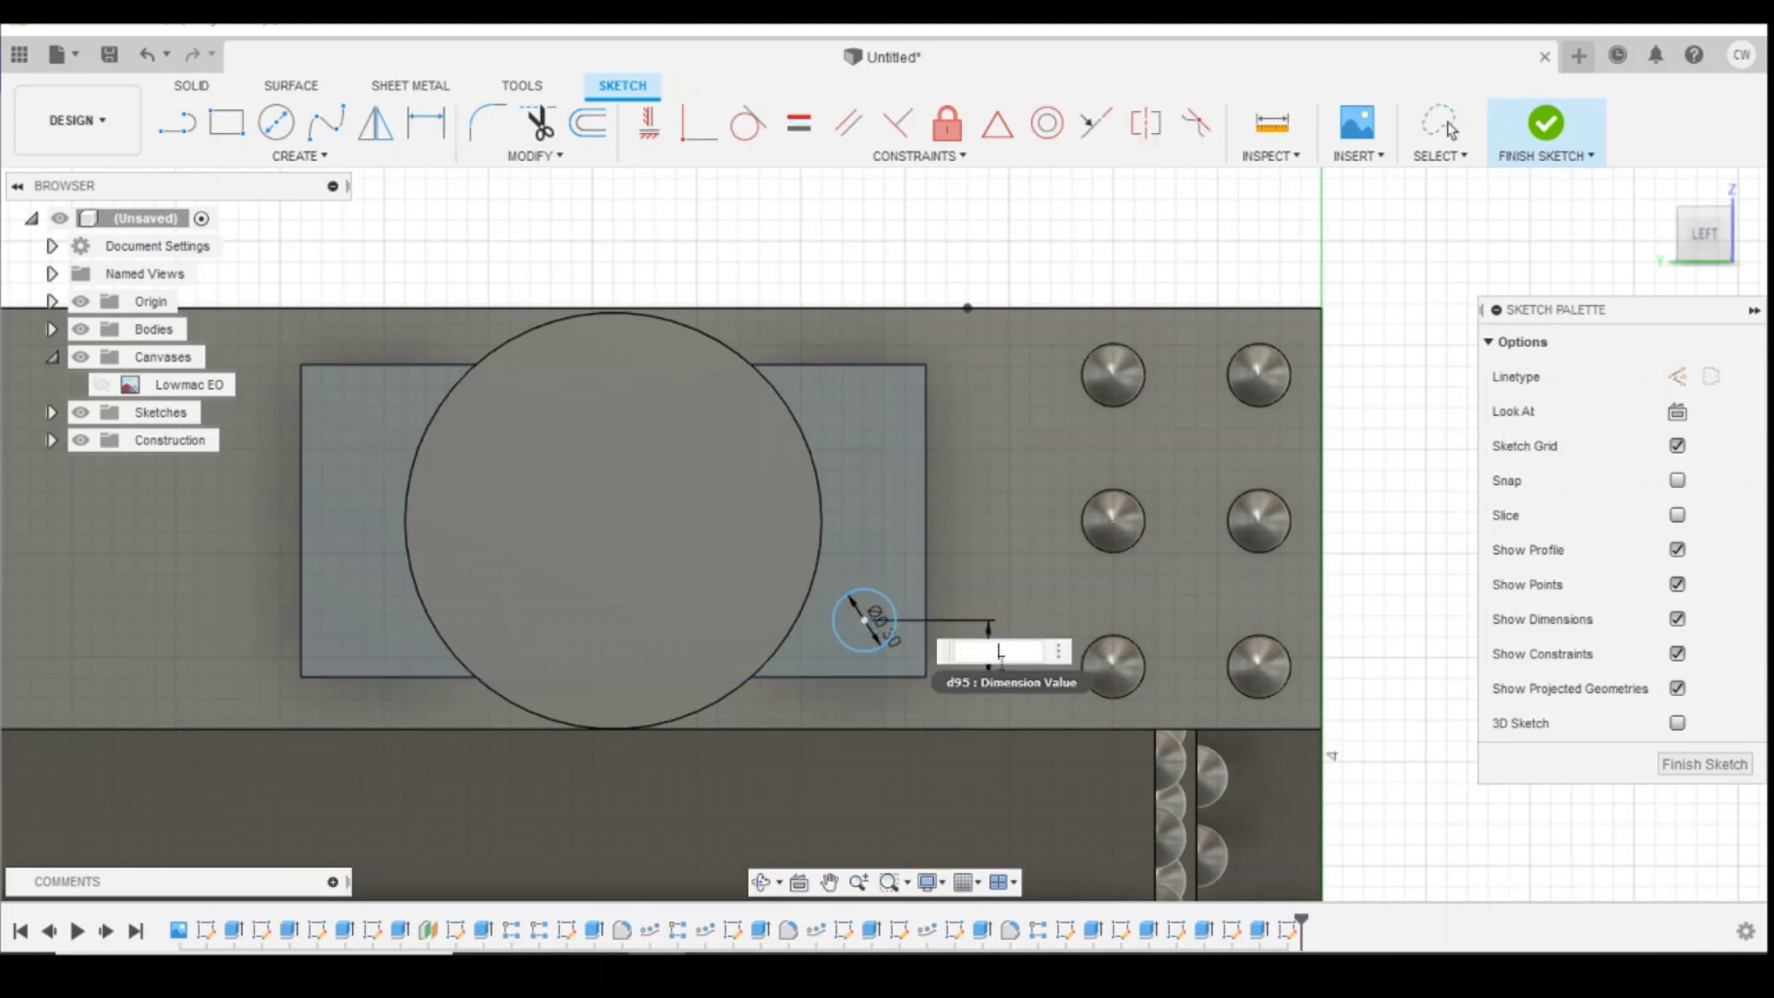
{"action": "key", "text": "Return"}
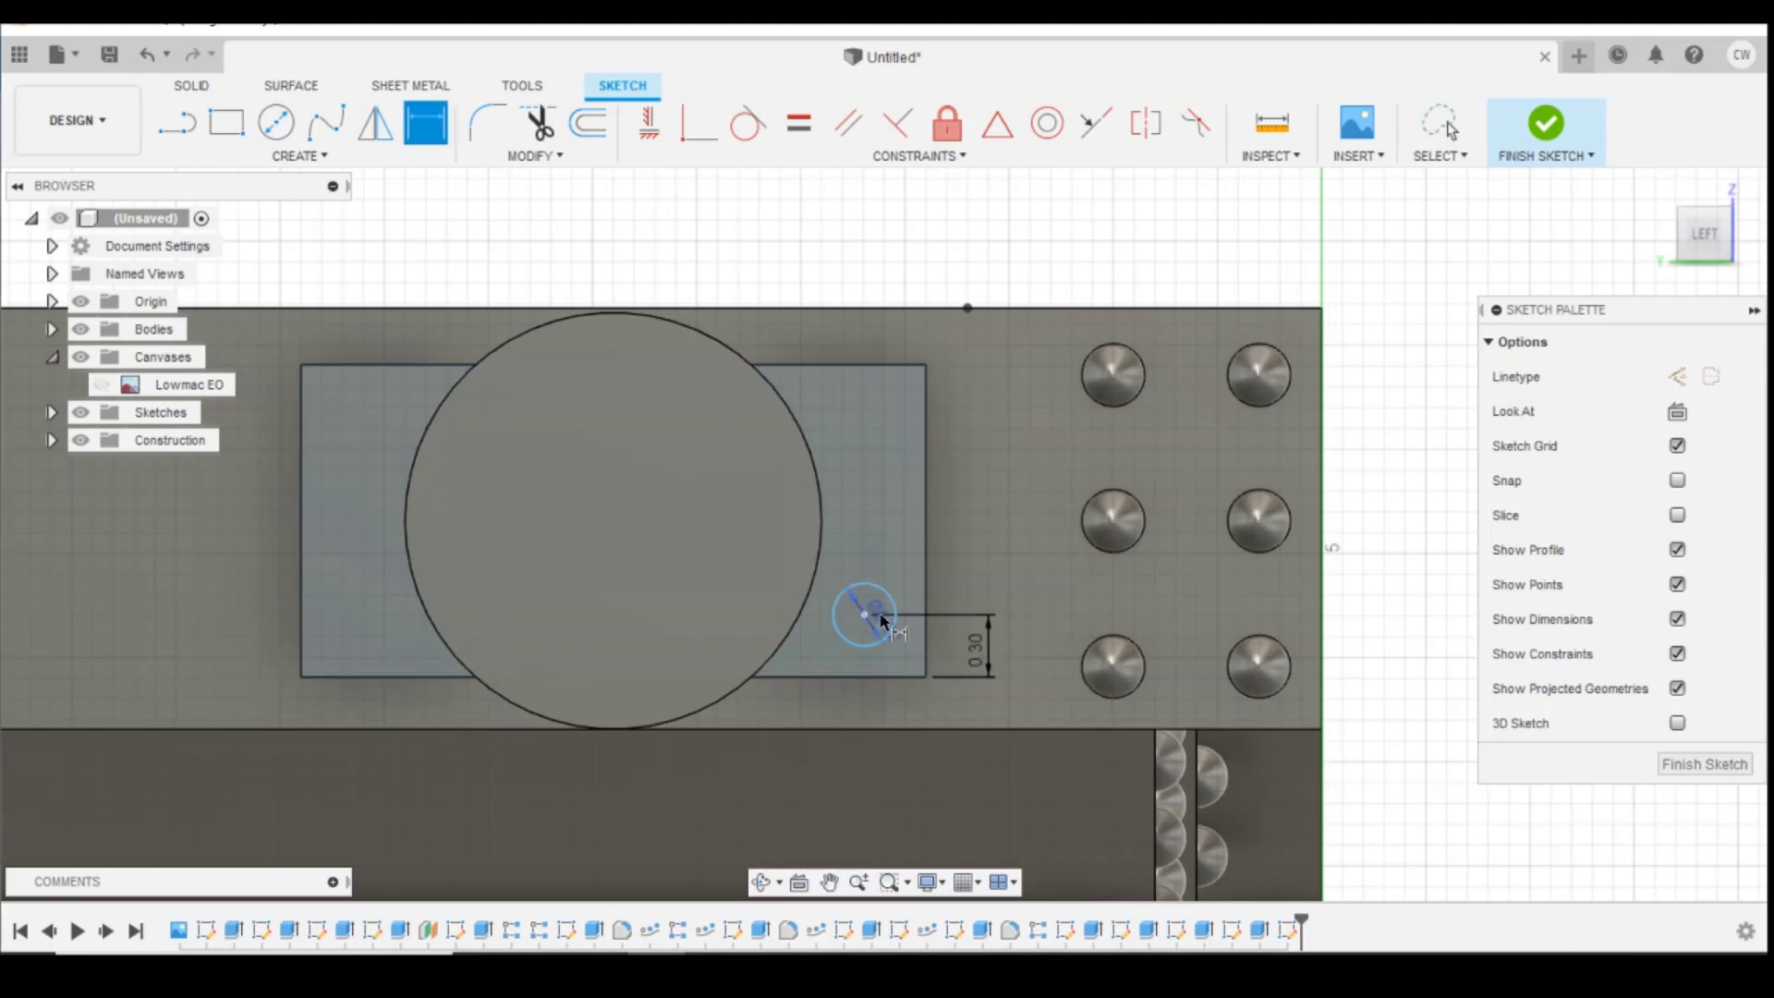
Step: Dimension the rivet circle's centre 0.3 mm from the mounting pad's nearest vertical edge
{"action": "left_click", "coordinate": [926, 624]}
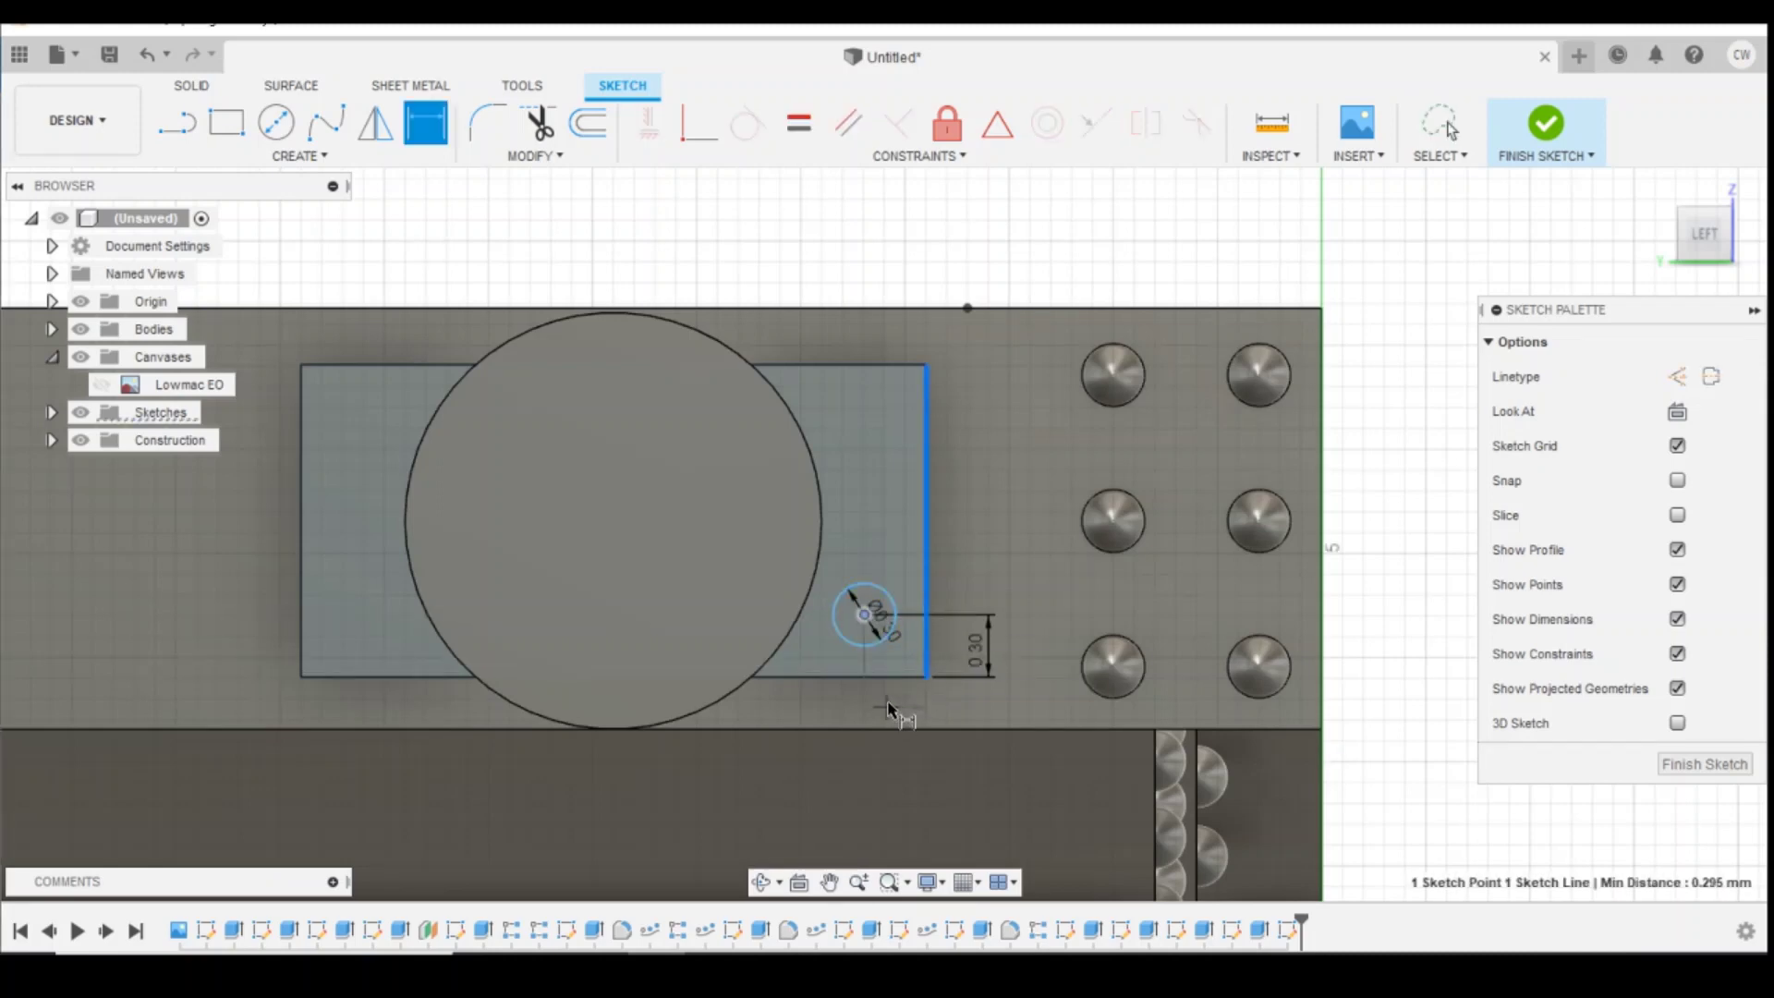
{"action": "left_click", "coordinate": [954, 719]}
{"action": "type", "text": "0.3"}
{"action": "key", "text": "Return"}
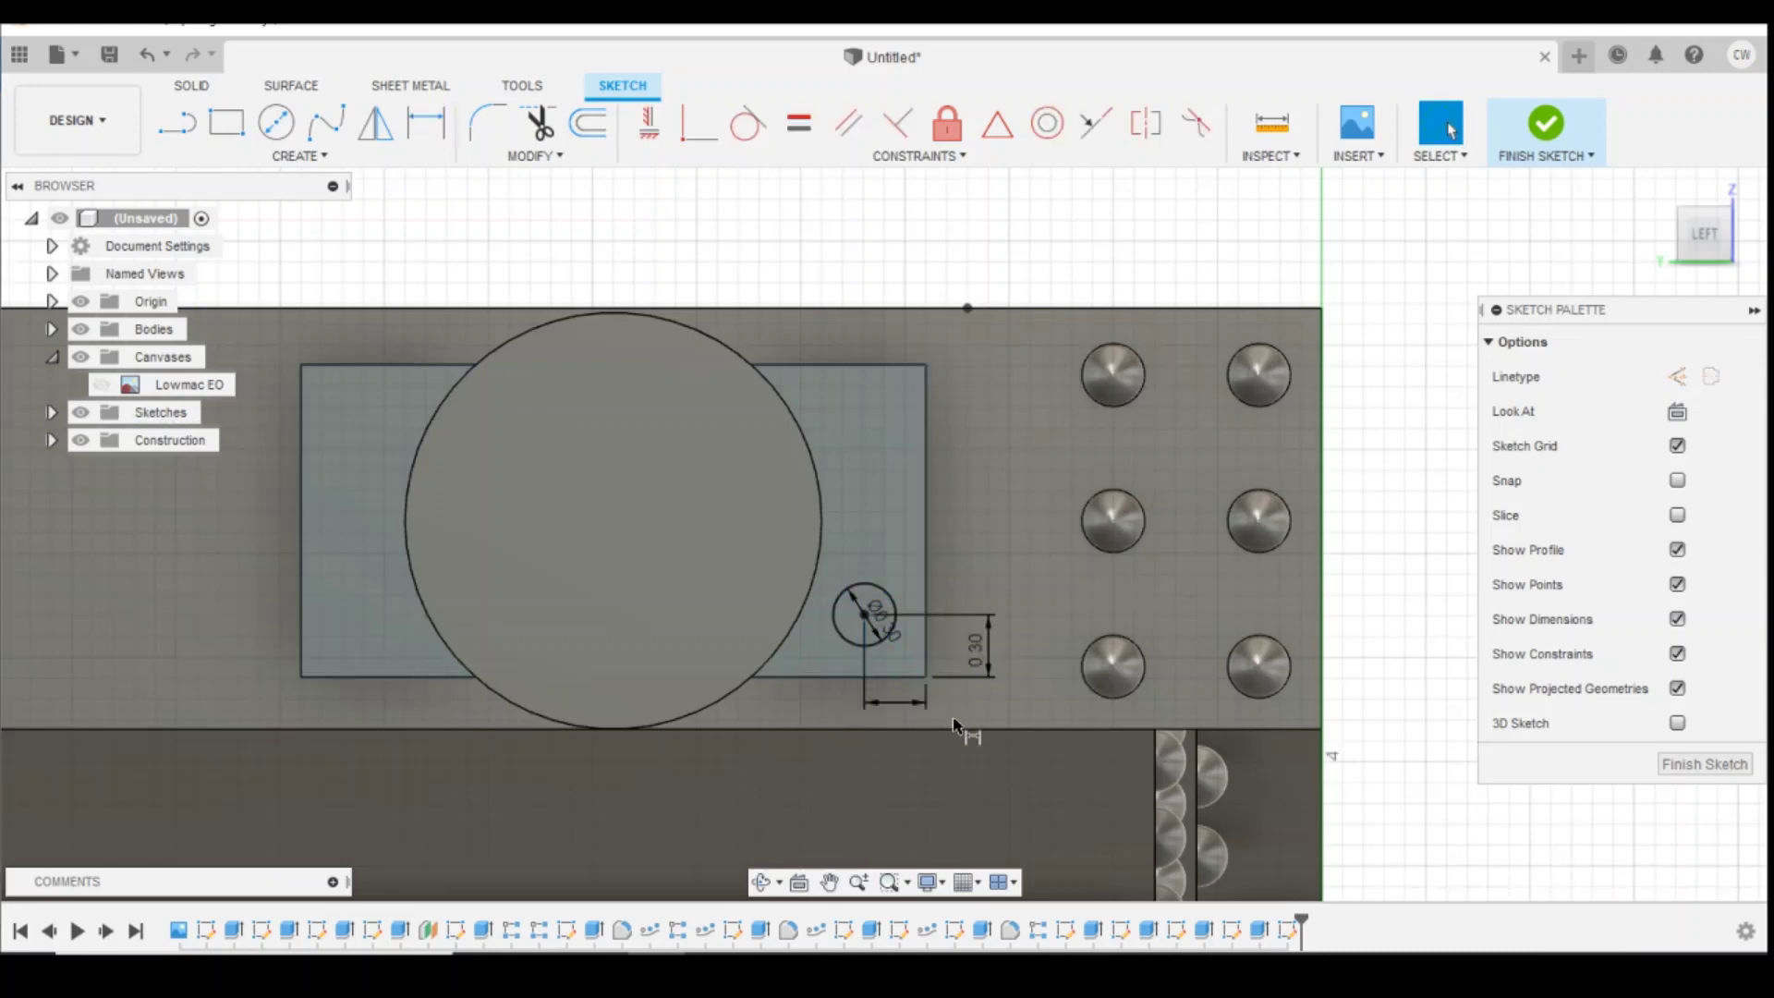
{"action": "key", "text": "Escape"}
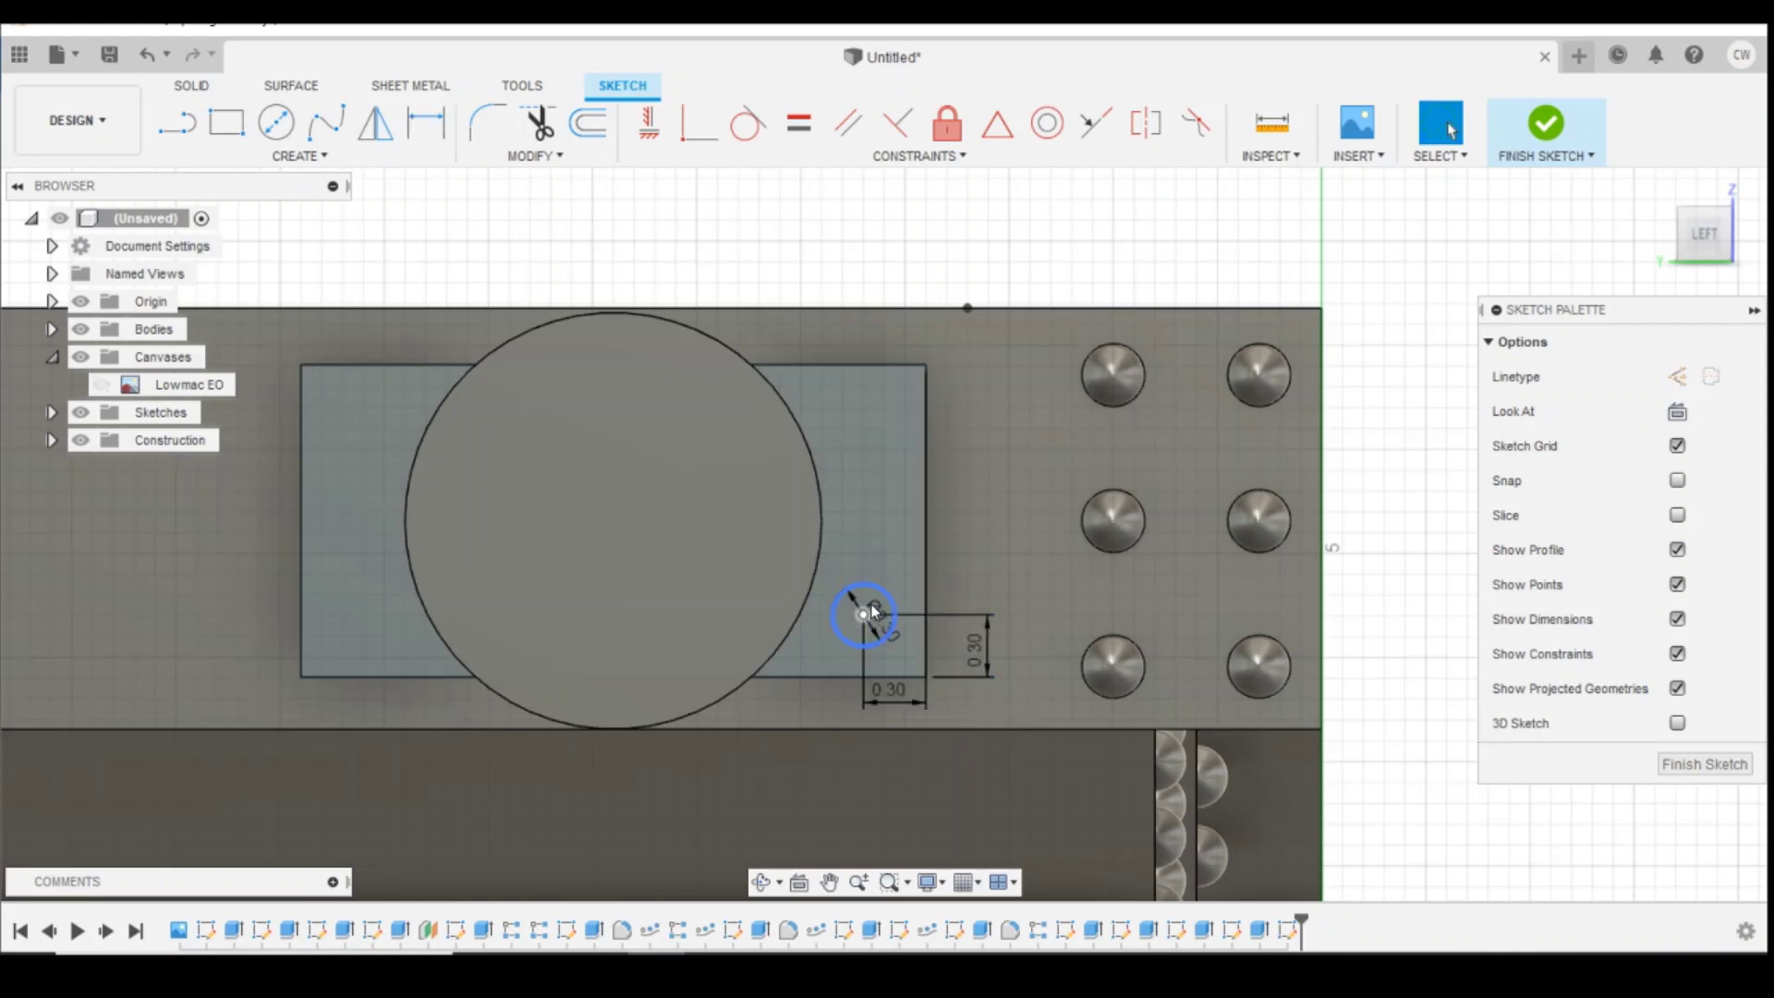
Step: Extrude the rivet circle 0.15 mm outward, joined to the mounting pad
{"action": "scroll", "coordinate": [873, 611], "scroll_direction": "up", "scroll_amount": 2}
{"action": "left_click", "coordinate": [867, 590]}
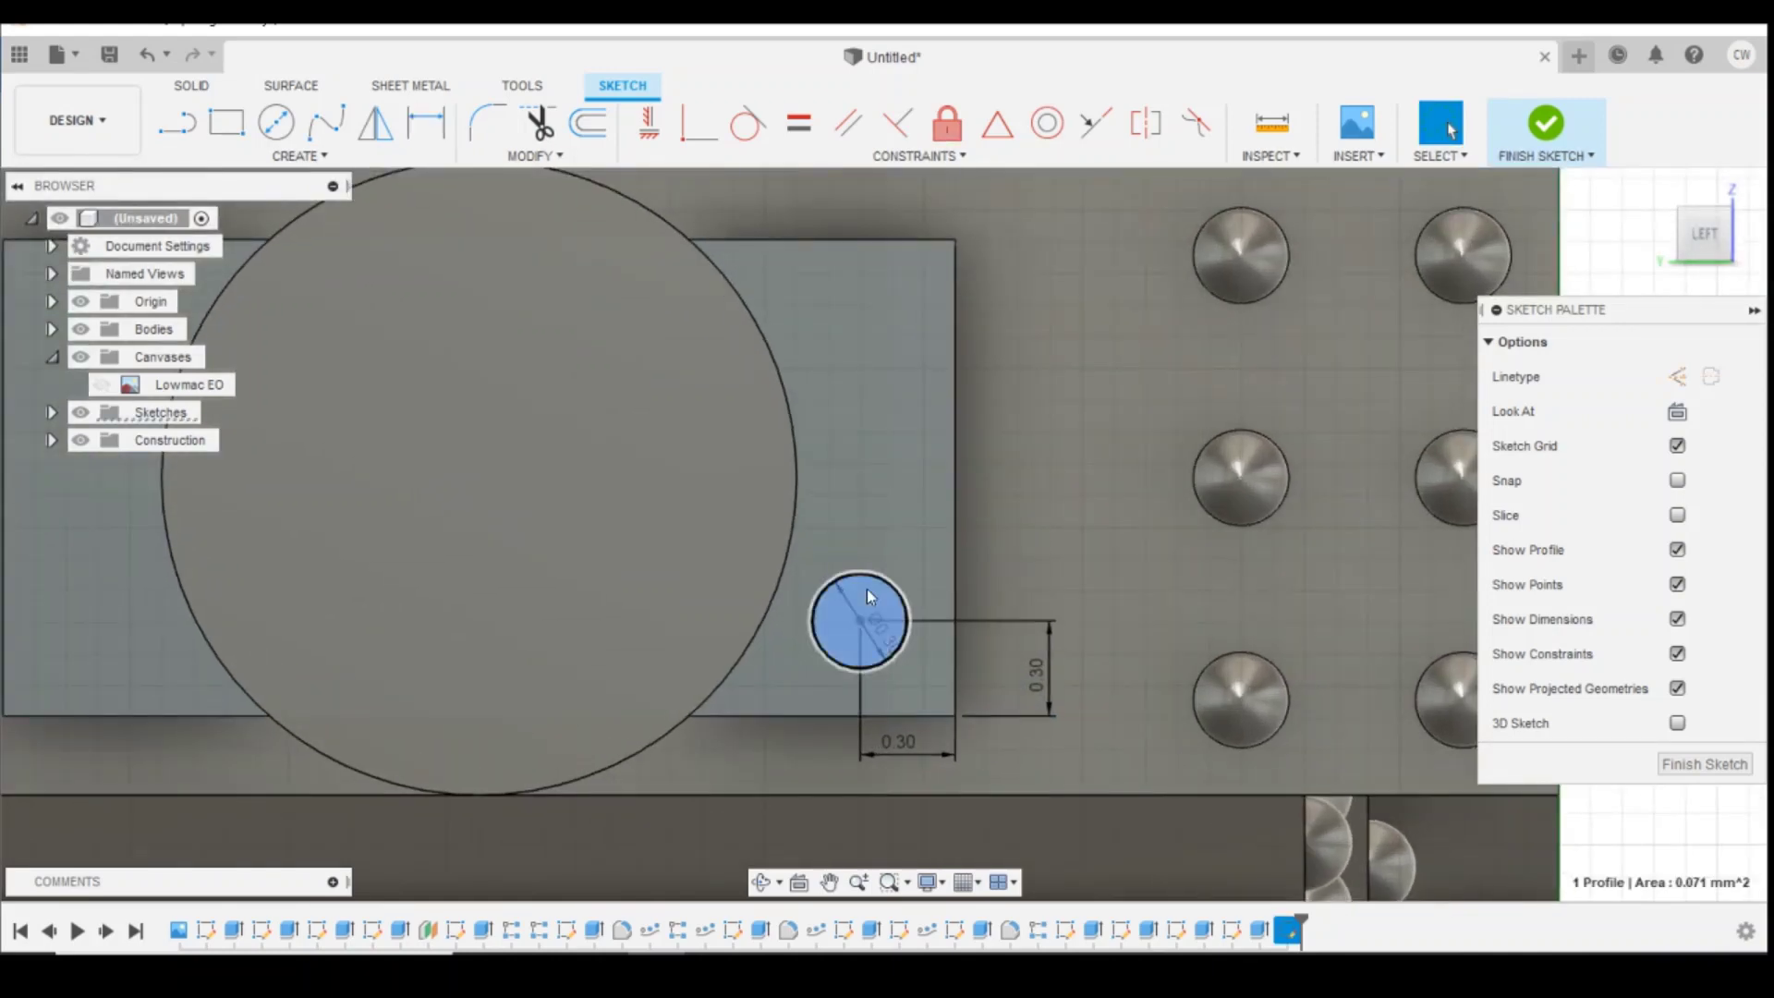
{"action": "right_click", "coordinate": [867, 590]}
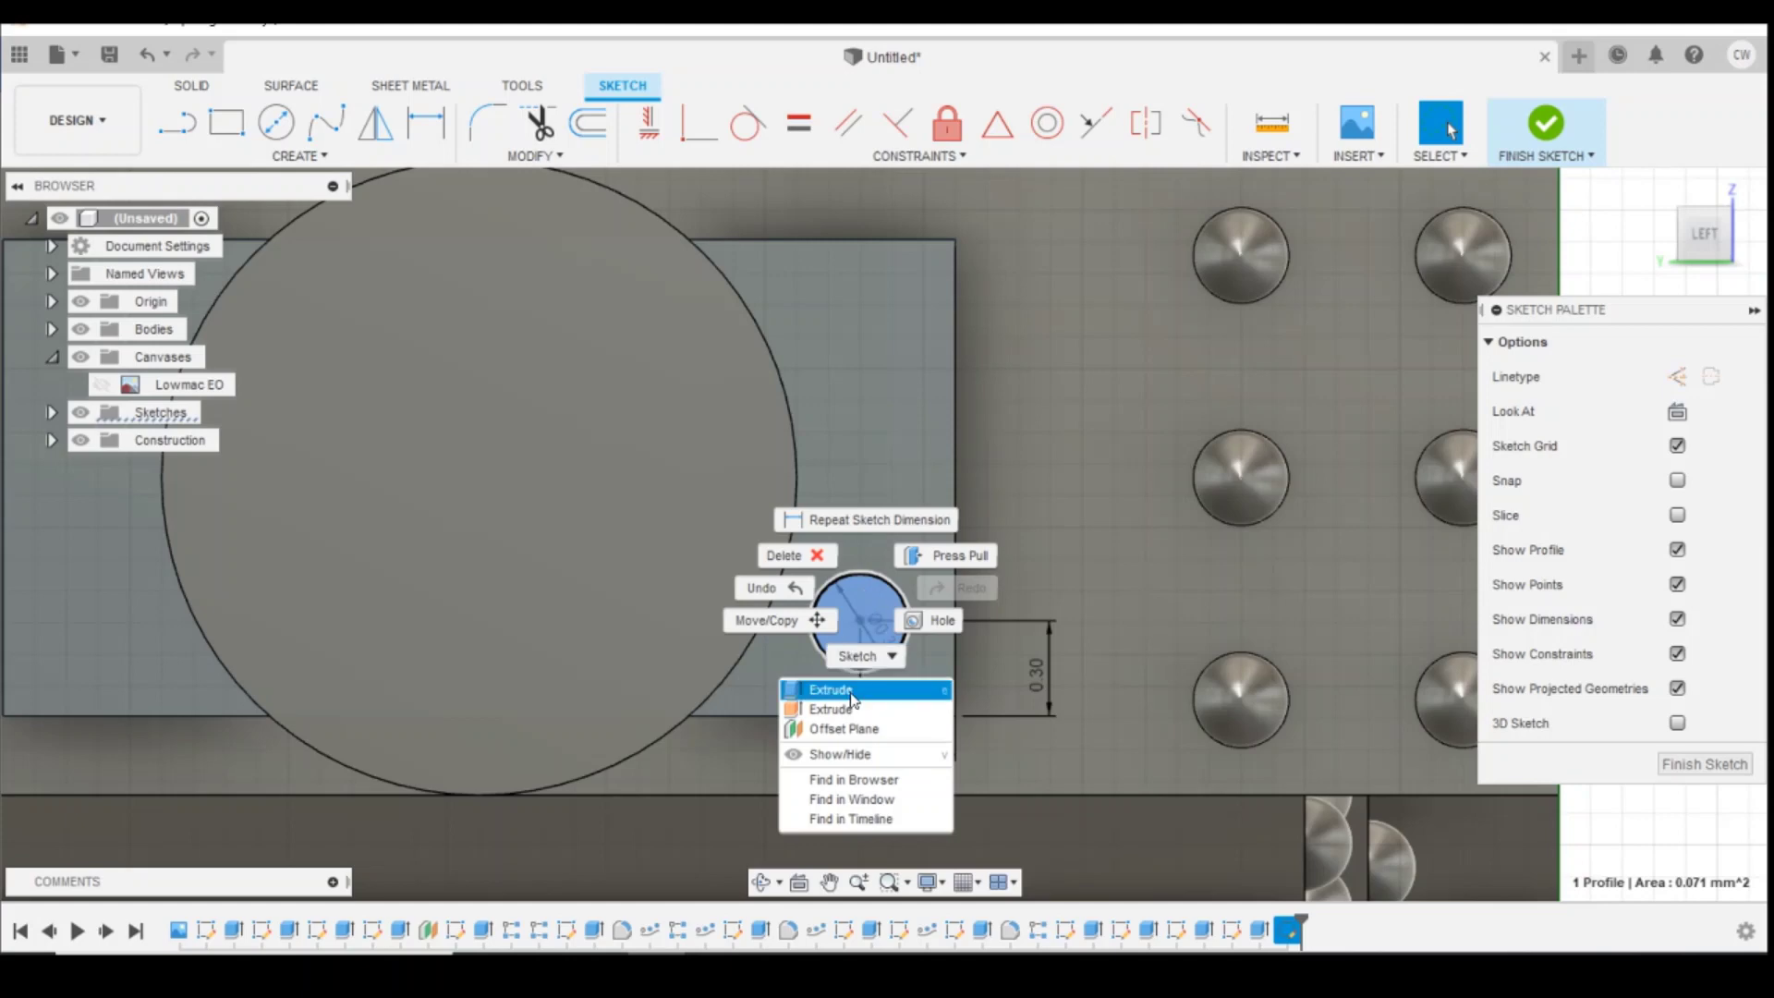
{"action": "left_click", "coordinate": [818, 689]}
{"action": "type", "text": "0.15"}
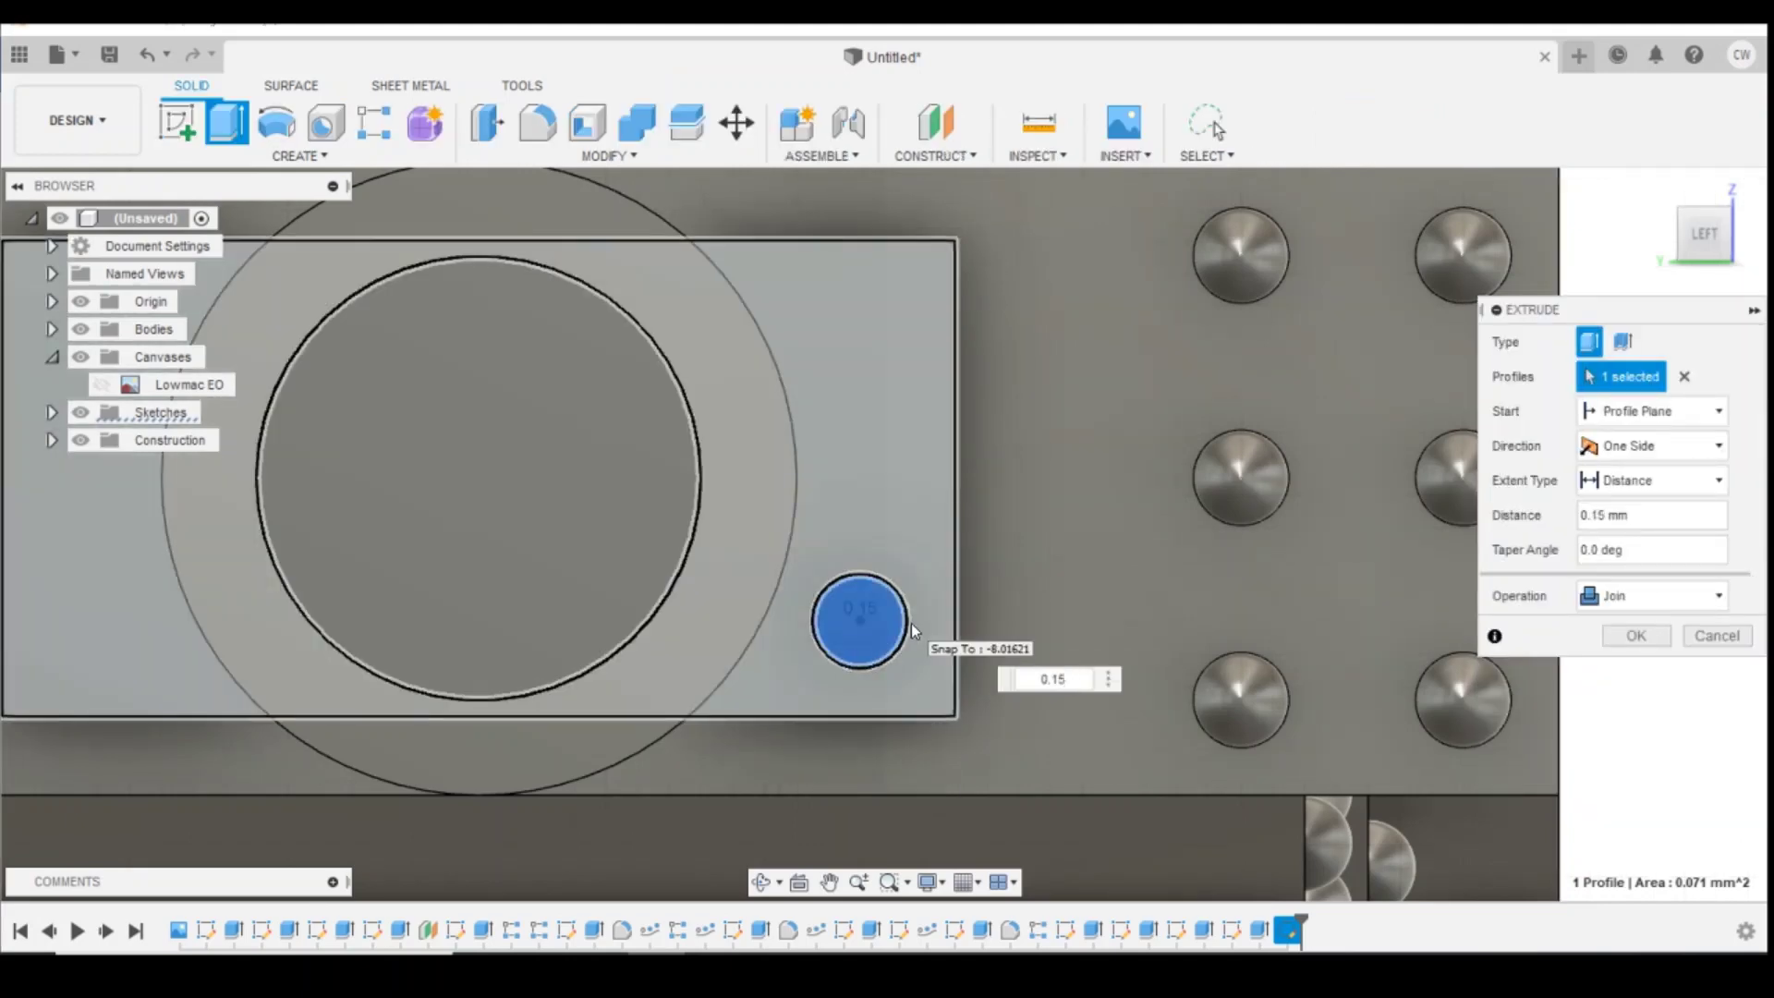
{"action": "key", "text": "Return"}
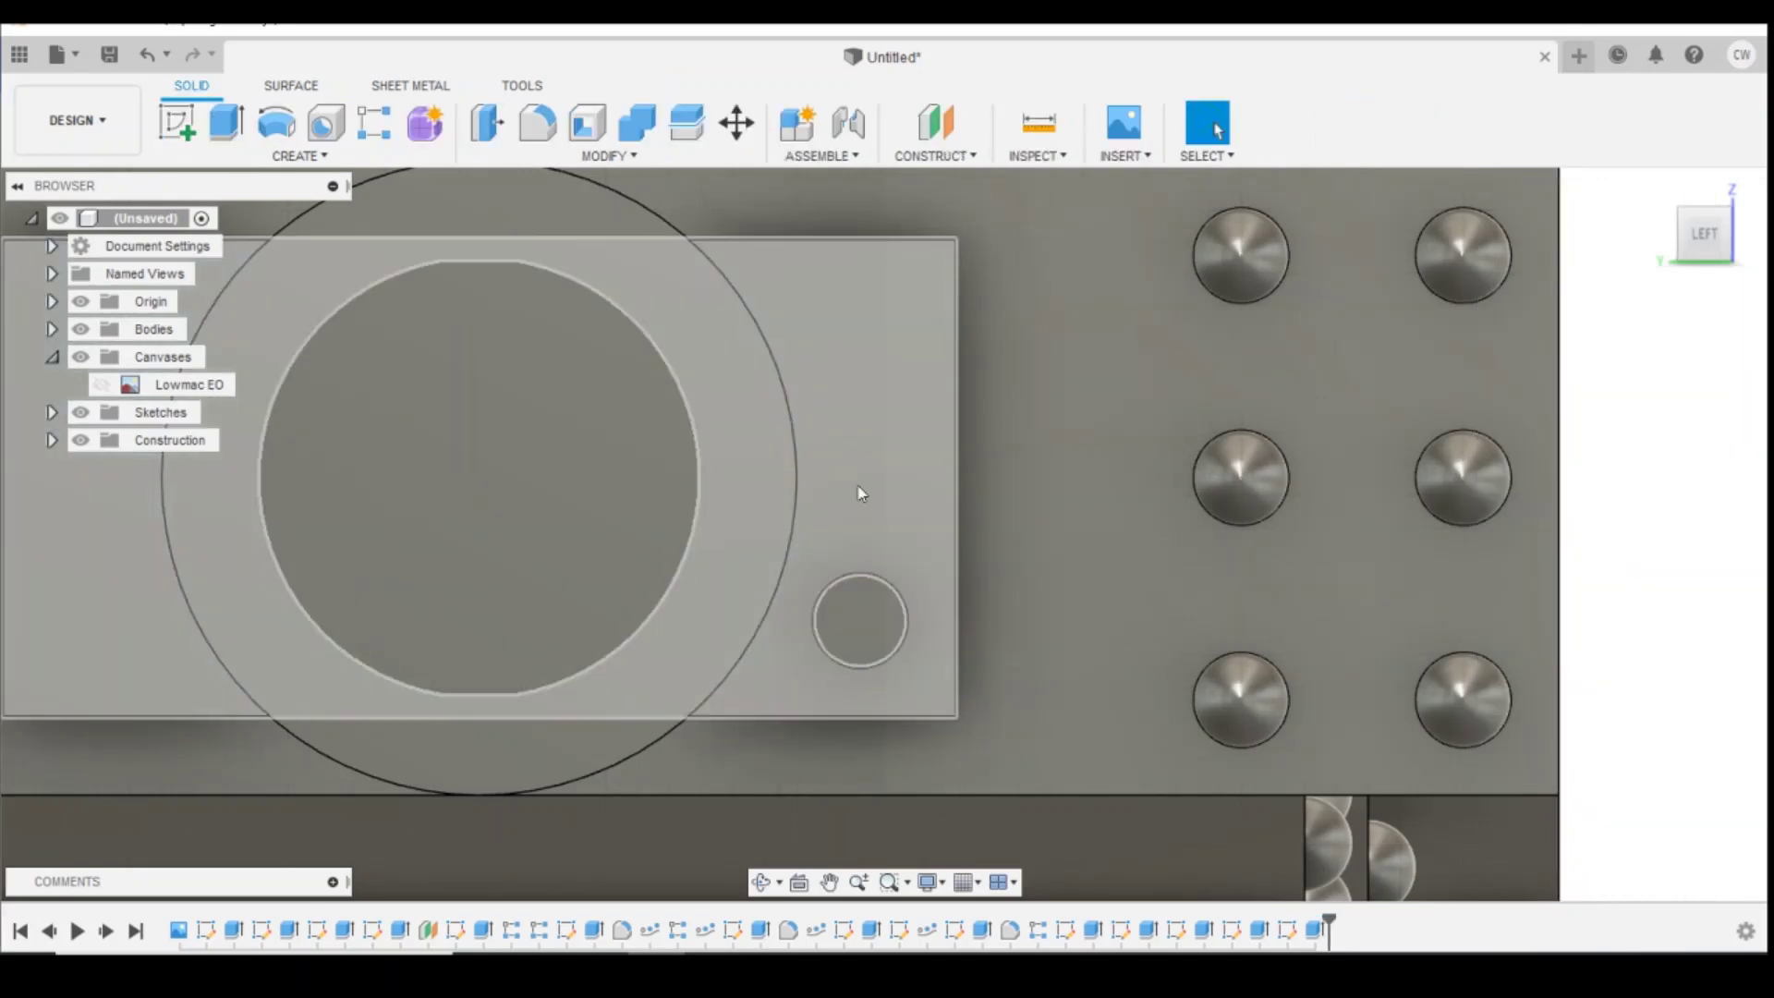
Step: Fillet the rivet's outer circular edge with a 0.15 mm radius to form a domed head
{"action": "left_click", "coordinate": [554, 130]}
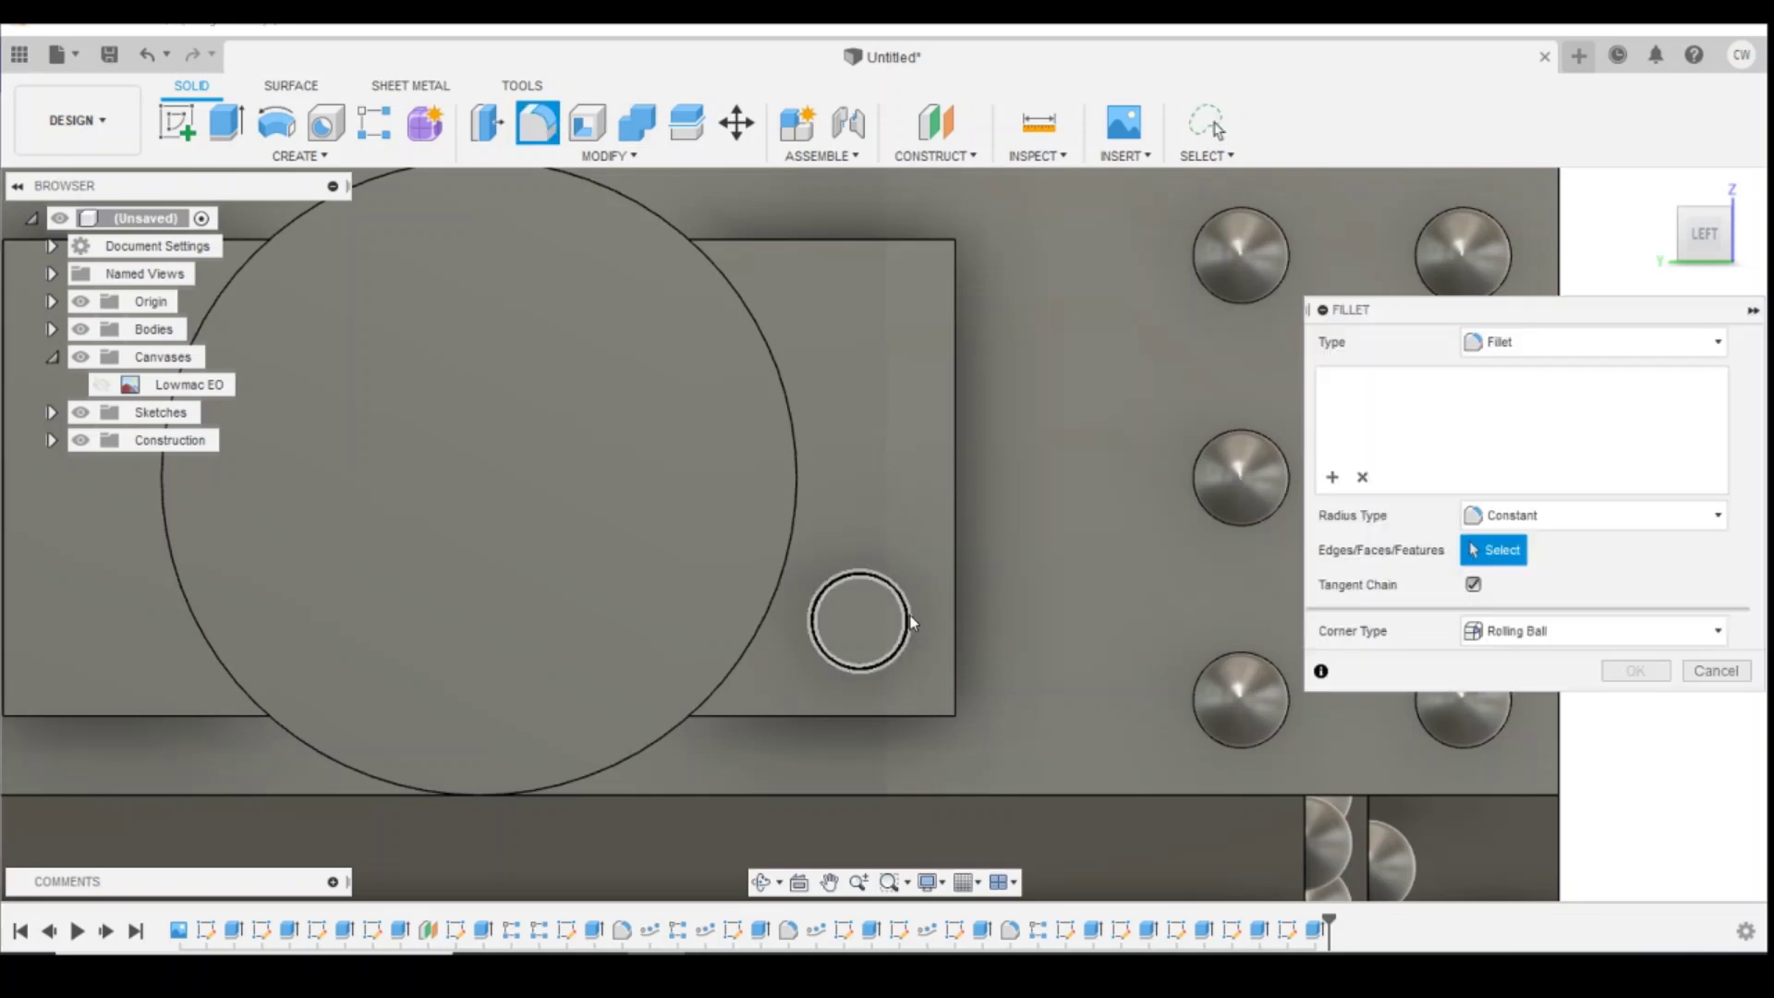
{"action": "left_click", "coordinate": [908, 621]}
{"action": "type", "text": "0.15"}
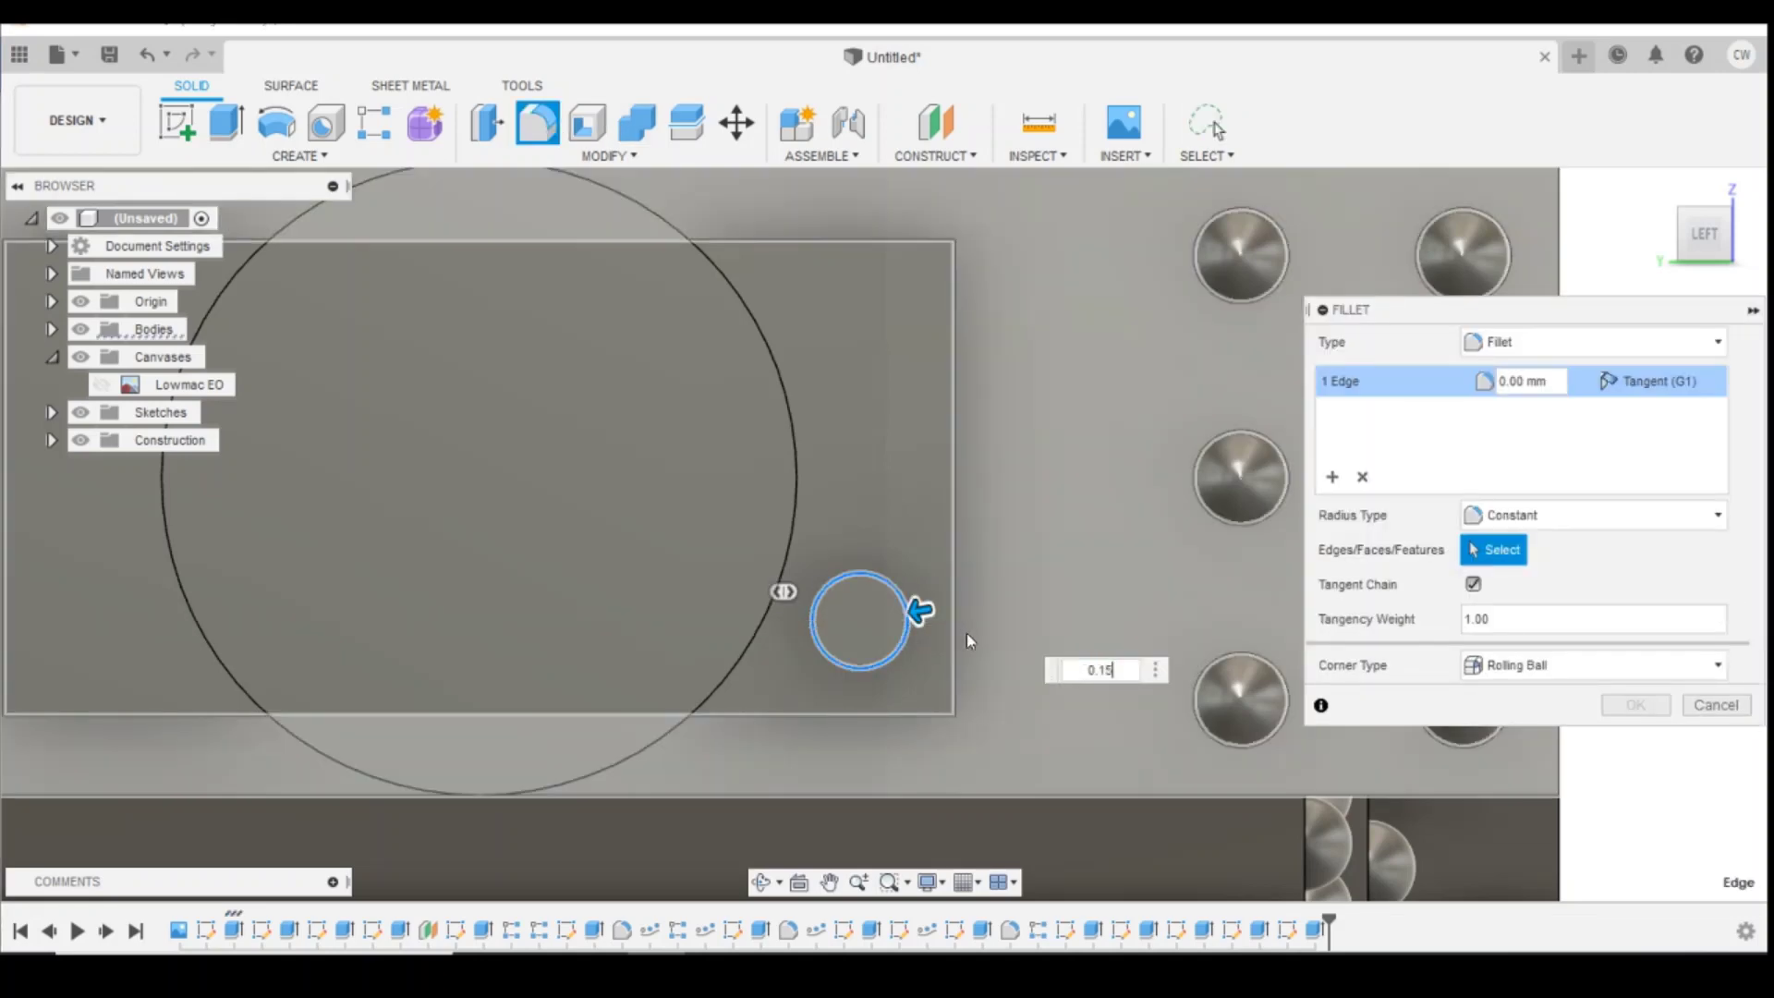
{"action": "key", "text": "Return"}
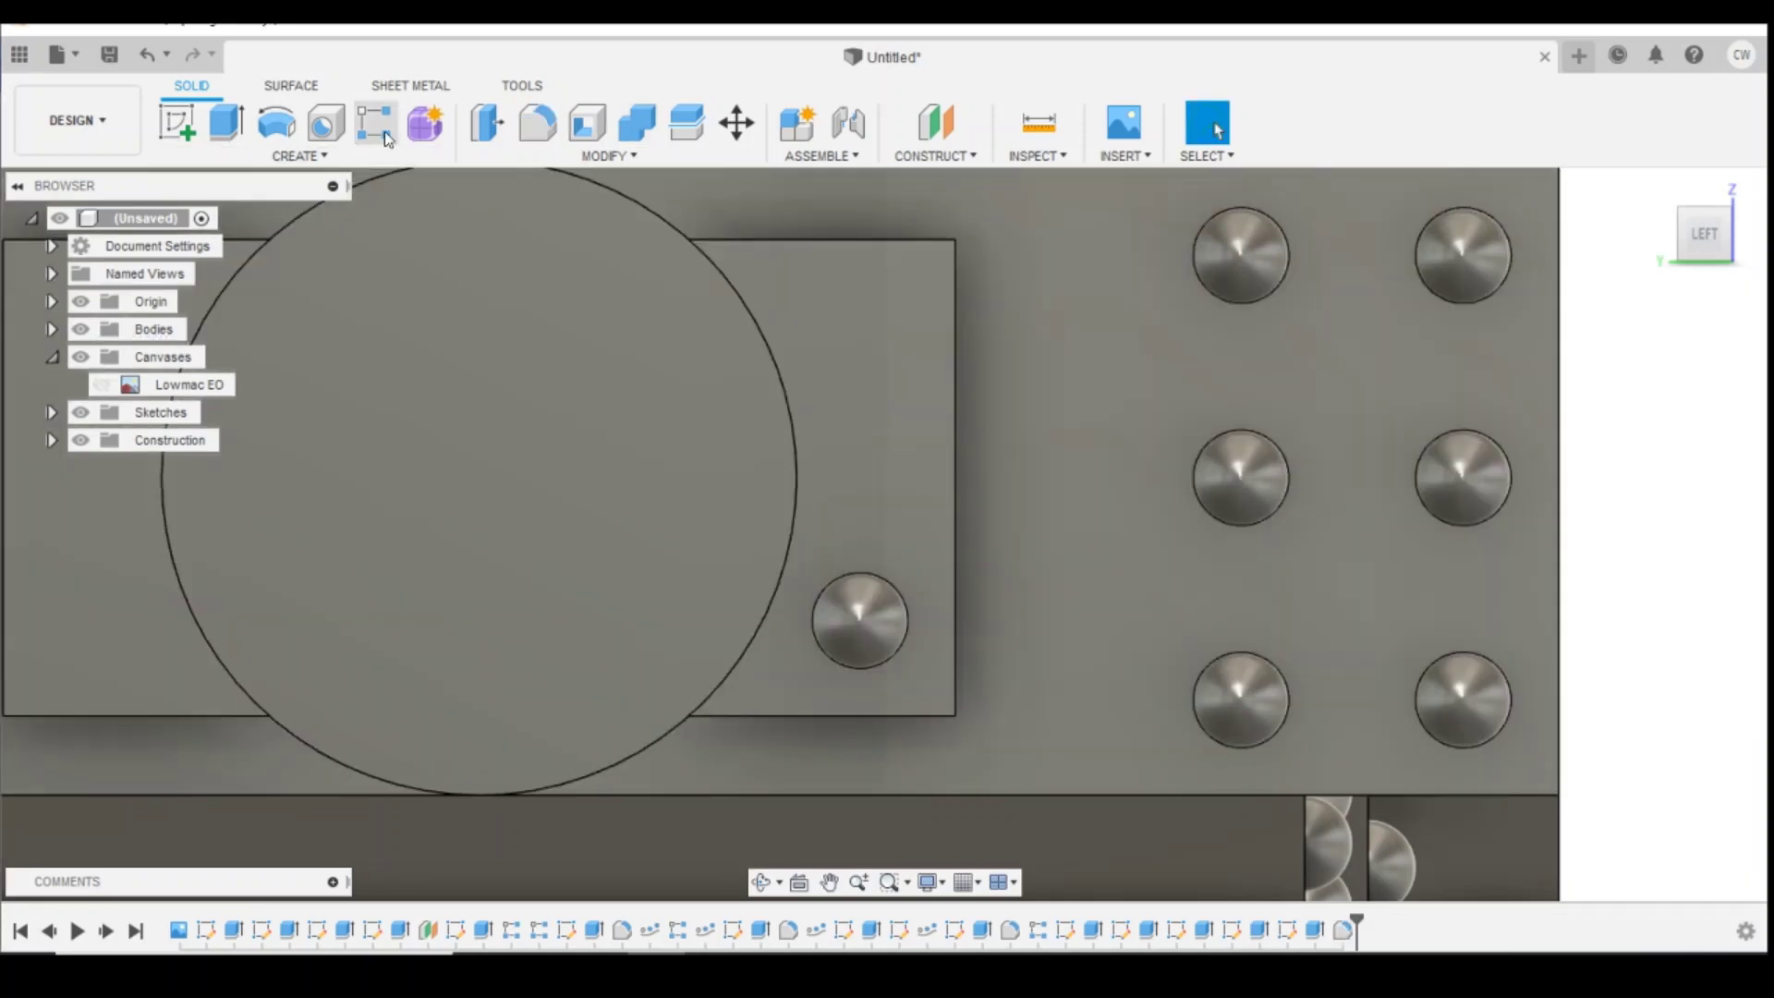
Step: Set up a rectangular pattern of the rivet's extrude and fillet, with three instances over a 0.90 mm extent up the pad's vertical edge
{"action": "left_click", "coordinate": [386, 139]}
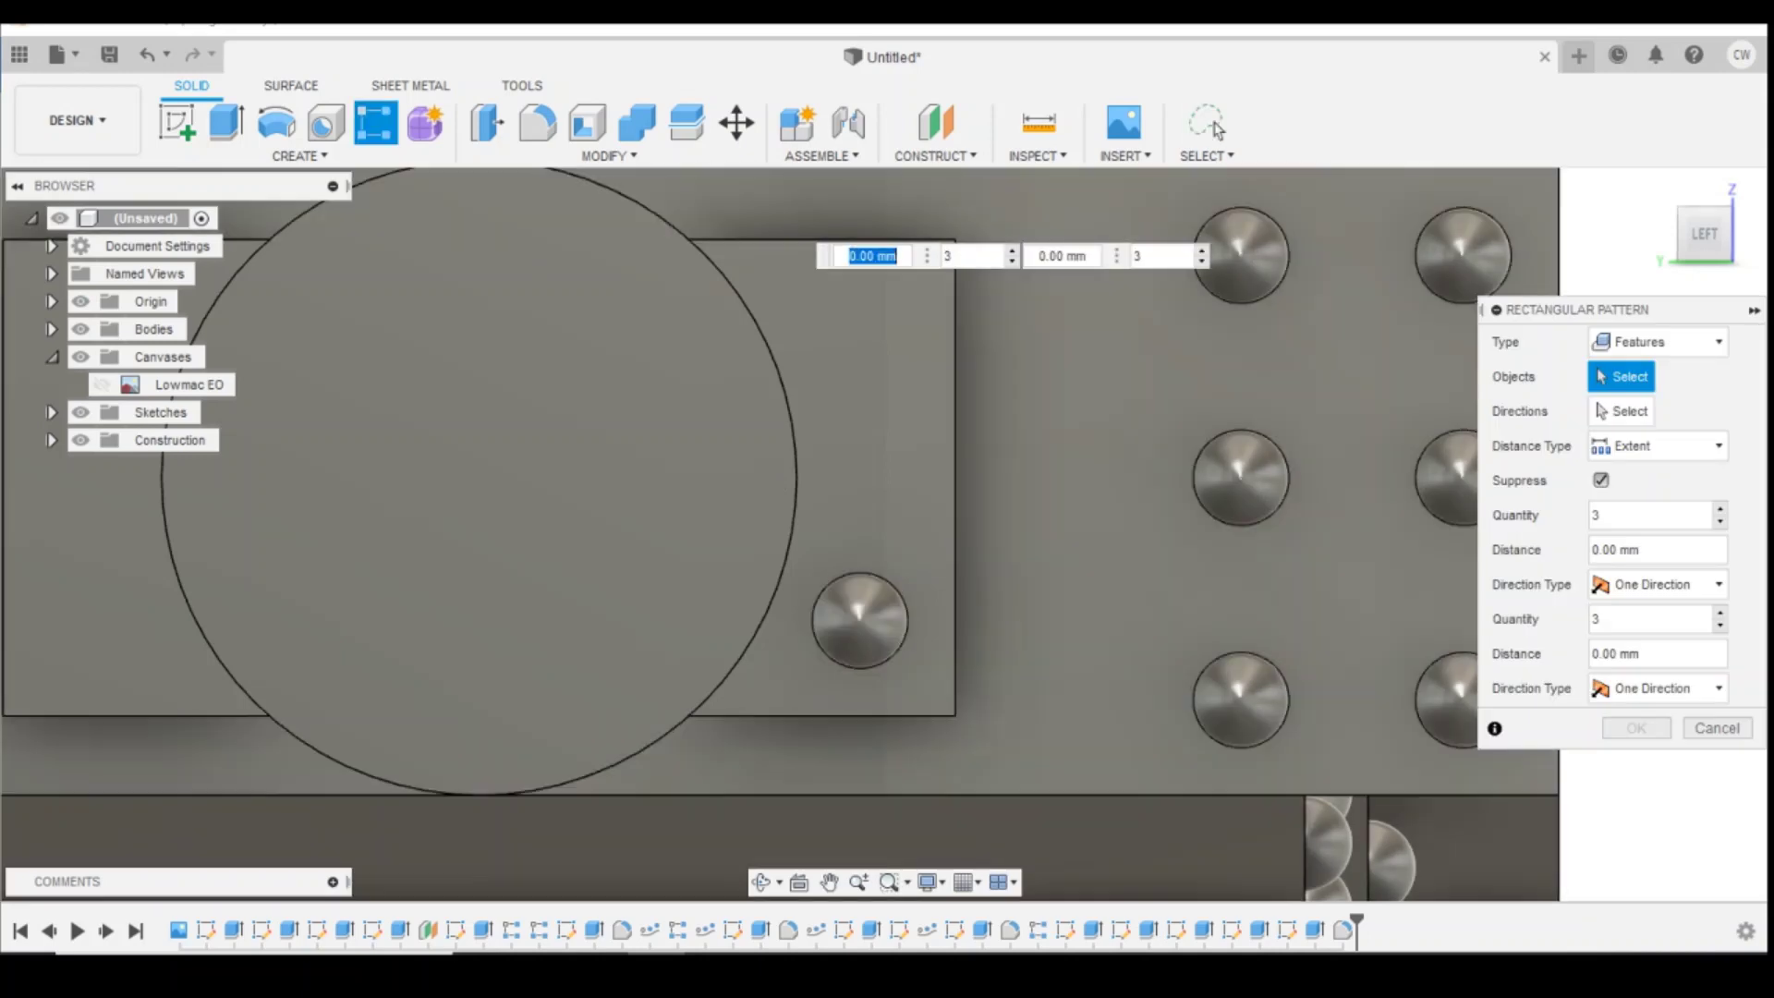
{"action": "left_click", "coordinate": [1320, 936]}
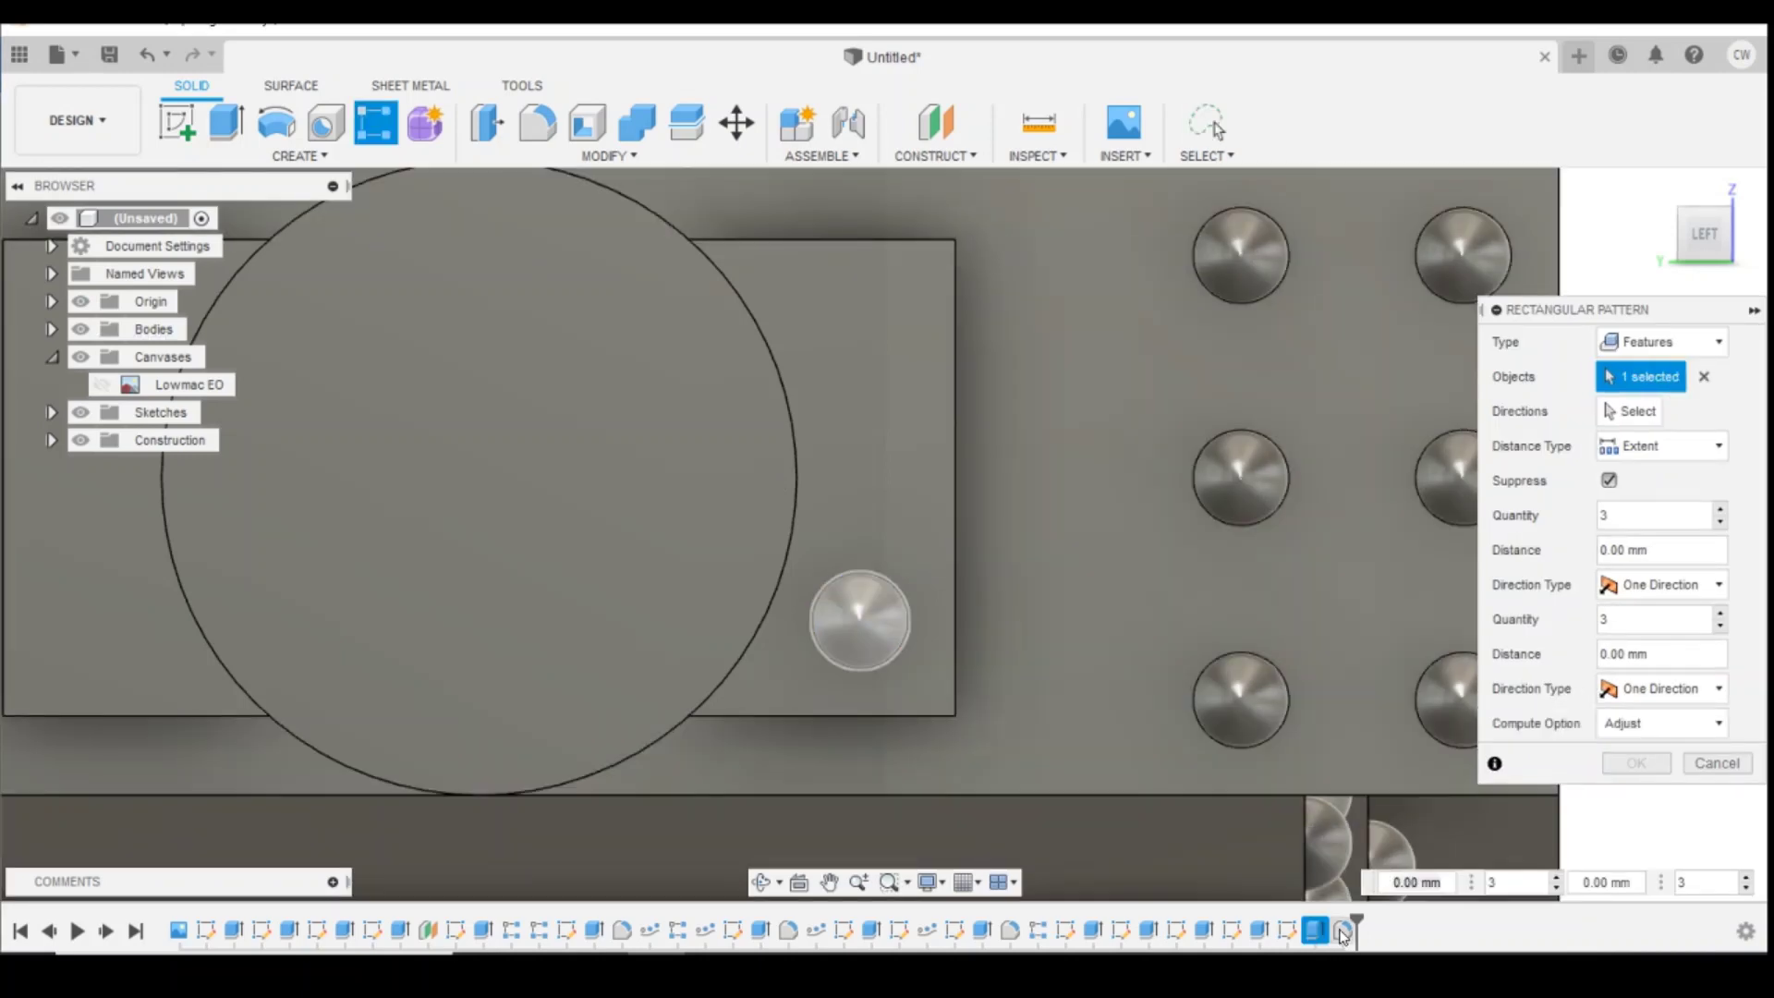
{"action": "left_click", "coordinate": [1345, 933]}
{"action": "left_click", "coordinate": [1631, 411]}
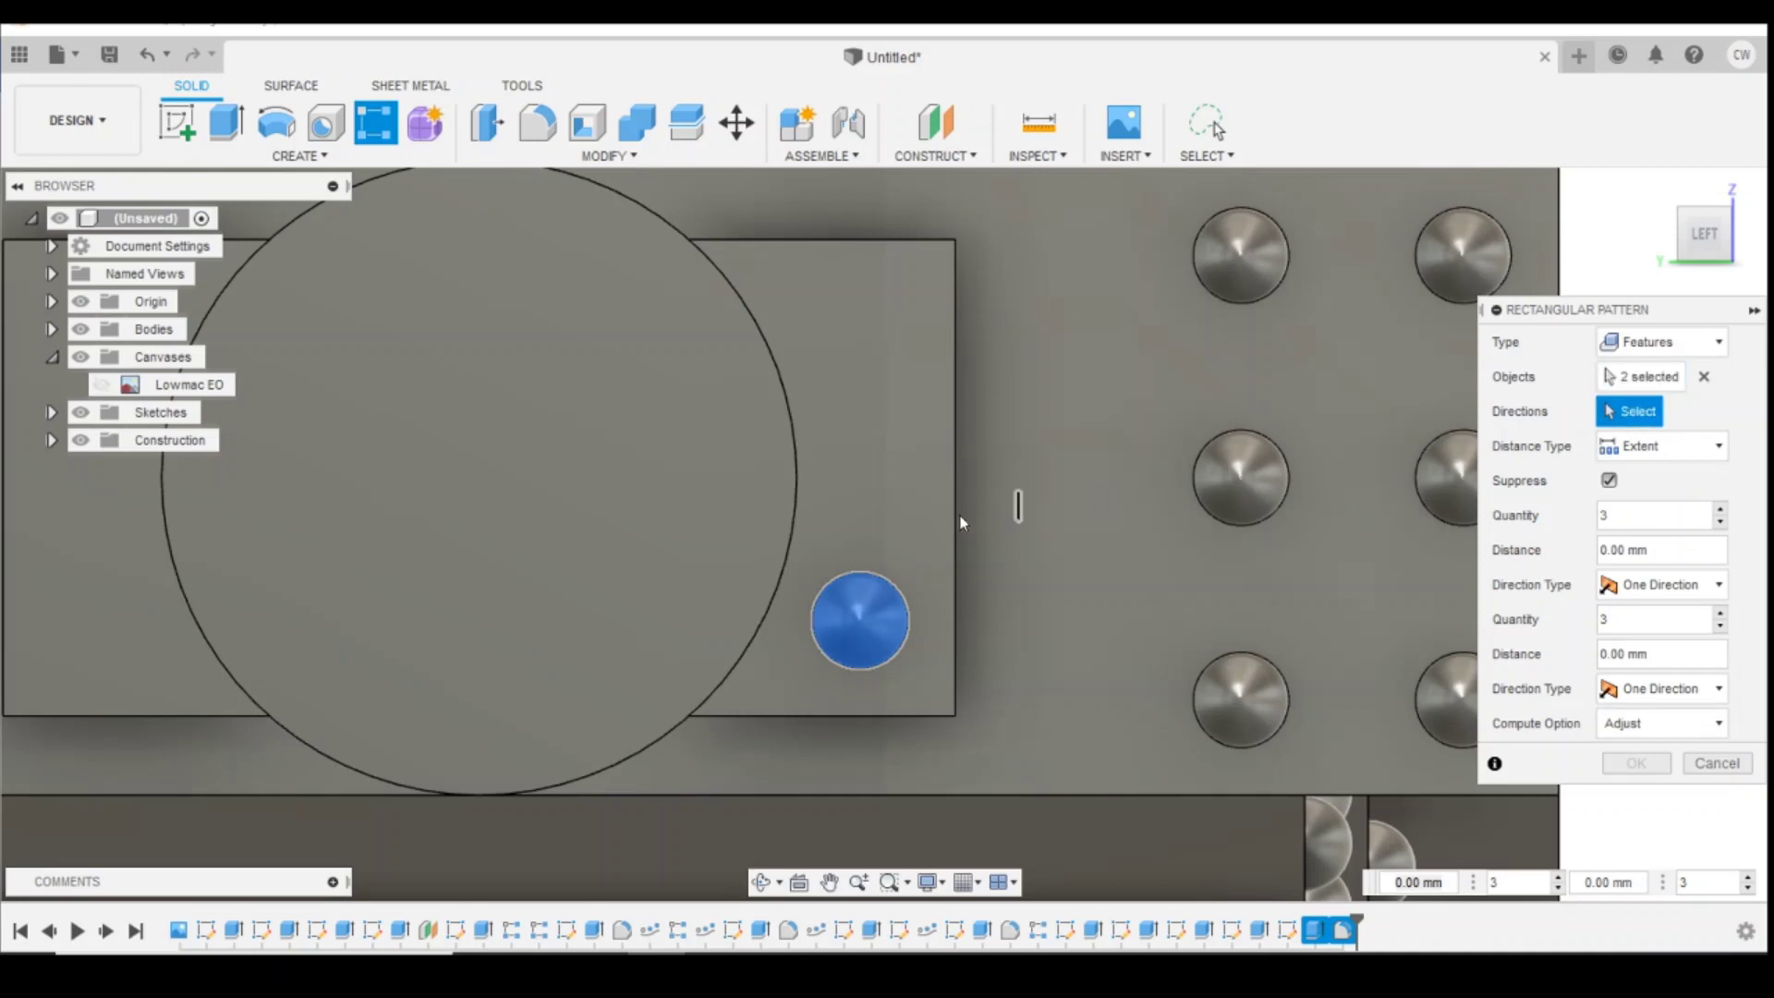
{"action": "left_click", "coordinate": [955, 505]}
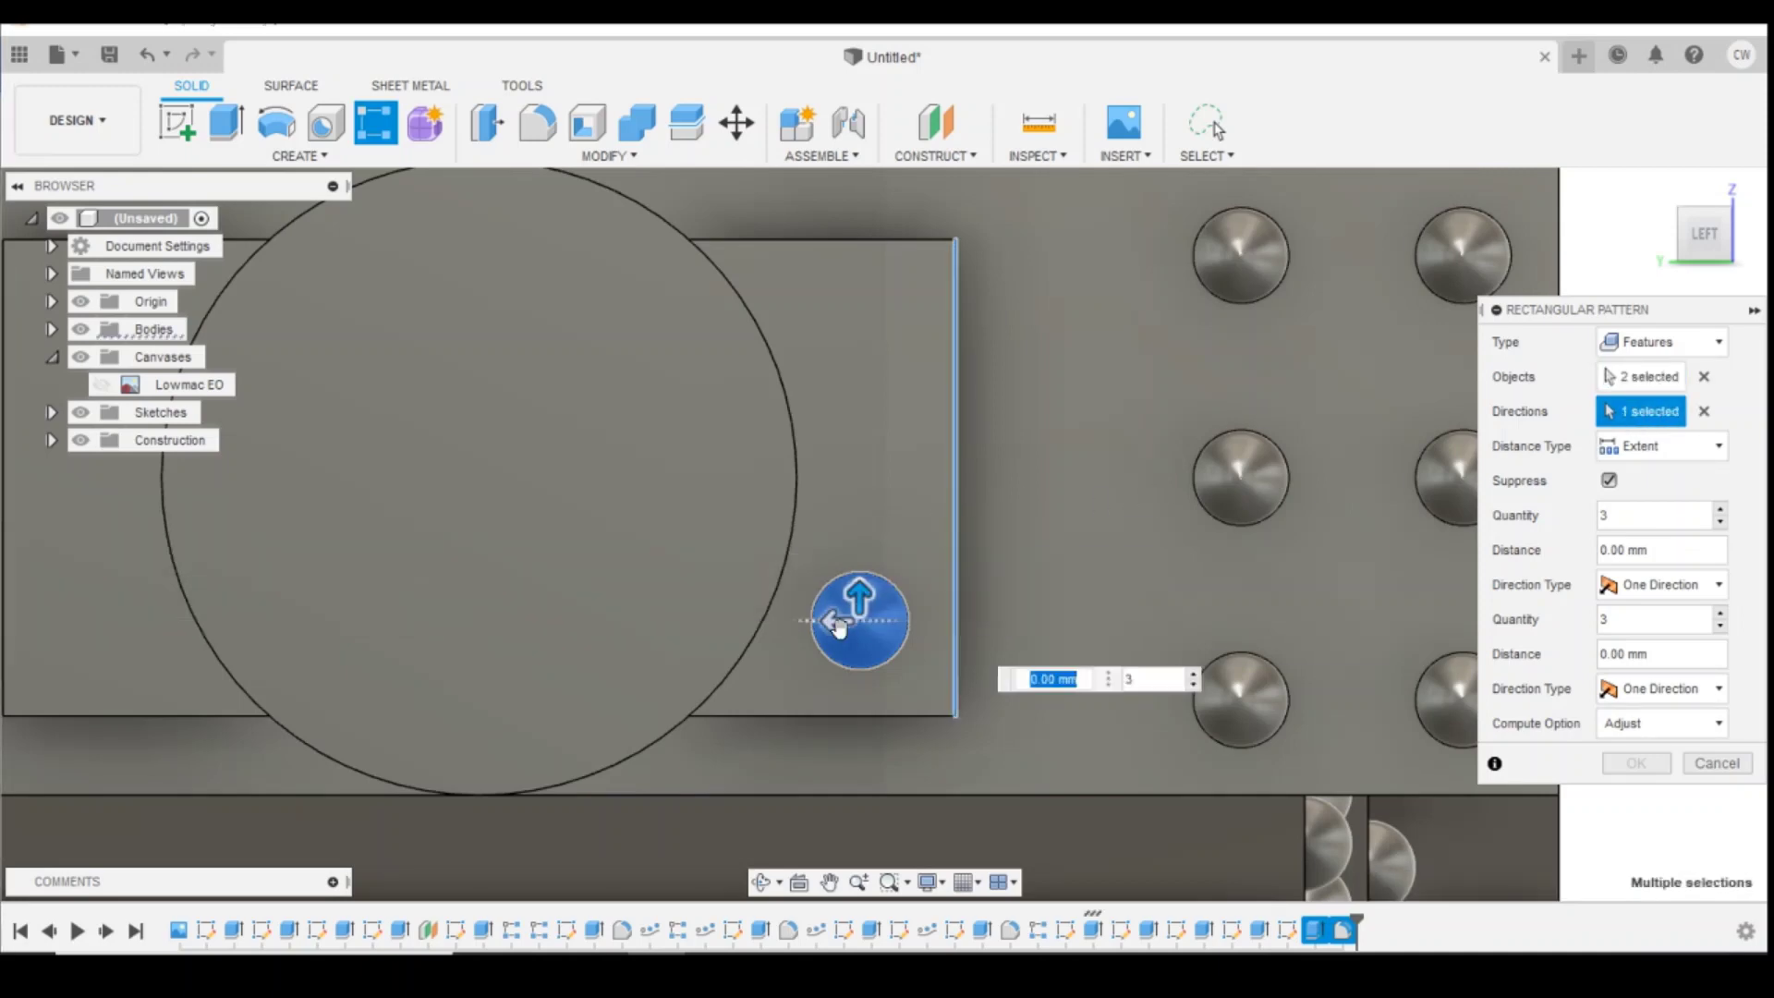
{"action": "left_click_drag", "start_coordinate": [859, 601], "coordinate": [875, 308]}
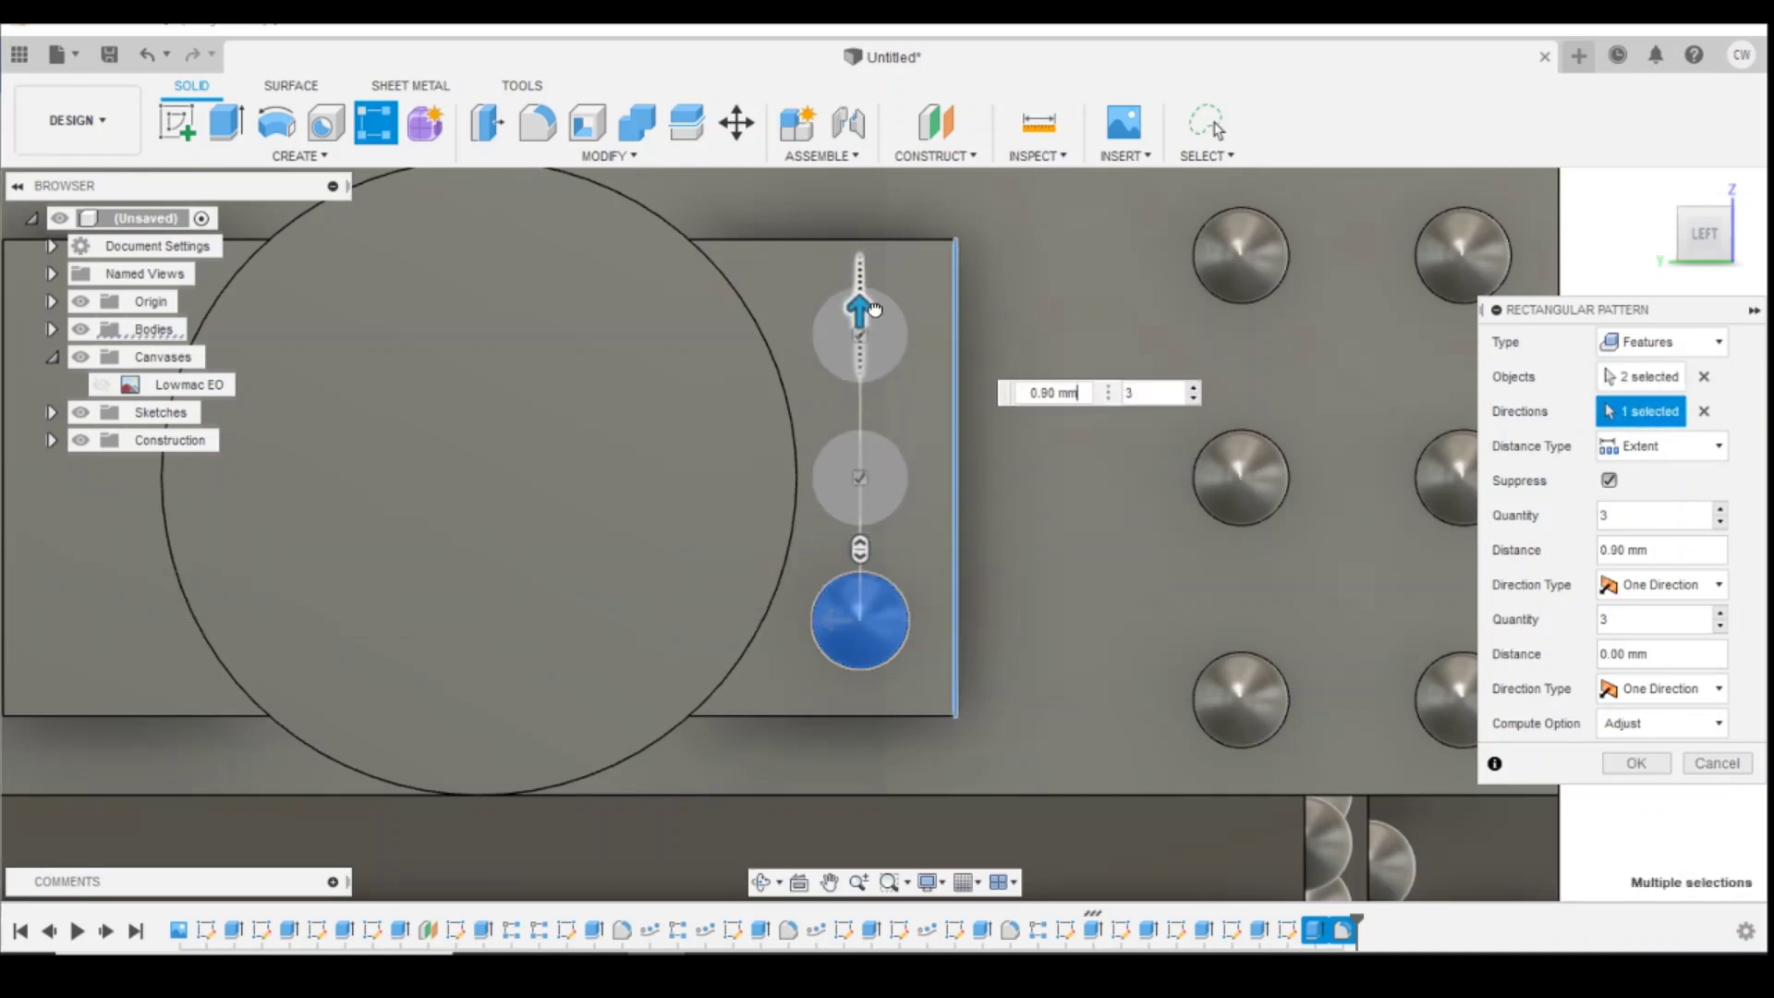
Step: Set the pattern's second direction to two instances over 2.40 mm across the pad and apply the rivet pattern
{"action": "scroll", "coordinate": [1247, 481], "scroll_direction": "down", "scroll_amount": 3}
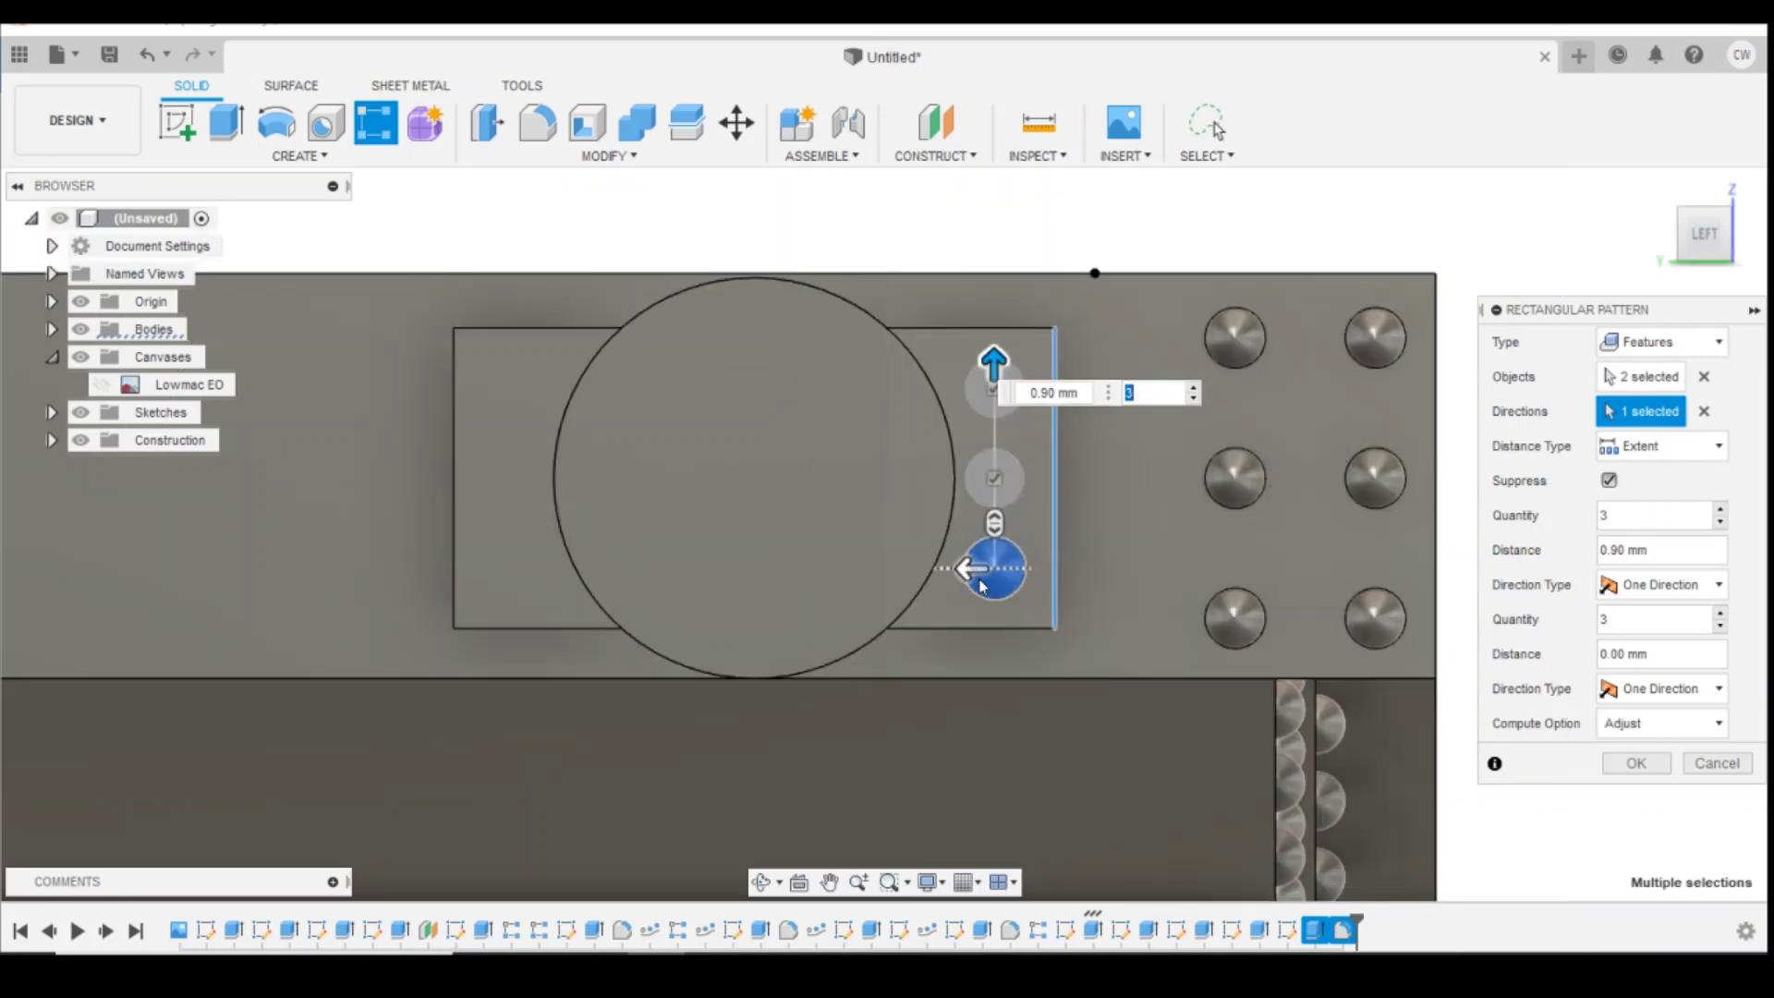
{"action": "left_click_drag", "start_coordinate": [969, 570], "coordinate": [480, 562]}
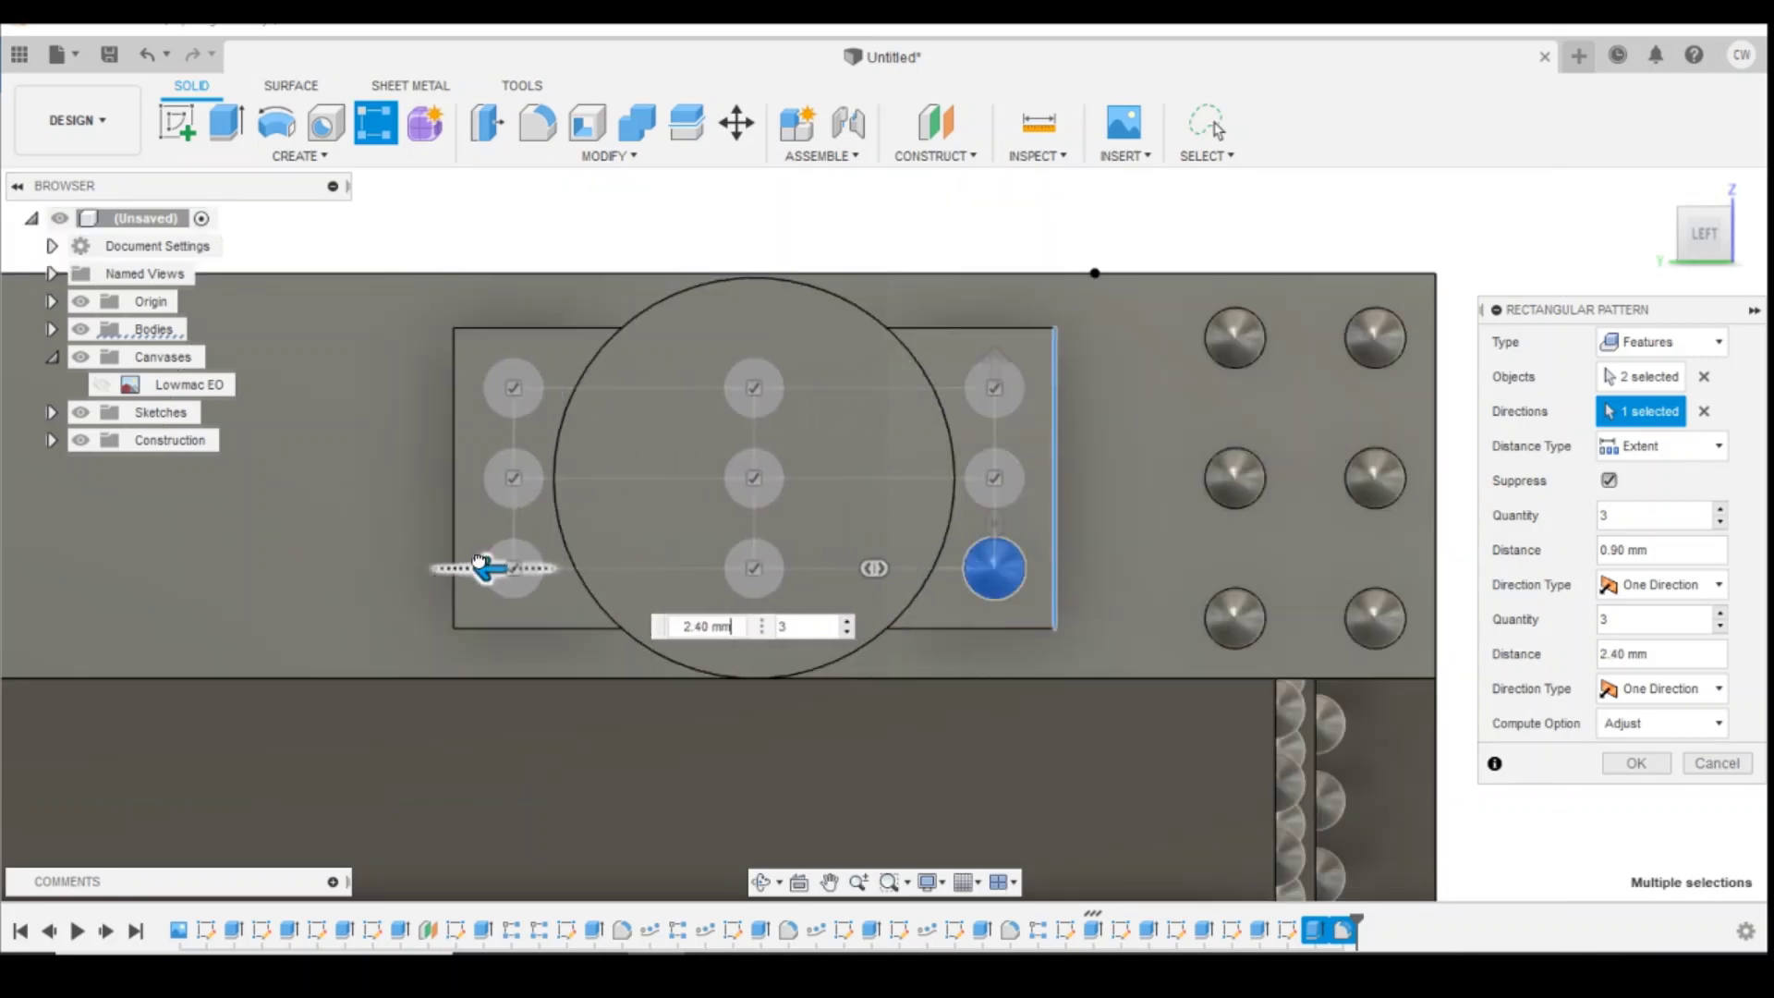
{"action": "left_click", "coordinate": [846, 633]}
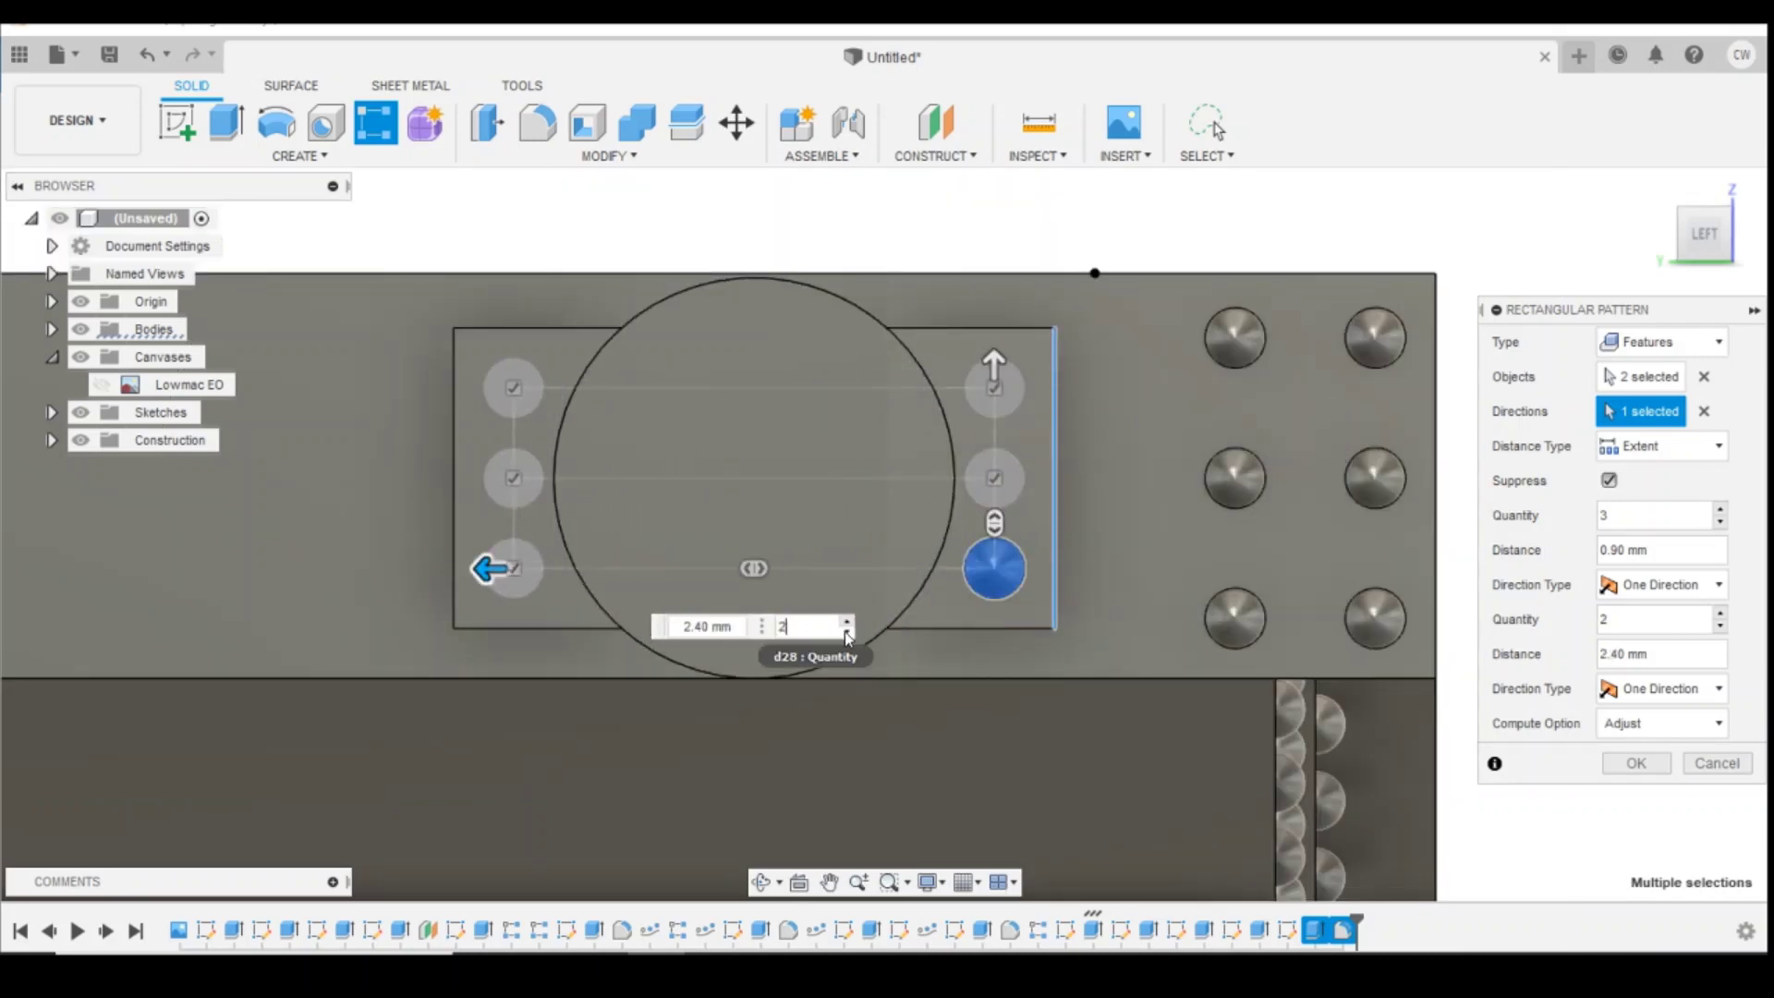
{"action": "scroll", "coordinate": [490, 582], "scroll_direction": "up", "scroll_amount": 1}
{"action": "double_click", "coordinate": [773, 629]}
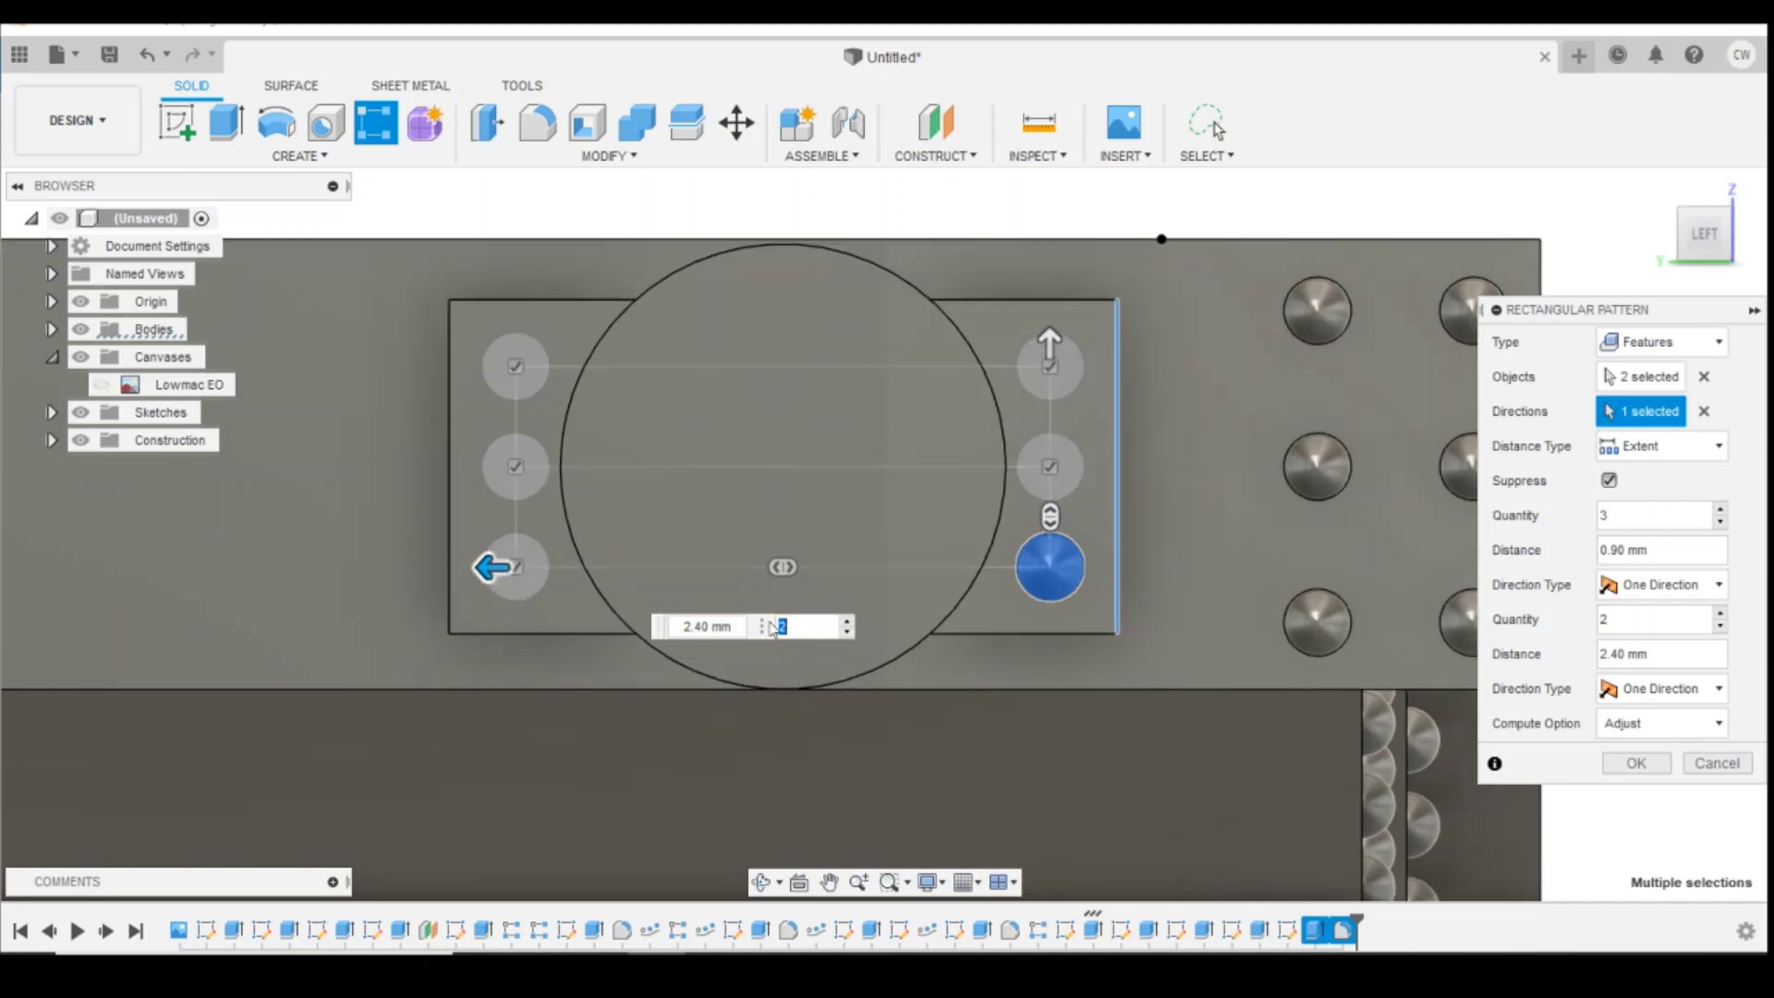
{"action": "left_click", "coordinate": [1659, 774]}
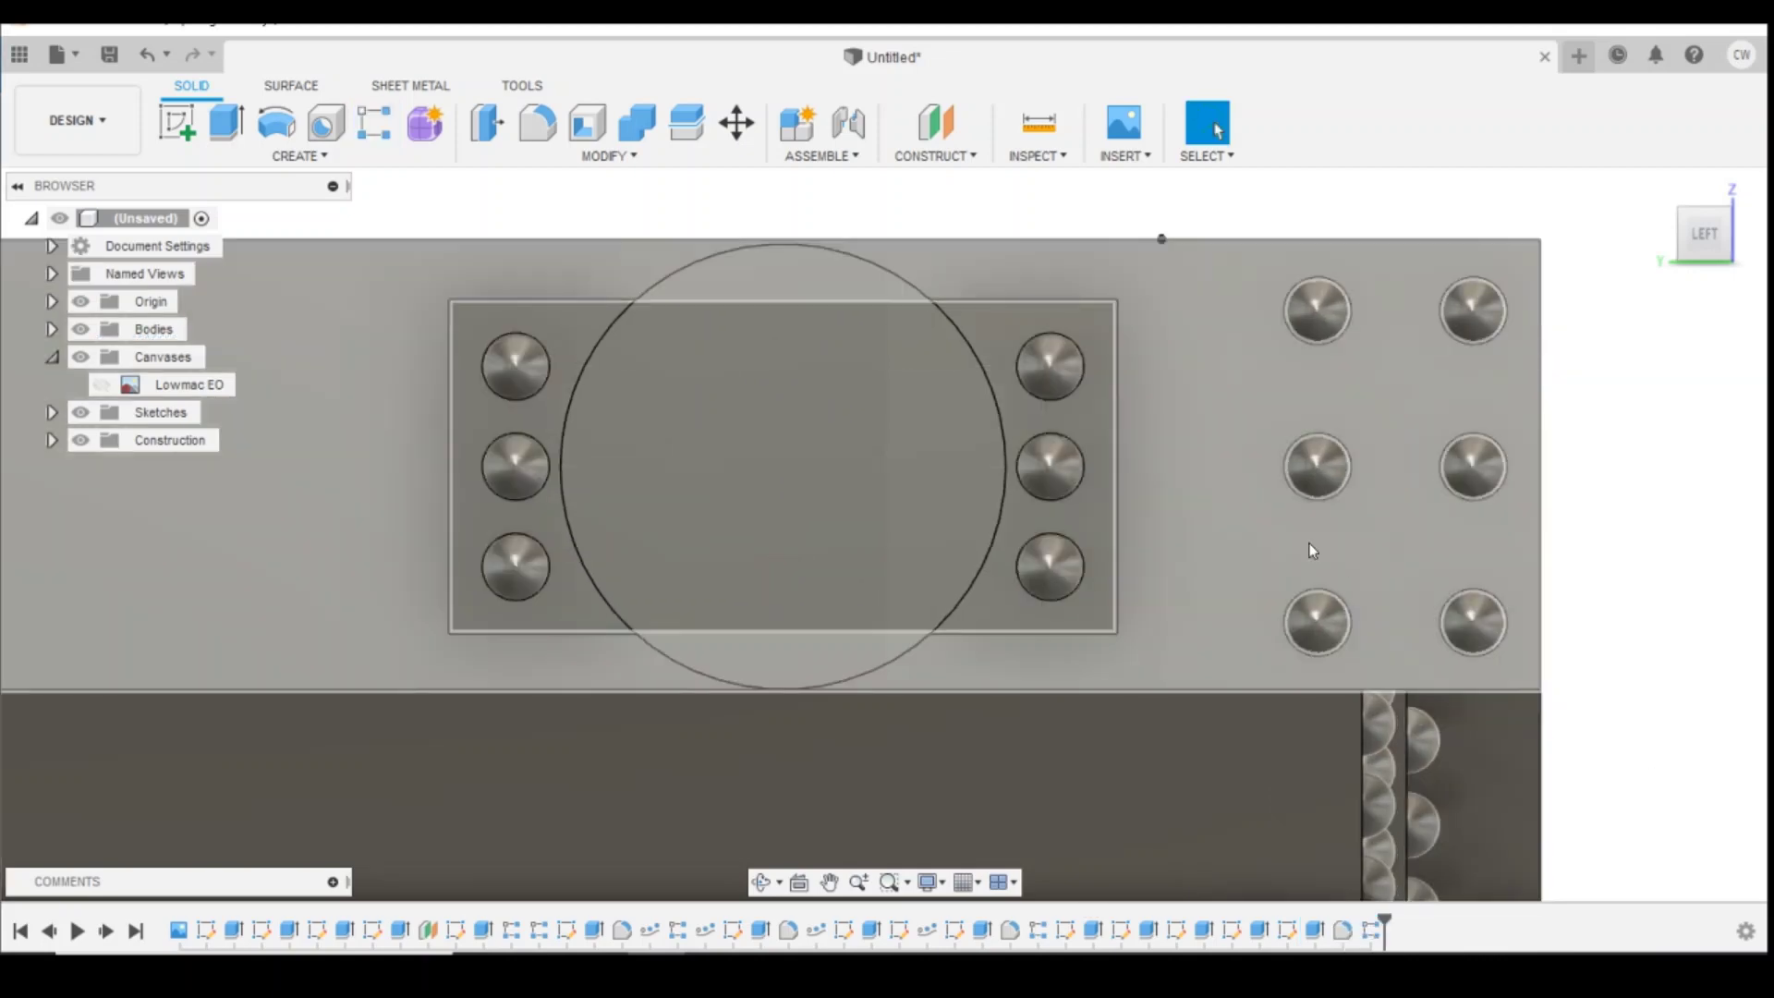
Step: Start a sketch on the wagon's end face and draw a rectangle 1.5 mm high and 1 mm wide from the face's outer side edge
{"action": "scroll", "coordinate": [1309, 541], "scroll_direction": "down", "scroll_amount": 3}
{"action": "scroll", "coordinate": [1141, 480], "scroll_direction": "down", "scroll_amount": 2}
{"action": "left_click_drag", "start_coordinate": [1686, 248], "coordinate": [1664, 280]}
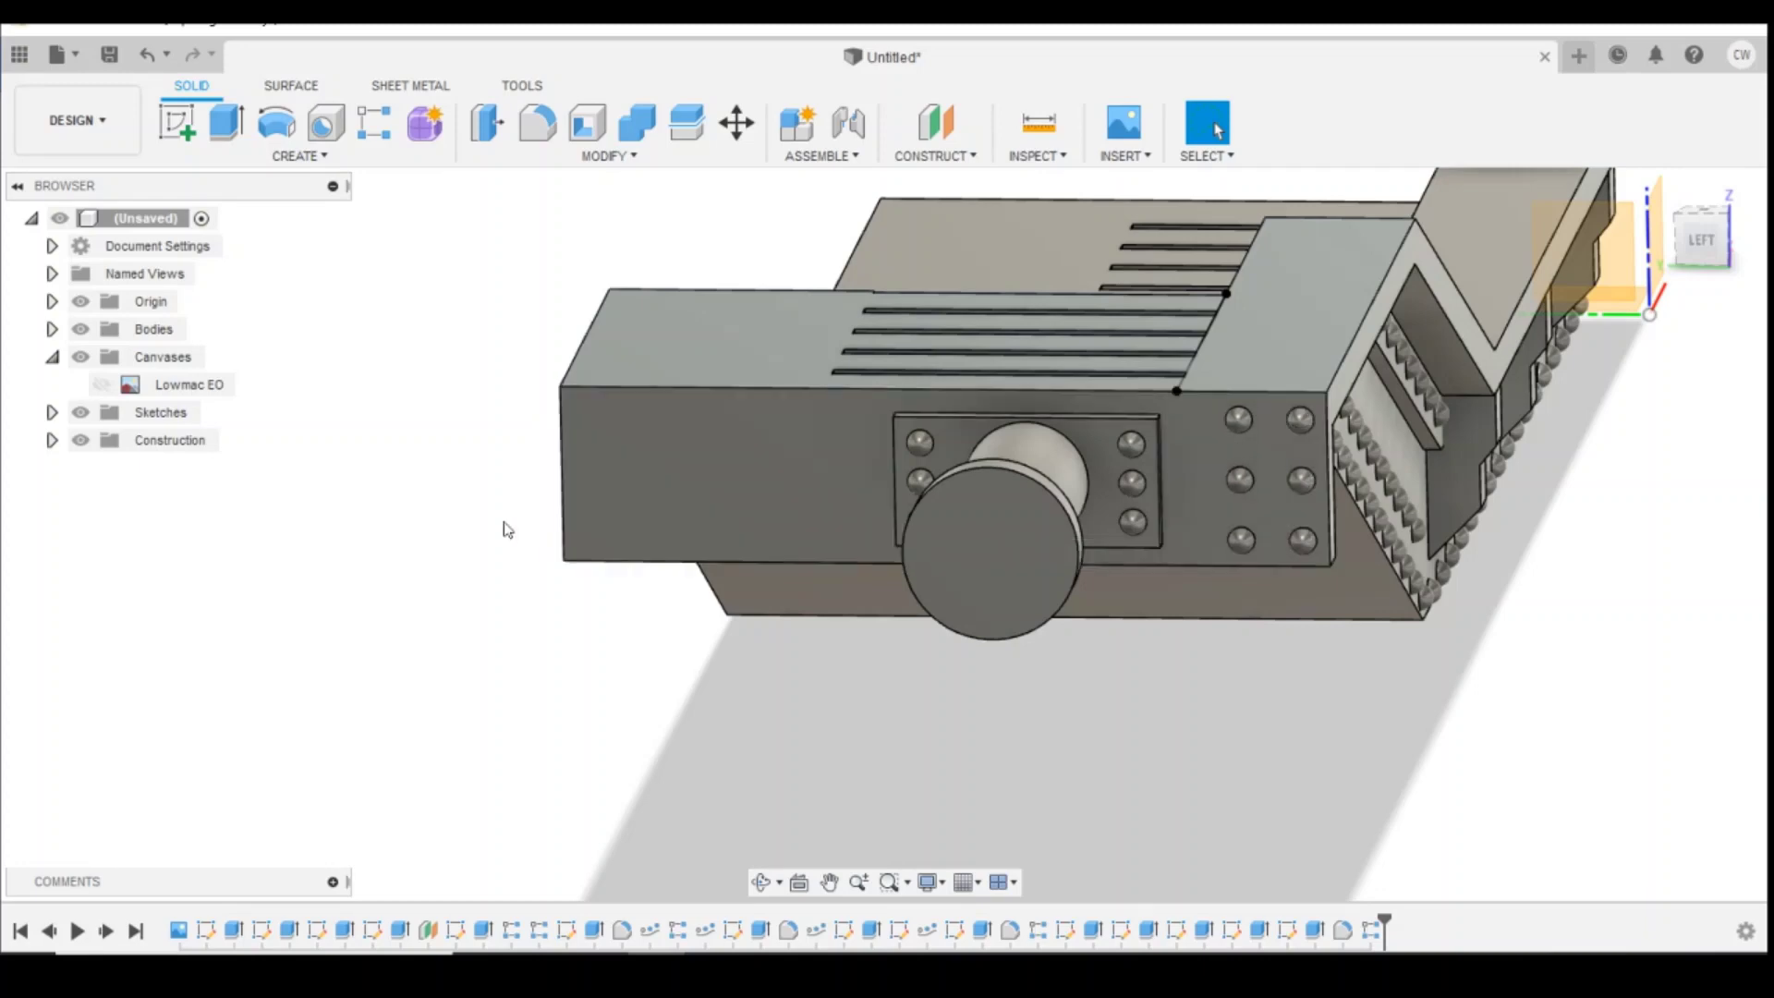
{"action": "left_click", "coordinate": [190, 137]}
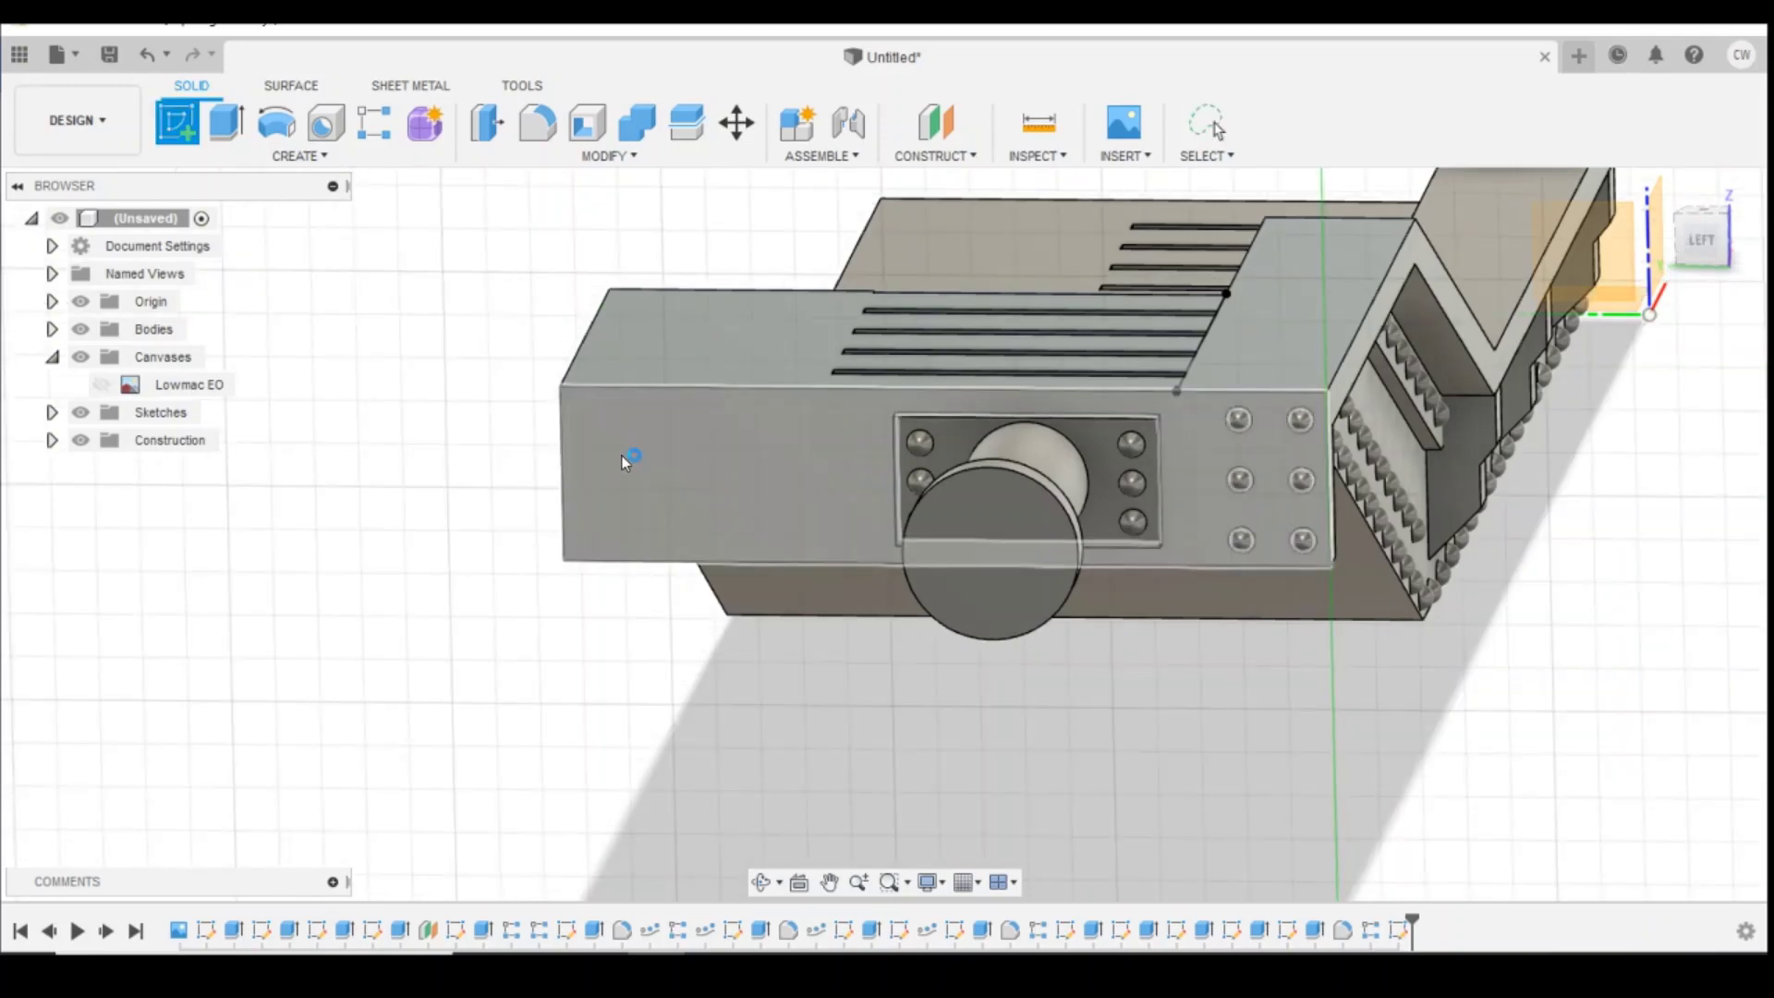
{"action": "left_click", "coordinate": [623, 457]}
{"action": "left_click", "coordinate": [243, 130]}
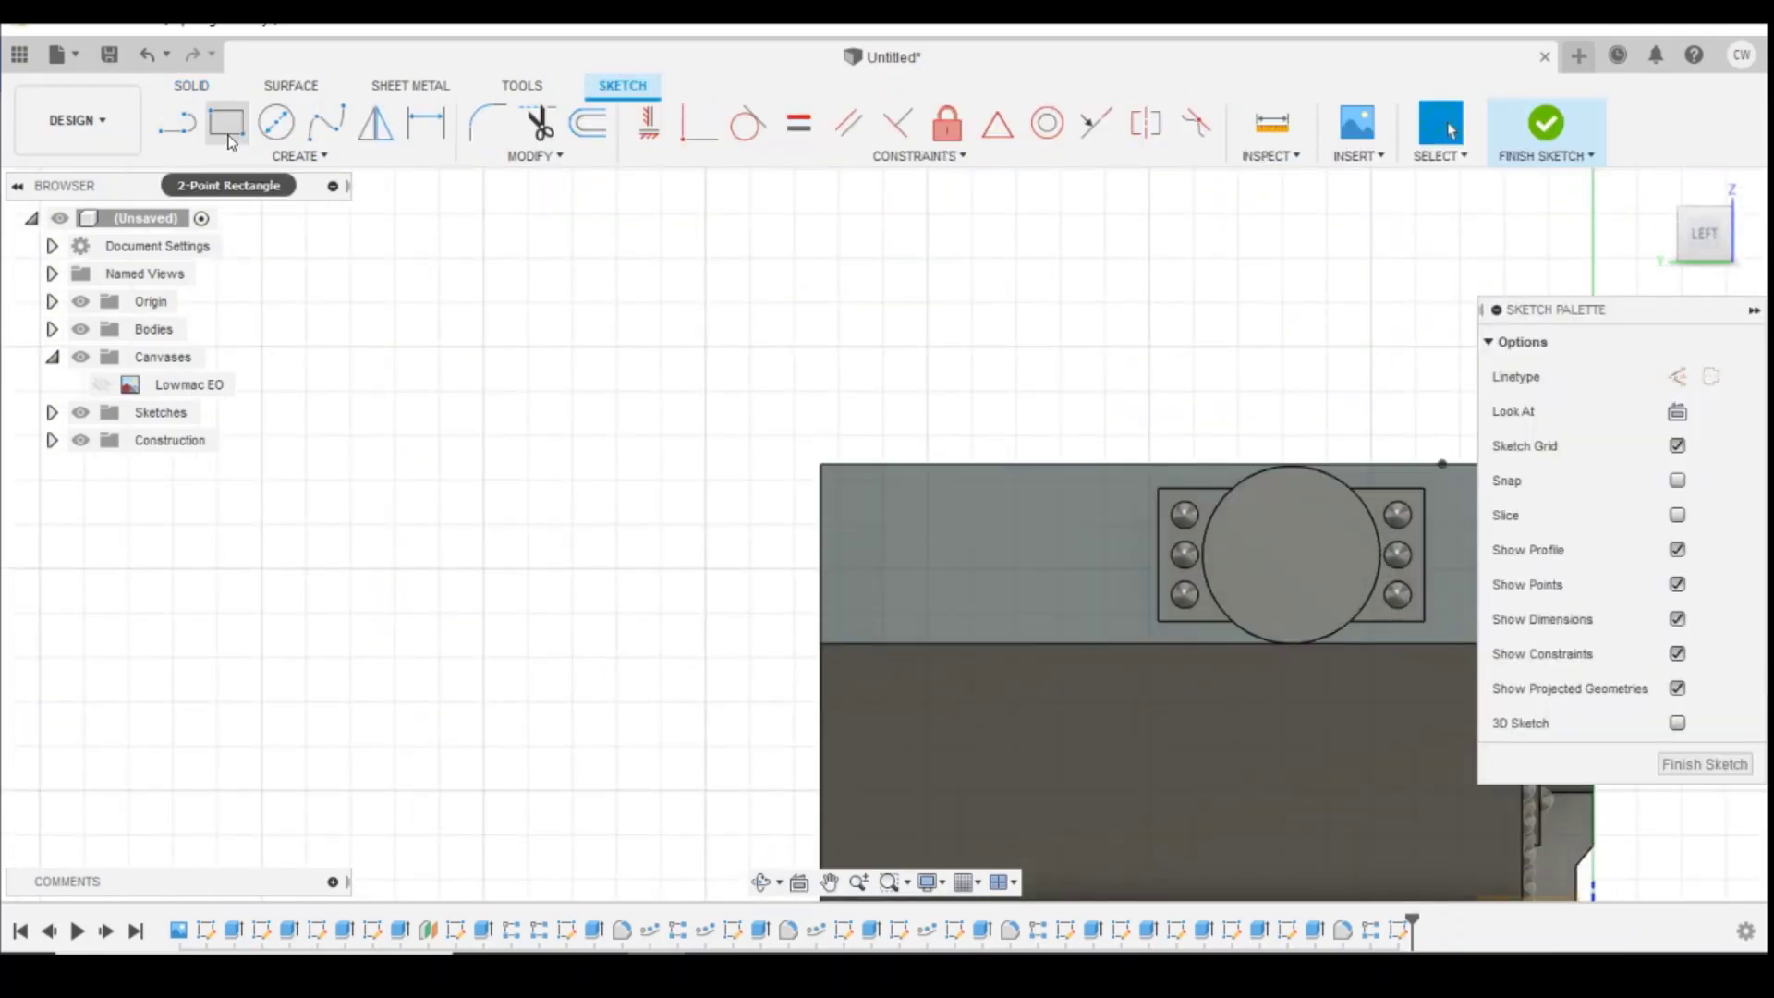
{"action": "left_click", "coordinate": [228, 130]}
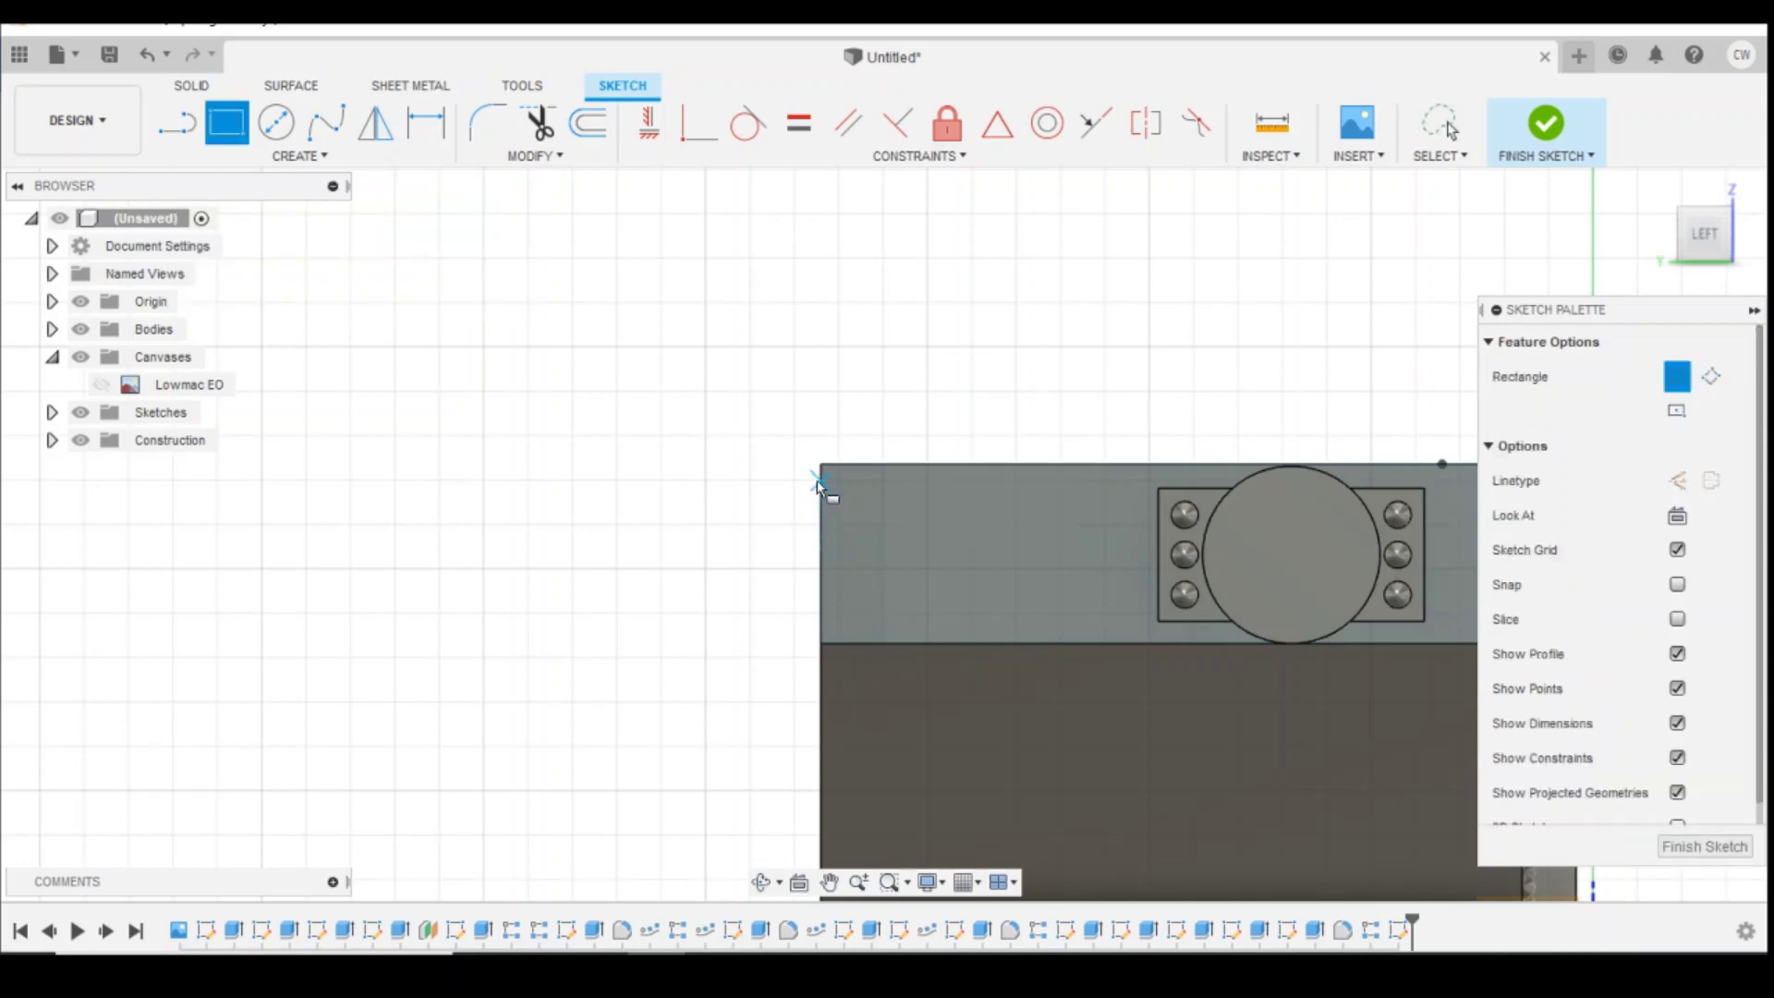
{"action": "left_click", "coordinate": [820, 484]}
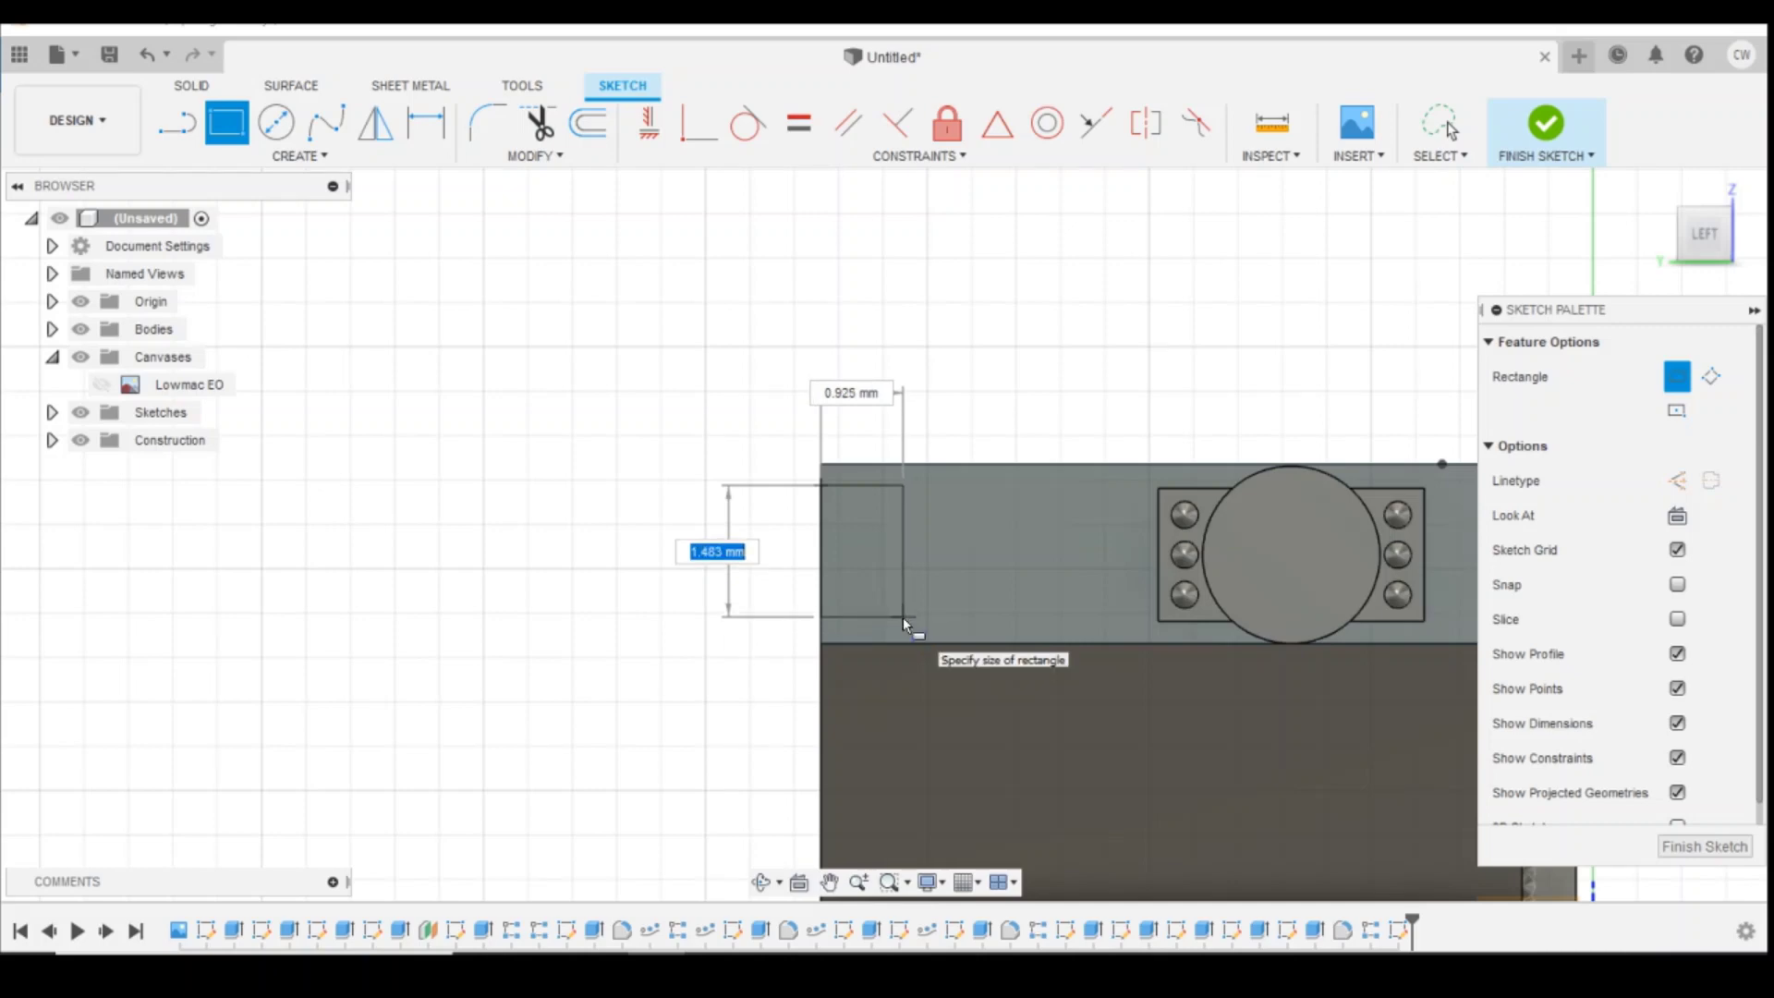
{"action": "type", "text": "1.5"}
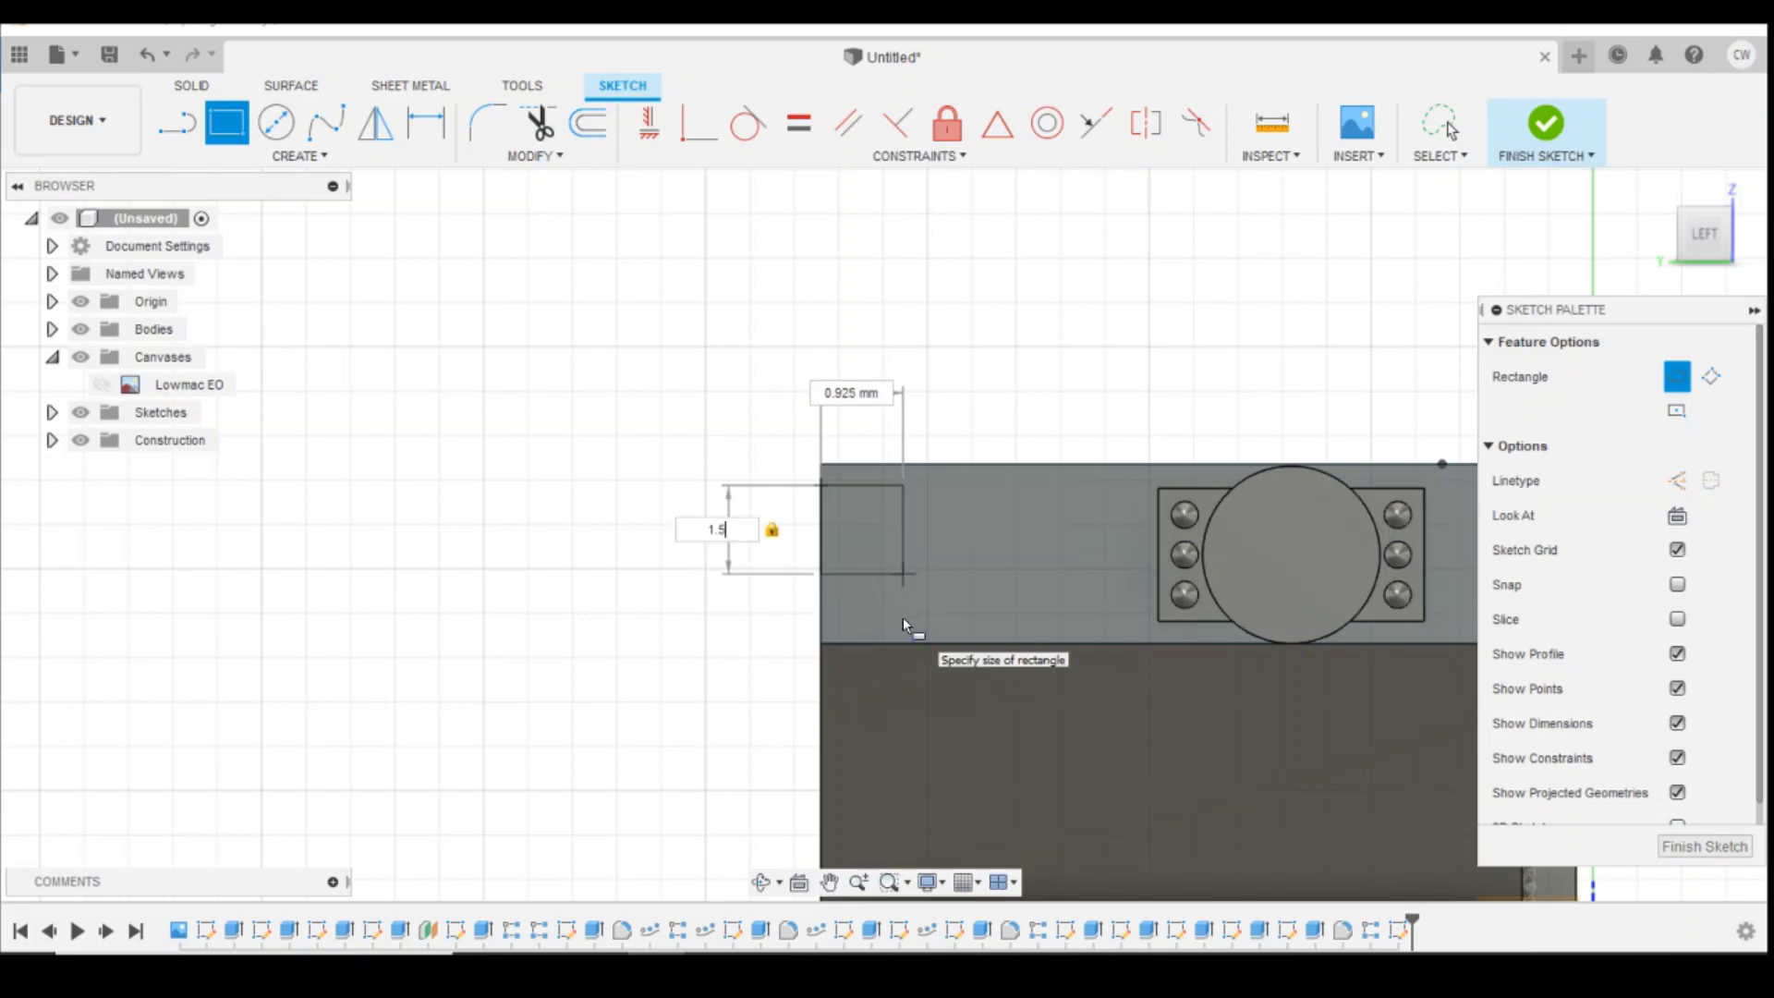
{"action": "key", "text": "Tab"}
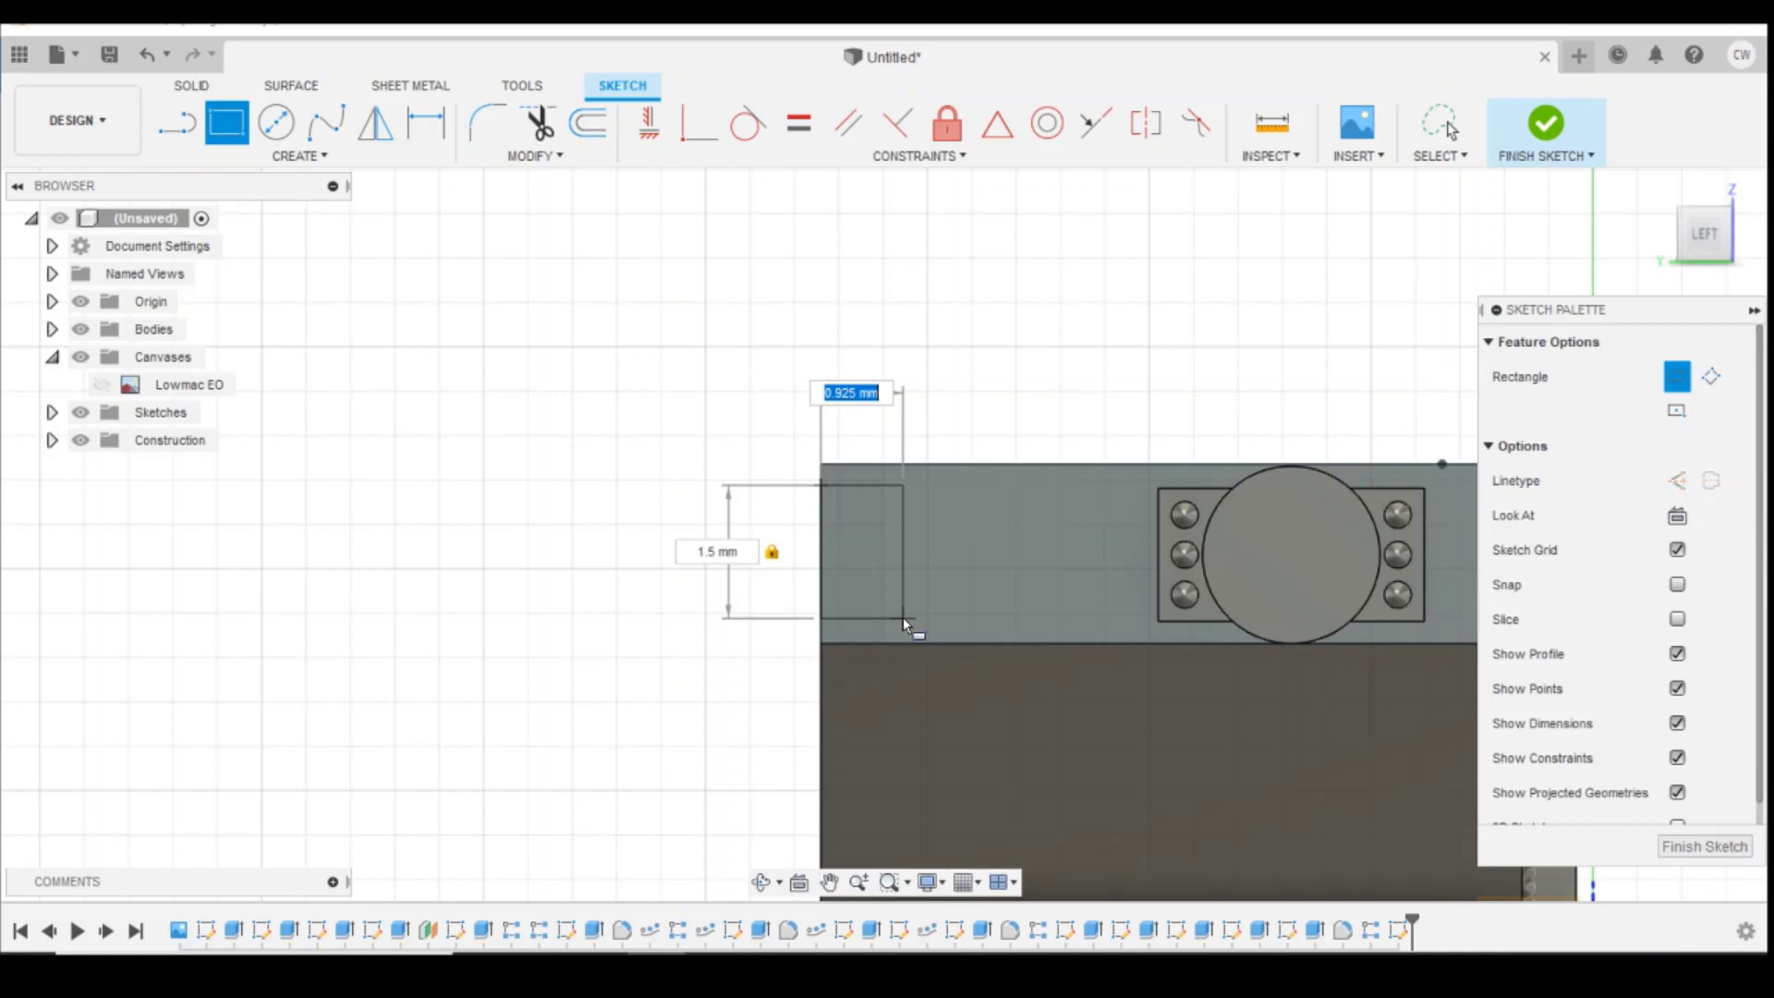
{"action": "type", "text": "1"}
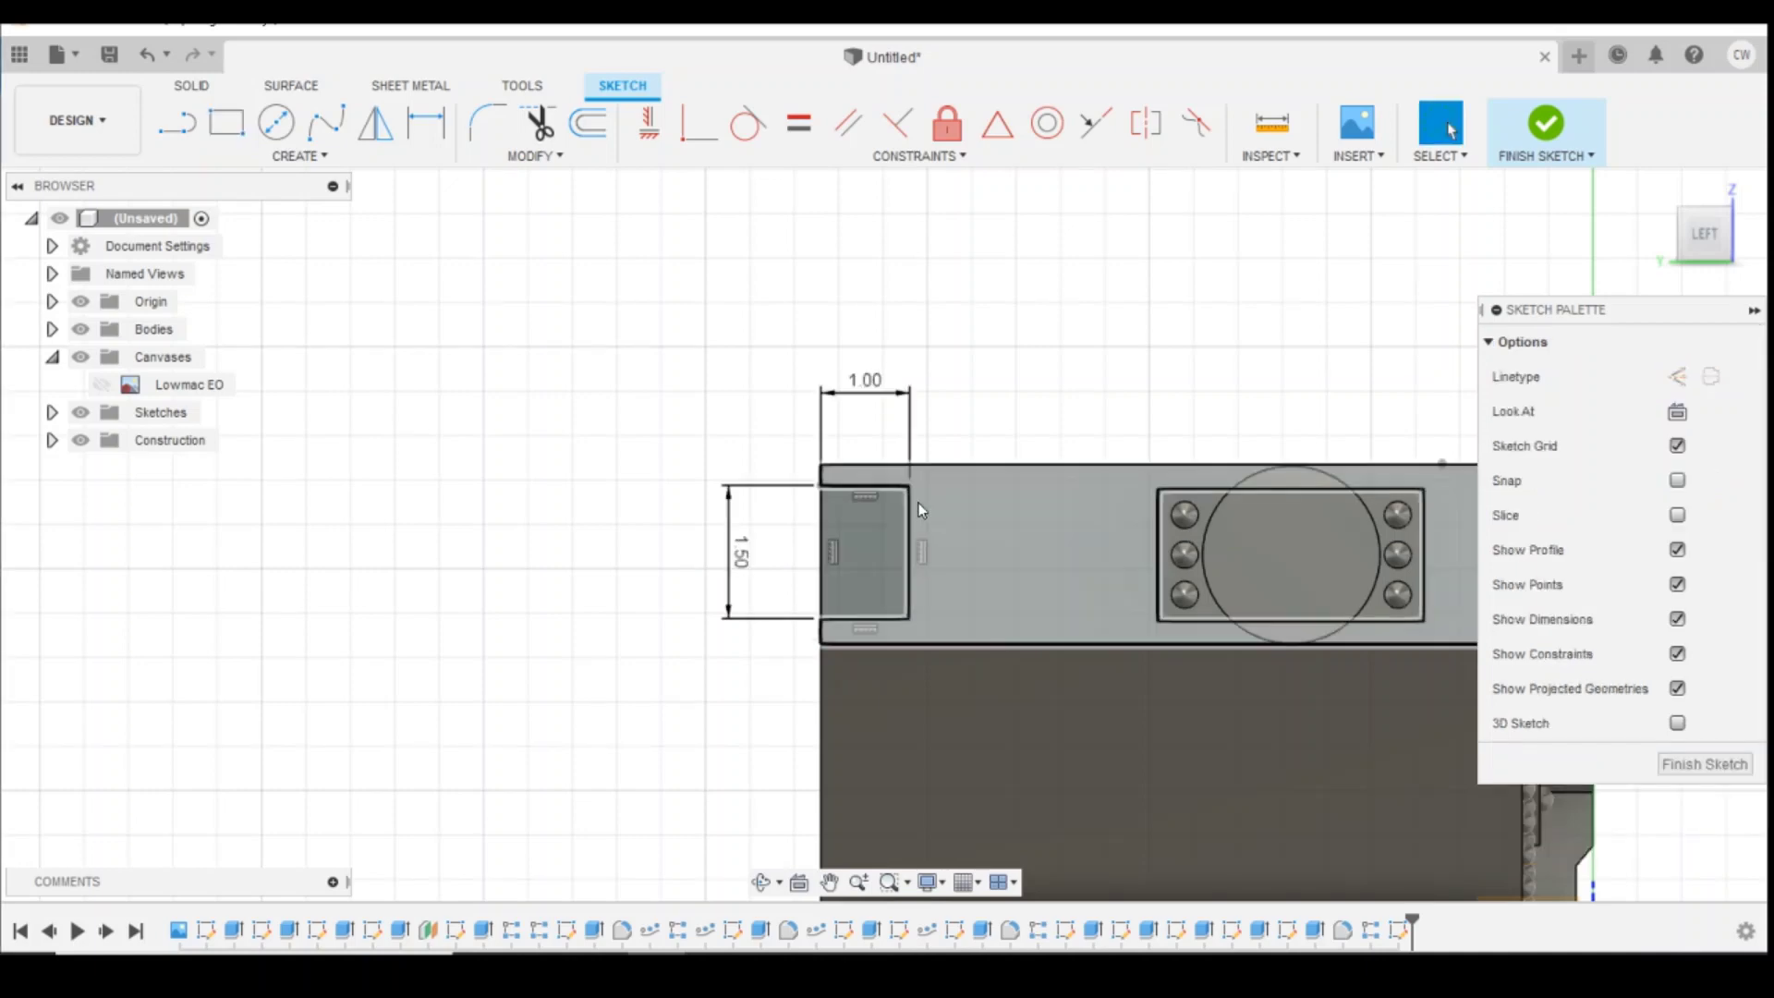
Step: Dimension the rectangle's upper corner 0.25 mm below the top corner of the end face
{"action": "key", "text": "d"}
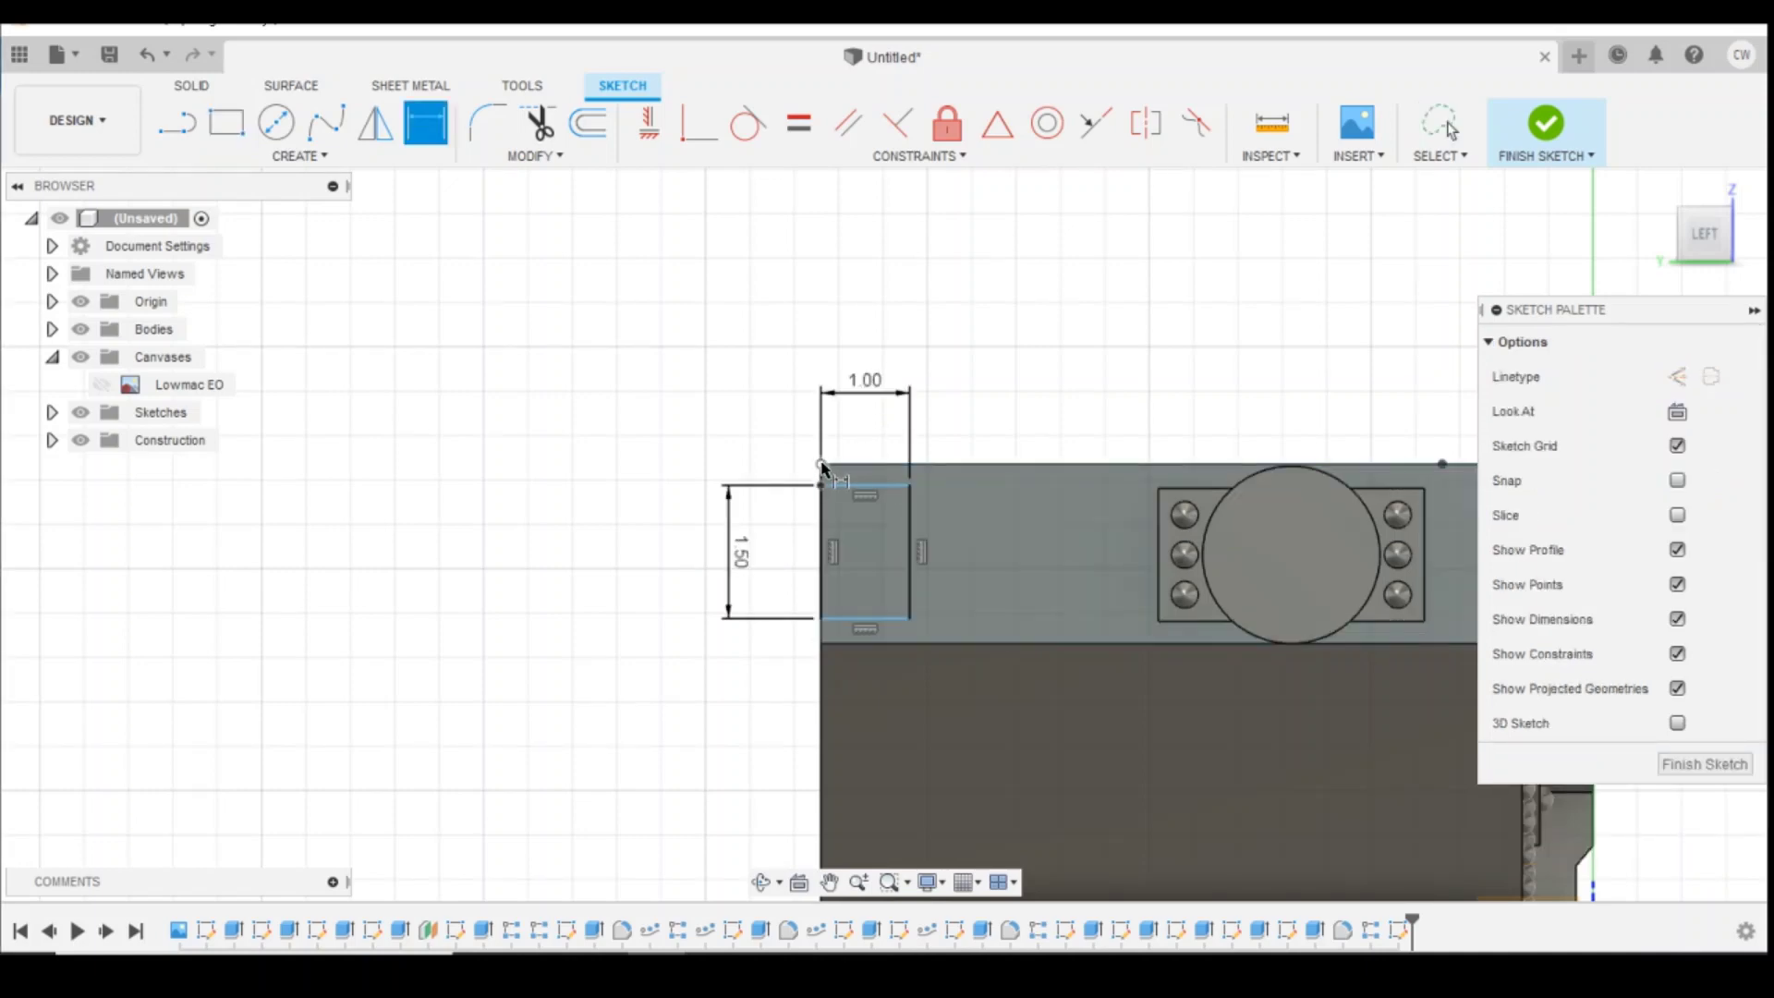
{"action": "left_click", "coordinate": [821, 466]}
{"action": "left_click", "coordinate": [781, 468]}
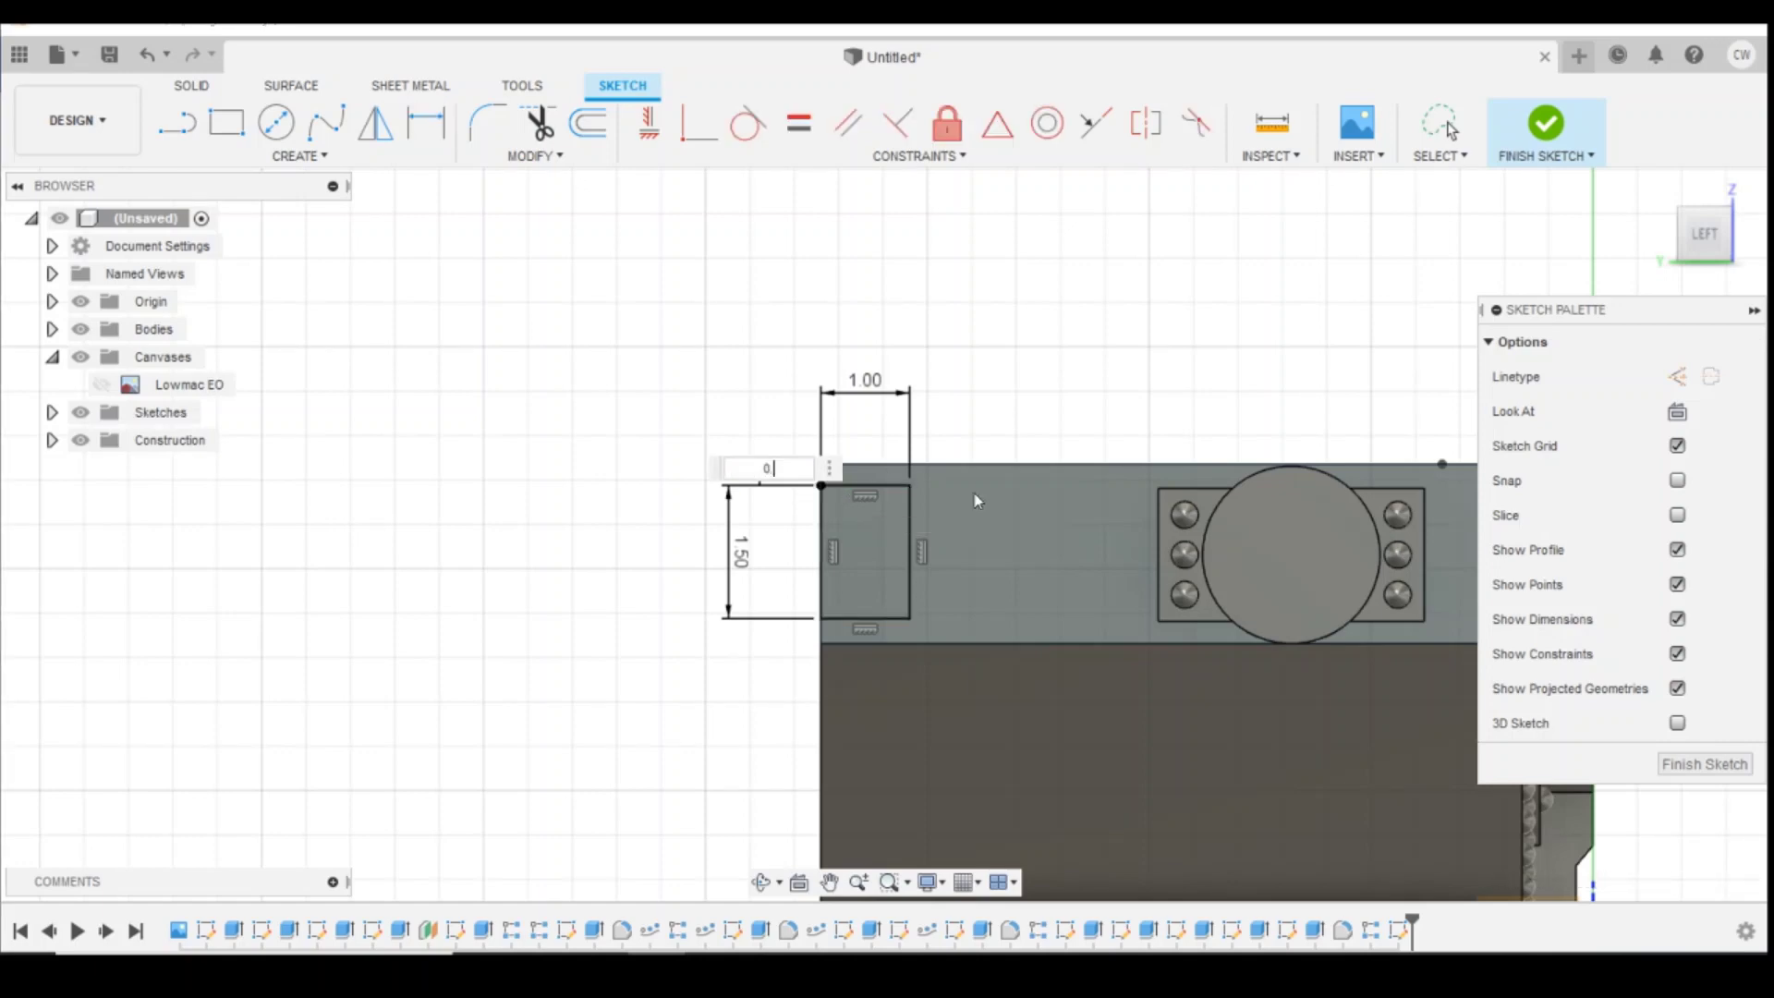
{"action": "type", "text": "0.25"}
{"action": "key", "text": "Return"}
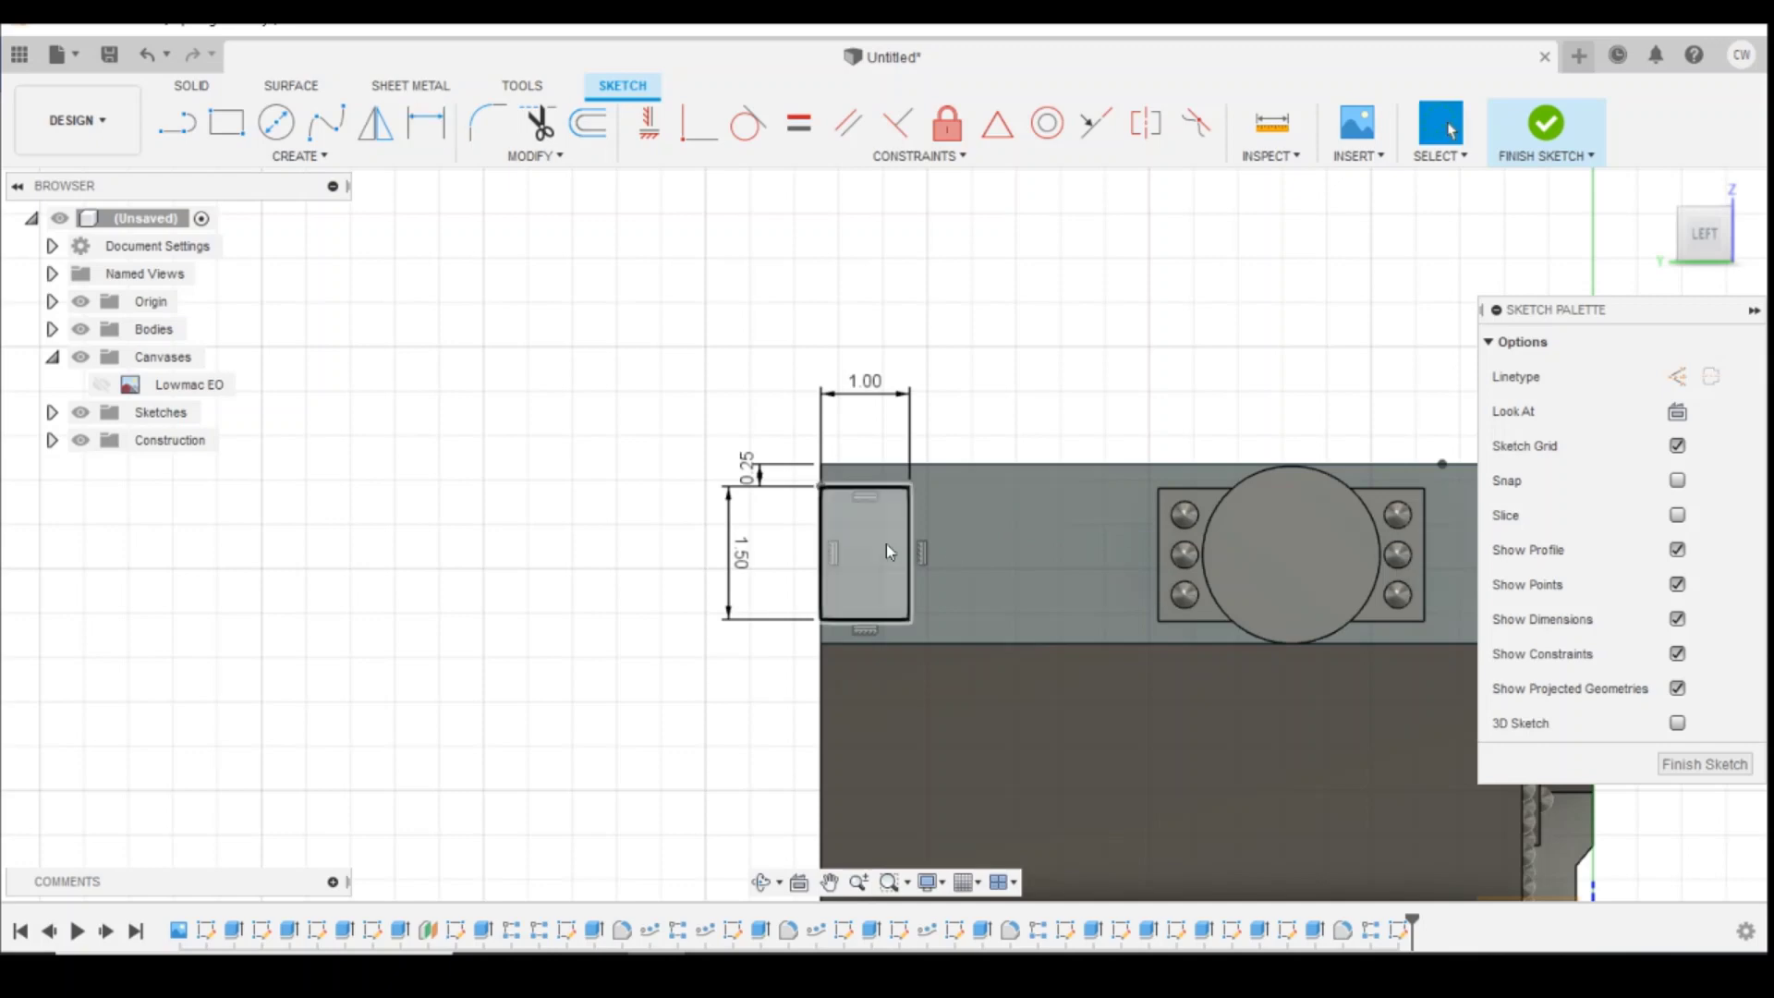
{"action": "key", "text": "Escape"}
Step: Extrude the rectangle outward to form a thin plate on the end face
{"action": "left_click", "coordinate": [885, 543]}
{"action": "right_click", "coordinate": [885, 544]}
{"action": "left_click", "coordinate": [845, 636]}
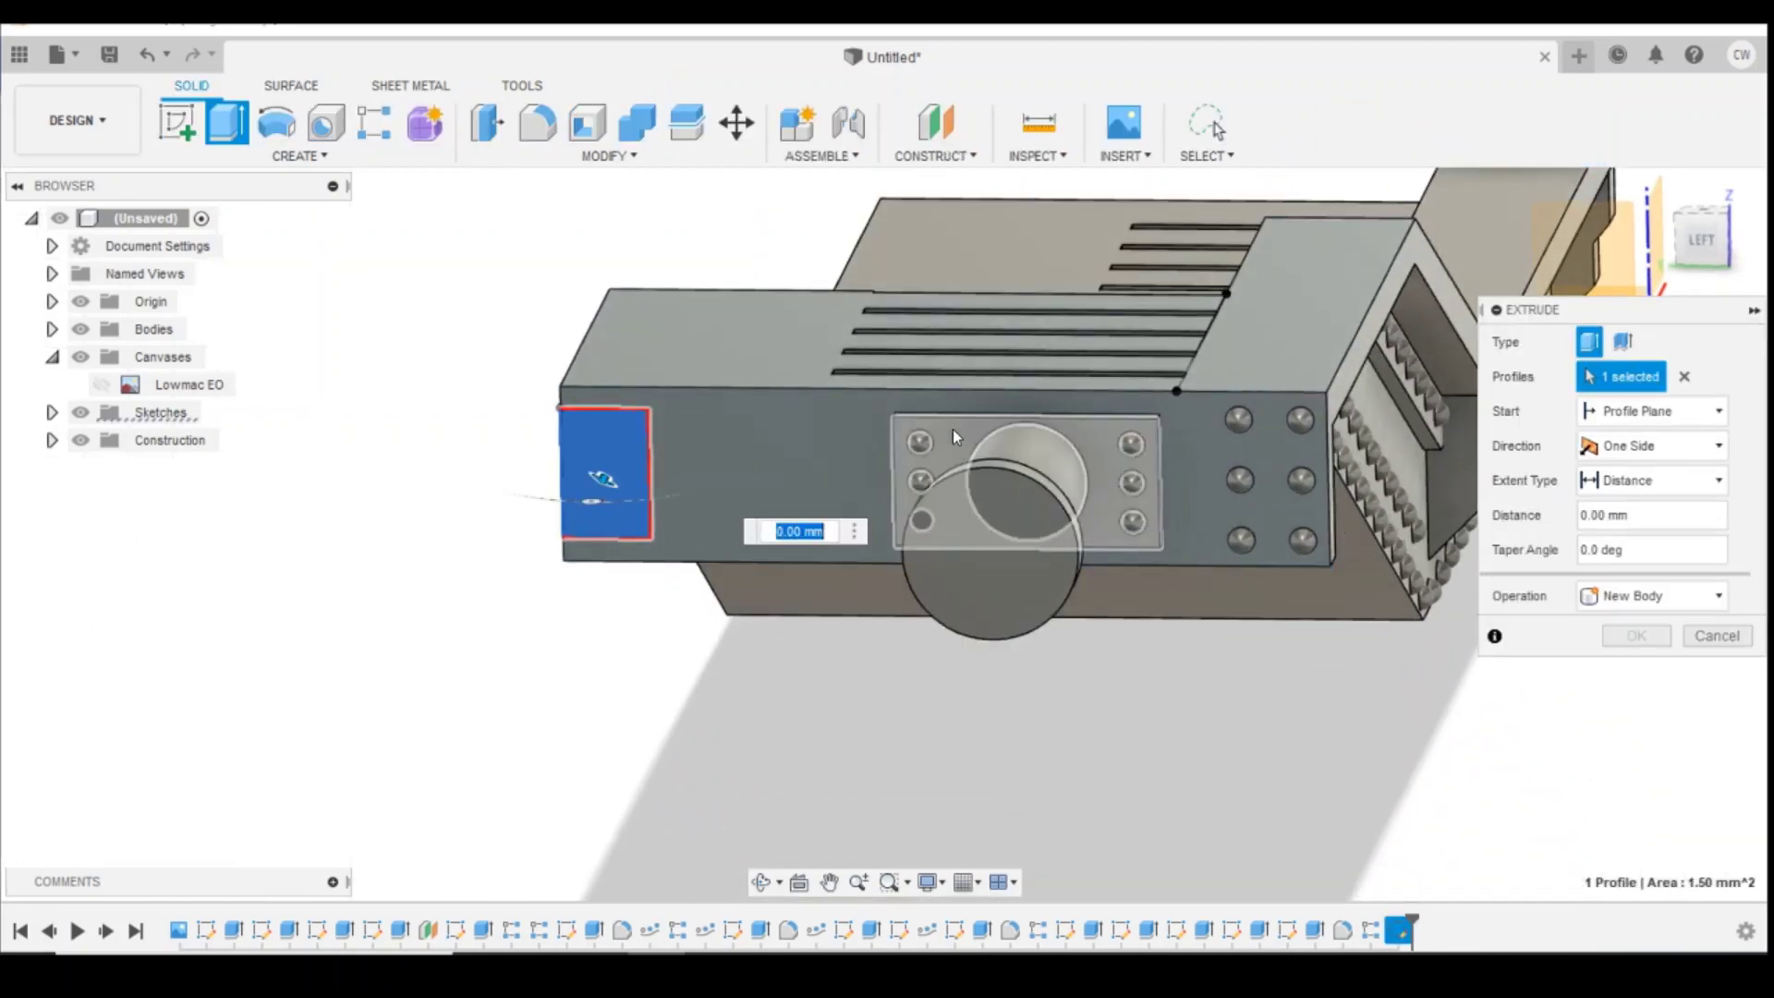
{"action": "left_click", "coordinate": [1637, 636]}
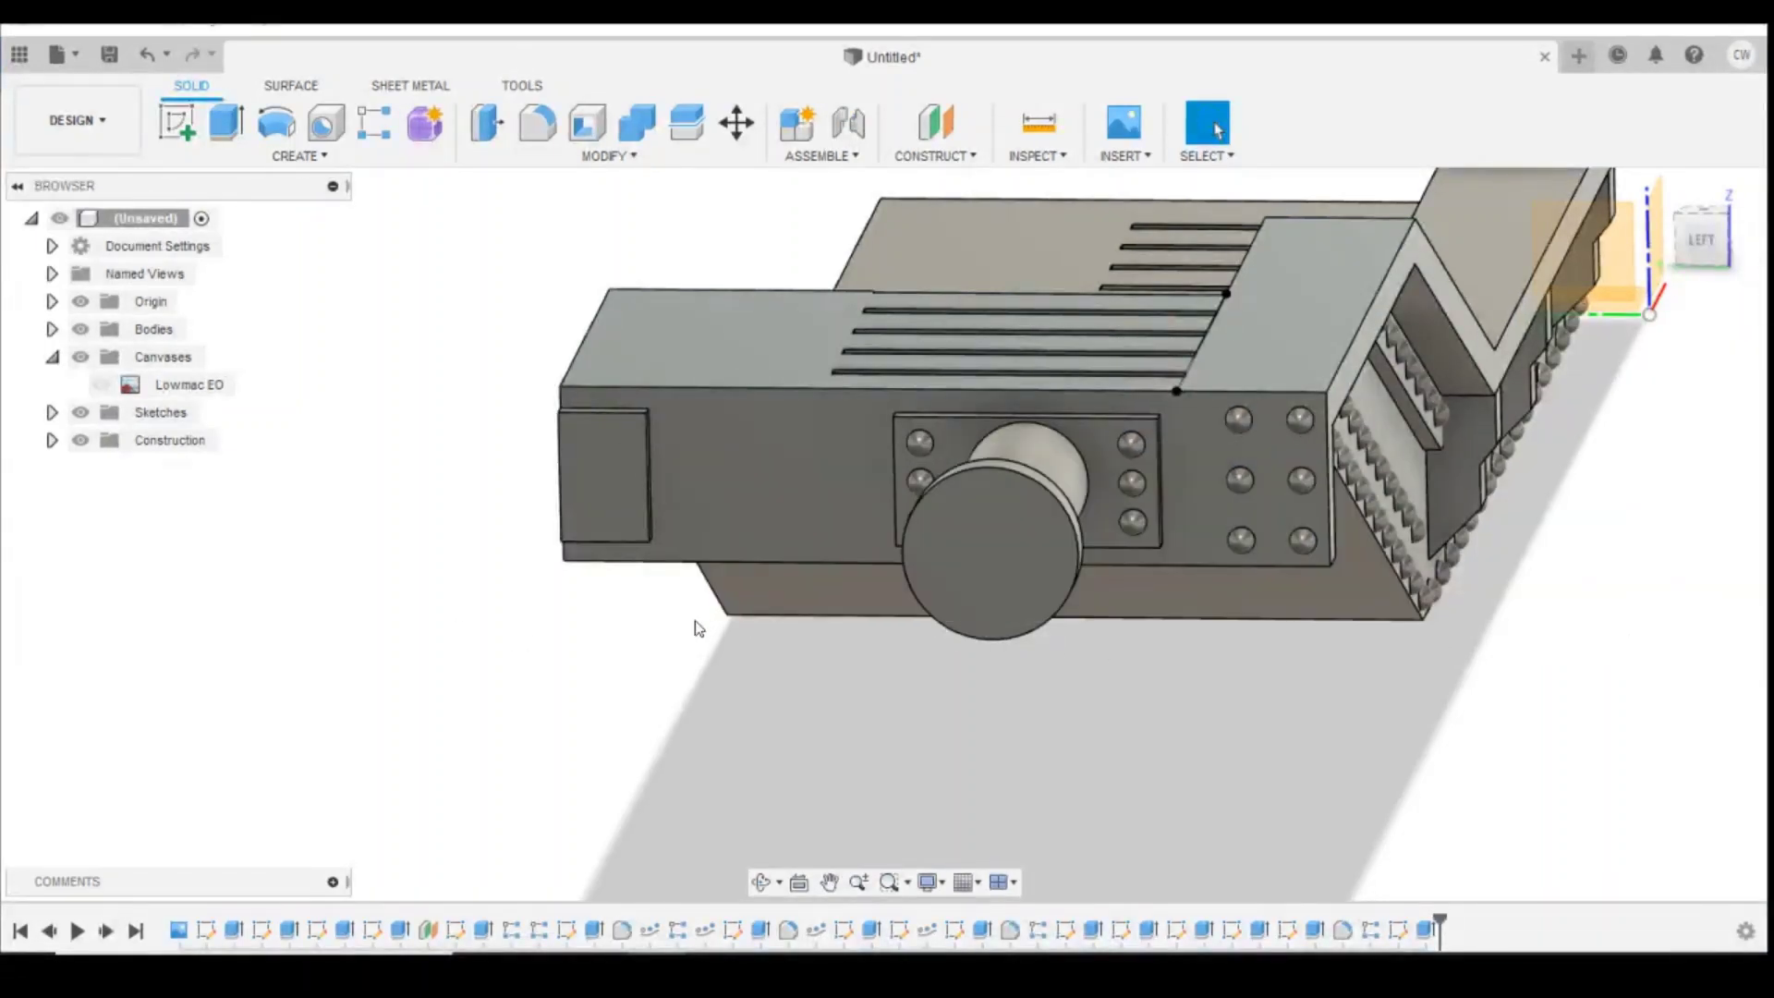
Step: Start a sketch on the new plate's face and draw a 0.3 mm diameter rivet circle near its lower inner corner
{"action": "left_click", "coordinate": [175, 122]}
{"action": "left_click", "coordinate": [618, 484]}
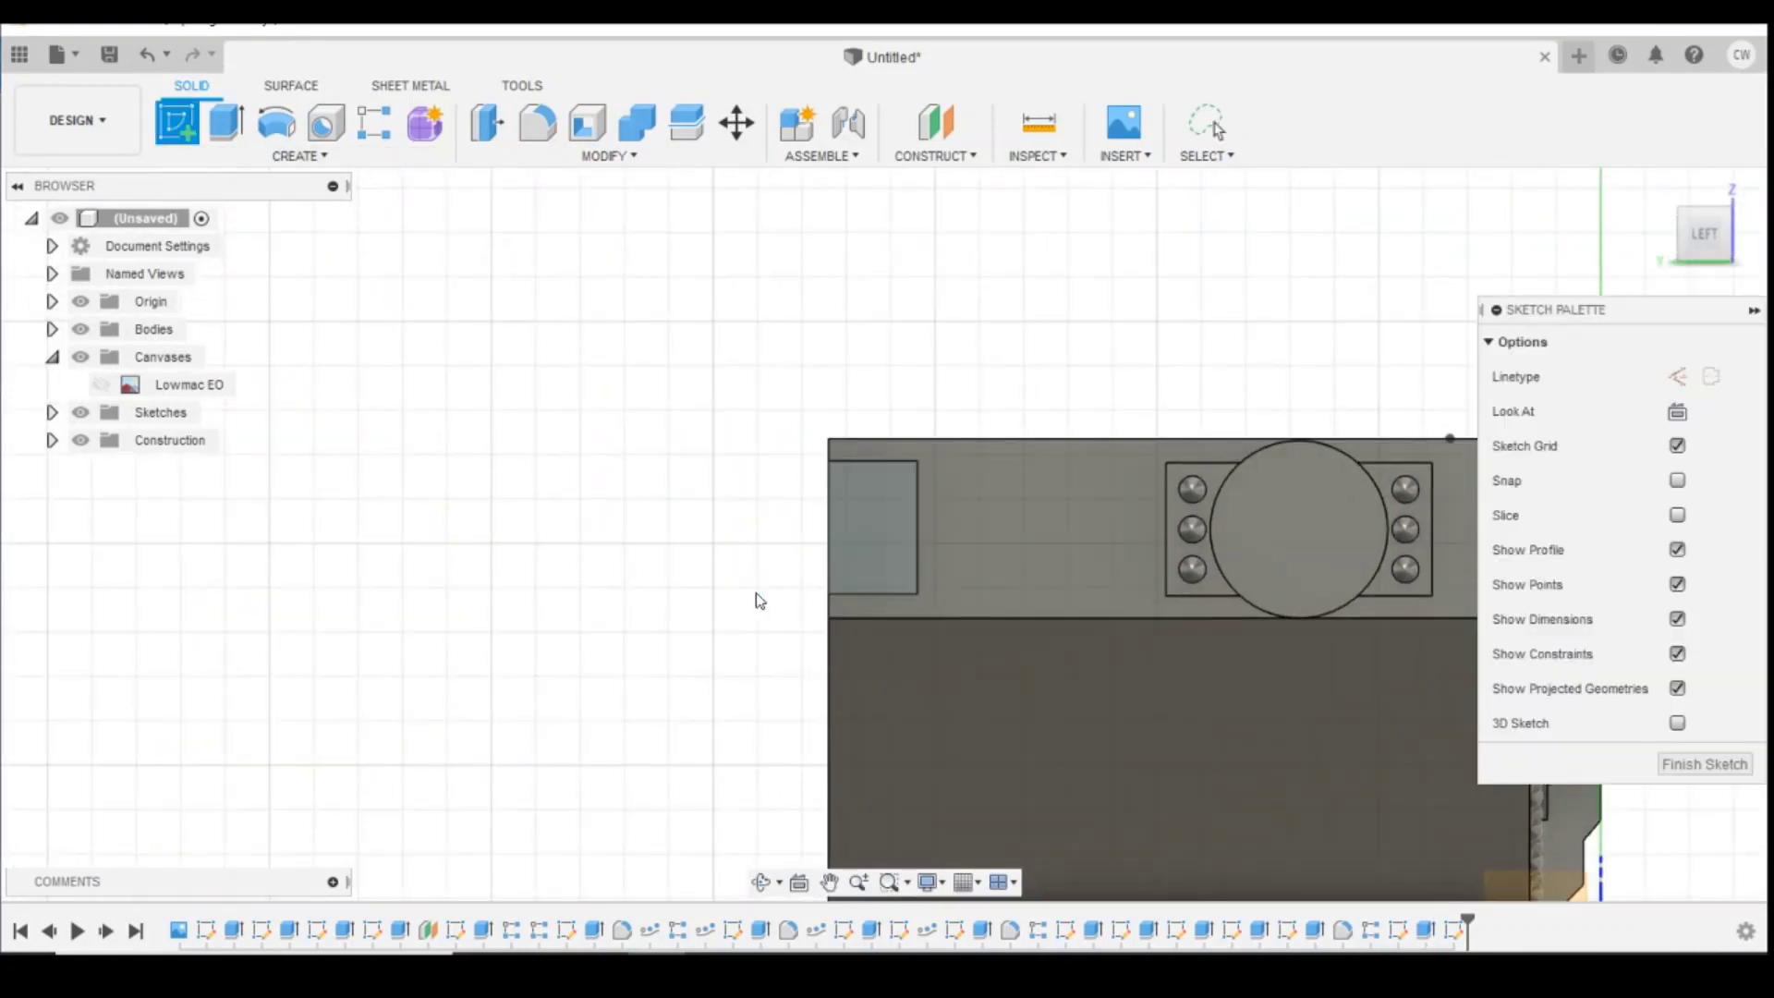
{"action": "key", "text": "c"}
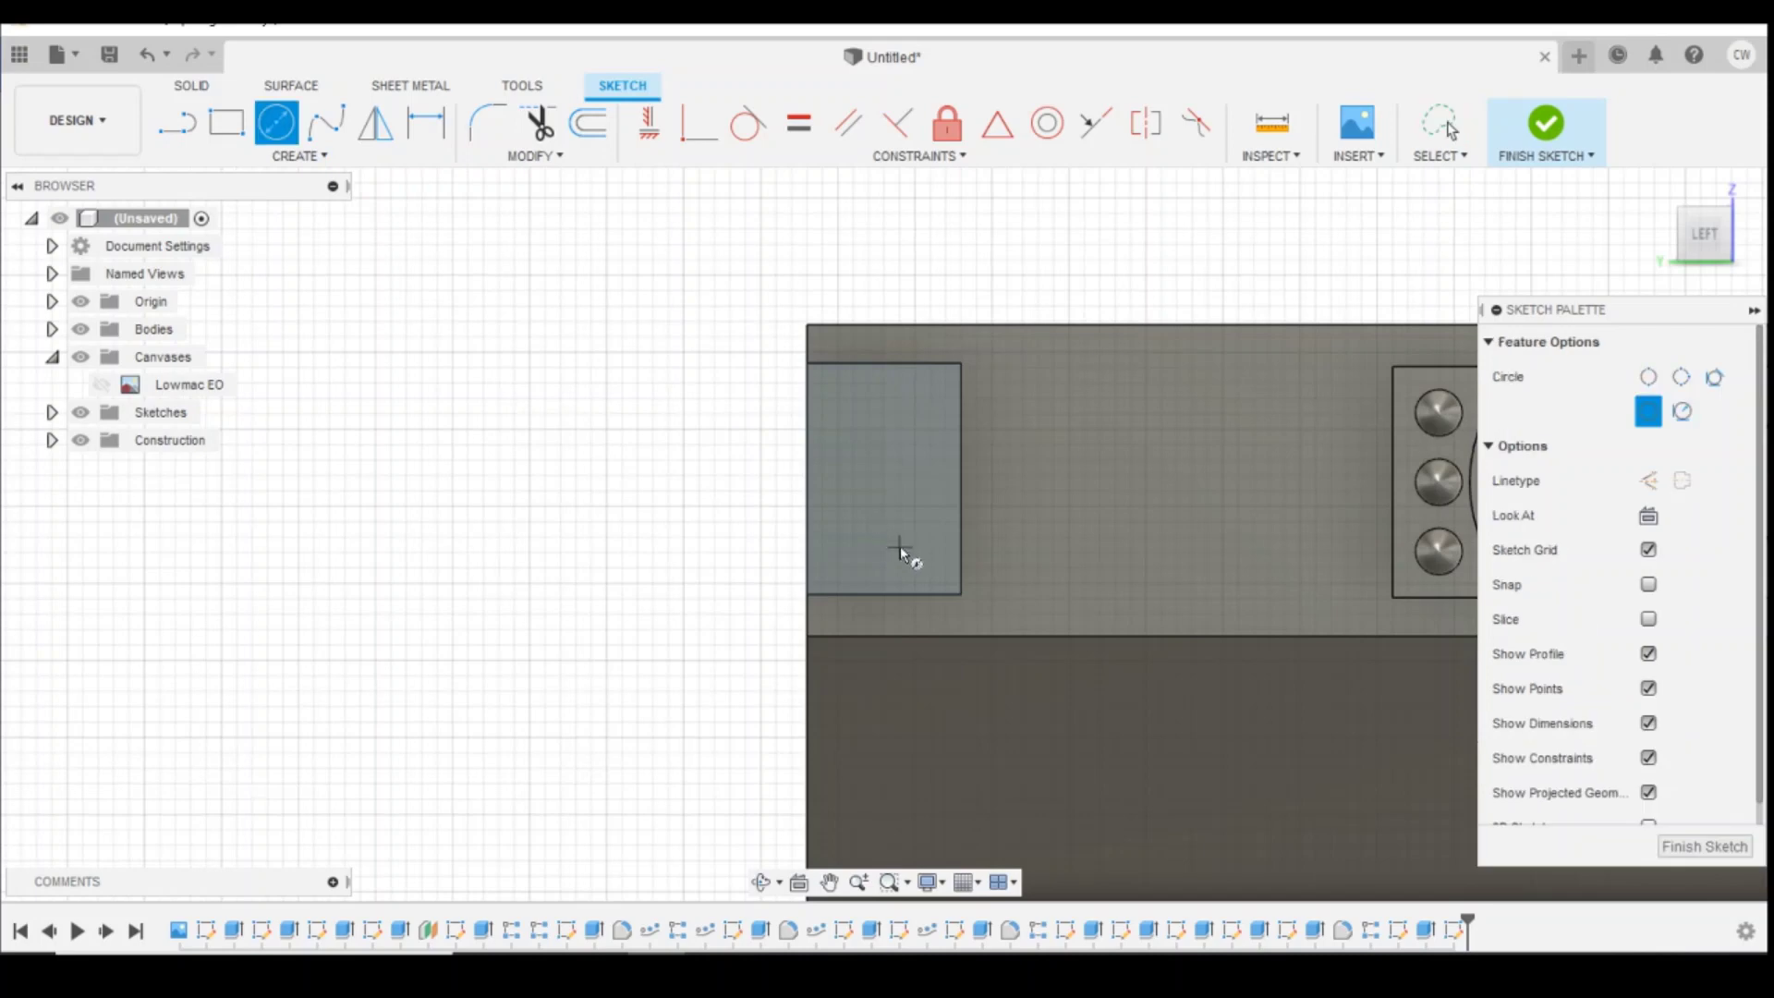
{"action": "left_click", "coordinate": [894, 544]}
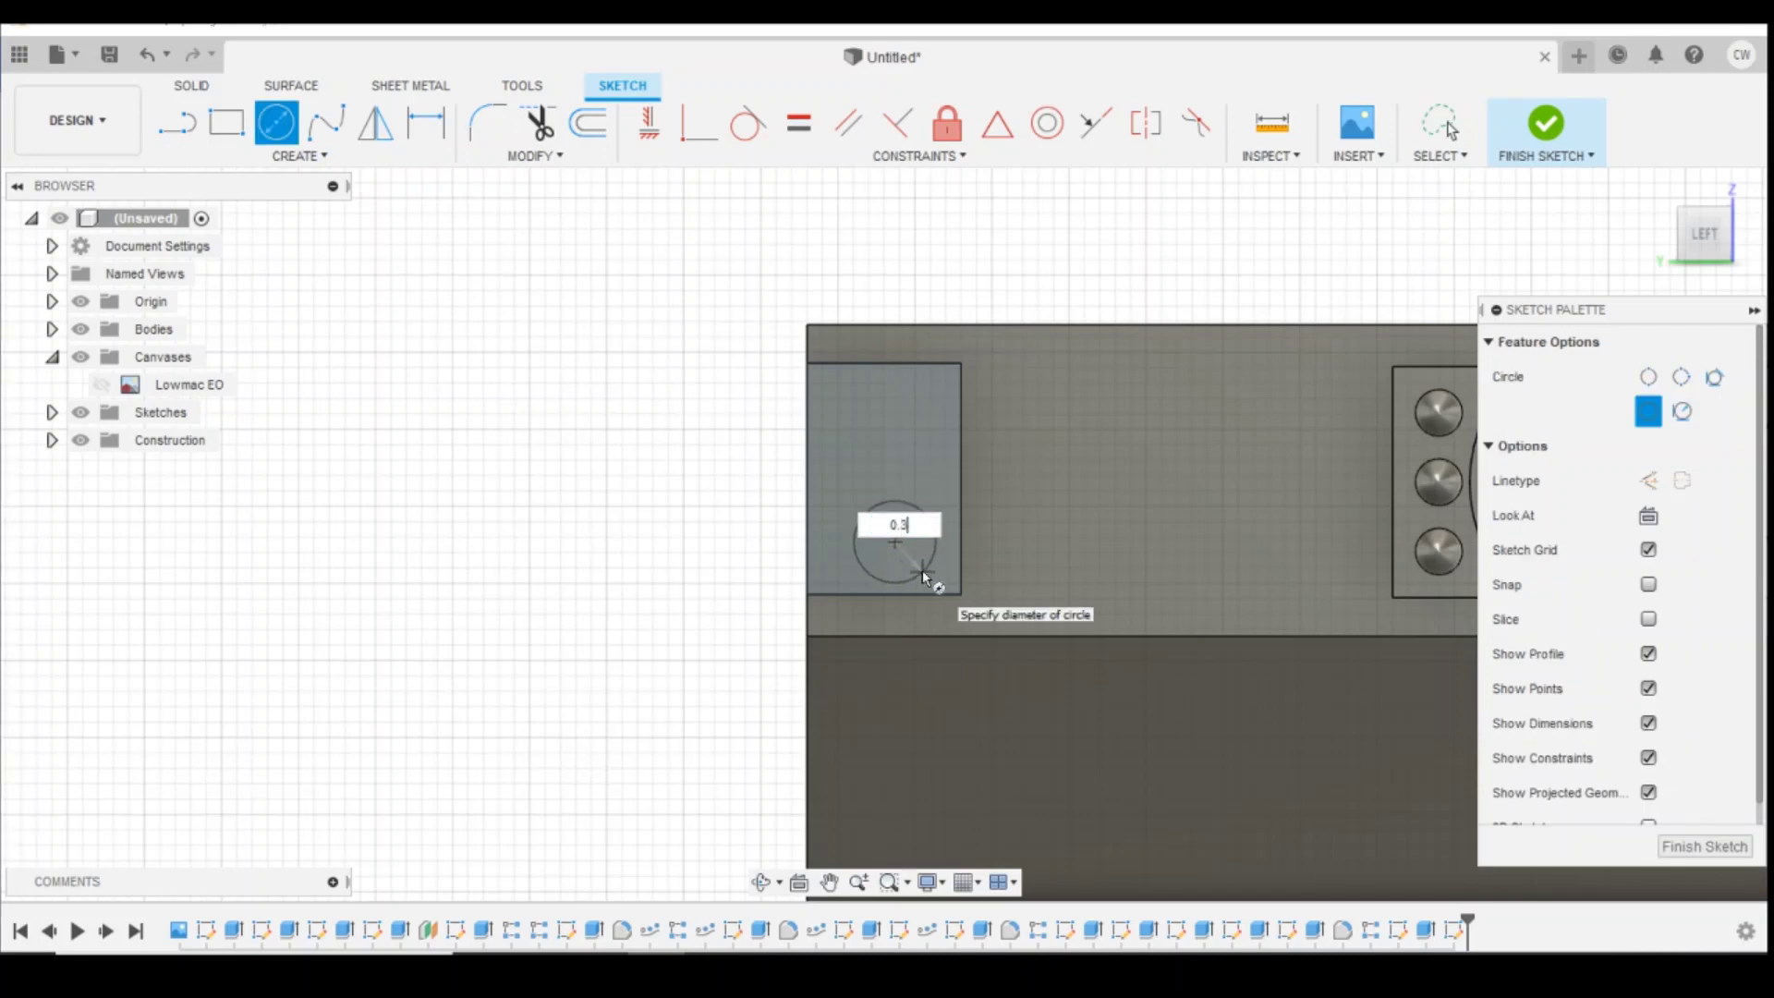
{"action": "type", "text": "0.3"}
{"action": "key", "text": "Return"}
{"action": "key", "text": "Escape"}
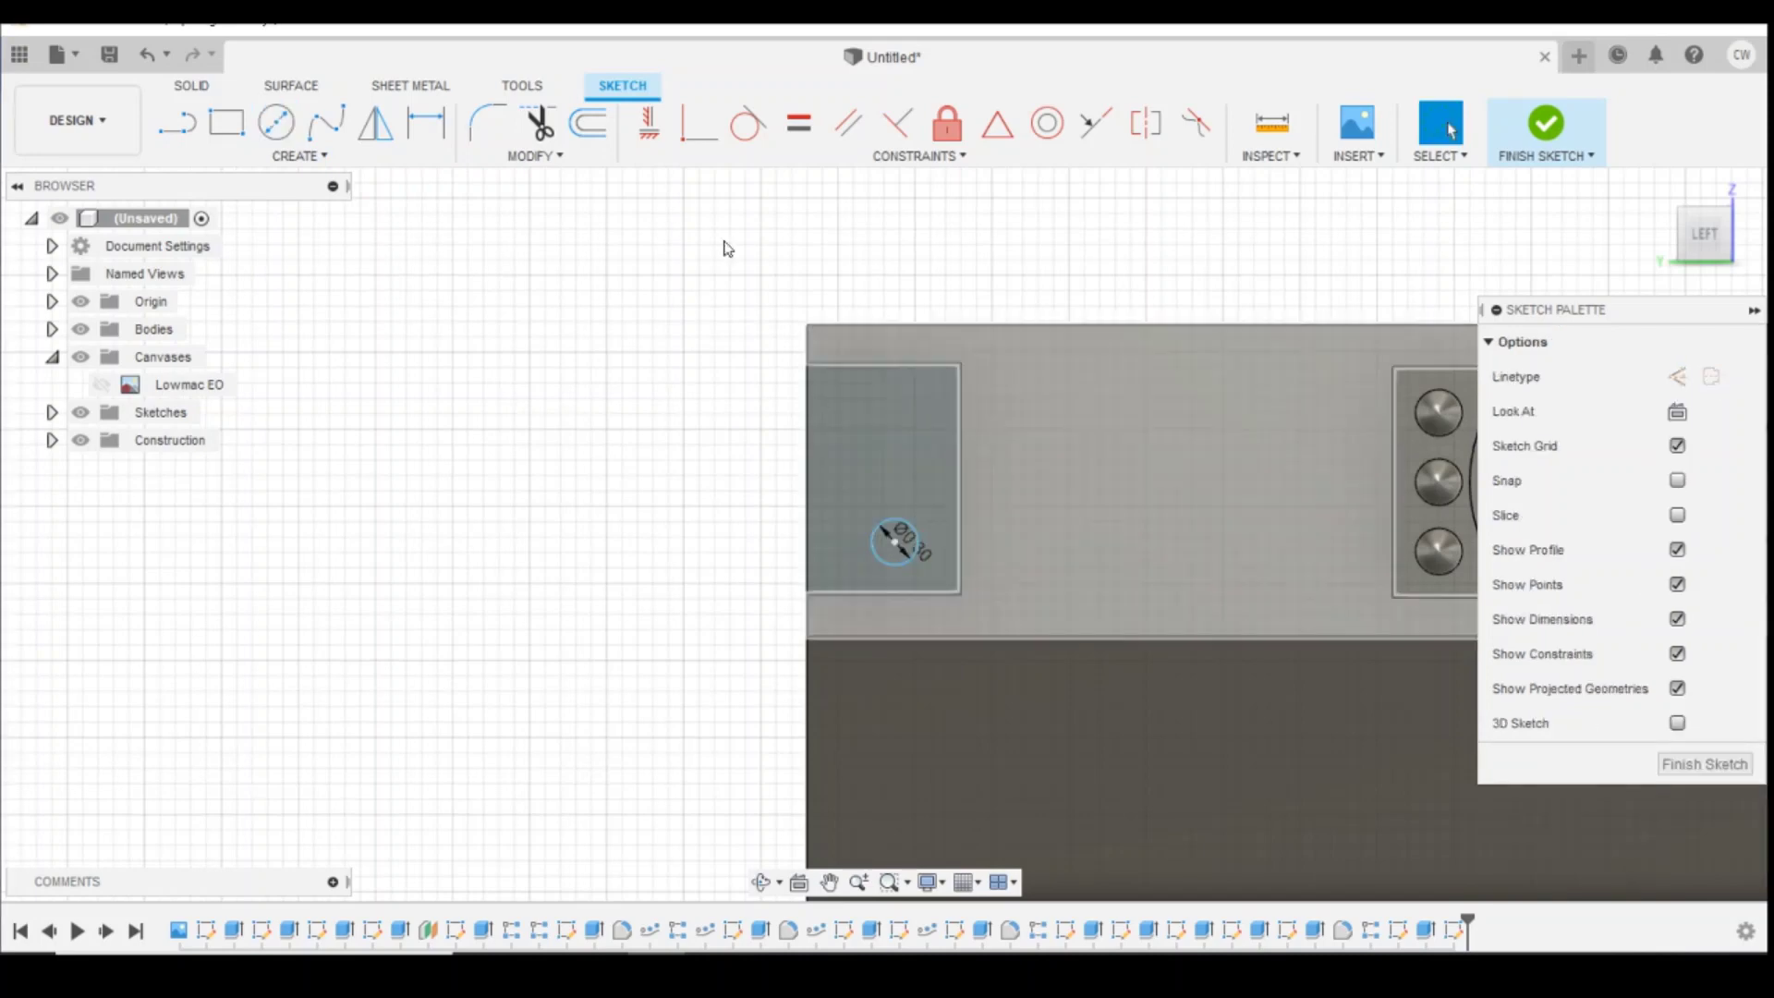
Step: Dimension the circle's centre 0.3 mm from the plate's inner side edge and 0.3 mm from its lower edge
{"action": "left_click", "coordinate": [962, 548]}
{"action": "left_click", "coordinate": [955, 623]}
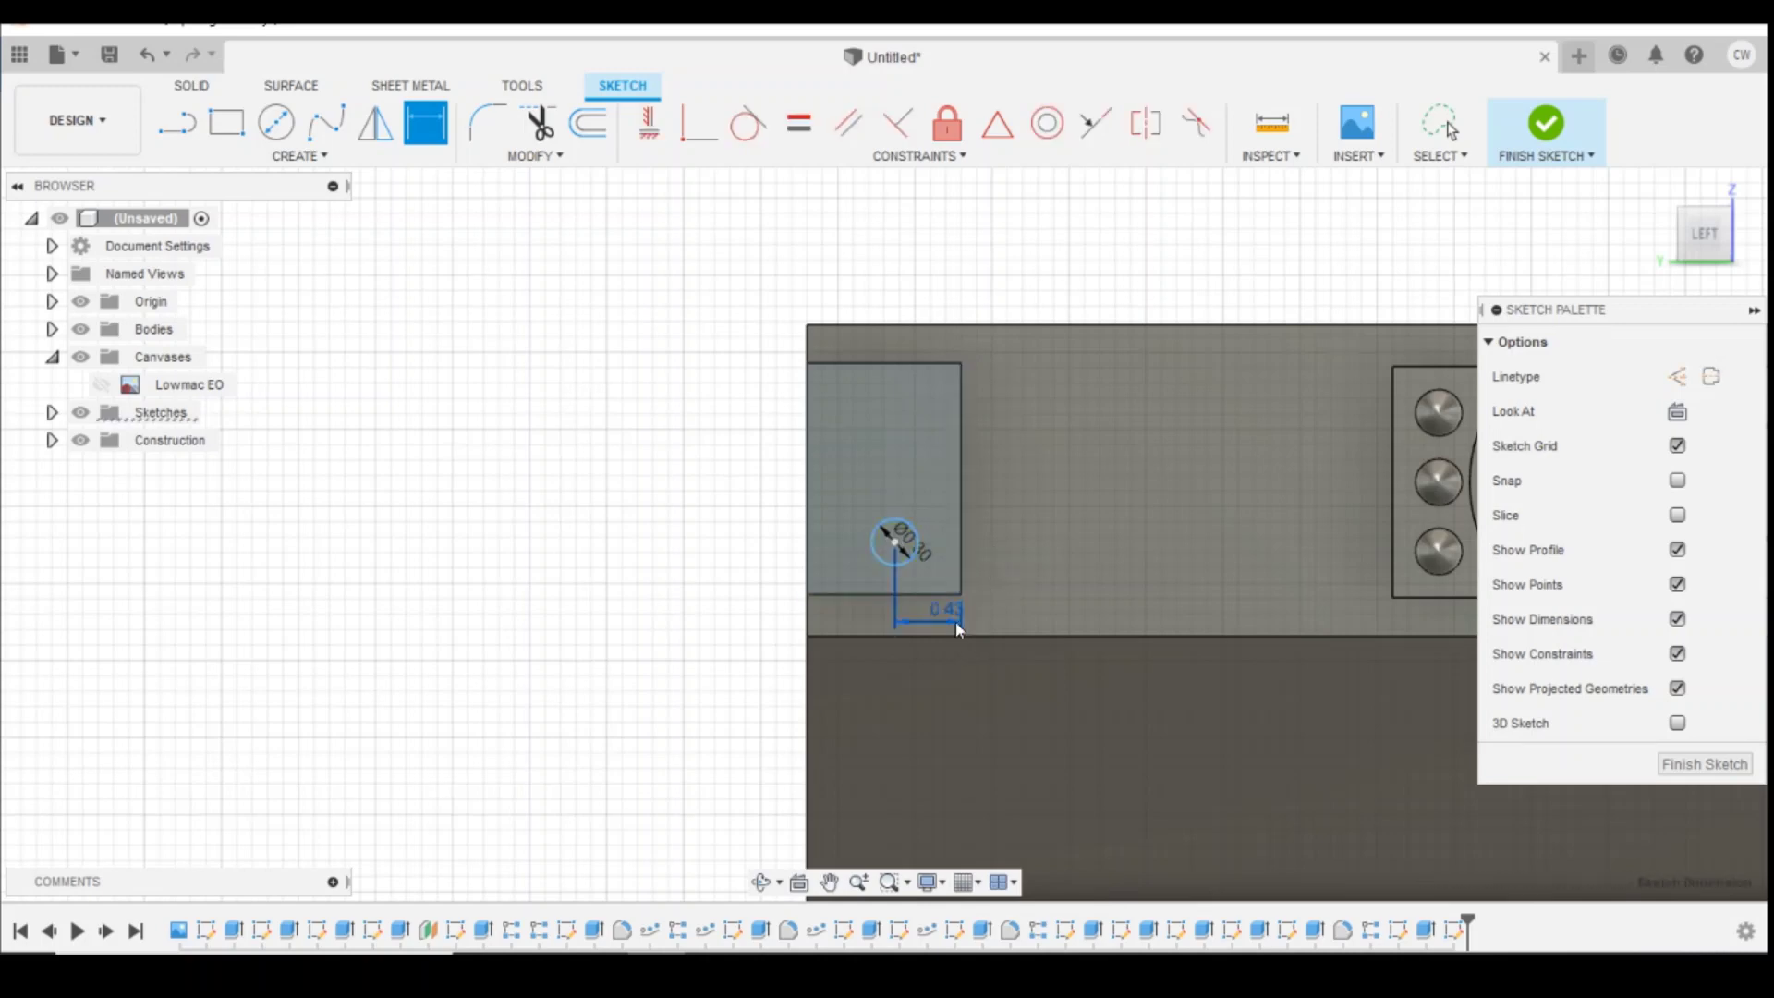
{"action": "type", "text": "0.3"}
{"action": "key", "text": "Return"}
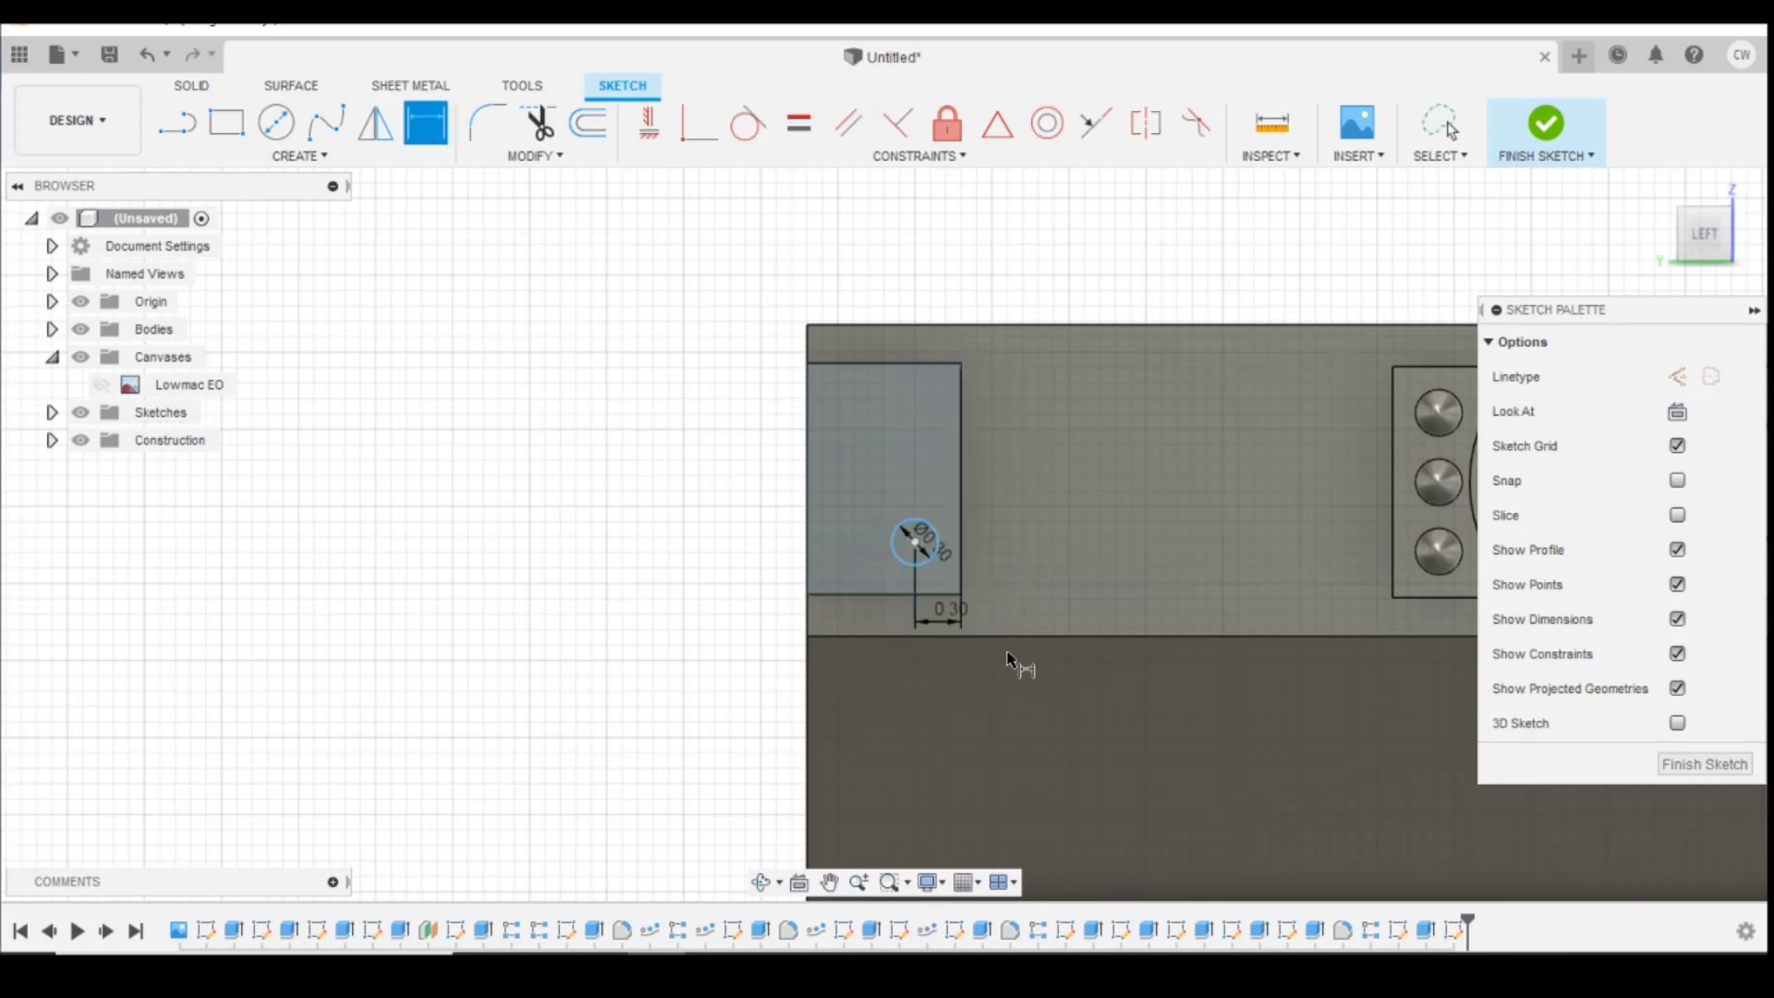
{"action": "left_click", "coordinate": [918, 561]}
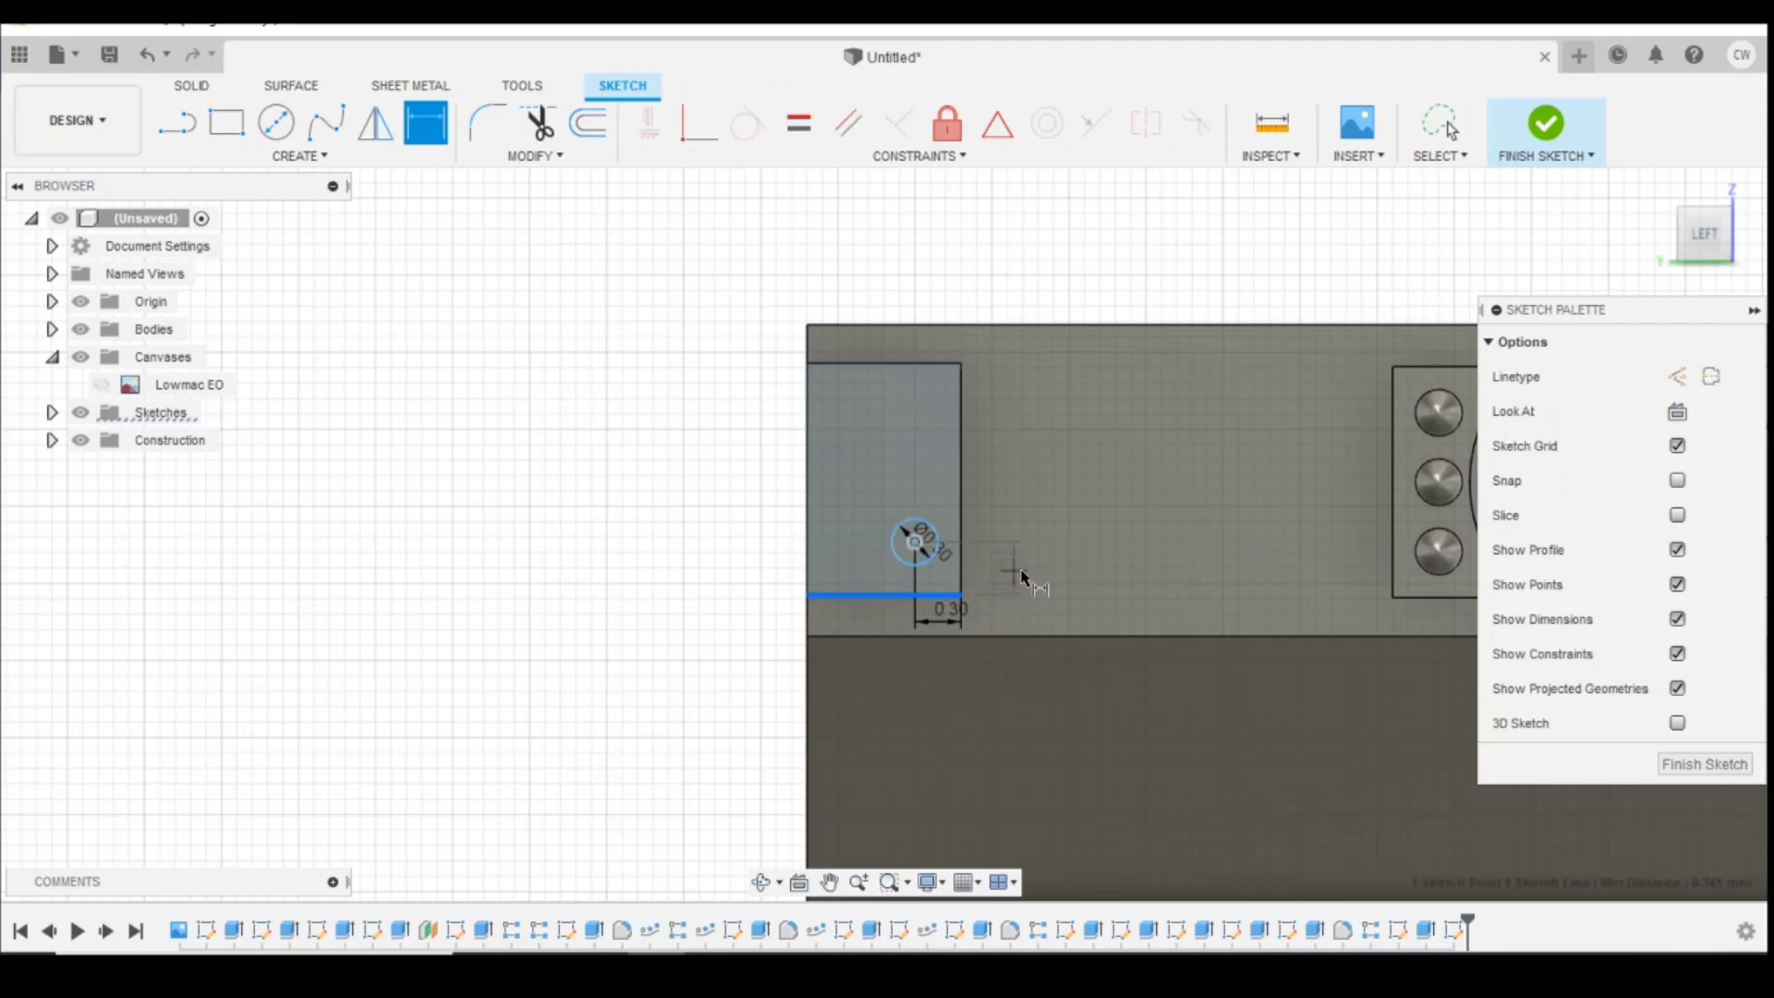
{"action": "left_click", "coordinate": [1065, 579]}
{"action": "type", "text": "0.3"}
{"action": "key", "text": "Return"}
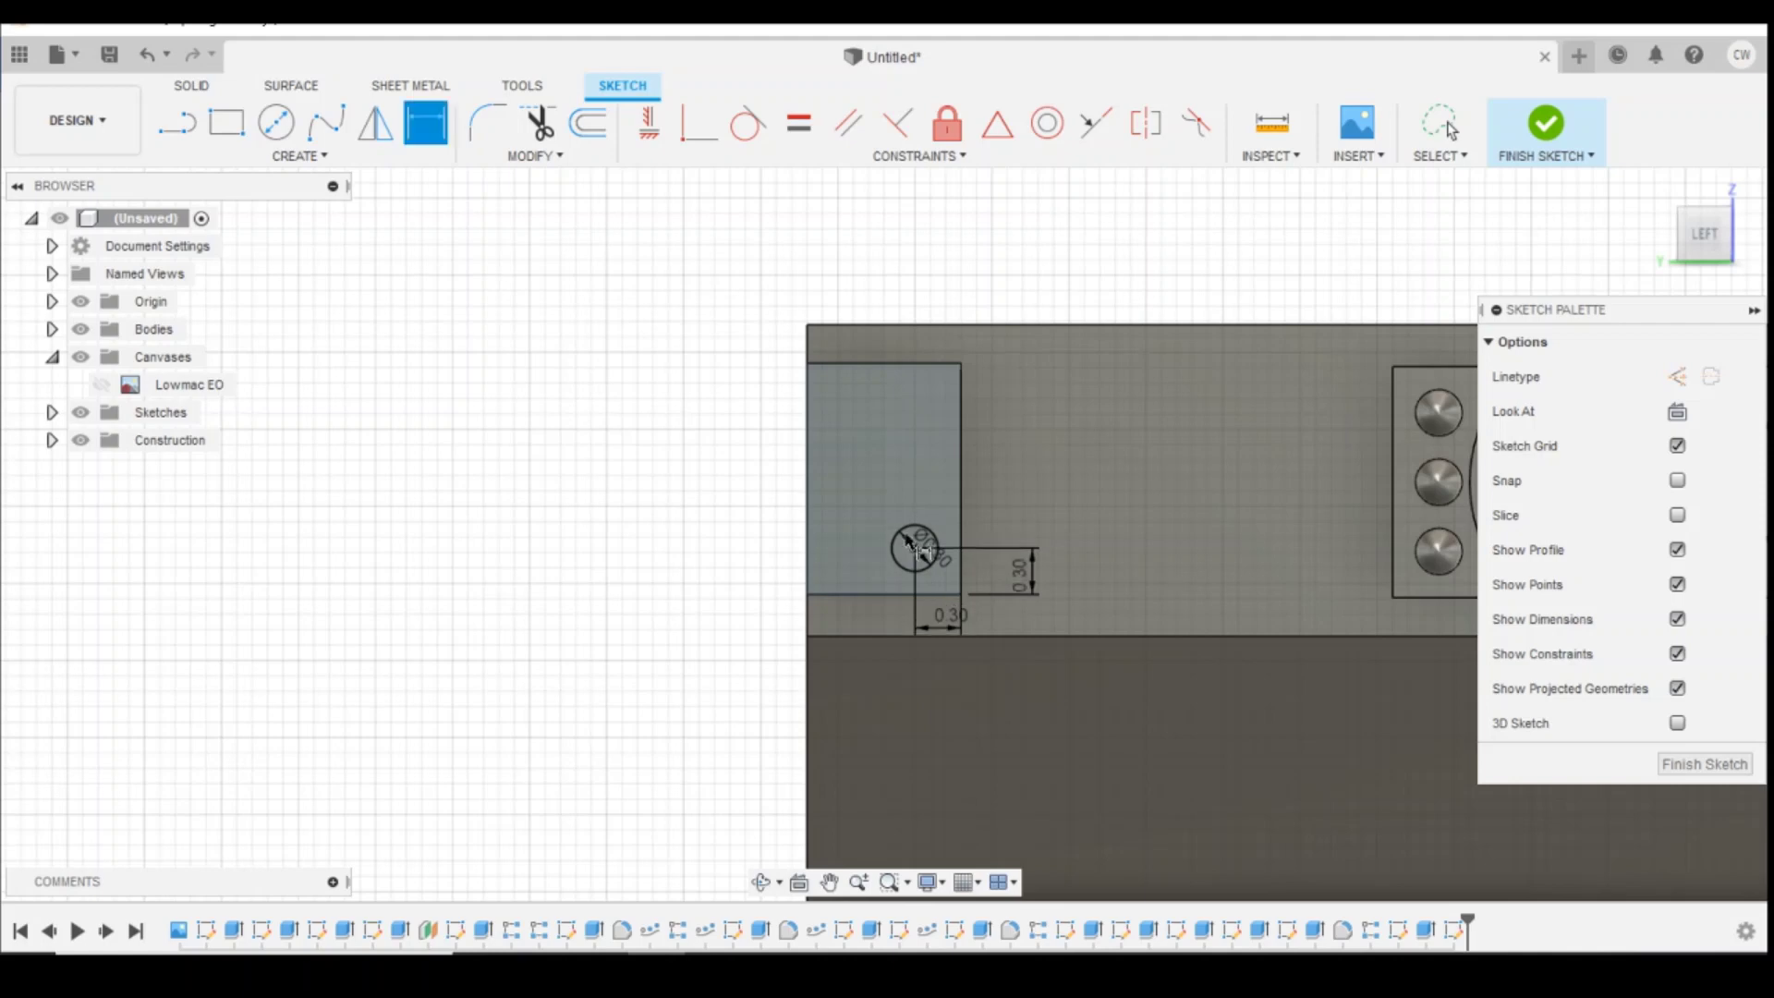
Step: Extrude the rivet circle 0.15 mm outward from the plate
{"action": "scroll", "coordinate": [917, 547], "scroll_direction": "up", "scroll_amount": 3}
{"action": "key", "text": "Escape"}
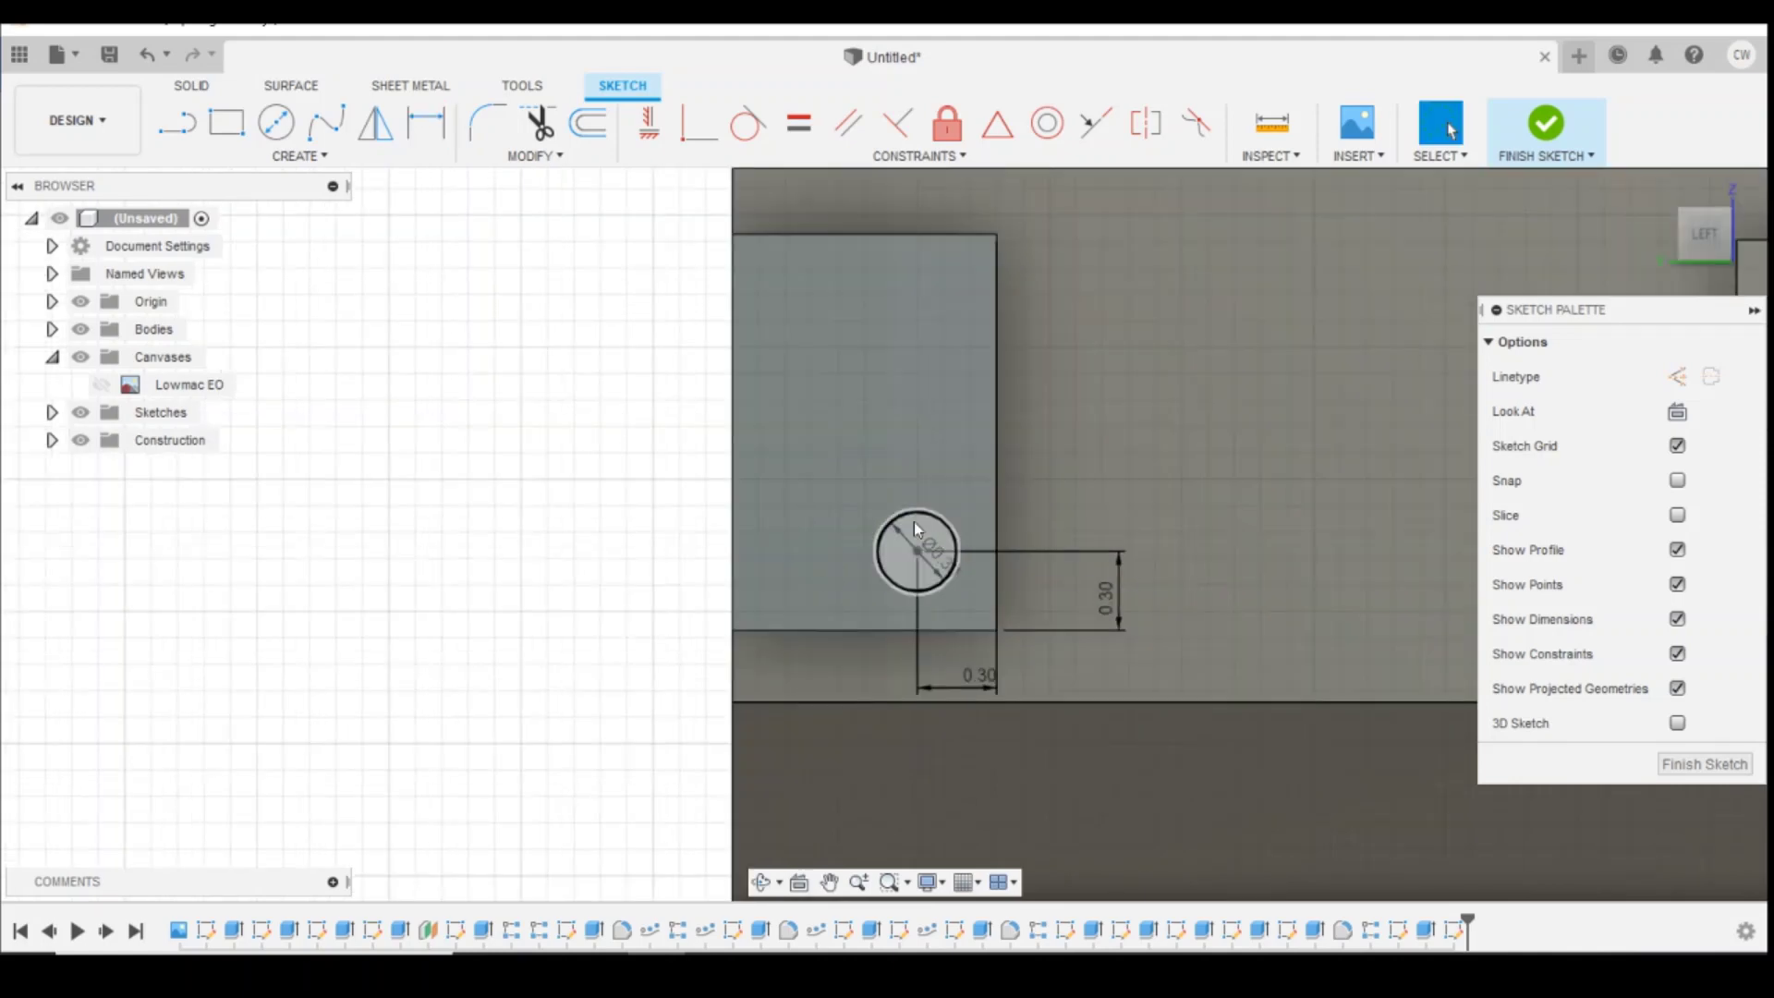
{"action": "right_click", "coordinate": [913, 524]}
{"action": "left_click", "coordinate": [924, 624]}
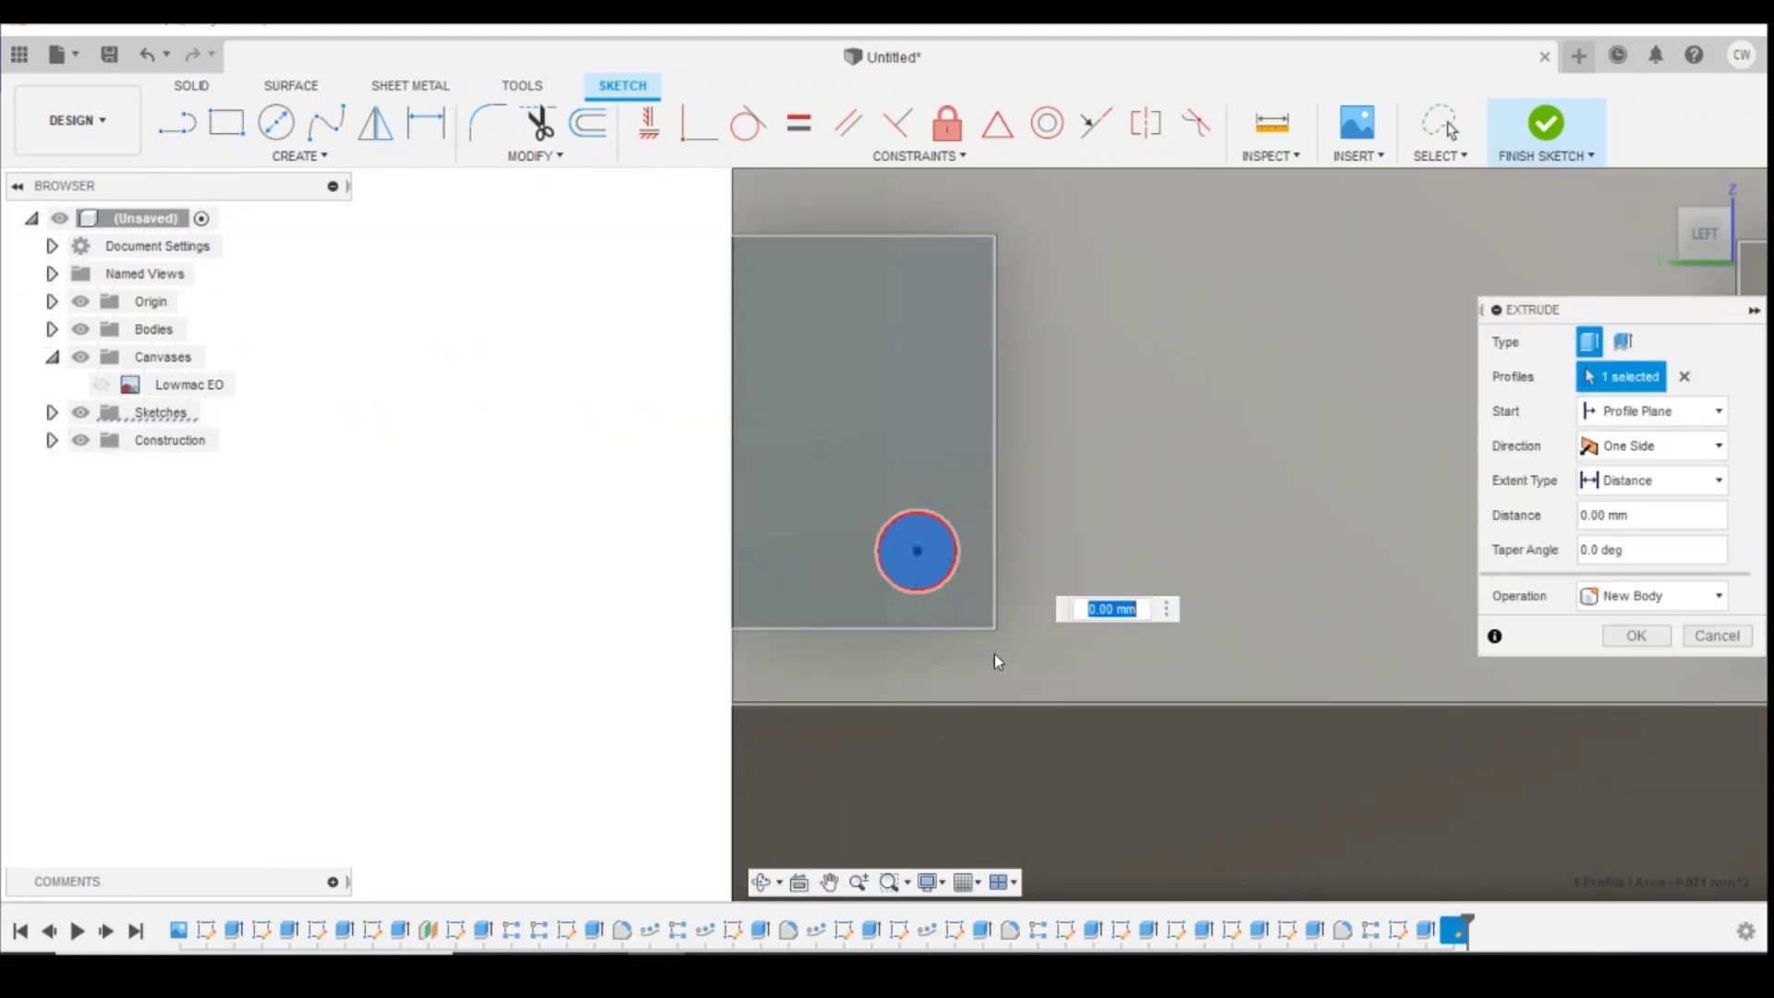
{"action": "type", "text": "0.15"}
{"action": "key", "text": "Return"}
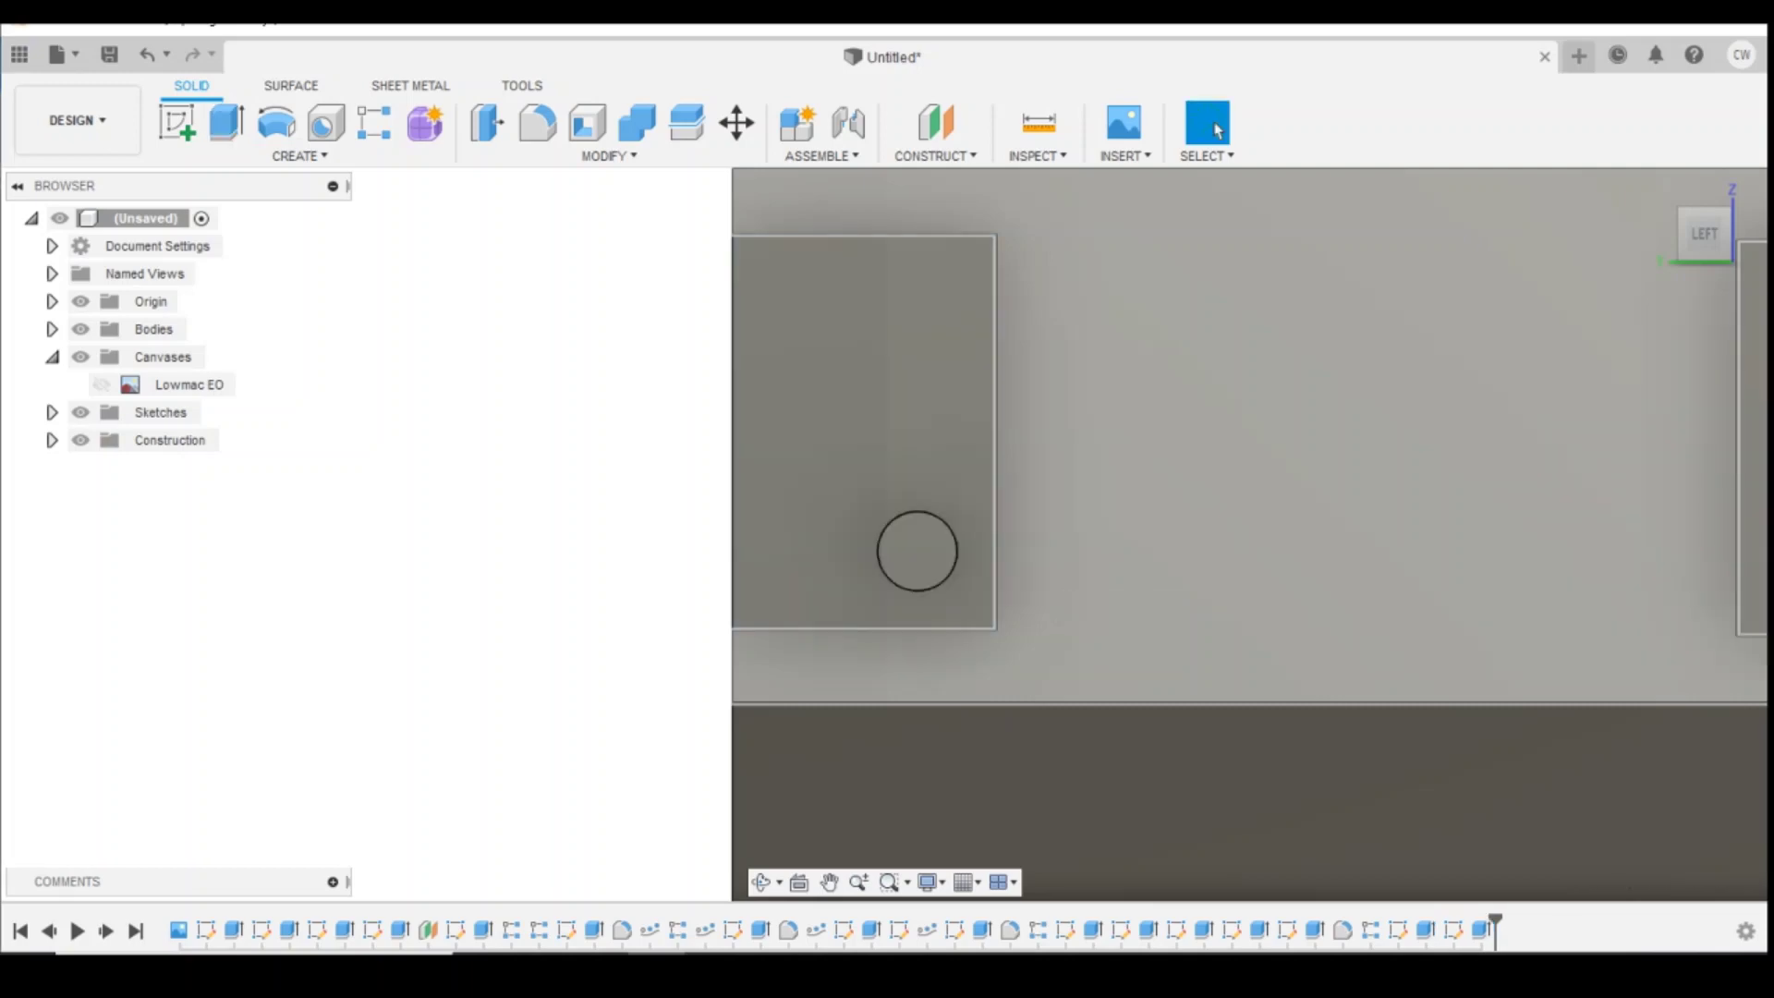
Step: Fillet the new rivet's outer circular edge with a 0.15 mm radius
{"action": "left_click", "coordinate": [546, 135]}
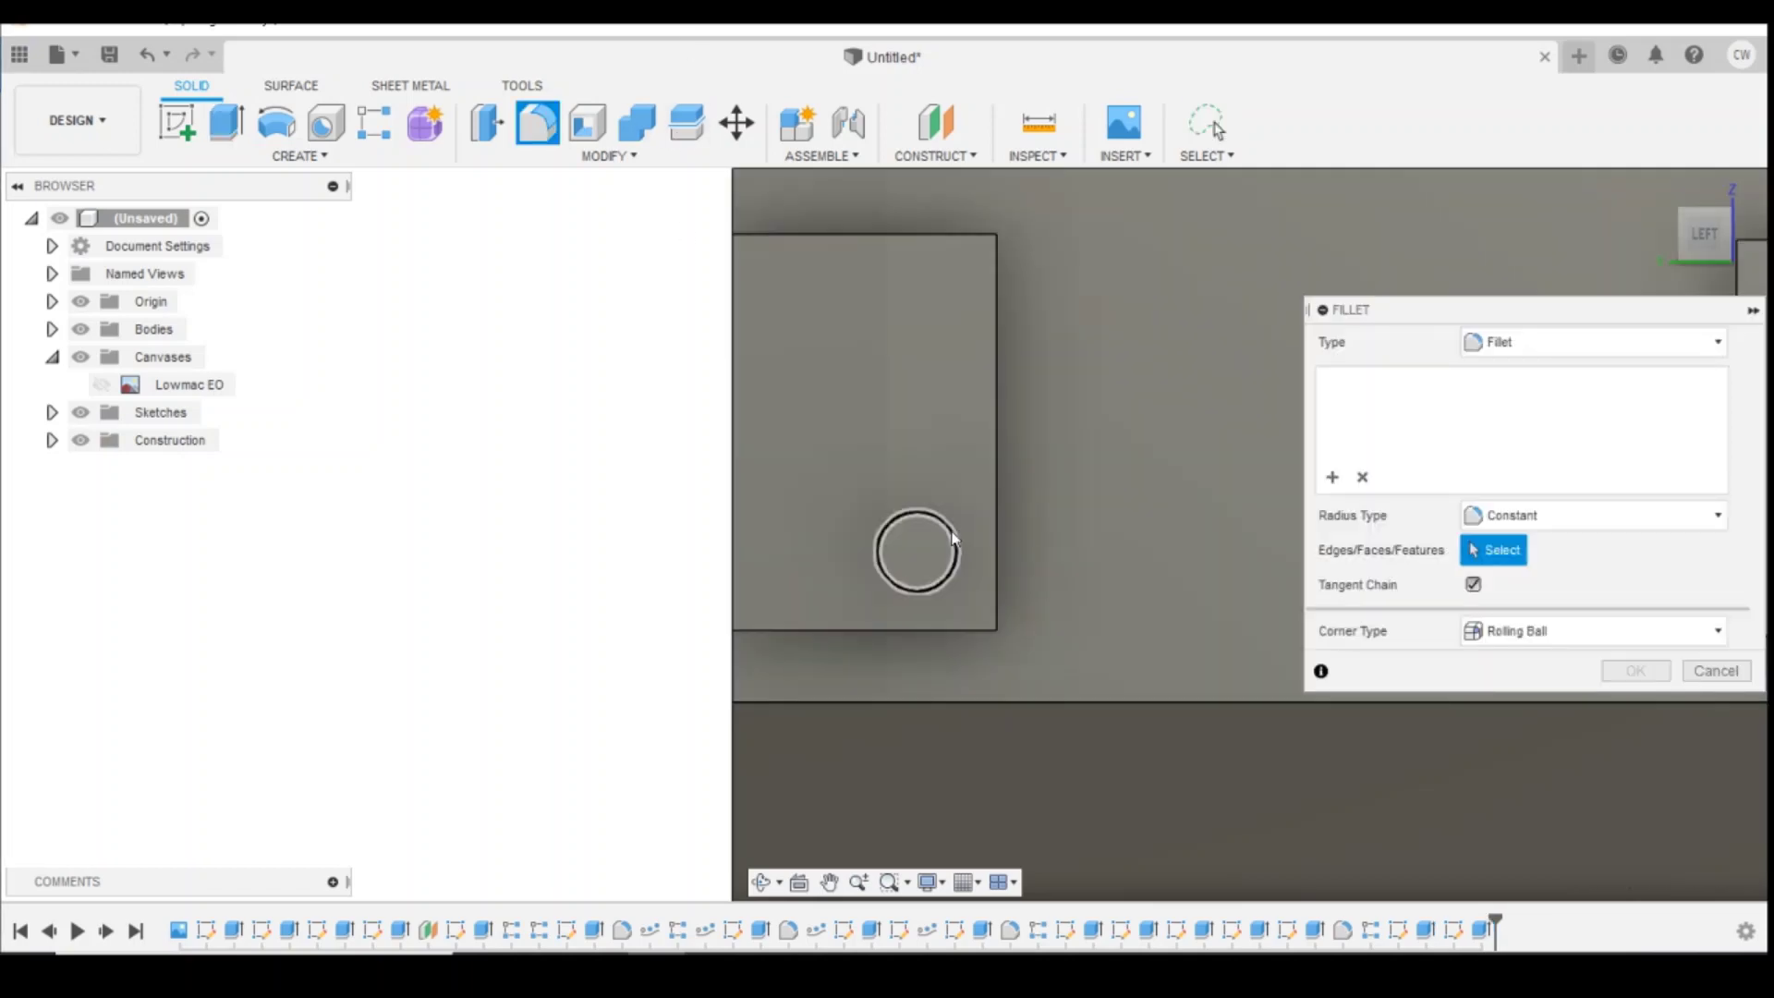
{"action": "left_click", "coordinate": [955, 534]}
{"action": "type", "text": "0.15"}
{"action": "key", "text": "Return"}
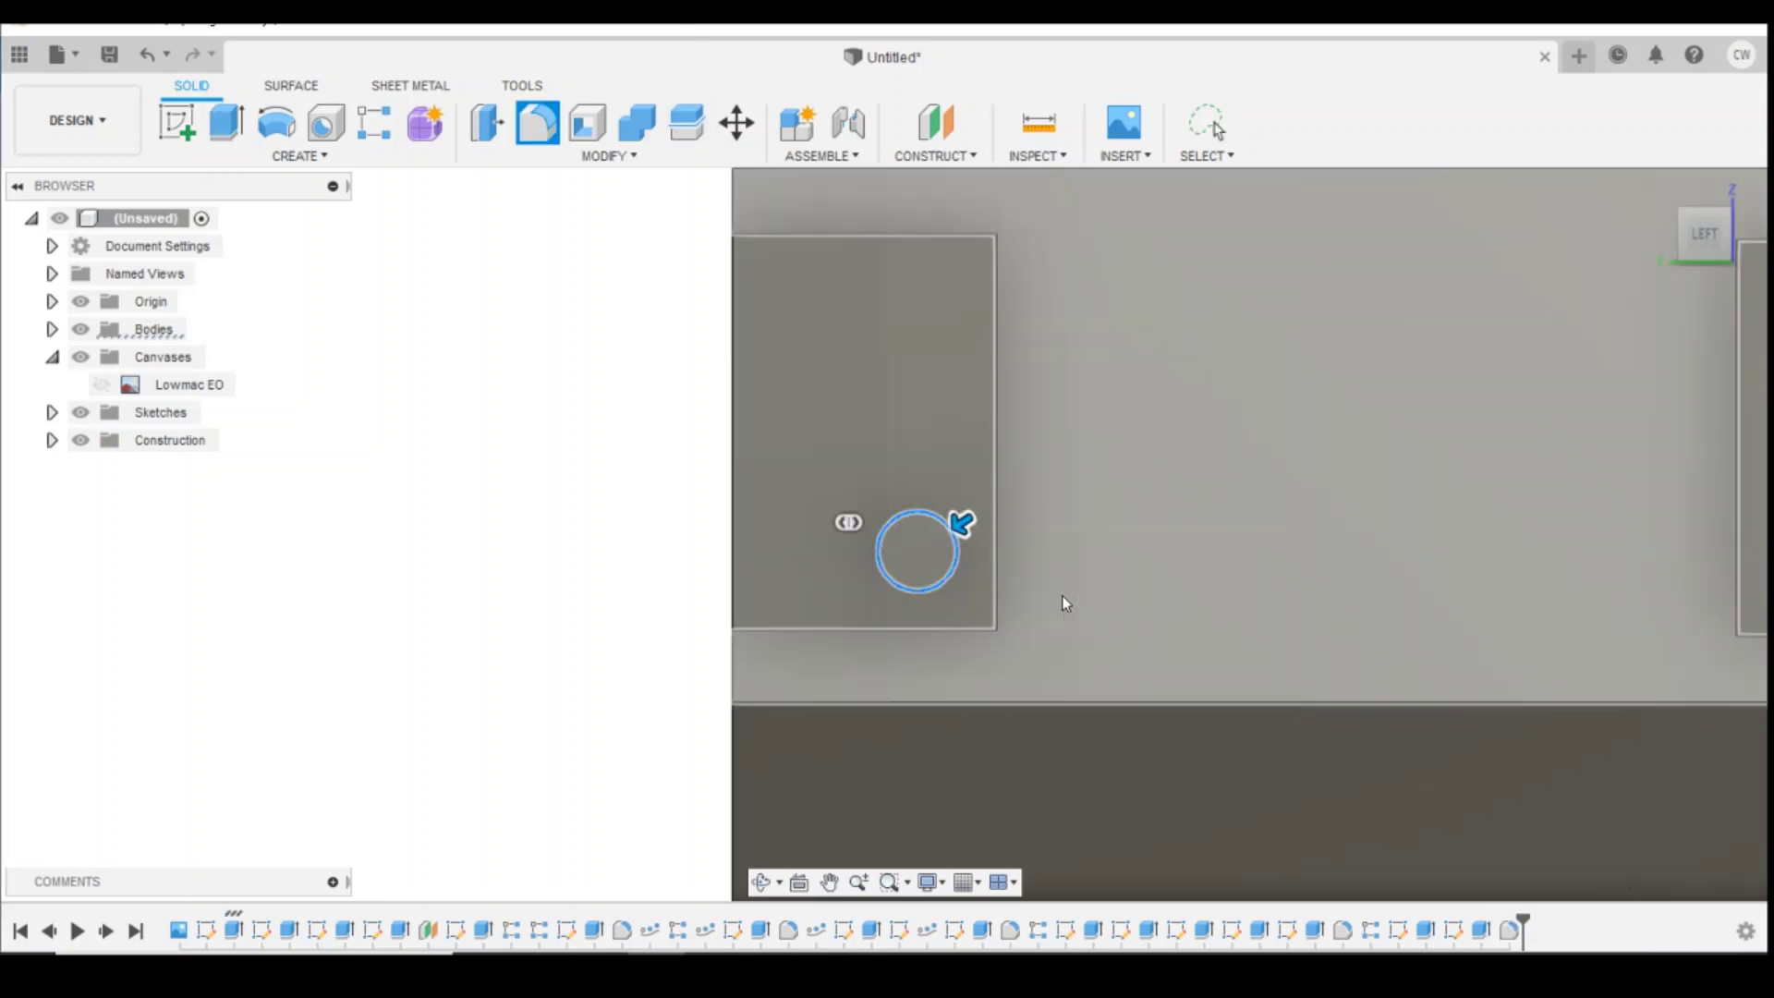
Step: Pattern the plate rivet's extrude and fillet up the plate's vertical edge, with two instances over a 0.90 mm extent
{"action": "left_click", "coordinate": [375, 123]}
{"action": "left_click", "coordinate": [1482, 931]}
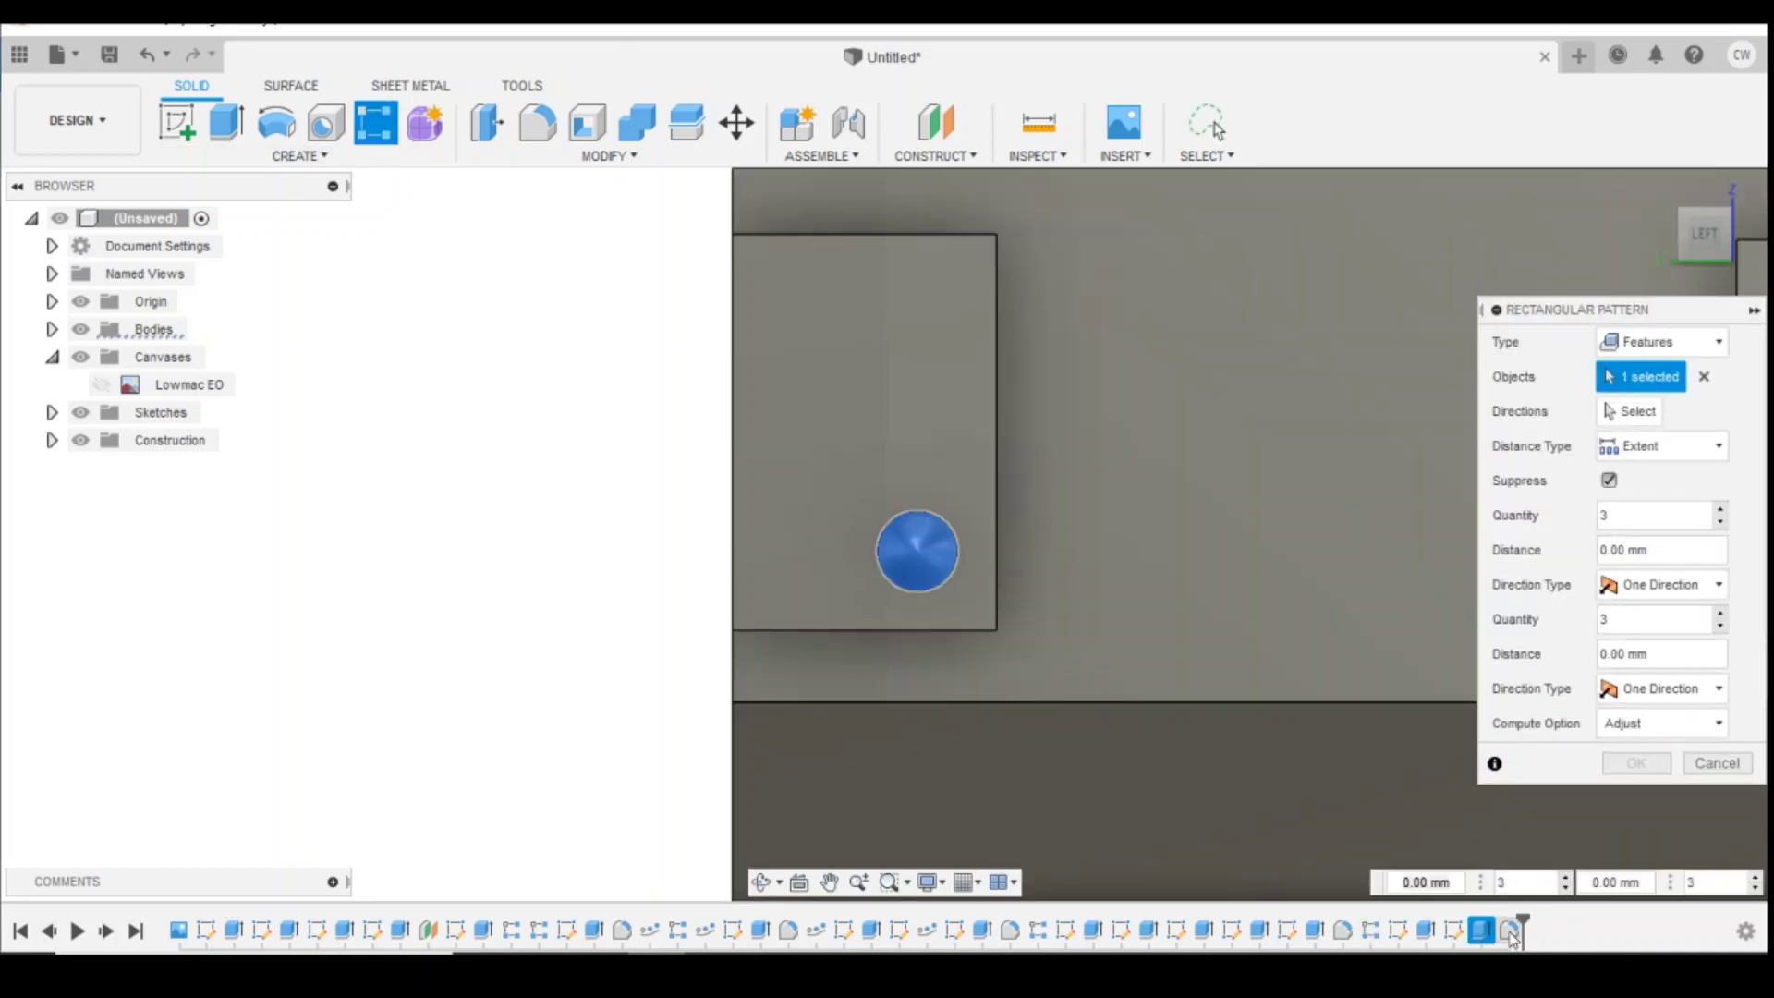
{"action": "left_click", "coordinate": [1511, 930]}
{"action": "left_click", "coordinate": [1631, 412]}
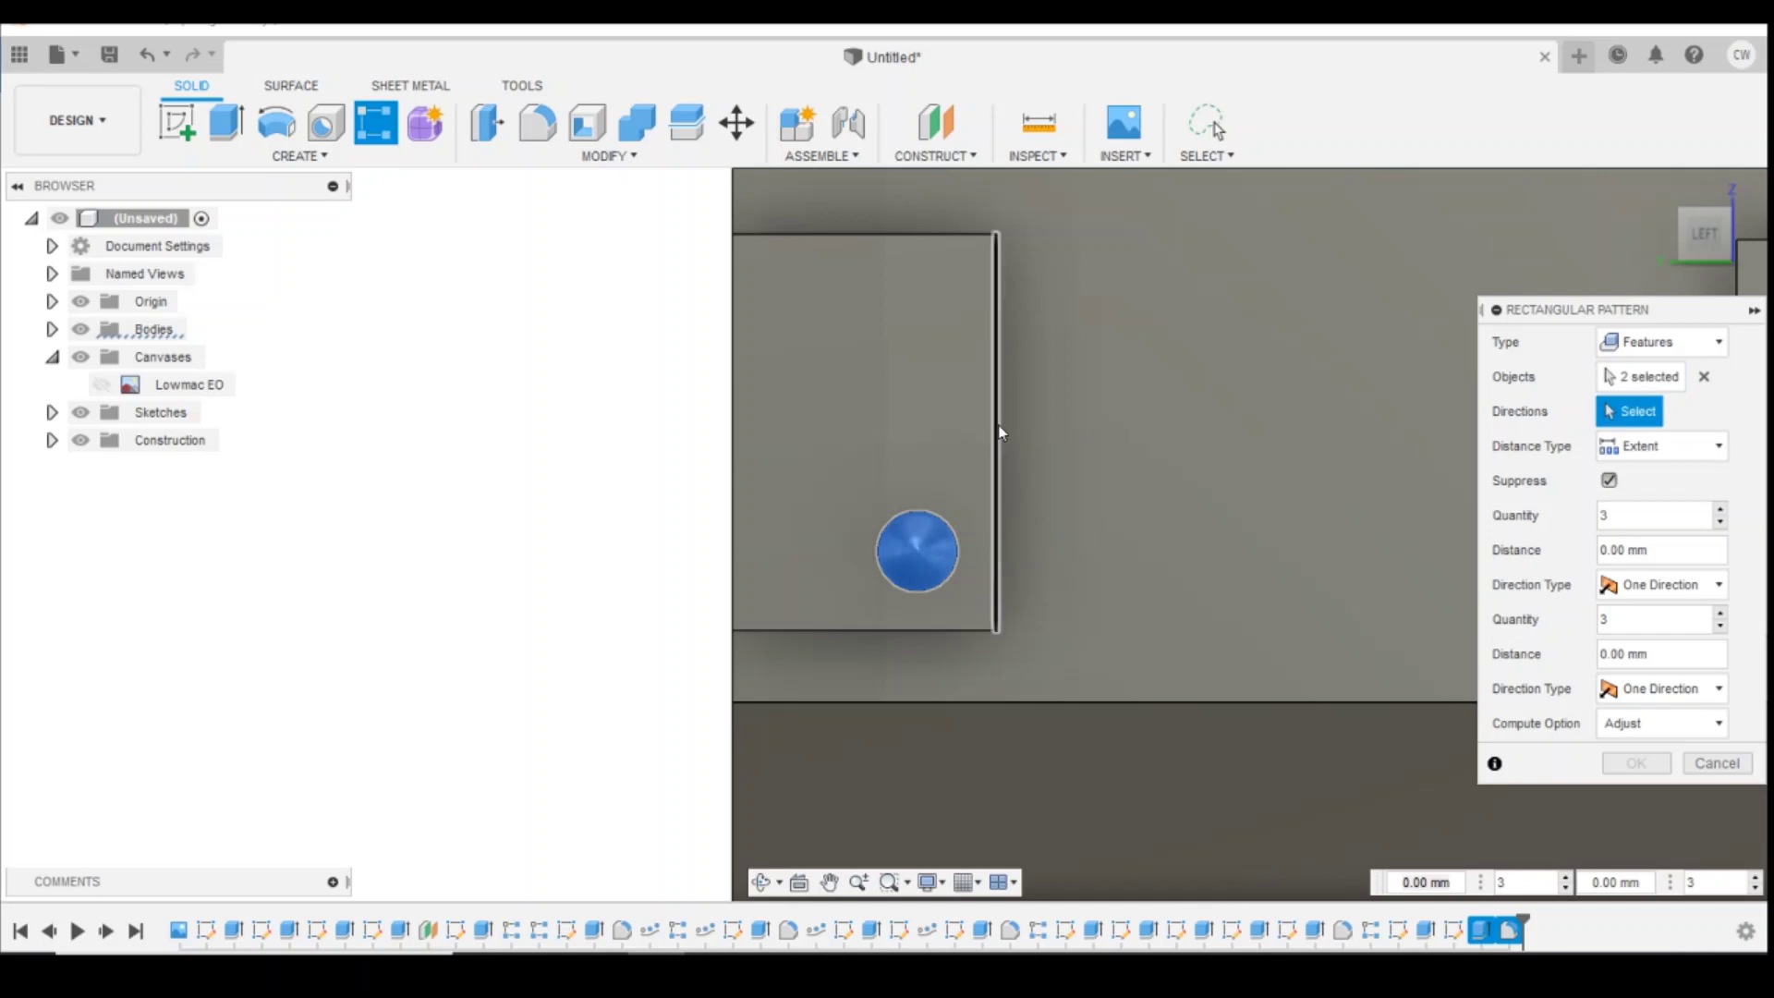
{"action": "left_click", "coordinate": [997, 435]}
{"action": "left_click_drag", "start_coordinate": [918, 531], "coordinate": [925, 287]}
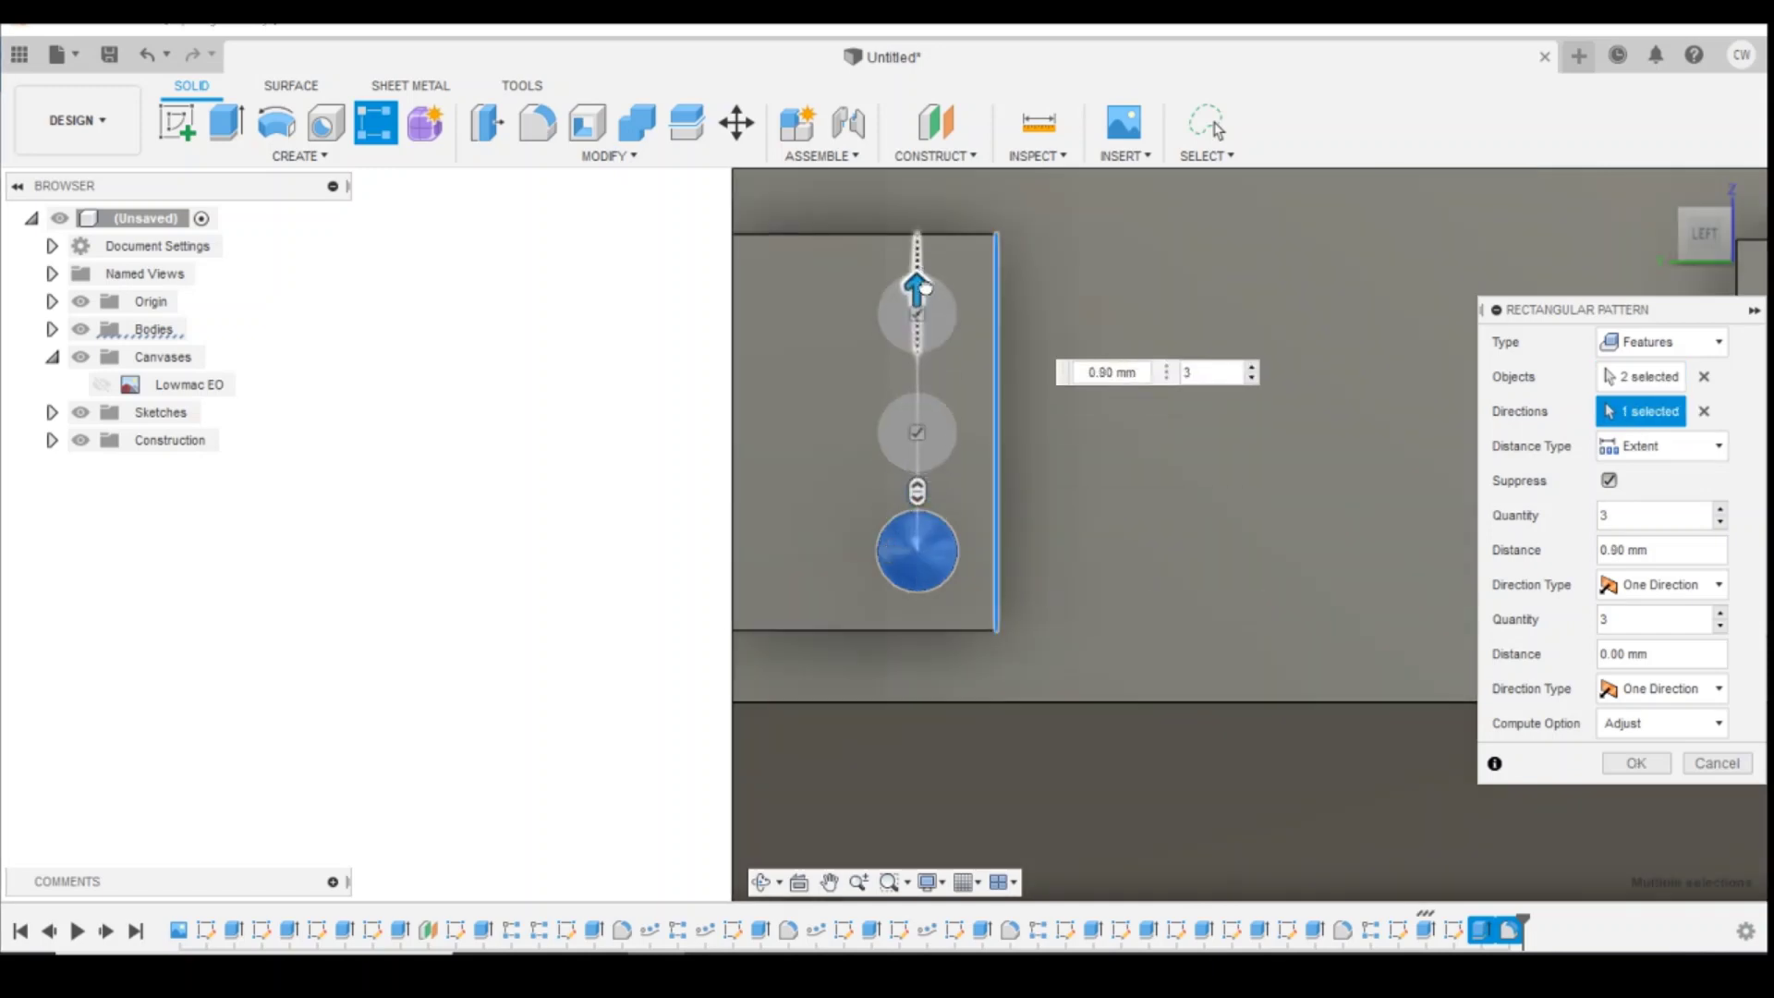
{"action": "key", "text": "Tab"}
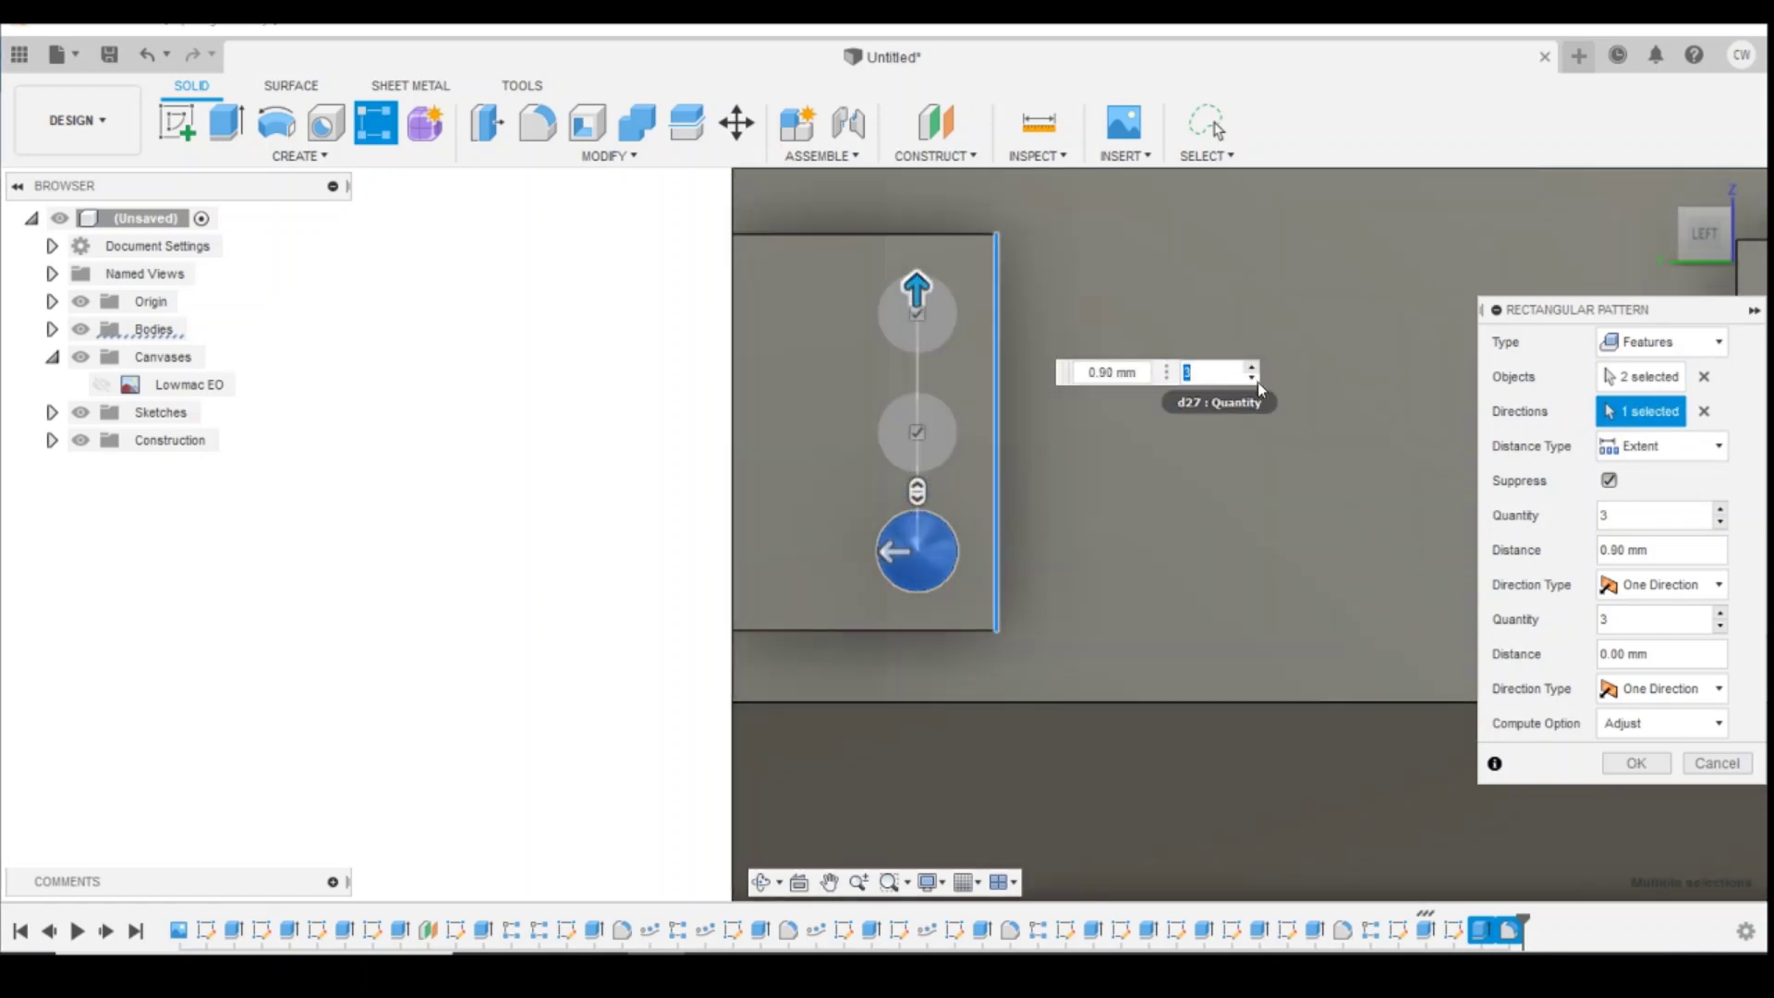
{"action": "left_click", "coordinate": [1253, 377]}
{"action": "left_click", "coordinate": [1637, 764]}
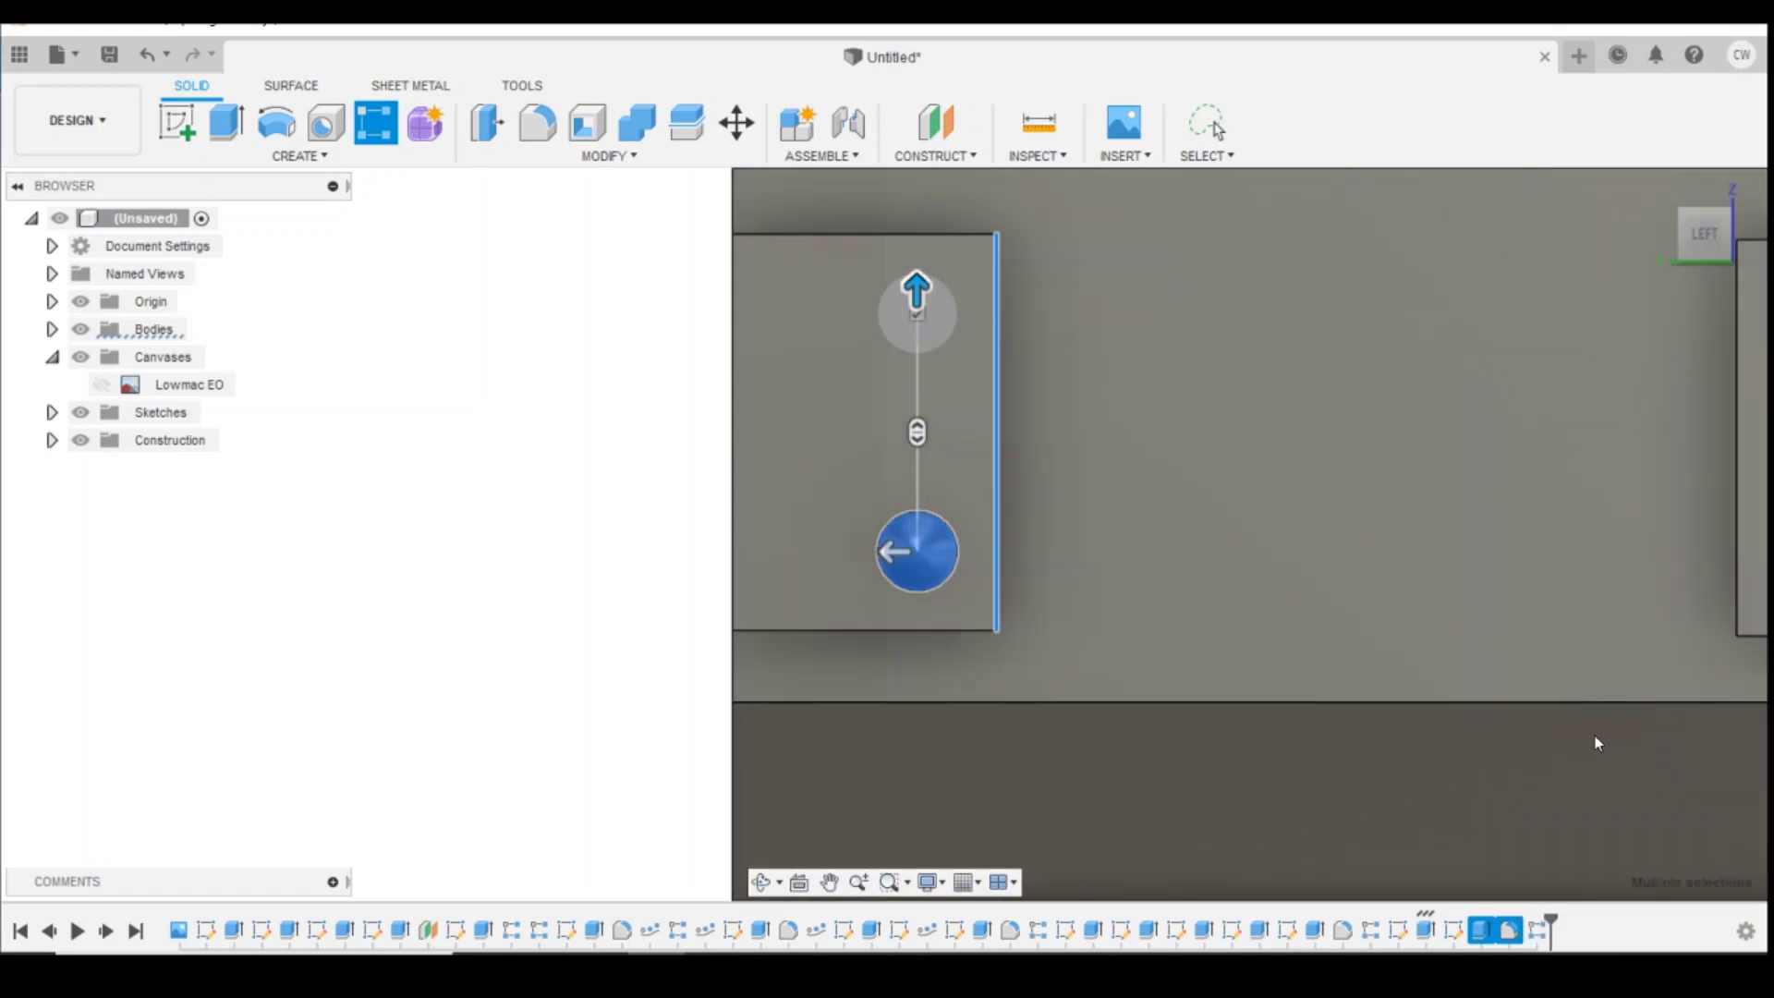
Step: Hide Sketch9, the only sketch still displayed on the wagon
{"action": "scroll", "coordinate": [1458, 607], "scroll_direction": "down", "scroll_amount": 5}
{"action": "mouse_move", "coordinate": [1445, 448]}
{"action": "middle_mouse_down", "text": "shift"}
{"action": "mouse_move", "coordinate": [1664, 223]}
{"action": "mouse_move", "coordinate": [1188, 496]}
{"action": "mouse_move", "coordinate": [1340, 388]}
{"action": "mouse_move", "coordinate": [1173, 448]}
{"action": "mouse_move", "coordinate": [1287, 462]}
{"action": "middle_mouse_up", "text": "shift"}
{"action": "left_click_drag", "start_coordinate": [1691, 235], "coordinate": [1697, 277]}
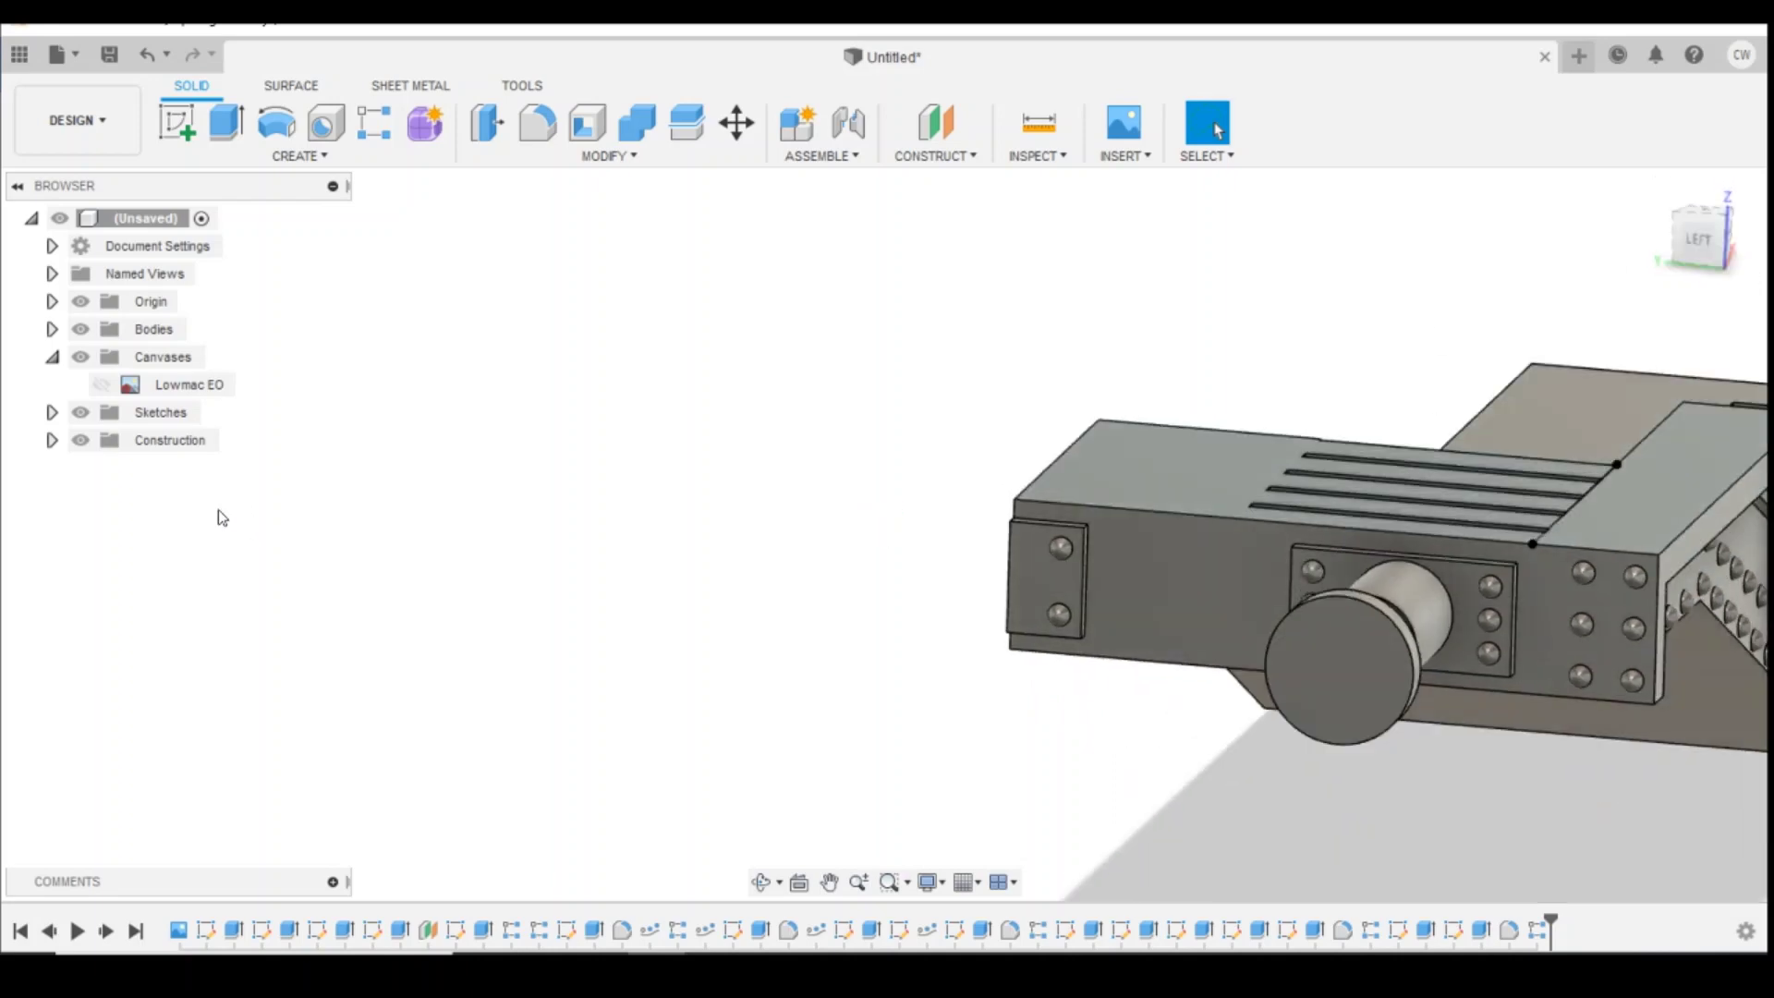
{"action": "left_click", "coordinate": [53, 414]}
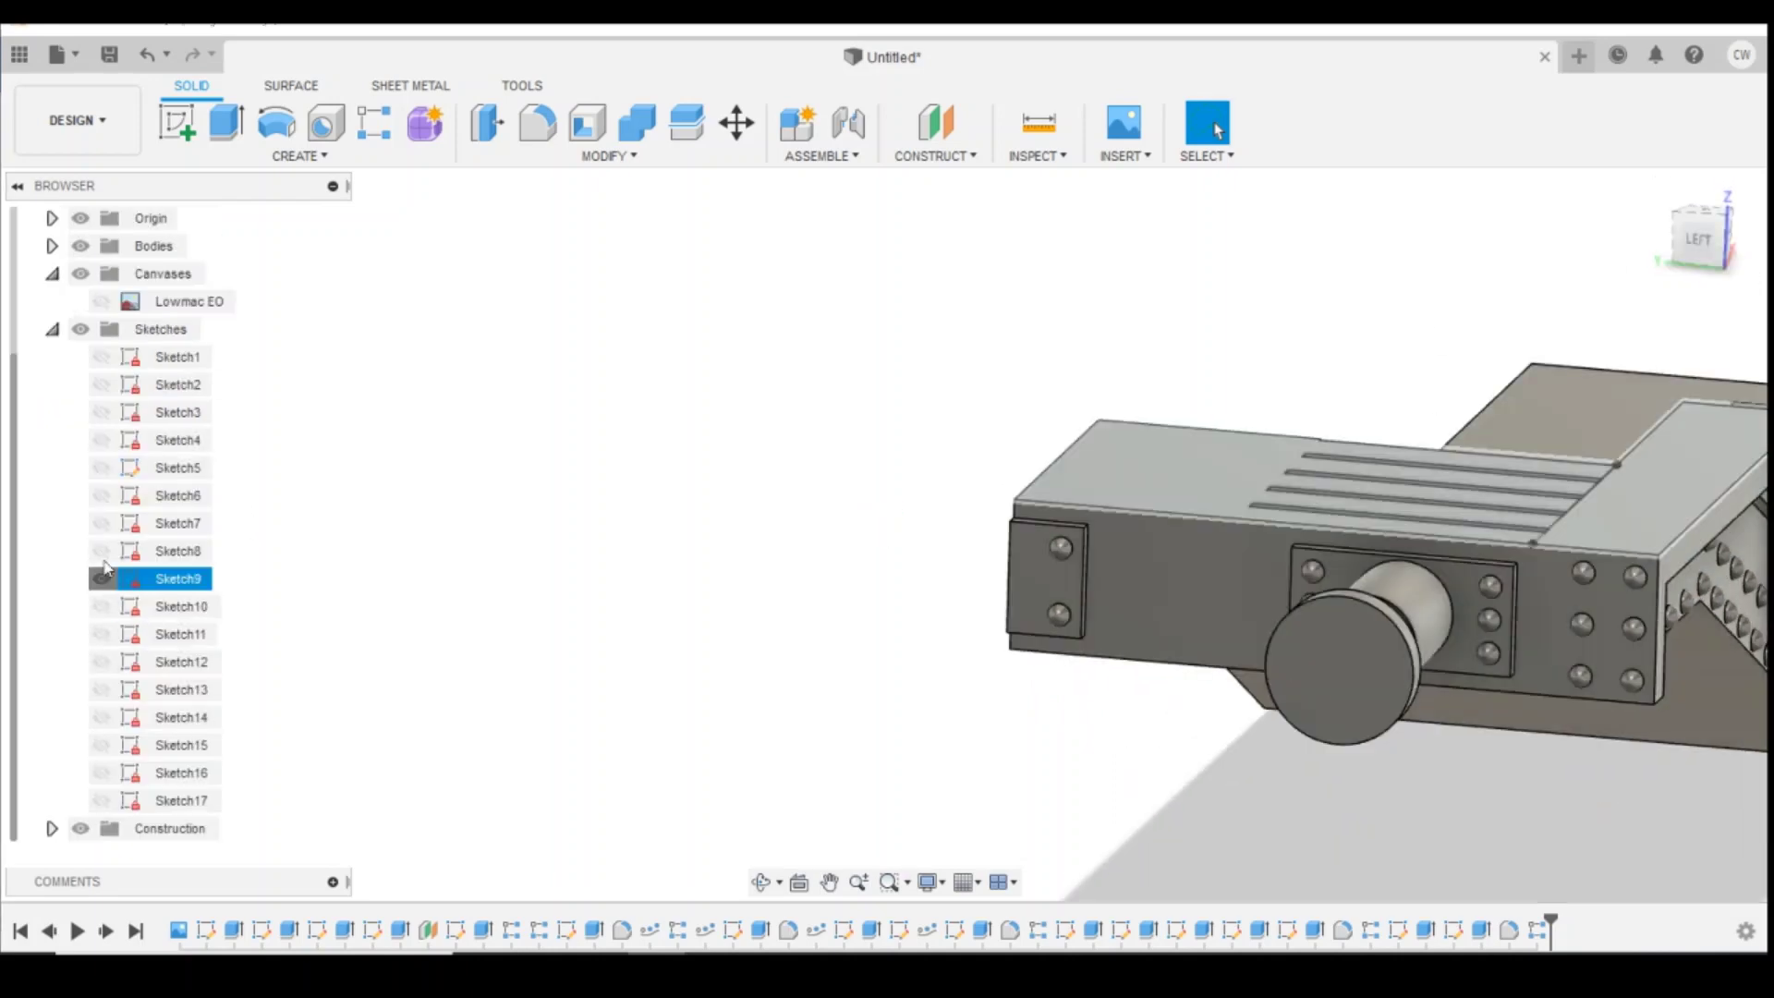
{"action": "left_click", "coordinate": [53, 329]}
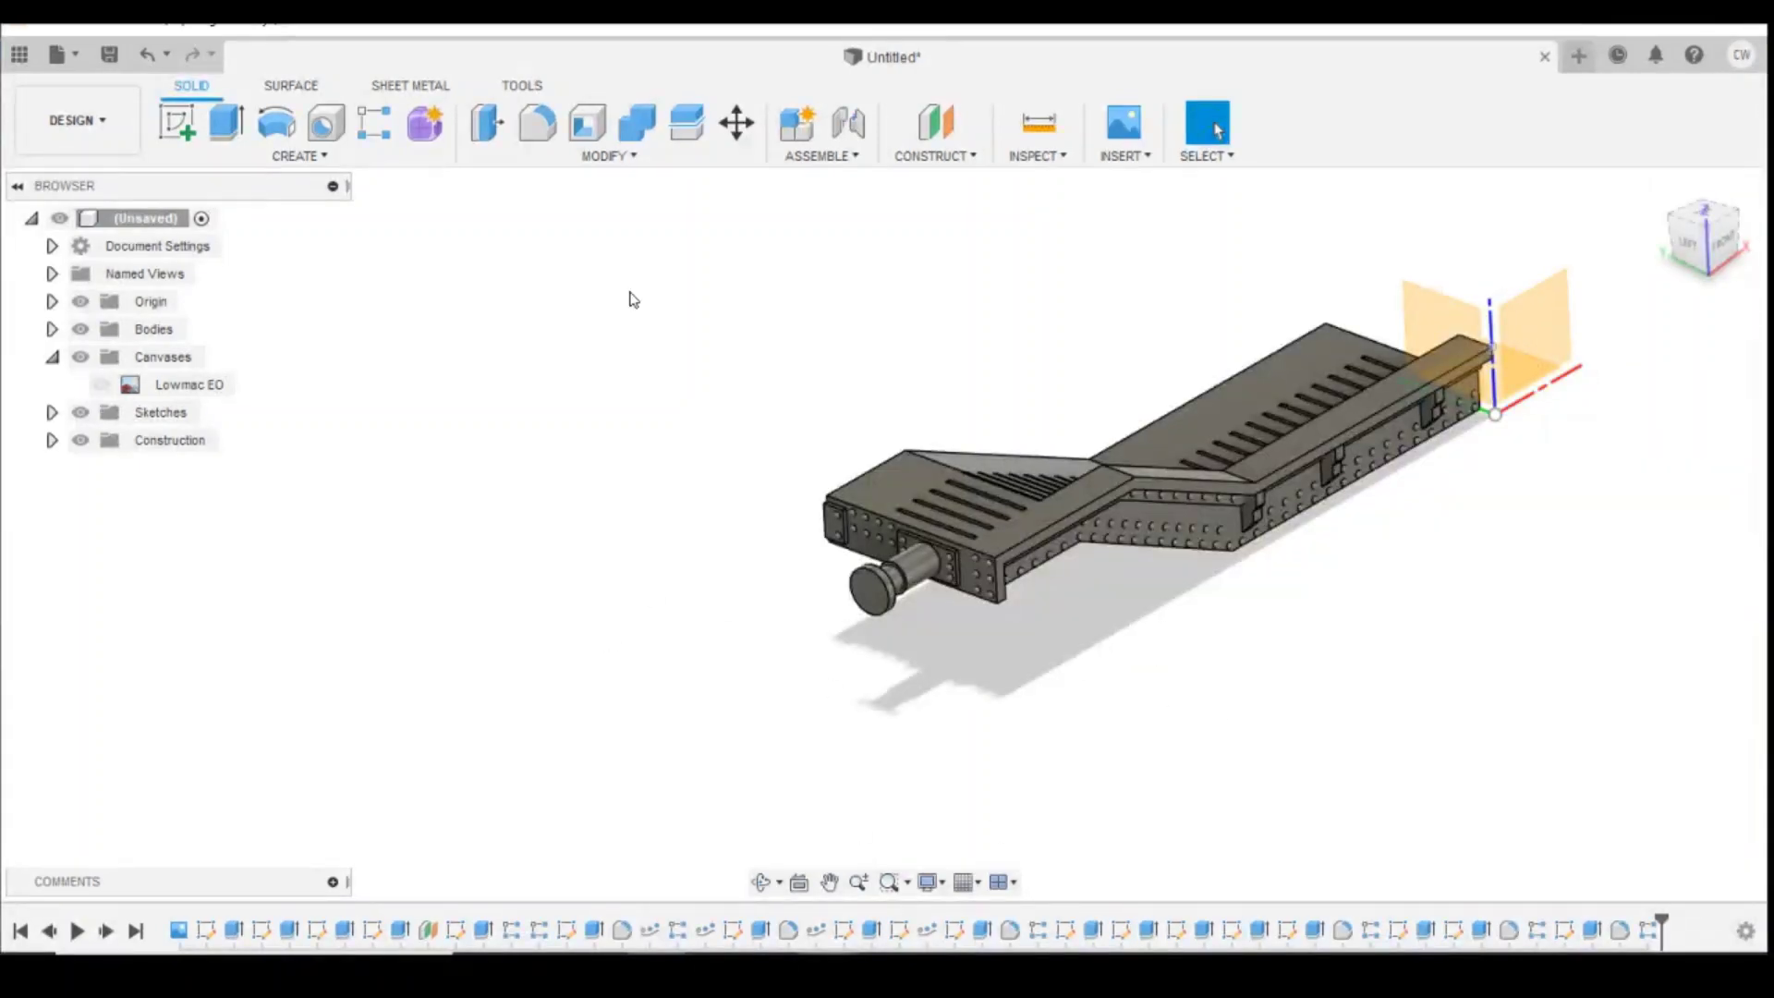
Step: Combine Body1 with Body2, Body3 and Body5 using the Join operation
{"action": "left_click", "coordinate": [51, 329]}
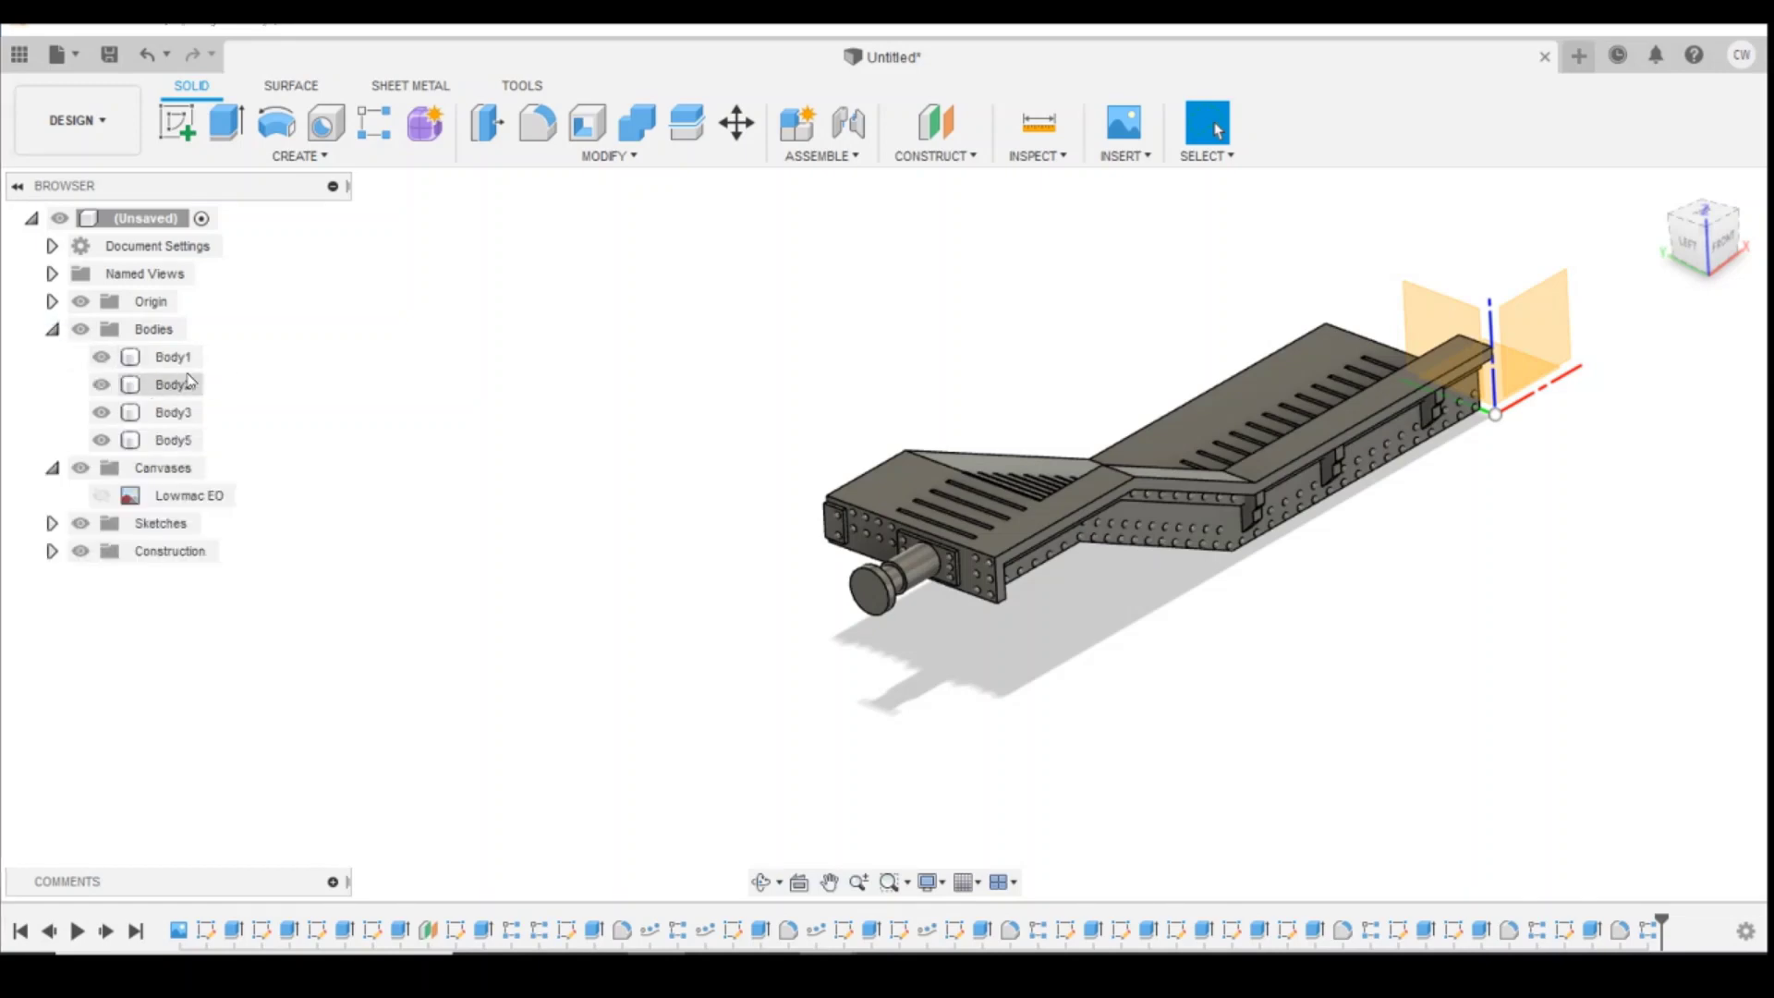
{"action": "left_click", "coordinate": [637, 122]}
{"action": "left_click", "coordinate": [172, 357]}
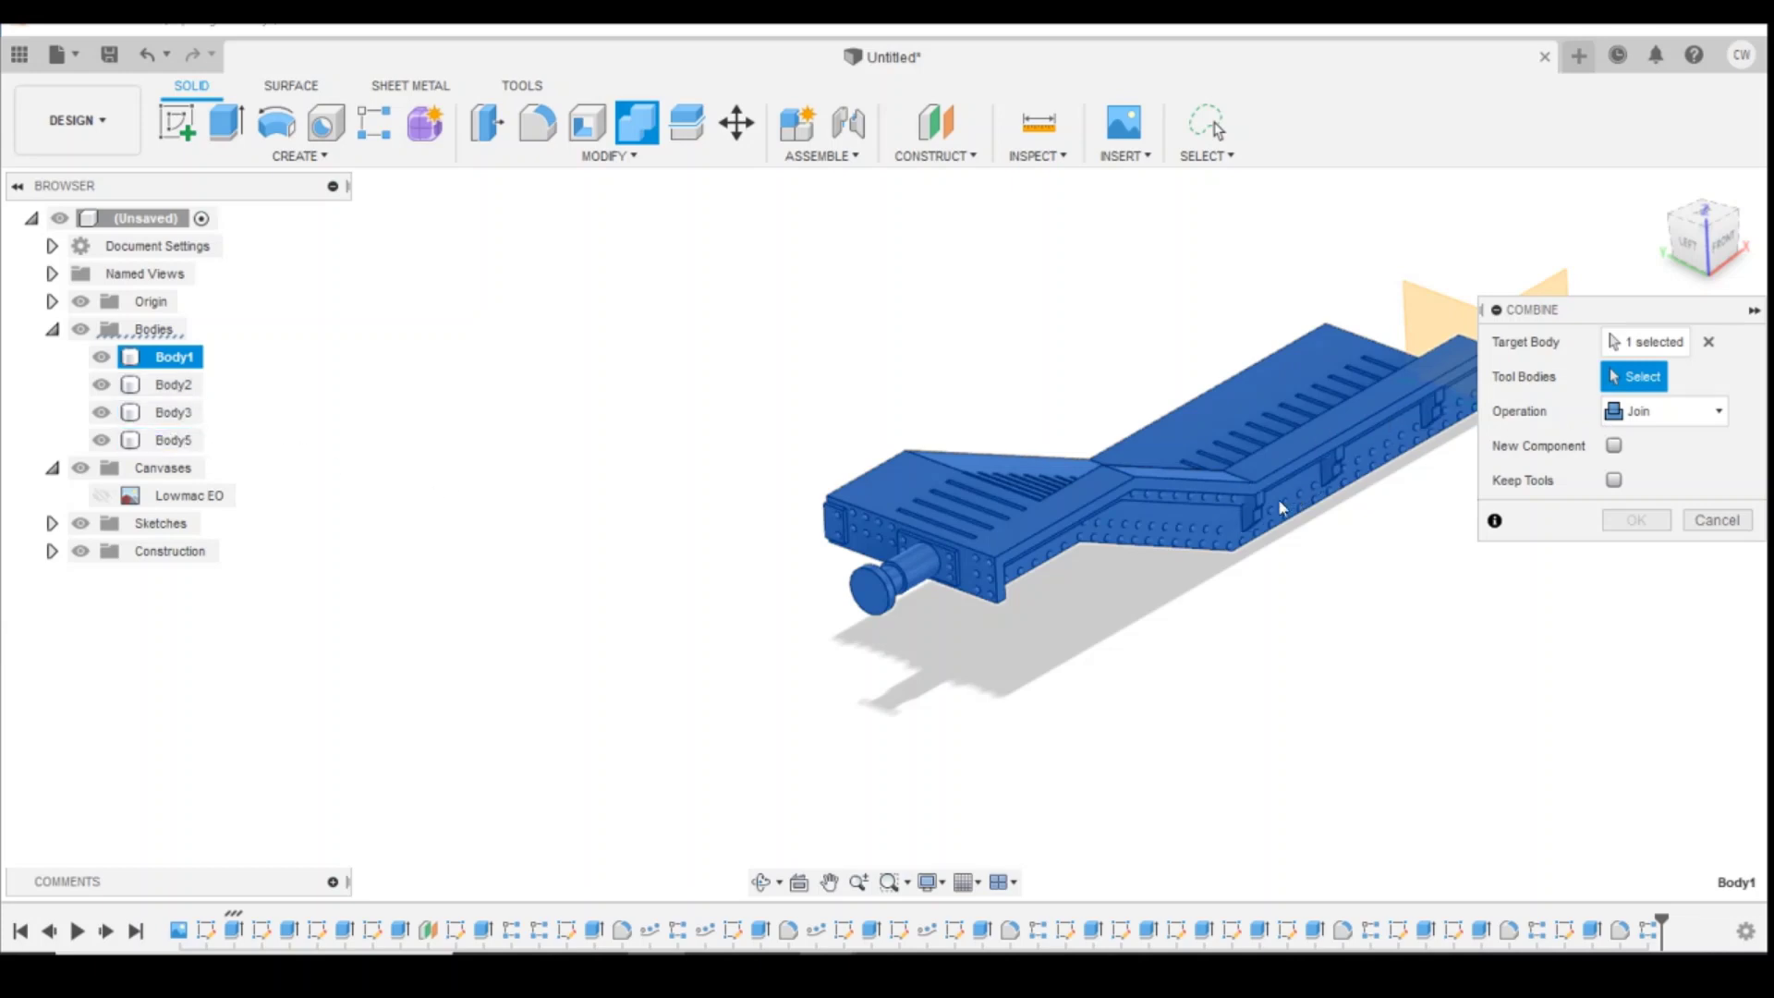
{"action": "left_click", "coordinate": [172, 410]}
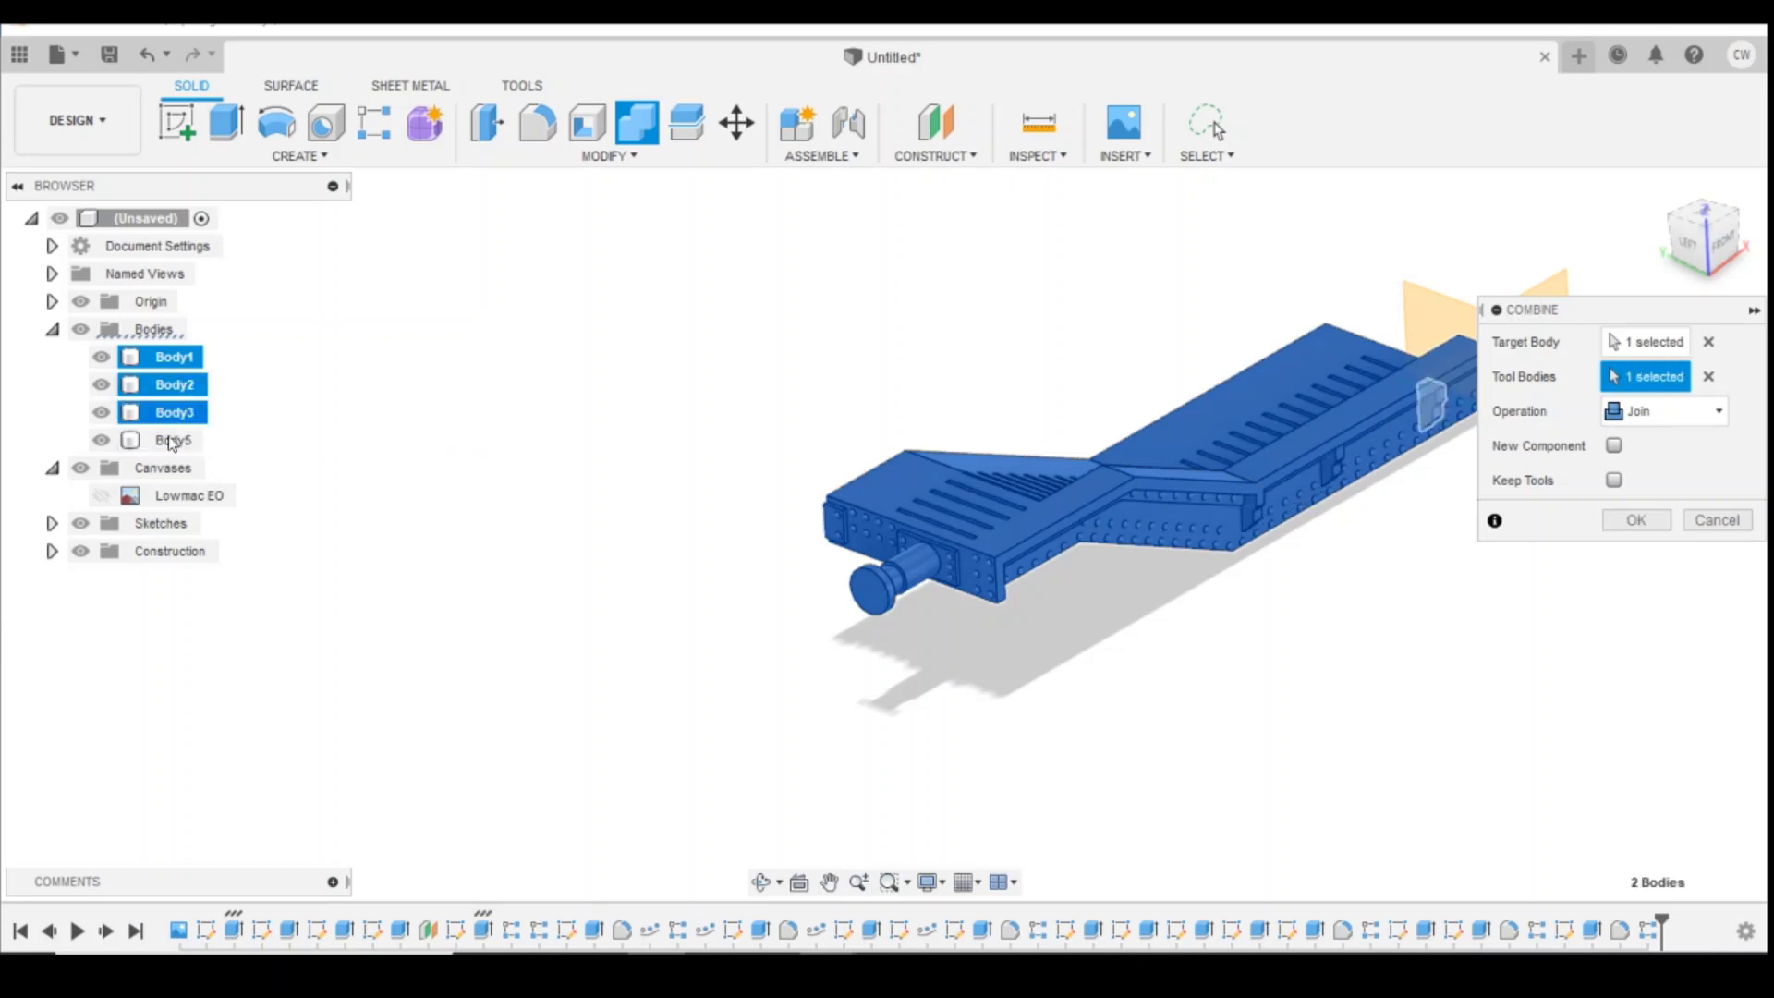
{"action": "left_click", "coordinate": [170, 441]}
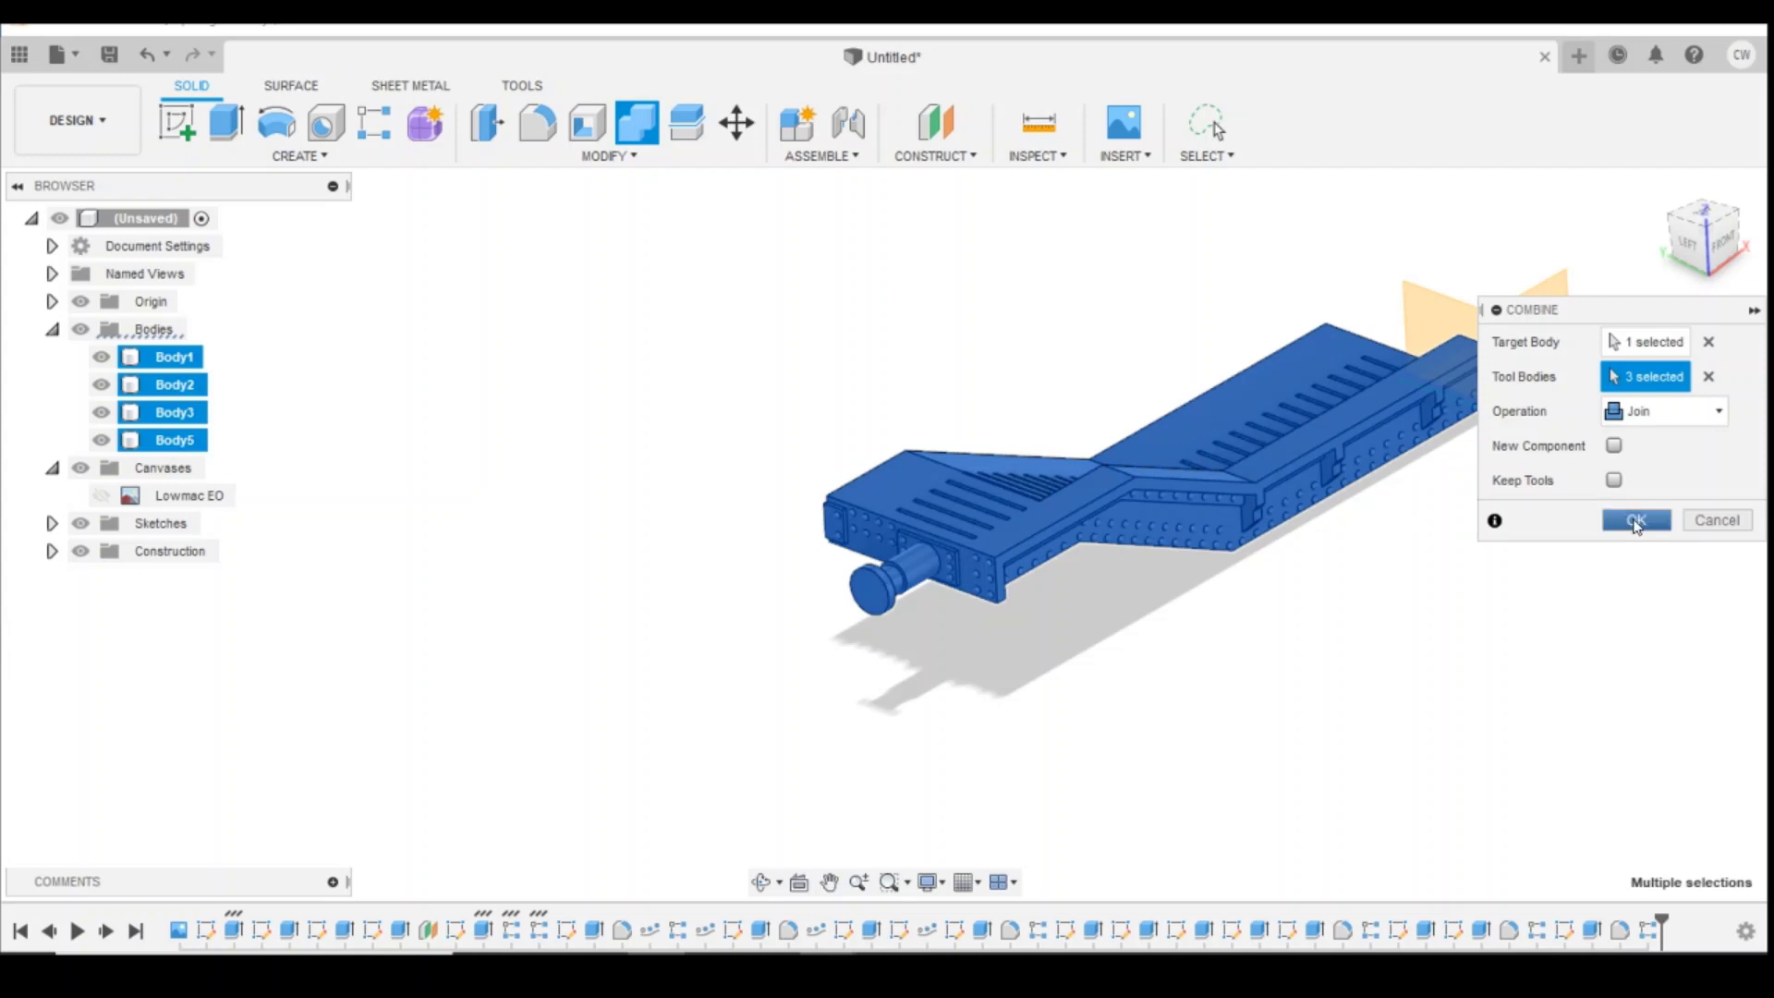
{"action": "left_click", "coordinate": [1636, 522]}
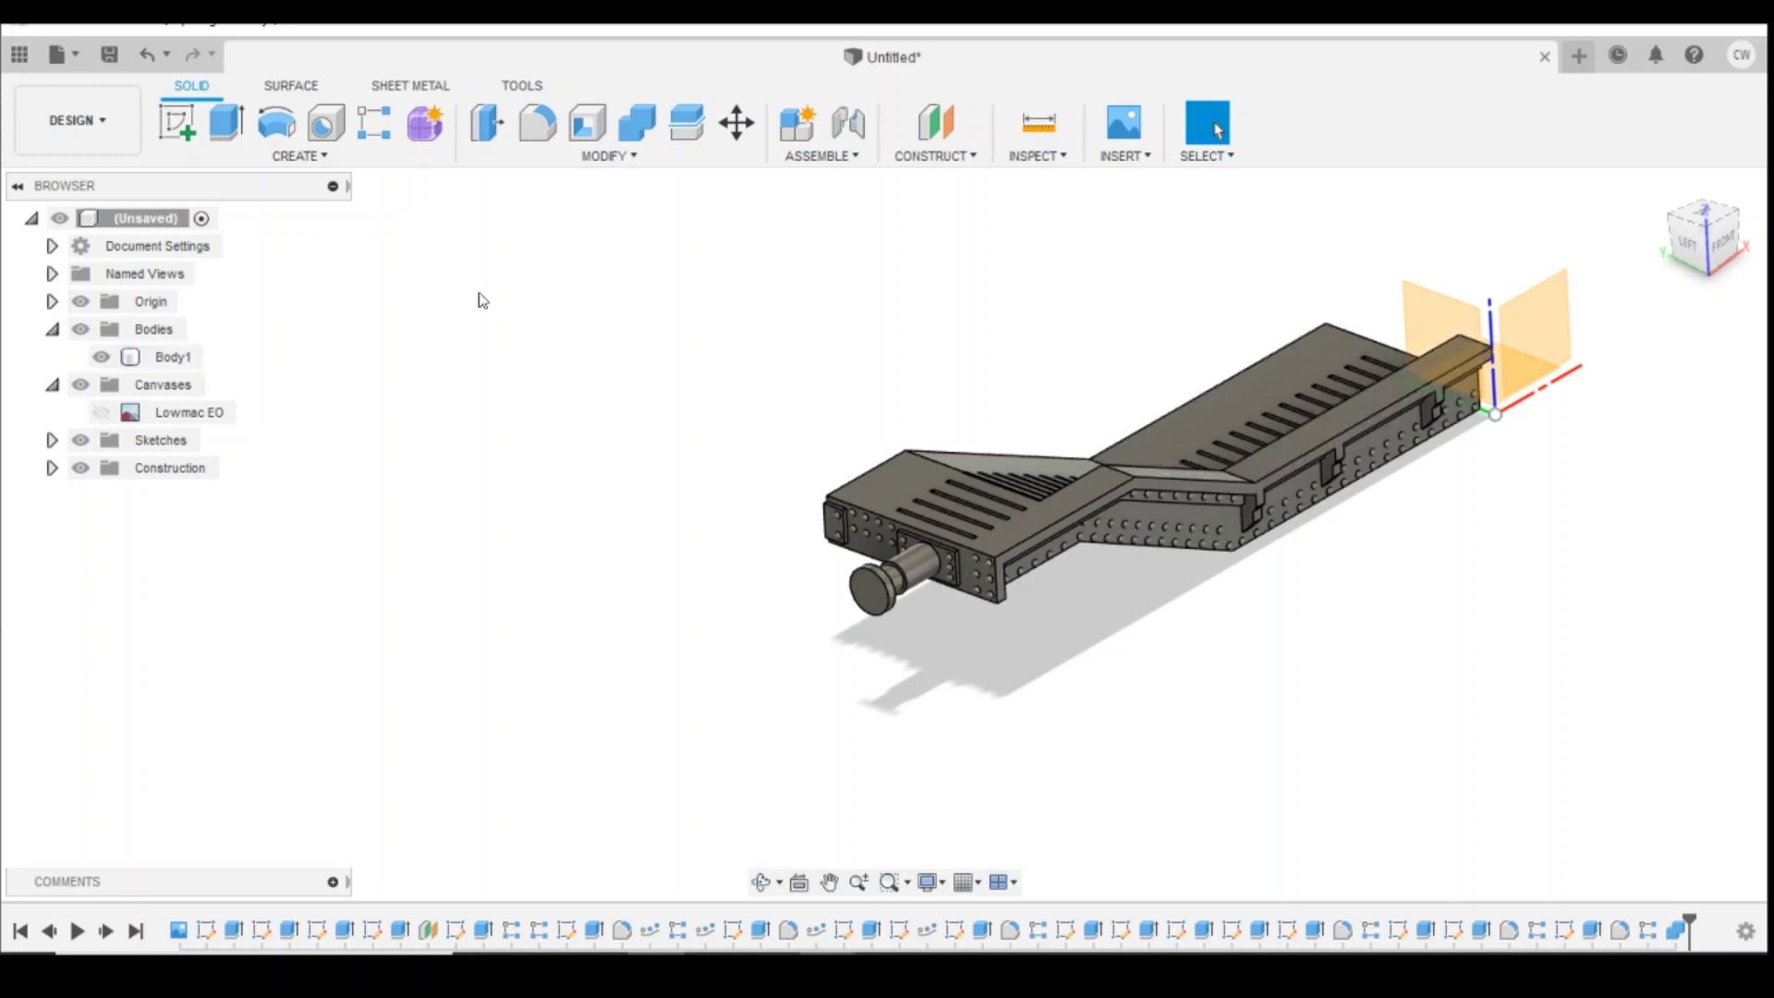
Step: Mirror Body1 across its plain long side face, joining the copy to make the wagon's full width
{"action": "left_click", "coordinate": [333, 157]}
{"action": "left_click", "coordinate": [248, 704]}
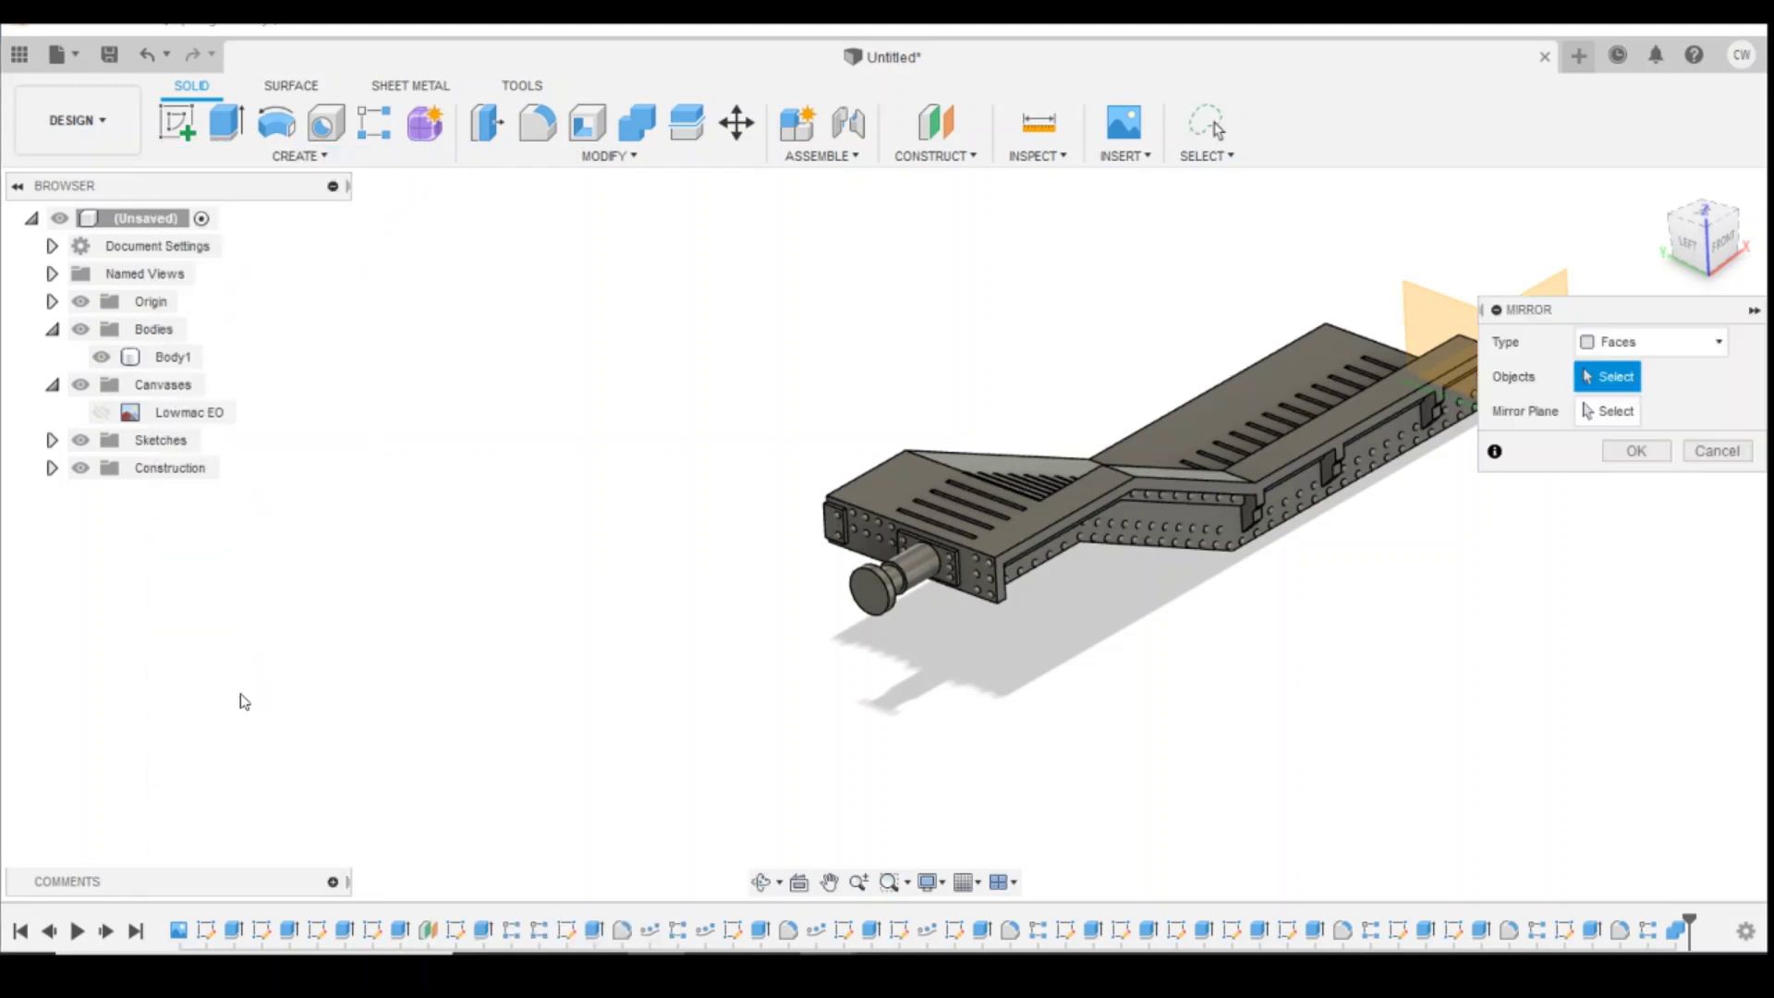
{"action": "left_click", "coordinate": [1659, 342]}
{"action": "left_click", "coordinate": [1619, 398]}
{"action": "left_click", "coordinate": [1185, 508]}
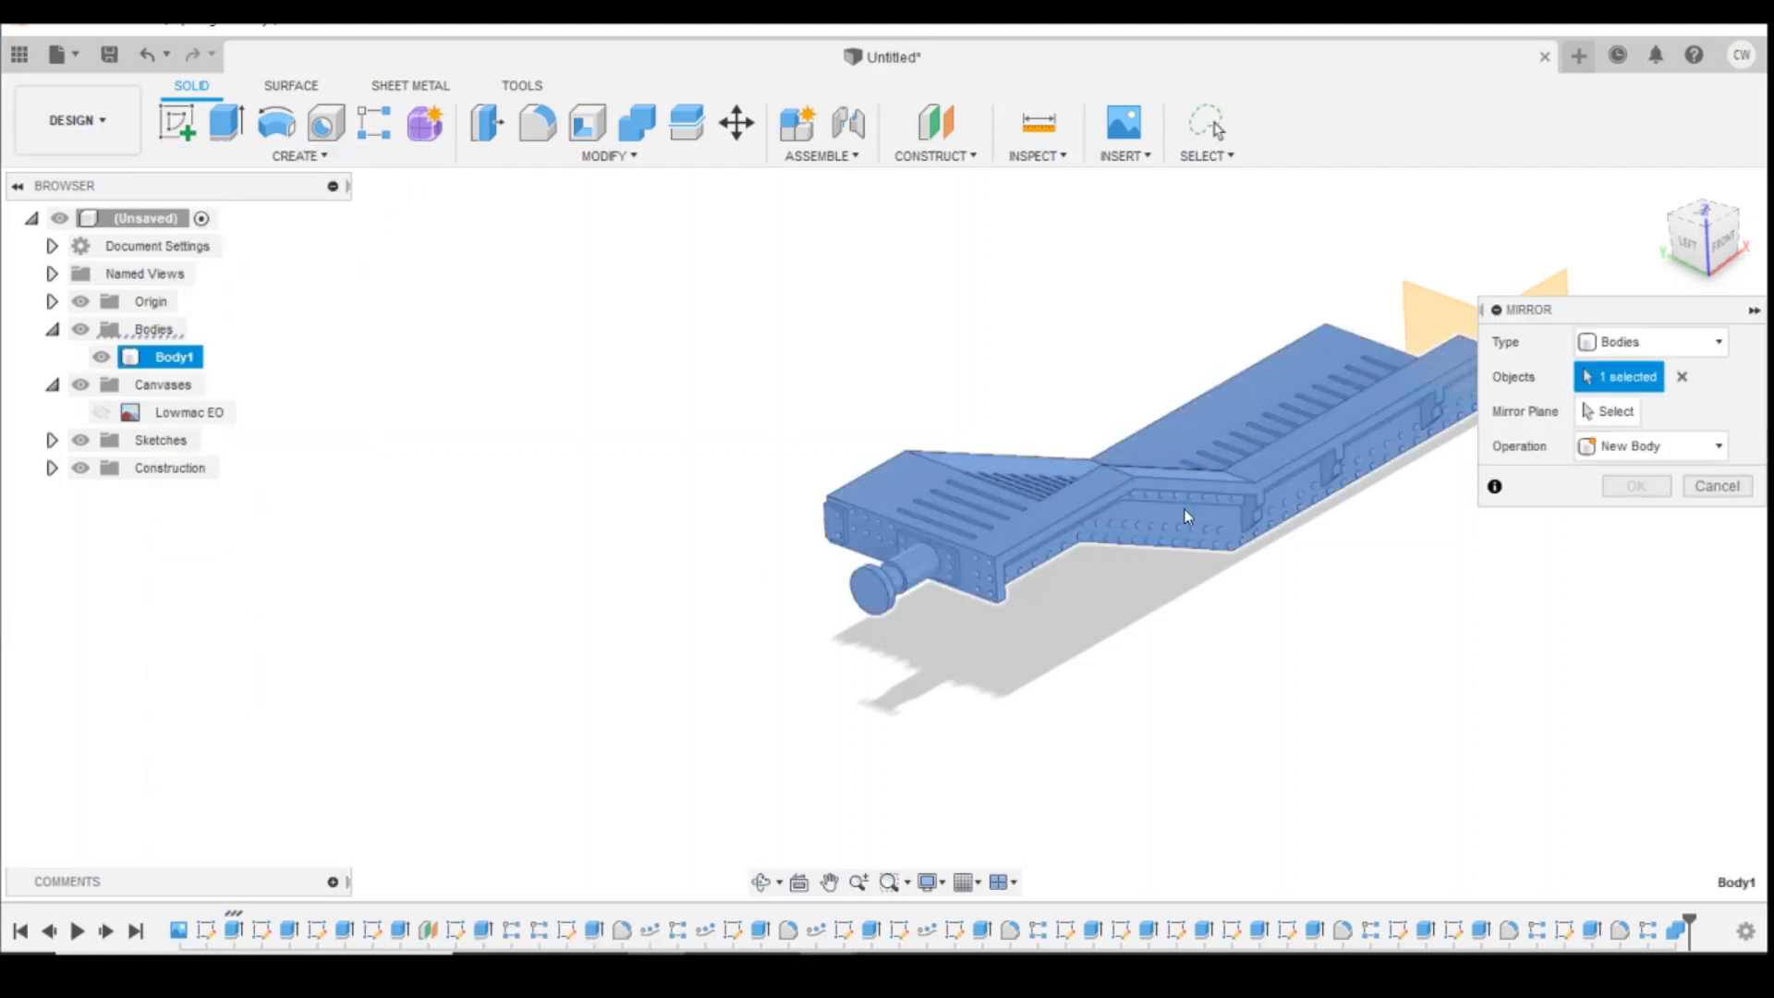
{"action": "left_click", "coordinate": [1603, 411]}
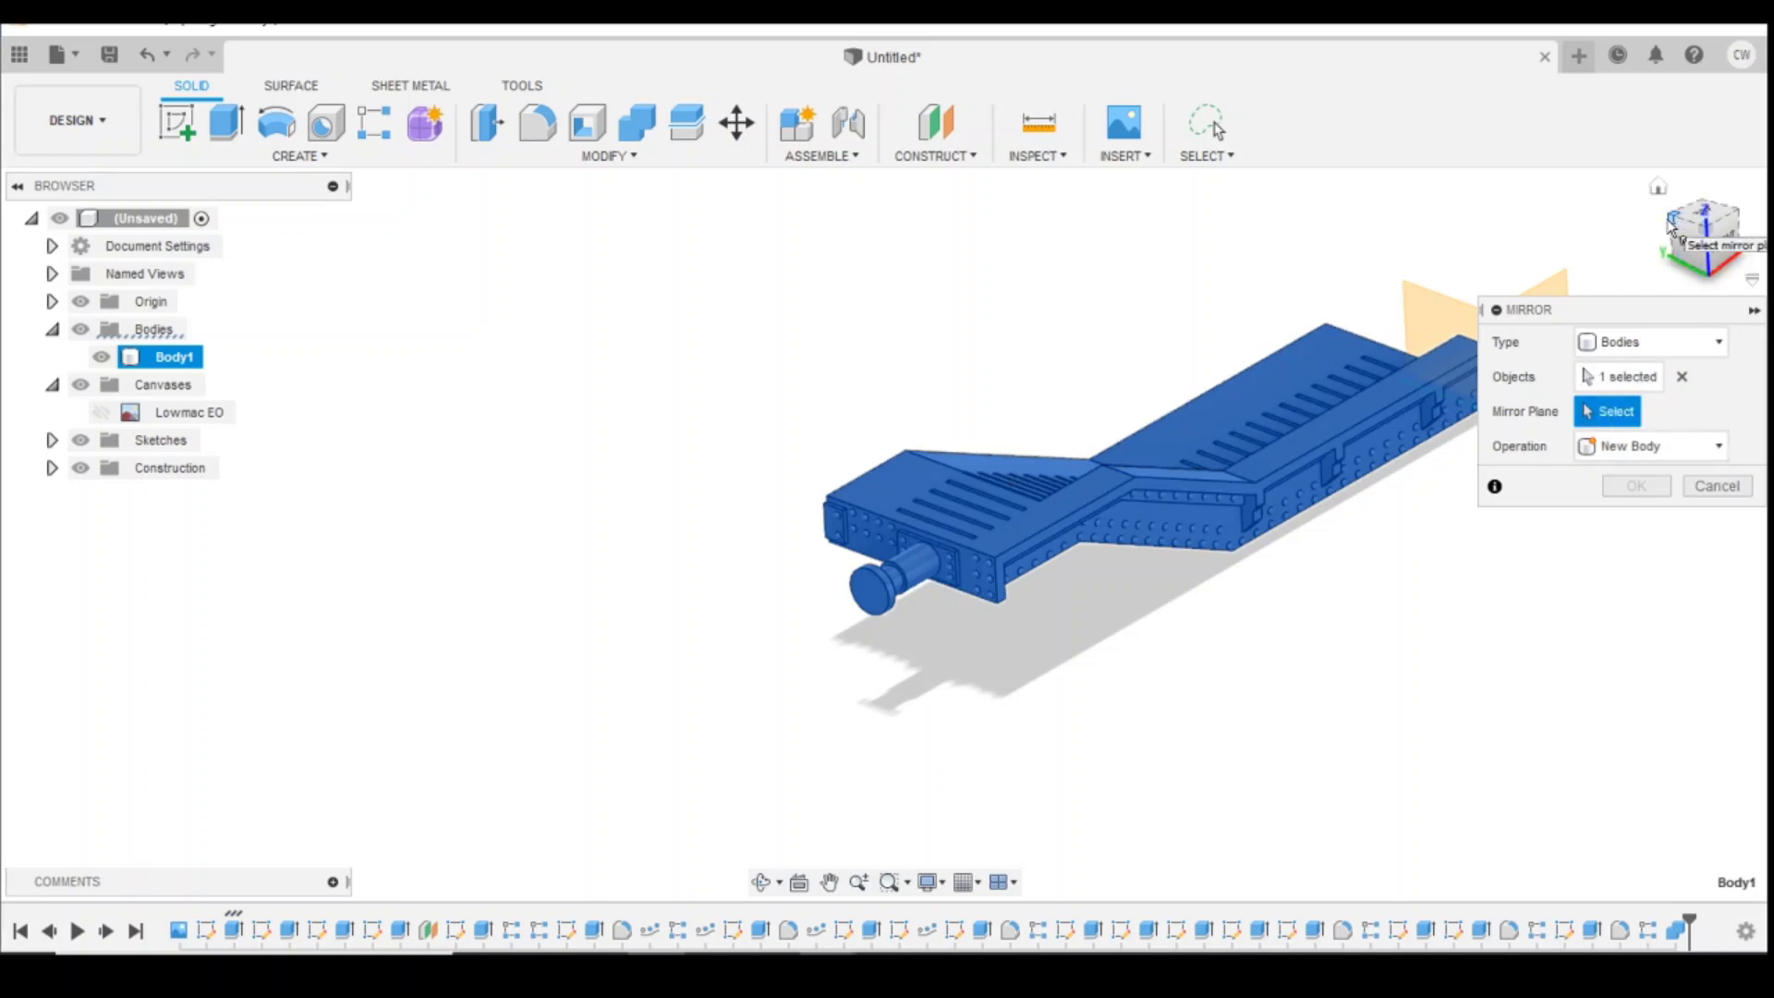
{"action": "left_click", "coordinate": [1678, 229]}
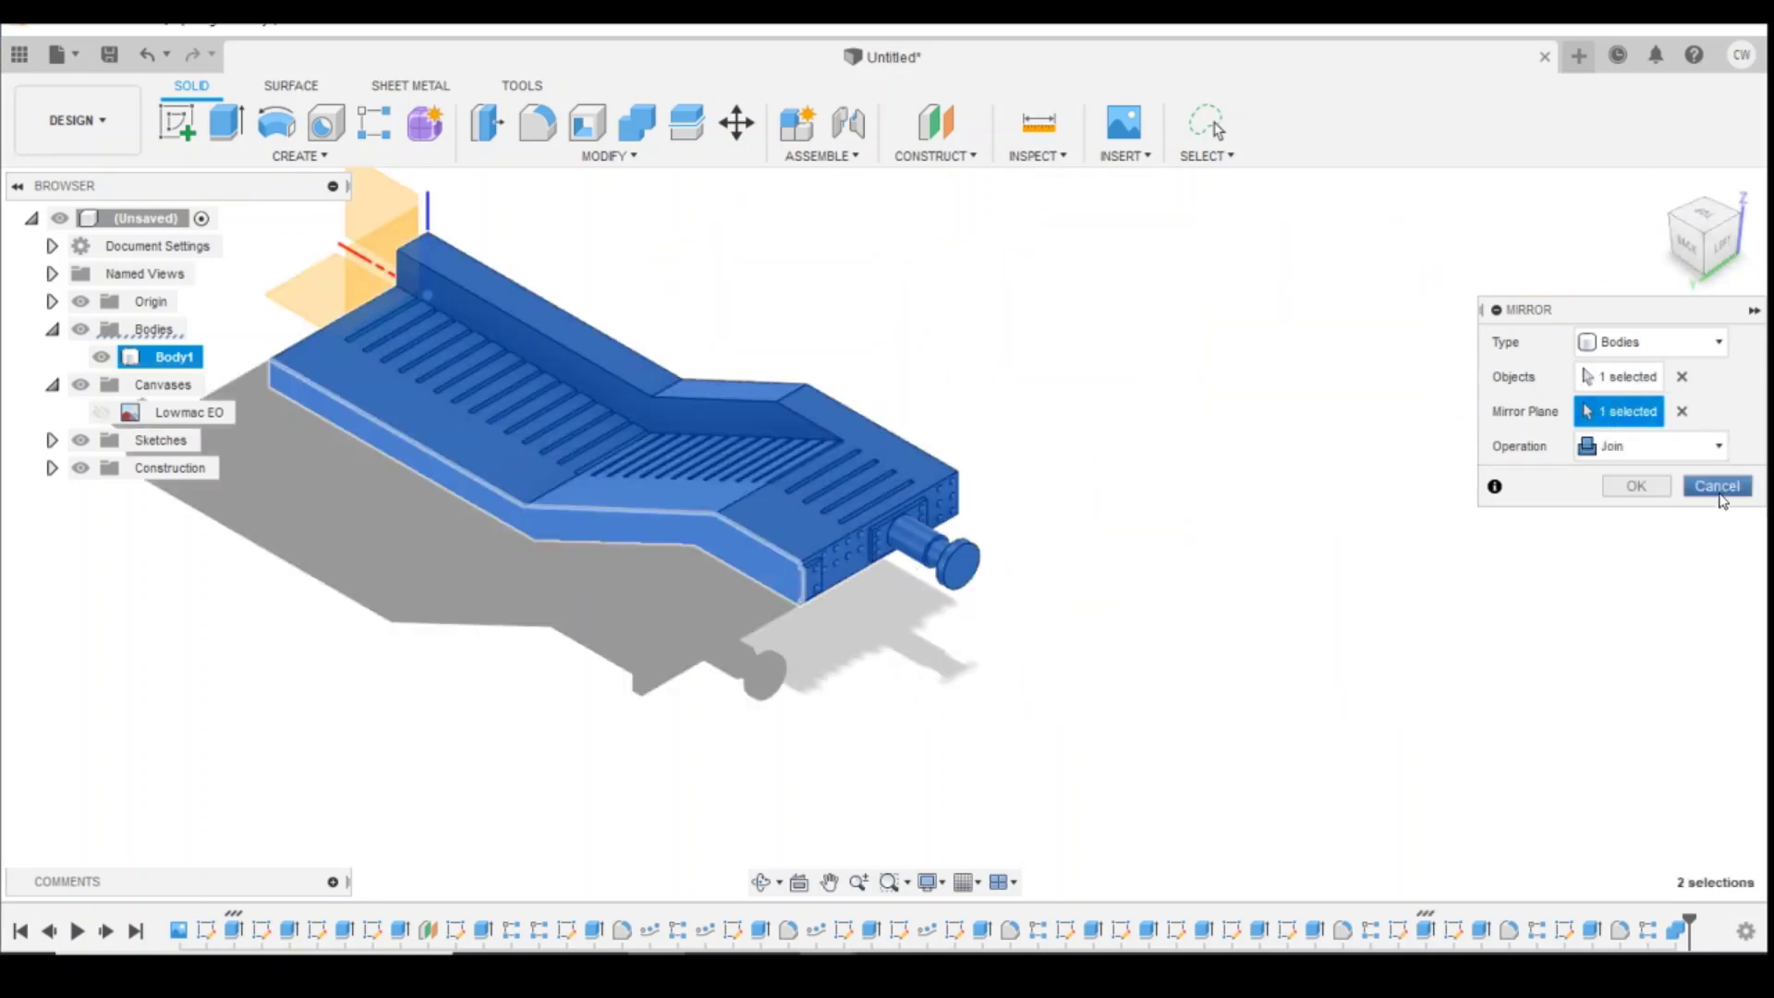
{"action": "left_click", "coordinate": [1623, 493]}
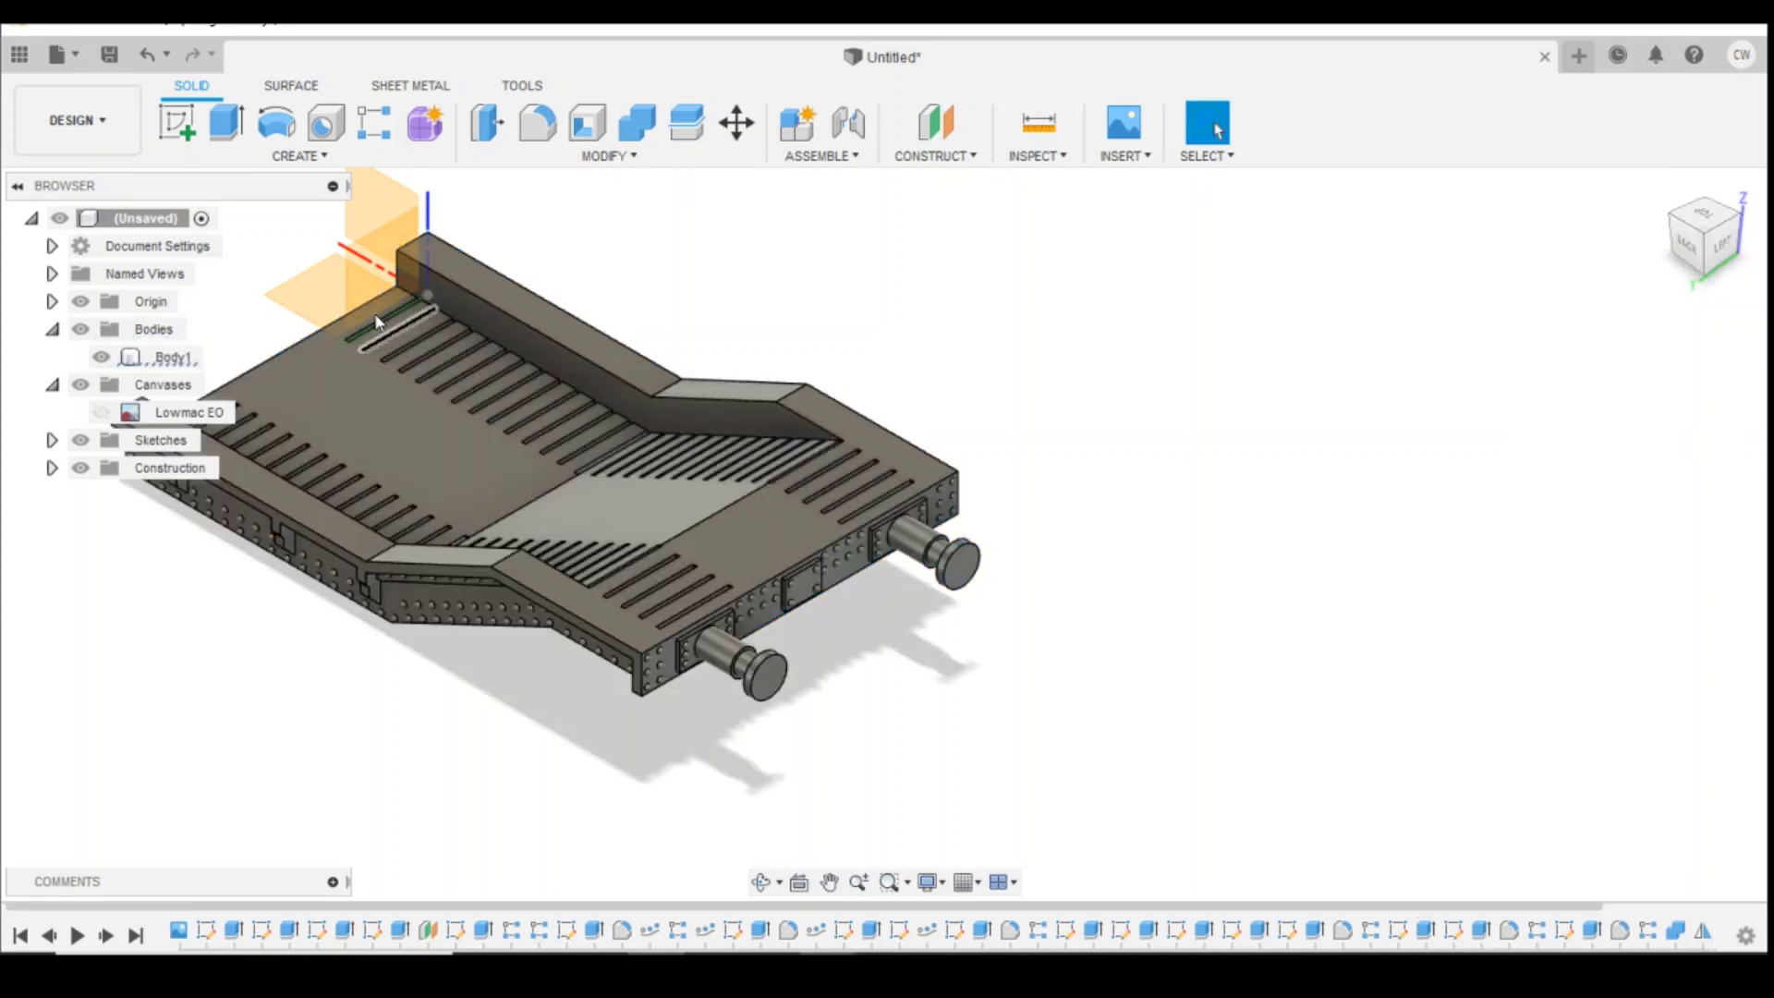
Step: Mirror the full-width body across its flat end face at the origin, joining the copy to make the full length
{"action": "left_click", "coordinate": [242, 155]}
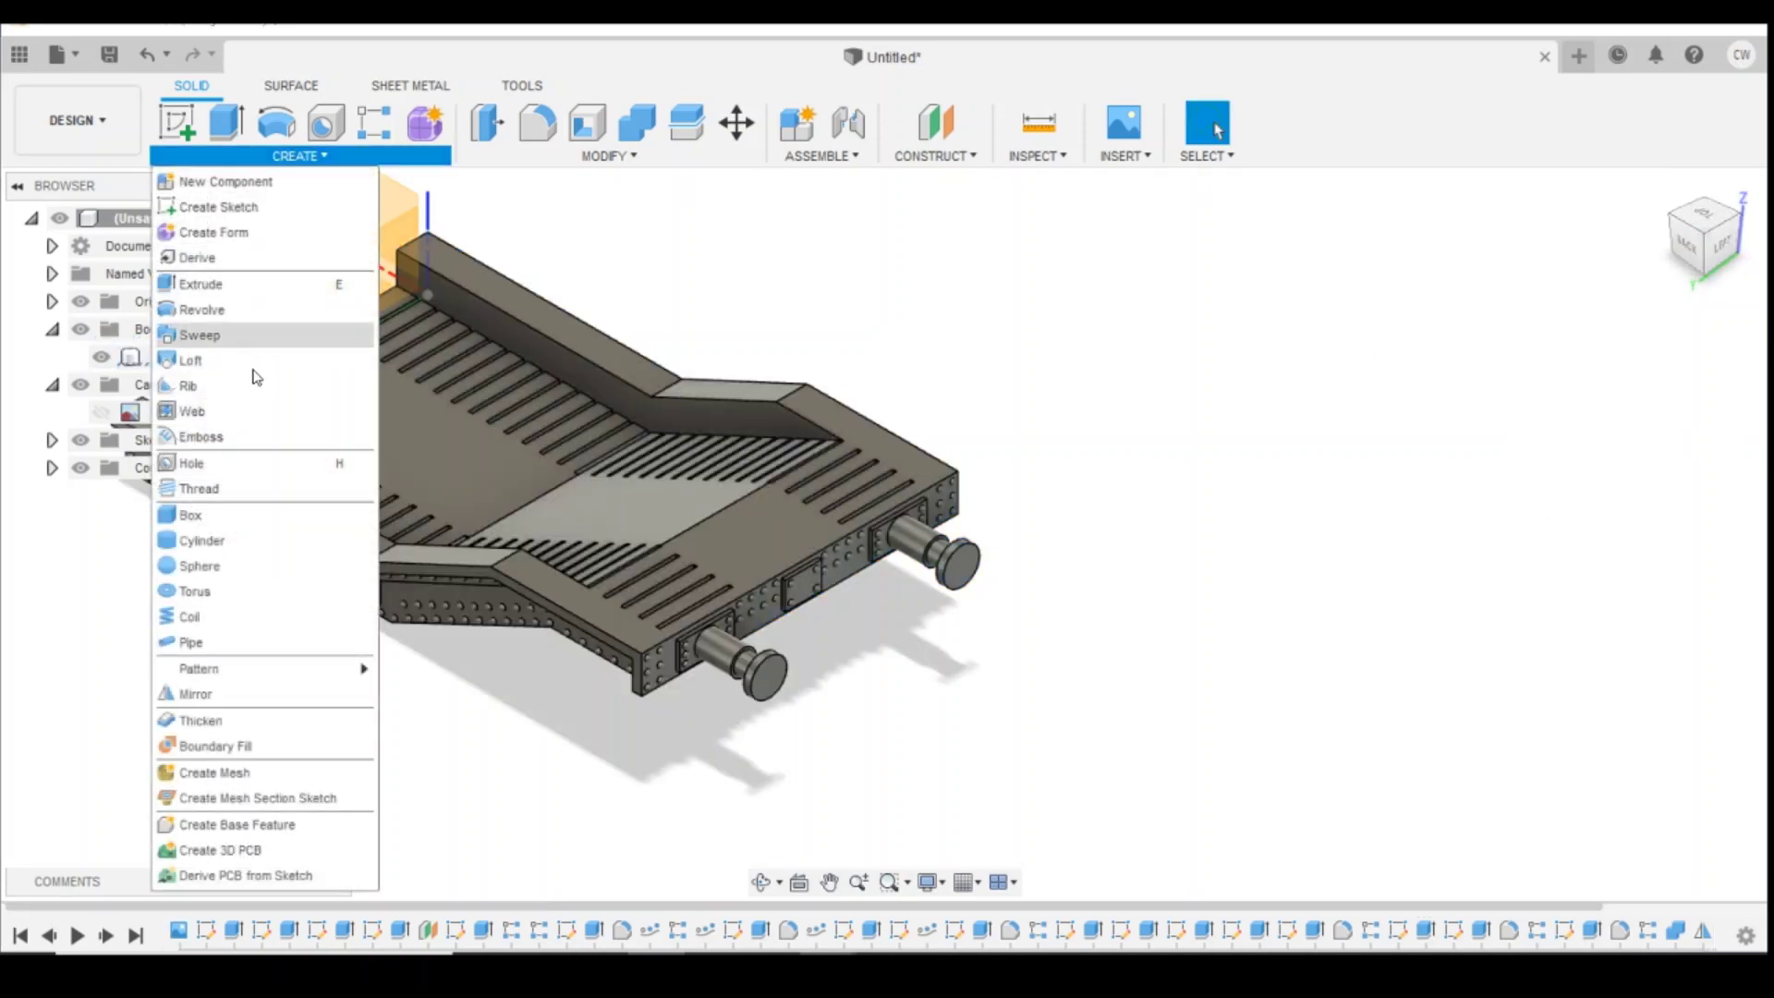
{"action": "left_click", "coordinate": [237, 693]}
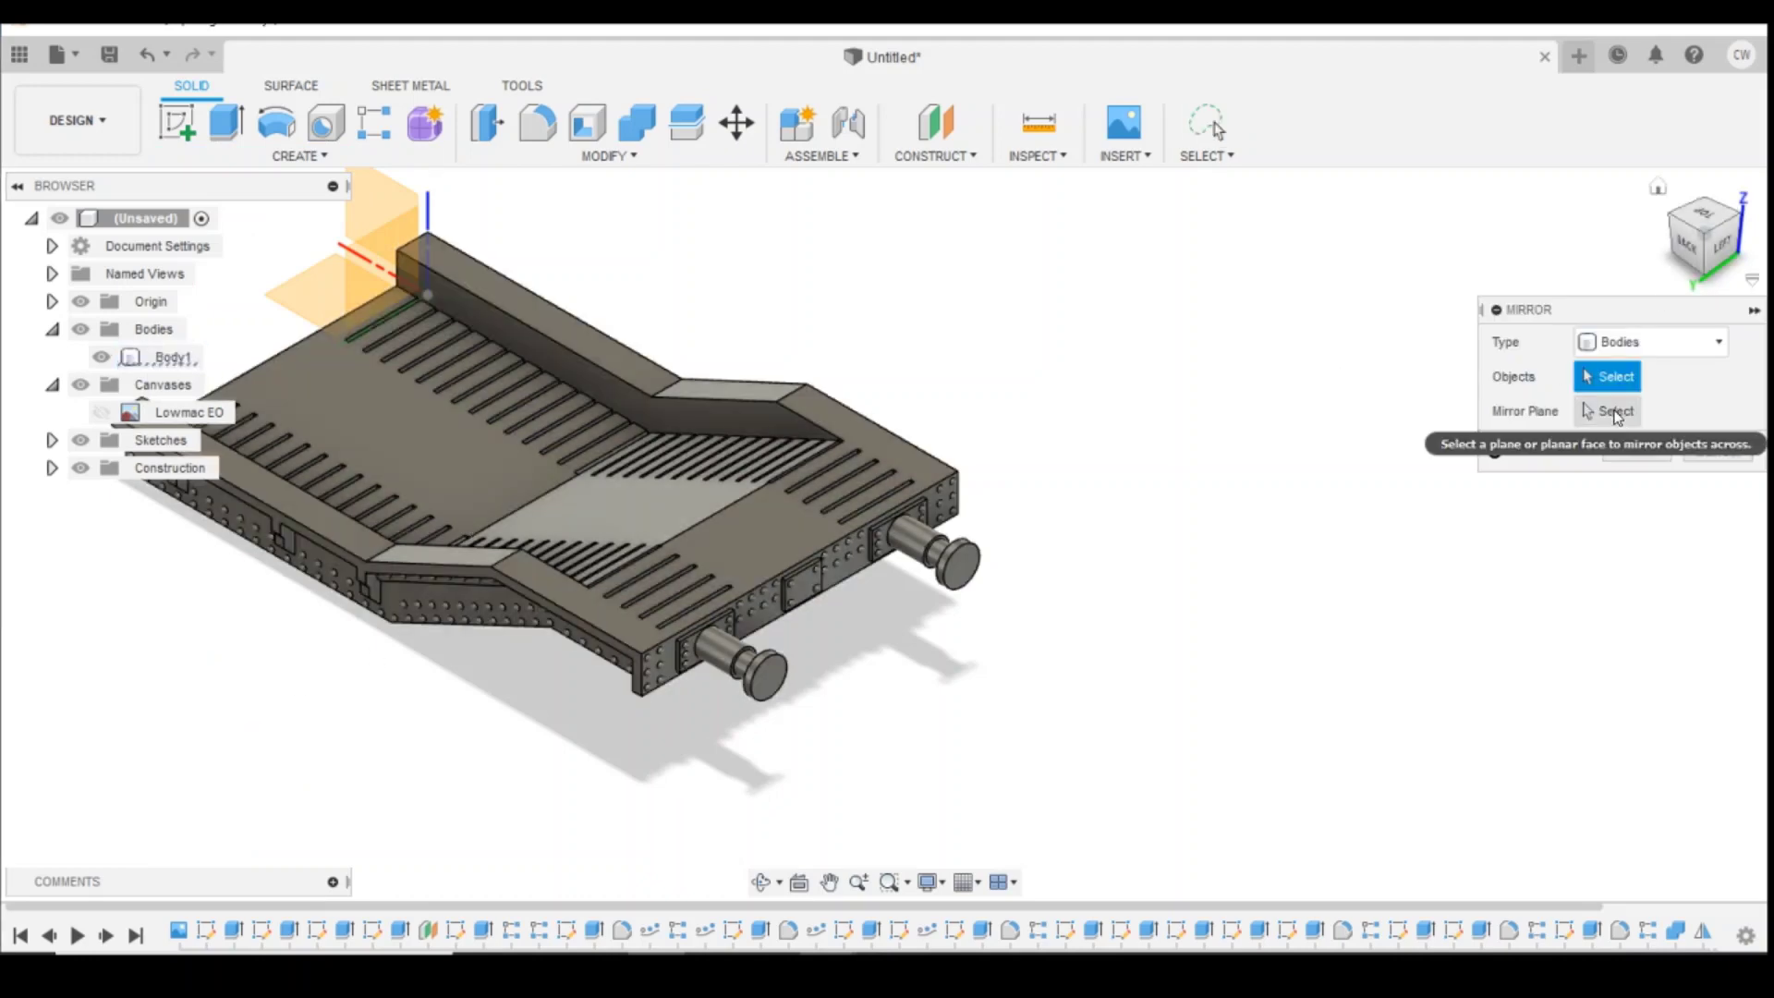
{"action": "left_click", "coordinate": [1614, 412]}
{"action": "left_click", "coordinate": [1615, 377]}
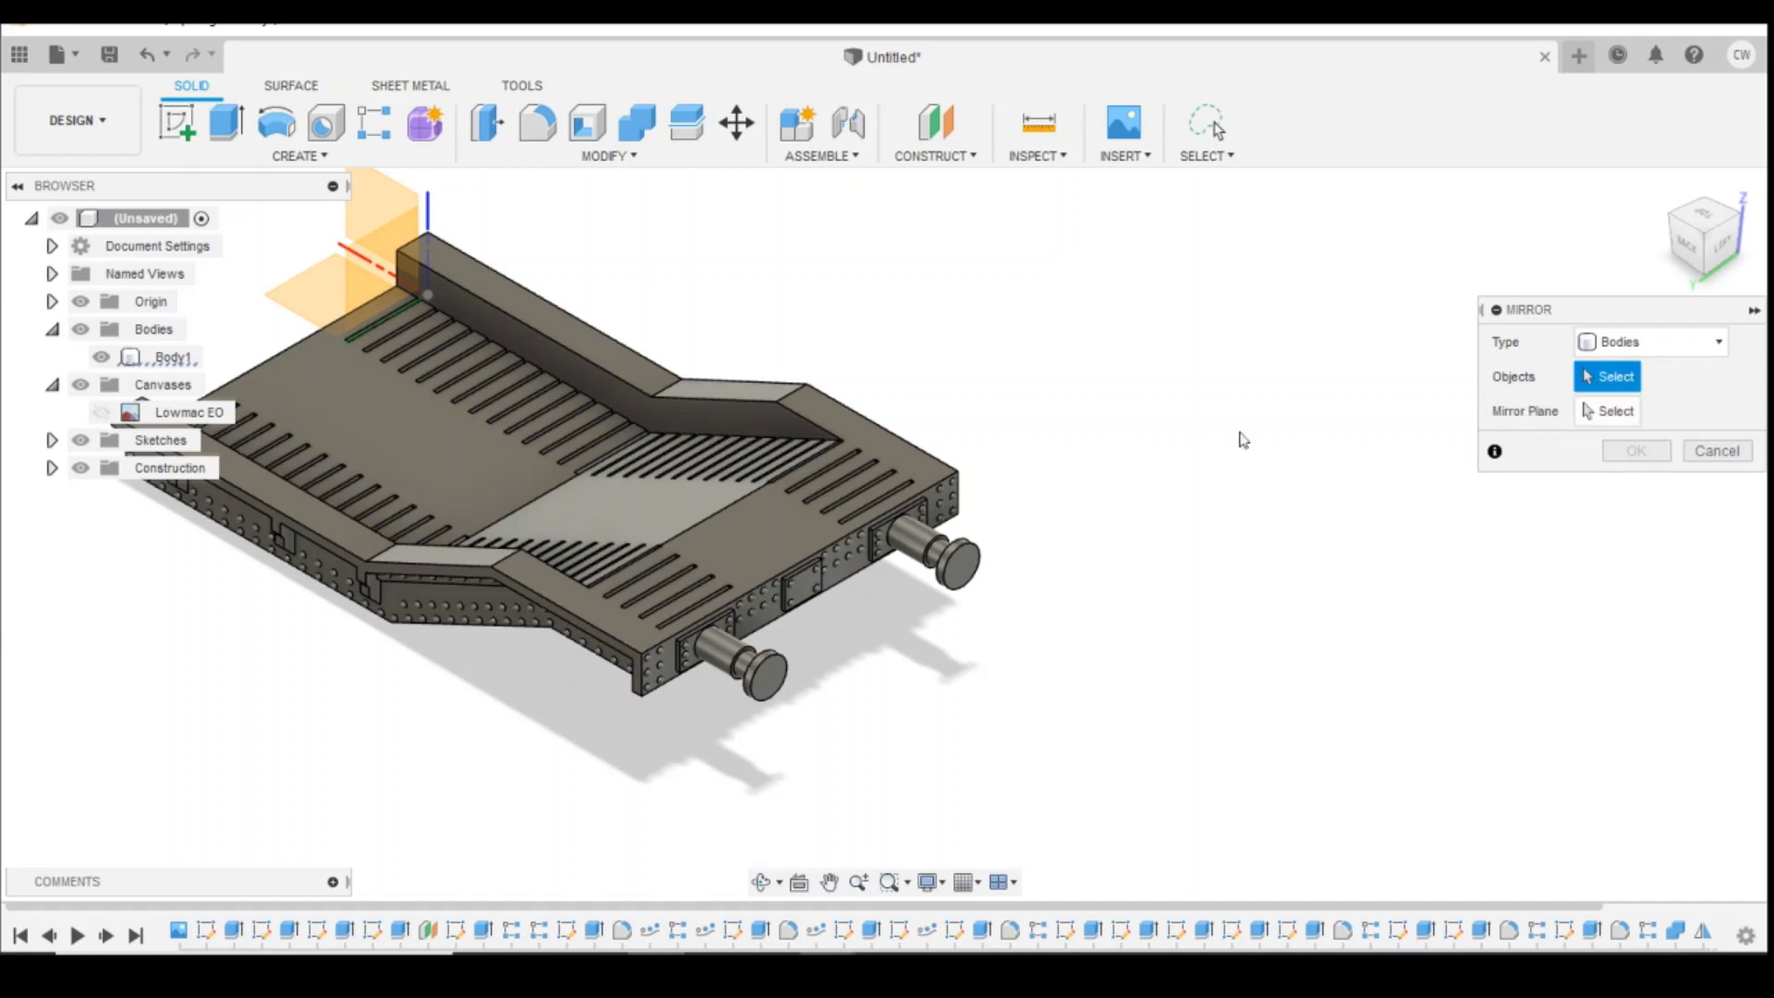
{"action": "left_click", "coordinate": [722, 535]}
{"action": "left_click", "coordinate": [1614, 411]}
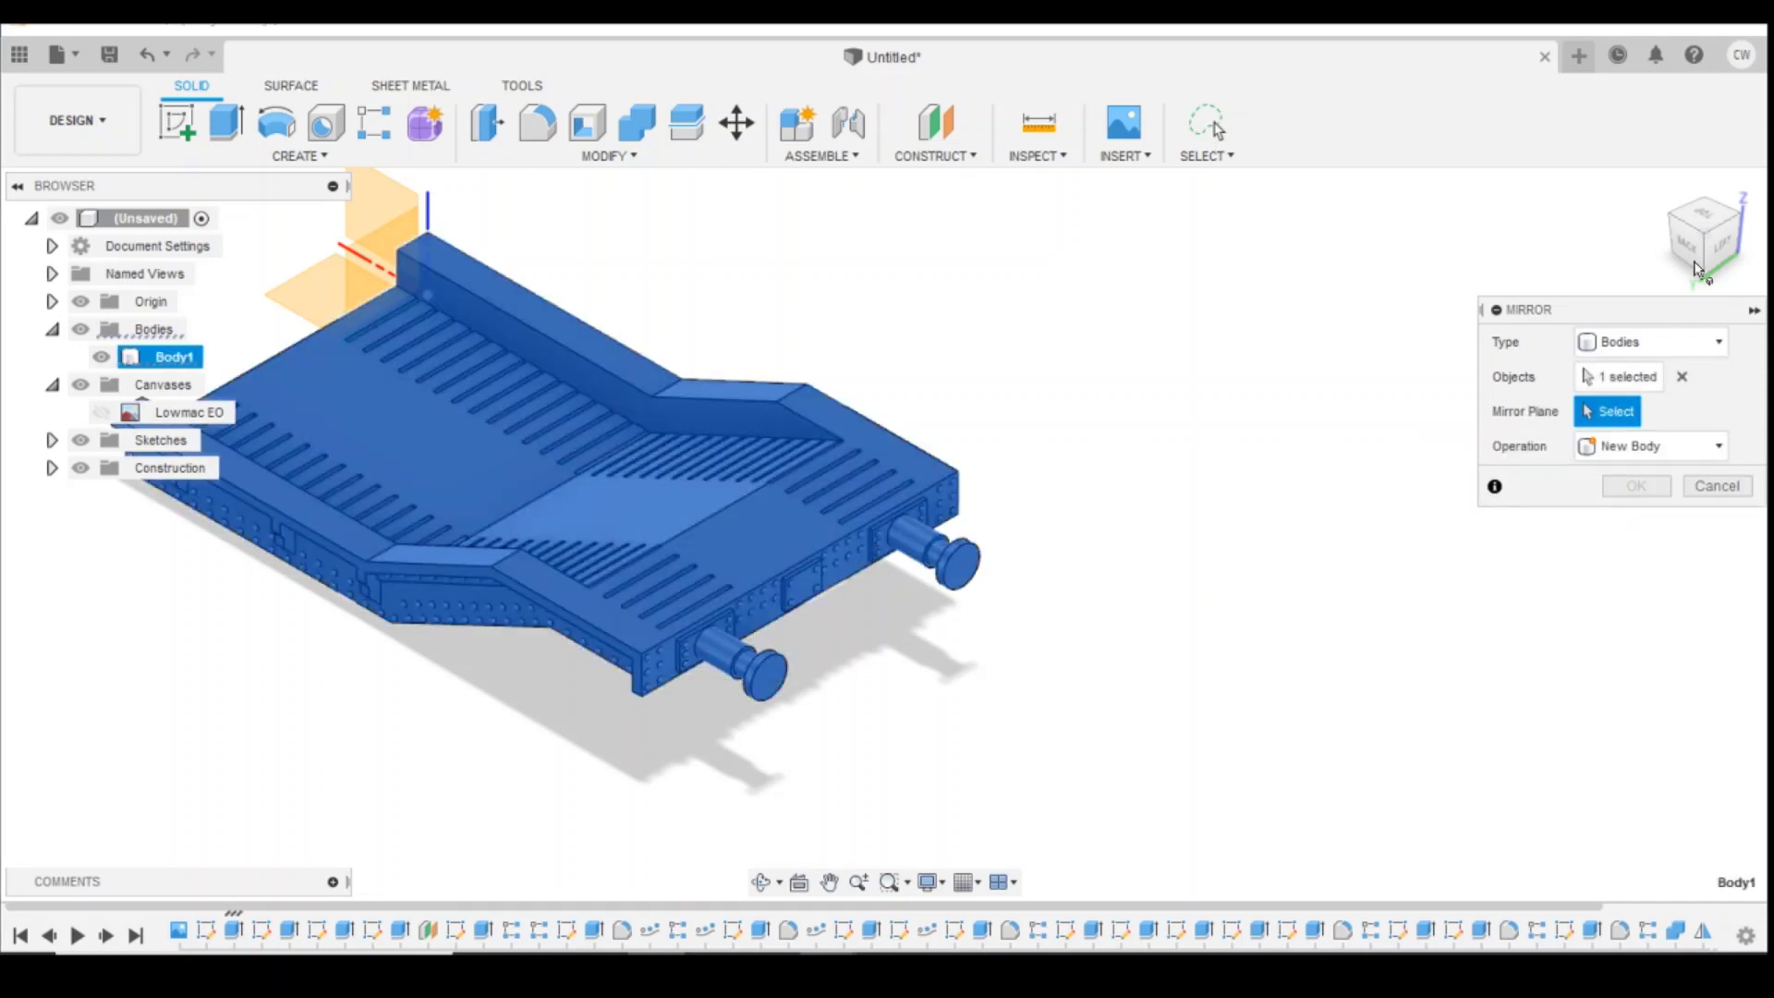
{"action": "left_click", "coordinate": [1673, 222]}
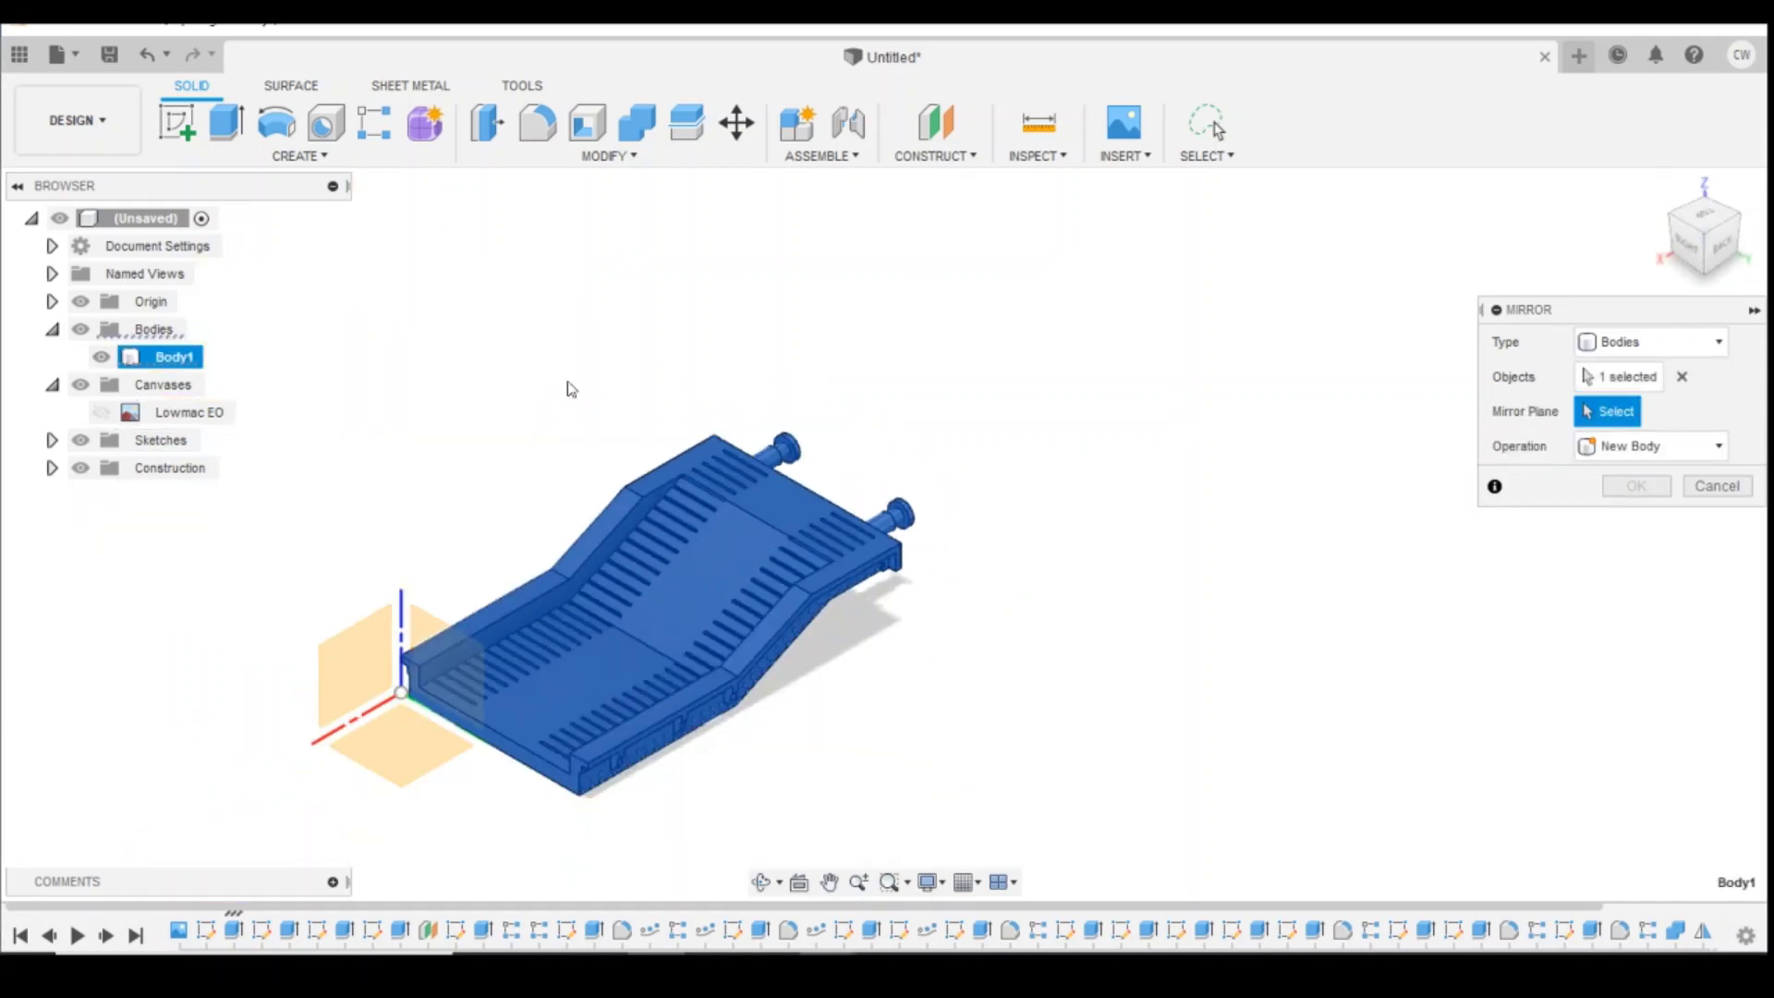
{"action": "scroll", "coordinate": [508, 808], "scroll_direction": "up", "scroll_amount": 3}
{"action": "left_click", "coordinate": [570, 774]}
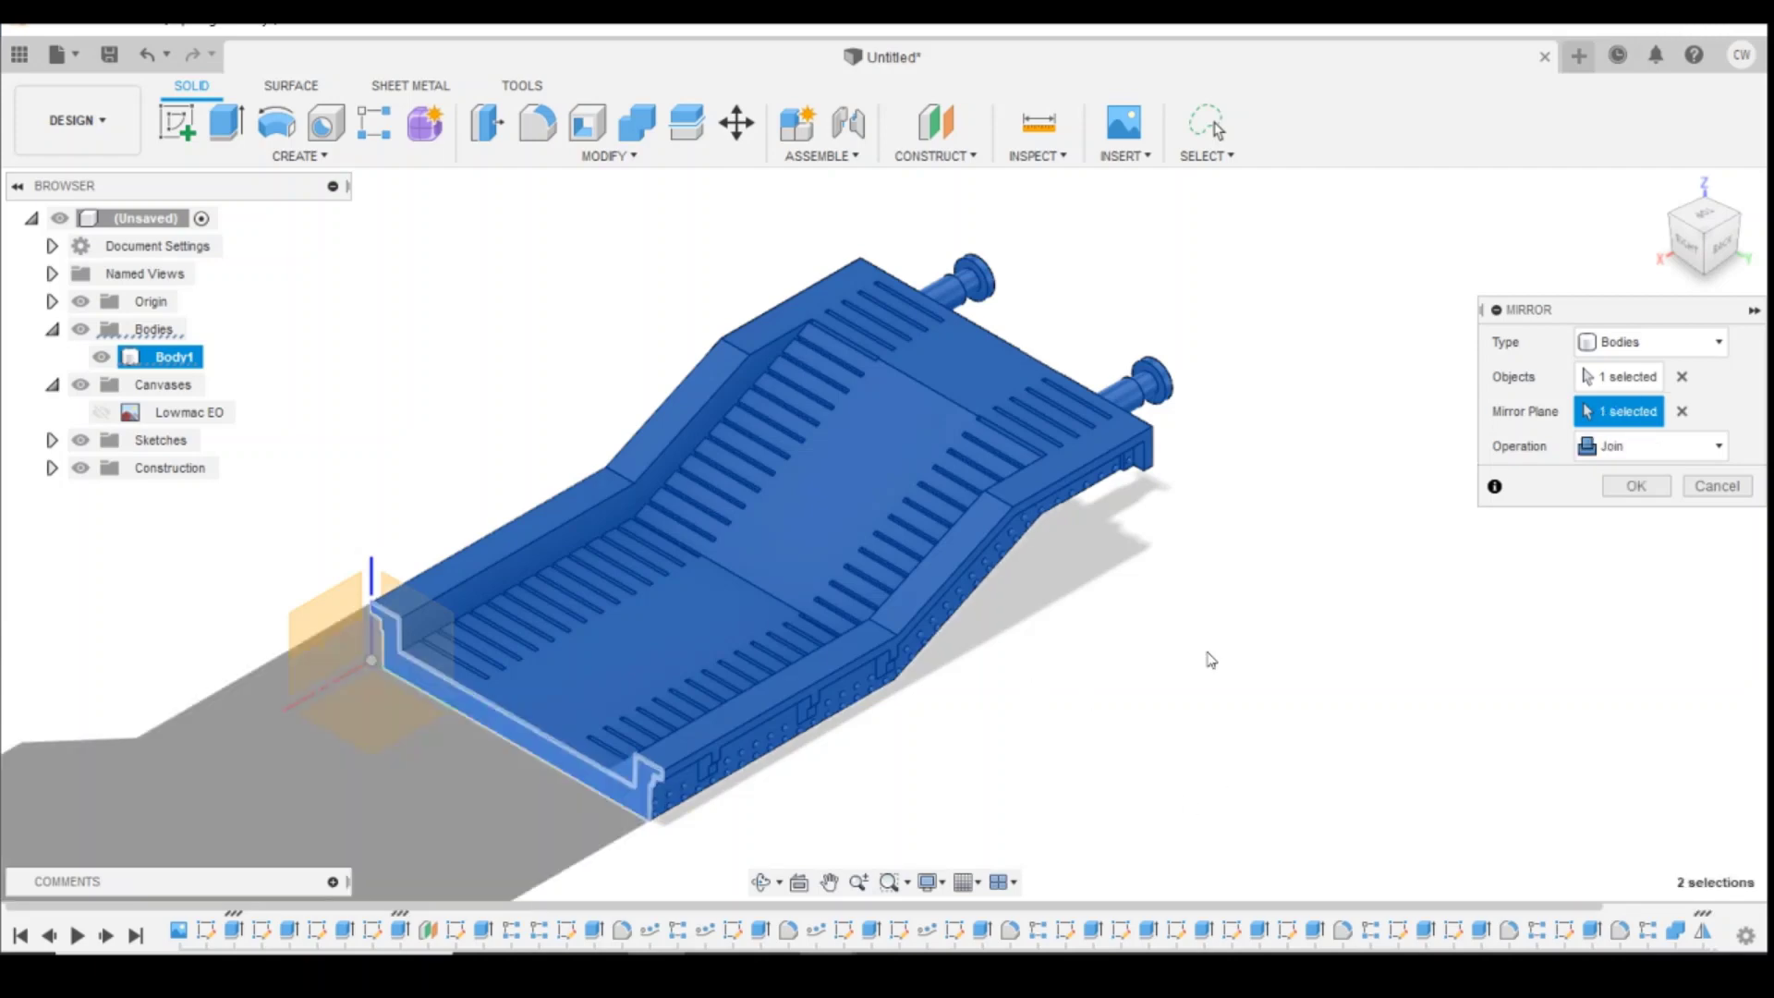
{"action": "left_click", "coordinate": [1636, 486]}
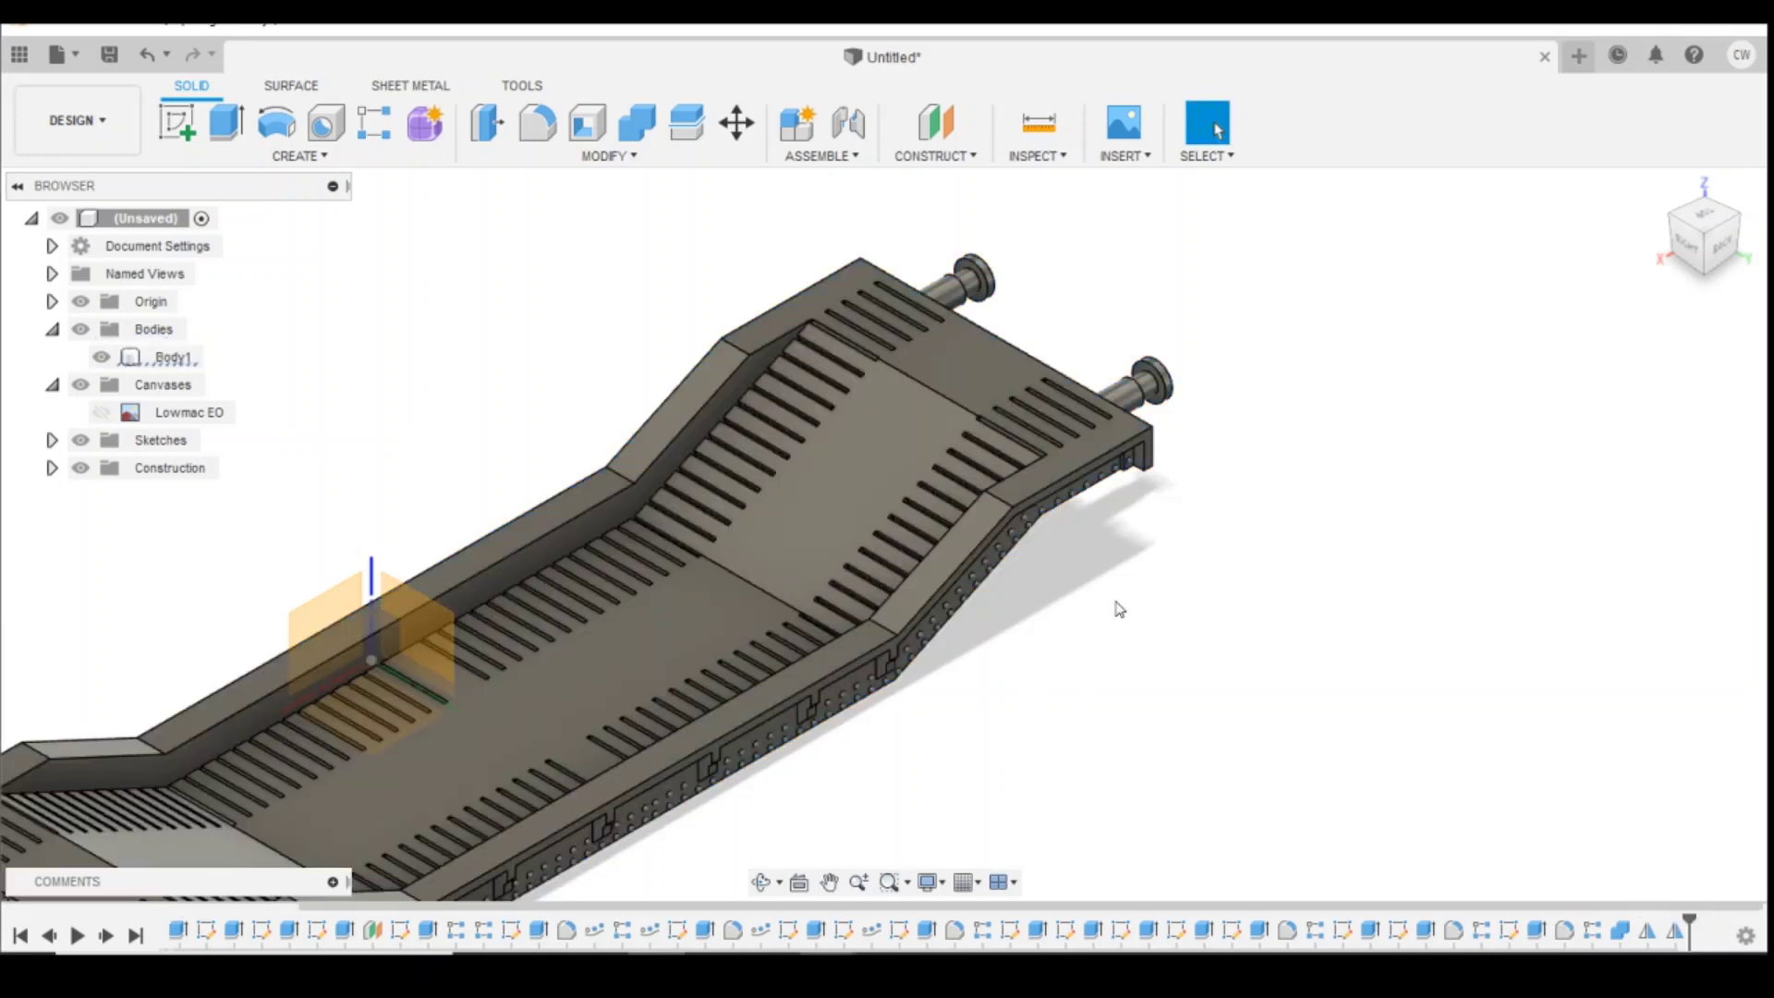
Step: Roll the timeline back to just before the two mirror features
{"action": "scroll", "coordinate": [1118, 615], "scroll_direction": "down", "scroll_amount": 3}
{"action": "scroll", "coordinate": [739, 666], "scroll_direction": "up", "scroll_amount": 5}
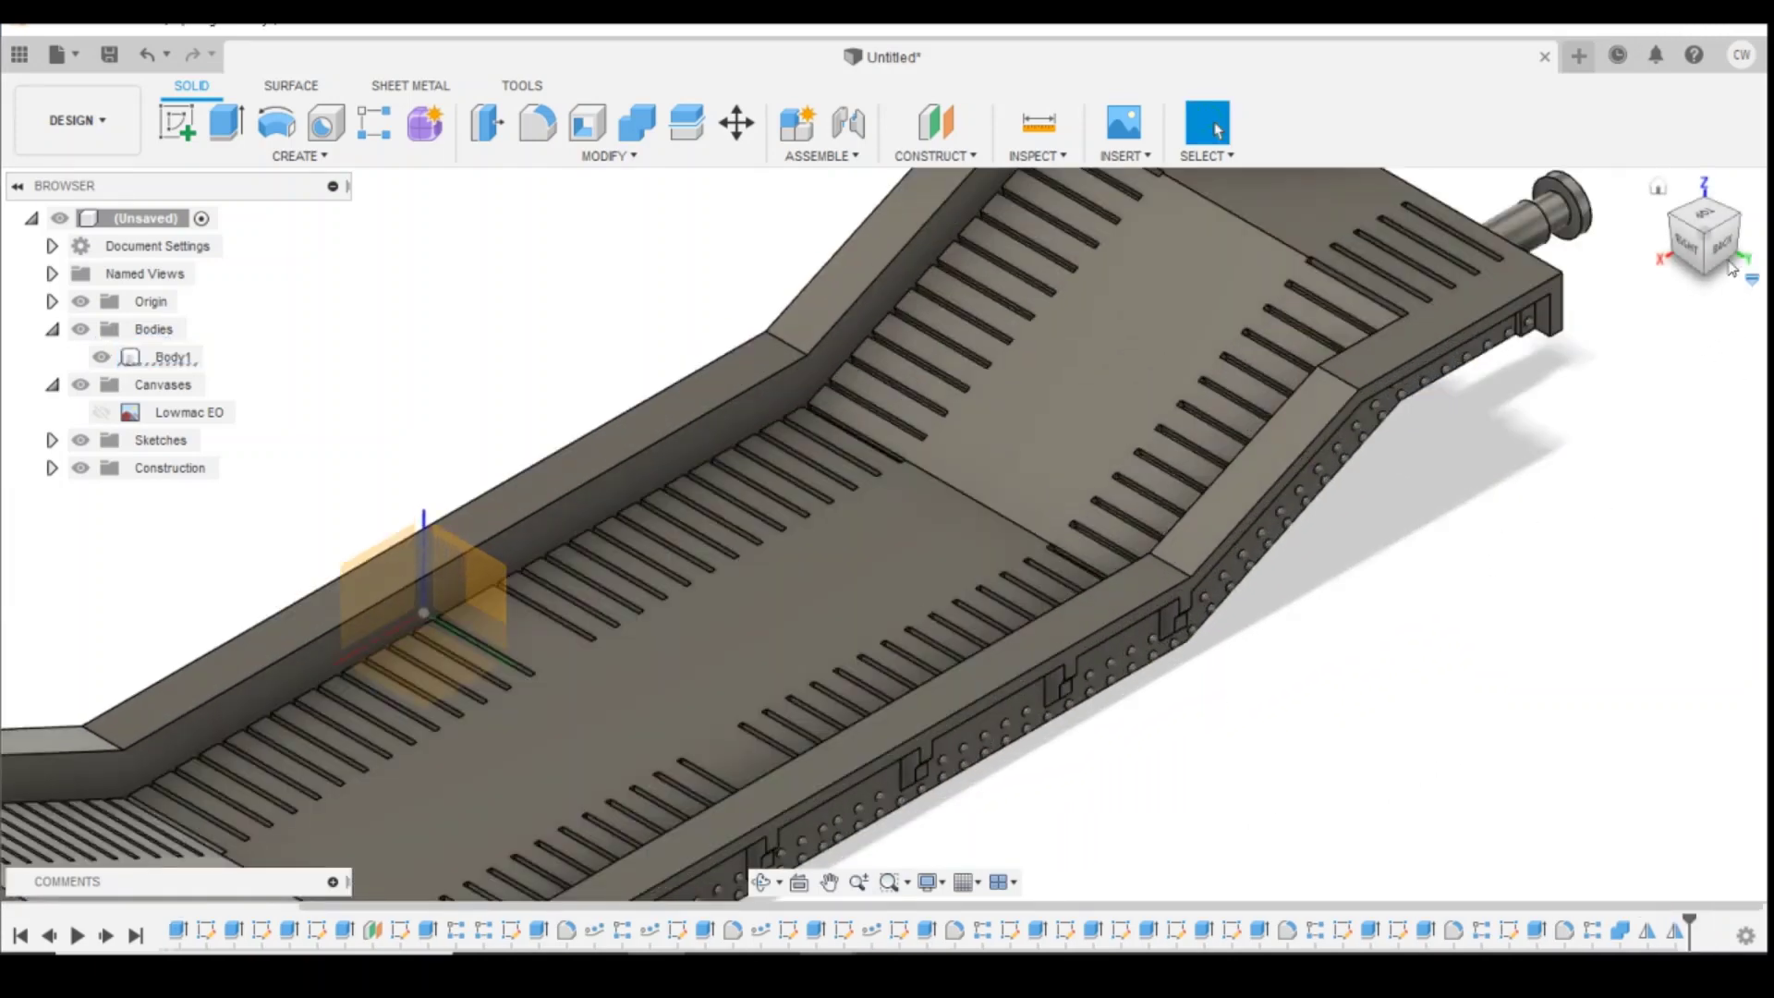
{"action": "left_click", "coordinate": [1710, 218]}
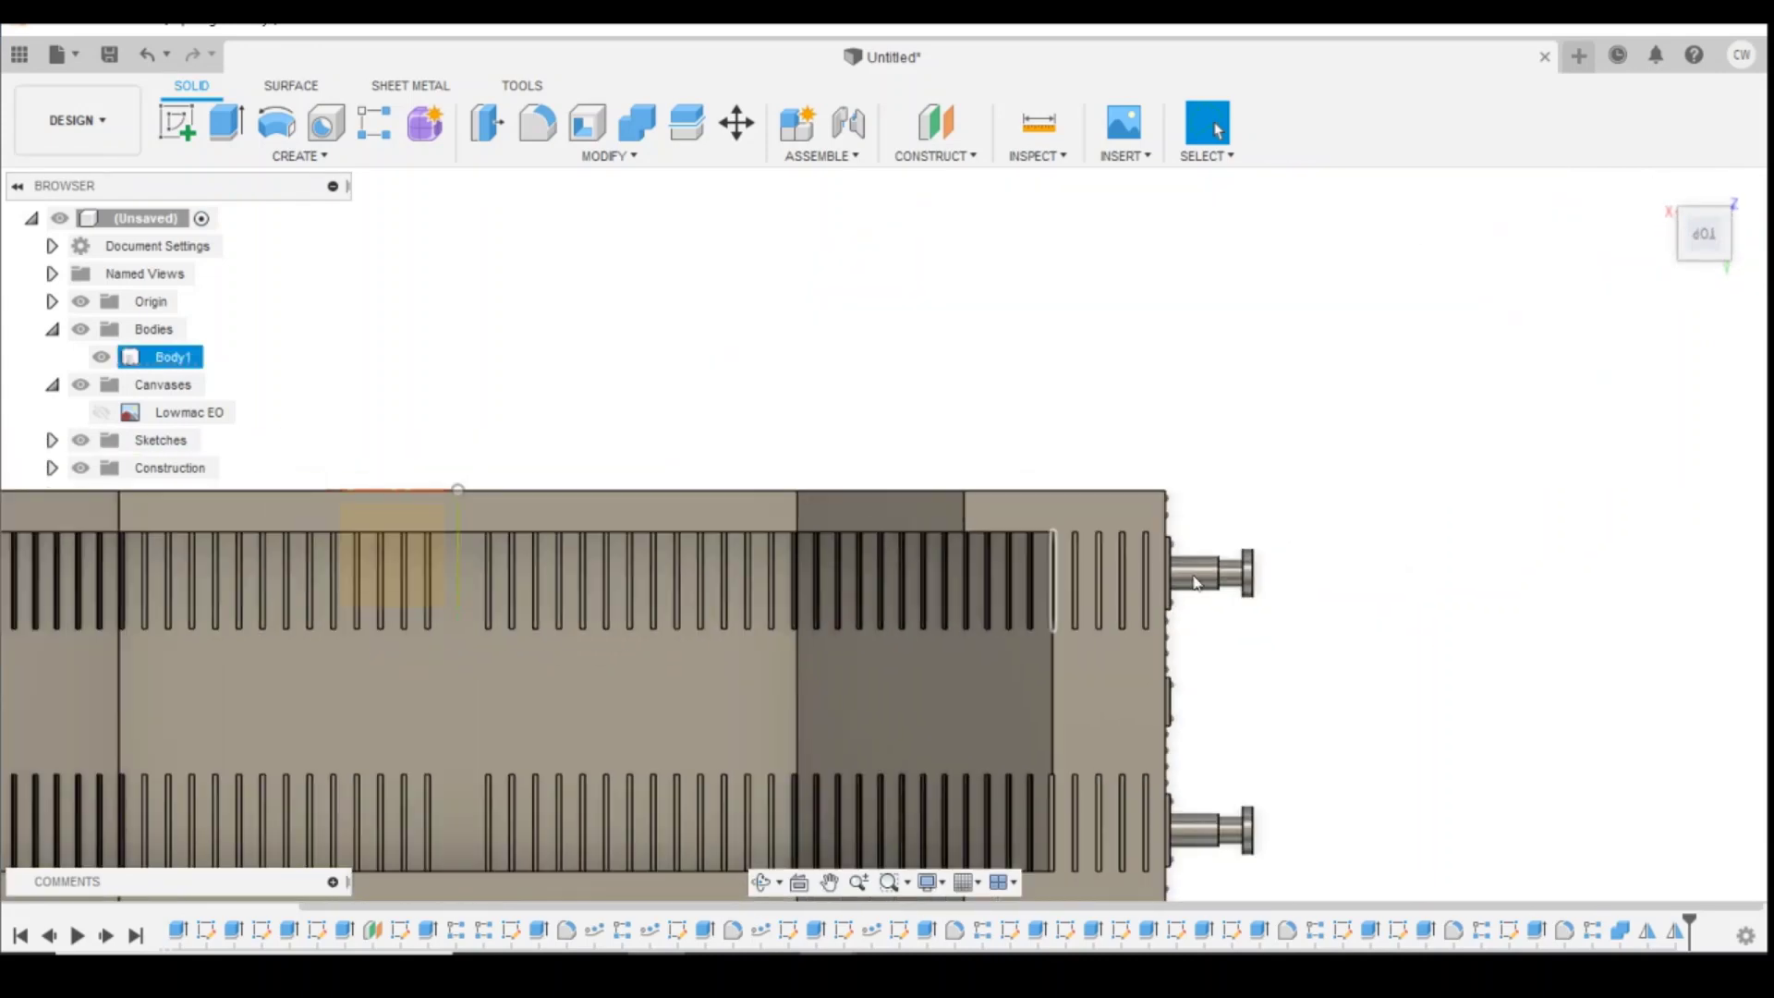
{"action": "scroll", "coordinate": [656, 633], "scroll_direction": "up", "scroll_amount": 3}
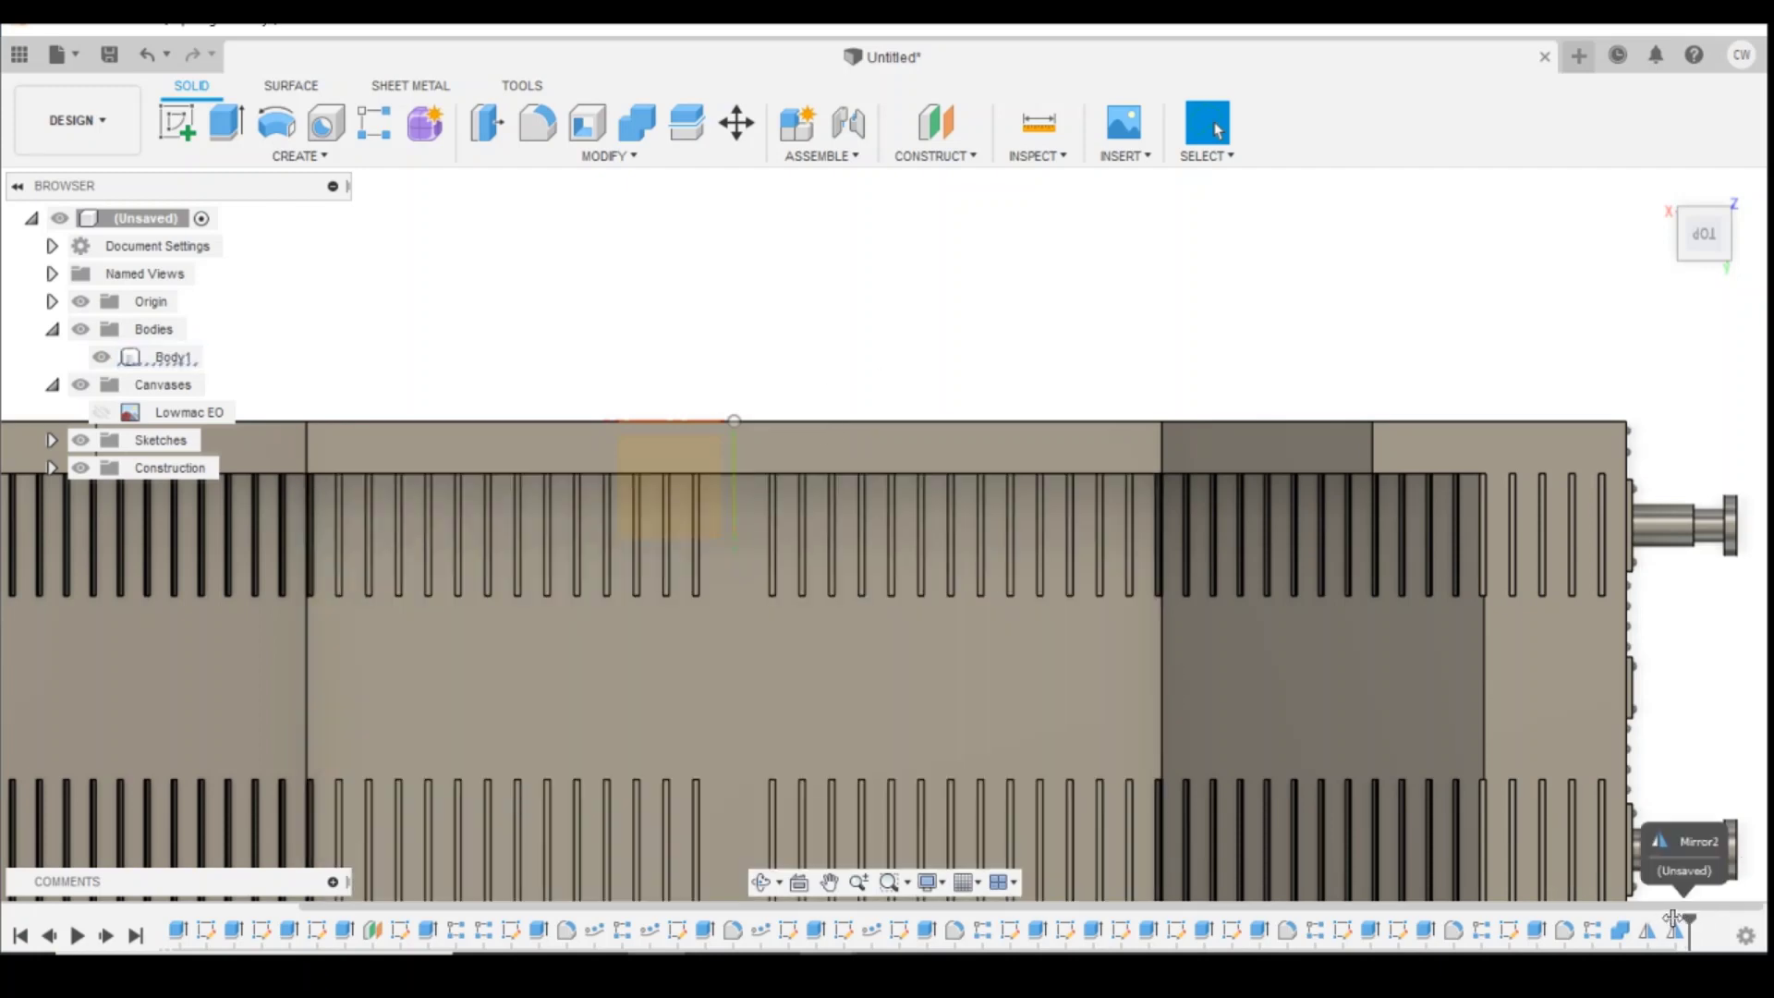
{"action": "left_click_drag", "start_coordinate": [1673, 919], "coordinate": [1626, 919]}
{"action": "scroll", "coordinate": [847, 737], "scroll_direction": "down", "scroll_amount": 3}
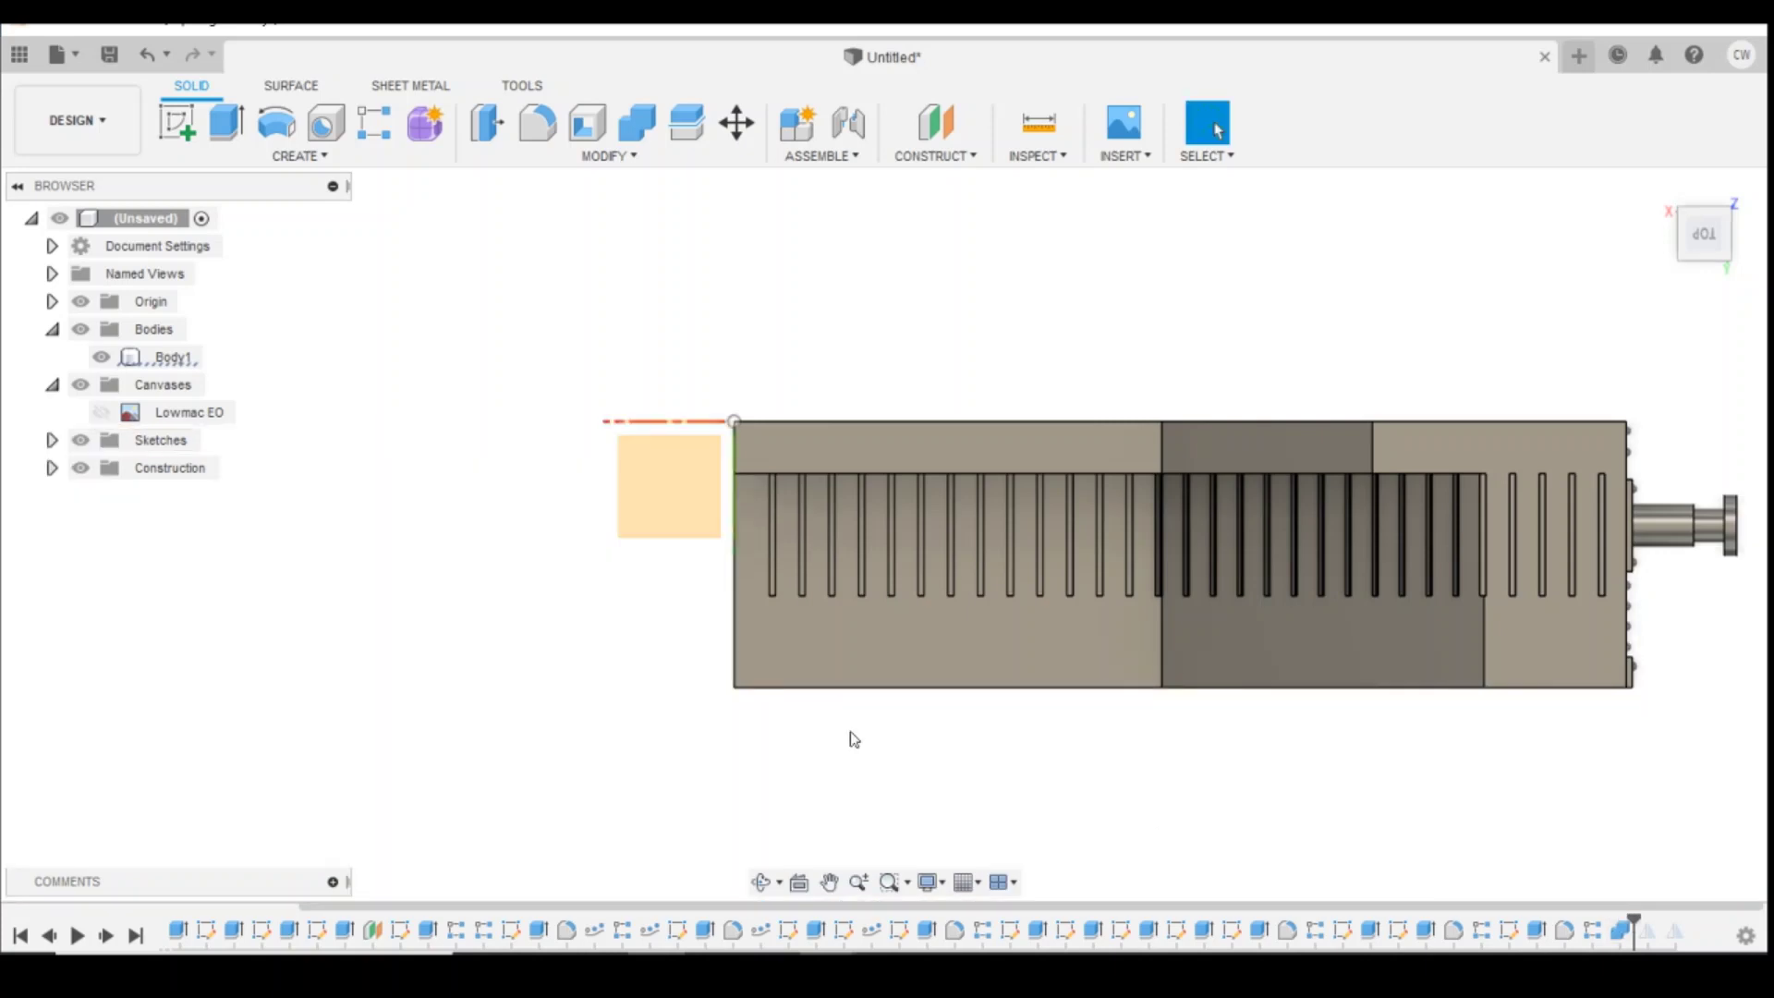
Step: Begin a rectangular pattern of faces and select the four inner faces of the floor slot nearest the origin end
{"action": "scroll", "coordinate": [753, 555], "scroll_direction": "up", "scroll_amount": 8}
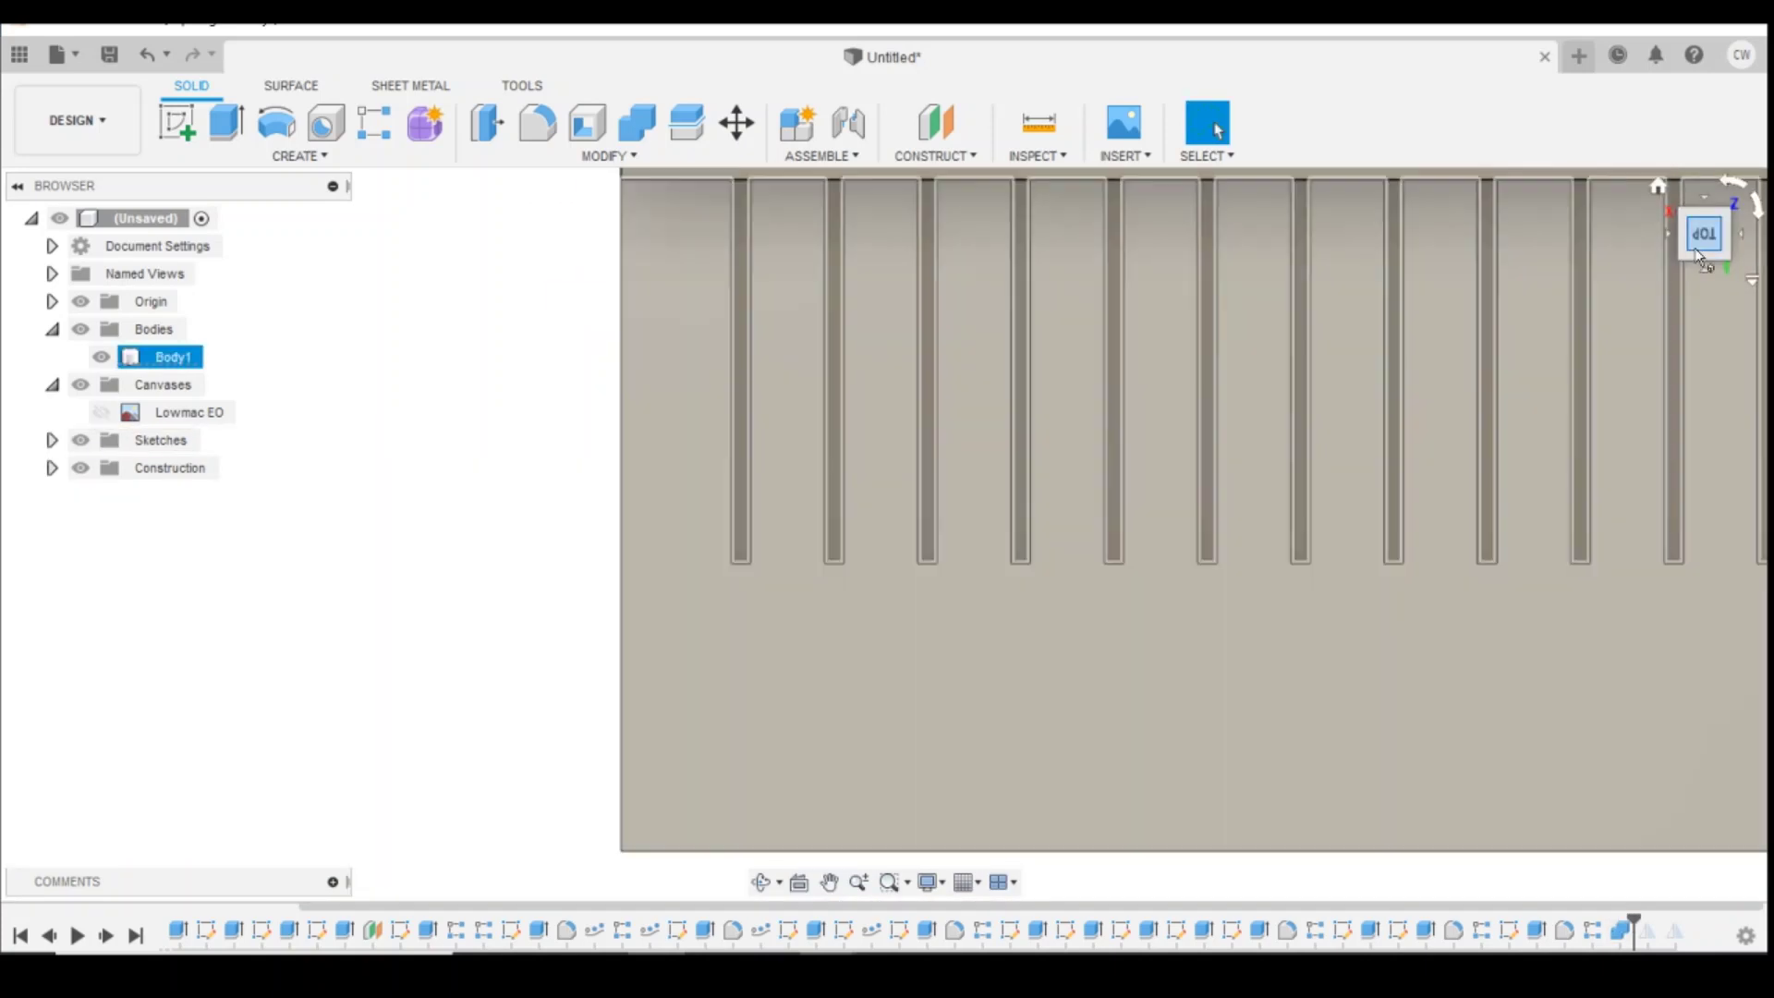
{"action": "left_click_drag", "start_coordinate": [1706, 234], "coordinate": [1712, 205]}
{"action": "left_click", "coordinate": [177, 123]}
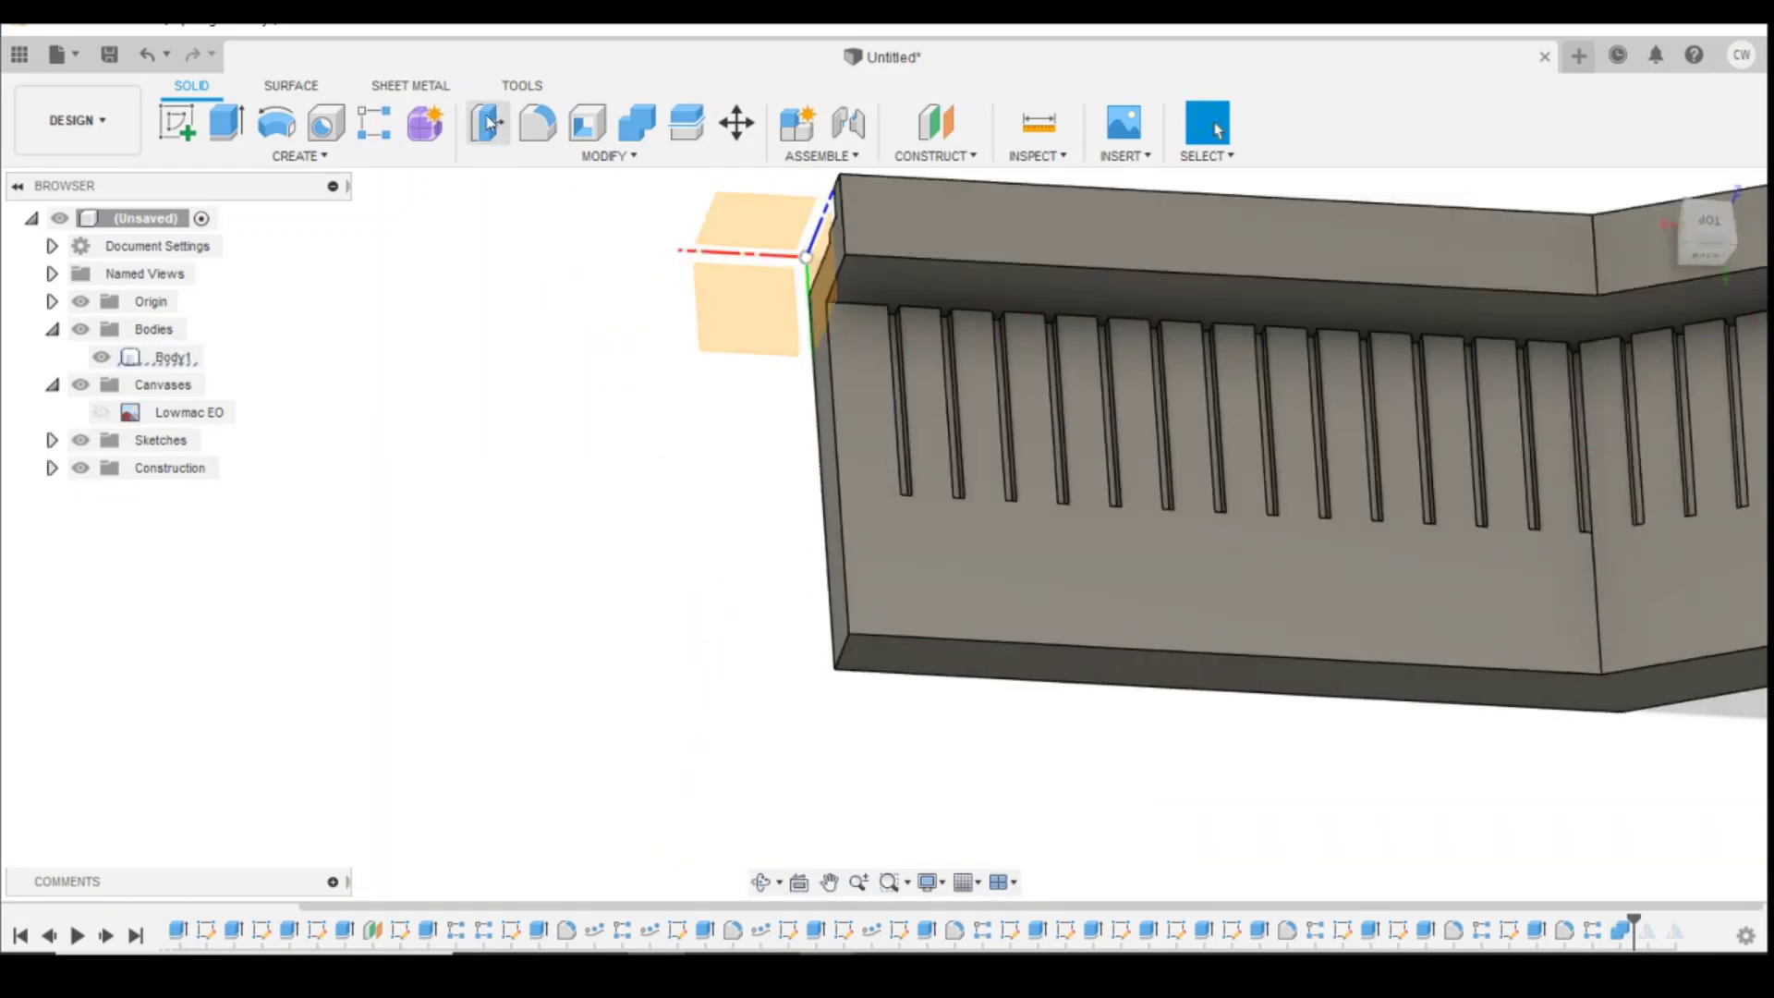
{"action": "left_click", "coordinate": [375, 123]}
{"action": "scroll", "coordinate": [943, 370], "scroll_direction": "up", "scroll_amount": 3}
{"action": "left_click", "coordinate": [1620, 349]}
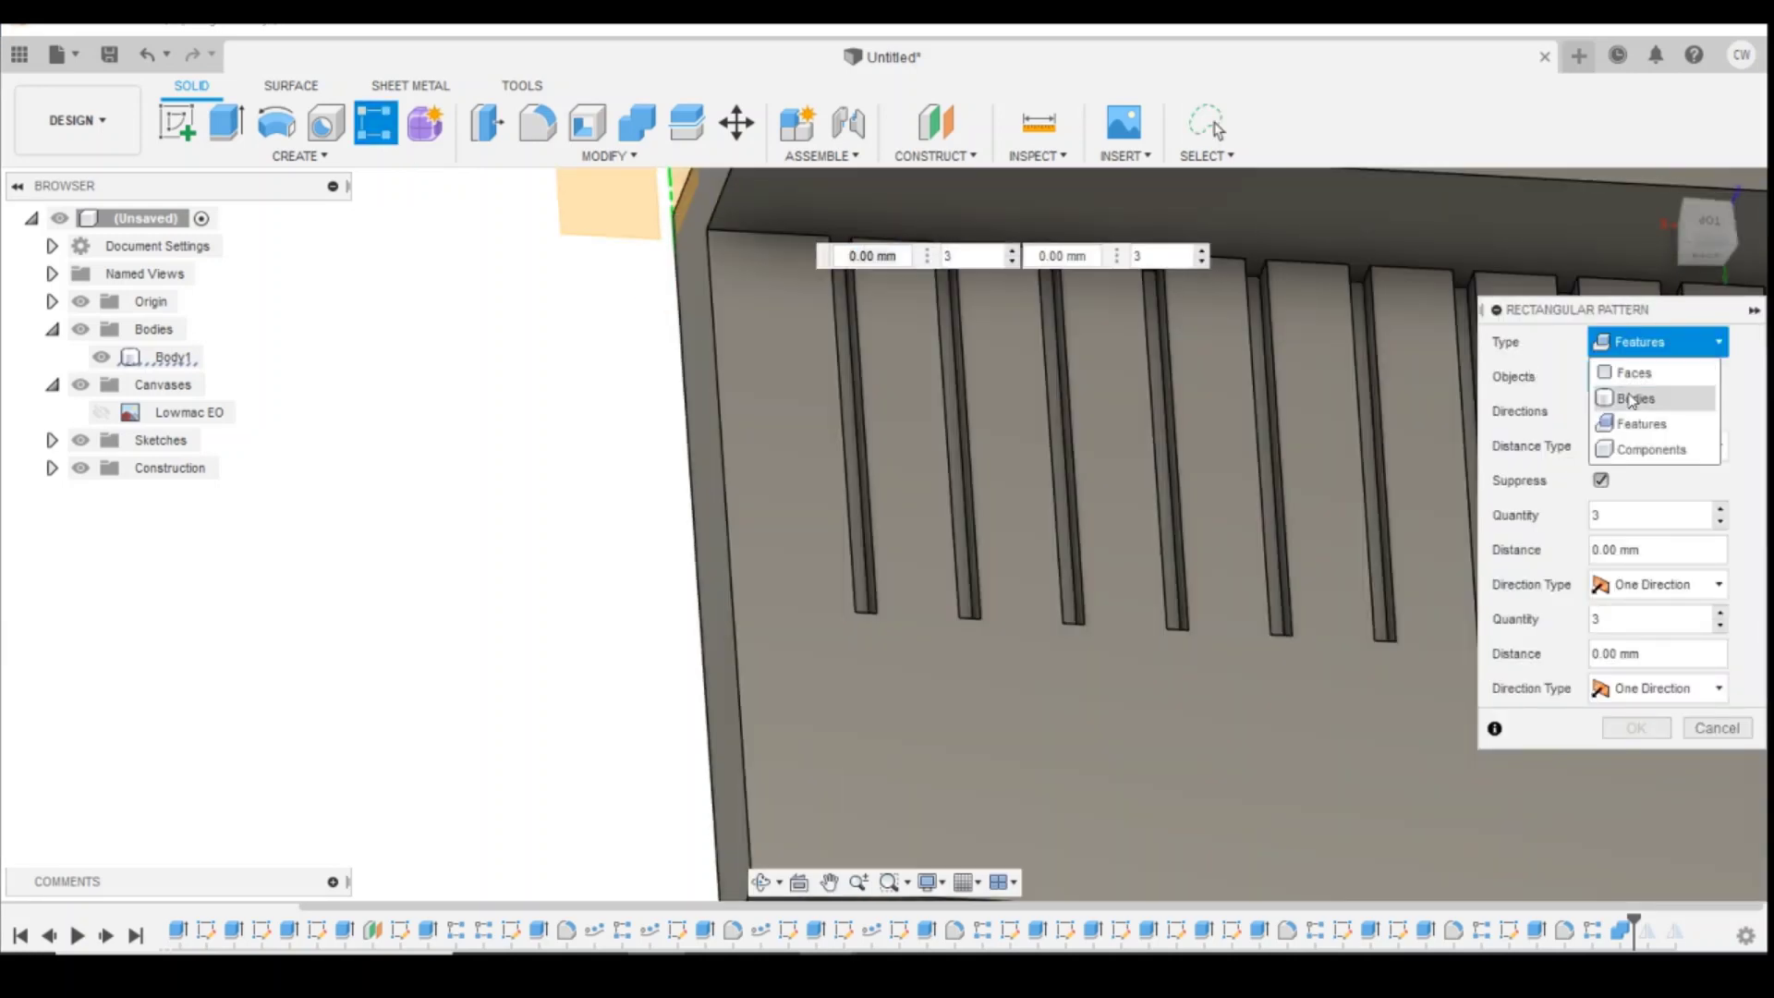
{"action": "left_click", "coordinate": [1627, 361]}
{"action": "scroll", "coordinate": [845, 476], "scroll_direction": "up", "scroll_amount": 5}
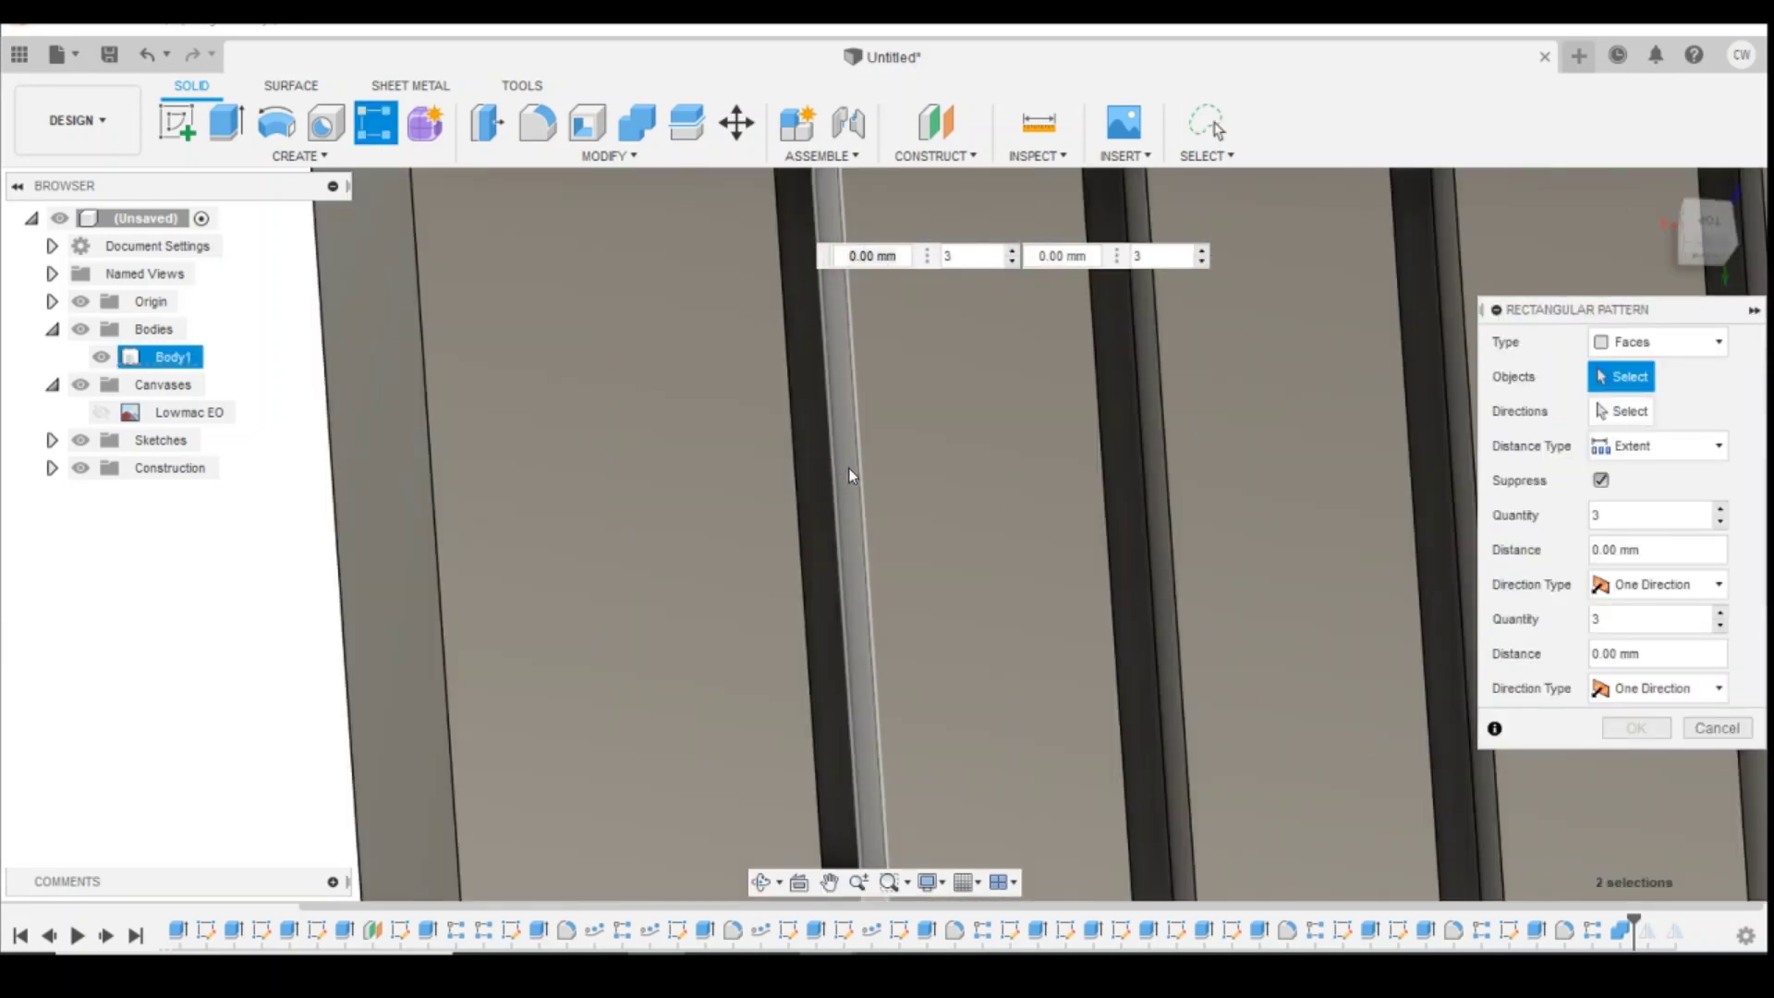
{"action": "left_click", "coordinate": [847, 471]}
{"action": "scroll", "coordinate": [832, 527], "scroll_direction": "down", "scroll_amount": 3}
{"action": "left_click", "coordinate": [839, 534]}
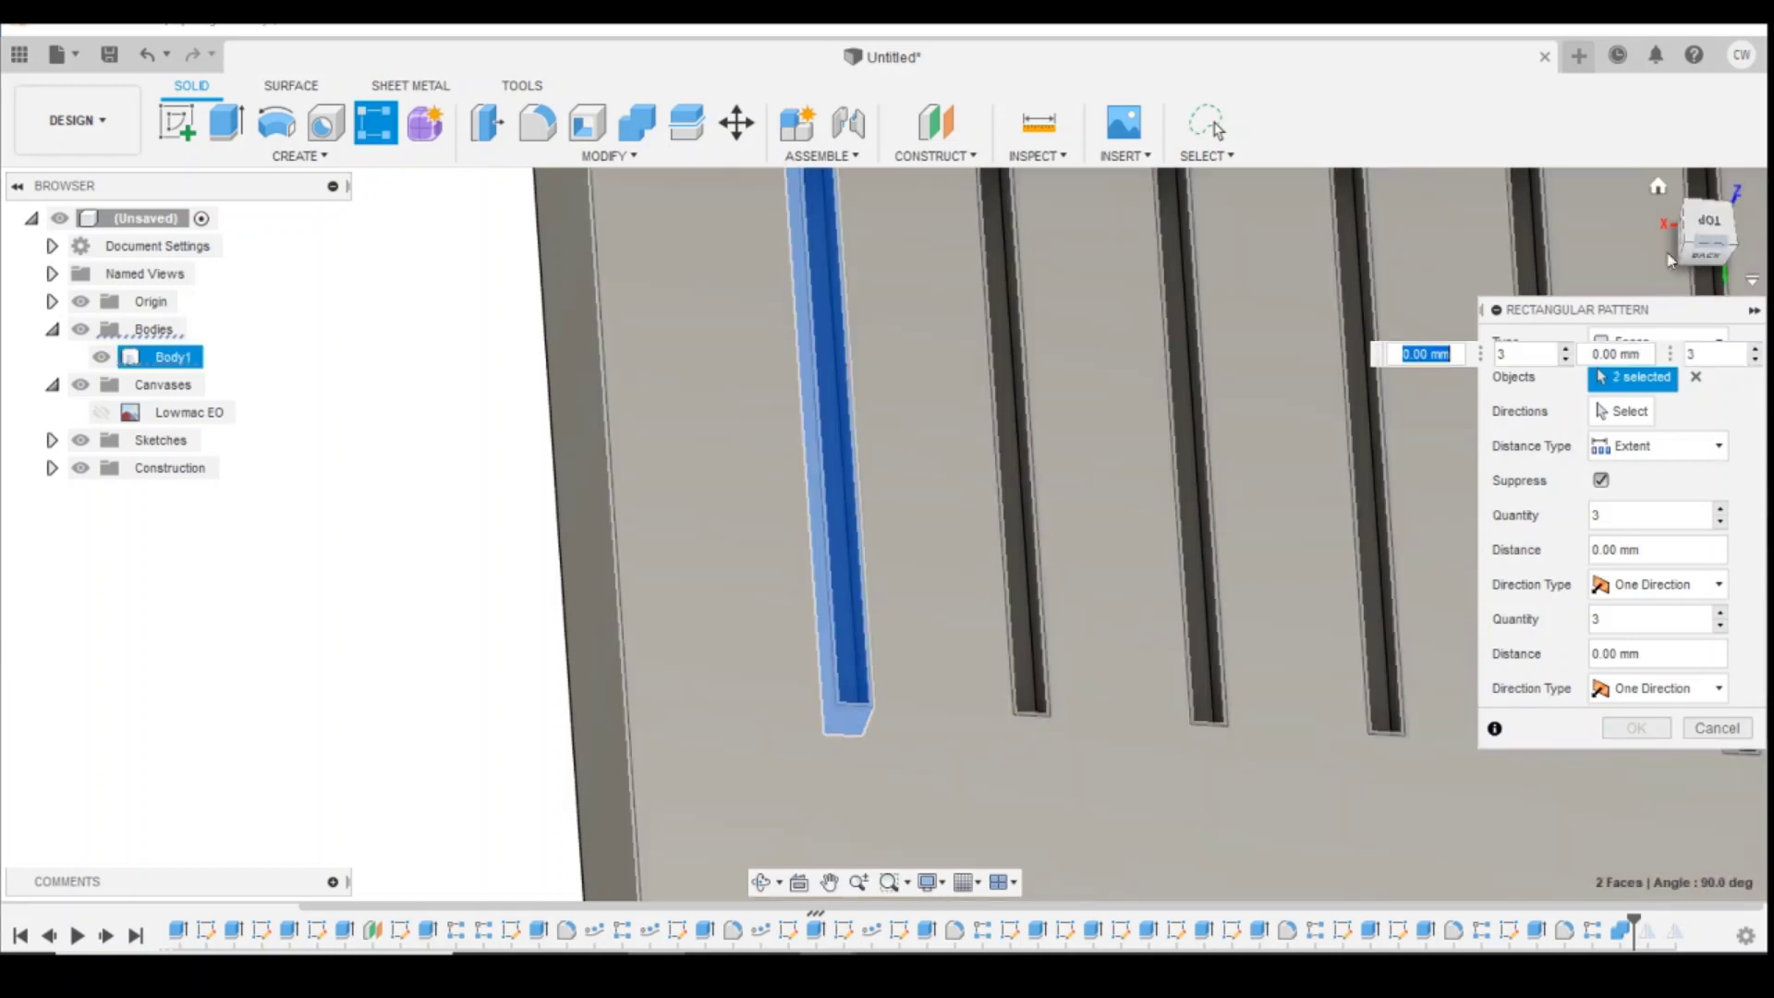
{"action": "left_click_drag", "start_coordinate": [1705, 224], "coordinate": [1670, 268]}
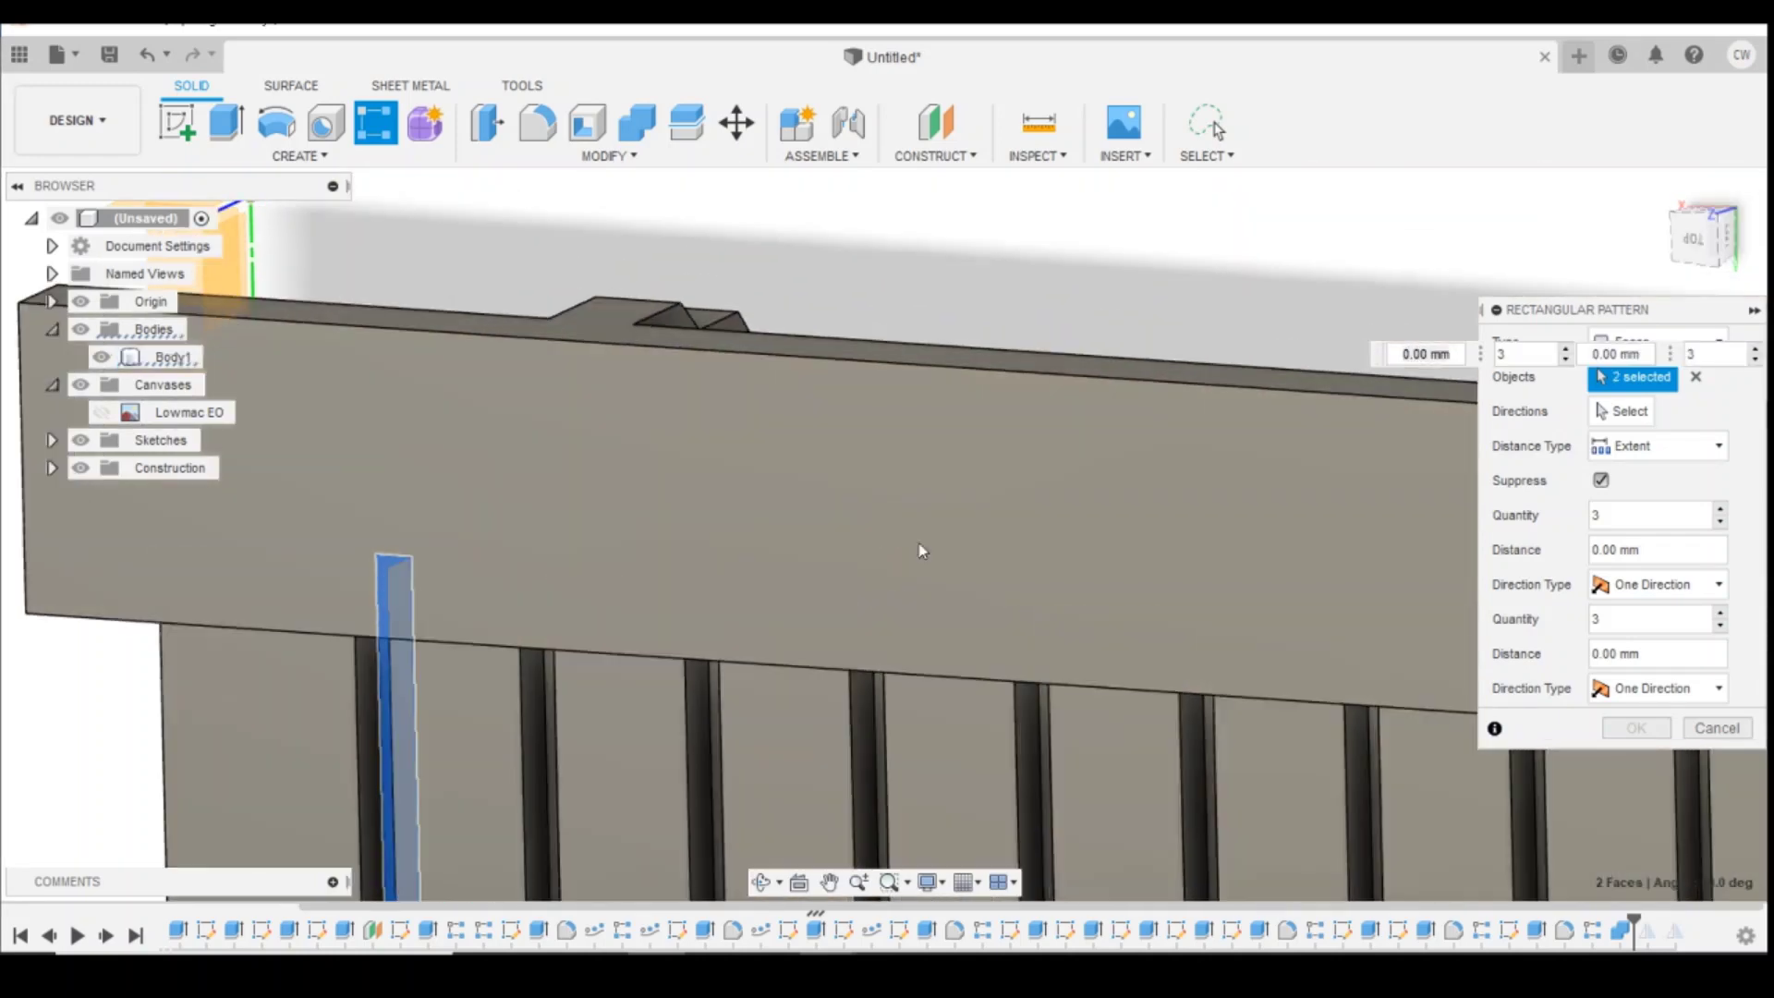
{"action": "scroll", "coordinate": [918, 550], "scroll_direction": "down", "scroll_amount": 2}
{"action": "scroll", "coordinate": [528, 606], "scroll_direction": "up", "scroll_amount": 10}
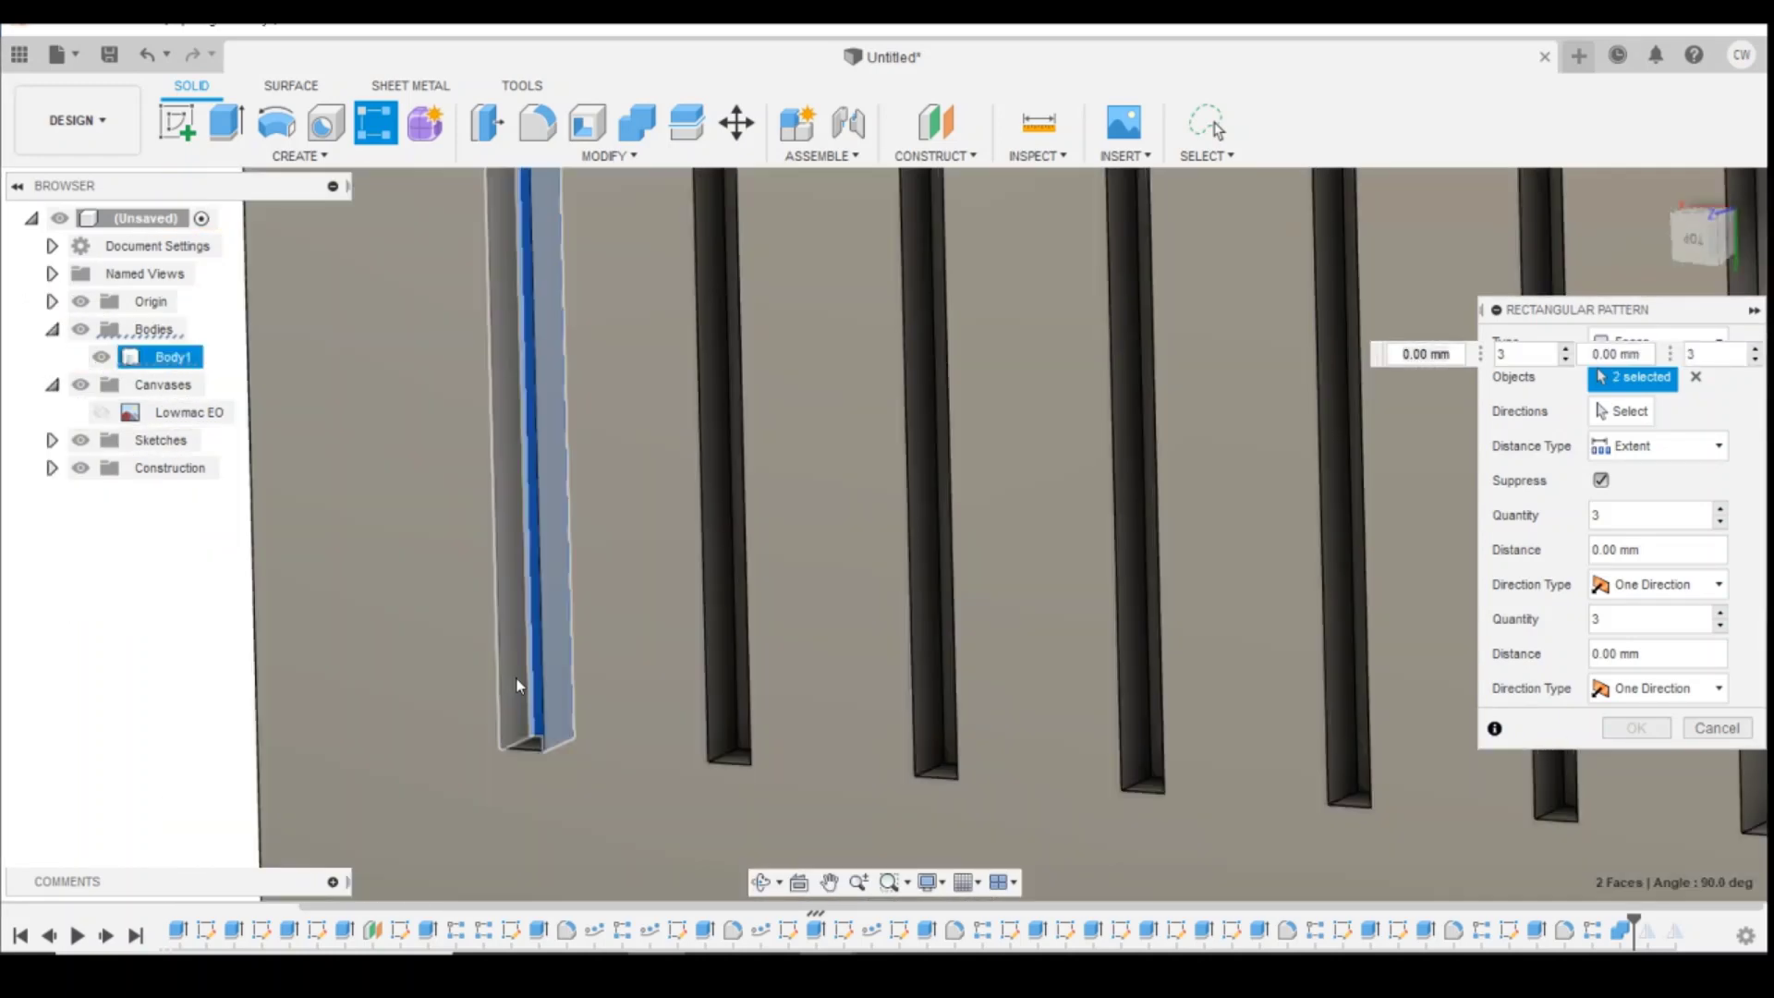
{"action": "left_click", "coordinate": [516, 681]}
{"action": "left_click", "coordinate": [524, 744]}
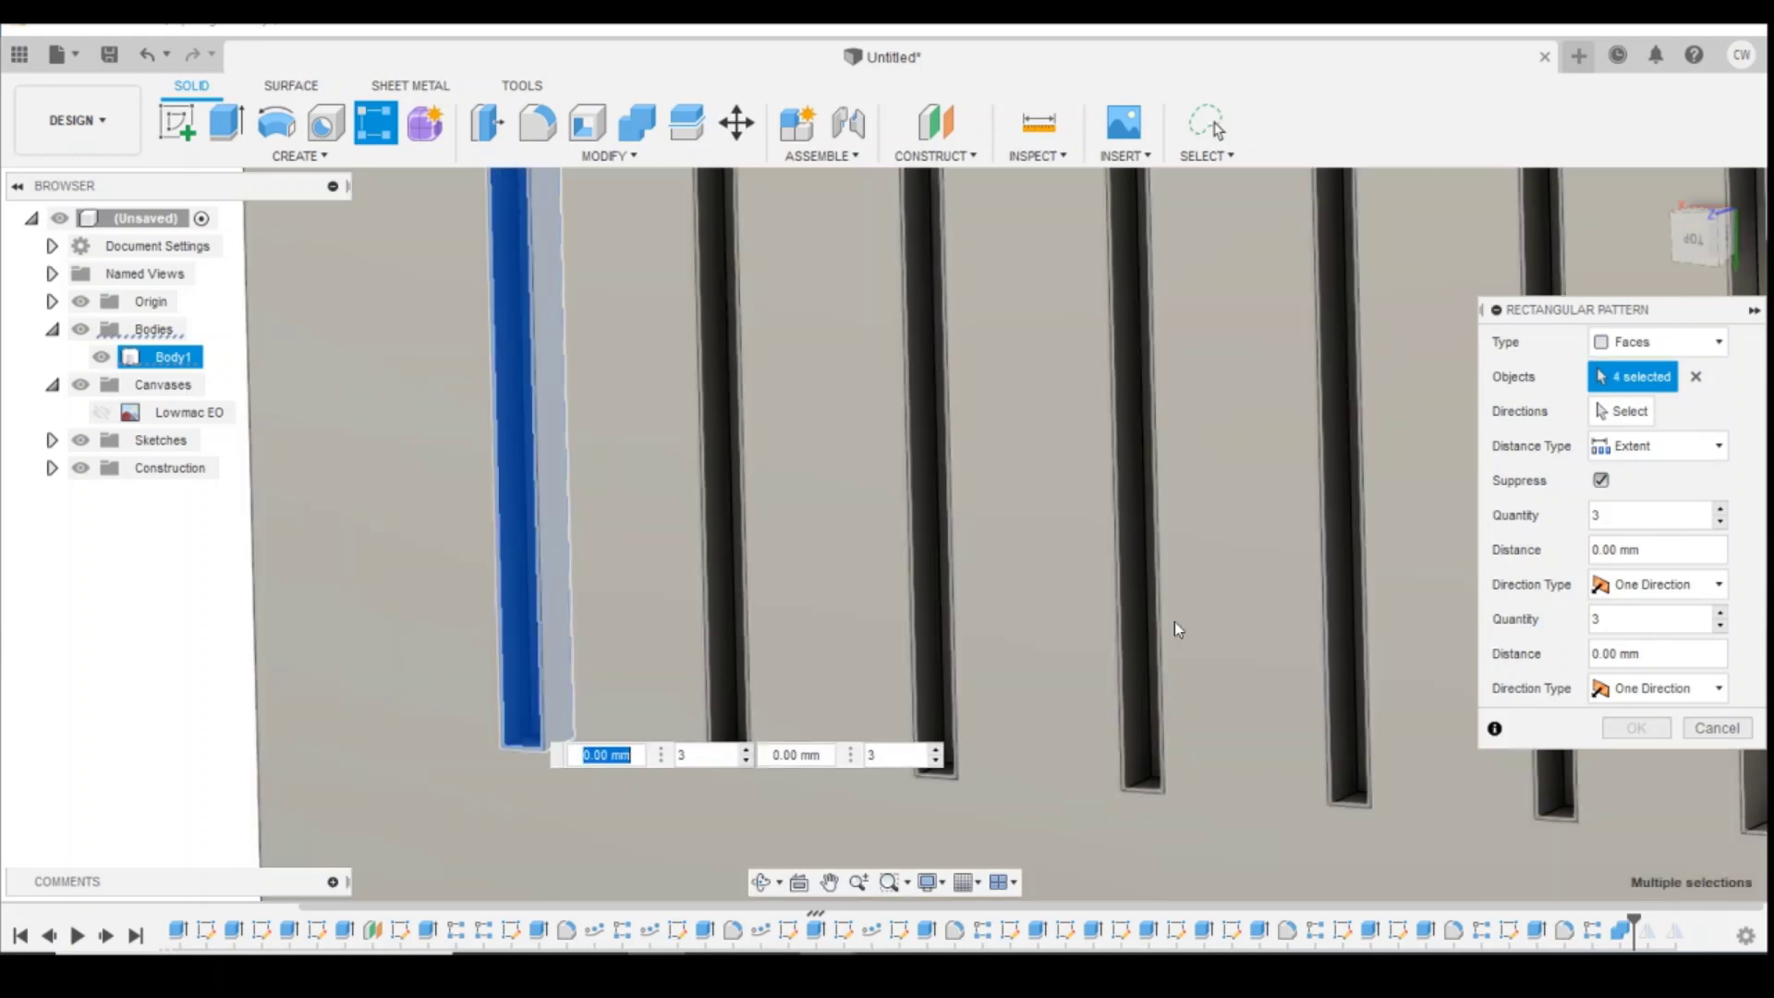
Step: Pattern the slot faces along the floor's long edge toward the origin end, quantity 2 over 0.8 mm, and roll the timeline forward to the end
{"action": "left_click", "coordinate": [1700, 254]}
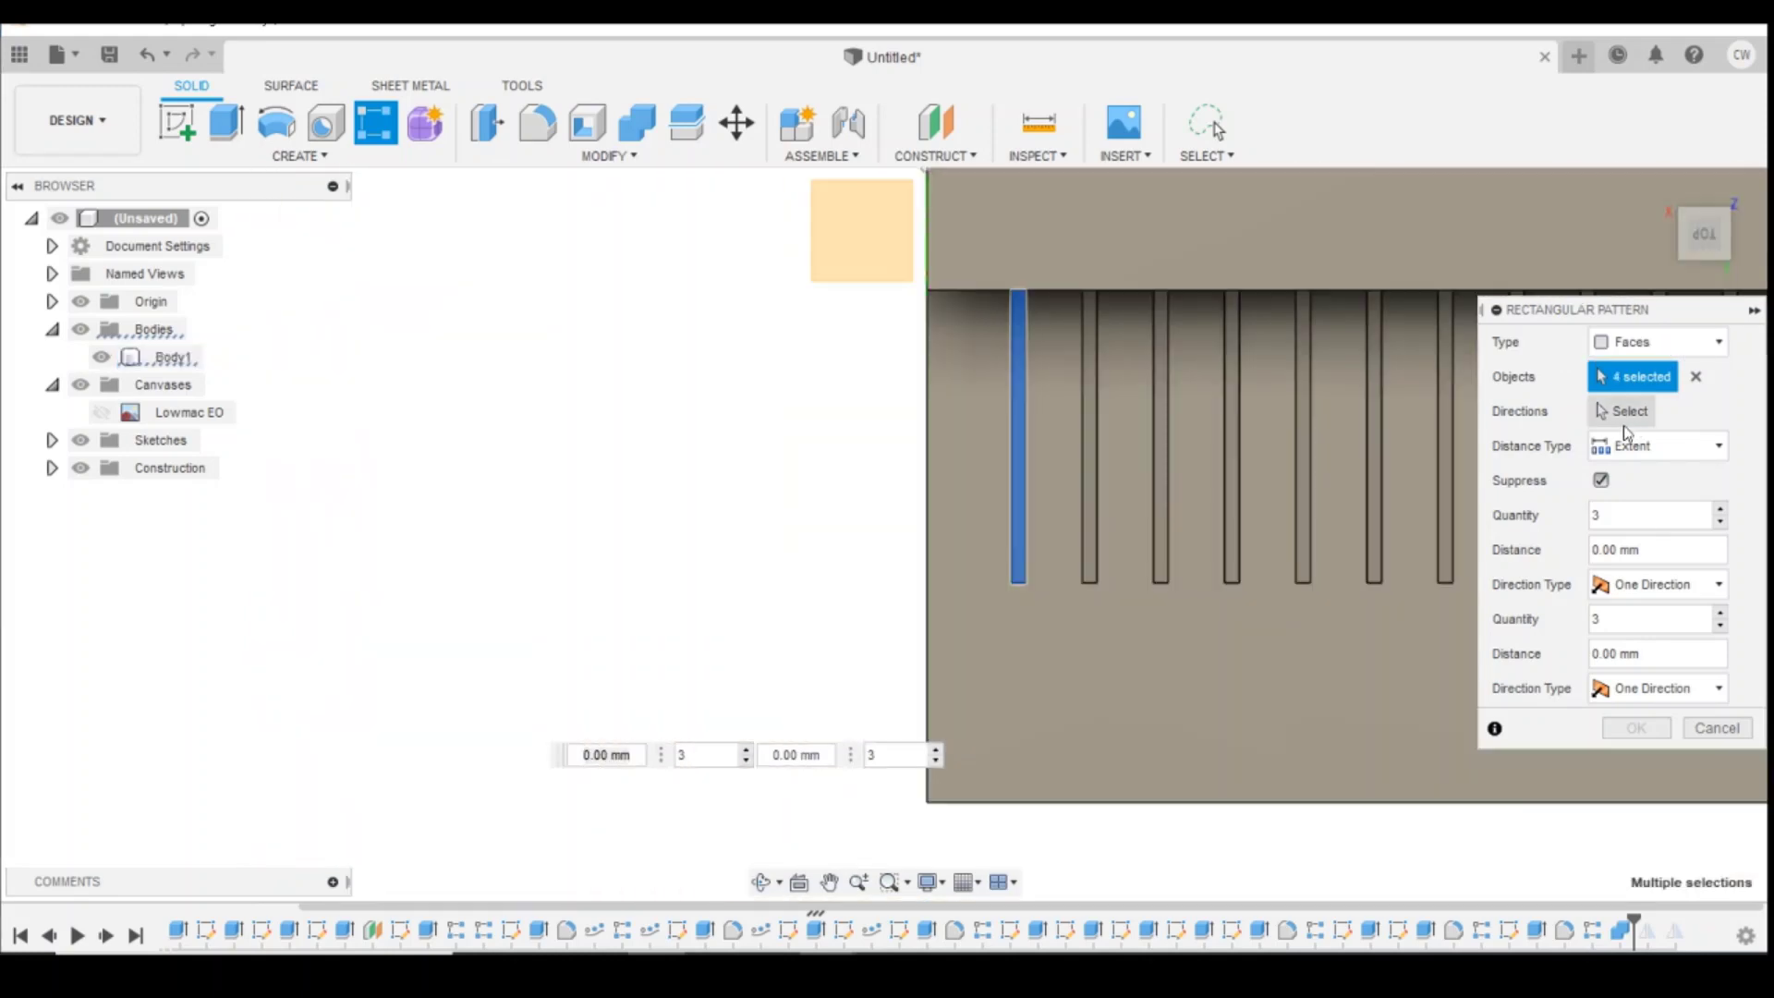
{"action": "left_click", "coordinate": [1625, 418]}
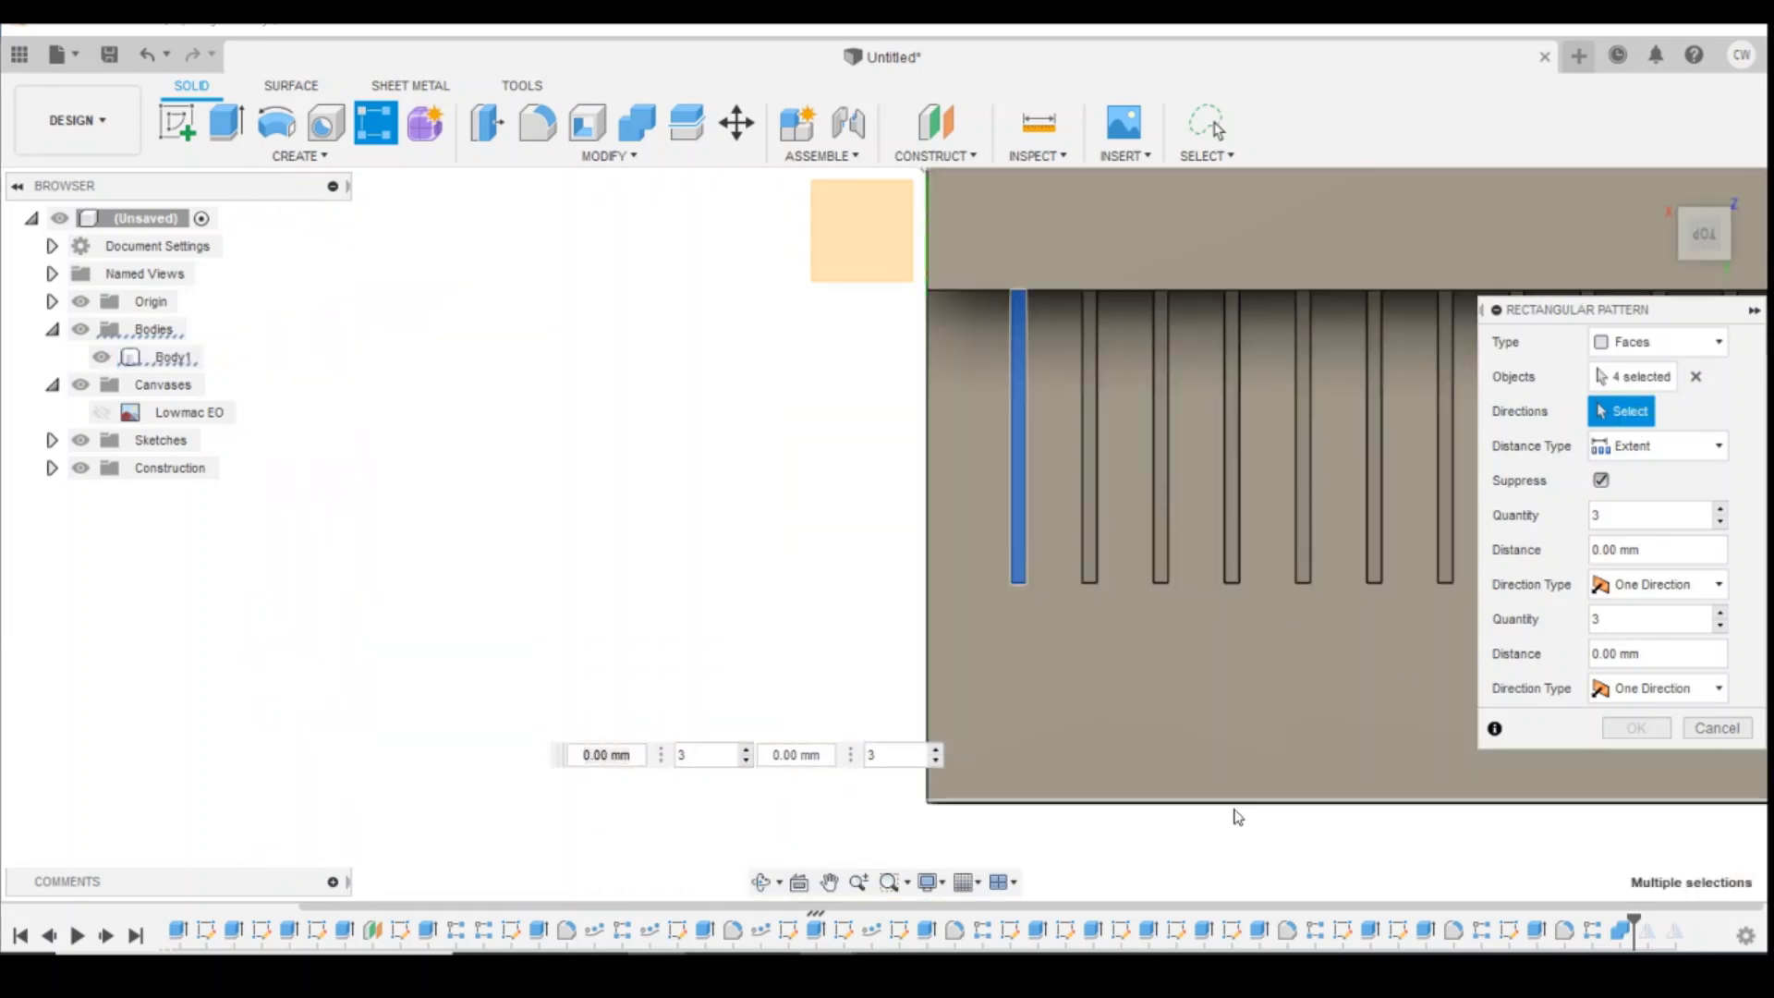
{"action": "left_click", "coordinate": [1124, 802]}
{"action": "left_click_drag", "start_coordinate": [986, 444], "coordinate": [915, 438]}
{"action": "left_click", "coordinate": [1279, 501]}
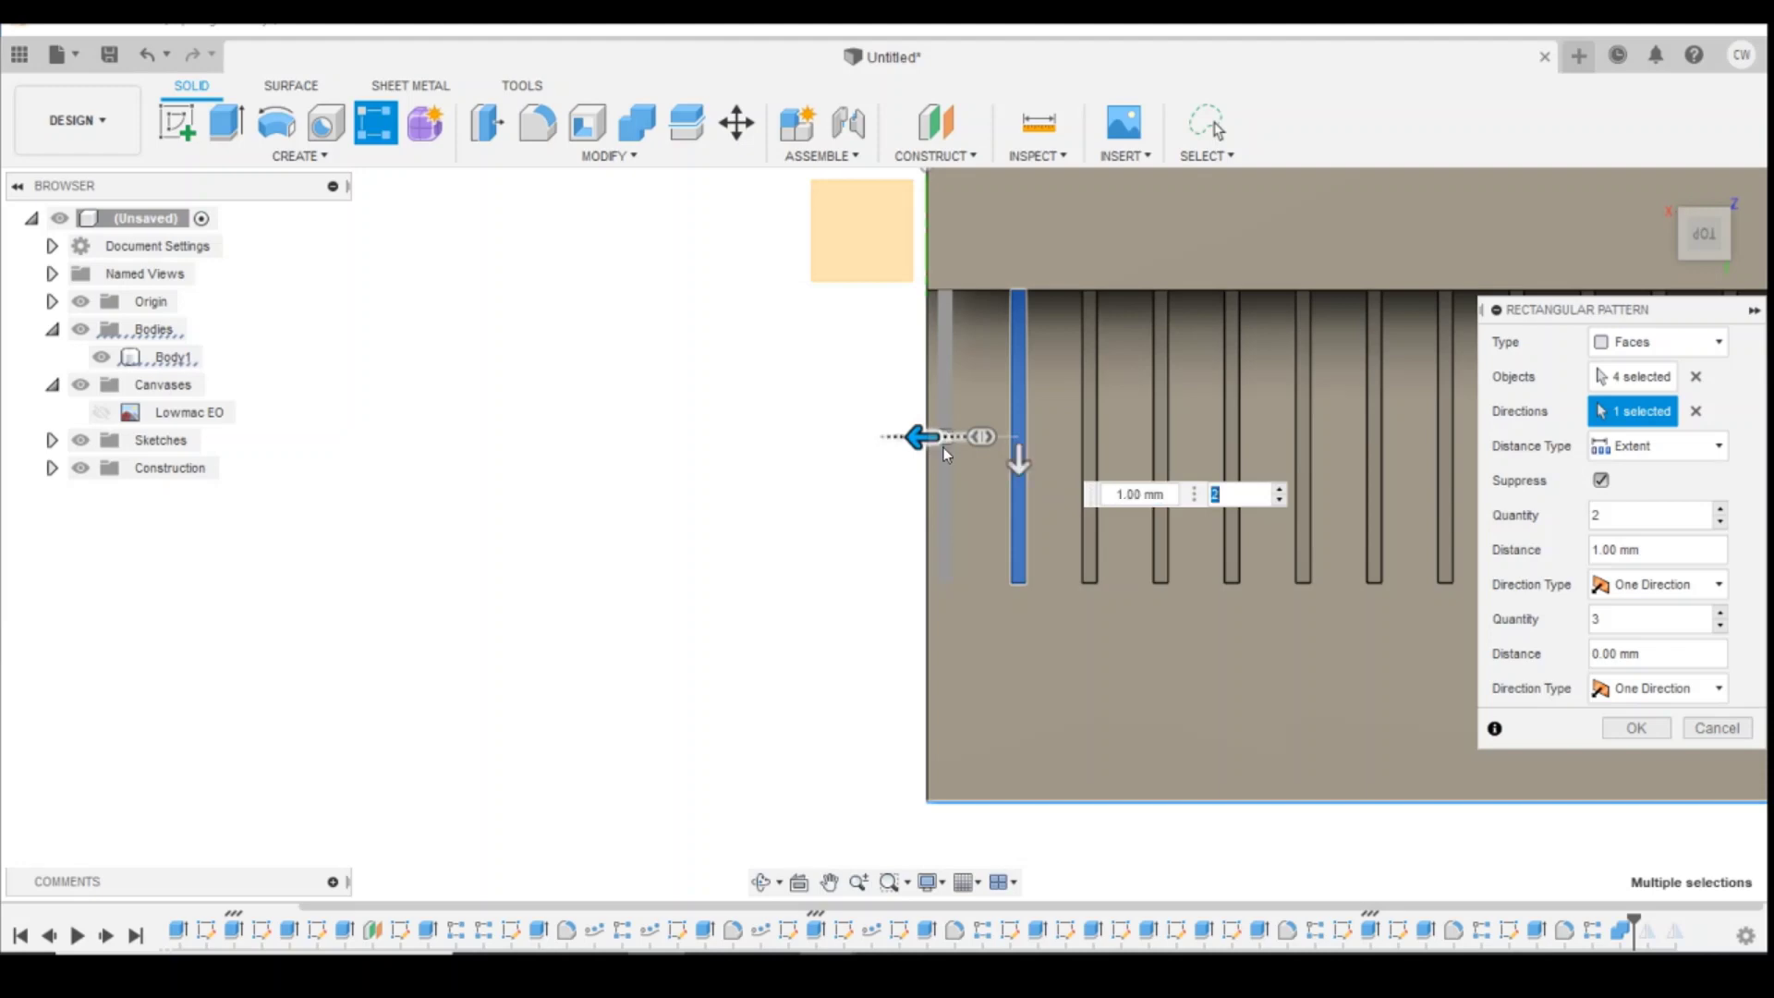
{"action": "scroll", "coordinate": [942, 443], "scroll_direction": "up", "scroll_amount": 2}
{"action": "left_click", "coordinate": [1123, 493]}
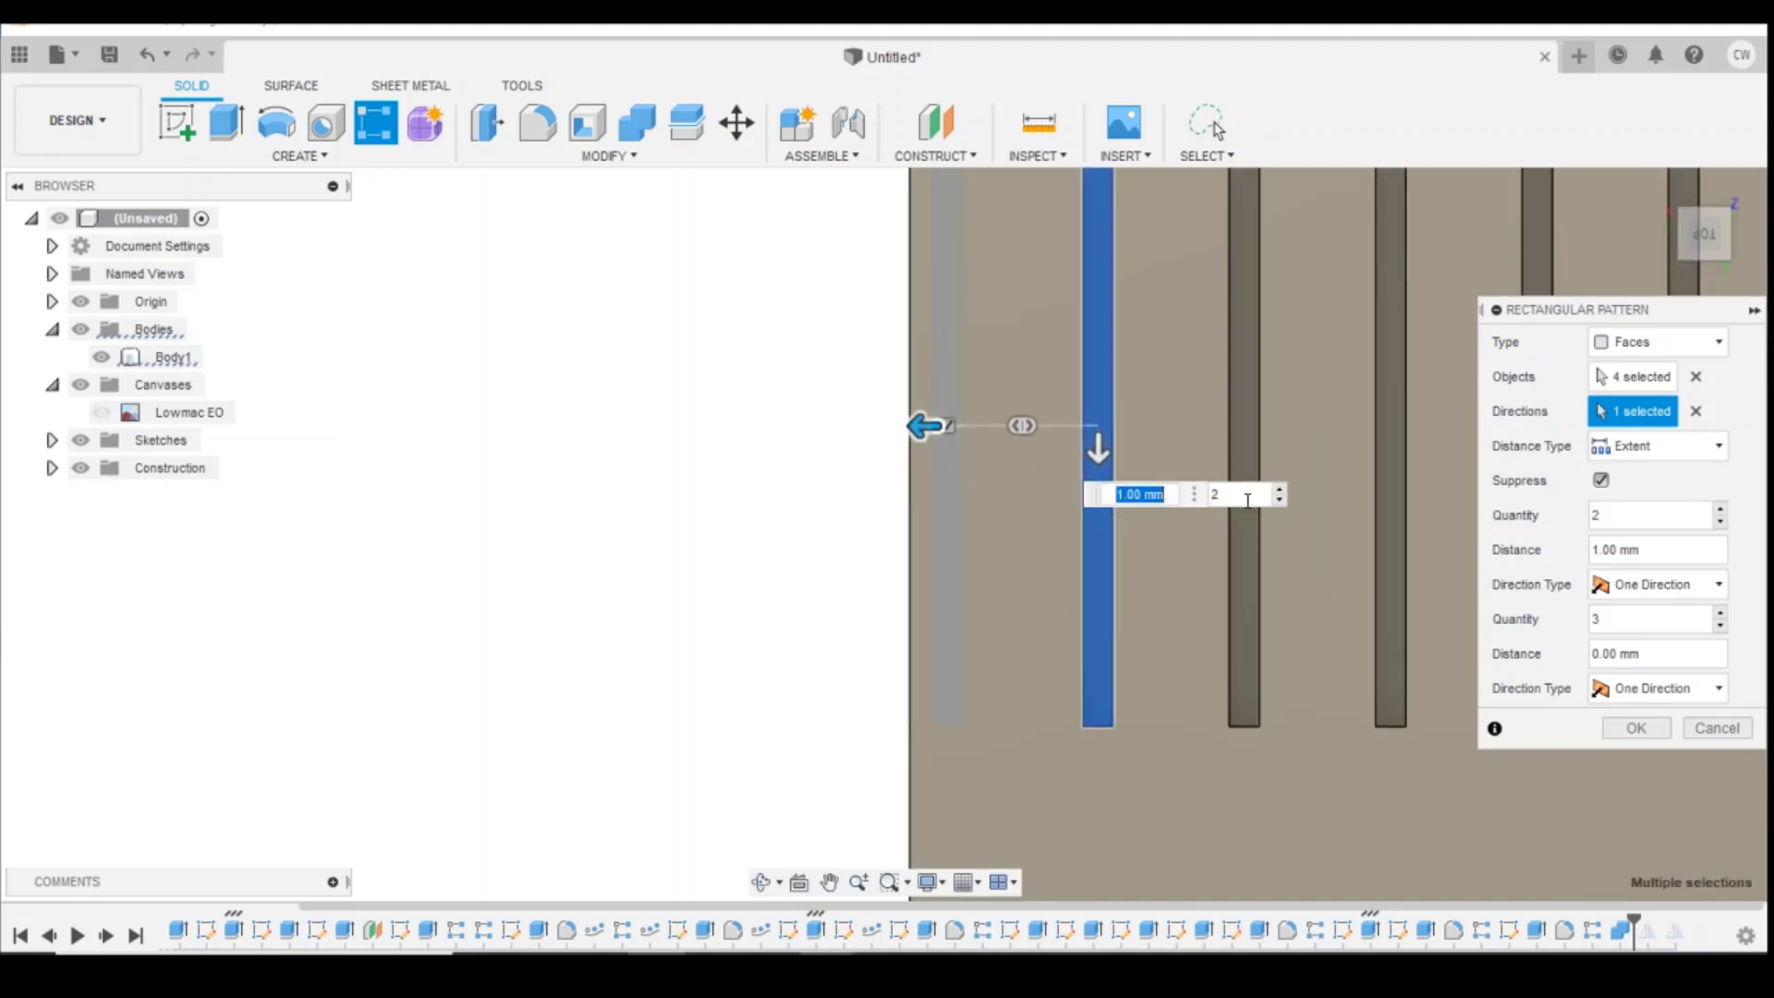
{"action": "type", "text": "0.8"}
{"action": "key", "text": "Return"}
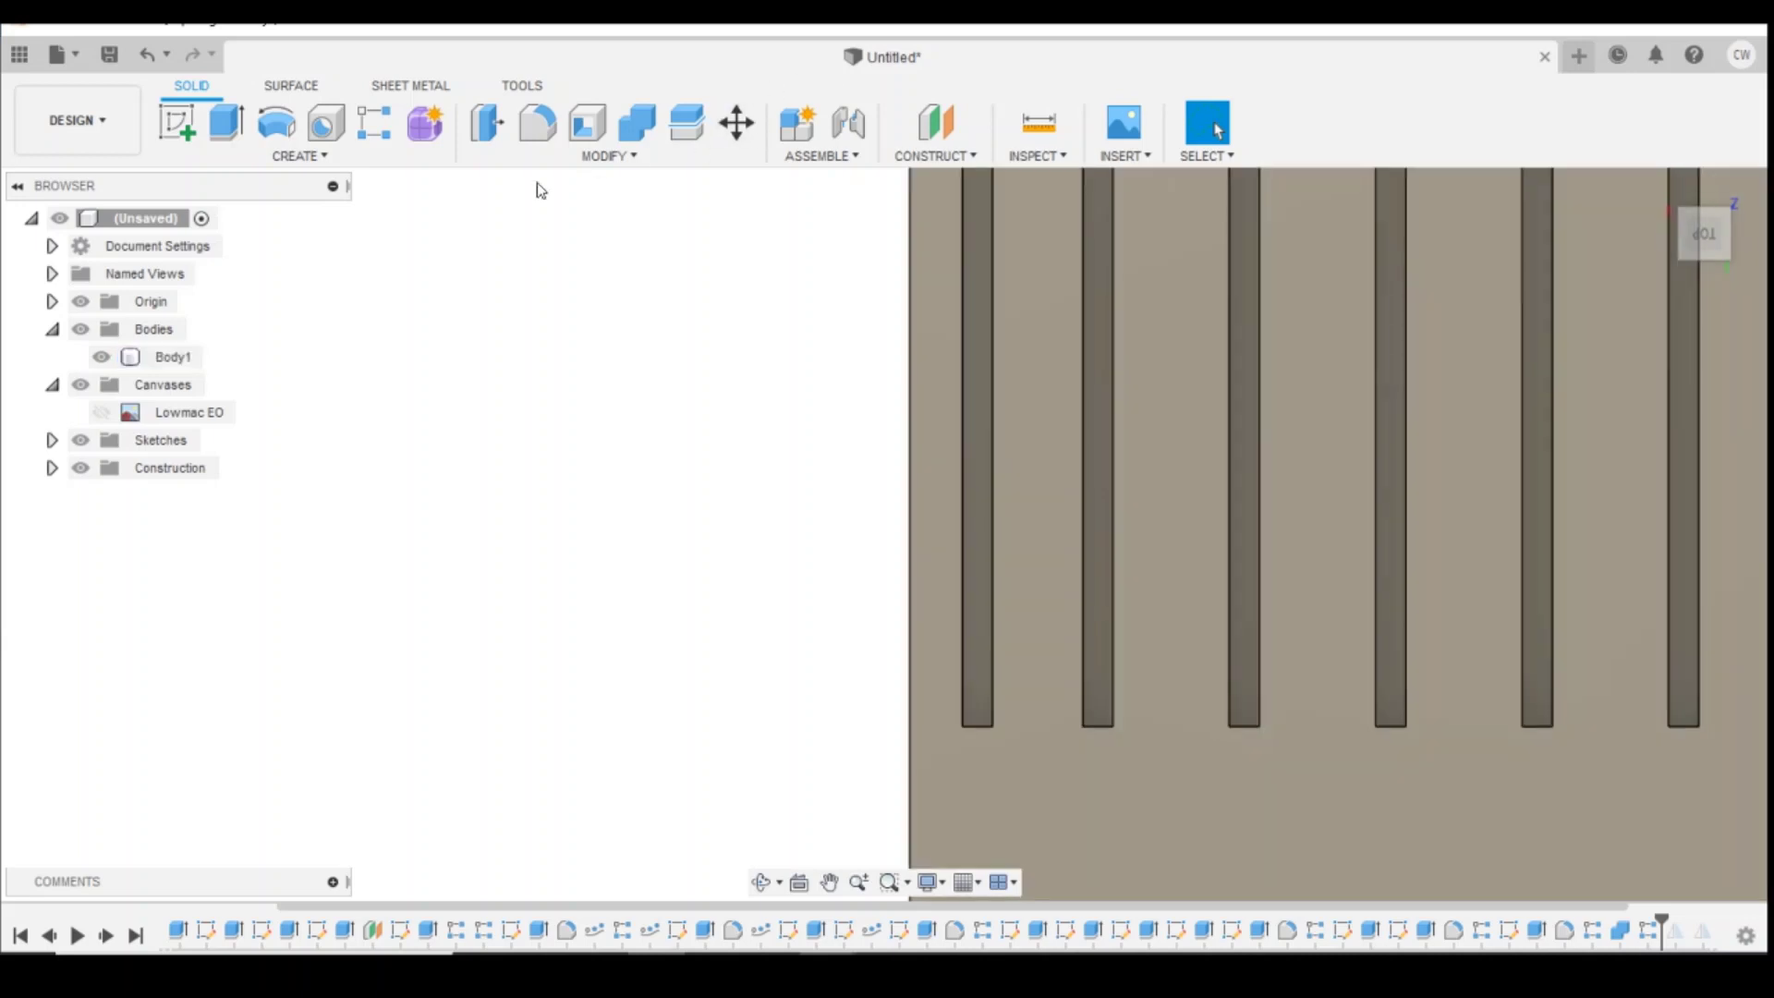
{"action": "left_click", "coordinate": [136, 936]}
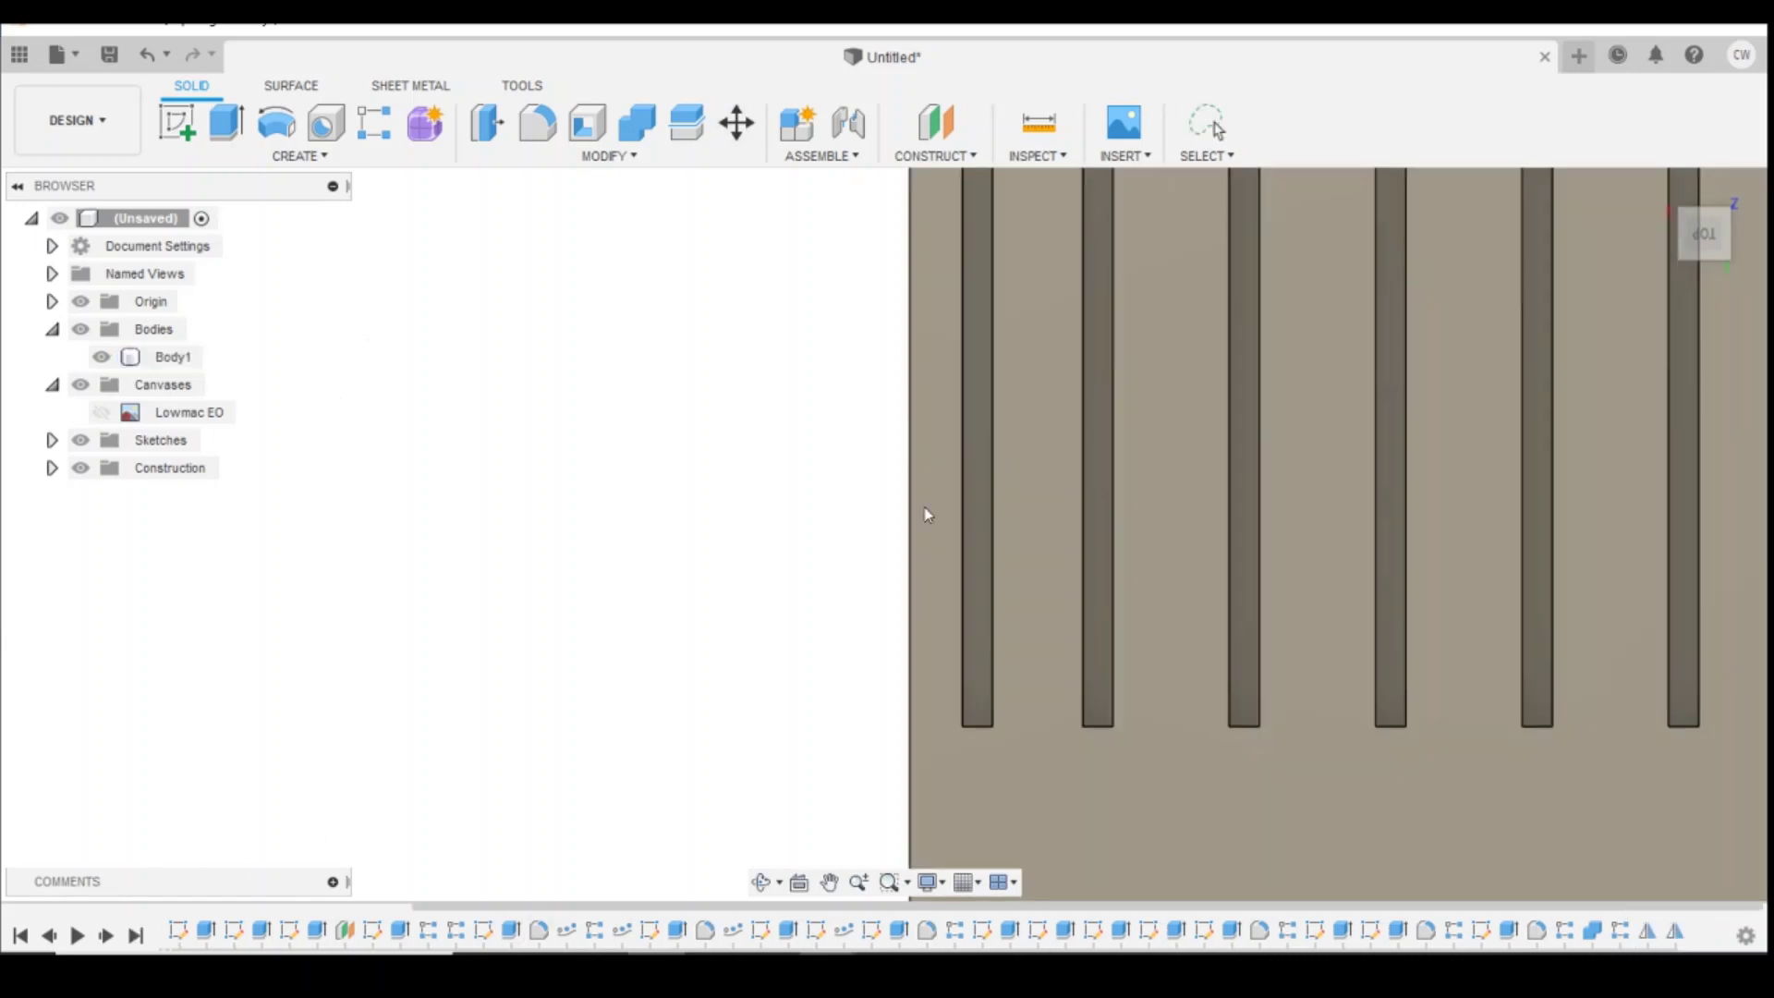
Step: Begin a rectangular pattern of faces and select two inner faces of the last complete slot at the raised end of the sloping floor
{"action": "scroll", "coordinate": [956, 518], "scroll_direction": "down", "scroll_amount": 8}
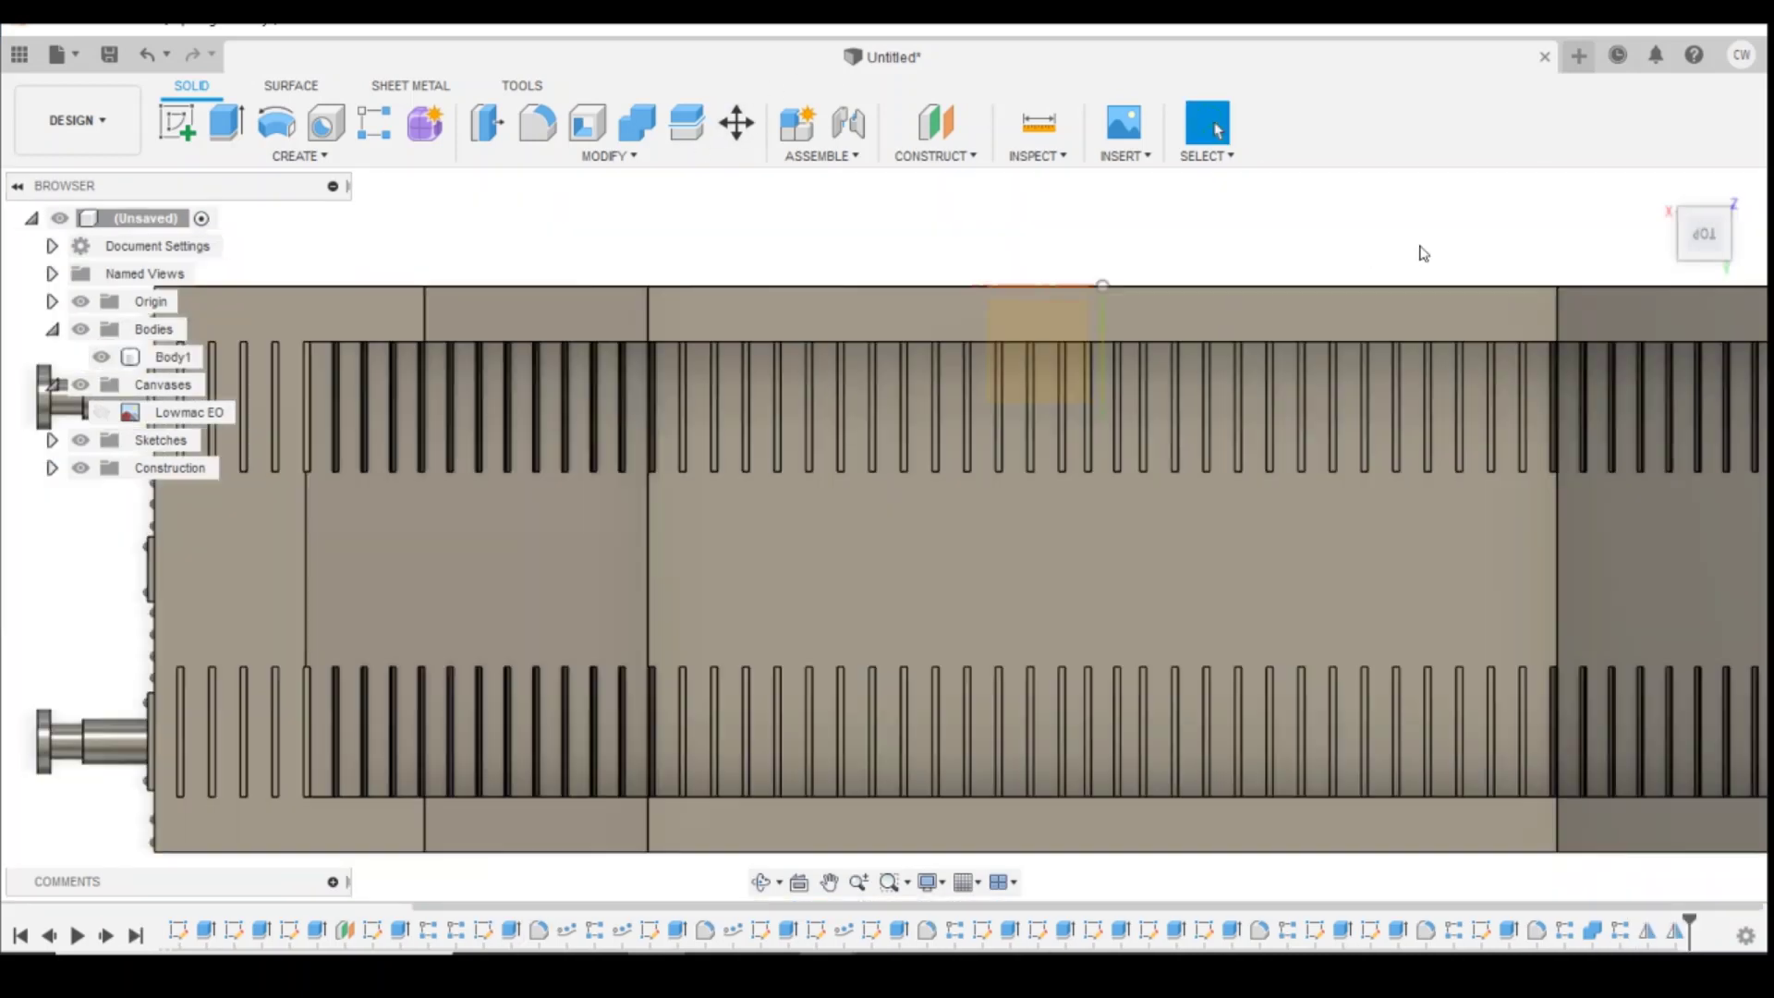
{"action": "left_click_drag", "start_coordinate": [1702, 246], "coordinate": [1719, 215]}
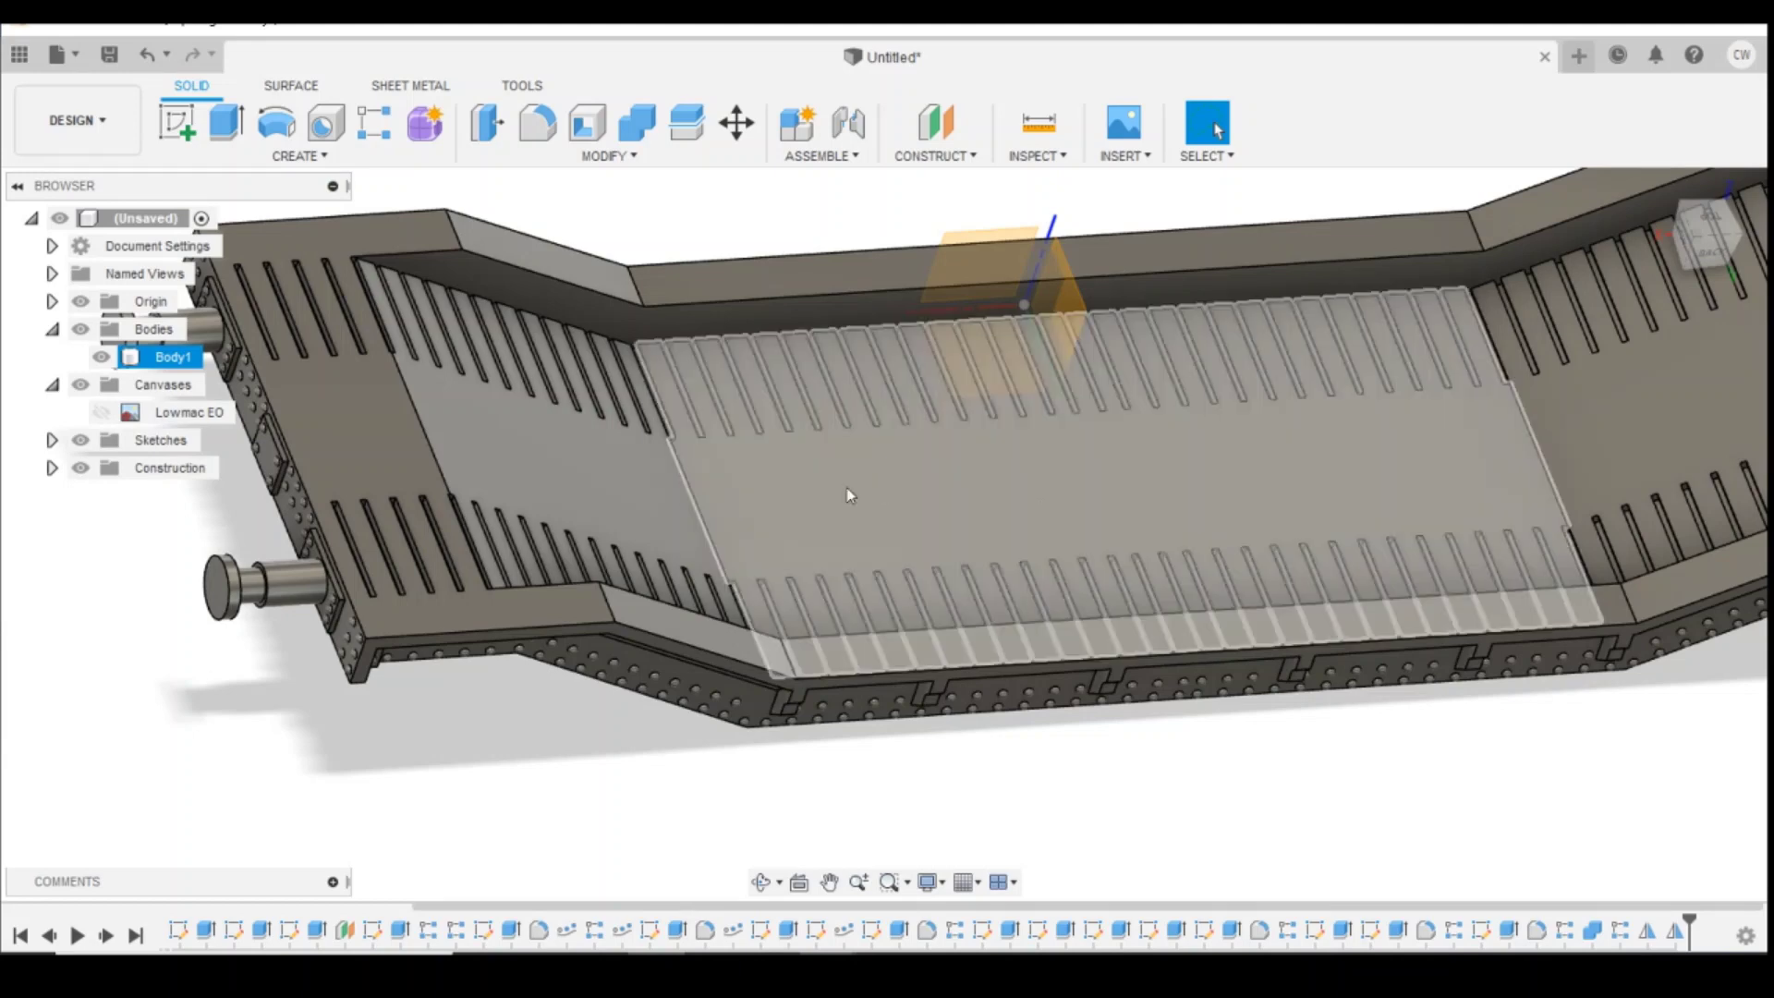
{"action": "scroll", "coordinate": [927, 462], "scroll_direction": "down", "scroll_amount": 5}
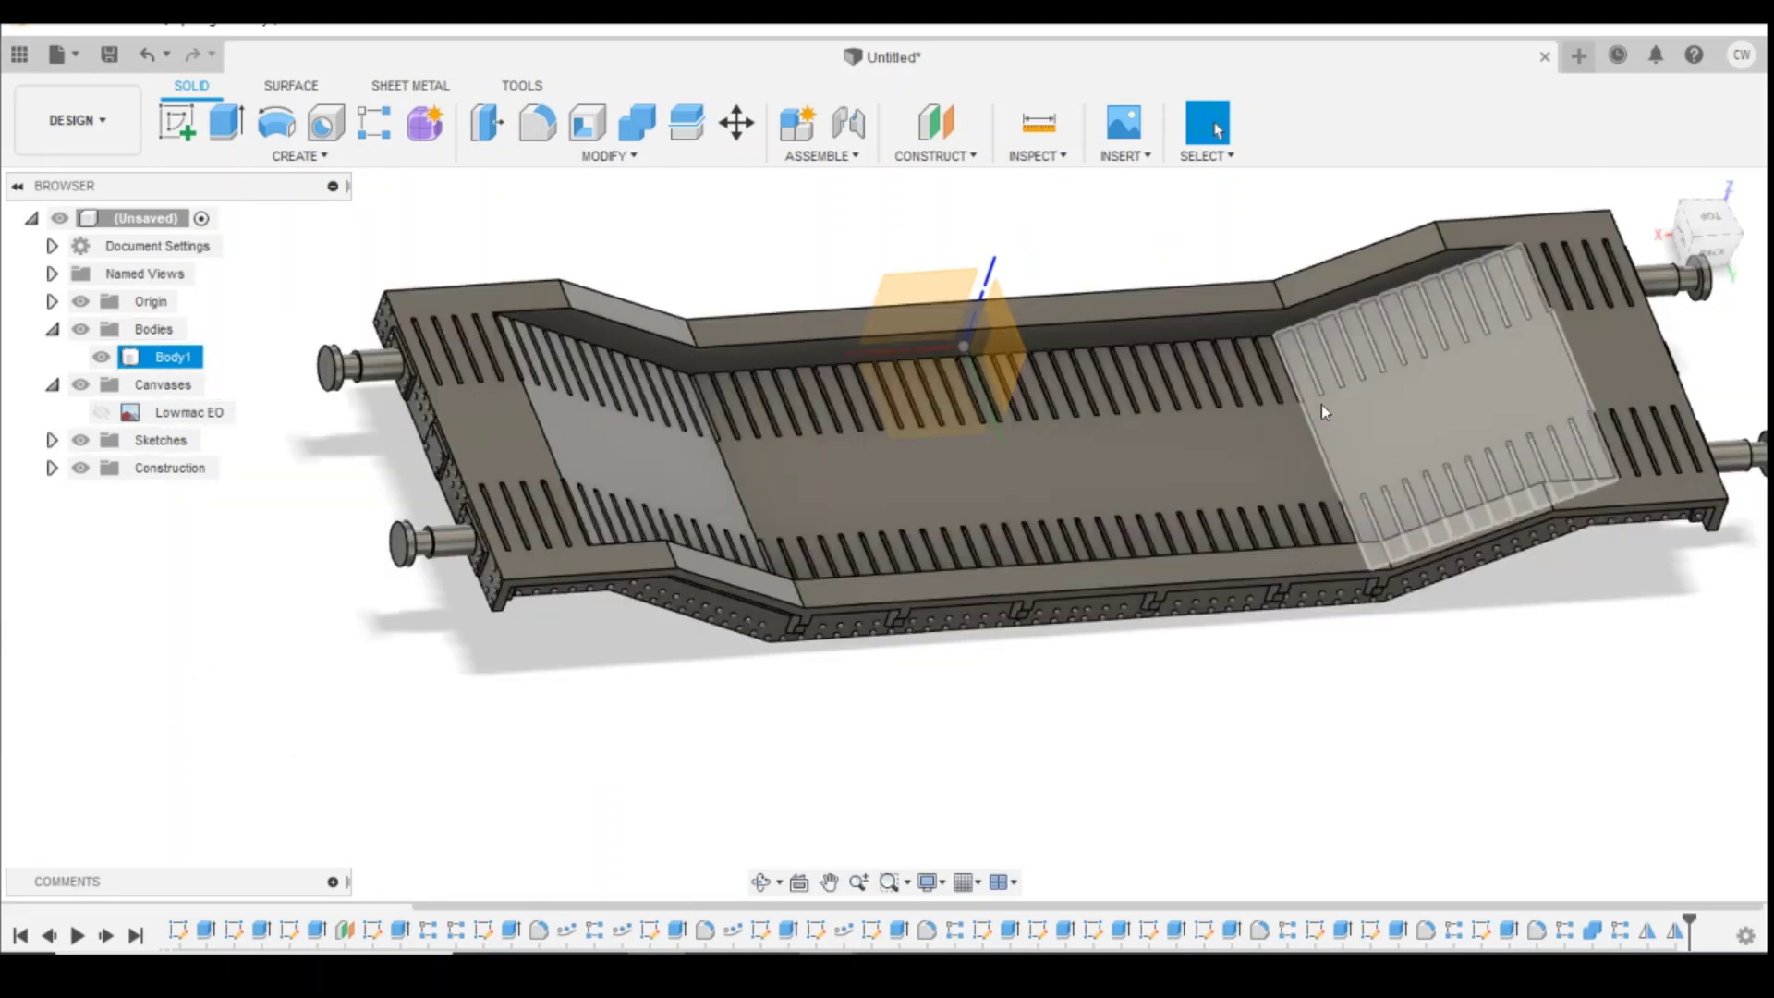
{"action": "scroll", "coordinate": [1322, 403], "scroll_direction": "up", "scroll_amount": 2}
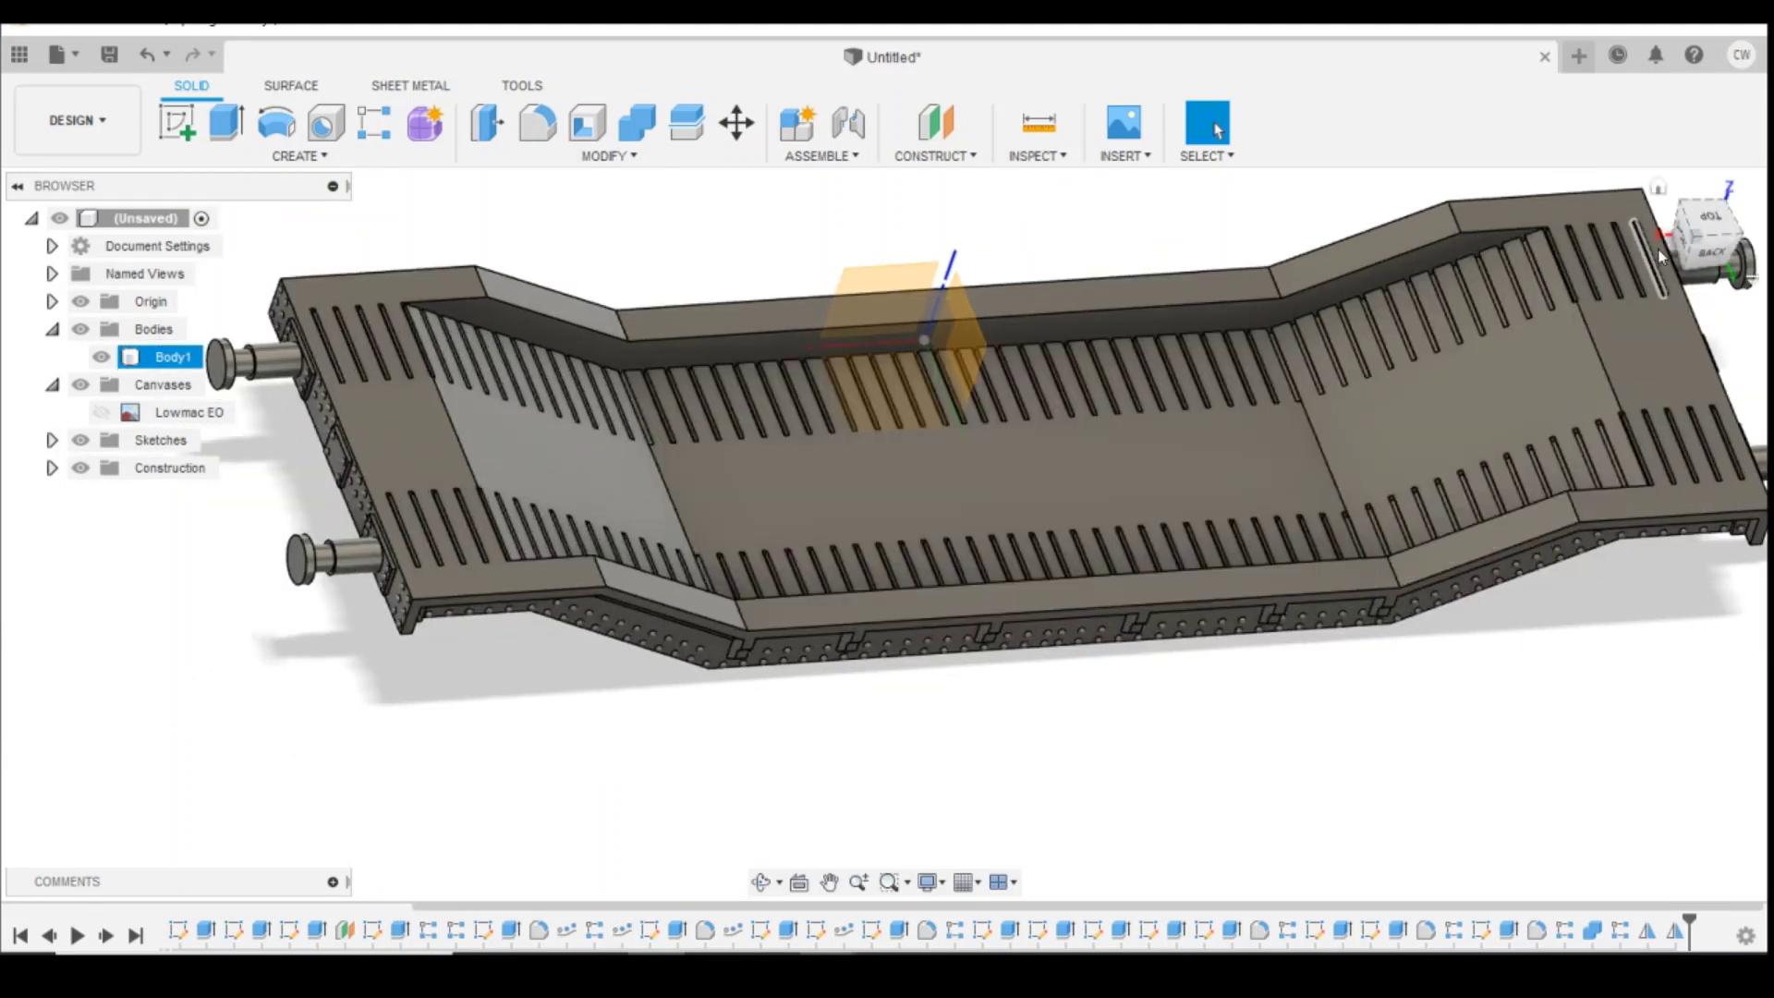
{"action": "left_click", "coordinate": [369, 139]}
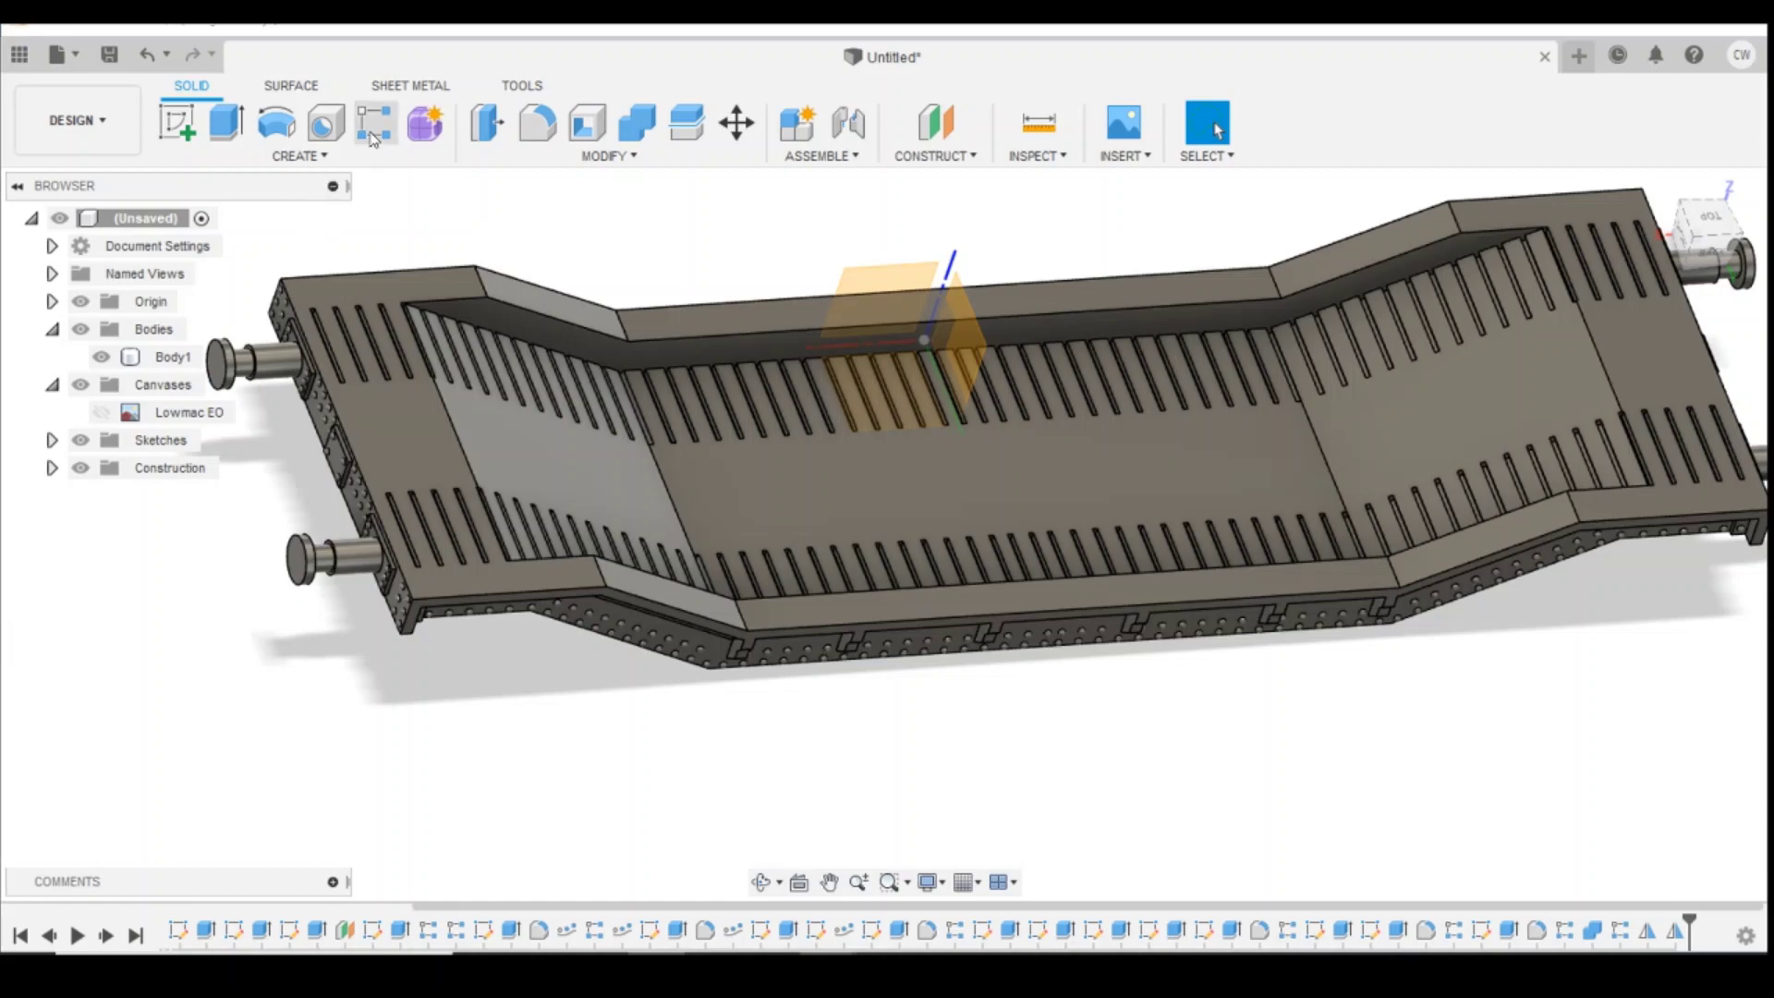
{"action": "scroll", "coordinate": [1028, 419], "scroll_direction": "up", "scroll_amount": 2}
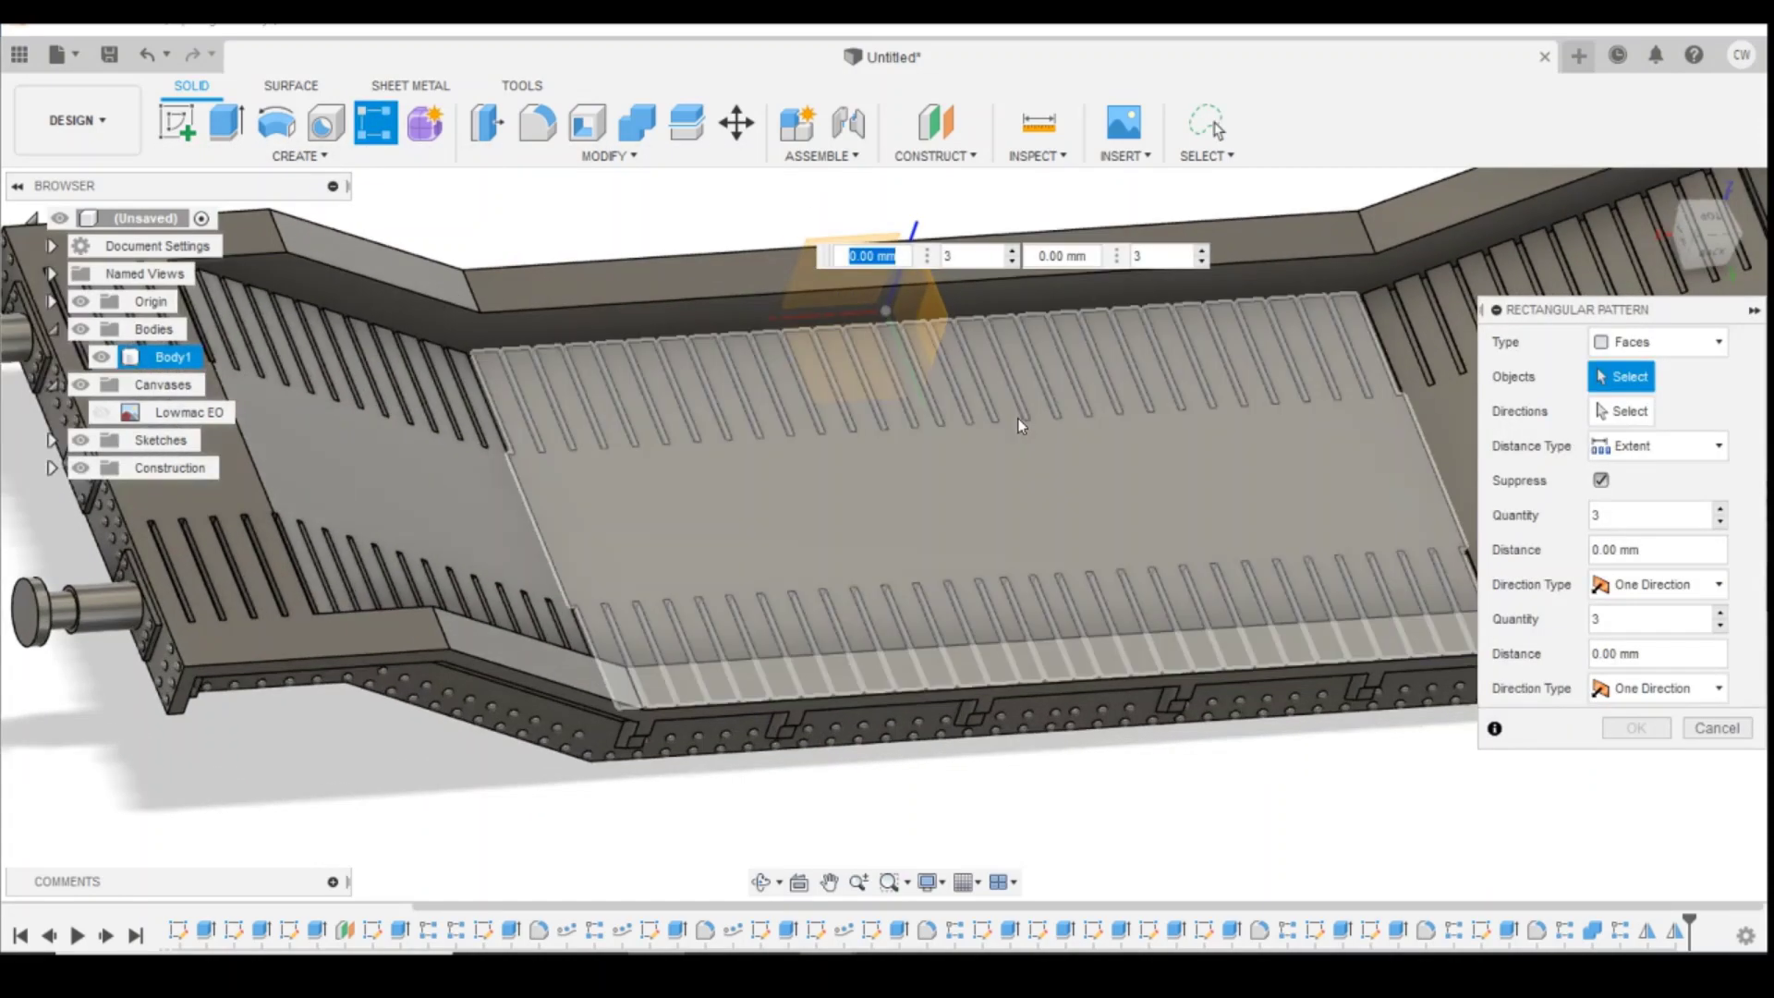
{"action": "scroll", "coordinate": [1059, 467], "scroll_direction": "down", "scroll_amount": 3}
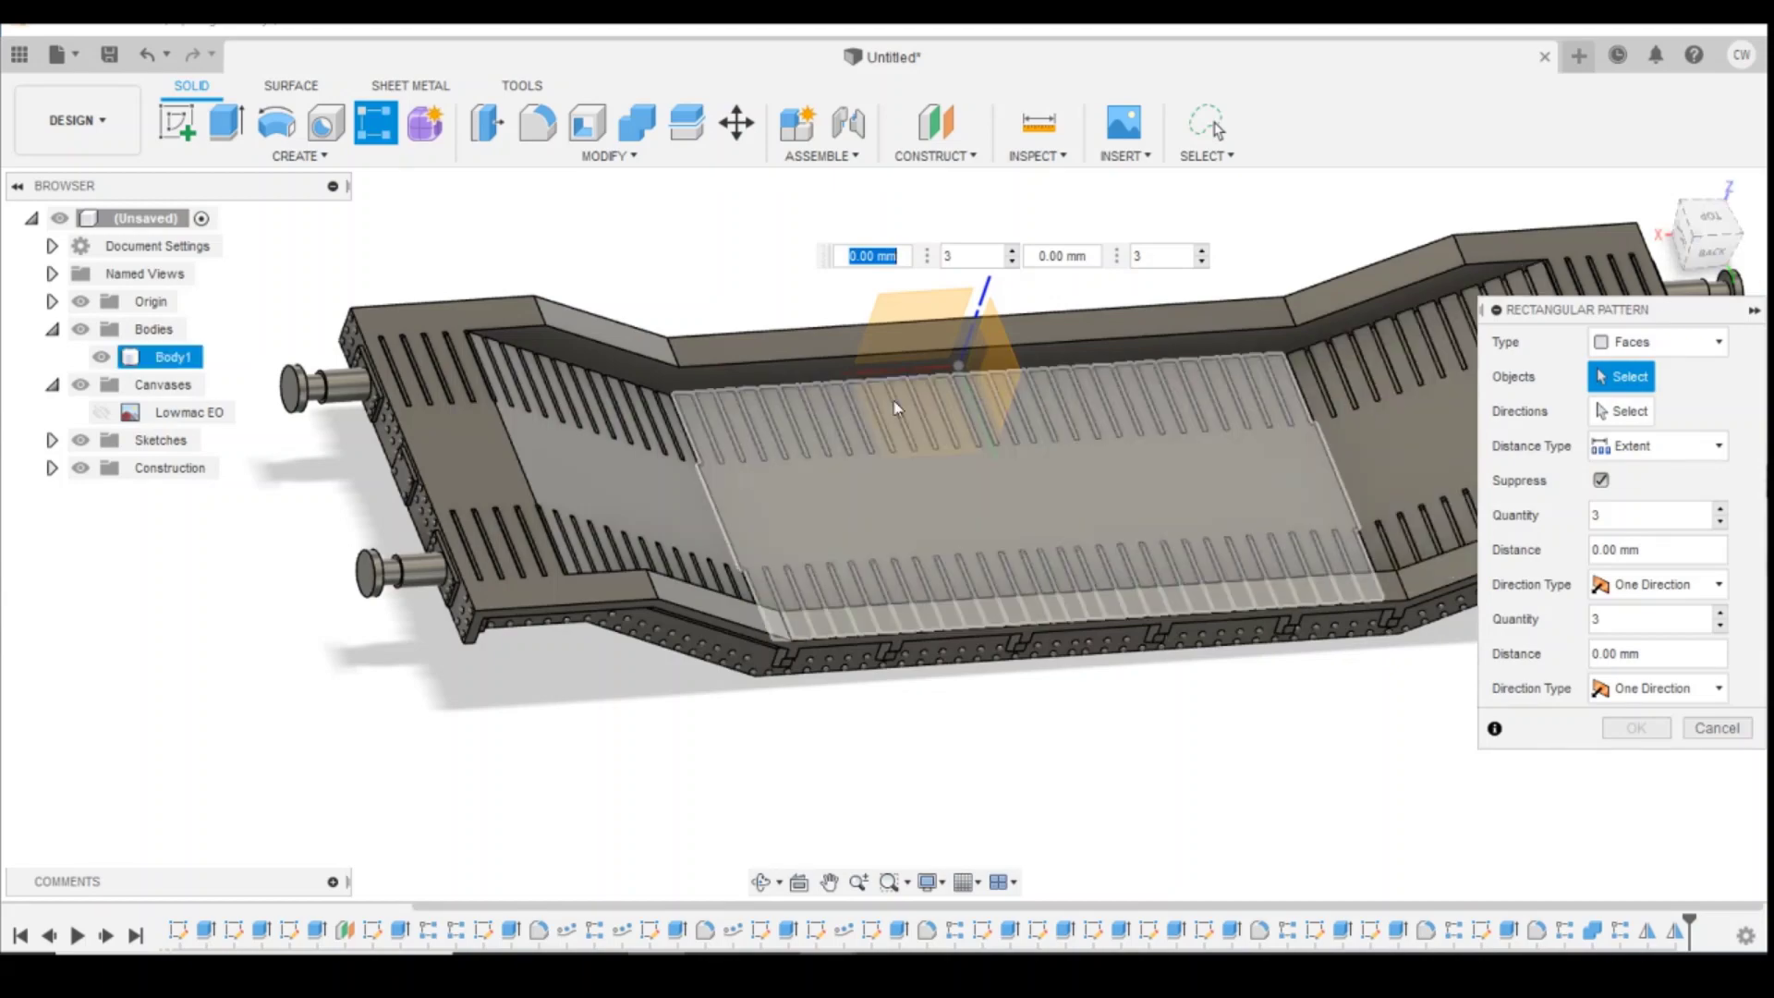
{"action": "scroll", "coordinate": [1294, 406], "scroll_direction": "down", "scroll_amount": 1}
{"action": "scroll", "coordinate": [1365, 403], "scroll_direction": "up", "scroll_amount": 3}
{"action": "scroll", "coordinate": [1362, 395], "scroll_direction": "up", "scroll_amount": 2}
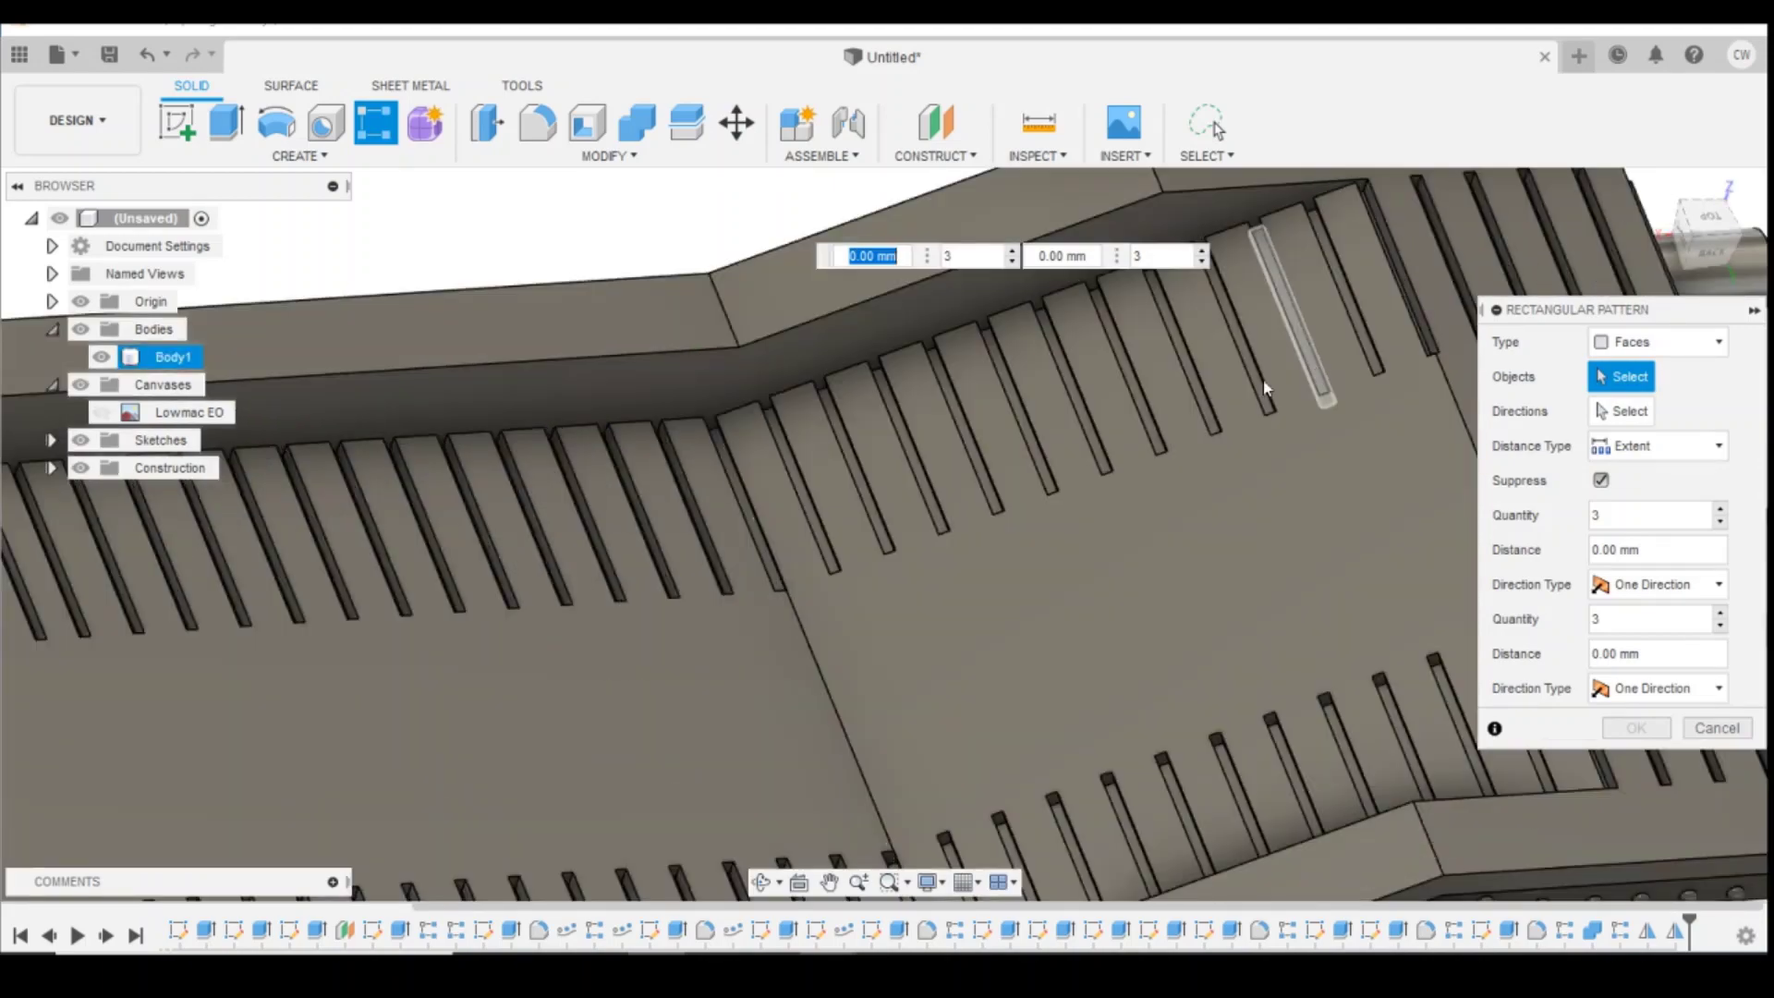
{"action": "scroll", "coordinate": [1318, 329], "scroll_direction": "up", "scroll_amount": 2}
{"action": "middle_click_drag", "start_coordinate": [1283, 344], "coordinate": [1210, 388], "text": "shift"}
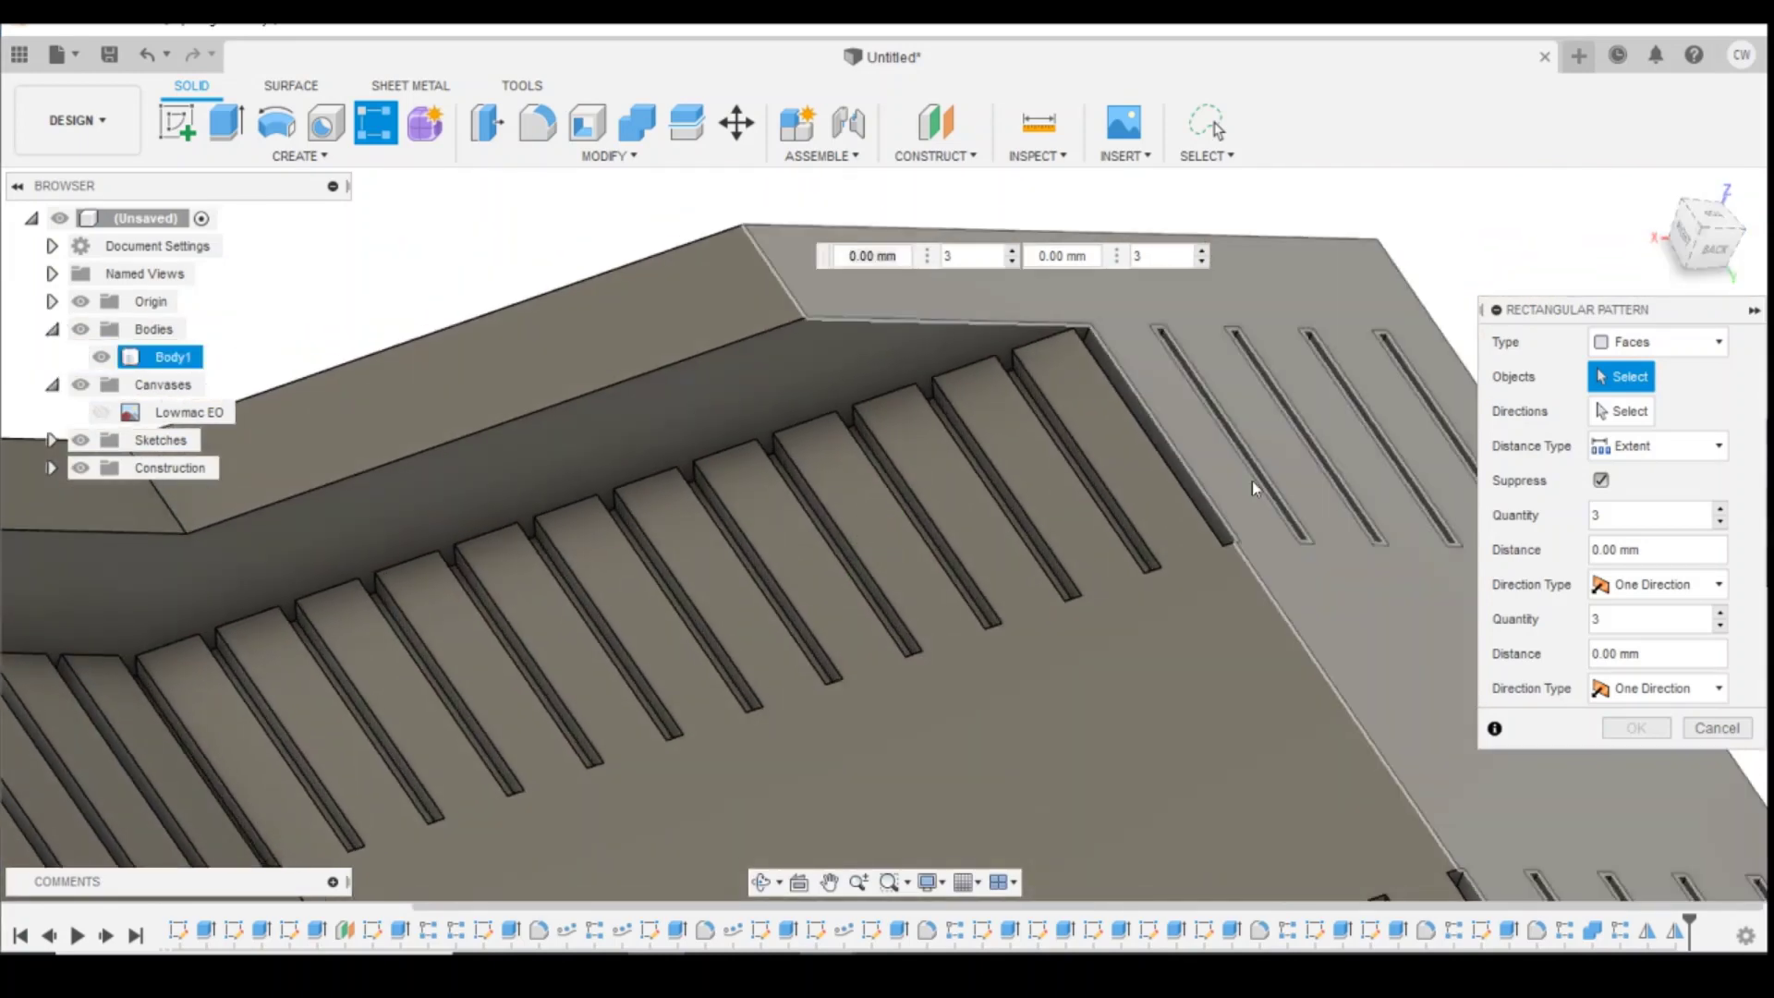
{"action": "left_click", "coordinate": [1122, 538]}
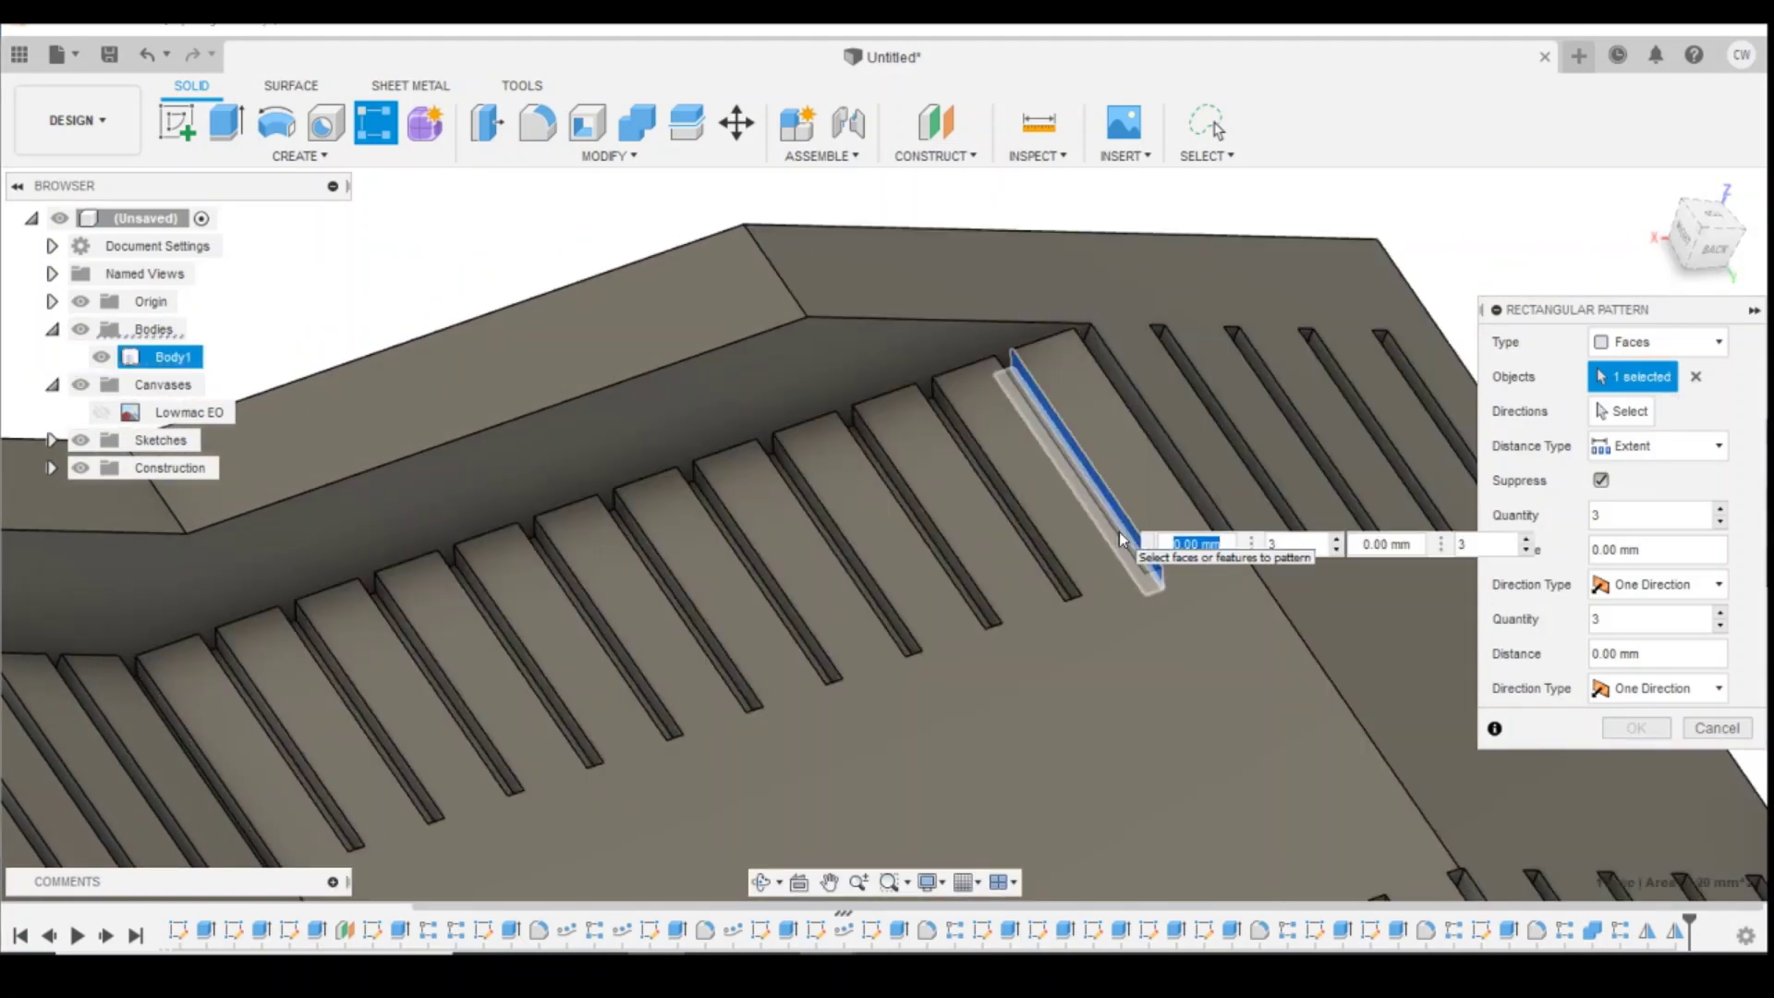
{"action": "left_click", "coordinate": [1128, 543]}
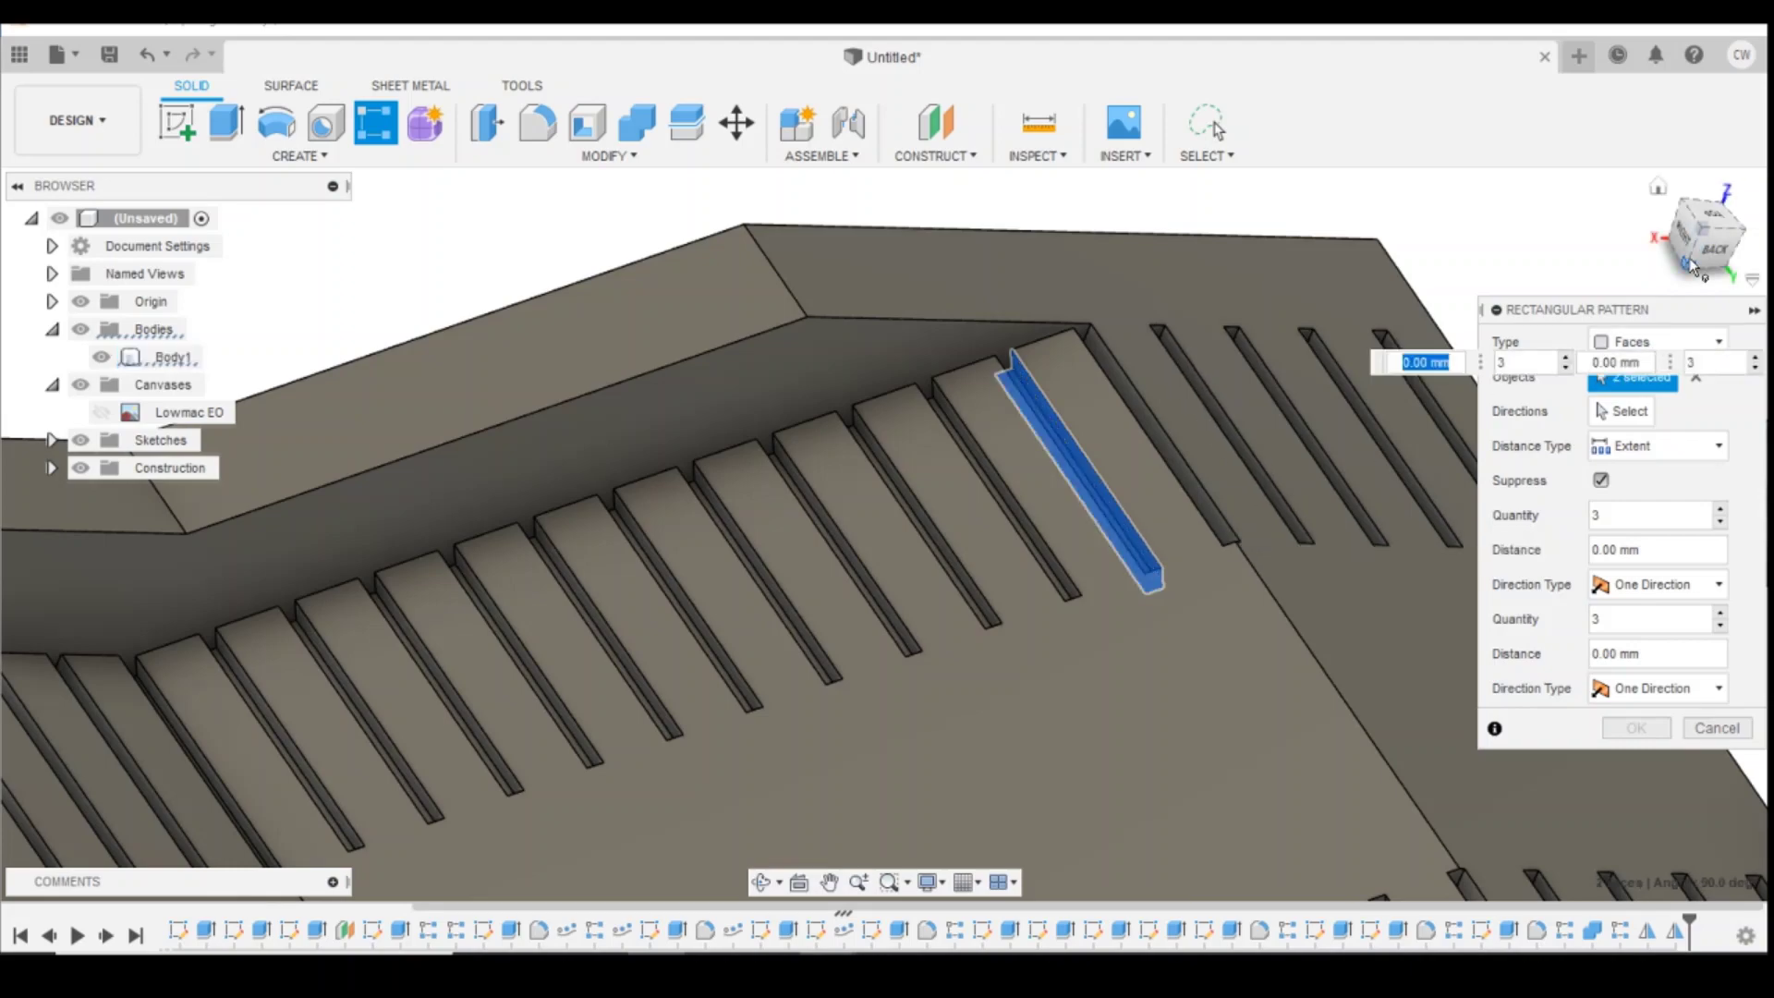
Step: Add the remaining two inner faces of that sloping-floor slot to the pattern objects
{"action": "mouse_move", "coordinate": [1127, 543]}
{"action": "middle_mouse_down", "text": "shift"}
{"action": "mouse_move", "coordinate": [773, 529]}
{"action": "mouse_move", "coordinate": [1198, 338]}
{"action": "middle_mouse_up", "text": "shift"}
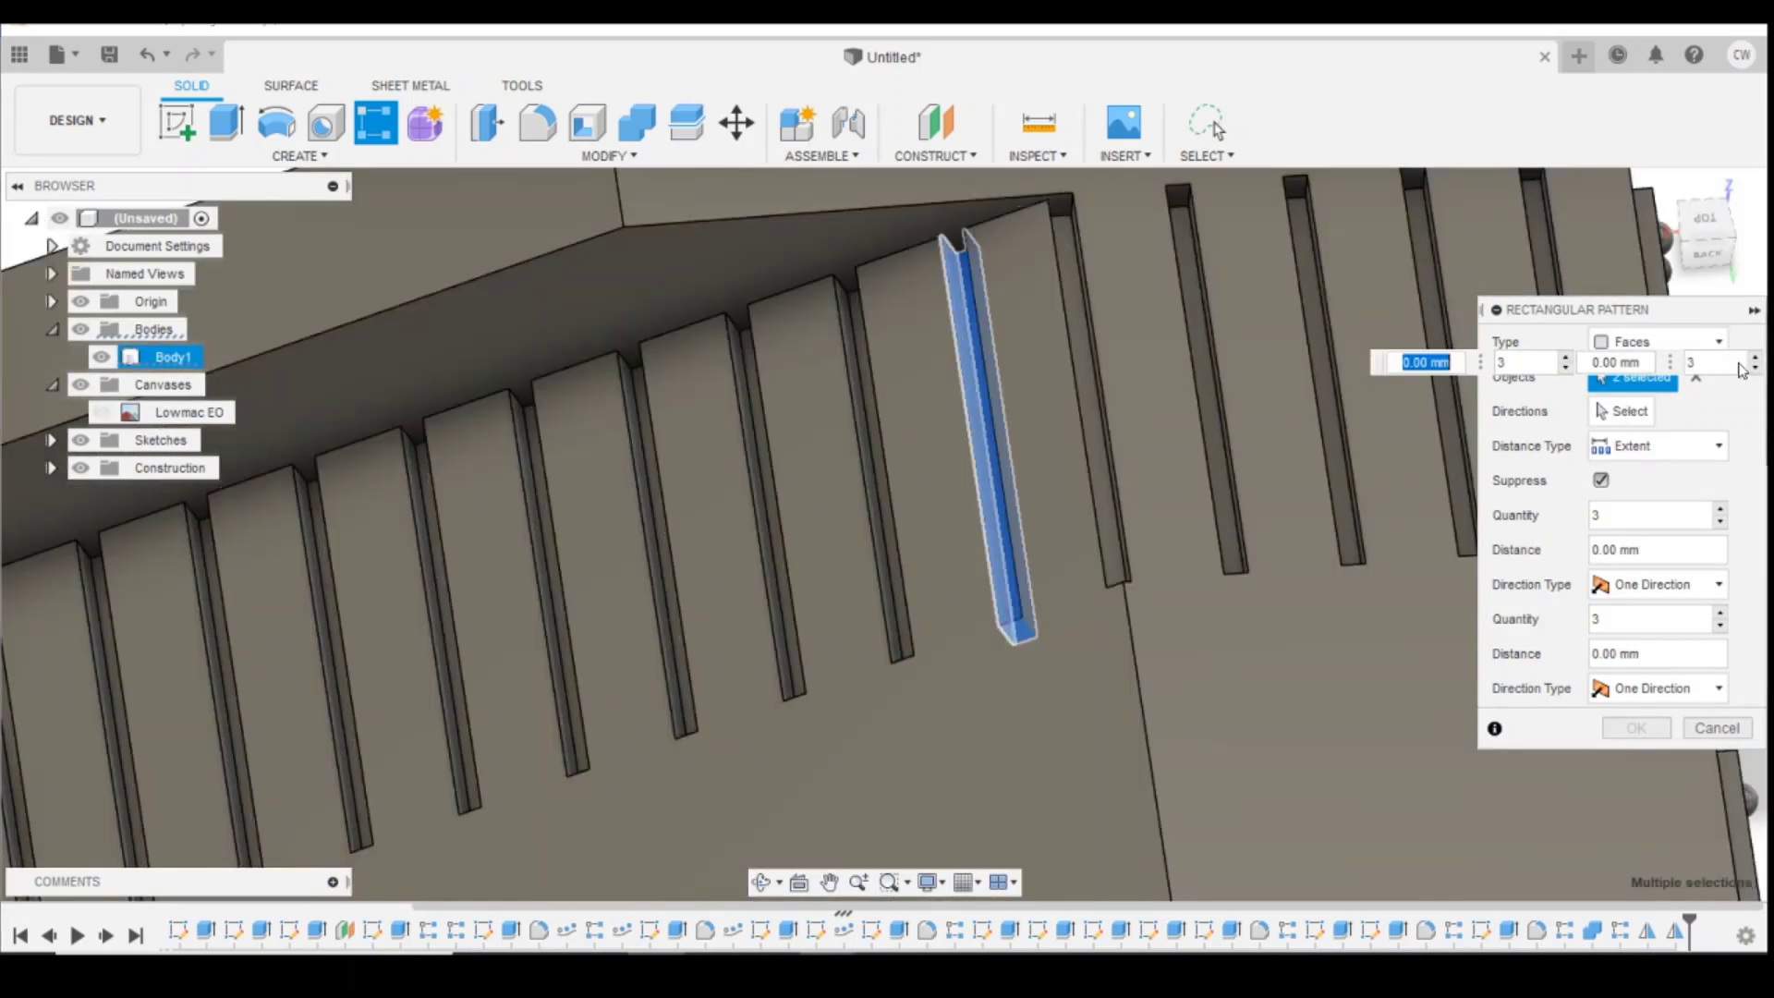
{"action": "left_click", "coordinate": [981, 451]}
{"action": "middle_click_drag", "start_coordinate": [885, 534], "coordinate": [1695, 276], "text": "shift"}
{"action": "left_click_drag", "start_coordinate": [1695, 276], "coordinate": [1685, 314]}
{"action": "scroll", "coordinate": [1052, 541], "scroll_direction": "down", "scroll_amount": 5}
{"action": "scroll", "coordinate": [1070, 302], "scroll_direction": "up", "scroll_amount": 5}
{"action": "scroll", "coordinate": [1055, 358], "scroll_direction": "up", "scroll_amount": 3}
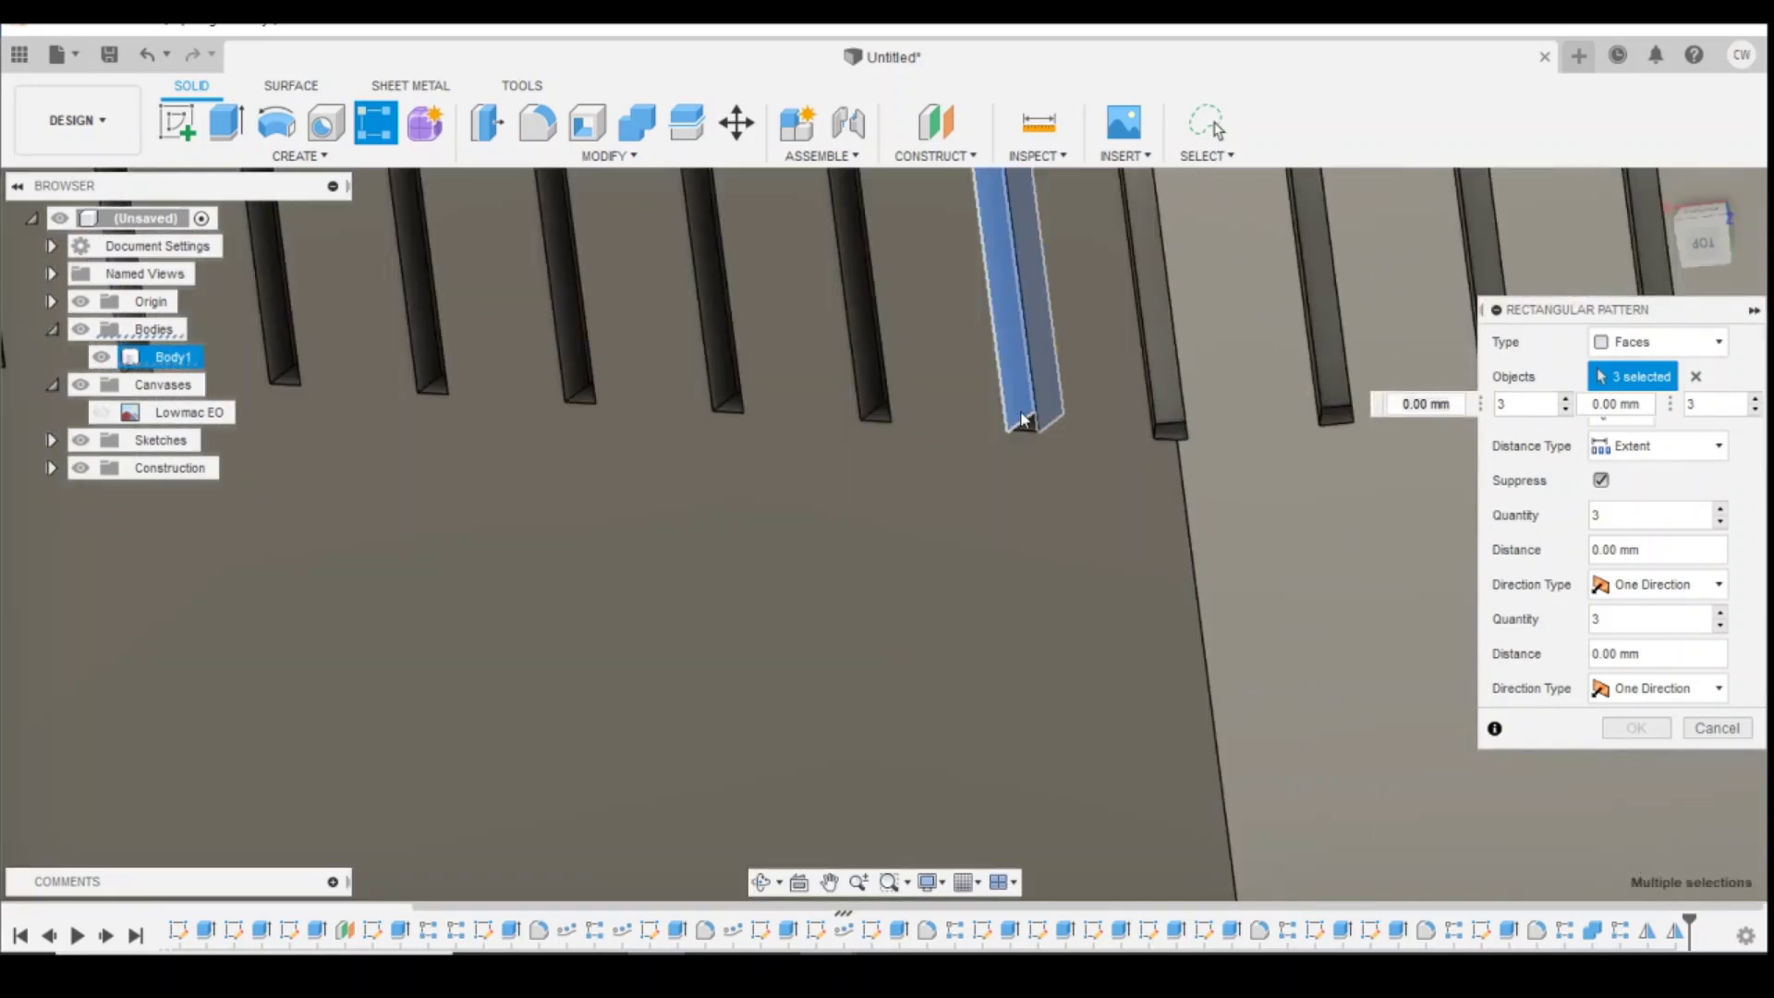
{"action": "left_click", "coordinate": [1037, 423]}
Step: Pattern the slot faces along the transverse edge at the top of the slope, quantity 2 over -5 mm, into the gap between the slot rows
{"action": "left_click_drag", "start_coordinate": [1699, 254], "coordinate": [1016, 352]}
{"action": "scroll", "coordinate": [987, 315], "scroll_direction": "down", "scroll_amount": 3}
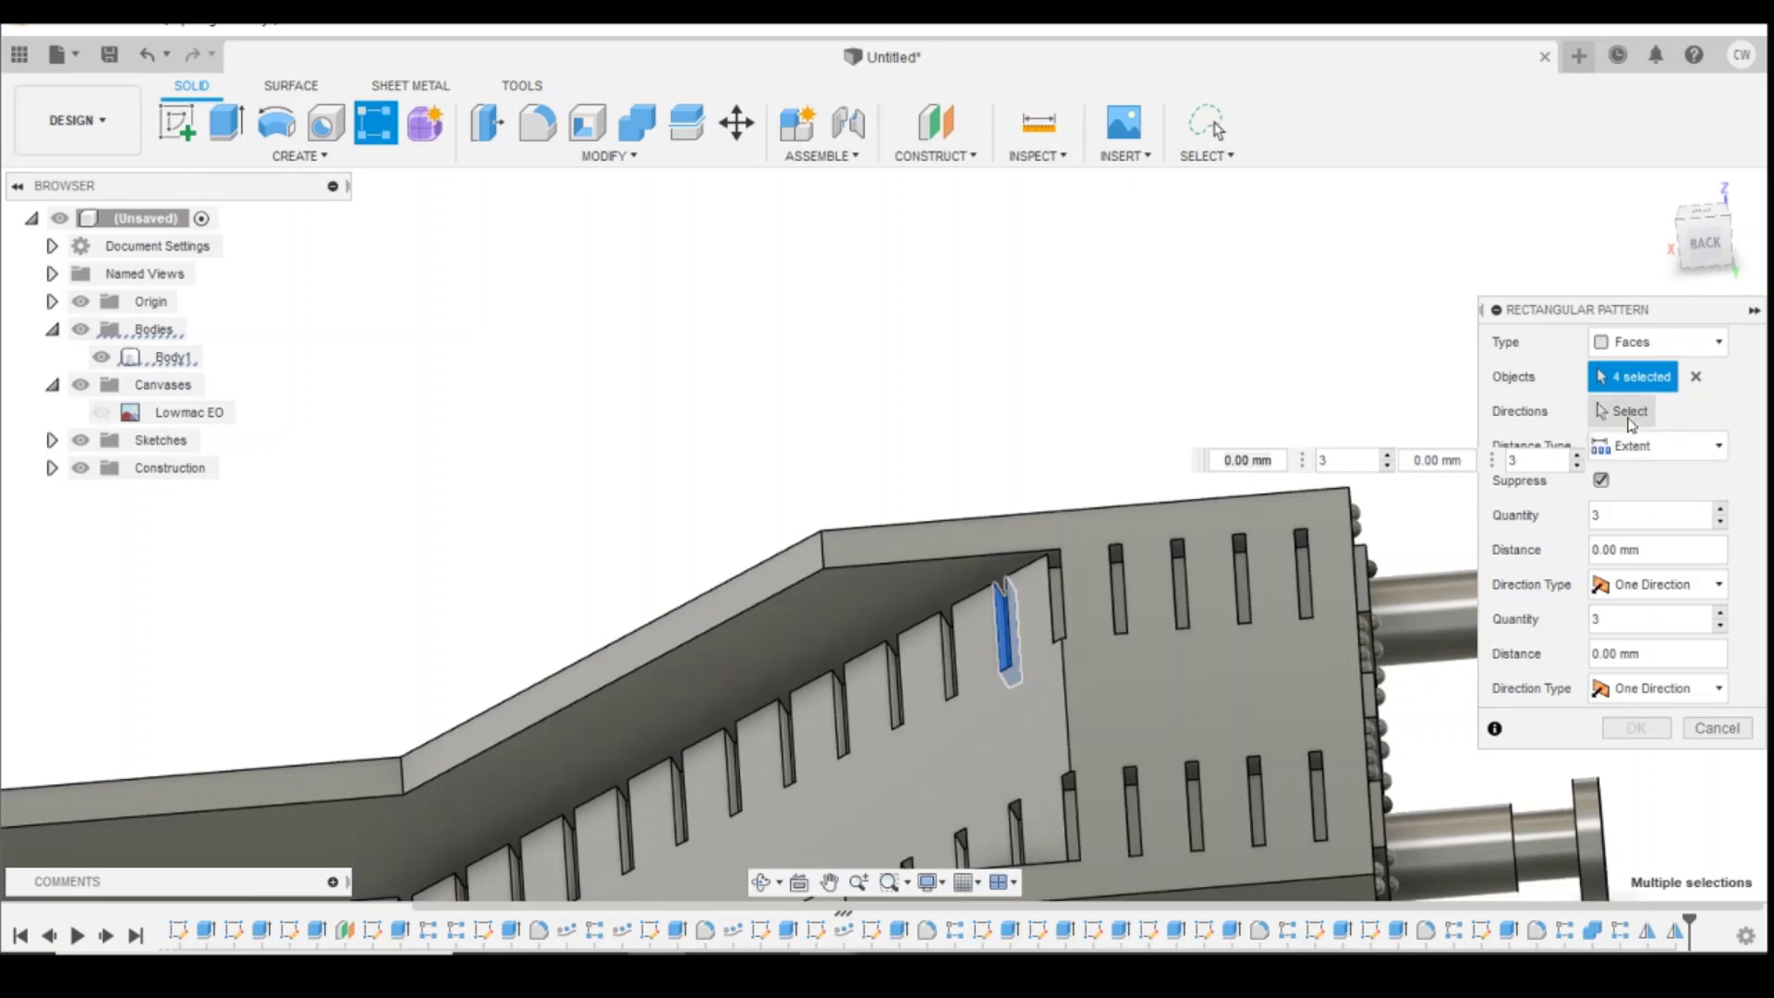
{"action": "left_click", "coordinate": [1631, 414]}
{"action": "left_click", "coordinate": [1064, 709]}
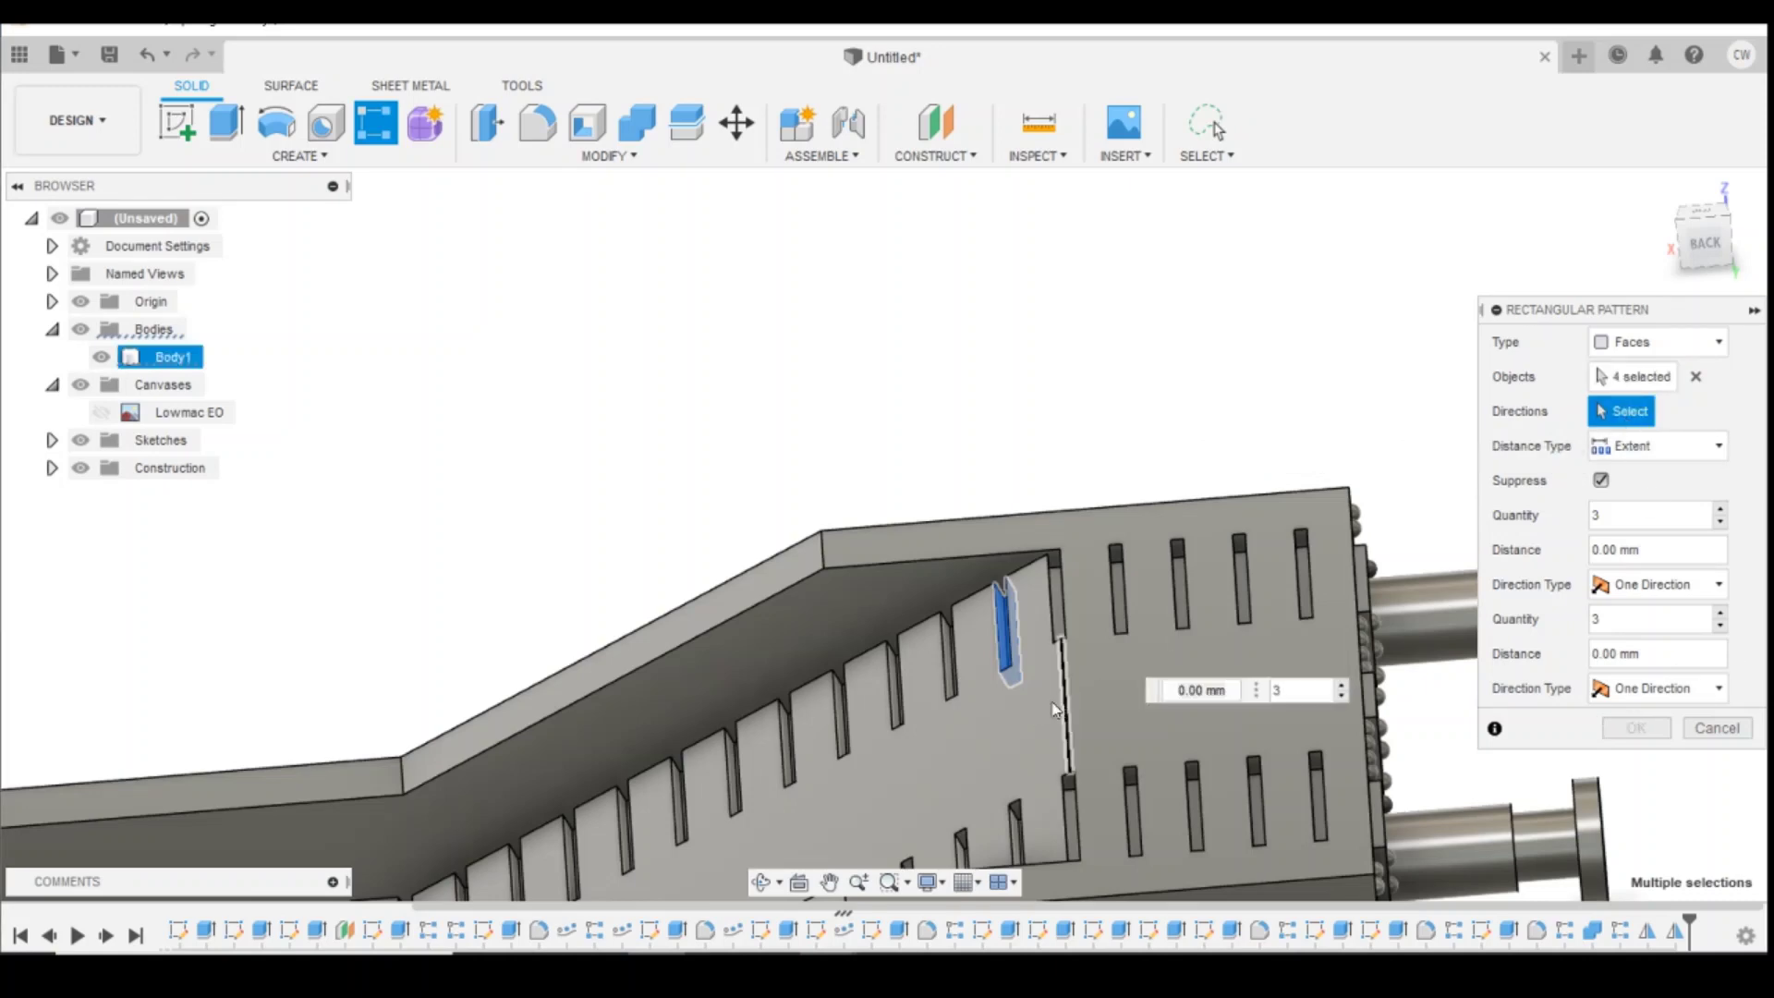
{"action": "left_click_drag", "start_coordinate": [1008, 628], "coordinate": [1050, 687]}
{"action": "key", "text": "Tab"}
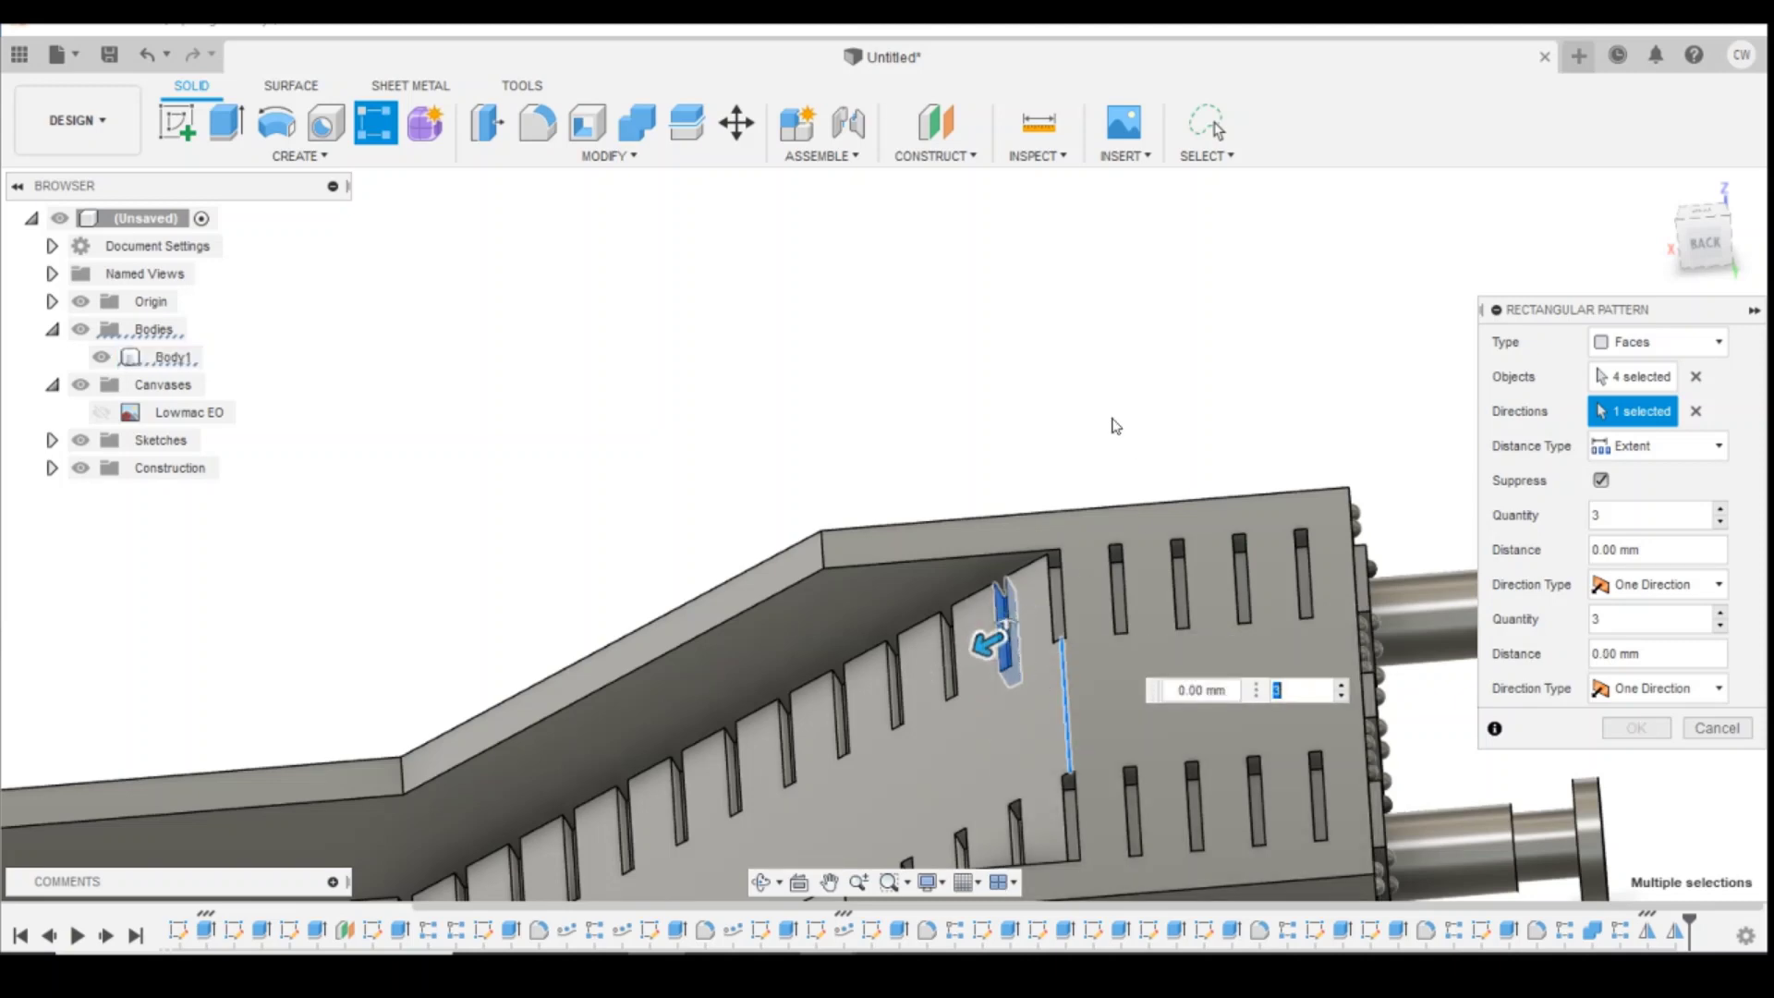
{"action": "left_click", "coordinate": [1699, 227]}
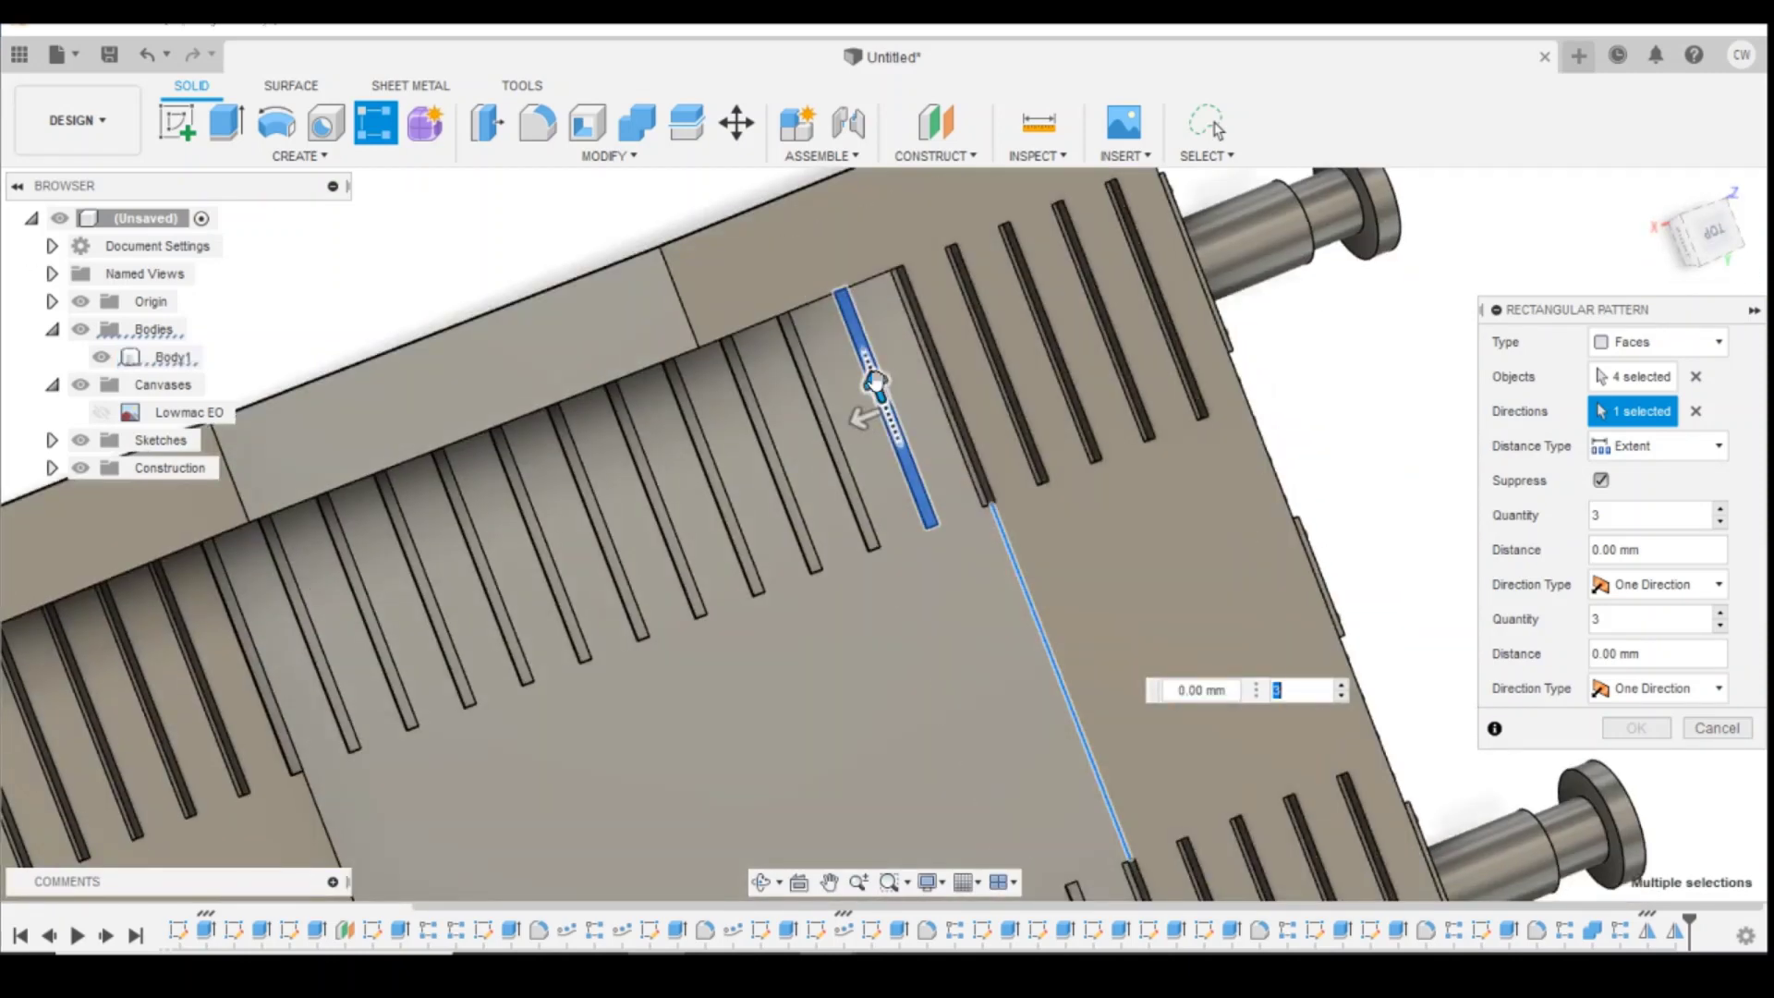
{"action": "left_click_drag", "start_coordinate": [878, 395], "coordinate": [998, 634]}
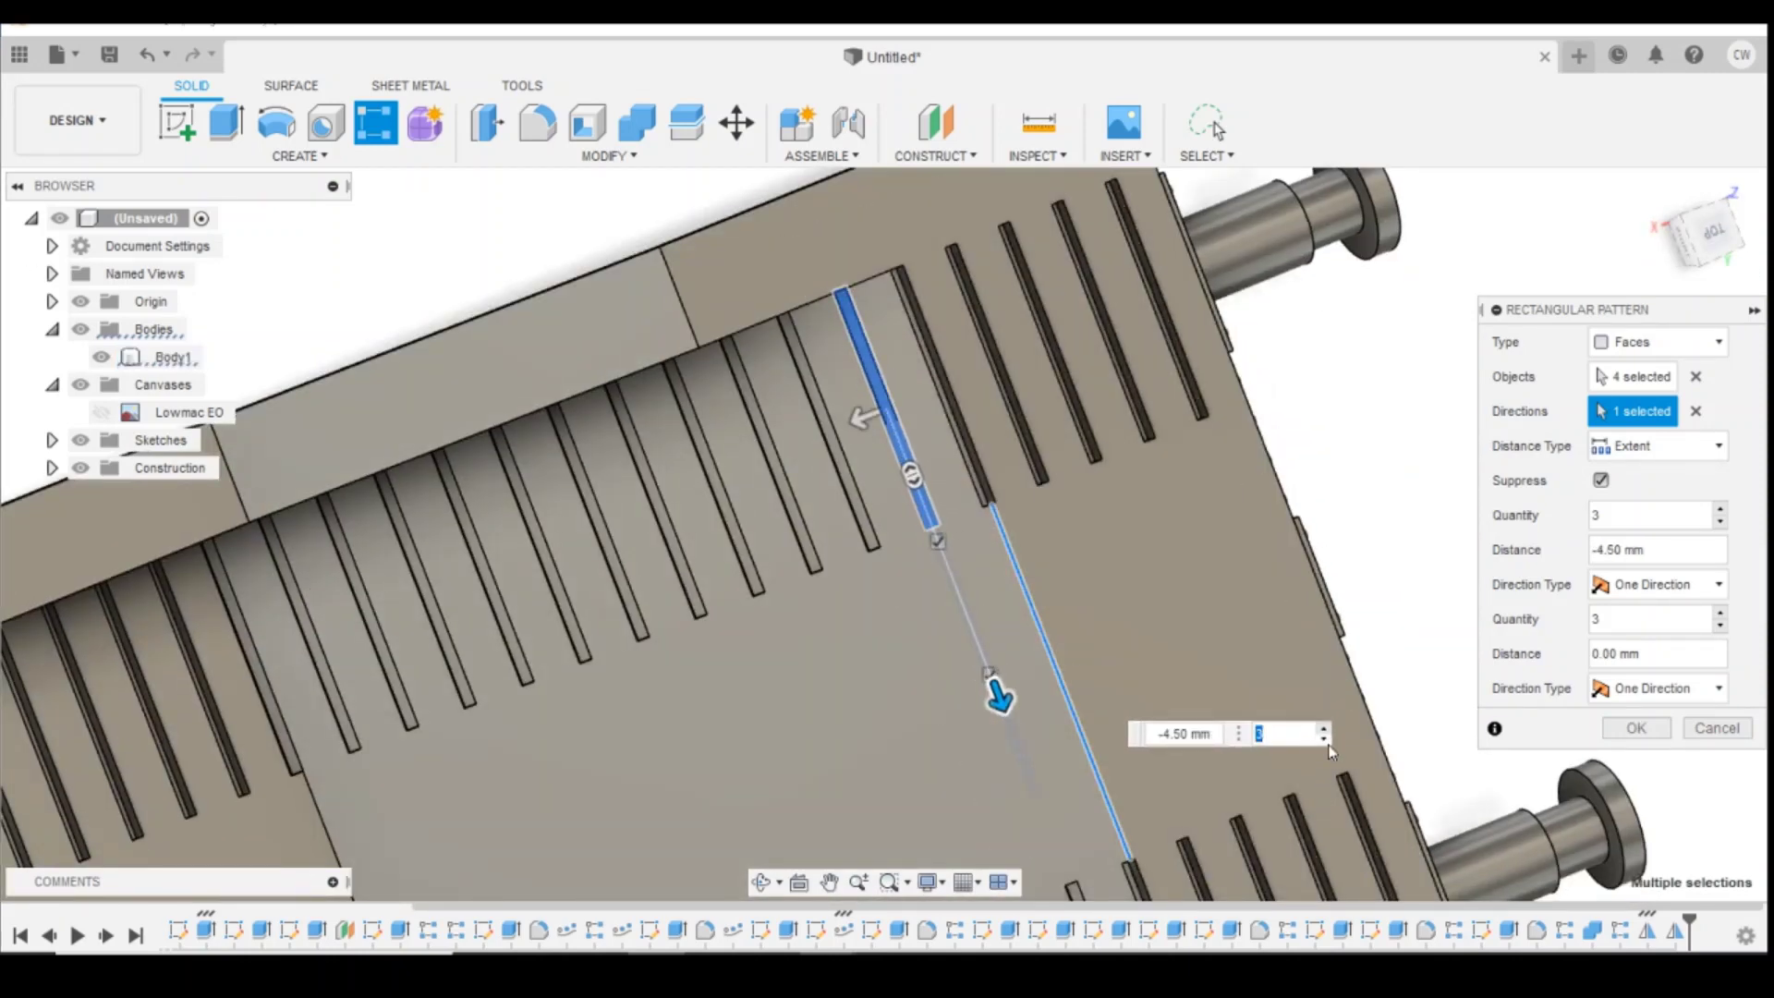
{"action": "scroll", "coordinate": [1054, 399], "scroll_direction": "down", "scroll_amount": 5}
{"action": "scroll", "coordinate": [1100, 591], "scroll_direction": "up", "scroll_amount": 5}
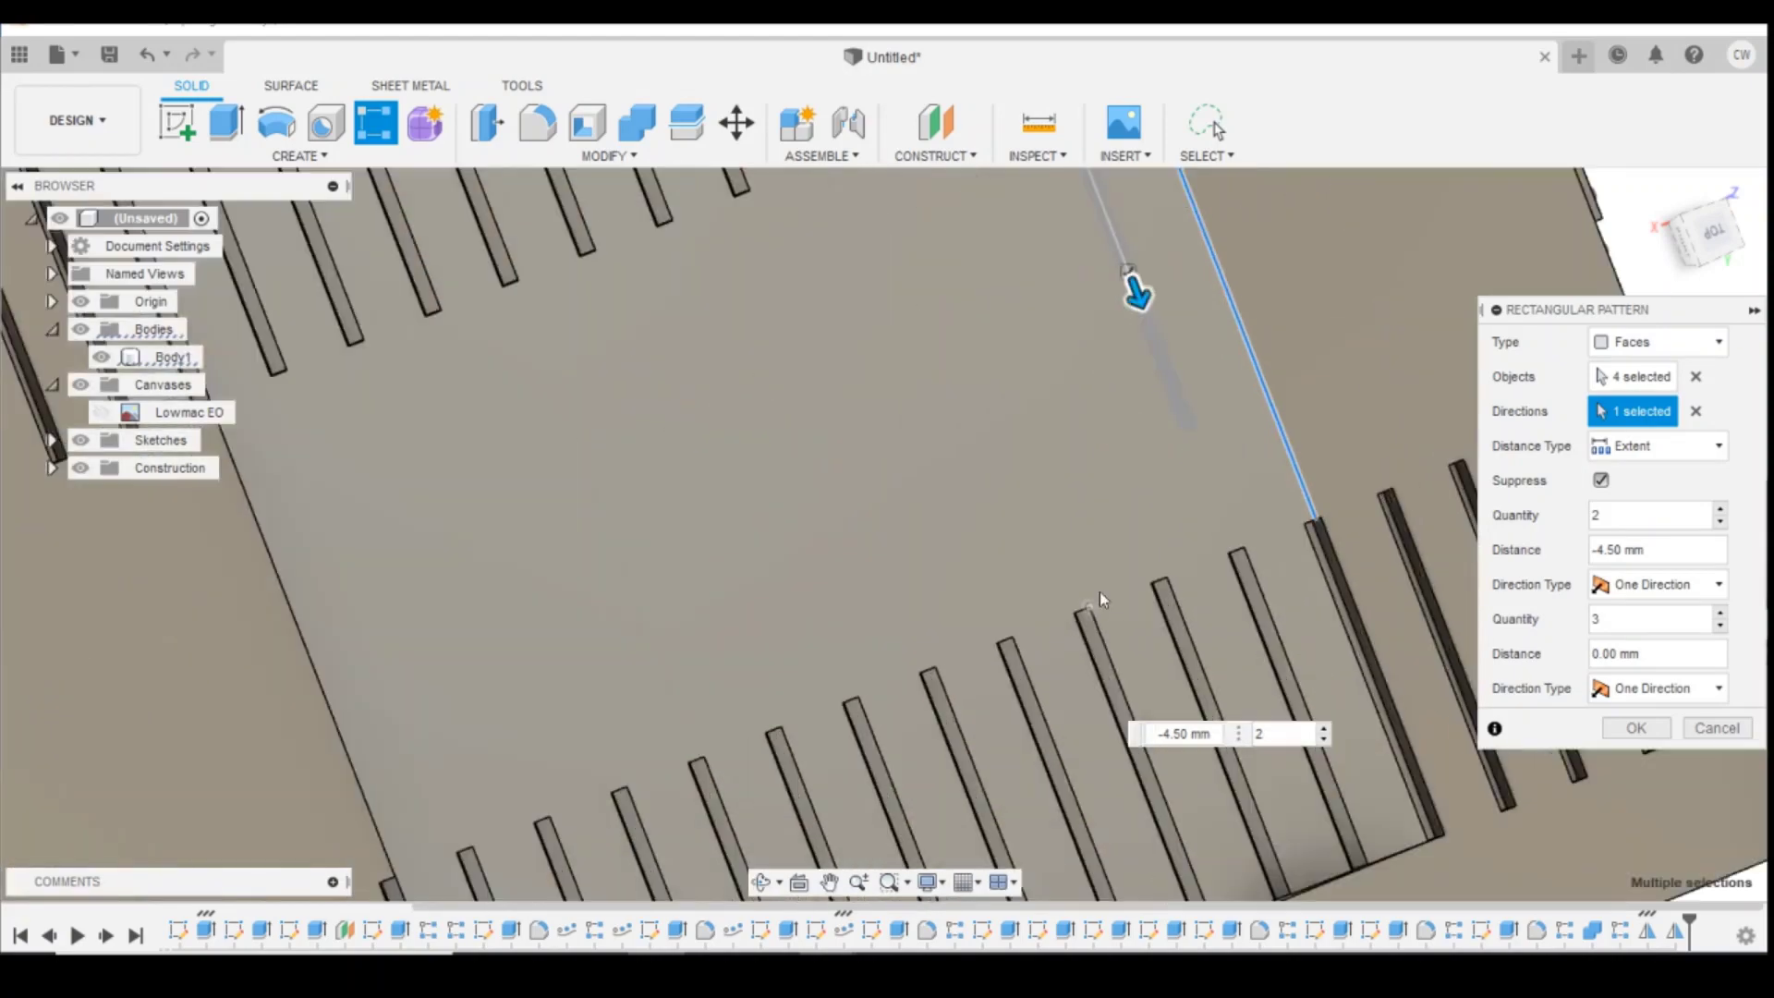
{"action": "scroll", "coordinate": [1099, 566], "scroll_direction": "down", "scroll_amount": 1}
{"action": "left_click_drag", "start_coordinate": [1127, 377], "coordinate": [1146, 414]}
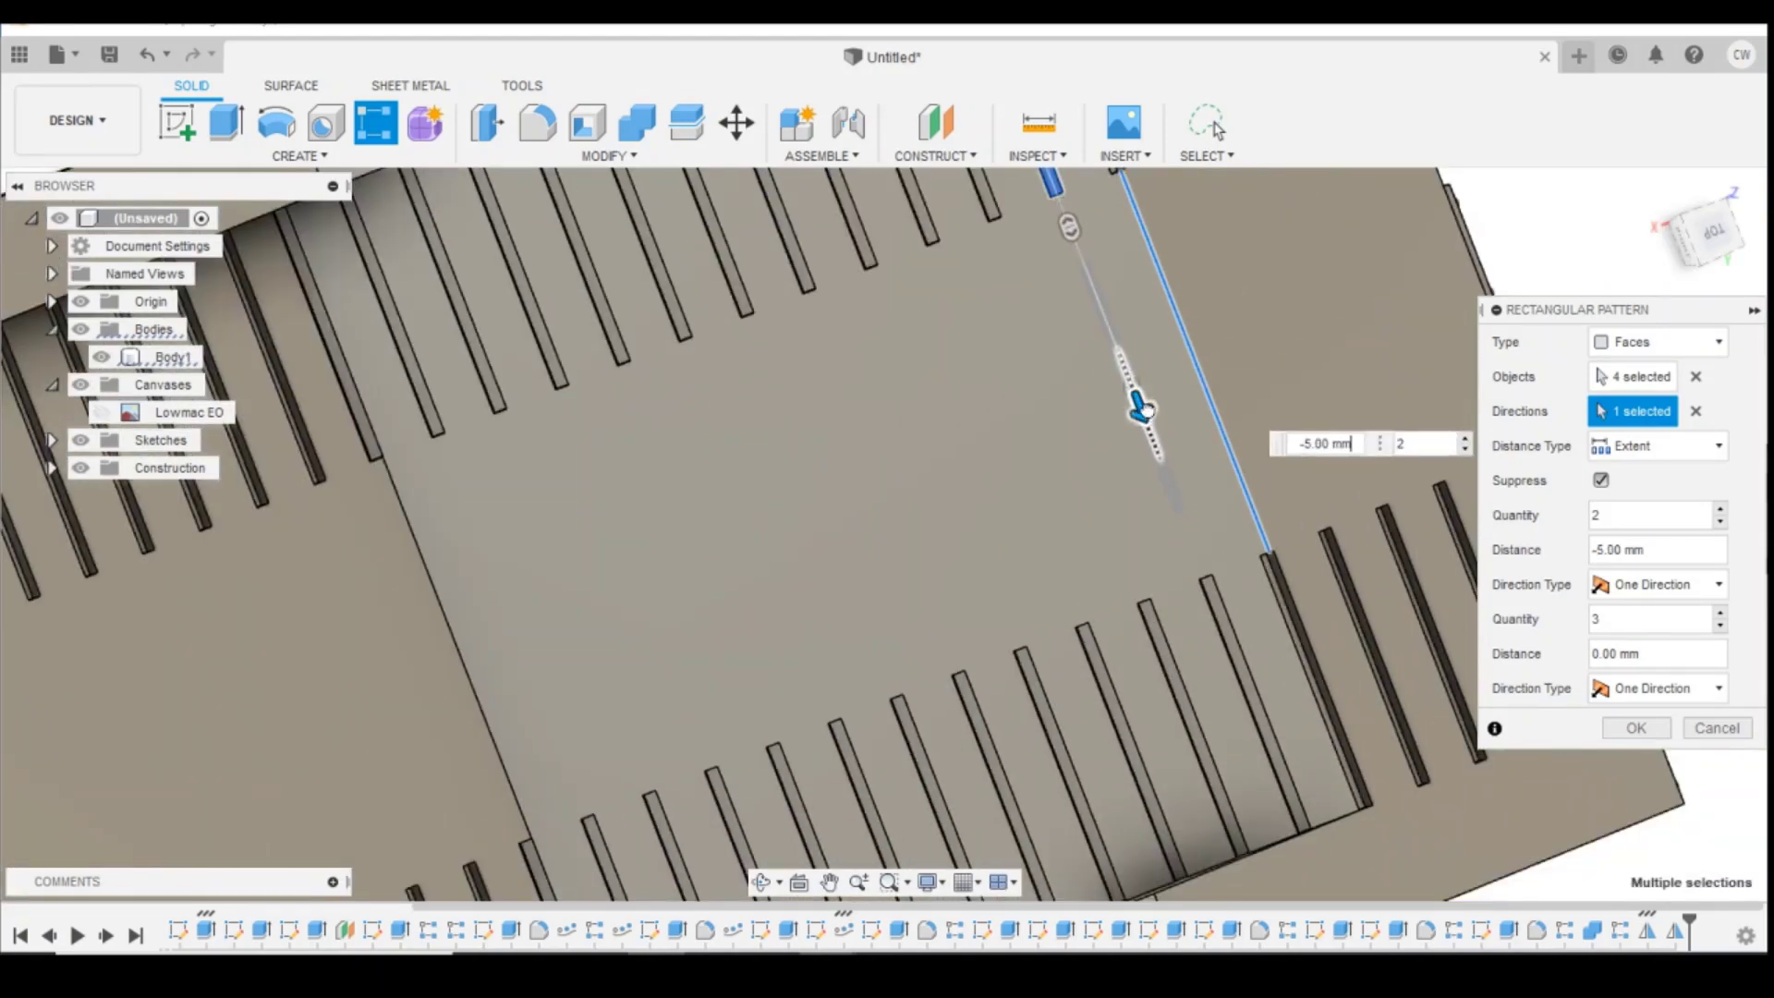
{"action": "left_click", "coordinate": [1634, 732]}
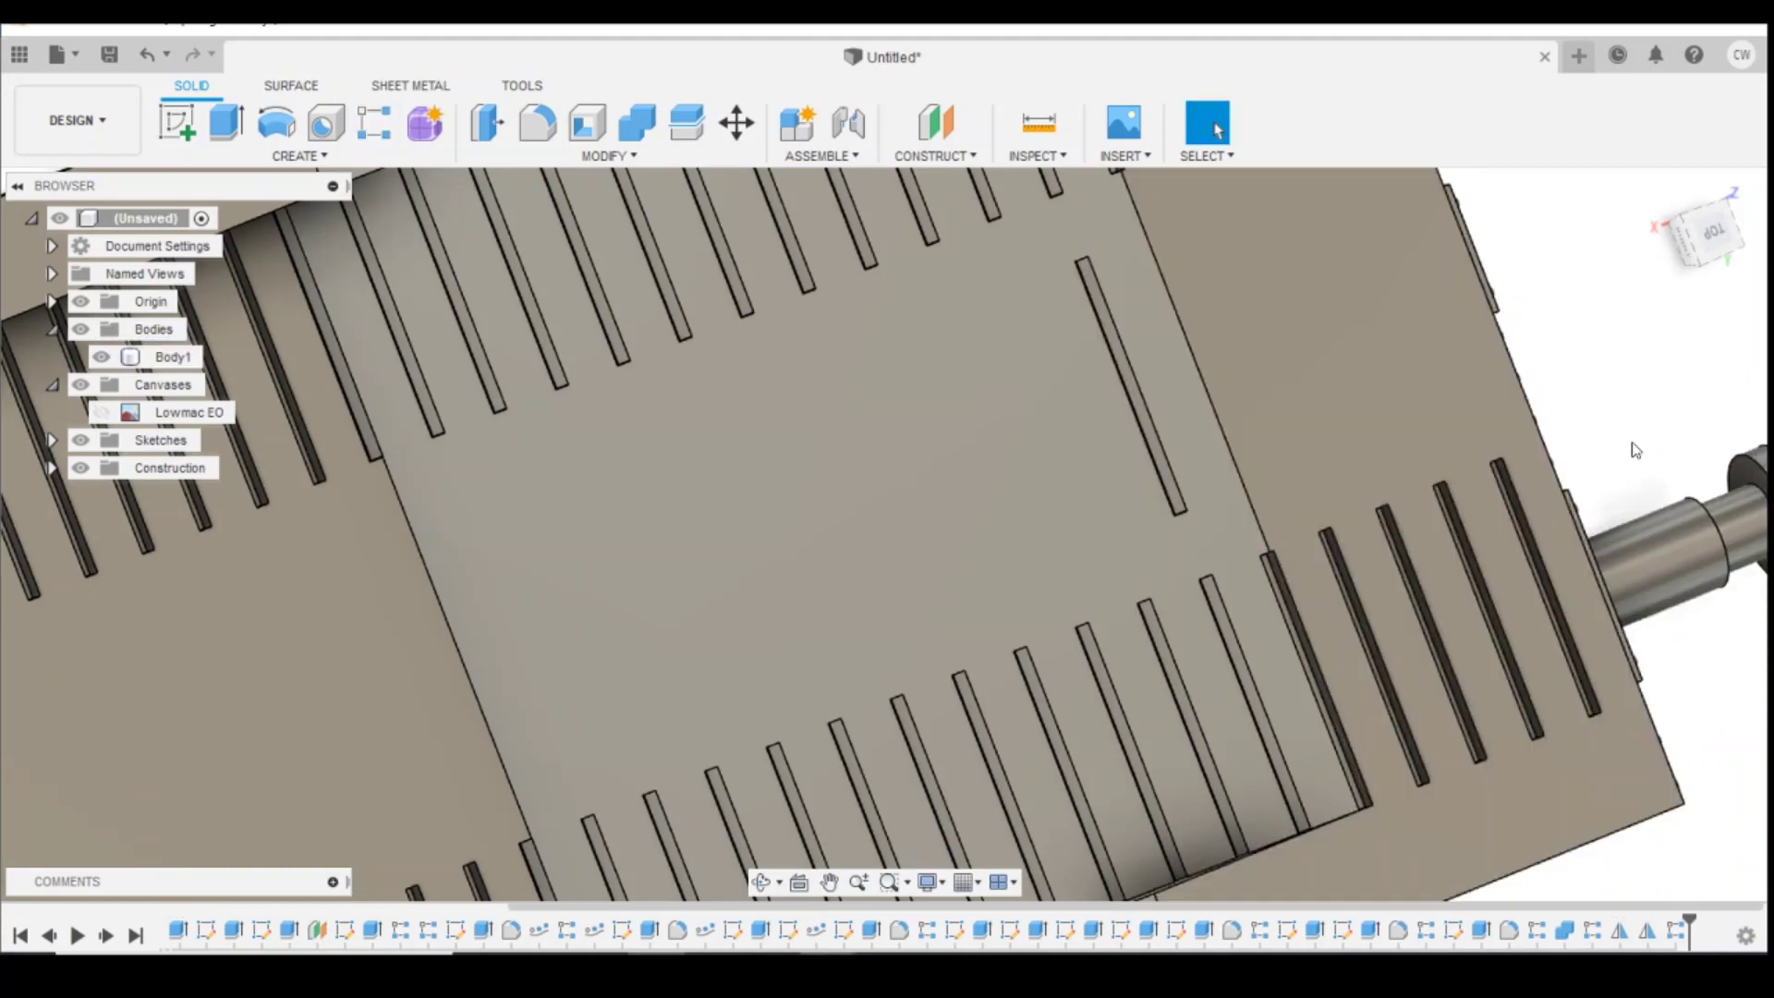
Step: Start a Pattern on Path for the single slot between the two slot rows on the sloping floor
{"action": "left_click_drag", "start_coordinate": [1696, 231], "coordinate": [1664, 214]}
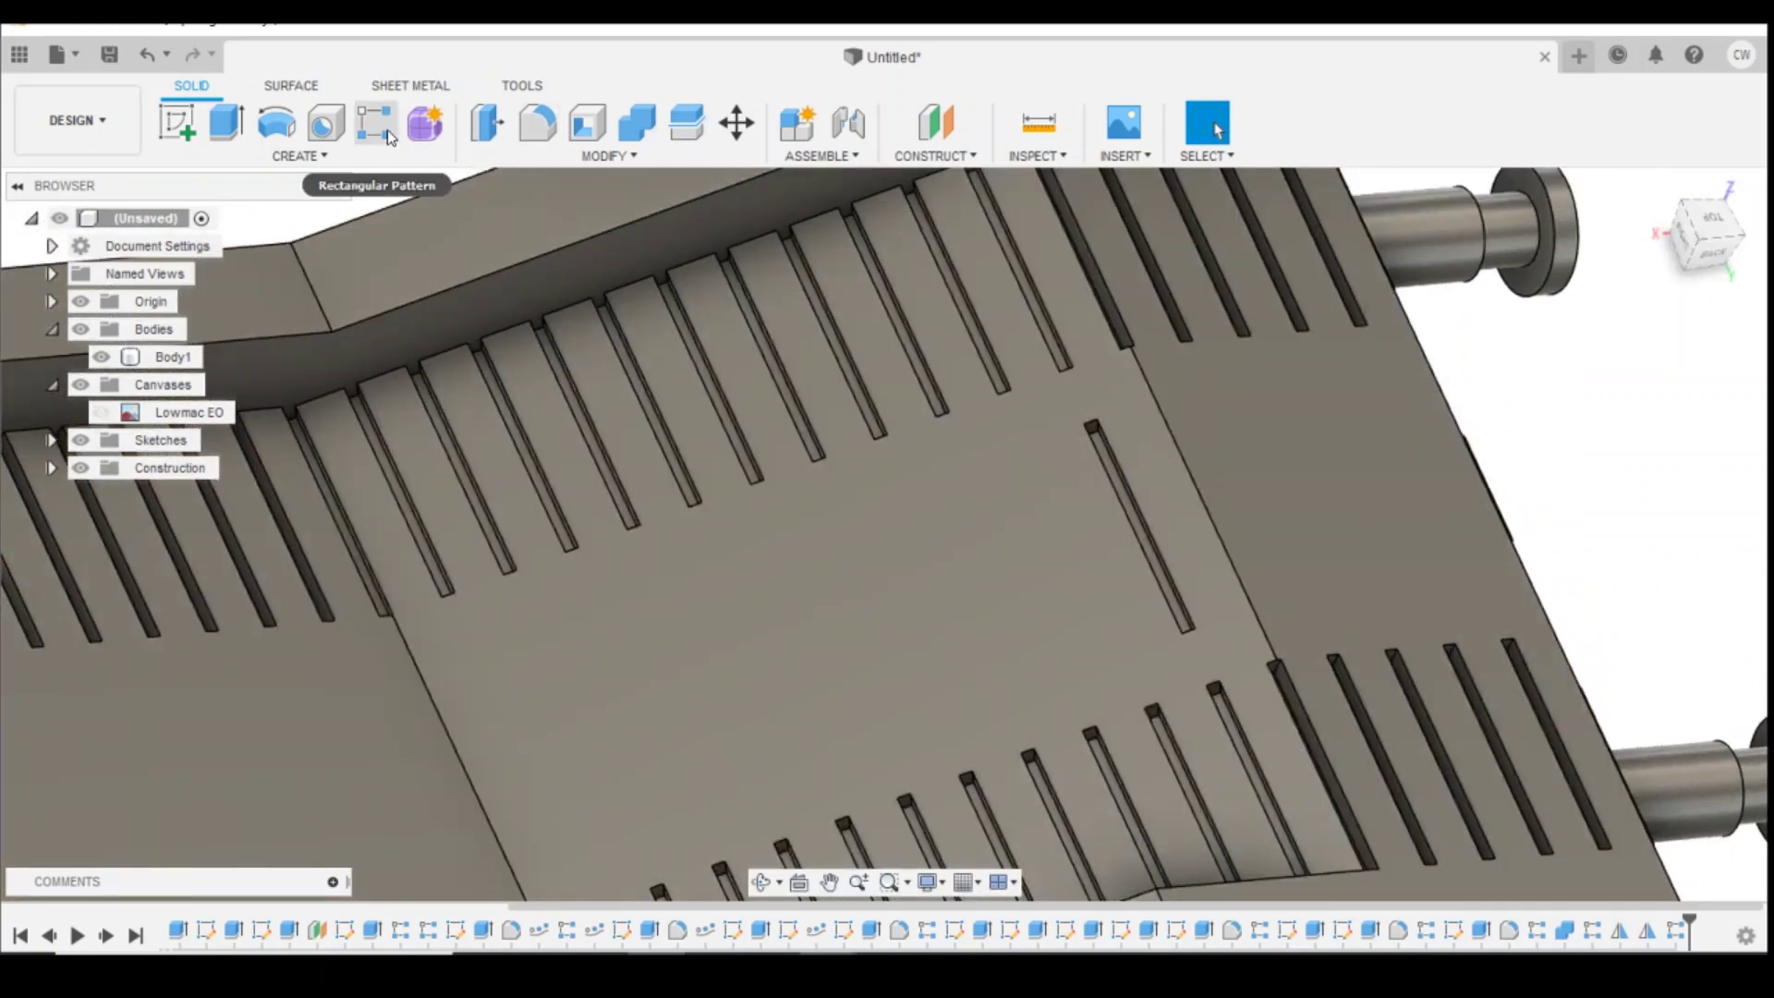
{"action": "left_click", "coordinate": [299, 155]}
{"action": "mouse_move", "coordinate": [284, 677]}
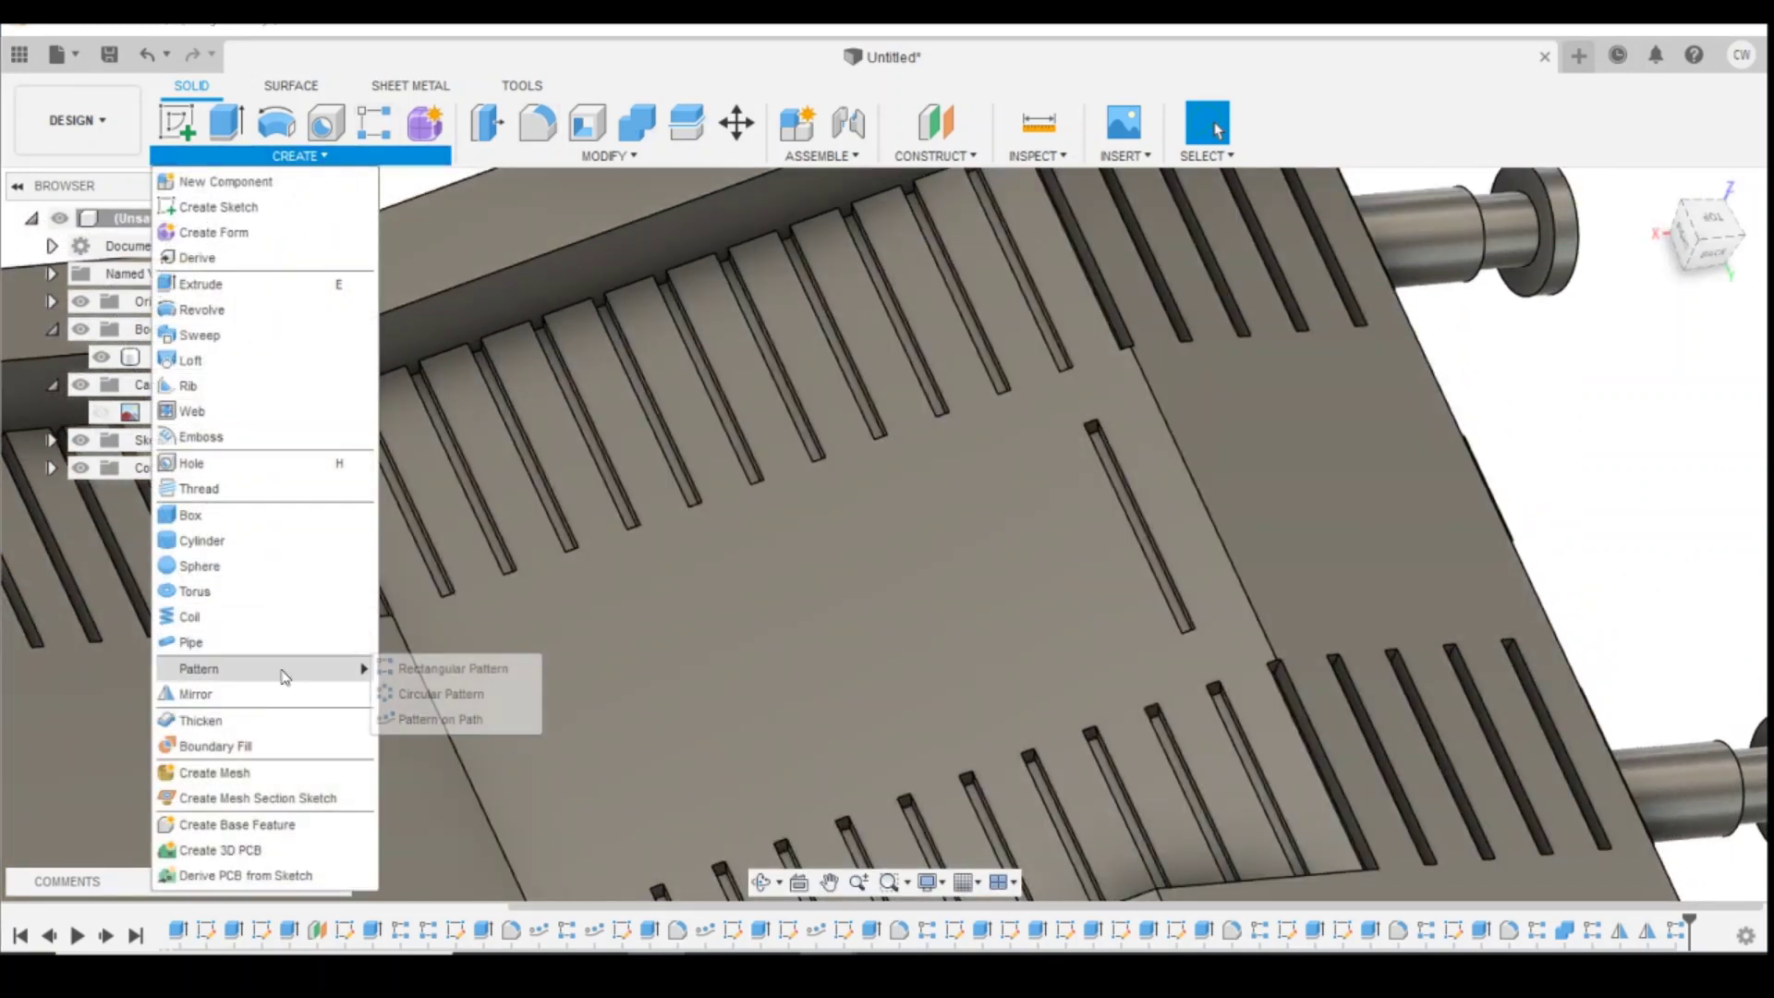
{"action": "left_click", "coordinate": [420, 719]}
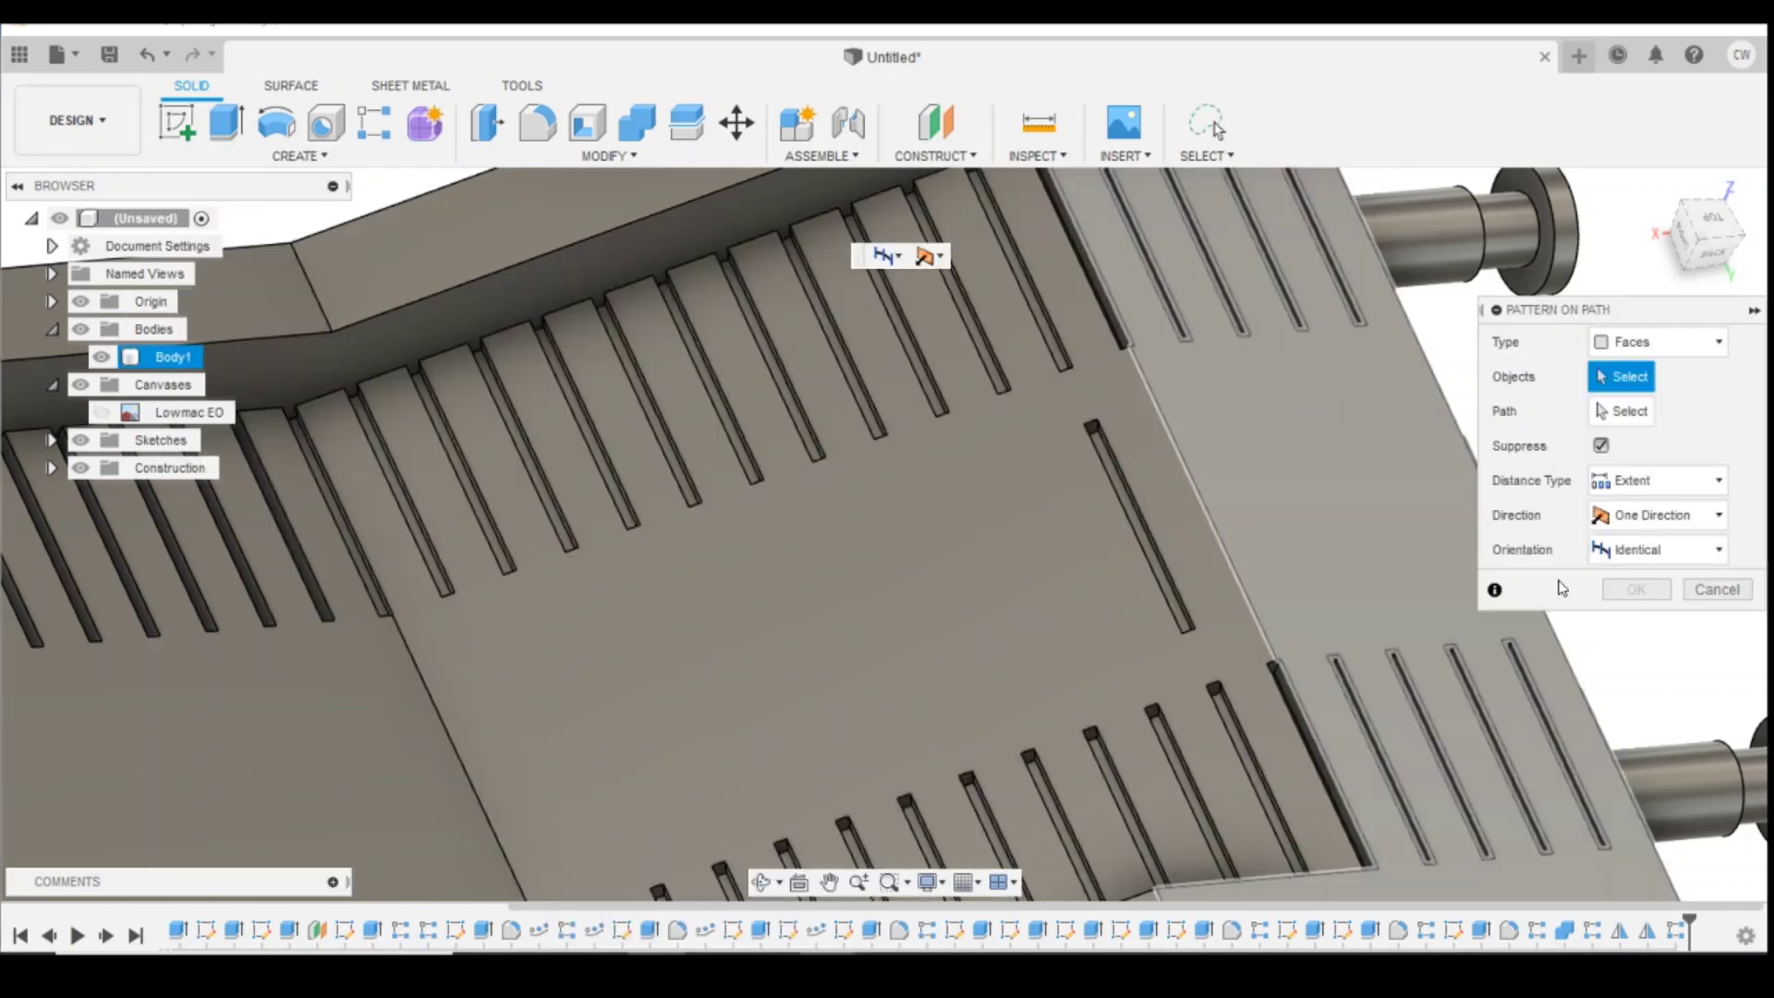
Step: Try to use features as the path pattern's object type, and return the type to Faces
{"action": "left_click", "coordinate": [1645, 342]}
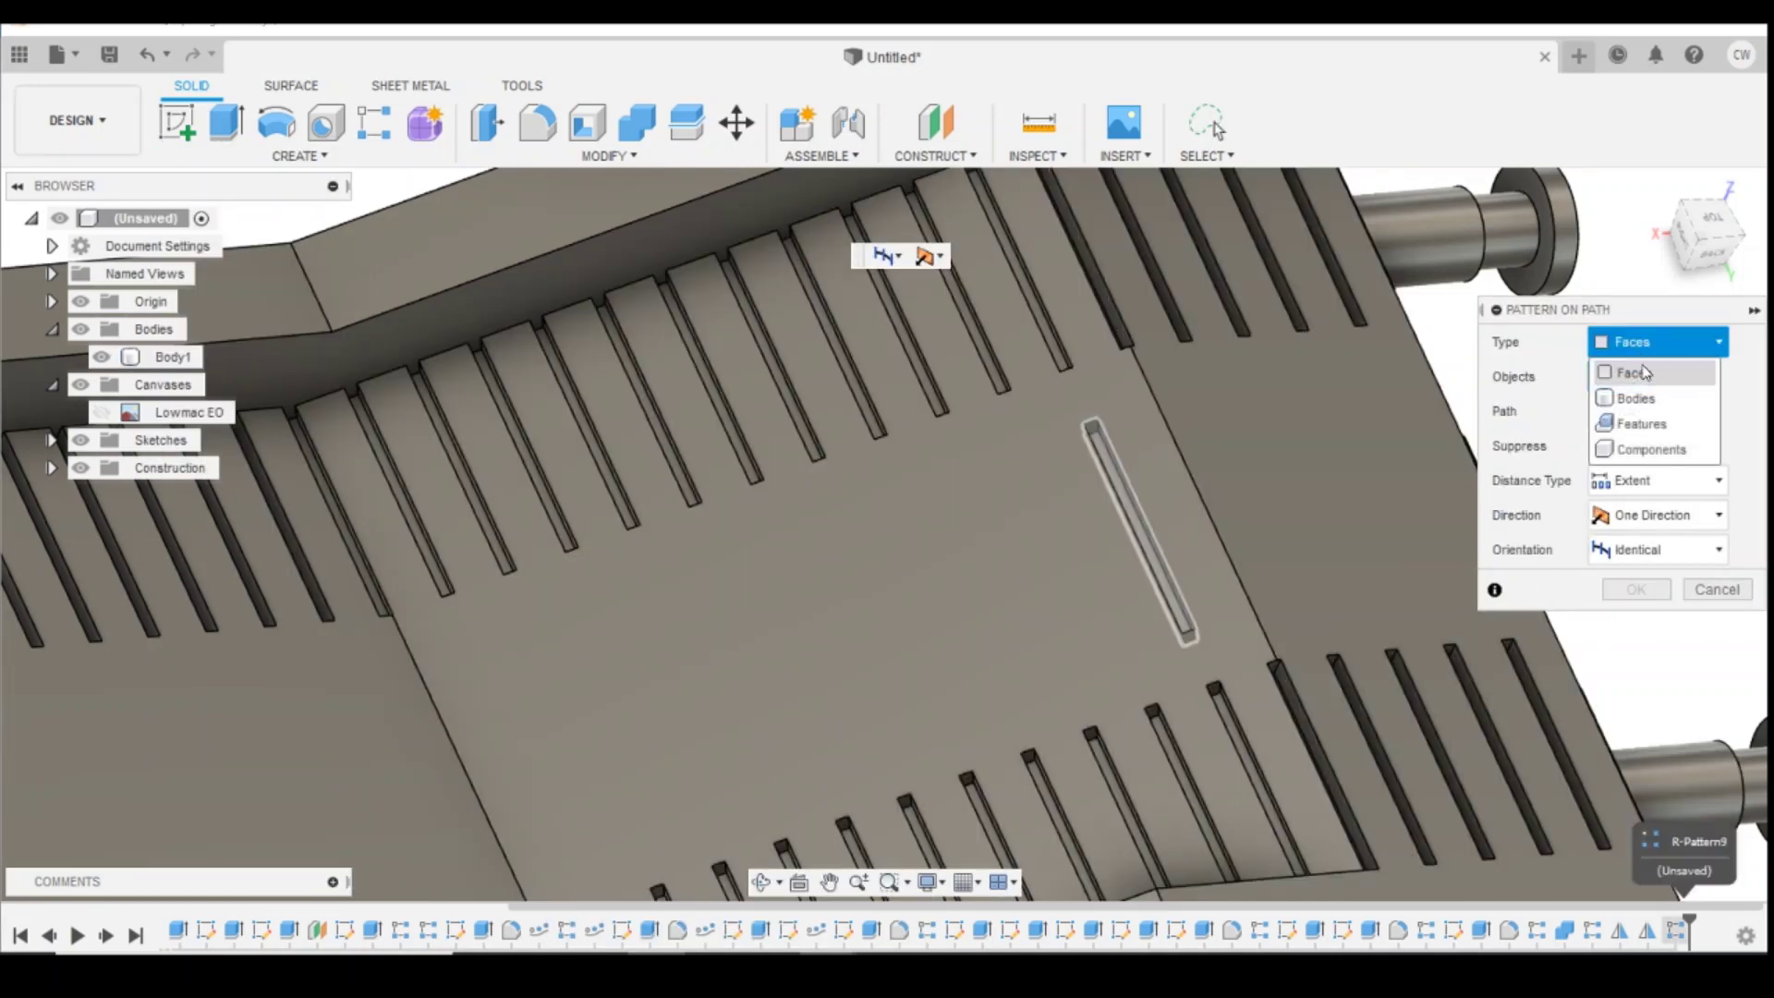
{"action": "left_click", "coordinate": [1643, 423]}
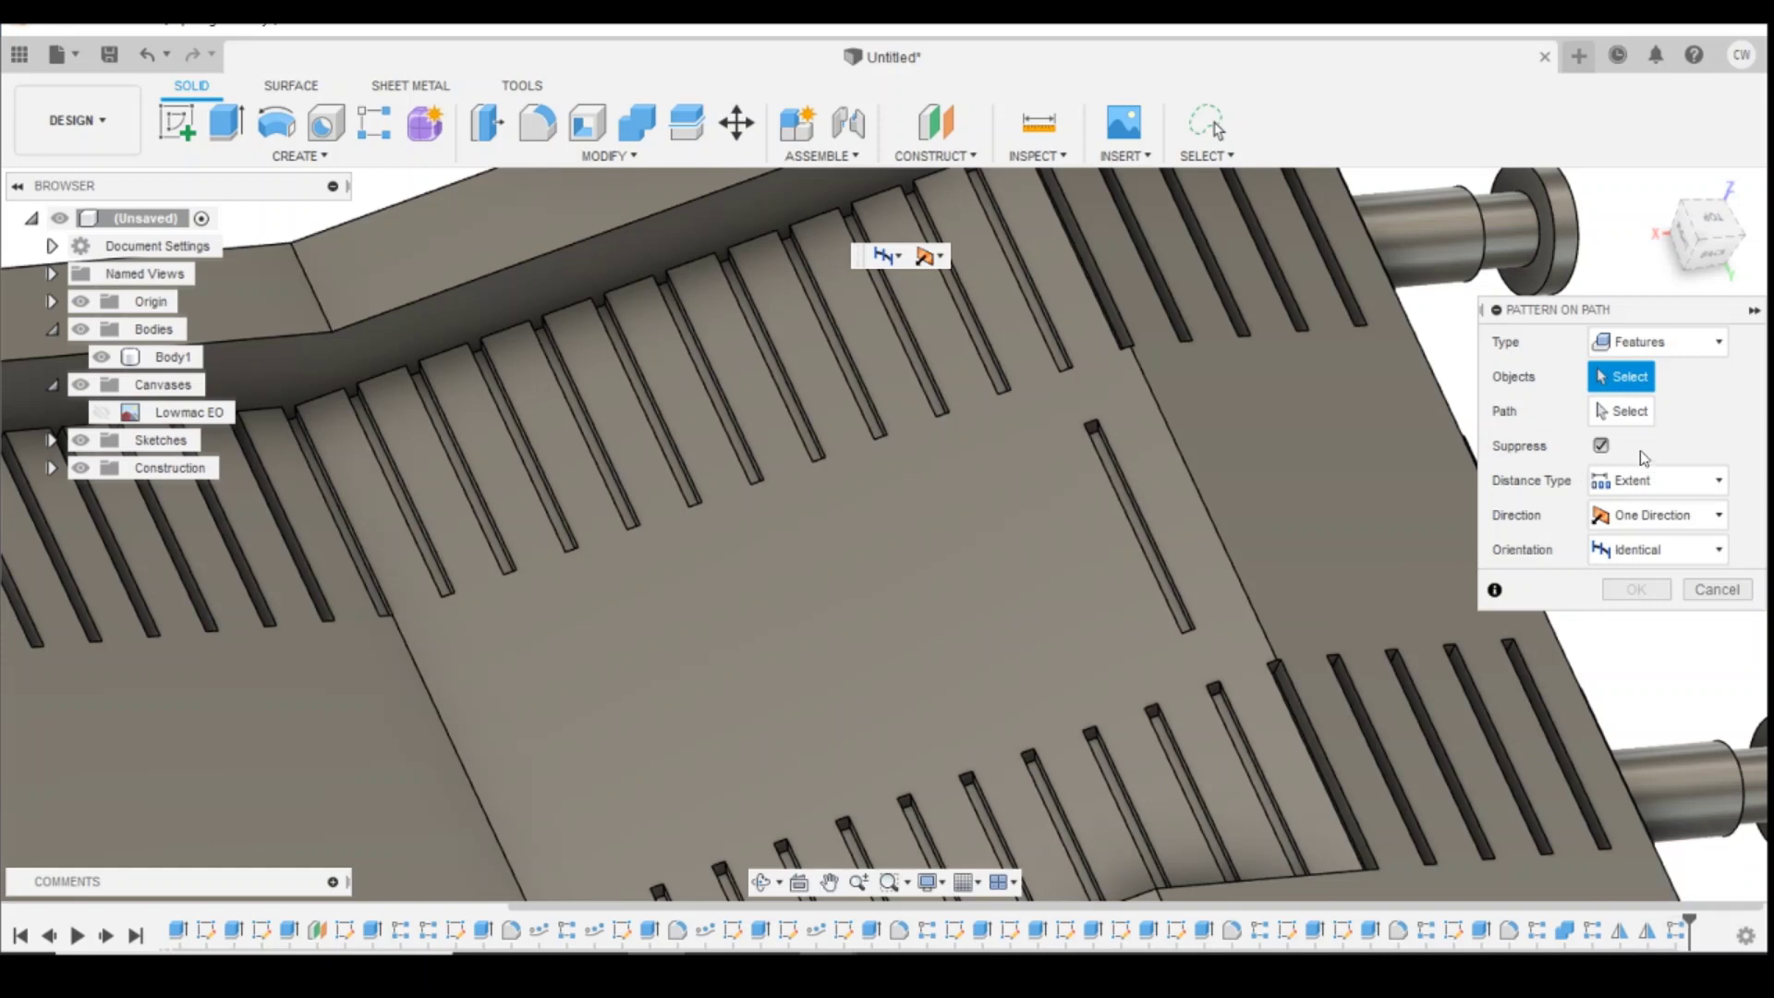
{"action": "left_click", "coordinate": [1622, 411]}
{"action": "left_click", "coordinate": [1629, 379]}
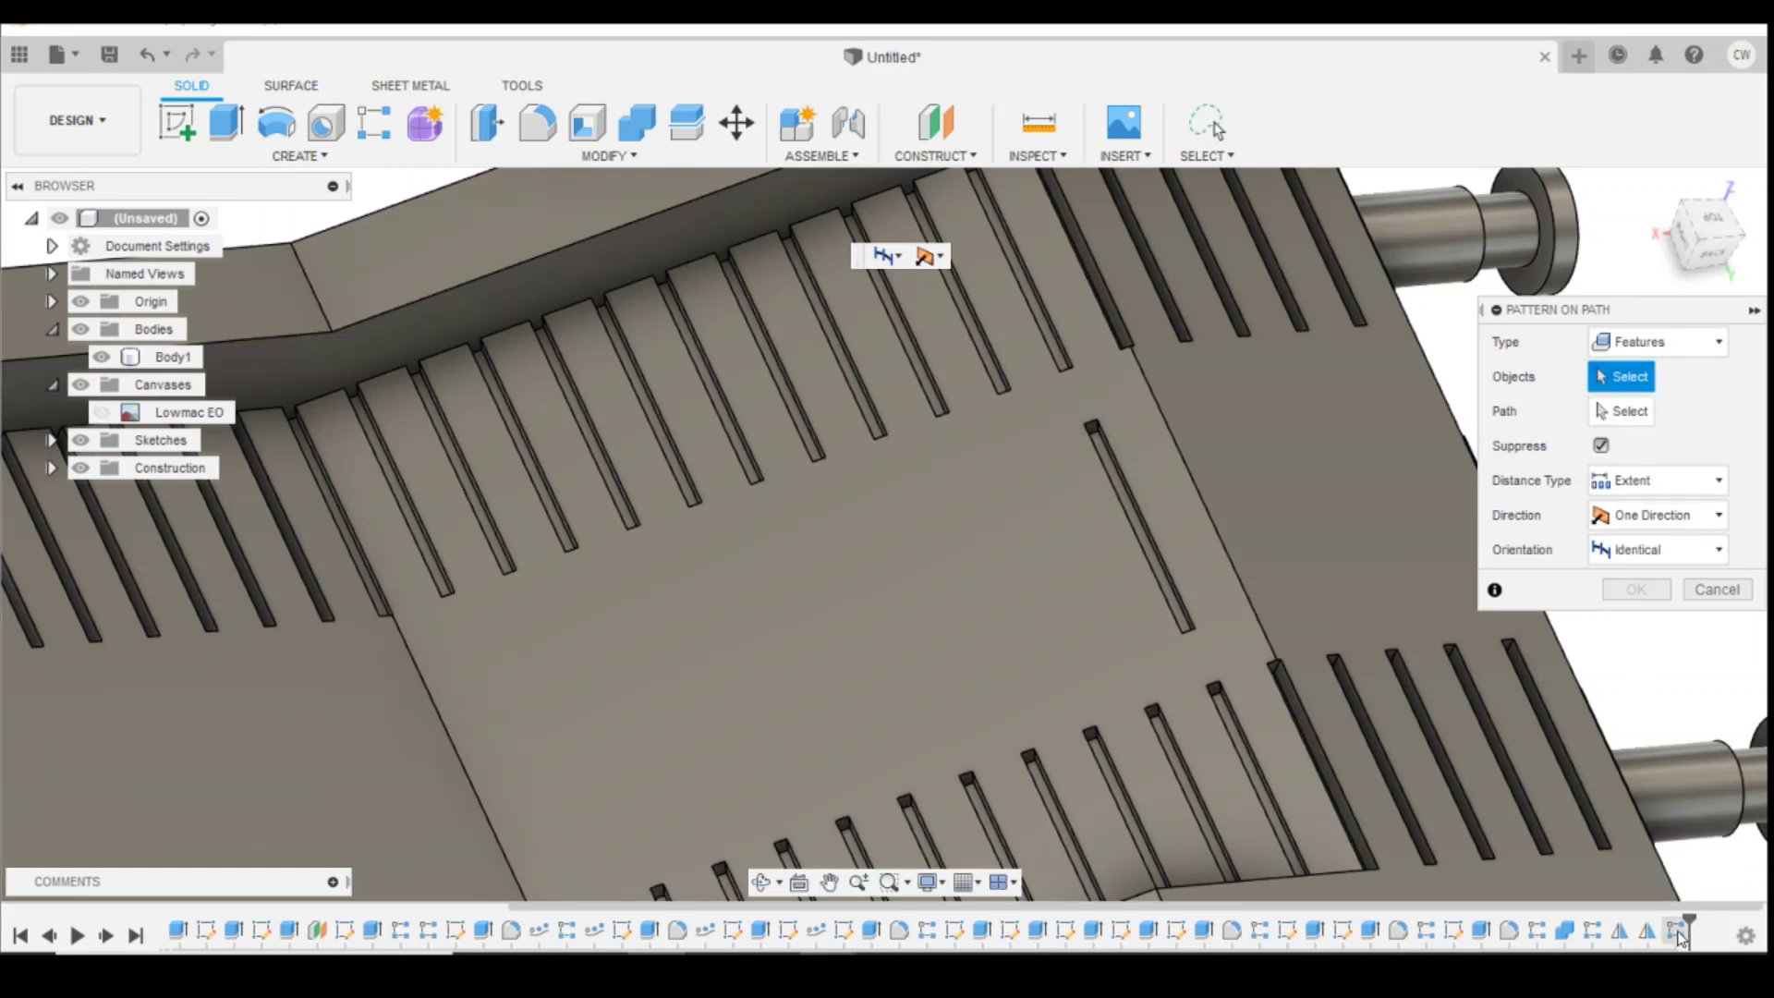
{"action": "left_click", "coordinate": [1627, 411]}
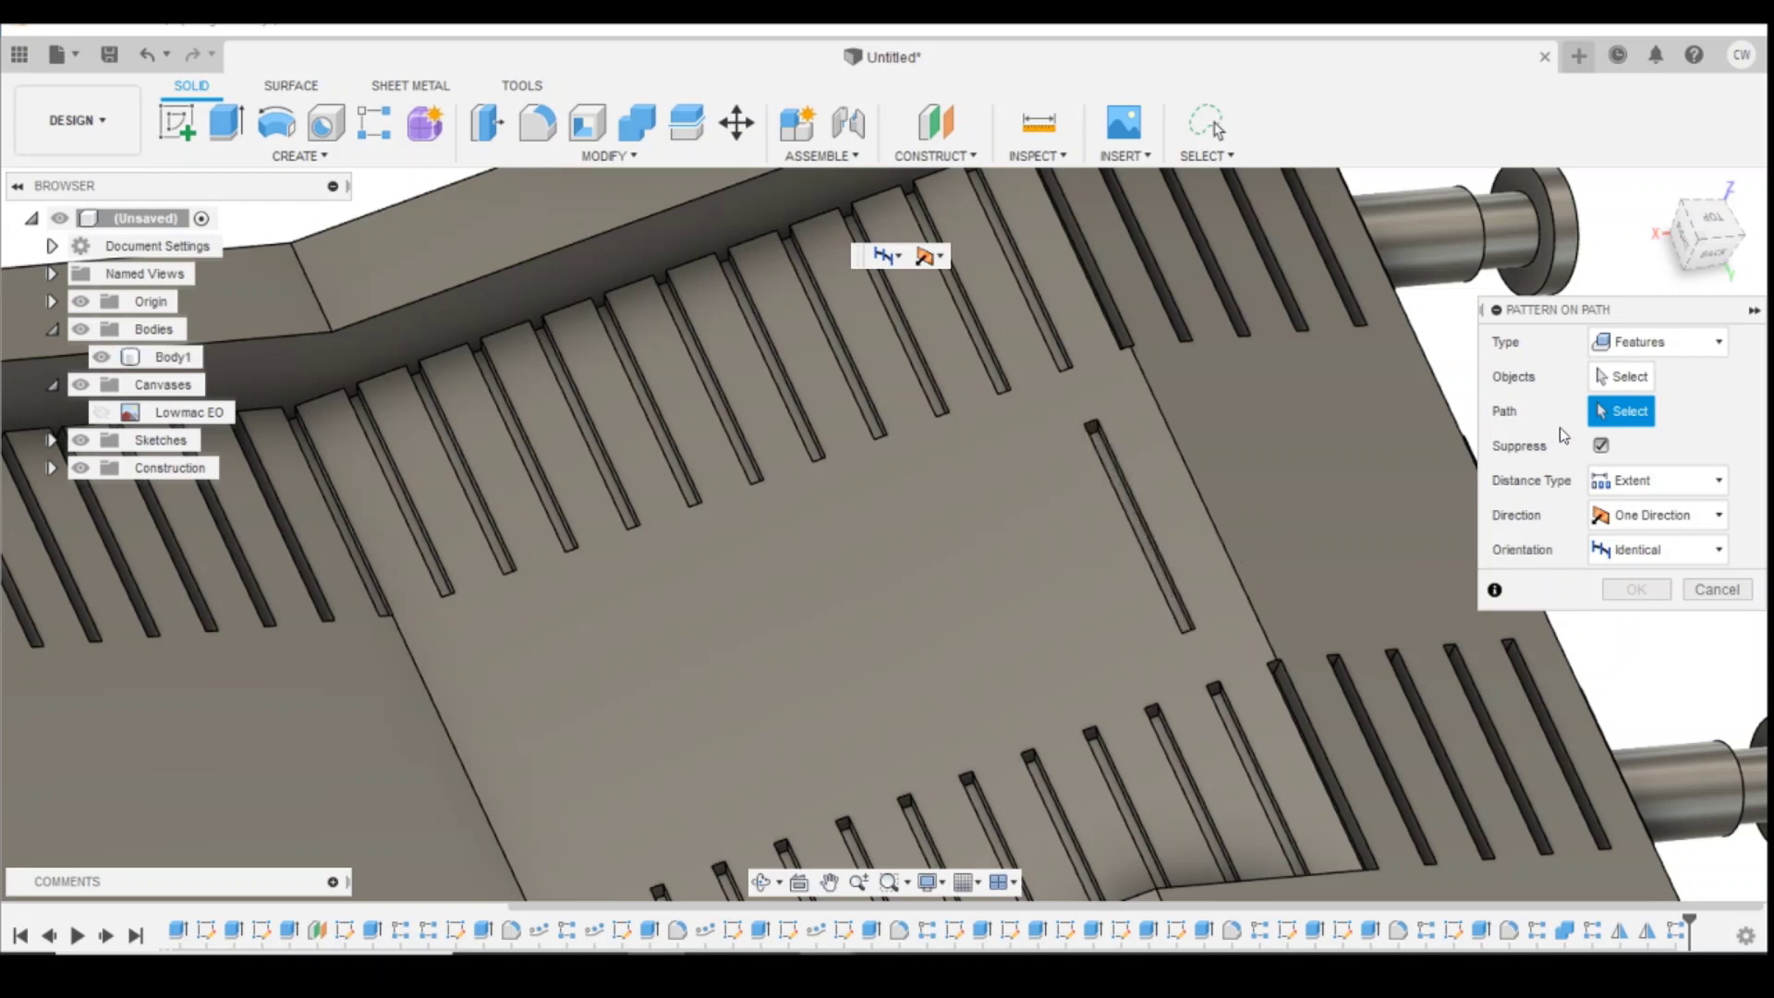
{"action": "left_click", "coordinate": [1629, 379]}
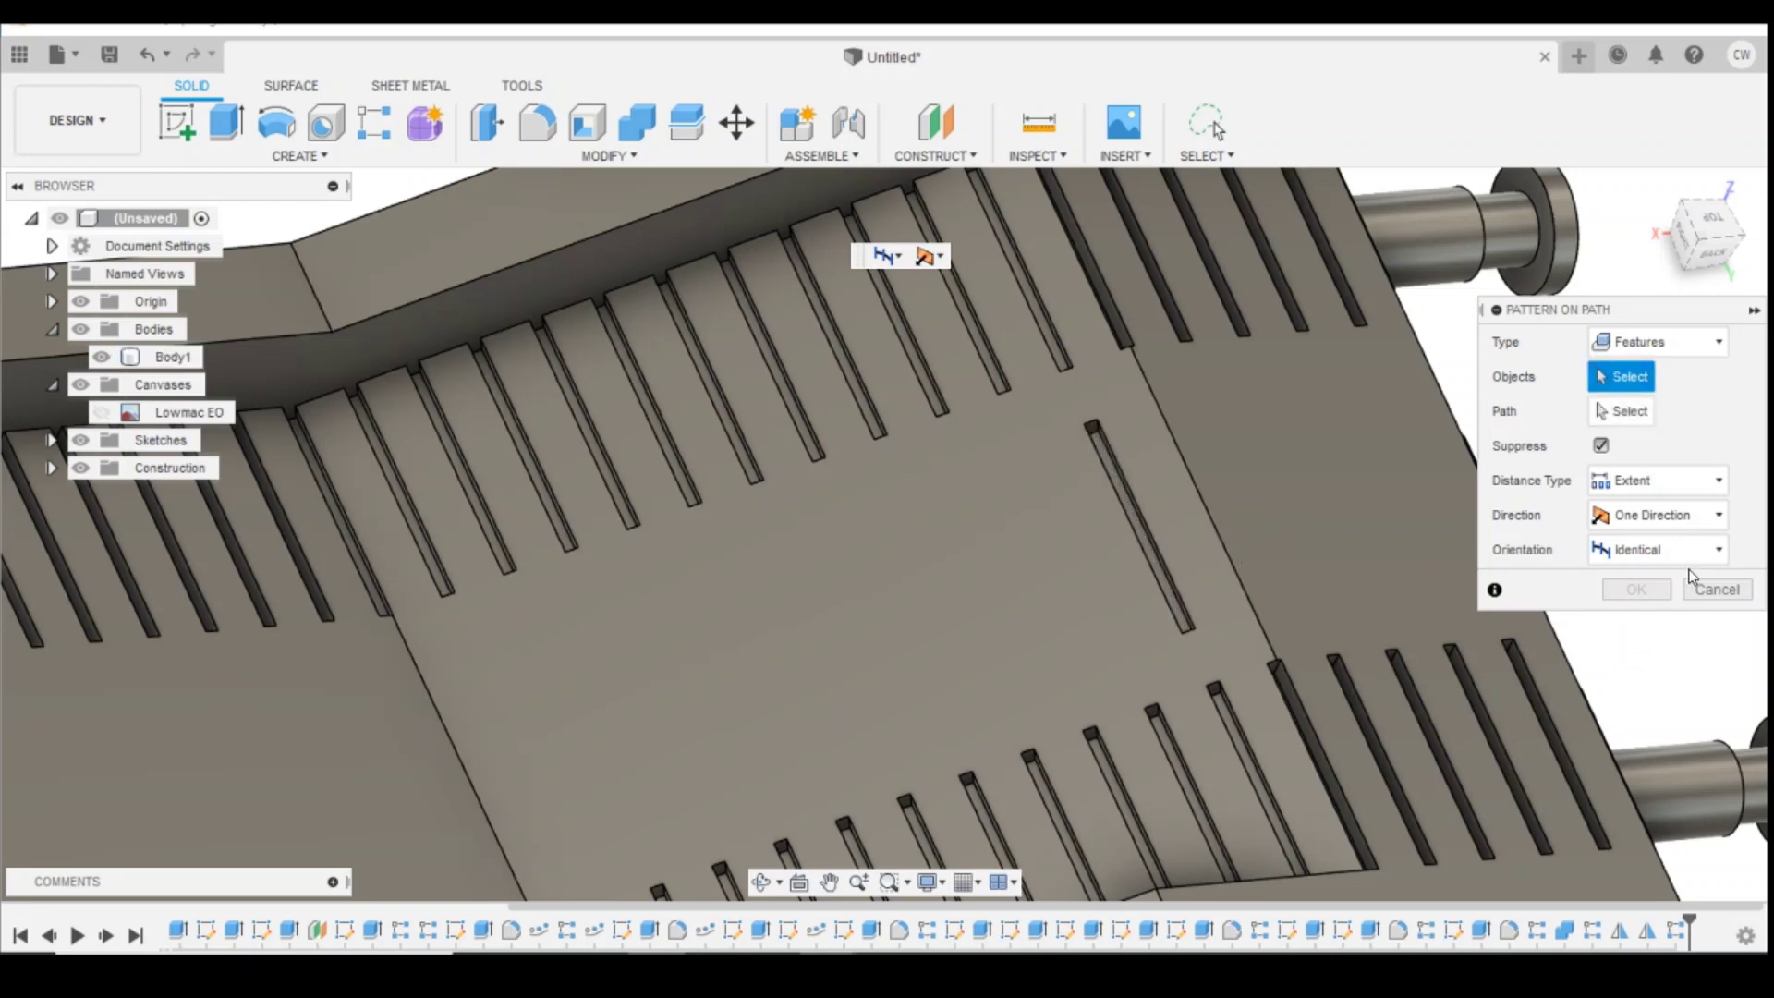
{"action": "left_click", "coordinate": [1663, 342]}
{"action": "left_click", "coordinate": [1633, 368]}
Step: Select the five inner faces of the single slot between the two slot rows as the path pattern's objects
{"action": "scroll", "coordinate": [1144, 529], "scroll_direction": "up", "scroll_amount": 5}
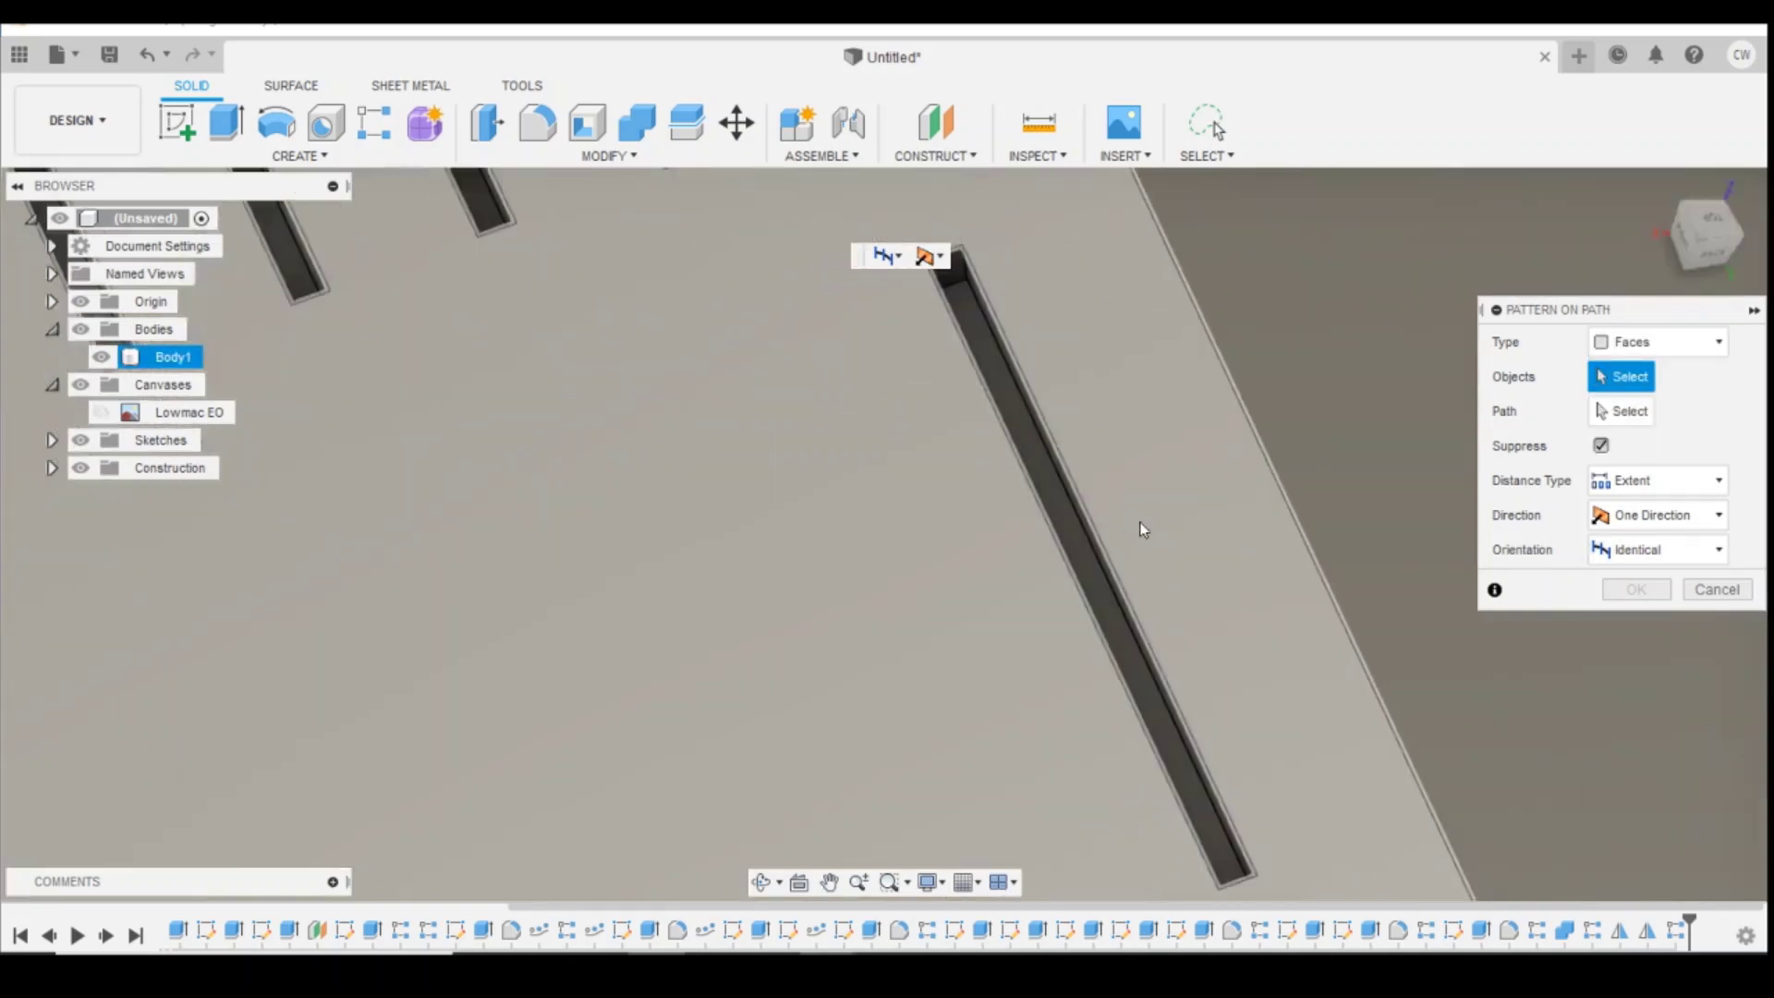
{"action": "left_click", "coordinate": [1077, 543]}
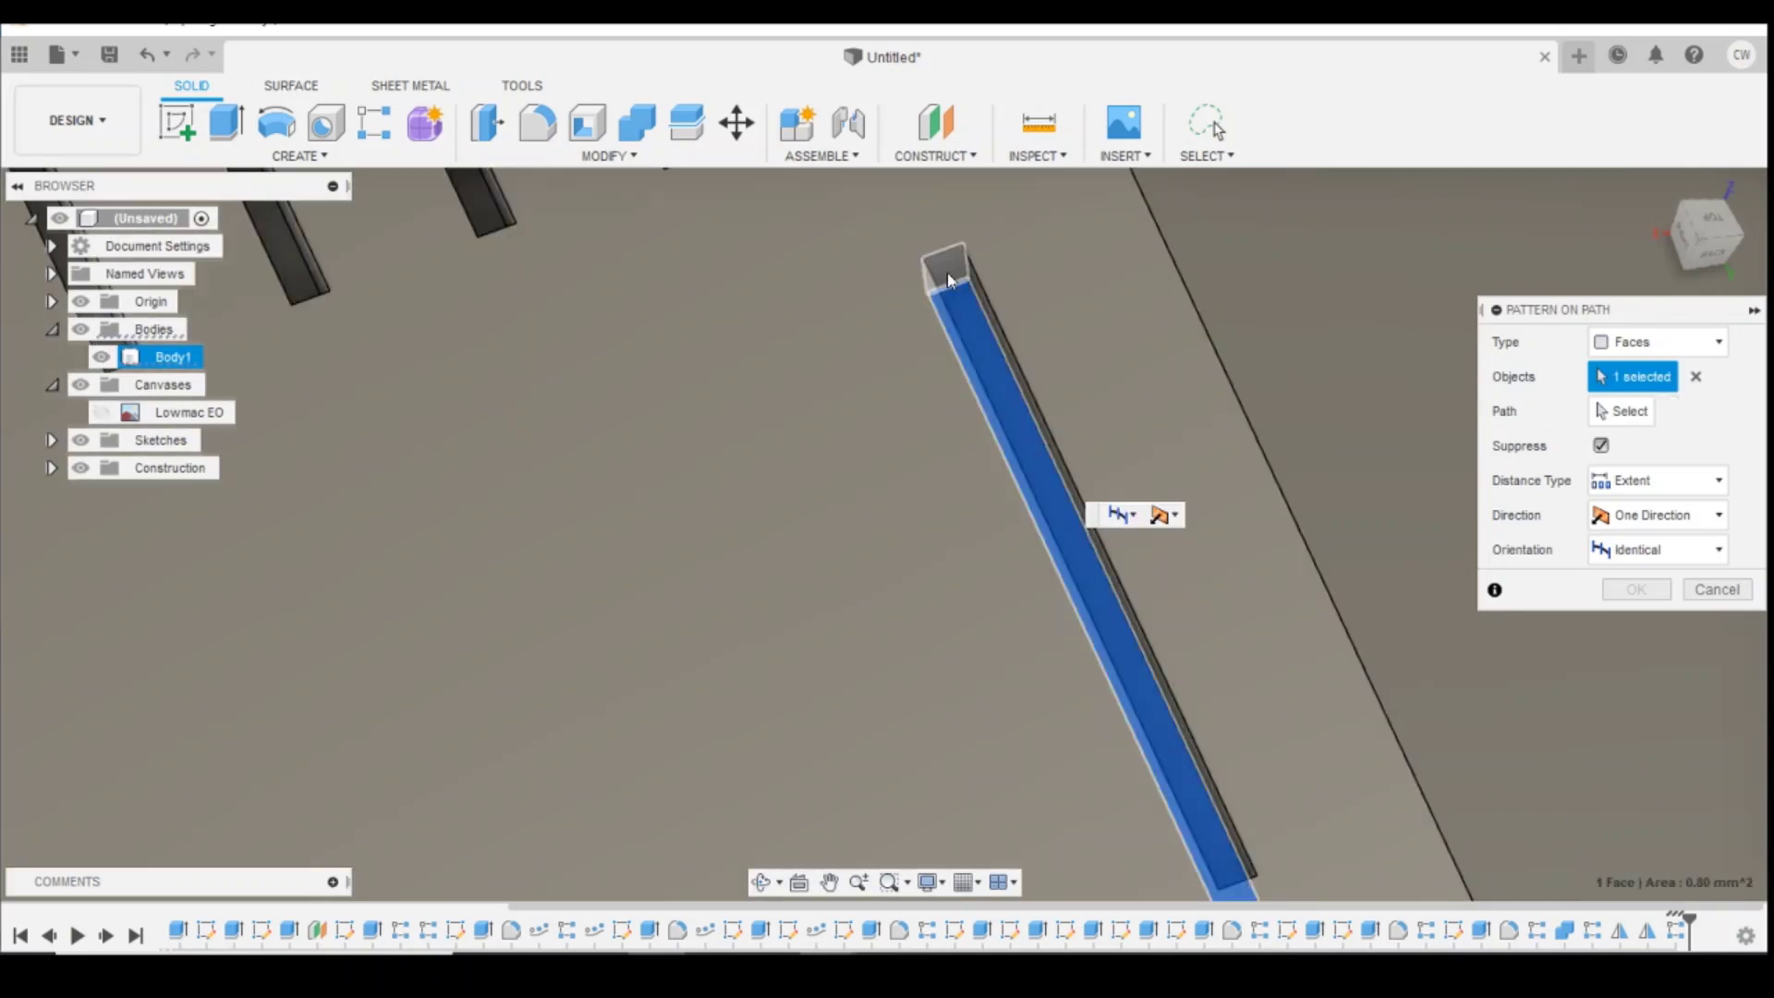
{"action": "left_click", "coordinate": [956, 271]}
{"action": "left_click", "coordinate": [993, 329]}
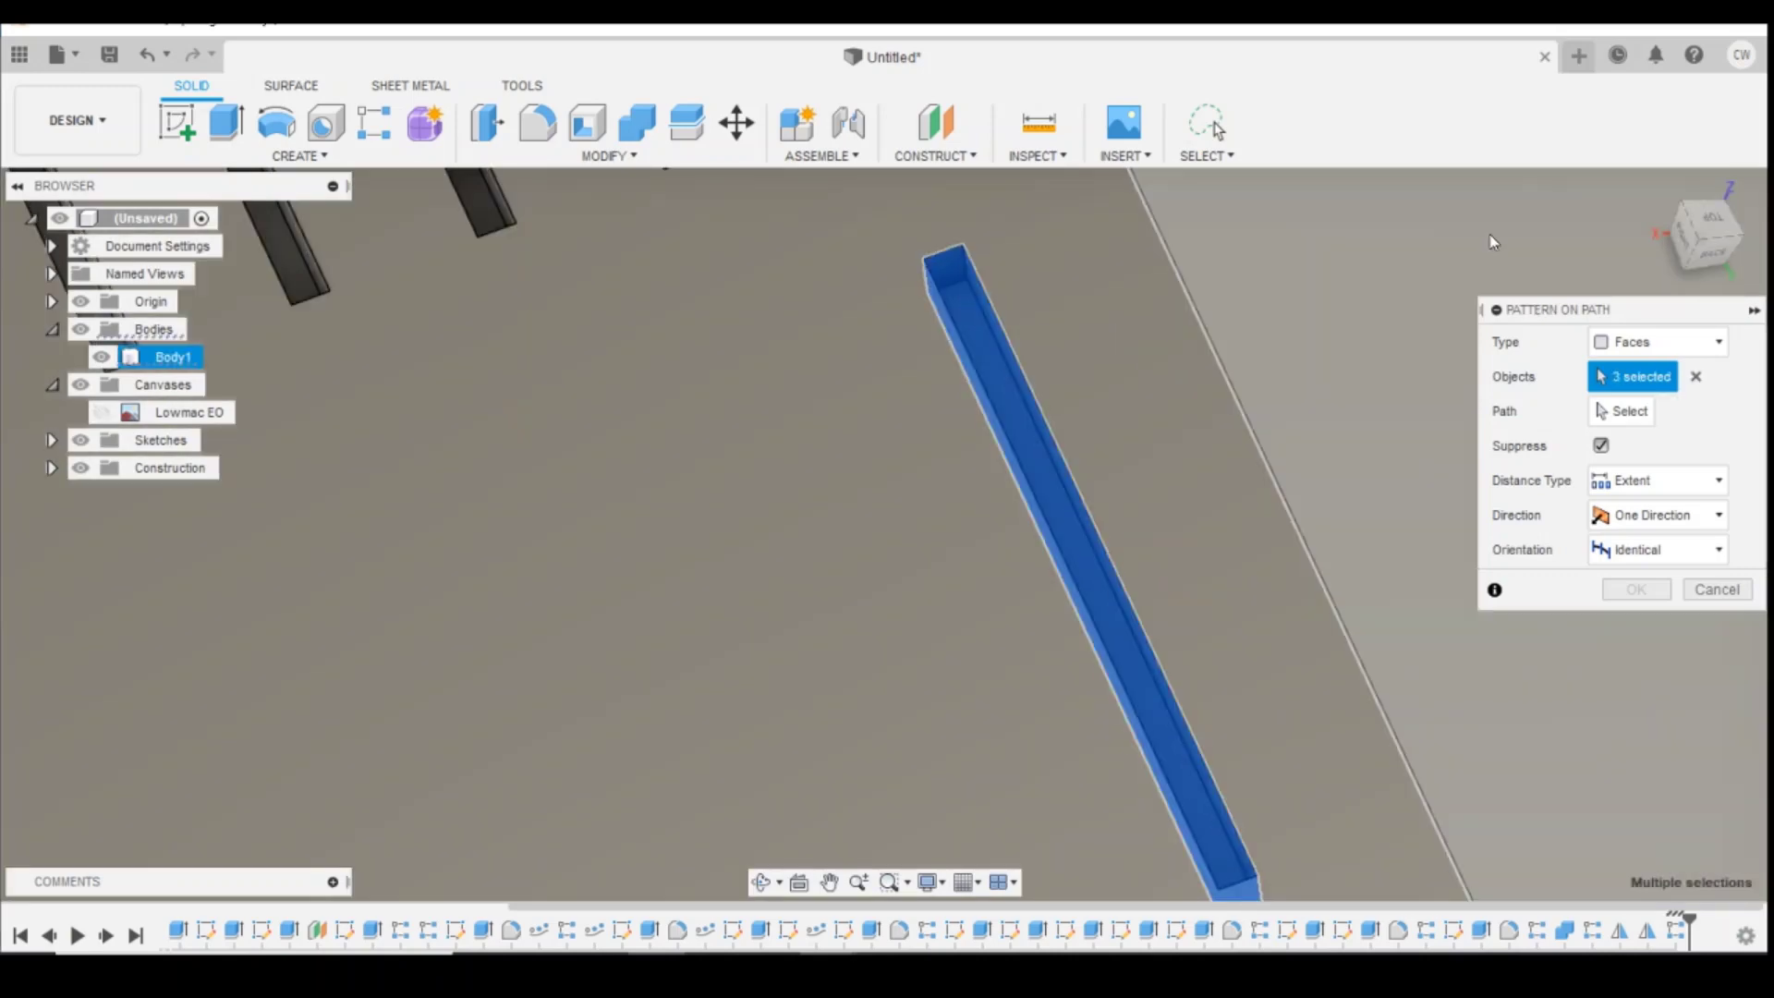
{"action": "scroll", "coordinate": [1601, 239], "scroll_direction": "down", "scroll_amount": 3}
{"action": "middle_click_drag", "start_coordinate": [1696, 238], "coordinate": [1429, 352], "text": "shift"}
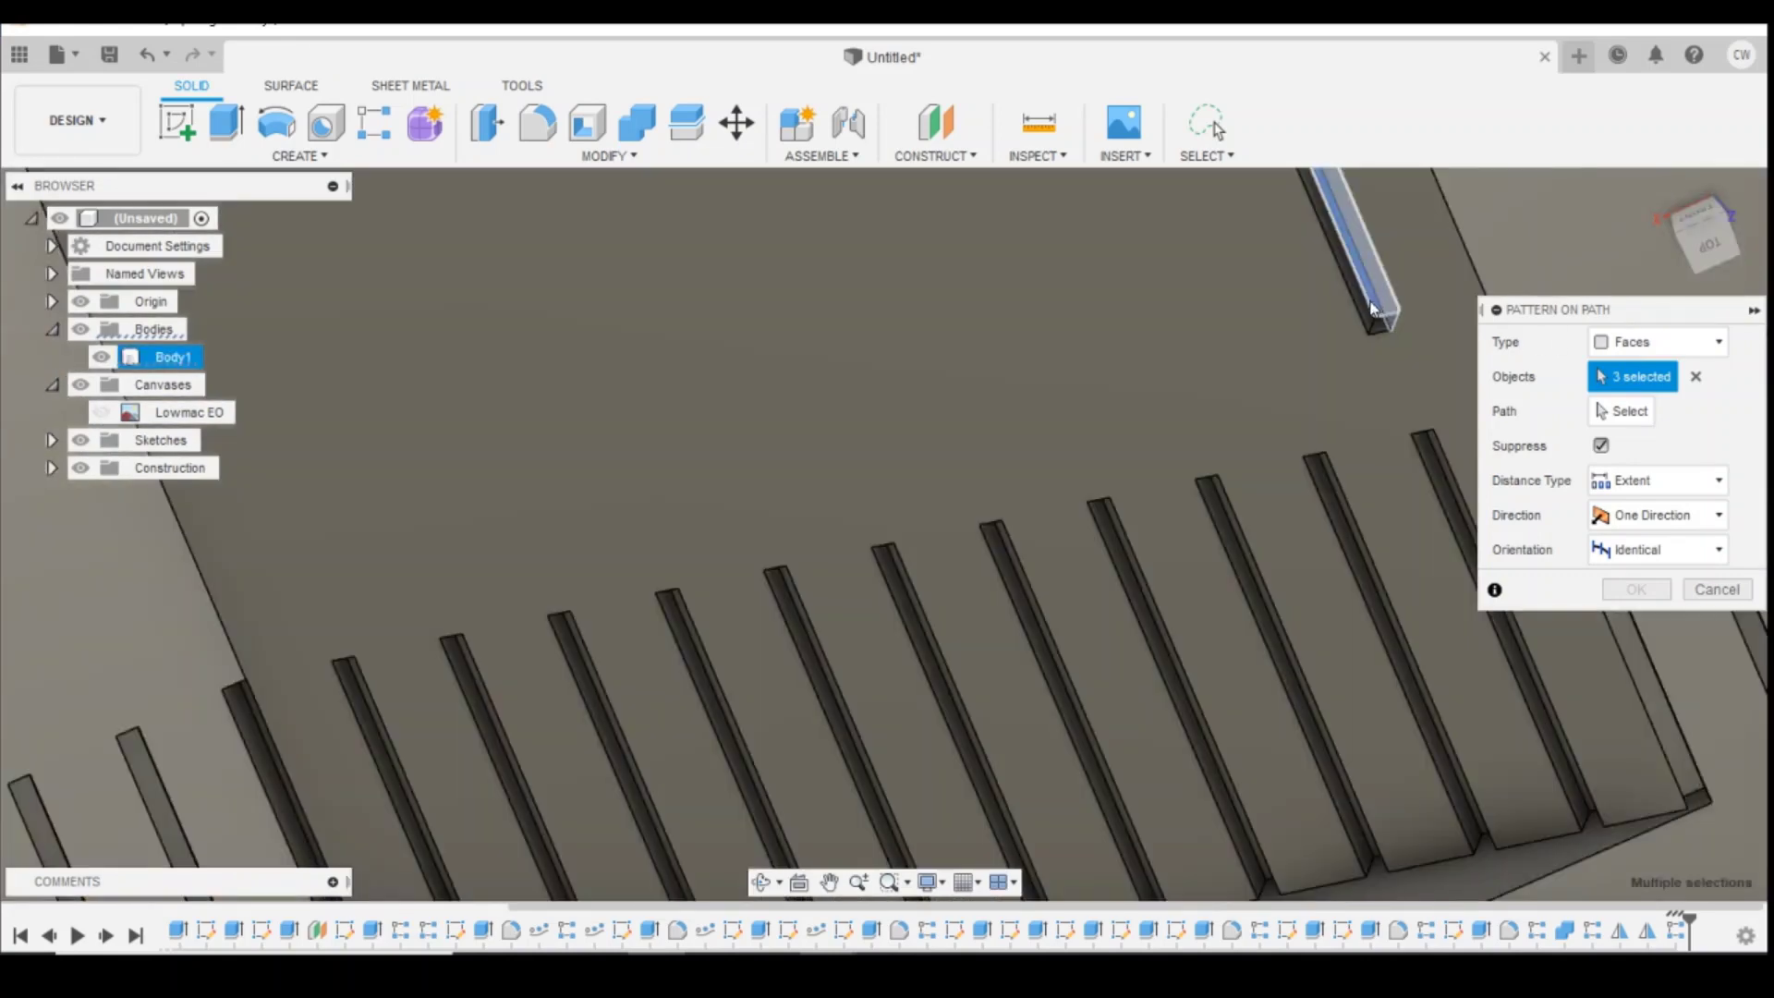
{"action": "left_click", "coordinate": [1376, 312]}
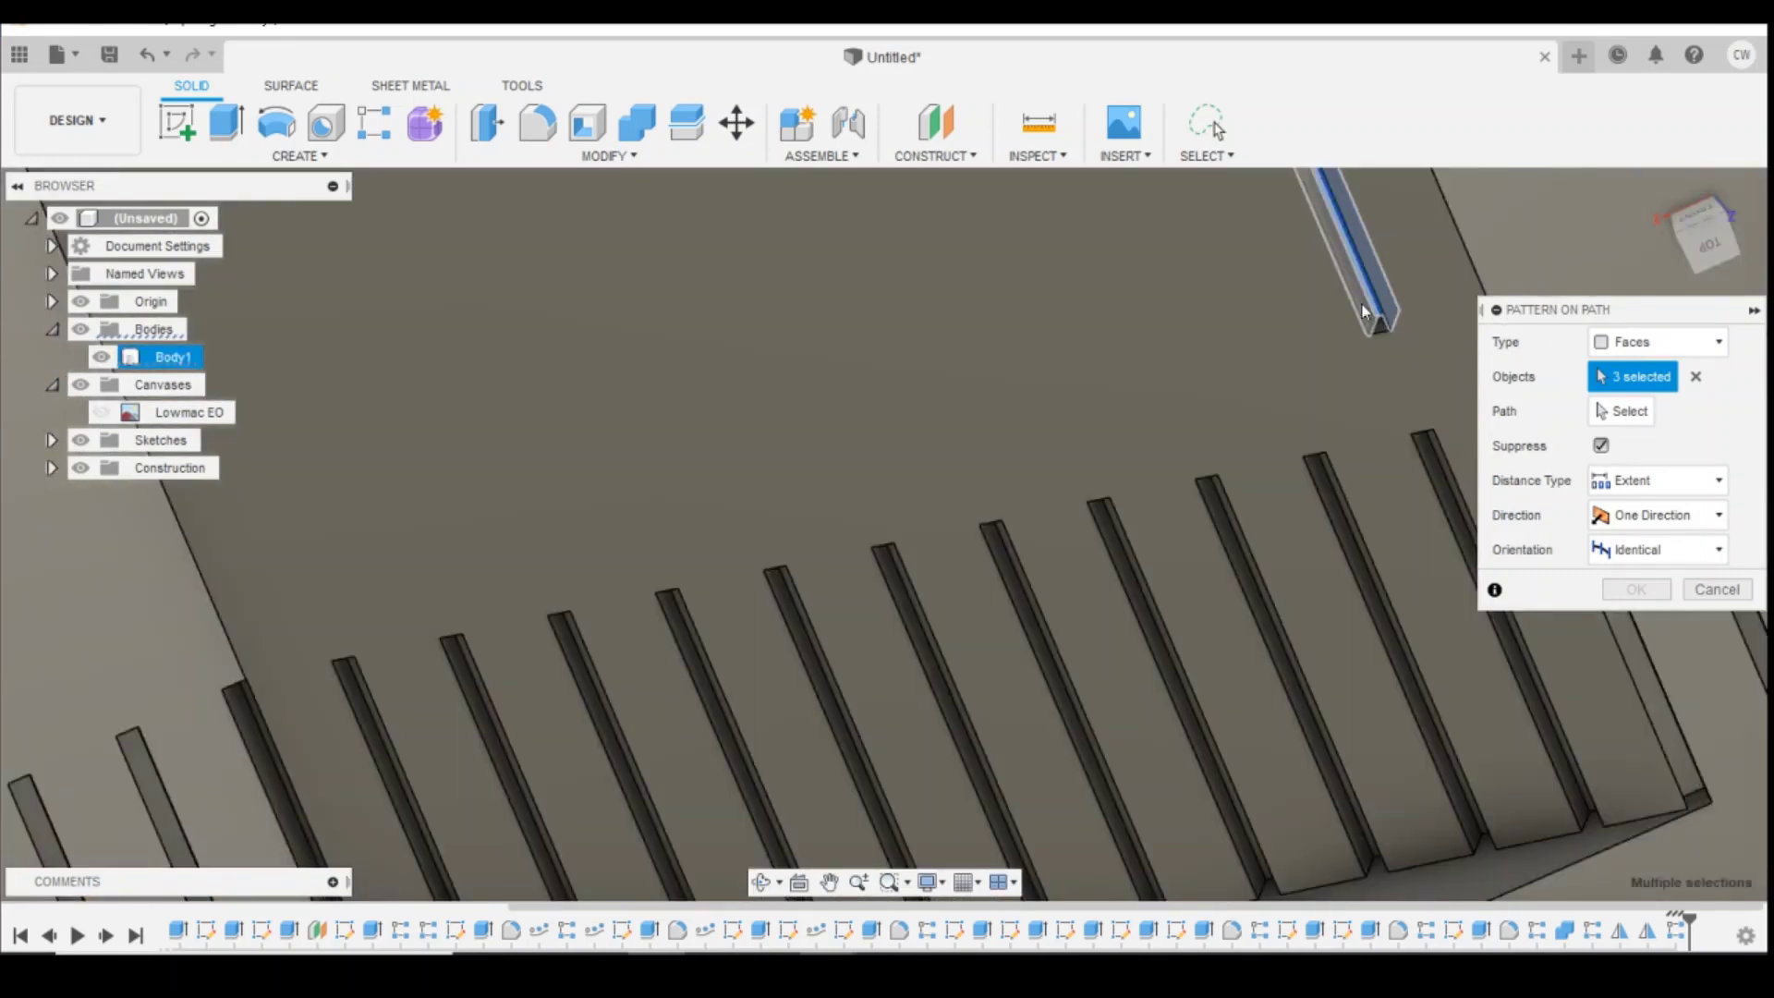
{"action": "left_click", "coordinate": [1383, 324]}
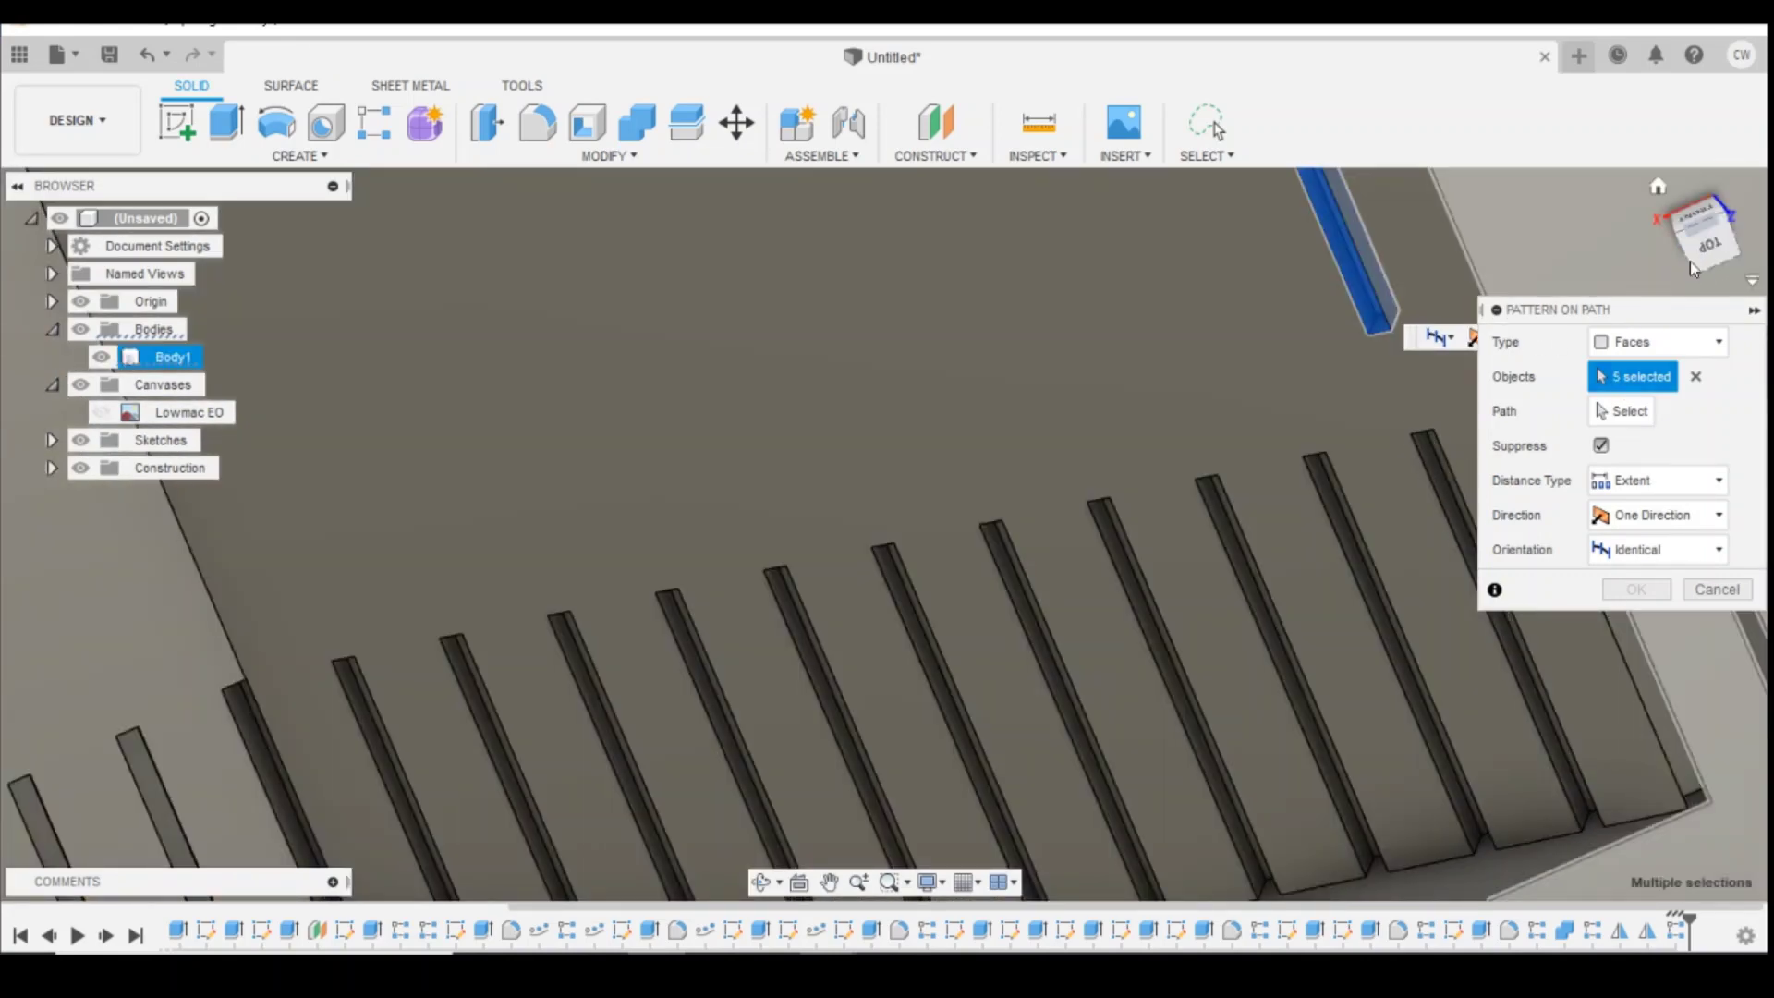
{"action": "middle_click_drag", "start_coordinate": [1708, 265], "coordinate": [1682, 287], "text": "shift"}
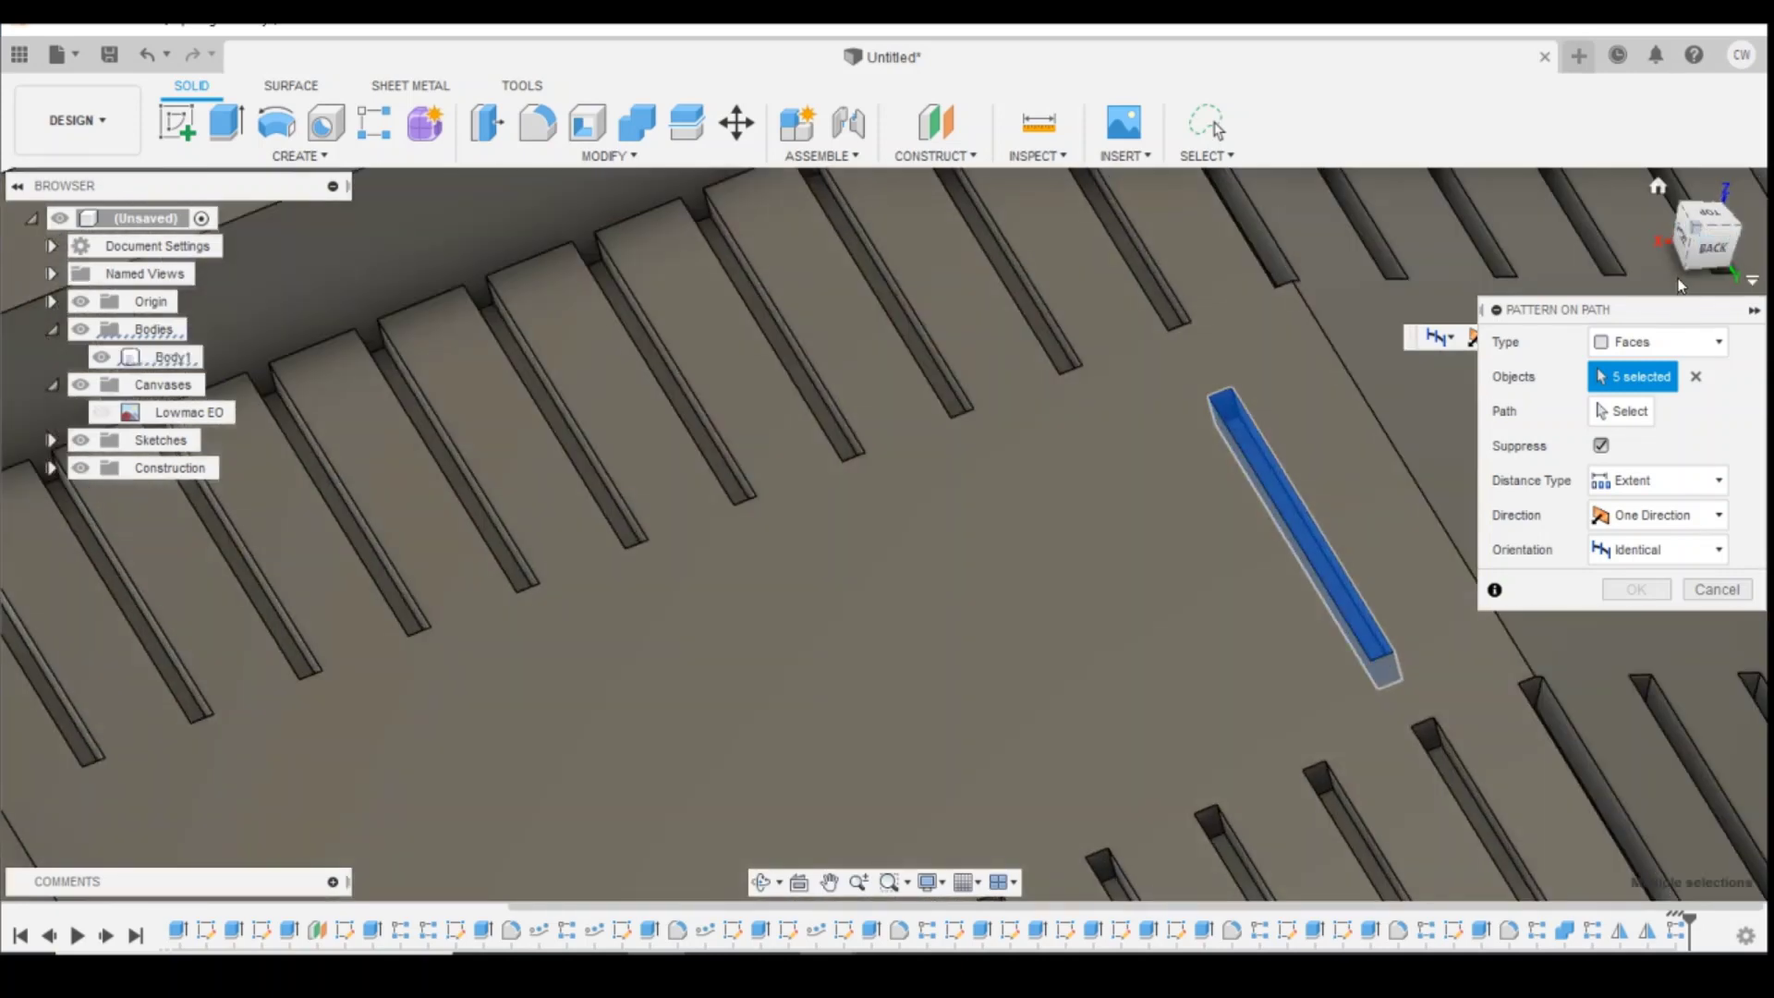
{"action": "left_click", "coordinate": [1630, 414]}
{"action": "scroll", "coordinate": [1385, 531], "scroll_direction": "down", "scroll_amount": 5}
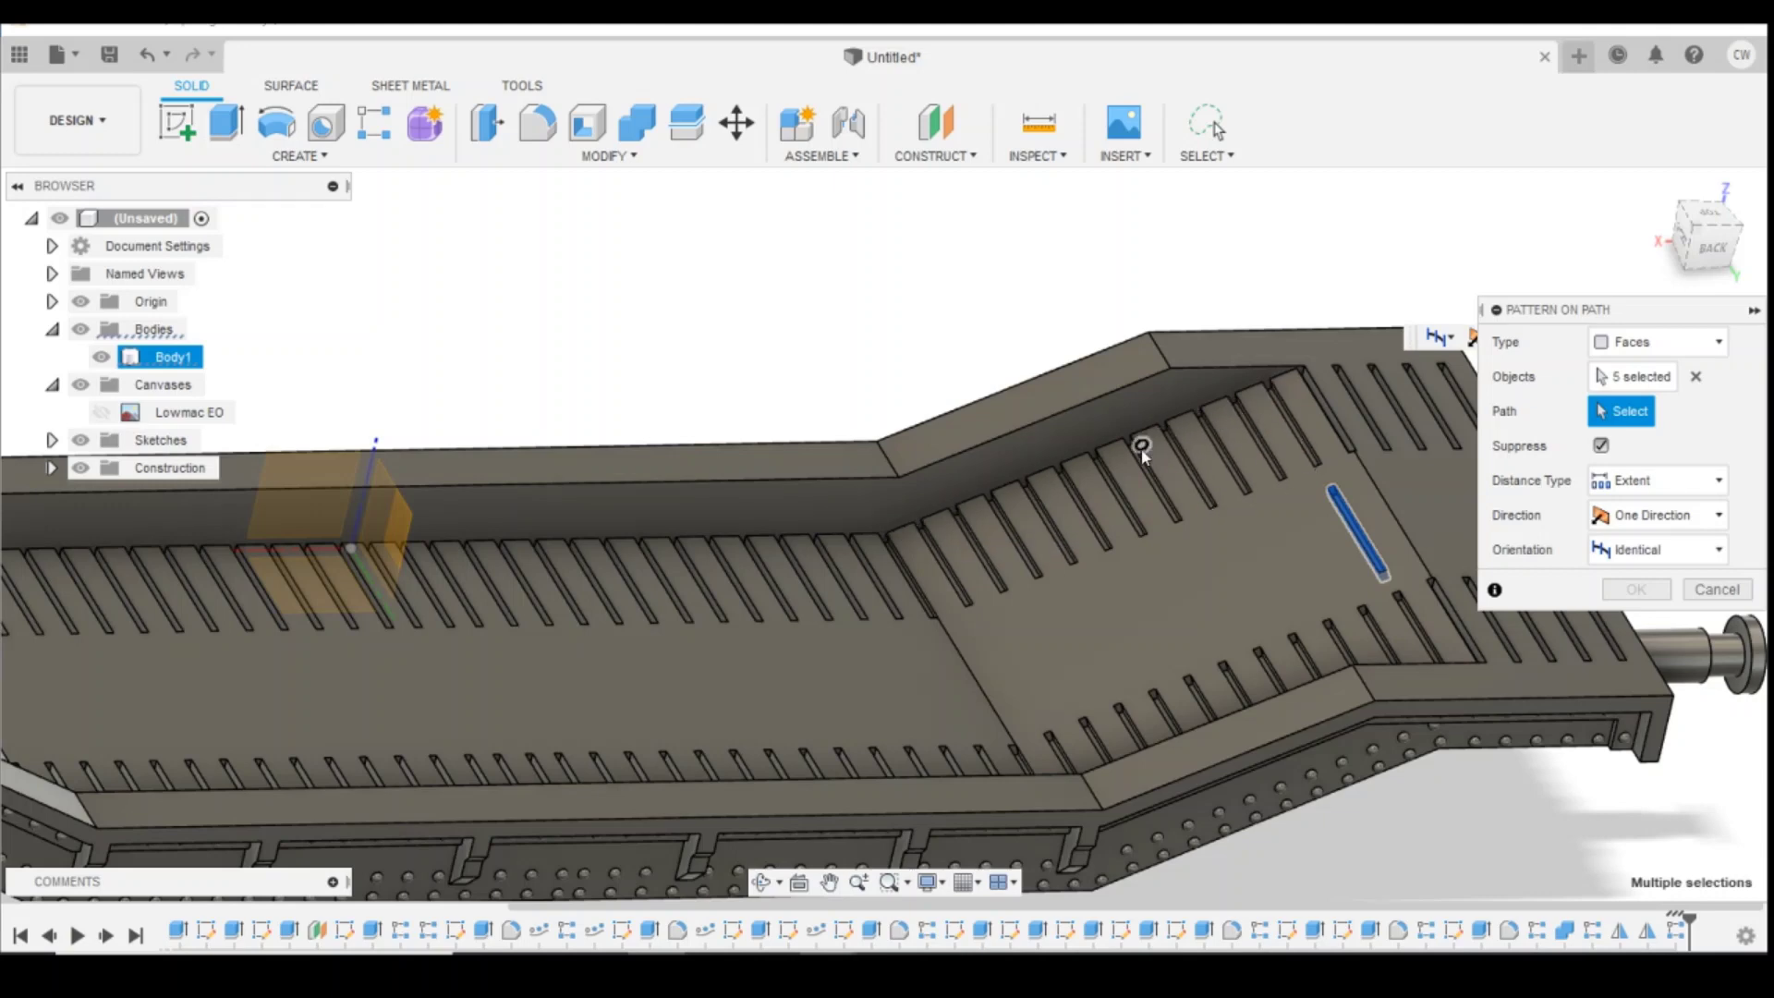
{"action": "left_click", "coordinate": [1109, 449]}
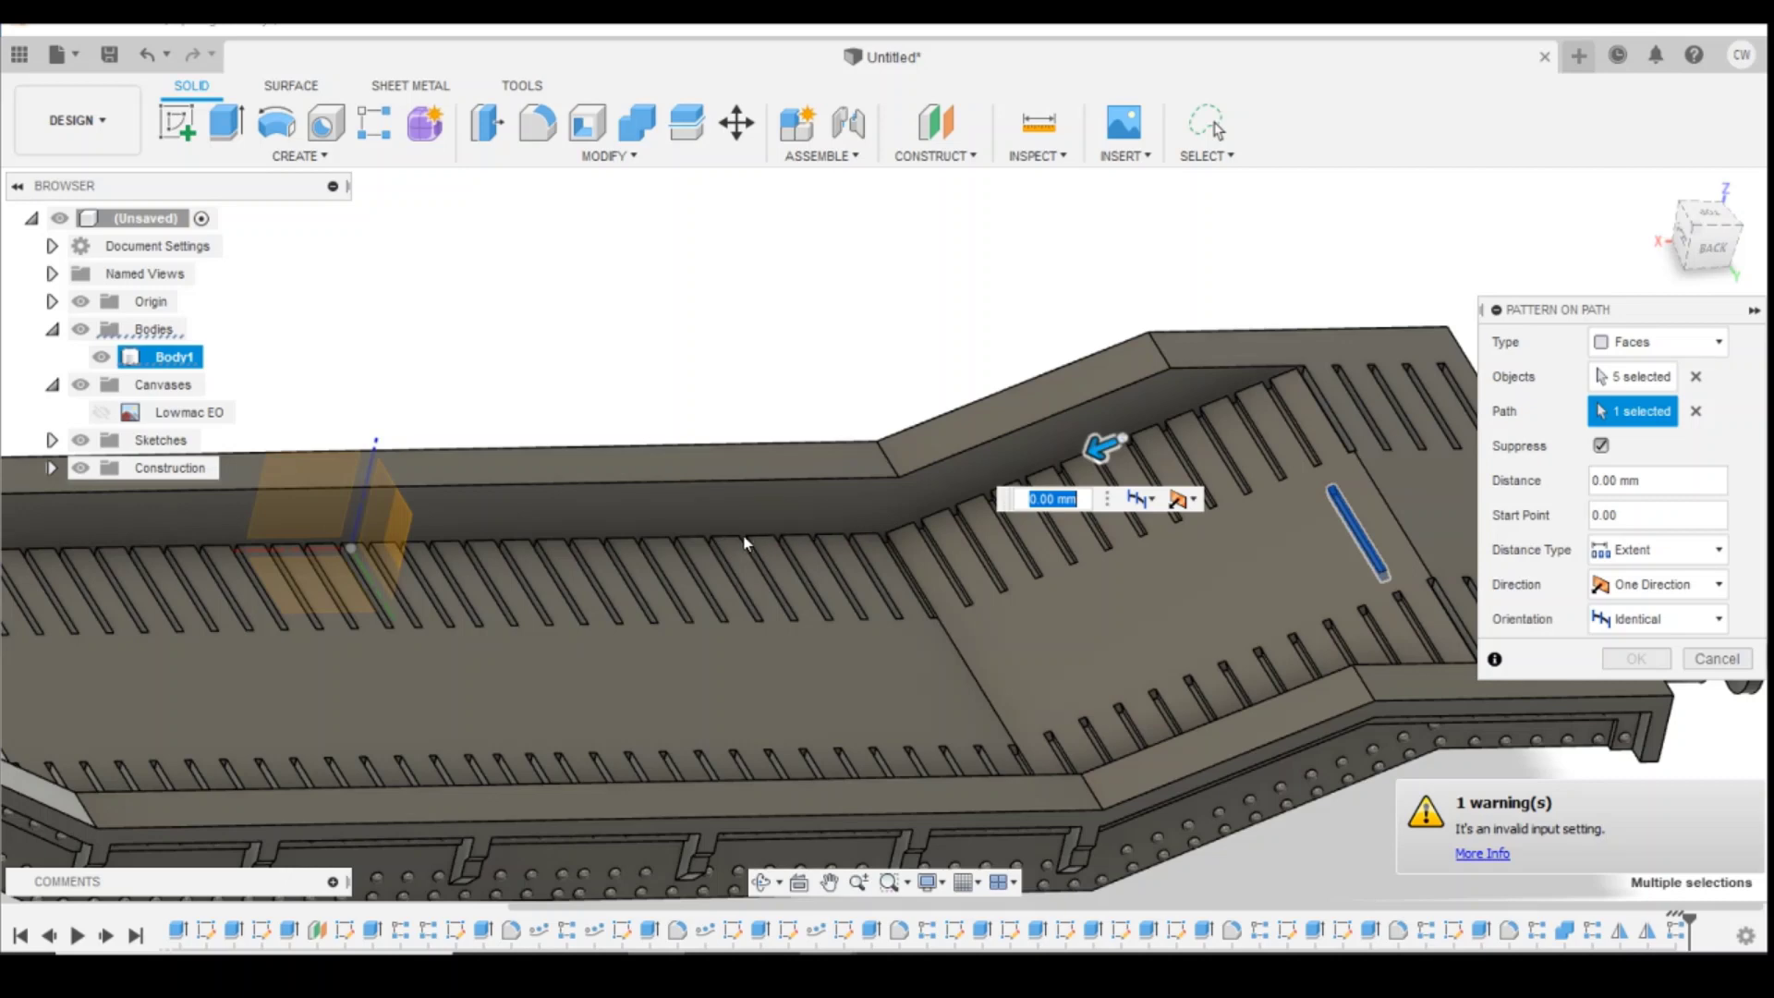
{"action": "scroll", "coordinate": [1124, 489], "scroll_direction": "down", "scroll_amount": 4}
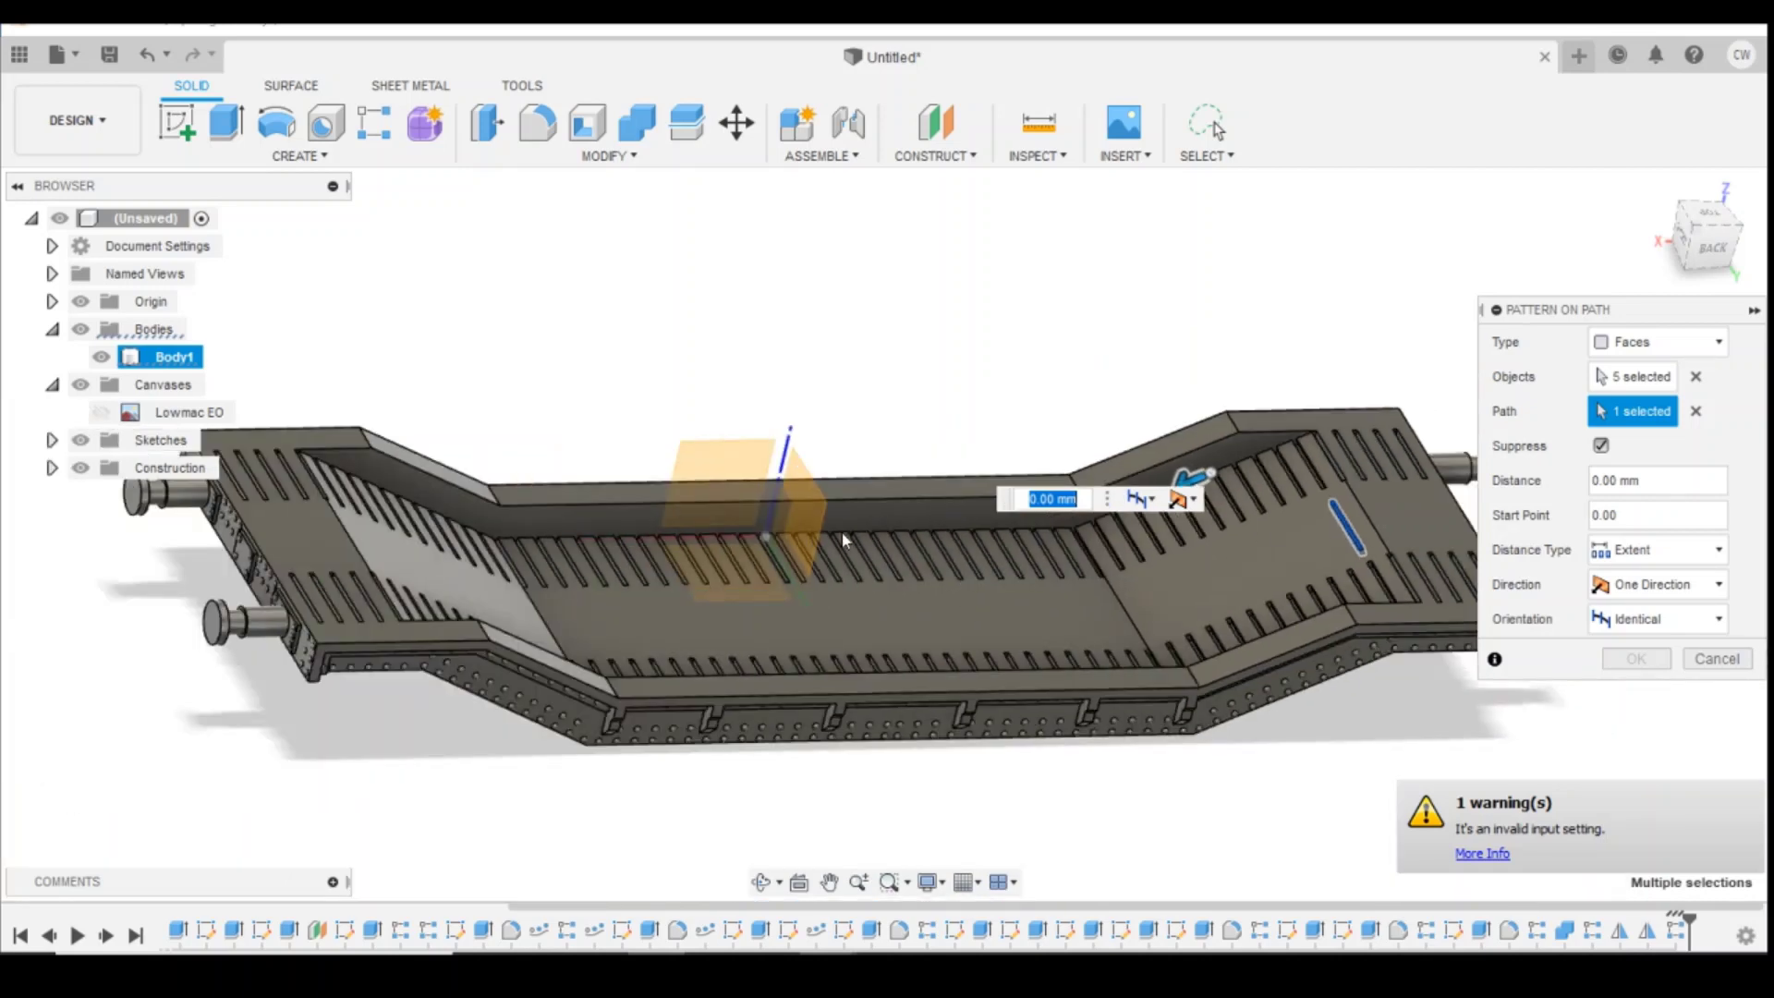
{"action": "left_click", "coordinate": [1716, 658]}
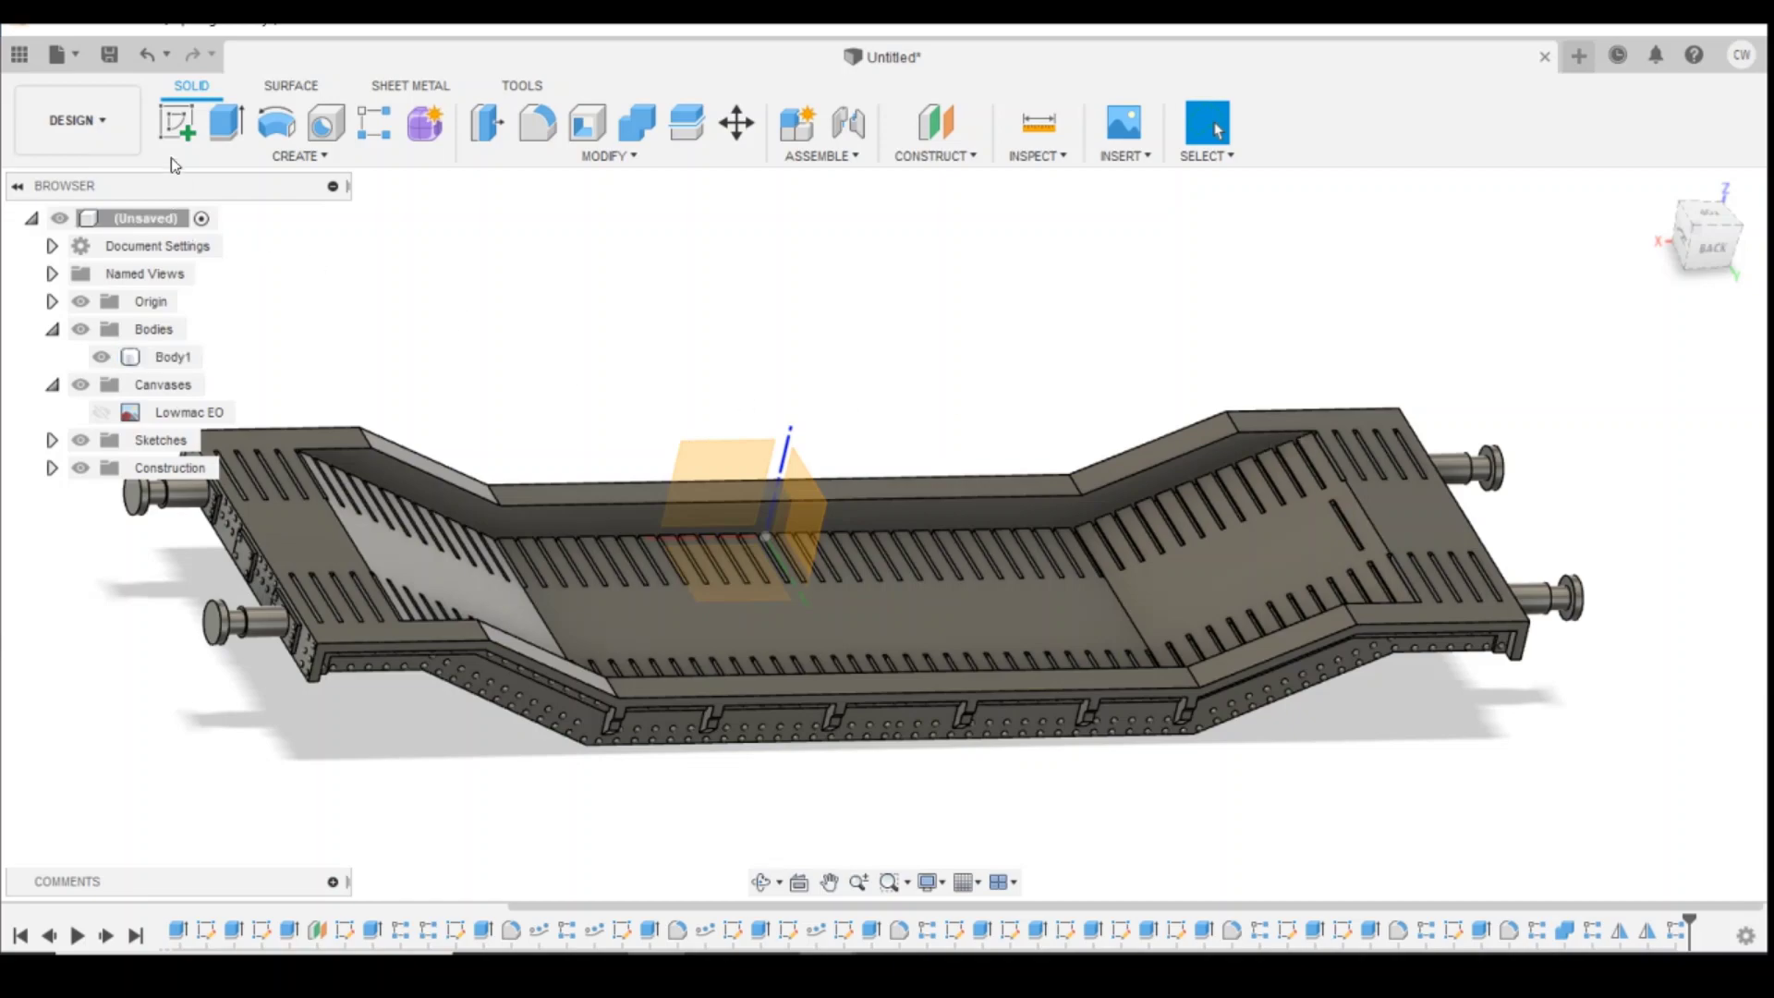
Step: Start a sketch on the side wall's inner face and draw a line along the sloping floor's edge, from its top corner to its bottom corner
{"action": "left_click", "coordinate": [176, 123]}
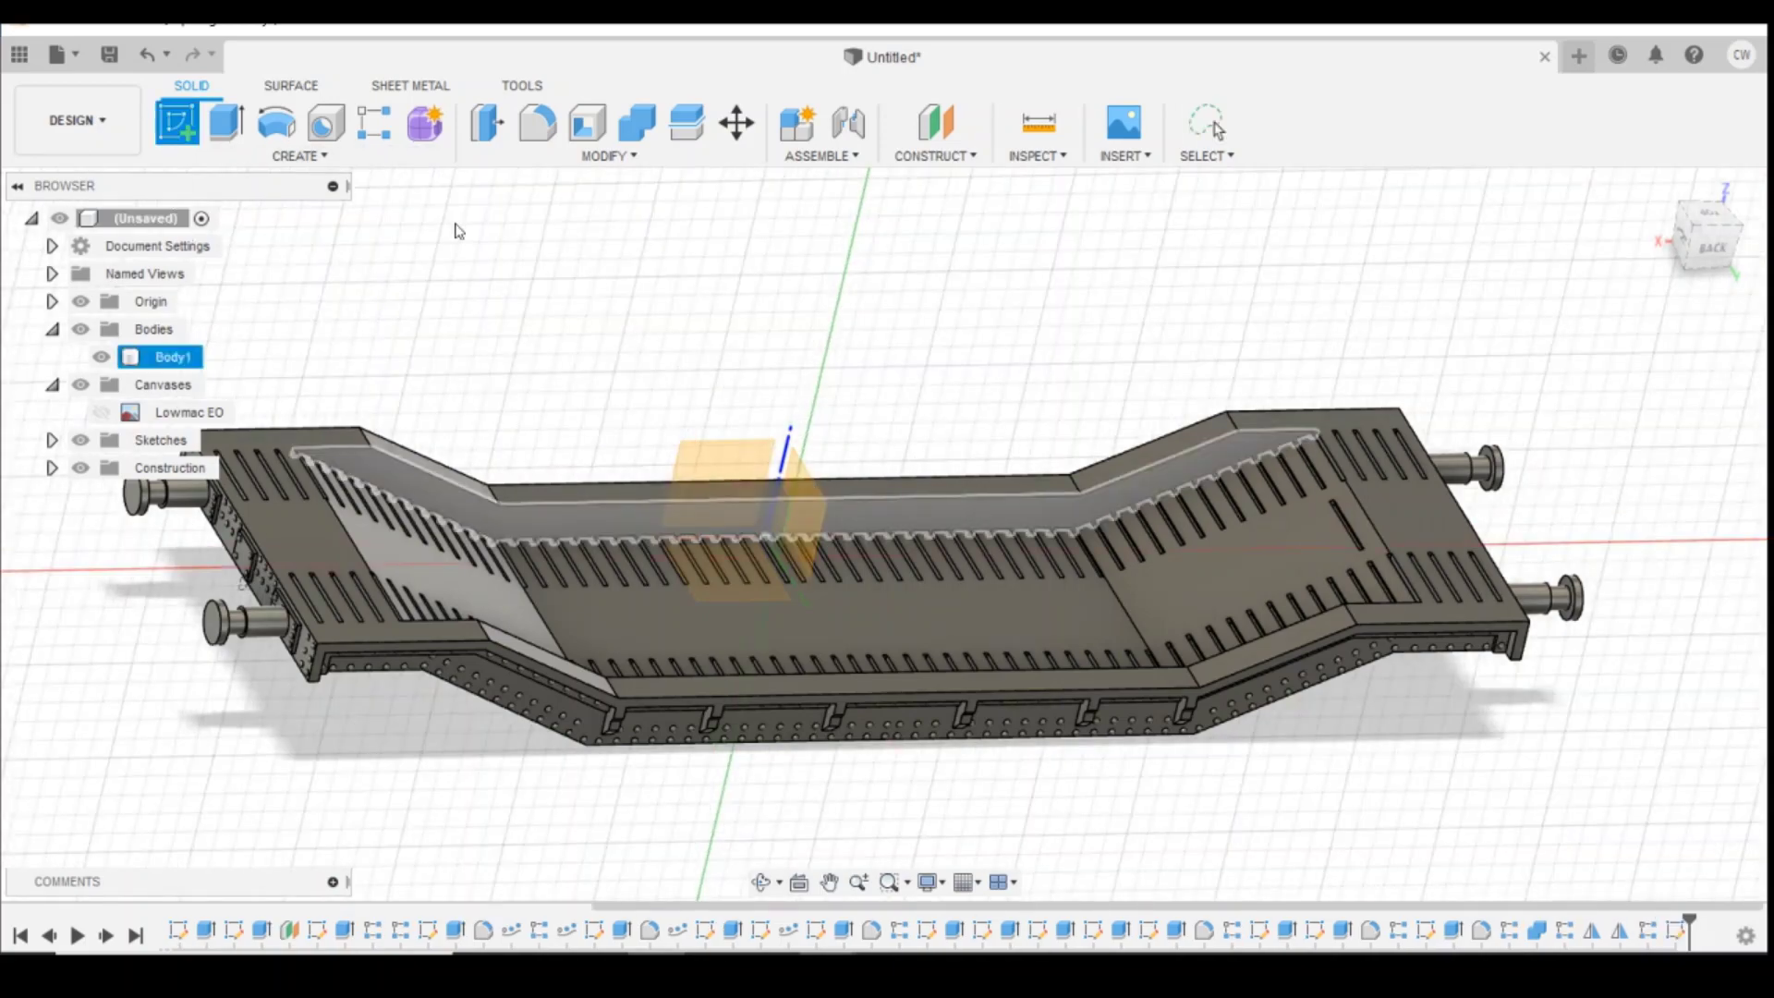
{"action": "left_click_drag", "start_coordinate": [1707, 242], "coordinate": [1734, 294]}
{"action": "left_click", "coordinate": [175, 123]}
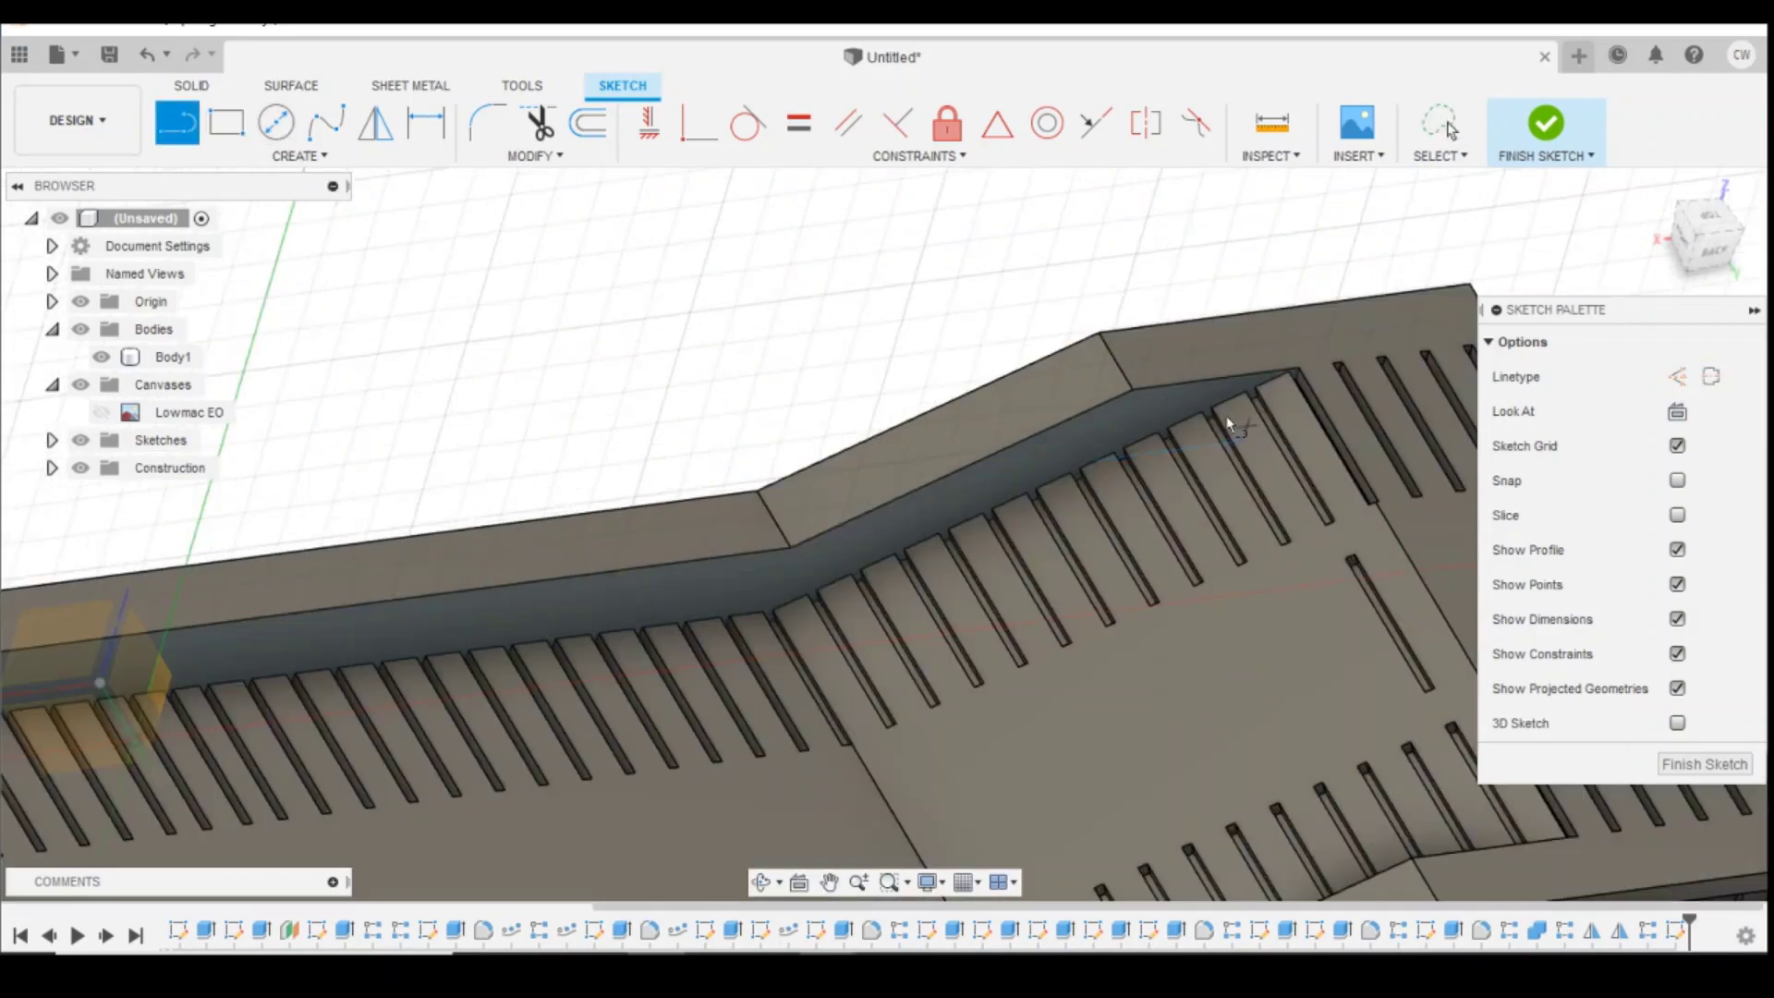
{"action": "scroll", "coordinate": [1362, 356], "scroll_direction": "up", "scroll_amount": 5}
{"action": "left_click", "coordinate": [1349, 348]}
{"action": "scroll", "coordinate": [1347, 351], "scroll_direction": "down", "scroll_amount": 3}
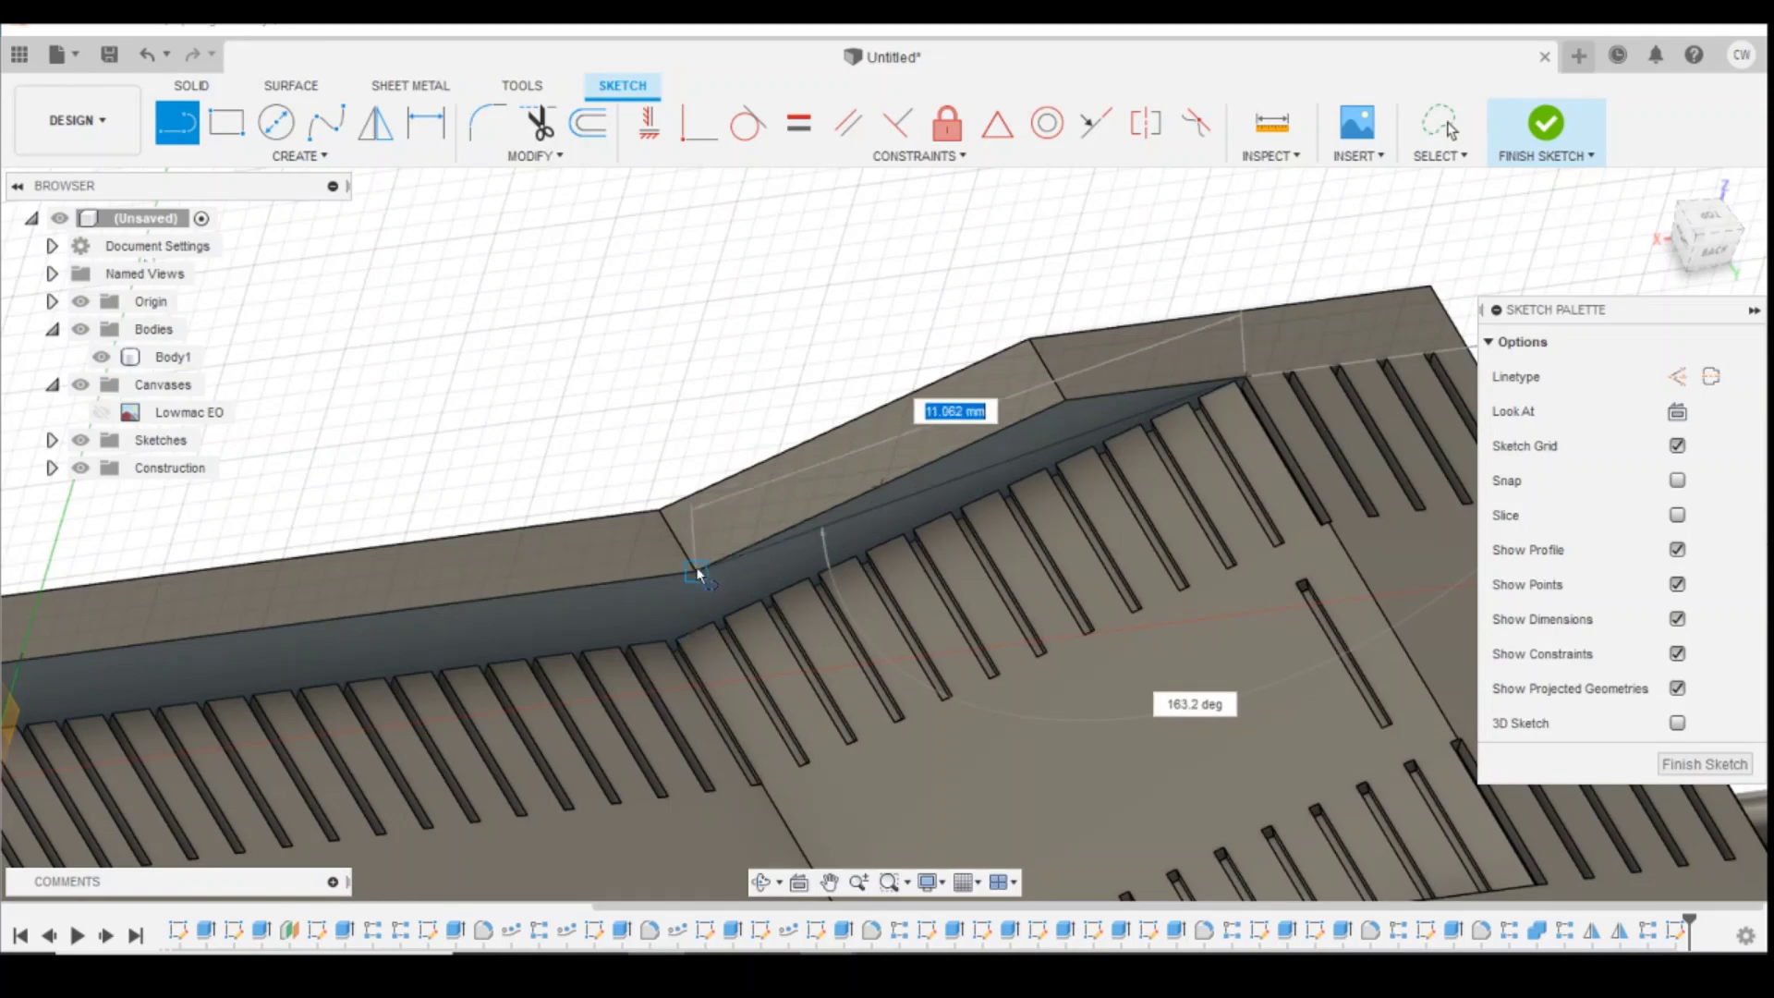
{"action": "left_click", "coordinate": [680, 639]}
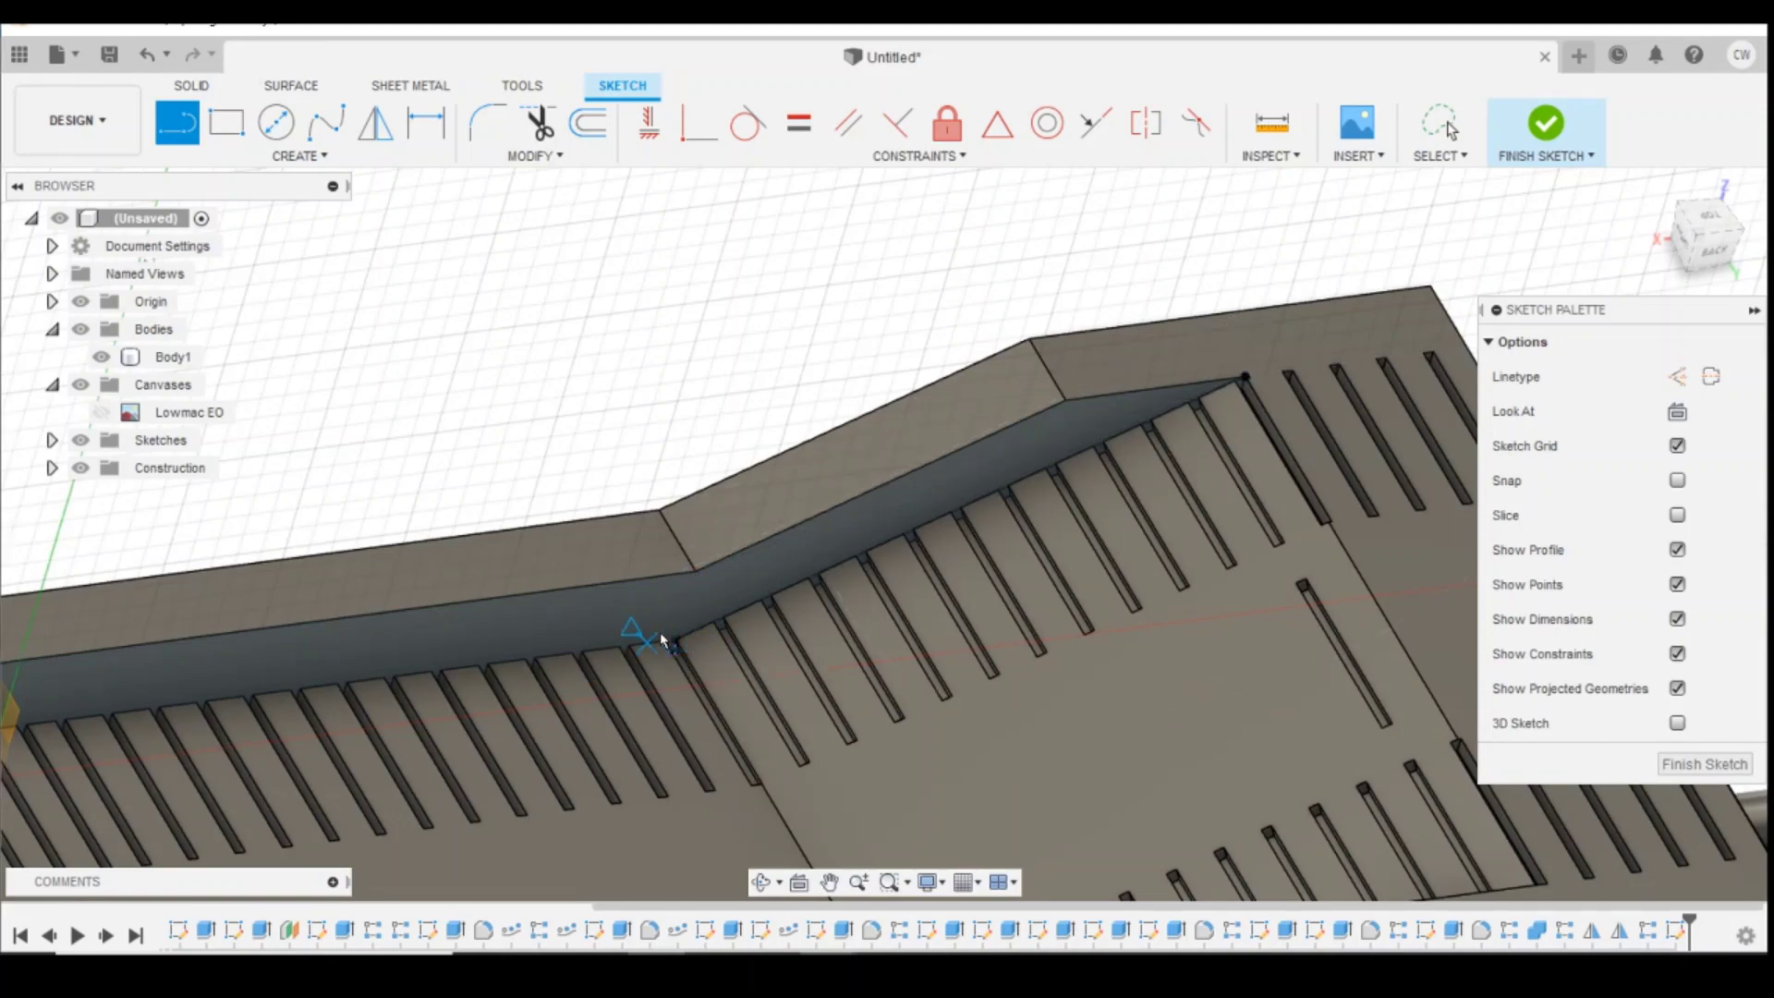
{"action": "scroll", "coordinate": [1126, 454], "scroll_direction": "down", "scroll_amount": 3}
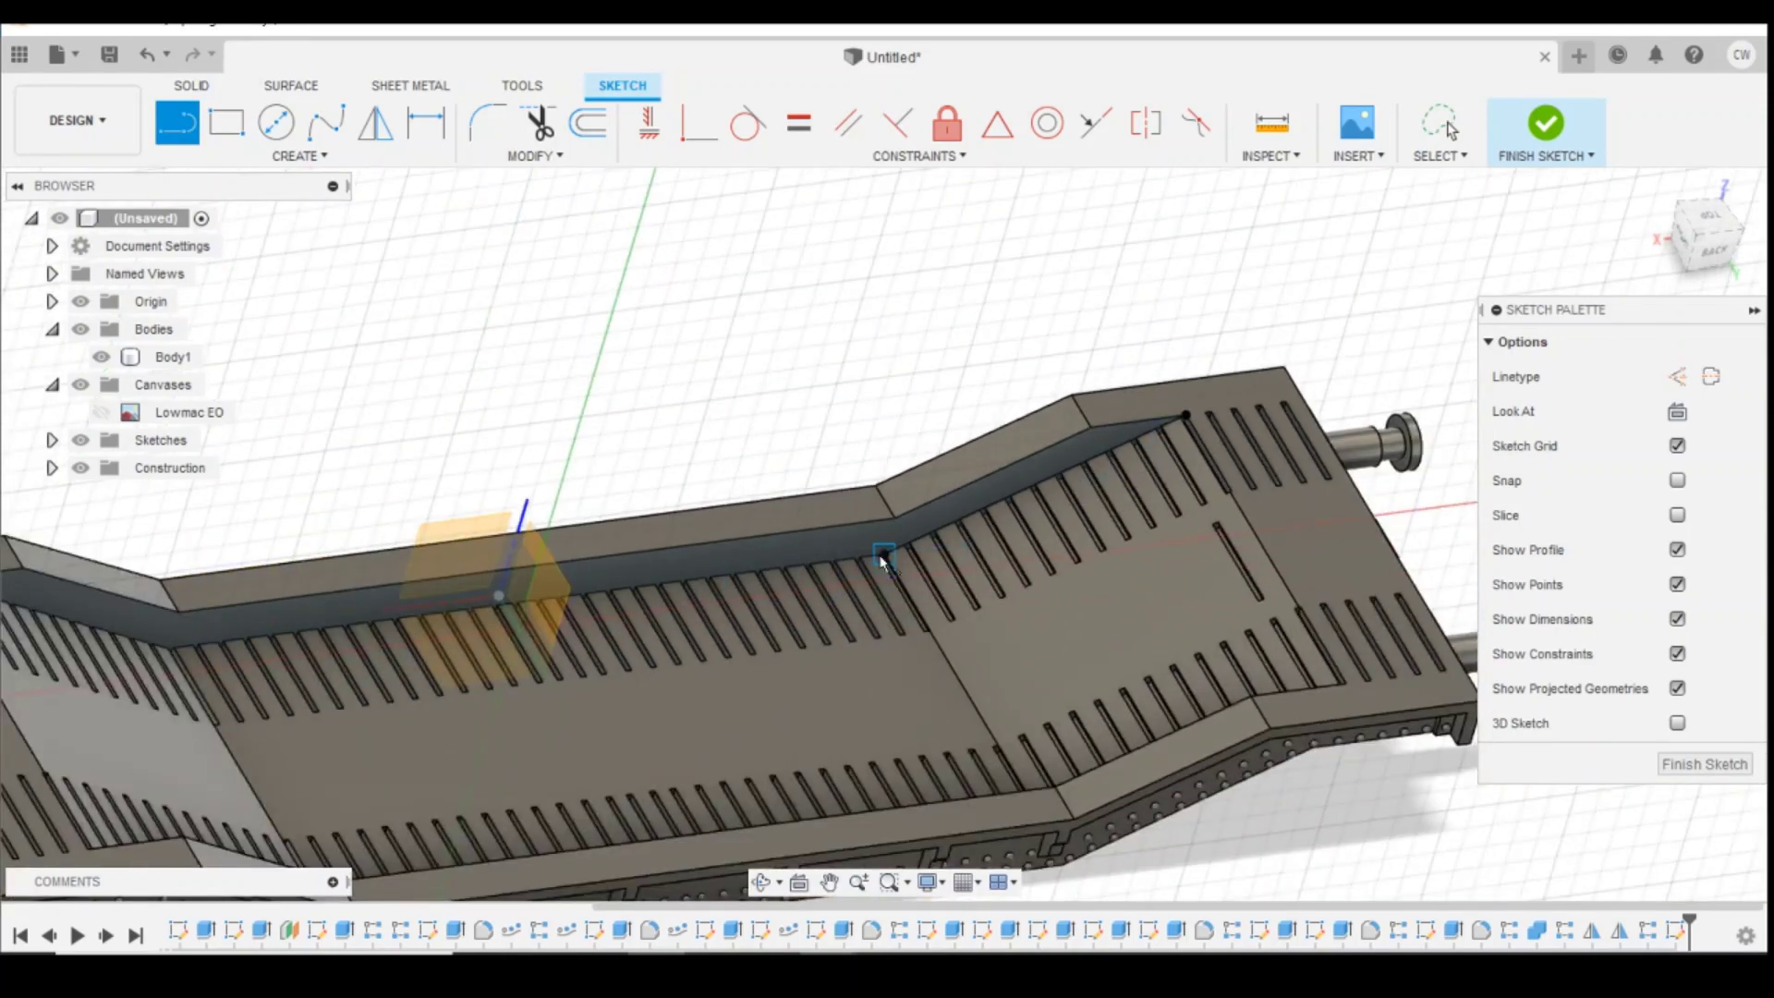
Step: Draw a line about 28 mm long along the flat floor's edge, from the foot of one slope to the foot of the other
{"action": "left_click", "coordinate": [882, 557]}
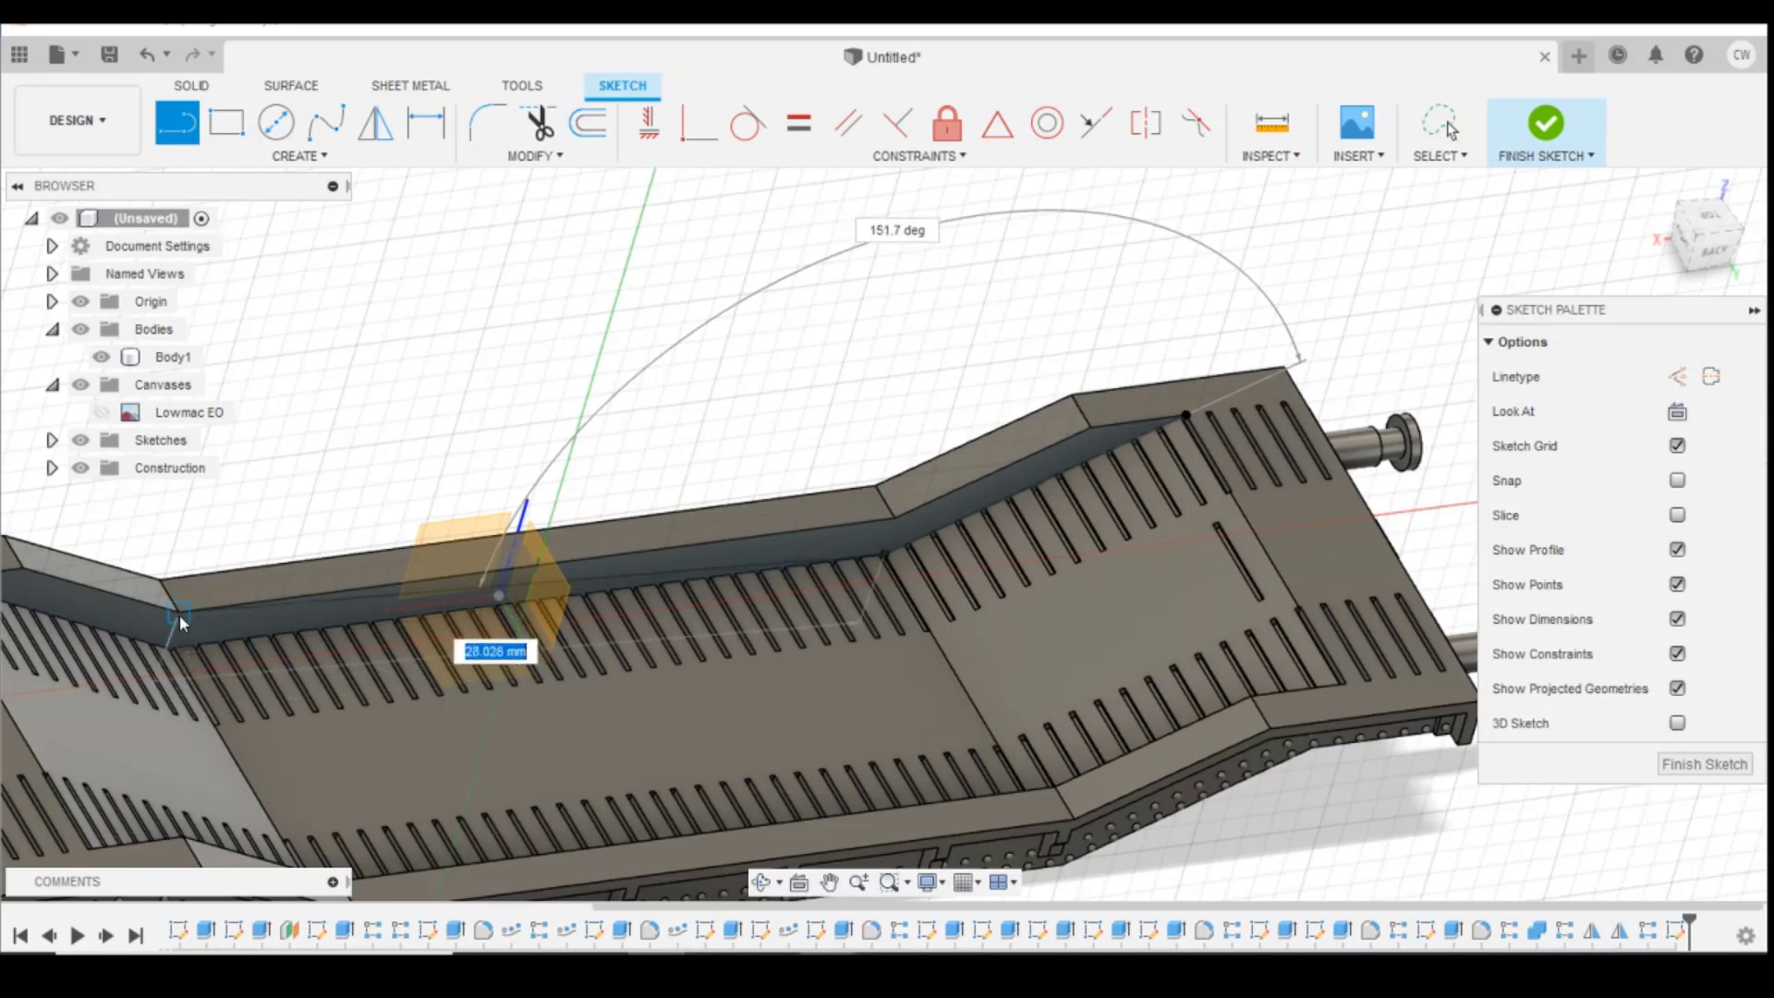
{"action": "left_click", "coordinate": [1716, 256]}
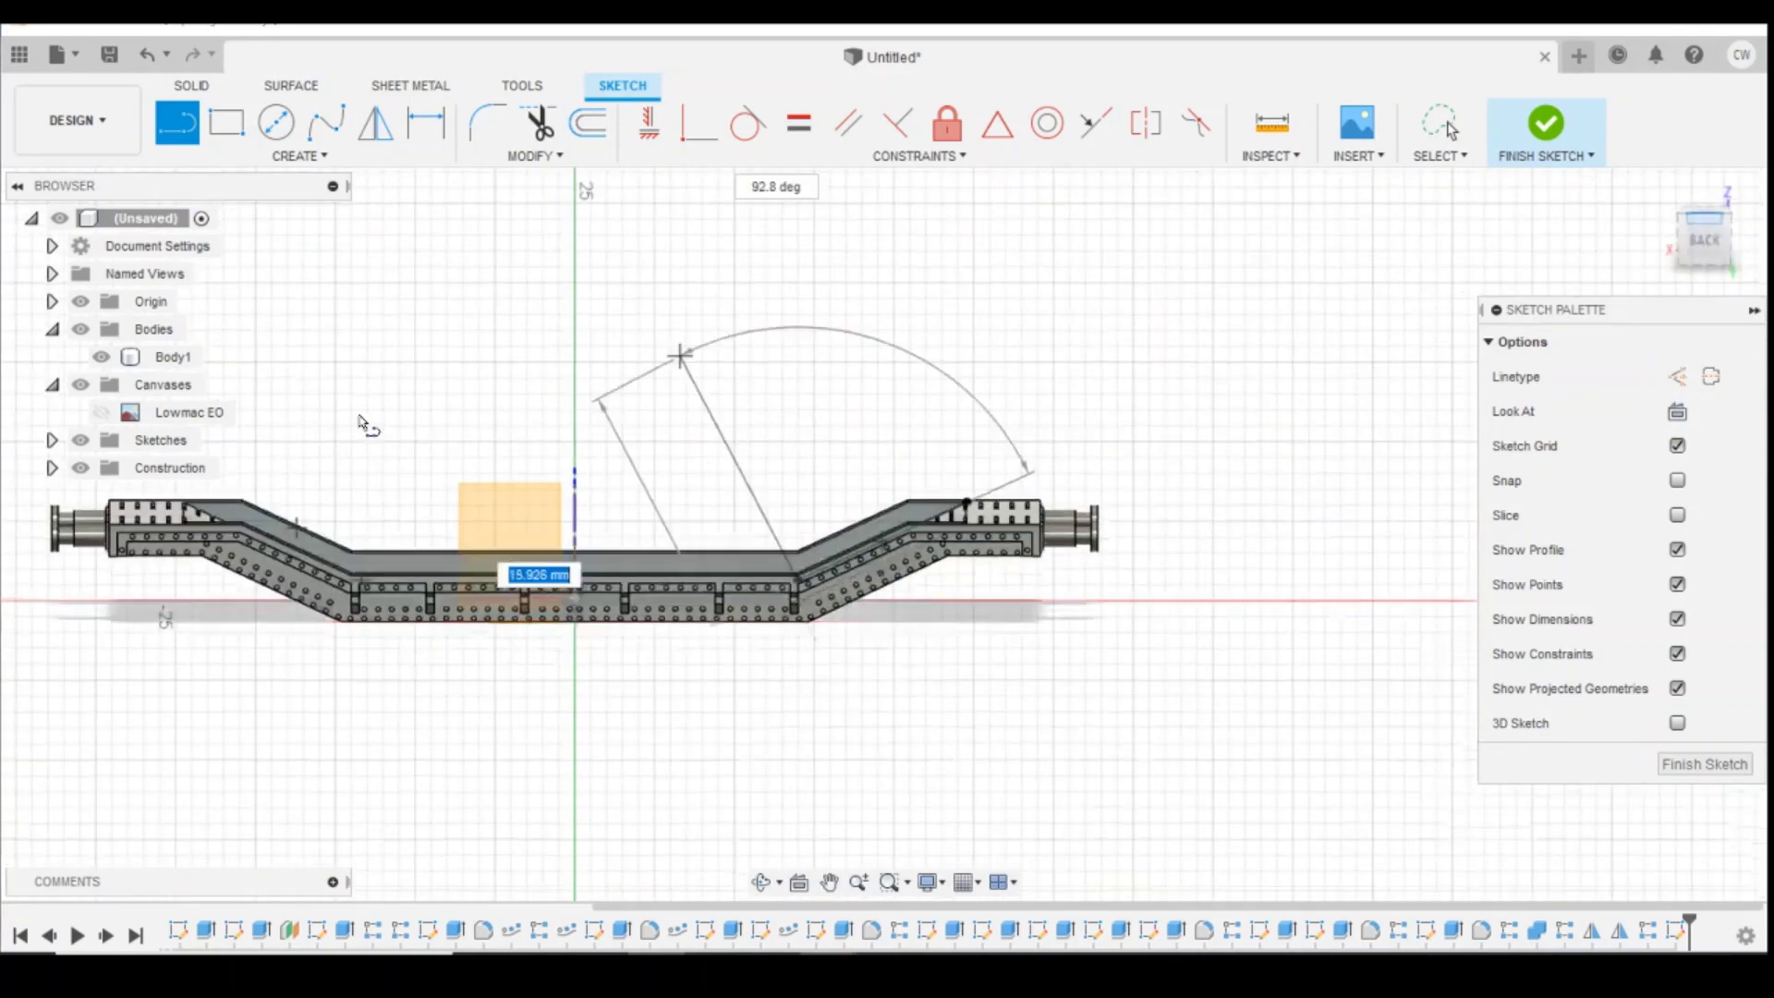
{"action": "scroll", "coordinate": [342, 525], "scroll_direction": "up", "scroll_amount": 8}
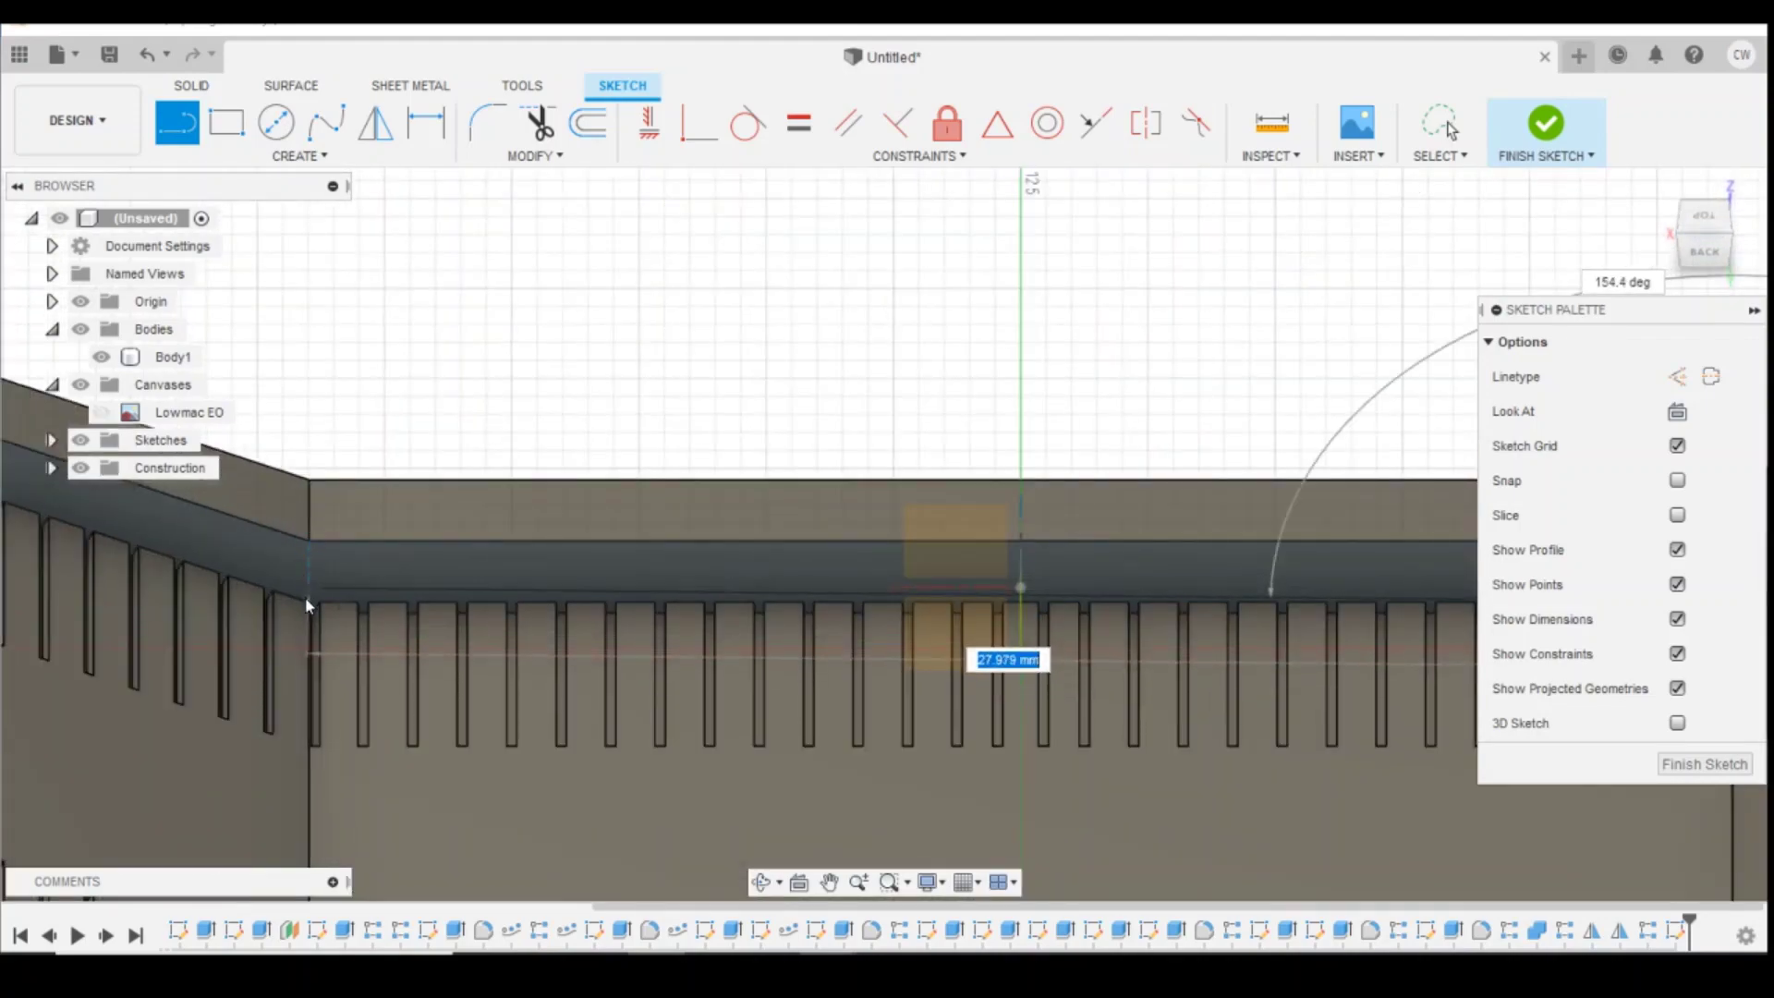
{"action": "left_click", "coordinate": [308, 604]}
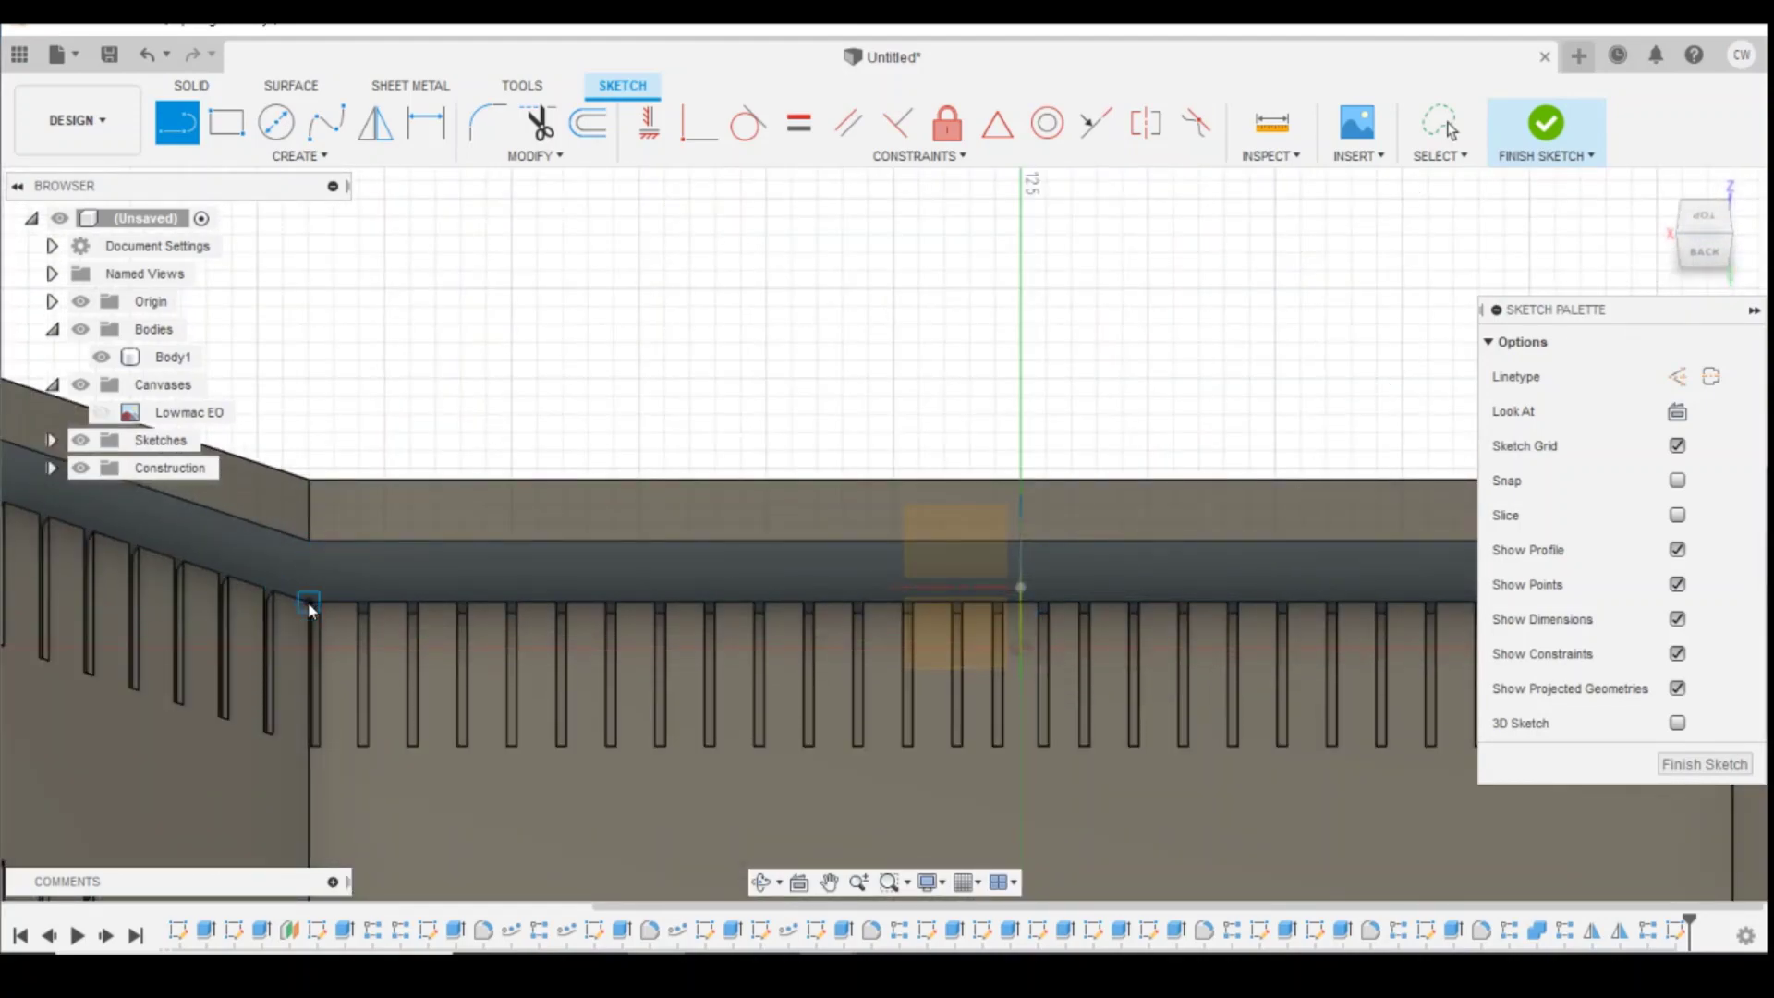
Step: Draw a line about 11.5 mm long up the opposite slope's floor edge to its top corner, and finish the sketch
{"action": "scroll", "coordinate": [438, 650], "scroll_direction": "down", "scroll_amount": 5}
{"action": "scroll", "coordinate": [499, 555], "scroll_direction": "up", "scroll_amount": 6}
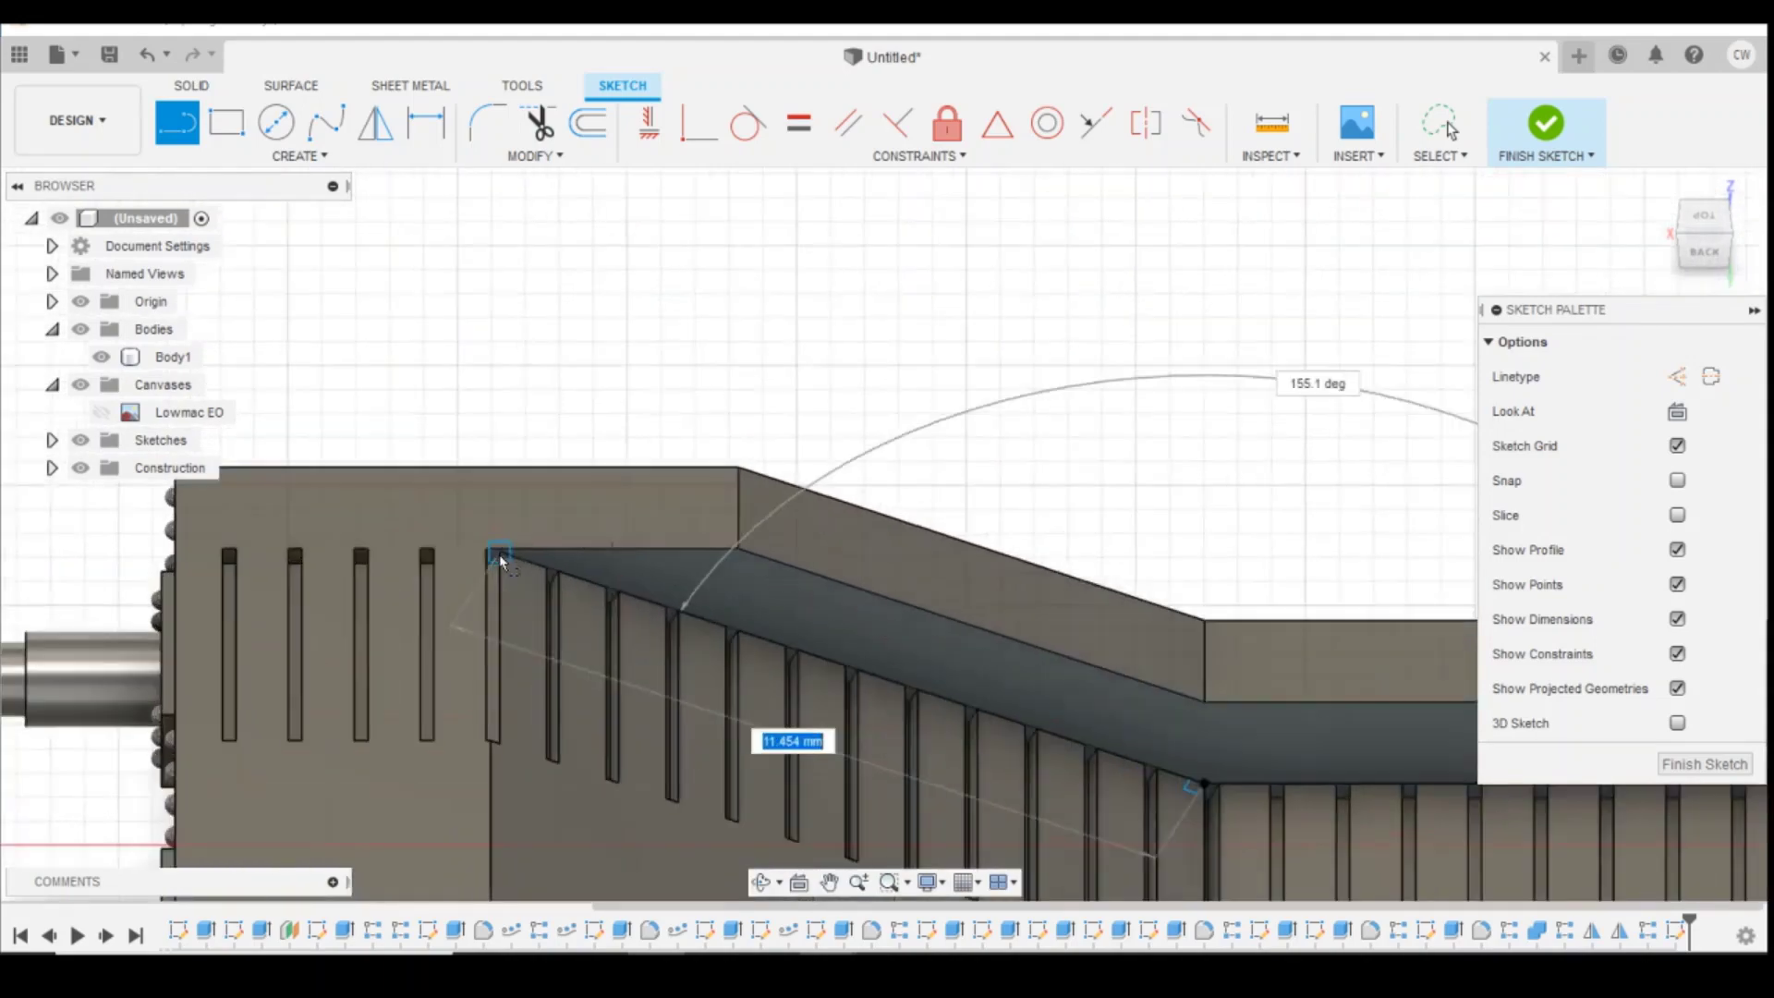
{"action": "left_click", "coordinate": [499, 554]}
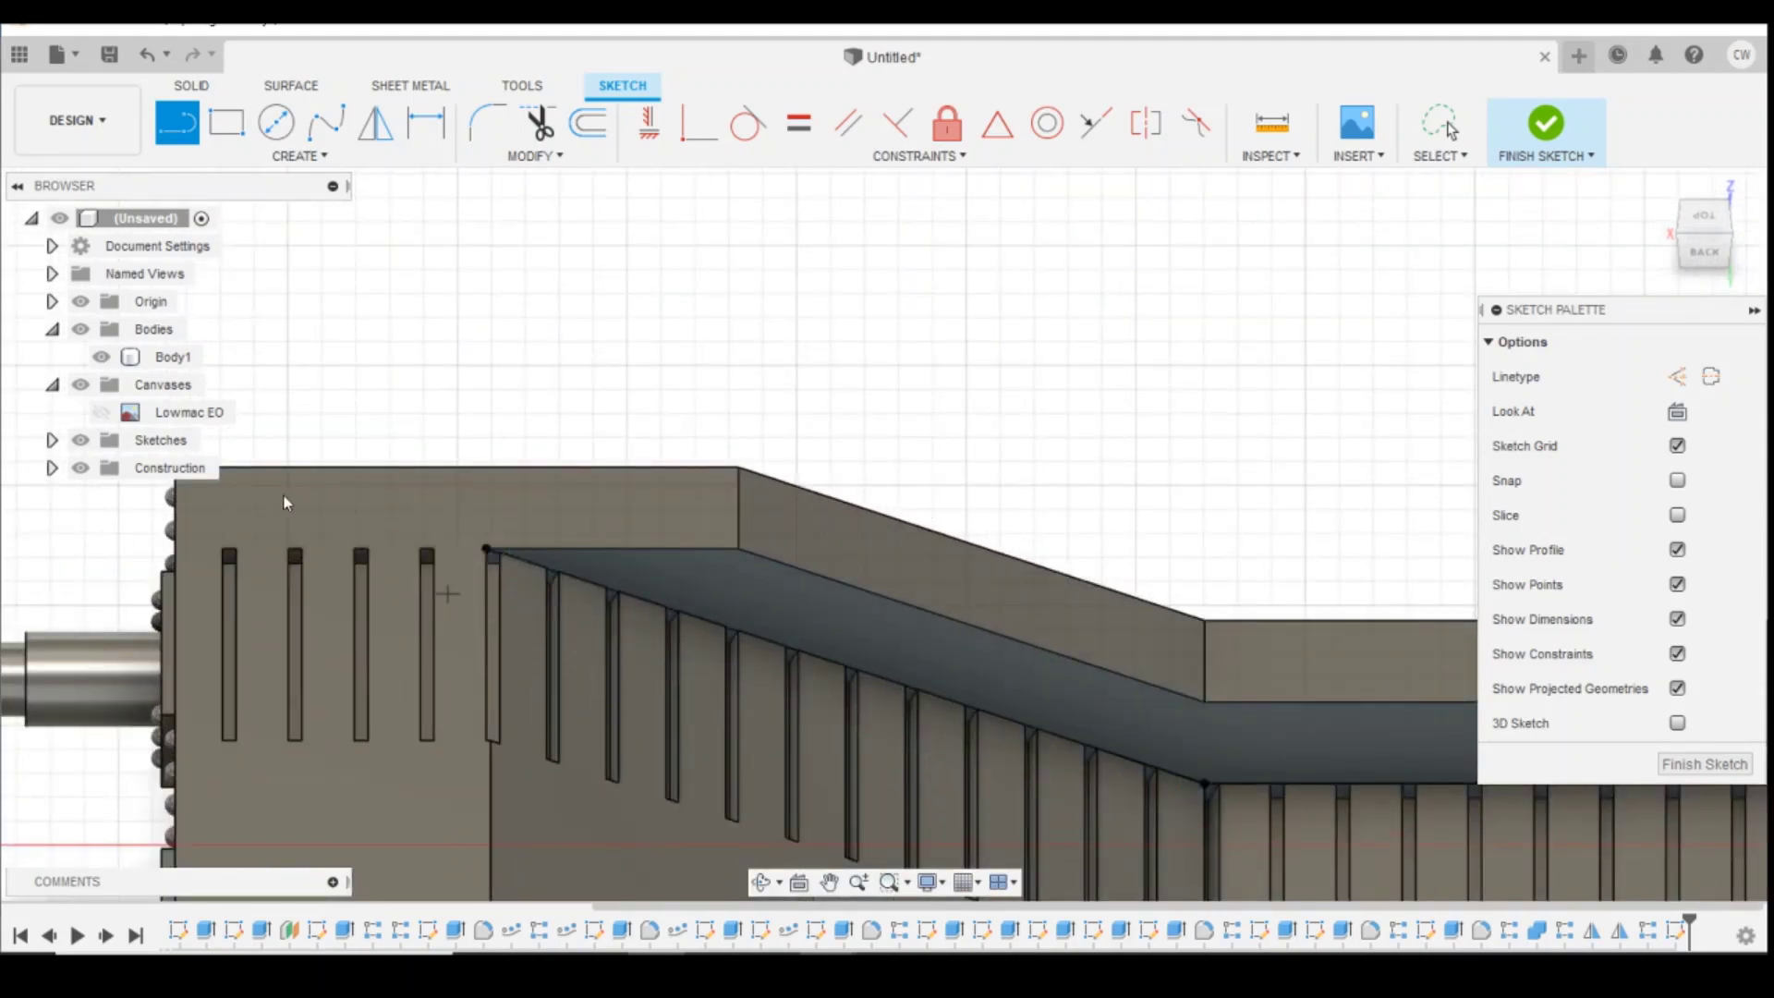
{"action": "scroll", "coordinate": [282, 502], "scroll_direction": "down", "scroll_amount": 5}
{"action": "left_click", "coordinate": [1684, 766]}
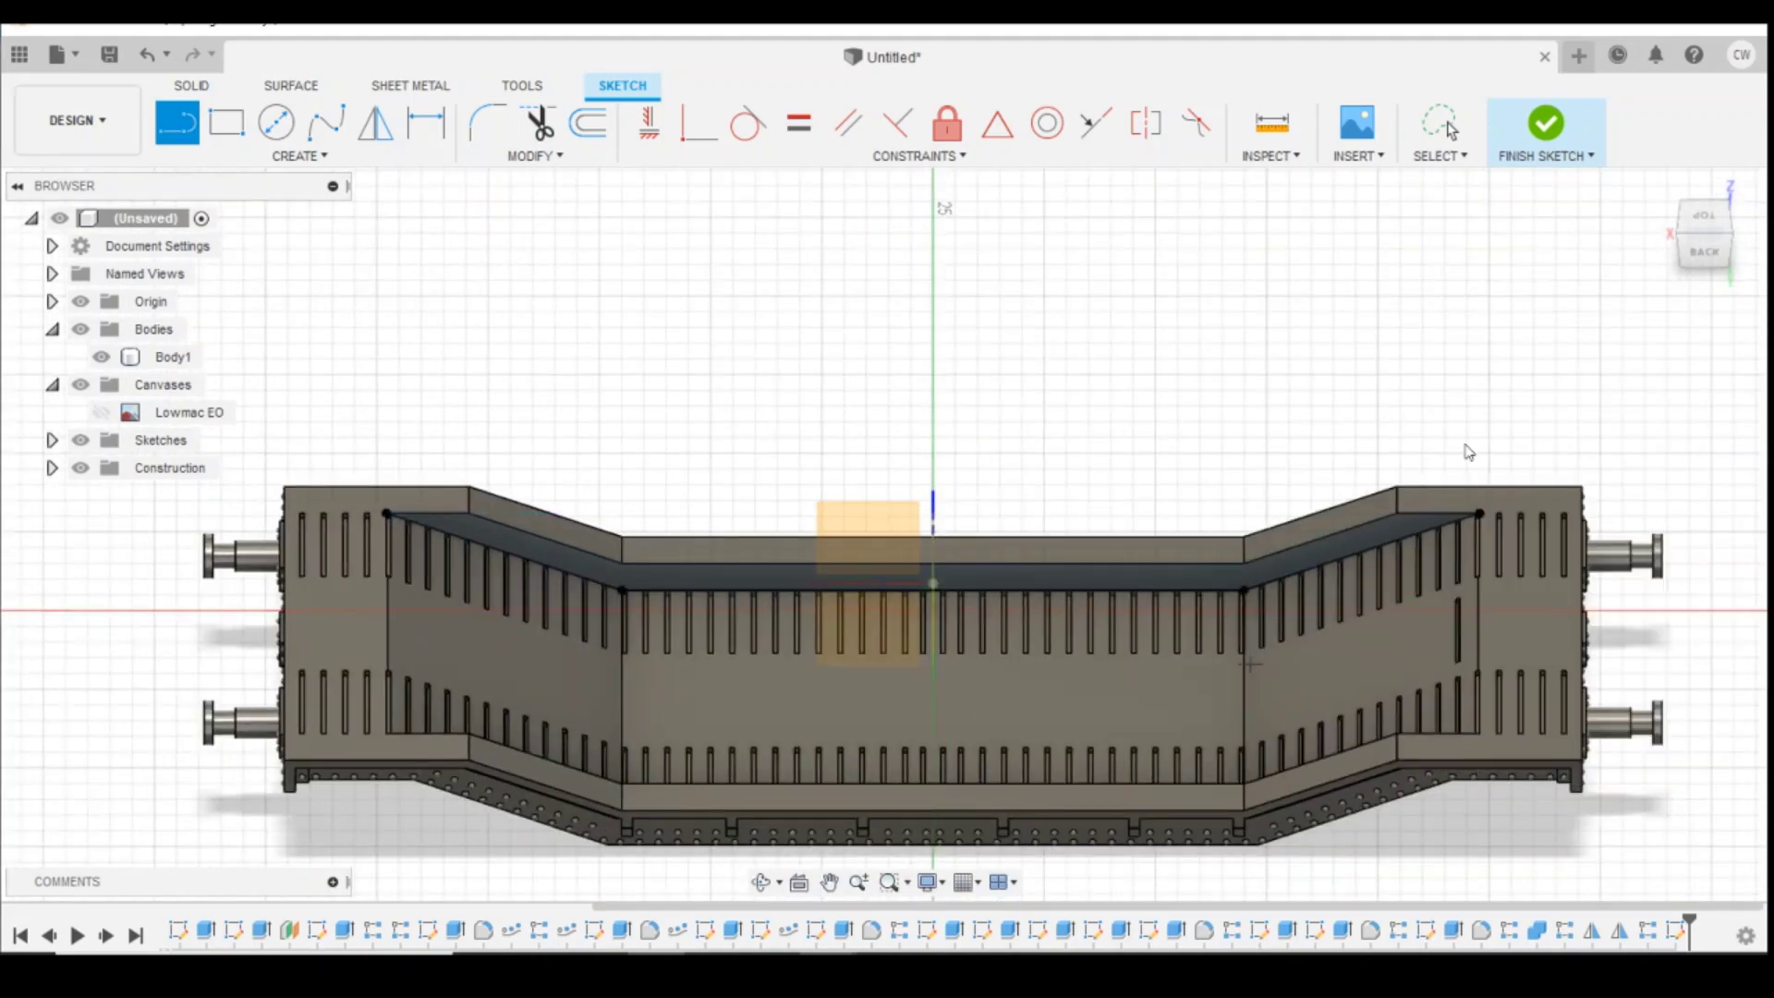
Step: Start a Pattern on Path of faces and select the first three inner faces of the single slot between the slot rows
{"action": "left_click", "coordinate": [300, 156]}
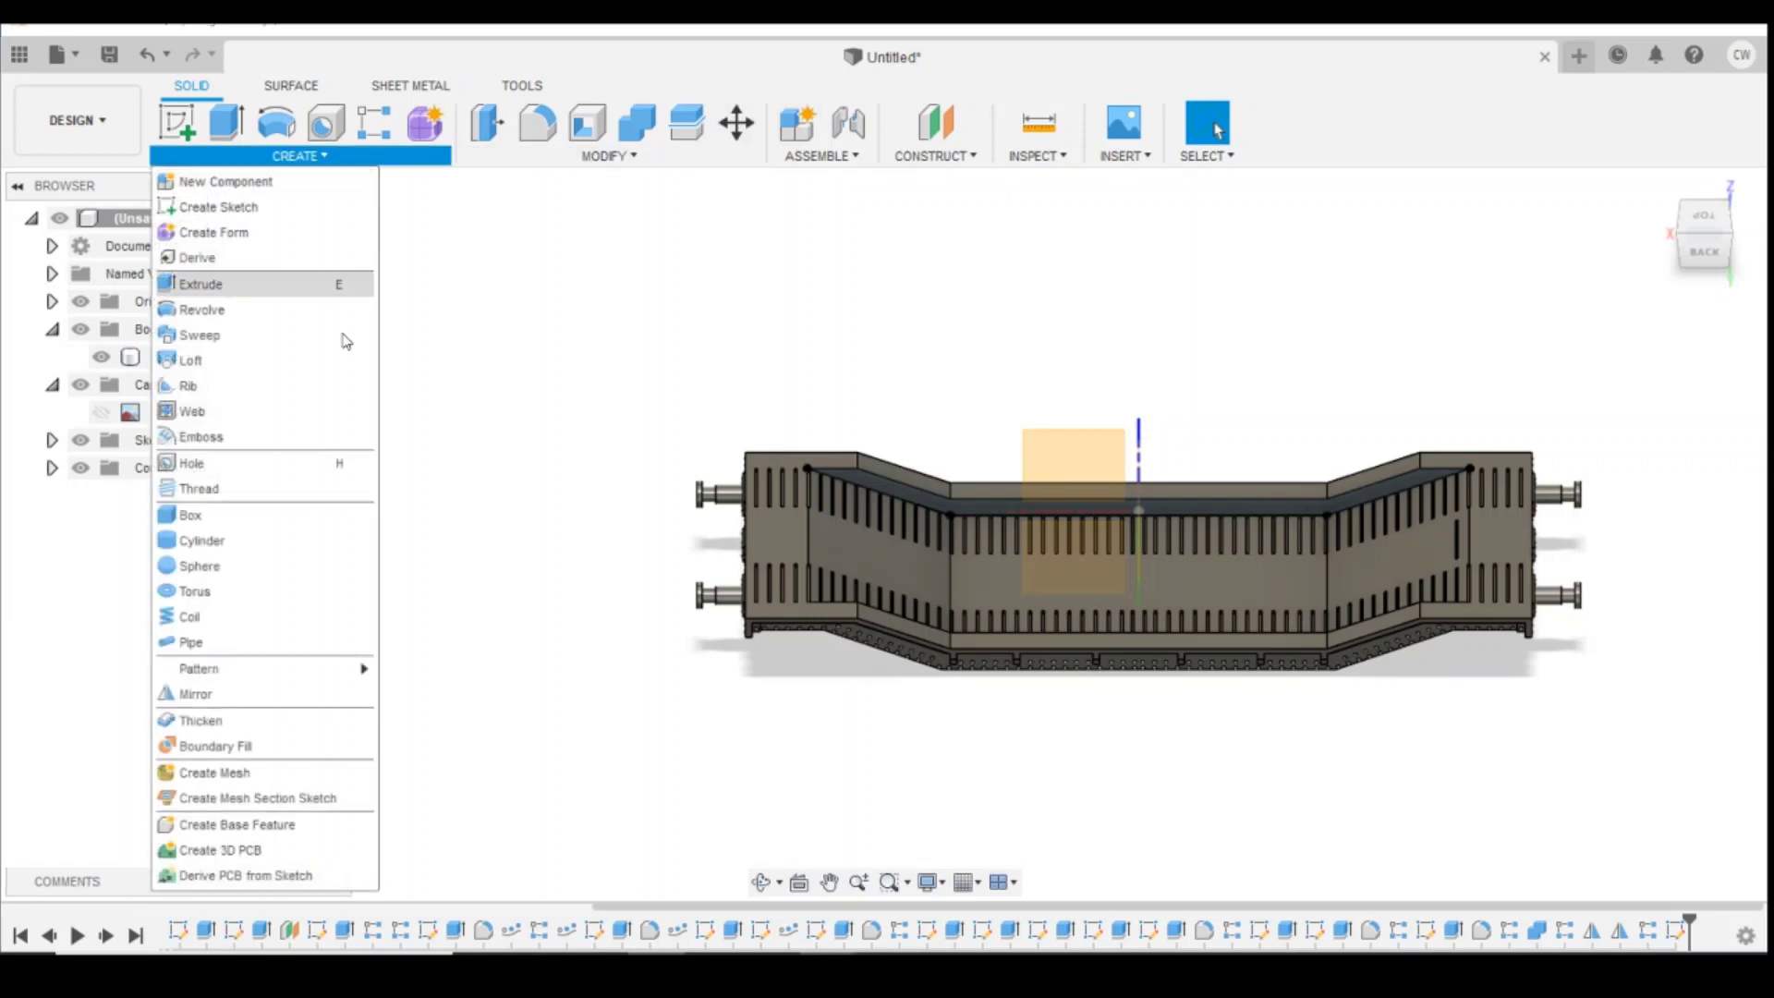
{"action": "mouse_move", "coordinate": [332, 673]}
{"action": "left_click", "coordinate": [463, 719]}
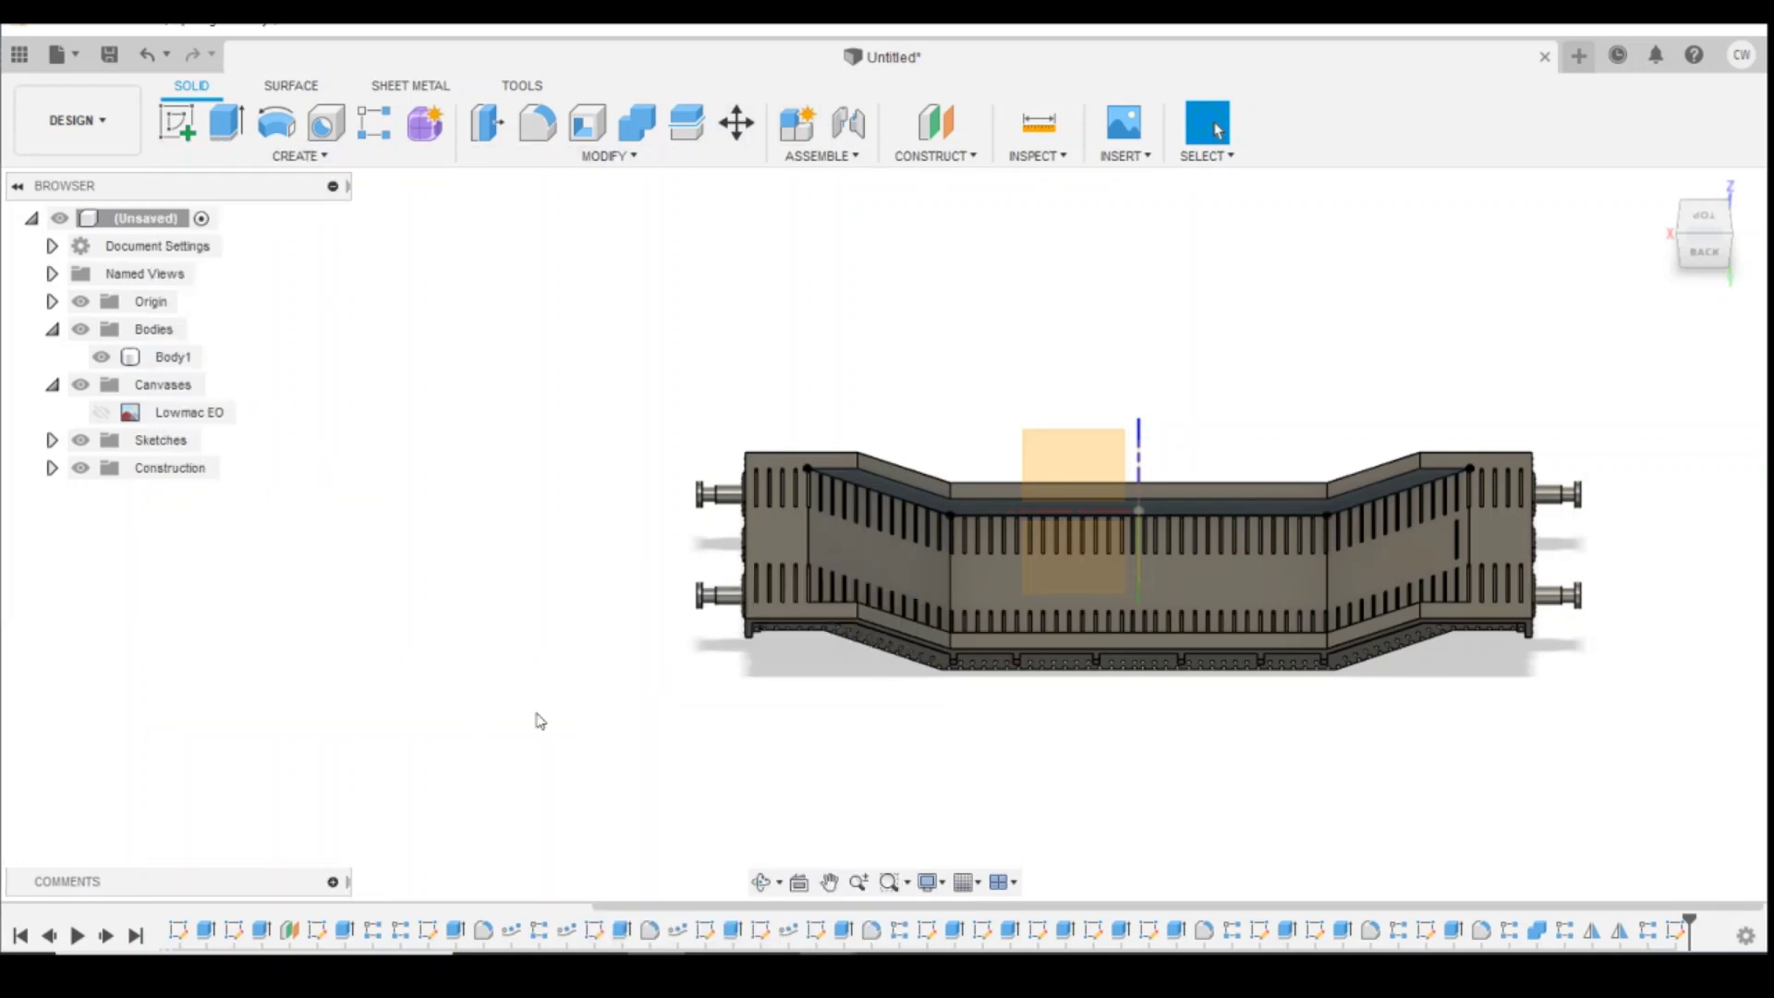
{"action": "scroll", "coordinate": [962, 501], "scroll_direction": "up", "scroll_amount": 5}
{"action": "scroll", "coordinate": [1090, 470], "scroll_direction": "up", "scroll_amount": 8}
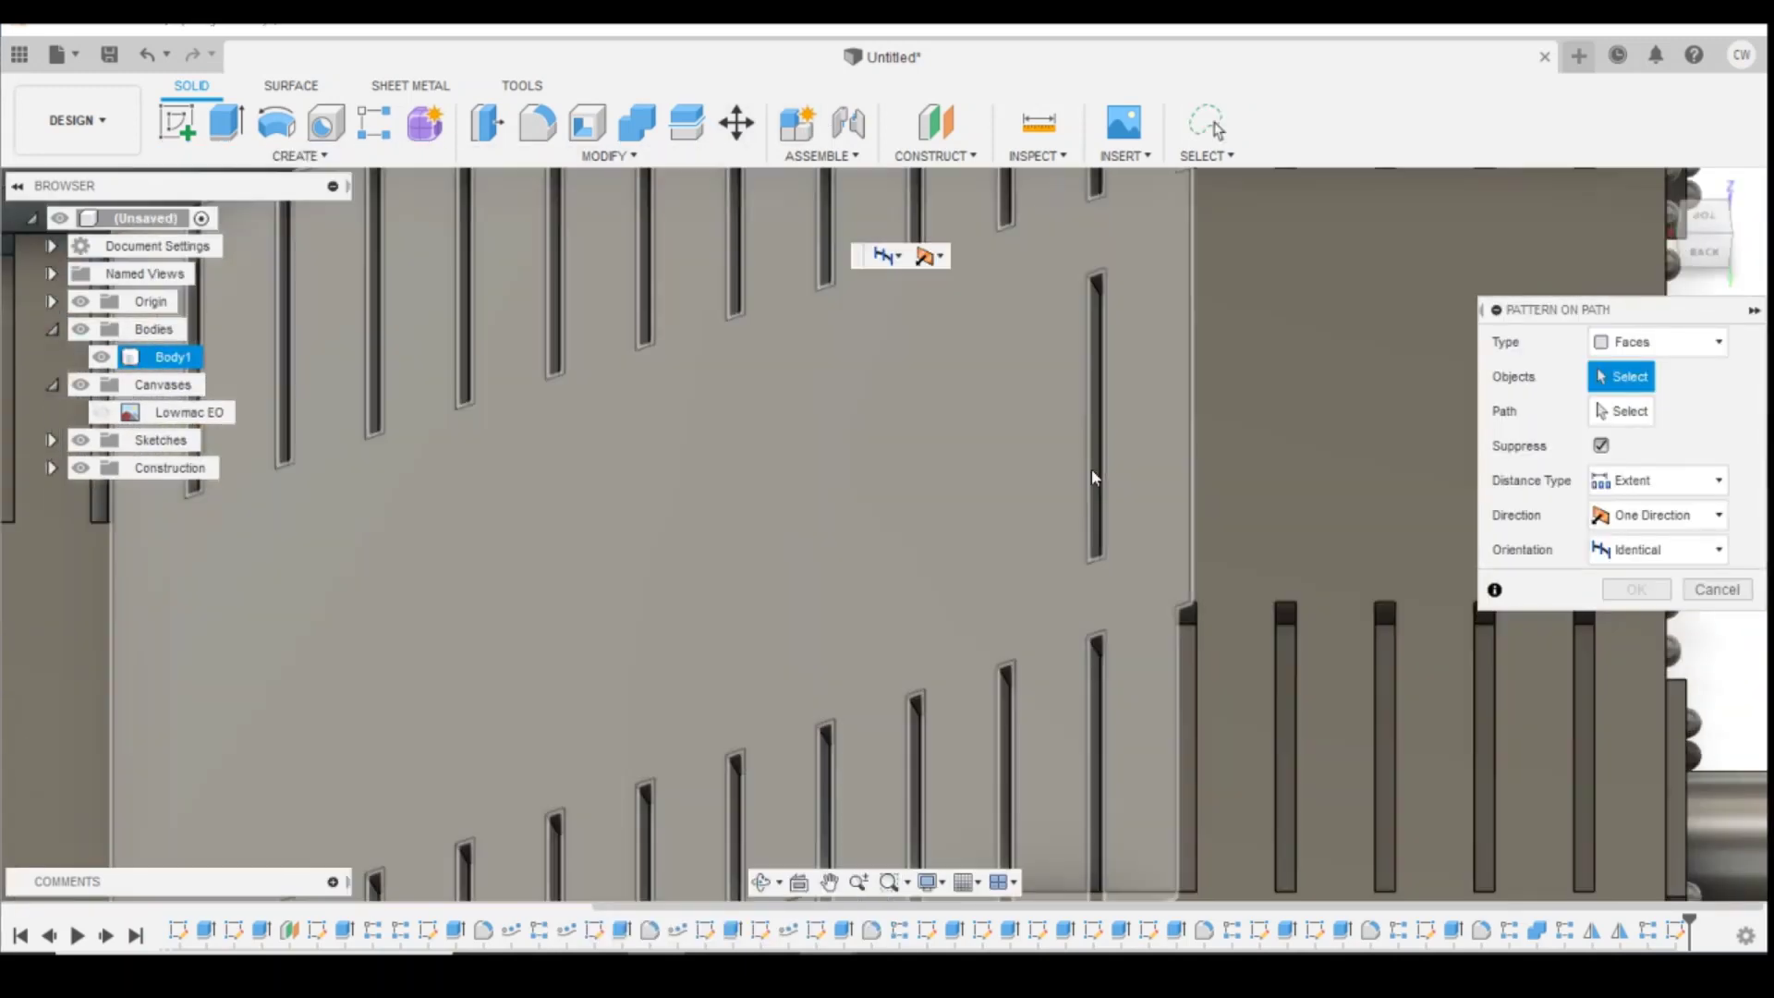
{"action": "left_click", "coordinate": [1095, 409]}
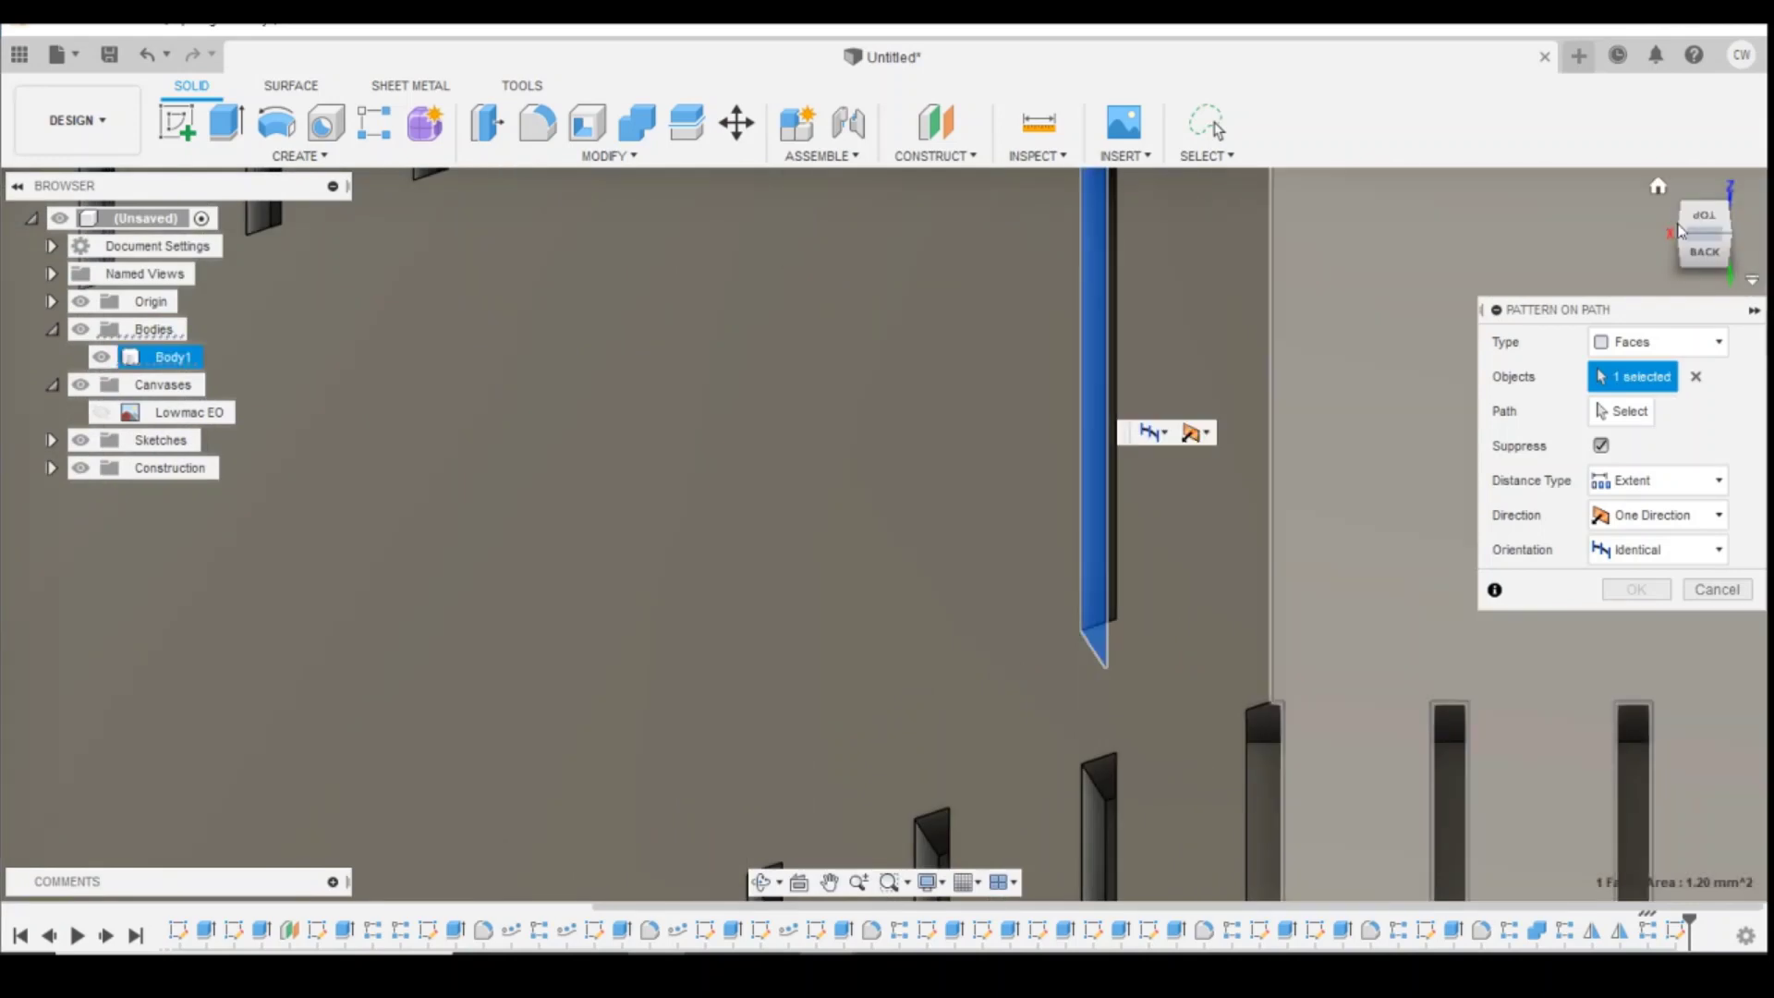
{"action": "left_click_drag", "start_coordinate": [1699, 224], "coordinate": [1719, 237]}
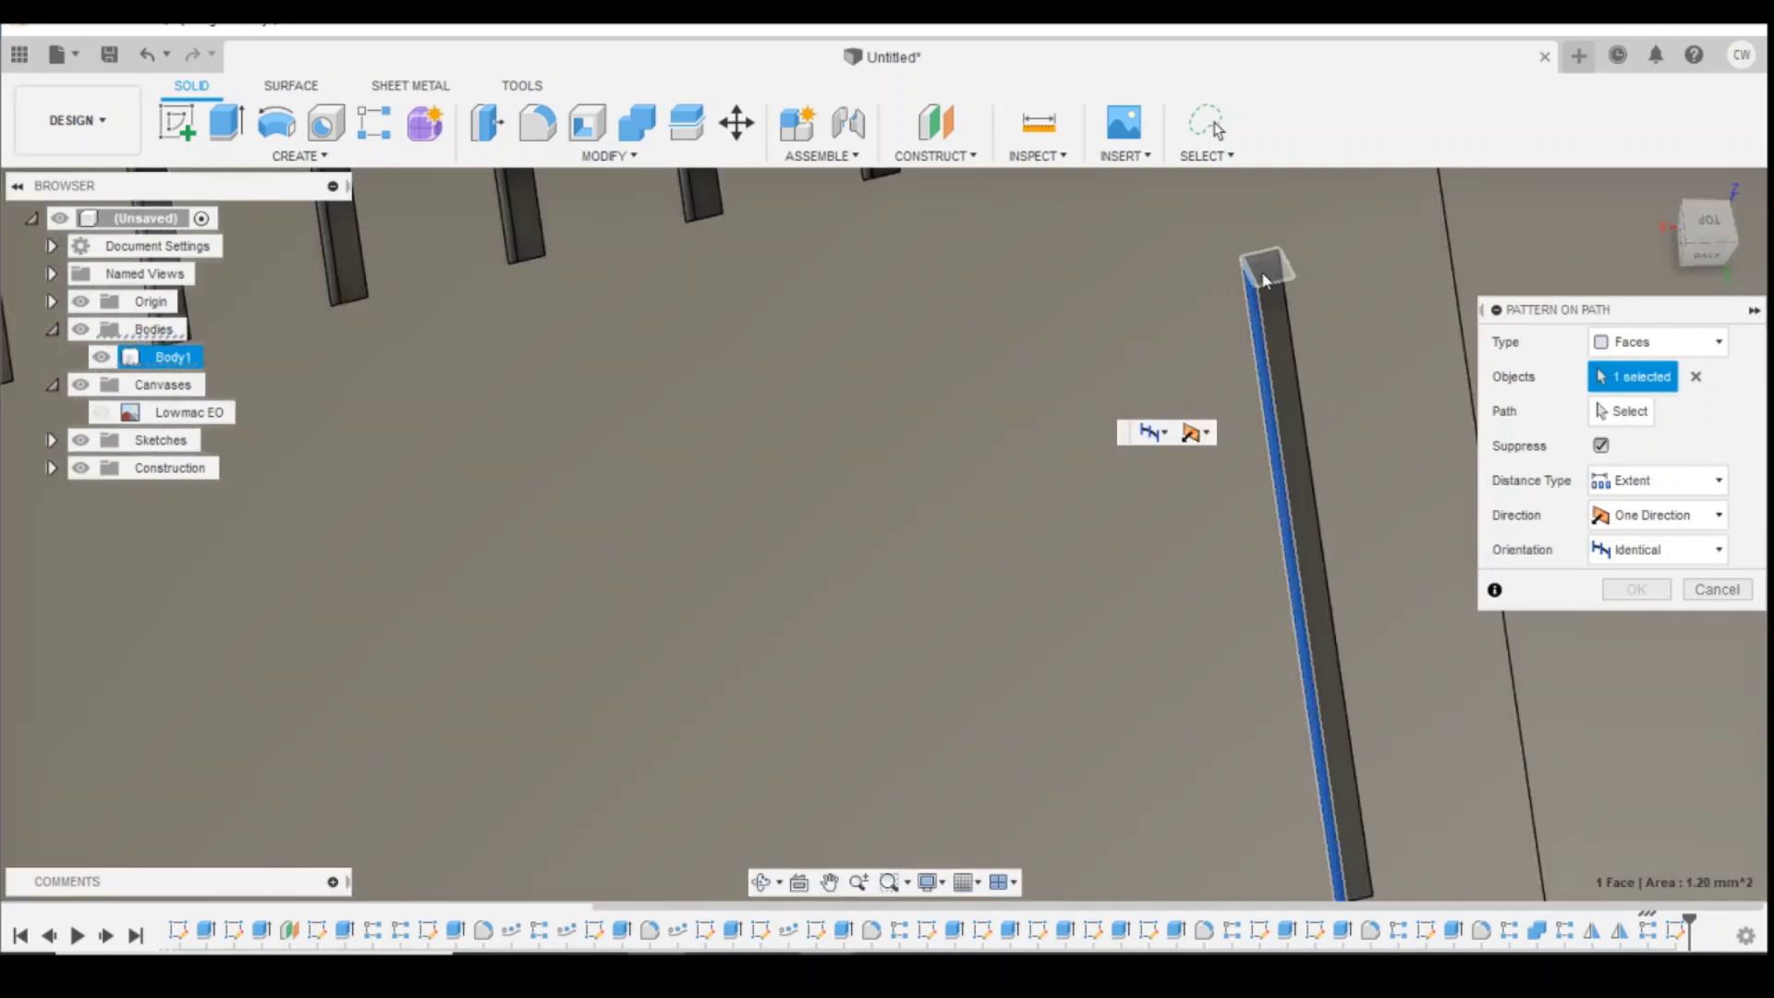
{"action": "left_click", "coordinate": [1264, 278]}
{"action": "left_click", "coordinate": [1279, 358]}
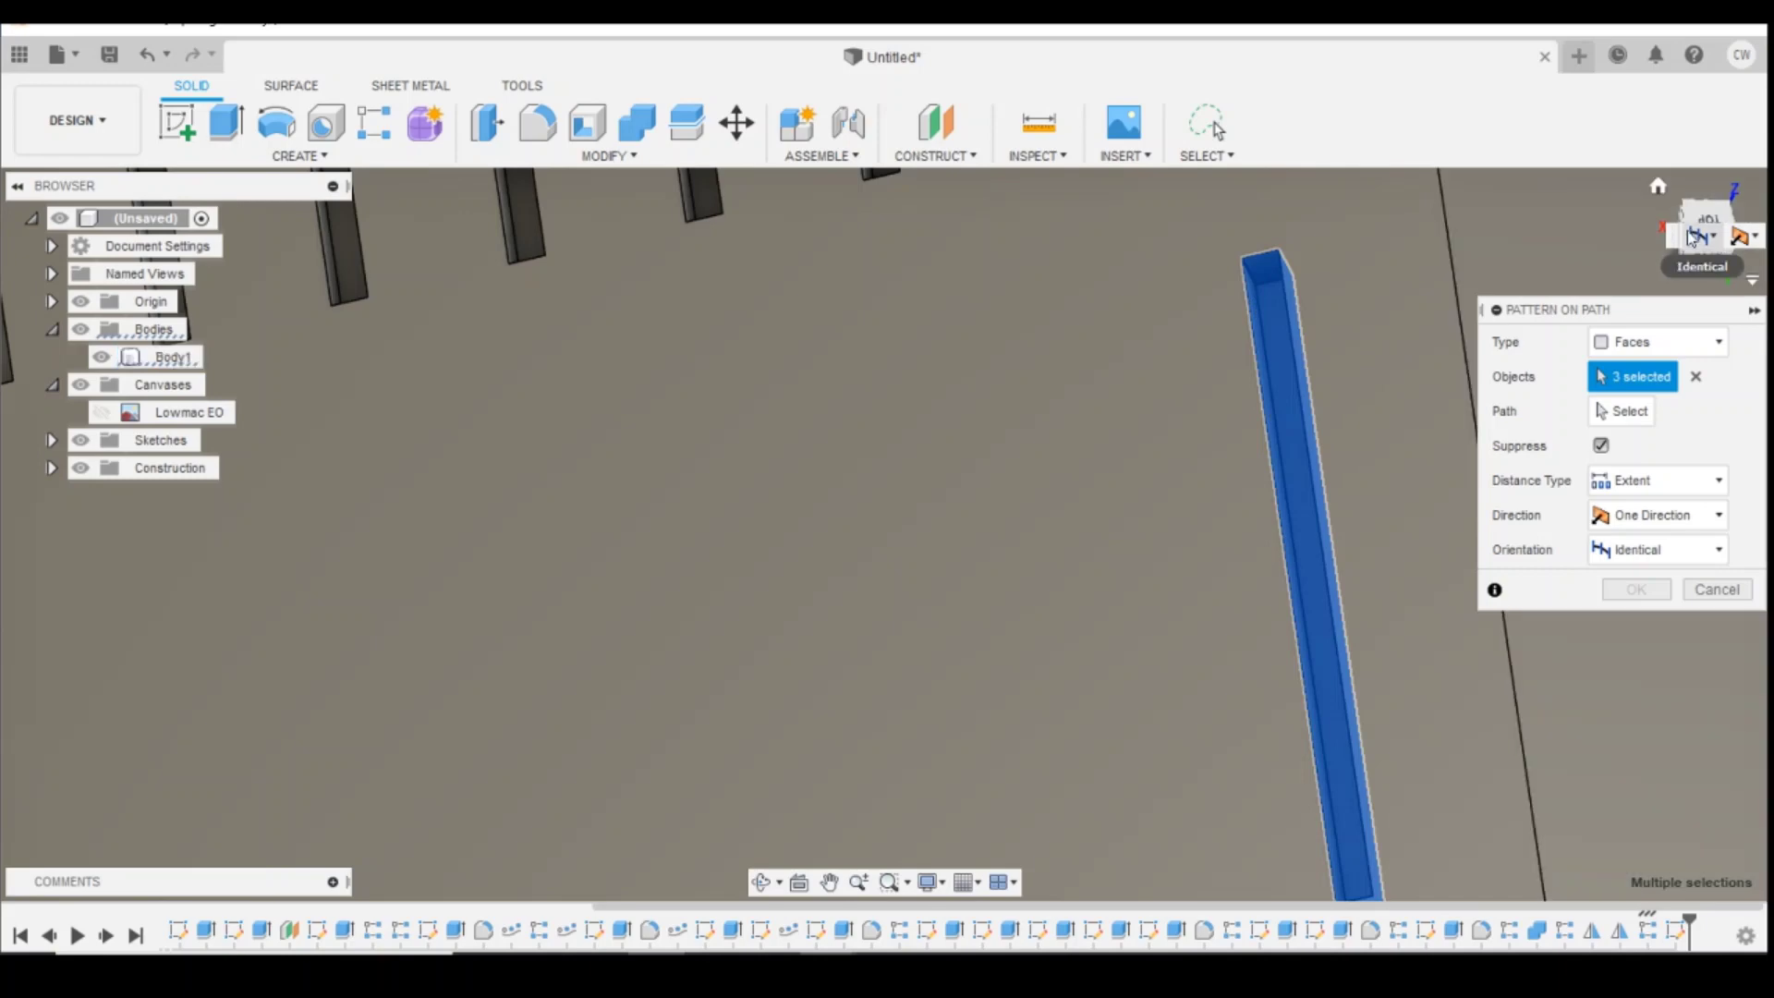
Step: Add the single slot's remaining side face and end face to the path pattern's objects
{"action": "left_click_drag", "start_coordinate": [1699, 218], "coordinate": [1730, 227]}
{"action": "scroll", "coordinate": [1050, 320], "scroll_direction": "down", "scroll_amount": 4}
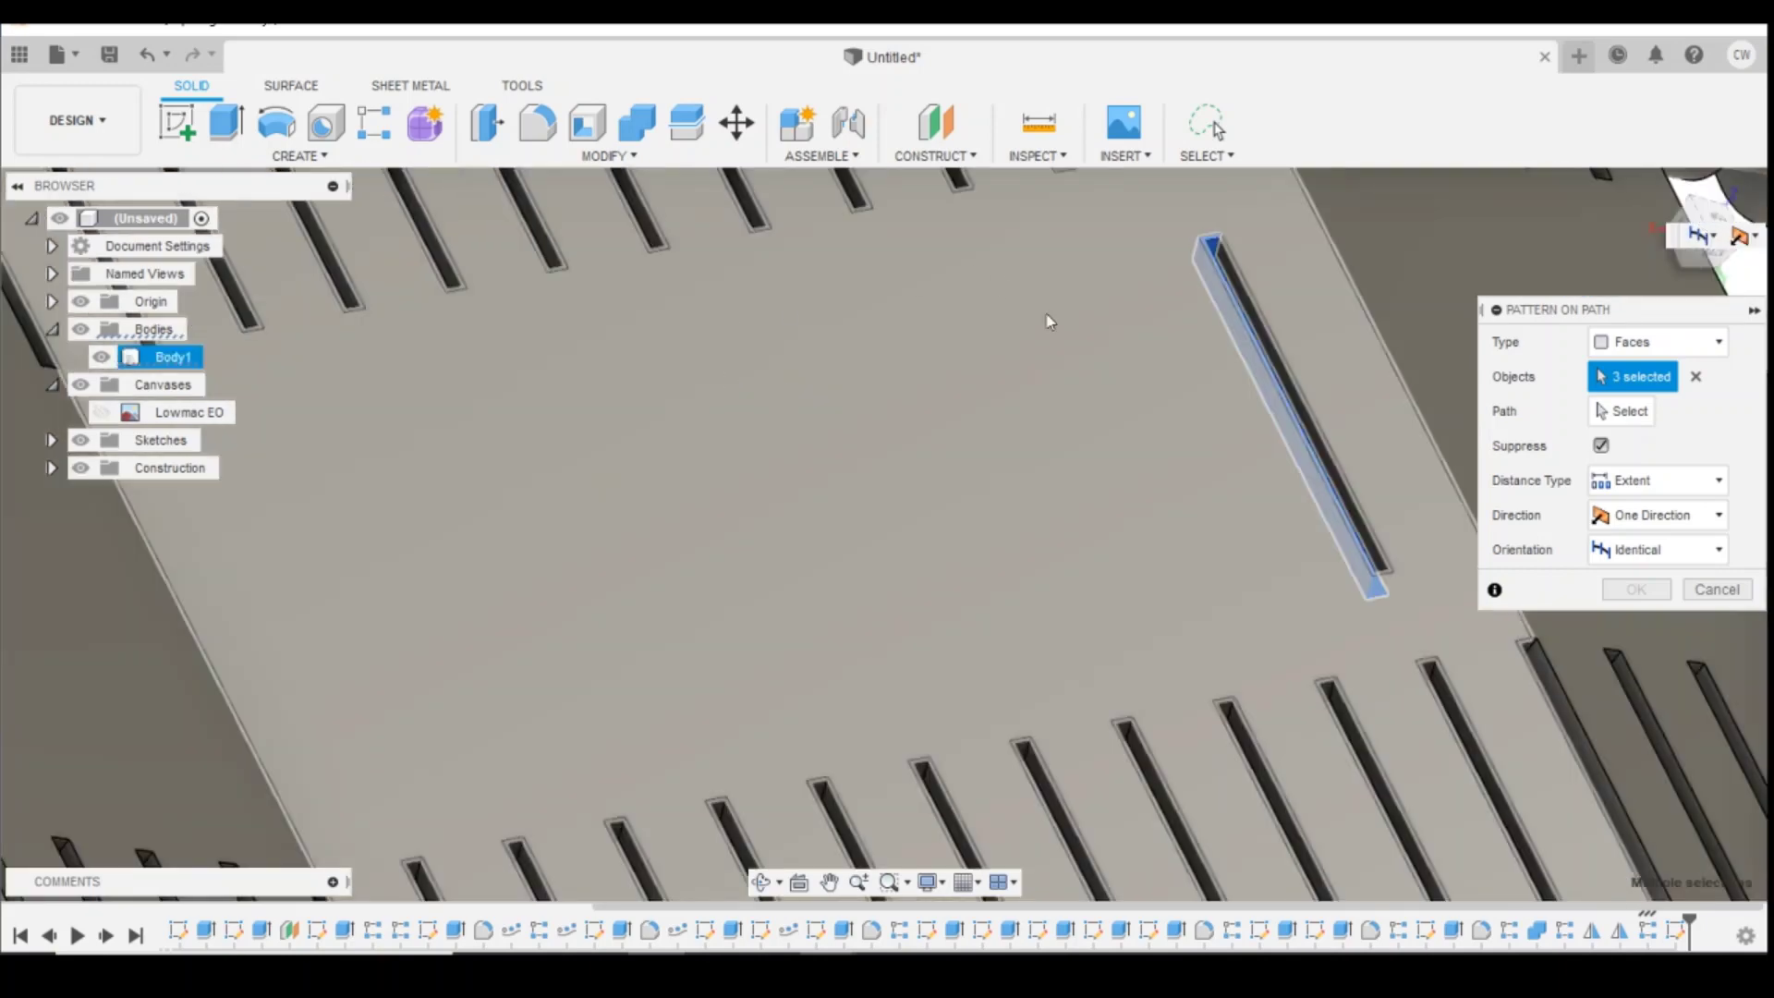
{"action": "scroll", "coordinate": [1429, 386], "scroll_direction": "up", "scroll_amount": 3}
{"action": "left_click", "coordinate": [1244, 518]}
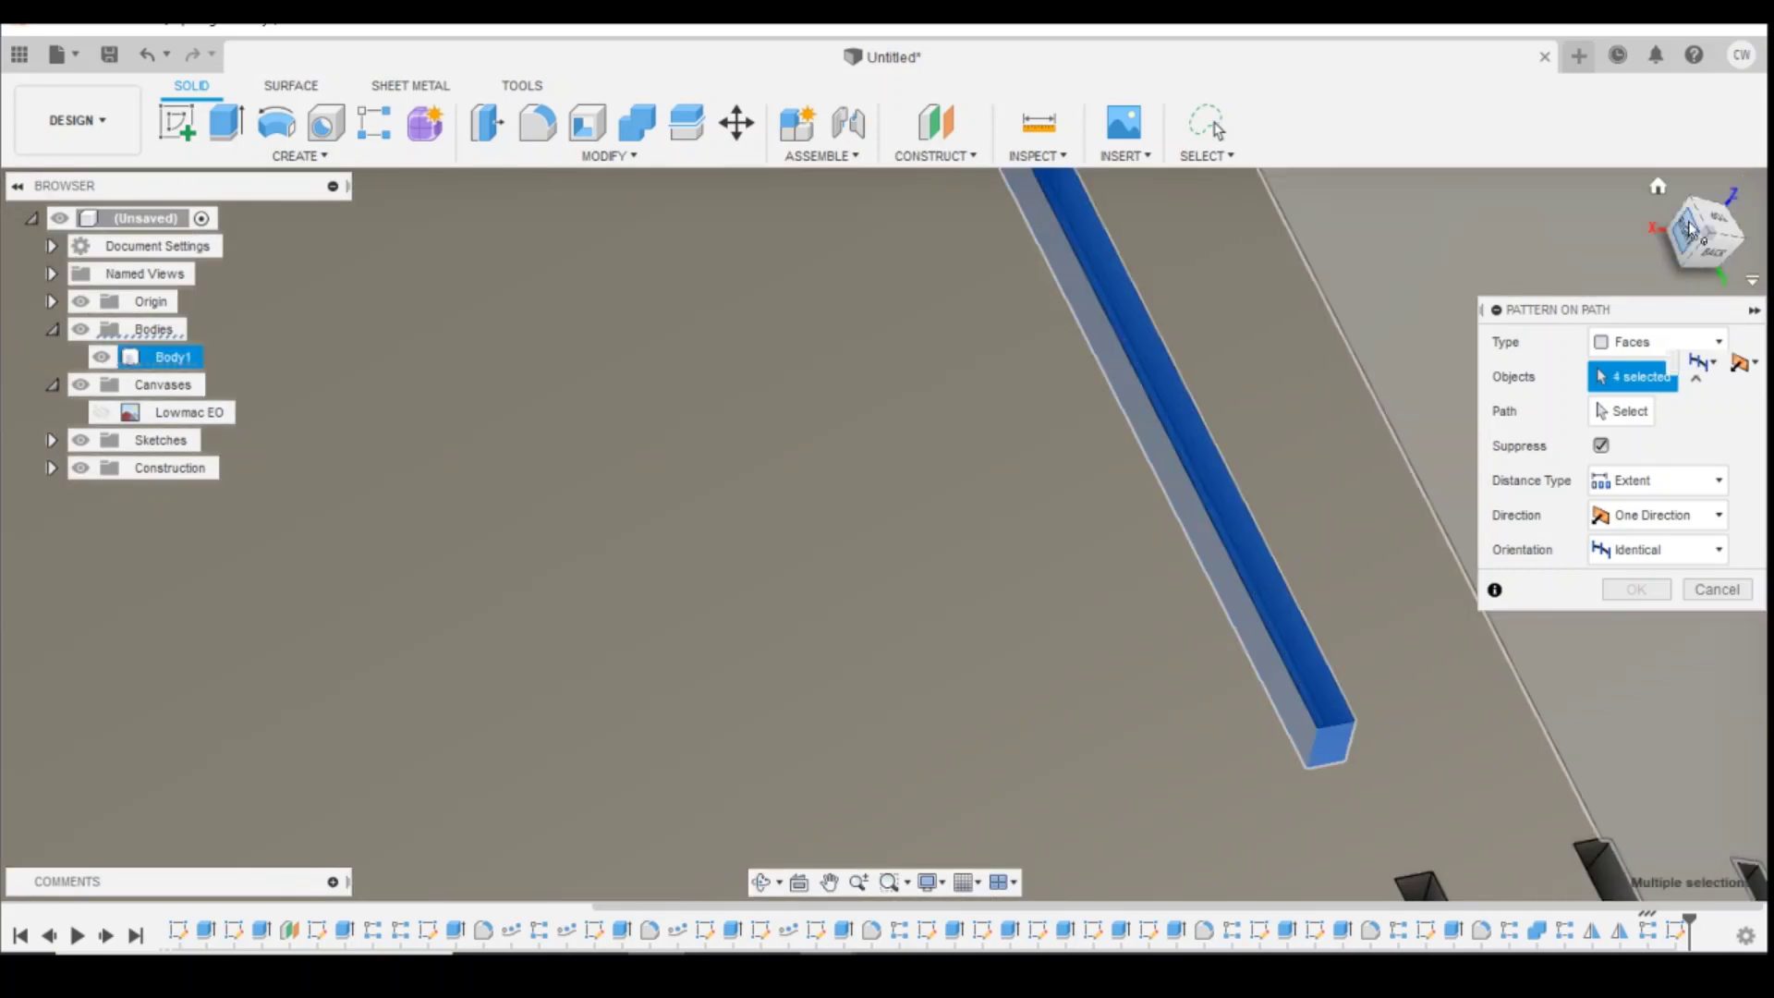
{"action": "scroll", "coordinate": [884, 527], "scroll_direction": "down", "scroll_amount": 5}
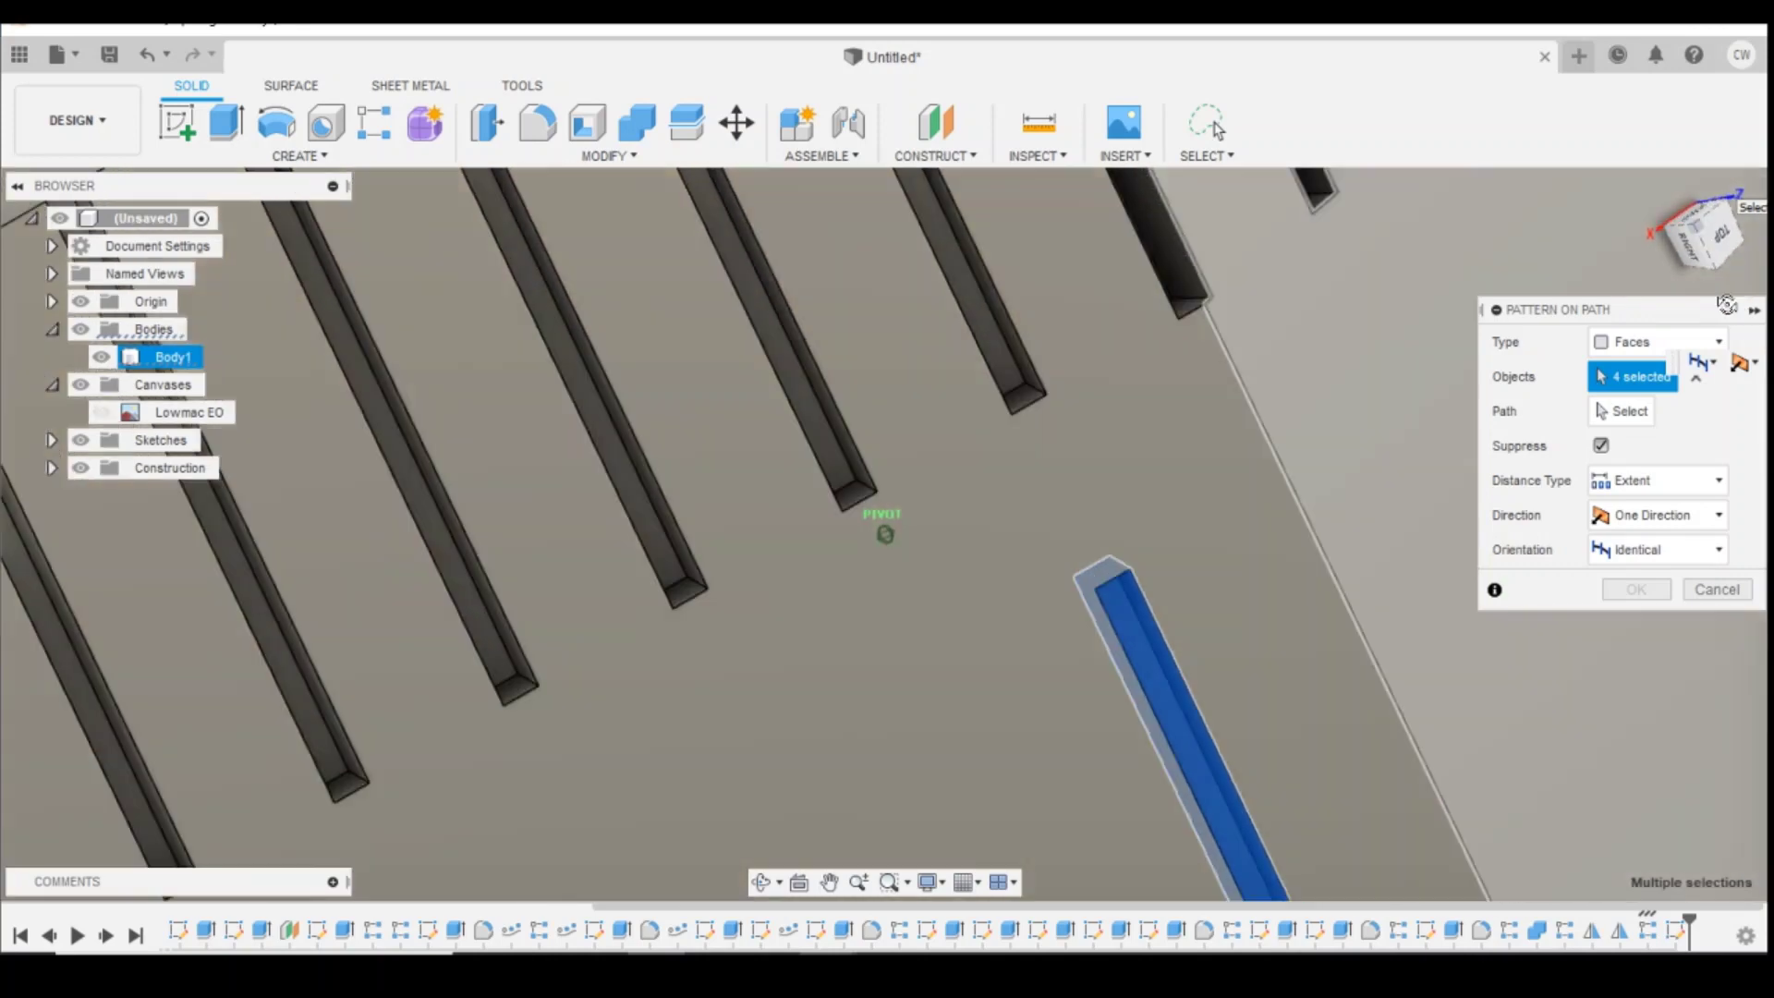
{"action": "scroll", "coordinate": [981, 409], "scroll_direction": "down", "scroll_amount": 2}
{"action": "scroll", "coordinate": [1030, 546], "scroll_direction": "up", "scroll_amount": 6}
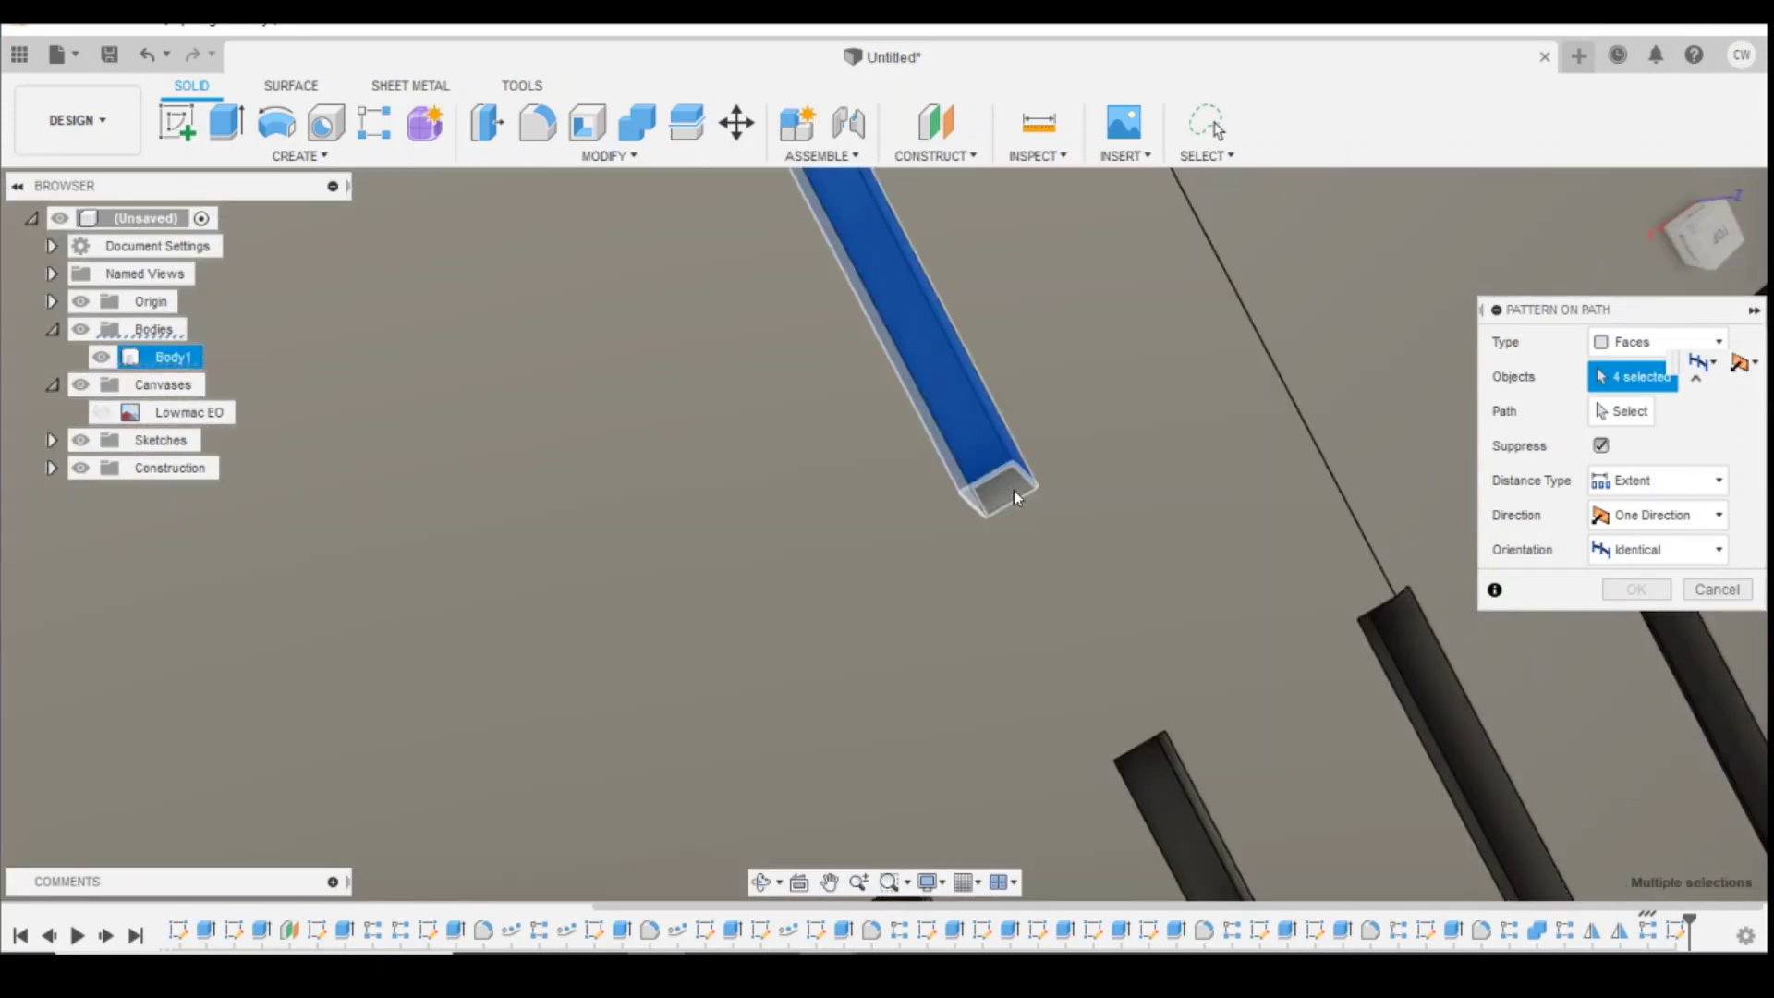
{"action": "left_click", "coordinate": [1011, 486]}
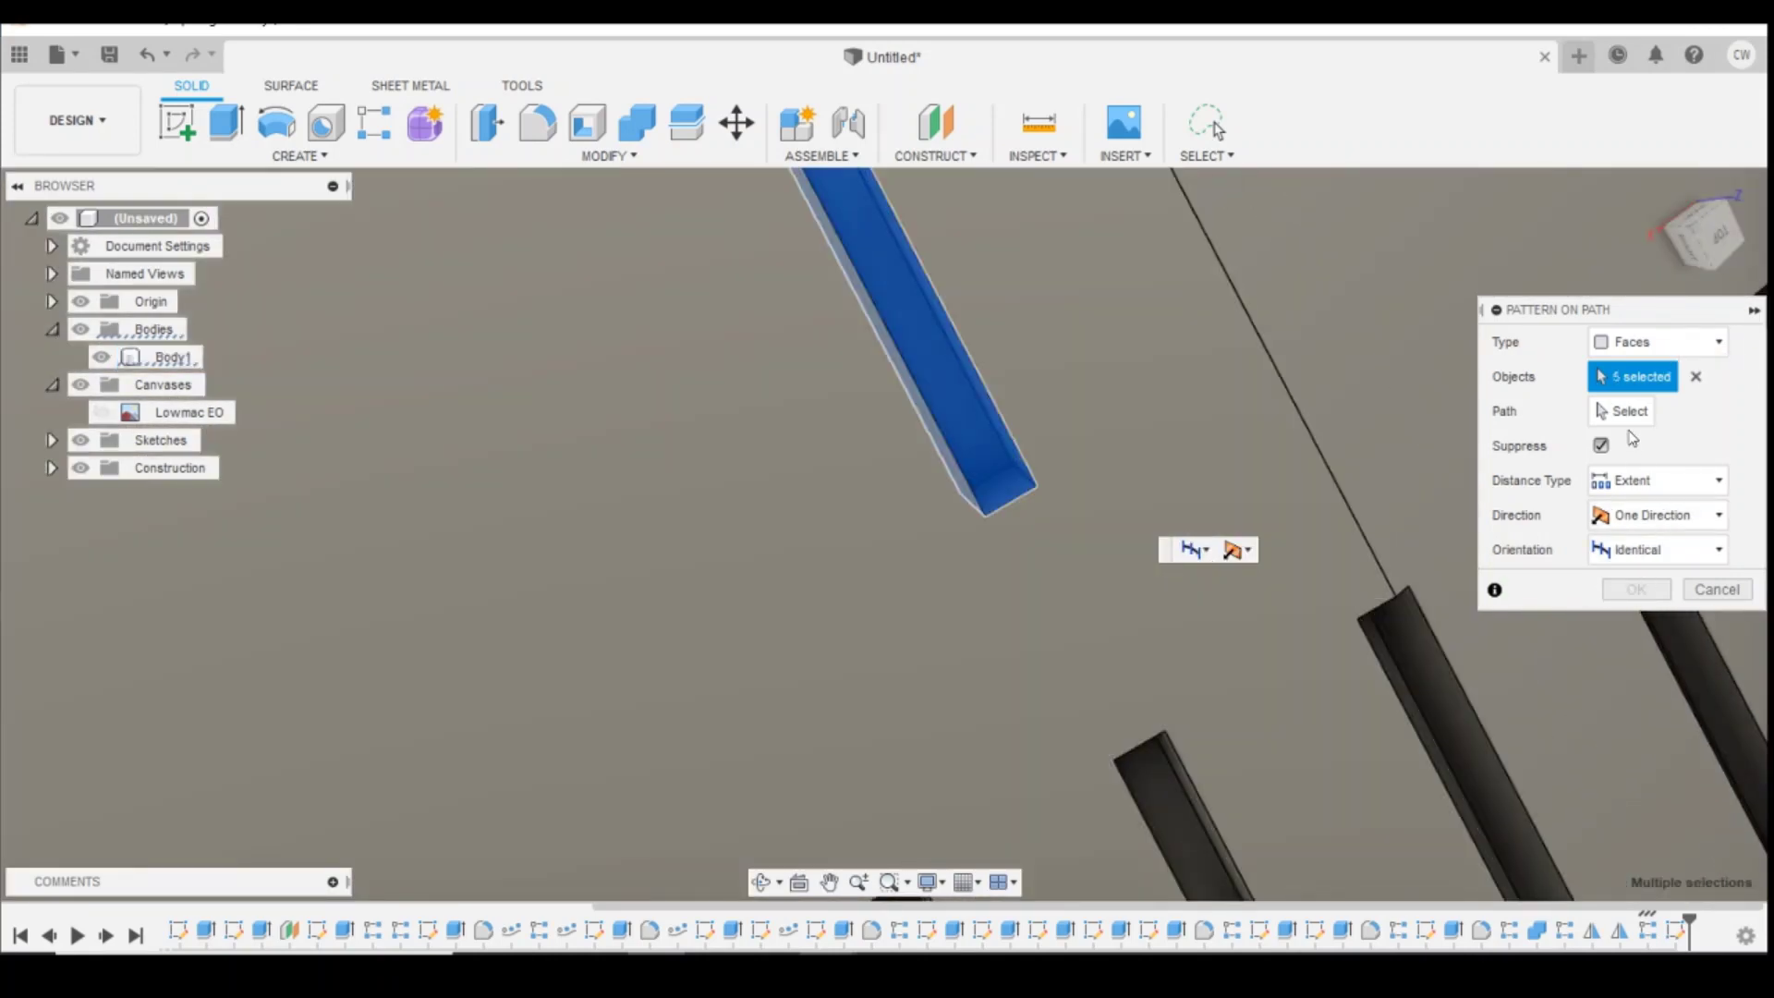
Step: Select the sketched line chain along the side wall's floor edge as the pattern's path
{"action": "left_click", "coordinate": [1653, 414]}
{"action": "scroll", "coordinate": [1654, 222], "scroll_direction": "down", "scroll_amount": 5}
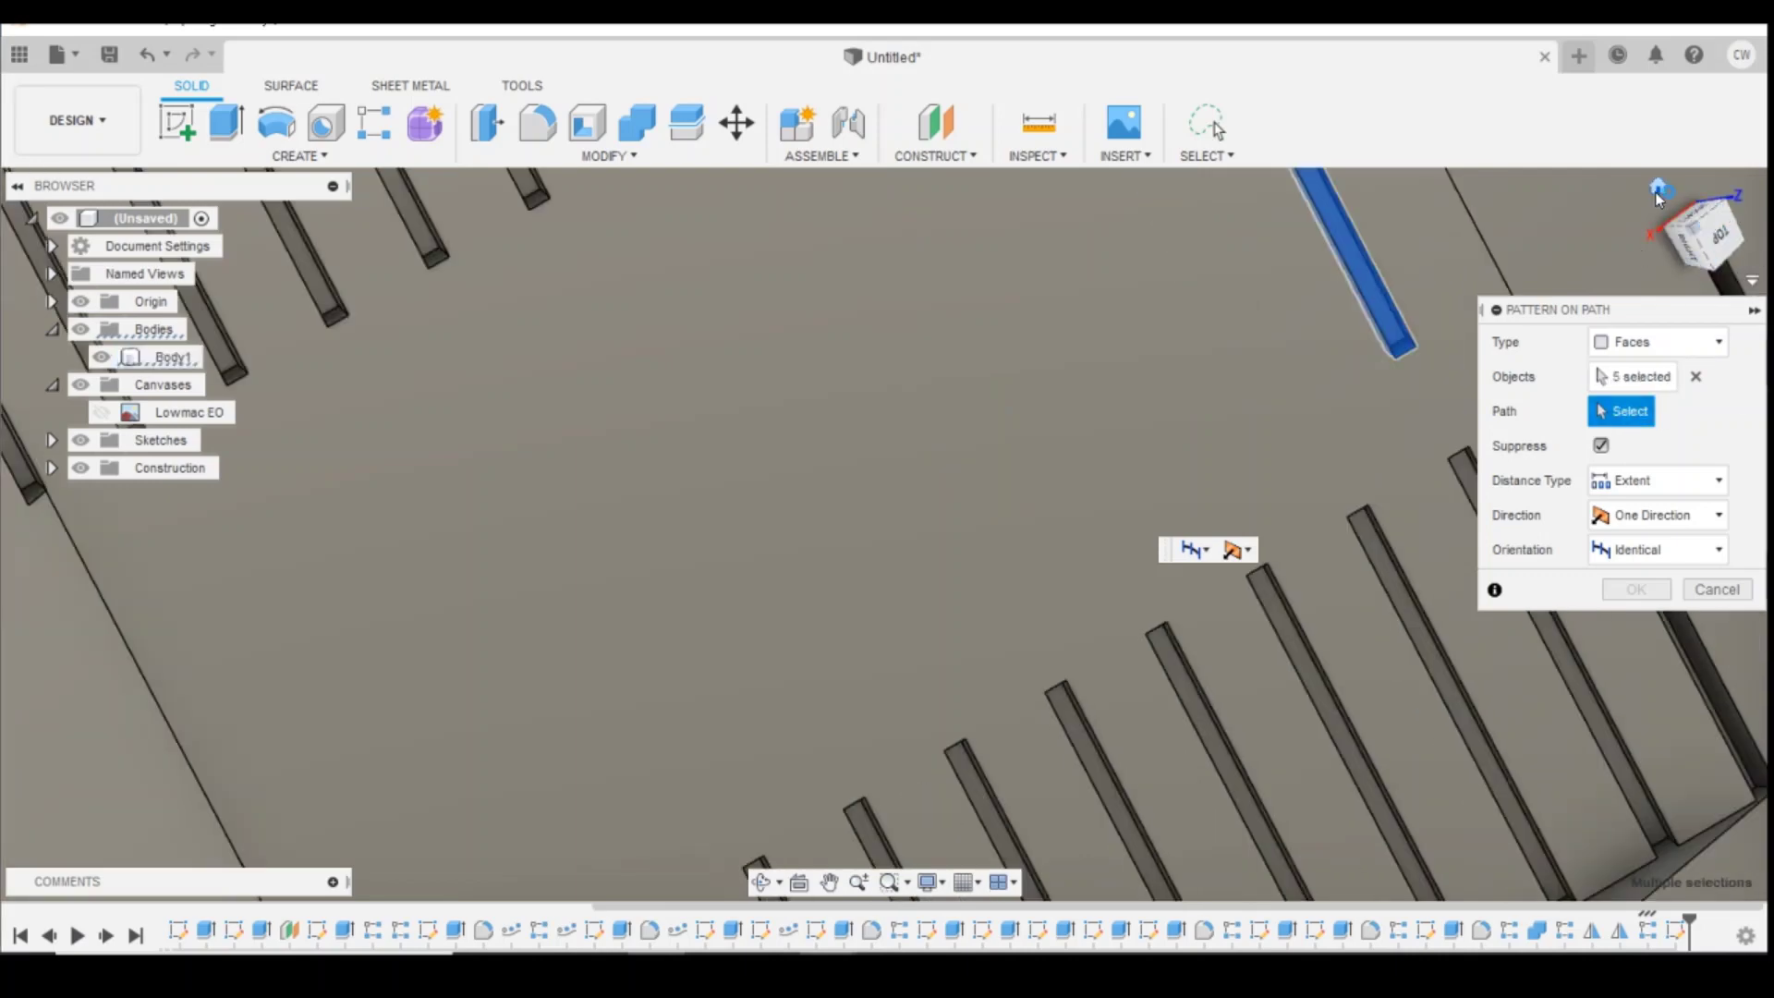
{"action": "left_click", "coordinate": [1658, 191]}
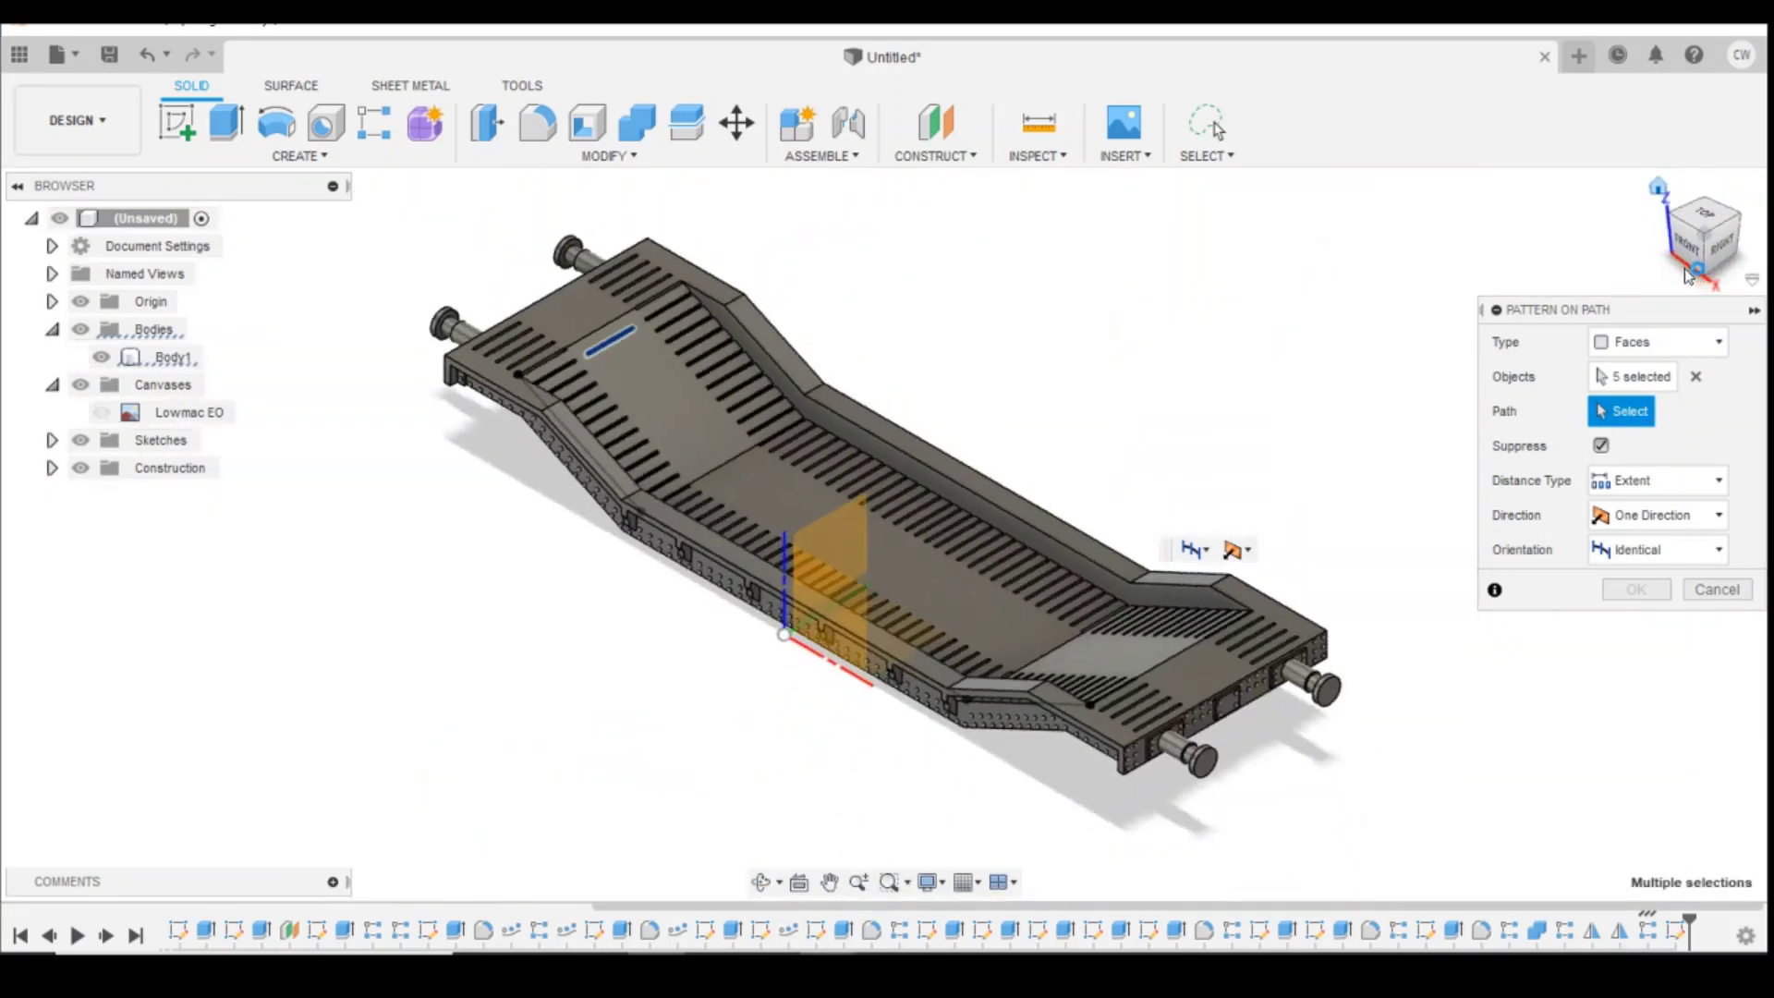
{"action": "left_click", "coordinate": [1737, 223]}
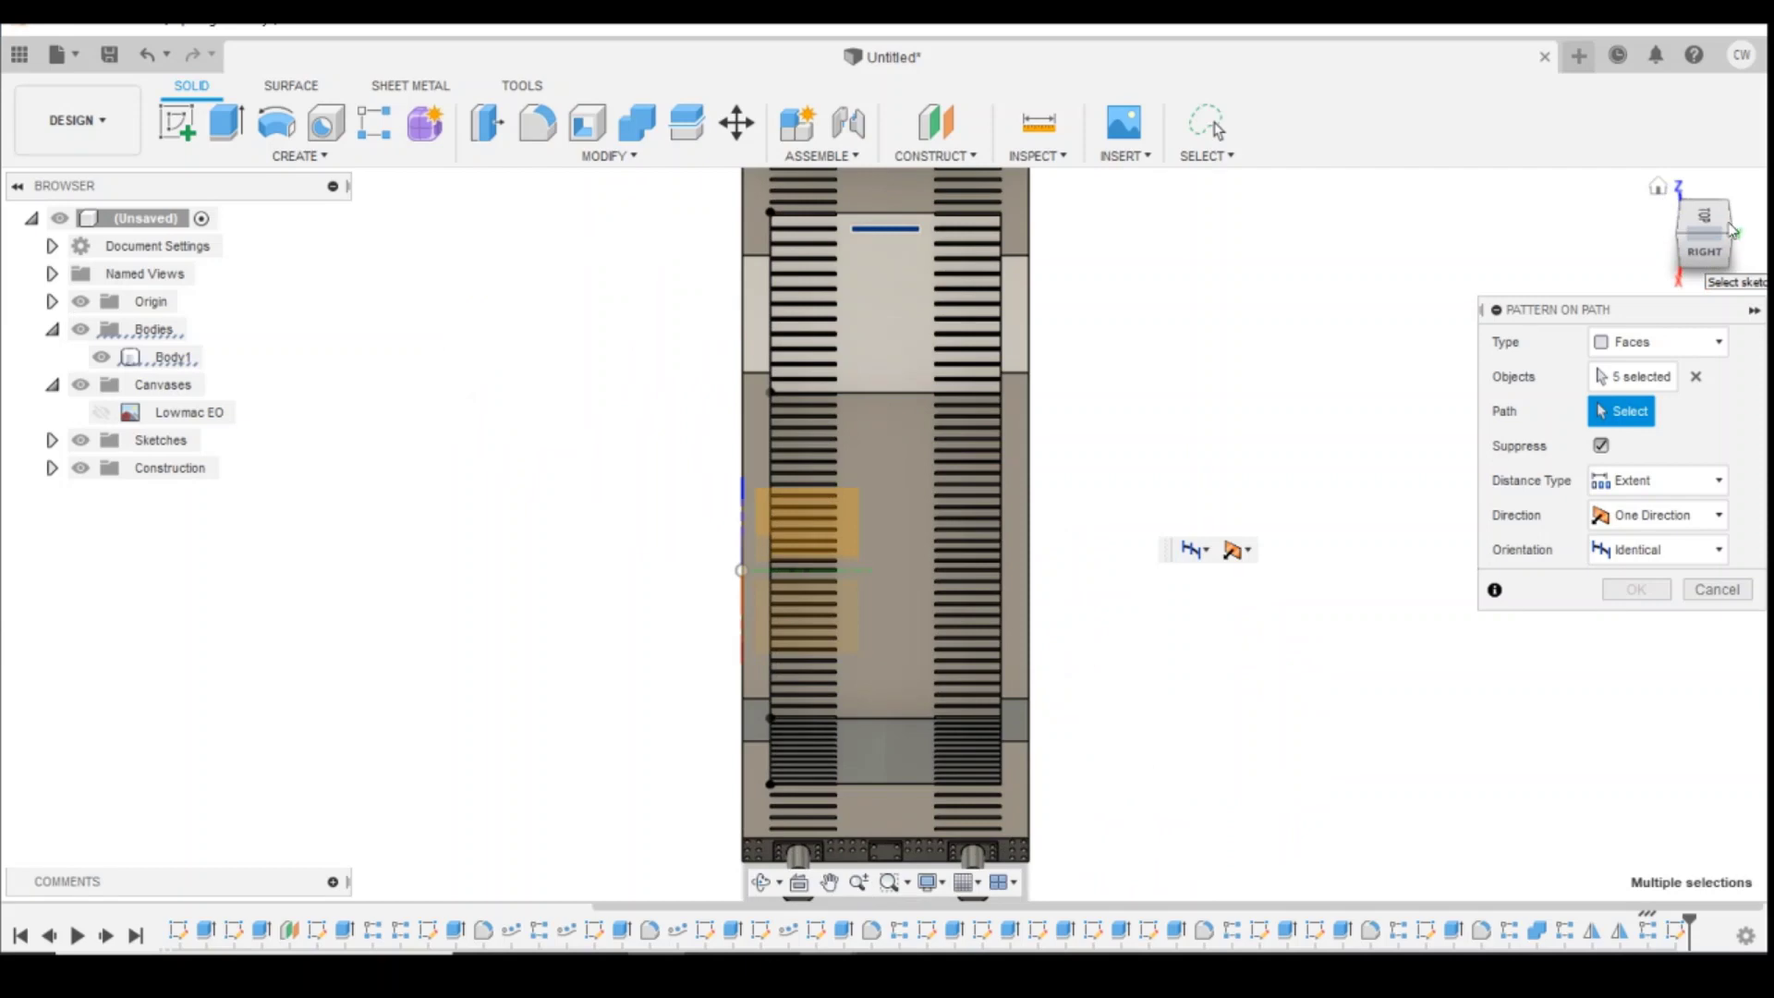
{"action": "left_click", "coordinate": [1731, 234]}
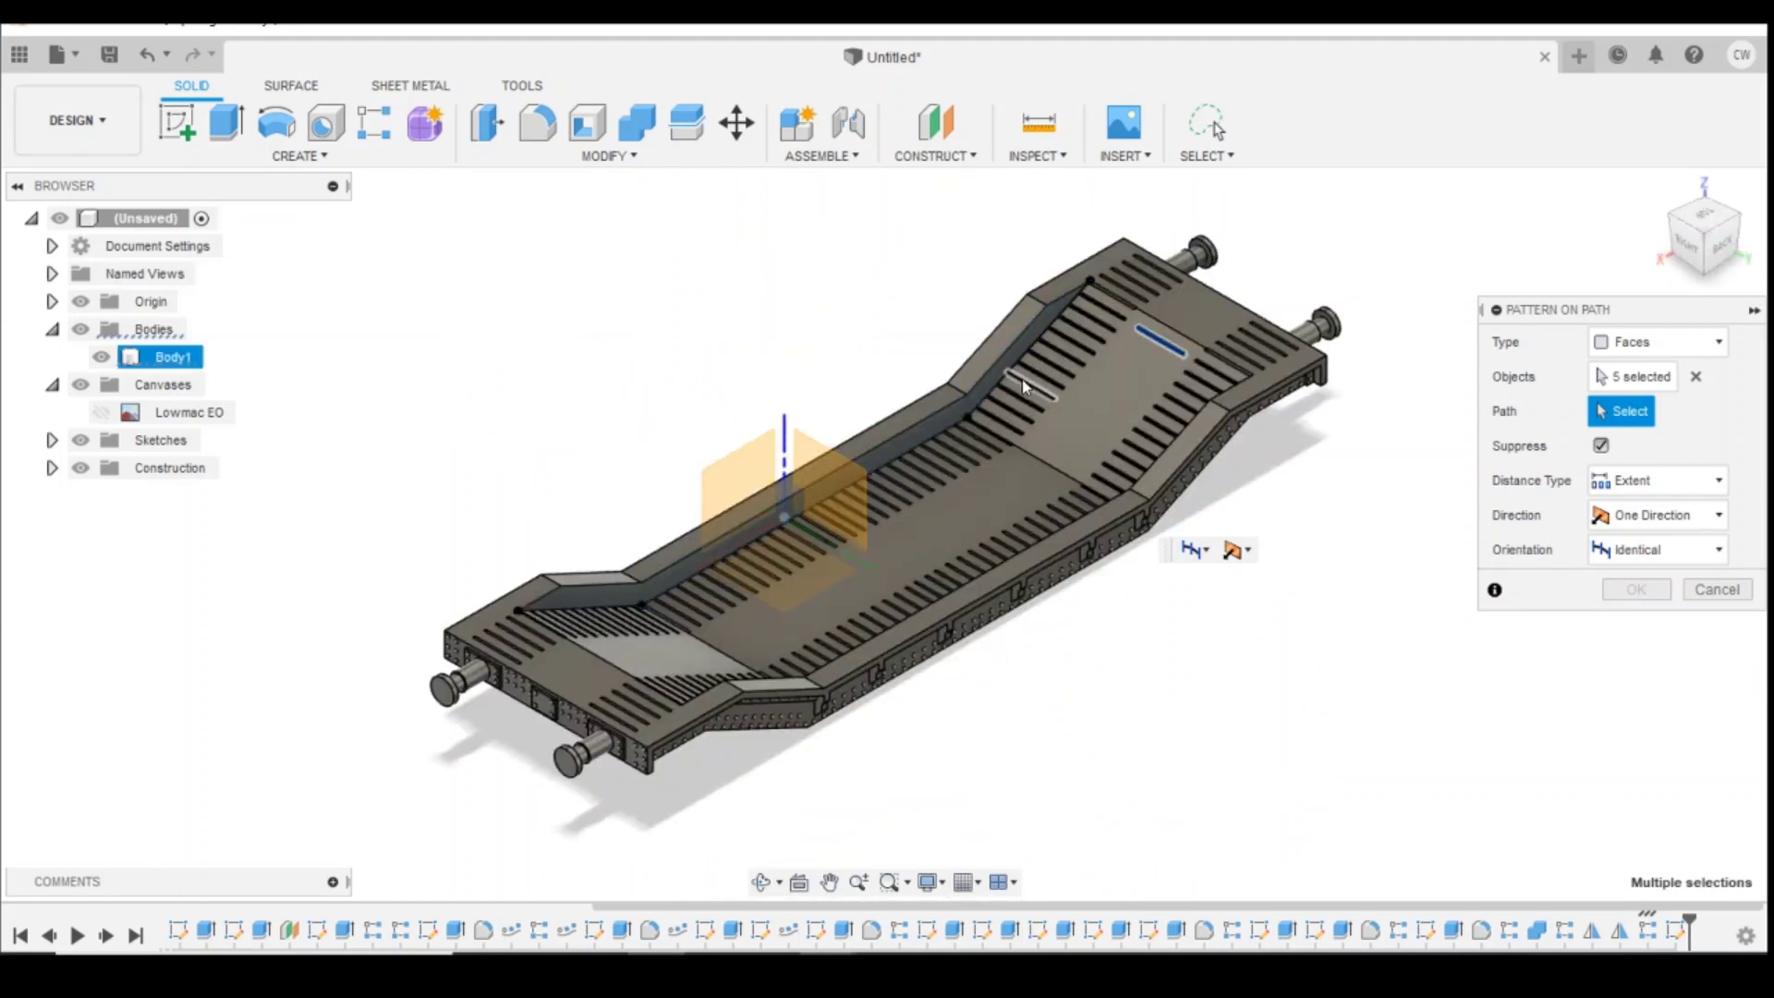
{"action": "left_click", "coordinate": [1018, 381]}
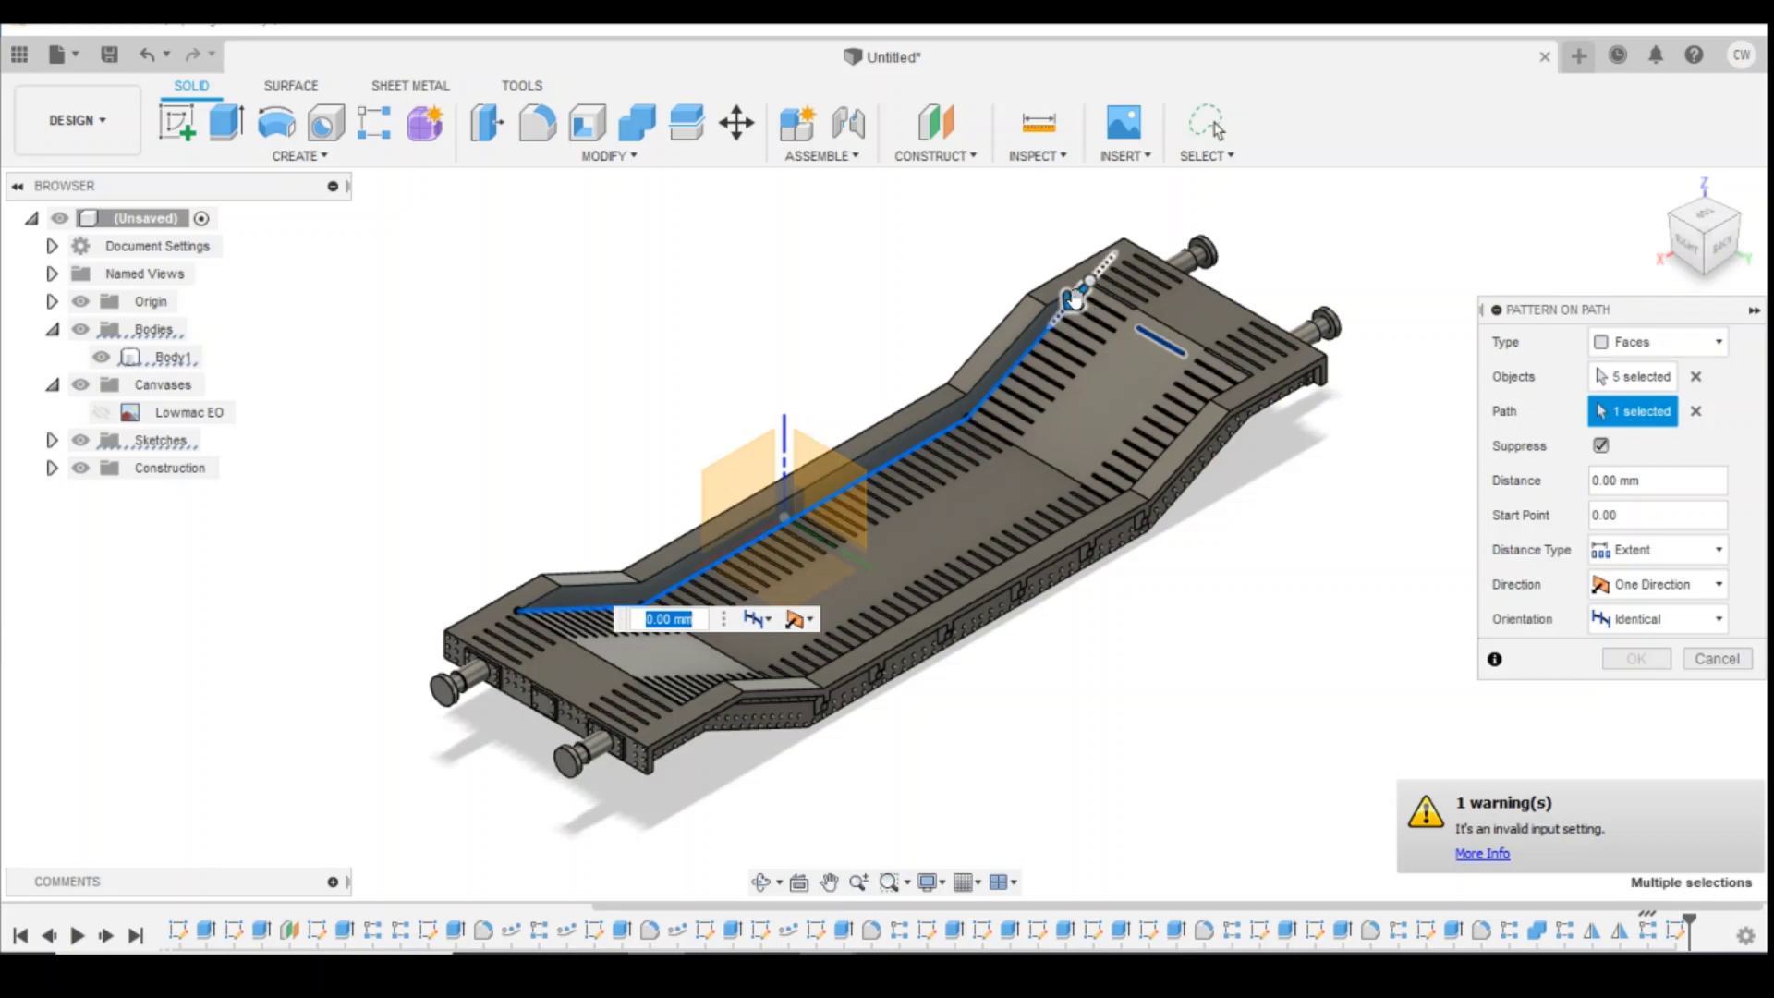
Step: Extend the slot pattern about 50.1 mm along the path to the opposite slope's top, with orientation set to Path Direction
{"action": "left_click_drag", "start_coordinate": [1074, 297], "coordinate": [533, 605]}
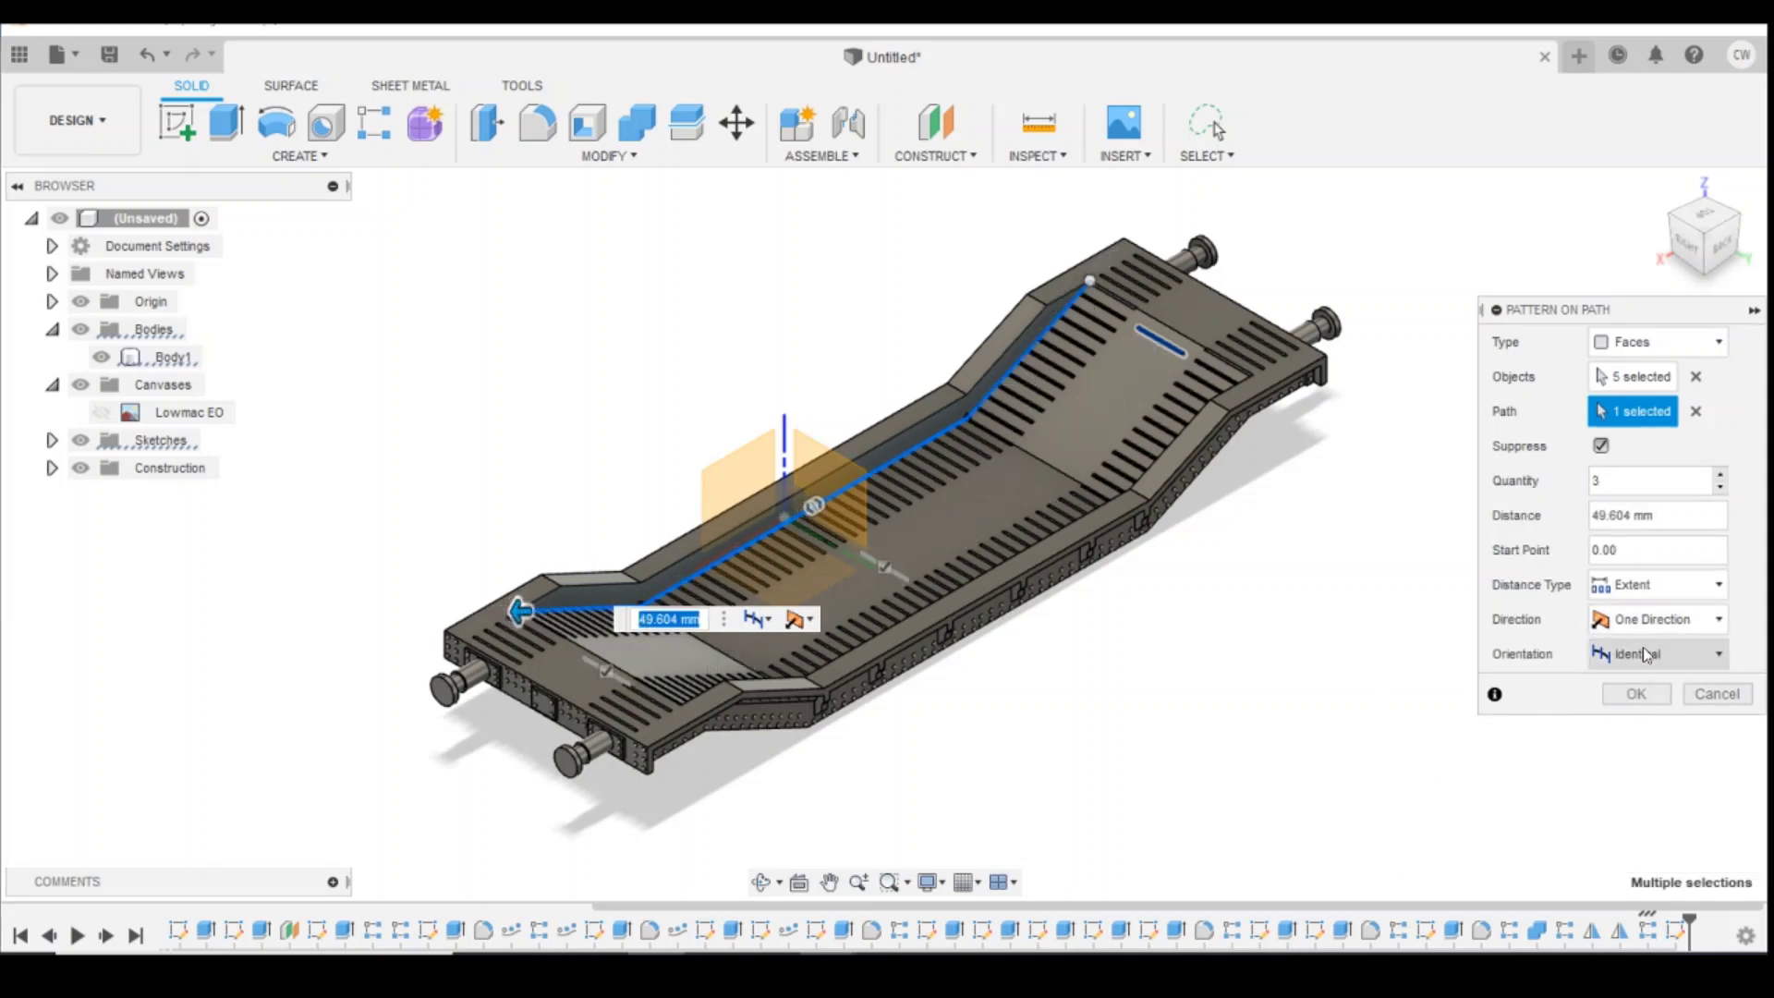
{"action": "left_click", "coordinate": [1646, 656]}
{"action": "left_click", "coordinate": [1644, 709]}
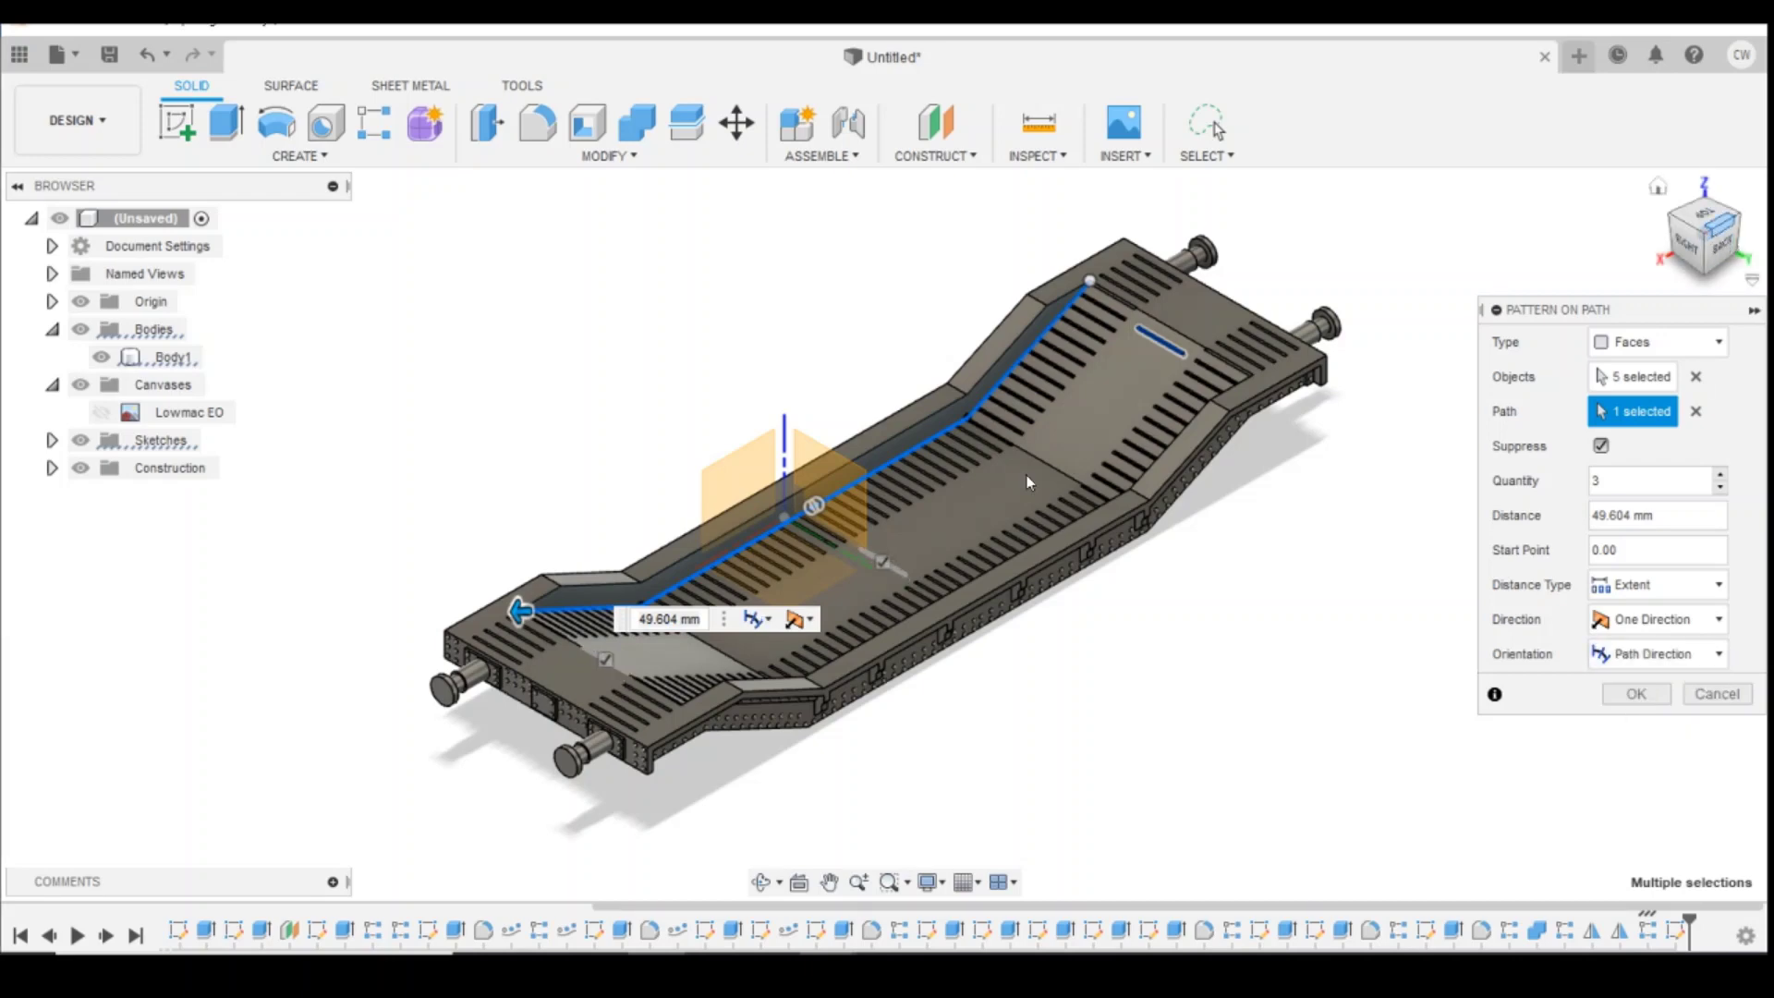
{"action": "left_click", "coordinate": [1722, 239]}
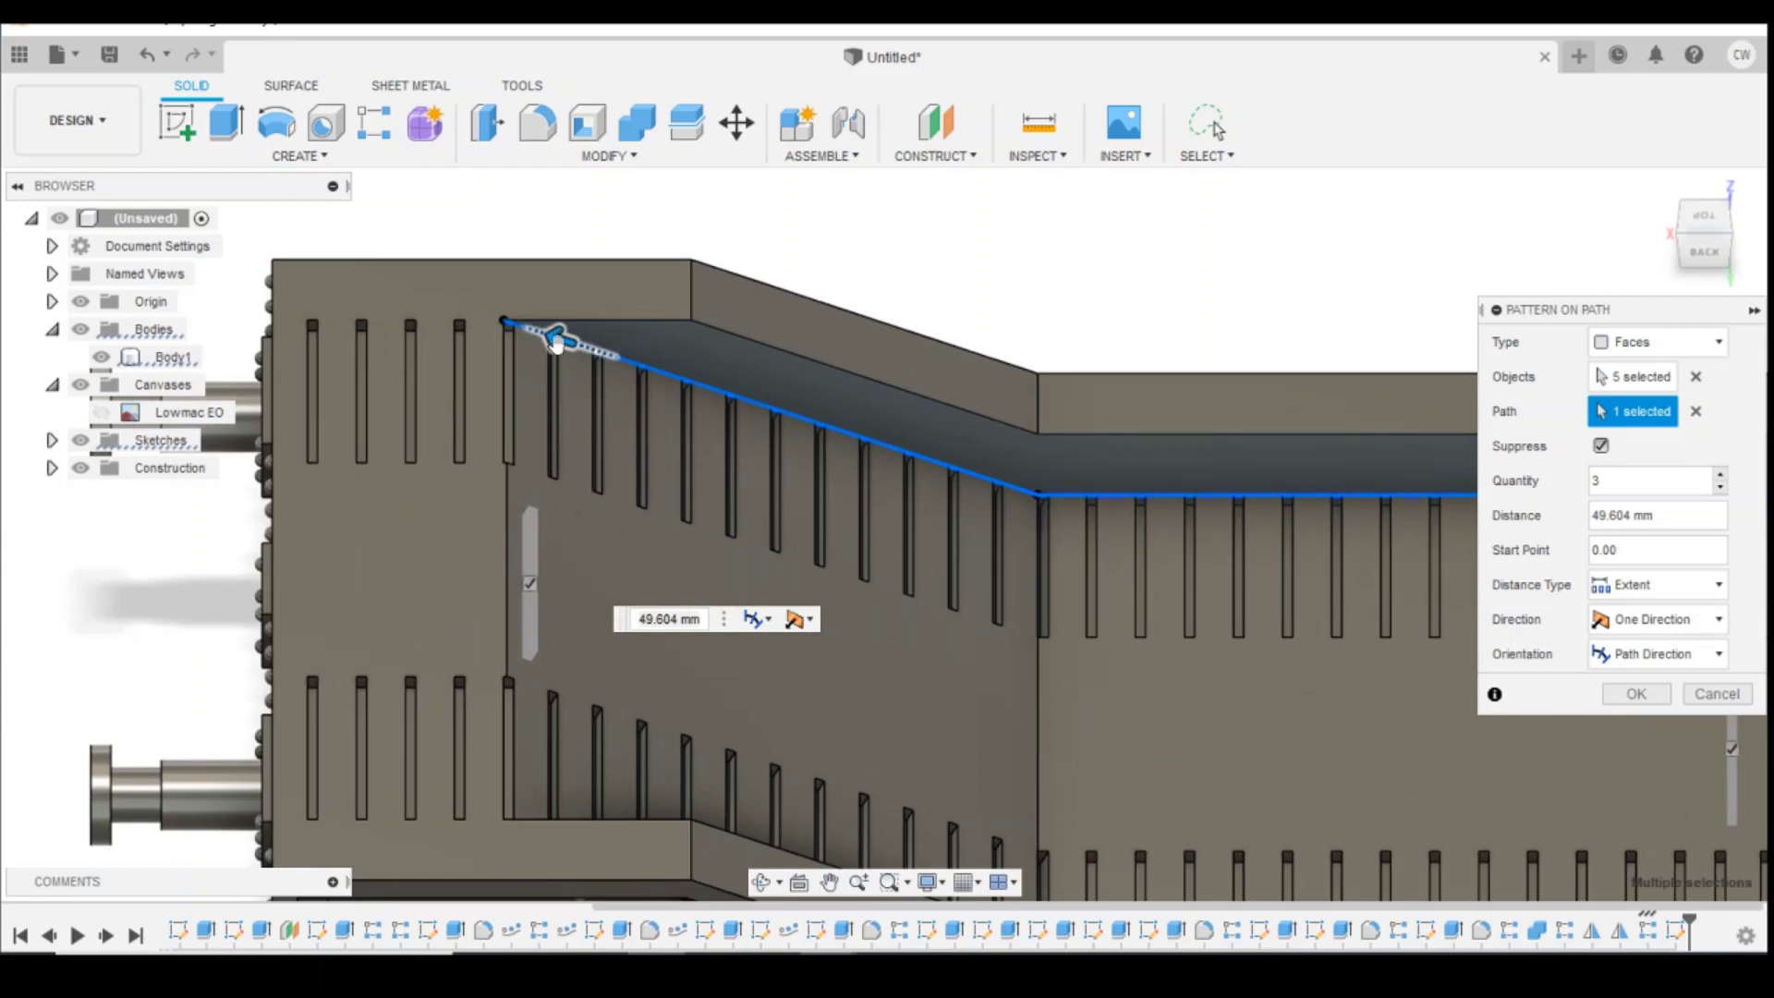
{"action": "left_click_drag", "start_coordinate": [556, 341], "coordinate": [535, 340]}
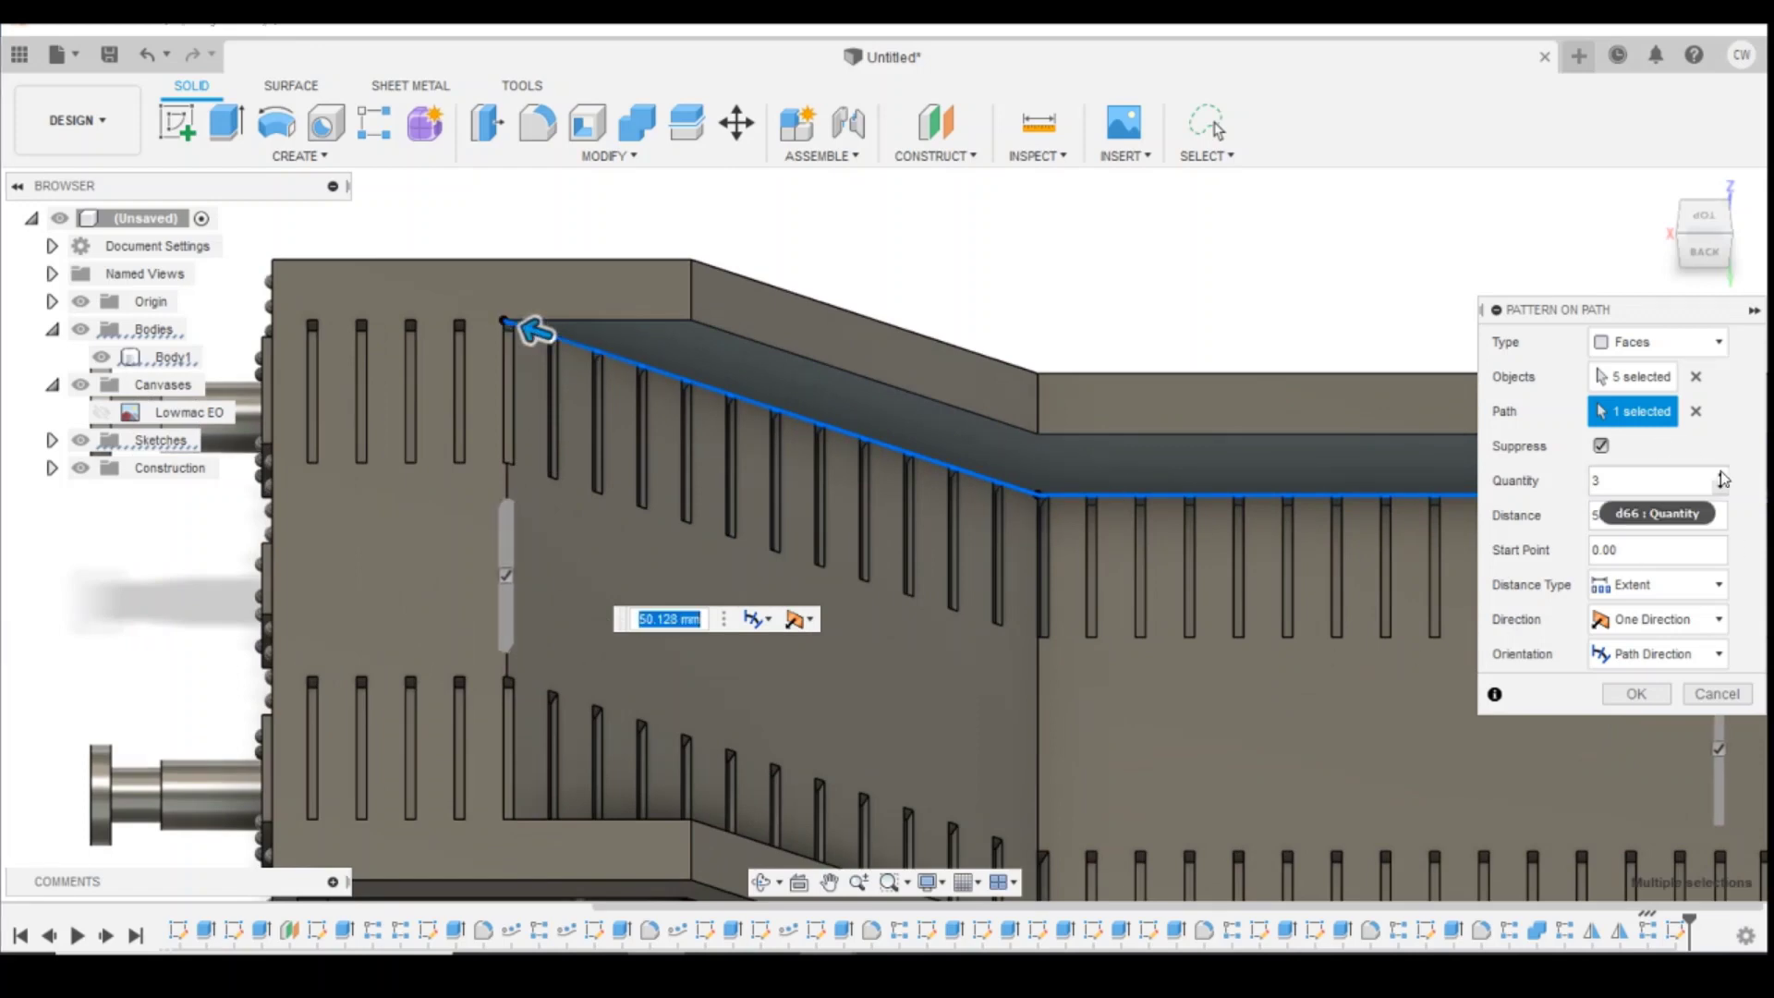
Step: Raise the path pattern's quantity to 53 so the central slots line up with the neighbouring slot rows
{"action": "left_click", "coordinate": [1722, 477]}
{"action": "left_click", "coordinate": [1723, 477]}
{"action": "left_click", "coordinate": [1723, 477]}
{"action": "left_click", "coordinate": [1723, 477]}
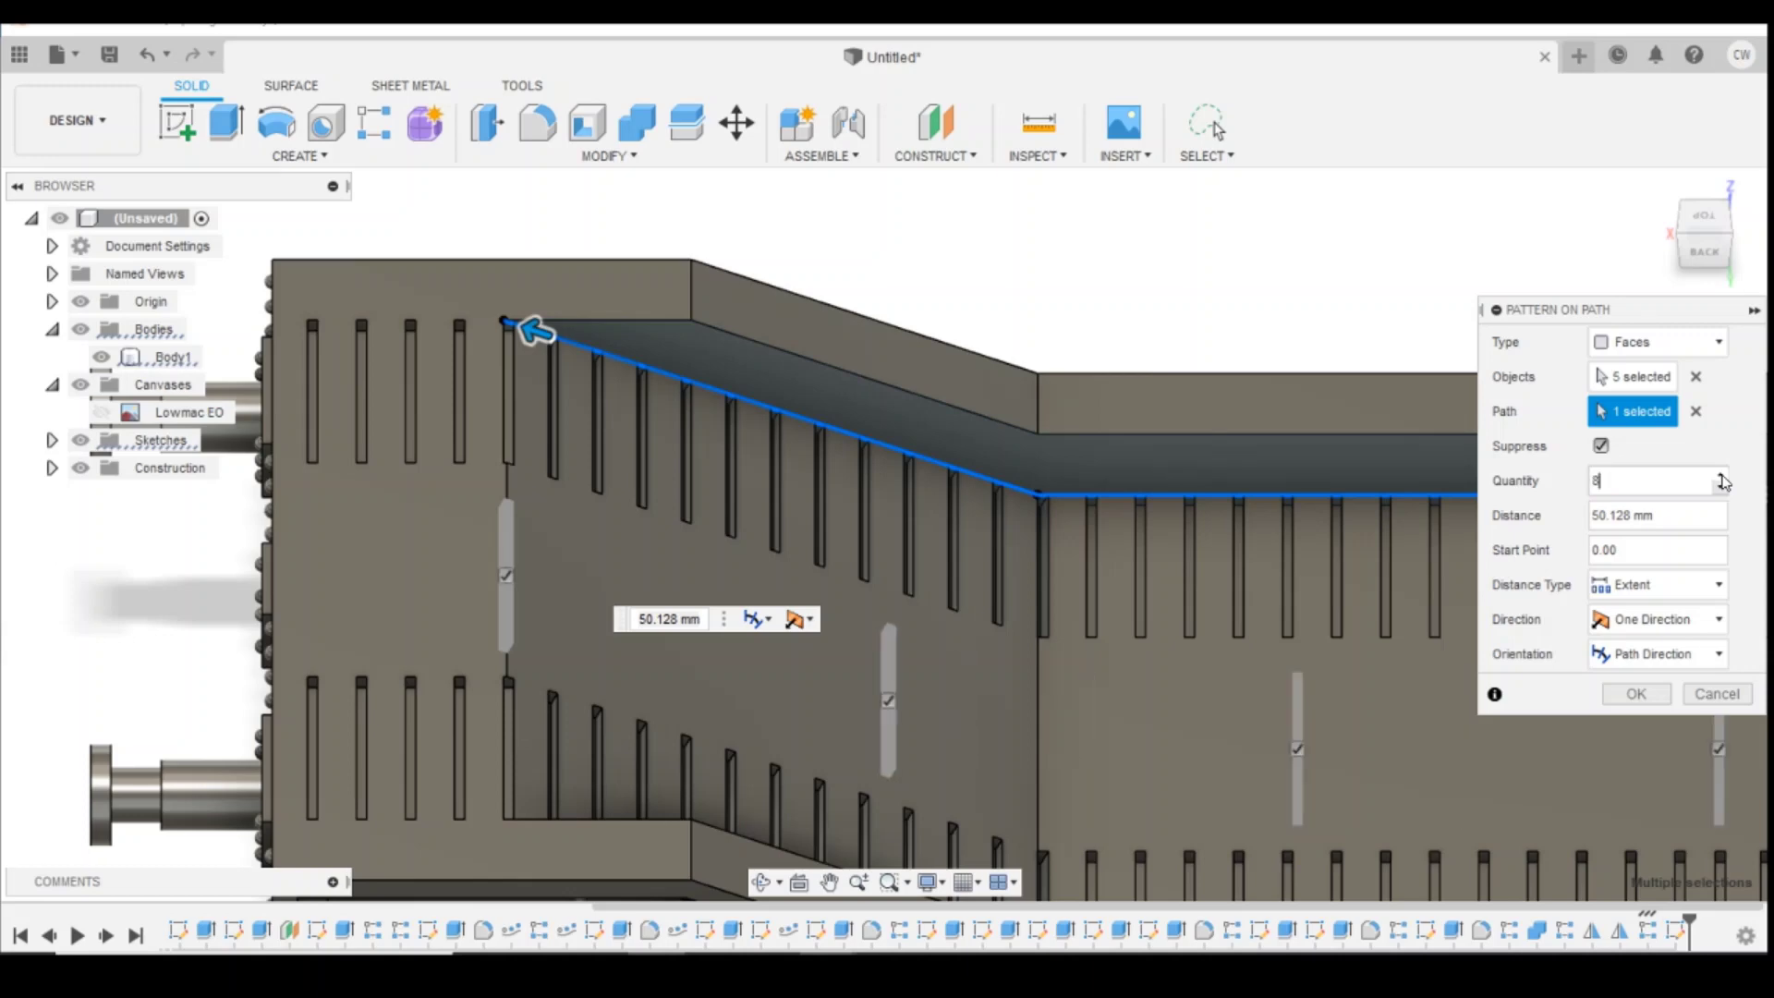
{"action": "left_click", "coordinate": [1722, 477]}
{"action": "left_click", "coordinate": [1723, 477]}
{"action": "left_click", "coordinate": [1722, 476]}
{"action": "left_click", "coordinate": [1723, 477]}
{"action": "left_click", "coordinate": [1723, 477]}
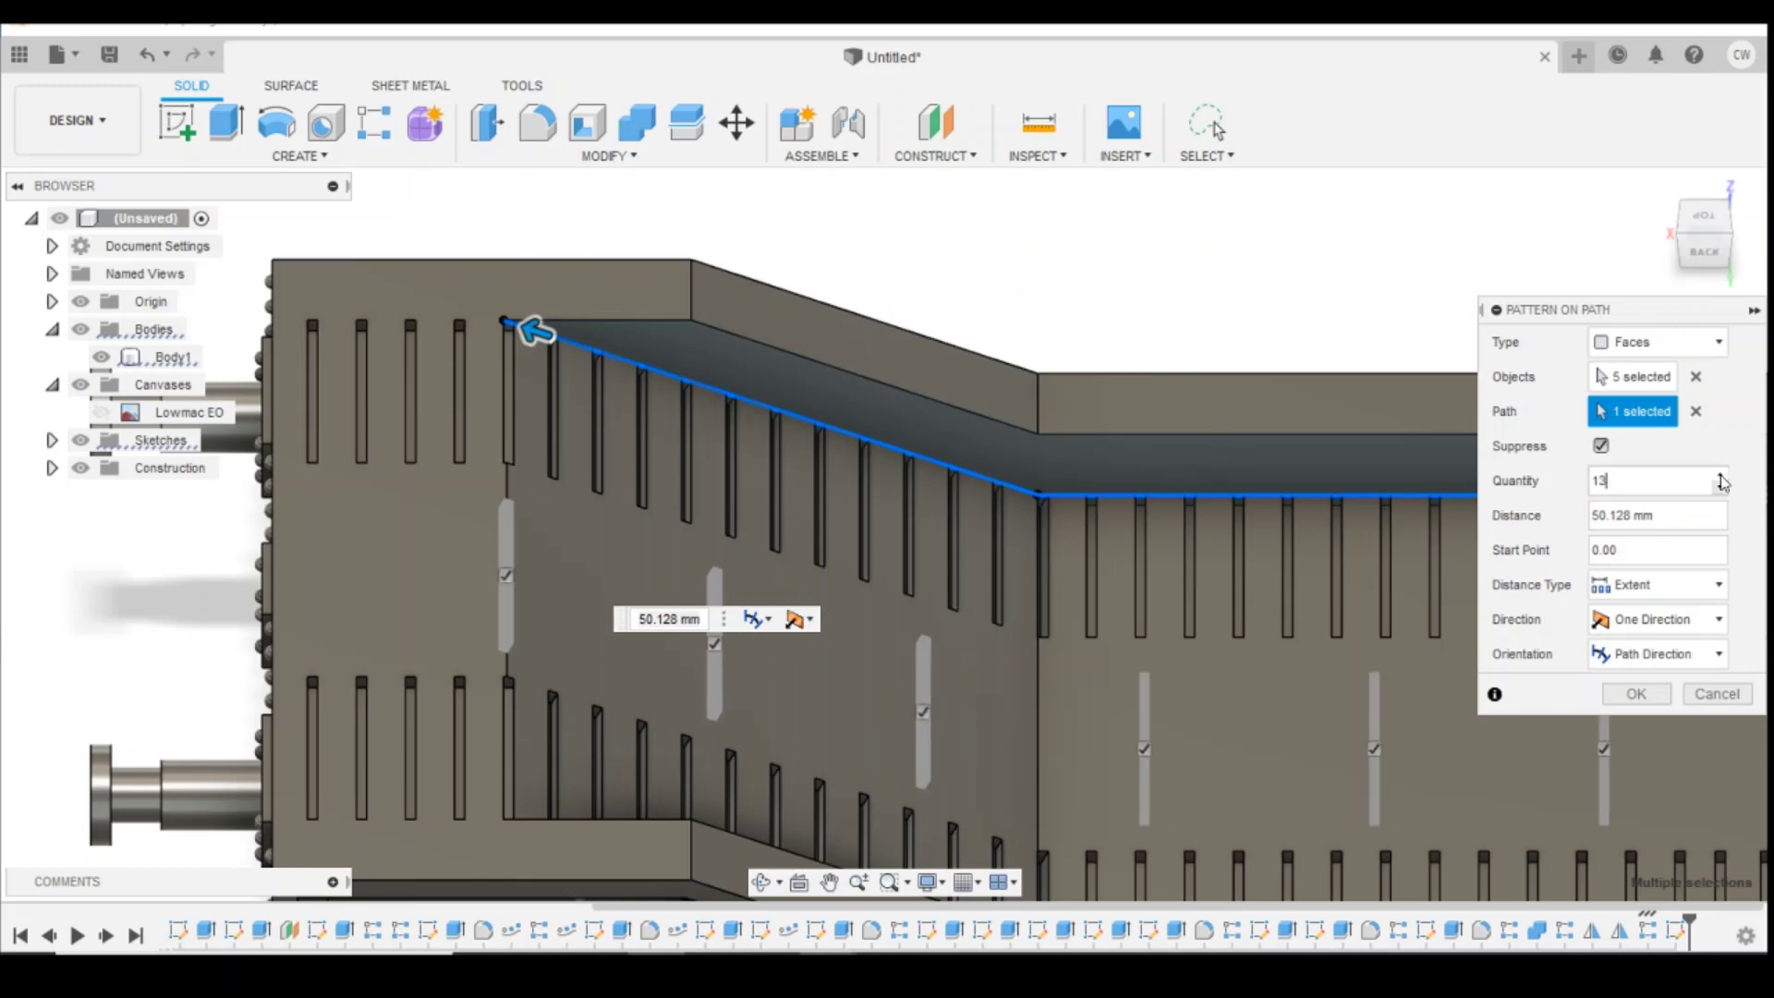
{"action": "left_click", "coordinate": [1723, 477]}
{"action": "left_click", "coordinate": [1722, 477]}
{"action": "left_click", "coordinate": [1723, 477]}
{"action": "left_click", "coordinate": [1723, 477]}
{"action": "left_click", "coordinate": [1723, 477]}
{"action": "left_click", "coordinate": [1723, 477]}
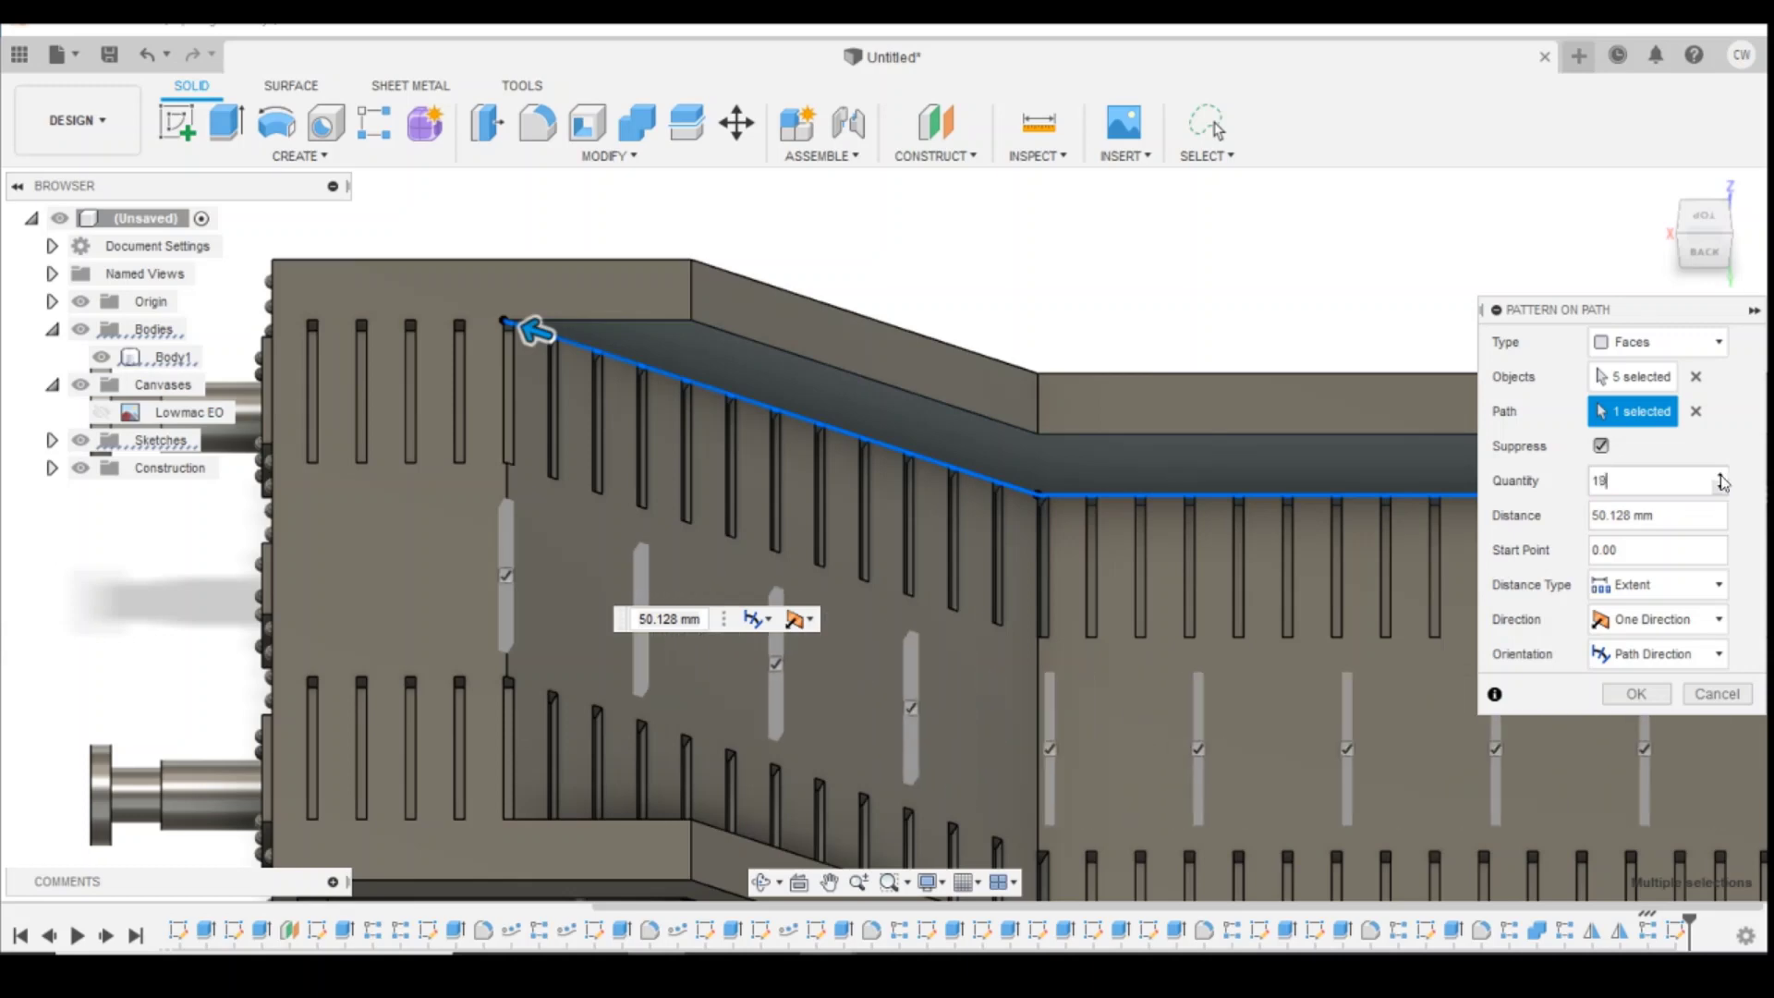
{"action": "left_click", "coordinate": [1723, 477]}
{"action": "left_click", "coordinate": [1723, 477]}
{"action": "left_click", "coordinate": [1723, 477]}
{"action": "left_click", "coordinate": [1723, 477]}
{"action": "left_click", "coordinate": [1722, 477]}
{"action": "left_click", "coordinate": [1723, 477]}
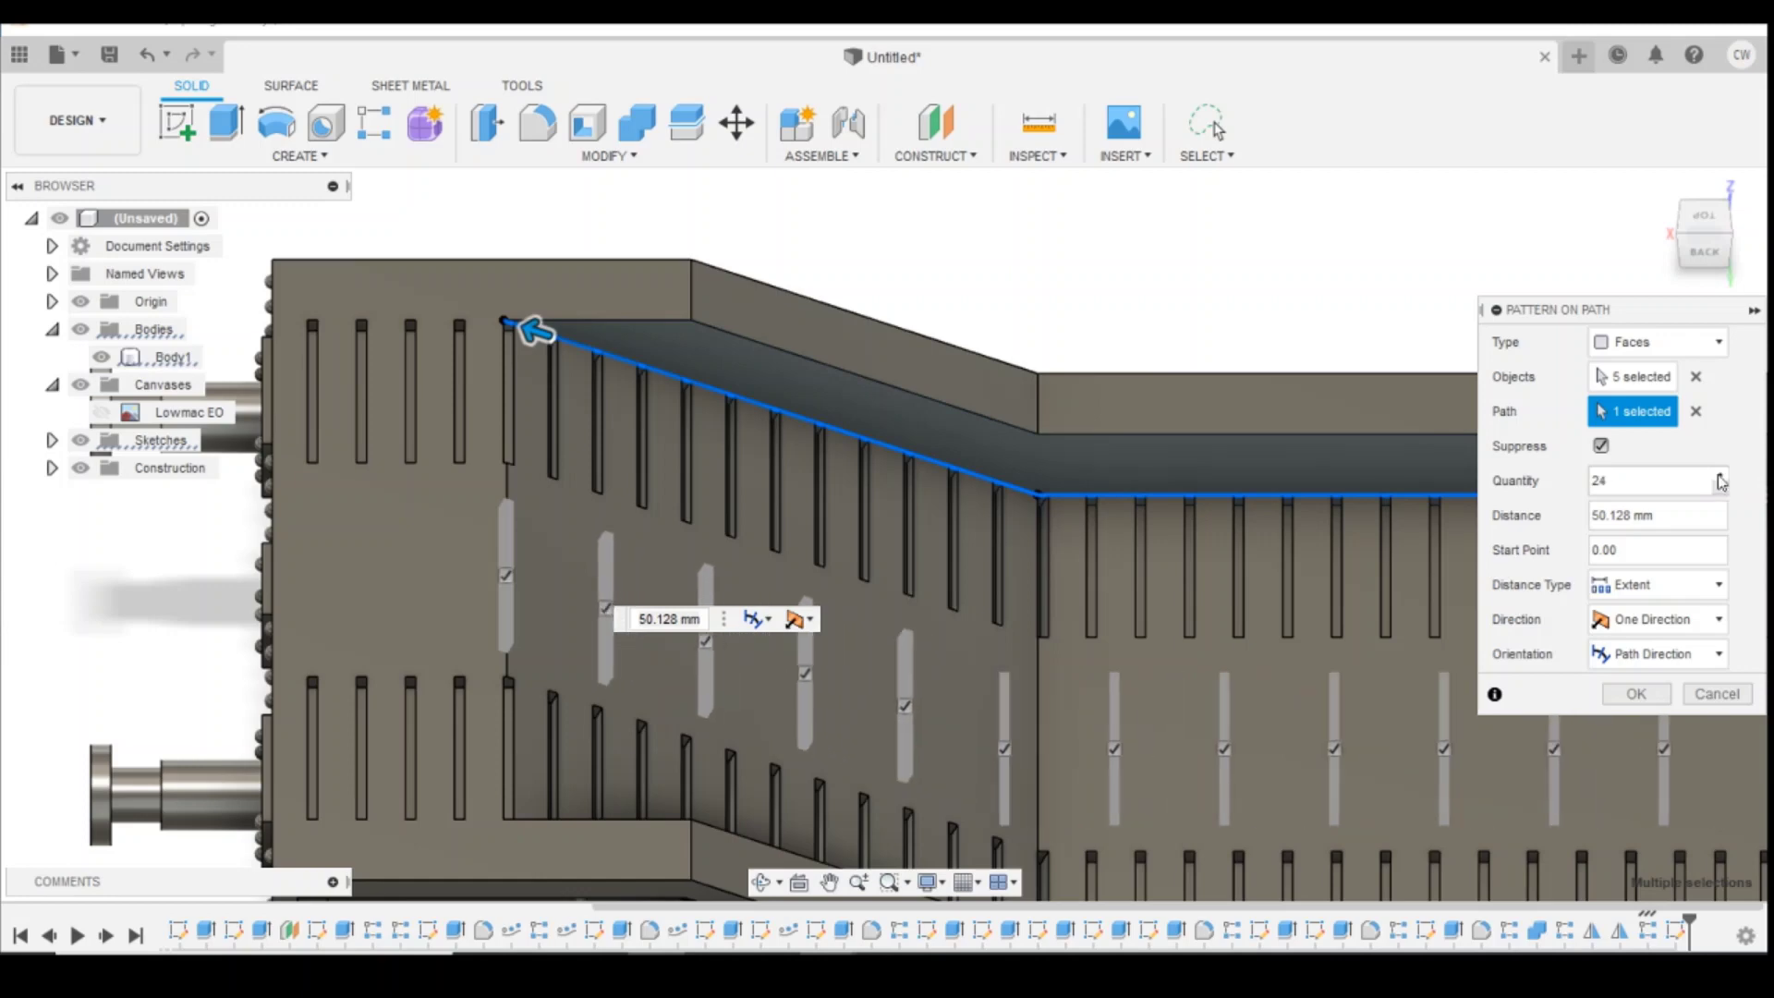
{"action": "left_click", "coordinate": [1723, 477]}
{"action": "left_click", "coordinate": [1722, 477]}
{"action": "left_click", "coordinate": [1722, 478]}
{"action": "left_click", "coordinate": [1723, 478]}
{"action": "left_click", "coordinate": [1723, 478]}
{"action": "left_click", "coordinate": [1722, 477]}
{"action": "left_click", "coordinate": [1723, 478]}
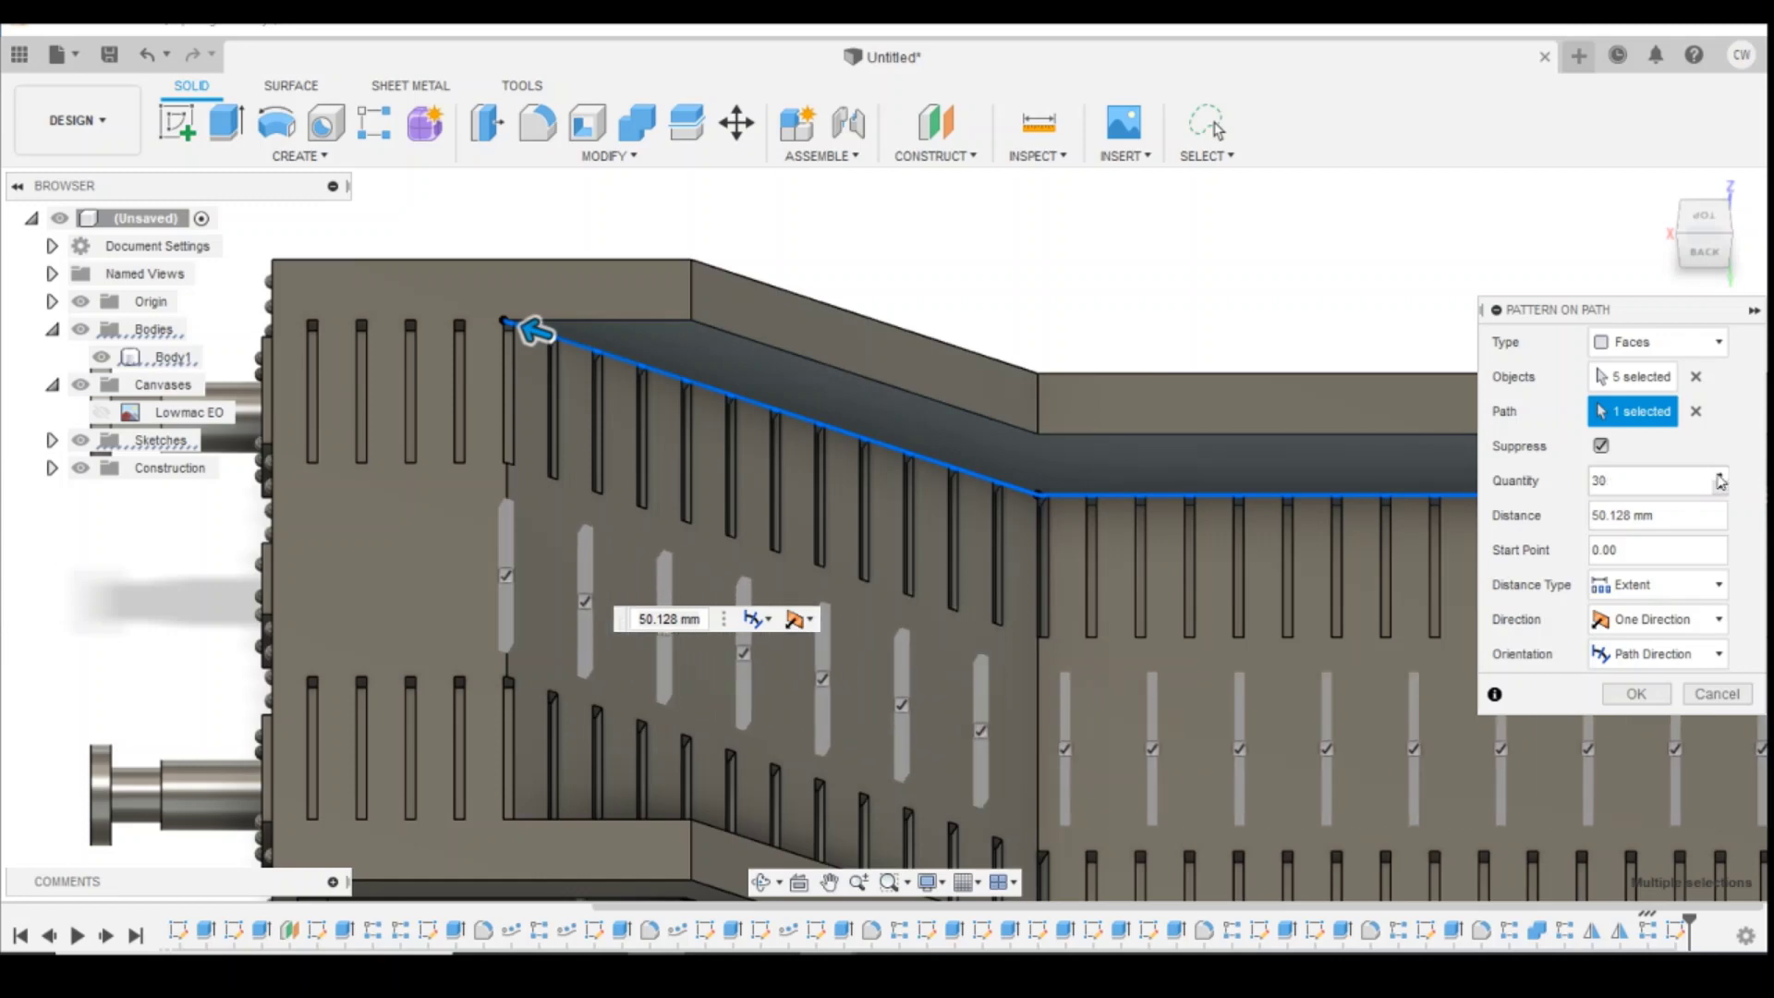
{"action": "left_click", "coordinate": [1723, 478]}
{"action": "left_click", "coordinate": [1723, 478]}
{"action": "left_click", "coordinate": [1723, 478]}
{"action": "left_click", "coordinate": [1722, 478]}
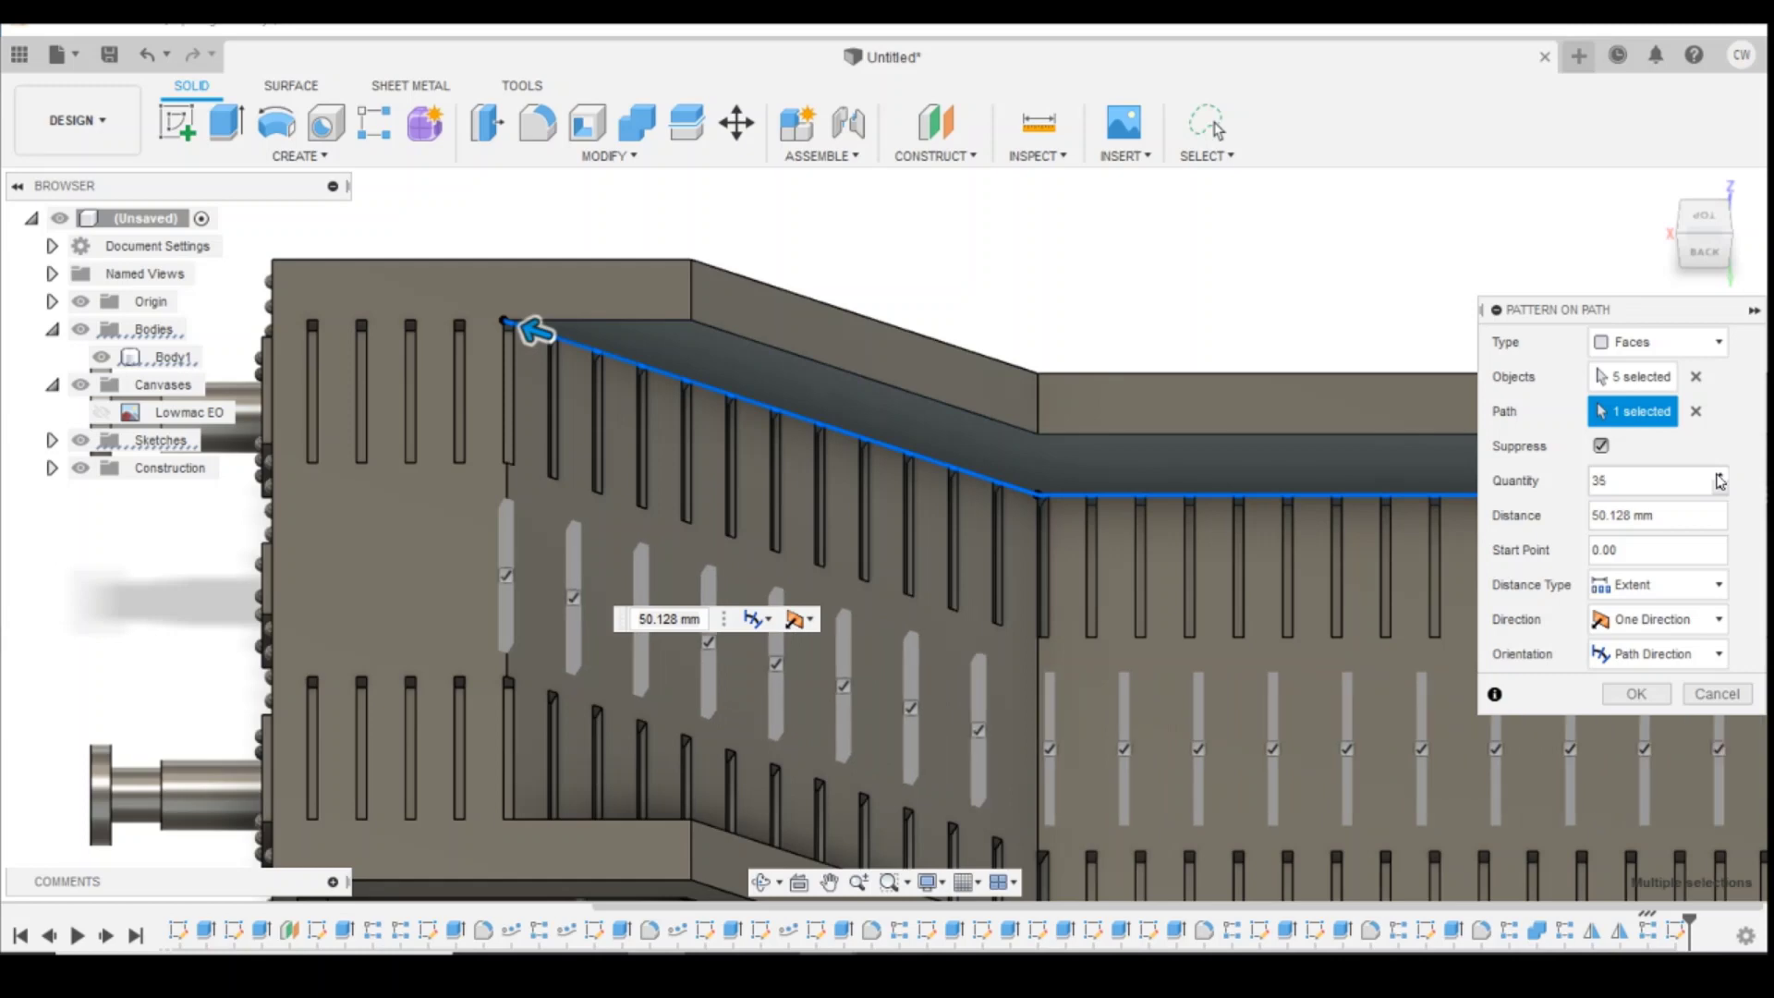
{"action": "left_click", "coordinate": [1723, 478]}
{"action": "left_click", "coordinate": [1723, 477]}
{"action": "left_click", "coordinate": [1723, 478]}
{"action": "left_click", "coordinate": [1723, 477]}
{"action": "left_click", "coordinate": [1722, 477]}
{"action": "left_click", "coordinate": [1723, 477]}
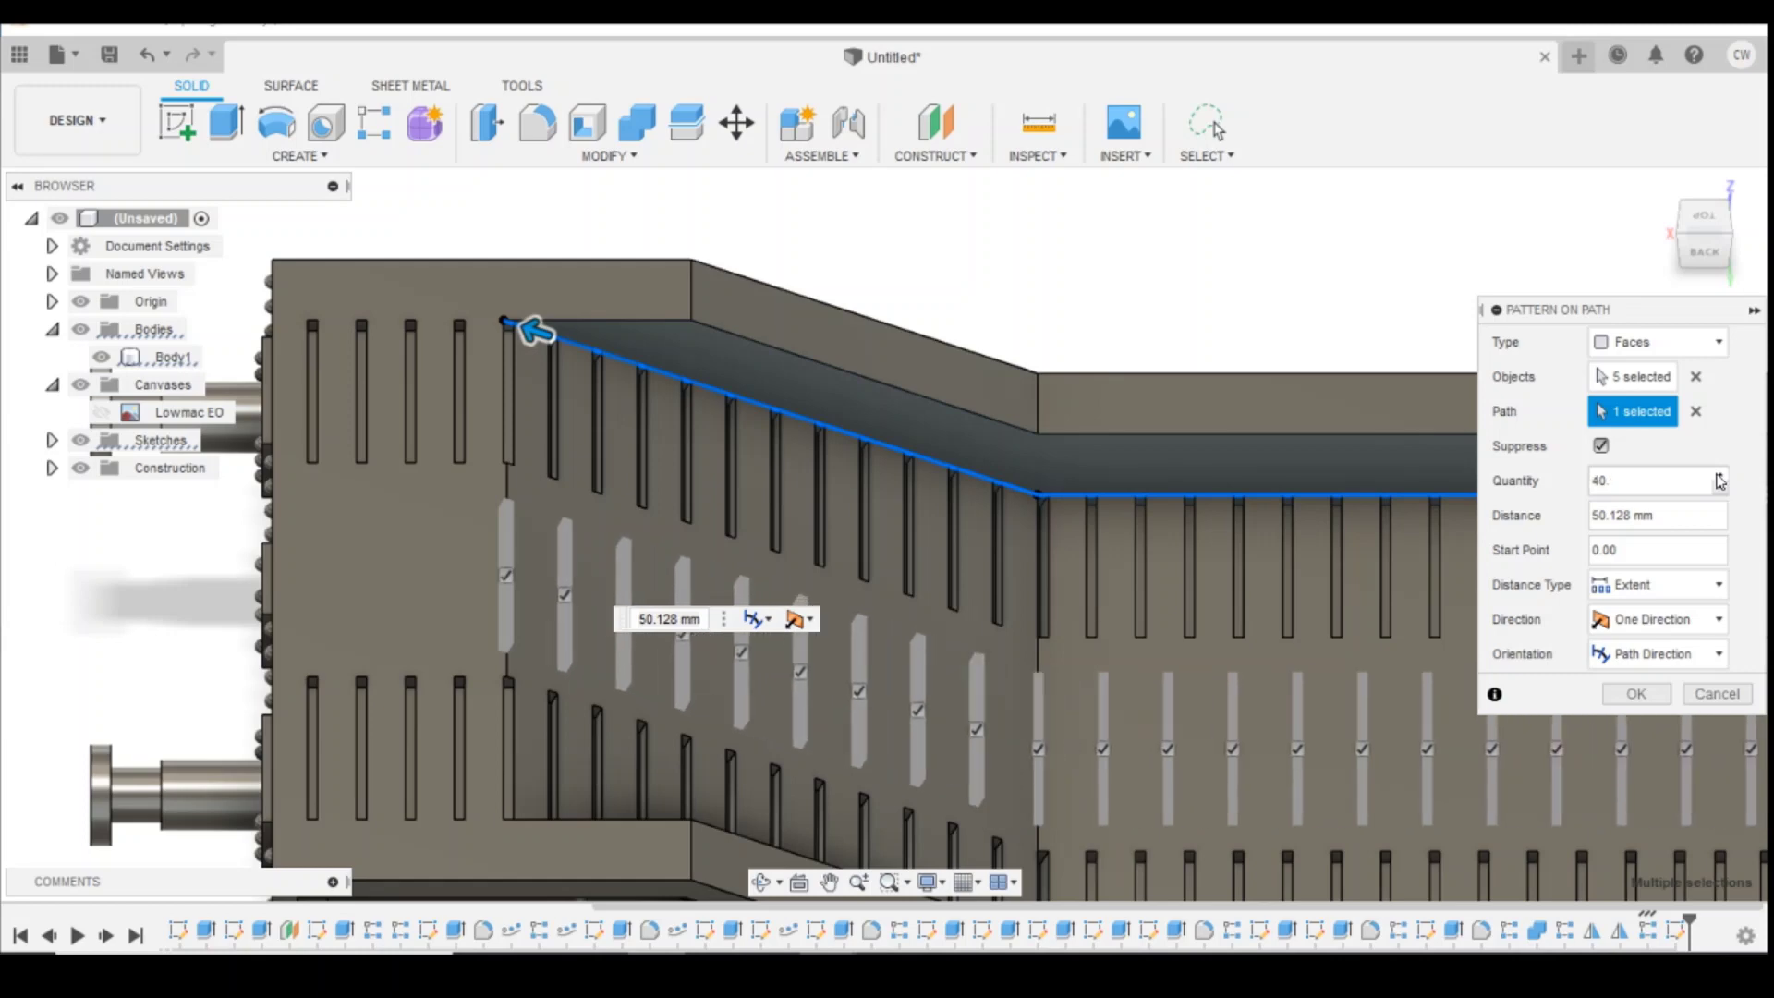
{"action": "left_click", "coordinate": [1723, 478]}
{"action": "left_click", "coordinate": [1721, 478]}
{"action": "left_click", "coordinate": [1721, 478]}
{"action": "left_click", "coordinate": [1721, 478]}
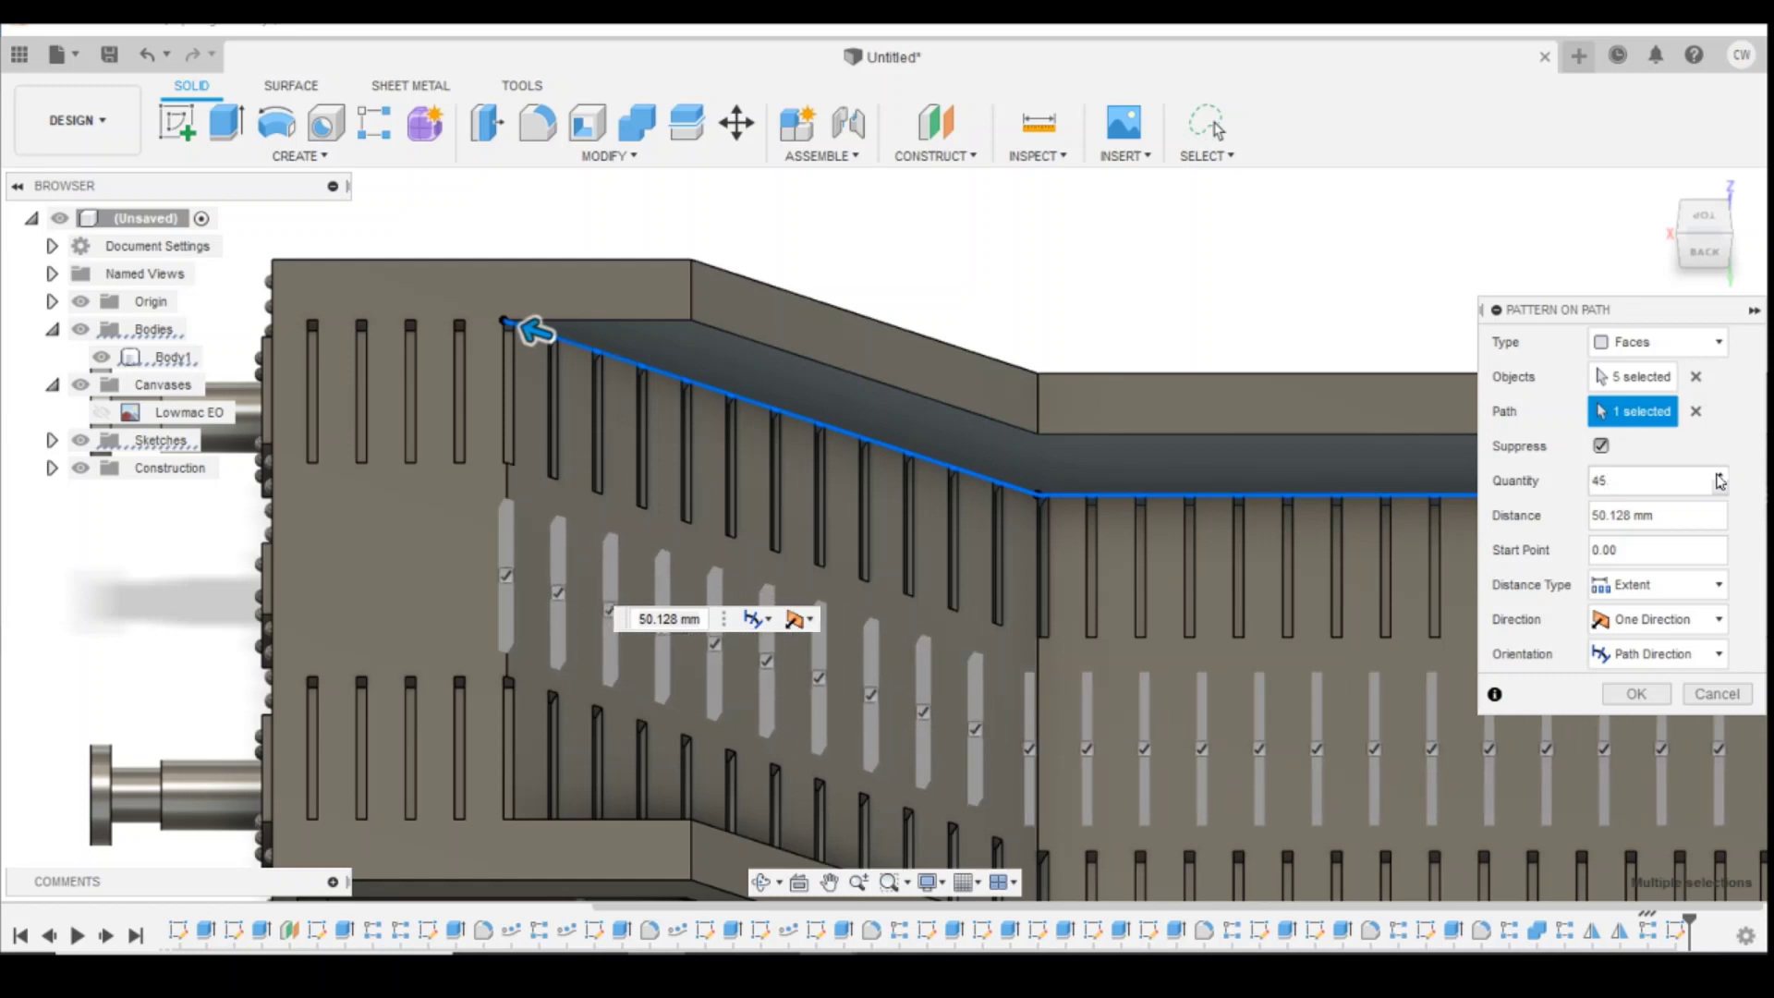
{"action": "left_click", "coordinate": [1721, 478]}
{"action": "left_click", "coordinate": [1721, 477]}
{"action": "left_click", "coordinate": [1721, 478]}
{"action": "left_click", "coordinate": [1721, 478]}
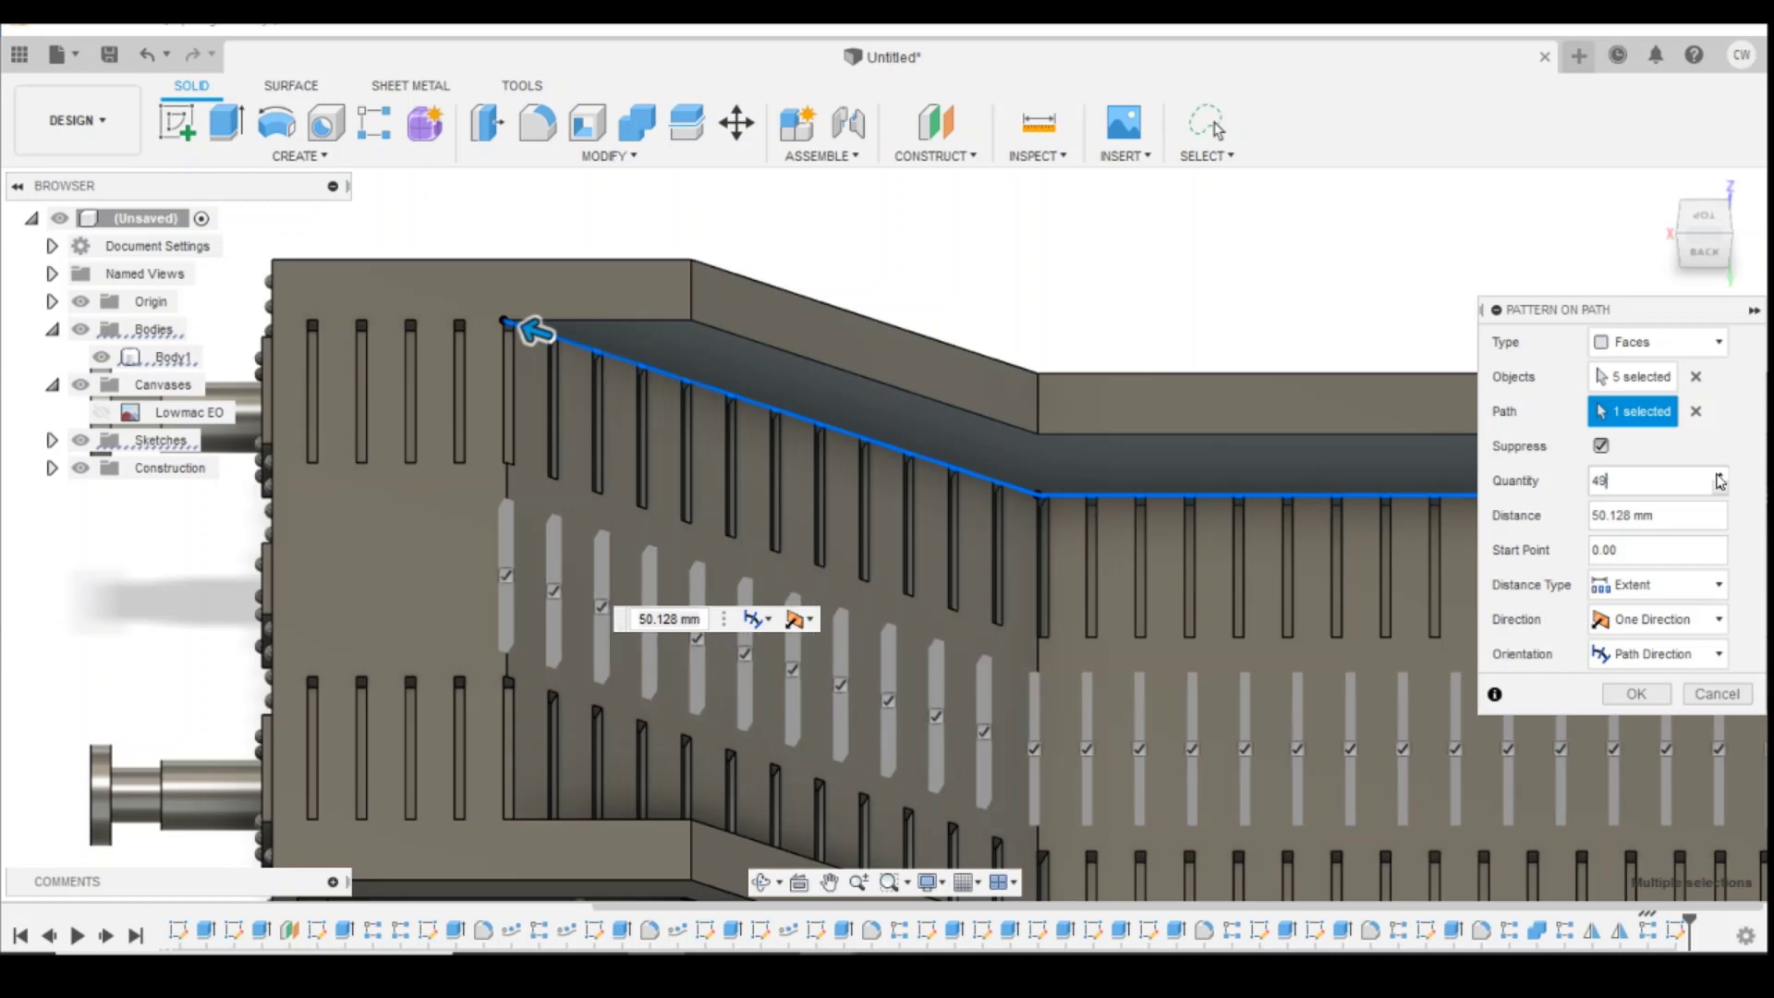
{"action": "left_click", "coordinate": [1721, 478]}
{"action": "left_click", "coordinate": [1720, 477]}
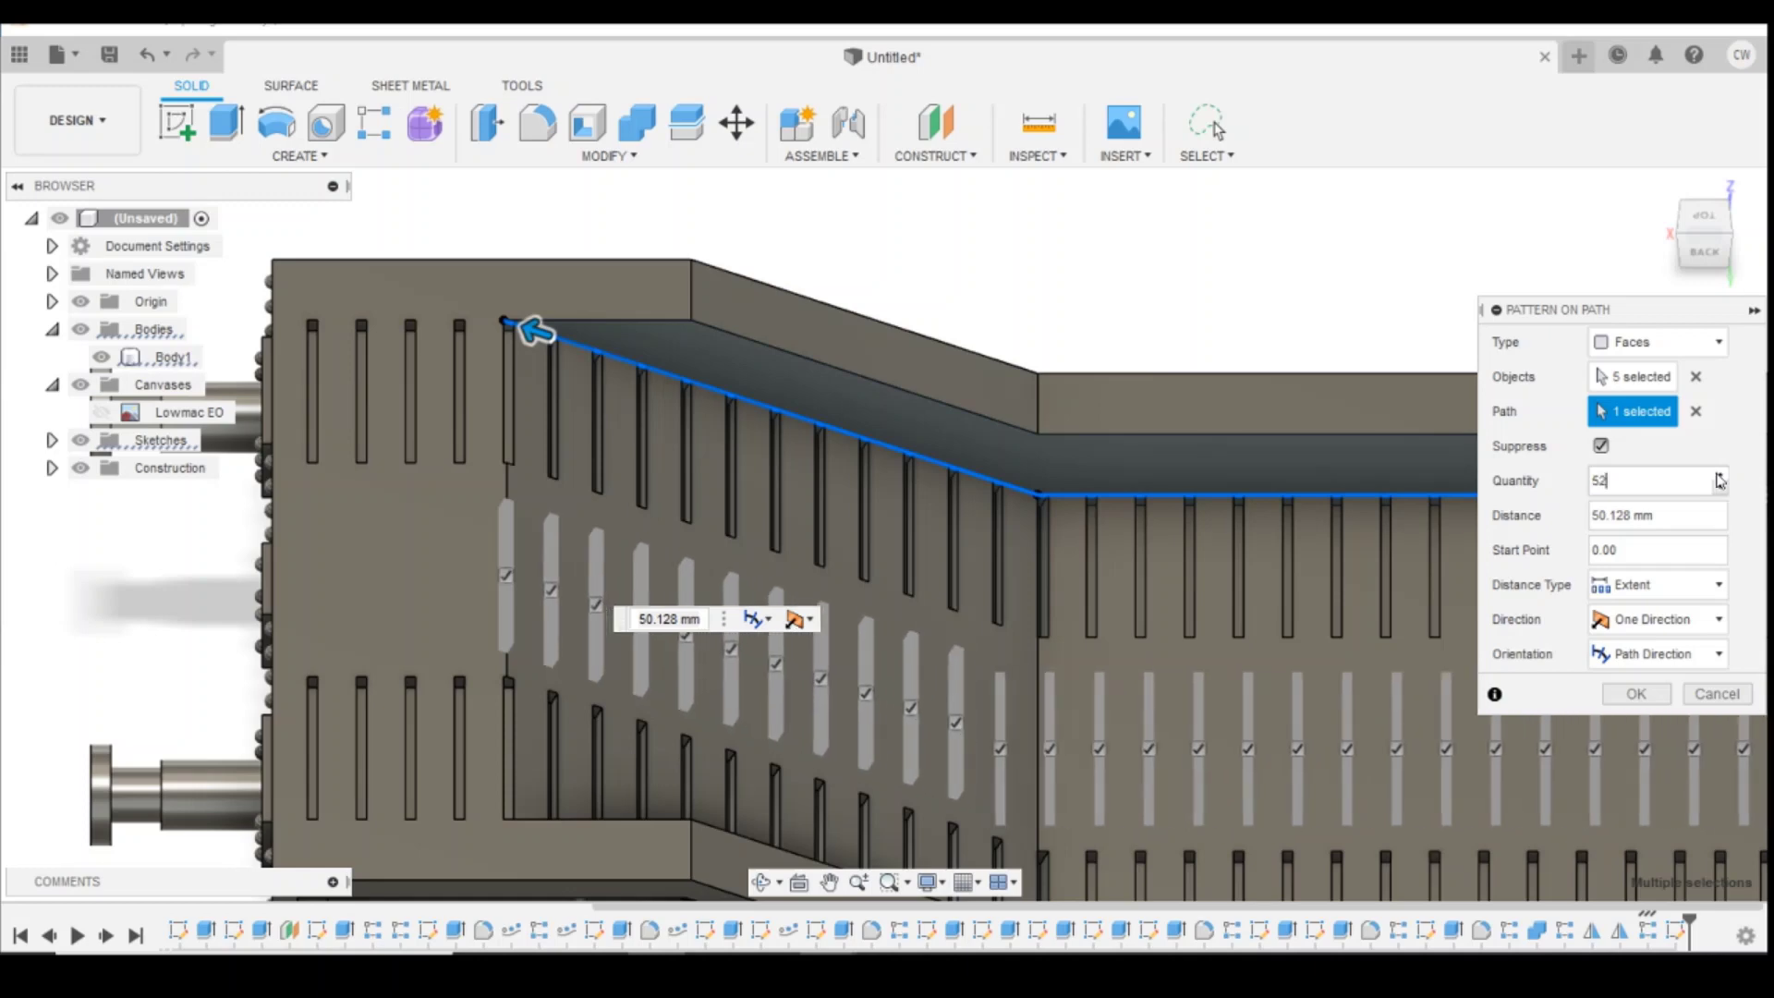
{"action": "left_click", "coordinate": [1719, 477]}
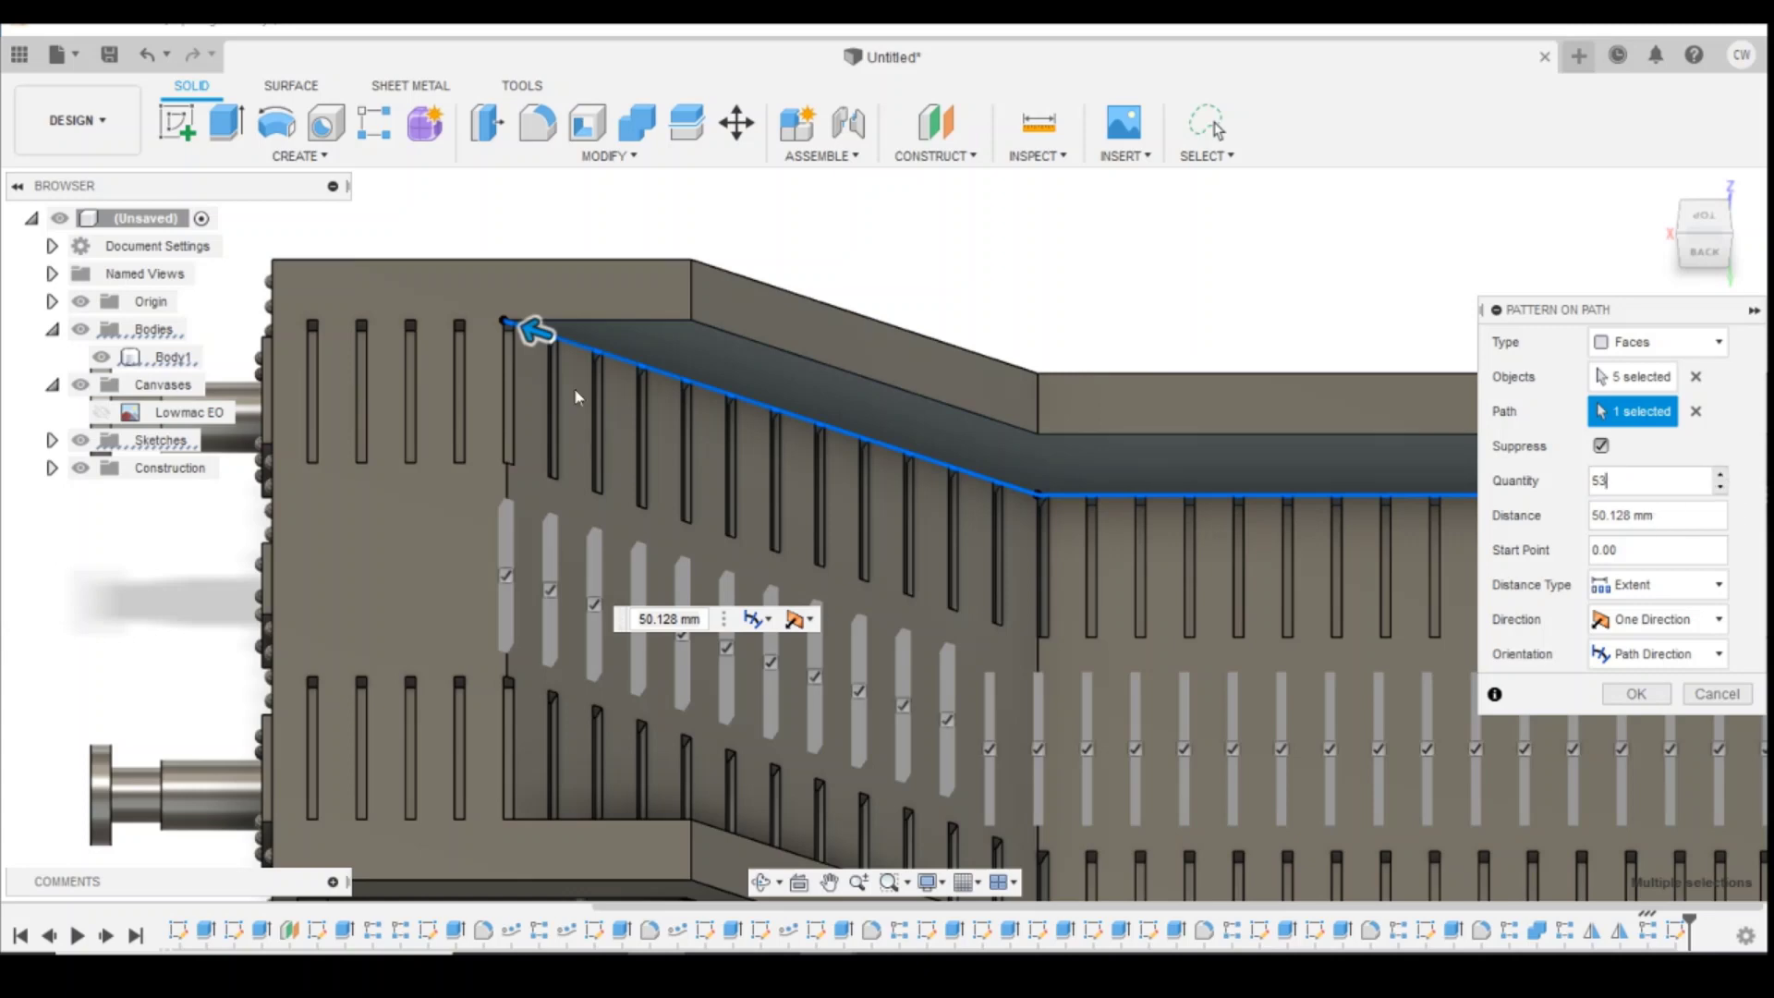
Step: Shorten the path pattern's distance to 50.014 mm and create the central slot pattern
{"action": "left_click_drag", "start_coordinate": [534, 330], "coordinate": [540, 328]}
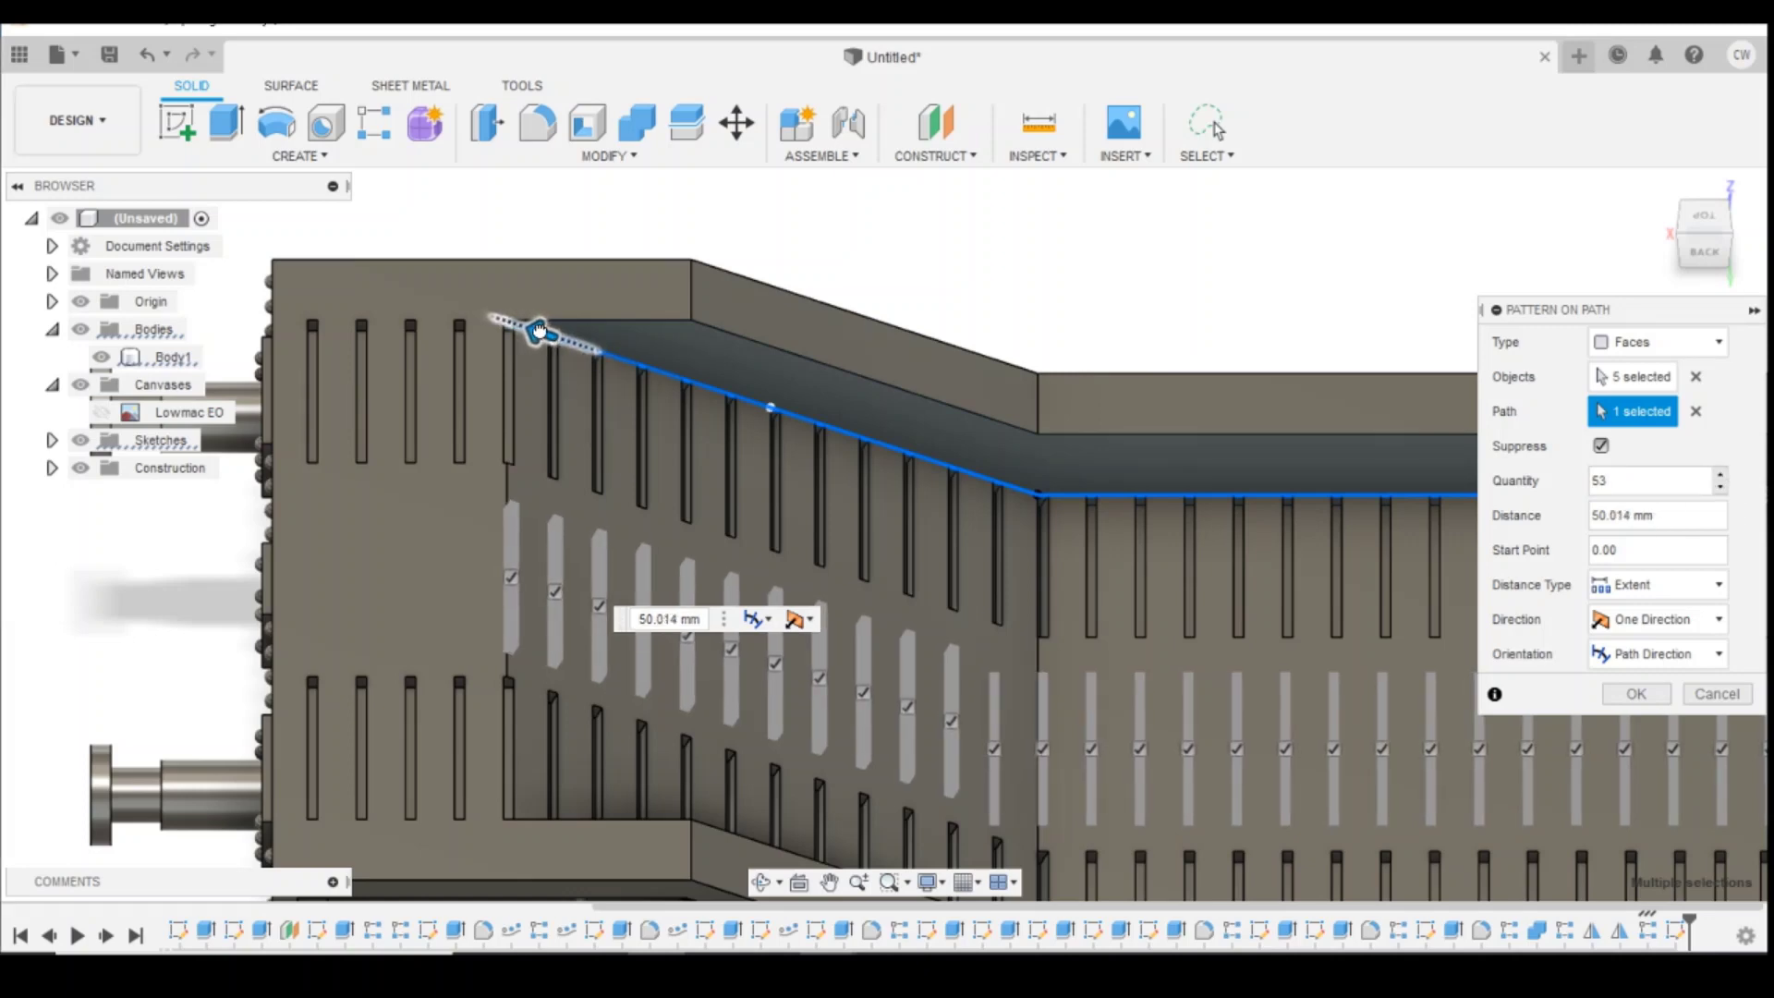
{"action": "left_click", "coordinate": [1636, 694]}
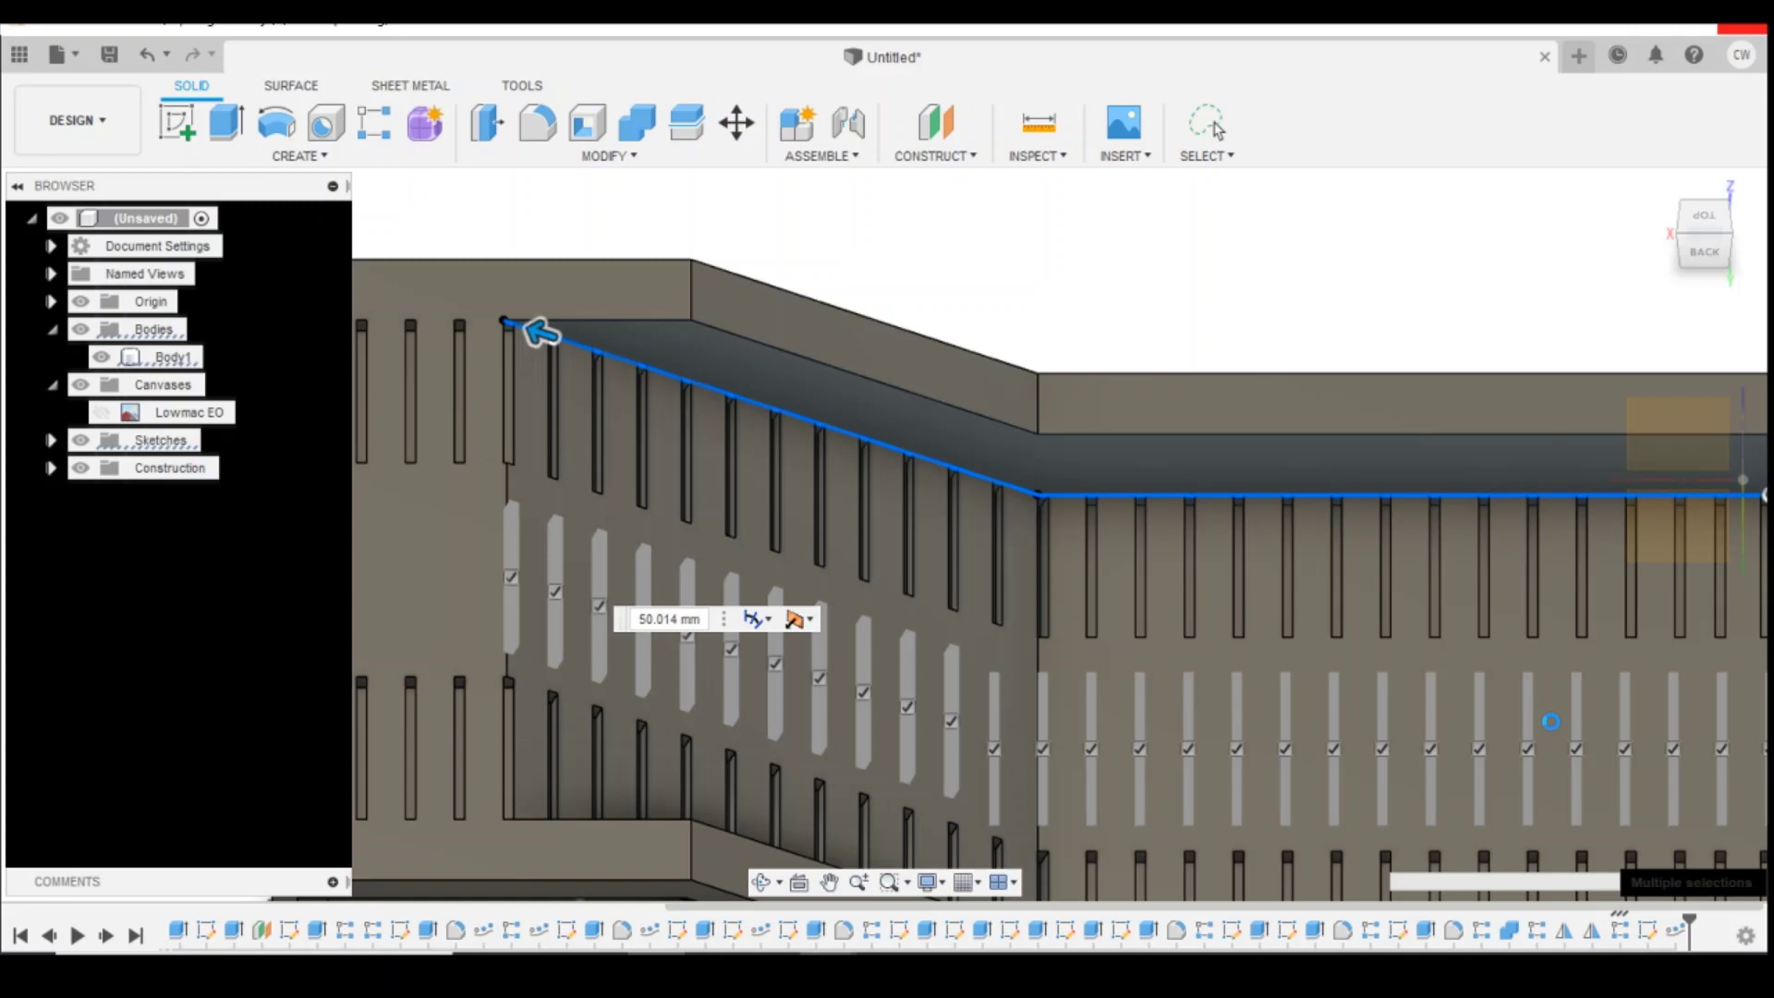
{"action": "key", "text": "Return"}
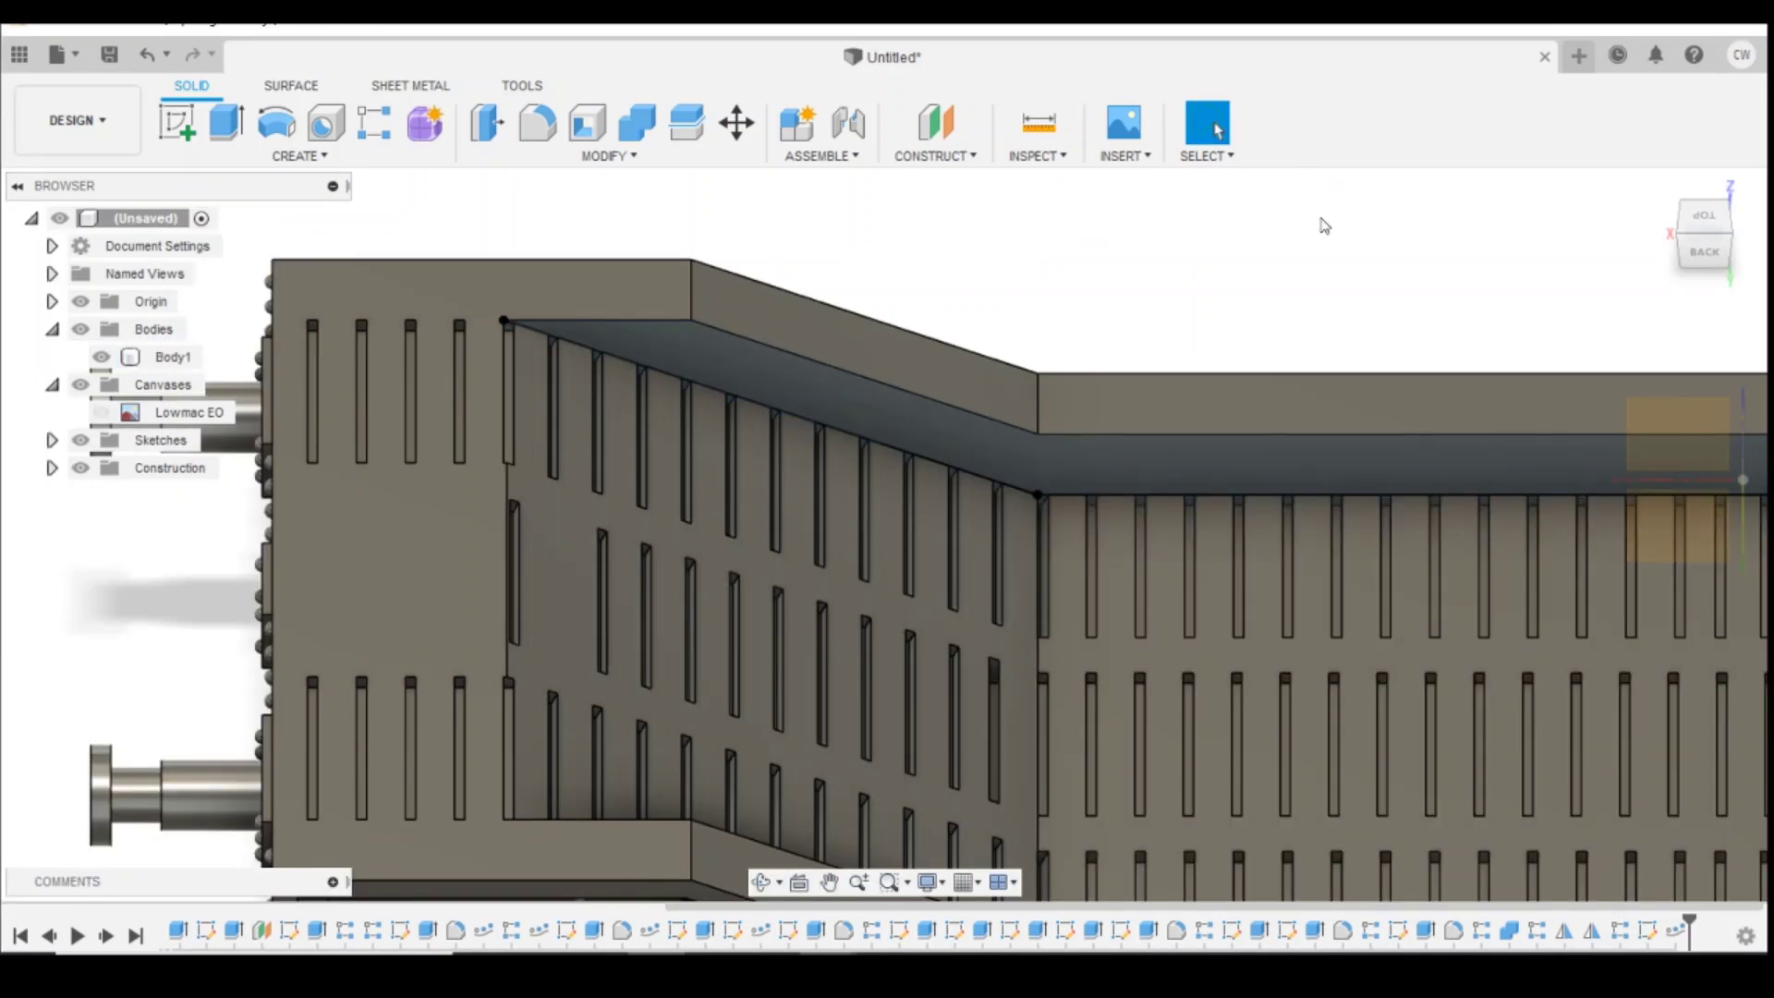
{"action": "scroll", "coordinate": [556, 568], "scroll_direction": "down", "scroll_amount": 3}
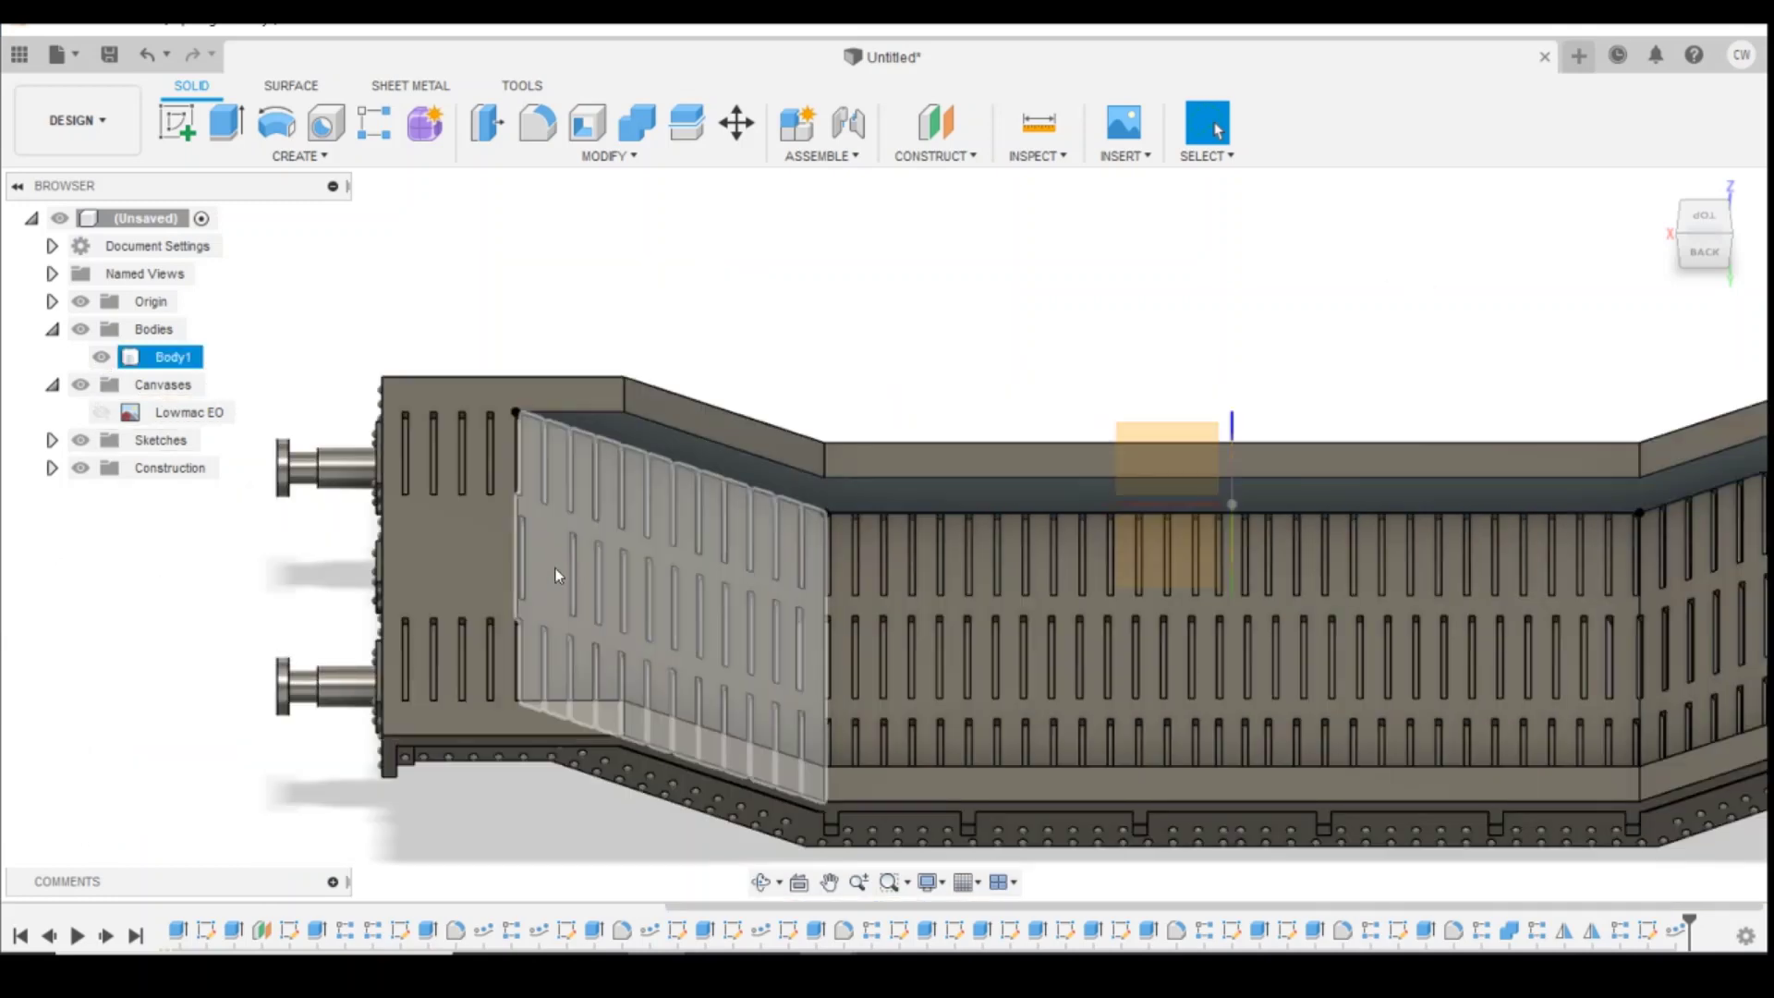
{"action": "scroll", "coordinate": [599, 601], "scroll_direction": "up", "scroll_amount": 4}
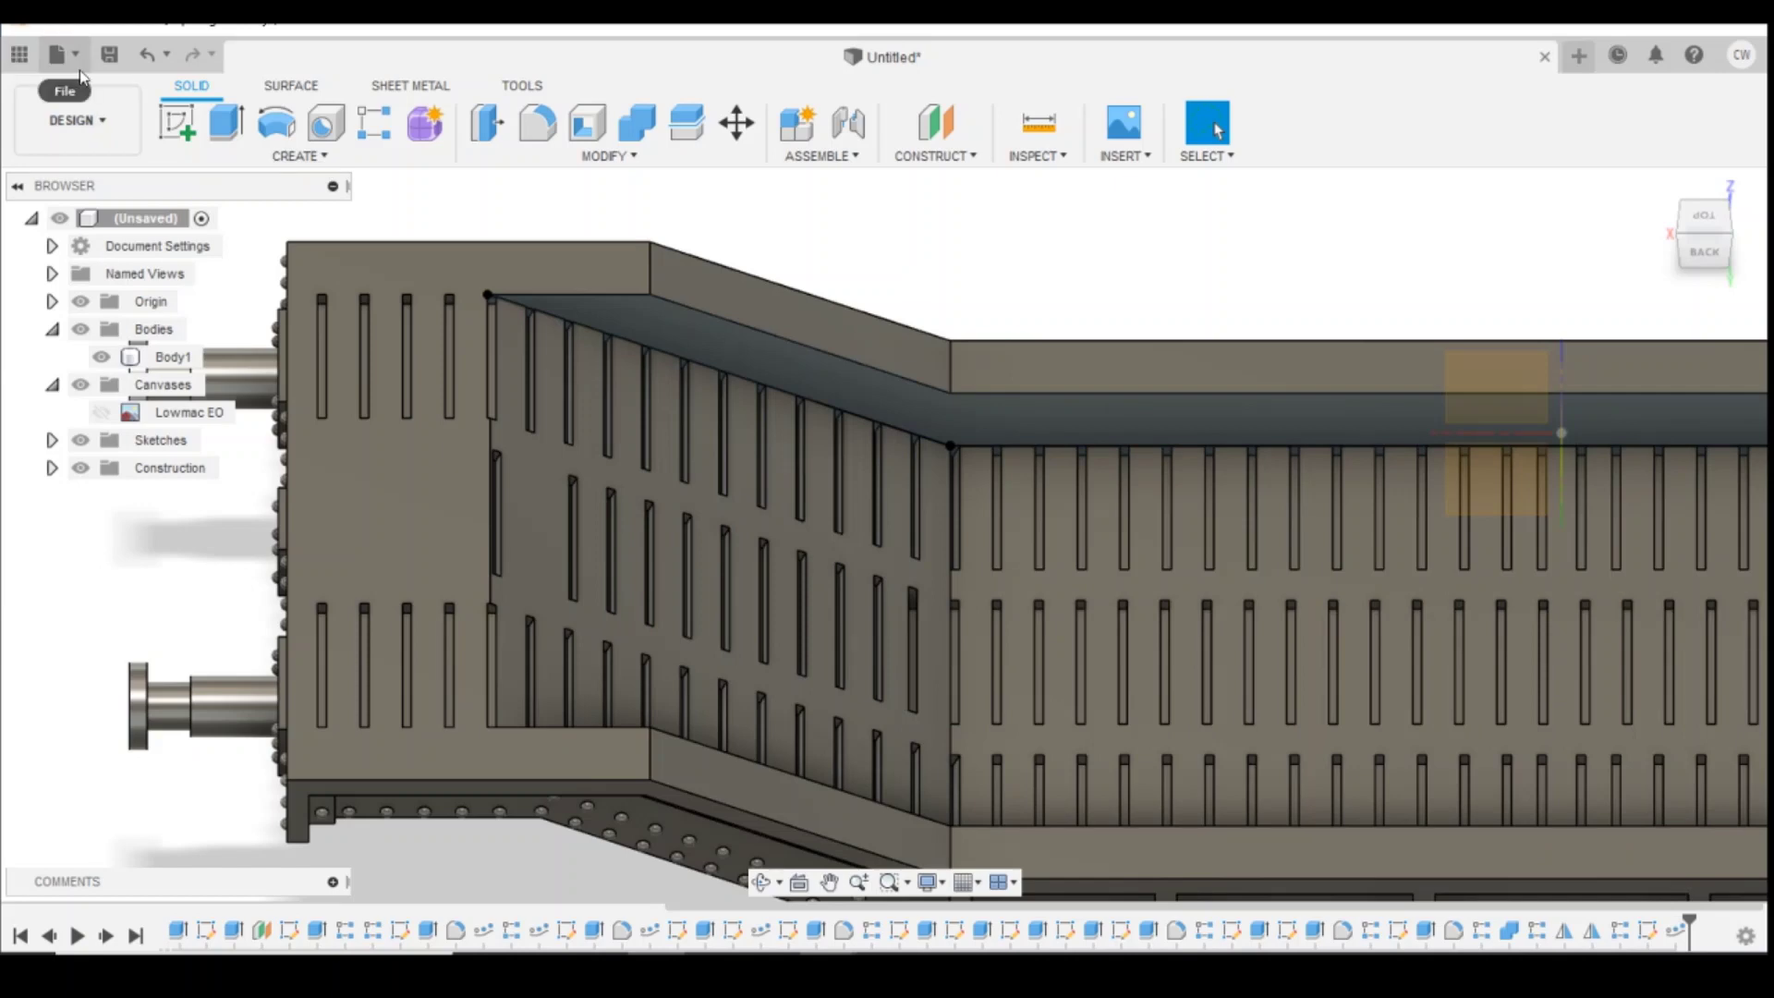
Step: Save the design as "Lowmac EO" in the lowmac project
{"action": "left_click", "coordinate": [57, 53]}
{"action": "left_click", "coordinate": [129, 294]}
{"action": "left_click", "coordinate": [1263, 319]}
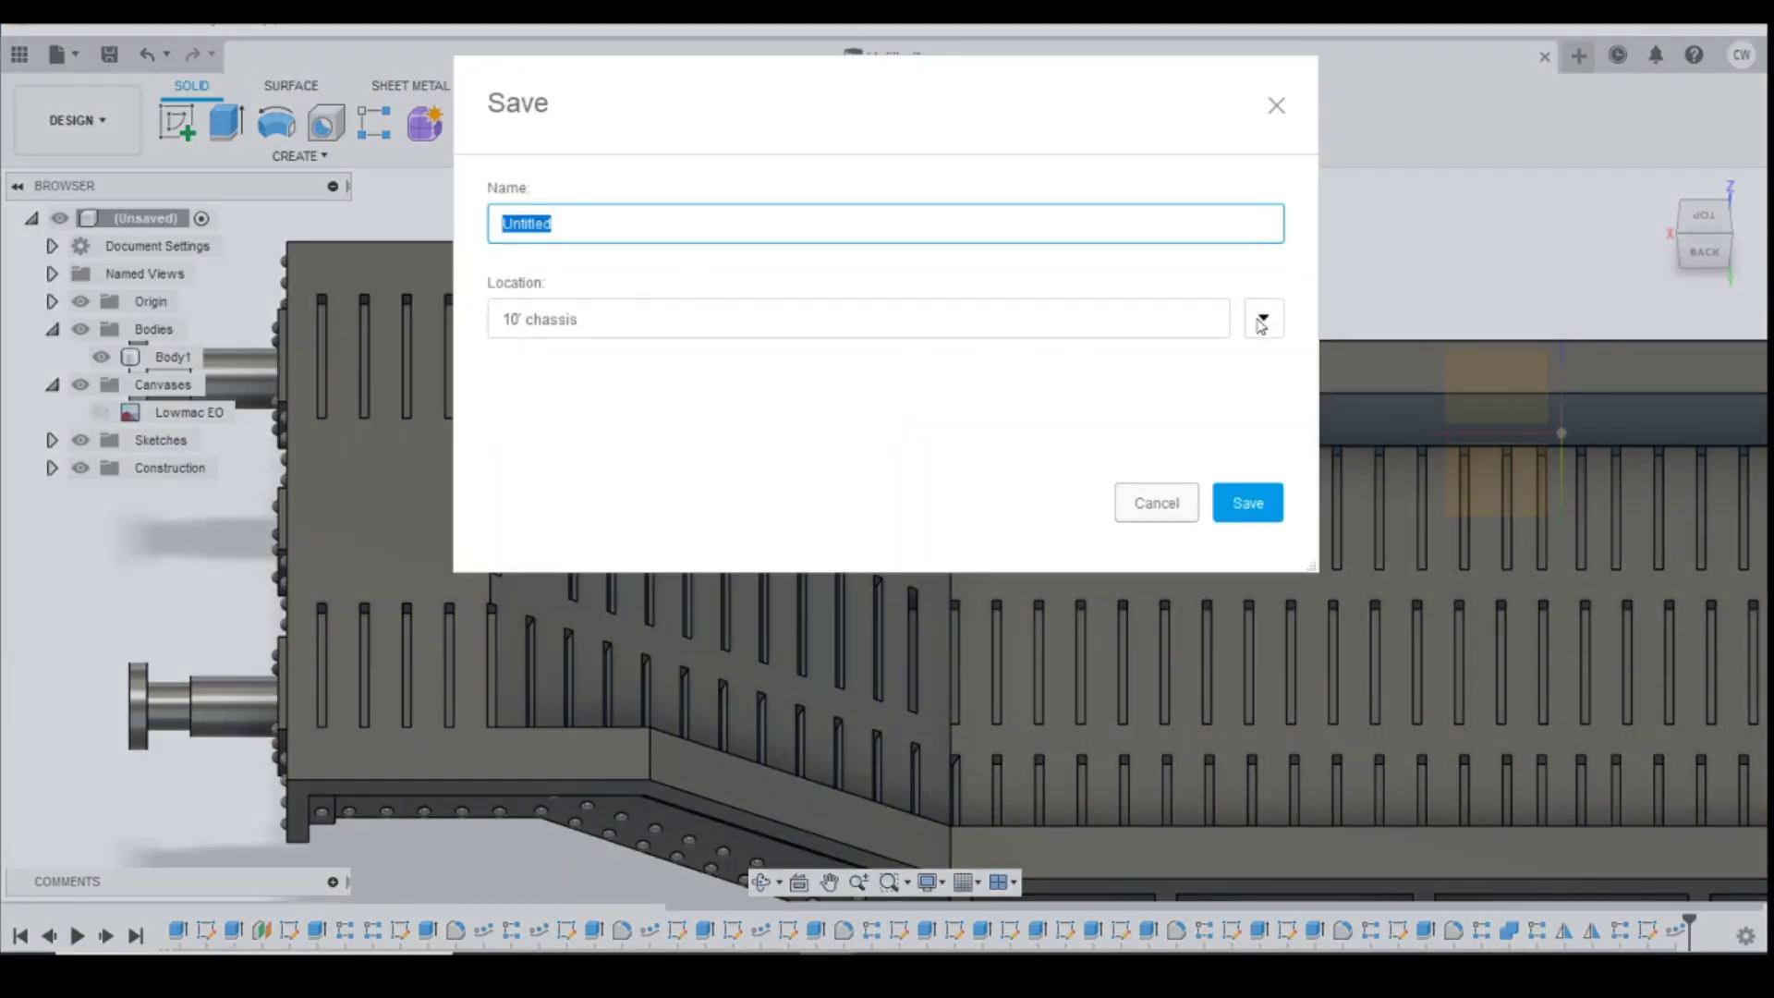
{"action": "scroll", "coordinate": [612, 675], "scroll_direction": "down", "scroll_amount": 10}
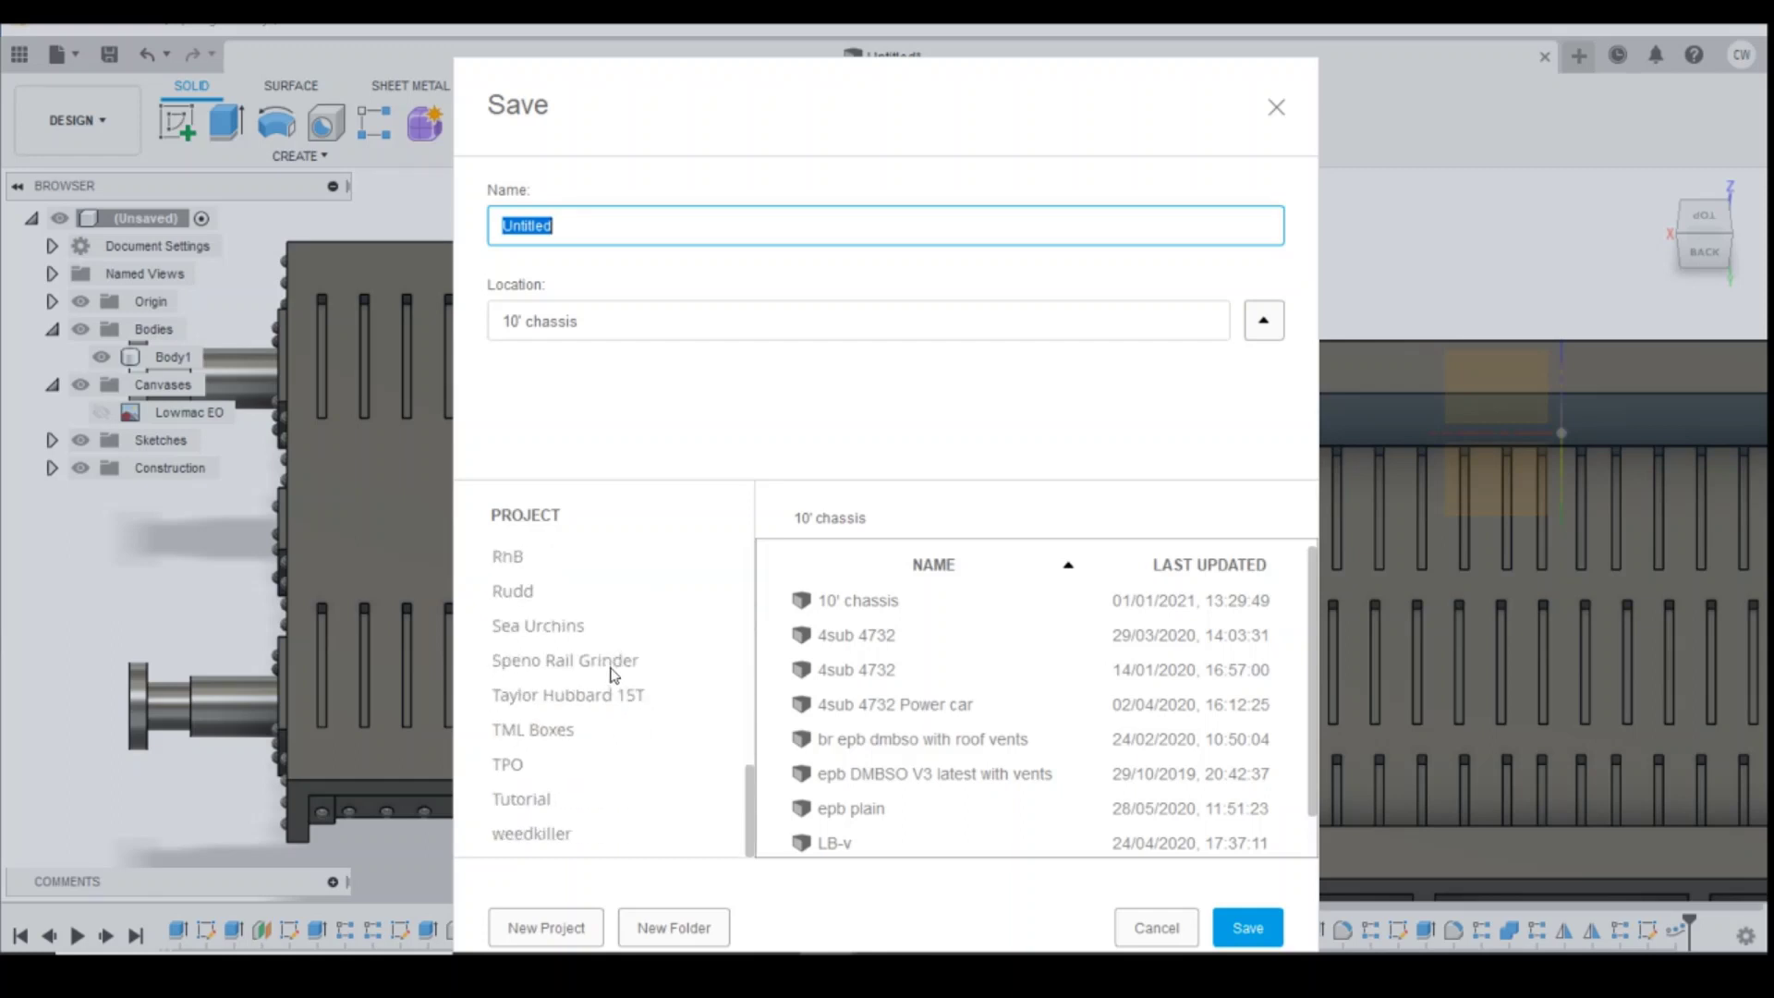
{"action": "scroll", "coordinate": [609, 667], "scroll_direction": "up", "scroll_amount": 3}
{"action": "scroll", "coordinate": [606, 663], "scroll_direction": "down", "scroll_amount": 2}
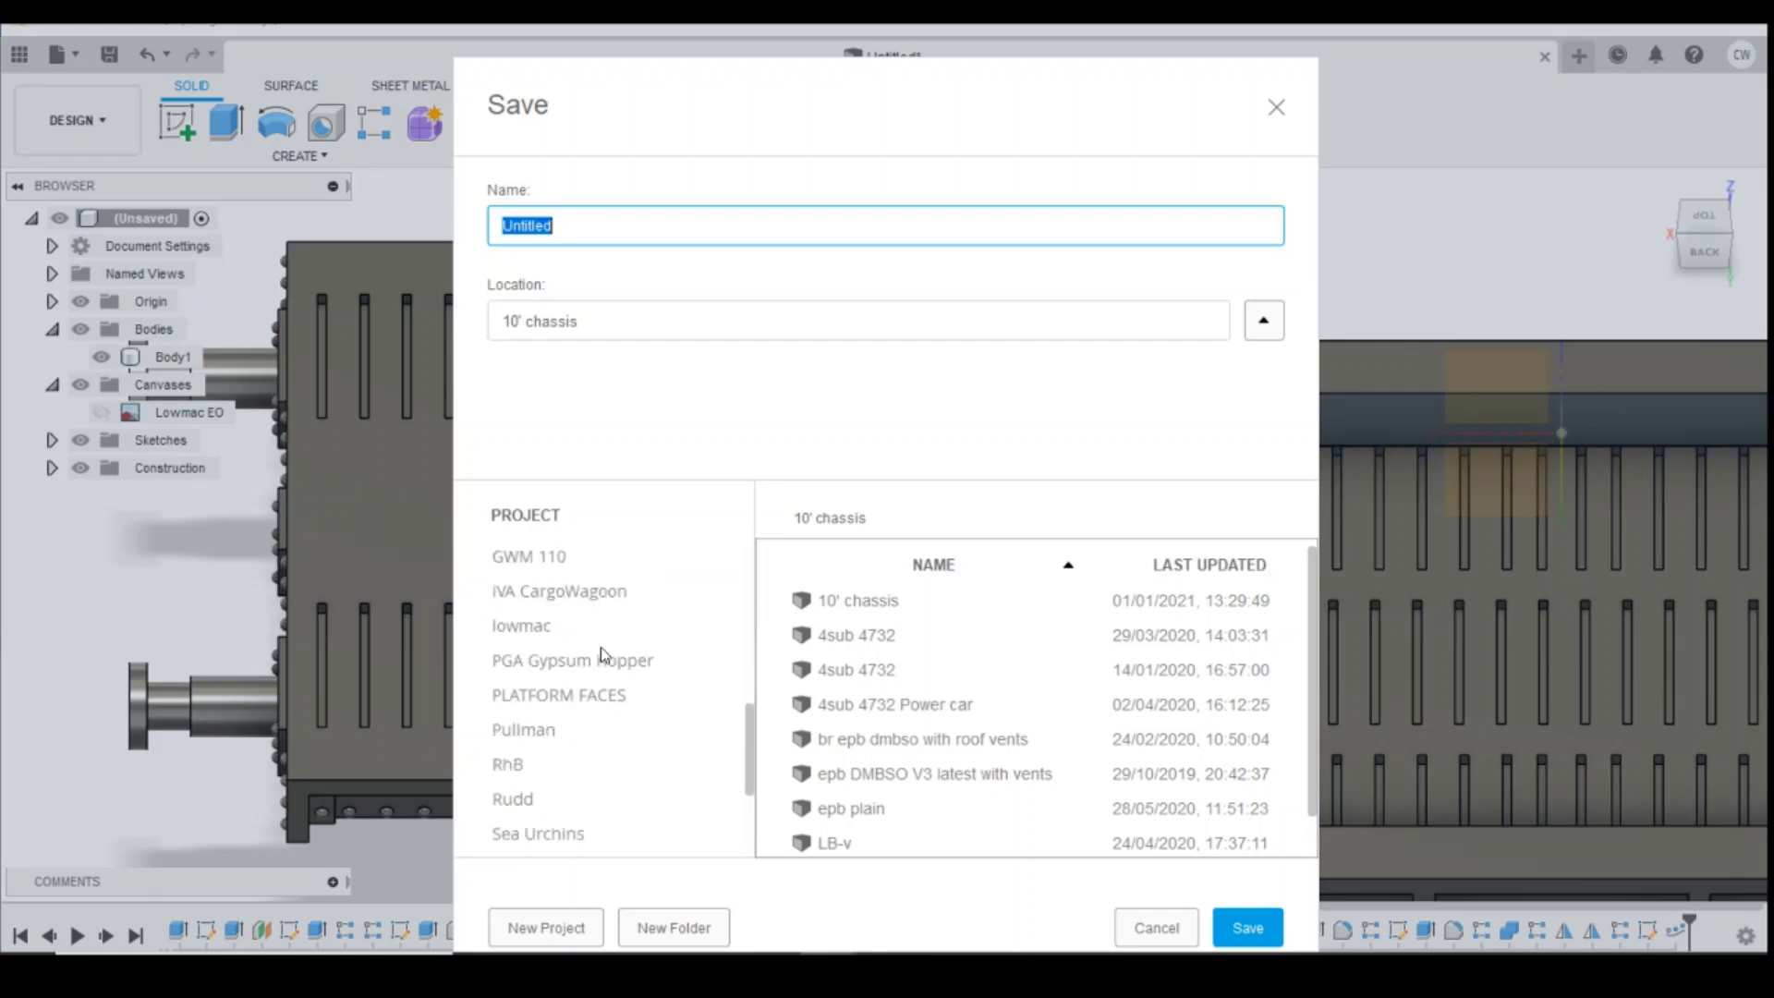
{"action": "left_click", "coordinate": [520, 628]}
{"action": "double_click", "coordinate": [602, 229]}
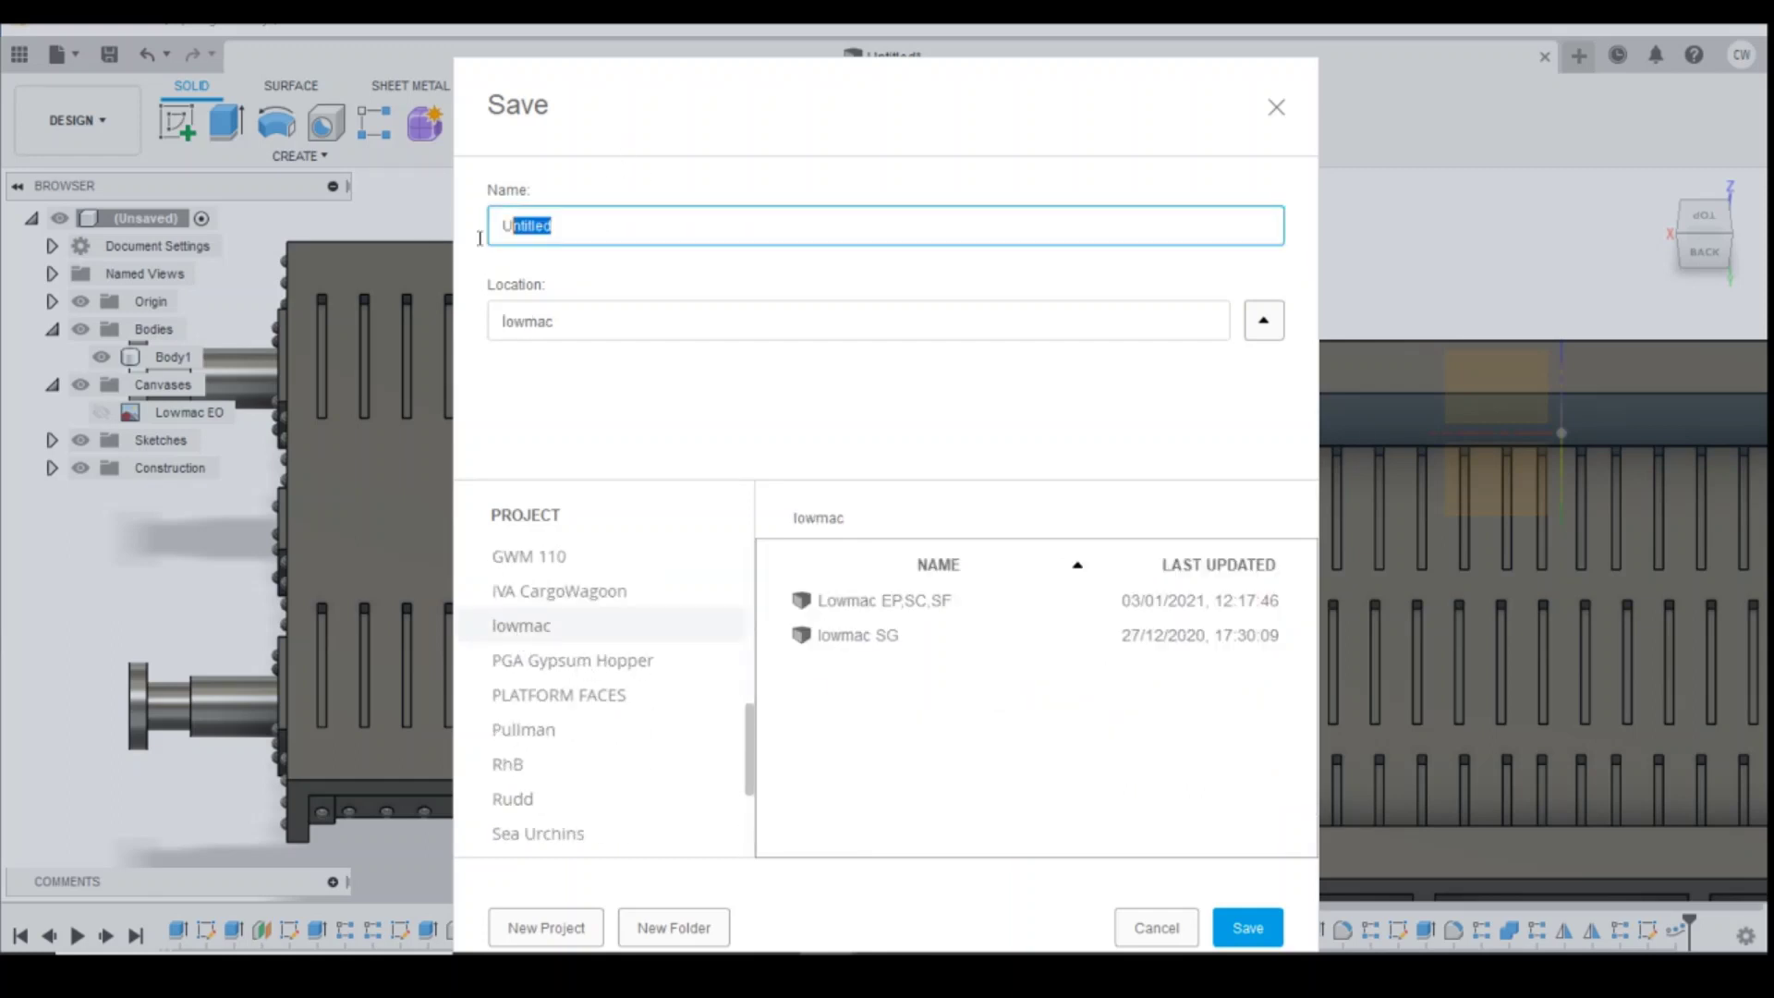
{"action": "type", "text": "Lowmac EO"}
{"action": "left_click", "coordinate": [1250, 925]}
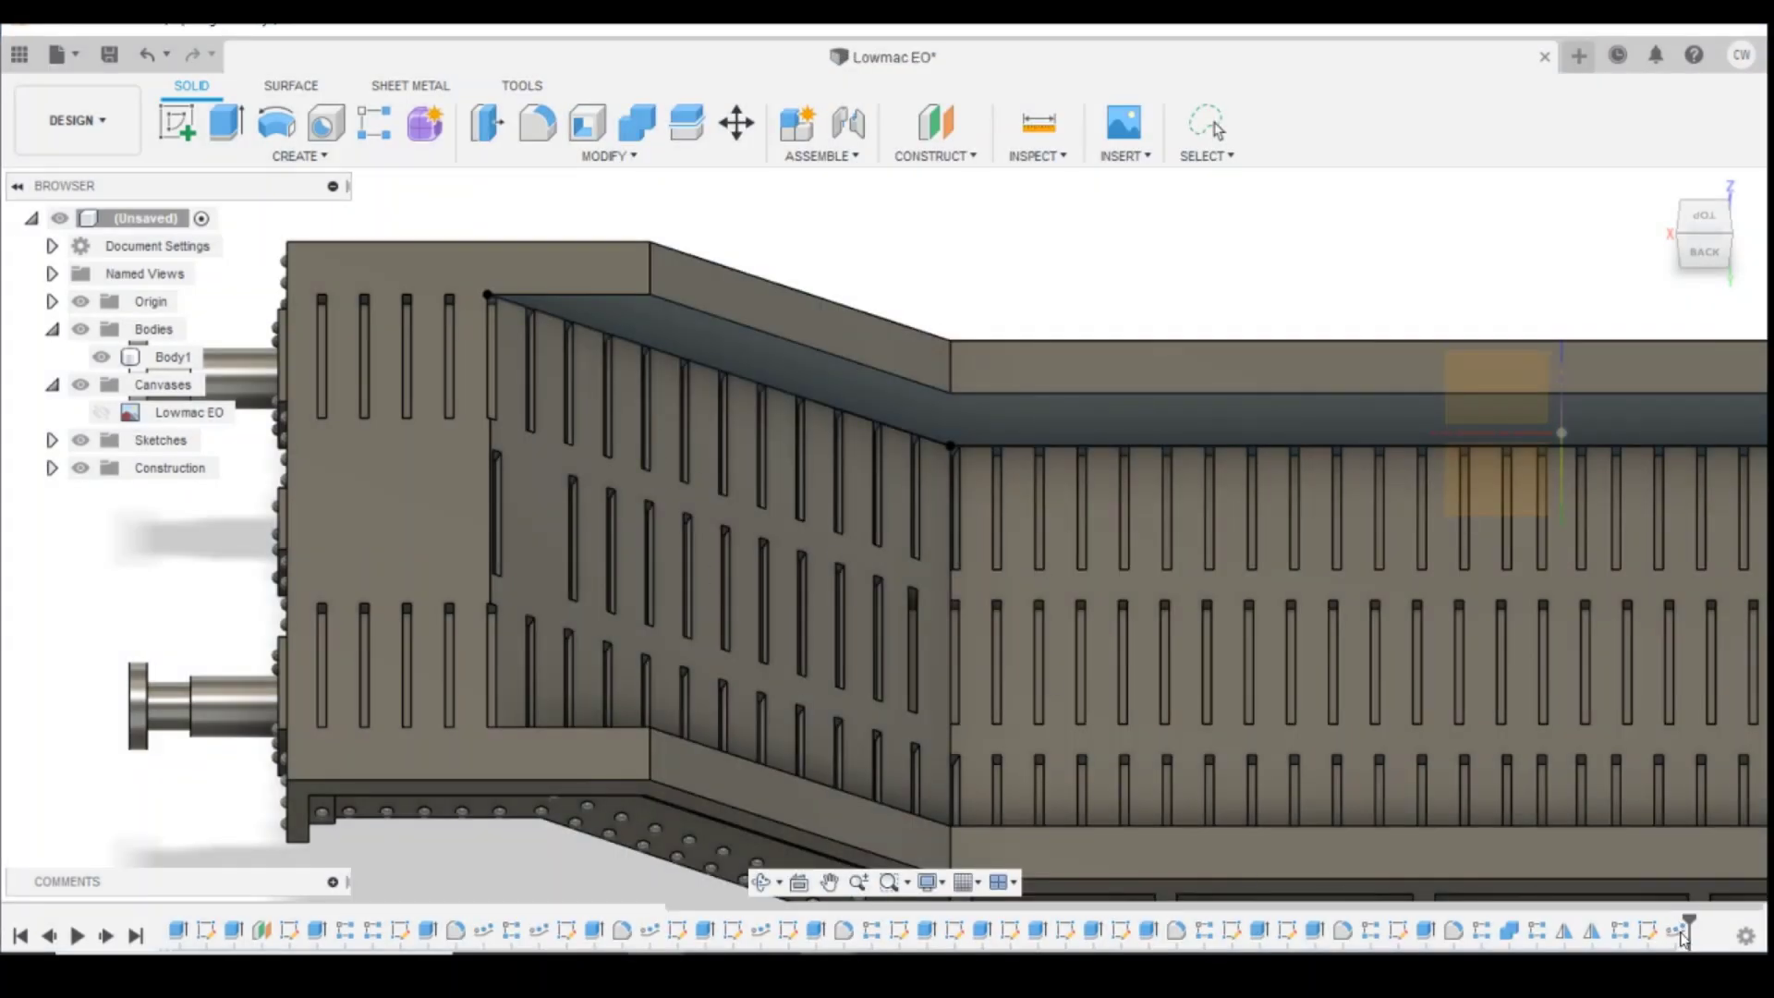
Step: Reopen the central slots' path pattern for editing and reapply it with its existing settings to regenerate the missing slot
{"action": "left_click", "coordinate": [1678, 933]}
{"action": "right_click", "coordinate": [1681, 935]}
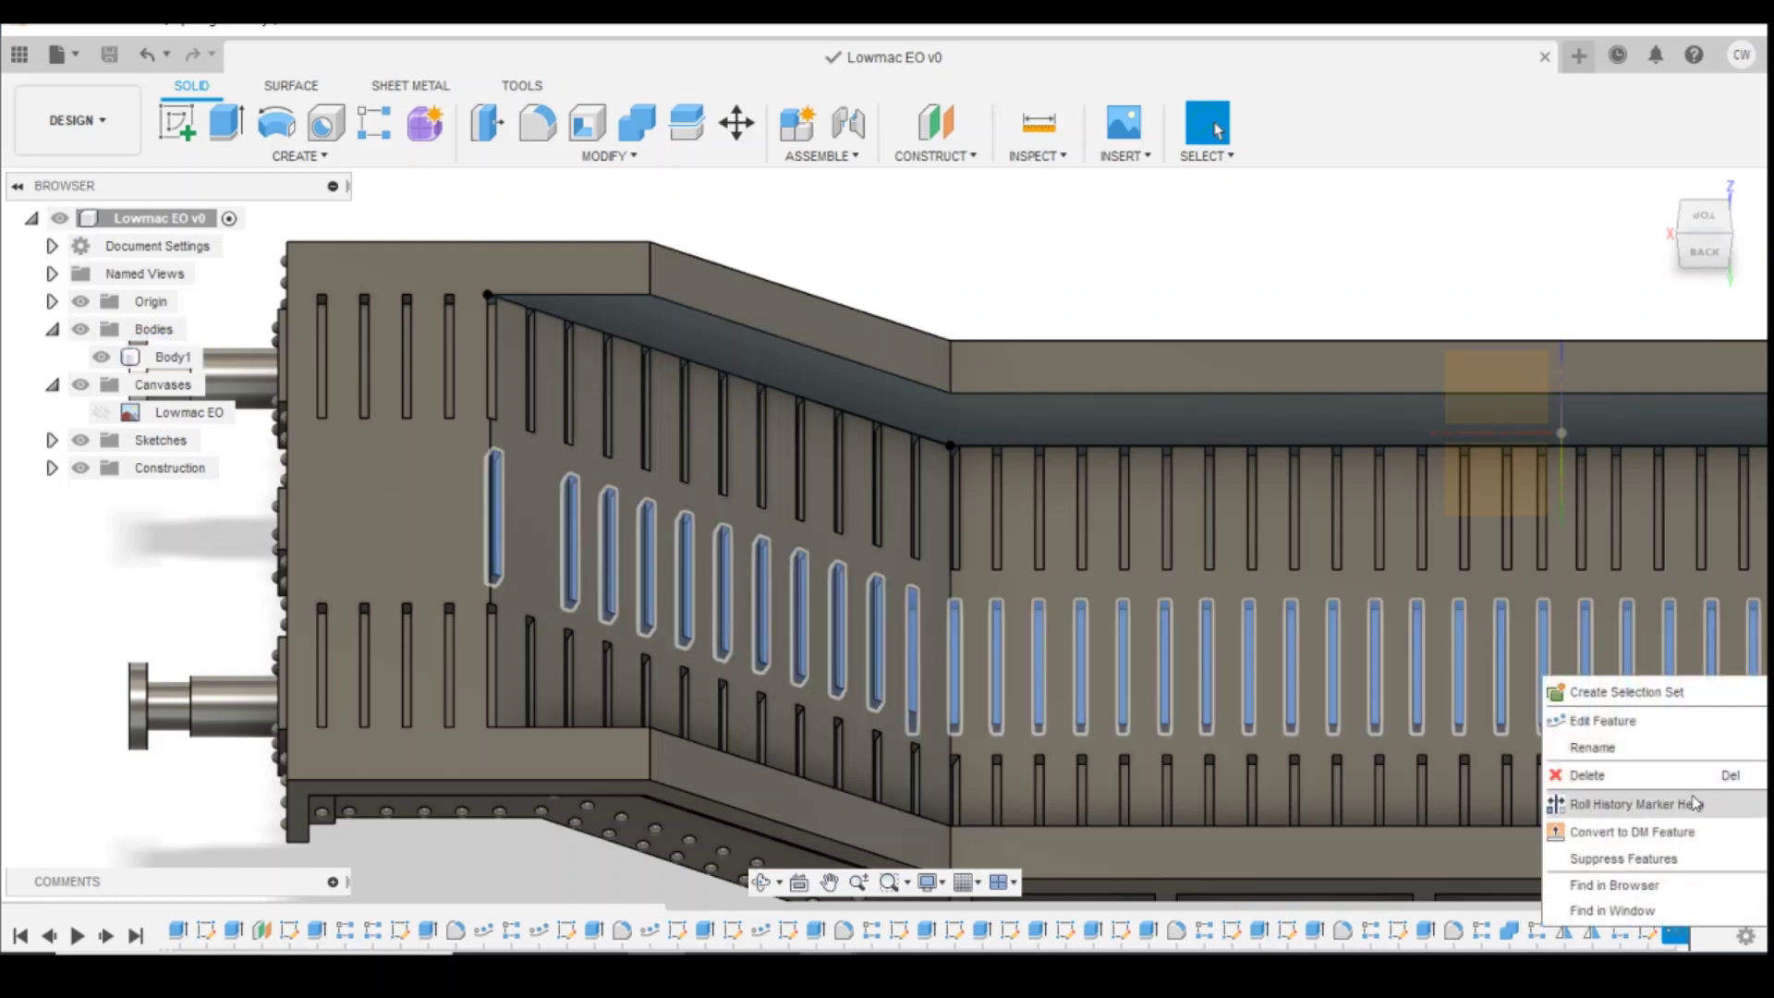
{"action": "left_click", "coordinate": [1597, 723]}
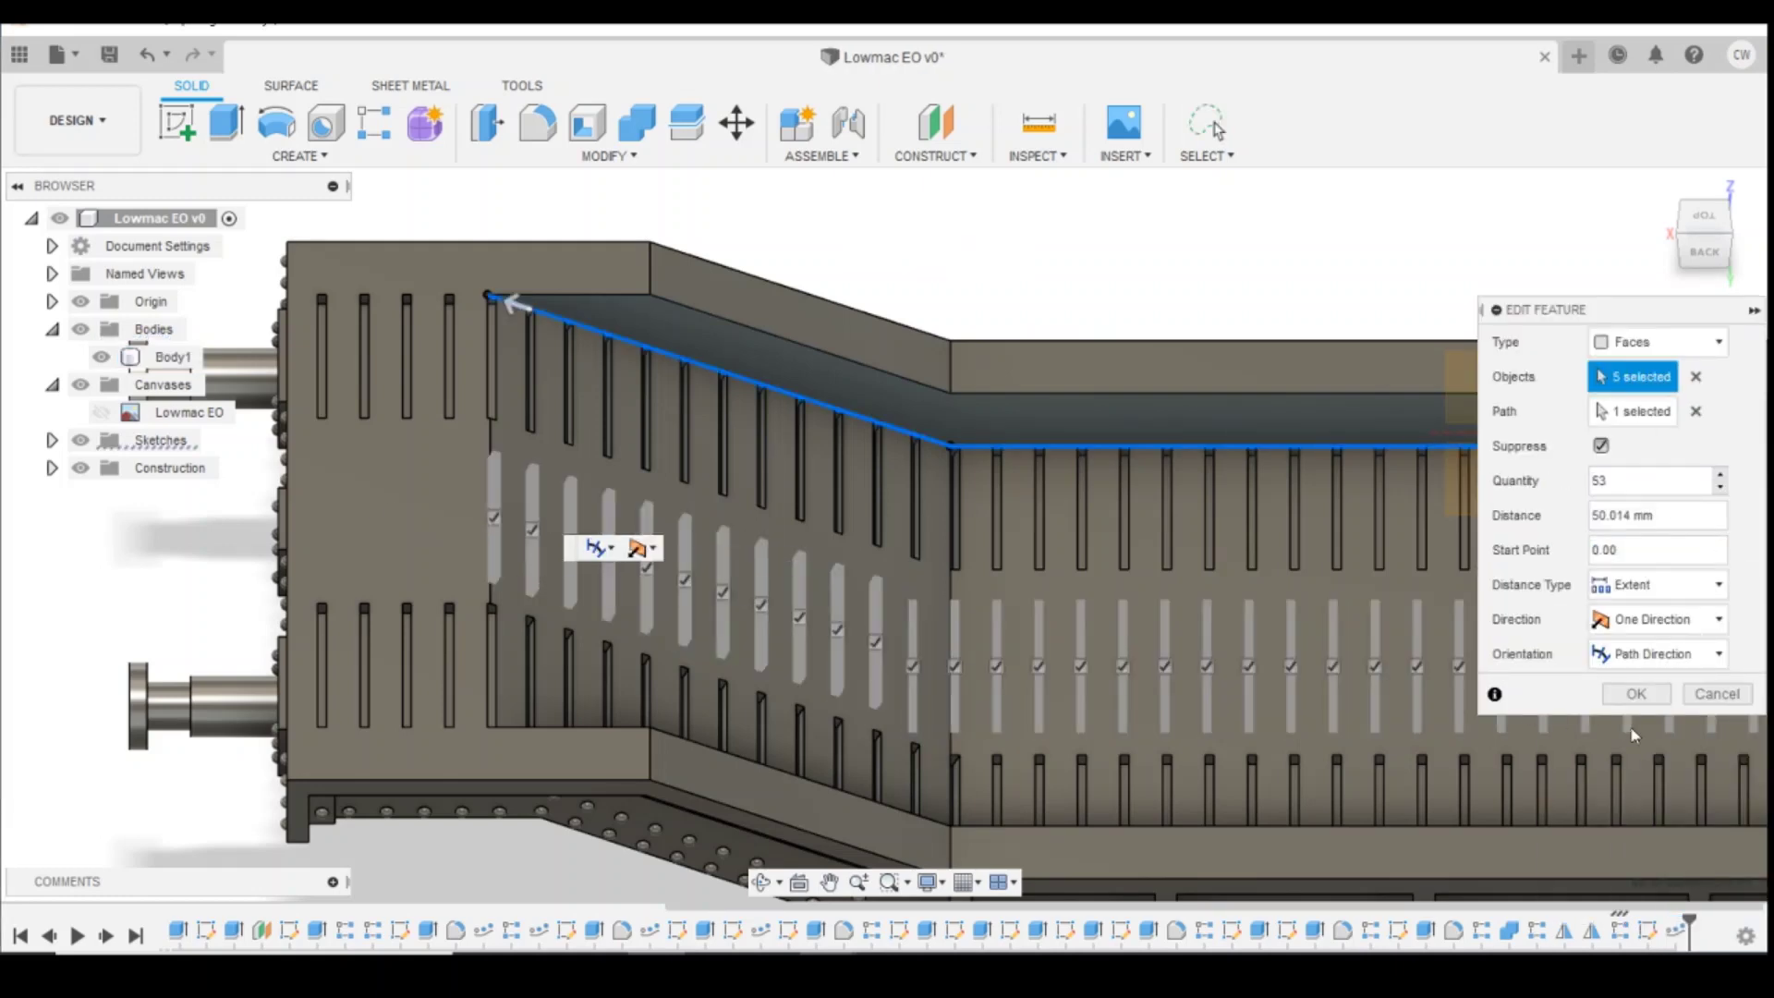
{"action": "left_click", "coordinate": [1636, 693]}
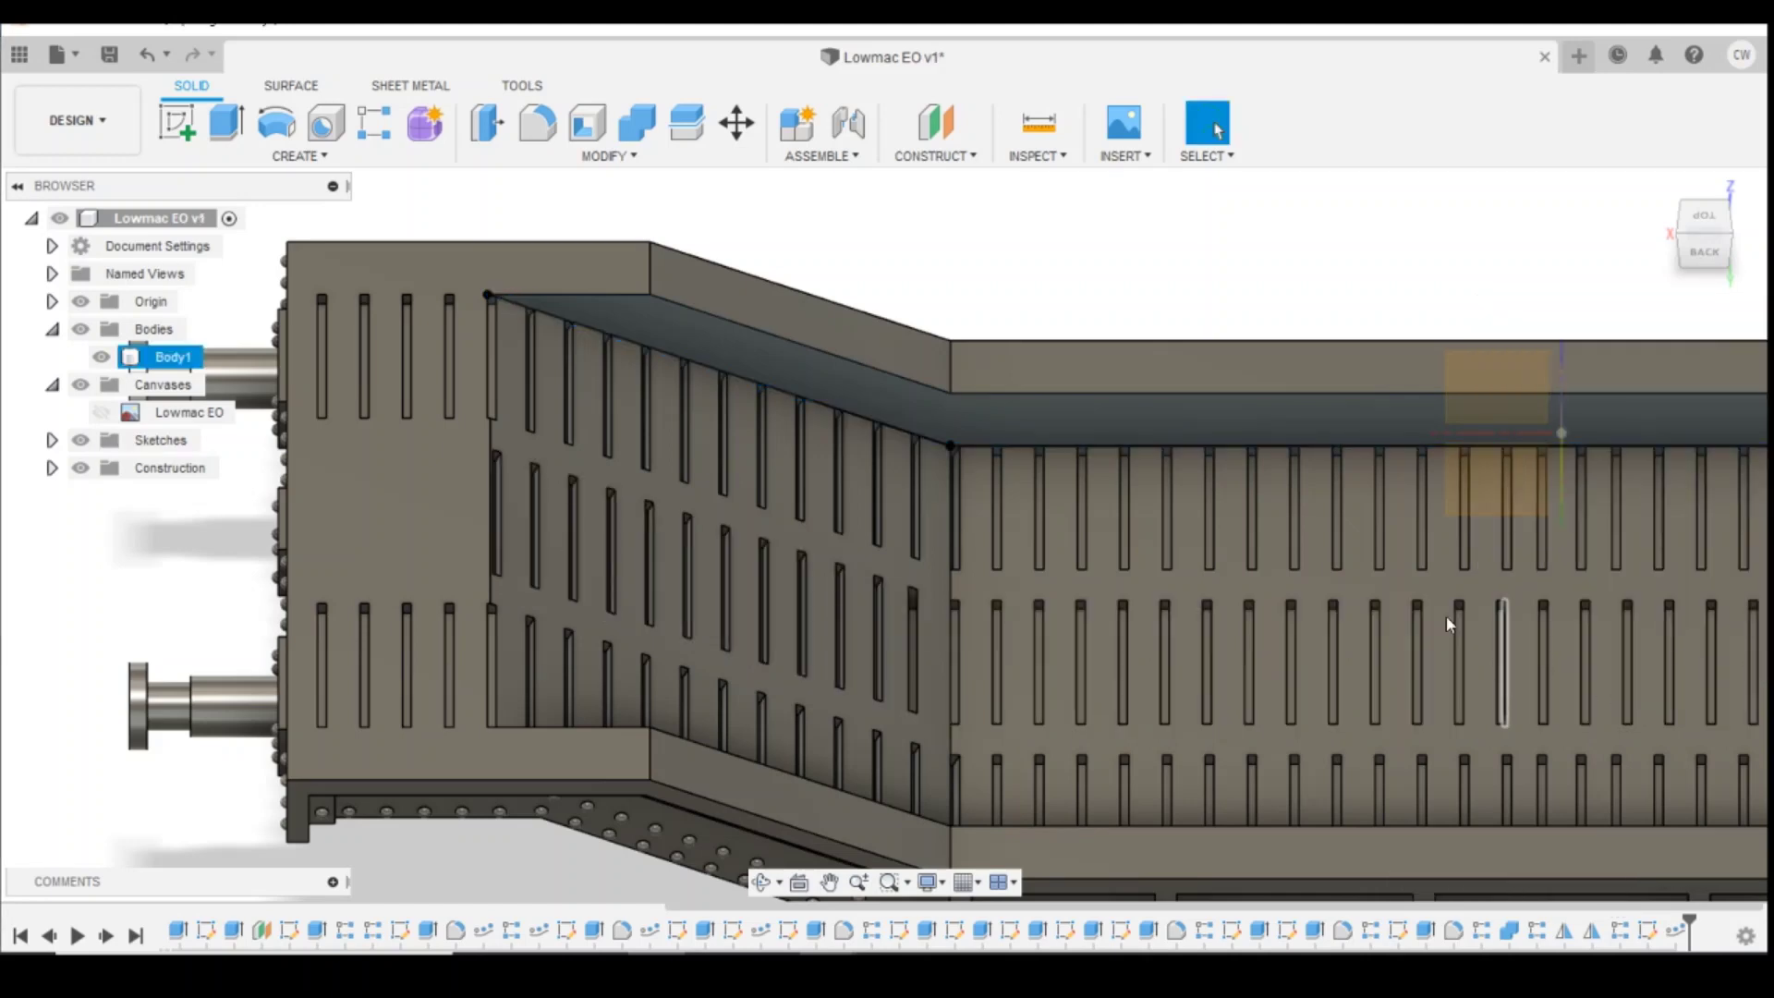
{"action": "scroll", "coordinate": [518, 423], "scroll_direction": "down", "scroll_amount": 5}
{"action": "scroll", "coordinate": [887, 476], "scroll_direction": "up", "scroll_amount": 3}
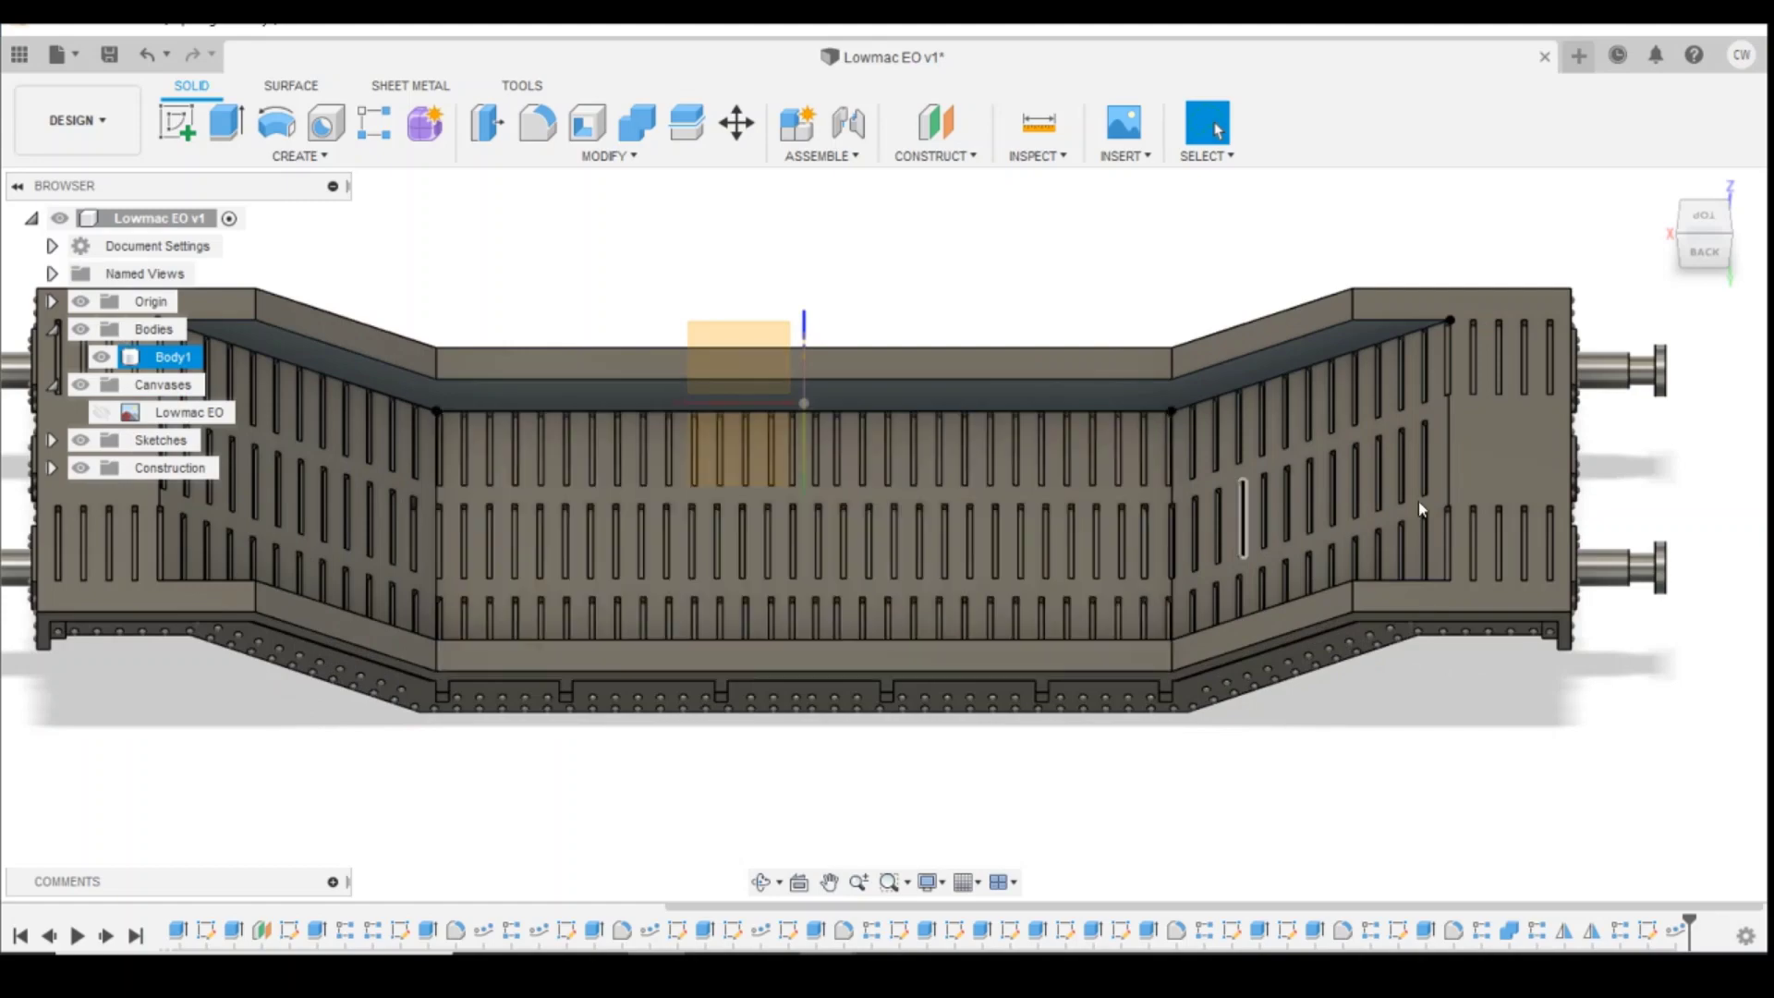
{"action": "left_click", "coordinate": [1659, 194]}
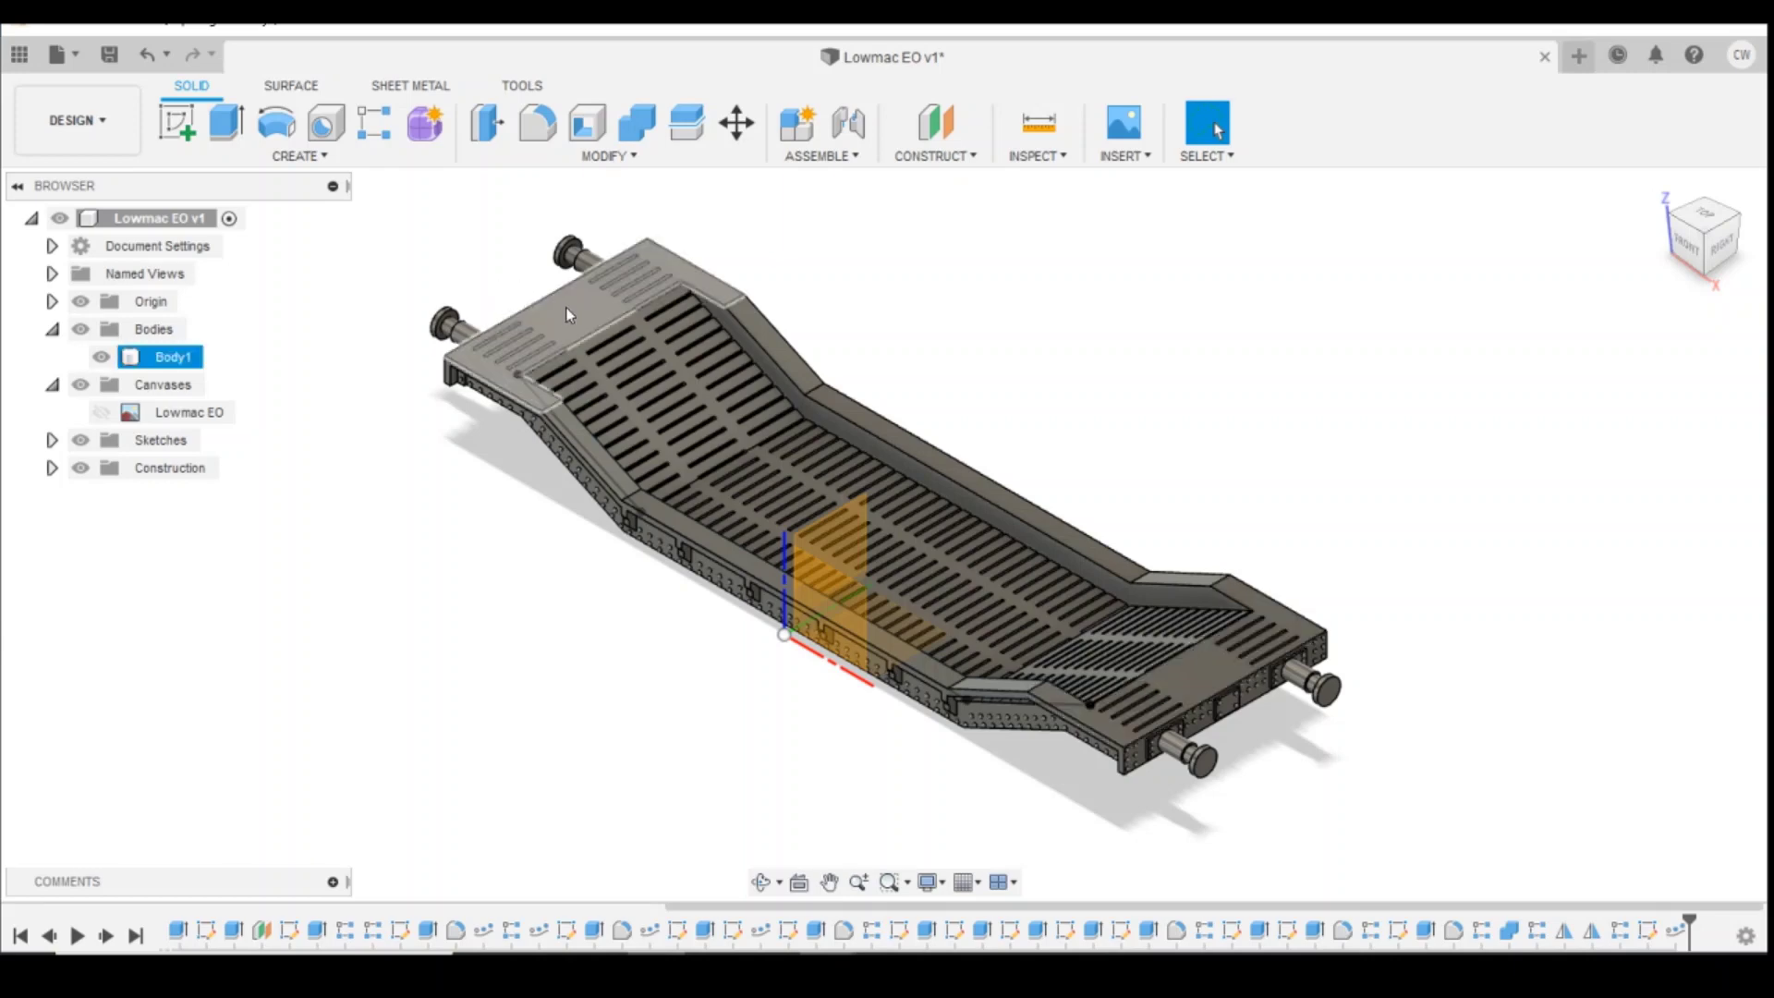
{"action": "left_click", "coordinate": [1264, 499]}
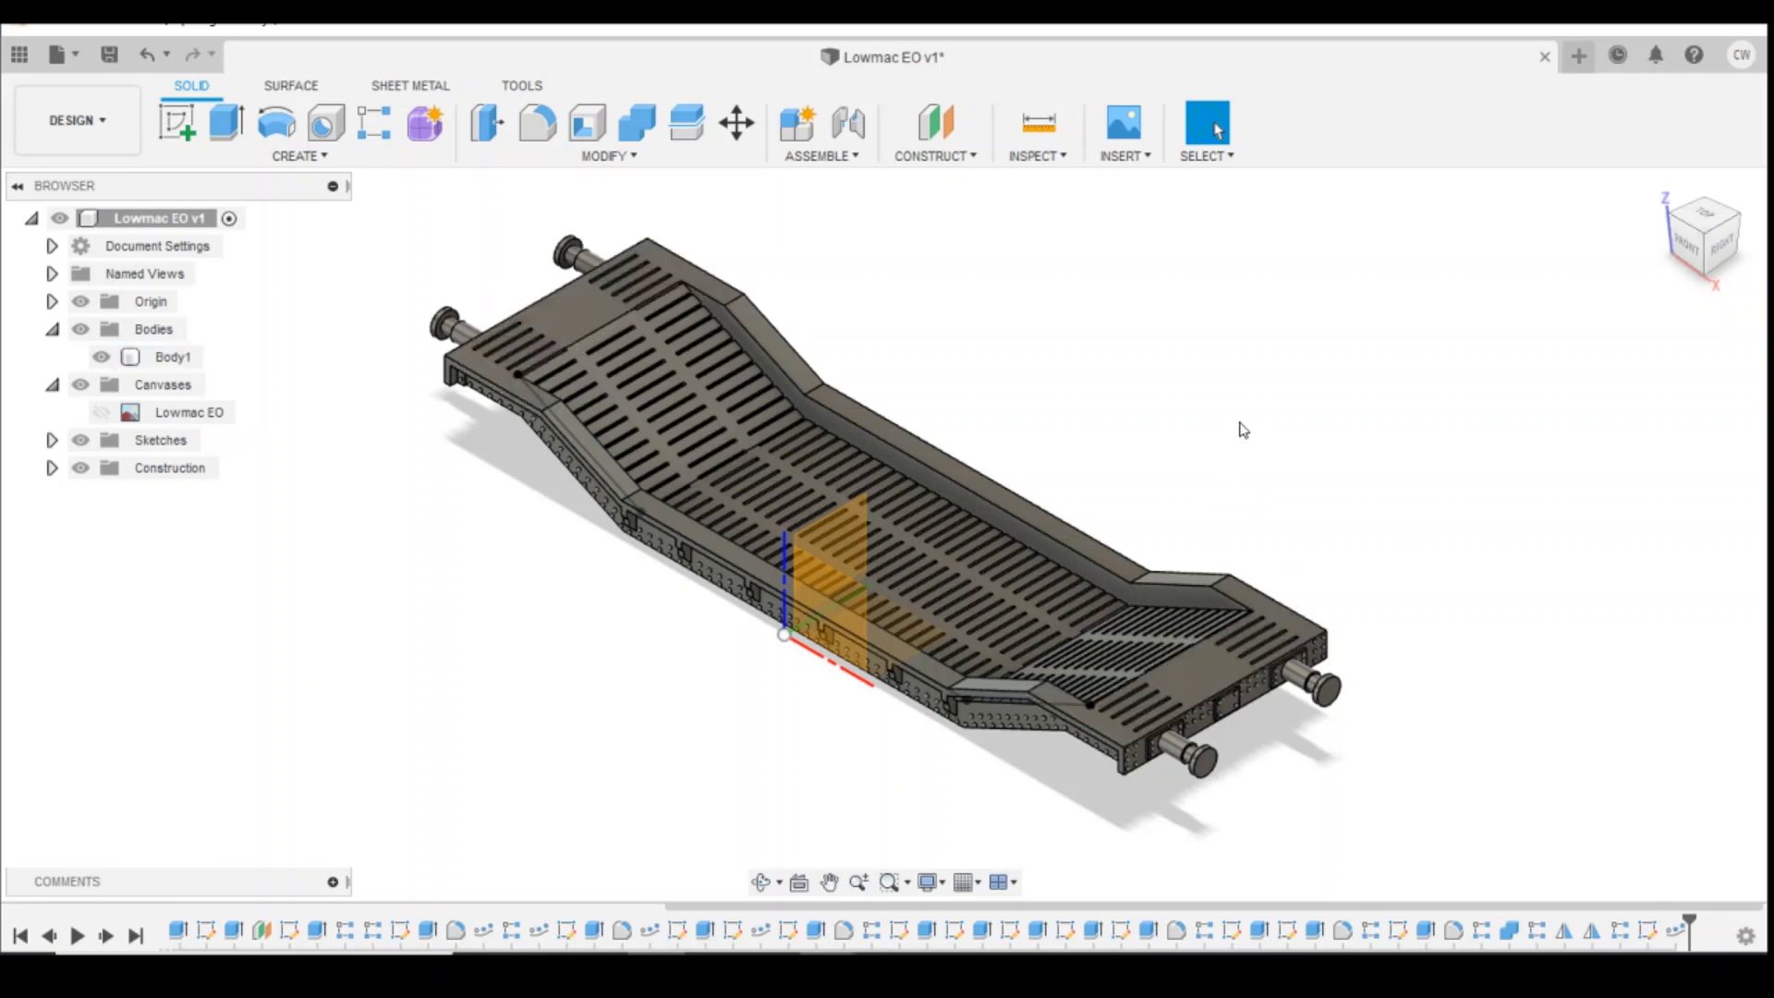
{"action": "left_click", "coordinate": [1093, 493]}
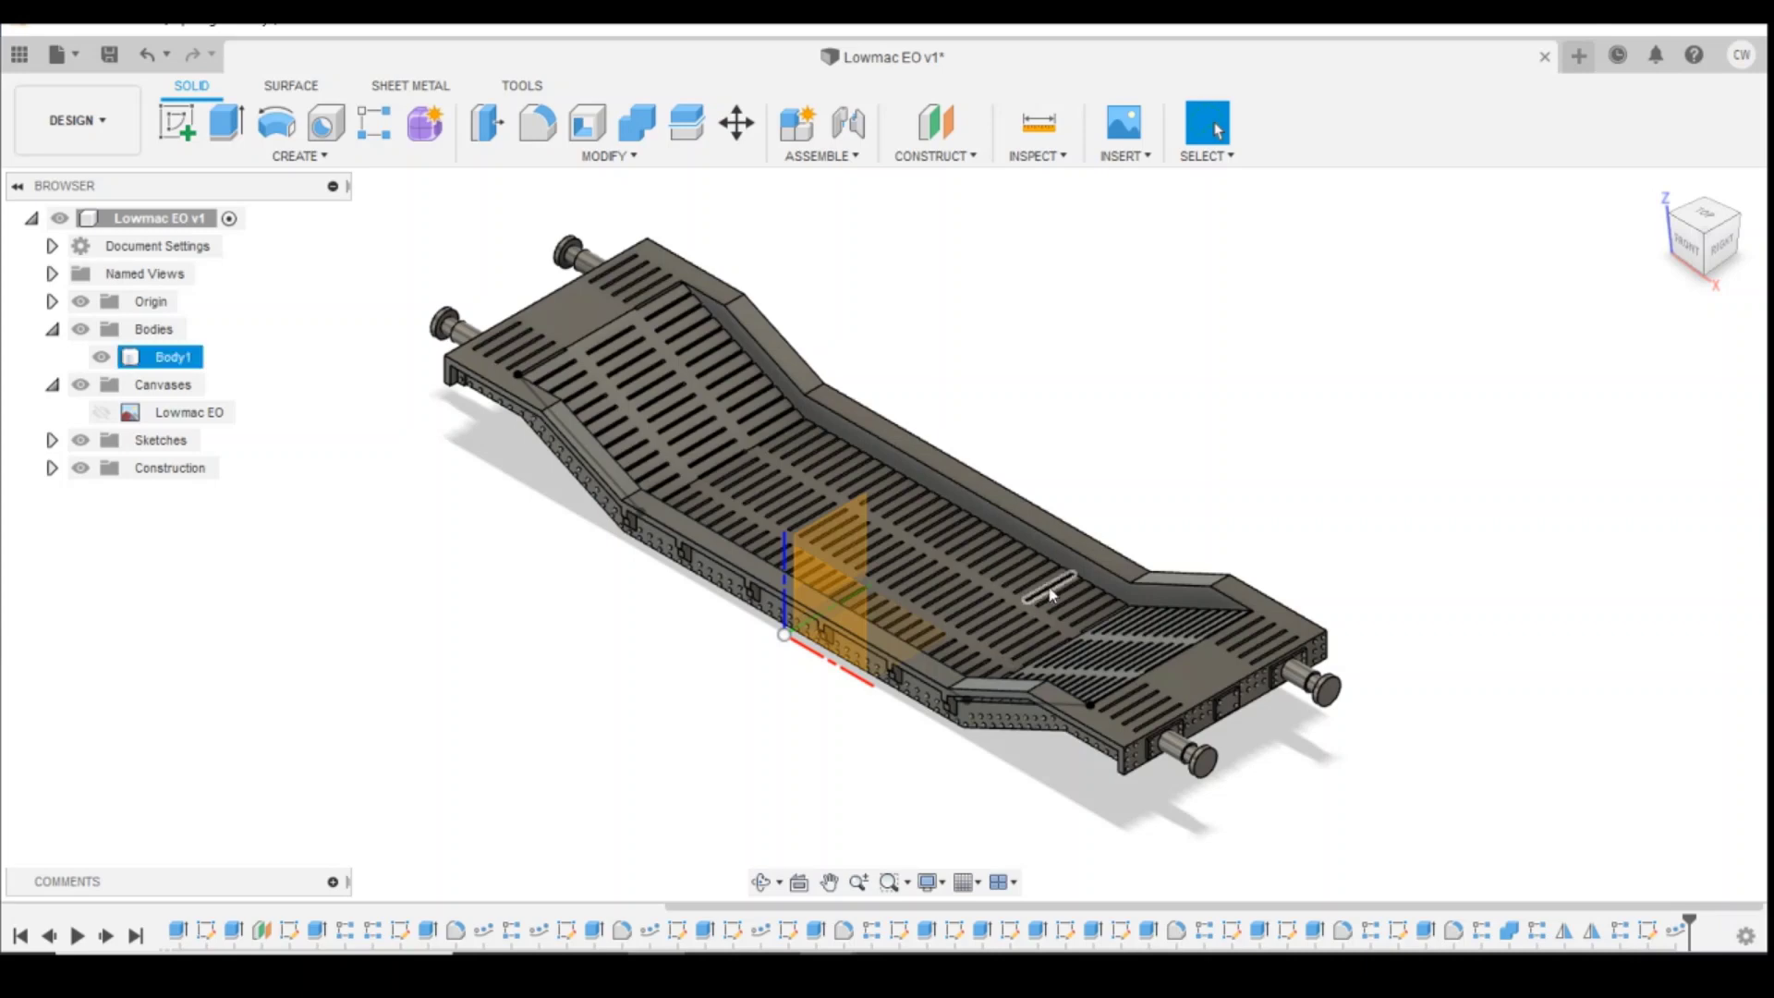
{"action": "left_click", "coordinate": [503, 438]}
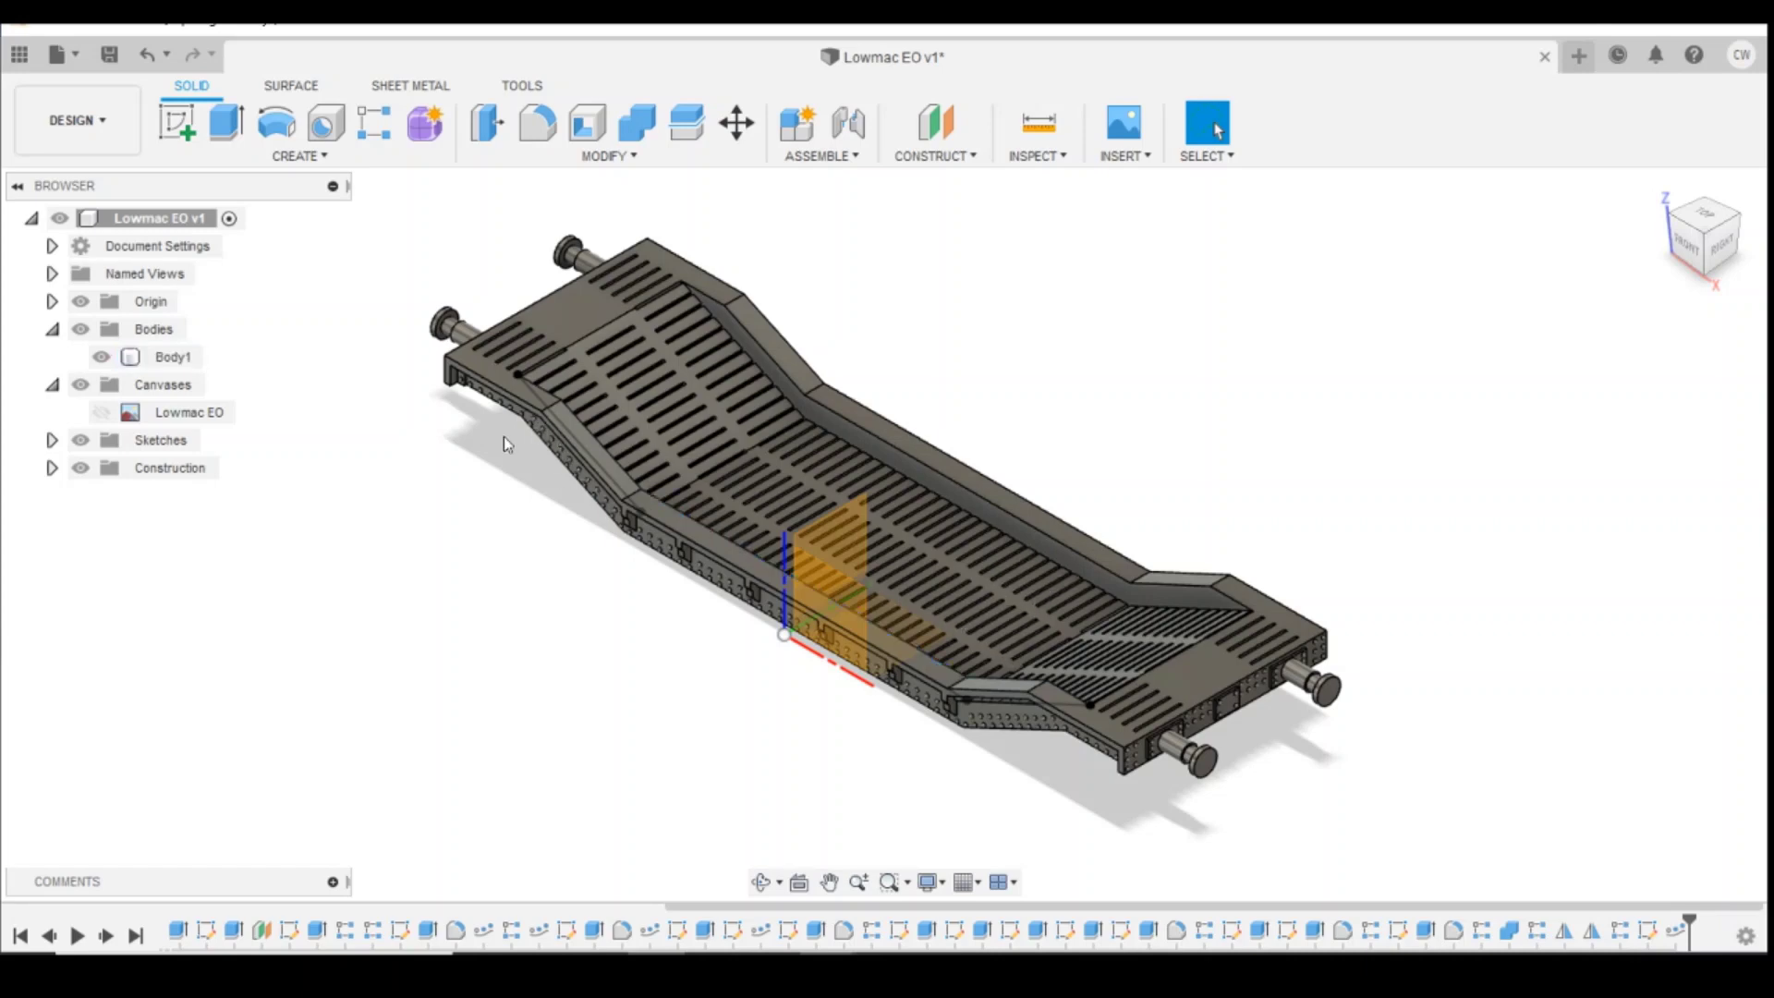